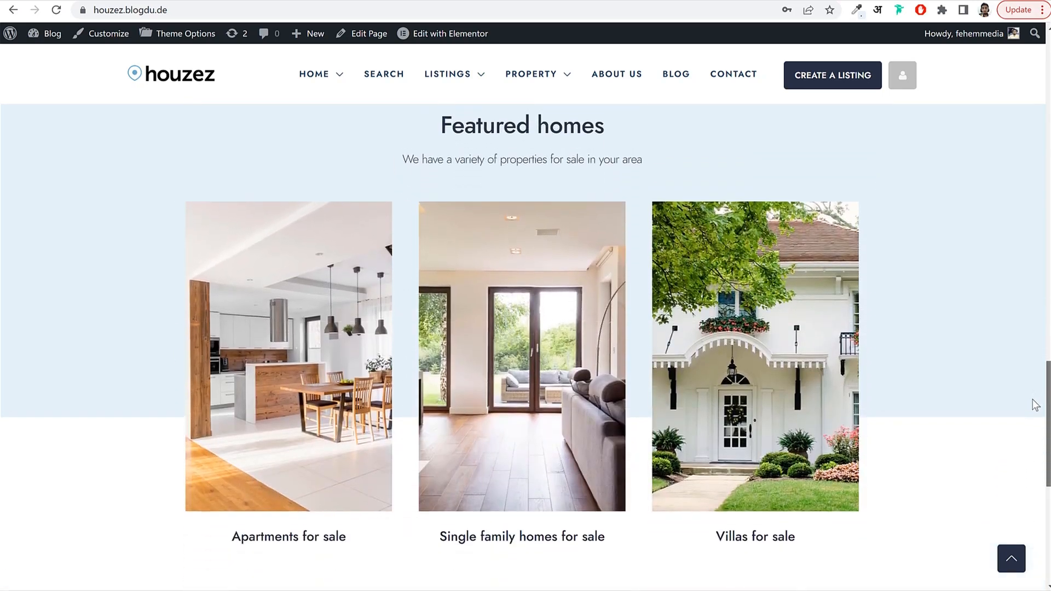
scroll(1036, 405, "down", 5)
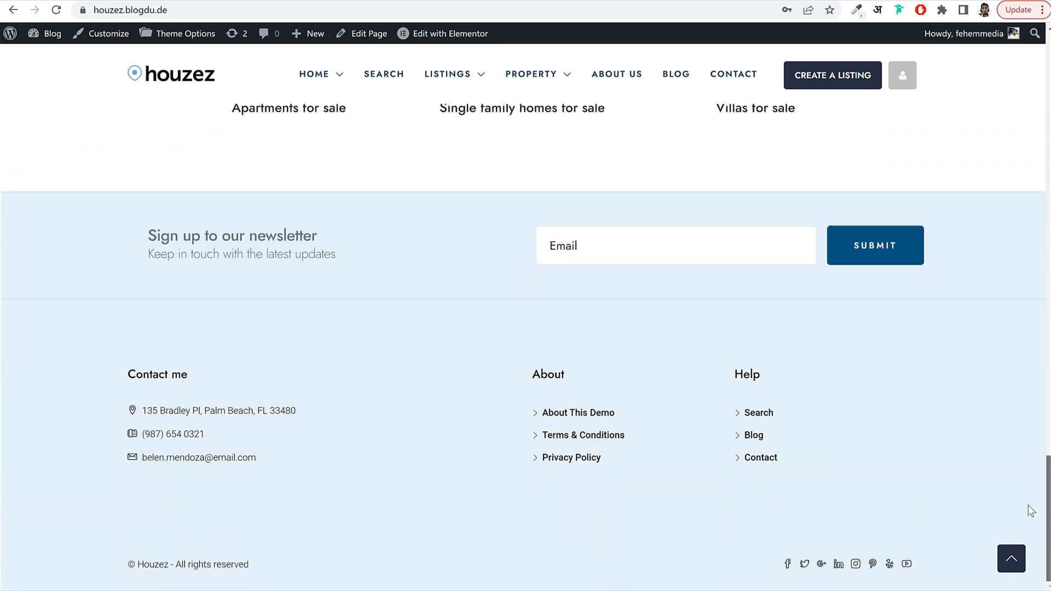
Search for For Sale apartments in Miami from the home page search bar.
left_click(1010, 568)
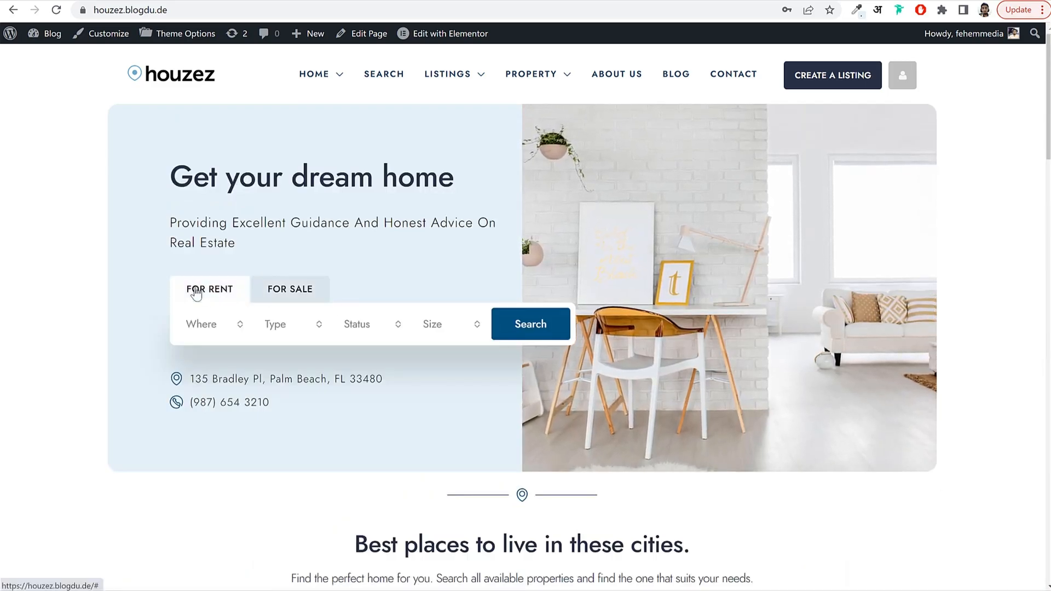
left_click(205, 328)
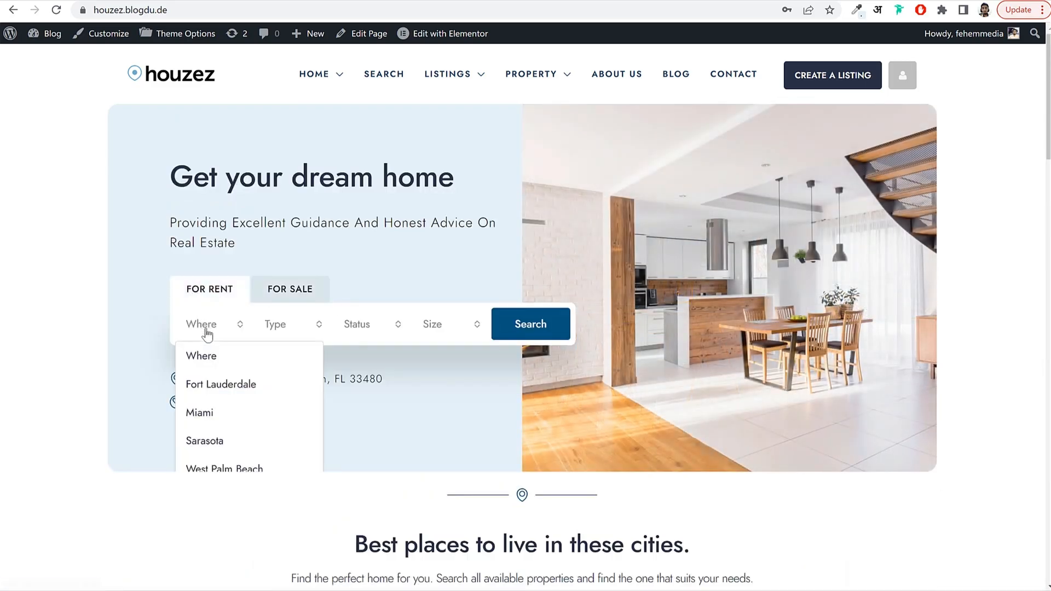
left_click(207, 412)
left_click(296, 323)
left_click(304, 394)
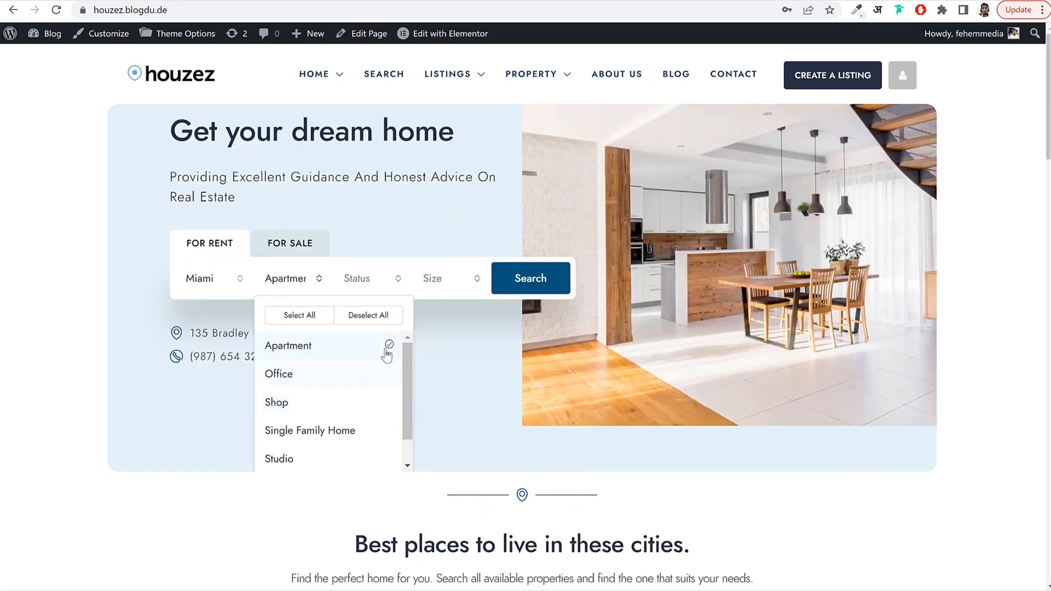
left_click(372, 279)
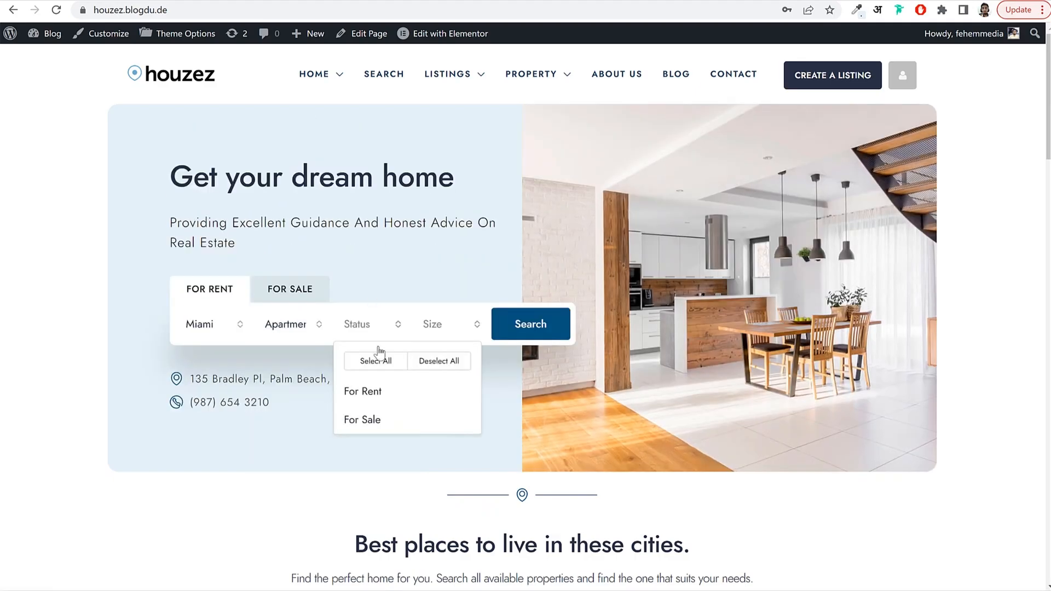
left_click(367, 419)
left_click(531, 328)
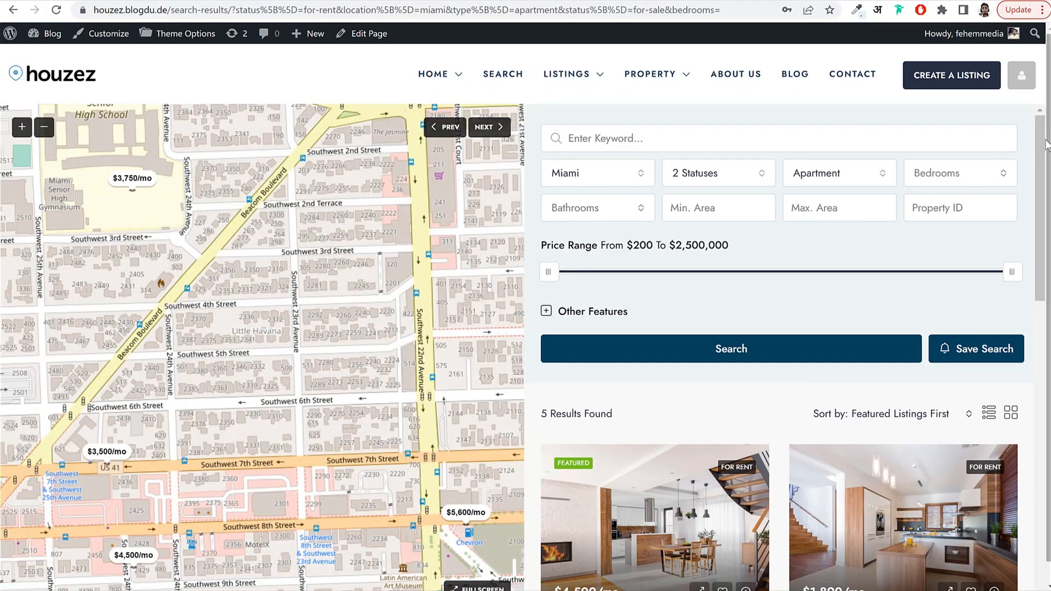
Add Modern loft apartment and Green view design to the comparison and open Compare.
left_click_drag(1039, 151, 1044, 360)
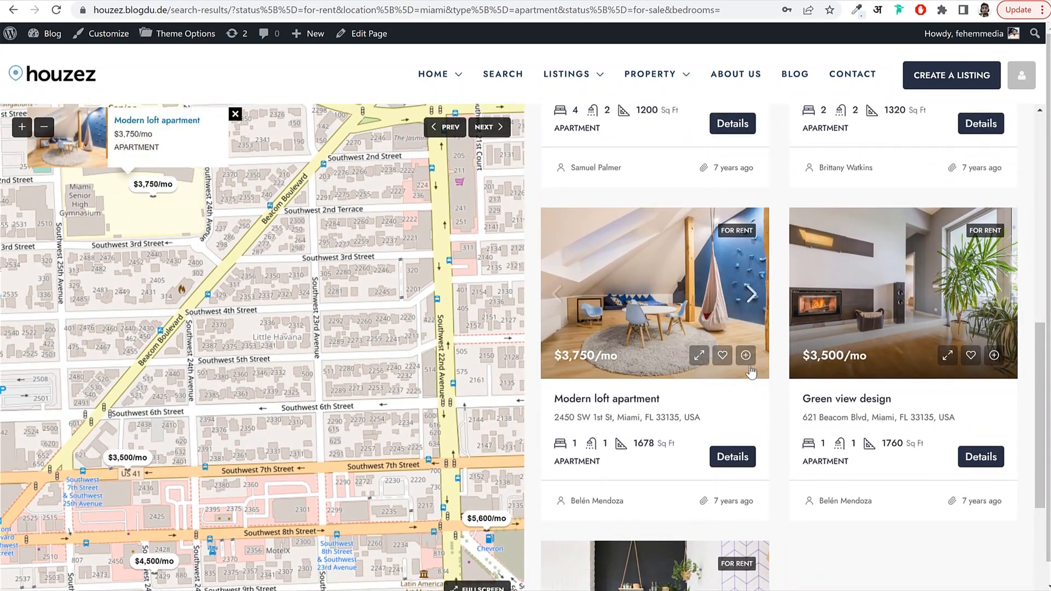
left_click(745, 355)
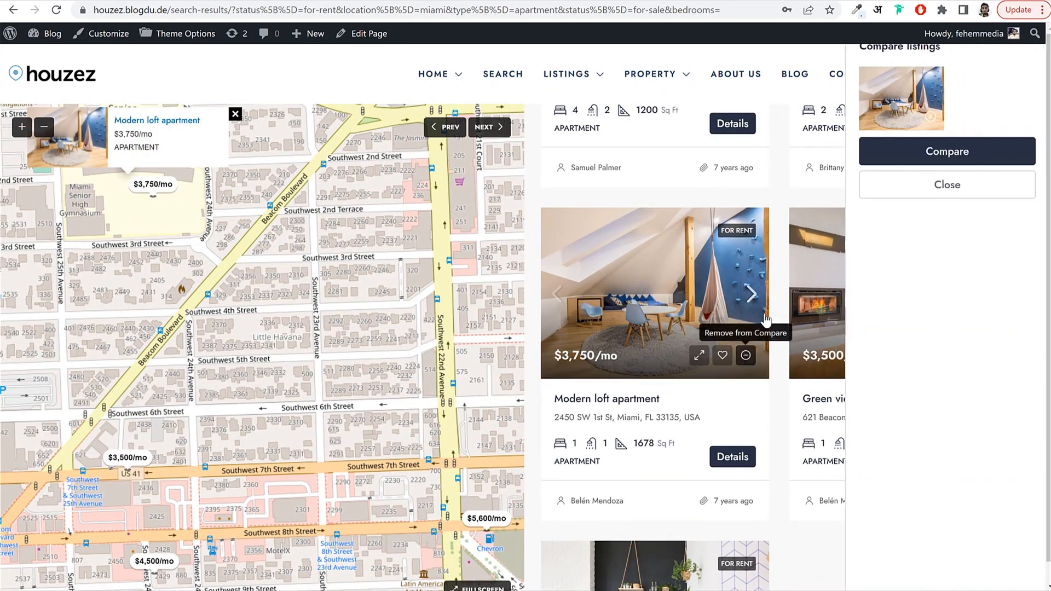
left_click(944, 184)
left_click(993, 356)
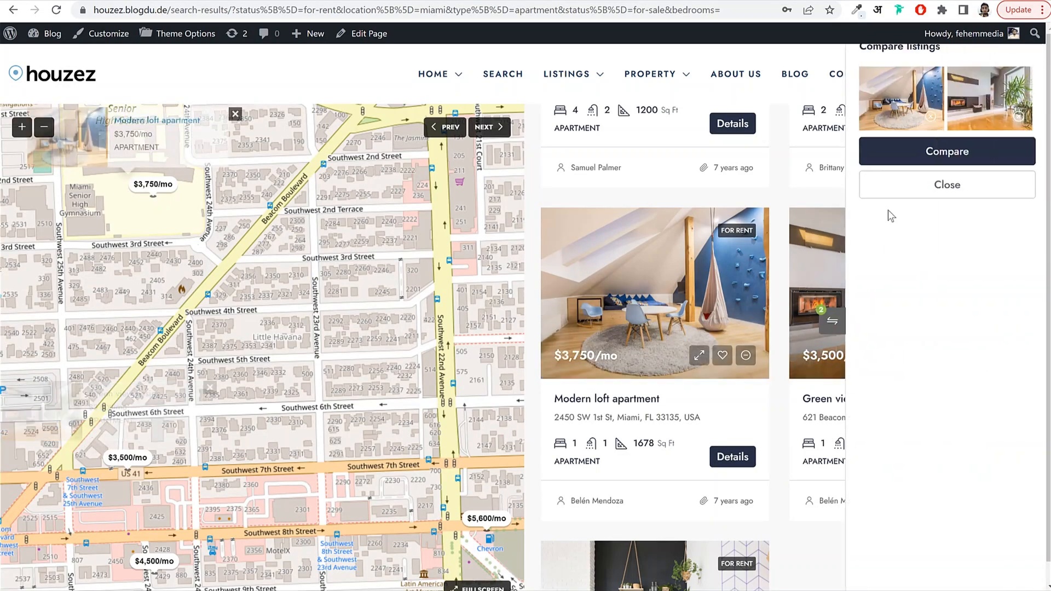
left_click(967, 155)
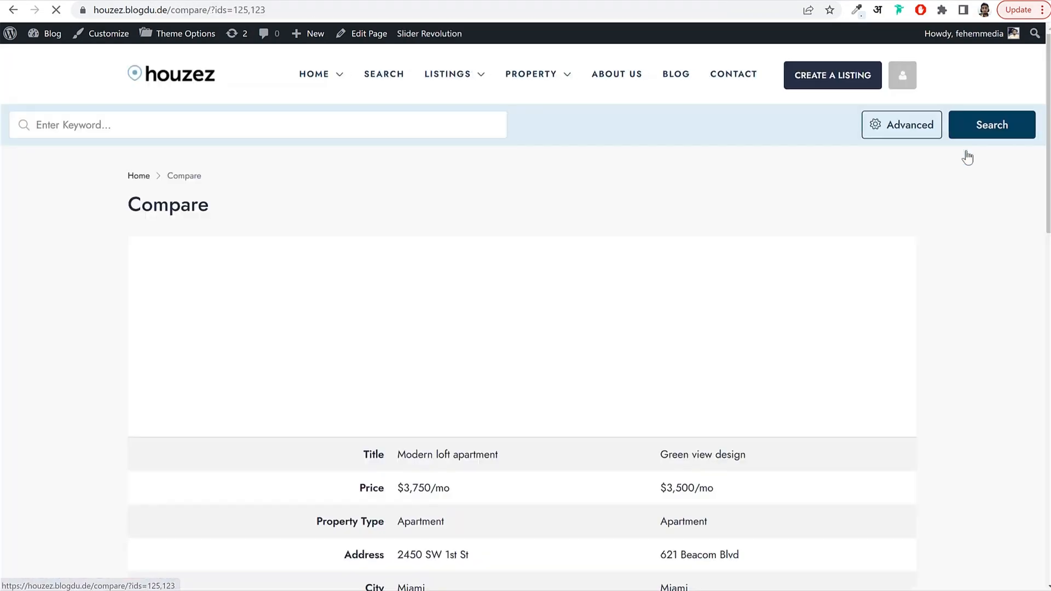
Scroll through the comparison table and return to the top of the Compare page.
left_click_drag(125, 209, 210, 208)
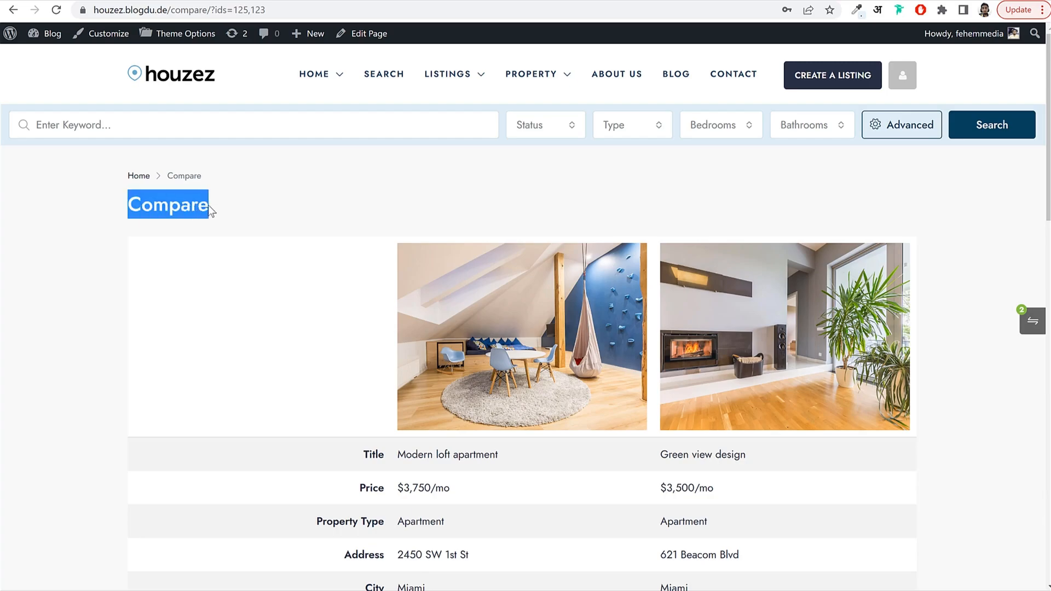
left_click(262, 216)
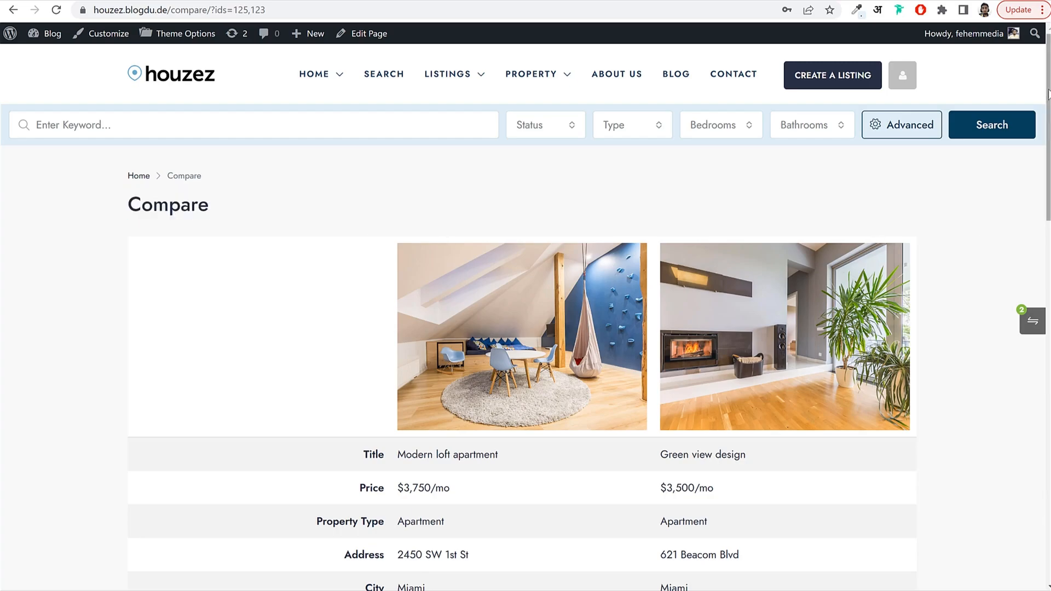
left_click_drag(1048, 94, 1048, 328)
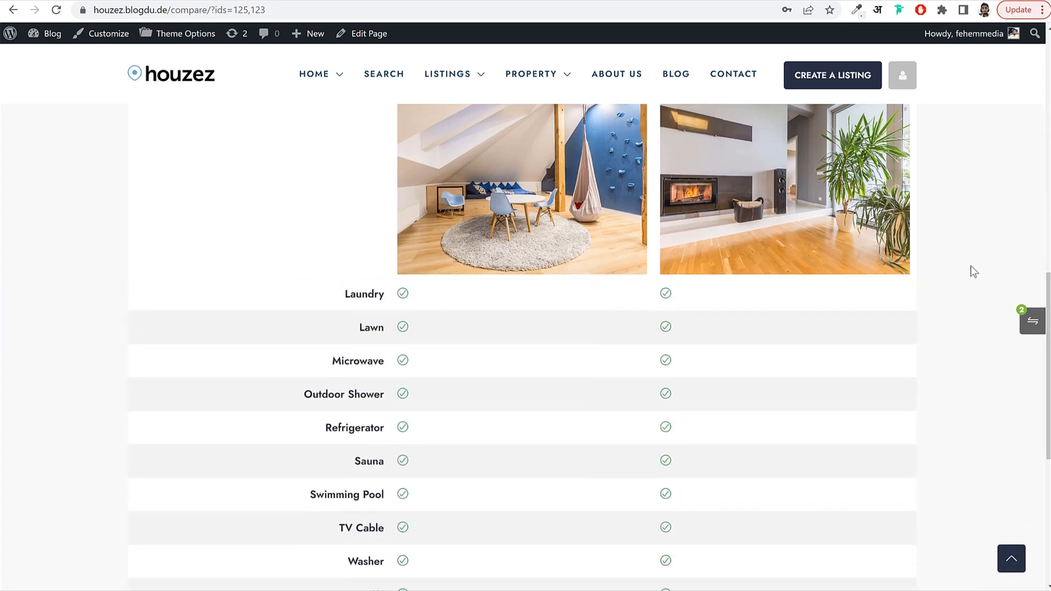
left_click(1021, 562)
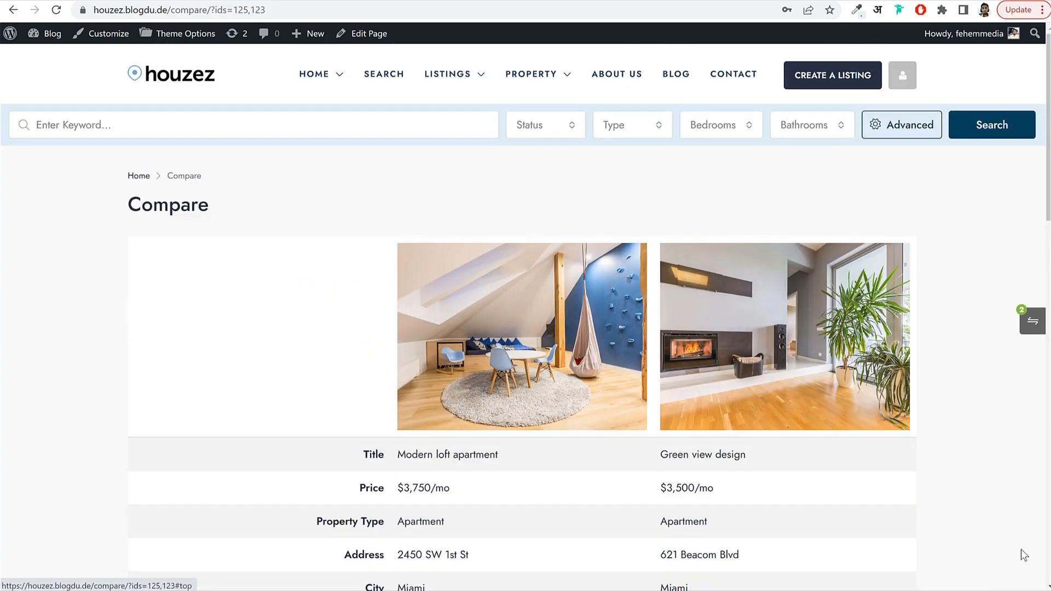
Start a new property listing titled 'Some Property'.
left_click(846, 77)
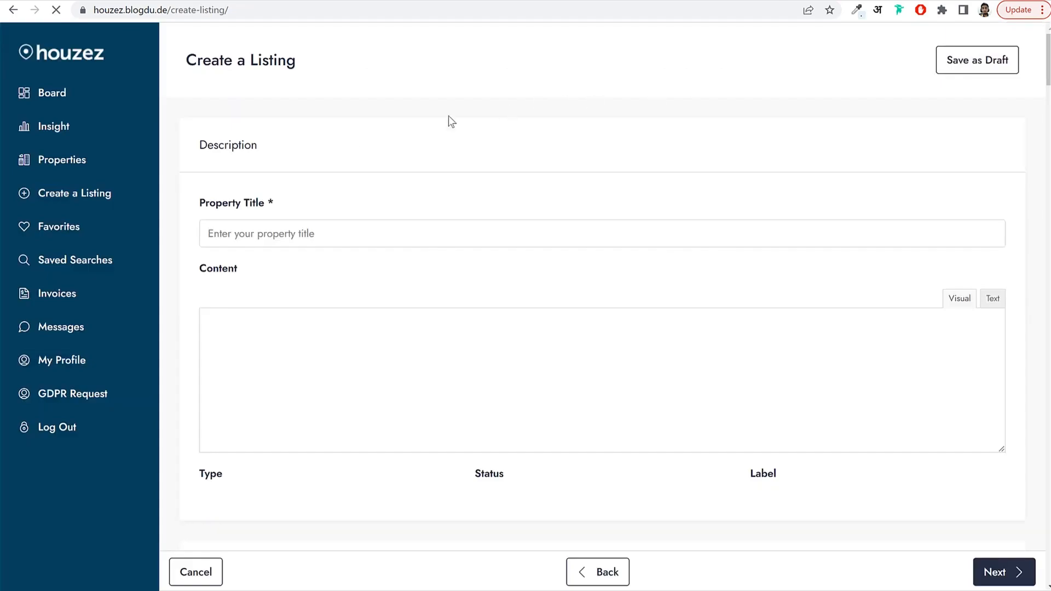
left_click(266, 241)
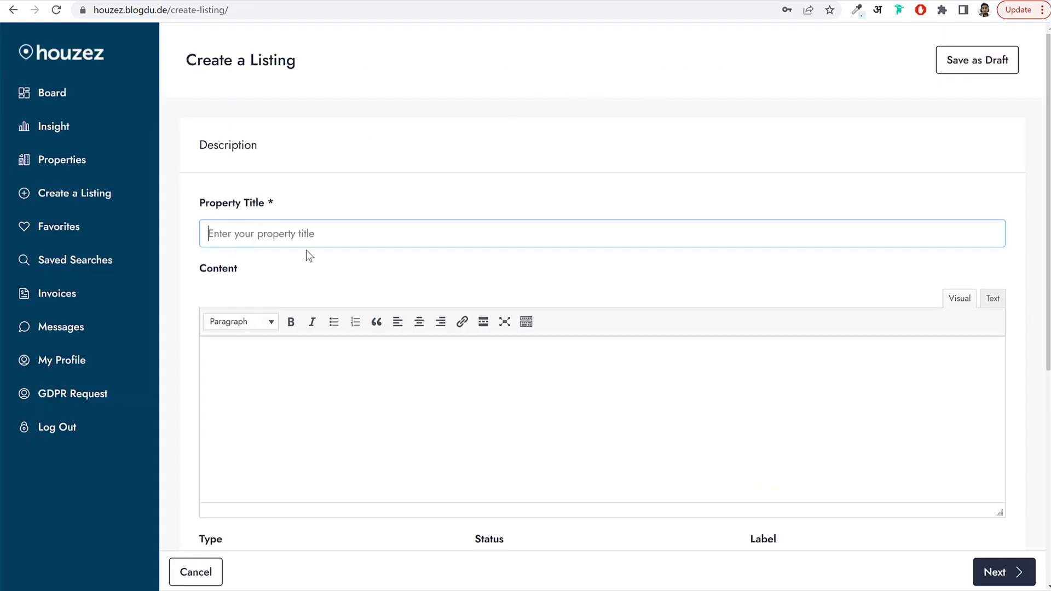
type("Some Pr")
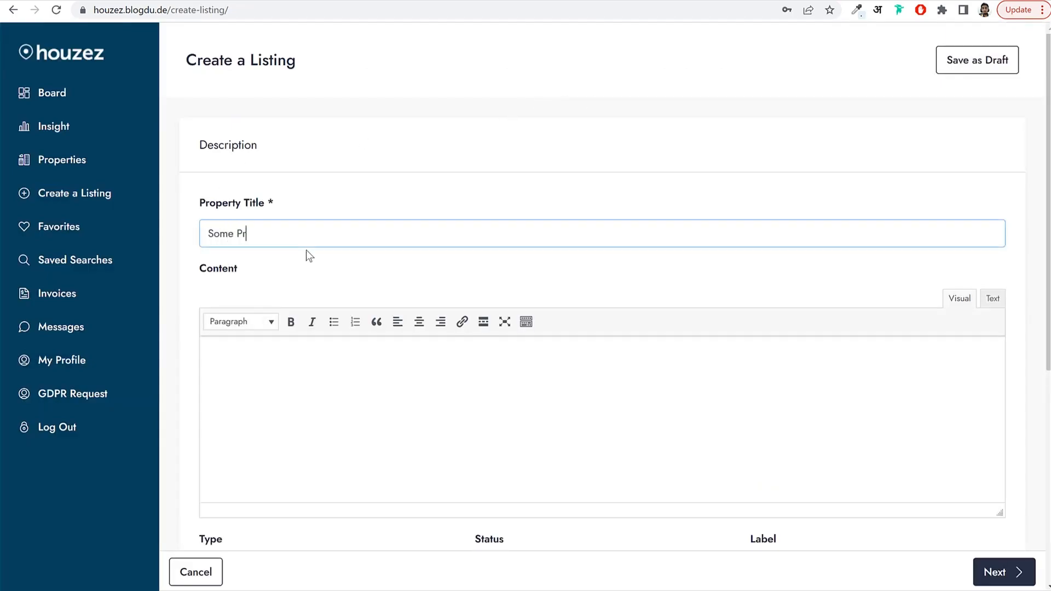
type("operty")
left_click(356, 362)
Browse the Type, Status and Label choices without picking, go to the next form step, then open Properties.
left_click_drag(1044, 63, 1048, 275)
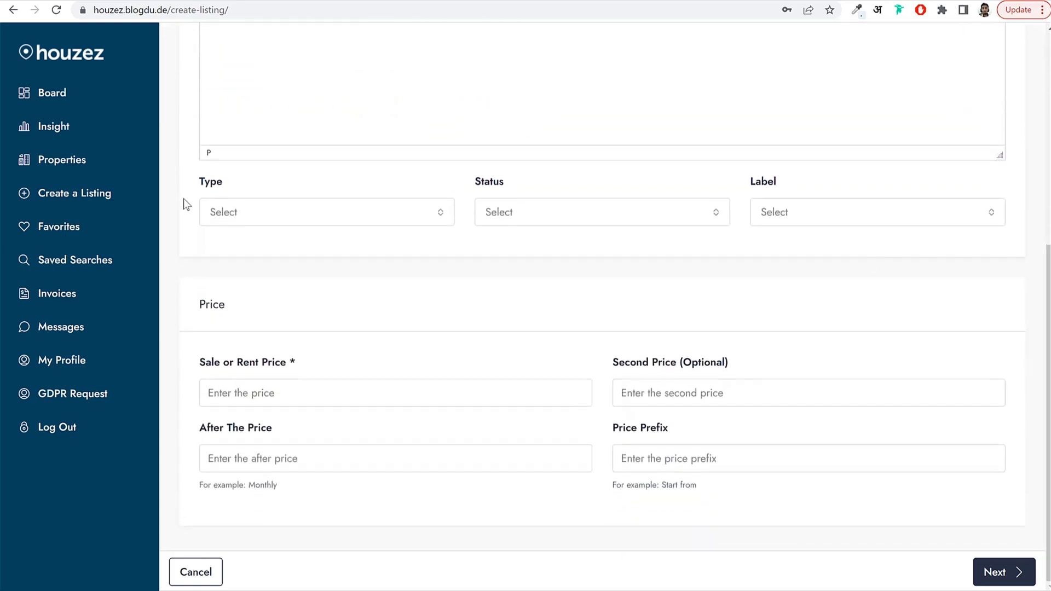
left_click(235, 214)
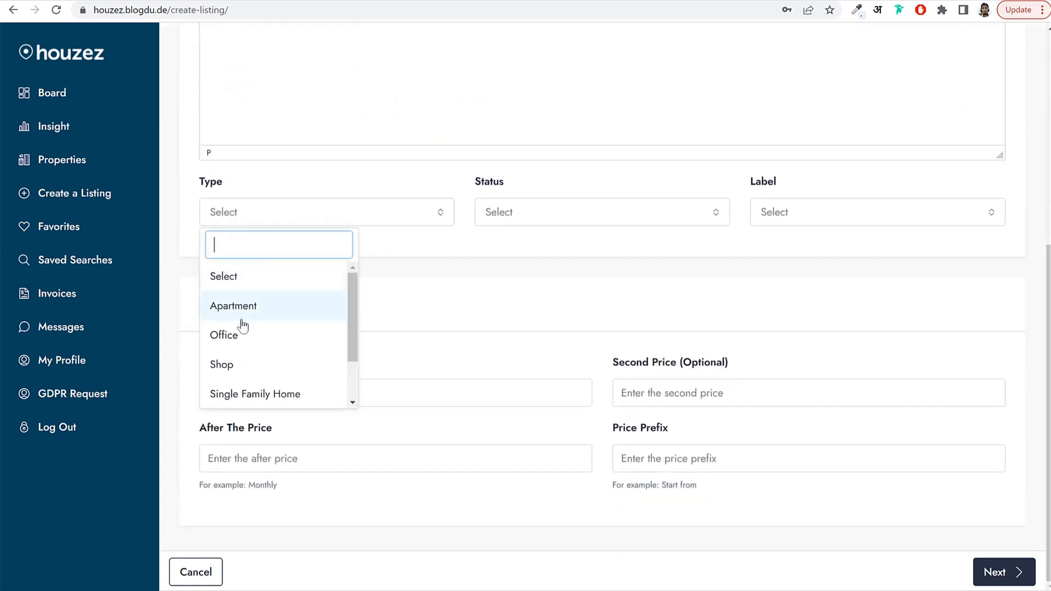
left_click(535, 218)
left_click(840, 220)
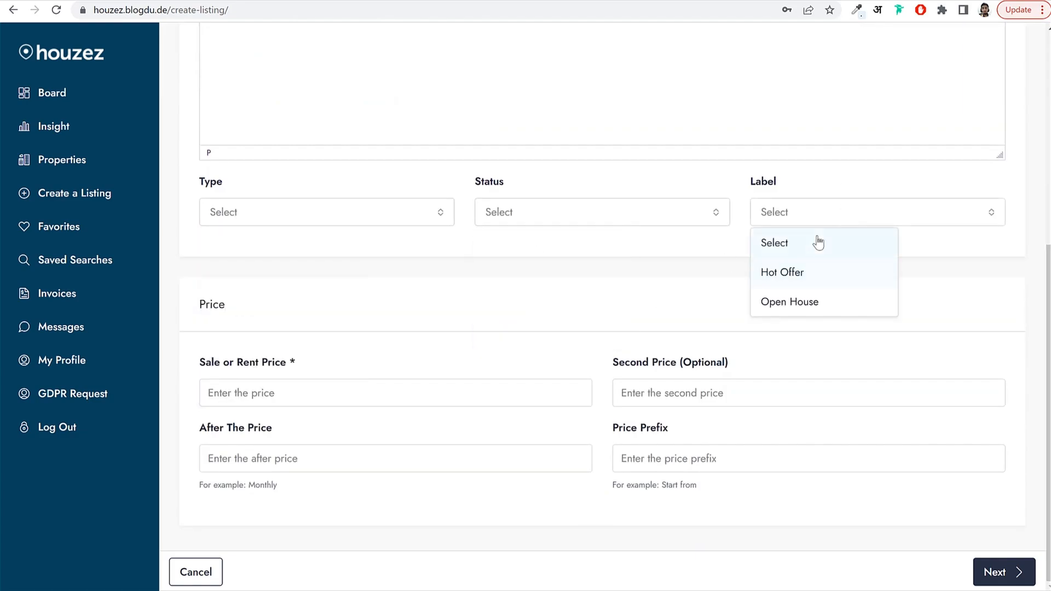
left_click(680, 267)
left_click(997, 568)
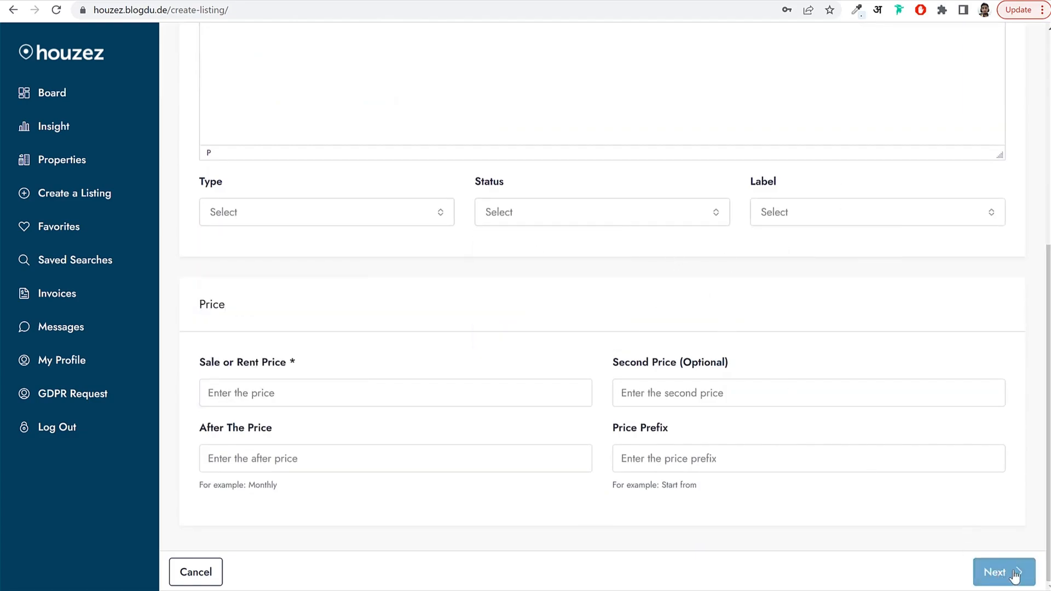
left_click(48, 168)
Edit the Single family home listing and browse its Features, Details and Floor Plans sections.
left_click(992, 257)
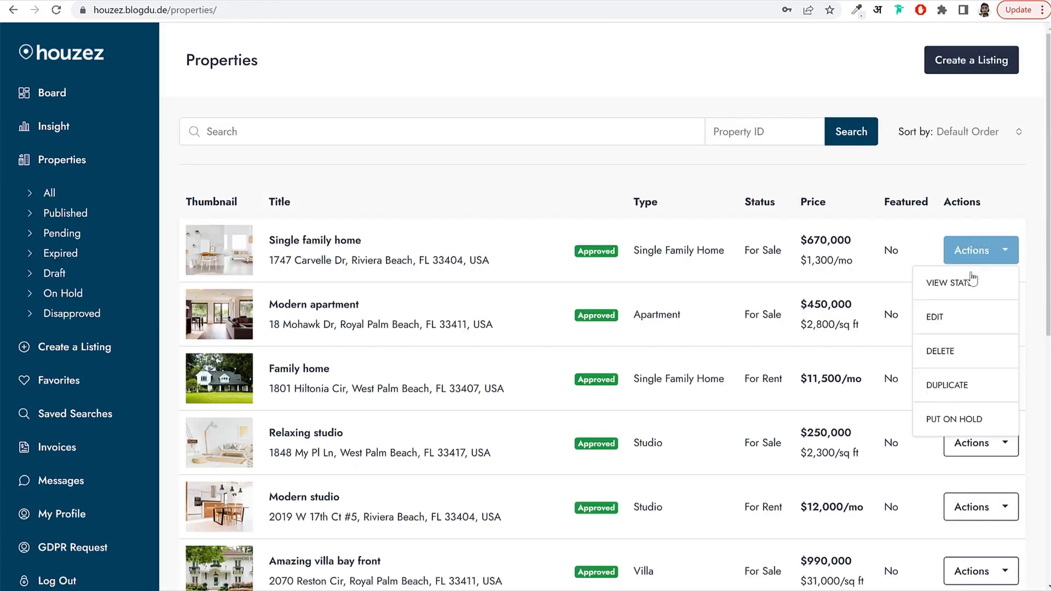
left_click(961, 317)
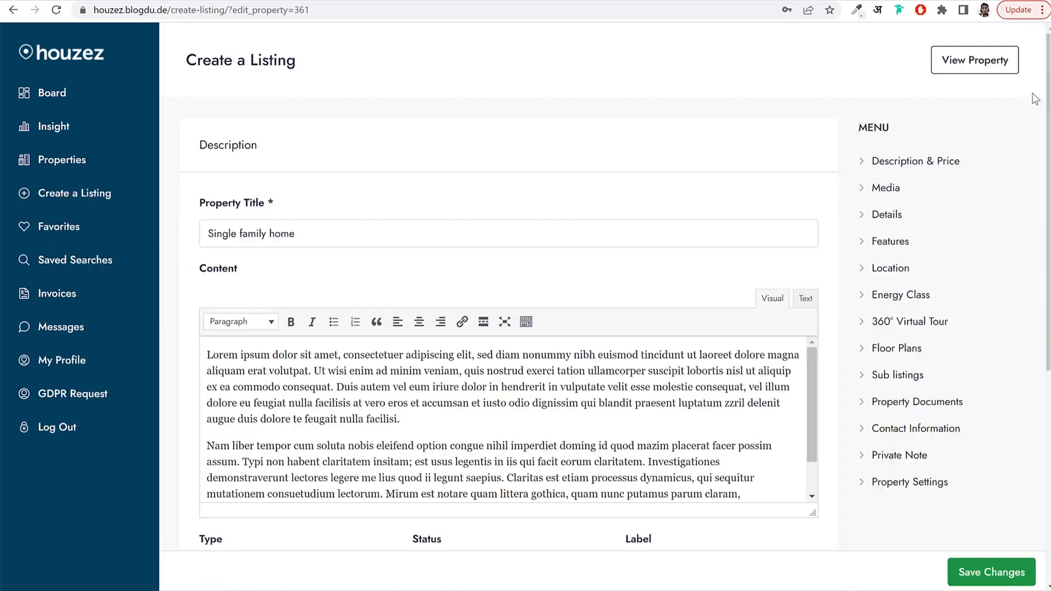
scroll(1035, 99, "down", 6)
scroll(1030, 92, "up", 4)
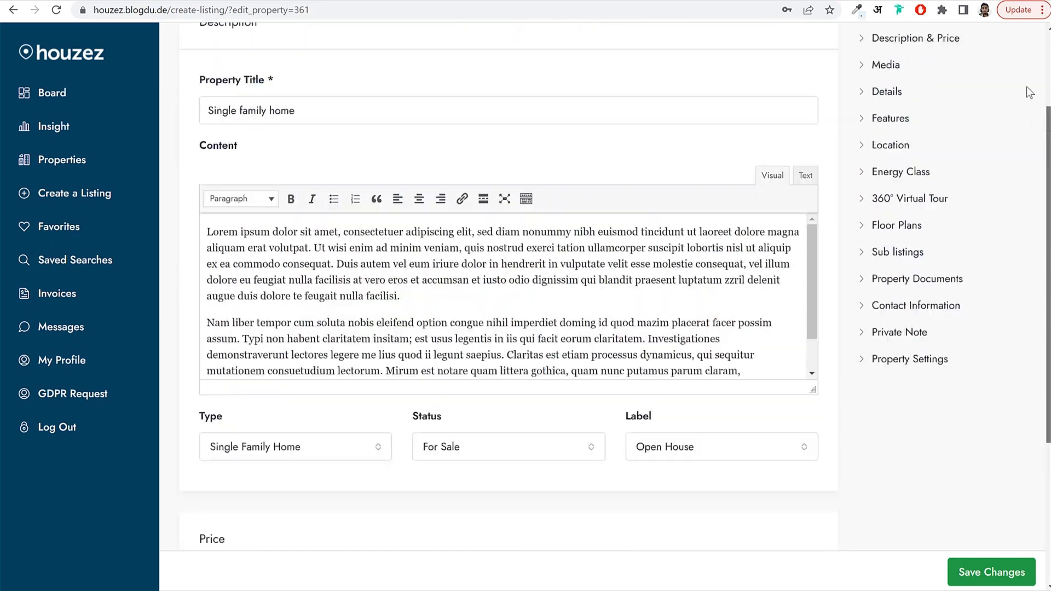
scroll(1029, 92, "up", 2)
left_click(891, 233)
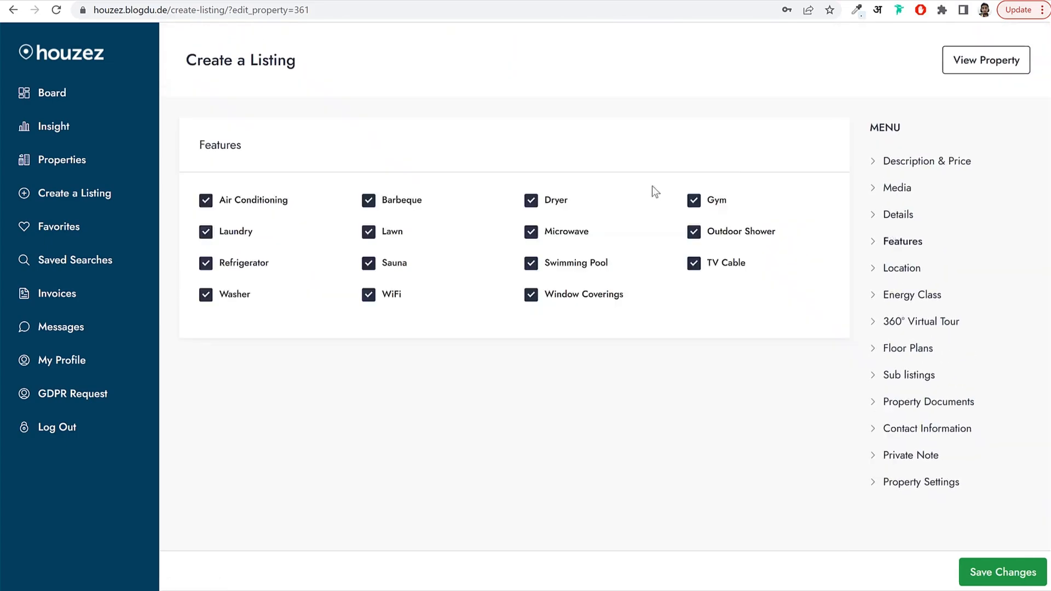
left_click(898, 214)
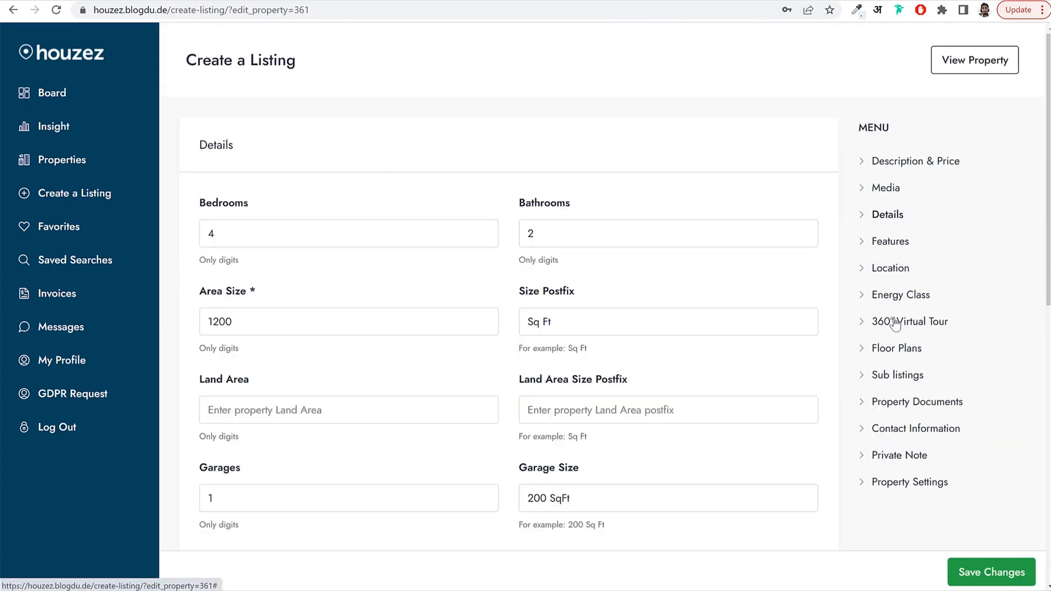
left_click(897, 348)
View the Insight page's Last 30 Days visits chart.
left_click(47, 129)
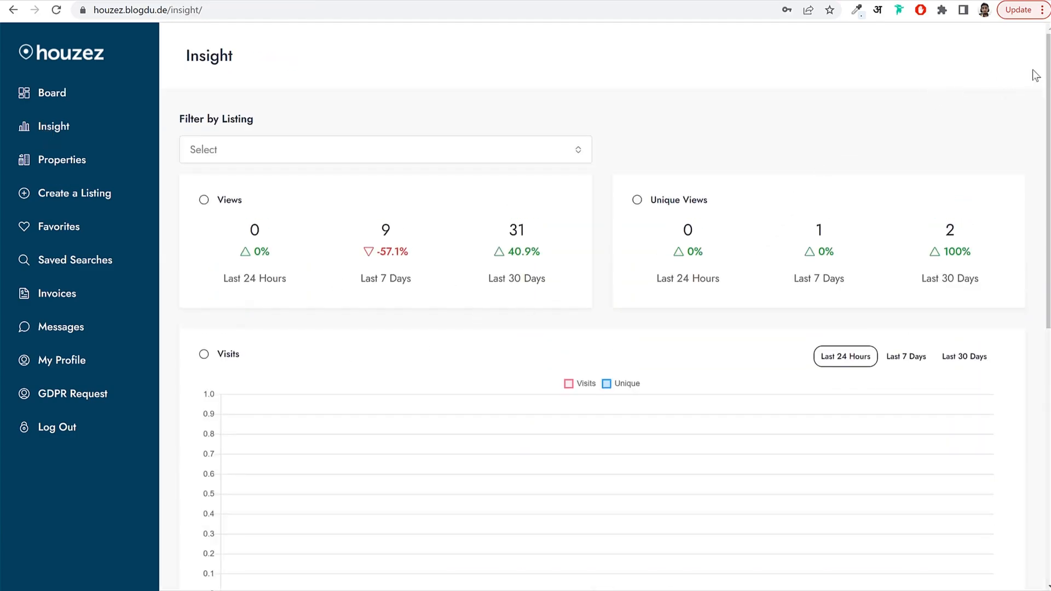
scroll(1035, 77, "down", 3)
left_click(965, 217)
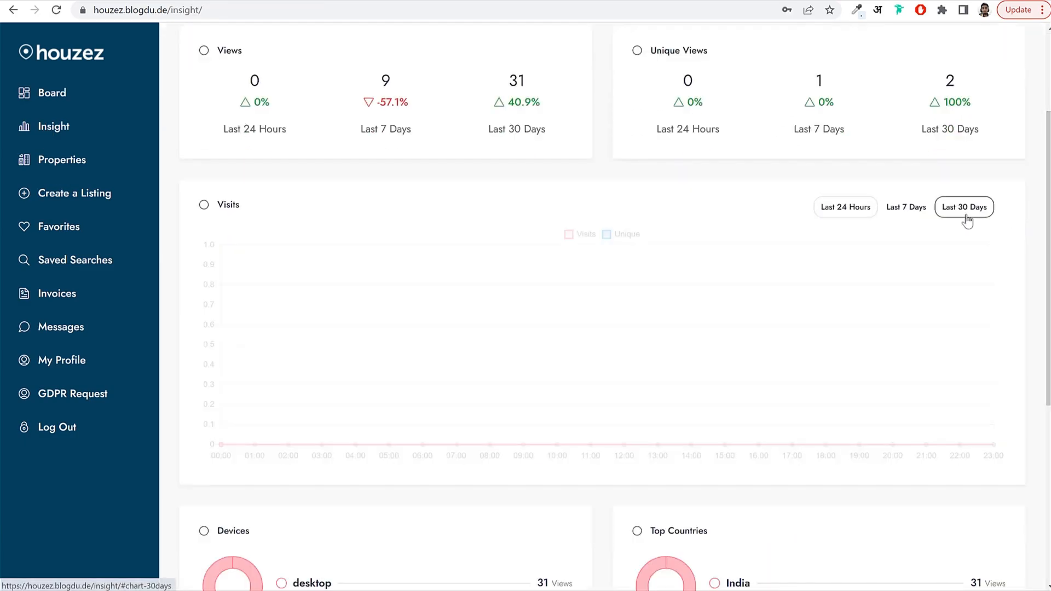
left_click_drag(1048, 187, 1048, 128)
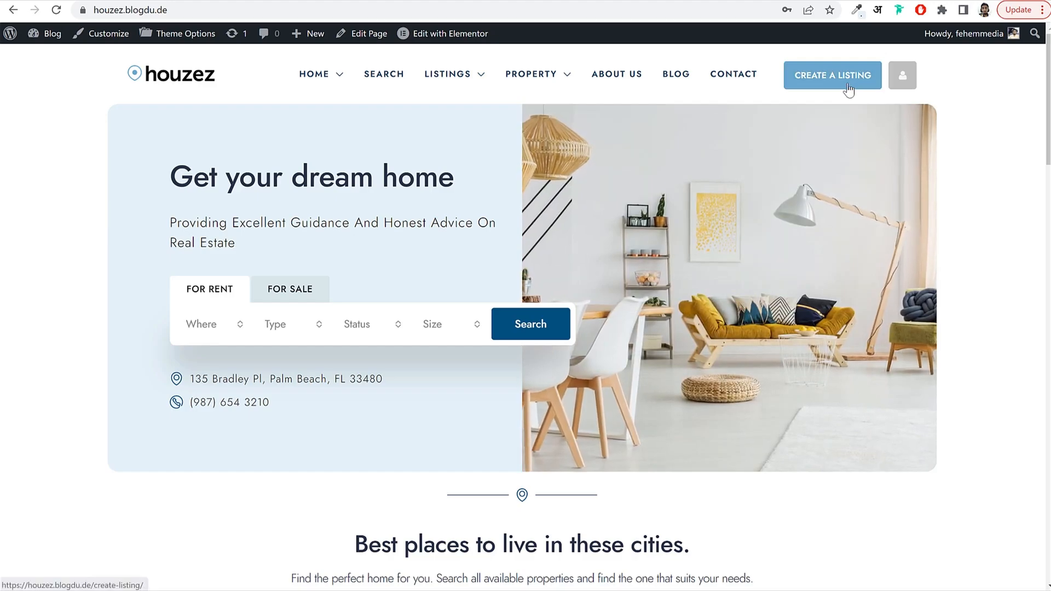
Open the Create a Listing form and select the property title field.
left_click(815, 89)
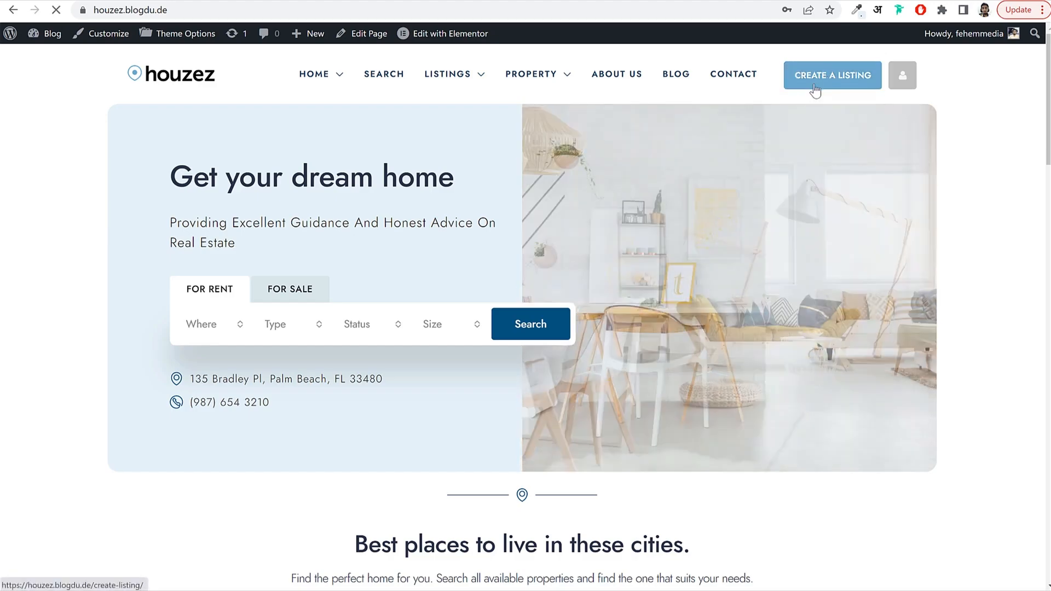
scroll(402, 291, "down", 2)
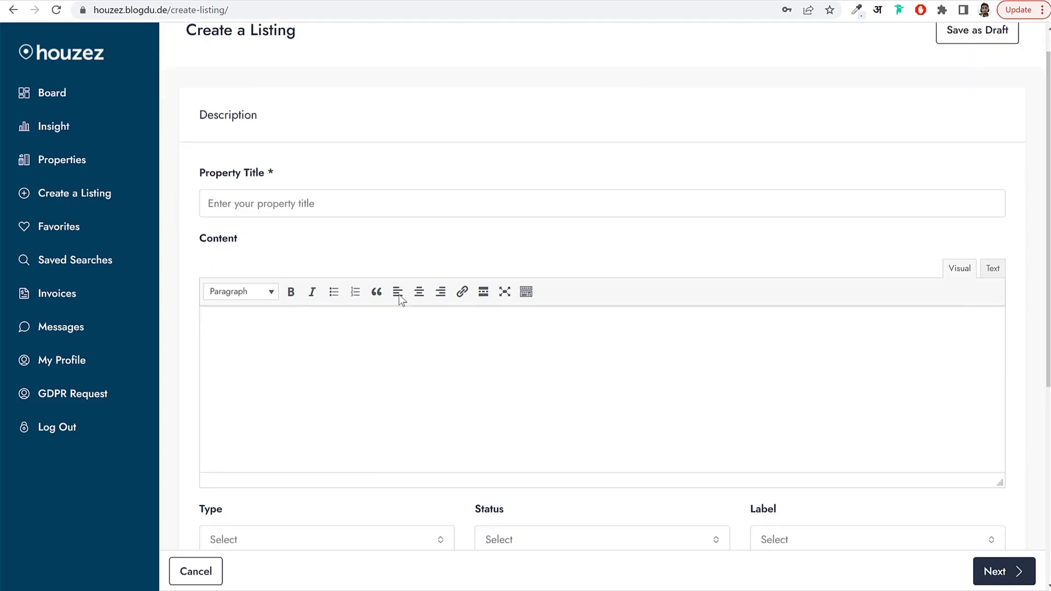
scroll(401, 291, "up", 1)
left_click(284, 165)
scroll(286, 284, "down", 2)
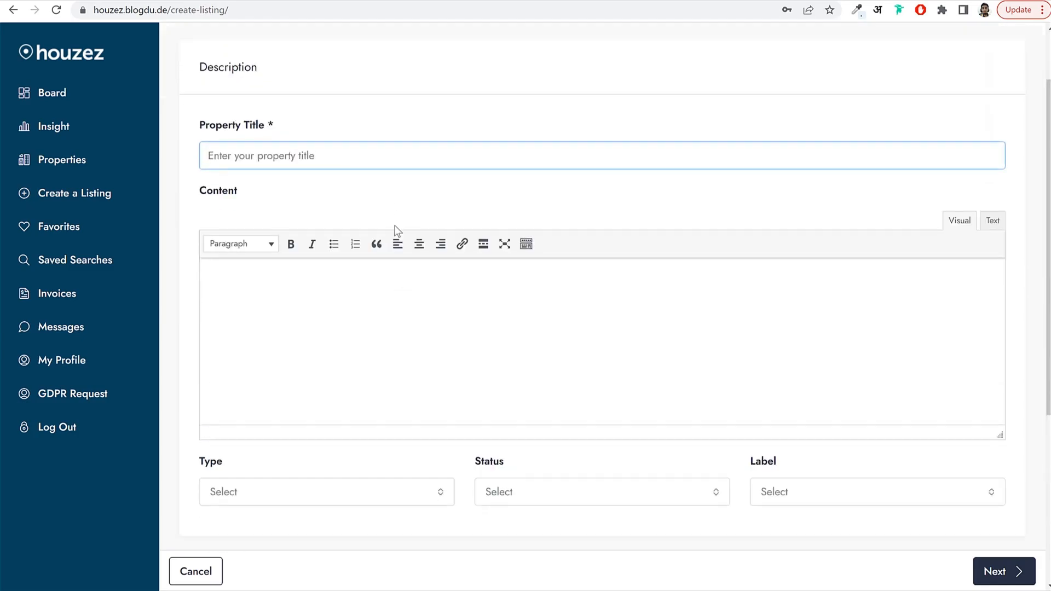
Browse the property Type, Status and Label choices and the sale or rent price field.
left_click(285, 383)
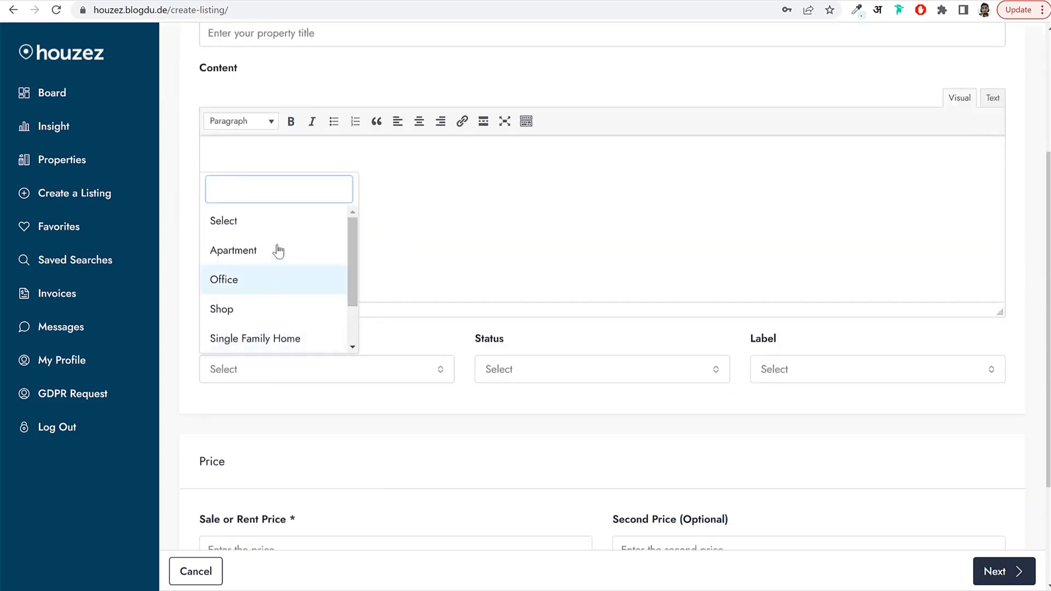
scroll(261, 313, "down", 1)
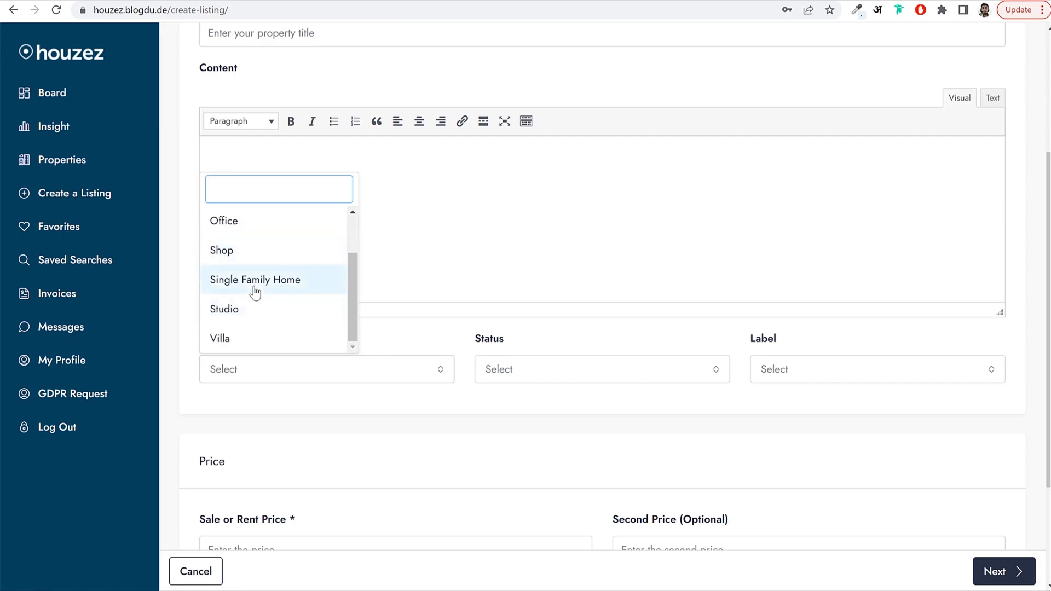
left_click(546, 370)
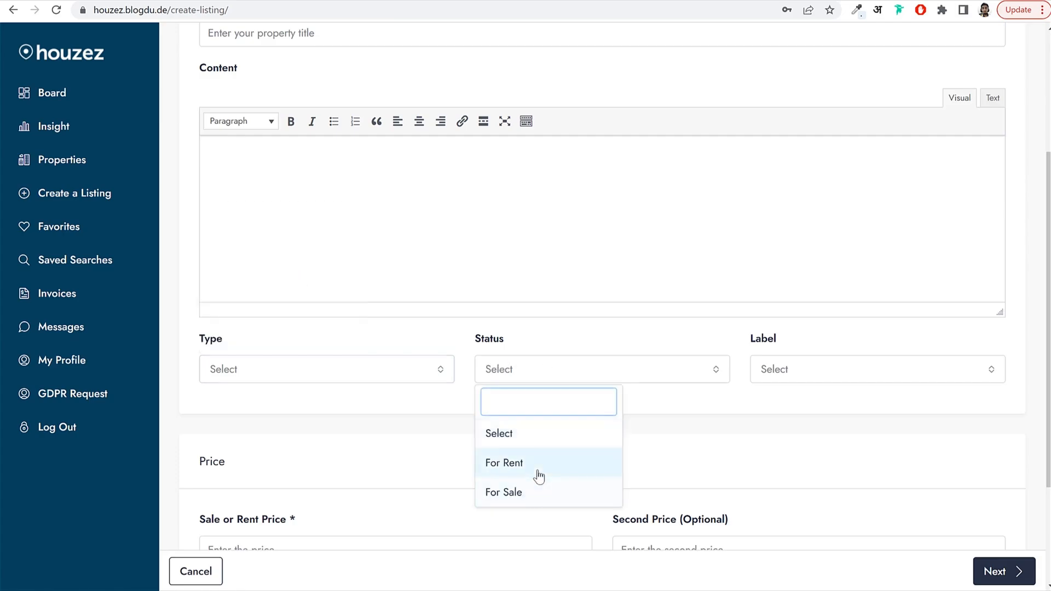
left_click(846, 383)
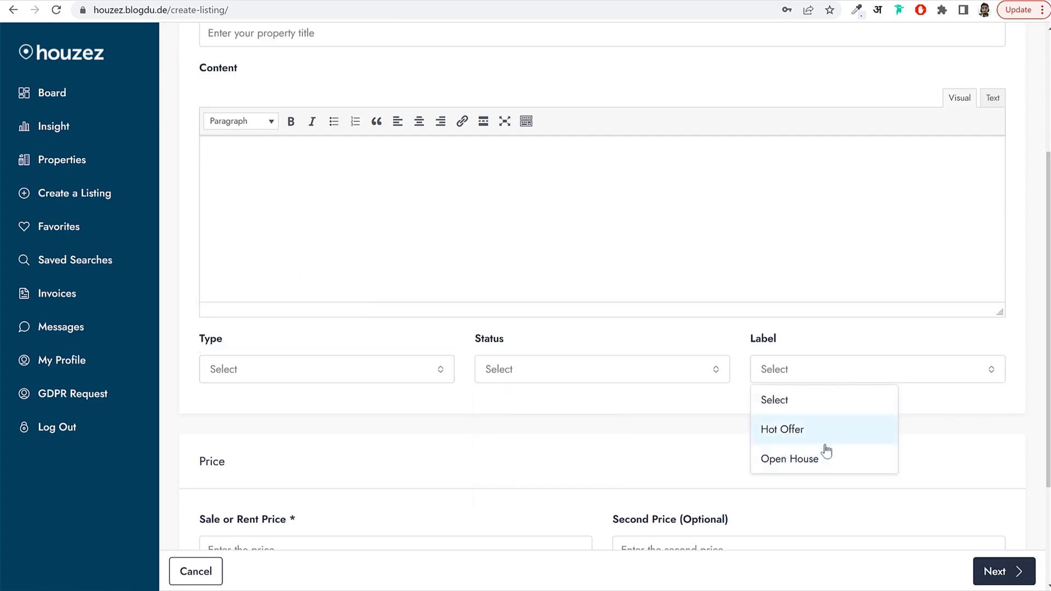
scroll(644, 432, "down", 3)
left_click(576, 383)
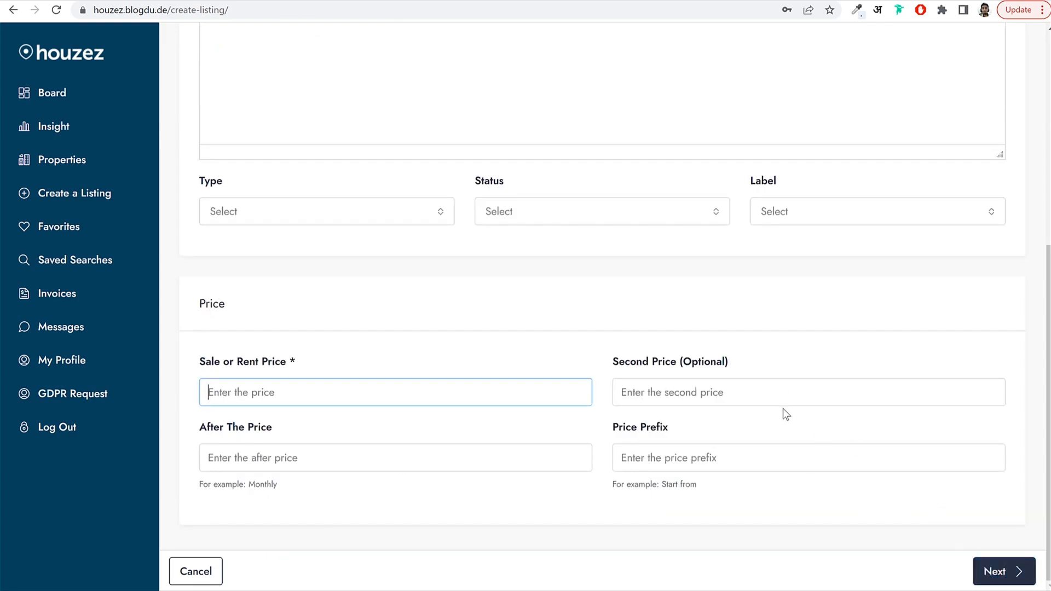
scroll(812, 457, "up", 1)
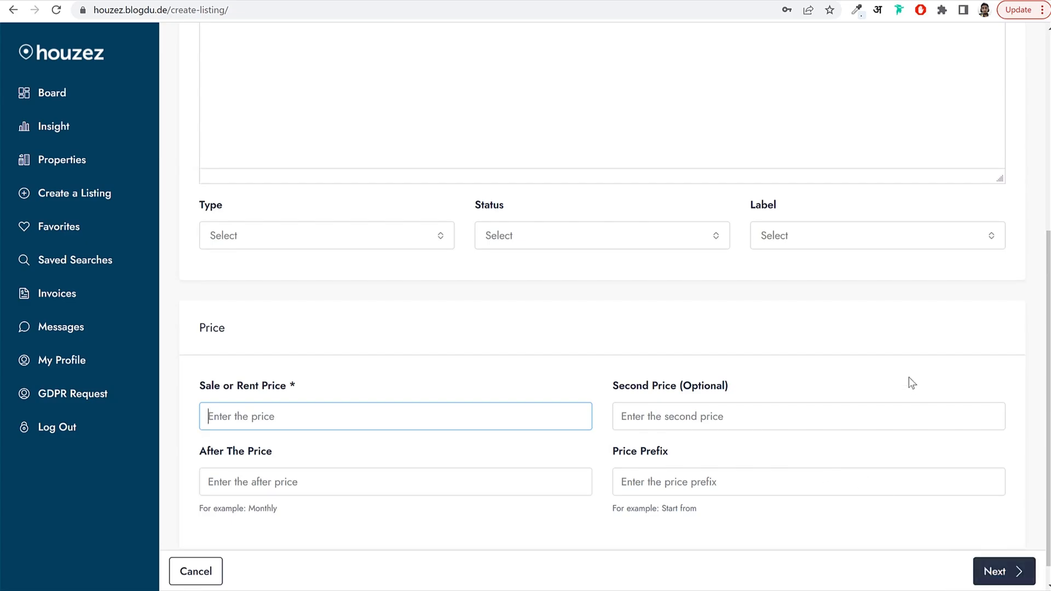
scroll(901, 389, "up", 6)
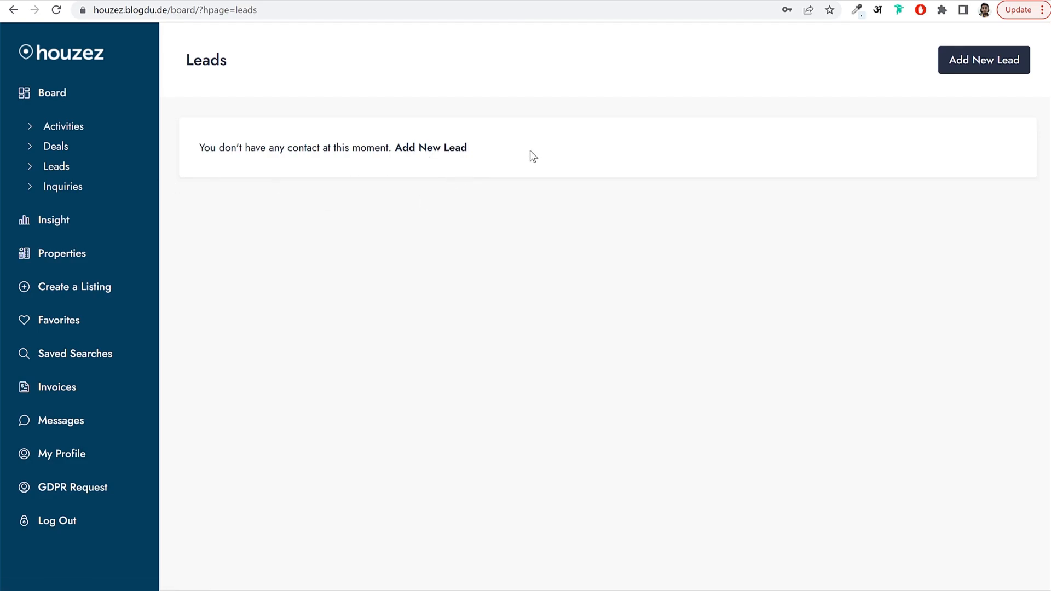
Look over the Insight statistics page.
left_click(47, 223)
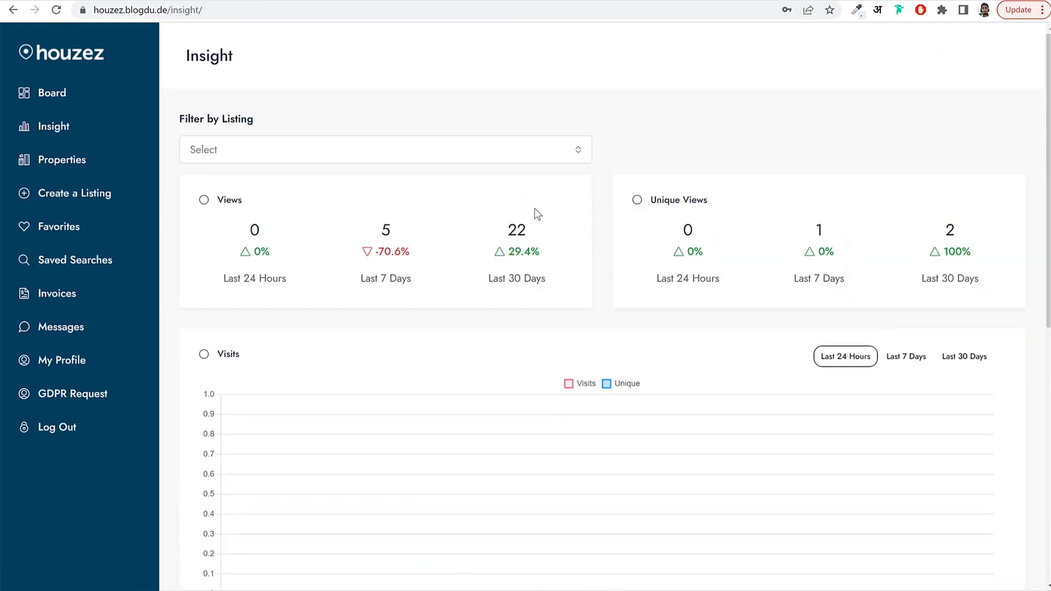
scroll(660, 270, "down", 9)
scroll(653, 295, "up", 7)
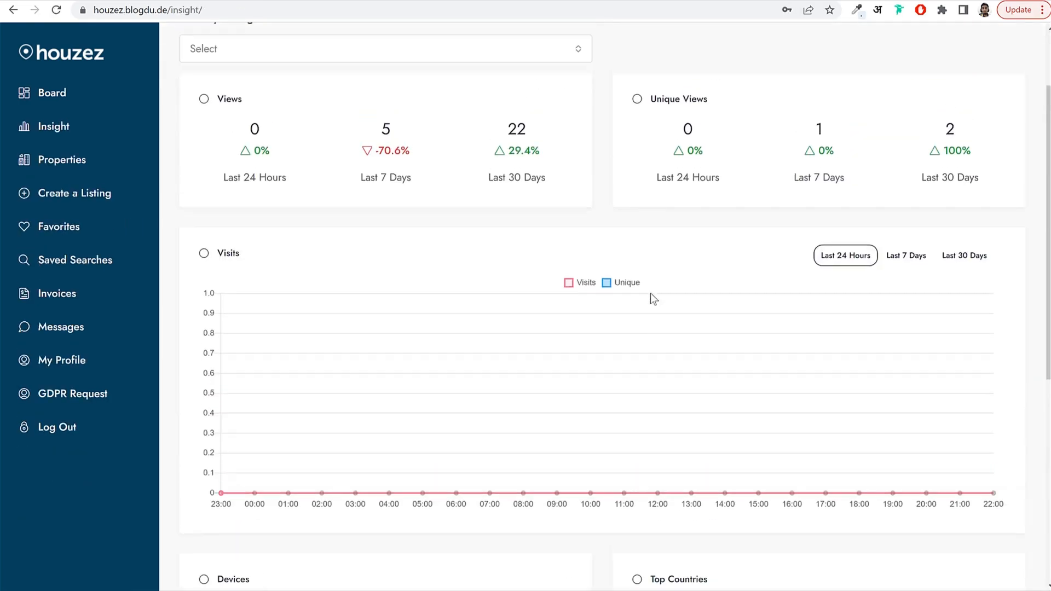
scroll(651, 294, "up", 2)
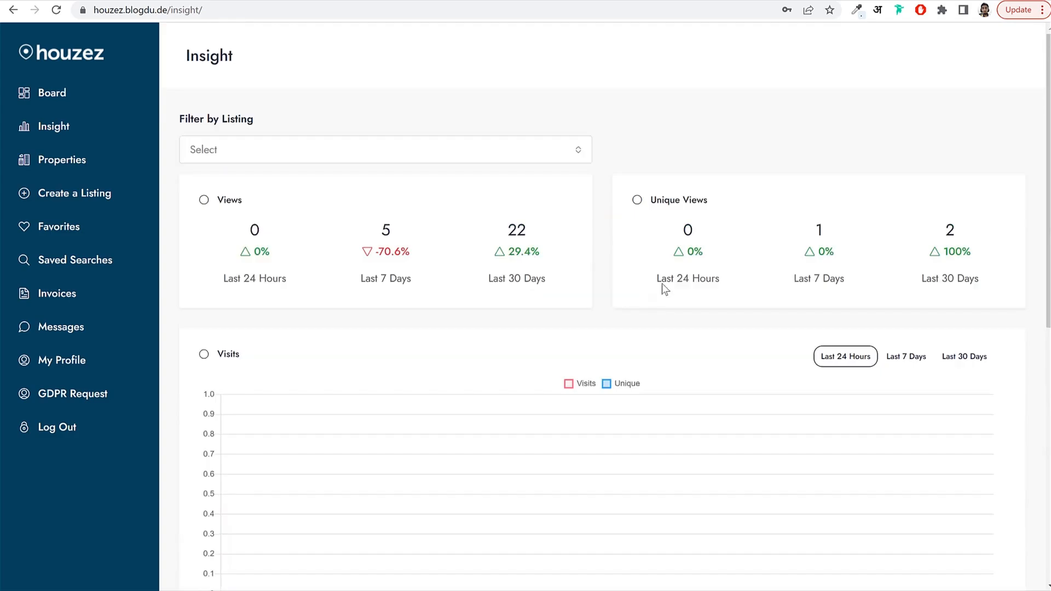
scroll(662, 287, "down", 9)
scroll(709, 298, "up", 7)
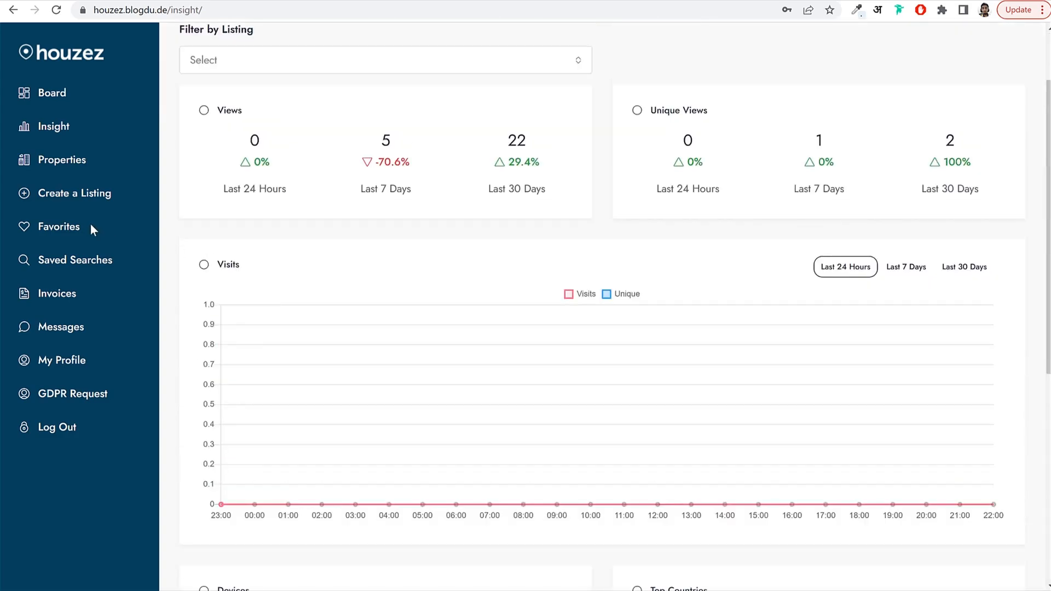
Go to Properties and choose Edit from the Single family home listing's Actions.
left_click(72, 167)
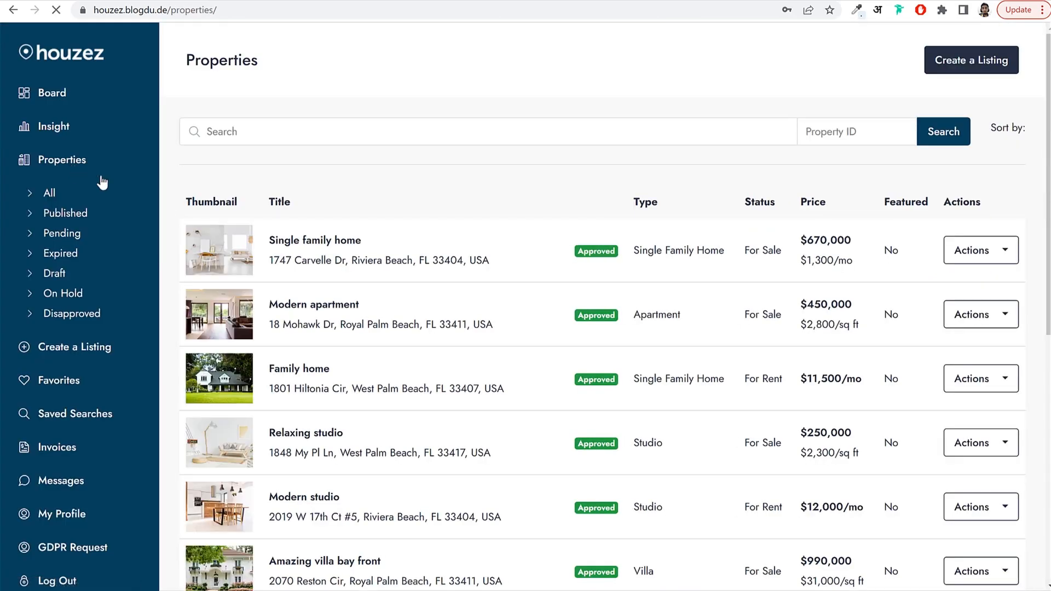
scroll(785, 331, "down", 8)
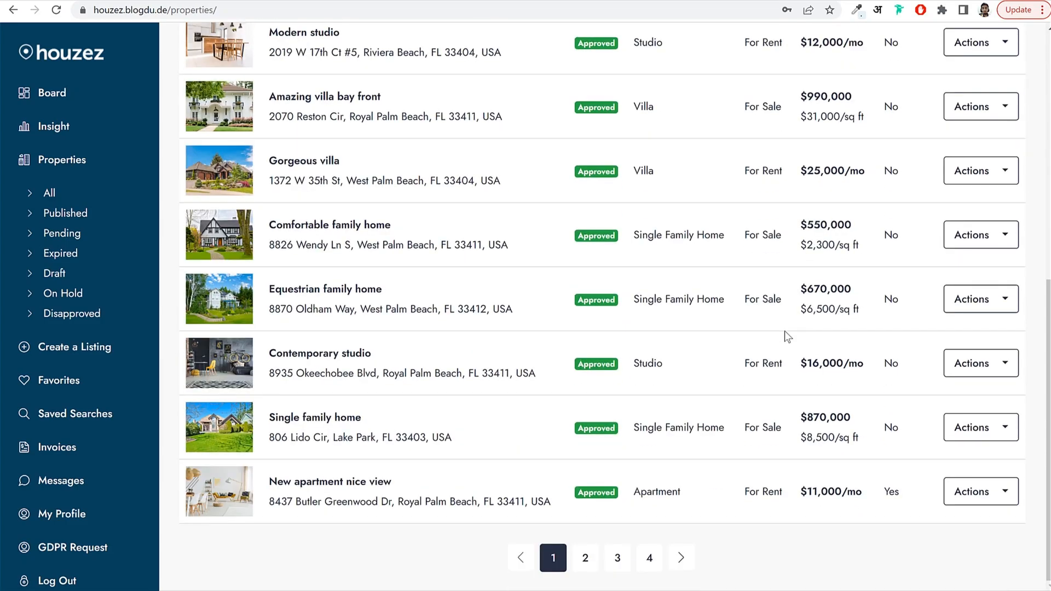
scroll(786, 331, "up", 7)
scroll(784, 330, "up", 1)
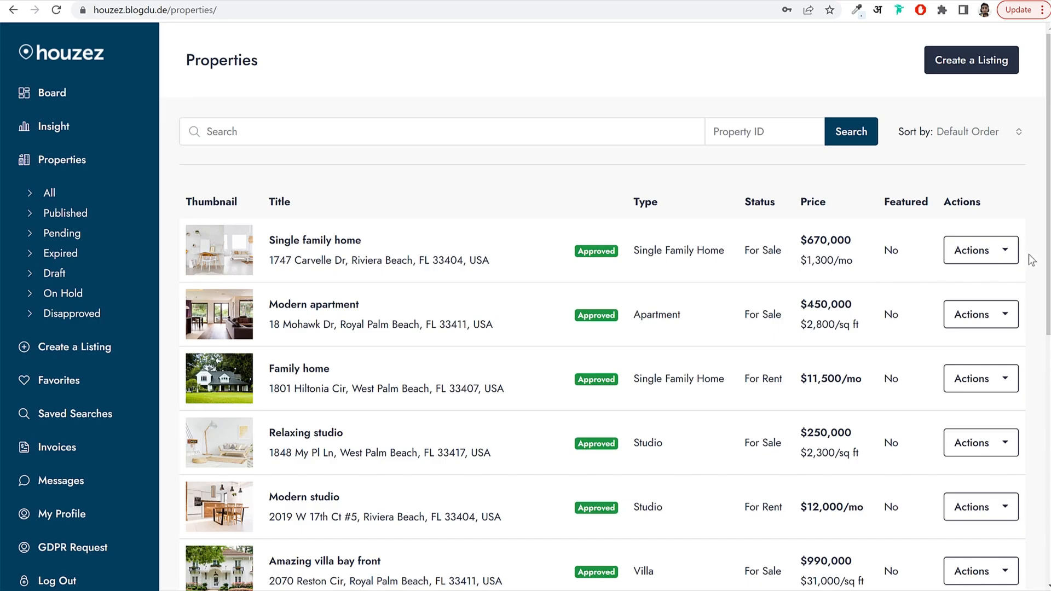
left_click(978, 261)
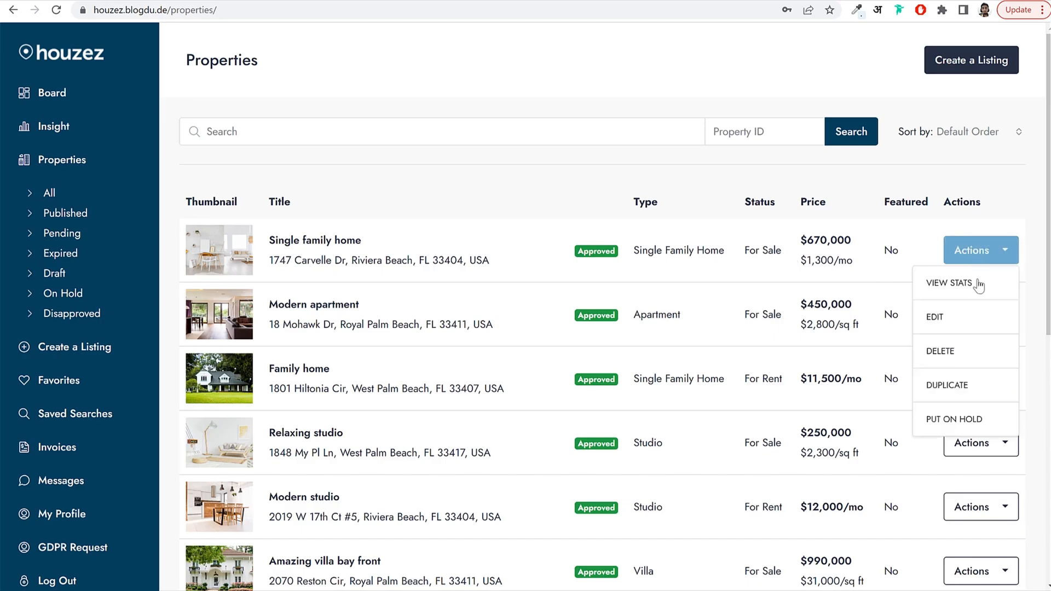
left_click(961, 323)
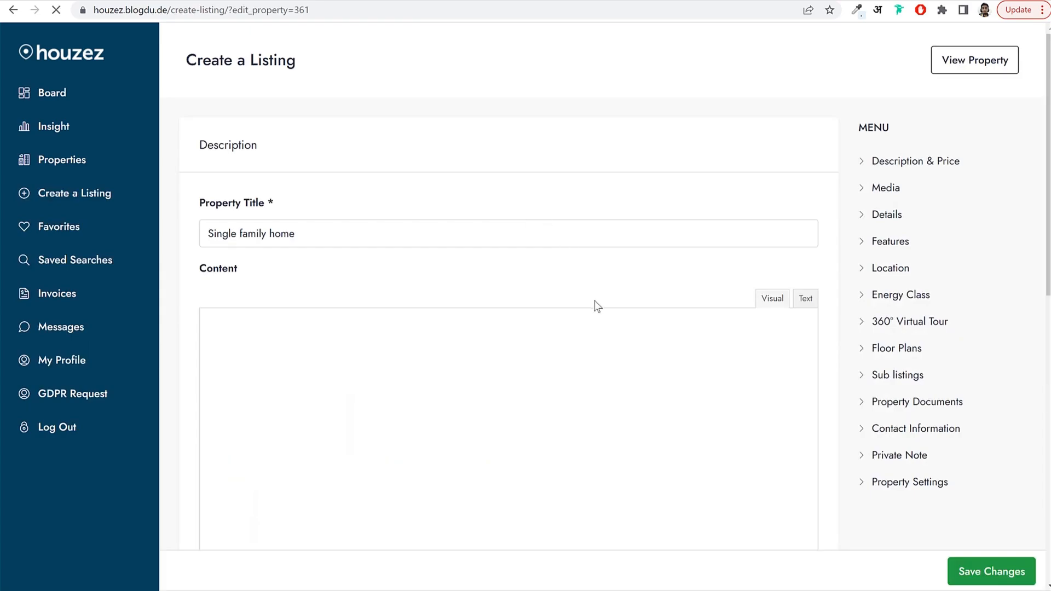
Look through the Media and Features sections of the edit form, then return to the homepage.
scroll(884, 307, "down", 6)
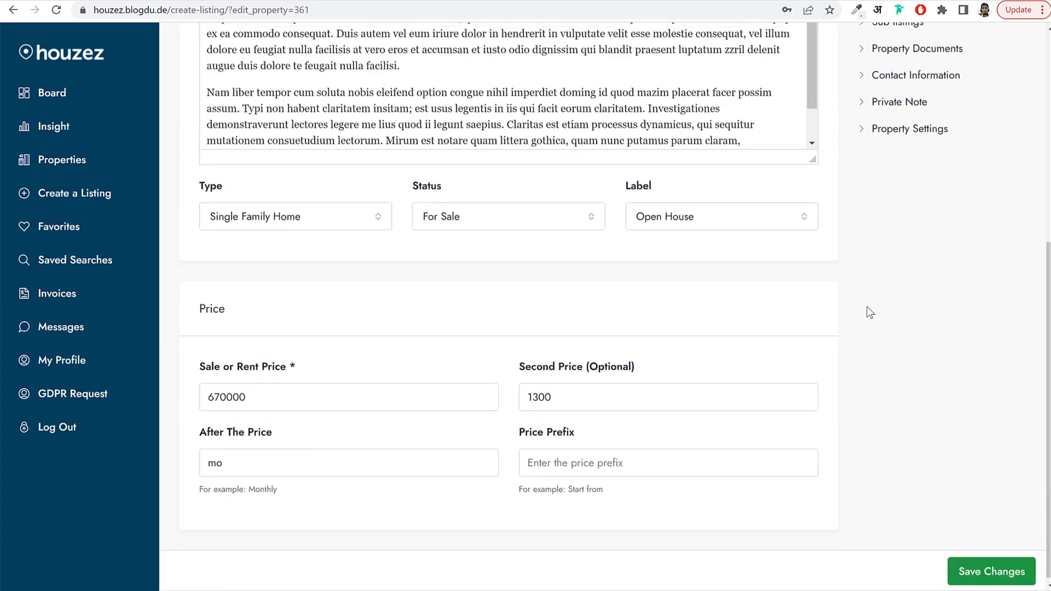
scroll(871, 312, "up", 6)
left_click(889, 165)
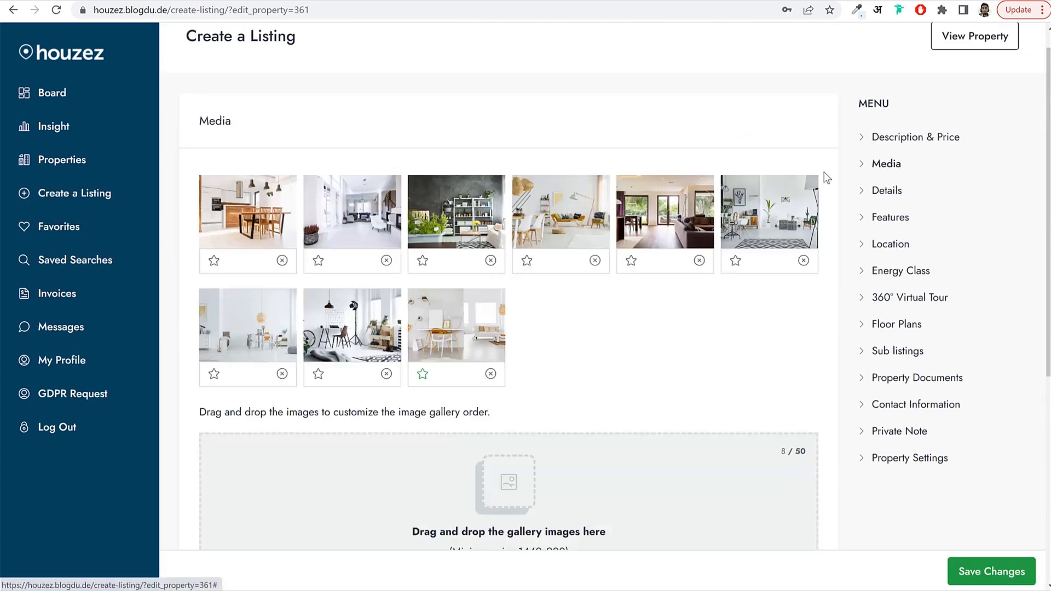
left_click(891, 220)
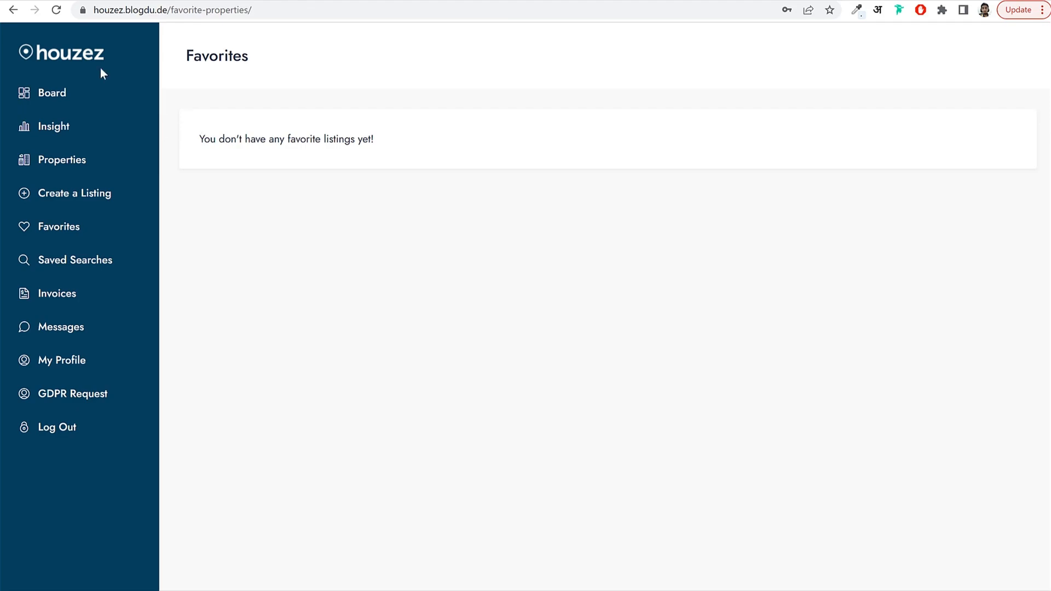
left_click(76, 57)
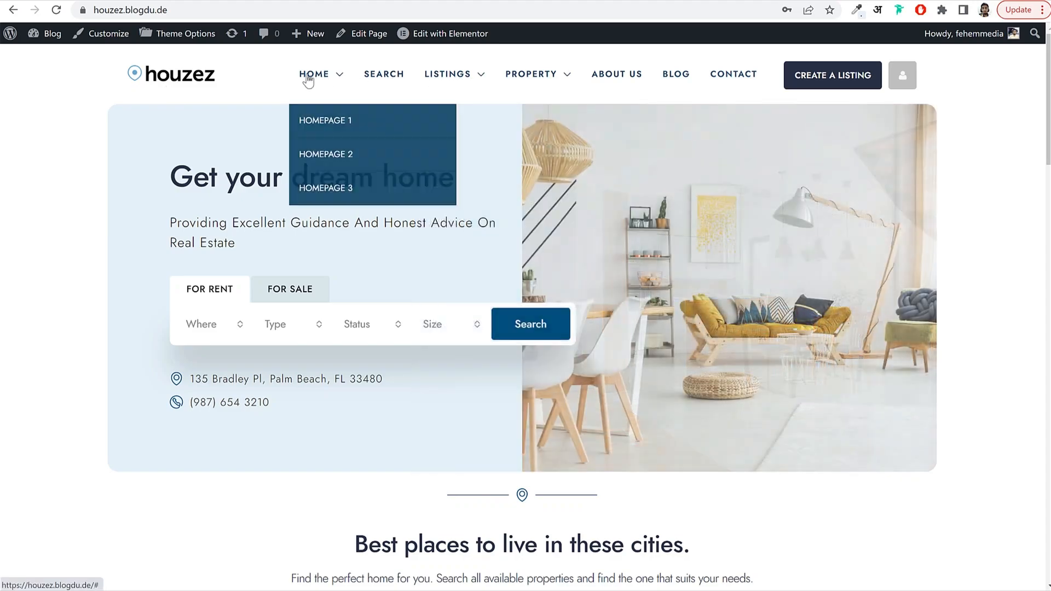
Highlight the Get your dream home heading and toggle the search between For Sale and For Rent.
mouse_move(537, 78)
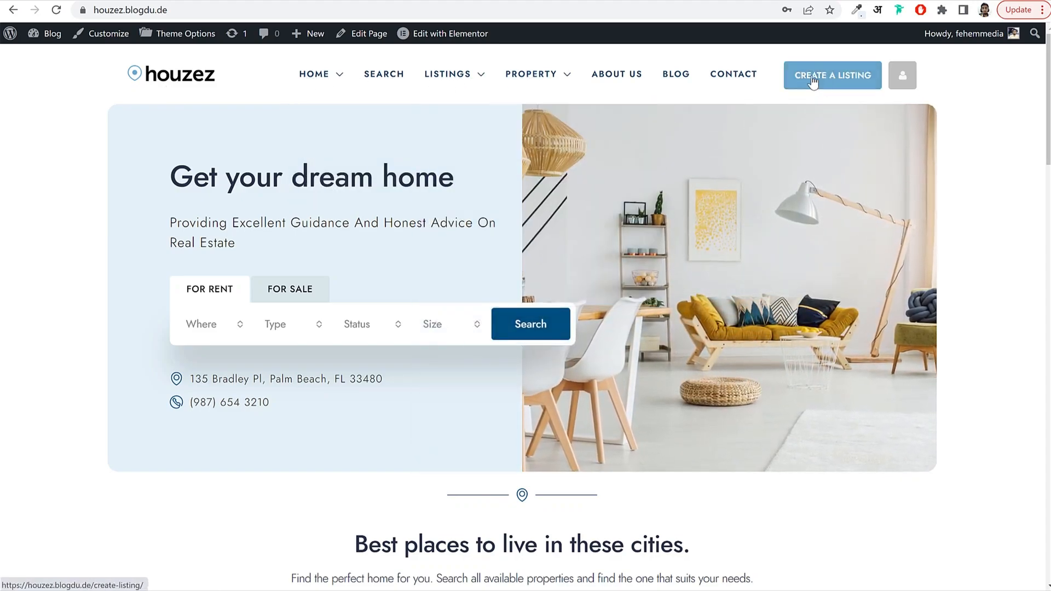
mouse_move(897, 82)
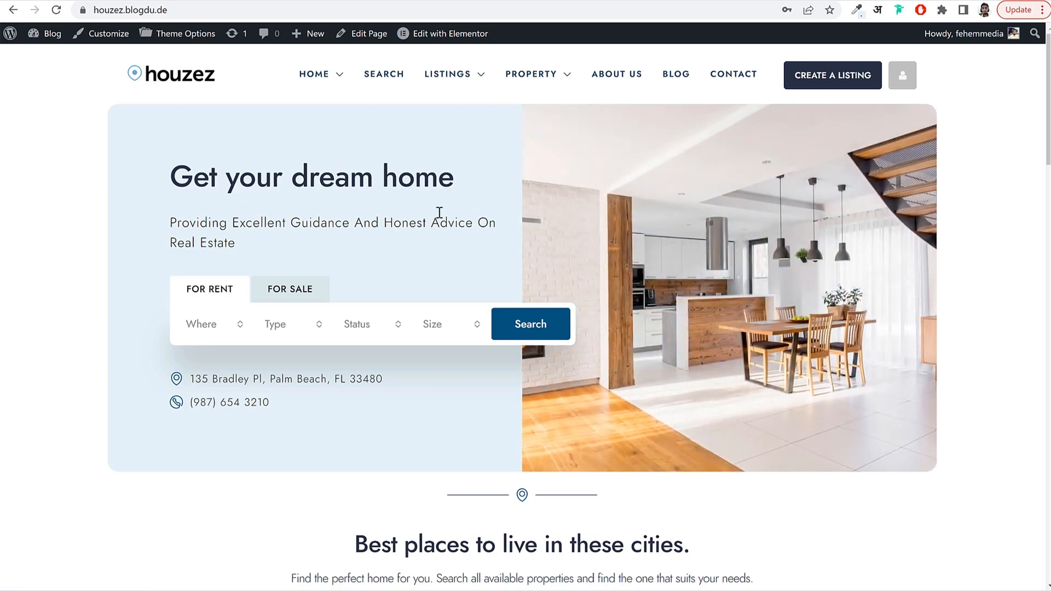
left_click_drag(172, 177, 437, 179)
left_click(377, 204)
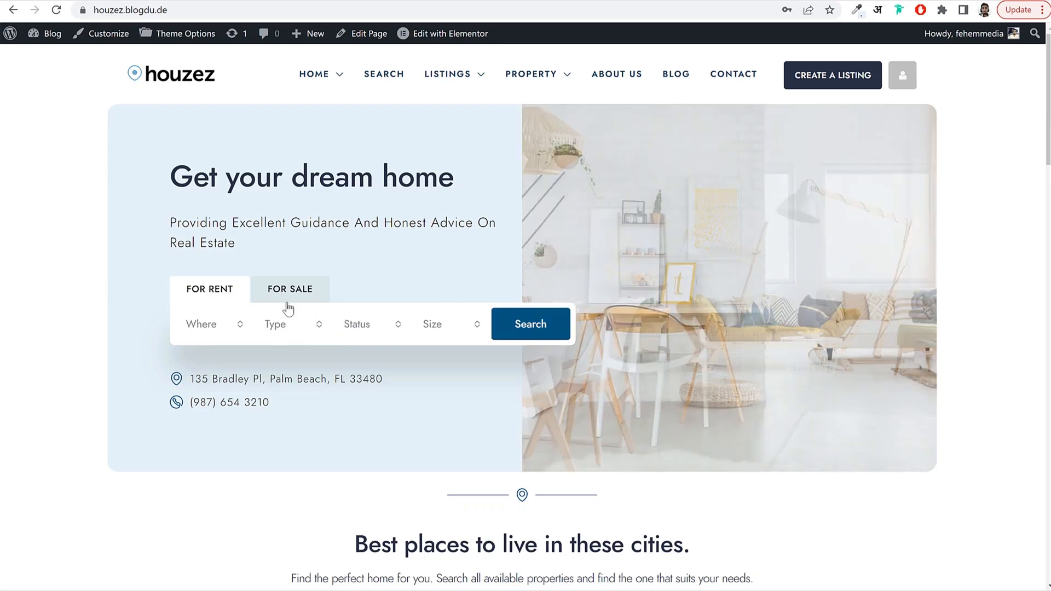
left_click(291, 292)
left_click(211, 296)
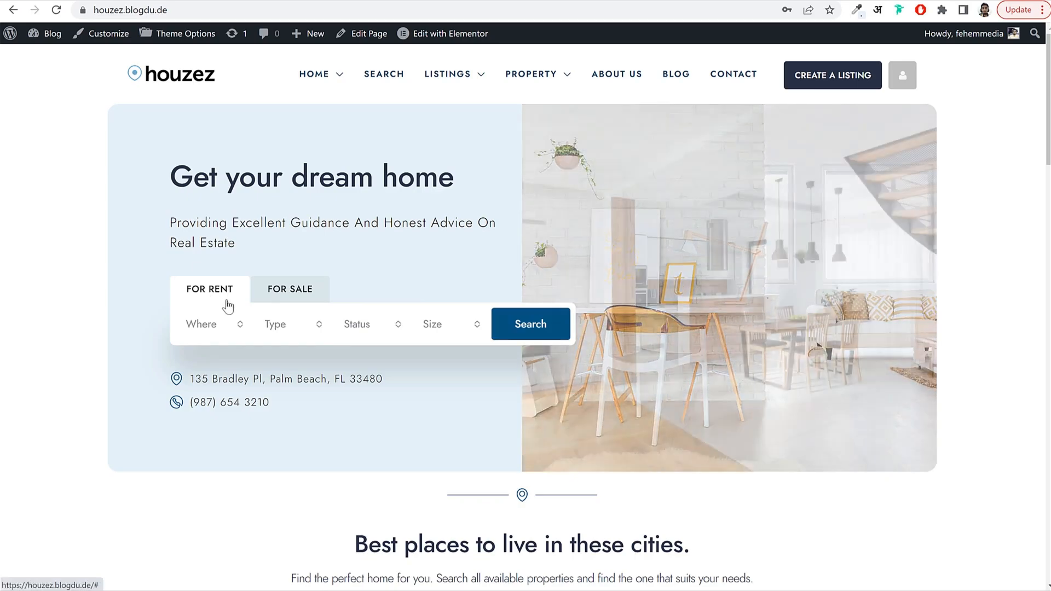
left_click(291, 295)
left_click(216, 298)
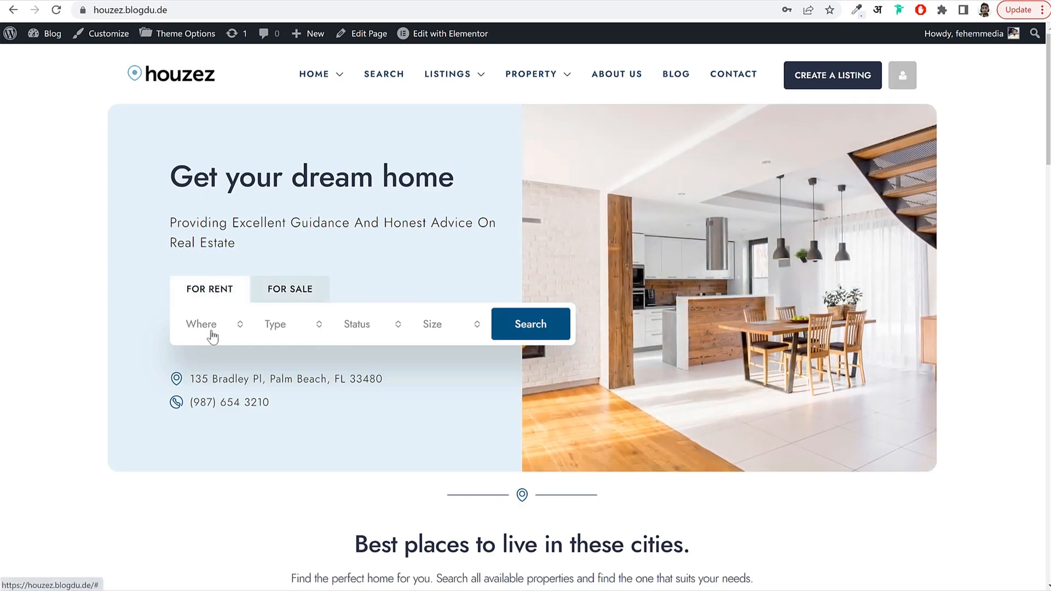
Browse the city, property type and status dropdowns, closing status without a choice.
left_click(211, 329)
scroll(230, 427, "down", 4)
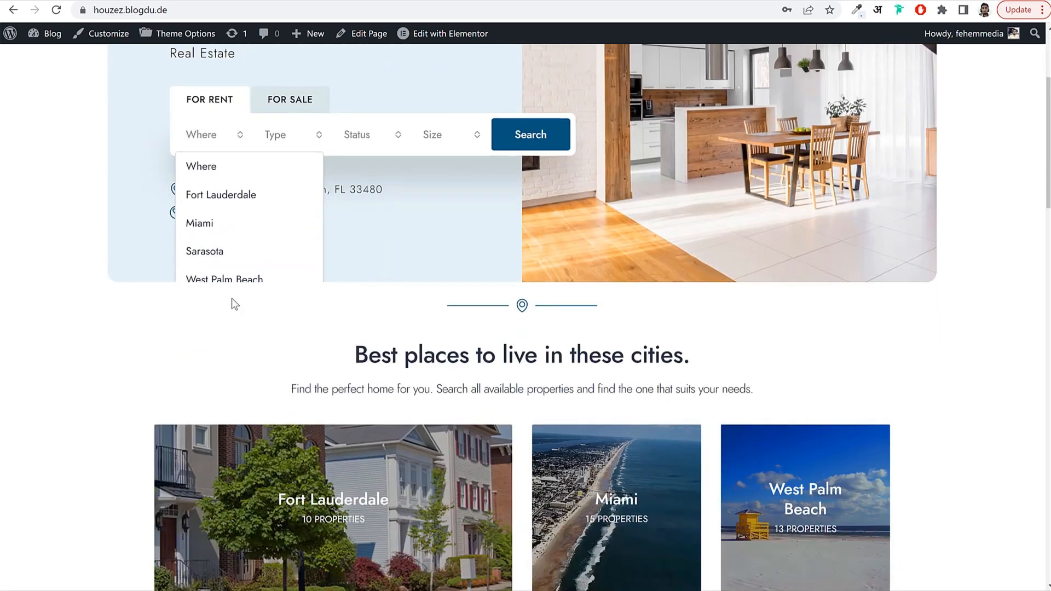
scroll(230, 301, "up", 4)
left_click(287, 325)
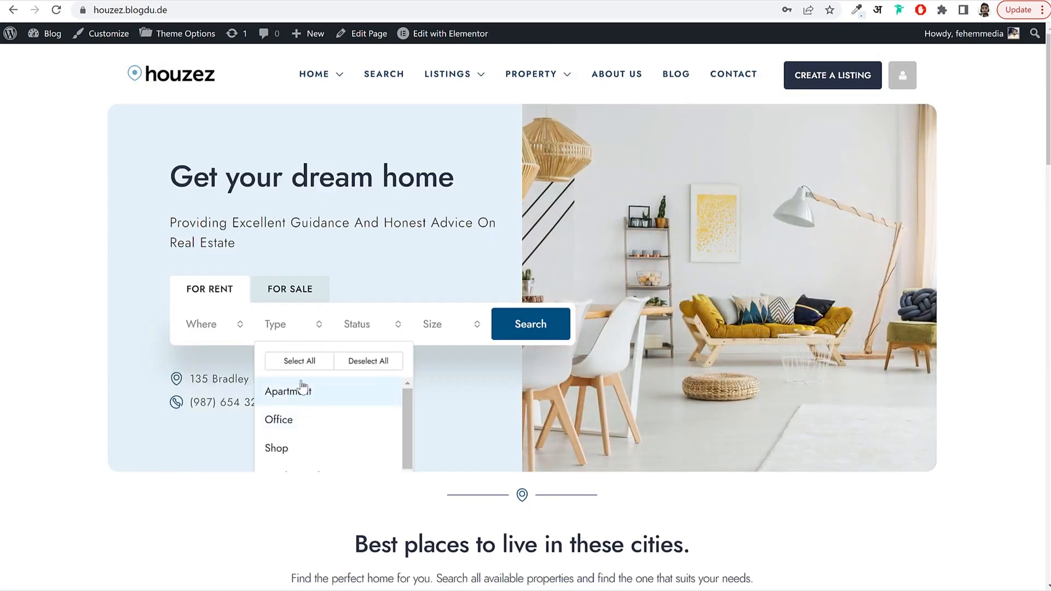
left_click(369, 326)
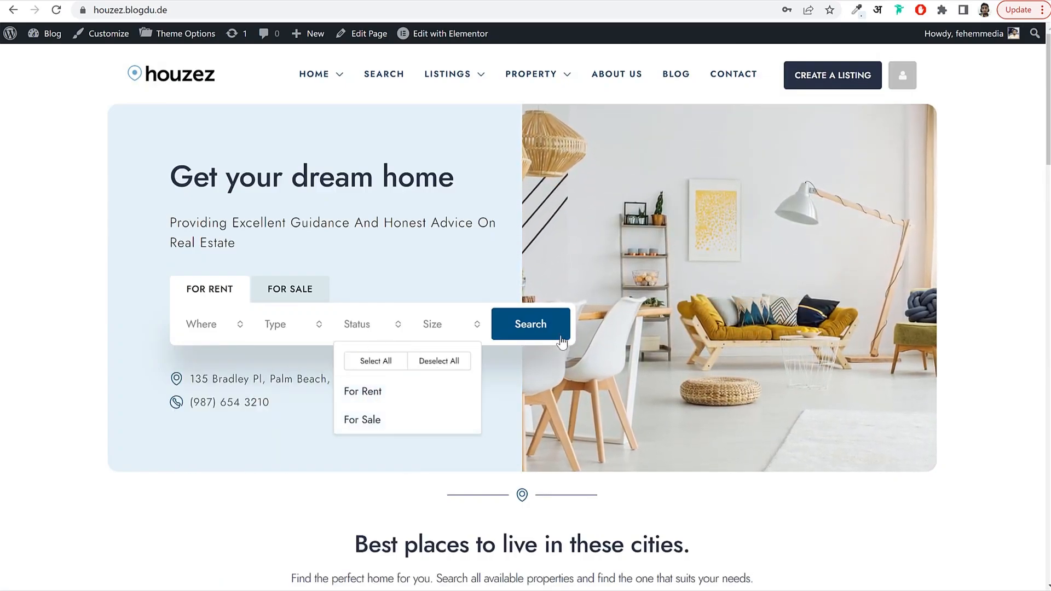
left_click(357, 321)
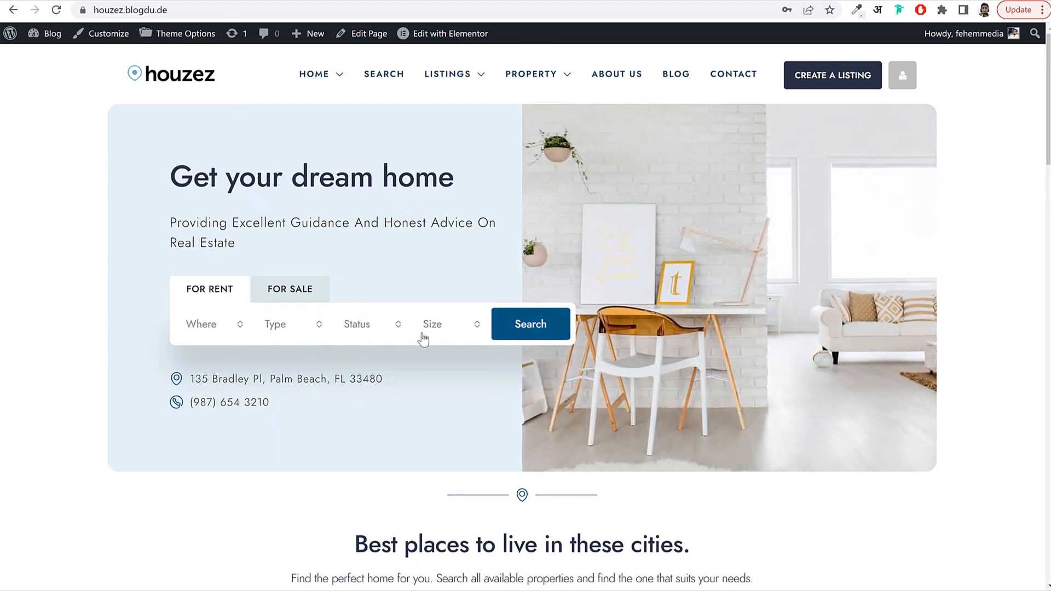
Scroll down to the city cards for Fort Lauderdale, Miami and West Palm Beach.
scroll(803, 306, "down", 2)
scroll(802, 306, "down", 3)
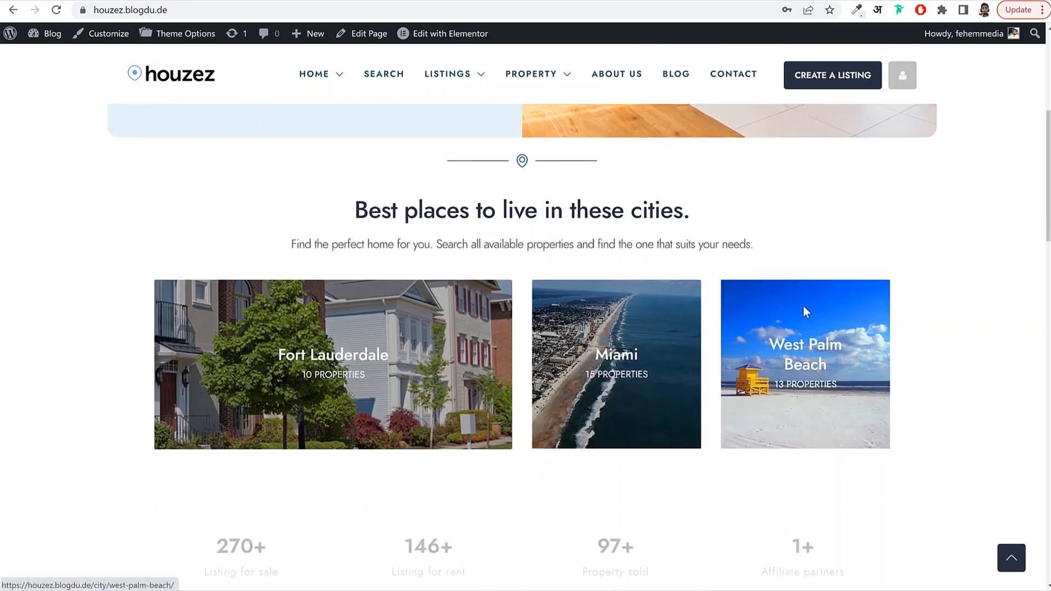
scroll(517, 340, "down", 1)
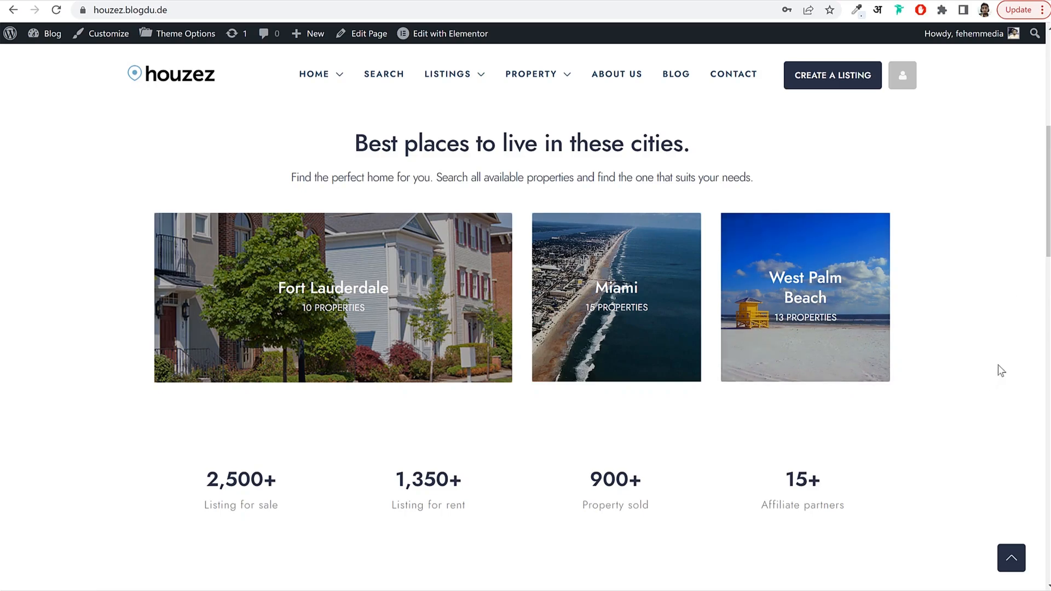
Open the Miami city listings, scroll through them and go back.
left_click(609, 301)
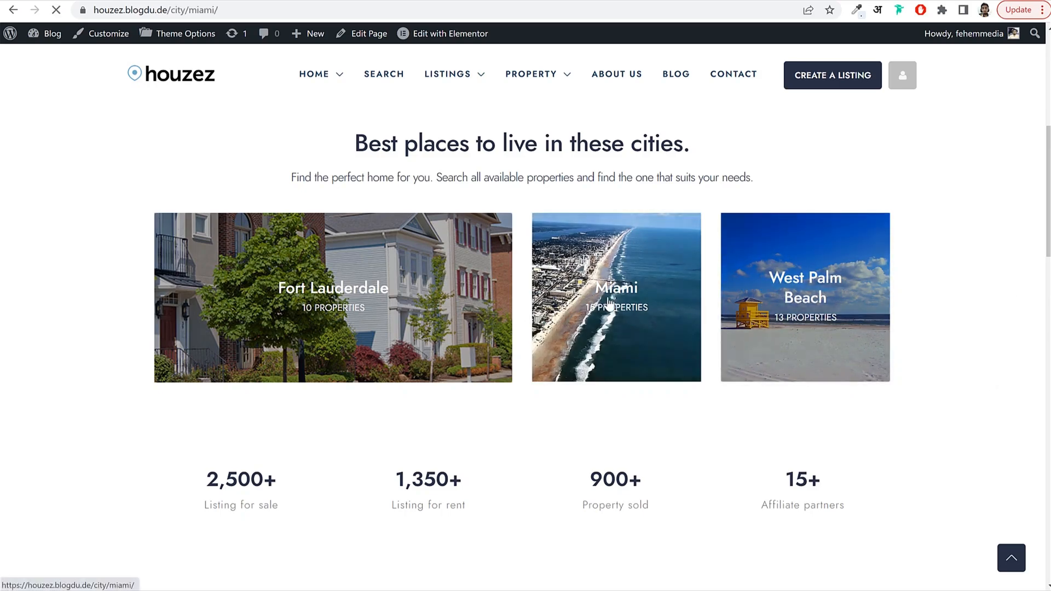
scroll(1034, 333, "down", 3)
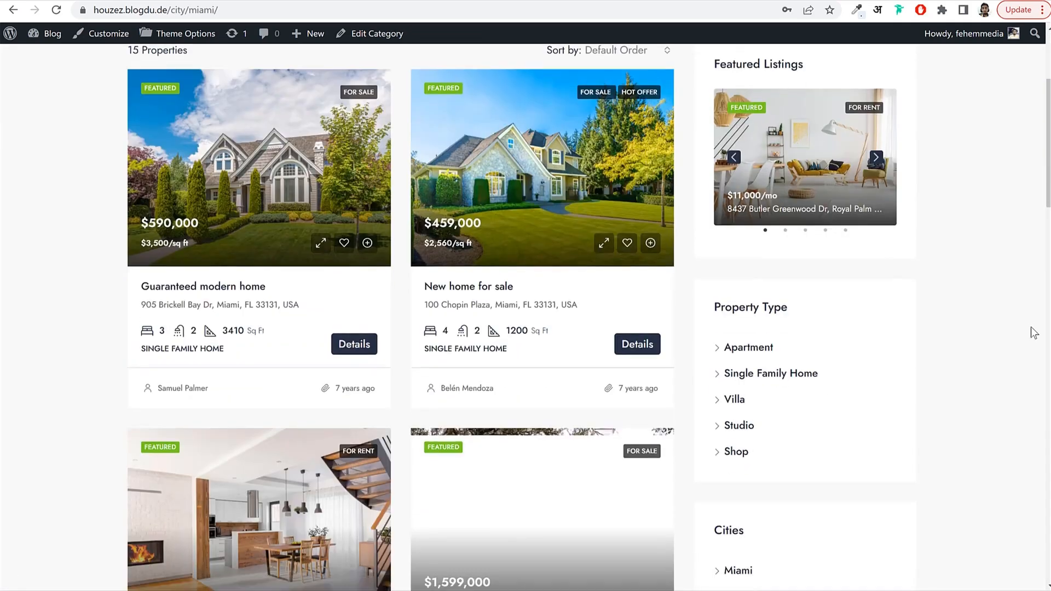
scroll(1033, 332, "down", 12)
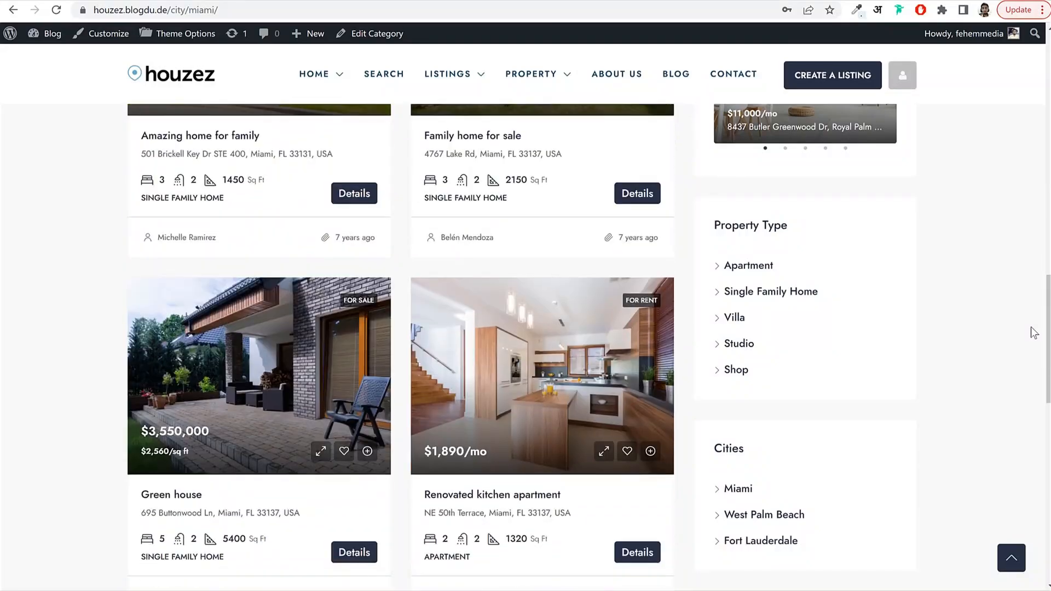
key("alt+Left")
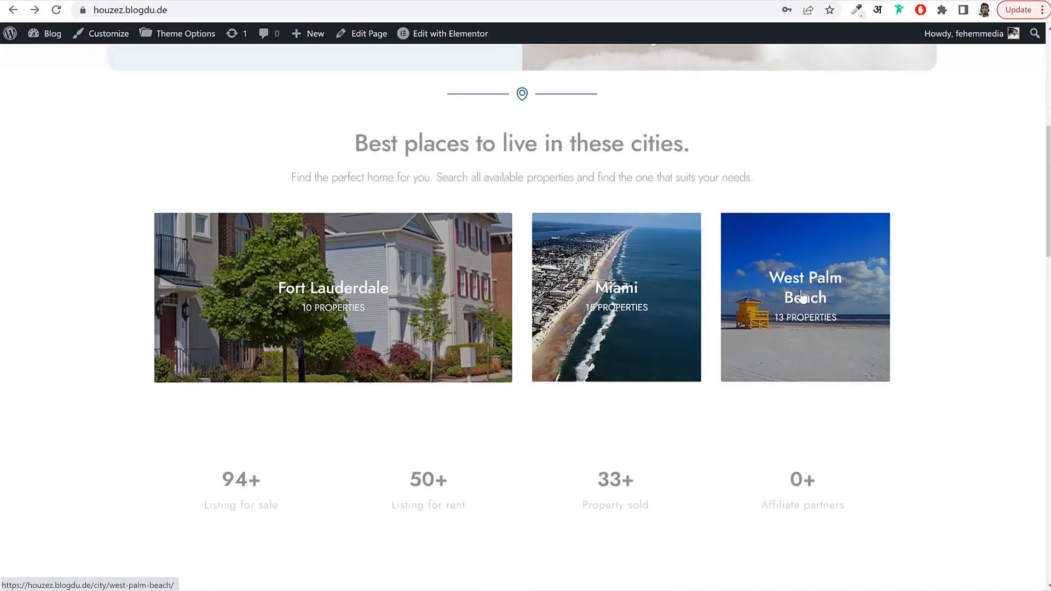
Highlight and clear the 2,500+ Listing for sale and 900+ Property sold stats.
scroll(891, 291, "down", 2)
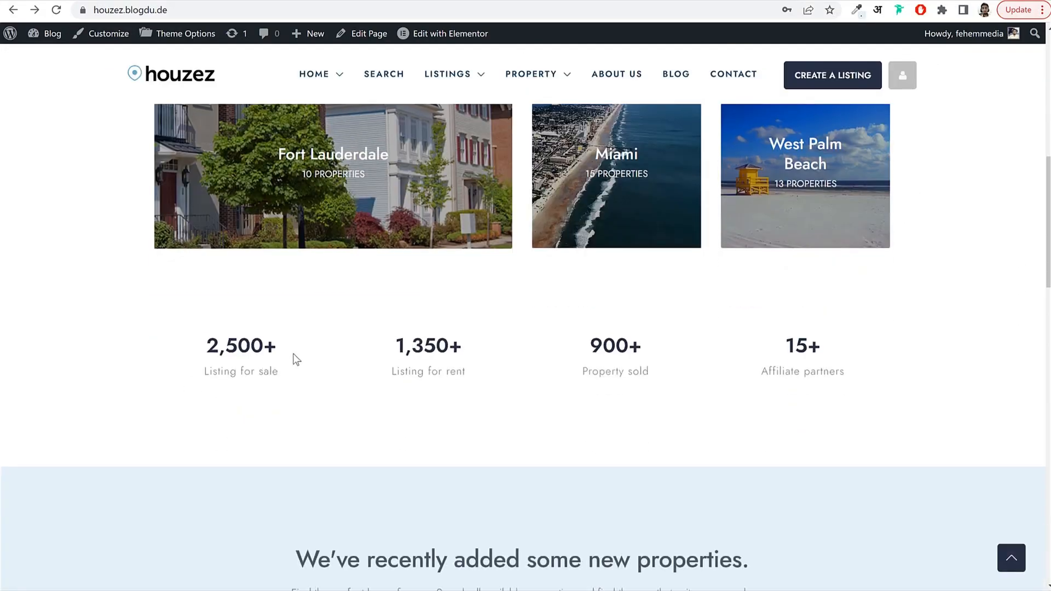
left_click_drag(211, 350, 286, 378)
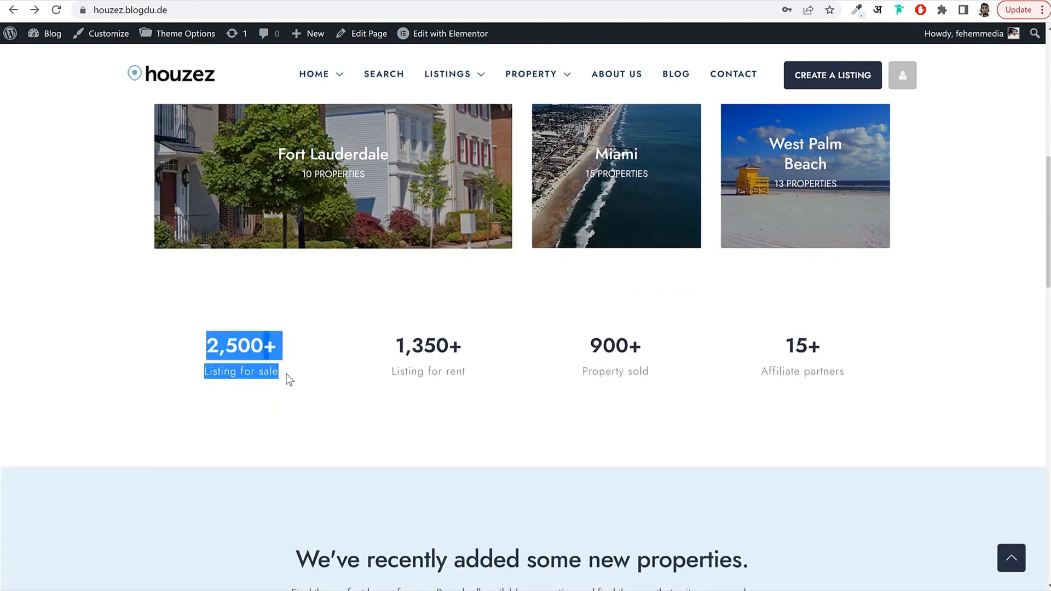
left_click(288, 376)
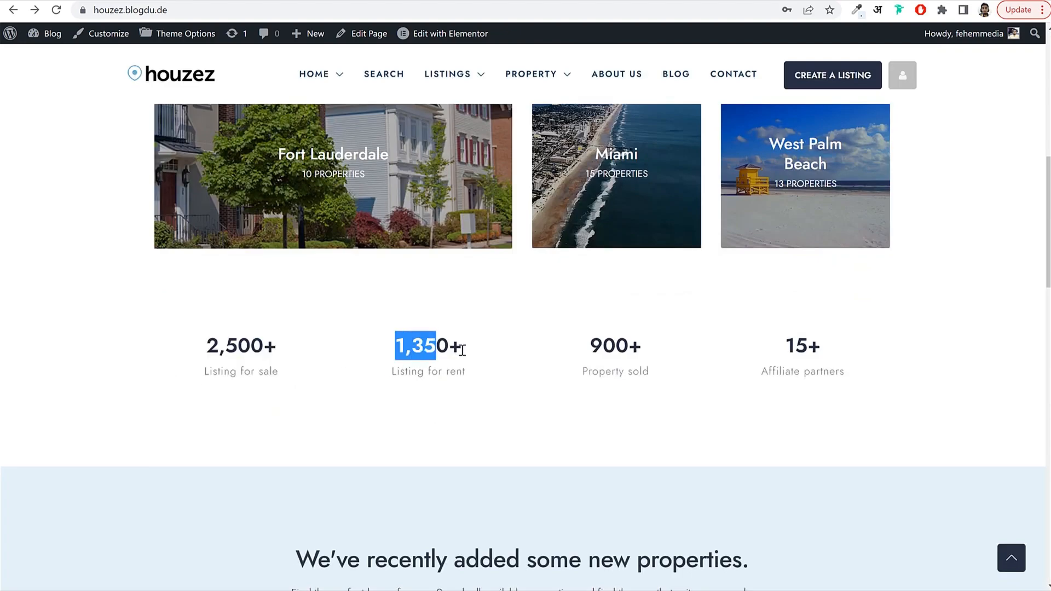
left_click(662, 349)
left_click_drag(594, 346, 657, 343)
left_click(657, 343)
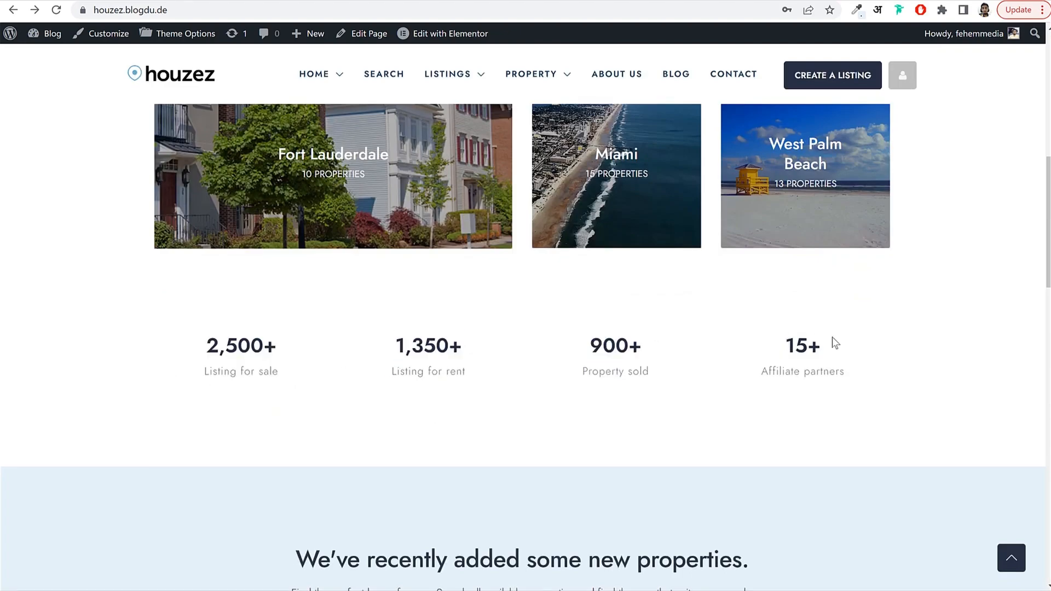
Step the recently added properties carousel forward one card and back again.
scroll(863, 361, "down", 6)
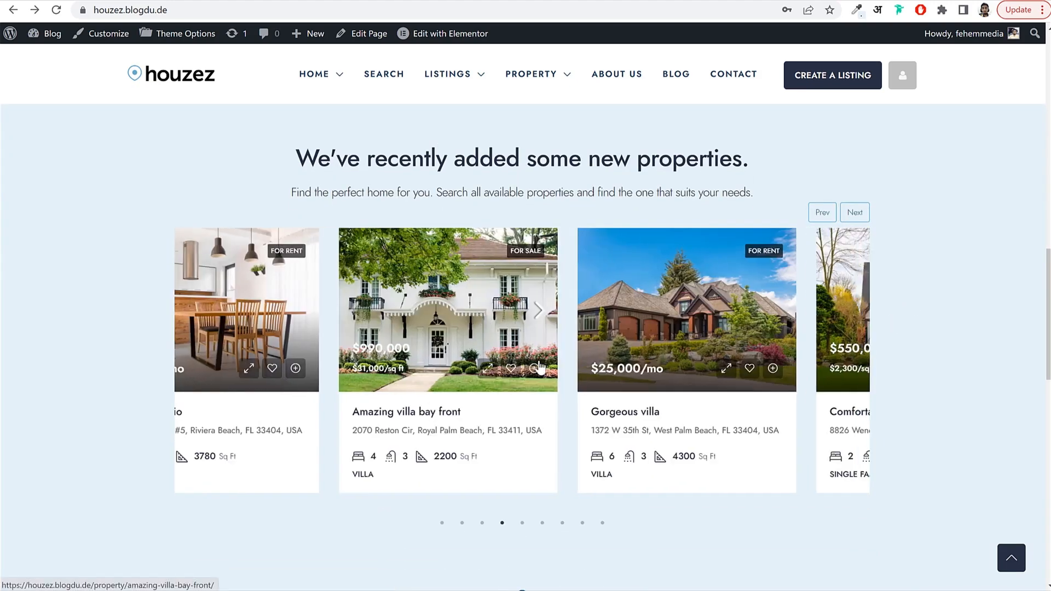
left_click(854, 212)
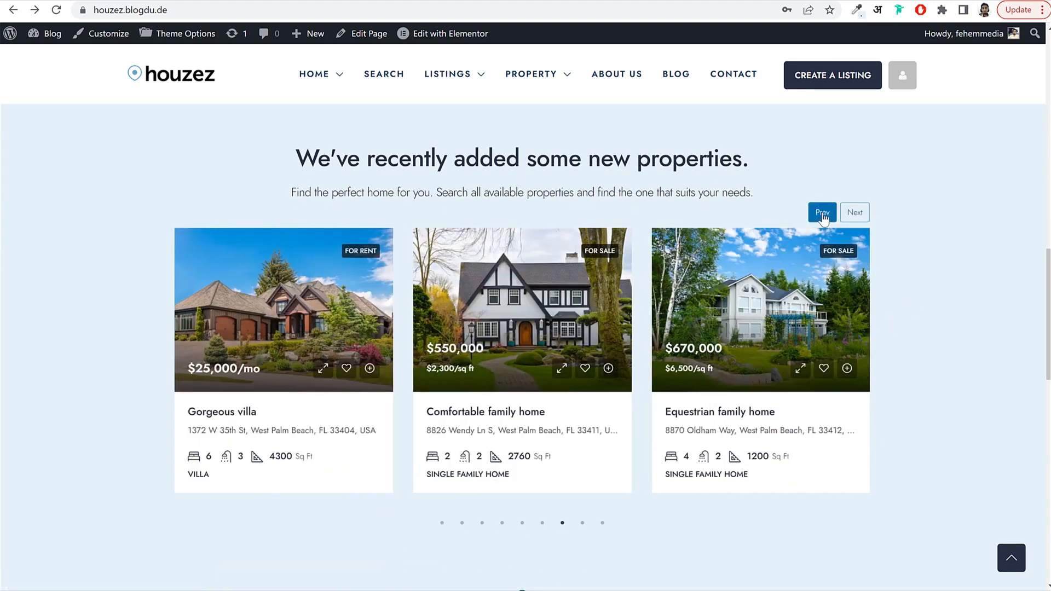
left_click(822, 212)
Advance the carousel and open Comfortable family home, priced at $550,000.
left_click(855, 214)
left_click(485, 414)
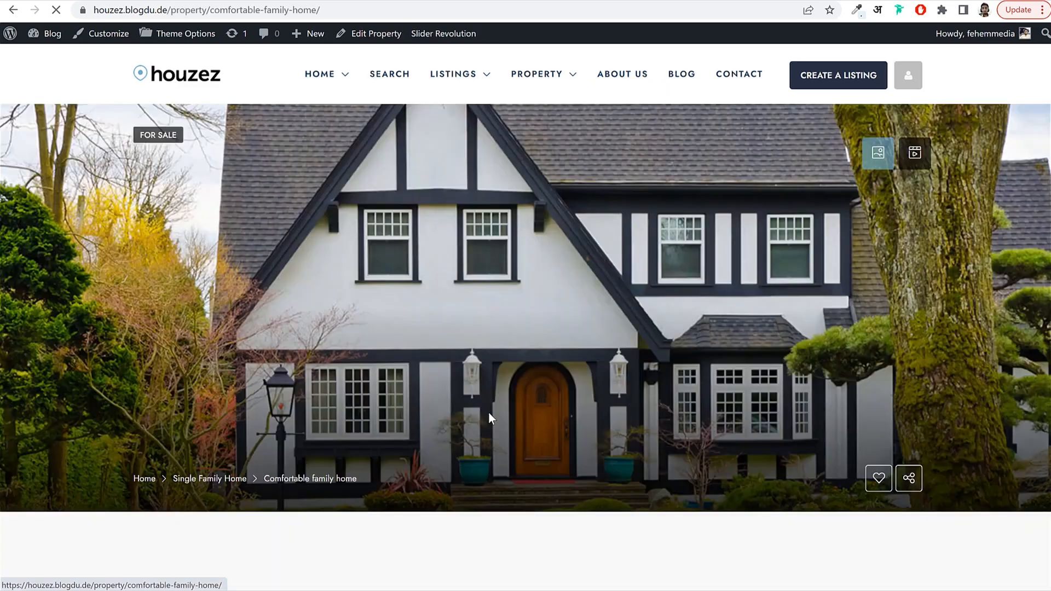
scroll(846, 327, "down", 2)
scroll(846, 326, "up", 2)
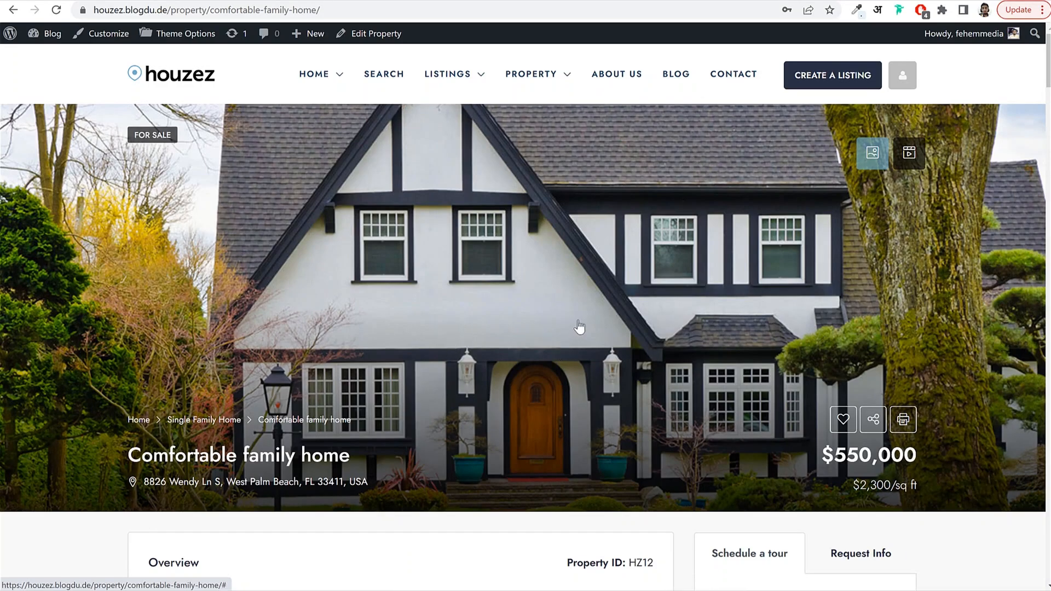
Check the Listings and Property menus in the site header.
mouse_move(452, 81)
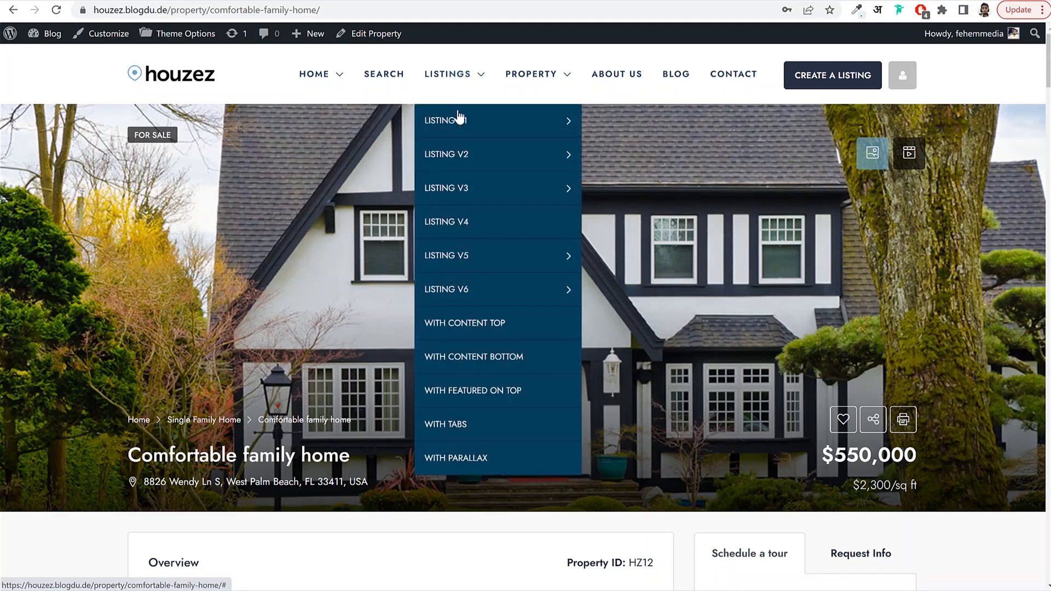
mouse_move(457, 121)
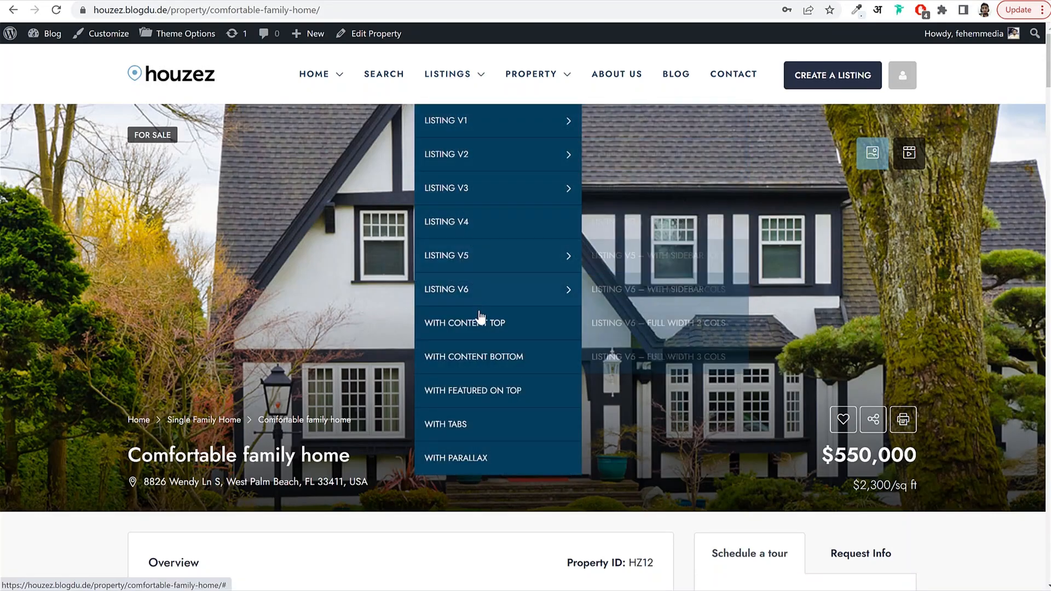
mouse_move(480, 297)
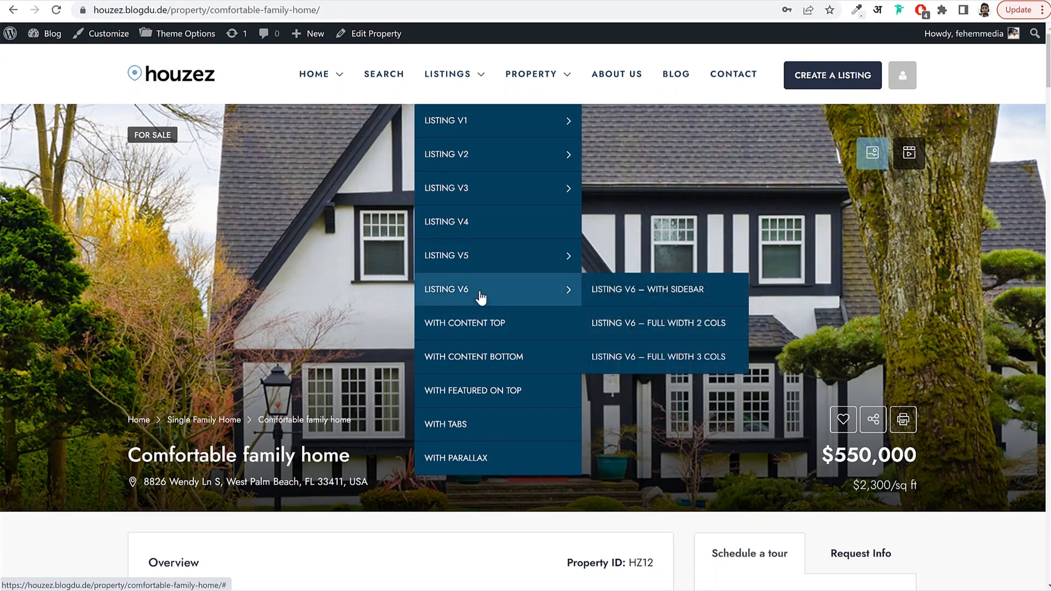
Open the Property V1 layout demo and scroll through it.
mouse_move(532, 87)
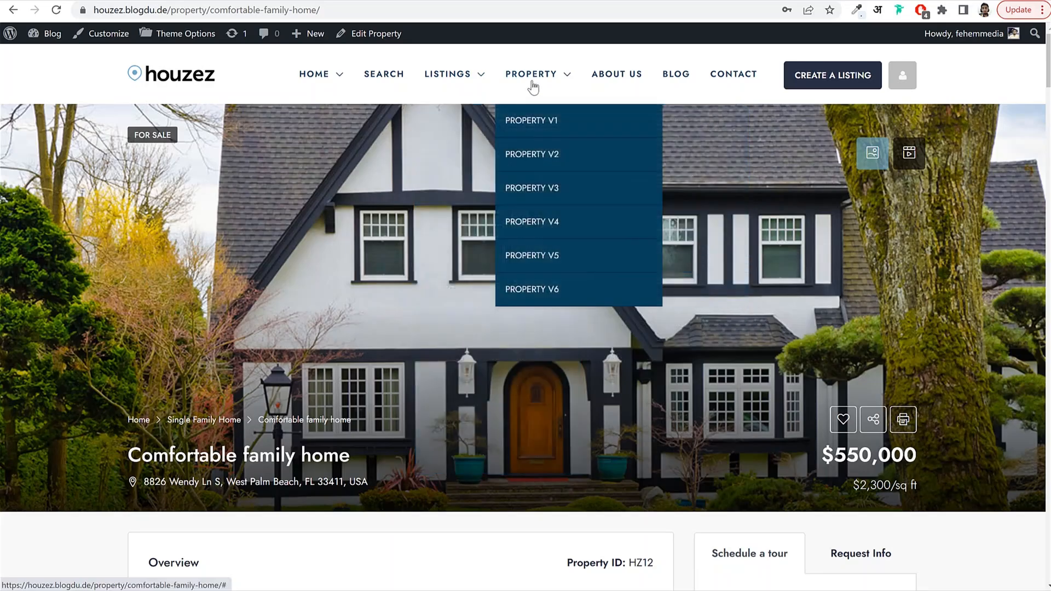
left_click(539, 131)
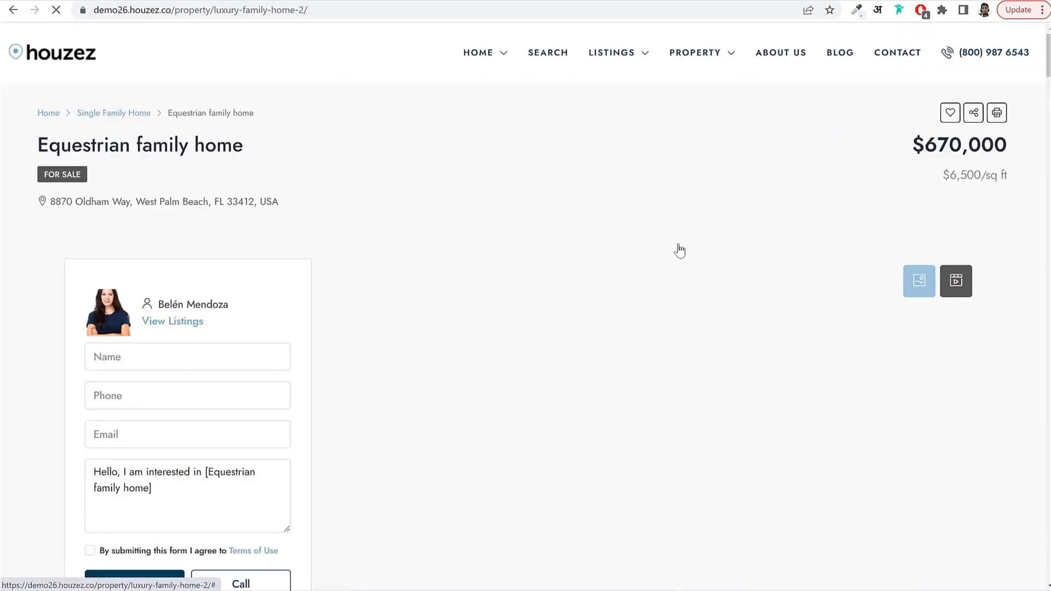
scroll(687, 258, "down", 3)
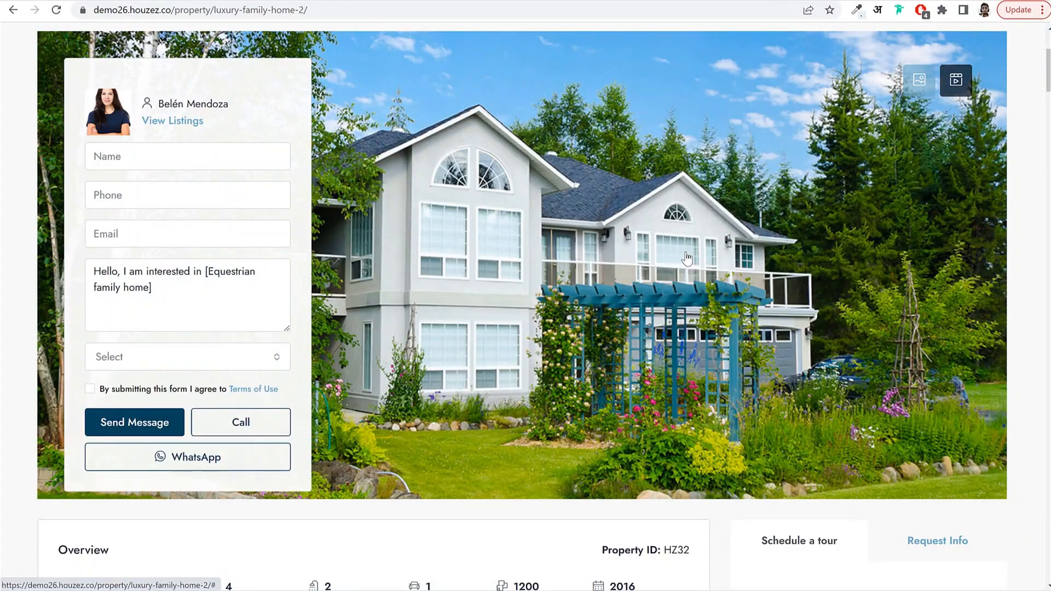
scroll(687, 258, "down", 10)
scroll(685, 252, "up", 15)
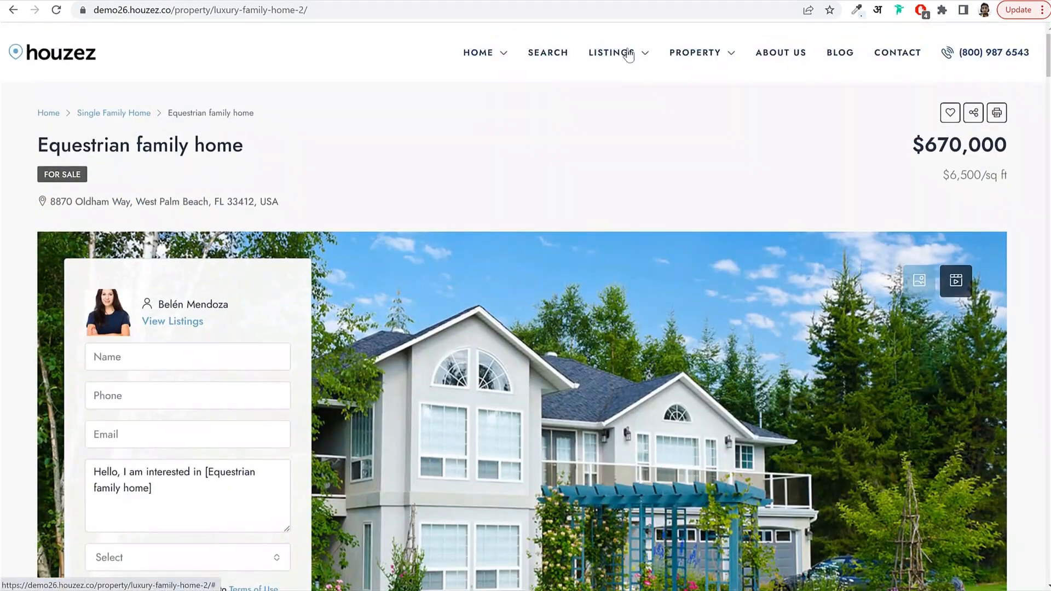
Switch to the Property V2 layout demo and browse it briefly.
mouse_move(683, 55)
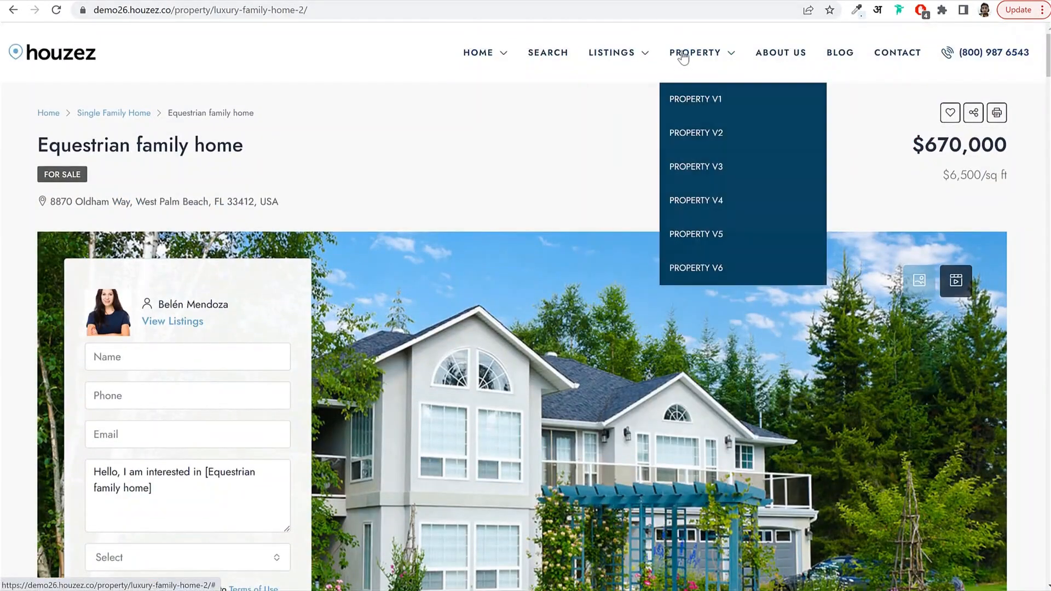
left_click(714, 135)
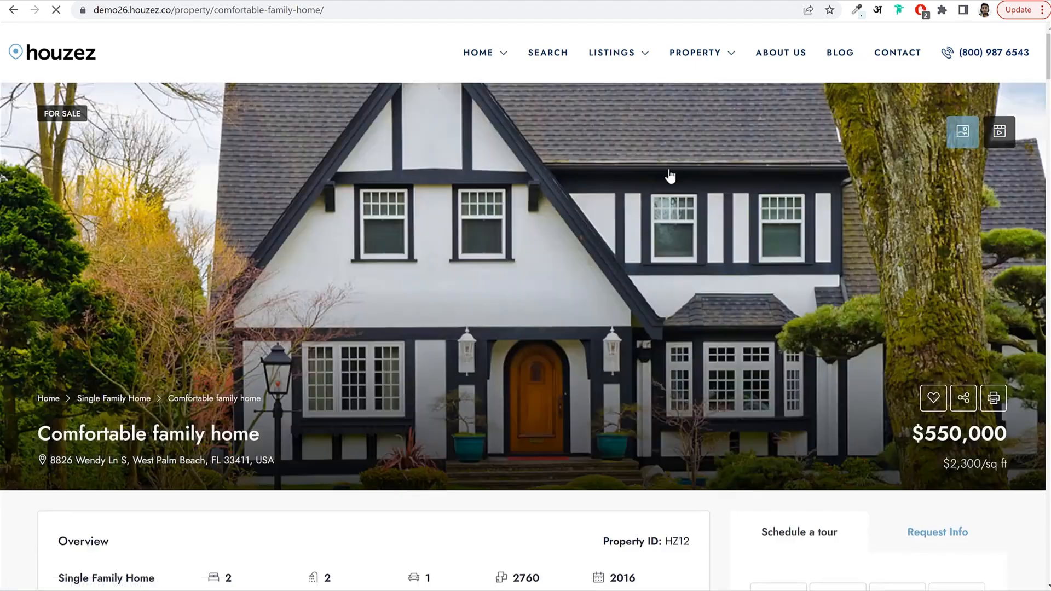
scroll(668, 183, "down", 7)
scroll(670, 215, "up", 7)
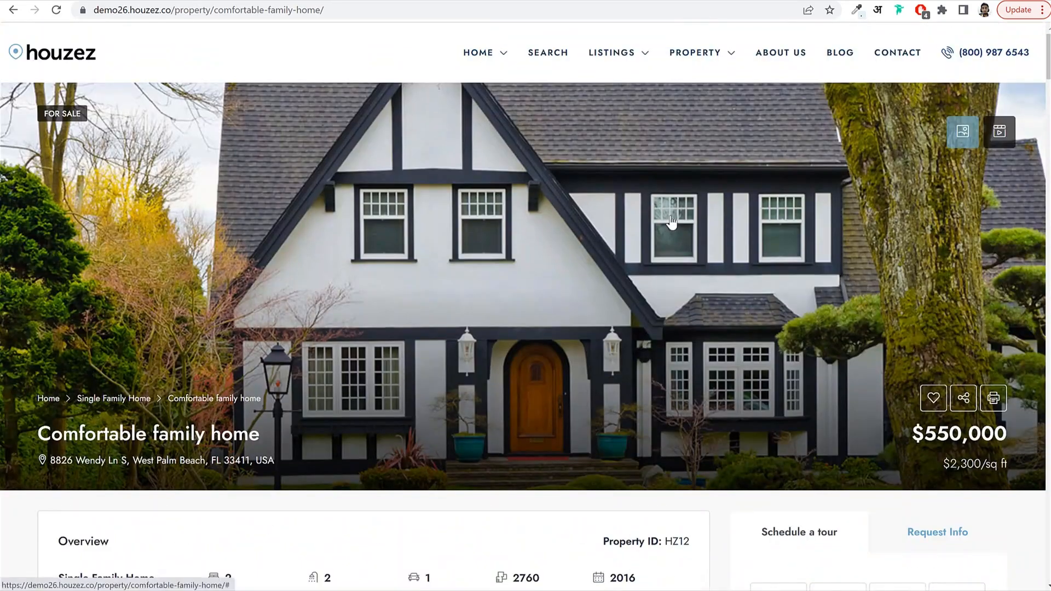
Open the Property V3 layout, the Modern studio rental at $12,000/mo, and scroll its features.
mouse_move(691, 57)
left_click(719, 174)
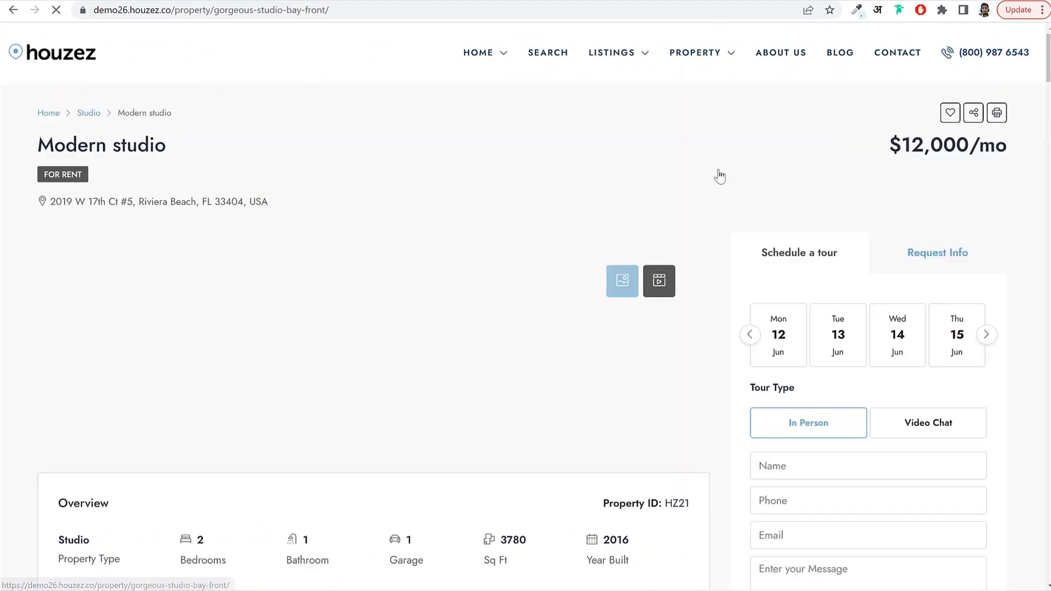
scroll(691, 172, "down", 15)
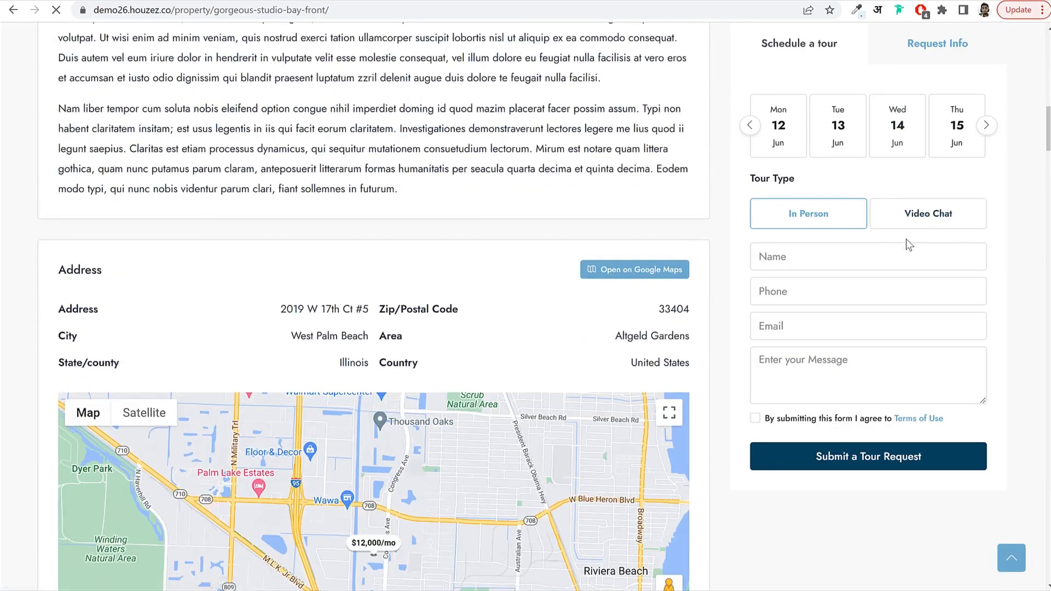
scroll(903, 241, "down", 20)
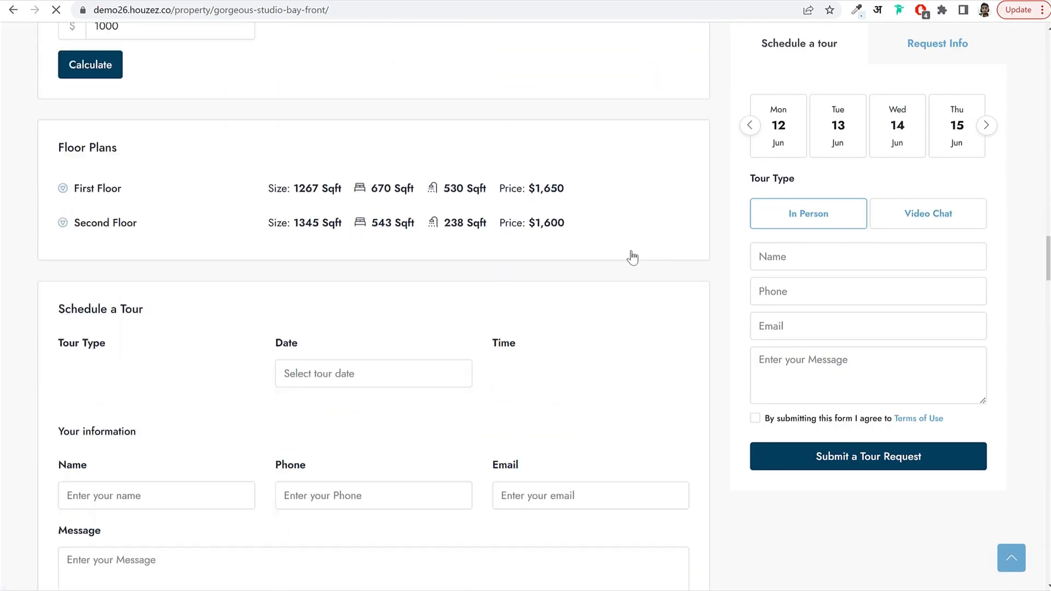
scroll(632, 257, "down", 7)
scroll(339, 316, "up", 20)
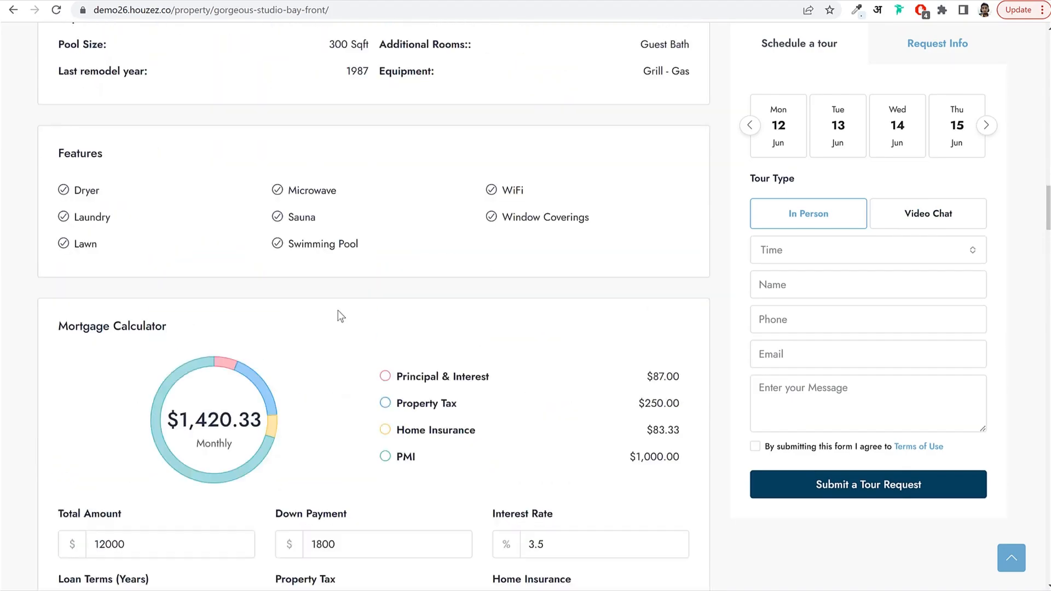
scroll(340, 316, "up", 15)
Open the Property V5 Modern apartment listing and advance its photo gallery to the grey-wall shelf photo.
mouse_move(689, 53)
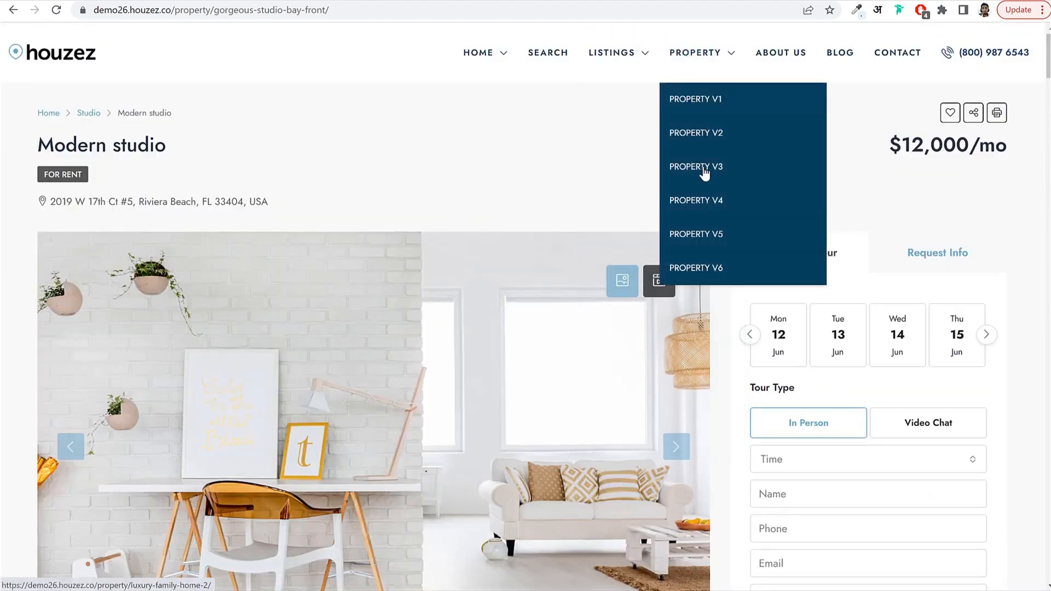
left_click(713, 237)
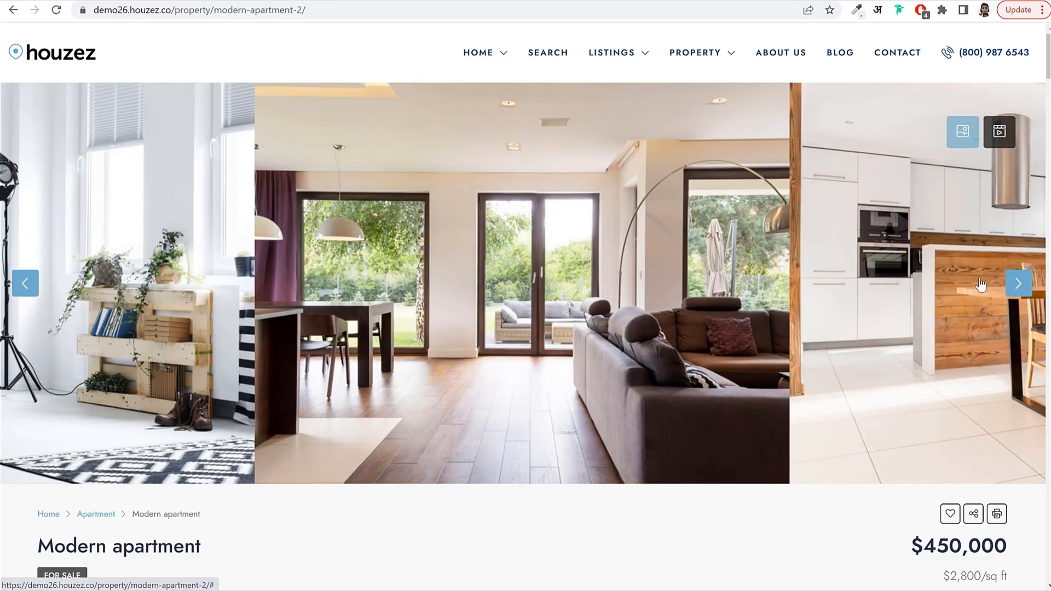
left_click(1008, 285)
left_click(1008, 285)
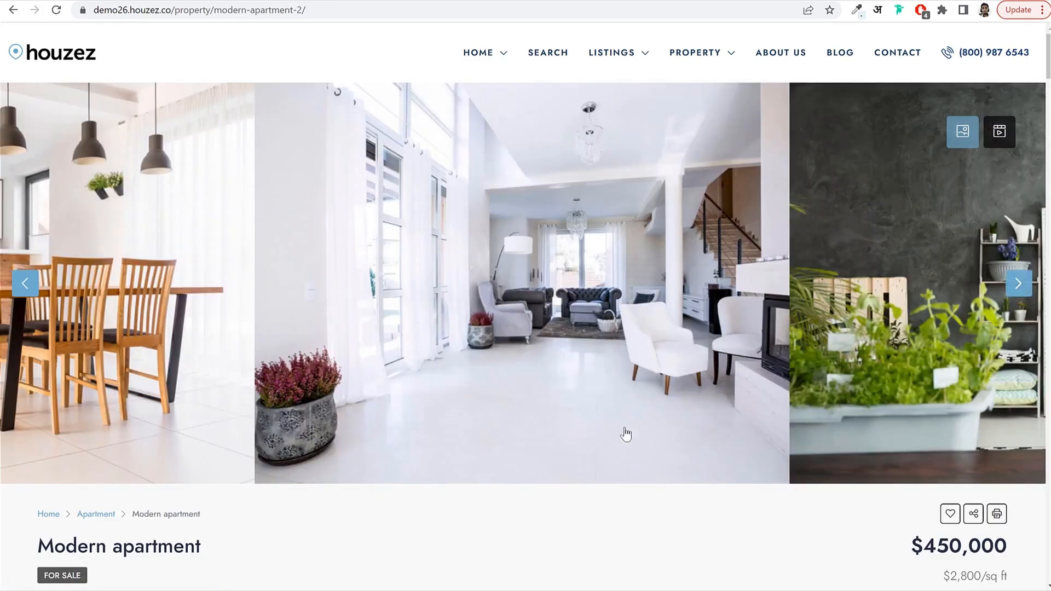
left_click(1016, 284)
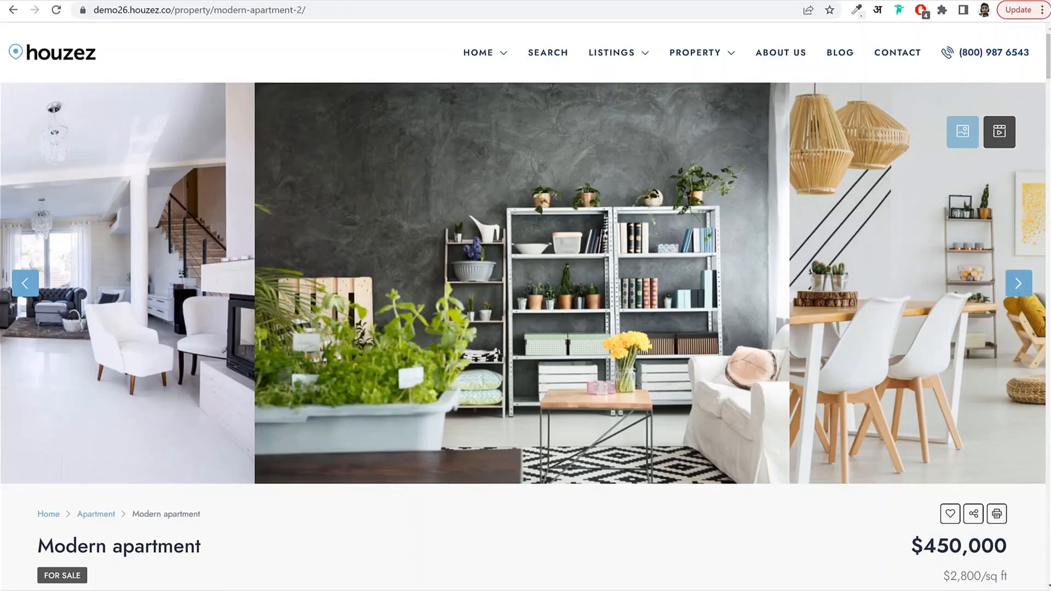
Highlight the title, address, property type, garage, square footage, property ID and year built details.
scroll(663, 317, "down", 7)
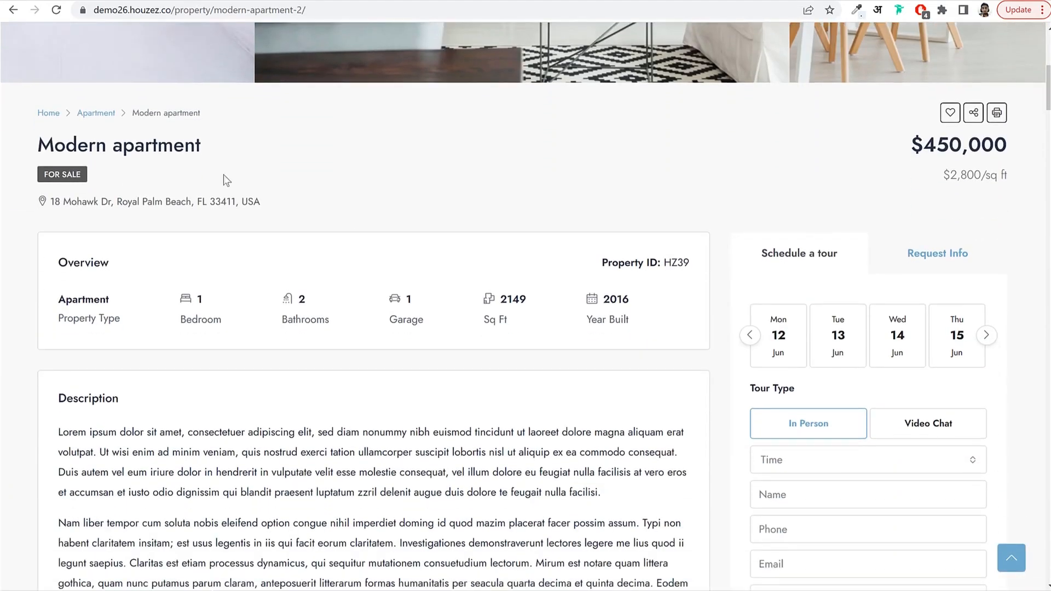
left_click_drag(43, 144, 303, 153)
left_click(303, 153)
left_click_drag(260, 202, 52, 203)
scroll(134, 208, "down", 1)
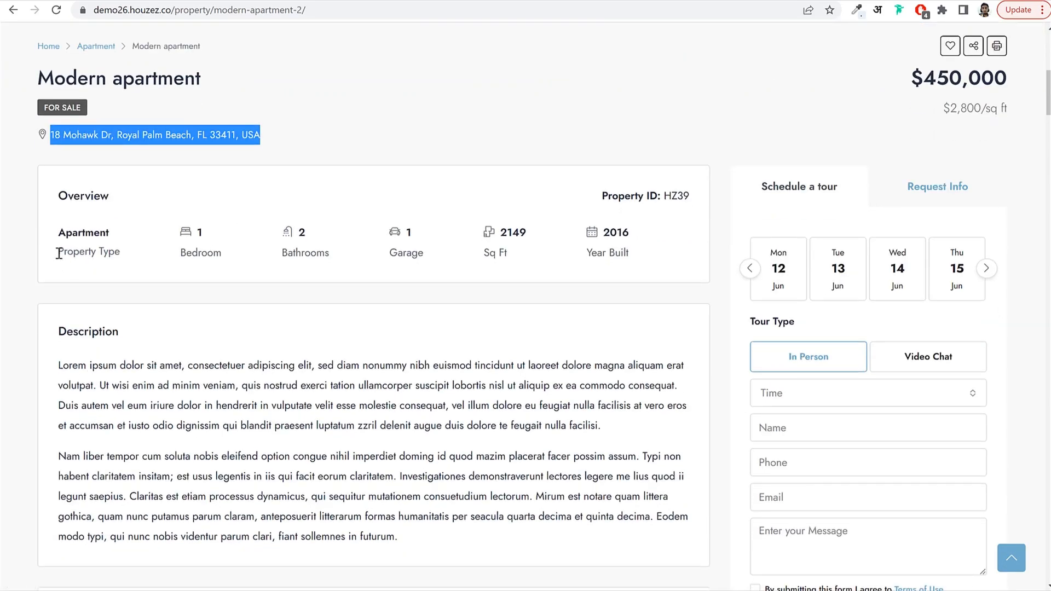
left_click_drag(57, 252, 198, 249)
left_click(205, 249)
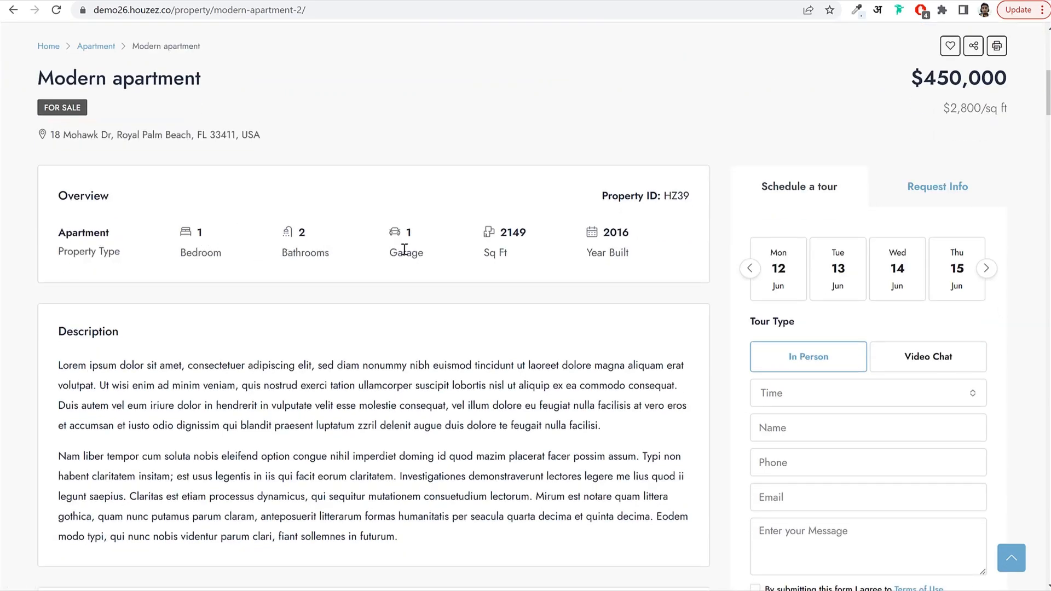
left_click_drag(523, 257, 464, 229)
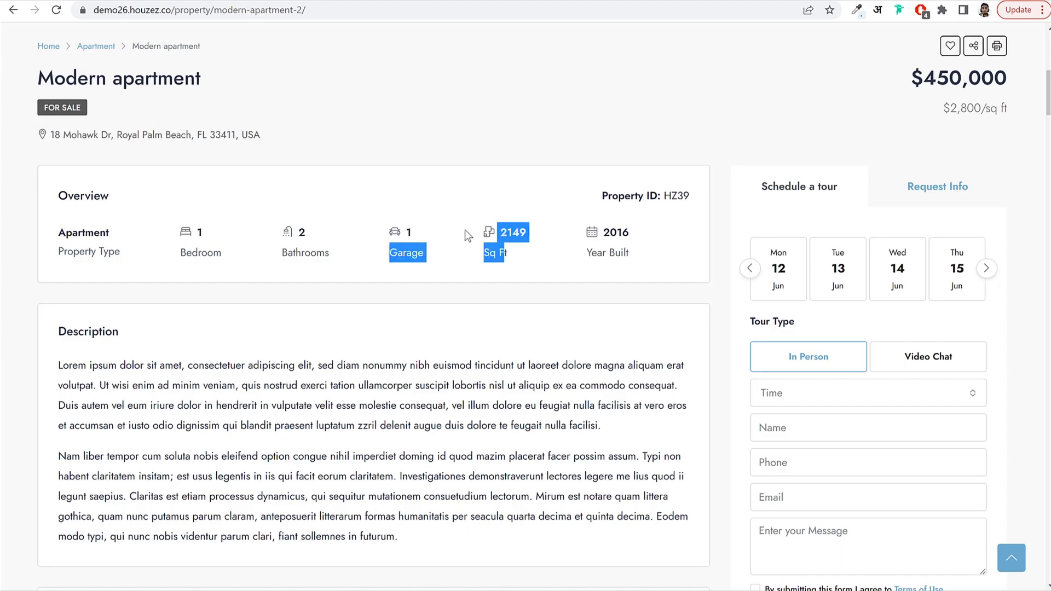
left_click(489, 241)
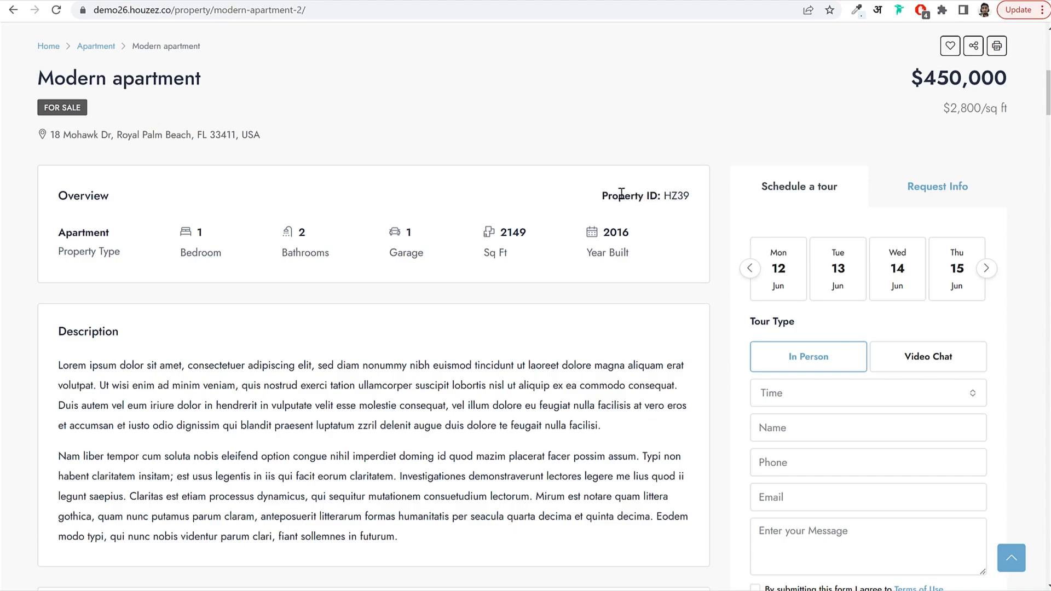
left_click(684, 194)
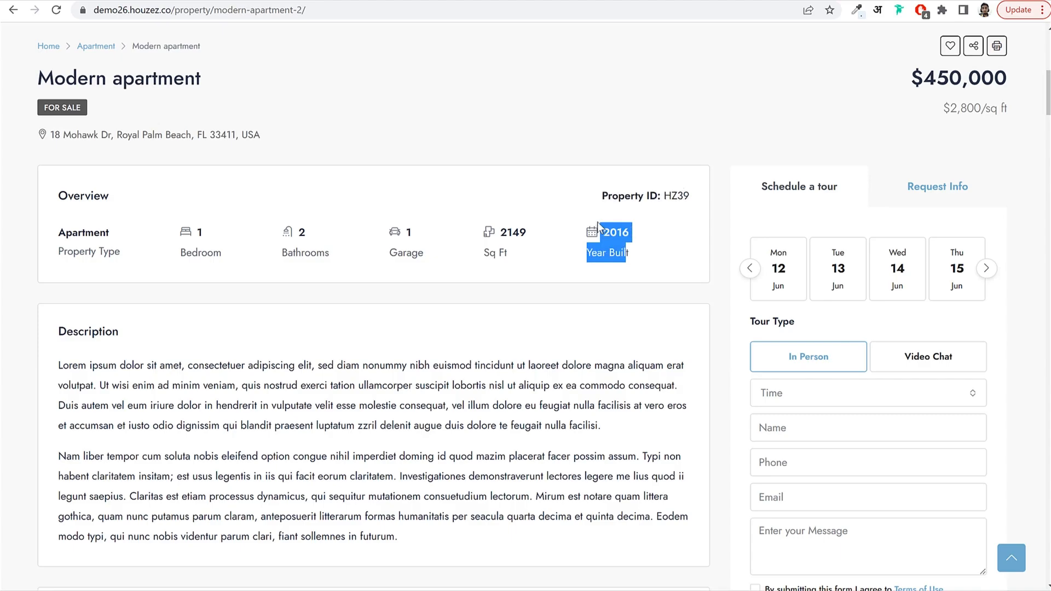
left_click(621, 230)
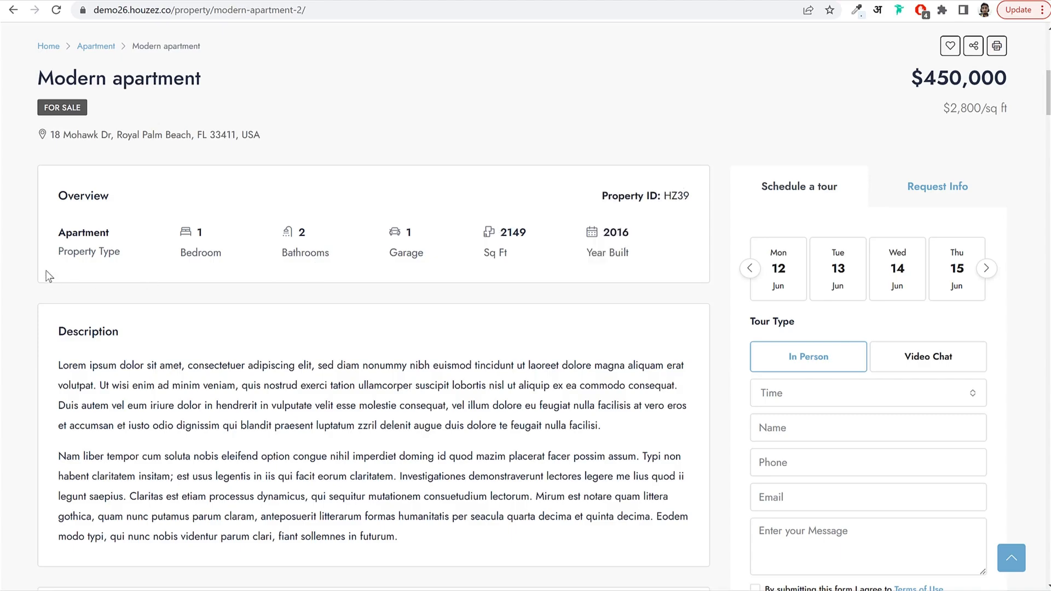
Scroll down through the Description, highlighting its text.
scroll(471, 265, "down", 3)
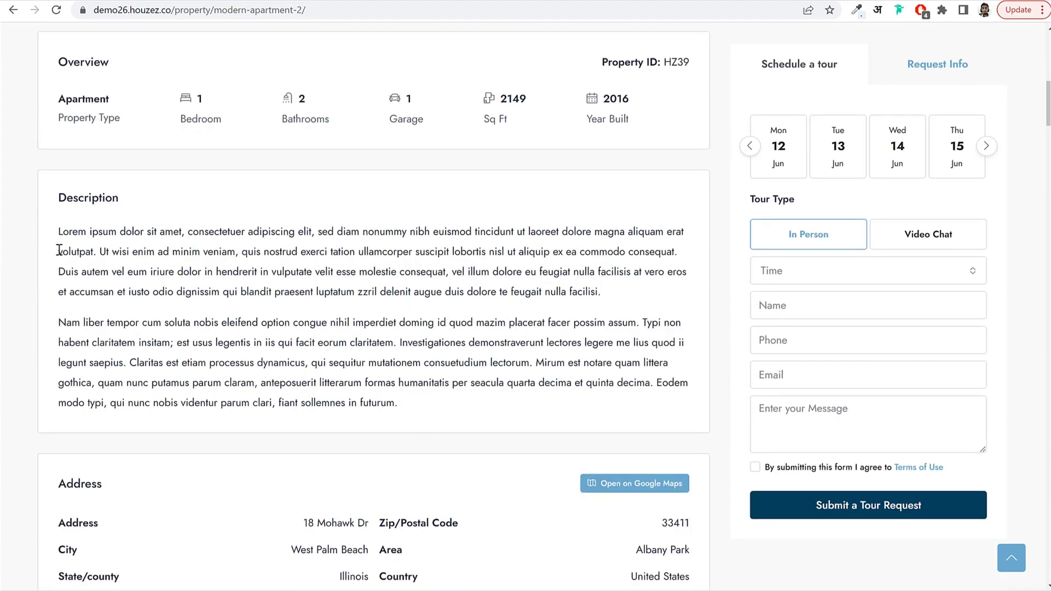
left_click_drag(59, 231, 291, 341)
left_click(566, 330)
scroll(549, 329, "down", 6)
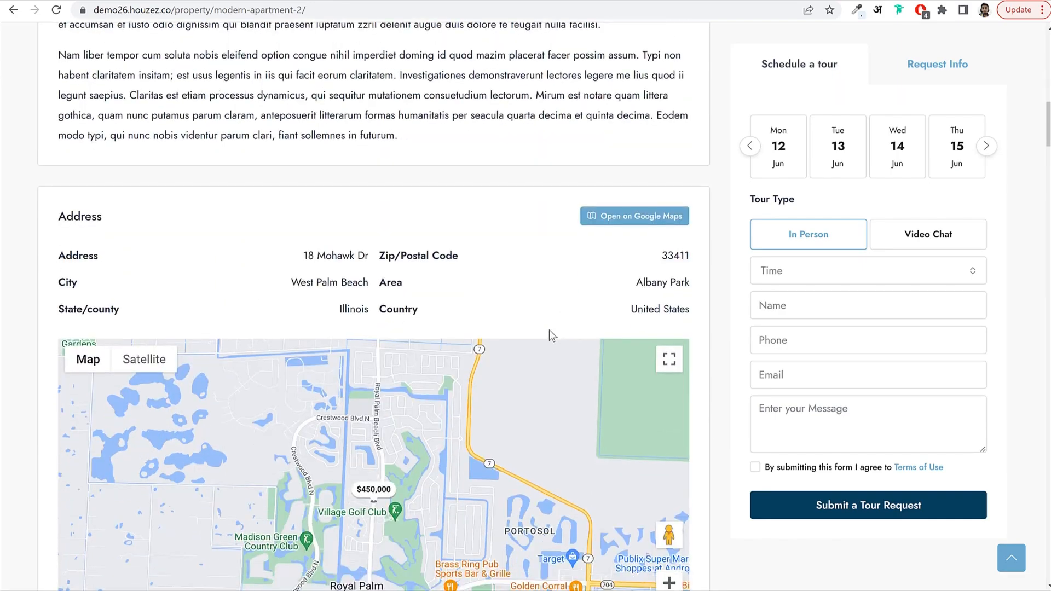
scroll(510, 305, "down", 3)
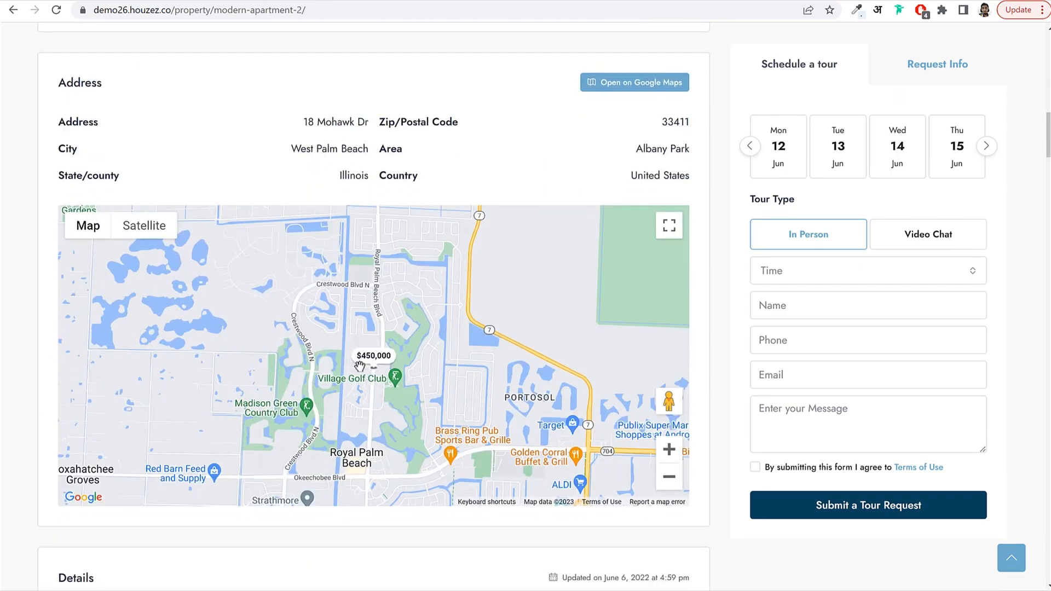
left_click_drag(470, 370, 435, 330)
scroll(548, 394, "down", 3)
scroll(629, 448, "up", 3)
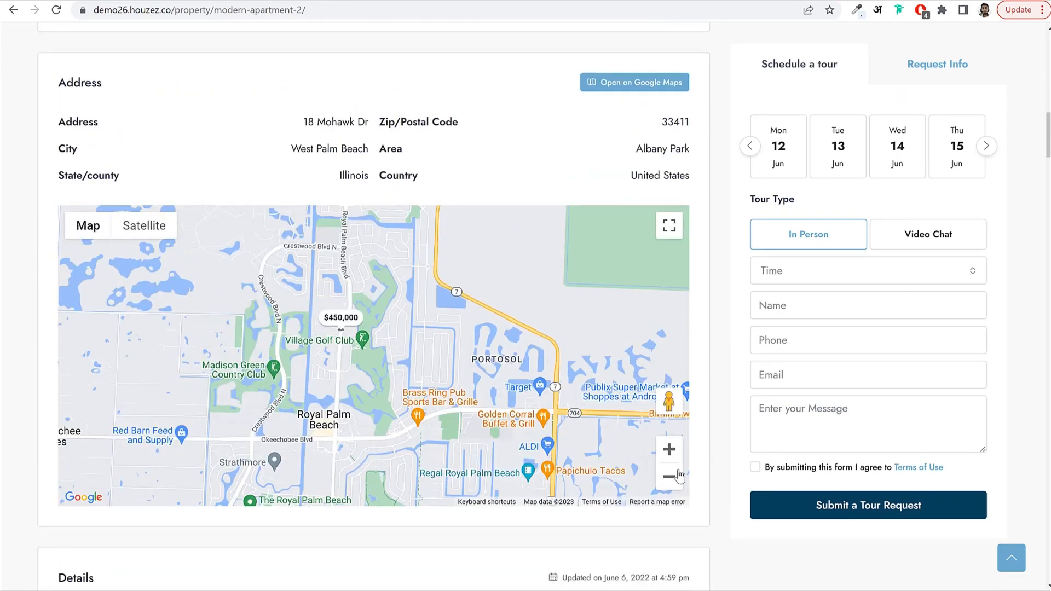
Zoom the location map out to West Palm Beach, back in, and pan around Royal Palm Beach.
left_click(669, 477)
left_click(668, 477)
left_click(669, 477)
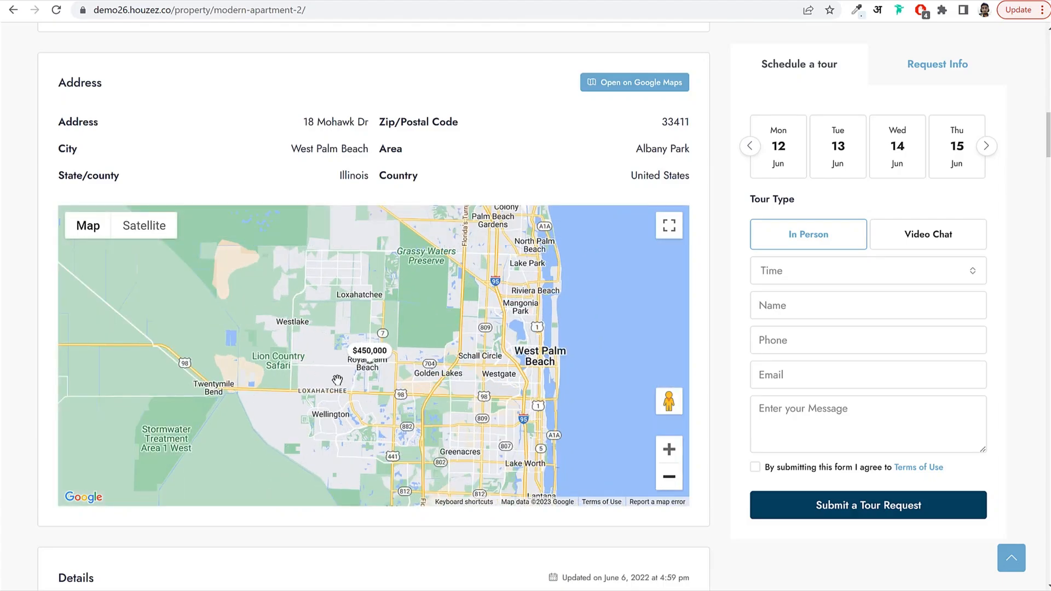
left_click(675, 458)
left_click(675, 459)
left_click(674, 458)
left_click(673, 457)
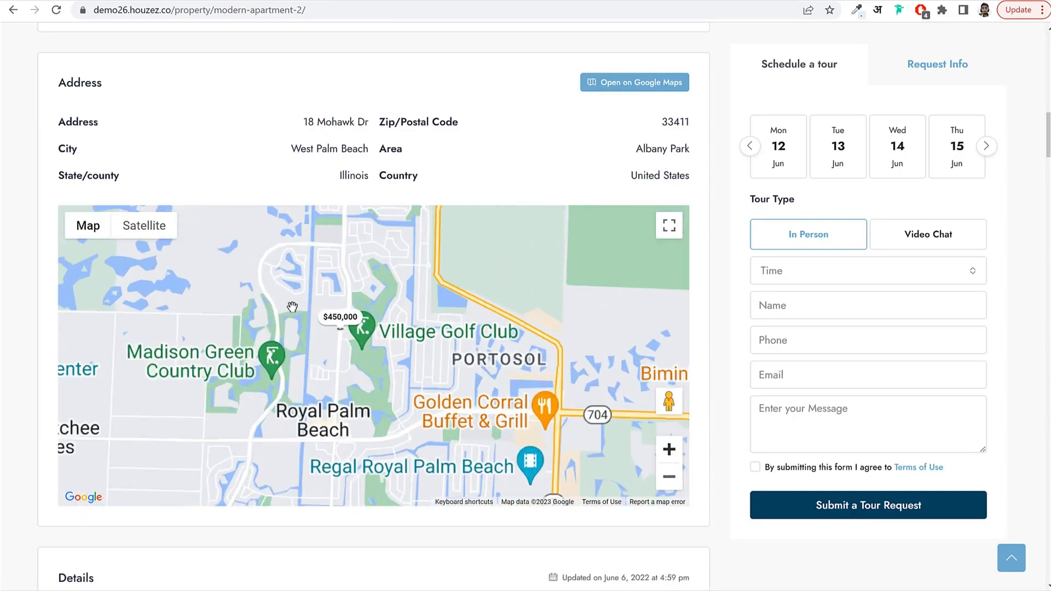
left_click_drag(380, 324, 424, 345)
scroll(471, 363, "down", 7)
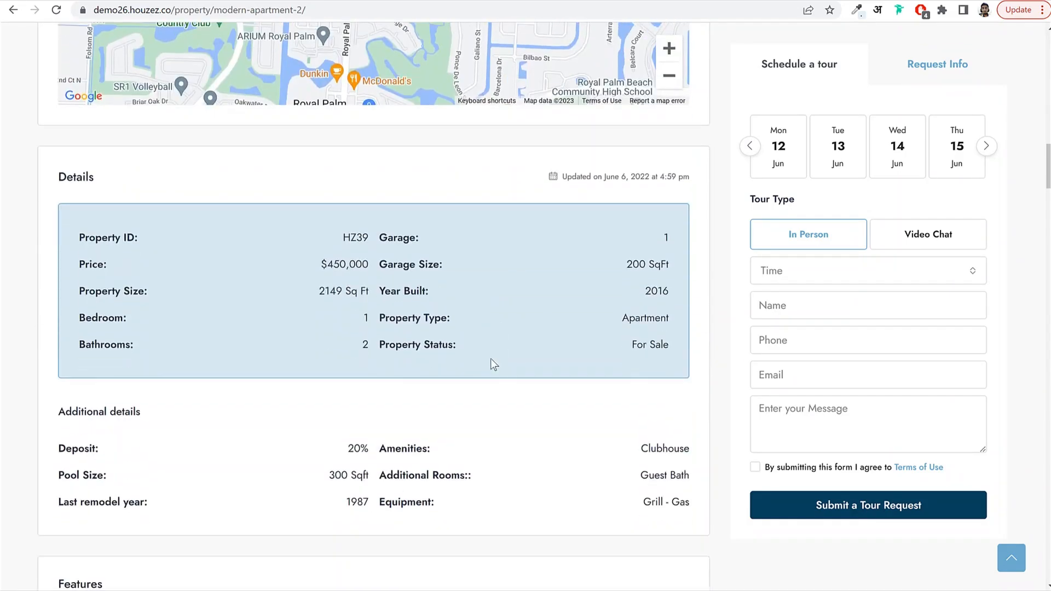
Review Additional details and the Mortgage Calculator, selecting the 20% deposit and 450000 amount.
scroll(481, 335, "down", 5)
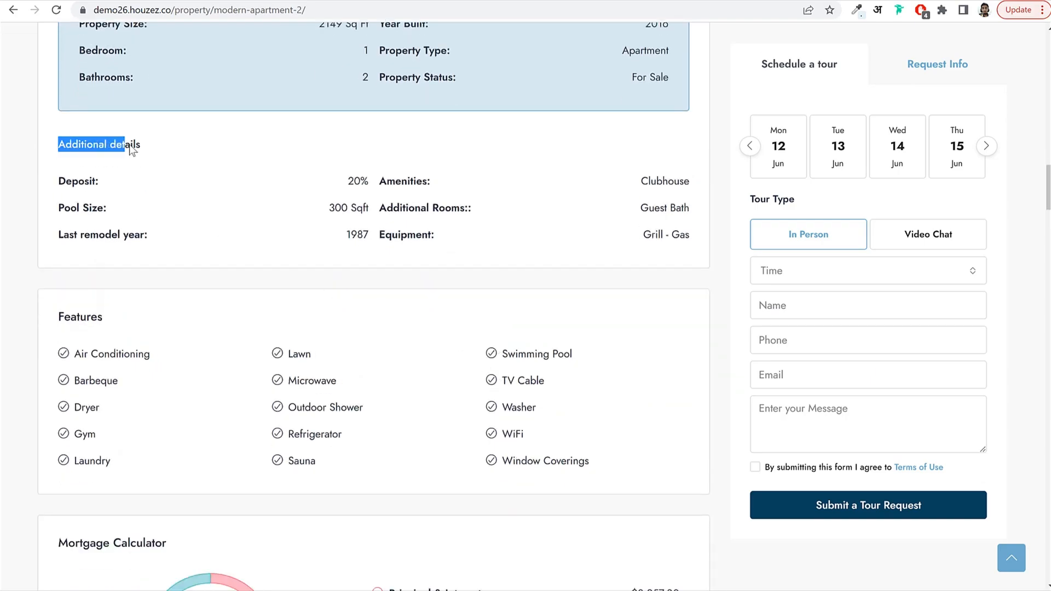
left_click(142, 144)
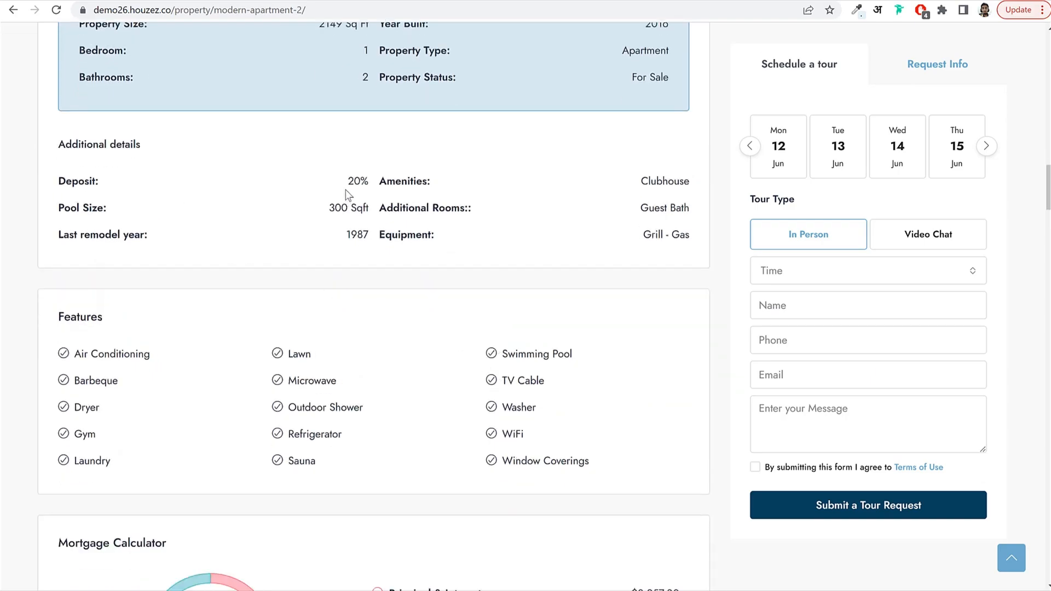
left_click_drag(346, 186, 370, 186)
left_click(371, 185)
scroll(315, 265, "down", 5)
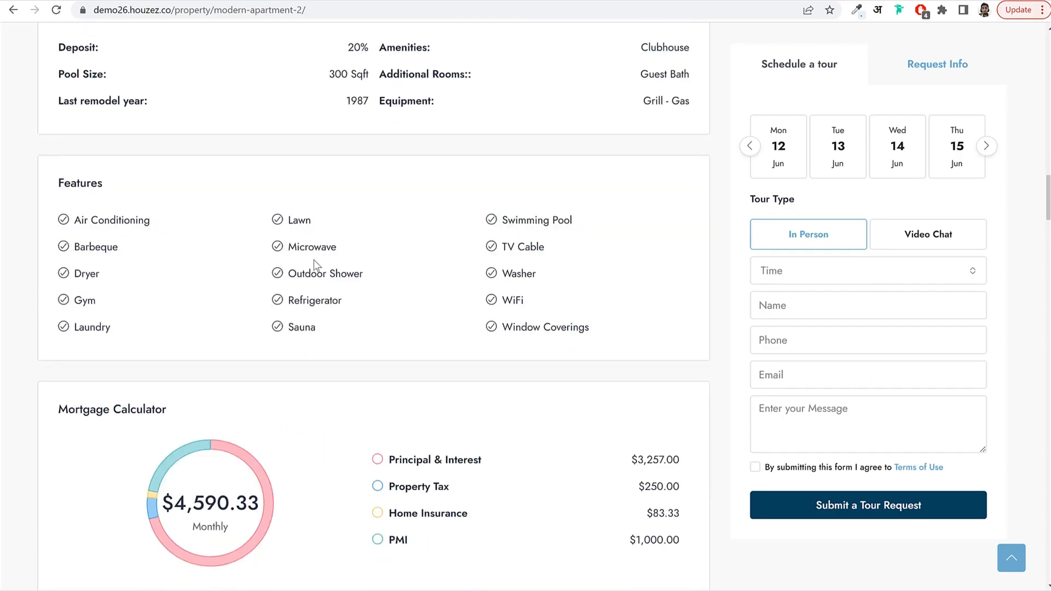
left_click_drag(58, 210, 182, 217)
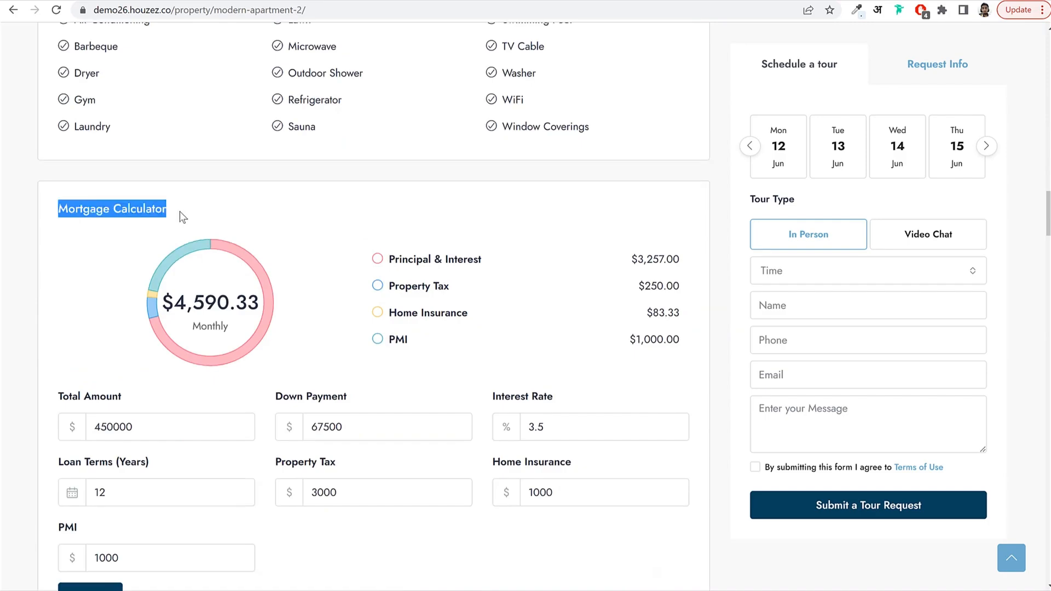
scroll(286, 212, "down", 2)
double_click(133, 294)
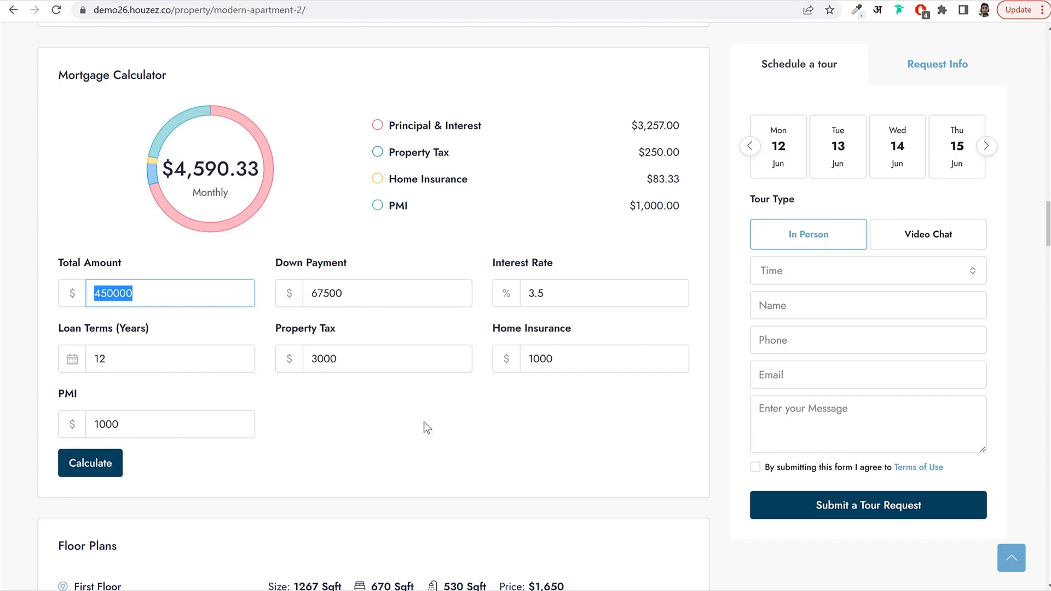
scroll(435, 419, "down", 6)
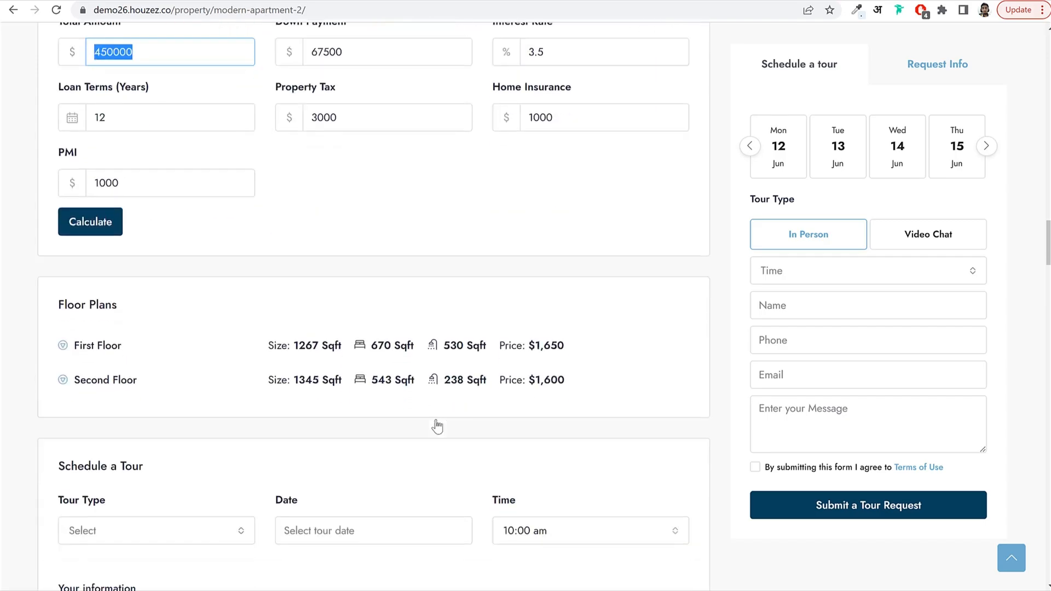
Expand the First Floor and Second Floor plans under Floor Plans.
left_click(112, 260)
scroll(438, 290, "down", 2)
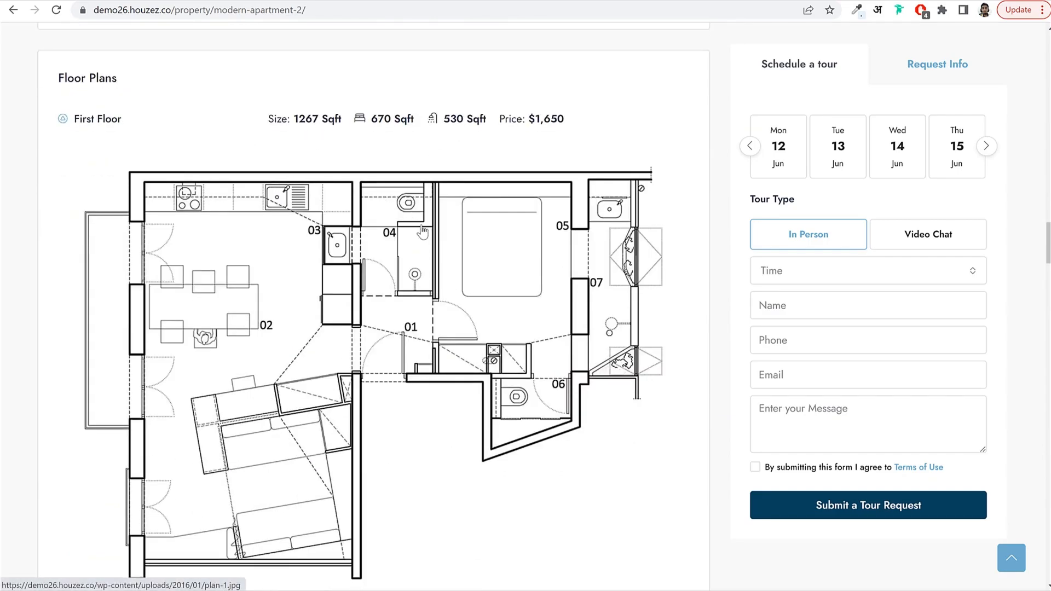
scroll(425, 286, "down", 6)
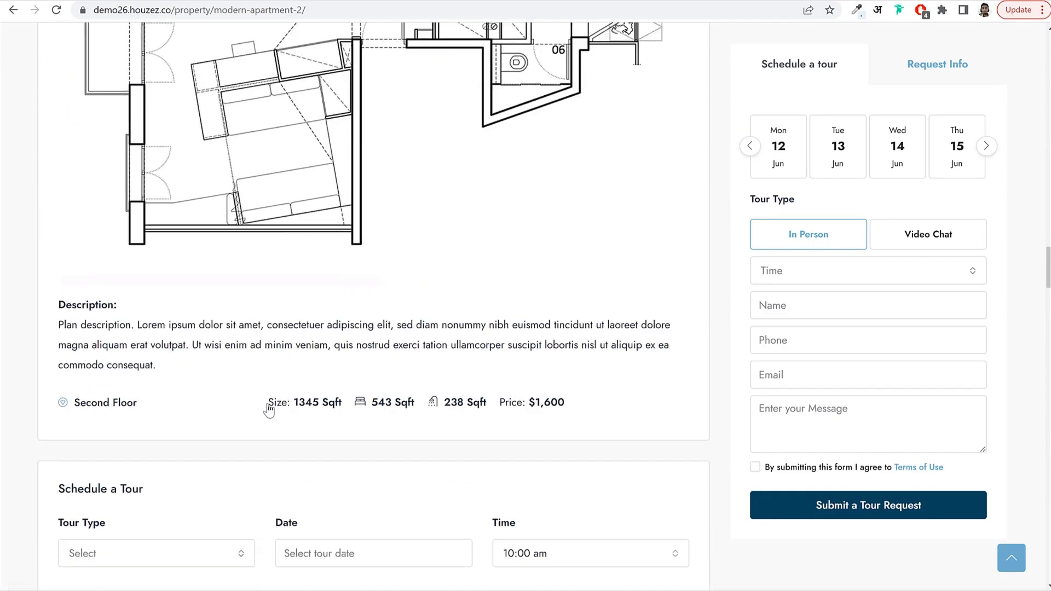
left_click(268, 409)
scroll(441, 411, "down", 15)
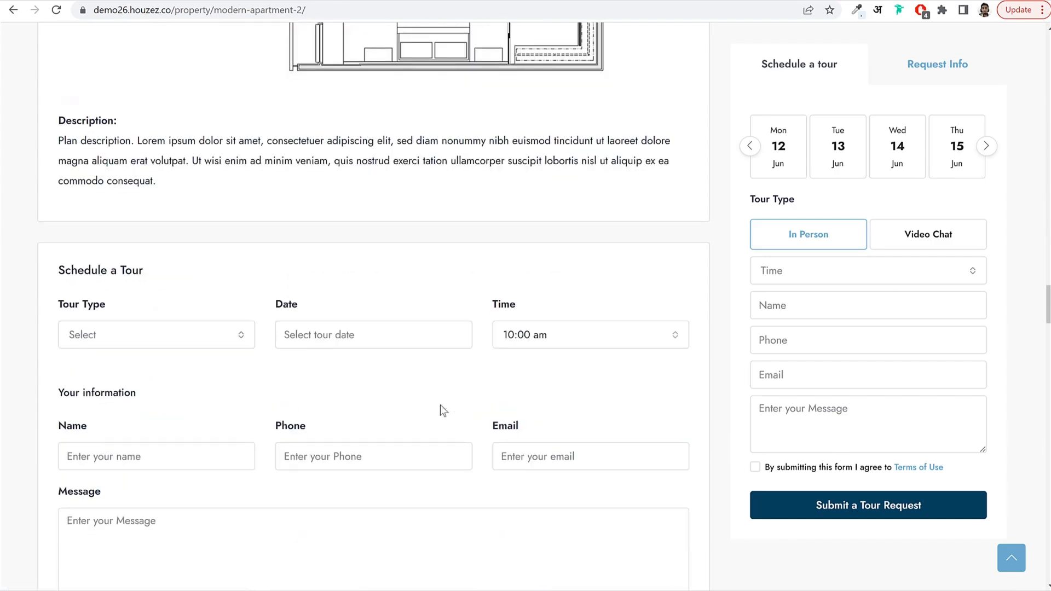
scroll(478, 267, "down", 2)
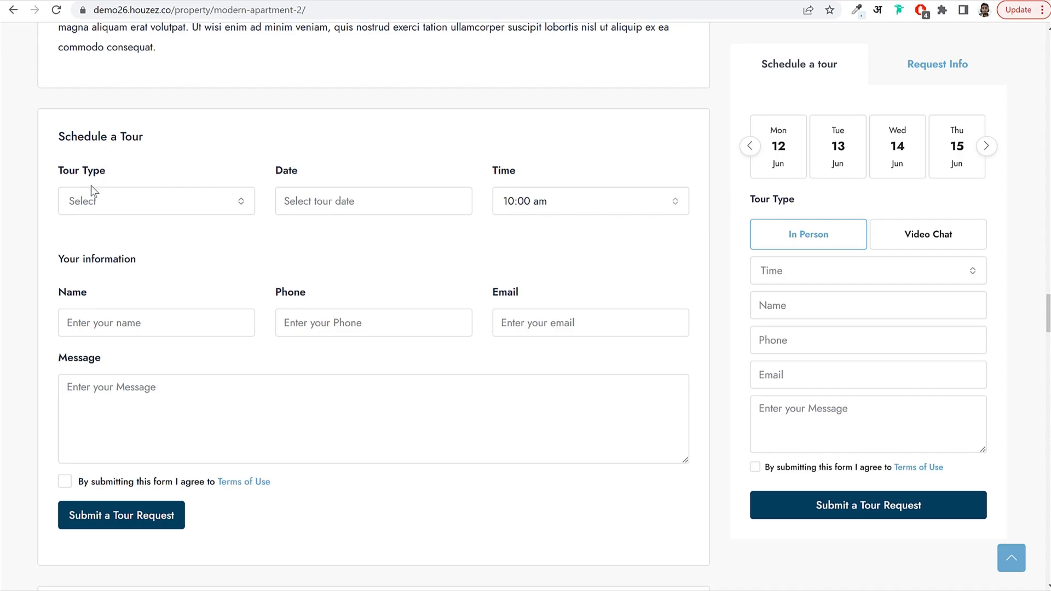
Set the tour type to In Person, then open and close the date calendar without choosing.
left_click(107, 210)
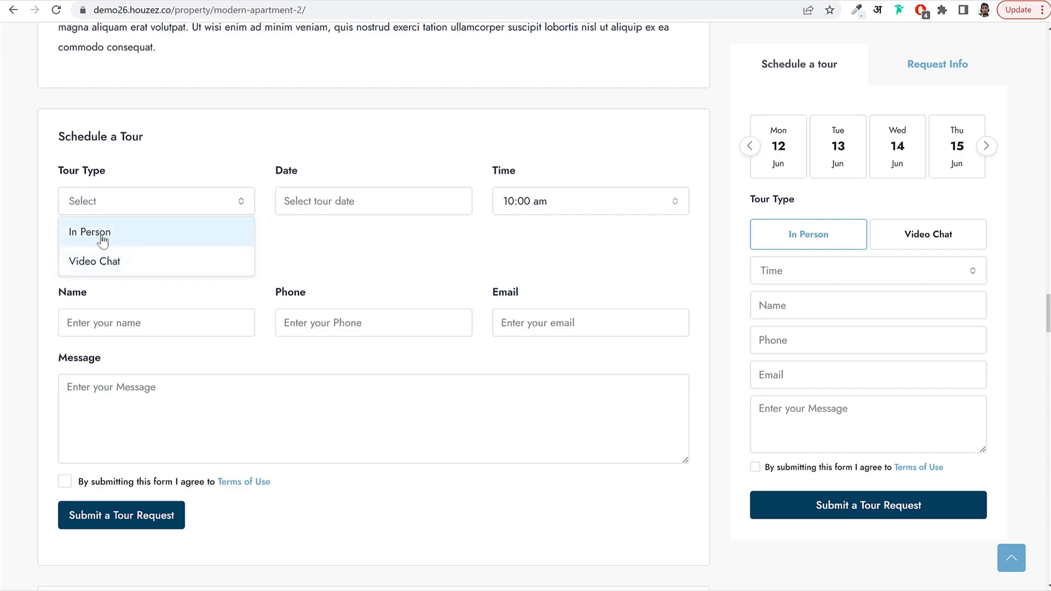
left_click(110, 242)
left_click(134, 208)
left_click(123, 212)
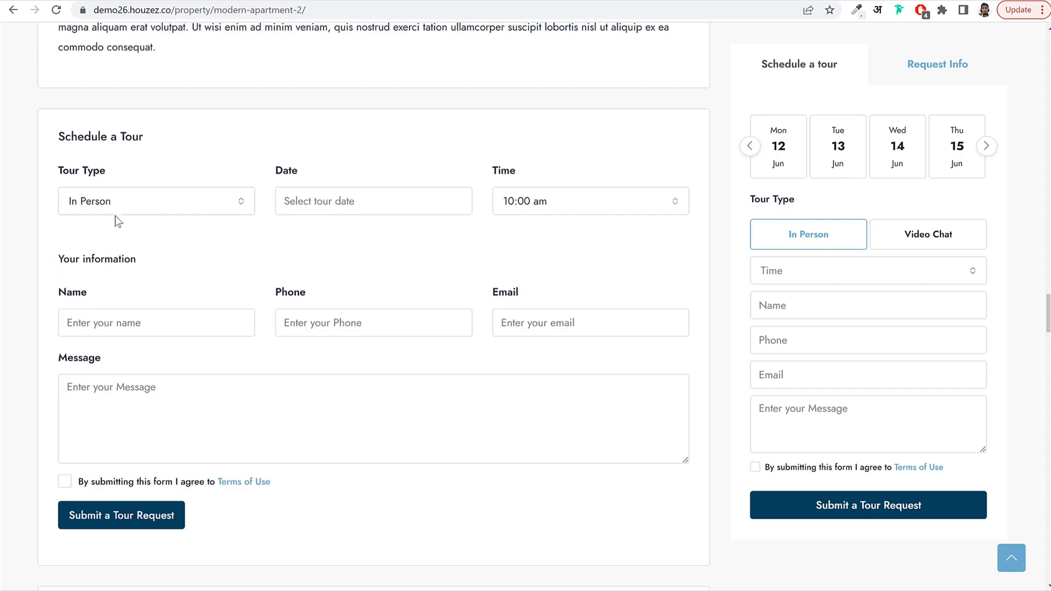
left_click(115, 213)
left_click(125, 242)
left_click(353, 206)
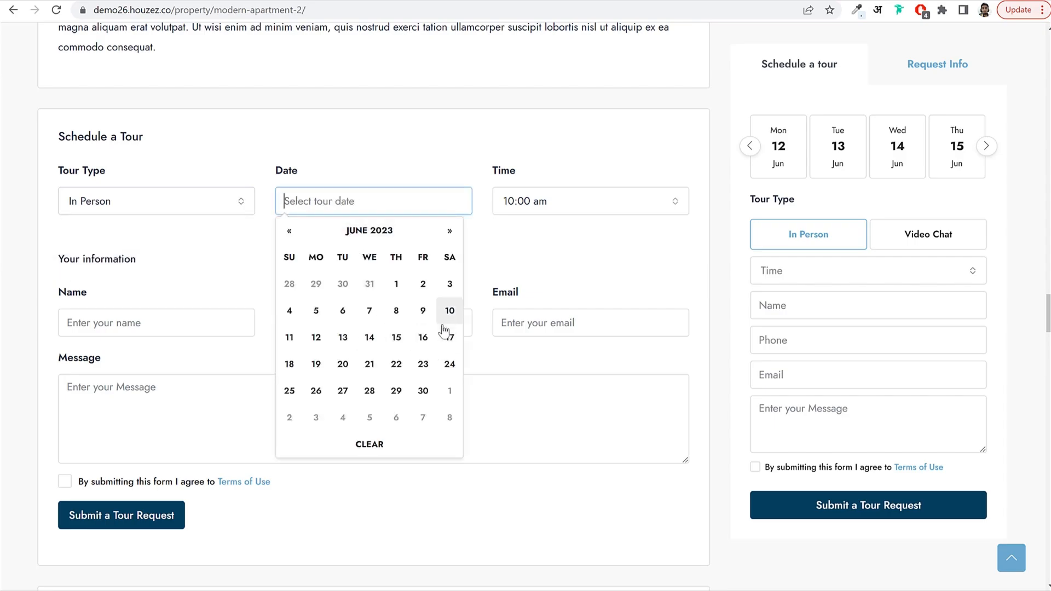
left_click(127, 255)
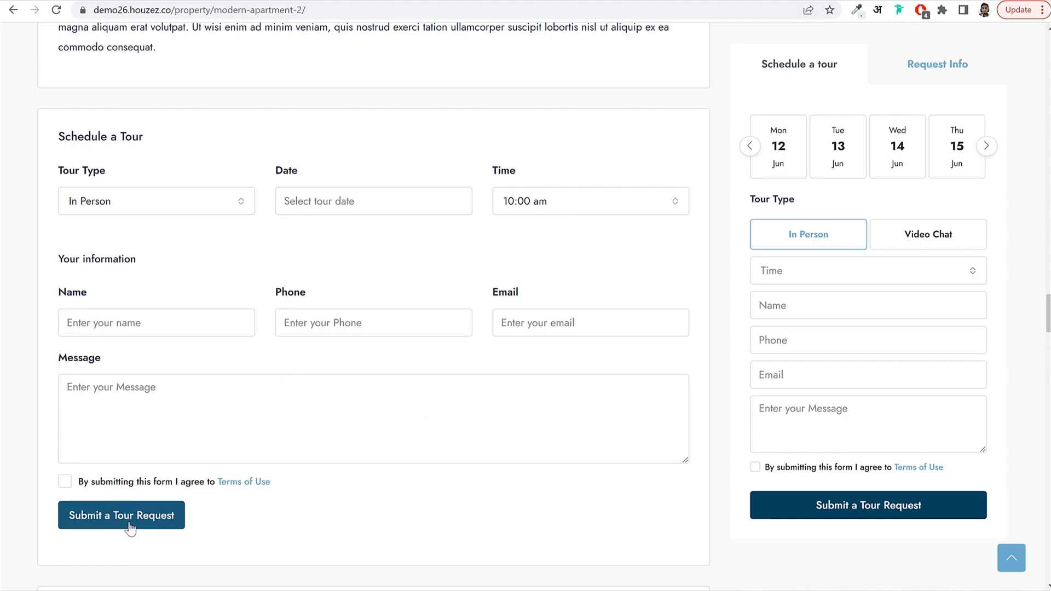
Walk the 360° Virtual Tour toward the sofa, turn the view, and move toward the kitchen.
scroll(516, 442, "down", 10)
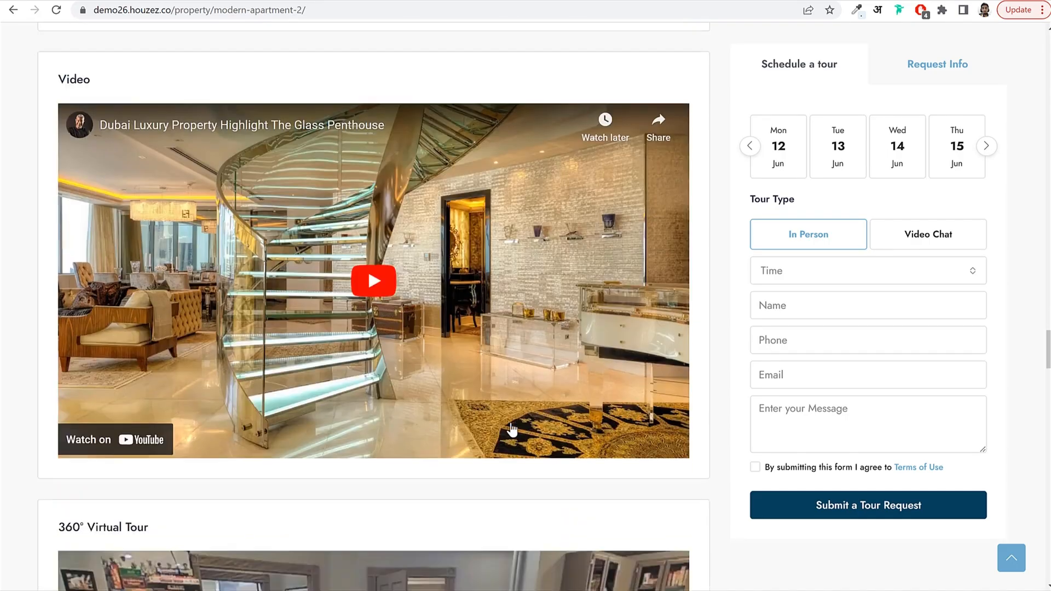
scroll(369, 302, "down", 5)
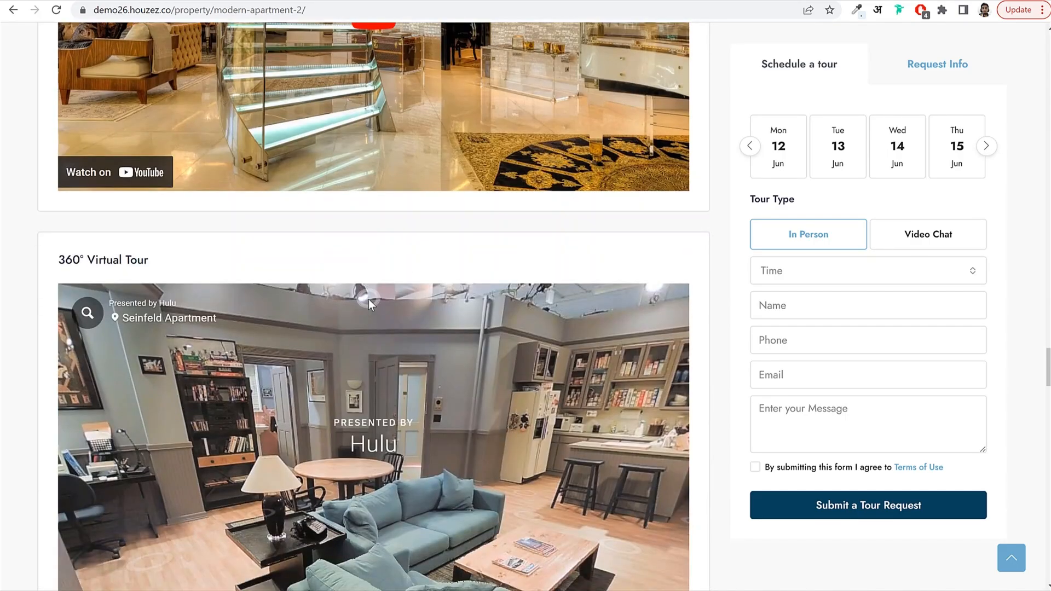
scroll(368, 299, "down", 4)
left_click(425, 264)
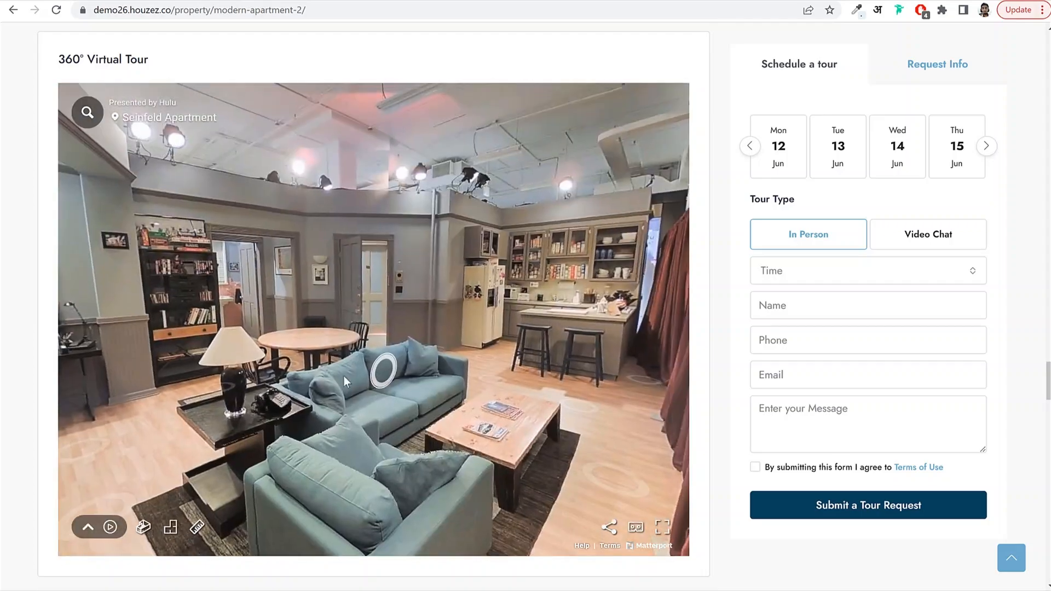
left_click_drag(344, 376, 235, 368)
left_click_drag(531, 316, 330, 327)
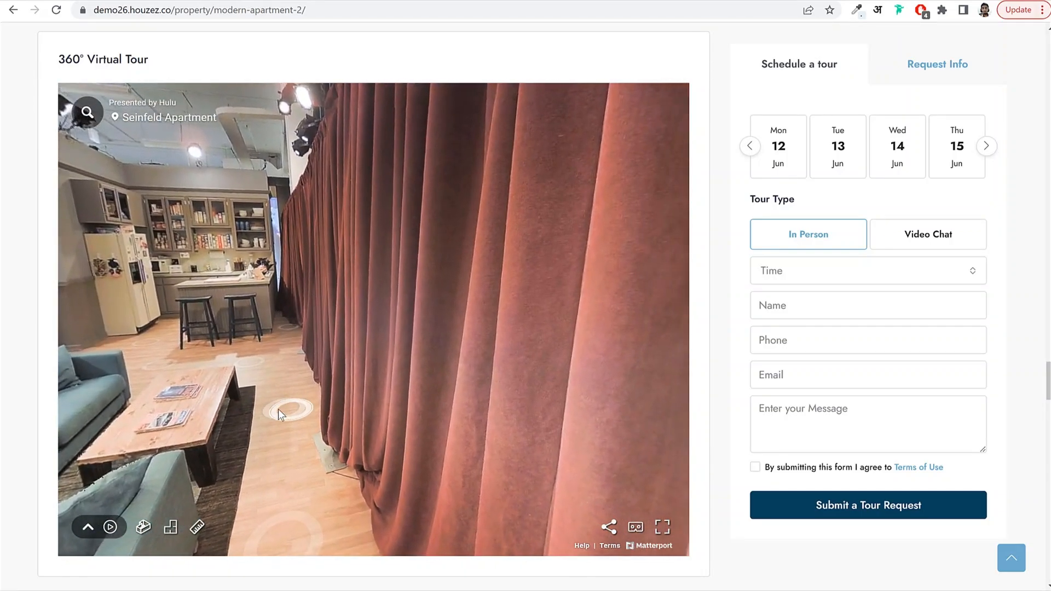
left_click(278, 409)
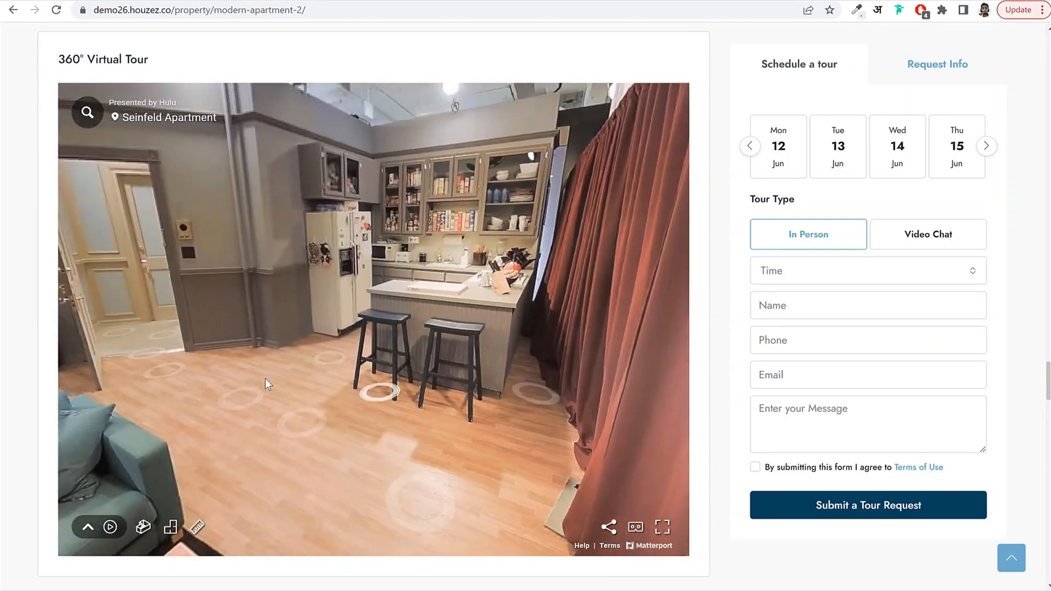
scroll(745, 317, "down", 2)
Toggle the Walkscore panel to the Nearby bar chart and back to Scores.
scroll(735, 301, "down", 4)
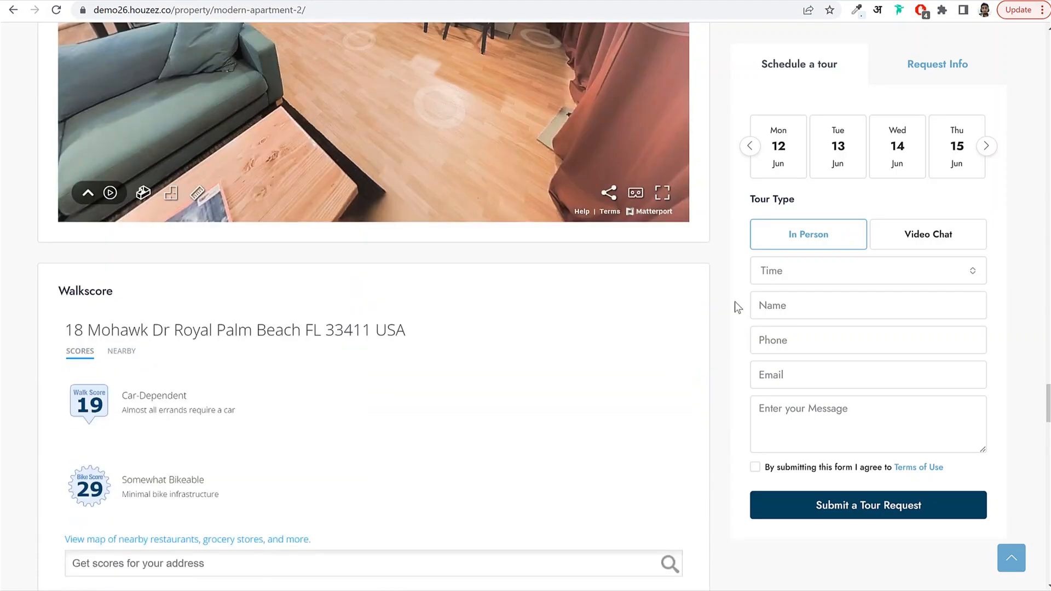
scroll(735, 301, "down", 3)
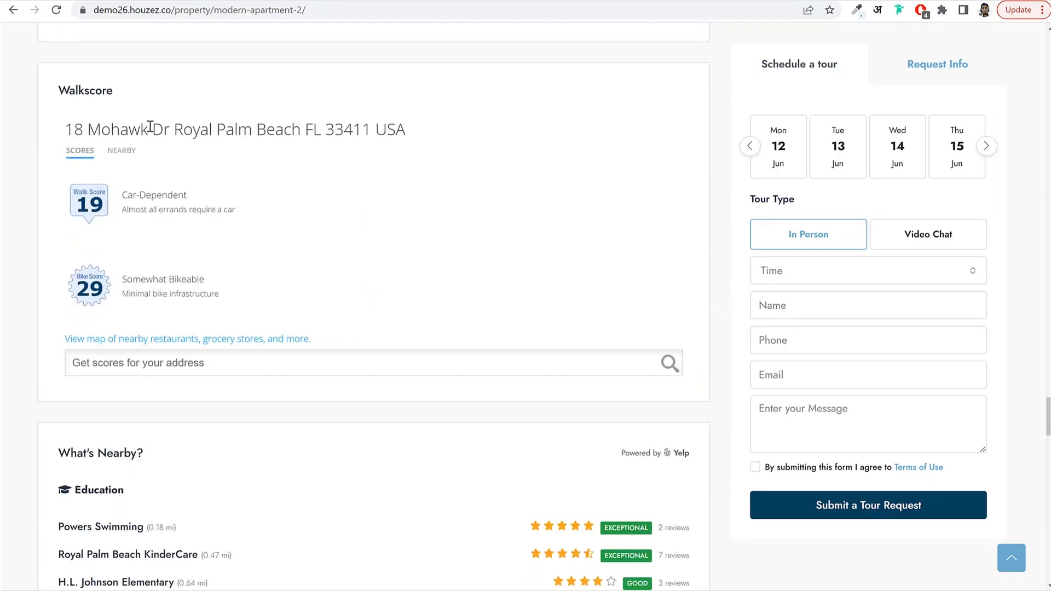
left_click(117, 157)
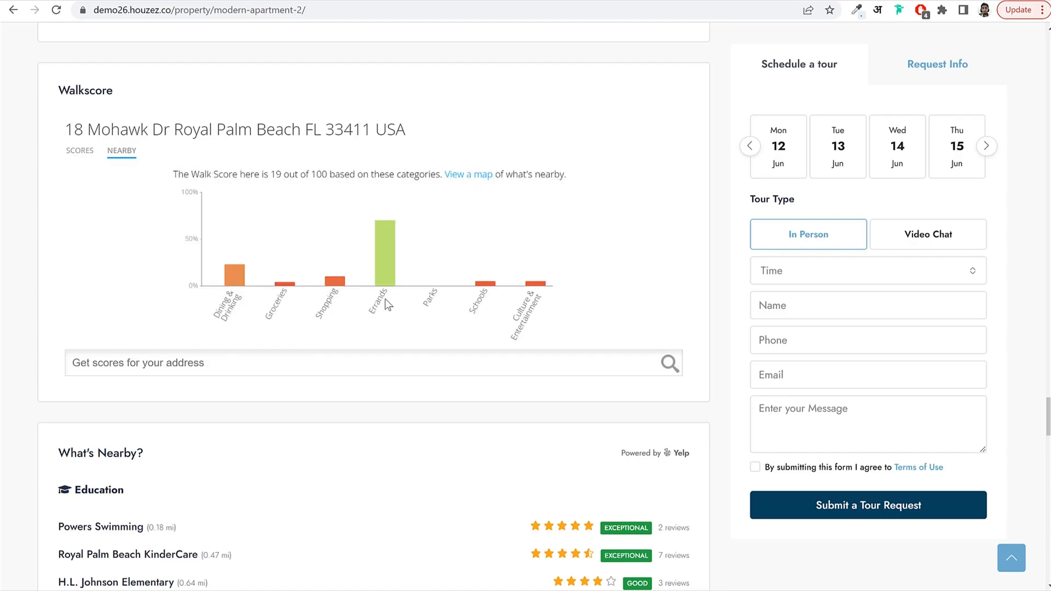
left_click(81, 153)
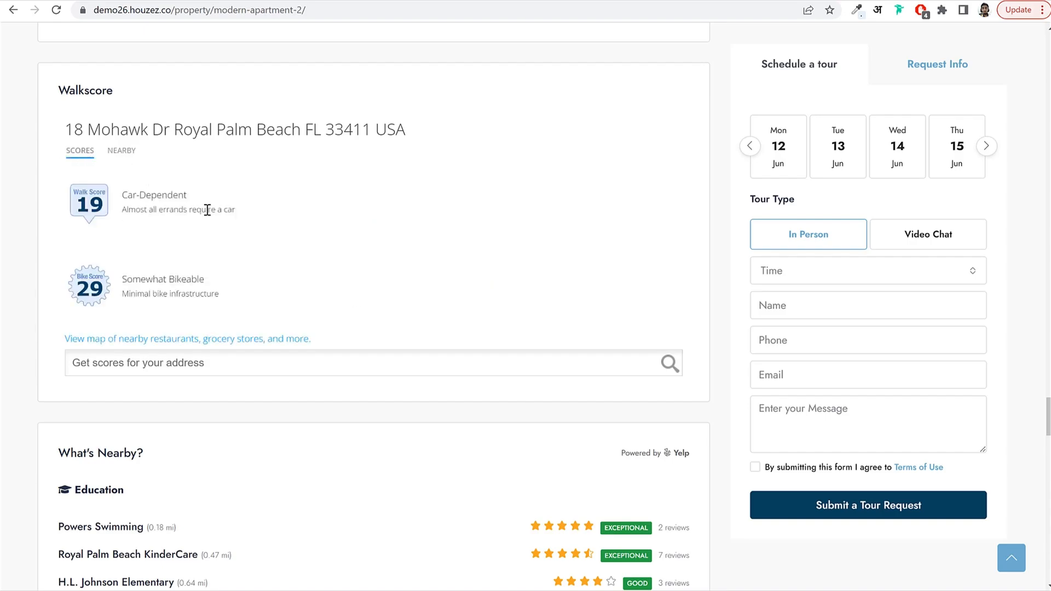
Scroll through What's Nearby, agent contact info and Similar Listings to the footer, then back to the review form.
scroll(465, 316, "down", 3)
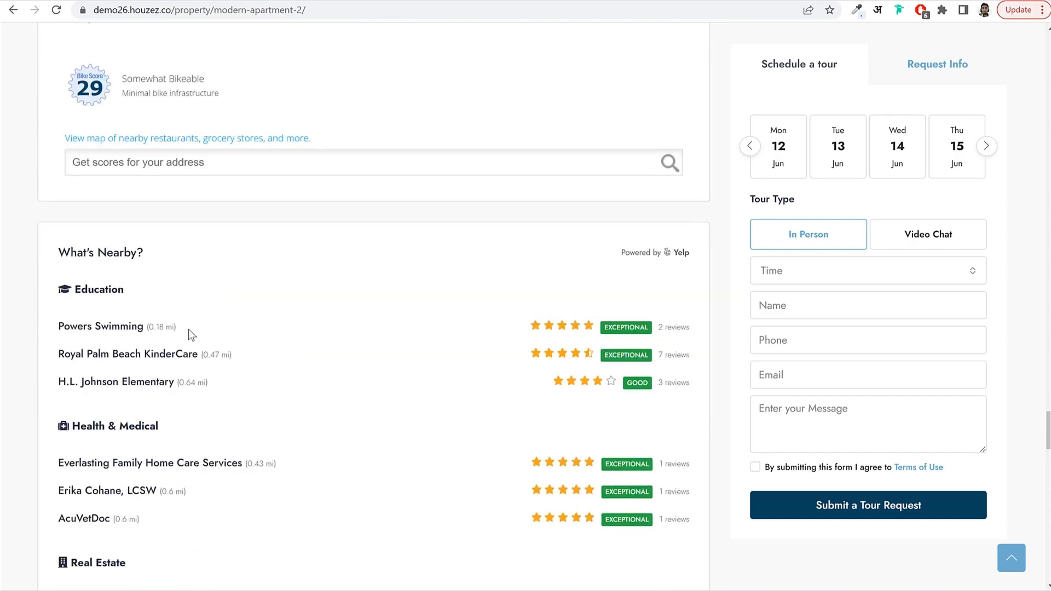
scroll(136, 311, "down", 2)
left_click_drag(139, 229, 78, 221)
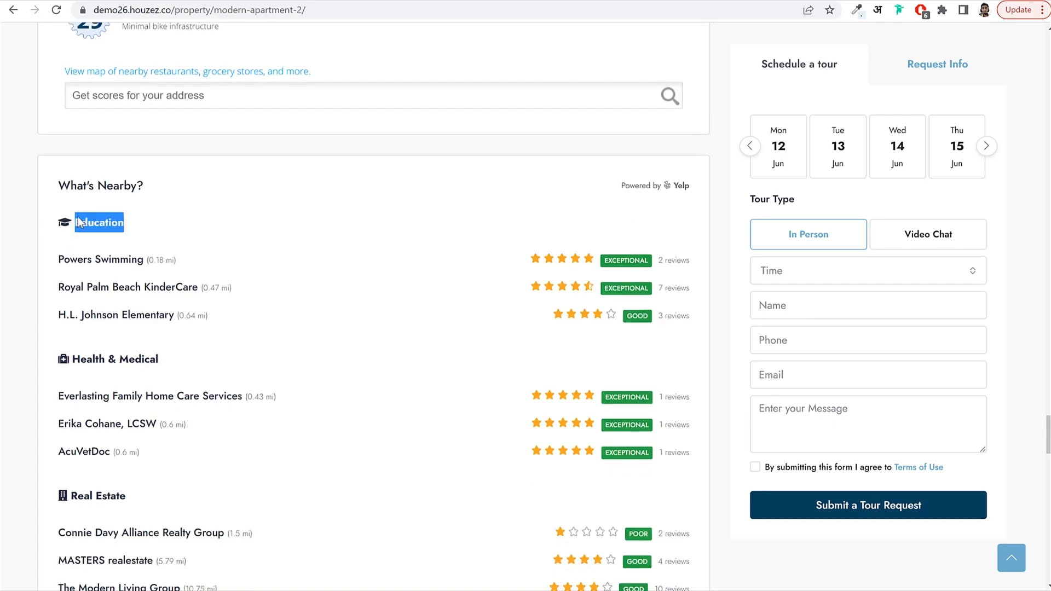
scroll(190, 303, "down", 3)
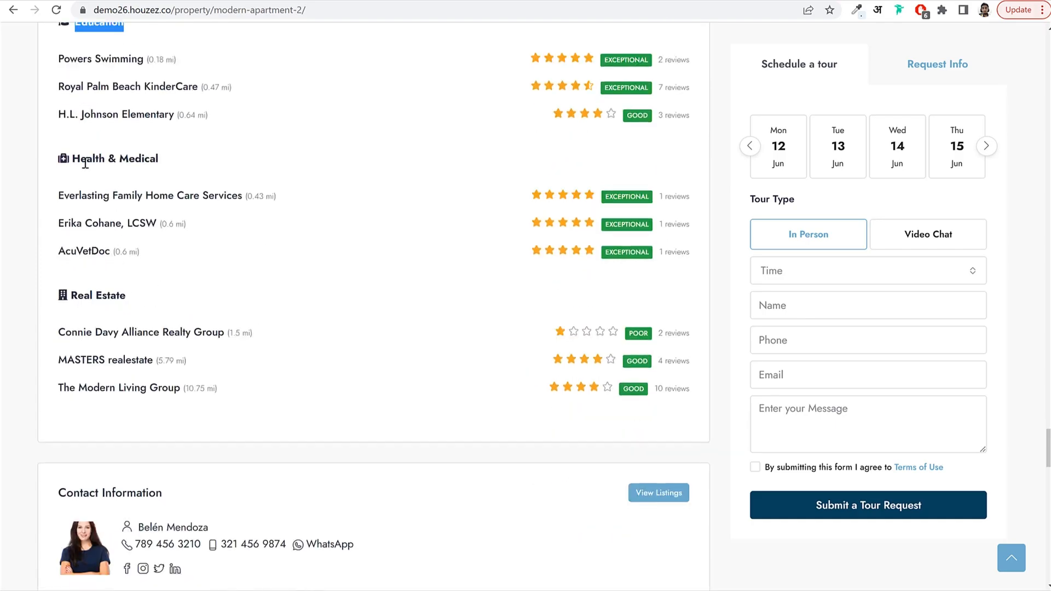
scroll(179, 310, "down", 5)
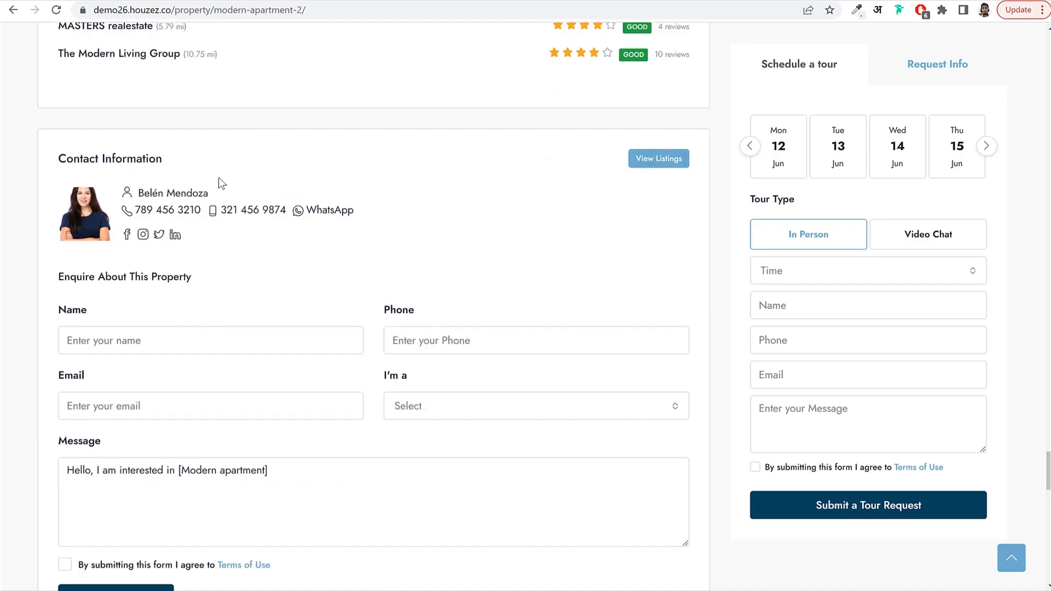
left_click_drag(224, 189, 145, 198)
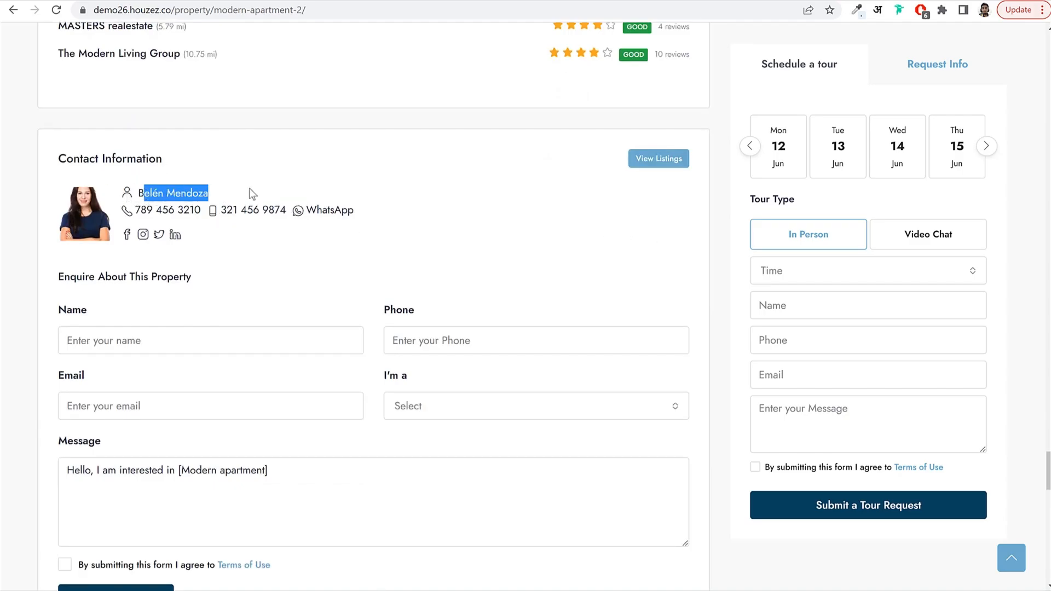
left_click(176, 247)
scroll(296, 256, "down", 7)
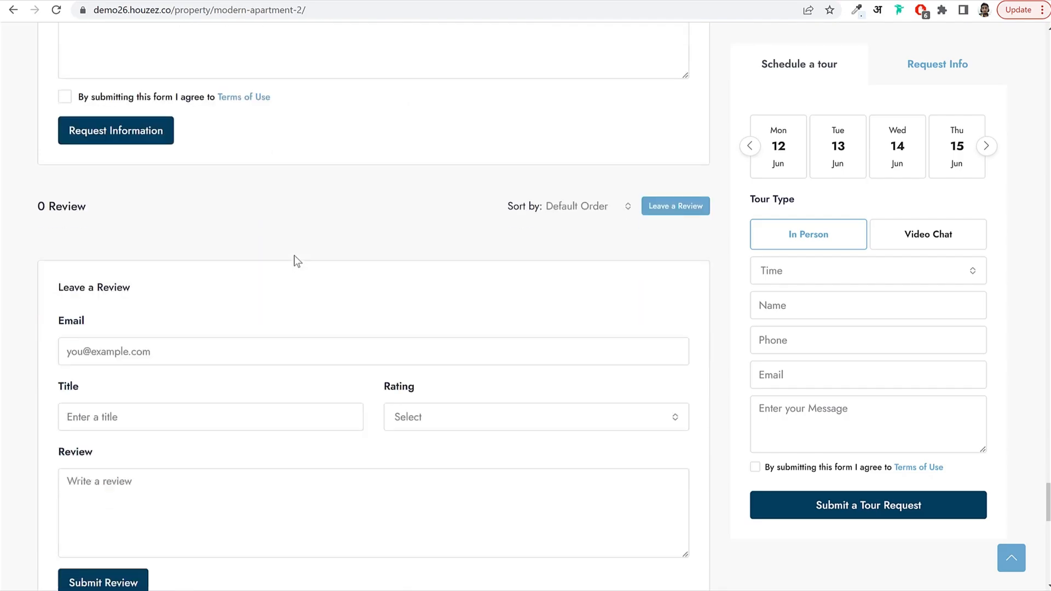
scroll(294, 255, "down", 2)
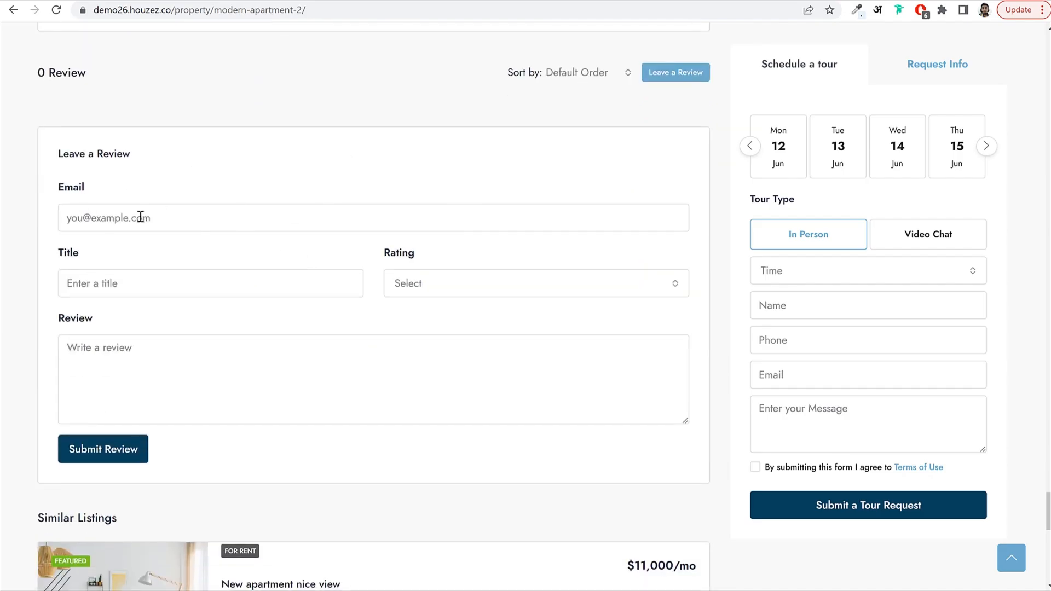
scroll(291, 295, "down", 5)
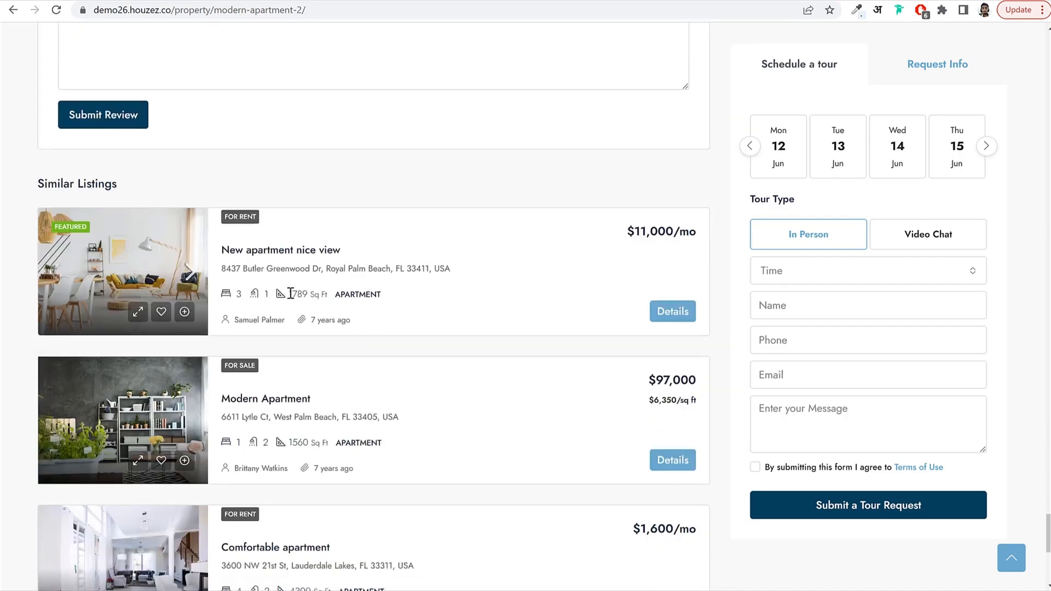
scroll(279, 241, "down", 6)
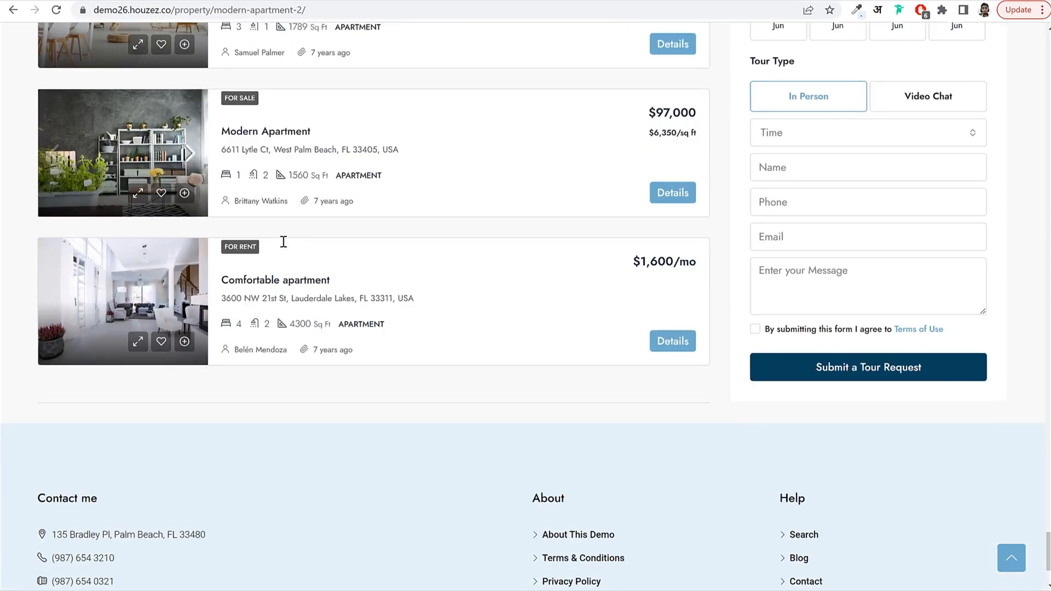
scroll(288, 244, "up", 9)
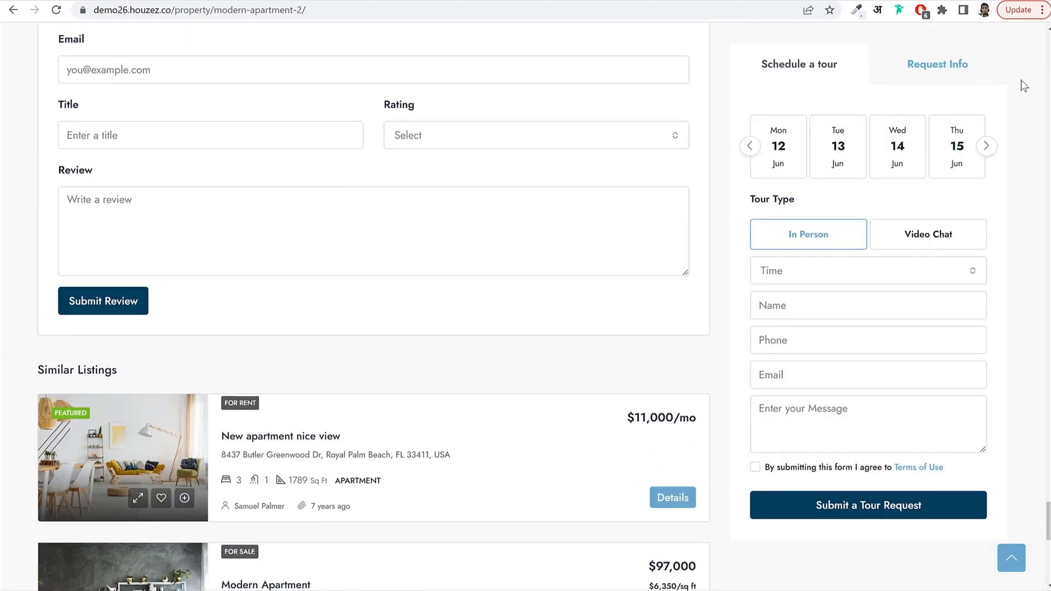
Toggle sidebar tabs and tour type (Video Chat, back to In Person), open Request Info, then return to the top.
left_click(962, 81)
left_click(807, 65)
left_click(919, 241)
left_click(846, 249)
left_click(919, 68)
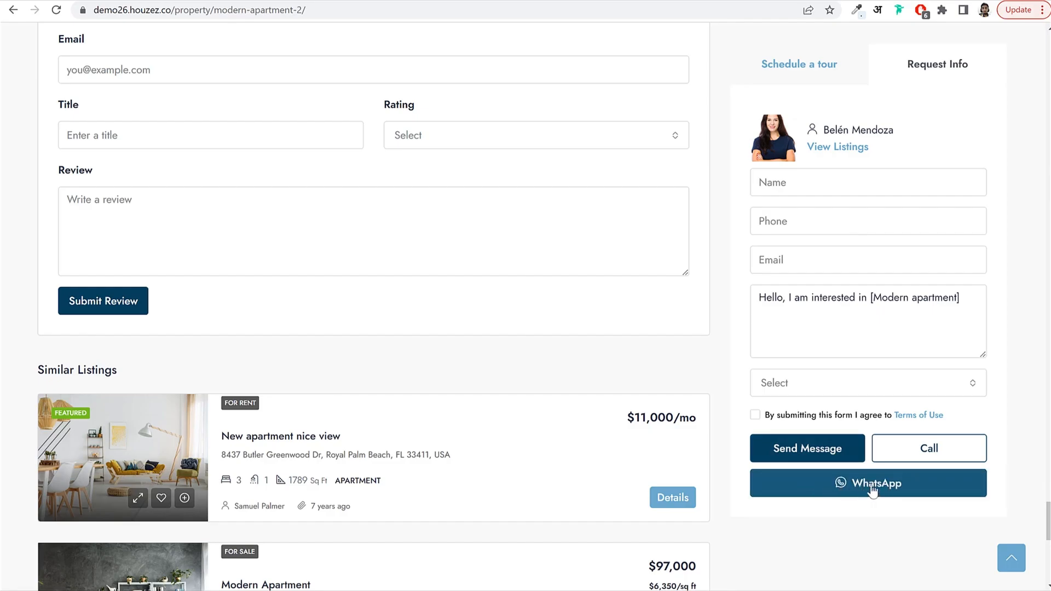
left_click(1010, 558)
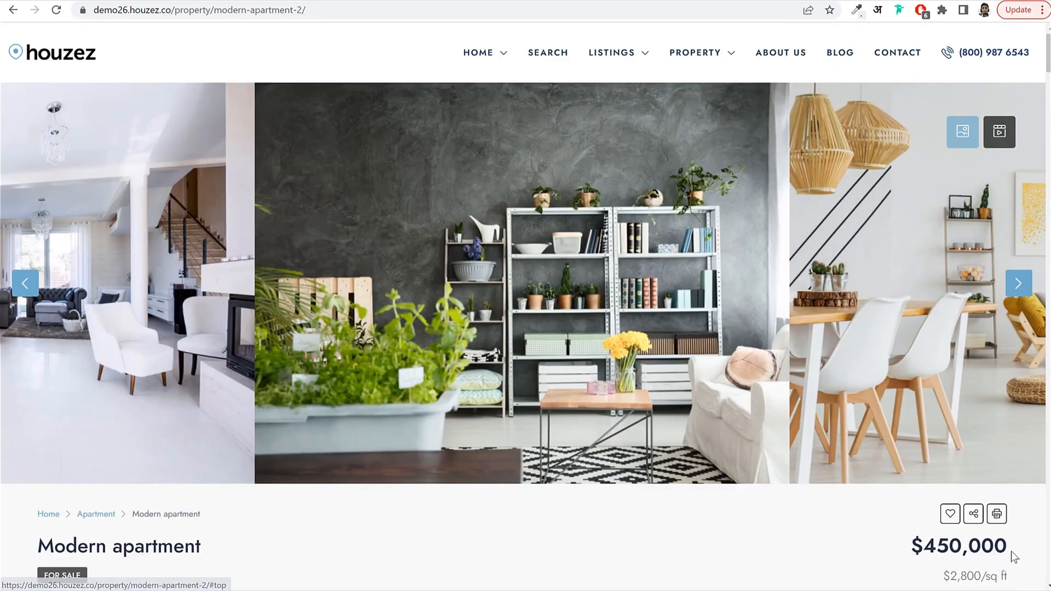
Open the property search page, pan the South Florida map, and lower the maximum price to $1,026,841.
left_click(533, 55)
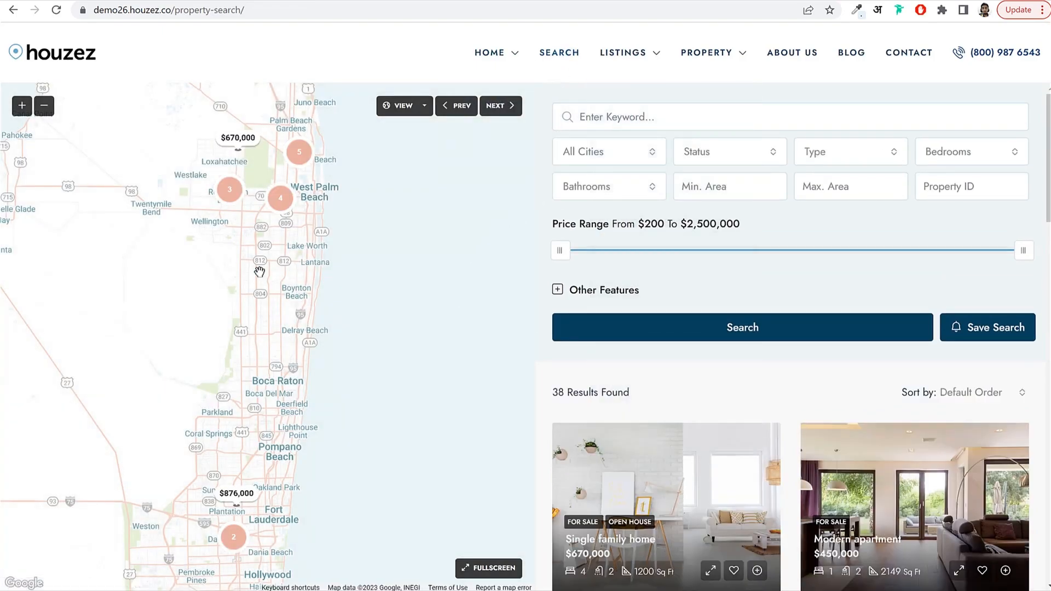
left_click_drag(260, 272, 359, 254)
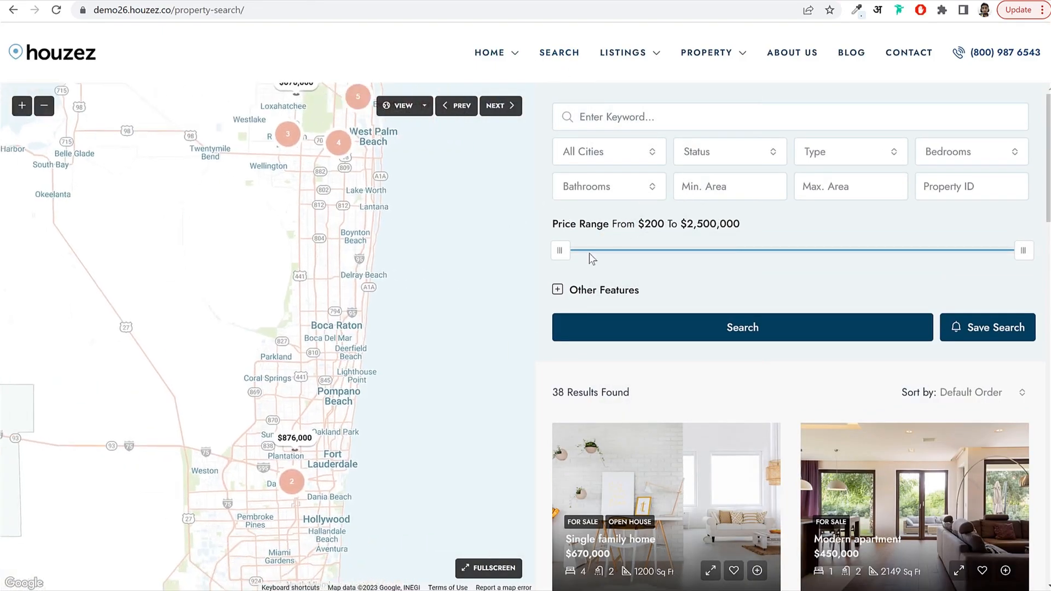
scroll(637, 306, "down", 6)
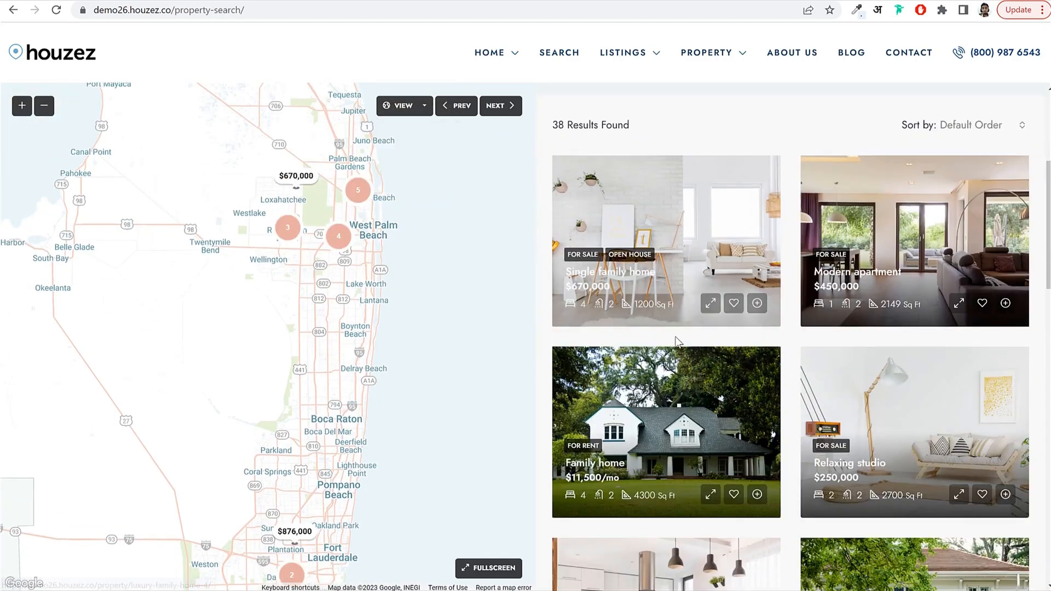
scroll(684, 323, "up", 6)
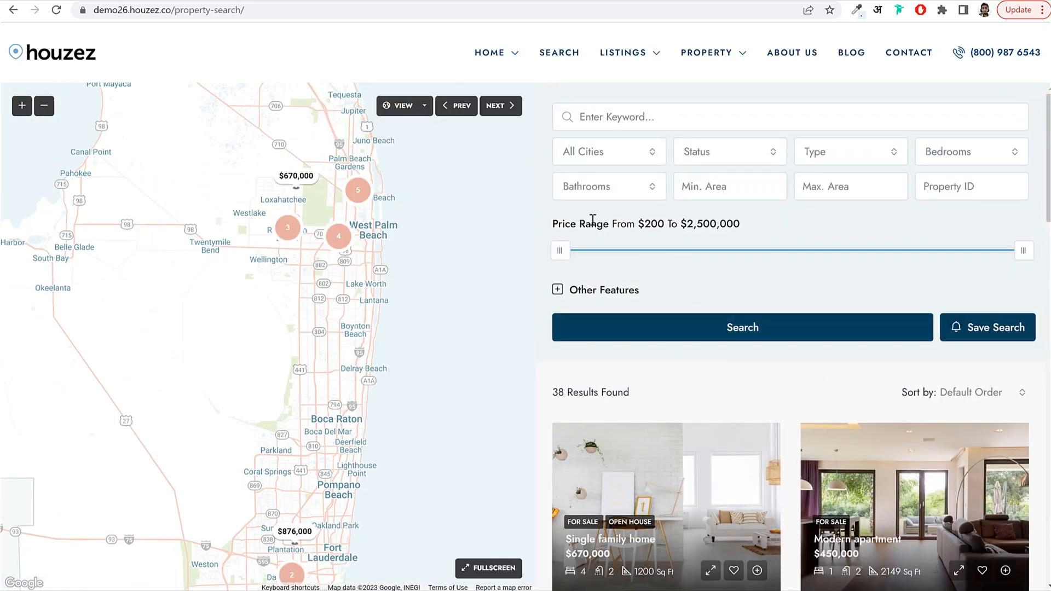
left_click_drag(553, 222, 652, 221)
left_click_drag(1023, 253, 755, 253)
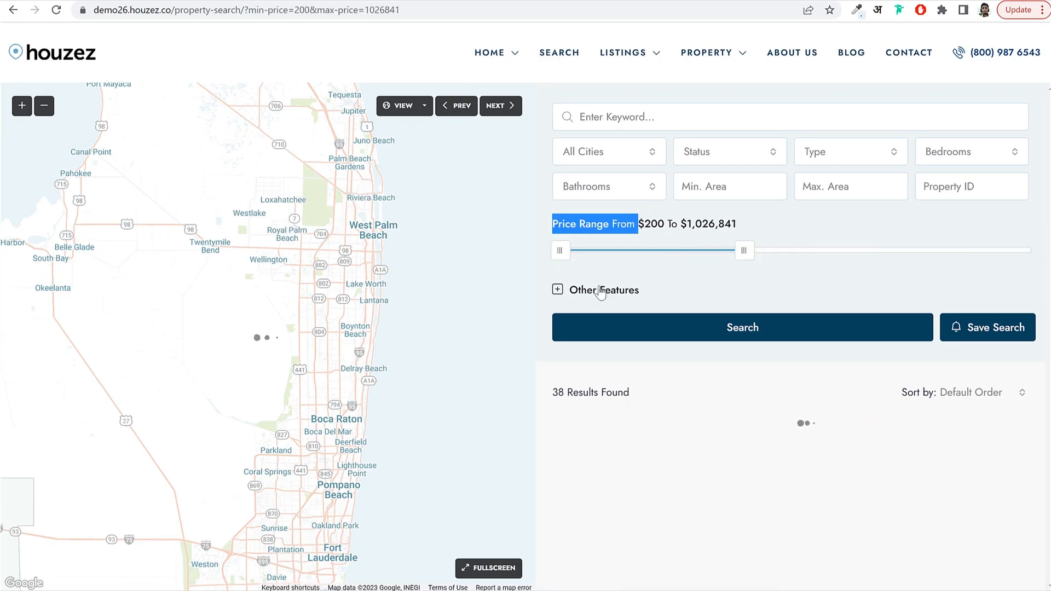
left_click(751, 276)
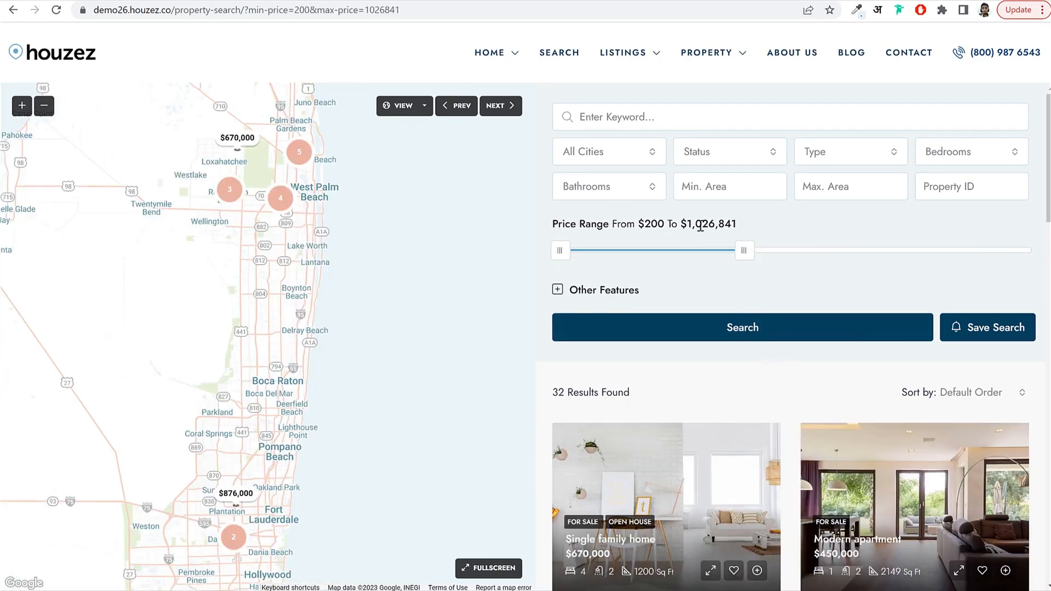
left_click_drag(680, 222, 734, 220)
left_click(735, 221)
Lower the price range maximum further to $289,108.
scroll(718, 379, "down", 1)
scroll(720, 383, "down", 5)
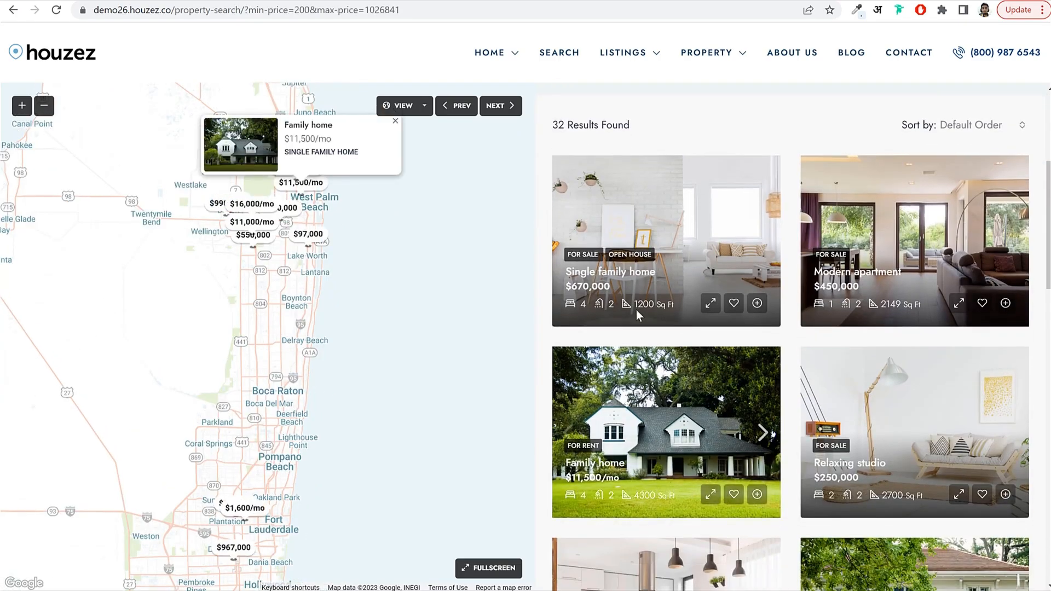
scroll(918, 303, "down", 6)
scroll(917, 303, "up", 10)
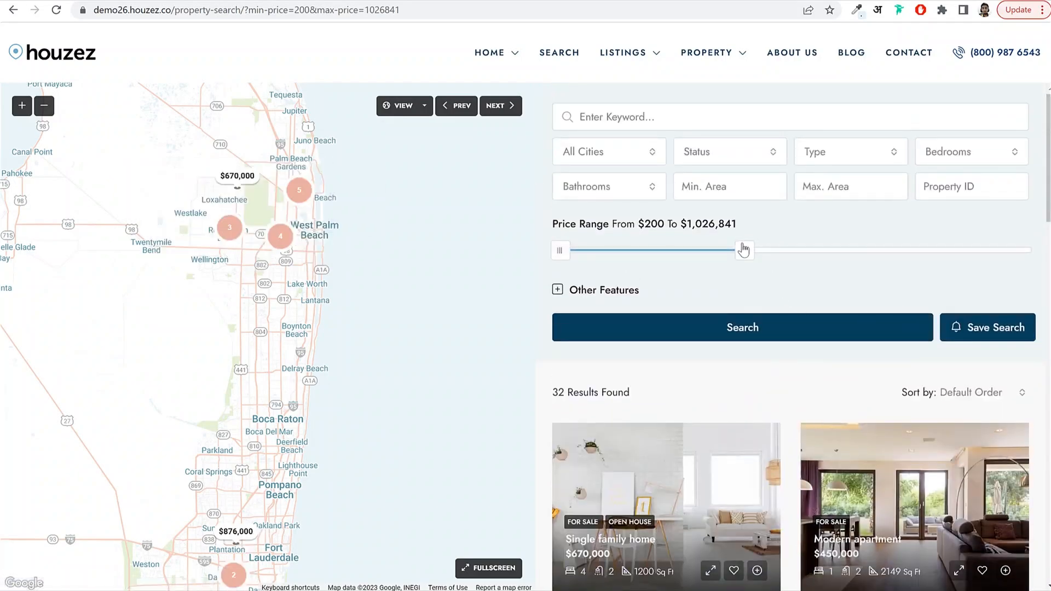
left_click_drag(743, 250, 610, 265)
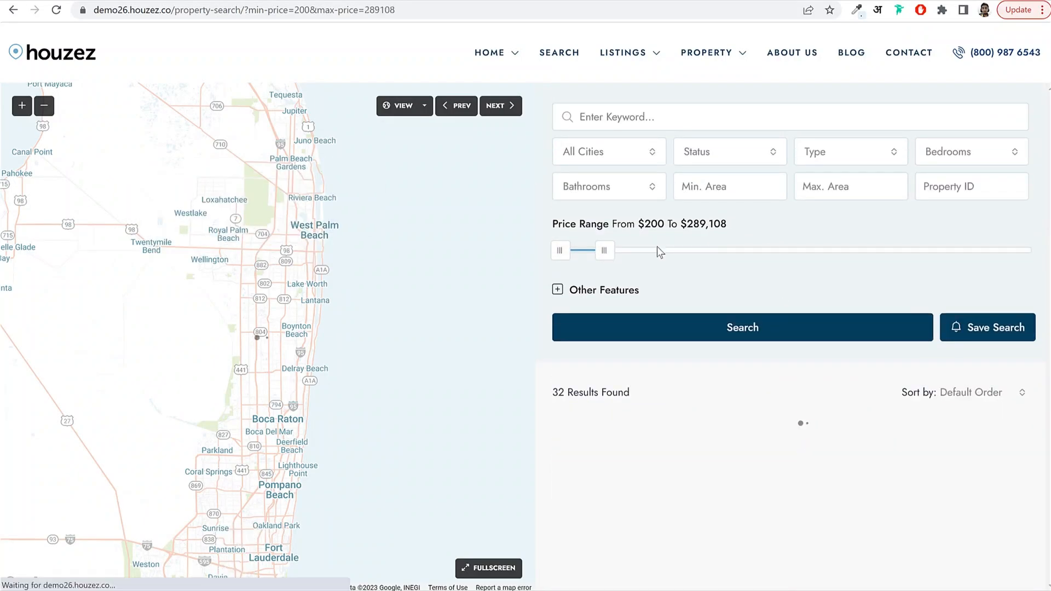
scroll(802, 321, "down", 10)
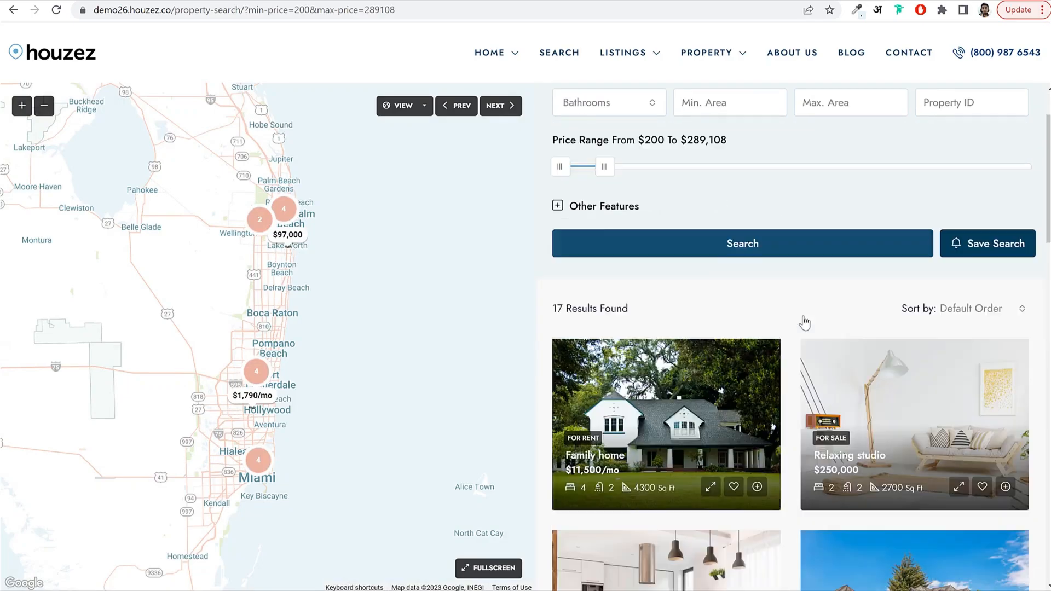
scroll(861, 362, "up", 8)
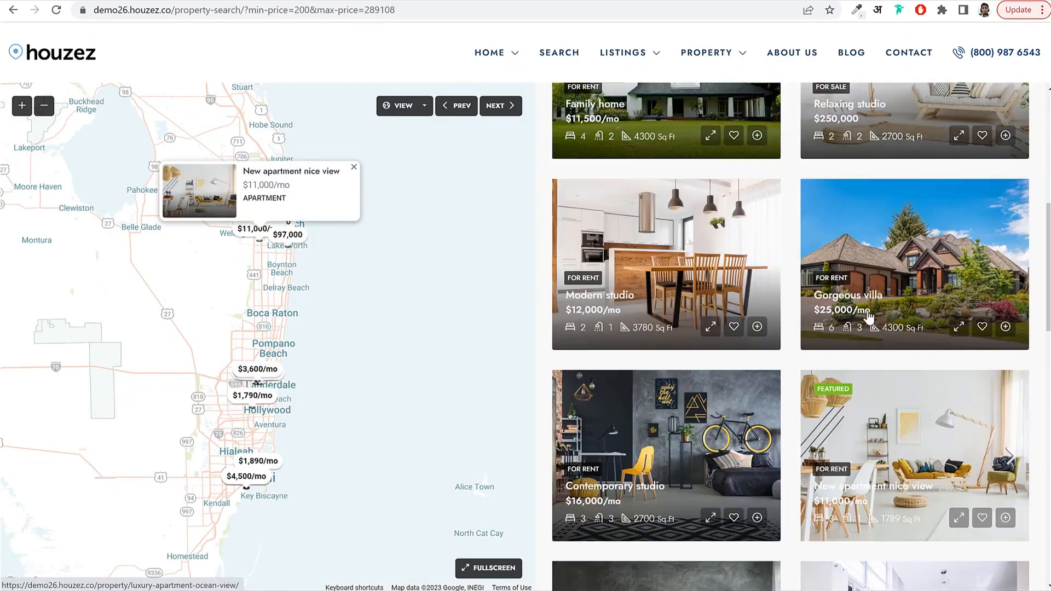
scroll(850, 477, "down", 3)
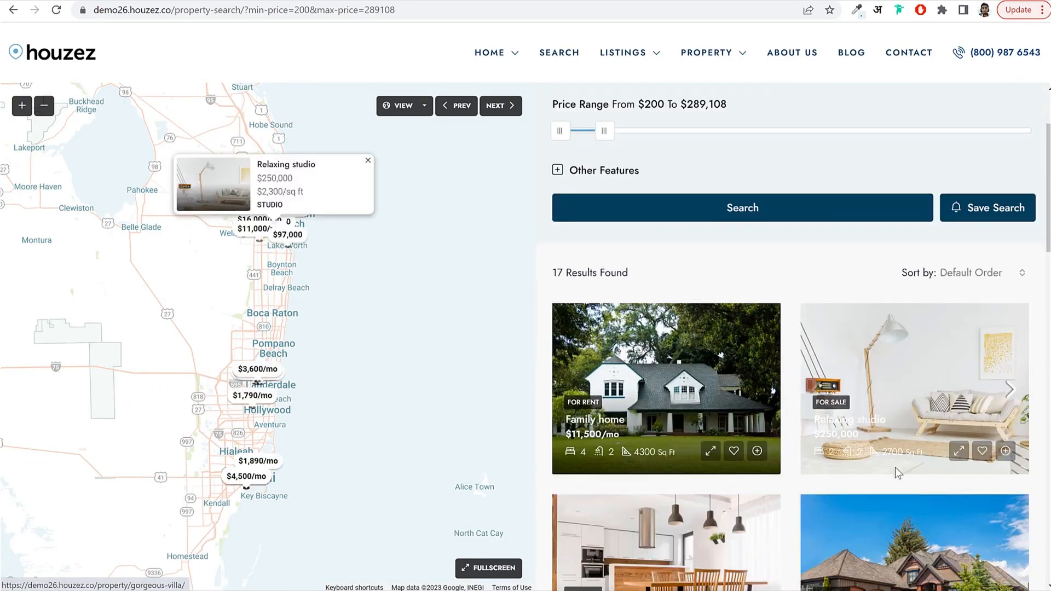
scroll(774, 228, "up", 3)
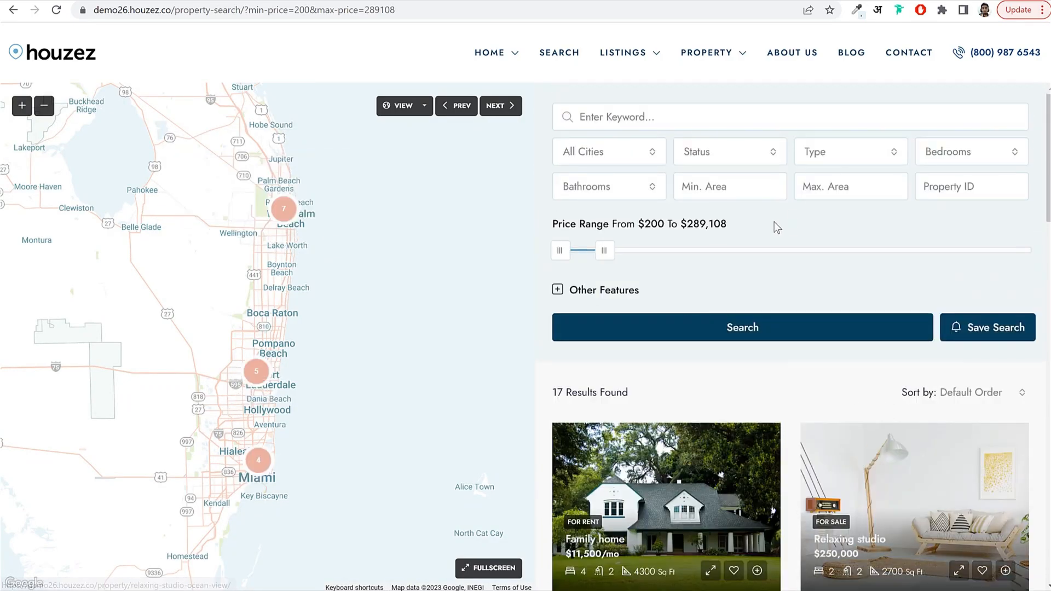
Filter the search to Miami, narrowing the results to 5 listings.
left_click(612, 161)
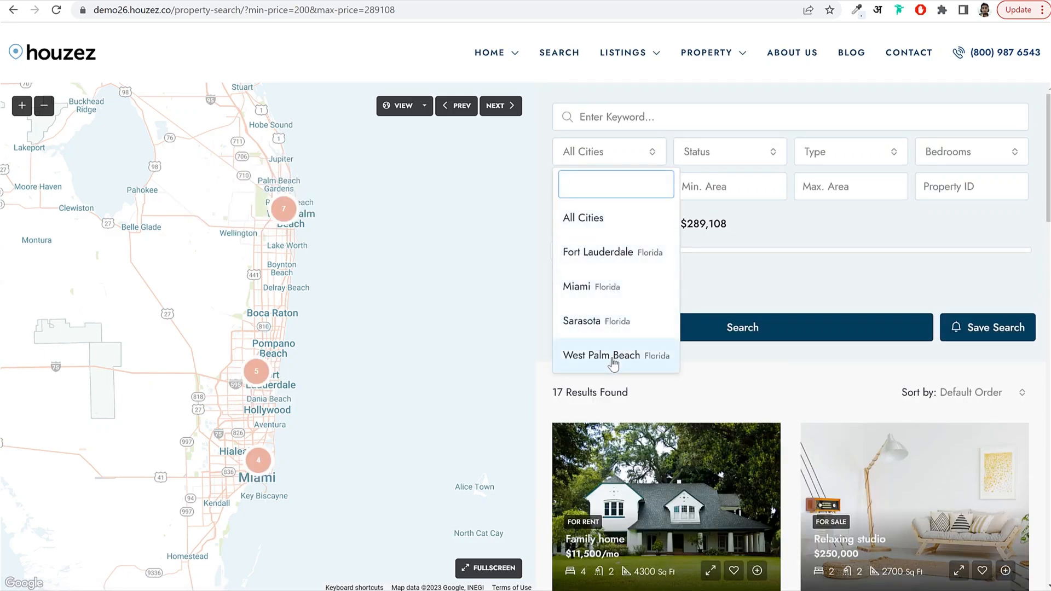
left_click(602, 286)
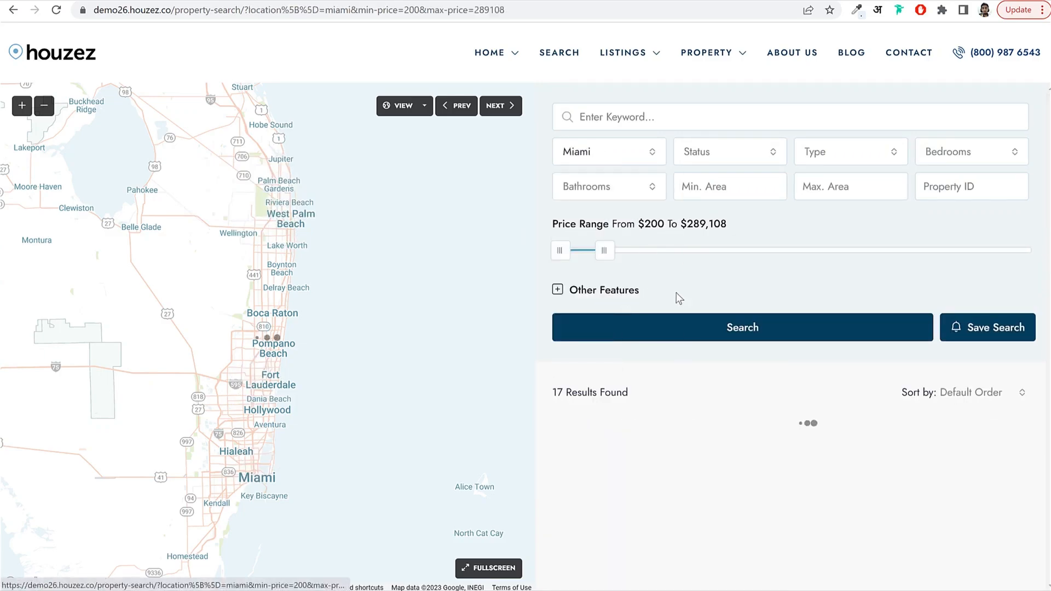
scroll(819, 287, "down", 1)
scroll(634, 202, "up", 1)
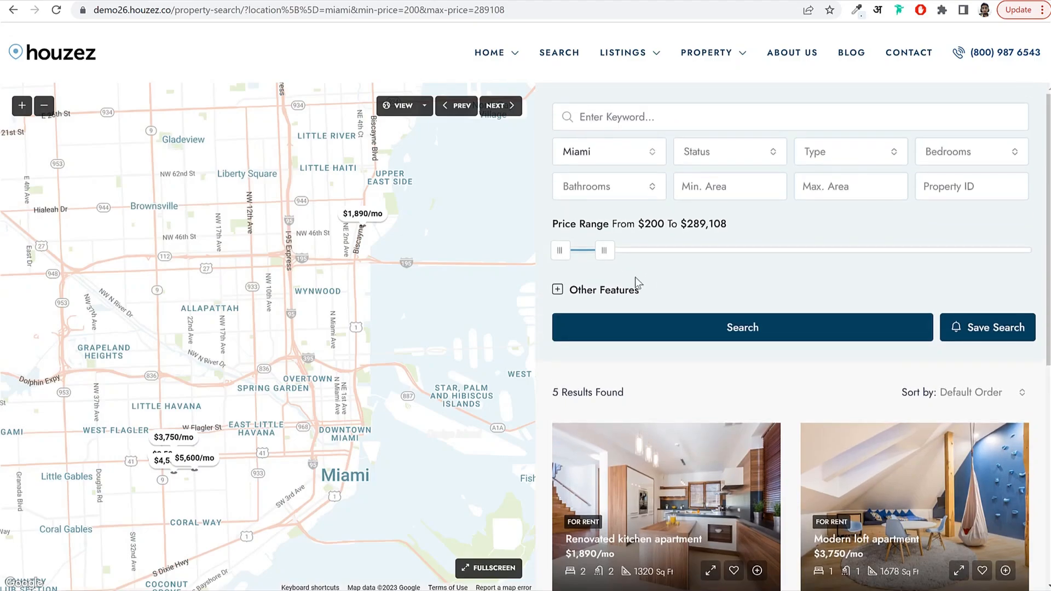
scroll(766, 318, "down", 6)
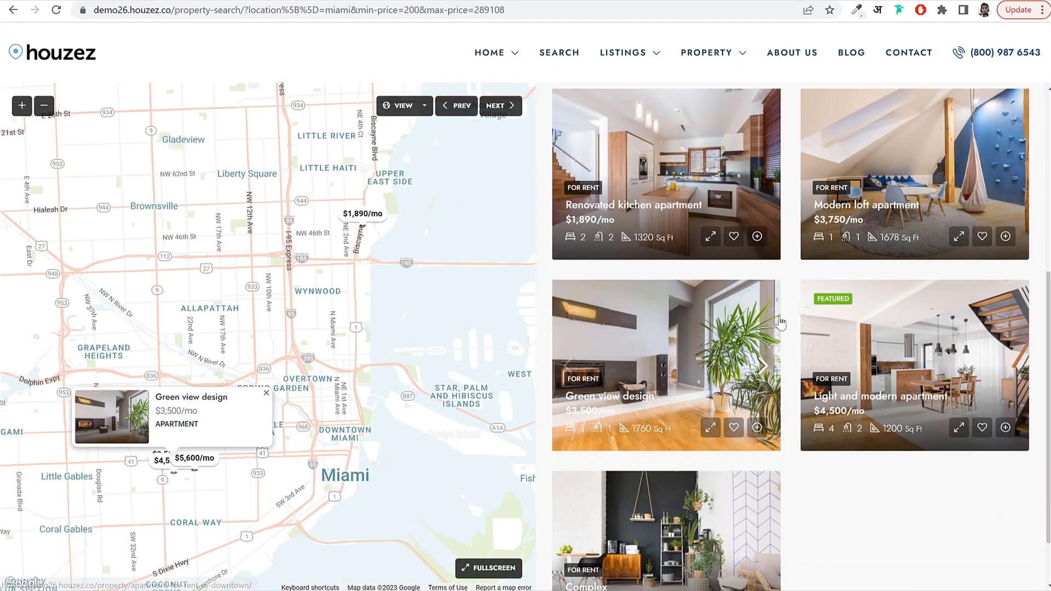
scroll(784, 328, "up", 6)
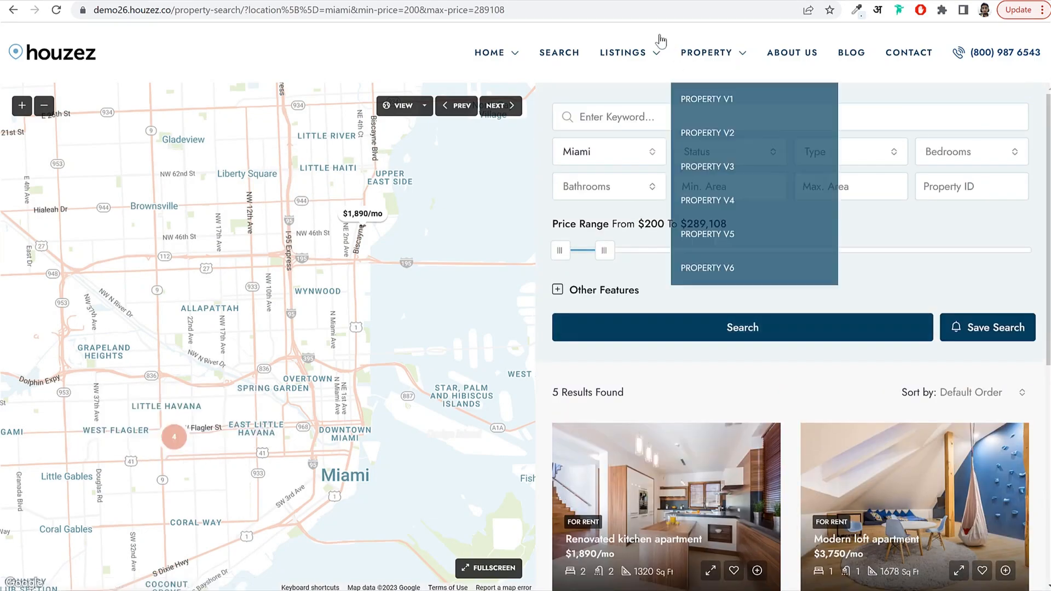
mouse_move(623, 52)
mouse_move(632, 104)
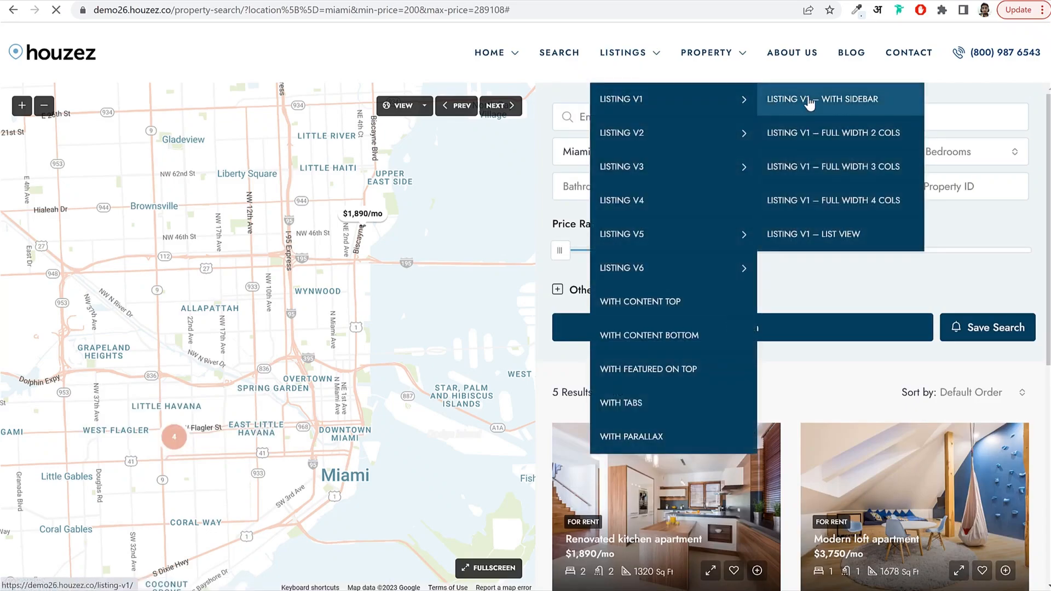
Open the Listing V1 With Sidebar layout and scroll through its listings.
left_click(808, 104)
scroll(559, 348, "down", 9)
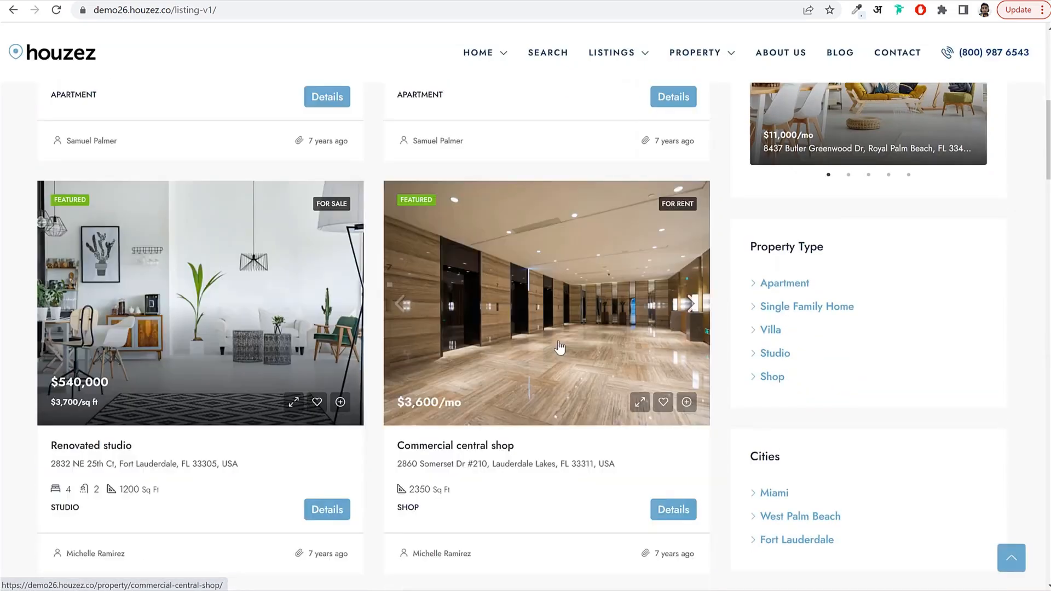
scroll(559, 347, "down", 10)
scroll(559, 348, "up", 15)
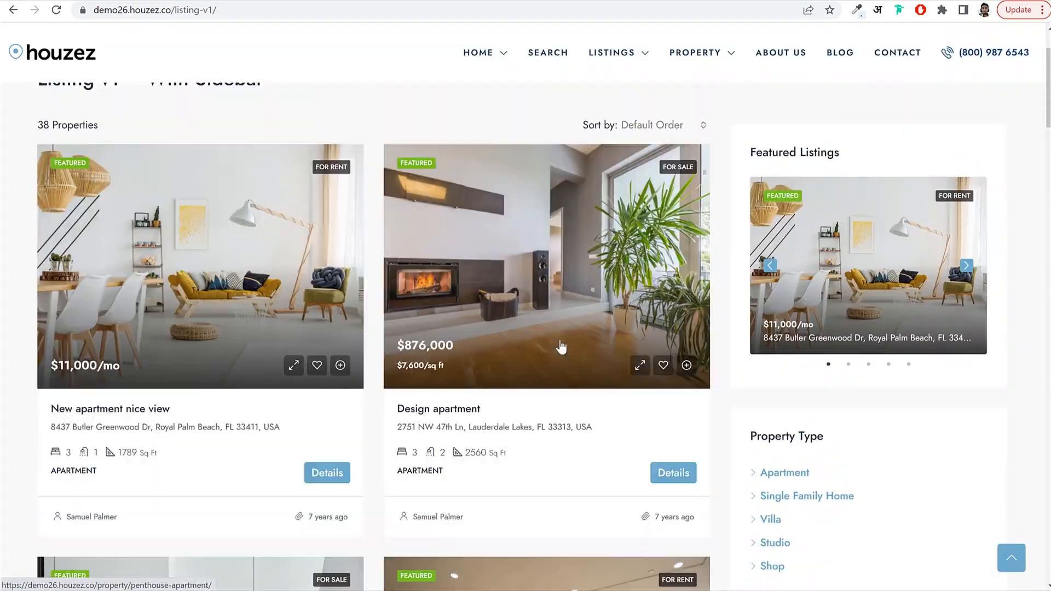
scroll(561, 346, "up", 2)
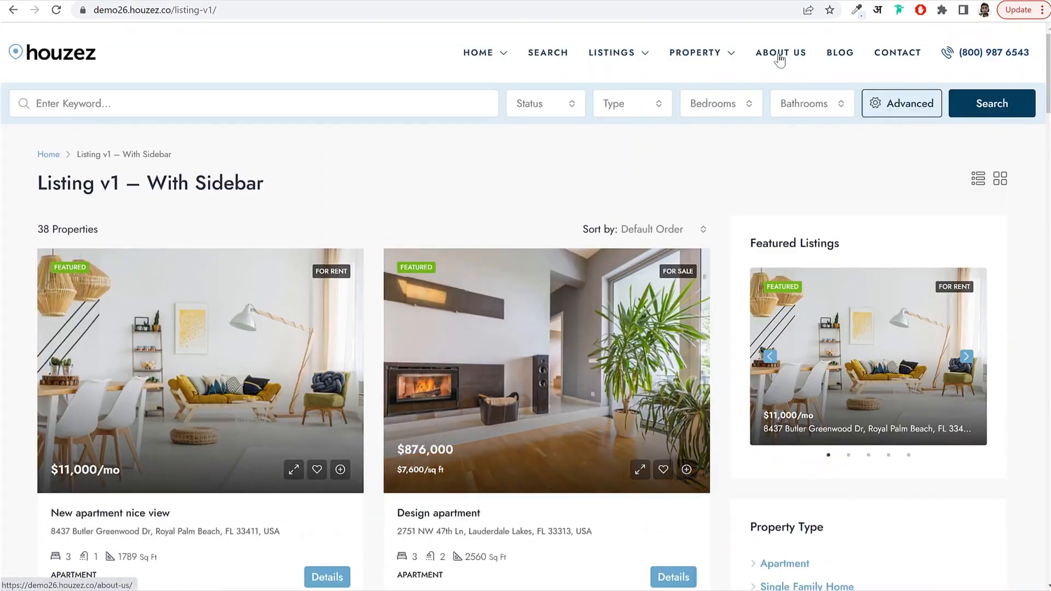
Browse the About Us page, then the Contact page.
left_click(780, 55)
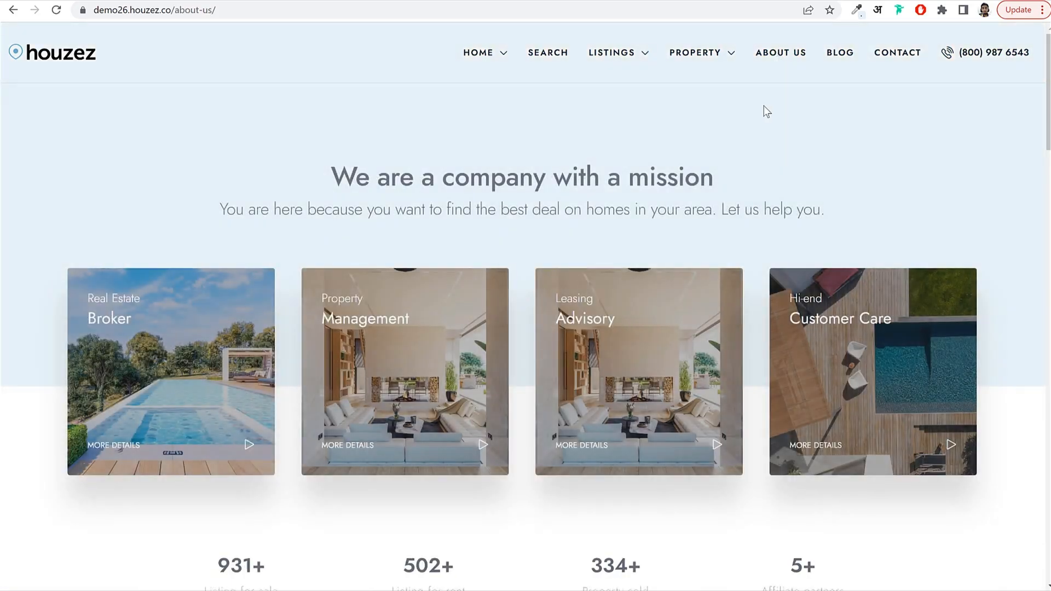
scroll(901, 243, "down", 12)
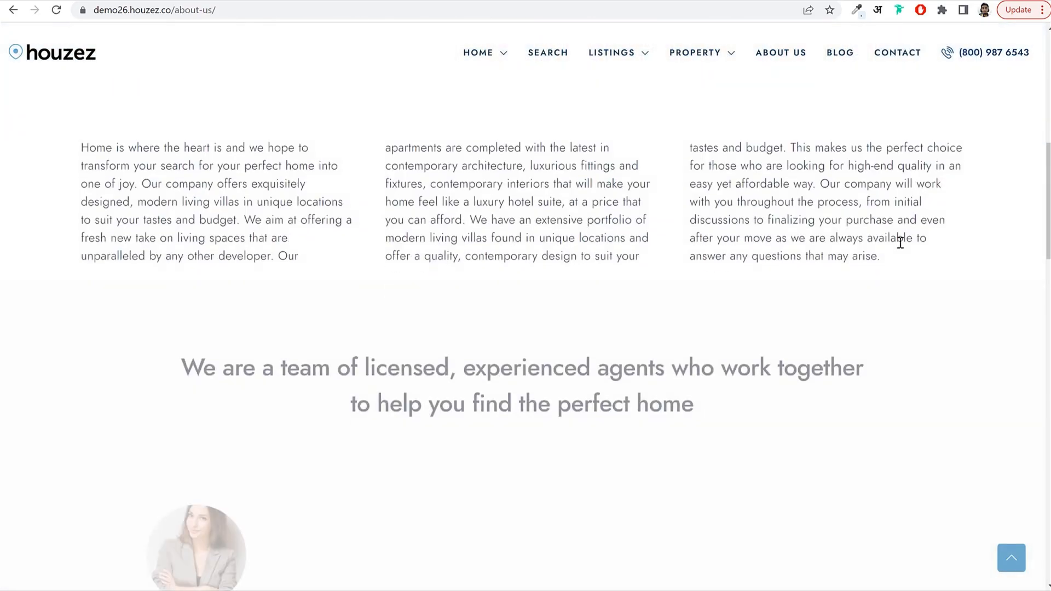
scroll(894, 250, "down", 5)
scroll(894, 251, "up", 15)
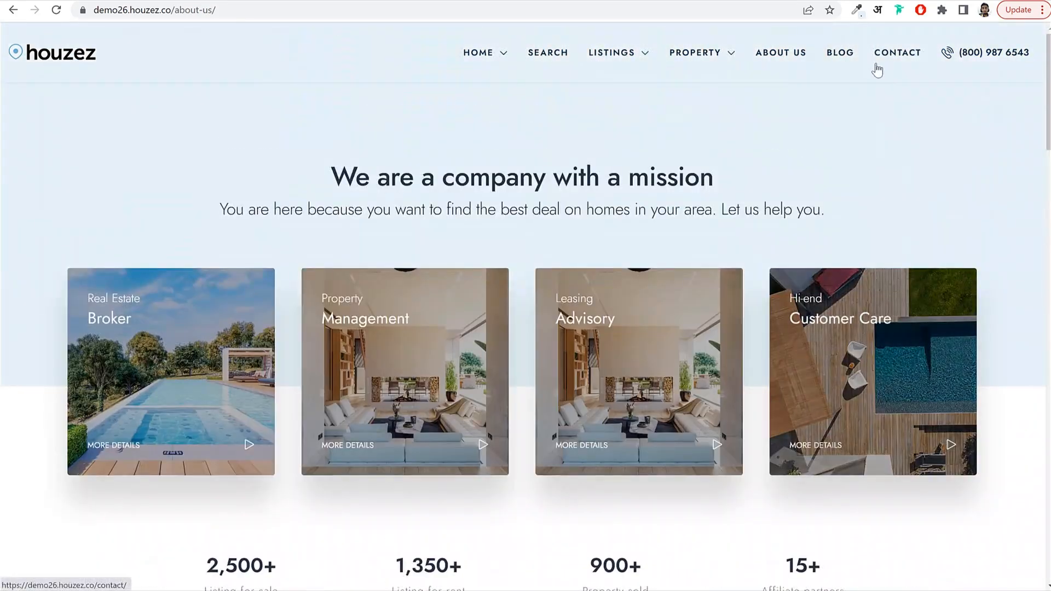
left_click(876, 55)
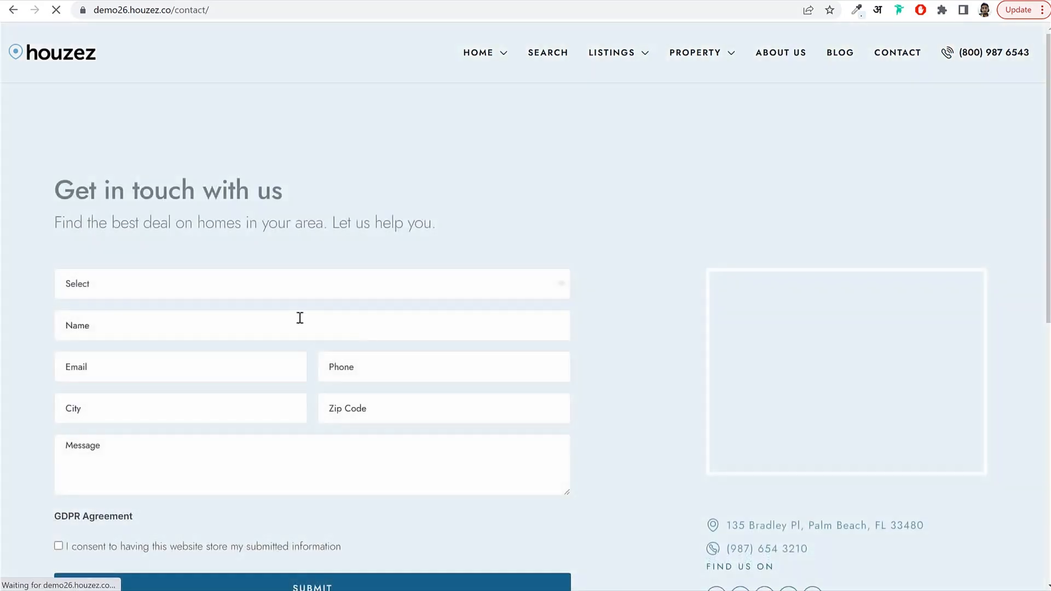
scroll(395, 366, "down", 9)
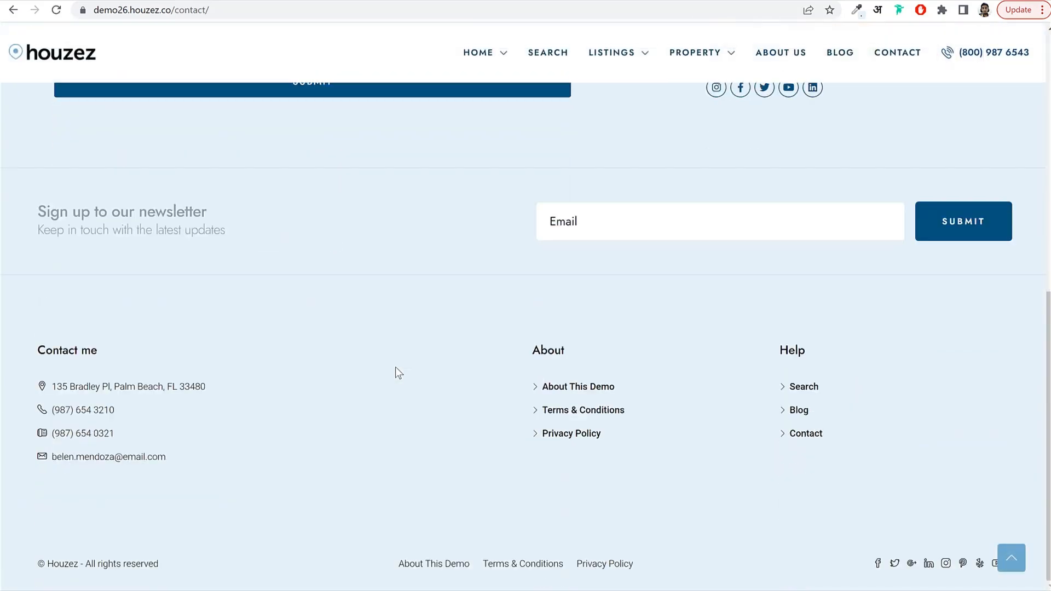
scroll(395, 367, "up", 8)
scroll(399, 366, "up", 1)
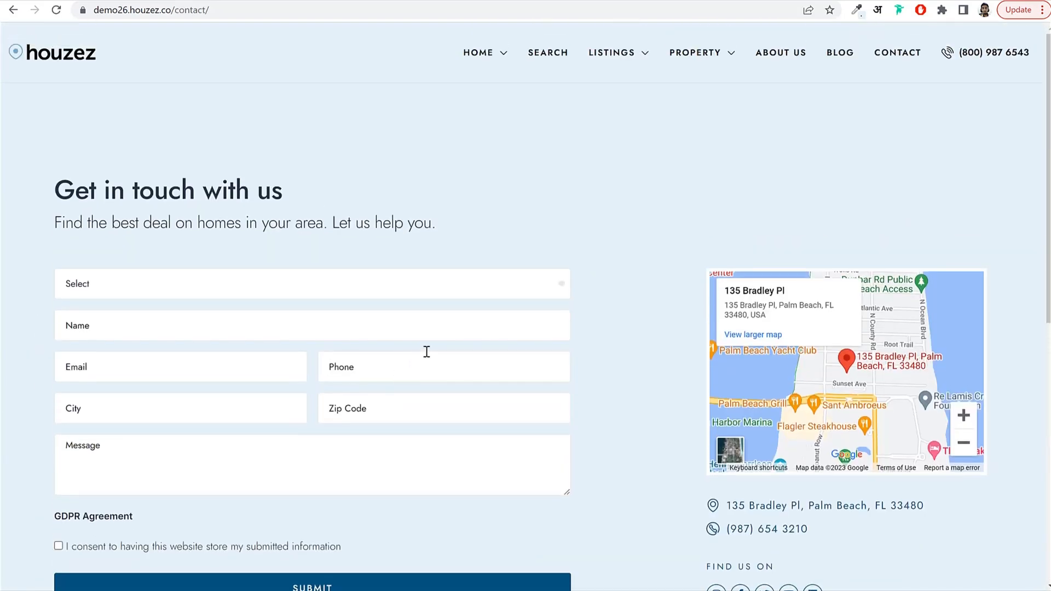
Open the Blog page and scroll through its real estate posts, Categories and Latest Posts.
left_click(840, 51)
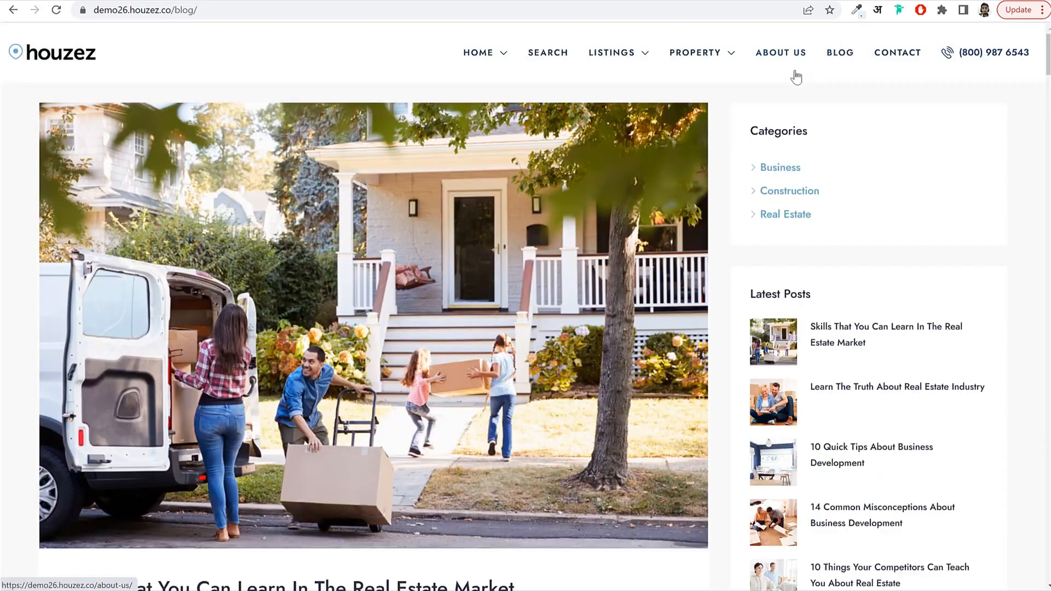
scroll(733, 219, "down", 9)
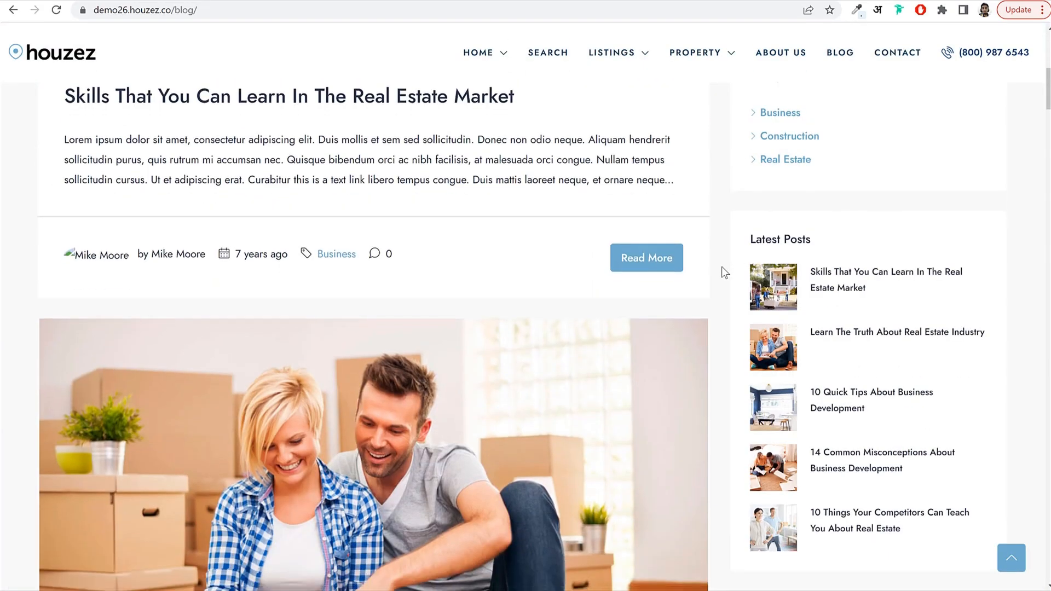
scroll(721, 267, "down", 6)
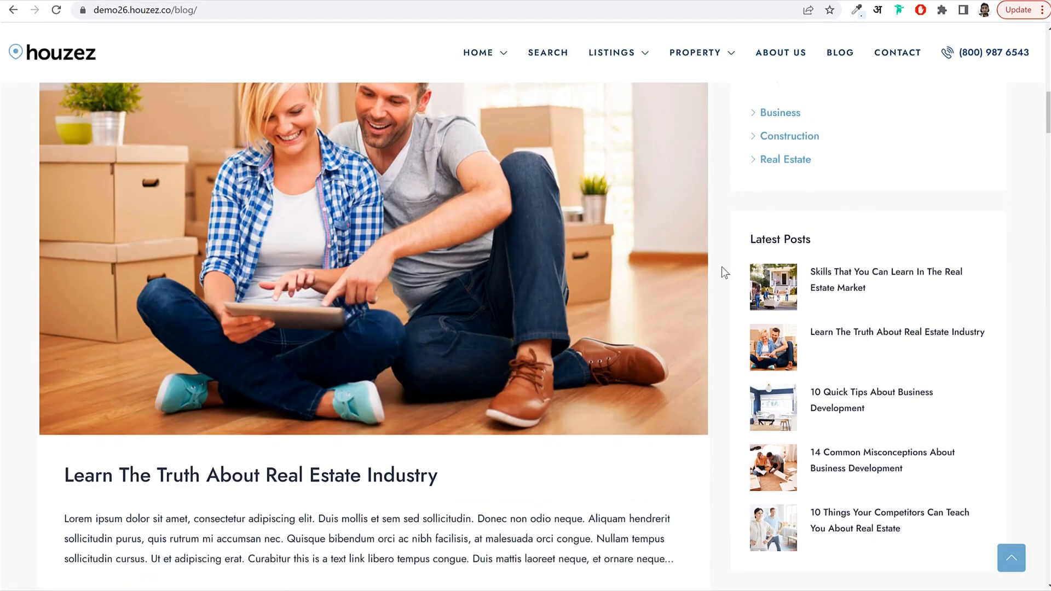
scroll(721, 267, "down", 4)
scroll(721, 271, "down", 3)
scroll(722, 271, "down", 20)
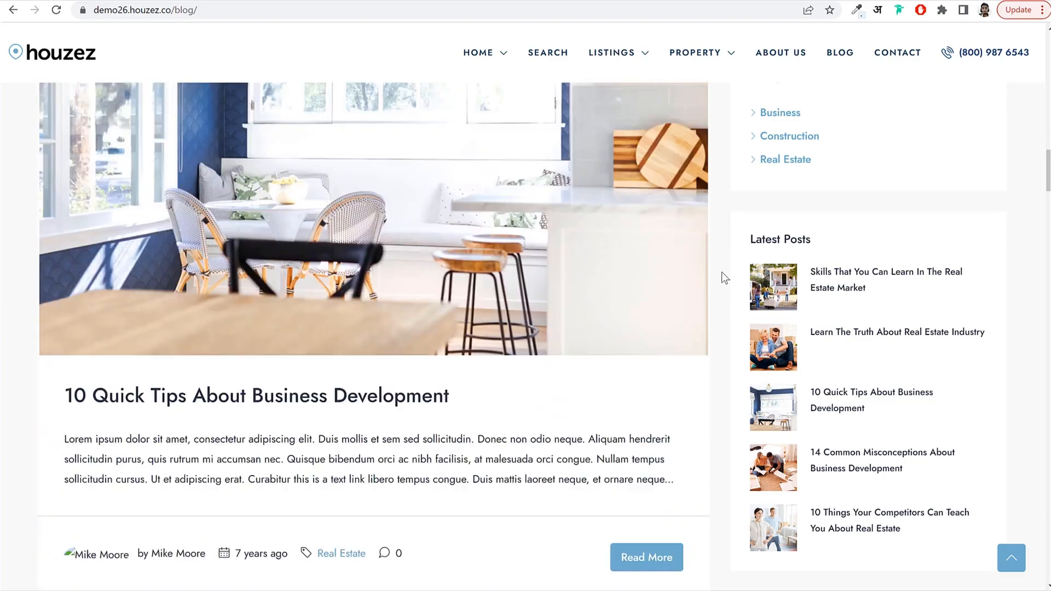
scroll(721, 271, "down", 5)
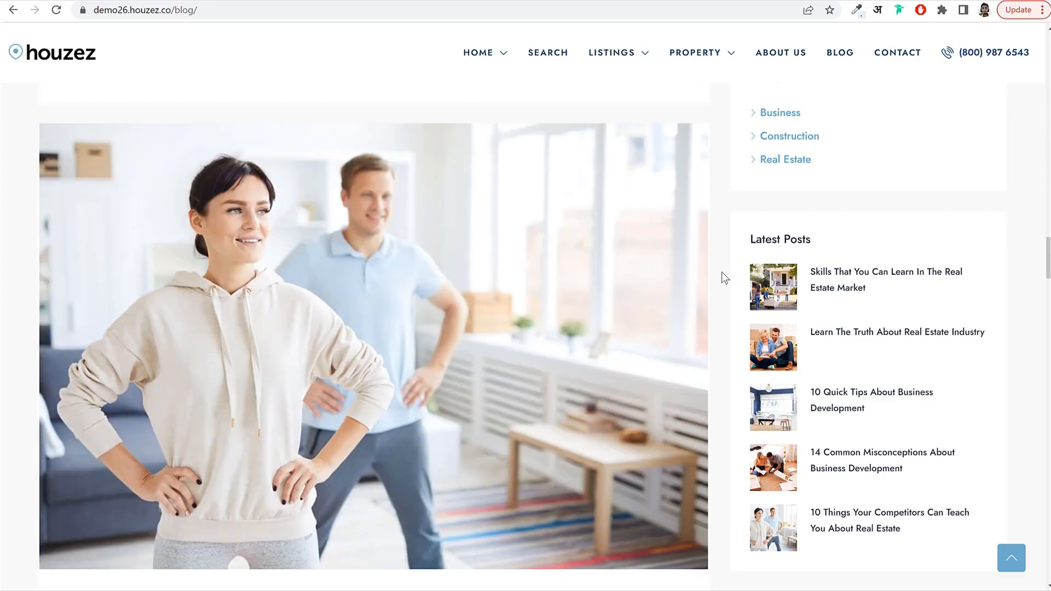
scroll(721, 271, "up", 20)
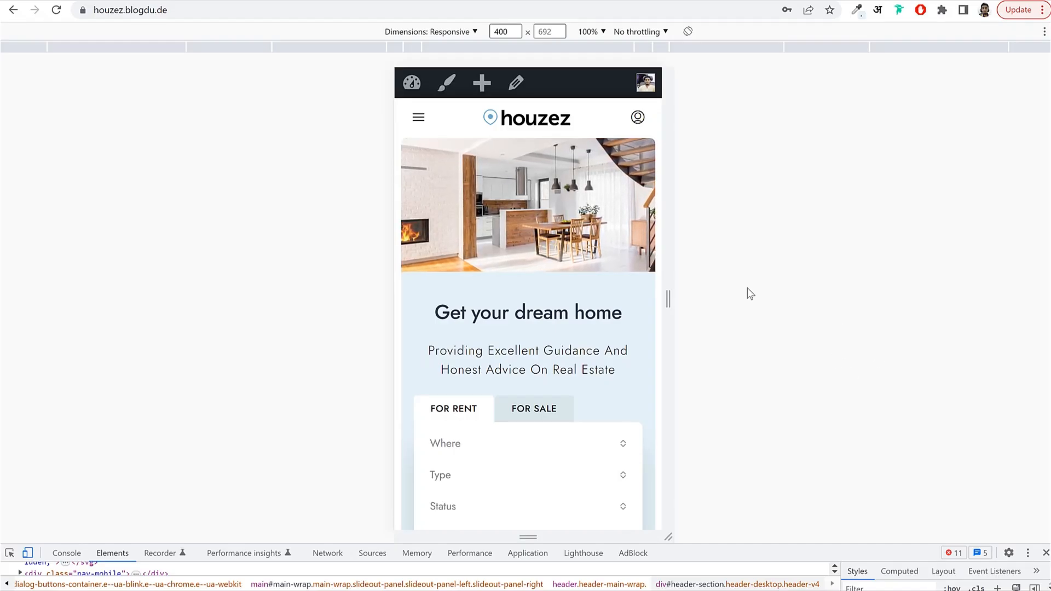
In the mobile preview, open and close the navigation menu, then open the user account panel.
scroll(599, 312, "down", 4)
scroll(601, 313, "up", 4)
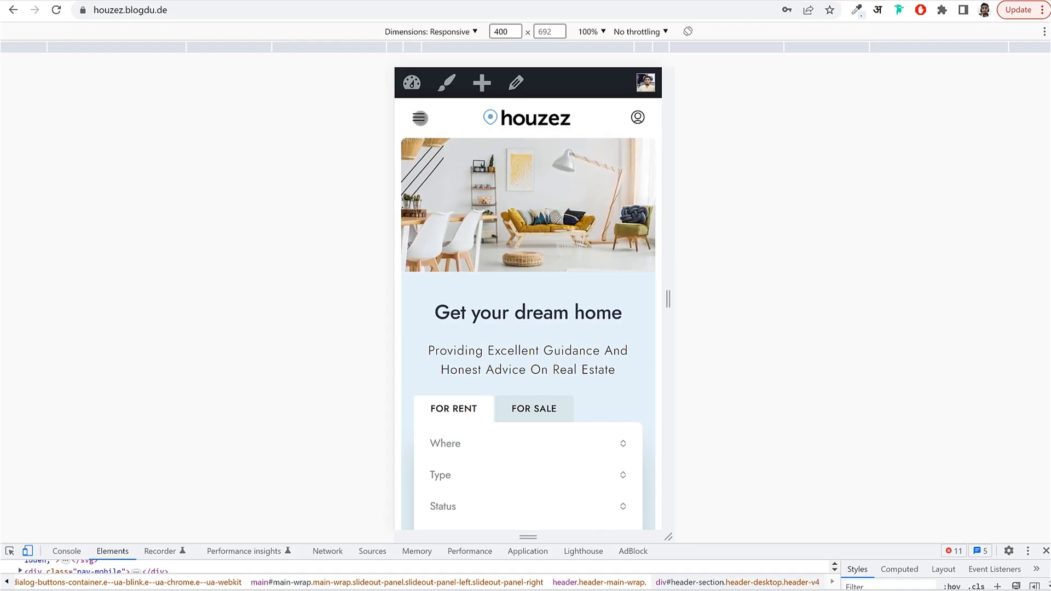
left_click(420, 118)
left_click(657, 116)
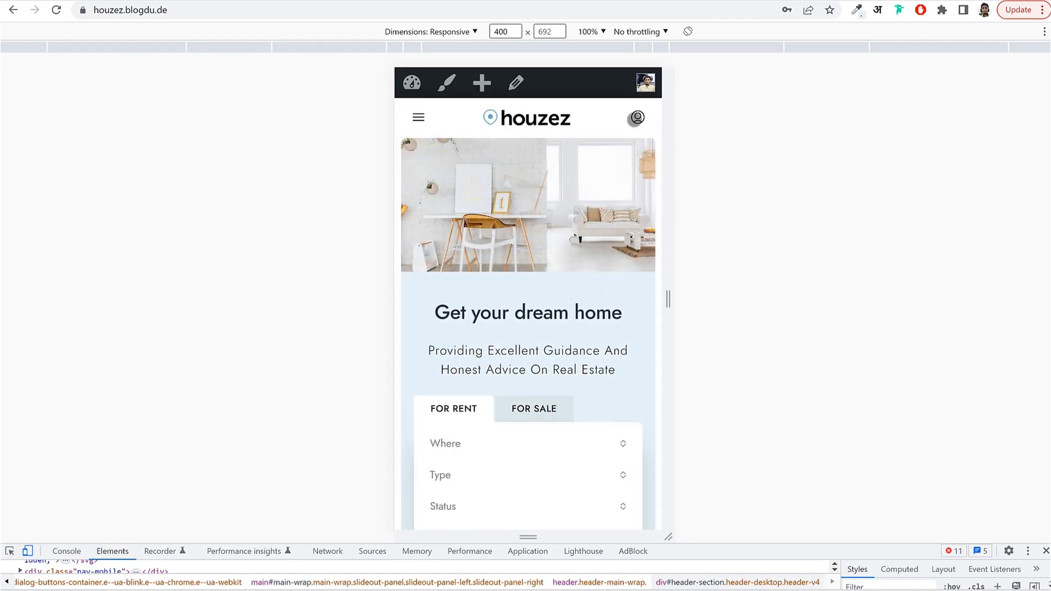
left_click(636, 118)
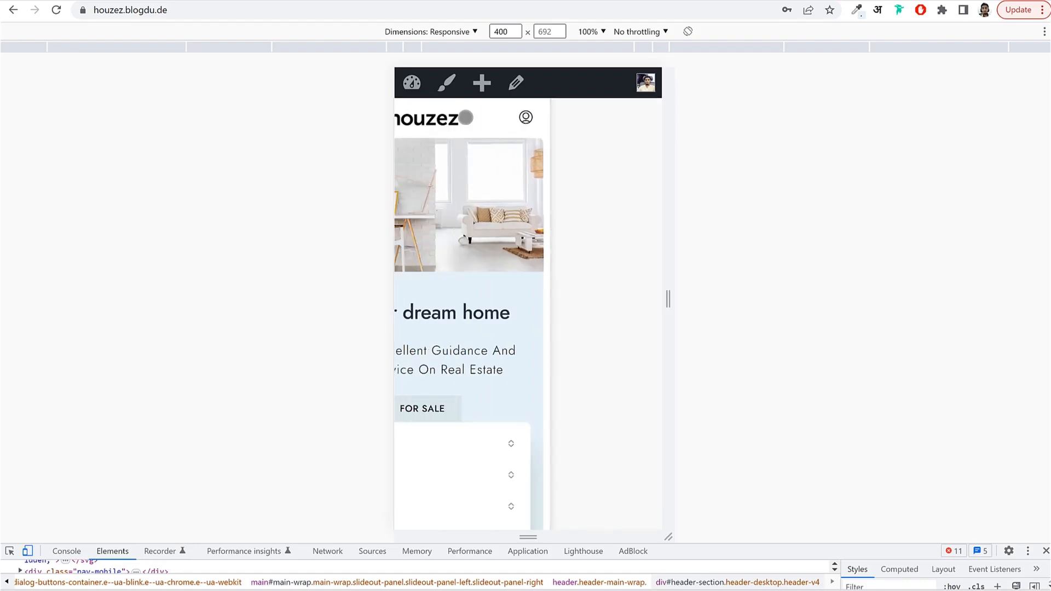
Scroll down the mobile home page, return to the top, and close the mobile preview.
scroll(553, 290, "down", 2)
scroll(531, 323, "up", 1)
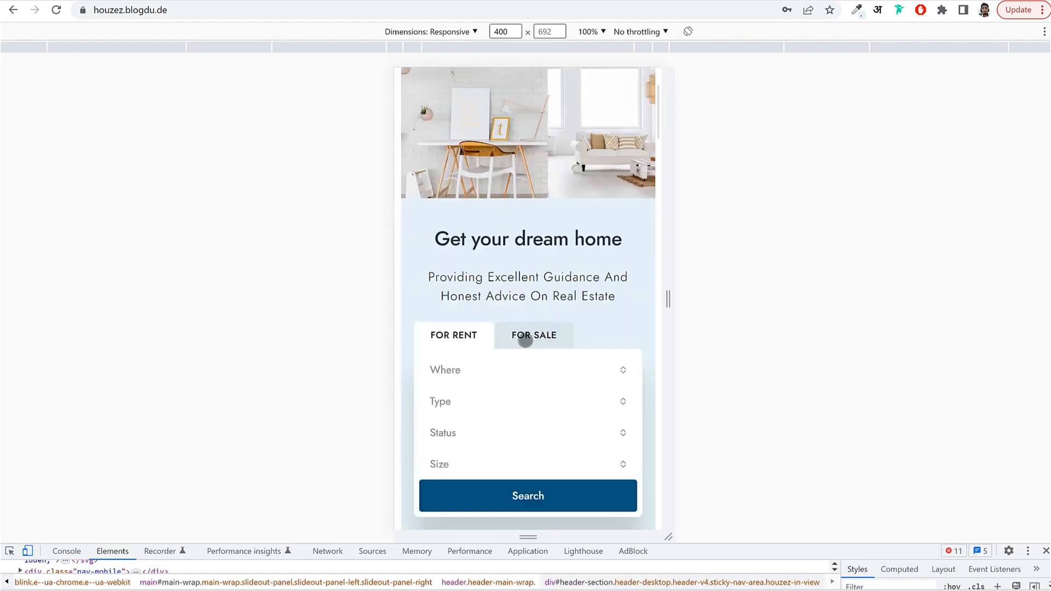
scroll(624, 298, "down", 8)
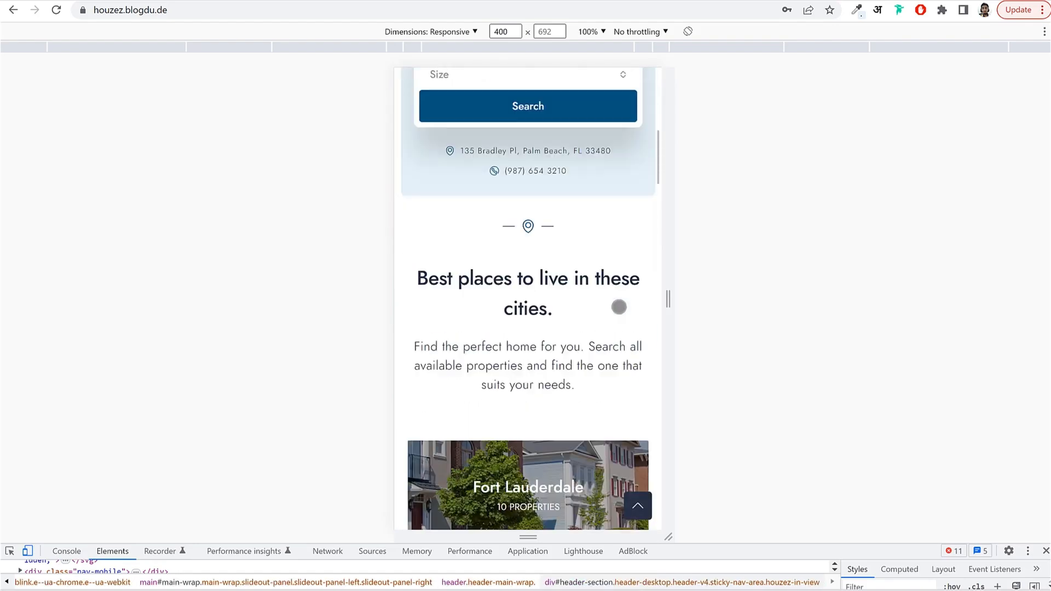
scroll(599, 250, "down", 12)
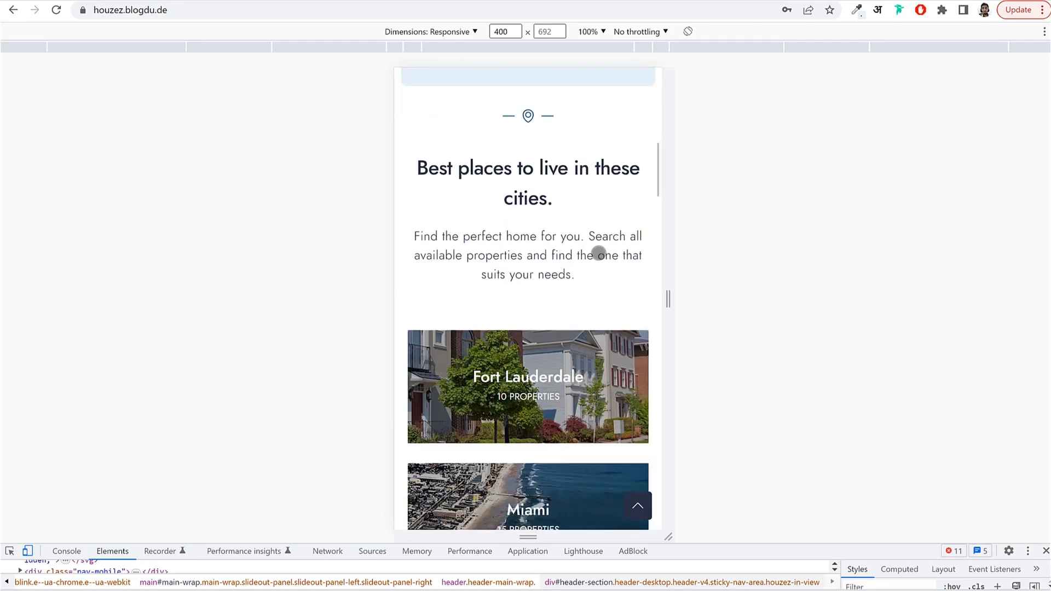
scroll(586, 246, "down", 15)
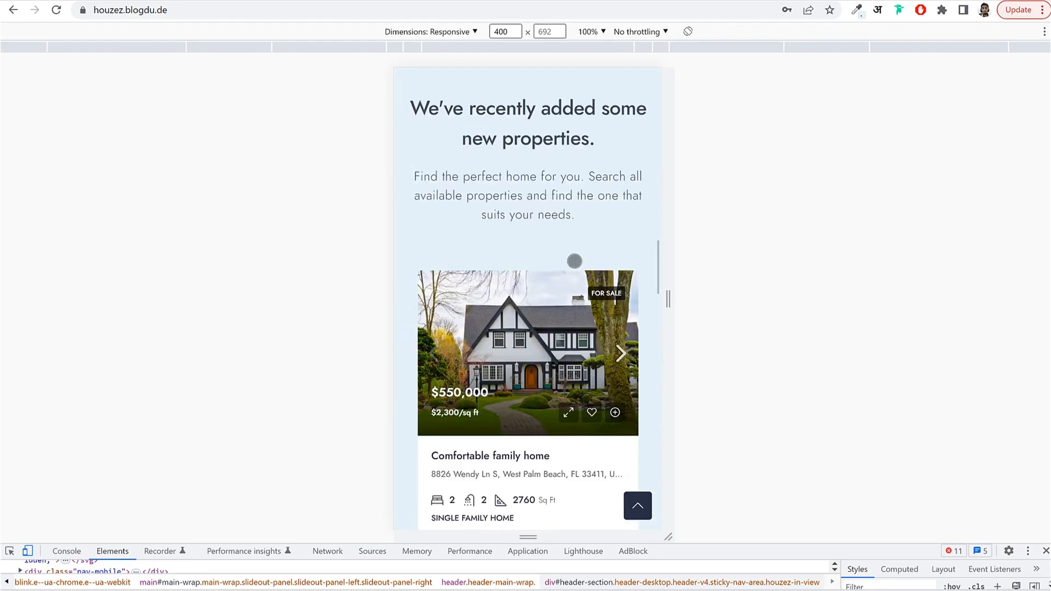
scroll(572, 268, "down", 20)
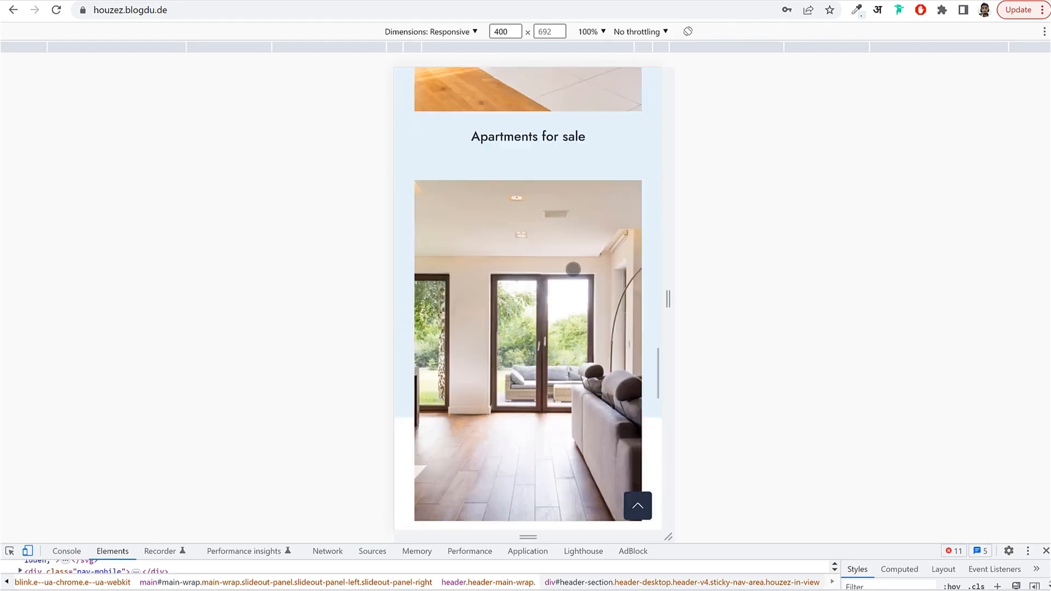
scroll(572, 269, "down", 5)
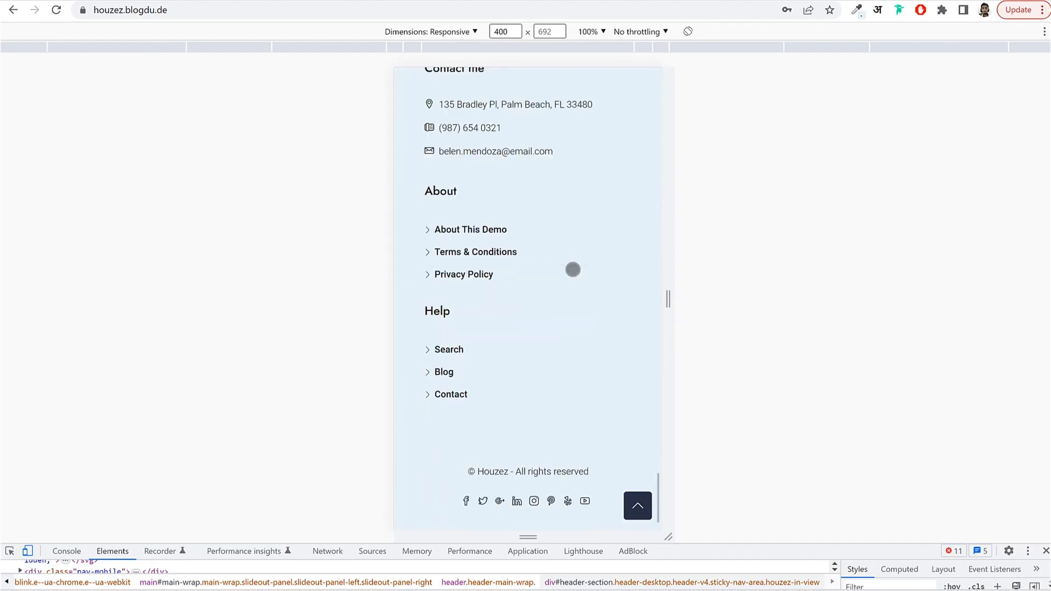
left_click(629, 513)
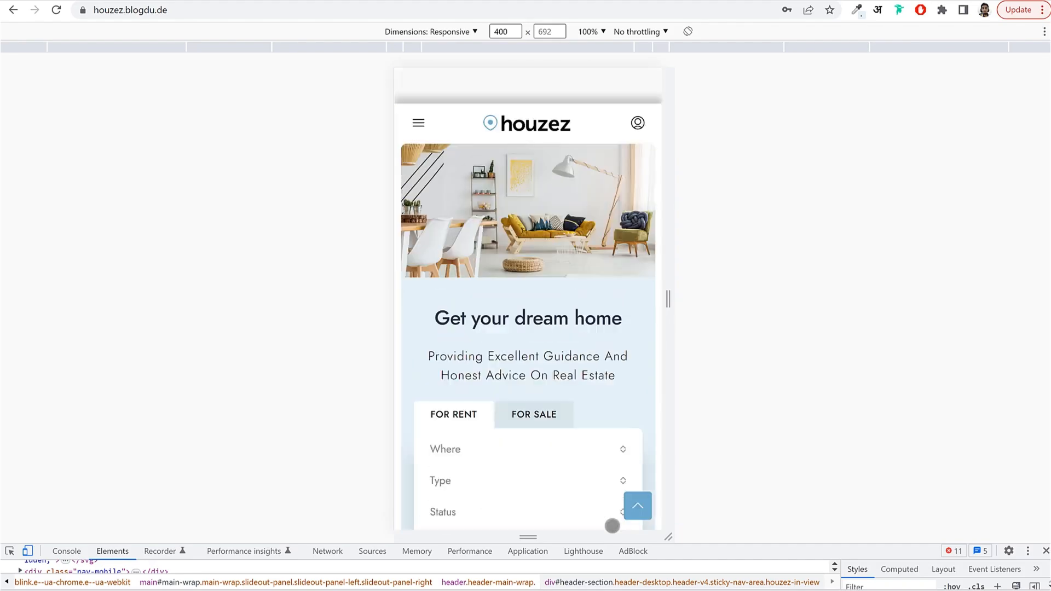
left_click(1046, 551)
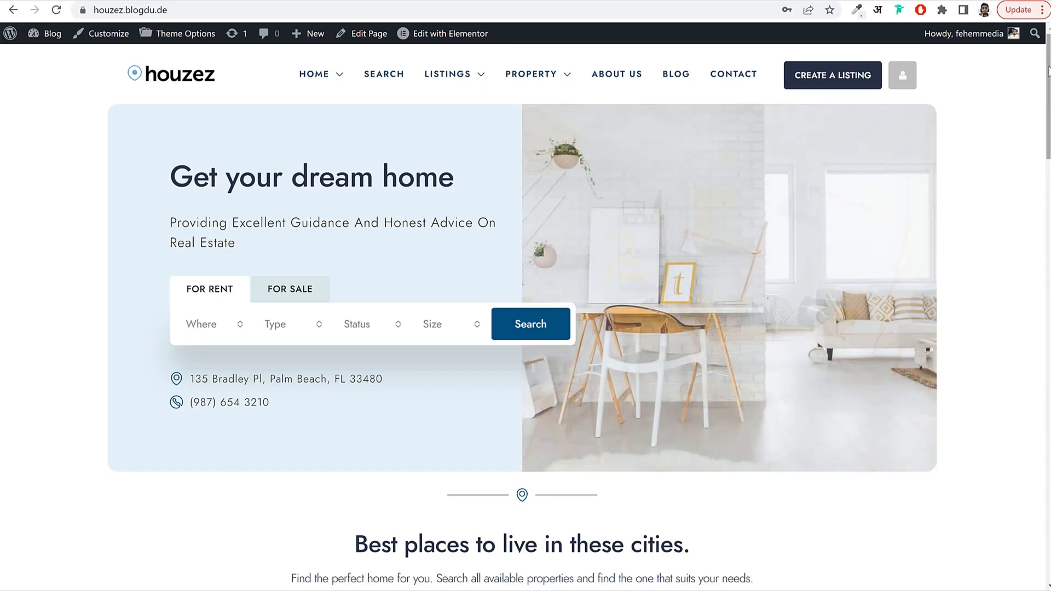
left_click_drag(1046, 74, 1027, 535)
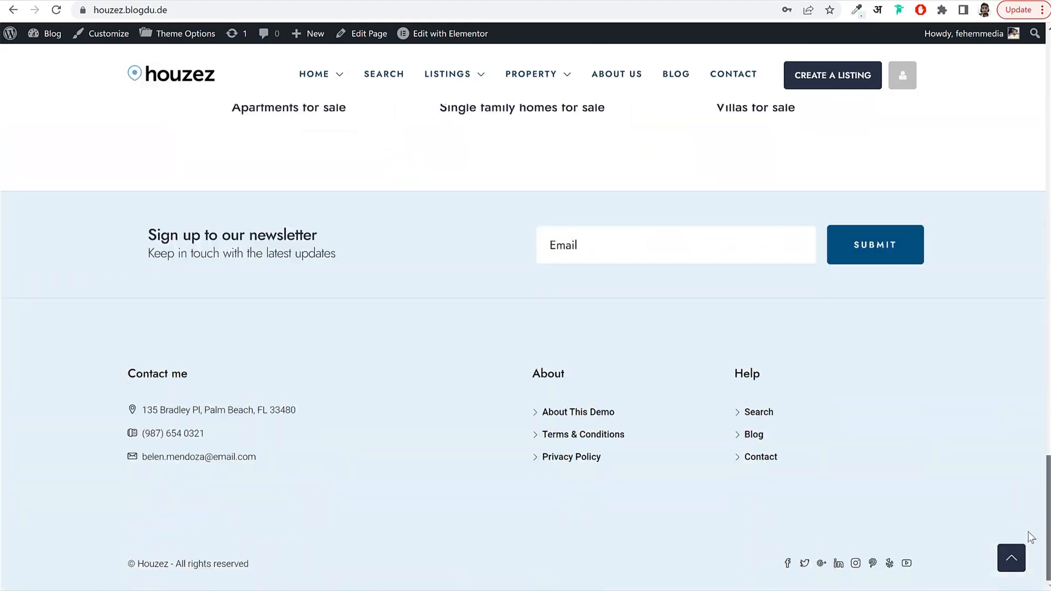
left_click(1011, 557)
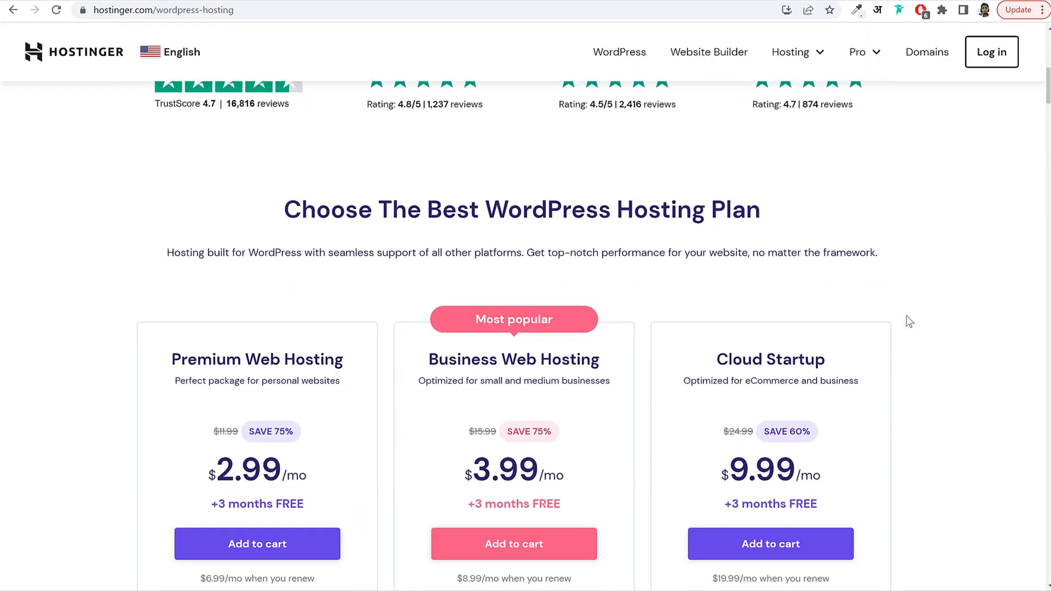
Highlight the Premium Web Hosting title, the Business Most popular badge and its 3.99 monthly price.
scroll(908, 318, "down", 3)
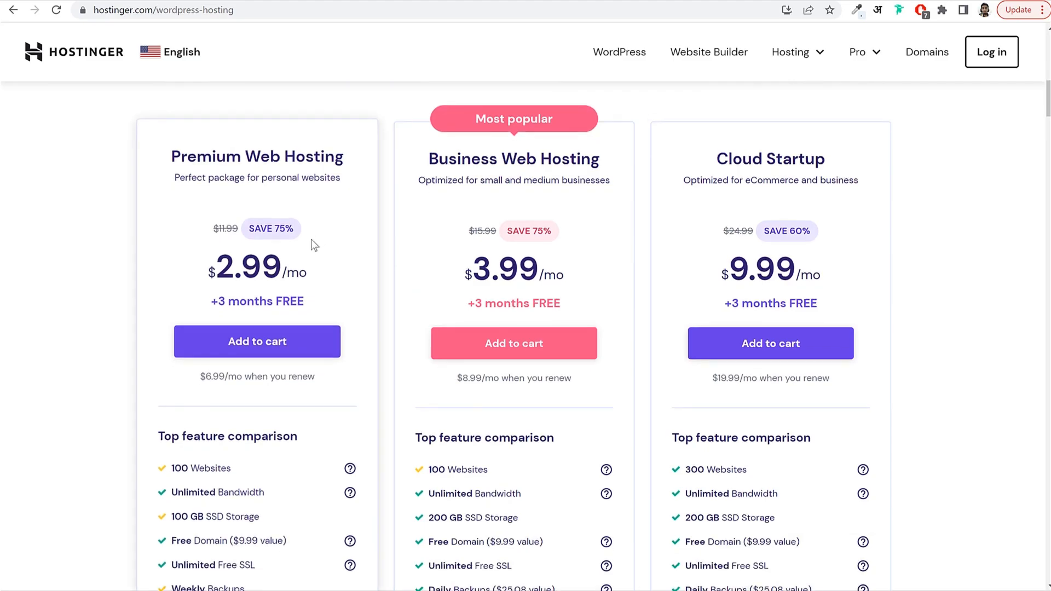
left_click_drag(196, 147, 324, 147)
left_click(450, 151)
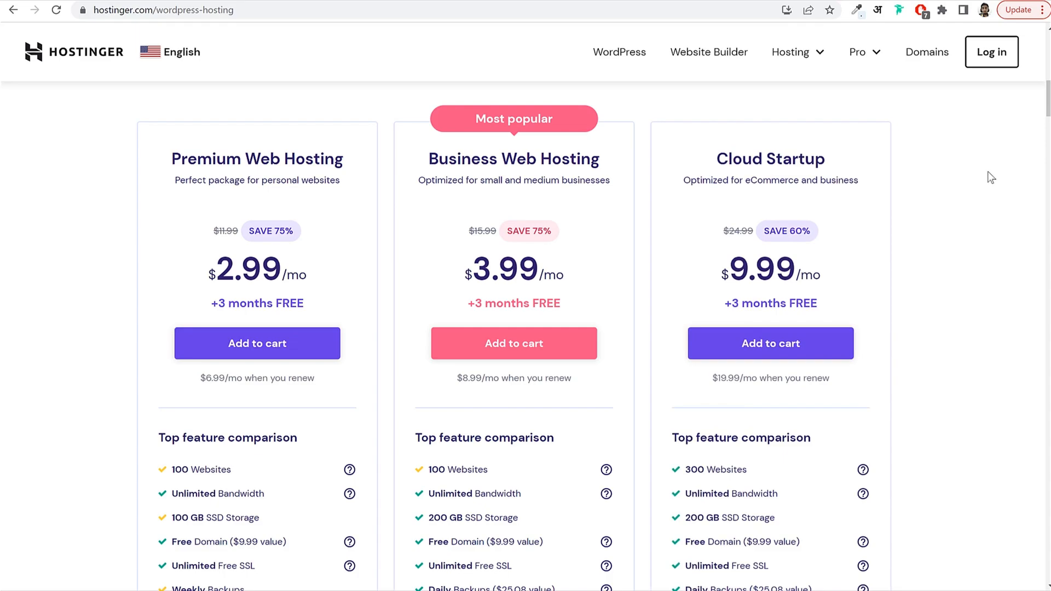
left_click_drag(466, 109, 565, 107)
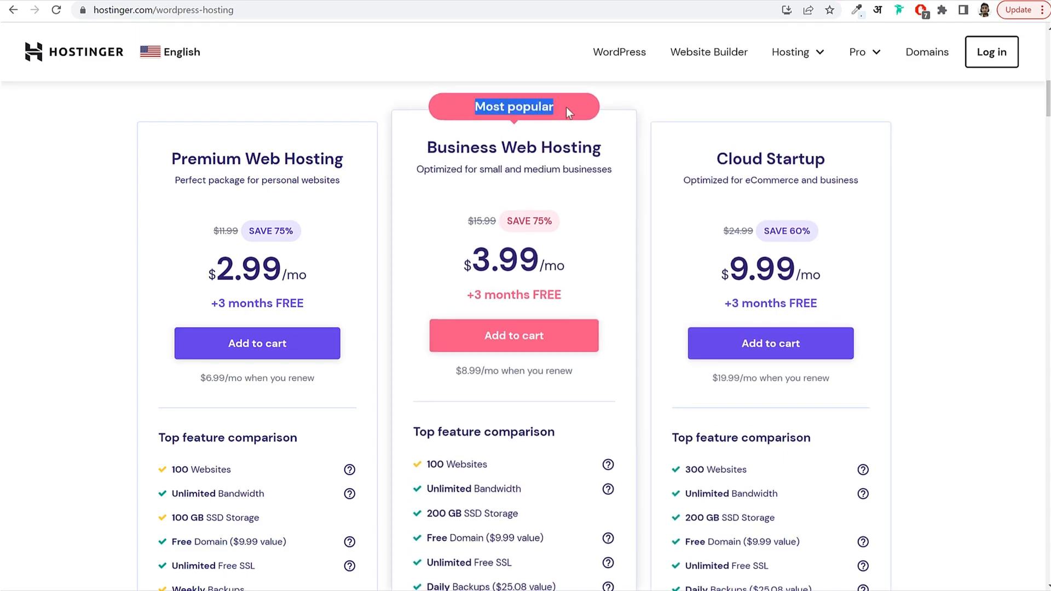
left_click(570, 107)
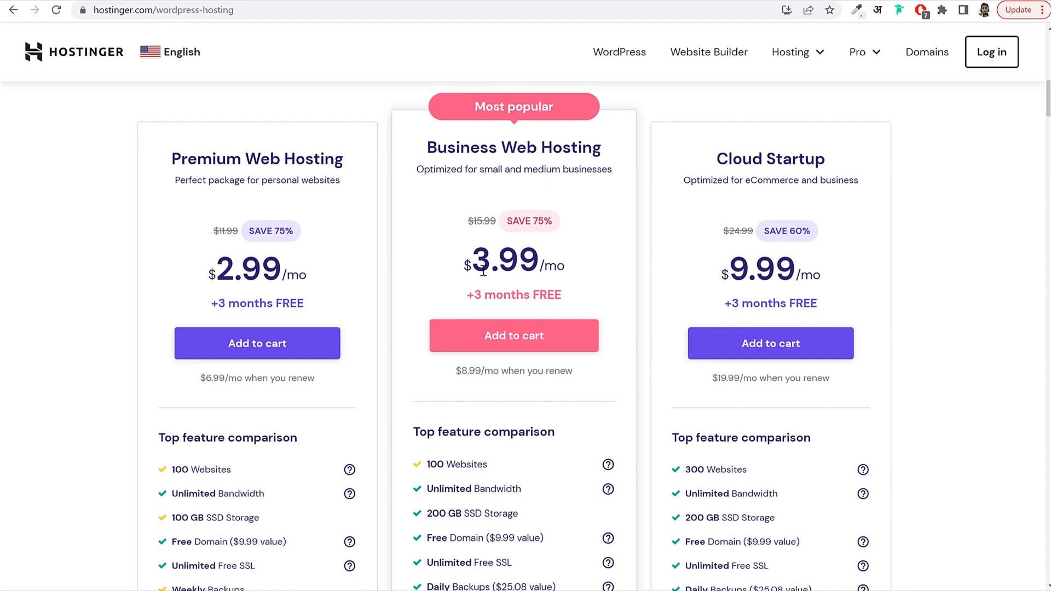
left_click_drag(467, 262, 551, 251)
left_click(594, 249)
Highlight the Business Web Hosting title and its 100 Websites feature.
scroll(612, 261, "down", 5)
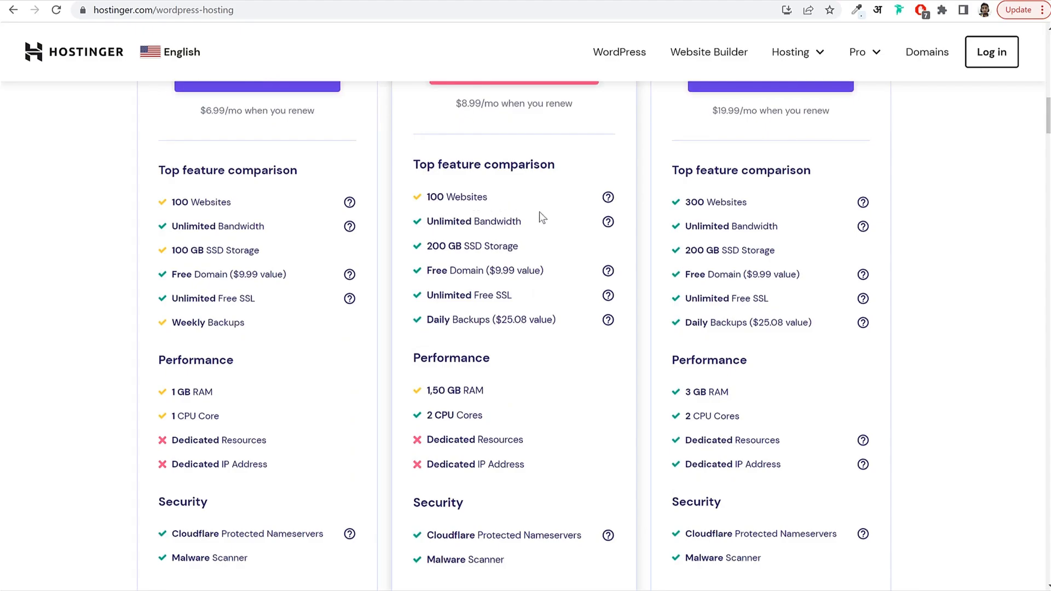
scroll(563, 222, "up", 6)
left_click_drag(431, 211, 616, 216)
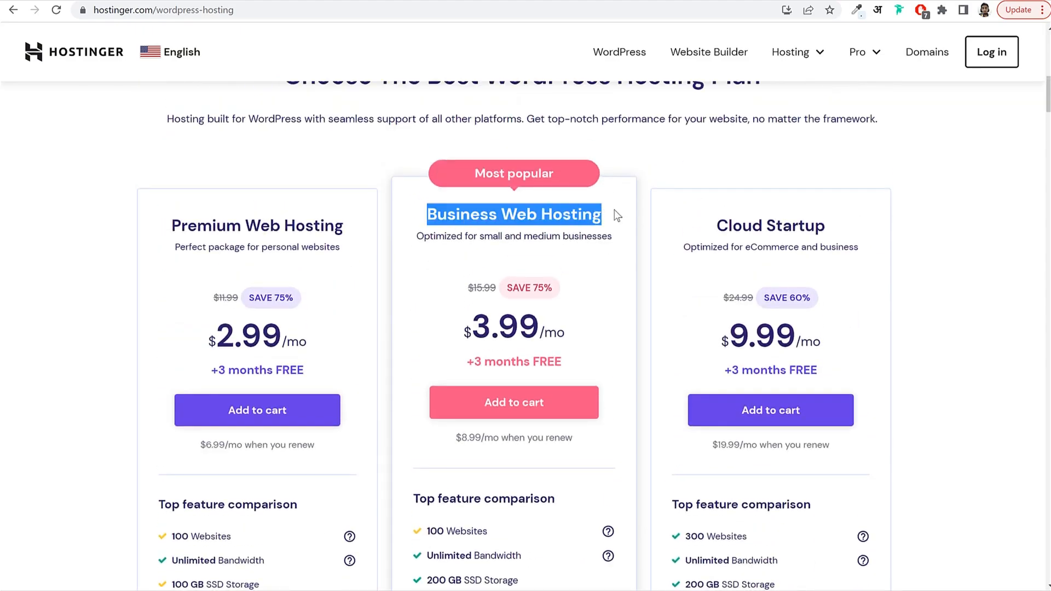
left_click(594, 214)
scroll(594, 219, "down", 3)
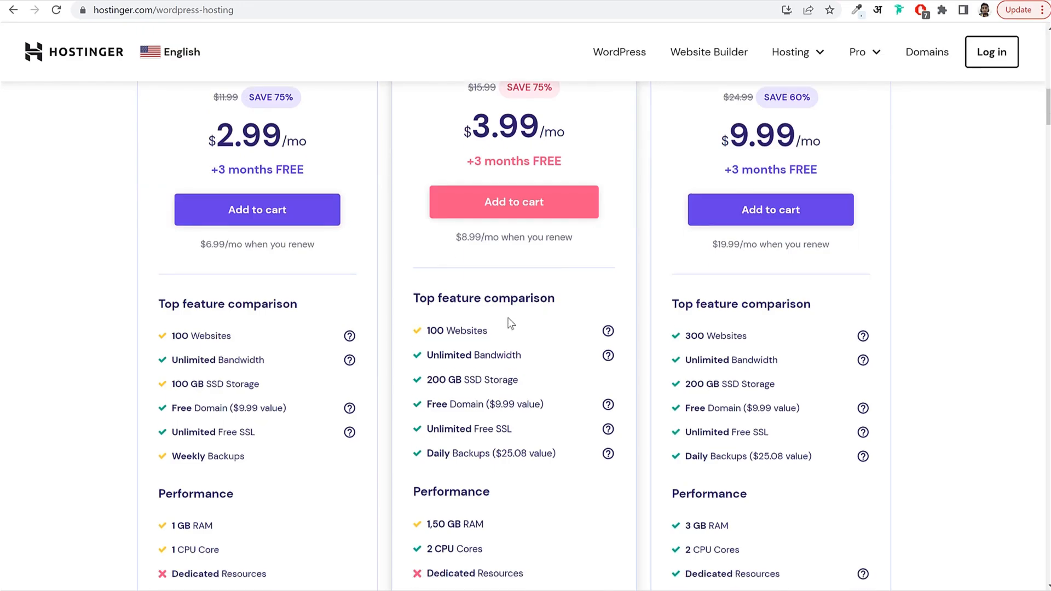
left_click_drag(422, 331, 492, 328)
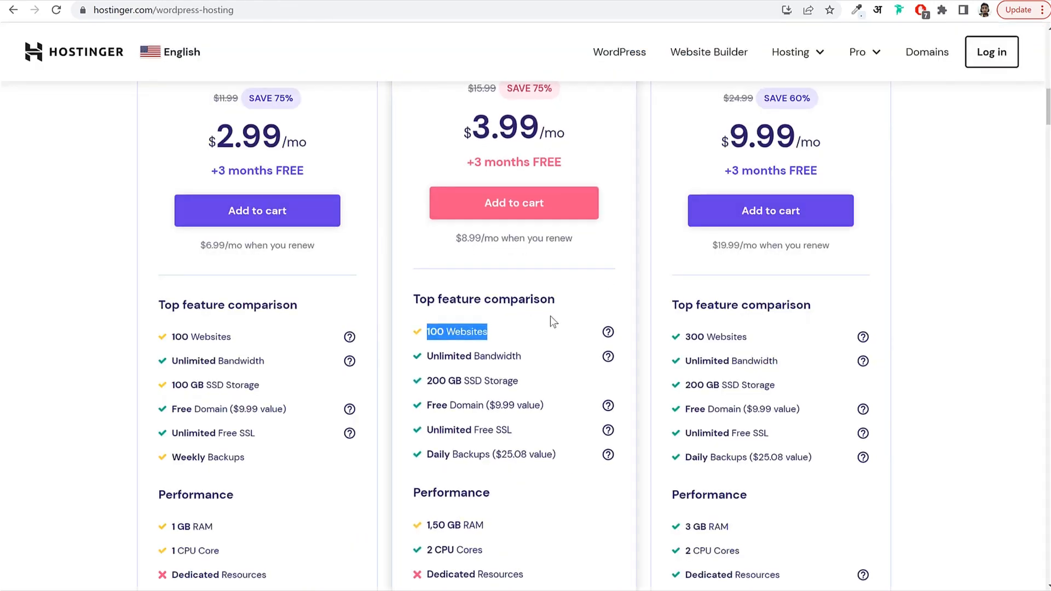
scroll(550, 316, "up", 1)
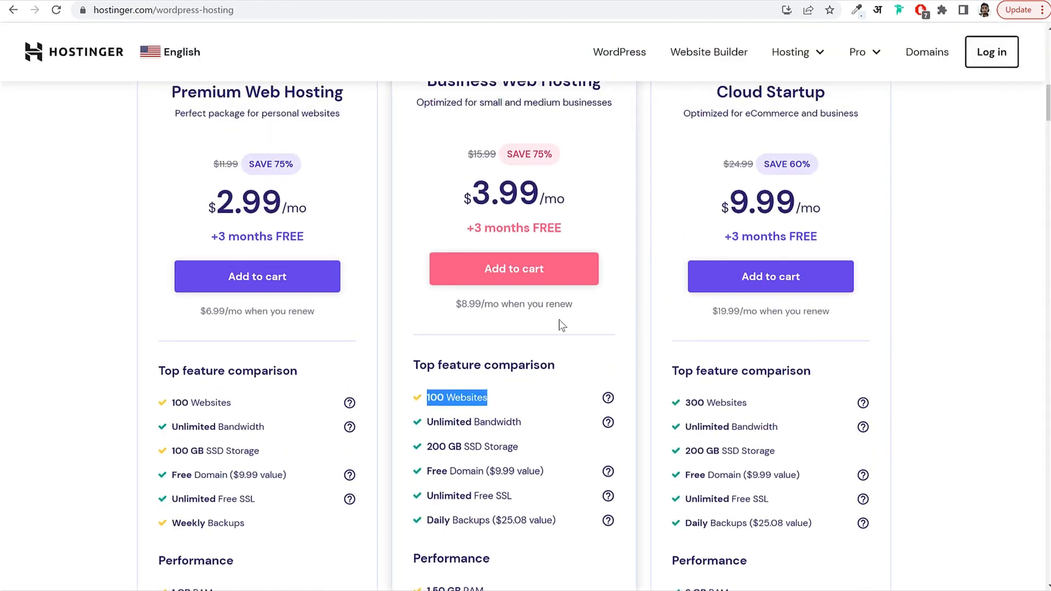
left_click(506, 389)
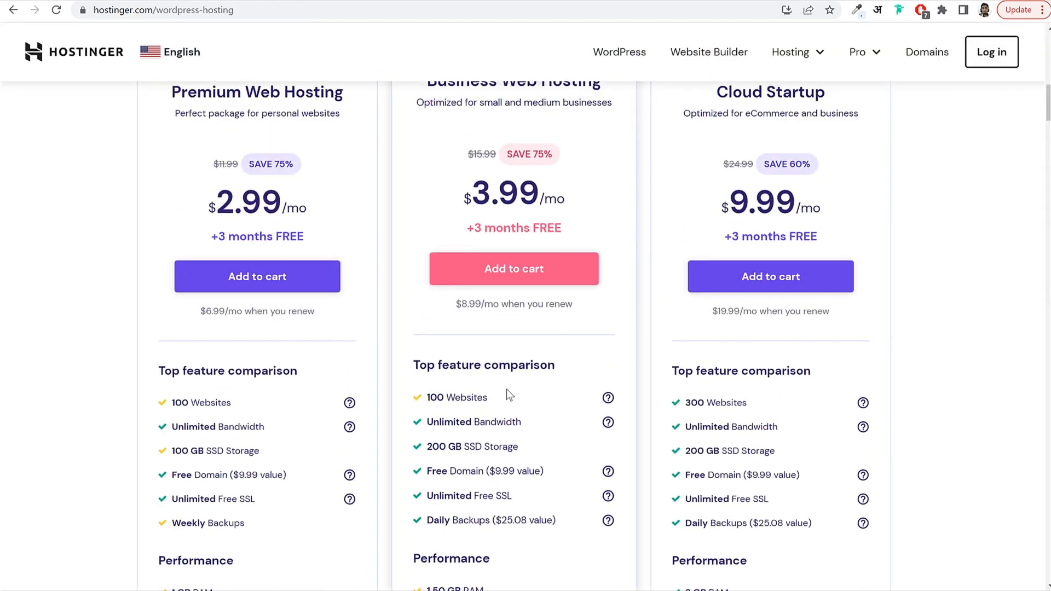
scroll(539, 381, "down", 3)
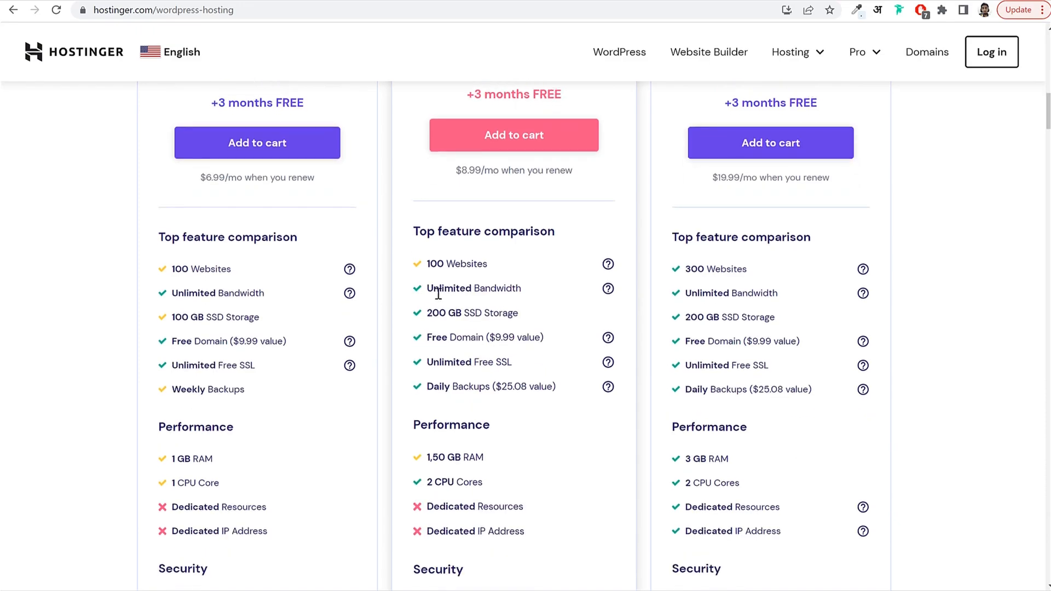
left_click_drag(428, 289, 531, 295)
left_click(534, 295)
left_click_drag(430, 314, 523, 307)
left_click(523, 305)
left_click_drag(430, 335, 496, 337)
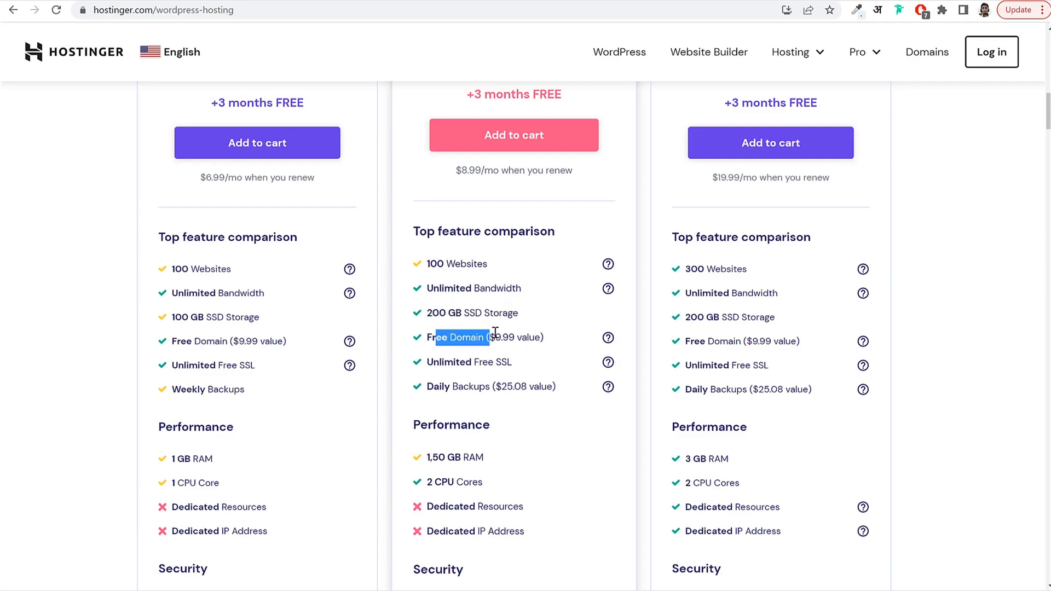
left_click(521, 333)
left_click_drag(425, 362, 526, 363)
left_click(527, 362)
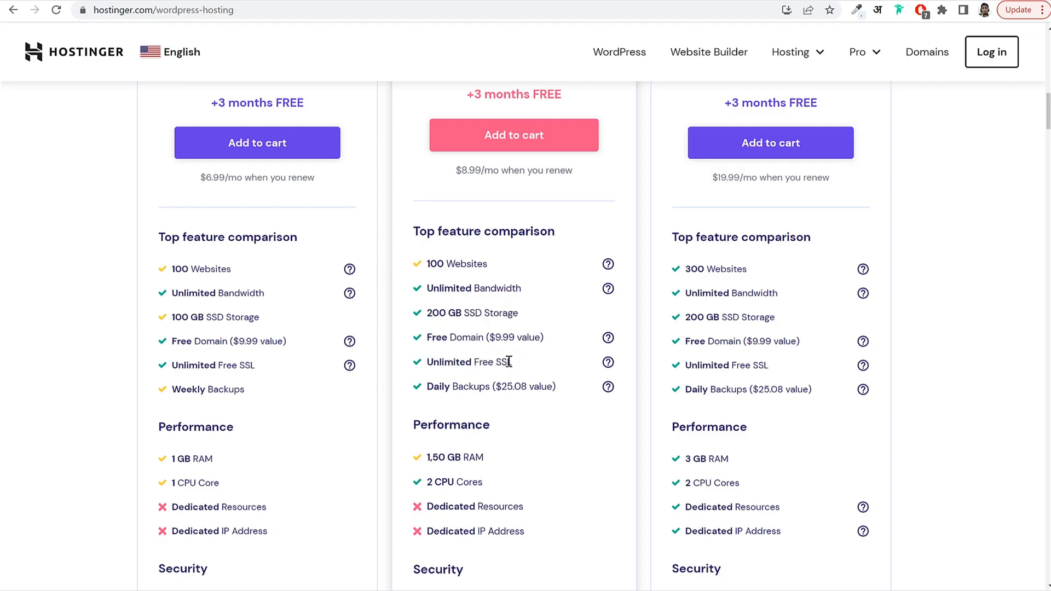
left_click_drag(426, 362, 530, 363)
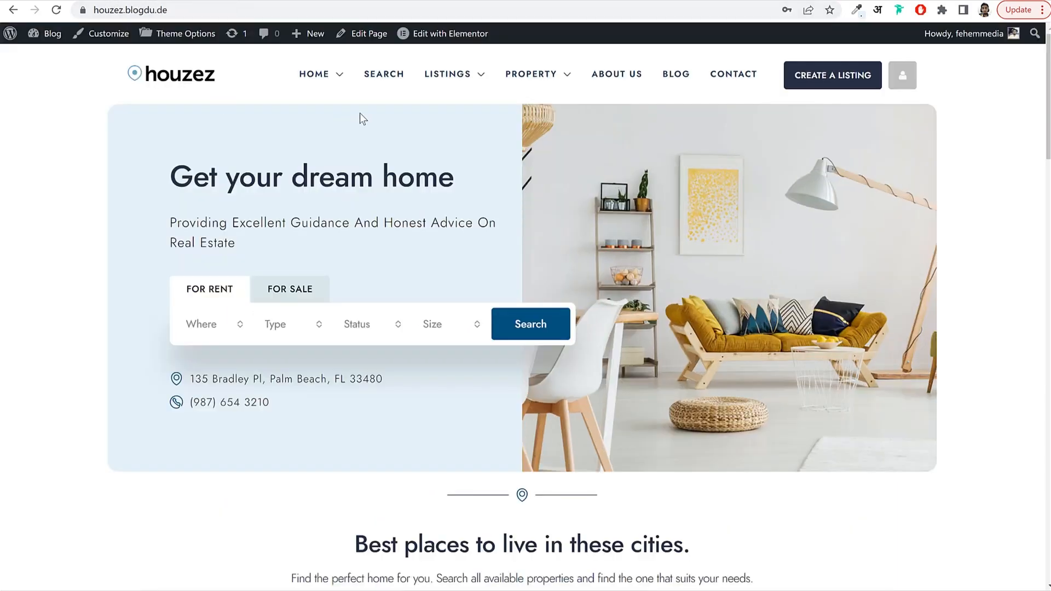
left_click(85, 15)
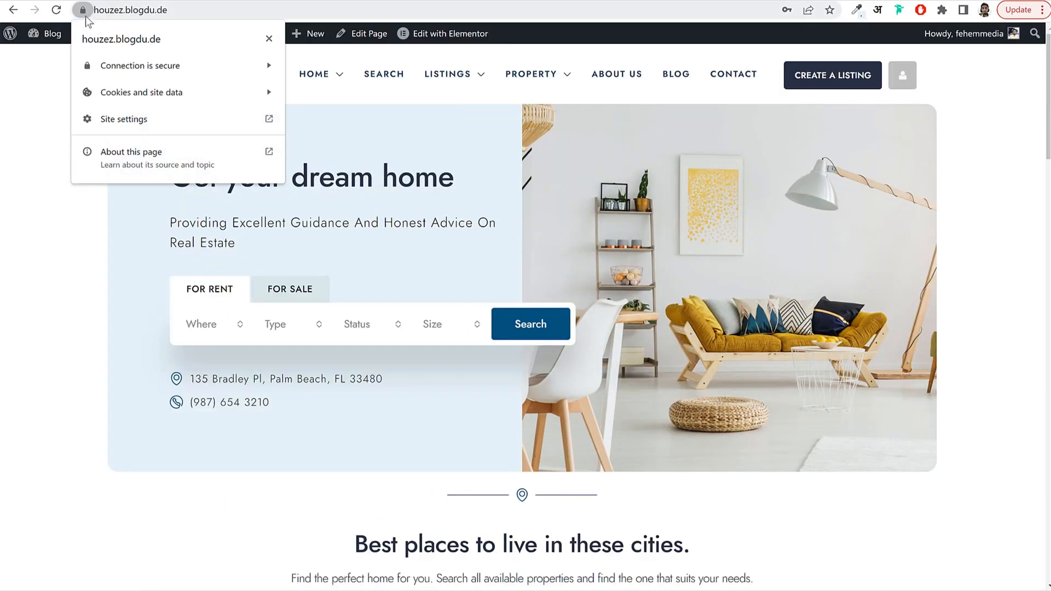
left_click(165, 70)
left_click(268, 38)
mouse_move(303, 80)
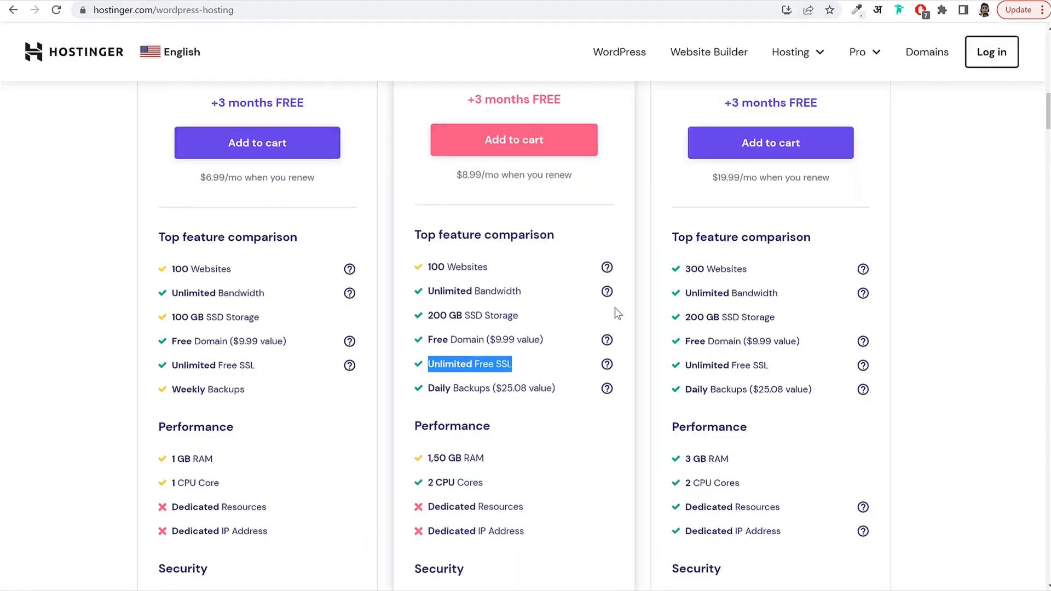
scroll(617, 316, "down", 8)
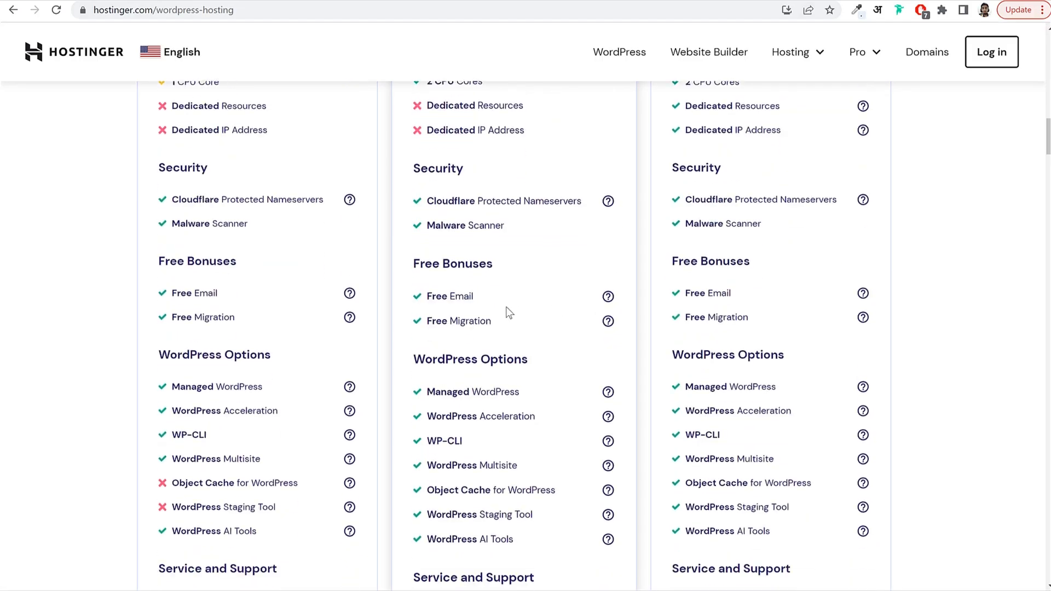
Highlight Business plan features Cloudflare Protected Nameservers and Malware Scanner.
left_click_drag(431, 201, 565, 200)
left_click(571, 200)
left_click_drag(430, 225, 510, 225)
left_click(515, 225)
scroll(561, 241, "down", 2)
Highlight Business plan's Free Email, Free Migration and WordPress Options list.
double_click(429, 162)
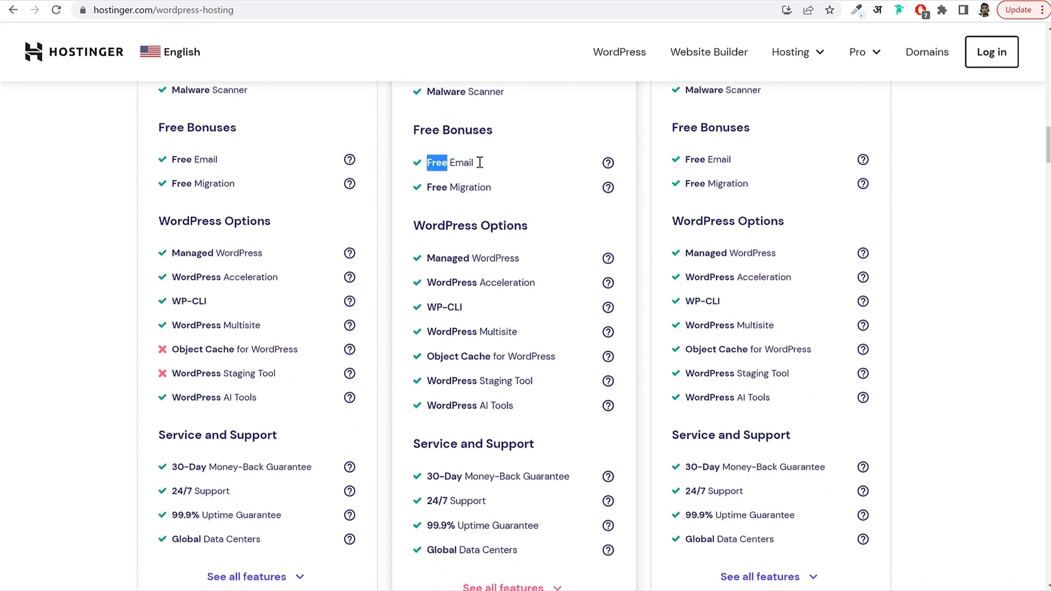
left_click_drag(479, 162, 524, 189)
left_click(487, 168)
left_click(524, 188)
left_click_drag(427, 258, 544, 403)
left_click(544, 393)
Highlight the Cloud Startup, Premium Web Hosting and Business Web Hosting plan names.
scroll(509, 357, "down", 4)
scroll(511, 339, "up", 9)
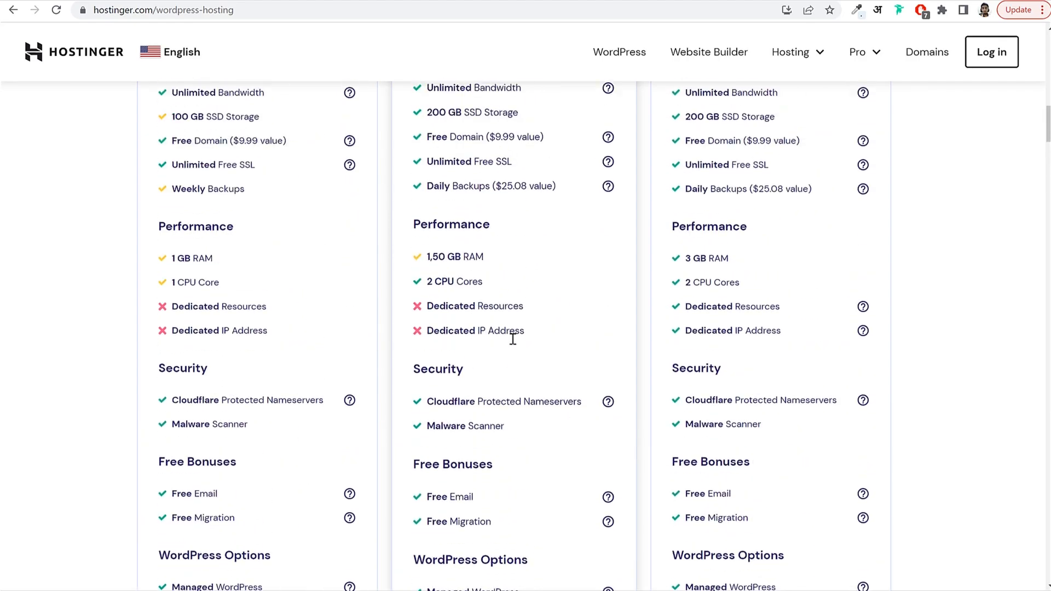
scroll(513, 339, "up", 7)
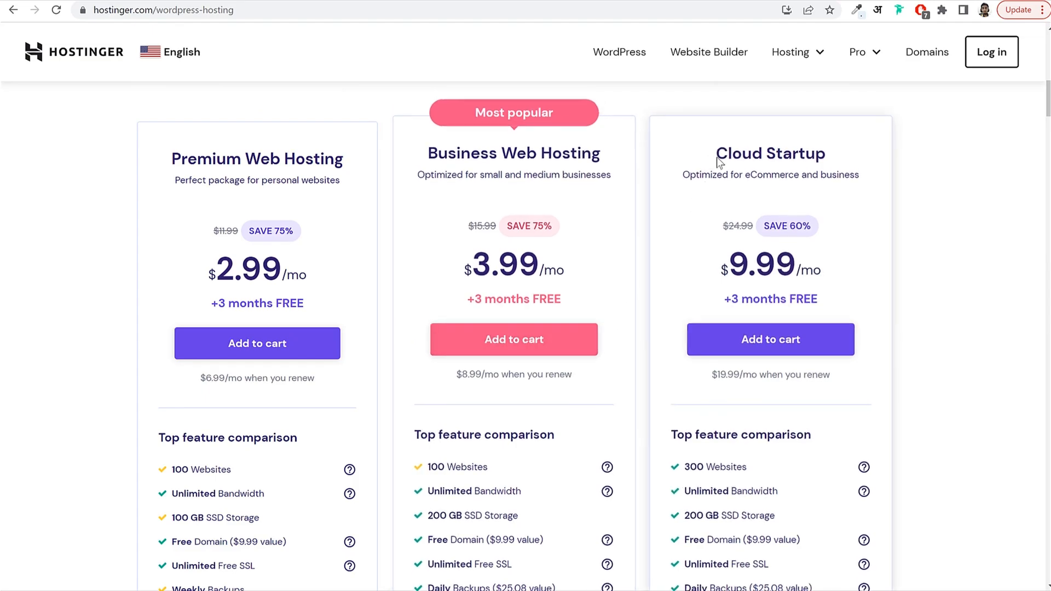
left_click_drag(714, 148, 853, 144)
left_click(197, 153)
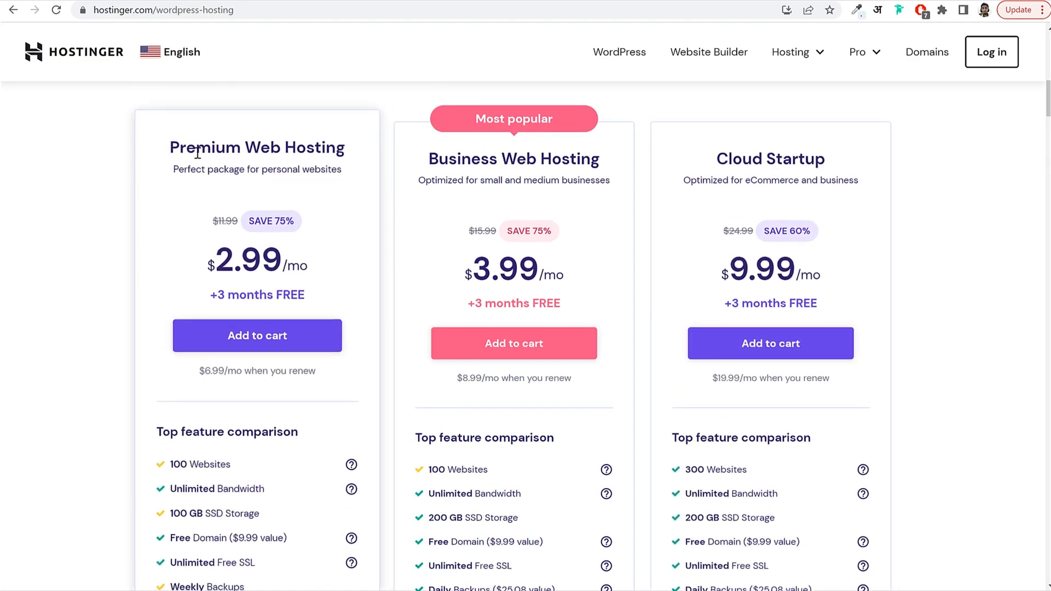
left_click_drag(172, 148, 354, 147)
left_click(219, 294)
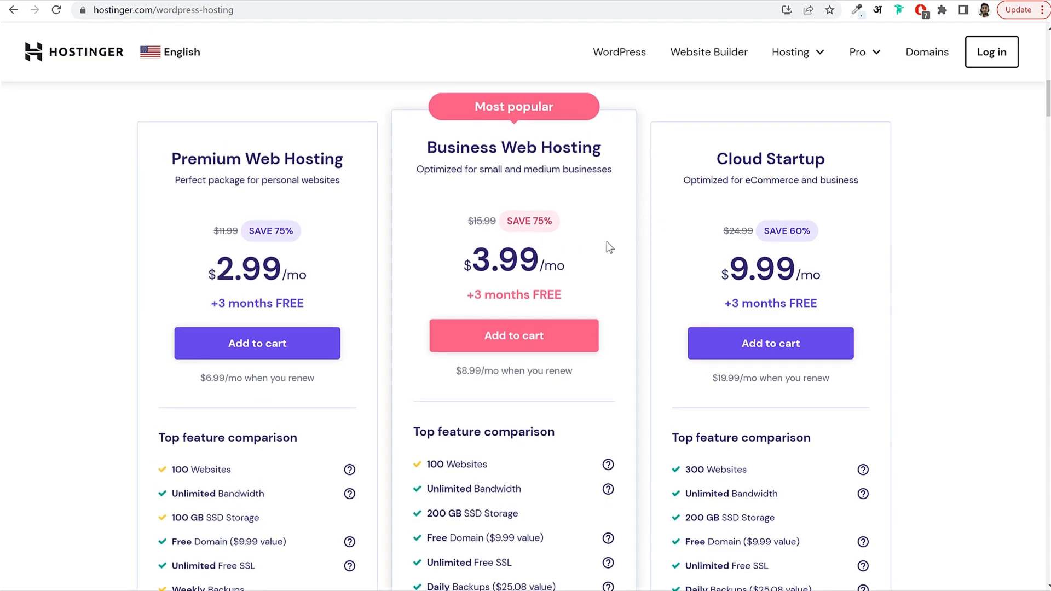
left_click_drag(434, 146, 594, 148)
left_click(591, 148)
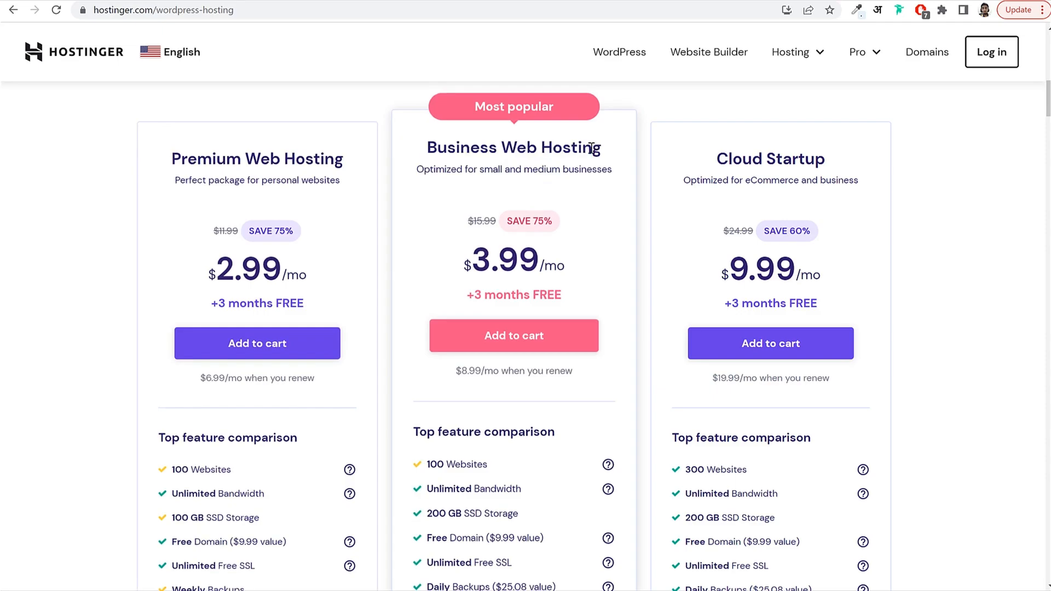
Add Business Web Hosting to the cart and review the Choose a period section.
left_click(517, 335)
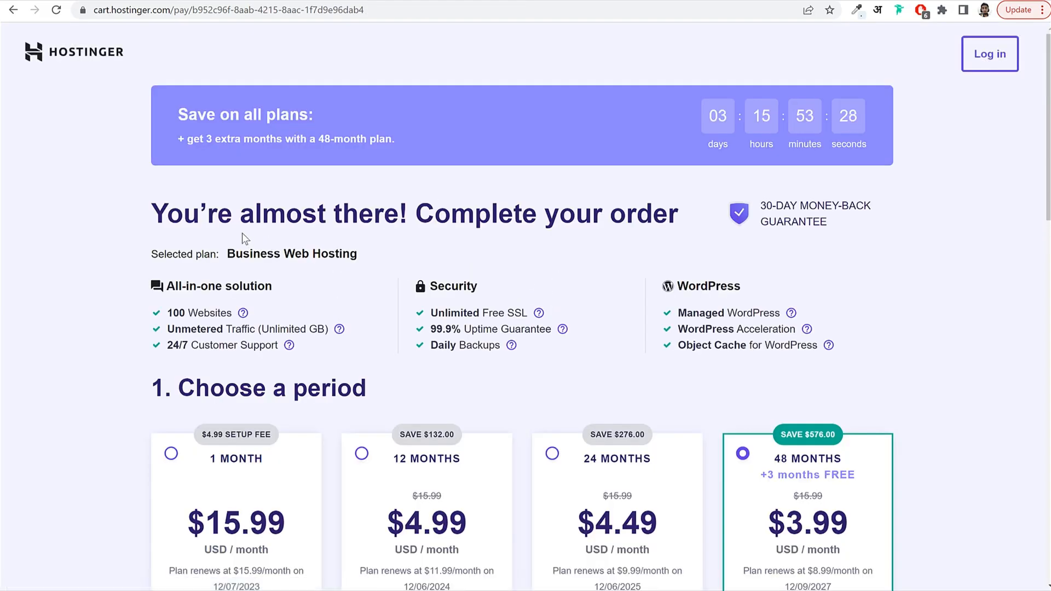
left_click_drag(153, 253, 406, 252)
left_click(406, 252)
scroll(496, 242, "down", 1)
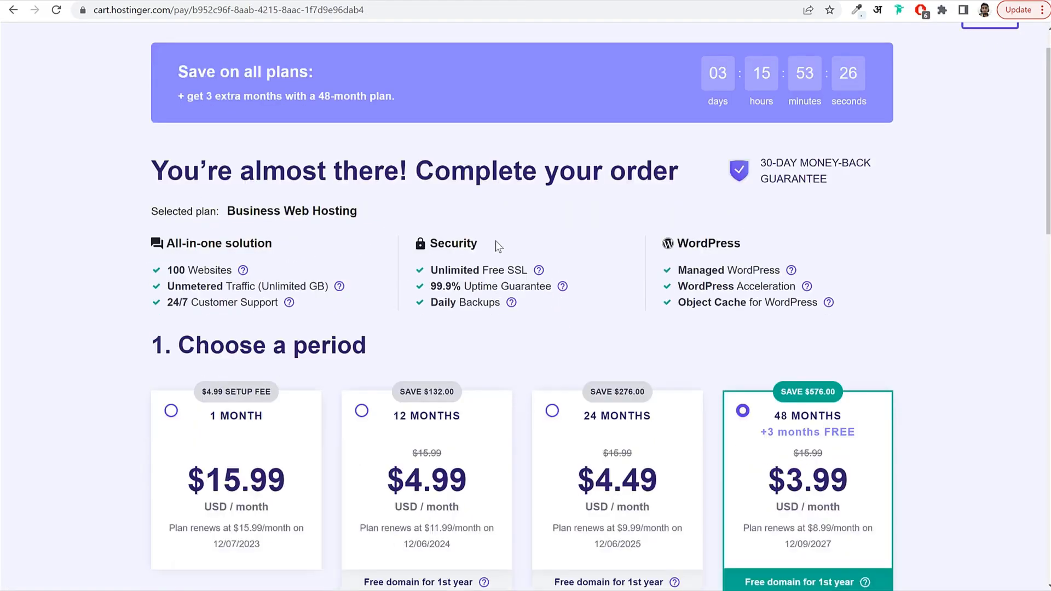
scroll(496, 245, "down", 3)
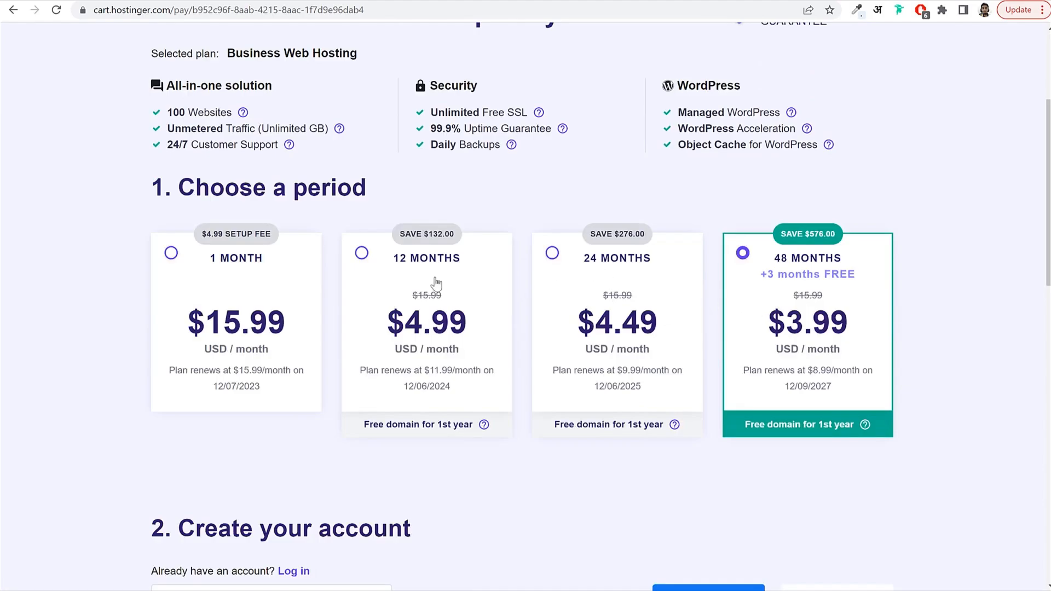
left_click_drag(179, 183, 397, 180)
left_click(396, 180)
Compare the 1-month, 12-month ($4.99) and 48-month (3.99, +3 months FREE) periods.
left_click(236, 313)
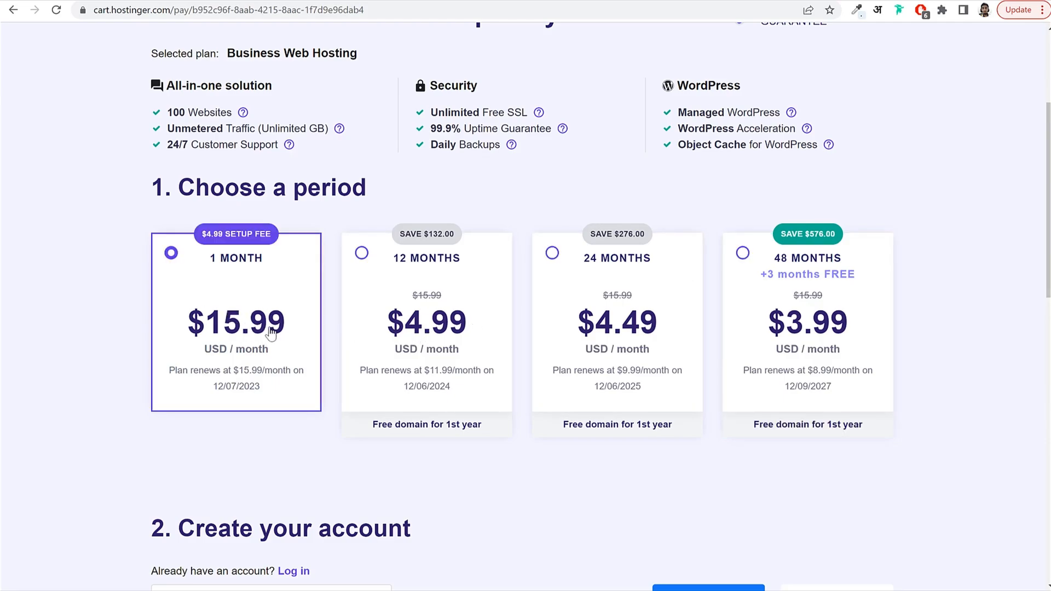
left_click(463, 280)
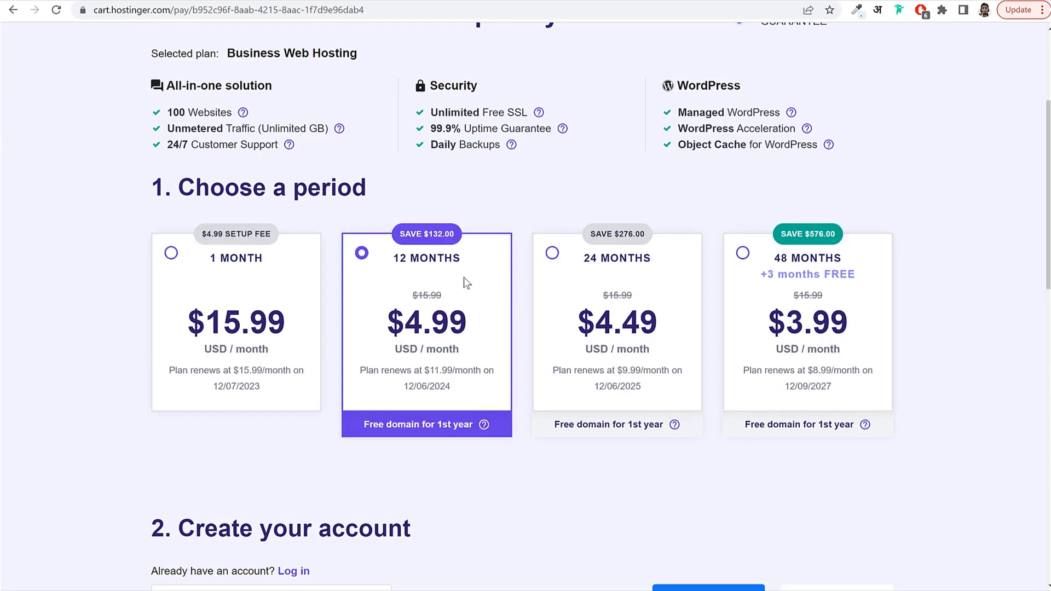
left_click_drag(467, 327, 376, 331)
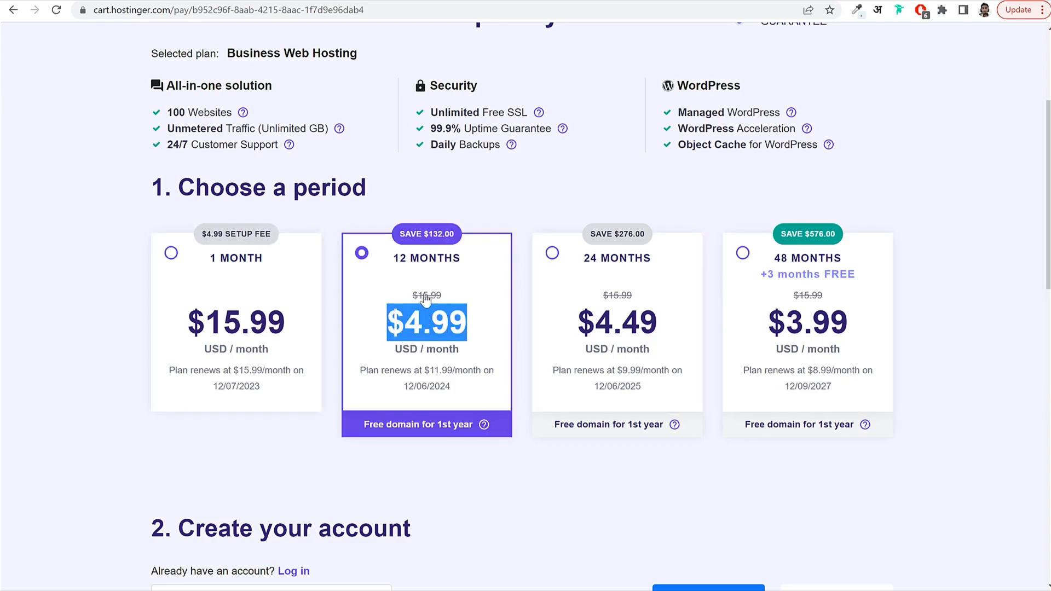
left_click(807, 260)
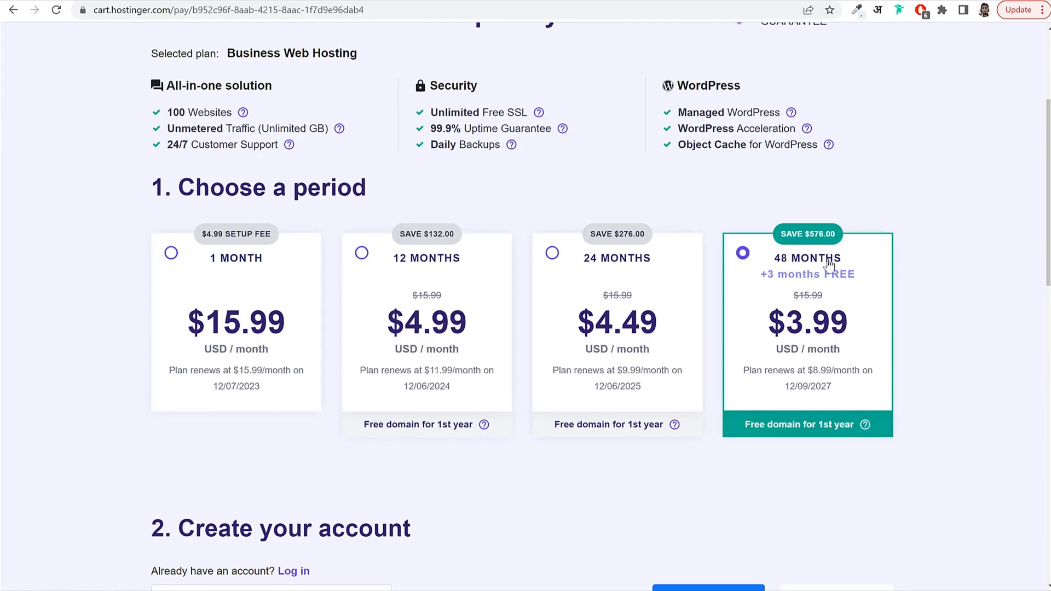
left_click_drag(852, 263, 769, 261)
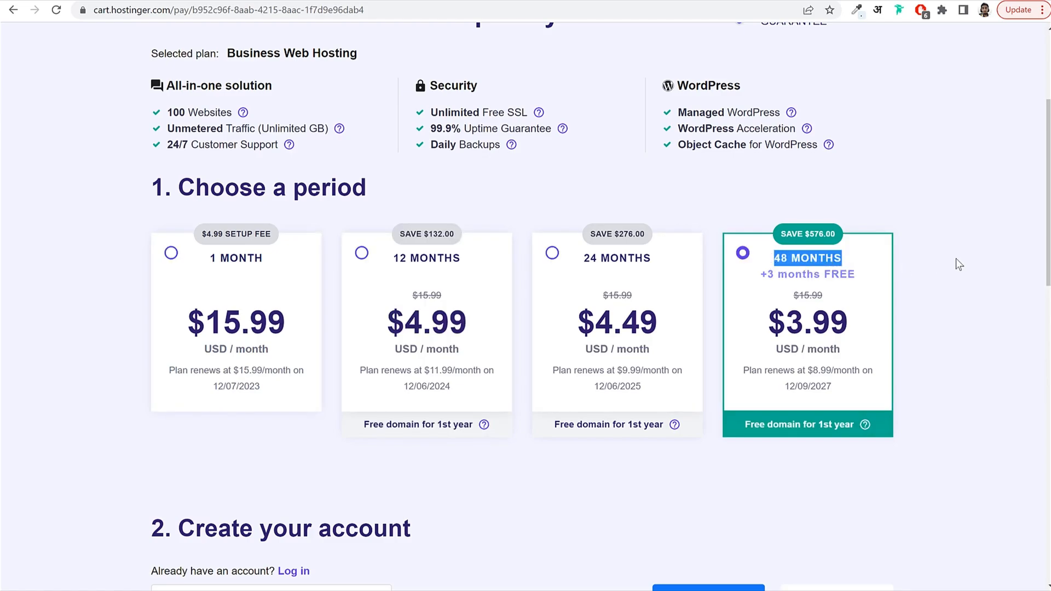
left_click_drag(854, 326, 786, 324)
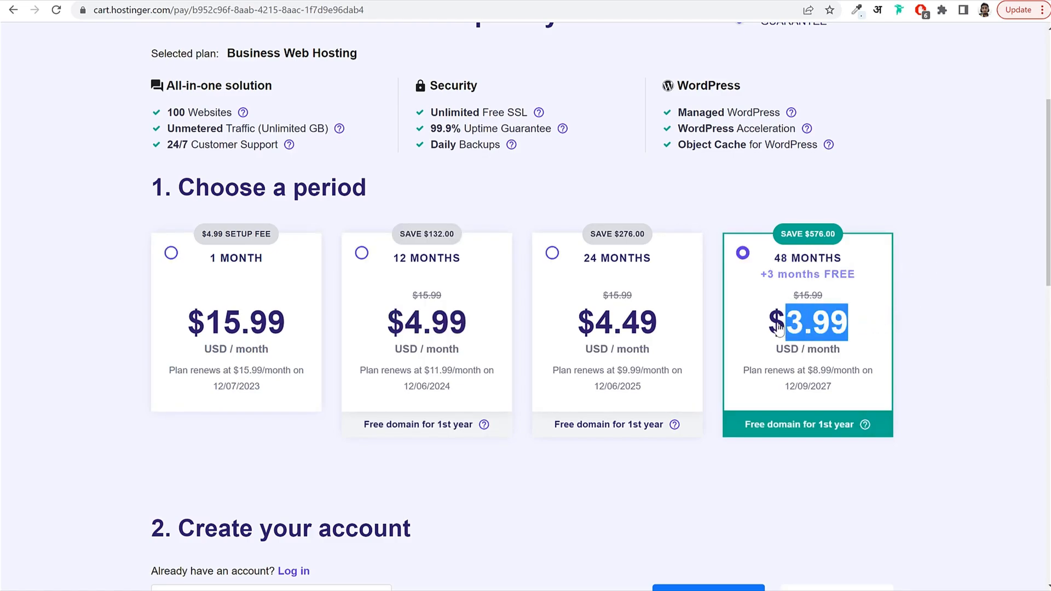
left_click(933, 310)
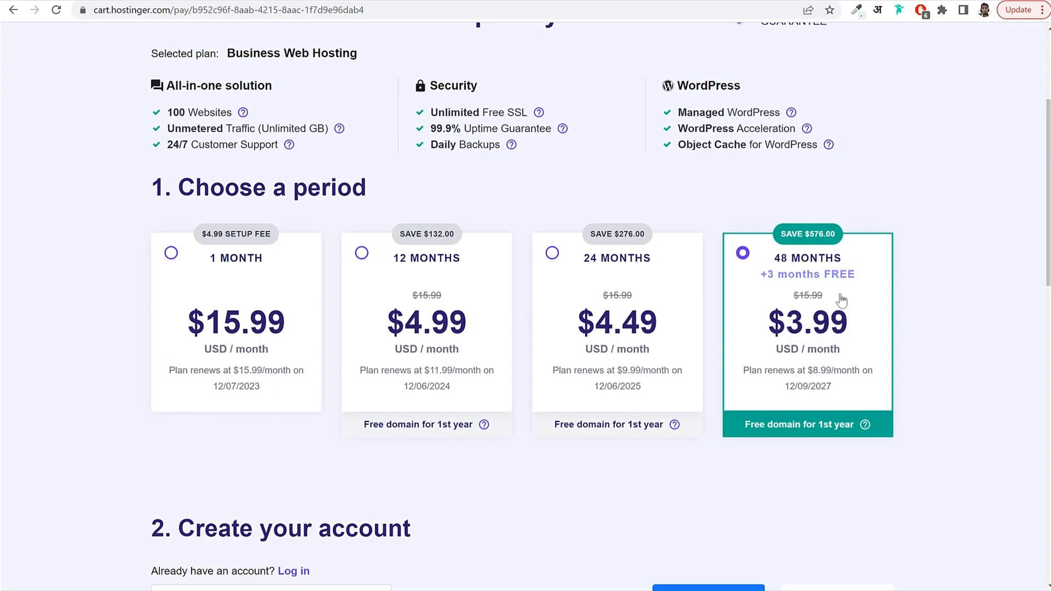
left_click_drag(857, 279, 774, 266)
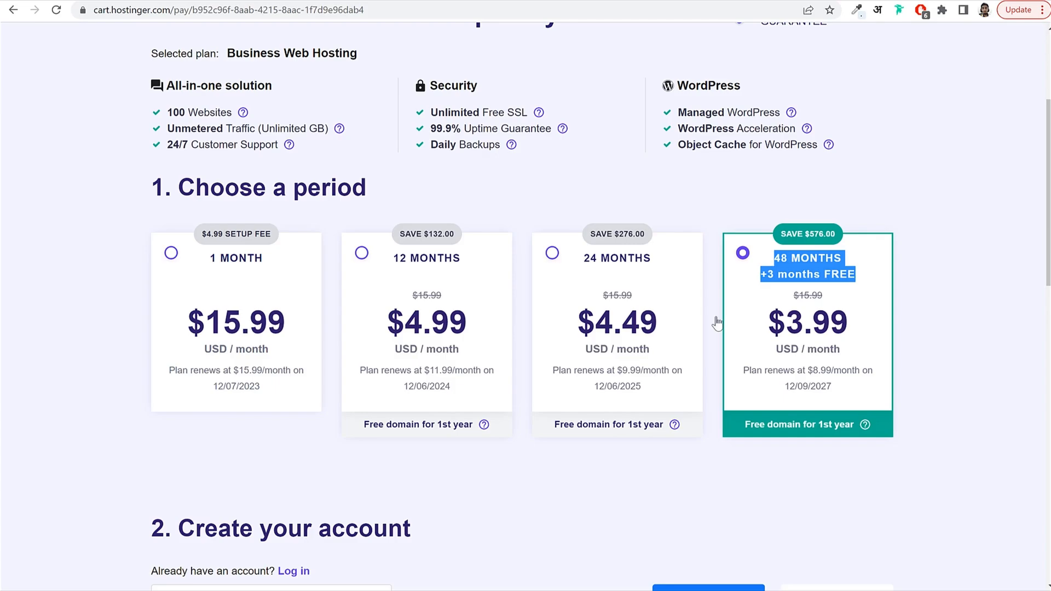
Try 1 month again, then review the 48-month renewal terms for 2027.
left_click(271, 344)
left_click(831, 331)
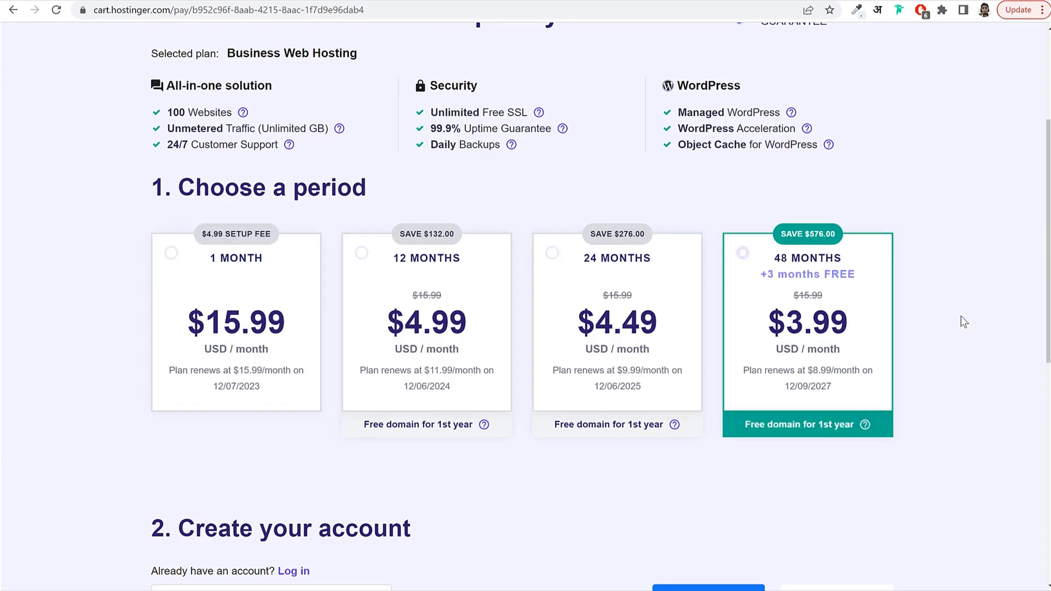
left_click_drag(742, 373, 869, 390)
left_click(812, 397)
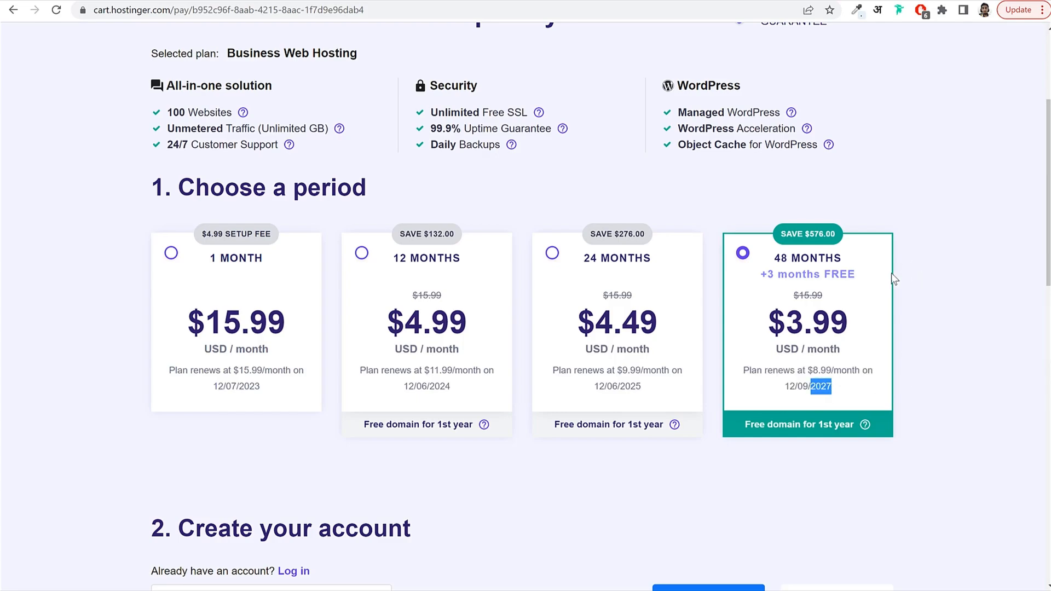
left_click(763, 262)
left_click_drag(771, 262, 845, 264)
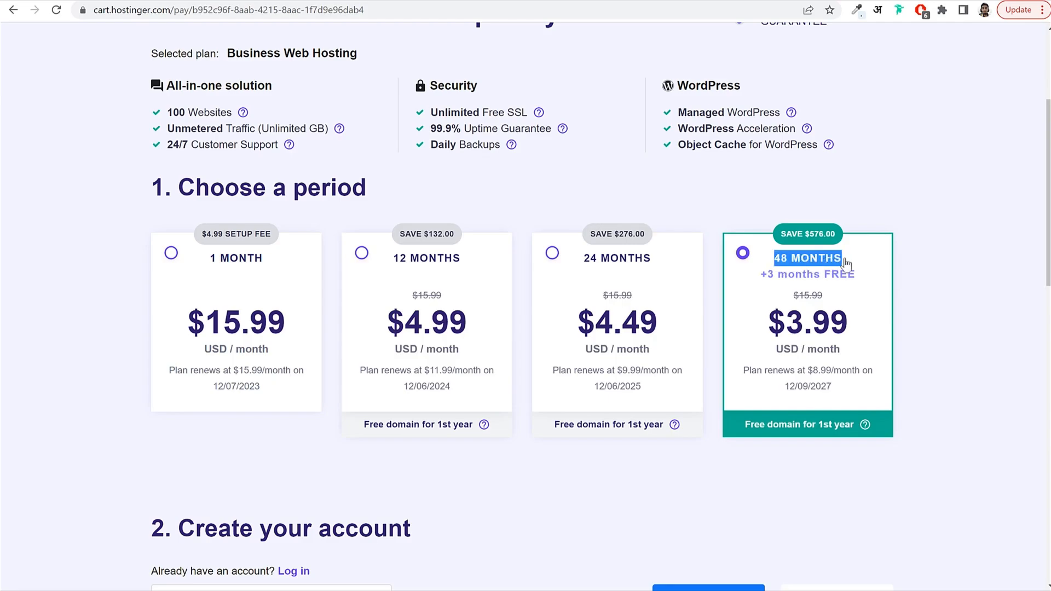
Cycle through the 24-, 12- and 48-month periods and settle on 12 months.
left_click(659, 292)
left_click(398, 290)
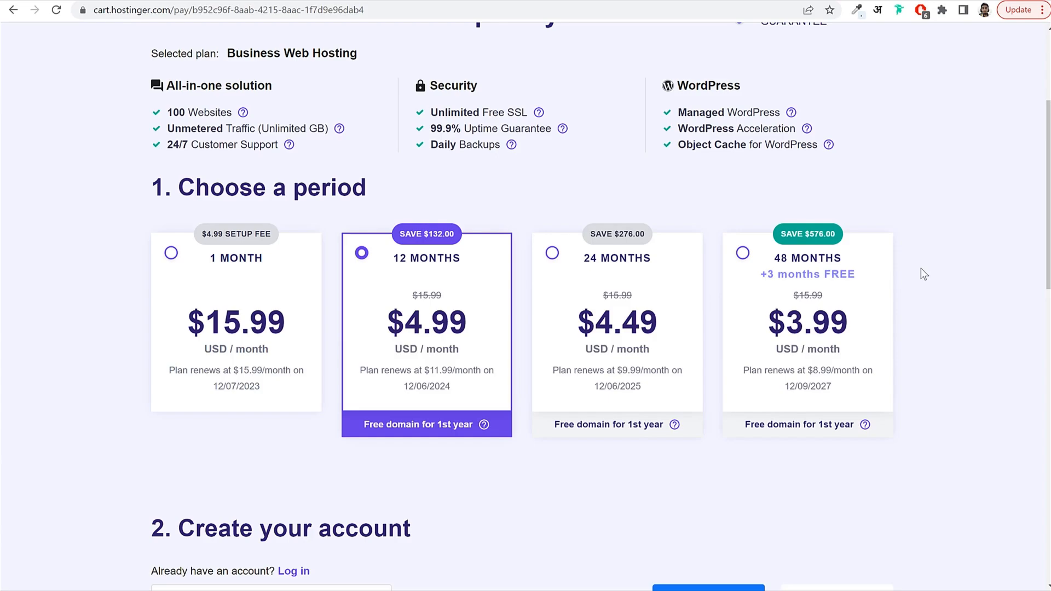
left_click(857, 260)
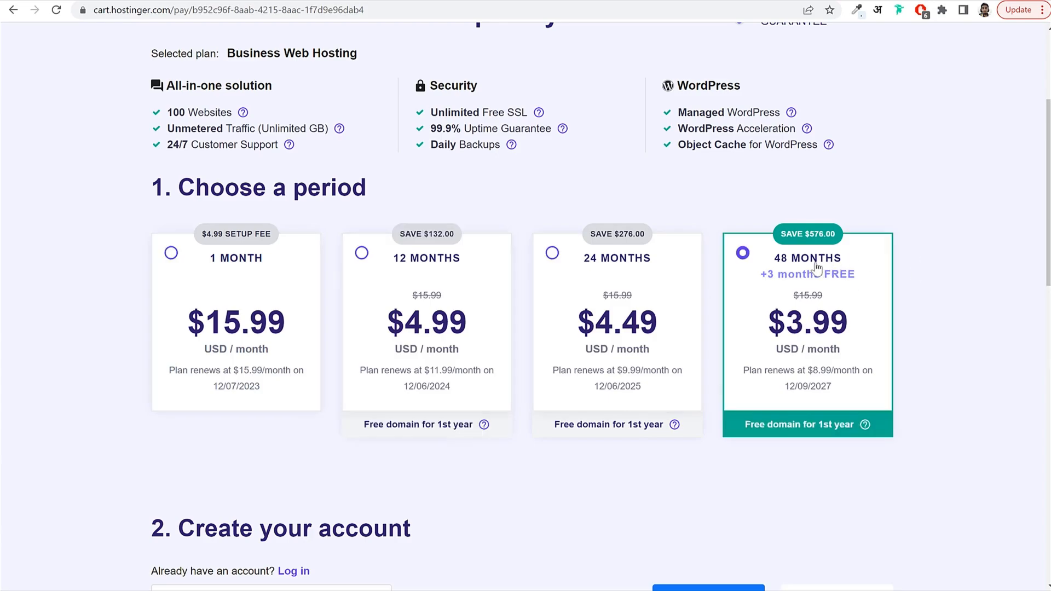
left_click(654, 275)
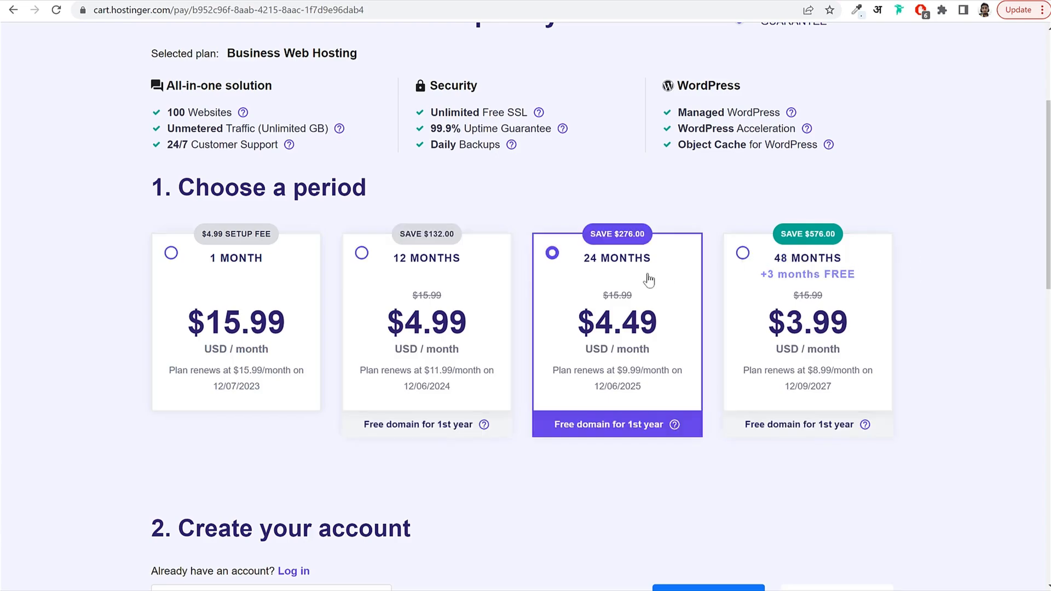
left_click(466, 278)
Scroll to Create your account and click into the Email Address field.
scroll(847, 301, "down", 5)
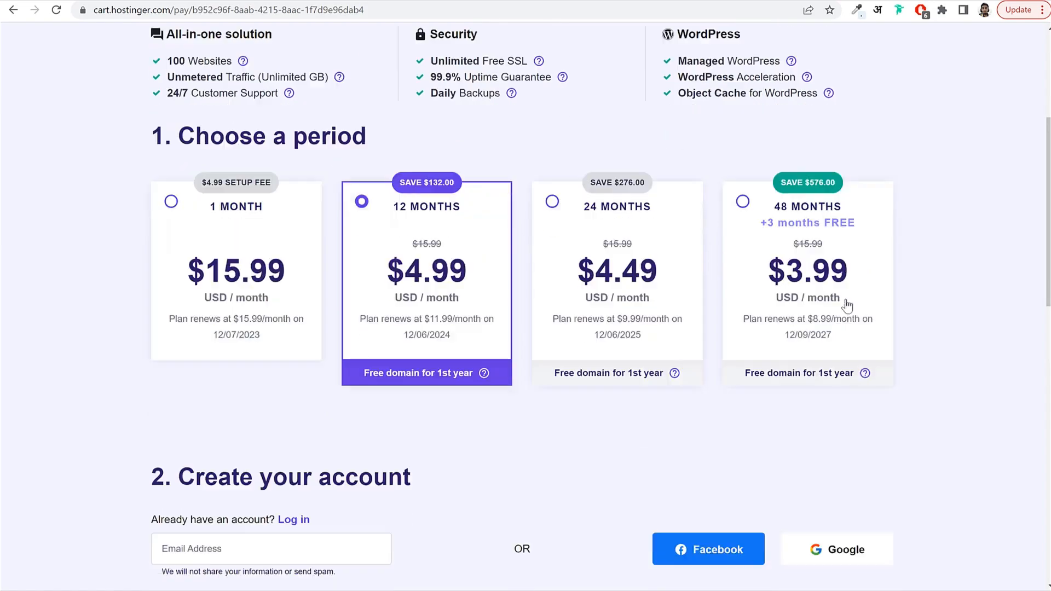
scroll(847, 300, "down", 1)
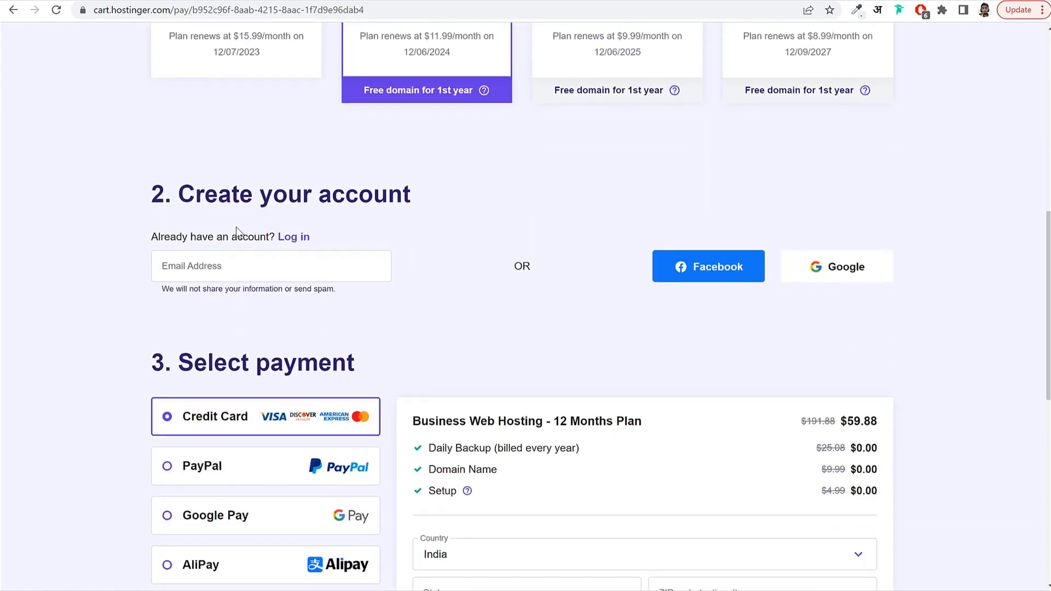
left_click(219, 271)
left_click_drag(178, 197, 394, 197)
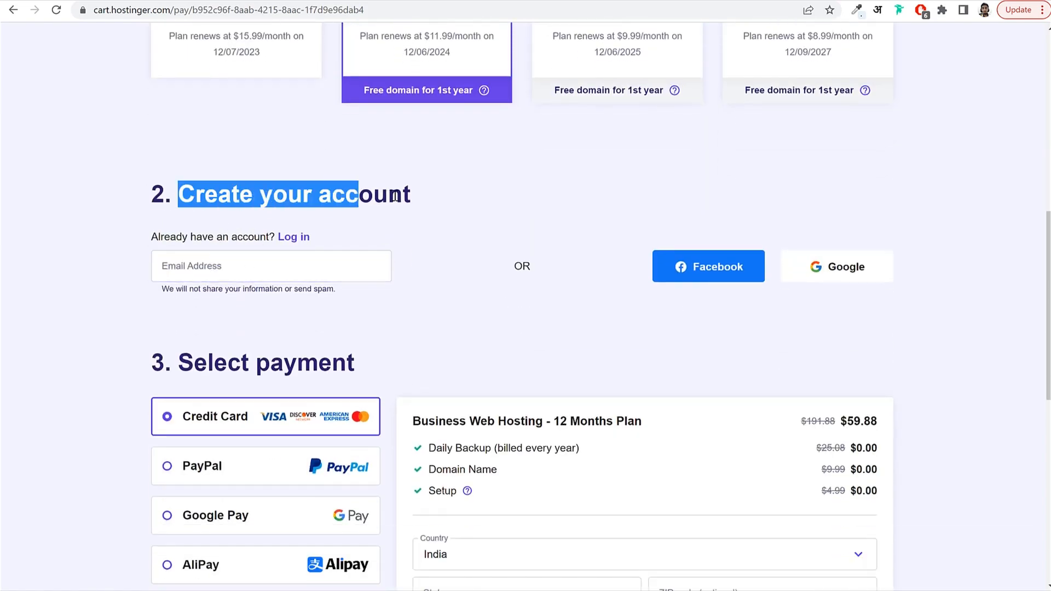
left_click(376, 213)
left_click(241, 266)
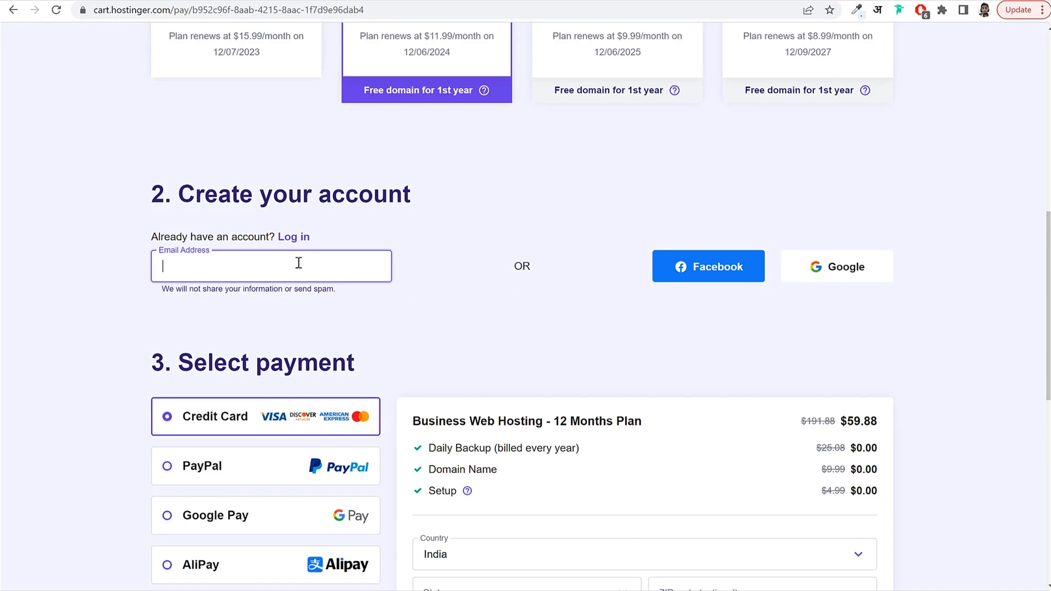
scroll(544, 364, "down", 5)
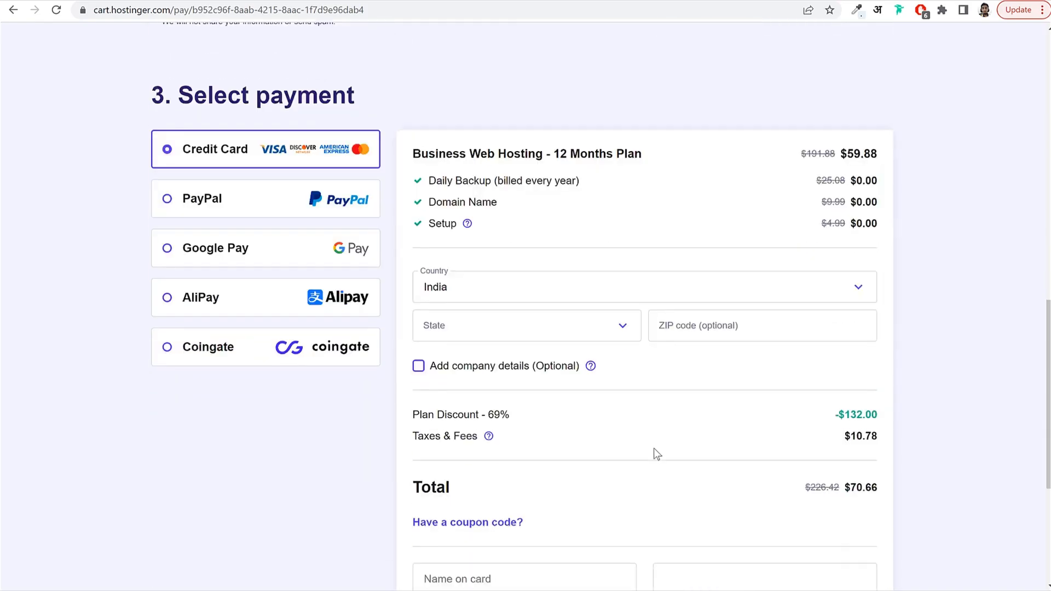
scroll(571, 411, "down", 3)
scroll(554, 404, "up", 9)
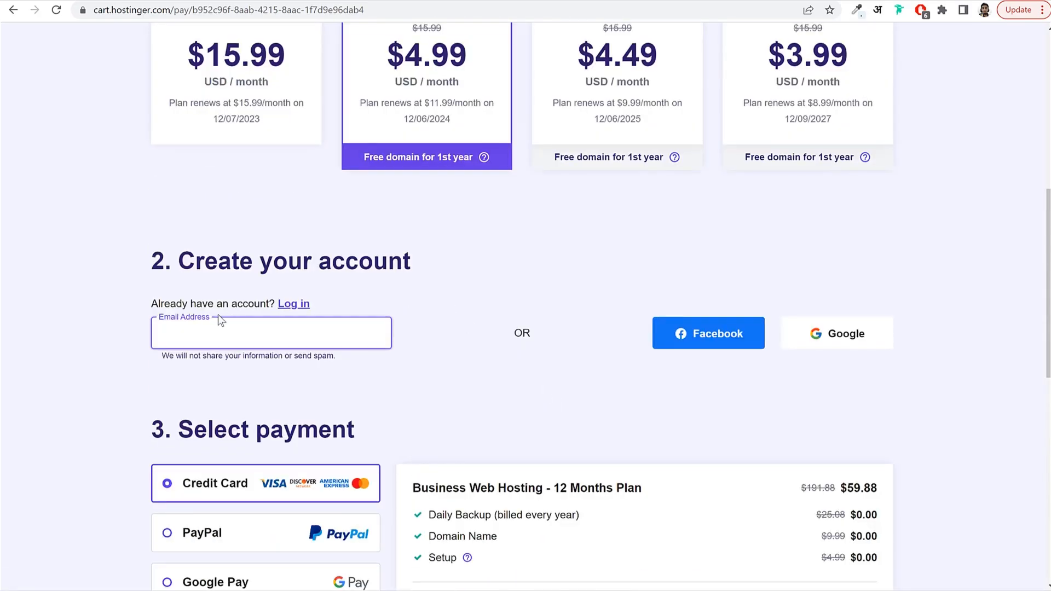
left_click(210, 329)
Select AliPay as the payment method after trying Google Pay.
scroll(522, 331, "down", 5)
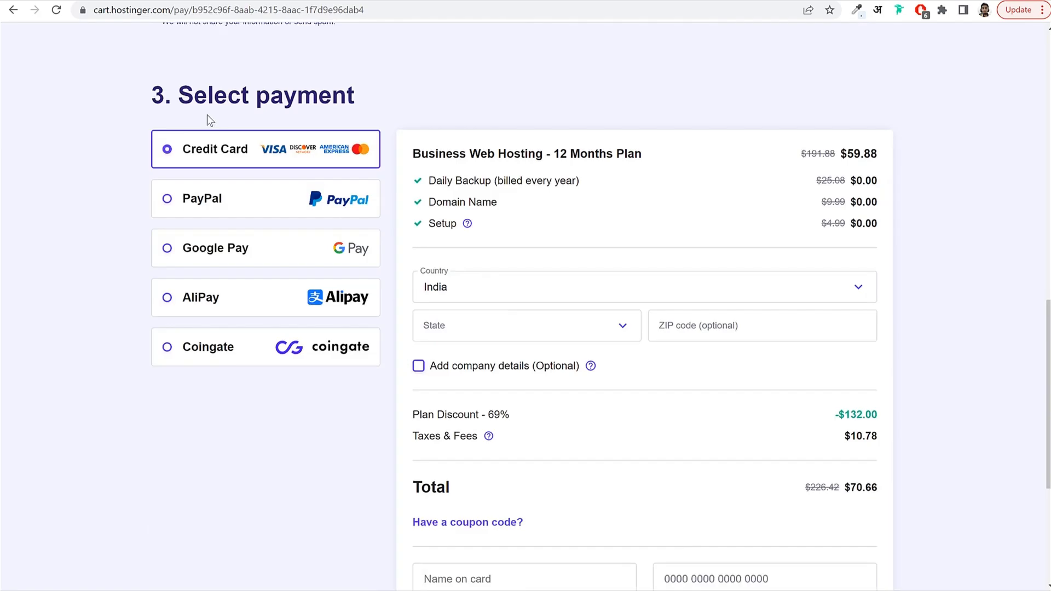
scroll(216, 197, "down", 2)
left_click(225, 144)
left_click(208, 190)
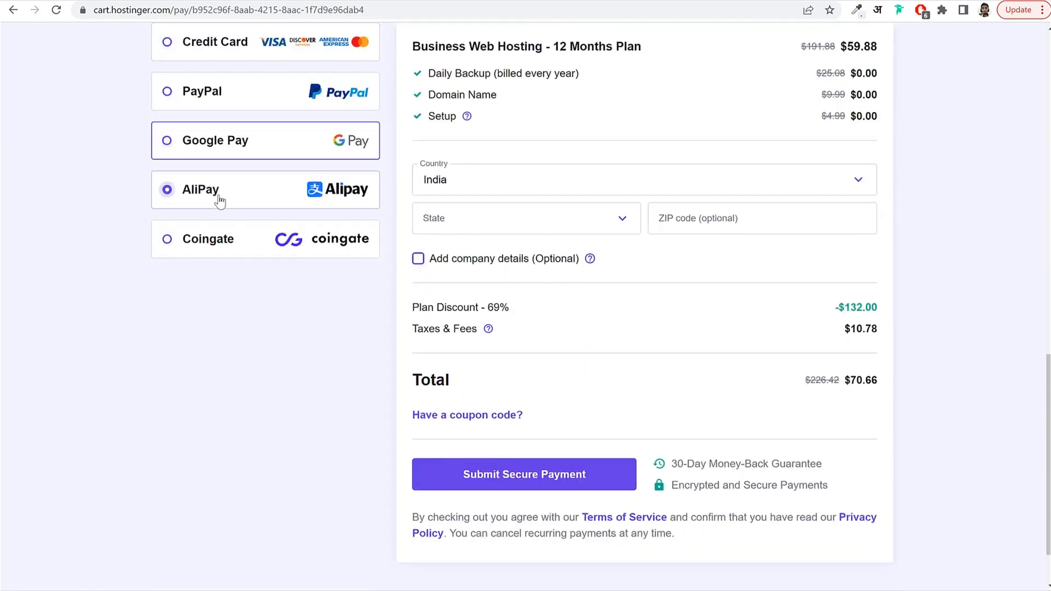
scroll(438, 278, "up", 3)
scroll(686, 266, "down", 3)
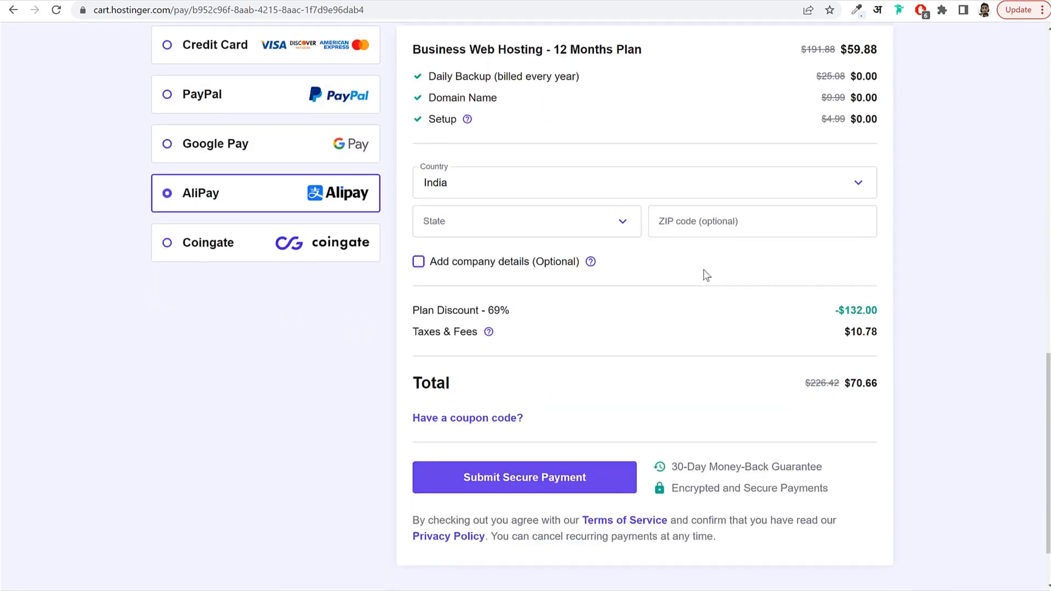
scroll(472, 241, "up", 2)
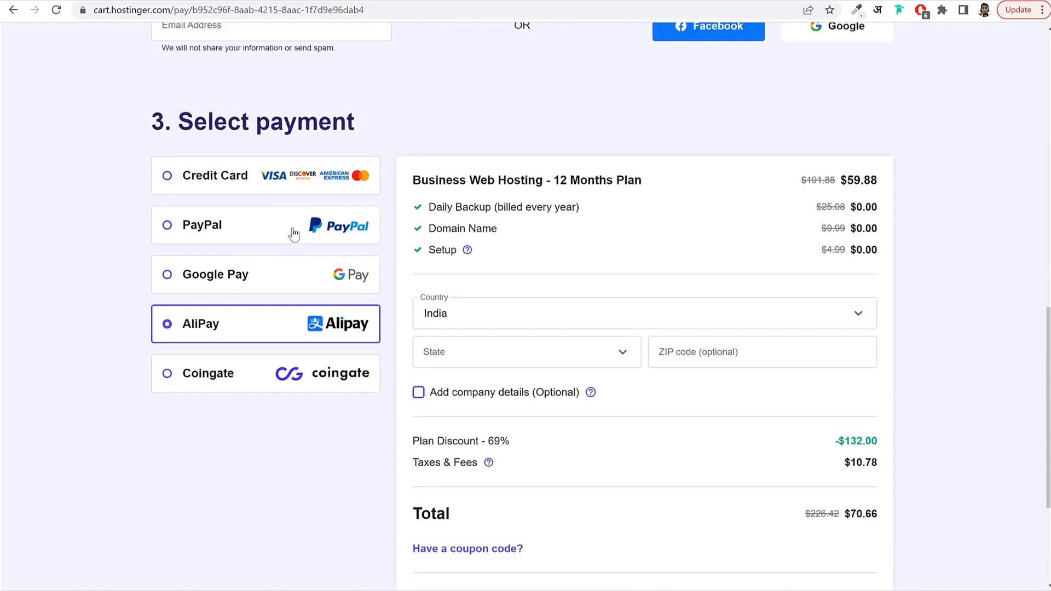
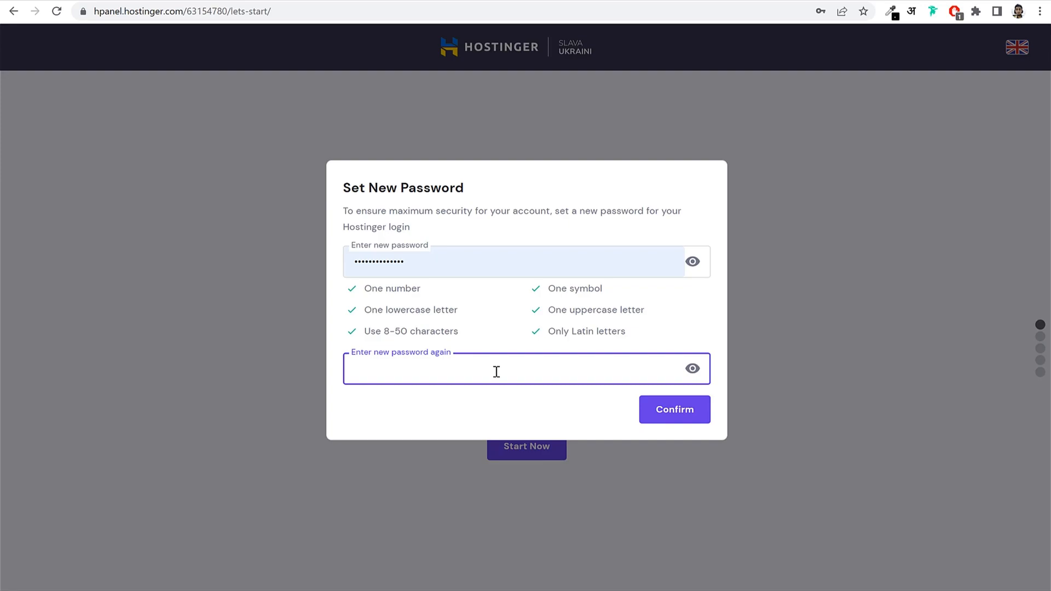
Enter the new hPanel account password in both fields and confirm it.
type("•")
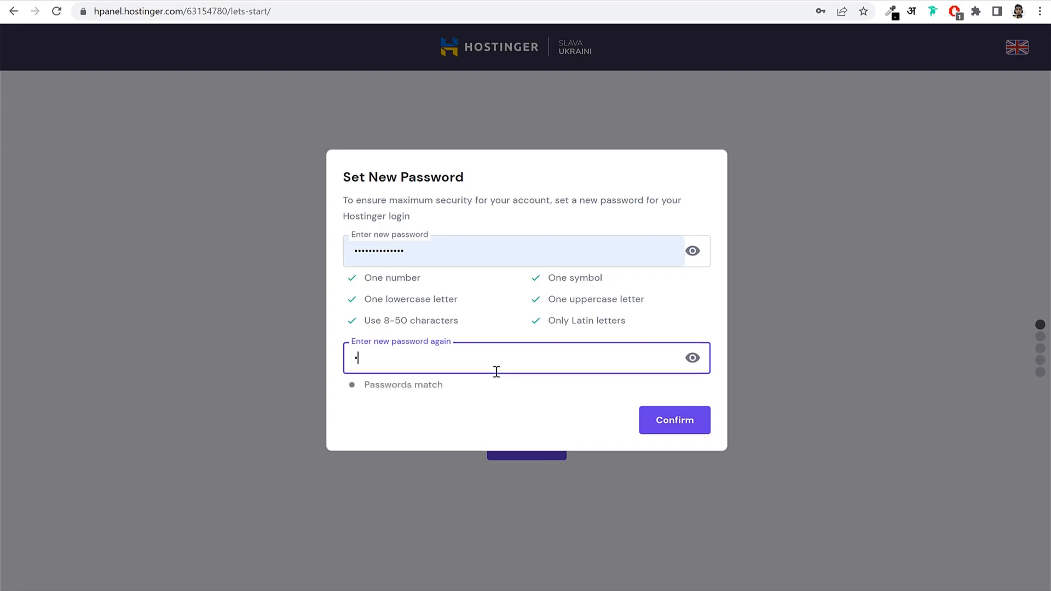
type("•••••••••••••")
left_click(538, 319)
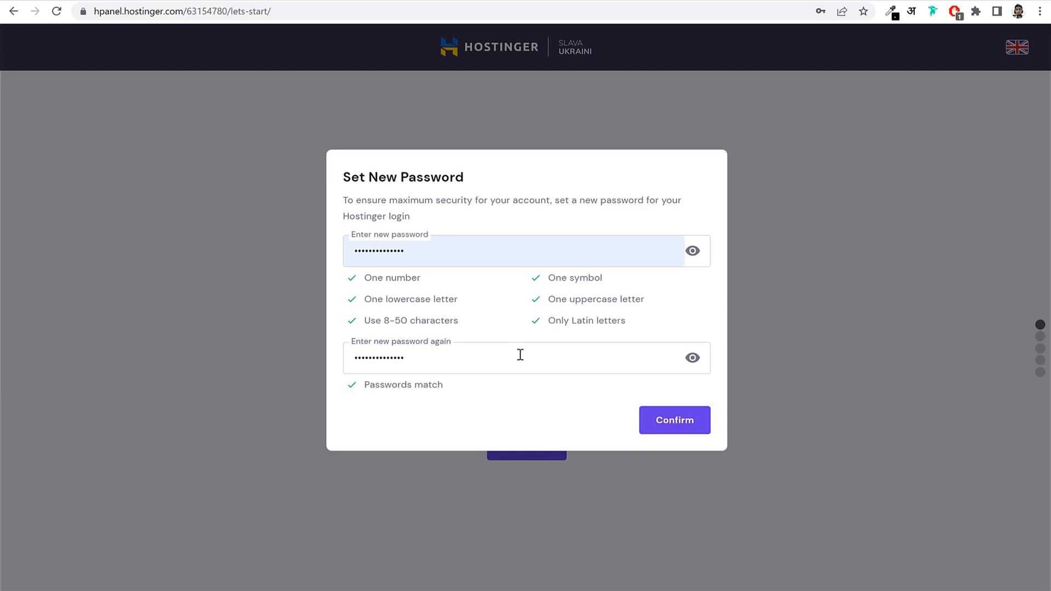
left_click(672, 432)
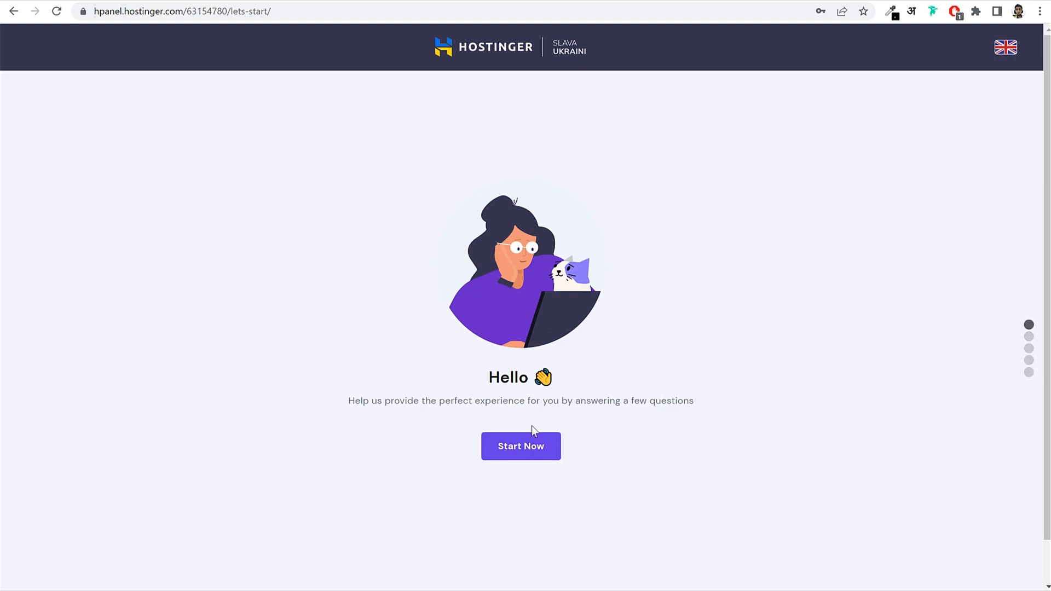
Answer the onboarding survey: a business website for Myself, skipping the experience question.
left_click(518, 453)
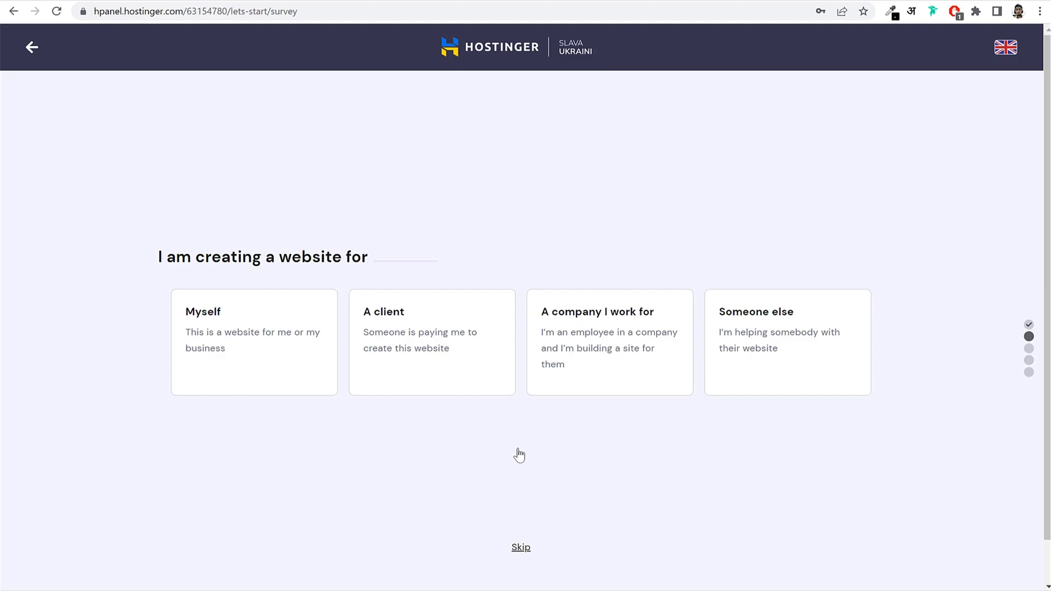
left_click(260, 366)
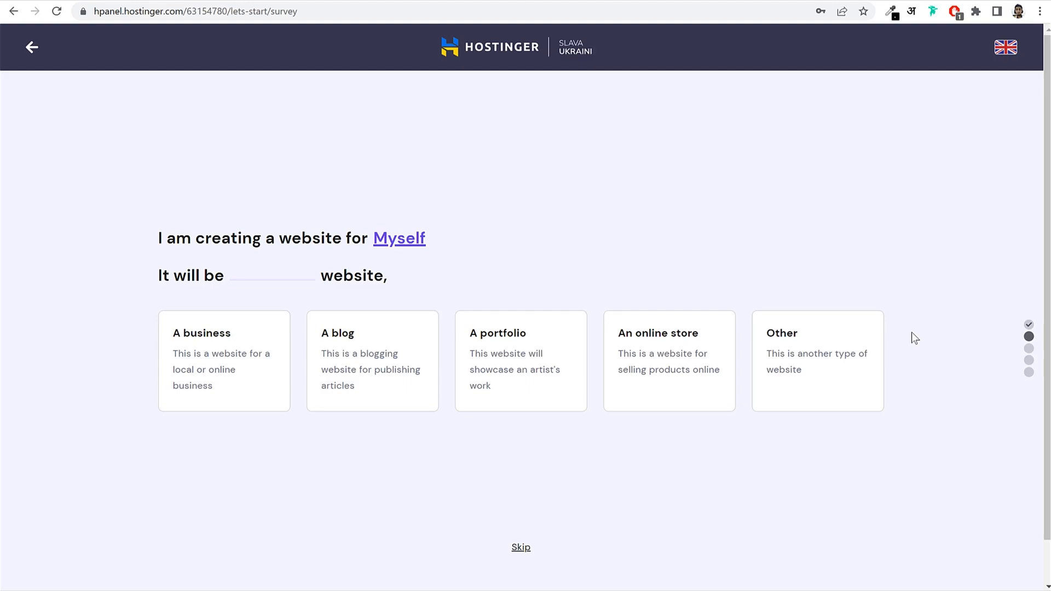
left_click(232, 361)
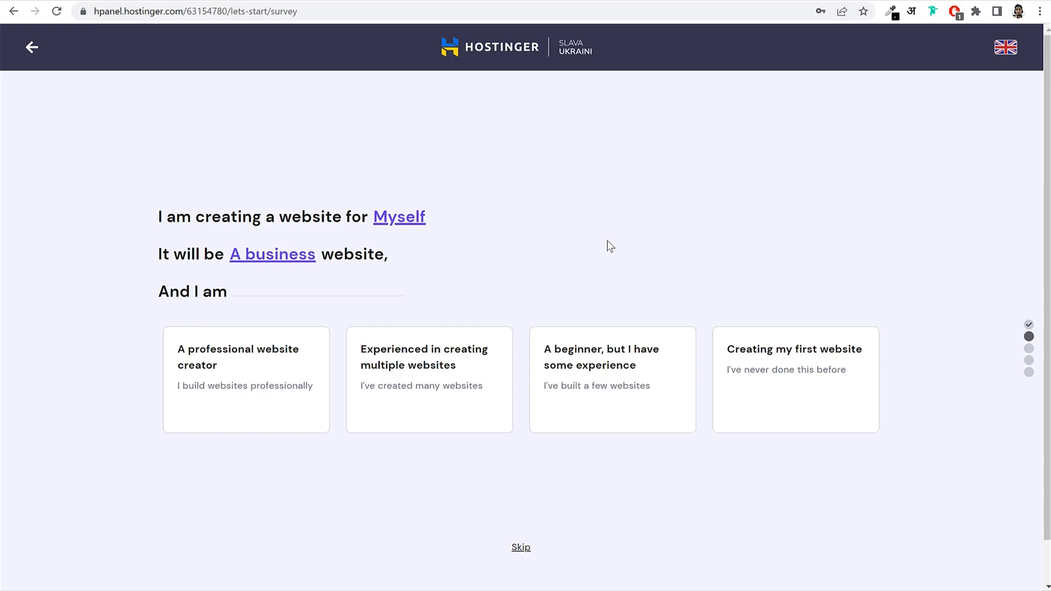
left_click(521, 551)
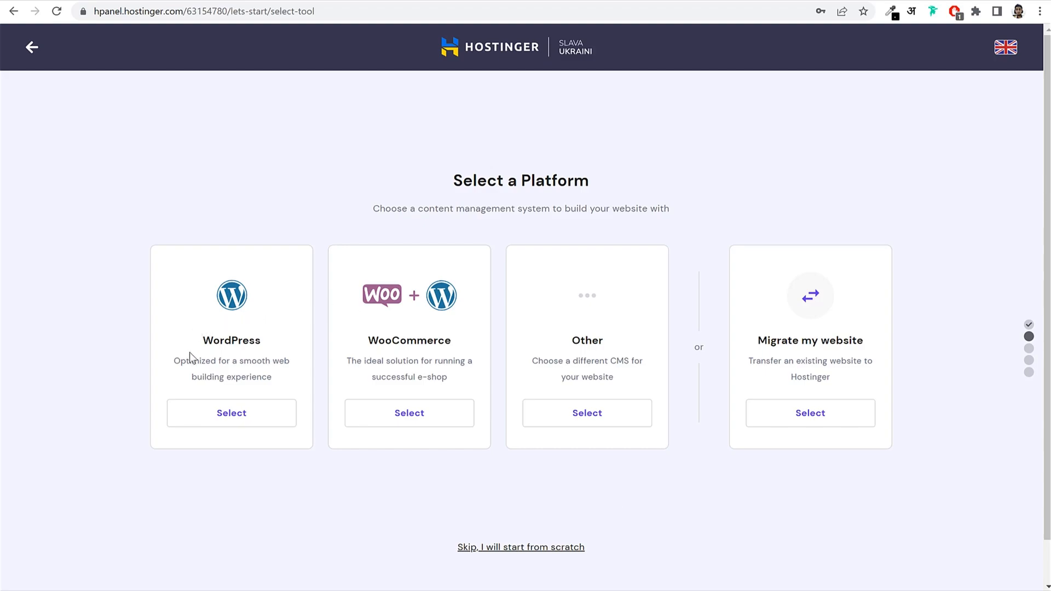
Choose WordPress, set the administrator password, and skip the website template.
left_click(250, 416)
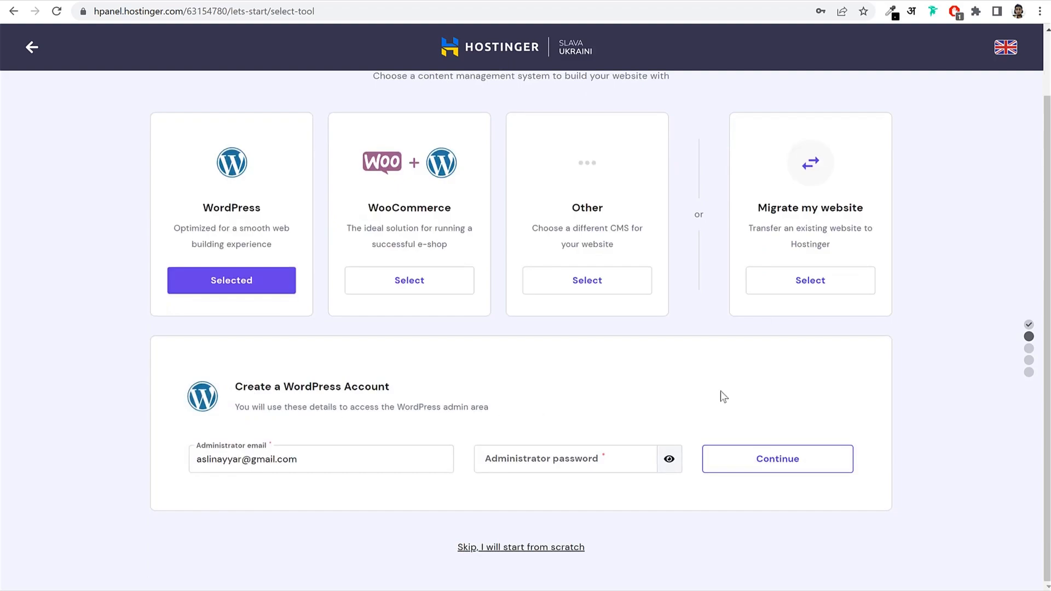
left_click(593, 462)
type("••••••••••")
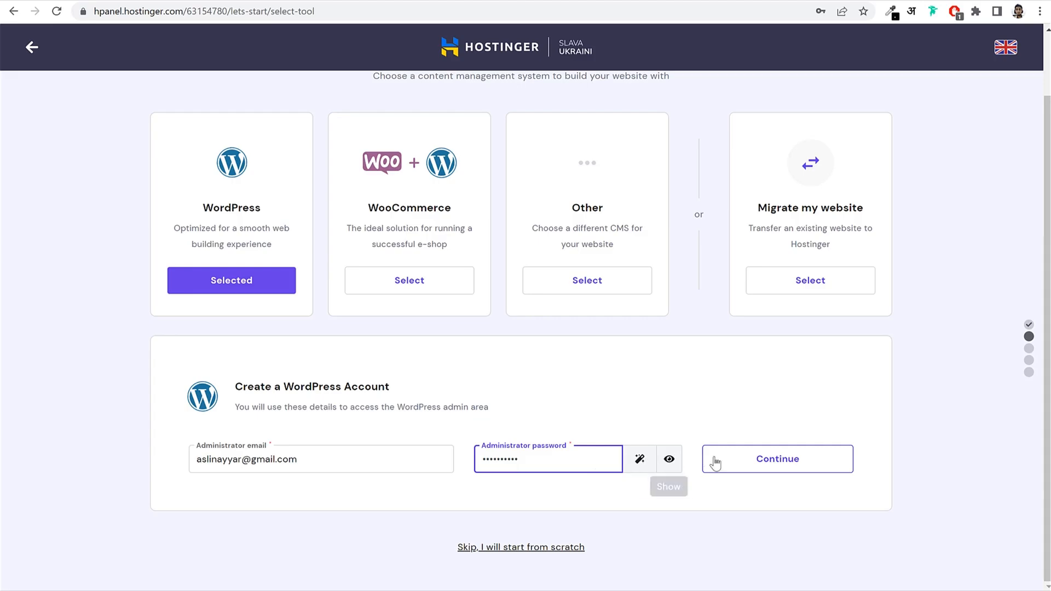
left_click(766, 460)
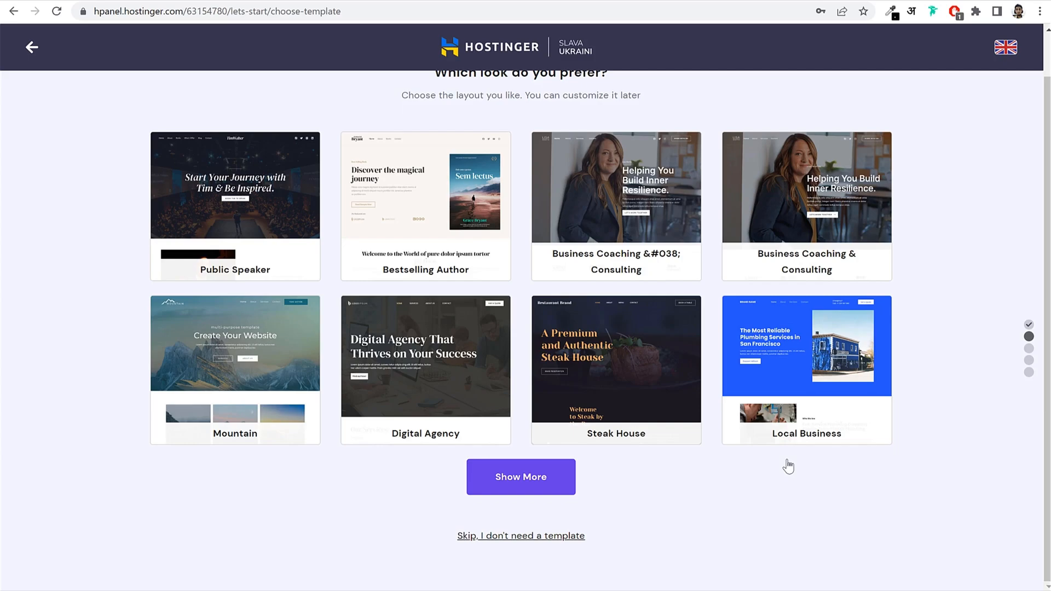
left_click(515, 539)
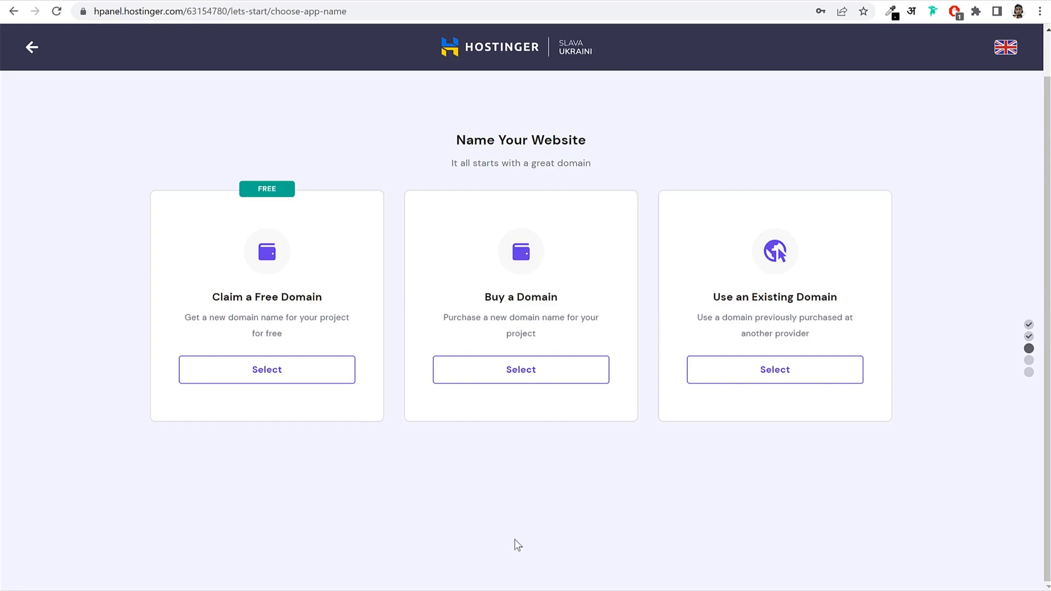
Check the free domain nayyarshaikh.co.in, then switch to Use an Existing Domain.
left_click(311, 372)
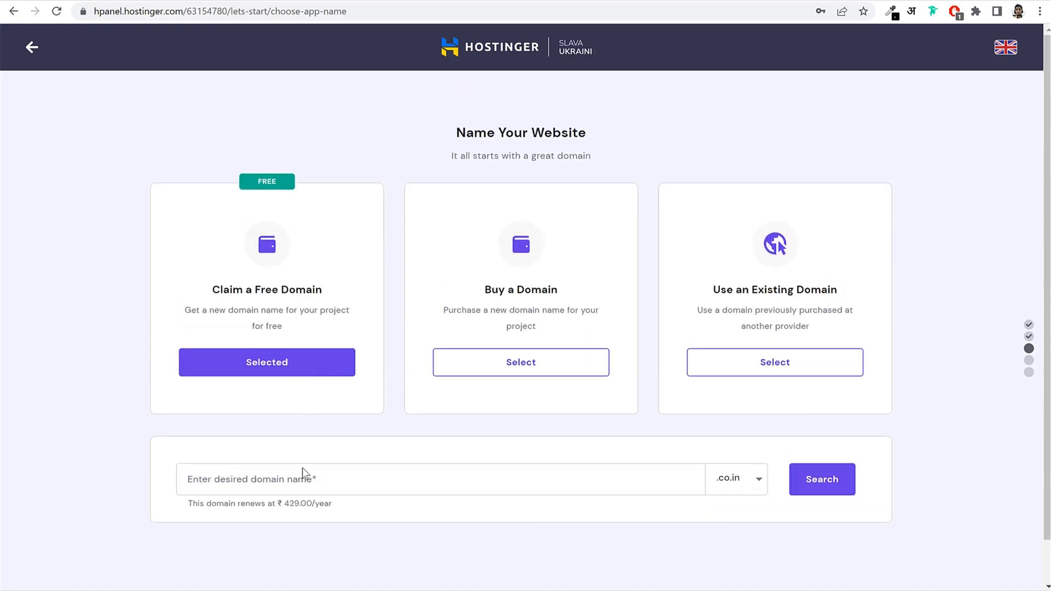
left_click(365, 475)
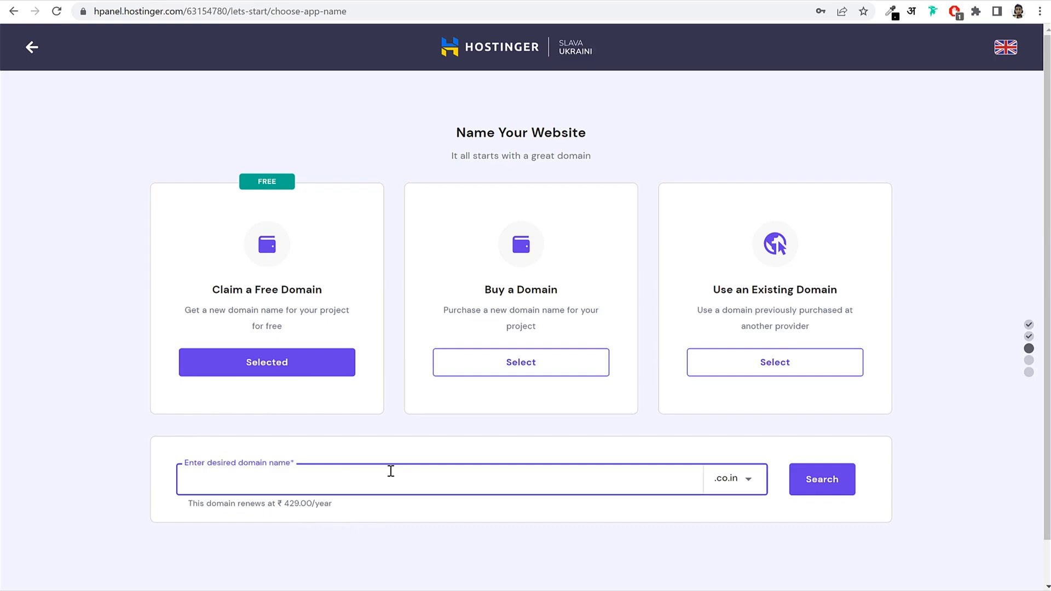
type("nayyarshaikh")
left_click(751, 478)
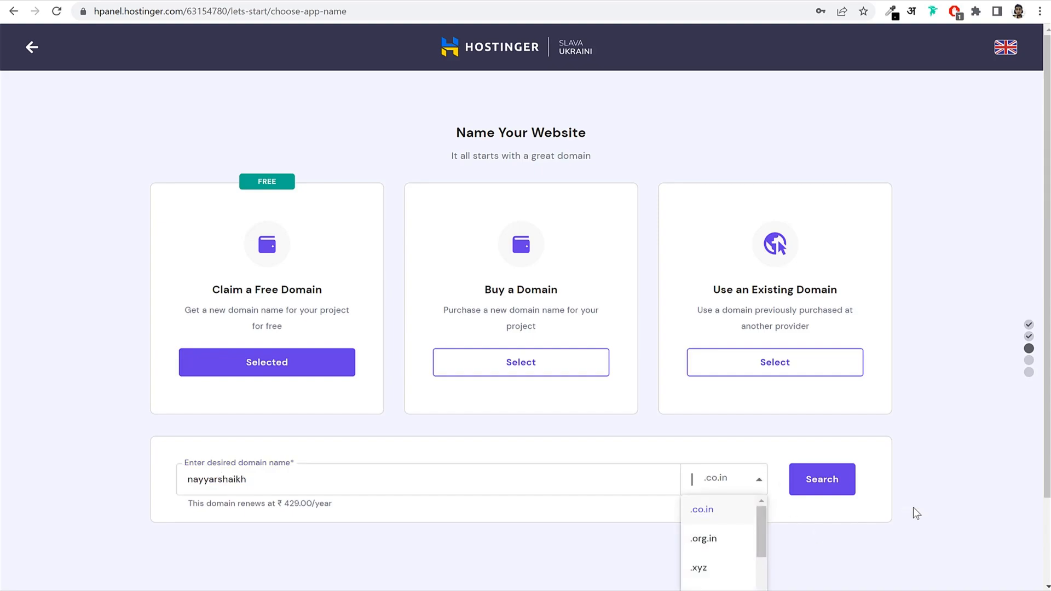
scroll(913, 508, "down", 2)
mouse_move(760, 419)
left_mouse_down()
mouse_move(767, 568)
mouse_move(768, 438)
left_mouse_up()
left_click(769, 436)
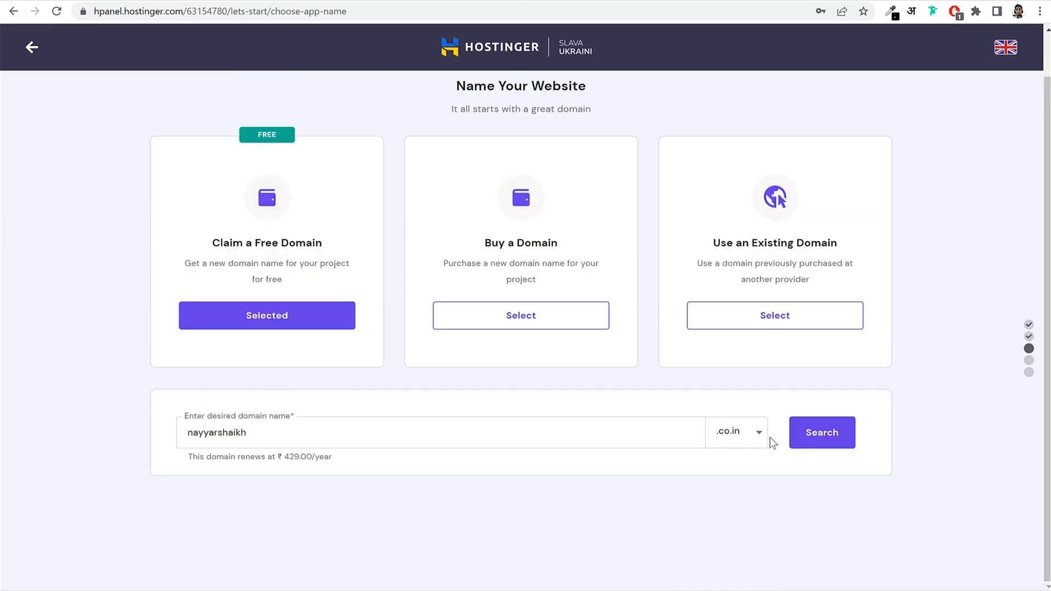
left_click(821, 443)
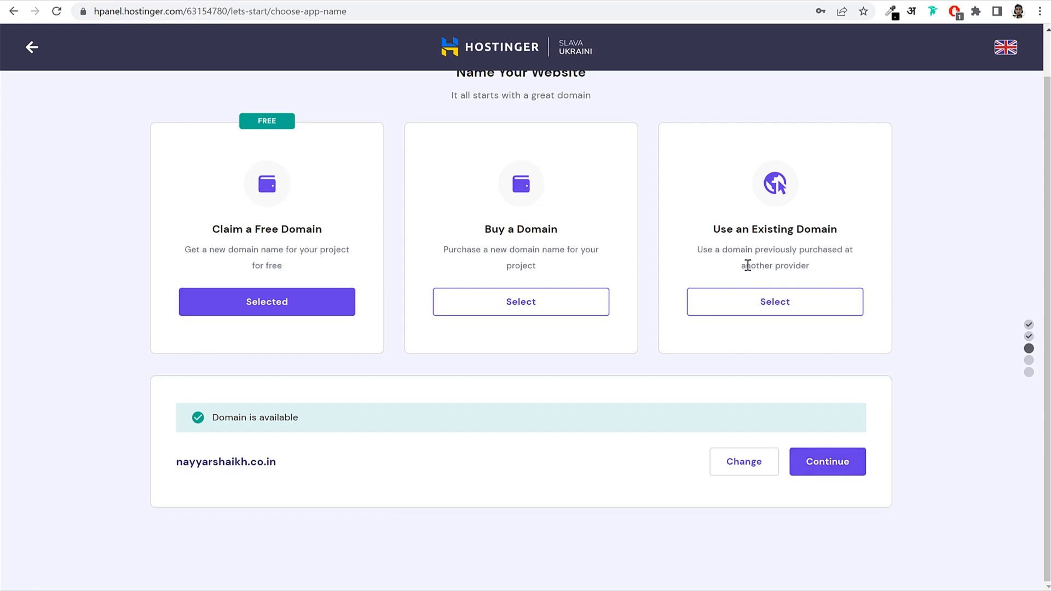
left_click(761, 307)
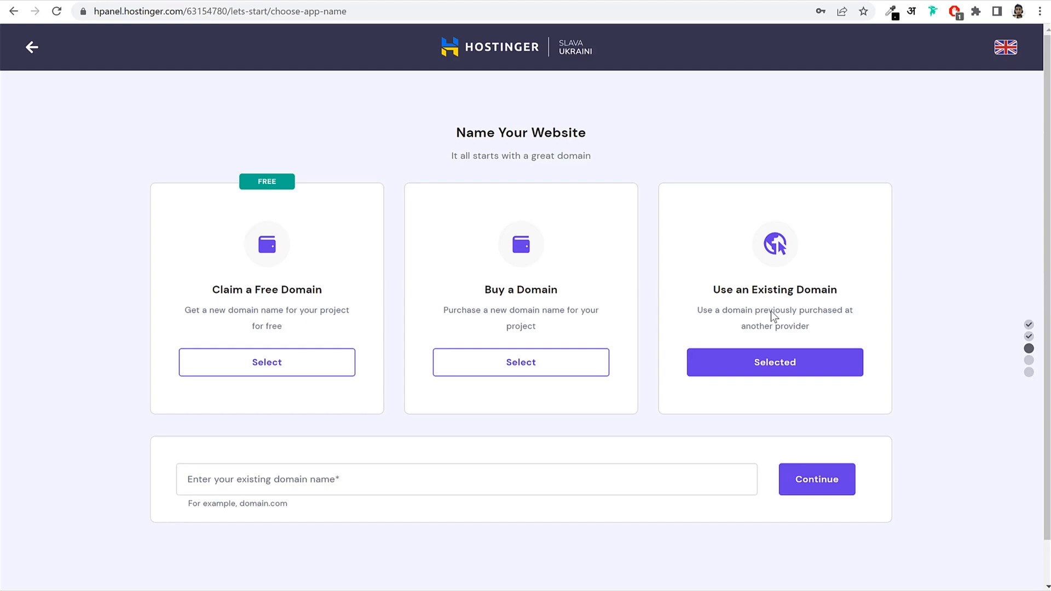
Enter the existing domain blogdu.de and look it up.
left_click(381, 471)
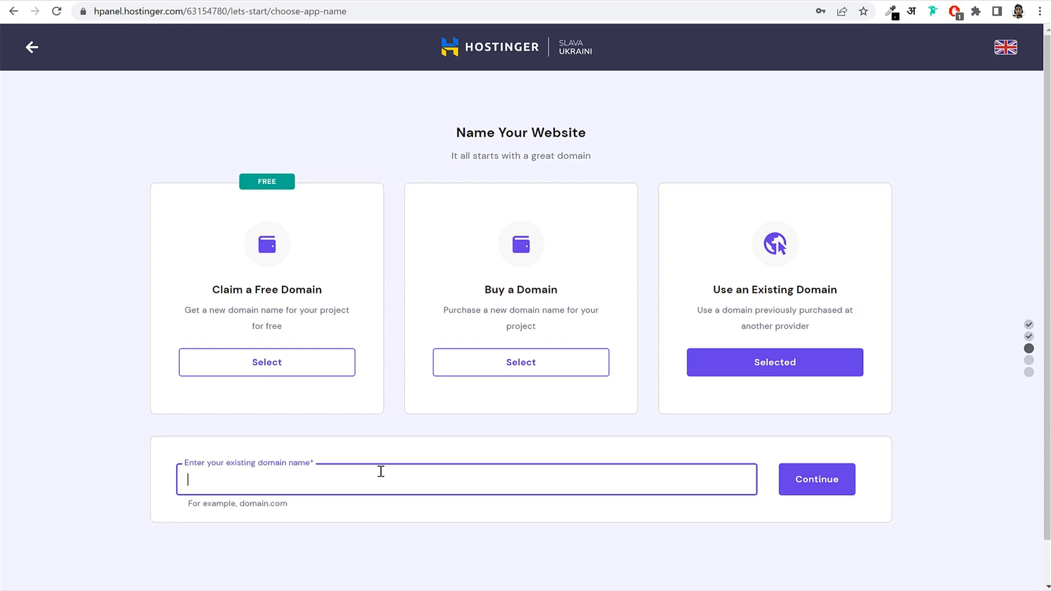
type("blogdu.de")
left_click(676, 516)
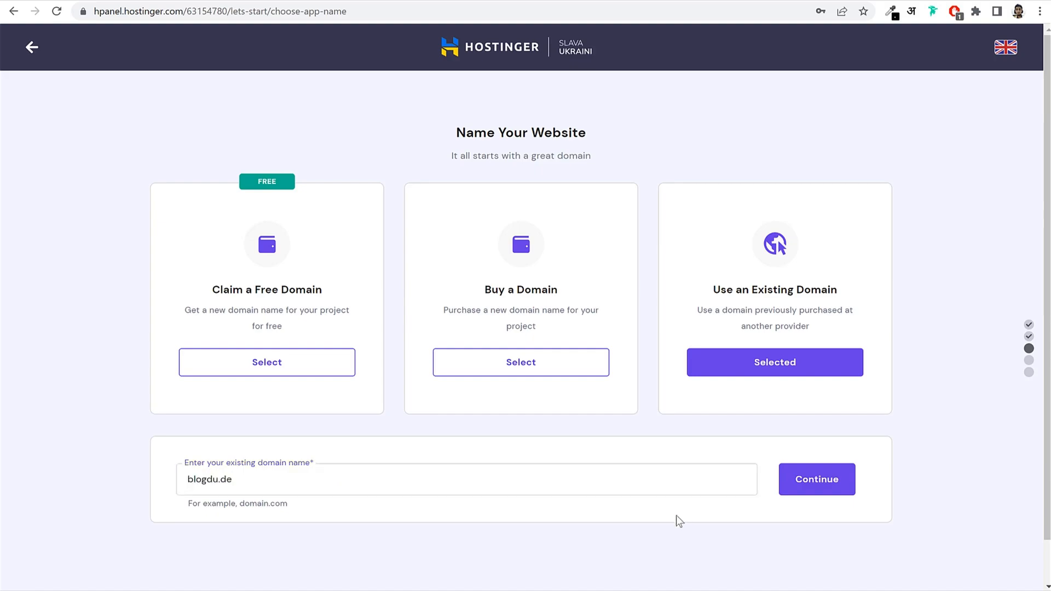
left_click(814, 486)
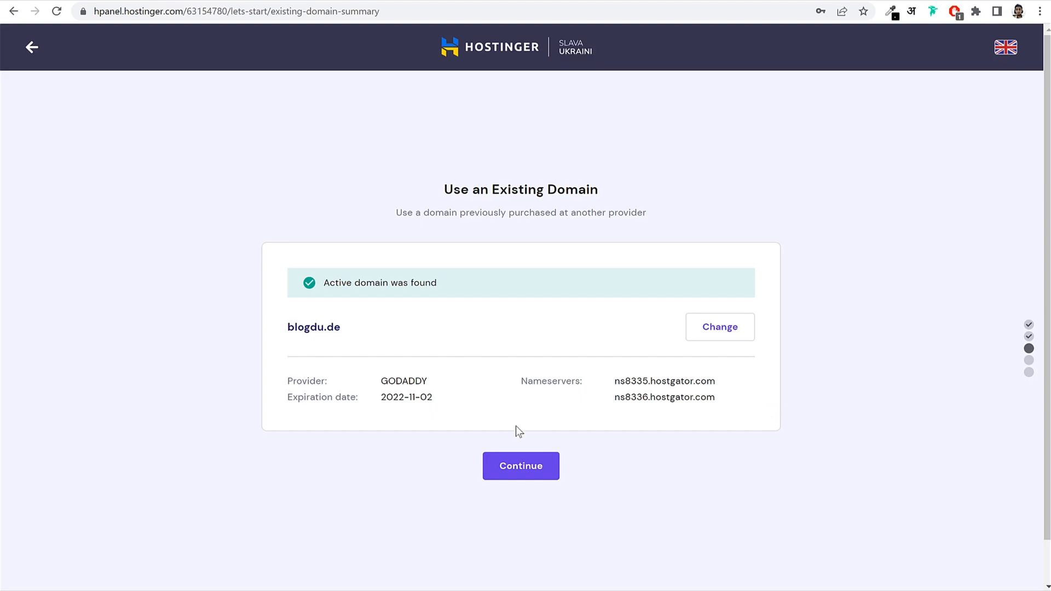
Accept blogdu.de, keep Asia (India) as the server location, and finish setup.
left_click(528, 474)
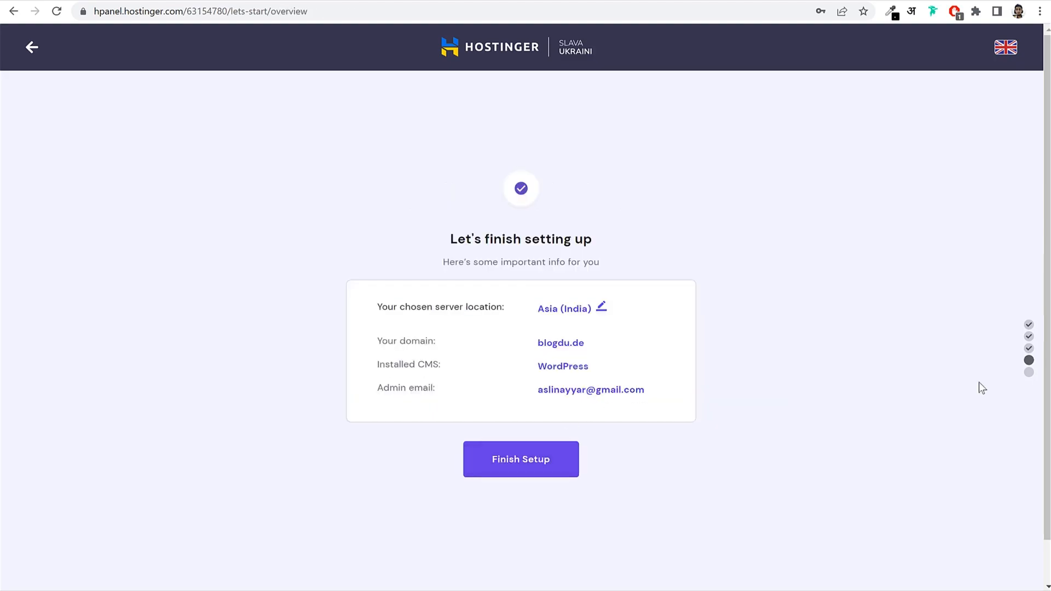
left_click(602, 308)
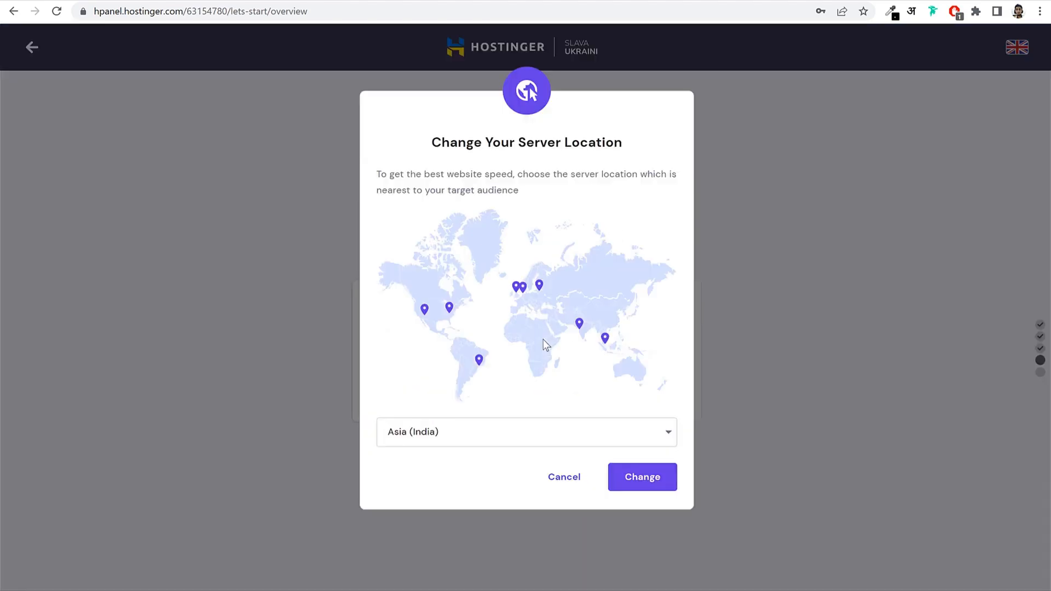
mouse_move(577, 331)
mouse_move(541, 288)
mouse_move(480, 362)
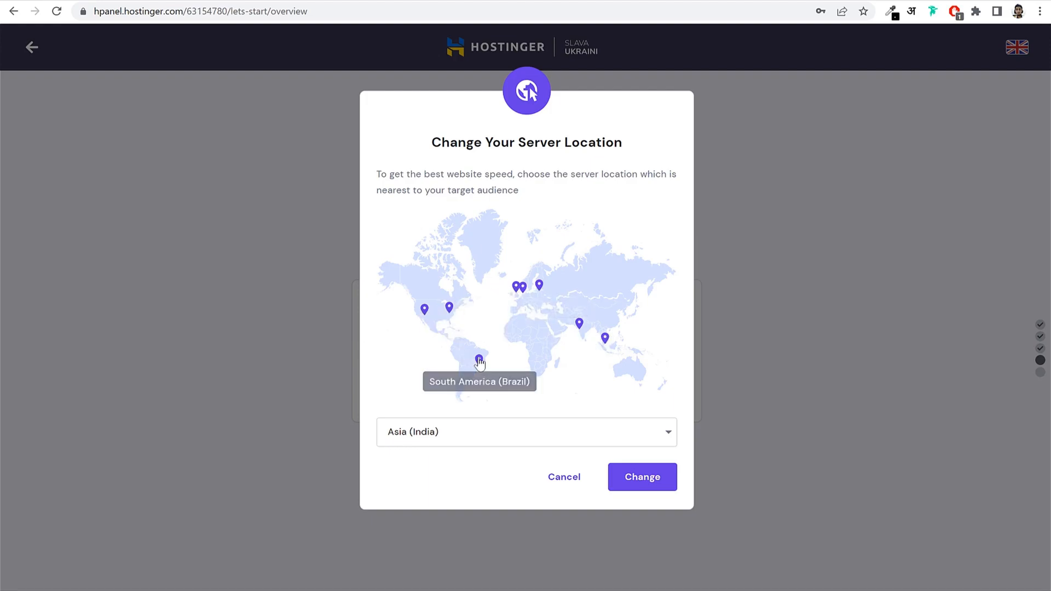
left_click(515, 437)
scroll(480, 493, "up", 2)
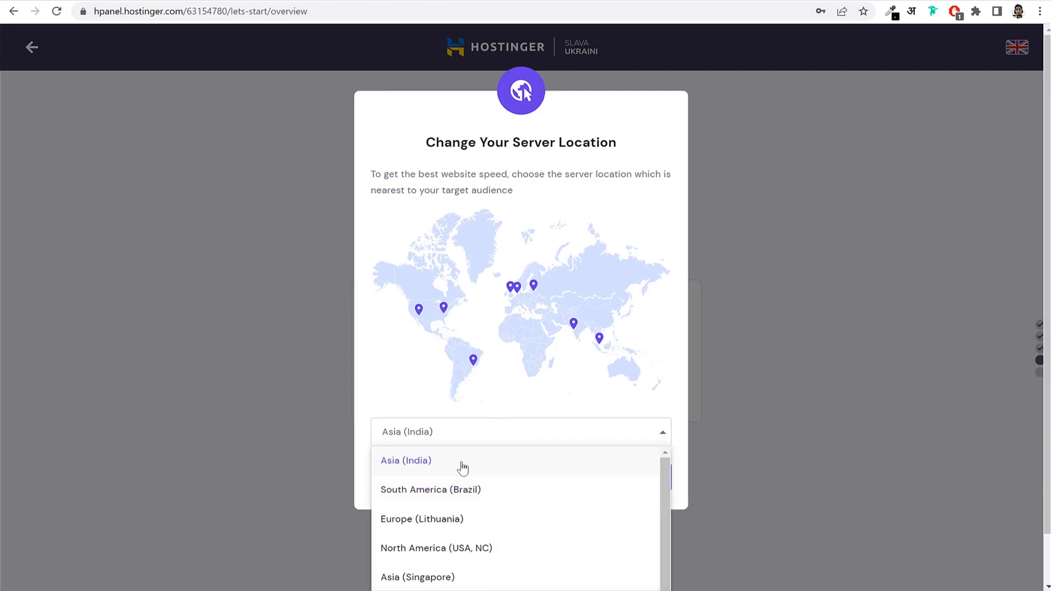
left_click(461, 469)
left_click(569, 486)
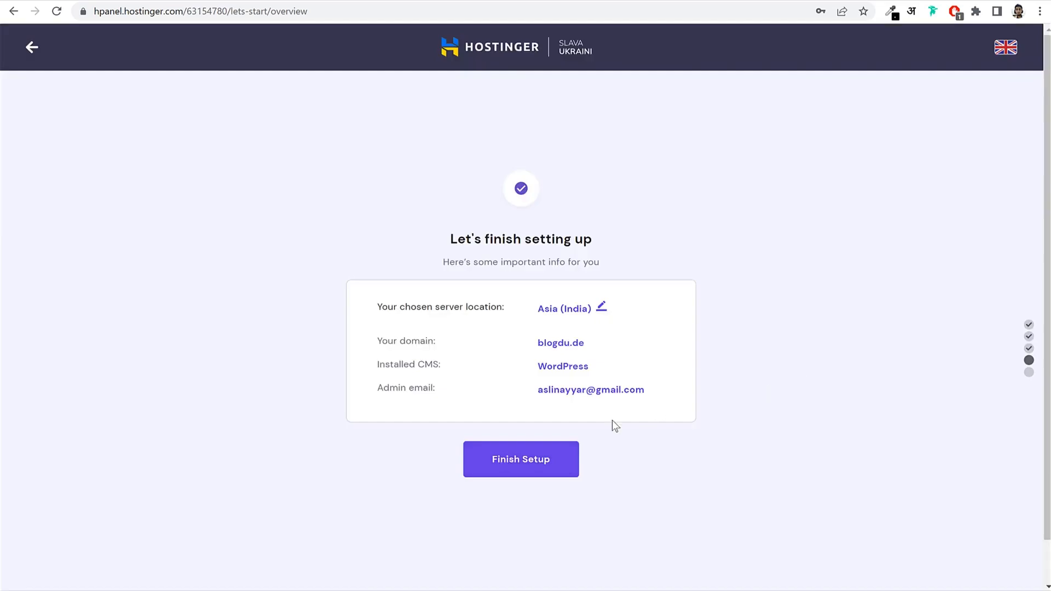
left_click(538, 464)
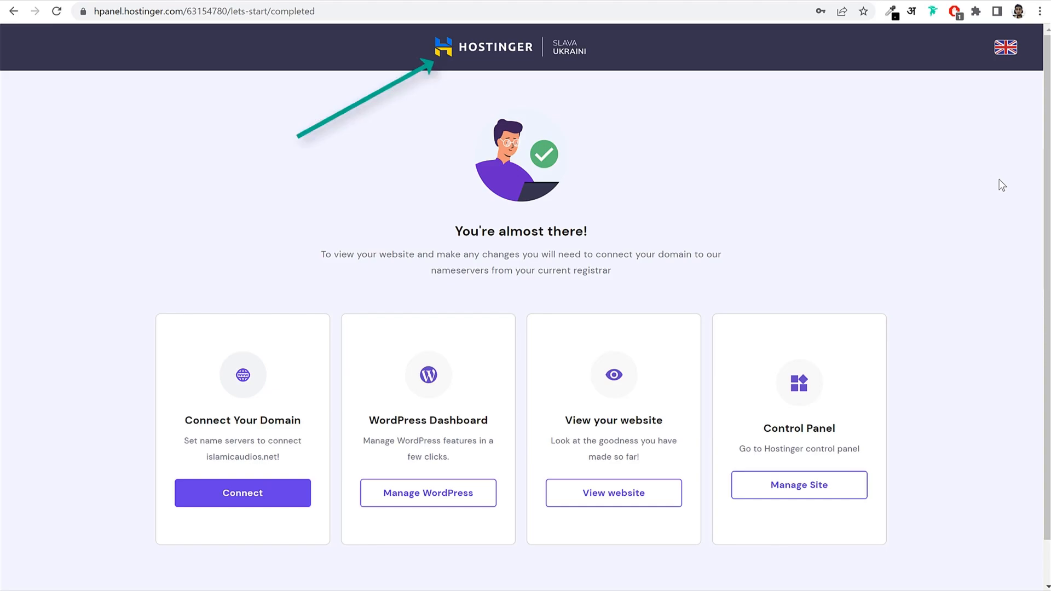
Return to the hPanel home, dismiss the recommendation survey, and go to Websites.
left_click(495, 46)
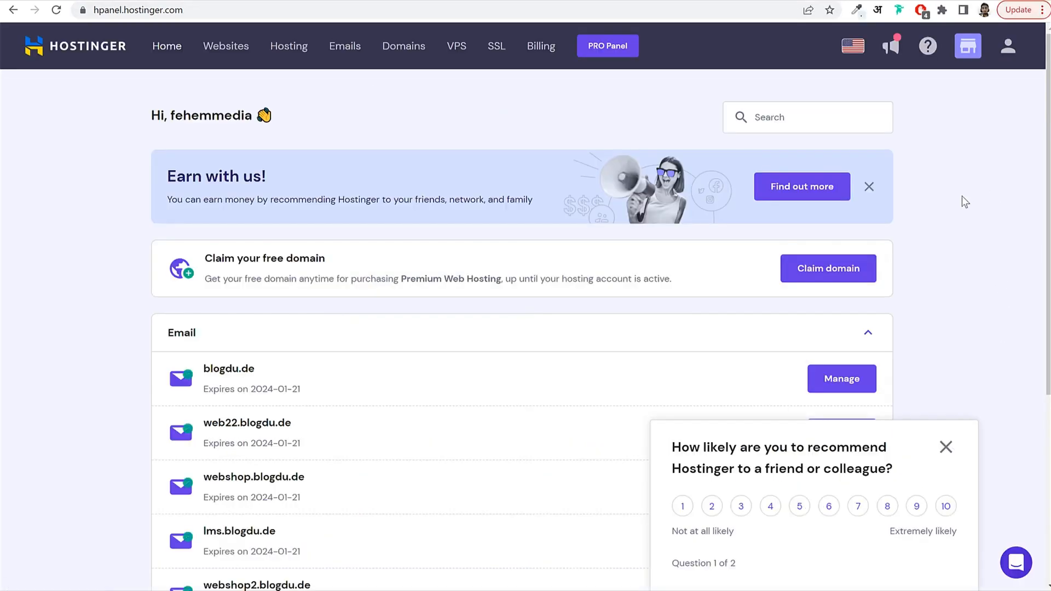
scroll(958, 251, "down", 5)
scroll(957, 257, "up", 5)
left_click(137, 12)
left_click(88, 11)
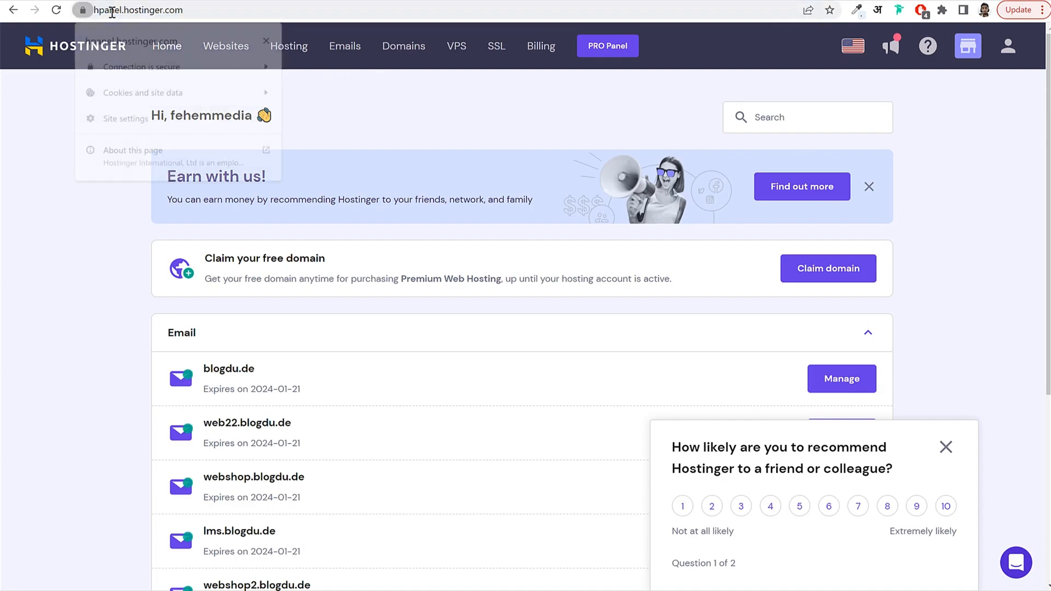
left_click(142, 11)
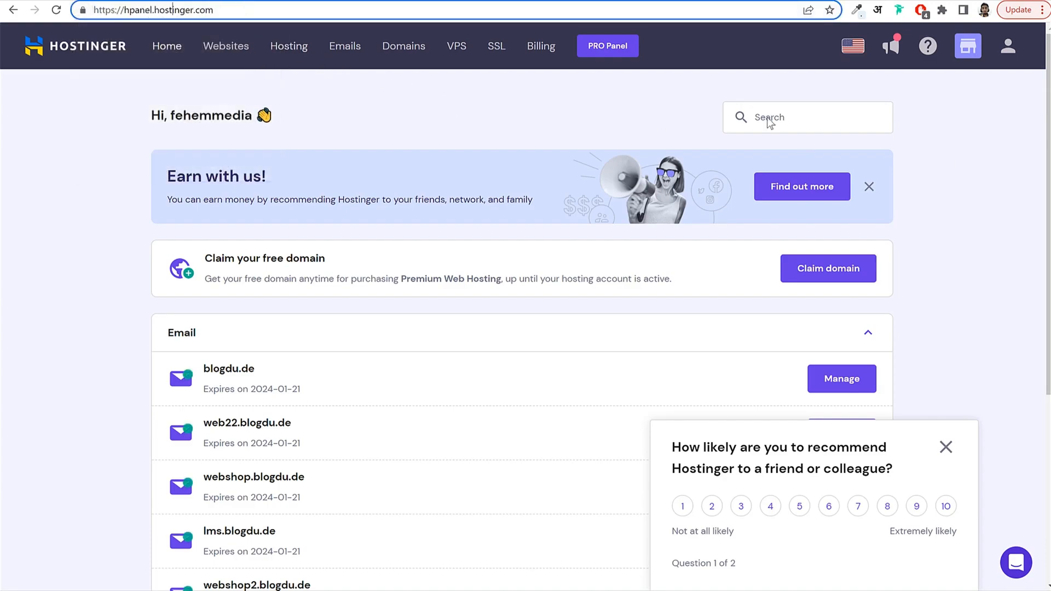
left_click(972, 132)
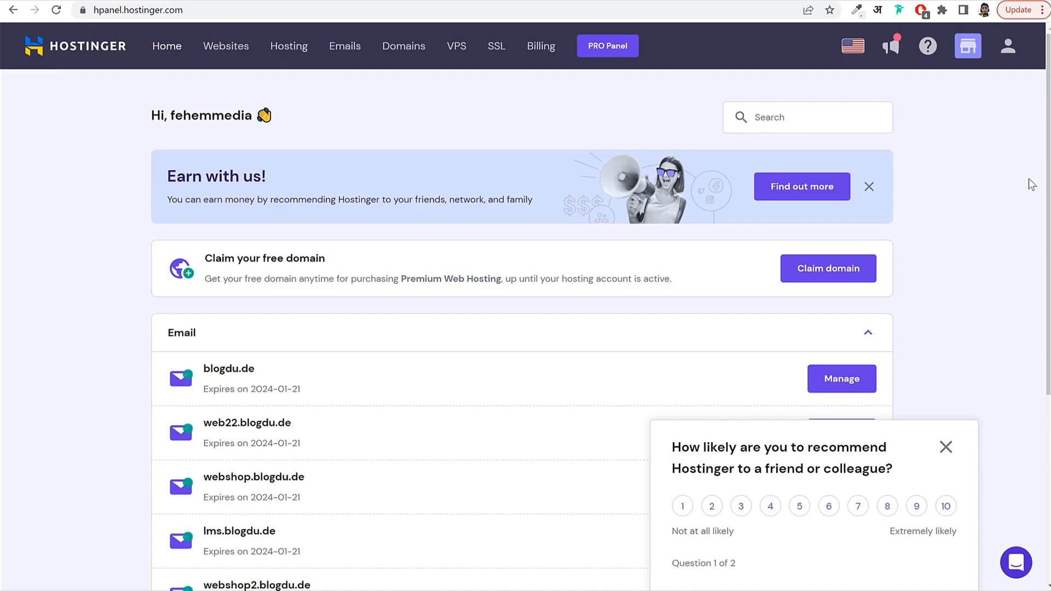
left_click(945, 449)
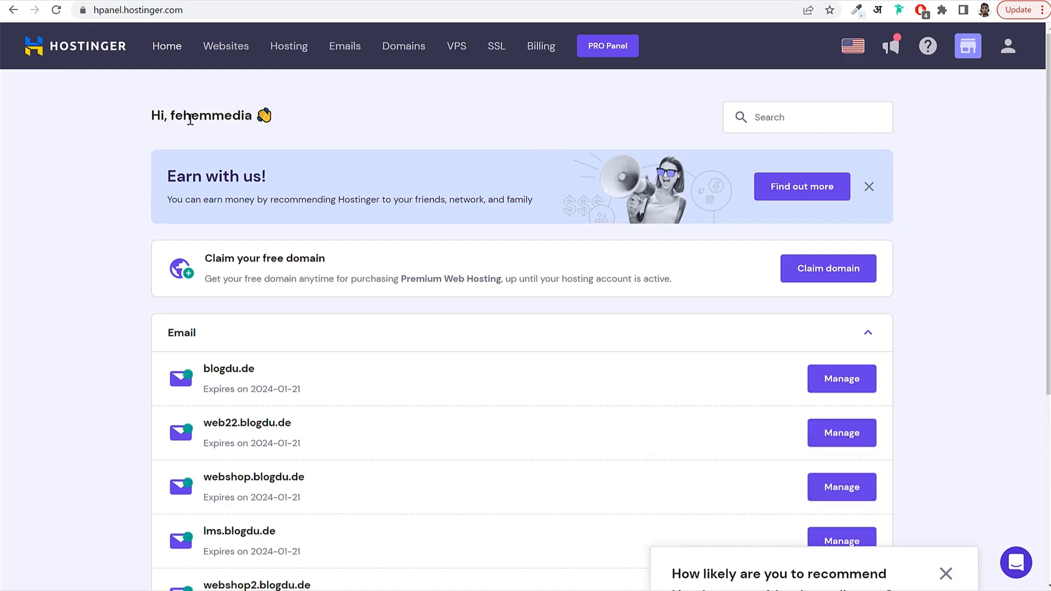
left_click(238, 56)
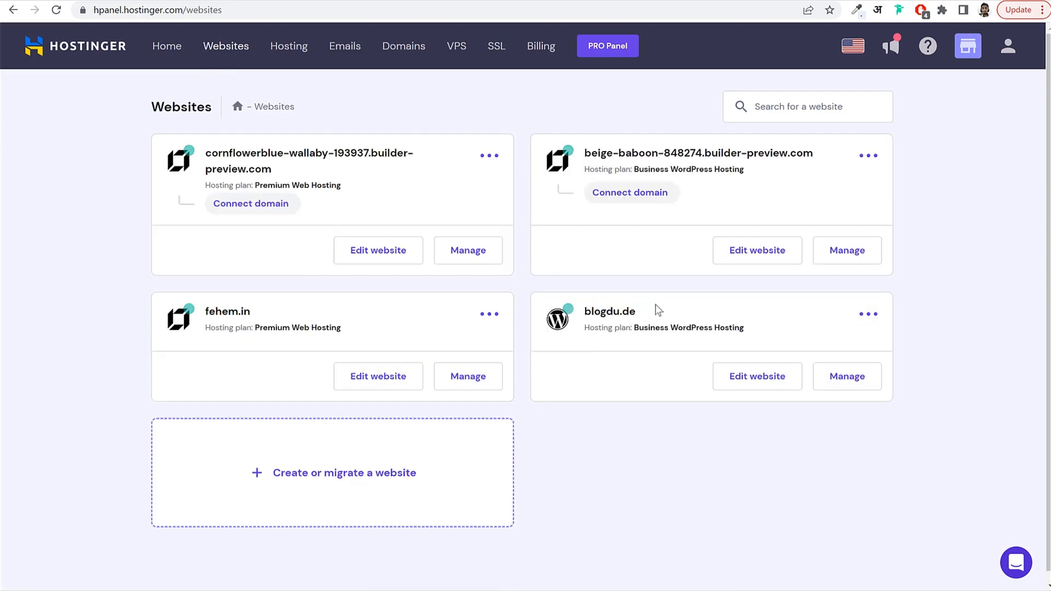
Open the WordPress overview for the blogdu.de site.
left_click_drag(657, 310, 581, 312)
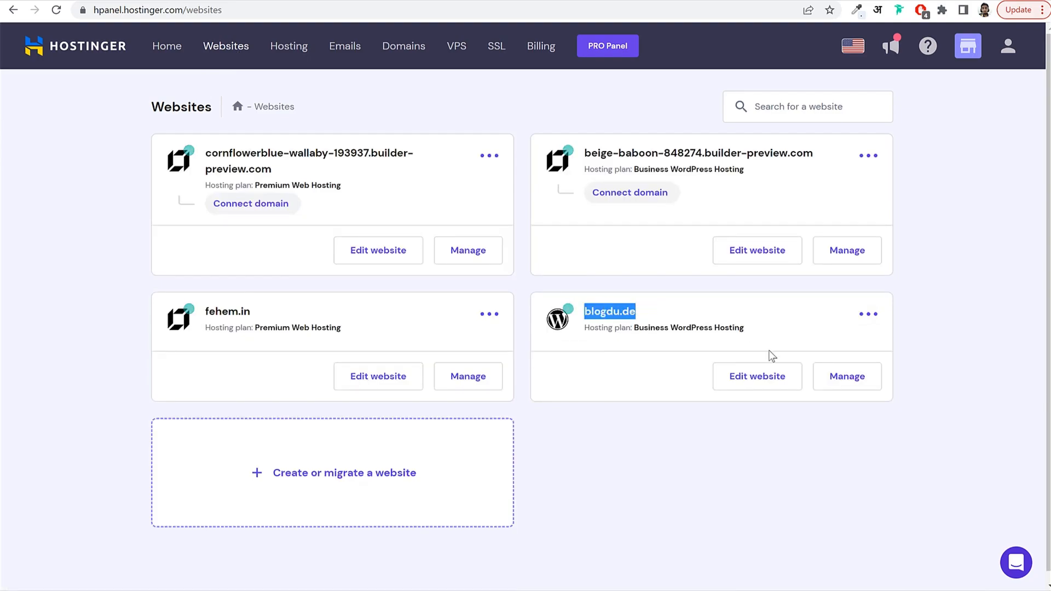
left_click(864, 387)
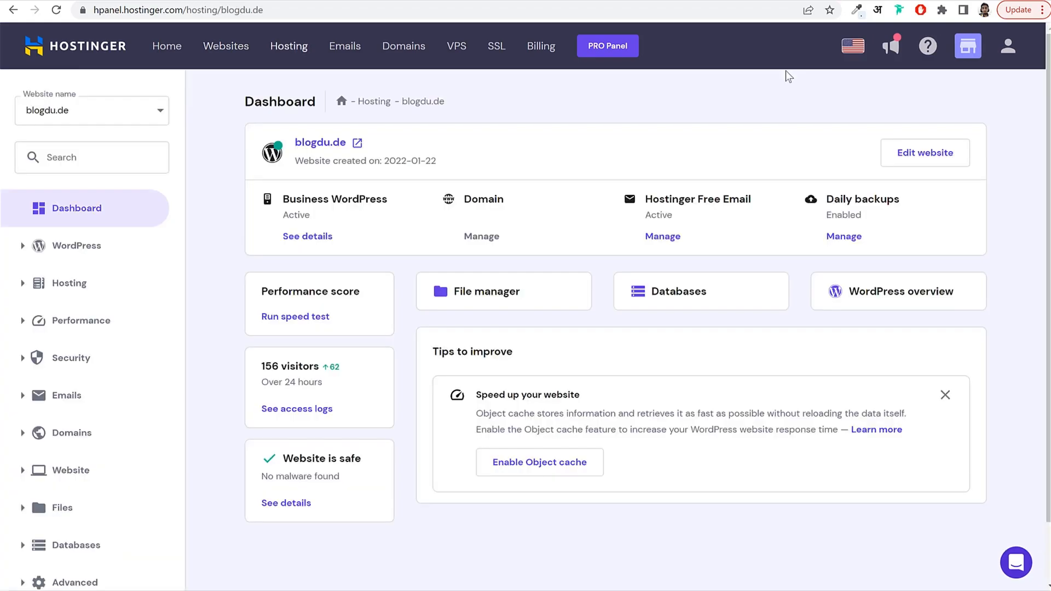
left_click(892, 300)
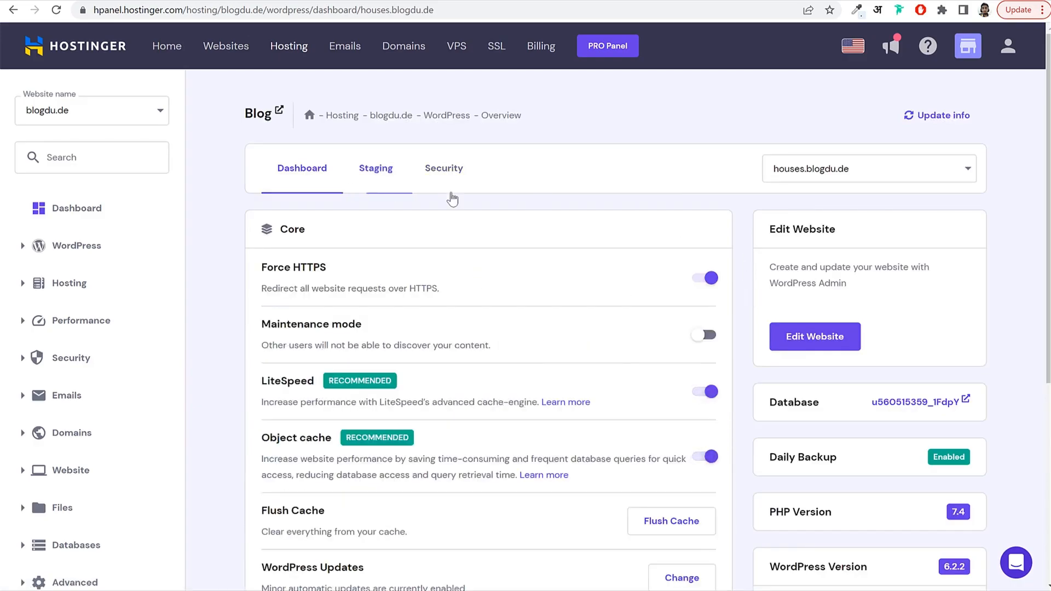
Review the SSL, LiteSpeed, Force HTTPS, PHP 7.4 and WordPress 6.2.2 details.
scroll(976, 278, "down", 5)
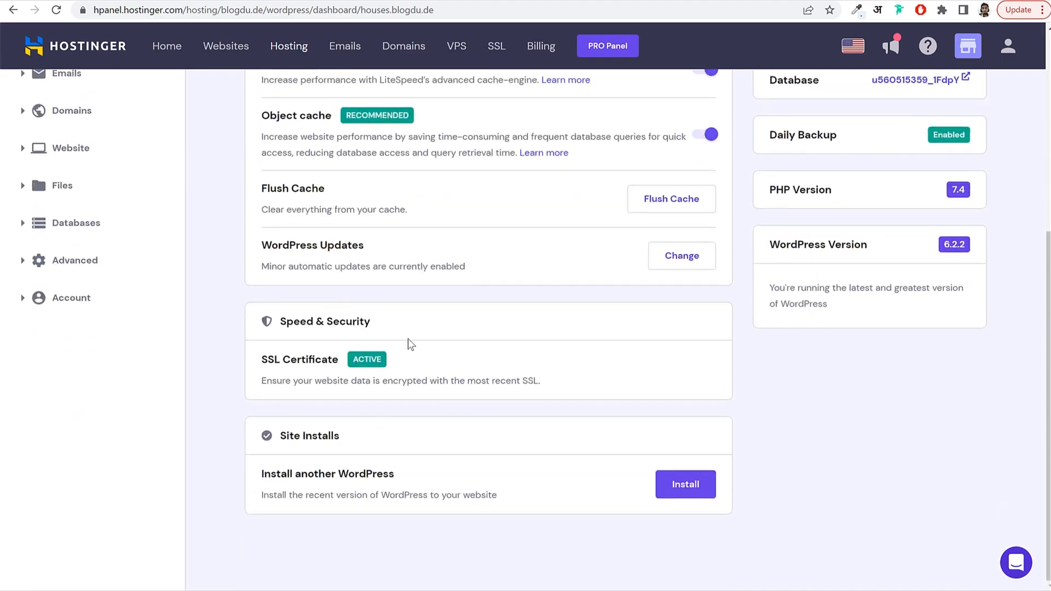
left_click_drag(261, 360, 369, 359)
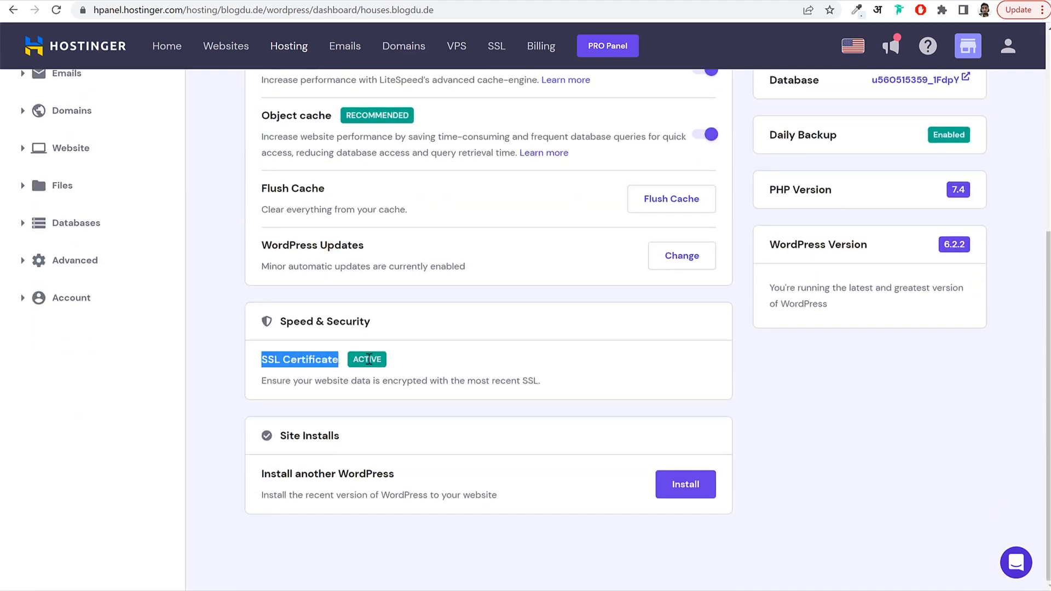
scroll(383, 361, "up", 3)
left_click_drag(261, 259, 310, 261)
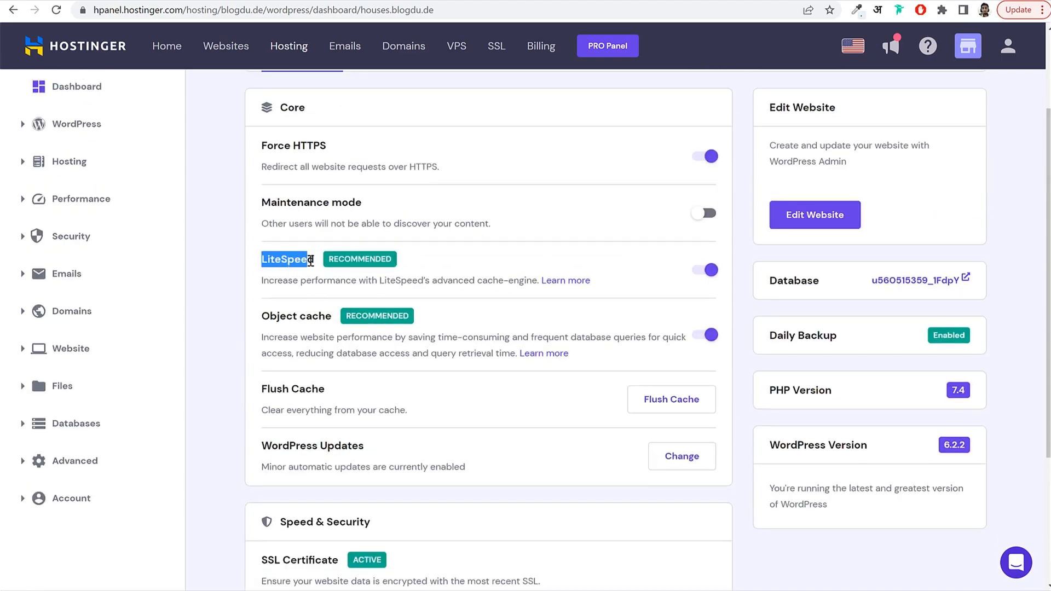
left_click(333, 251)
left_click_drag(262, 144, 340, 147)
left_click(340, 146)
scroll(591, 353, "down", 3)
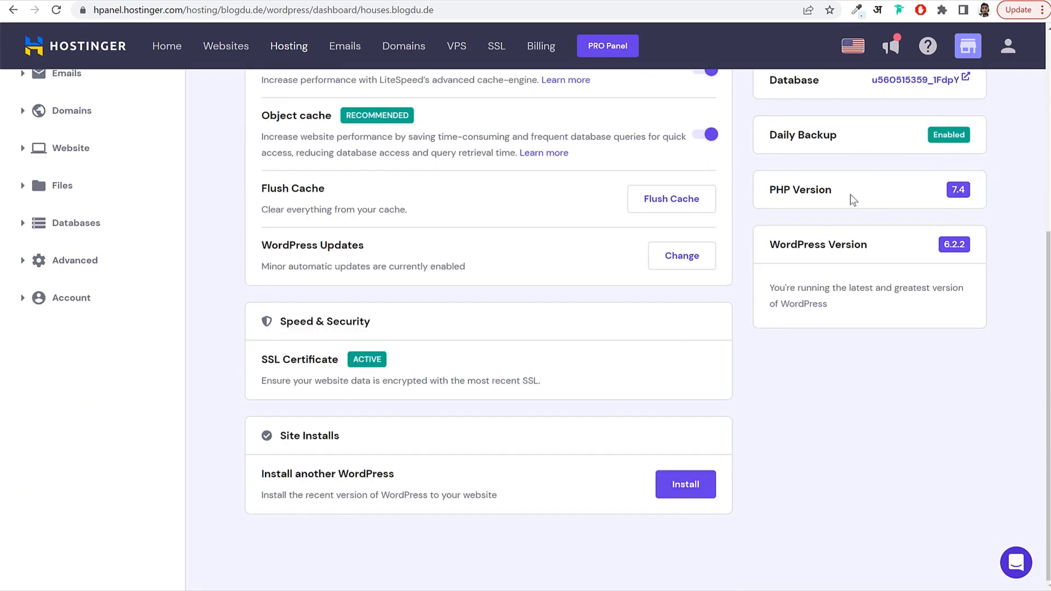
left_click_drag(853, 199, 768, 191)
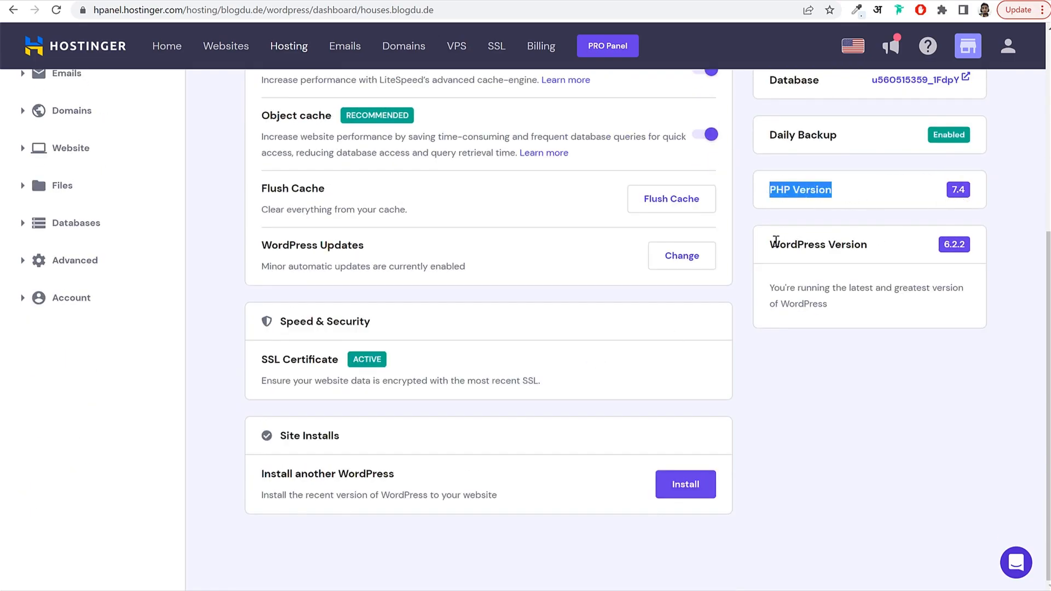
left_click_drag(776, 240, 974, 214)
left_click(871, 241)
scroll(943, 255, "up", 2)
left_click(994, 236)
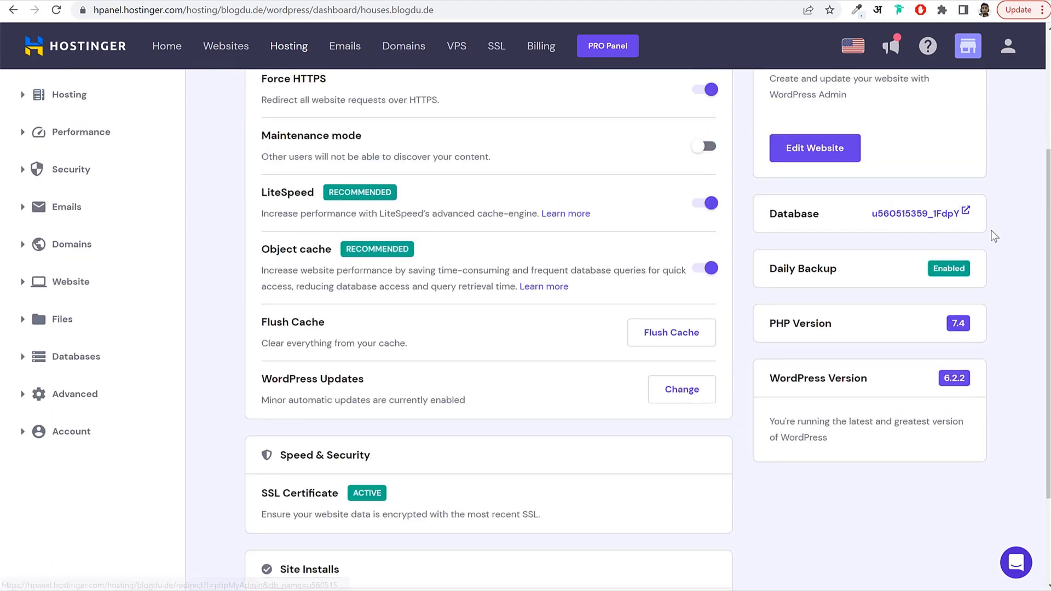
scroll(994, 236, "up", 2)
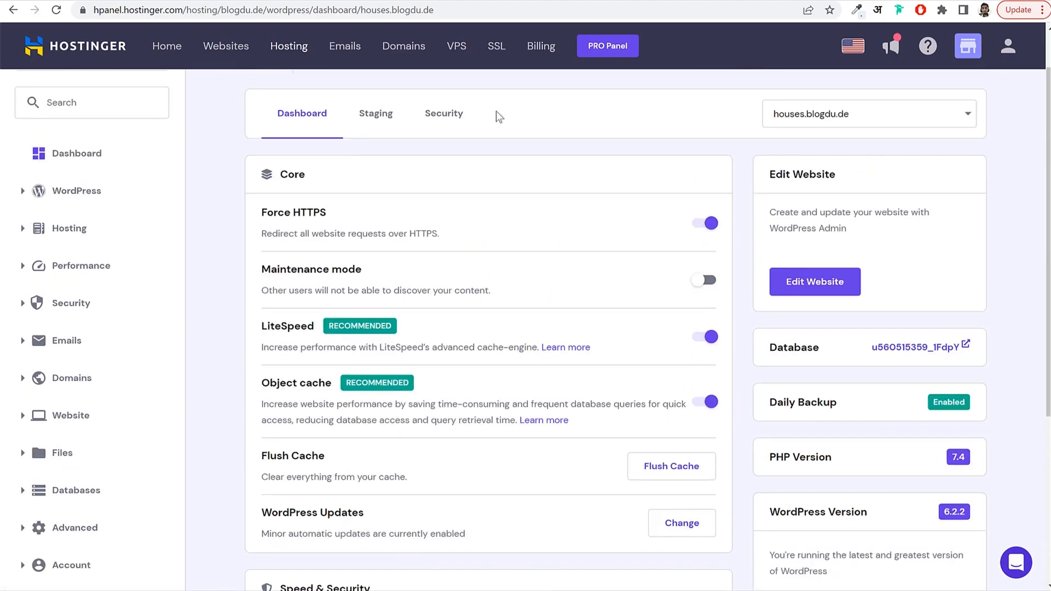
Open WP Admin for houses.blogdu.de from hPanel's Edit Website.
left_click(810, 288)
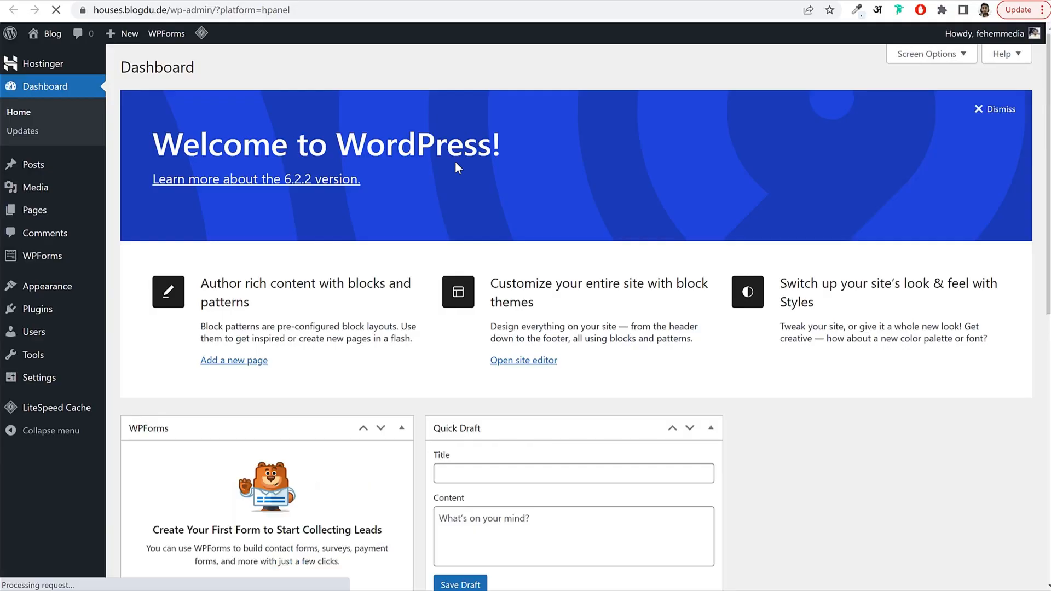
scroll(553, 356, "down", 10)
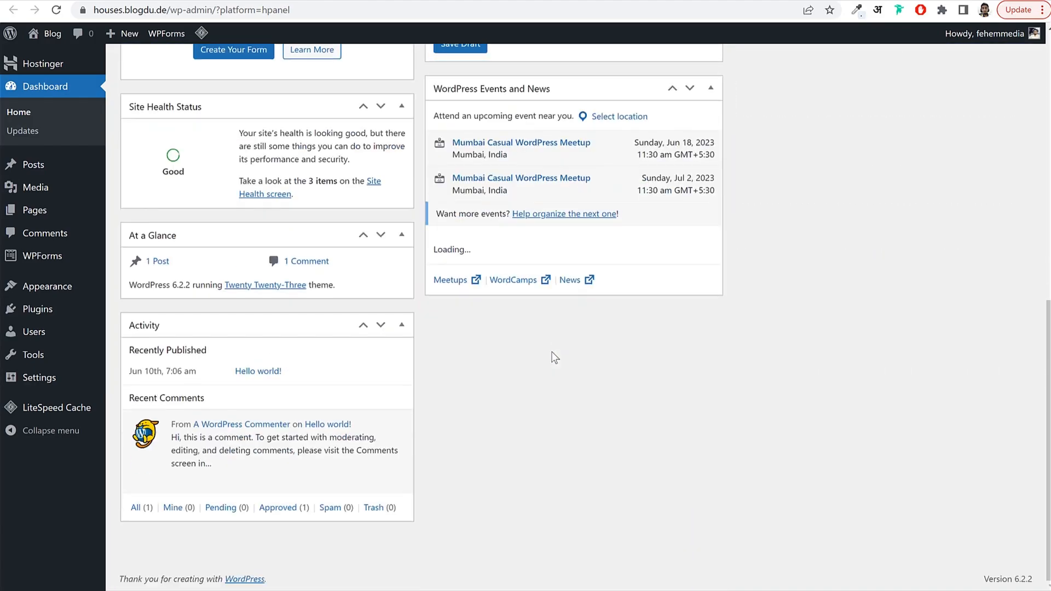
scroll(408, 256, "up", 7)
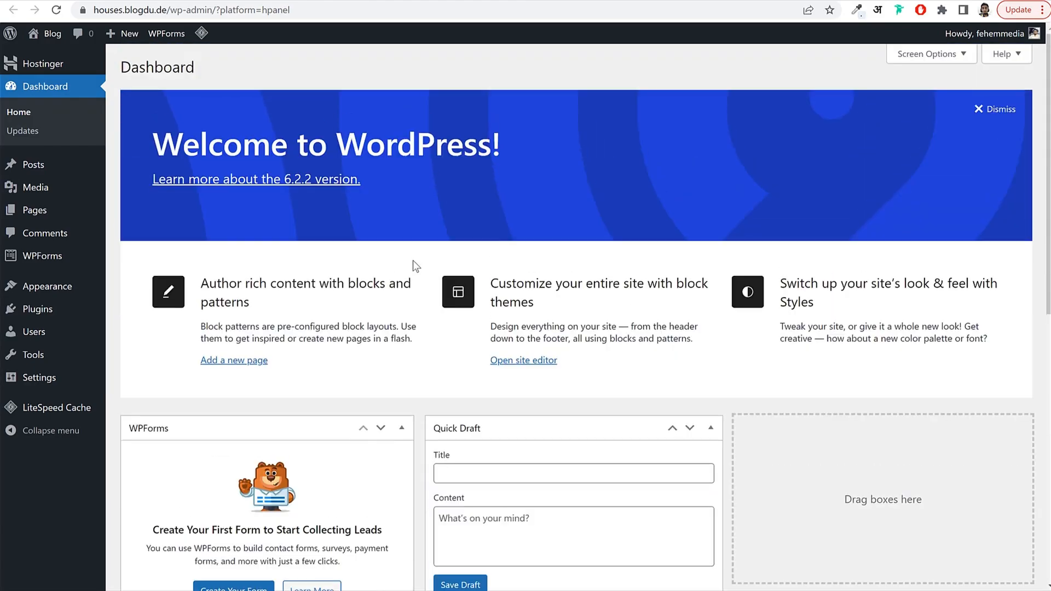
scroll(498, 287, "down", 3)
scroll(502, 288, "up", 3)
Reload the dashboard using the /wp-admin/ address instead of index.php.
left_click(61, 89)
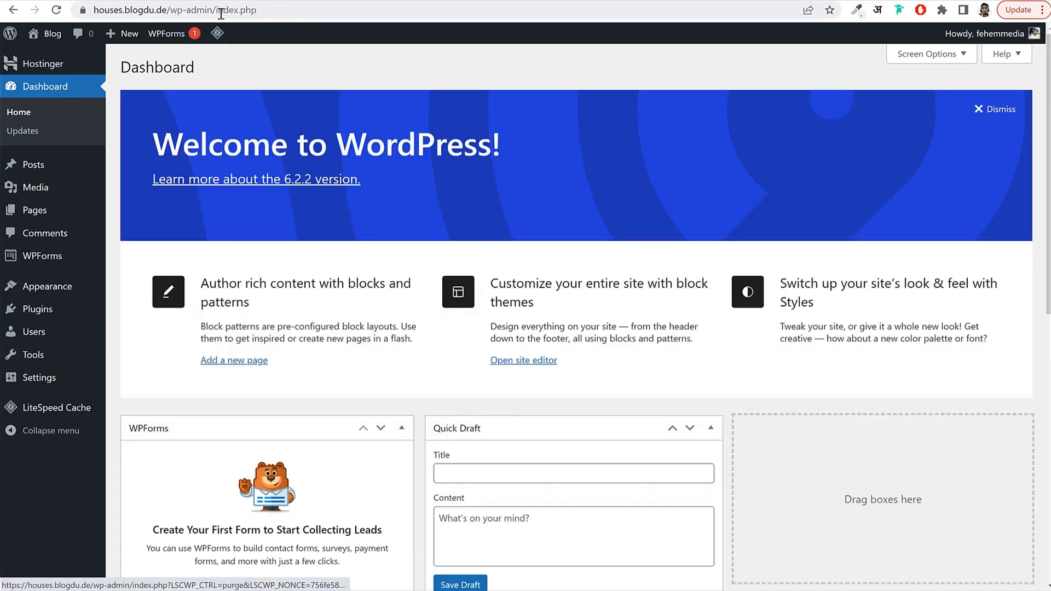
key("BackSpace")
key("Return")
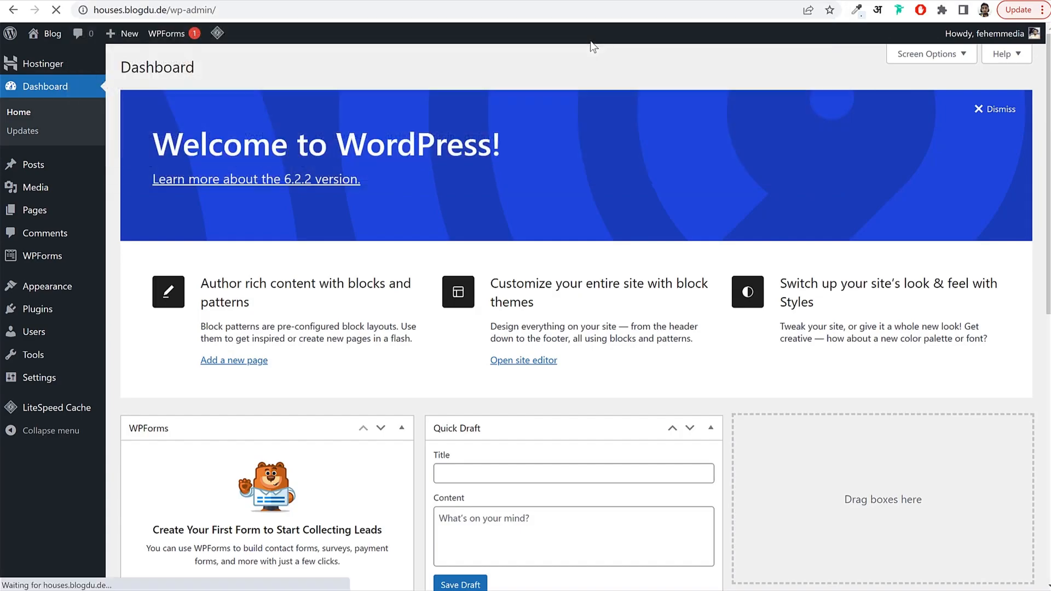
left_click(313, 9)
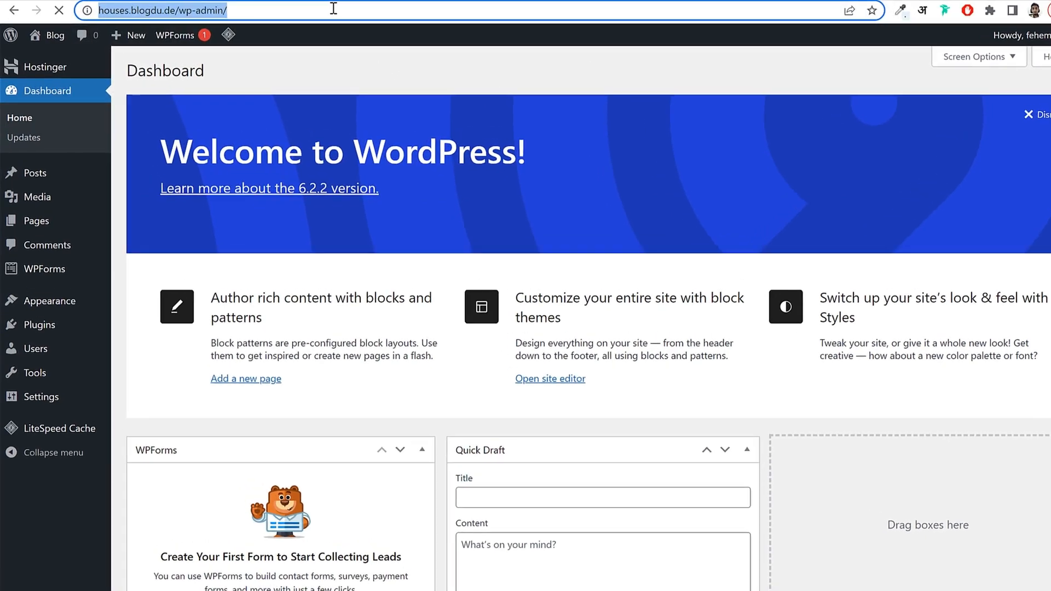
left_click(285, 8)
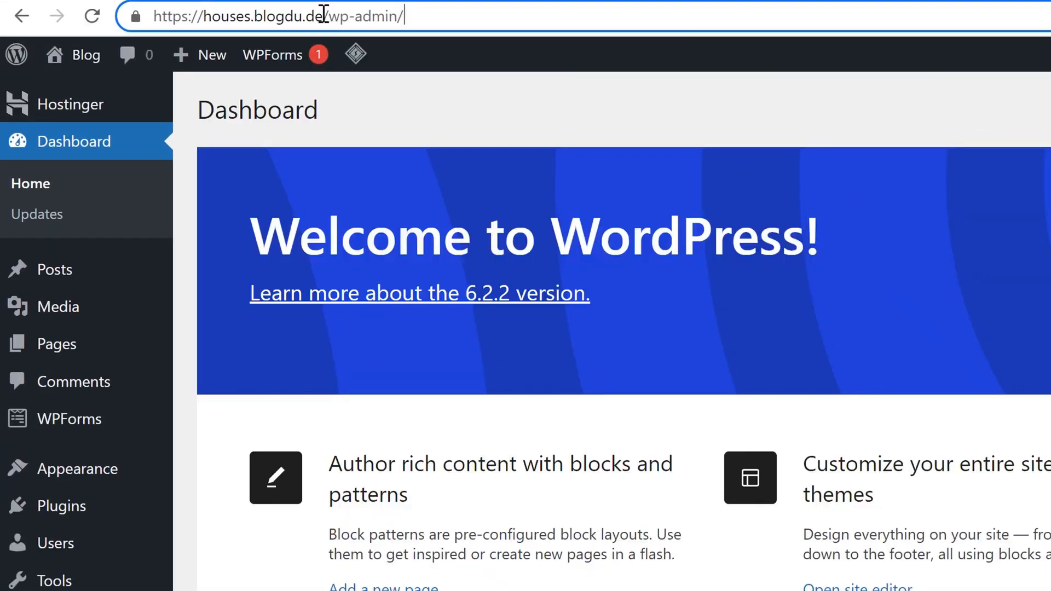
left_click_drag(324, 14, 484, 20)
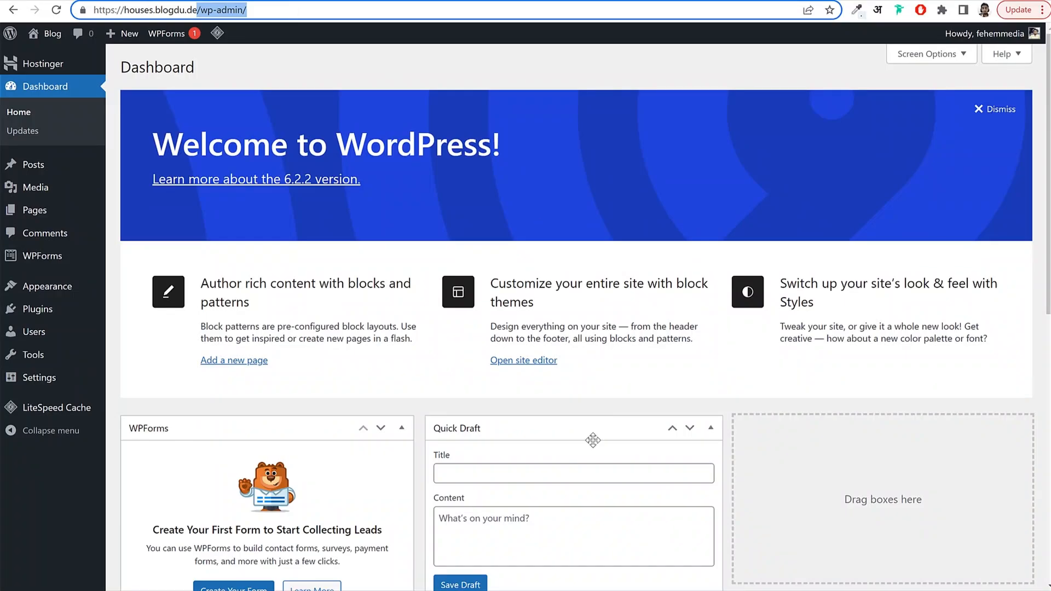
scroll(605, 504, "down", 5)
scroll(607, 506, "up", 5)
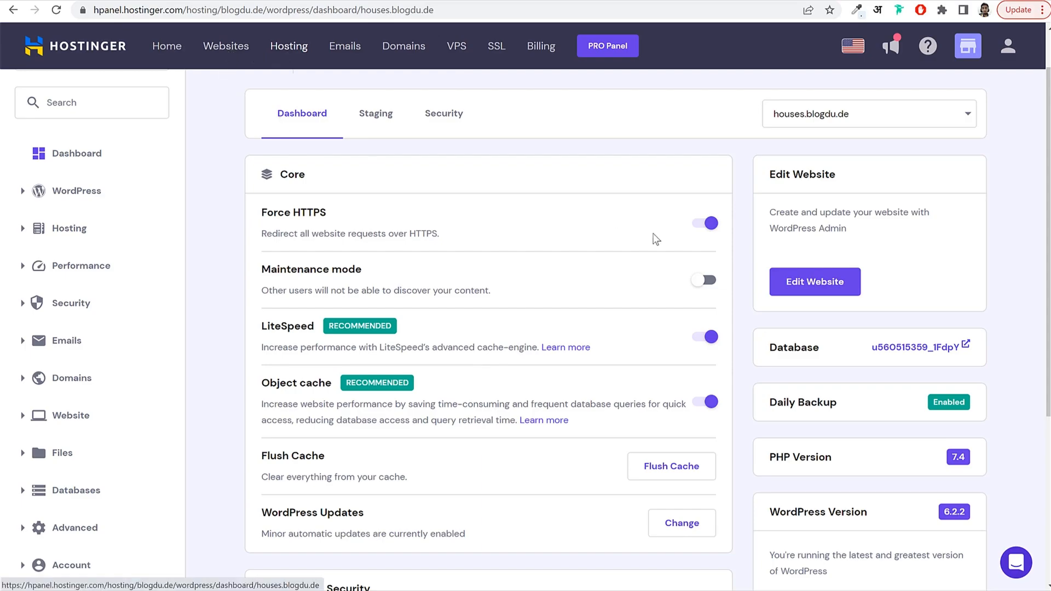
left_click(814, 281)
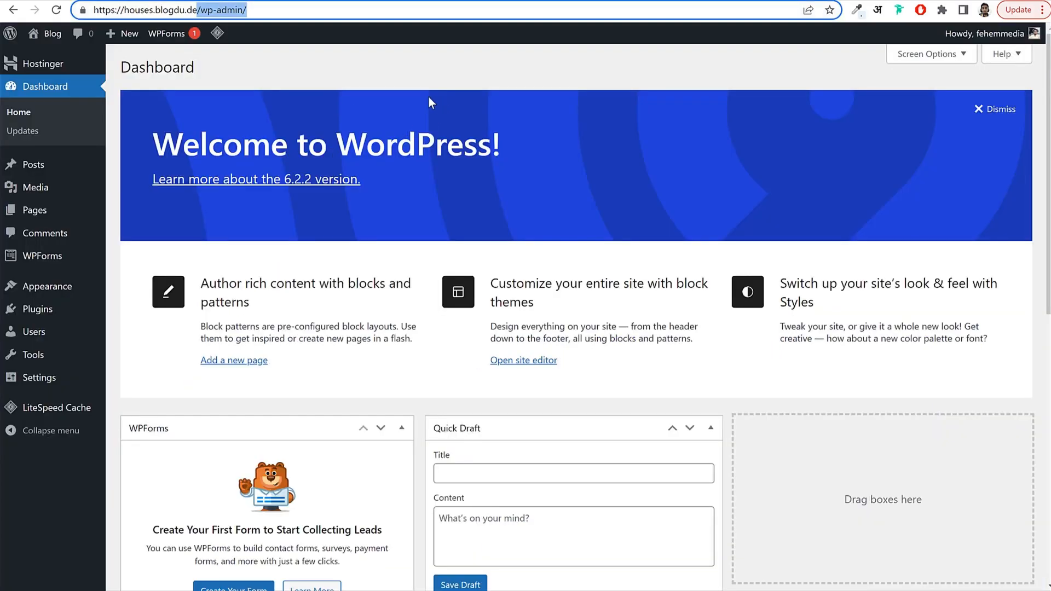
left_click(429, 76)
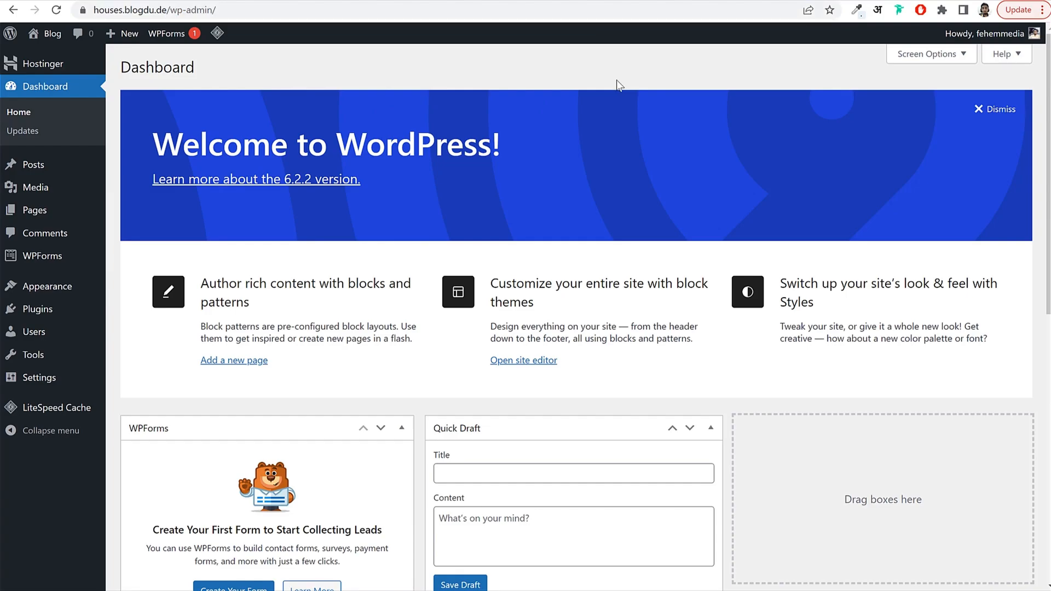
Open the Dashboard's Screen Options and hide the Welcome panel.
scroll(622, 241, "down", 10)
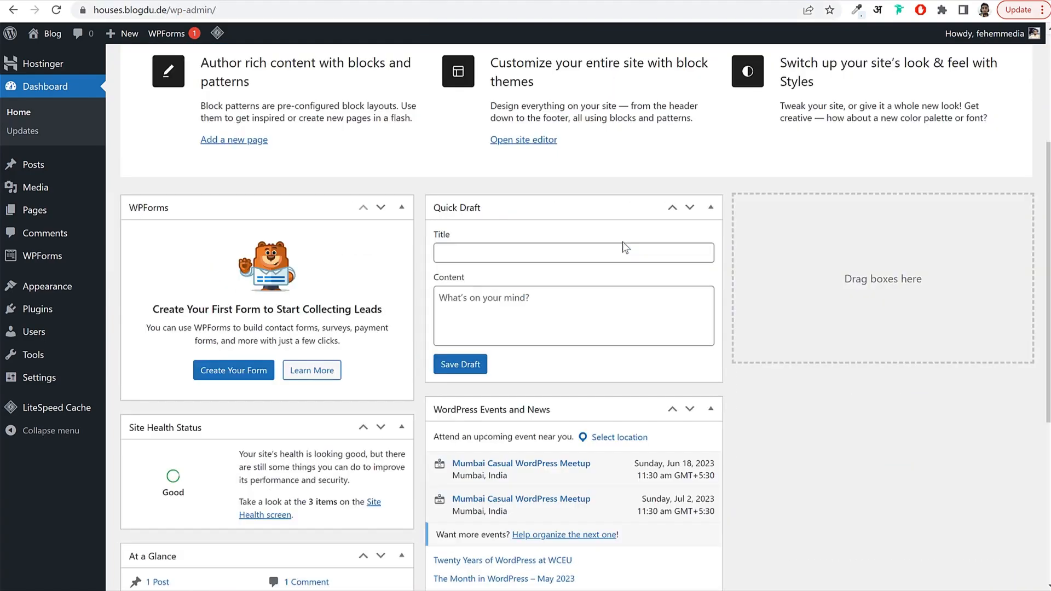
scroll(623, 241, "up", 4)
scroll(622, 241, "up", 6)
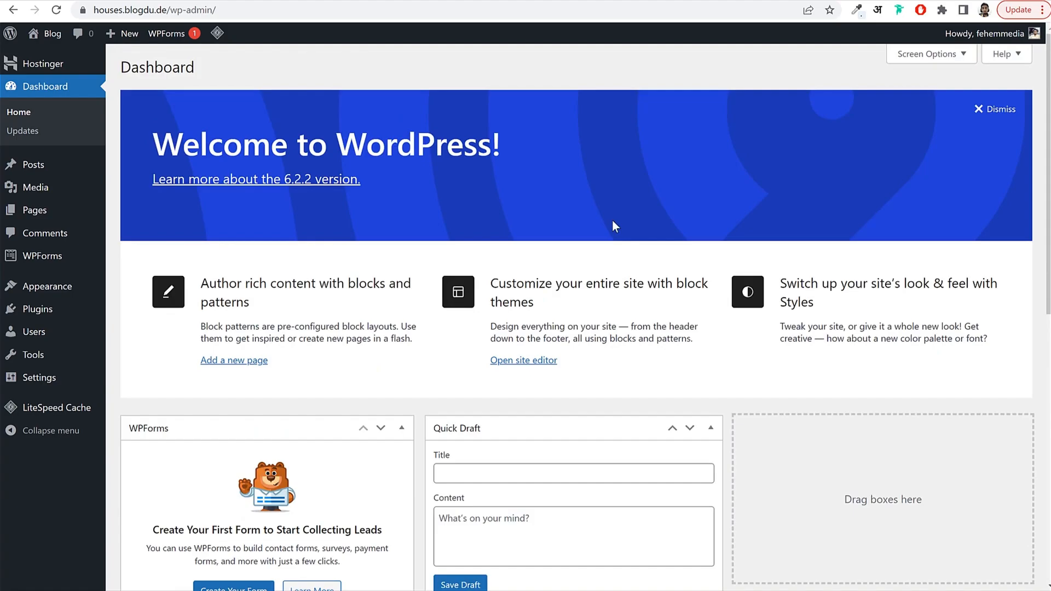
scroll(500, 312, "down", 10)
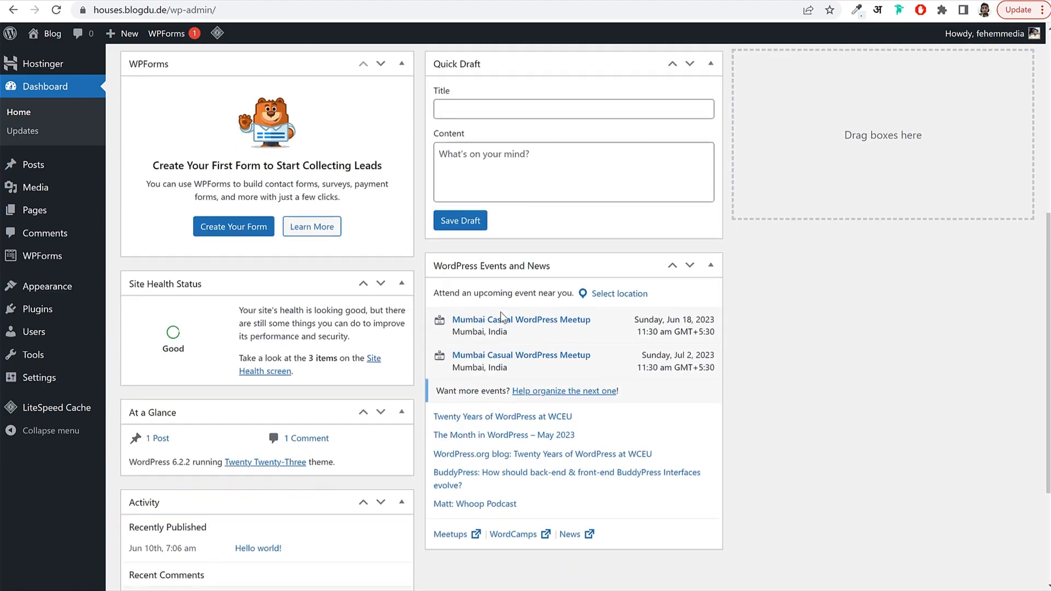
scroll(507, 366, "up", 3)
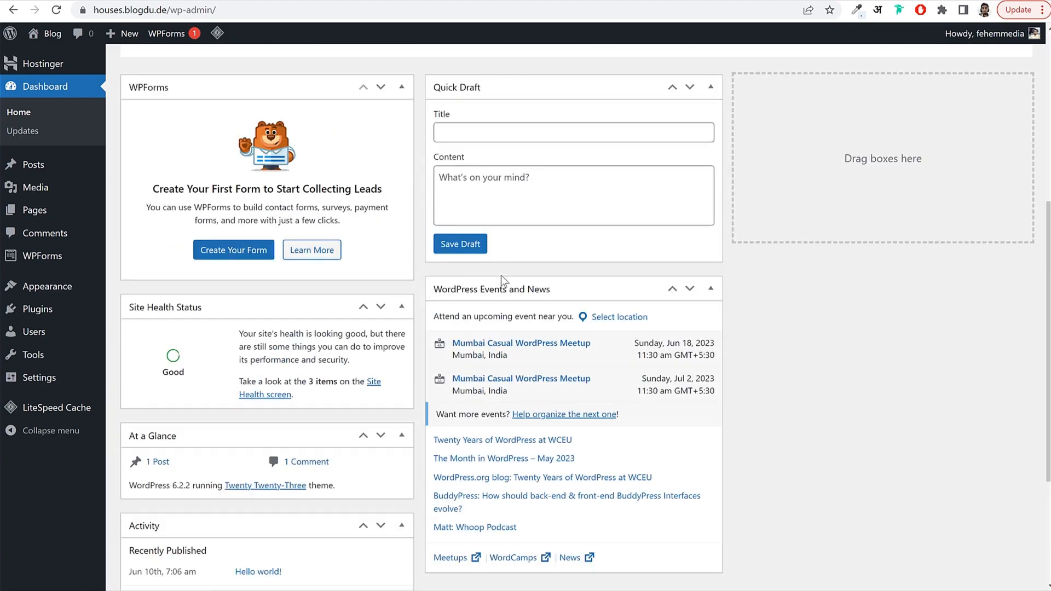
scroll(569, 248, "up", 6)
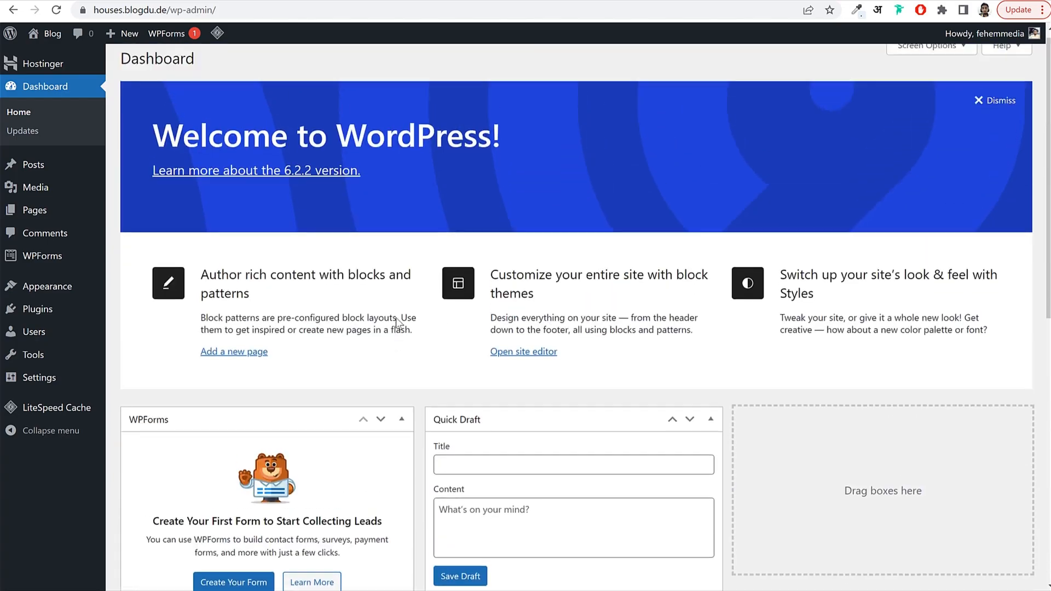
left_click(926, 52)
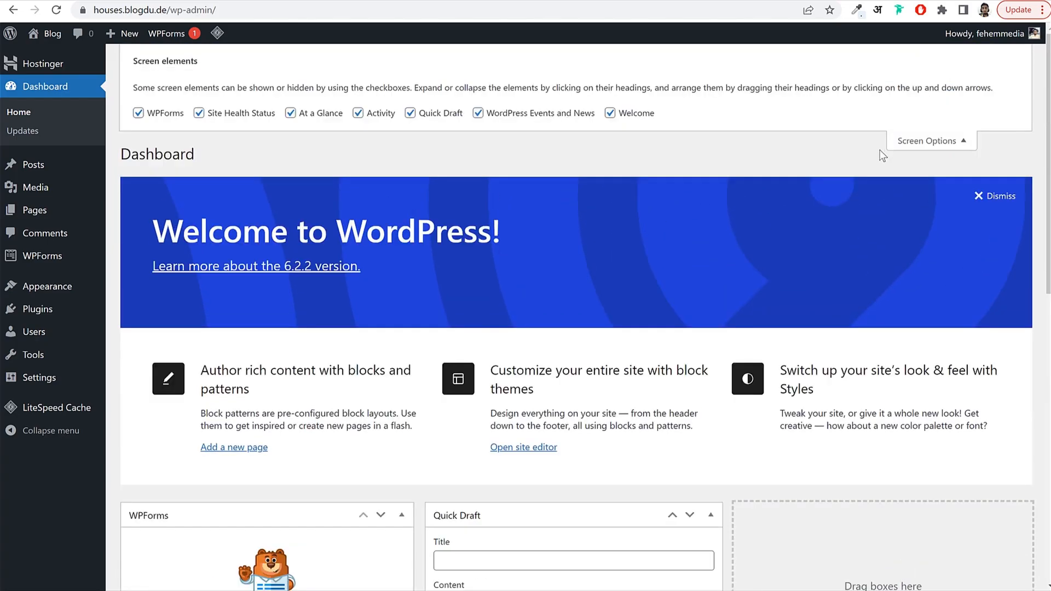
left_click(610, 113)
Hide WPForms, Site Health Status, At a Glance, Activity, Quick Draft and Events and News.
left_click(138, 113)
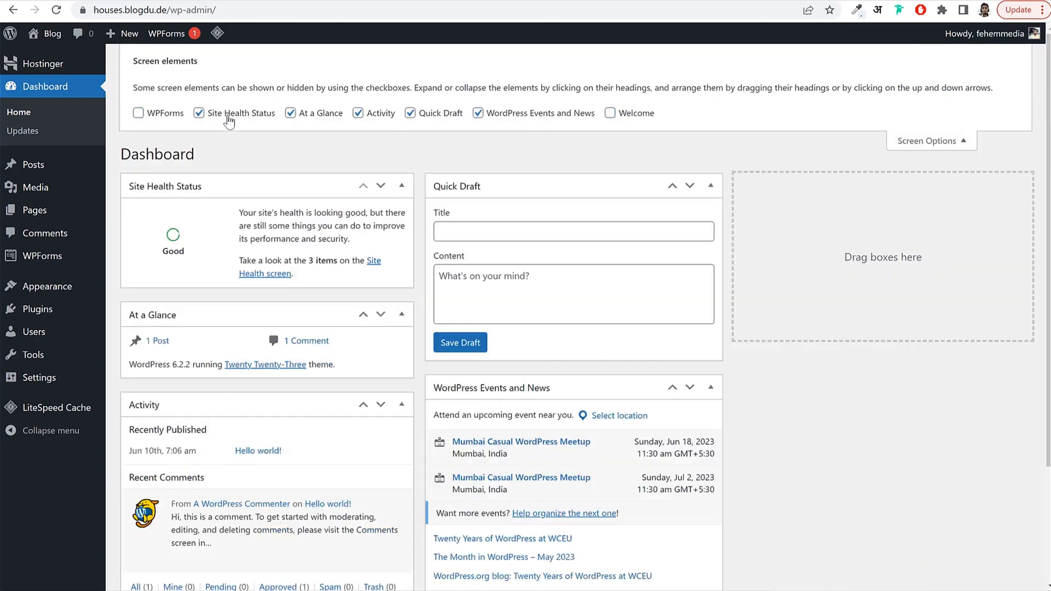
left_click(199, 113)
left_click(290, 112)
left_click(358, 113)
left_click(410, 113)
left_click(478, 113)
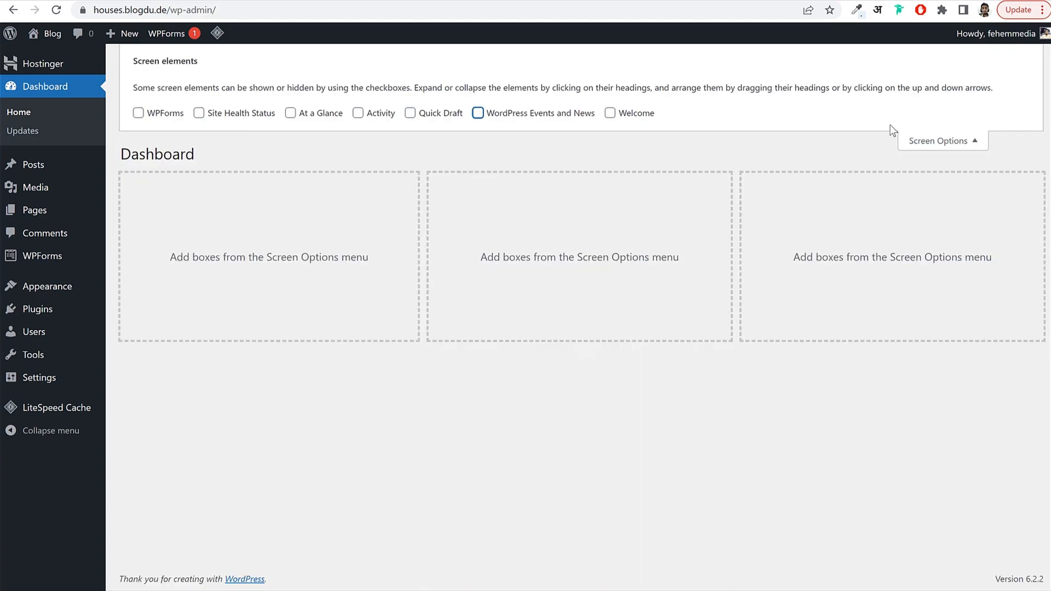
left_click(930, 141)
left_click(652, 165)
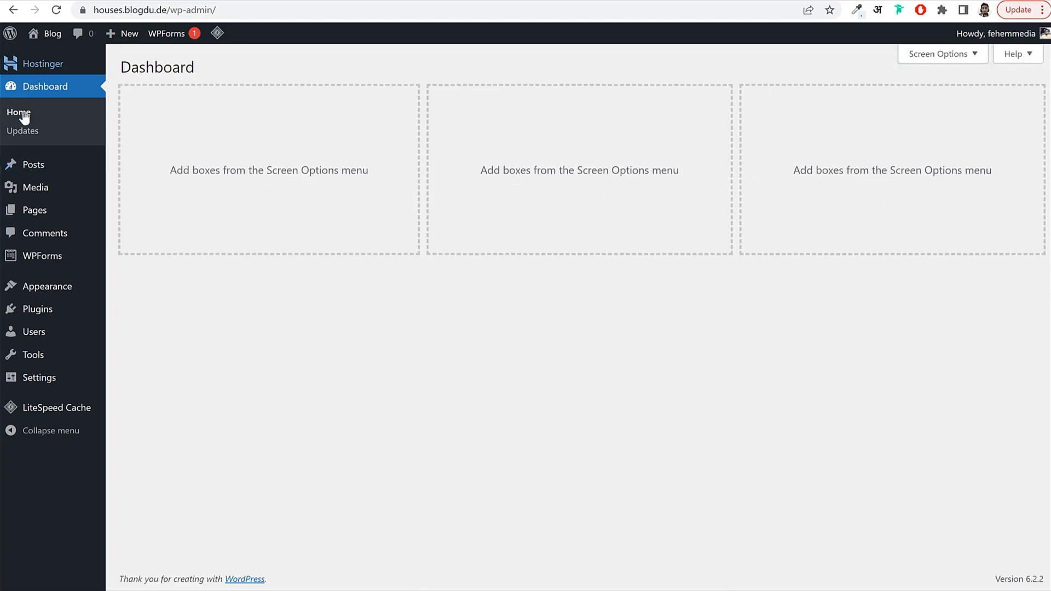
View the Posts list, where Hello world! is the only post.
left_click(41, 166)
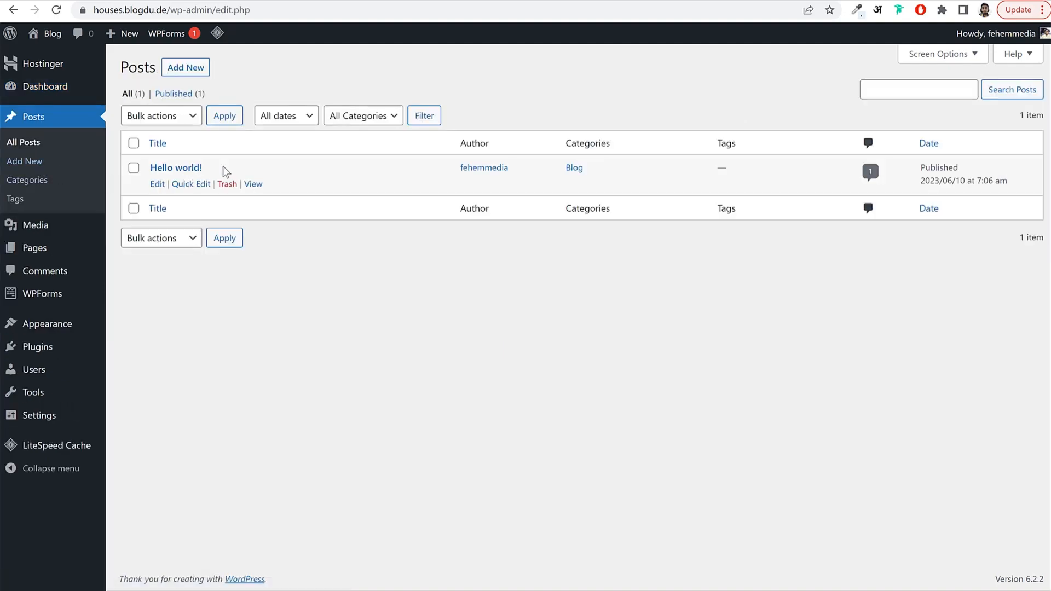
left_click_drag(223, 166, 149, 169)
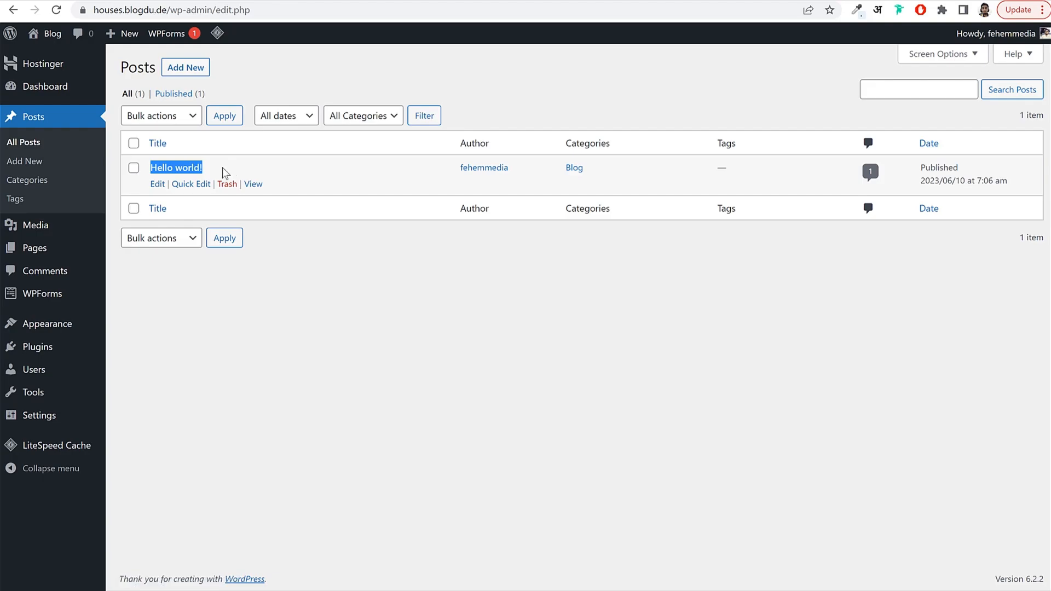
left_click(386, 73)
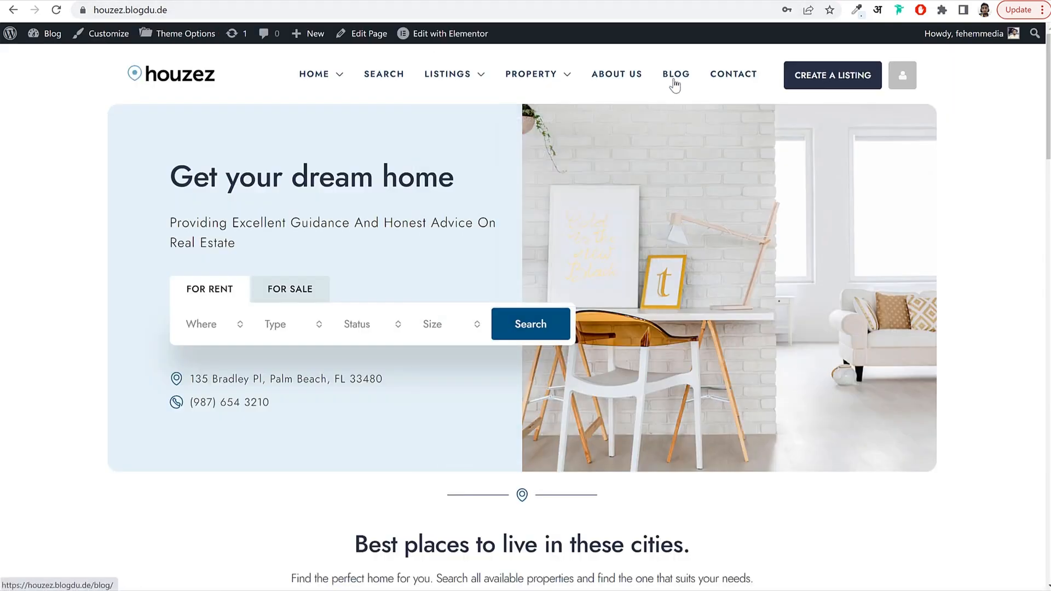
Browse the Houzez demo site's blog page.
left_click(674, 83)
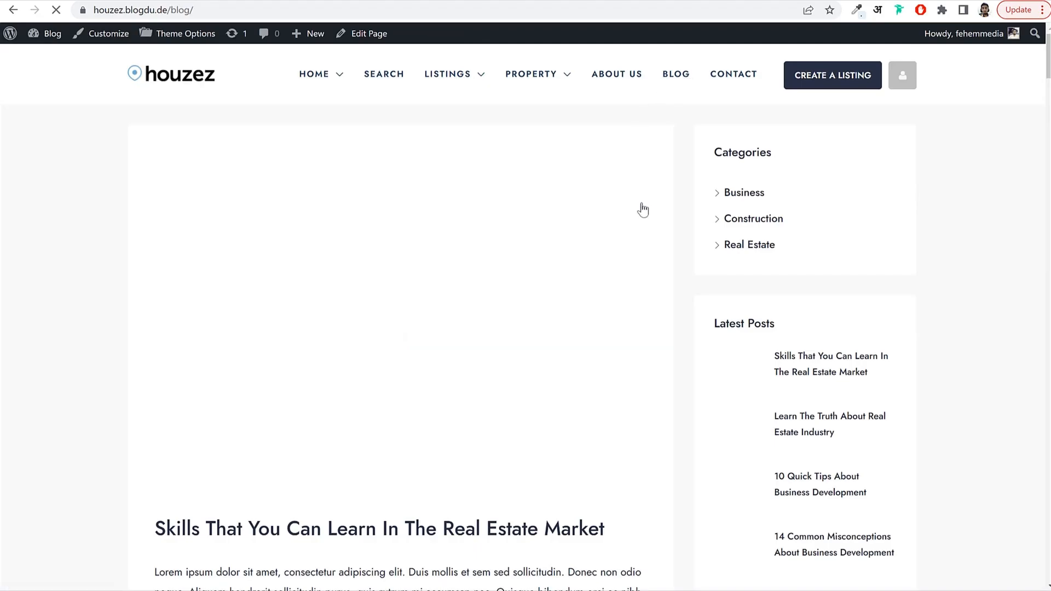
scroll(643, 219, "down", 3)
scroll(598, 242, "down", 10)
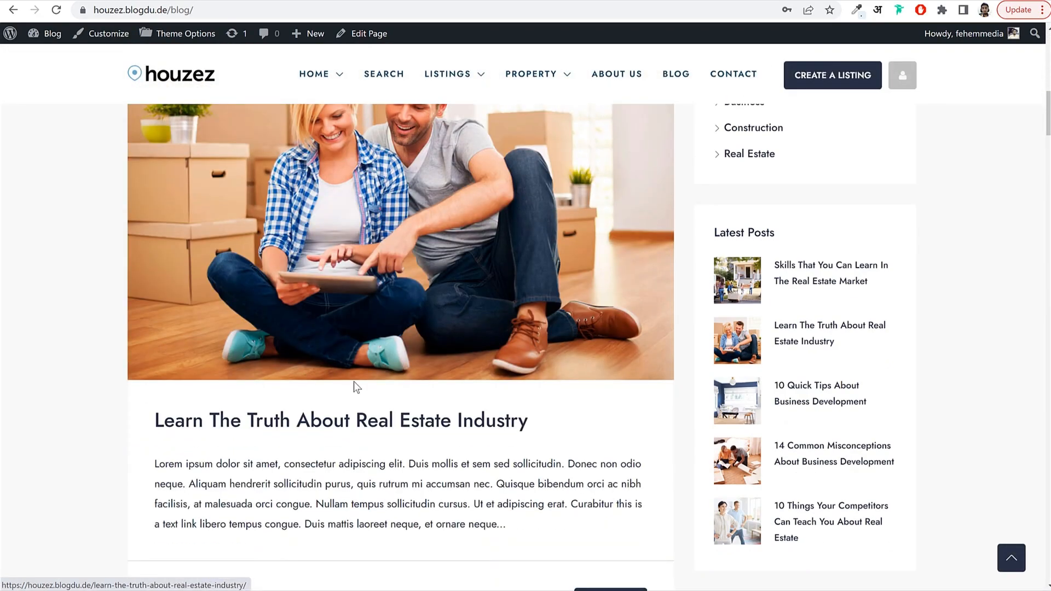
scroll(515, 341, "up", 2)
scroll(514, 342, "up", 8)
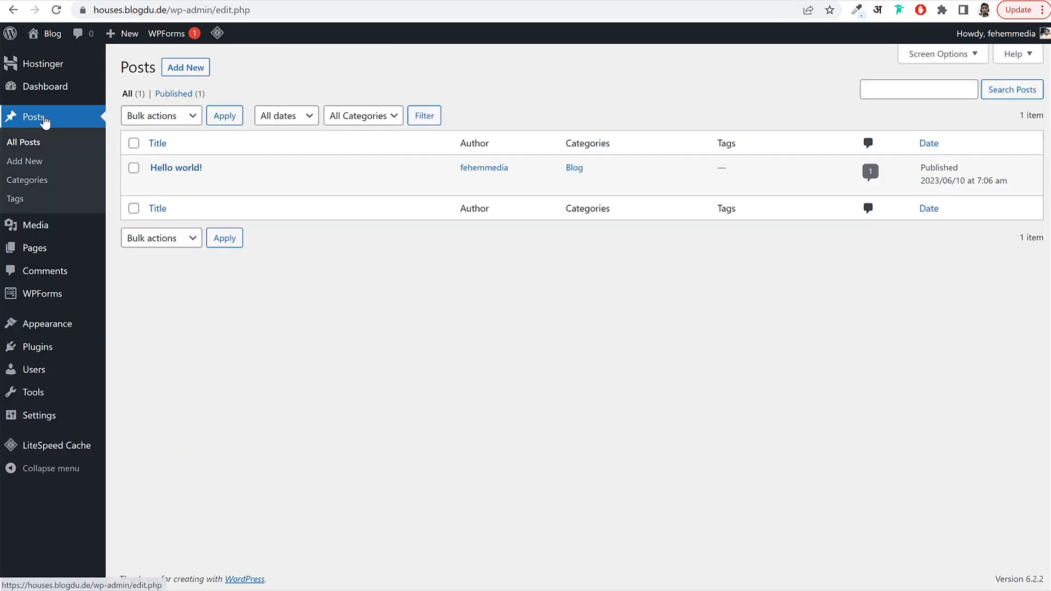
Check the new site's Media Library, which shows No media items found, then return to the demo home page.
left_click(65, 232)
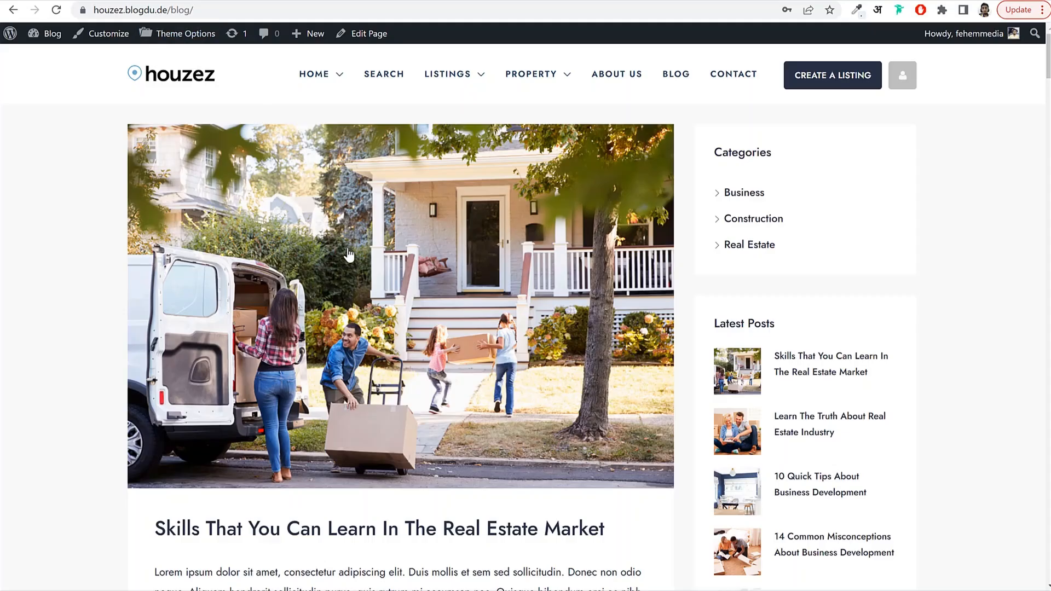
scroll(348, 255, "down", 10)
scroll(364, 340, "down", 20)
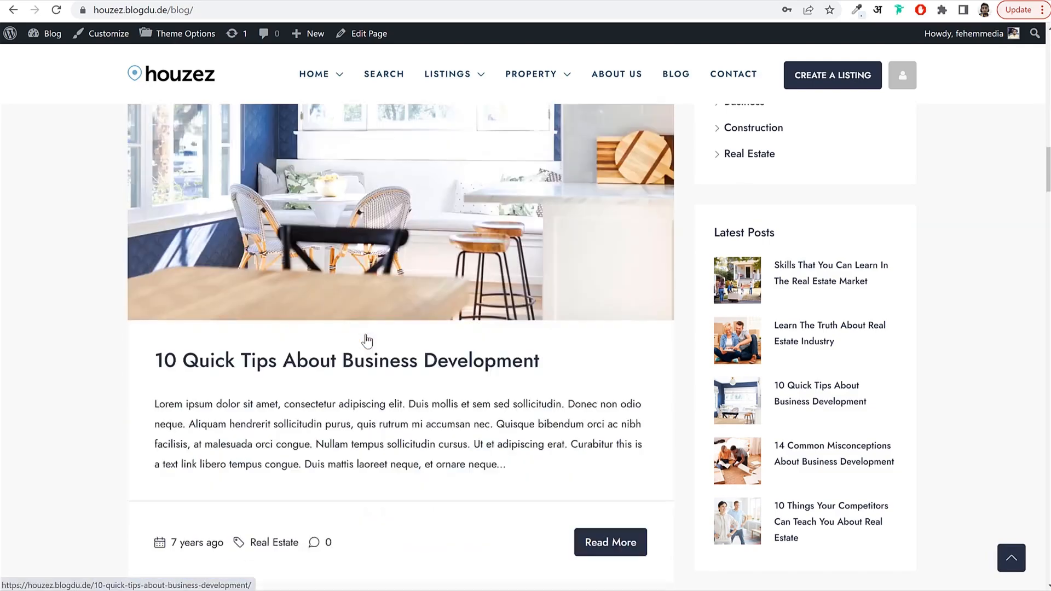
scroll(364, 339, "up", 15)
scroll(366, 337, "up", 13)
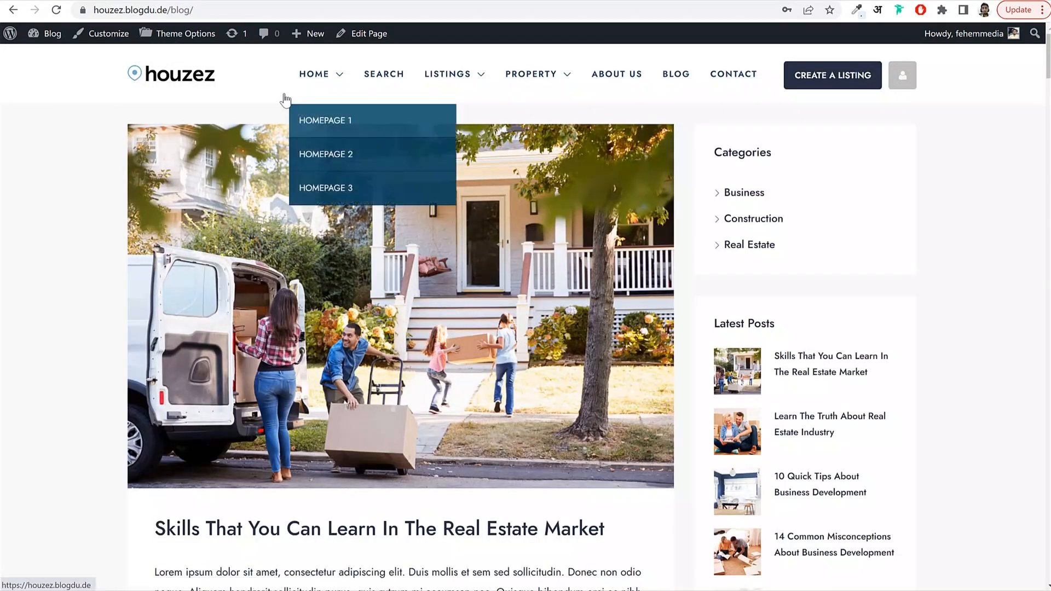
left_click(170, 78)
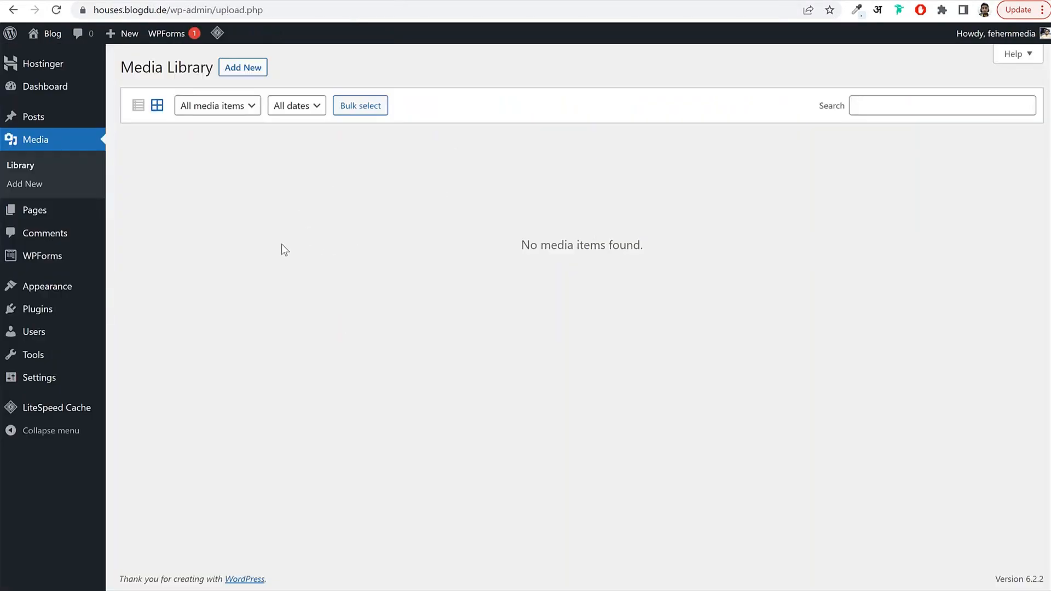
Review the Pages list, then the Comments screen with its single sample comment on Hello world!
left_click(61, 213)
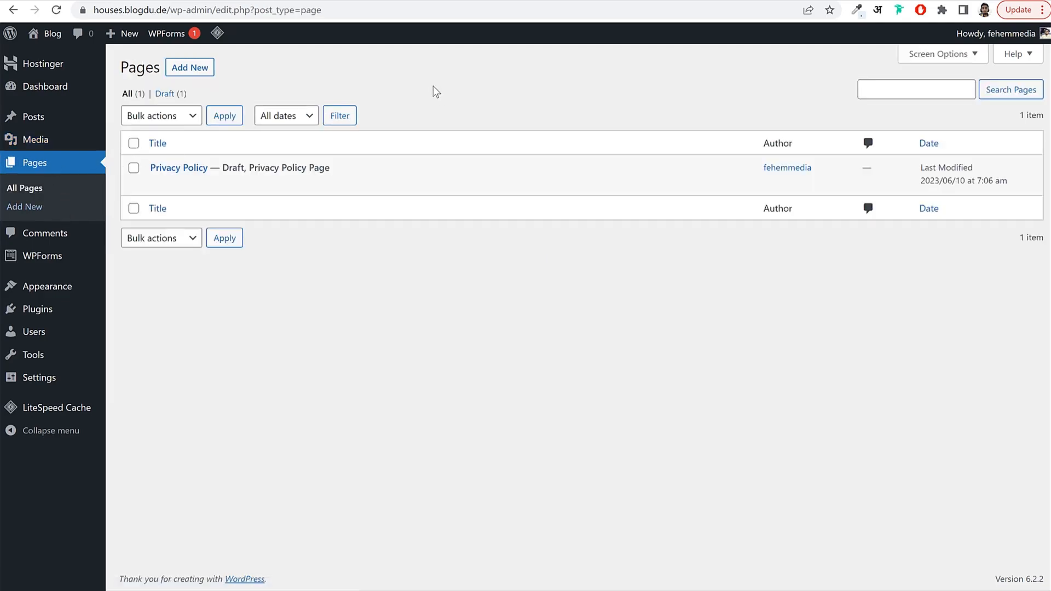
mouse_move(321, 76)
left_click(85, 239)
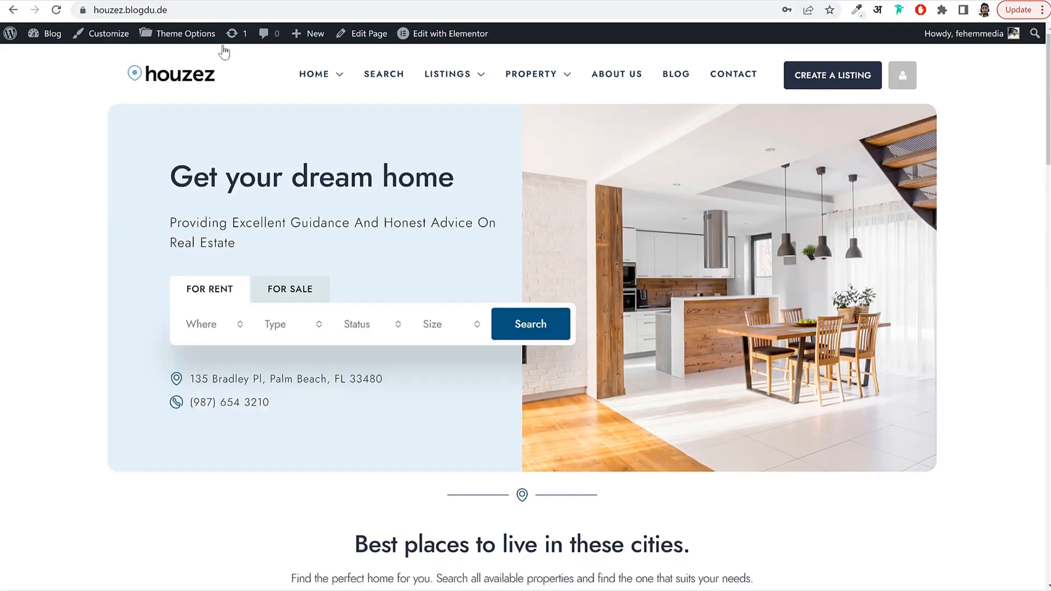
scroll(441, 319, "down", 10)
scroll(465, 342, "down", 7)
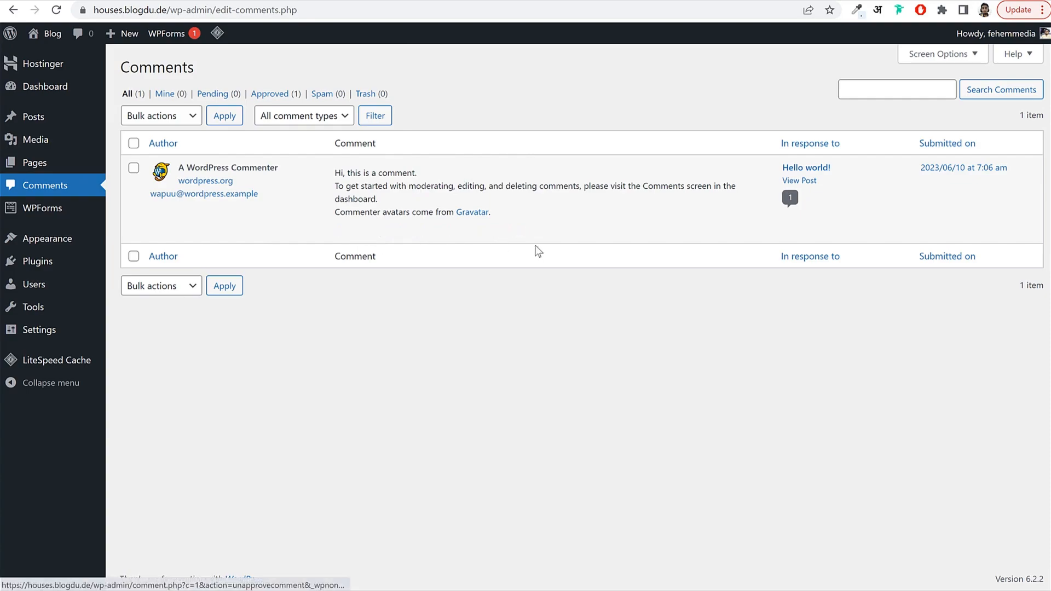
mouse_move(534, 244)
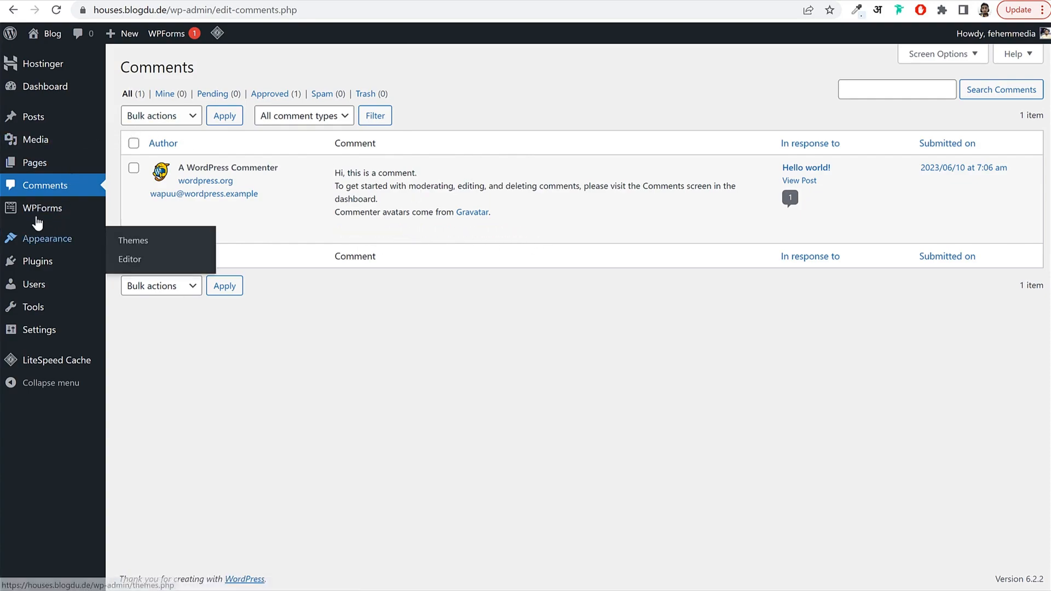
Go to Appearance > Themes and preview the current front page in a new tab.
left_click(46, 247)
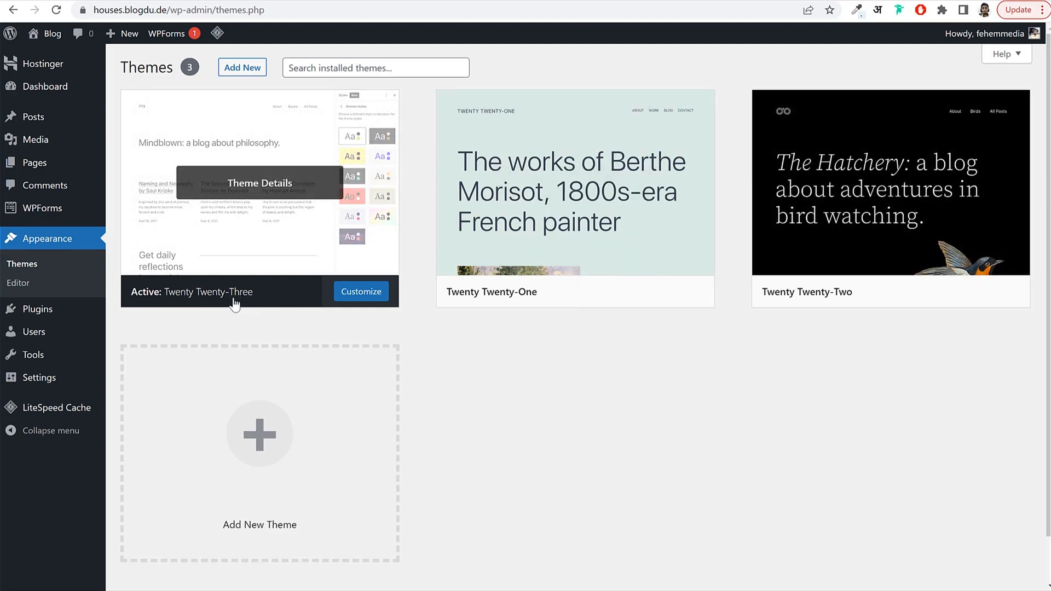
right_click(45, 36)
left_click(88, 46)
left_click(527, 4)
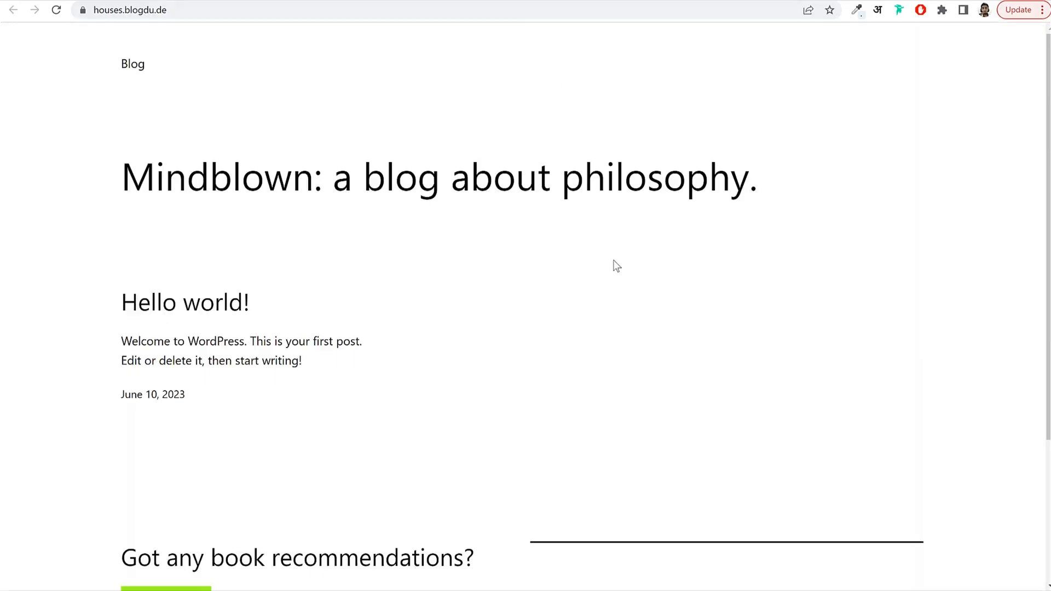
scroll(615, 266, "down", 3)
scroll(616, 266, "up", 3)
scroll(398, 461, "down", 2)
scroll(398, 461, "down", 1)
left_click(418, 3)
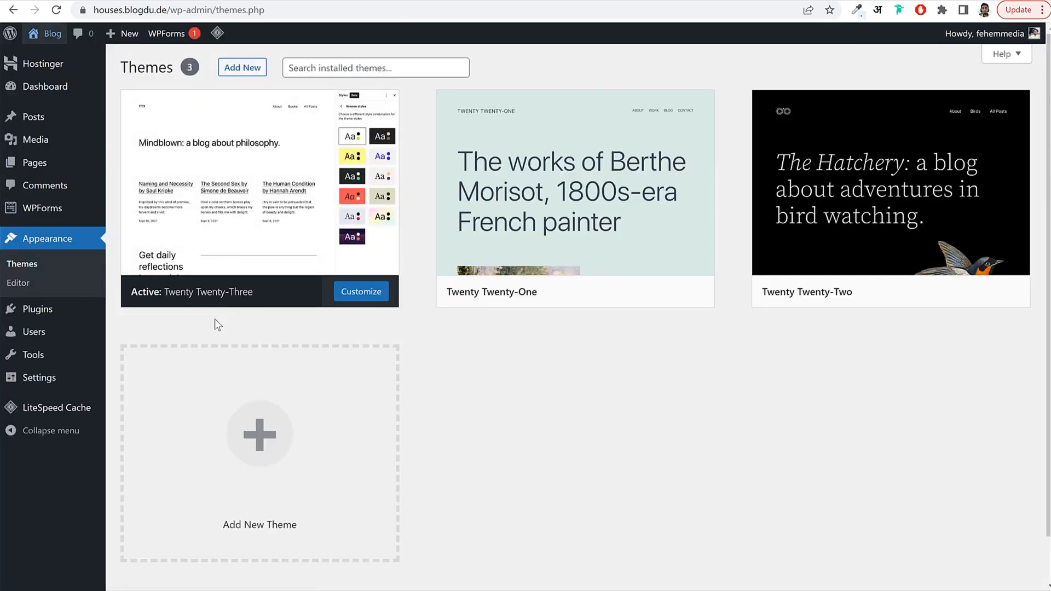
Activate Twenty Twenty-Two and reload the front page to see its black bird header.
mouse_move(580, 186)
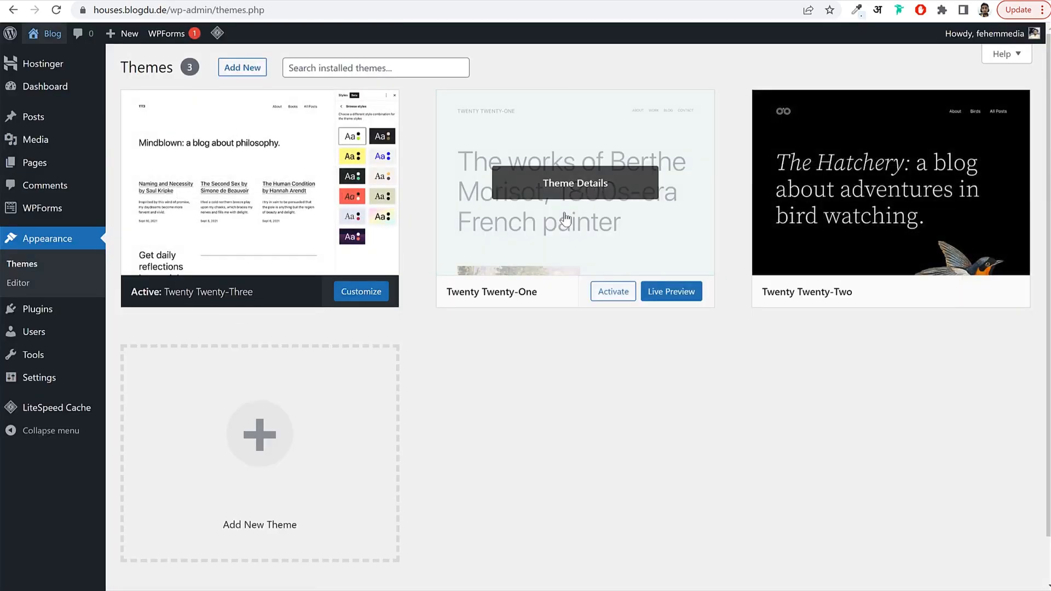
mouse_move(763, 231)
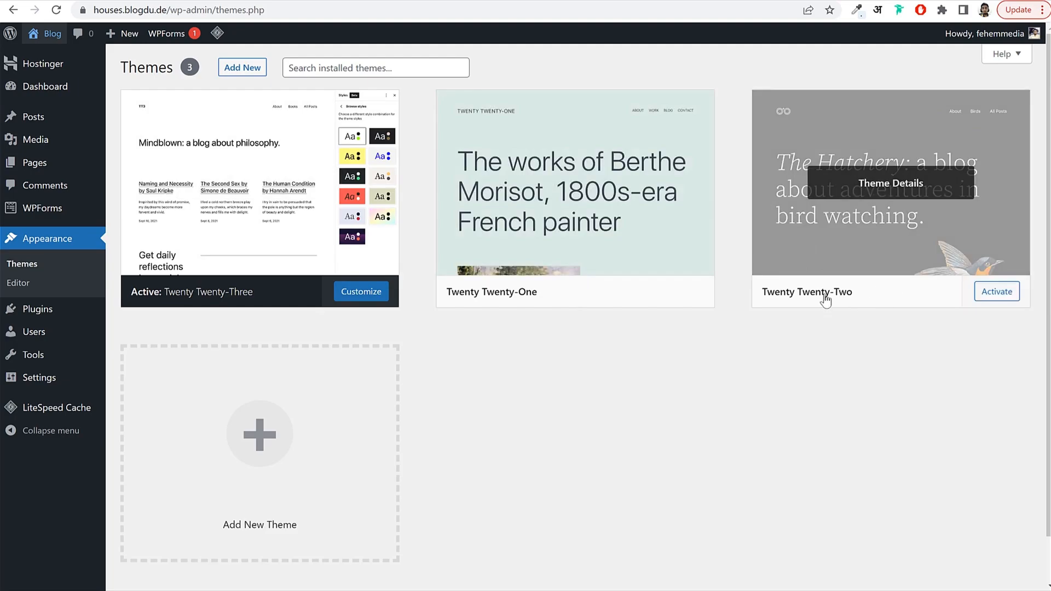
left_click(993, 296)
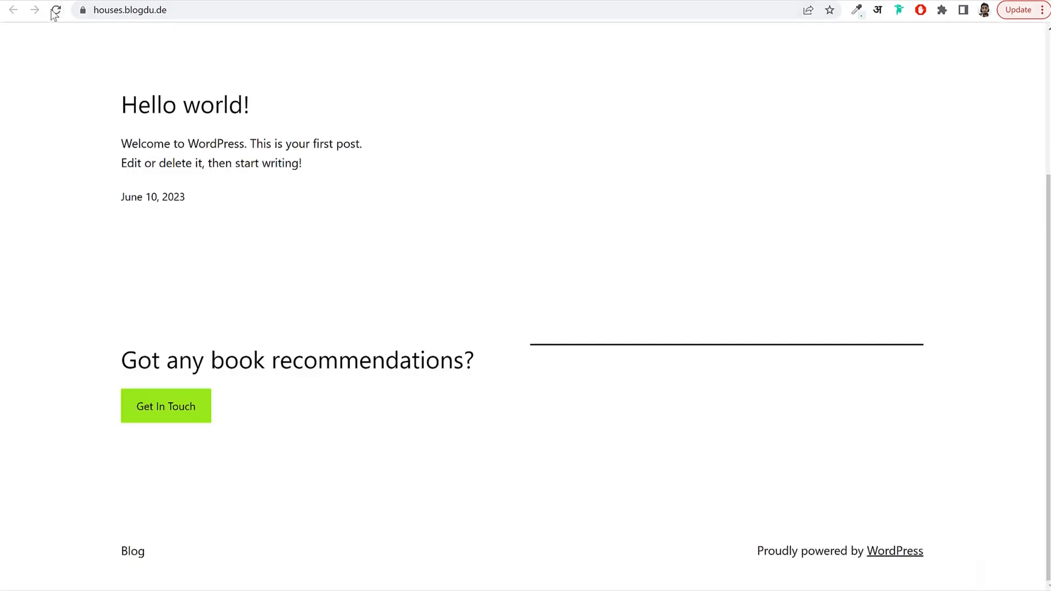
left_click(55, 11)
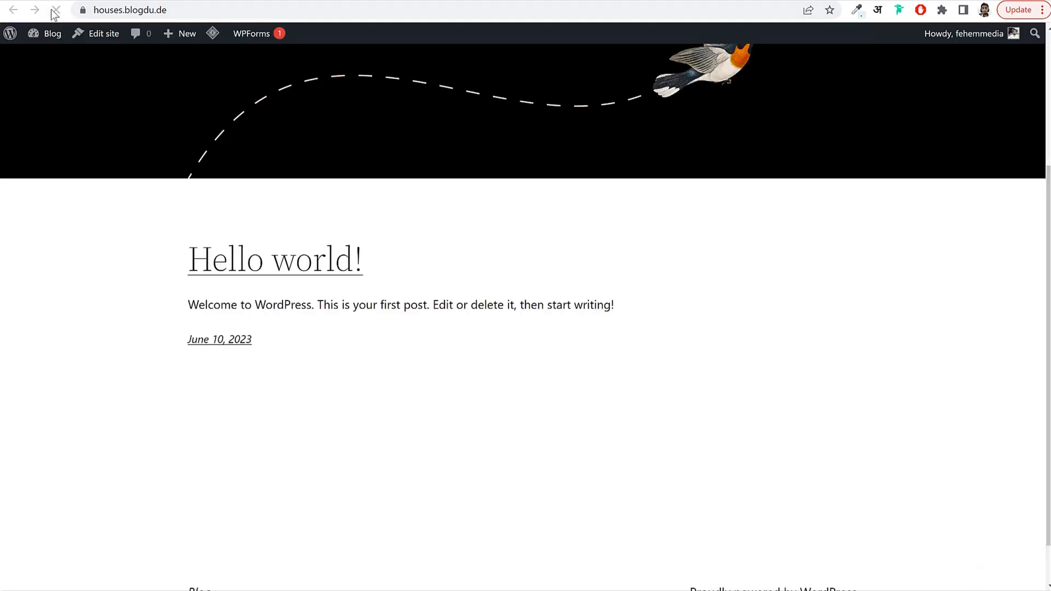
scroll(517, 236, "down", 5)
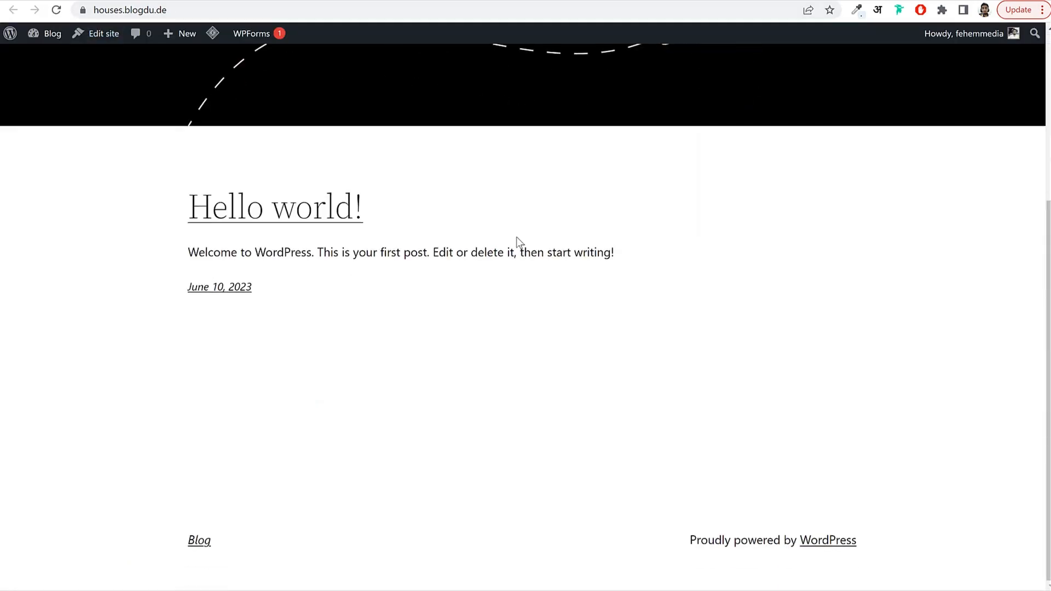
scroll(517, 236, "up", 5)
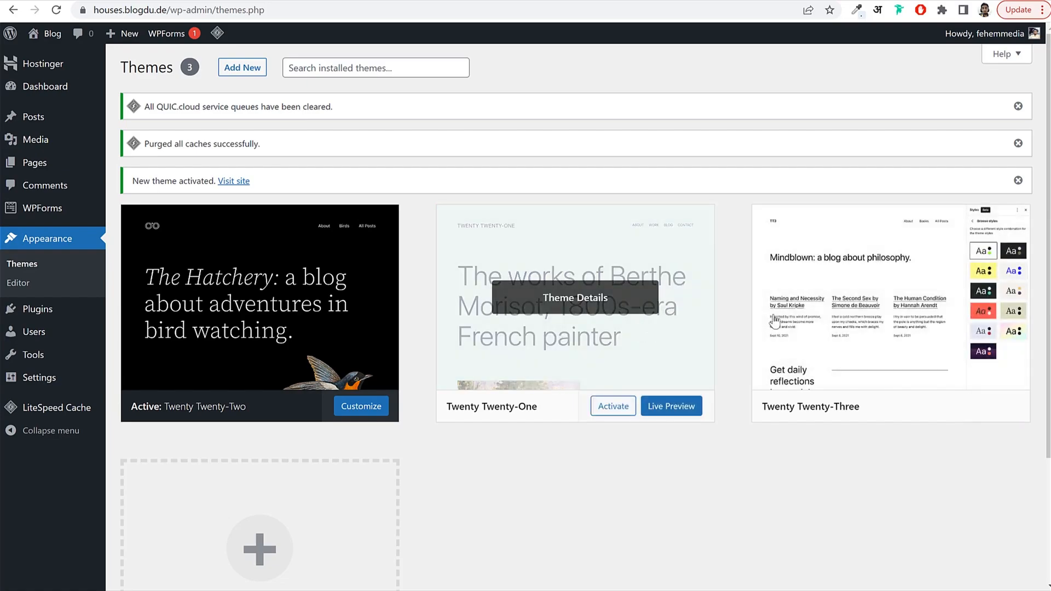
Delete Twenty Twenty-One and then Twenty Twenty-Three from their Theme Details, confirming each deletion.
left_click(607, 300)
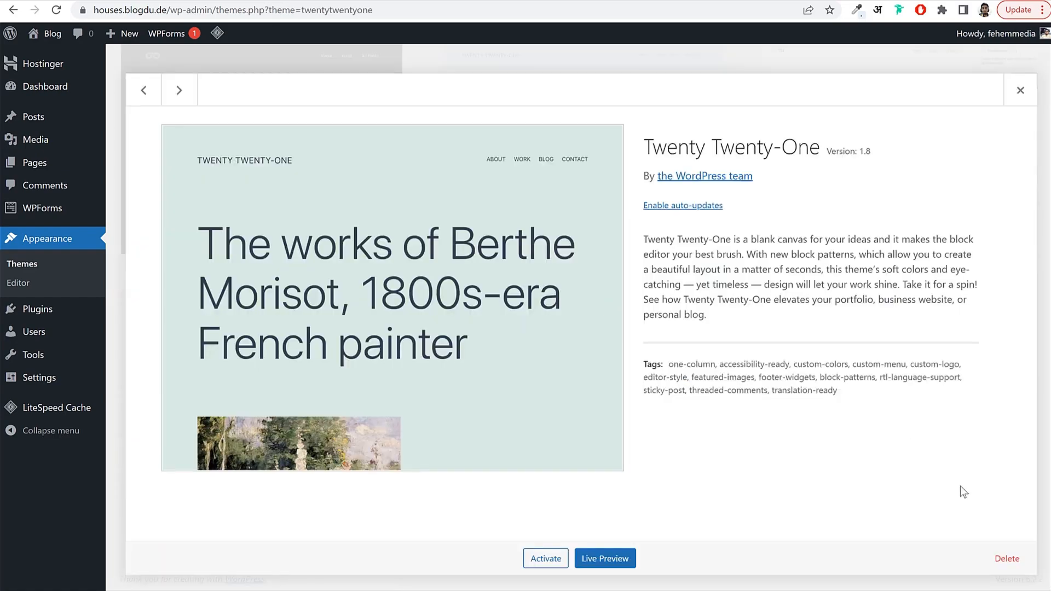
left_click(1006, 558)
left_click(612, 116)
left_click(695, 251)
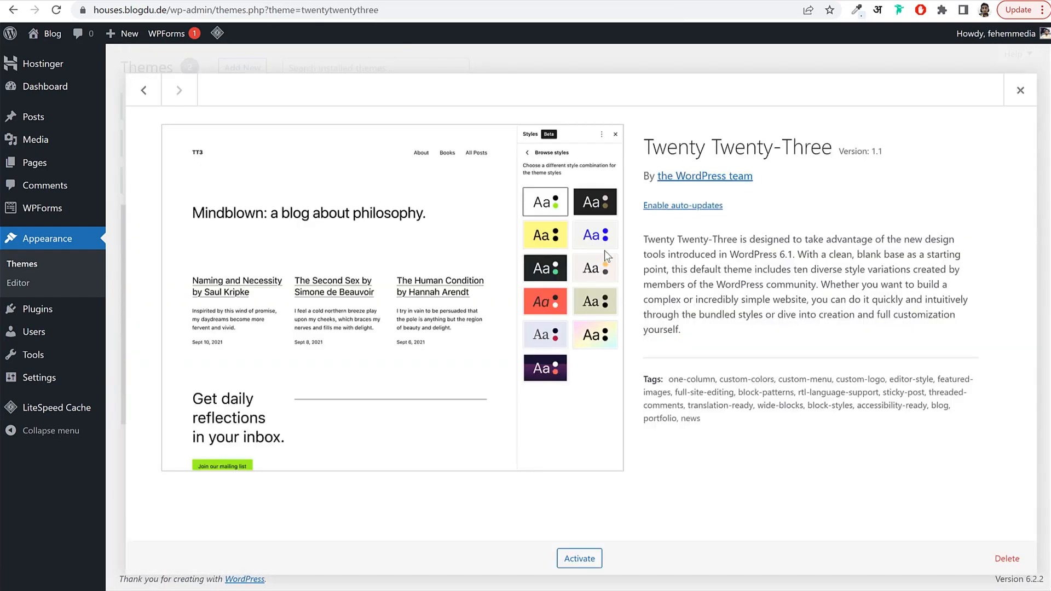
left_click(1007, 559)
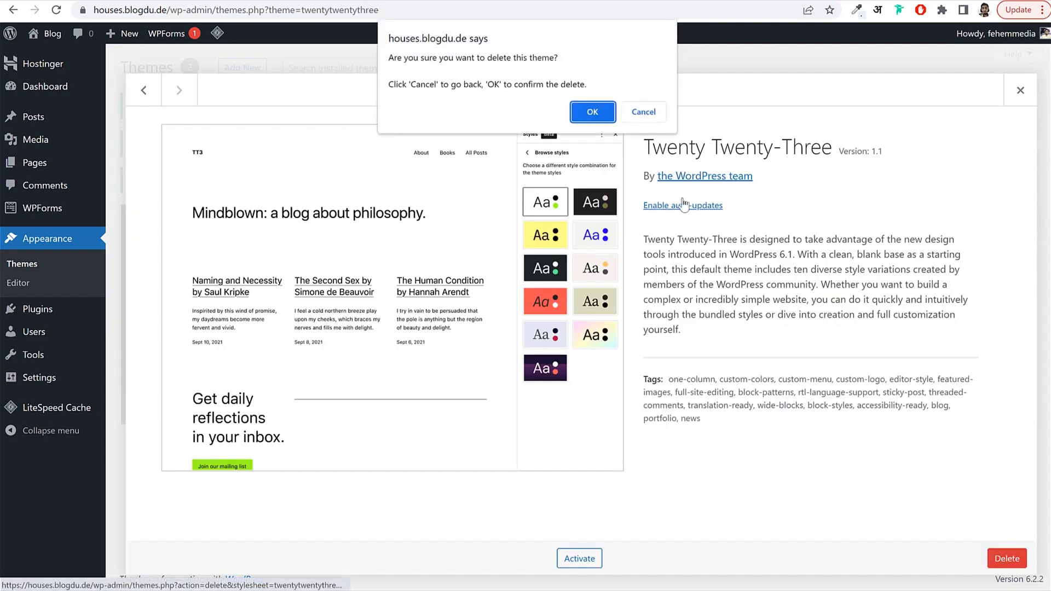
left_click(591, 113)
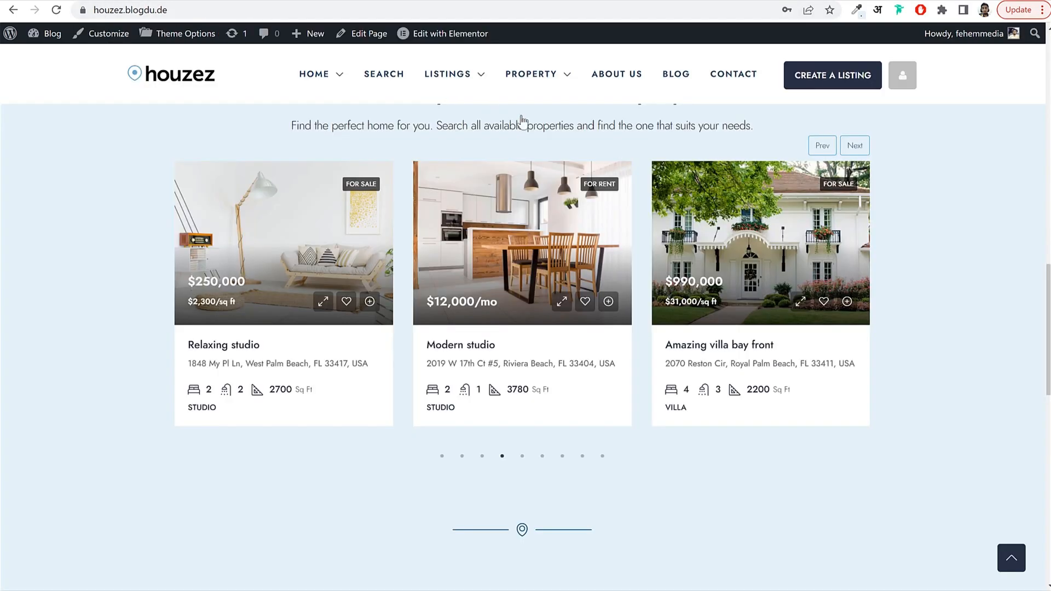
scroll(547, 277, "up", 10)
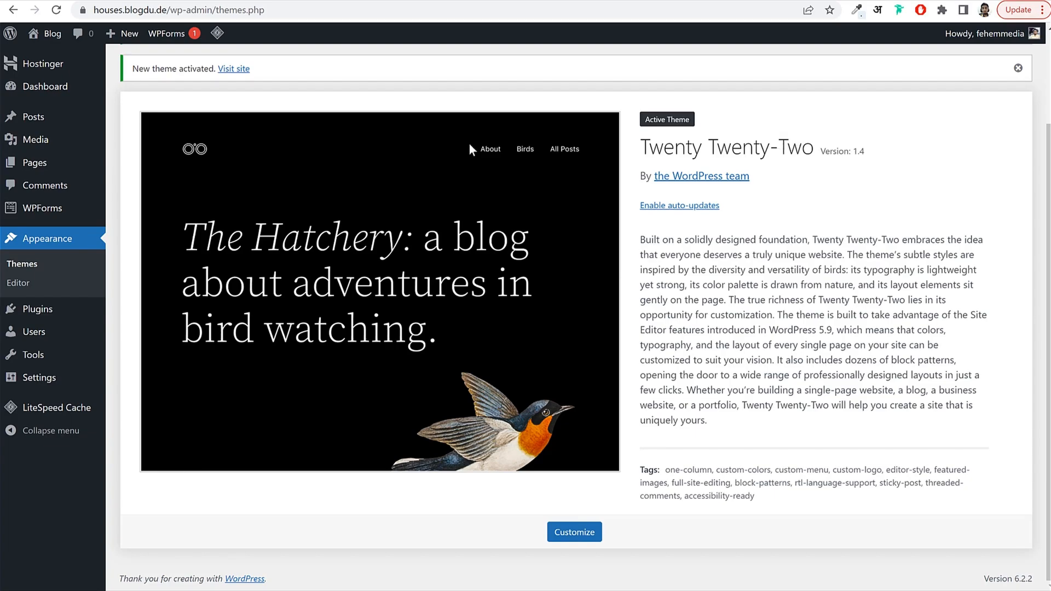
Open Installed Plugins, listing six plugins with Hostinger, LiteSpeed Cache and WPForms Lite active.
left_click(55, 318)
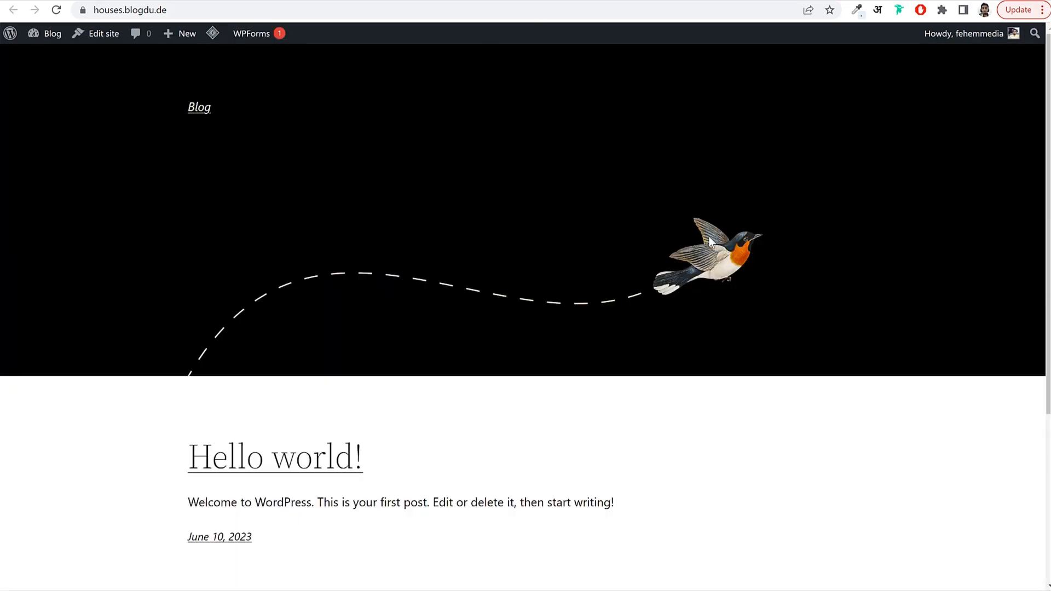
scroll(674, 450, "down", 5)
scroll(674, 450, "up", 5)
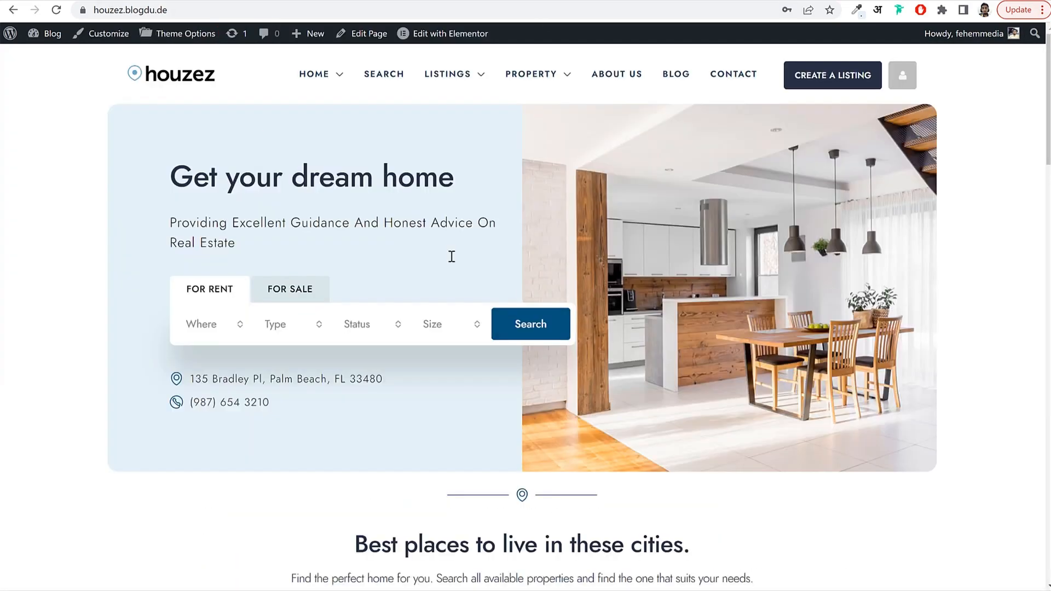
scroll(450, 258, "down", 15)
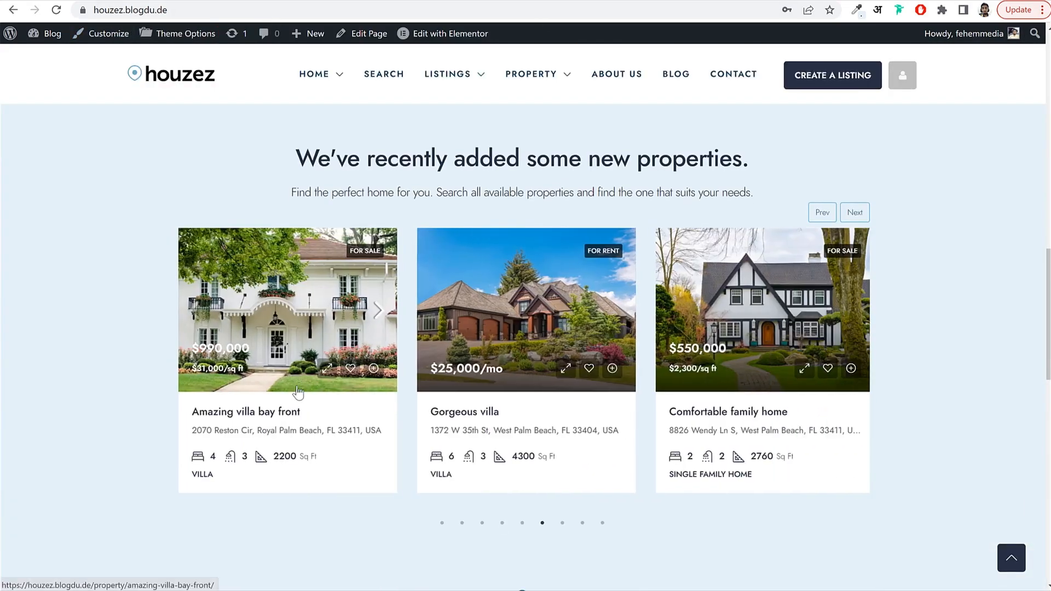
left_click(262, 418)
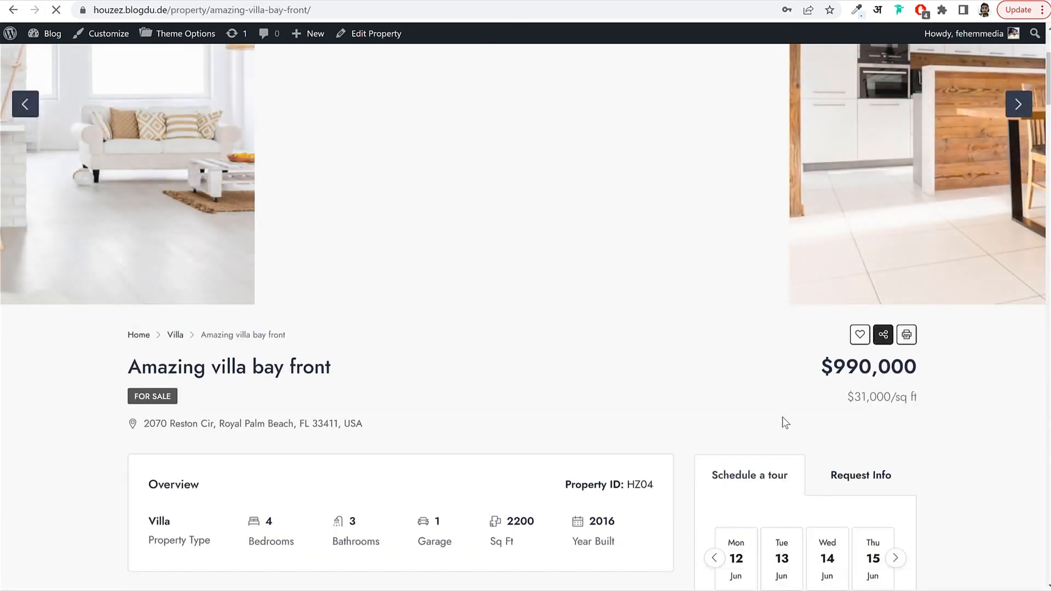
scroll(753, 421, "down", 6)
scroll(752, 426, "up", 10)
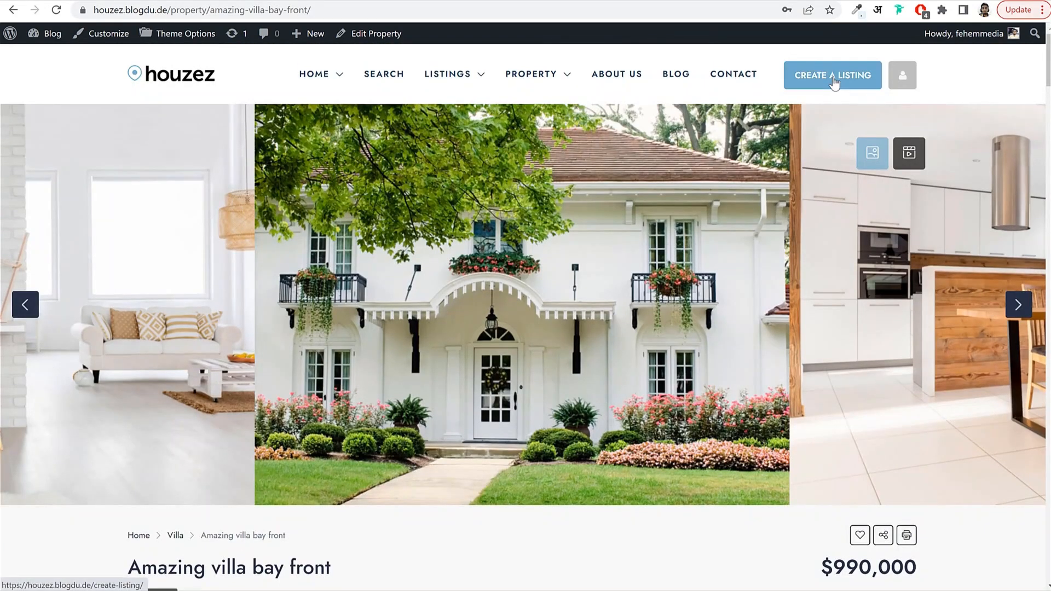
key("alt+Left")
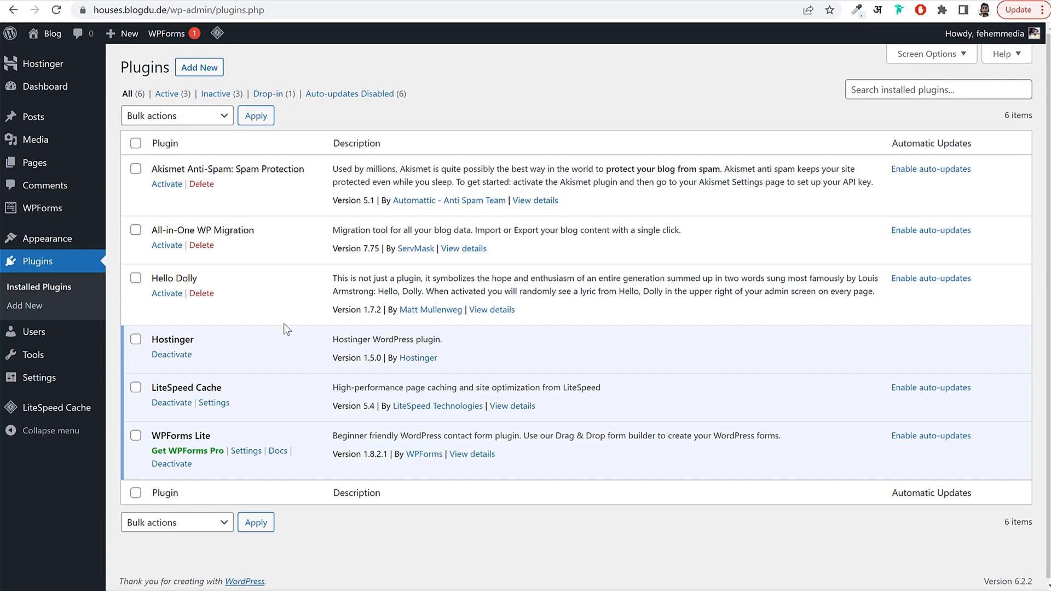
Deactivate the Hostinger and WPForms Lite plugins and select all plugins.
left_click(189, 357)
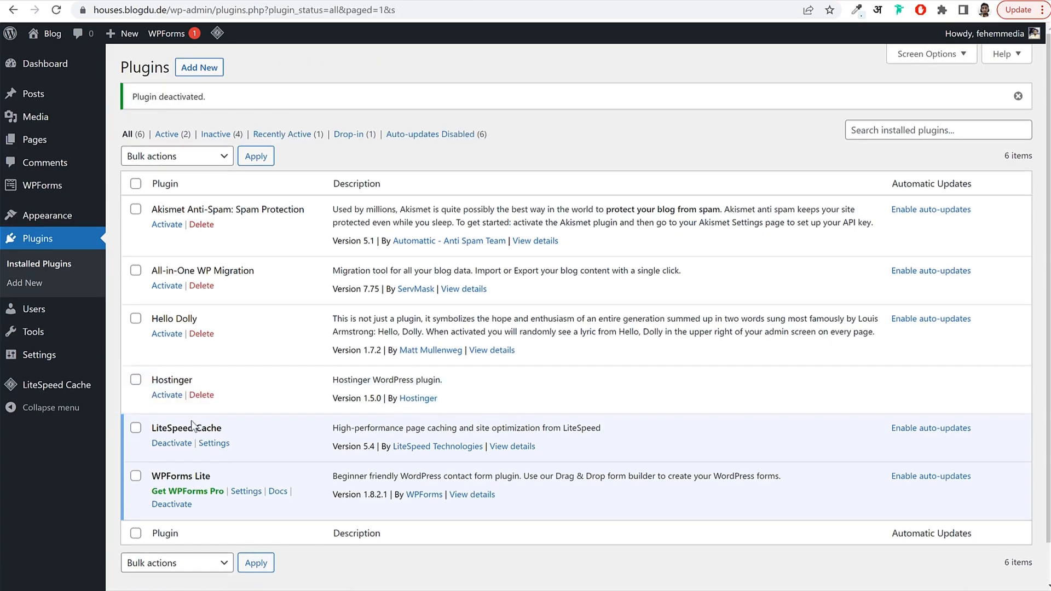
left_click(185, 505)
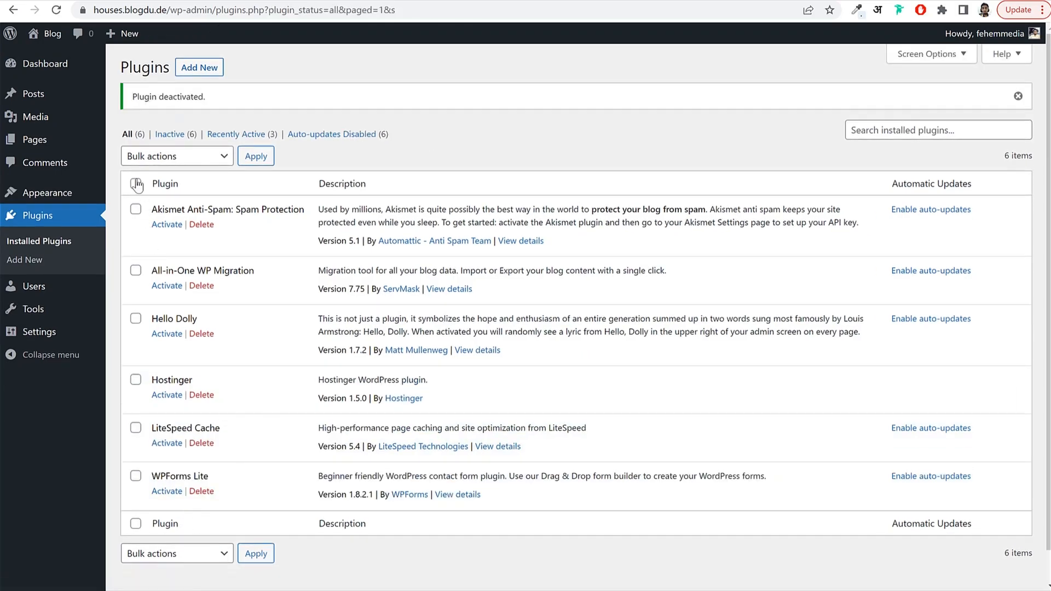
left_click(135, 184)
scroll(137, 189, "down", 1)
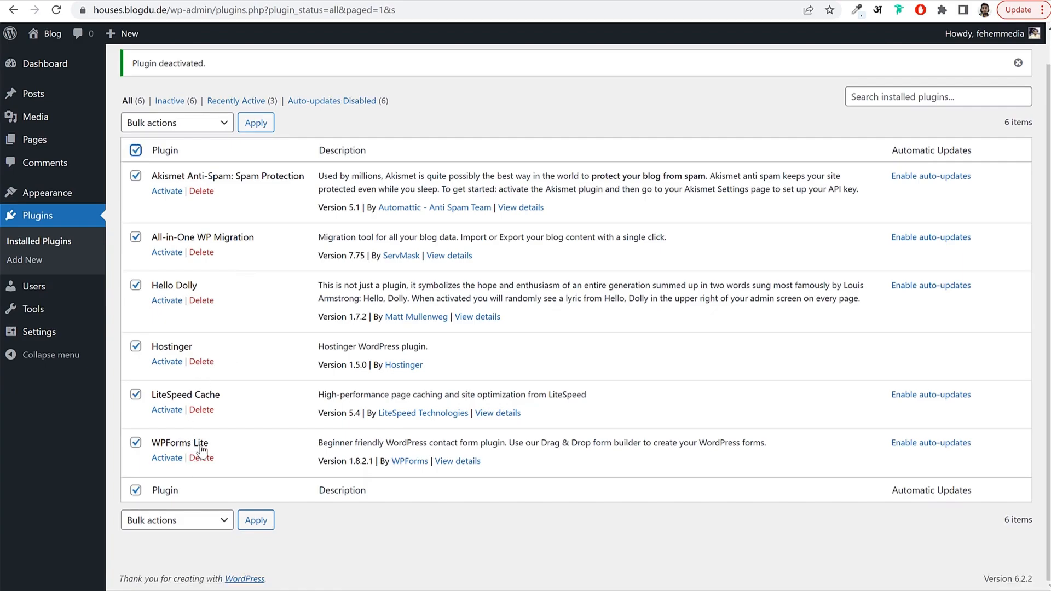
Choose Delete as the bulk action and untick LiteSpeed Cache to keep it.
left_click(175, 123)
left_click(168, 195)
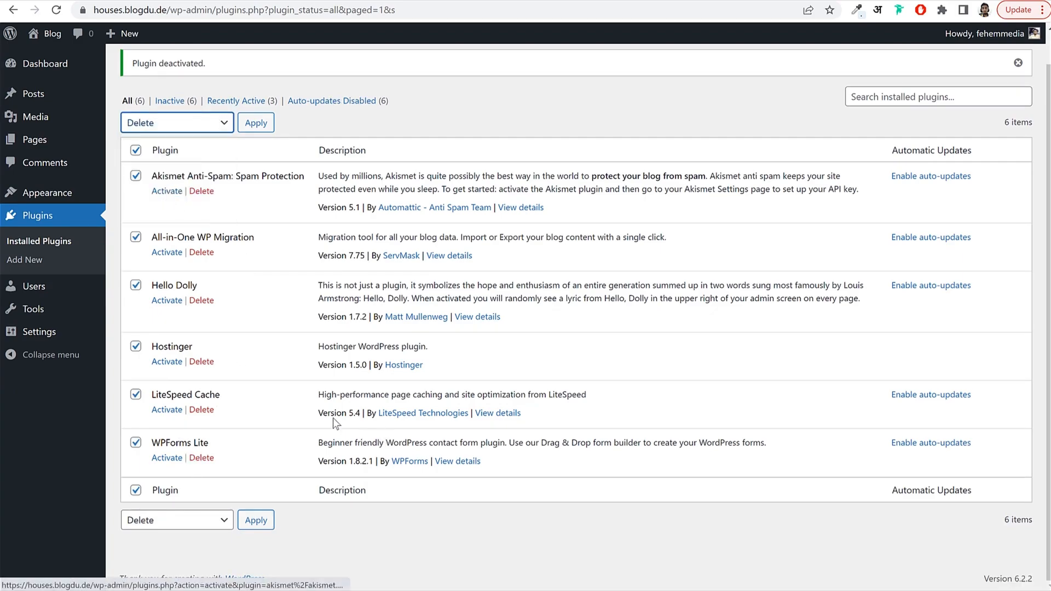
left_click_drag(151, 394, 241, 401)
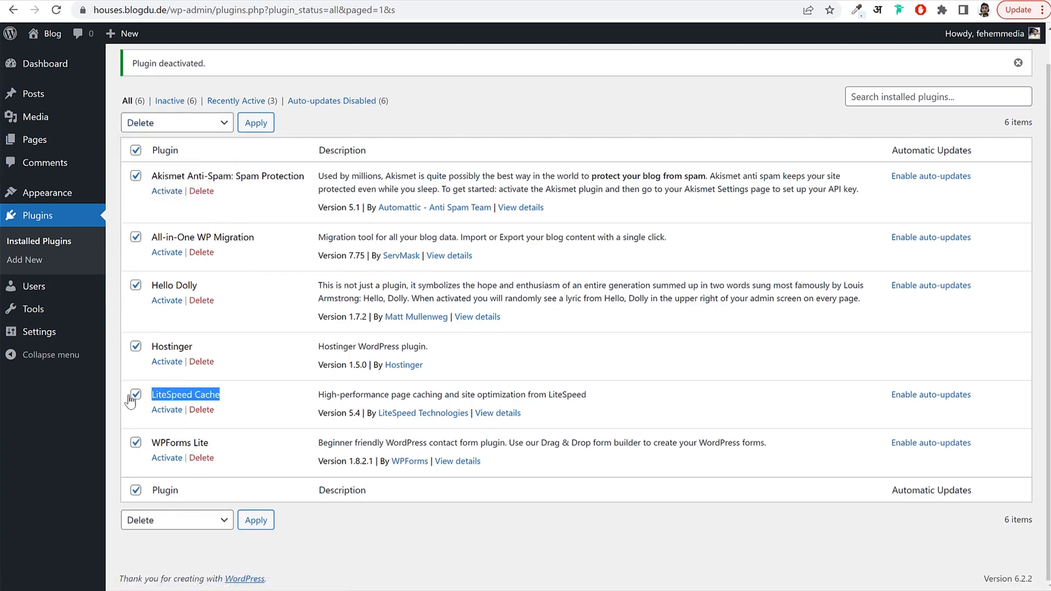
left_click(135, 394)
left_click(235, 398)
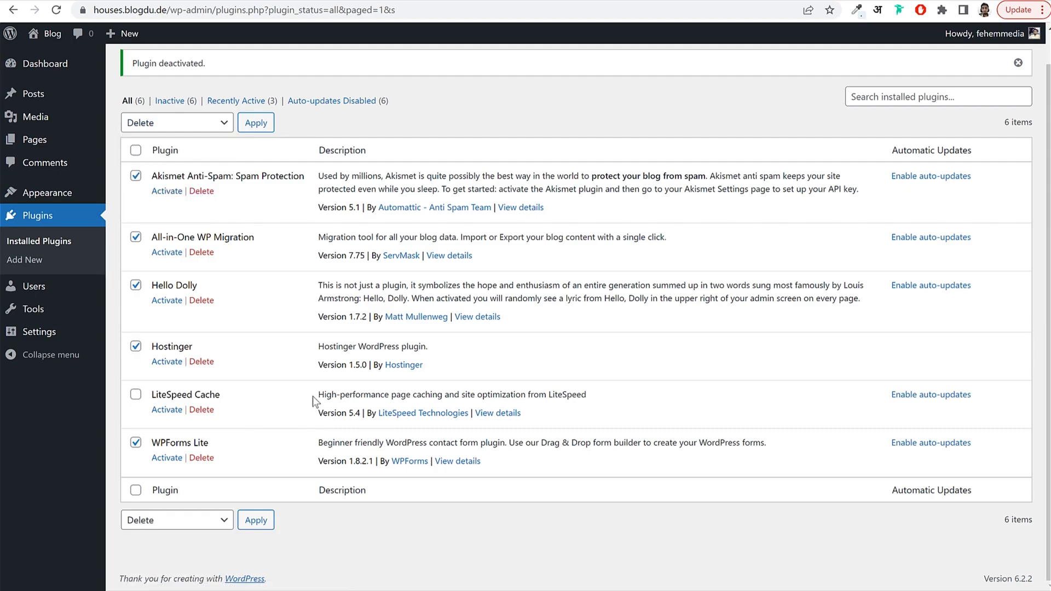
left_click_drag(314, 401, 591, 385)
left_click(556, 391)
triple_click(221, 393)
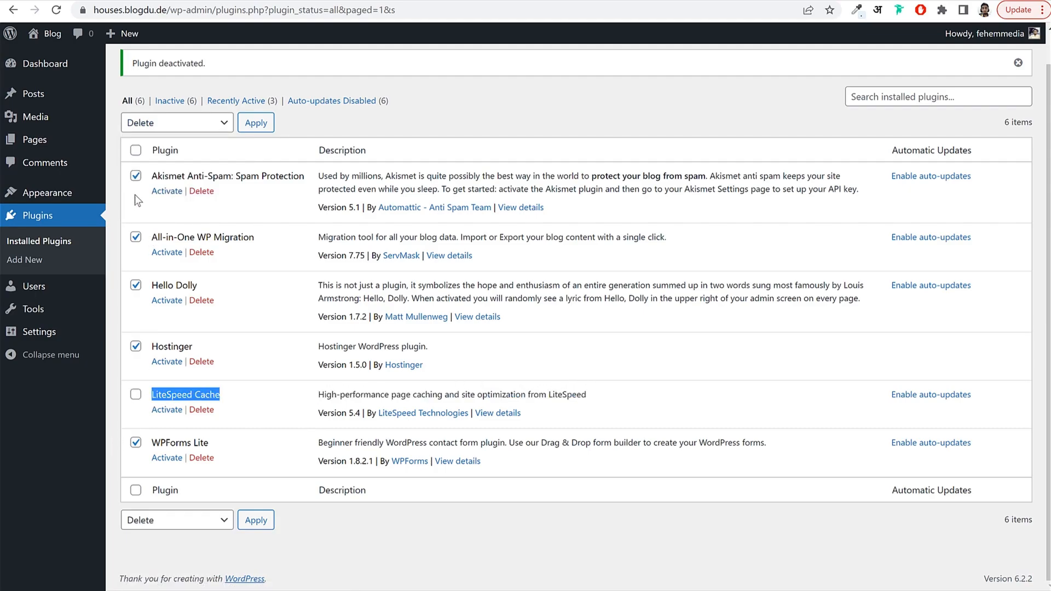
Apply the bulk Delete to the five other plugins and confirm.
left_click(181, 124)
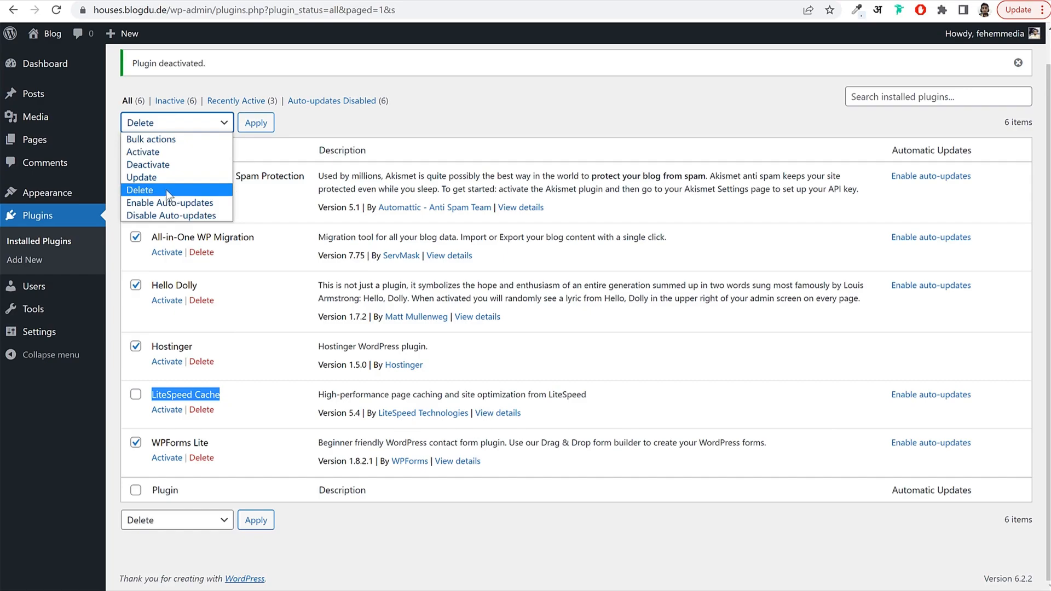
left_click(166, 189)
left_click(255, 123)
left_click(563, 105)
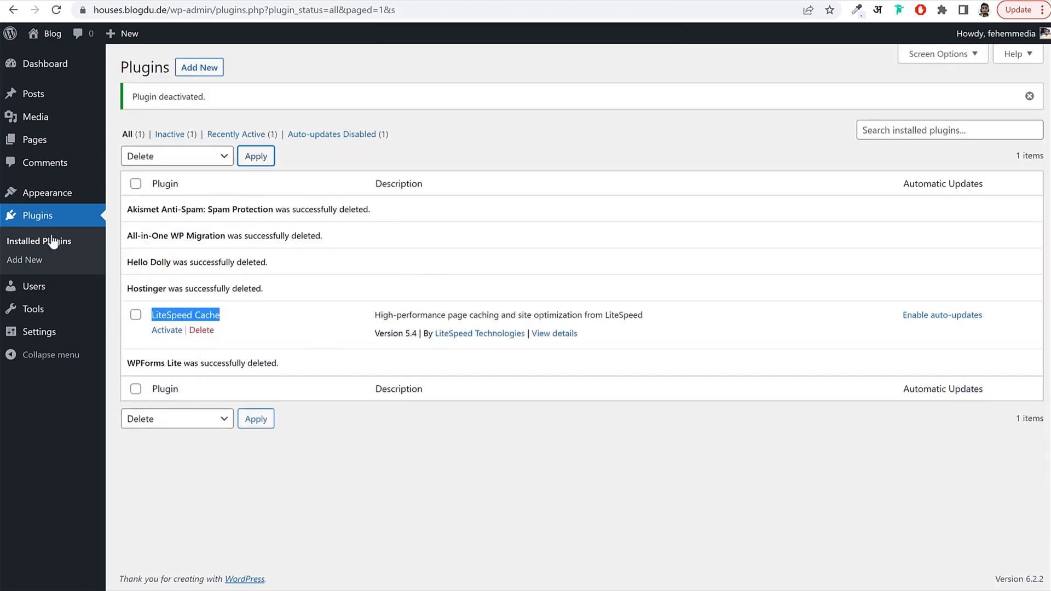
left_click(33, 333)
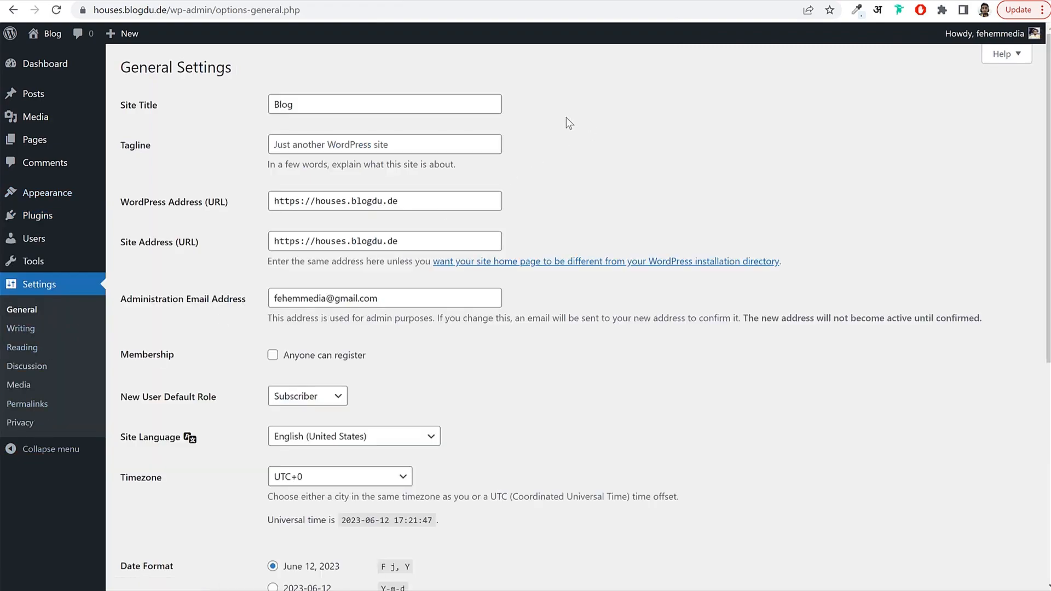
Change the site title from Blog to 'Housing' and set the tagline 'Real Estate Agent for Mumbai'.
left_click(345, 105)
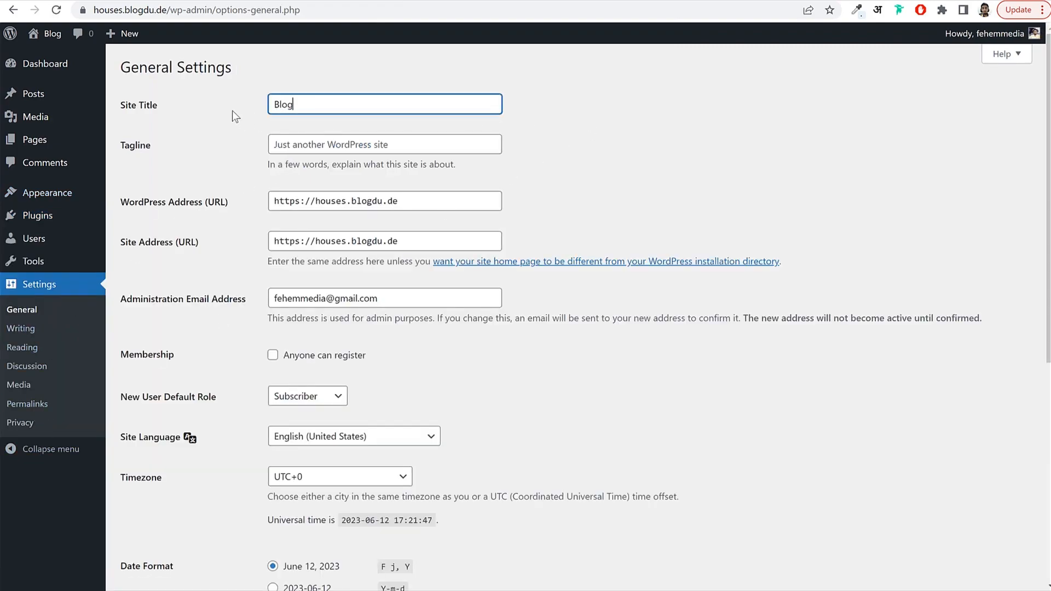
double_click(284, 105)
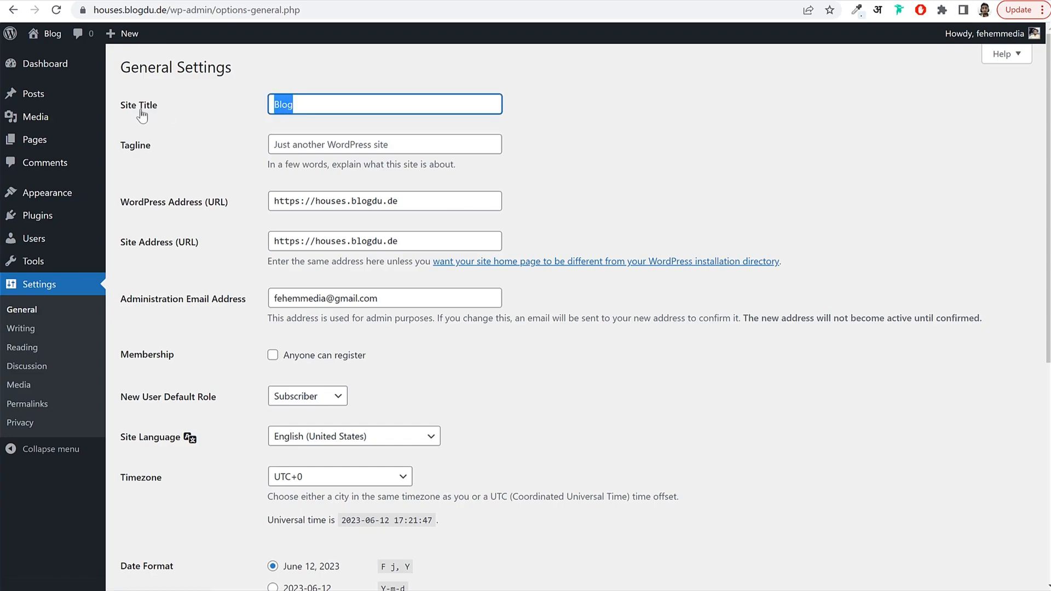
type("Housinh")
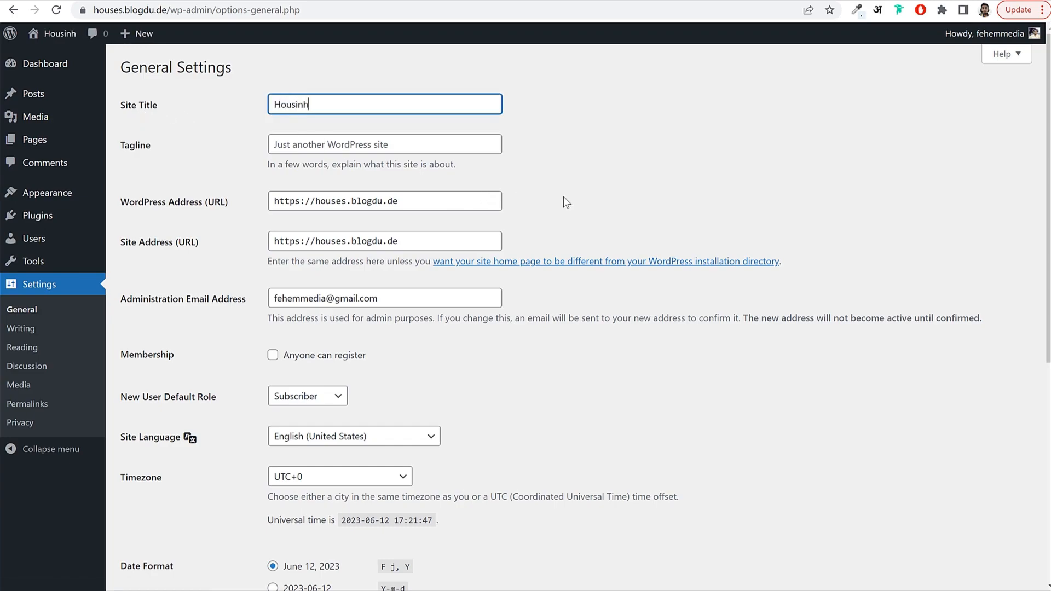
key("BackSpace")
type("g")
left_click(368, 147)
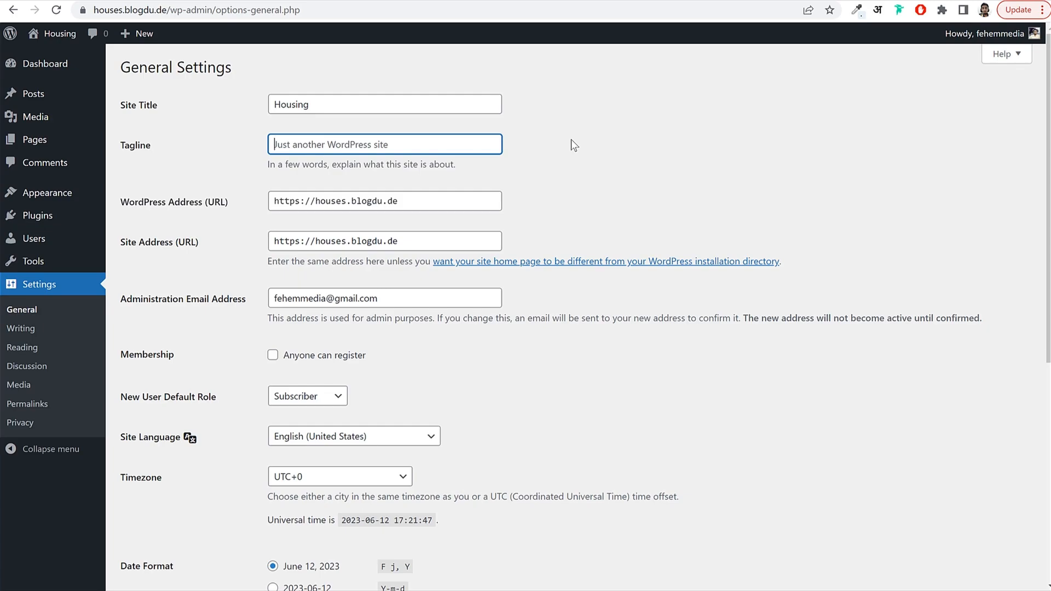
type("Real Estate Agent for Mumbai")
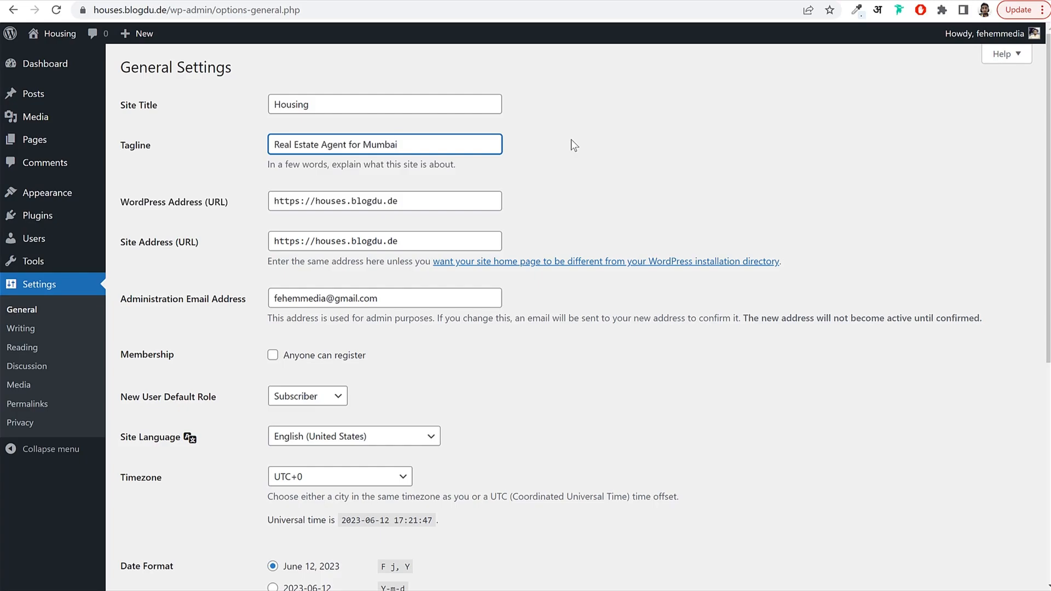
triple_click(356, 144)
left_click(368, 144)
Enable Membership so that anyone can register.
scroll(615, 218, "down", 2)
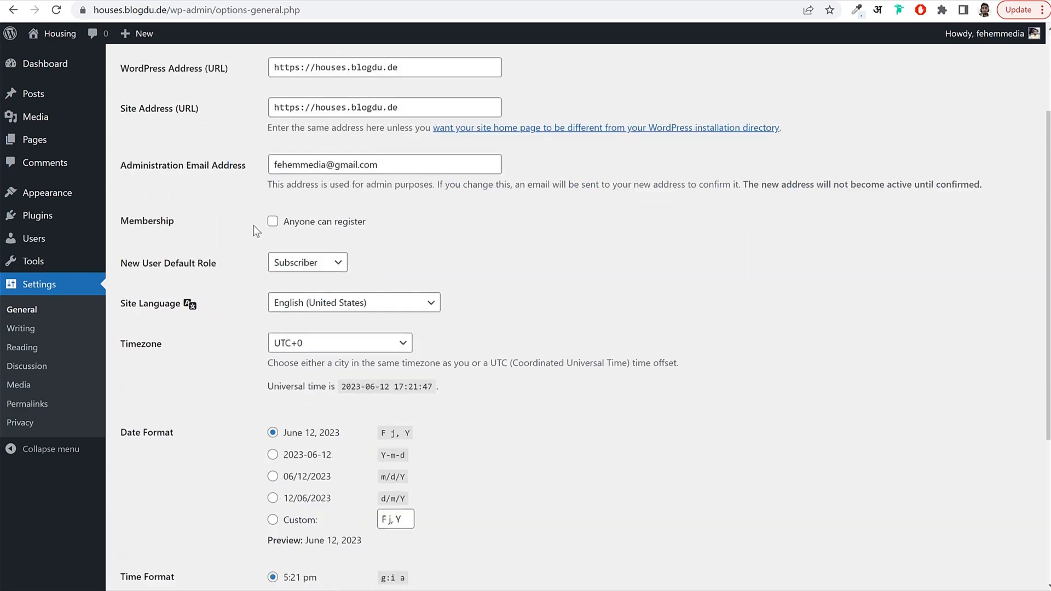
double_click(132, 219)
left_click(299, 221)
left_click_drag(375, 223, 282, 229)
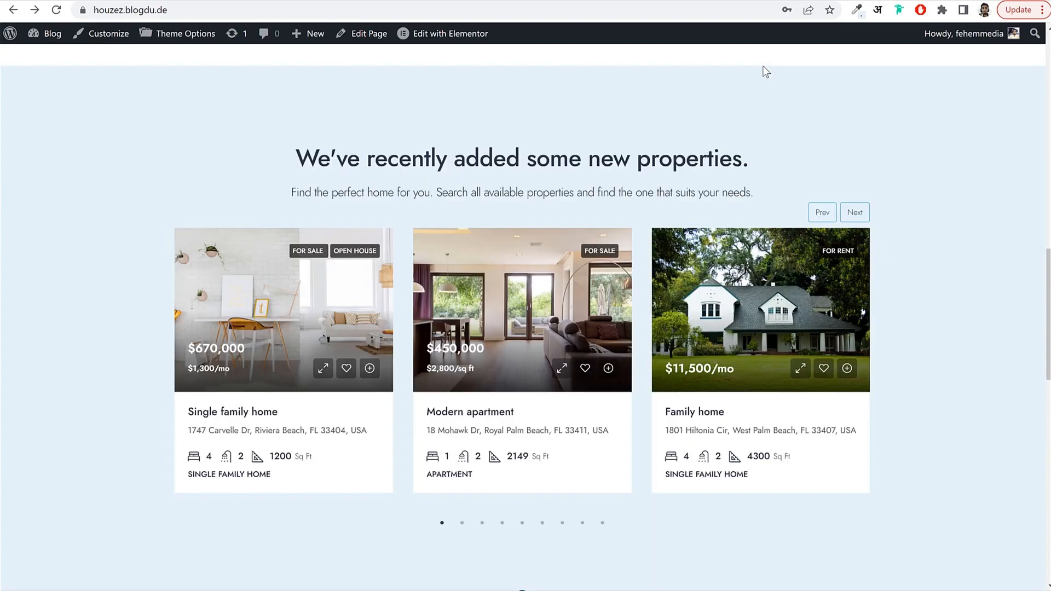
Set the timezone to Kolkata and save the general settings.
scroll(772, 139, "down", 5)
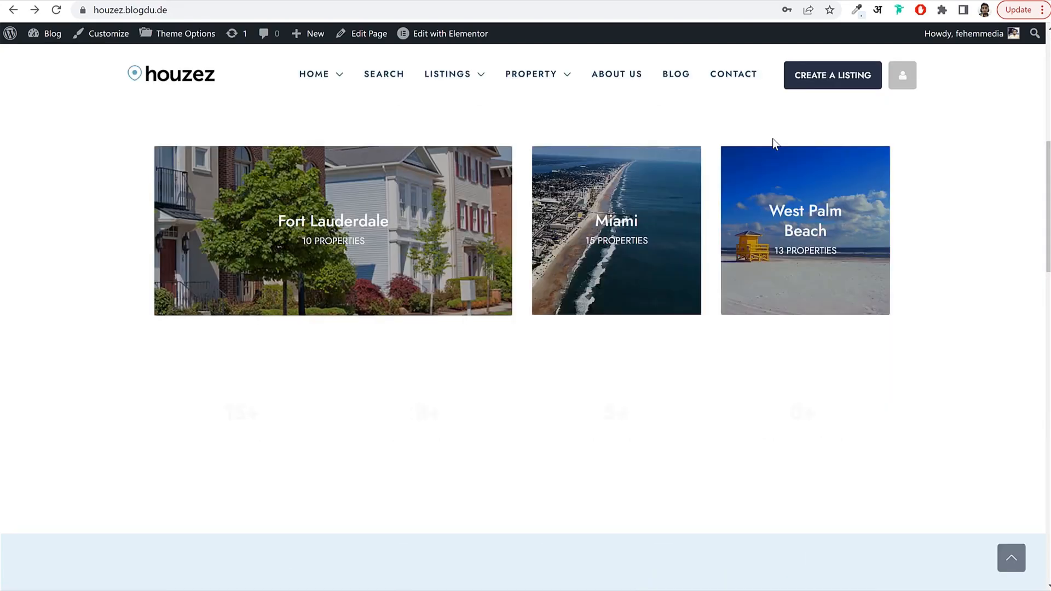
scroll(773, 139, "up", 8)
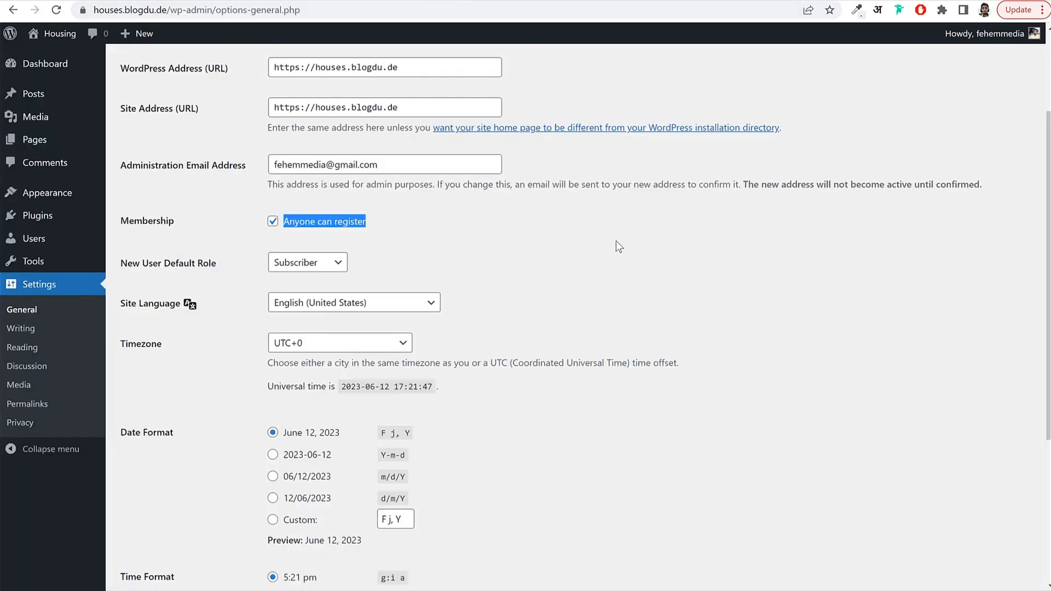
scroll(615, 241, "down", 3)
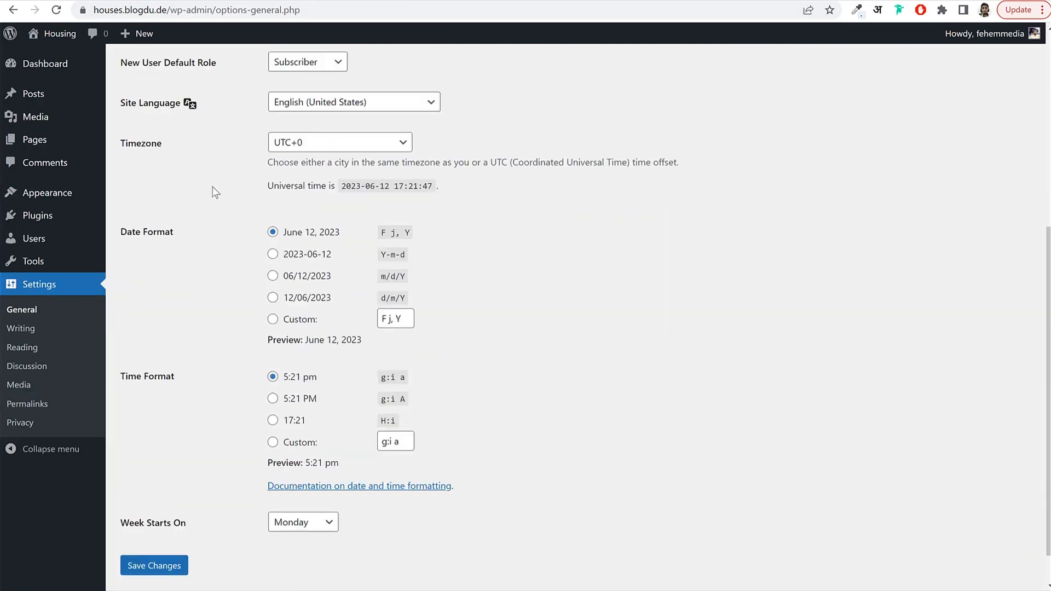
left_click_drag(114, 143, 186, 144)
left_click(294, 149)
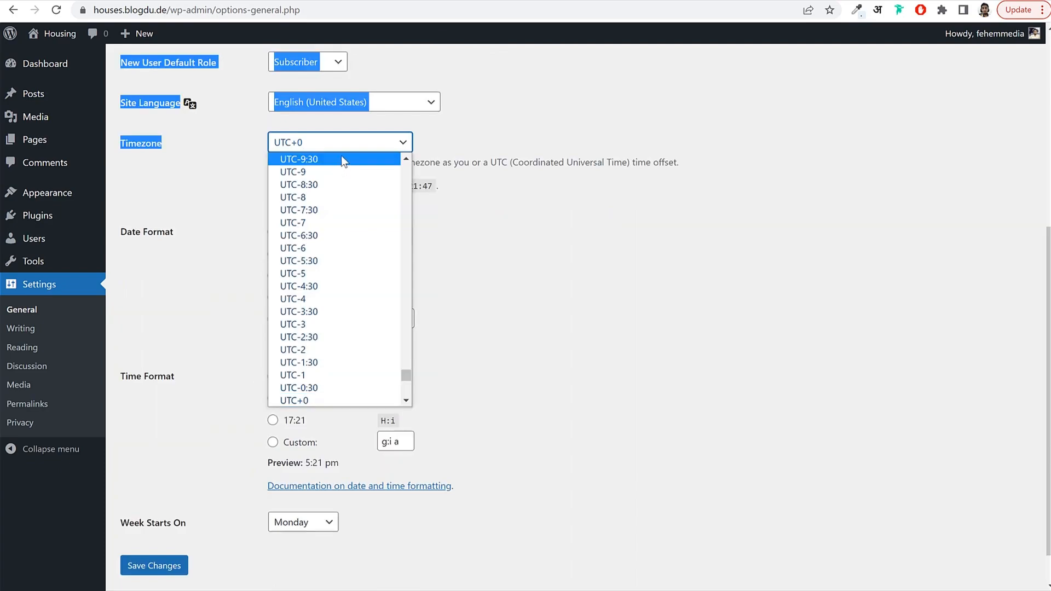
type("kolkata")
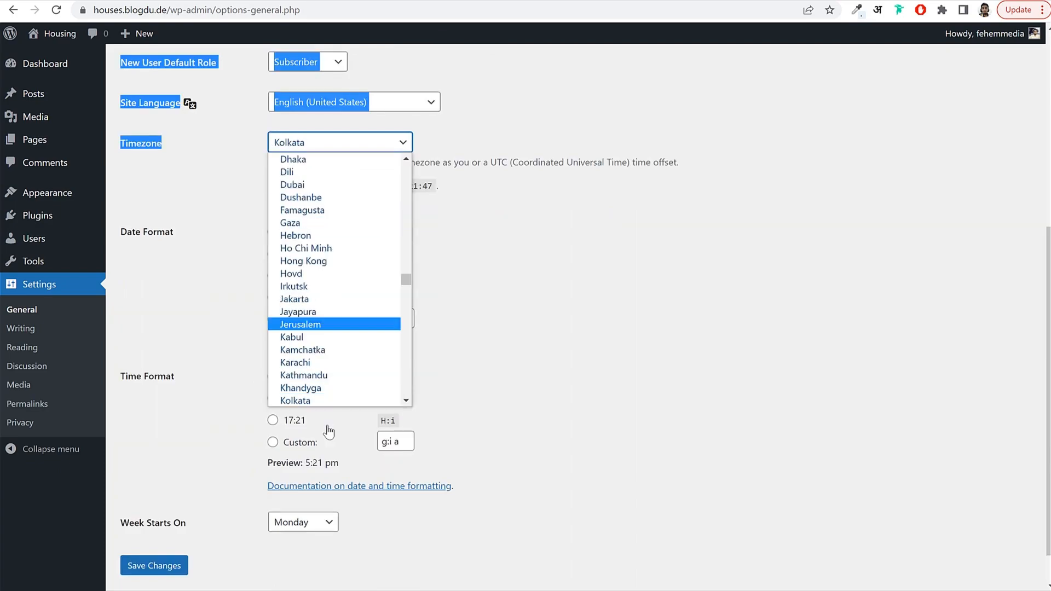
left_click(320, 401)
left_click(562, 272)
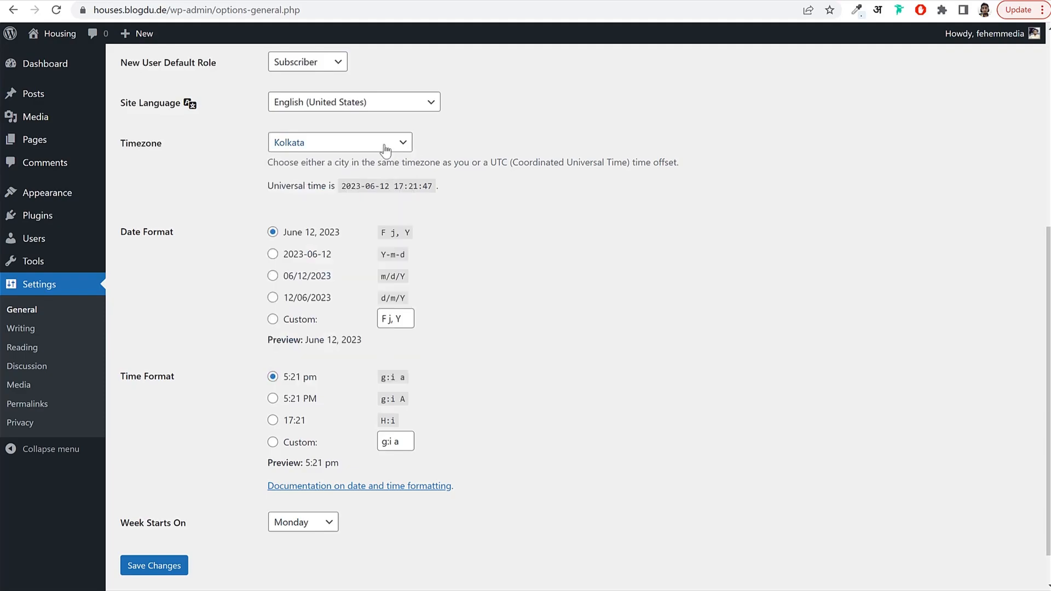
left_click(156, 566)
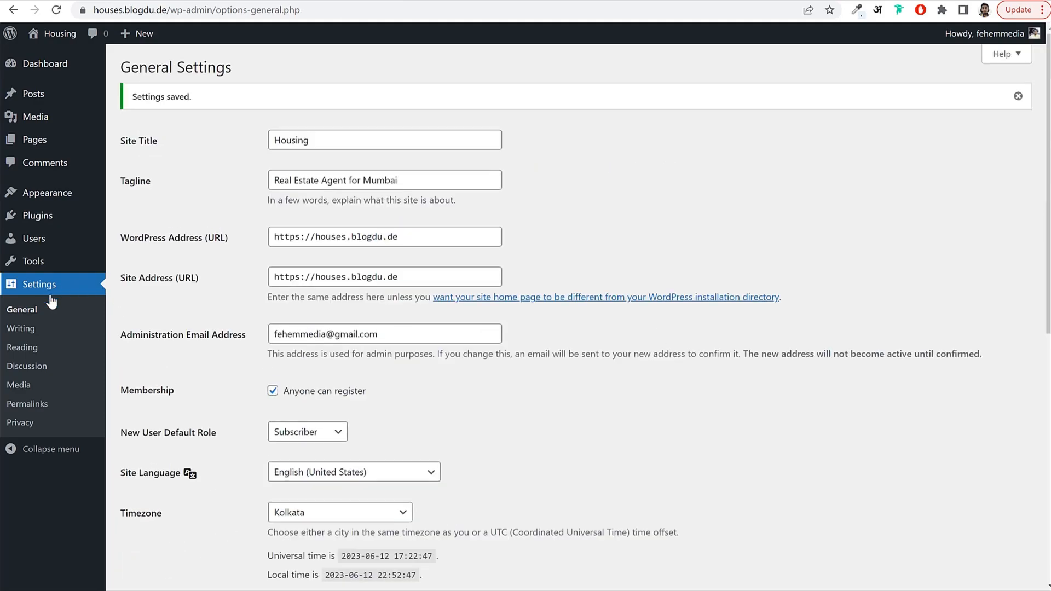
left_click(36, 410)
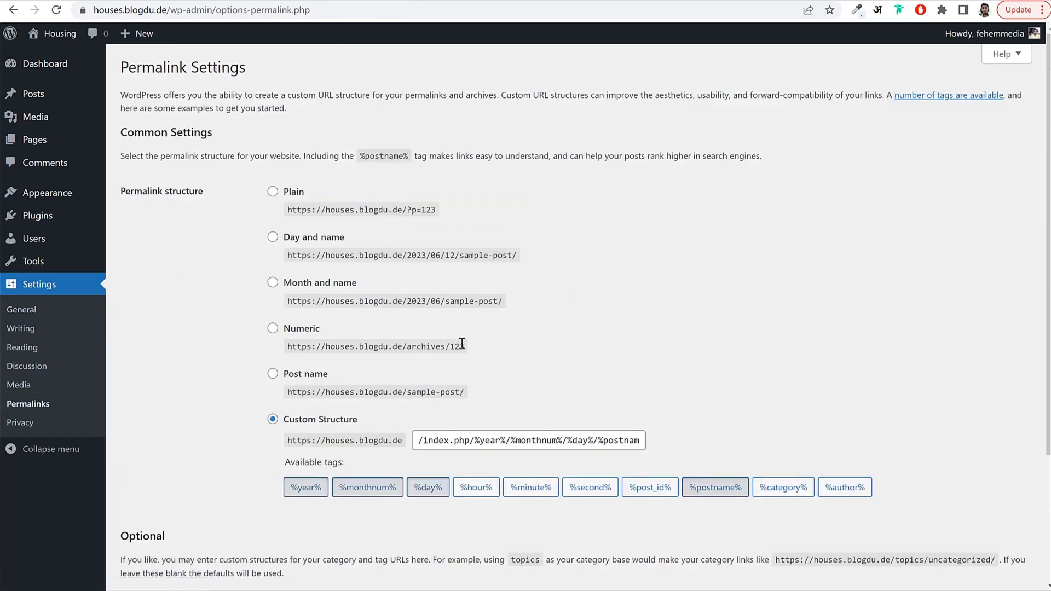
Switch permalinks to the Post name structure, save, and return to the Dashboard.
left_click(304, 377)
left_click_drag(332, 376, 284, 377)
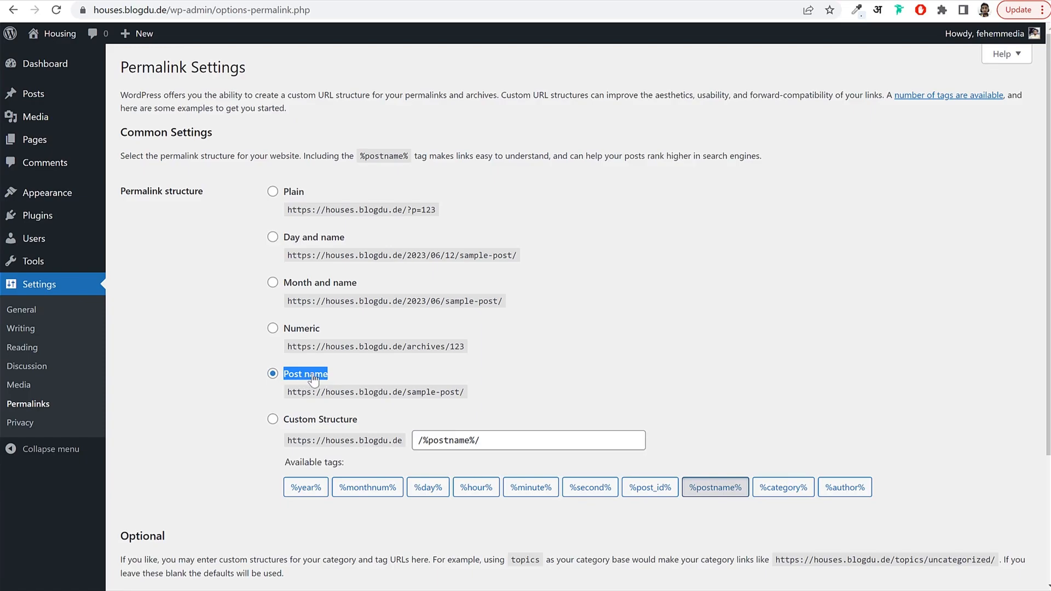
scroll(314, 380, "down", 3)
left_click(162, 525)
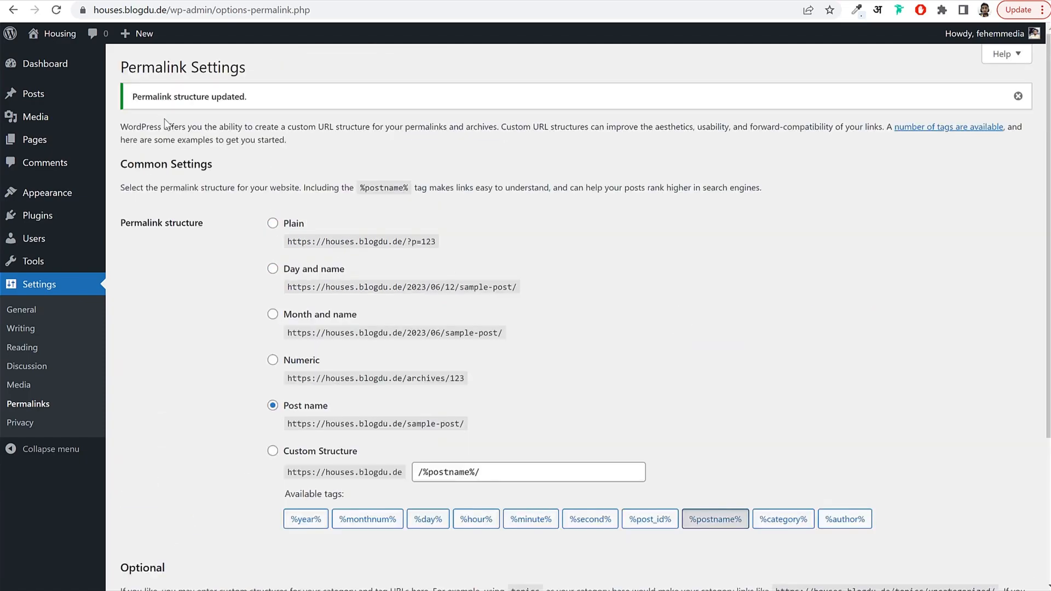
left_click(46, 66)
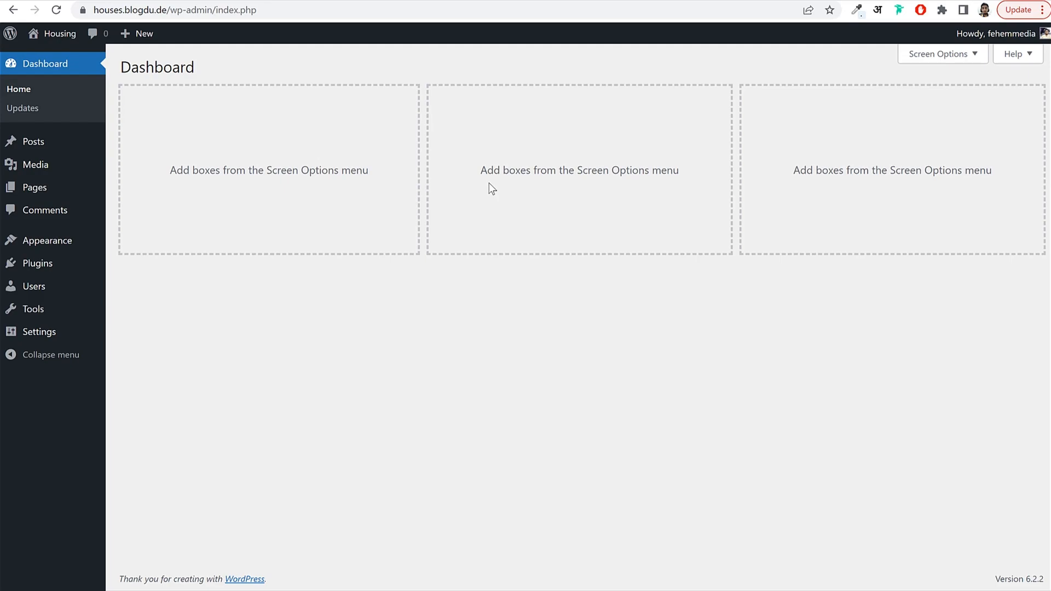
left_click_drag(167, 10, 75, 13)
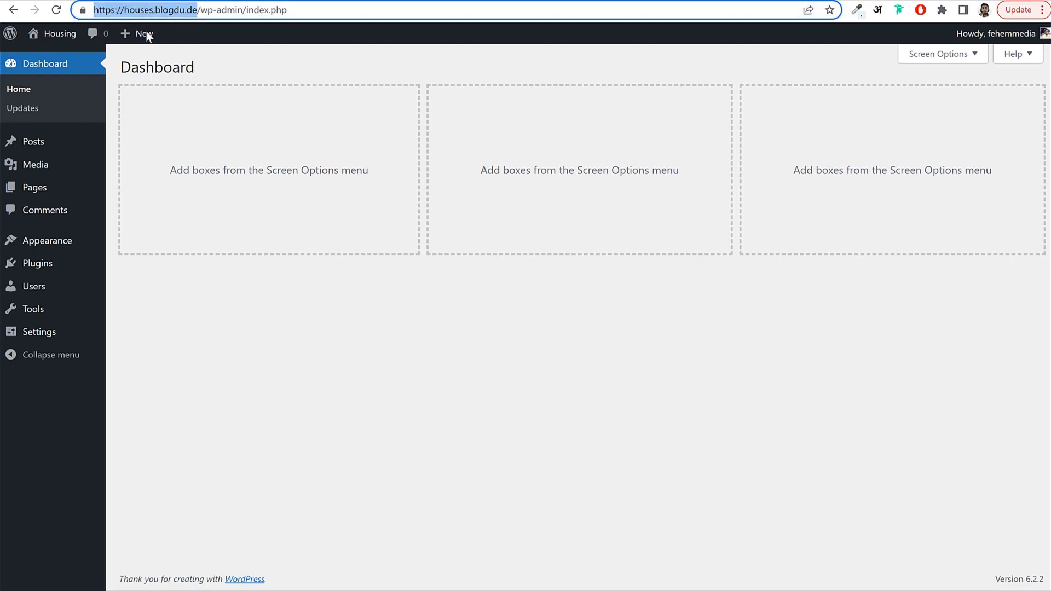
left_click(462, 94)
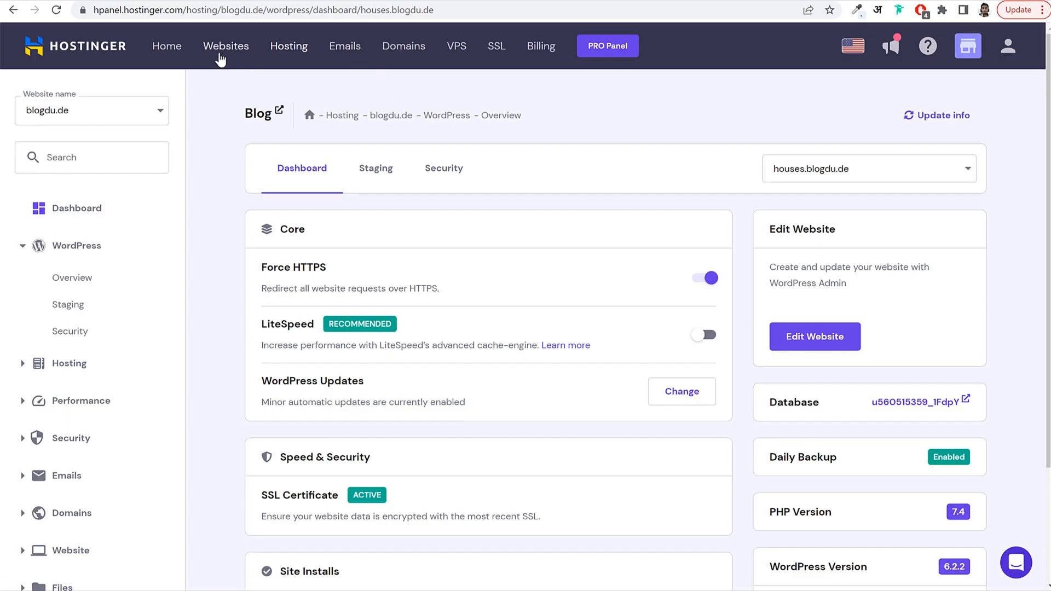
Start a new WordPress website in hPanel and paste in the administrator password.
left_click(220, 54)
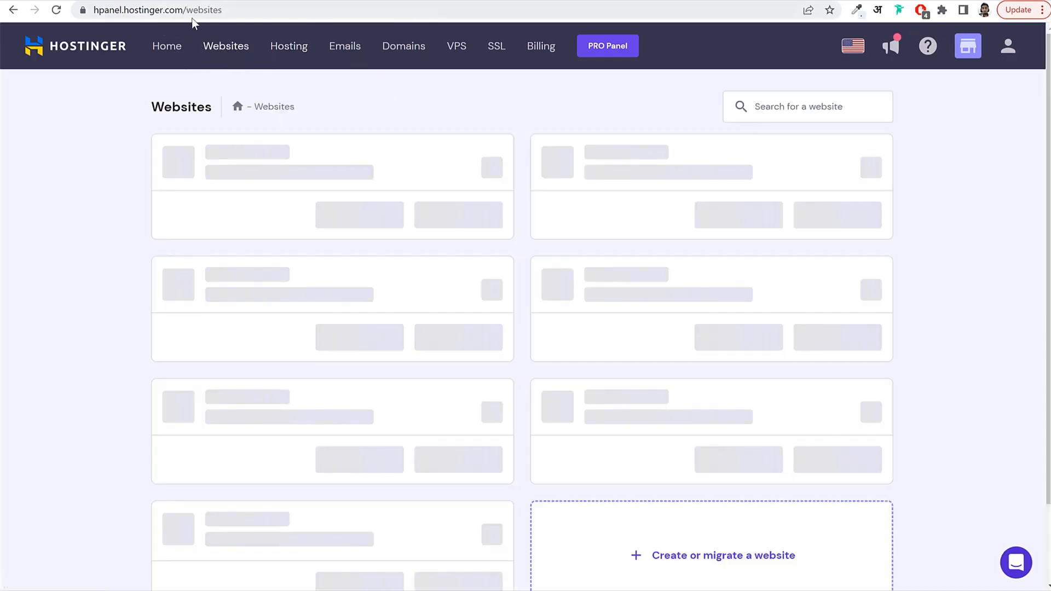
scroll(329, 415, "down", 1)
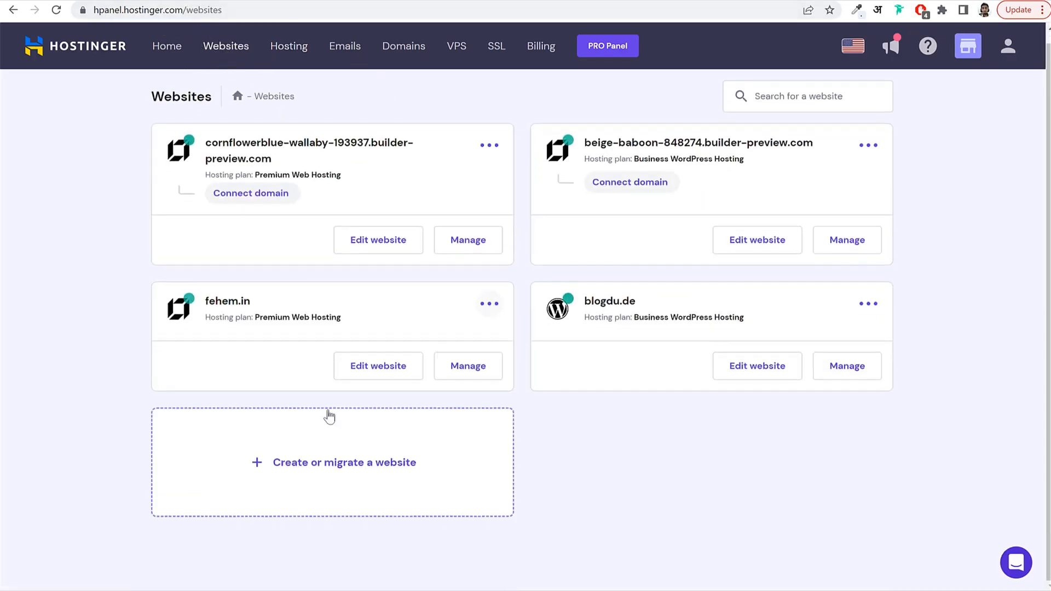
left_click(286, 466)
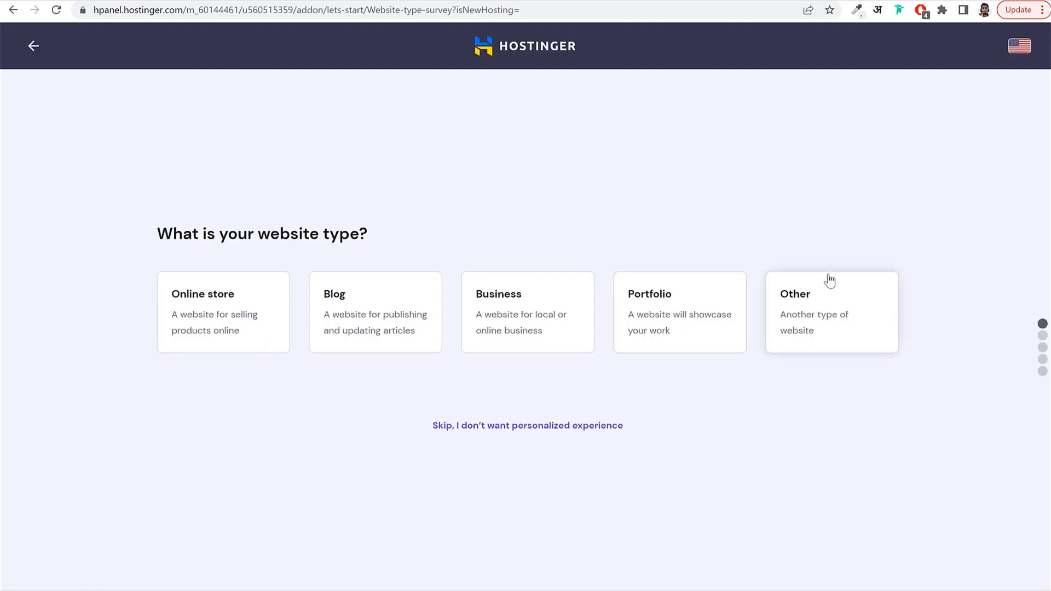
left_click(213, 293)
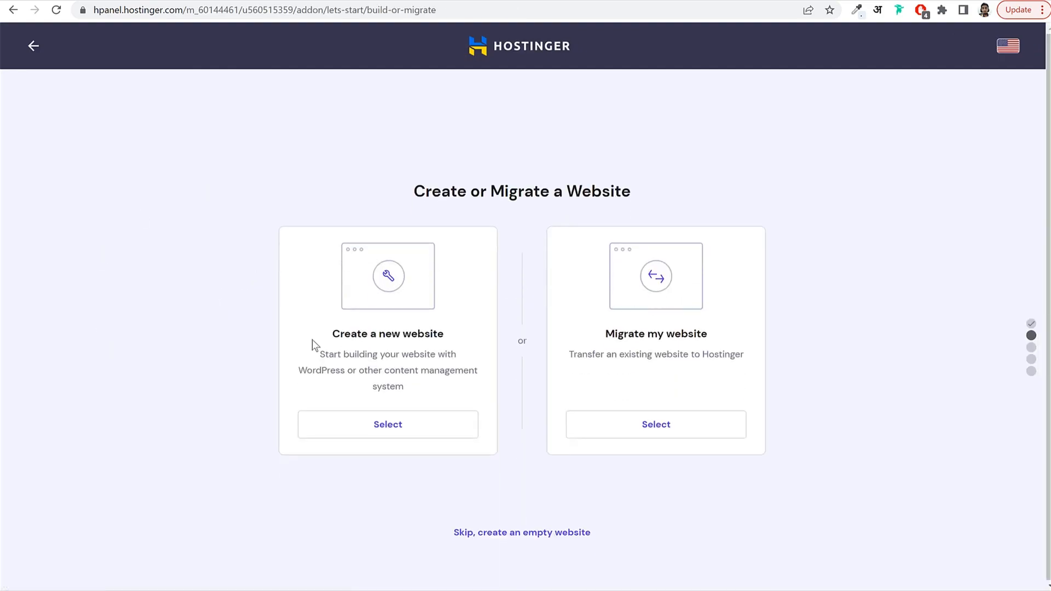
left_click(393, 427)
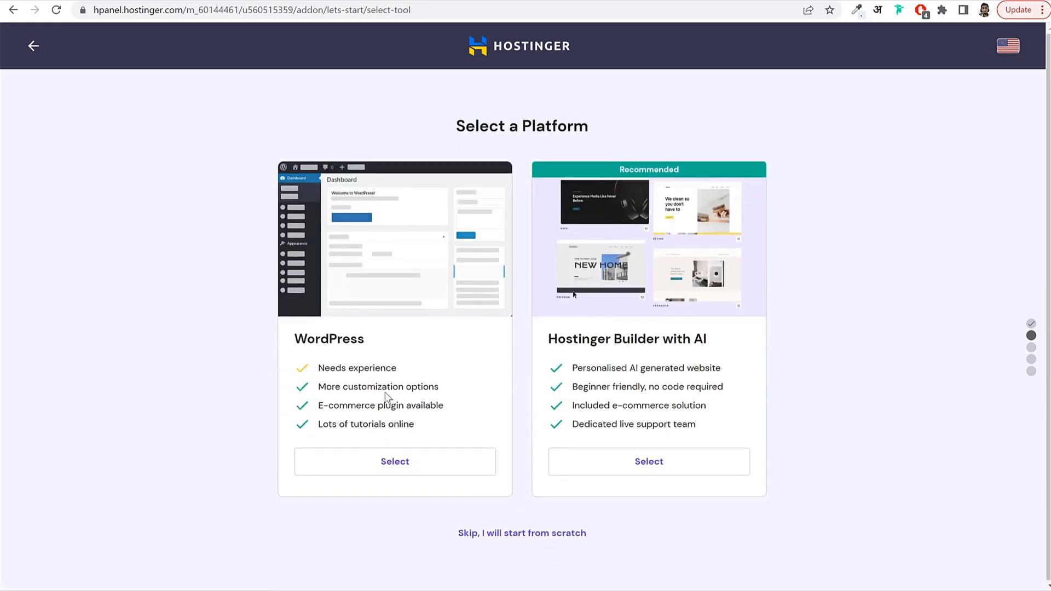
double_click(343, 337)
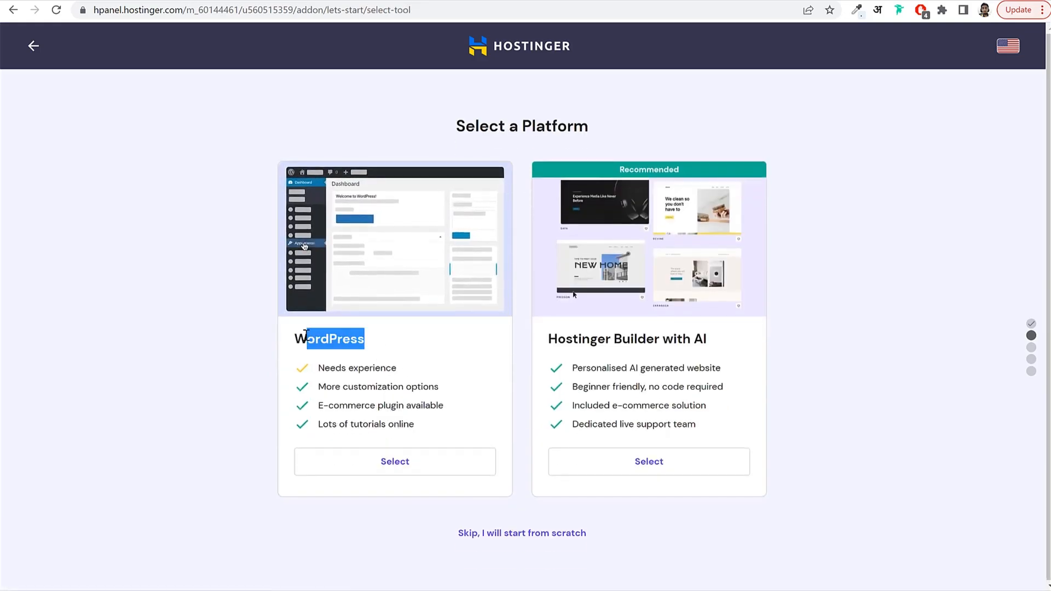
left_click(393, 462)
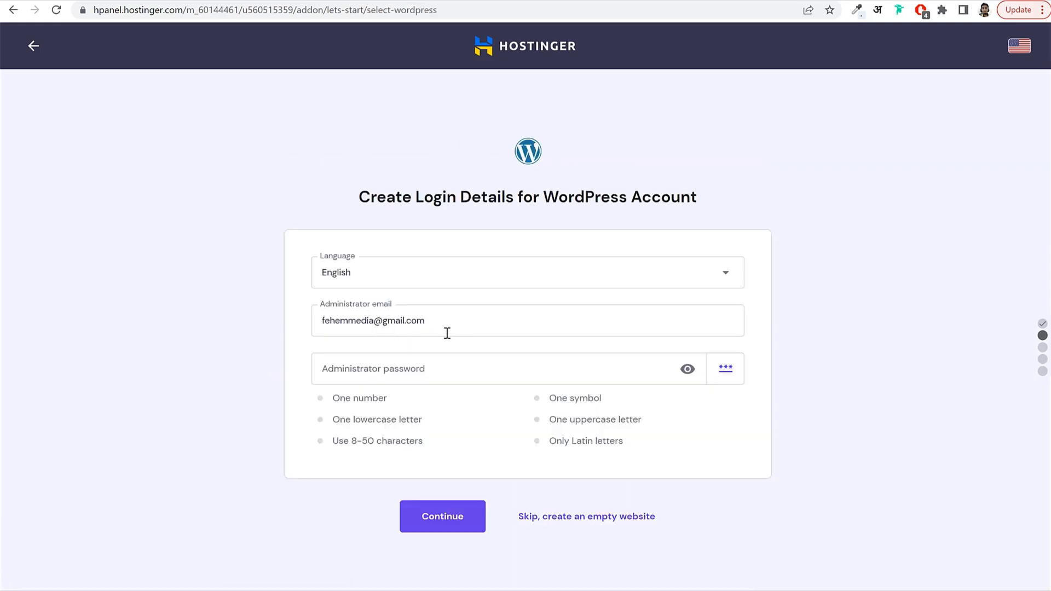
left_click(392, 359)
key("ctrl+v")
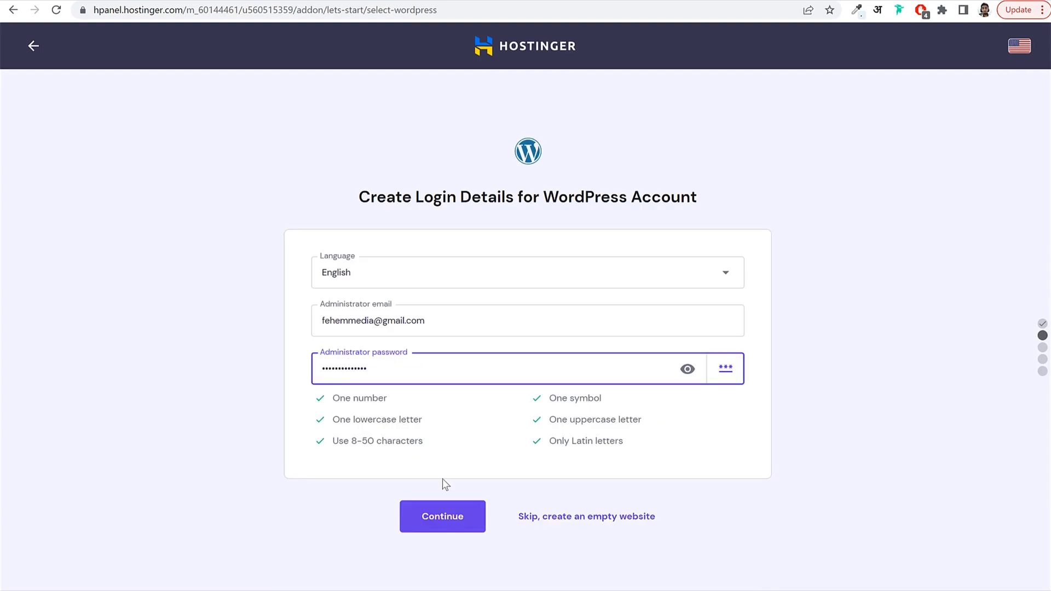
left_click(445, 526)
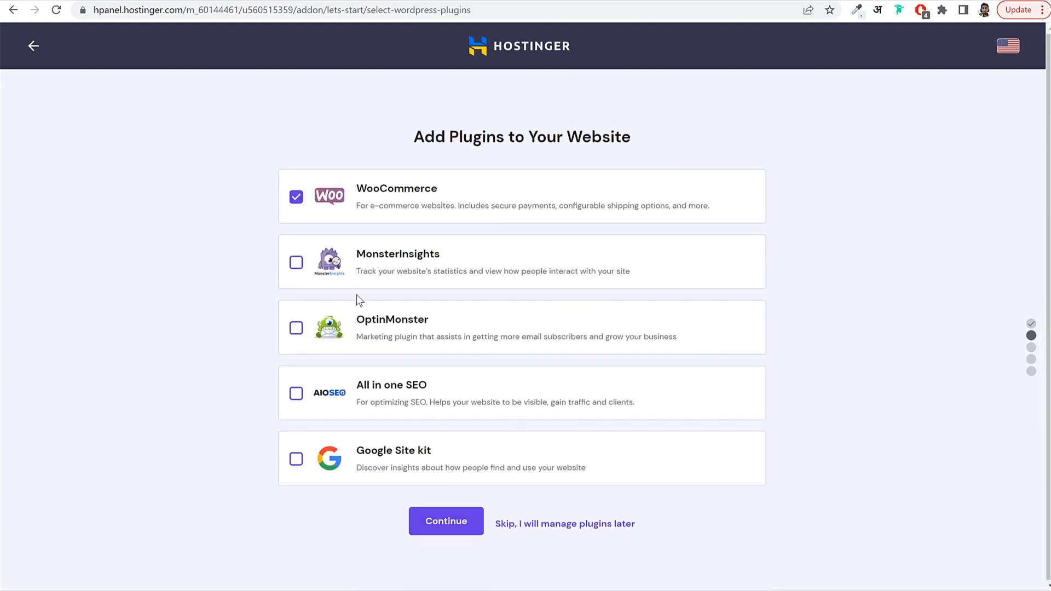
Deselect WooCommerce and skip the plugins, template and AI text steps.
left_click(316, 211)
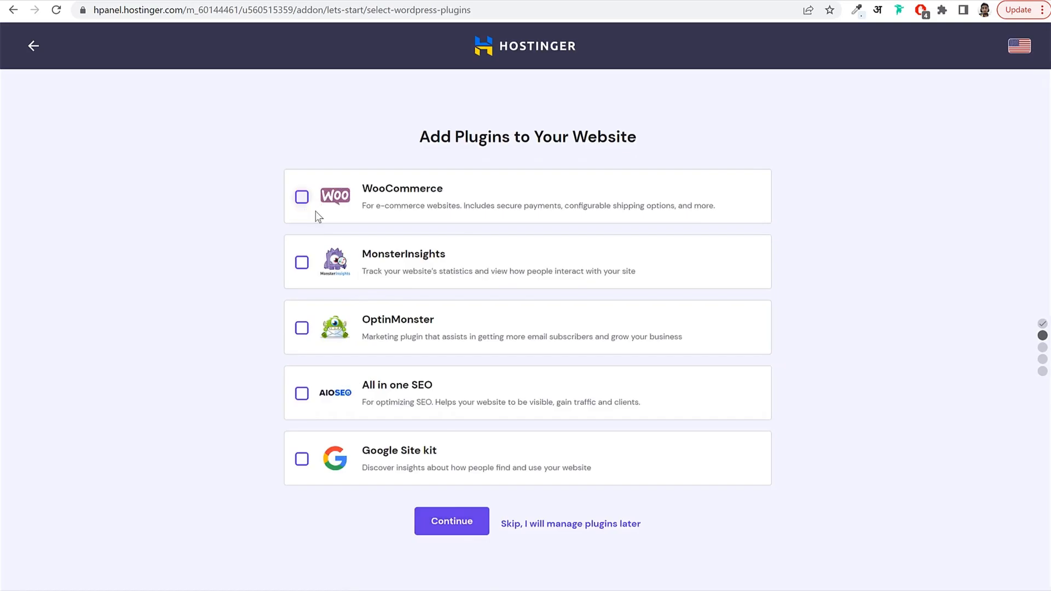
left_click(570, 528)
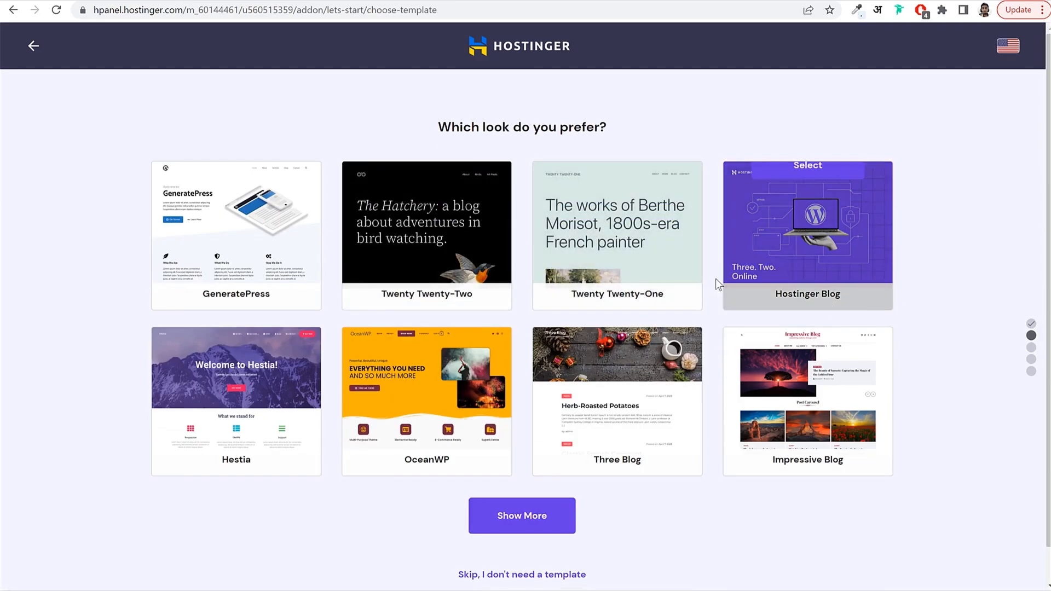
scroll(819, 253, "down", 1)
left_click(481, 539)
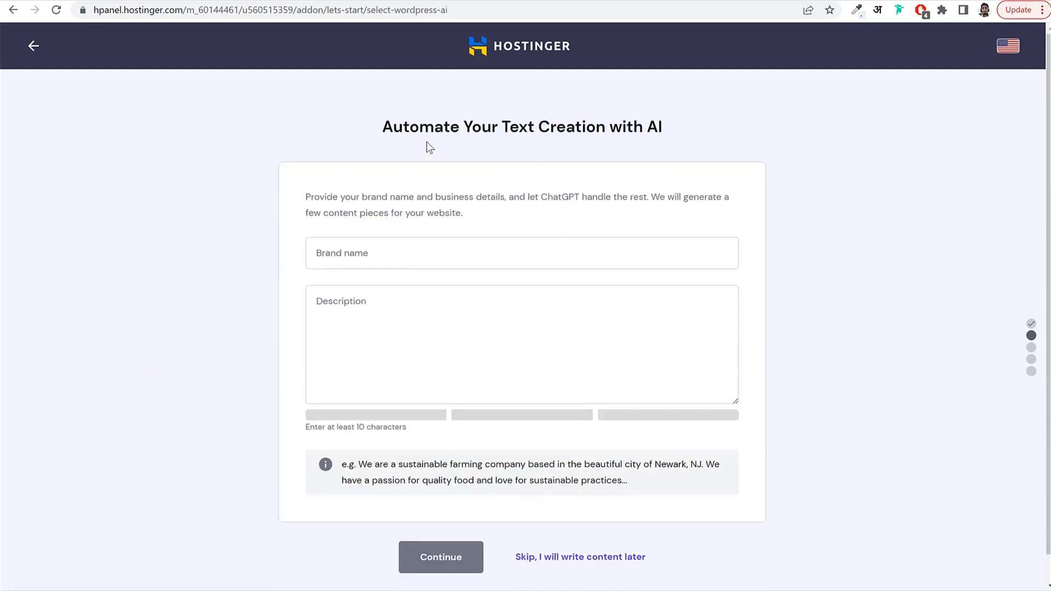
left_click(571, 537)
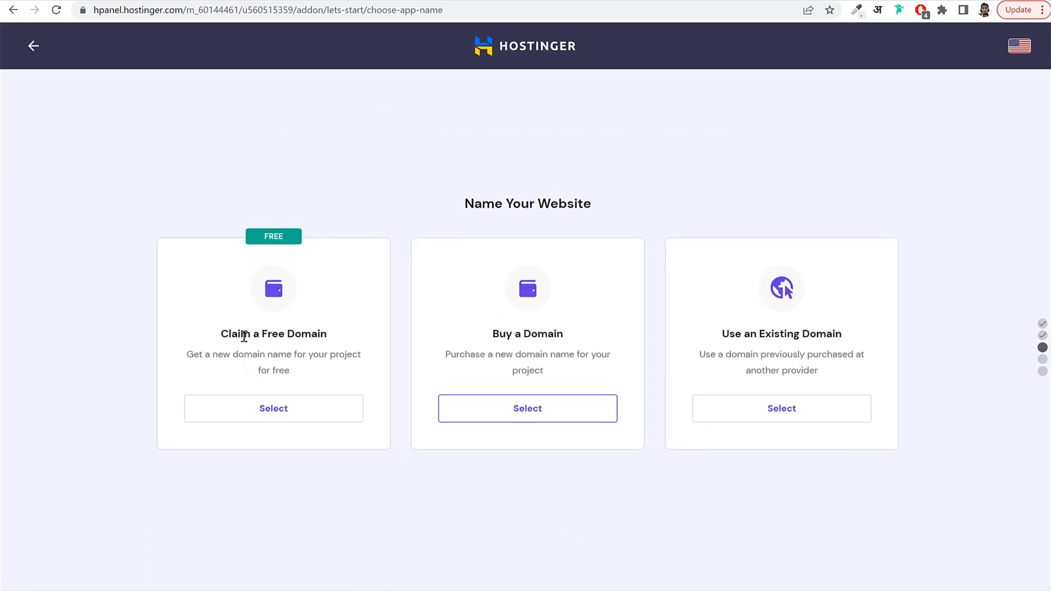
left_click_drag(215, 334, 327, 330)
left_click(327, 330)
Choose Use an Existing Domain, enter the site's existing domain name and continue.
left_click(810, 414)
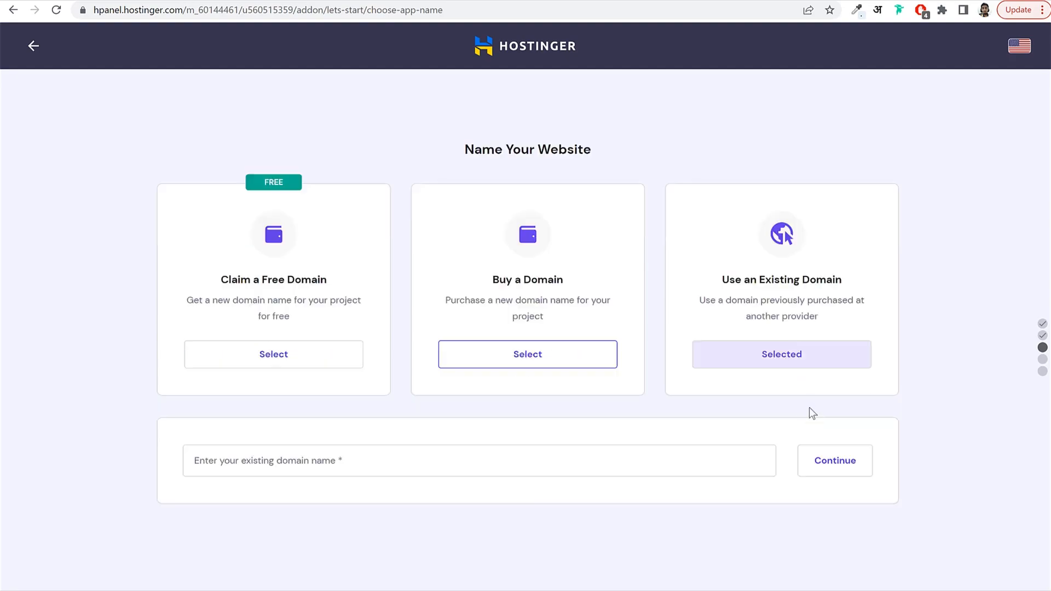
left_click_drag(721, 280, 856, 289)
left_click(409, 489)
left_click(419, 461)
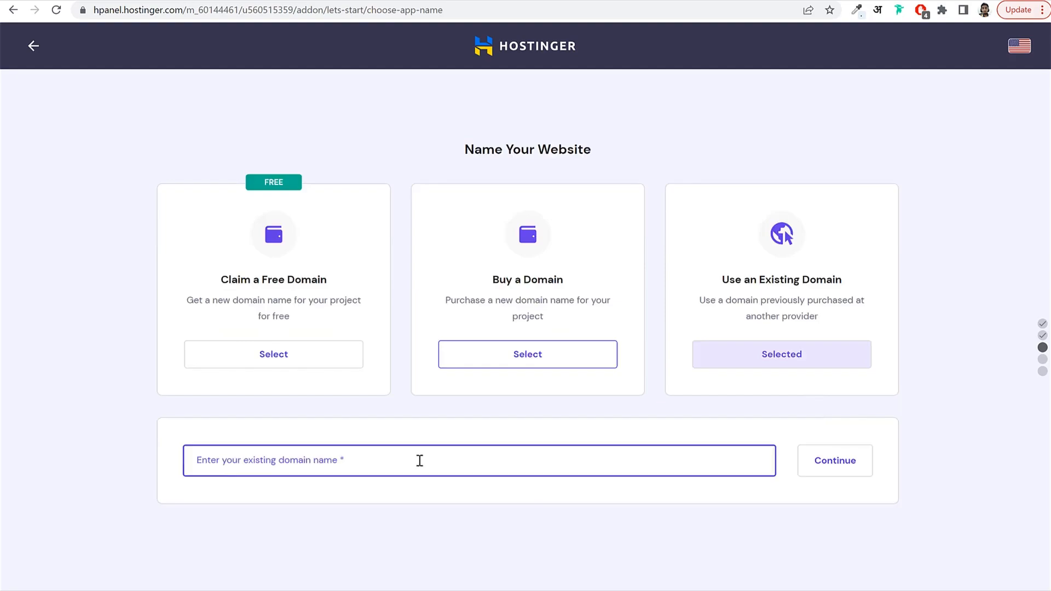
type("nayyar")
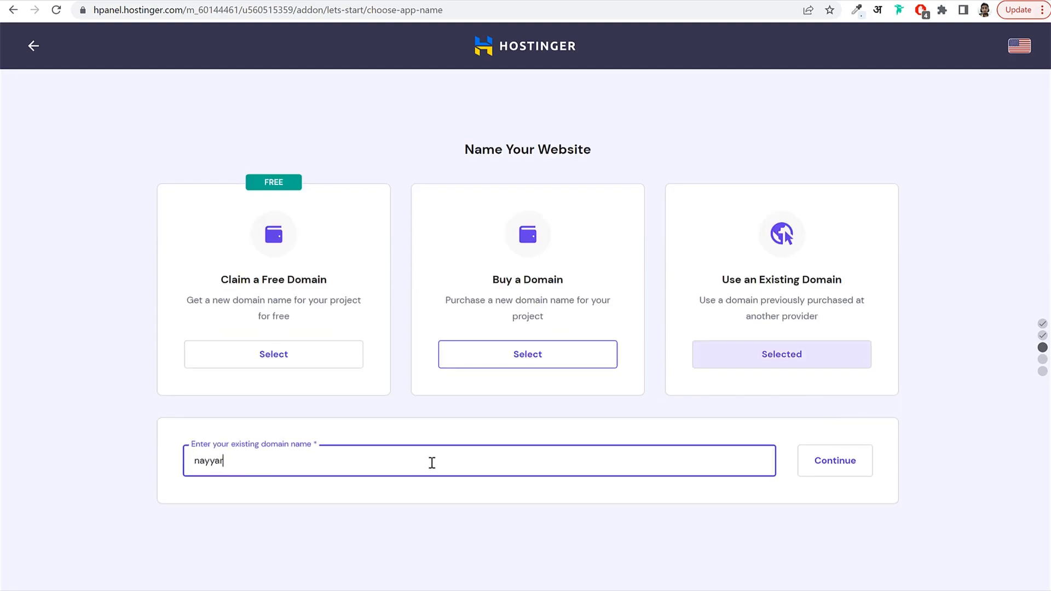
type("shaikh.com")
double_click(206, 463)
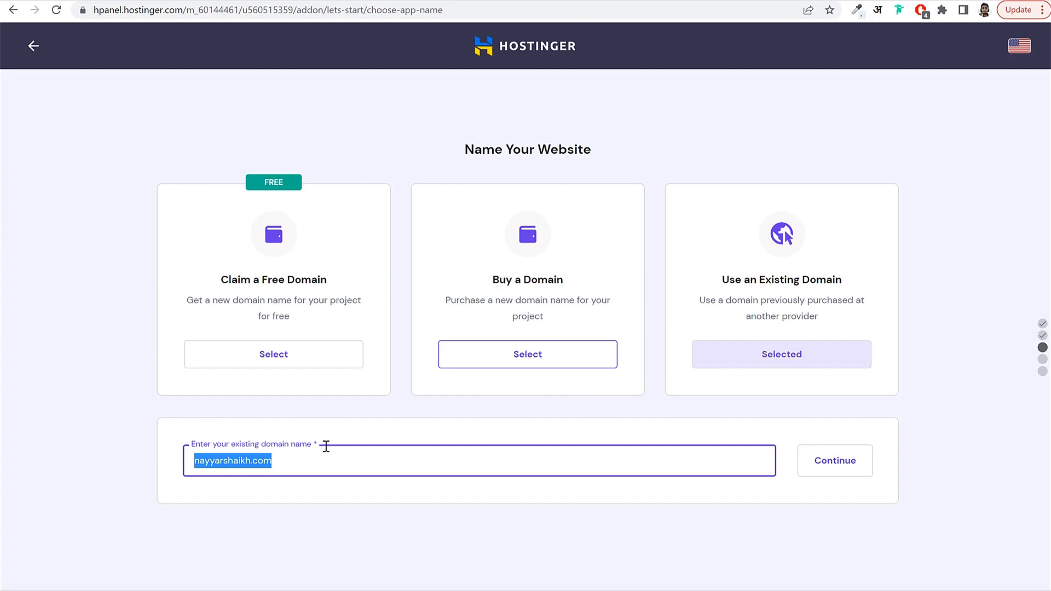
left_click(851, 464)
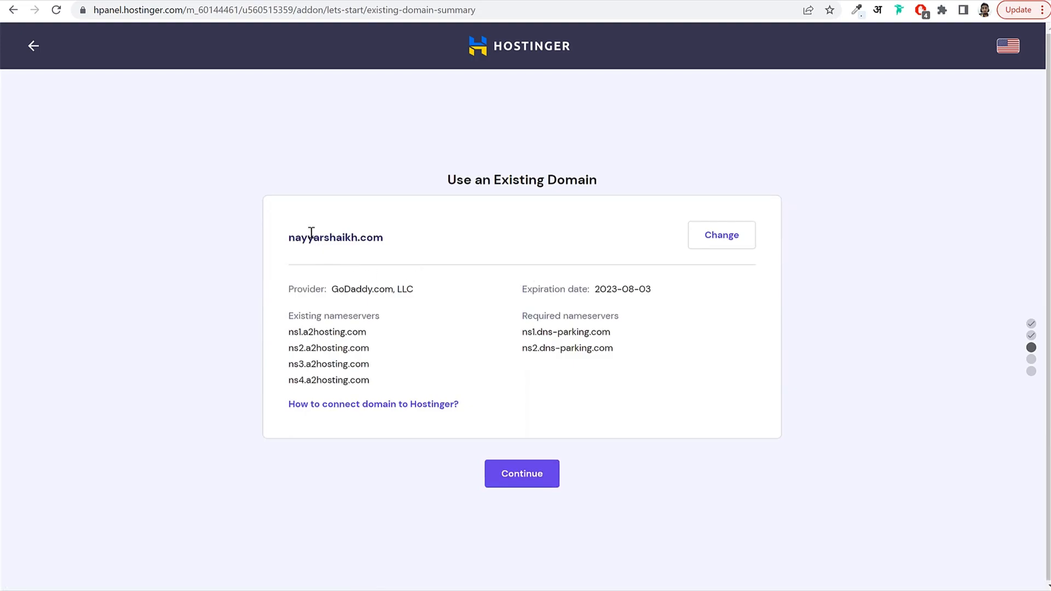
Review the summary: provider GoDaddy.com, LLC and required ns1/ns2.dns-parking.com nameservers.
left_click_drag(289, 237, 404, 237)
left_click_drag(425, 284, 334, 291)
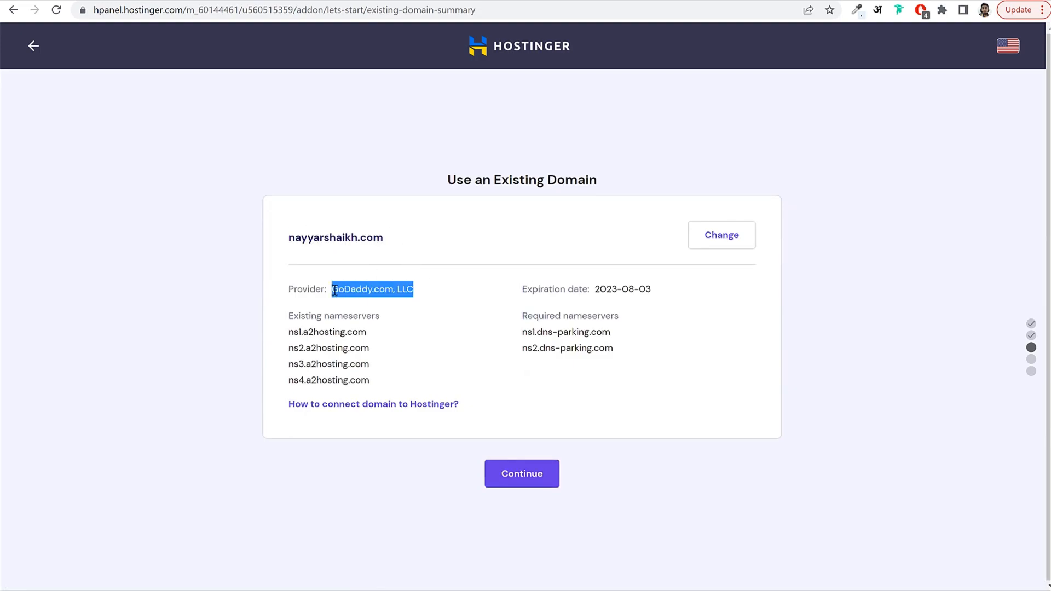
left_click(340, 334)
left_click_drag(289, 332, 369, 378)
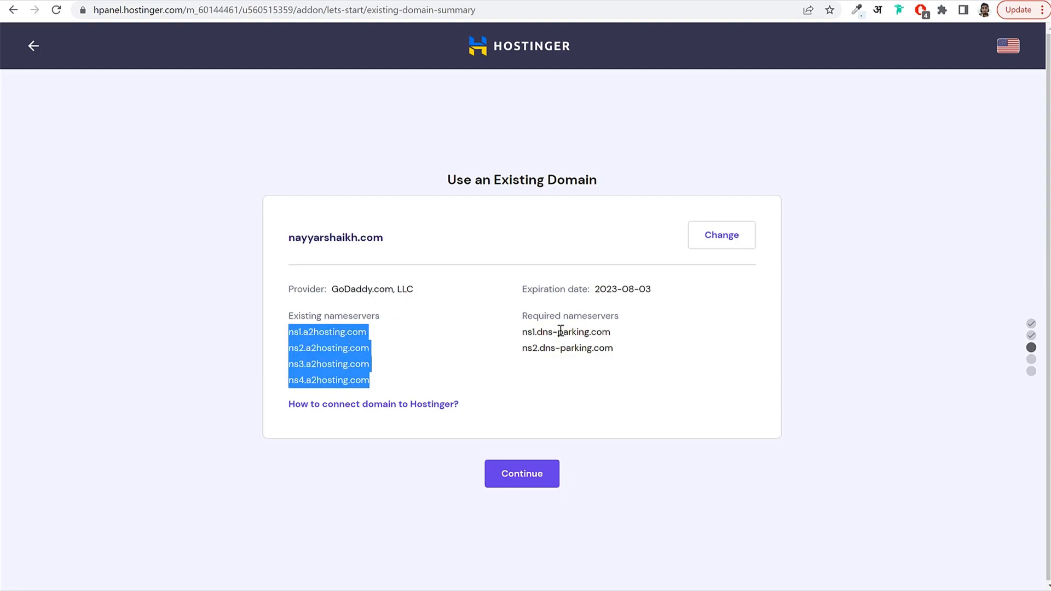
left_click_drag(614, 349, 523, 329)
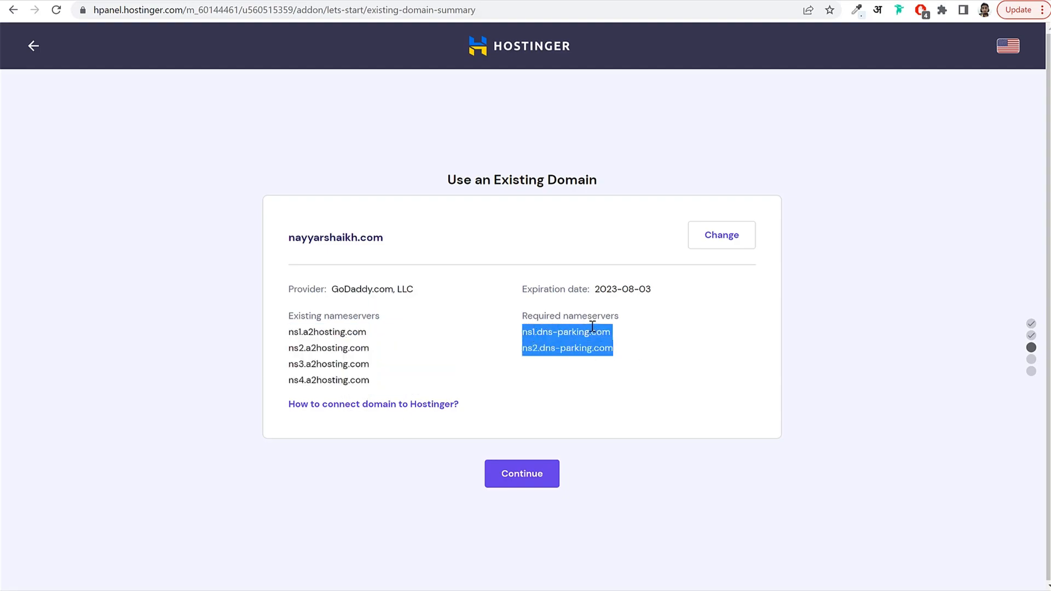
In GoDaddy, go through My Products to the domain's DNS Management page.
left_click(662, 1)
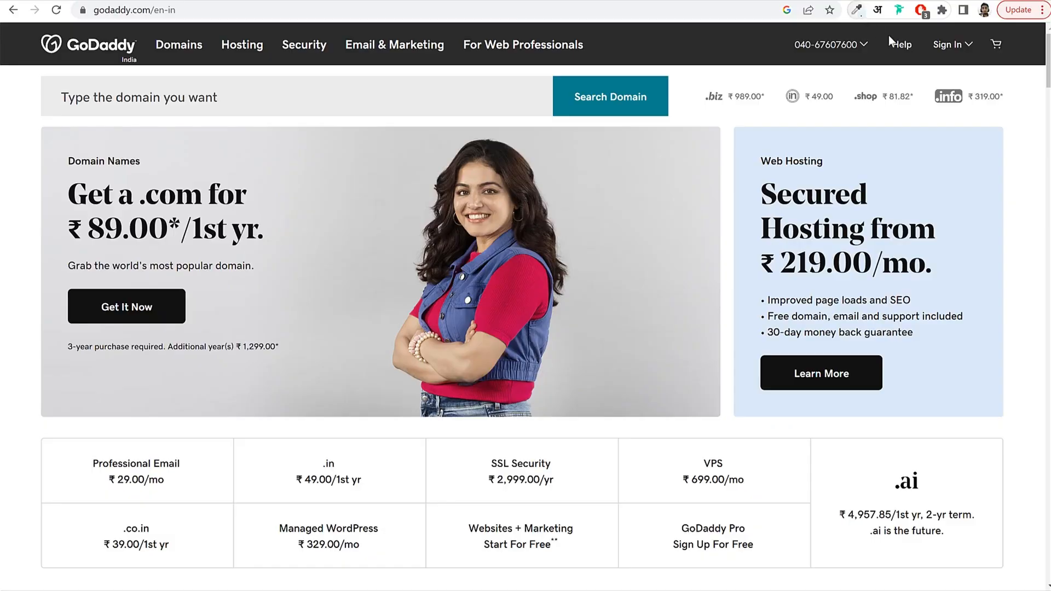
left_click(953, 48)
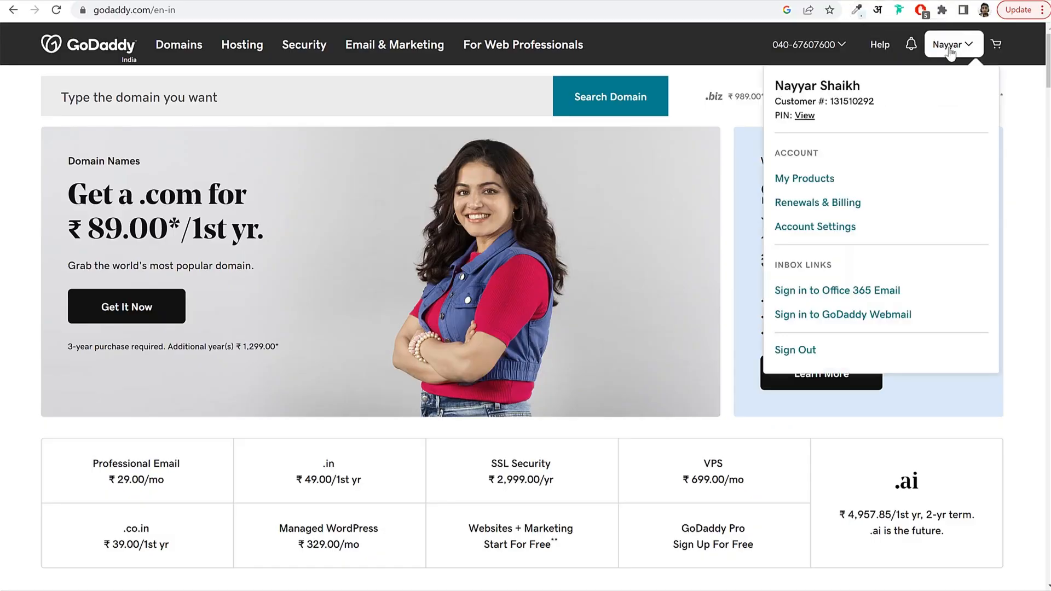
left_click(818, 183)
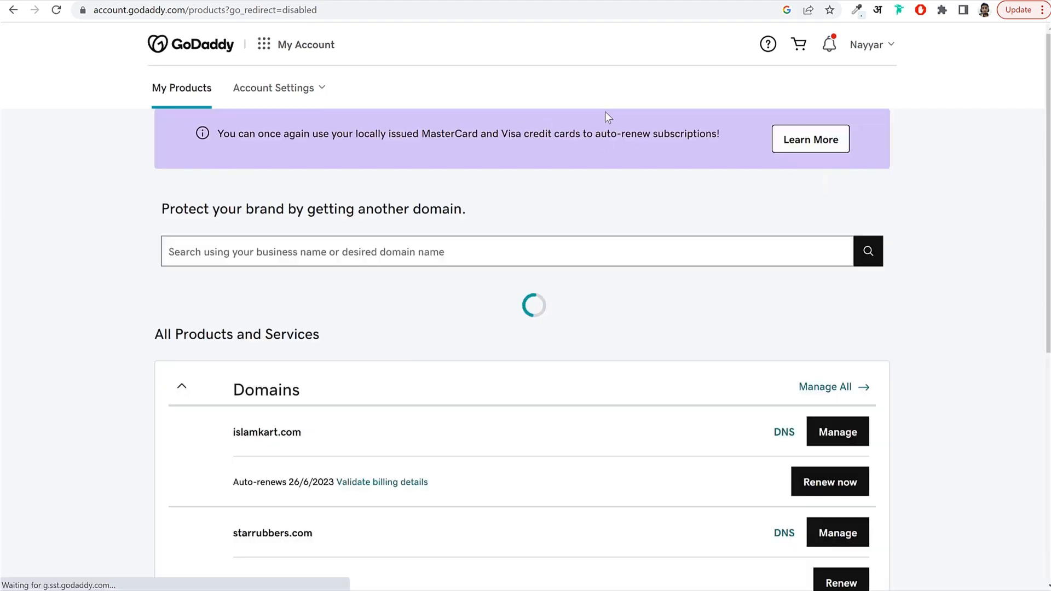
scroll(582, 245, "down", 2)
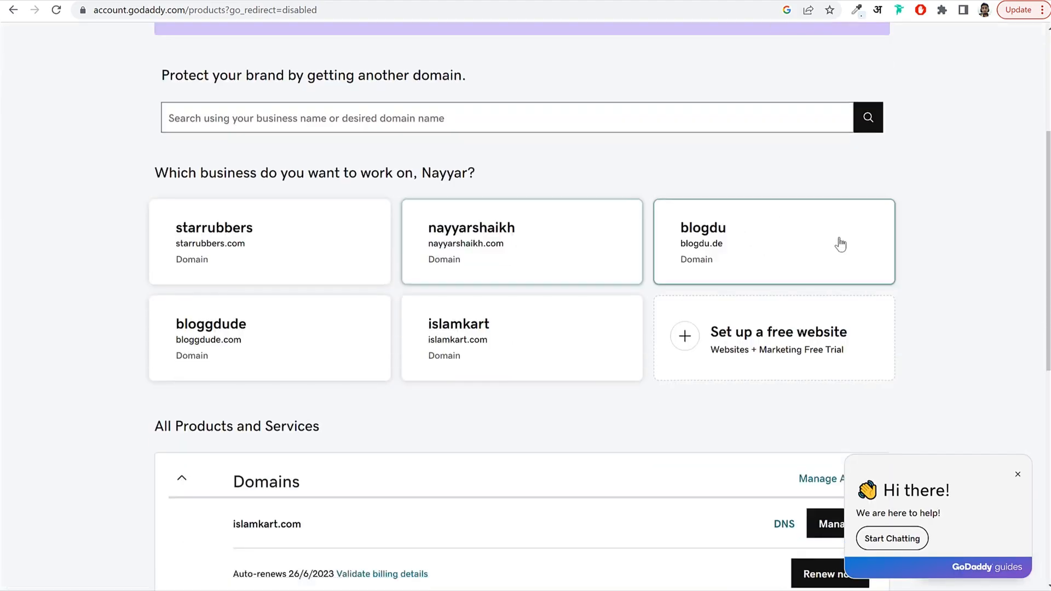
scroll(963, 264, "down", 8)
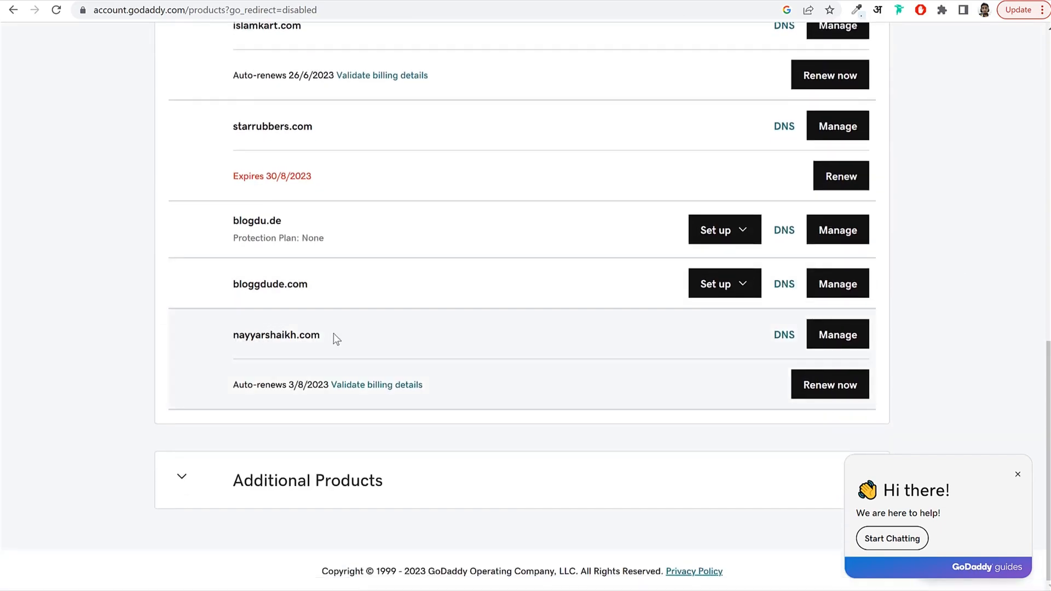
double_click(336, 339)
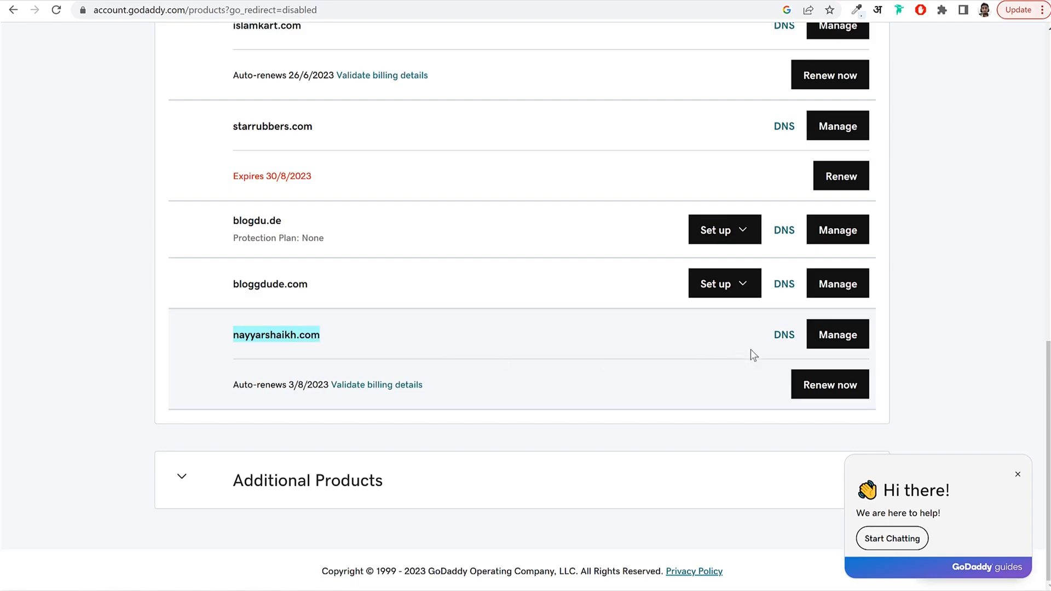
left_click(774, 341)
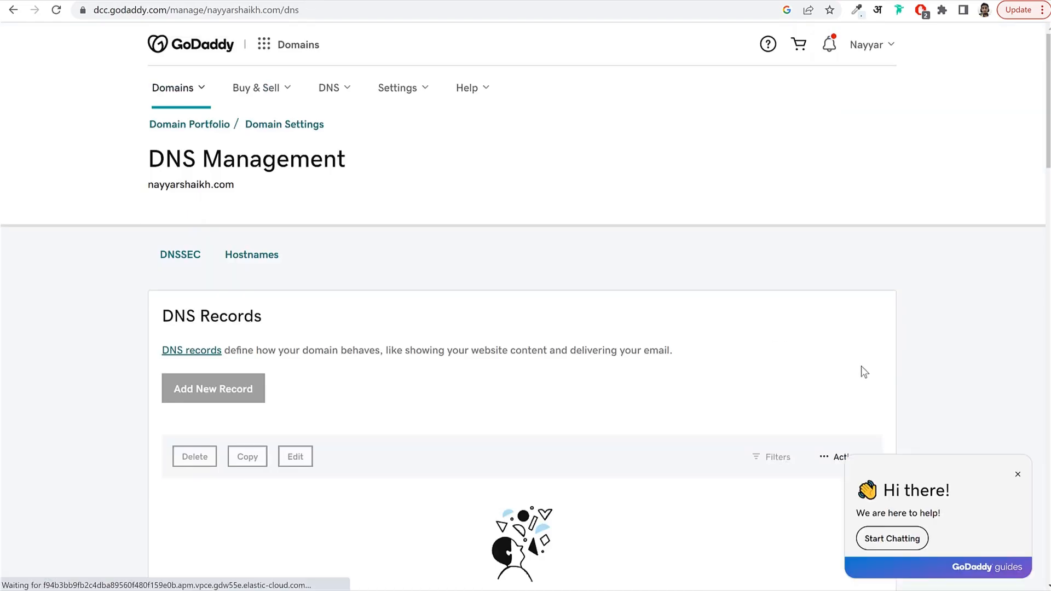
Switch the domain to custom nameservers and remove the ns3 and ns4 entries.
scroll(644, 326, "down", 7)
scroll(643, 326, "down", 7)
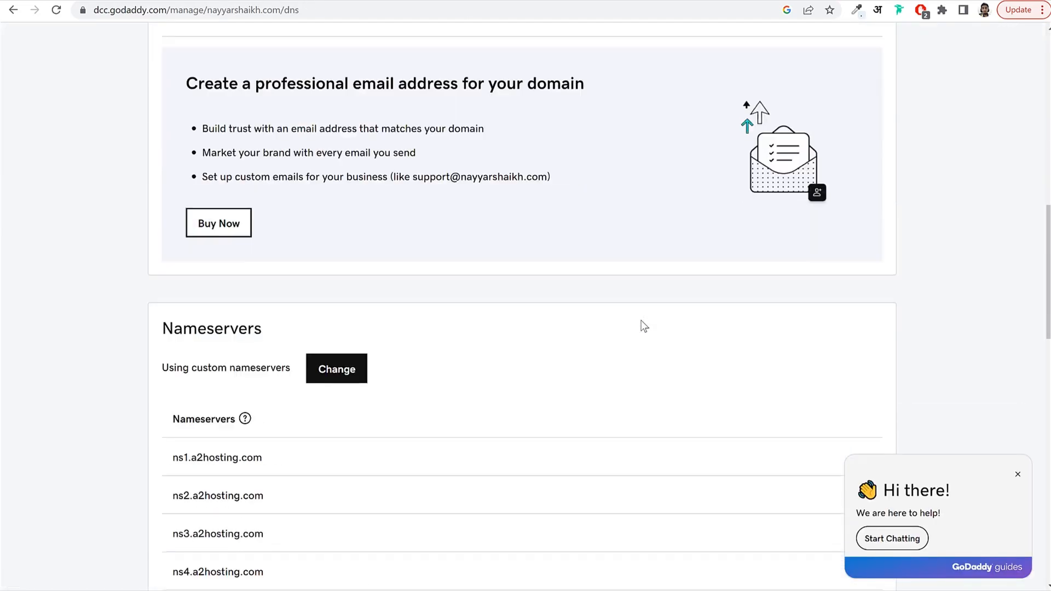
left_click_drag(166, 245, 278, 373)
left_click(303, 347)
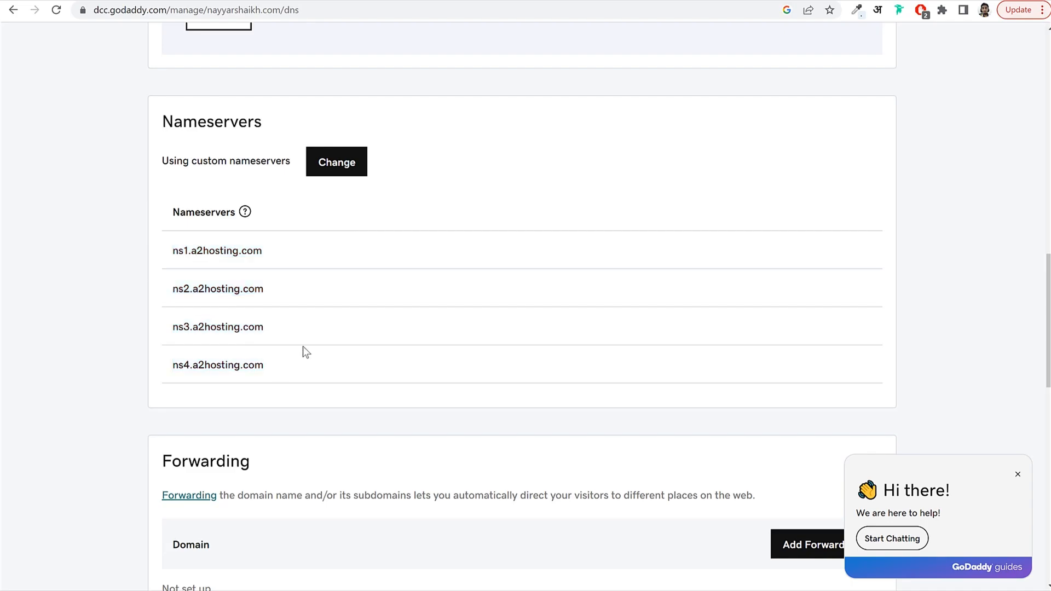
left_click(347, 179)
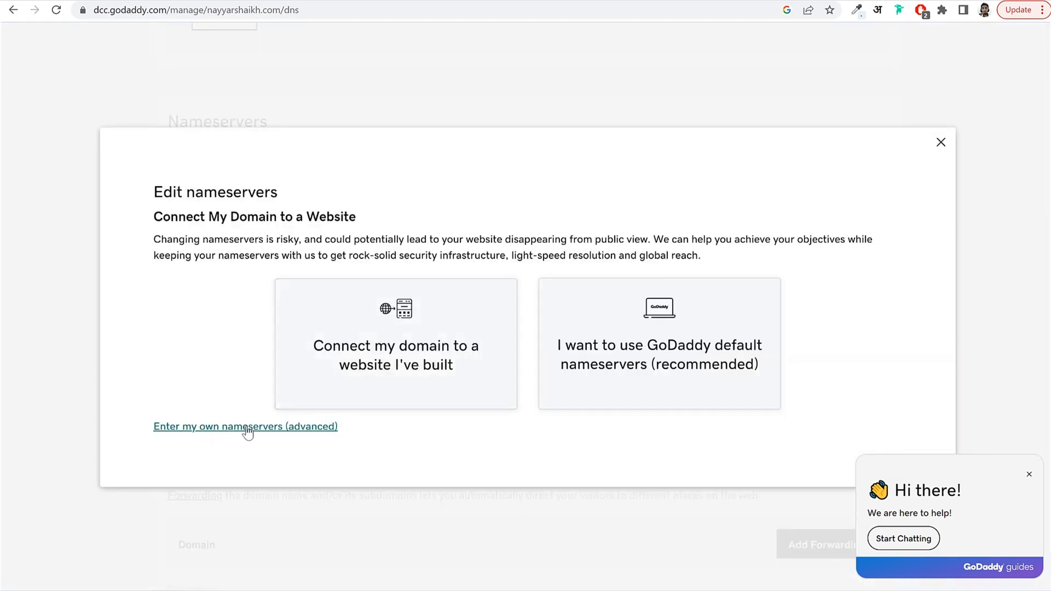
left_click(249, 431)
left_click(760, 364)
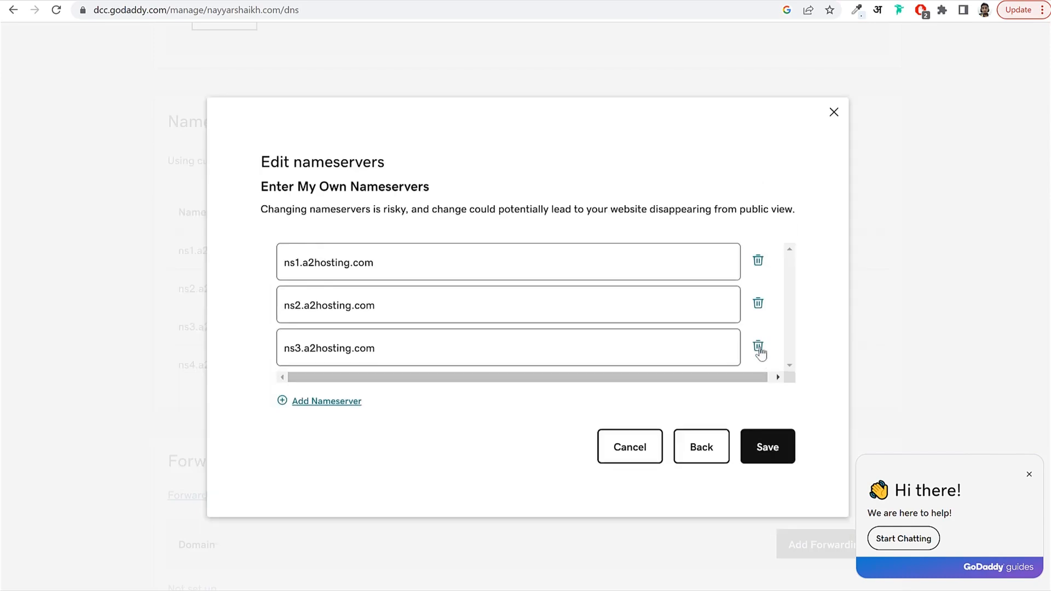
left_click(758, 350)
Clear the existing Nameserver 1 and Nameserver 2 values.
triple_click(293, 285)
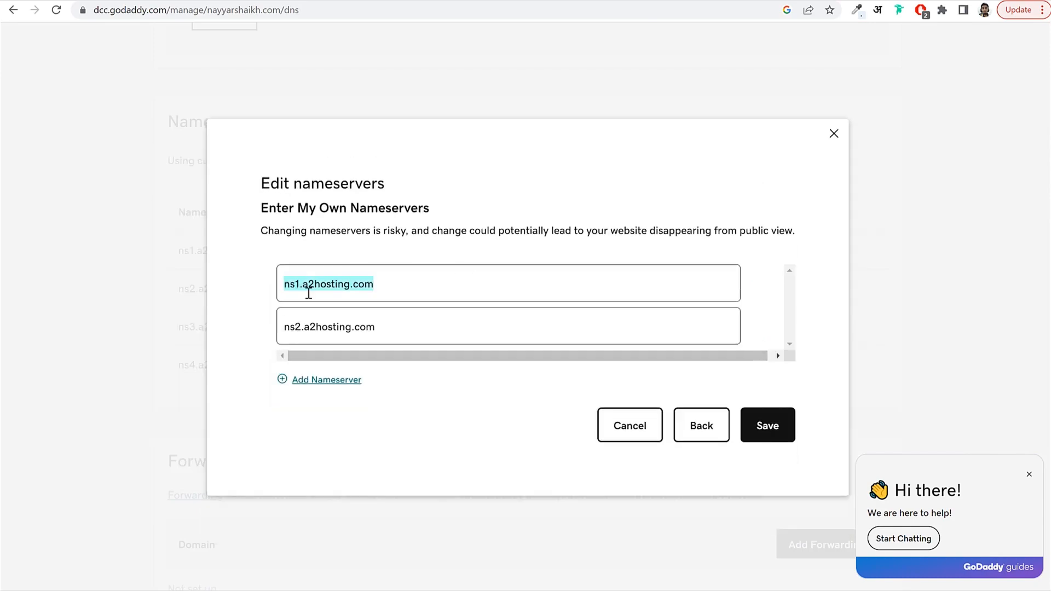
key("BackSpace")
left_click_drag(408, 325, 204, 330)
key("BackSpace")
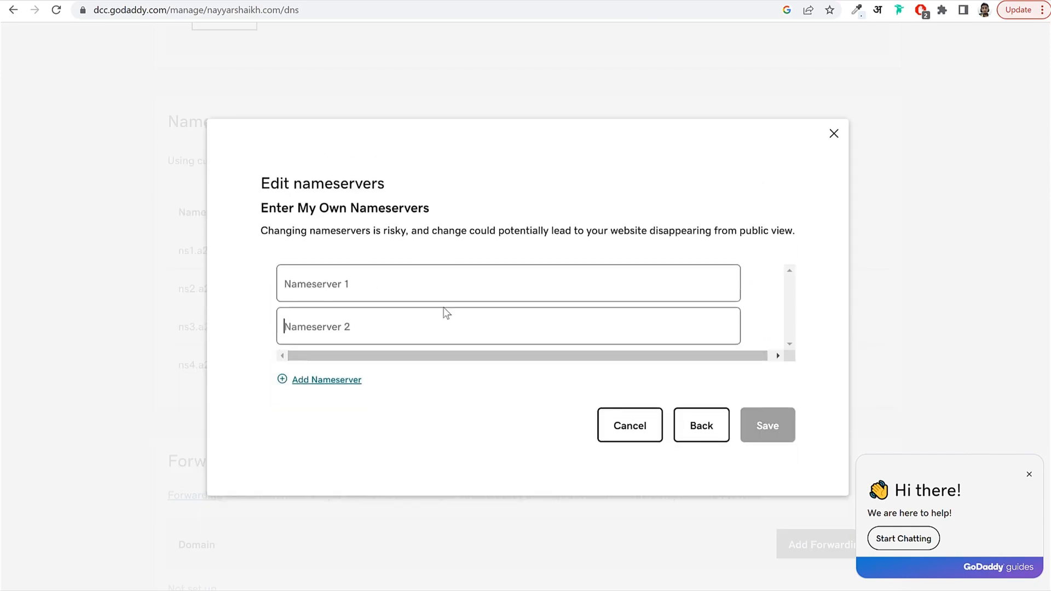
Copy ns1.dns-parking.com from Hostinger into GoDaddy's Nameserver 1 field.
left_click(279, 0)
left_click(539, 342)
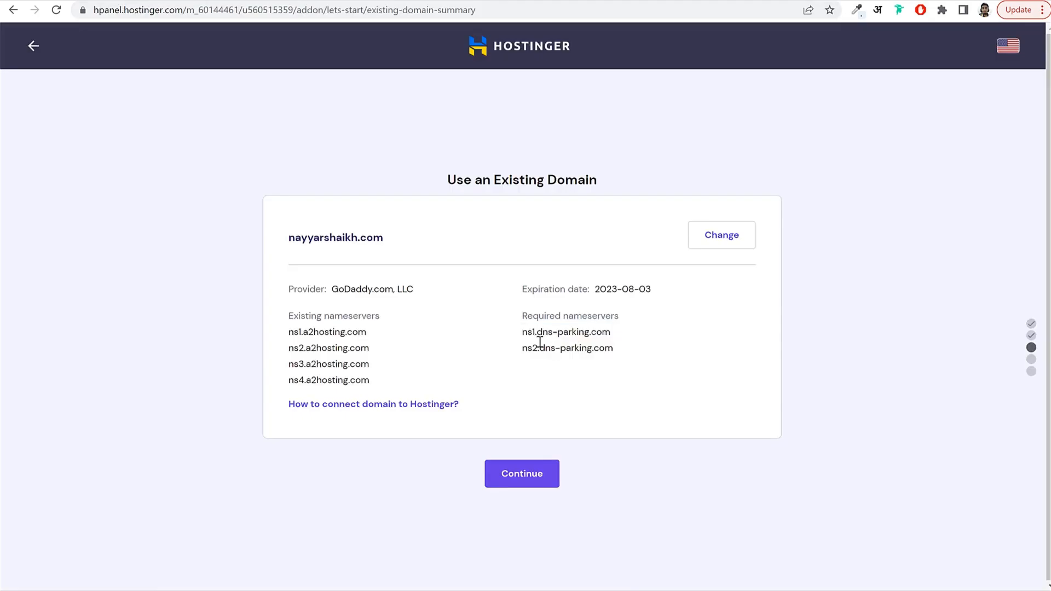
left_click_drag(524, 332, 610, 333)
key("ctrl+c")
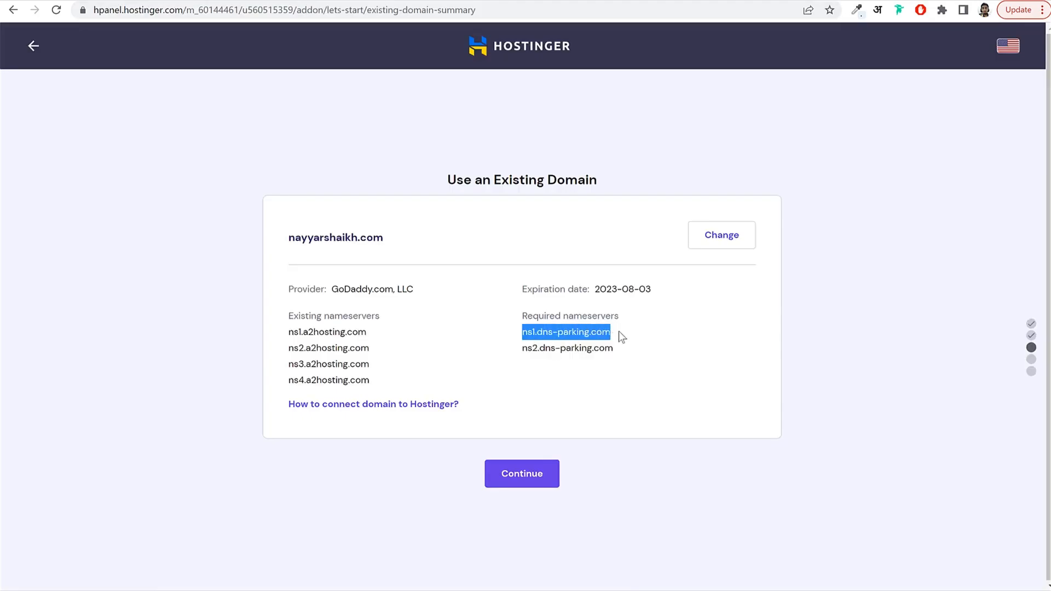
left_click(701, 3)
left_click(367, 294)
key("ctrl+v")
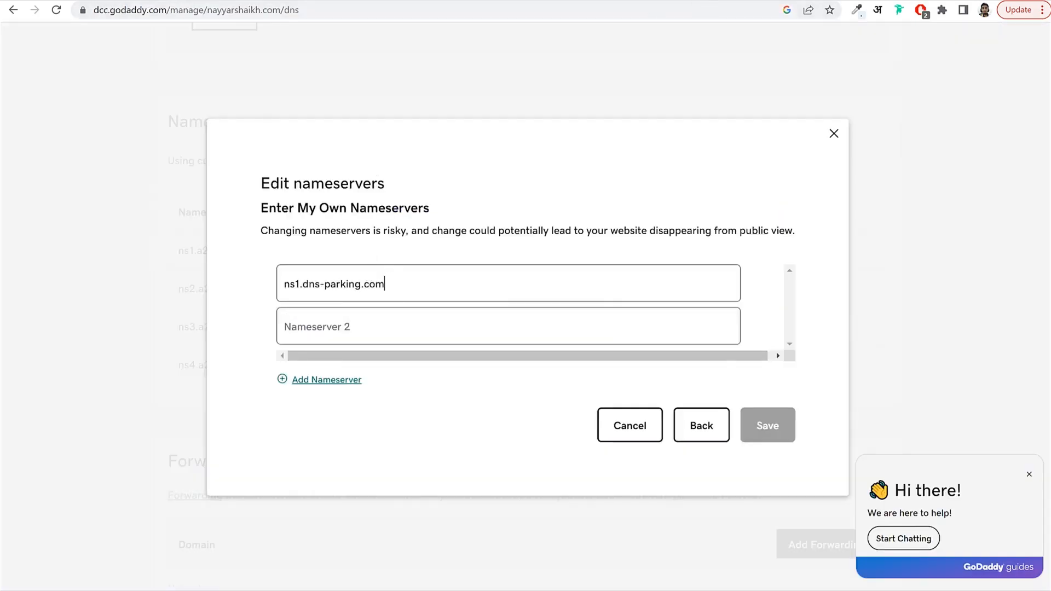
Paste ns2.dns-parking.com into Nameserver 2, then close the dialog without saving.
key("ctrl+shift+Tab")
left_click_drag(523, 348, 613, 349)
key("ctrl+c")
key("ctrl+Tab")
left_click(368, 330)
key("ctrl+v")
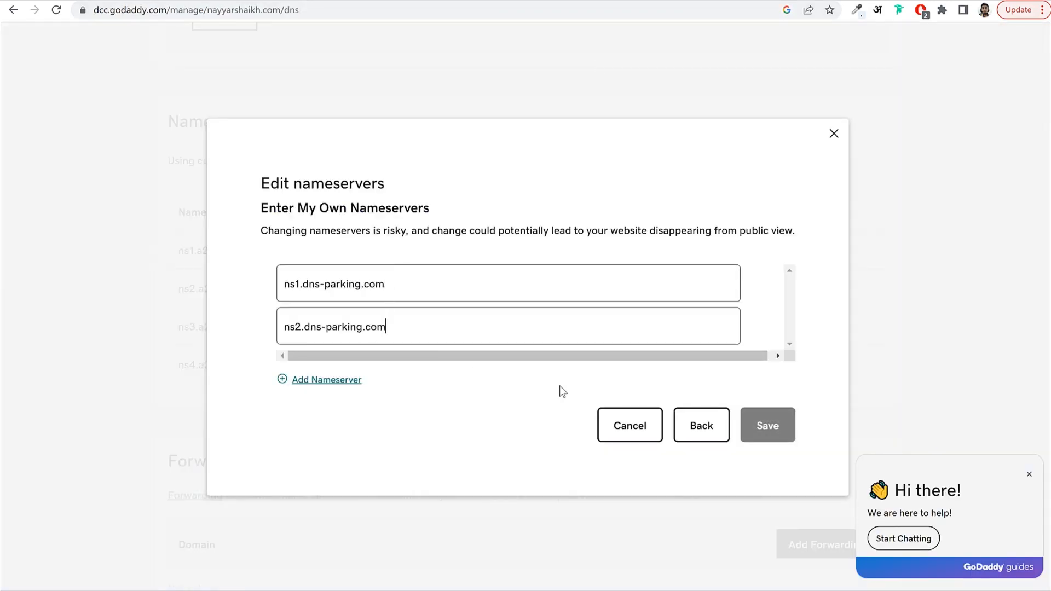
left_click(832, 134)
key("ctrl+shift+Tab")
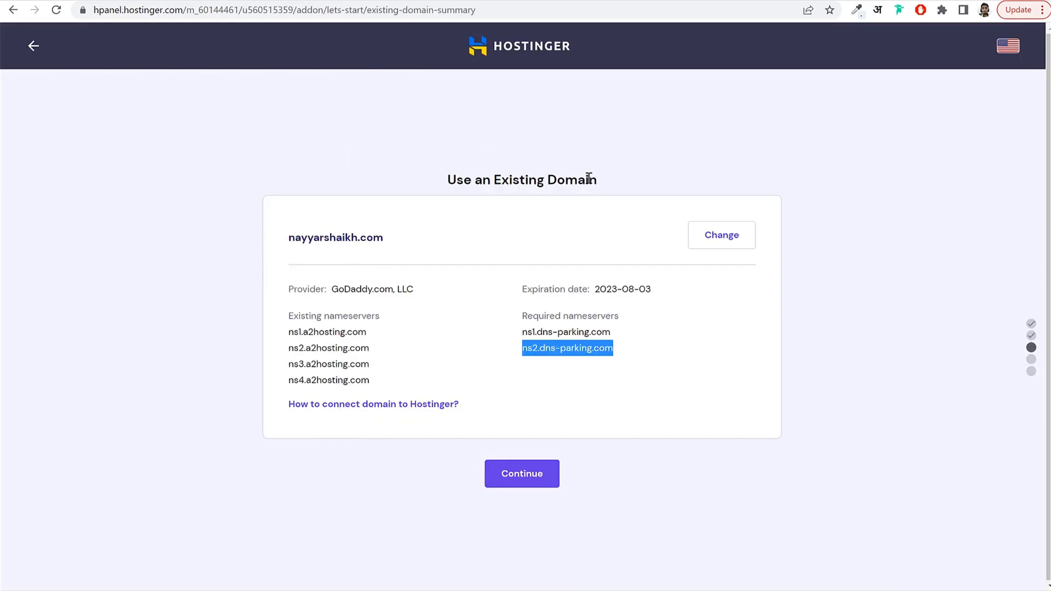
Continue past the existing-domain summary and review nayyarshaikh.com in hPanel's Websites list.
left_click(537, 480)
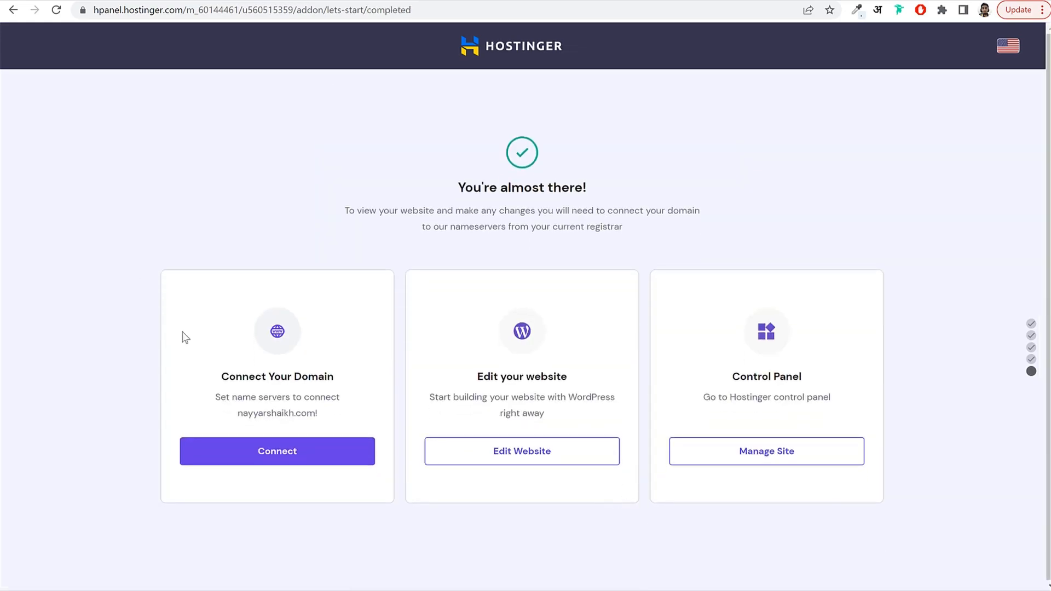
left_click(505, 48)
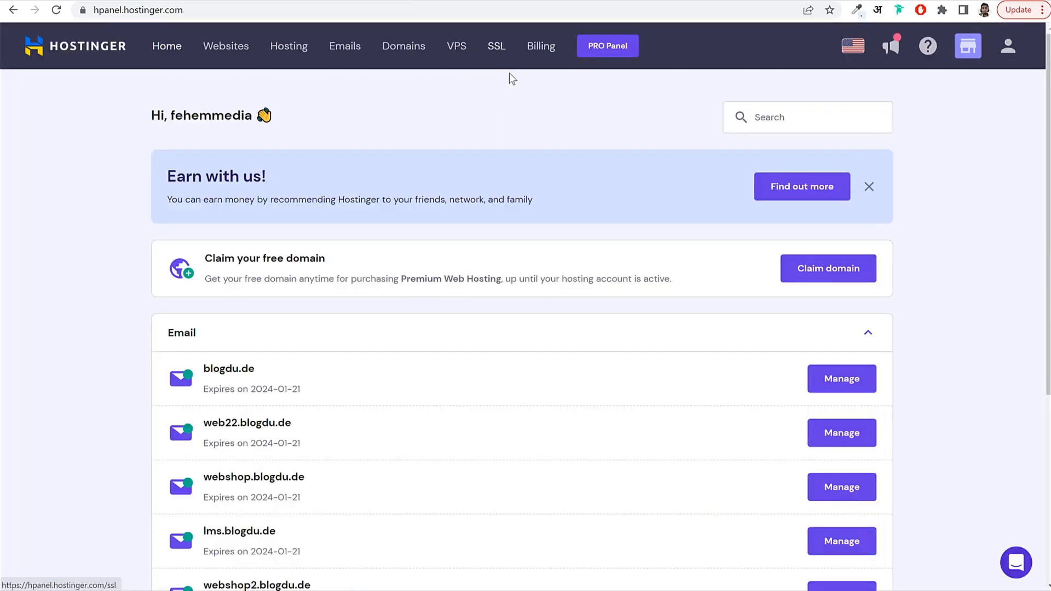
left_click(226, 48)
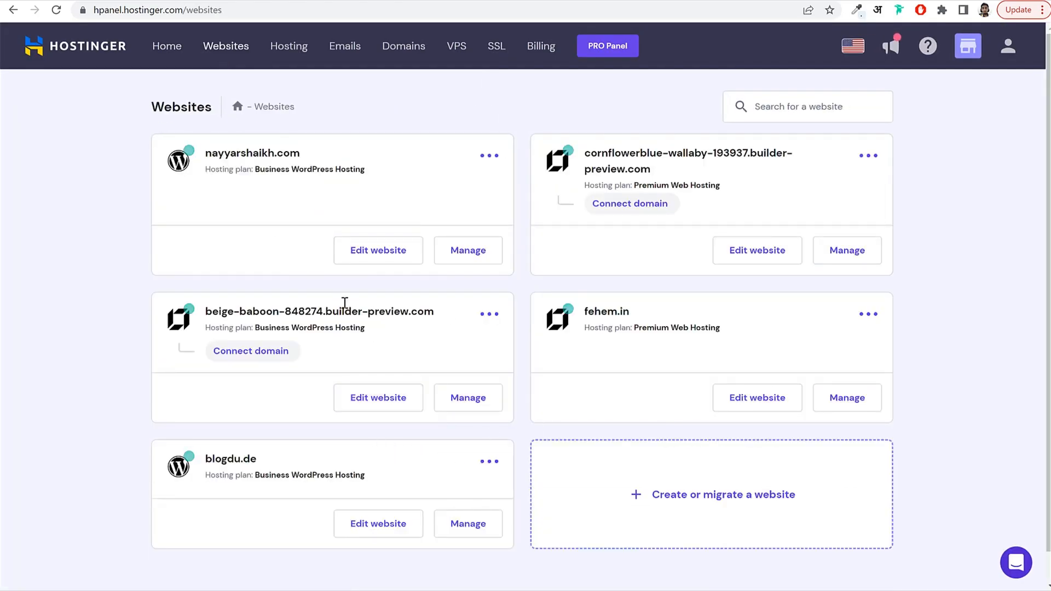
left_click_drag(317, 155, 204, 154)
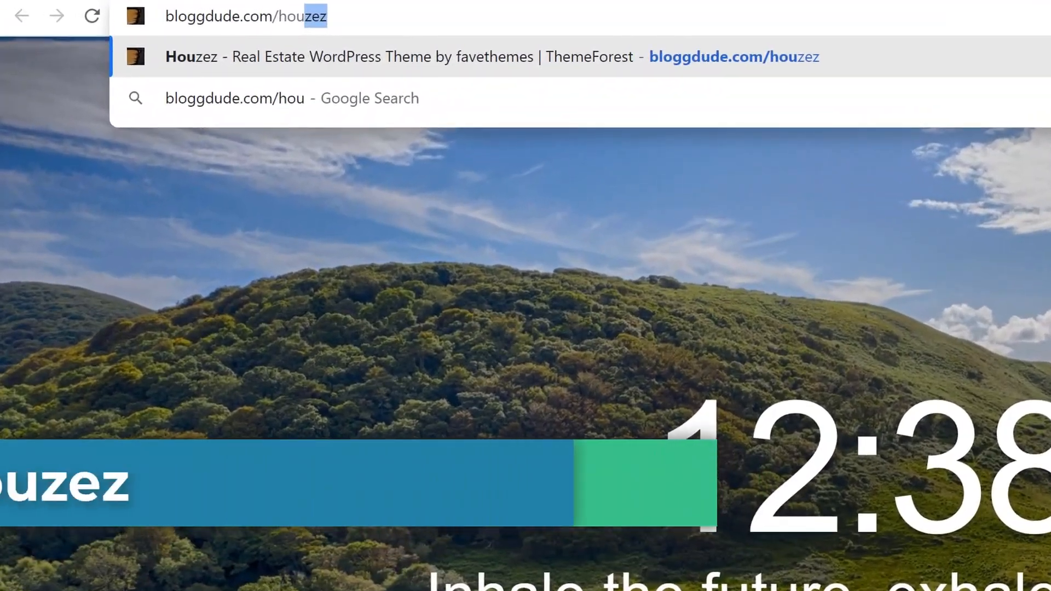
Load the Houzez item page via bloggdude.com/houzez and scroll through it.
key("Return")
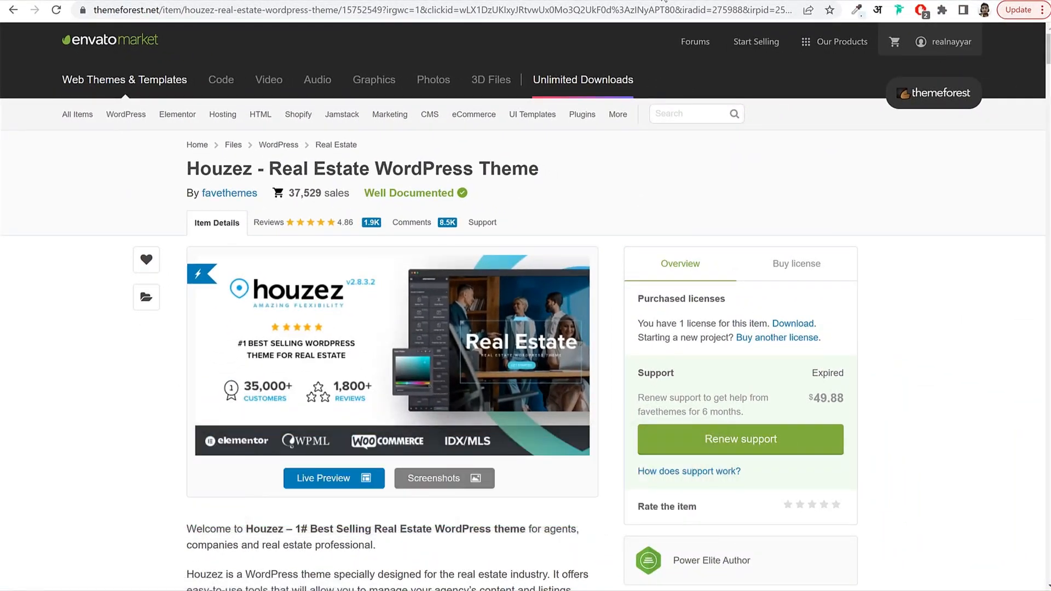
scroll(581, 253, "down", 12)
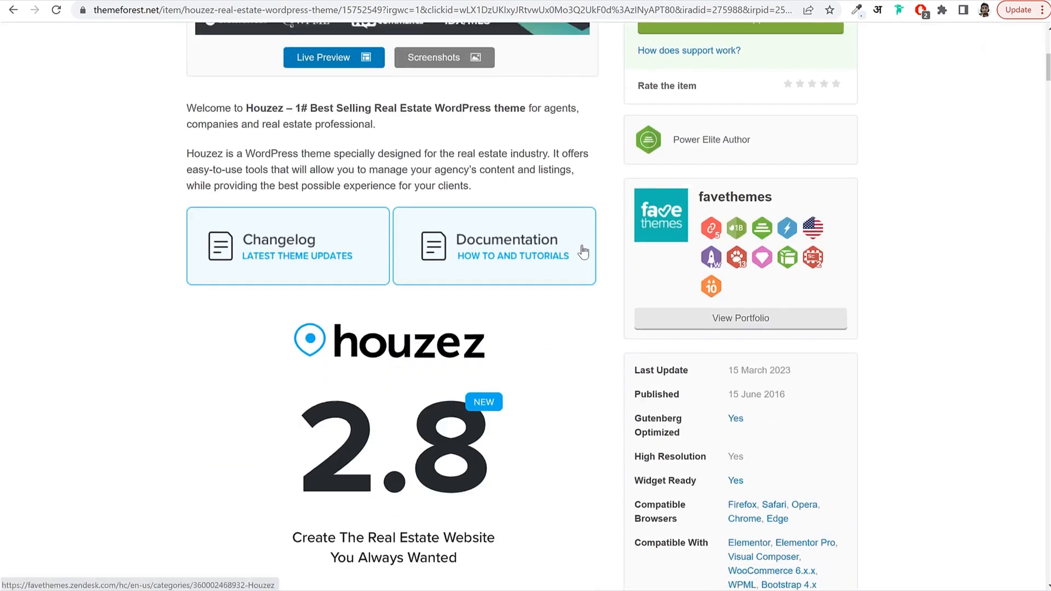
scroll(583, 251, "down", 15)
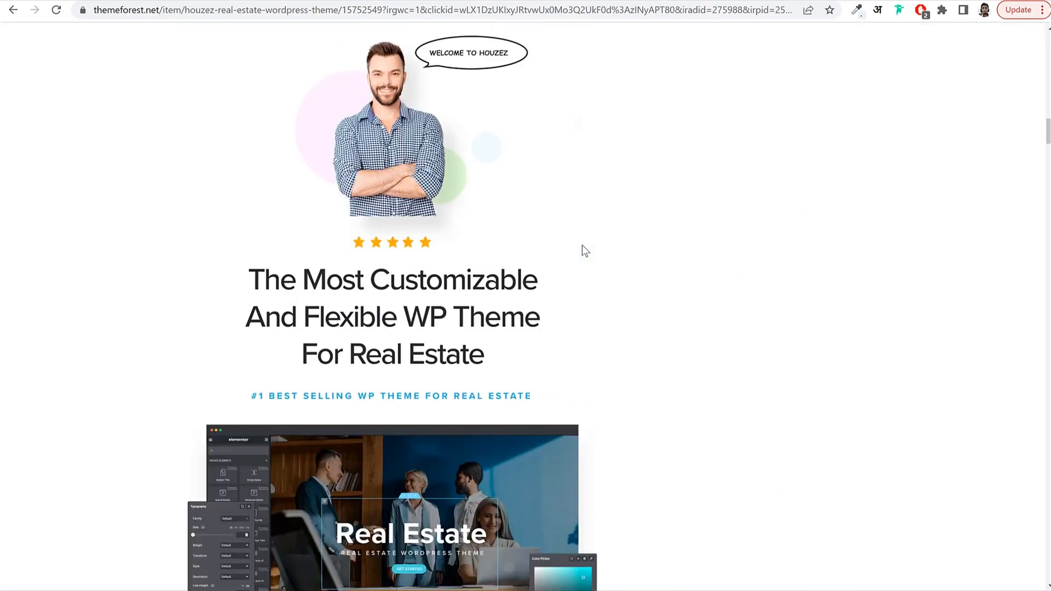
scroll(582, 244, "up", 20)
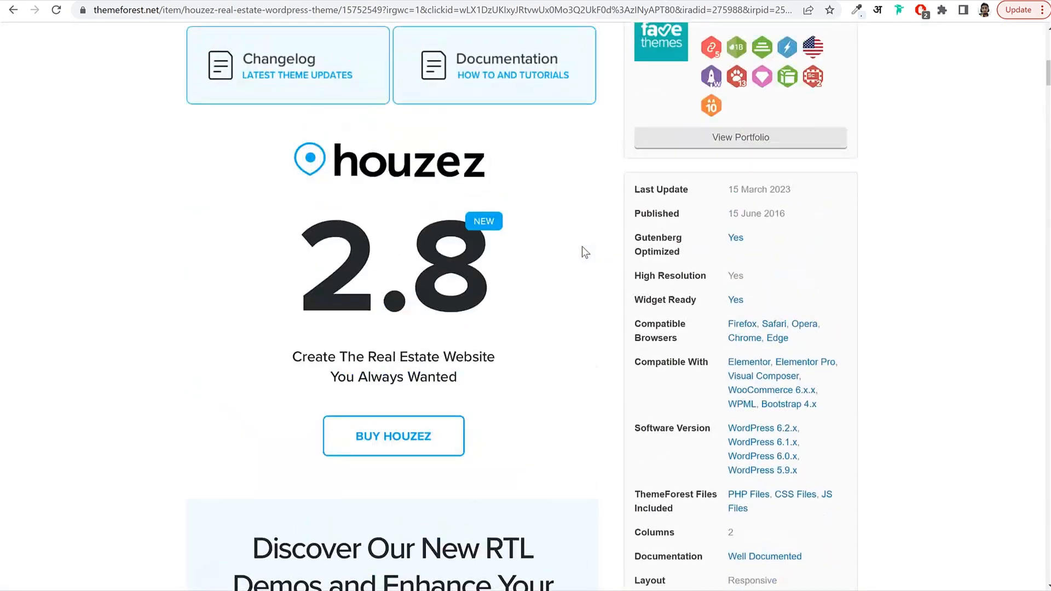
scroll(582, 246, "up", 2)
Review the Regular License: $69, future updates and 6 months support from favethemes.
left_click(834, 268)
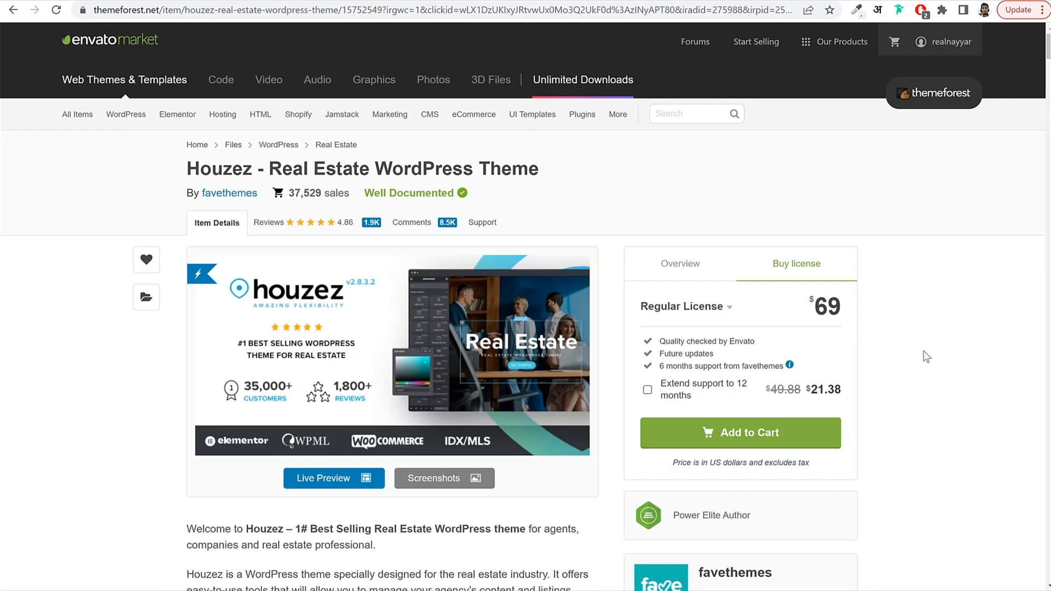
left_click_drag(814, 295, 851, 296)
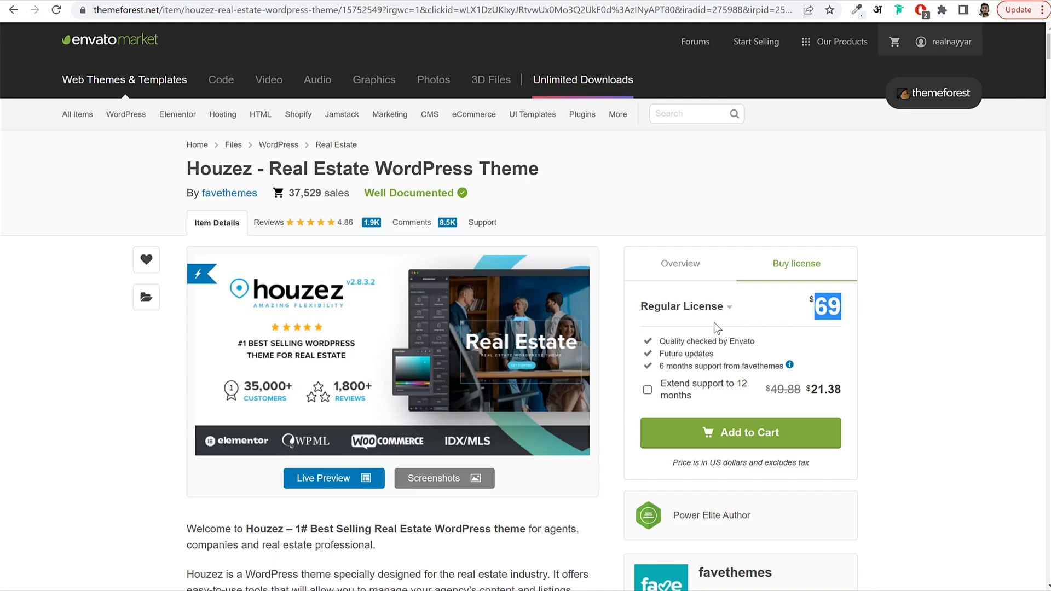
left_click(796, 305)
double_click(839, 296)
left_click_drag(658, 353, 714, 351)
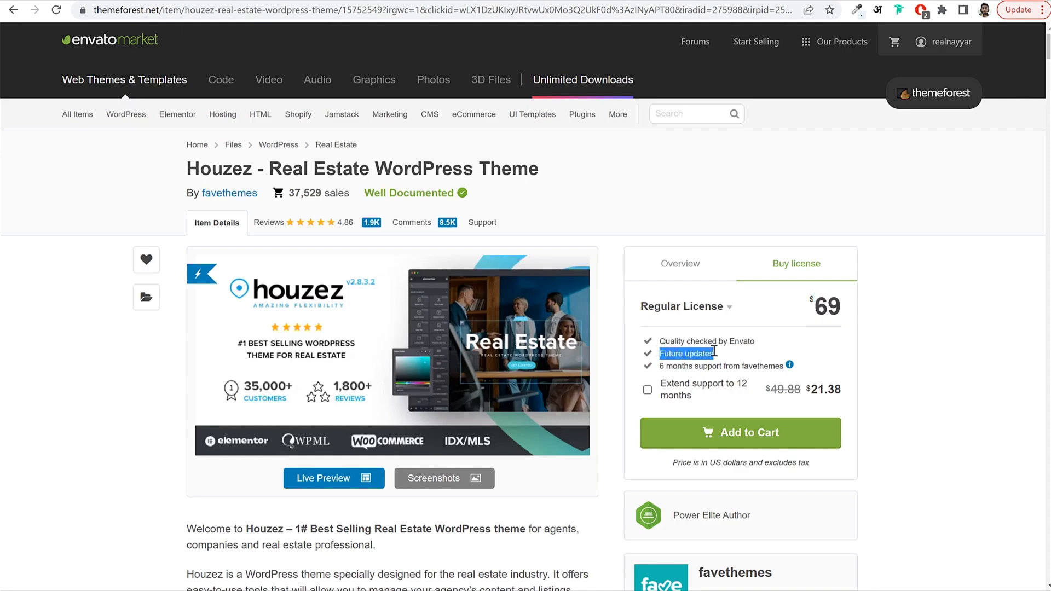
left_click(714, 351)
mouse_move(343, 313)
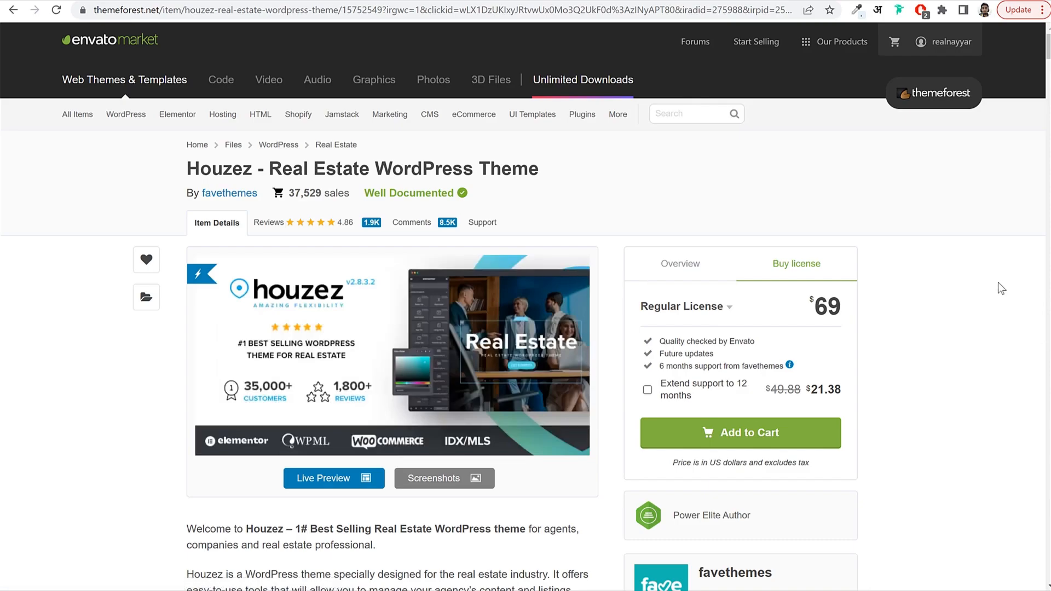
left_click_drag(658, 355, 714, 353)
left_click(714, 351)
left_click_drag(661, 366, 787, 365)
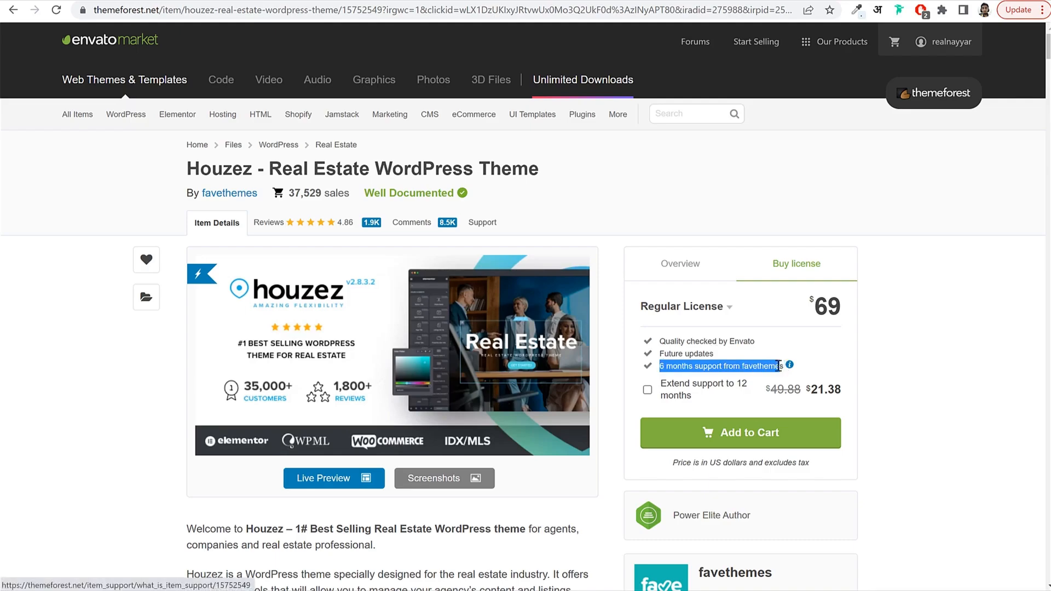
left_click(889, 359)
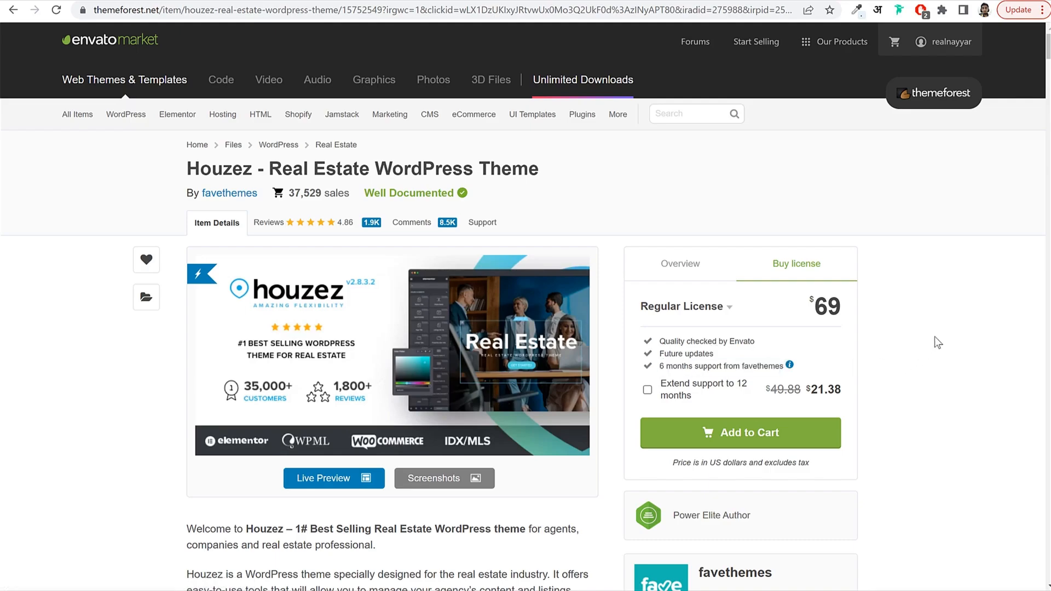
Look over the Support and Comments tabs, then return to Item Details and license pricing.
left_click(485, 235)
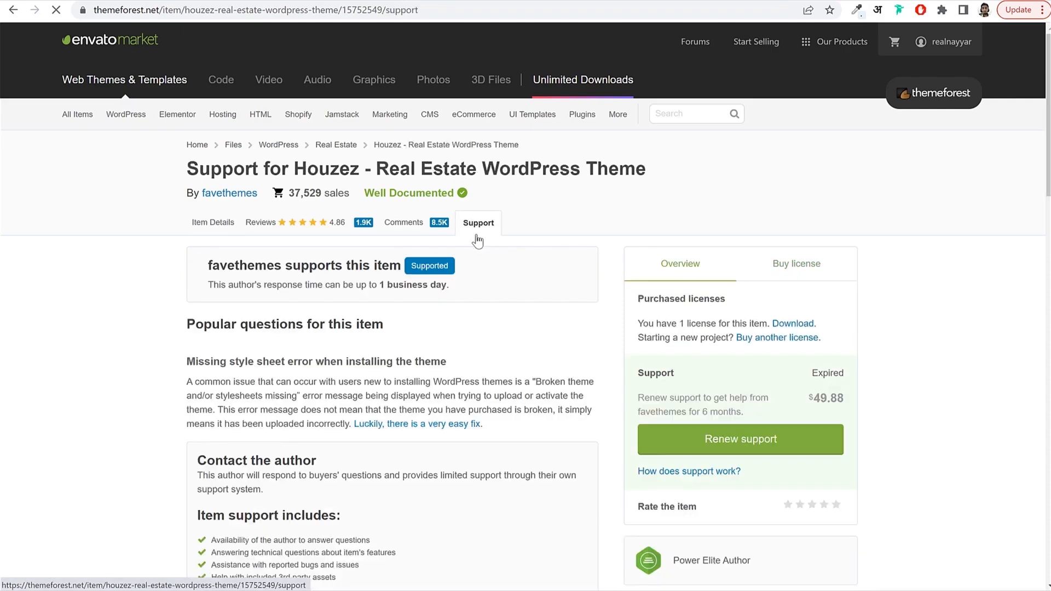
left_click(424, 219)
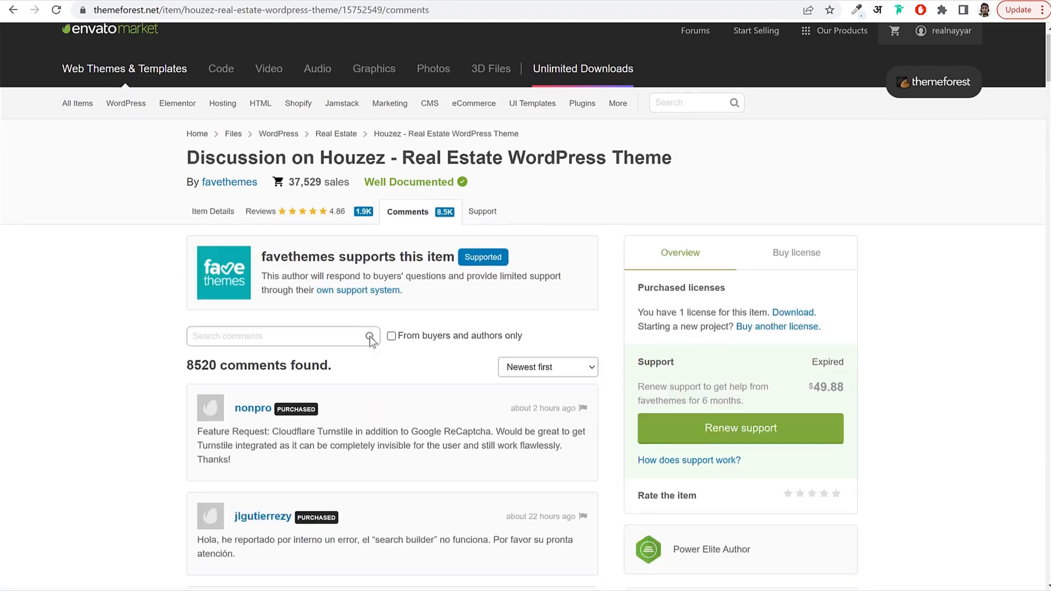
scroll(339, 306, "down", 1)
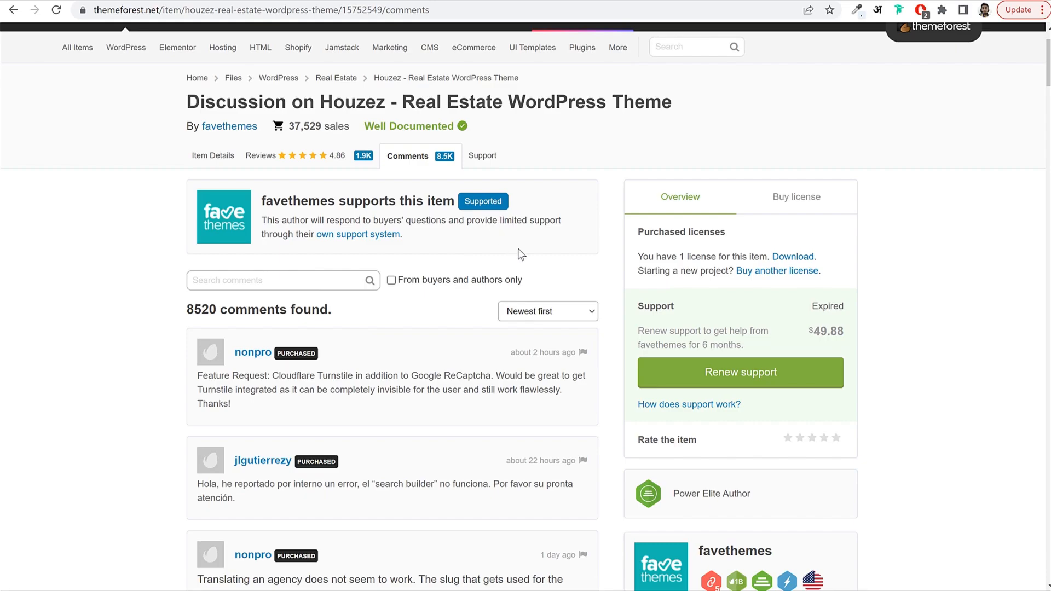
left_click(215, 156)
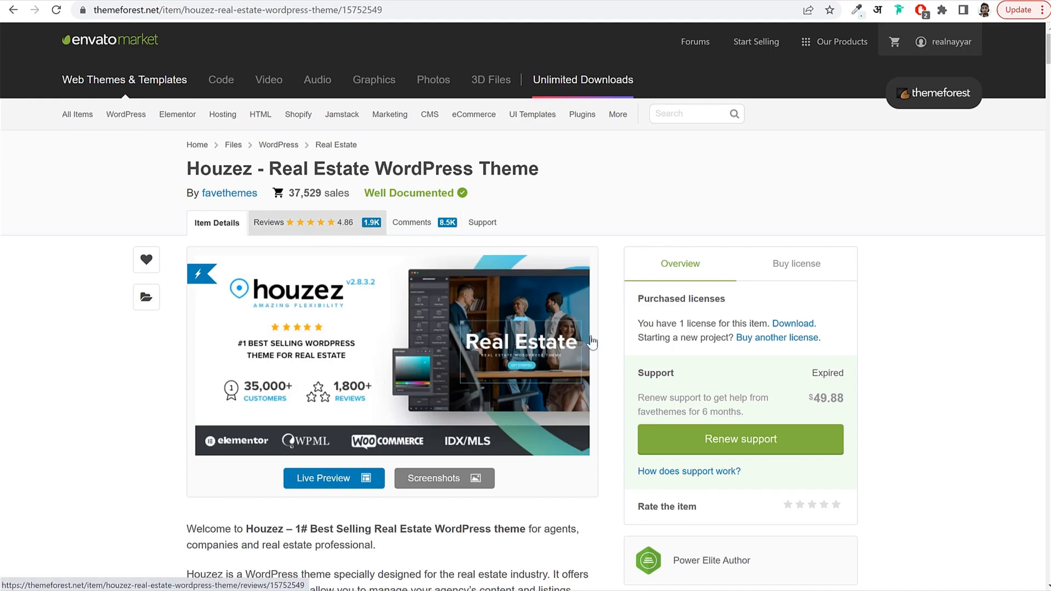
left_click(795, 272)
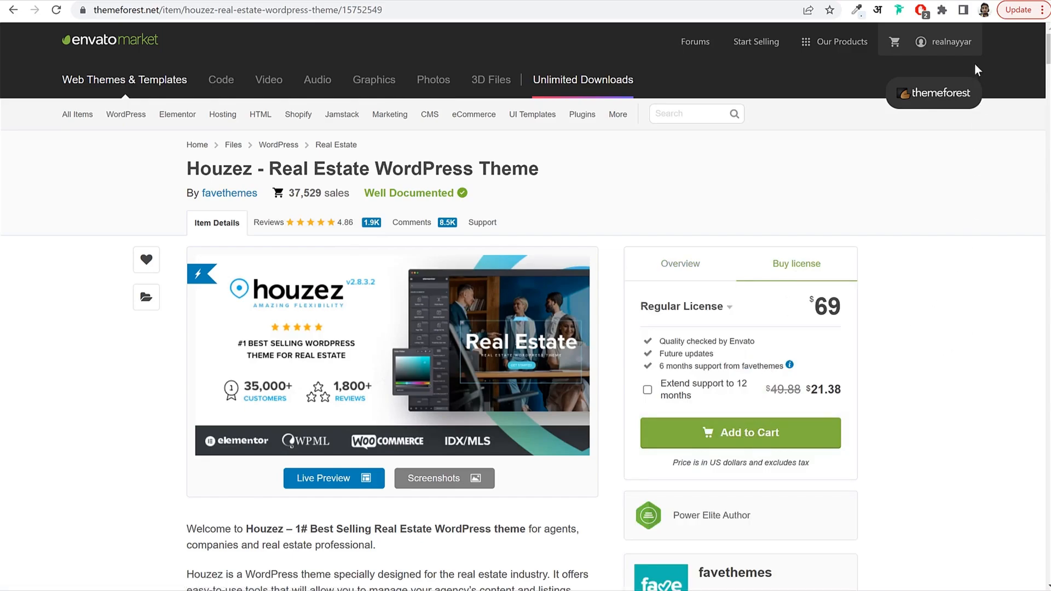
mouse_move(936, 47)
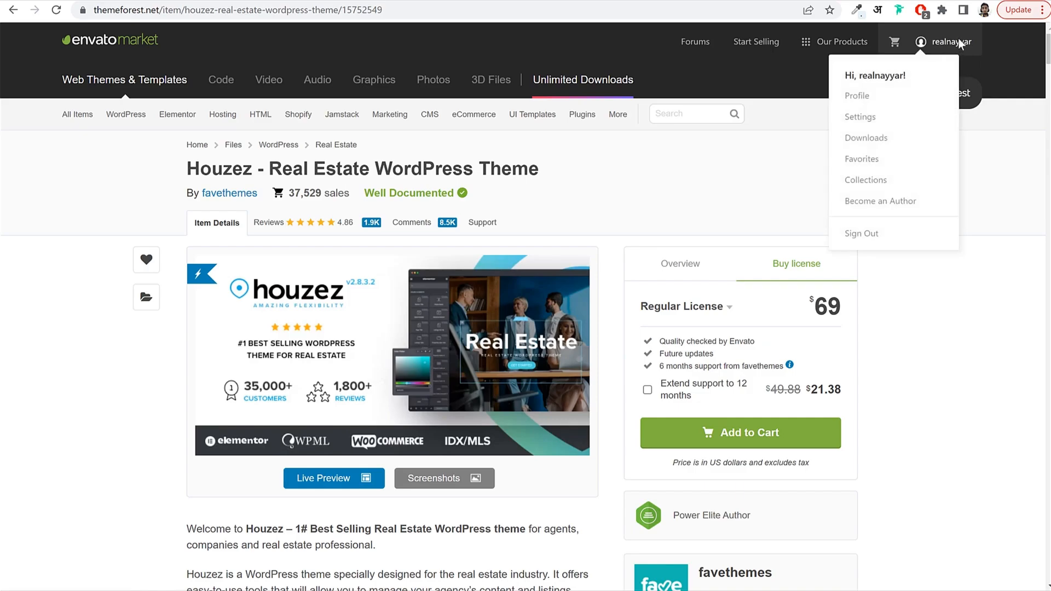
Download Houzez's 'Installable WordPress file only' from page 2 of Downloads, then return to WordPress.
left_click(869, 143)
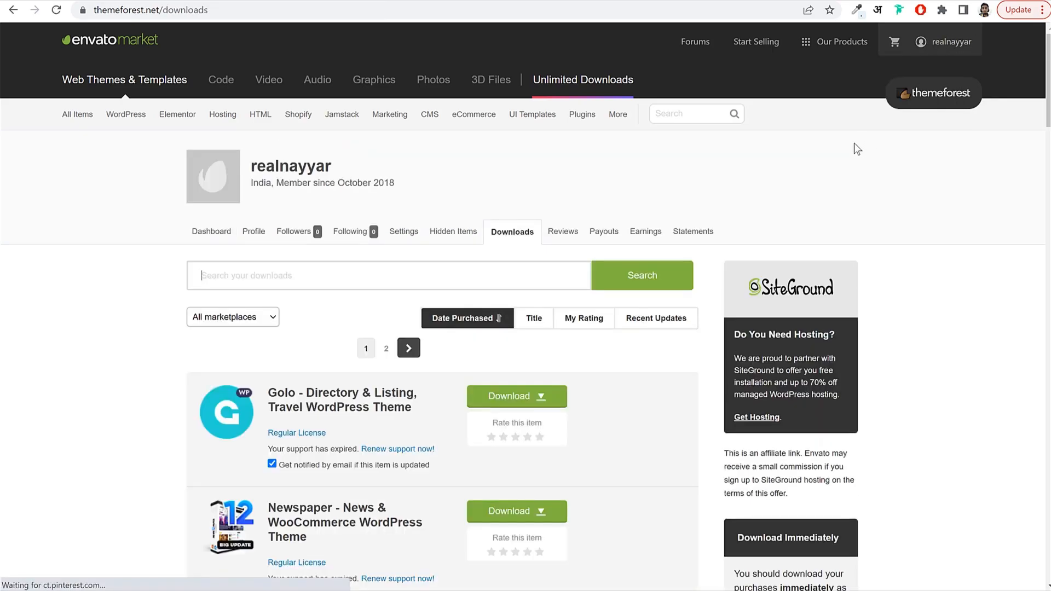
scroll(574, 308, "down", 10)
scroll(573, 308, "down", 15)
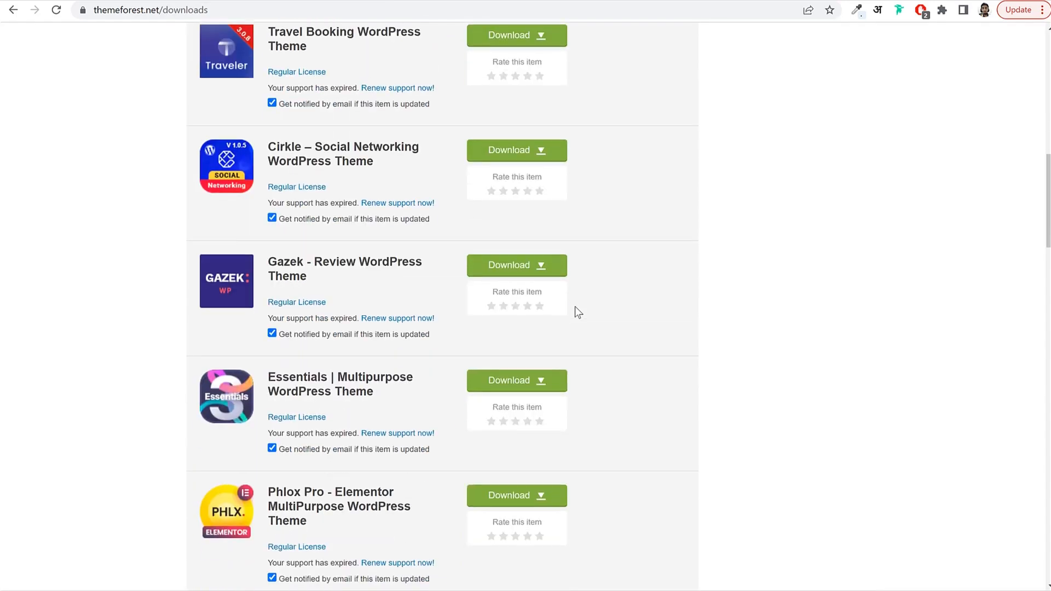
scroll(575, 306, "down", 12)
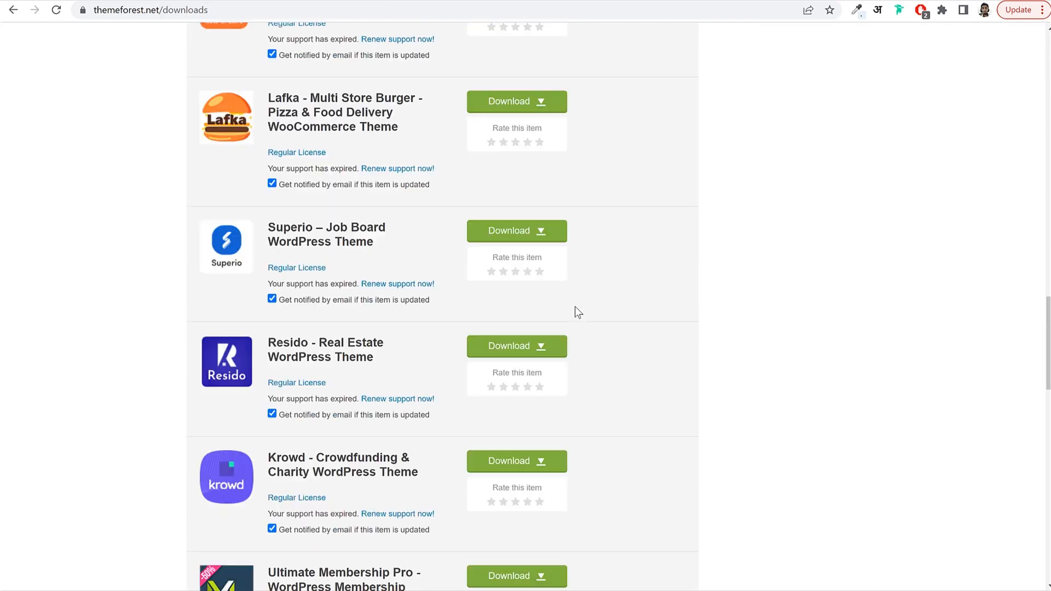
scroll(575, 312, "down", 4)
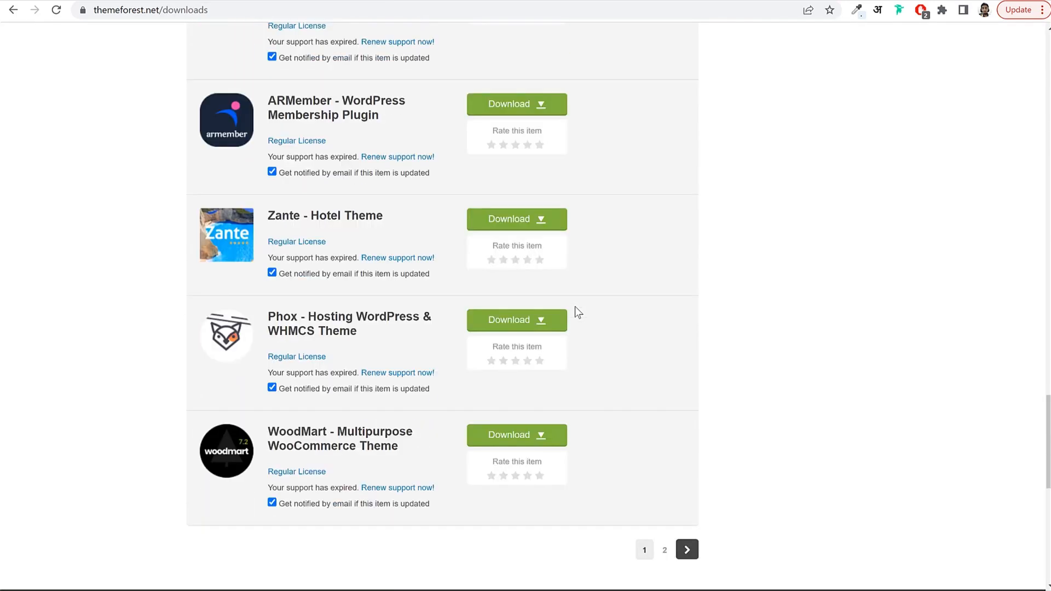
left_click(687, 483)
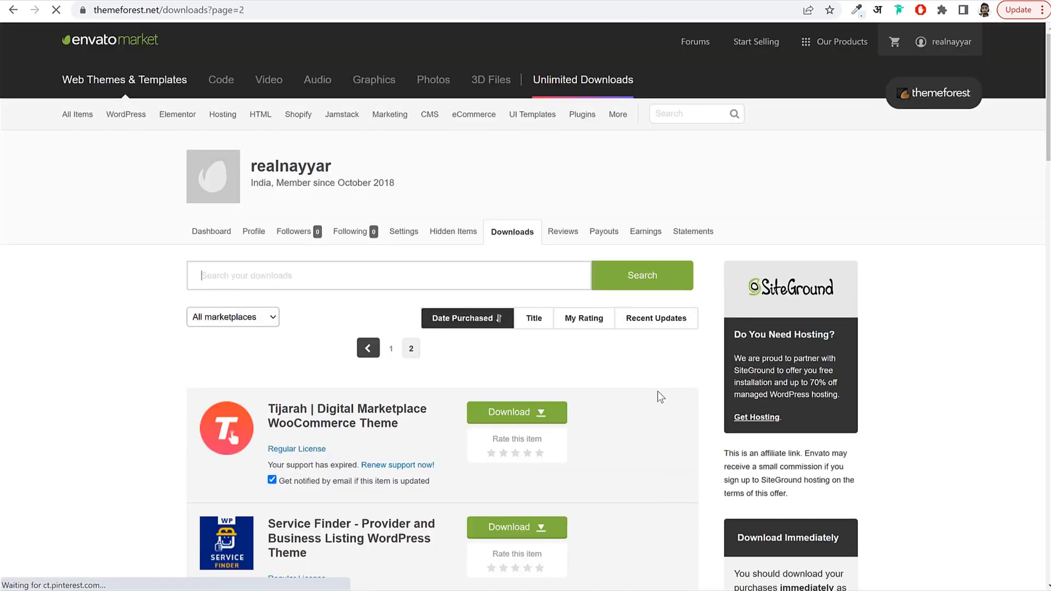
scroll(656, 388, "down", 9)
scroll(657, 381, "down", 1)
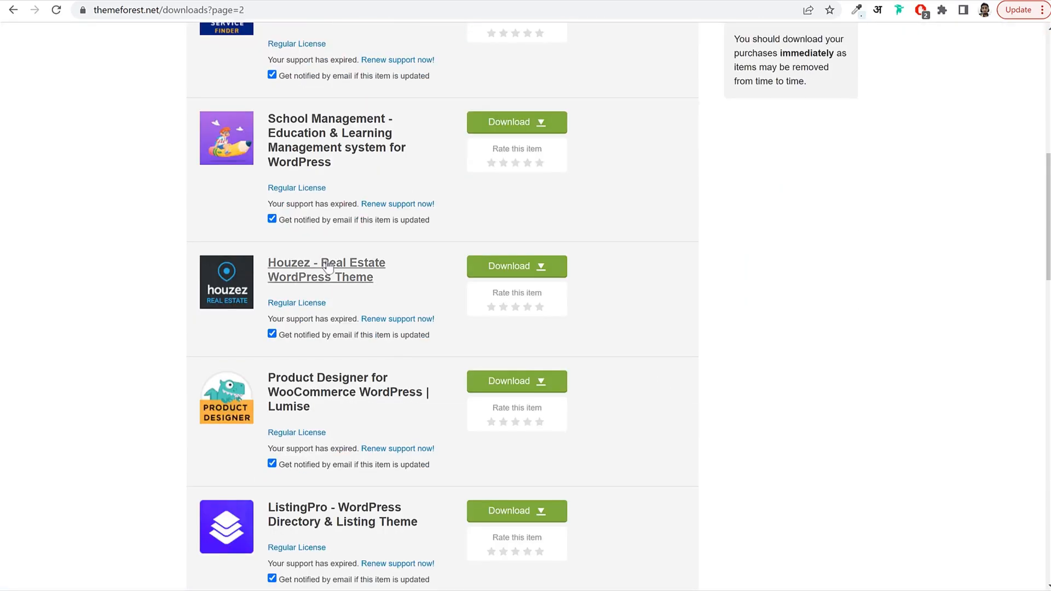
left_click(512, 266)
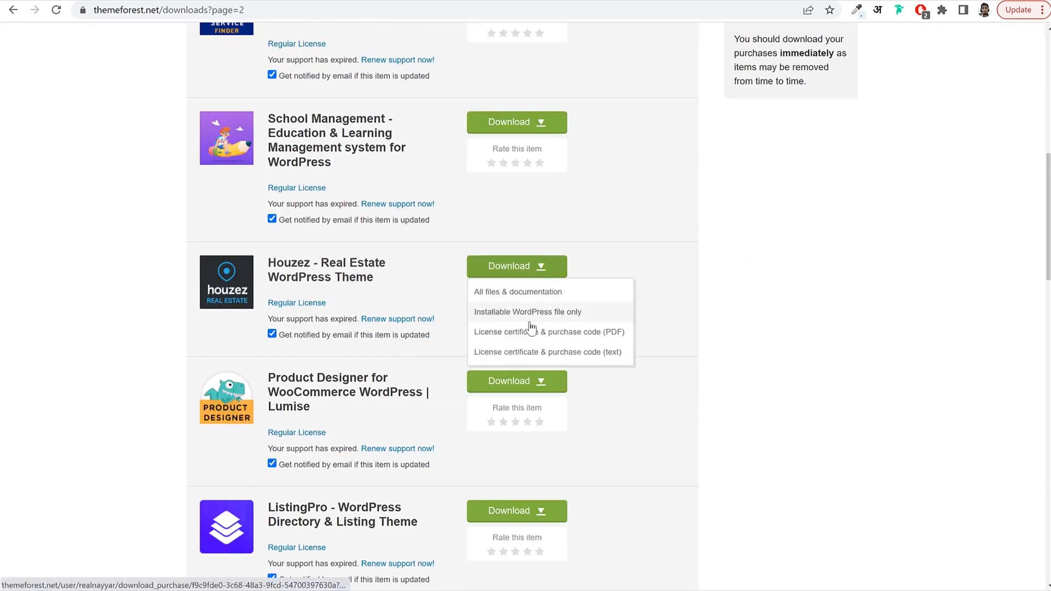
left_click(545, 312)
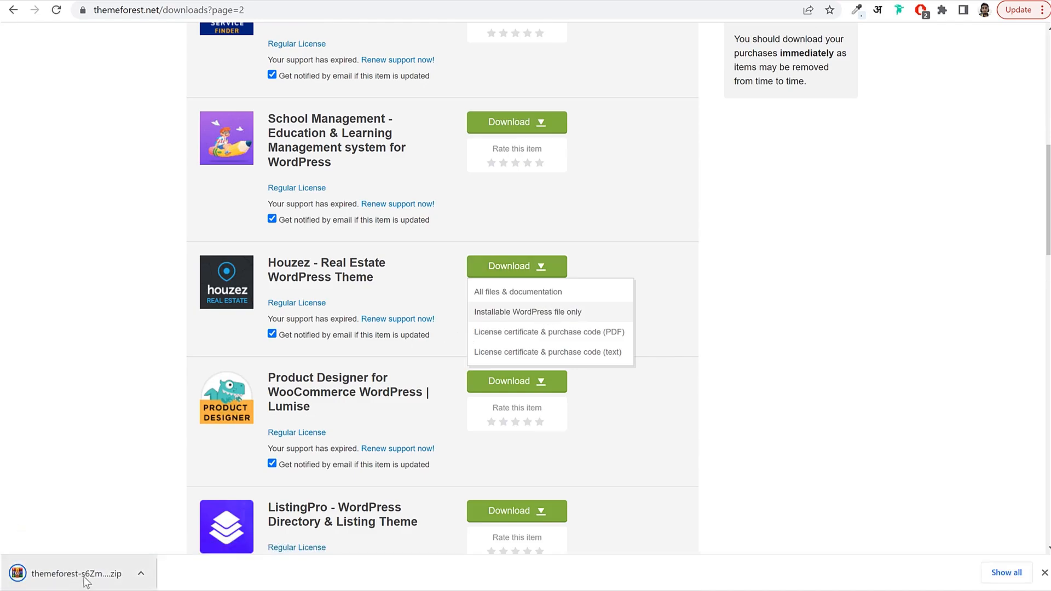
left_click(212, 1)
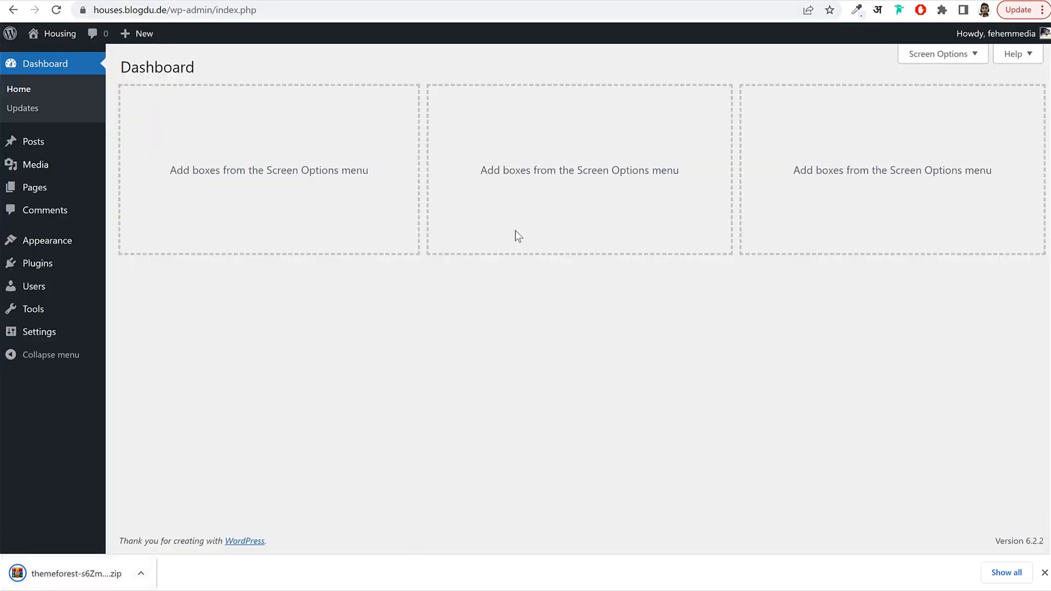
Upload today's Houzez theme zip through Themes > Add New and install it.
left_click(42, 244)
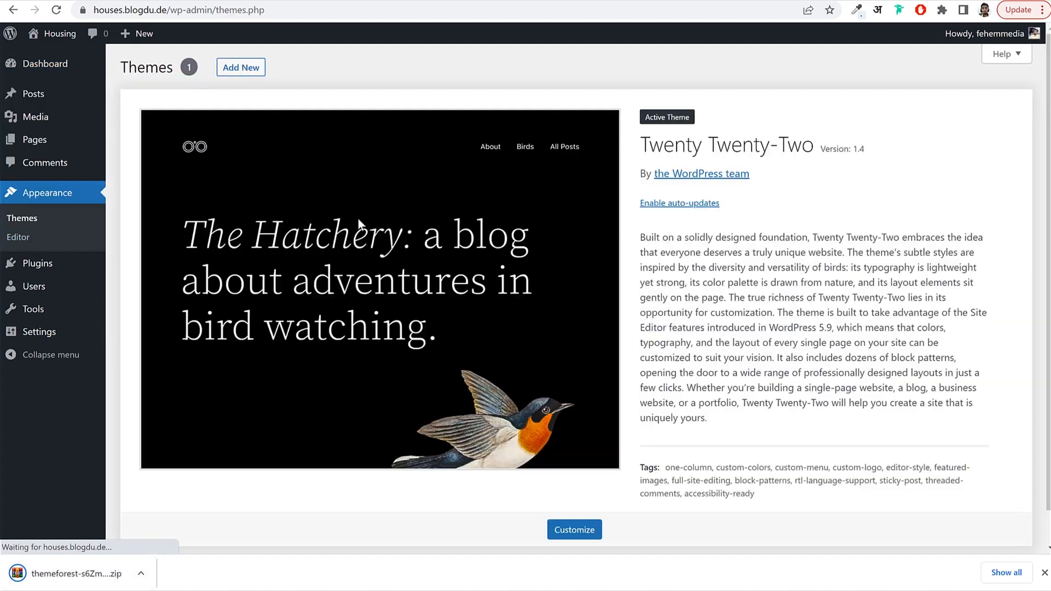
left_click(231, 67)
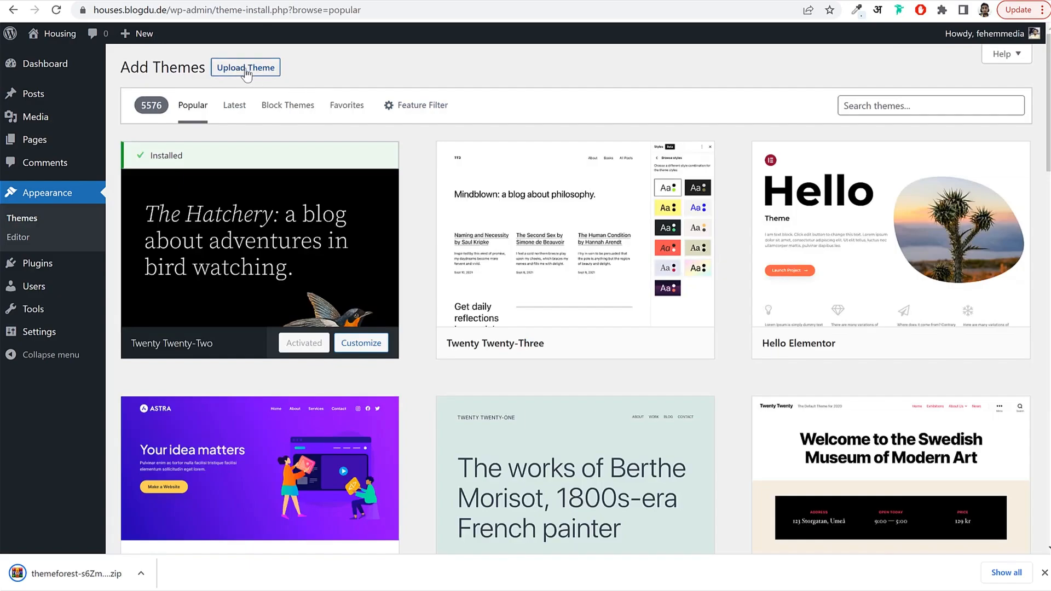
left_click(245, 70)
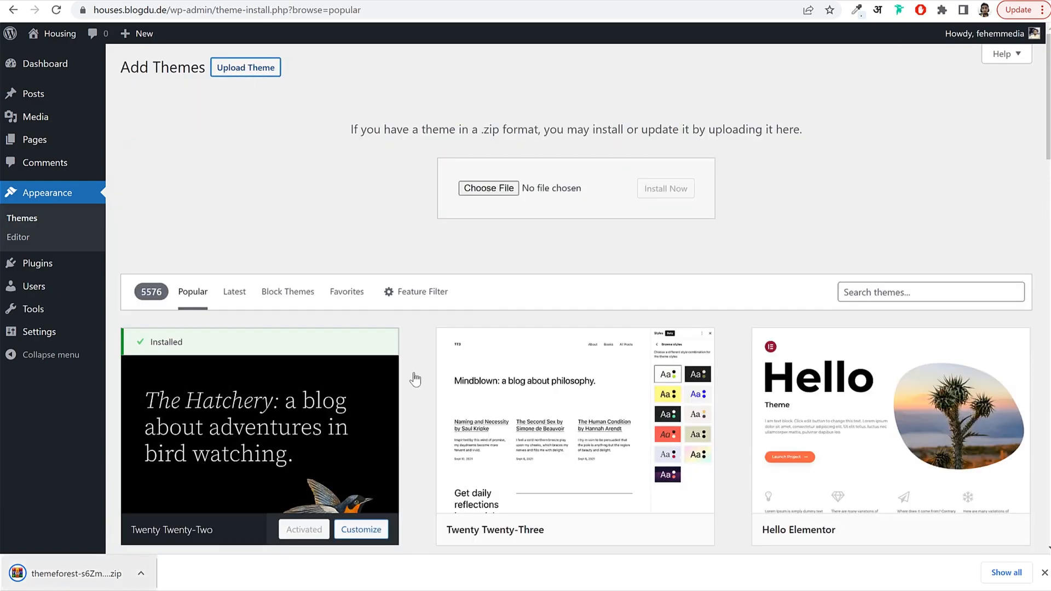
left_click(507, 190)
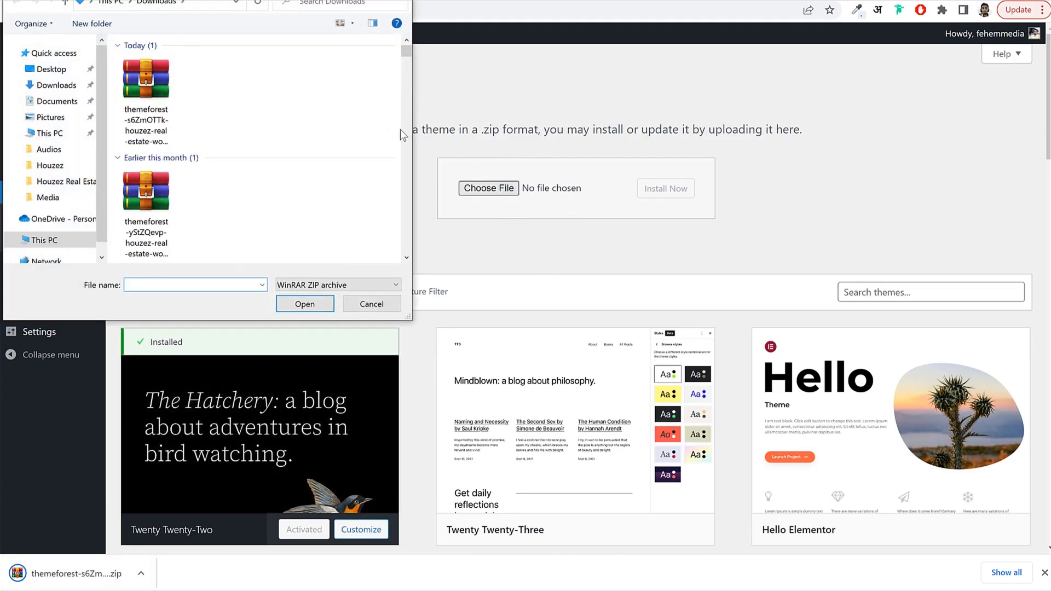
left_click(131, 93)
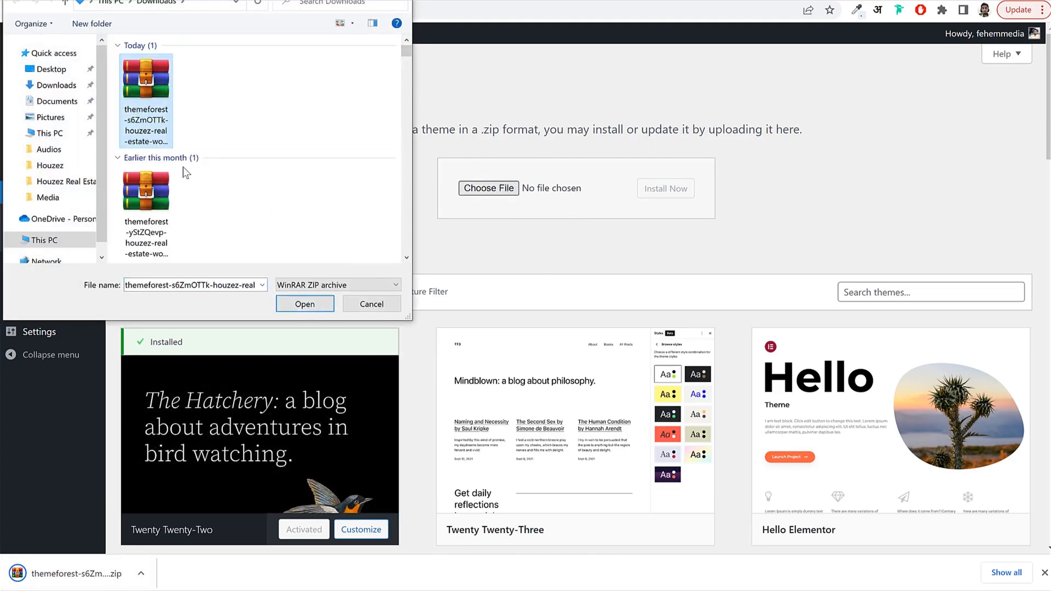
left_click(327, 306)
left_click(667, 189)
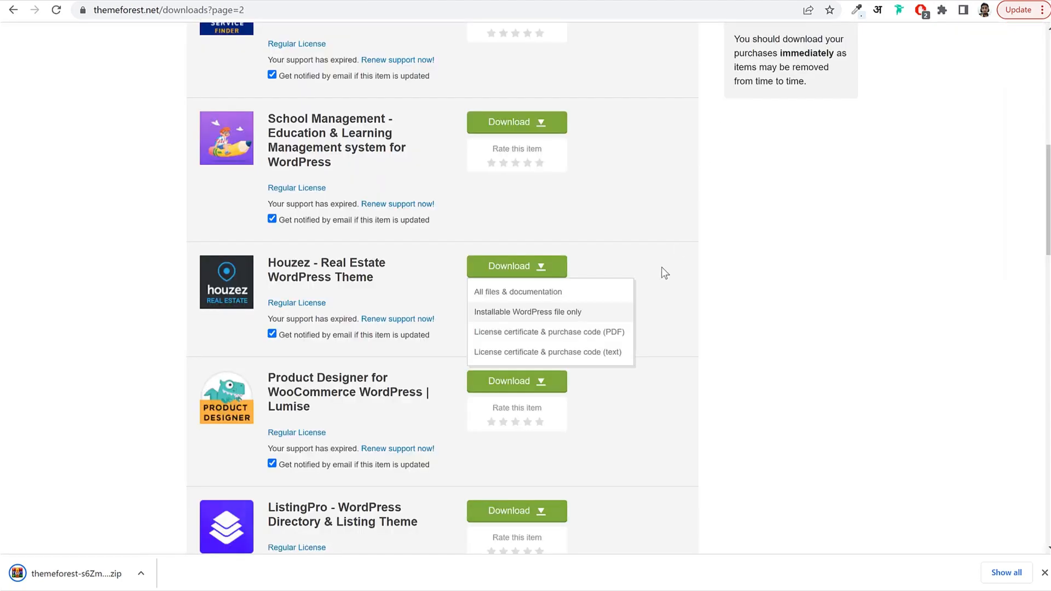
Toggle the Houzez download options menu open and closed again.
left_click(488, 270)
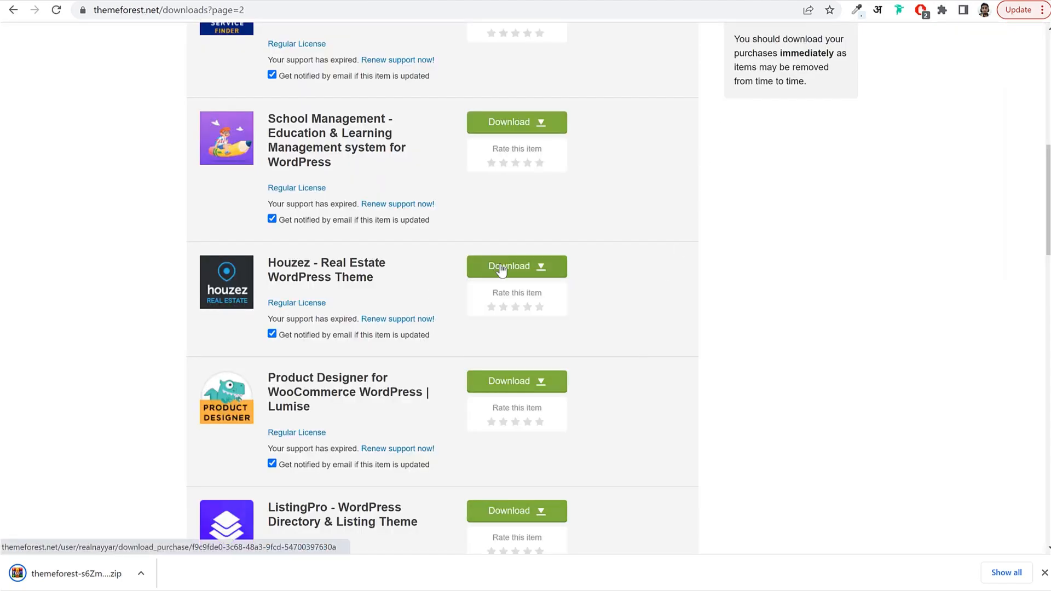
left_click(501, 268)
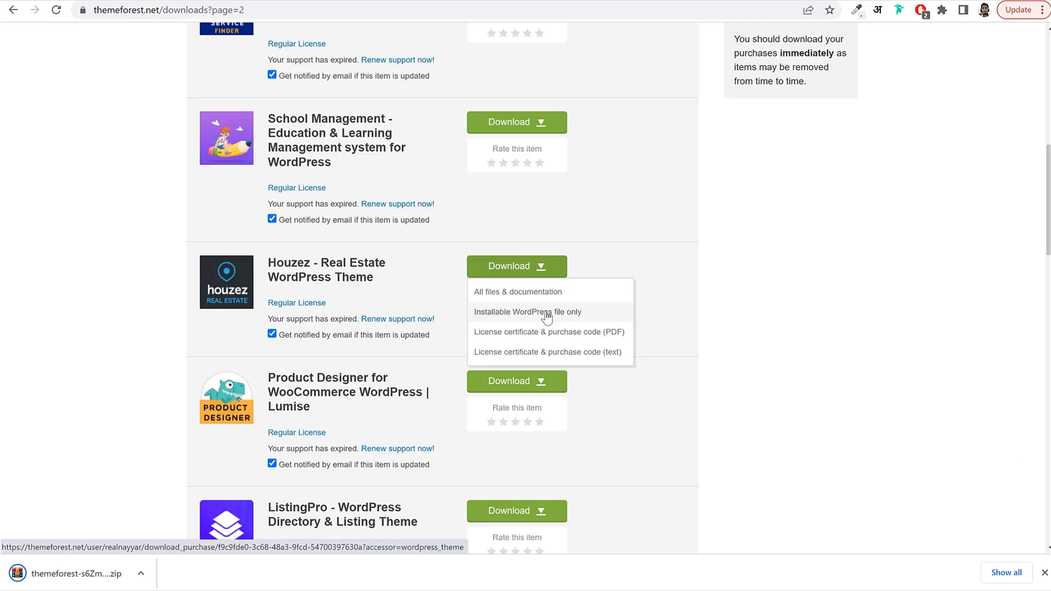
left_click(740, 300)
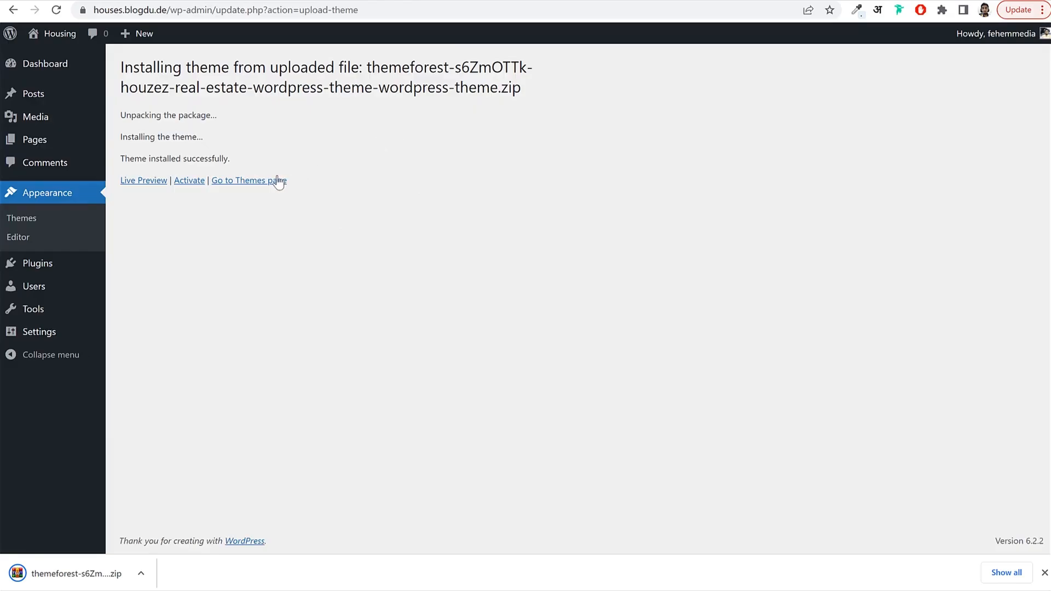
Activate Houzez and delete the unused Twenty Twenty-Two theme.
left_click(198, 184)
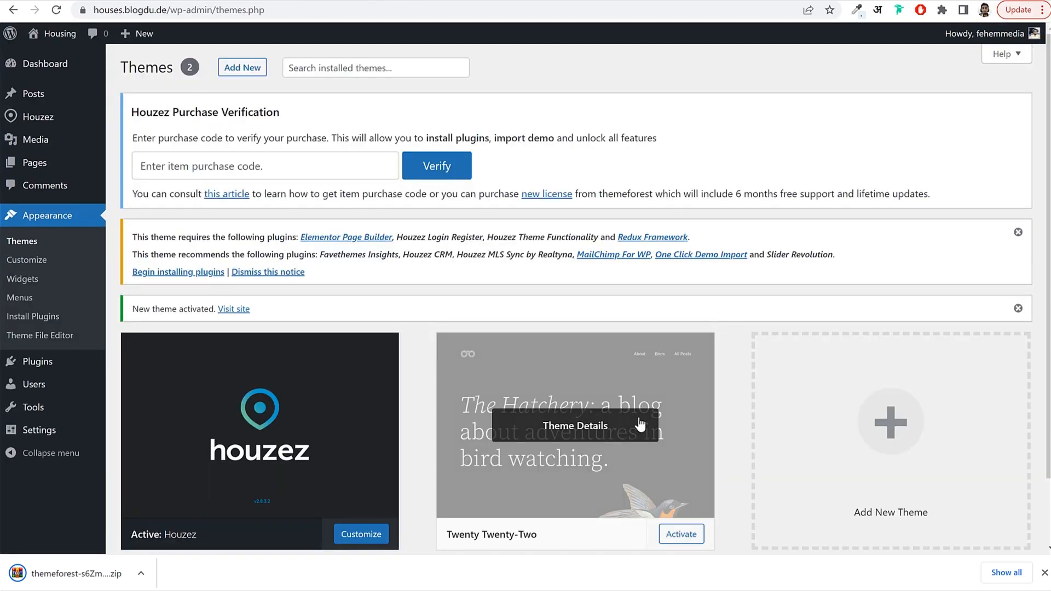
scroll(606, 377, "down", 2)
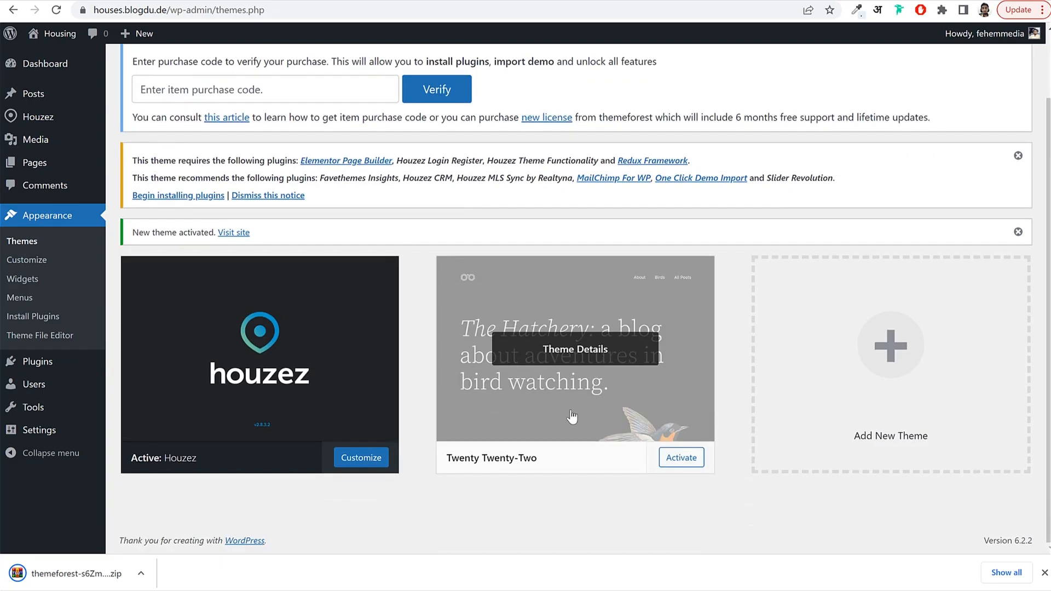
left_click(584, 375)
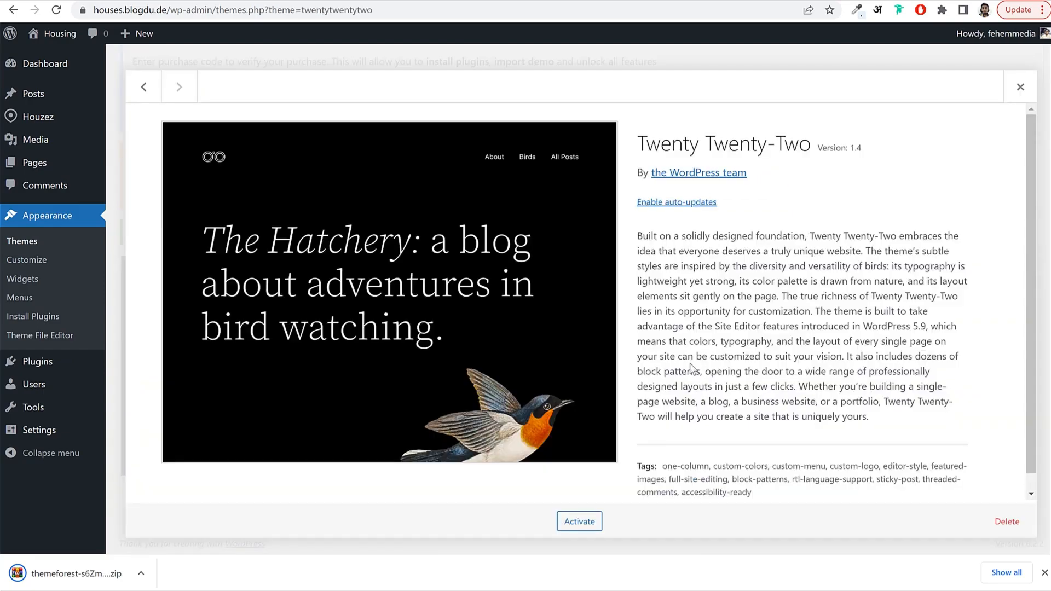
left_click(1008, 521)
left_click(592, 112)
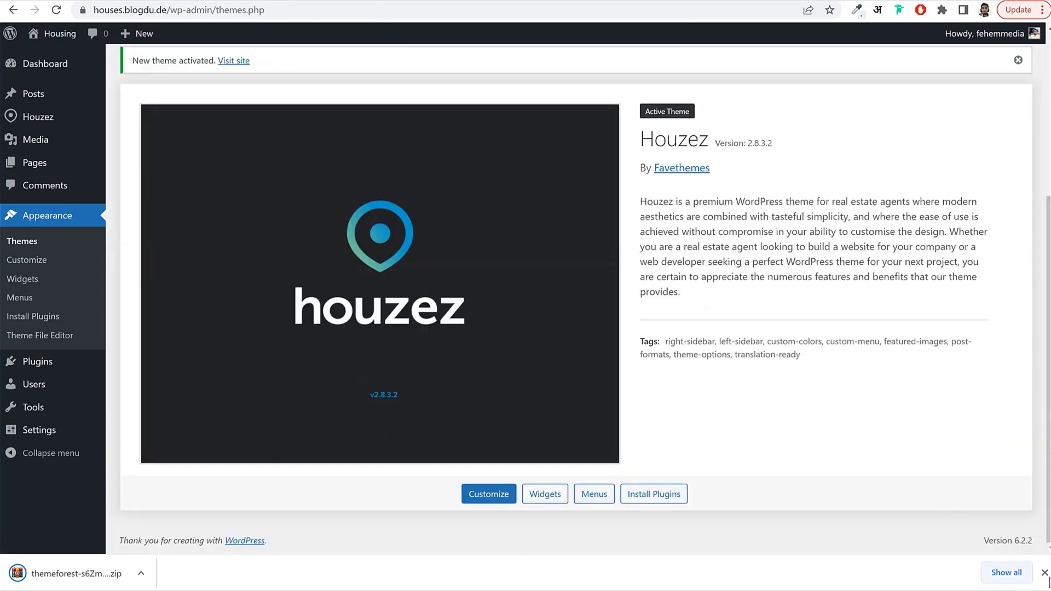
Scroll back up and place the cursor in Houzez's purchase code field.
scroll(896, 404, "up", 4)
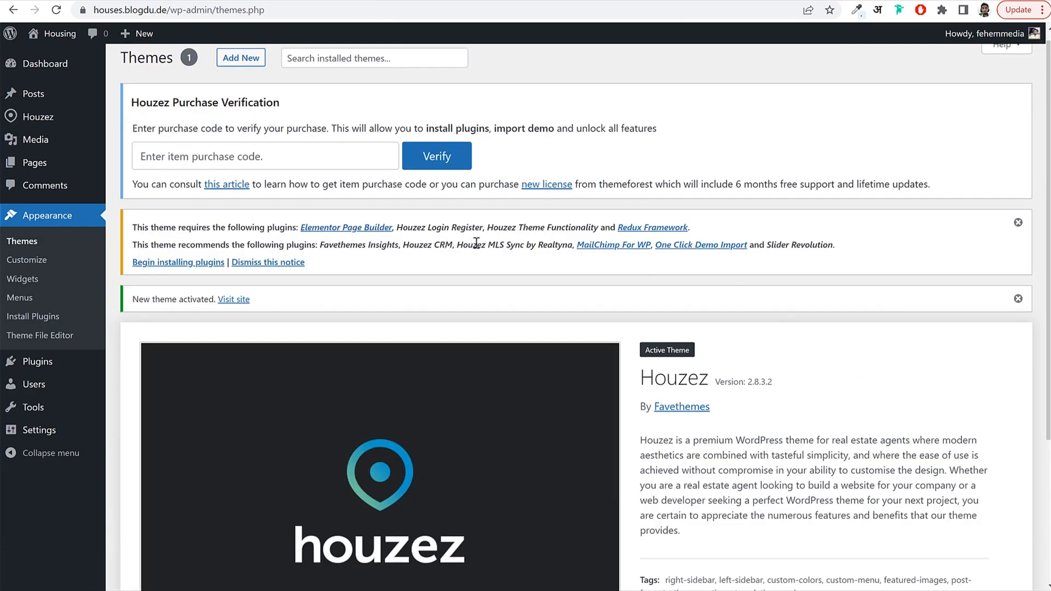
scroll(524, 313, "down", 4)
scroll(525, 314, "up", 4)
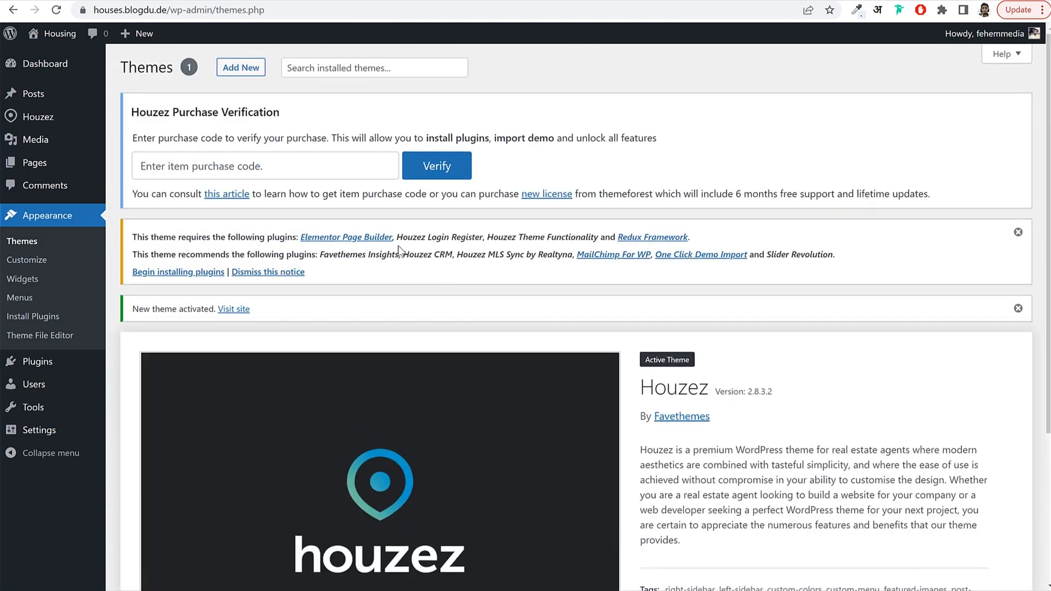
left_click(245, 162)
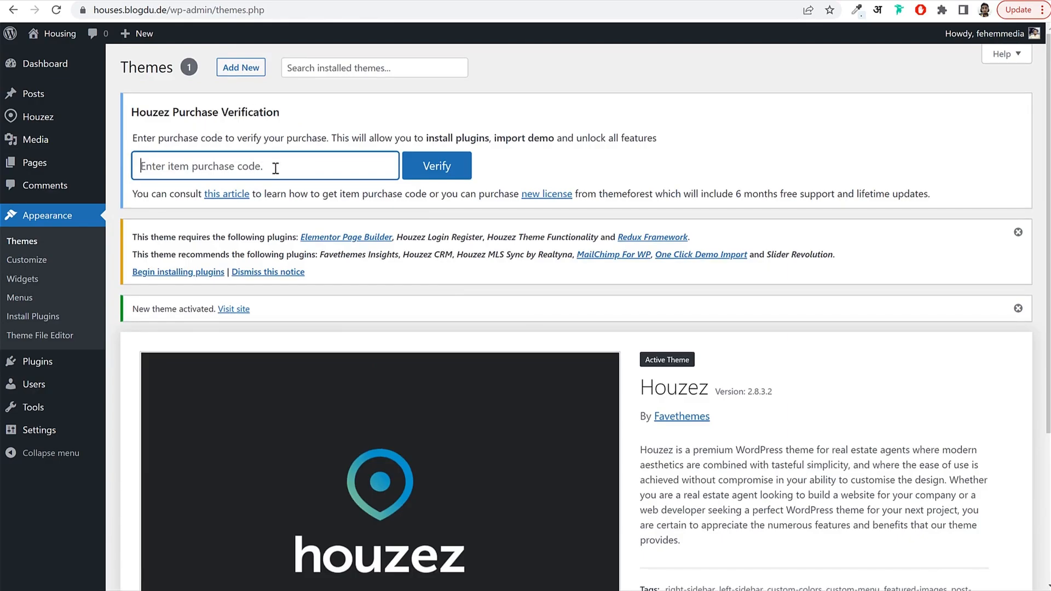
Reopen the Houzez item page on ThemeForest through the bloggdude.com/hou shortcut.
key("ctrl+Tab")
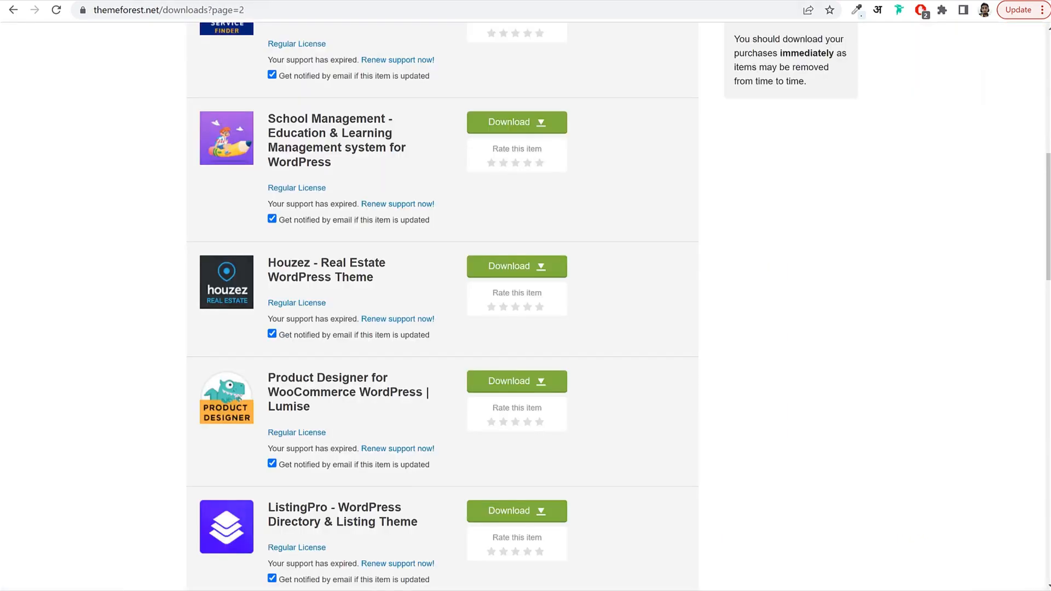
left_click(331, 271)
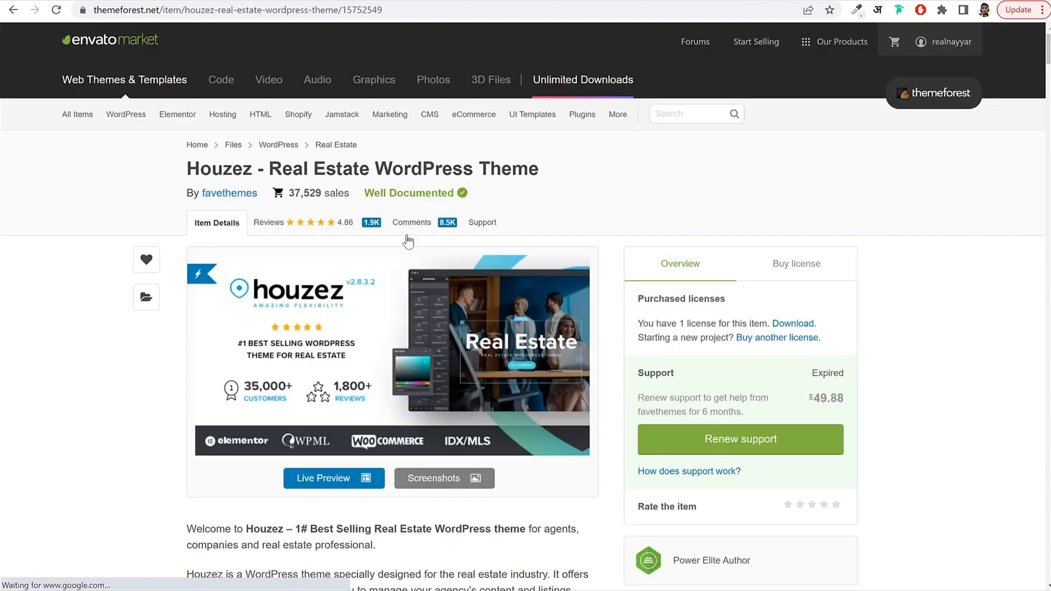
left_click(318, 10)
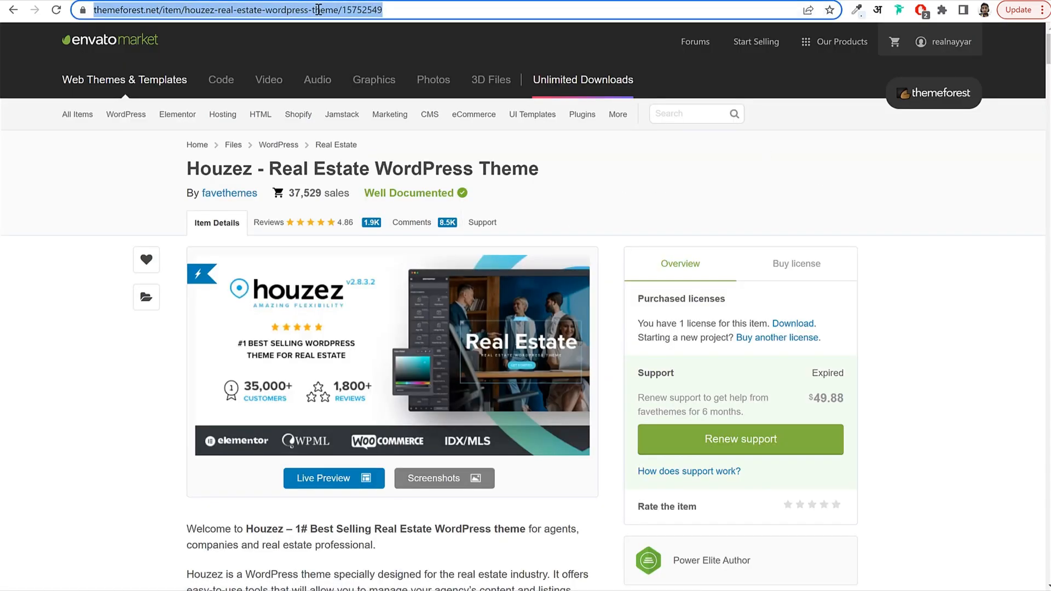
type("bloggdude.com/hou")
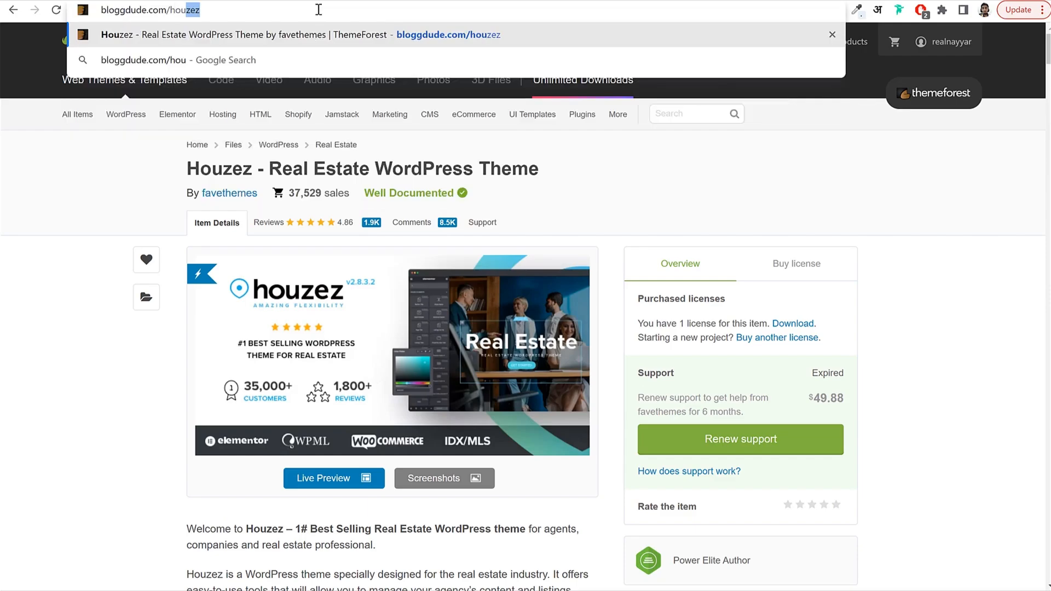
key("Return")
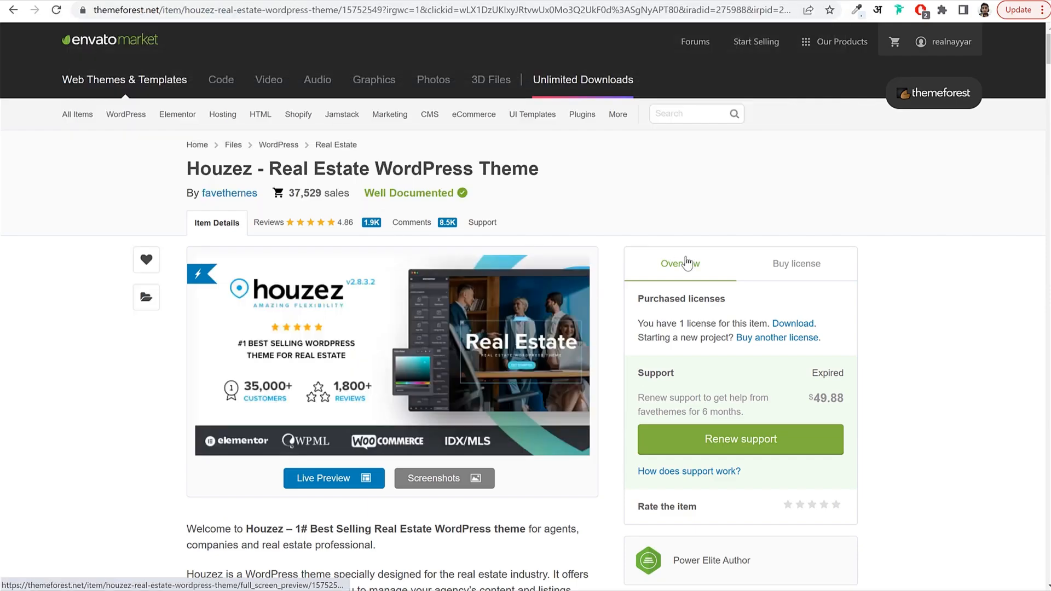
Copy the purchase code from Houzez's support page, paste it into WordPress and verify.
left_click(473, 224)
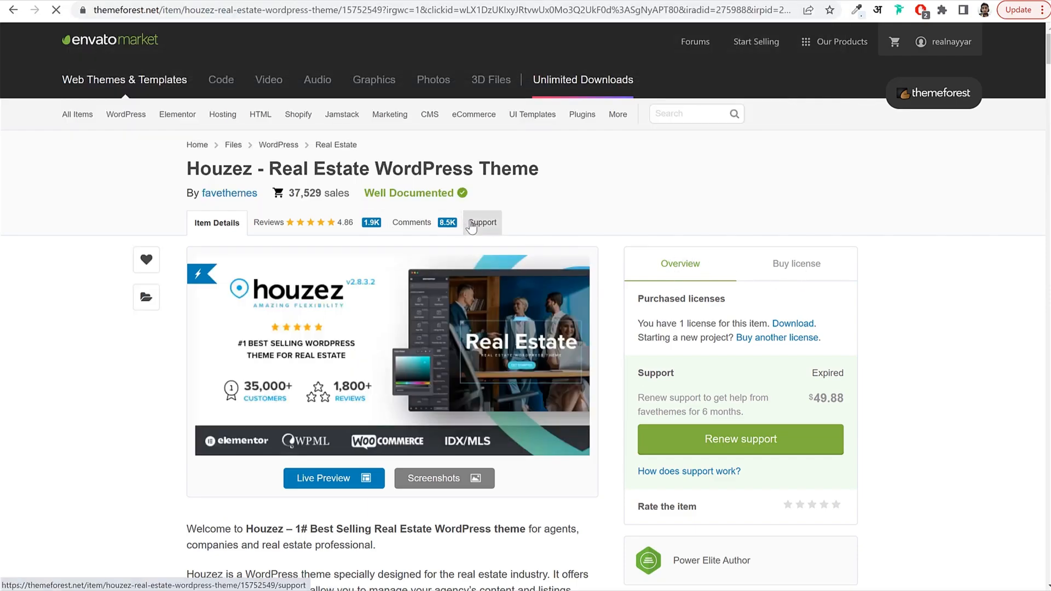
scroll(544, 301, "down", 1)
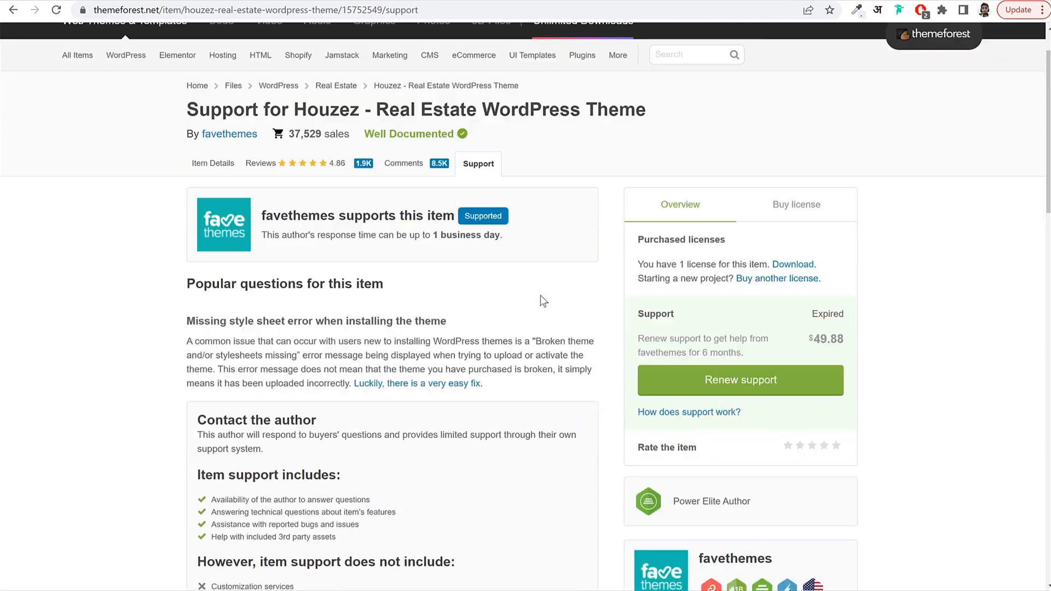
scroll(540, 295, "down", 7)
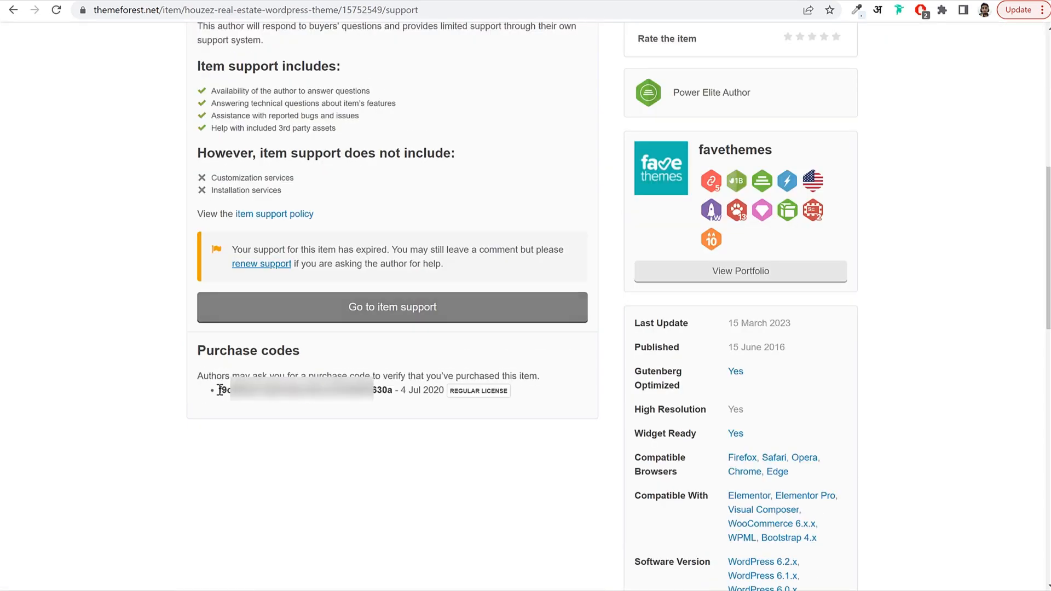
left_click_drag(219, 389, 394, 386)
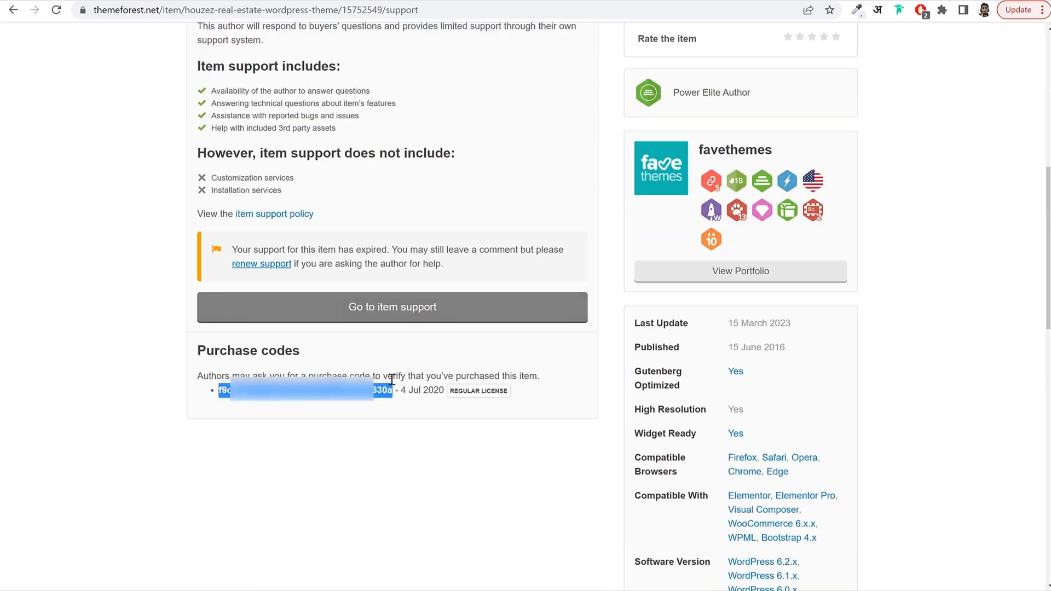
left_click(264, 0)
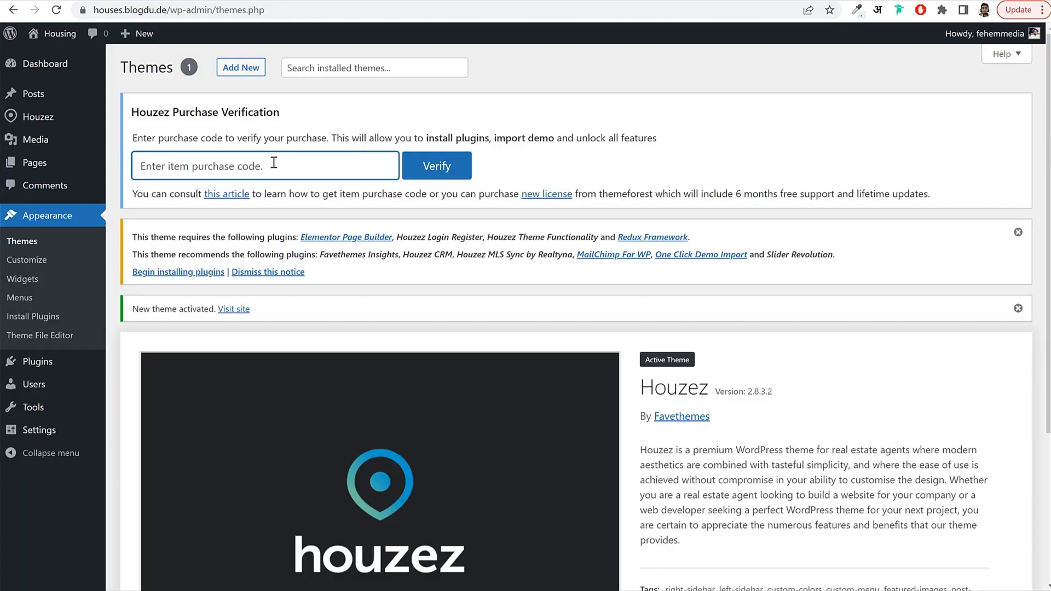
key("ctrl+v")
left_click(461, 172)
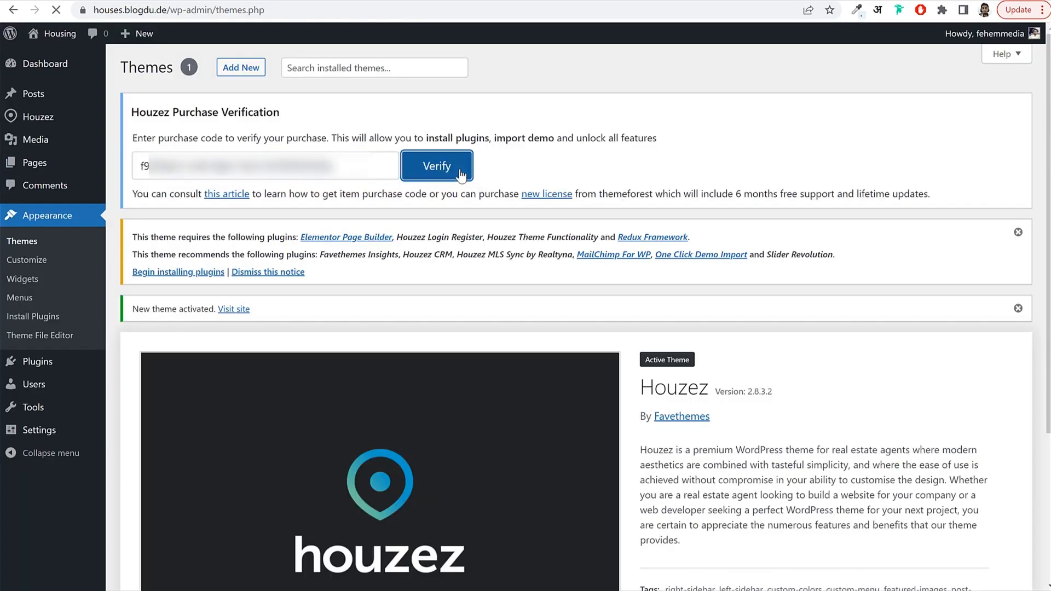
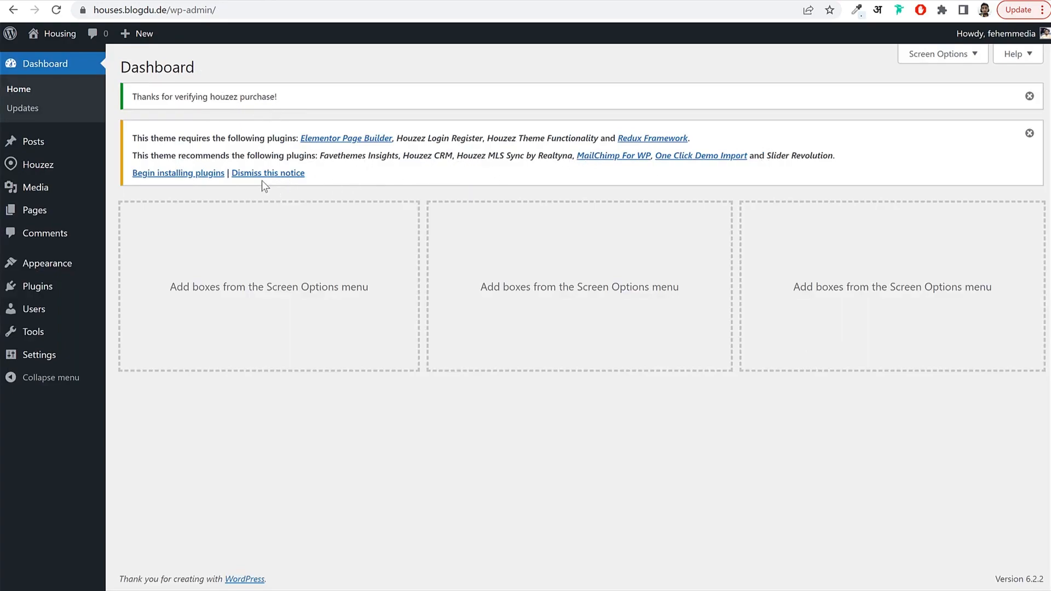
Select all ten required and recommended Houzez plugins in Install Plugins and bulk-install them.
left_click(181, 176)
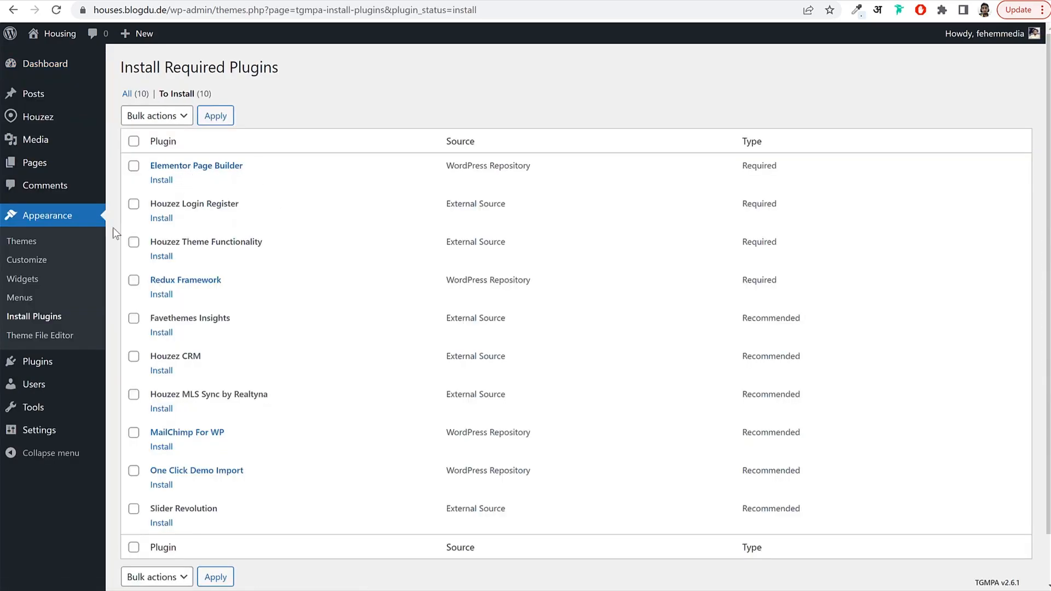
left_click(58, 66)
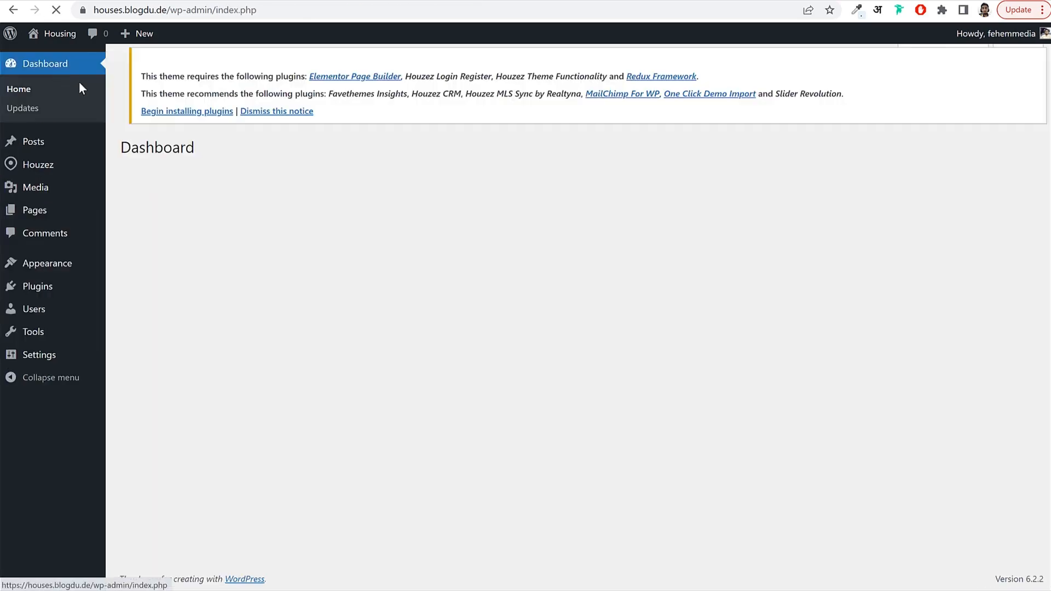
left_click(1027, 94)
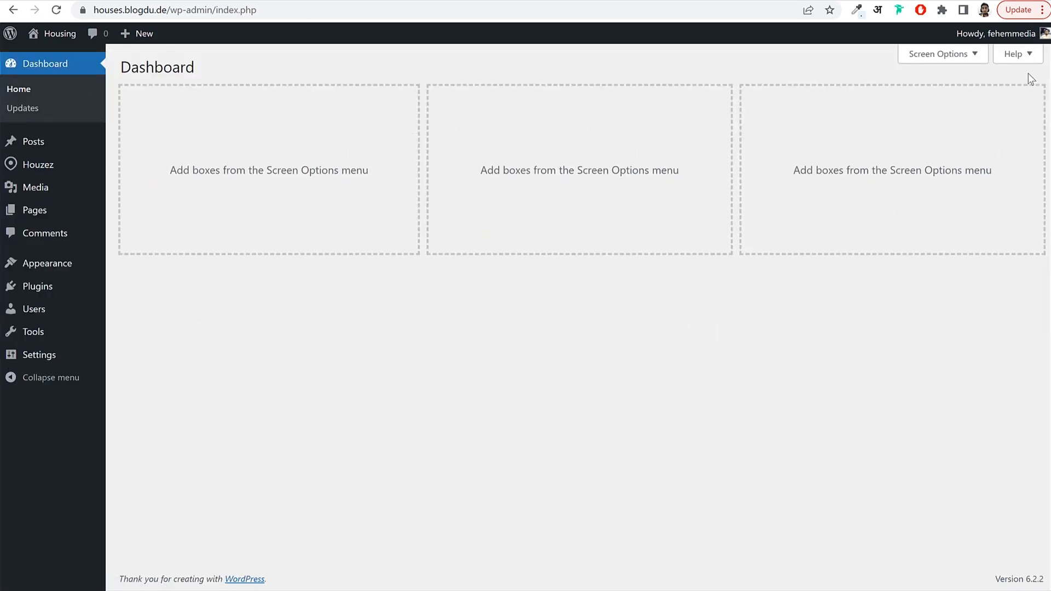
mouse_move(45, 265)
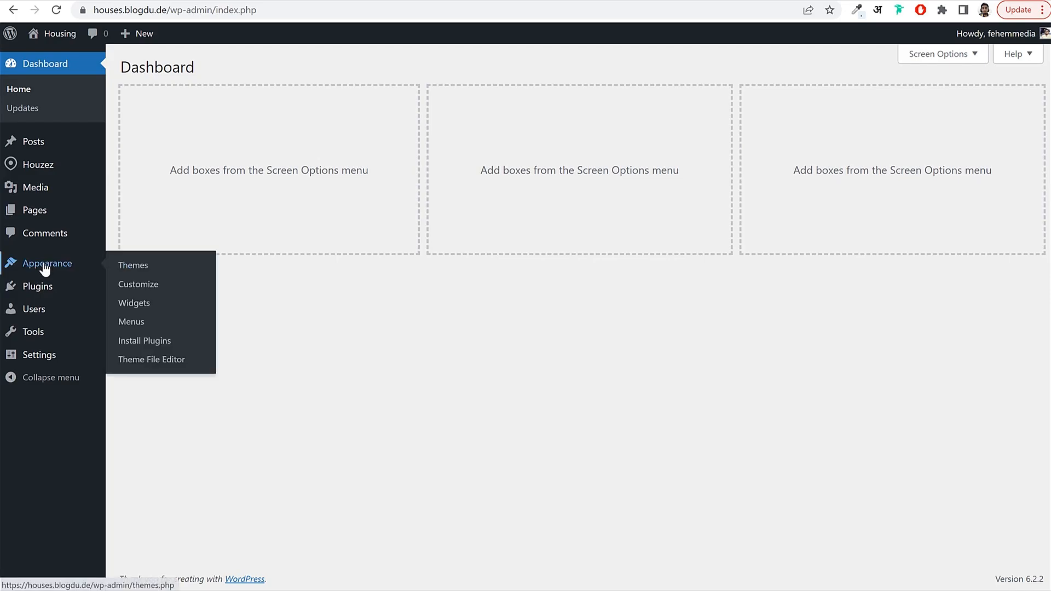
left_click(155, 343)
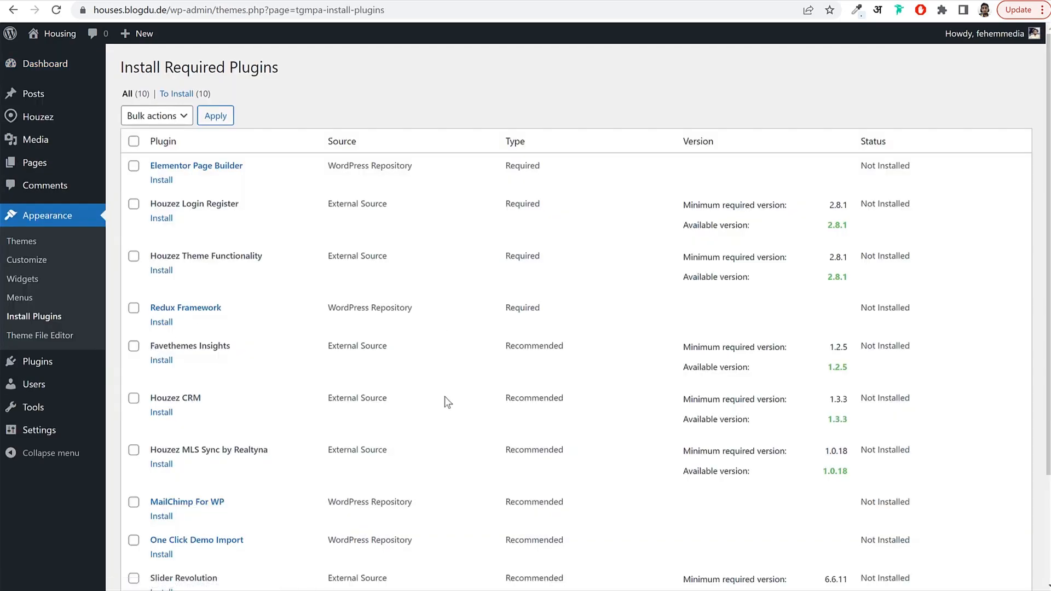
scroll(444, 396, "down", 3)
scroll(301, 295, "up", 3)
left_click(134, 141)
left_click(162, 116)
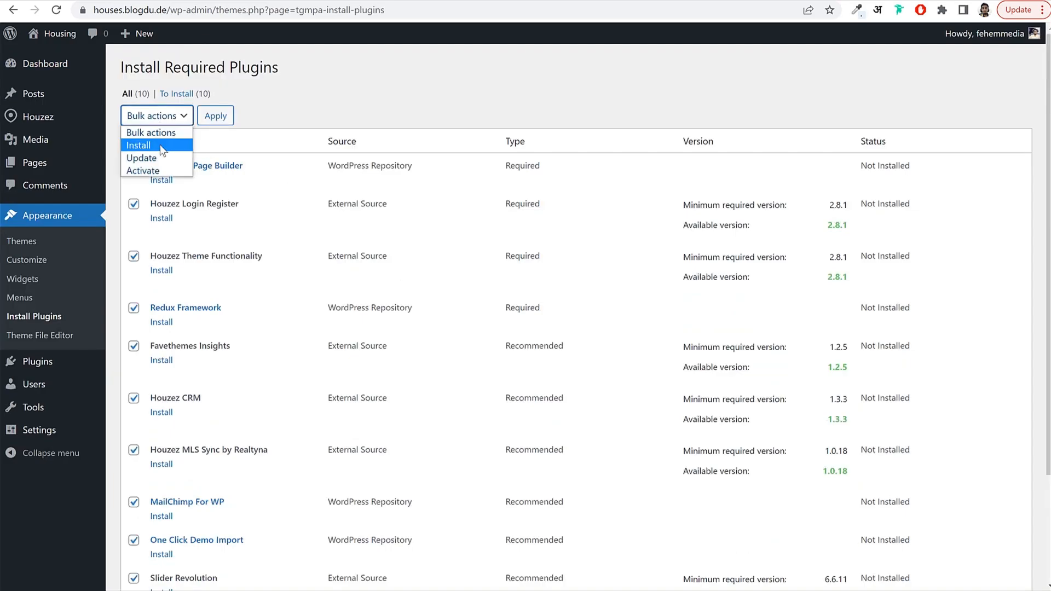
left_click(162, 145)
left_click(216, 117)
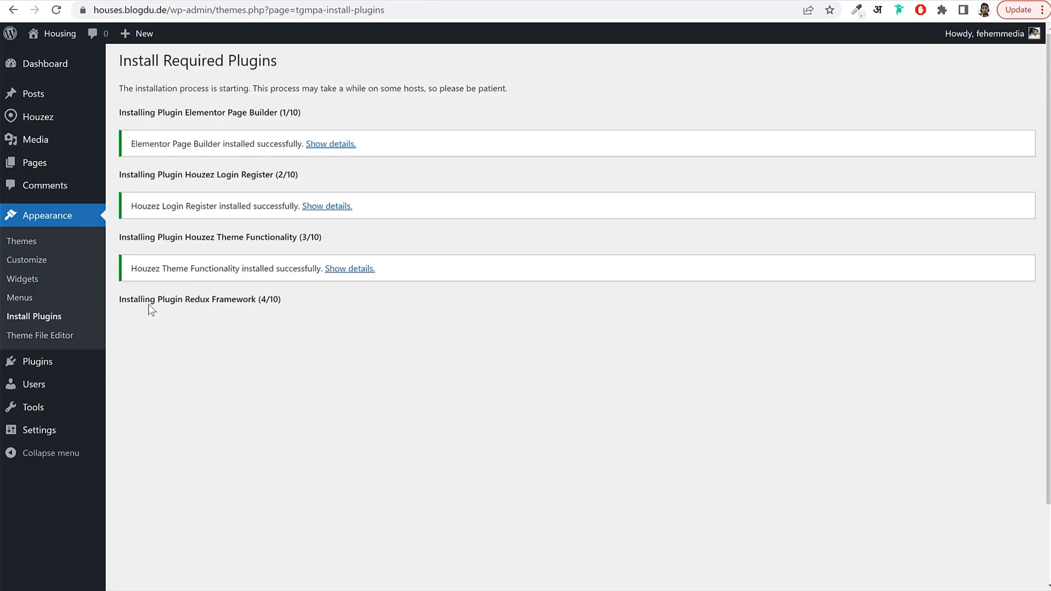
Check the Houzez Theme Functionality and Redux Framework install progress, then reload to see results.
left_click_drag(185, 237, 337, 238)
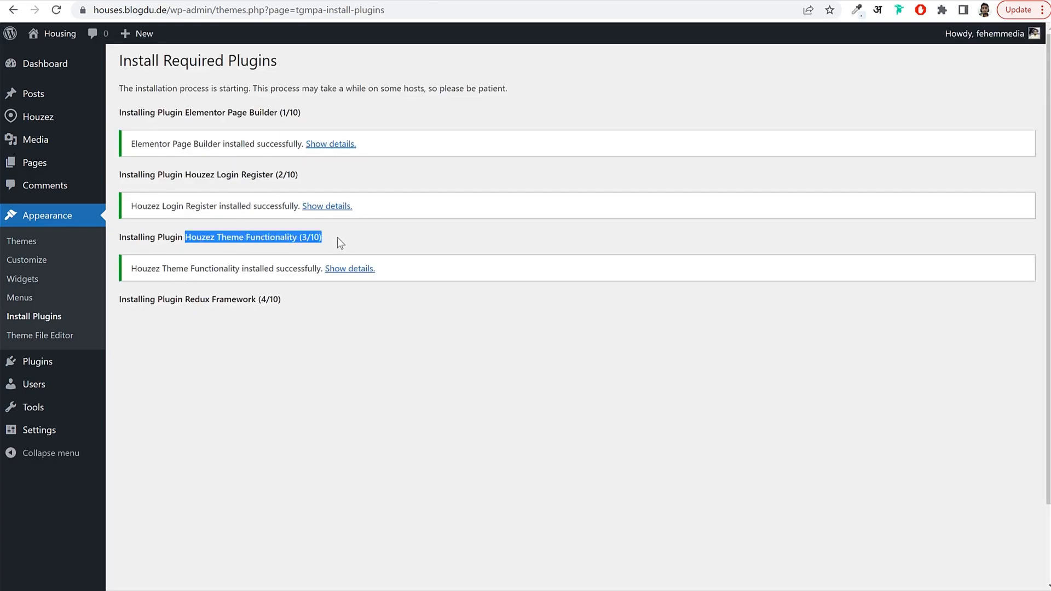
left_click(337, 238)
left_click_drag(141, 301, 279, 300)
left_click(287, 304)
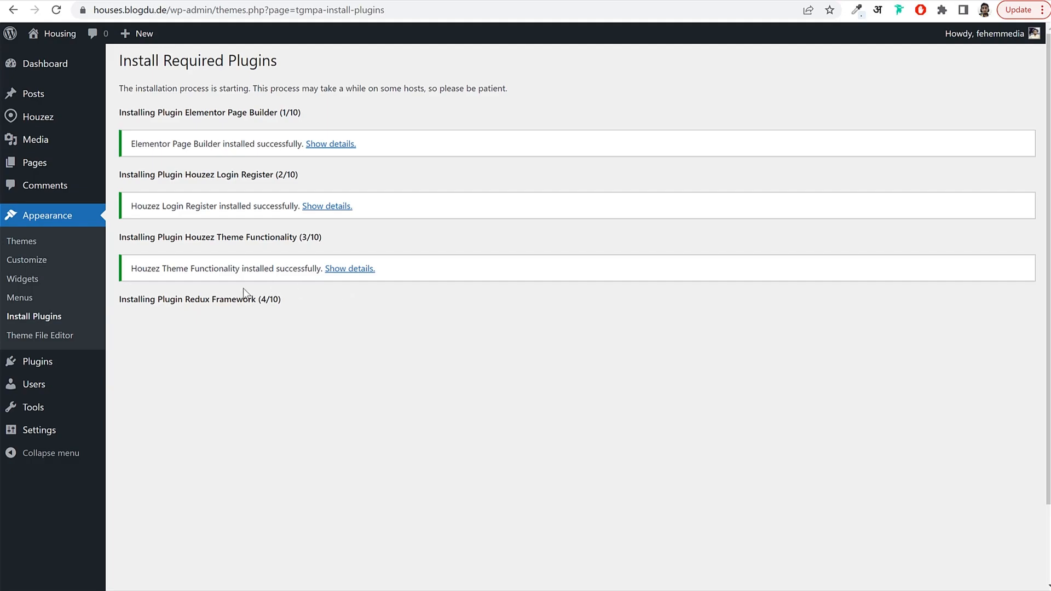
left_click(46, 321)
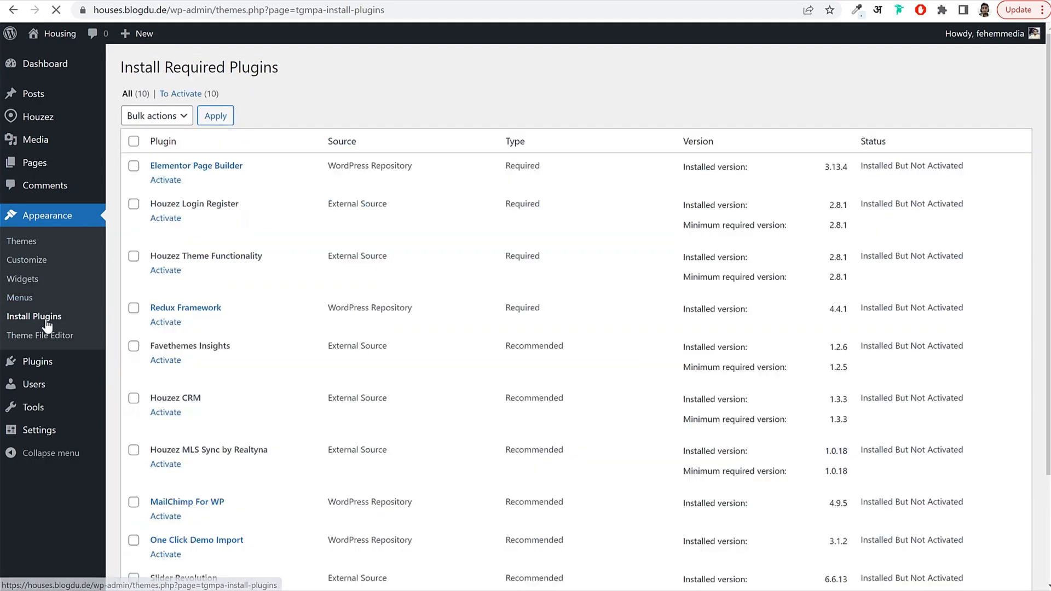
scroll(200, 290, "down", 2)
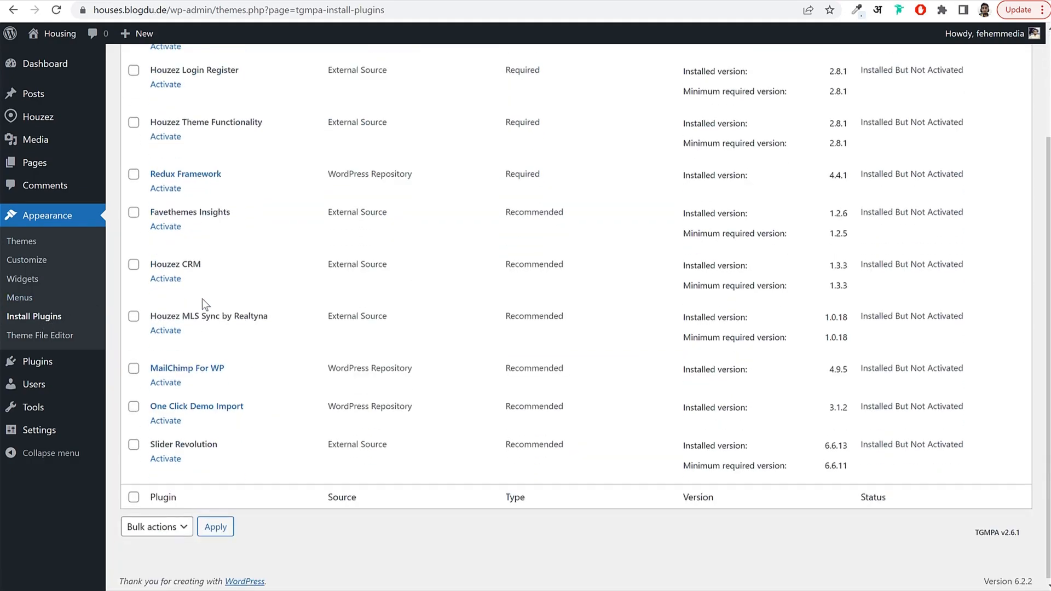
scroll(192, 422, "up", 2)
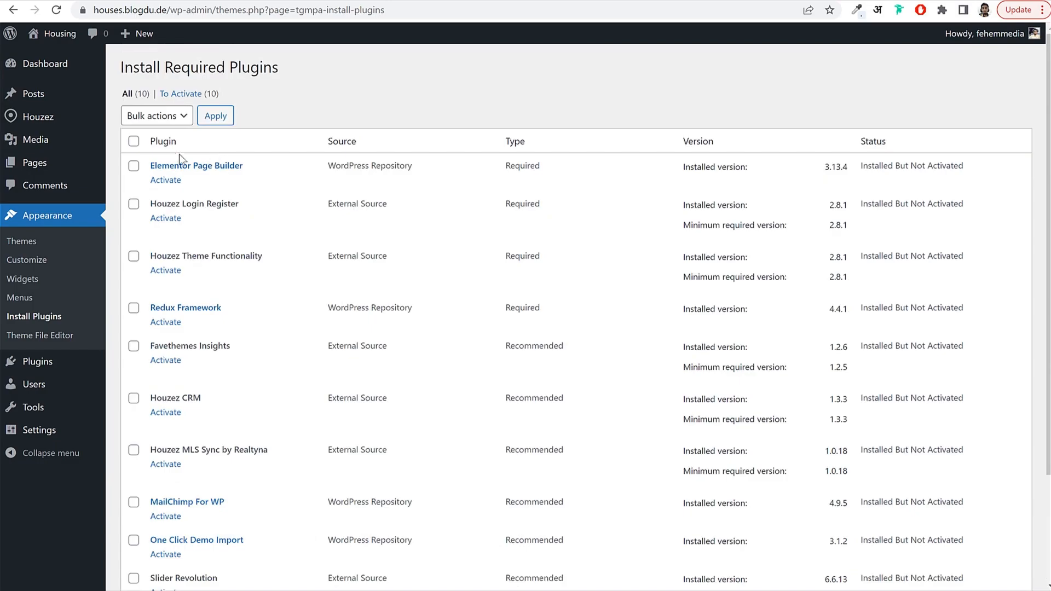
scroll(183, 271, "down", 2)
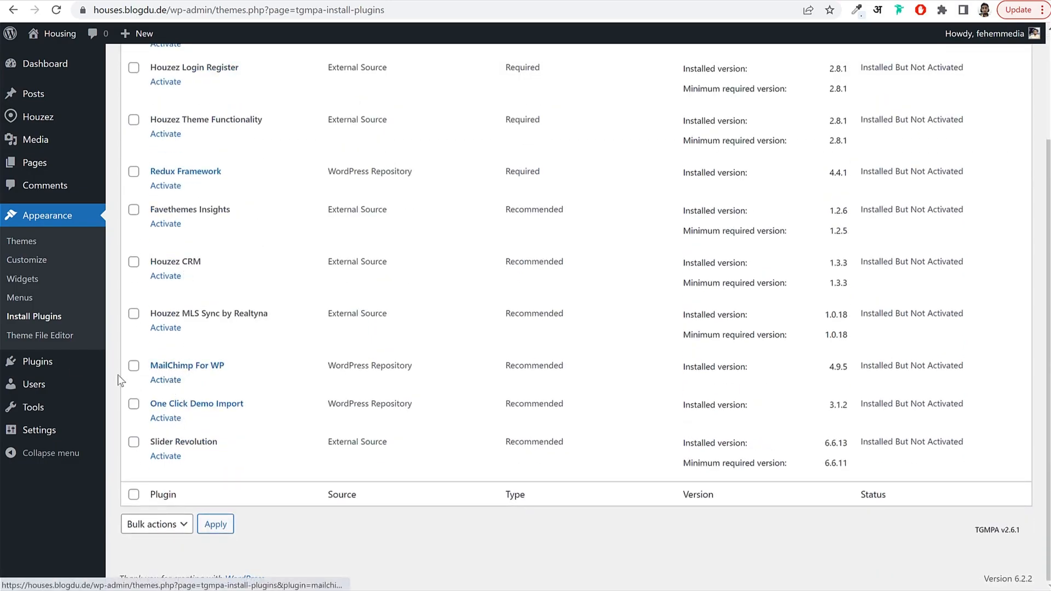
Bulk-activate all installed plugins.
mouse_move(52, 362)
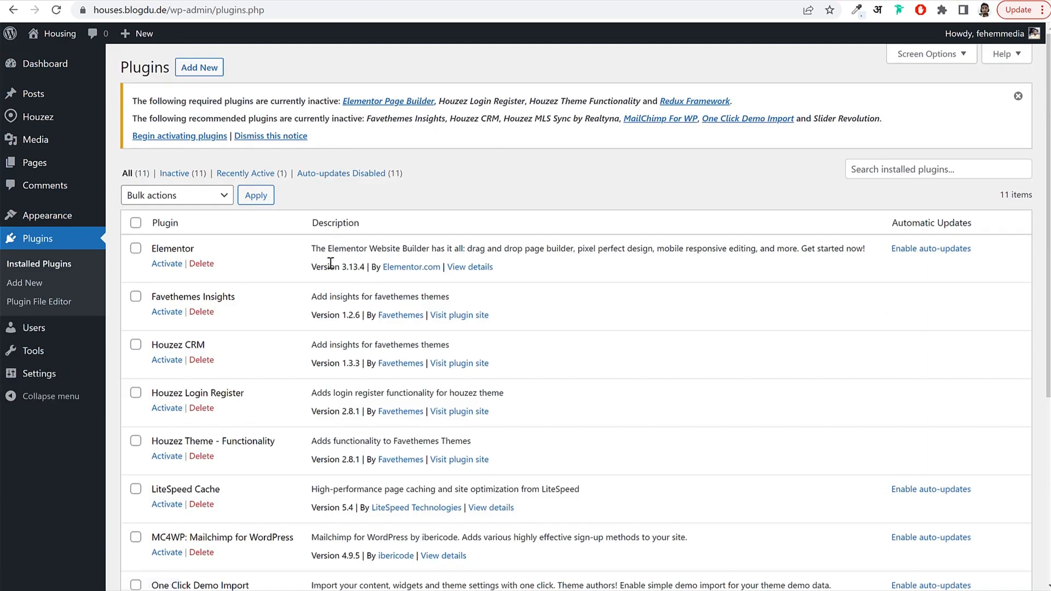
scroll(329, 263, "down", 4)
scroll(203, 328, "up", 5)
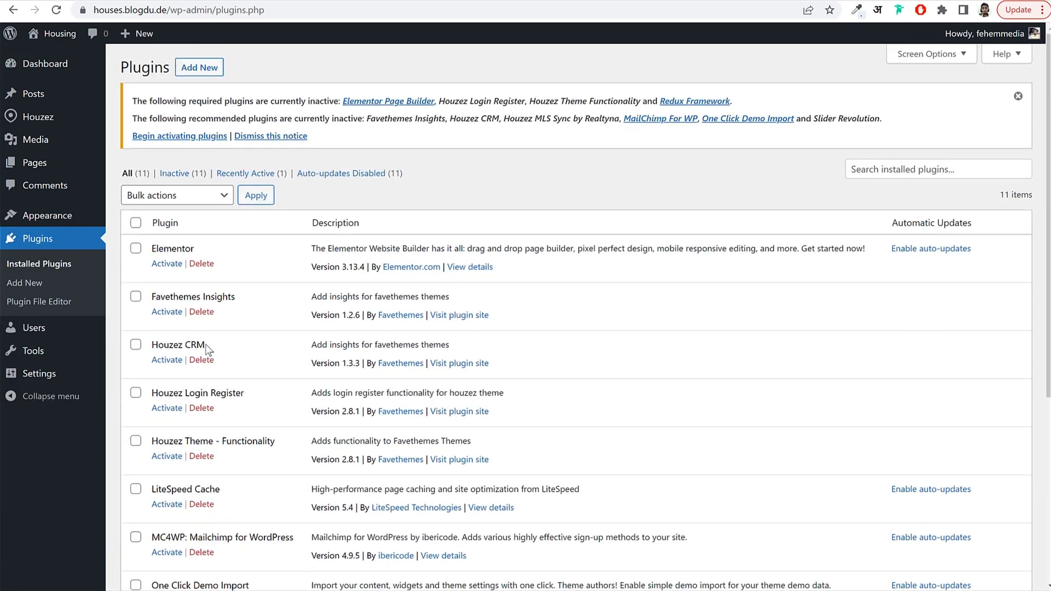
left_click(135, 222)
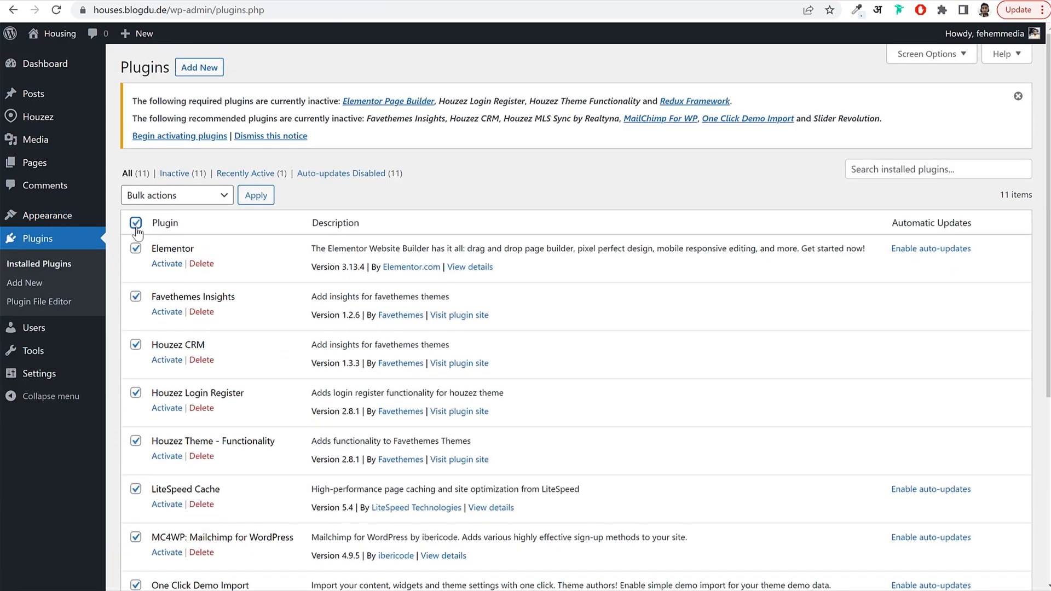
left_click(160, 201)
left_click(164, 213)
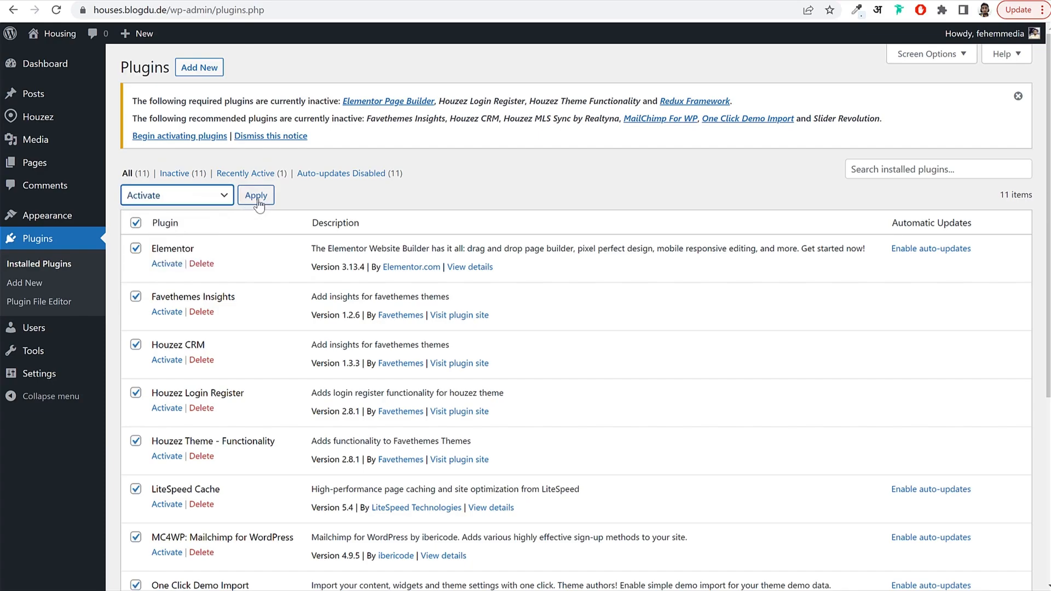
left_click(257, 197)
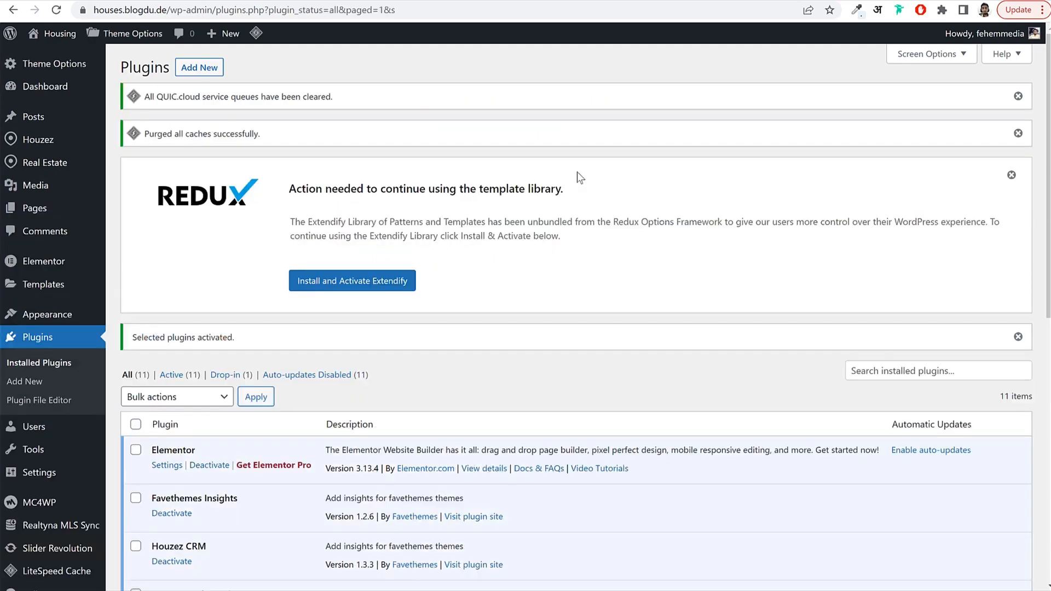
Deactivate and delete the Slider Revolution plugin along with its data.
scroll(694, 185, "down", 1)
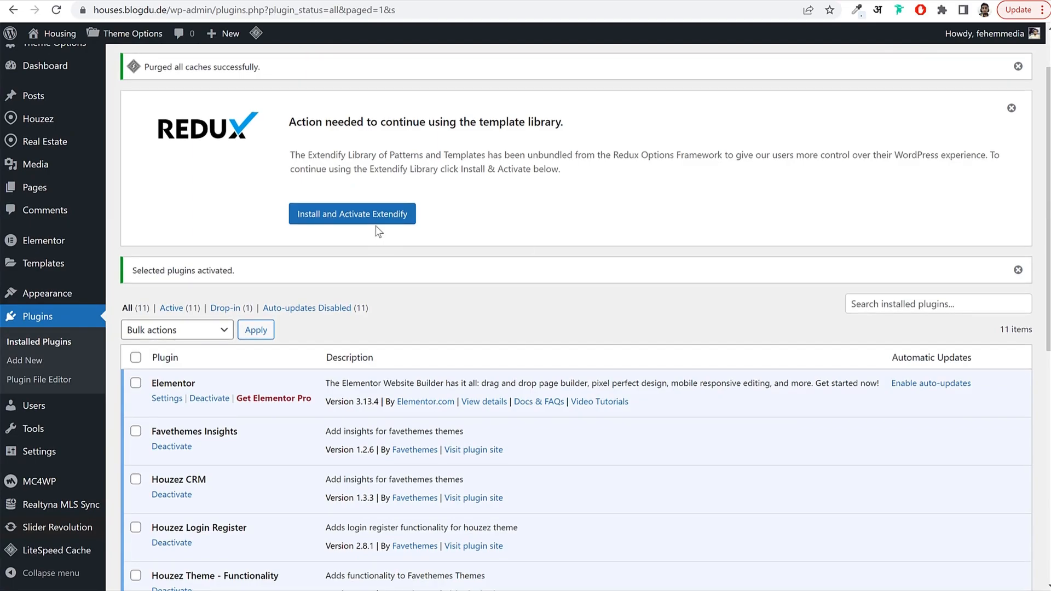
scroll(388, 249, "down", 8)
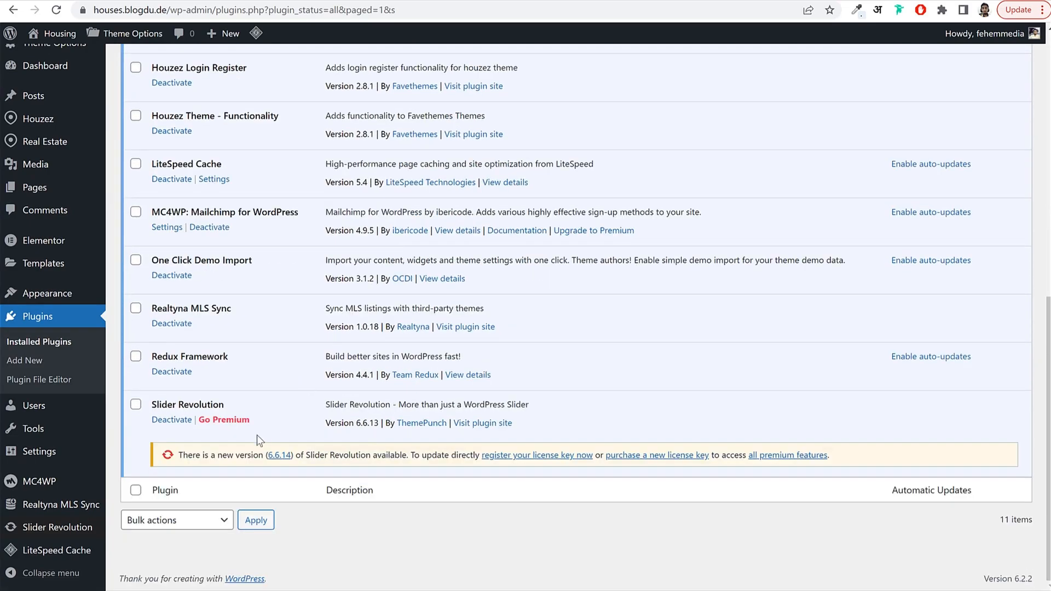
left_click_drag(149, 402, 232, 405)
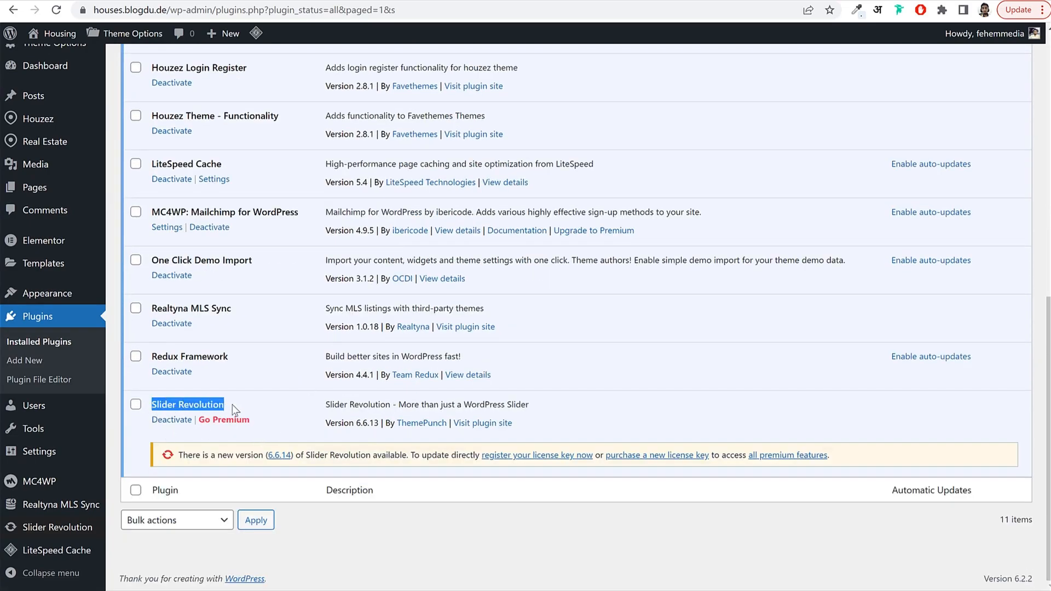
left_click(169, 425)
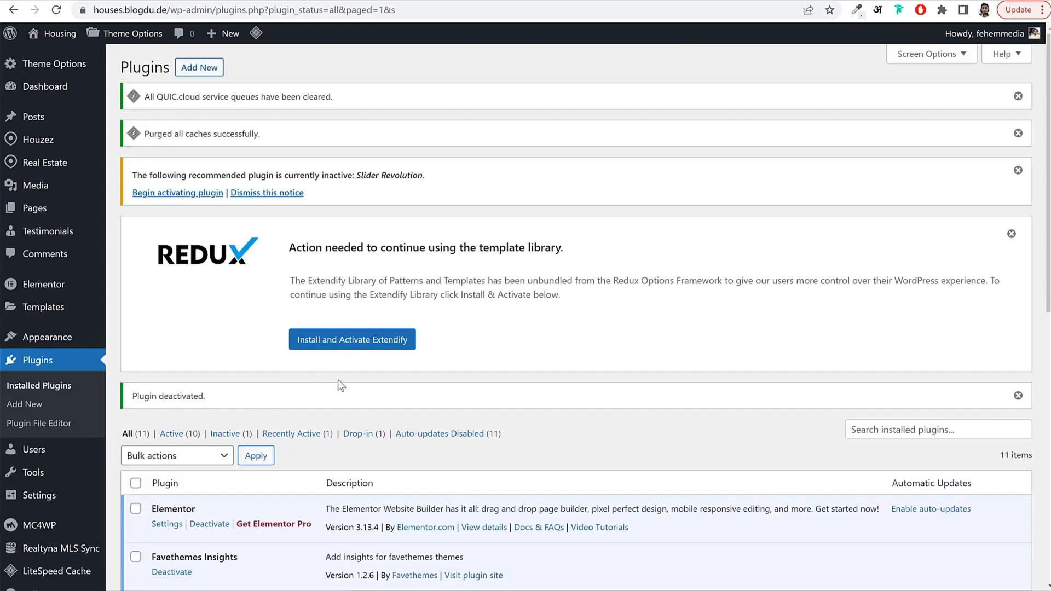
scroll(337, 379, "down", 10)
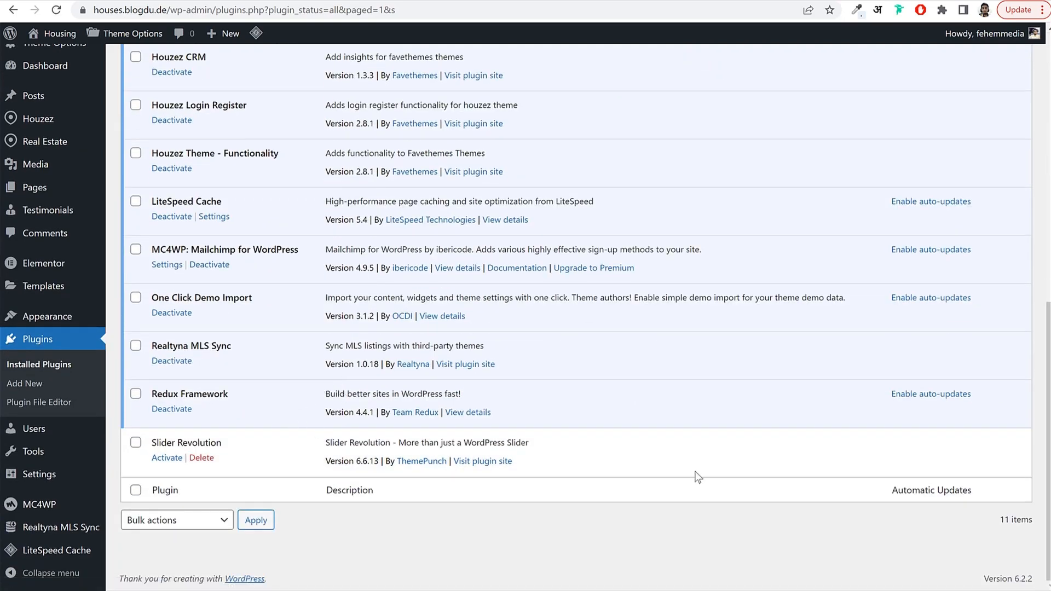
left_click(201, 458)
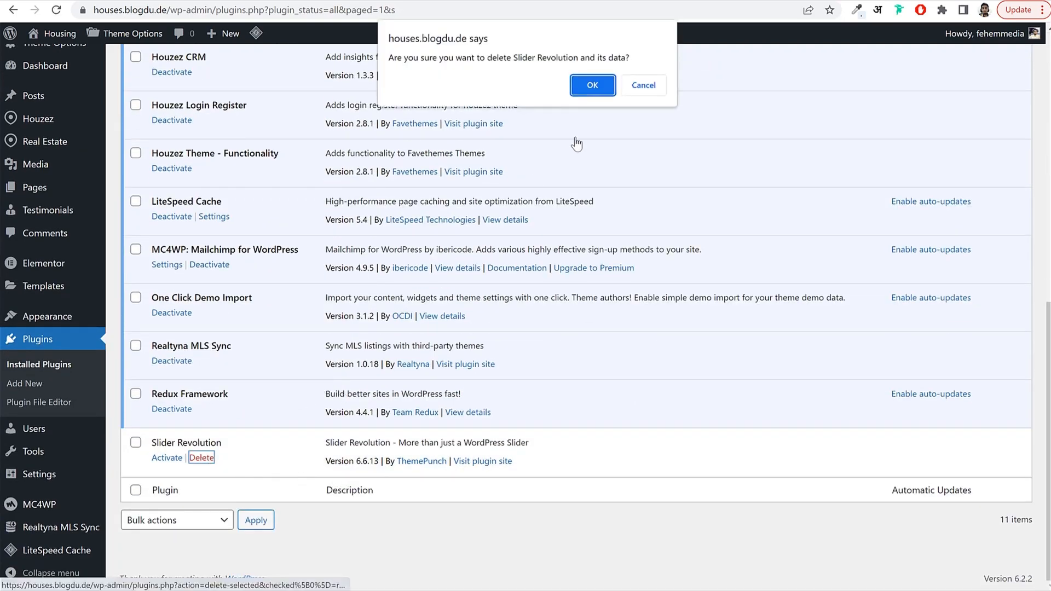
left_click(586, 84)
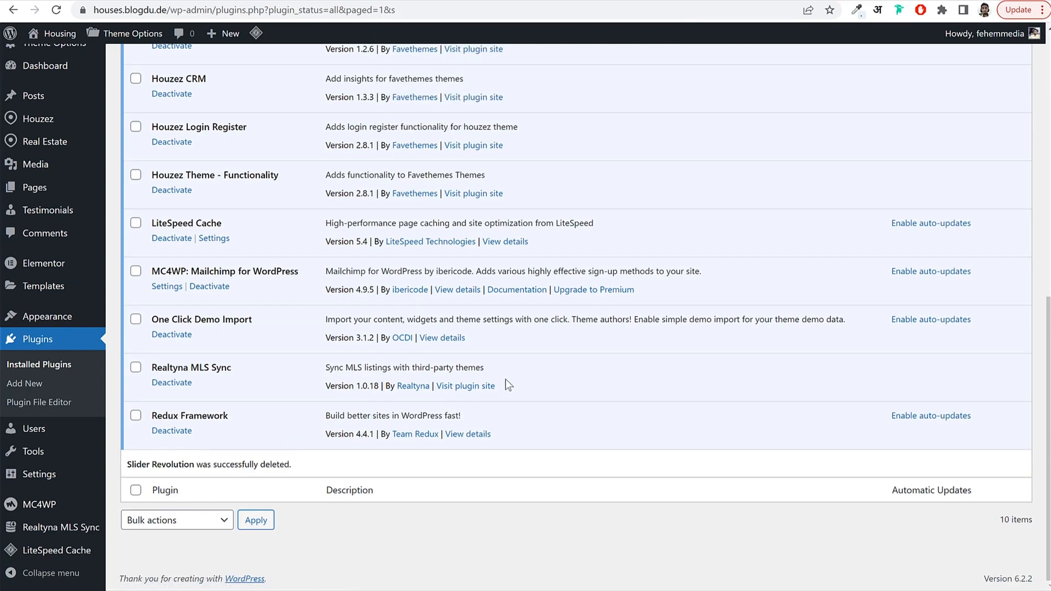
Reload the site front end to see the Houzez theme.
scroll(401, 298, "up", 2)
scroll(284, 223, "up", 2)
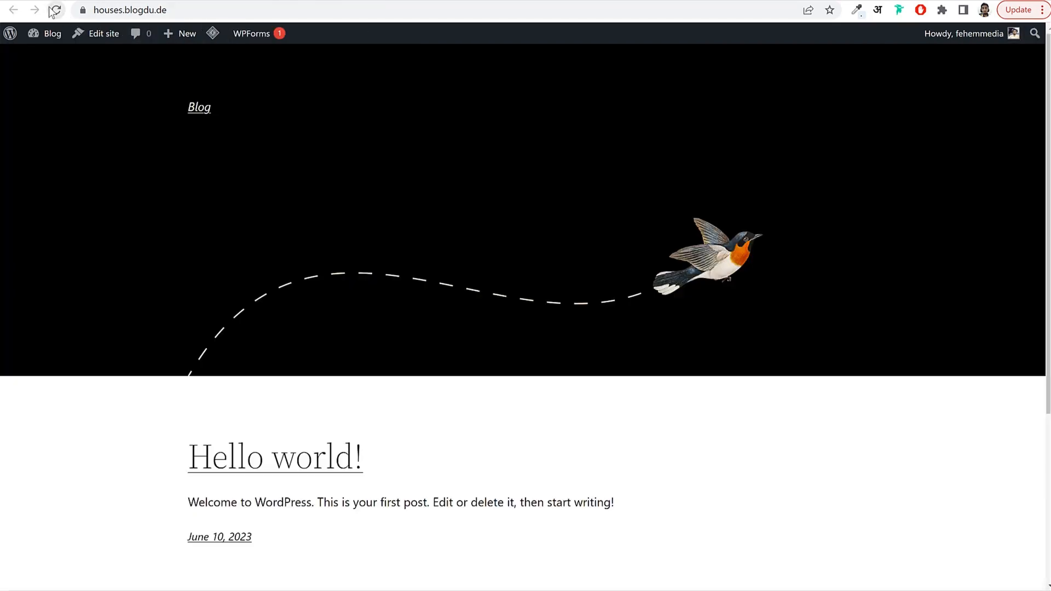
left_click(54, 10)
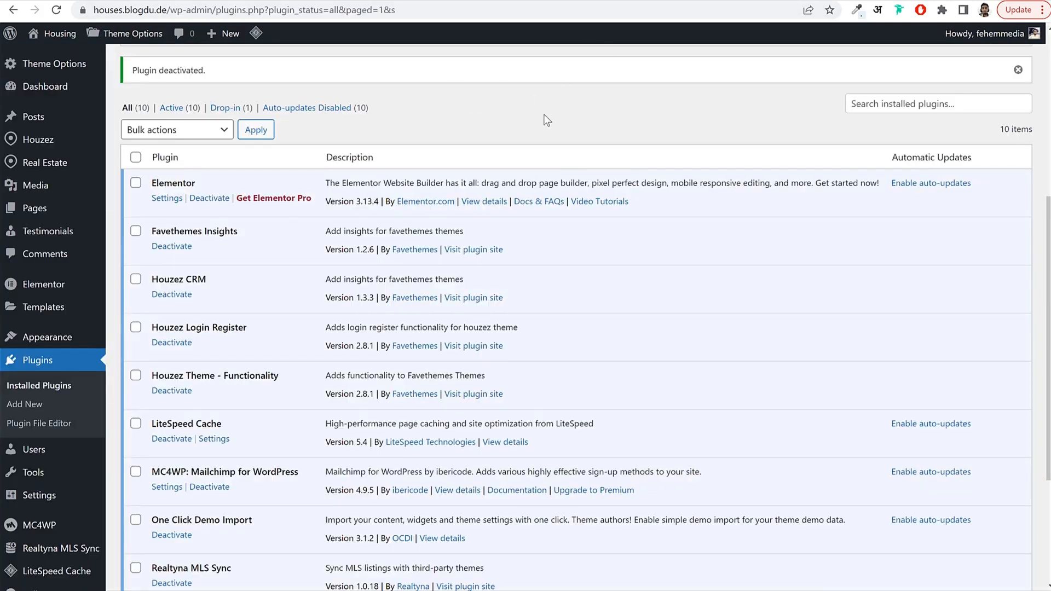
Go to Pages and dismiss the Slider Revolution recommendation banner.
left_click(34, 209)
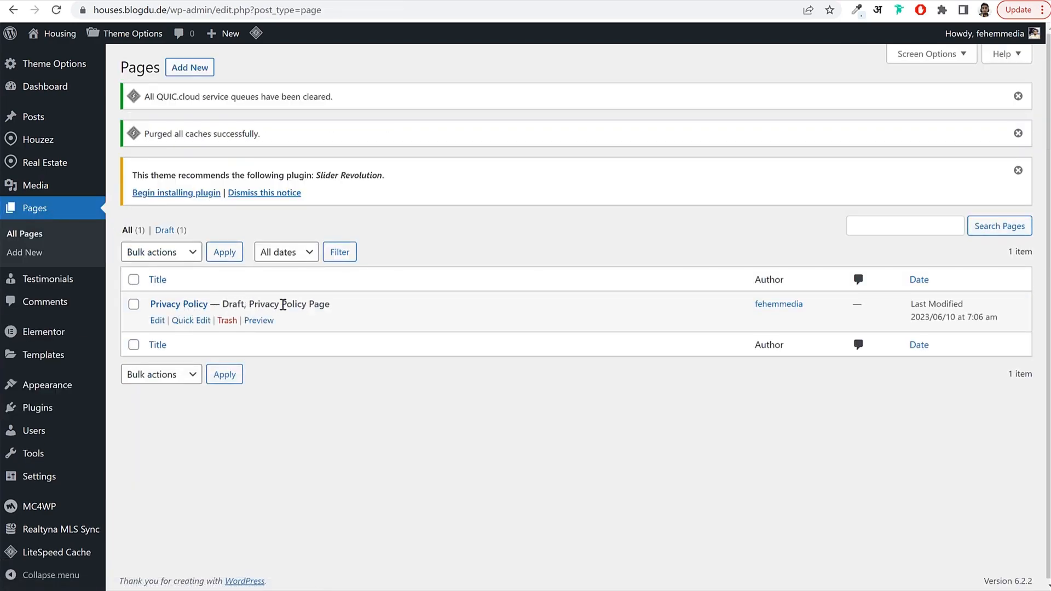
left_click(275, 191)
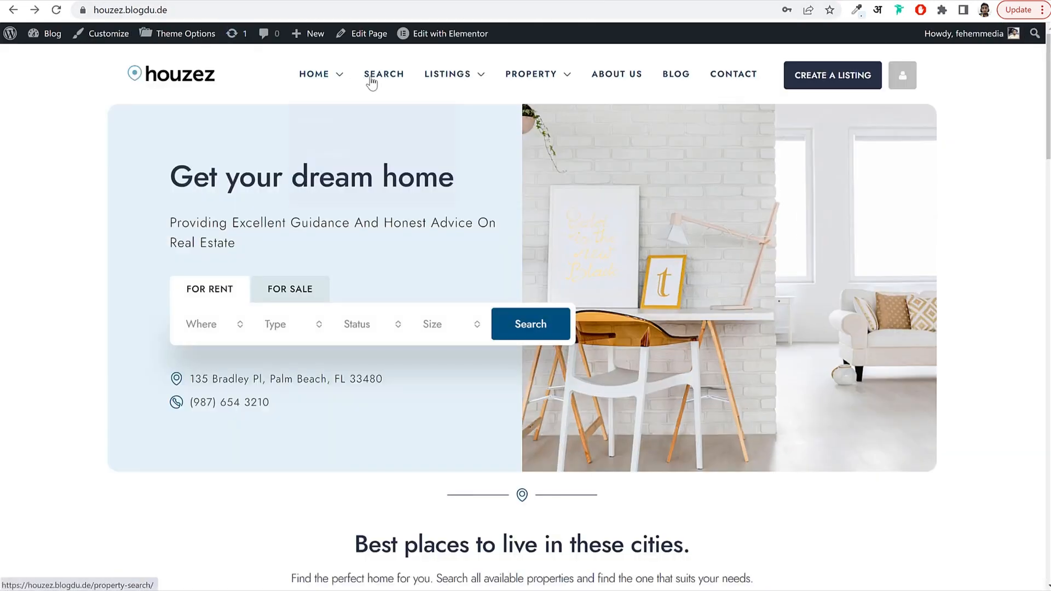
mouse_move(436, 80)
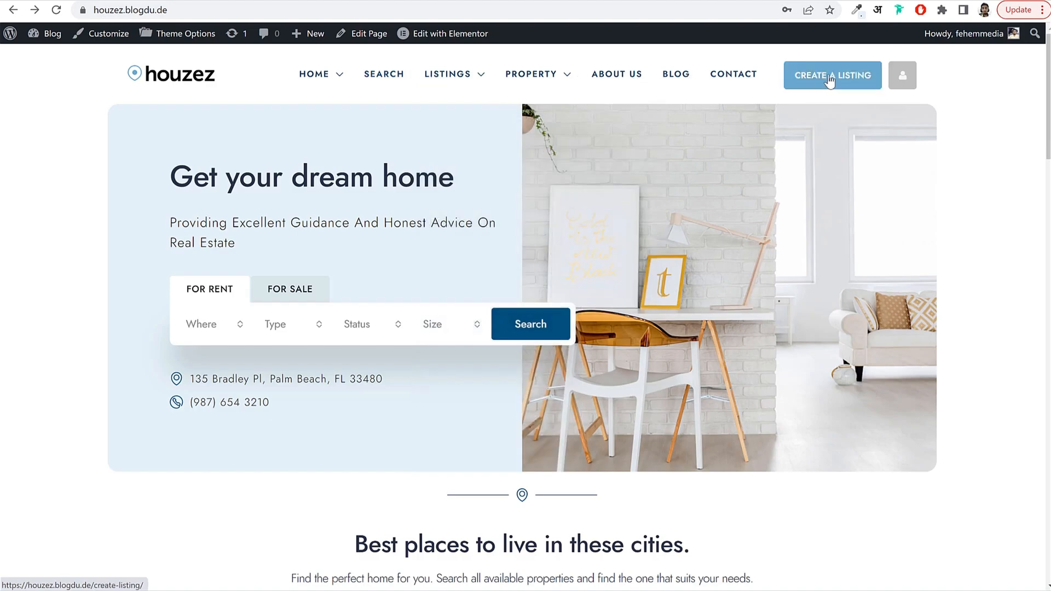
mouse_move(902, 76)
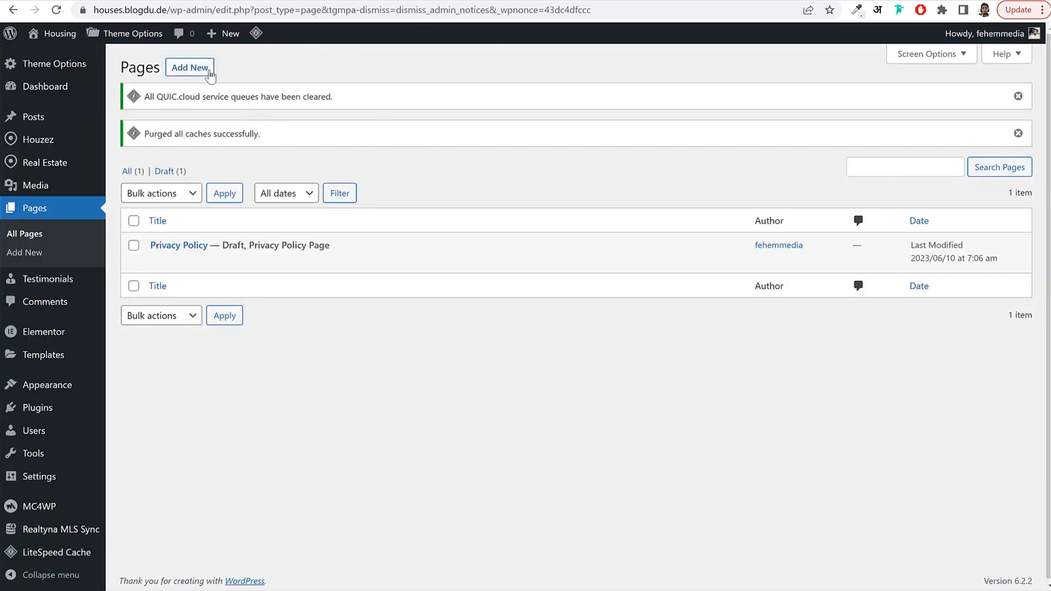
Create a new page titled 'Agents'.
left_click(190, 73)
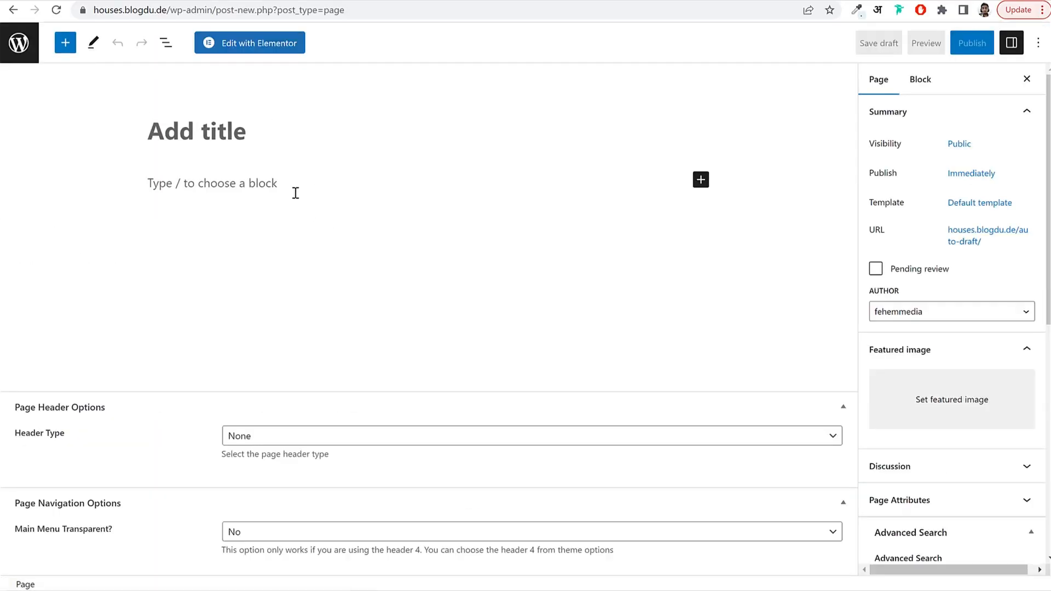
type("Agent")
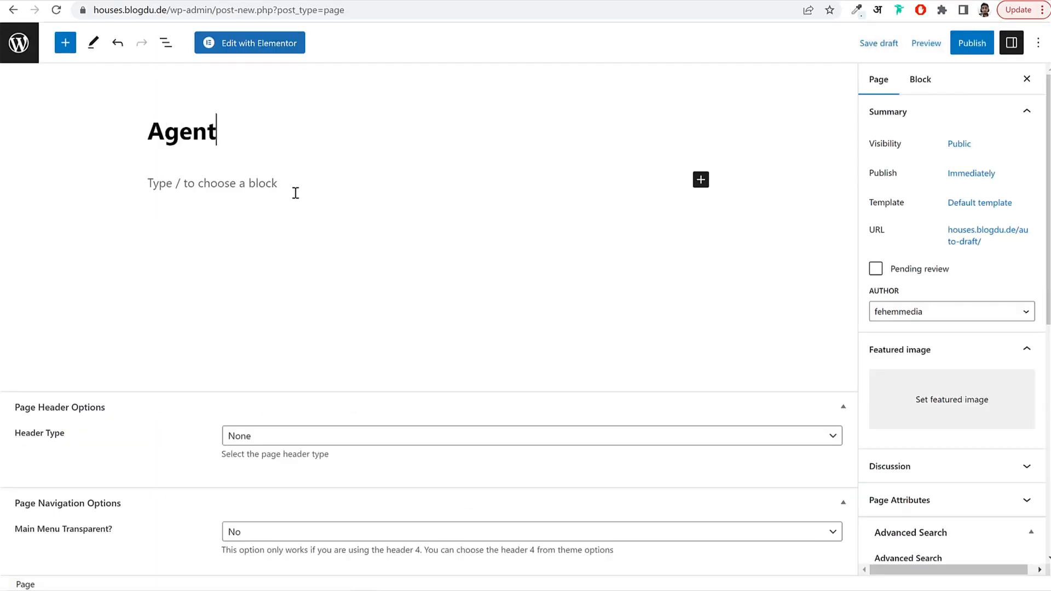
type("s")
double_click(165, 130)
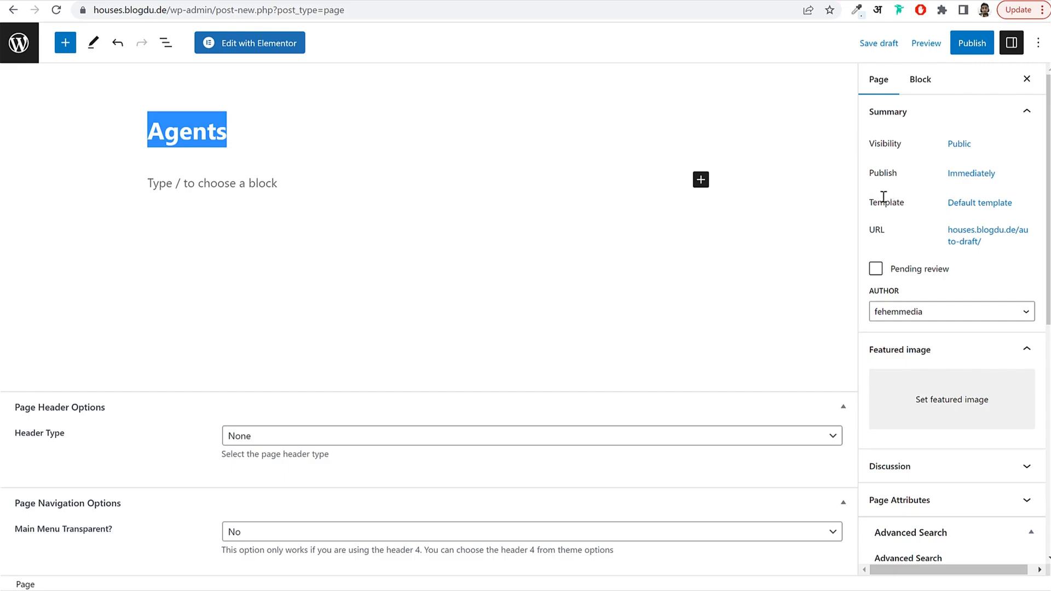
Apply the Template all Agents template and publish the Agents page.
left_click_drag(873, 202, 906, 203)
left_click(980, 204)
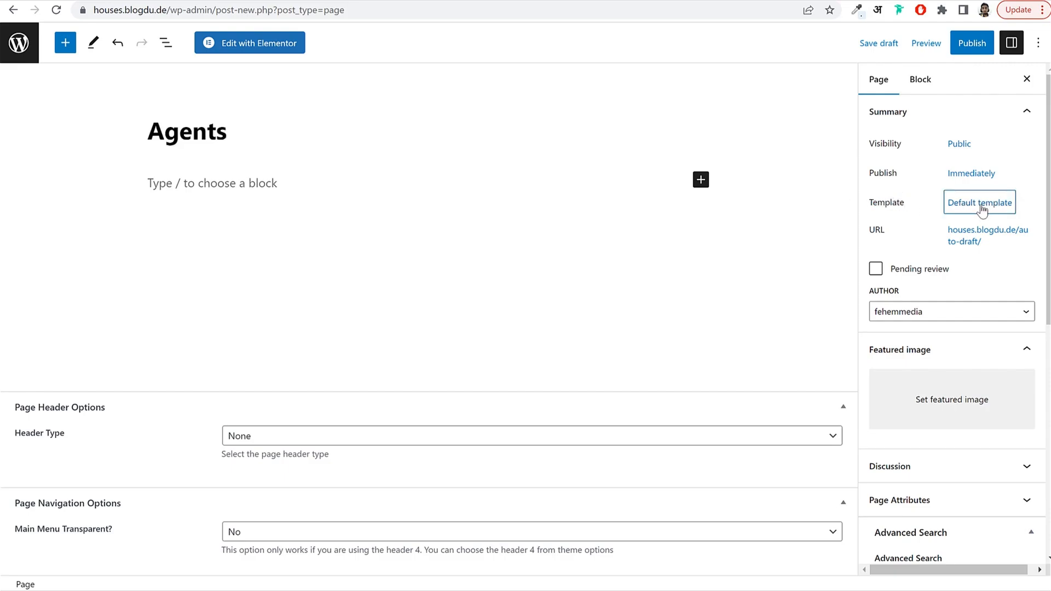
left_click(981, 209)
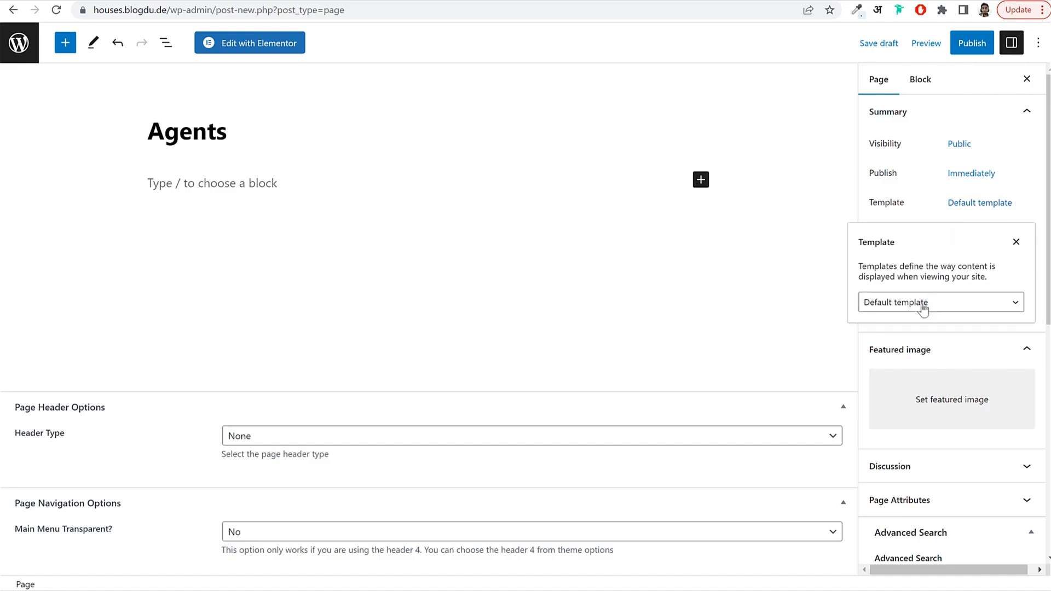
left_click(923, 308)
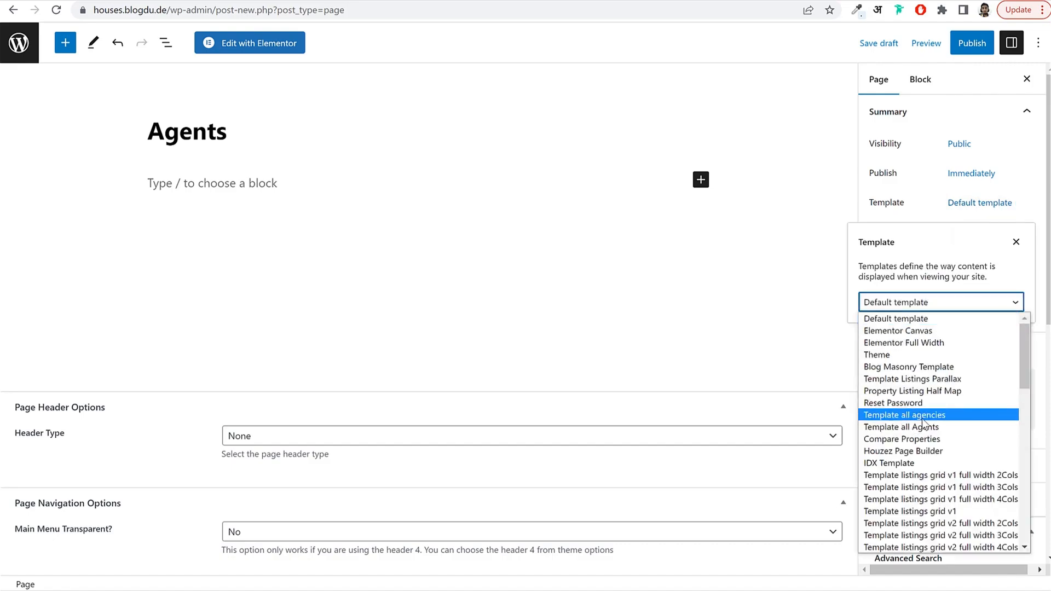
scroll(930, 421, "down", 10)
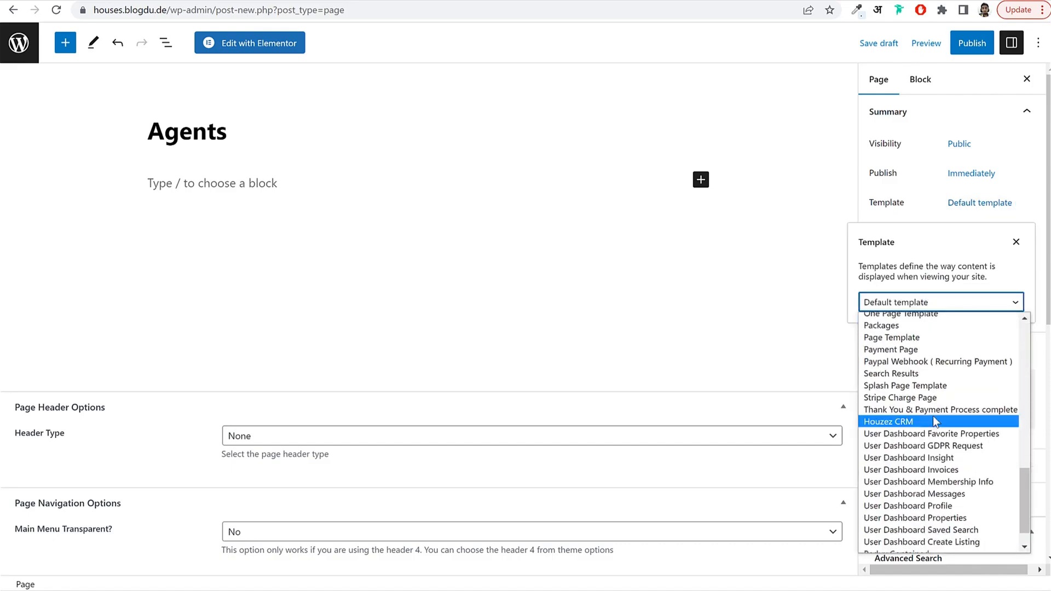
scroll(934, 420, "up", 4)
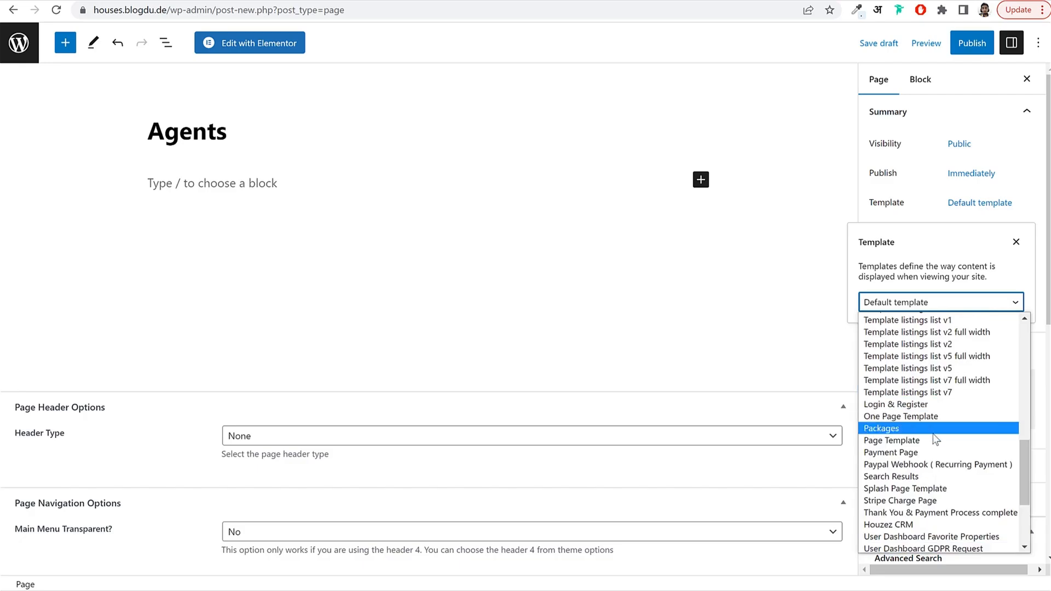
scroll(933, 425, "up", 12)
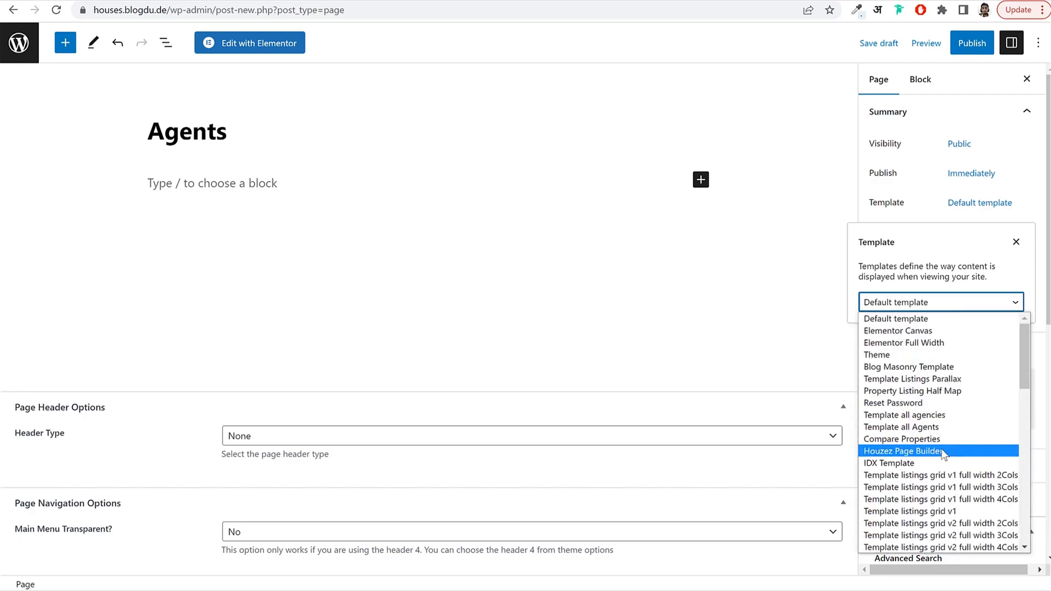
left_click(914, 428)
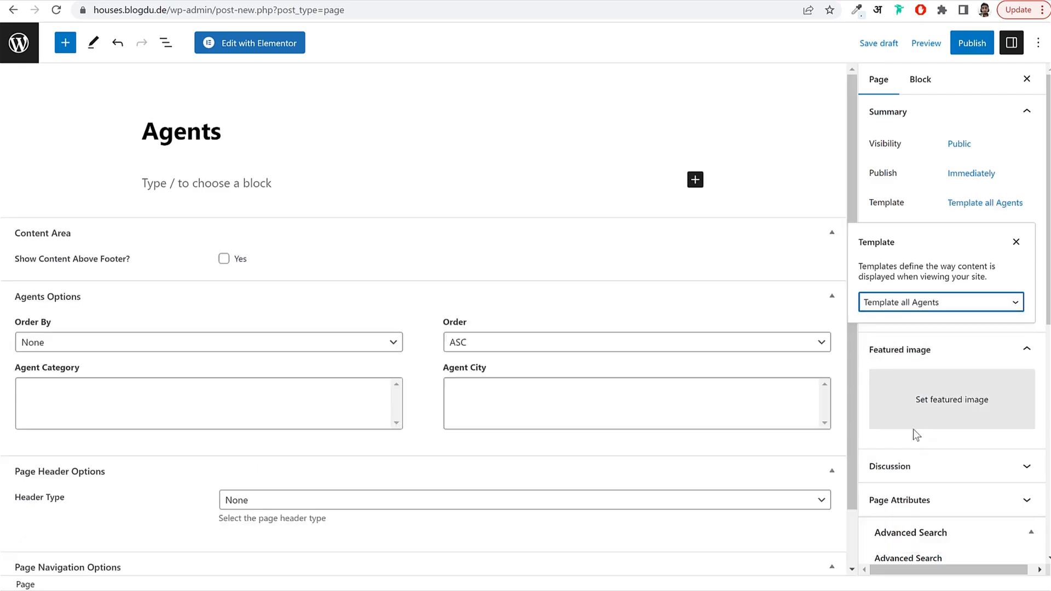
left_click(989, 37)
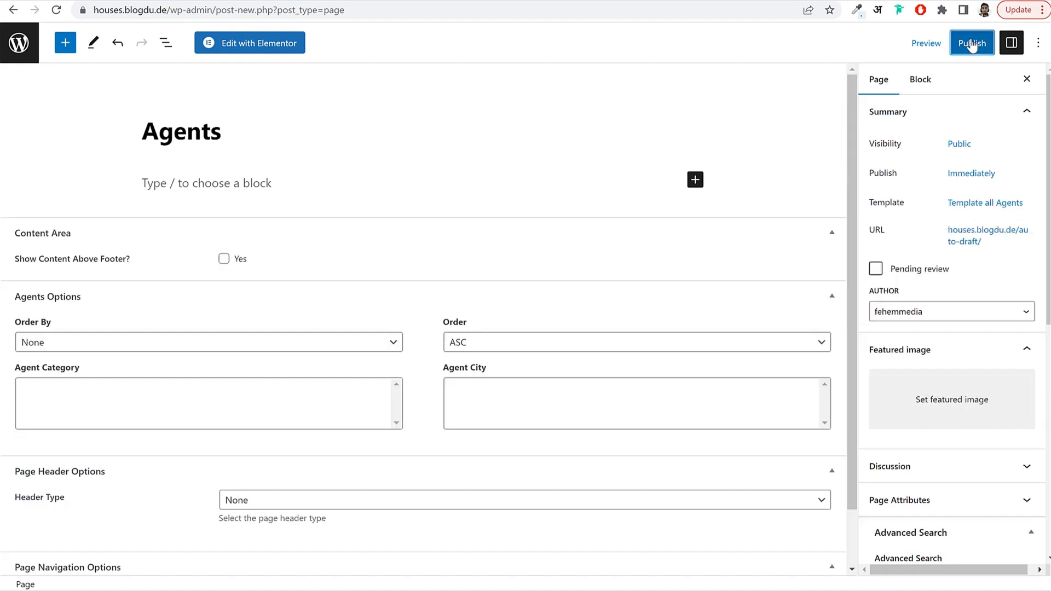
left_click(930, 42)
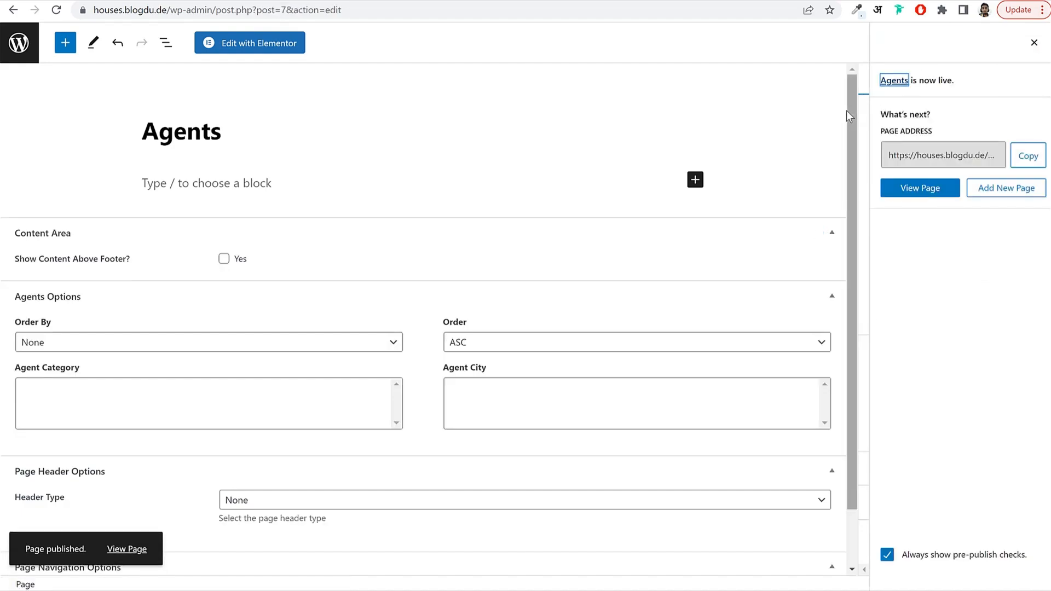
left_click(20, 48)
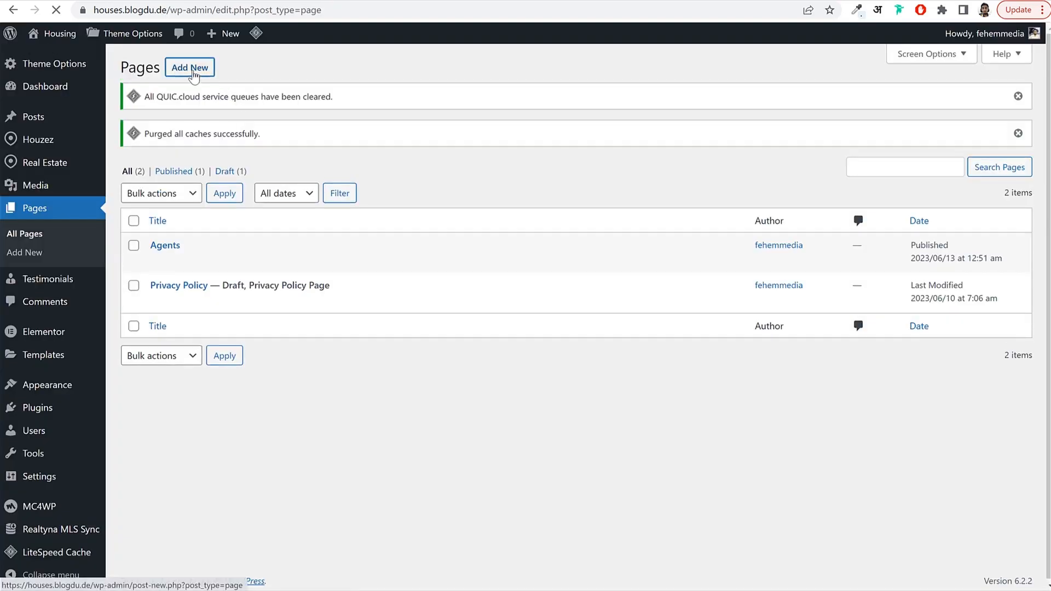
Start another new page titled 'Board'.
left_click(193, 74)
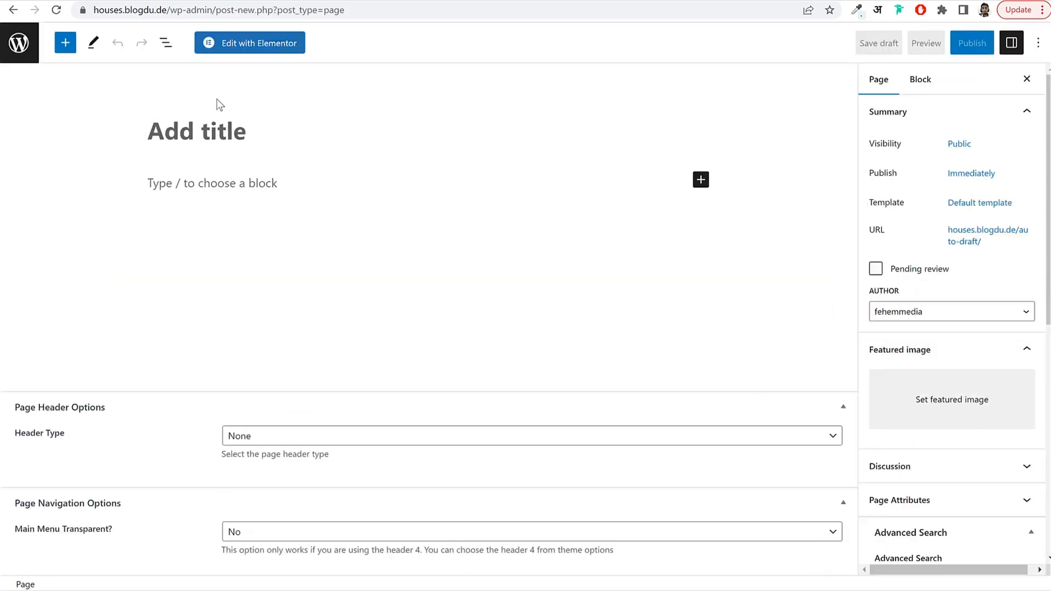
type("Bora")
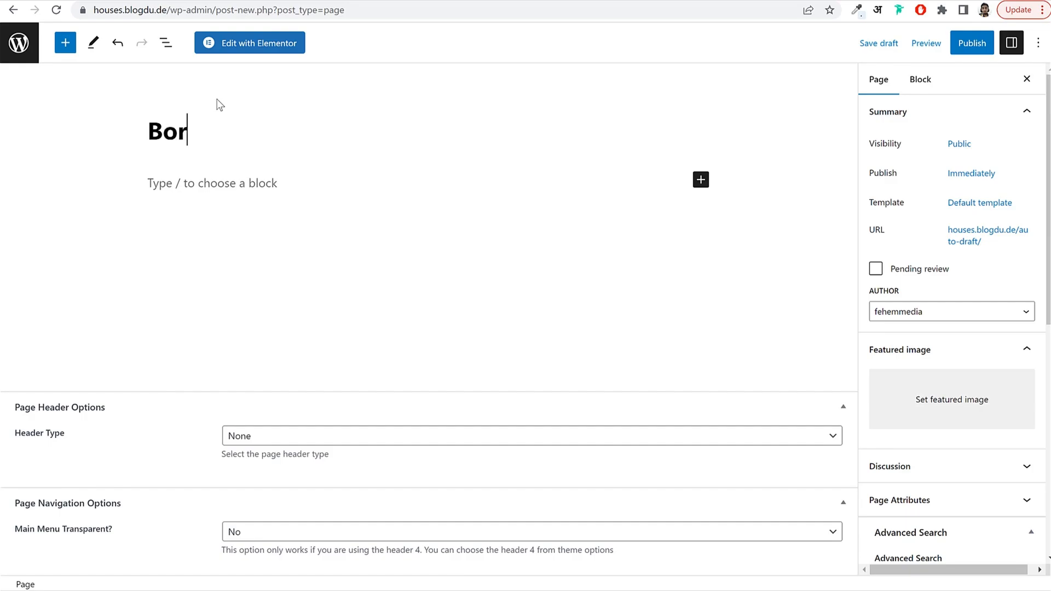
key("BackSpace")
key("BackSpace")
type("ard")
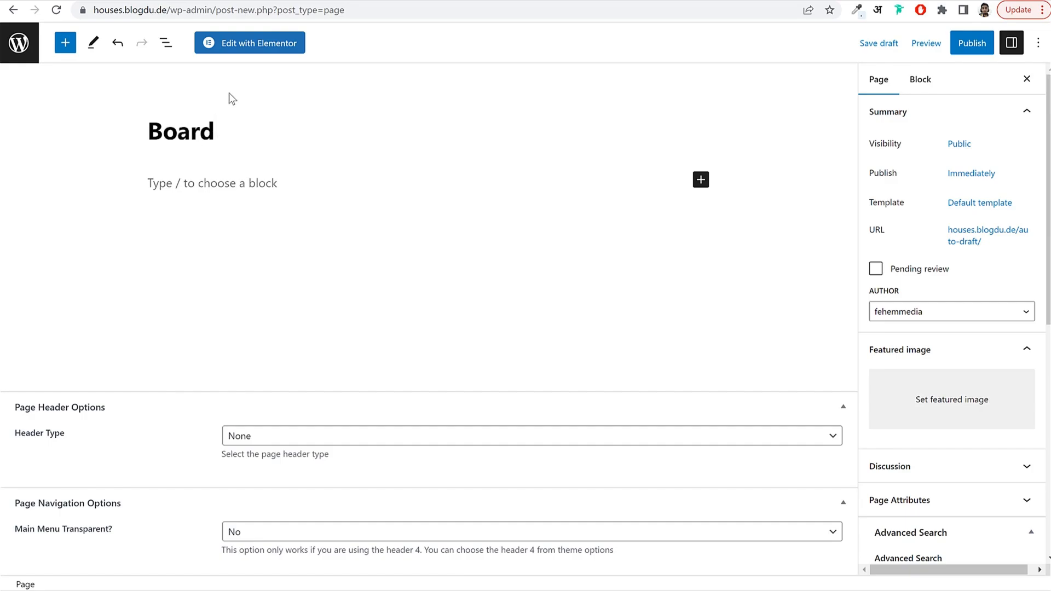
Give the Board page the Houzez CRM template and publish it.
left_click(980, 207)
left_click(950, 304)
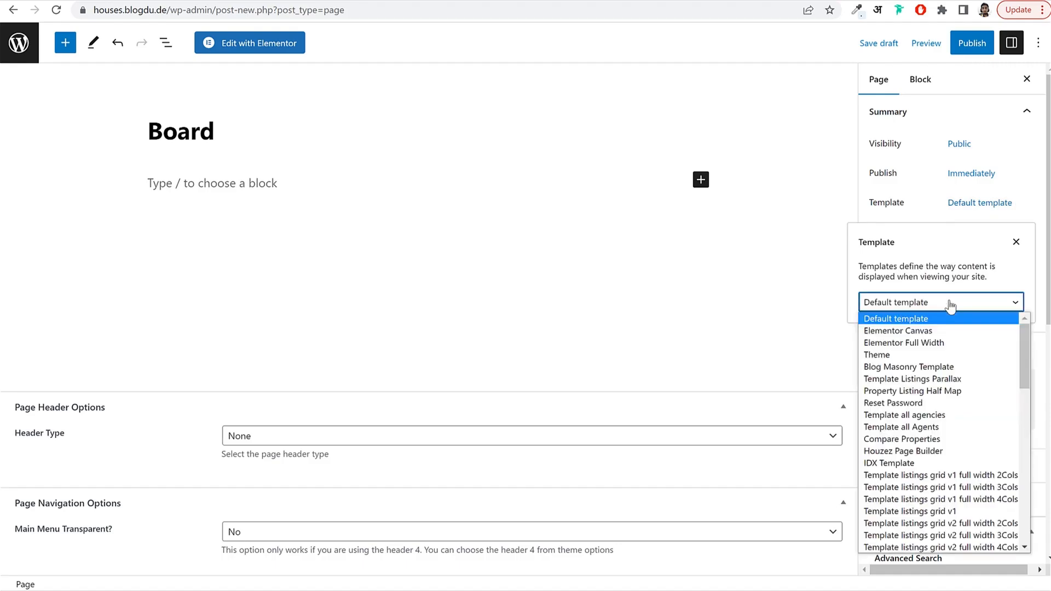
scroll(952, 421, "down", 10)
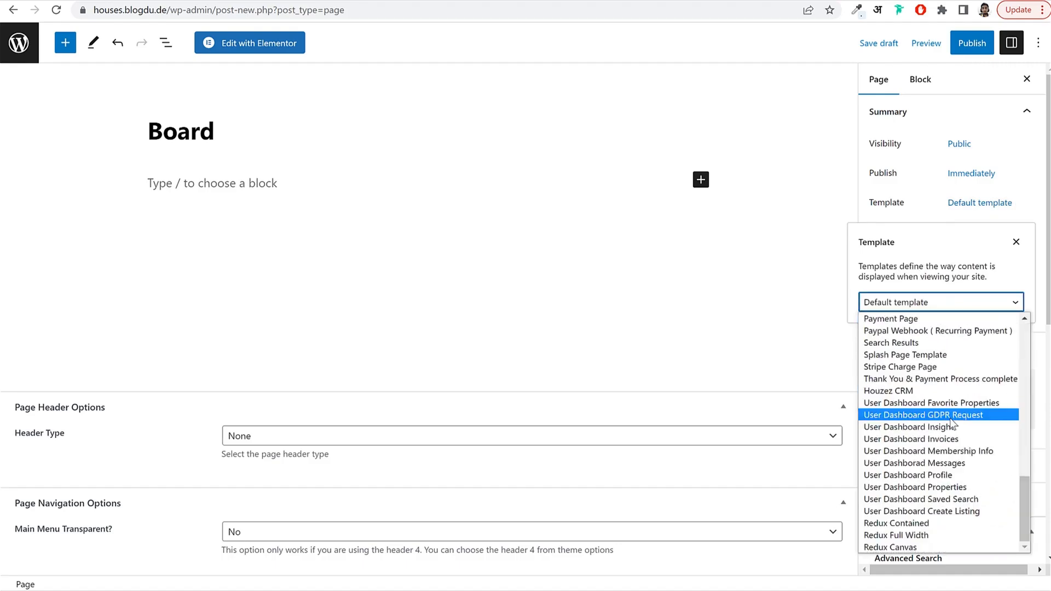
left_click(895, 392)
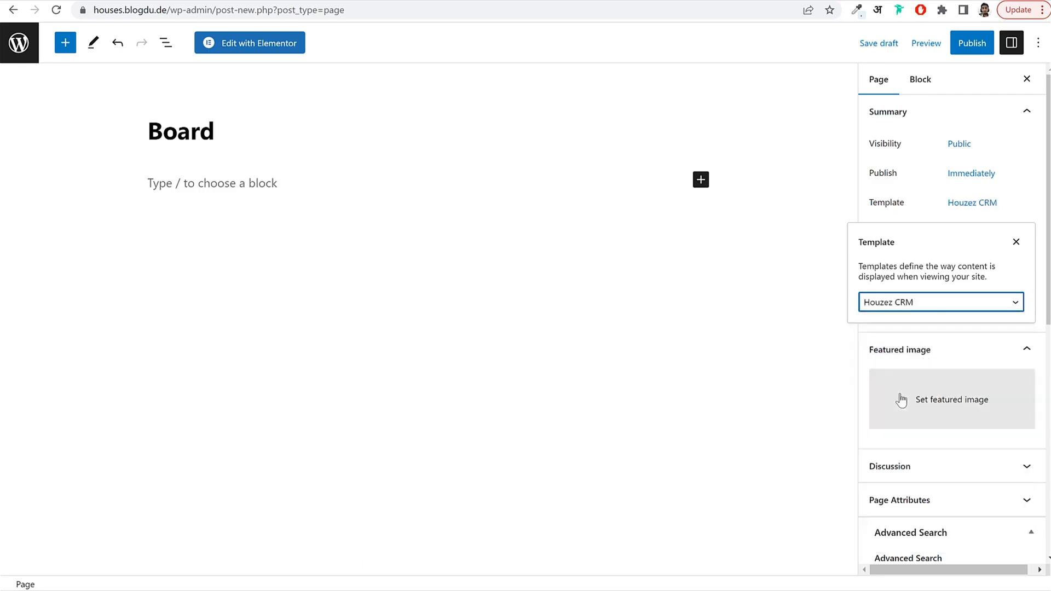
left_click(967, 43)
left_click(919, 44)
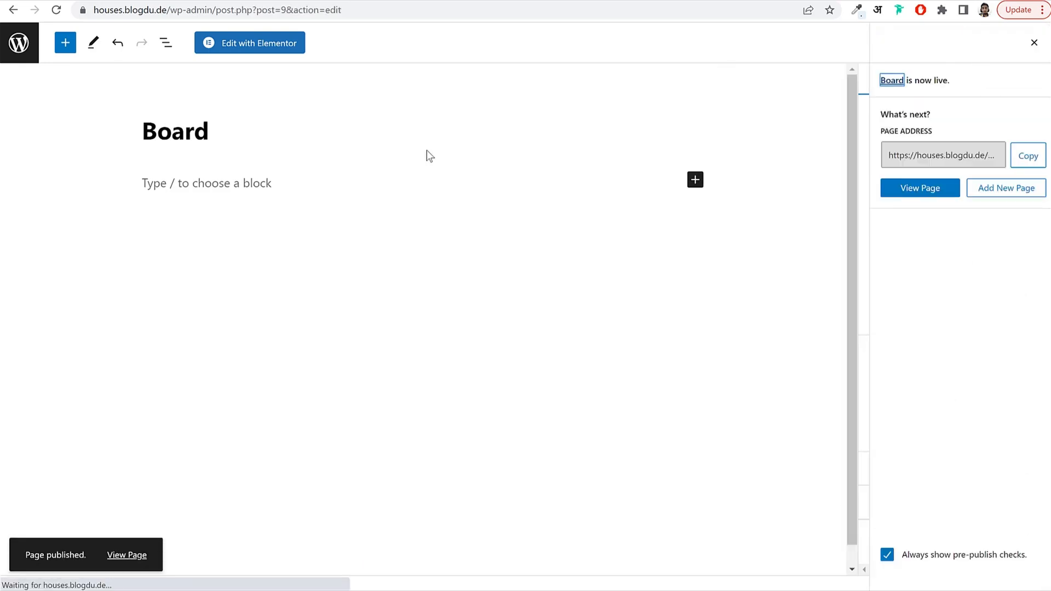
left_click(18, 46)
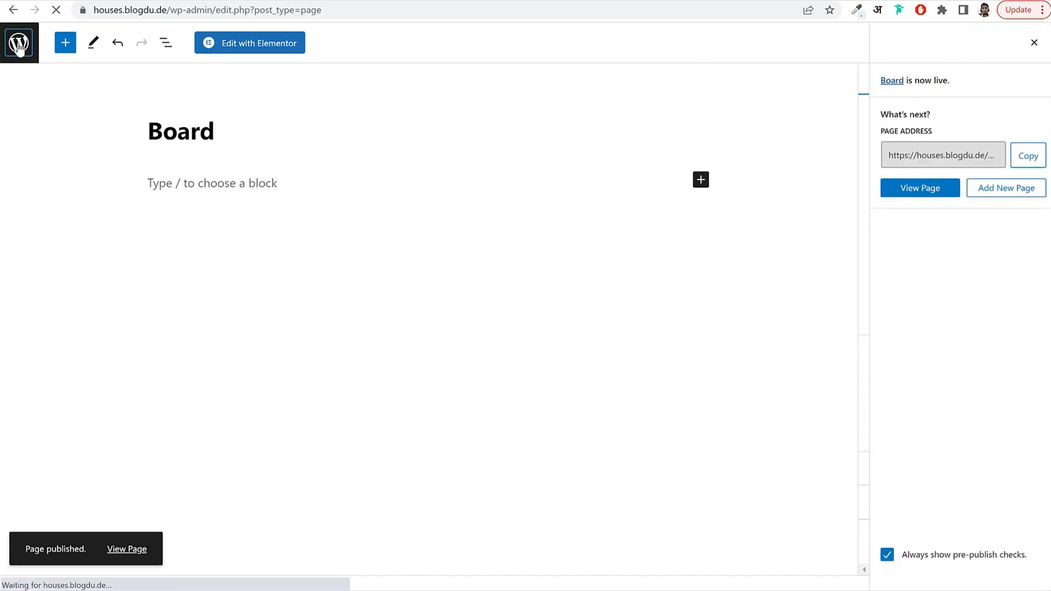
Publish a 'Compare' page using the Compare Properties template, then start another new page.
left_click(190, 68)
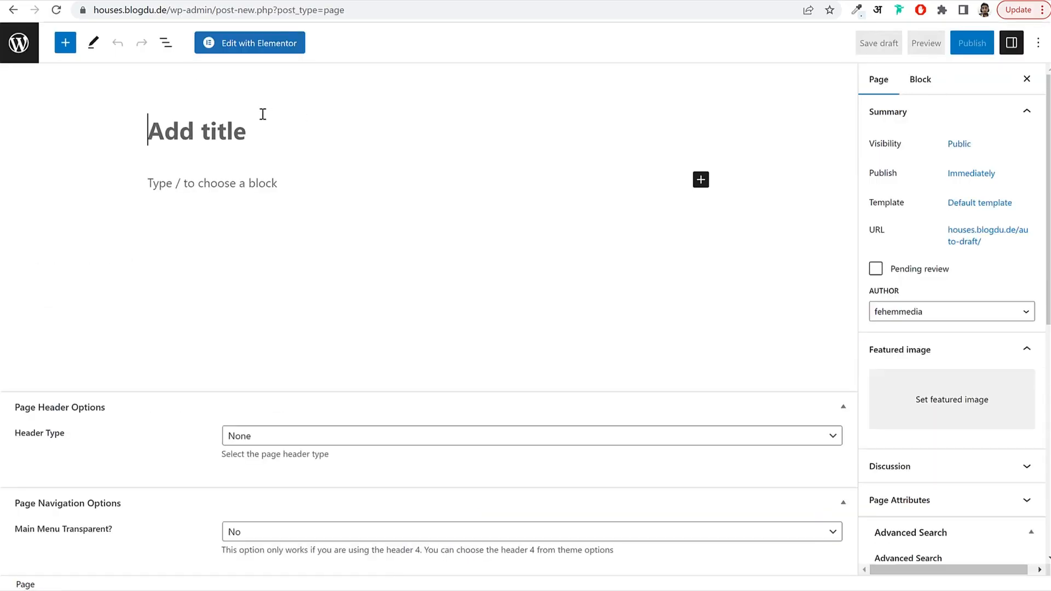
type("Compare")
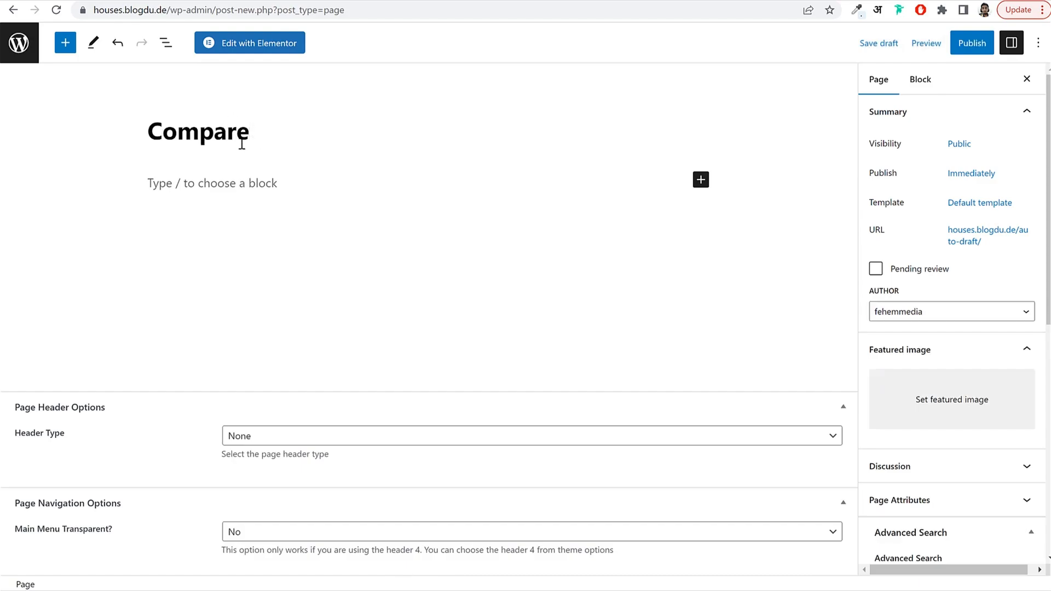
left_click(985, 215)
left_click(930, 308)
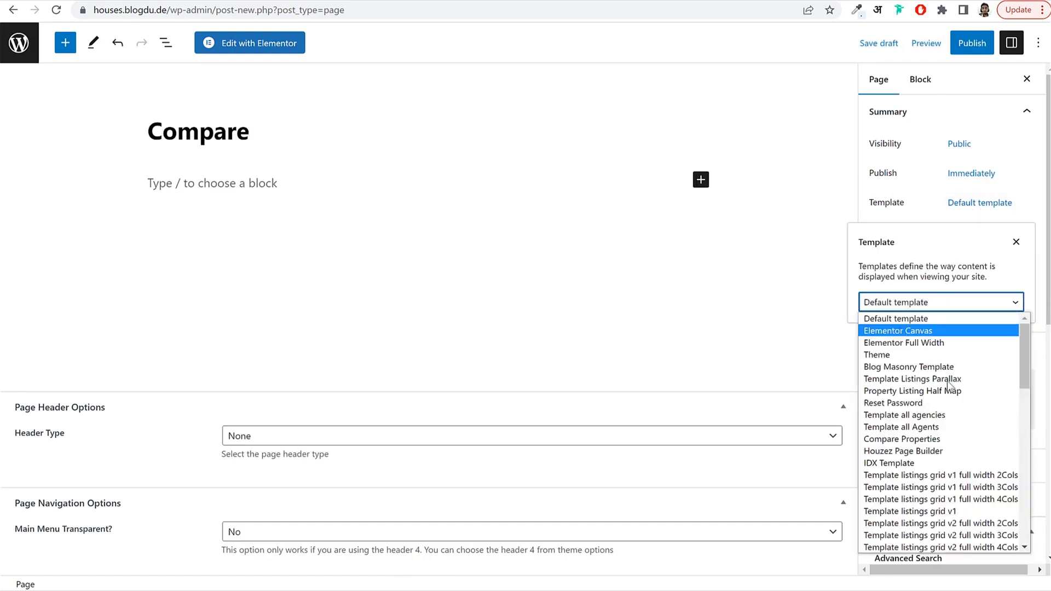
left_click(921, 441)
left_click(972, 42)
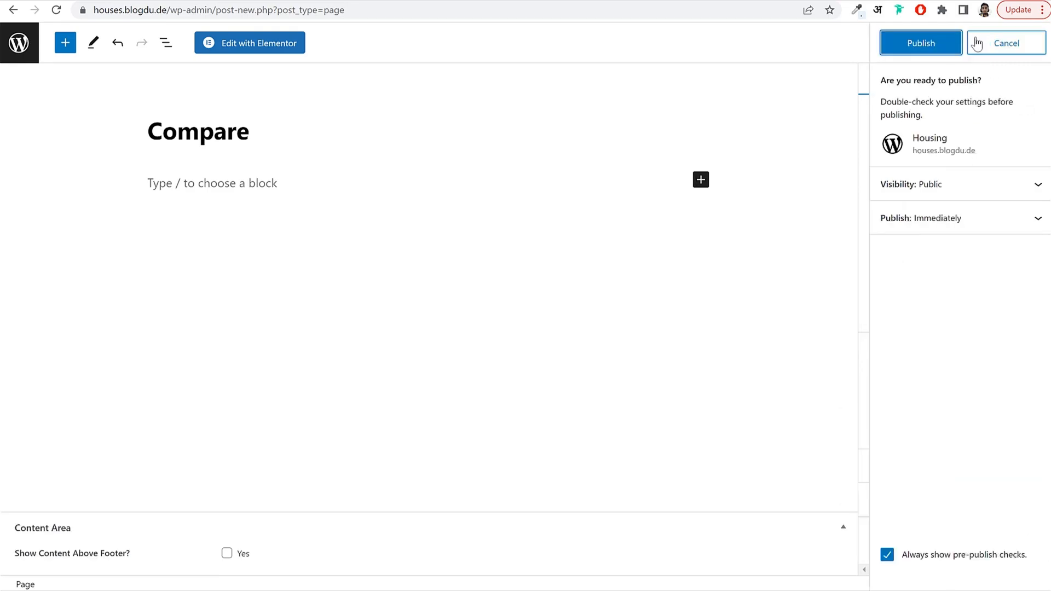
left_click(939, 49)
left_click(1023, 68)
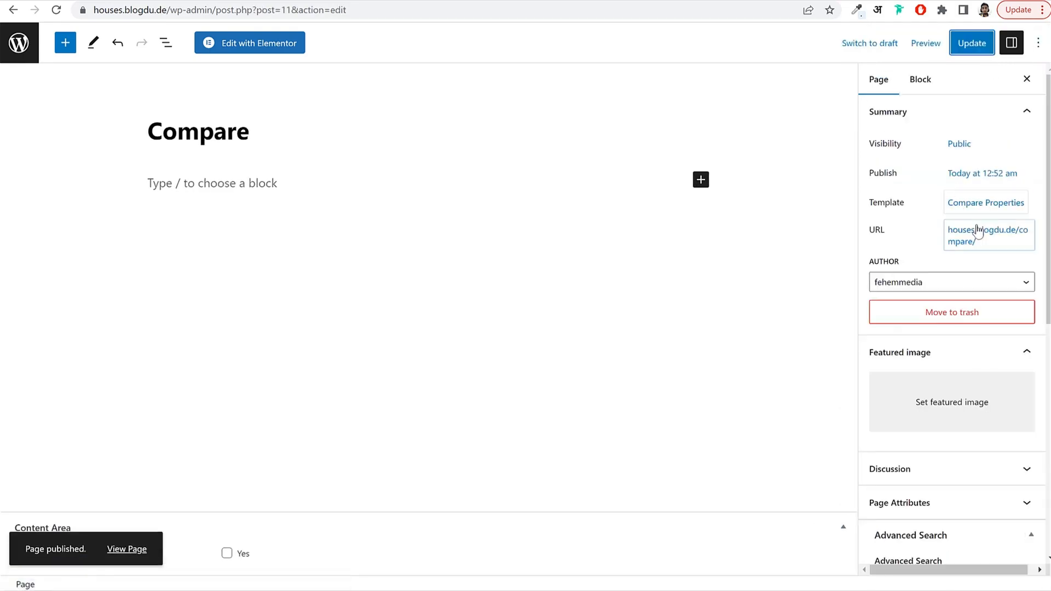
left_click(23, 47)
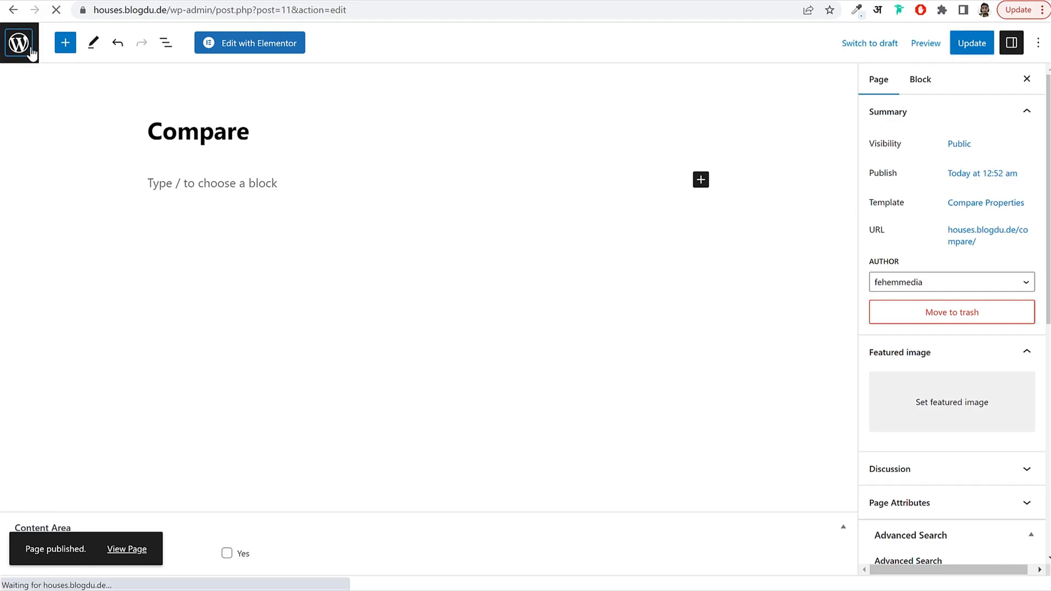
left_click(206, 71)
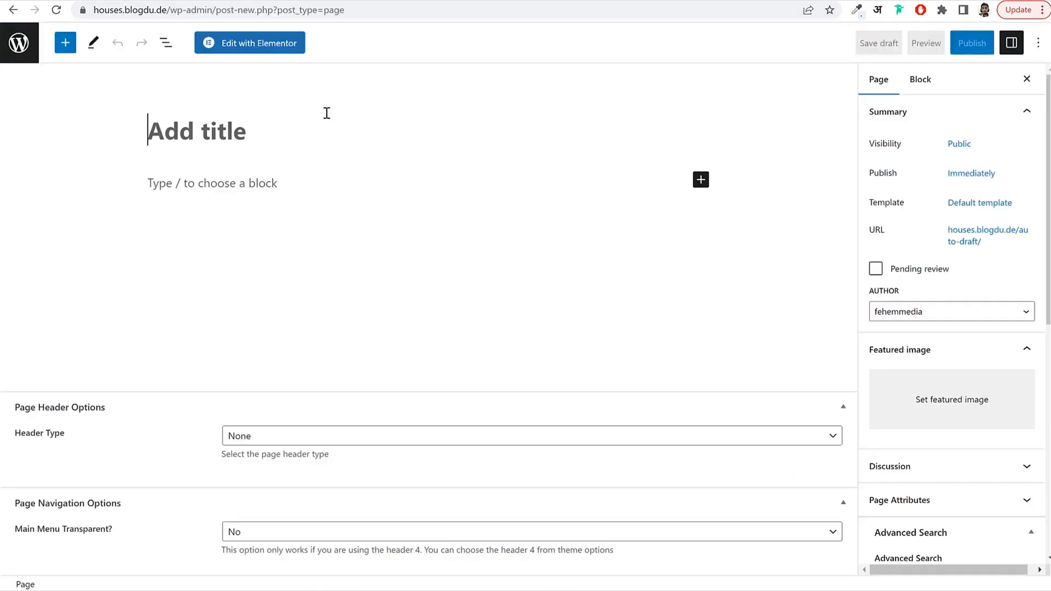
Title the page 'Add Property', apply User Dashboard Create Listing template, and publish it.
type("Ad")
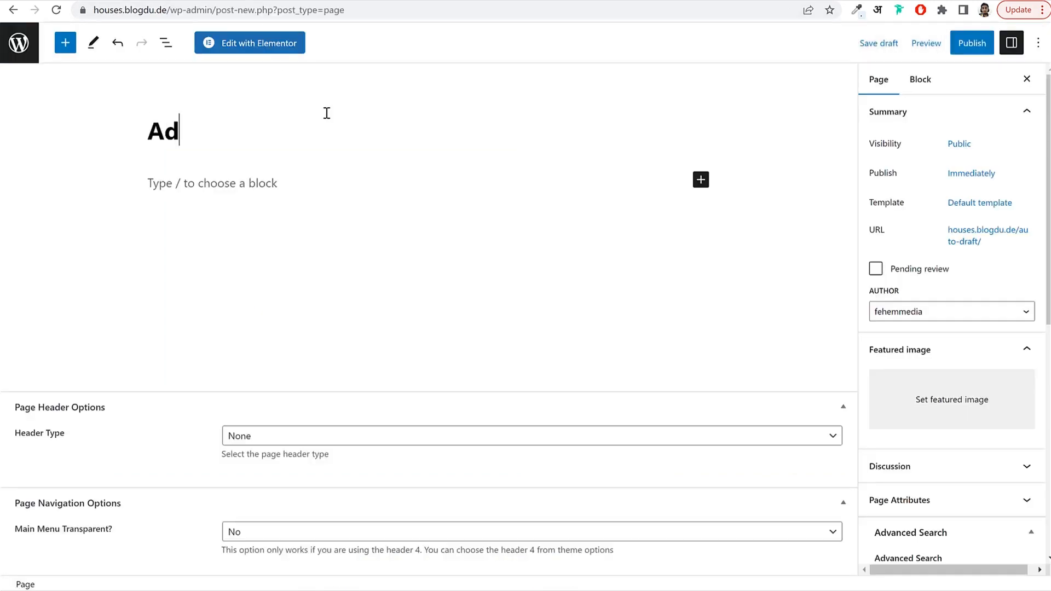
type("d Listim")
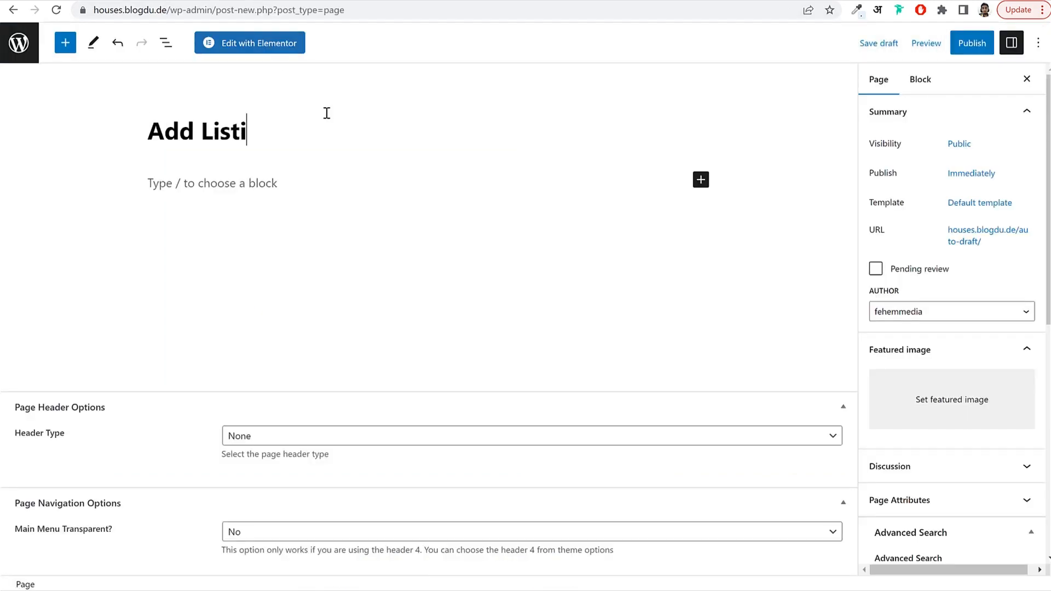
key("BackSpace")
key("BackSpace")
key("BackSpace")
key("BackSpace")
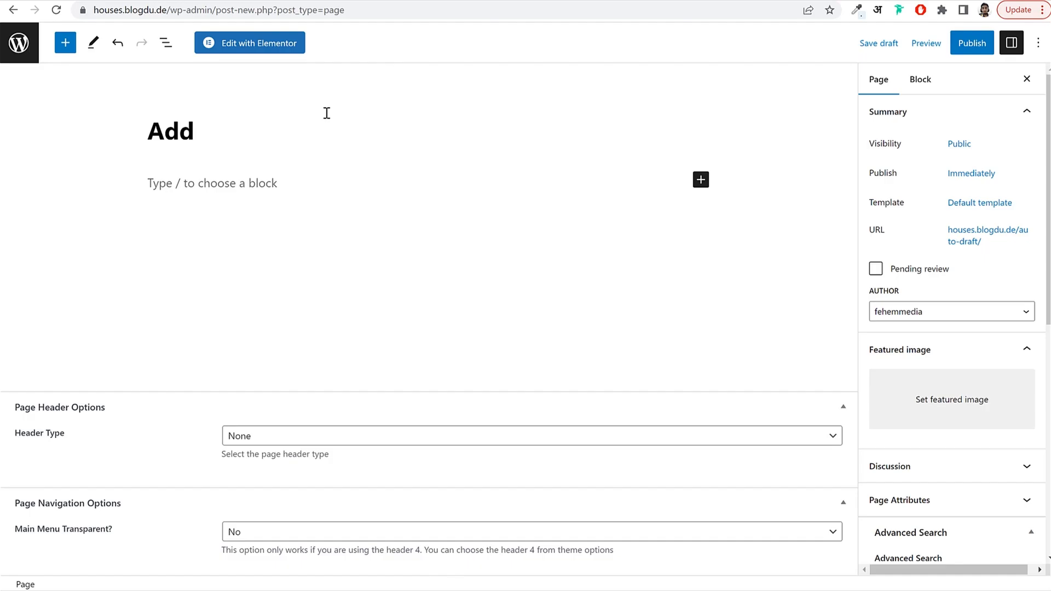
type("oper")
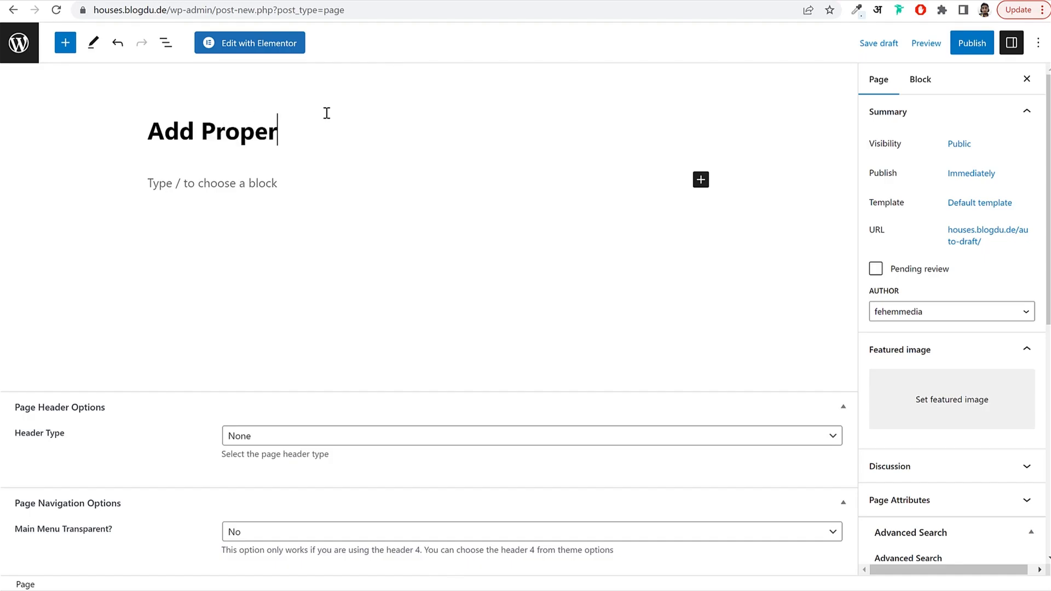
type("ty")
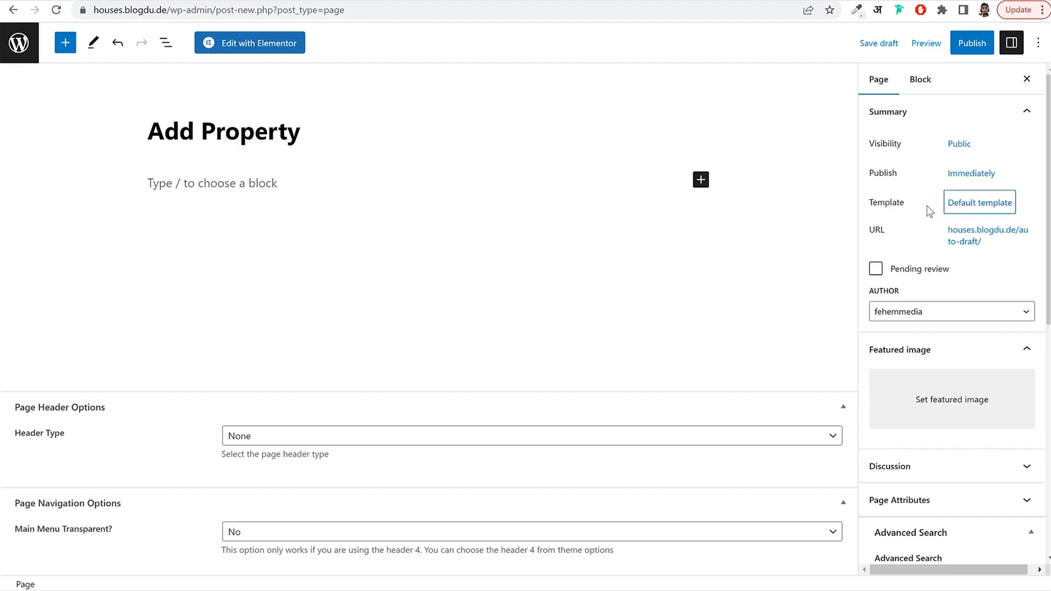
left_click(977, 210)
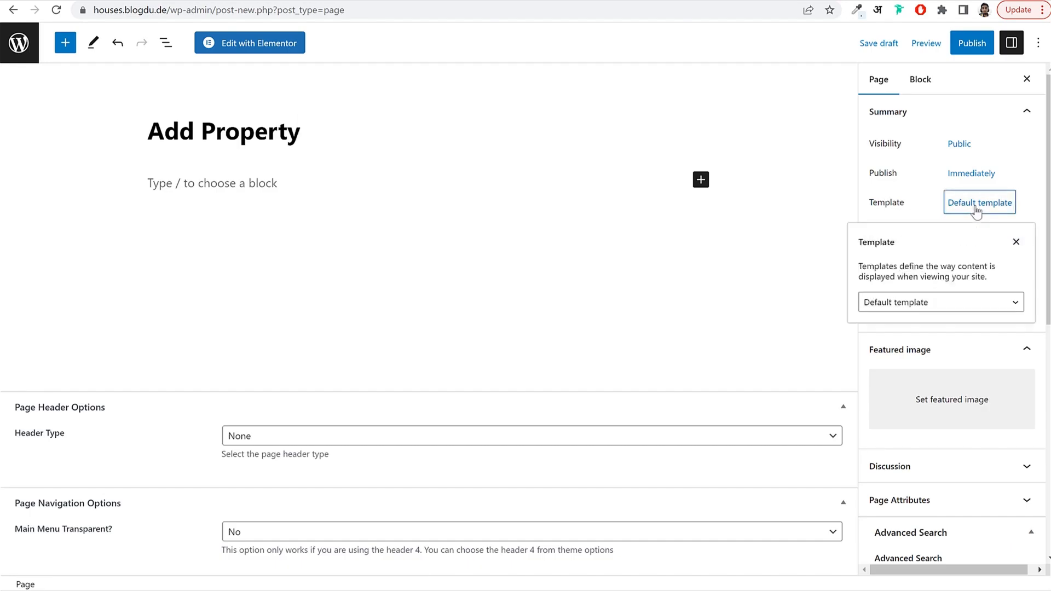
left_click(928, 304)
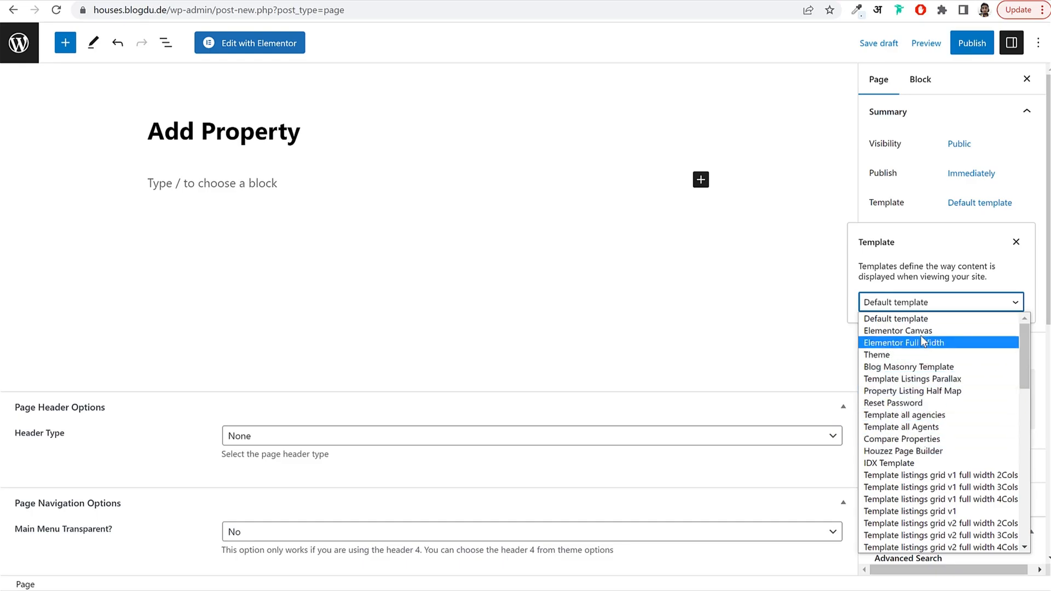
scroll(915, 450, "down", 3)
scroll(915, 452, "down", 6)
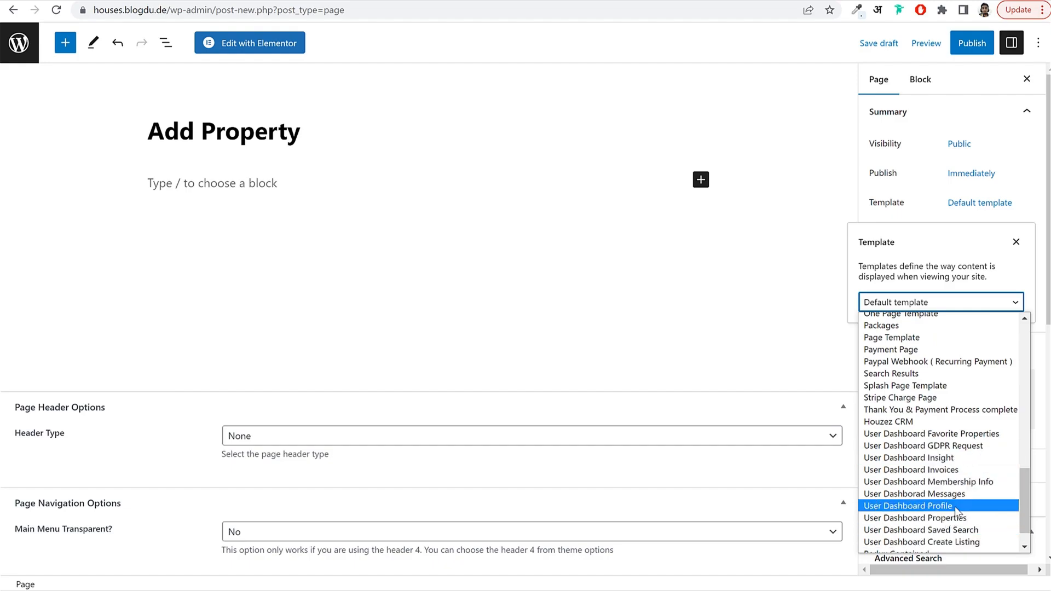
scroll(955, 506, "down", 1)
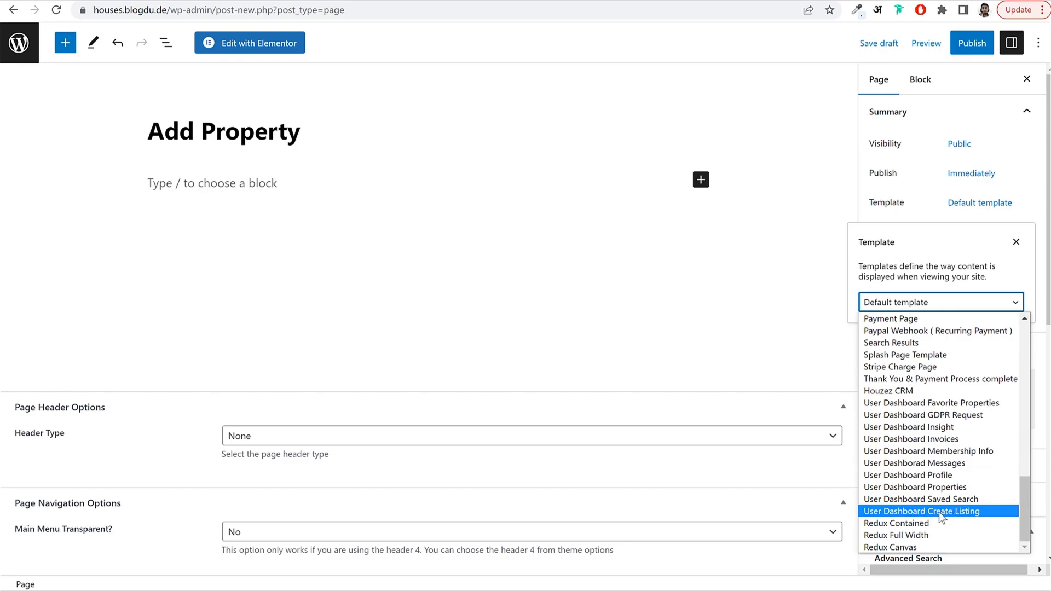
left_click(947, 515)
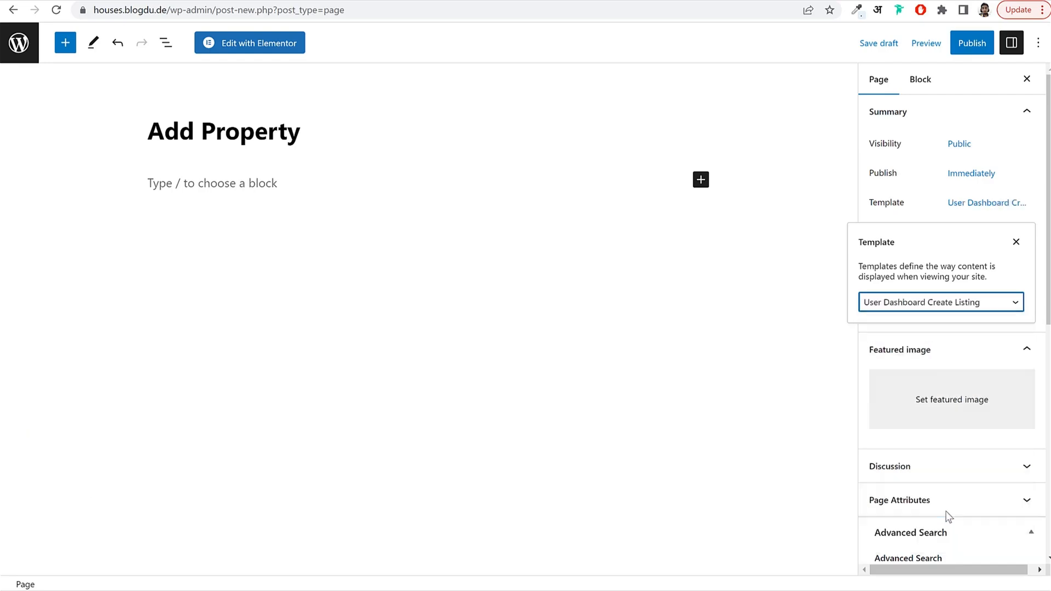
left_click(964, 42)
left_click(945, 48)
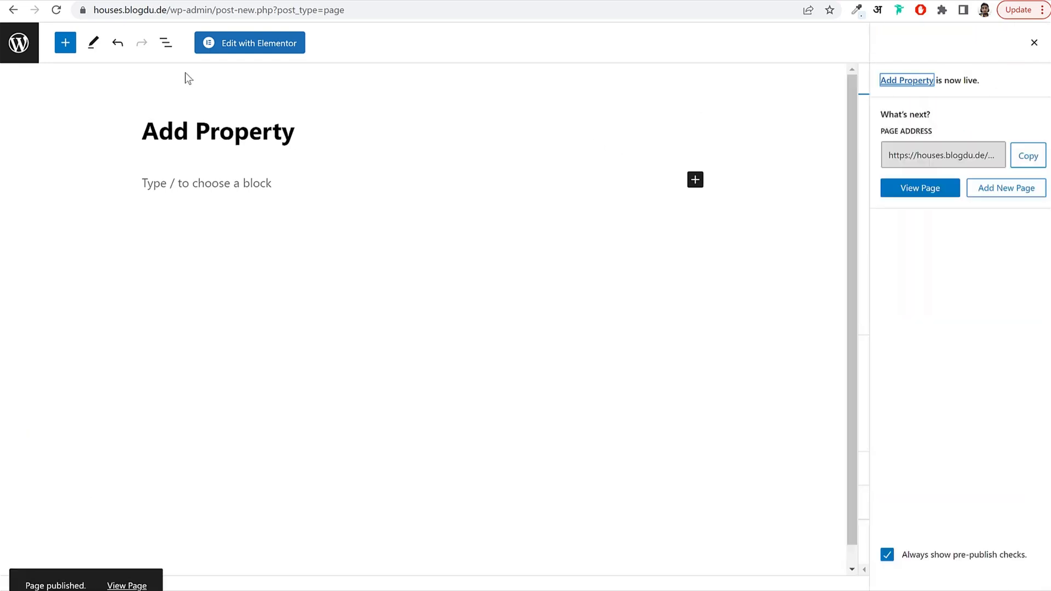
left_click(37, 39)
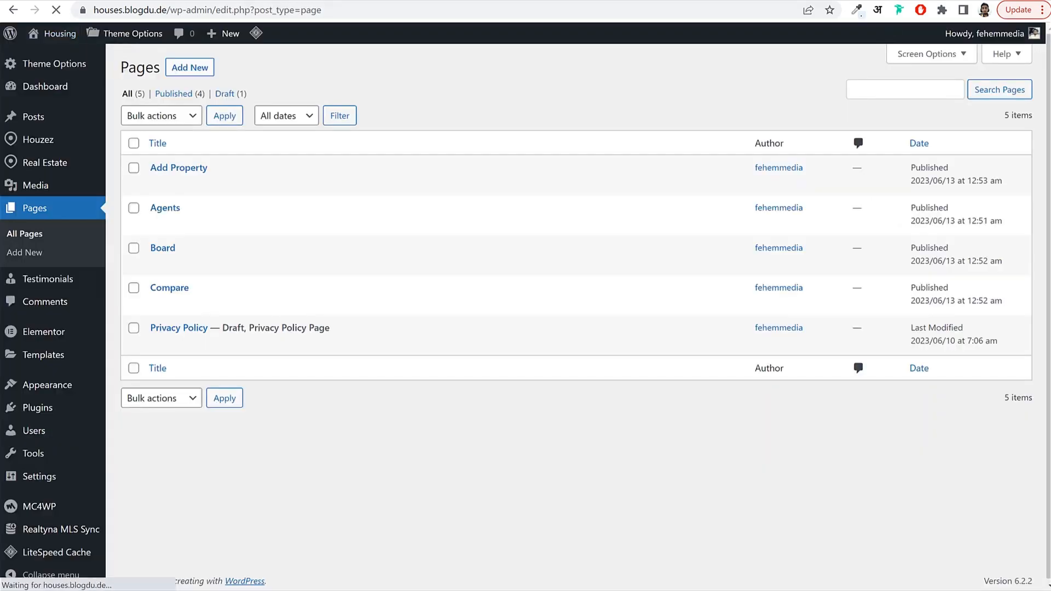
Create and publish a 'Favorites' page with the User Dashboard Favorite Properties template.
left_click(193, 70)
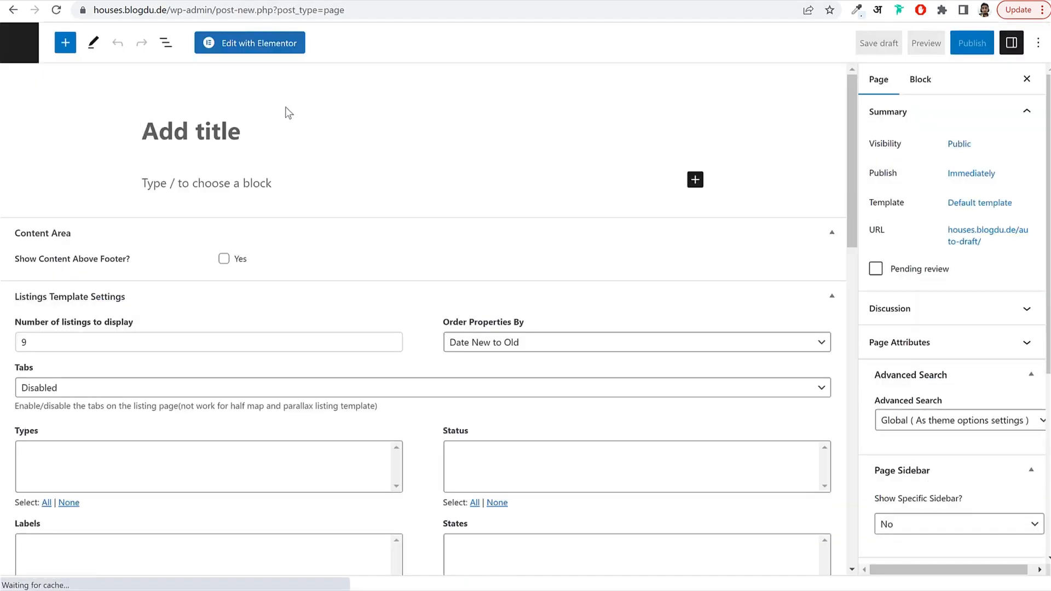
type("Fa")
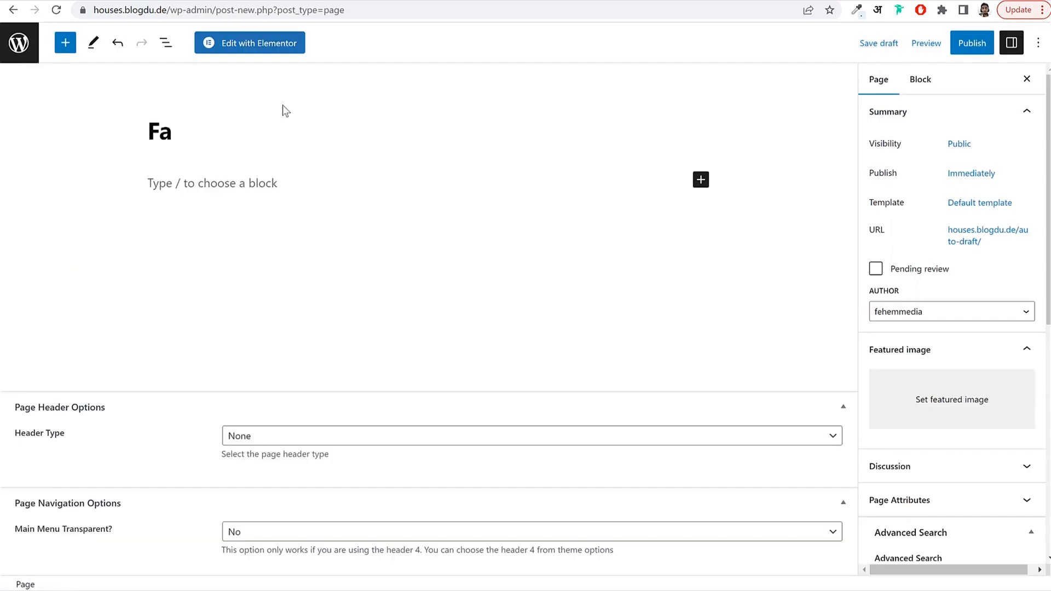
type("voriyt")
key("BackSpace")
type("tes")
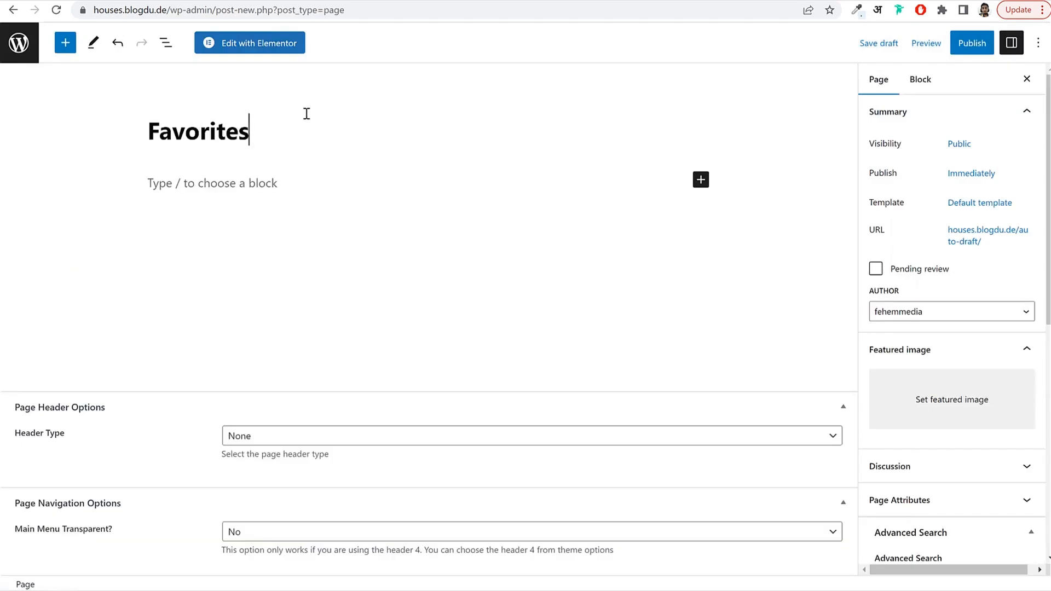
left_click(966, 203)
left_click(923, 308)
scroll(927, 405, "down", 5)
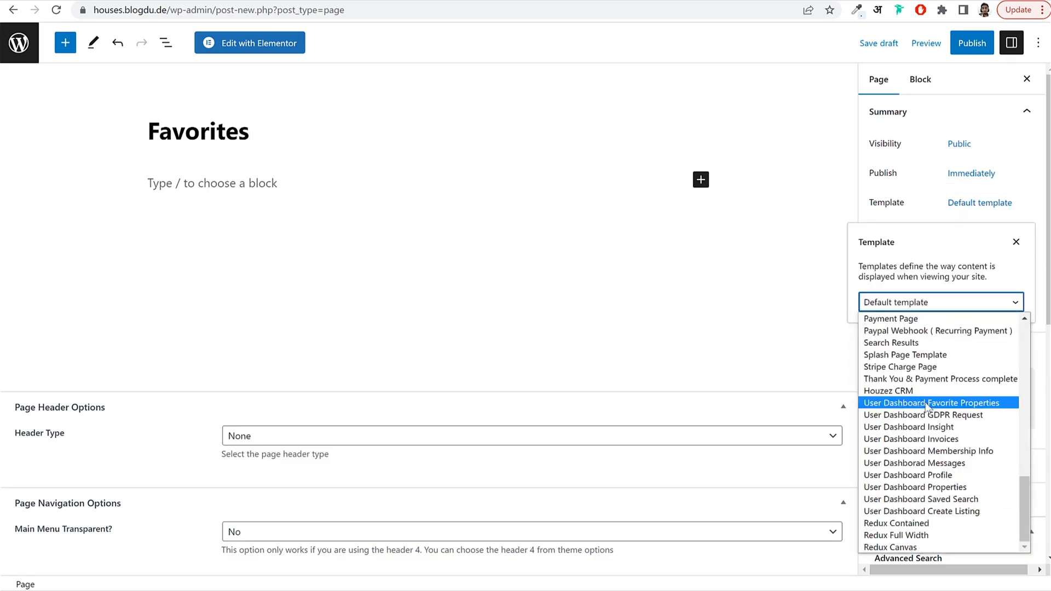
left_click(927, 401)
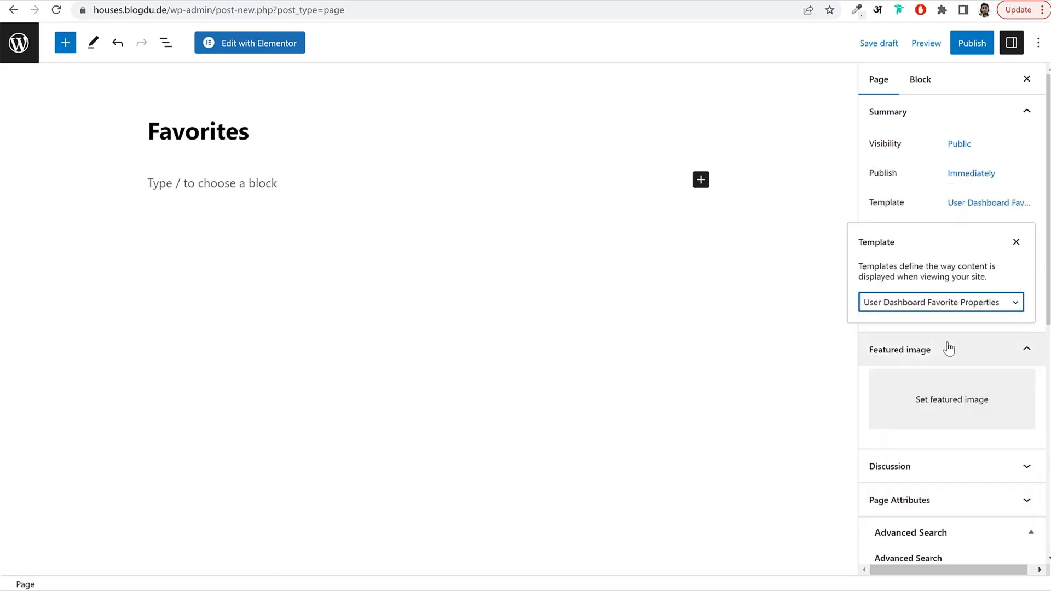
left_click(952, 46)
left_click(949, 47)
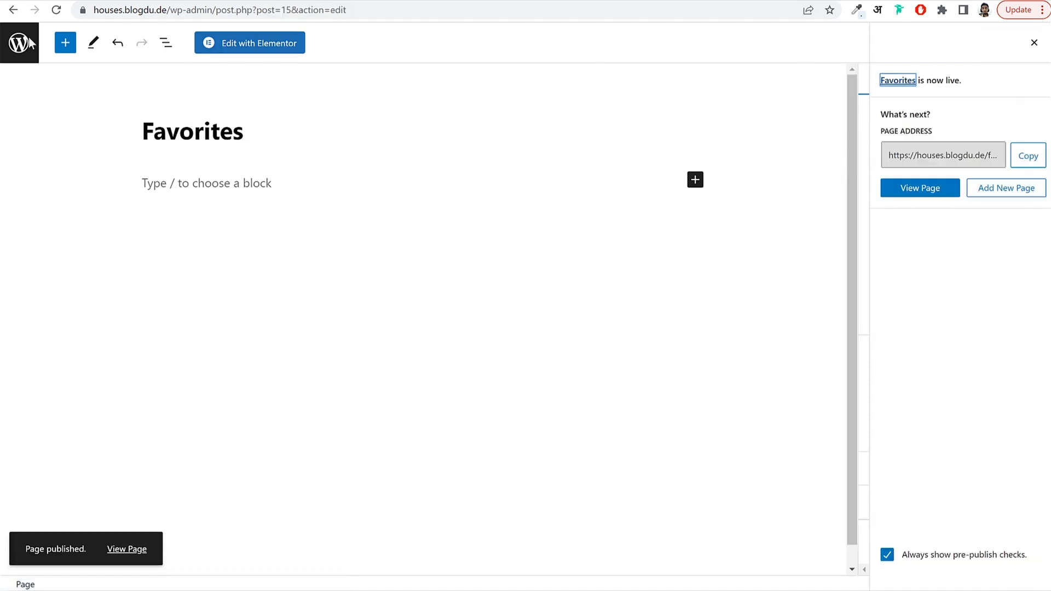
left_click(10, 43)
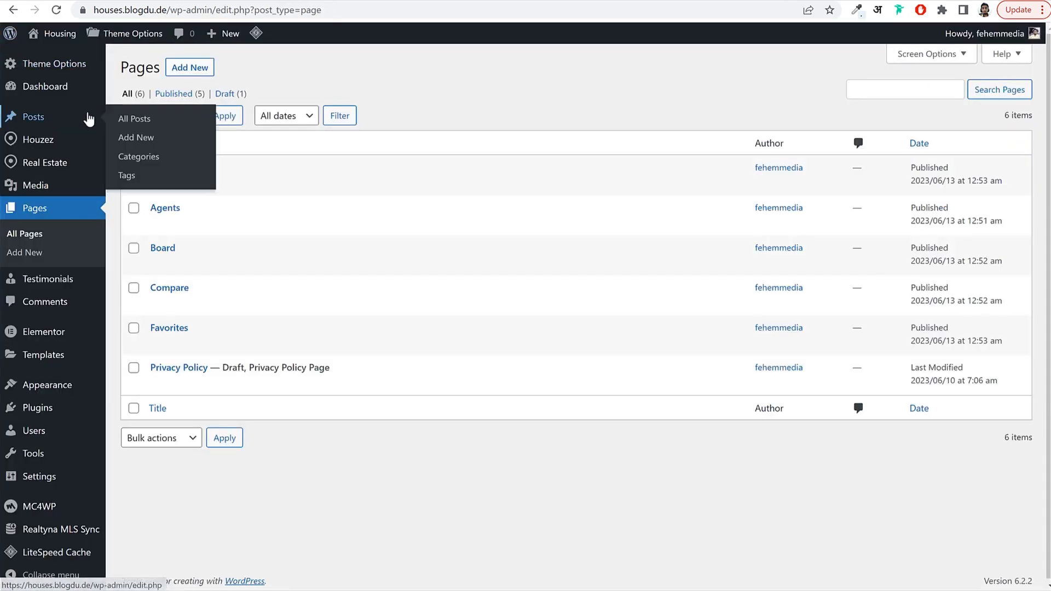
Create and publish an 'Insights' page with the User Dashboard Insight template, then start another page.
left_click(182, 70)
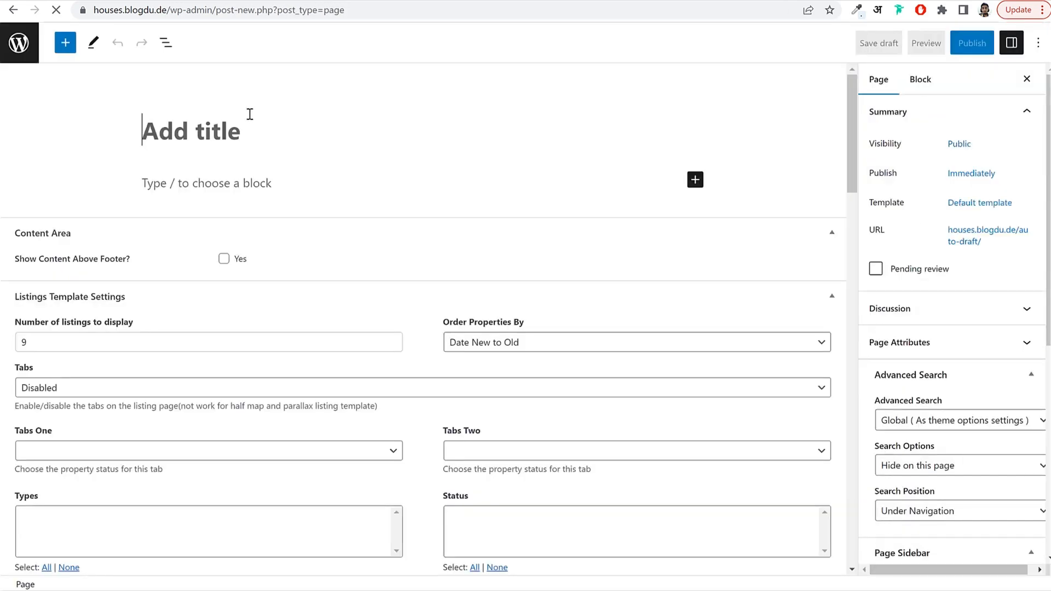
type("Insi")
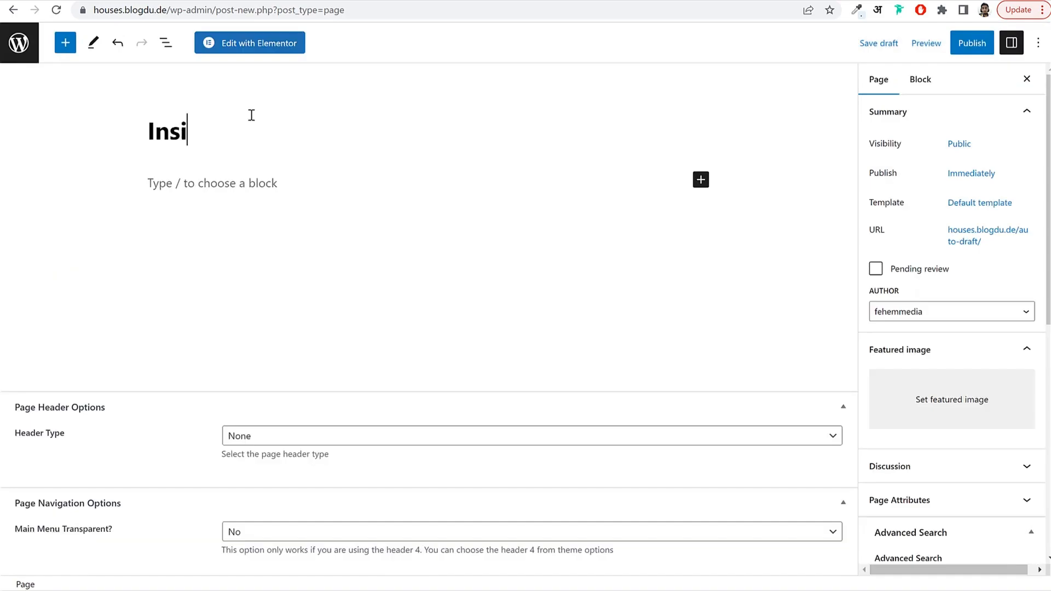
type("ghjts")
key("BackSpace")
key("BackSpace")
key("BackSpace")
type("ts")
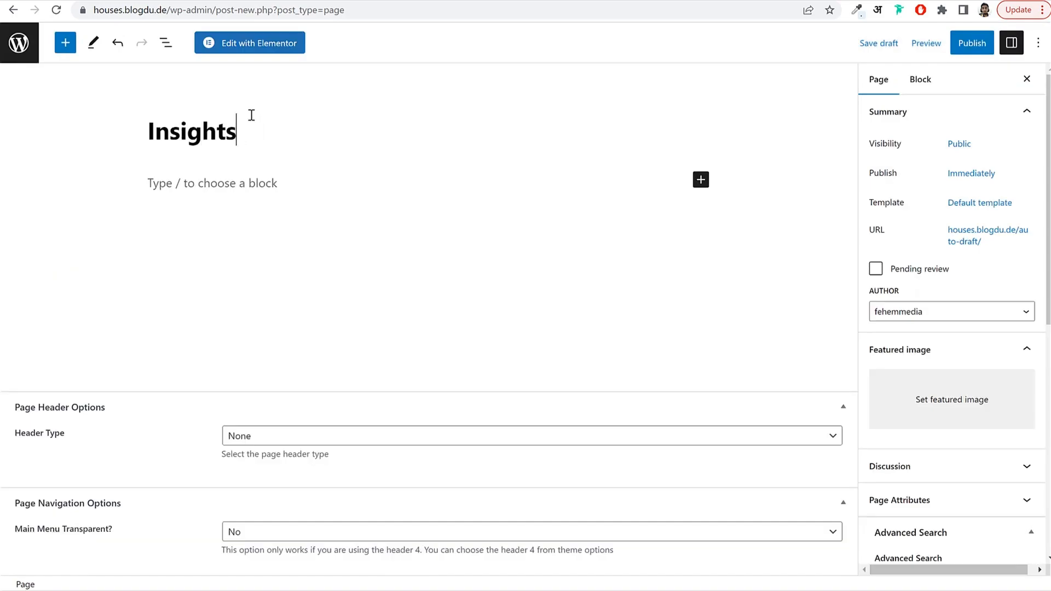
left_click(960, 203)
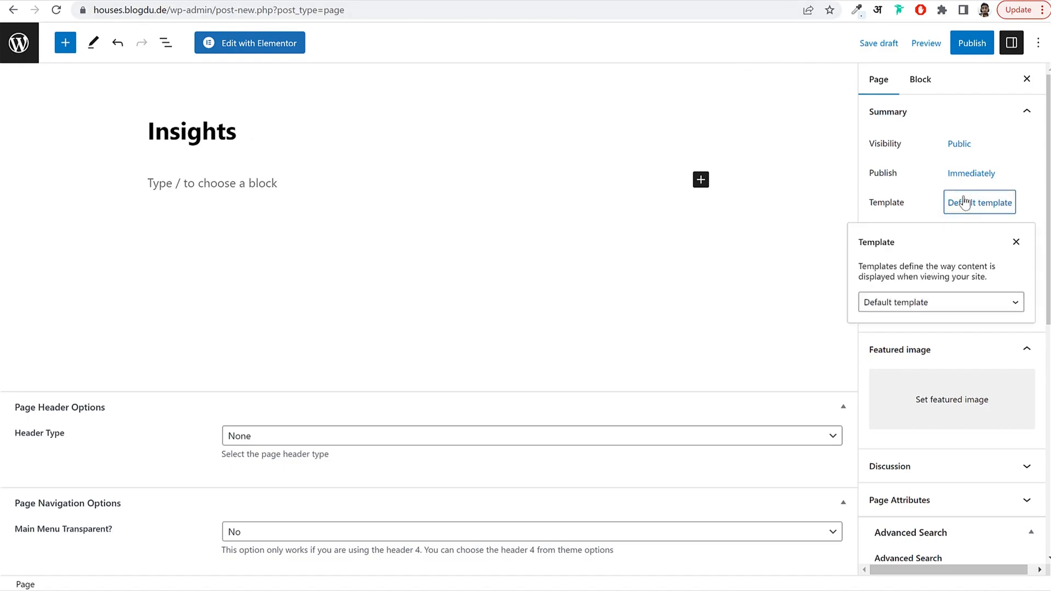
left_click(937, 302)
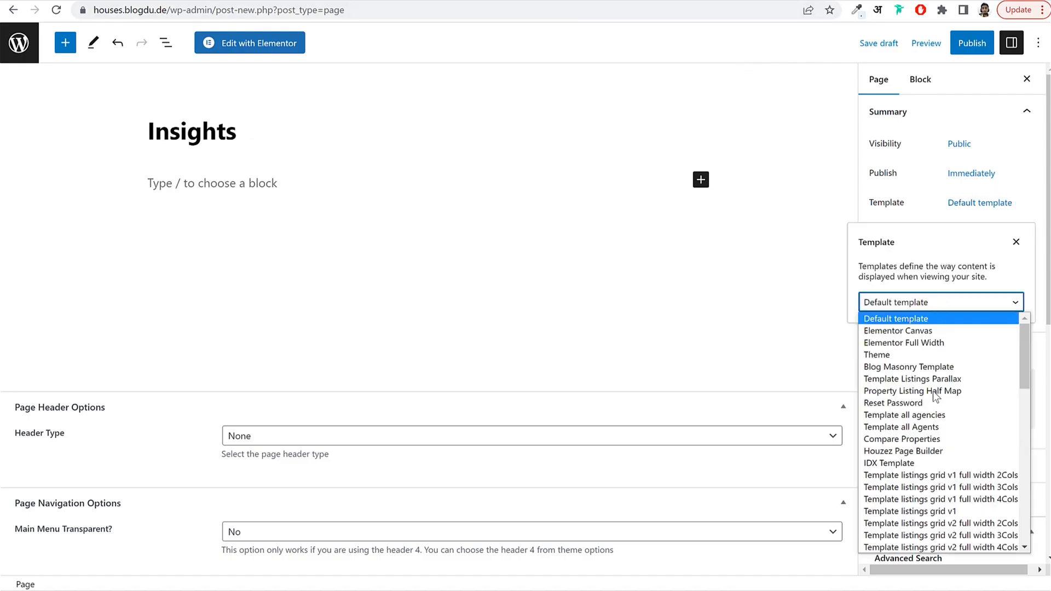
scroll(936, 397, "down", 8)
scroll(952, 419, "down", 1)
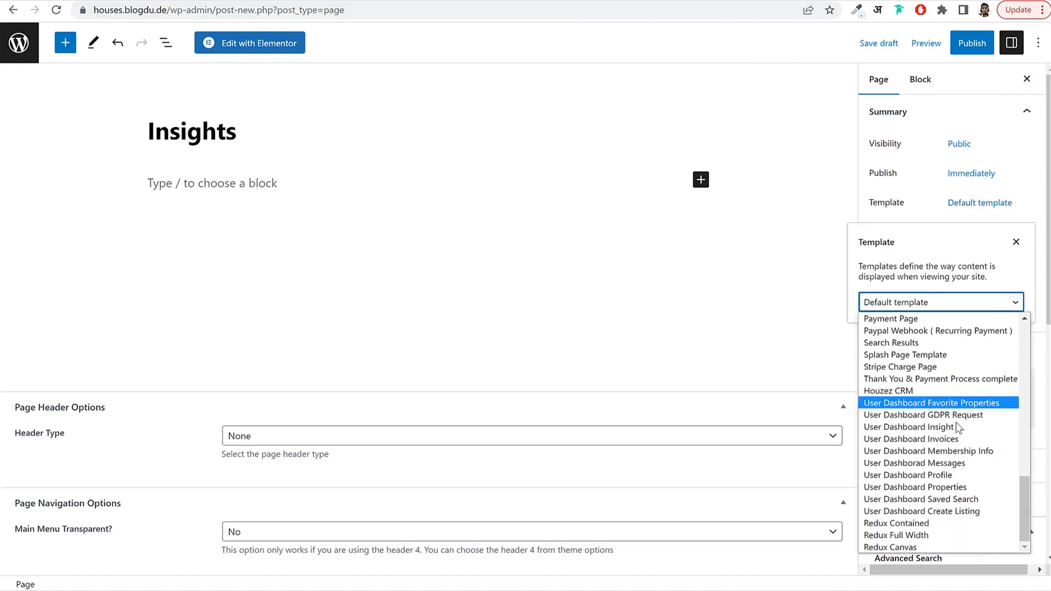
left_click(943, 428)
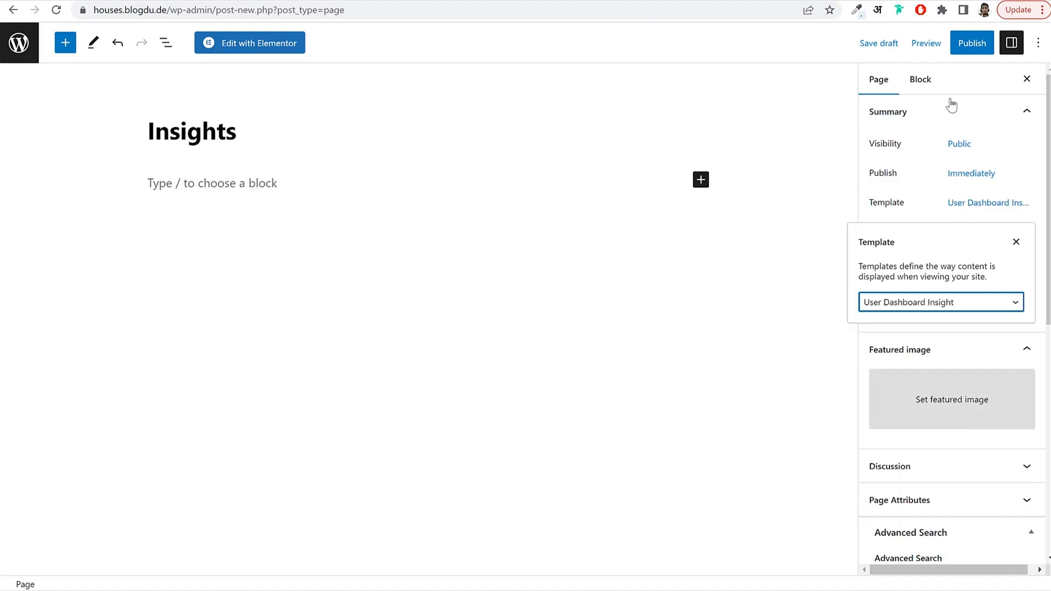
left_click(969, 42)
left_click(921, 44)
left_click(19, 43)
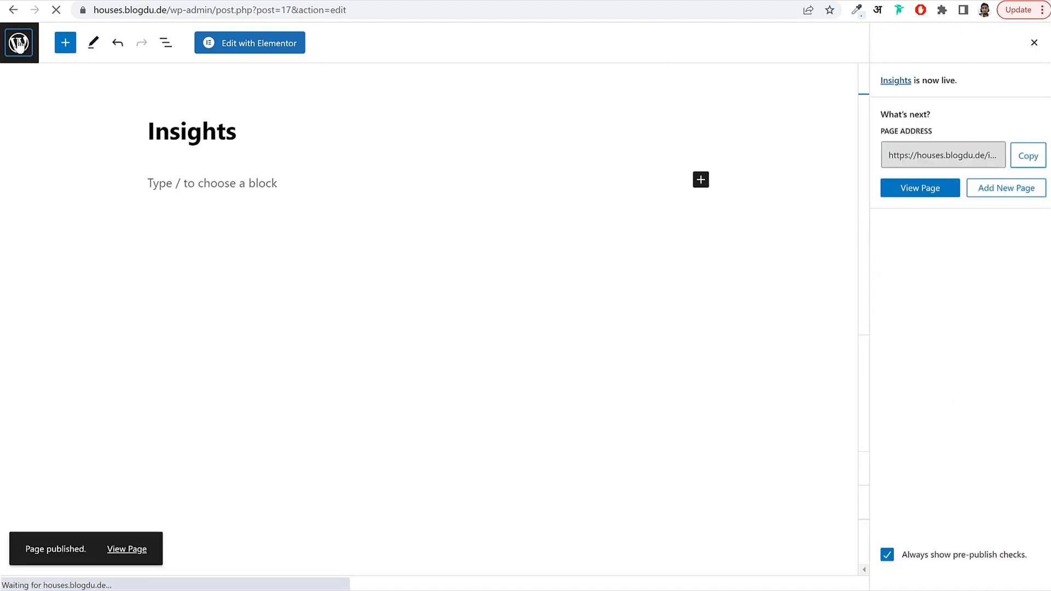
left_click(199, 71)
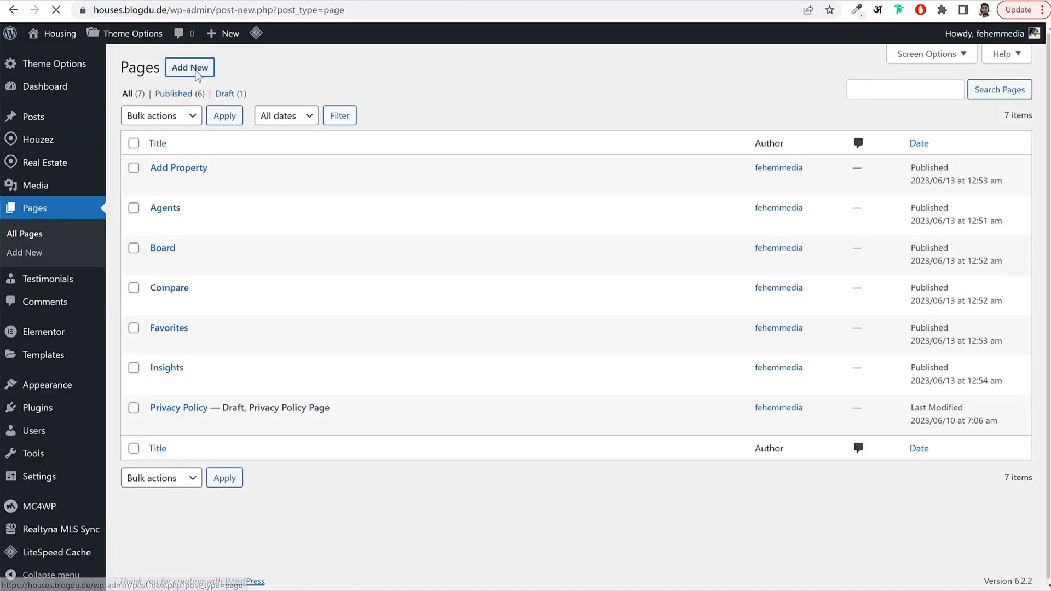
Publish an 'Invoices' page with the User Dashboard Invoices template, then start another page.
type("Inv")
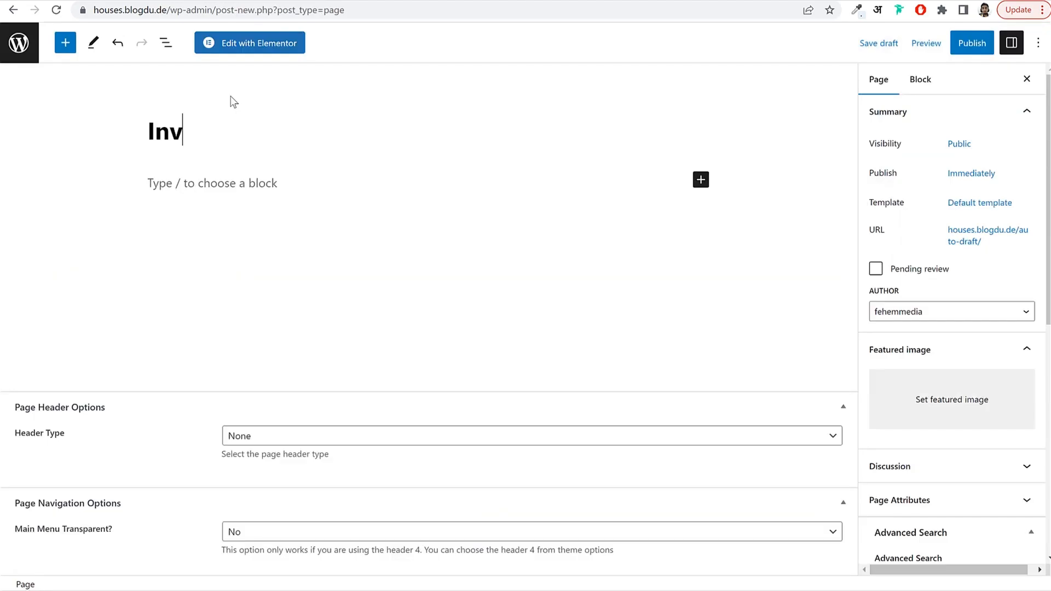
type("oices")
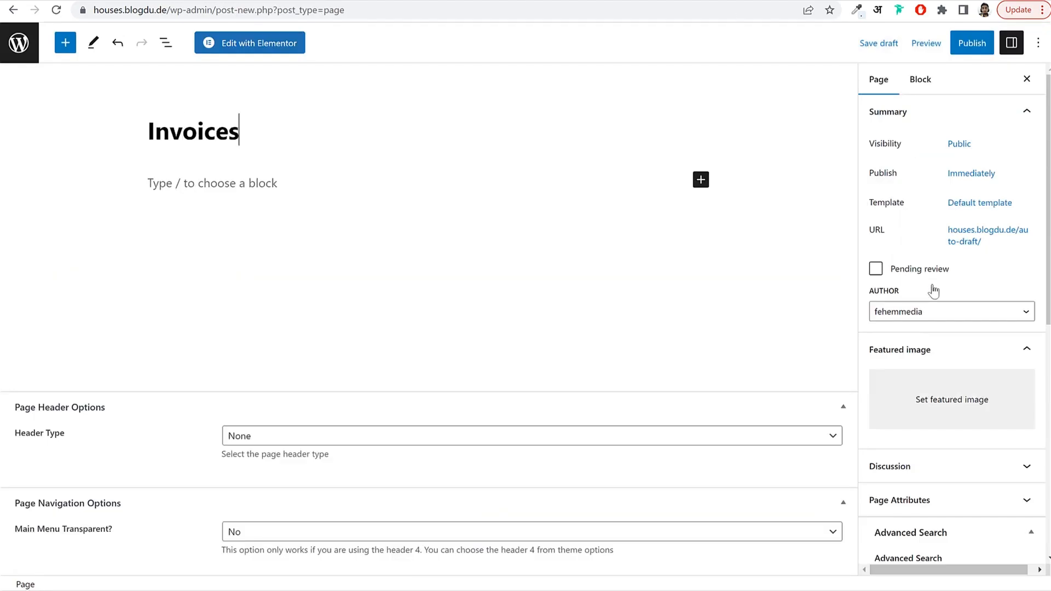
left_click(980, 203)
left_click(918, 301)
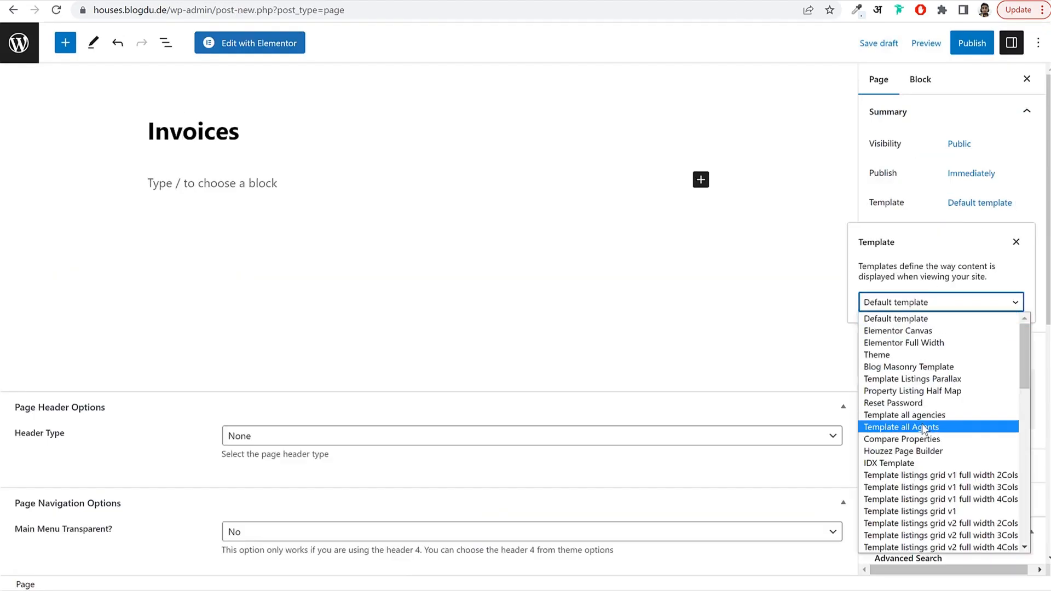
scroll(921, 423, "down", 10)
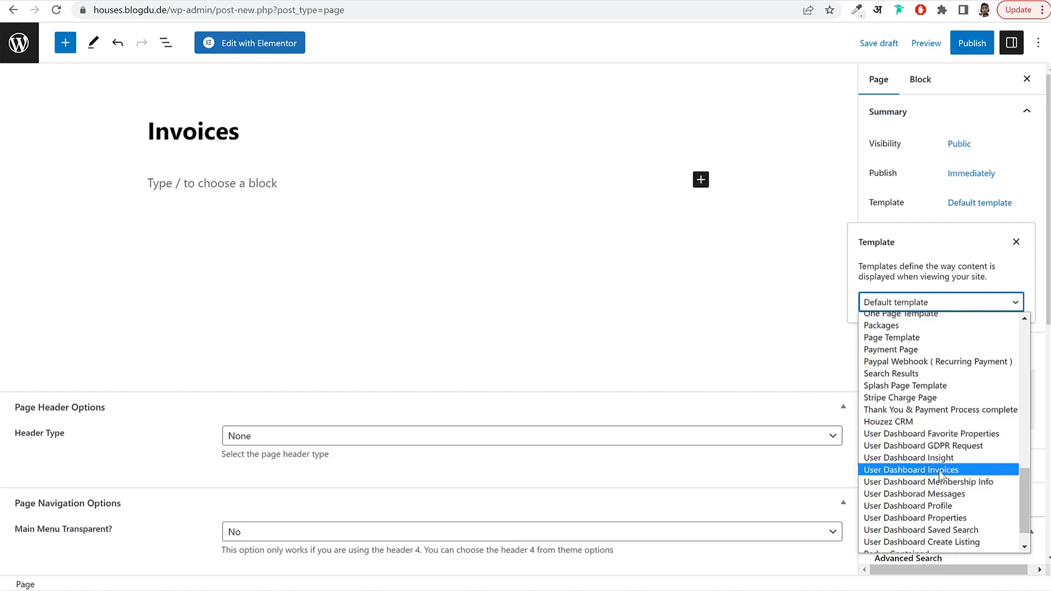
left_click(939, 473)
left_click(971, 43)
left_click(925, 43)
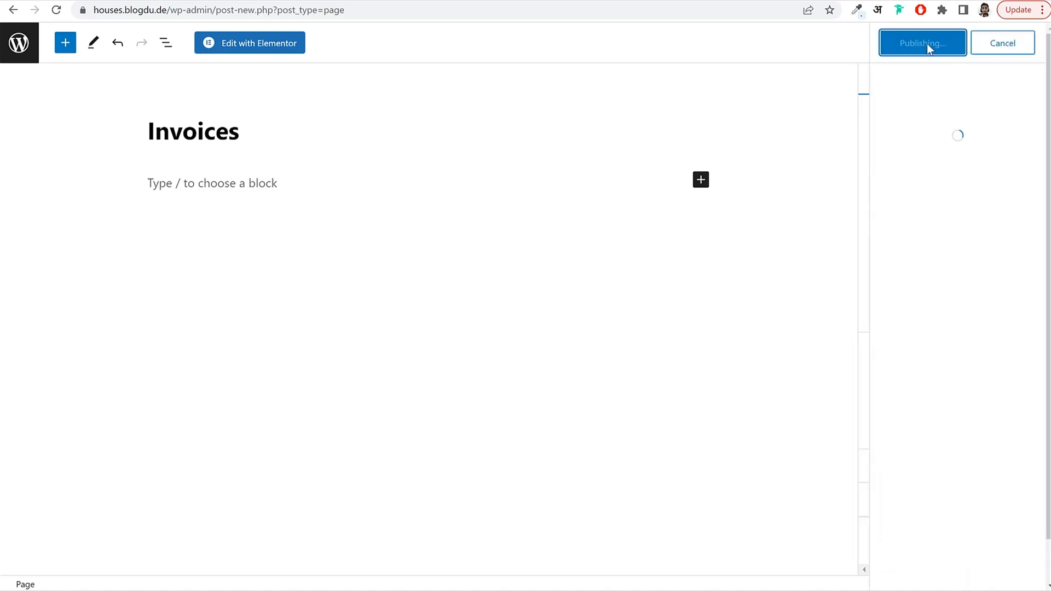
left_click(18, 44)
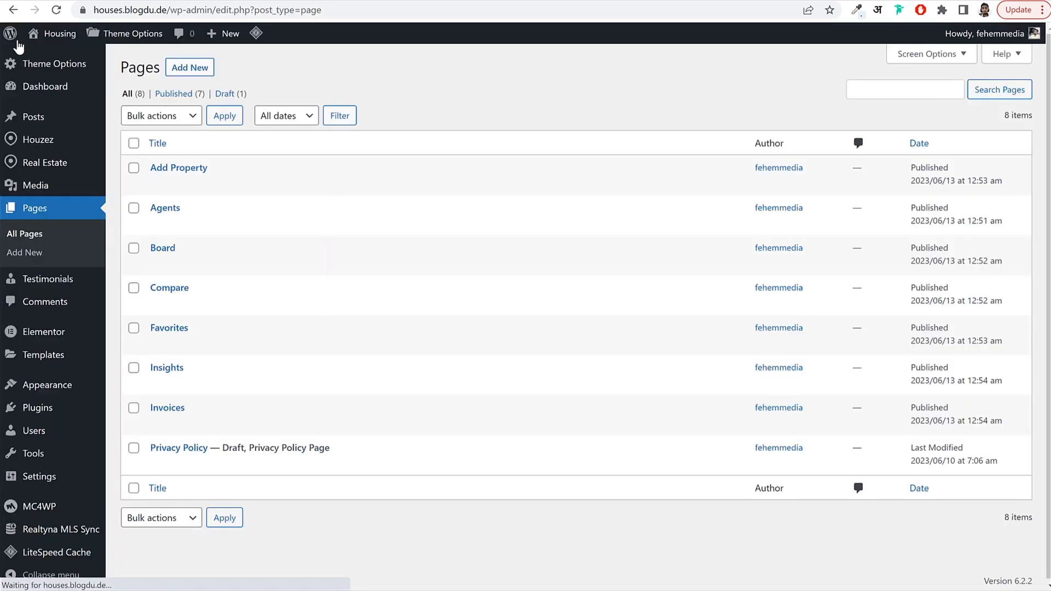
left_click(187, 68)
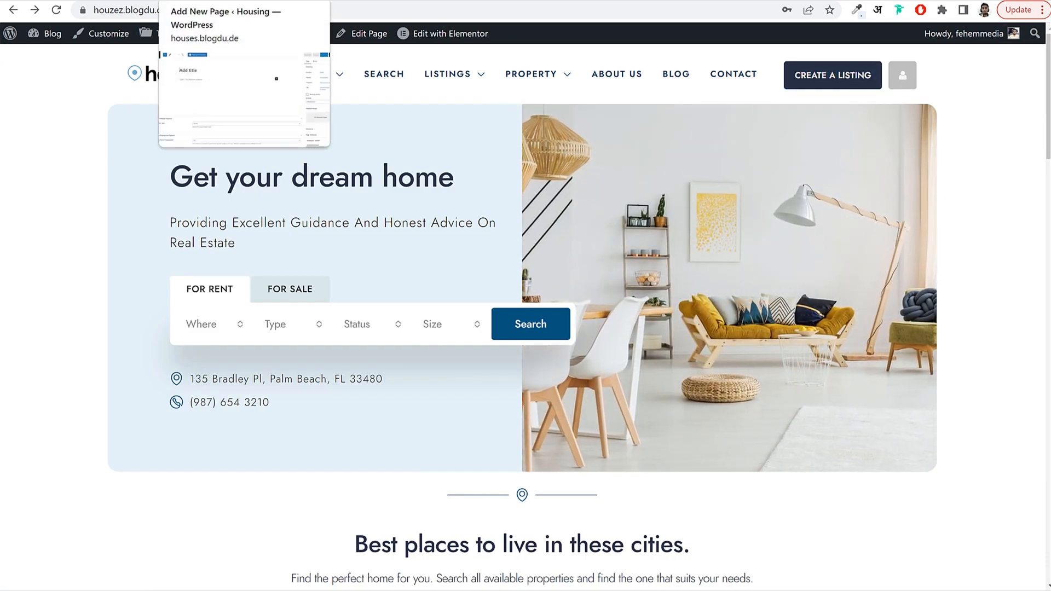
Title the new page 'Membership', apply User Dashboard Membership Info template, and publish it.
left_click(229, 0)
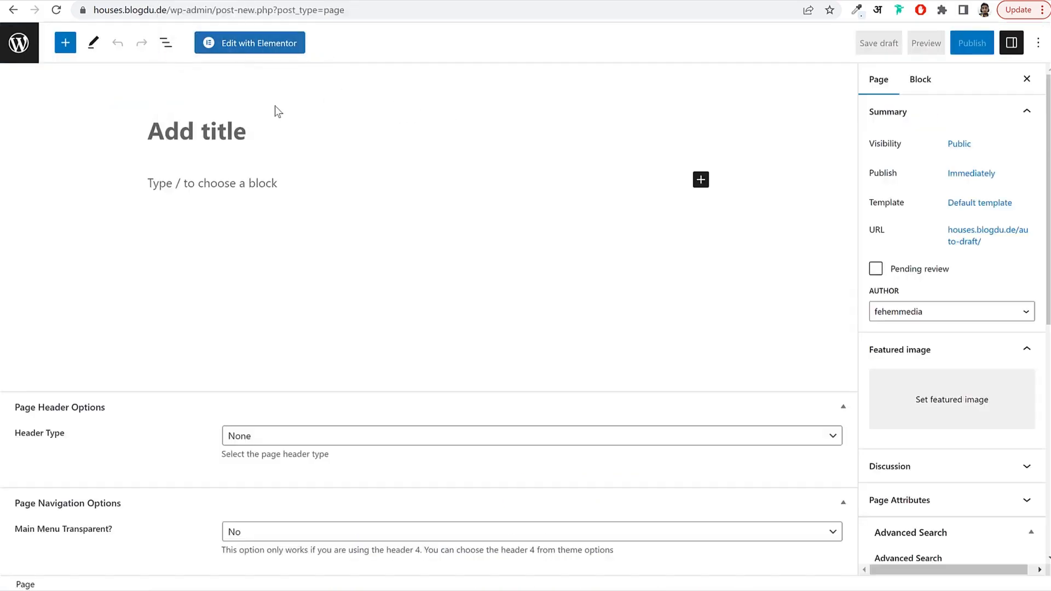
type("M")
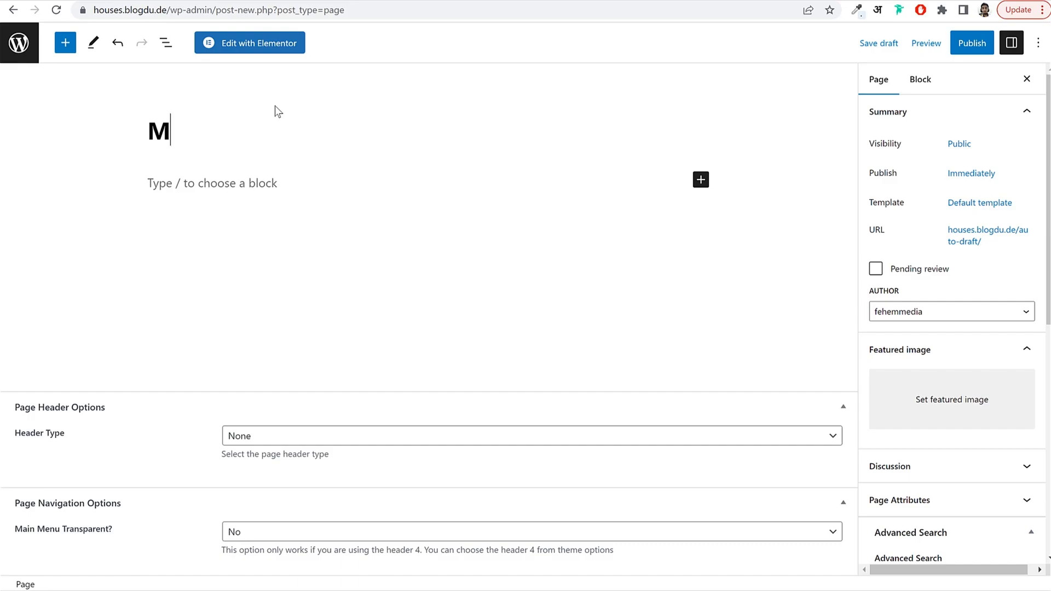
type("embership")
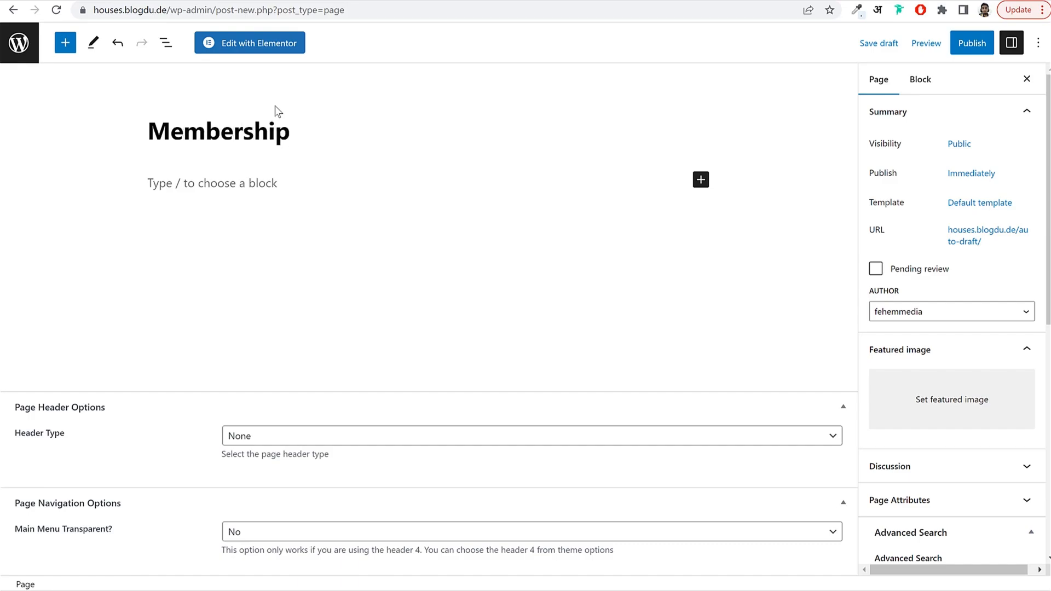
left_click(951, 312)
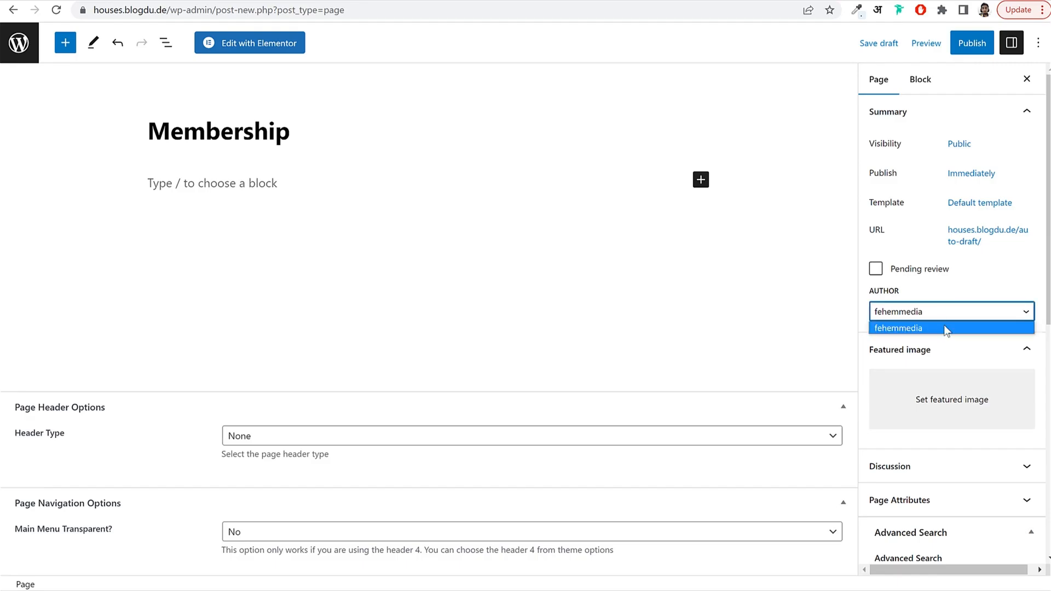
left_click(977, 204)
left_click(936, 305)
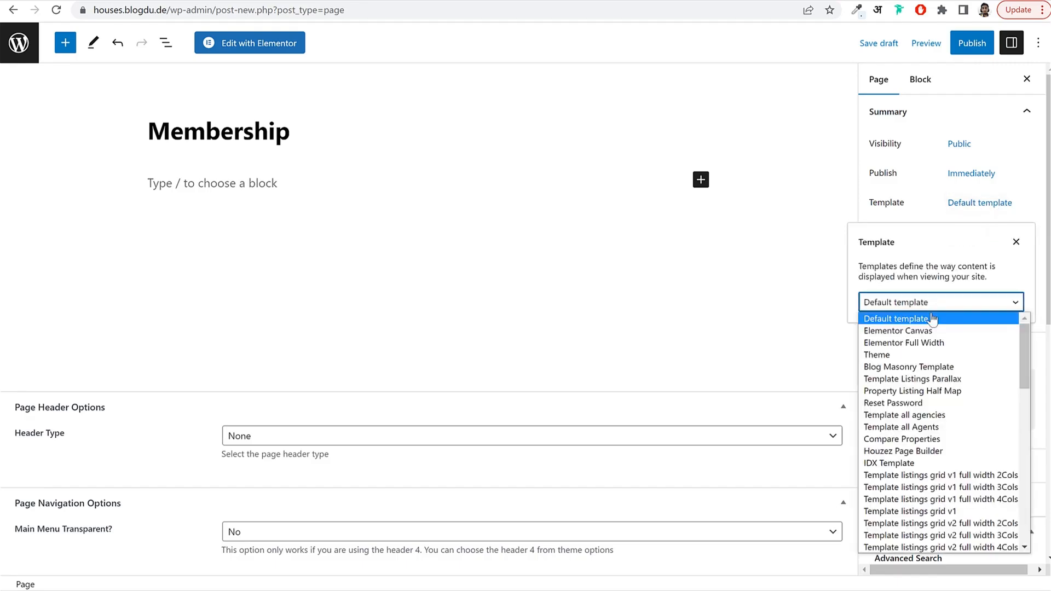
scroll(951, 472, "down", 15)
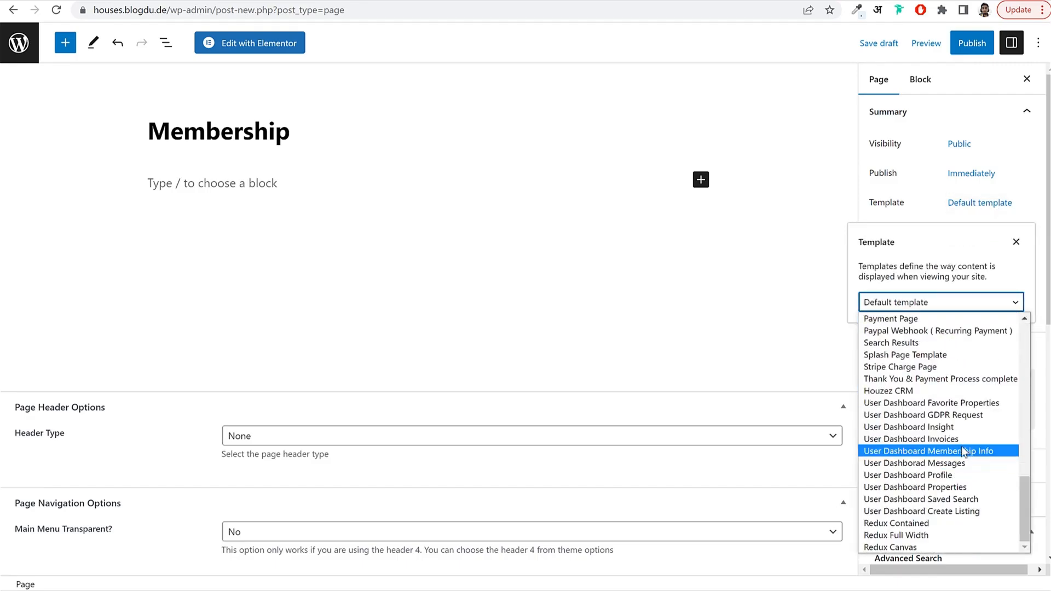
left_click(956, 452)
left_click(955, 43)
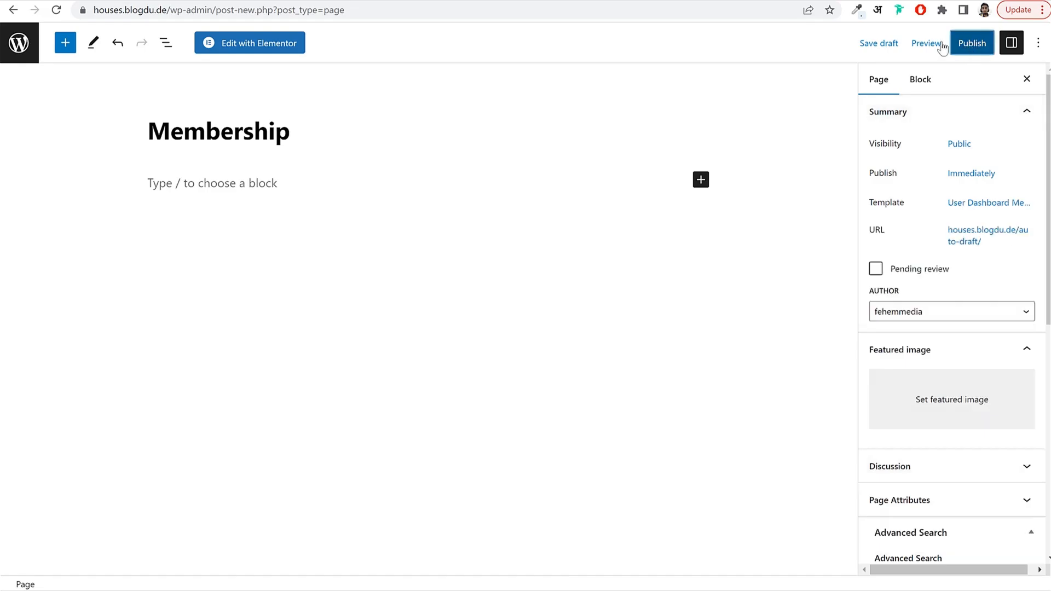
left_click(936, 47)
left_click(18, 43)
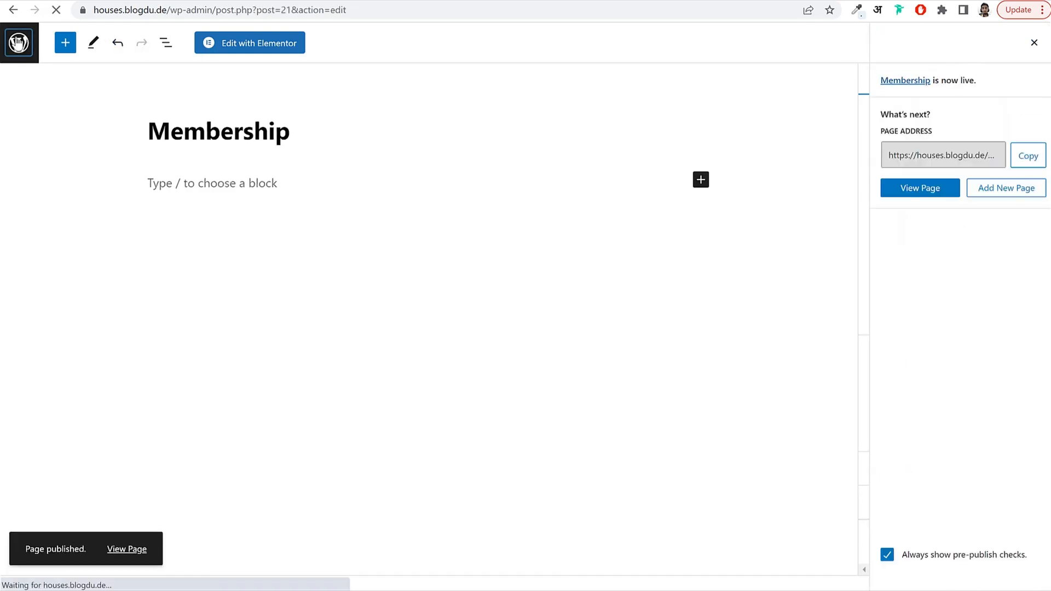
Publish a 'My Profile' page using the User Dashboard Profile template.
left_click(187, 69)
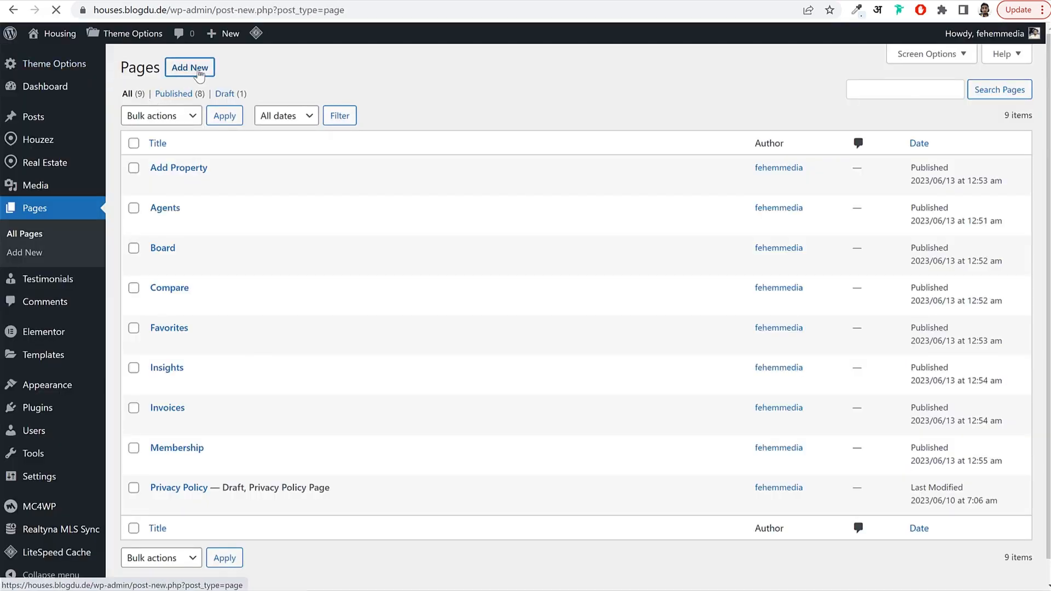
type("My ")
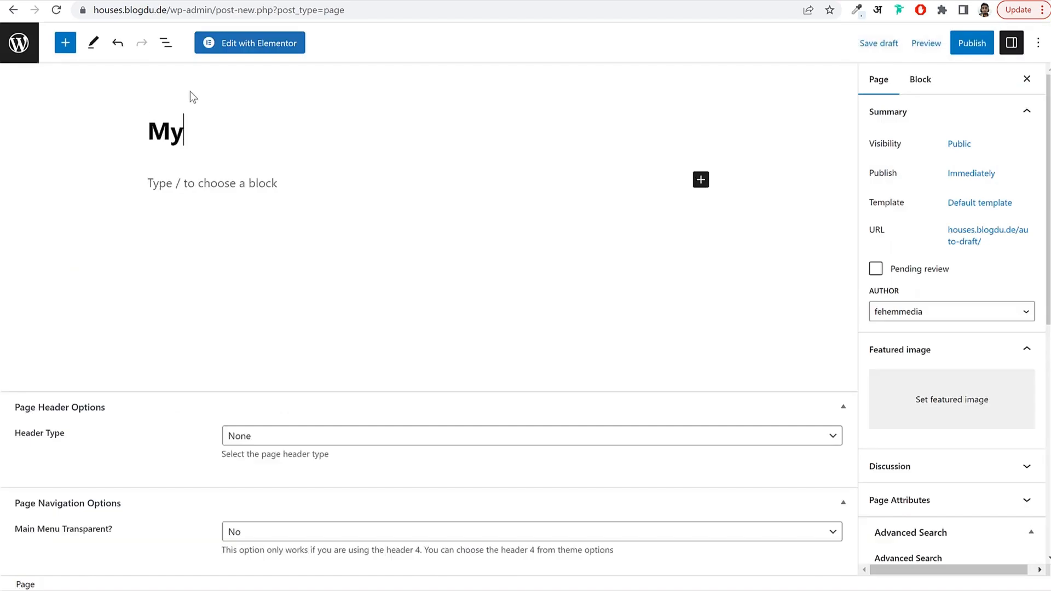
type("Profile")
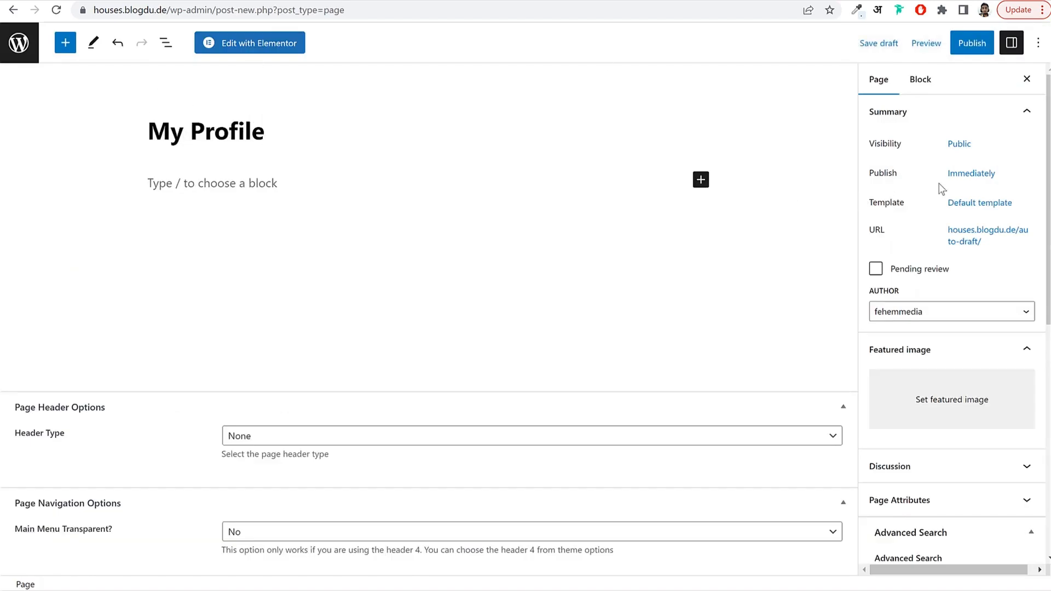
left_click(980, 202)
left_click(940, 302)
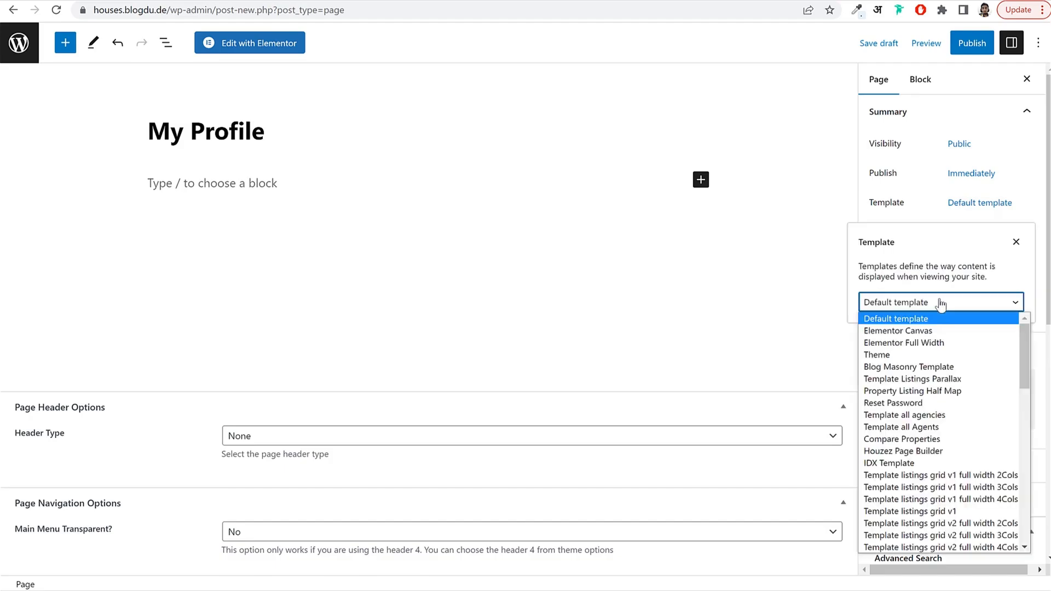
scroll(944, 420, "down", 10)
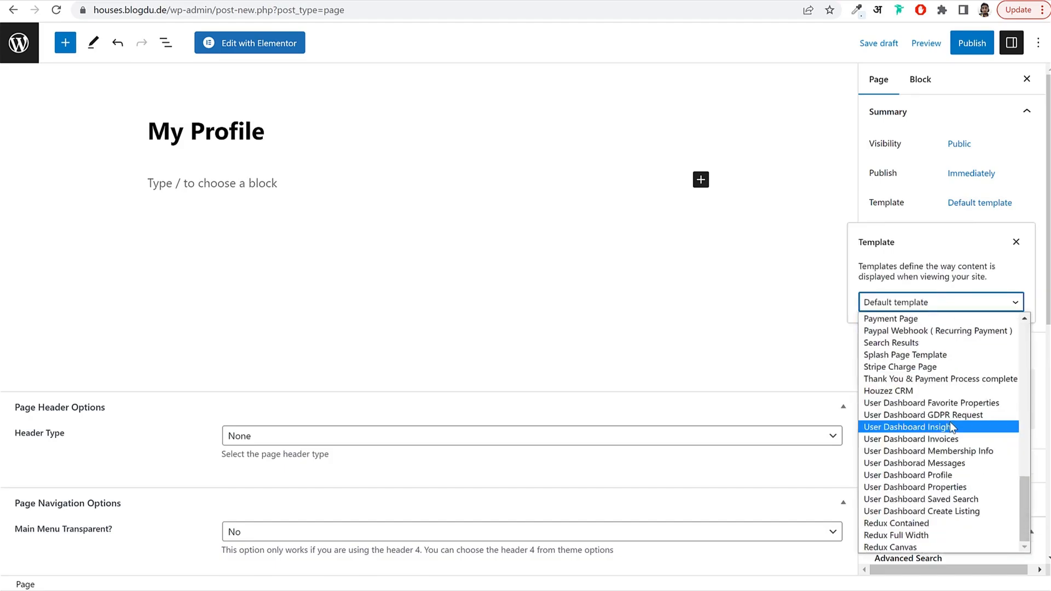
left_click(935, 475)
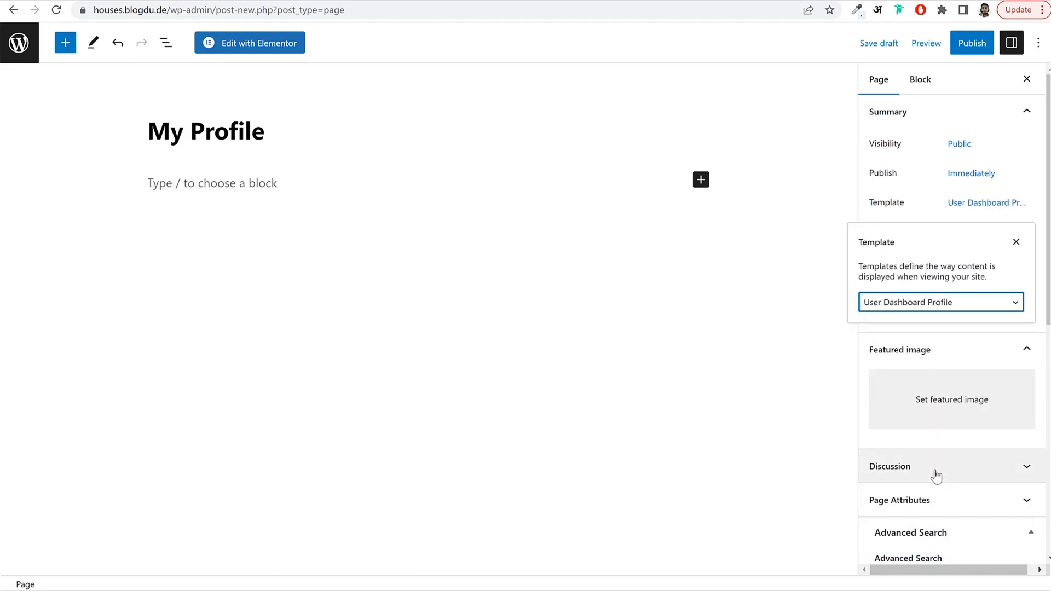
left_click(971, 43)
left_click(930, 44)
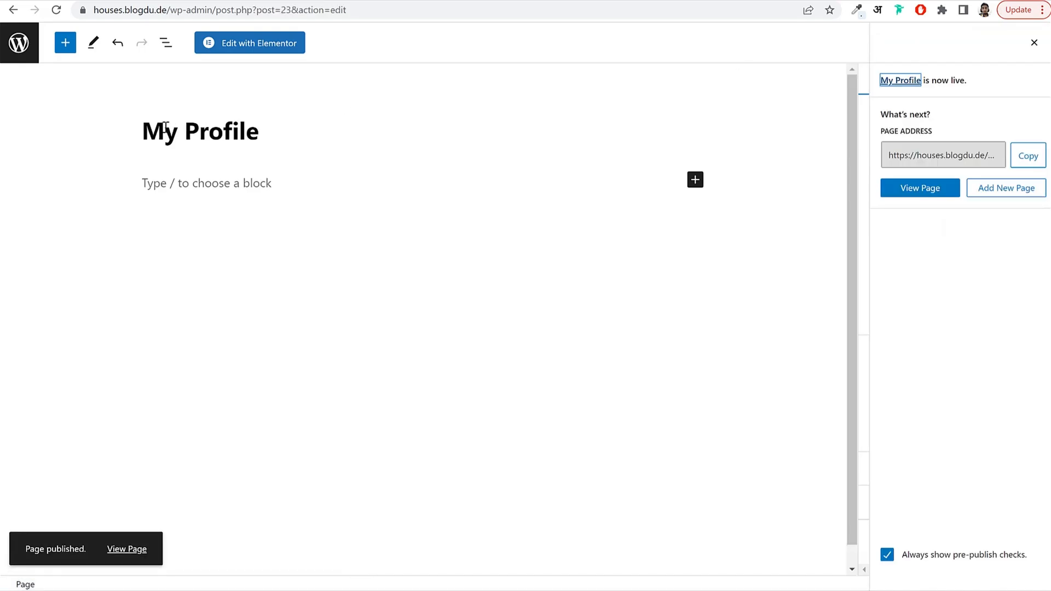
left_click(19, 42)
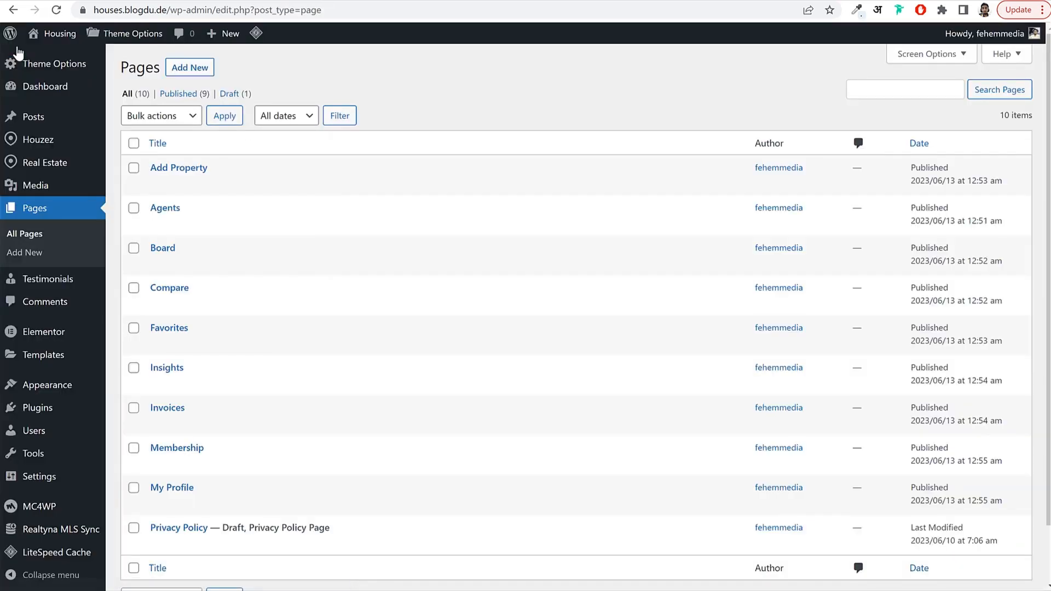
Start a new page, then view the Houzez demo dashboard's Properties listings with type, status and price.
left_click(190, 67)
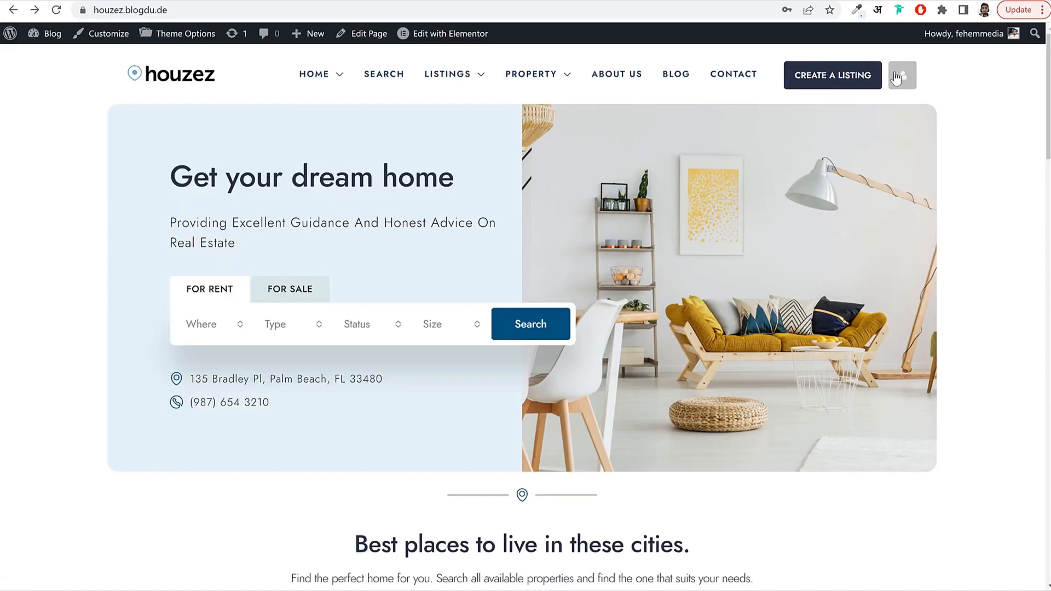
mouse_move(900, 77)
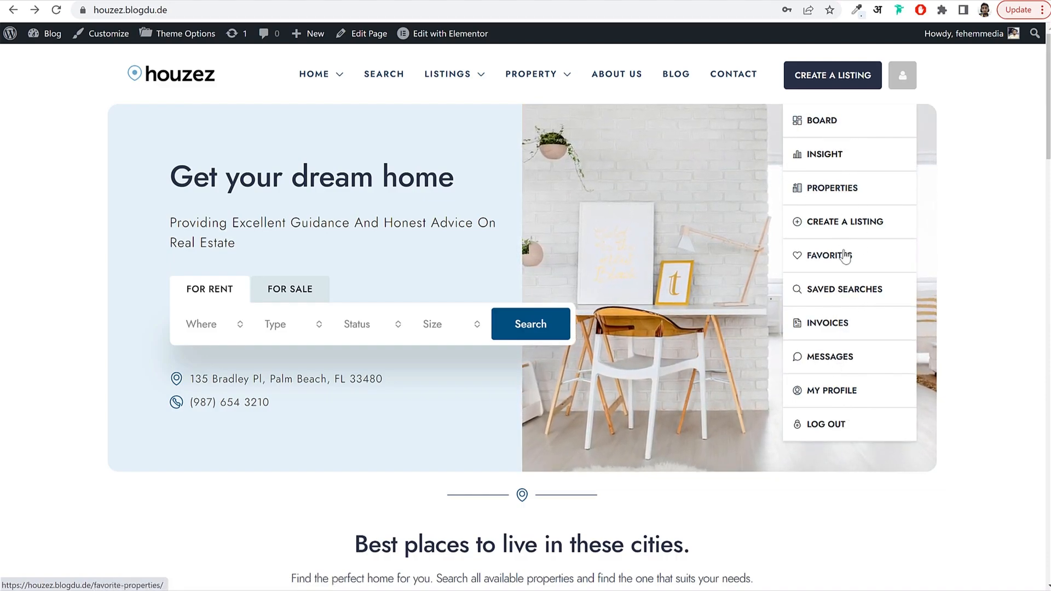
left_click(833, 193)
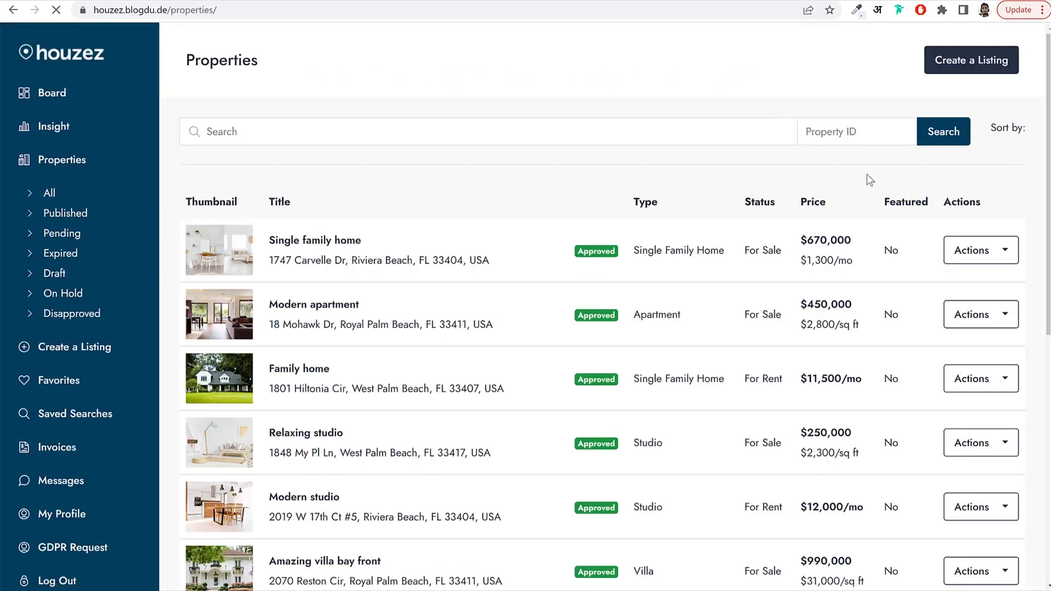
scroll(655, 330, "down", 8)
scroll(654, 328, "up", 9)
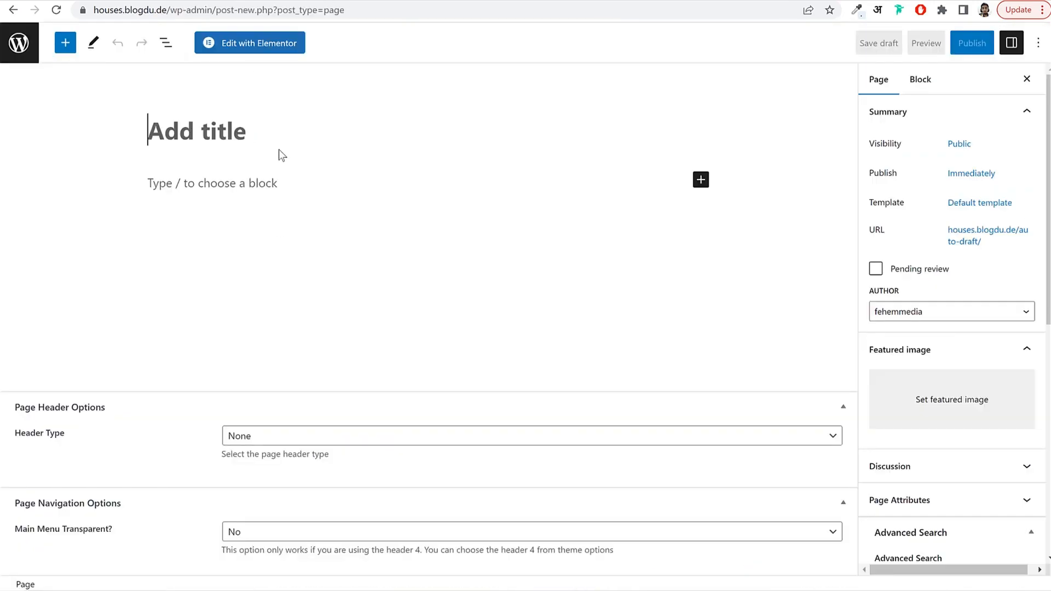
Publish a 'My Properties' page using the User Dashboard Properties template.
type("My Properties")
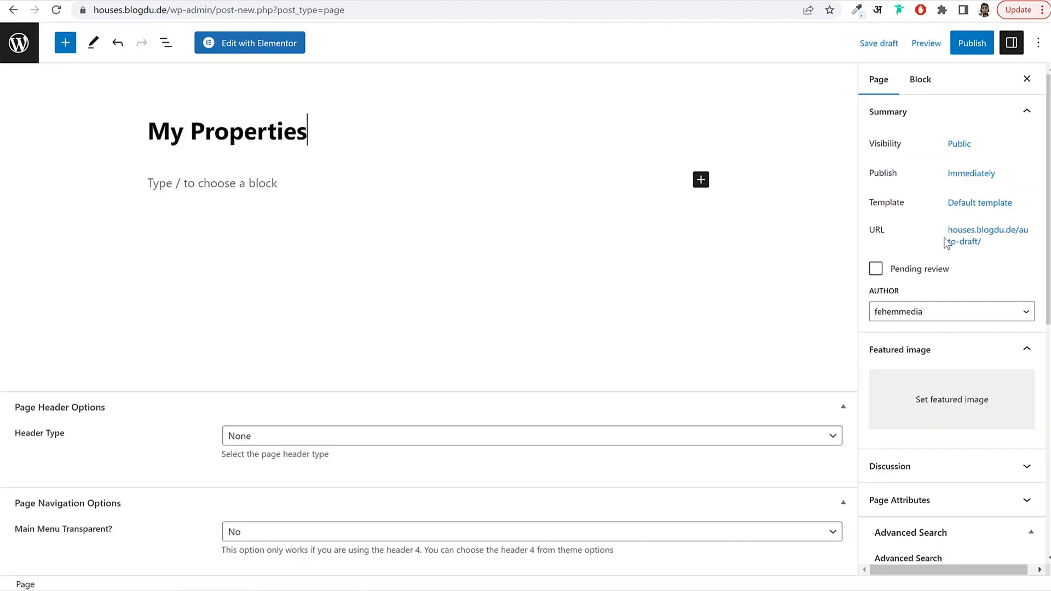
left_click(982, 205)
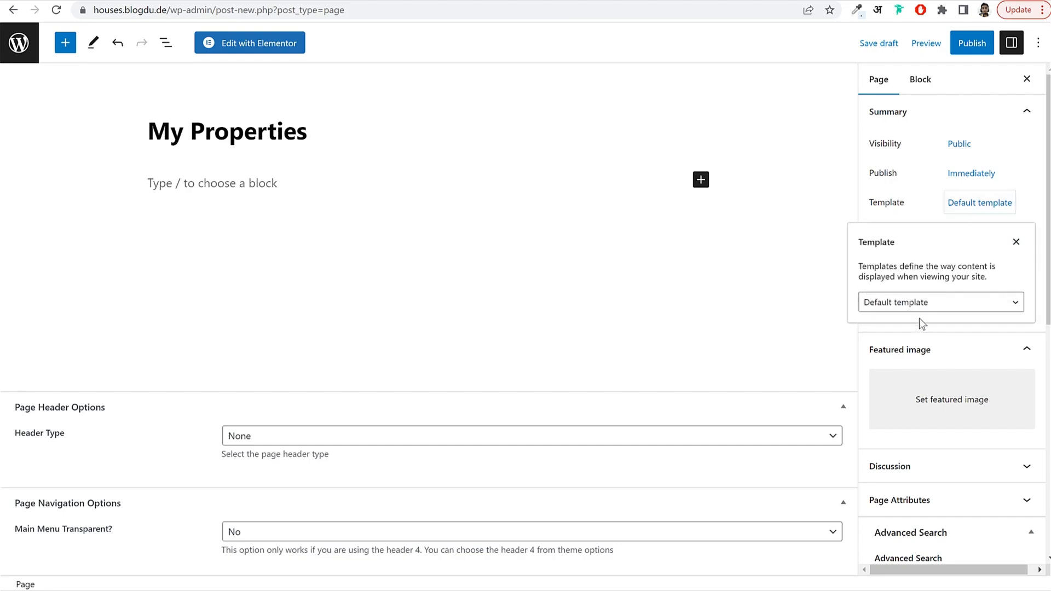
left_click(919, 306)
scroll(931, 419, "down", 5)
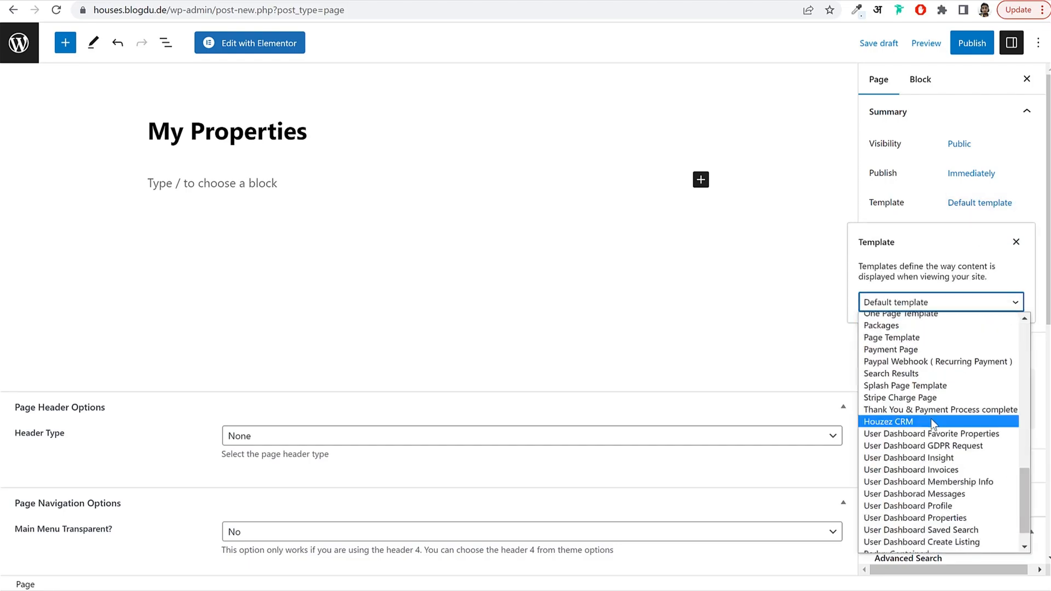
scroll(977, 511, "down", 2)
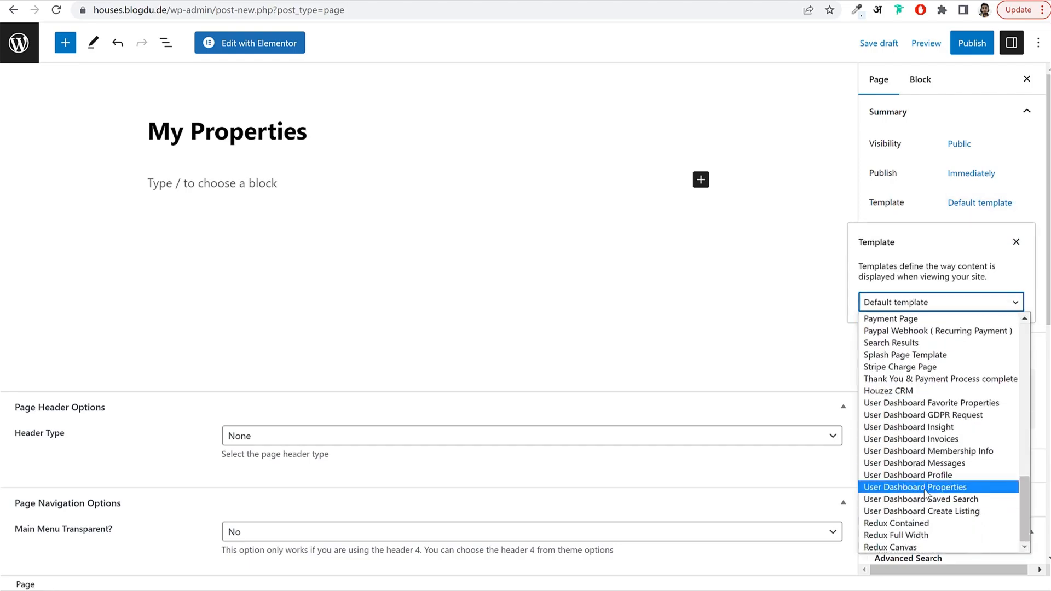
left_click(925, 487)
left_click(973, 42)
left_click(950, 42)
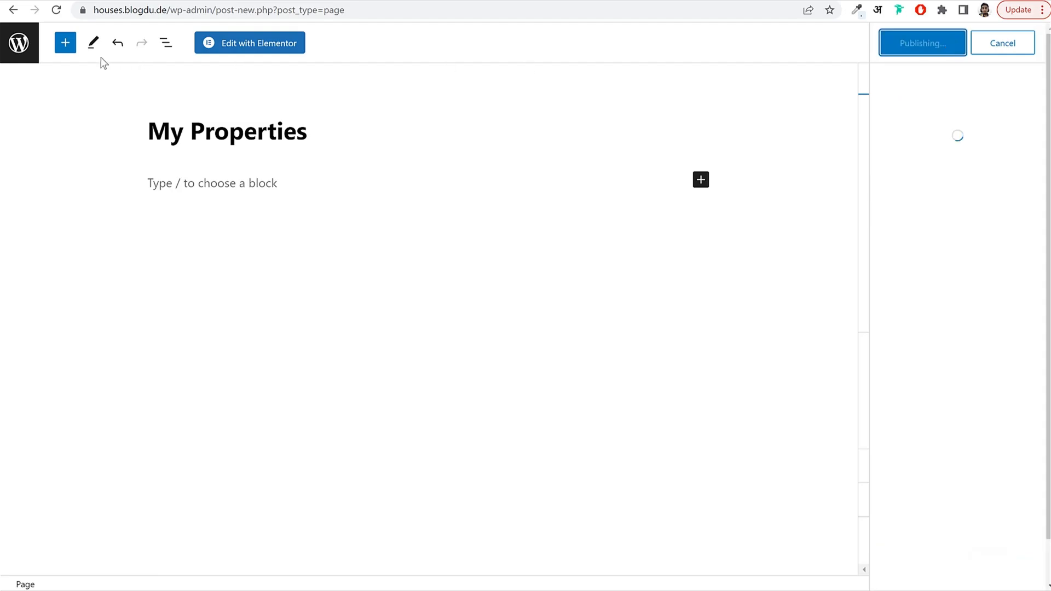
left_click(19, 46)
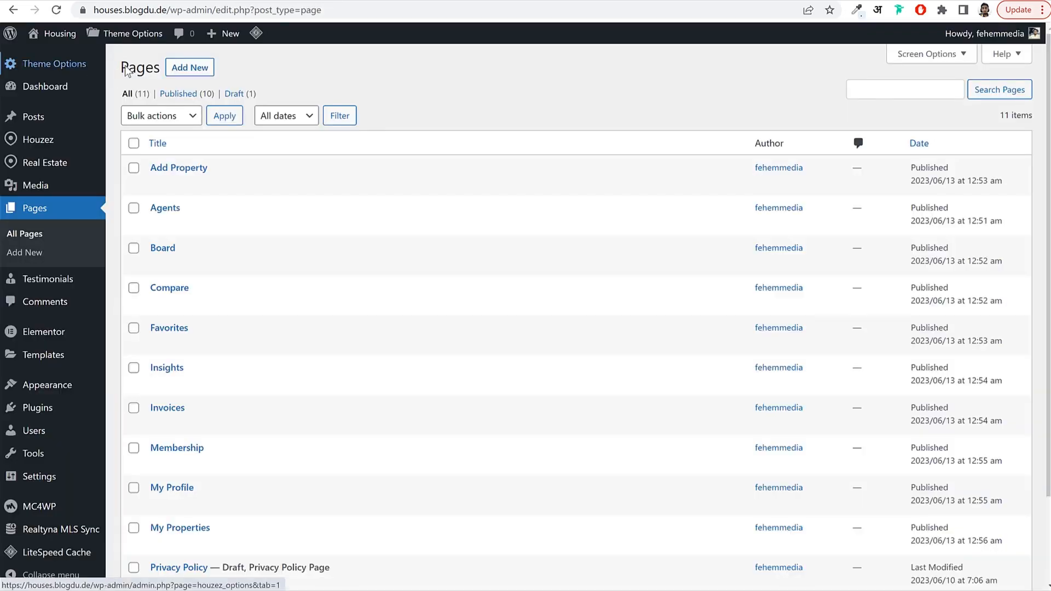
Publish a 'Messages' page using the User Dashboard Messages template.
left_click(190, 67)
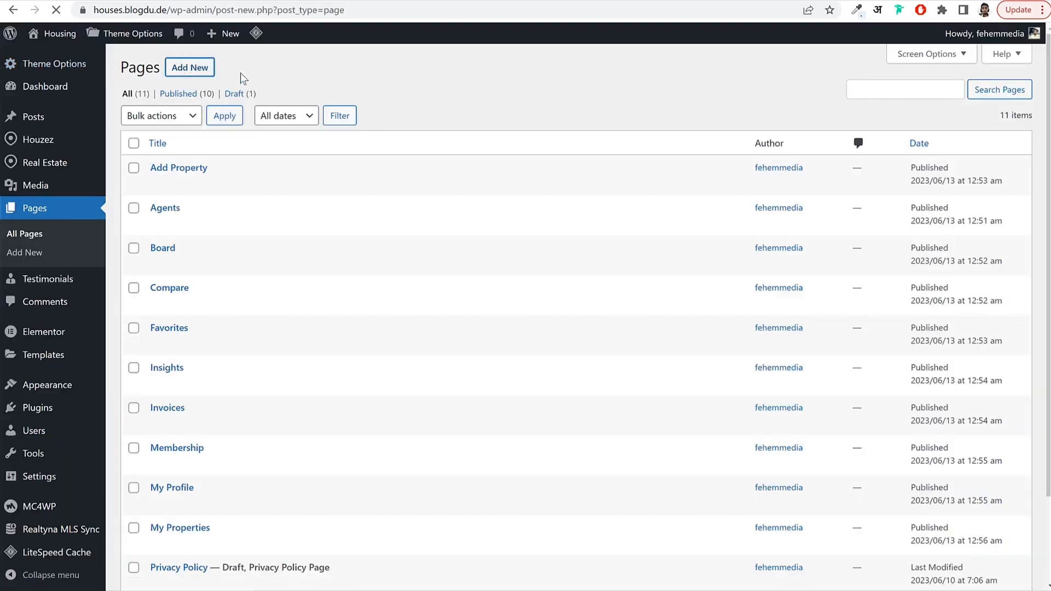
type("Mess")
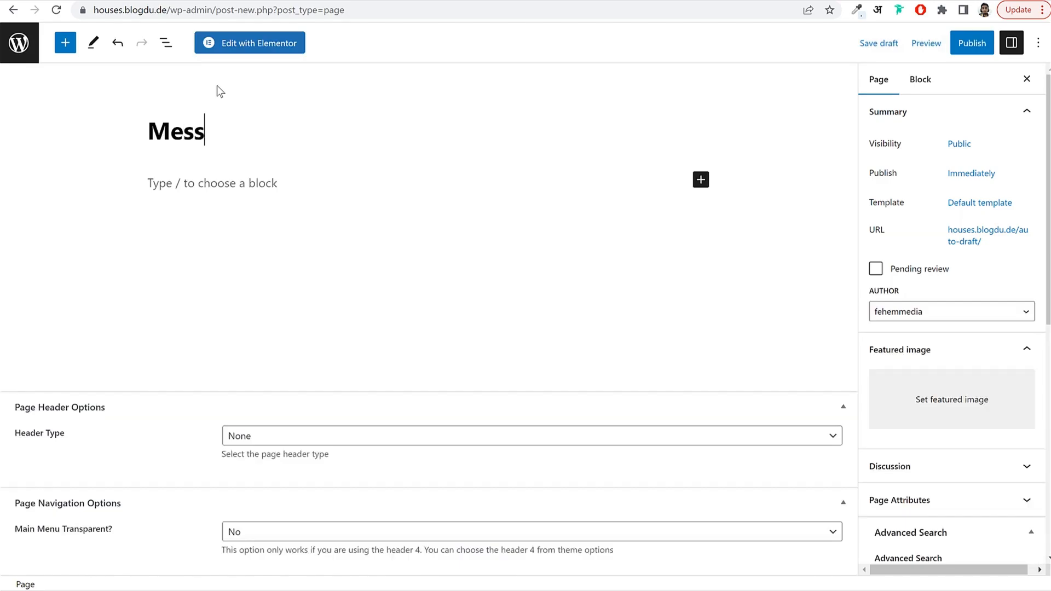
type("ages")
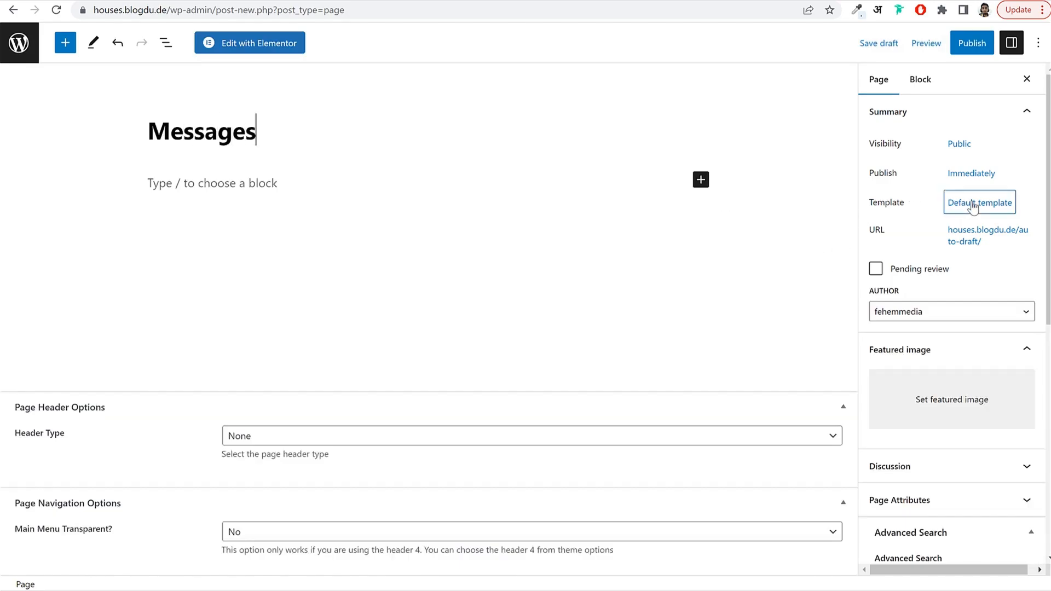
left_click(972, 207)
left_click(927, 302)
scroll(974, 456, "down", 2)
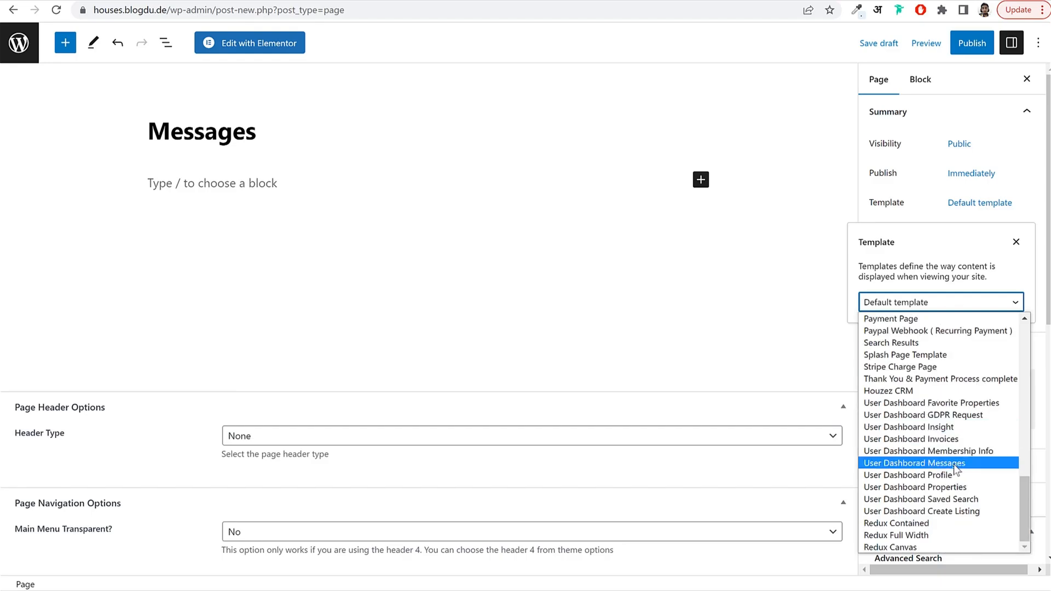
left_click(953, 464)
left_click(972, 43)
left_click(956, 43)
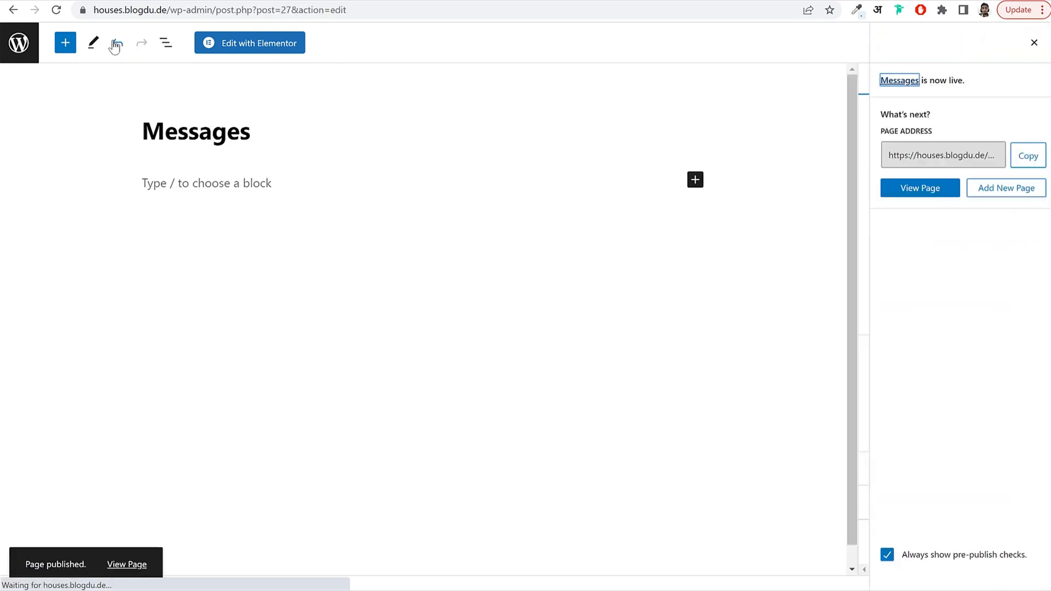
left_click(20, 43)
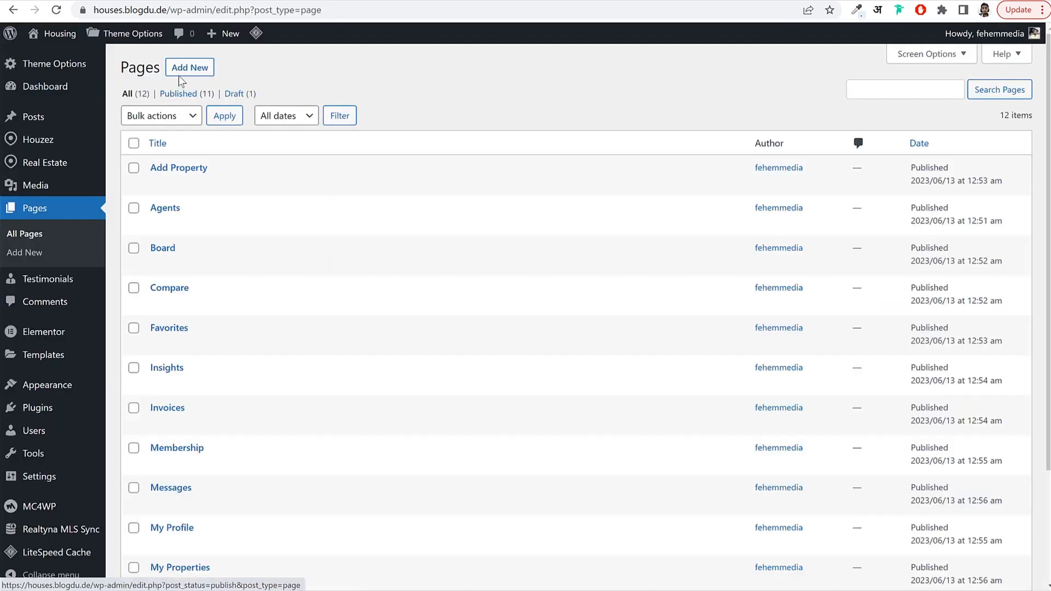
left_click(187, 66)
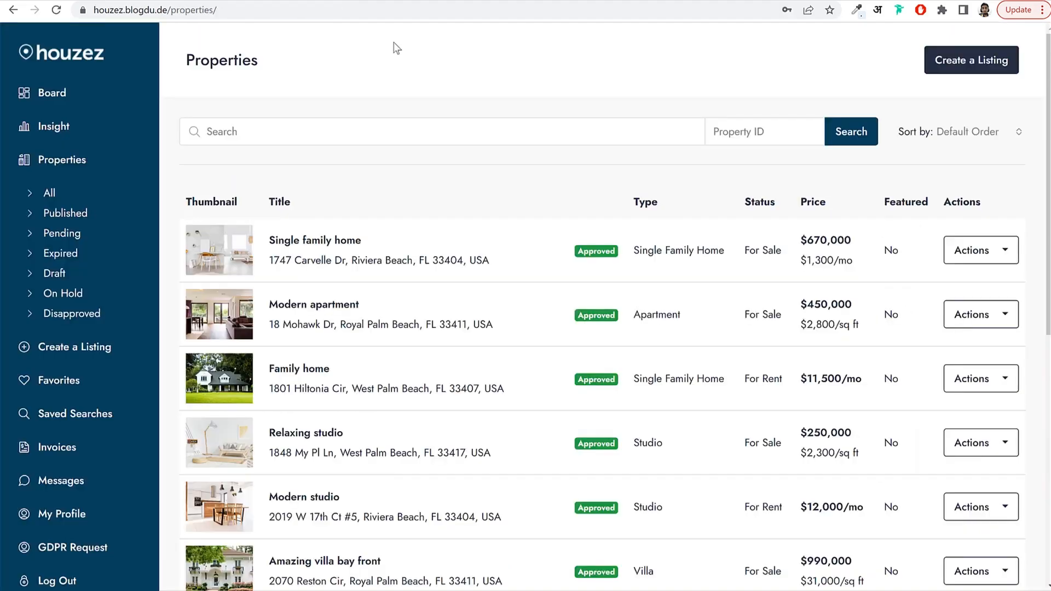
Open the Houzez Create a Listing form and look over its title, Type, Status, Label and Price fields.
left_click(946, 73)
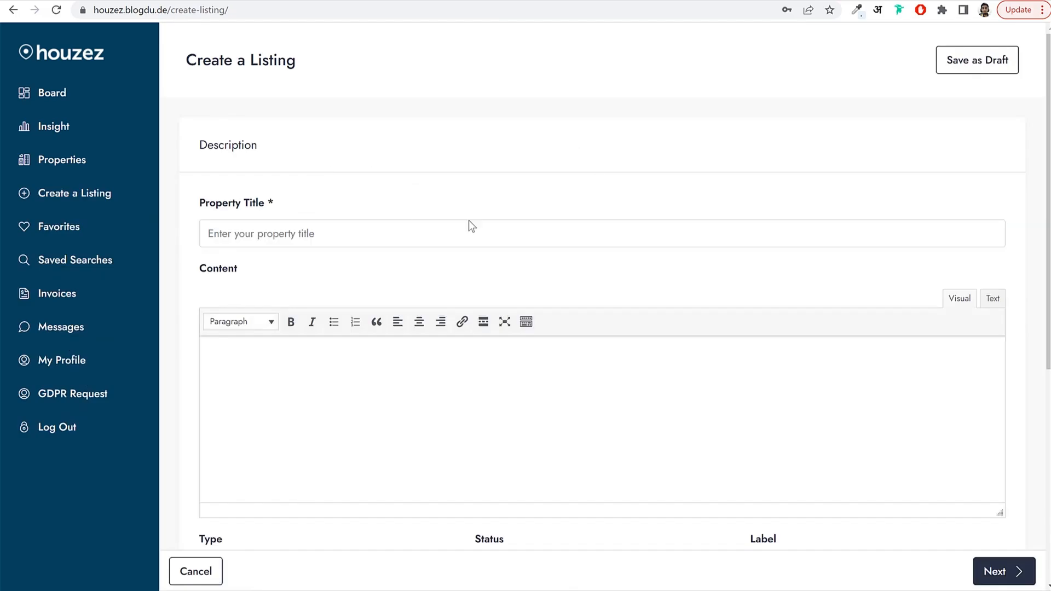
scroll(487, 345, "down", 6)
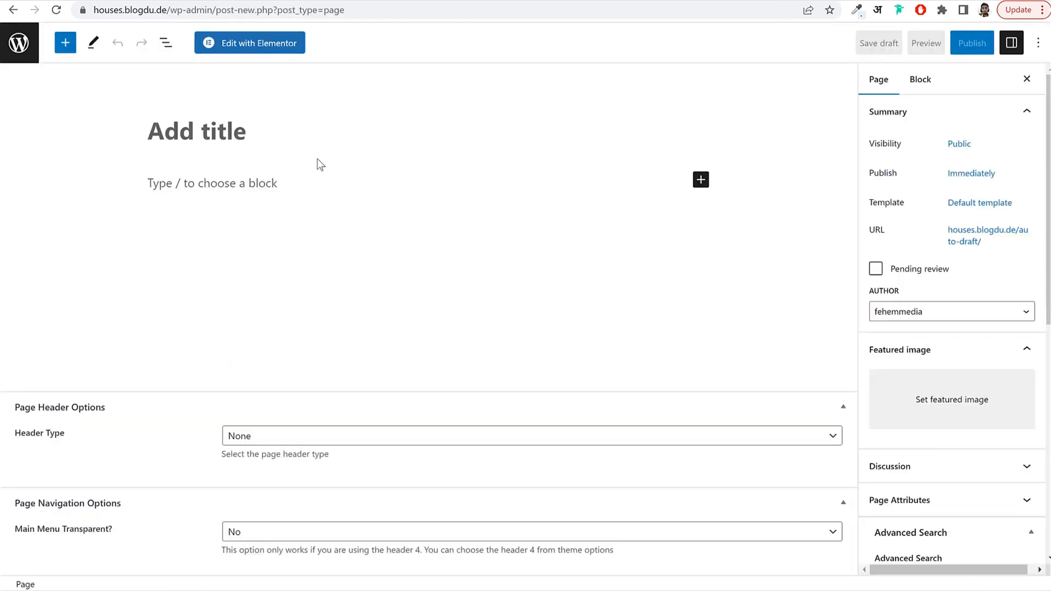
Publish a 'Packages' page using the Packages template.
type("Pack")
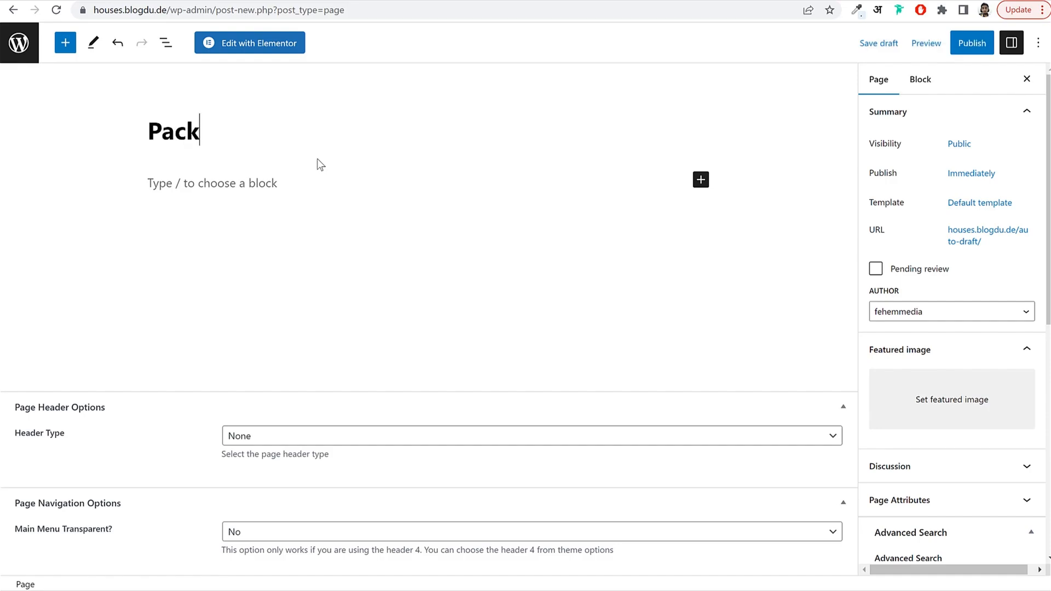
type("ages")
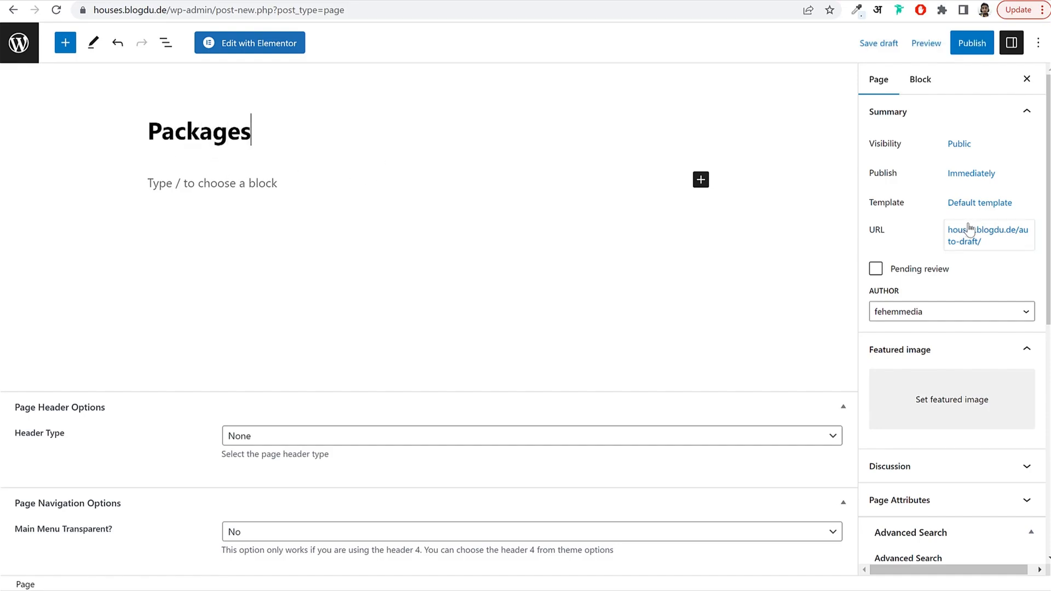
left_click(988, 205)
left_click(928, 303)
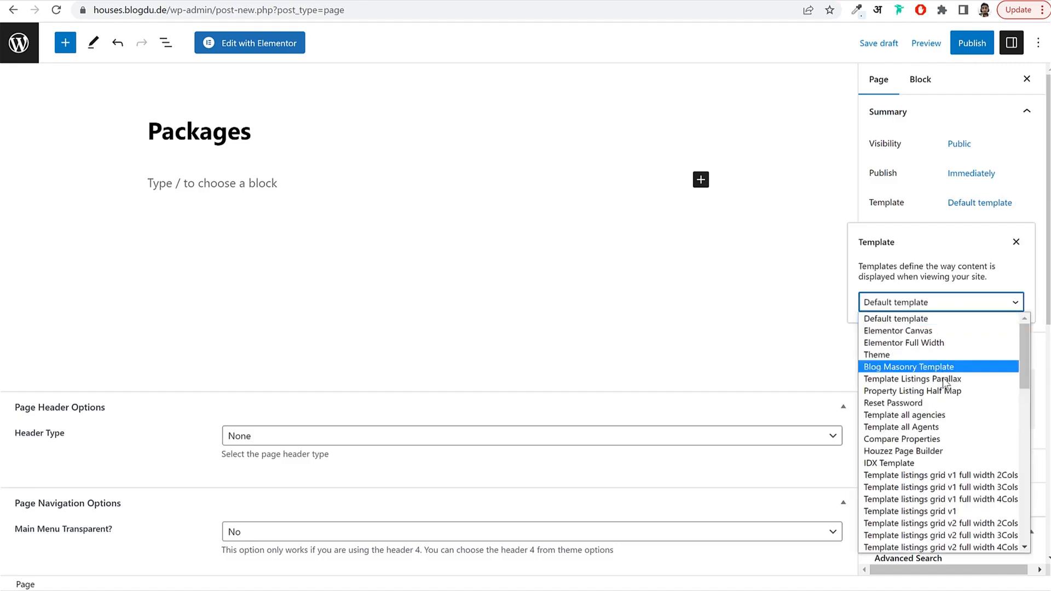
scroll(953, 432, "down", 5)
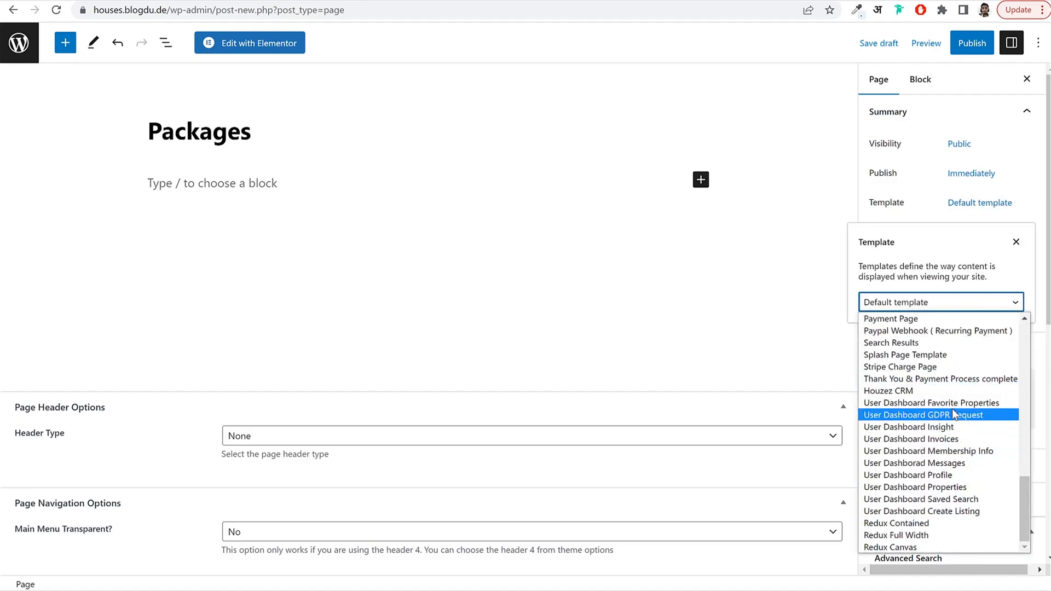
scroll(952, 428, "up", 4)
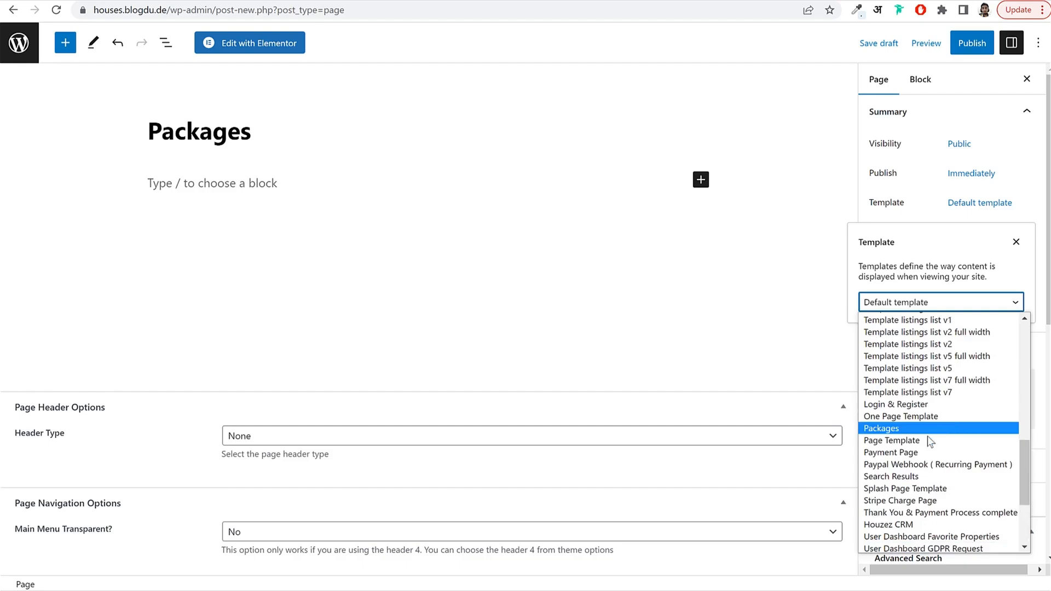
left_click(886, 429)
left_click(971, 43)
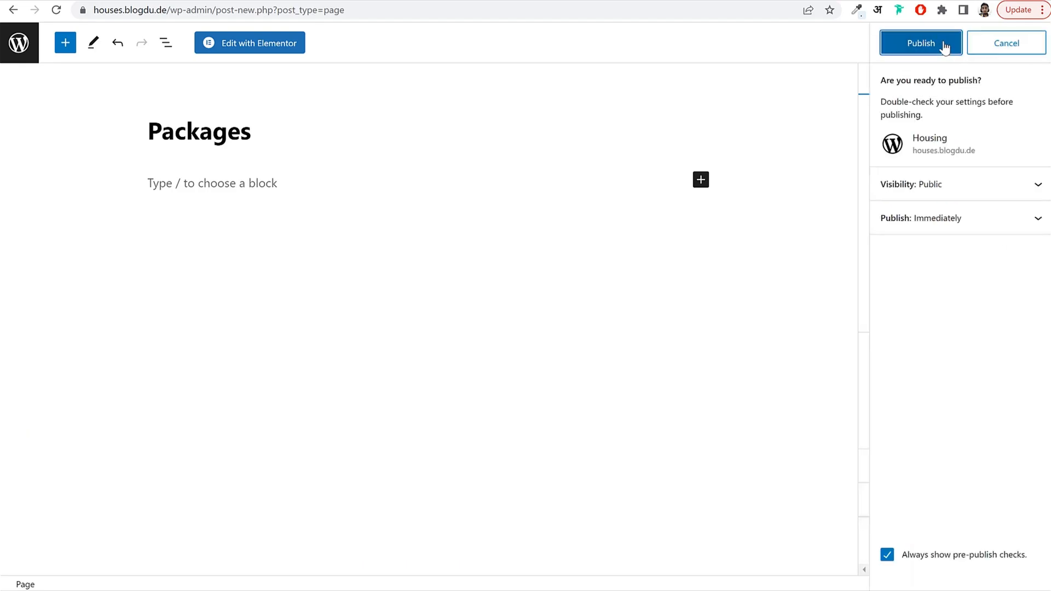
left_click(943, 44)
left_click(1033, 42)
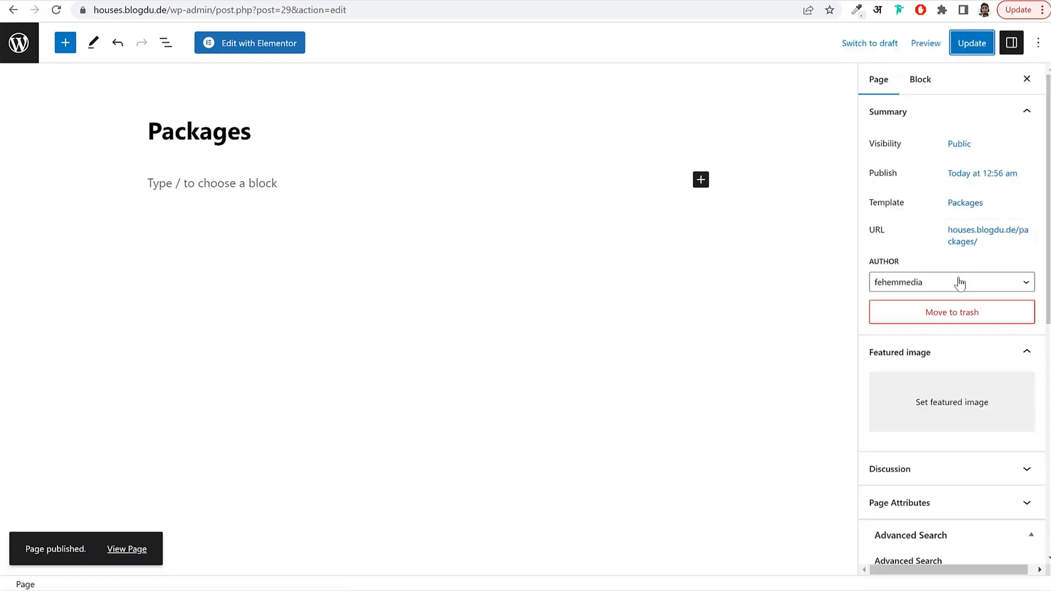
left_click(23, 40)
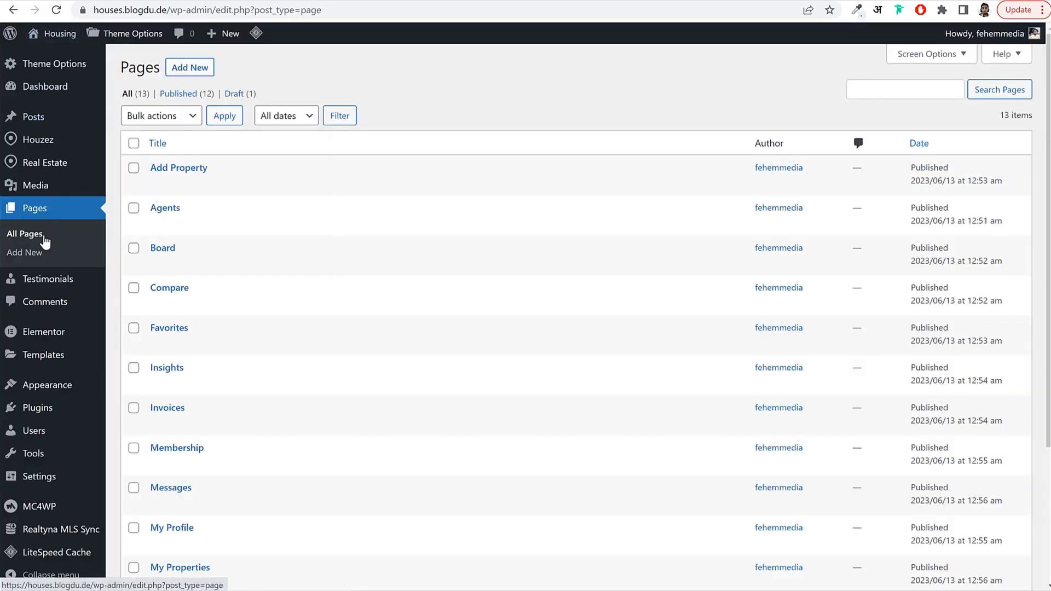
left_click(183, 68)
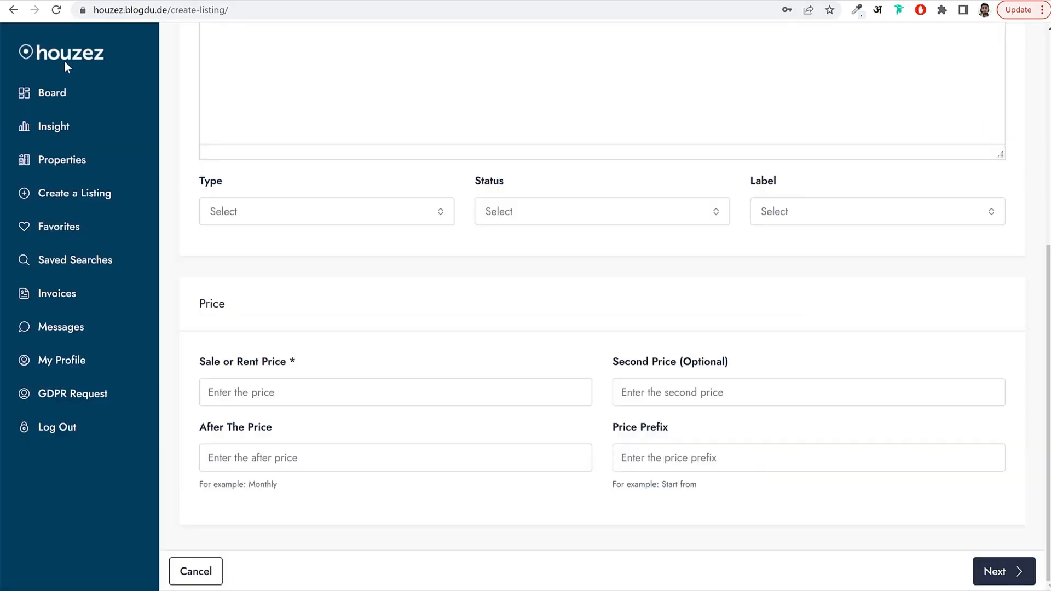
left_click(64, 60)
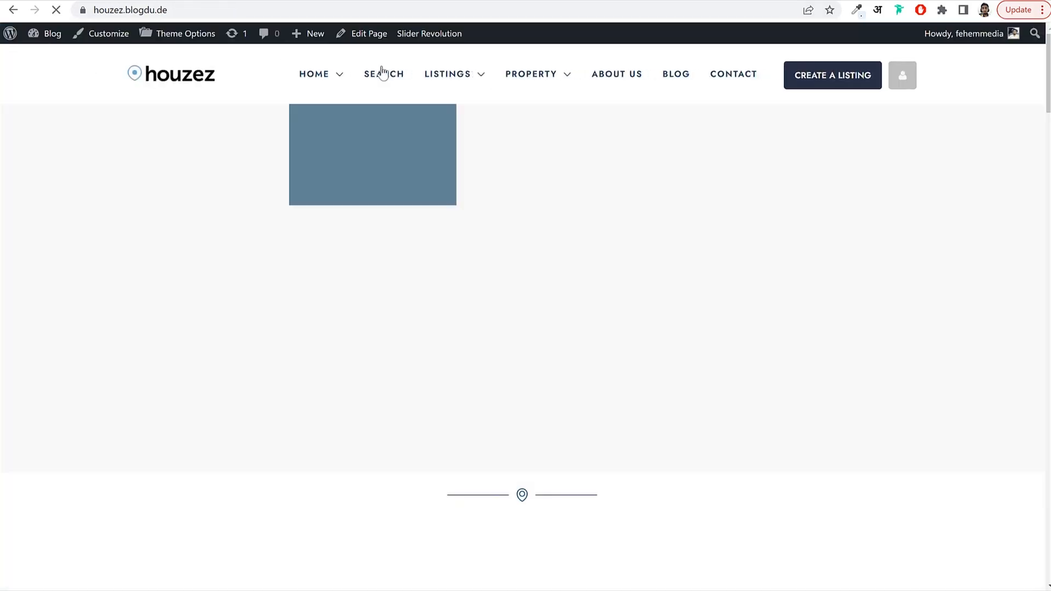
View the demo's Listing v1 With Sidebar page for reference.
mouse_move(464, 79)
mouse_move(454, 121)
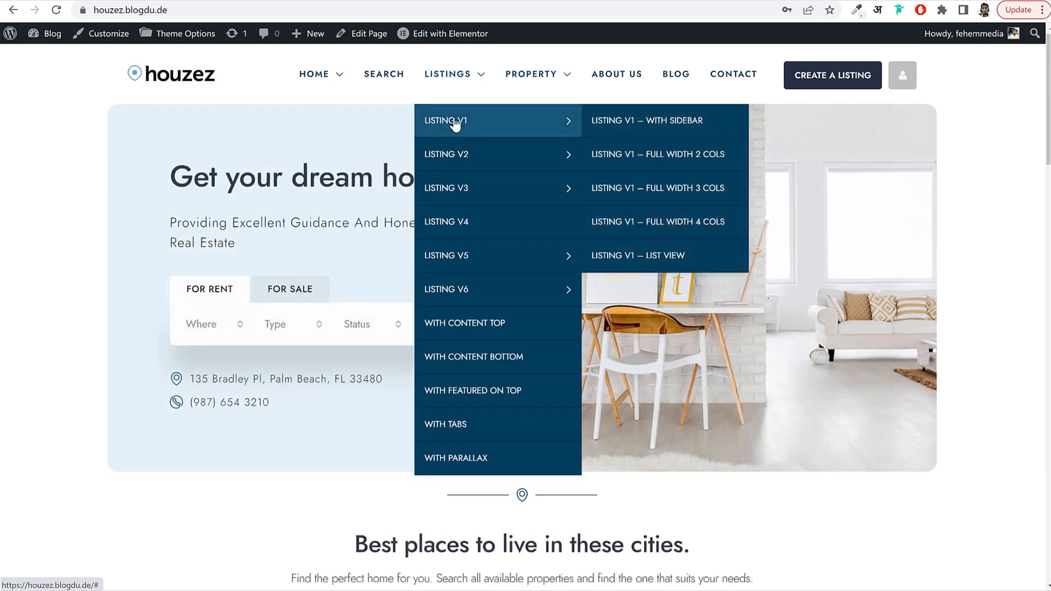
left_click(623, 121)
scroll(557, 333, "down", 6)
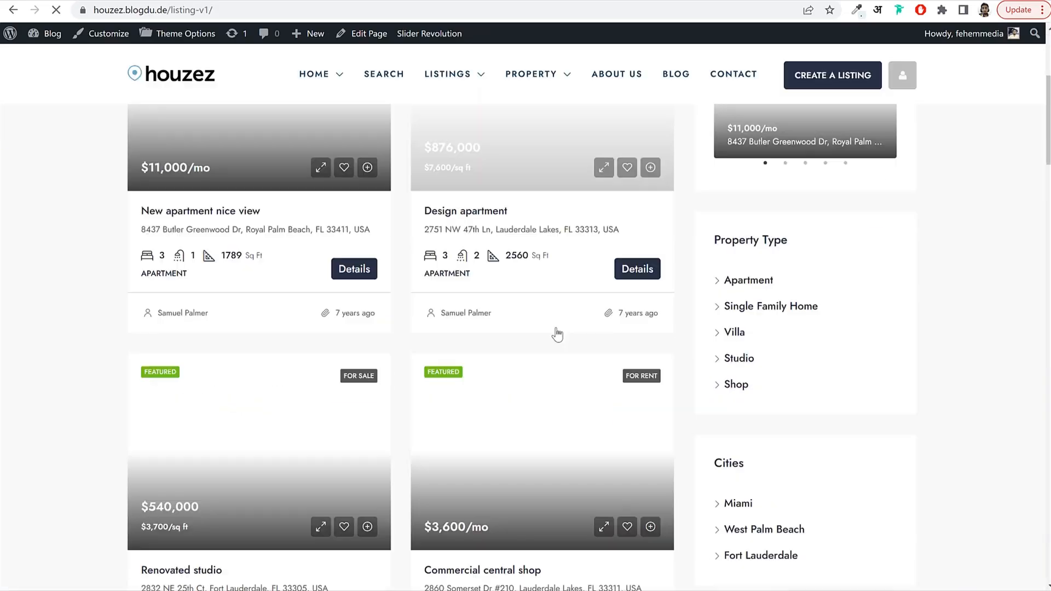
scroll(556, 328, "down", 6)
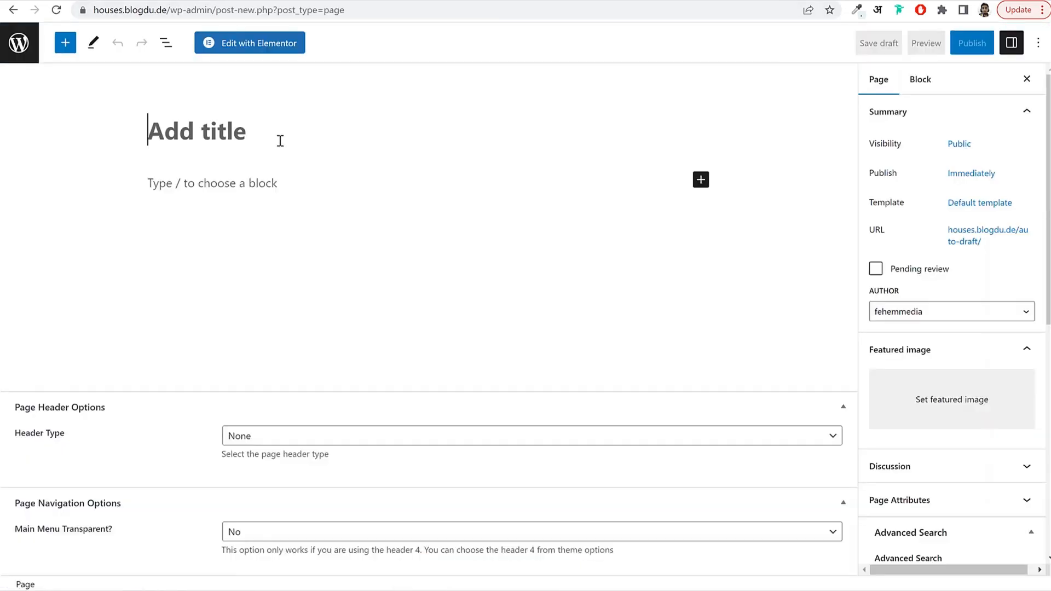
Title a new page 'All Properties' and browse the available page templates.
type("All Pr")
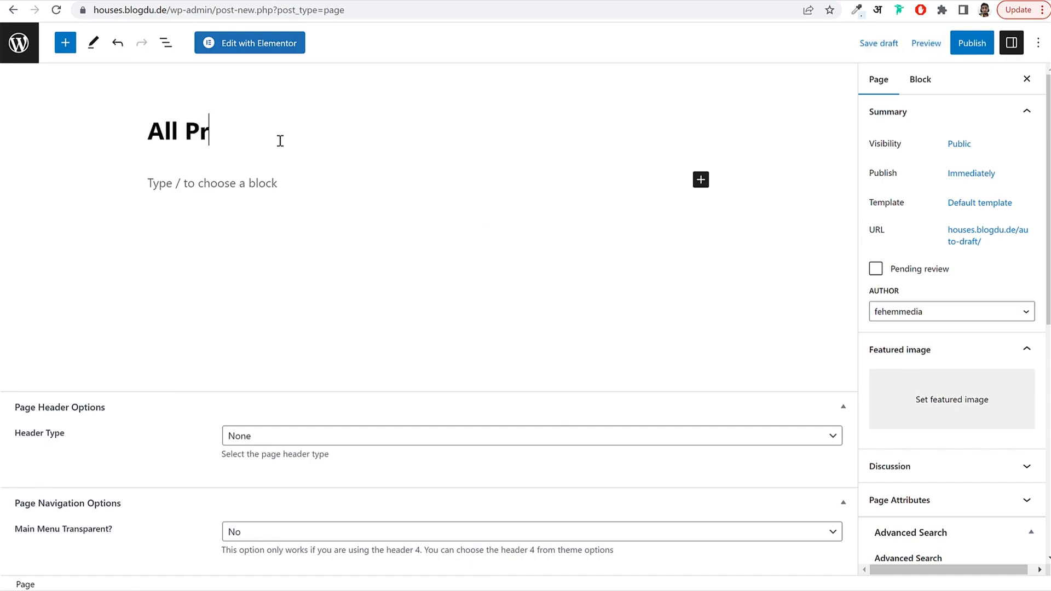
type("operties")
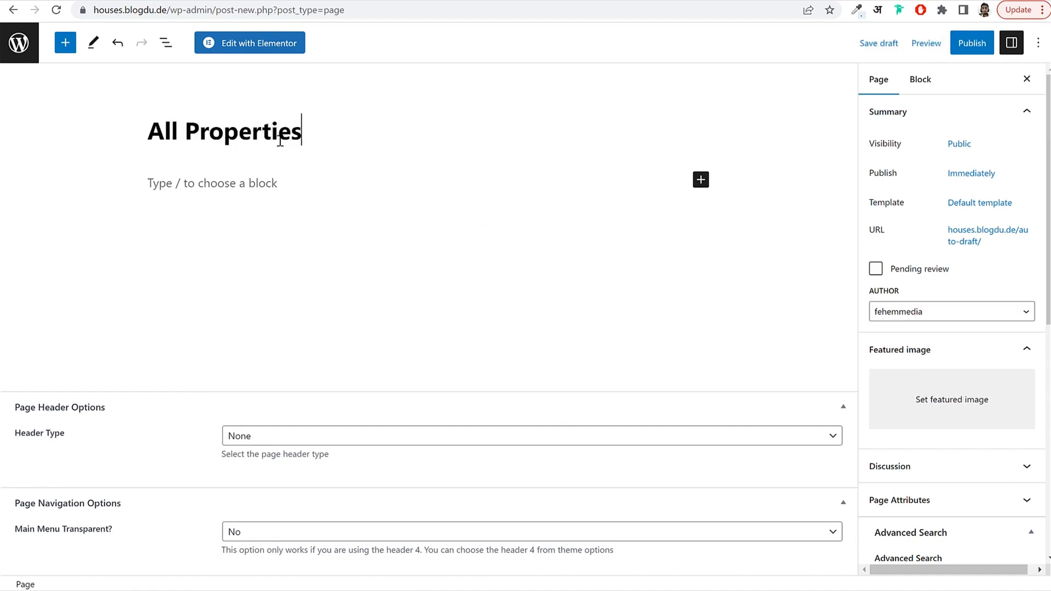
left_click(978, 204)
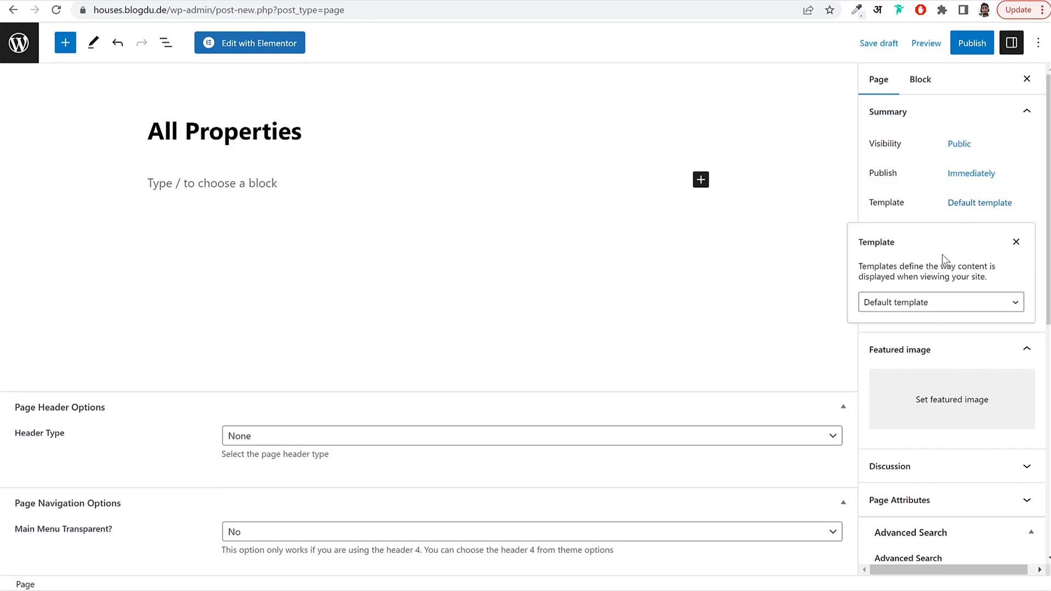
left_click(926, 302)
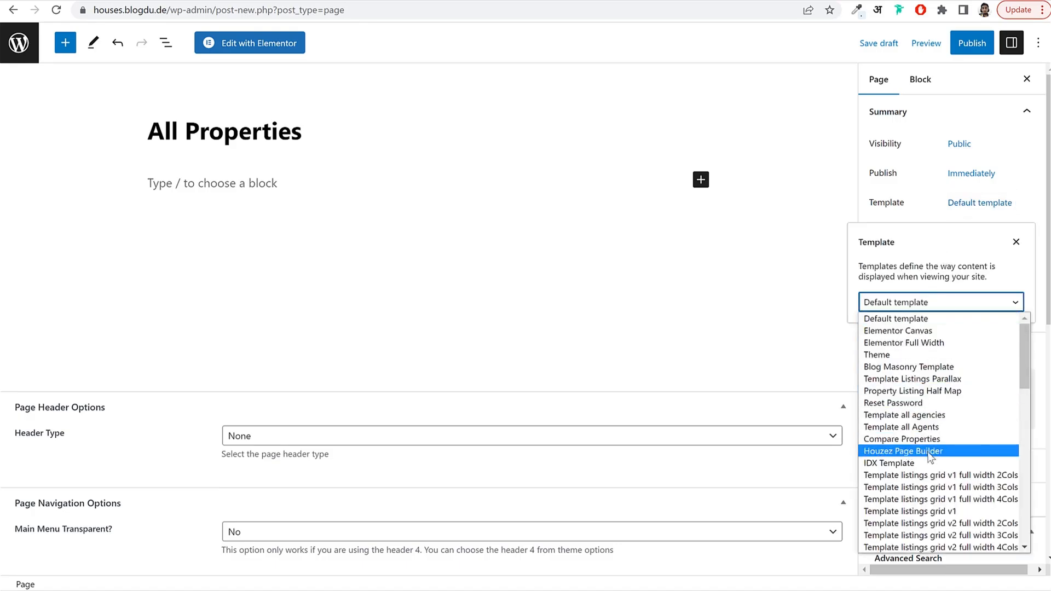
scroll(924, 438, "down", 3)
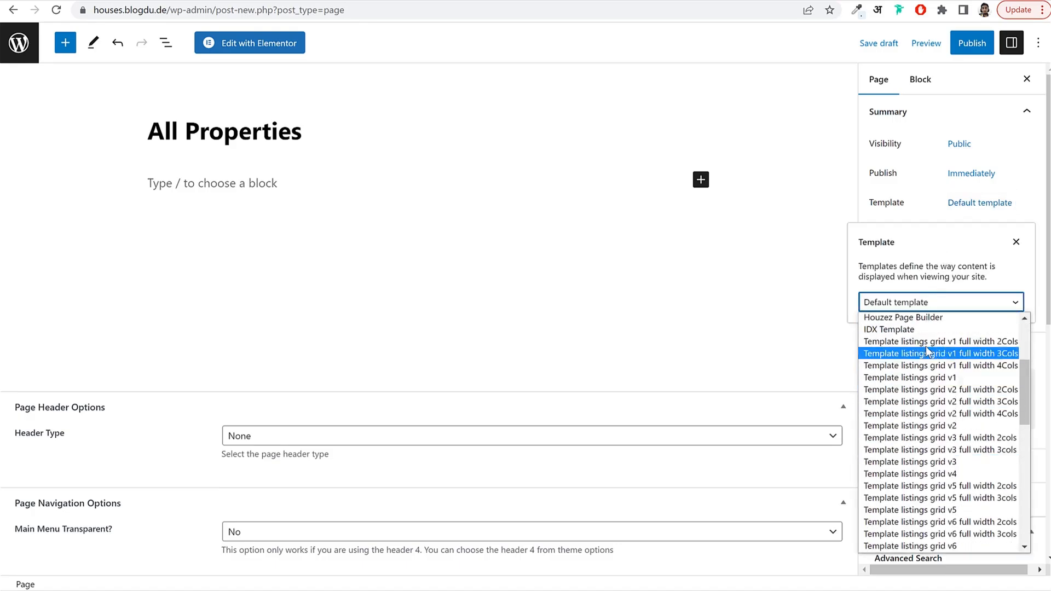
scroll(962, 426, "down", 6)
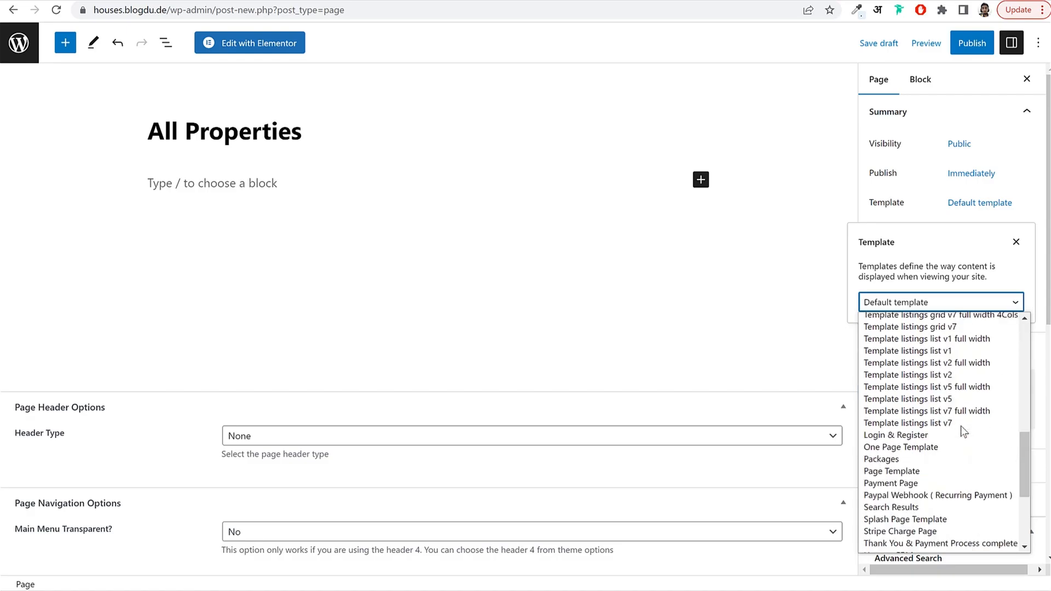
scroll(959, 388, "up", 1)
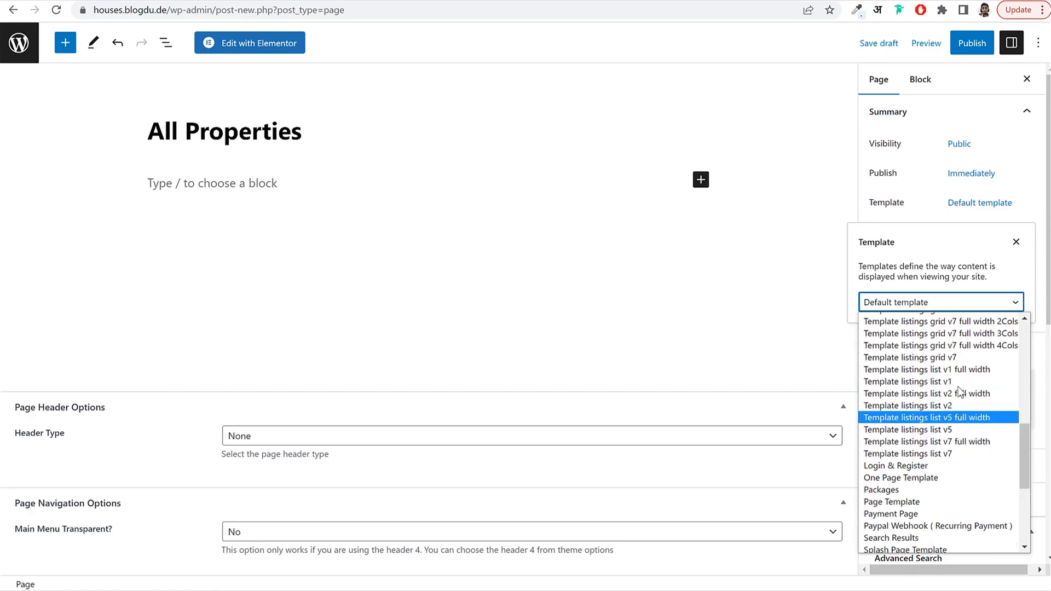
scroll(958, 390, "up", 3)
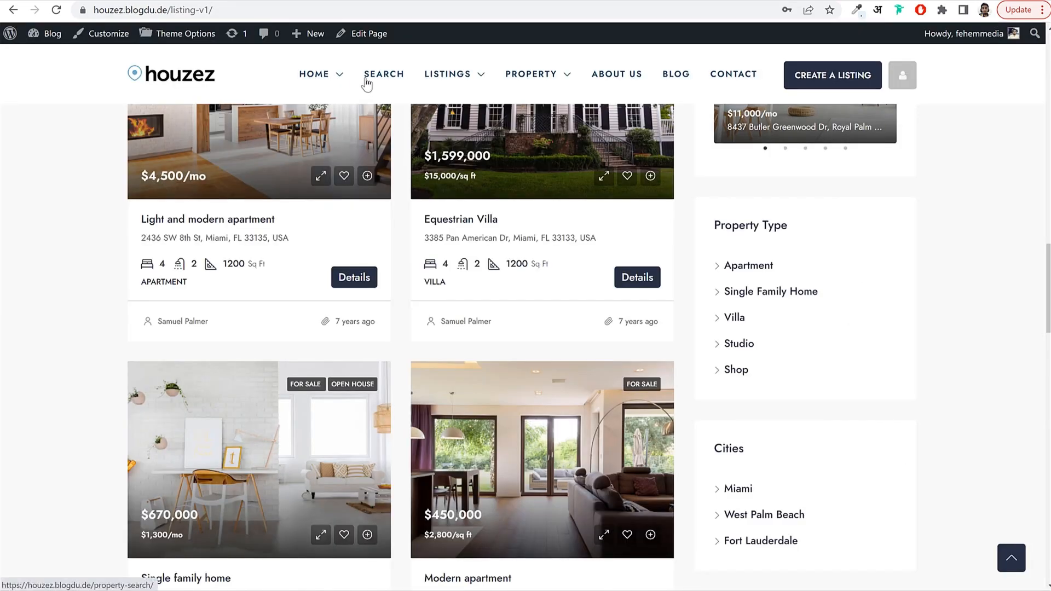
scroll(536, 267, "up", 15)
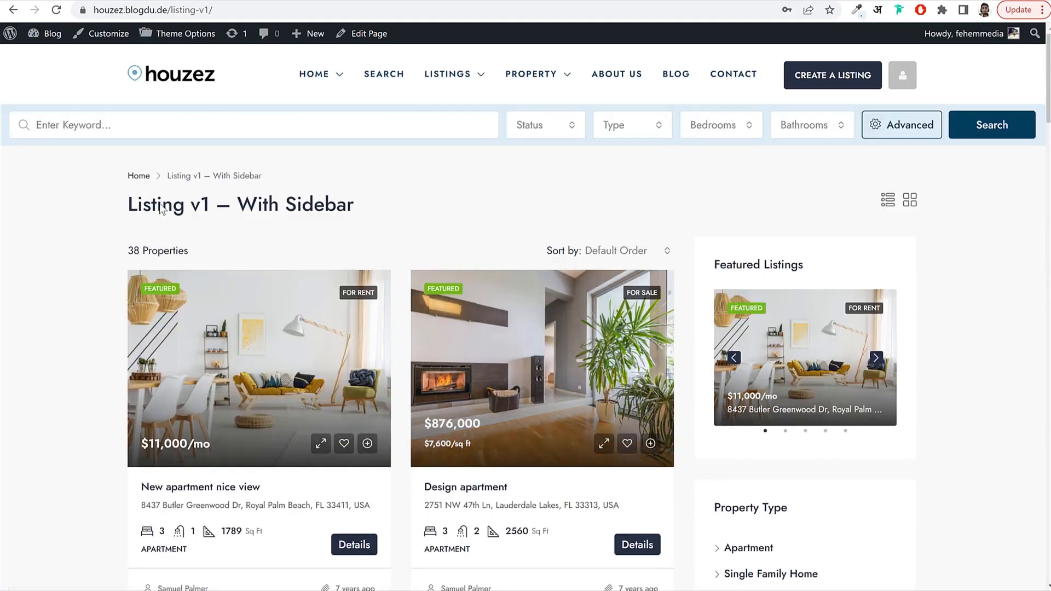
left_click_drag(129, 205, 360, 213)
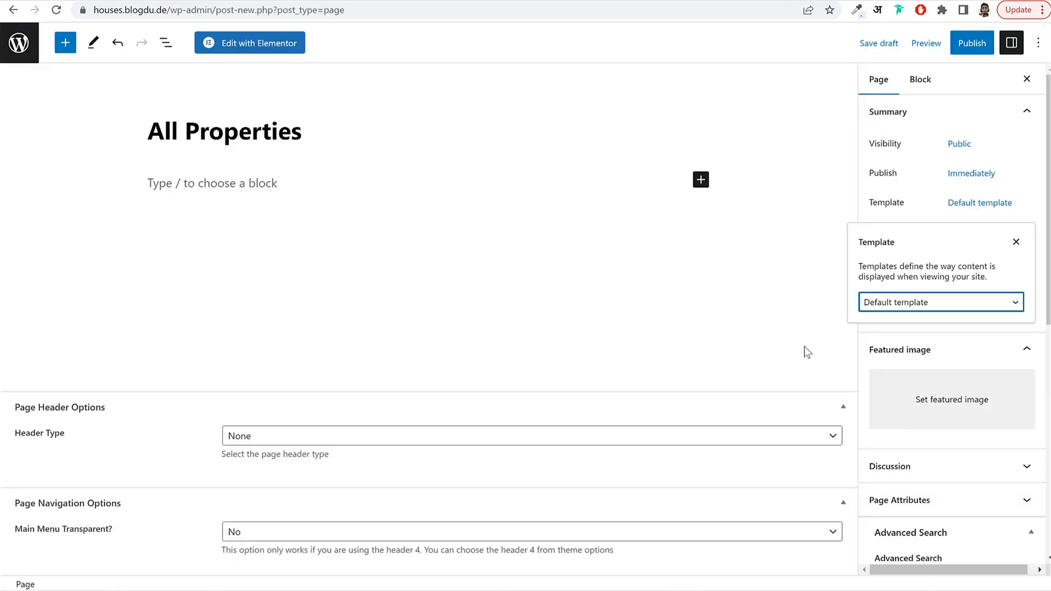
Scroll through the page template list and close it without choosing one.
left_click(924, 303)
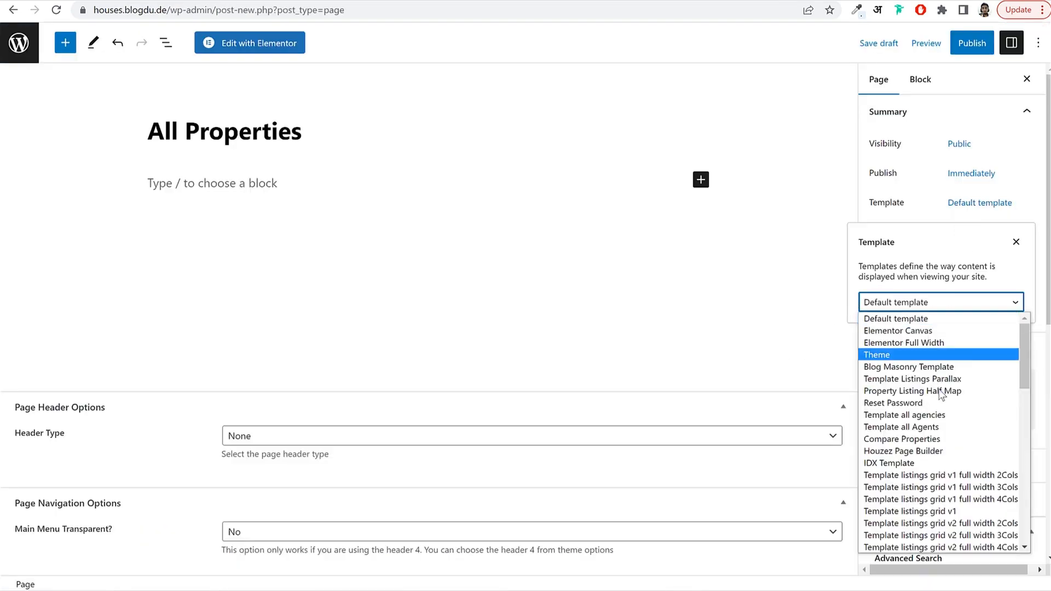
scroll(952, 426, "down", 3)
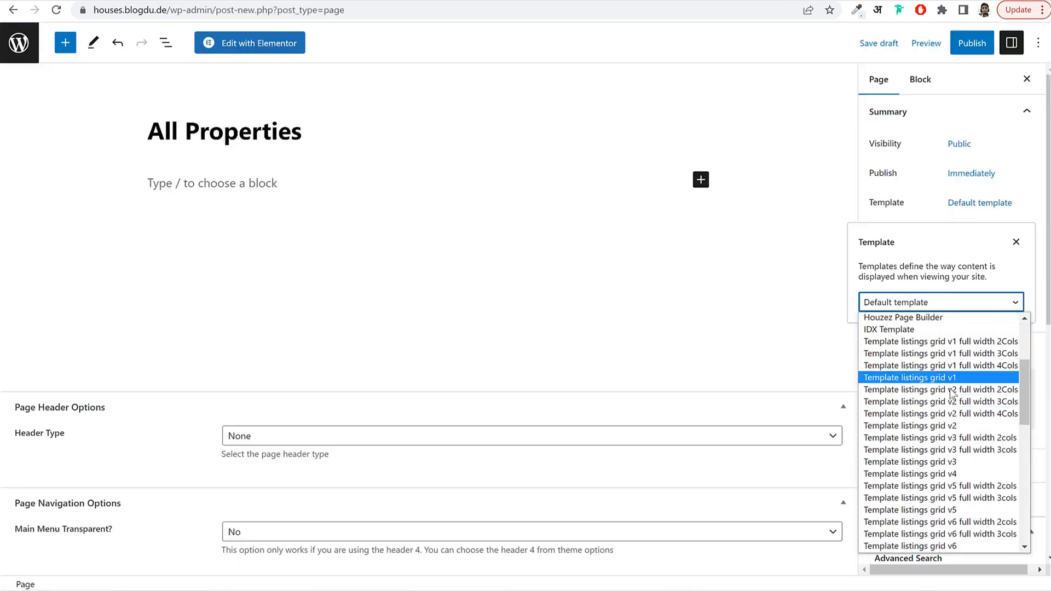
scroll(952, 397, "down", 5)
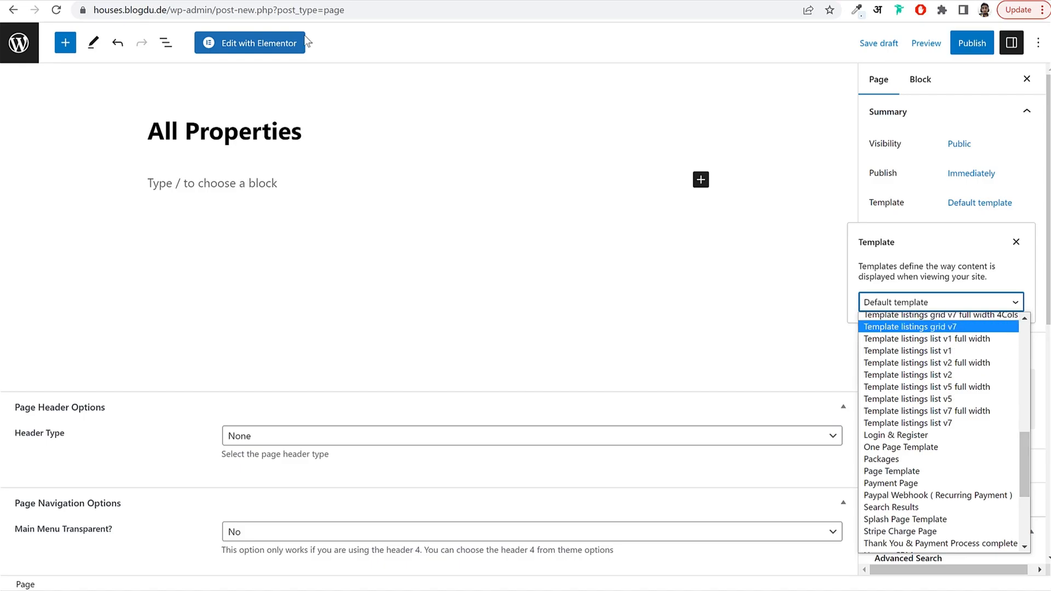
key("Escape")
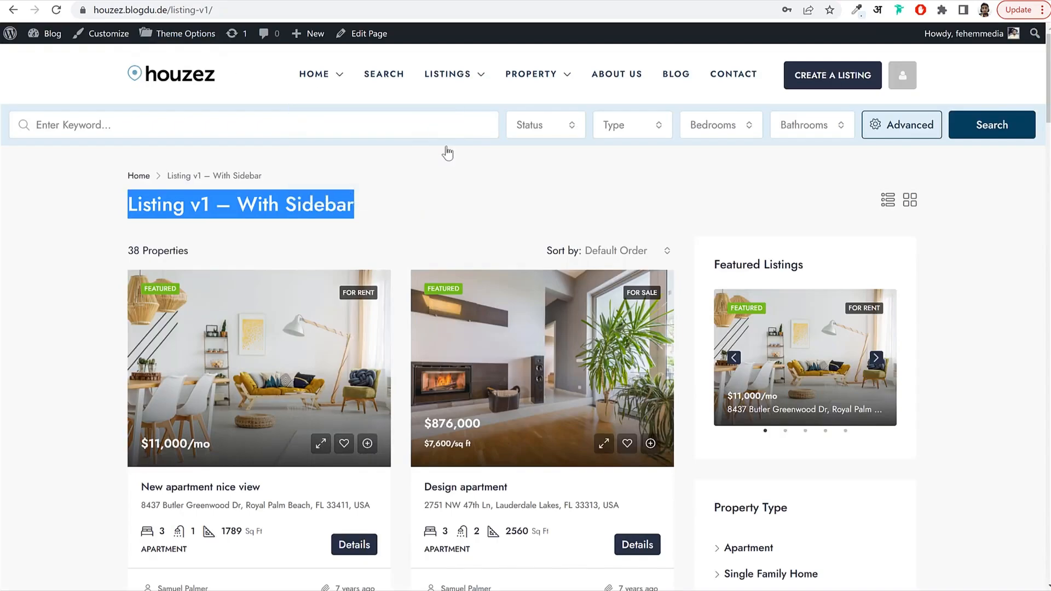
Apply the listings grid v1 full width 3Cols template and publish All Properties.
mouse_move(443, 76)
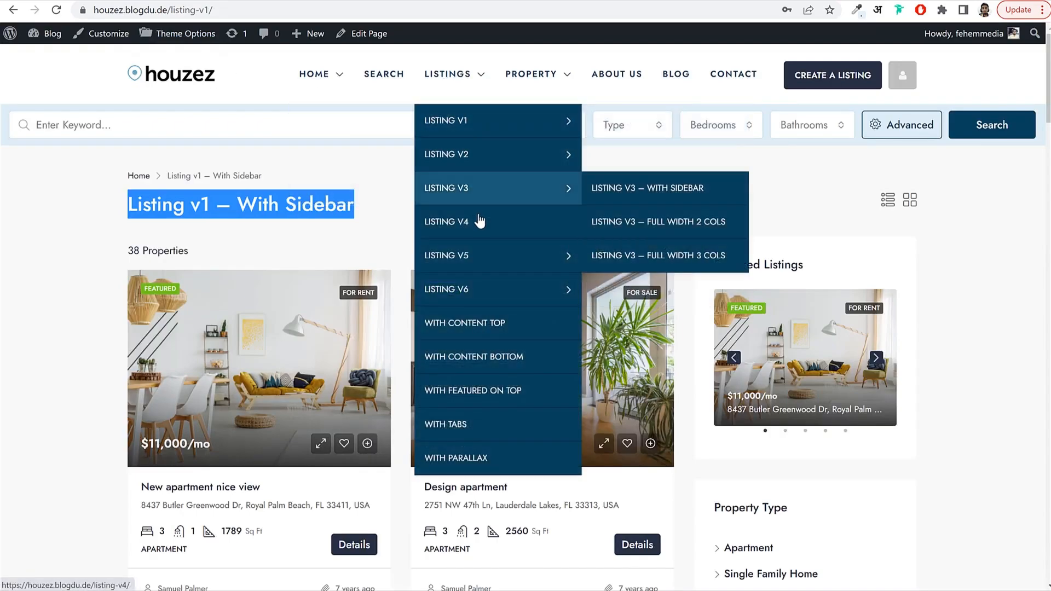
mouse_move(472, 151)
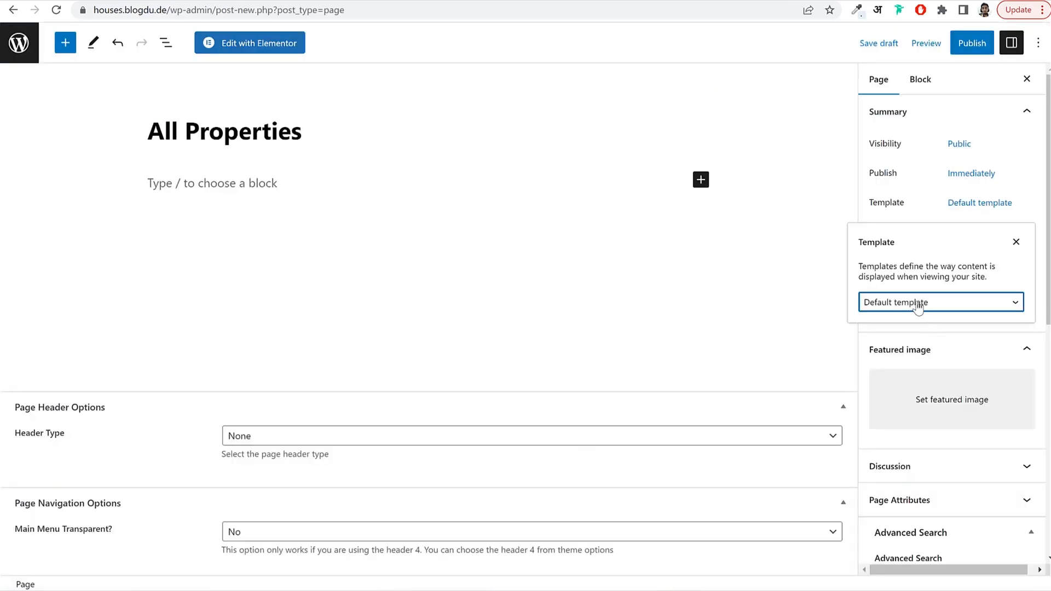
left_click(917, 308)
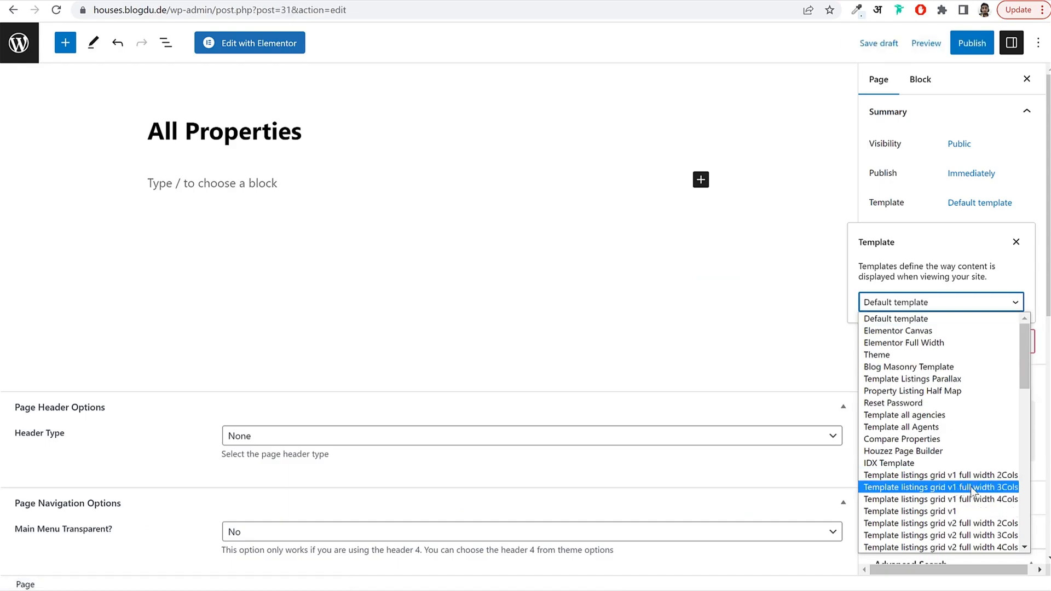
left_click(962, 488)
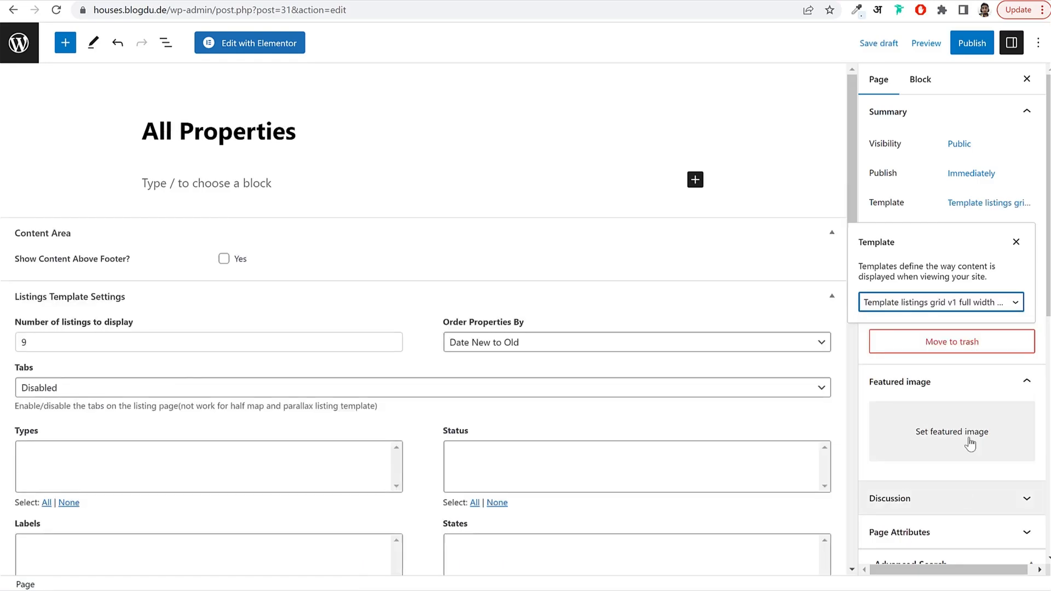
left_click(917, 216)
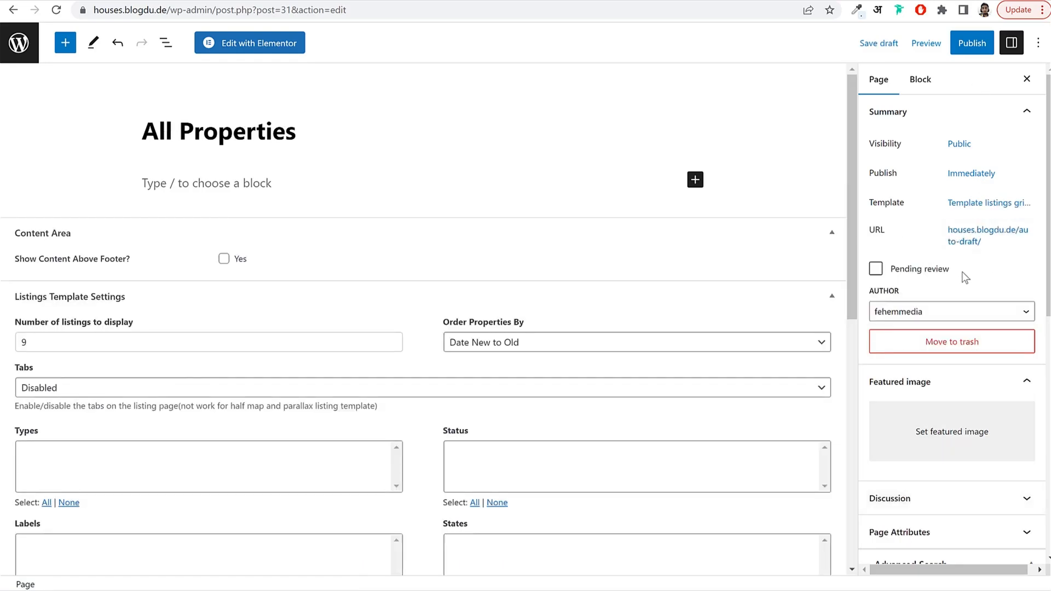
left_click(972, 42)
left_click(924, 42)
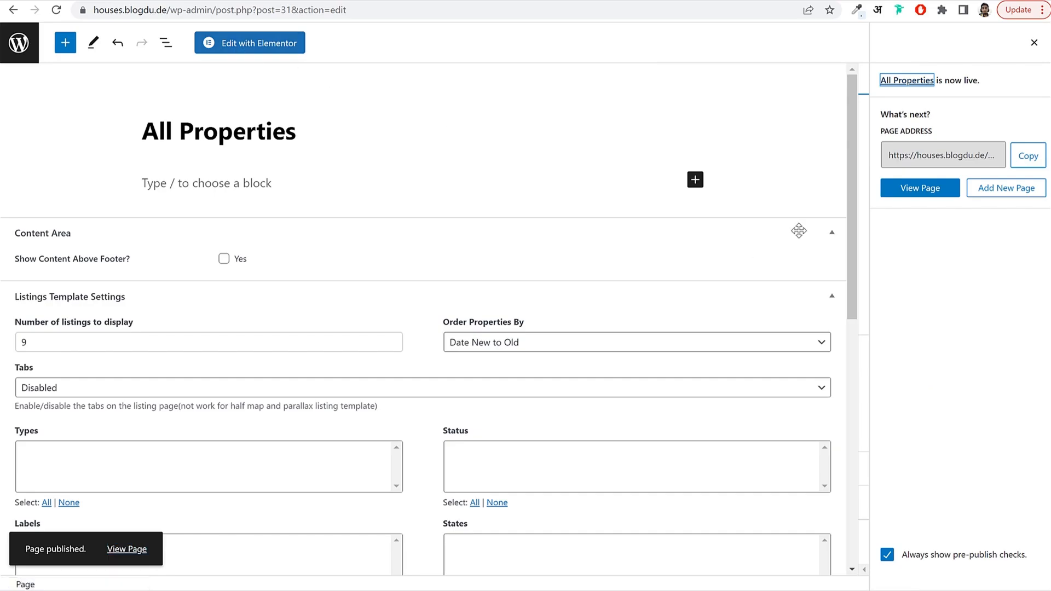
left_click(1034, 42)
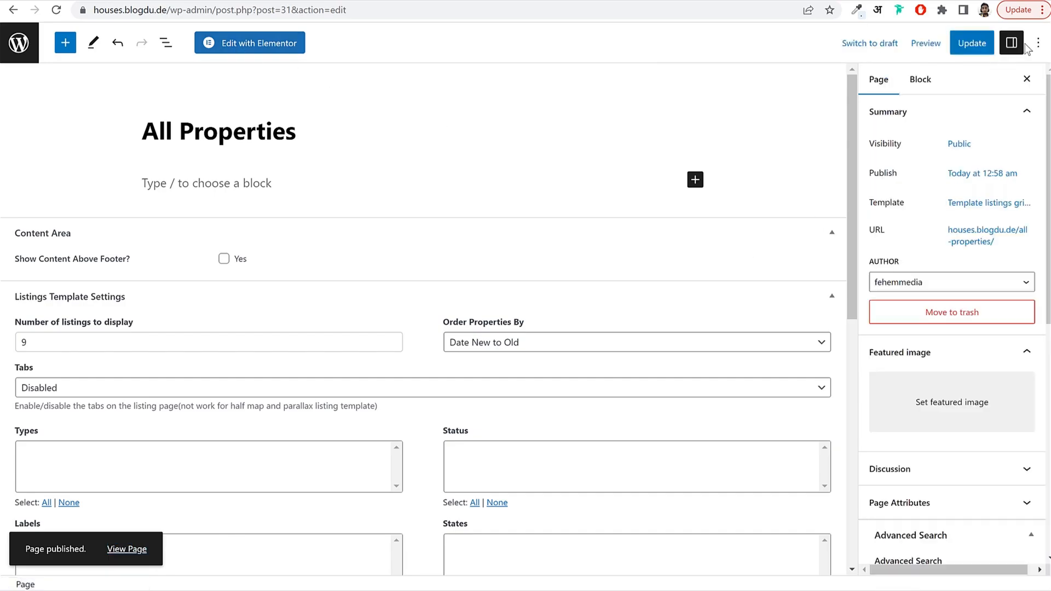
left_click(15, 56)
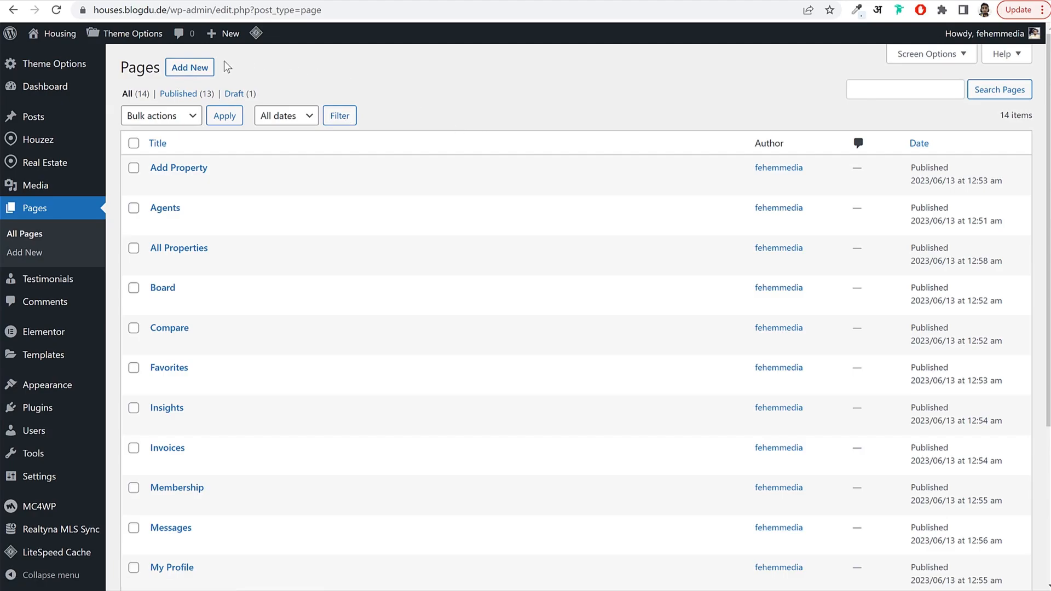
Publish a 'Saved Searches' page using the User Dashboard Saved Search template.
left_click(189, 67)
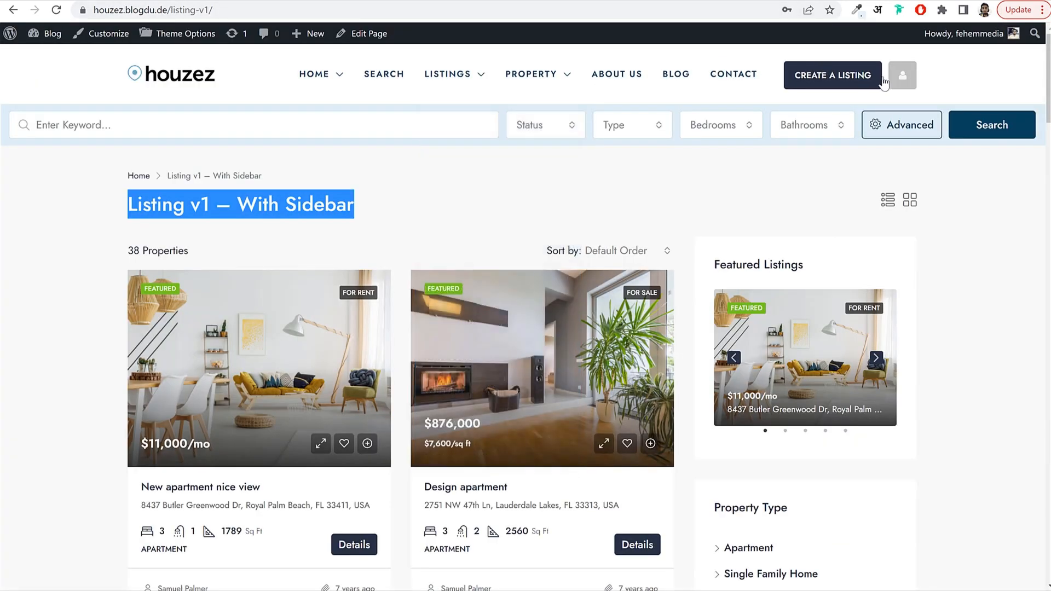
mouse_move(895, 79)
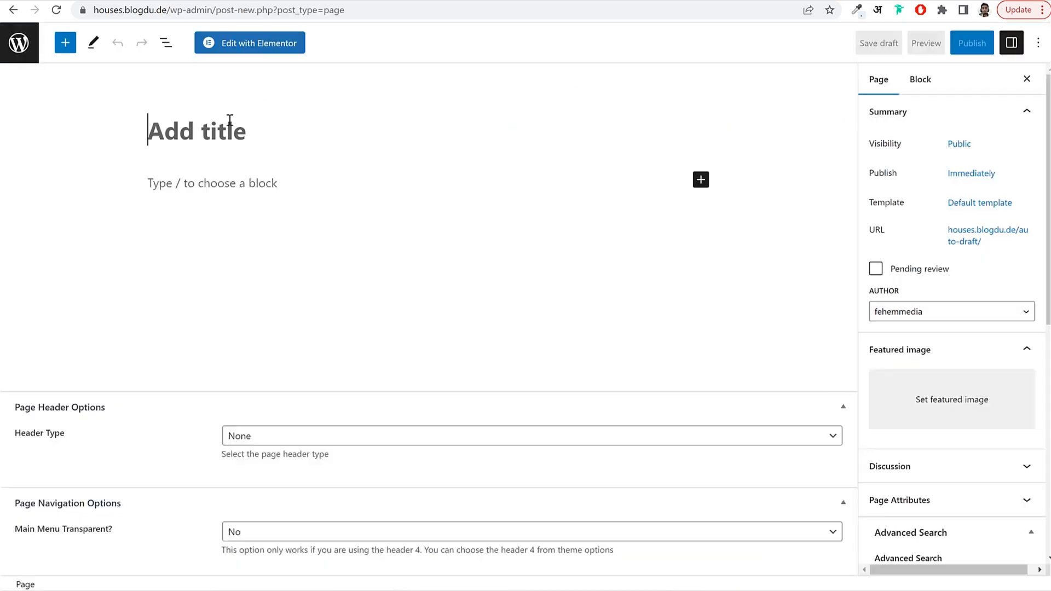
left_click(232, 122)
type("Saved")
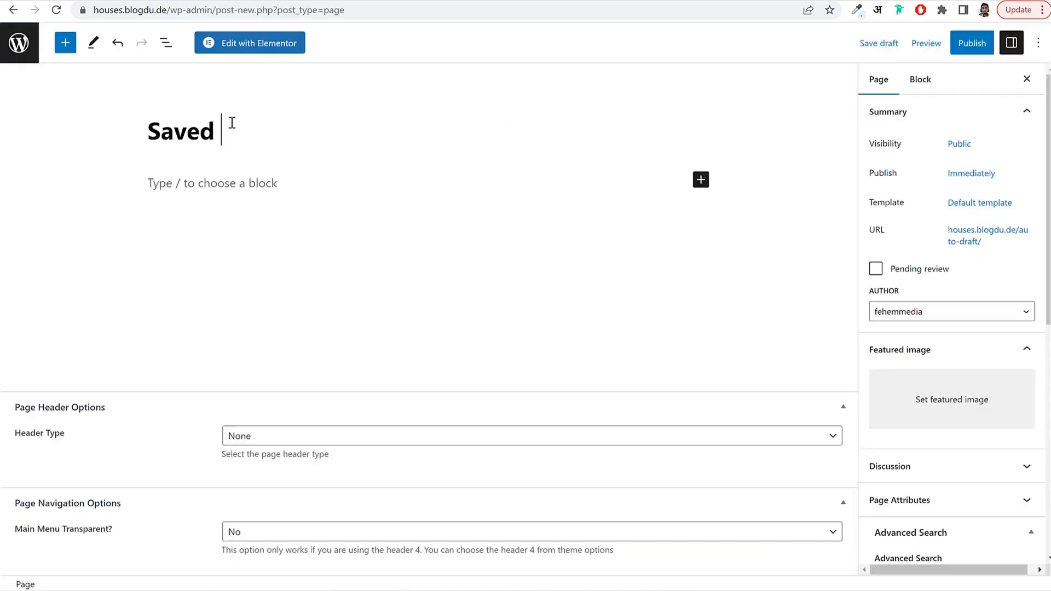
type(" Searche")
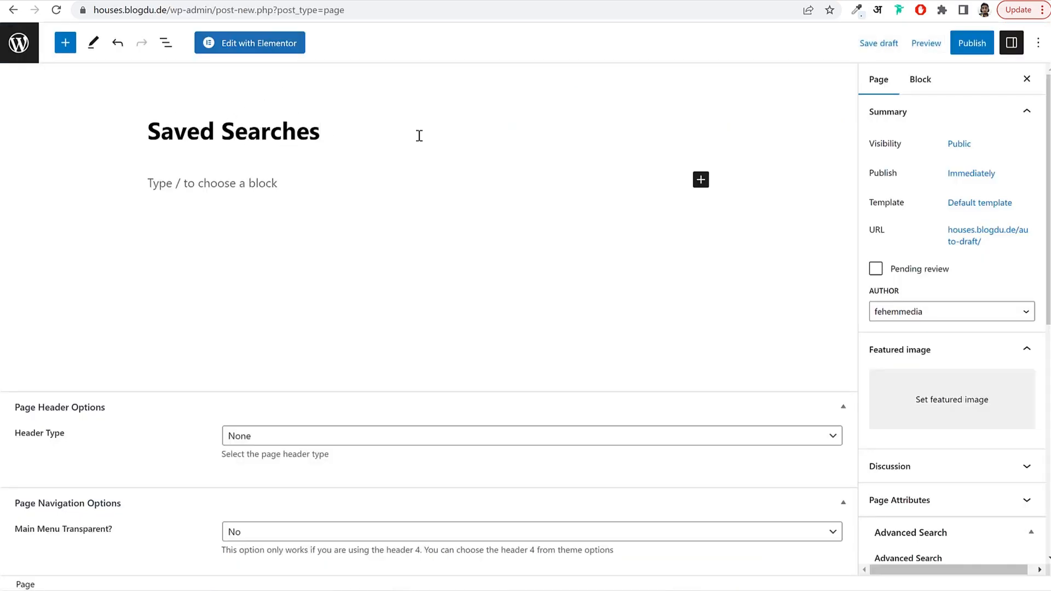
type("s")
left_click(955, 206)
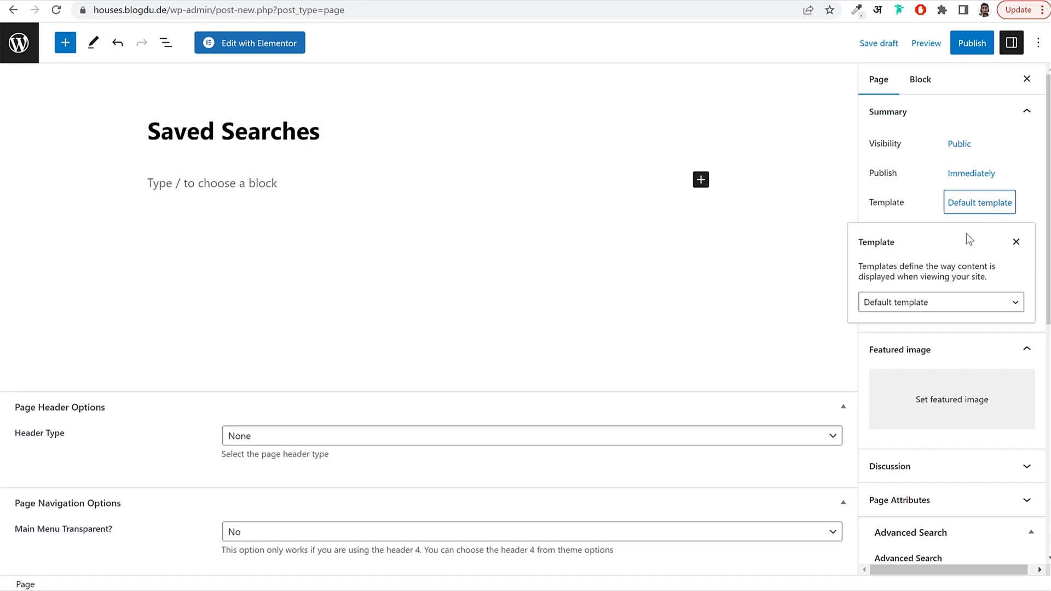
left_click(940, 303)
scroll(947, 416, "down", 10)
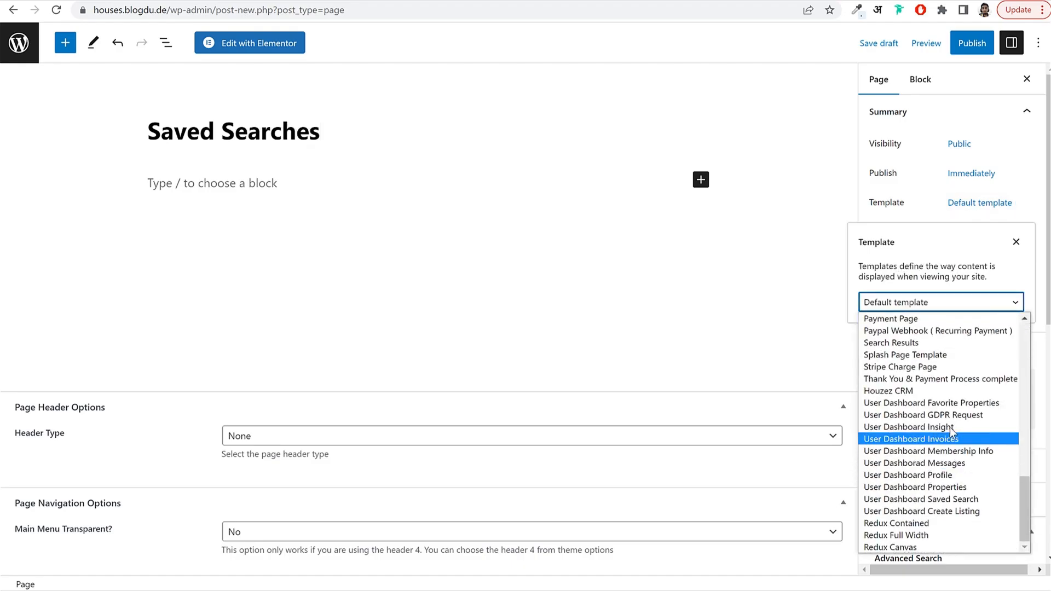
left_click(967, 499)
left_click(966, 45)
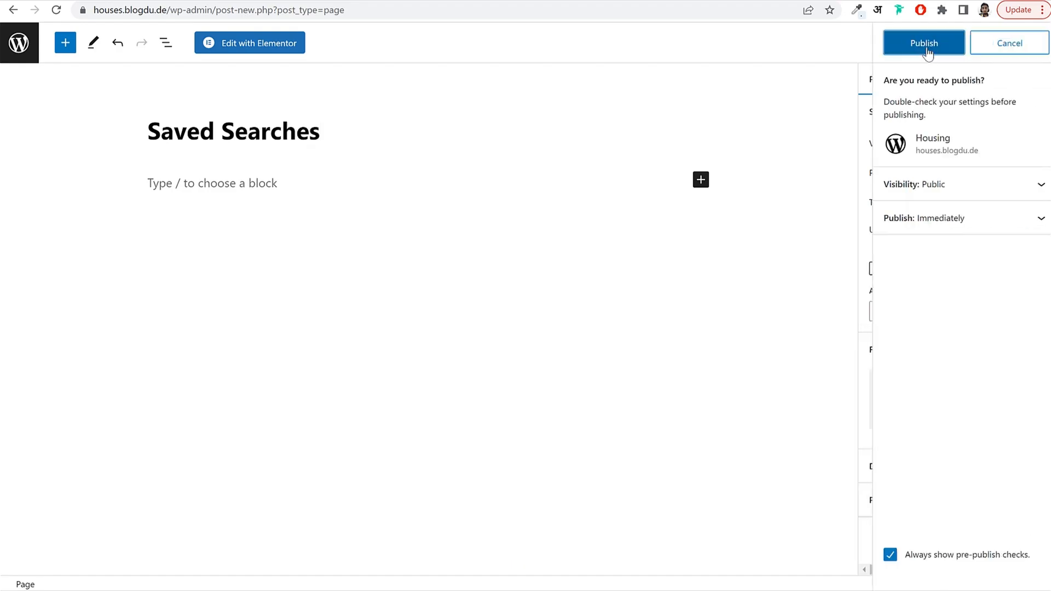
left_click(925, 46)
left_click(20, 43)
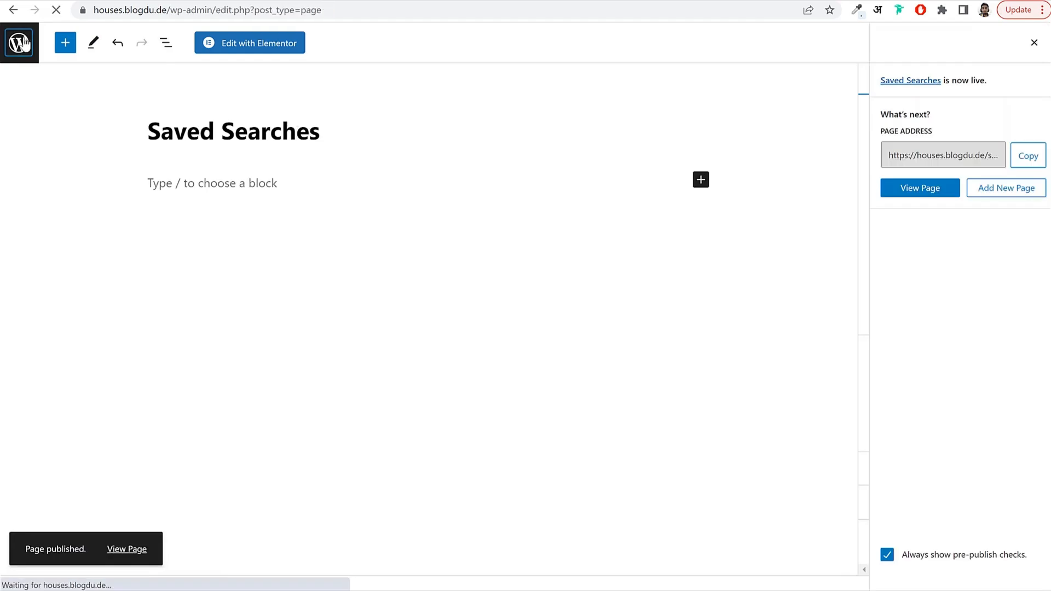
left_click(184, 65)
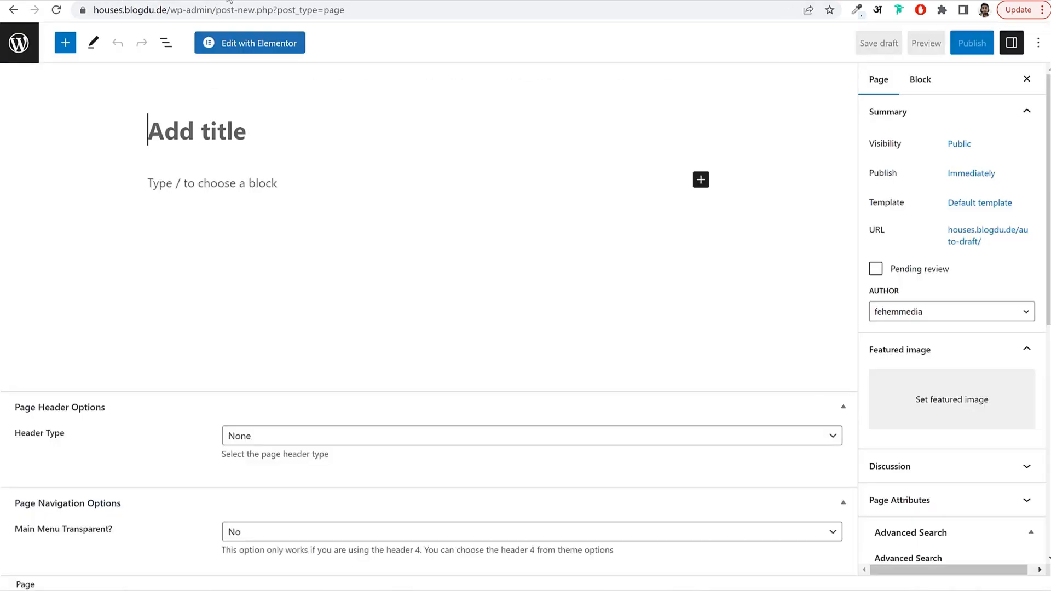
Publish a 'Search Results' page using the Search Results template.
type("Search")
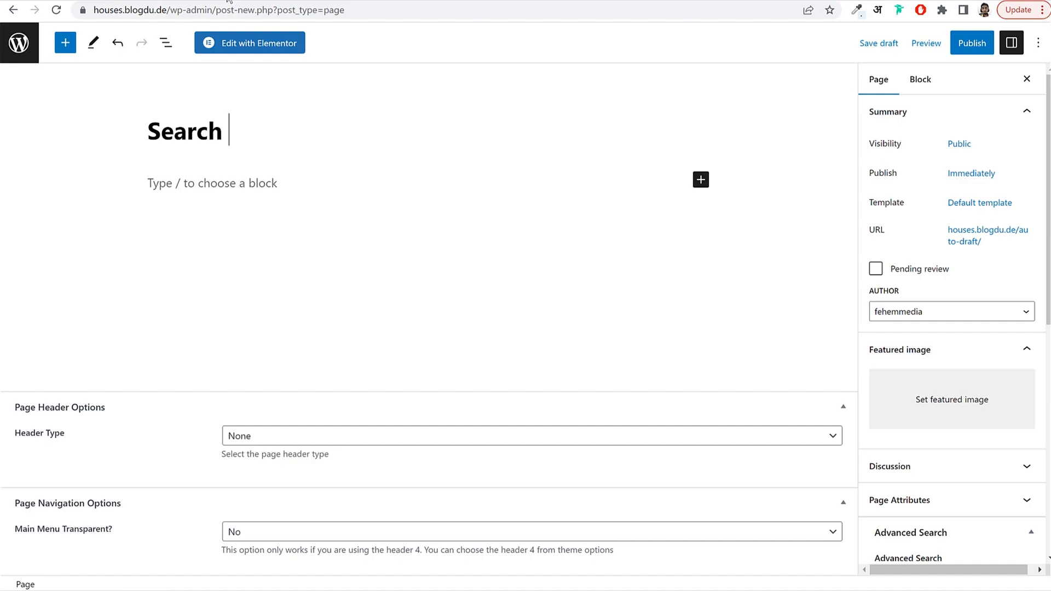
type(" Results")
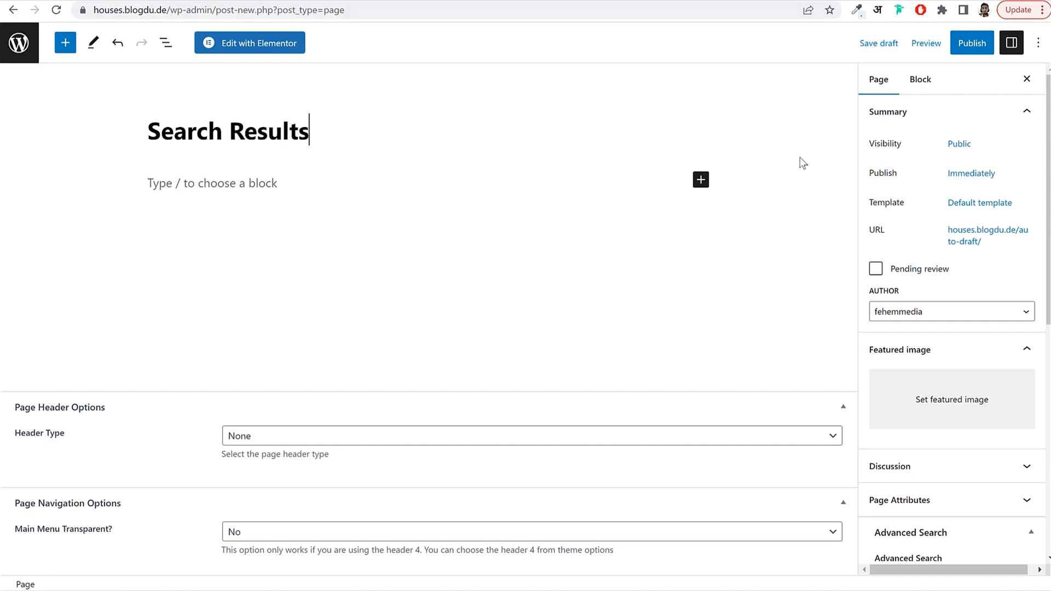
left_click(971, 207)
left_click(947, 303)
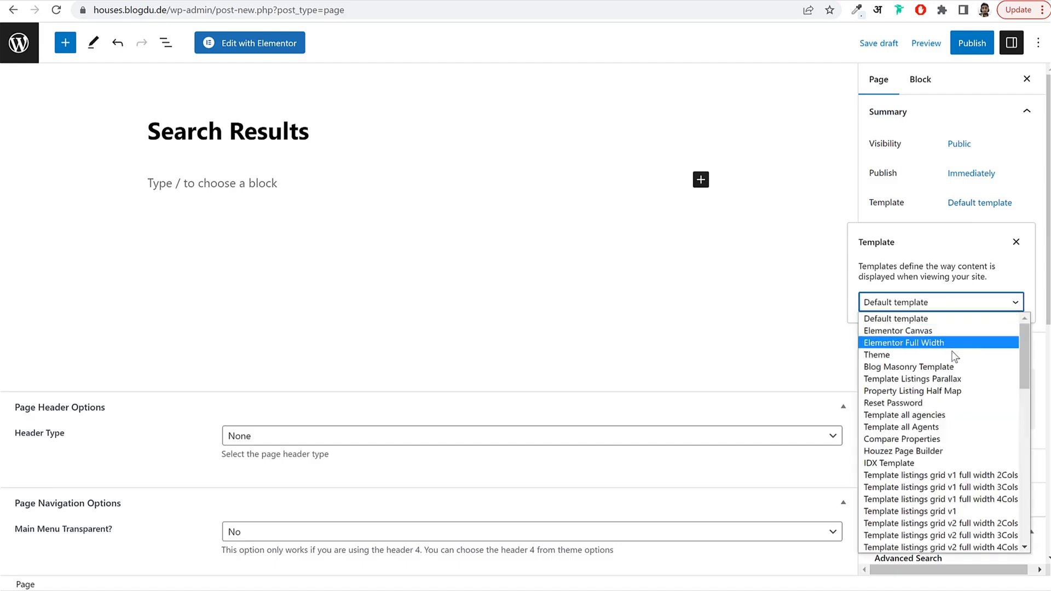
scroll(946, 461, "down", 5)
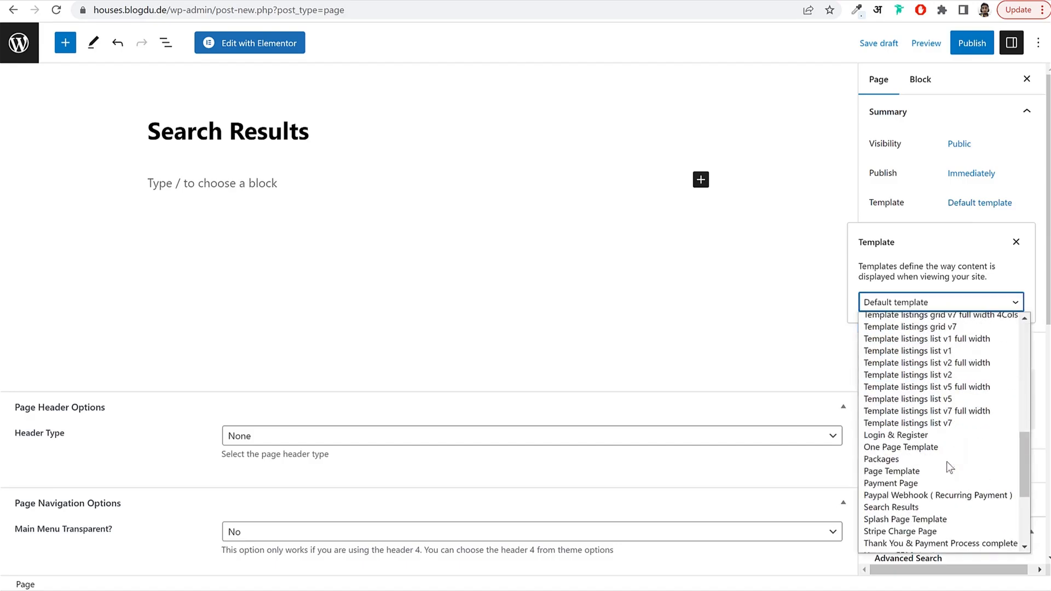
left_click(902, 507)
left_click(970, 44)
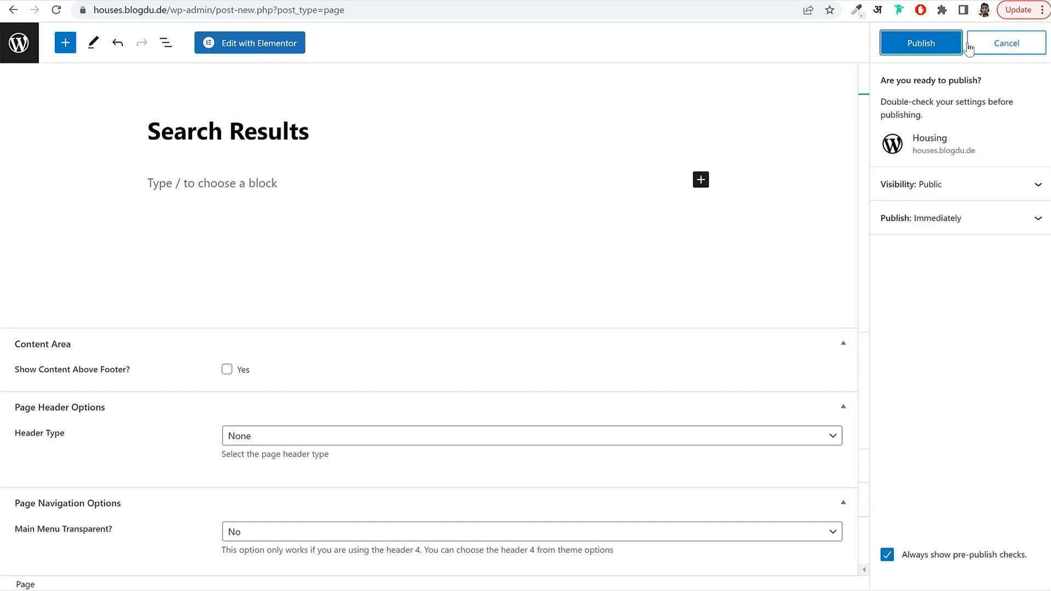
left_click(934, 44)
left_click(19, 46)
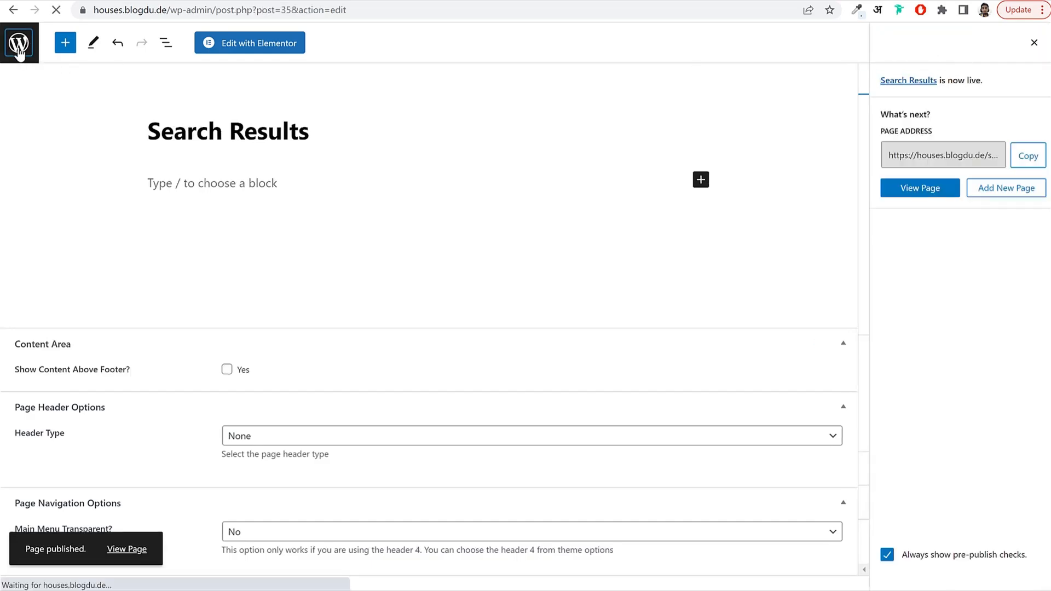
Scroll through the Pages list to review the 16 published pages.
scroll(448, 322, "down", 5)
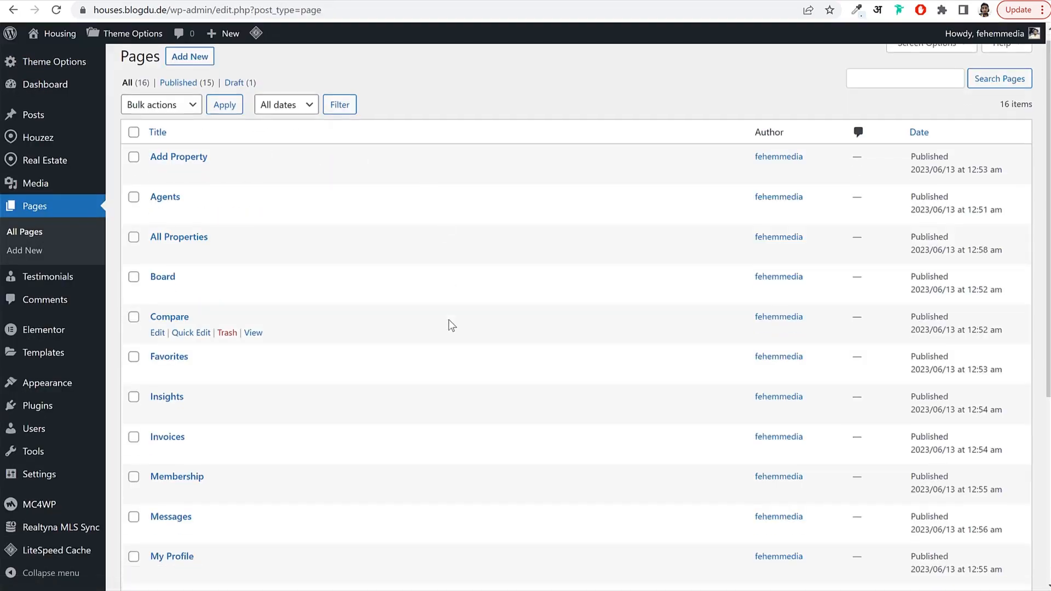
scroll(448, 322, "down", 1)
scroll(446, 324, "up", 6)
scroll(445, 321, "down", 6)
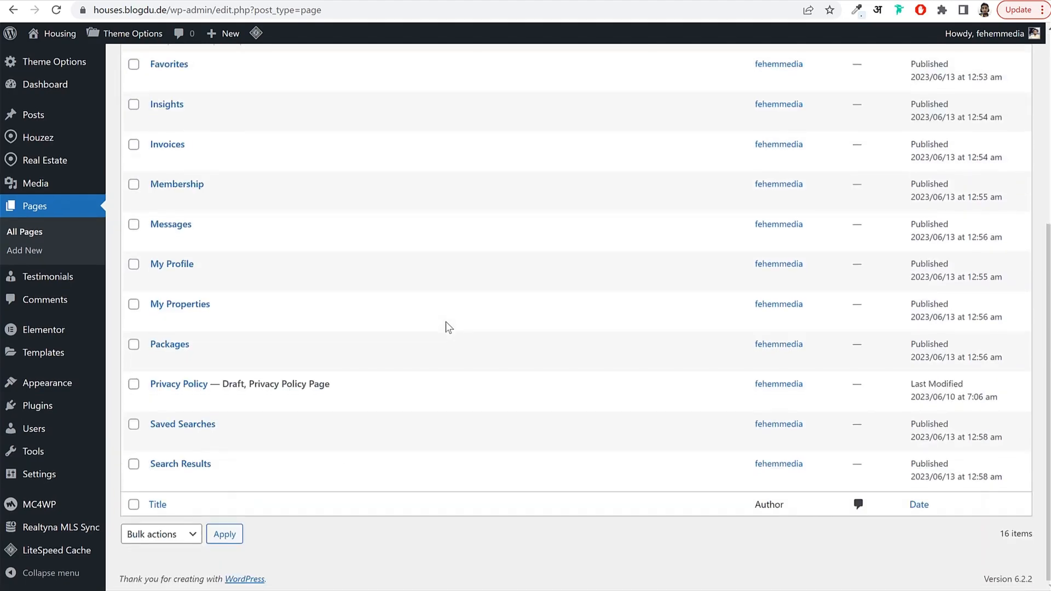
scroll(637, 382, "up", 5)
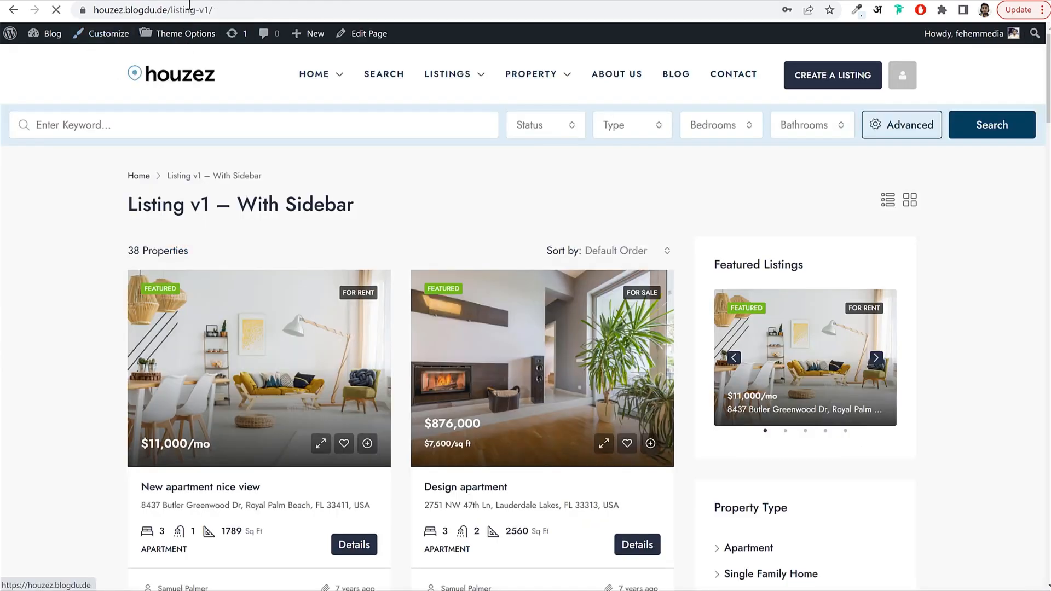
Check the demo Create a Listing form's Type, Status (For Rent, For Sale) and Label options.
left_click(184, 78)
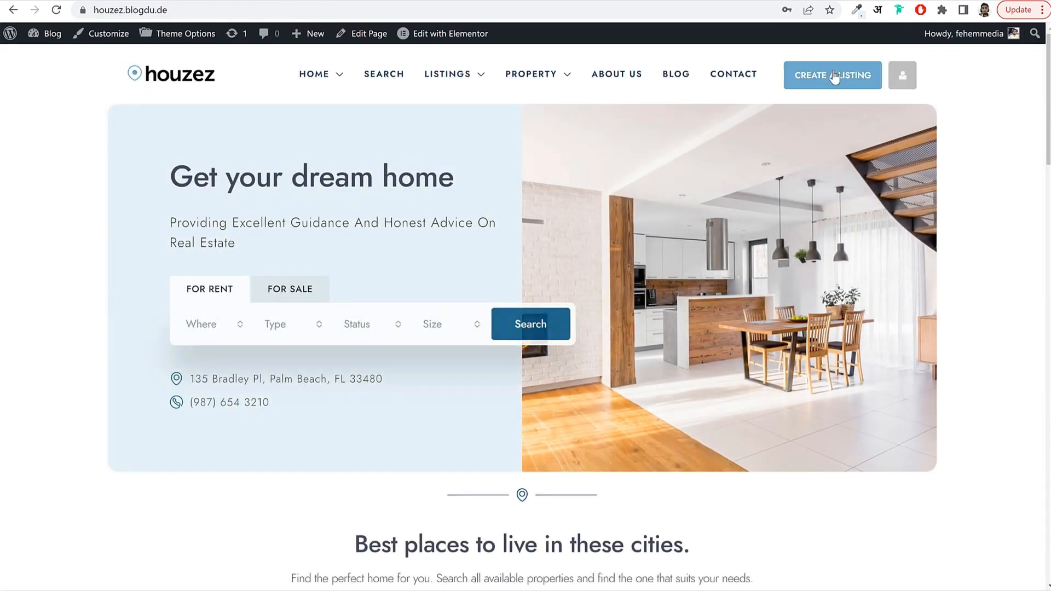
left_click(834, 77)
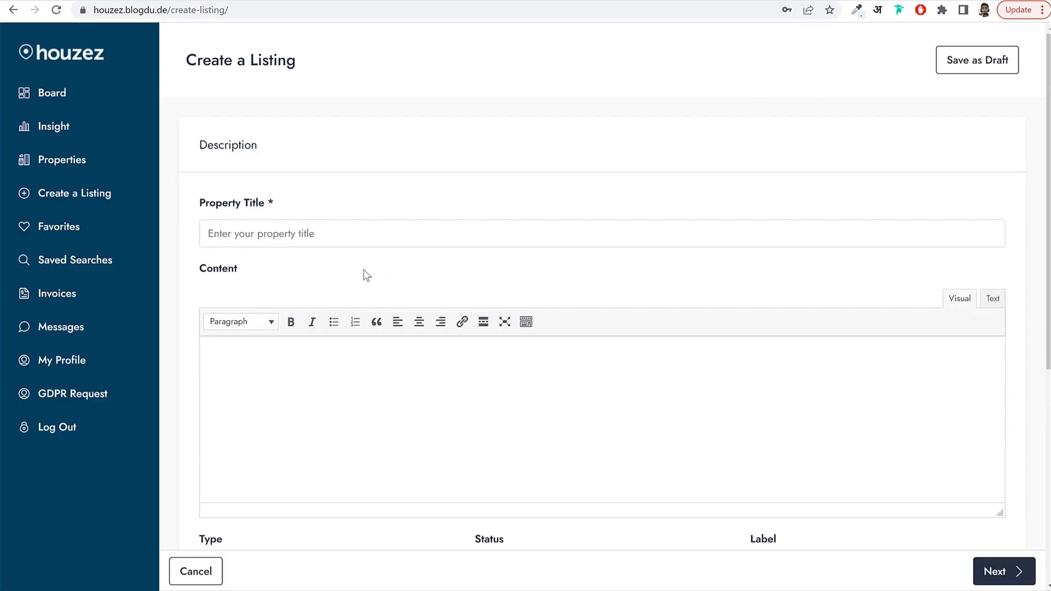
scroll(332, 244, "down", 3)
scroll(332, 244, "down", 4)
left_click(281, 212)
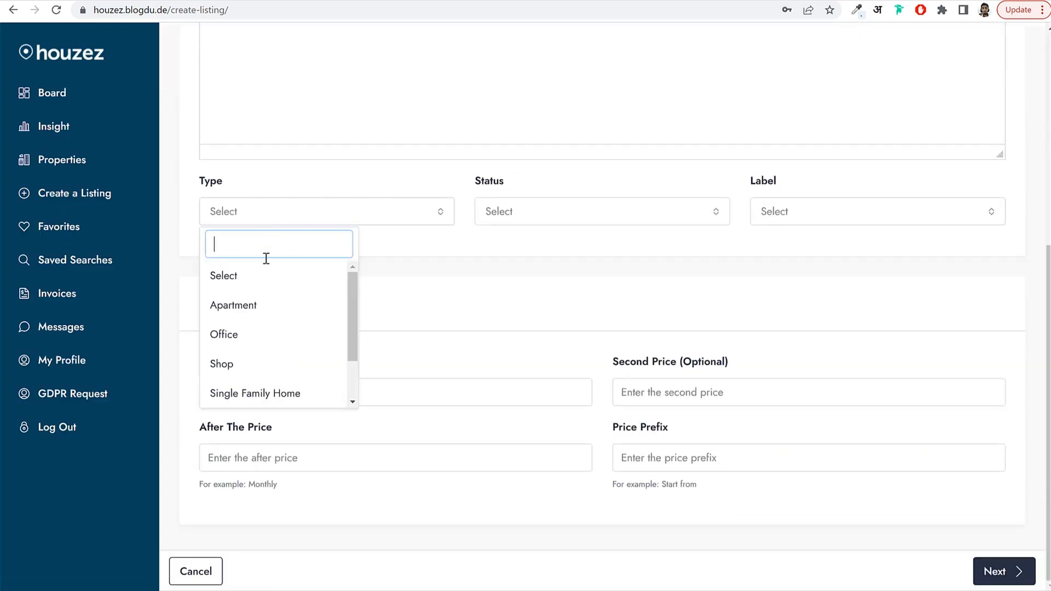
left_click(535, 214)
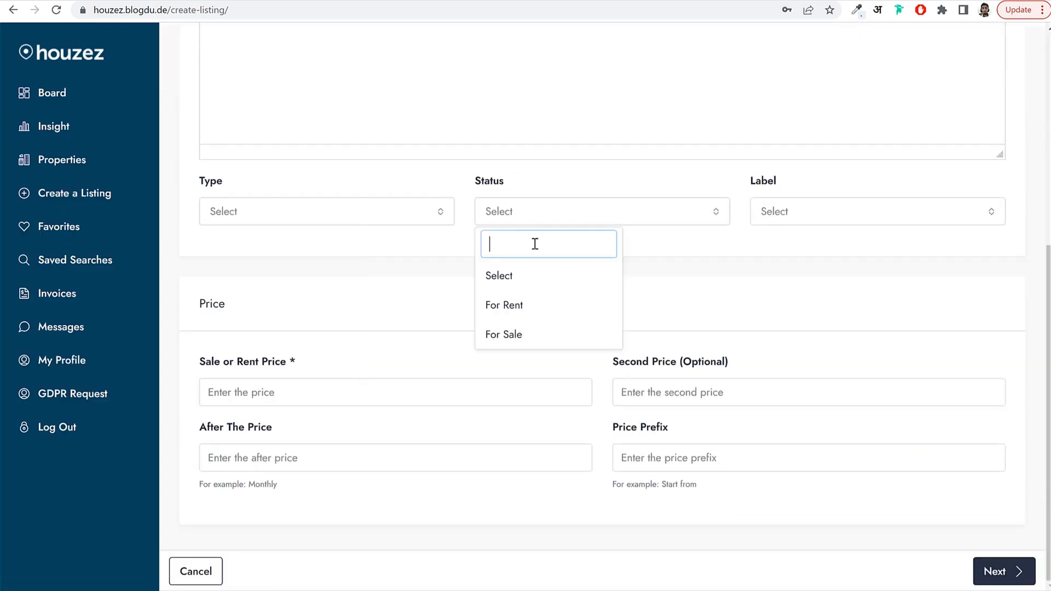
left_click(823, 225)
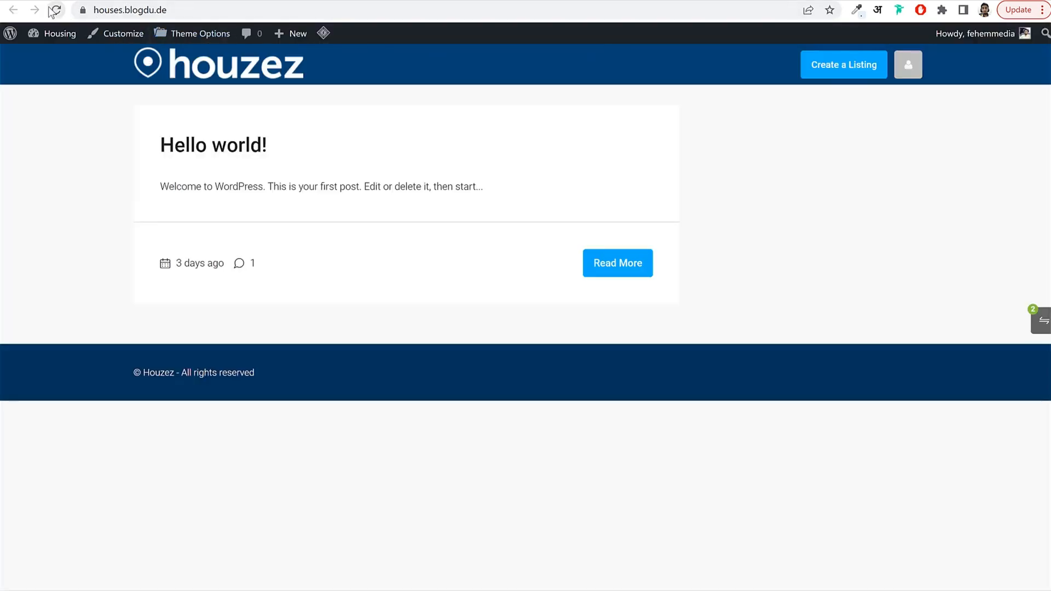
On the front-end Create a Listing page, confirm the Type, Status and Label dropdowns offer no options.
left_click(860, 78)
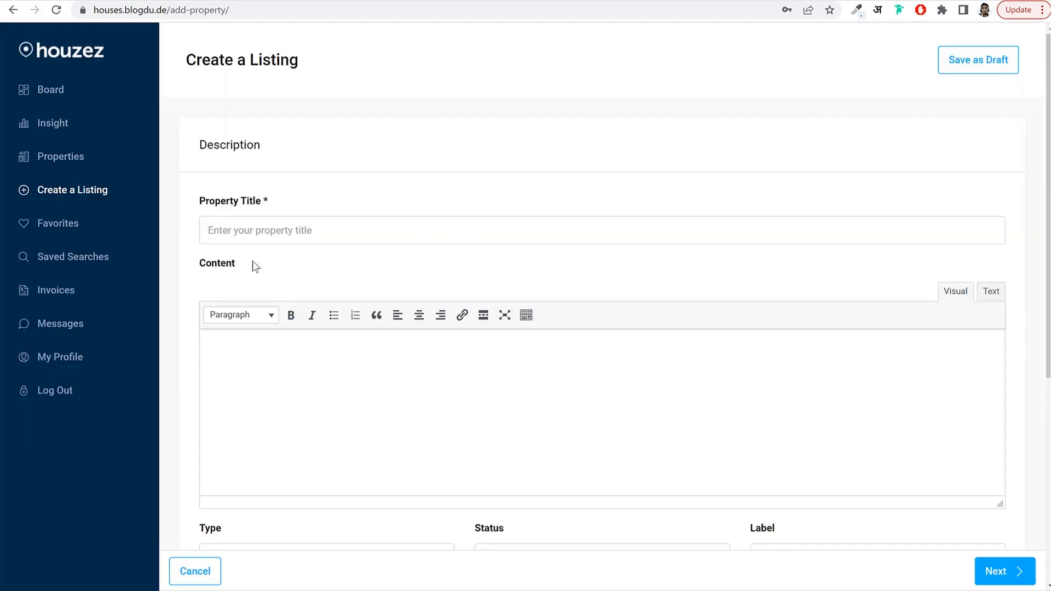
left_click(264, 223)
scroll(382, 226, "down", 5)
left_click(276, 292)
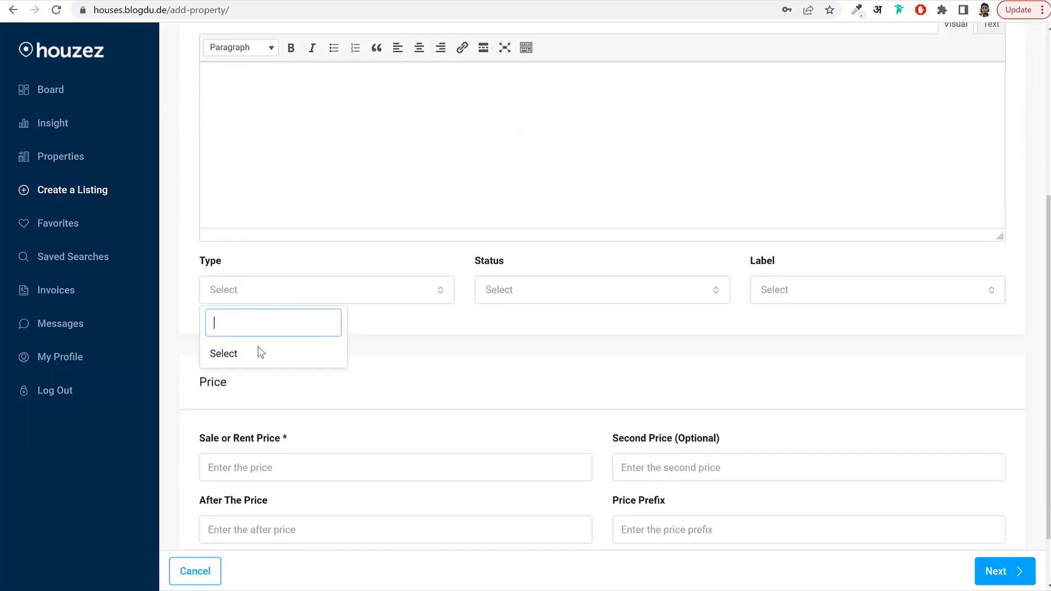
left_click(532, 296)
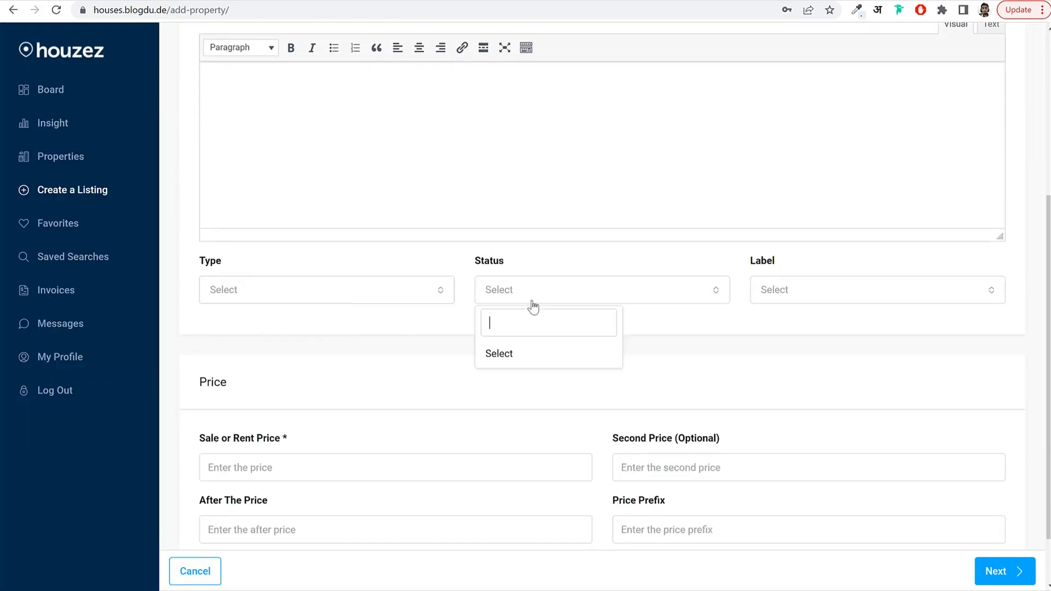
left_click(826, 287)
left_click(673, 328)
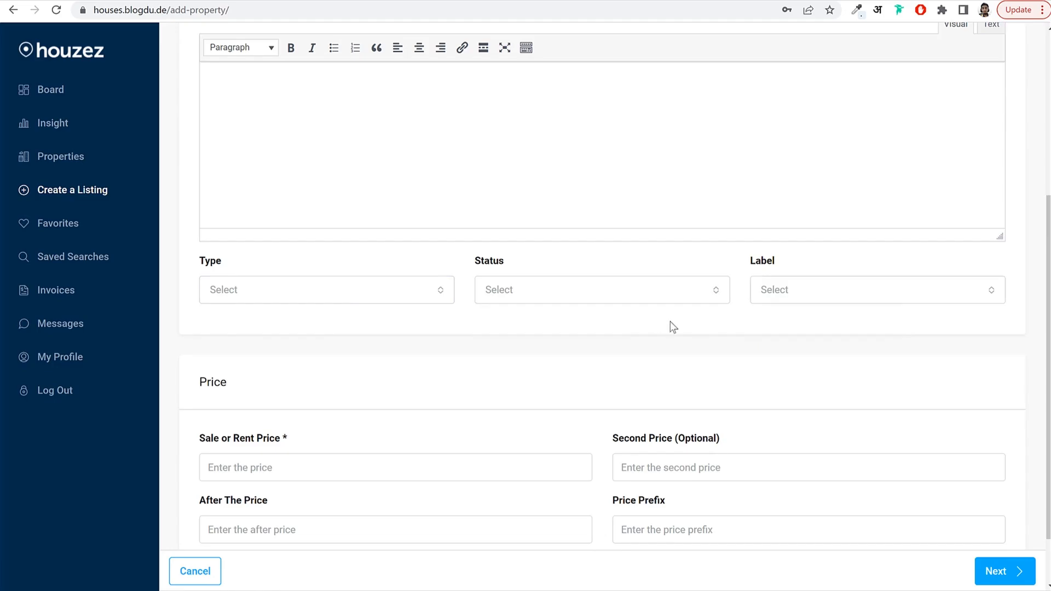
left_click(345, 294)
left_click(603, 307)
left_click(604, 290)
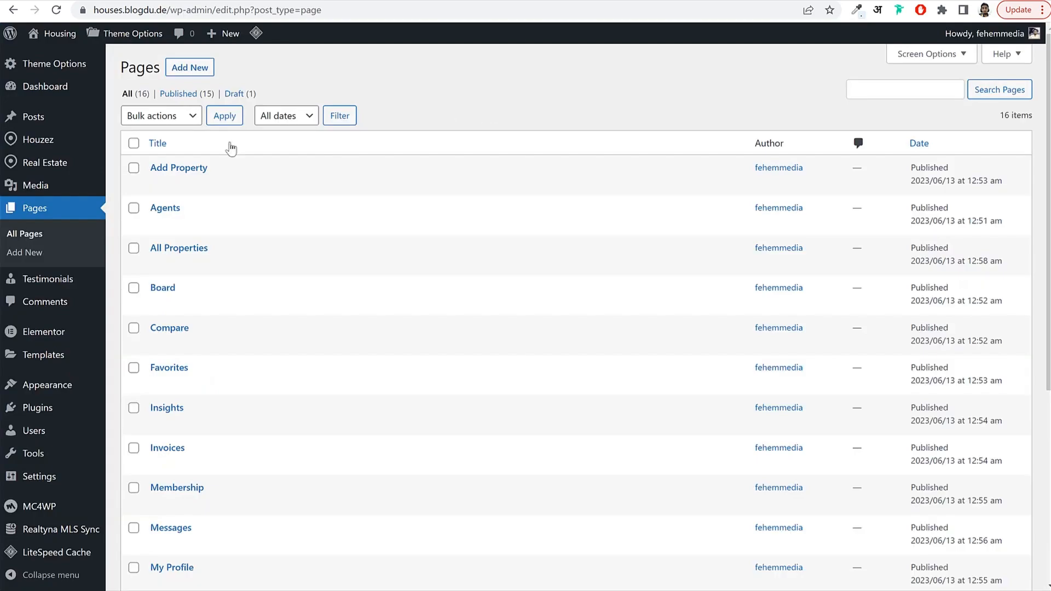
Open Real Estate > Type and review the Houzez demo search's property type options.
mouse_move(55, 167)
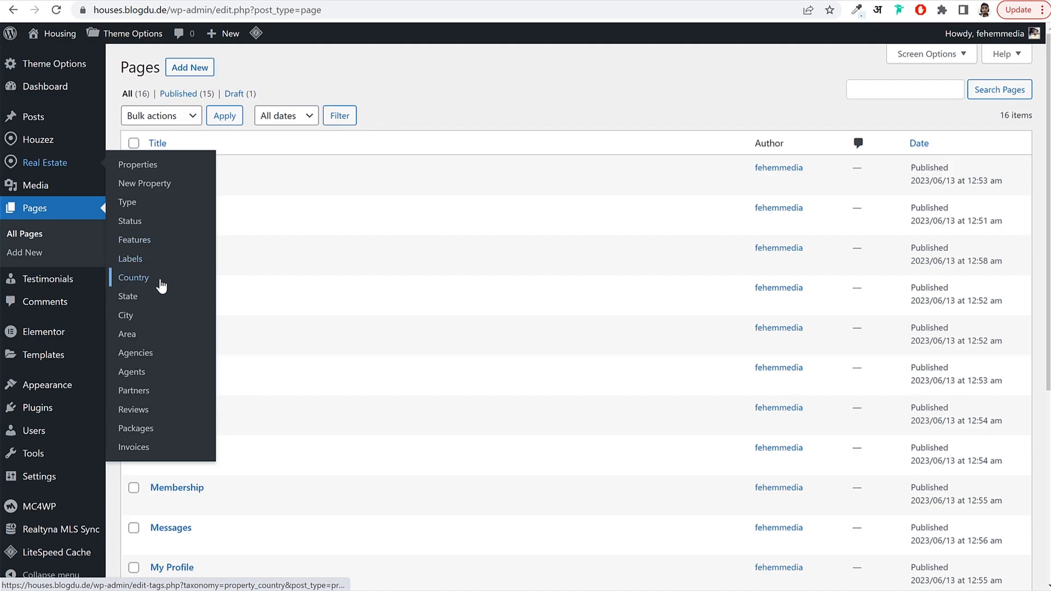
left_click(139, 206)
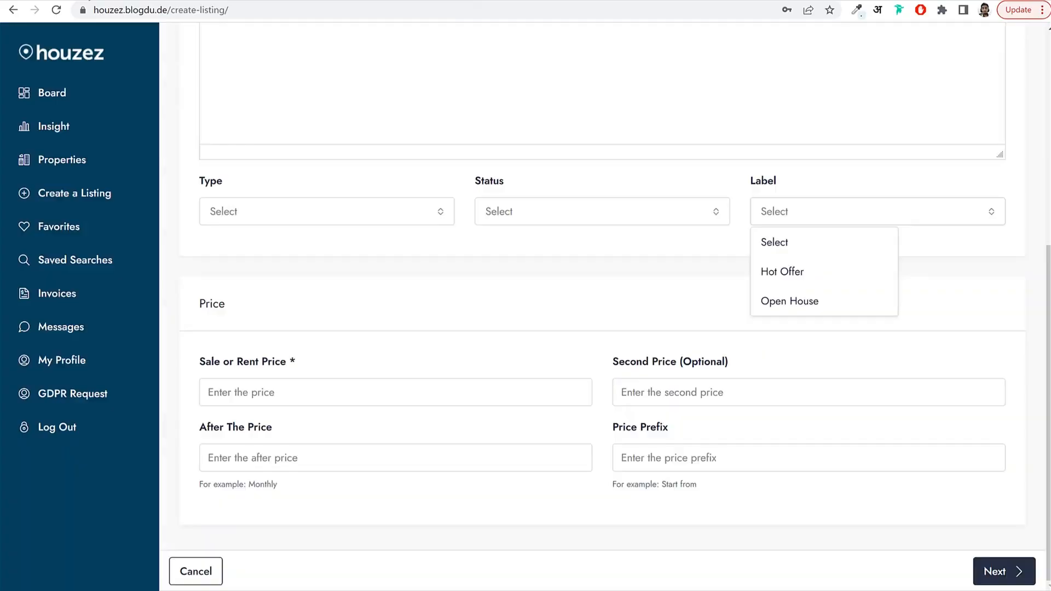
left_click(71, 59)
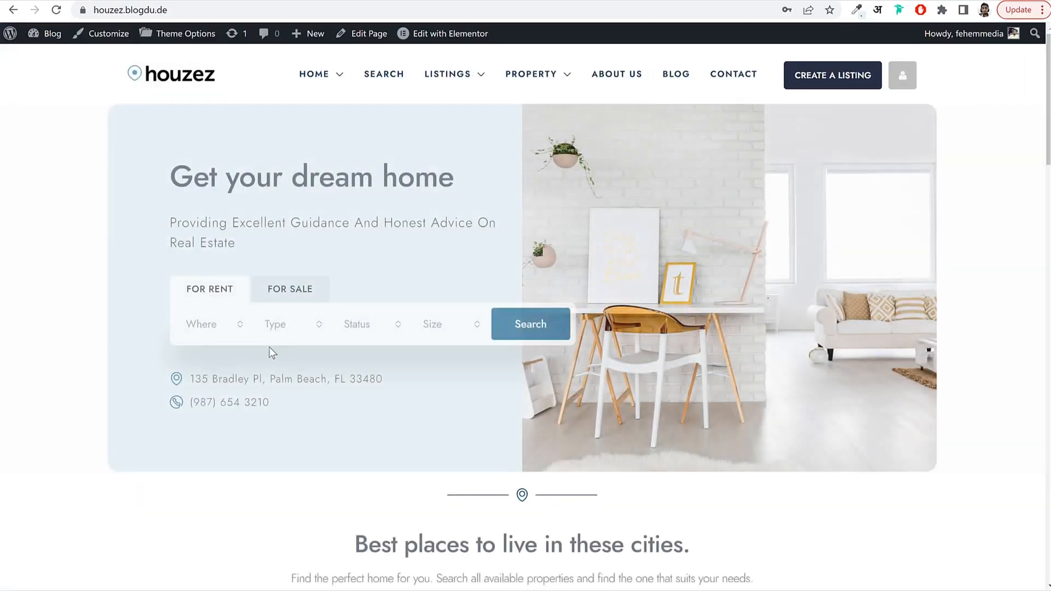
left_click(282, 332)
scroll(318, 424, "down", 1)
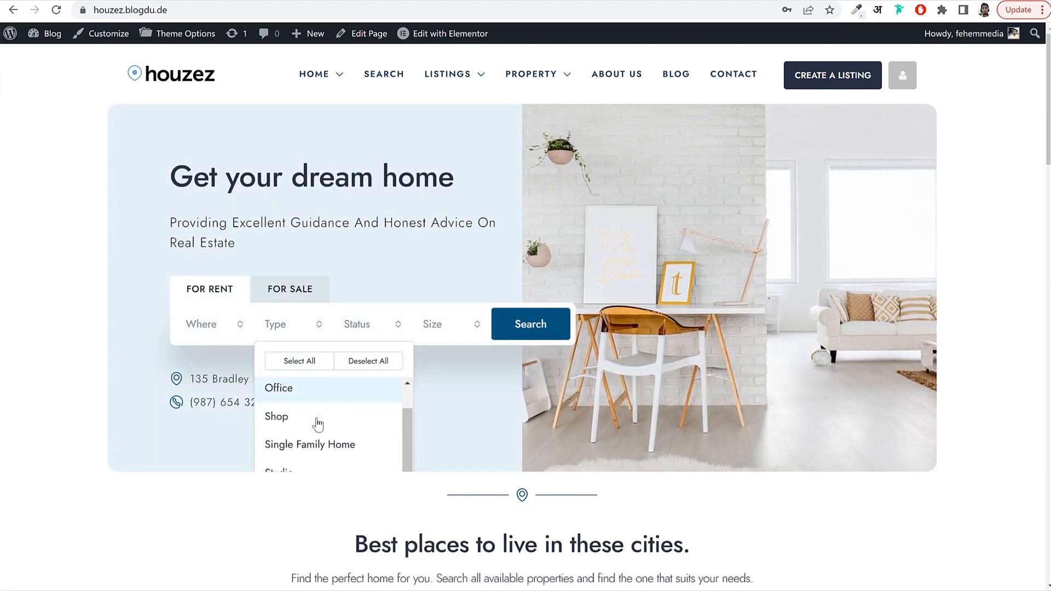
scroll(318, 424, "down", 2)
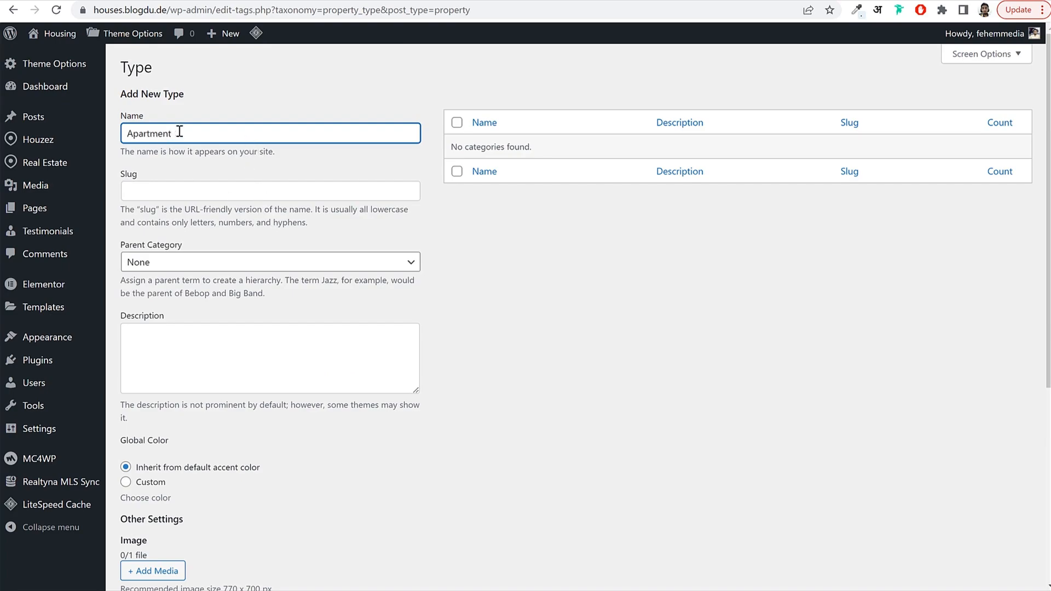
Add Apartment as the first property type.
left_click_drag(190, 135, 107, 138)
left_click(227, 126)
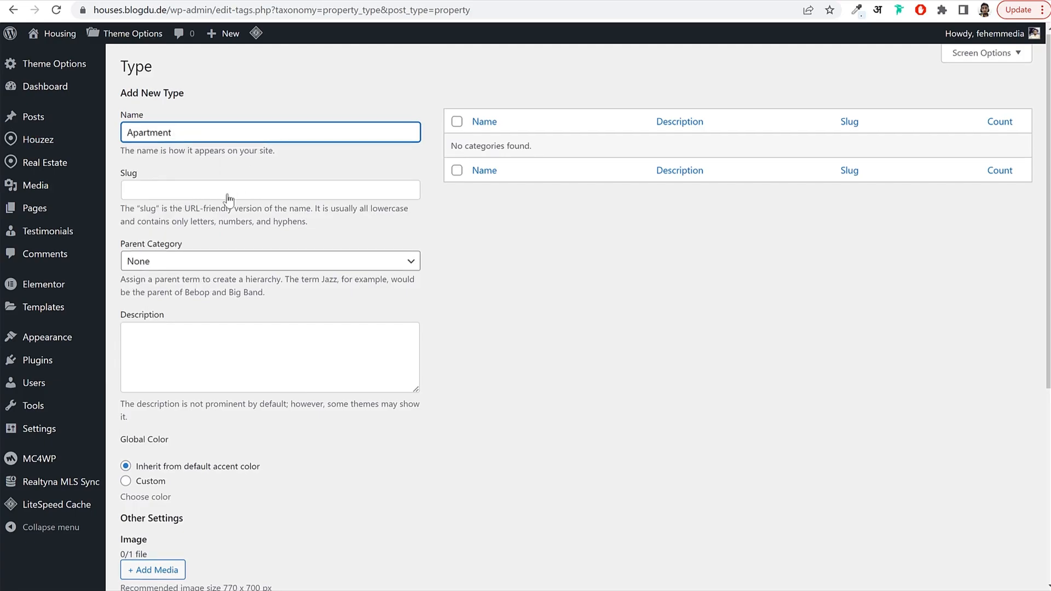
scroll(159, 258, "down", 4)
scroll(235, 243, "down", 2)
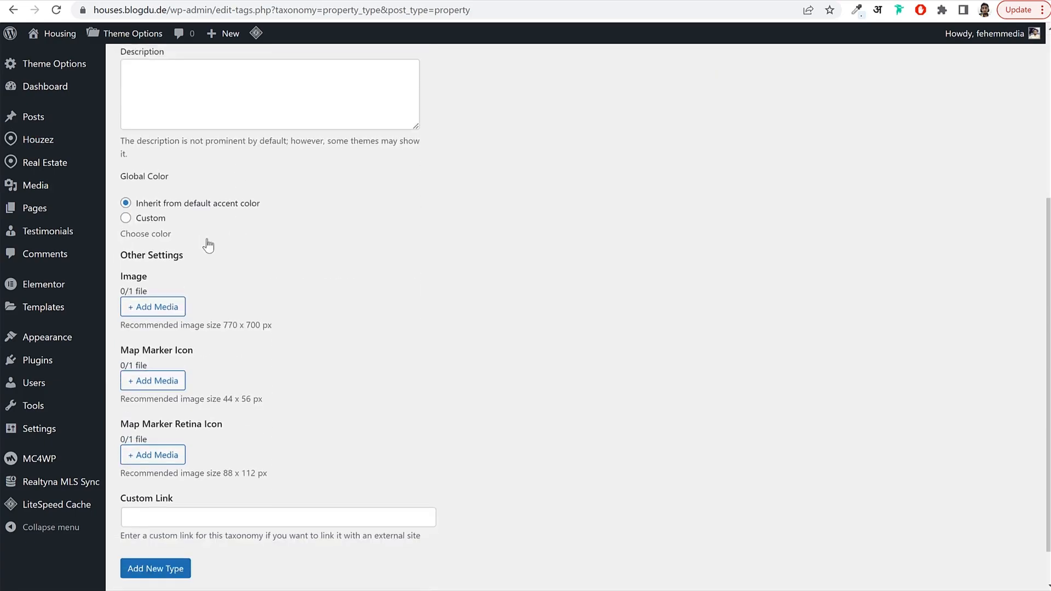
left_click(170, 524)
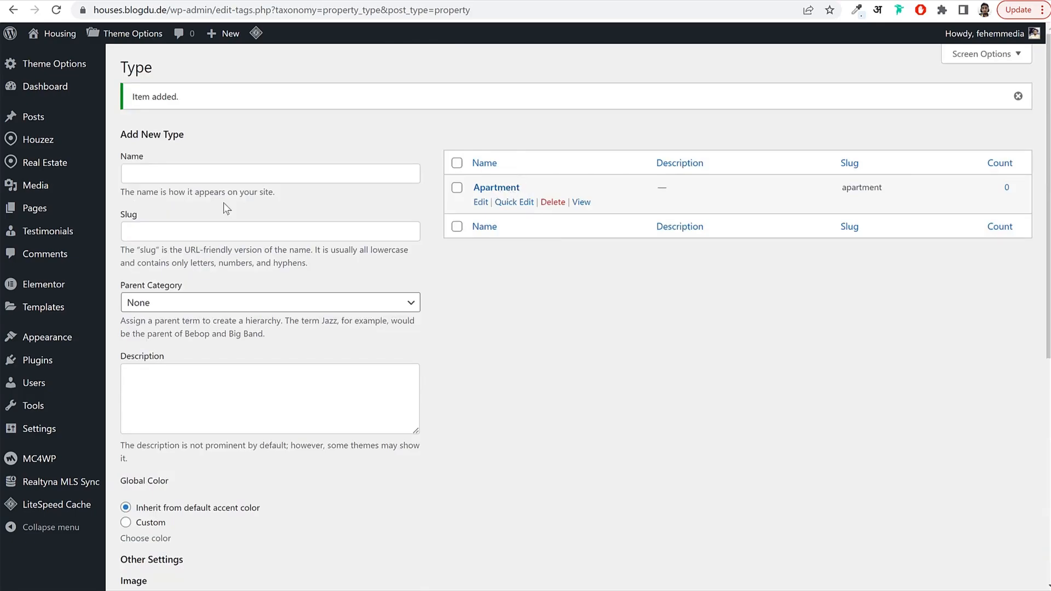
Add Shop and Villa as property types.
left_click(169, 175)
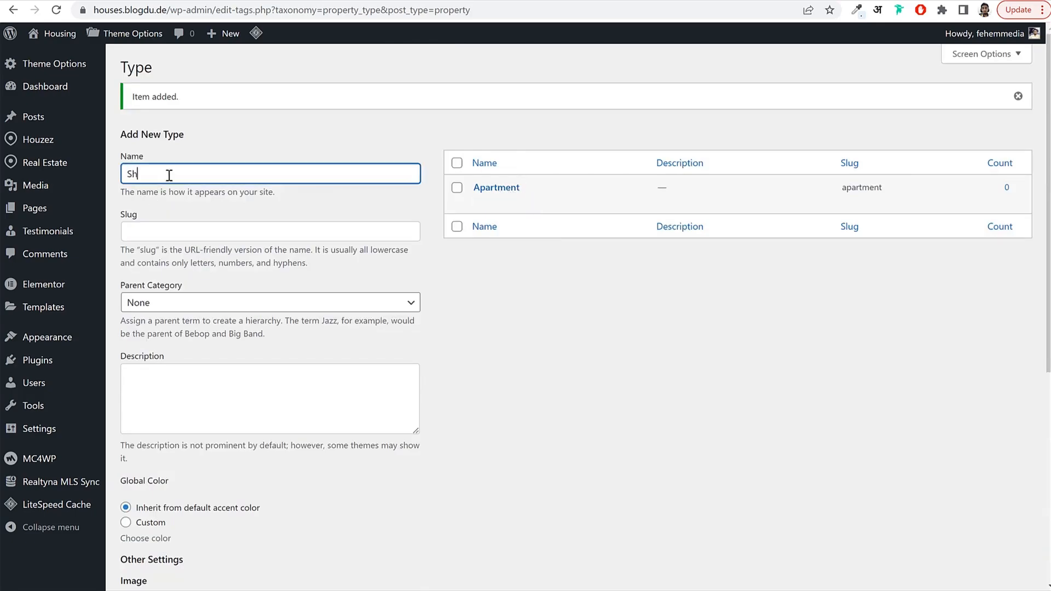
type("Shop")
scroll(176, 246, "down", 5)
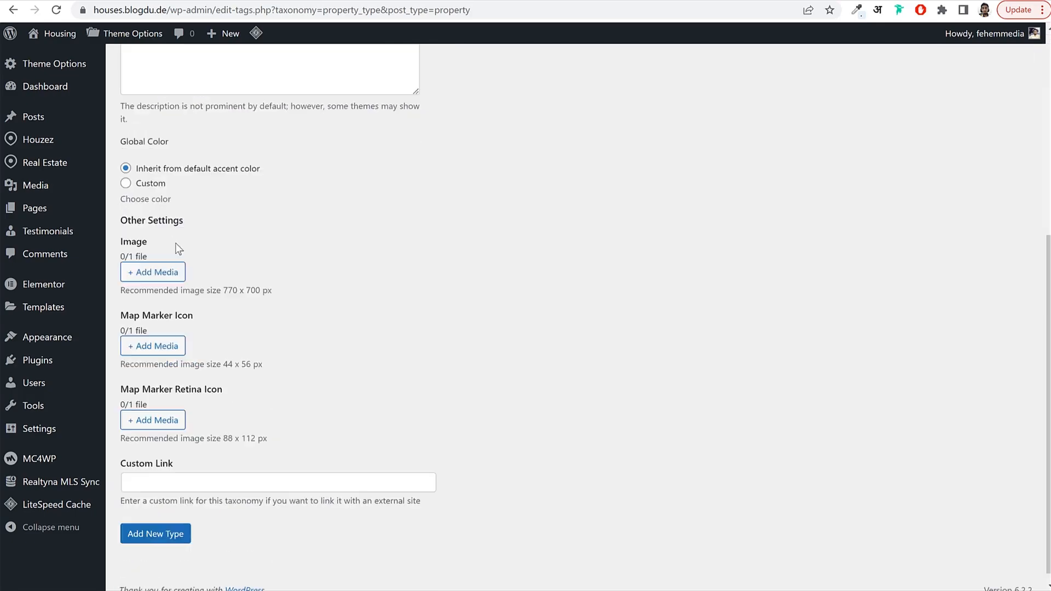
left_click(155, 521)
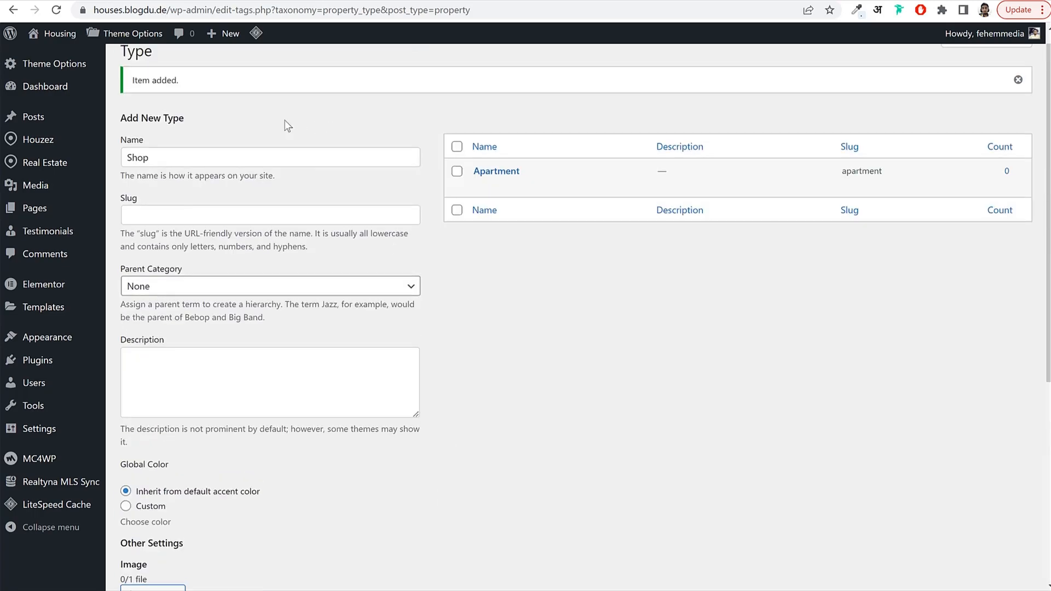
left_click(224, 157)
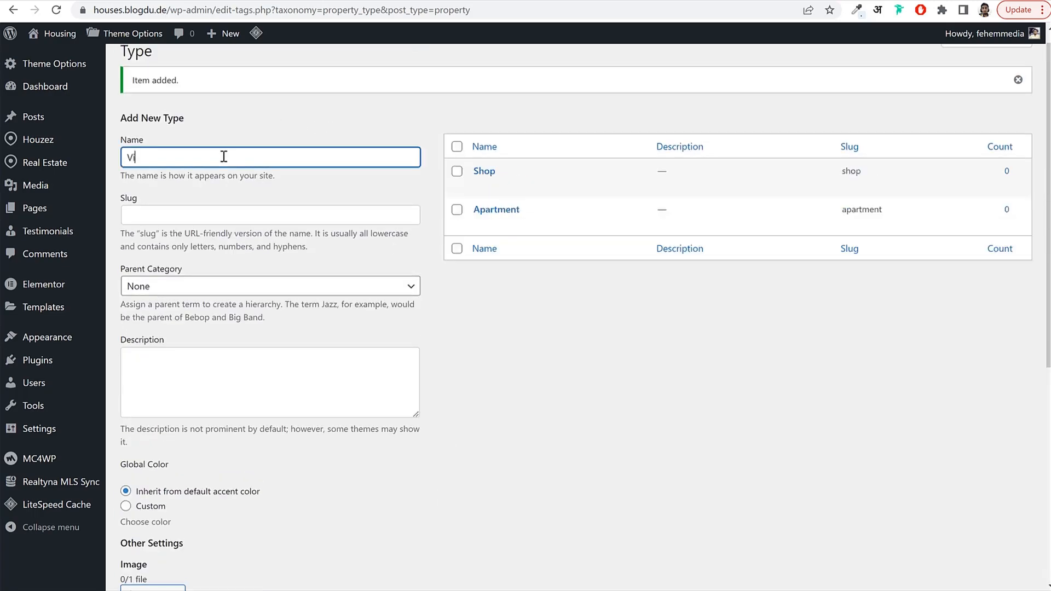
type("Villa")
scroll(246, 230, "down", 7)
left_click(165, 527)
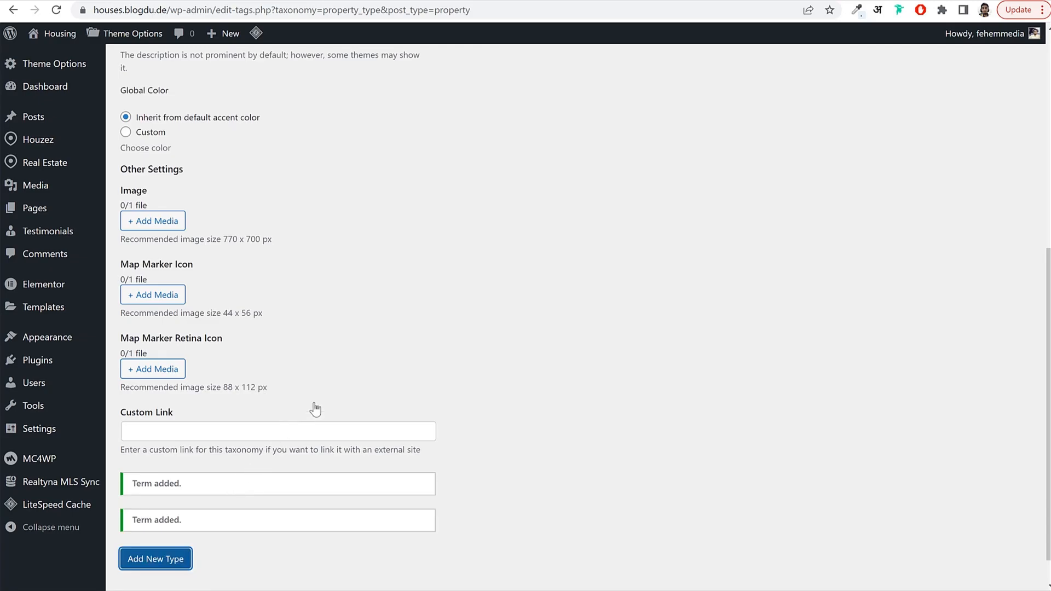
Add Studio and Plot as property types.
scroll(265, 232, "up", 7)
left_click(195, 171)
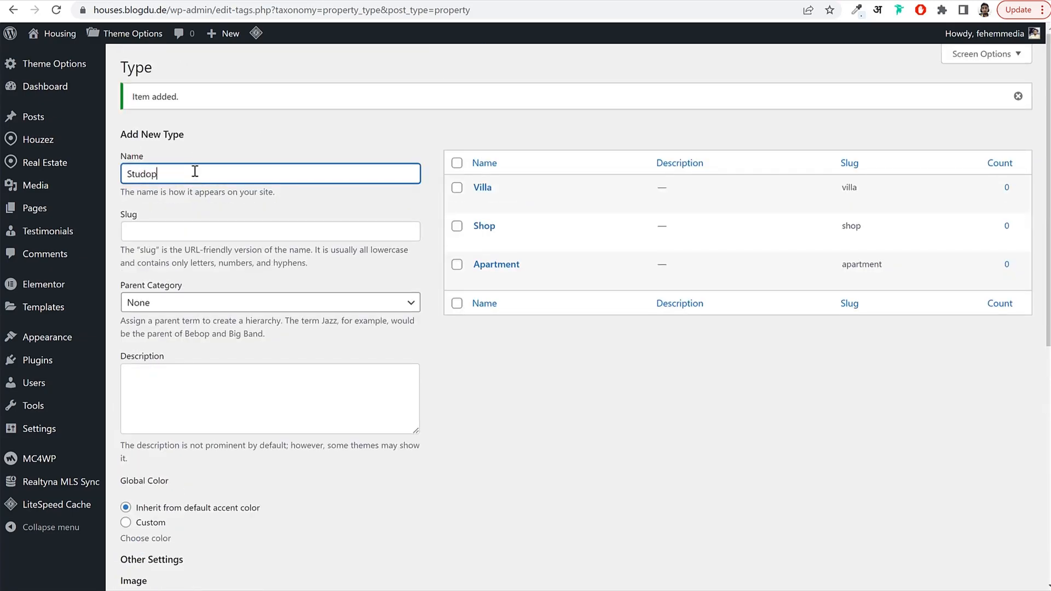
scroll(212, 315, "down", 8)
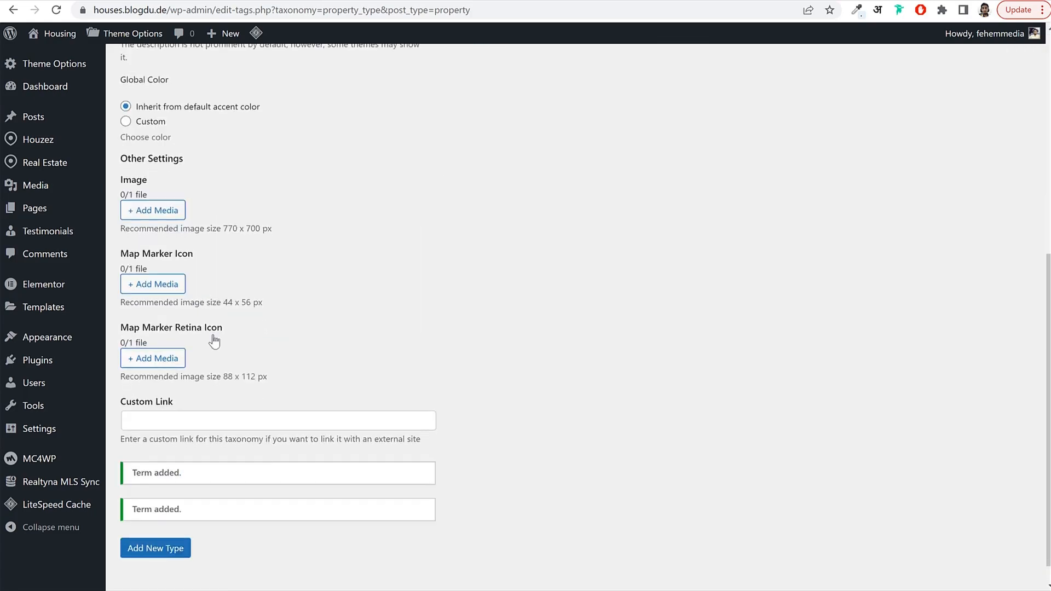
left_click(155, 522)
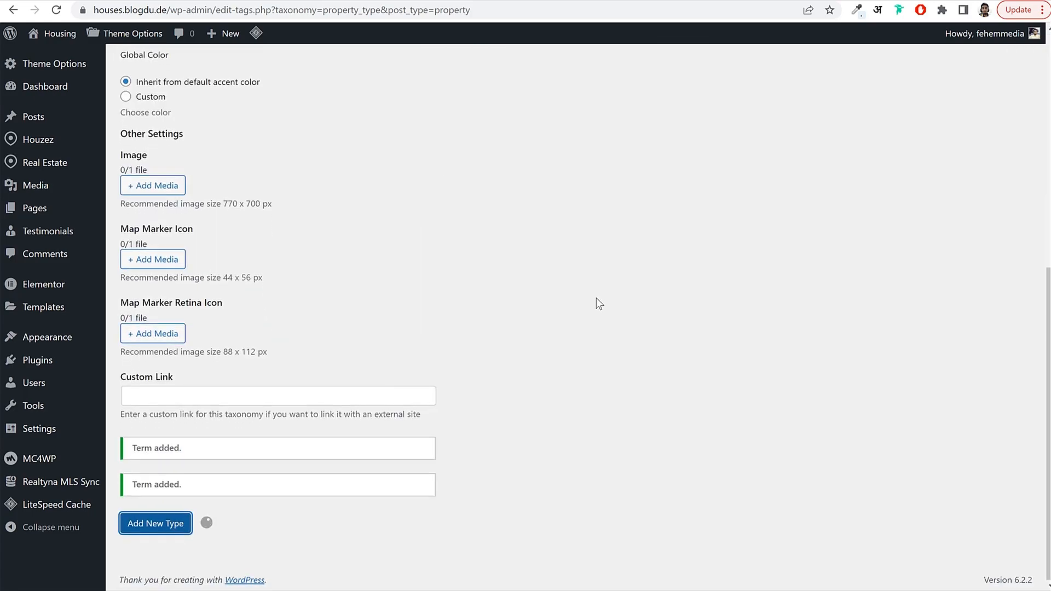
scroll(596, 298, "up", 8)
left_click(266, 166)
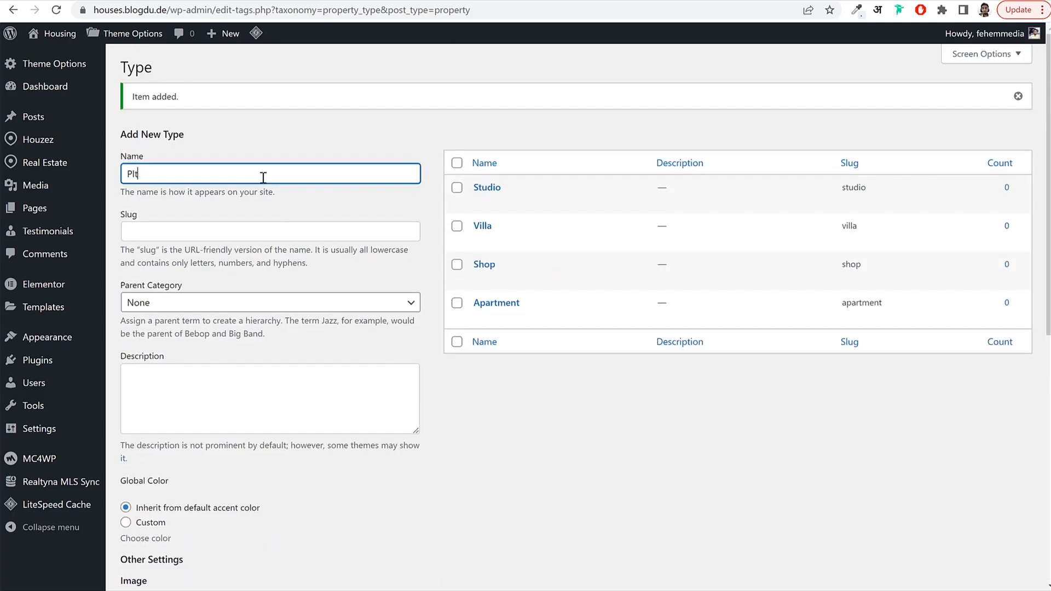
scroll(263, 178, "down", 8)
left_click(176, 519)
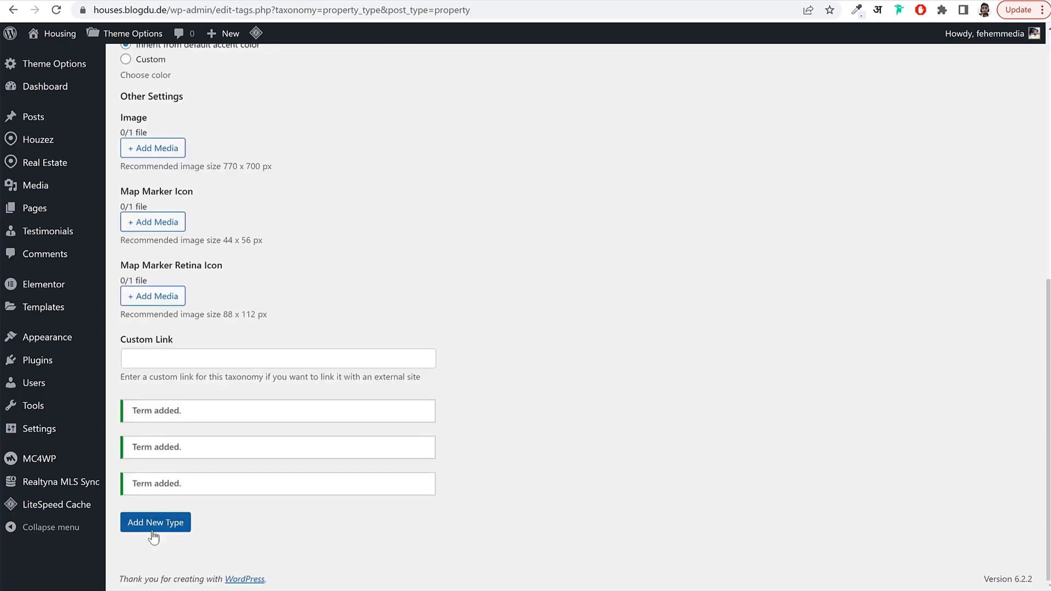
scroll(612, 295, "up", 8)
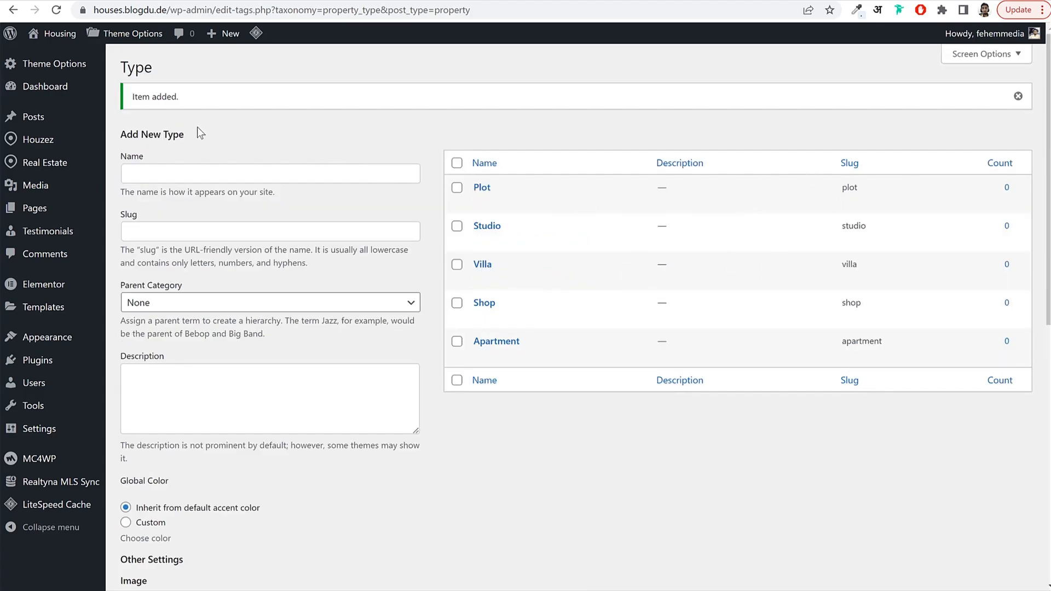
Open Real Estate > Status and add For Rent as a property status.
mouse_move(49, 170)
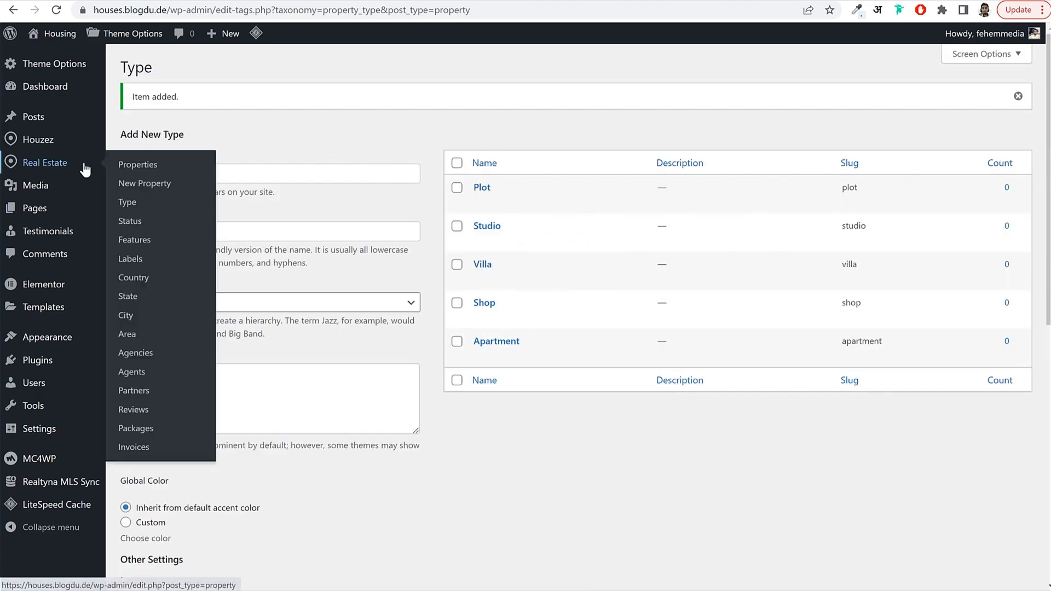
left_click(132, 221)
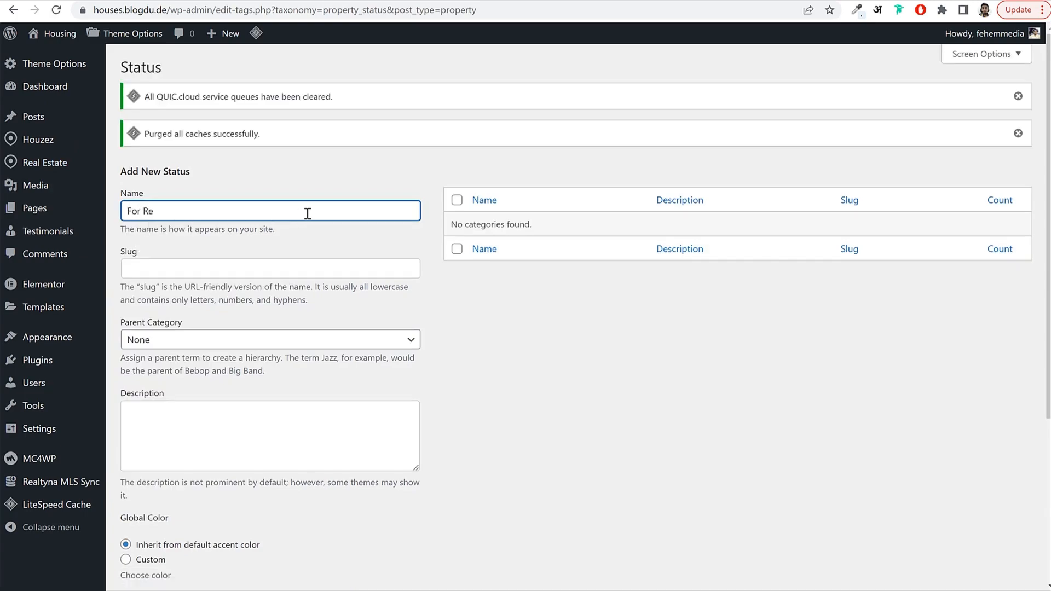
scroll(291, 261, "down", 5)
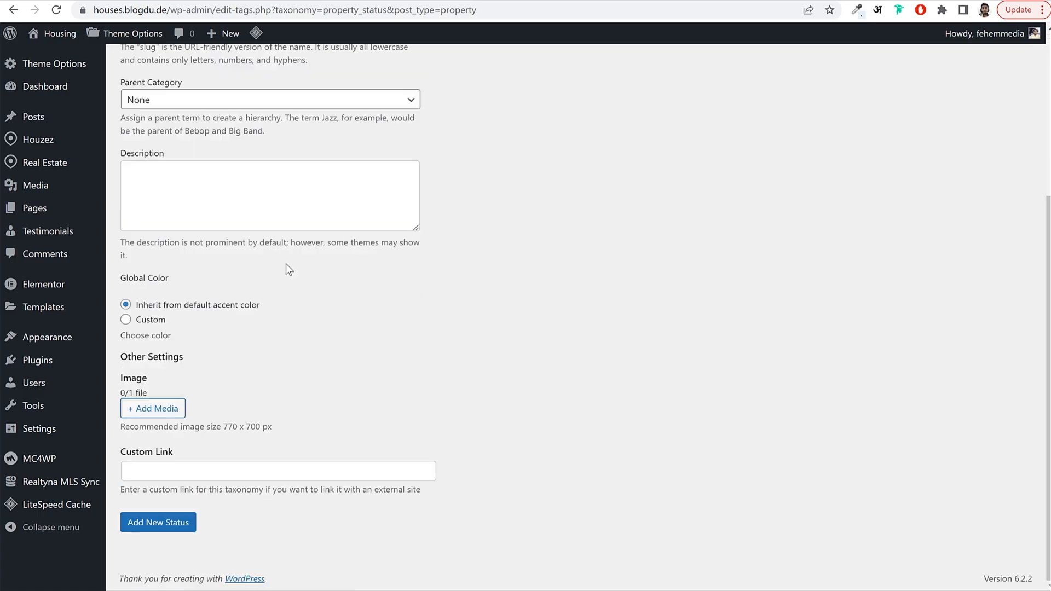
left_click(163, 529)
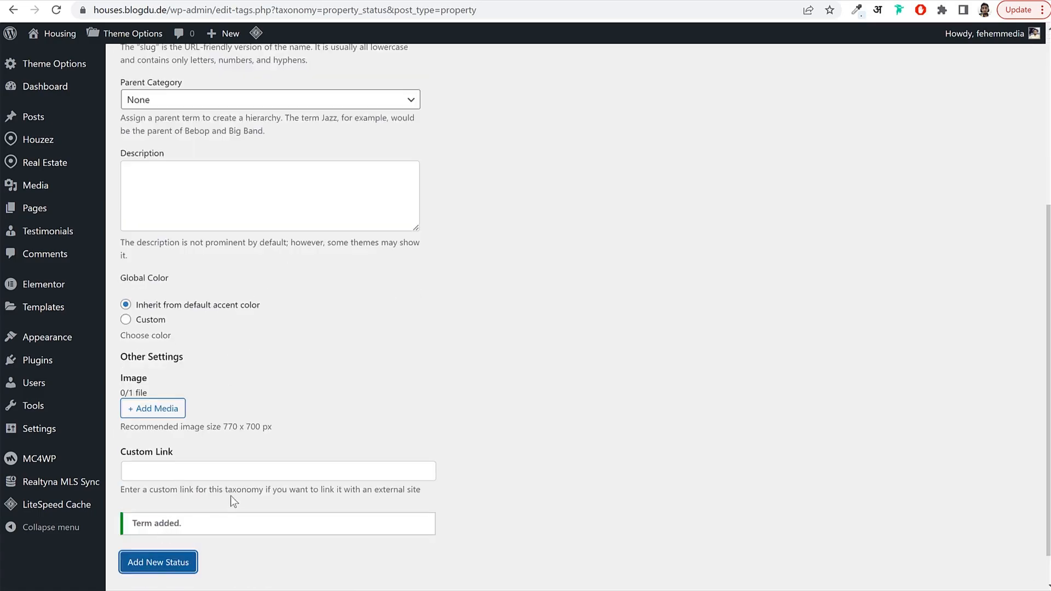
Add For Sale as a second property status.
scroll(230, 482, "up", 5)
left_click(228, 244)
type("For")
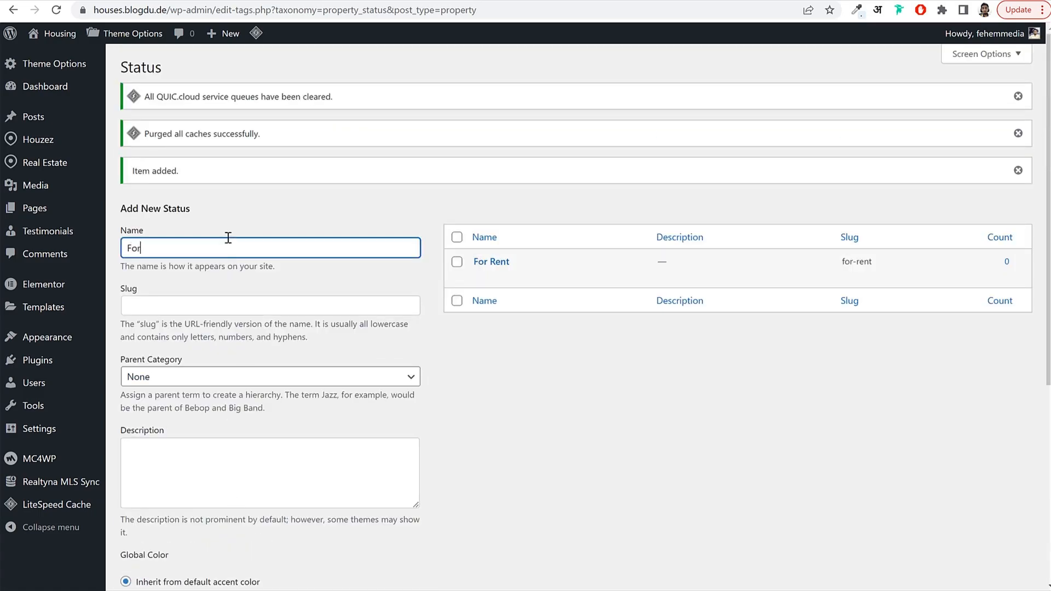
type(" Sl")
scroll(258, 300, "down", 5)
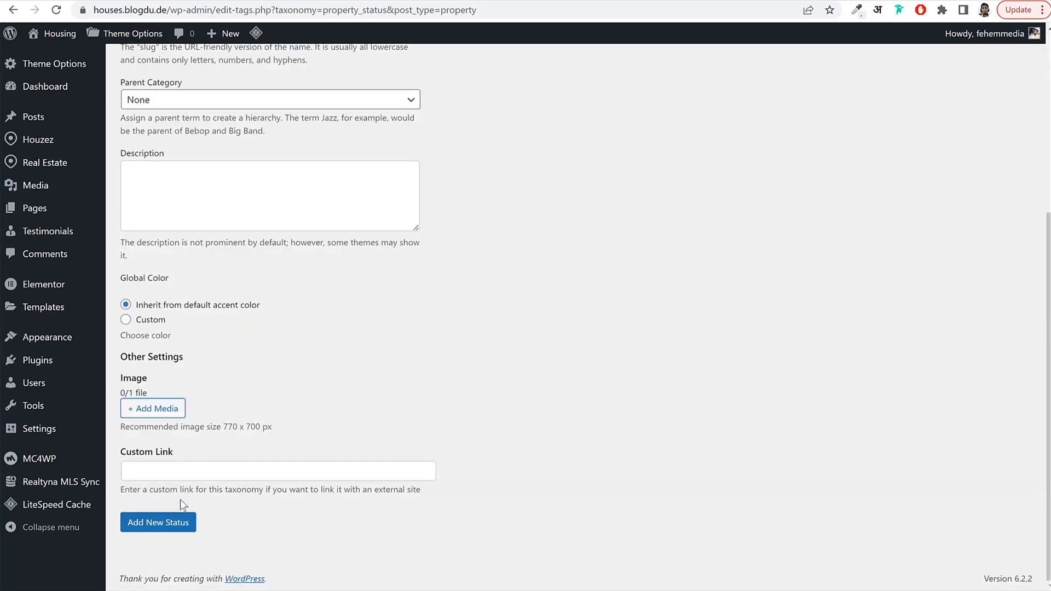
left_click(164, 521)
scroll(216, 480, "up", 5)
left_click(201, 250)
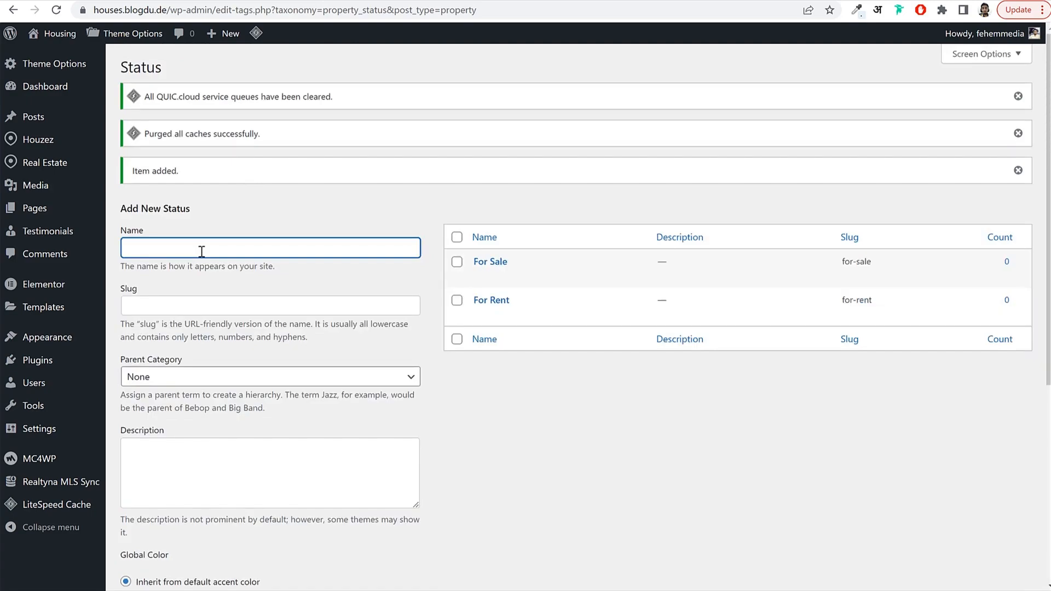
Open the Real Estate > Features admin page.
mouse_move(80, 162)
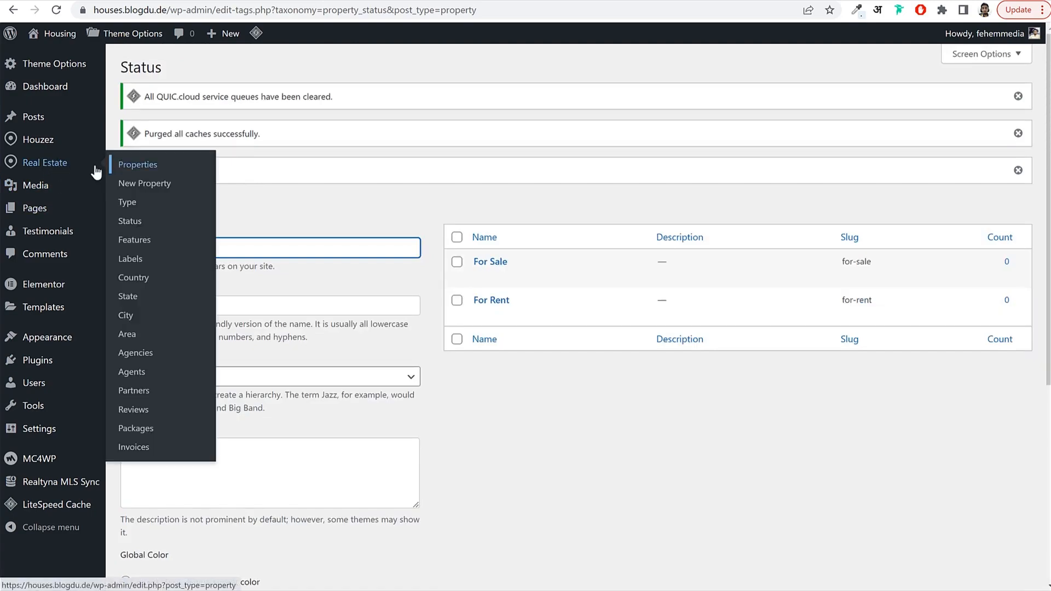
left_click(157, 246)
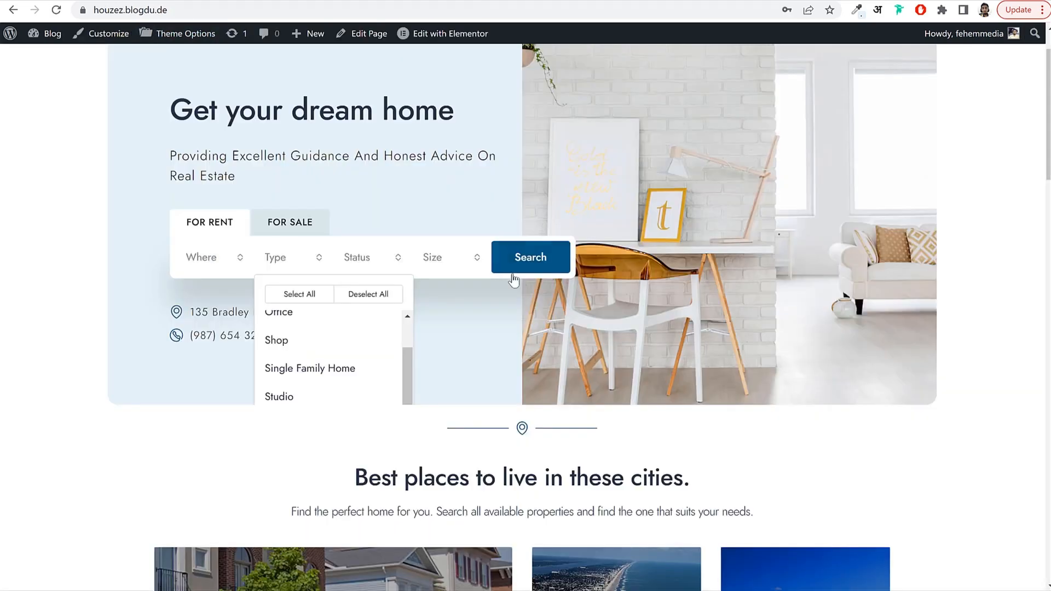
scroll(548, 323, "down", 1)
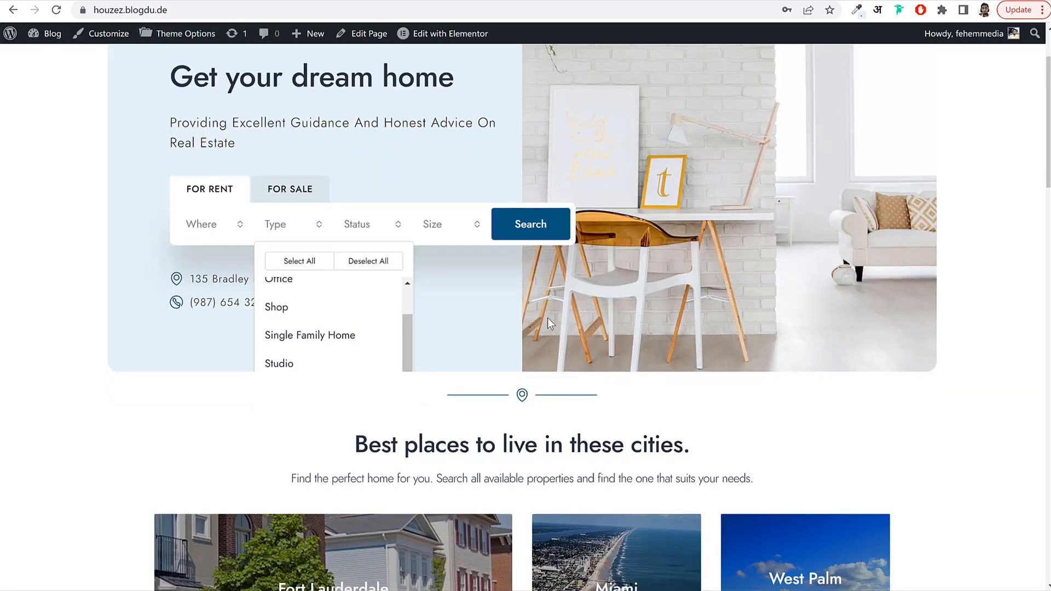
scroll(549, 323, "down", 15)
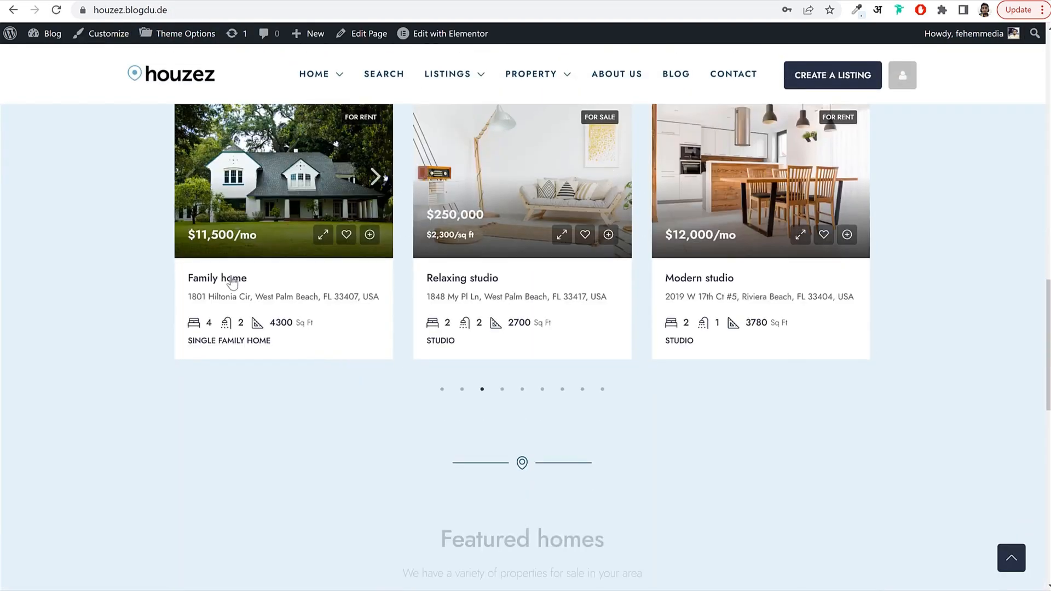
Open the Family home listing on the front end and browse its photos and Features section.
left_click(234, 280)
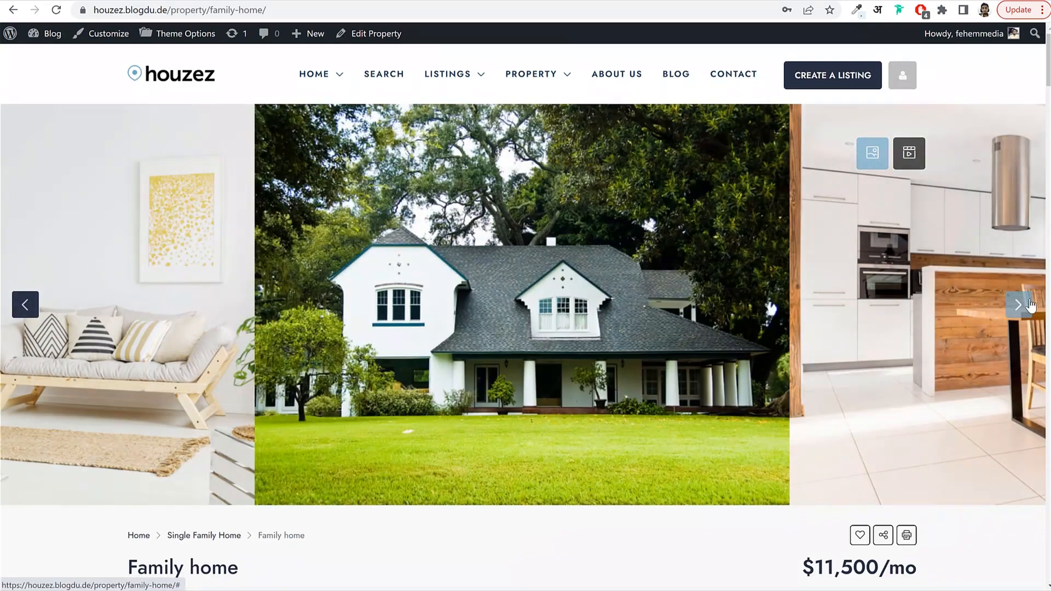
left_click(1019, 304)
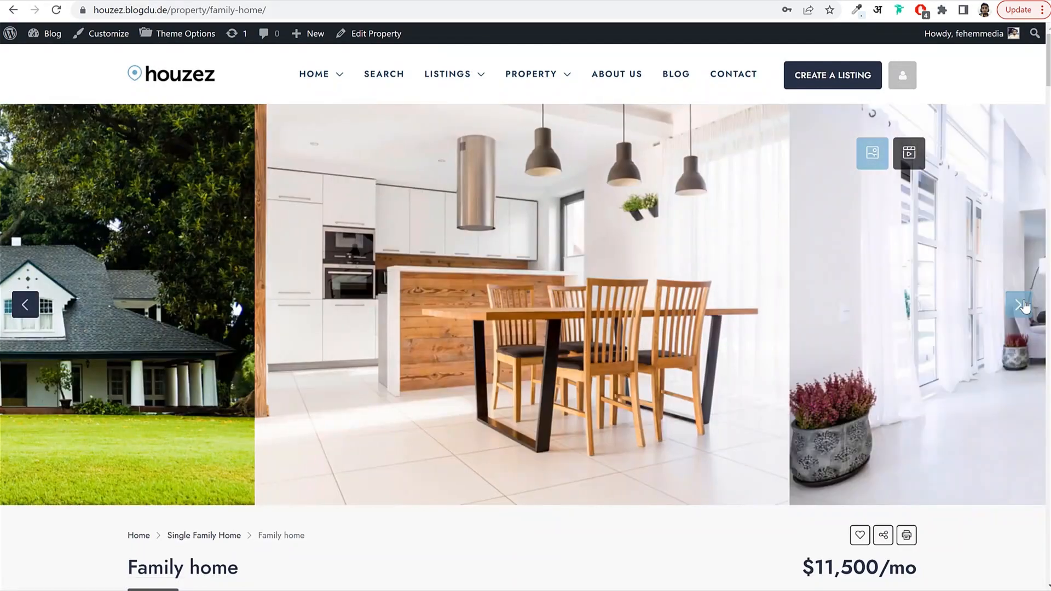
scroll(944, 376, "down", 20)
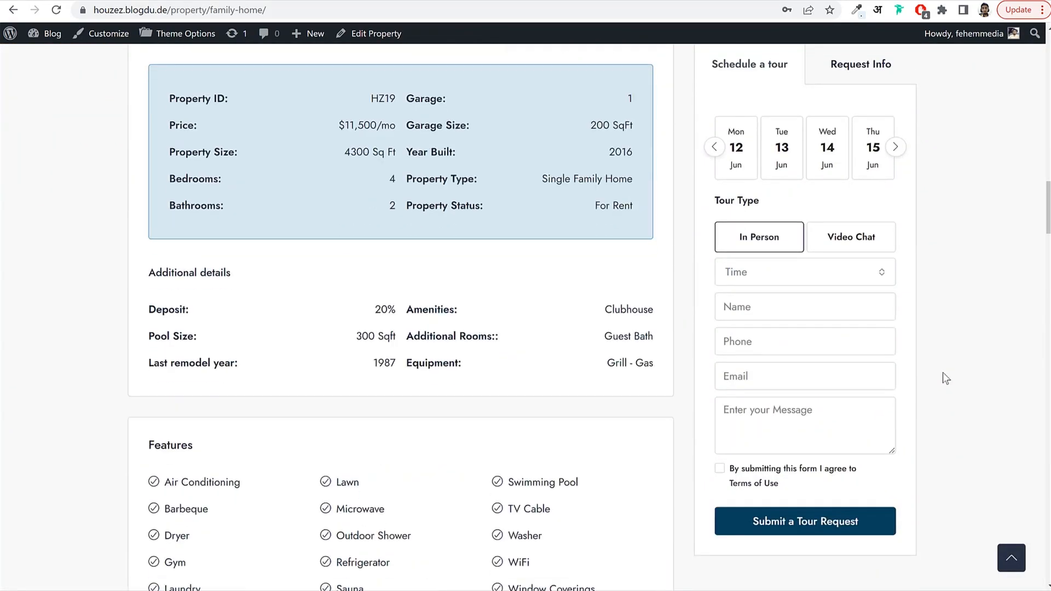
scroll(943, 373, "down", 4)
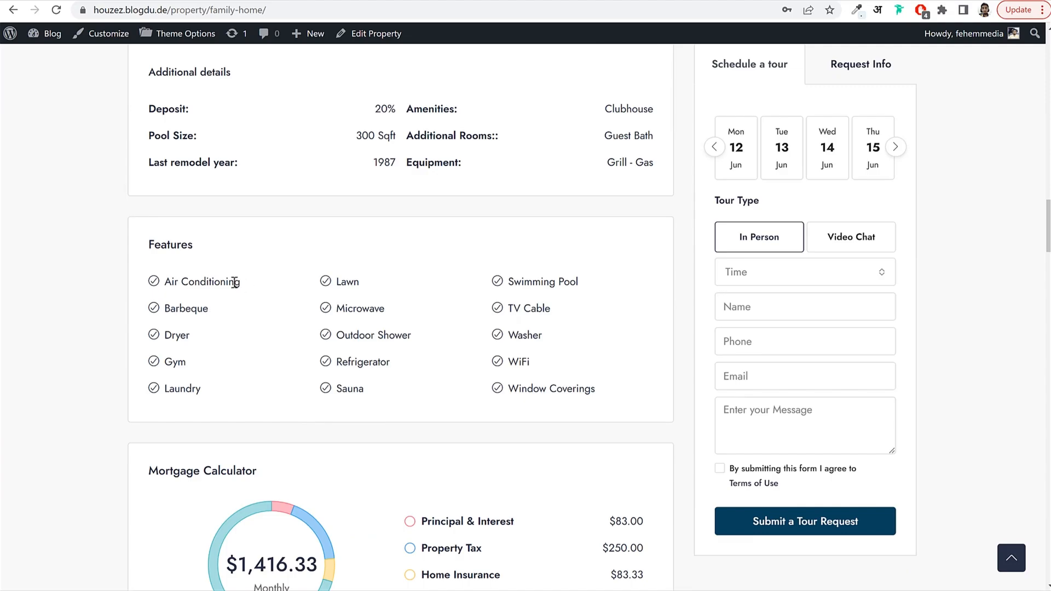
left_click_drag(234, 281, 164, 282)
key("ctrl+c")
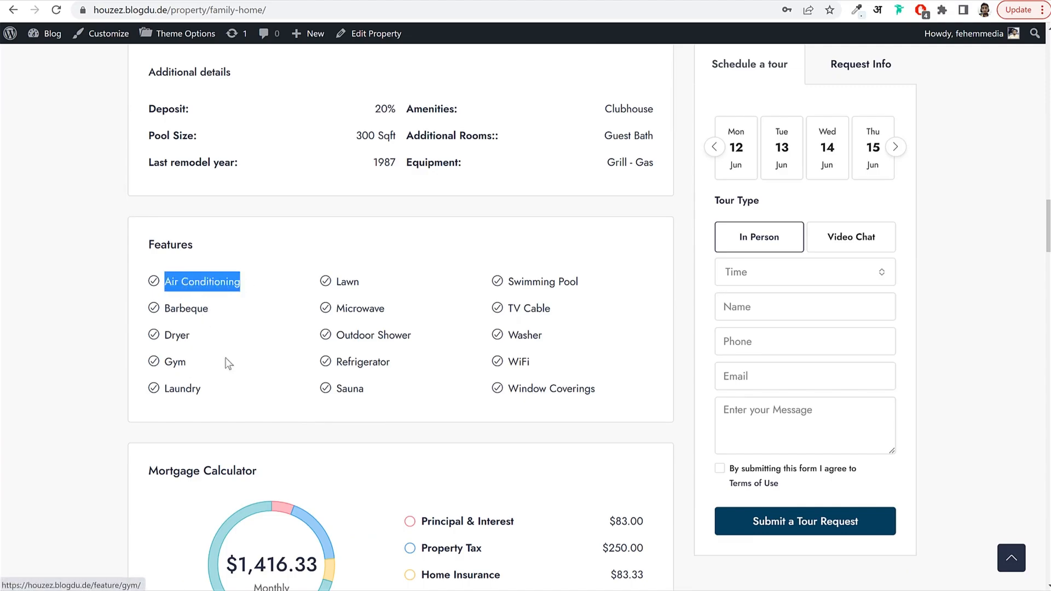
scroll(472, 364, "up", 20)
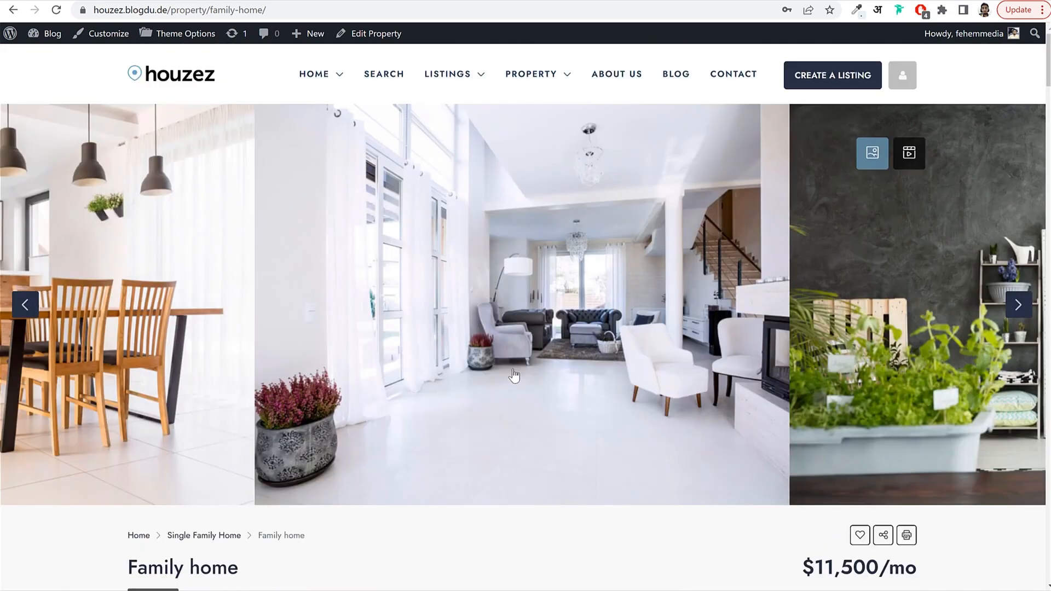
left_click(1016, 304)
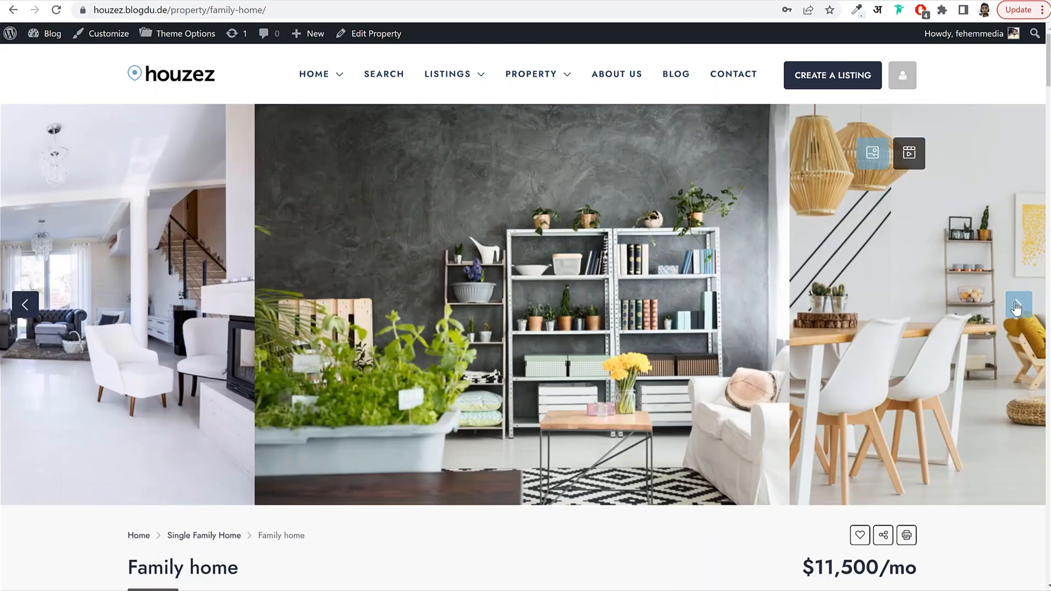
left_click(1017, 305)
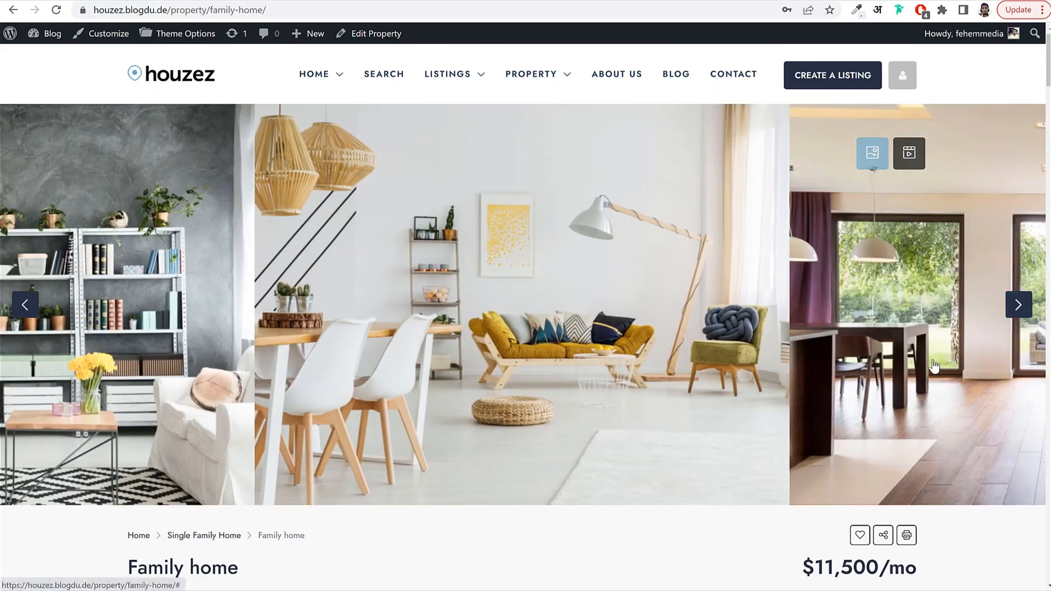
Select the Air Conditioning name in the listing's Features list to copy it.
scroll(934, 366, "down", 15)
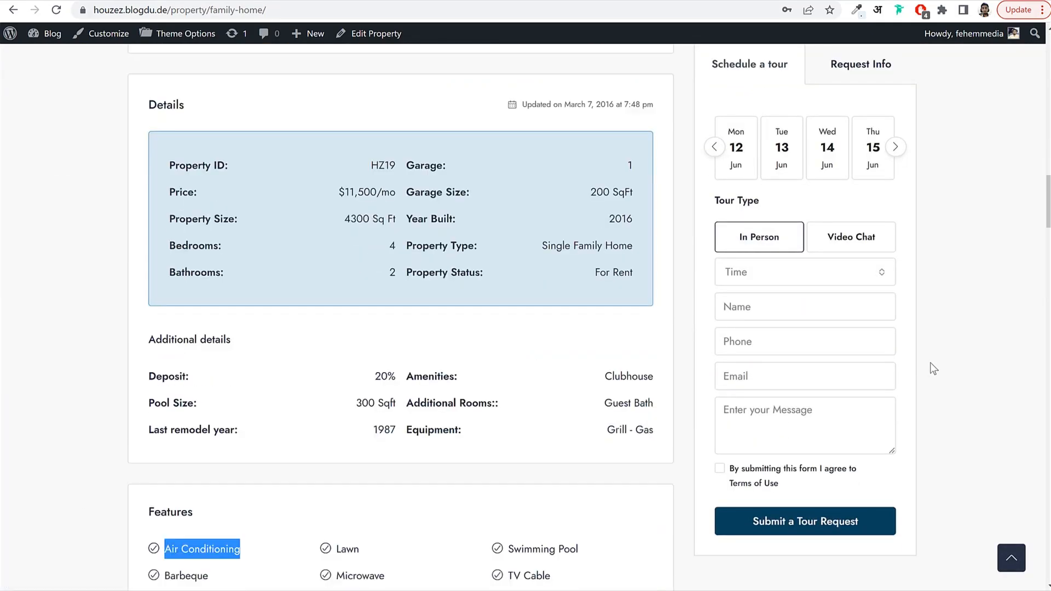
scroll(930, 362, "down", 6)
scroll(580, 342, "down", 5)
scroll(586, 333, "up", 6)
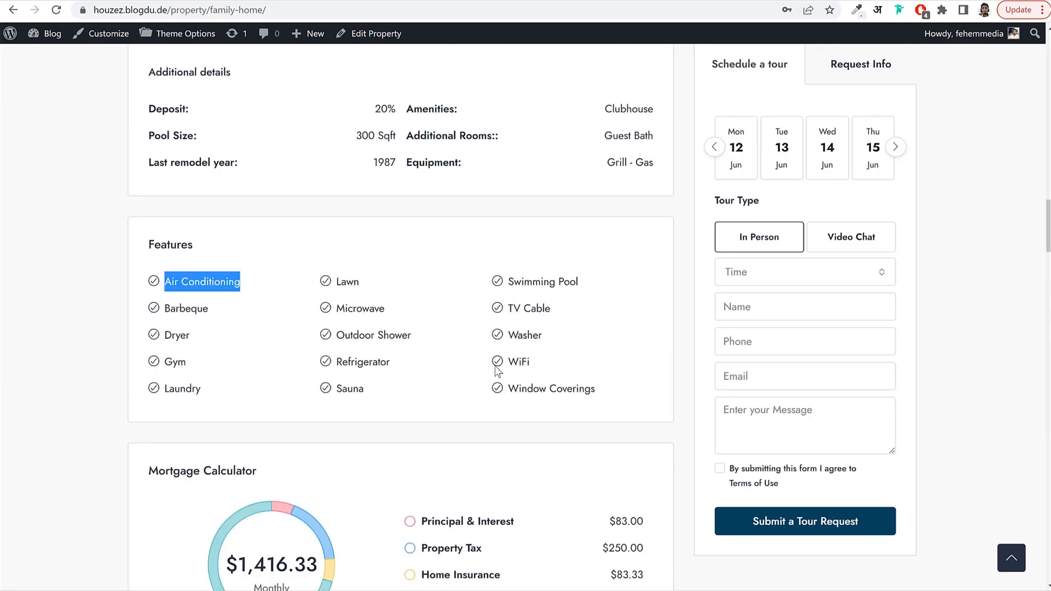
left_click(226, 236)
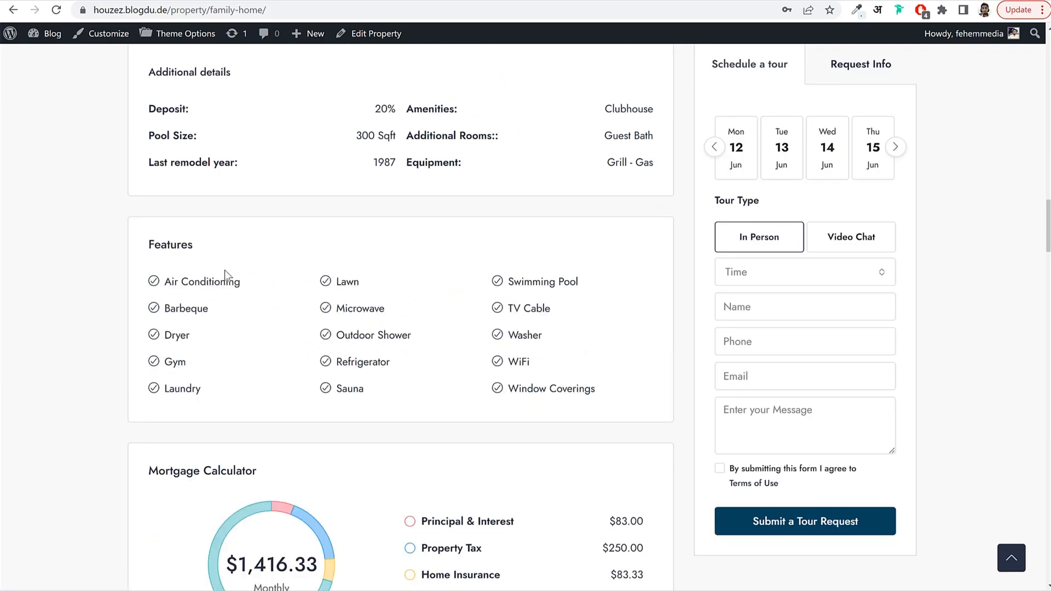
left_click_drag(164, 280, 575, 387)
left_click(598, 374)
left_click_drag(241, 282, 151, 281)
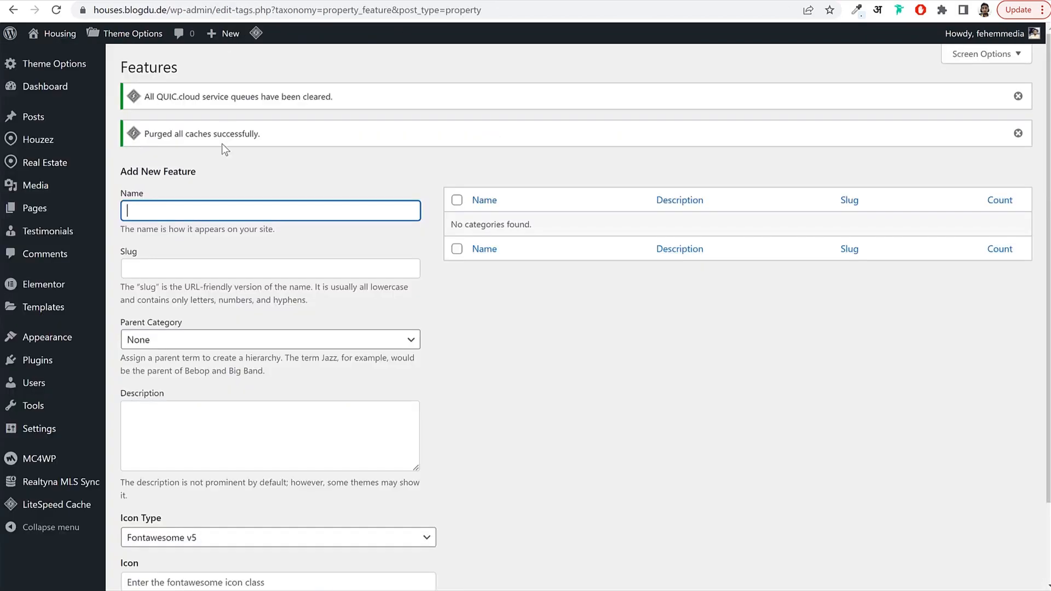
Paste and add Air Conditioning as the first property feature.
key("ctrl+v")
key("ctrl+a")
left_click(593, 341)
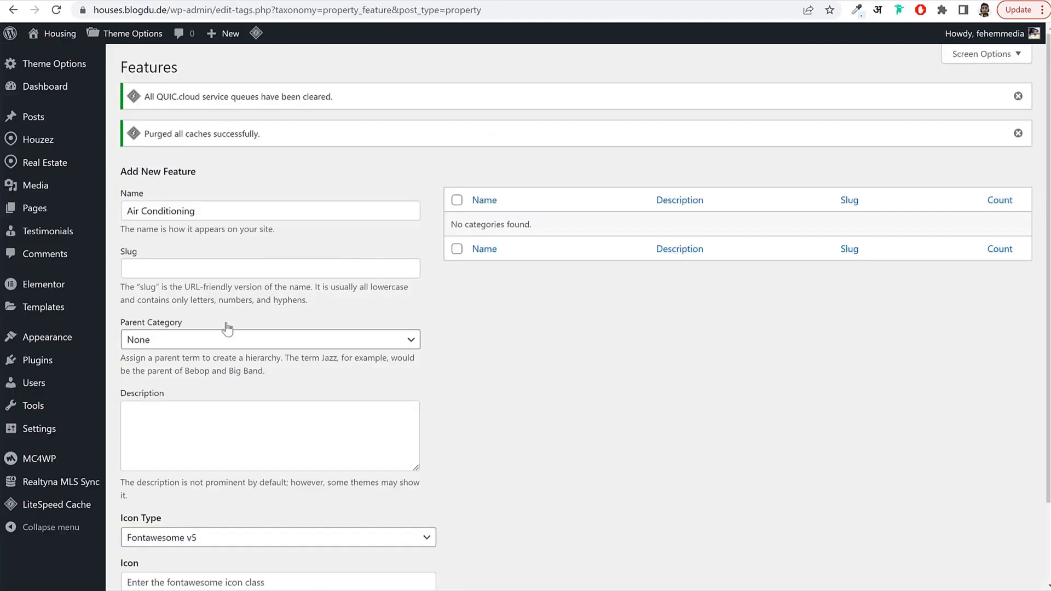
scroll(255, 355, "down", 2)
left_click(173, 523)
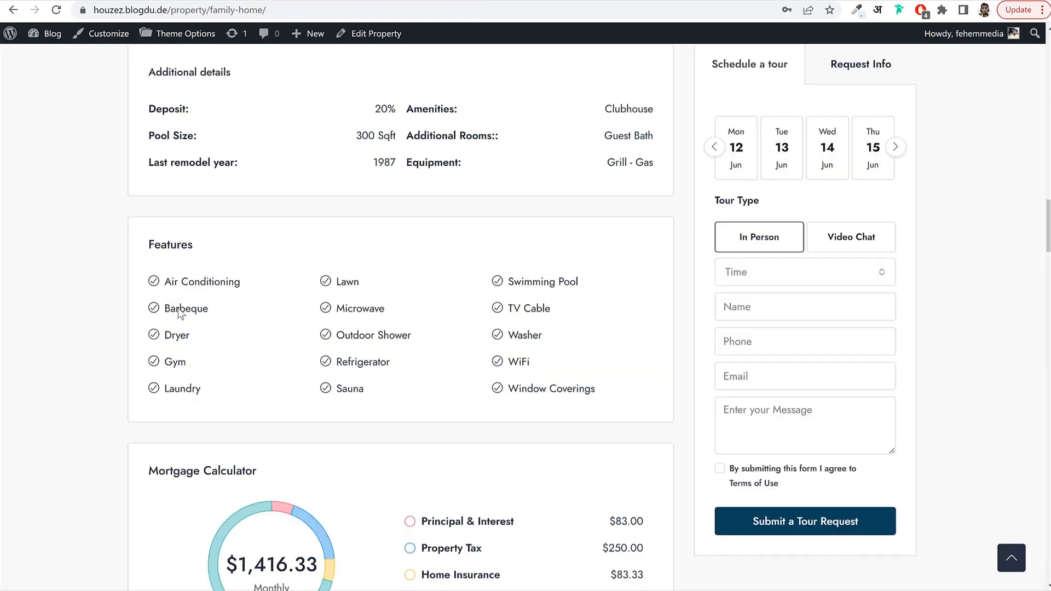
Copy Barbeque from the listing and add it as a feature.
double_click(175, 309)
key("ctrl+c")
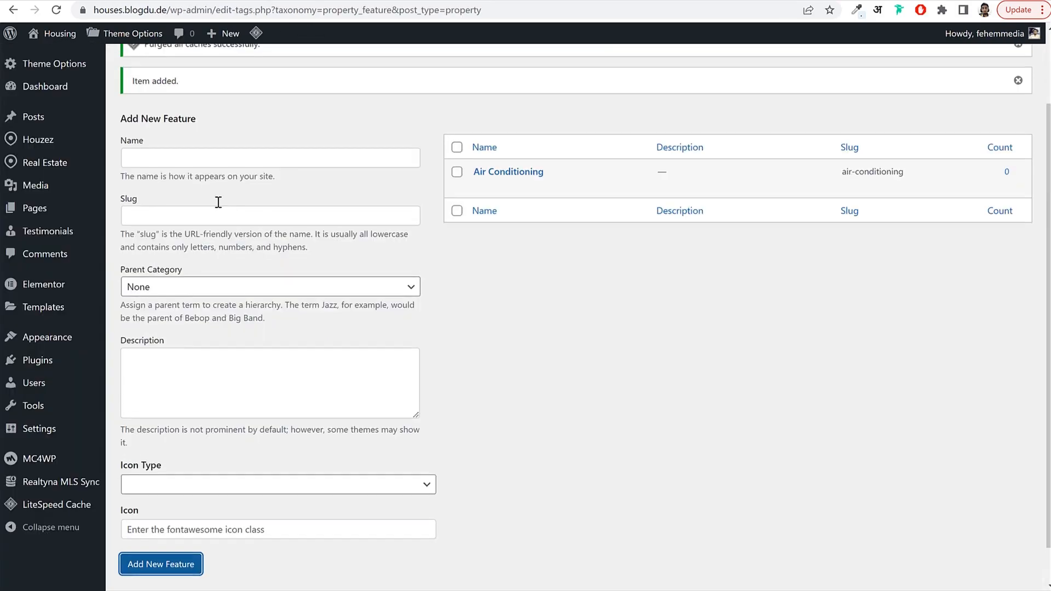
left_click(213, 224)
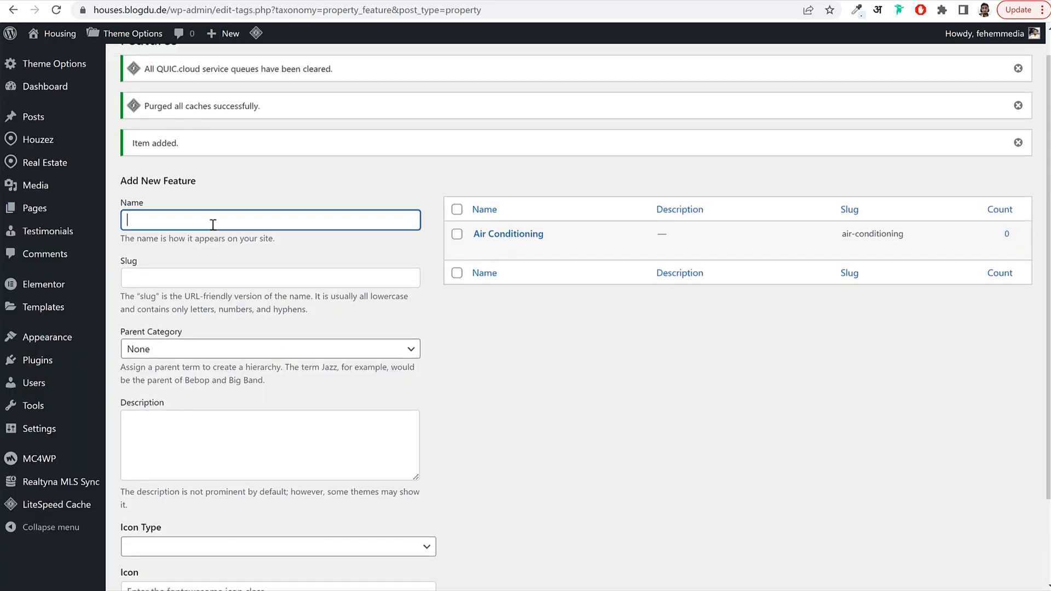
key("ctrl+v")
key("Return")
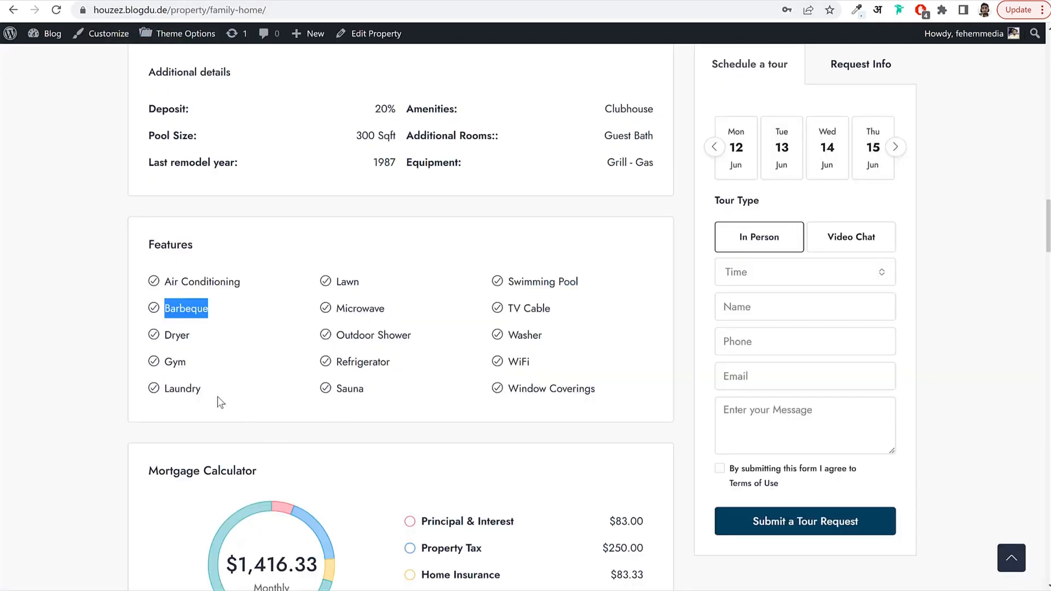
Add Laundry, Gym, Garden and Pool as property features.
left_click_drag(218, 396, 160, 389)
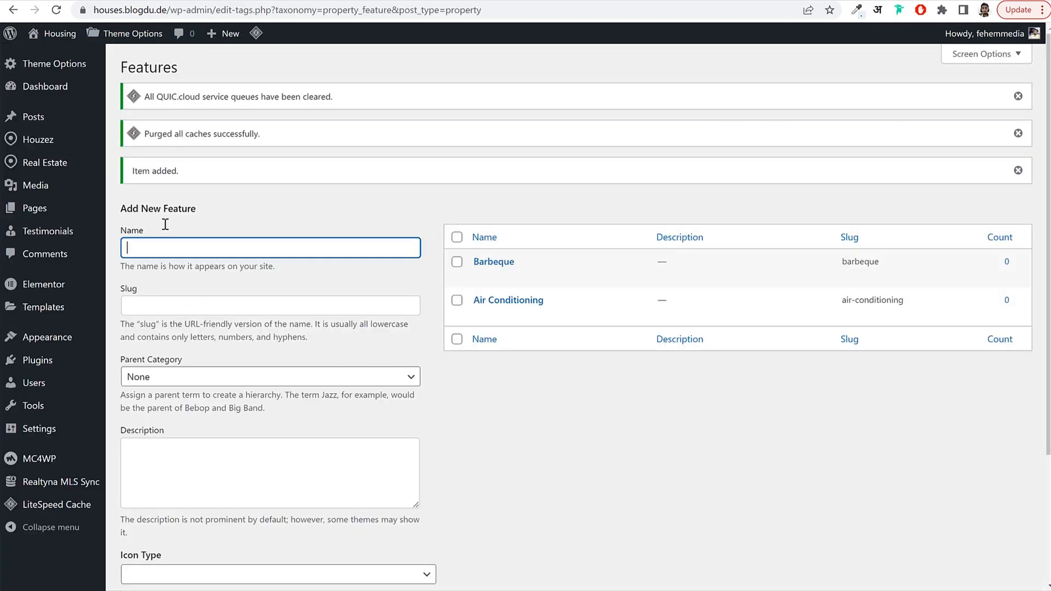
type("Laundry")
key("Return")
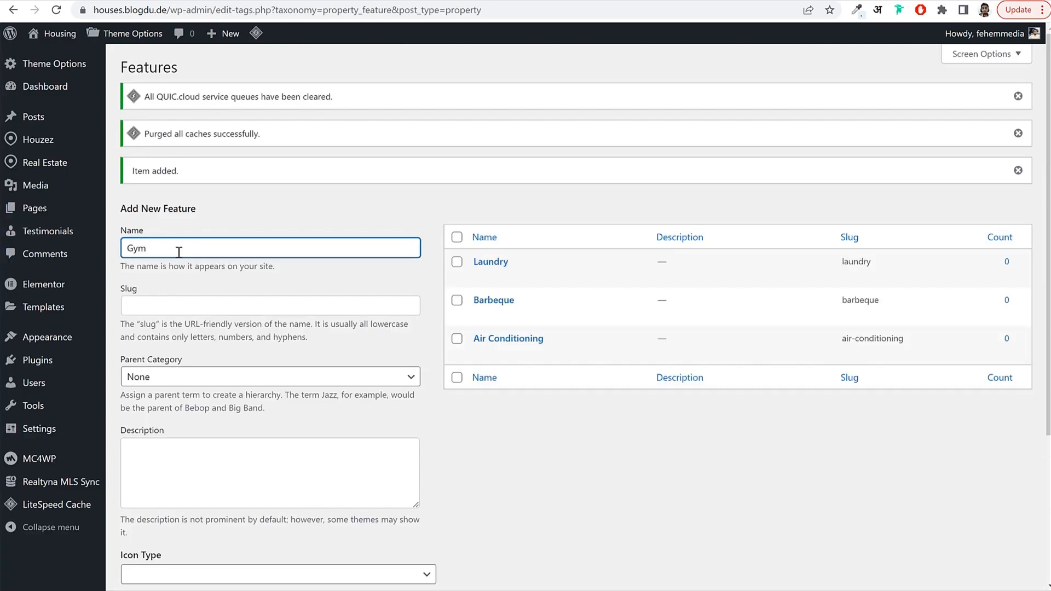
key("Return")
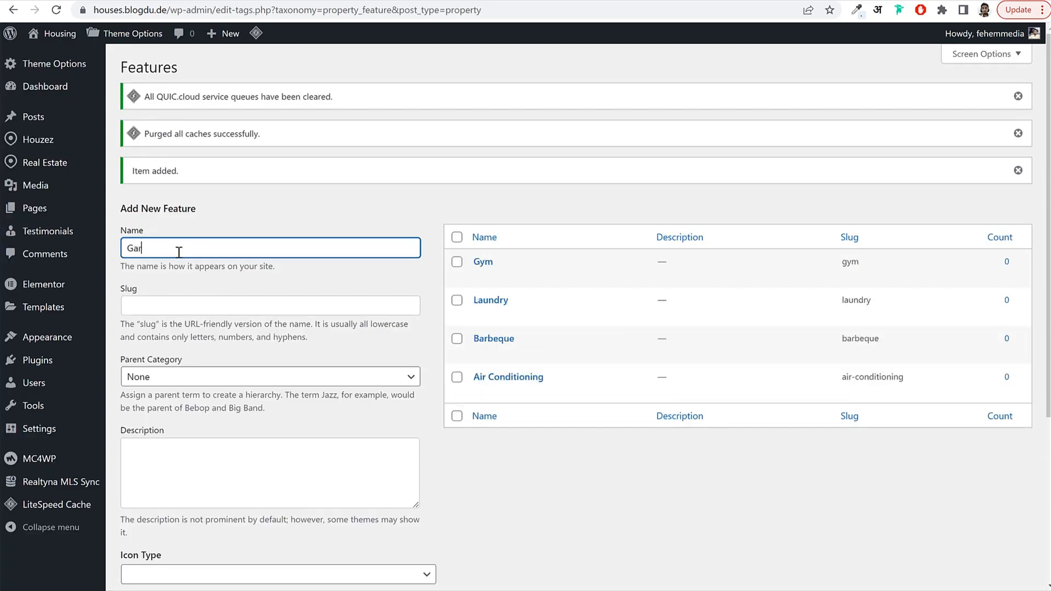
key("Return")
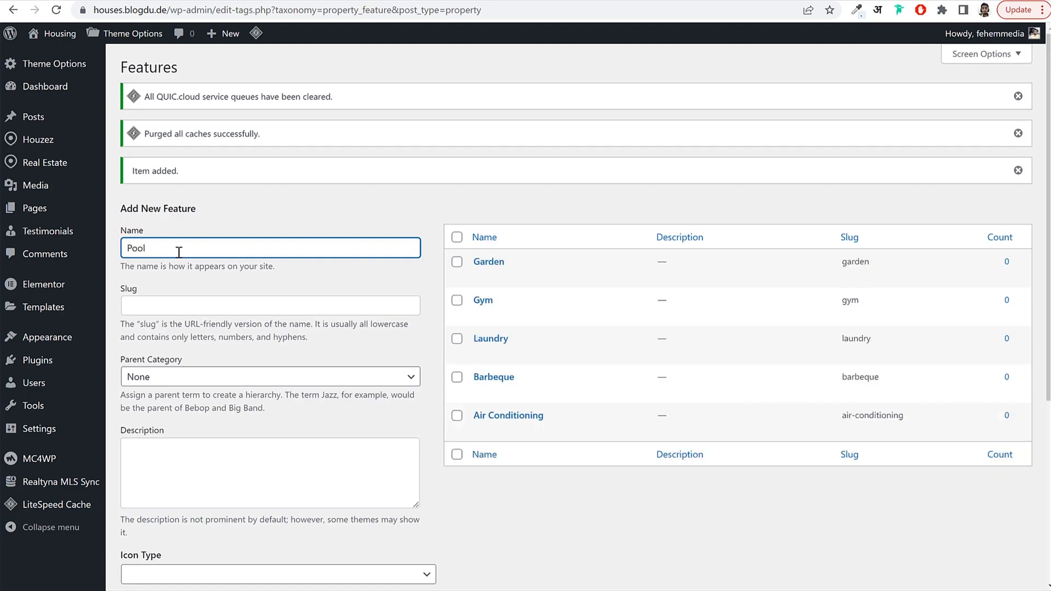
key("Return")
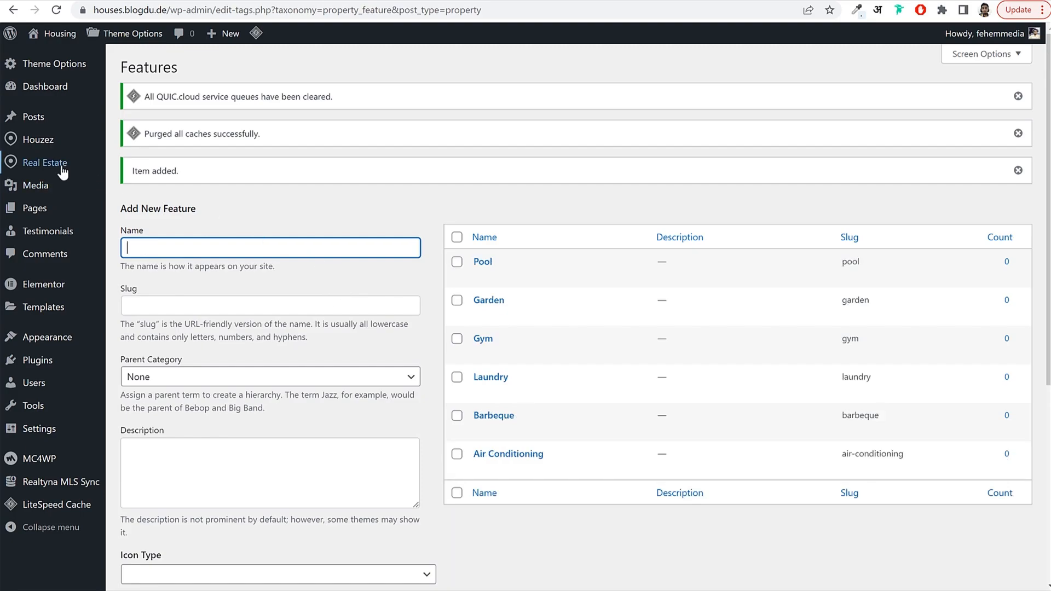
Open Real Estate > Labels and revisit the Family home listing on the front end.
mouse_move(59, 171)
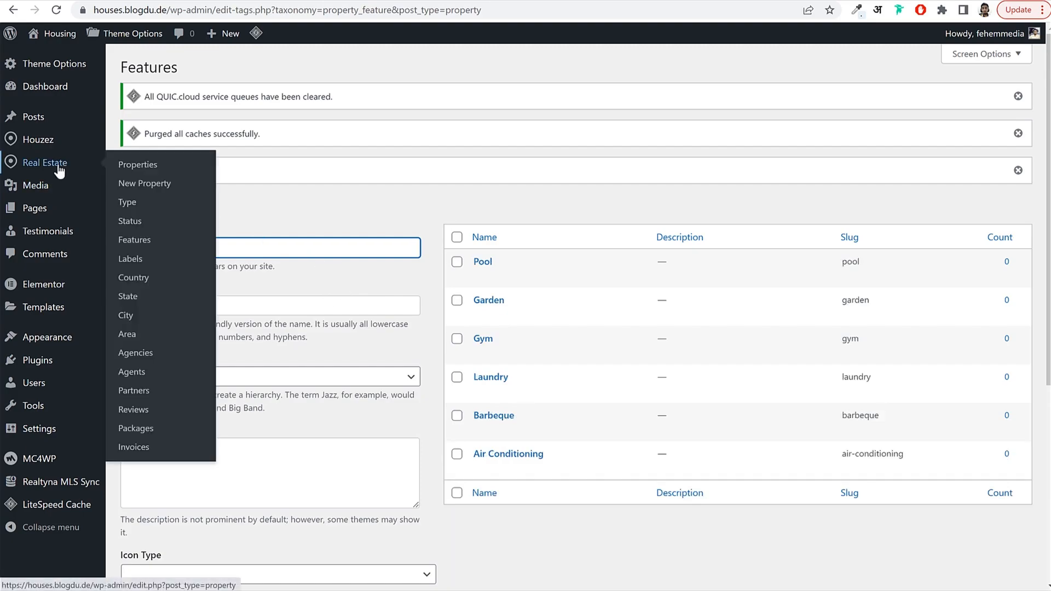
left_click(146, 265)
left_click(102, 0)
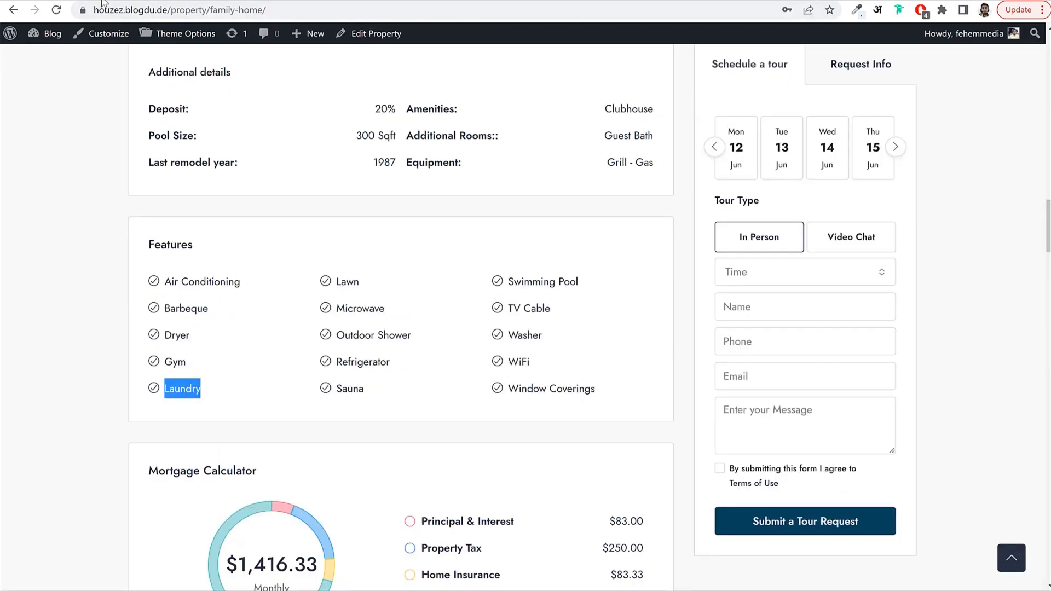
scroll(342, 255, "up", 2)
key("alt+Left")
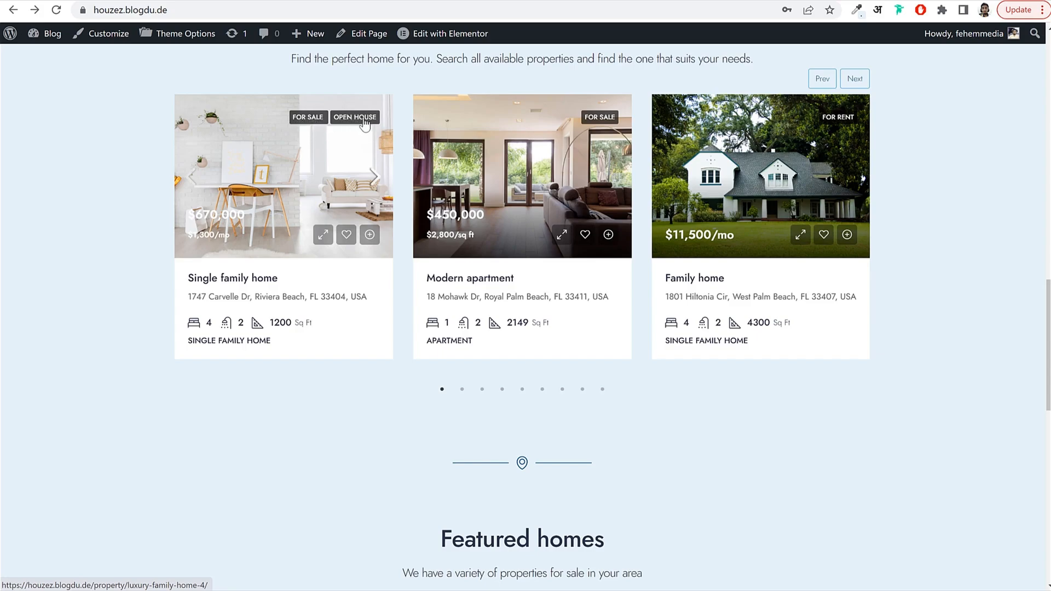
left_click(858, 188)
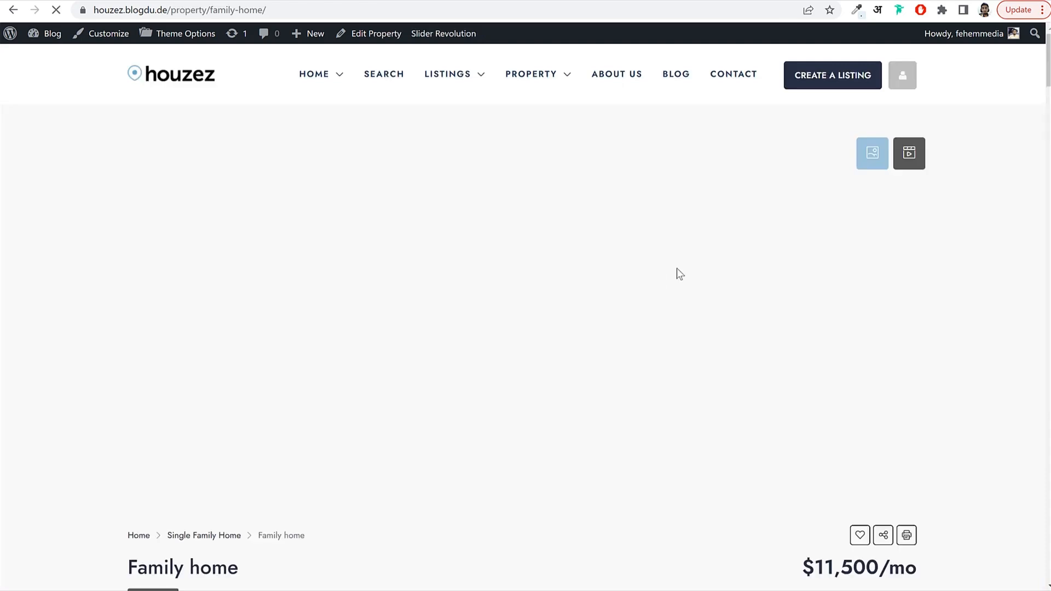
key("alt+Left")
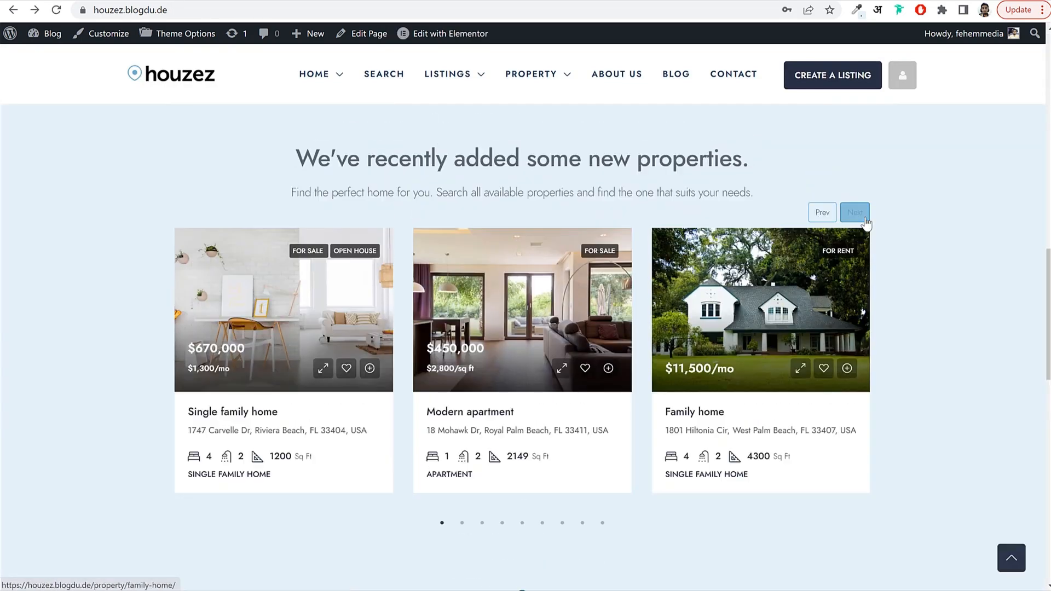
Scroll through the homepage's recent properties carousel.
left_click(864, 217)
left_click(864, 216)
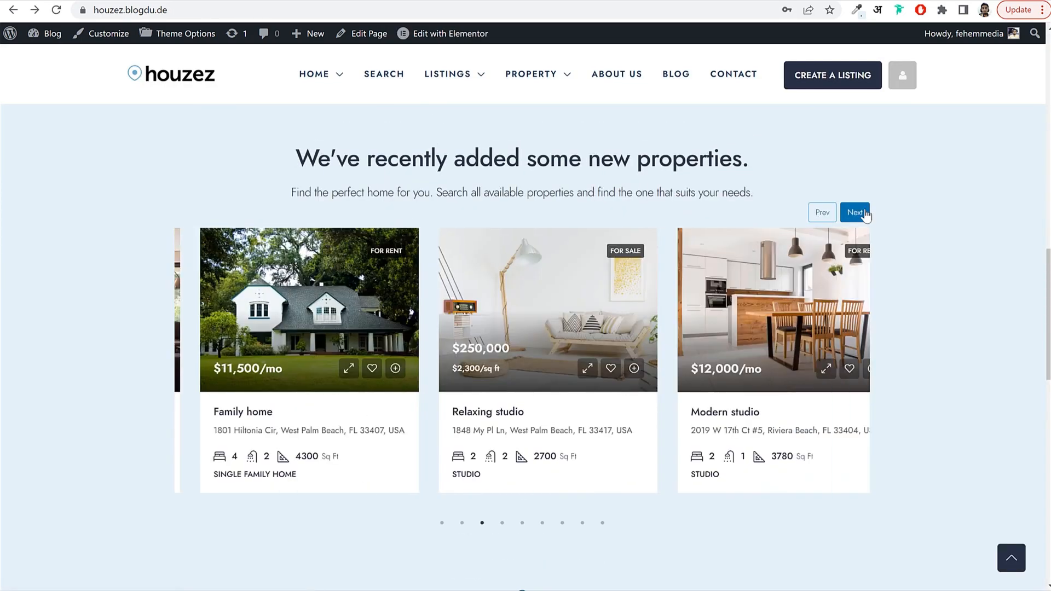
left_click(865, 215)
left_click(865, 215)
left_click(864, 216)
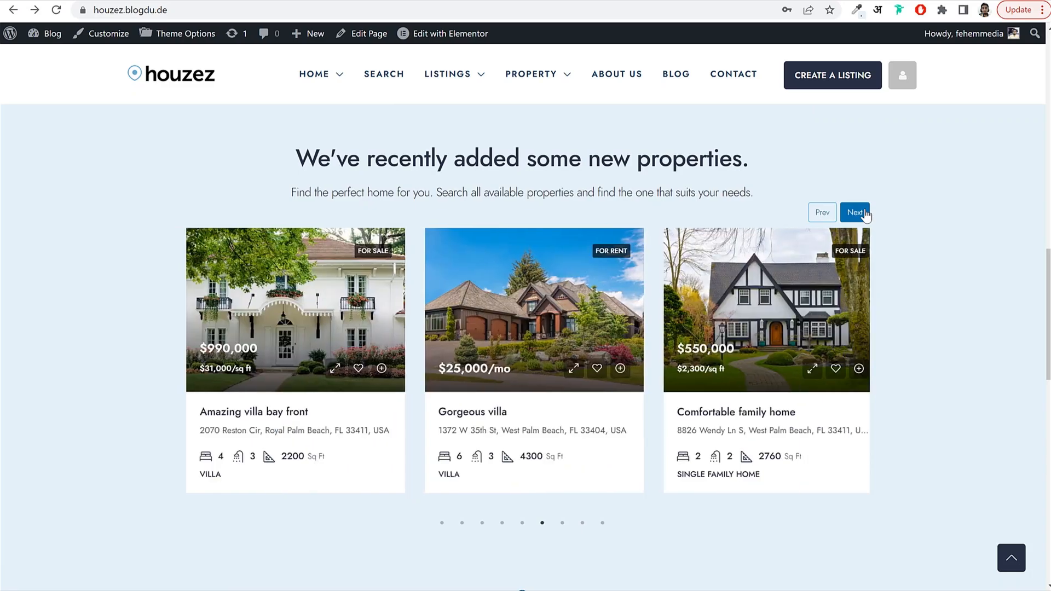
left_click(864, 215)
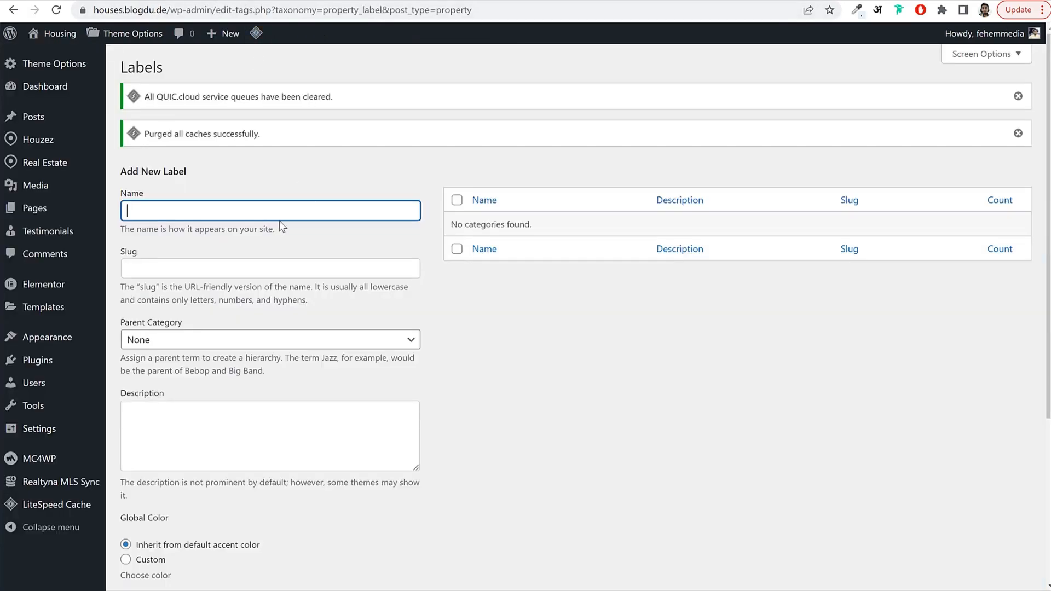
Add Hot Sale and Open House as property labels.
type("Hot Sale")
key("Return")
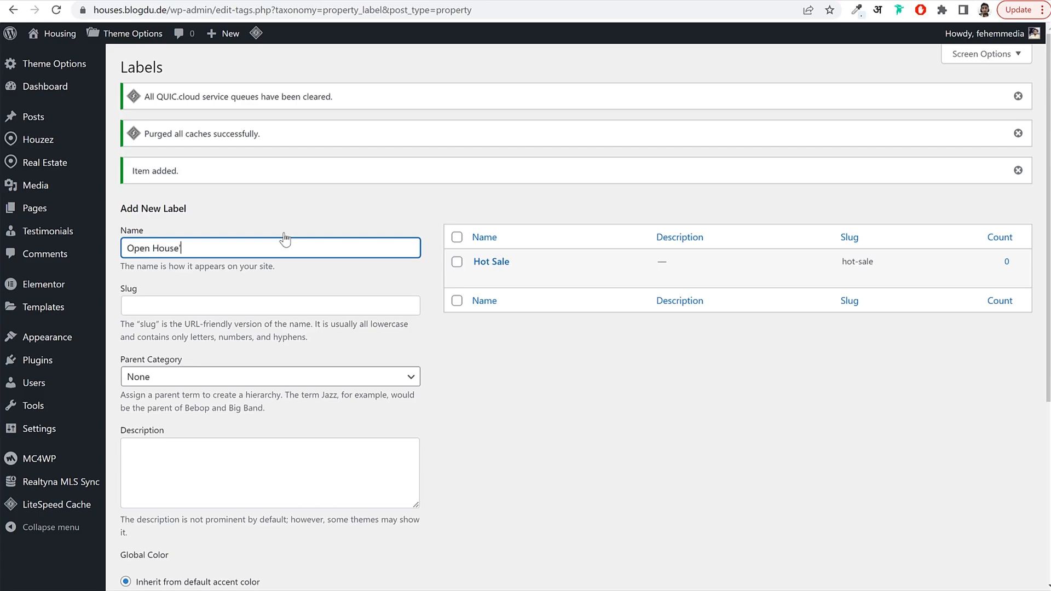
key("Return")
Remove the trailing apostrophe from the Open House label and update it.
mouse_move(538, 264)
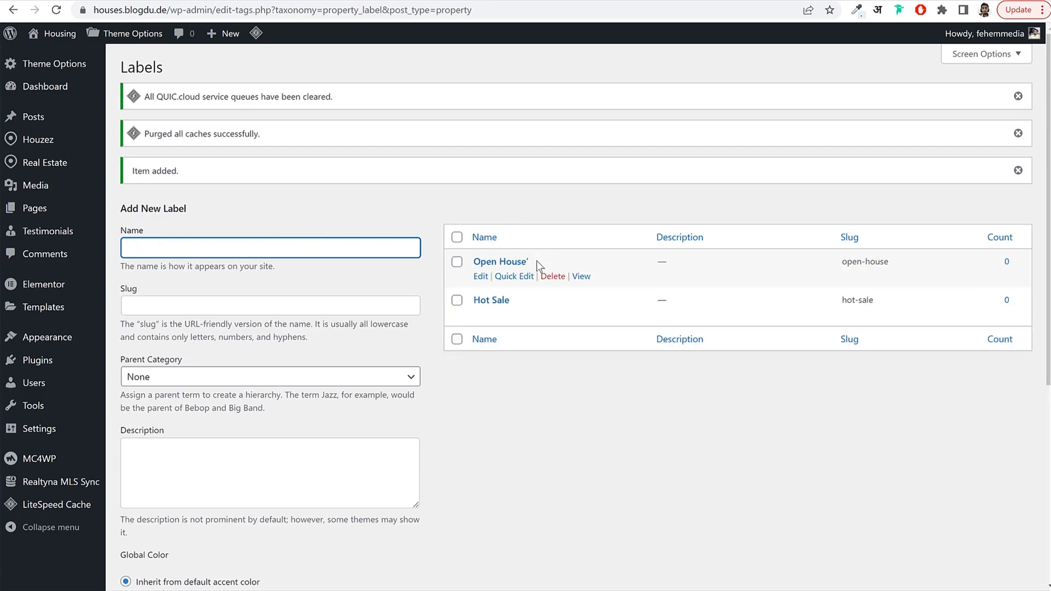
left_click(479, 277)
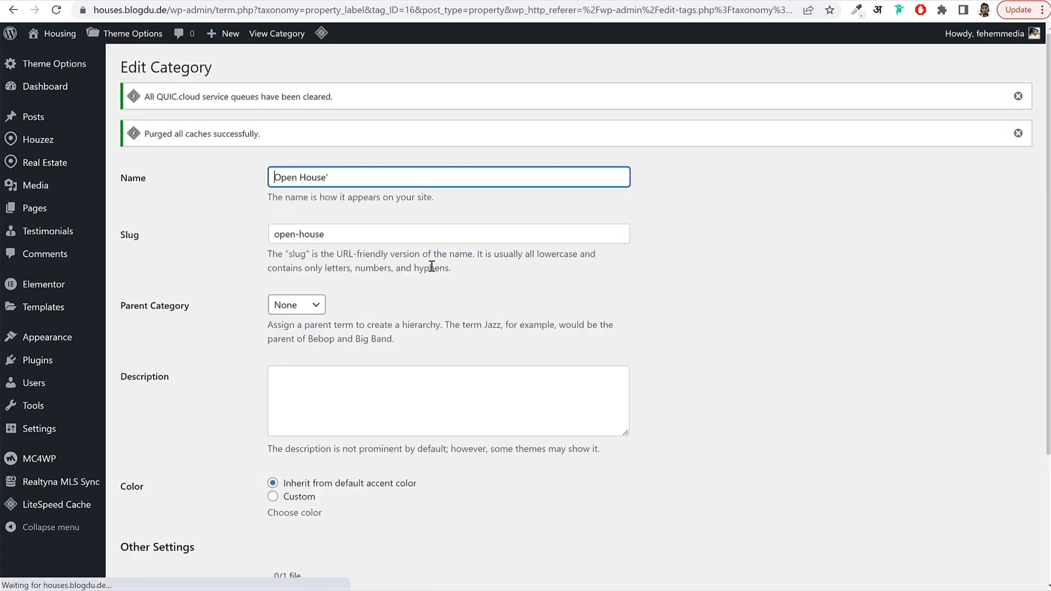
left_click(378, 178)
scroll(414, 243, "down", 3)
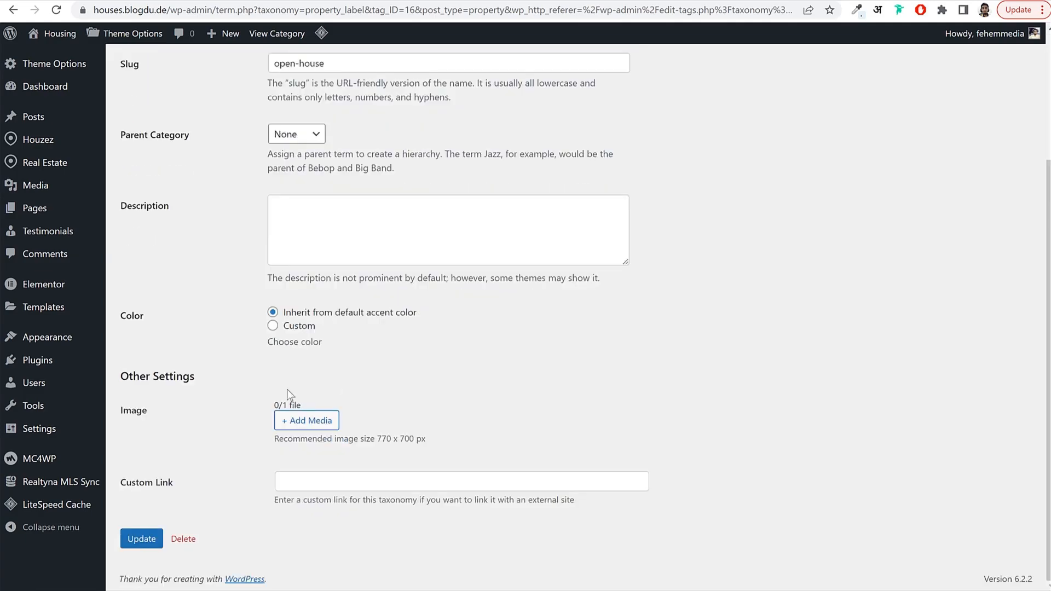
left_click(155, 540)
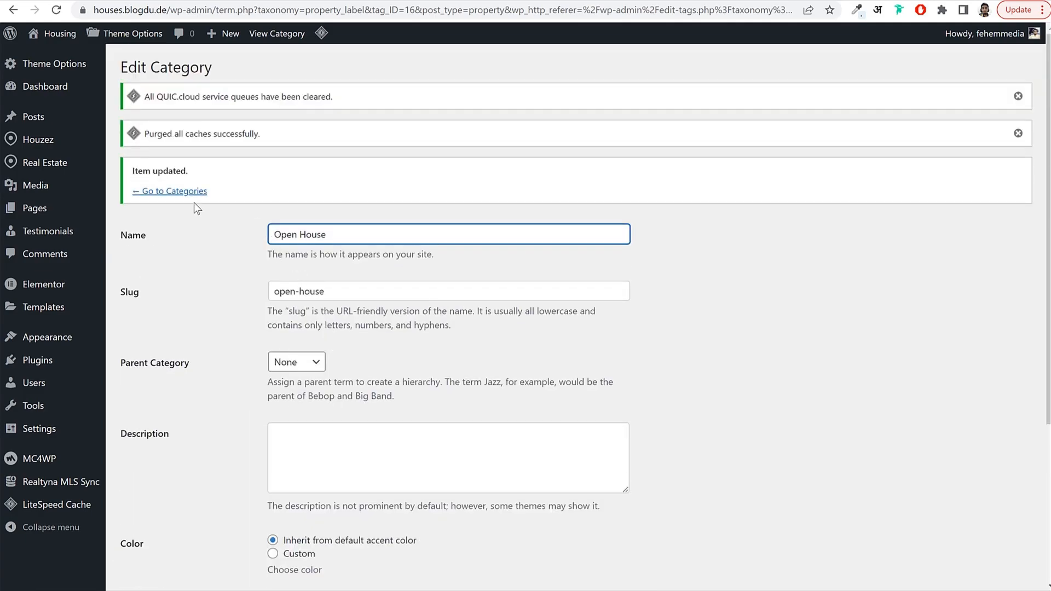
mouse_move(70, 169)
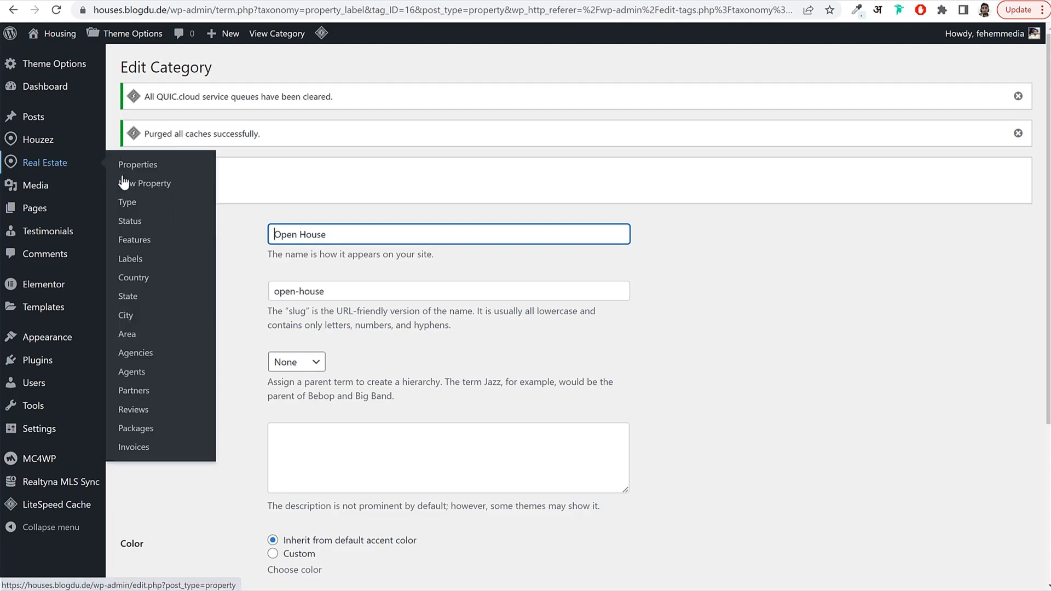
Add India under Real Estate > Country.
left_click(145, 277)
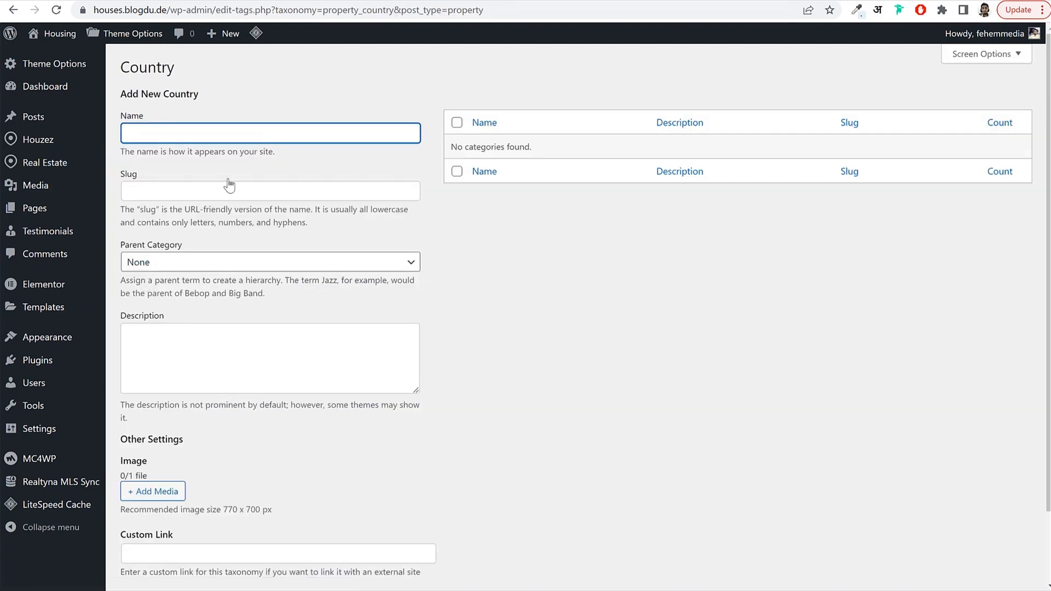
type("India")
scroll(424, 335, "down", 2)
left_click(199, 521)
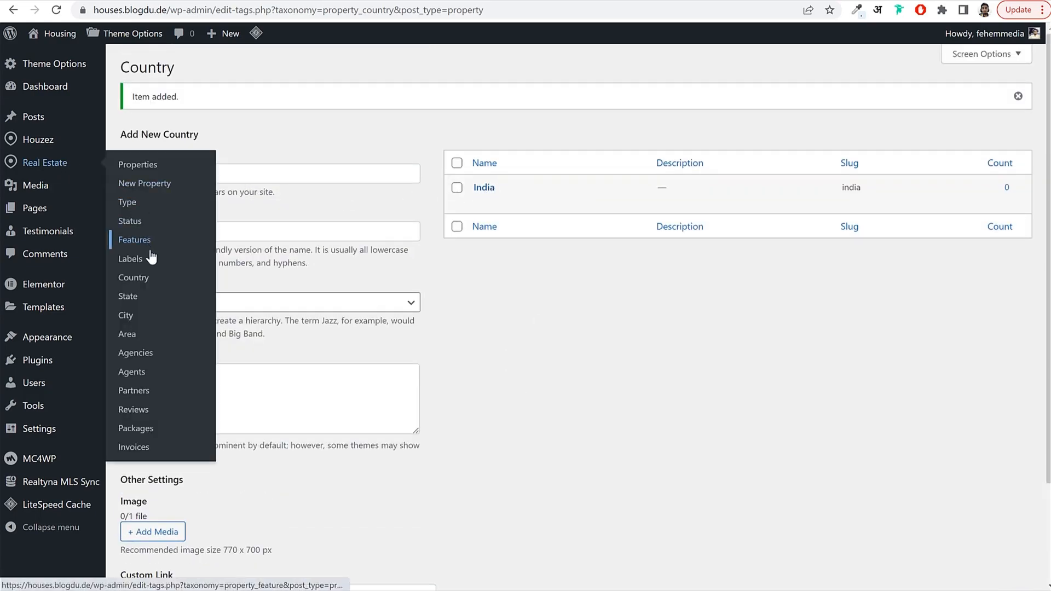
Add the state Maharashtra with India as its country.
left_click(146, 304)
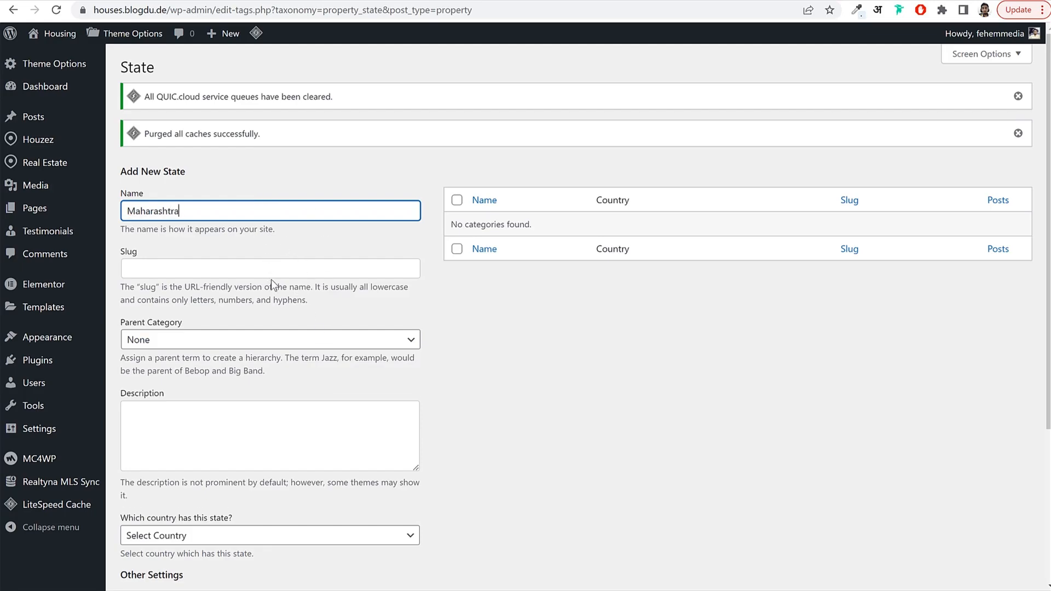
scroll(271, 279, "down", 2)
left_click_drag(121, 385, 221, 405)
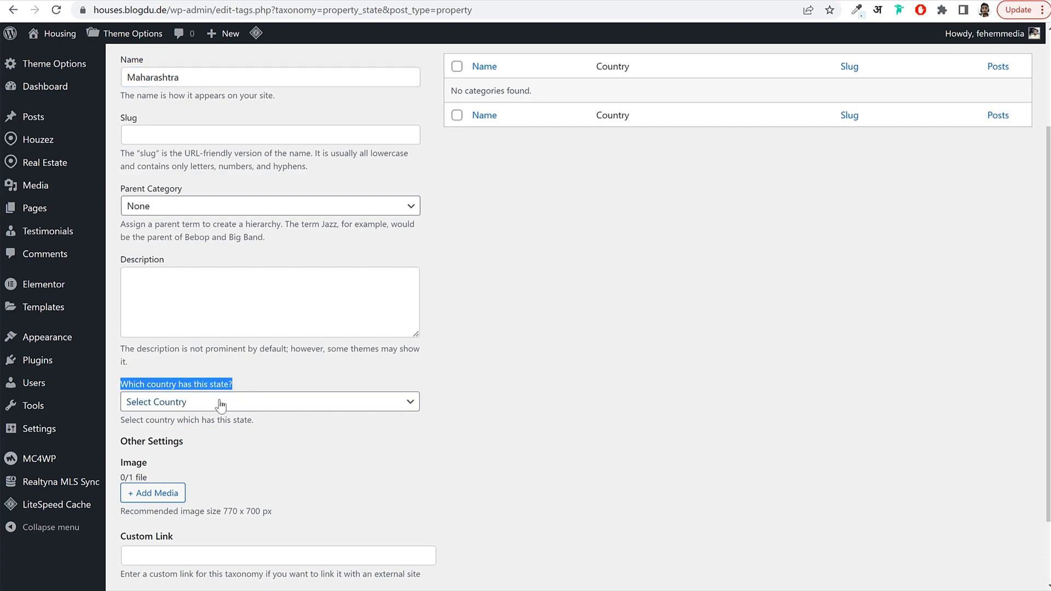
left_click(221, 405)
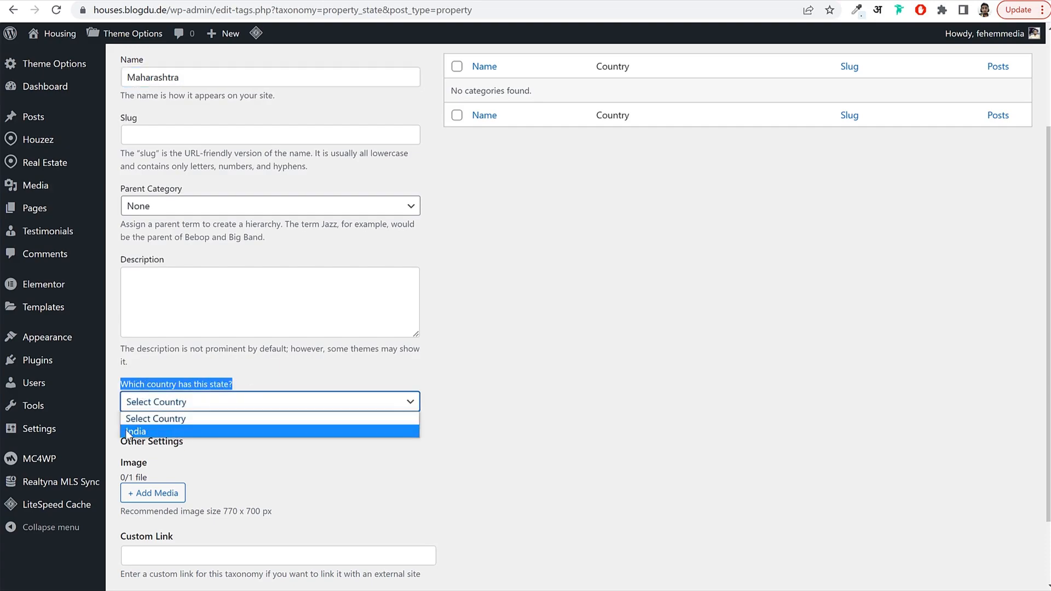
left_click(163, 433)
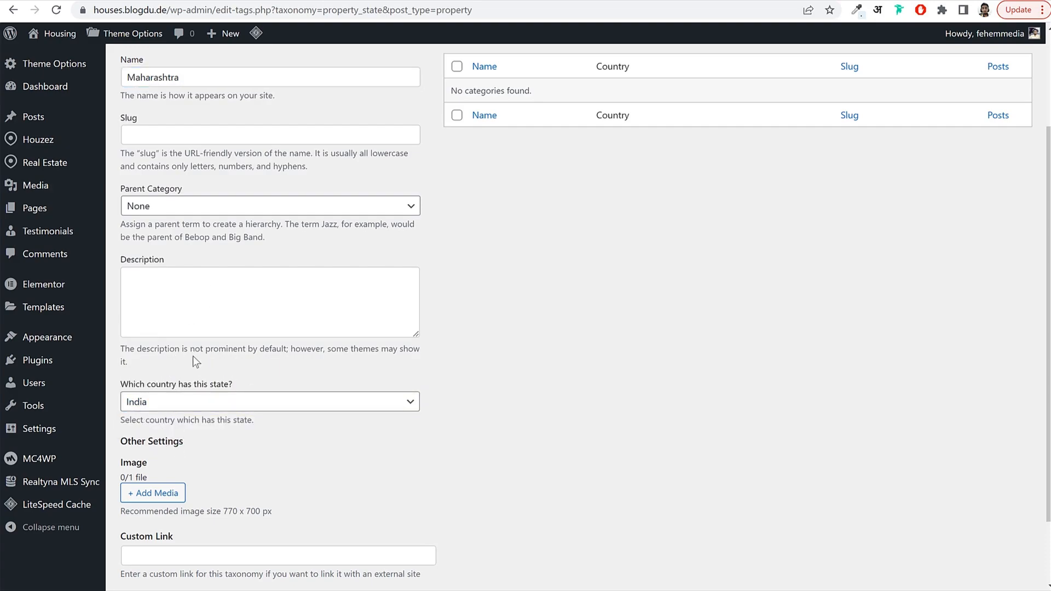
scroll(212, 417, "down", 2)
left_click(155, 521)
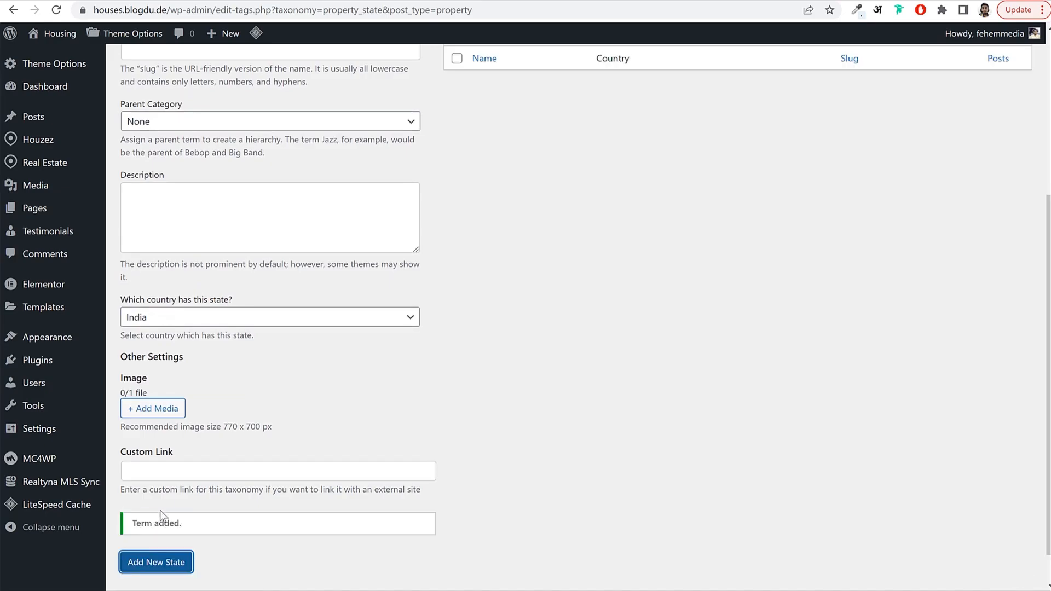
Add the state Kerala with India as its country.
left_click(205, 251)
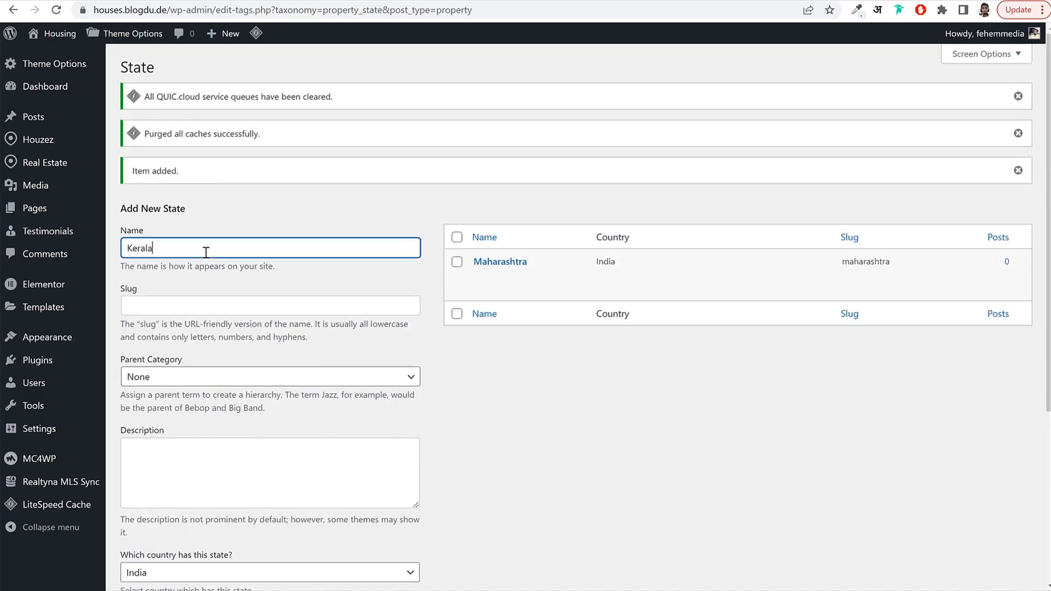
scroll(180, 259, "down", 5)
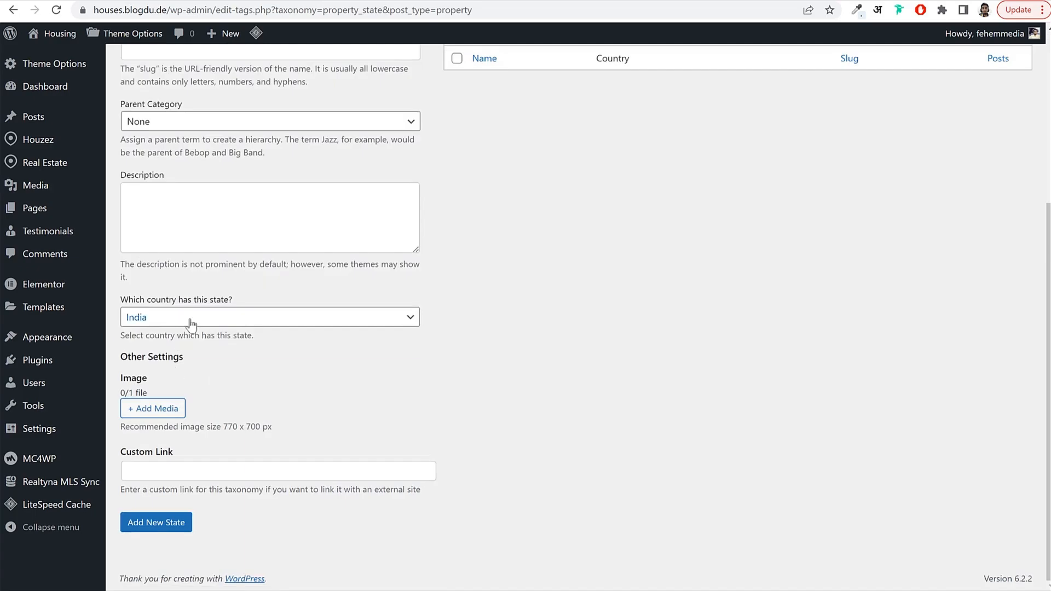
left_click(188, 319)
left_click(168, 346)
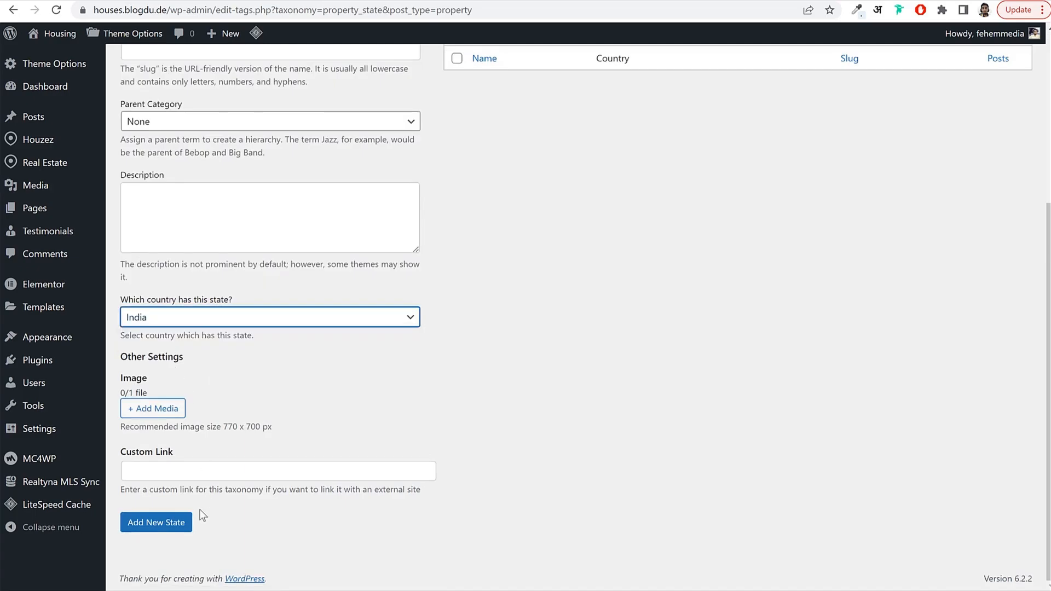
left_click(157, 523)
scroll(659, 353, "up", 5)
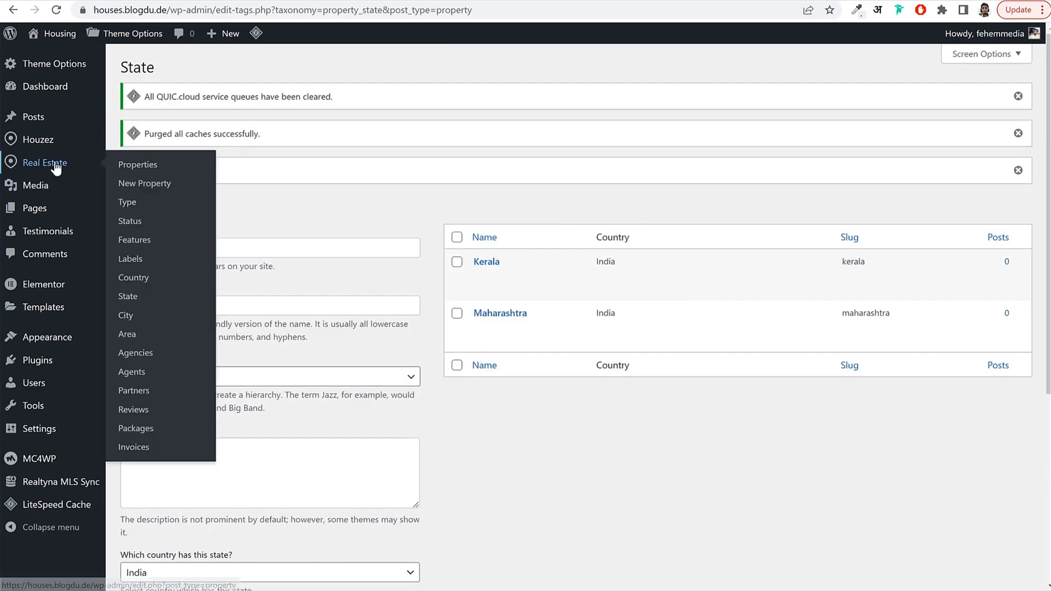
On Real Estate > City, enter Mumbai and assign it to the state Maharashtra.
left_click(145, 321)
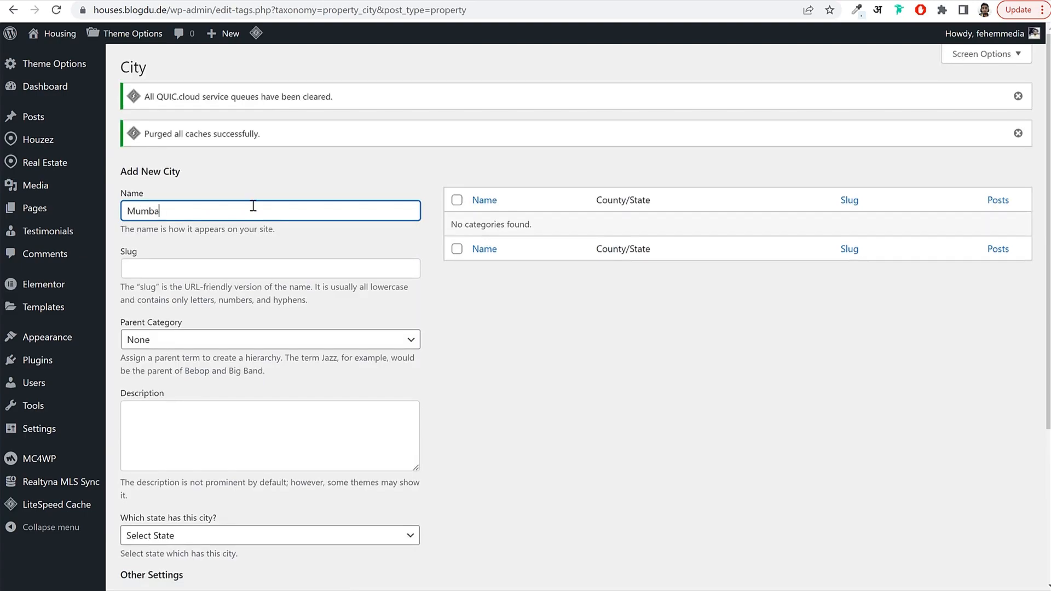
scroll(219, 323, "down", 2)
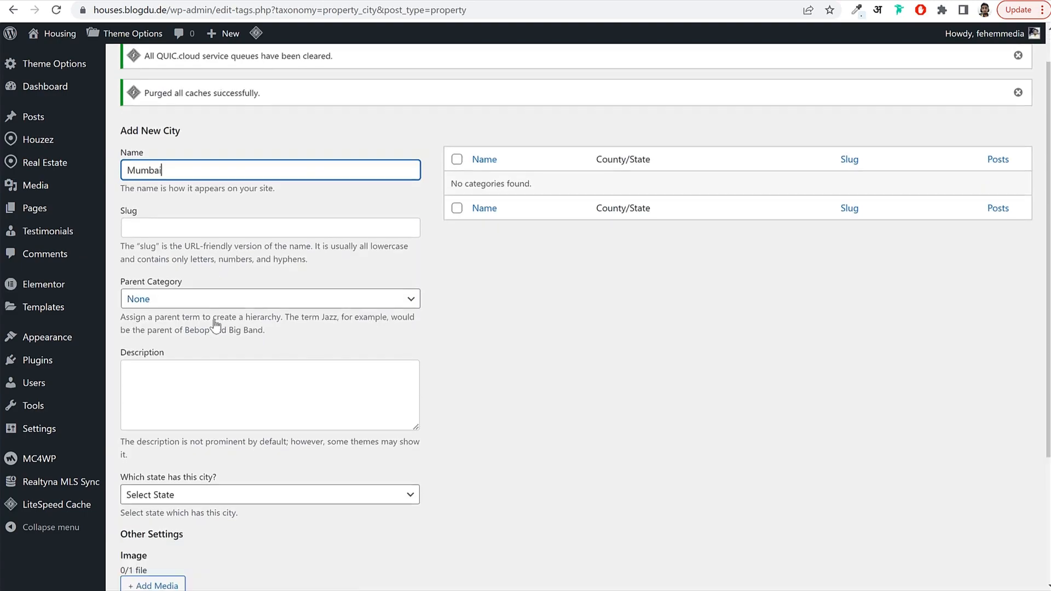
left_click(164, 402)
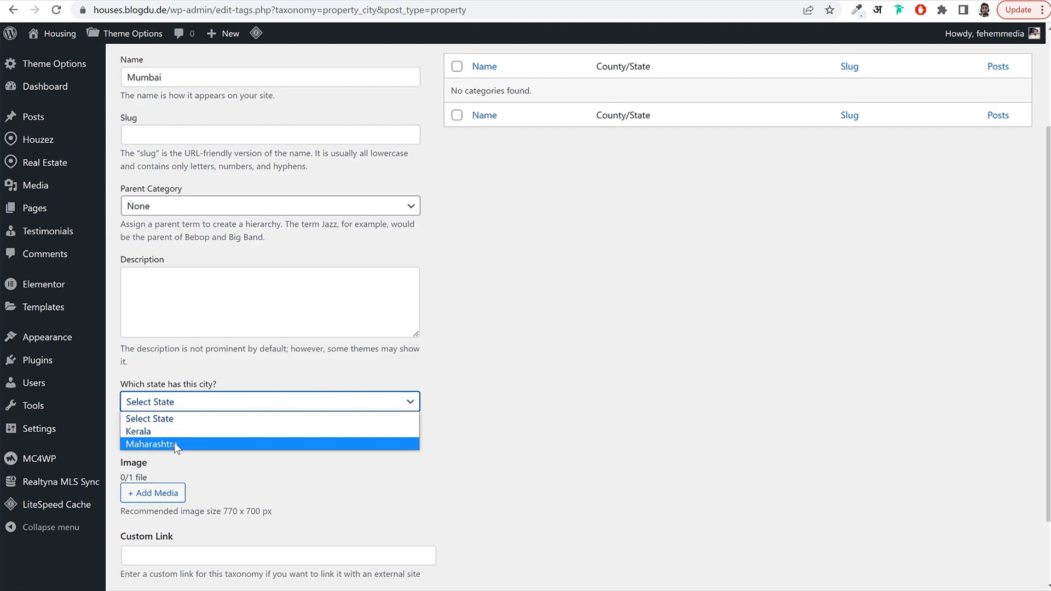
left_click(174, 442)
scroll(235, 443, "down", 2)
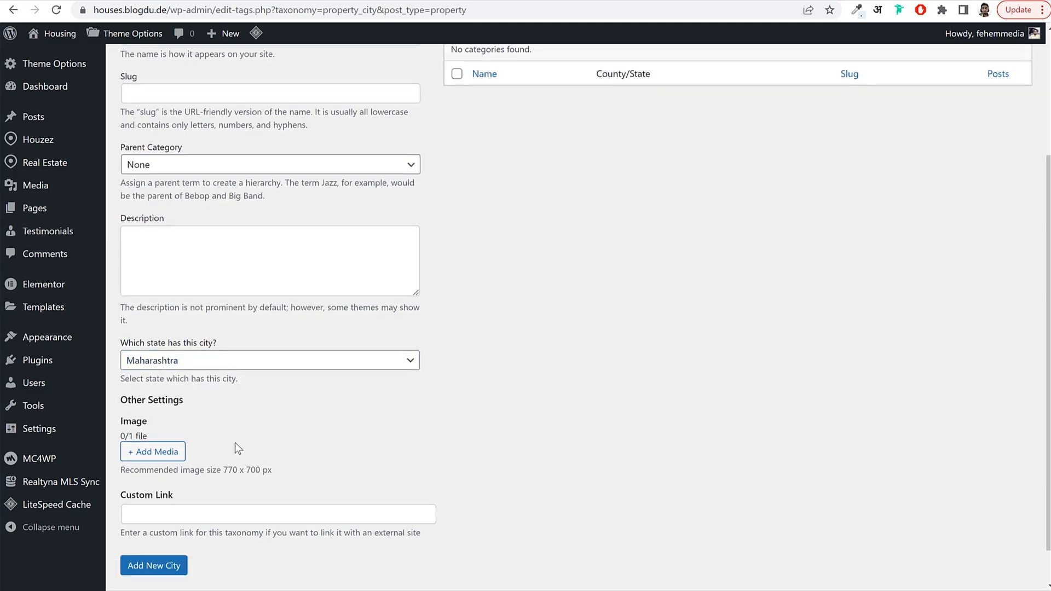
scroll(320, 412, "up", 4)
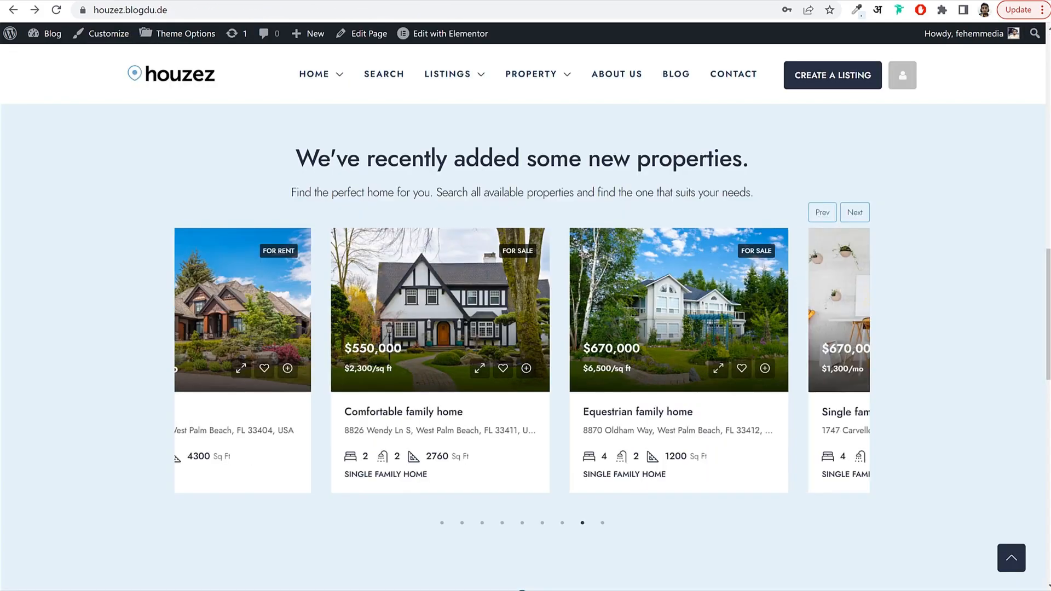
scroll(757, 248, "down", 10)
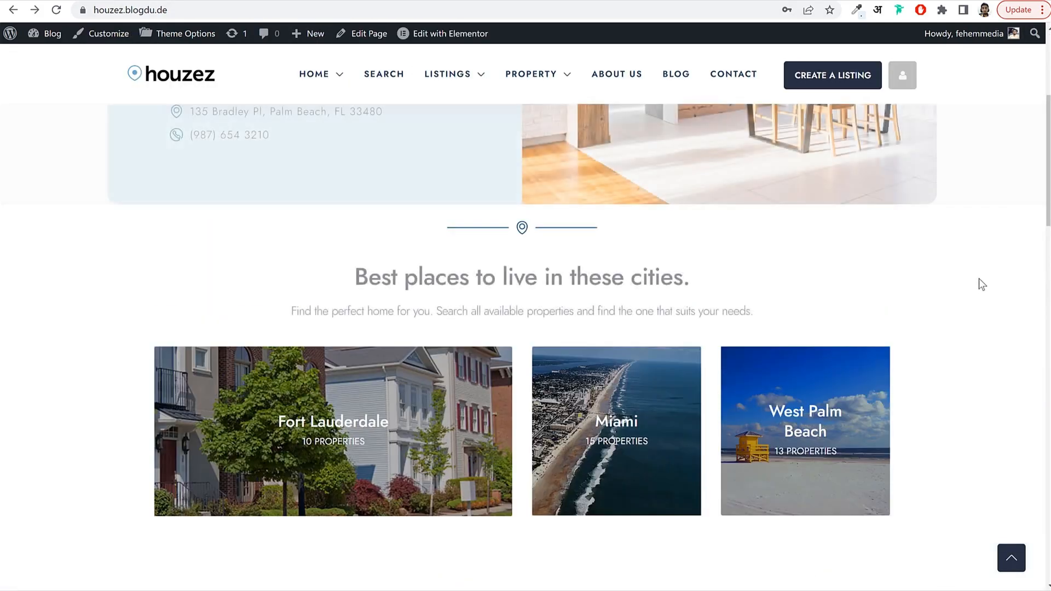
scroll(980, 284, "down", 3)
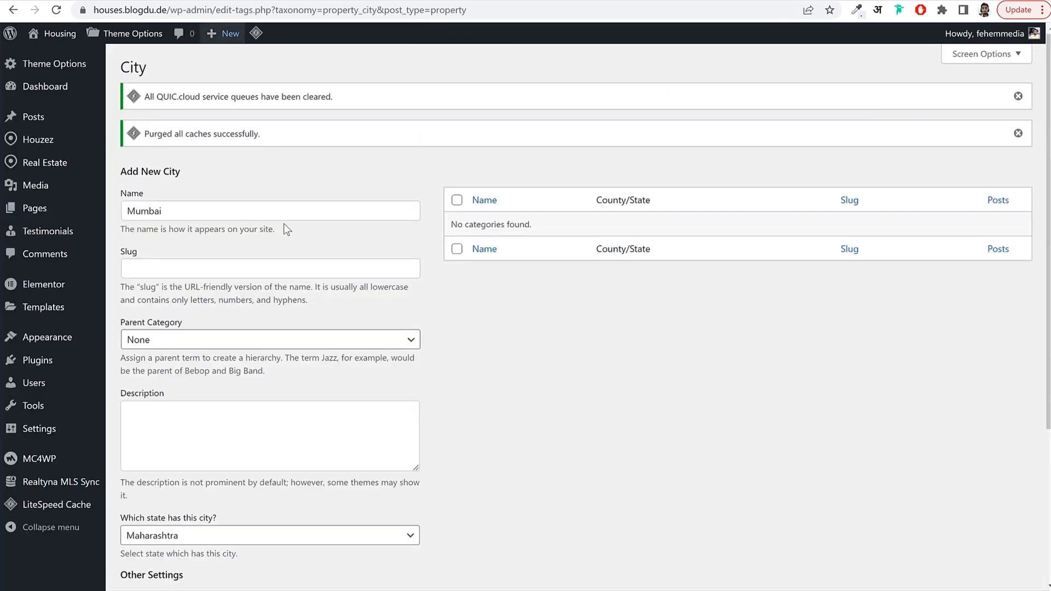
scroll(319, 340, "down", 5)
scroll(318, 345, "down", 1)
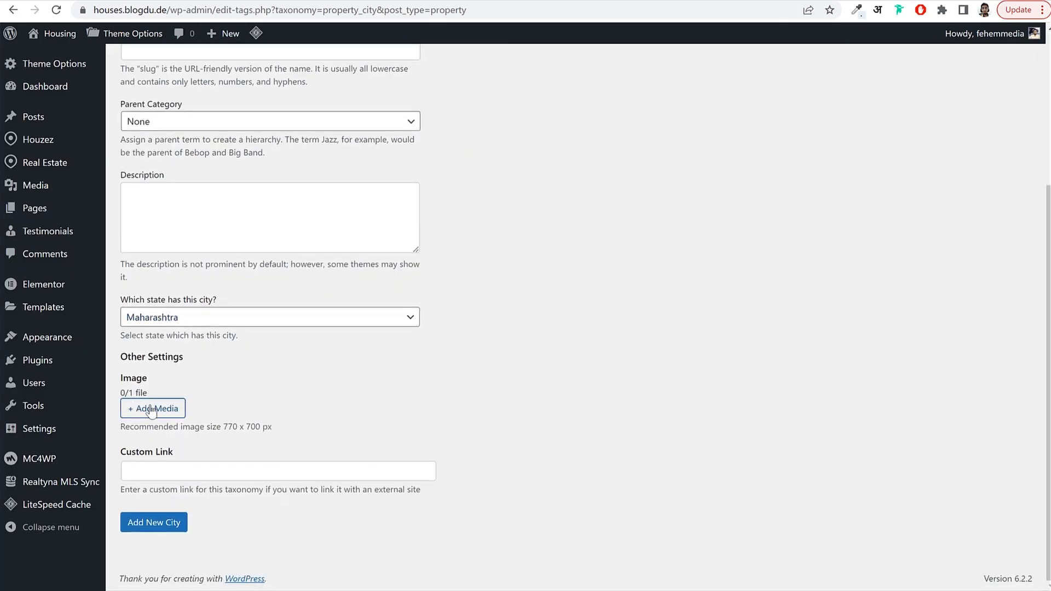
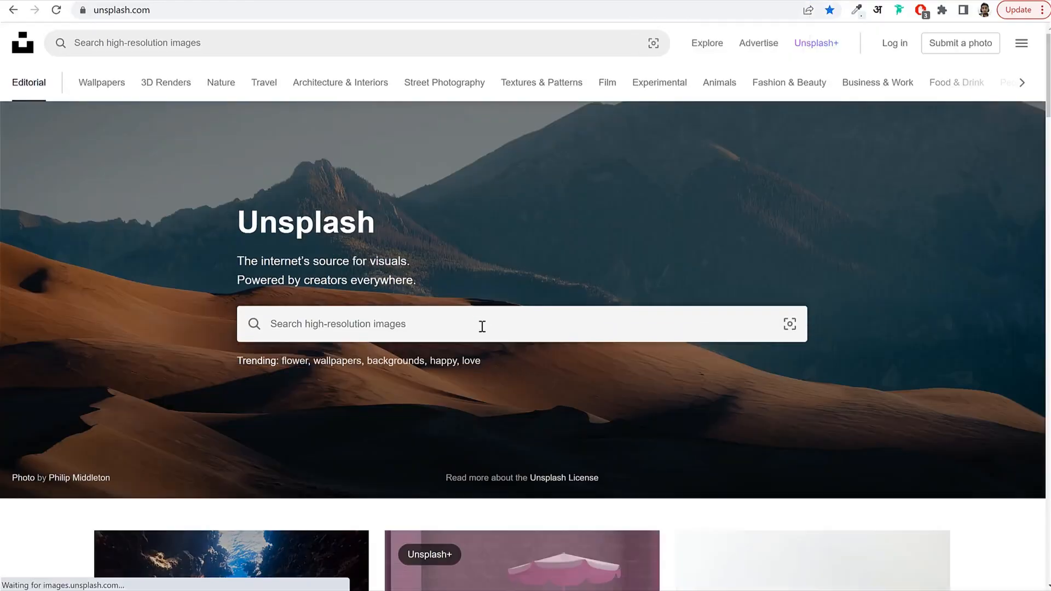
Search Unsplash for 'mumbai' and scroll through the photo results.
left_click(487, 324)
type("mum")
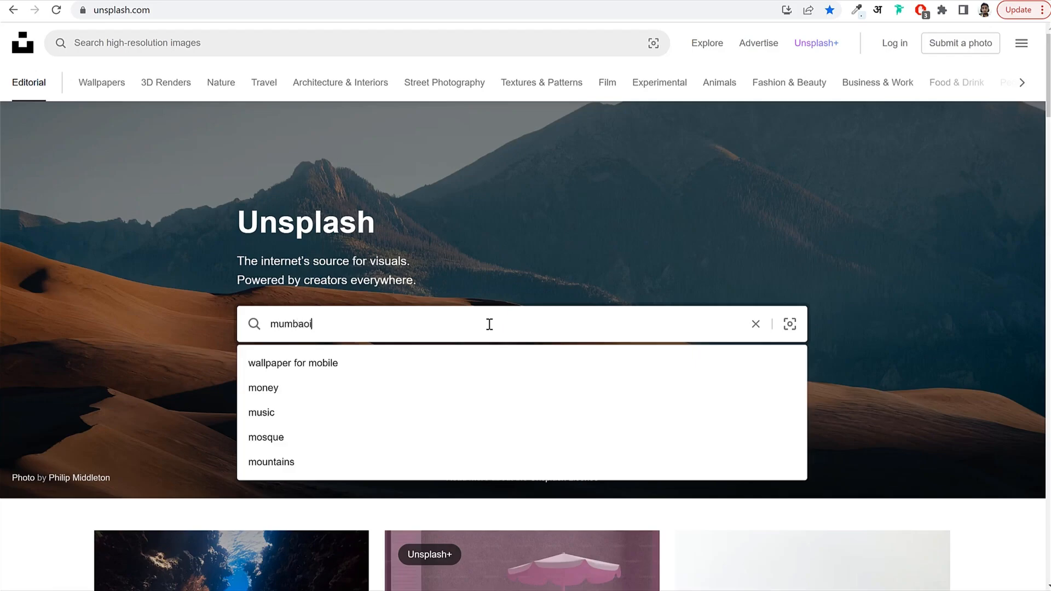
type("baoi")
key("BackSpace")
key("BackSpace")
type("i")
key("Return")
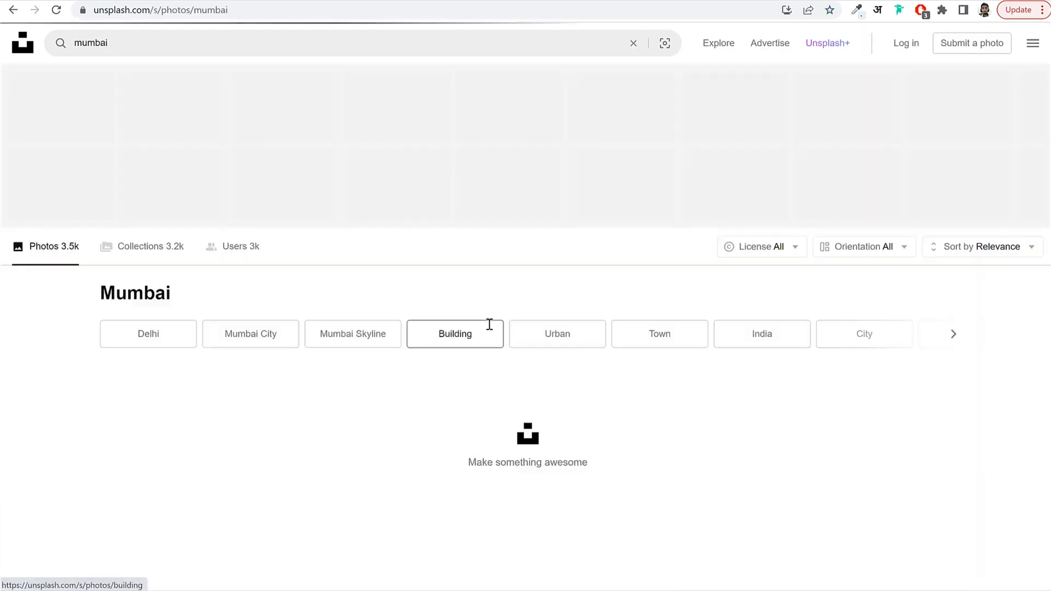
scroll(702, 300, "down", 2)
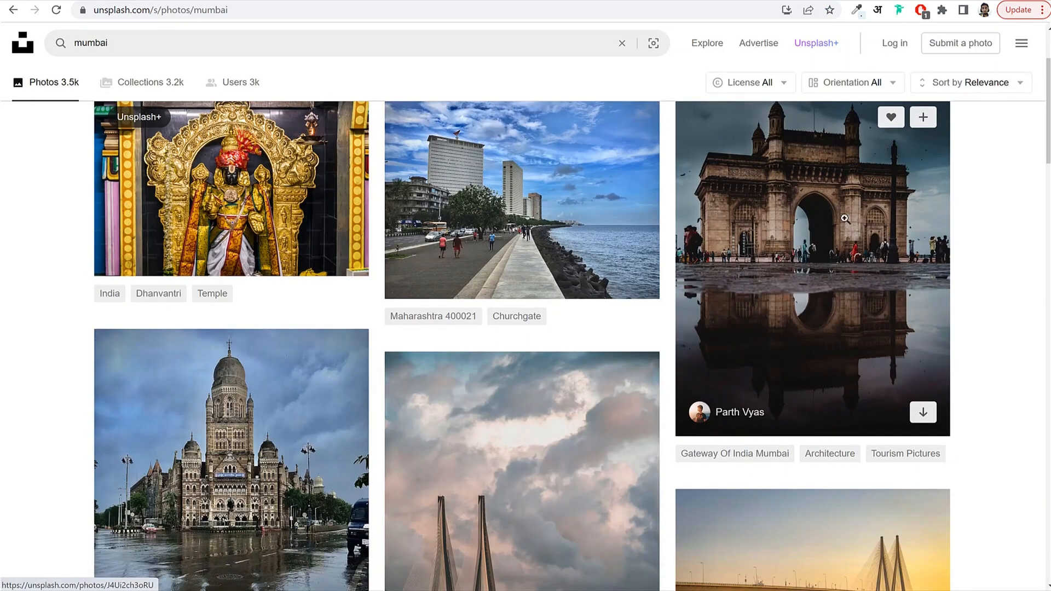
scroll(849, 216, "up", 1)
scroll(305, 255, "down", 5)
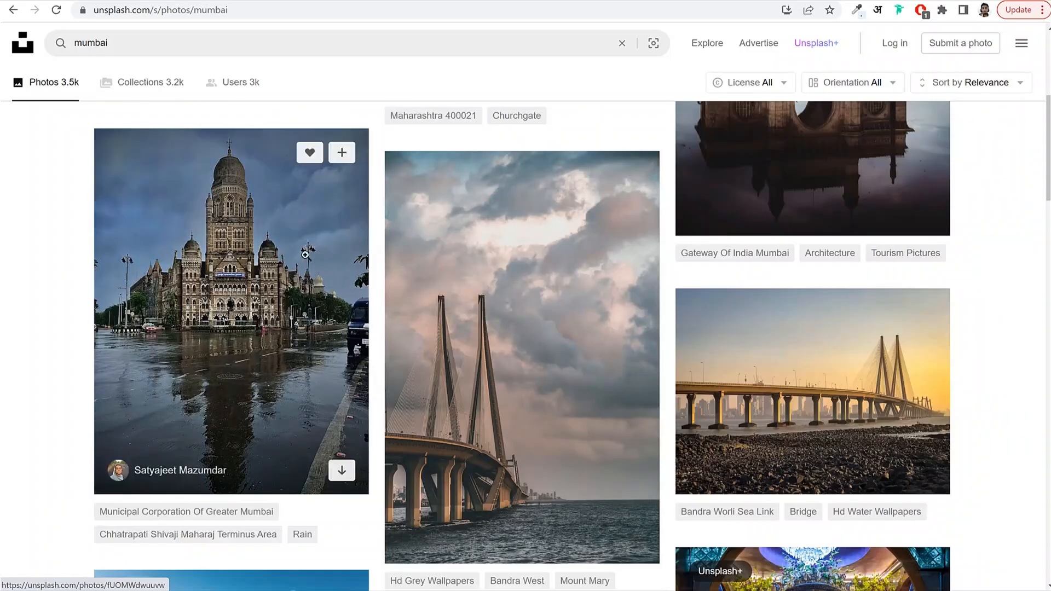
scroll(224, 274, "down", 12)
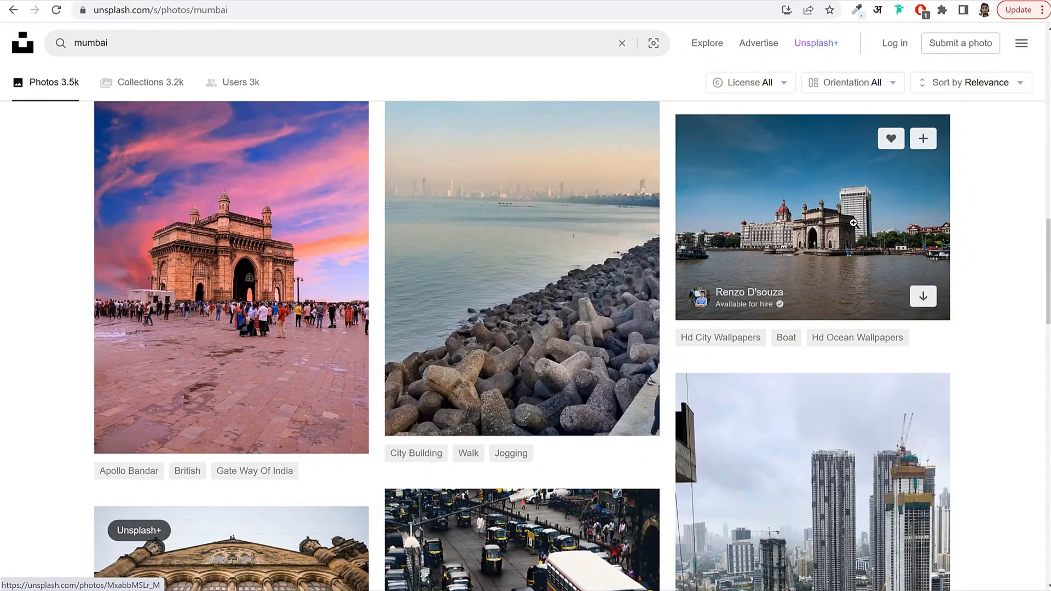
scroll(1007, 262, "down", 15)
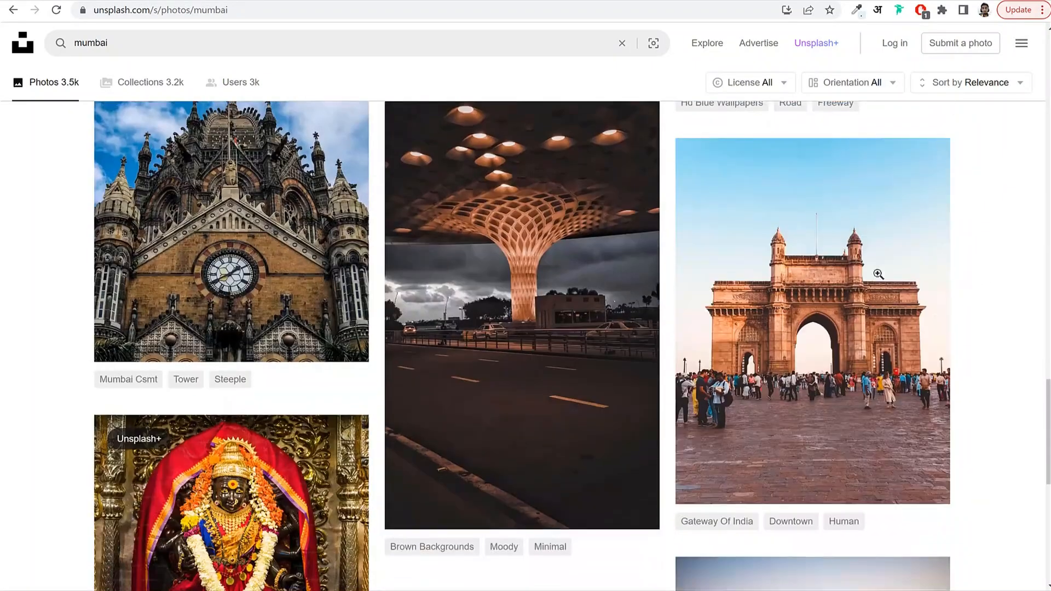
scroll(670, 300, "down", 5)
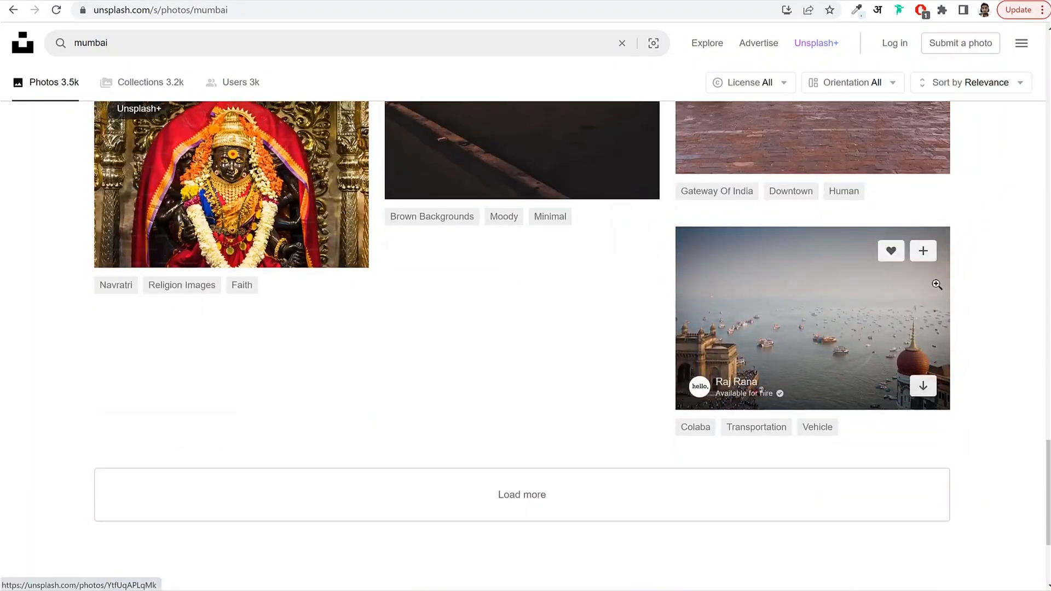
scroll(936, 284, "up", 20)
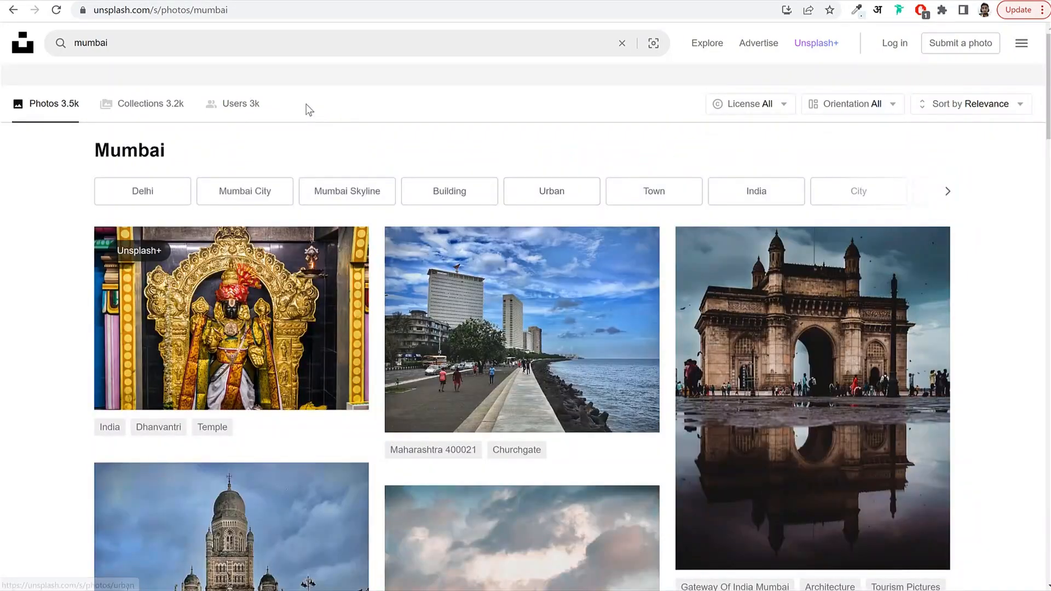
Change the search to 'pune' and browse the 925 photo results.
left_click(235, 42)
type("pune")
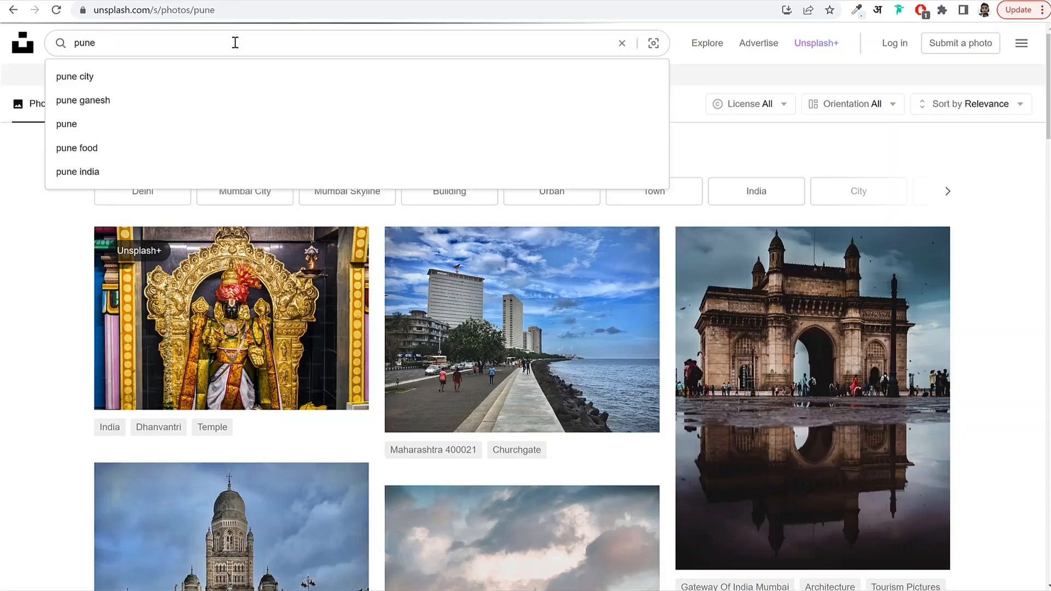
key("Return")
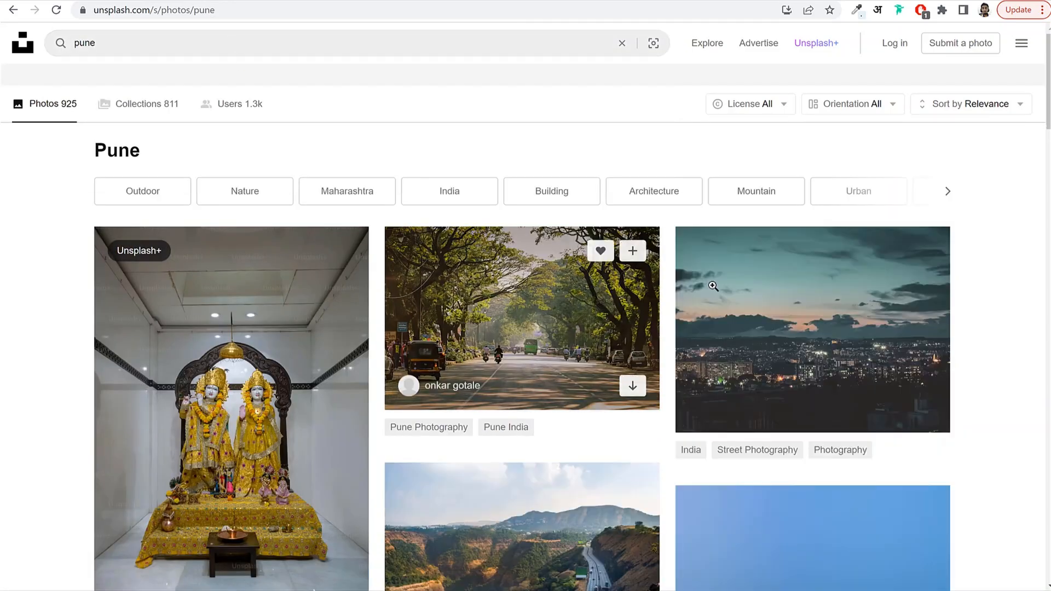
scroll(722, 287, "down", 5)
scroll(722, 288, "down", 12)
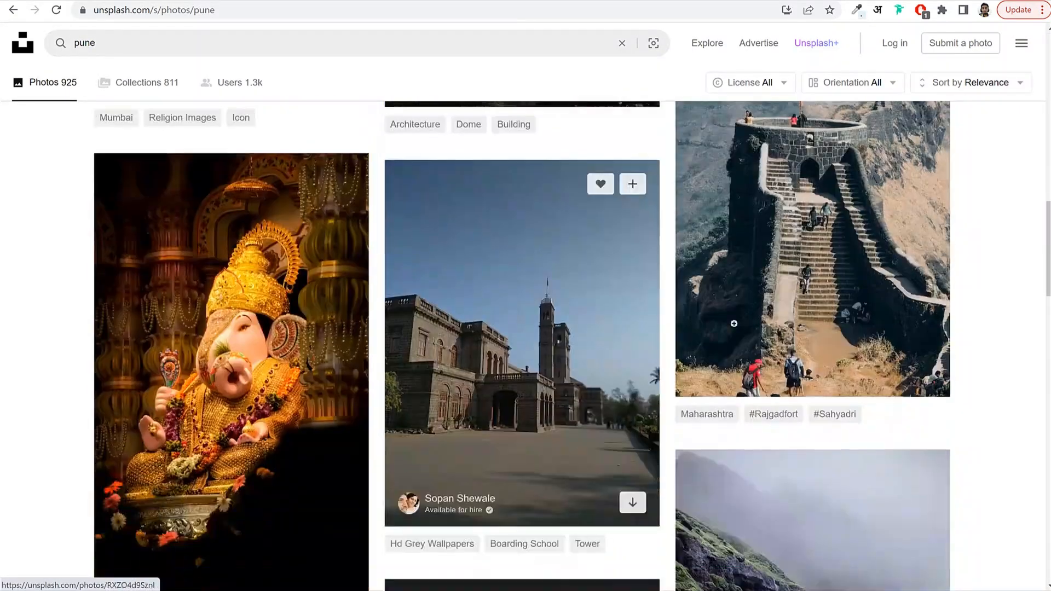
scroll(1000, 254, "down", 6)
scroll(1000, 254, "down", 5)
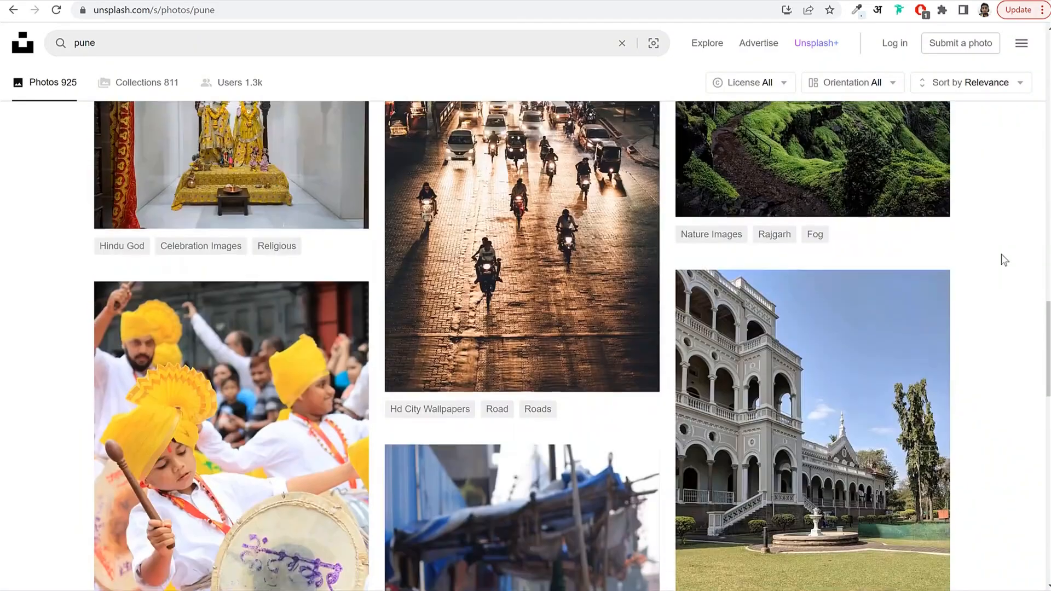
scroll(1000, 254, "down", 12)
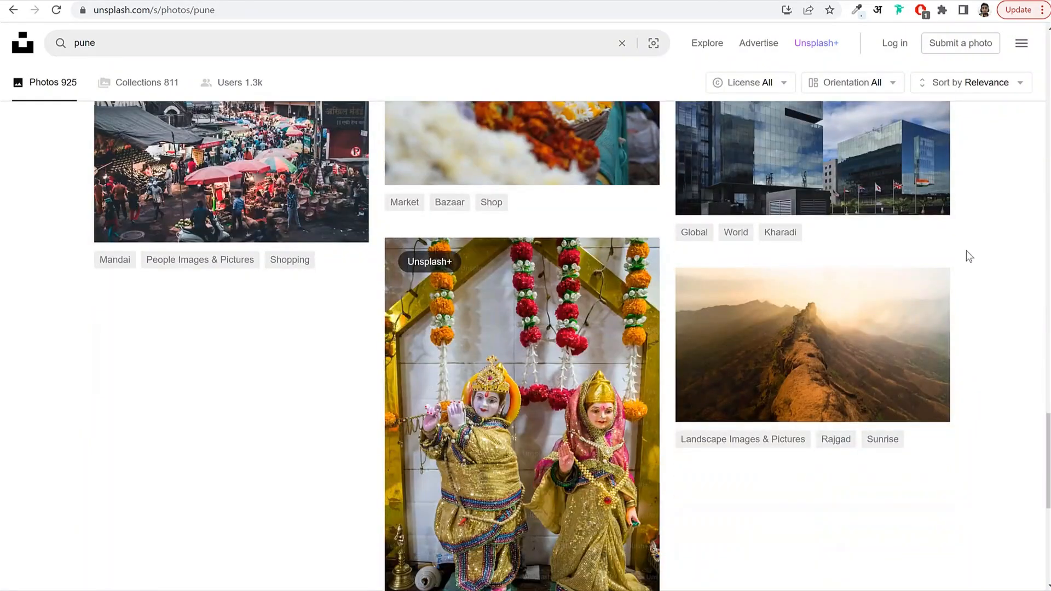
Open bloggdude.com in a new tab and open the digital downloadable products eCommerce post.
key("ctrl+shift+Tab")
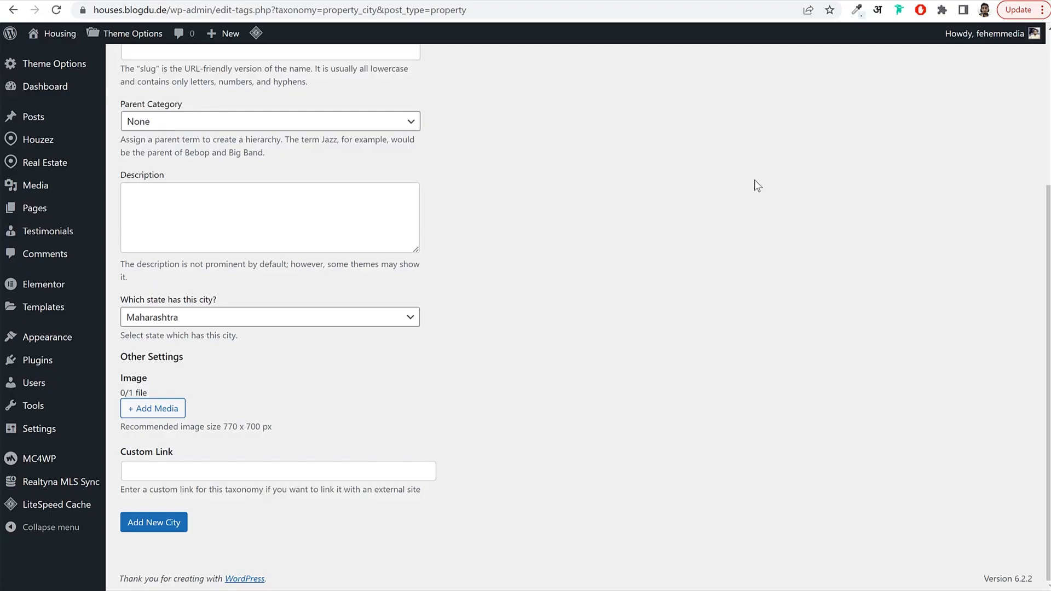
key("ctrl+t")
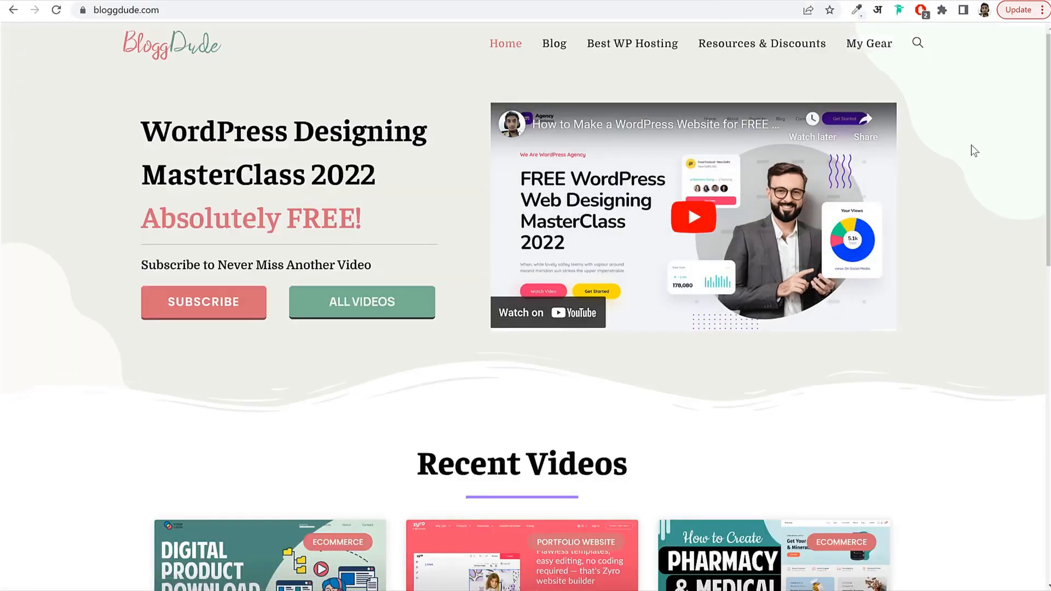
scroll(966, 206, "down", 7)
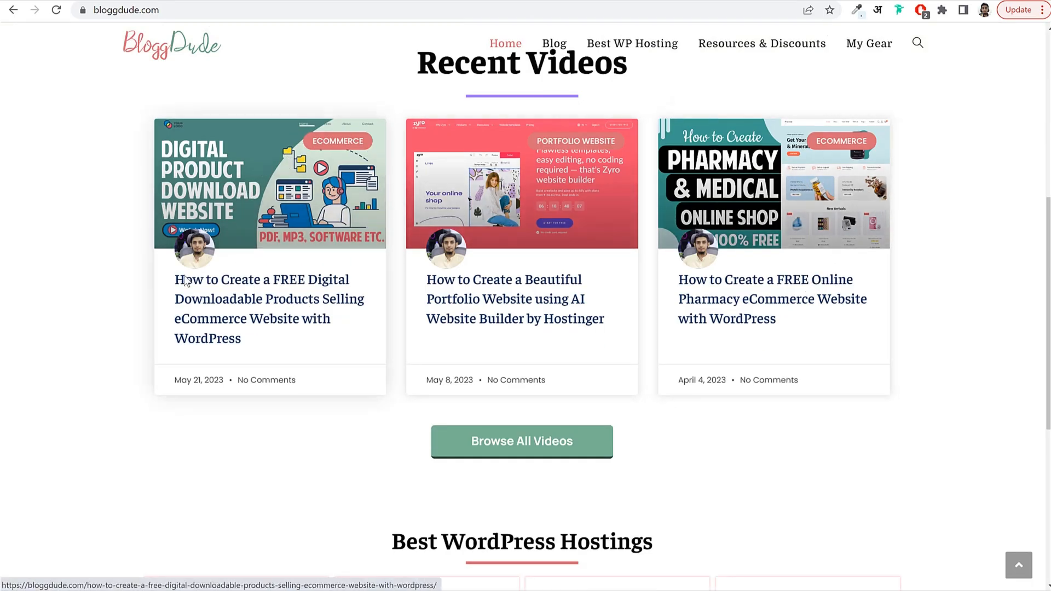
left_click(279, 321)
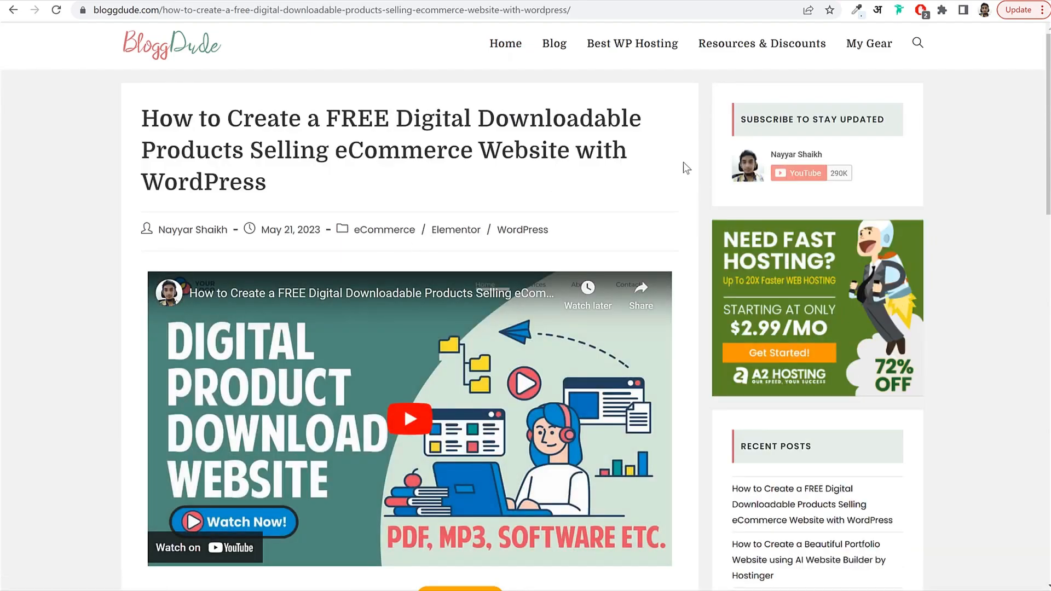
Scroll the post down to its Download Free Images entry.
scroll(613, 225, "down", 3)
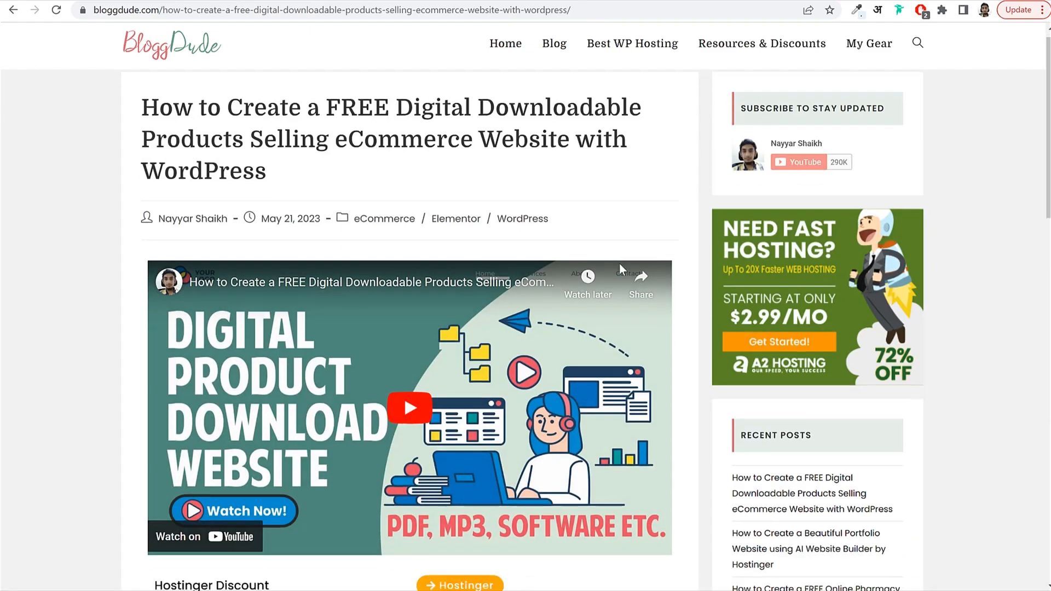
scroll(485, 260, "down", 4)
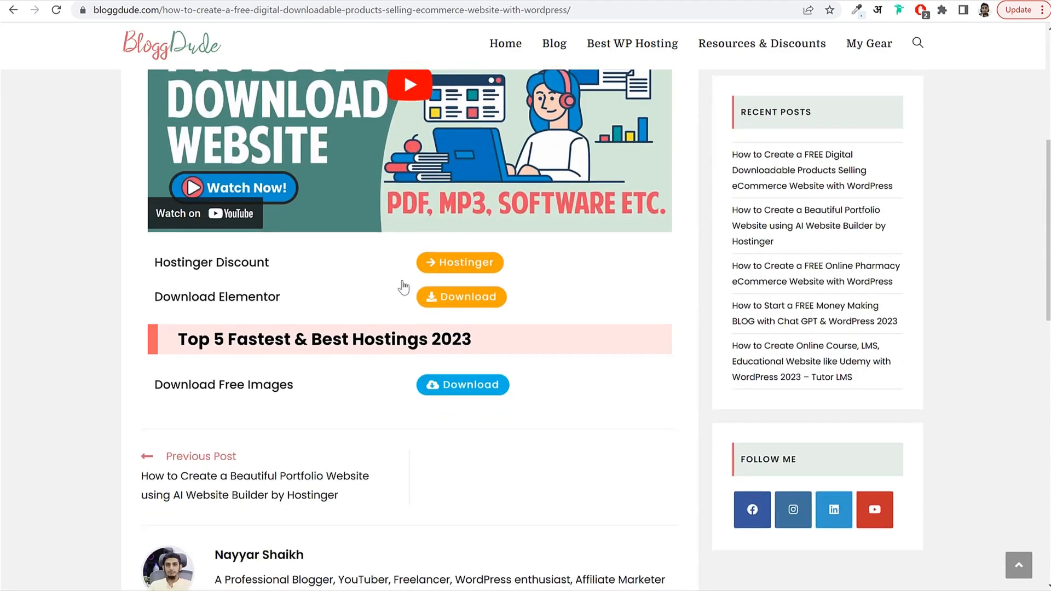
left_click_drag(154, 261, 549, 303)
left_click(549, 304)
left_click_drag(142, 386, 296, 387)
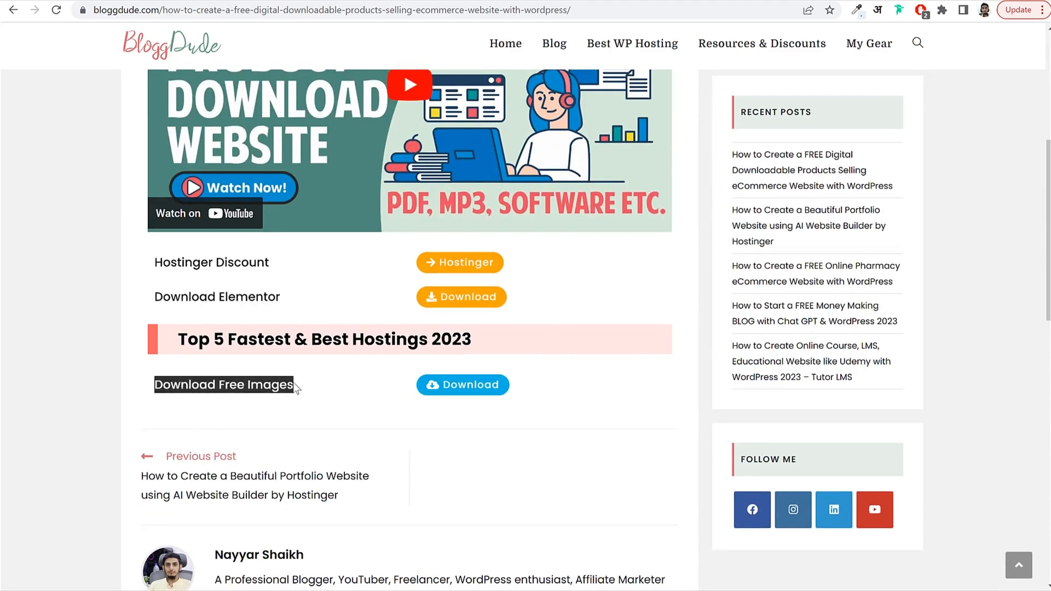
left_click(308, 388)
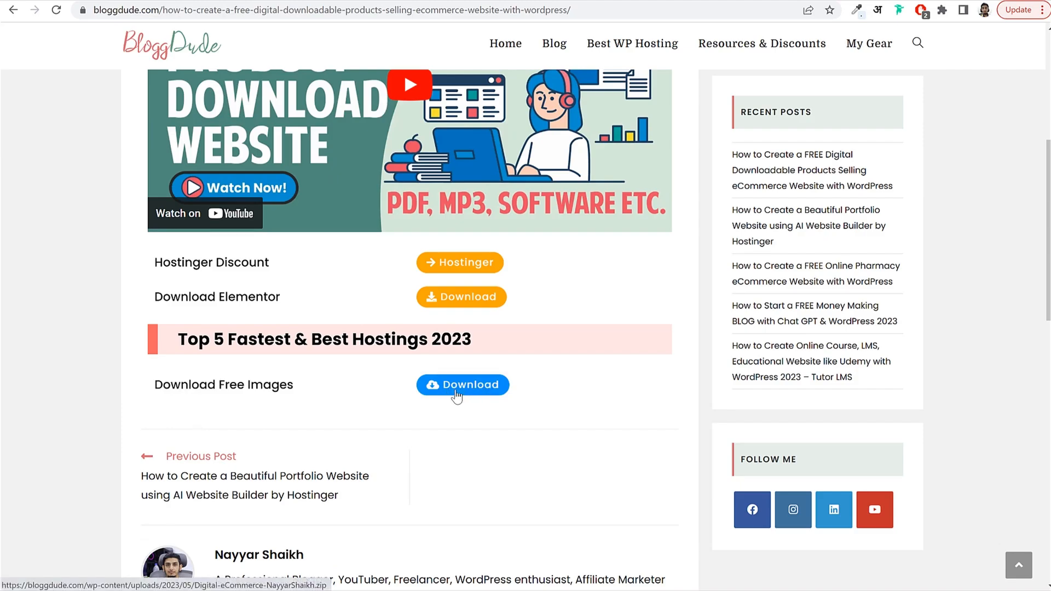
Leave the Houzez theme ZIP alone and browse the 37 images in the Houzez Real Estate Media folder.
left_click(431, 590)
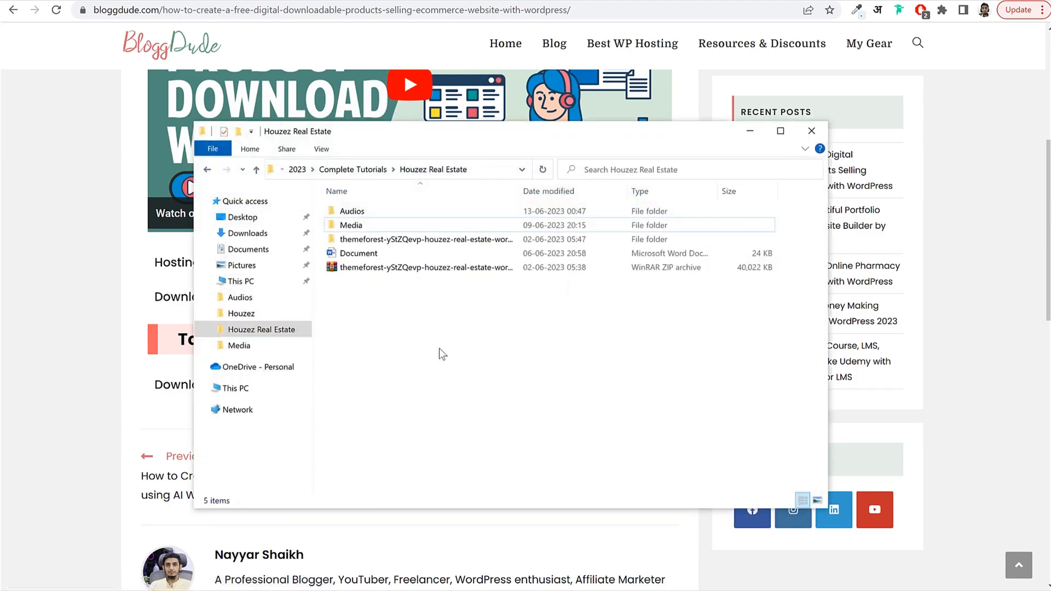
left_click(412, 270)
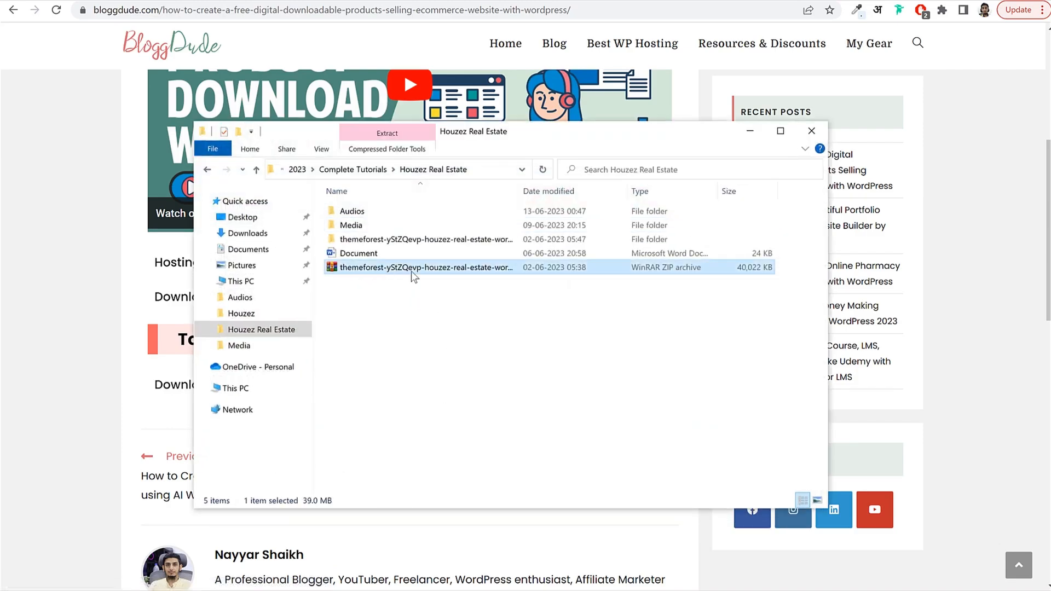
right_click(367, 269)
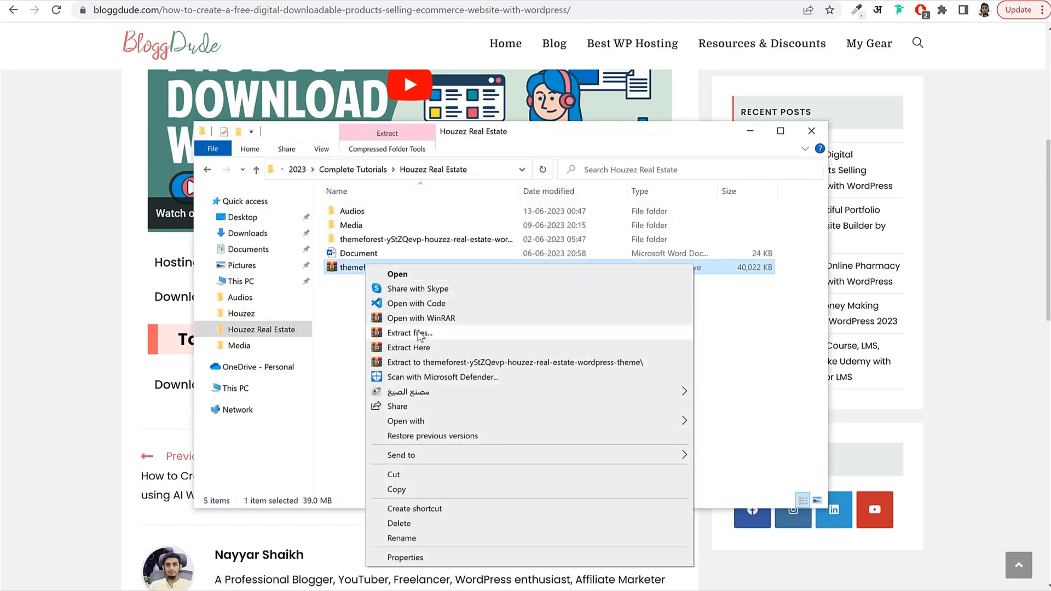
left_click(356, 343)
left_click(339, 340)
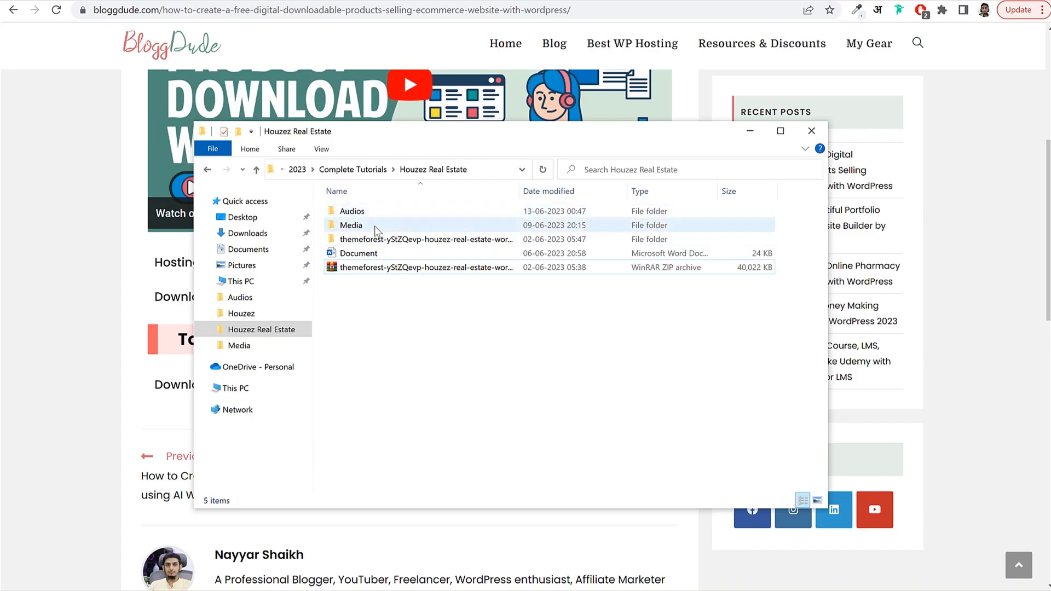
double_click(370, 229)
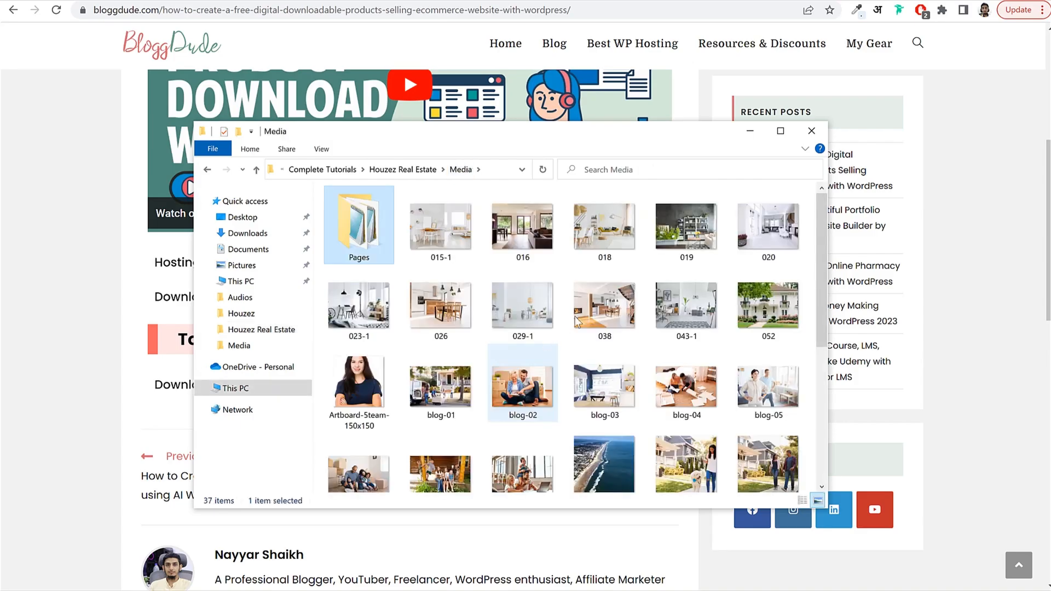
scroll(708, 286, "down", 4)
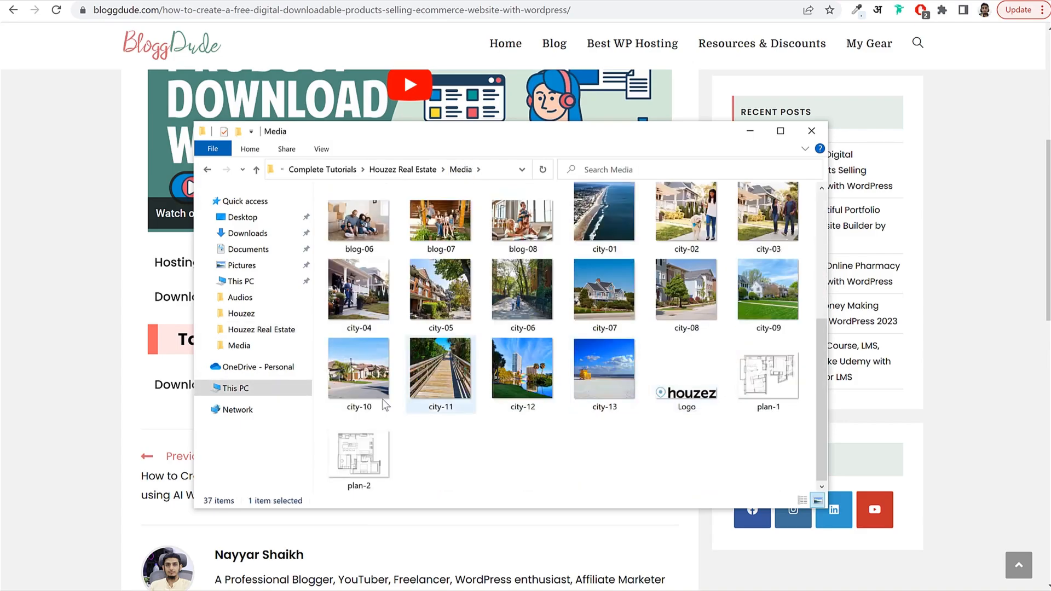
scroll(670, 408, "up", 5)
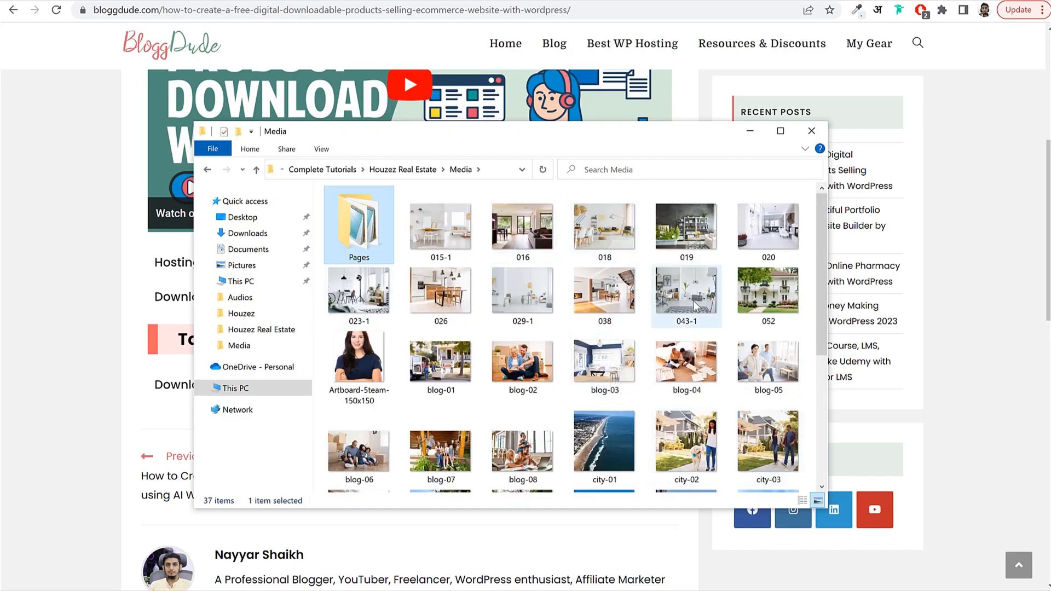
scroll(622, 316, "down", 3)
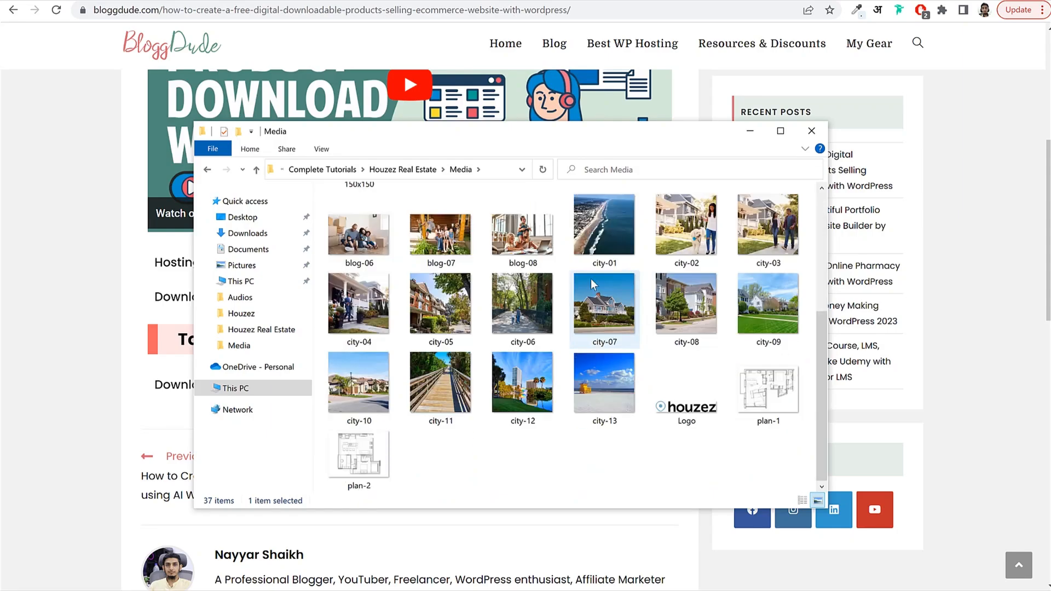
scroll(565, 327, "up", 5)
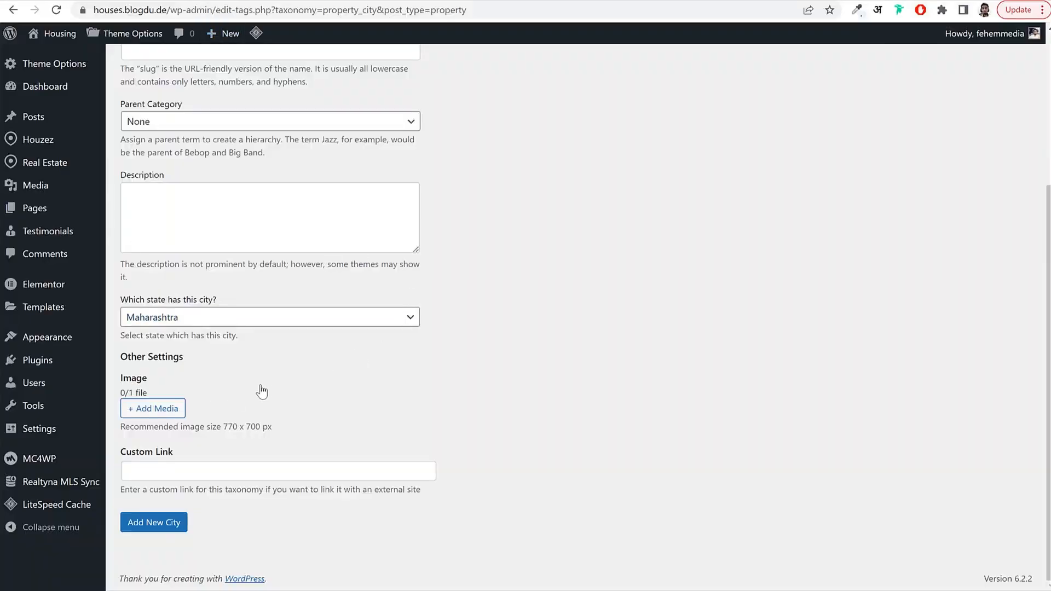
Upload city-12 as the Mumbai city image and add Mumbai under Maharashtra.
left_click(157, 409)
left_click(441, 331)
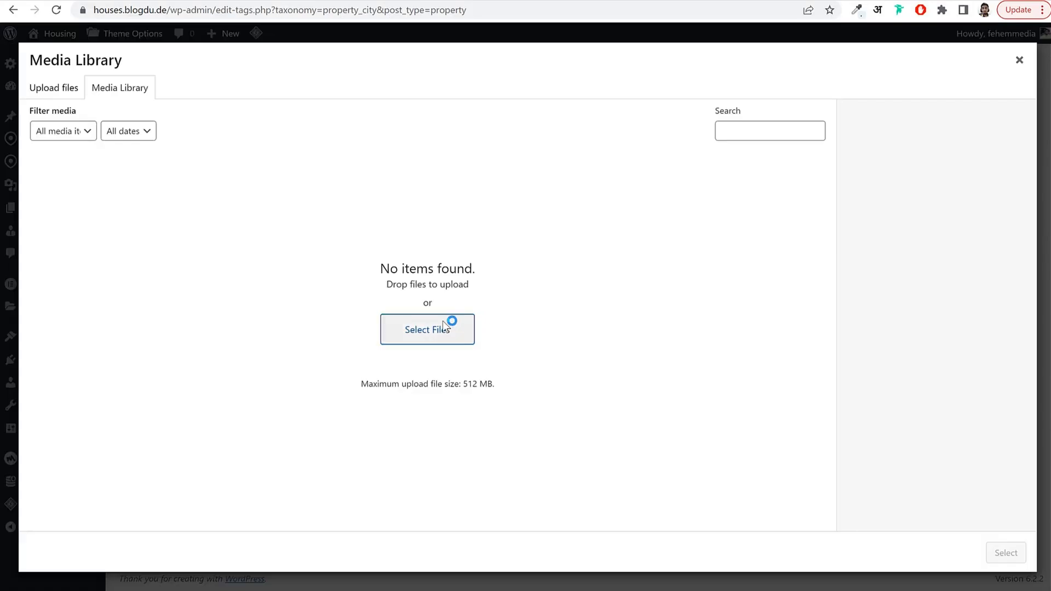
left_click_drag(244, 1, 475, 64)
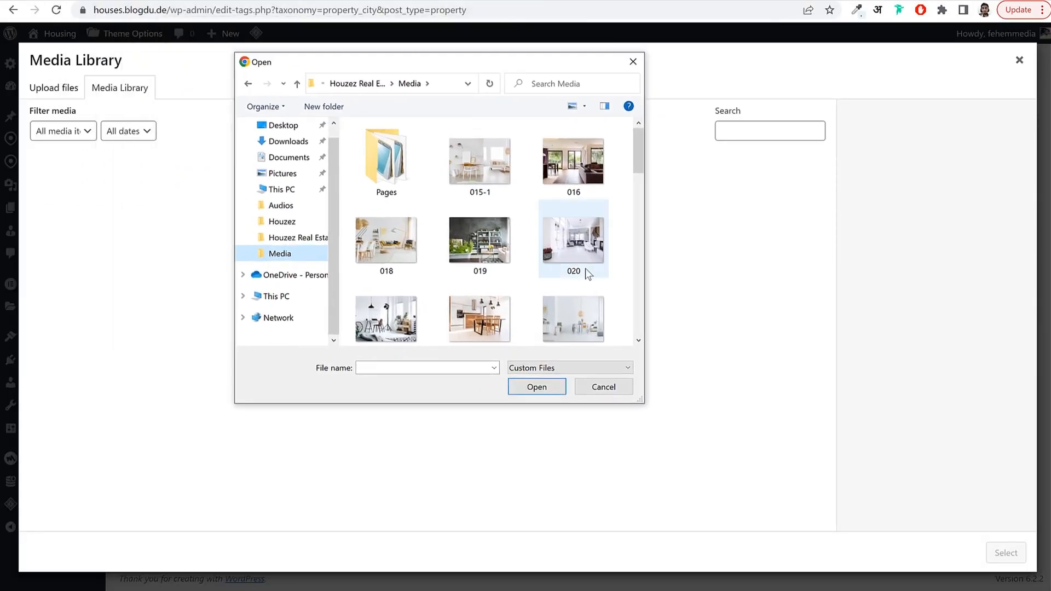
scroll(585, 268, "down", 5)
scroll(590, 268, "down", 5)
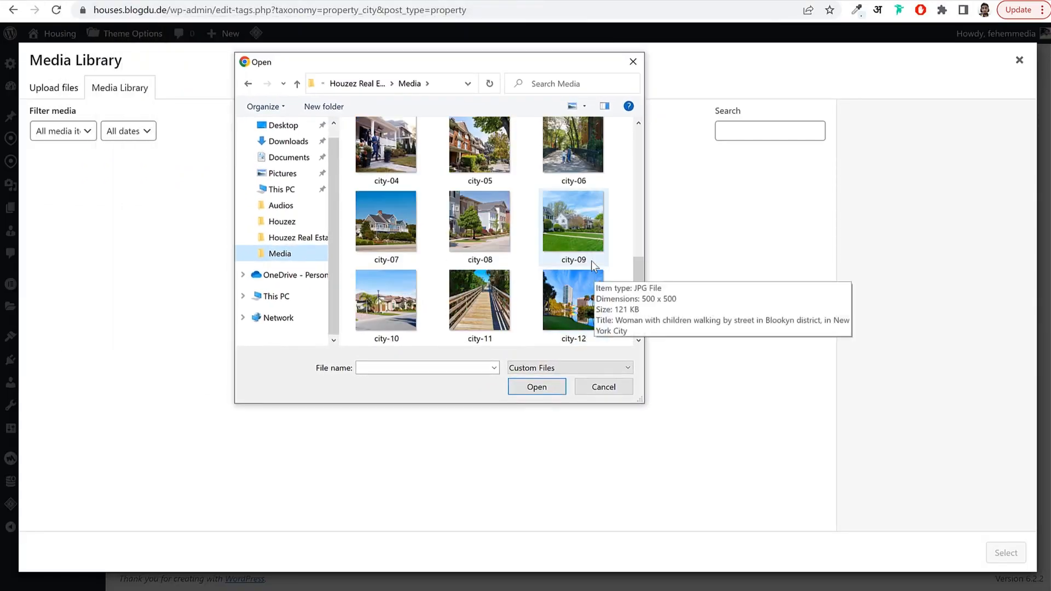
left_click(587, 238)
left_click(587, 304)
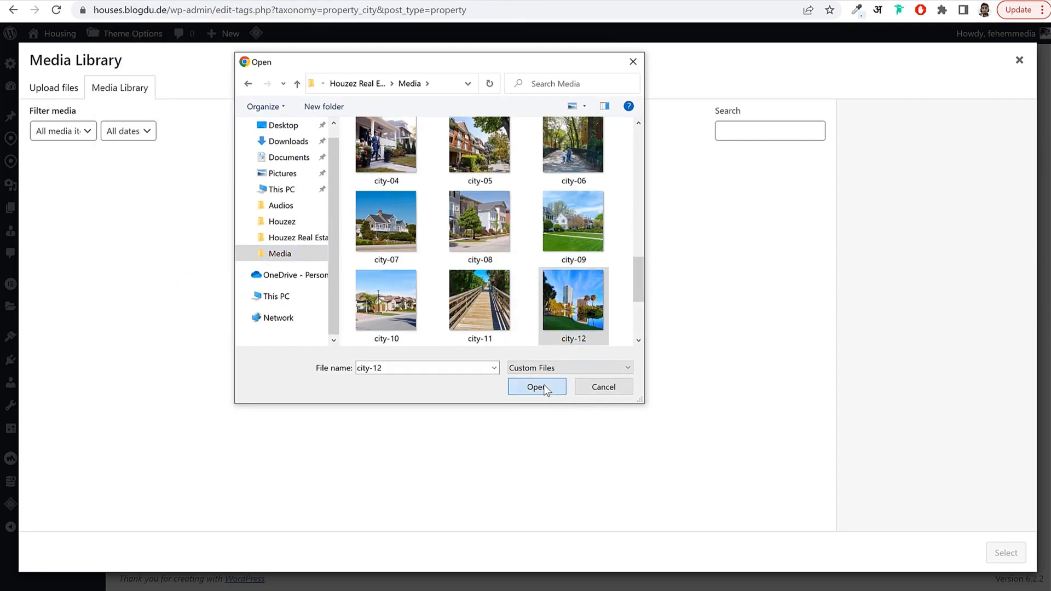
left_click(547, 387)
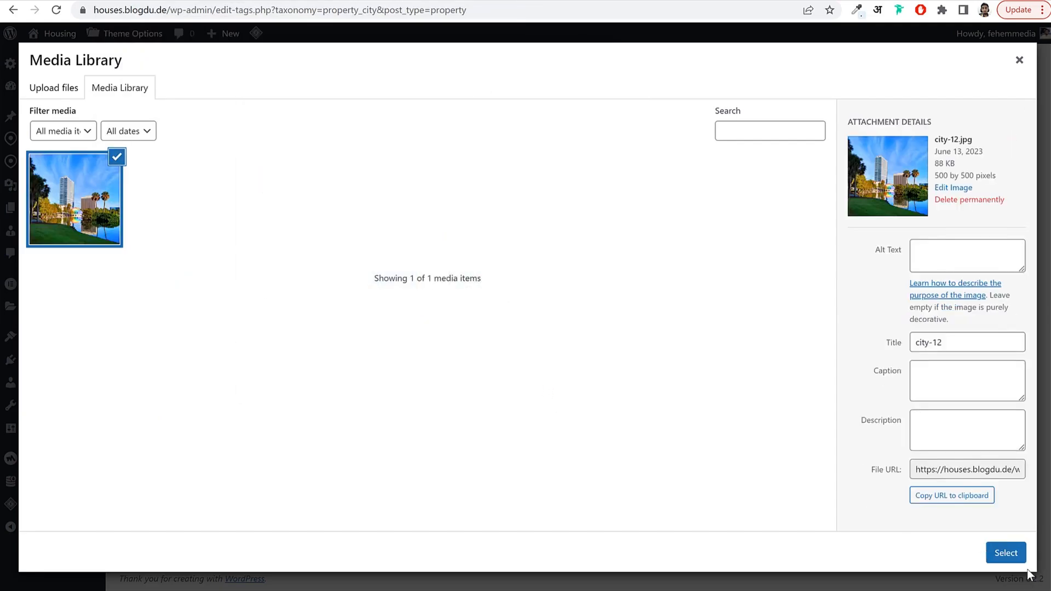
left_click(1018, 557)
scroll(328, 429, "down", 2)
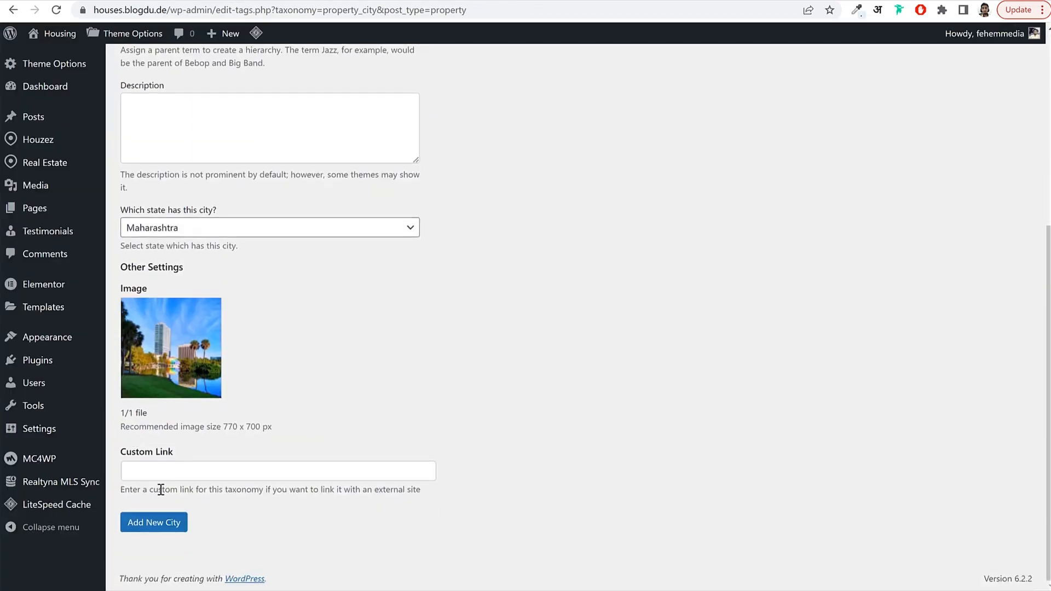
left_click(157, 530)
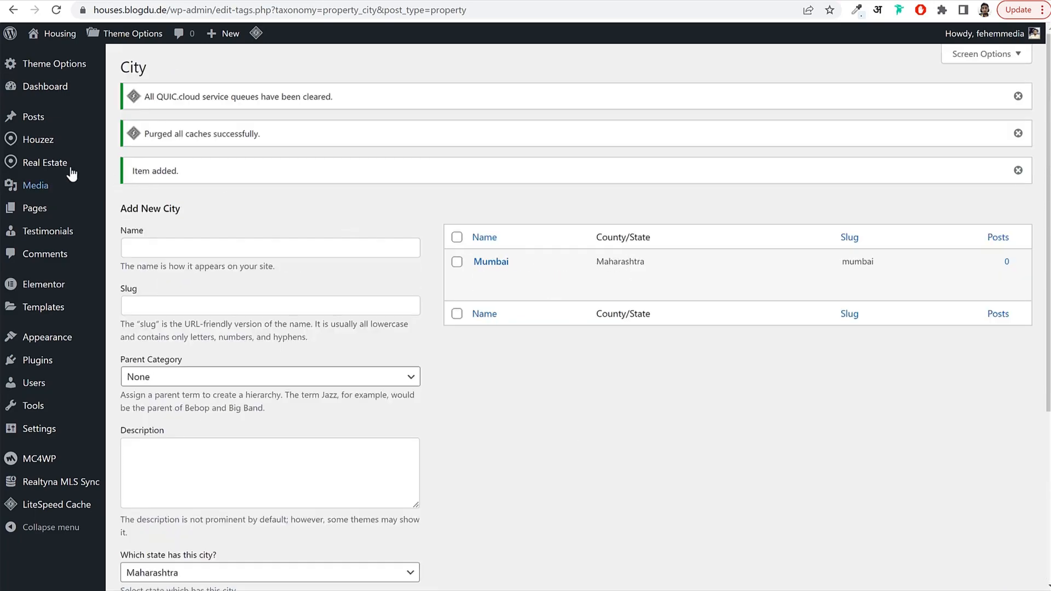
Start a new property via Real Estate > New Property, then view the front-end Create a Listing form.
mouse_move(68, 167)
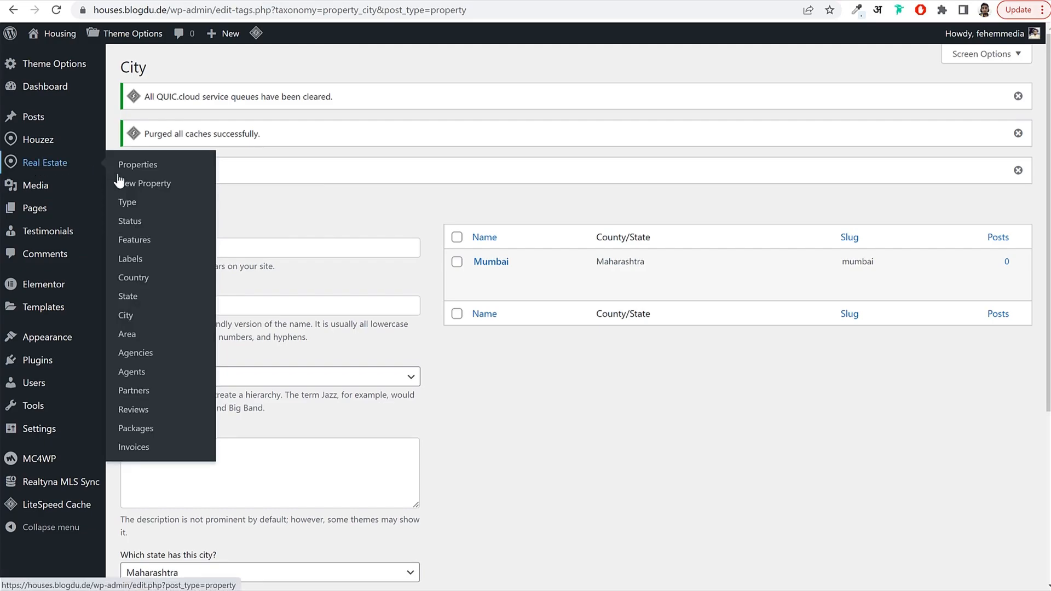
left_click(150, 191)
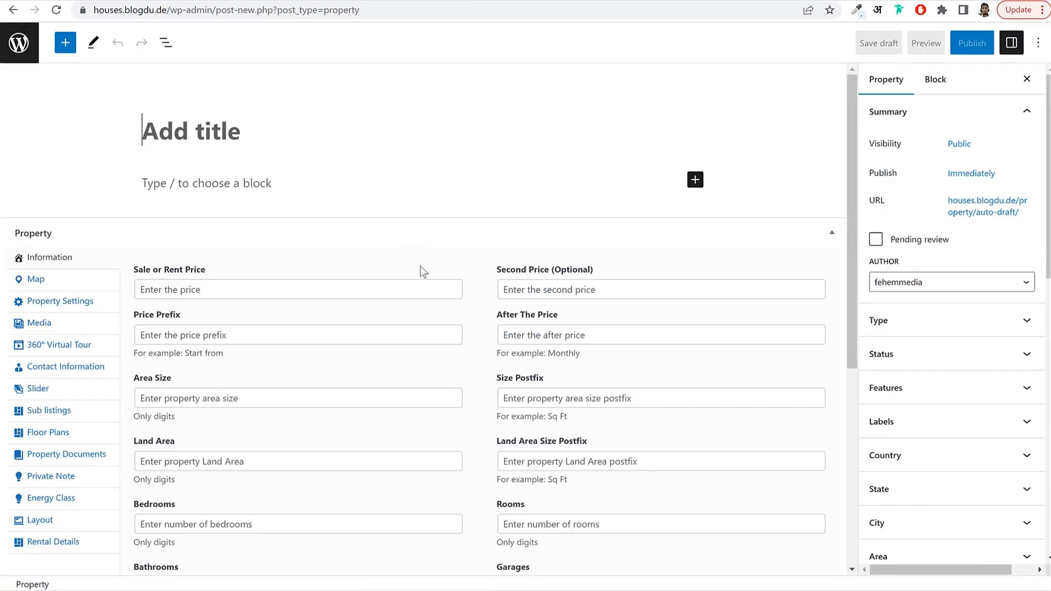
scroll(424, 272, "down", 6)
scroll(422, 271, "up", 6)
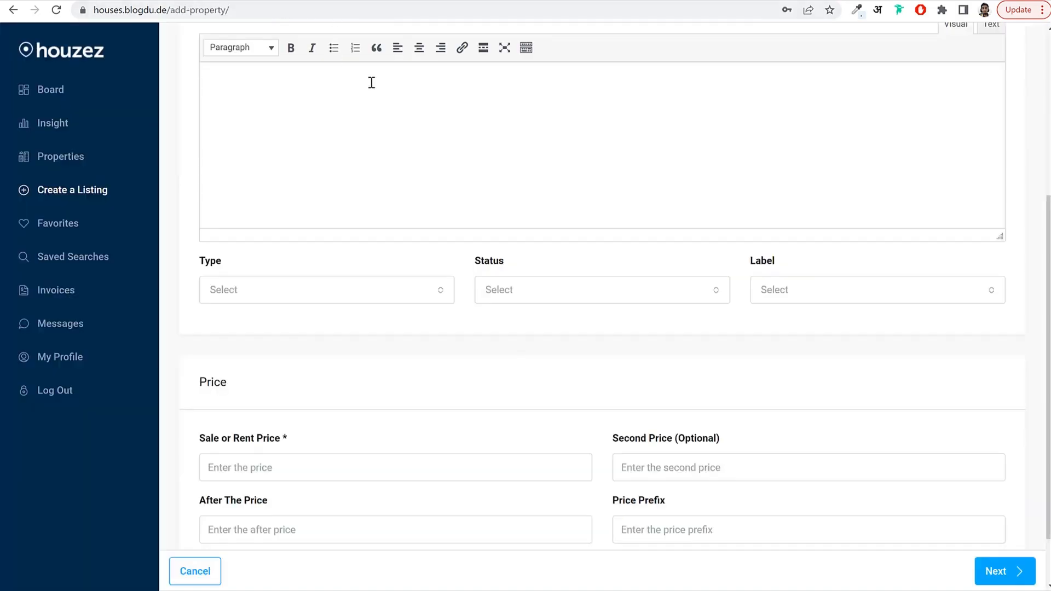
scroll(361, 137, "up", 5)
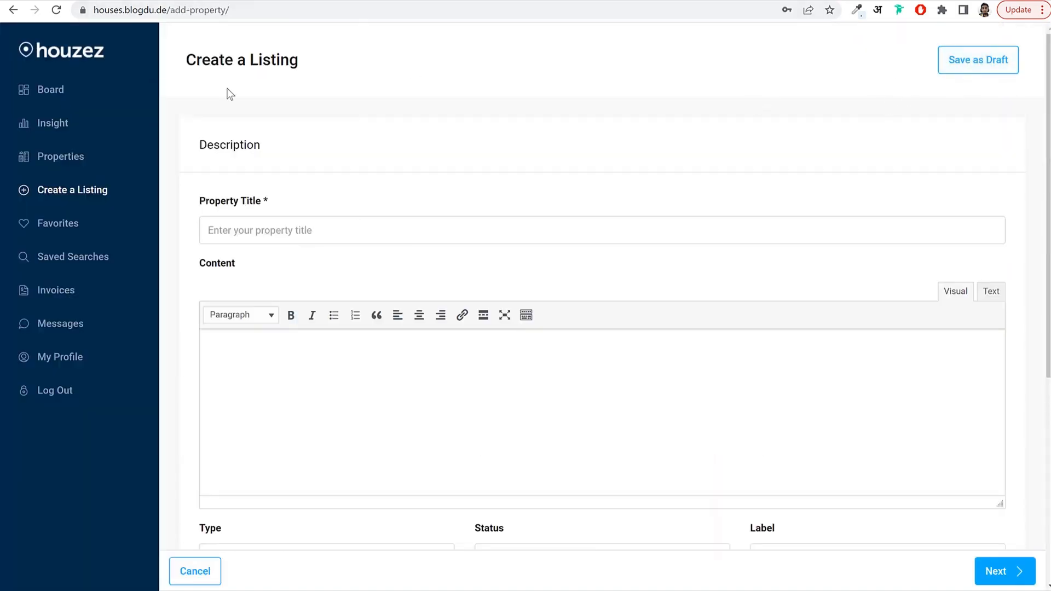
From the houzez homepage, open the front-end Create a Listing form and look over its fields.
left_click(60, 55)
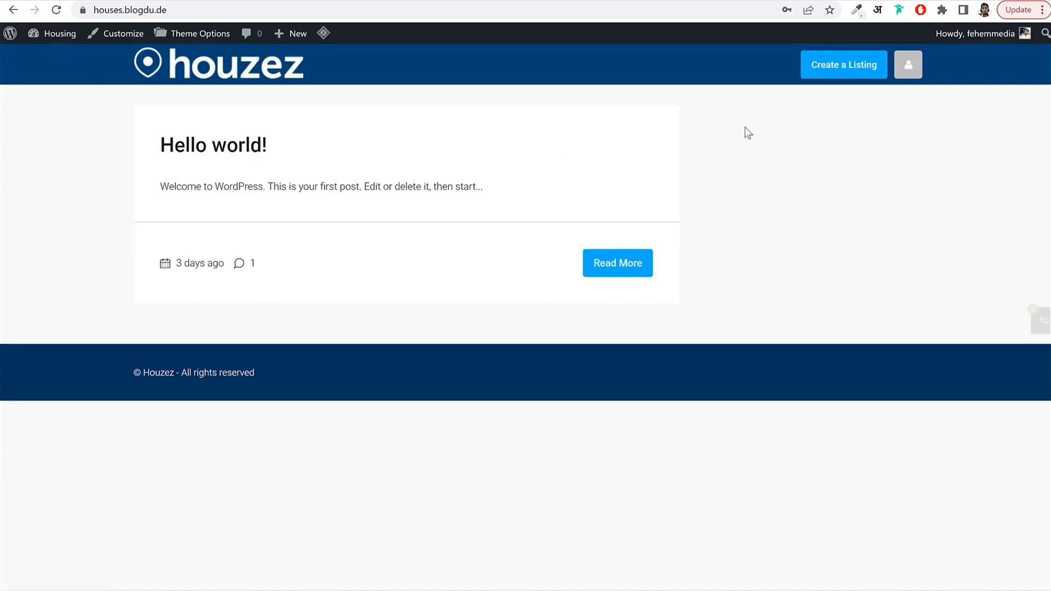
left_click(854, 73)
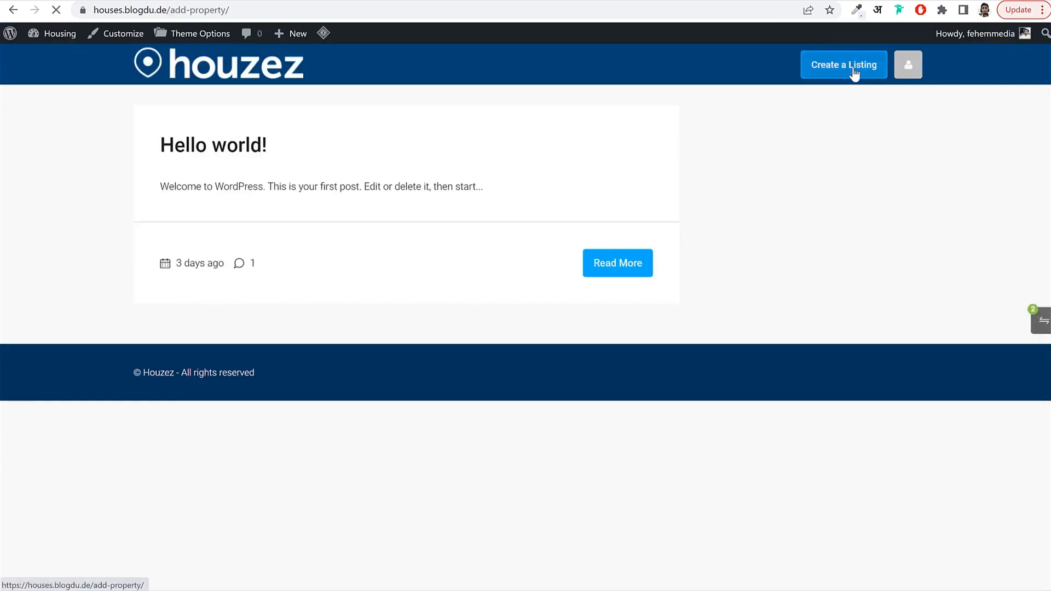
scroll(550, 230, "down", 5)
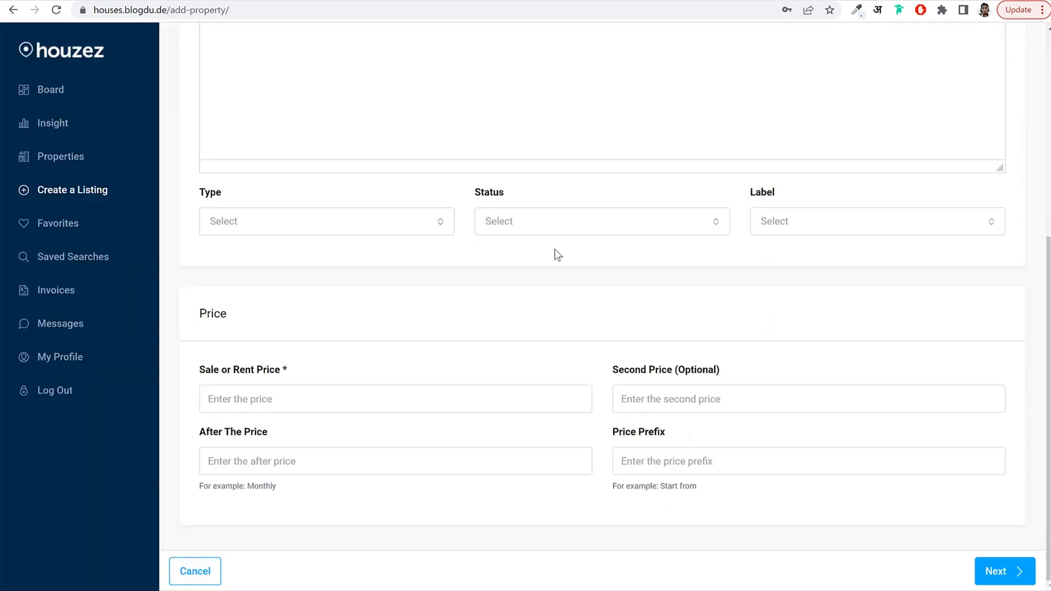
scroll(555, 250, "up", 6)
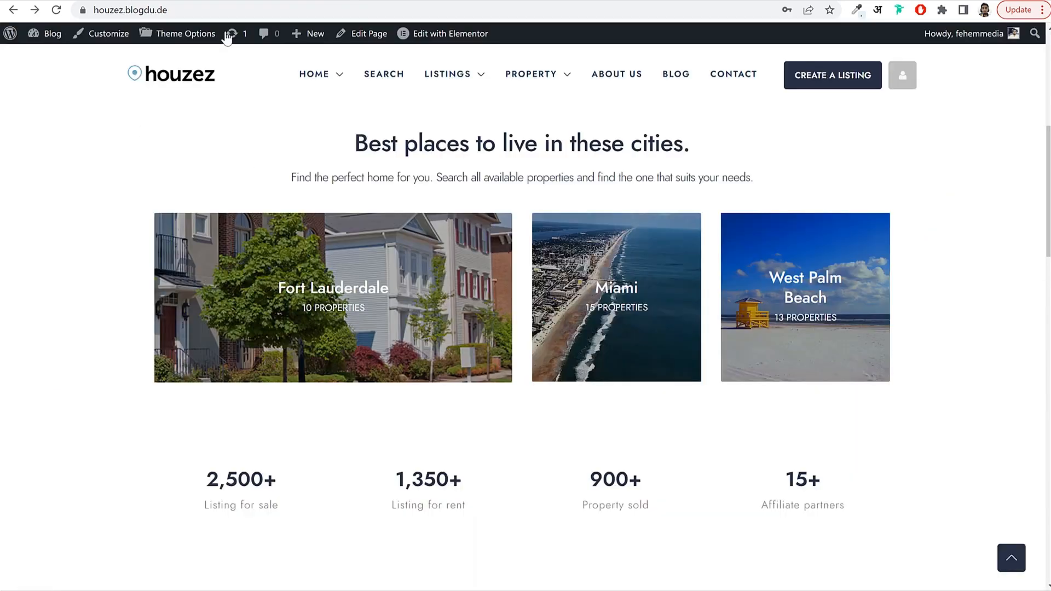
Copy the demo listing's title and paste 'Modern apartment' as the property title.
scroll(635, 311, "up", 5)
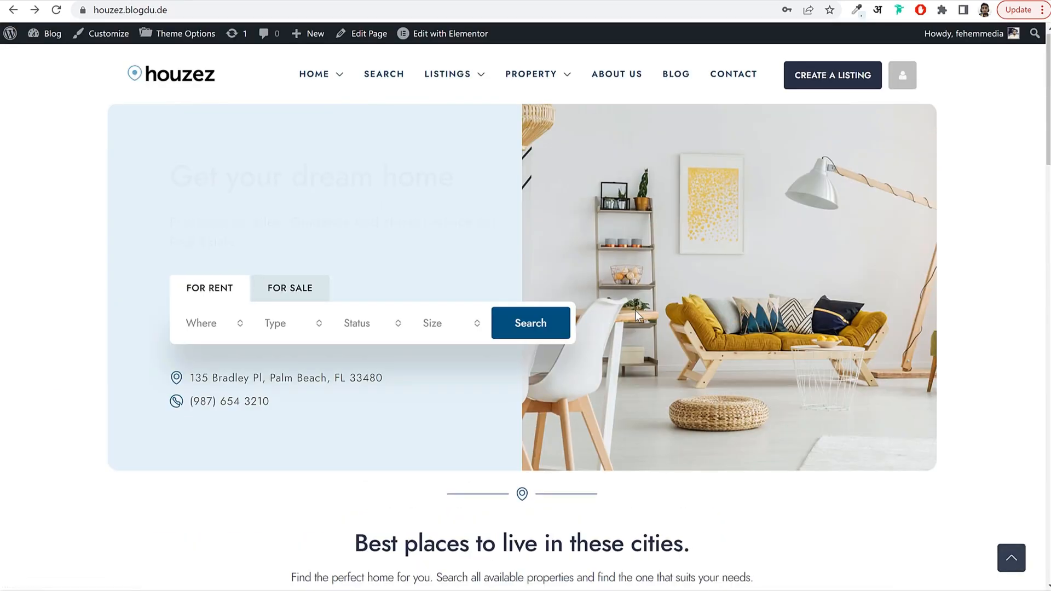
scroll(635, 310, "down", 10)
scroll(635, 317, "down", 2)
left_click(245, 412)
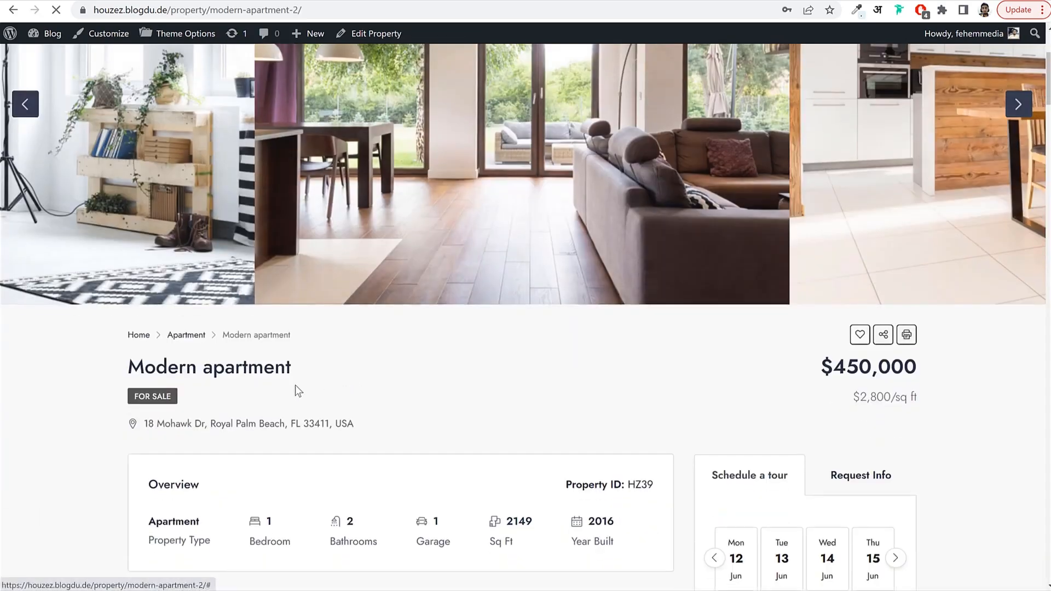
left_click_drag(128, 365, 298, 358)
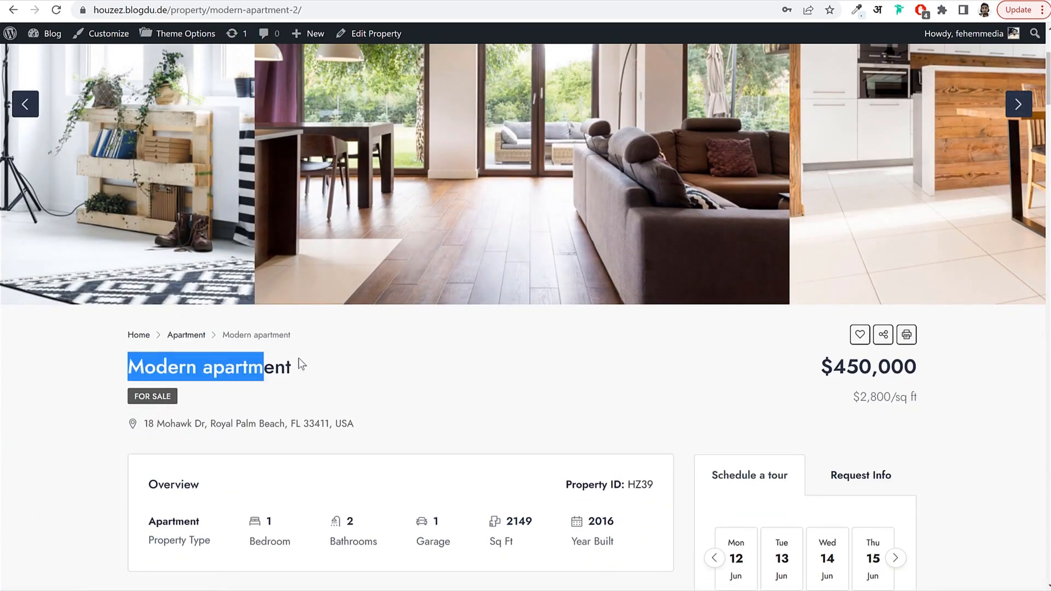
left_click(218, 1)
type("Modern apartment")
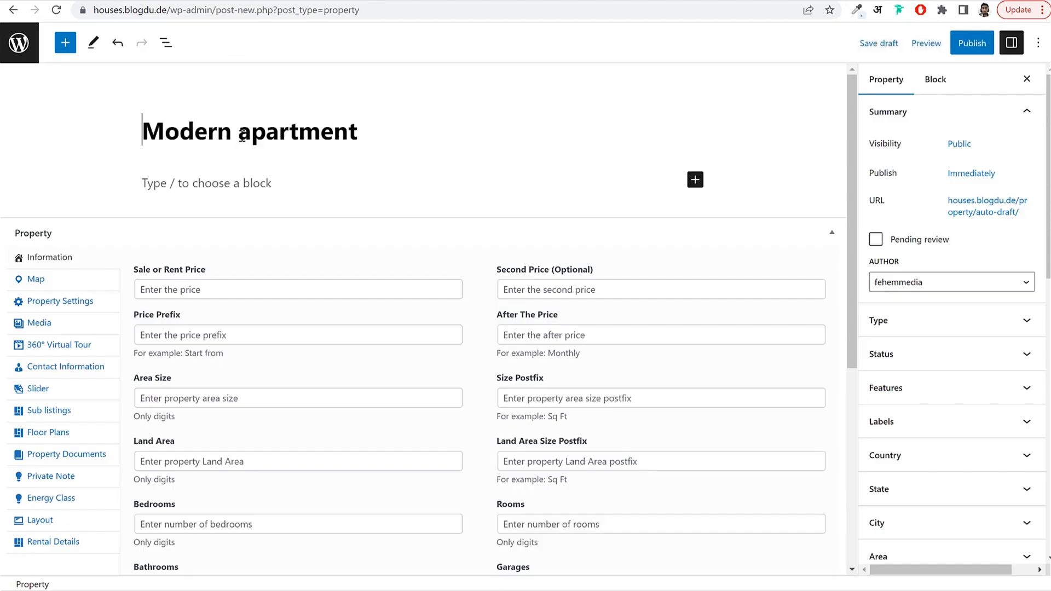
Copy the demo listing's two Lorem ipsum paragraphs into the property's content.
left_click(132, 1)
scroll(322, 342, "down", 6)
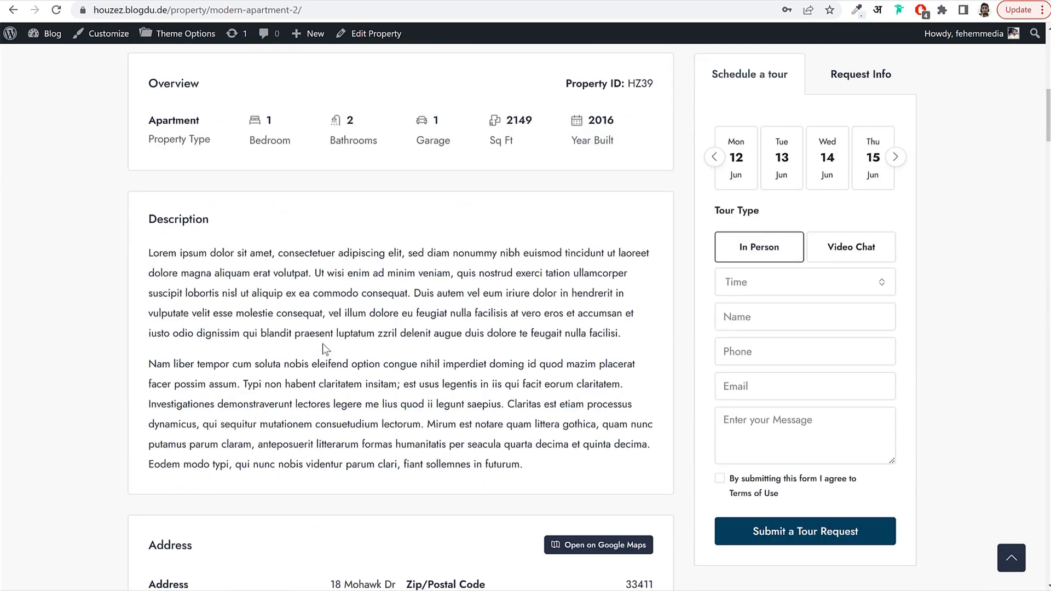
left_click_drag(149, 254, 556, 467)
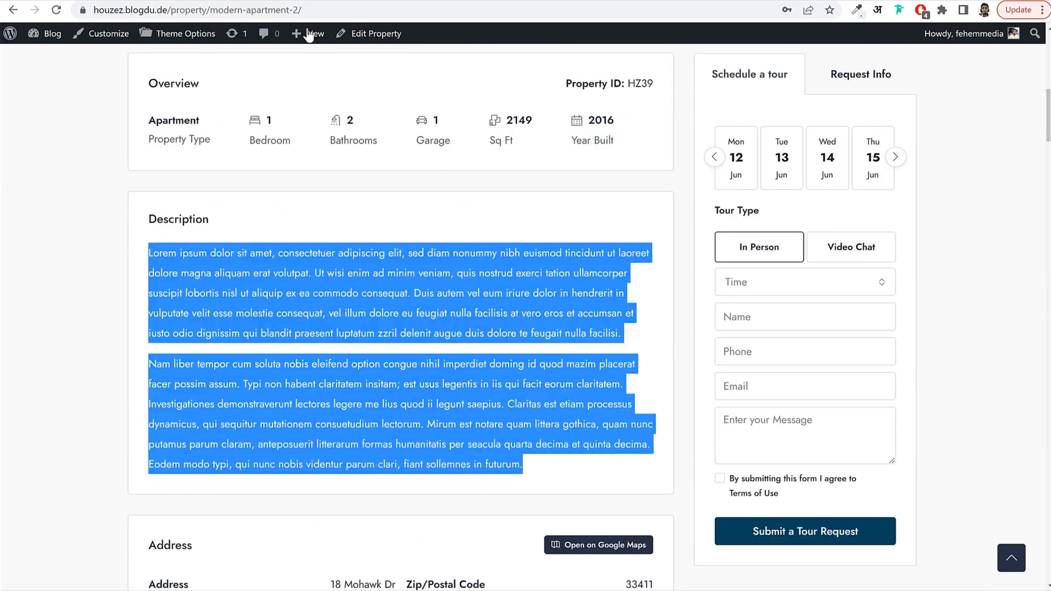
key("ctrl+c")
left_click(218, 1)
left_click(218, 185)
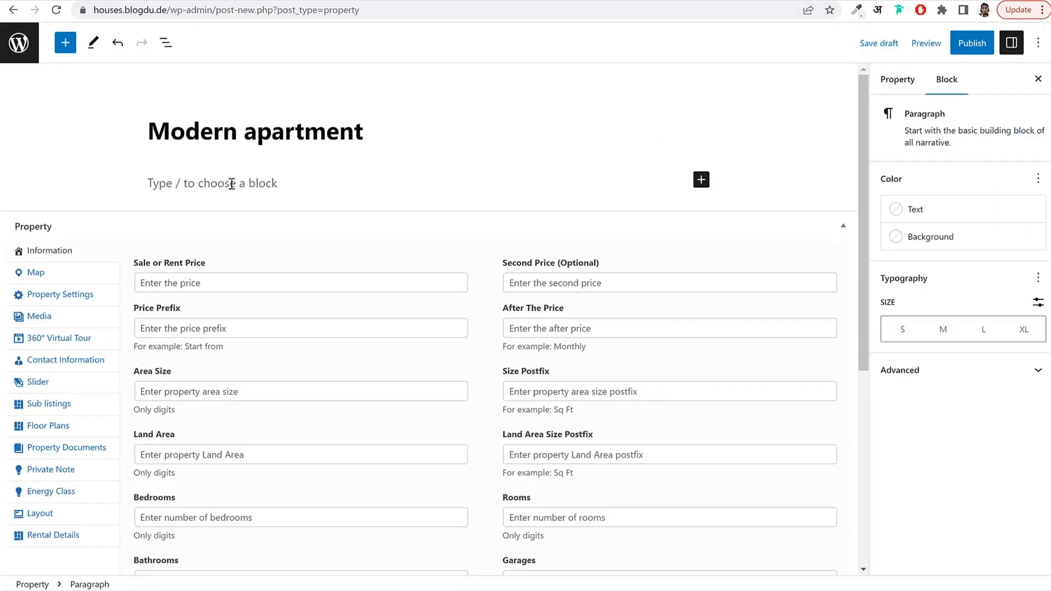
key("ctrl+v")
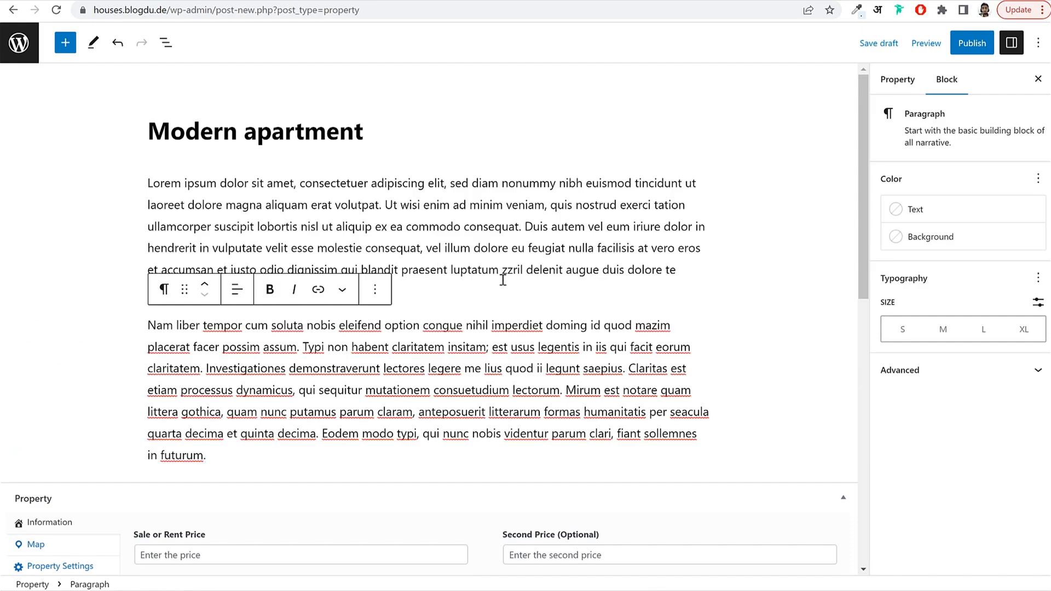
scroll(502, 280, "down", 6)
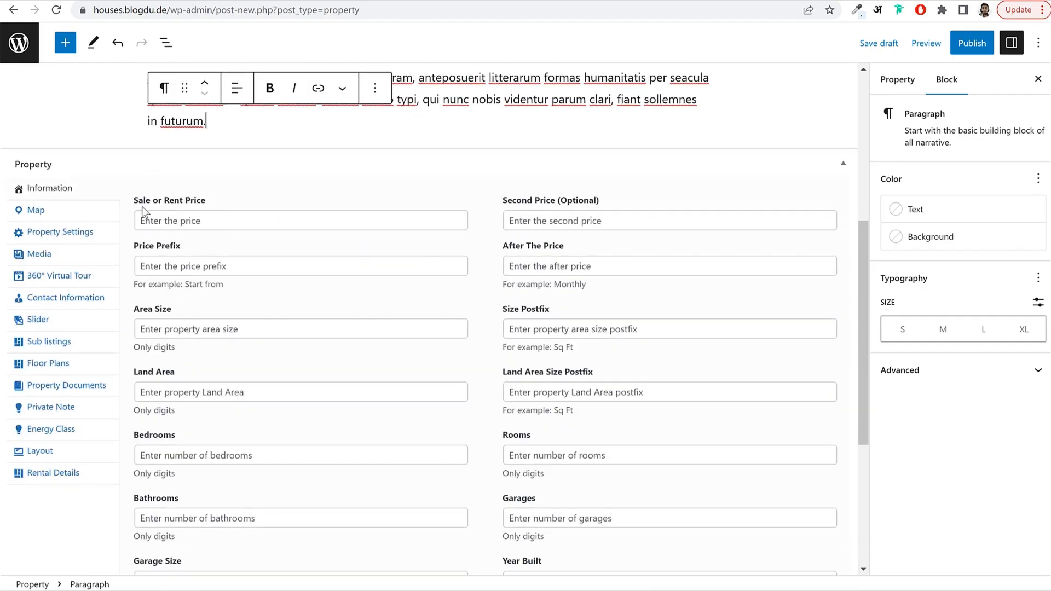
Set the Sale or Rent Price to 450000, copied from the listing without its comma.
left_click(170, 219)
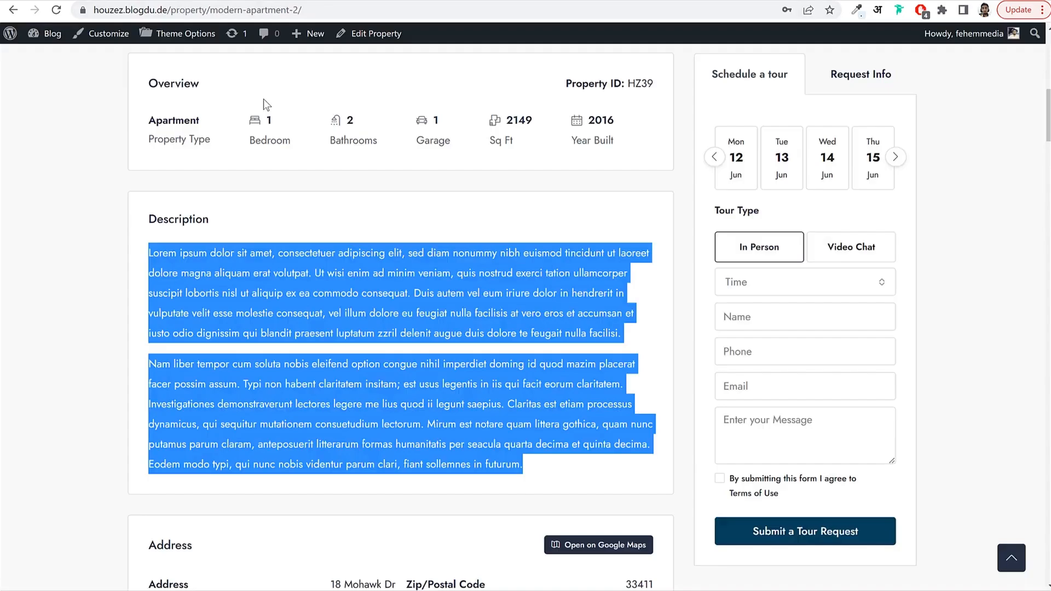
scroll(627, 295, "up", 6)
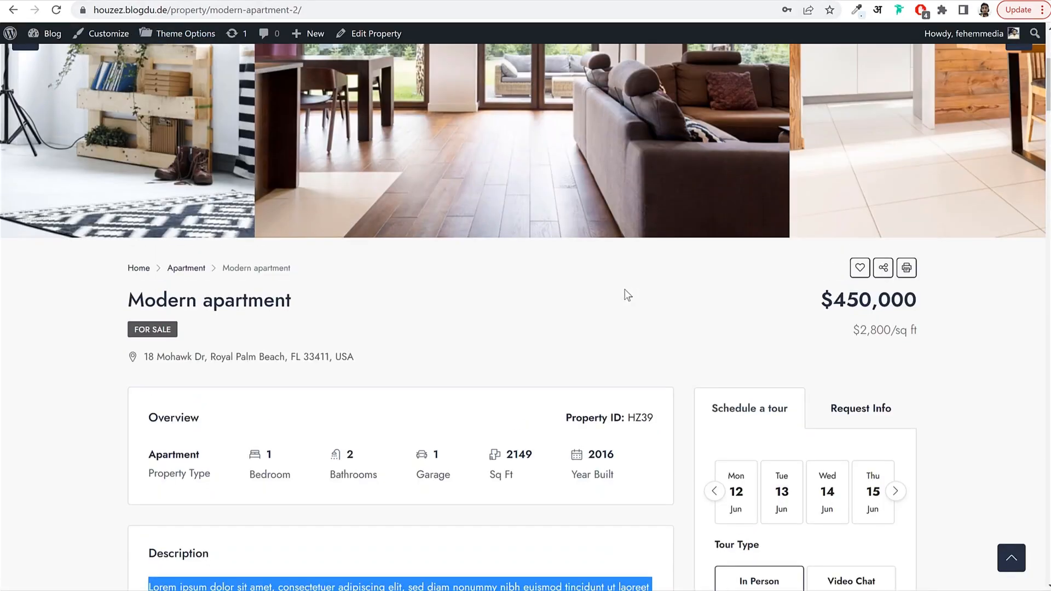
left_click(942, 307)
left_click_drag(822, 298, 860, 296)
left_click(424, 316)
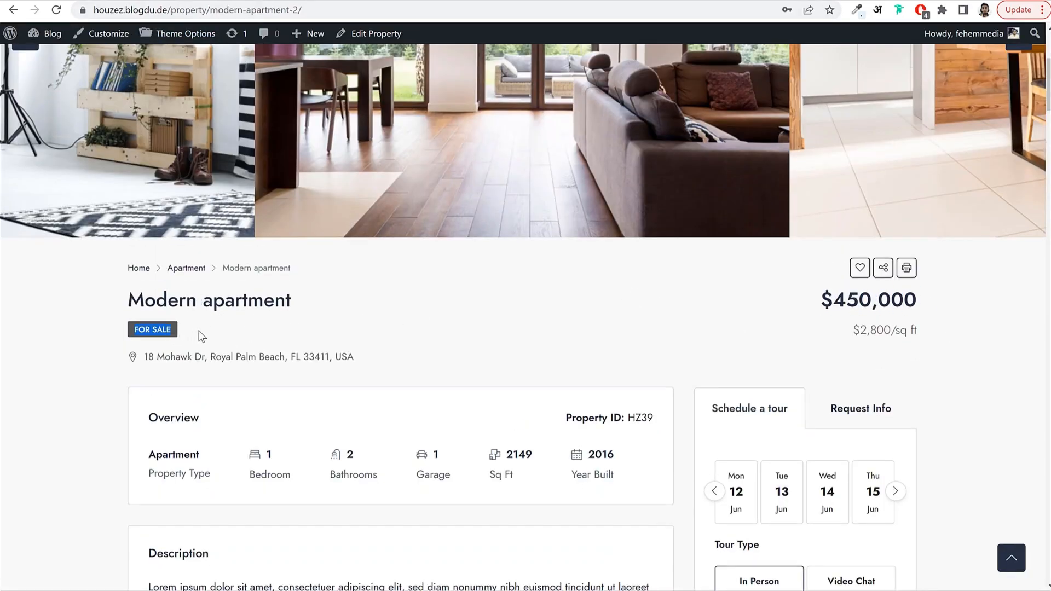
left_click_drag(819, 298, 911, 297)
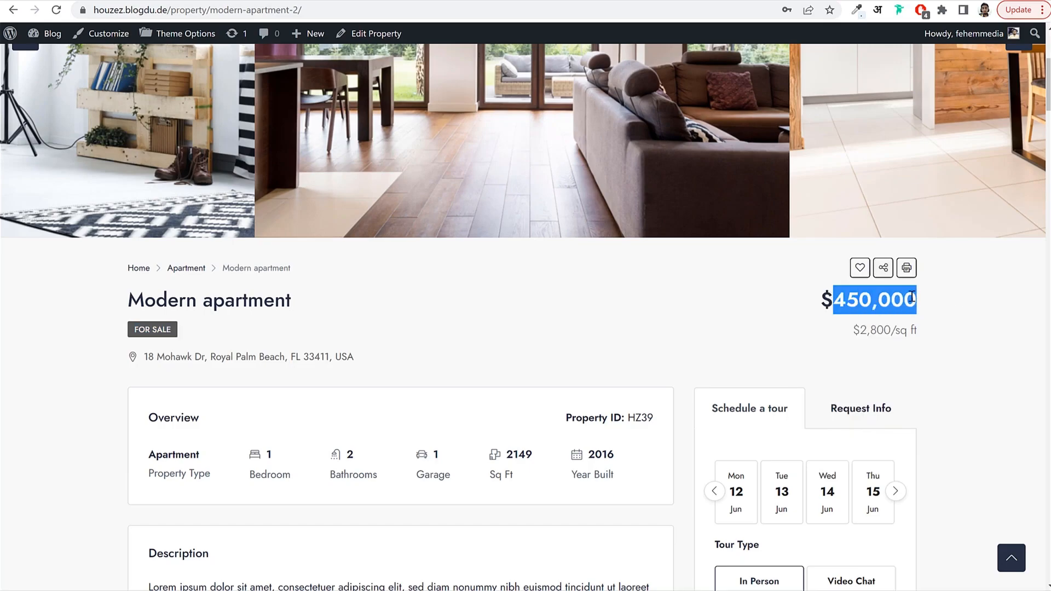
left_click(203, 0)
key("ctrl+v")
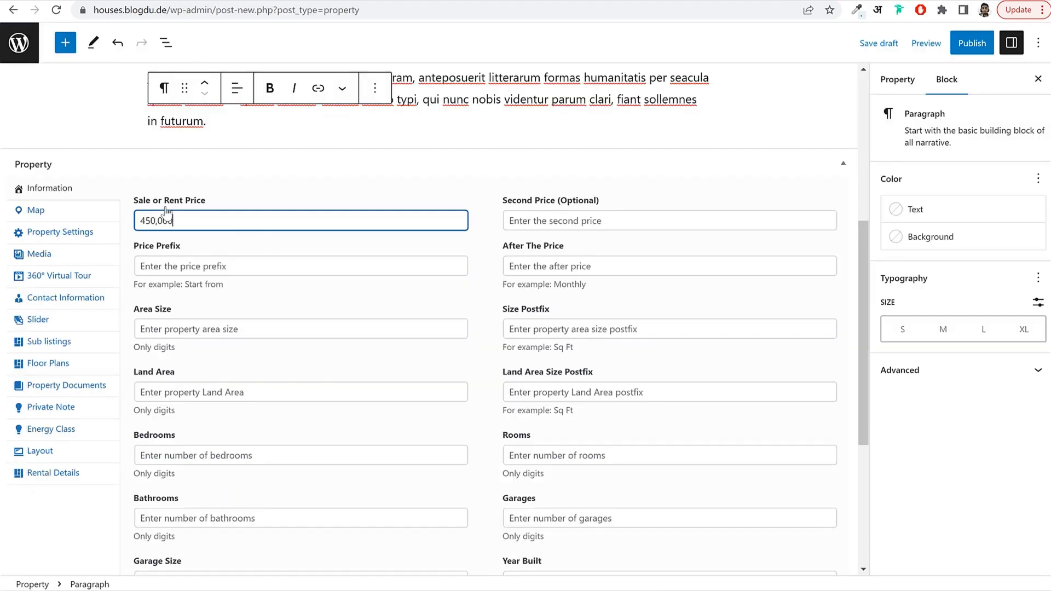
left_click(158, 220)
key("BackSpace")
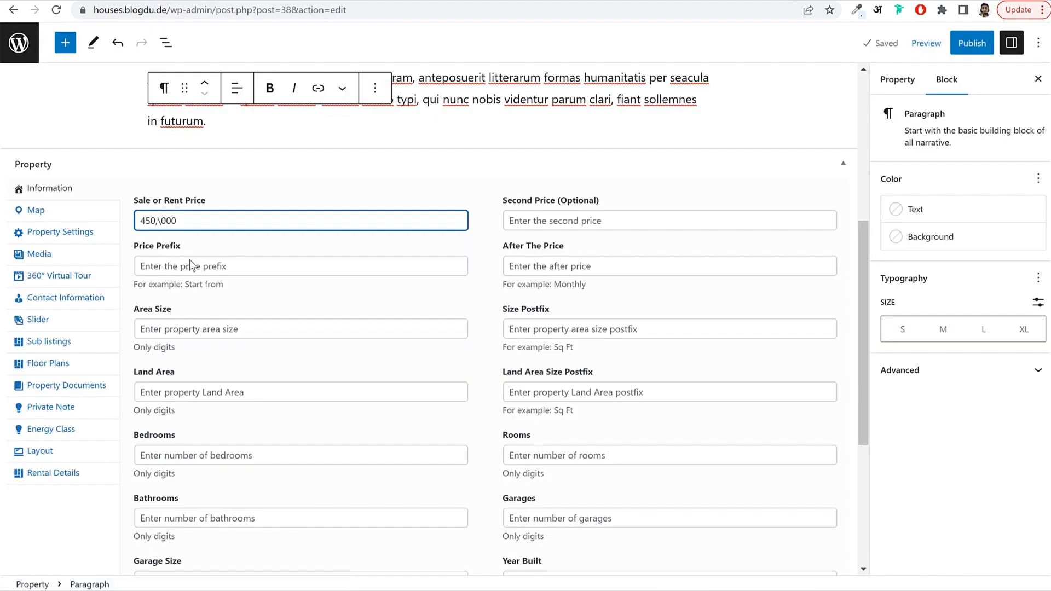
double_click(201, 220)
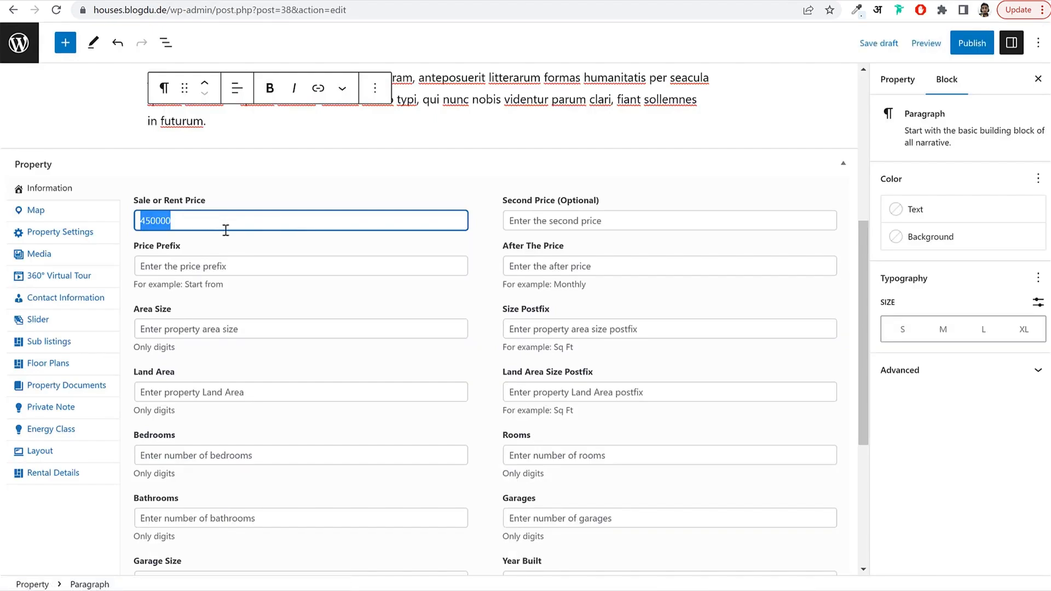
left_click(628, 217)
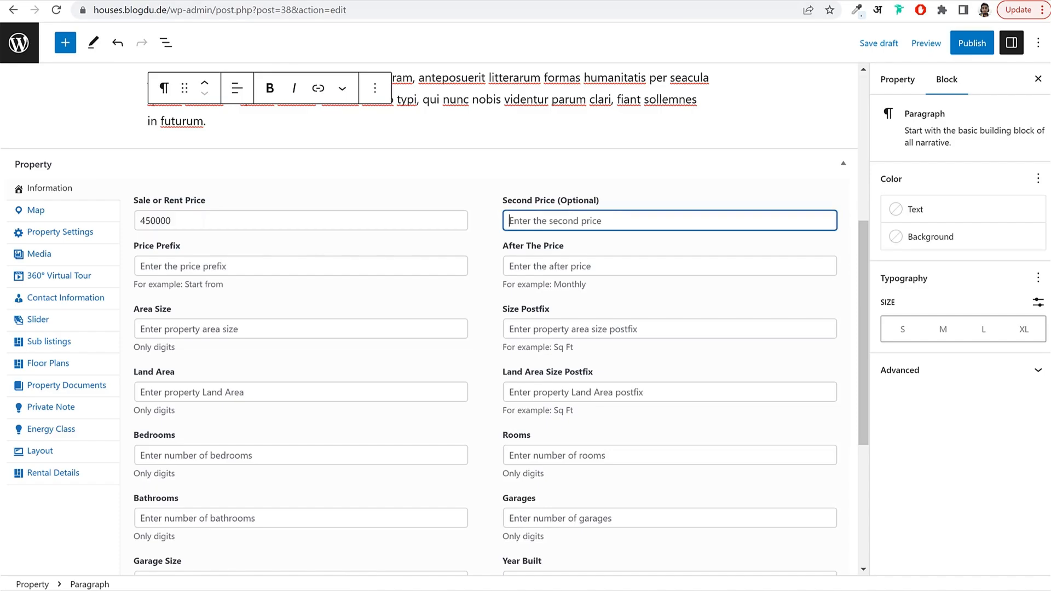
Look up the live listing's figures and enter 2800 as the Second Price.
left_click(44, 1)
left_click(852, 338)
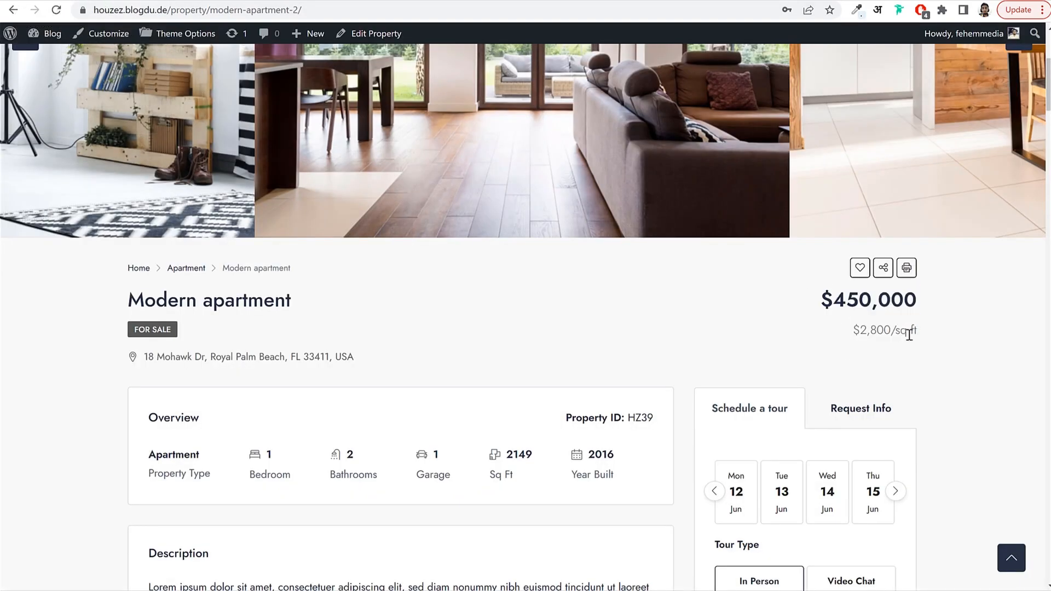
left_click_drag(915, 331, 917, 301)
left_click(849, 327)
left_click(855, 335)
left_click_drag(505, 454, 530, 460)
key("ctrl+c")
left_click(530, 459)
left_click_drag(863, 330, 892, 330)
left_click(936, 333)
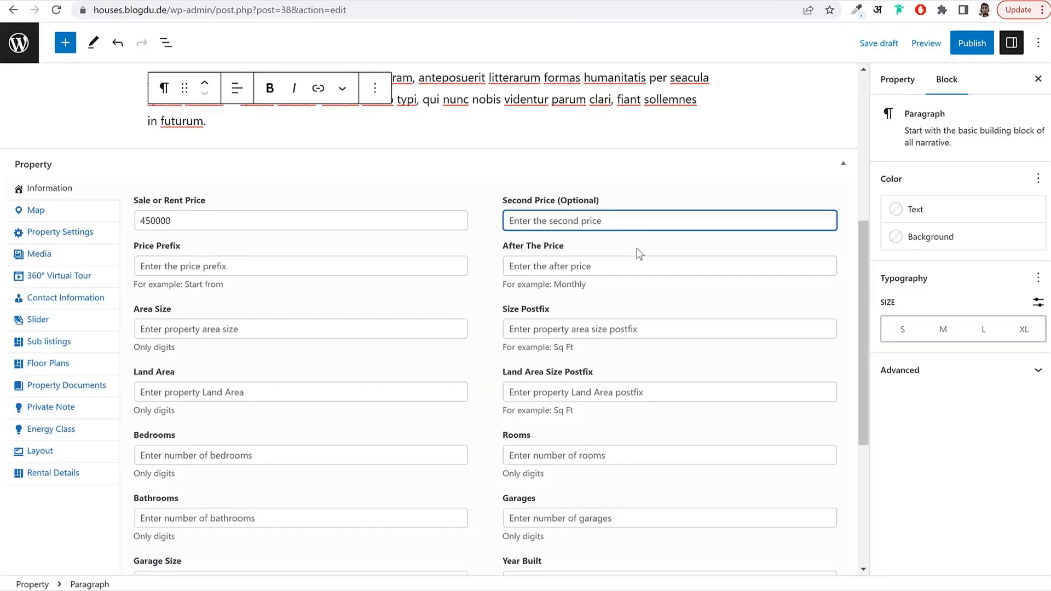
type("2800")
Fill After The Price with 'Sq ft', pasted from the listing and capitalised.
left_click(597, 267)
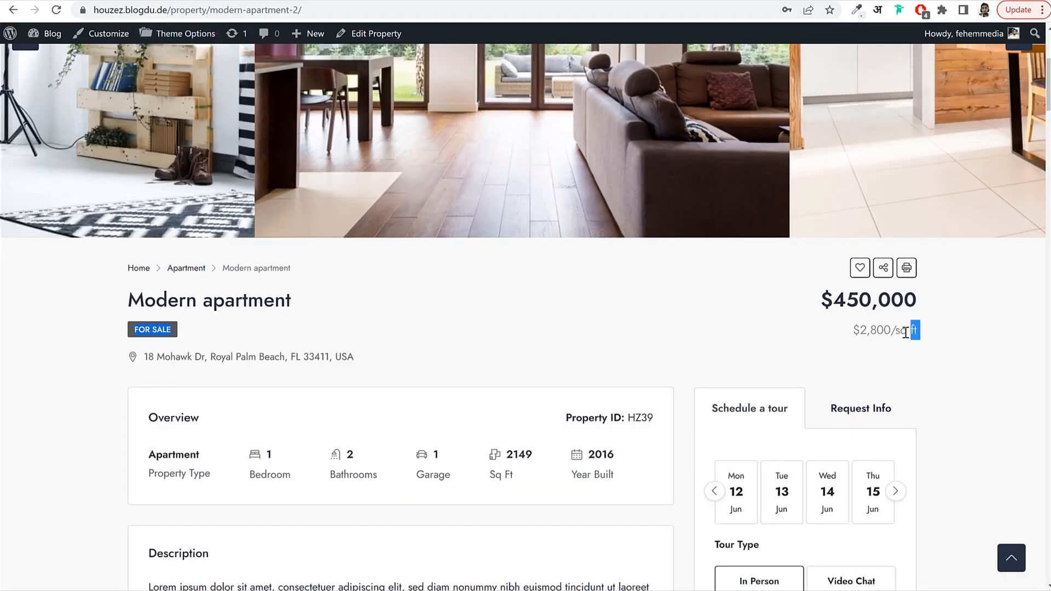
left_click_drag(906, 332, 897, 333)
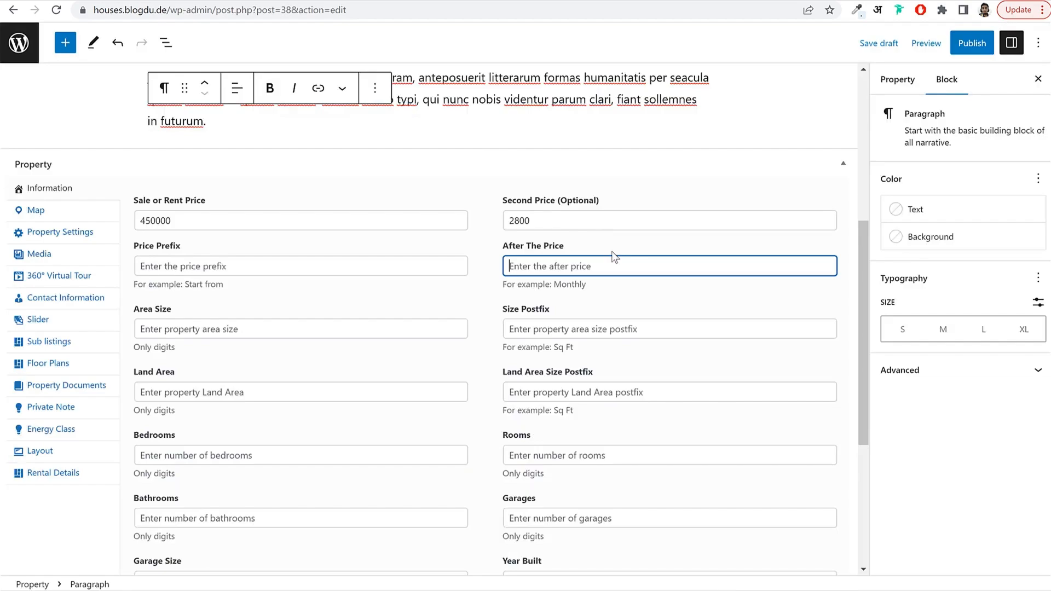
key("ctrl+v")
left_click_drag(528, 261, 898, 304)
key("BackSpace")
key("BackSpace")
type("Sq ft")
left_click(617, 305)
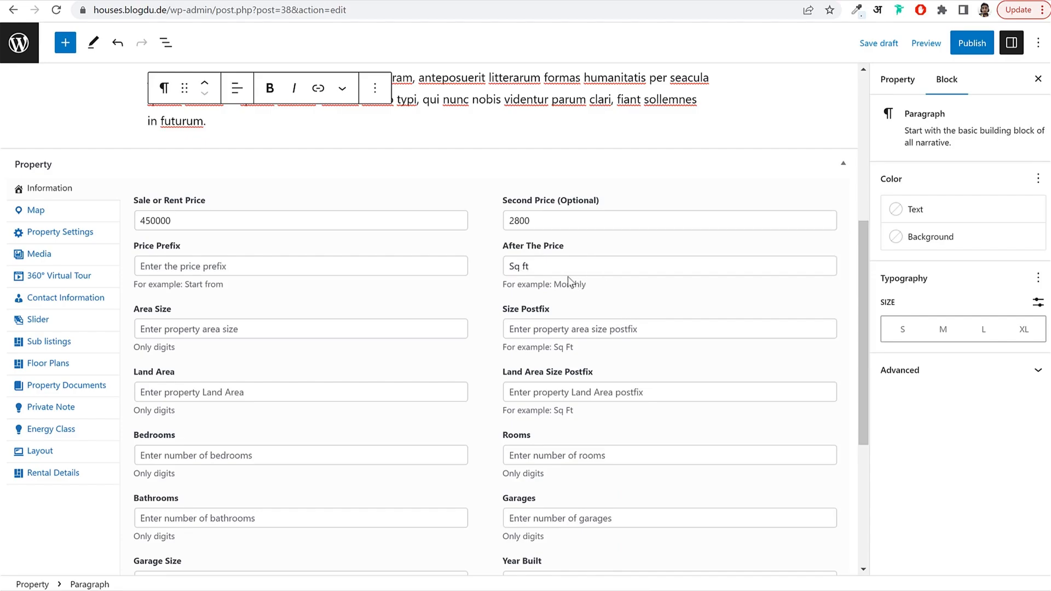
left_click(284, 330)
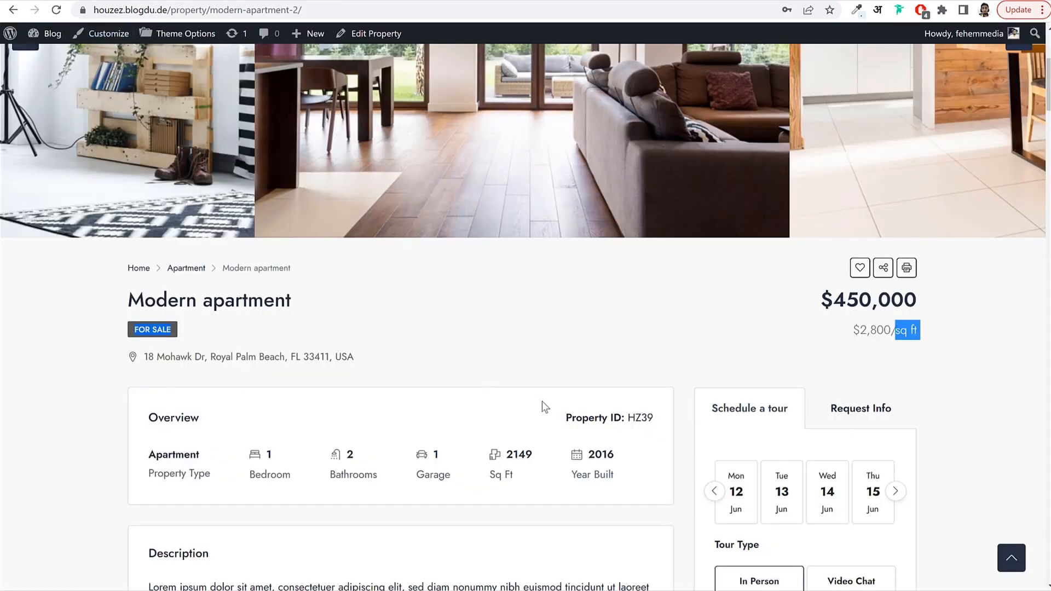
Paste 2149 as the Area Size and Sq Ft as the Size Postfix.
scroll(544, 407, "down", 1)
left_click_drag(532, 388, 508, 387)
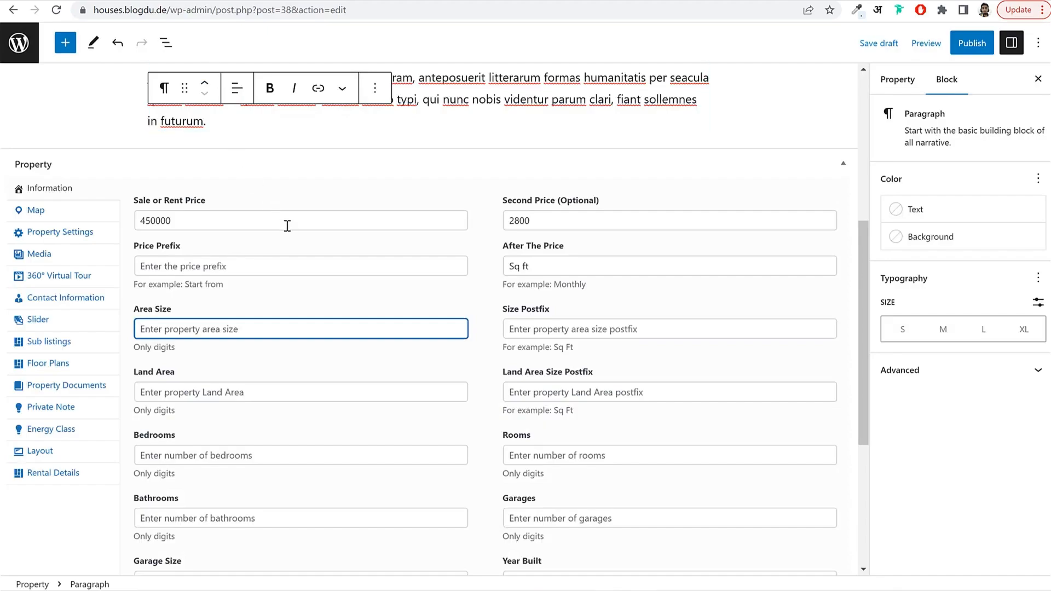
key("ctrl+v")
scroll(533, 318, "down", 1)
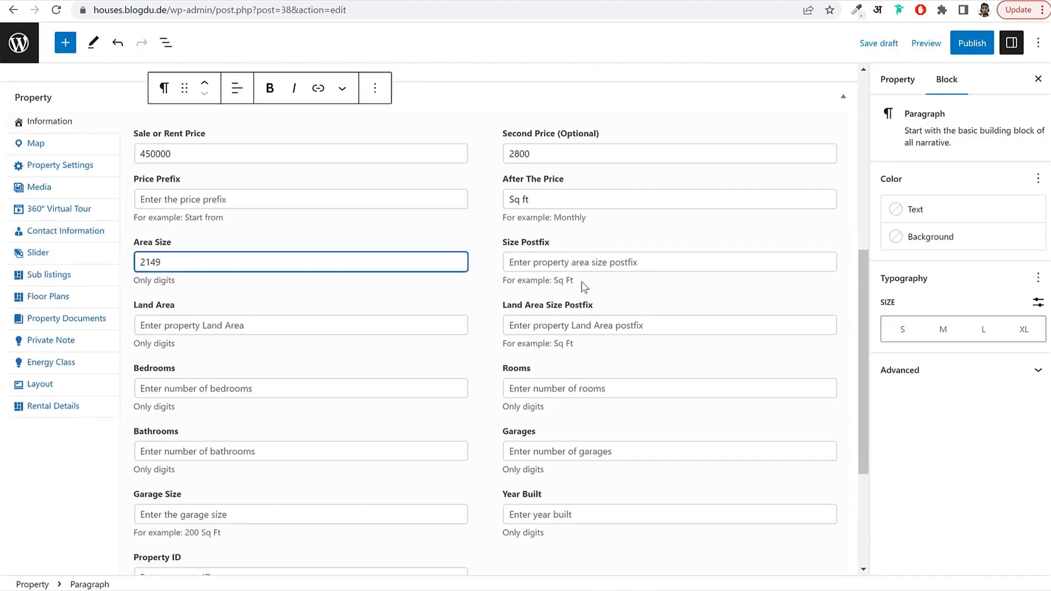
left_click_drag(574, 281, 555, 281)
key("ctrl+c")
left_click(556, 255)
key("ctrl+v")
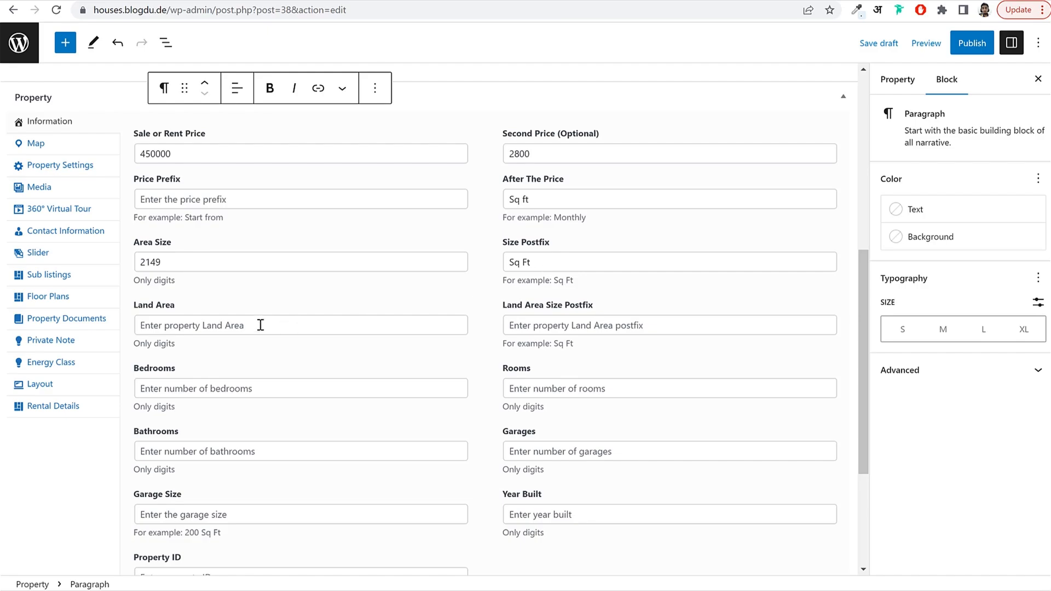
left_click(151, 328)
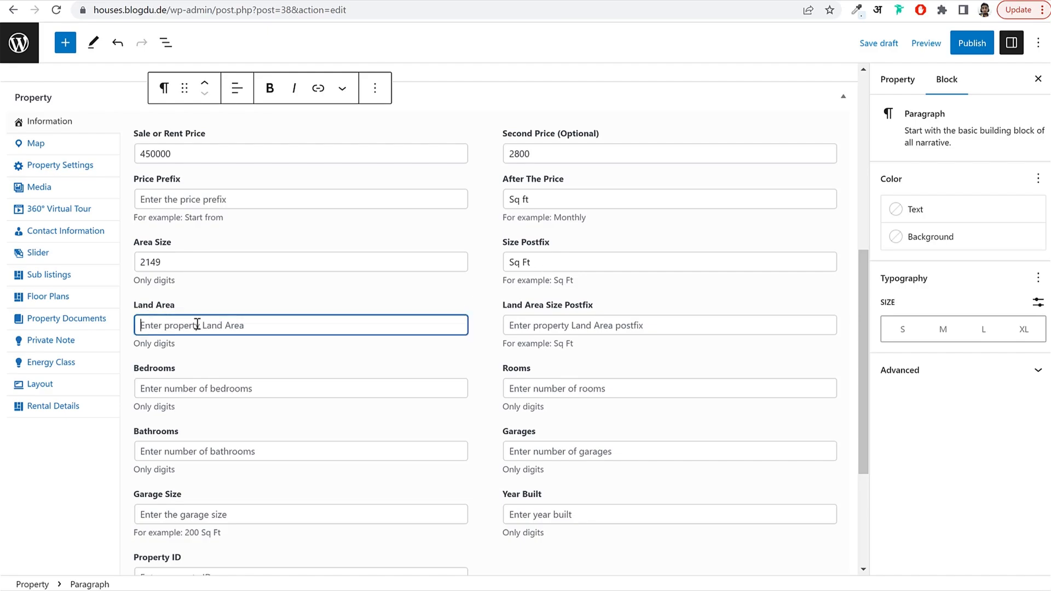
scroll(294, 366, "down", 1)
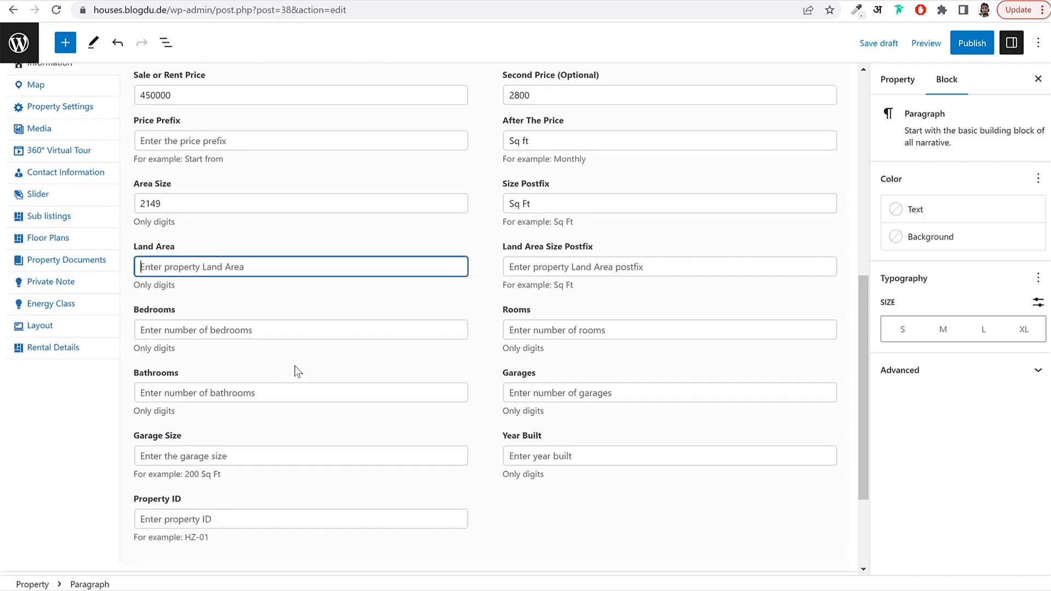
Enter 3 bedrooms, 4 bathrooms, 1 garage and a garage size of 200 Sq ft.
left_click(247, 315)
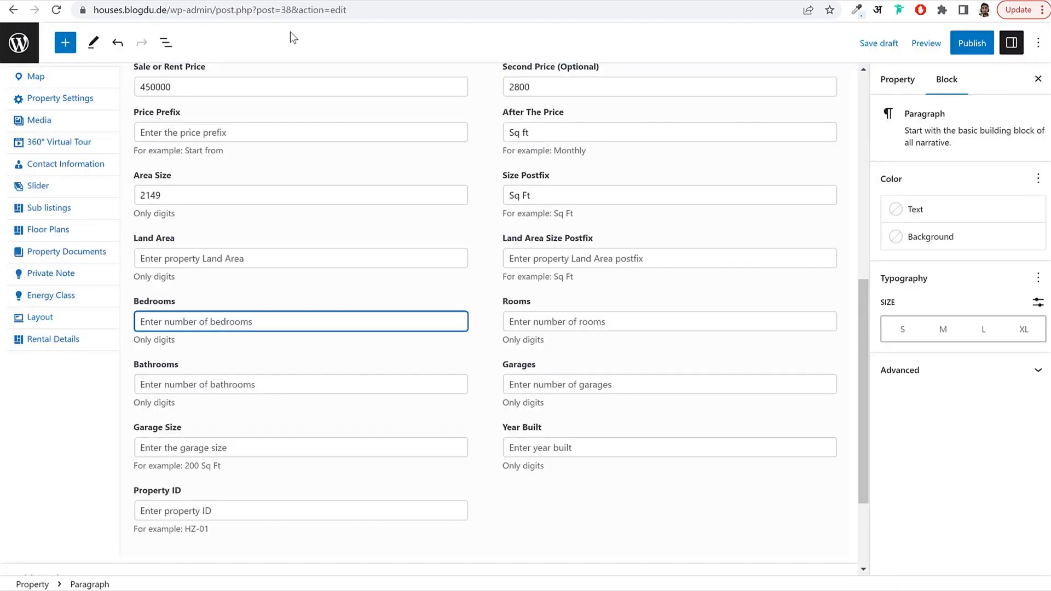
type("3")
key("Tab")
key("Tab")
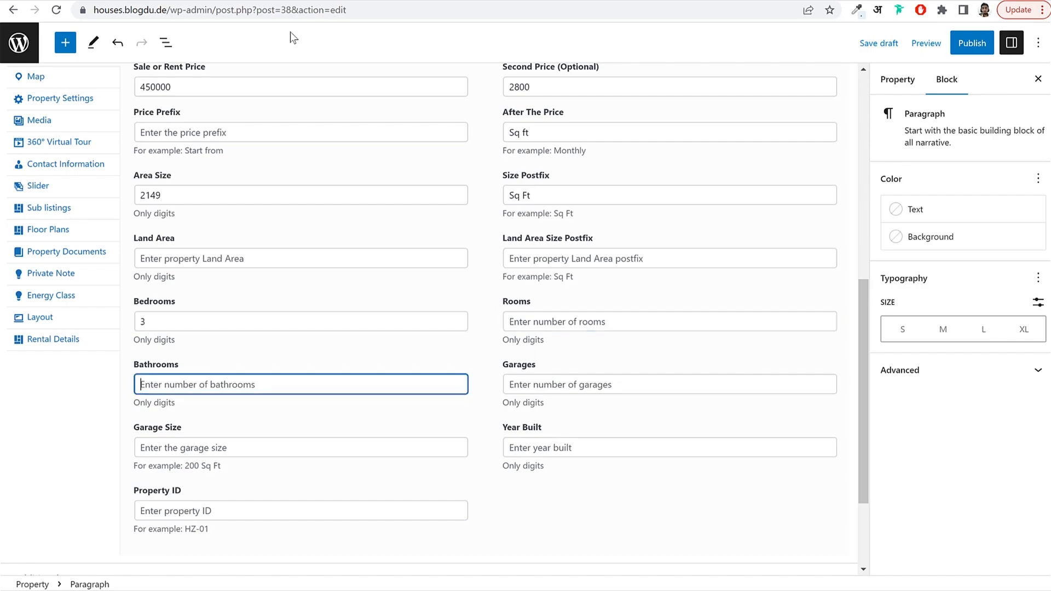
type("4")
key("Tab")
type("1")
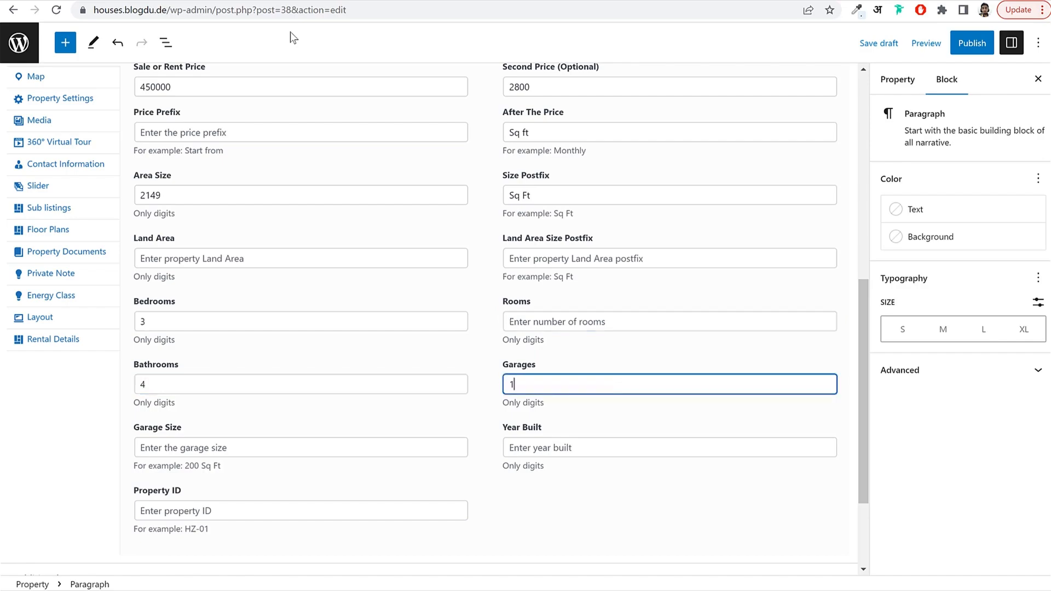
key("Tab")
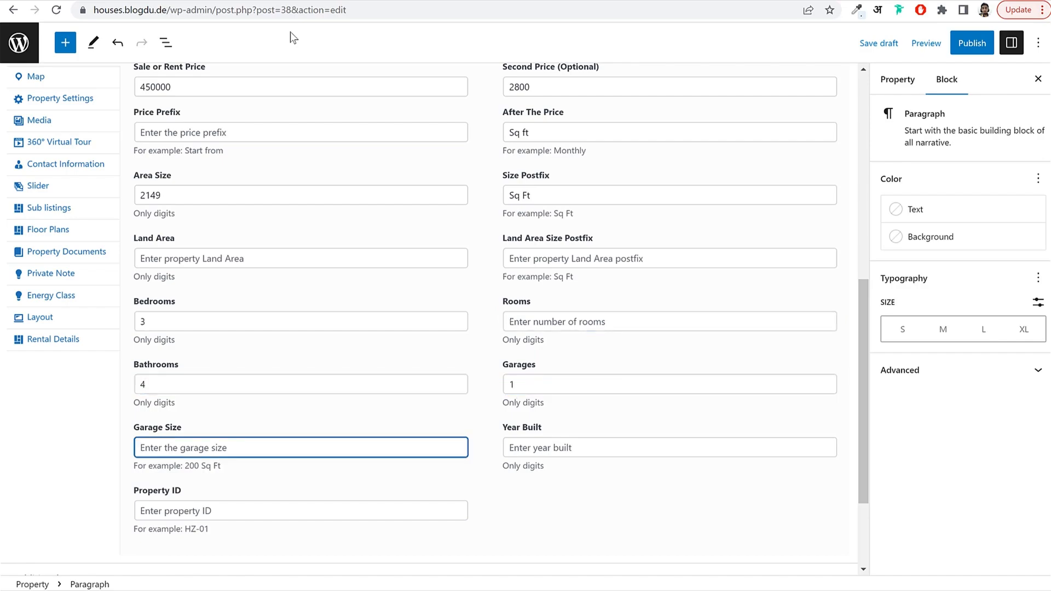
type("200 Sq ft")
Set Year Built to 2016 and enter a RERA property ID.
left_click(657, 443)
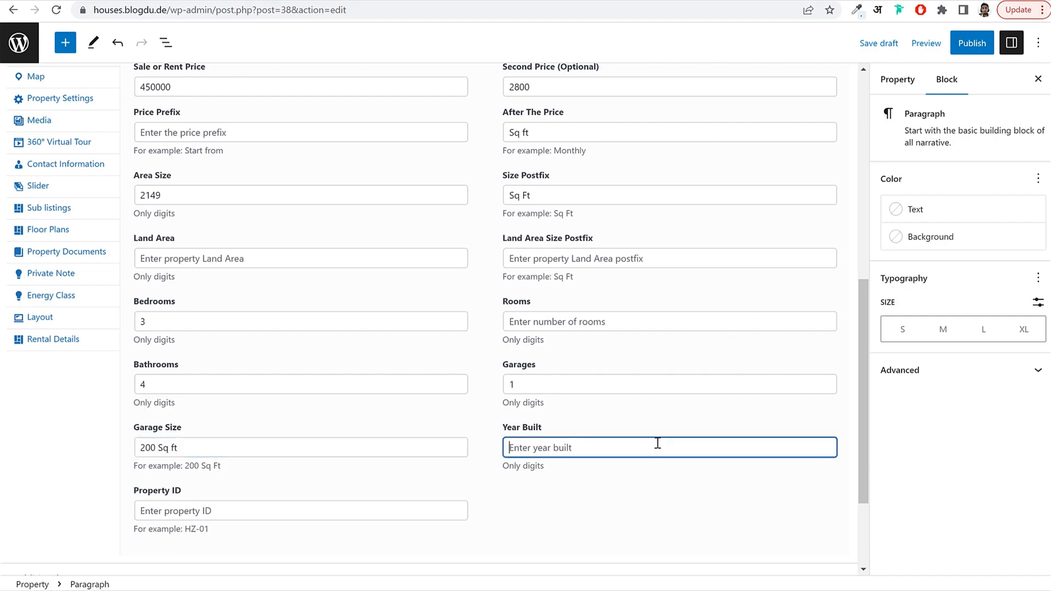
type("2016")
scroll(228, 434, "down", 2)
left_click(244, 383)
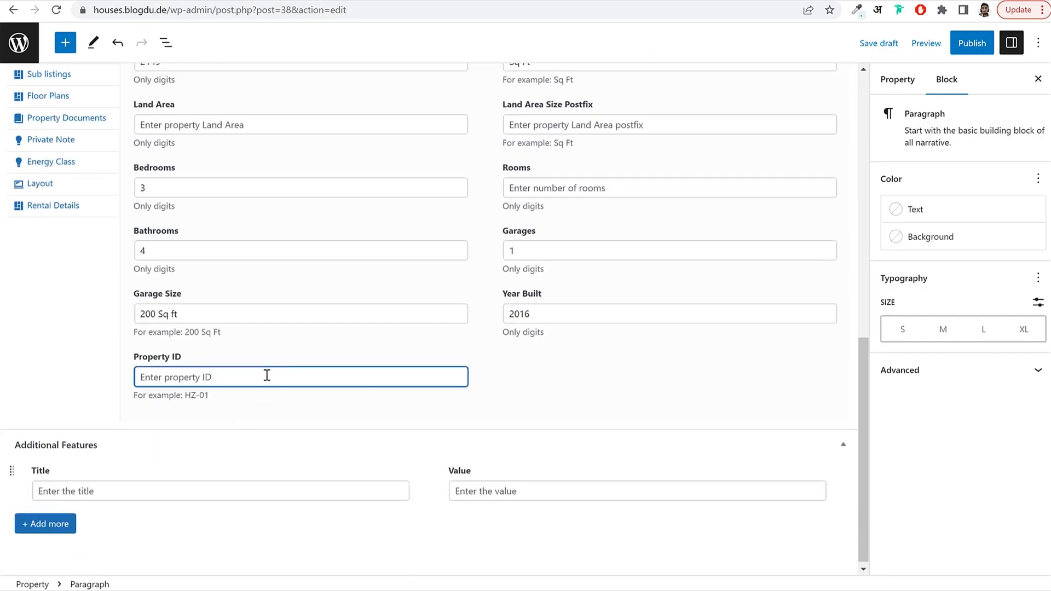
type("R")
type("ERA0000000165165")
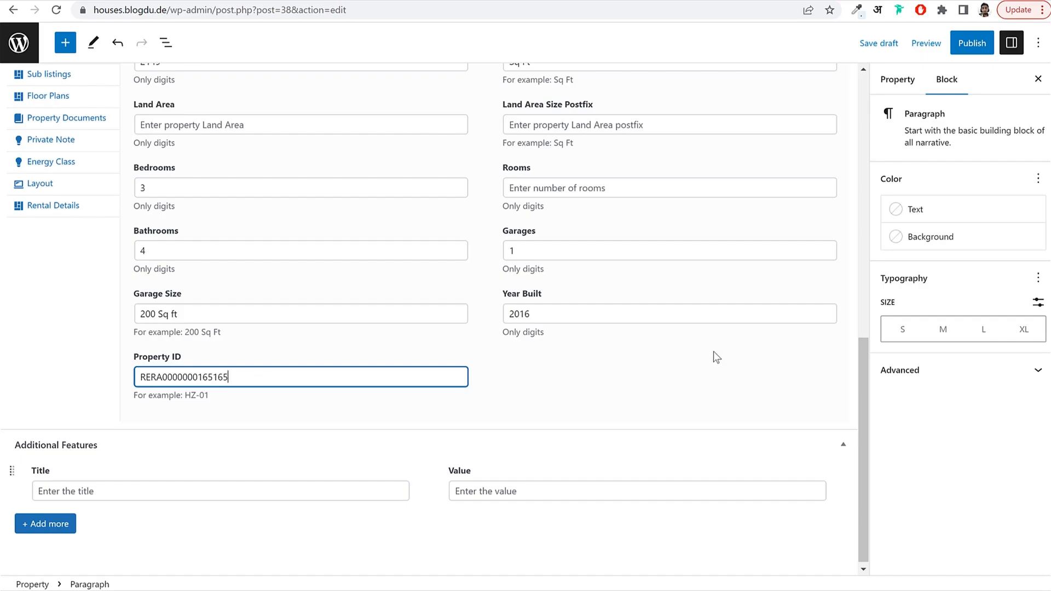
left_click(714, 352)
scroll(691, 357, "up", 6)
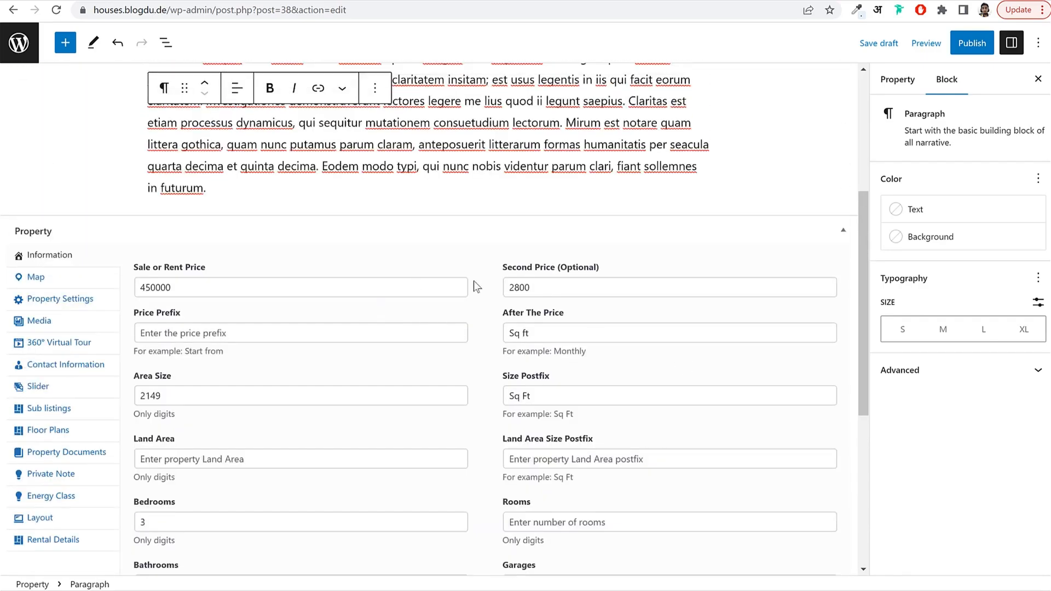
left_click(73, 279)
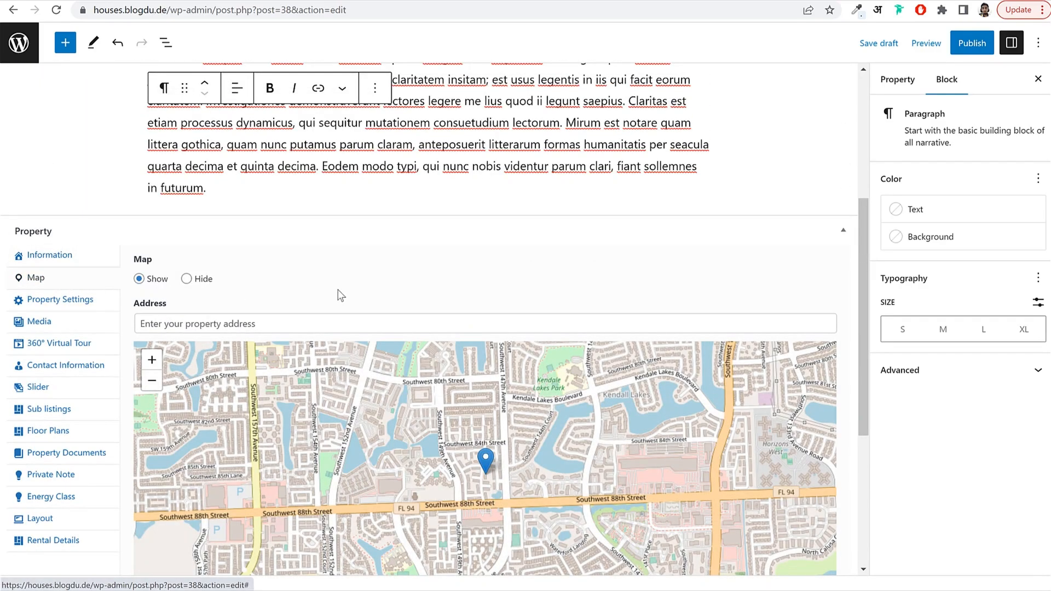
Search the address 'Sion', choose the Sion, Mumbai suggestion and drag the pin near Sion West.
scroll(341, 296, "down", 3)
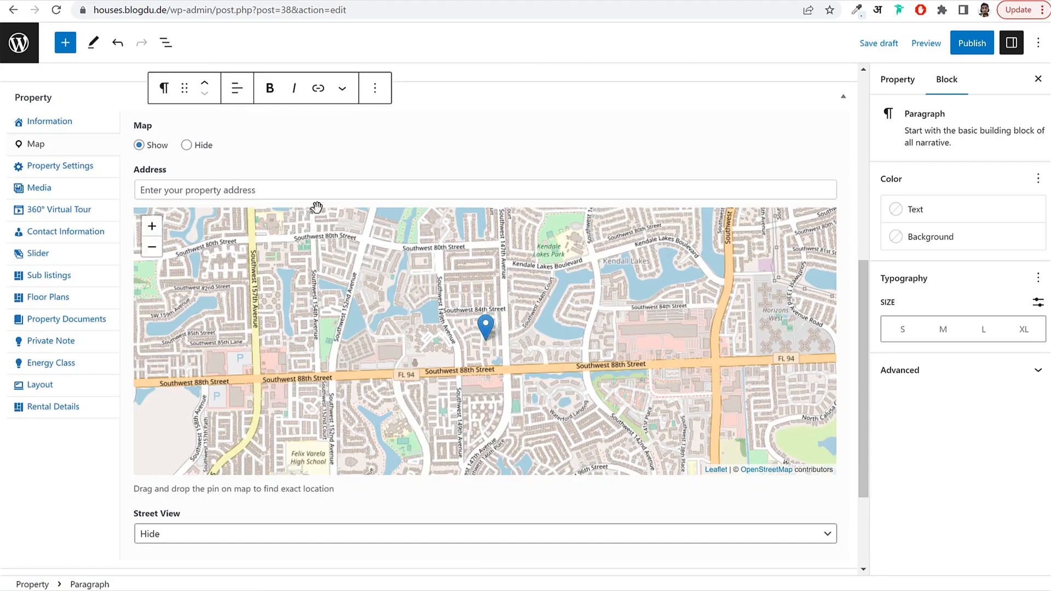
left_click(317, 193)
type("si")
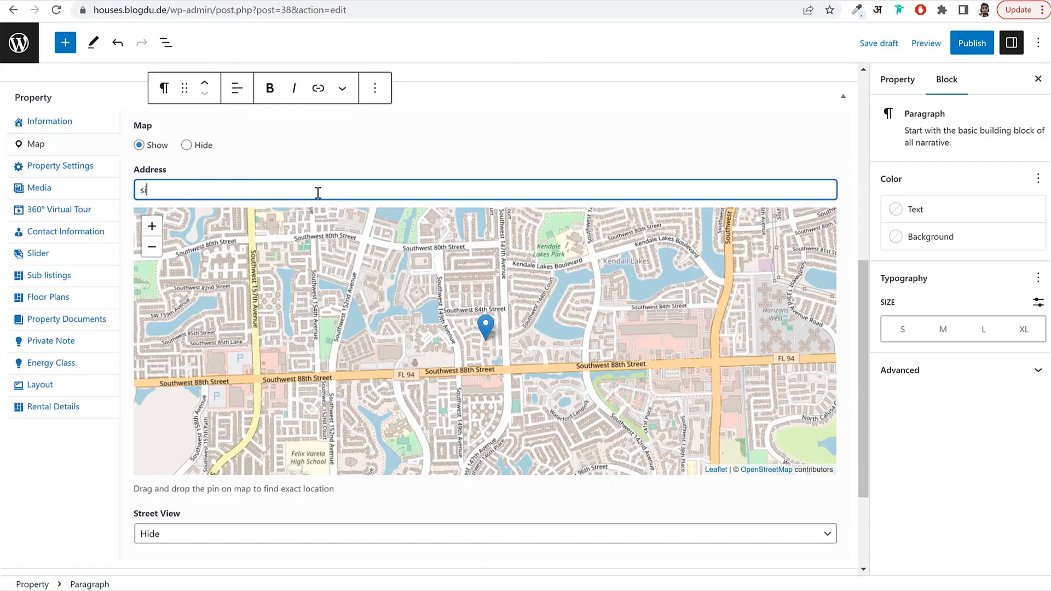
type("on bandar")
key("BackSpace")
key("BackSpace")
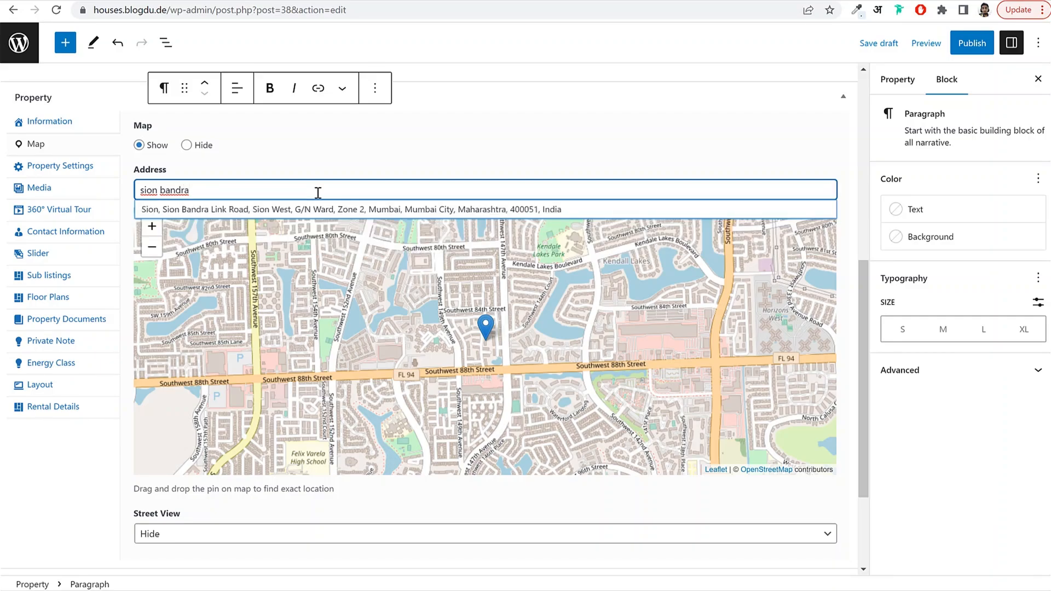
left_click(502, 212)
left_click_drag(485, 327, 370, 300)
left_click_drag(445, 336, 566, 363)
left_click_drag(488, 343, 514, 340)
left_click_drag(627, 357, 595, 351)
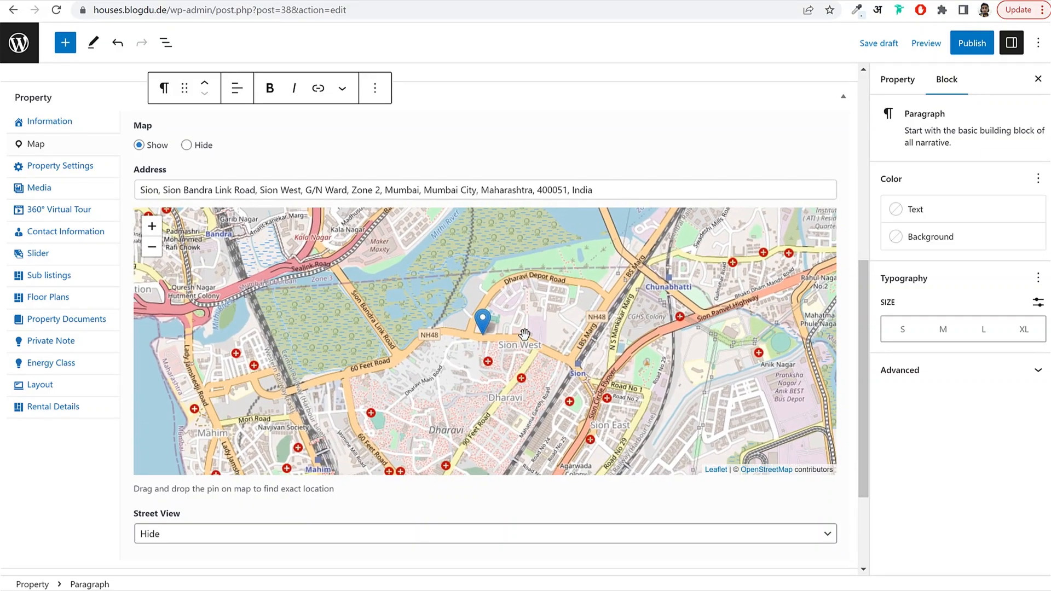
Set the map's Street View option to Show.
scroll(392, 342, "down", 2)
scroll(391, 342, "up", 2)
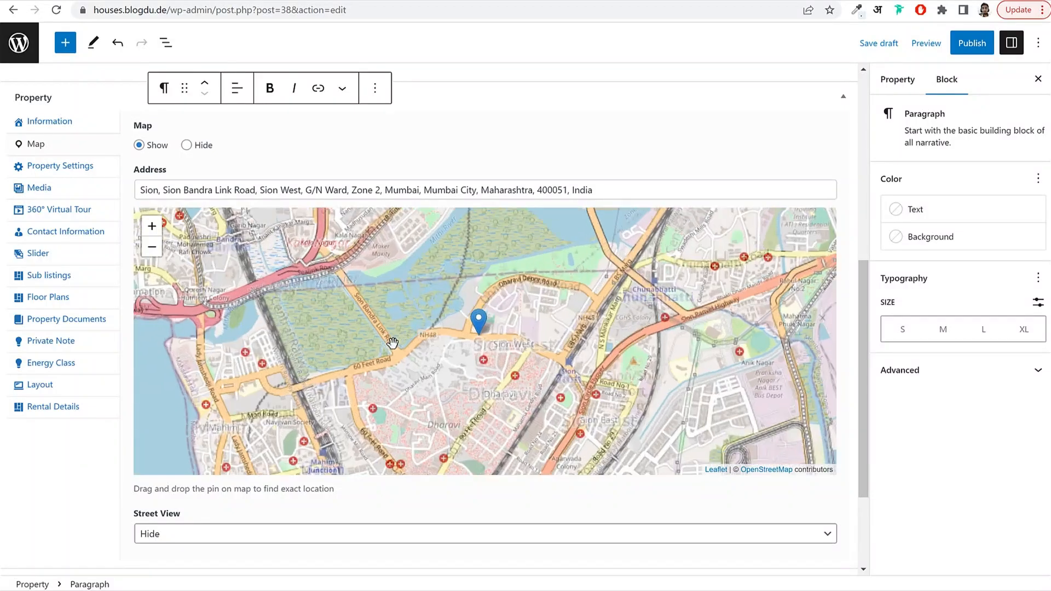
left_click(181, 535)
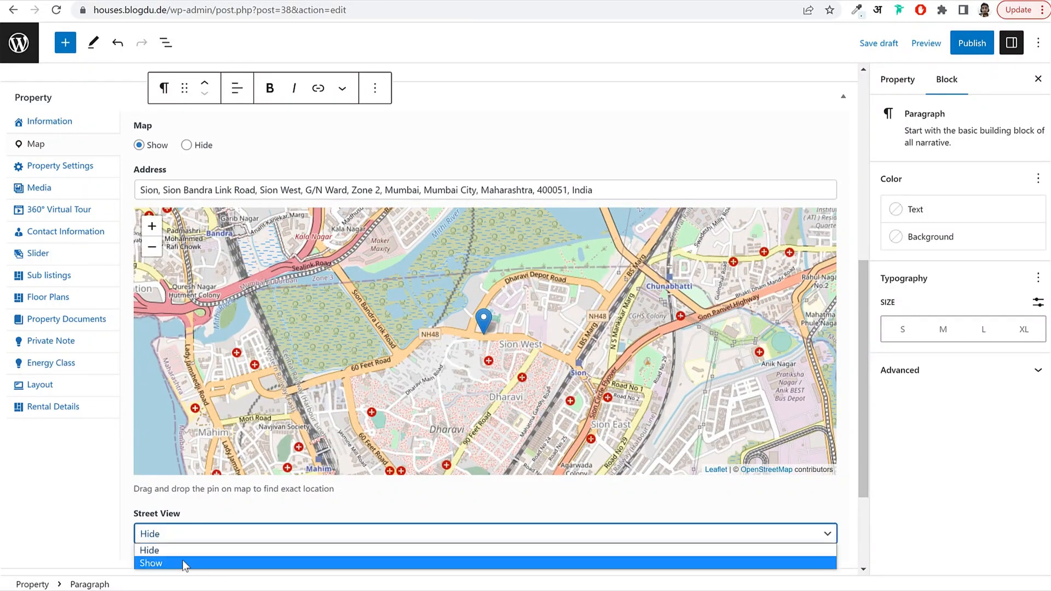
left_click(183, 562)
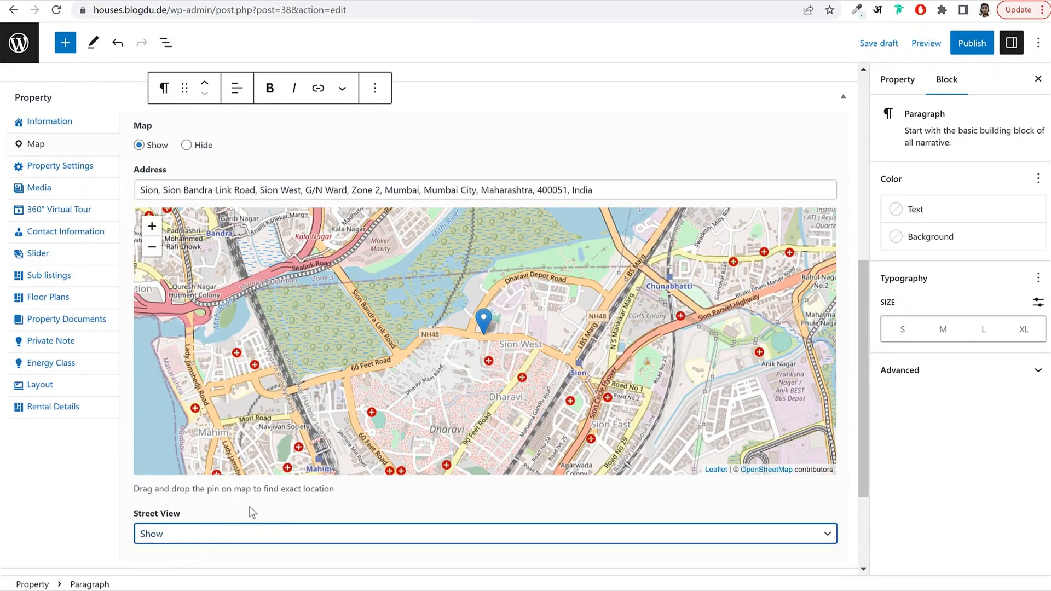
left_click(65, 165)
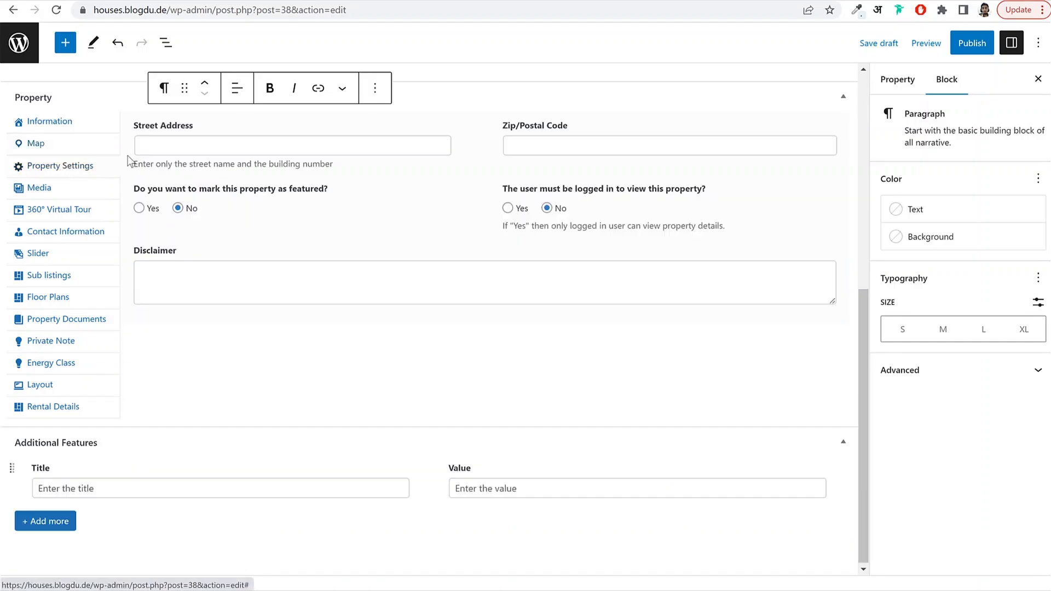
scroll(321, 228, "up", 2)
left_click(271, 214)
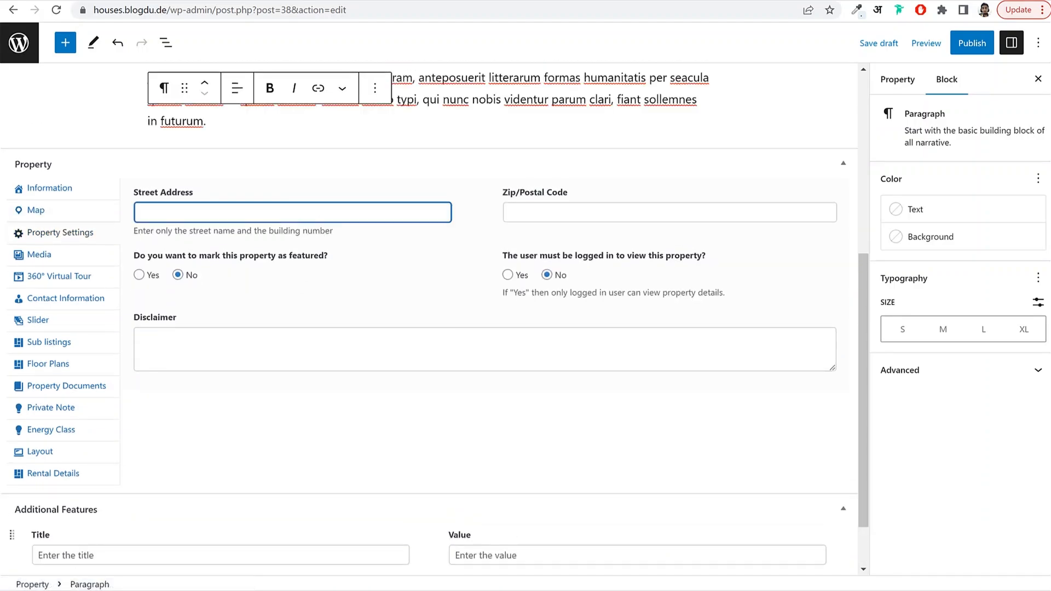
key("ctrl+Tab")
left_click_drag(365, 293, 144, 293)
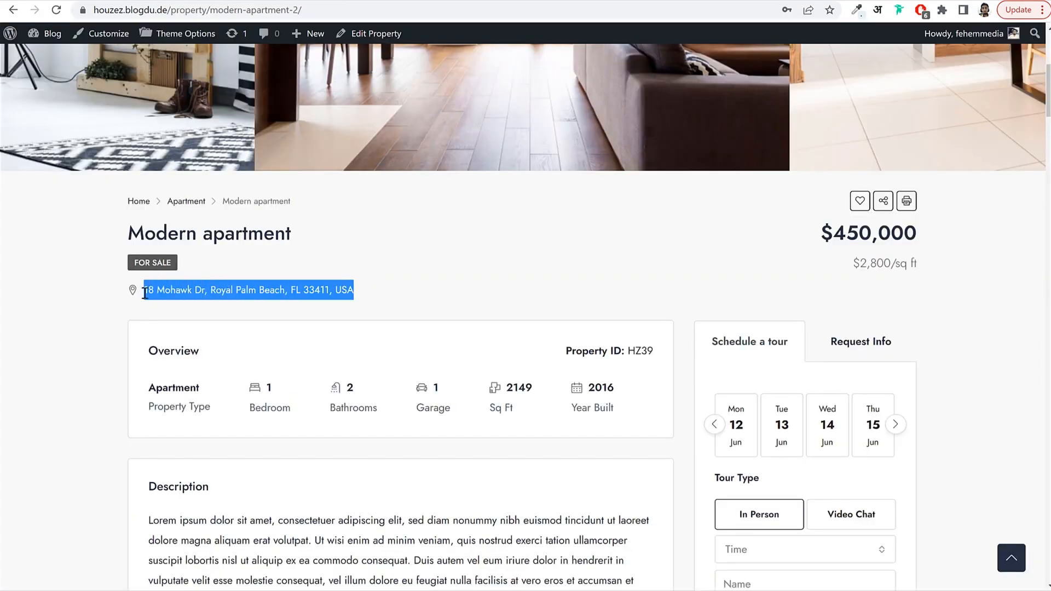
key("ctrl+c")
key("ctrl+shift+Tab")
key("ctrl+v")
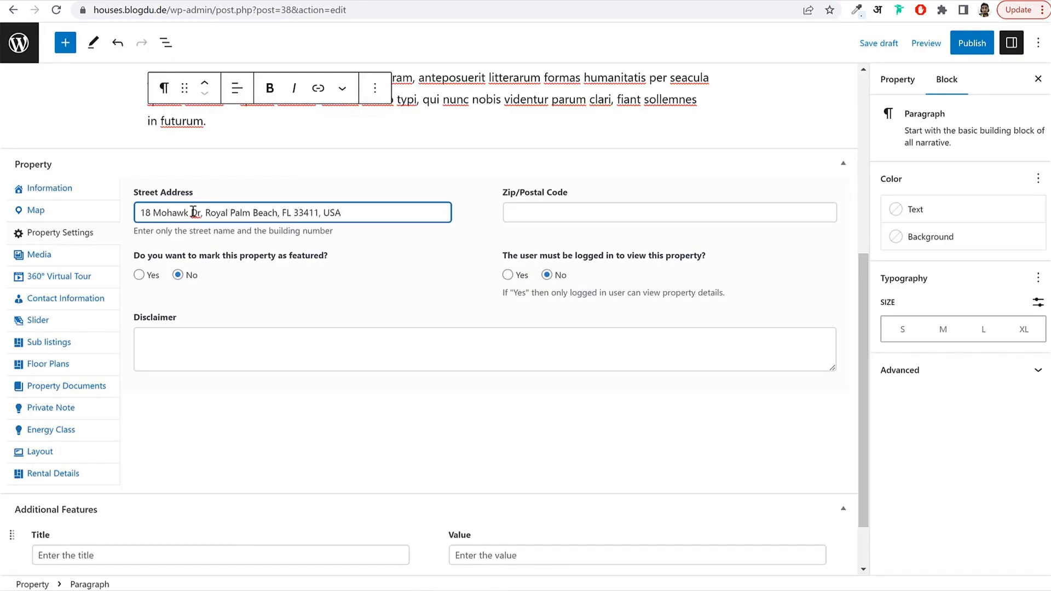
key("shift+End")
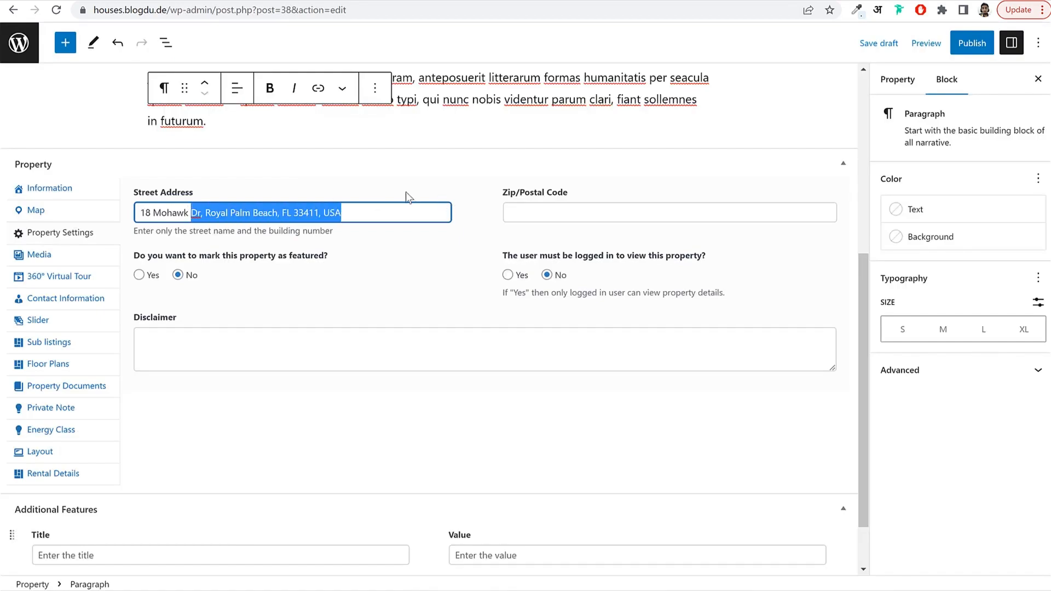
left_click_drag(273, 212, 389, 216)
key("BackSpace")
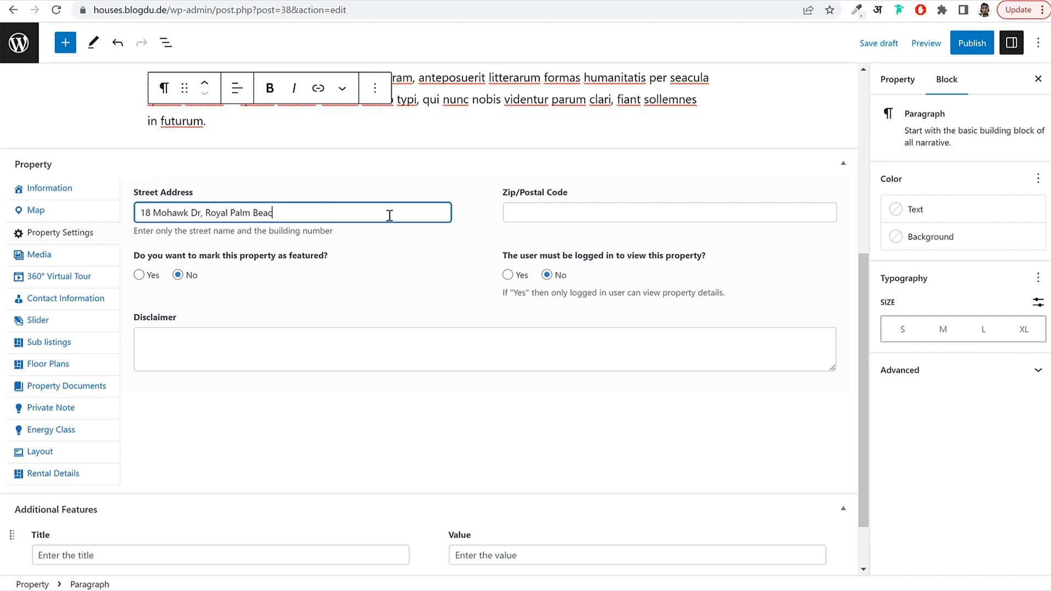
key("ctrl+a")
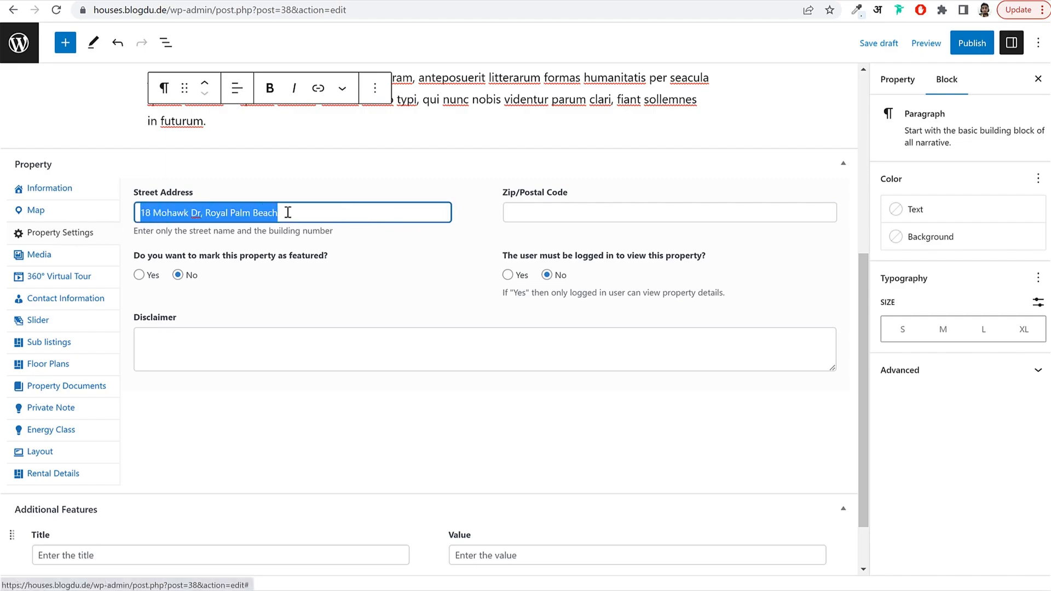
Enter zip code 400001 and mark the property as featured.
left_click(511, 203)
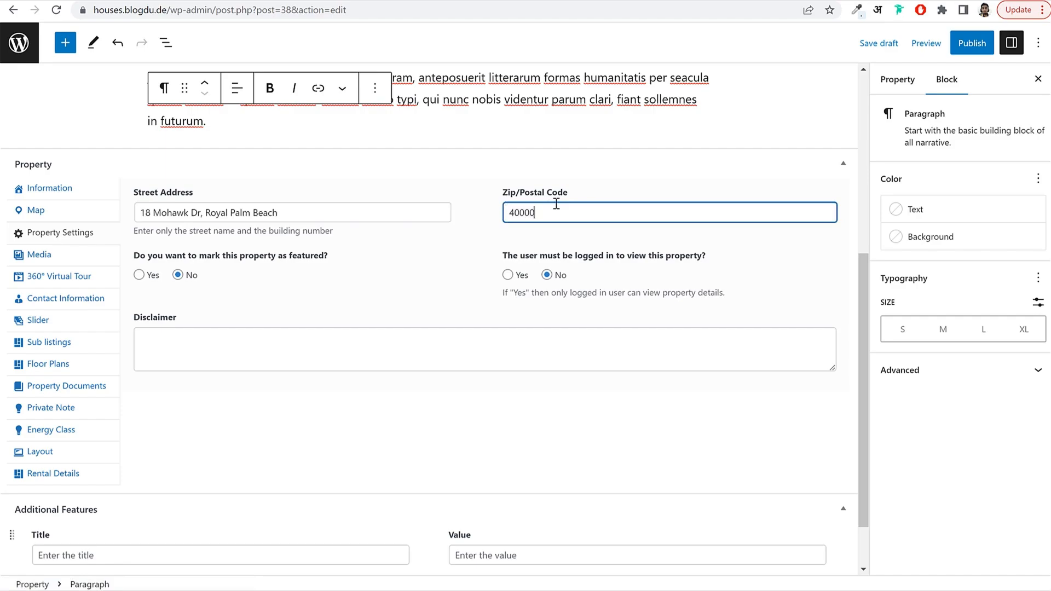
left_click(402, 265)
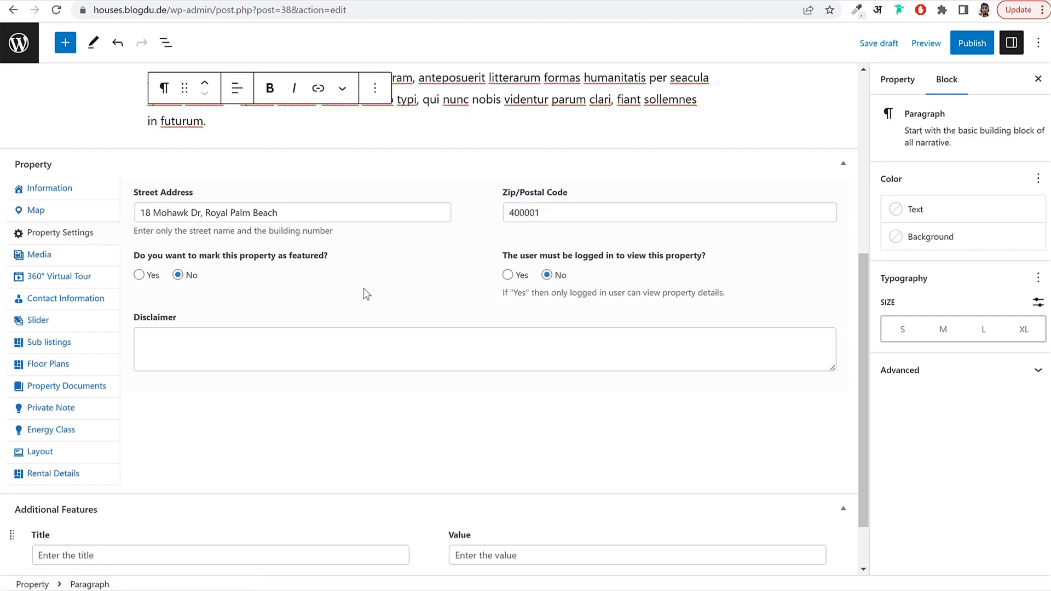
left_click(140, 275)
left_click(52, 257)
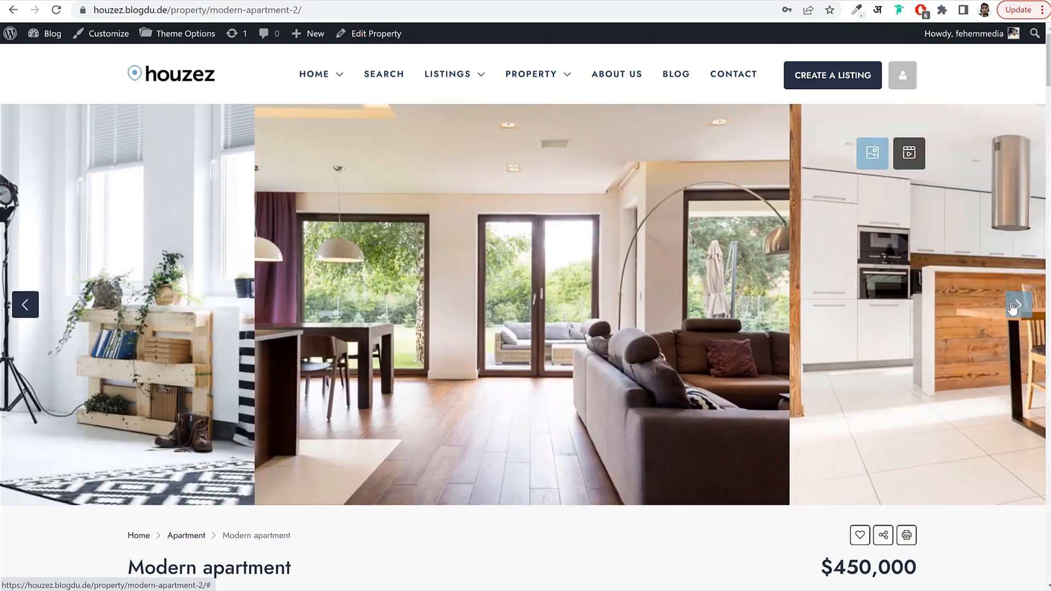
left_click(1014, 307)
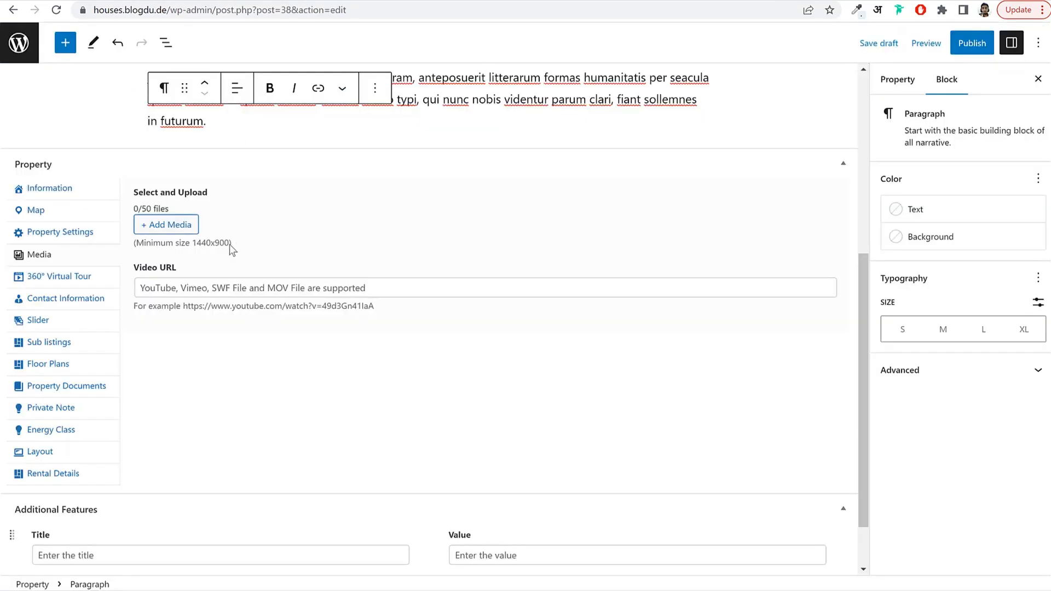
Upload all 35 images from the Media folder, bringing the Media Library to 36 items, then close it.
left_click(155, 223)
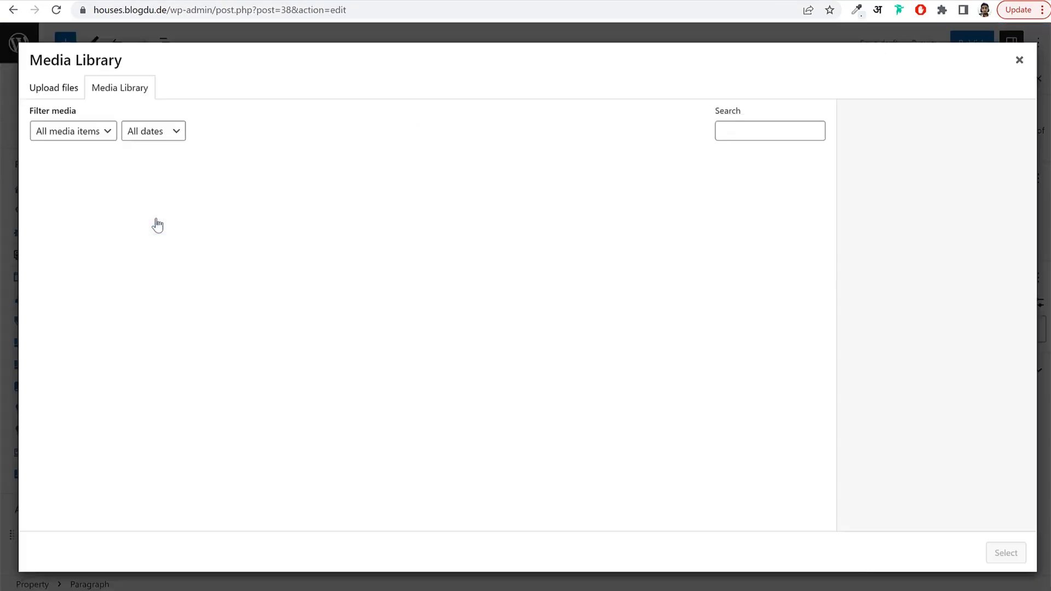
left_click(57, 88)
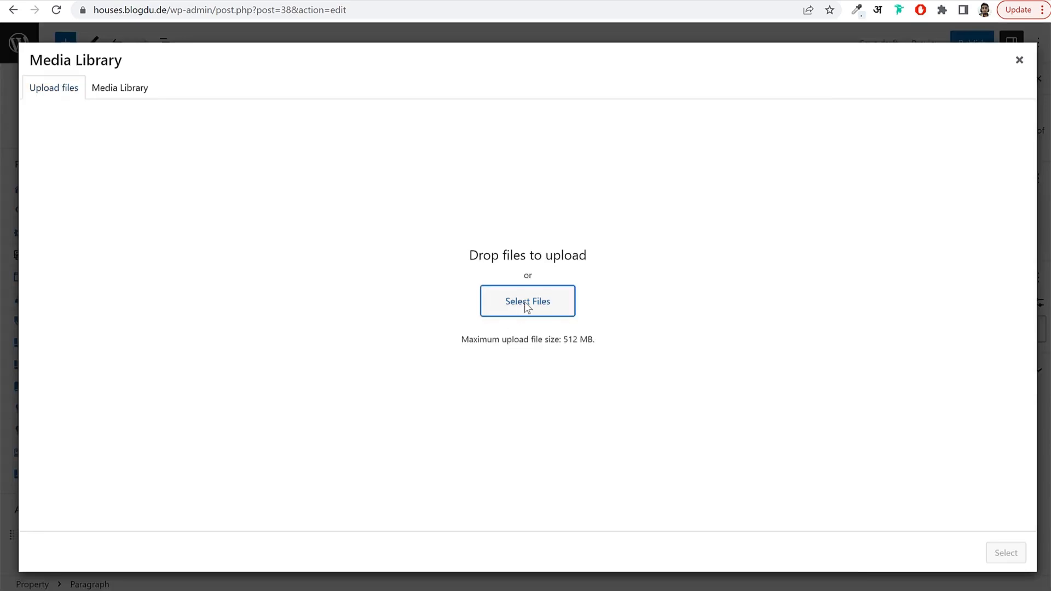
left_click(519, 289)
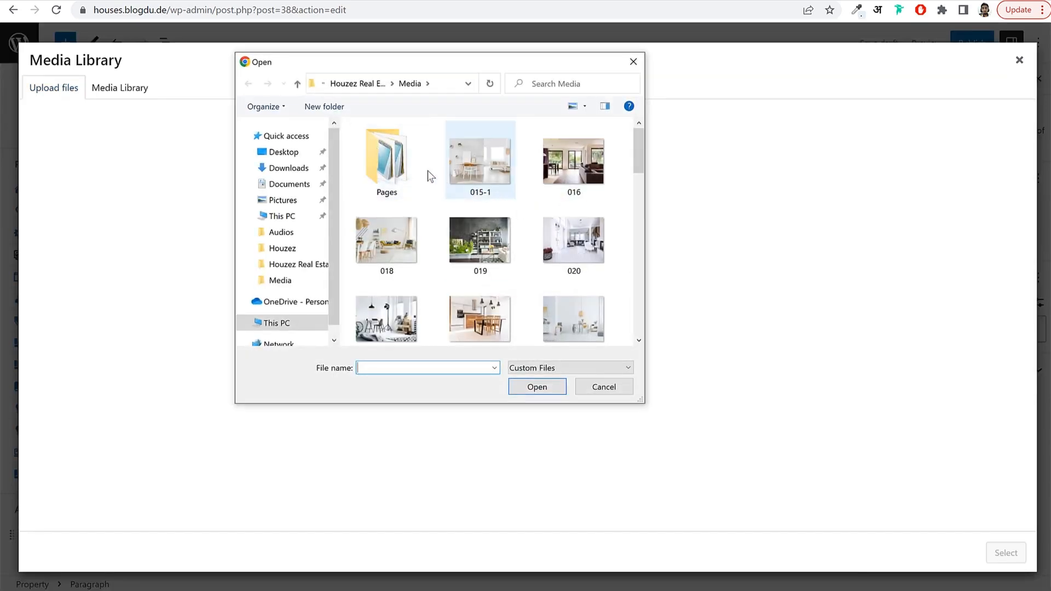
key("ctrl+a")
scroll(538, 294, "down", 5)
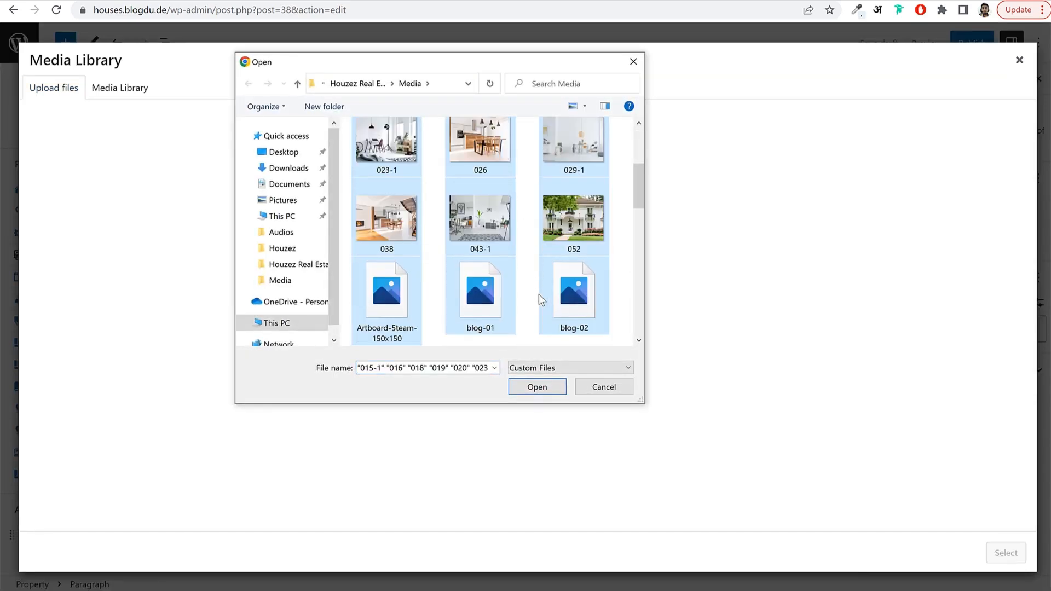
scroll(539, 294, "down", 5)
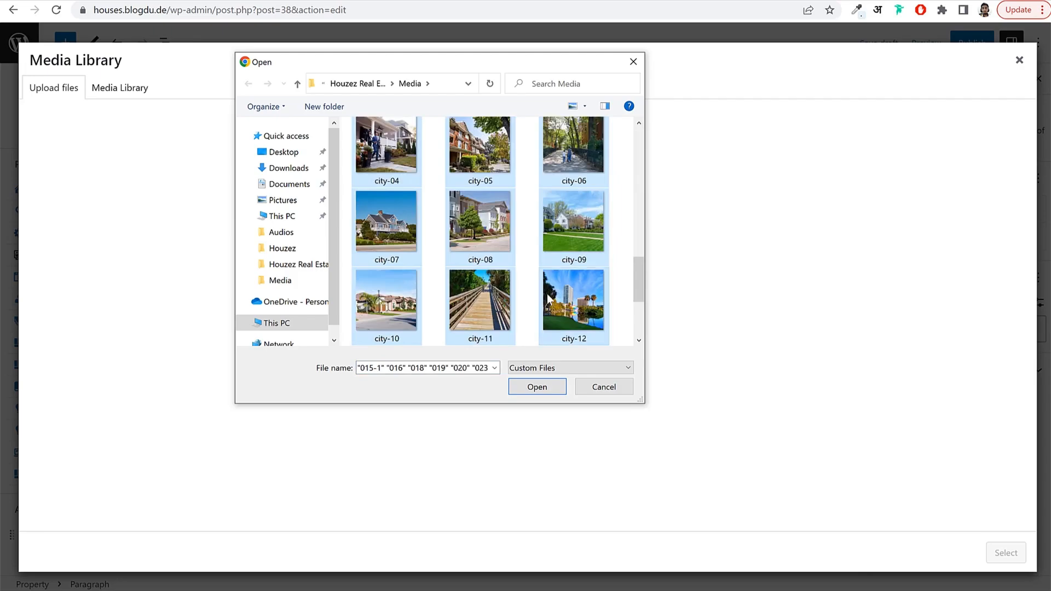
left_click(541, 392)
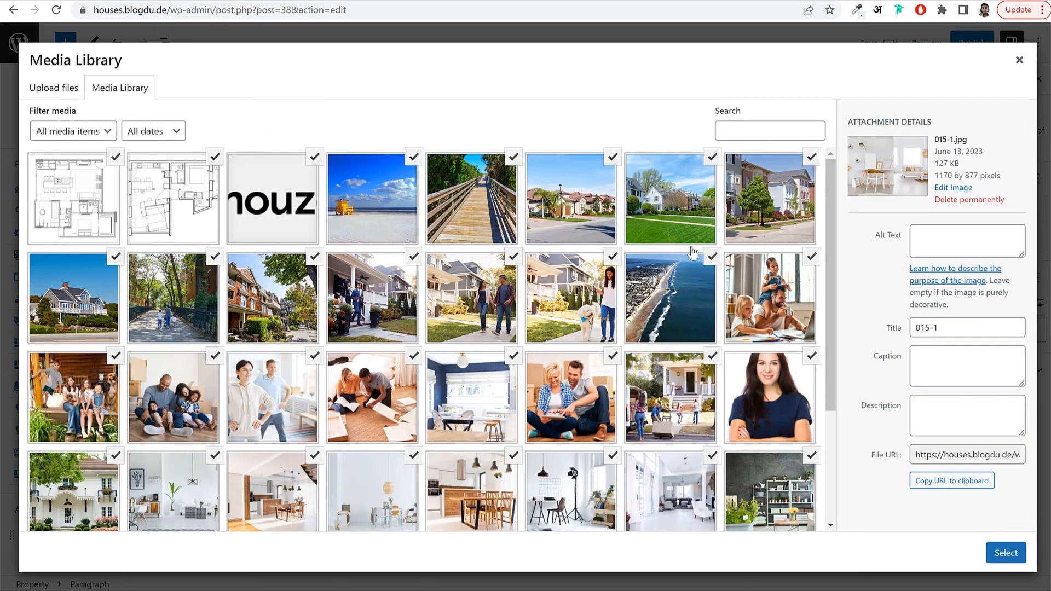
scroll(619, 411, "down", 5)
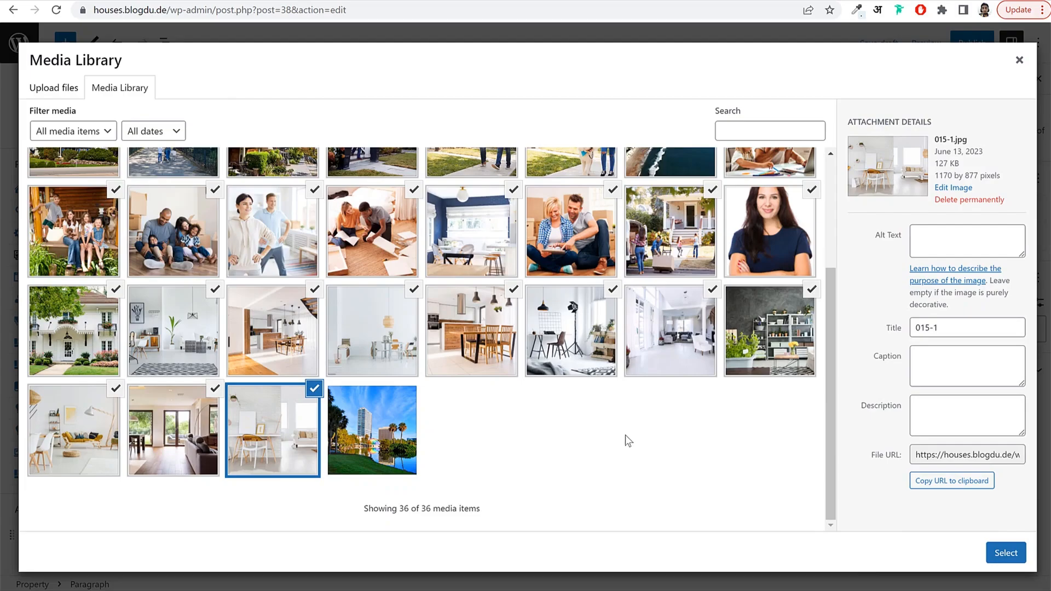
left_click(1018, 60)
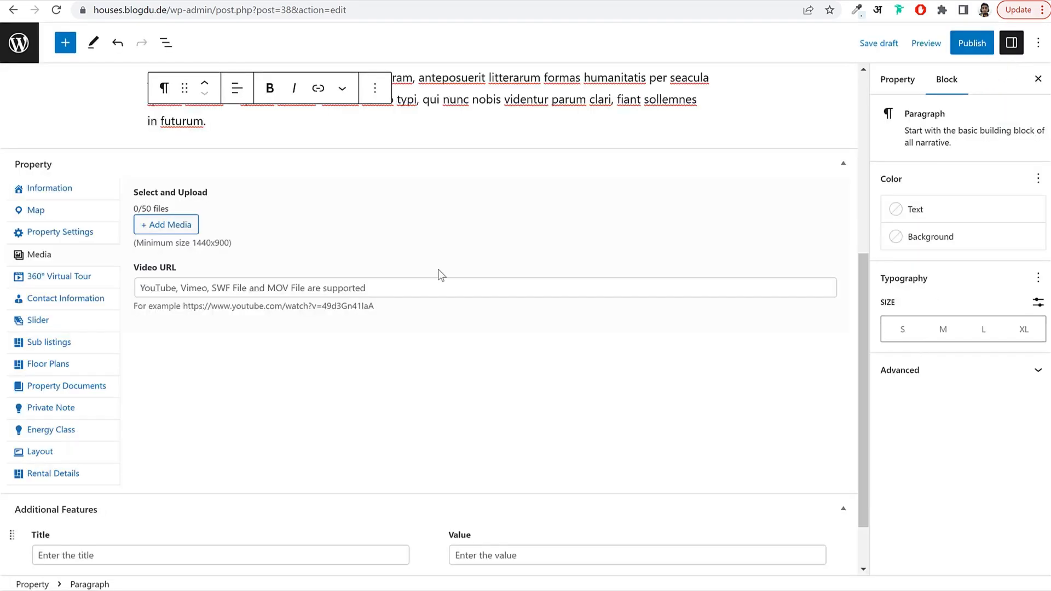
Add six gallery photos (white house, living room, kitchen, dining room, kitchen table, studio lamp), then return to Properties.
left_click(189, 227)
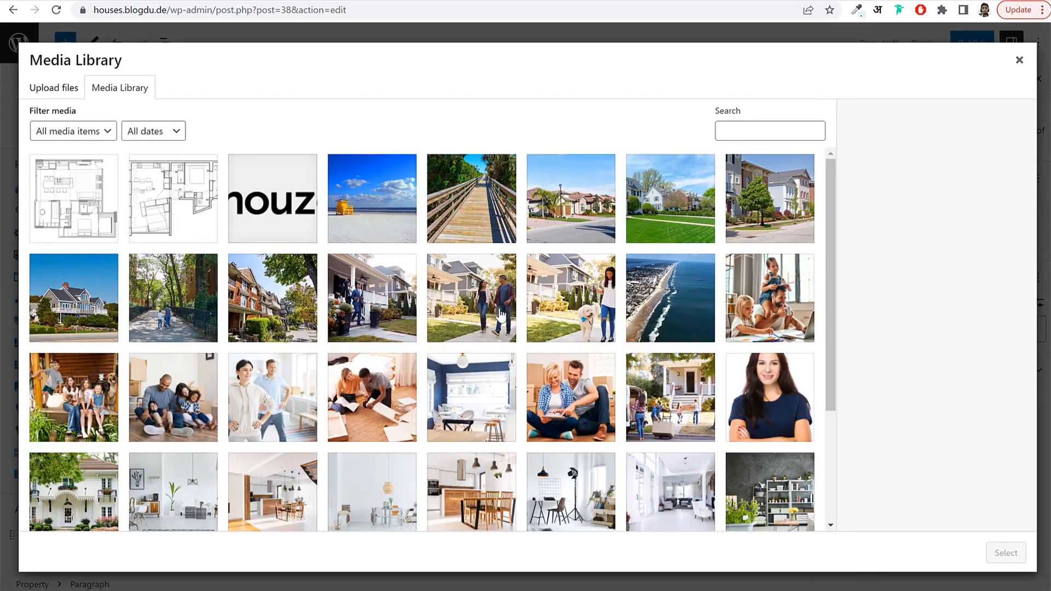
scroll(523, 361, "down", 3)
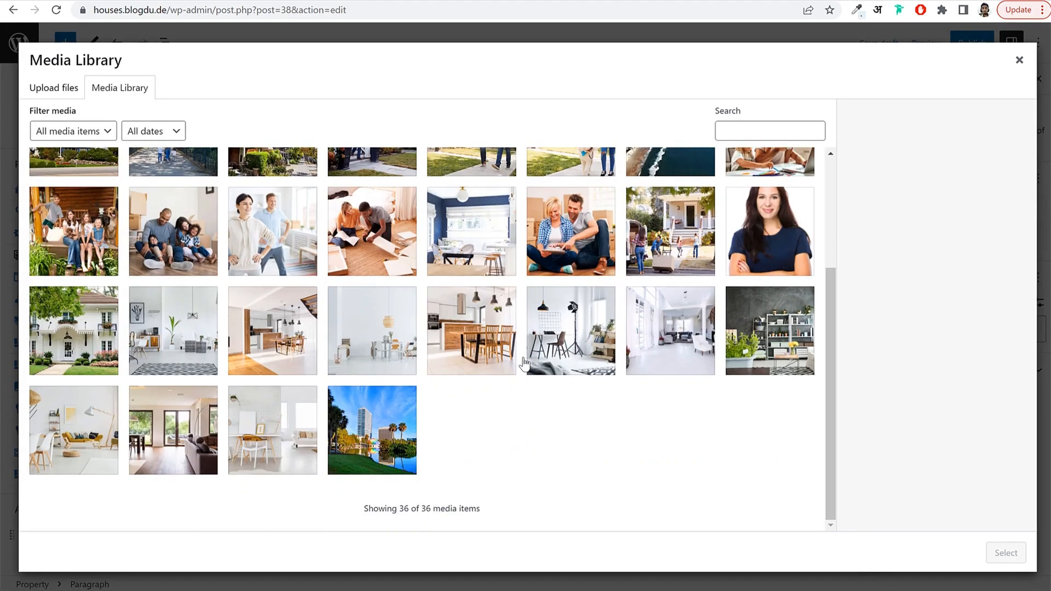
left_click(90, 353)
left_click(173, 351)
left_click(273, 350)
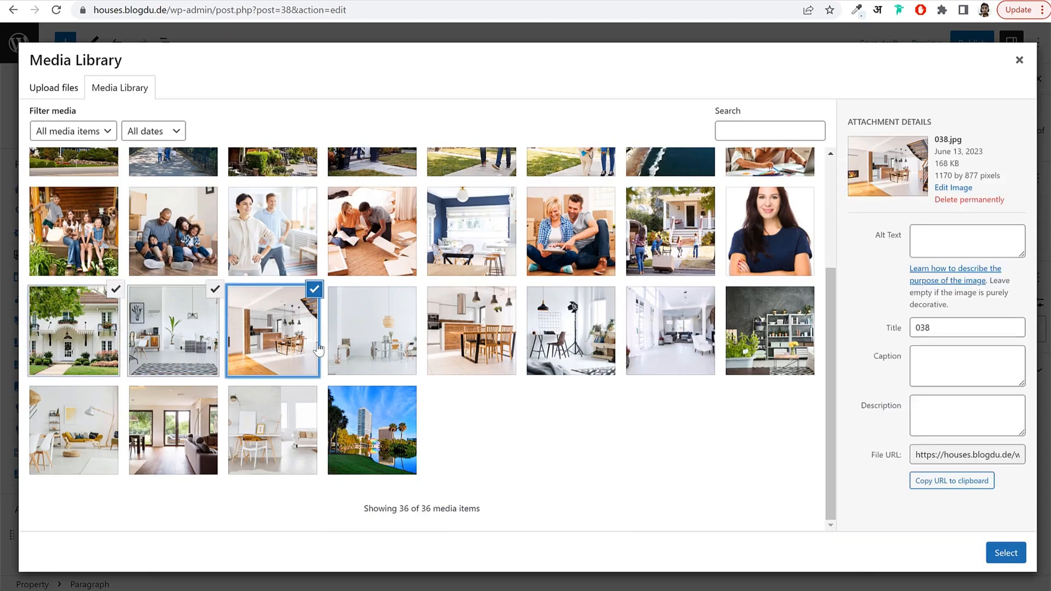
left_click(372, 351)
left_click(484, 340)
left_click(564, 340)
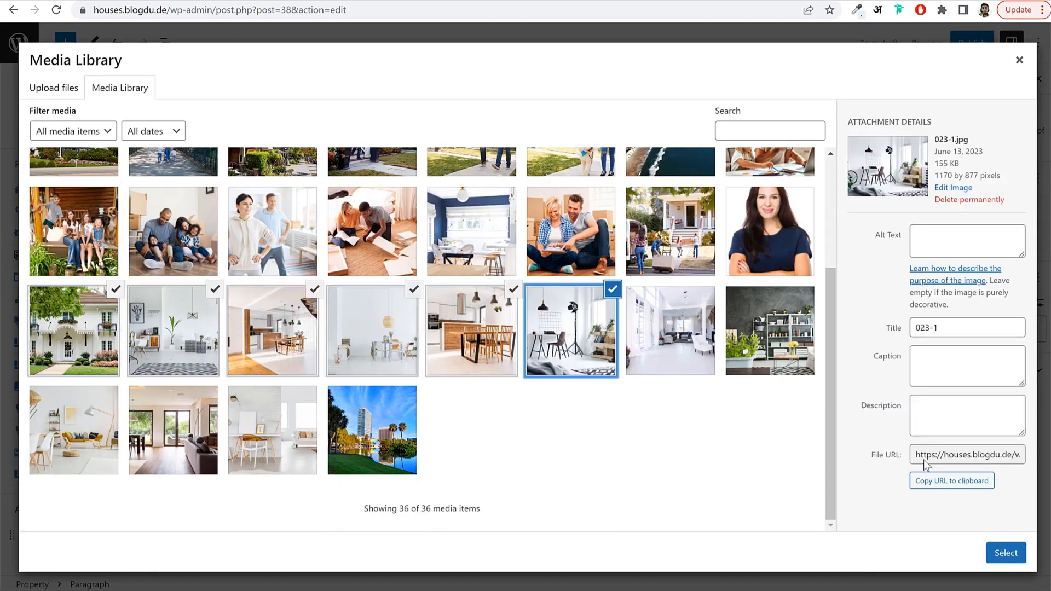
left_click(1010, 552)
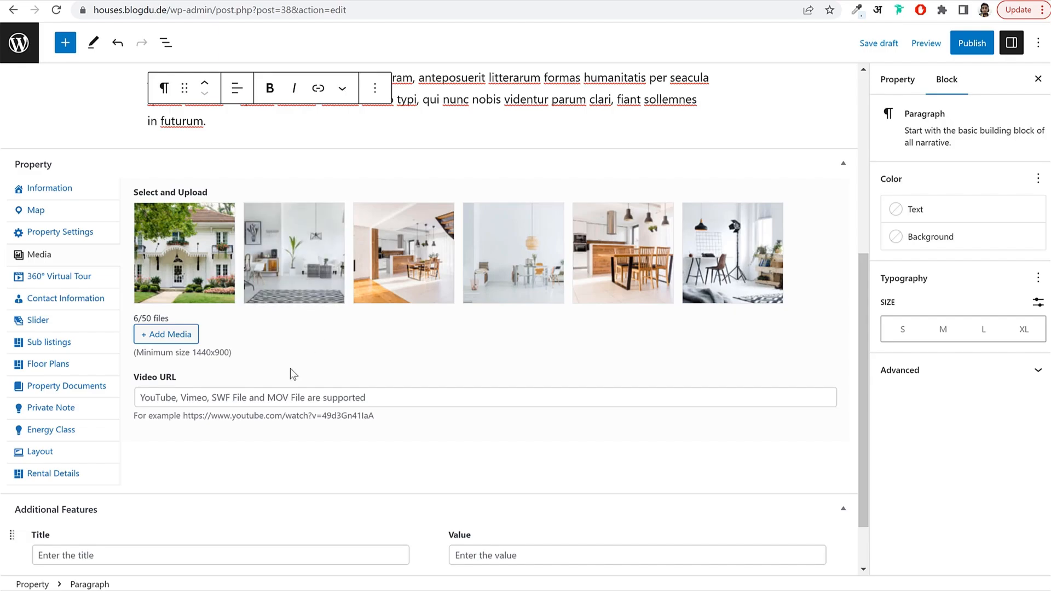
left_click(278, 399)
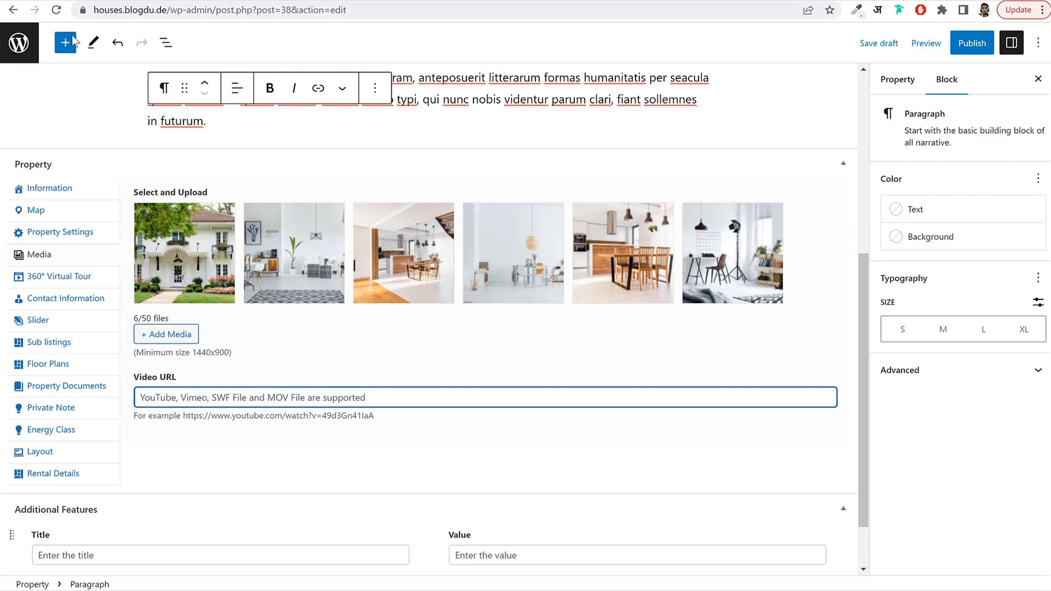
left_click(20, 43)
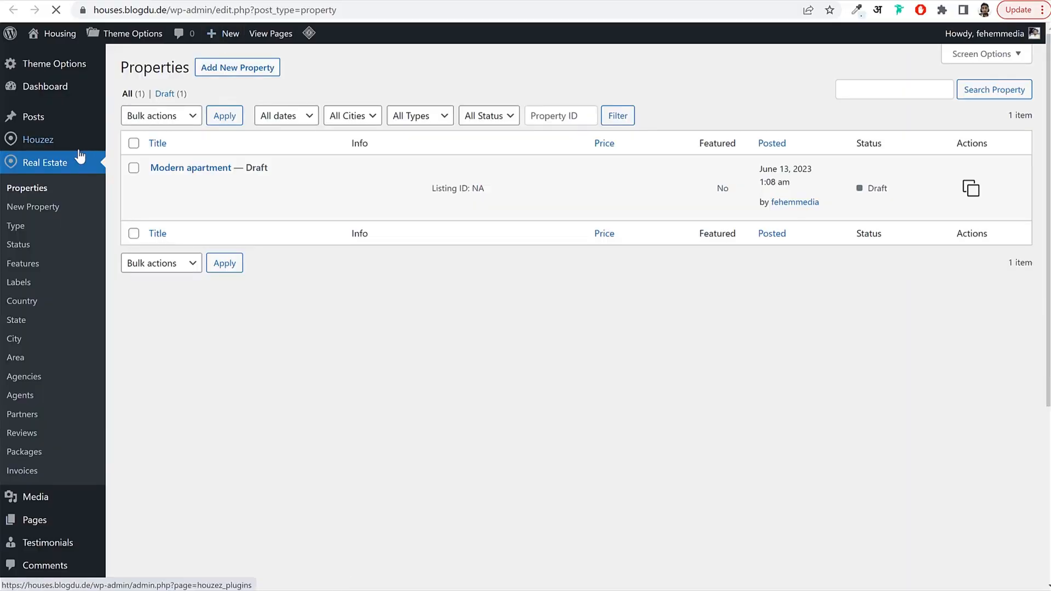
Open the city-13 beach image in Media > Library and copy its File URL.
scroll(43, 387, "down", 3)
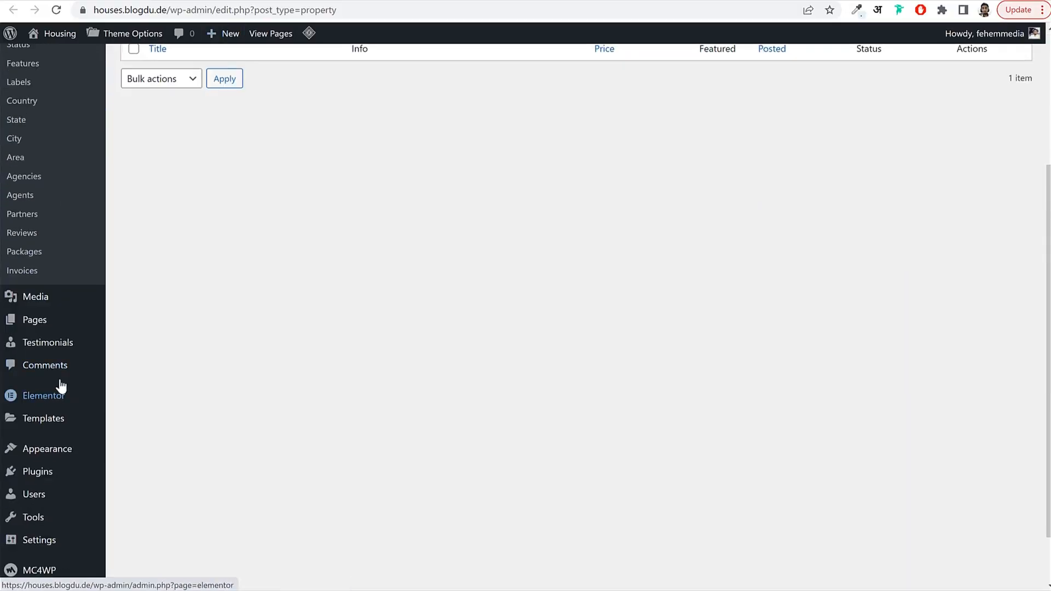
left_click(59, 305)
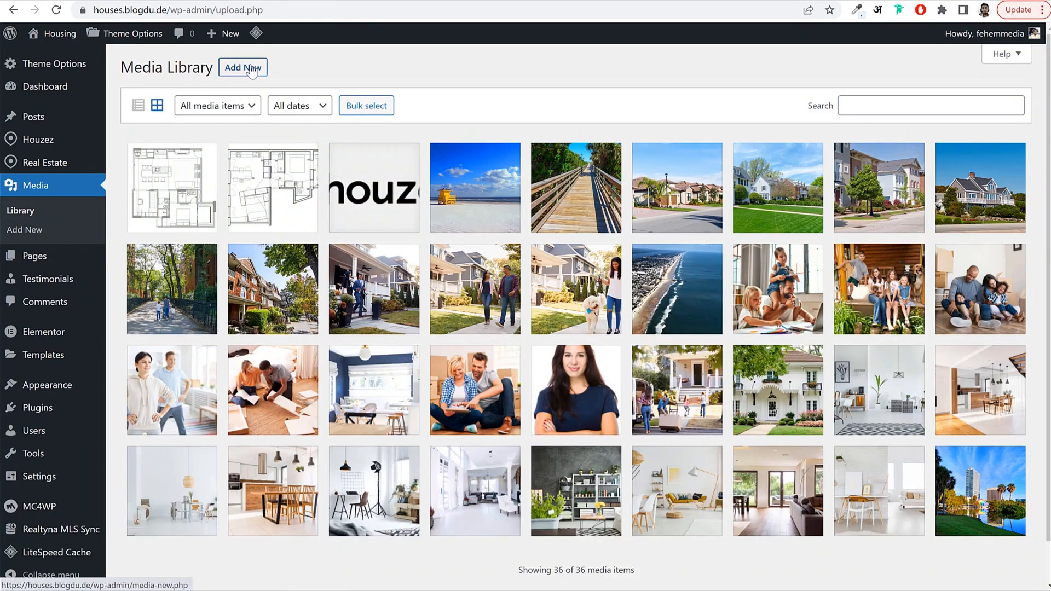
left_click(251, 68)
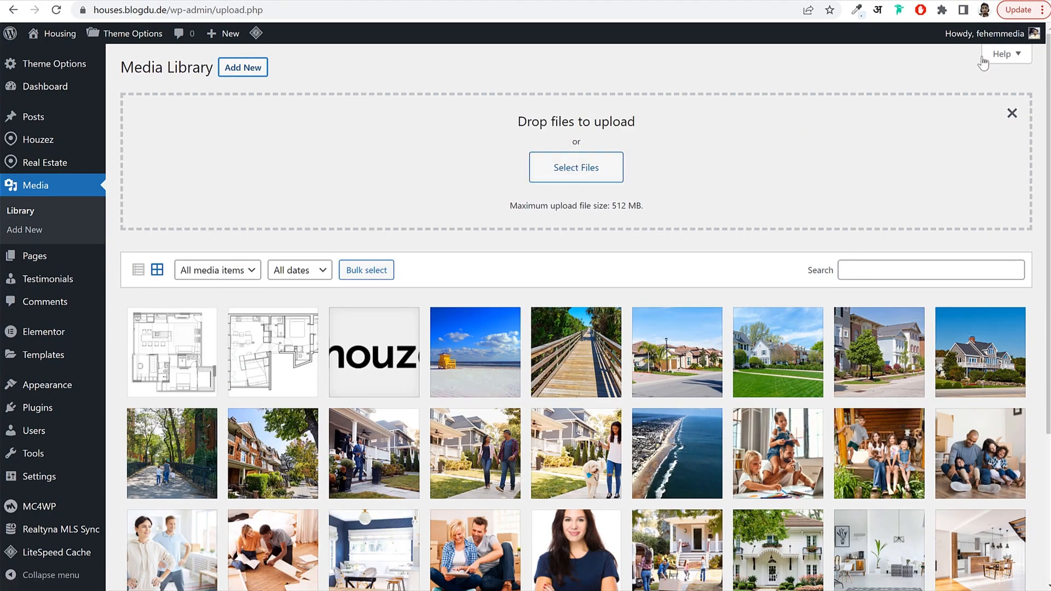
left_click(1011, 113)
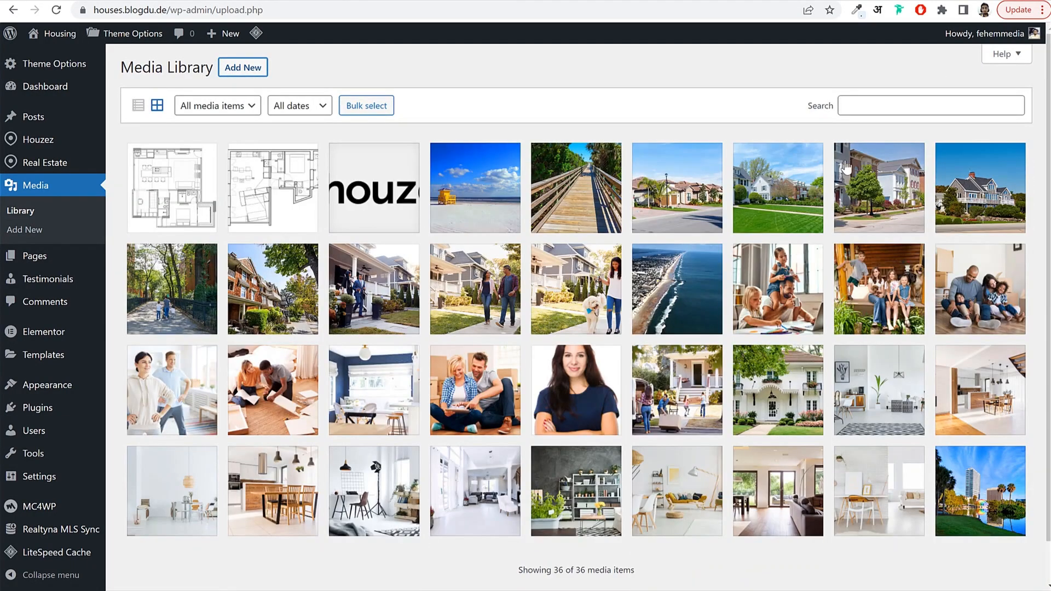
left_click(465, 200)
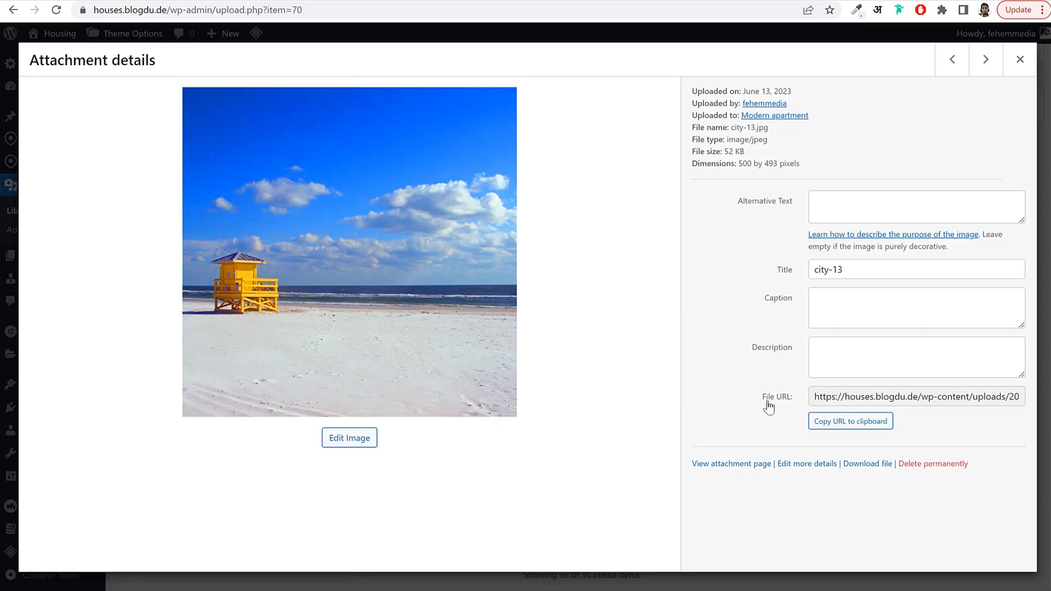
left_click_drag(766, 402, 873, 400)
left_click(872, 400)
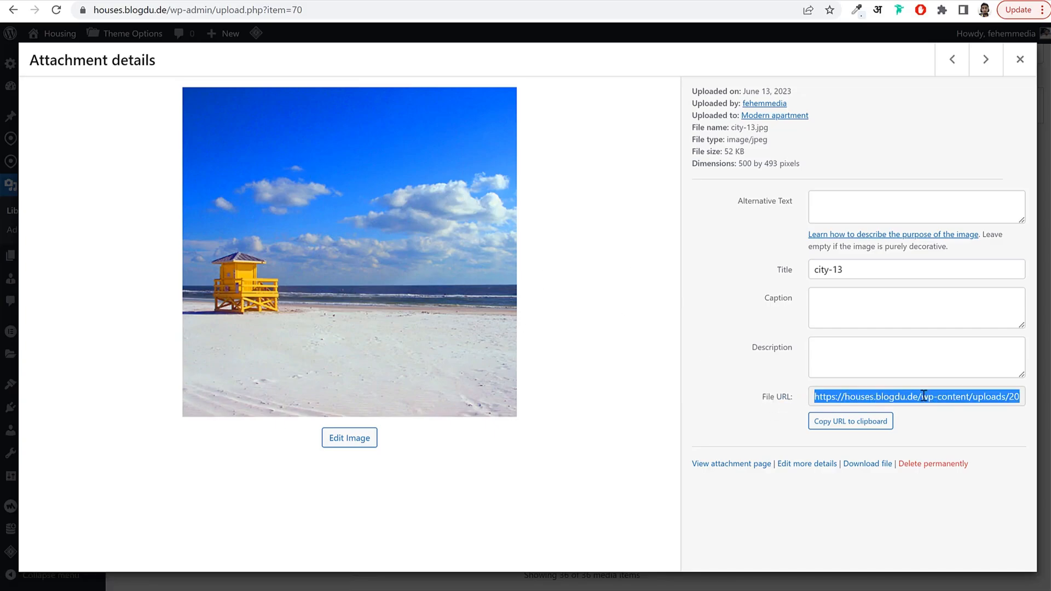
left_click(828, 399)
right_click(871, 401)
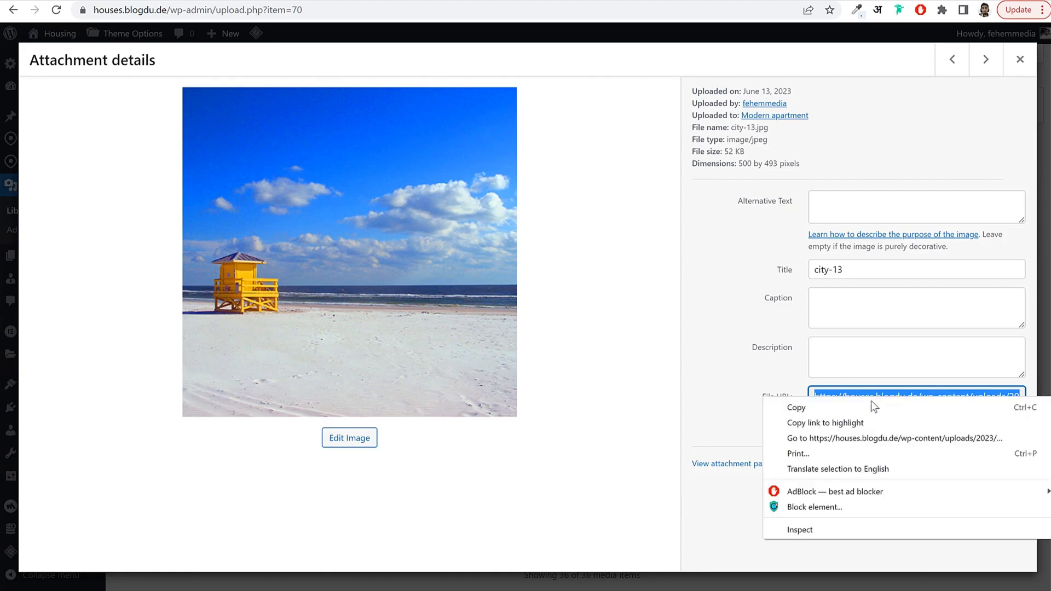
left_click(780, 407)
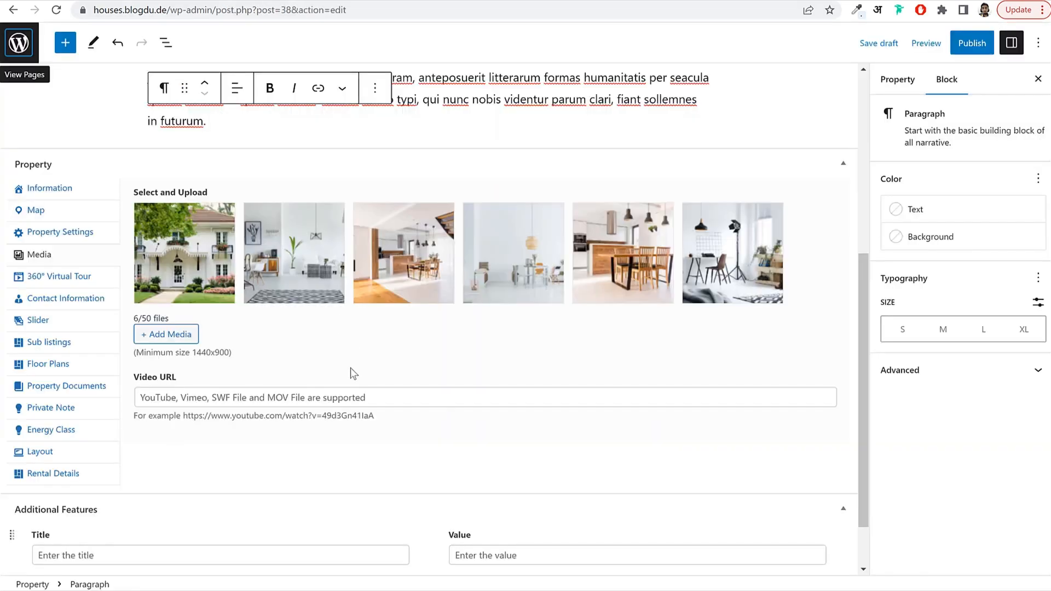
left_click(304, 402)
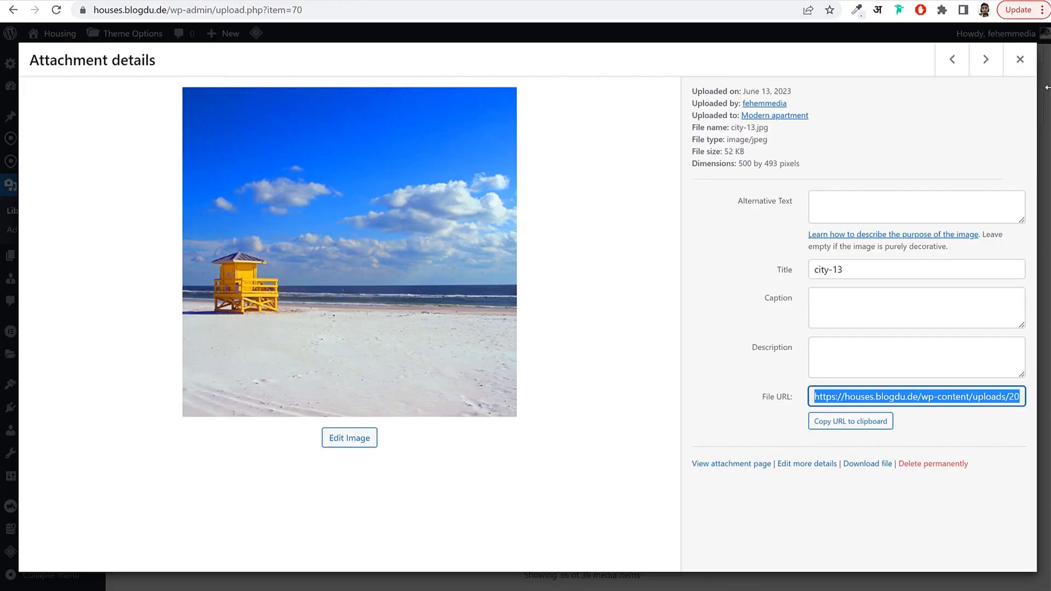
left_click(1020, 59)
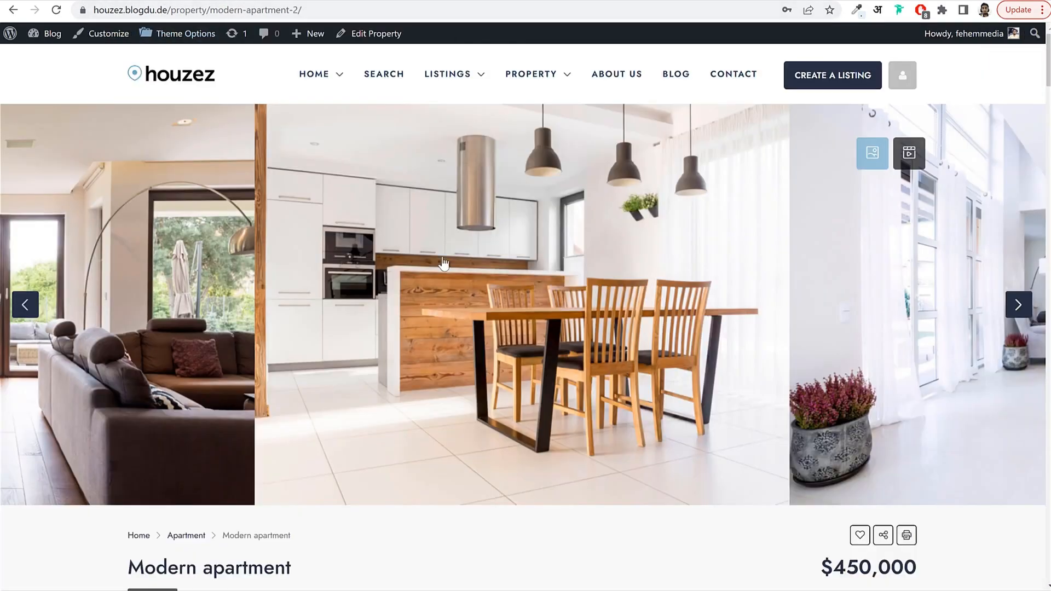
Copy the demo listing's YouTube video link and paste it into the property's Video URL.
scroll(504, 316, "down", 15)
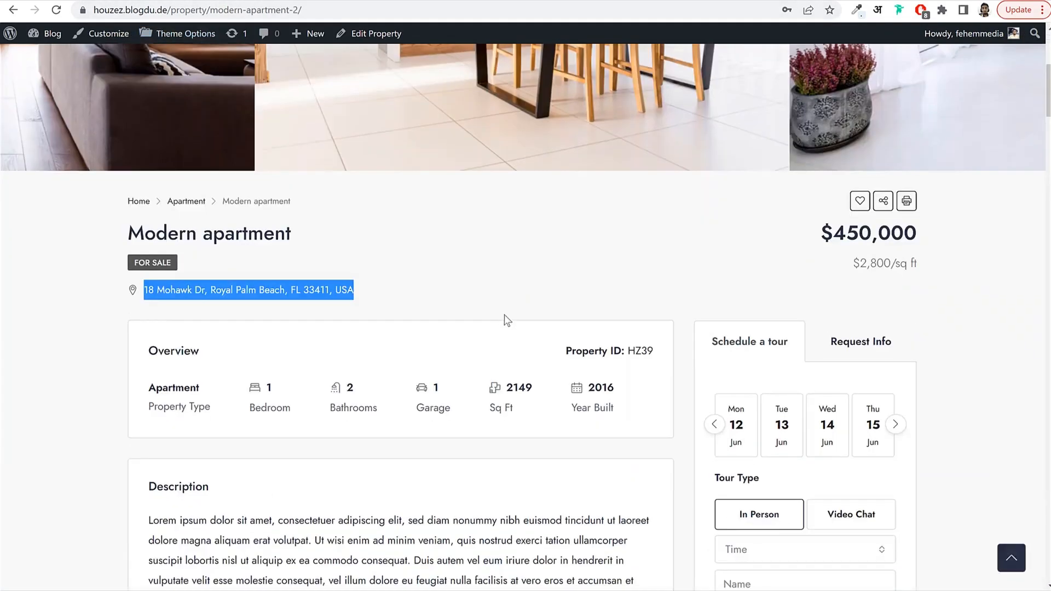
scroll(505, 316, "down", 20)
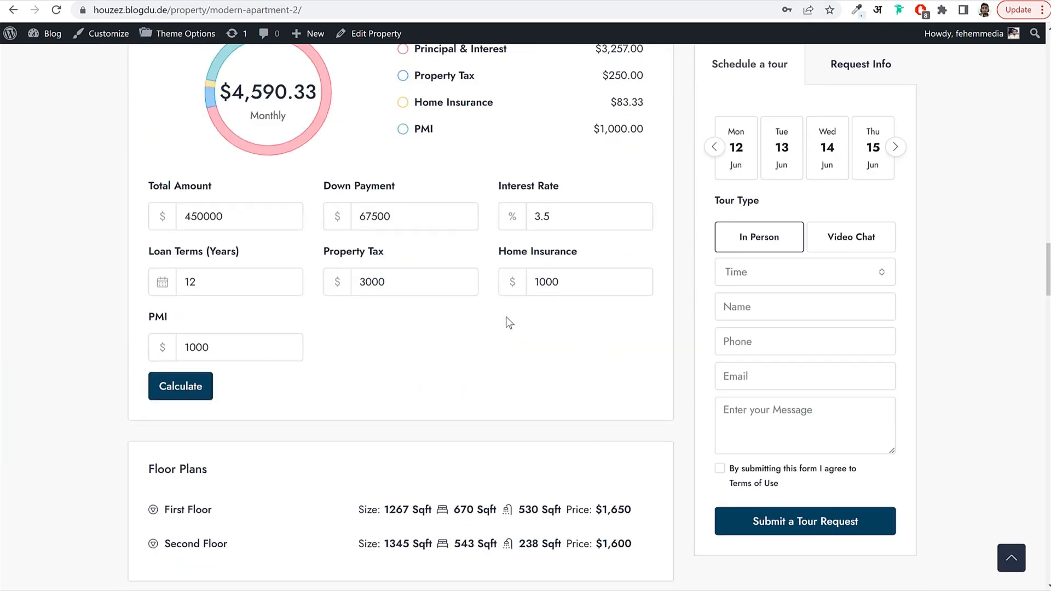
scroll(507, 316, "down", 1)
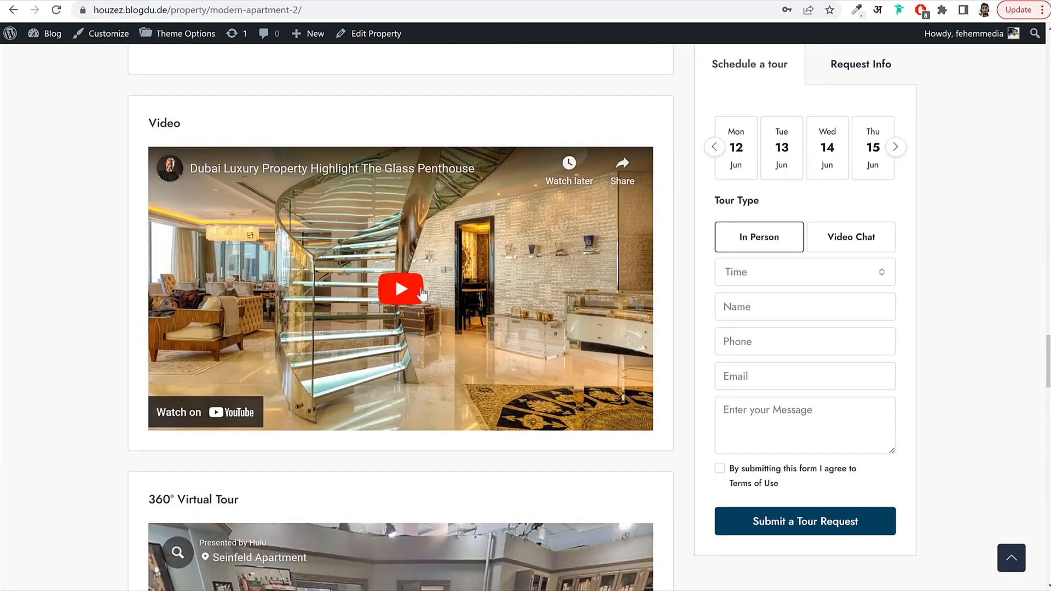
right_click(421, 296)
left_click(464, 277)
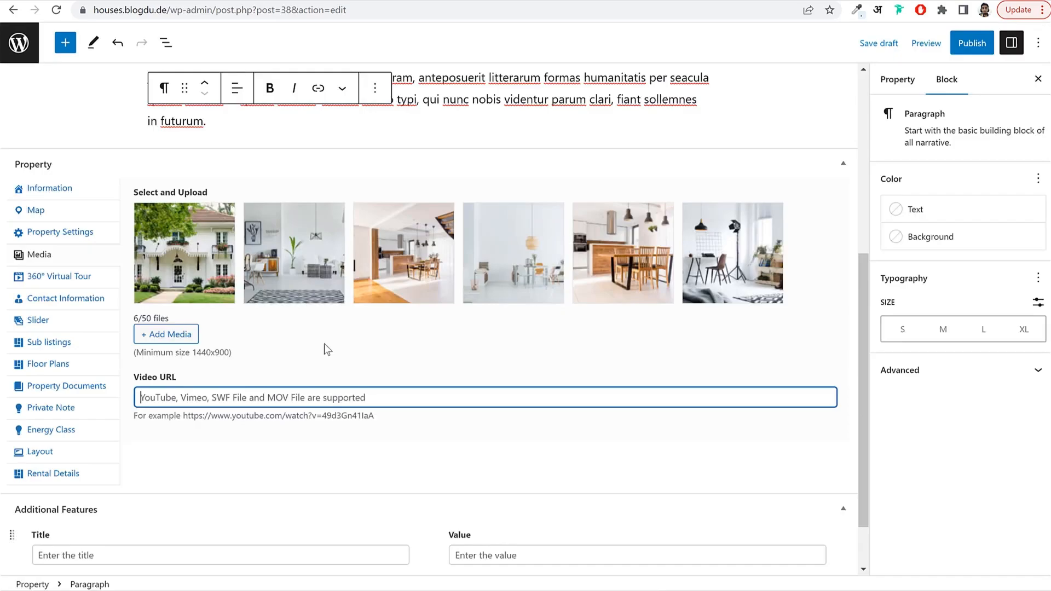
key("ctrl+v")
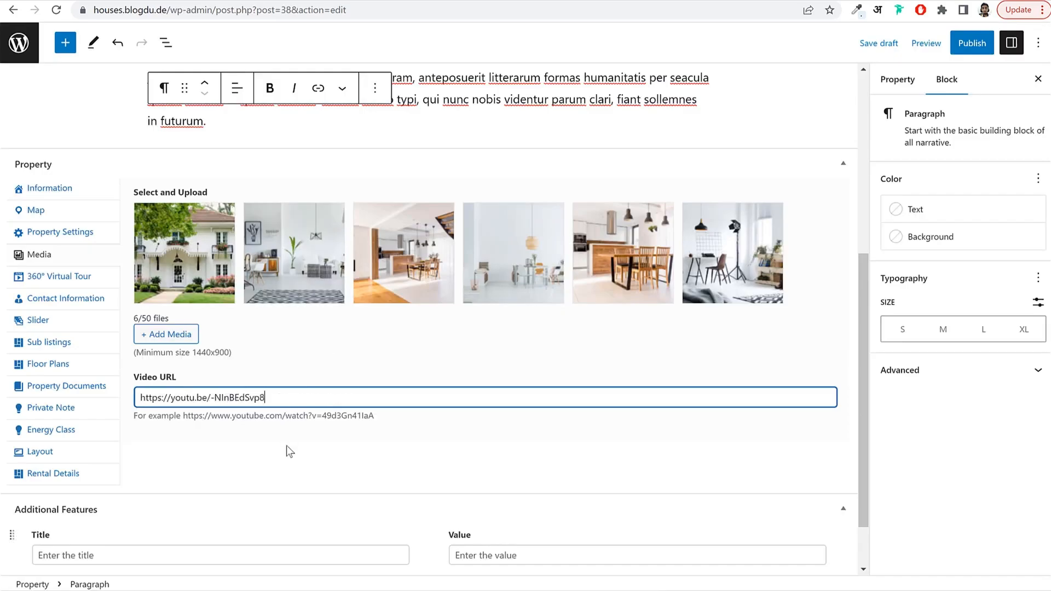
left_click(286, 442)
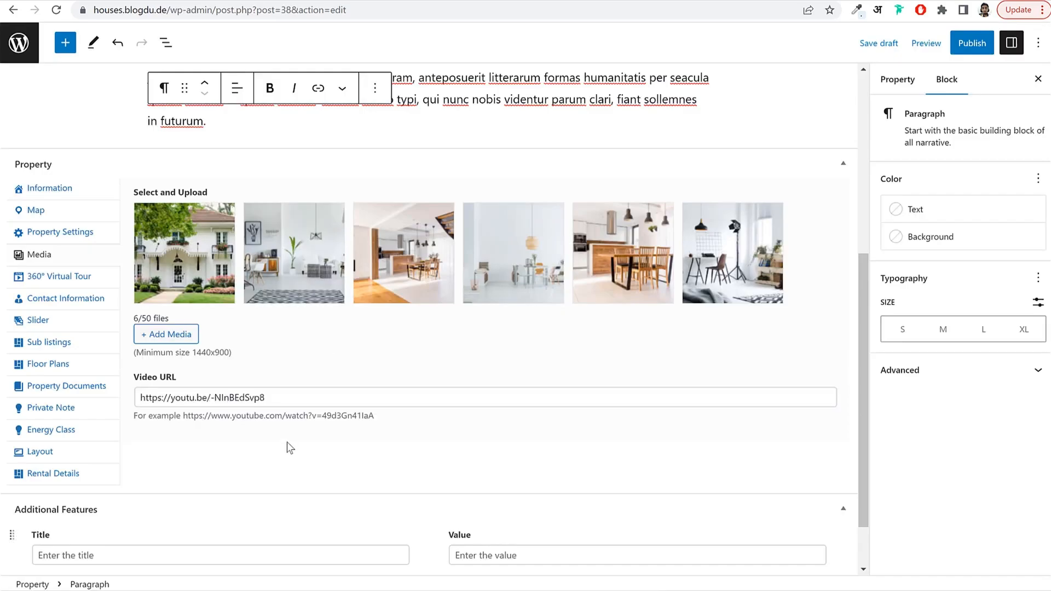
left_click(62, 277)
Paste the demo's Matterport tour link into the 360° Virtual Tour embed field.
left_click(228, 225)
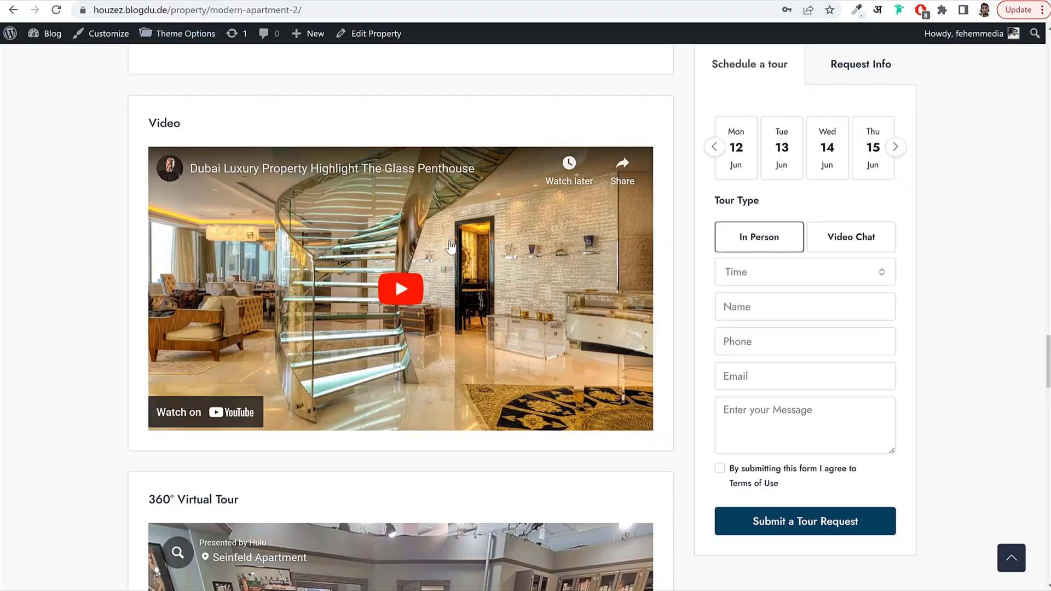
scroll(450, 246, "down", 6)
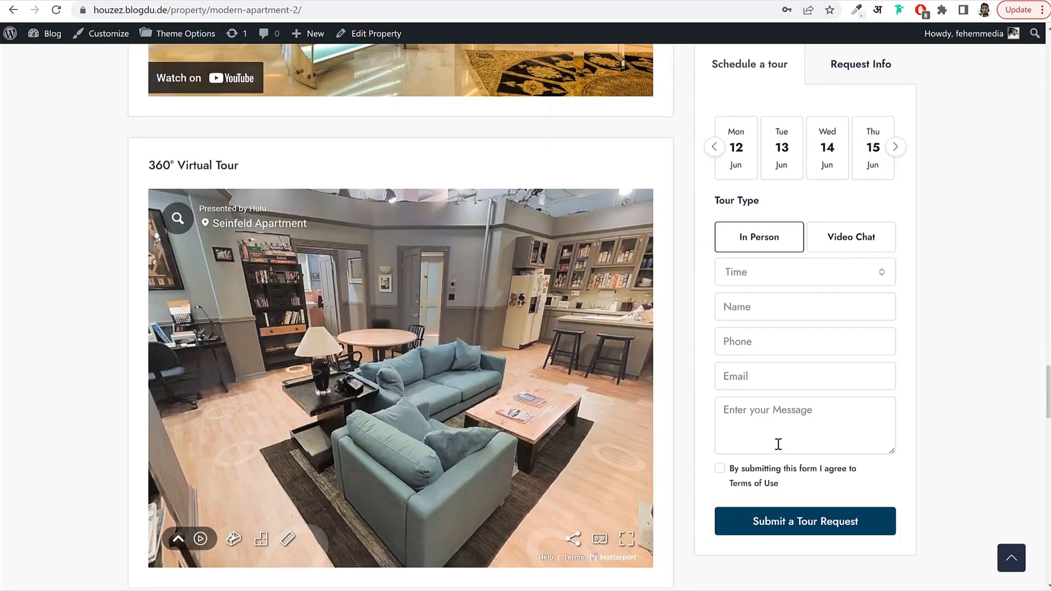
scroll(672, 428, "down", 1)
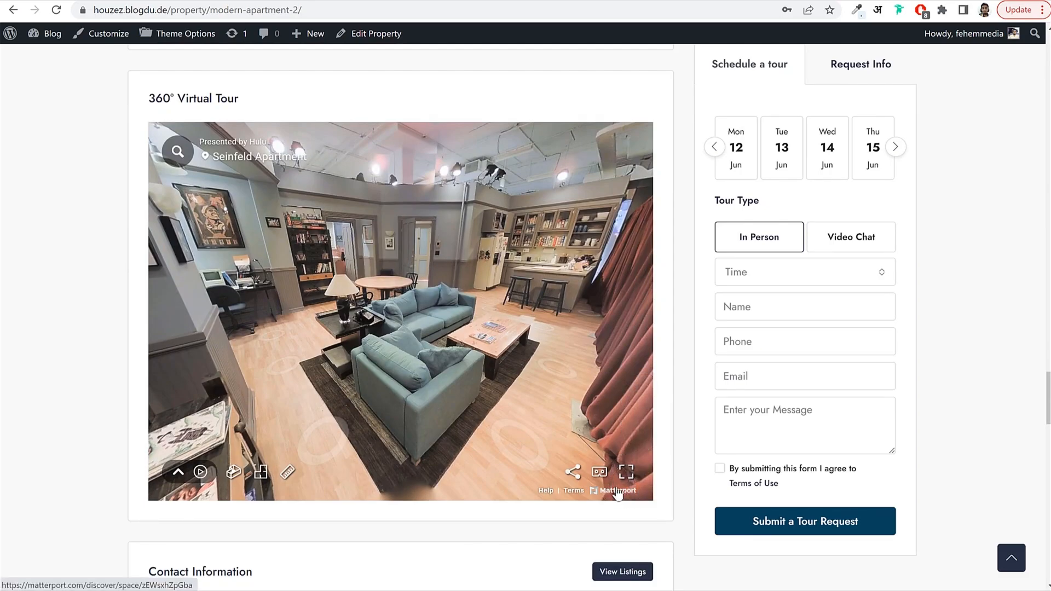
left_click_drag(555, 329, 474, 395)
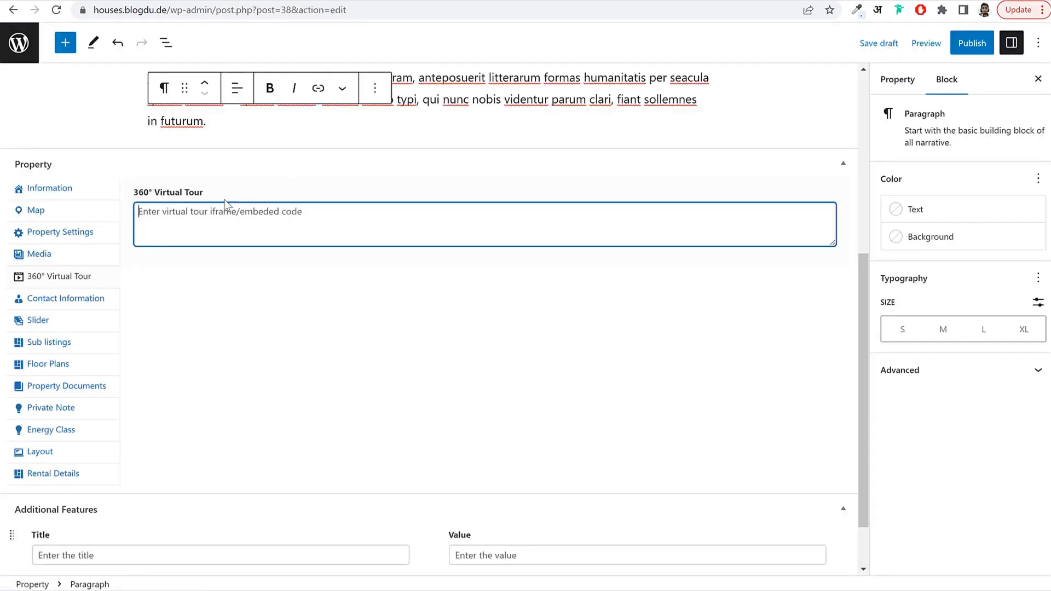
key("ctrl+v")
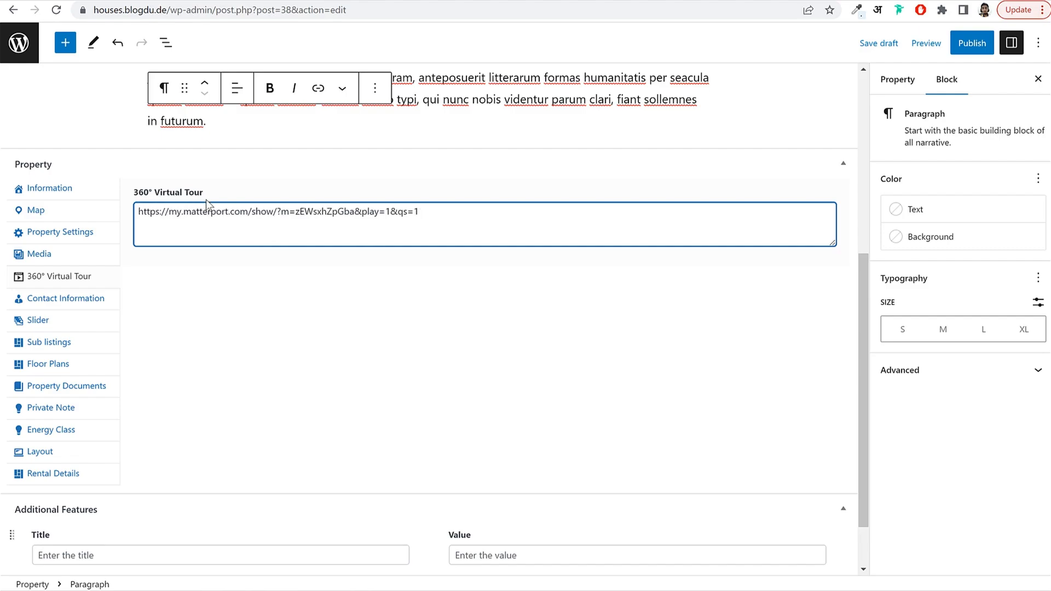
Try the Agent and Agency contact options, then leave Contact Information set to Author Info.
left_click(91, 299)
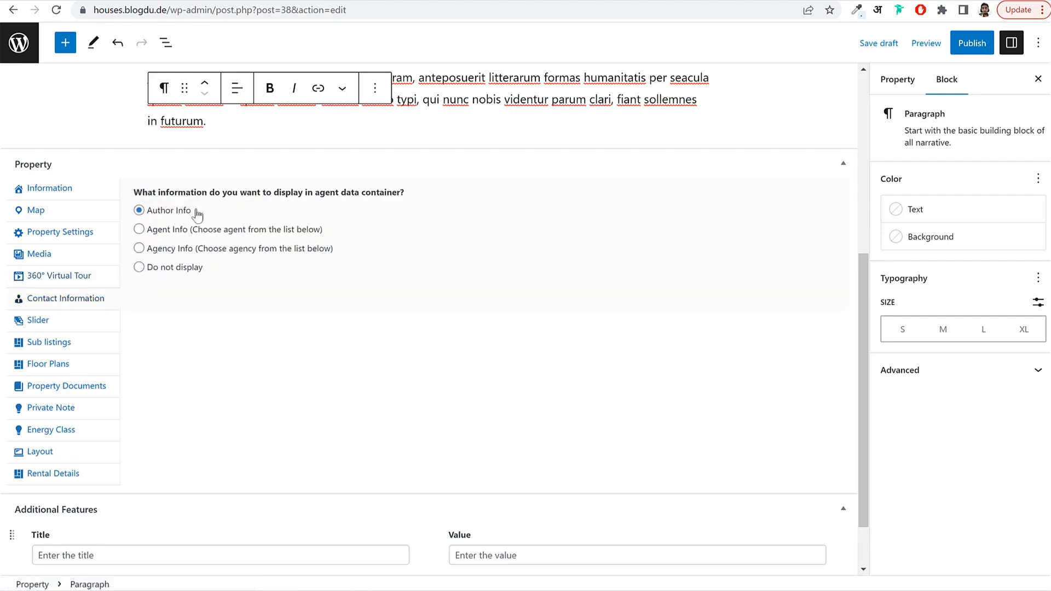
left_click_drag(196, 213, 147, 214)
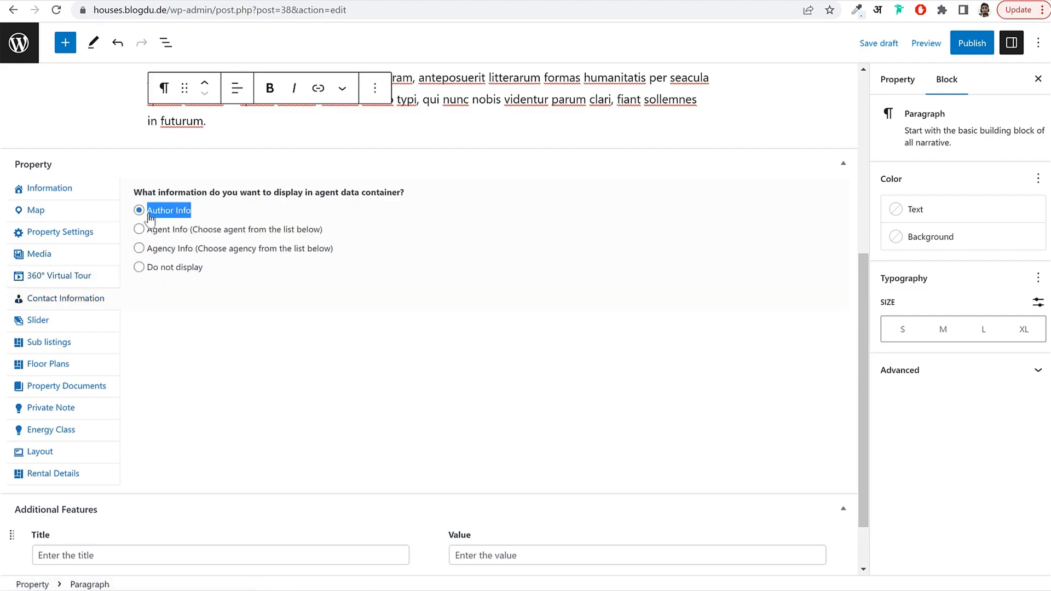
left_click(173, 249)
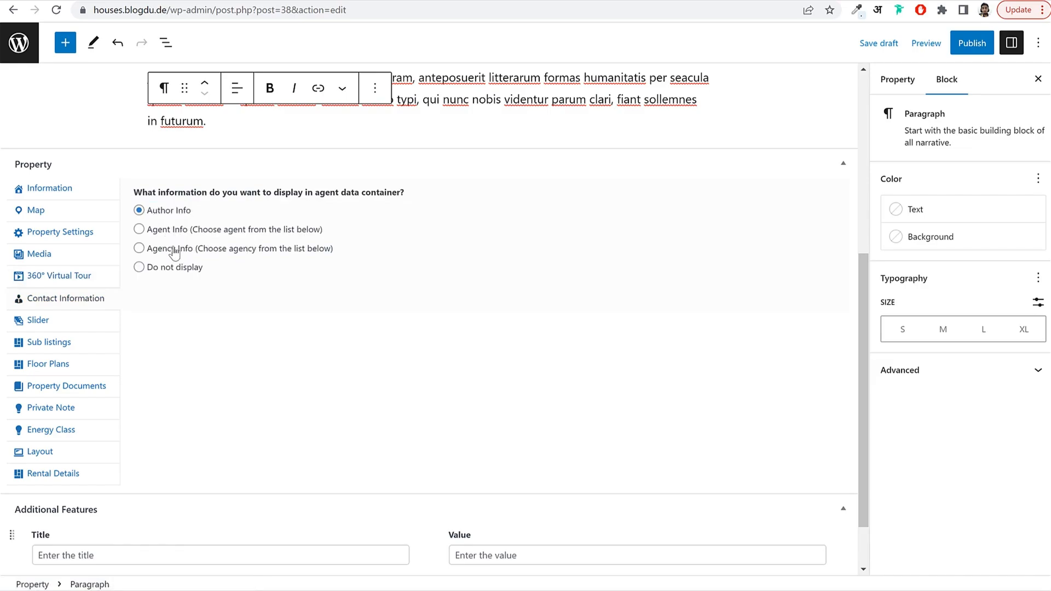
left_click(157, 233)
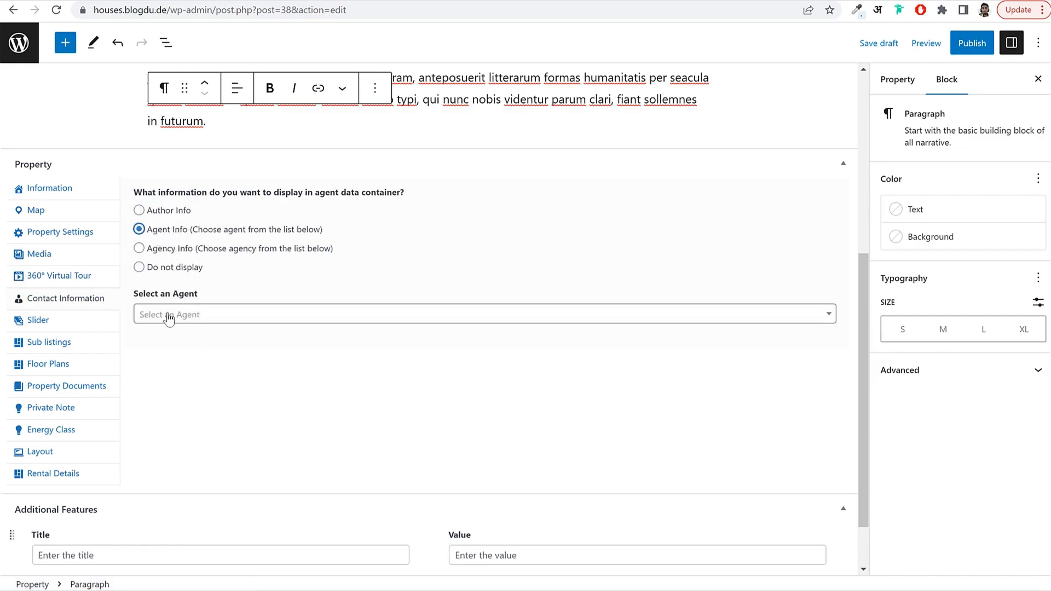
left_click(169, 322)
left_click(158, 214)
left_click(239, 228)
left_click(180, 212)
left_click(409, 232)
left_click(174, 214)
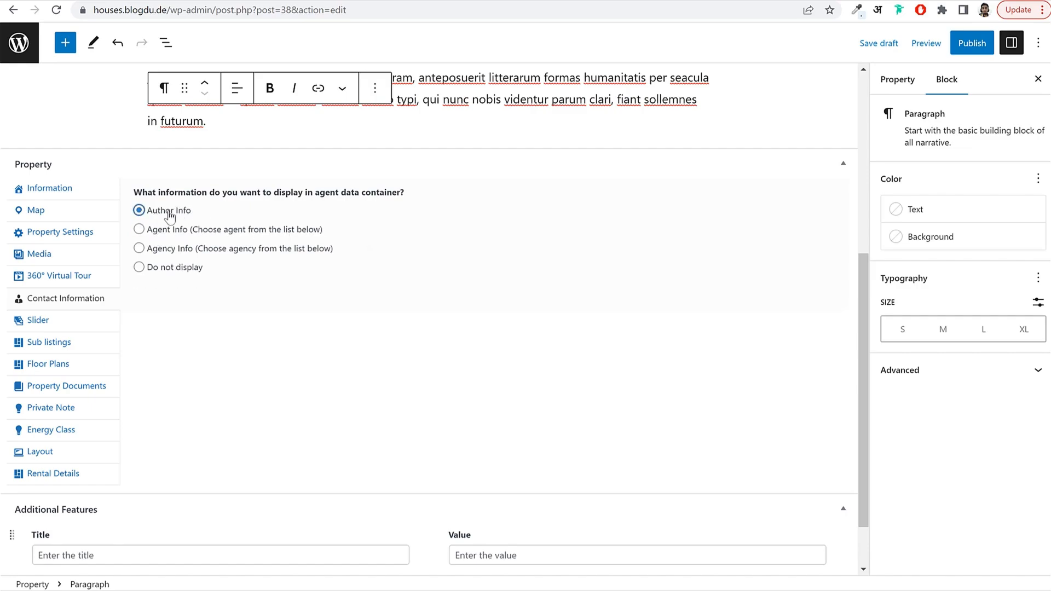
Look through the Slider, Sub listings and Floor Plans settings.
left_click(67, 324)
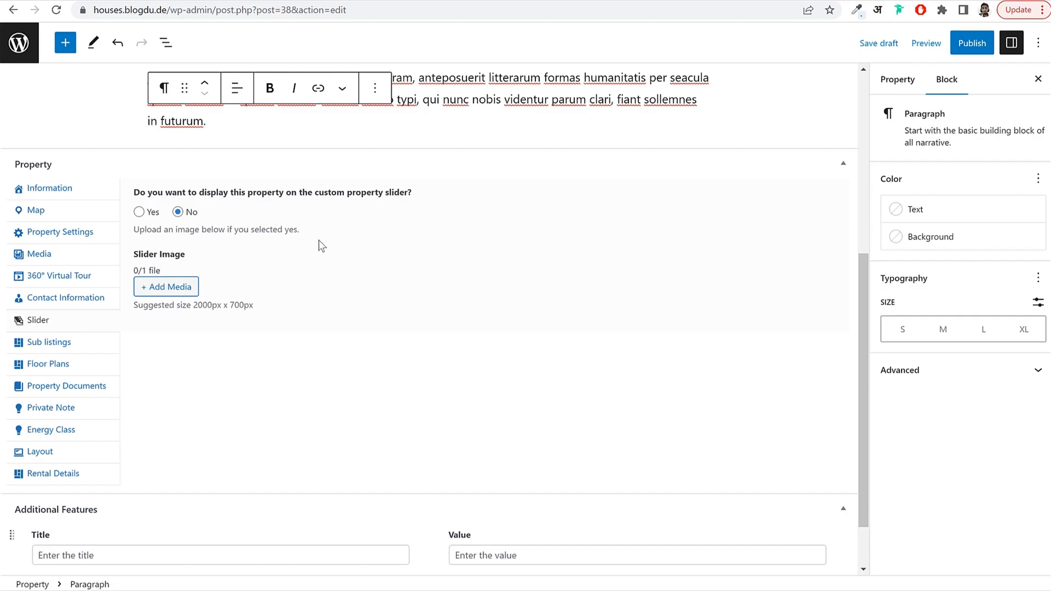
left_click(76, 349)
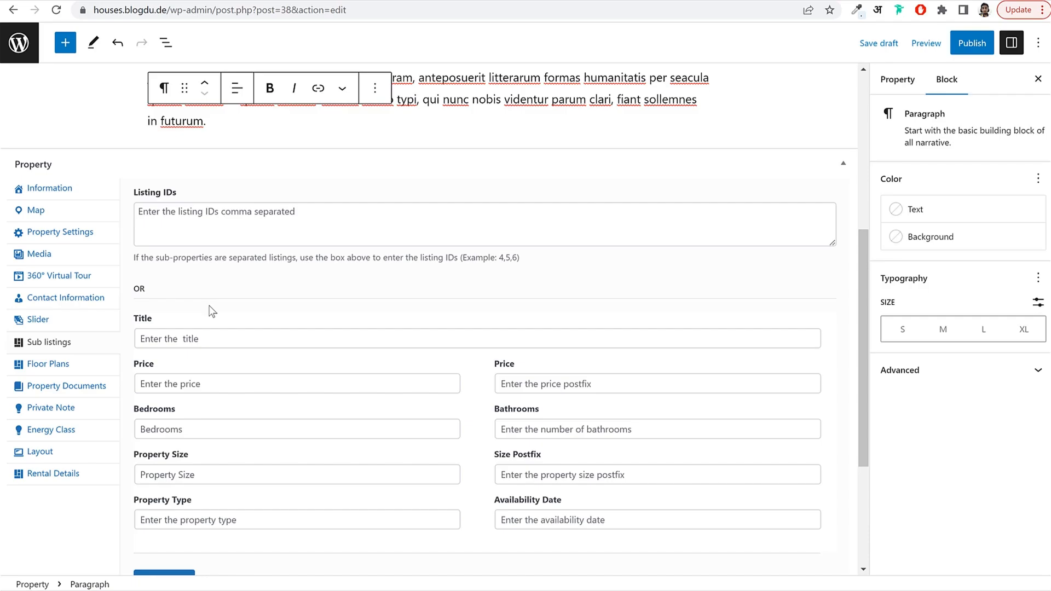
left_click(72, 368)
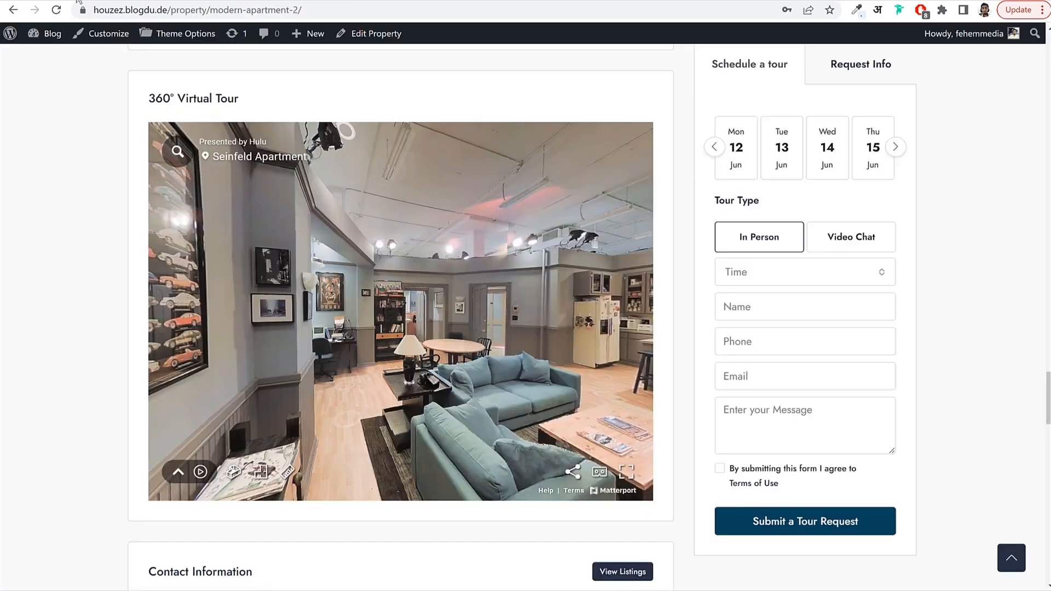
Copy the plan title 'First Floor' from the demo page into the floor plan title.
scroll(140, 420, "down", 8)
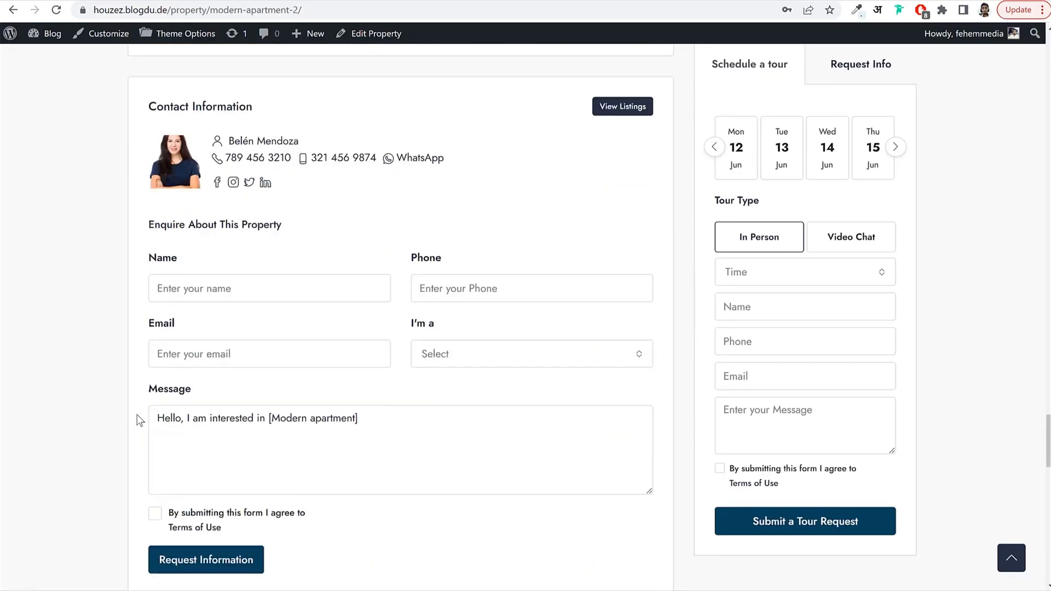
scroll(82, 421, "down", 6)
scroll(84, 420, "up", 20)
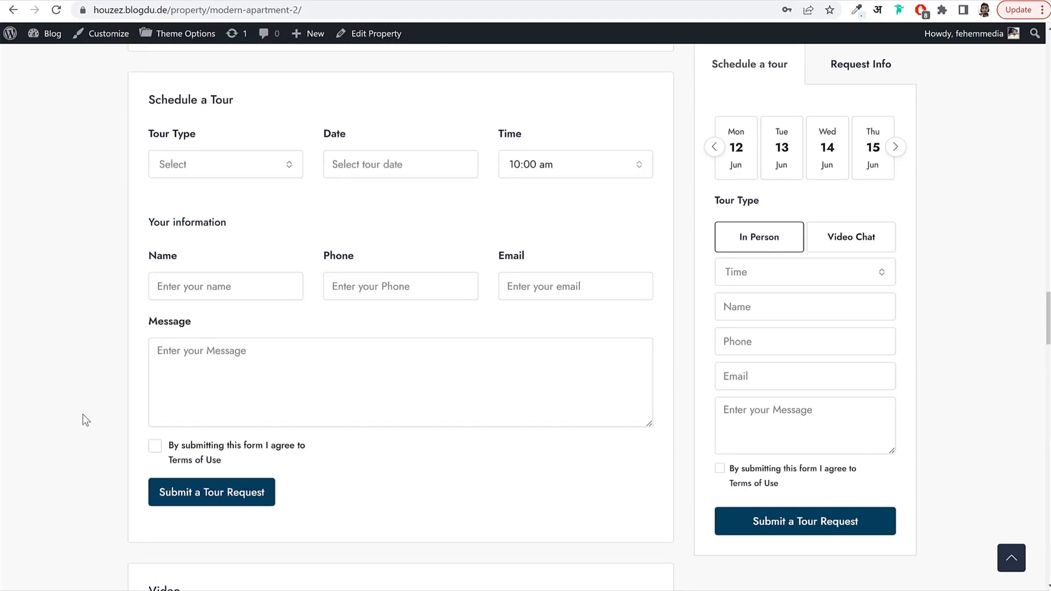
scroll(84, 421, "up", 15)
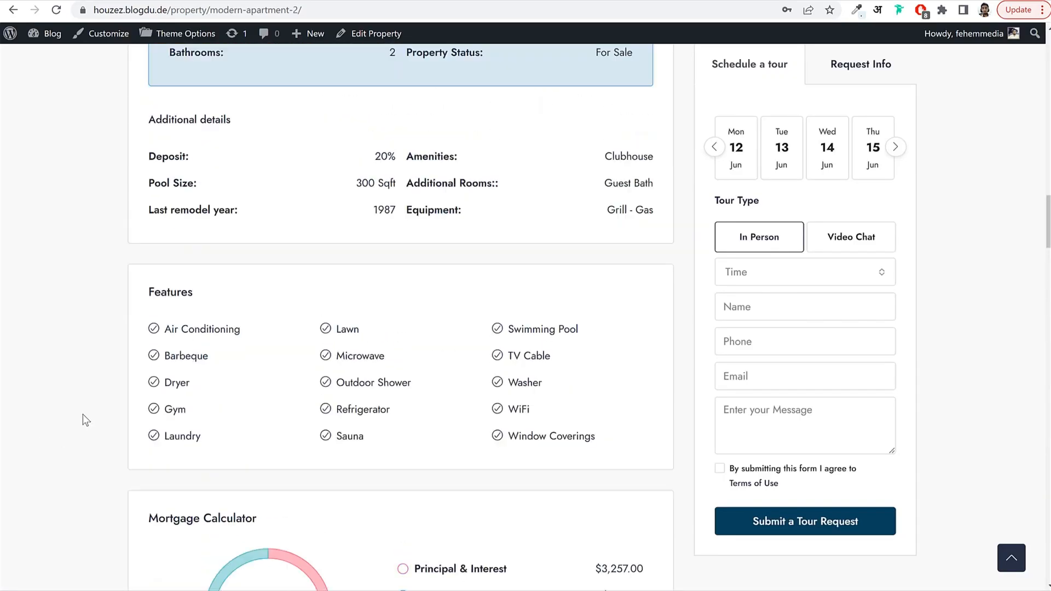
scroll(86, 420, "down", 15)
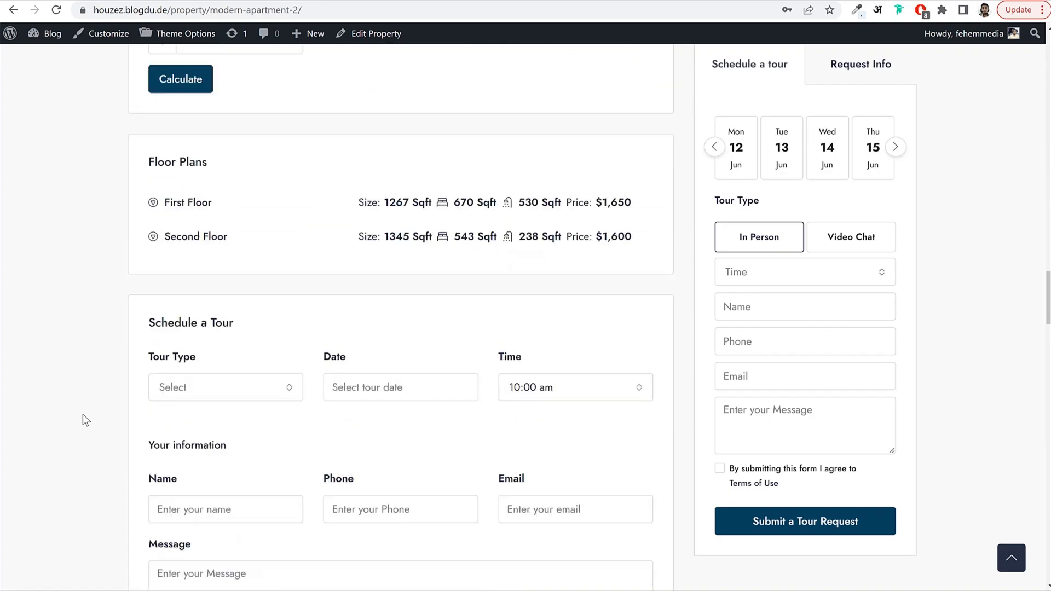
scroll(85, 420, "up", 2)
left_click(206, 315)
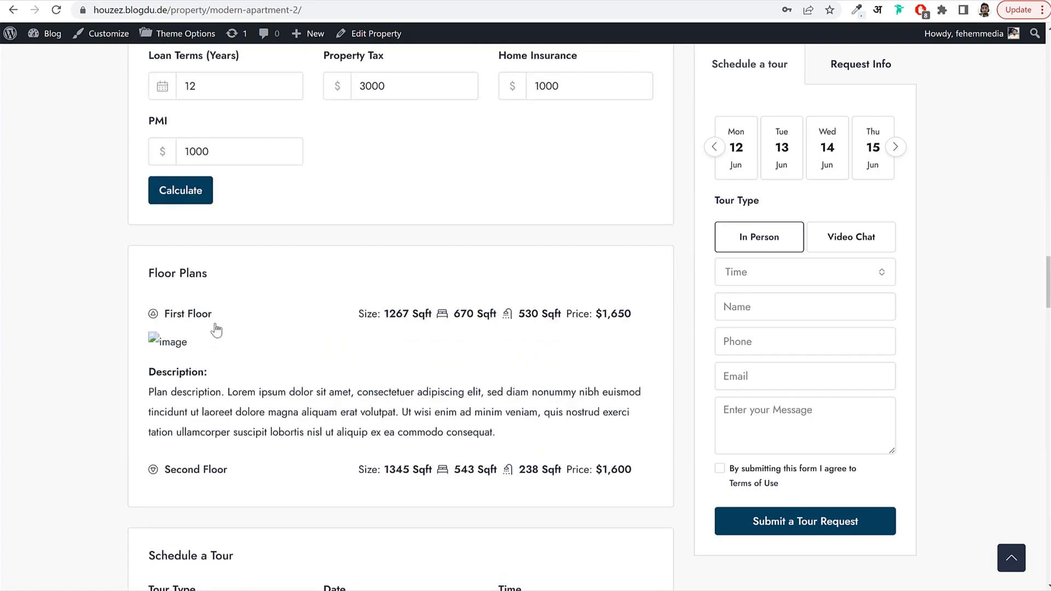
left_click_drag(212, 316, 164, 316)
key("ctrl+c")
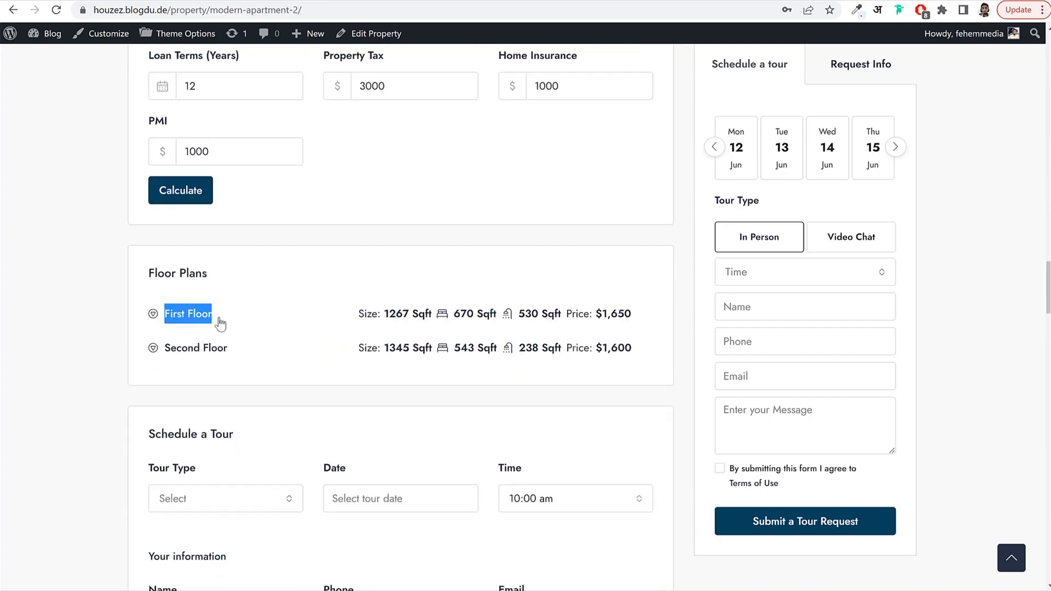
key("ctrl+Tab")
left_click(193, 212)
key("ctrl+v")
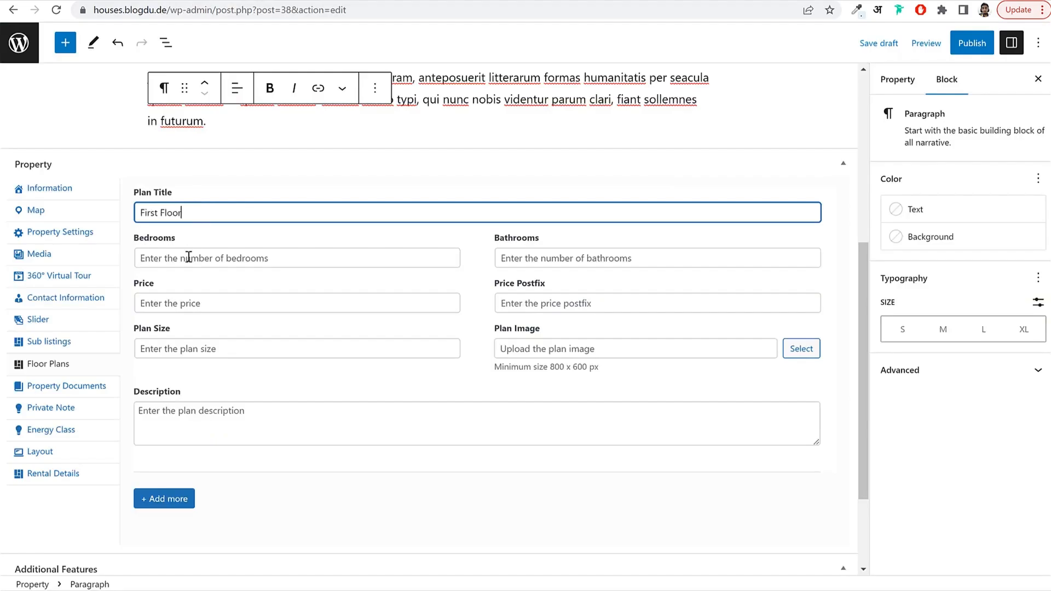
Enter the First Floor plan size 1267 copied from the demo page.
key("ctrl+shift+Tab")
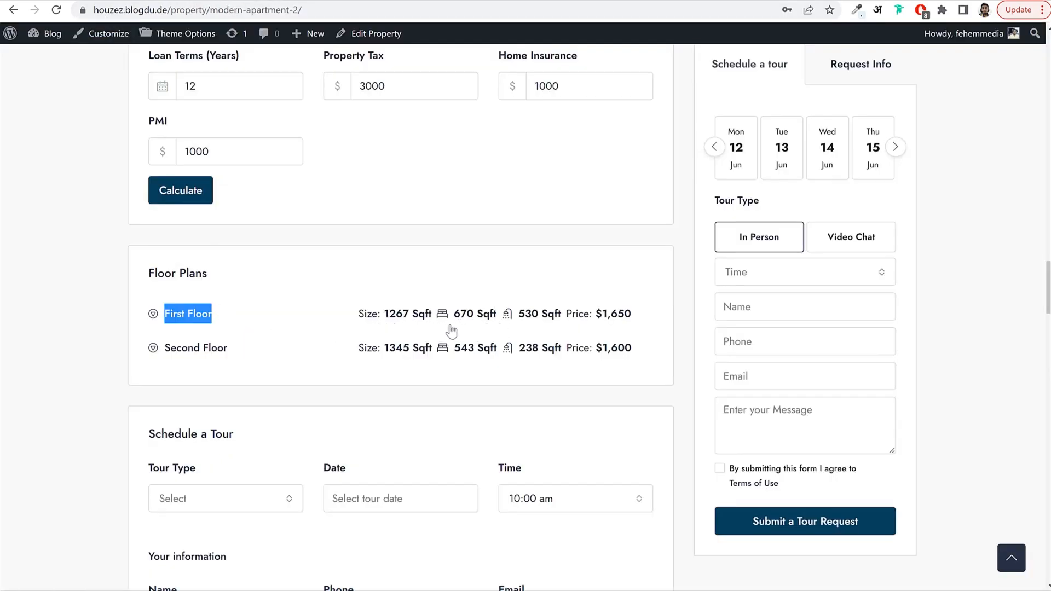
double_click(386, 322)
key("ctrl+c")
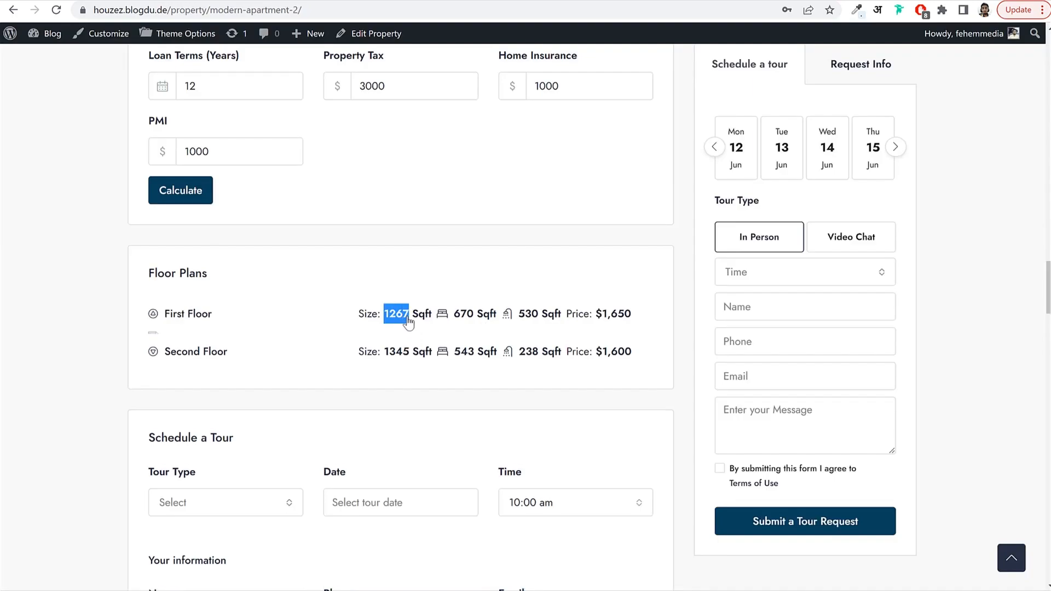
key("ctrl+Tab")
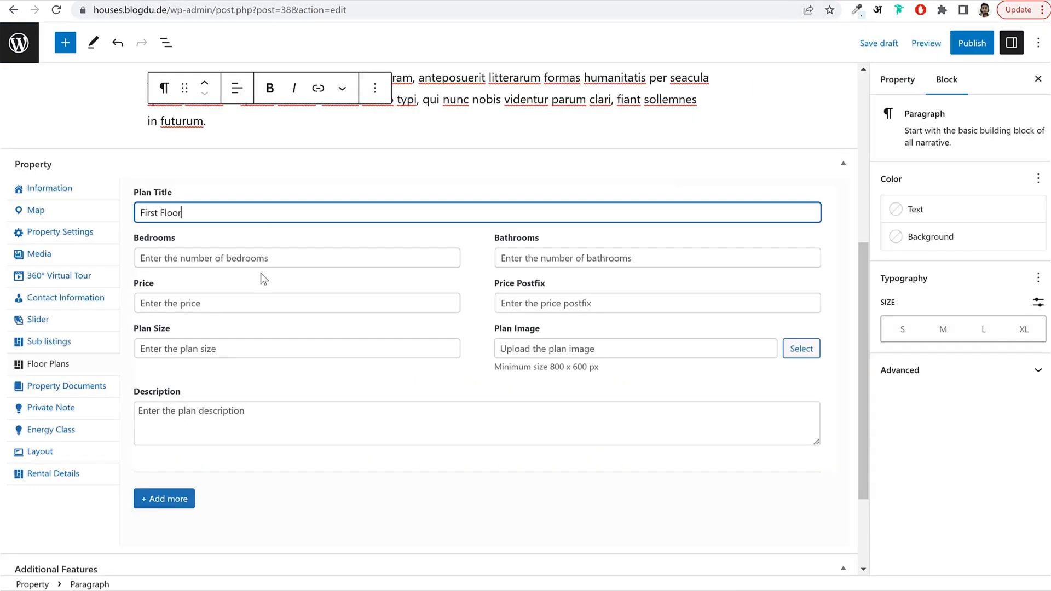
left_click(280, 350)
key("ctrl+v")
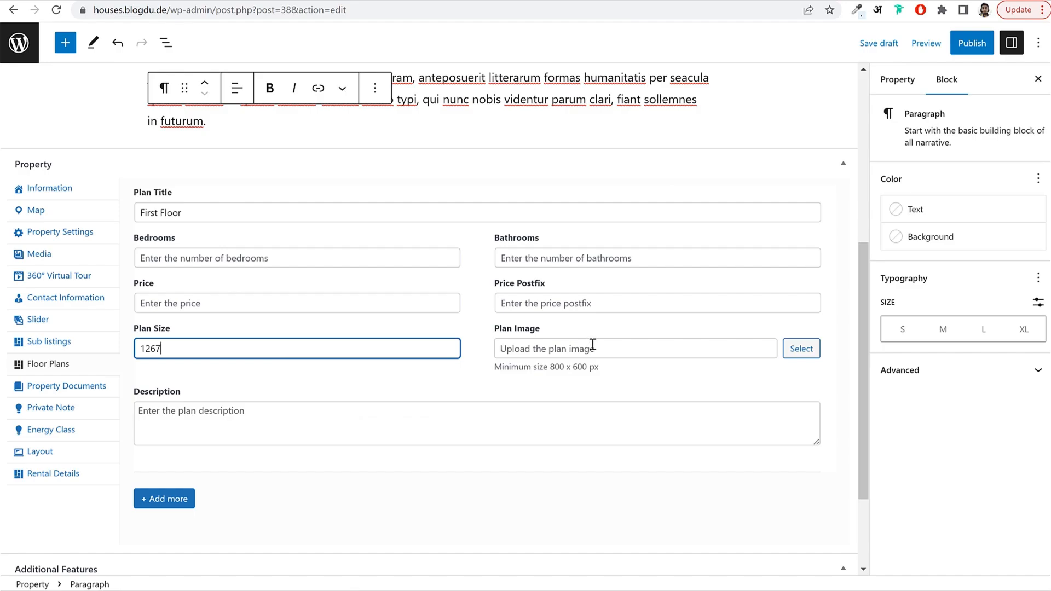
Set the plan price to 1650 with a 'Sq ft' price postfix.
left_click(189, 295)
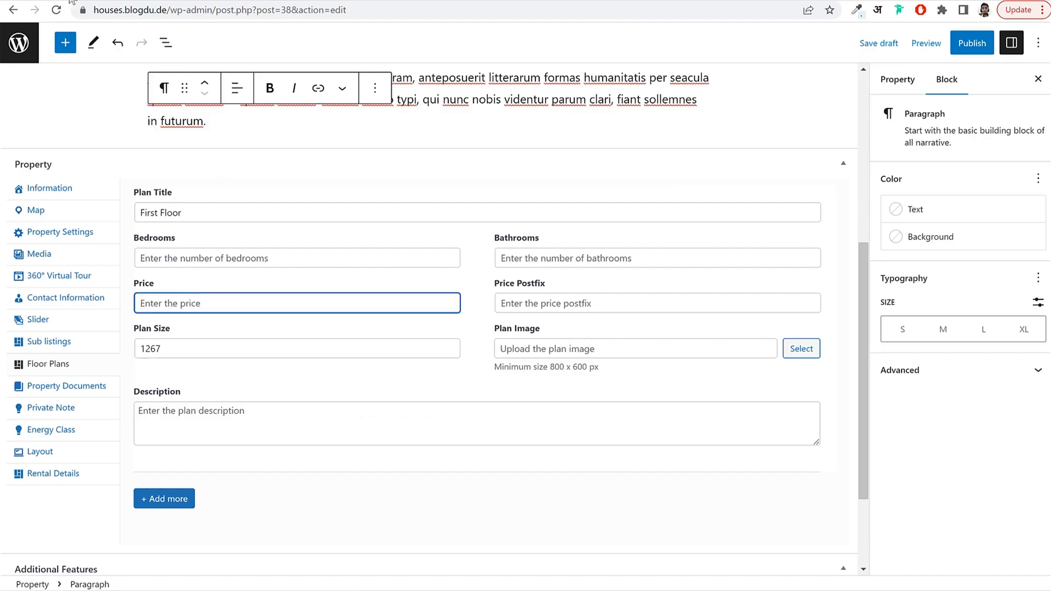
key("ctrl+Tab")
left_click_drag(643, 323, 601, 315)
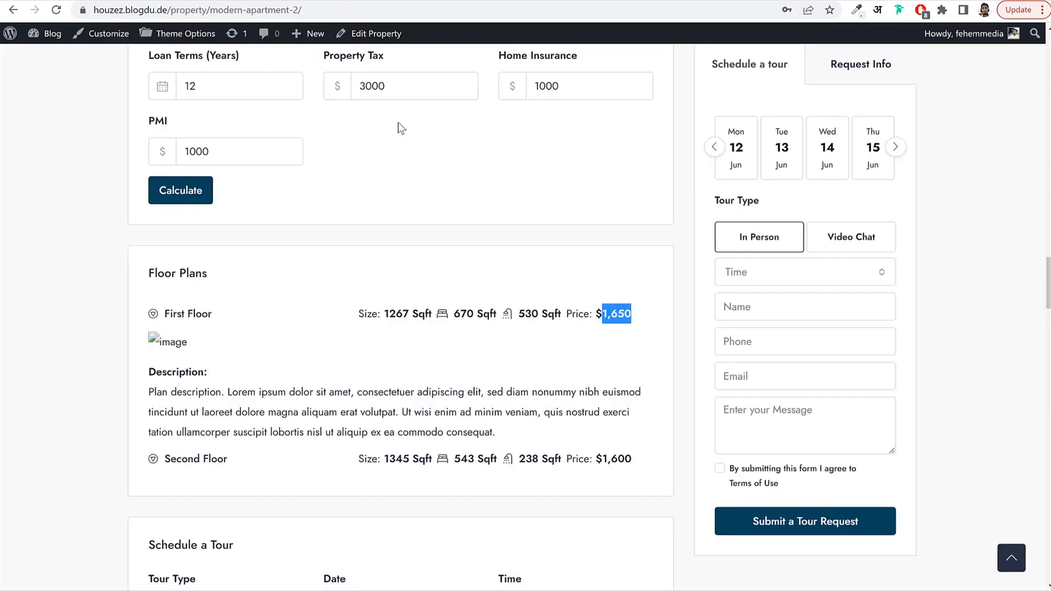
key("ctrl+c")
key("ctrl+Tab")
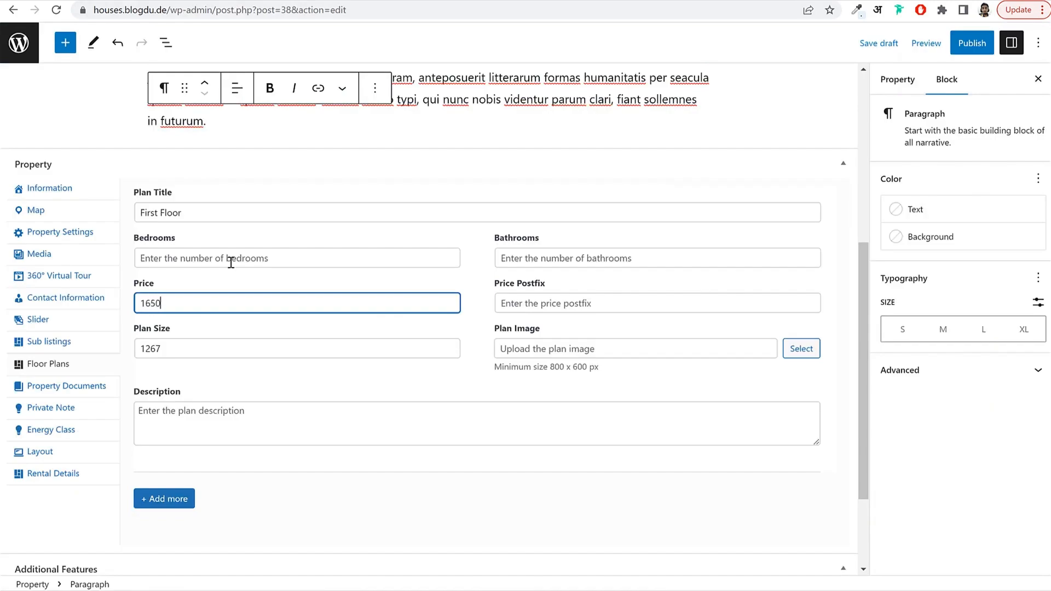
left_click(575, 298)
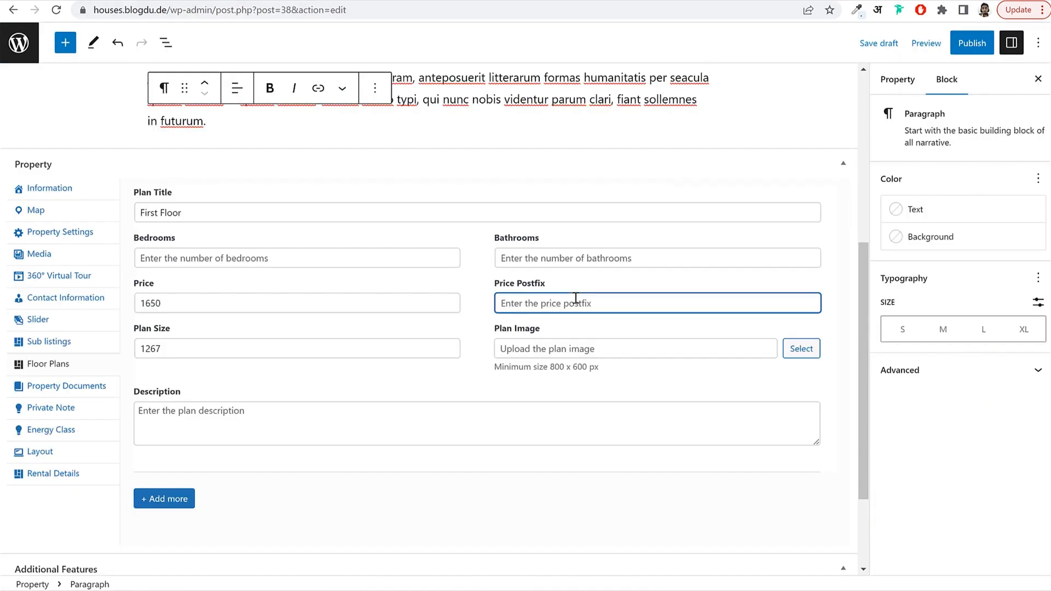
type("Sq")
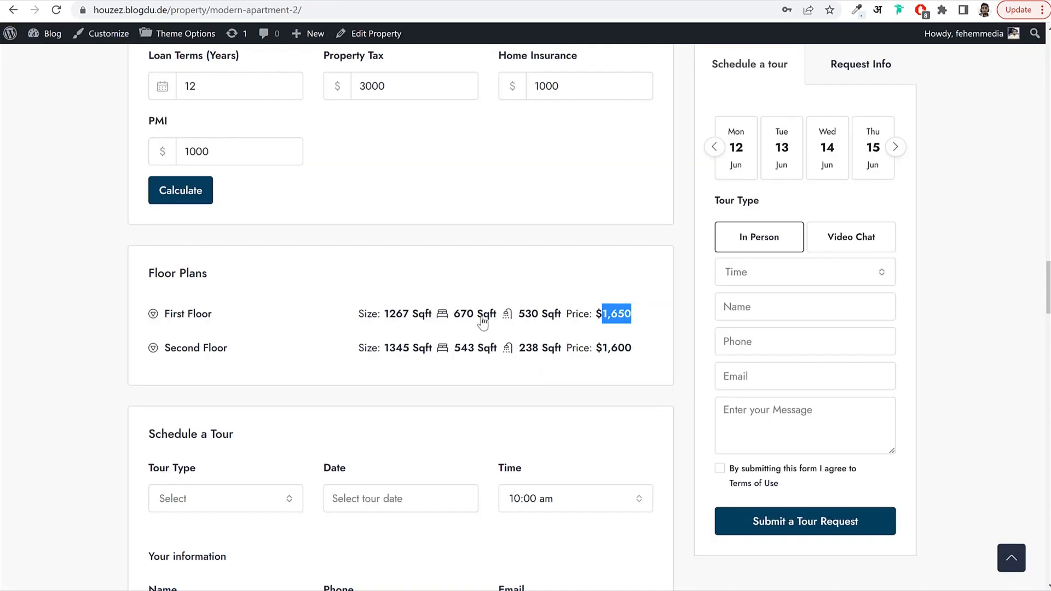
Fill in Bedrooms as 670 Sqft and Bathrooms as 530 Sqft.
left_click_drag(453, 322, 497, 323)
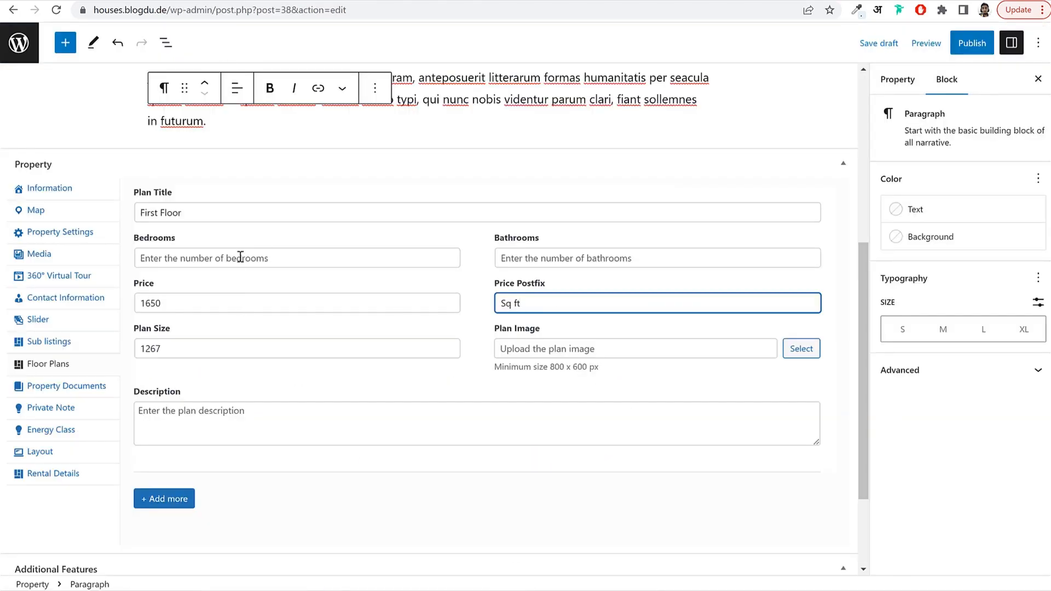
left_click(240, 256)
key("ctrl+v")
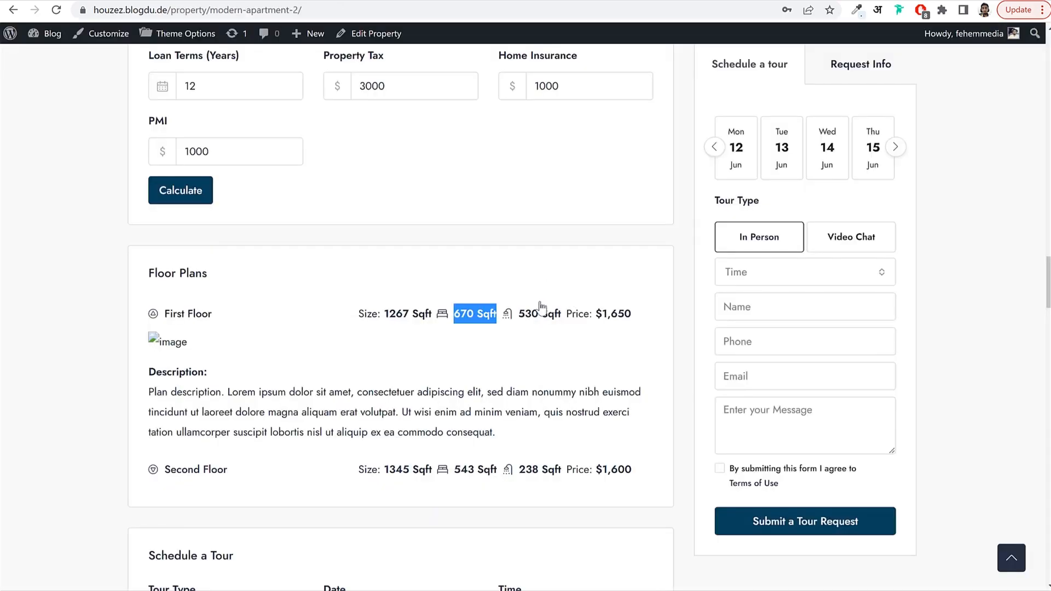
left_click_drag(518, 317, 562, 323)
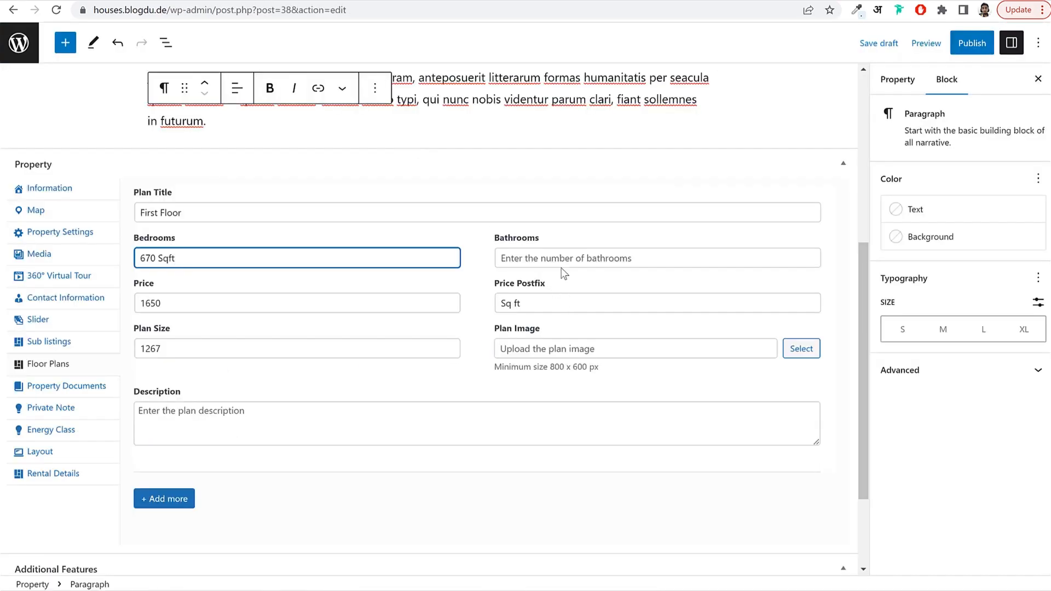
left_click(561, 267)
key("ctrl+v")
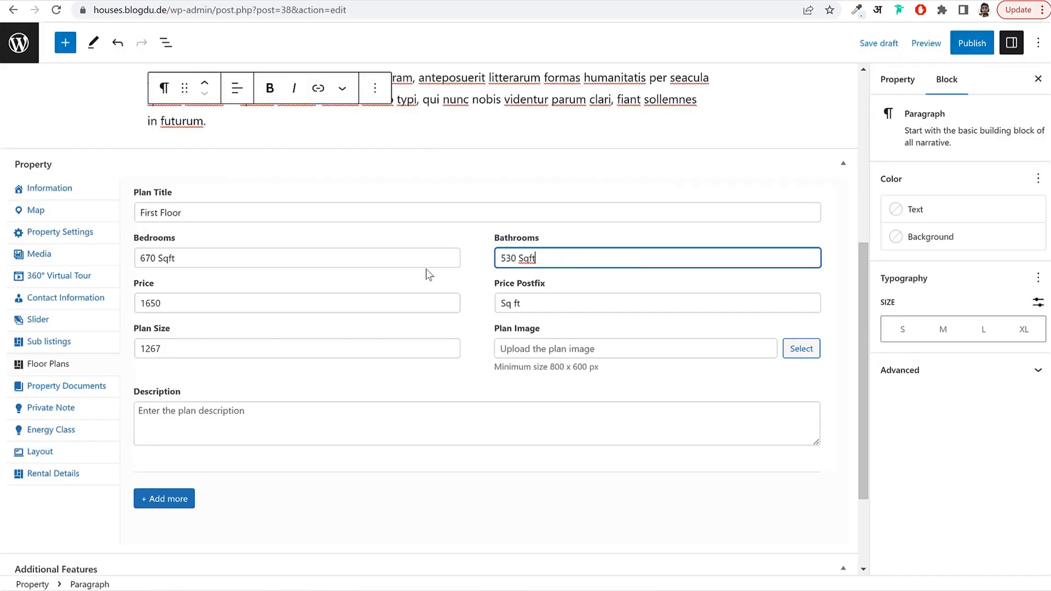
left_click(425, 275)
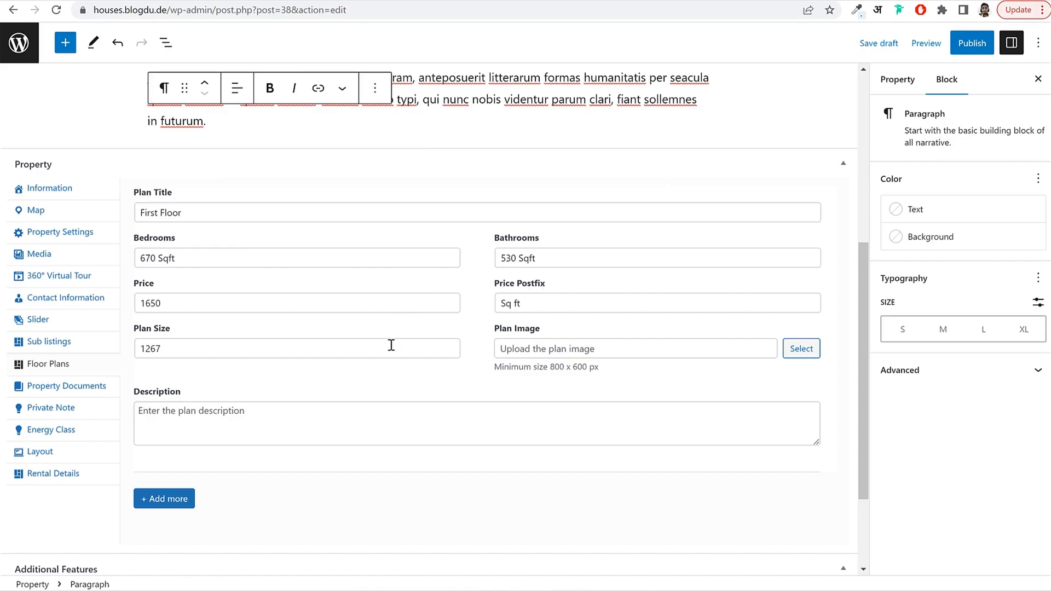
Choose plan-1 as the First Floor plan image.
left_click(794, 350)
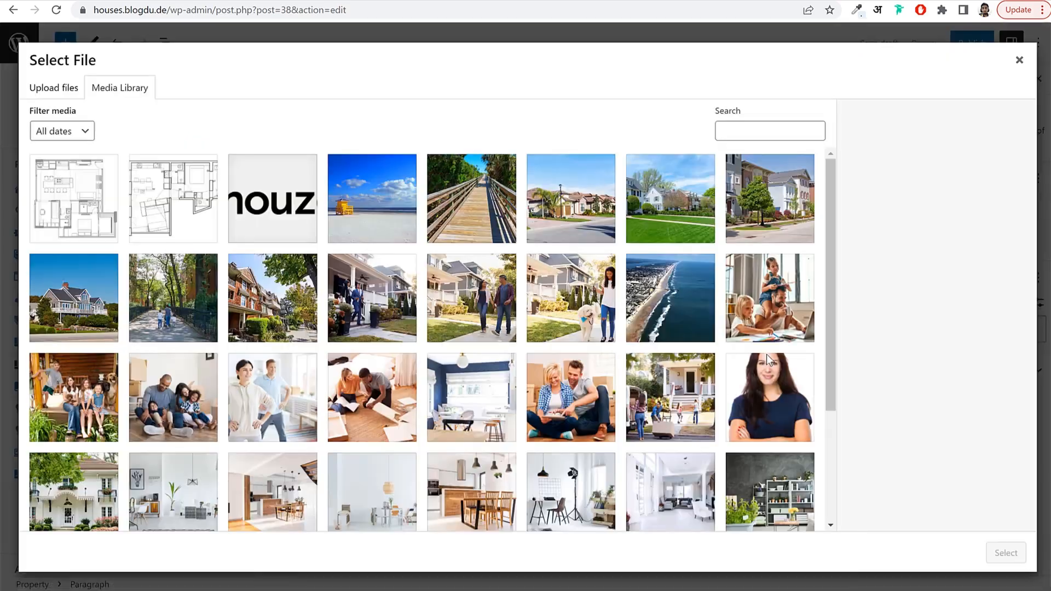
left_click(102, 177)
left_click(178, 218)
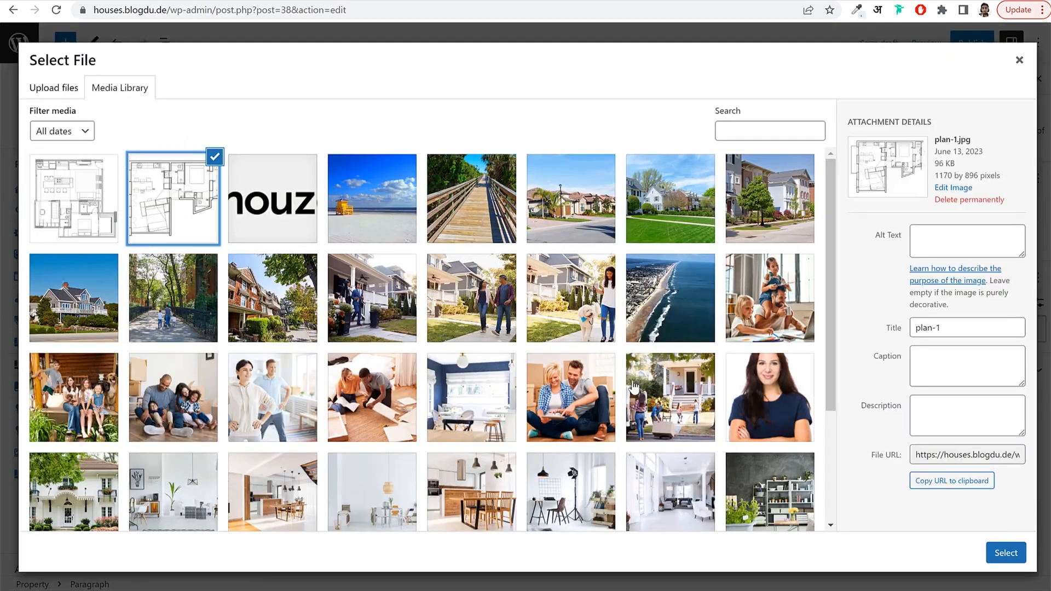
left_click(1005, 553)
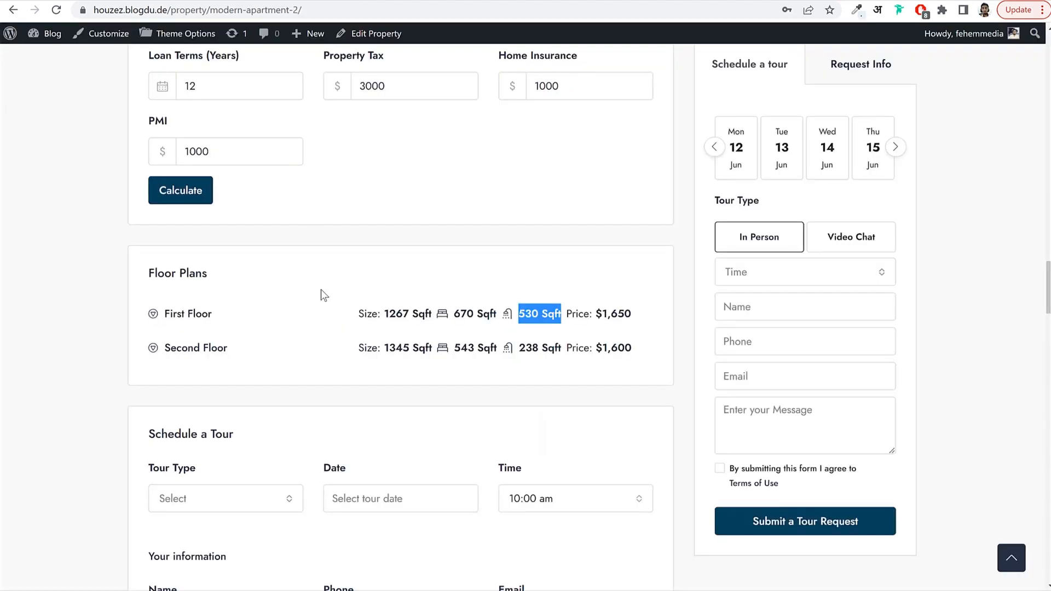
Copy the First Floor description from the demo page into the plan description.
left_click(307, 314)
scroll(305, 328, "down", 2)
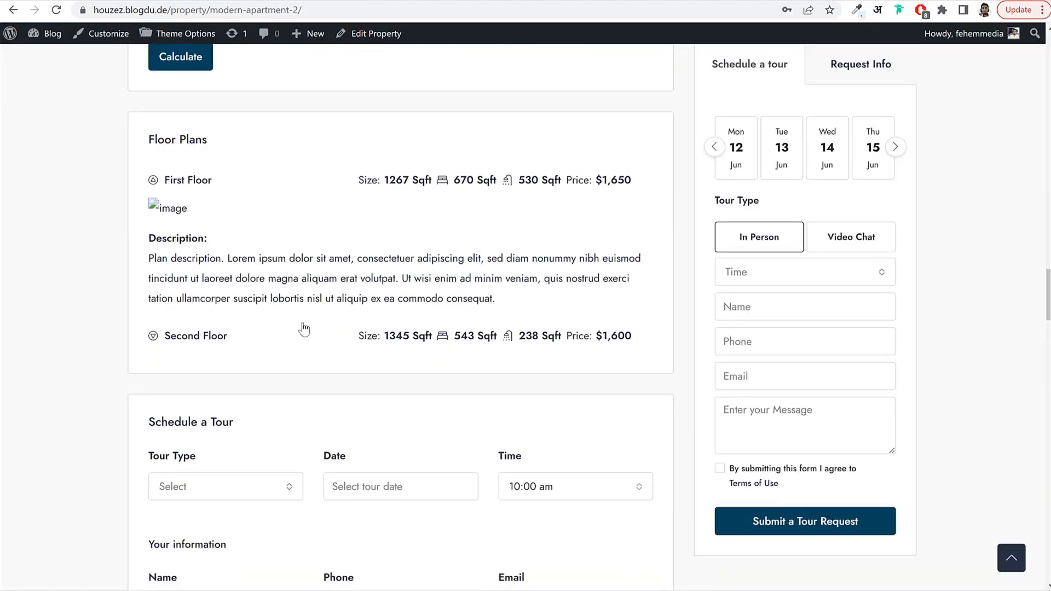
left_click_drag(152, 259, 502, 302)
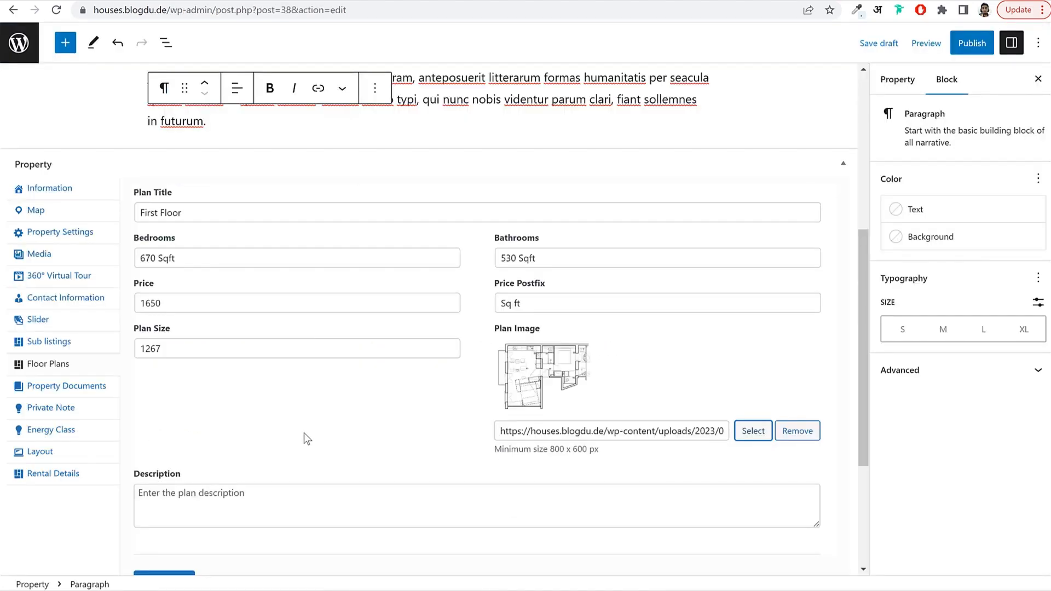
left_click(253, 499)
key("ctrl+v")
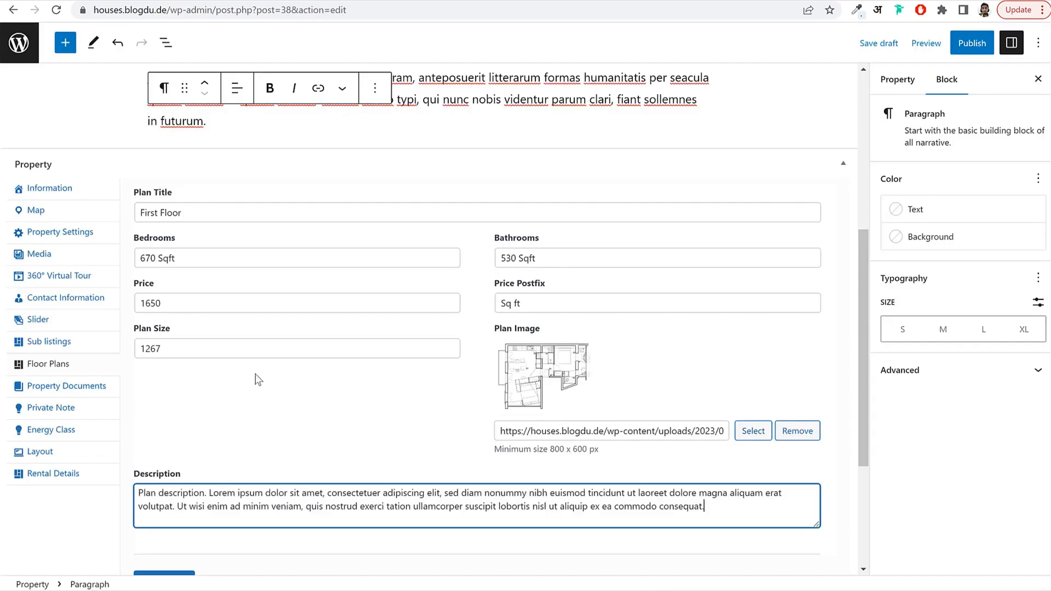
left_click(198, 198)
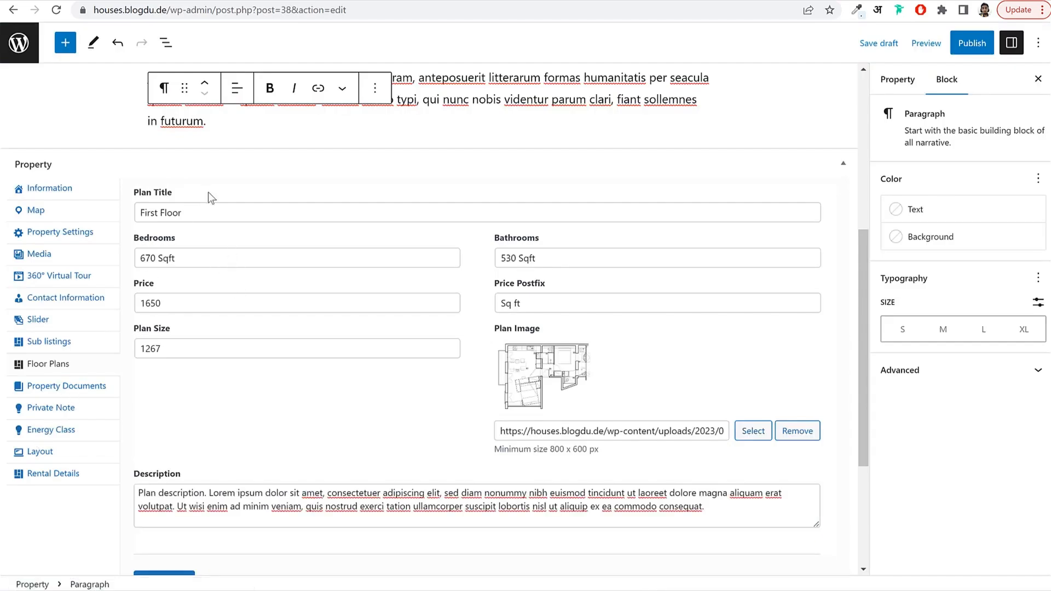
scroll(246, 455, "down", 3)
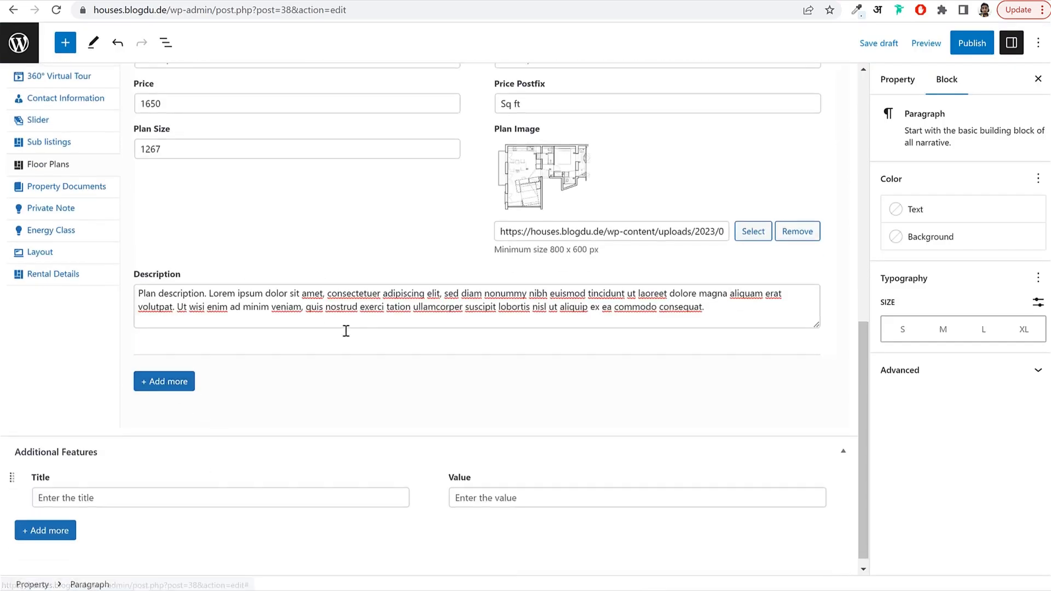
scroll(136, 287, "up", 2)
Review the property Information section, leaving the Property ID unchanged.
left_click(70, 322)
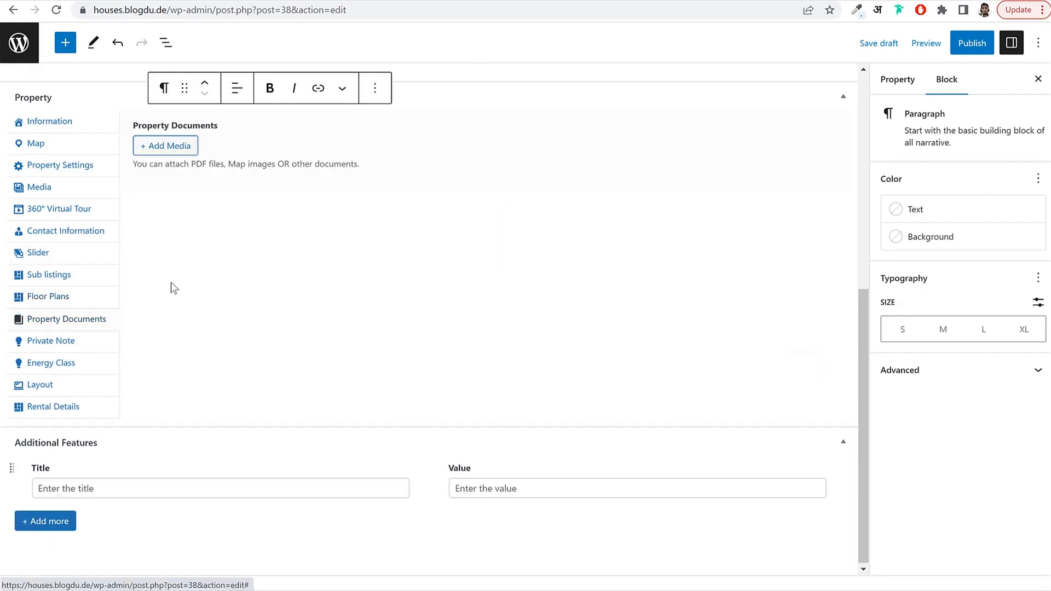
scroll(342, 316, "up", 1)
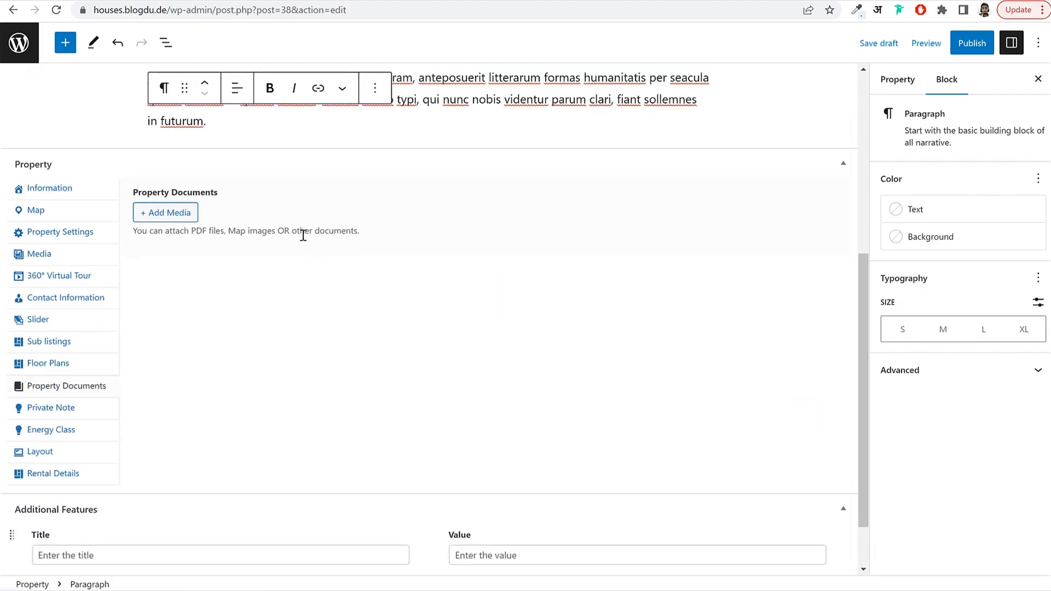
left_click(68, 188)
scroll(432, 435, "down", 3)
left_click(317, 444)
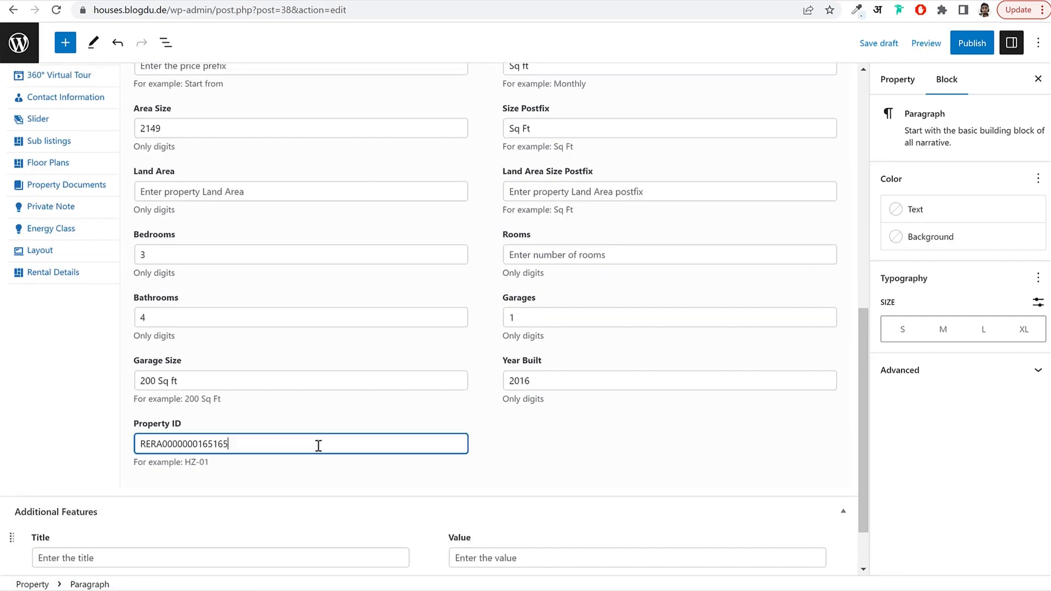
left_click(565, 452)
scroll(569, 452, "up", 2)
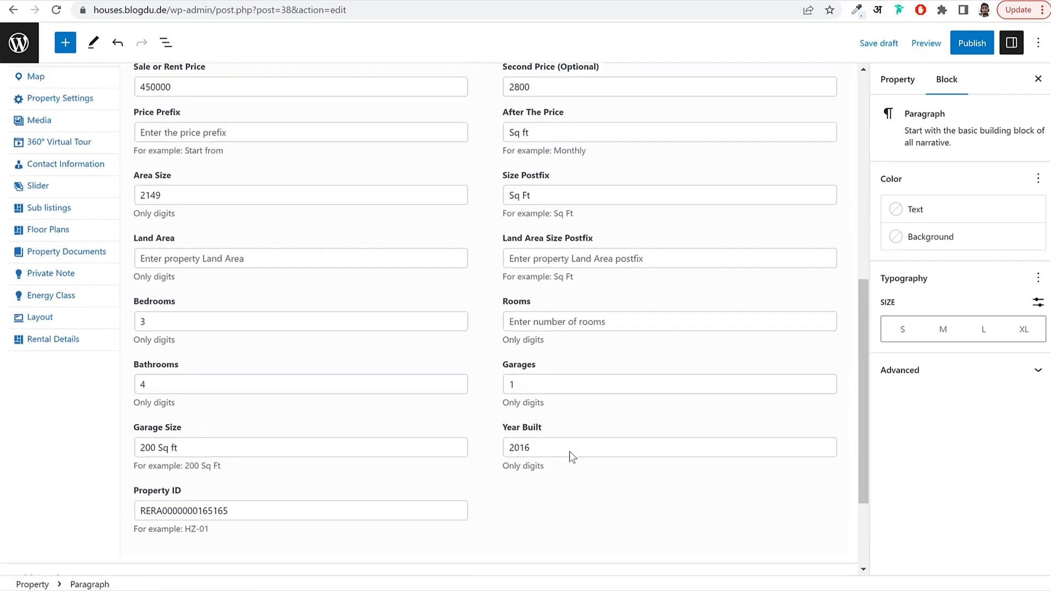
Check Property Documents without attaching any file, then view Private Note and Energy Class.
left_click(81, 251)
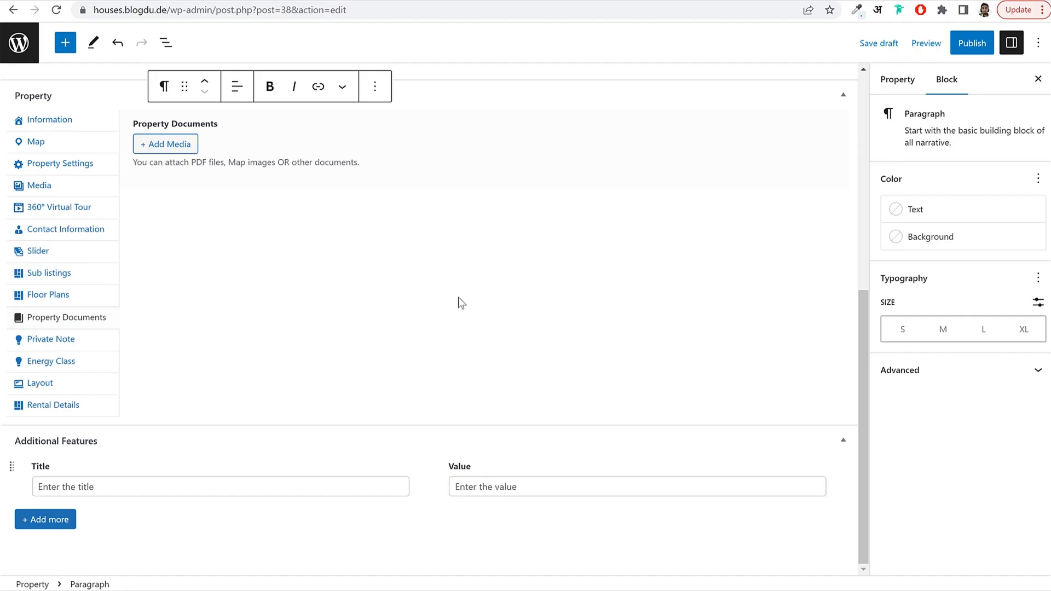
left_click_drag(195, 164, 227, 166)
left_click(304, 163)
left_click(183, 150)
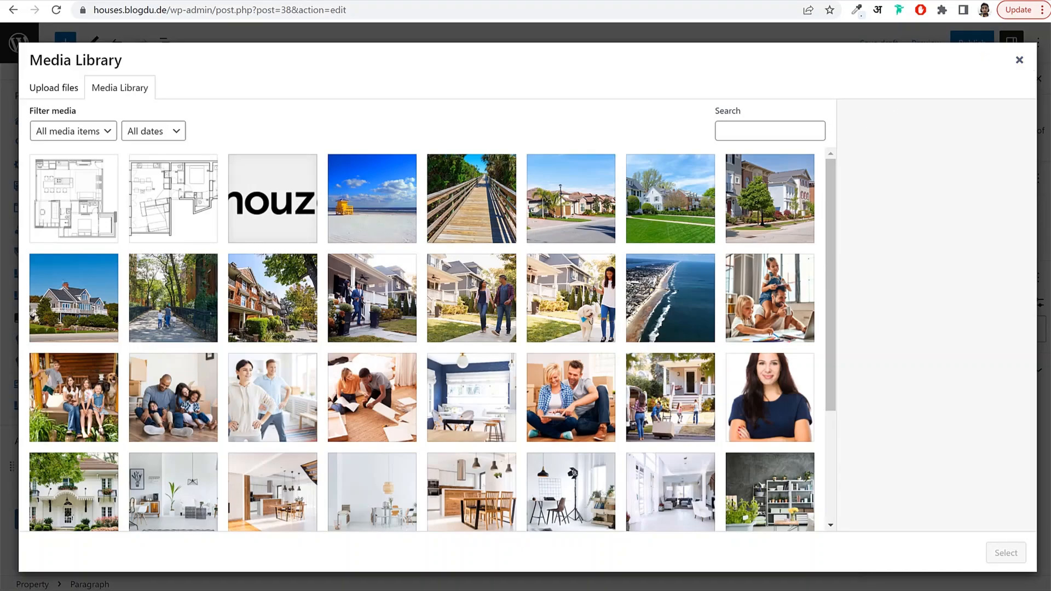
left_click(1019, 60)
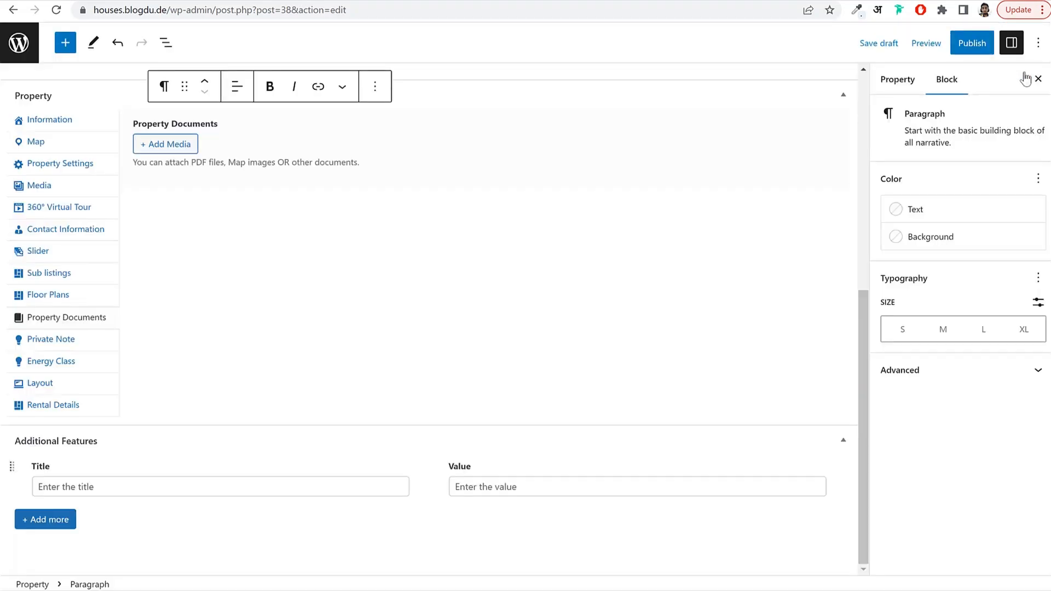
left_click(57, 344)
scroll(290, 284, "up", 1)
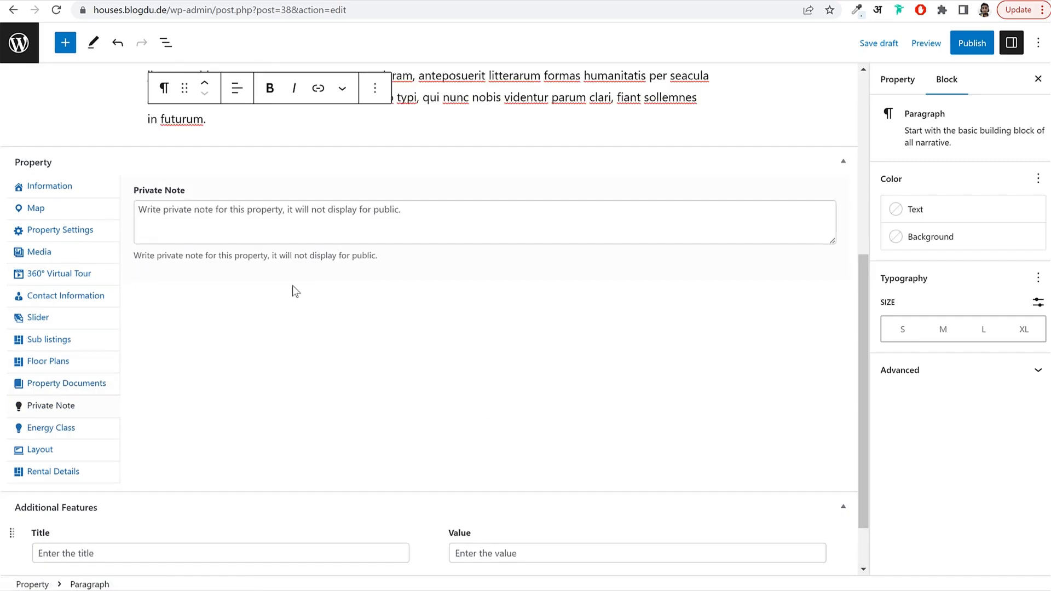
left_click(62, 427)
Check the Layout section's Property Top Type choices, leaving both layout options on Global.
left_click(41, 449)
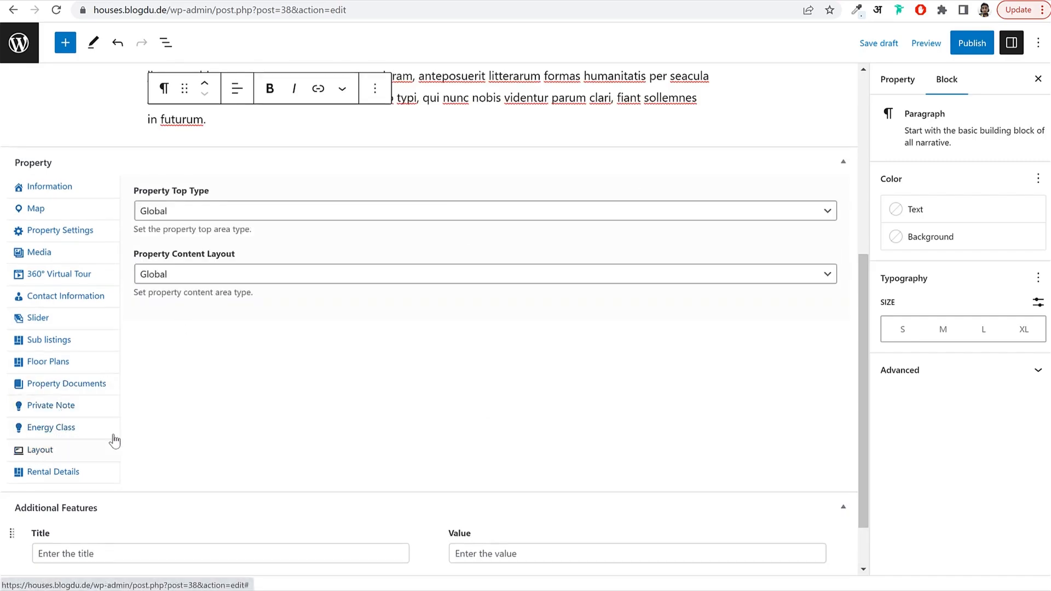
left_click(222, 216)
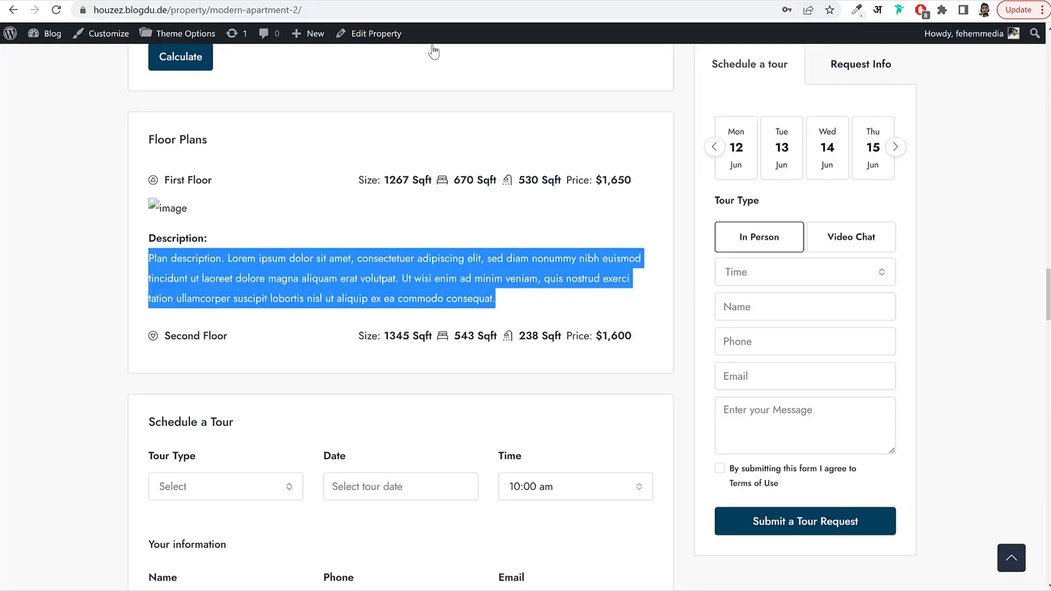
scroll(535, 230, "up", 15)
scroll(541, 268, "up", 6)
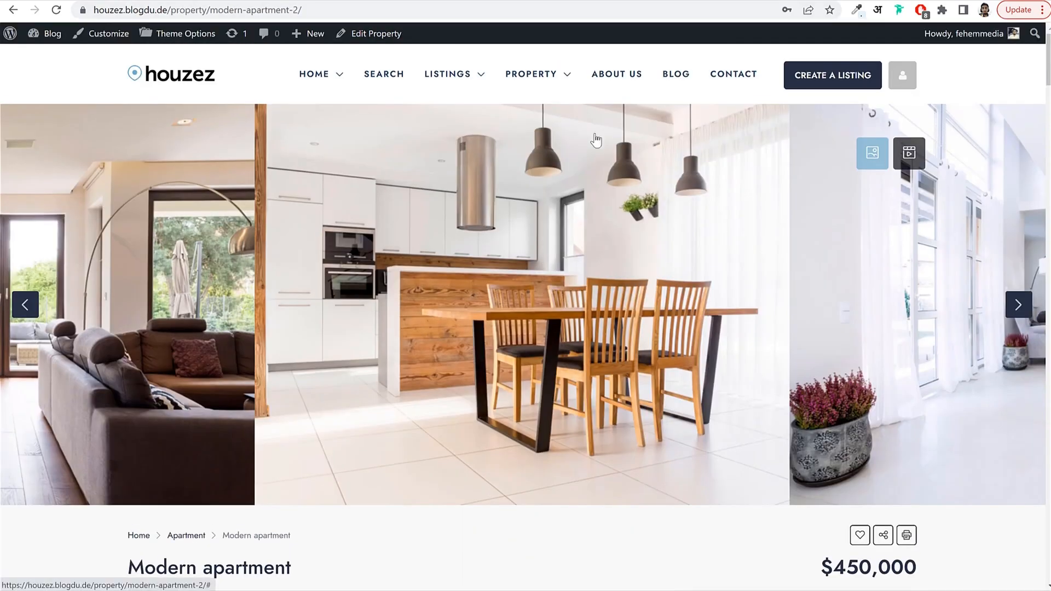
In the Houzez demo, browse the property layout pages and open the Modern apartment listing (Property V5).
mouse_move(546, 78)
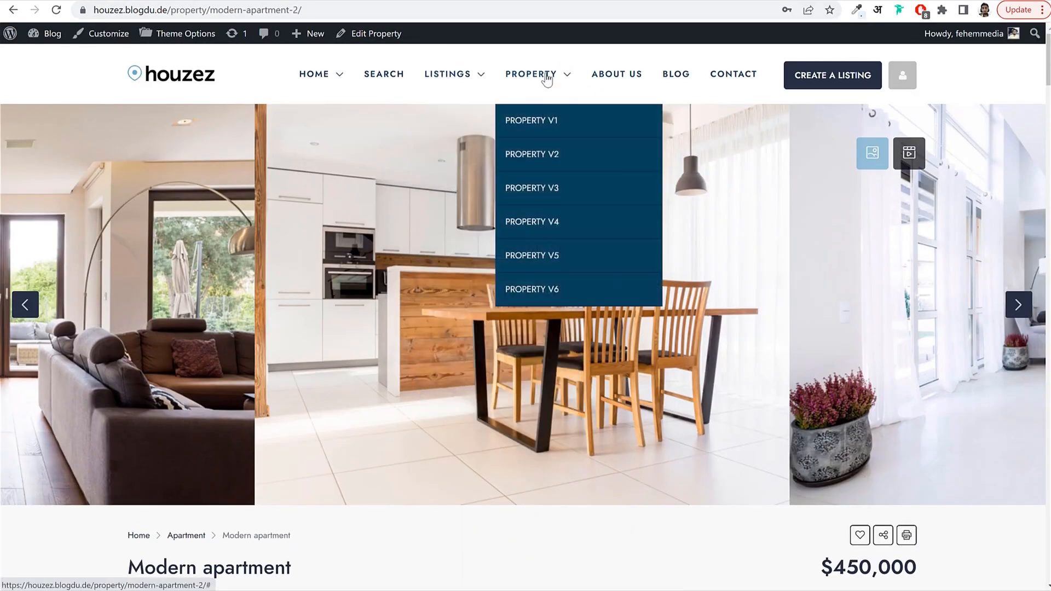
left_click(553, 290)
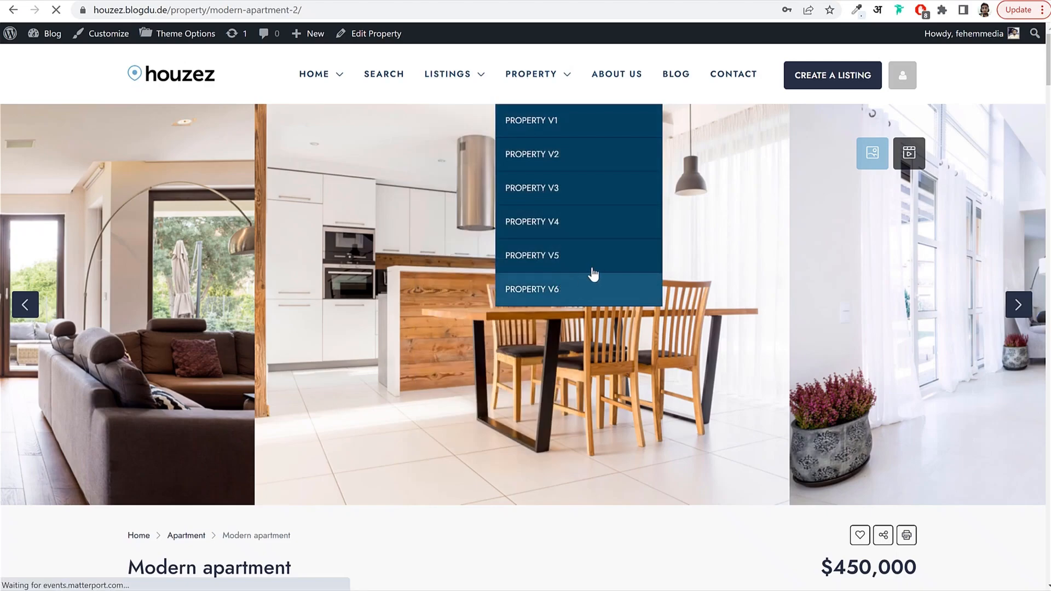
left_click(572, 225)
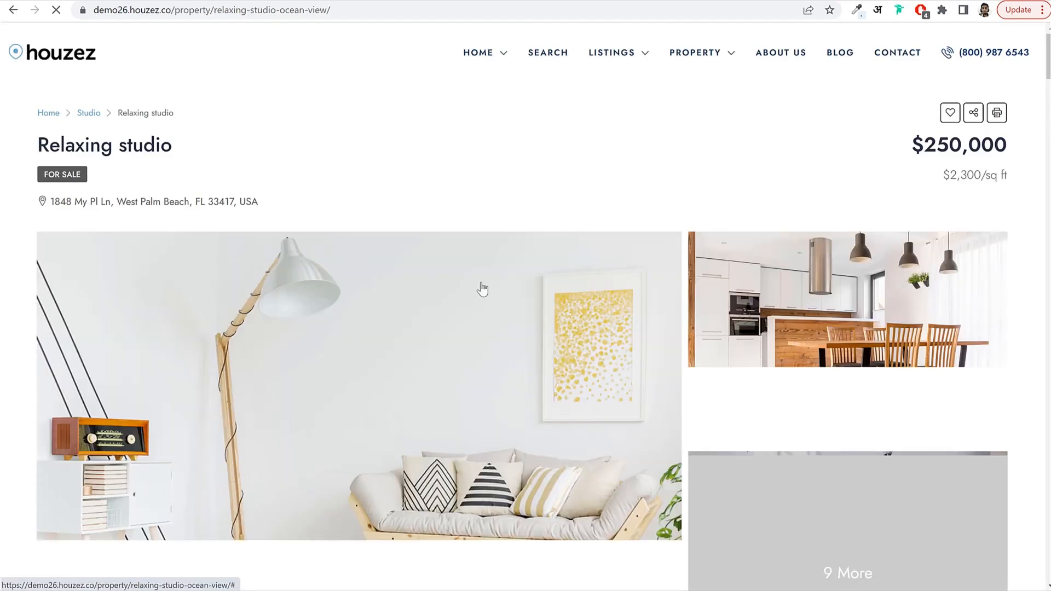
scroll(614, 284, "down", 5)
scroll(616, 285, "down", 5)
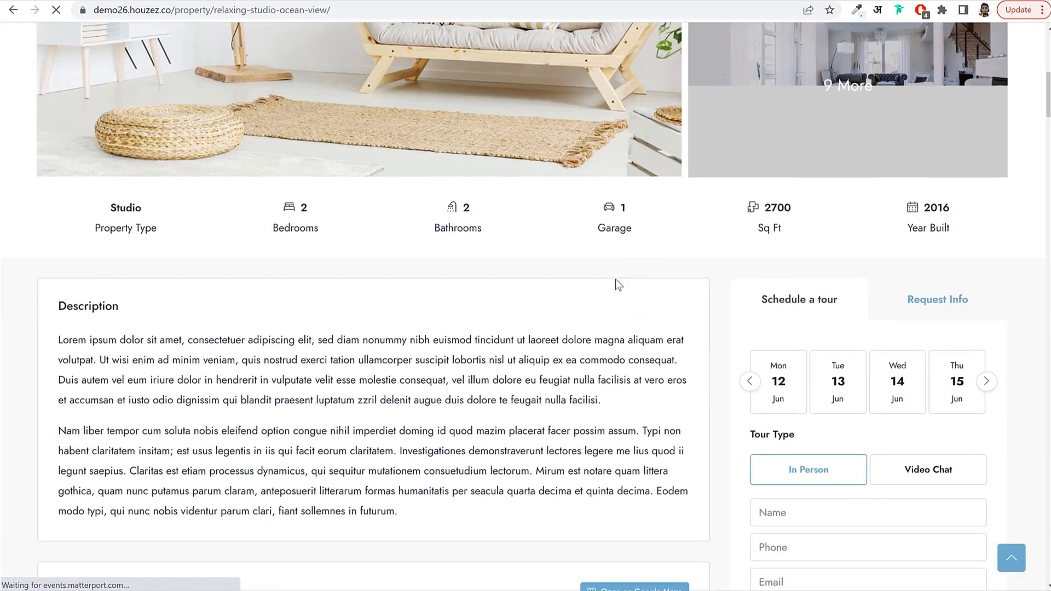
scroll(615, 278, "down", 4)
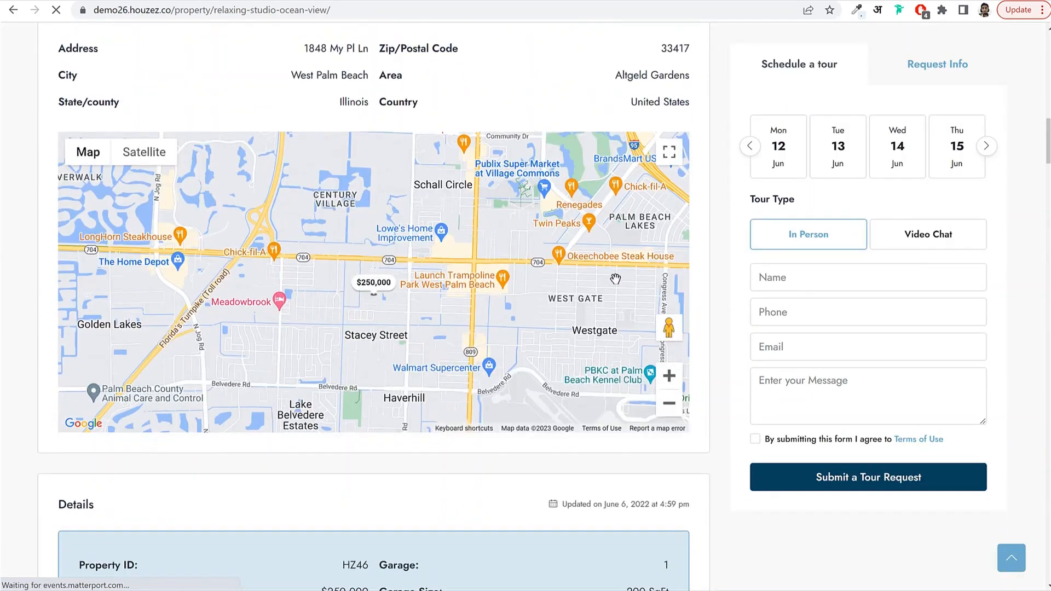
scroll(615, 278, "up", 14)
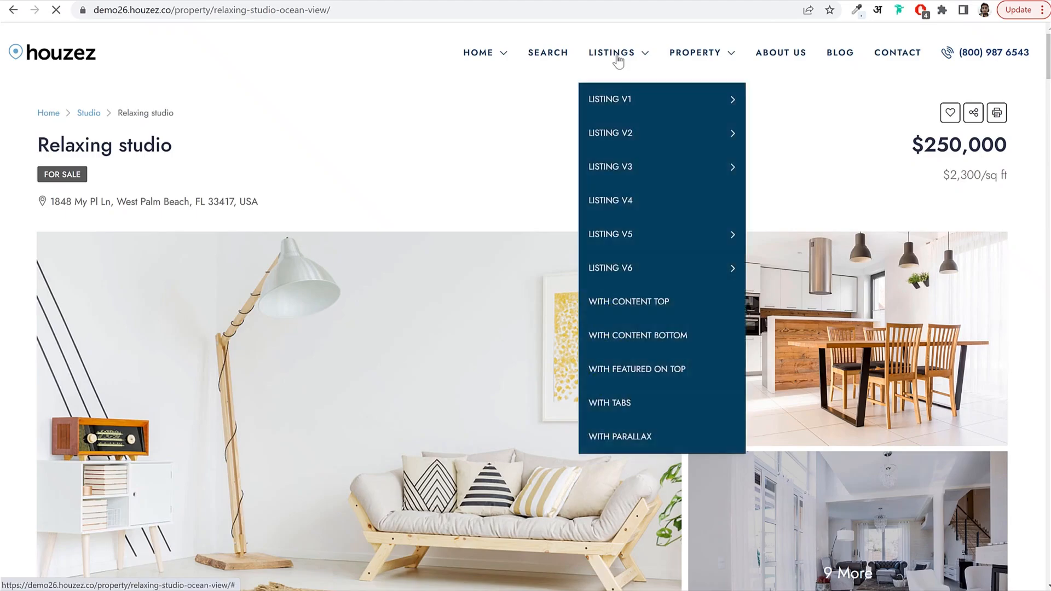
mouse_move(695, 55)
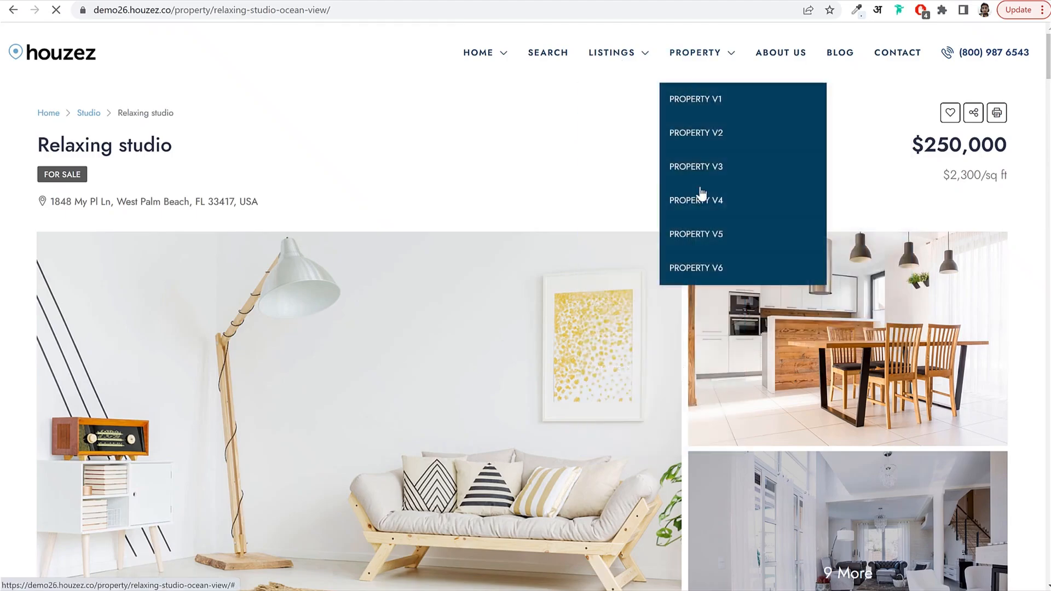
left_click(694, 234)
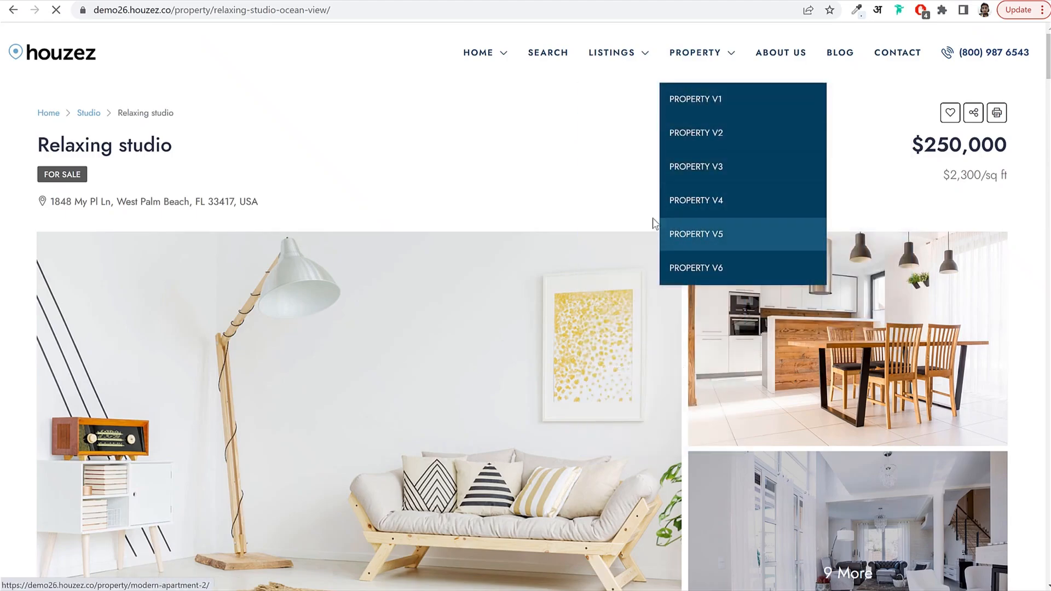
scroll(593, 272, "down", 4)
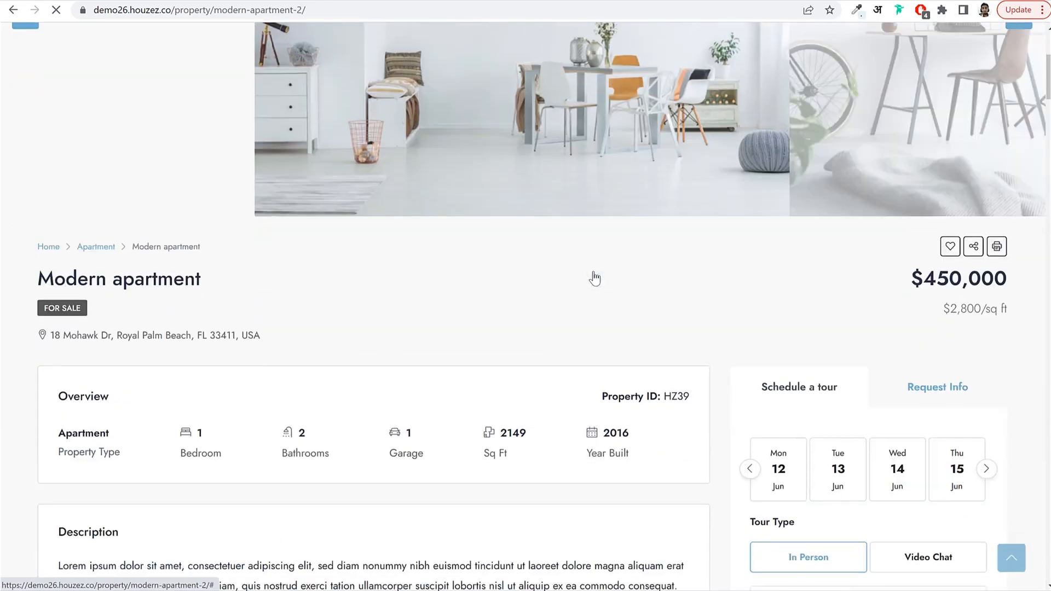
scroll(593, 272, "up", 6)
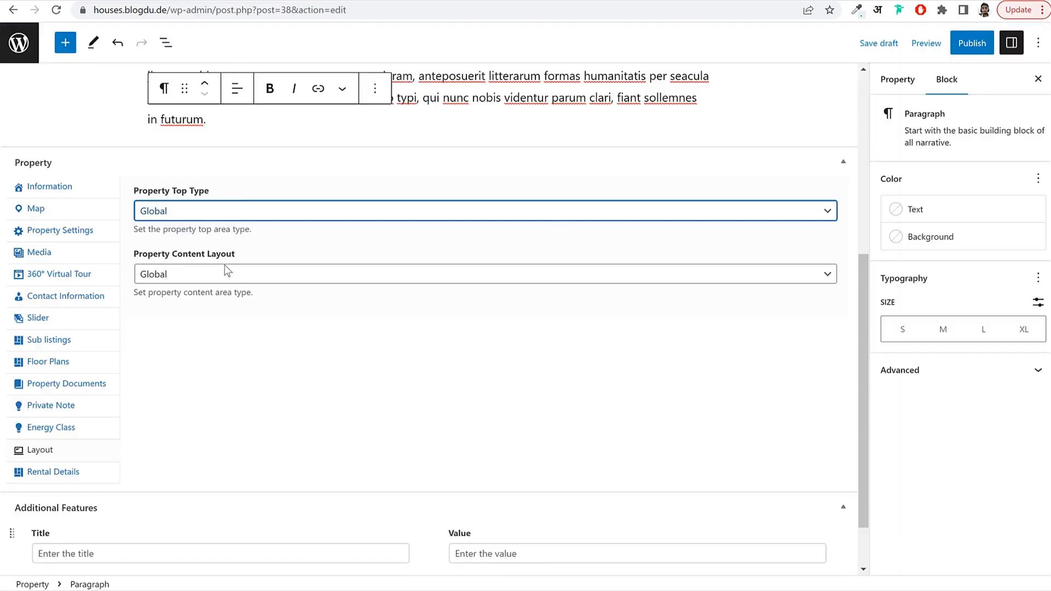
Set Property Top Type to Version 5 and Content Layout to Tabs, and show Rental Details.
left_click(198, 214)
left_click(186, 289)
left_click(177, 276)
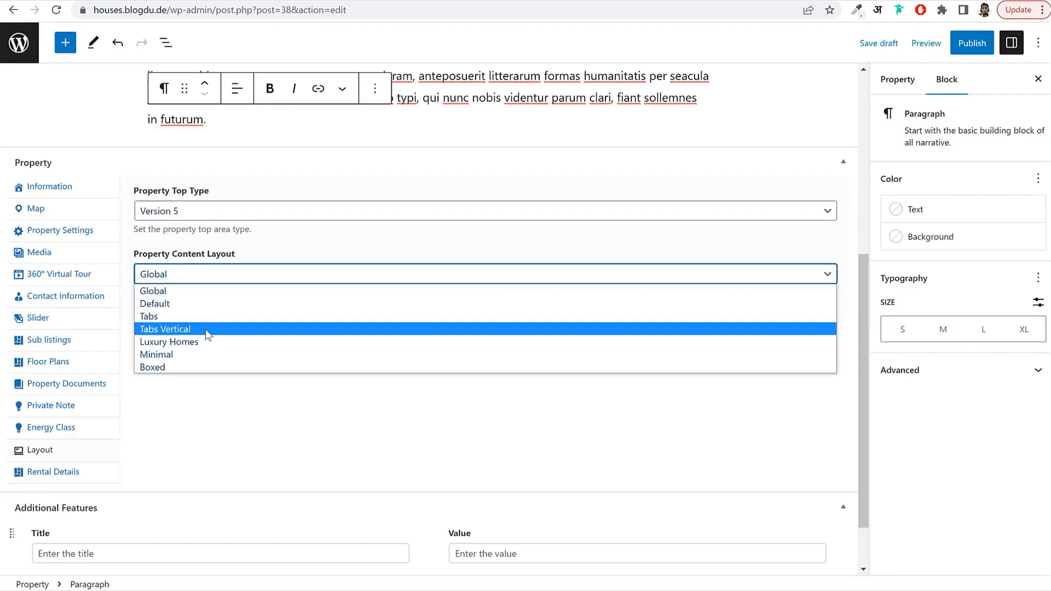
left_click(184, 316)
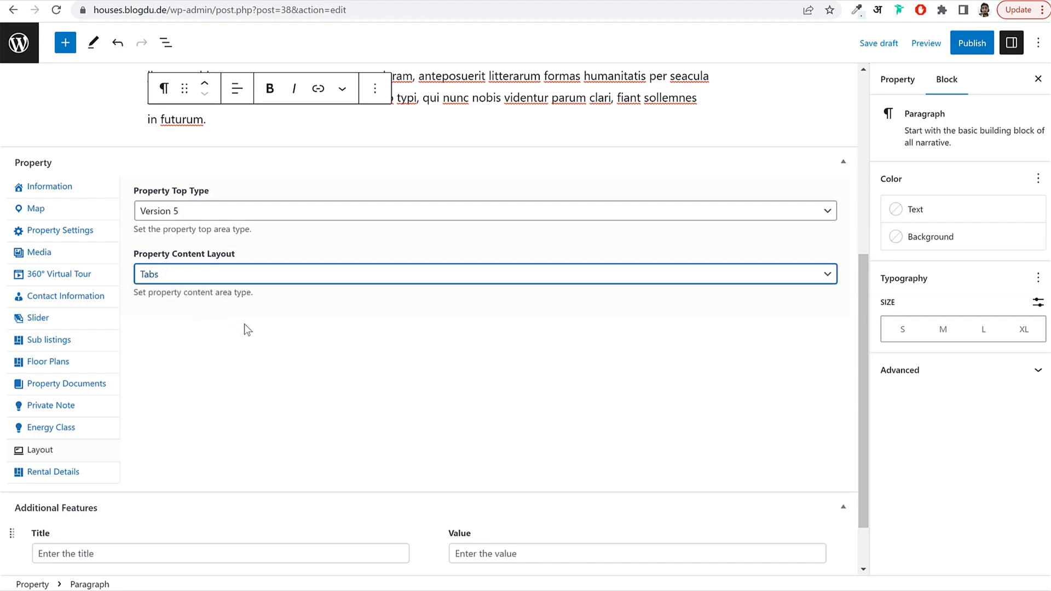
left_click(244, 324)
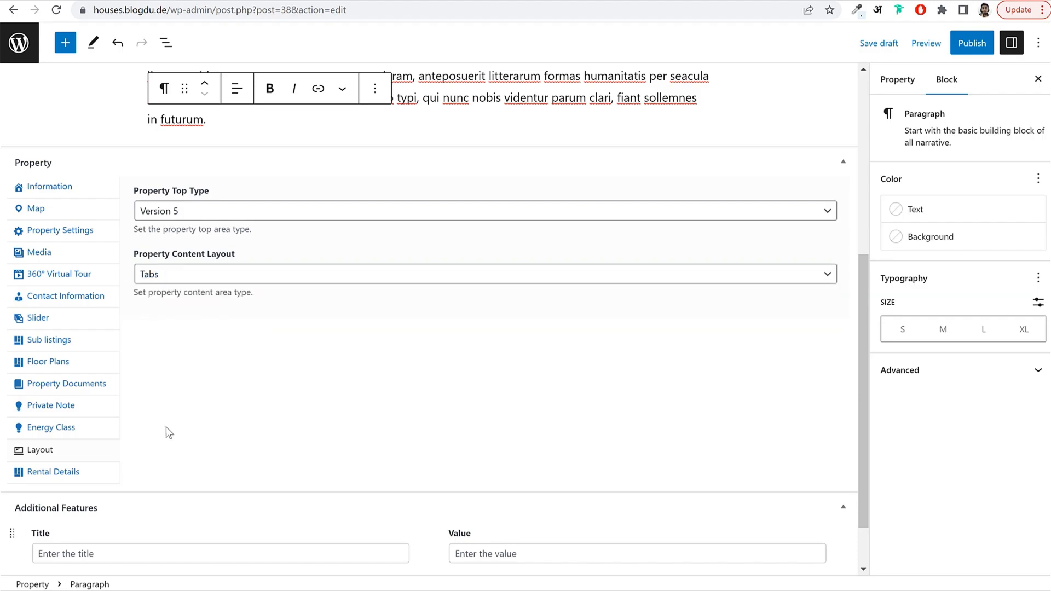
left_click(74, 475)
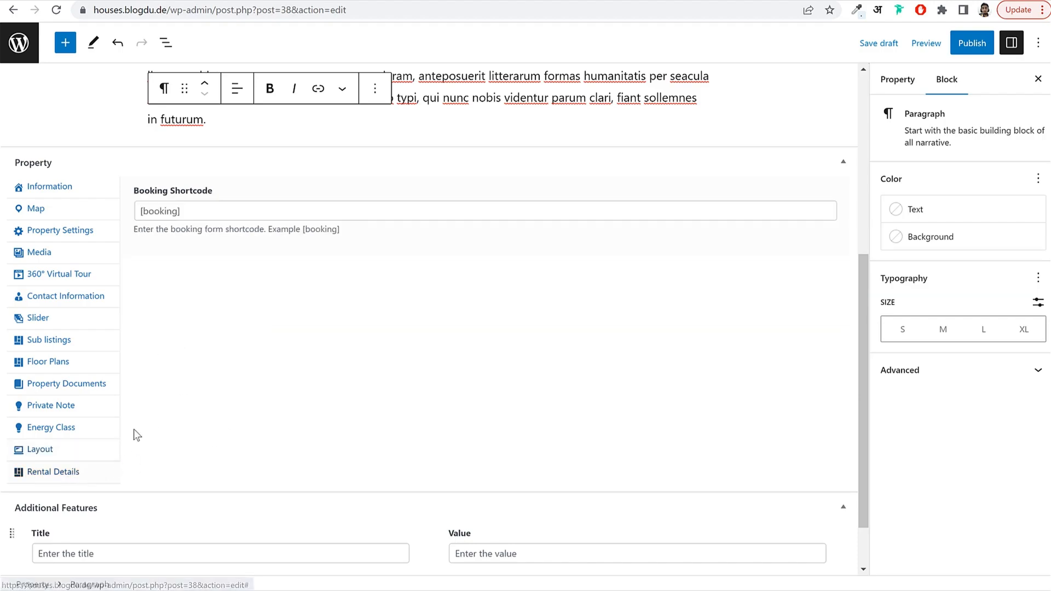
Add an additional feature 'Deposit', copied from the demo page, with value 30%.
scroll(305, 390, "down", 1)
scroll(304, 390, "down", 1)
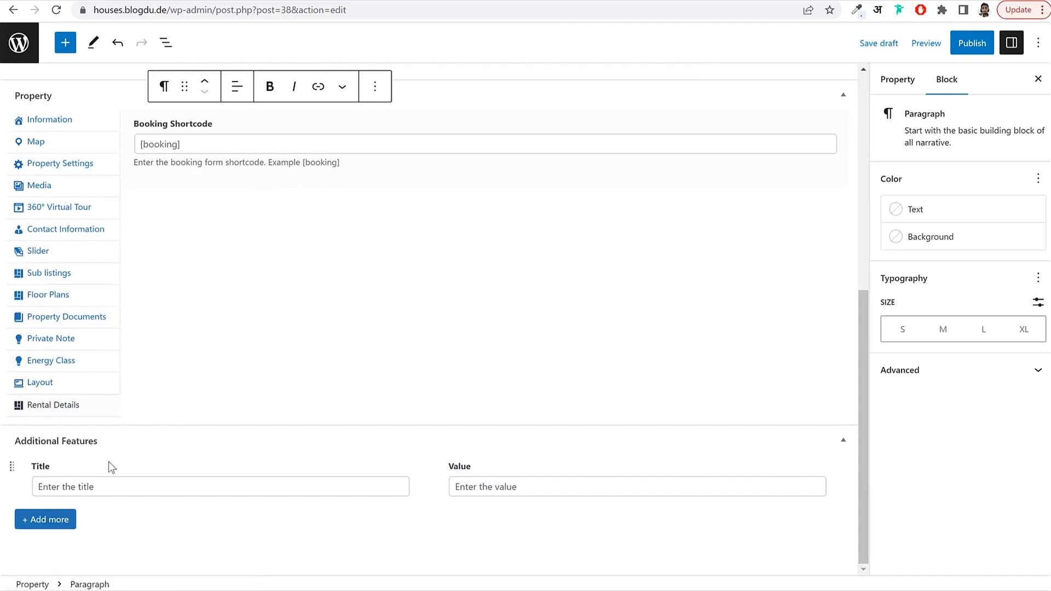
left_click(100, 484)
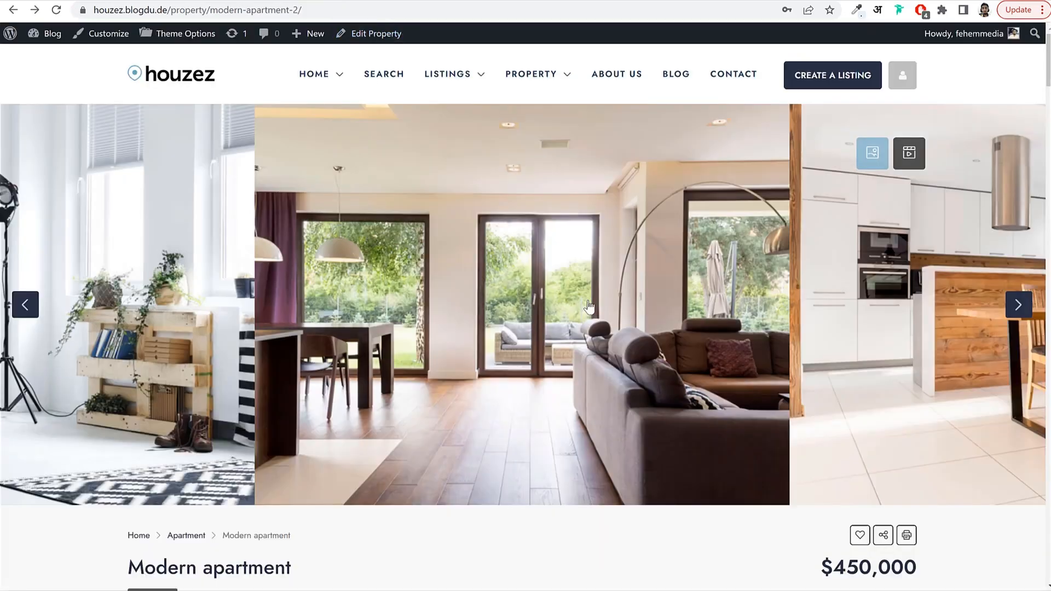
scroll(587, 299, "down", 15)
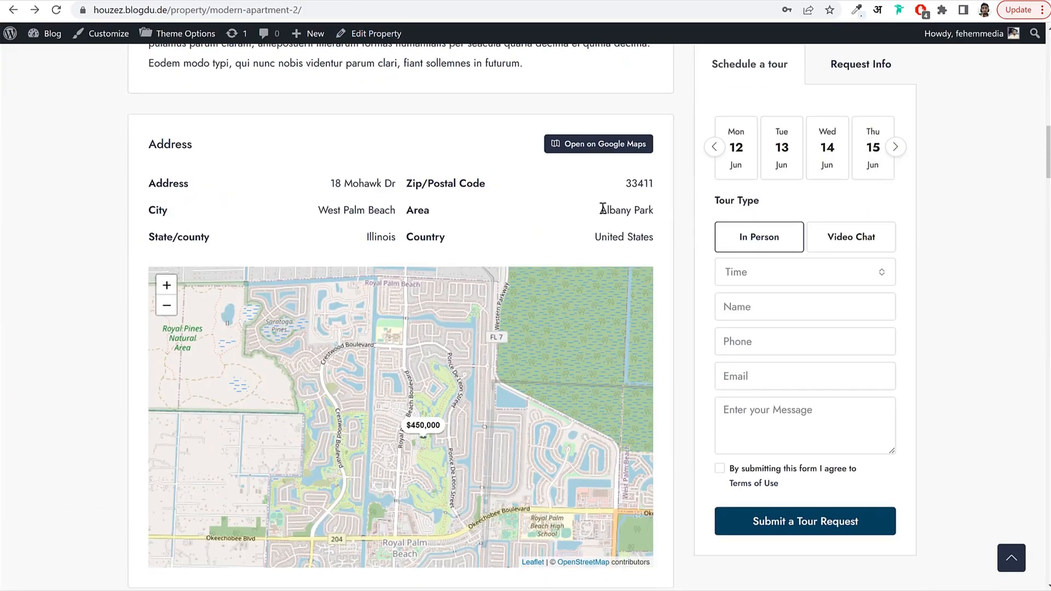
scroll(427, 218, "down", 9)
left_click_drag(296, 233, 636, 361)
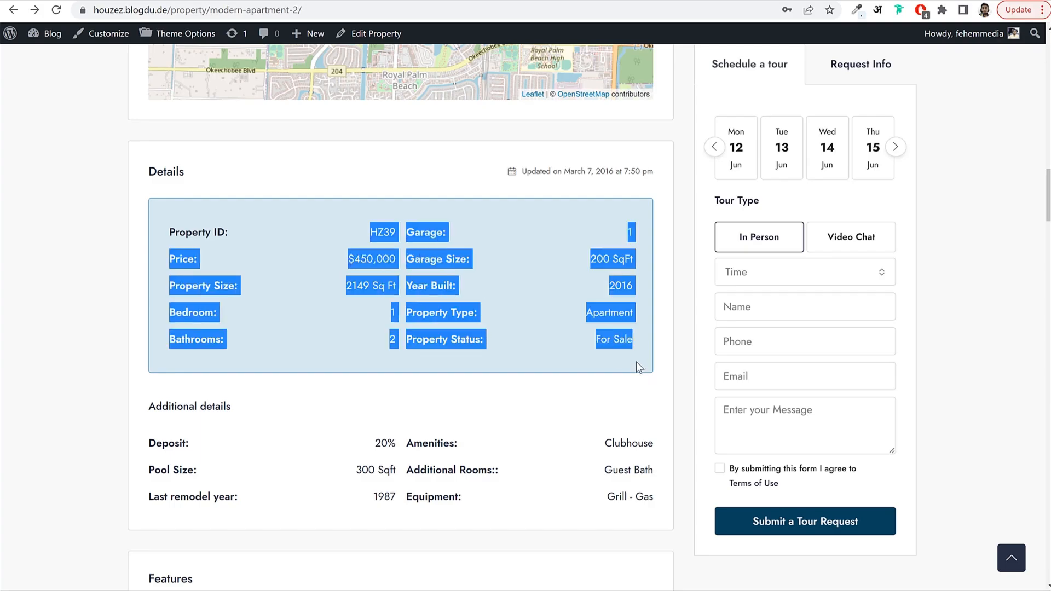
left_click(619, 356)
scroll(543, 339, "down", 4)
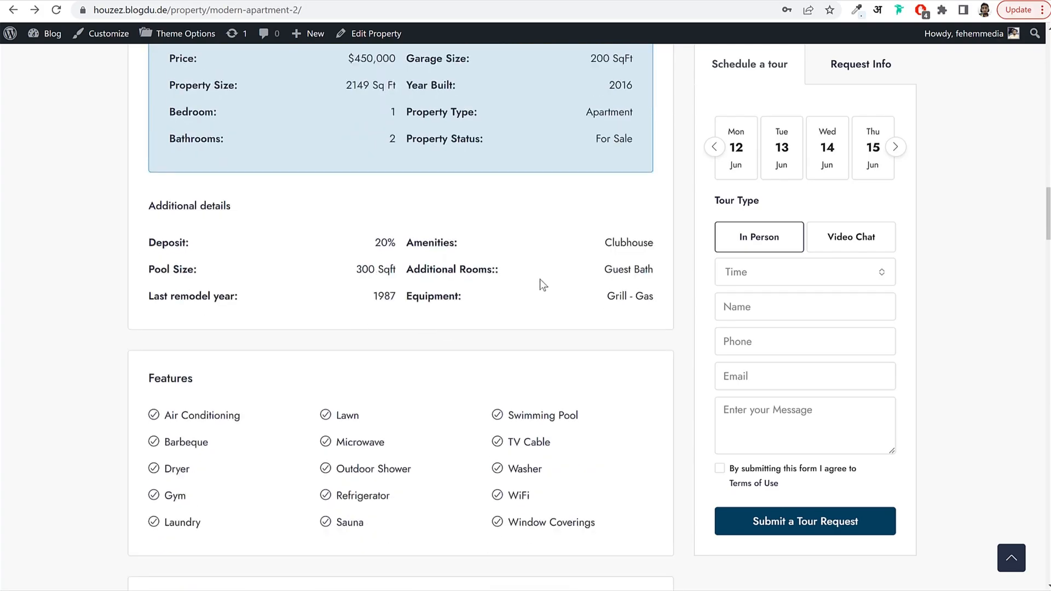
left_click_drag(149, 243, 185, 248)
key("ctrl+c")
key("alt+Tab")
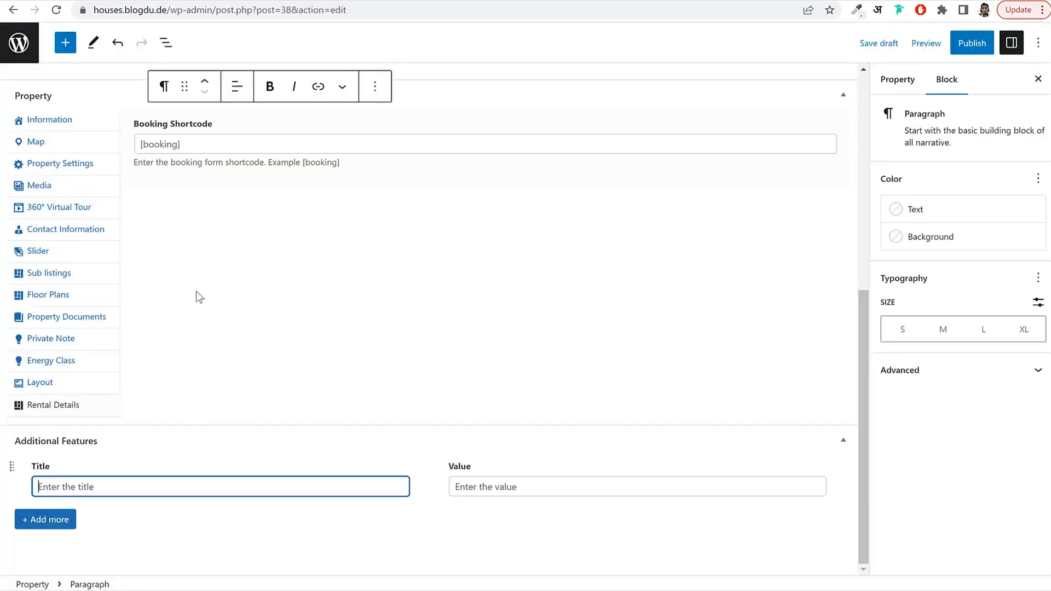
key("ctrl+v")
left_click(545, 481)
type("3")
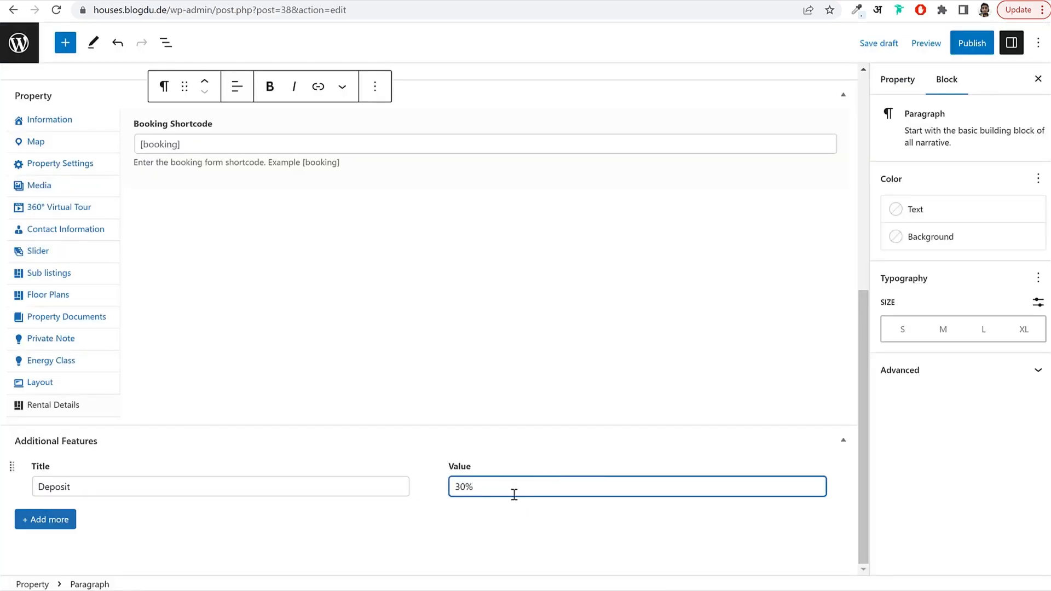
Add a second feature 'Pool Size' with value 900 Sq ft.
left_click(40, 522)
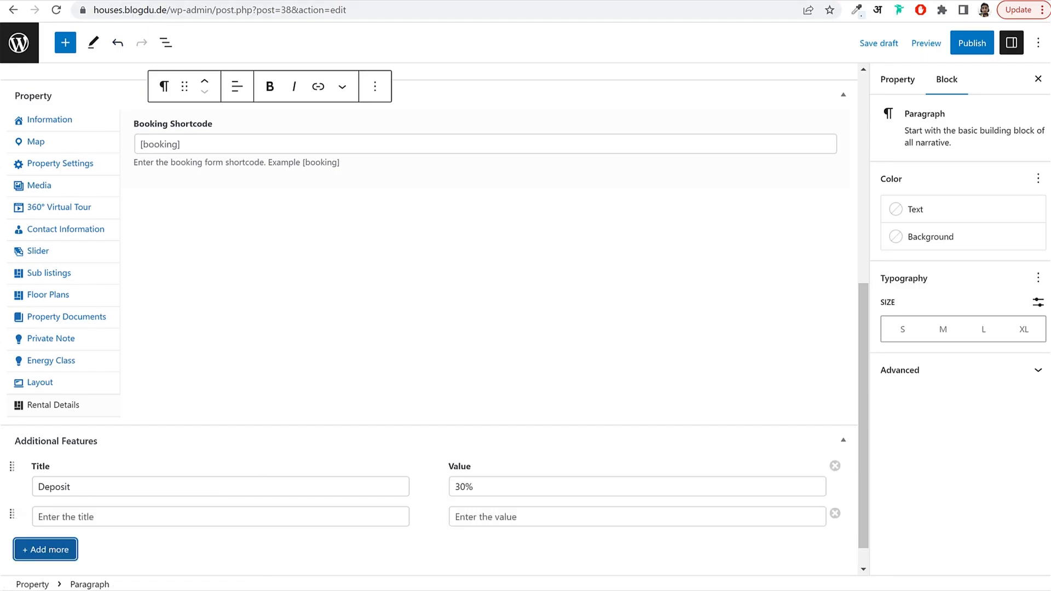
key("alt+Tab")
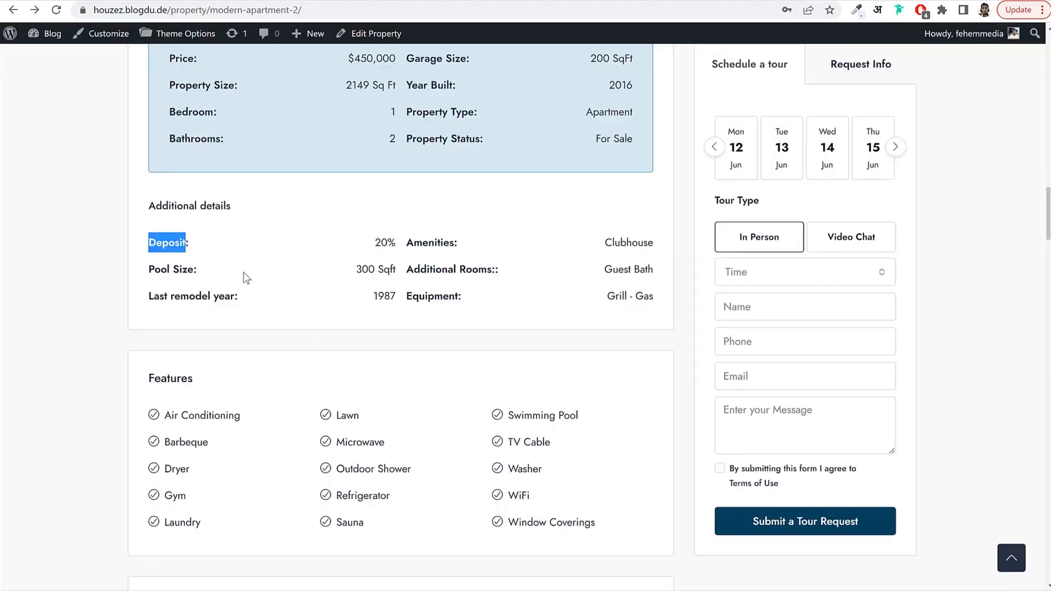
left_click_drag(148, 271, 194, 275)
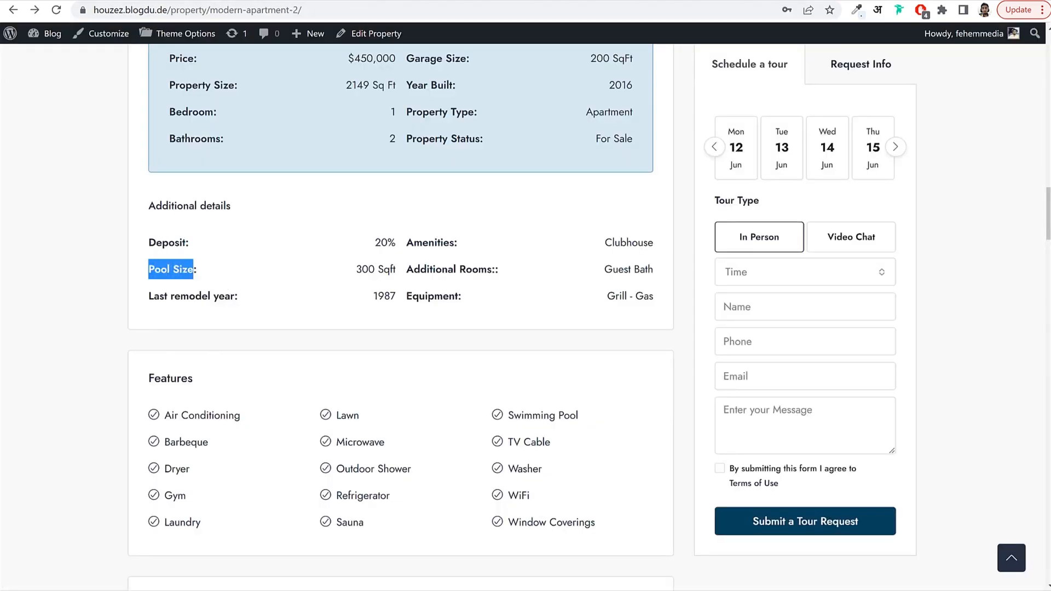
key("ctrl+c")
key("alt+Tab")
left_click(99, 518)
key("ctrl+v")
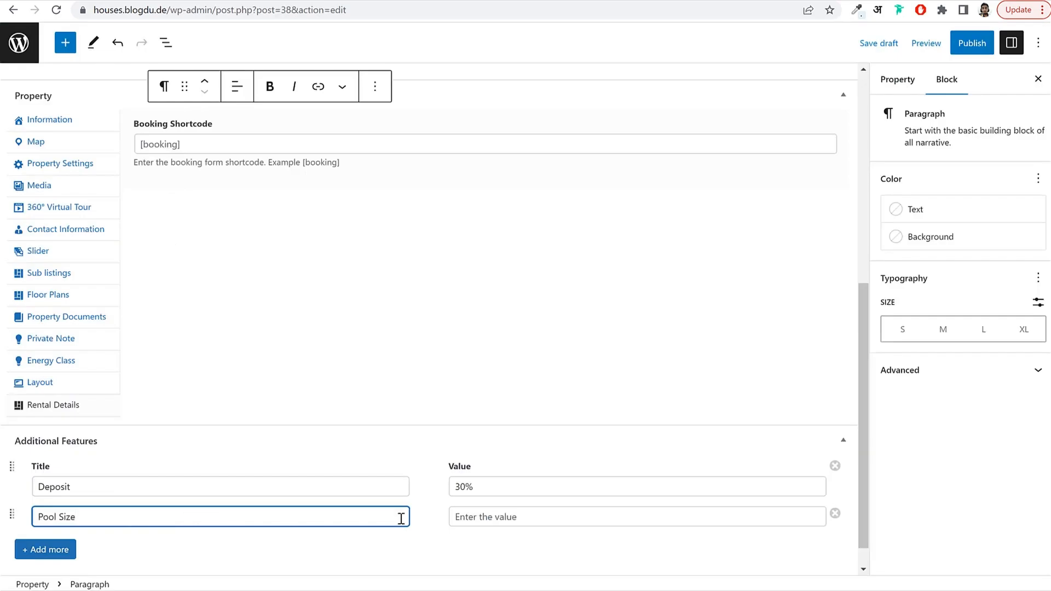
left_click(486, 518)
type("9")
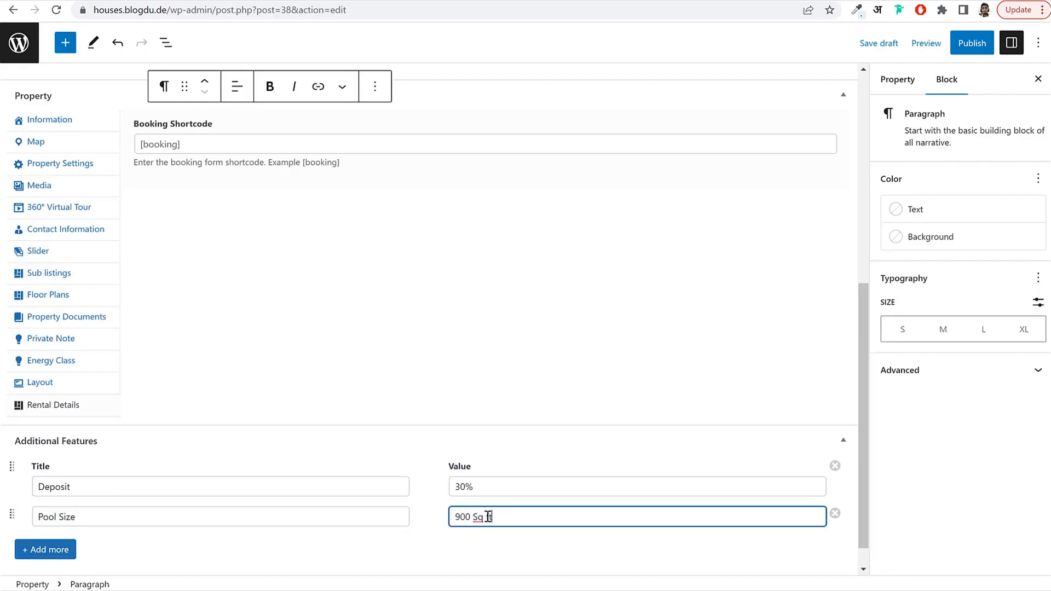
type("00 Sq ft")
Add a third feature 'Amenities' with value Club House, Gym.
left_click(50, 549)
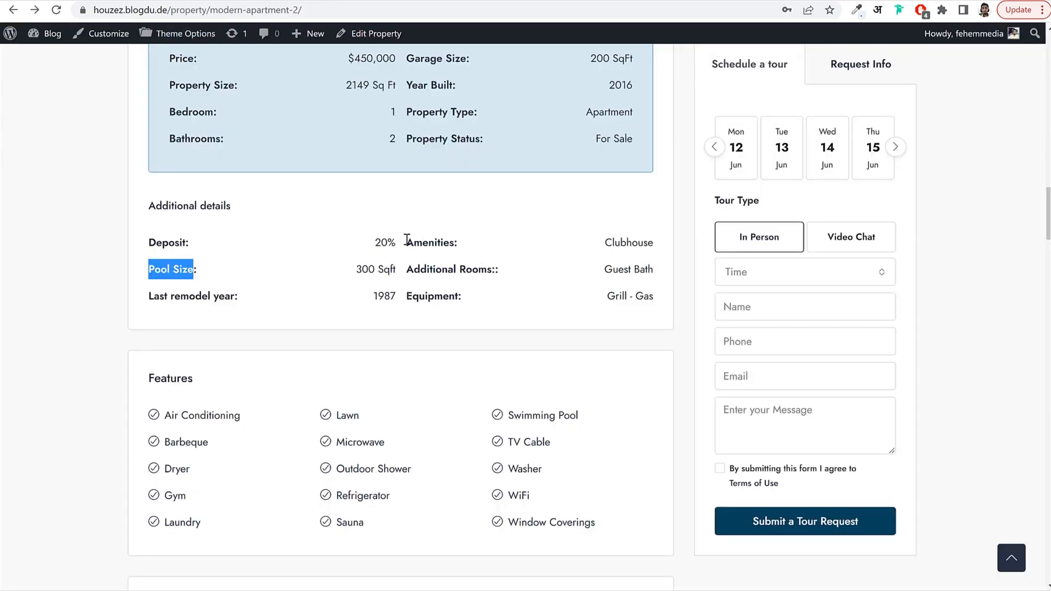
left_click_drag(406, 242, 456, 243)
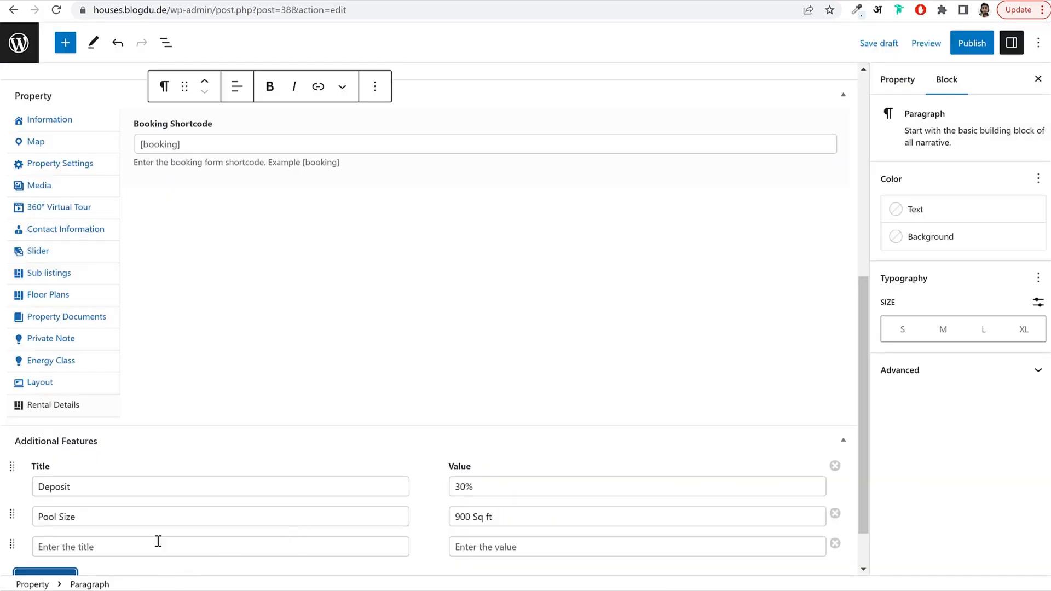
left_click(157, 541)
key("ctrl+v")
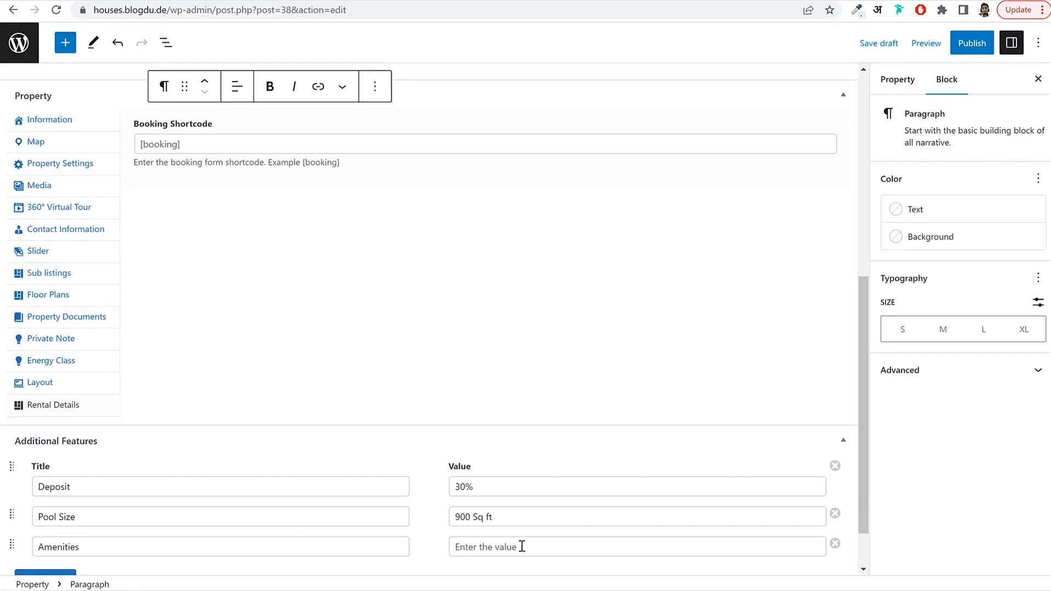
left_click(520, 545)
type("Club House, Gym")
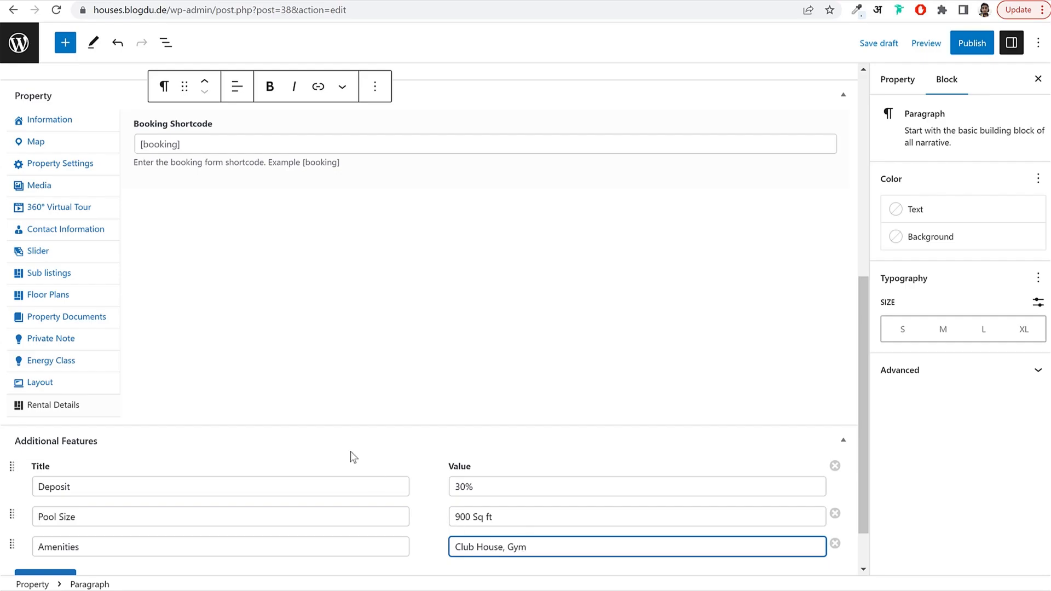
scroll(219, 470, "down", 1)
Add a fourth feature 'Additional Rooms' with value Guest Bath, both copied from the demo page.
left_click(43, 516)
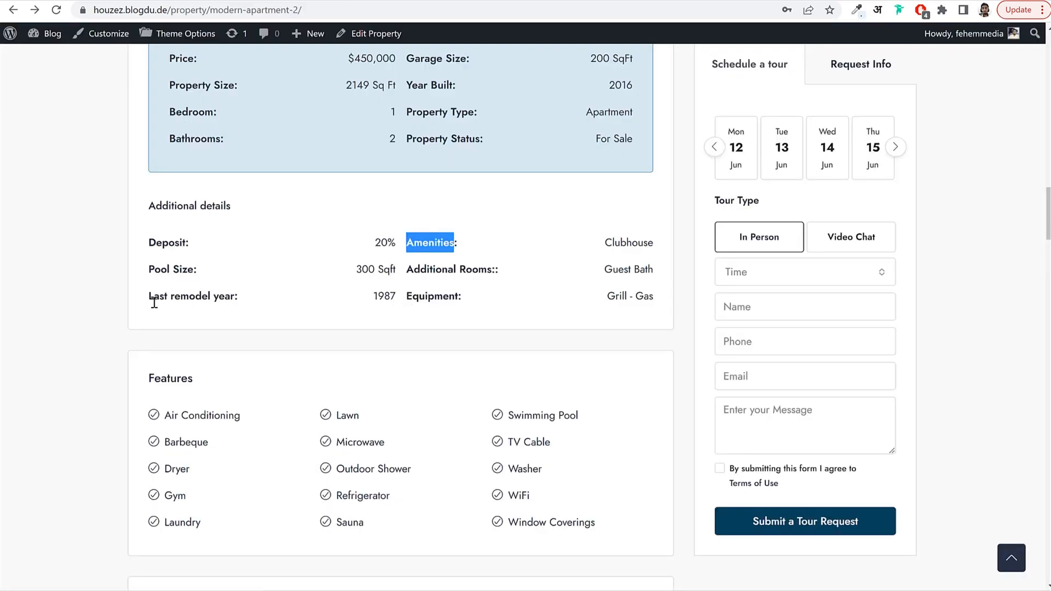
left_click_drag(148, 296, 219, 303)
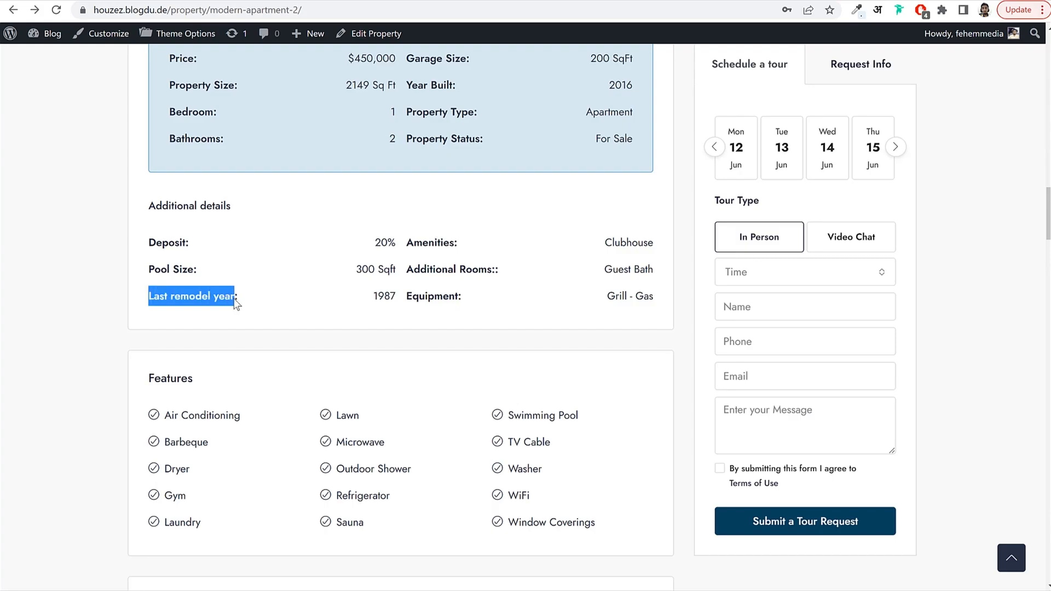
left_click_drag(406, 296, 493, 266)
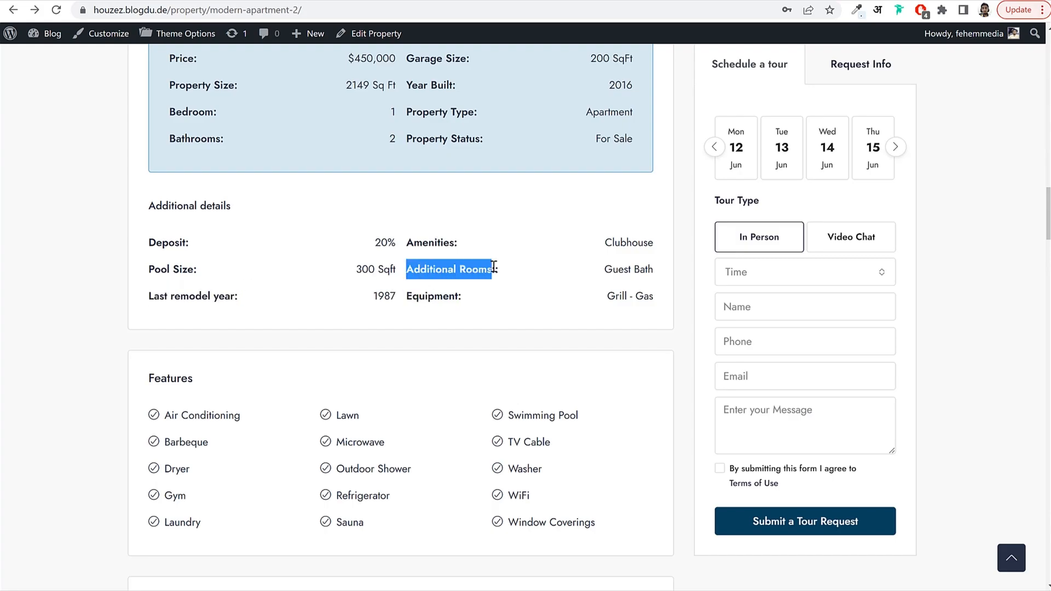
key("ctrl+c")
key("alt+Tab")
left_click(138, 517)
key("ctrl+v")
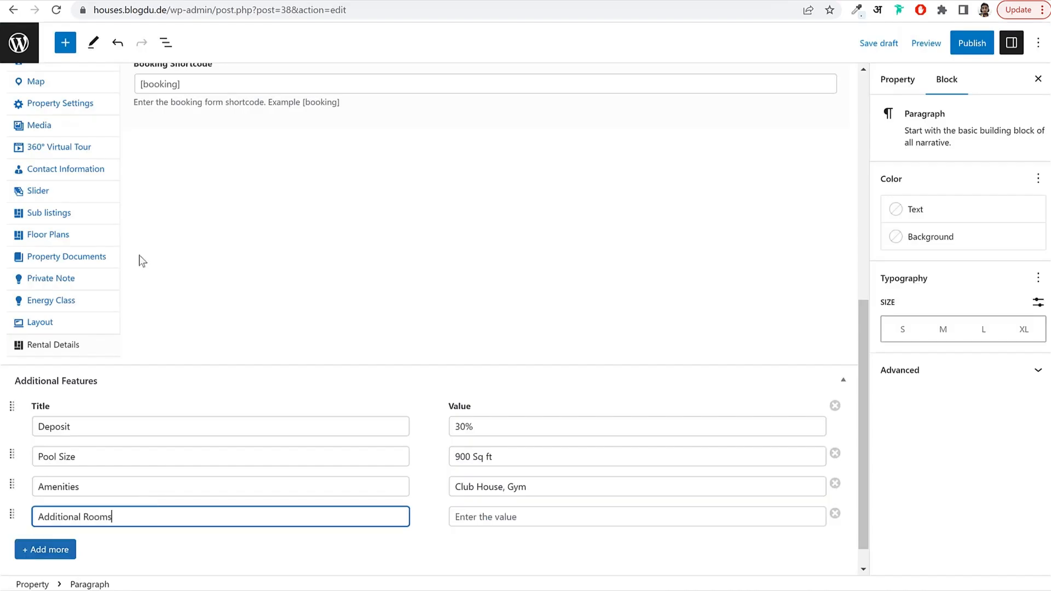
key("alt+Tab")
left_click_drag(602, 261, 663, 269)
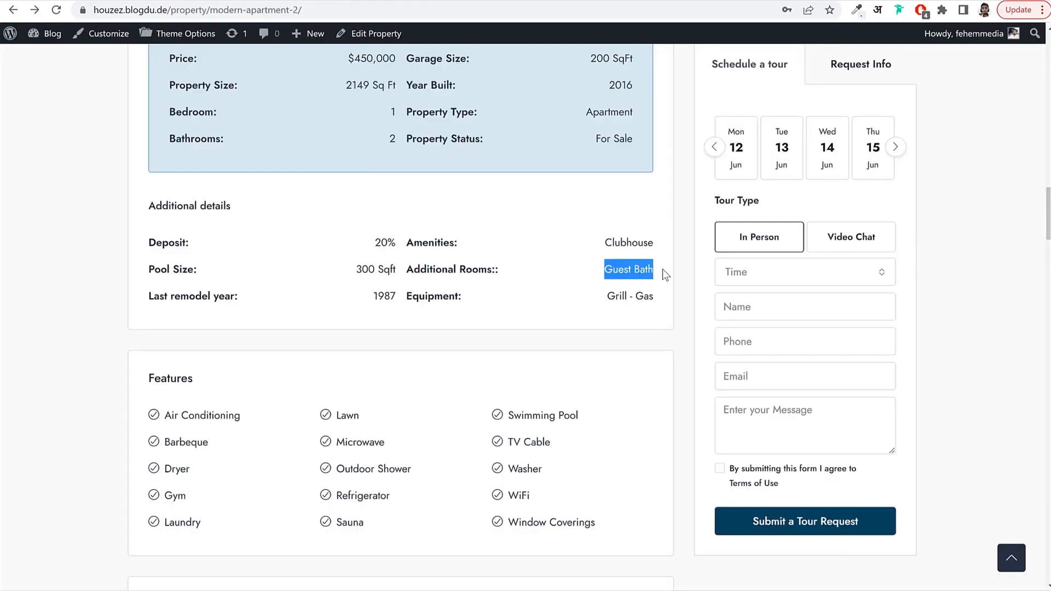
key("ctrl+c")
key("alt+Tab")
left_click(515, 517)
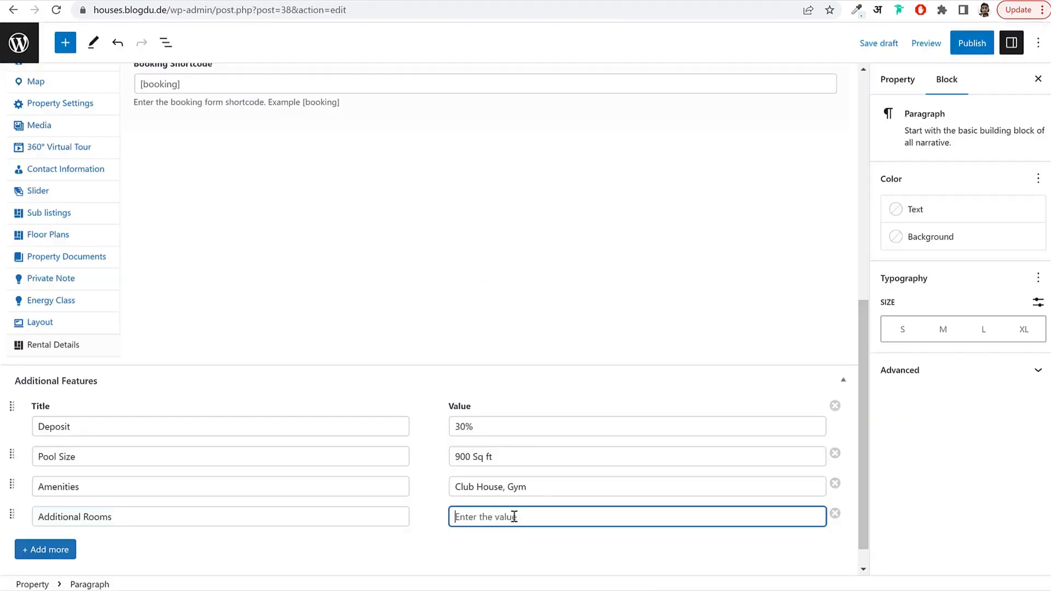
key("ctrl+v")
left_click(447, 548)
scroll(448, 550, "down", 1)
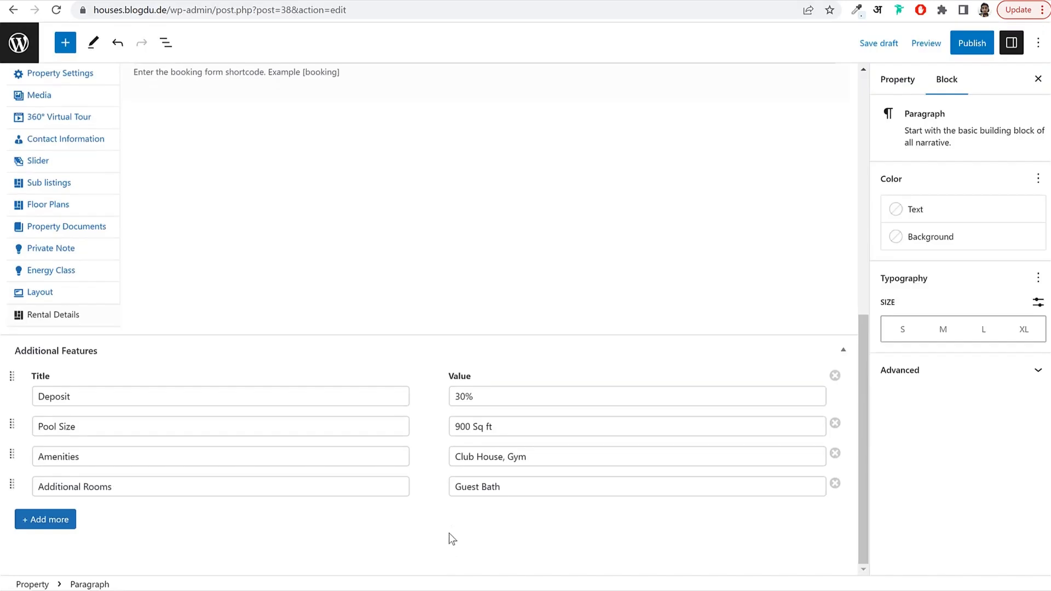
scroll(404, 468, "up", 10)
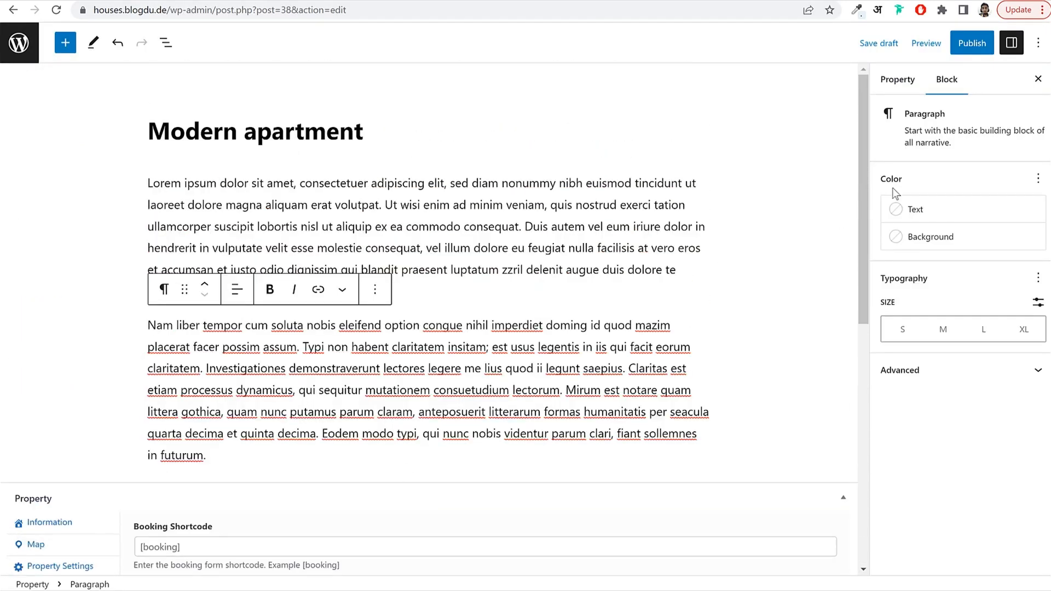
Set the property type to Apartment and the status to For Sale.
left_click(909, 81)
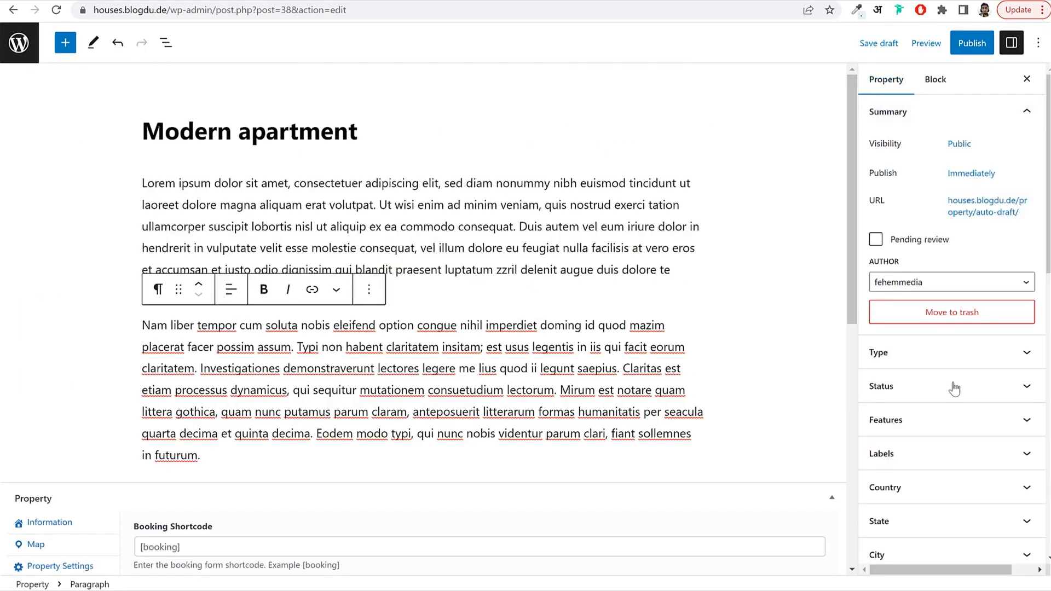
left_click(930, 355)
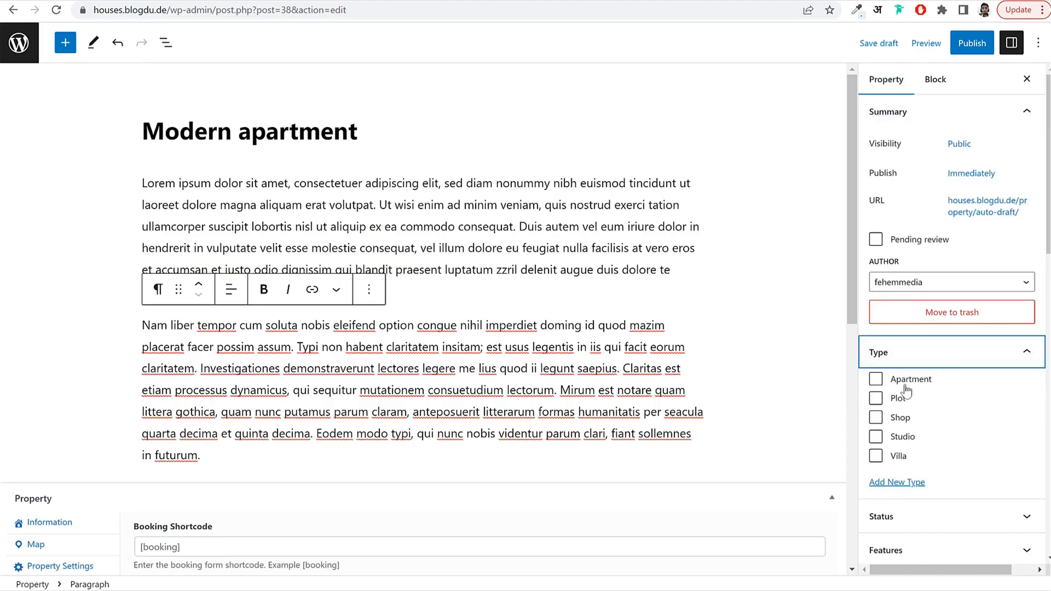
left_click(907, 383)
scroll(946, 386, "down", 2)
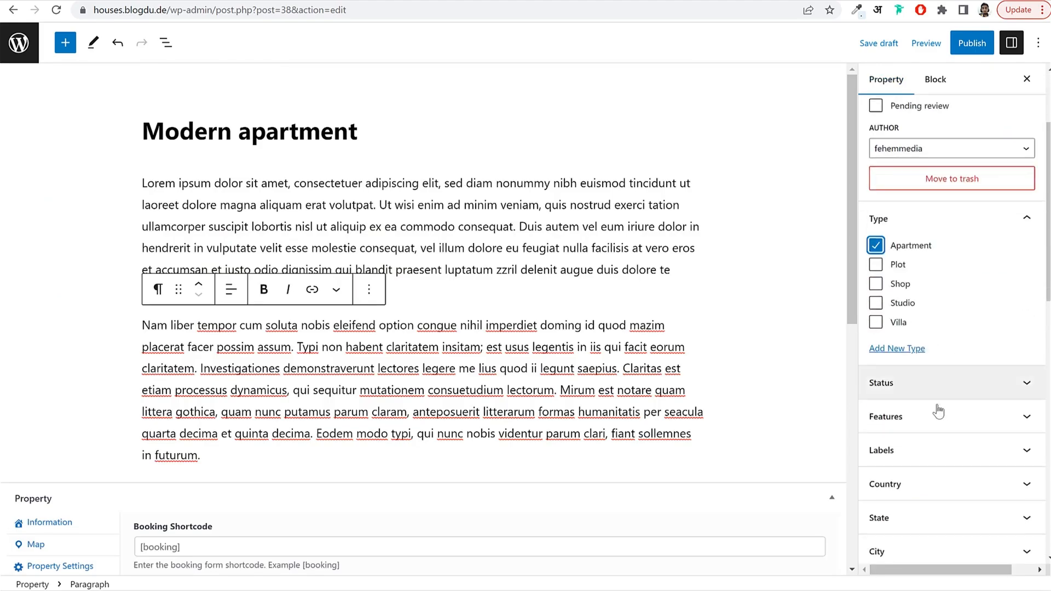
left_click(928, 391)
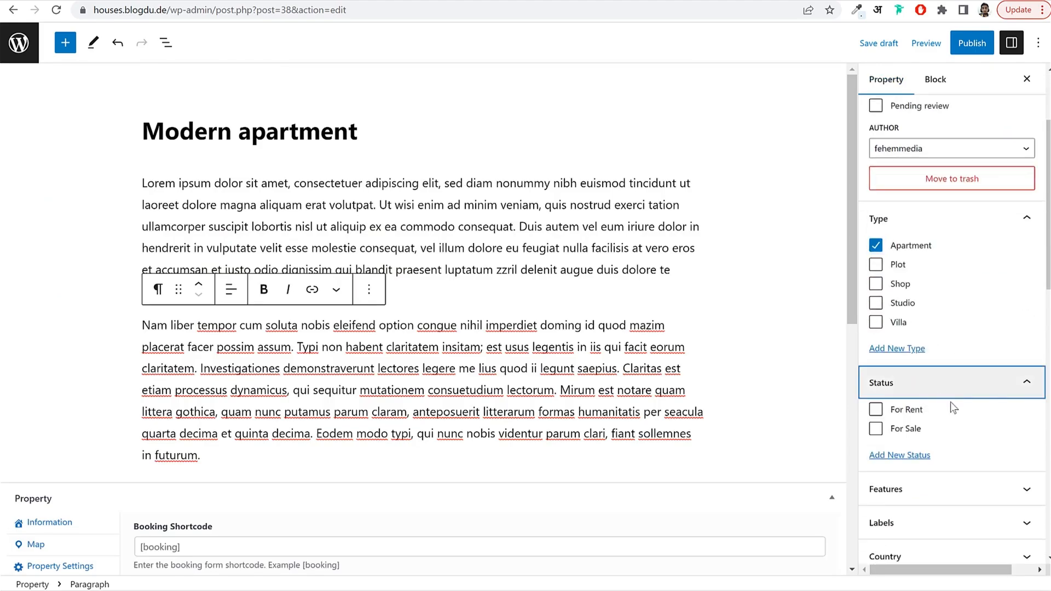
left_click(910, 434)
scroll(950, 429, "down", 2)
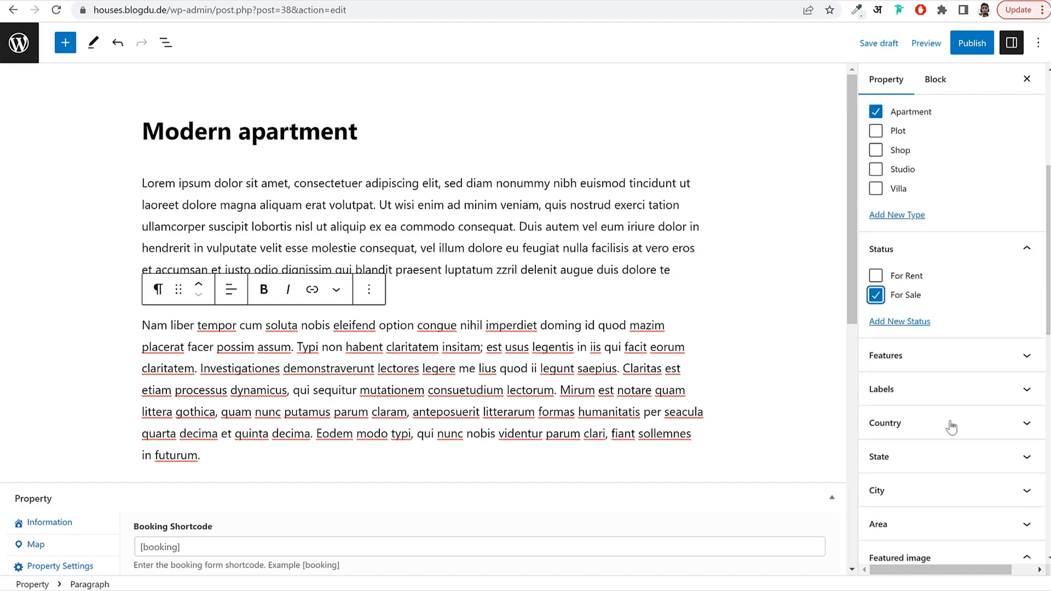
Tick all six features: Air Conditioning, Barbeque, Garden, Gym, Laundry and Pool.
left_click(909, 368)
left_click(907, 383)
left_click(905, 402)
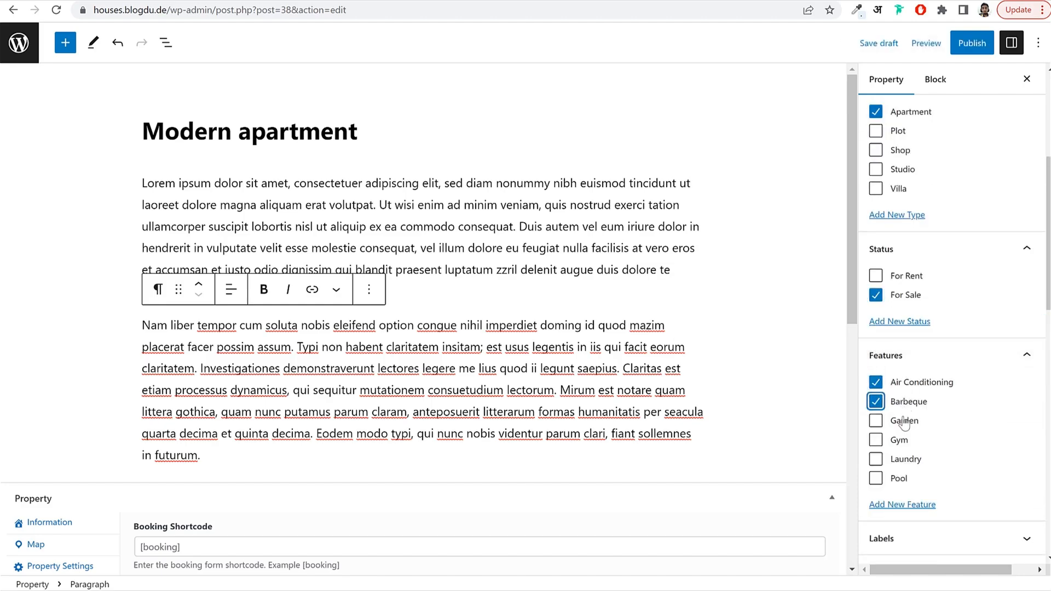
left_click(903, 420)
left_click(899, 441)
left_click(899, 459)
left_click(898, 479)
scroll(968, 460, "down", 2)
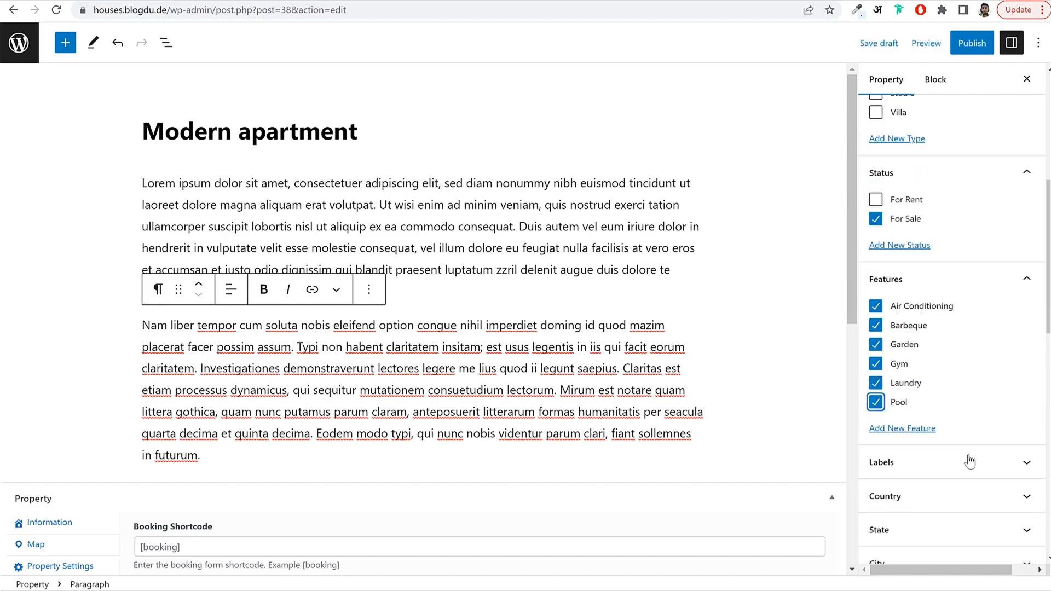
Label the listing Hot Sale and set its location to India, Maharashtra, Mumbai.
left_click(946, 414)
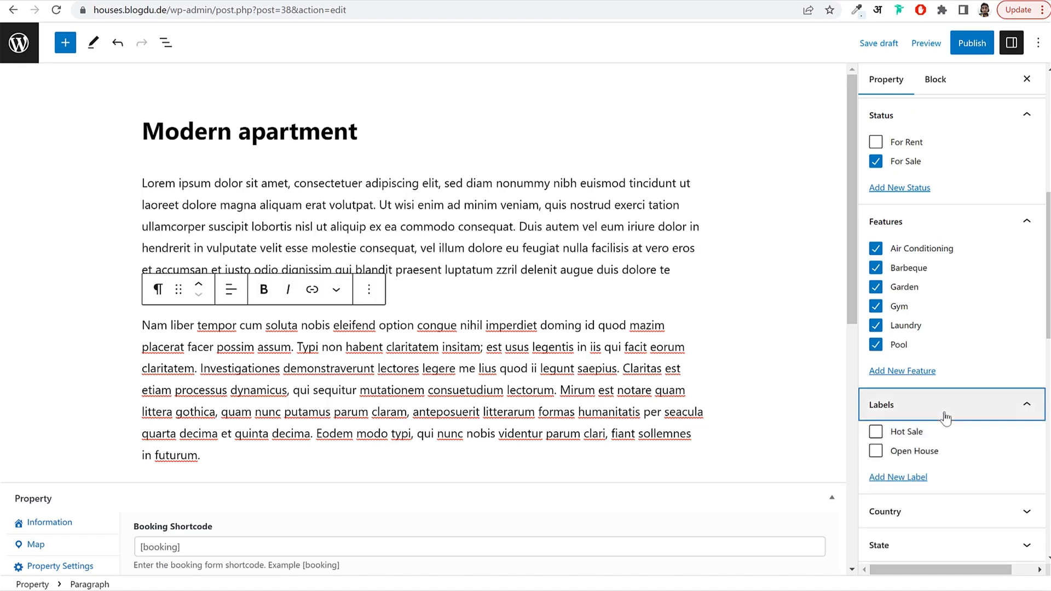
left_click(903, 431)
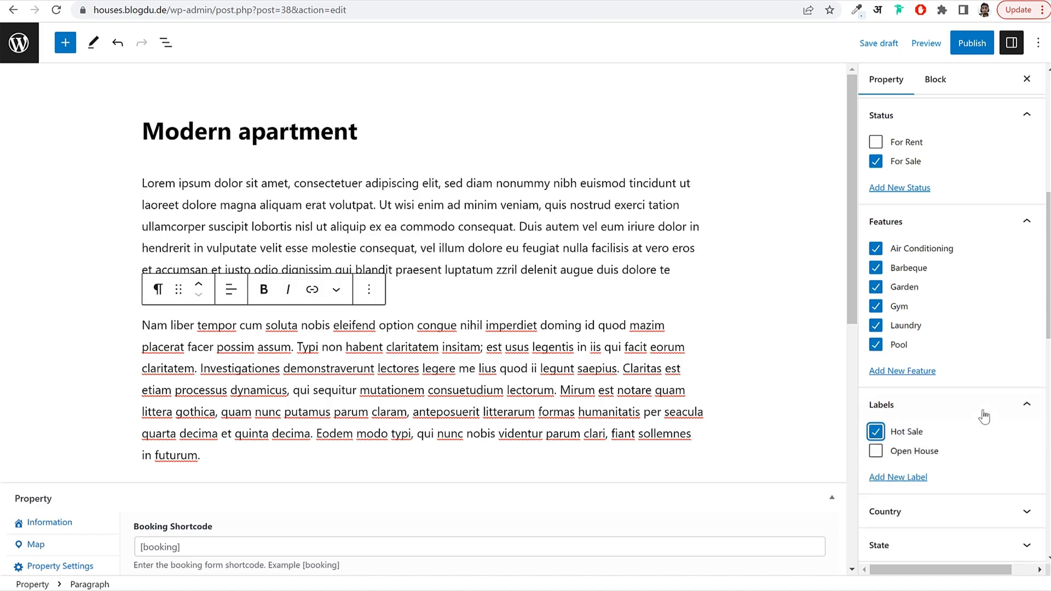
left_click(979, 416)
scroll(980, 420, "down", 1)
left_click(929, 374)
left_click(901, 399)
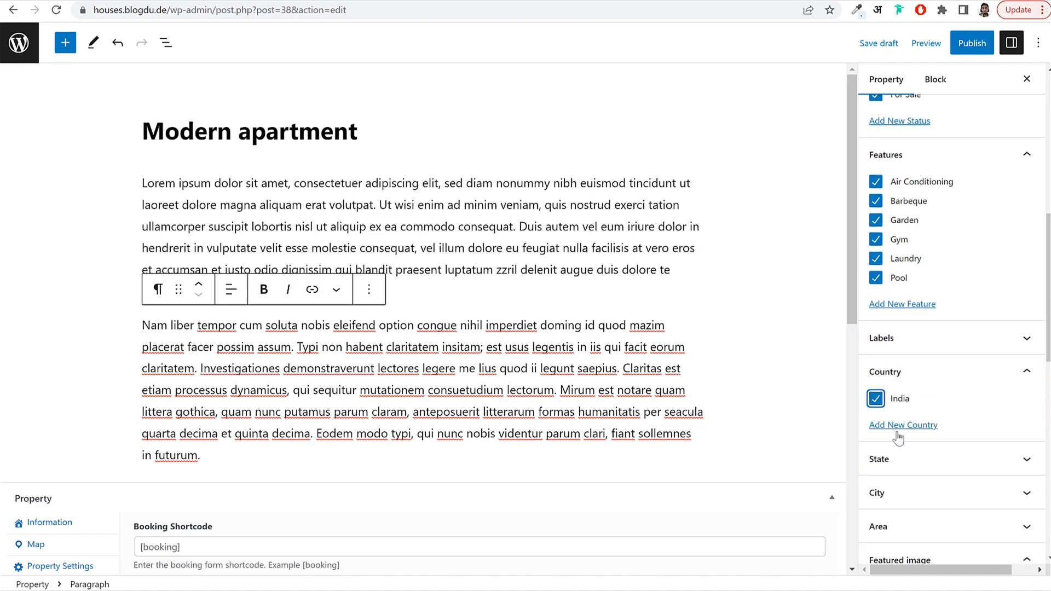
left_click(897, 459)
left_click(876, 567)
scroll(959, 458, "down", 3)
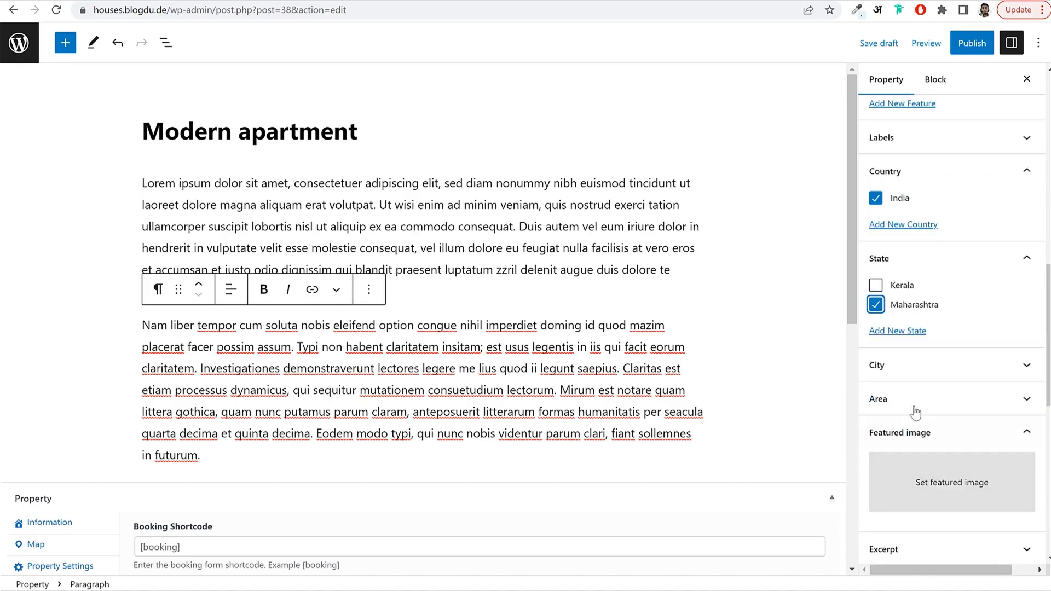
left_click(915, 376)
scroll(927, 396, "down", 3)
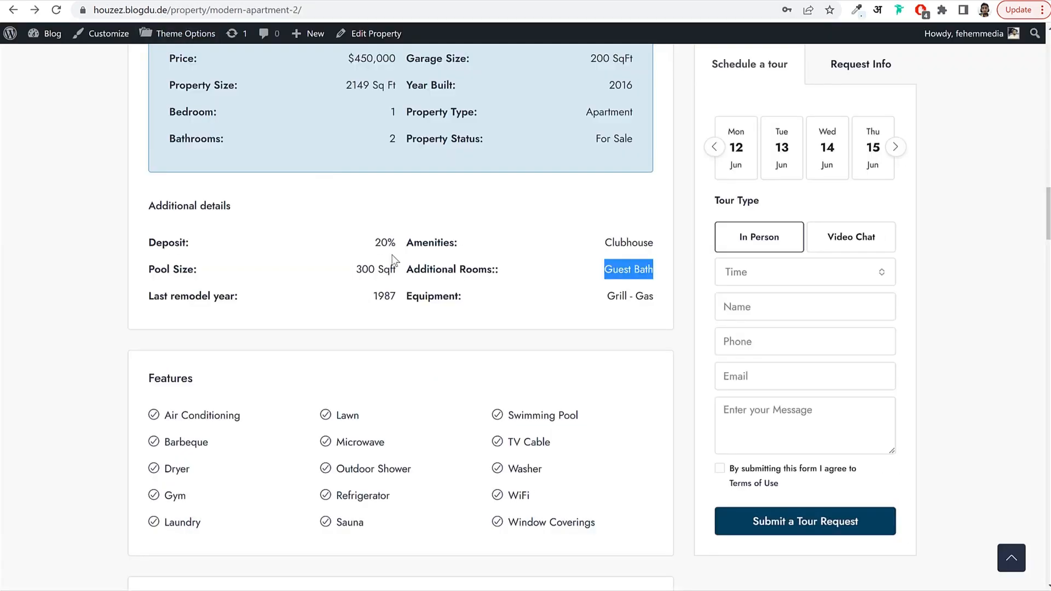
scroll(392, 255, "up", 5)
Set the white house photo as the listing's featured image.
scroll(393, 255, "up", 15)
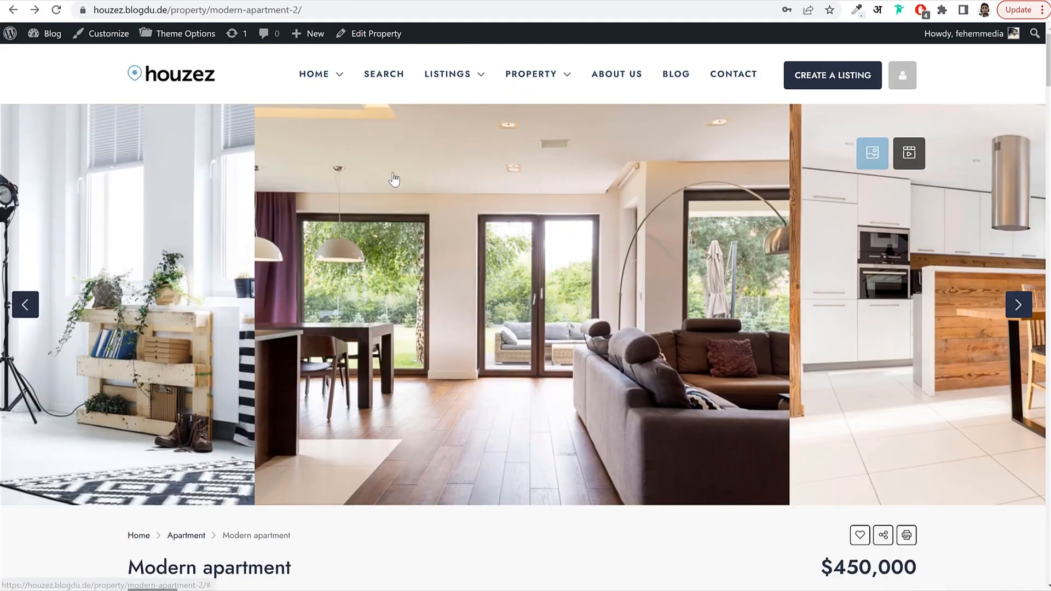
left_click(187, 72)
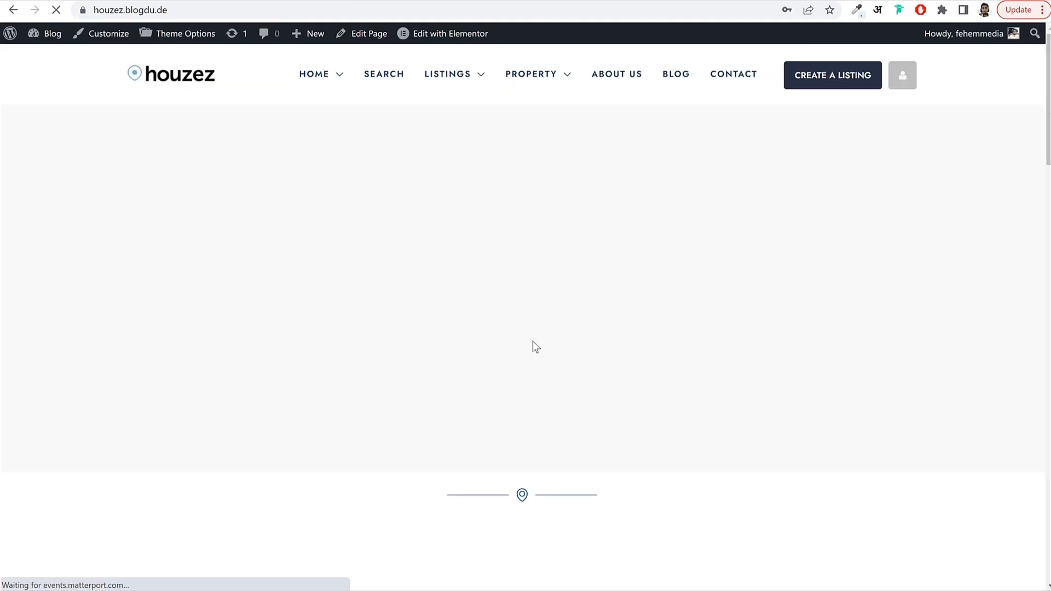
scroll(540, 343, "down", 11)
scroll(542, 337, "down", 4)
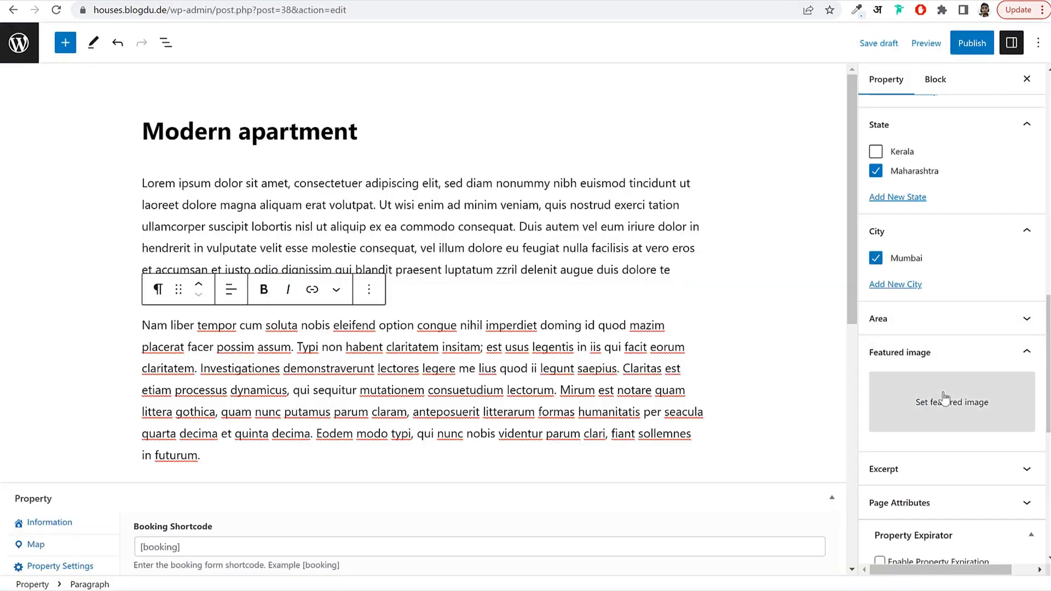
left_click(944, 396)
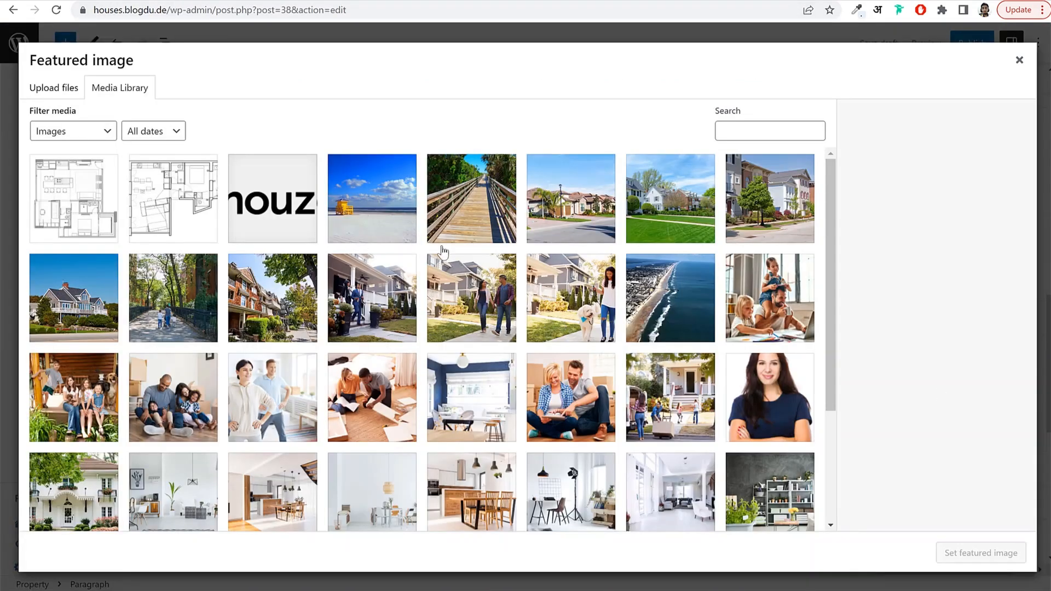
scroll(488, 302, "down", 3)
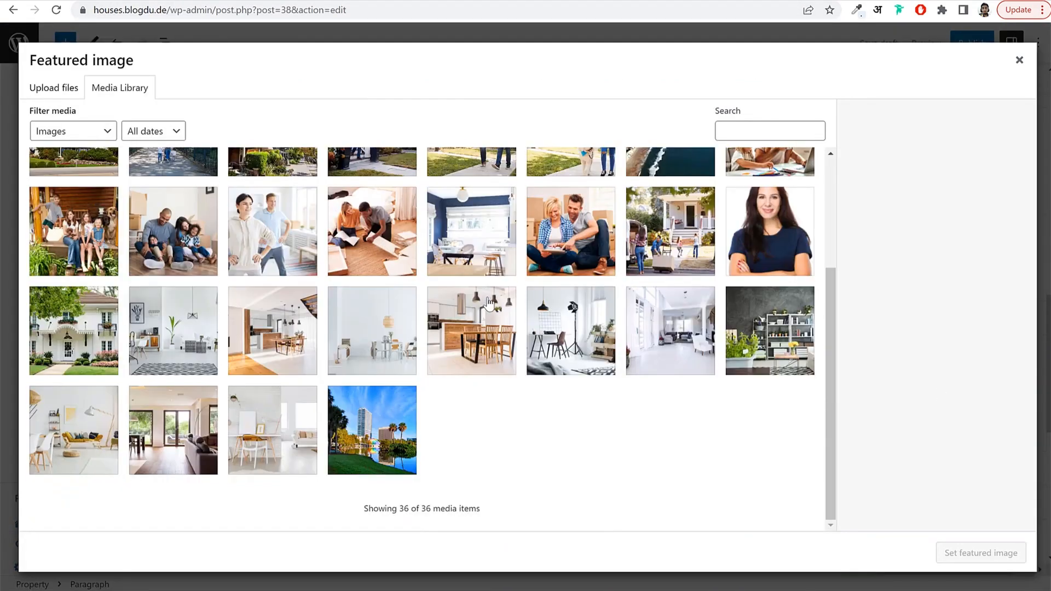
left_click(99, 333)
left_click(1023, 553)
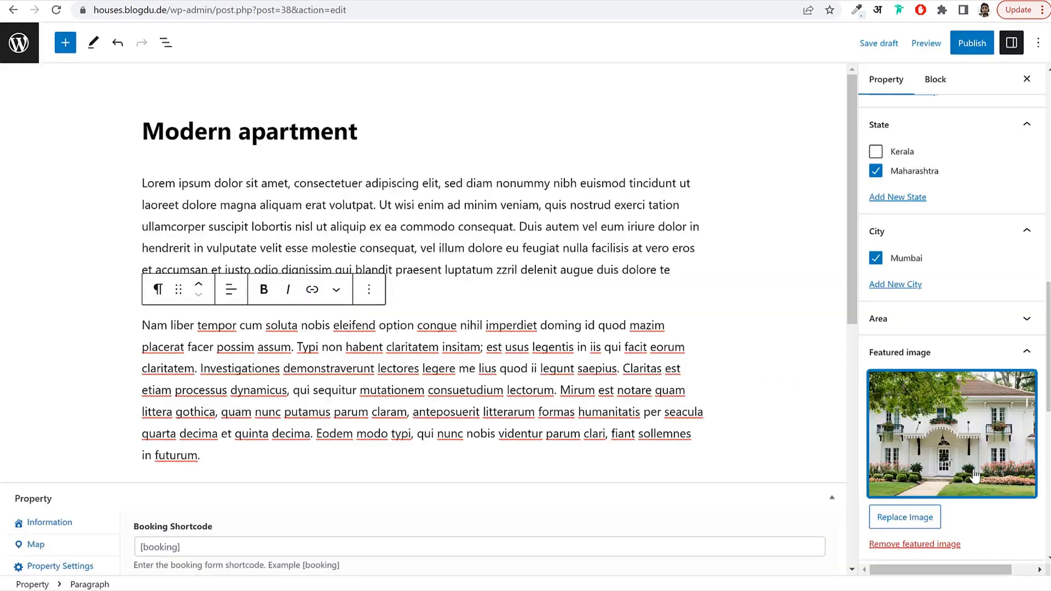
Start publishing the Modern apartment listing.
scroll(1010, 478, "down", 5)
scroll(1008, 478, "down", 2)
scroll(997, 486, "up", 12)
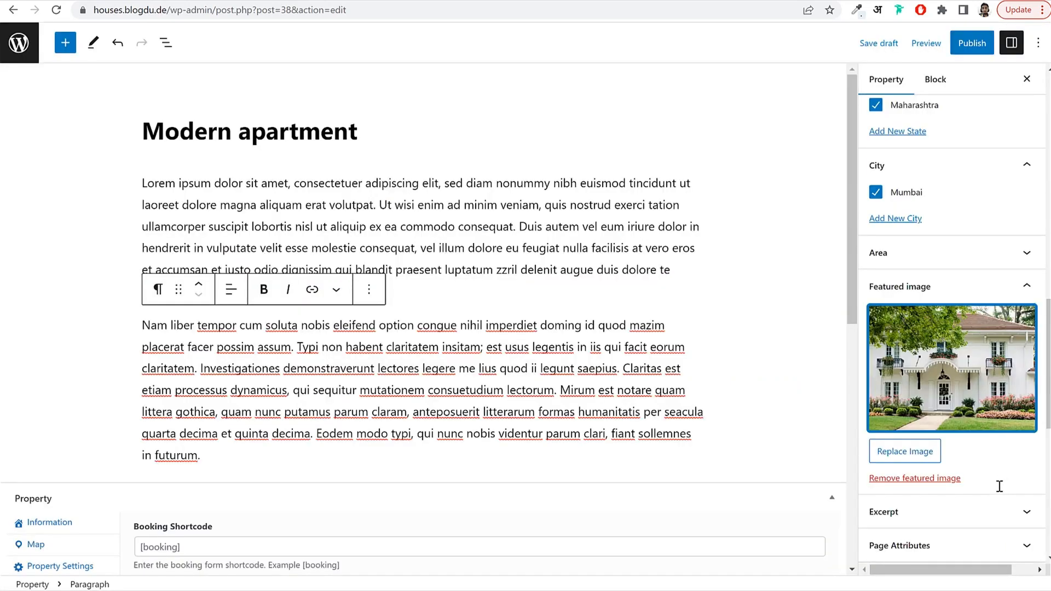
left_click(969, 46)
Confirm publishing, view the property page showing Page not found, and return to the Media Library.
left_click(920, 42)
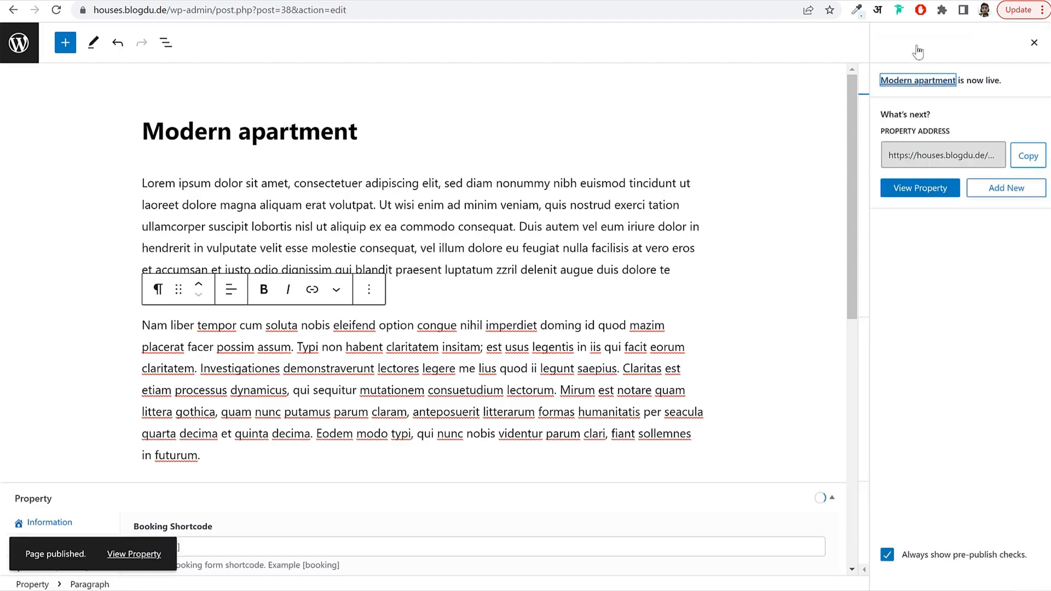
left_click(116, 551)
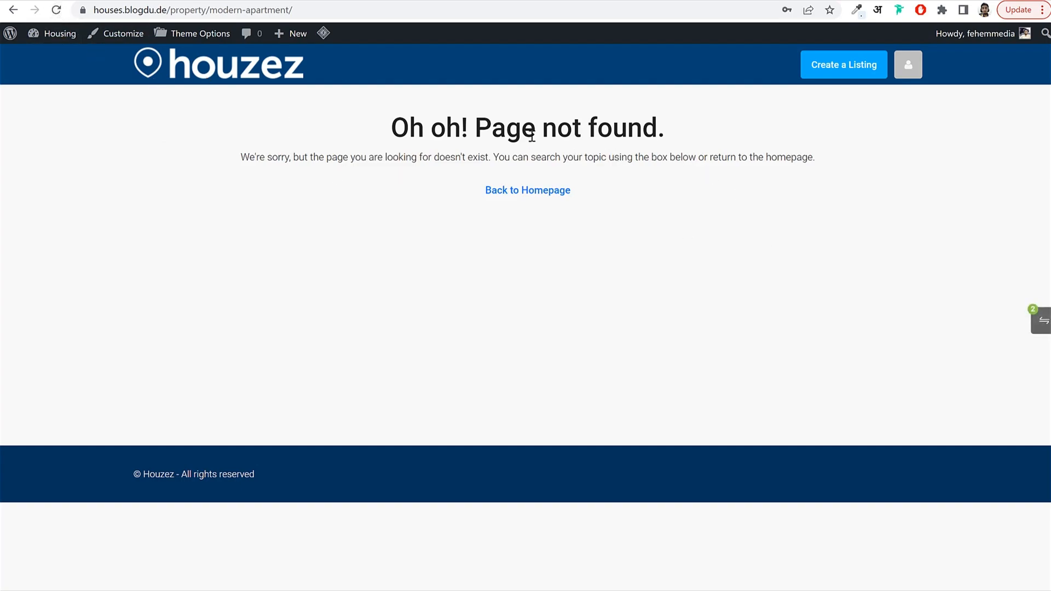
left_click(313, 0)
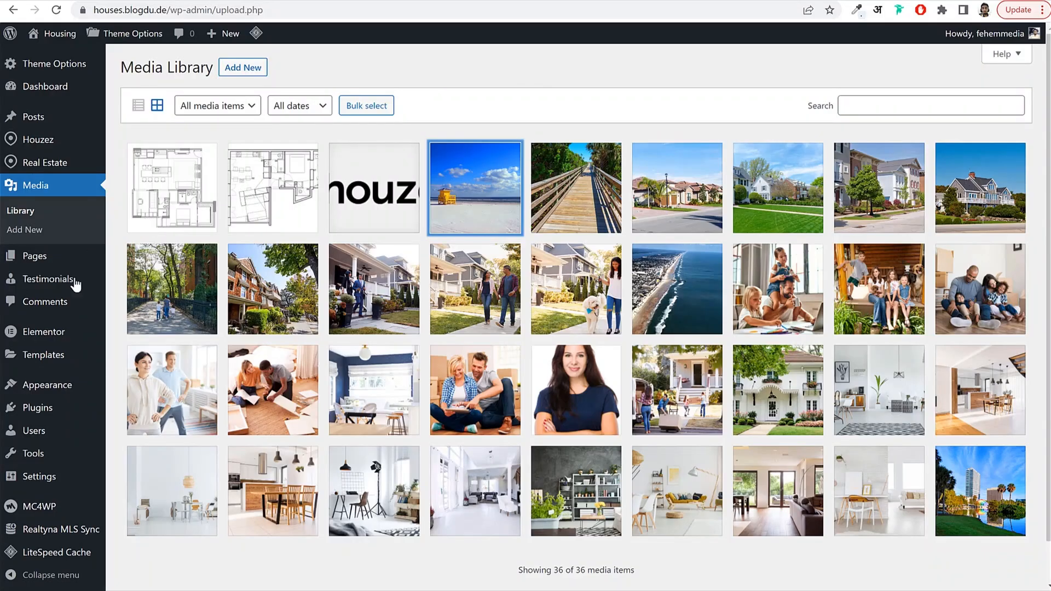
Re-save the Post name permalink structure twice under Settings > Permalinks.
mouse_move(47, 476)
left_click(141, 498)
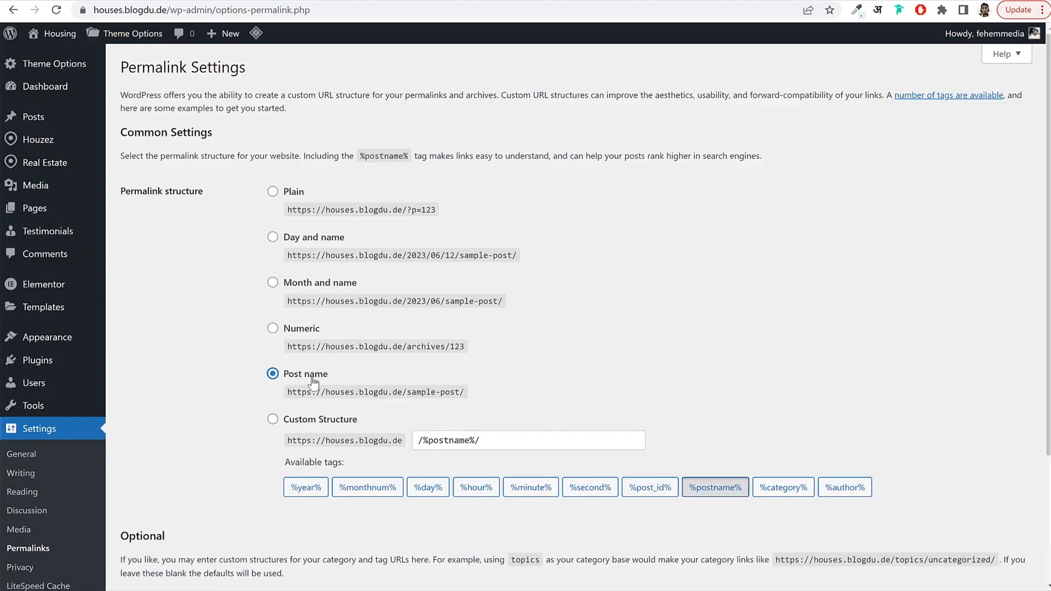
scroll(329, 377, "down", 4)
left_click(159, 523)
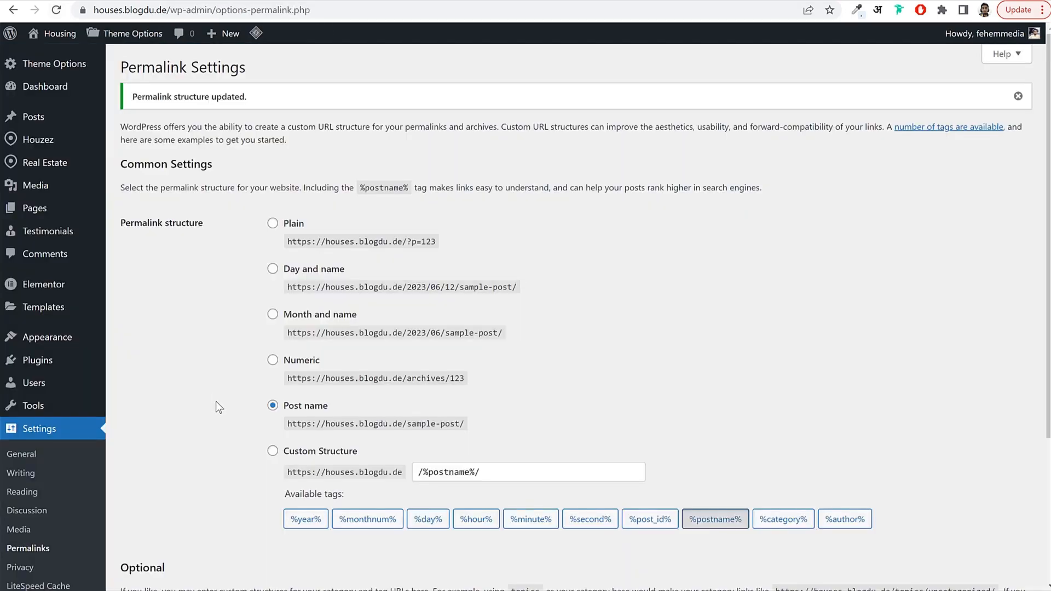
scroll(216, 402, "down", 3)
left_click(169, 517)
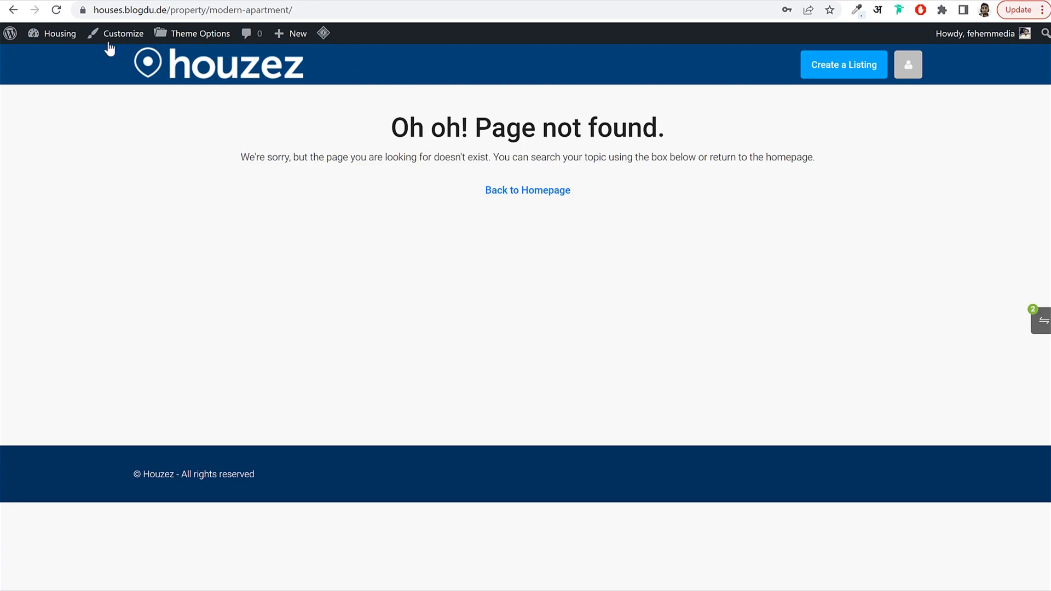
Bring up the LiteSpeed cache purge options in the admin bar.
mouse_move(327, 36)
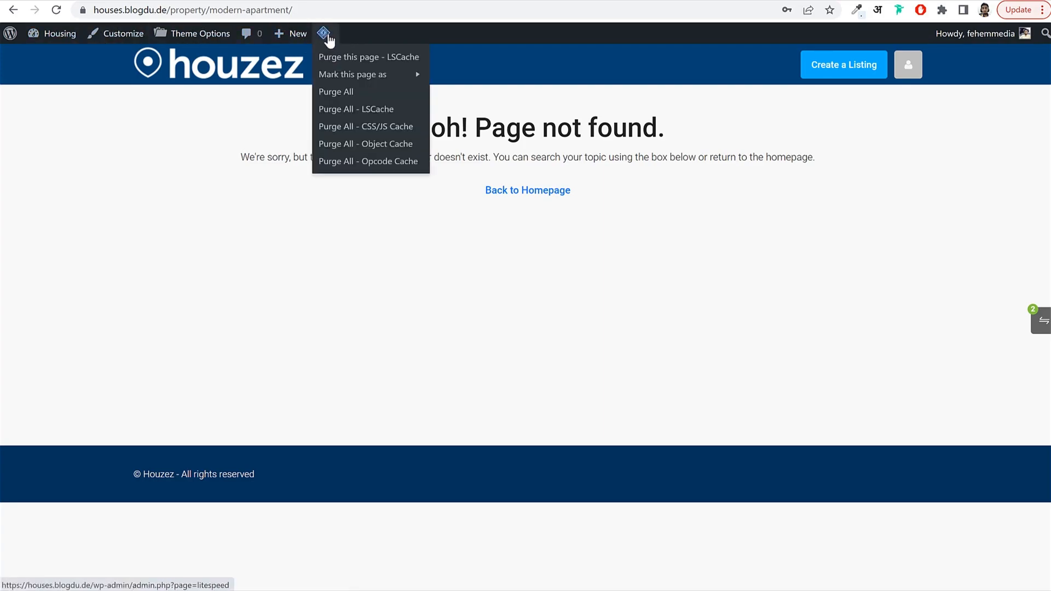
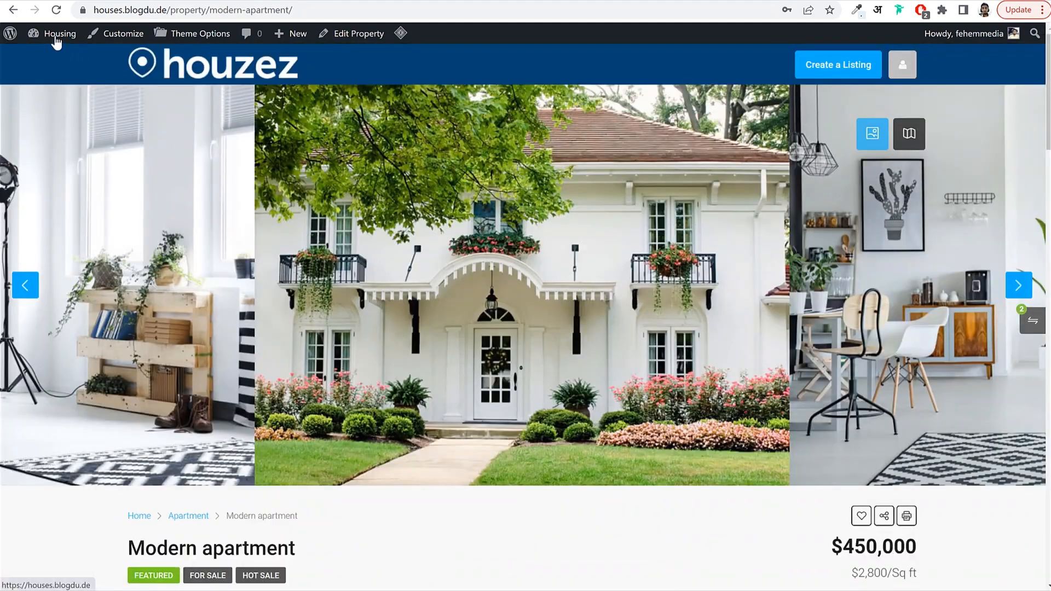
Hide the Elementor Overview box on the dashboard via Screen Options.
left_click(56, 36)
scroll(361, 301, "down", 5)
scroll(368, 306, "up", 5)
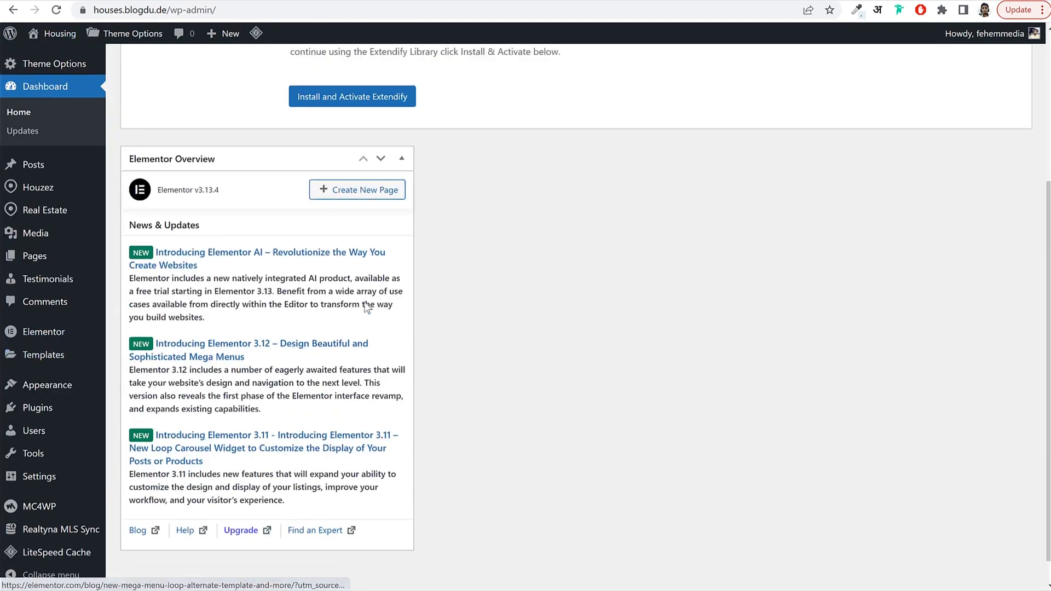
left_click(926, 54)
left_click(180, 113)
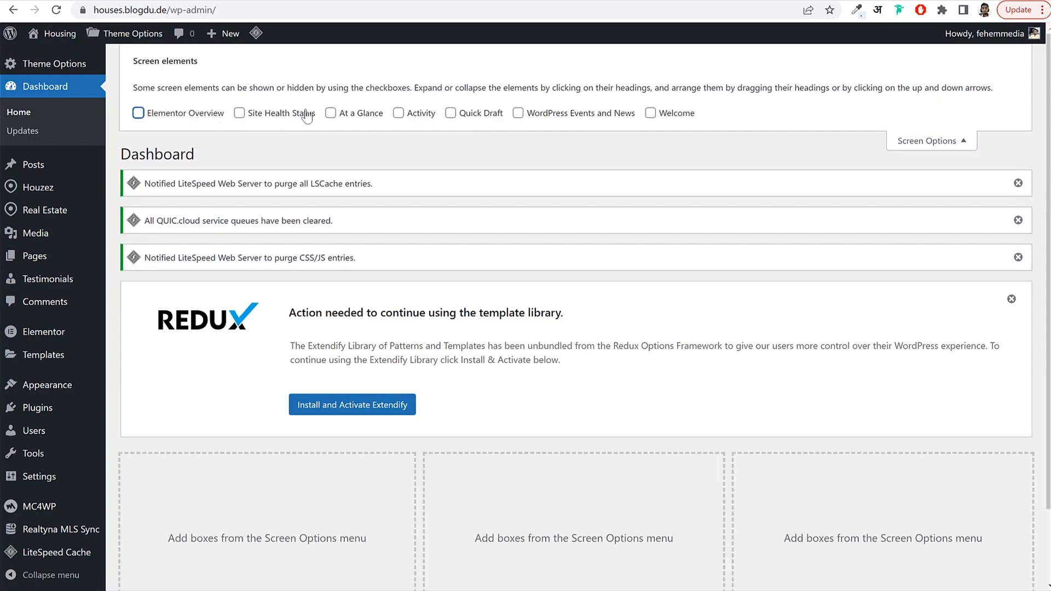
left_click(921, 139)
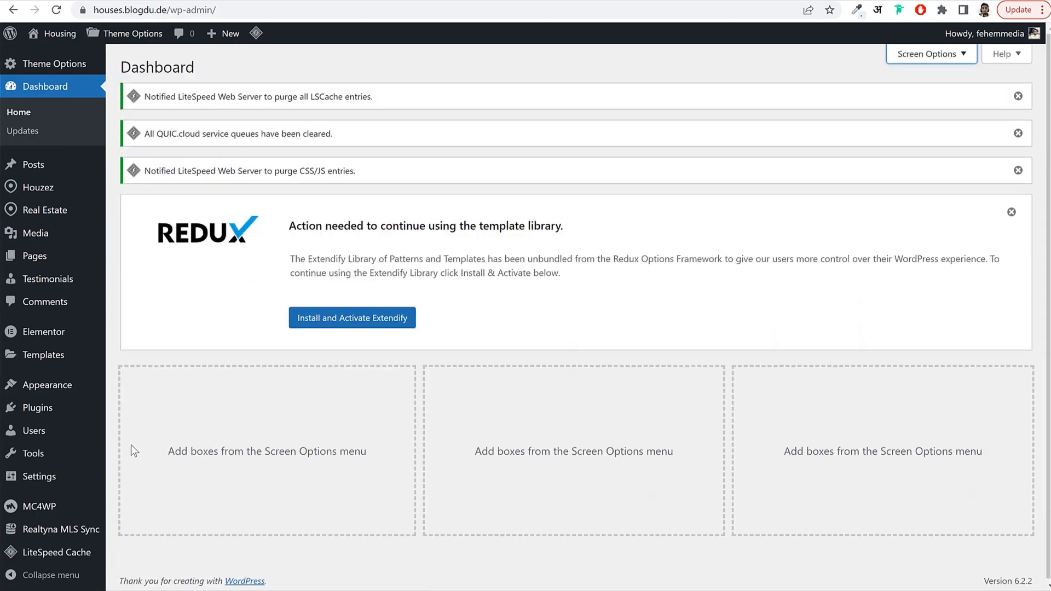
Deactivate the LiteSpeed Cache plugin, then go to the Real Estate Properties list.
left_click(75, 407)
scroll(374, 372, "down", 5)
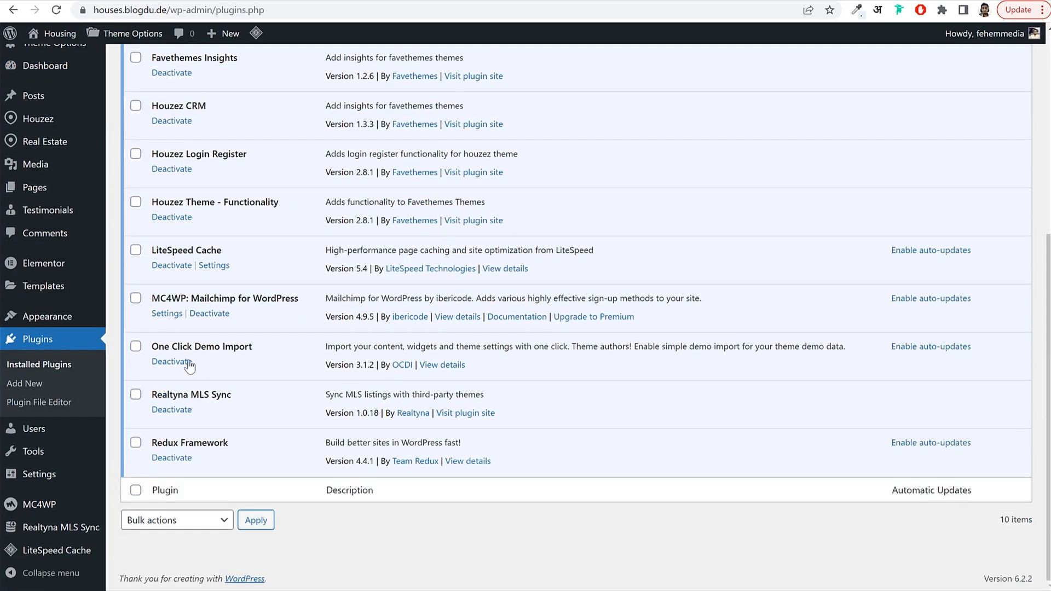
left_click_drag(156, 255, 228, 254)
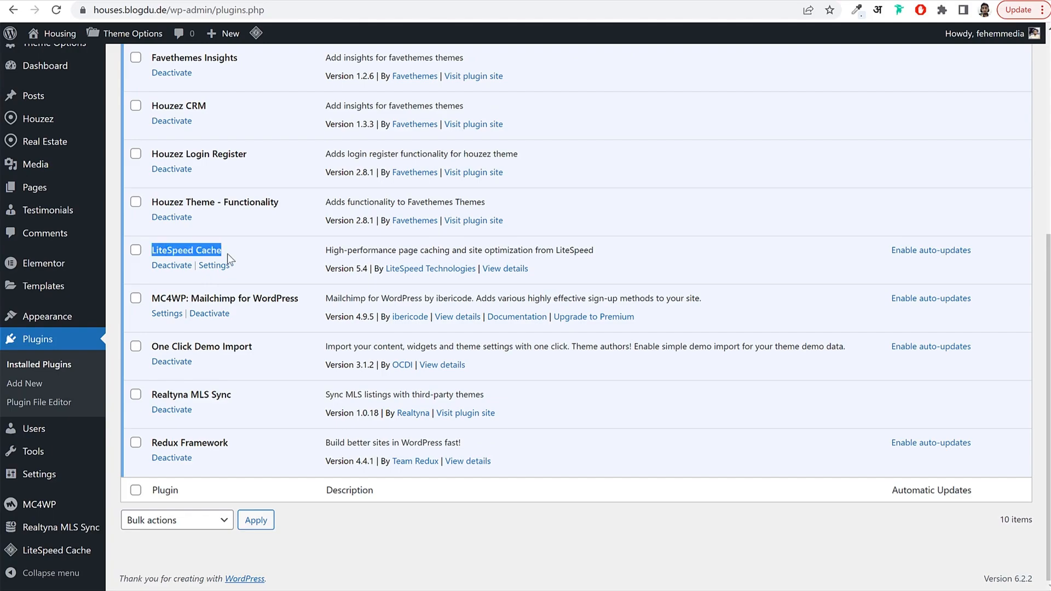
left_click(164, 267)
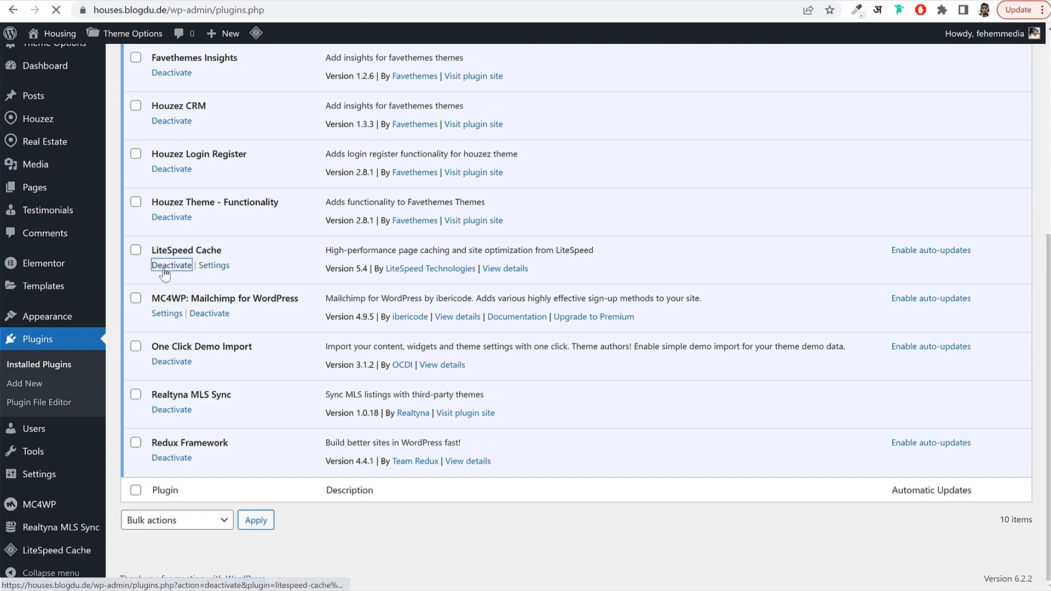
scroll(241, 331, "down", 5)
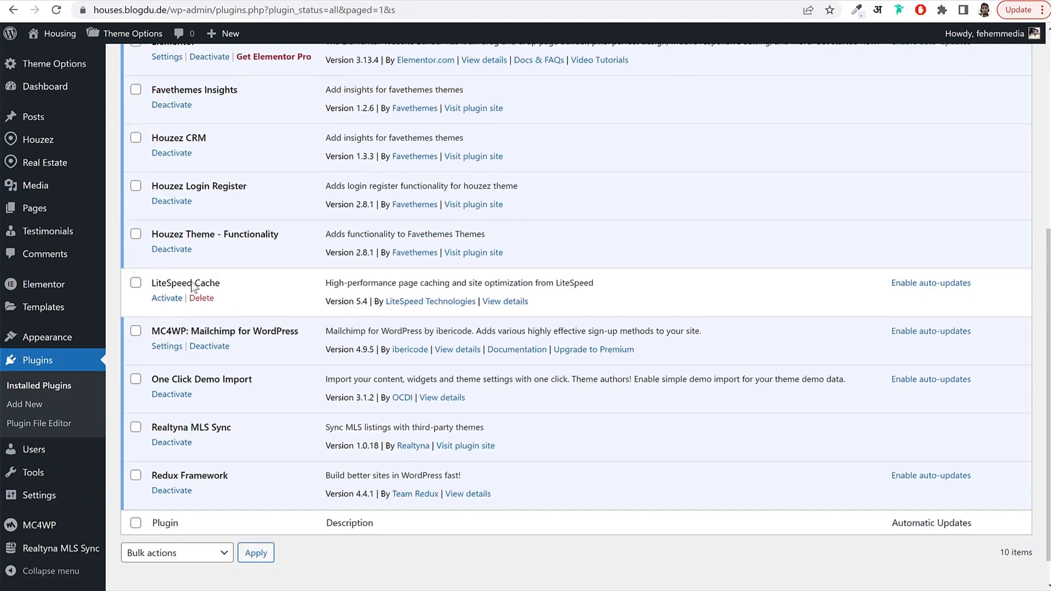
left_click_drag(152, 283, 222, 283)
left_click(267, 134)
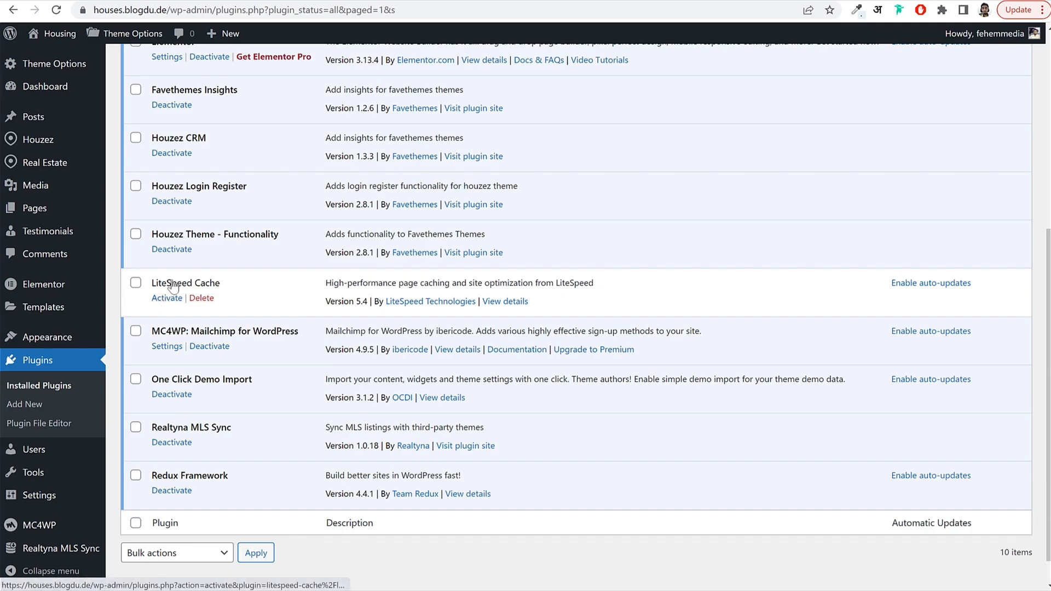
mouse_move(44, 163)
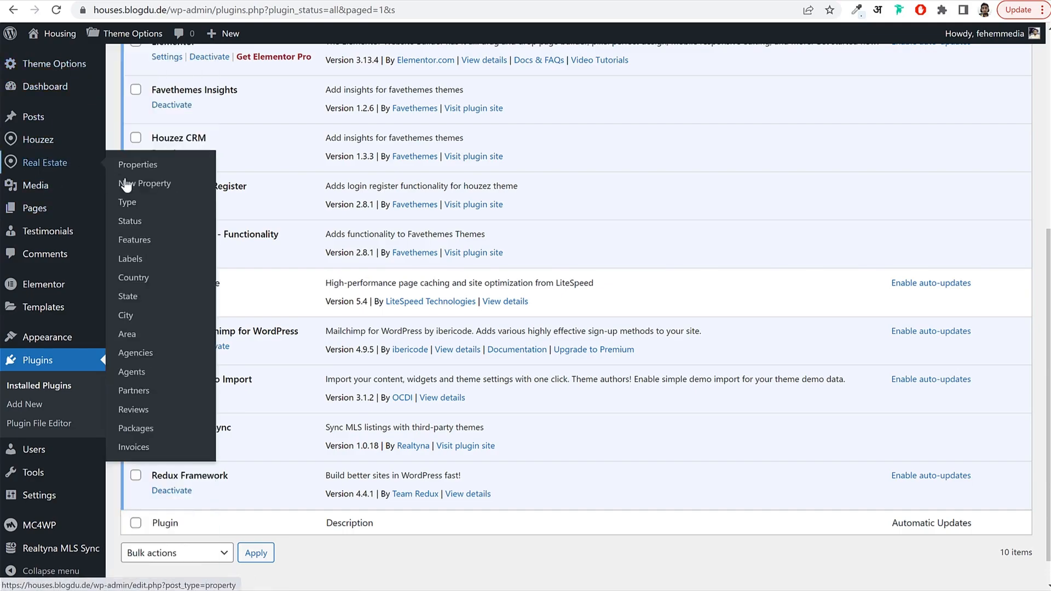
left_click(136, 170)
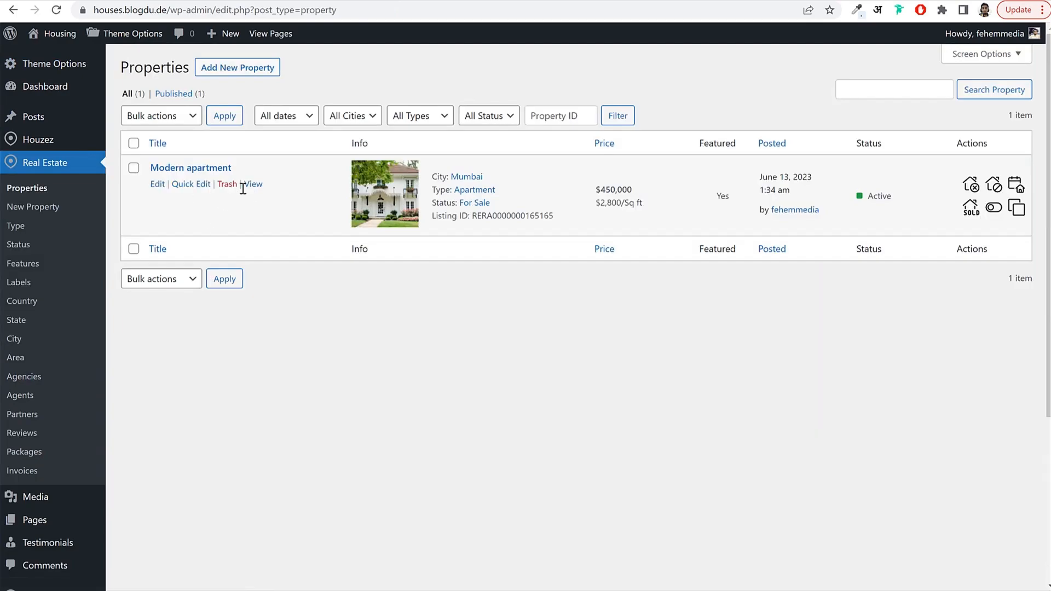
View the Modern apartment listing on the site and advance its photo gallery two images.
left_click(249, 182)
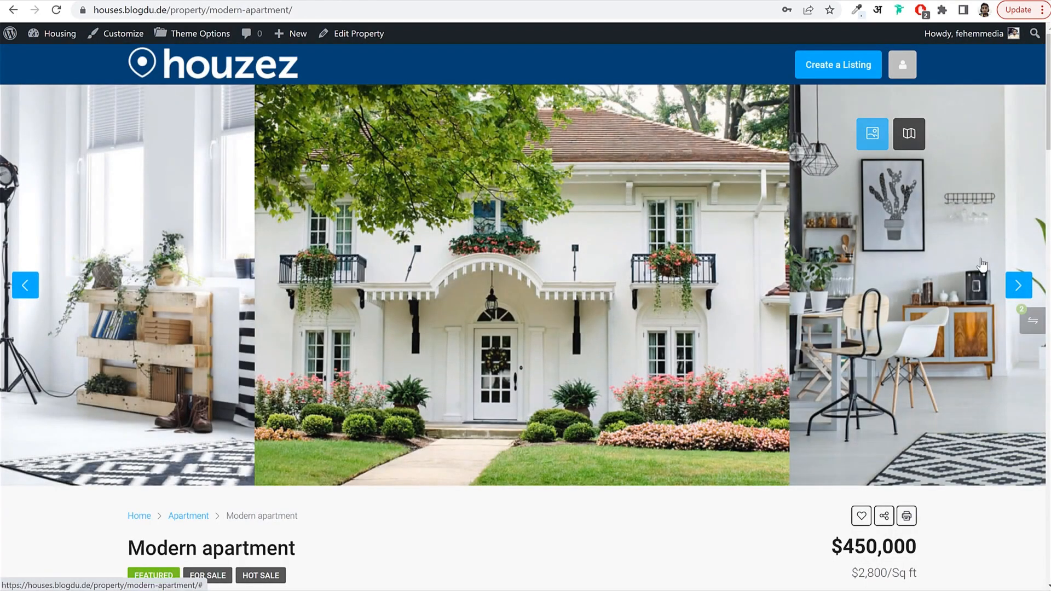
left_click(1018, 284)
left_click(1018, 284)
scroll(704, 300, "down", 6)
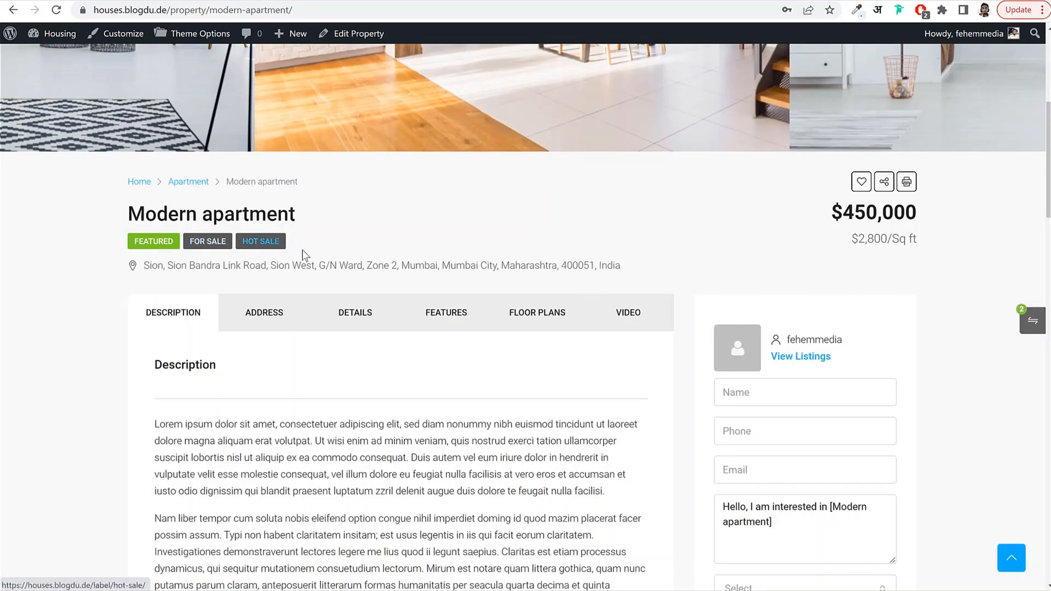
Browse the listing's Address, Details, Features, Floor Plans and Description tabs, ending on Details.
left_click(277, 313)
left_click(390, 326)
left_click(446, 313)
left_click(536, 312)
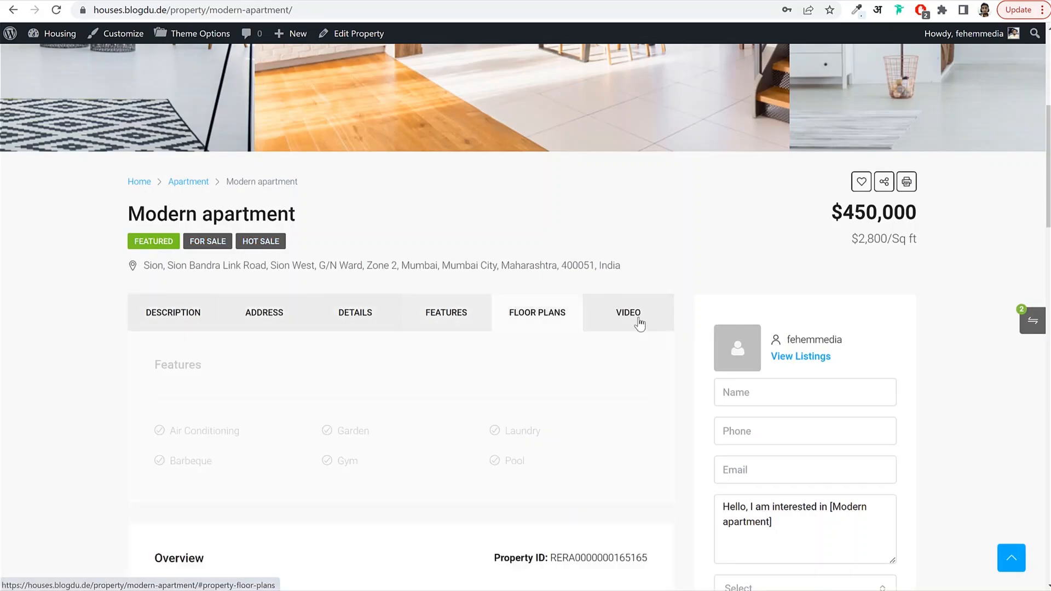
left_click(146, 313)
scroll(405, 284, "down", 11)
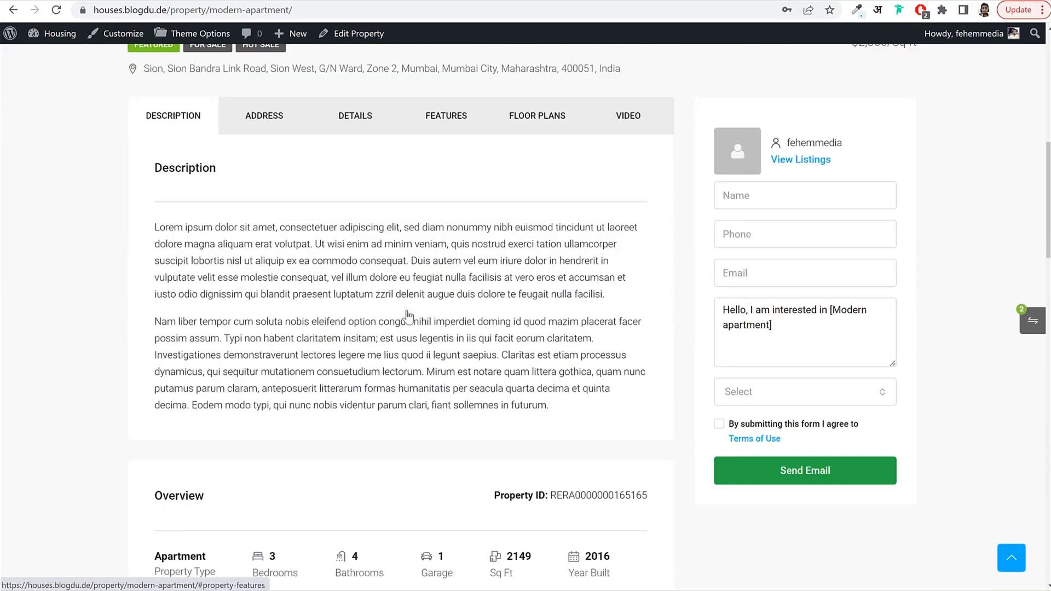
scroll(405, 309, "up", 9)
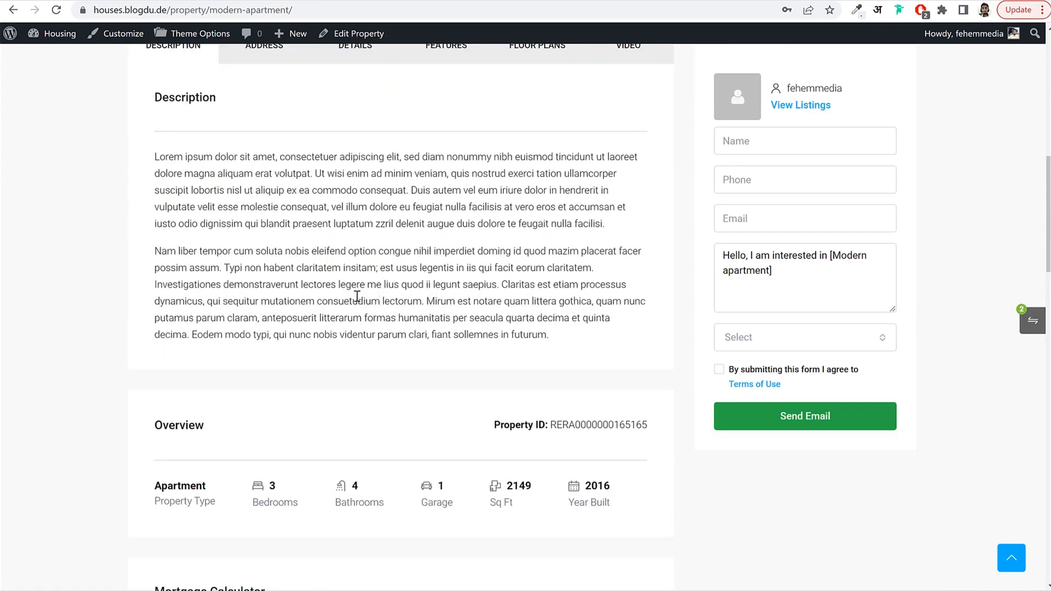
left_click(263, 247)
left_click(359, 257)
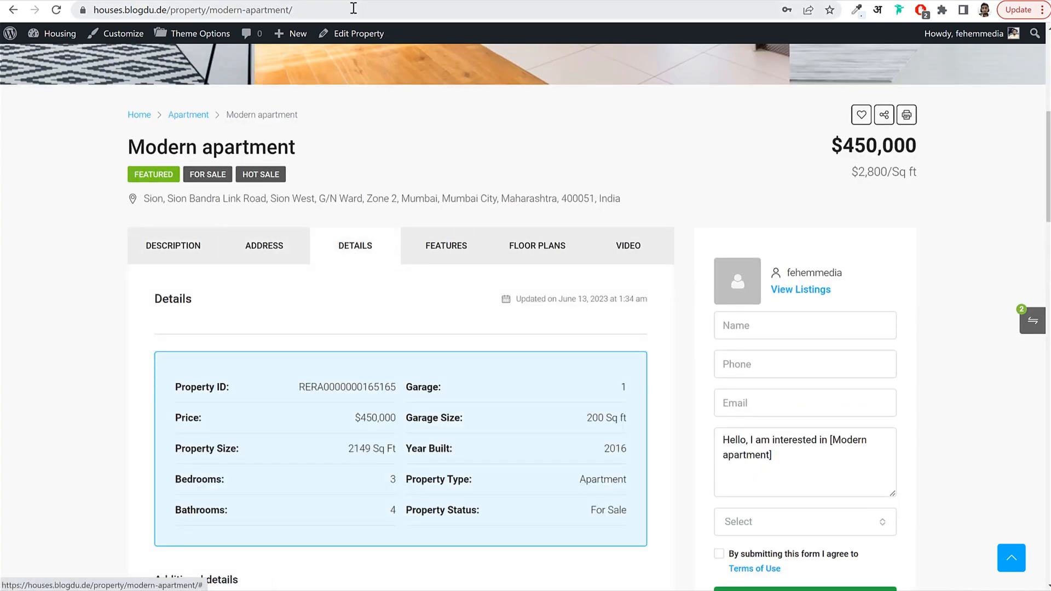
Open the Modern apartment property editor in a new tab.
right_click(329, 37)
key("Escape")
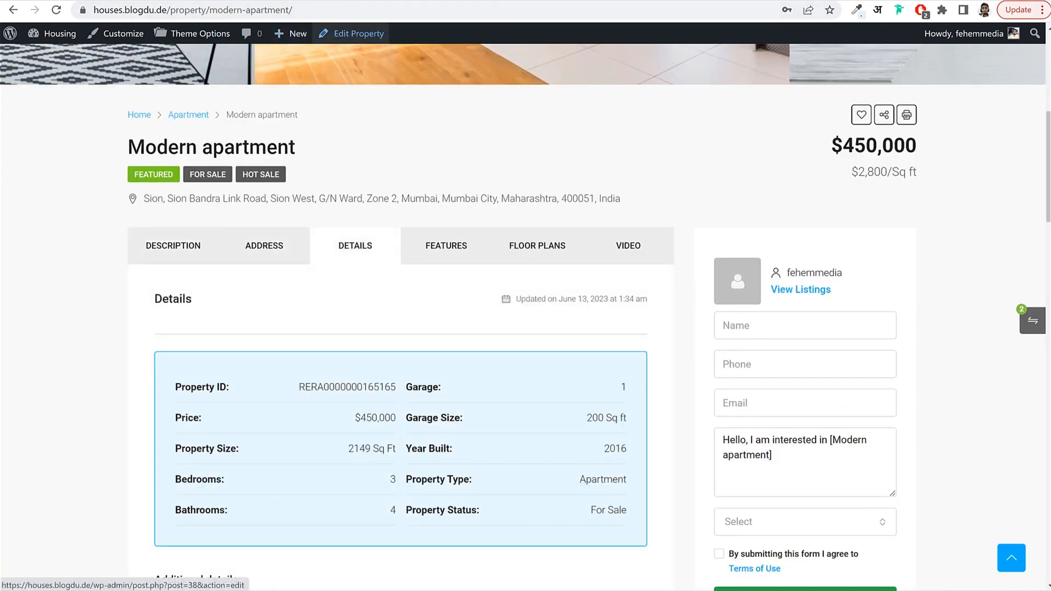
left_click(329, 35)
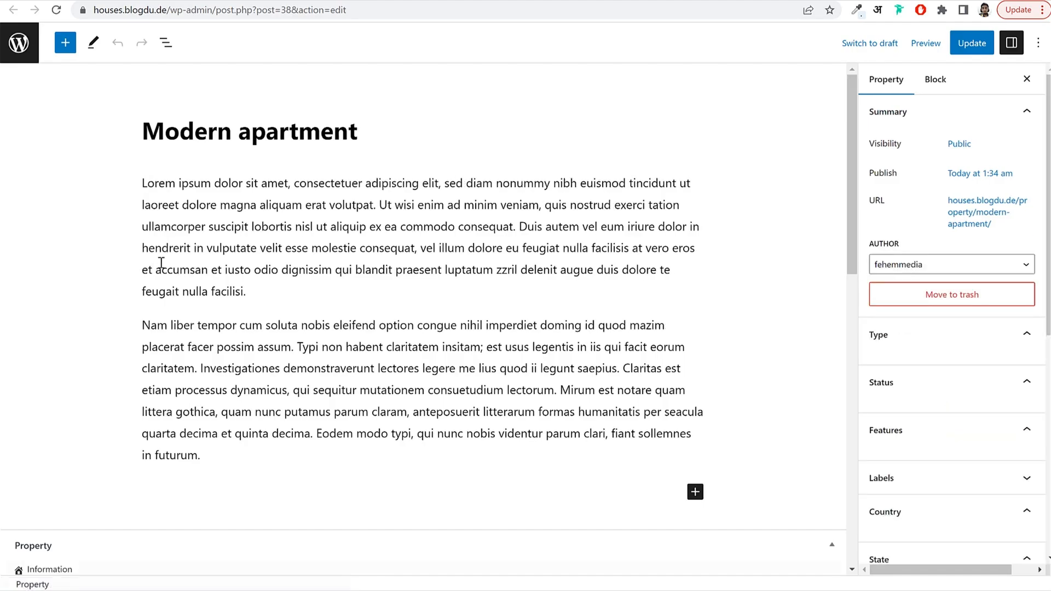
Change the Modern apartment Property Content Layout from Tabs to Default and update the property.
scroll(85, 294, "down", 10)
left_click(64, 301)
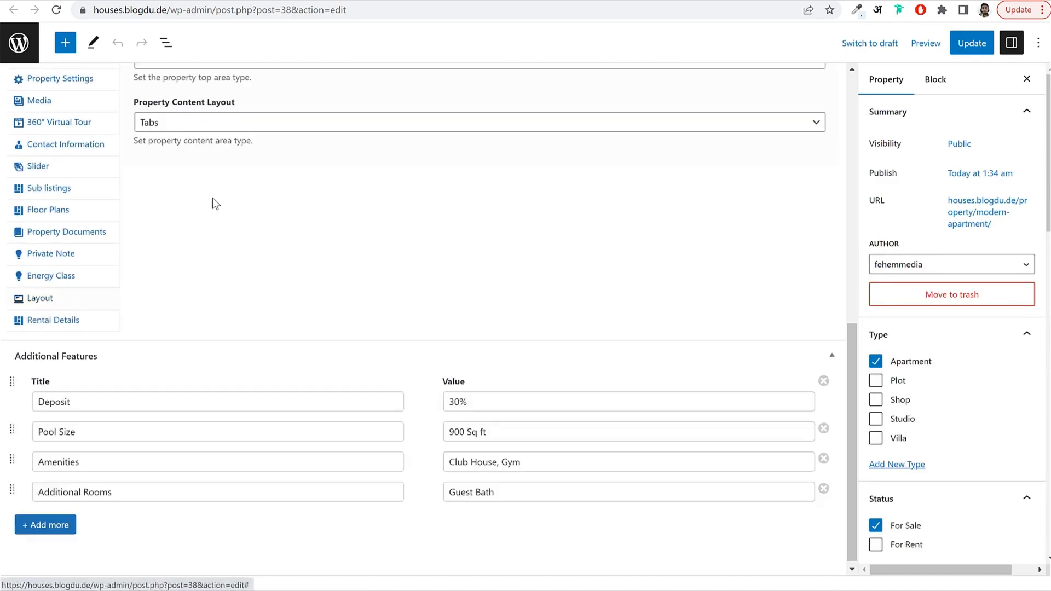
left_click(211, 123)
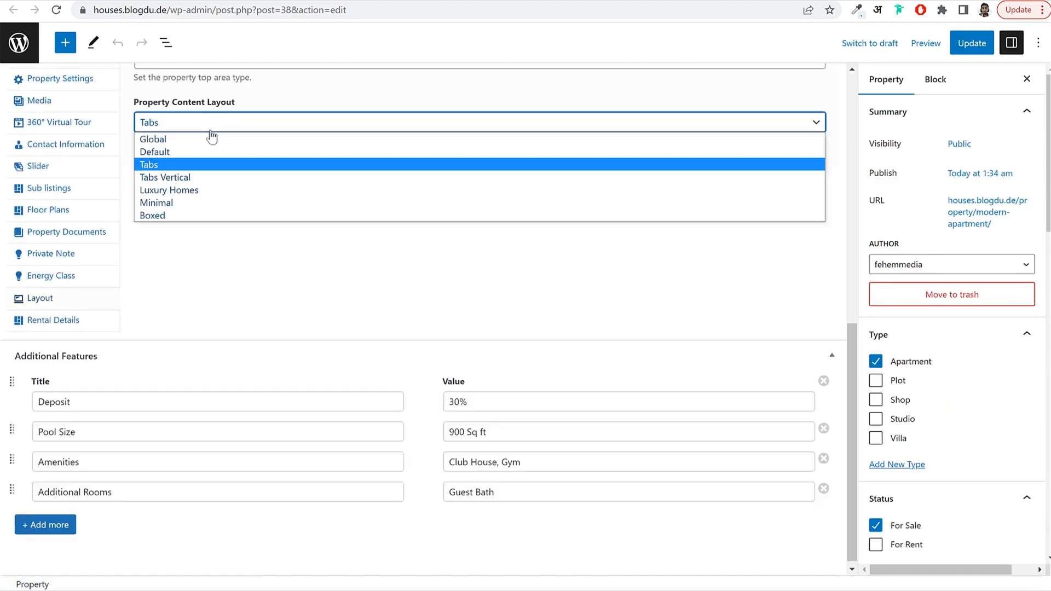
left_click(179, 152)
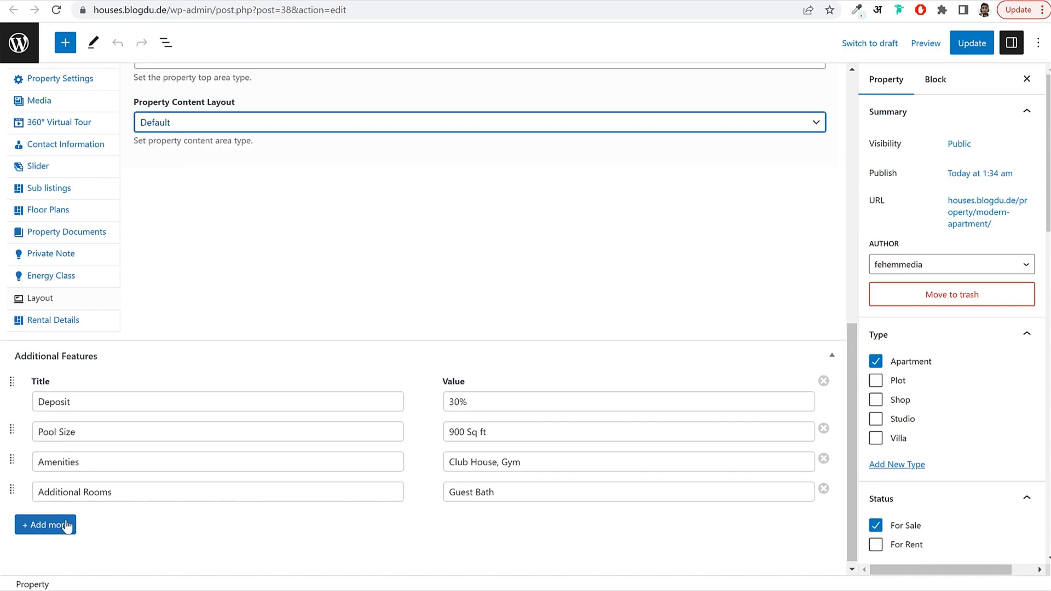
left_click(973, 54)
Reload the live listing to confirm its sections now stack, then return to the editor.
left_click(131, 1)
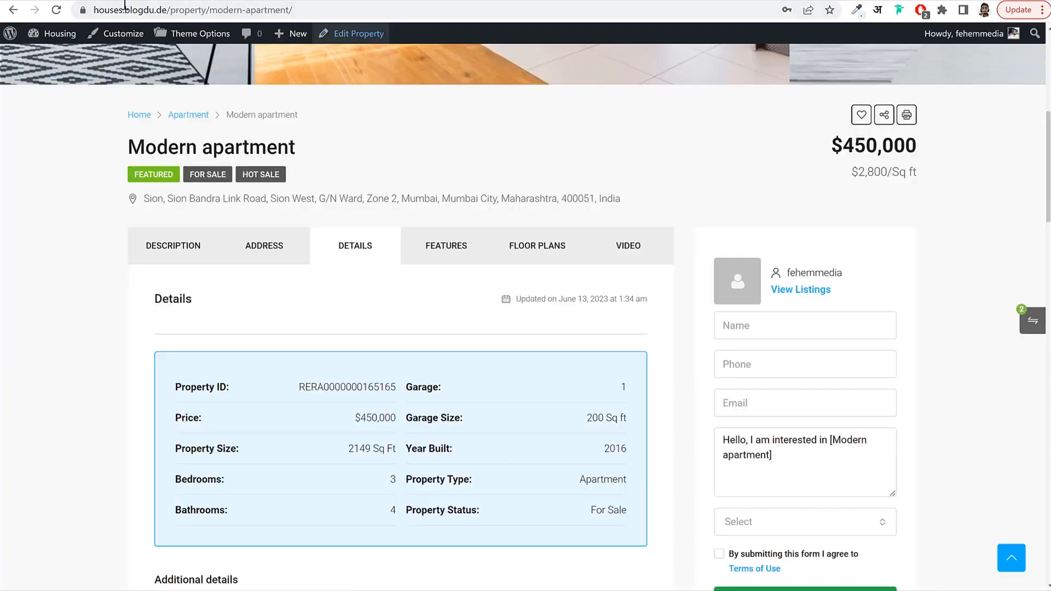
left_click(56, 11)
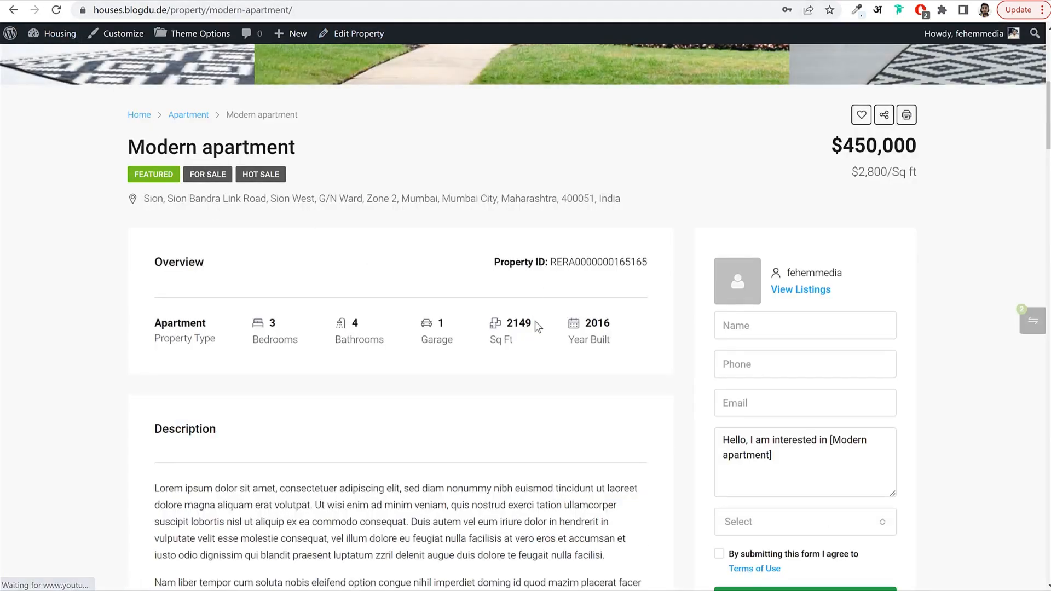
scroll(536, 329, "down", 5)
scroll(536, 331, "down", 20)
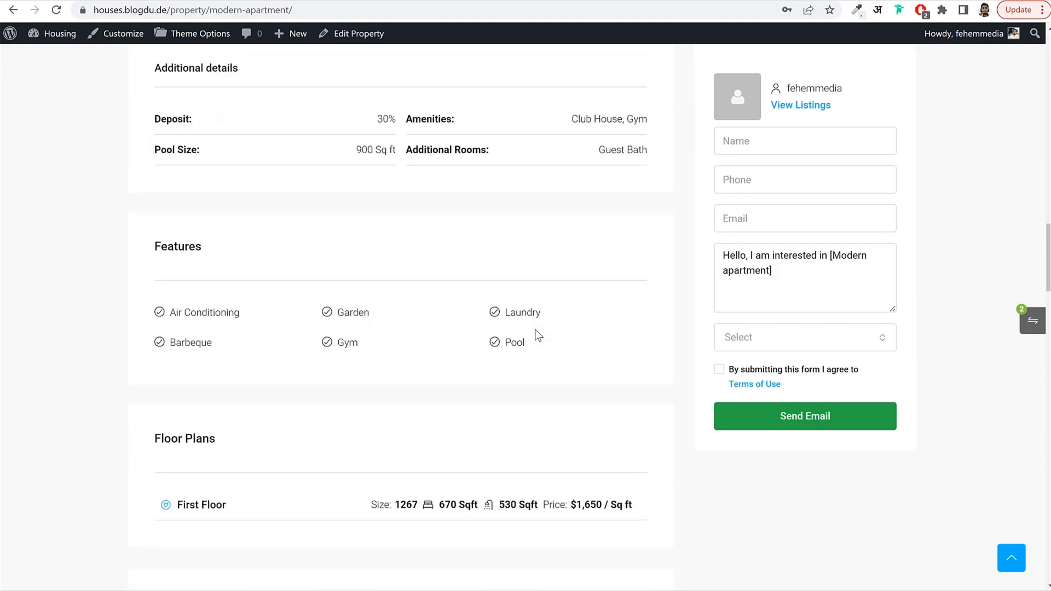
scroll(537, 335, "down", 15)
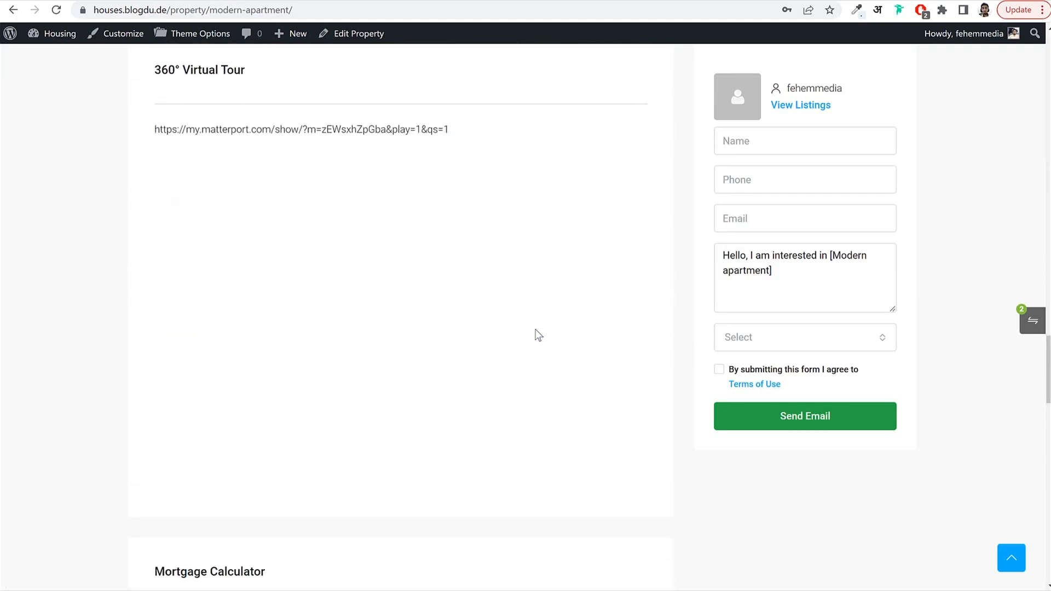
scroll(538, 335, "down", 15)
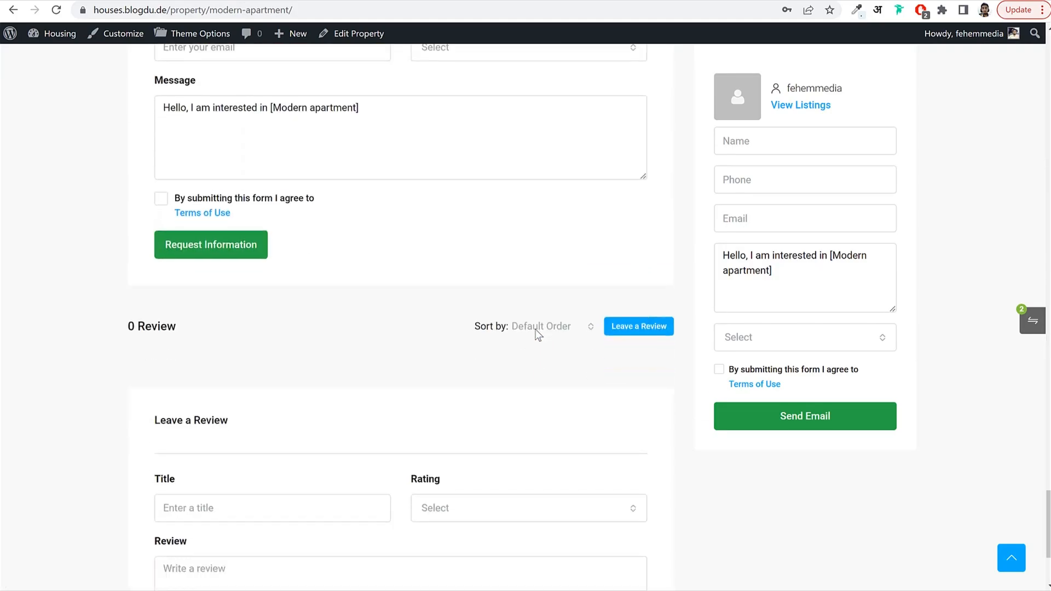
scroll(542, 339, "up", 20)
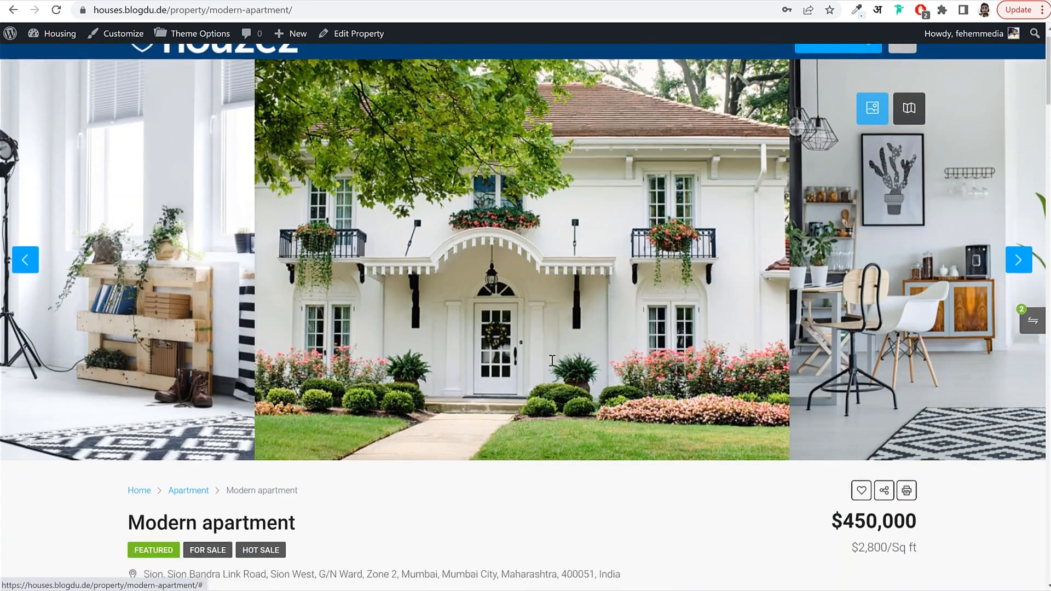
scroll(552, 359, "down", 8)
scroll(552, 359, "up", 1)
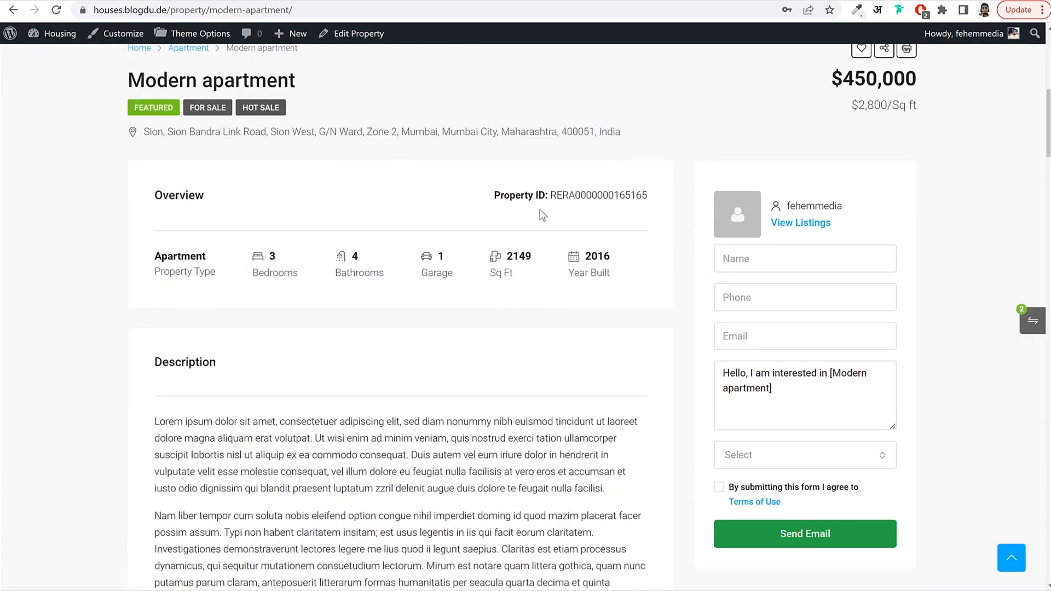
left_click_drag(495, 194, 634, 191)
left_click(633, 190)
scroll(425, 337, "down", 5)
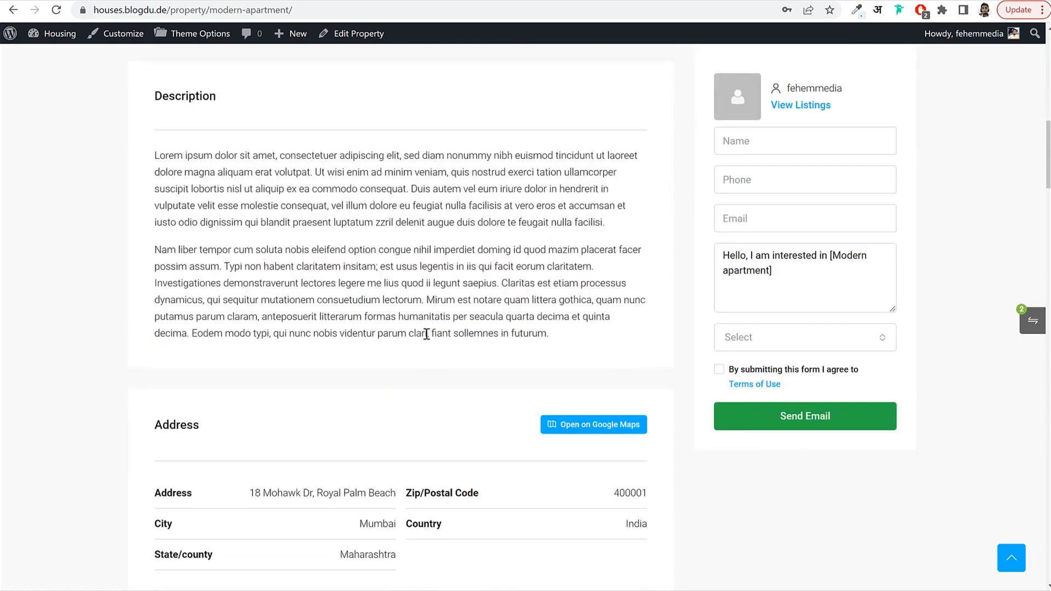
left_click(146, 0)
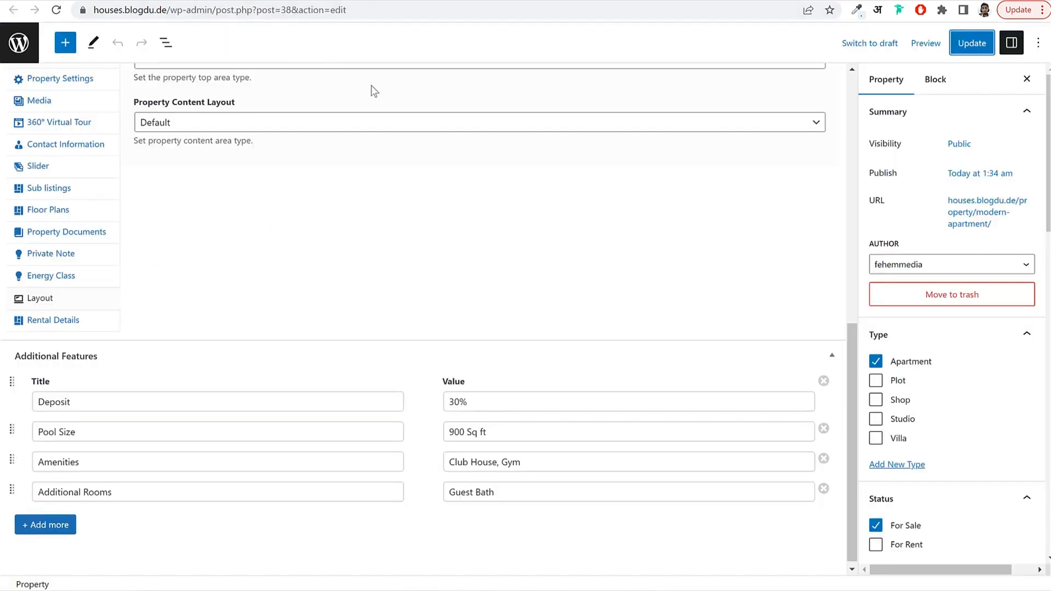
Update the property again and reload the live Modern apartment page.
scroll(657, 164, "up", 1)
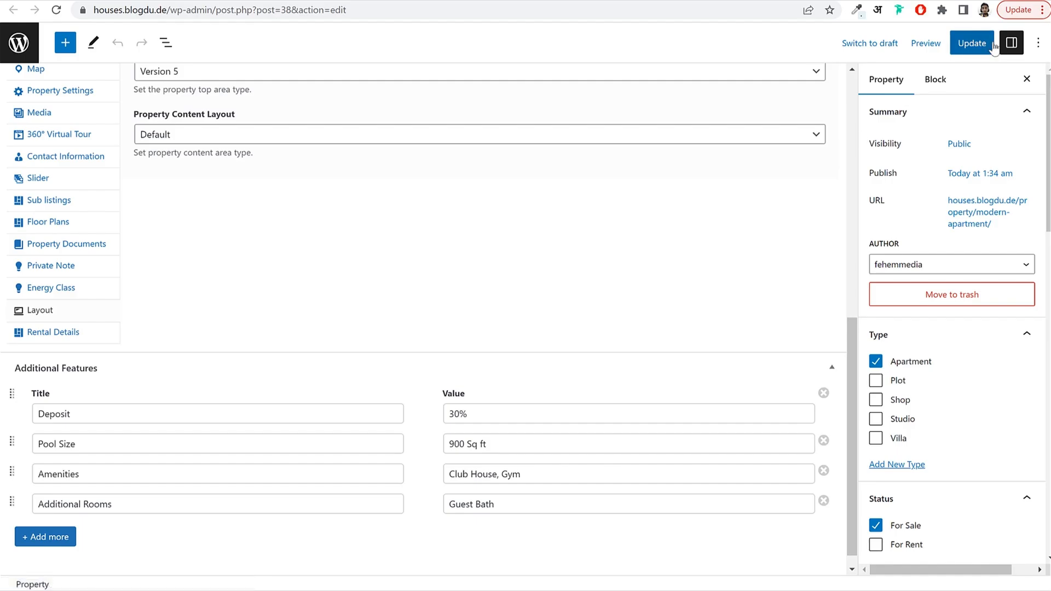
left_click(971, 43)
left_click(60, 0)
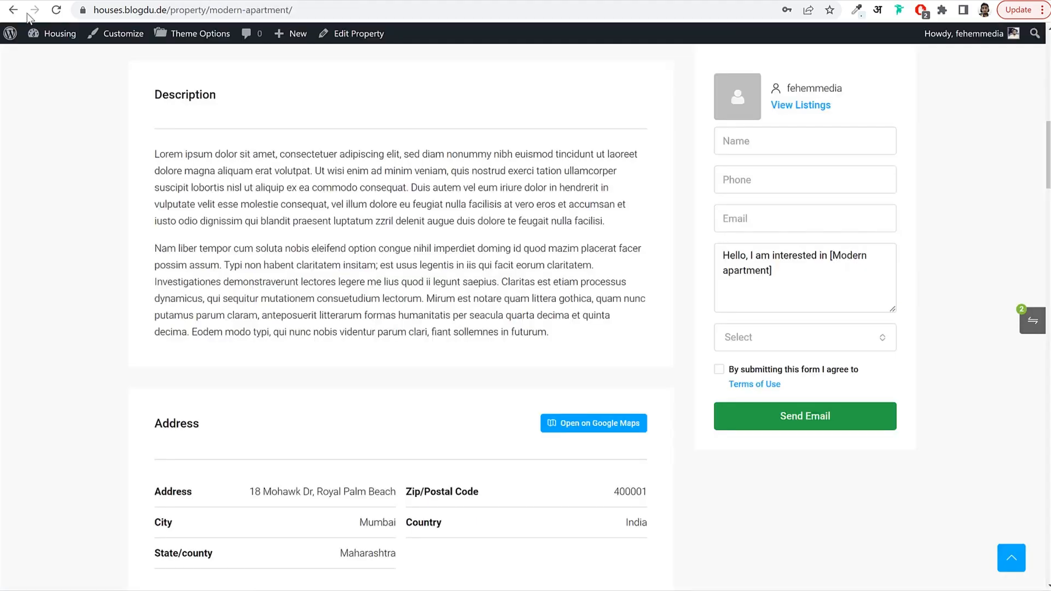
left_click(58, 9)
scroll(563, 273, "up", 5)
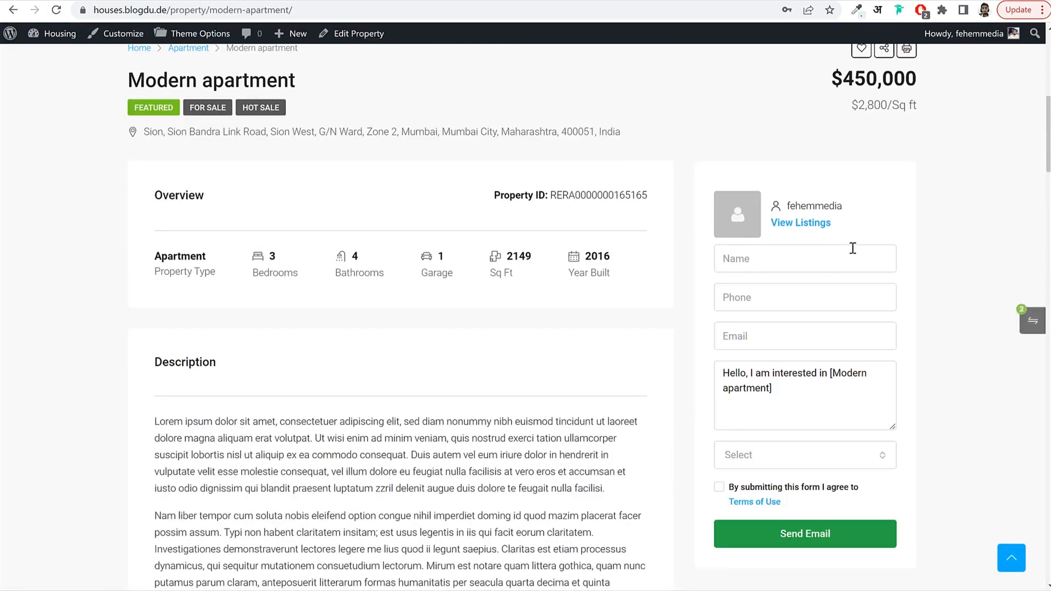
scroll(852, 248, "up", 7)
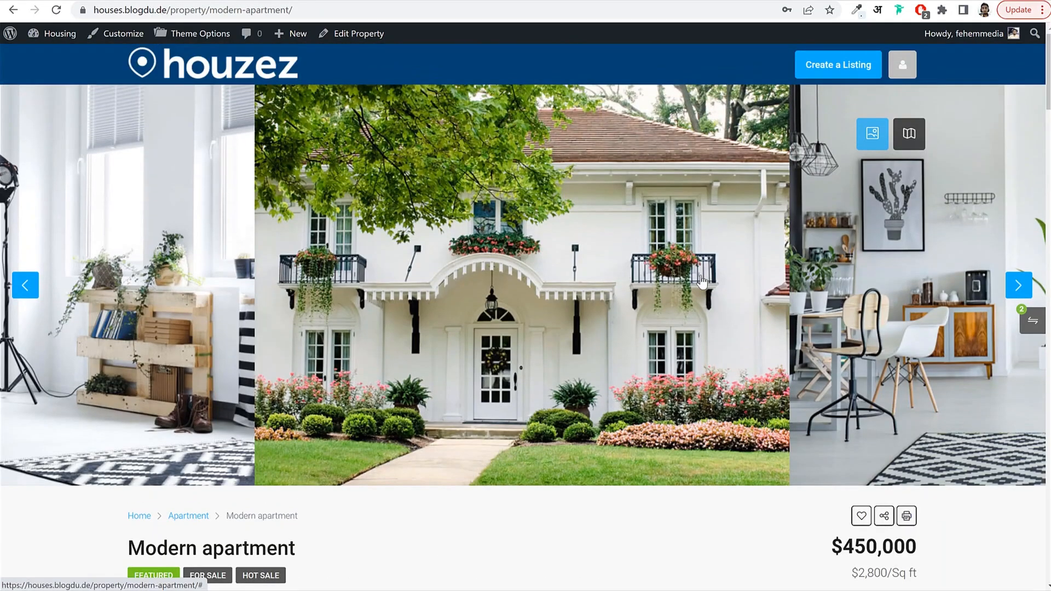
scroll(700, 281, "down", 8)
scroll(532, 358, "up", 8)
Switch the listing header to the map view and back to the photo gallery.
left_click(911, 138)
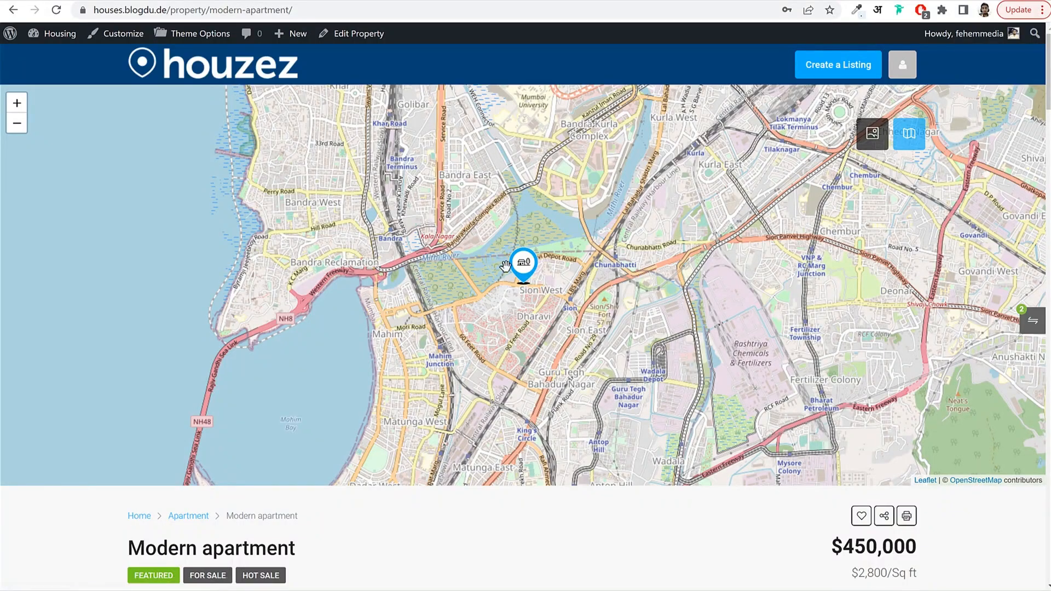
left_click(874, 143)
scroll(488, 413, "down", 20)
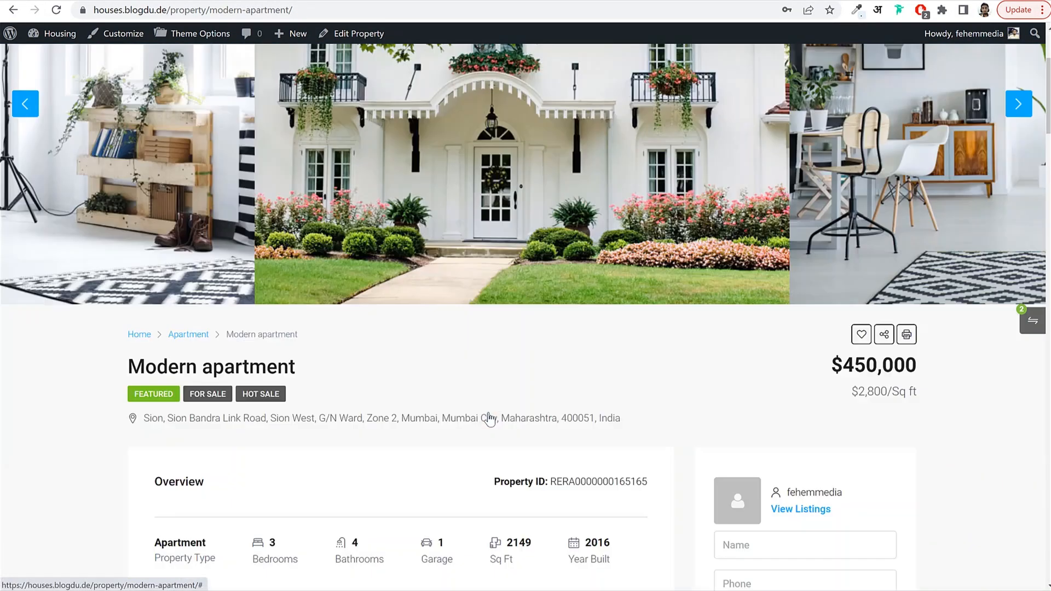
scroll(489, 412, "down", 20)
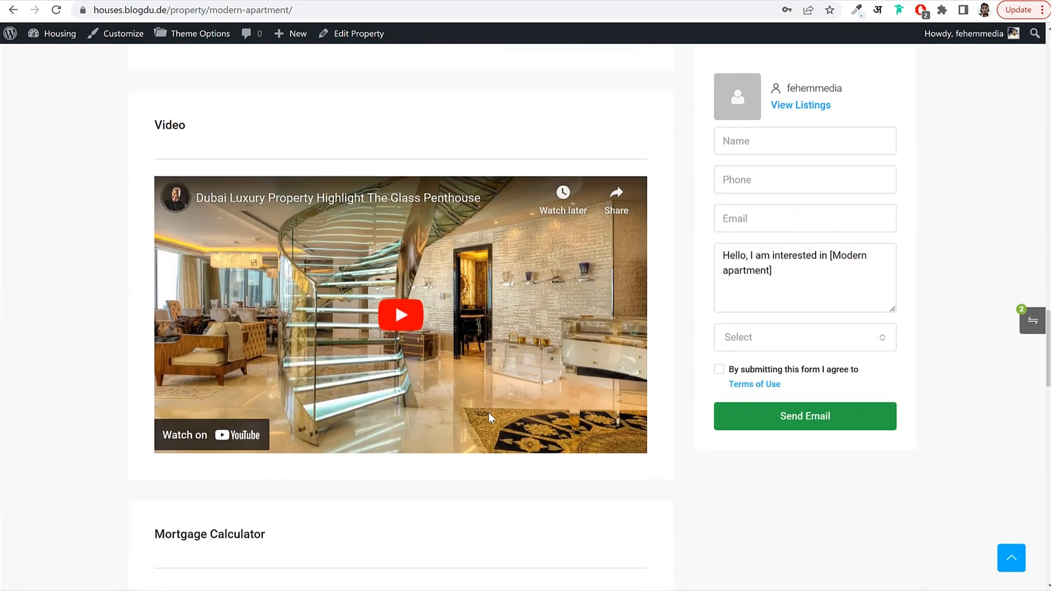
scroll(311, 361, "down", 15)
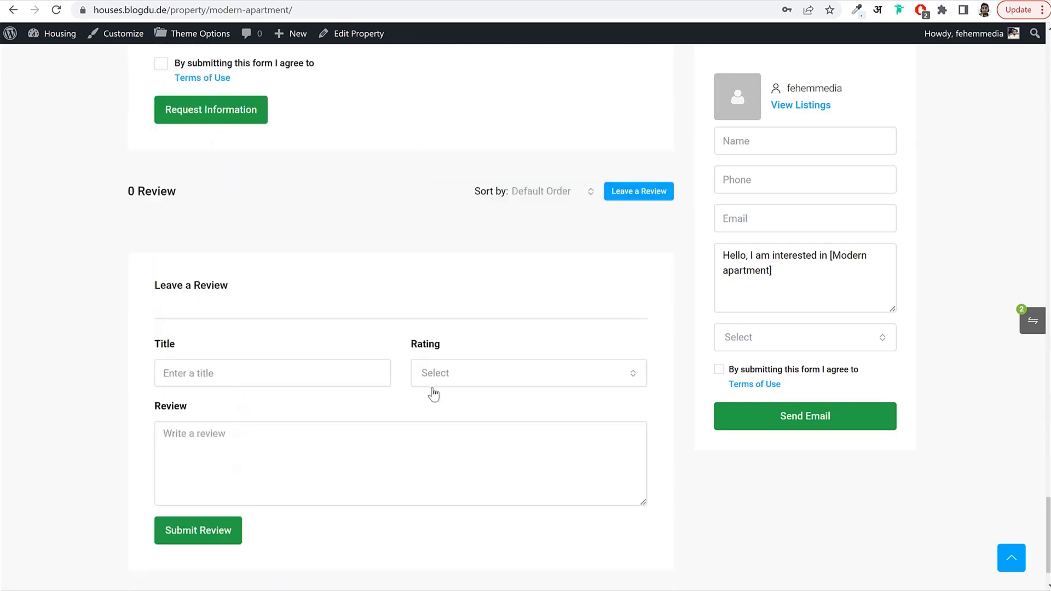
scroll(436, 394, "up", 20)
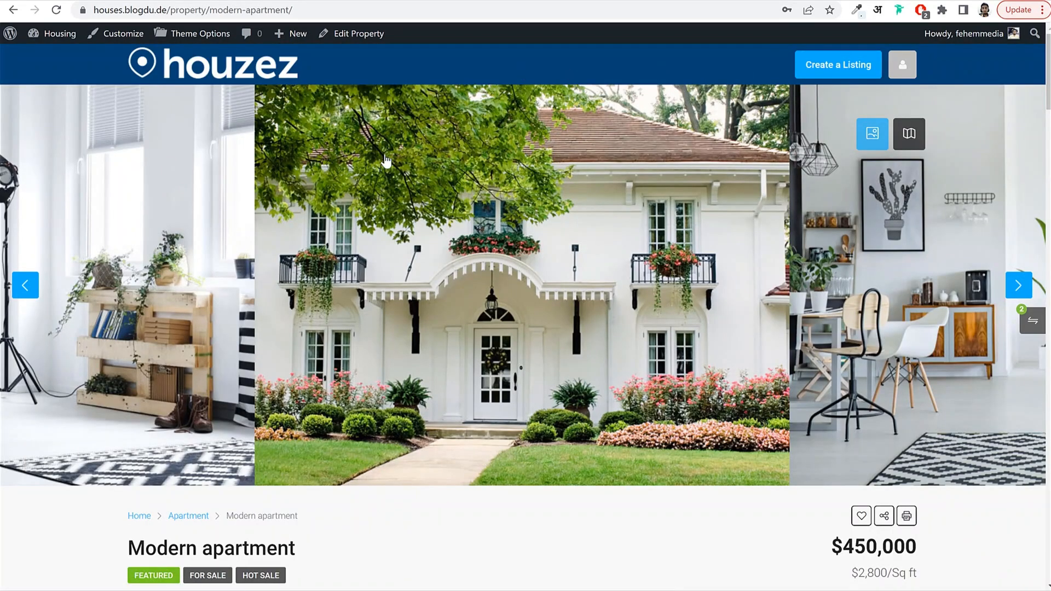
Select the listing's web address, review the page, and return to Permalink Settings.
left_click(310, 10)
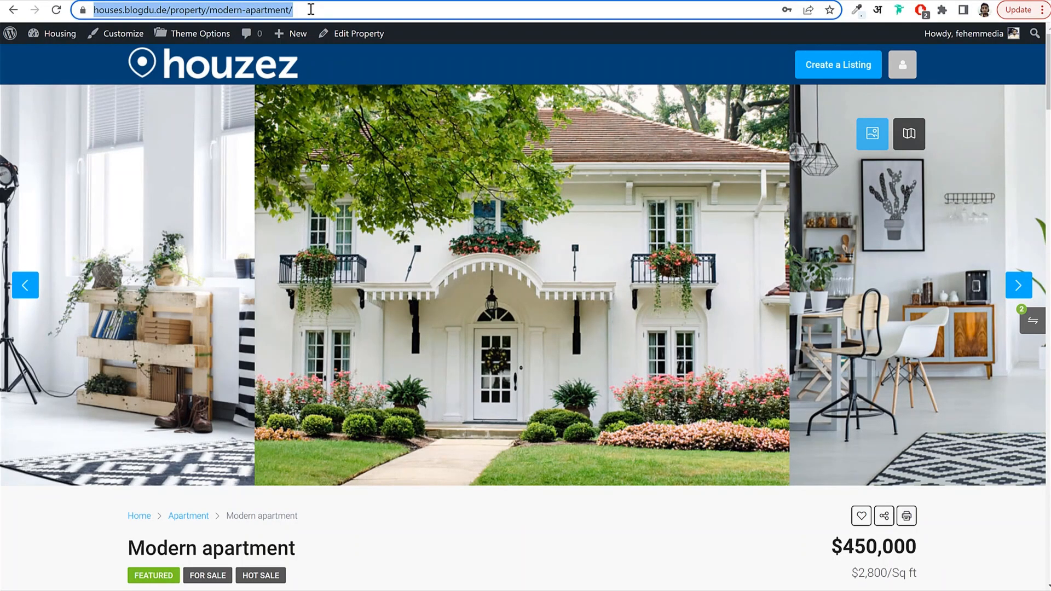
scroll(595, 290, "down", 8)
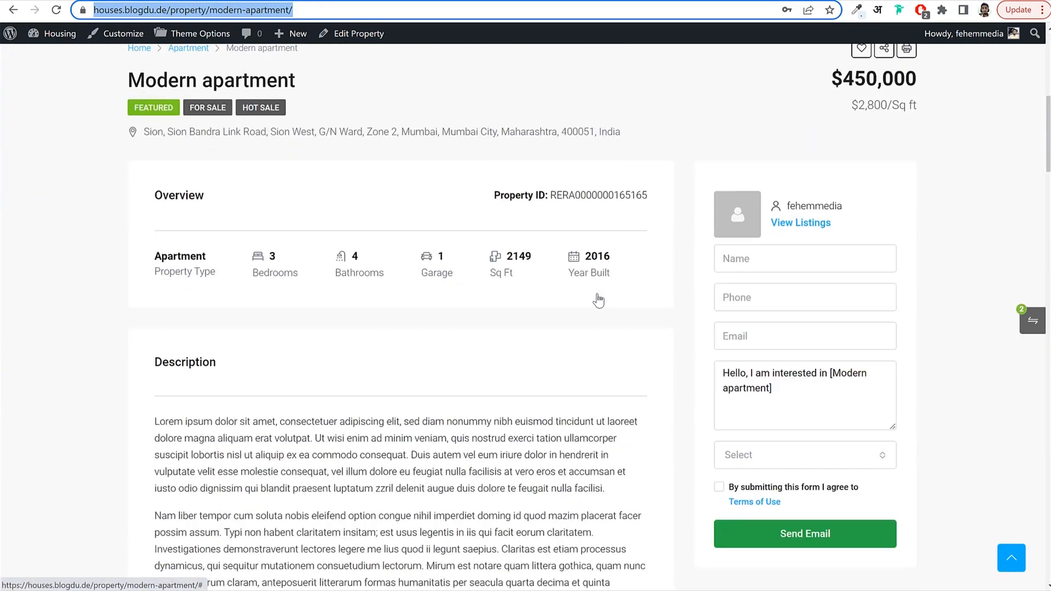
scroll(598, 299, "down", 15)
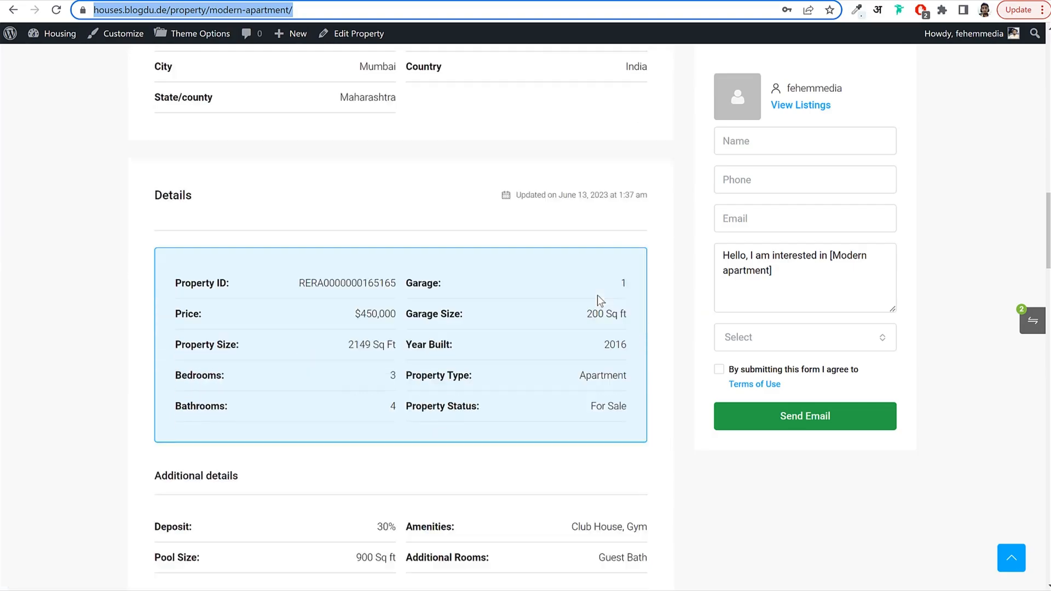
scroll(597, 296, "up", 20)
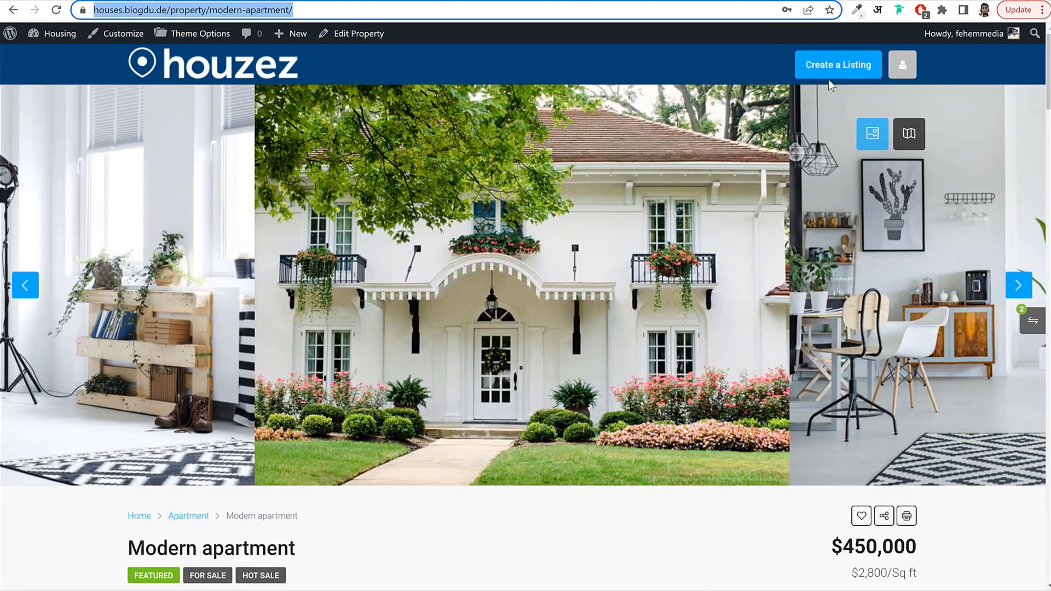
left_click(720, 62)
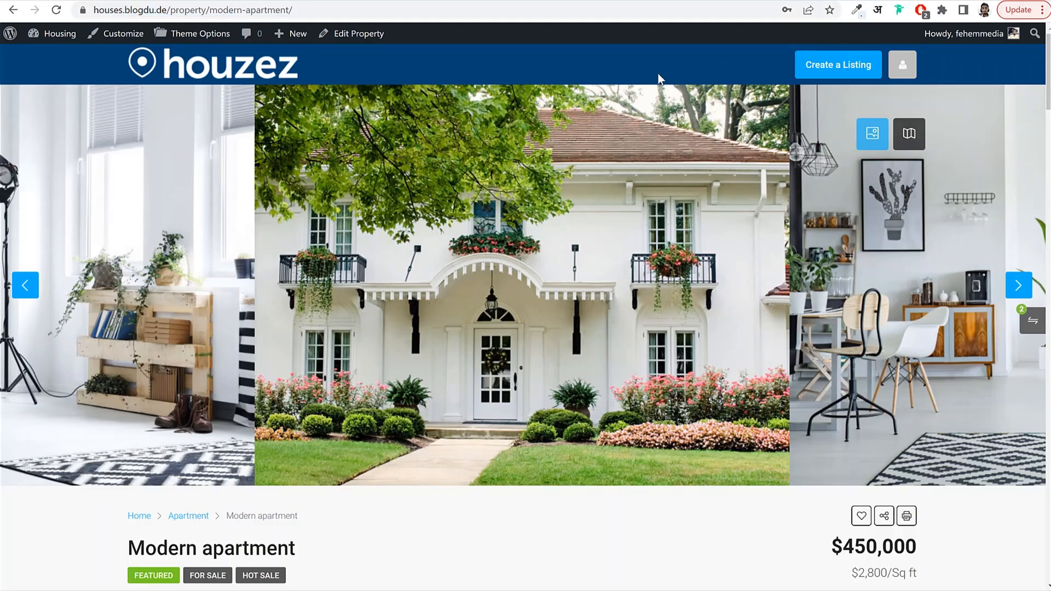
left_click(400, 0)
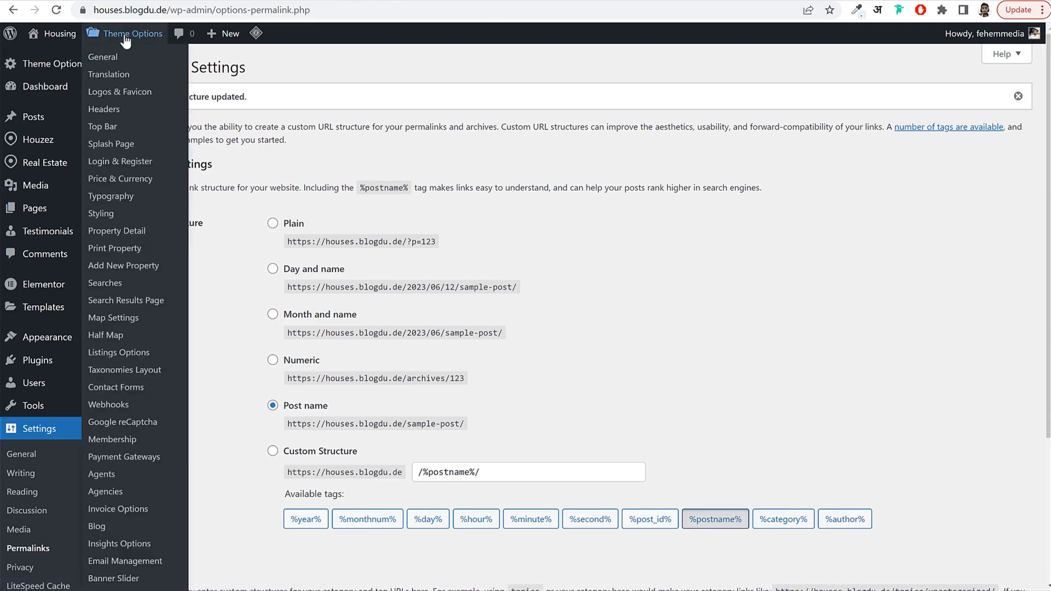
In Houzez Theme Options > Login & Register, turn on the header Login and Register links.
left_click(125, 36)
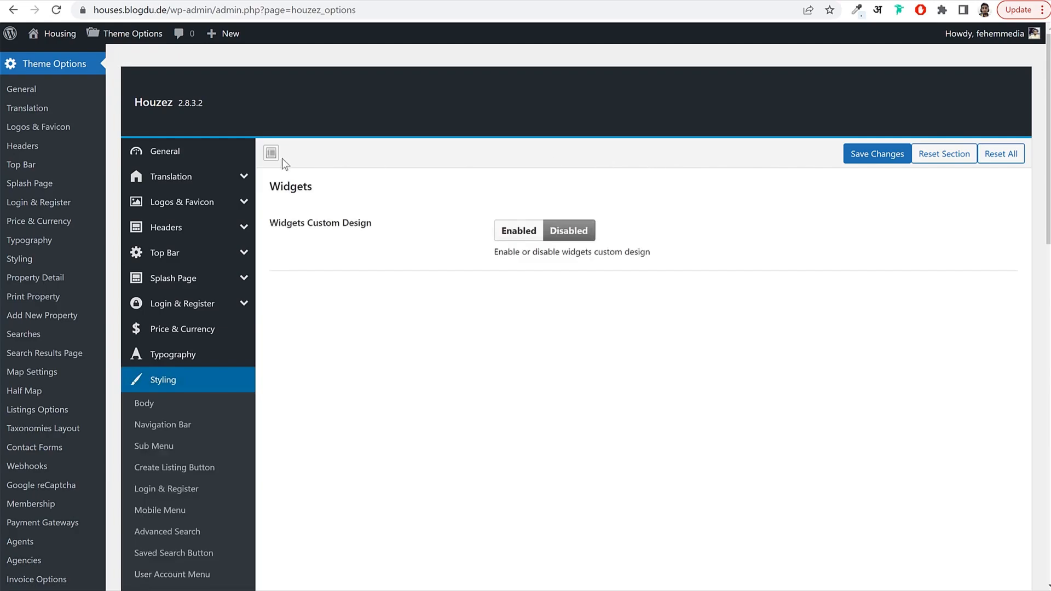
left_click(197, 313)
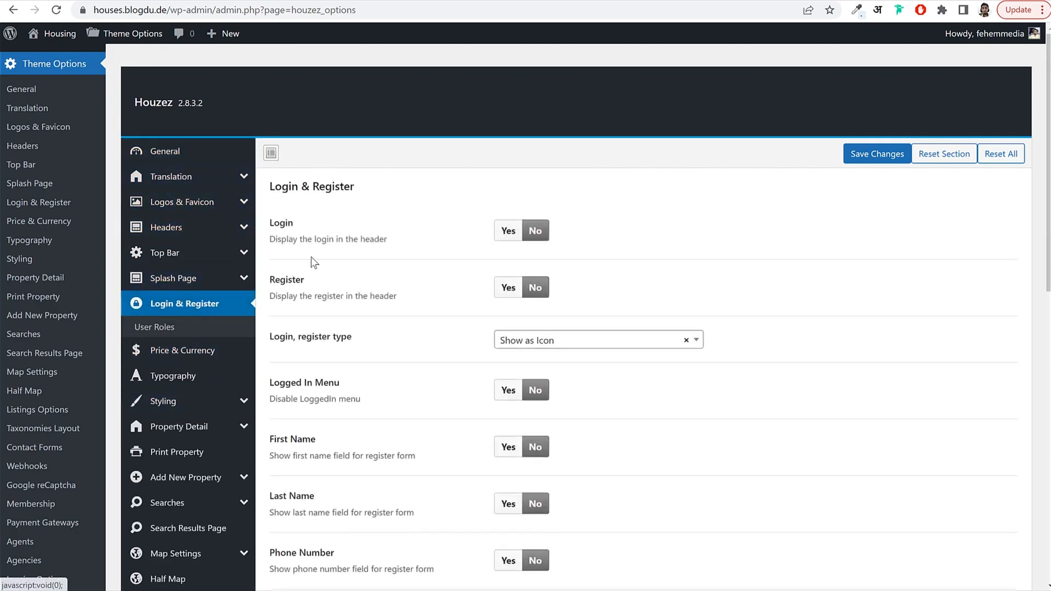
left_click_drag(269, 218, 335, 241)
left_click(354, 245)
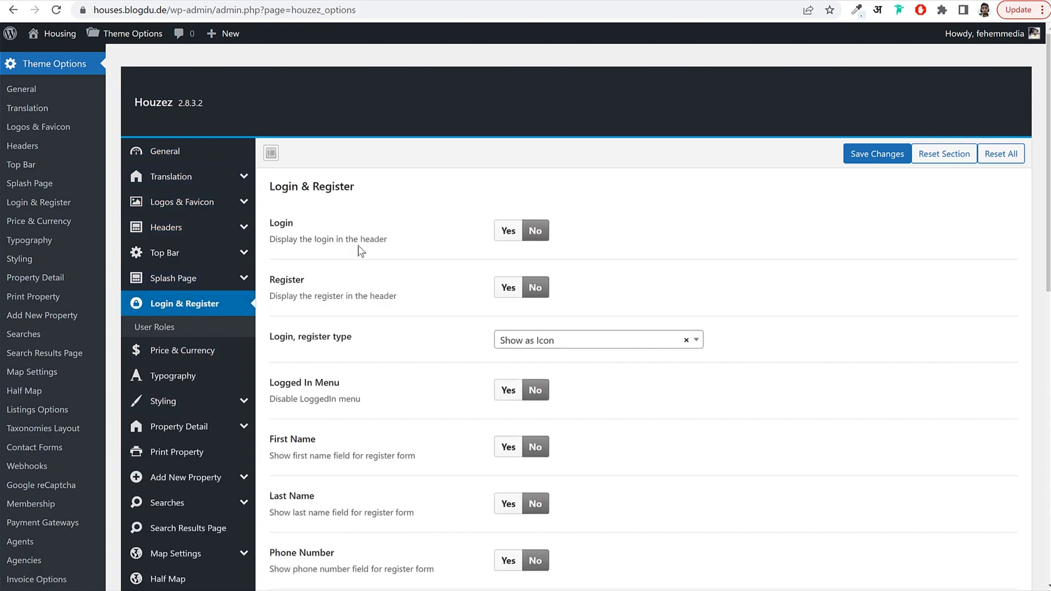
left_click(509, 240)
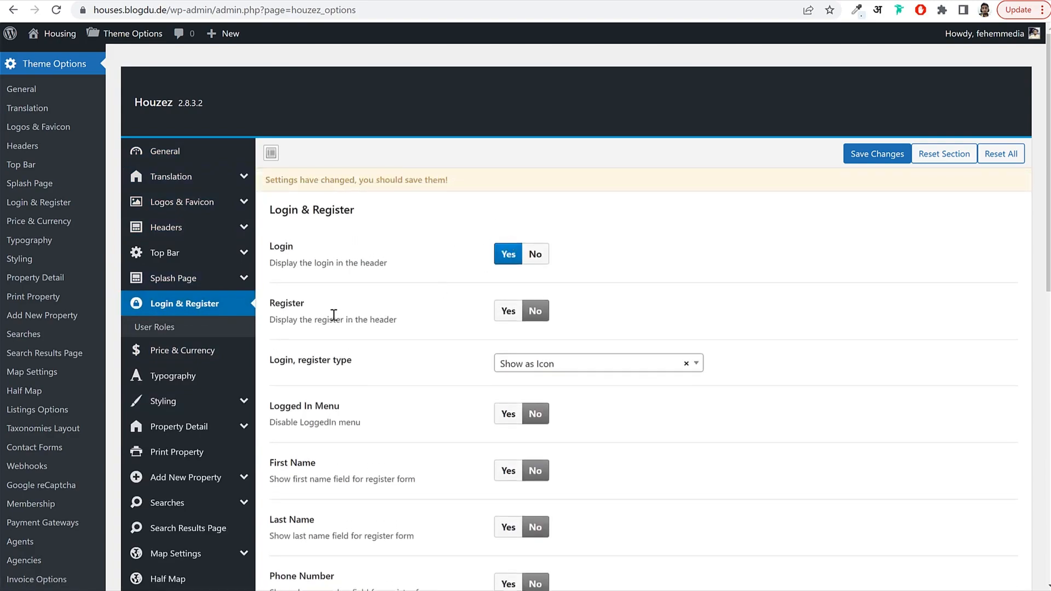
left_click(507, 310)
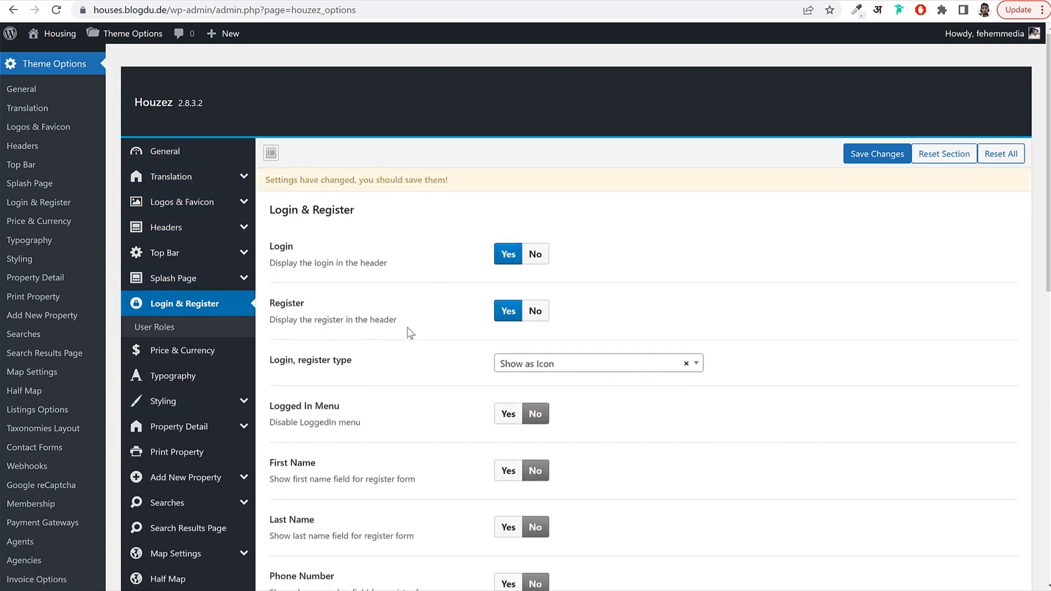
Keep the login/register display type set to Show as Icon.
scroll(721, 261, "down", 1)
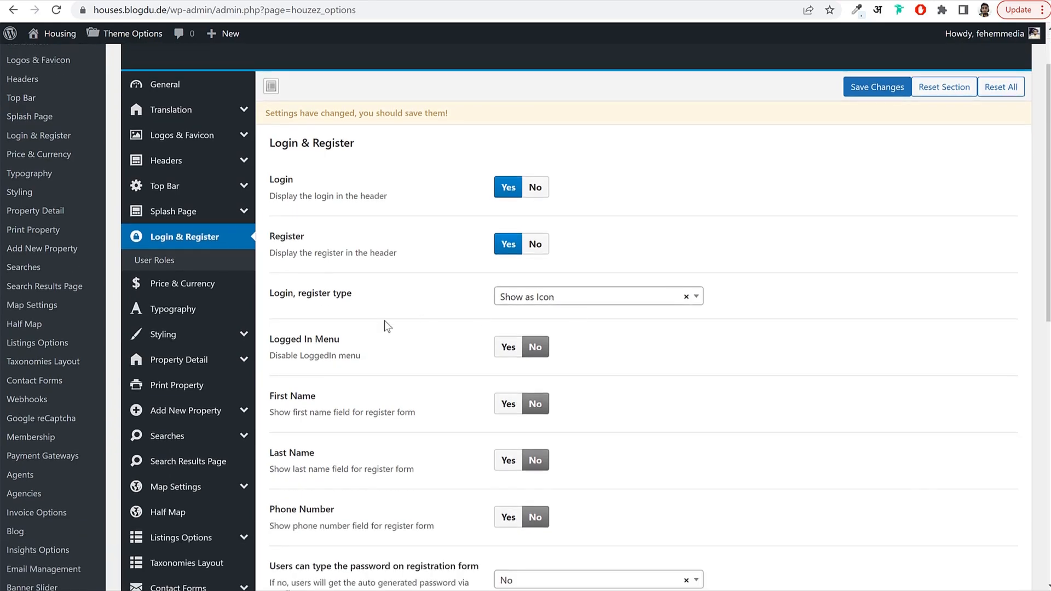
left_click_drag(279, 293, 389, 297)
left_click(558, 298)
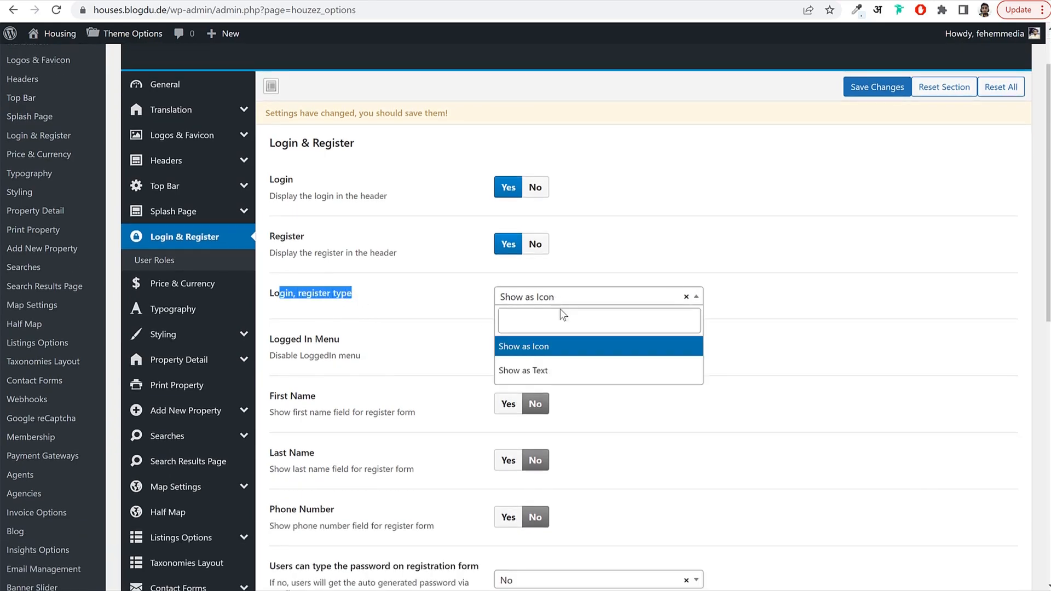
left_click(555, 355)
left_click(621, 318)
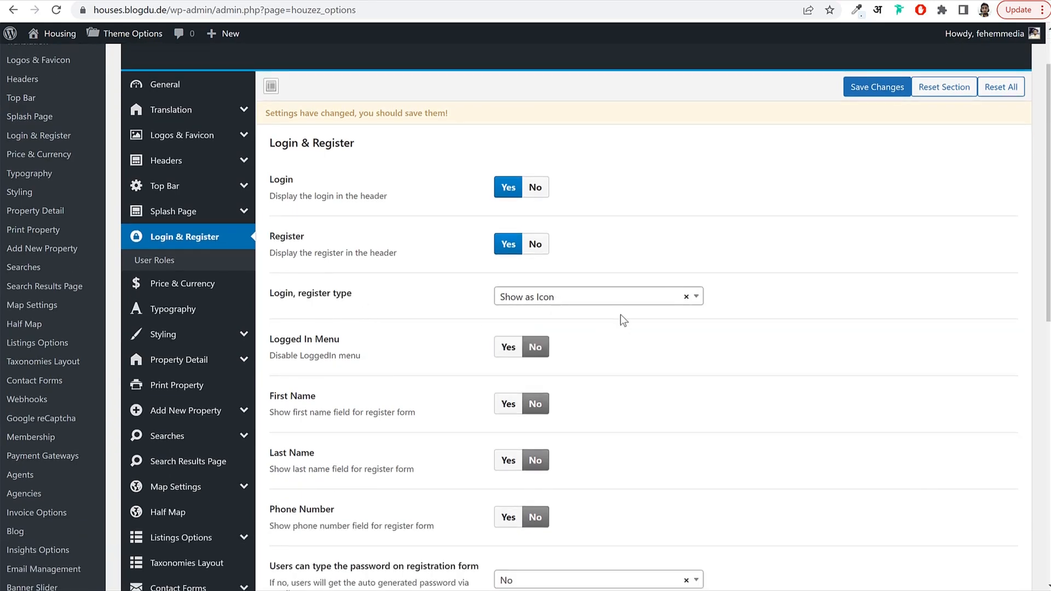
scroll(619, 316, "down", 3)
scroll(606, 229, "up", 4)
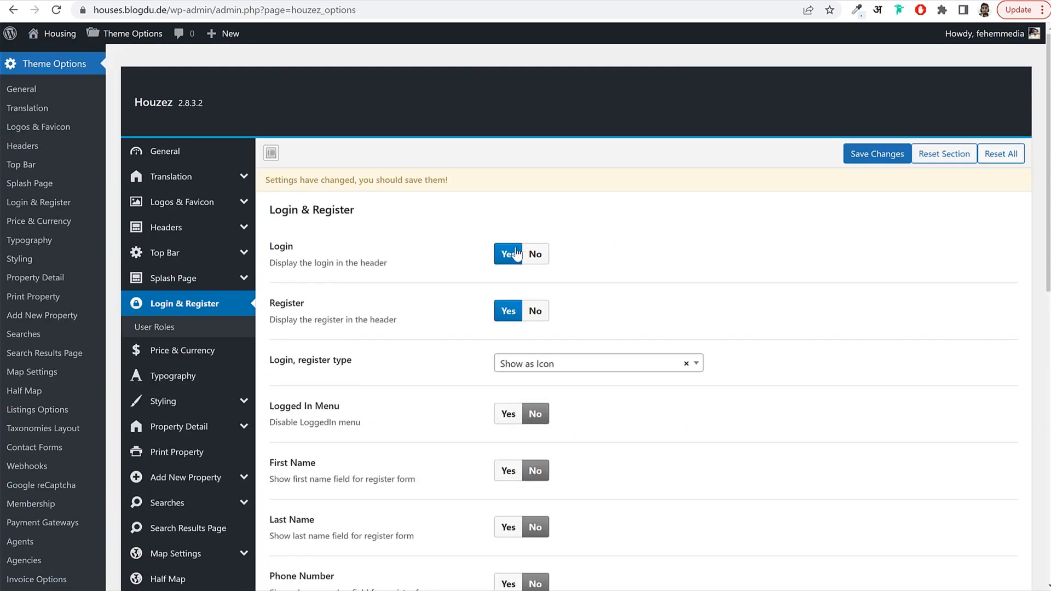
left_click(522, 368)
left_click(710, 406)
scroll(718, 386, "down", 4)
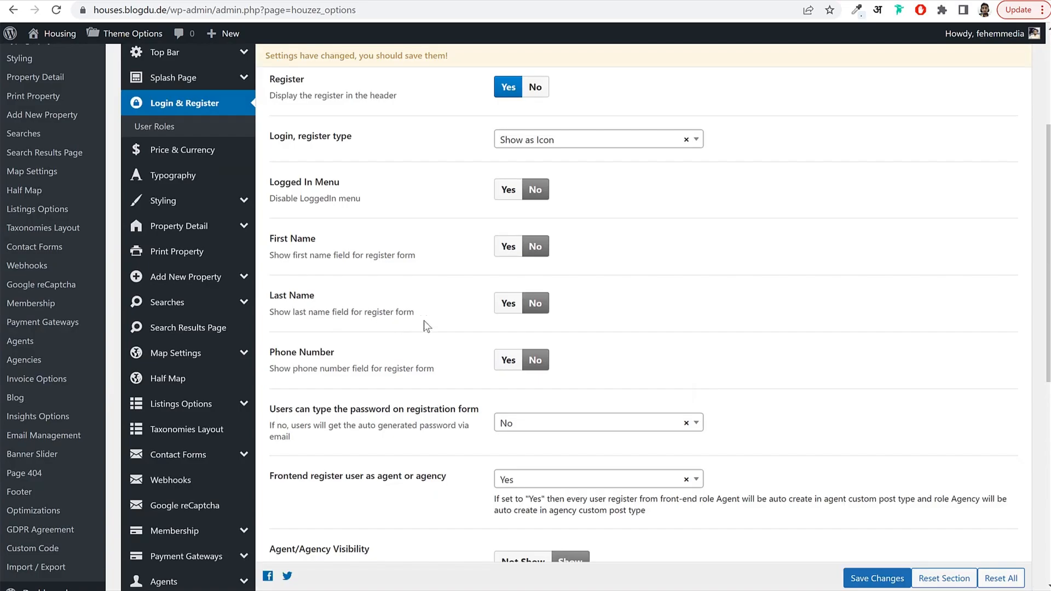
scroll(680, 278, "down", 4)
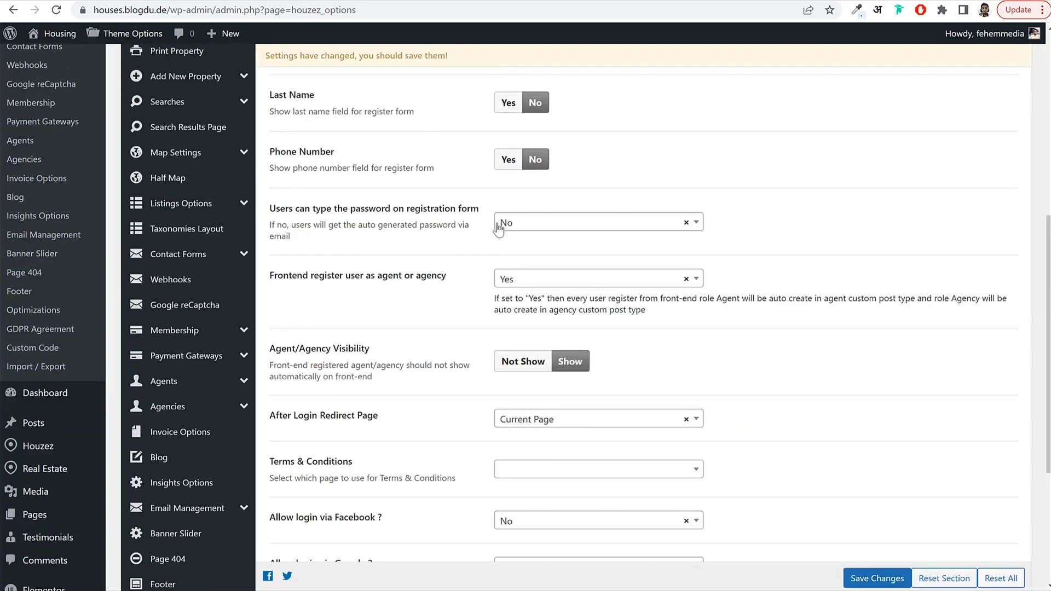
Set 'Users can type the password' to Yes.
left_click(499, 223)
left_click(524, 275)
left_click_drag(284, 208, 472, 210)
left_click(538, 220)
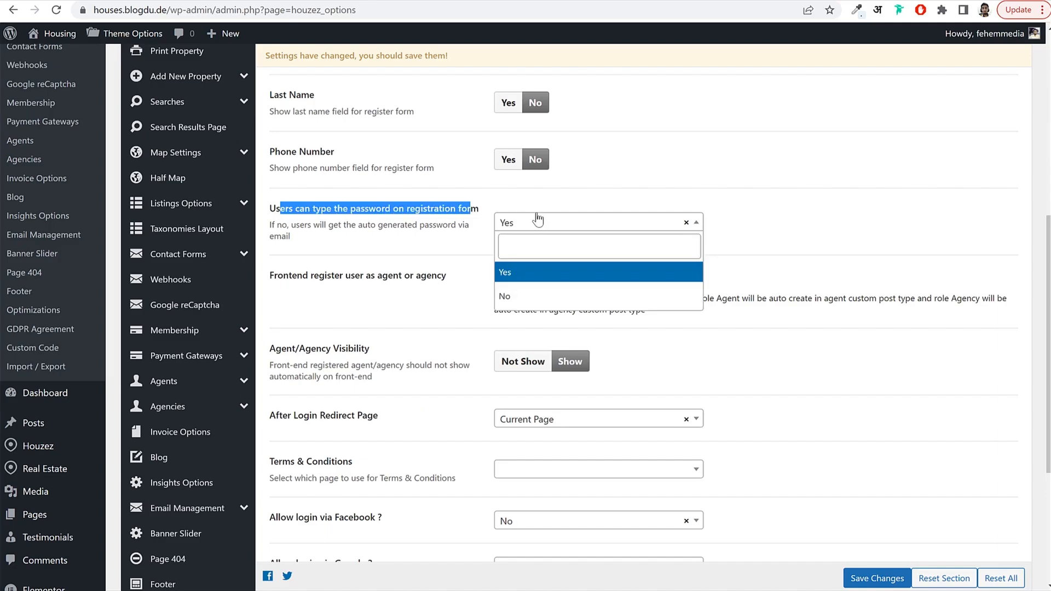
left_click(538, 220)
left_click(557, 246)
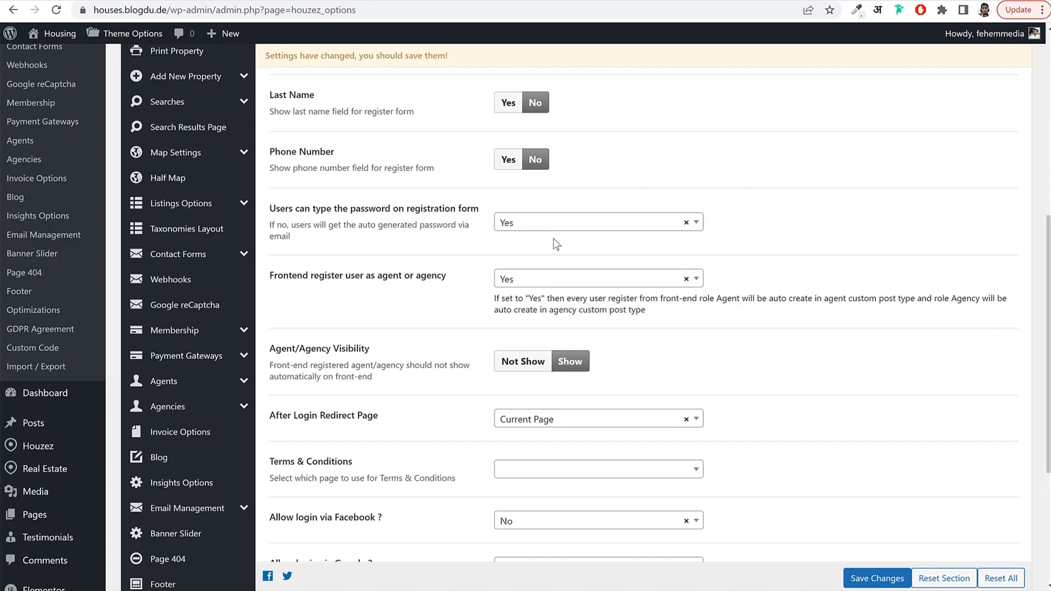
left_click_drag(309, 225, 443, 227)
left_click(444, 227)
scroll(569, 253, "down", 1)
scroll(632, 265, "up", 7)
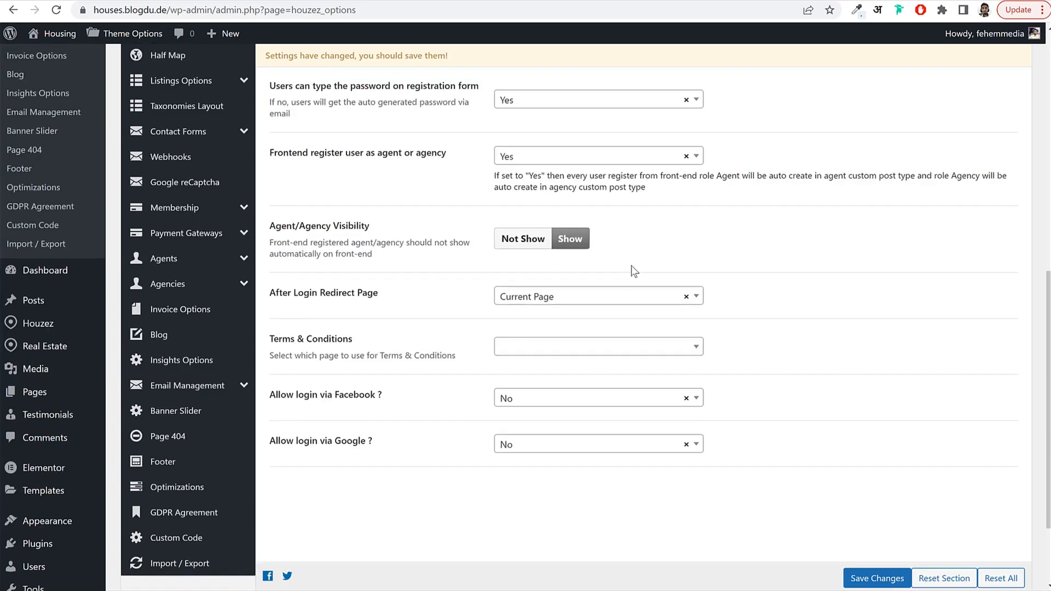
scroll(633, 275, "up", 2)
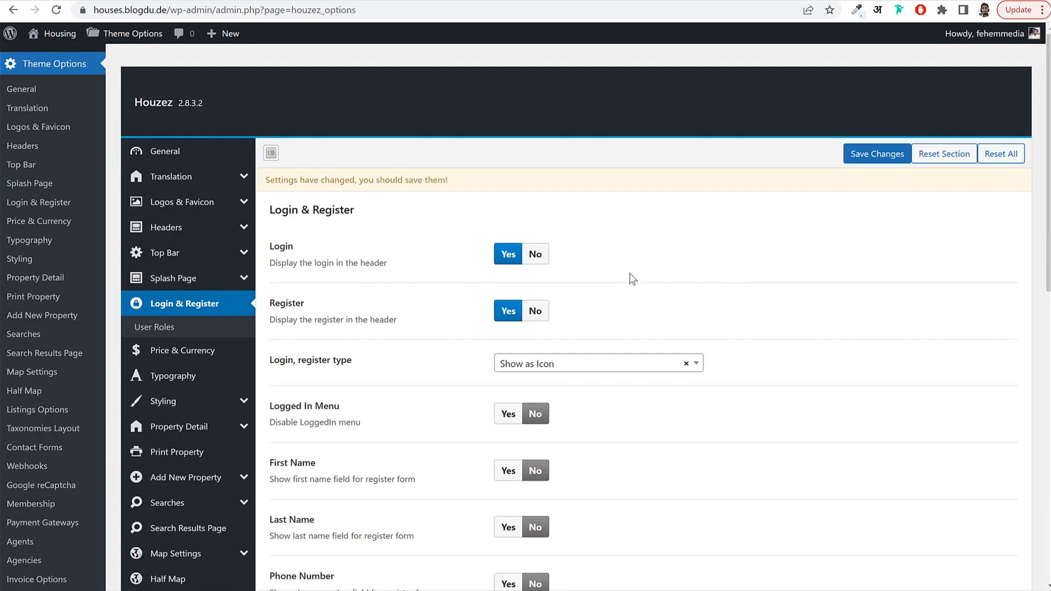
Save Login & Register, then let users pick a role at registration and change it in their profile.
left_click(889, 155)
left_click(169, 331)
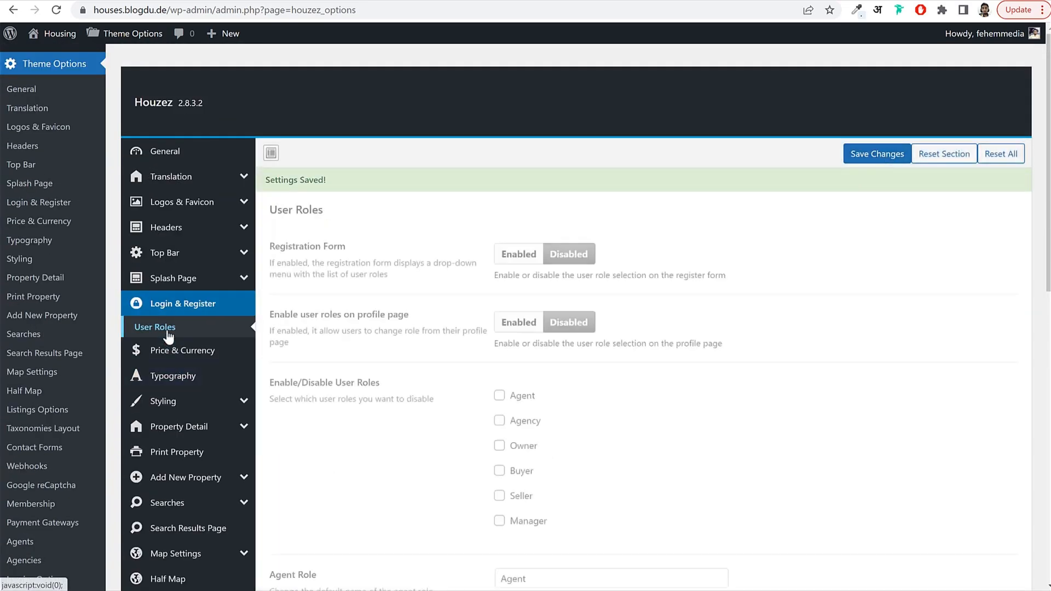
left_click(518, 255)
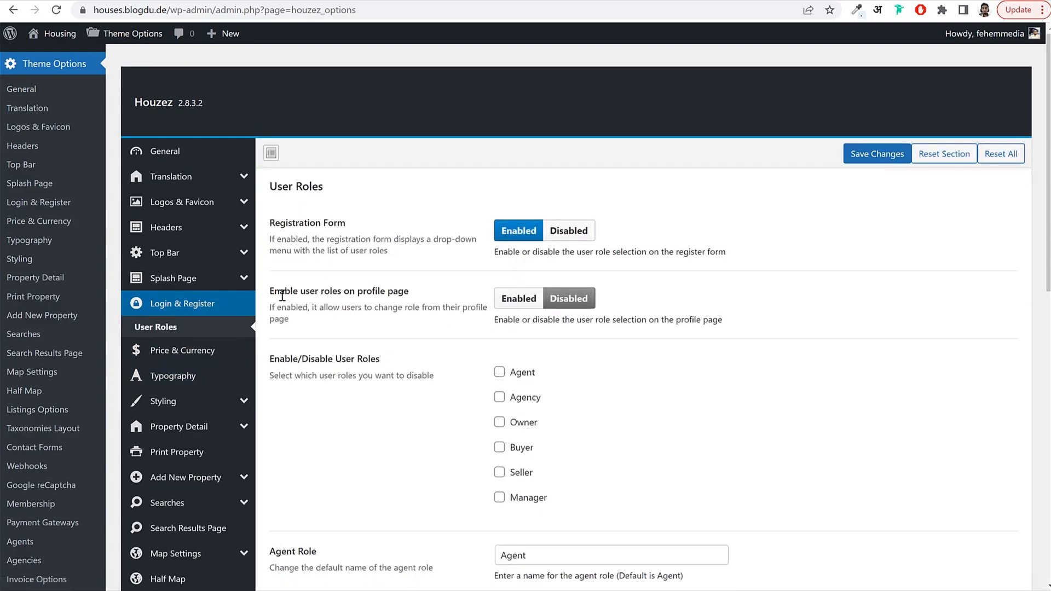
left_click(513, 302)
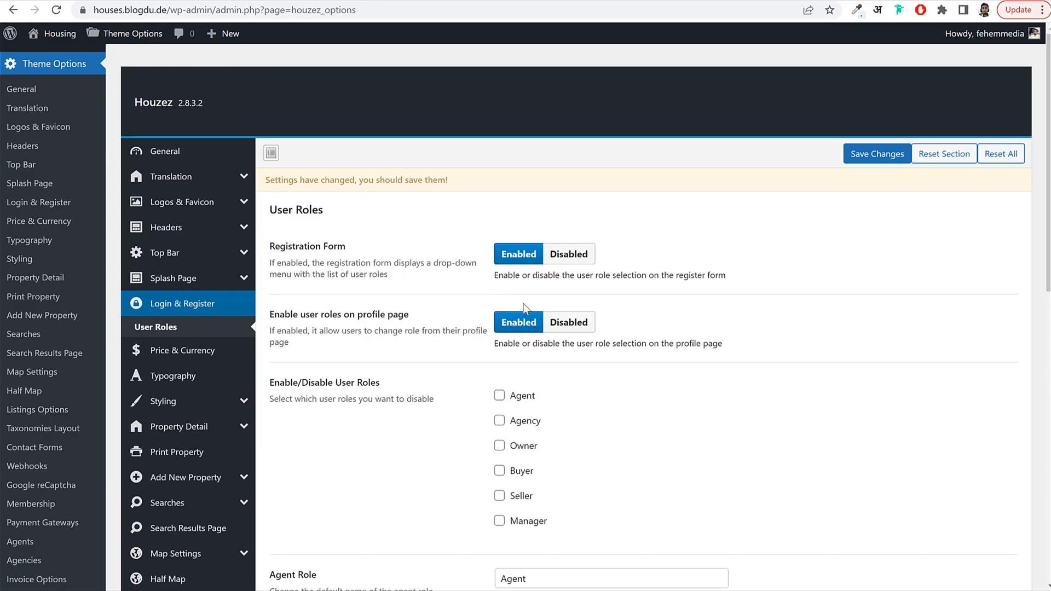
Disable the Manager and Agency roles and save the user role settings.
scroll(633, 305, "down", 2)
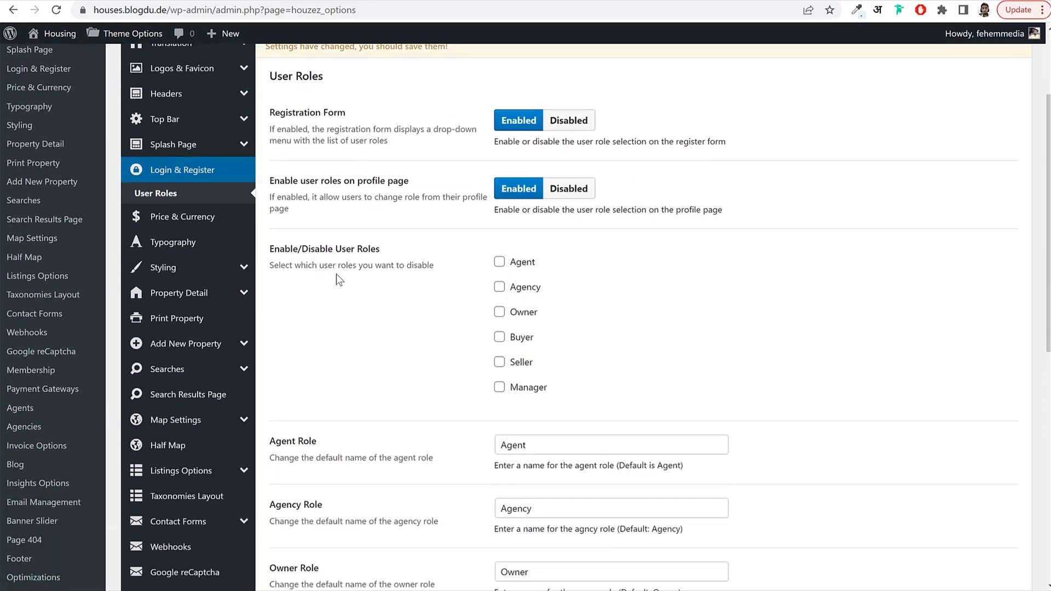
left_click_drag(404, 265, 444, 272)
left_click(527, 387)
left_click(532, 294)
double_click(532, 293)
left_click_drag(541, 269, 516, 264)
scroll(573, 351, "down", 5)
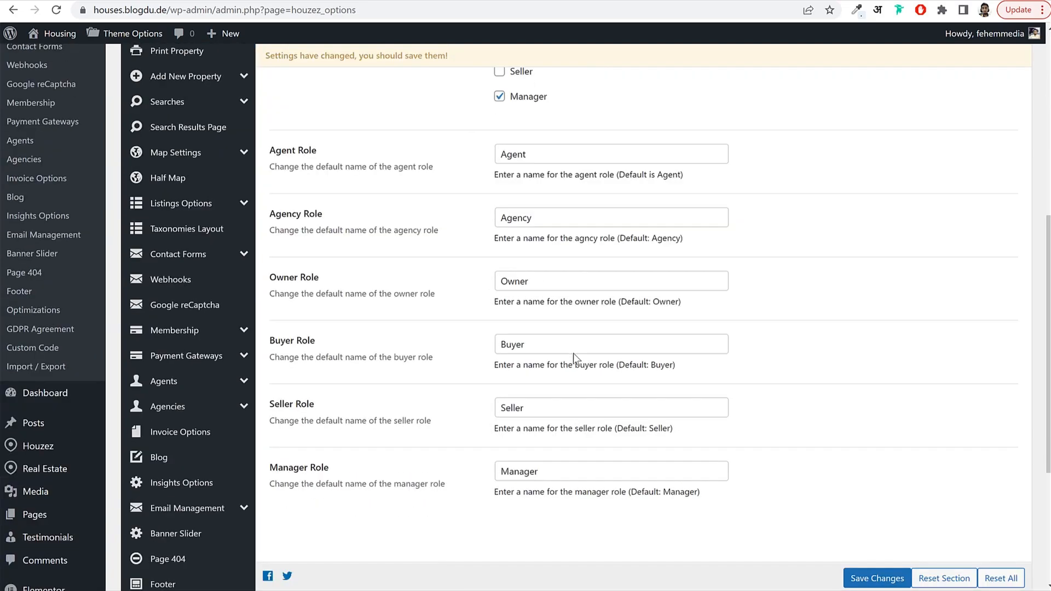
scroll(573, 355, "down", 3)
scroll(570, 369, "up", 6)
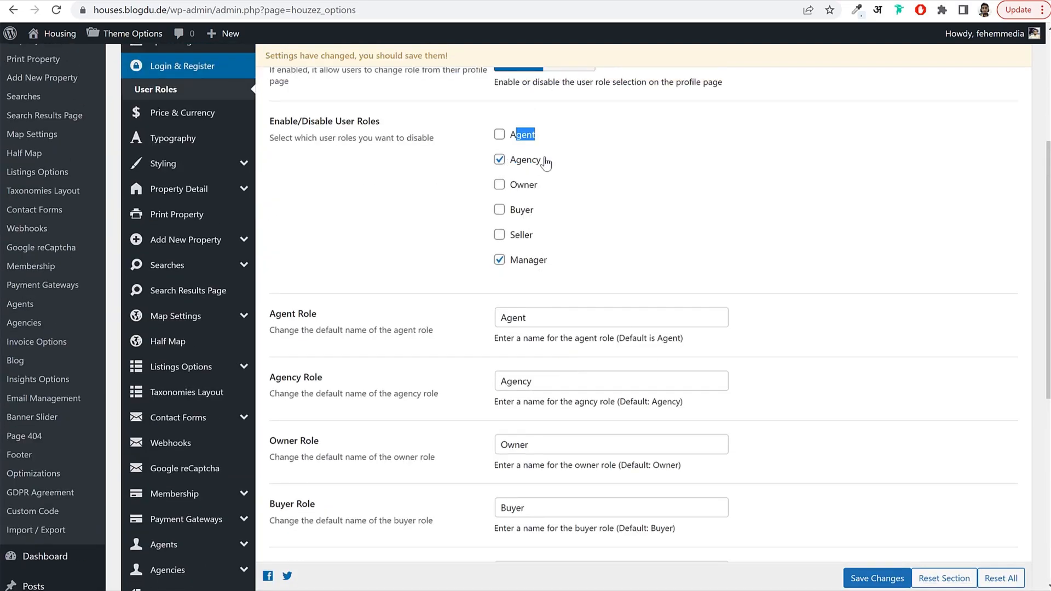
left_click_drag(546, 163, 508, 164)
left_click_drag(554, 265, 509, 268)
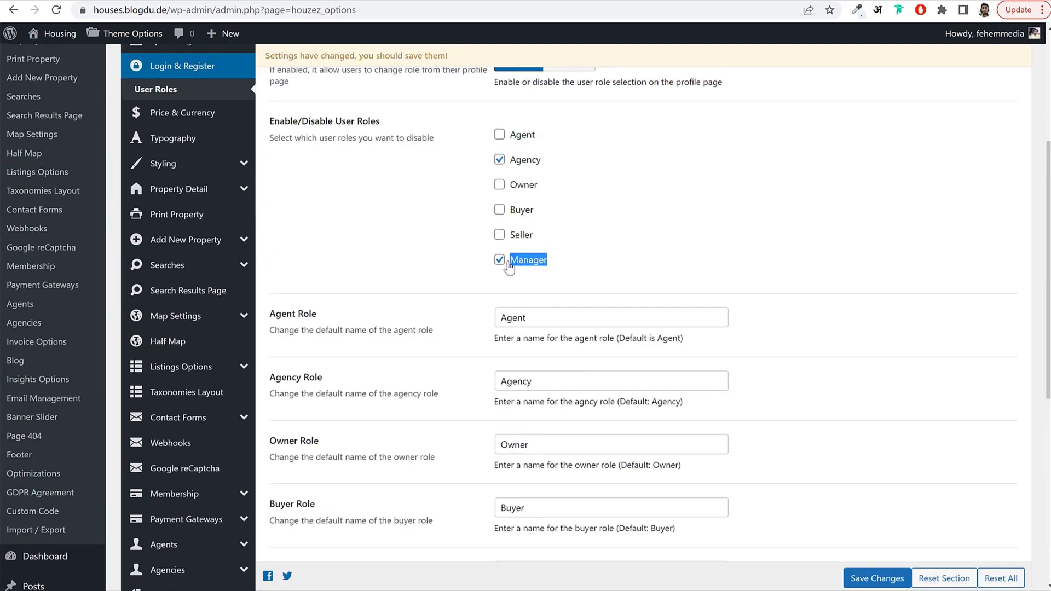
left_click(877, 579)
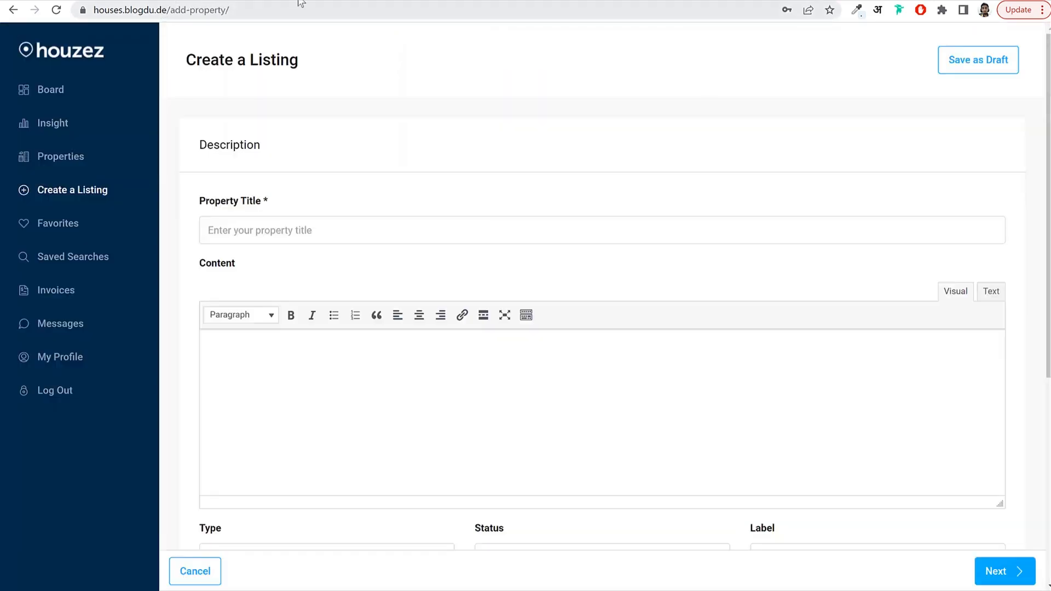
Copy the site address houses.blogdu.de and load it in a Chrome Incognito window.
left_click(77, 50)
left_click(183, 4)
key("ctrl+c")
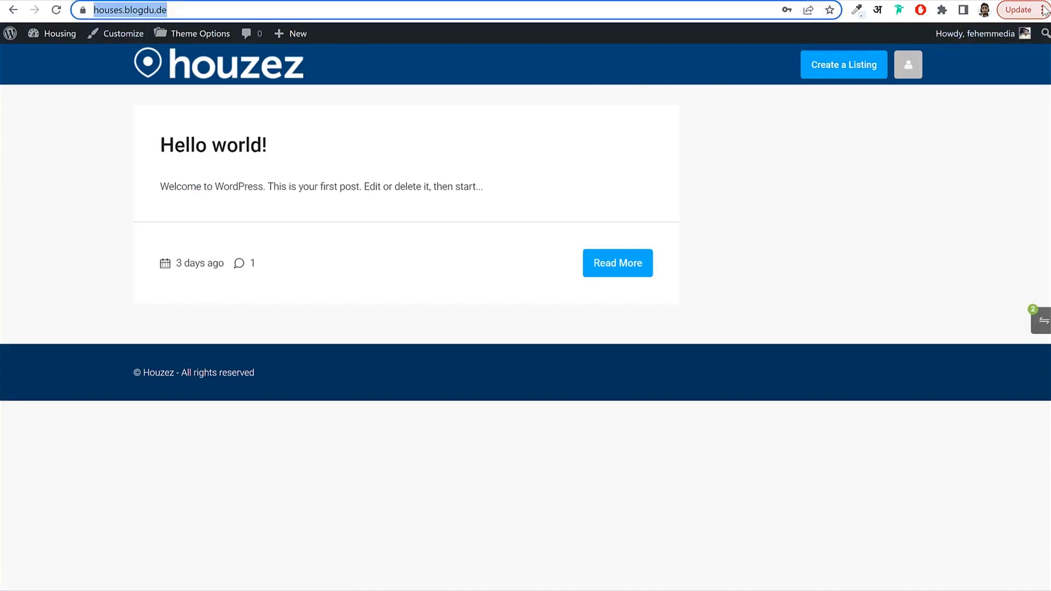
left_click(1044, 10)
left_click(911, 79)
key("ctrl+v")
key("Return")
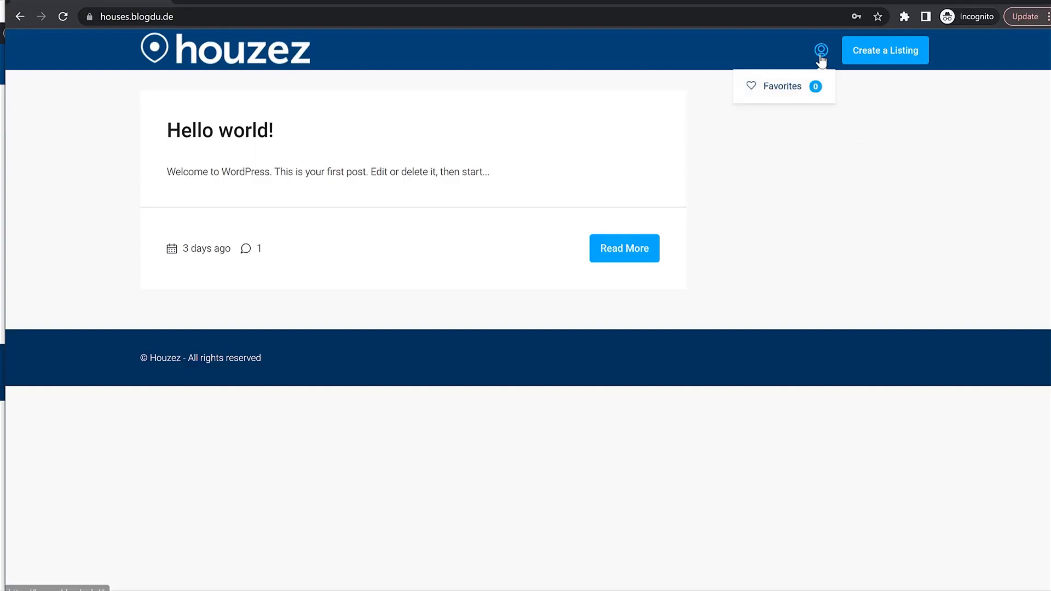
Open the Register form and list its account types: Agent, Owner, Buyer and Seller.
left_click(820, 53)
left_click(487, 83)
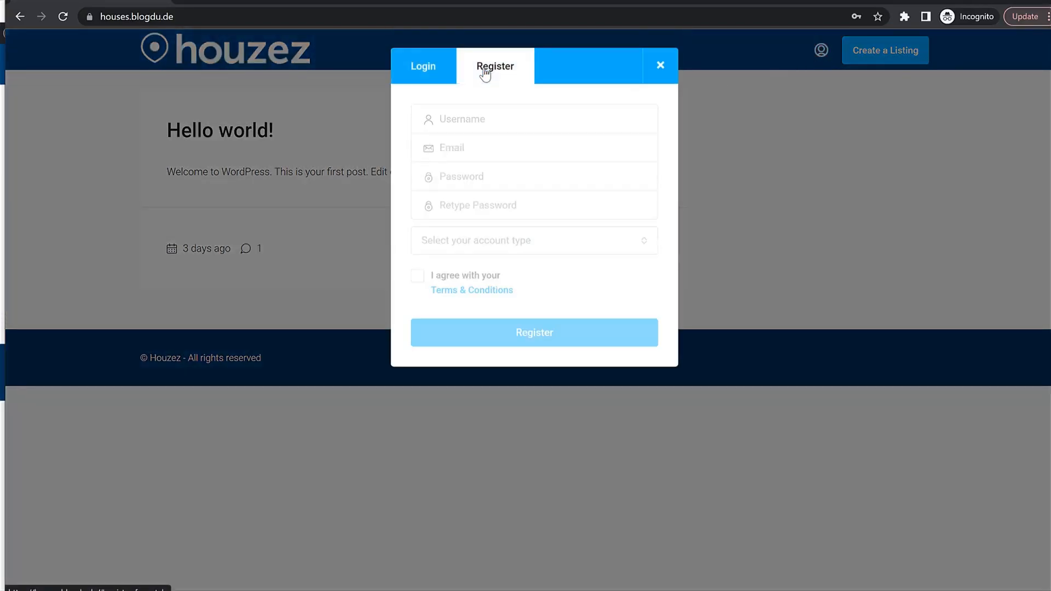
left_click(474, 244)
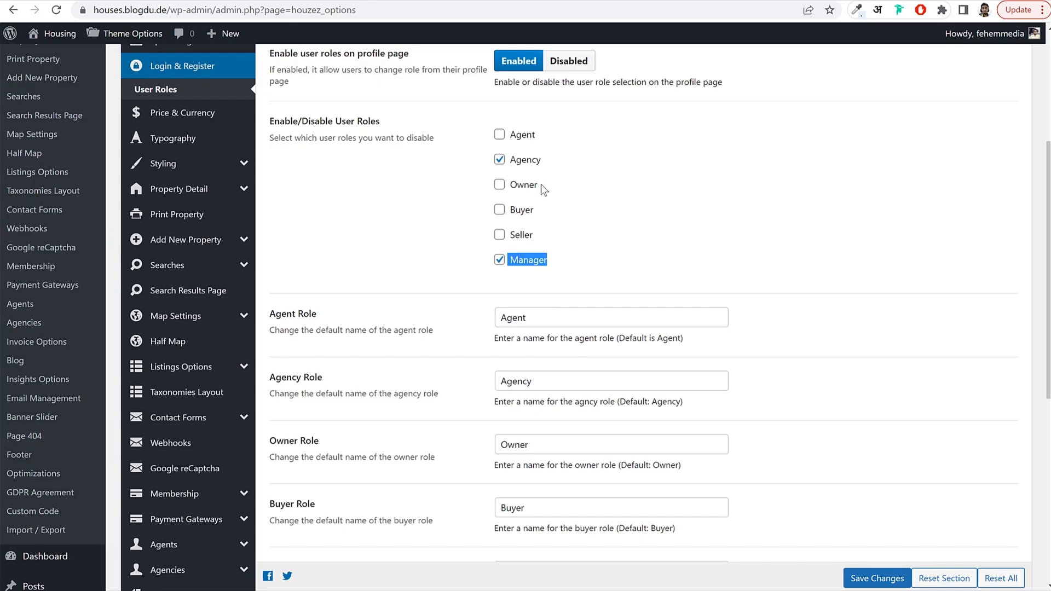
scroll(720, 320, "up", 4)
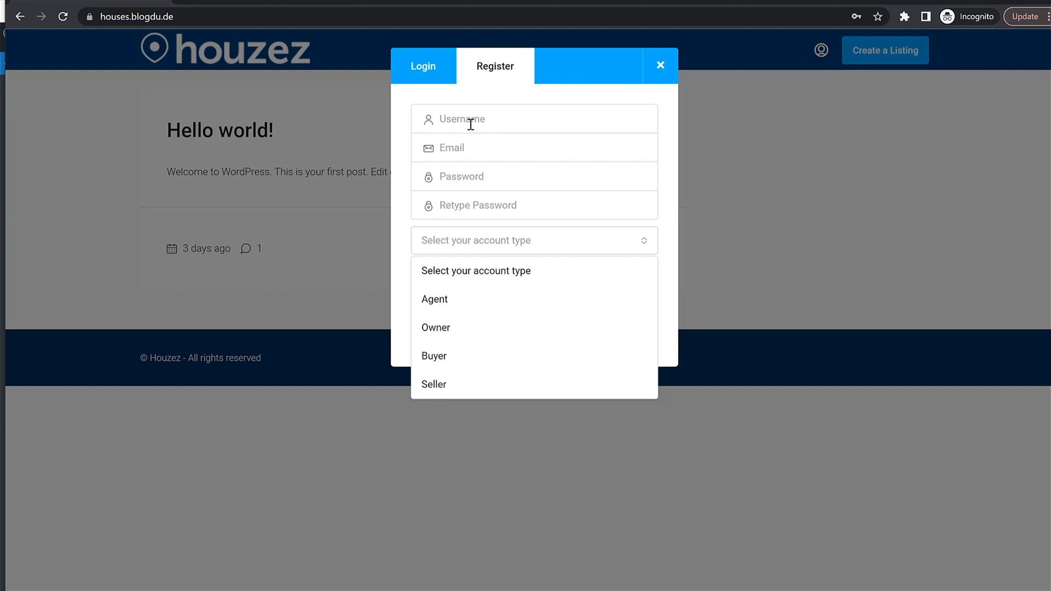
Fill in the registration form's username, email, password and retyped password.
left_click(471, 125)
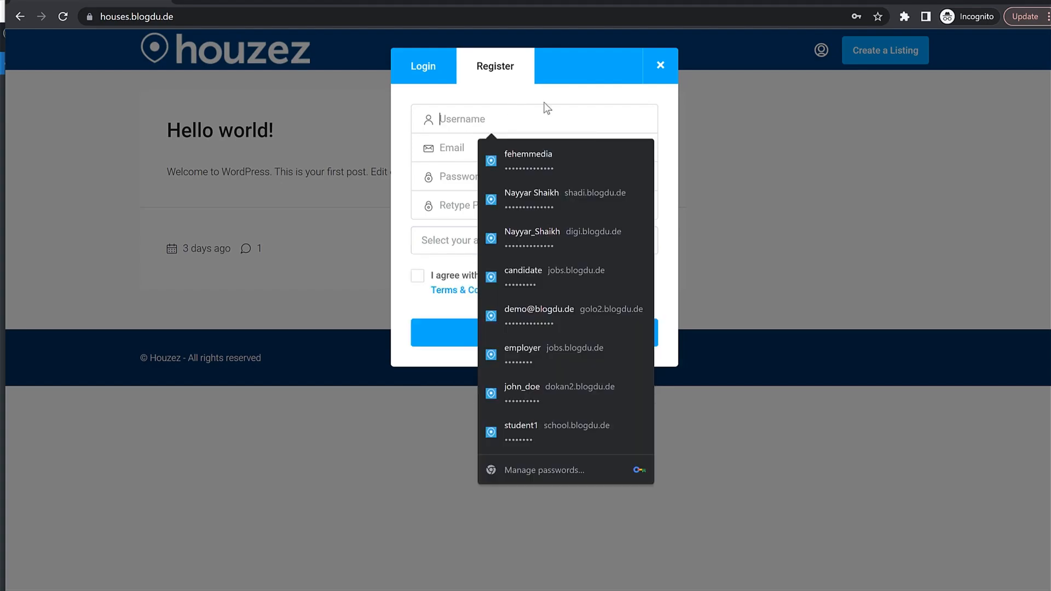
left_click(545, 103)
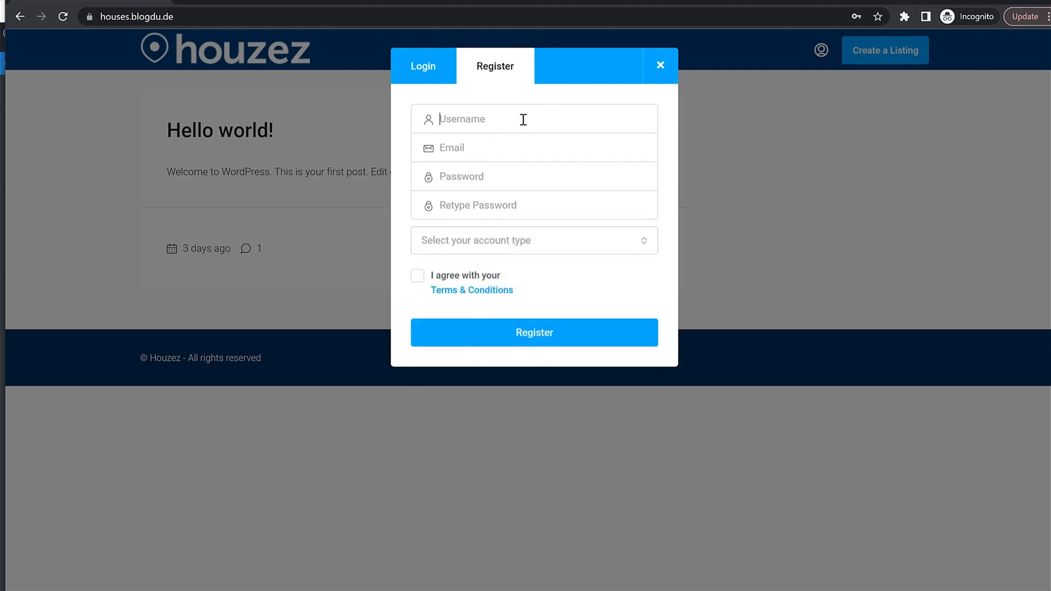
left_click(523, 119)
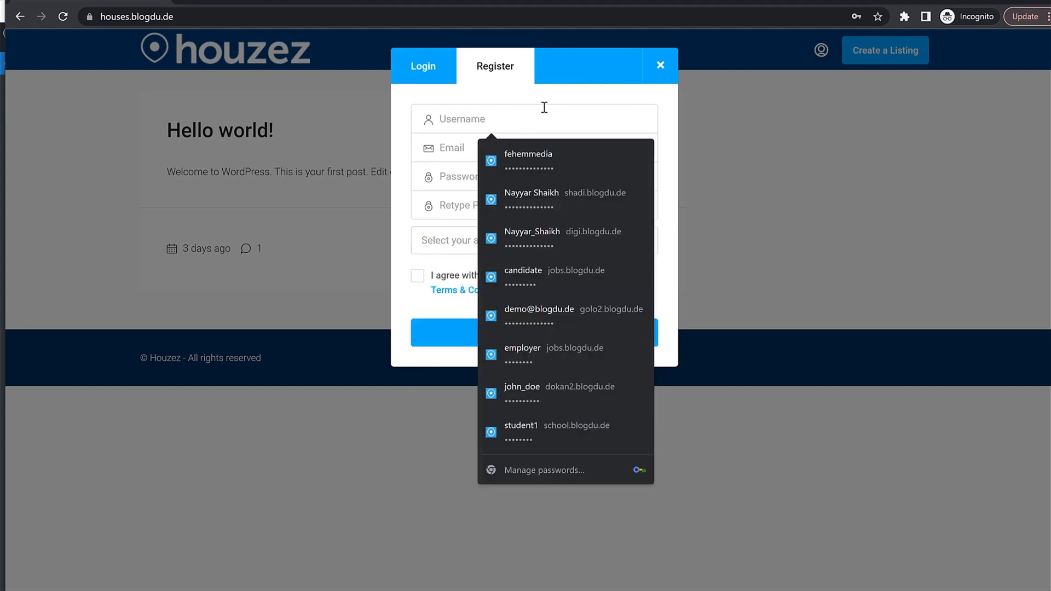
type("Jo")
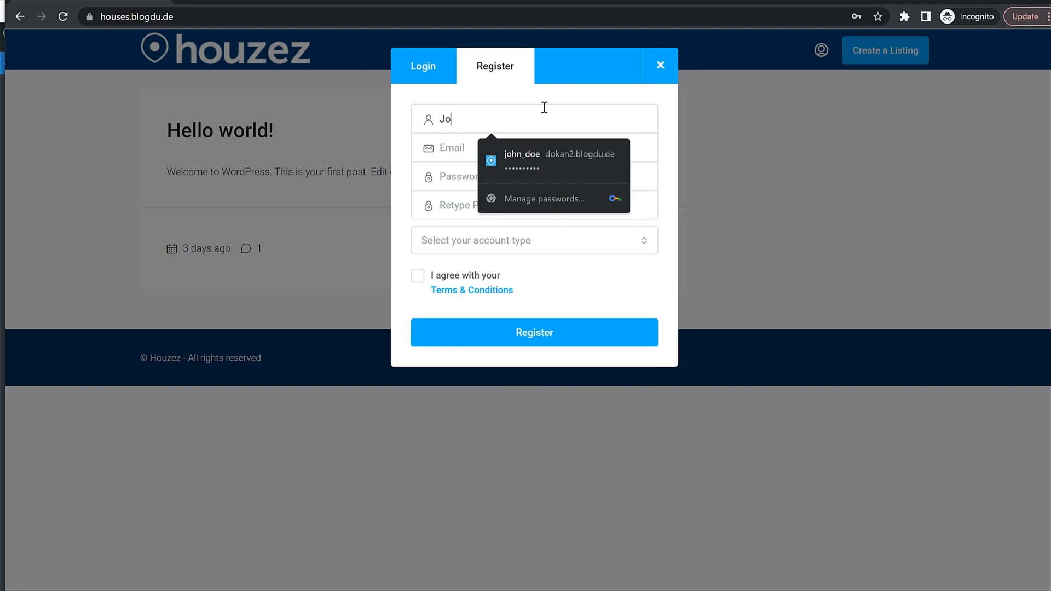
type("hn Doe")
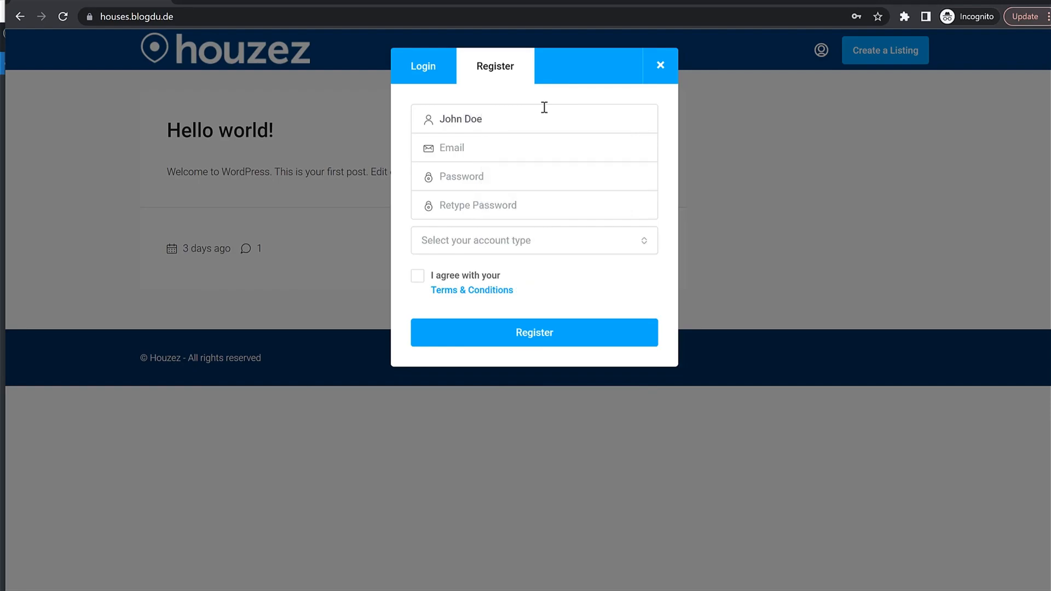
key("ctrl+a")
key("BackSpace")
key("ctrl+z")
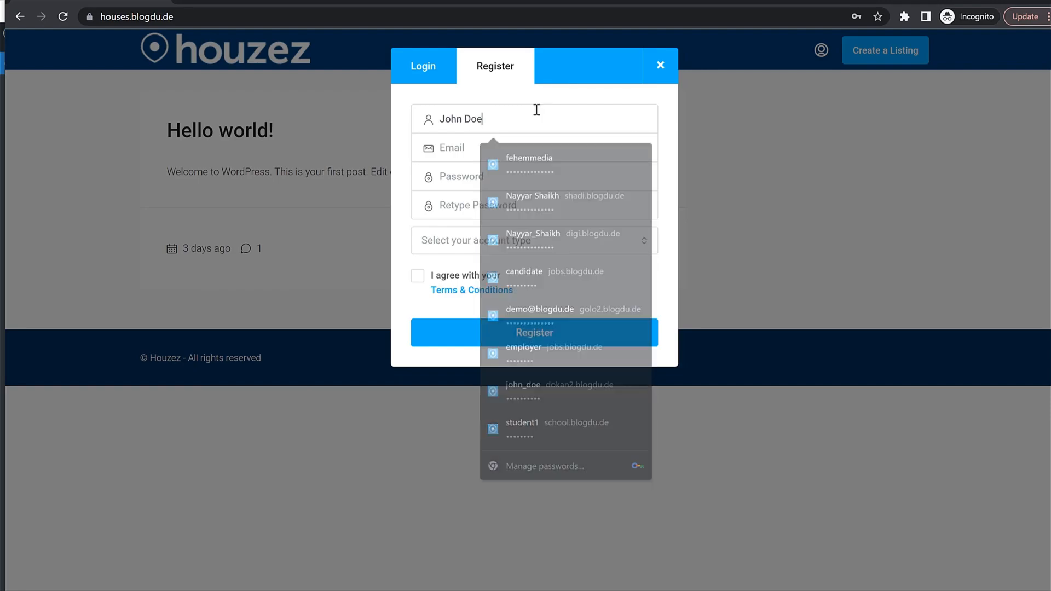
left_click(475, 153)
type("n")
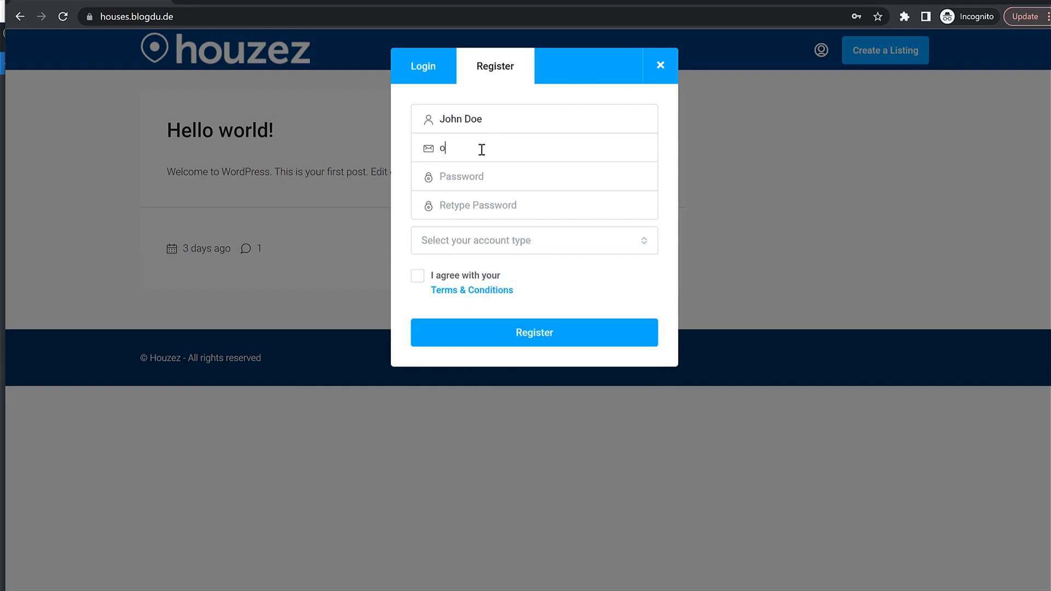
key("BackSpace")
key("Tab")
type("••")
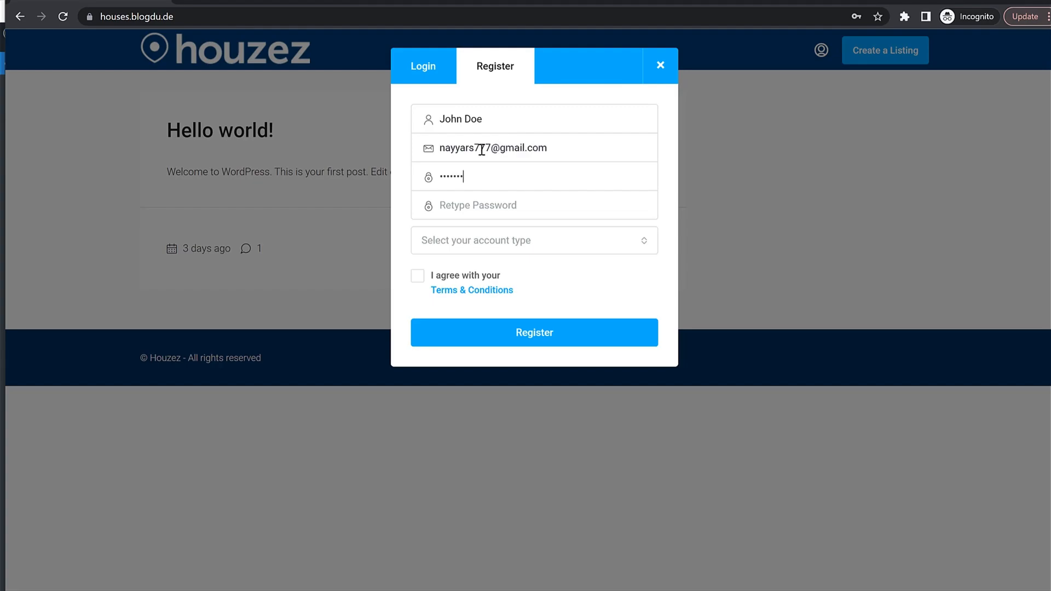
key("Tab")
type("•")
Choose the Agent account type, accept the terms and submit the registration.
left_click(520, 251)
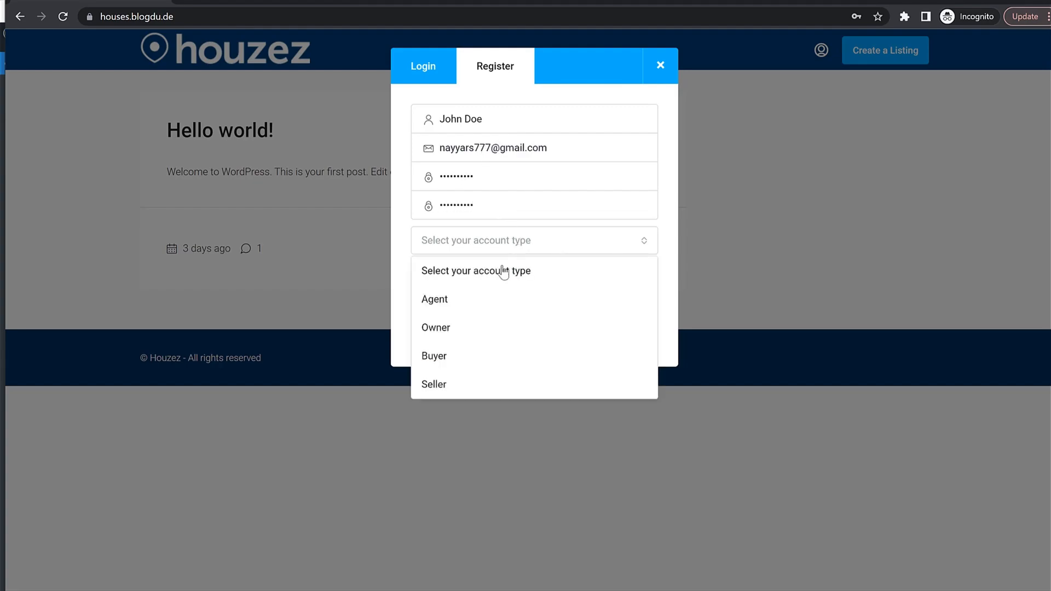
left_click(463, 305)
left_click(563, 285)
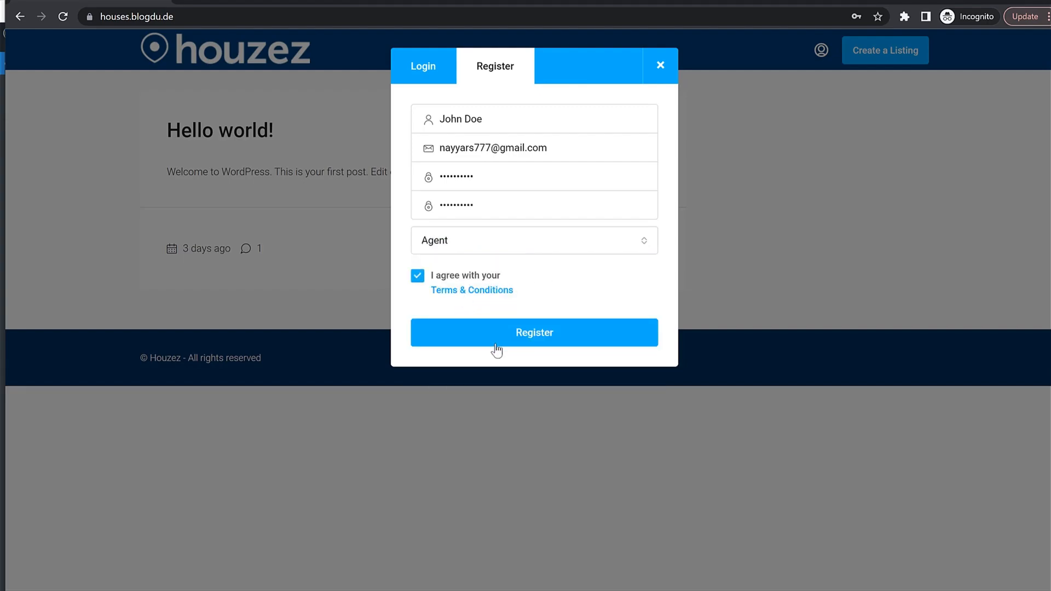
left_click(521, 335)
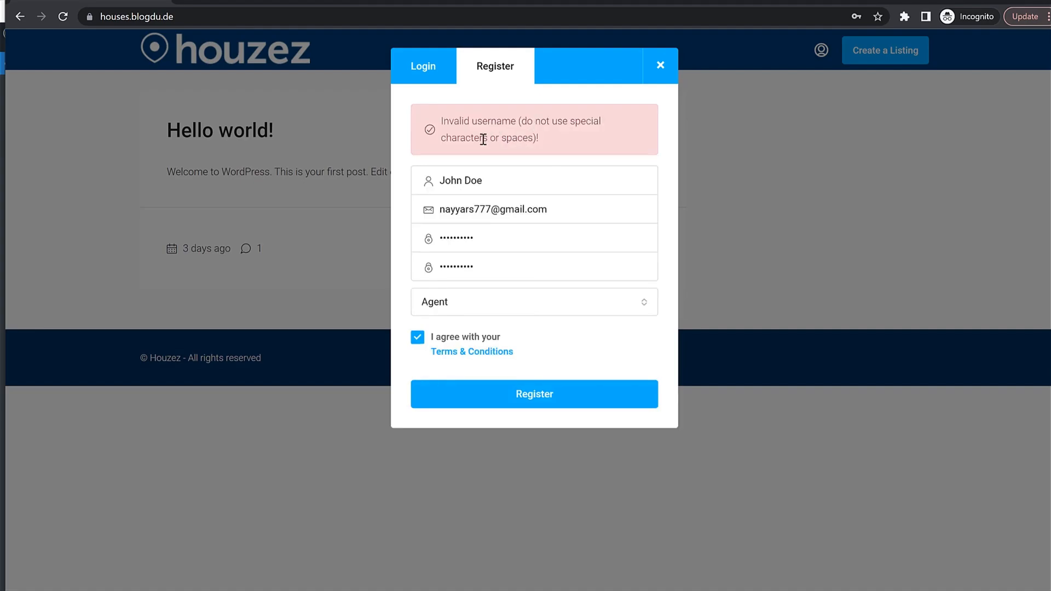
Remove the space from the username and resubmit, getting the account-created confirmation.
left_click(465, 180)
key("BackSpace")
left_click(517, 395)
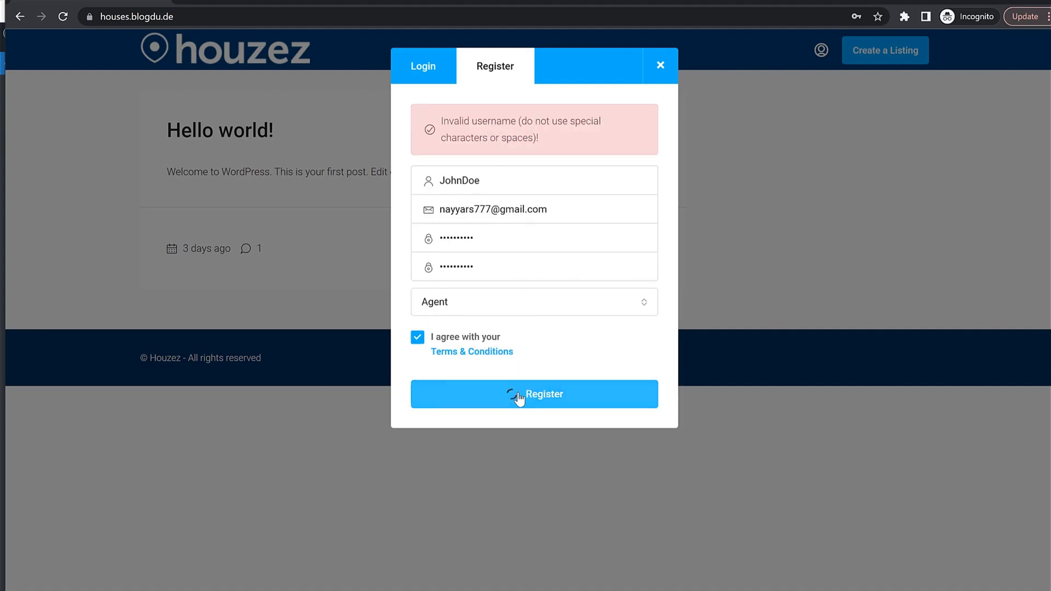
left_click_drag(463, 121, 578, 148)
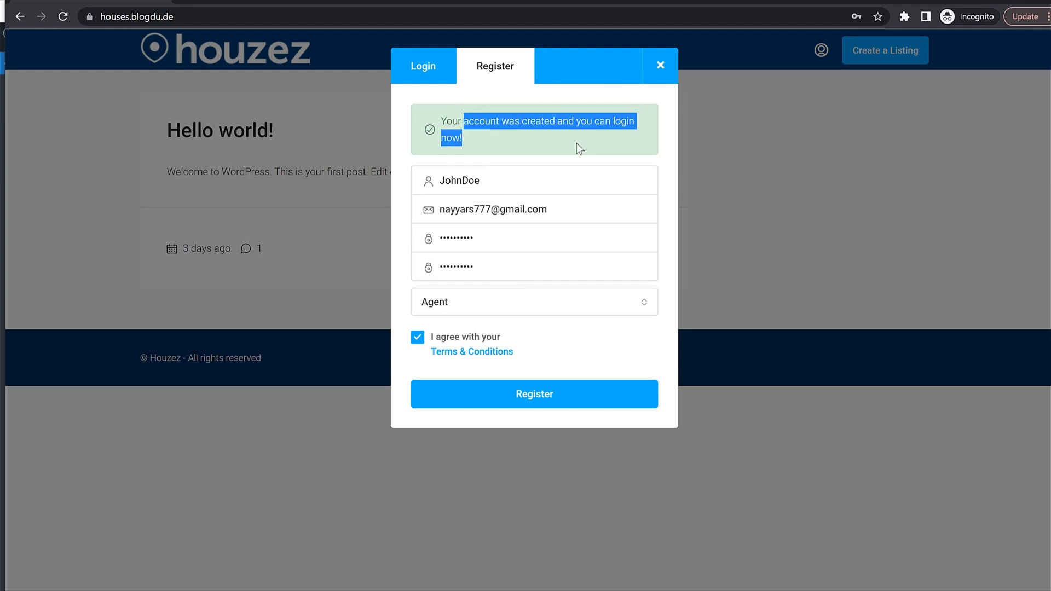
Log in on the Login form with the new username and its password.
double_click(487, 180)
key("ctrl+c")
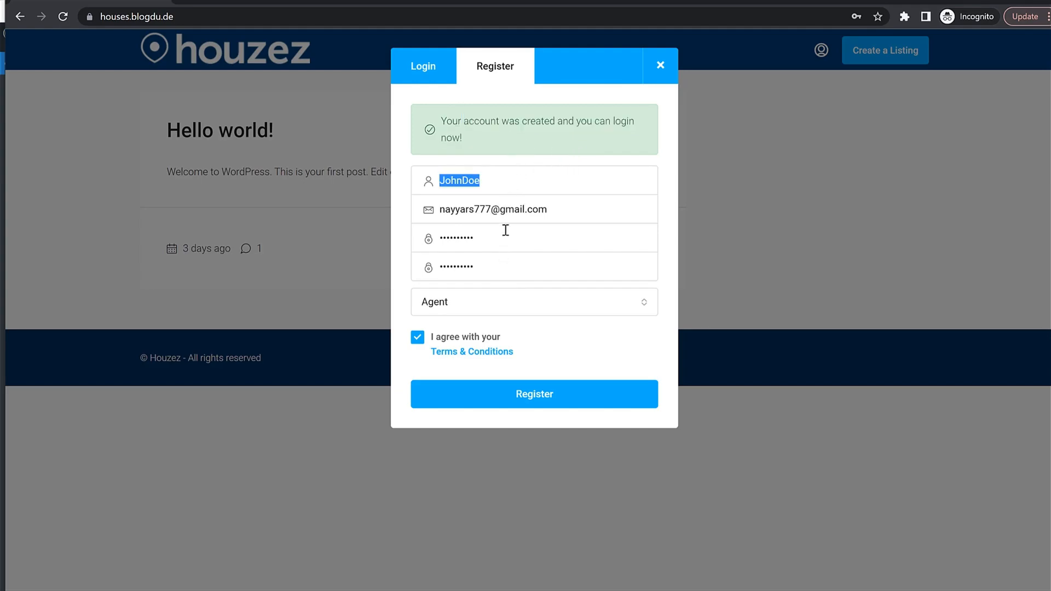
left_click(440, 55)
left_click(483, 118)
key("ctrl+v")
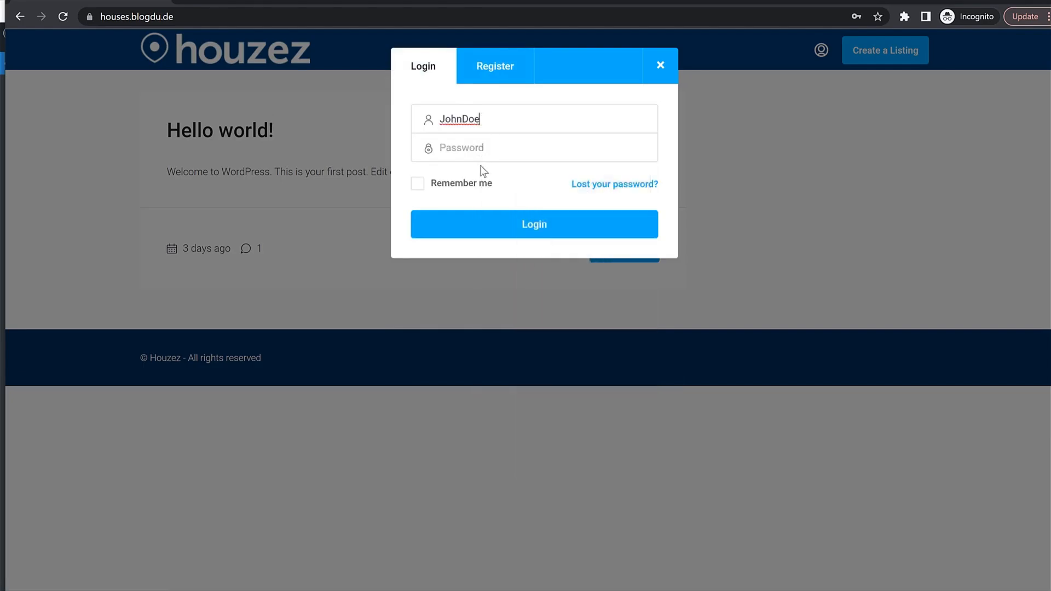
left_click(490, 145)
type("••••")
key("Return")
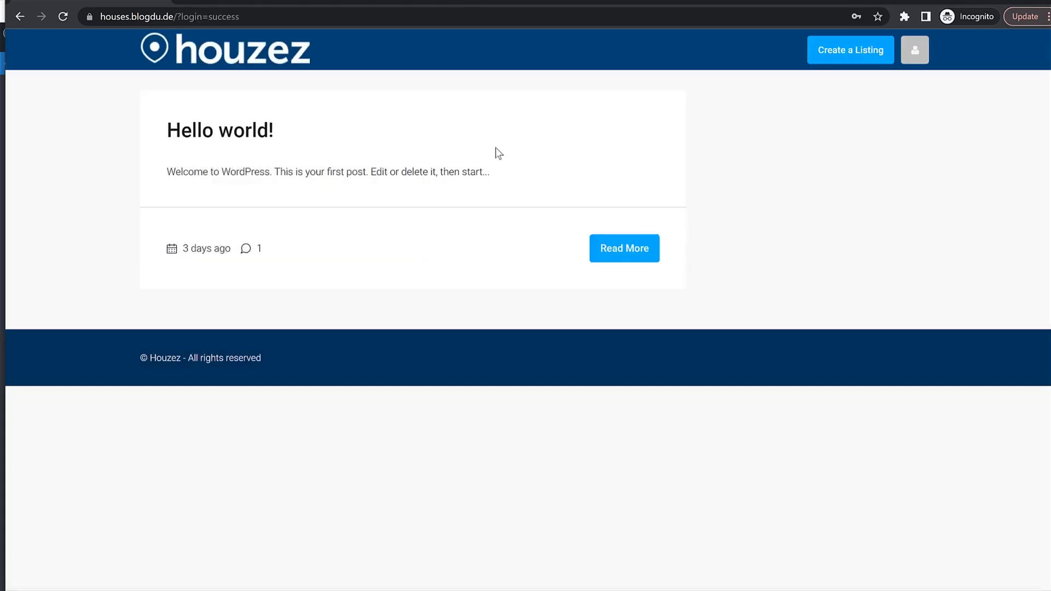
Open the Create a Listing form, then the demo Family home property page.
left_click(863, 52)
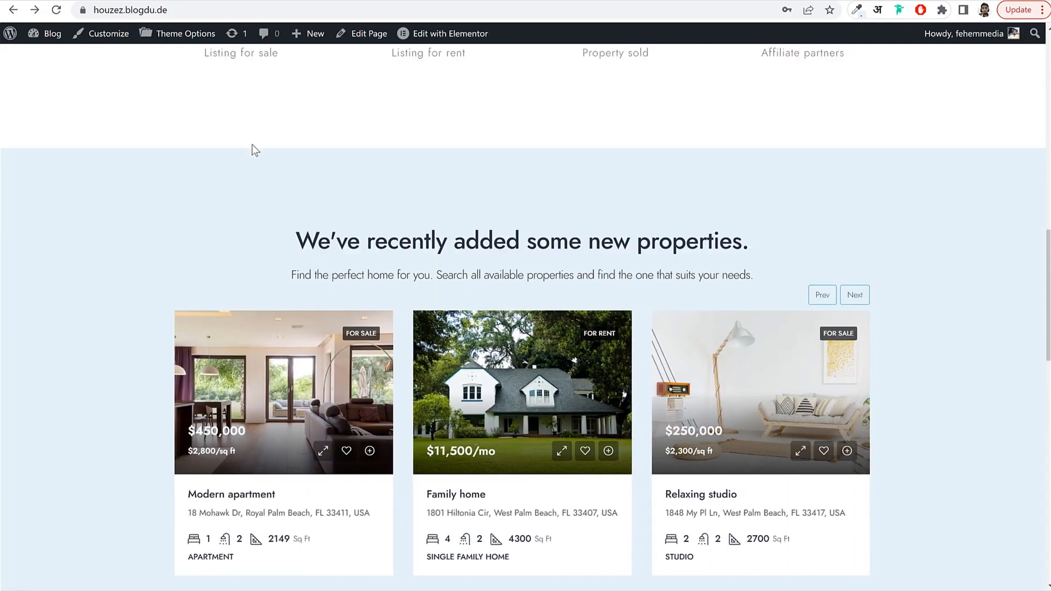
scroll(251, 143, "down", 1)
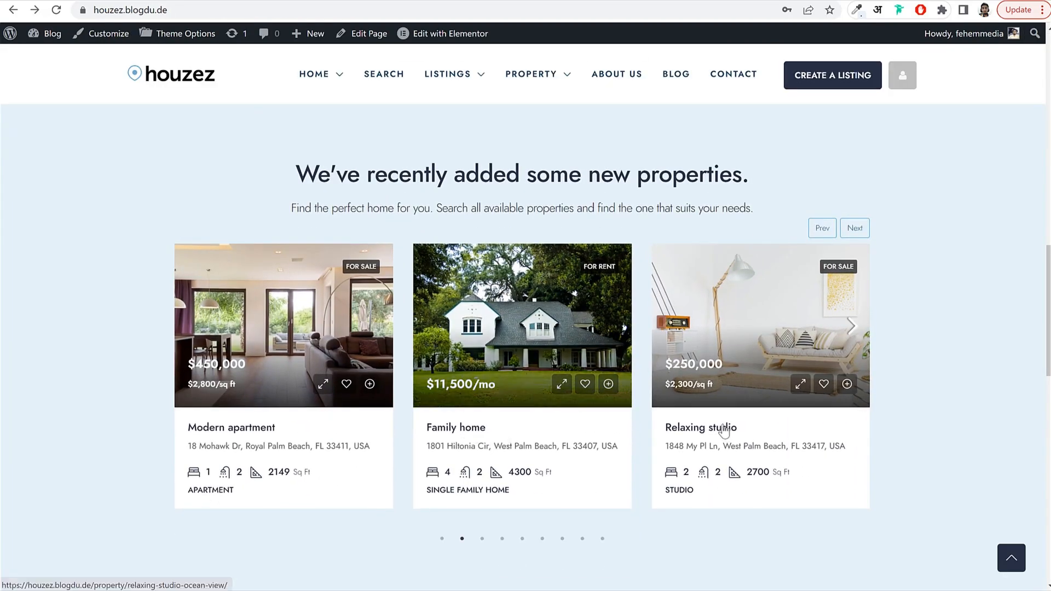
left_click(471, 429)
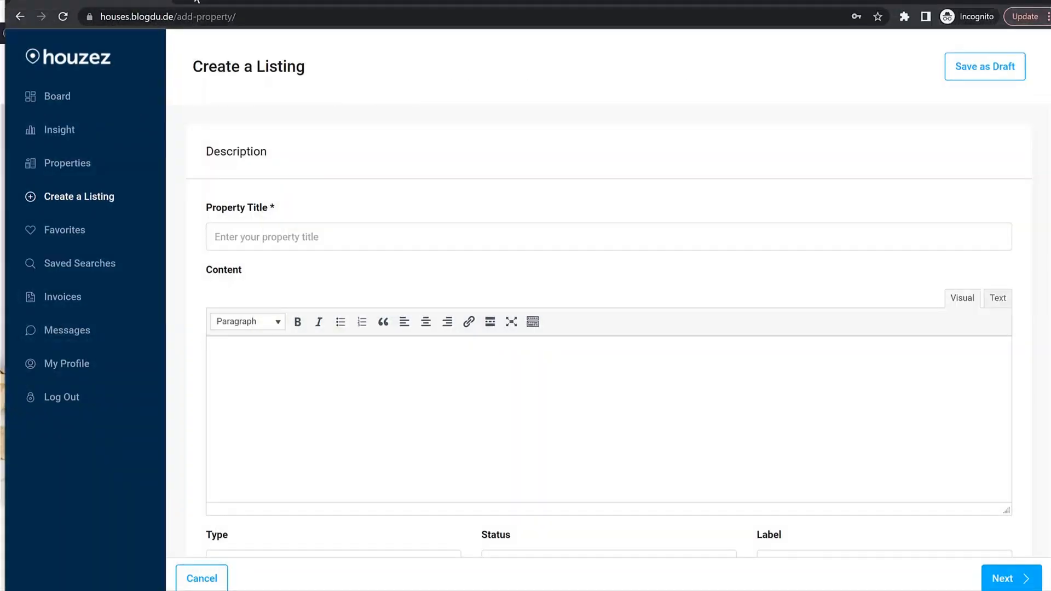
Load the Family home property page address in a new private tab.
left_click(194, 0)
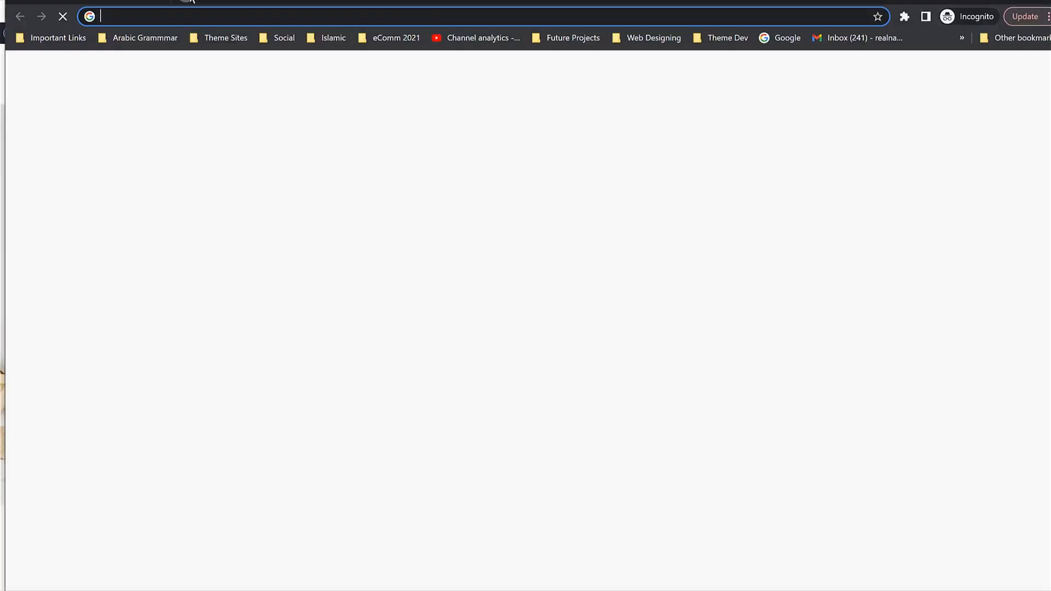
type("houzez.blogdu.de/property/family-home/")
key("Return")
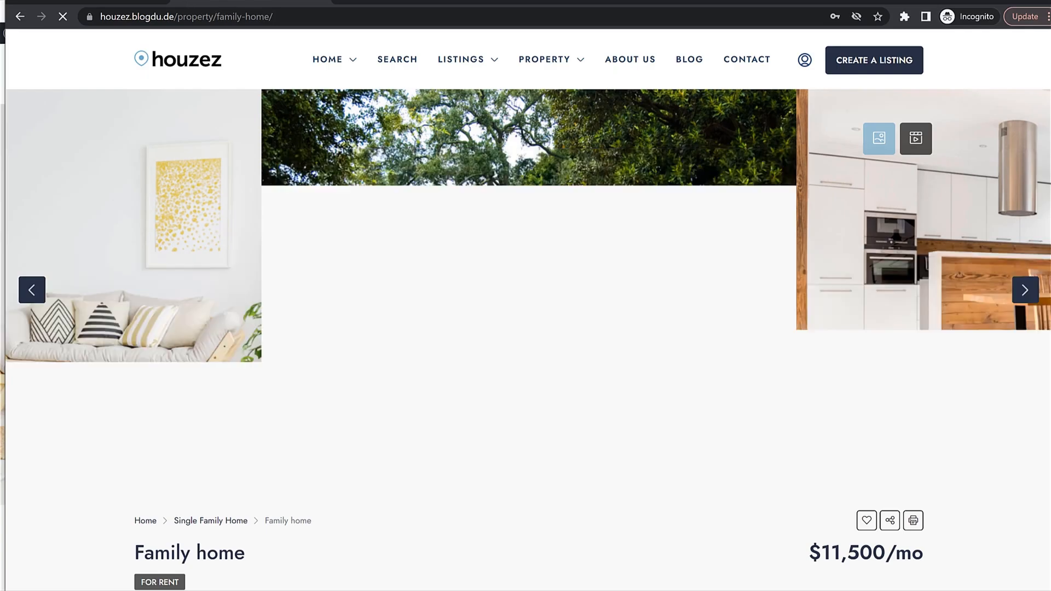
Review the Create a Listing form, then close the incognito window to return to User Roles.
left_click(101, 2)
scroll(673, 405, "down", 6)
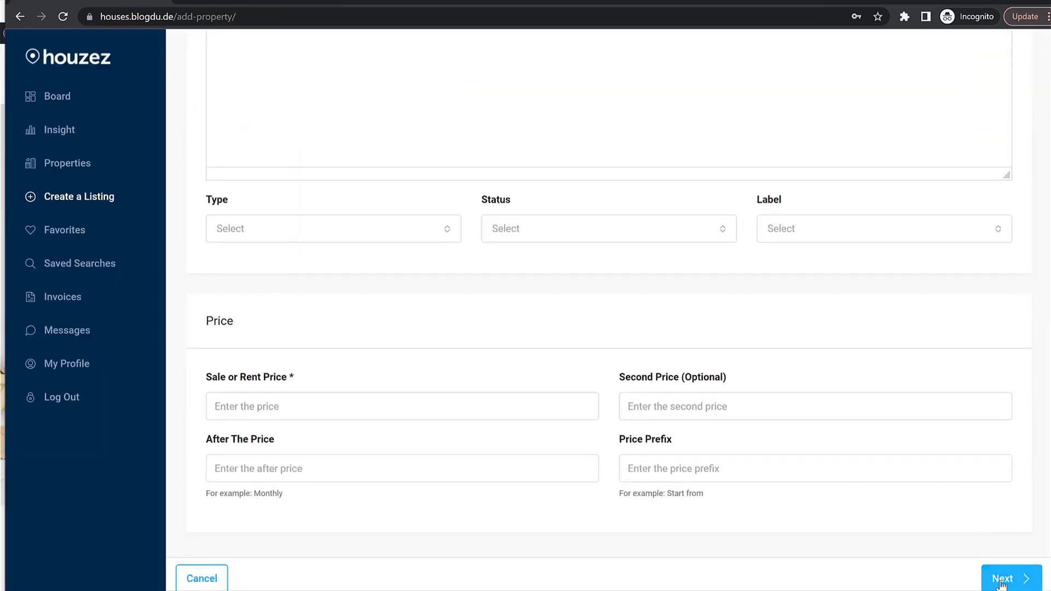
scroll(796, 484, "up", 6)
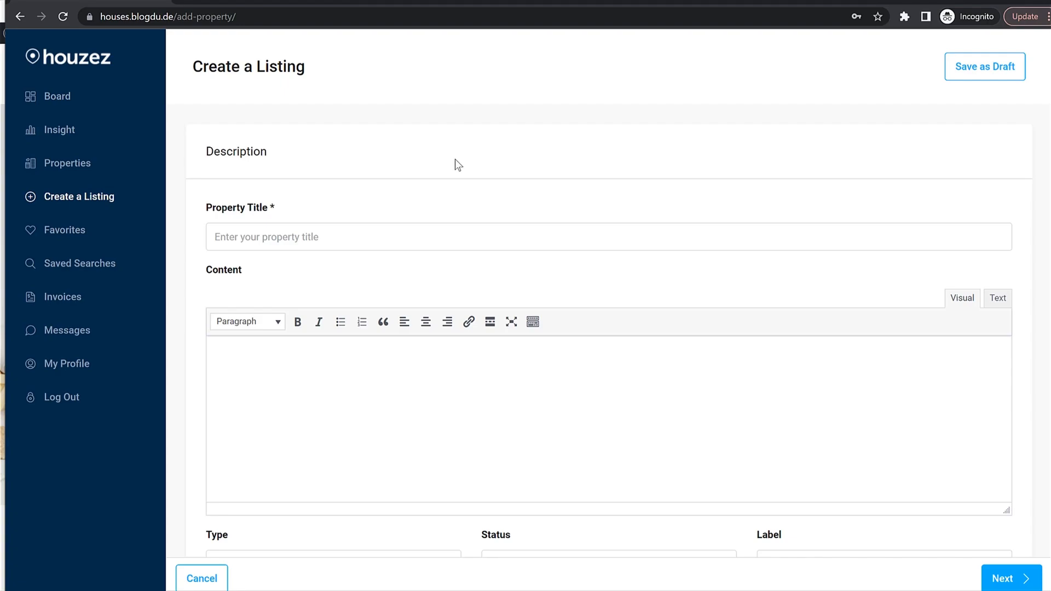
left_click(999, 1)
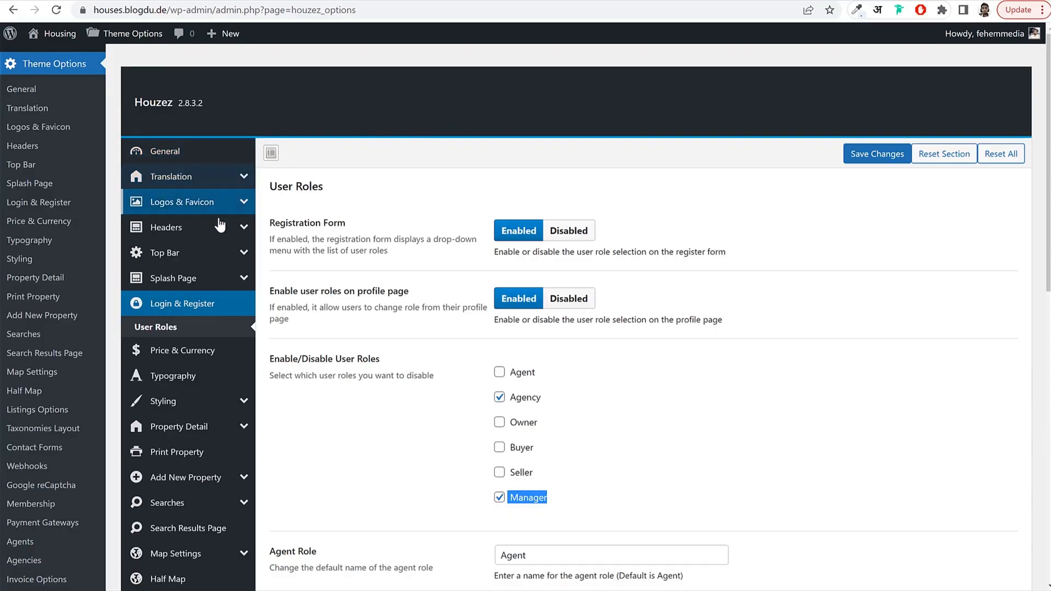
scroll(219, 247, "down", 5)
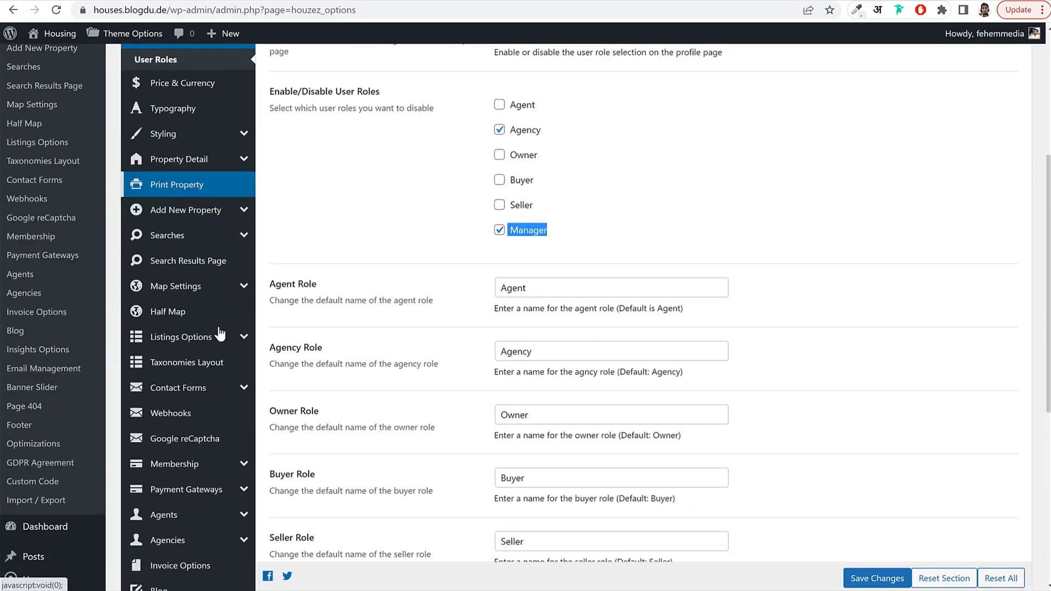
In Membership settings, set Enable Paid Submission to Membership.
left_click(182, 471)
scroll(603, 298, "up", 4)
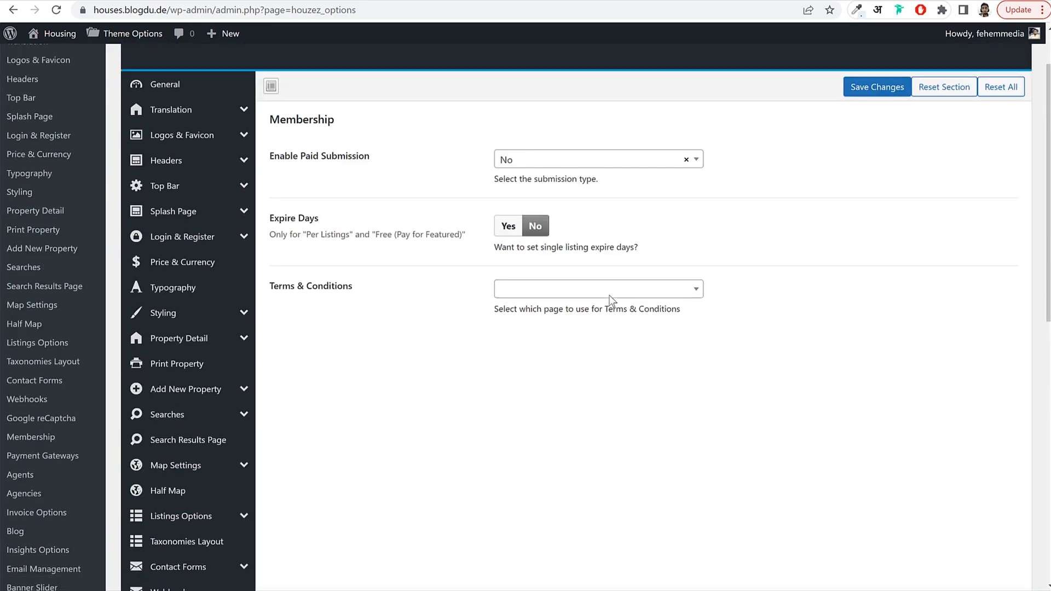
left_click_drag(327, 160, 512, 163)
left_click(511, 163)
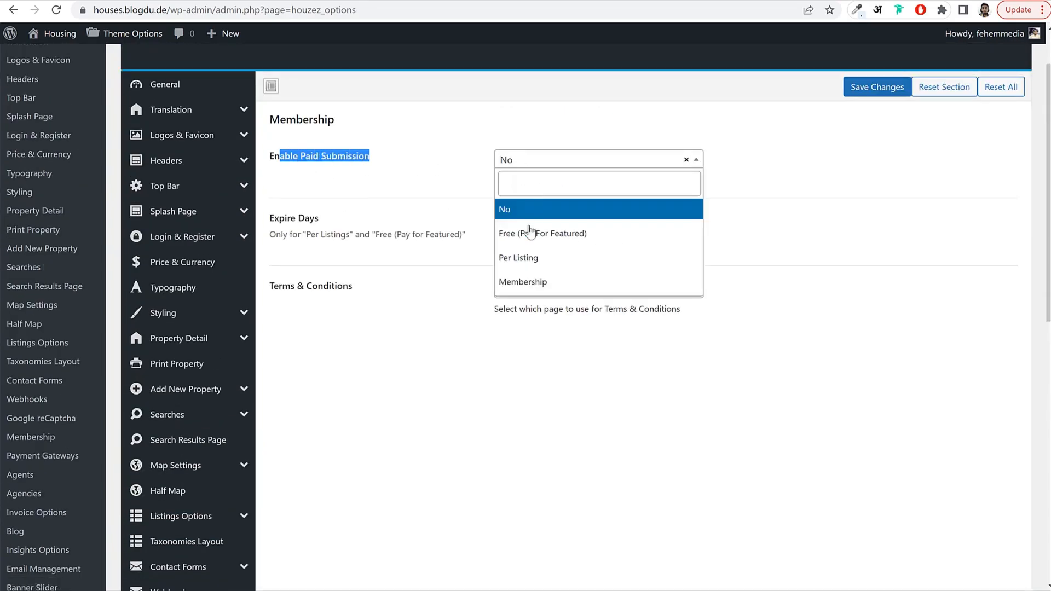
left_click(547, 261)
left_click(711, 234)
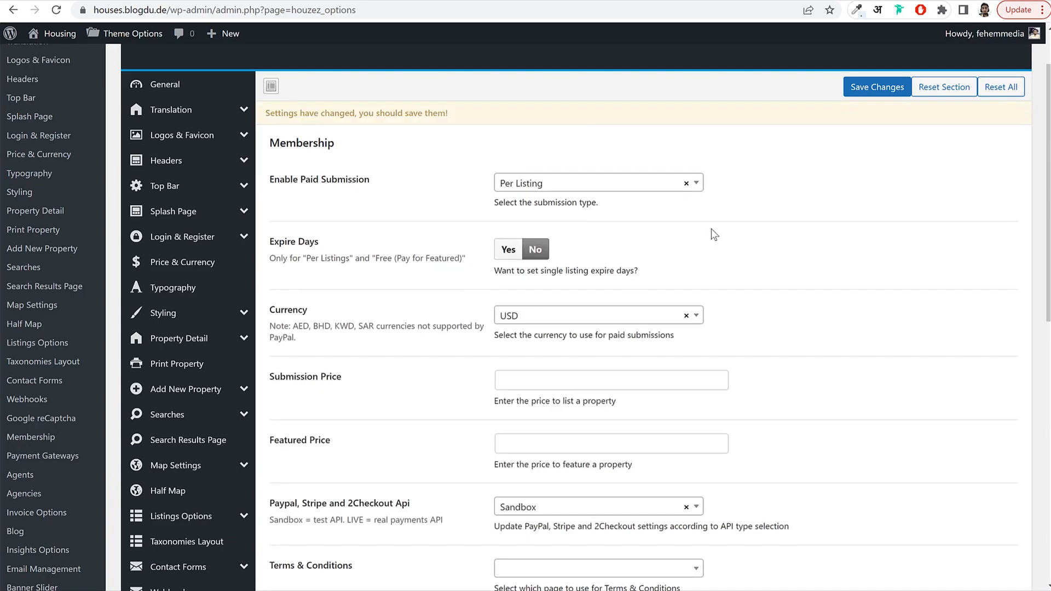
scroll(600, 229, "up", 2)
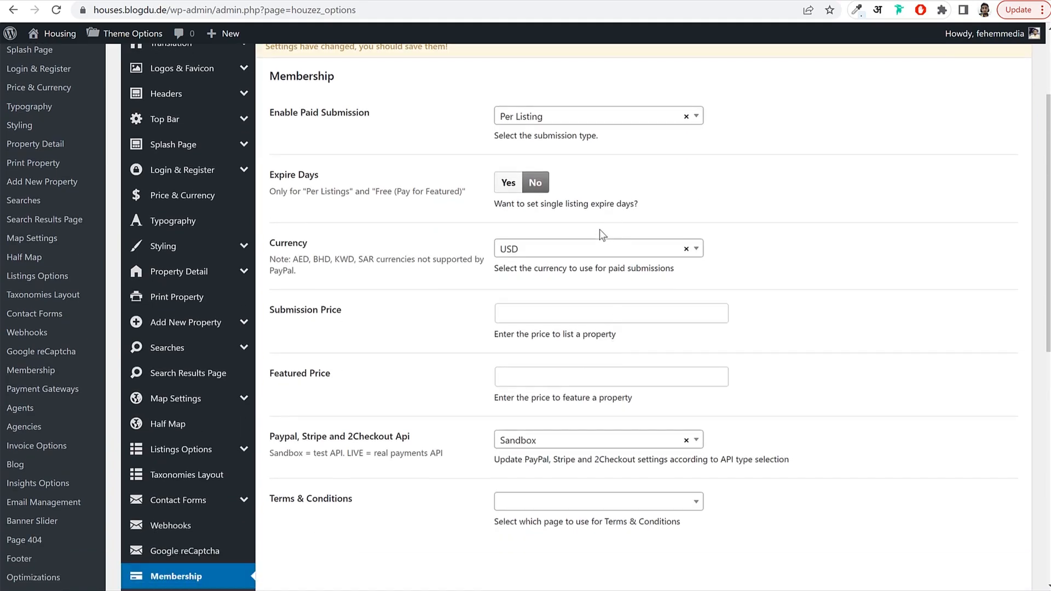
left_click(534, 246)
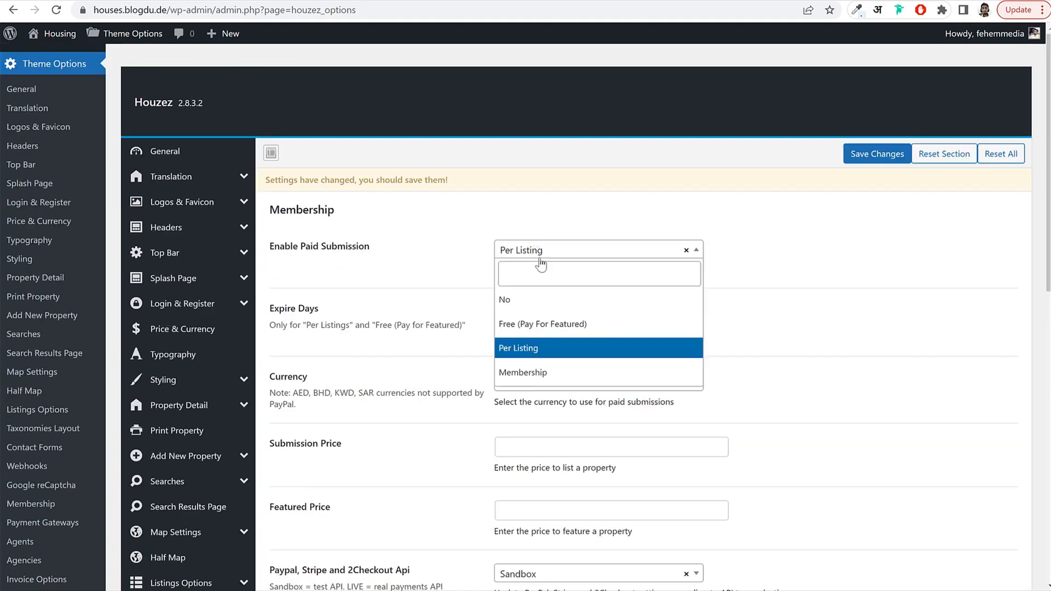
left_click(538, 374)
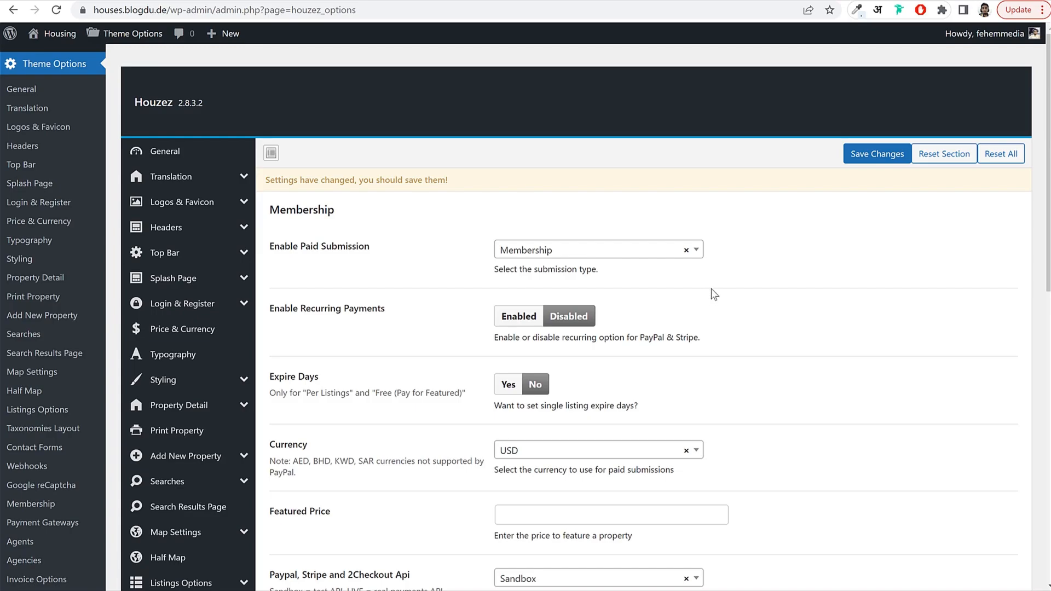
Keep USD as the Membership currency.
scroll(711, 295, "down", 3)
scroll(642, 327, "down", 1)
left_click(599, 230)
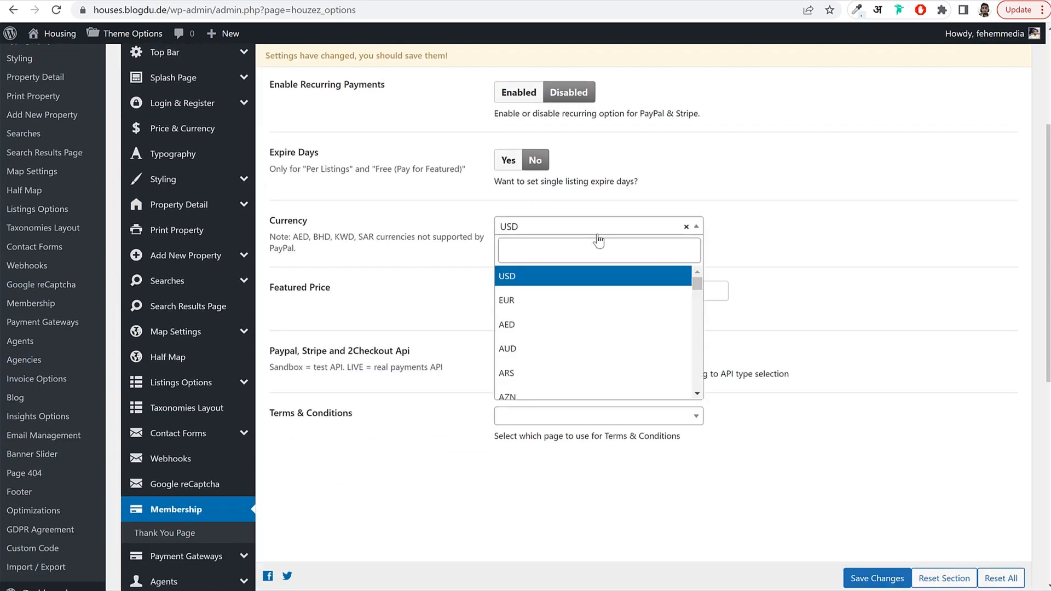
scroll(539, 350, "down", 3)
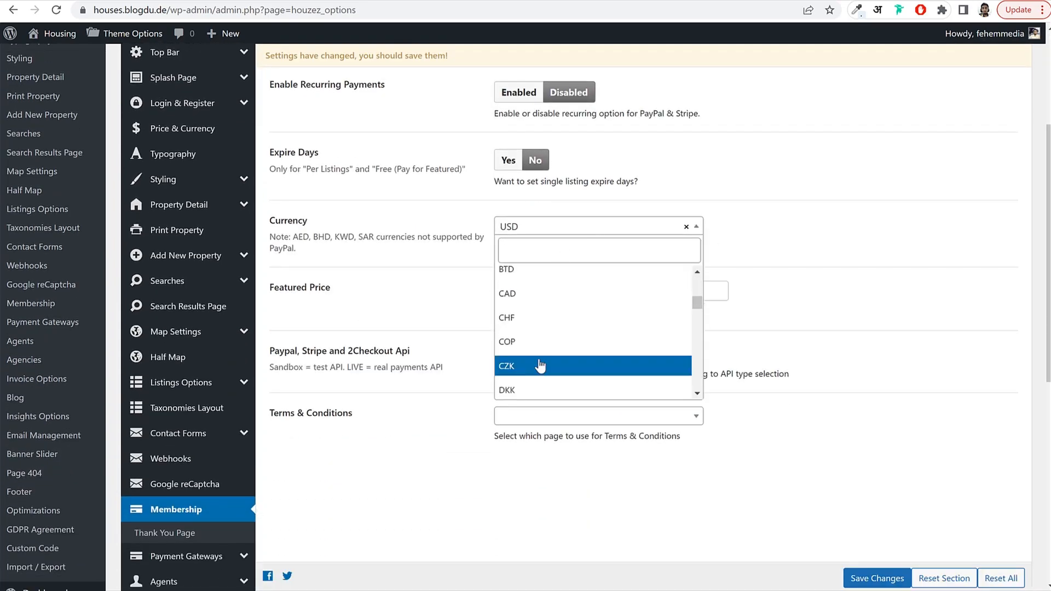
scroll(540, 366, "up", 5)
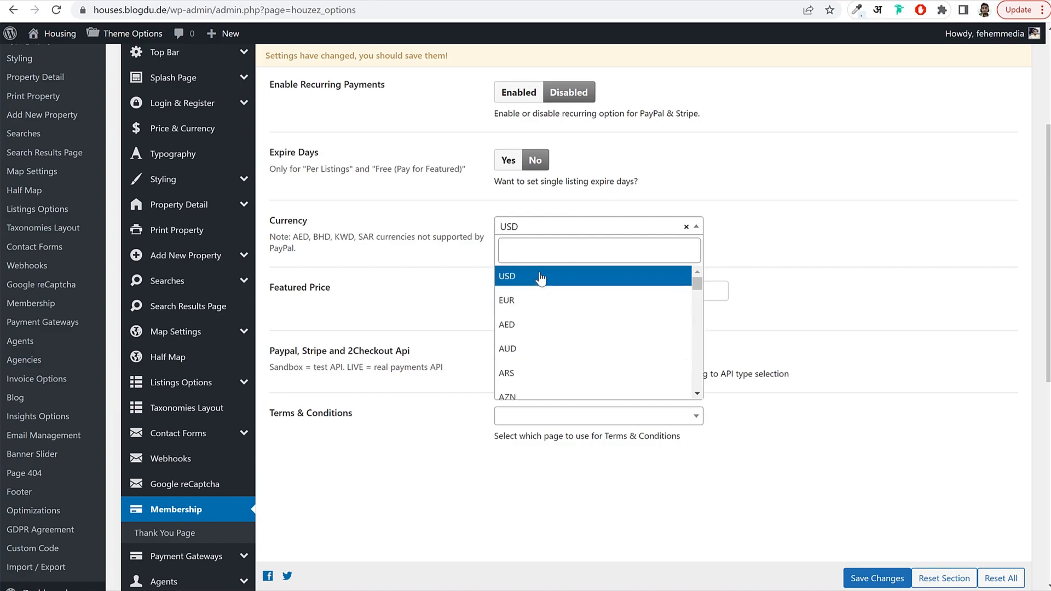
left_click(540, 278)
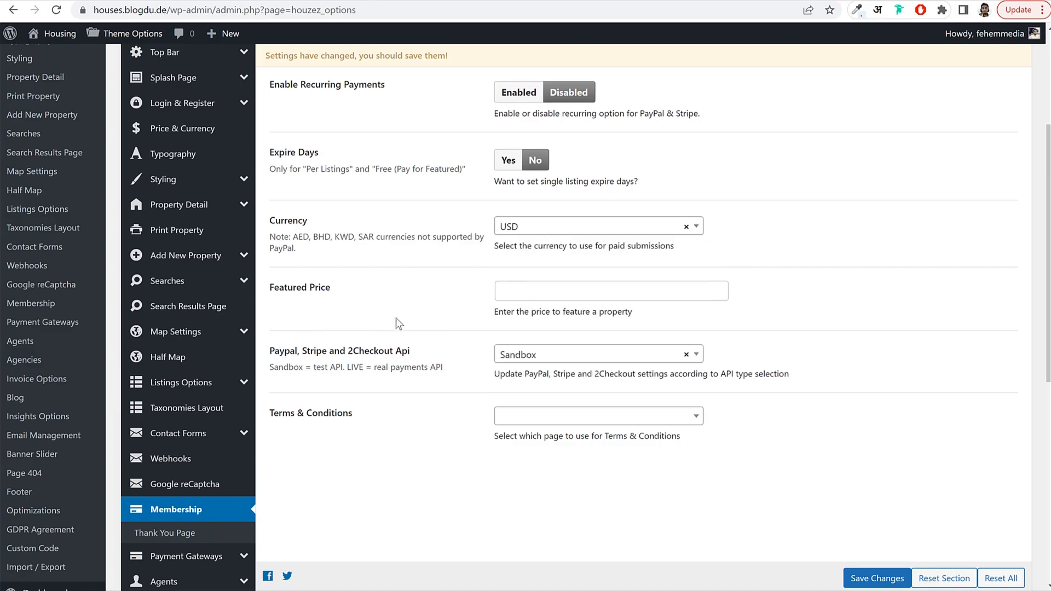
Enter 10 as the Featured Price and save the Membership settings.
left_click(549, 291)
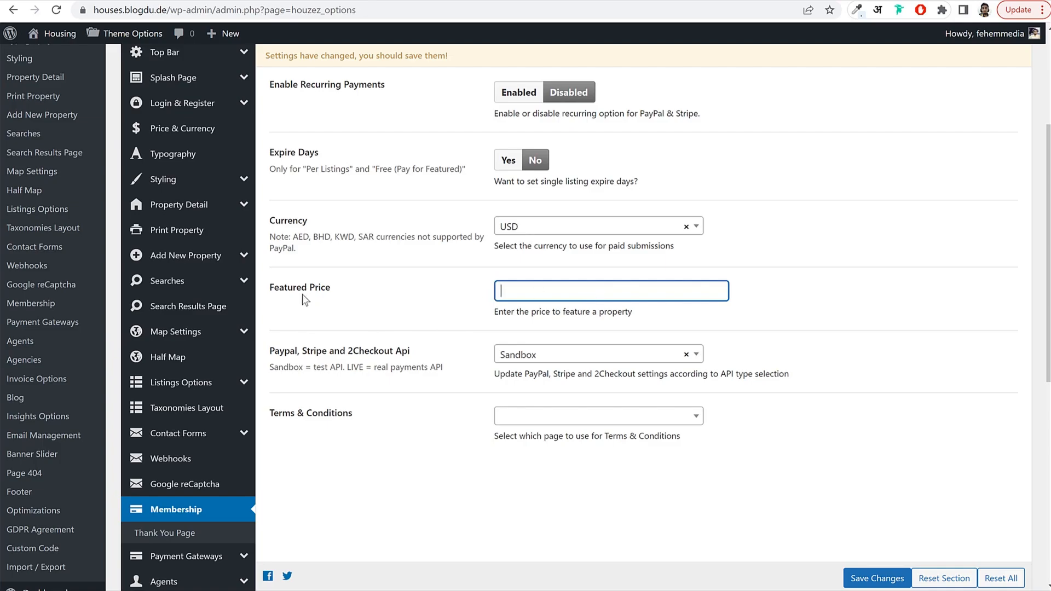
left_click_drag(274, 288, 371, 287)
left_click(371, 286)
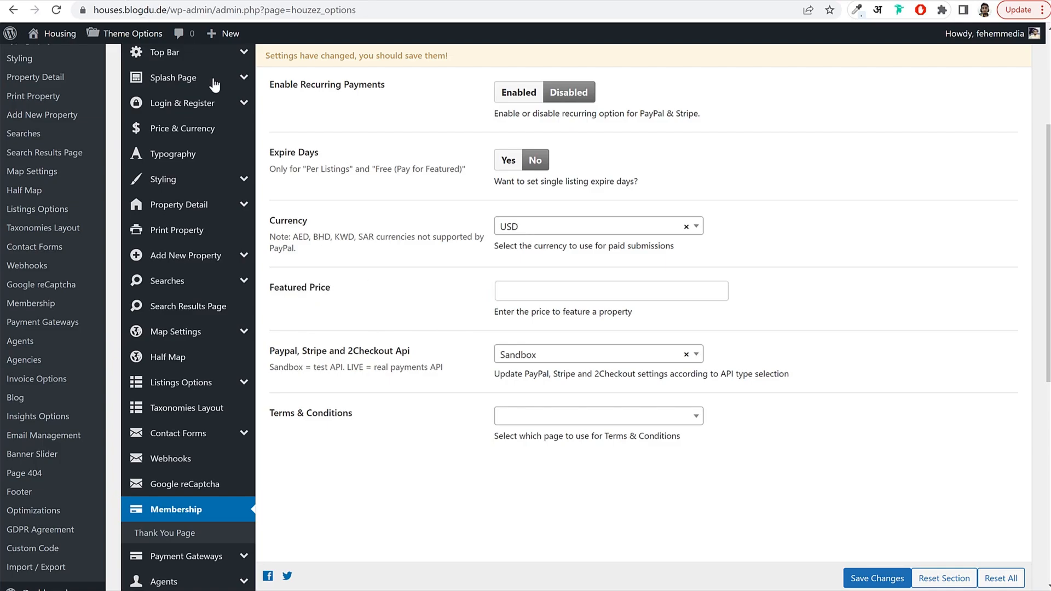
left_click(516, 288)
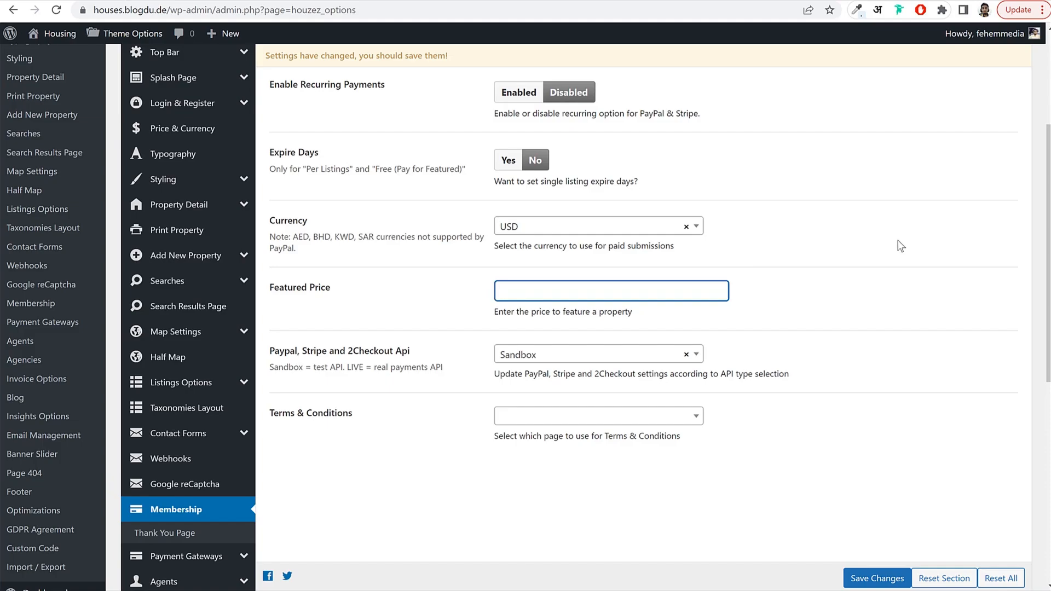
type("10")
left_click(435, 313)
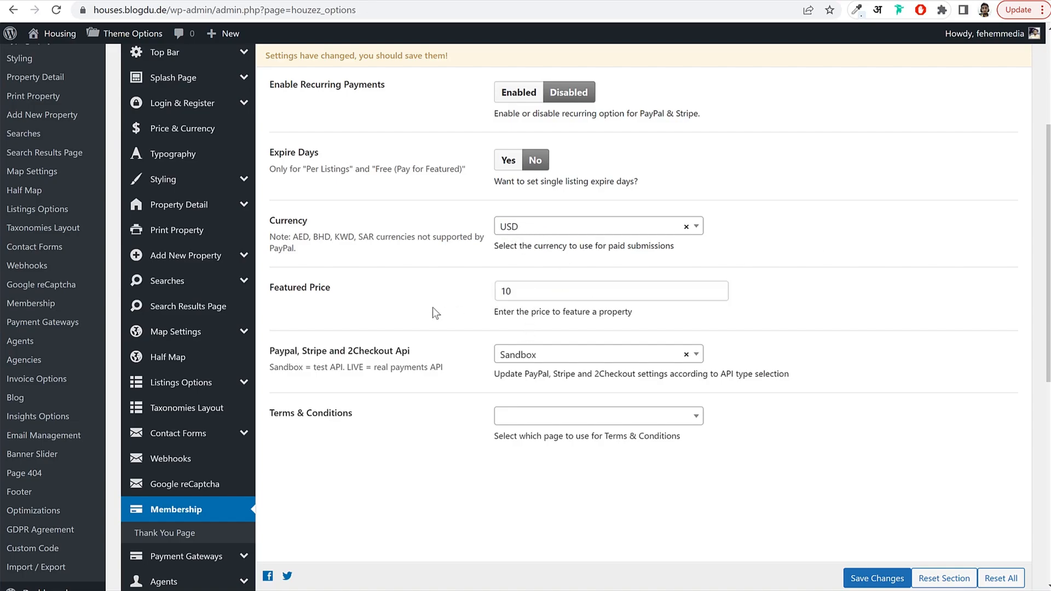
left_click(845, 577)
scroll(818, 543, "up", 1)
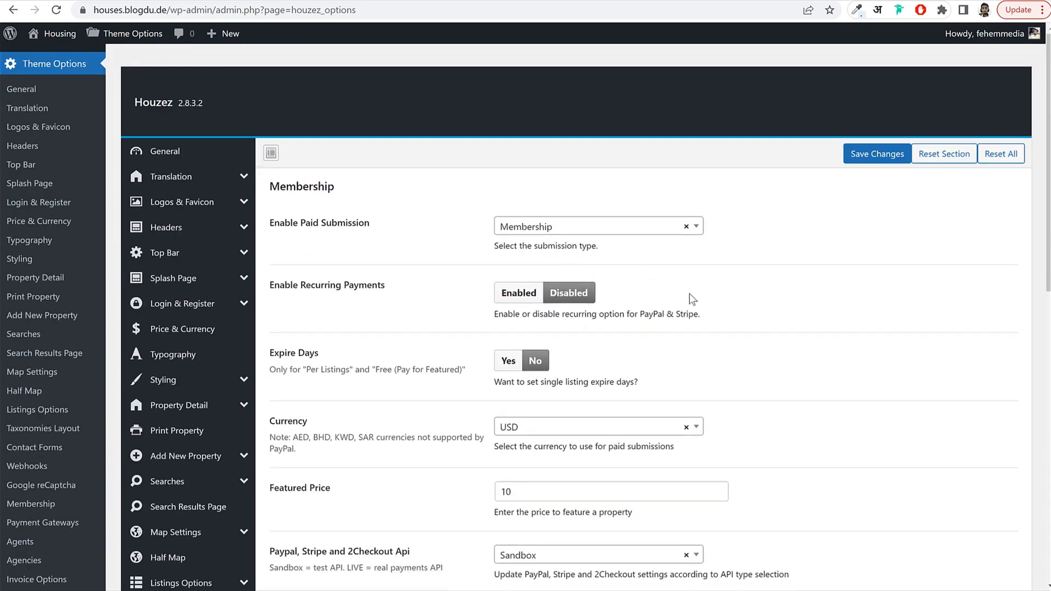
scroll(701, 297, "down", 6)
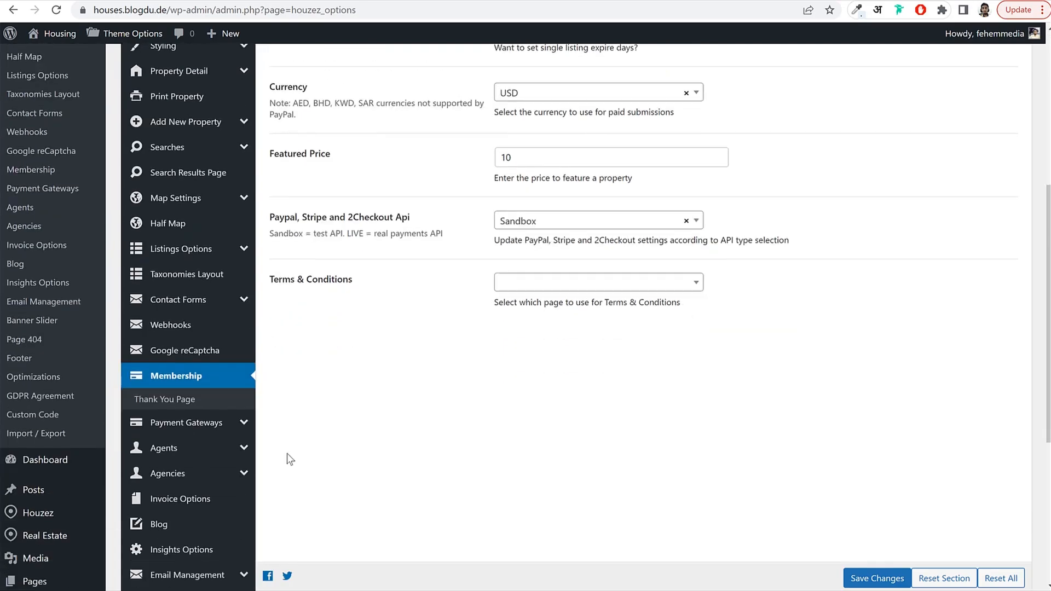
Set the Houzez payment gateway type to WooCommerce and save.
left_click(183, 425)
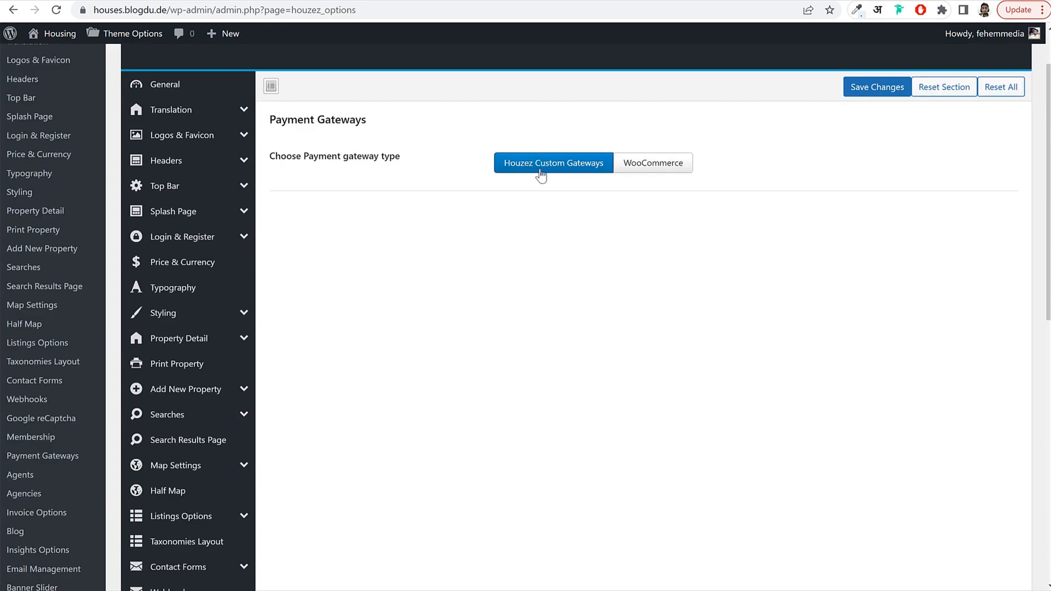
left_click(688, 167)
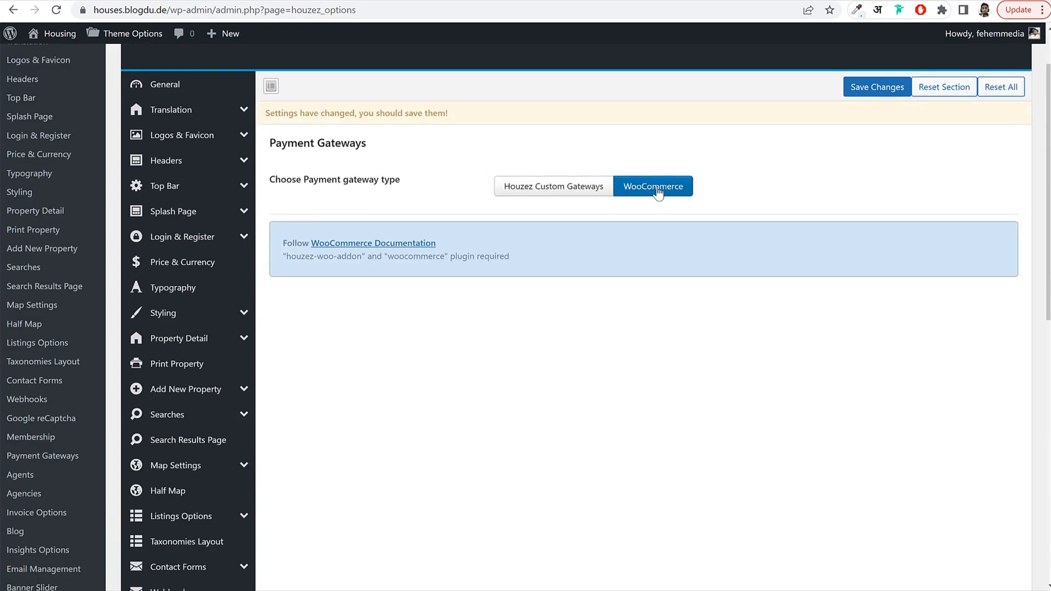
left_click(878, 92)
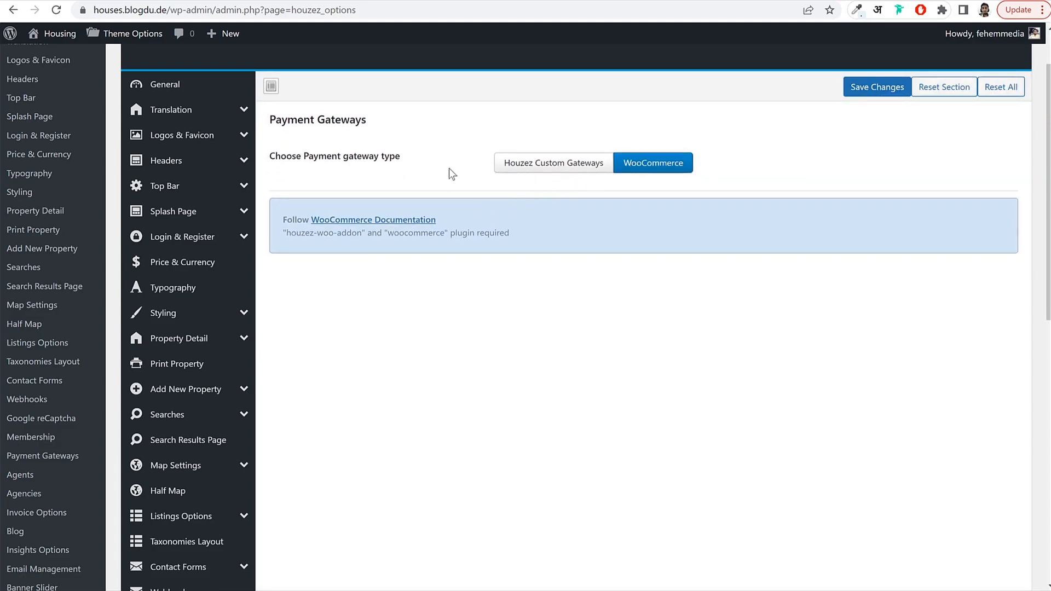
Note the required houzez-woo-addon and woocommerce plugins named in the notice.
scroll(478, 345, "down", 3)
scroll(479, 345, "up", 3)
left_click_drag(290, 235, 362, 235)
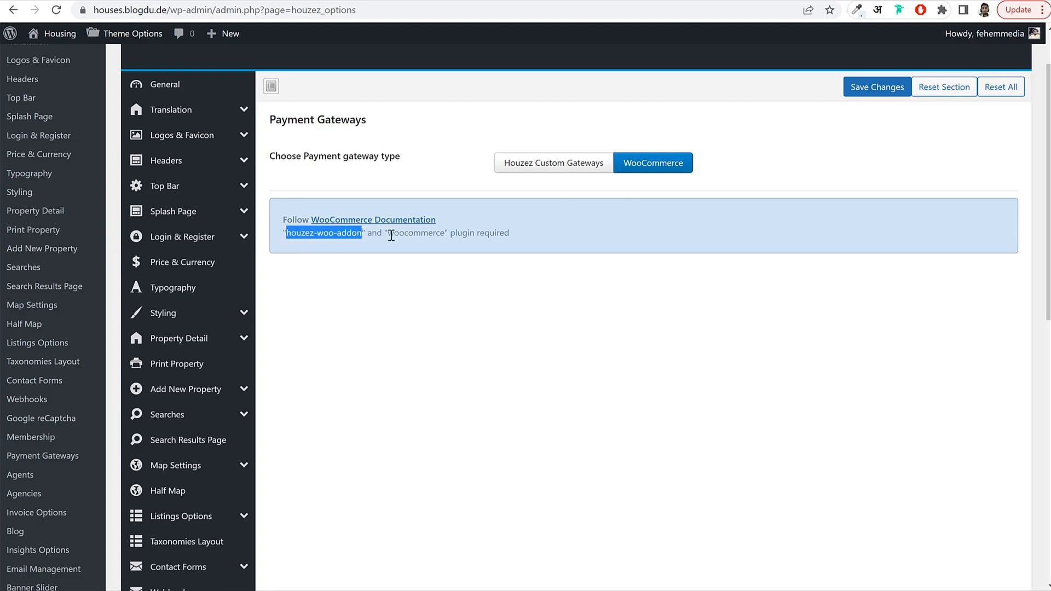
double_click(391, 235)
left_click(436, 236)
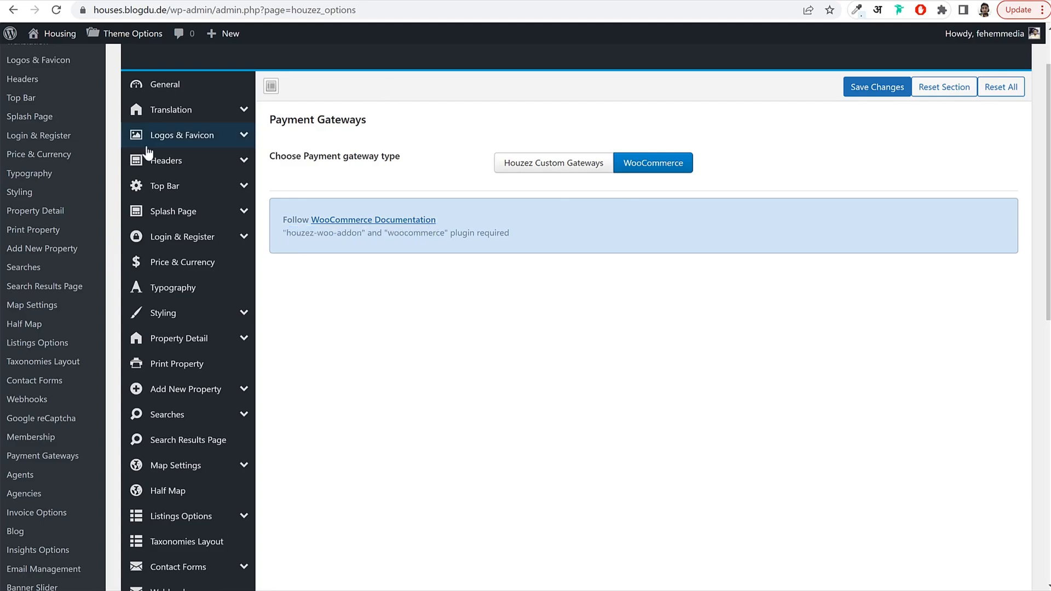
scroll(49, 235, "down", 8)
scroll(52, 240, "down", 3)
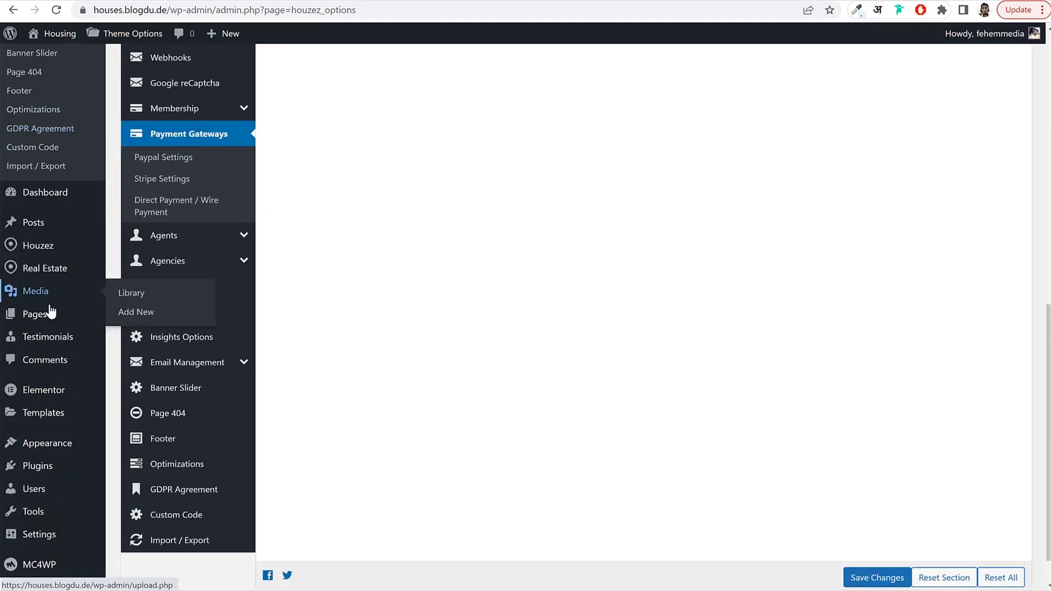
Search Add New plugins for houzez-woo-addon and install the Houzez WooCommerce Addon.
right_click(37, 425)
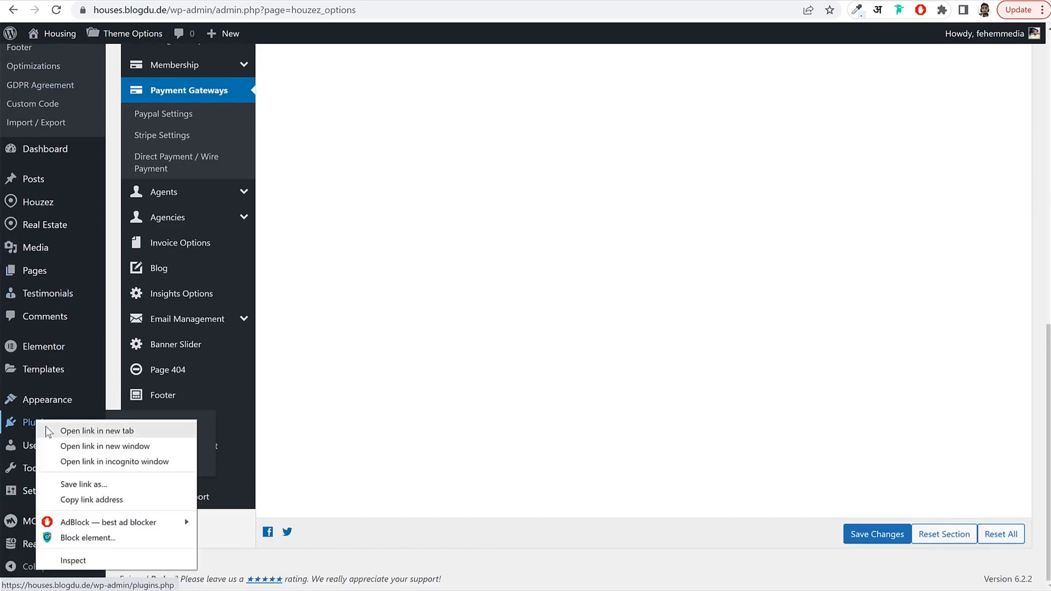
left_click(452, 285)
scroll(452, 284, "up", 10)
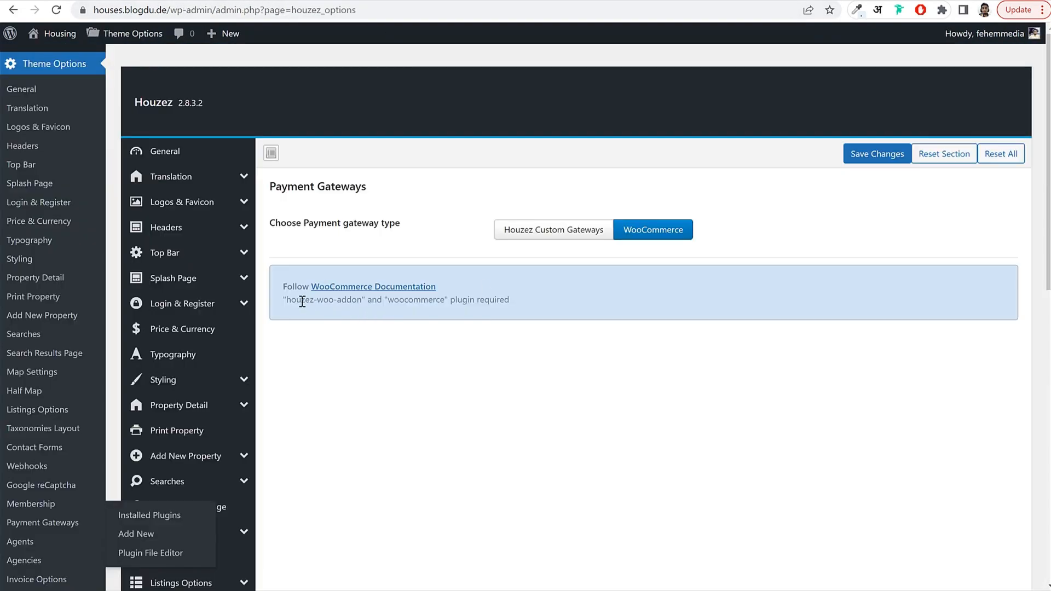
left_click_drag(285, 299, 362, 300)
key("ctrl+c")
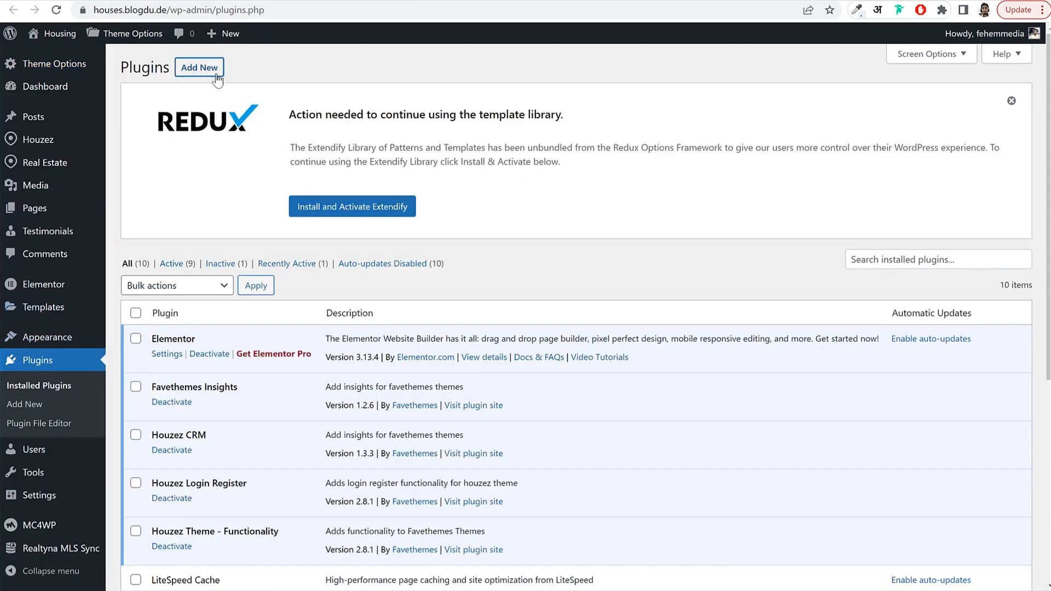
left_click(216, 77)
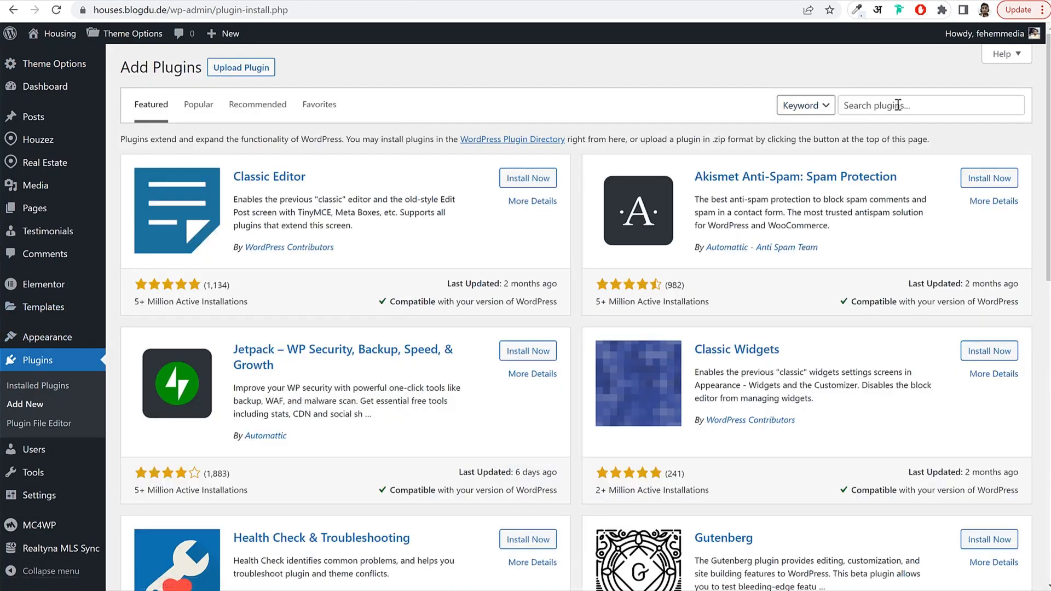
left_click(897, 106)
key("ctrl+v")
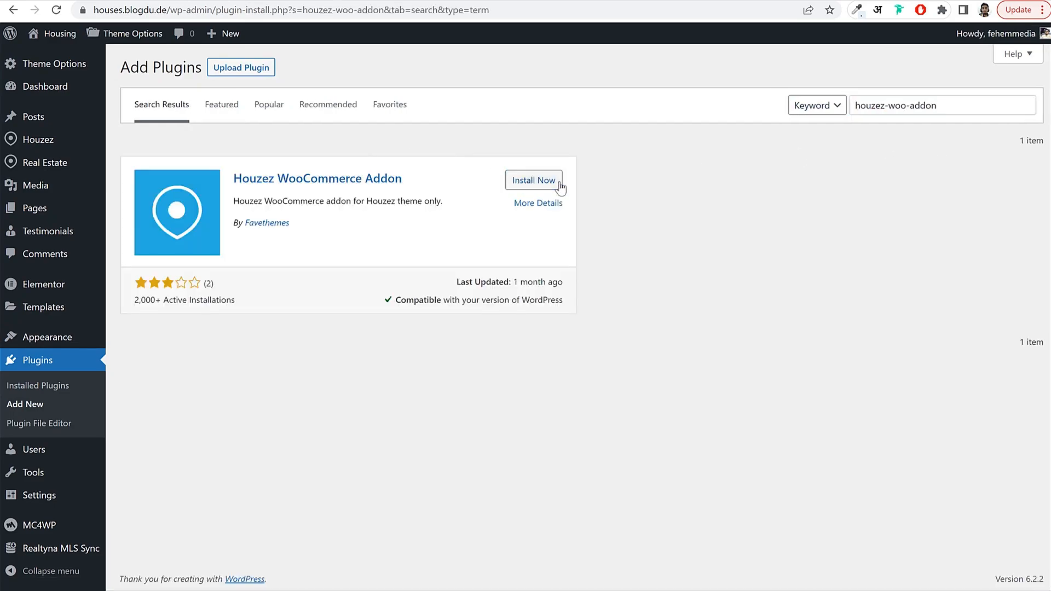
left_click(554, 182)
left_click_drag(291, 226, 246, 228)
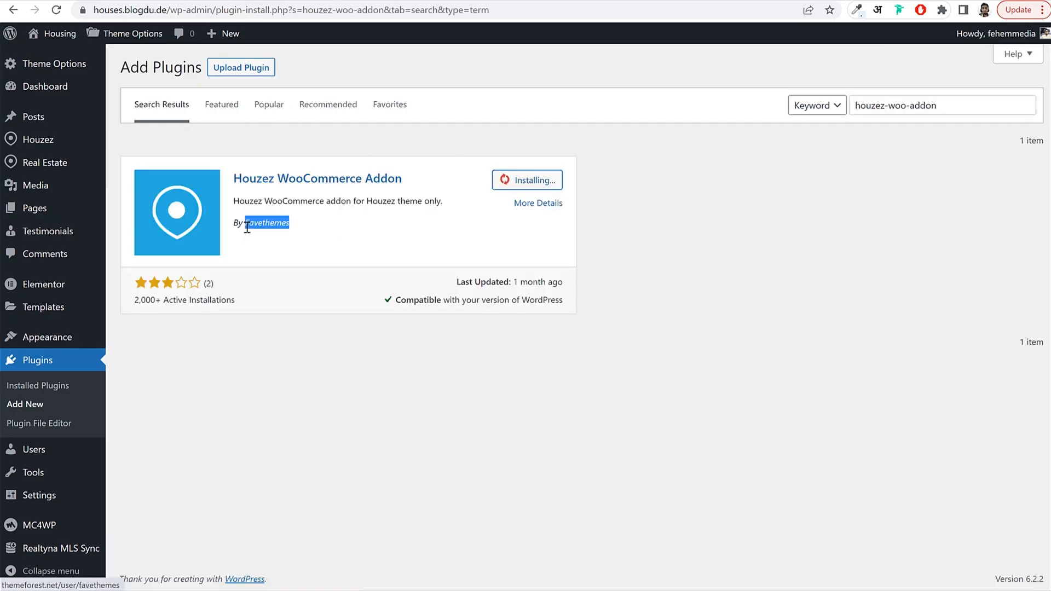
left_click(348, 239)
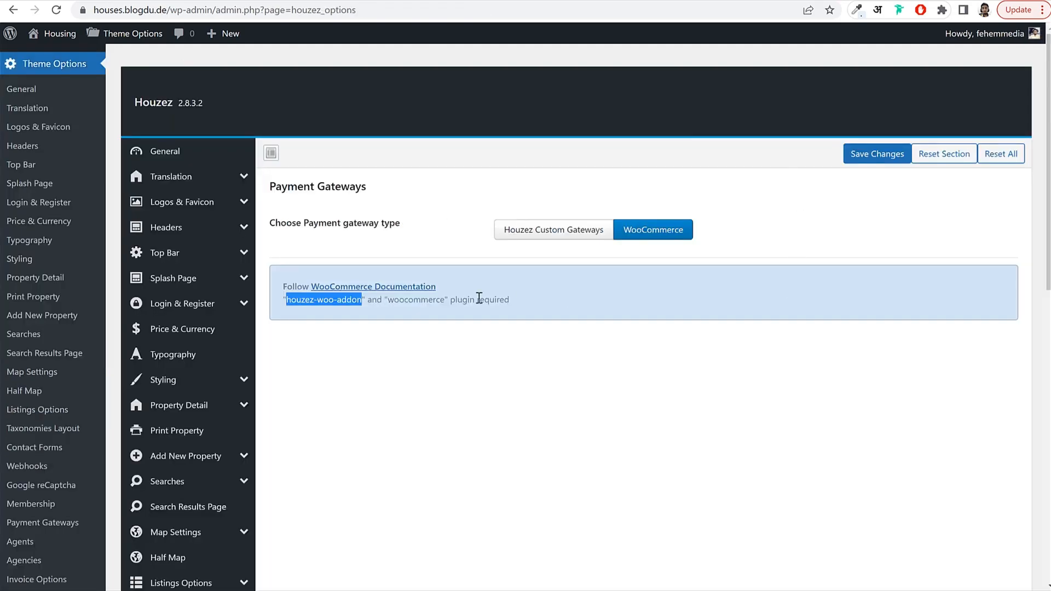
Search for 'woocommerce', install the WooCommerce plugin, then go to Installed Plugins.
double_click(407, 300)
right_click(413, 304)
left_click(427, 307)
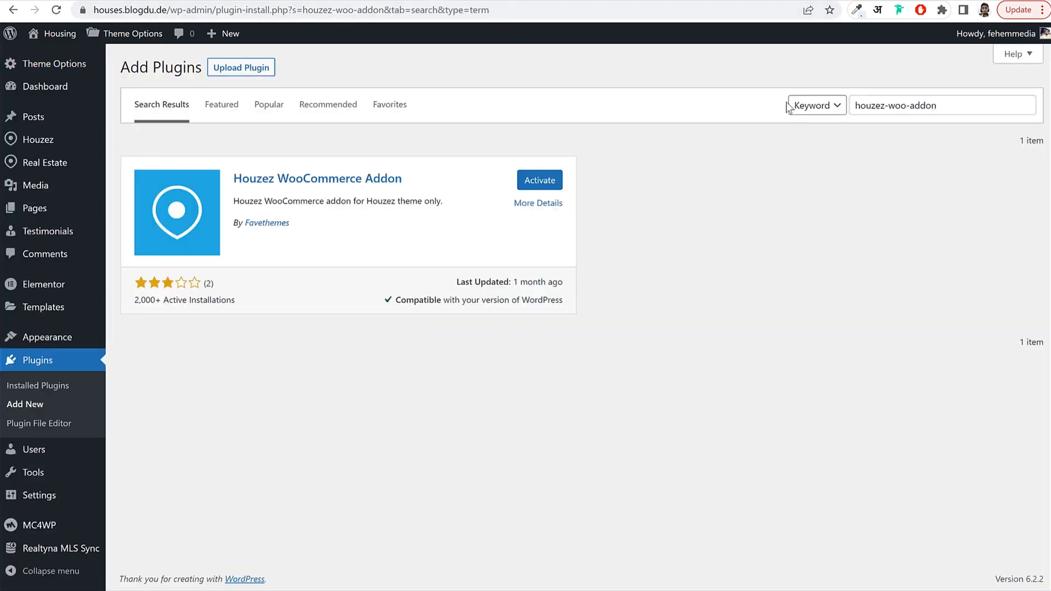
triple_click(902, 107)
key("ctrl+v")
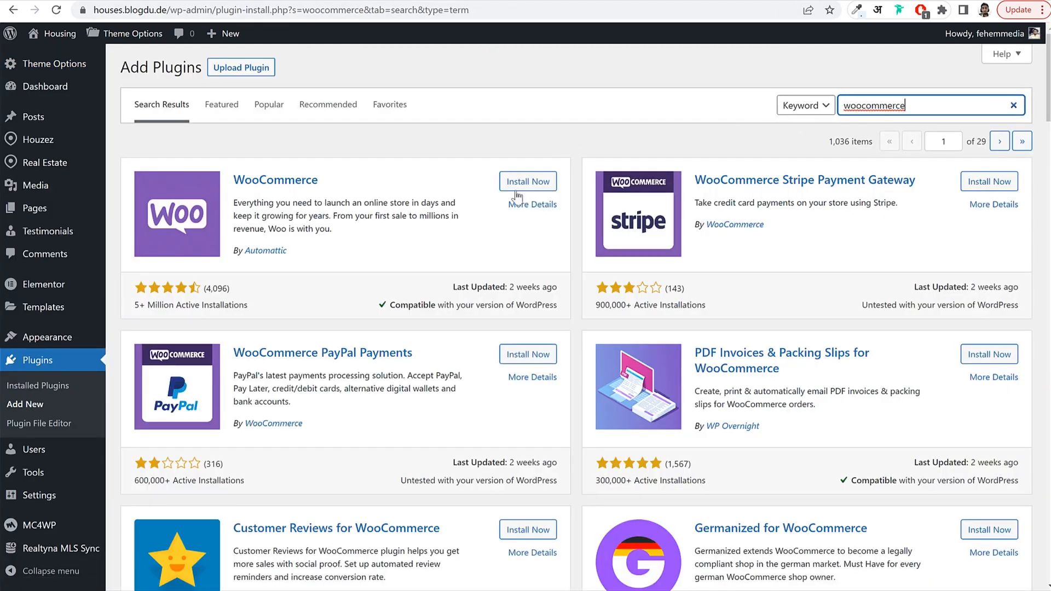
left_click(516, 190)
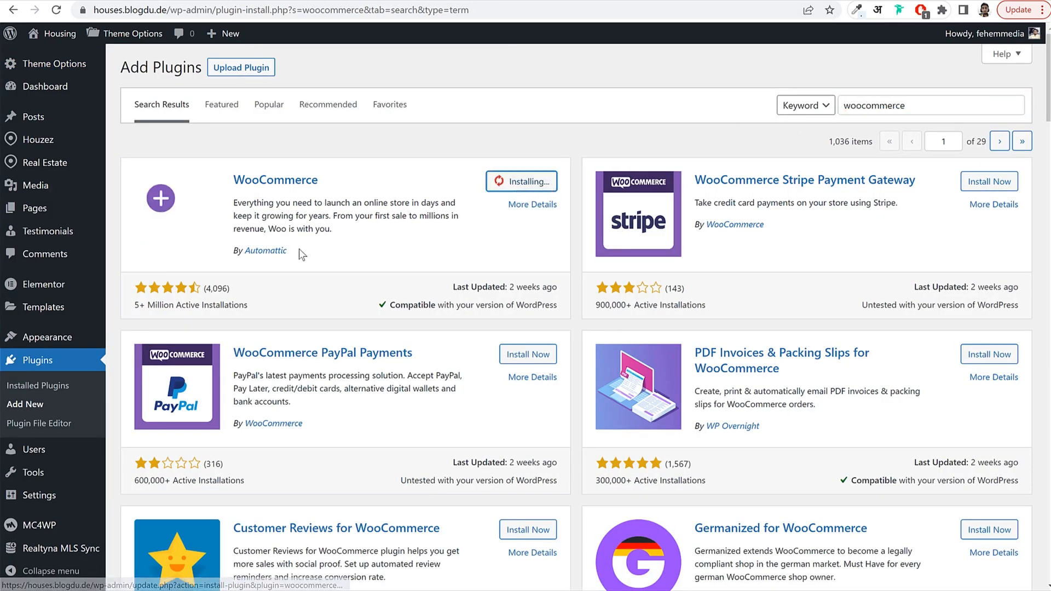
left_click_drag(298, 251, 243, 251)
left_click(365, 248)
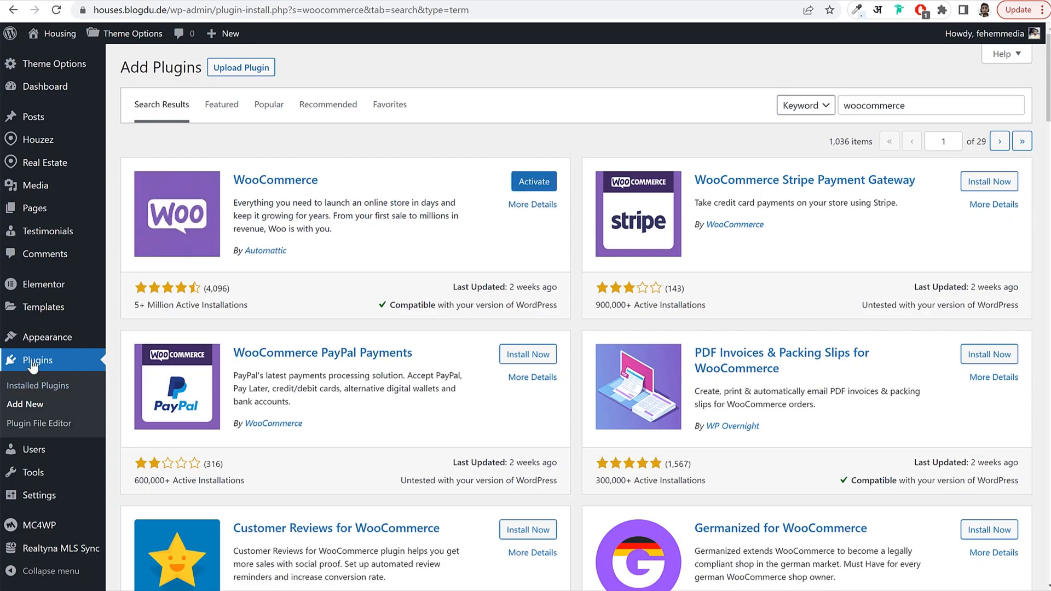
left_click(30, 383)
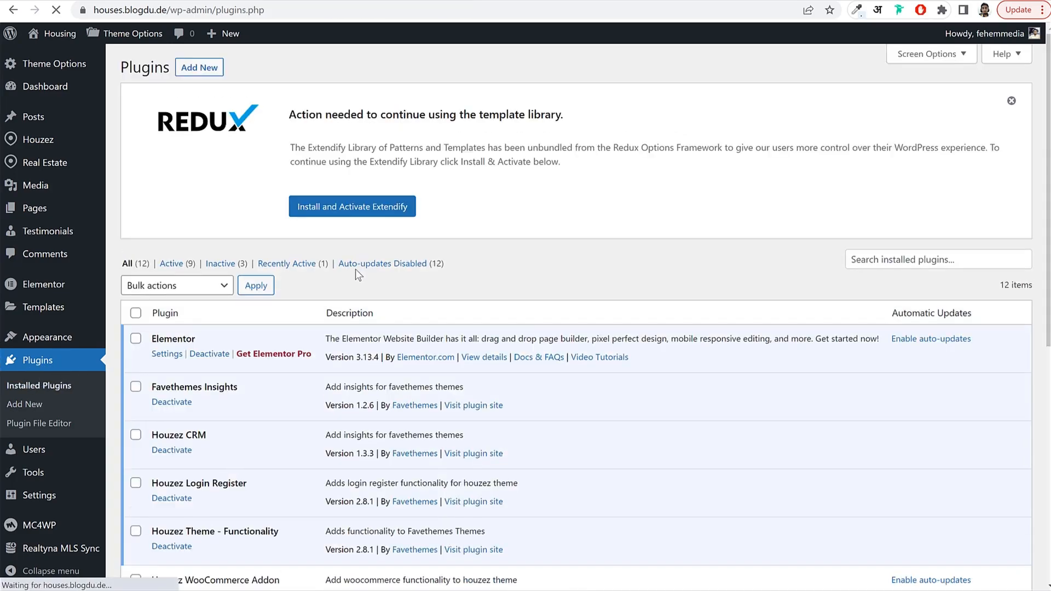
Bulk-activate the Houzez WooCommerce Addon and WooCommerce plugins.
scroll(356, 268, "down", 6)
scroll(348, 272, "down", 1)
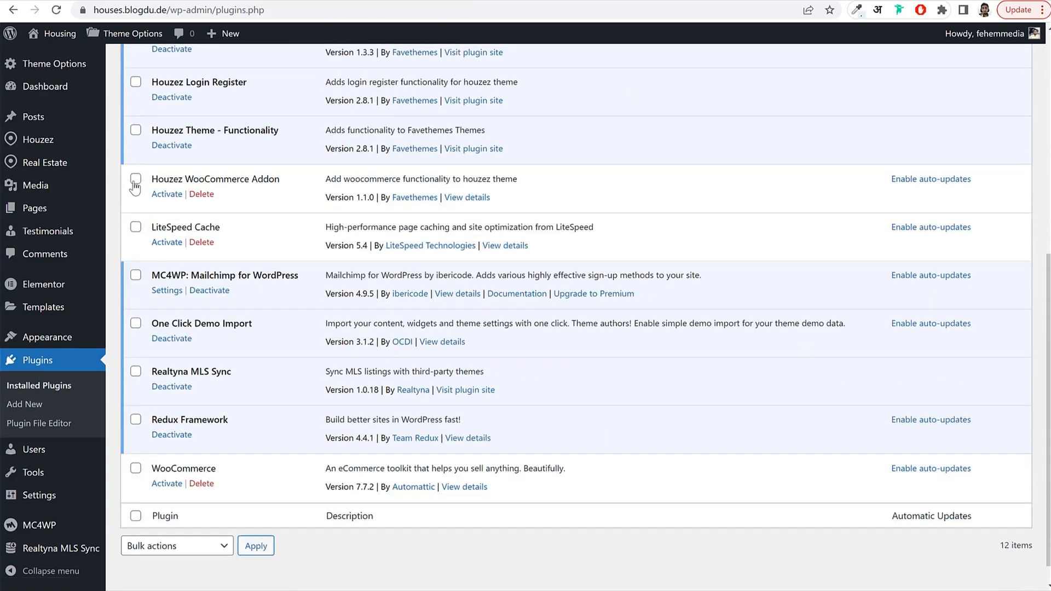
left_click(135, 178)
left_click(135, 468)
scroll(206, 502, "down", 1)
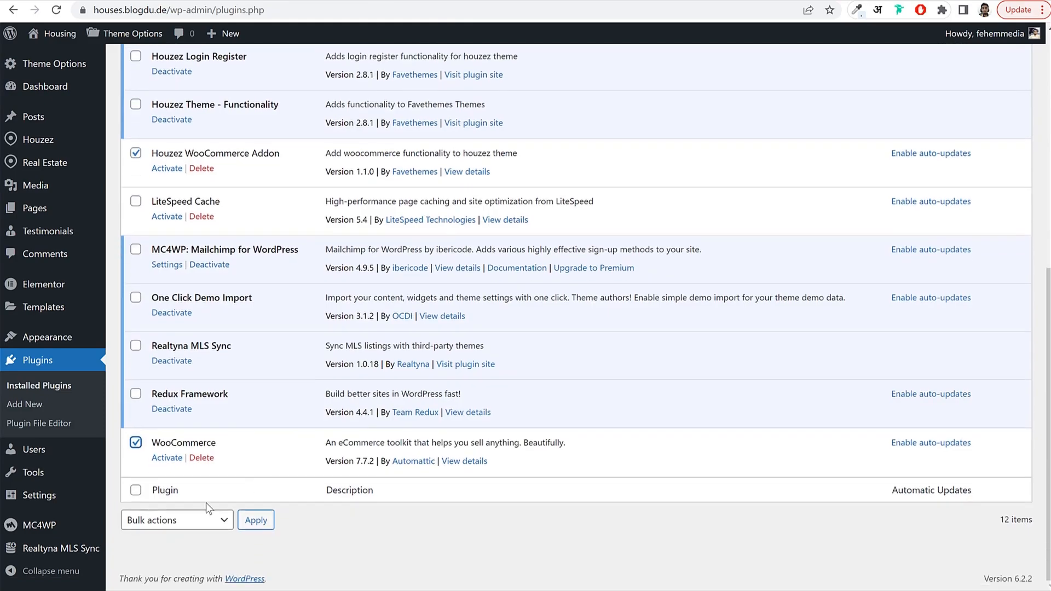
left_click(166, 520)
left_click(167, 553)
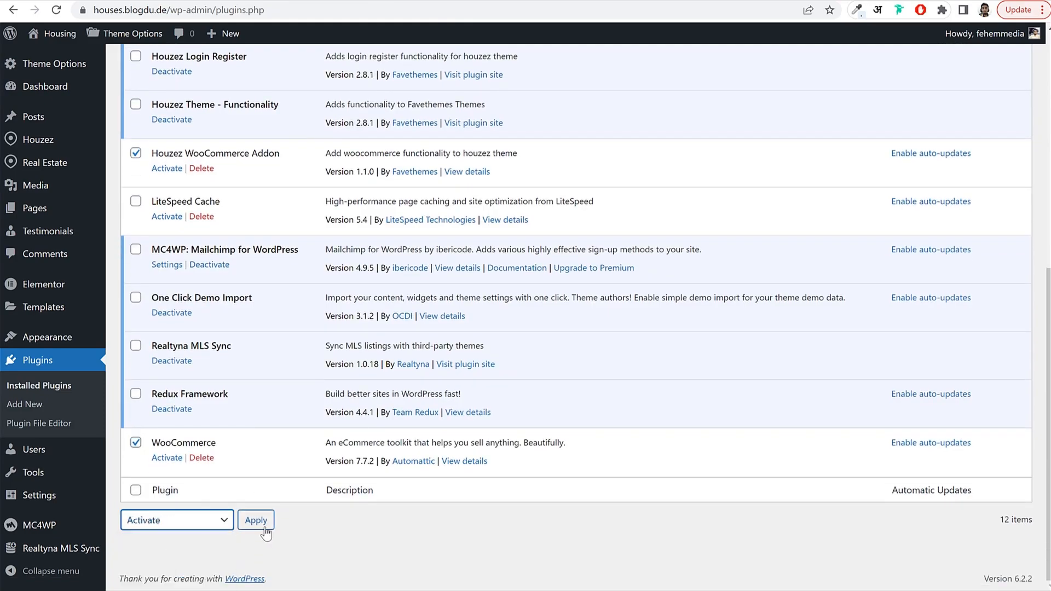
left_click(262, 524)
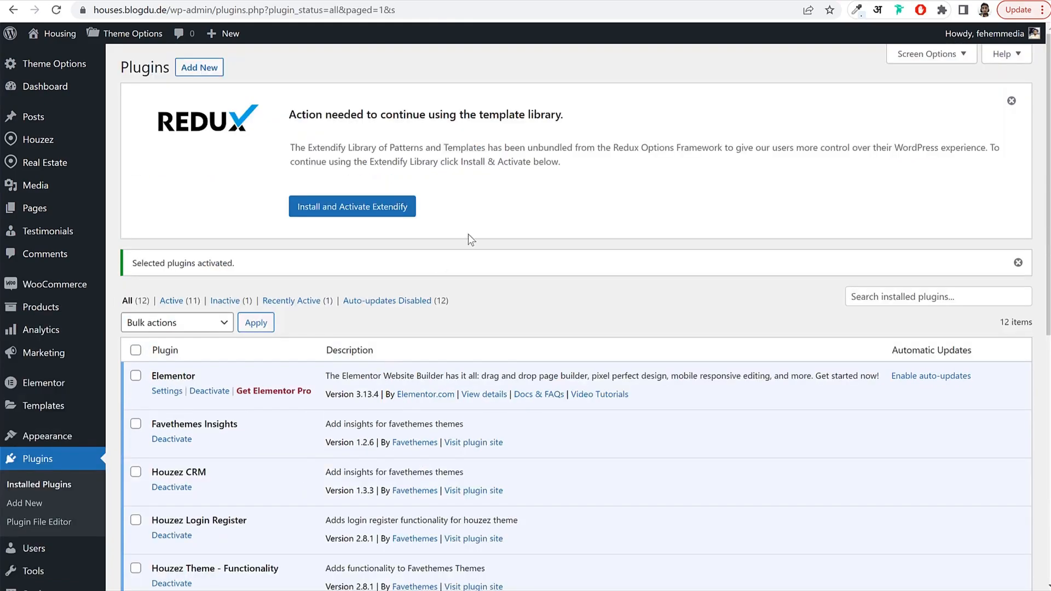
Dismiss the Redux template library notice.
left_click(1010, 101)
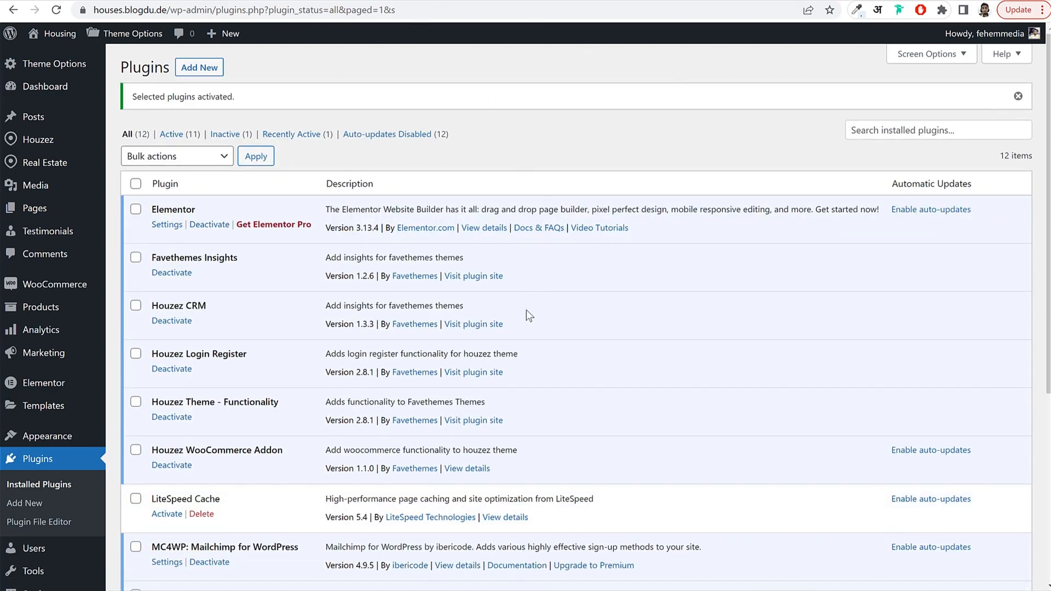
scroll(526, 314, "down", 5)
scroll(330, 351, "up", 5)
mouse_move(47, 288)
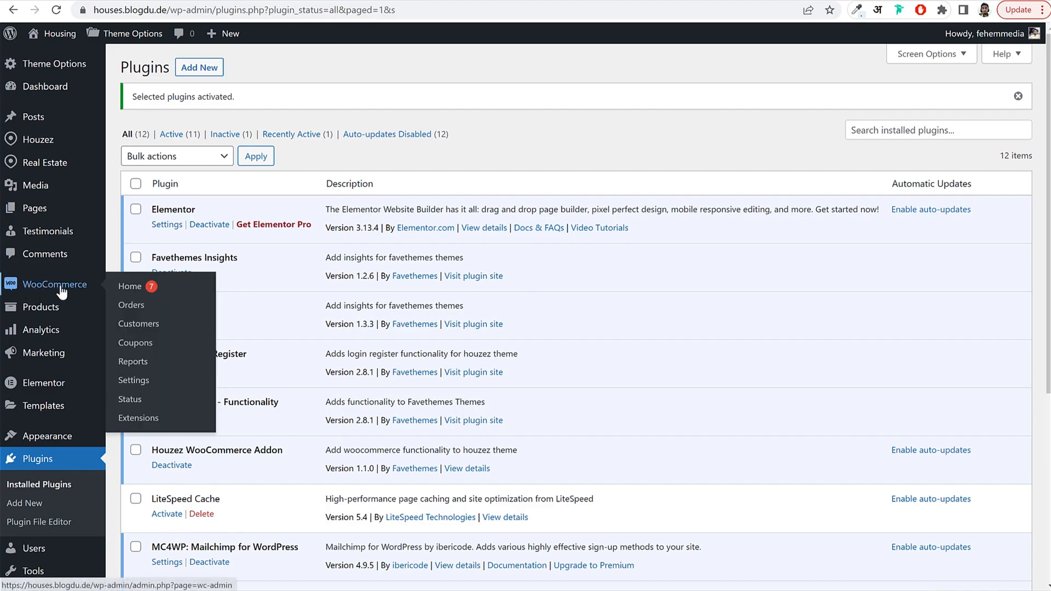
Open WooCommerce Settings and place the cursor in the empty Address line 1 field.
left_click(157, 386)
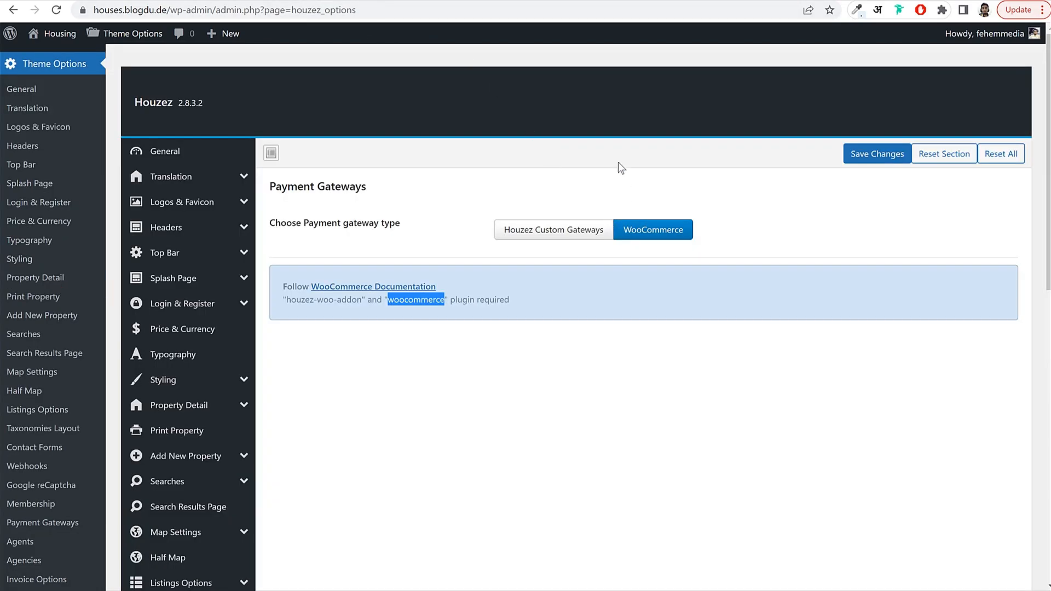
left_click(618, 162)
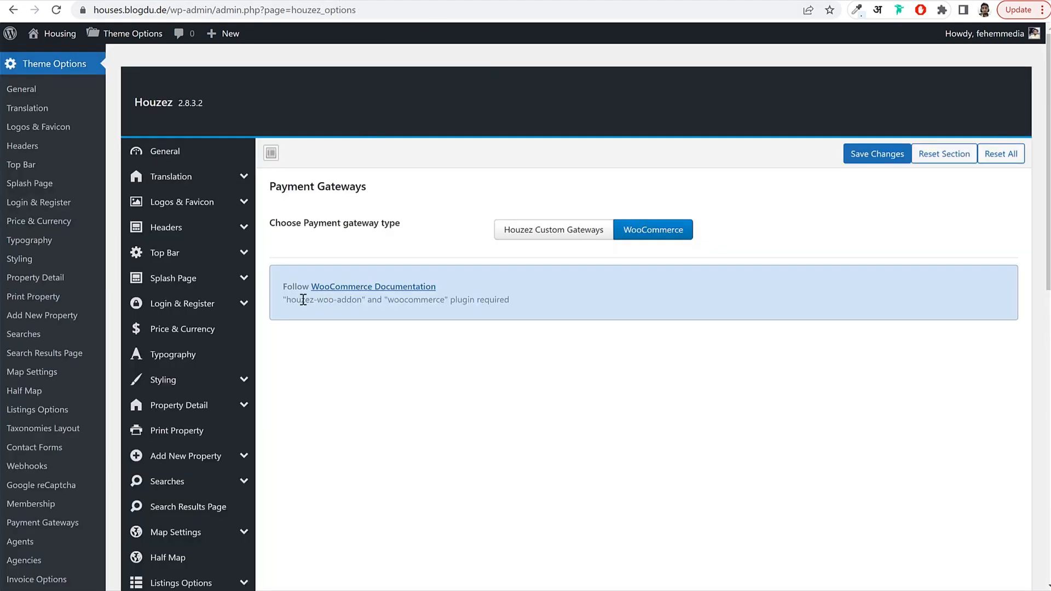
left_click_drag(303, 300, 519, 314)
left_click(517, 321)
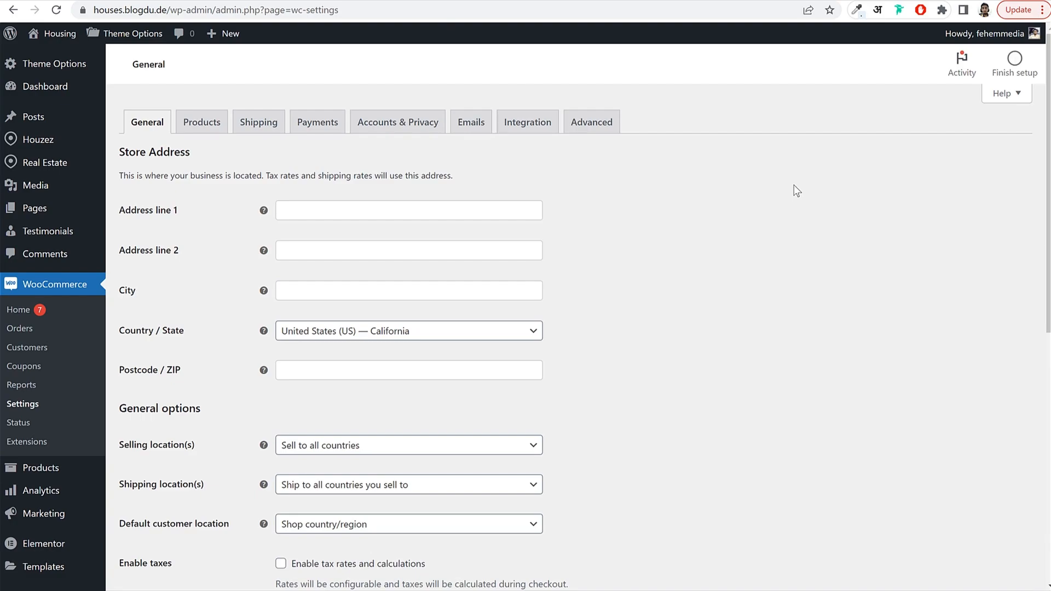
left_click(432, 210)
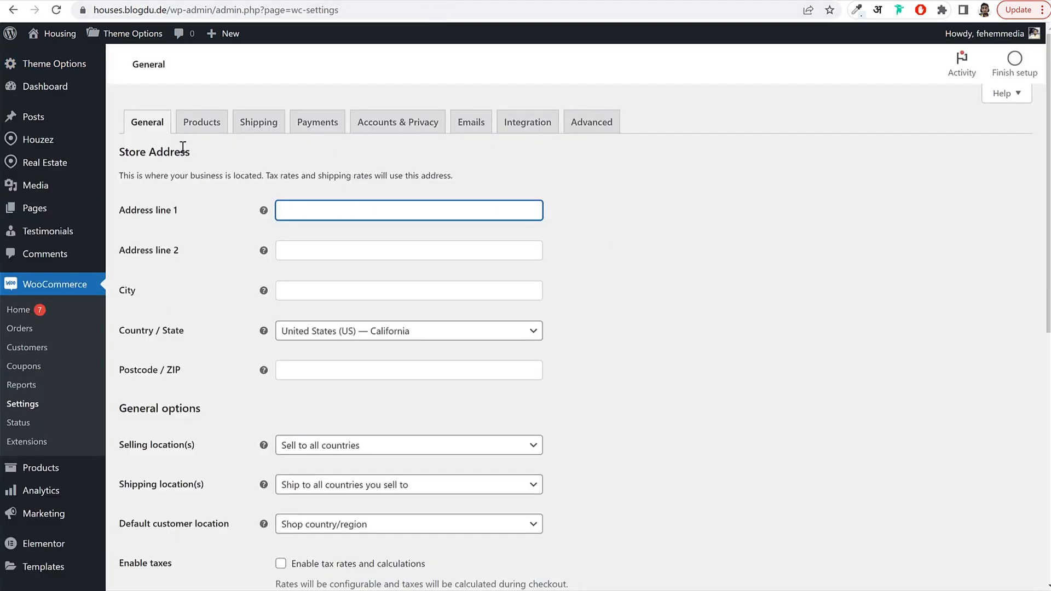
Fill in the store address lines, city Mumbai, country/state India — Maharashtra and the postcode.
scroll(404, 304, "down", 5)
scroll(383, 263, "up", 4)
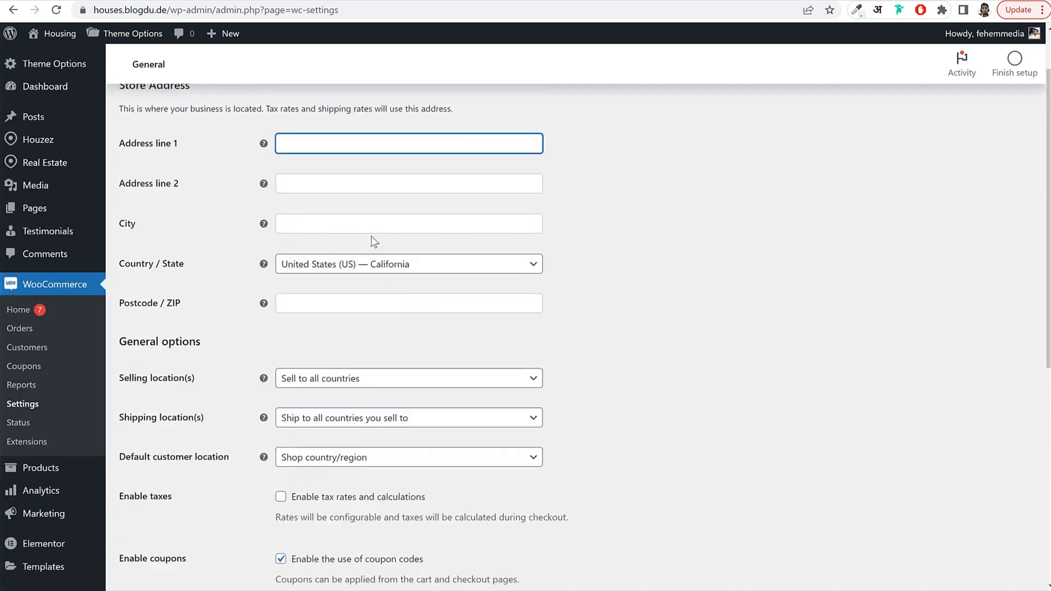
scroll(437, 238, "up", 1)
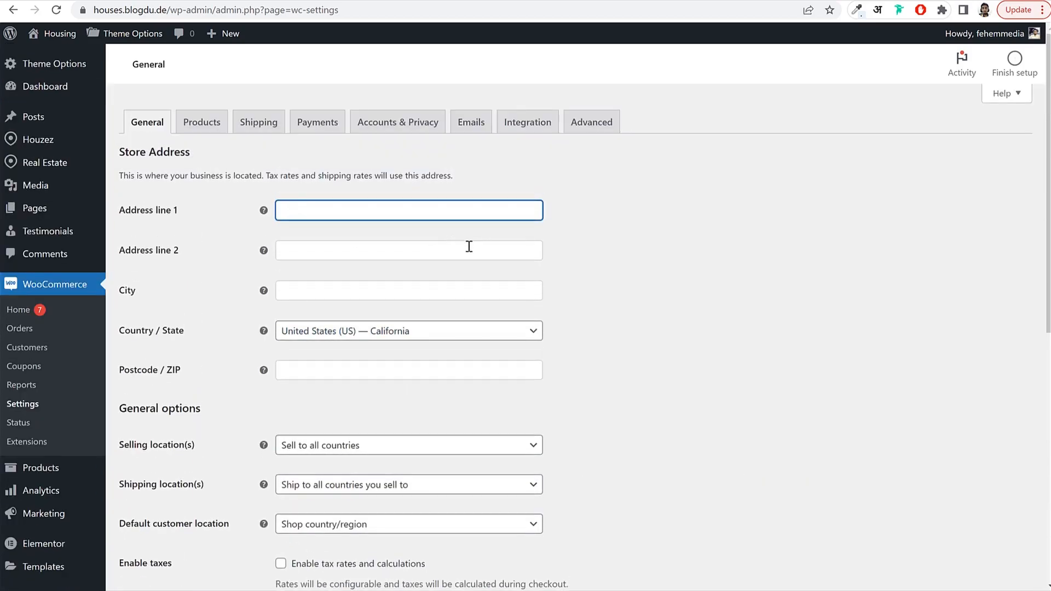
type("1232")
key("BackSpace")
left_click(469, 246)
type("ABC ")
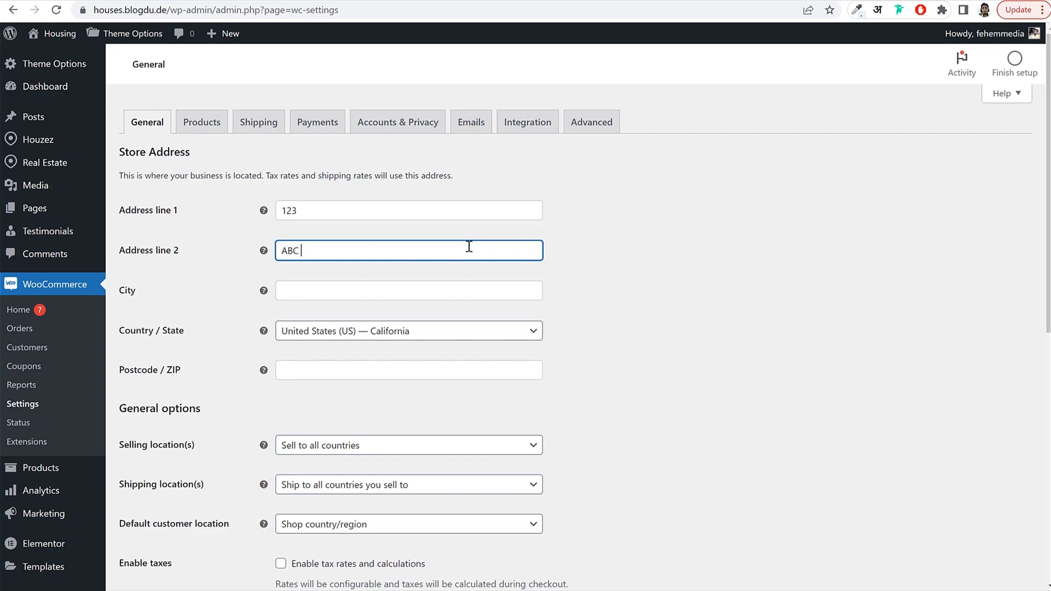
type("Bldg")
left_click(414, 294)
type("Mumbai")
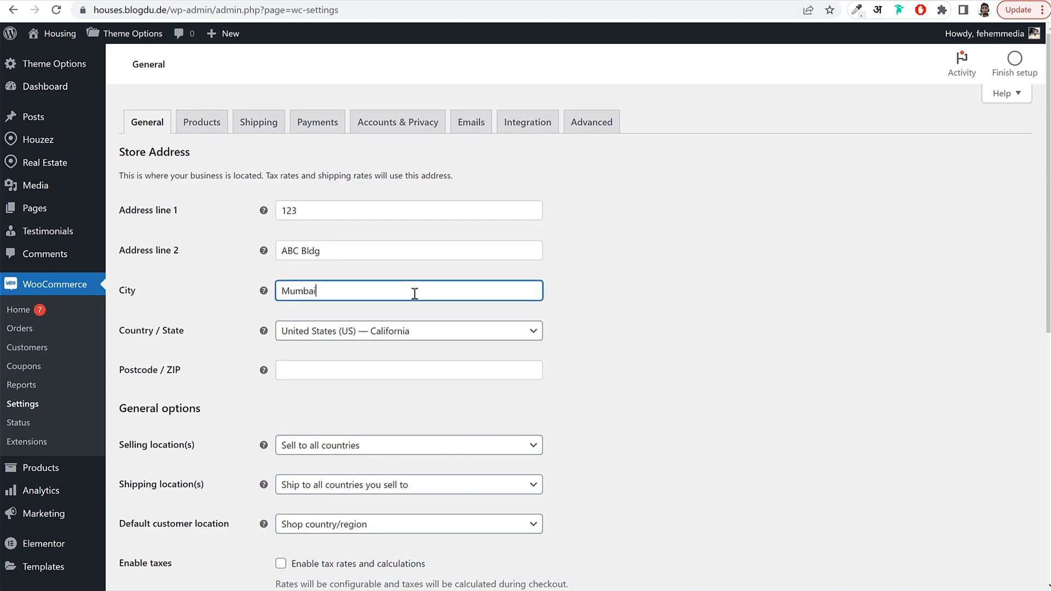
key("Tab")
left_click(367, 331)
type("ma")
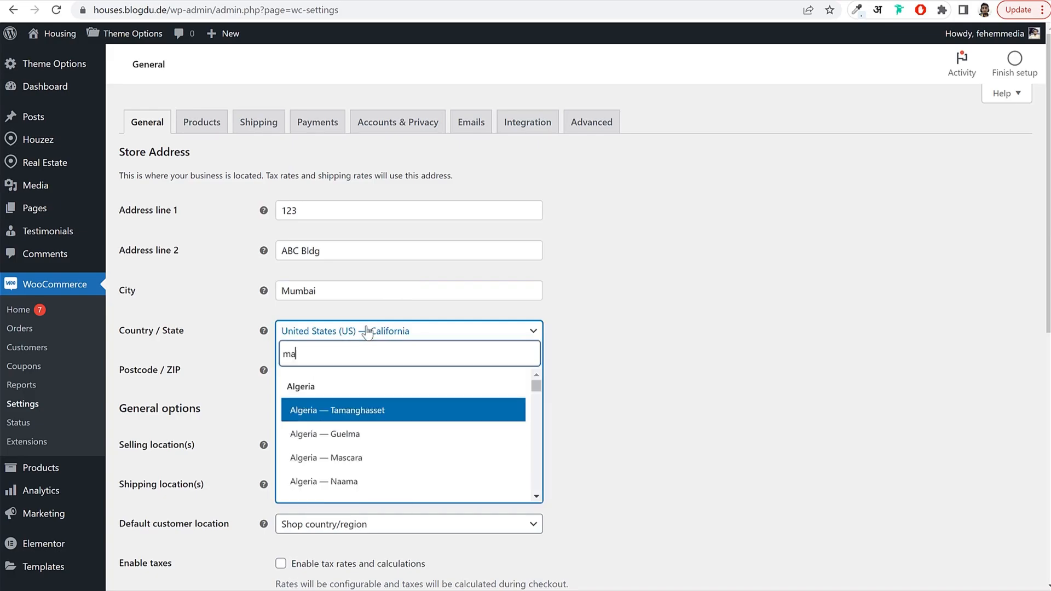
type("h")
key("Return")
left_click(376, 368)
type("400001")
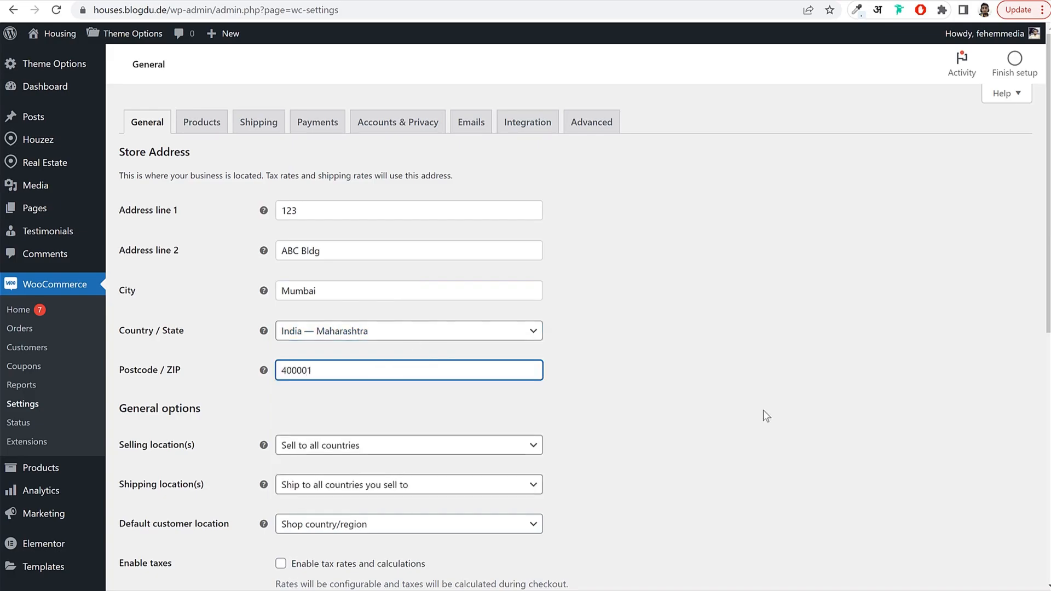
Keep US dollar as the store currency and save the general settings.
scroll(760, 409, "down", 5)
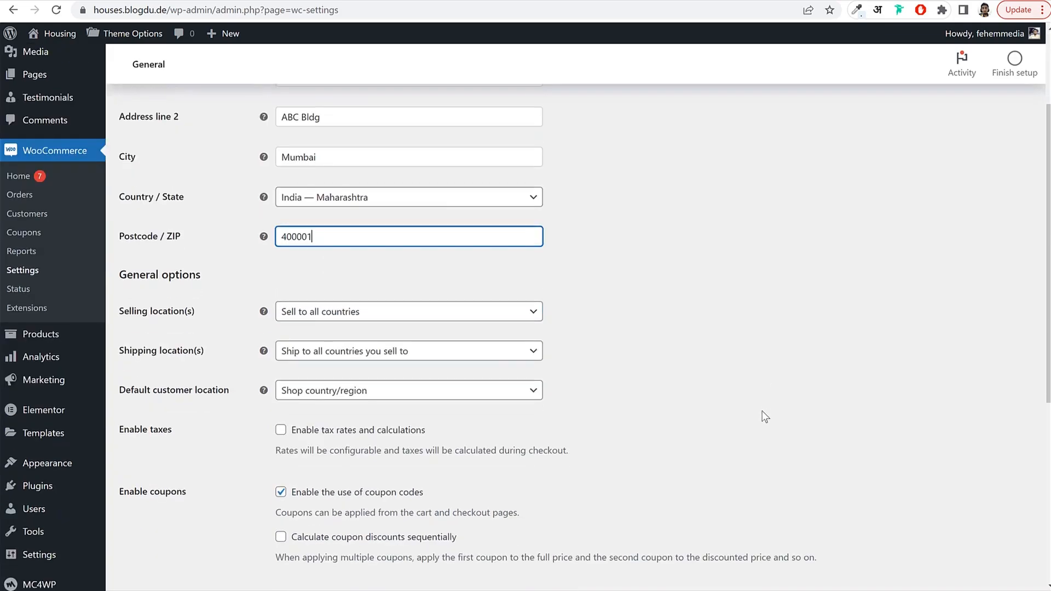
scroll(539, 389, "down", 4)
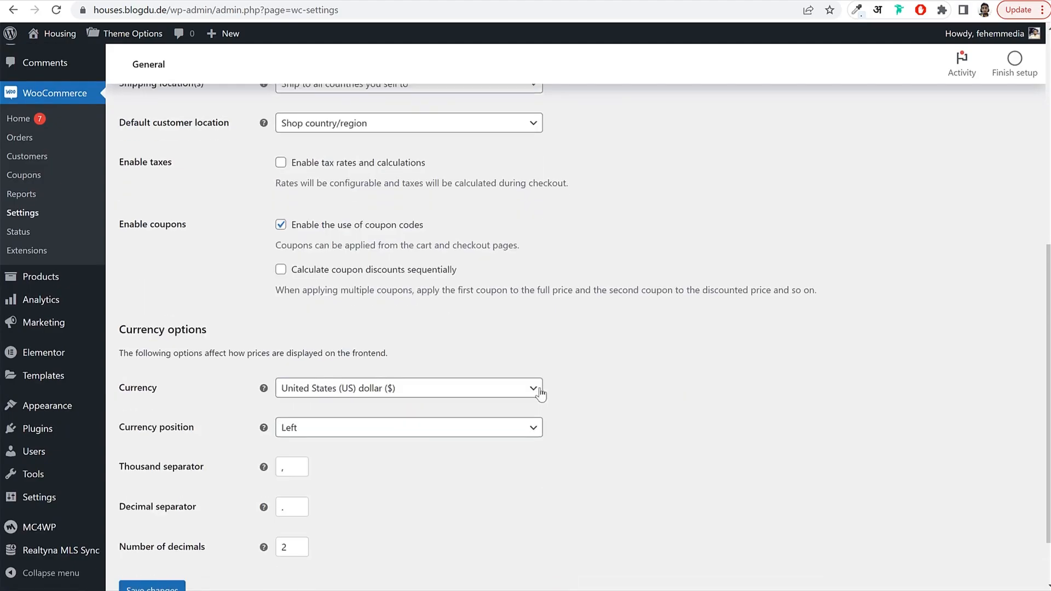
left_click(309, 320)
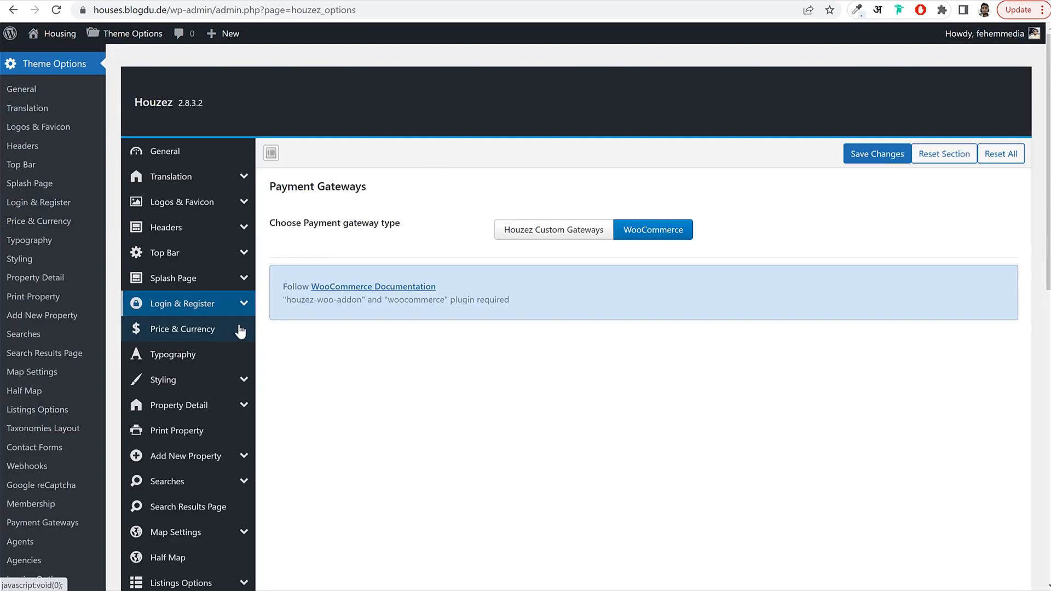
scroll(241, 328, "down", 3)
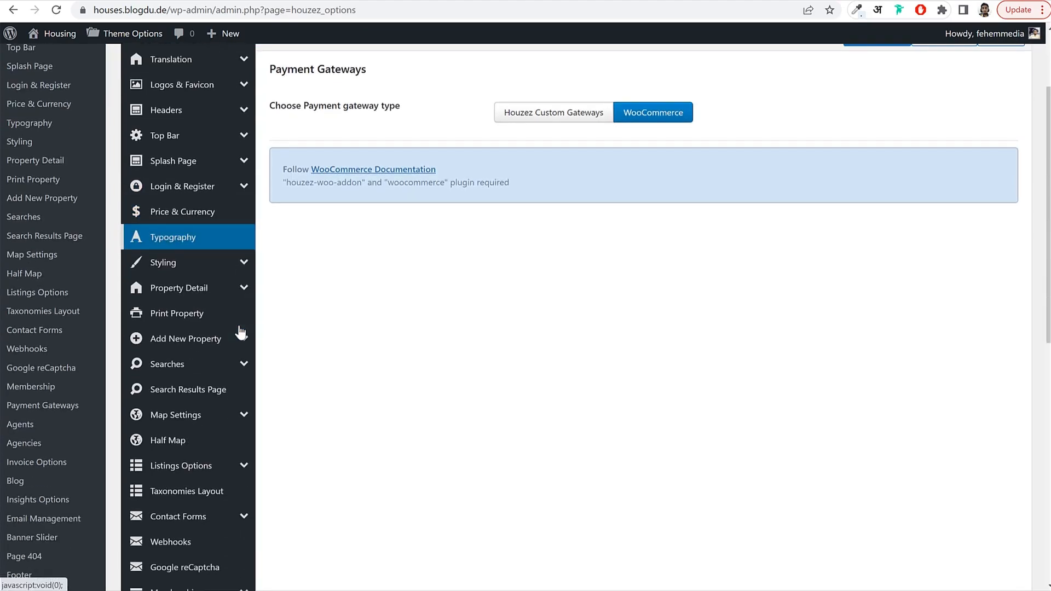
scroll(235, 356, "down", 4)
left_click(229, 380)
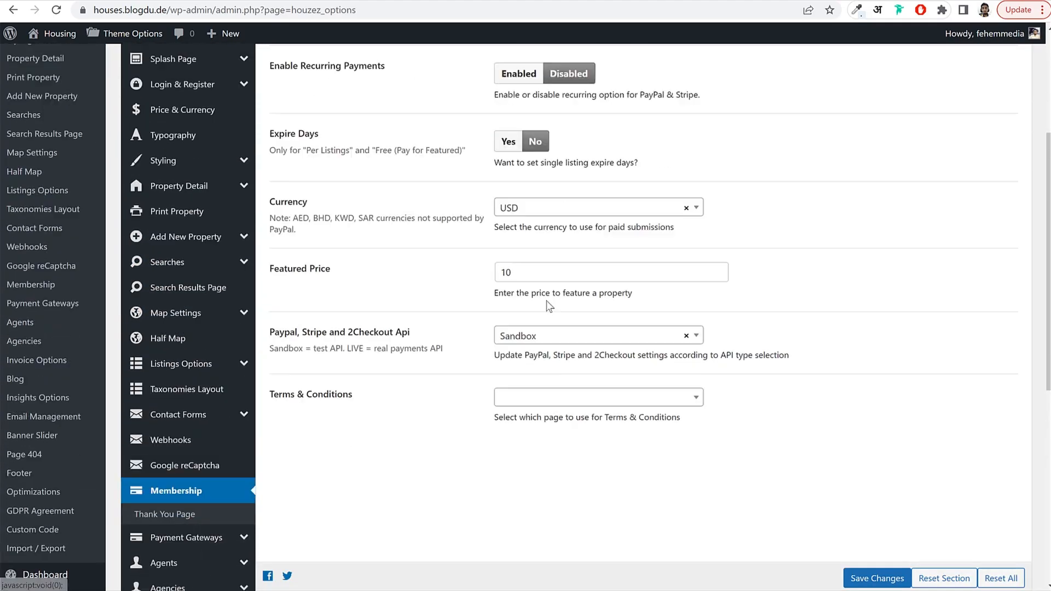
scroll(549, 304, "up", 1)
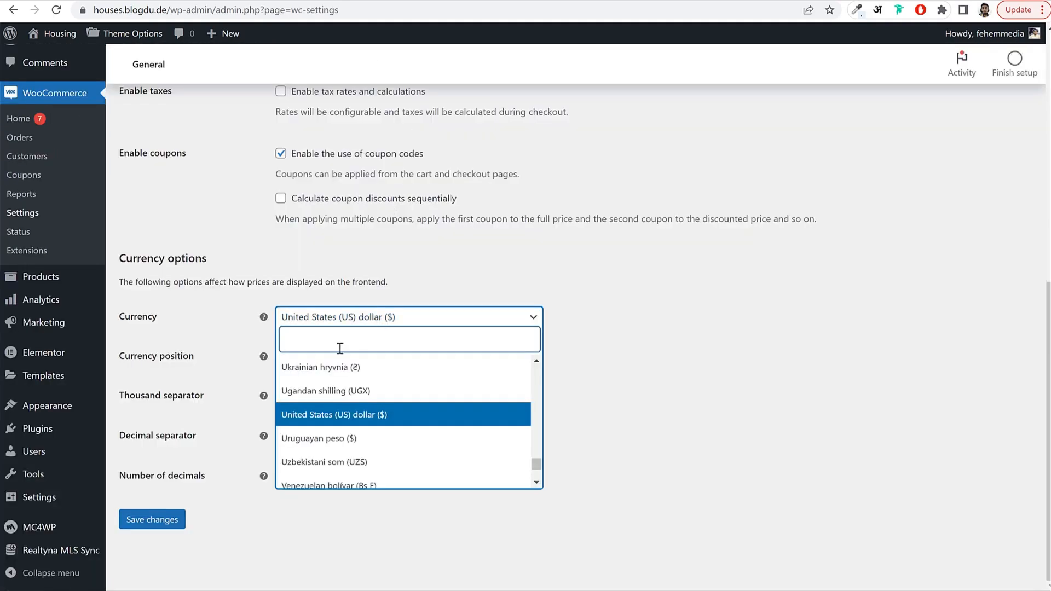
left_click(335, 419)
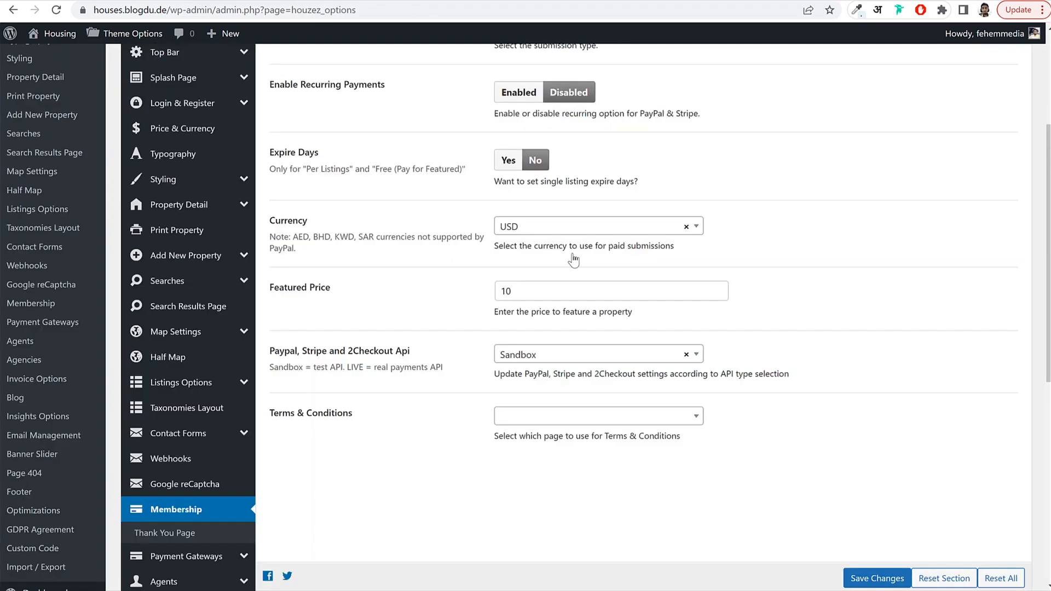
left_click(600, 235)
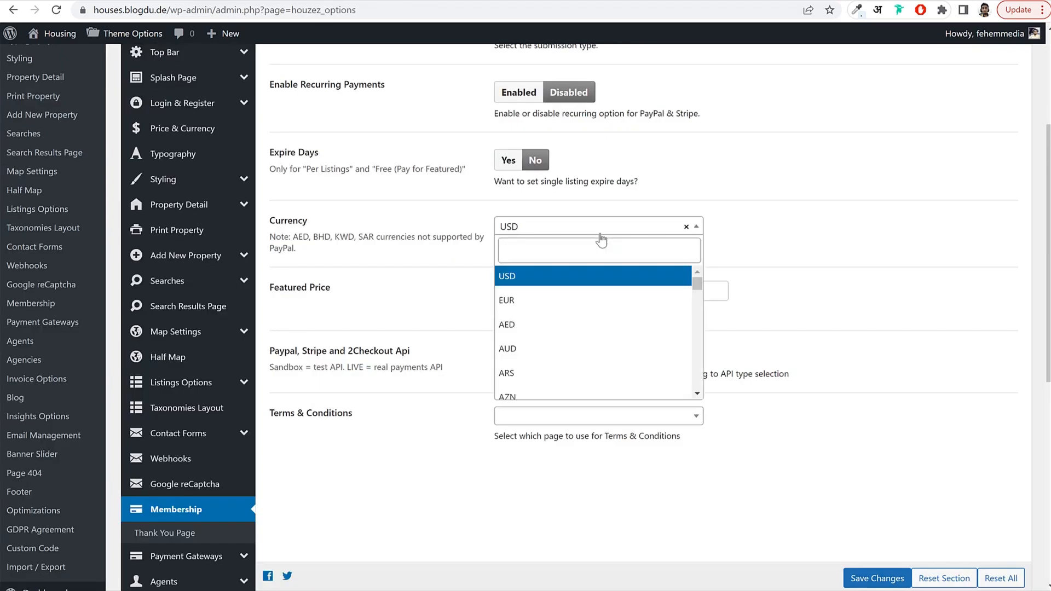
scroll(555, 370, "up", 4)
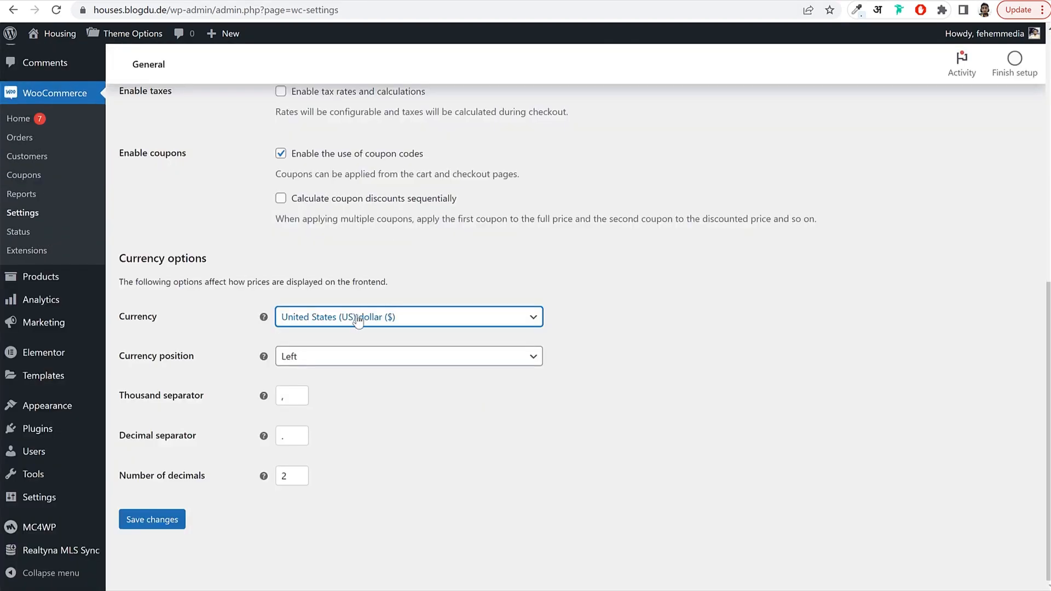
left_click(171, 526)
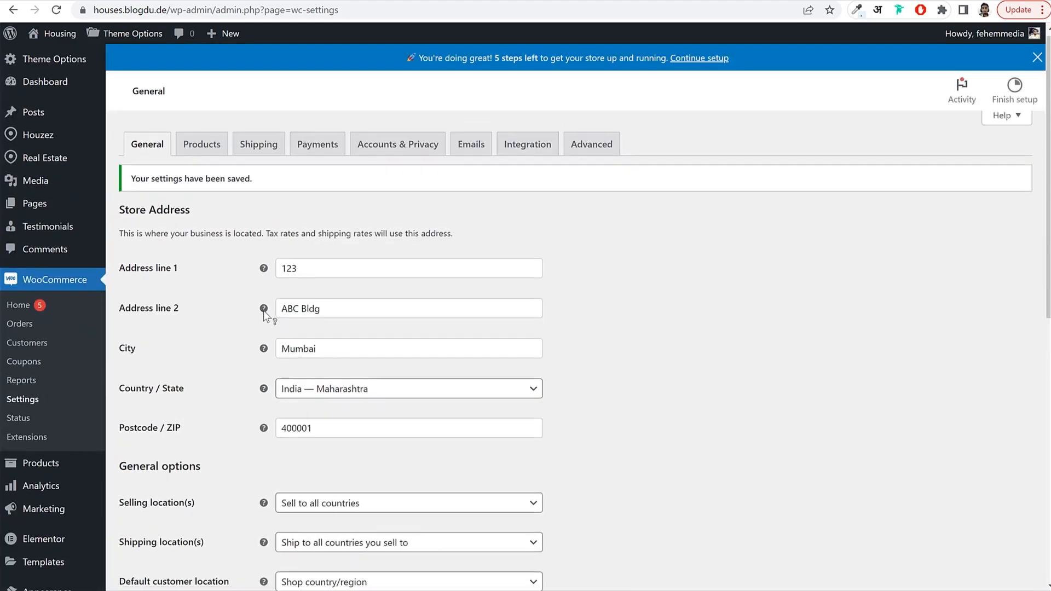
left_click(315, 145)
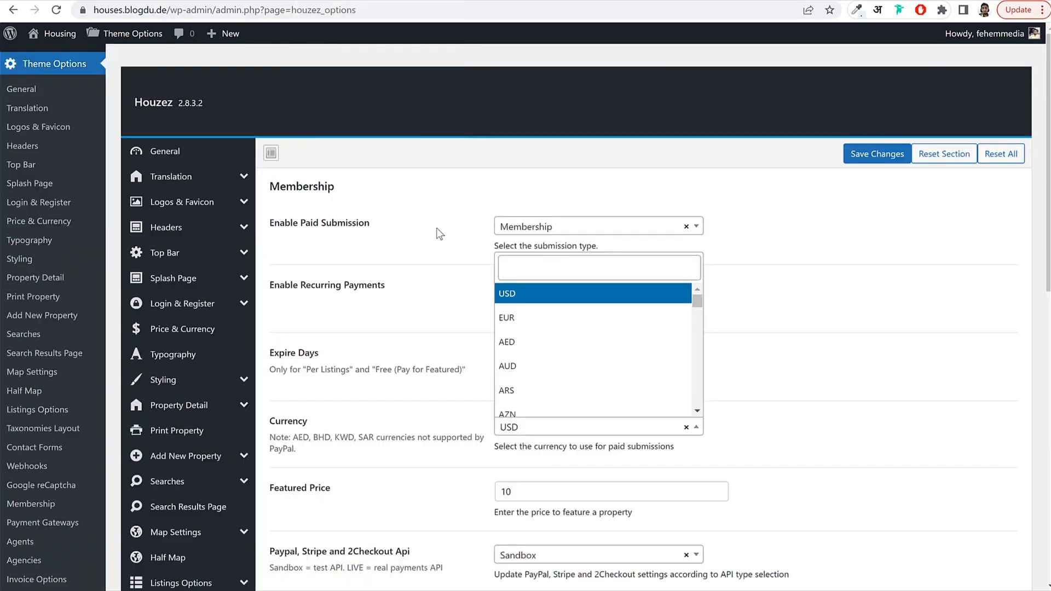
Close the Membership currency dropdown and scroll the Membership options, leaving USD and Sandbox API set.
left_click(436, 228)
scroll(430, 191, "down", 4)
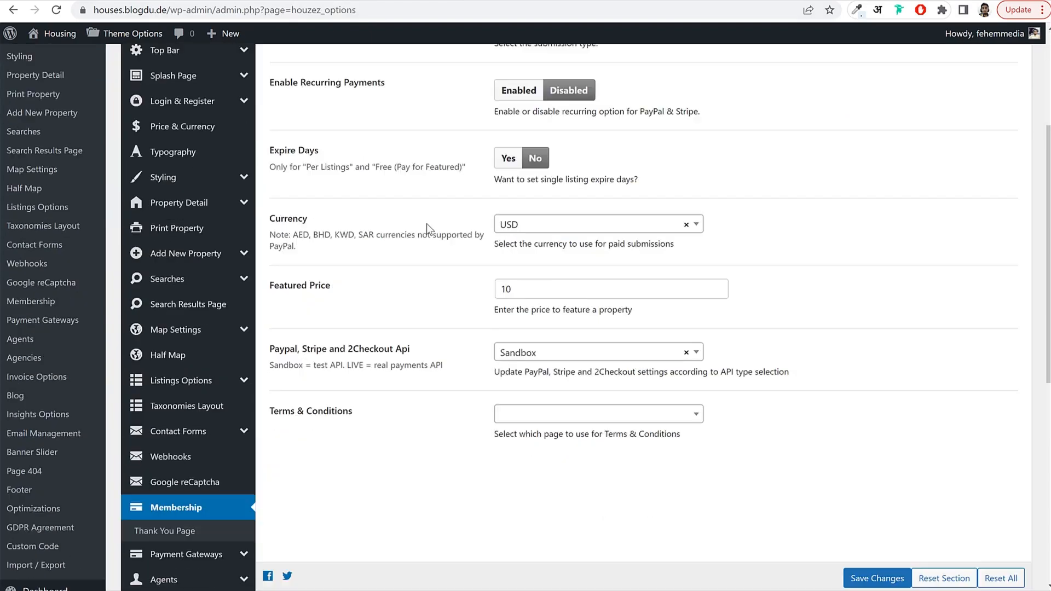
scroll(359, 234, "down", 8)
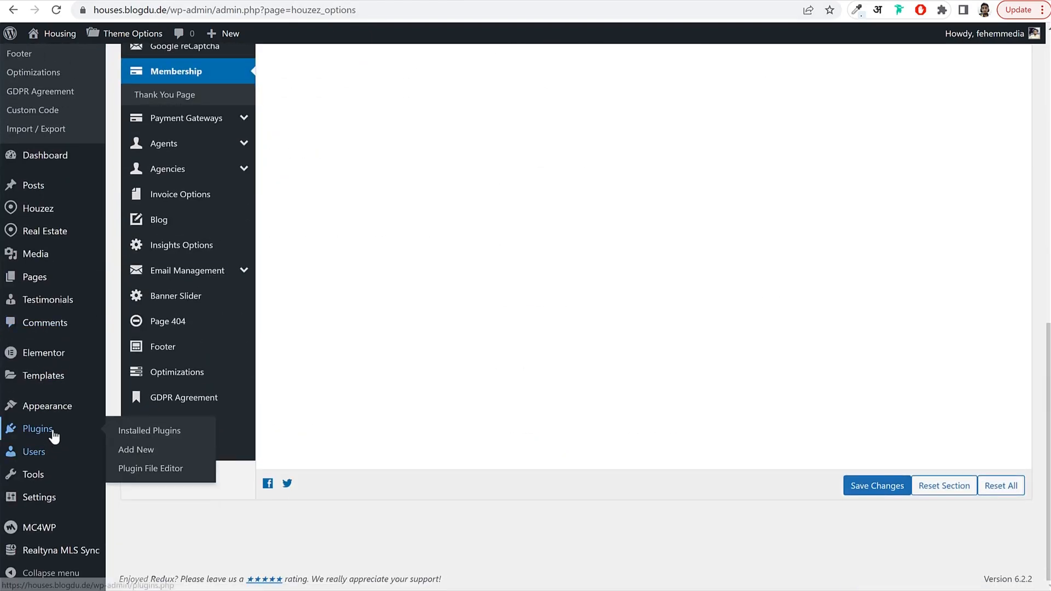
Search the plugin directory for 'paypal' and install Payment Plugins for PayPal WooCommerce.
left_click(53, 435)
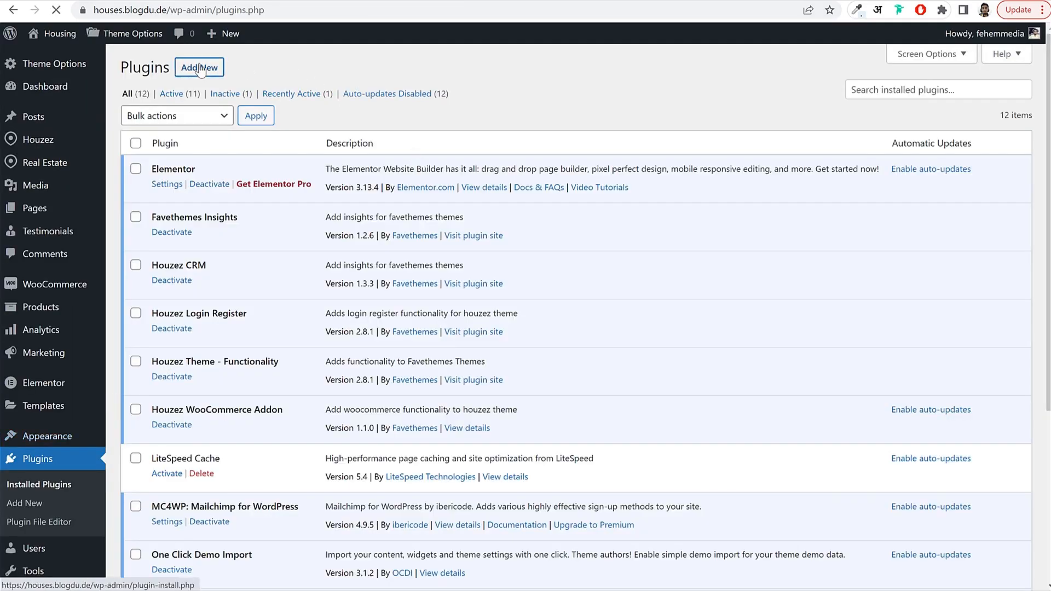
left_click(201, 70)
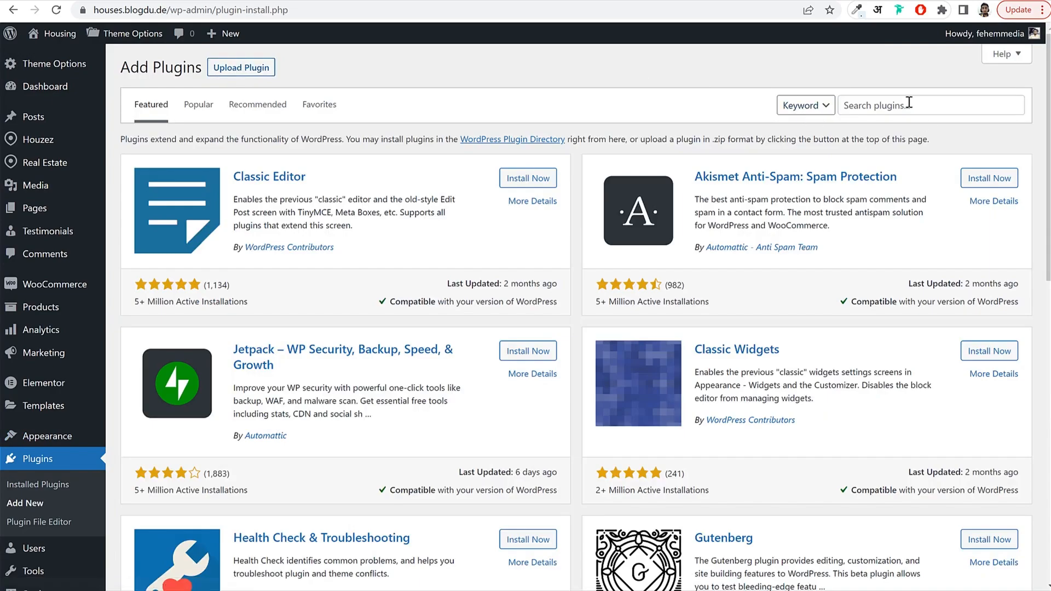
left_click(908, 102)
type("paypal")
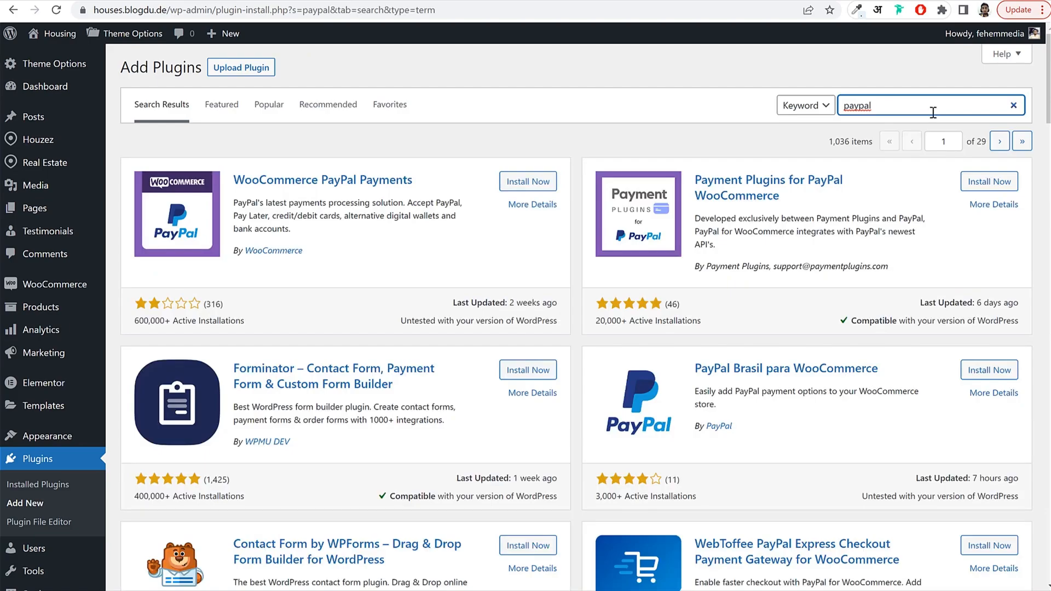
left_click_drag(788, 197, 697, 179)
left_click(804, 203)
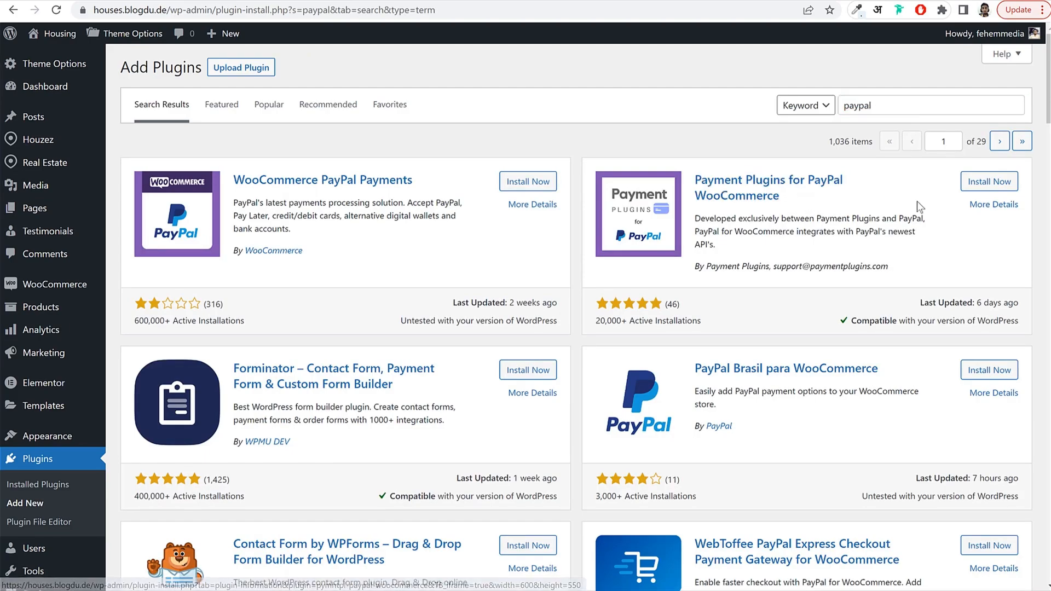
left_click(991, 186)
left_click_drag(334, 247, 232, 252)
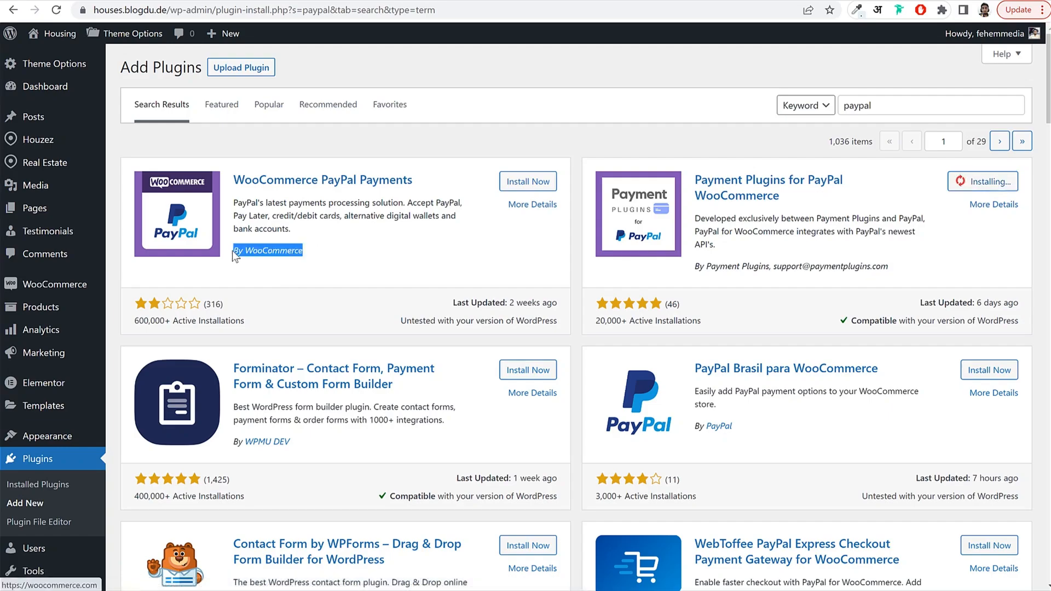
left_click(785, 283)
left_click_drag(692, 268, 925, 268)
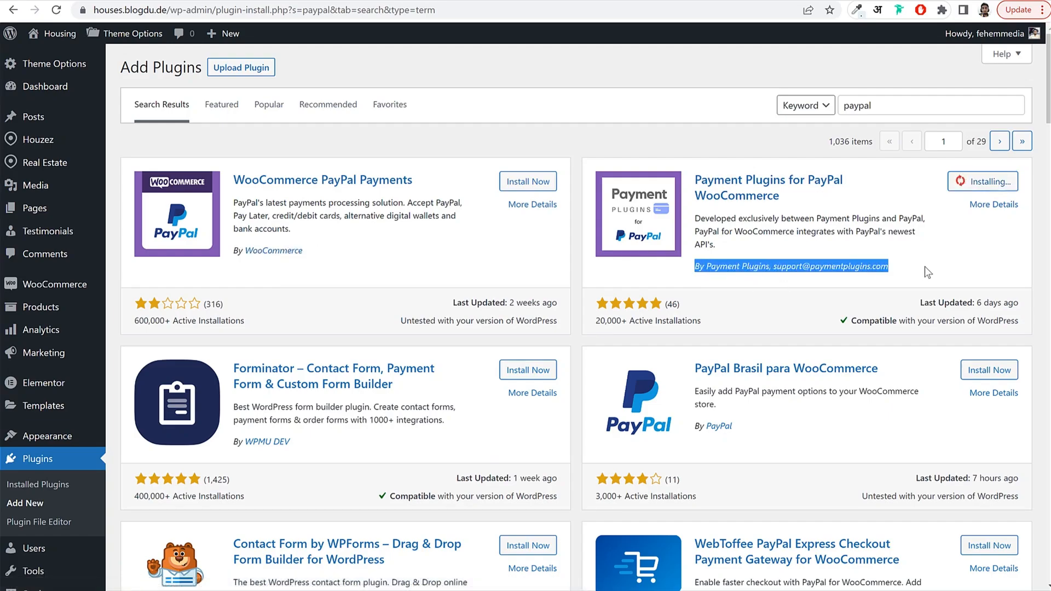
left_click(925, 269)
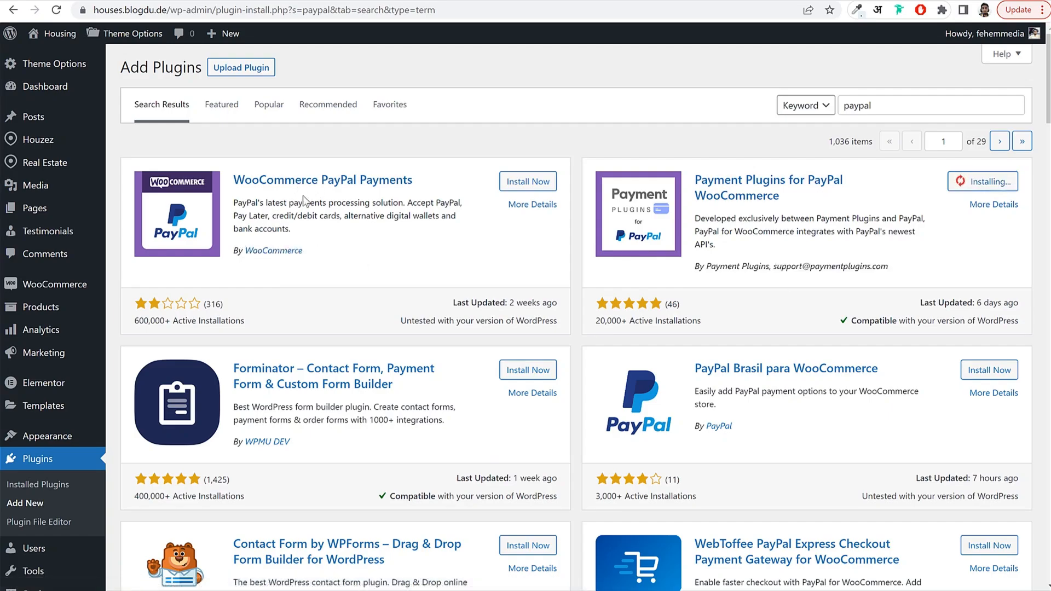
left_click_drag(705, 265, 896, 266)
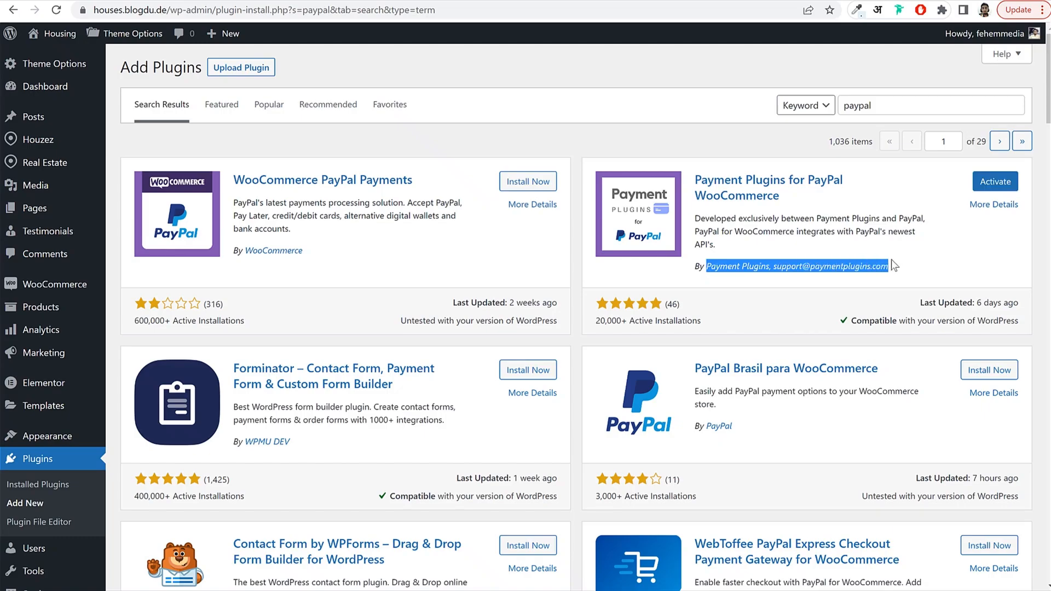
Search for 'stripe' and install Payment Plugins for Stripe WooCommerce.
double_click(871, 105)
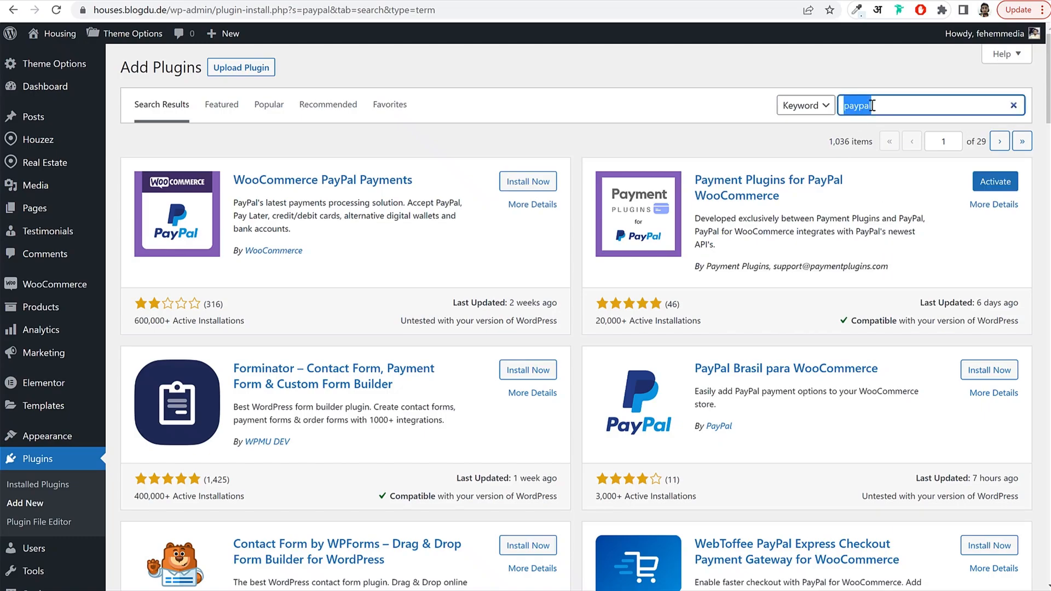
type("stripe")
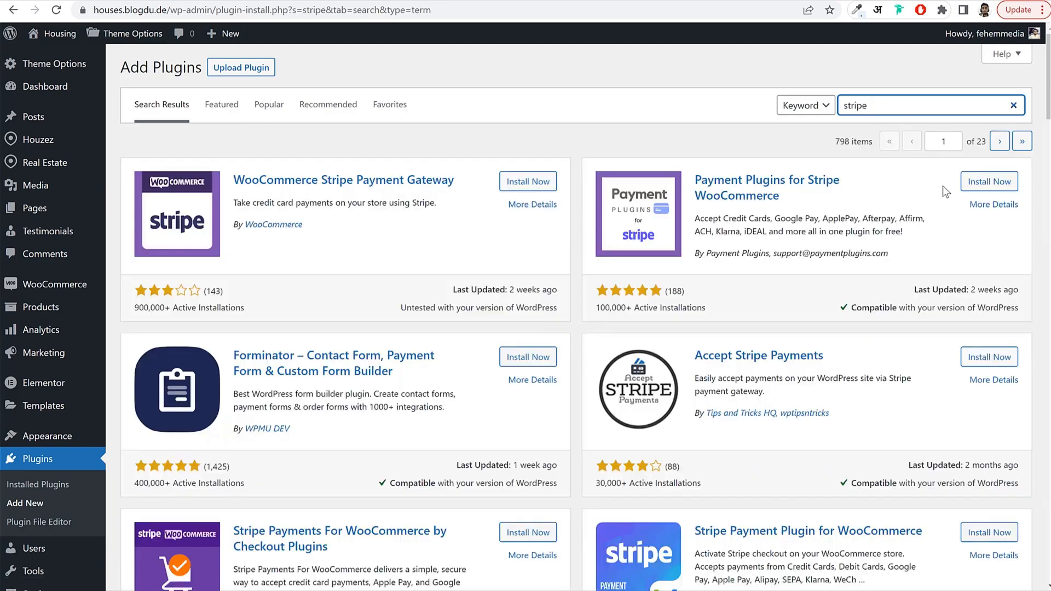
left_click(988, 181)
left_click_drag(729, 184, 809, 195)
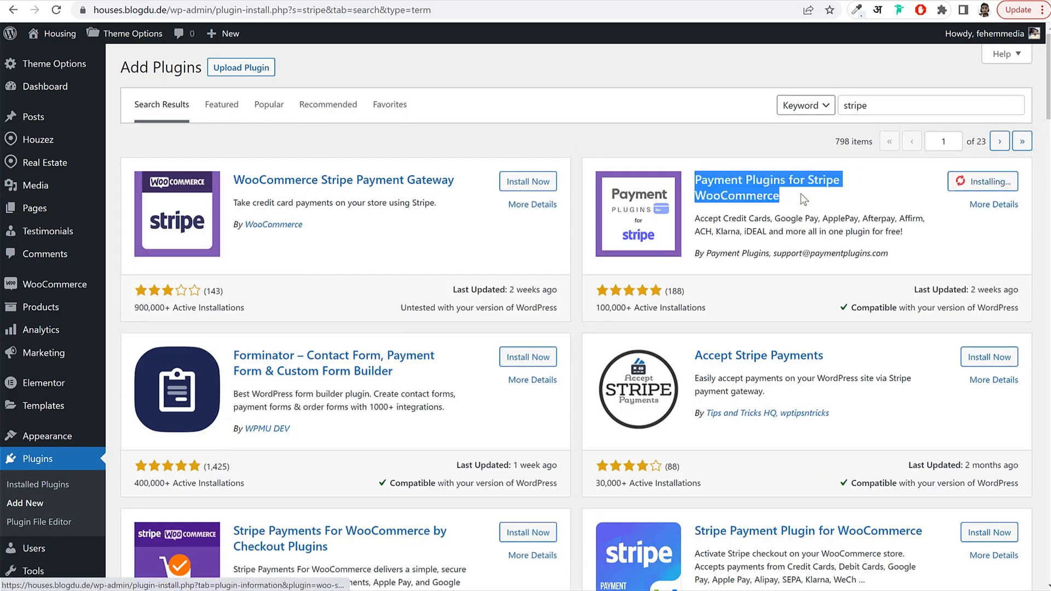
left_click(809, 195)
left_click_drag(699, 252, 775, 255)
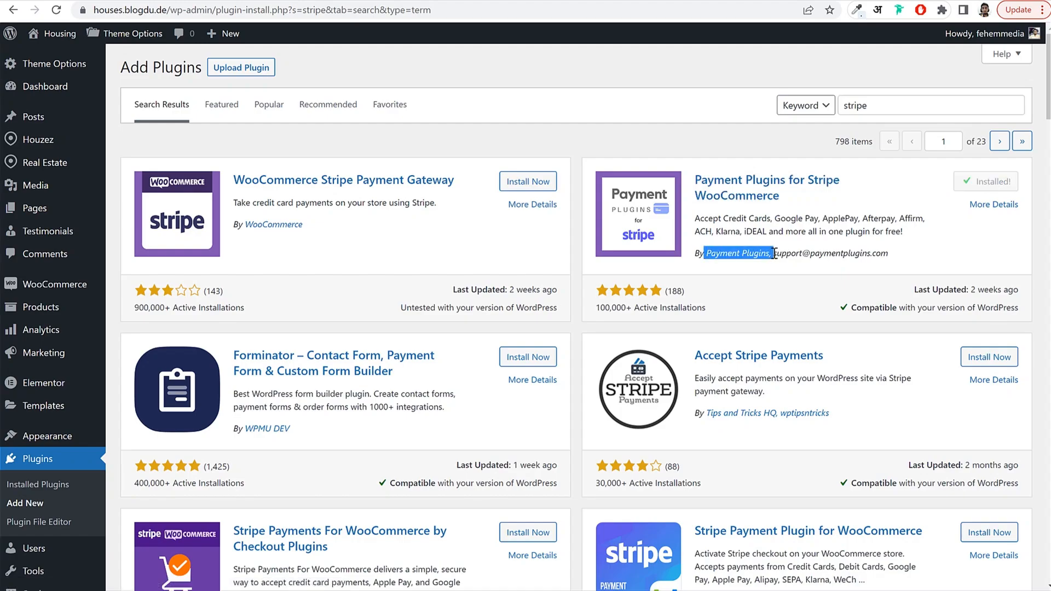
Search for 'razorpay', install Razorpay for WooCommerce, and view the Installed Plugins list.
double_click(878, 111)
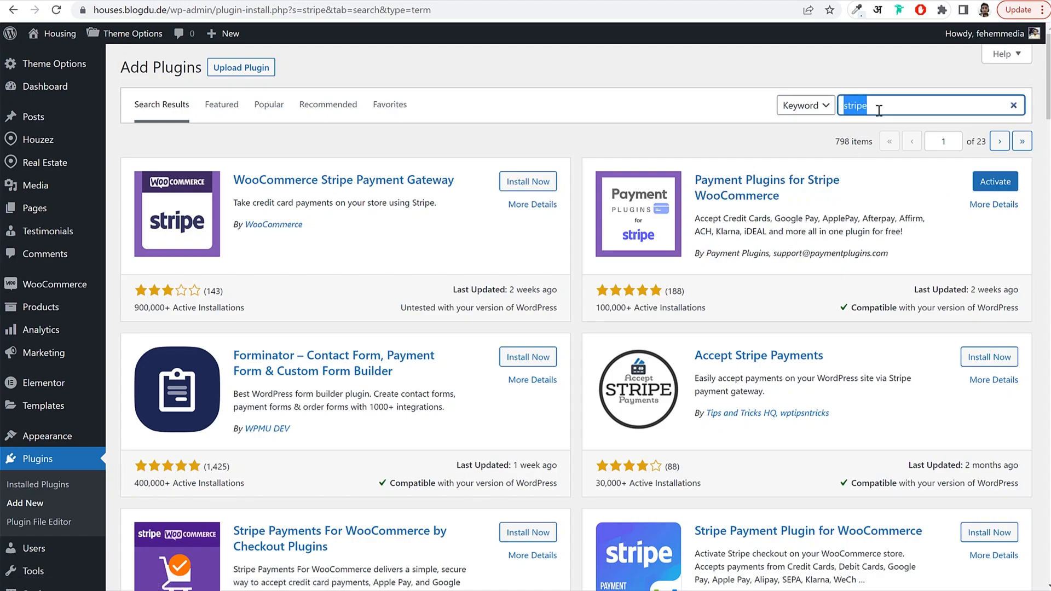
key("BackSpace")
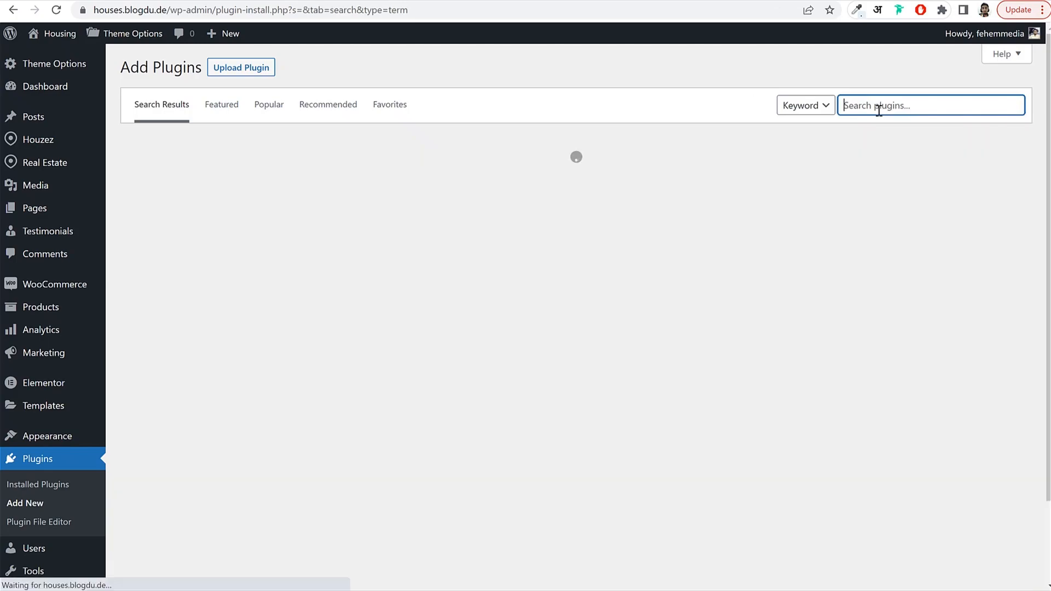
type("razorp")
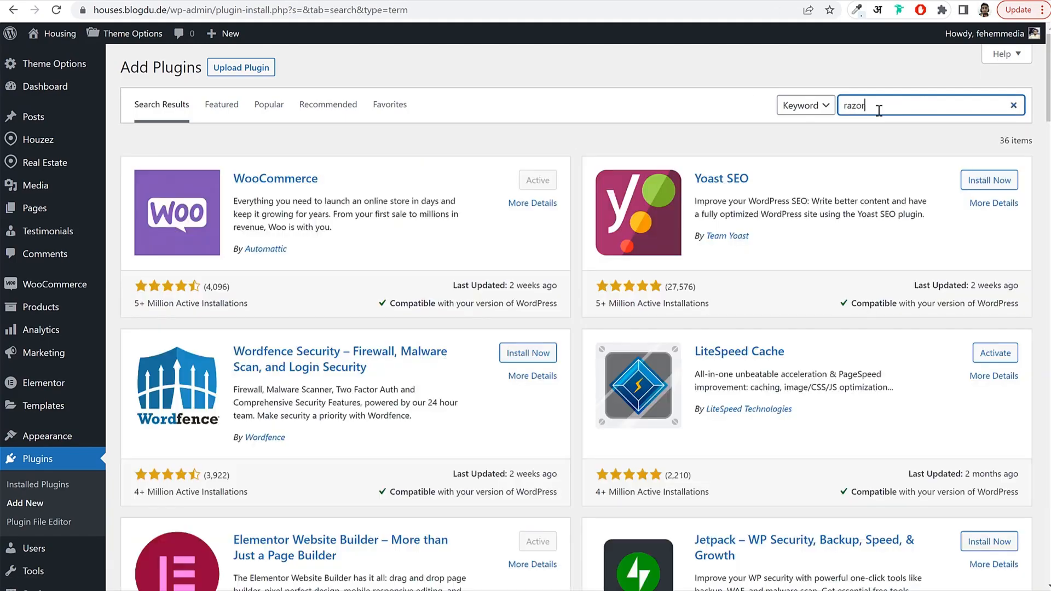
type("ay")
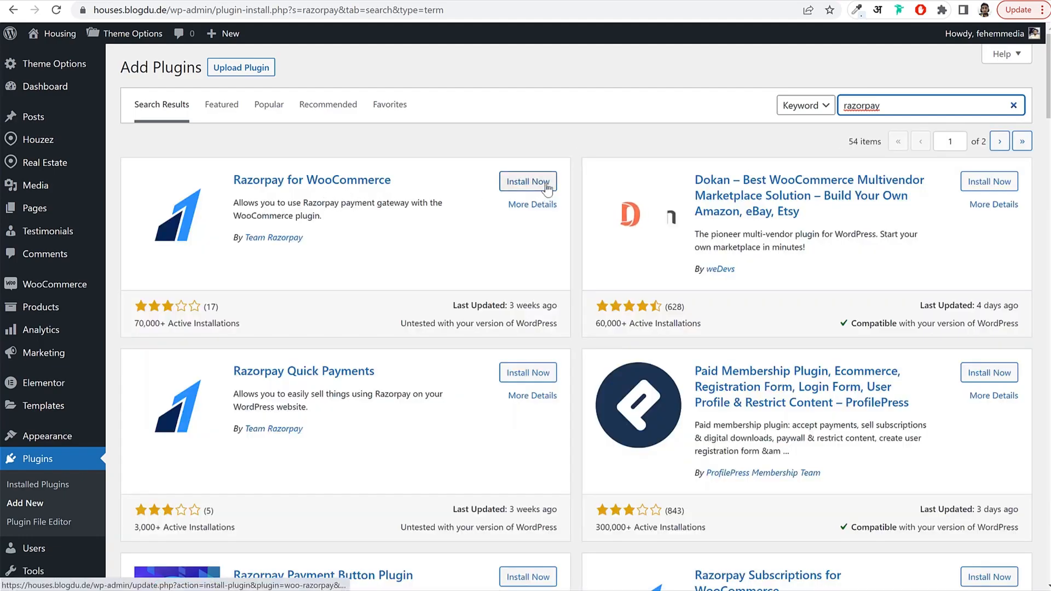
left_click(546, 183)
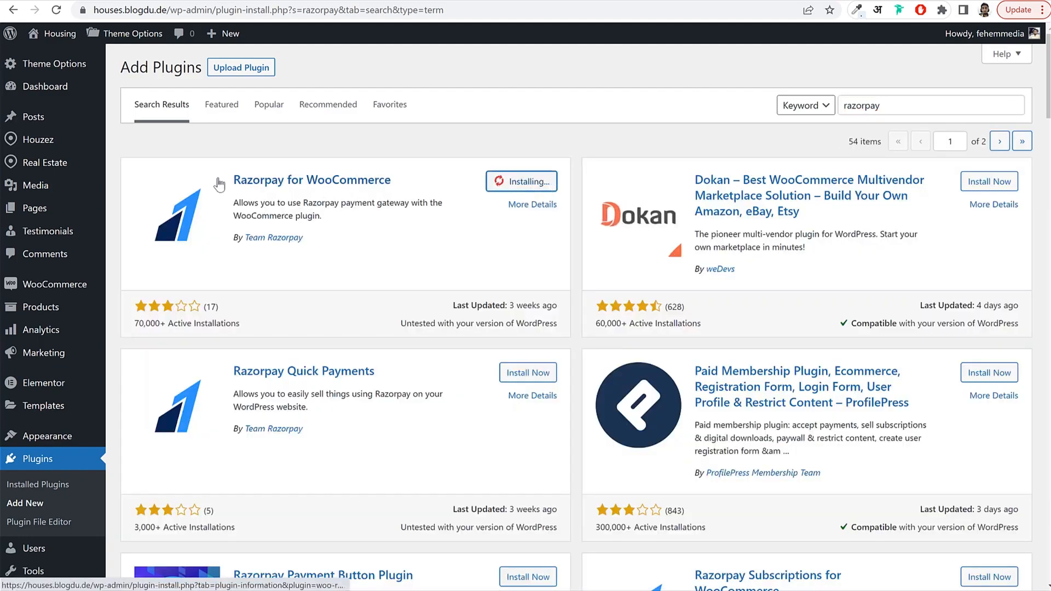
left_click_drag(232, 180, 395, 188)
left_click(303, 239)
left_click_drag(303, 238, 231, 239)
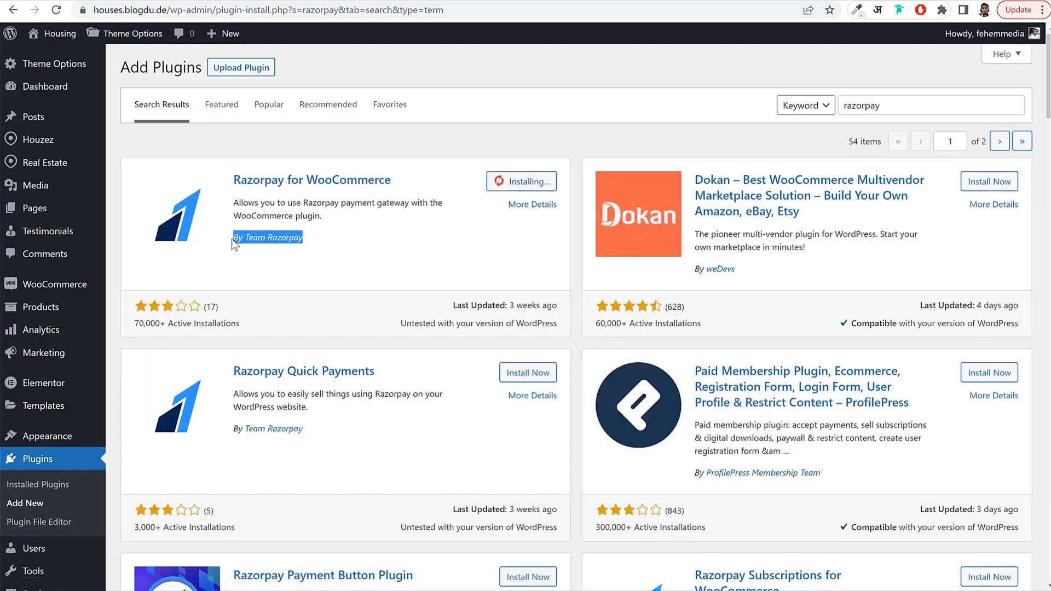
left_click(412, 249)
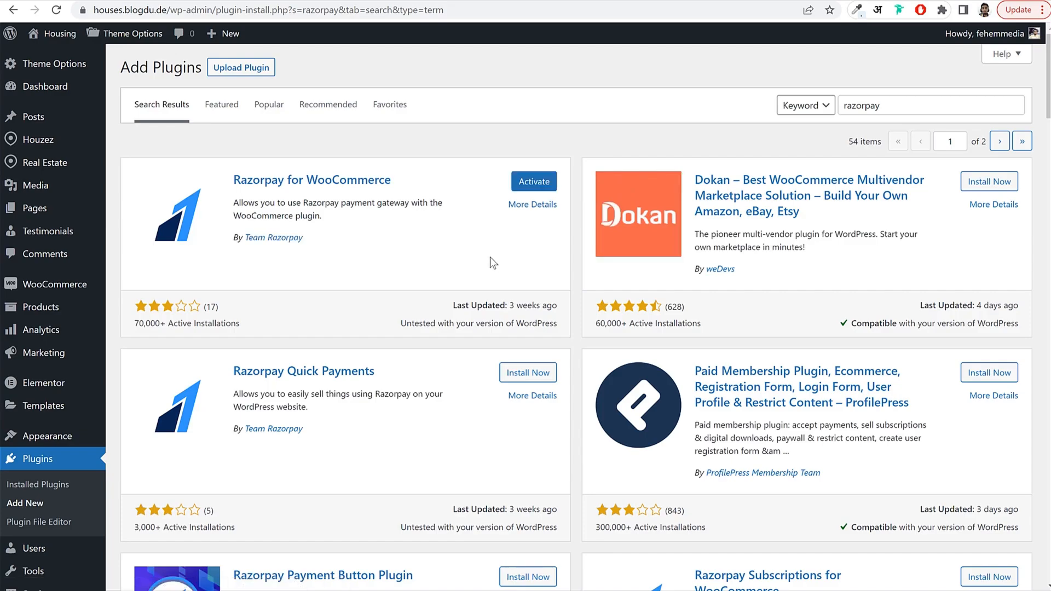
scroll(140, 376, "down", 3)
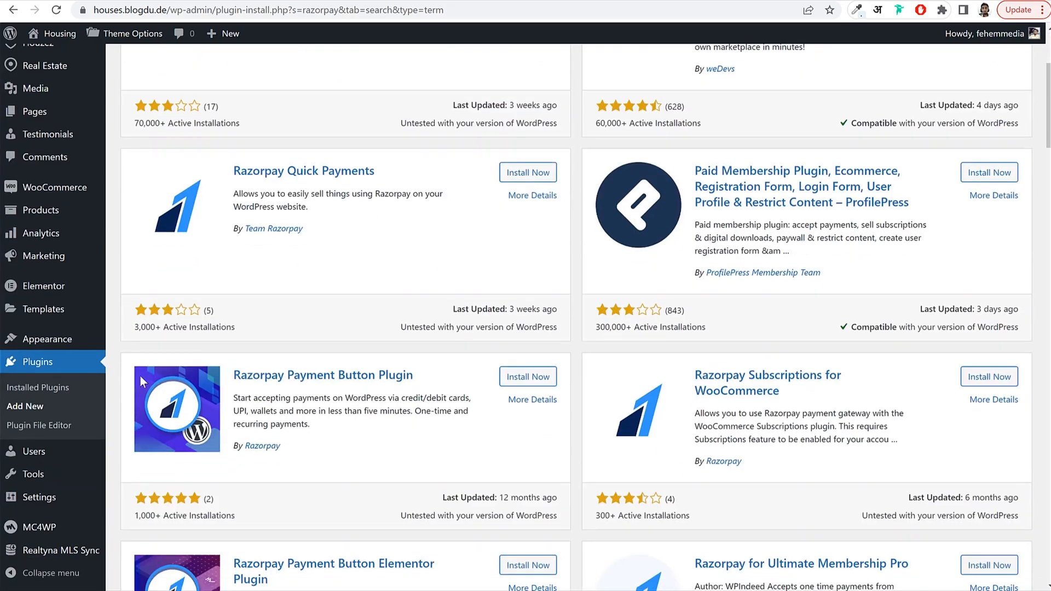
left_click(30, 363)
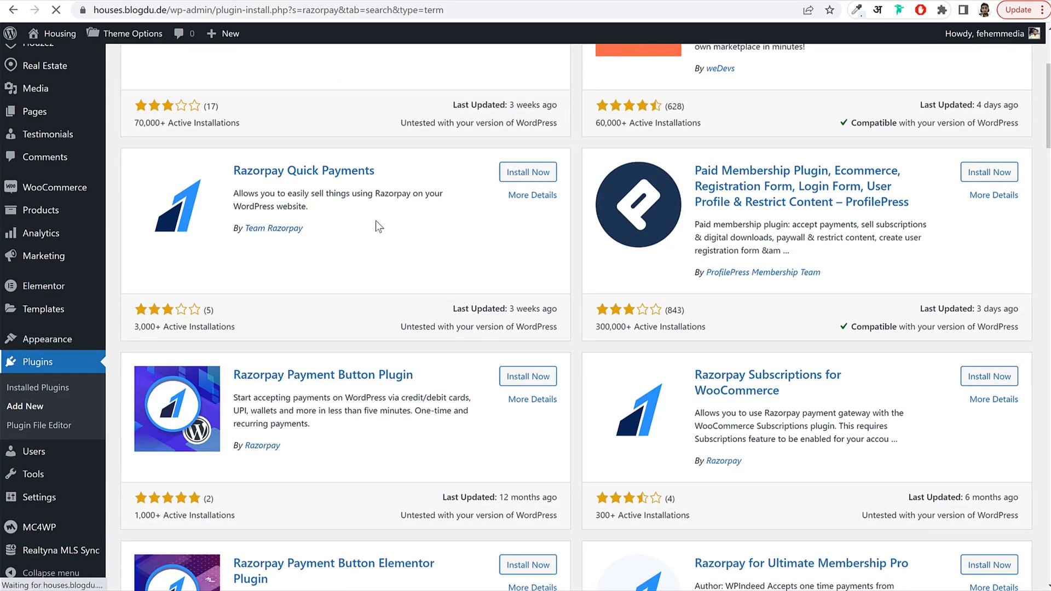
scroll(378, 283, "down", 5)
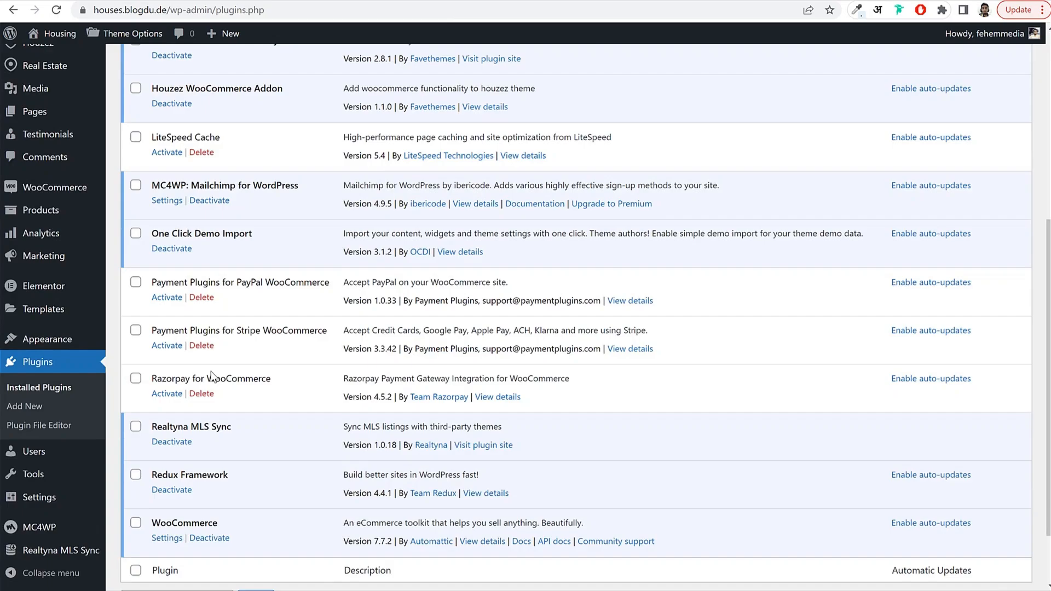
Bulk-activate the PayPal, Stripe and Razorpay payment plugins together.
left_click(135, 282)
left_click(135, 330)
left_click(136, 378)
scroll(136, 383, "down", 2)
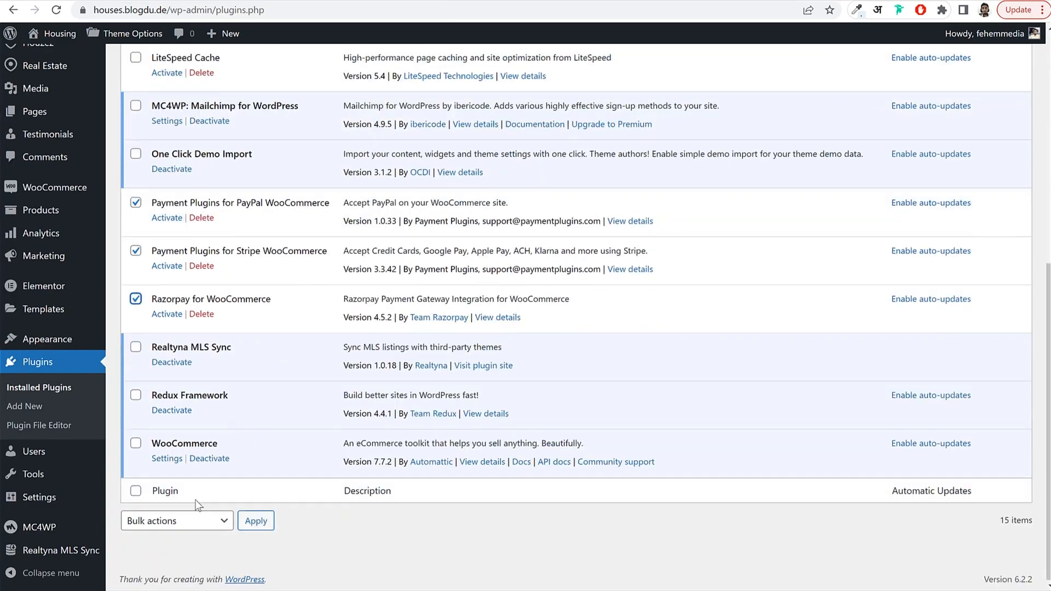
left_click(176, 520)
left_click(159, 550)
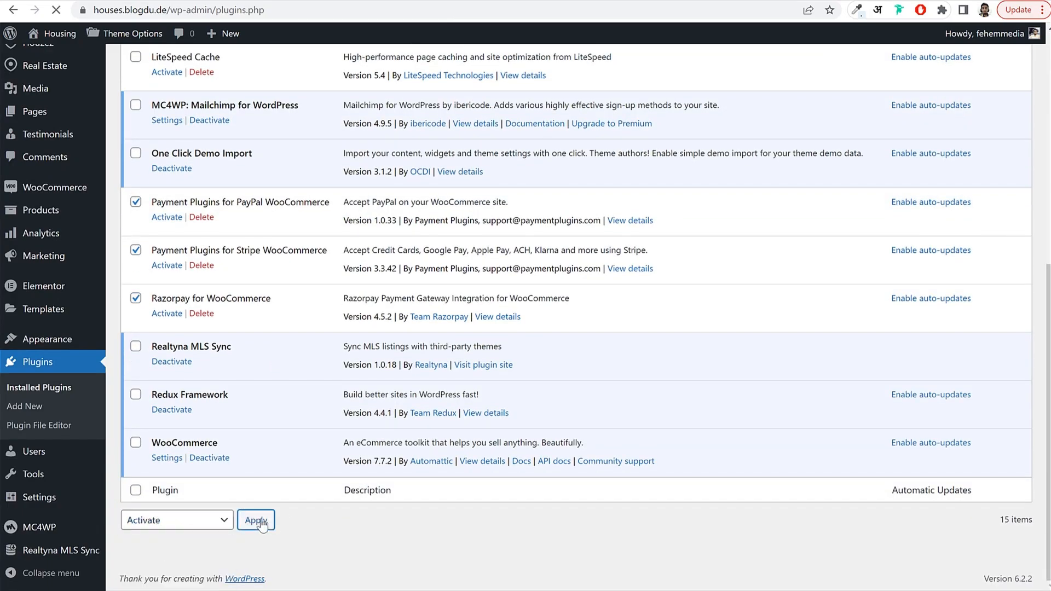
left_click(260, 520)
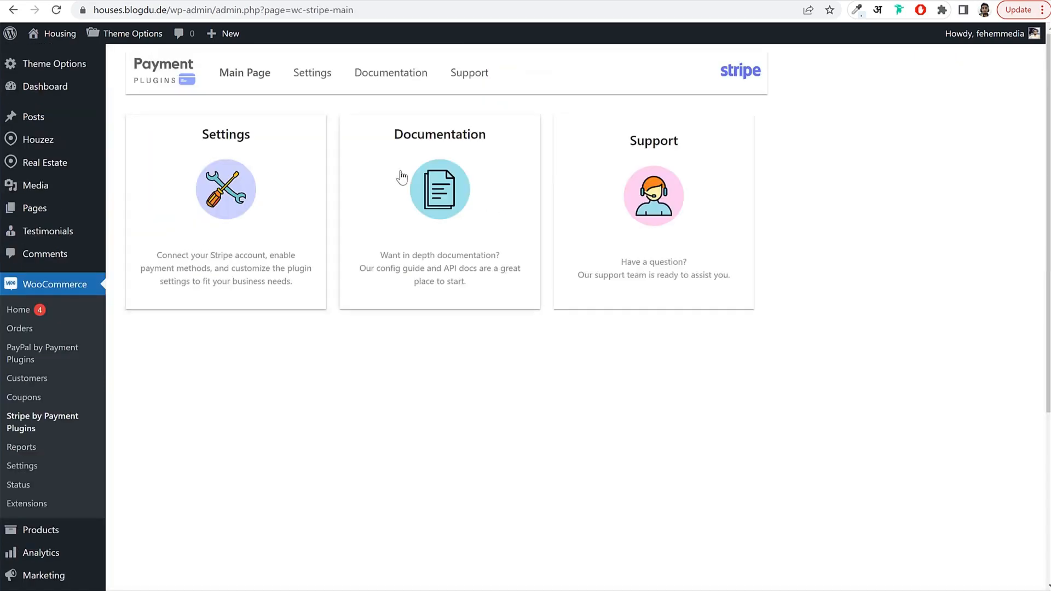
In WooCommerce Payments, switch on the PayPal Gateway method and save the change.
left_click(290, 156)
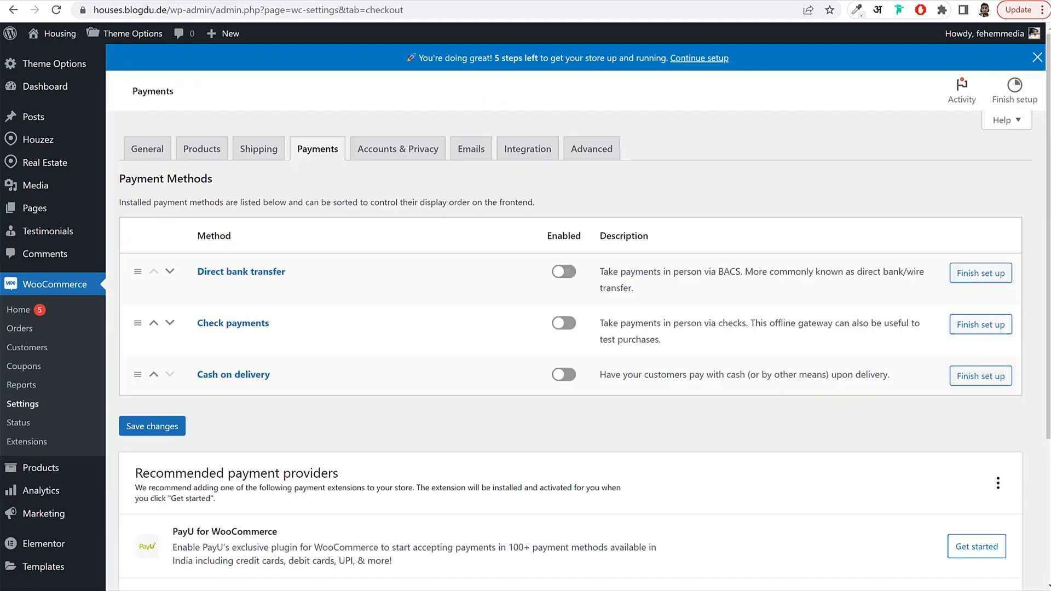
left_click(323, 156)
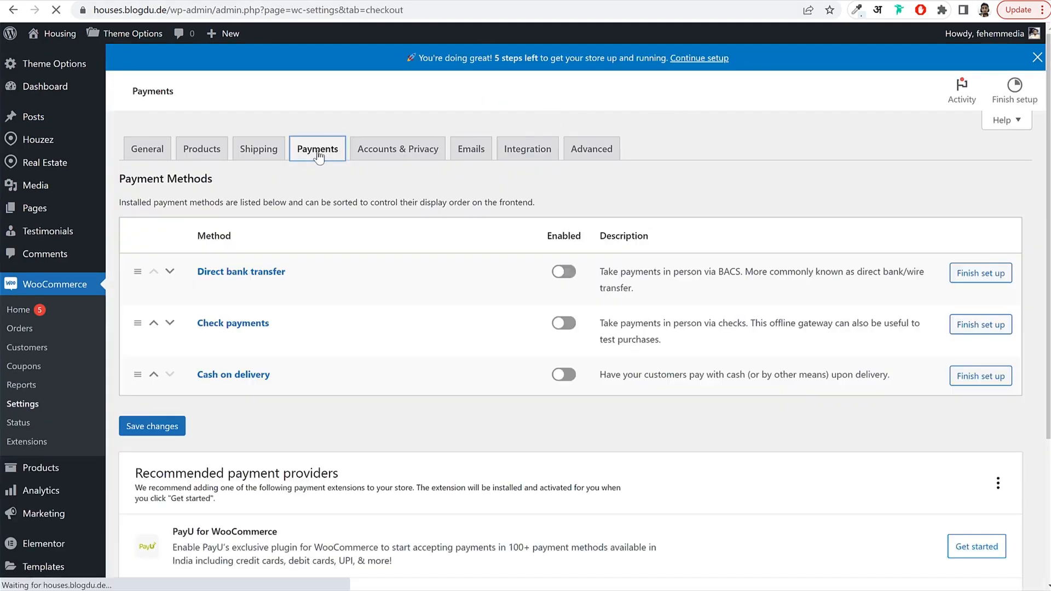
scroll(525, 313, "down", 2)
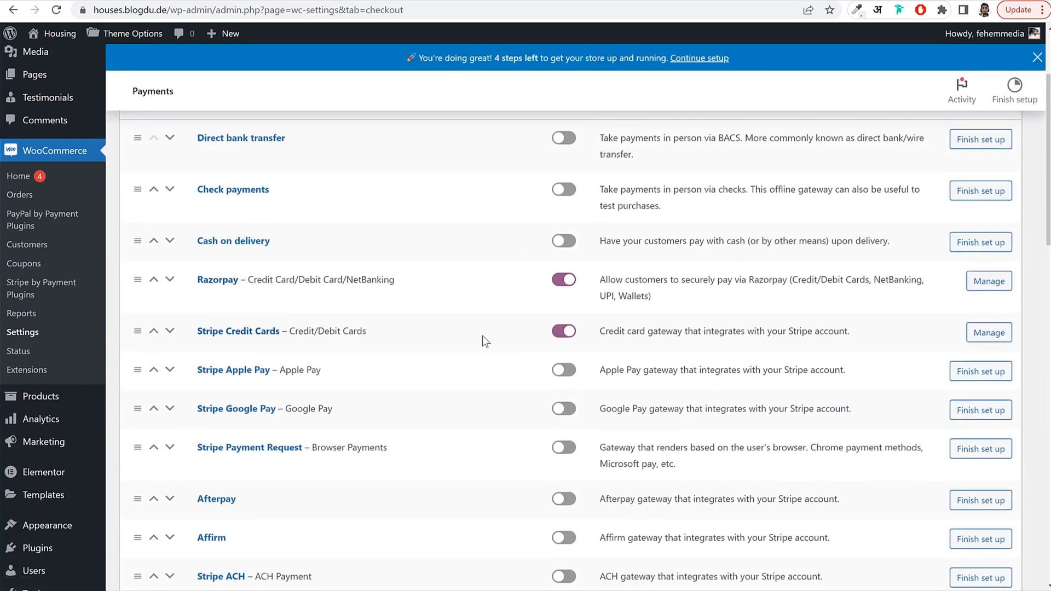
scroll(488, 337, "down", 15)
scroll(498, 345, "down", 5)
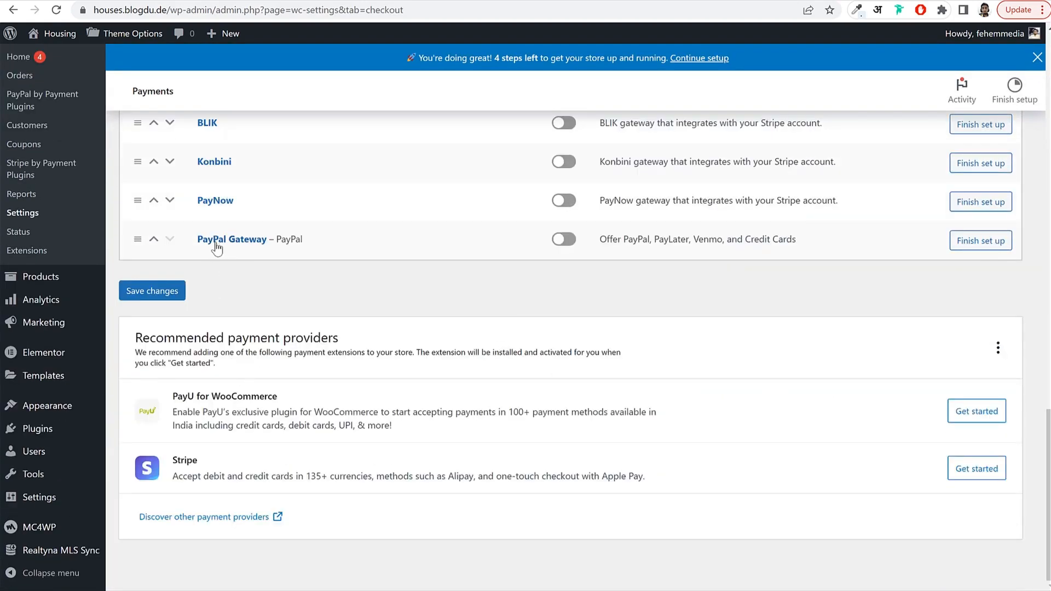
left_click(648, 241)
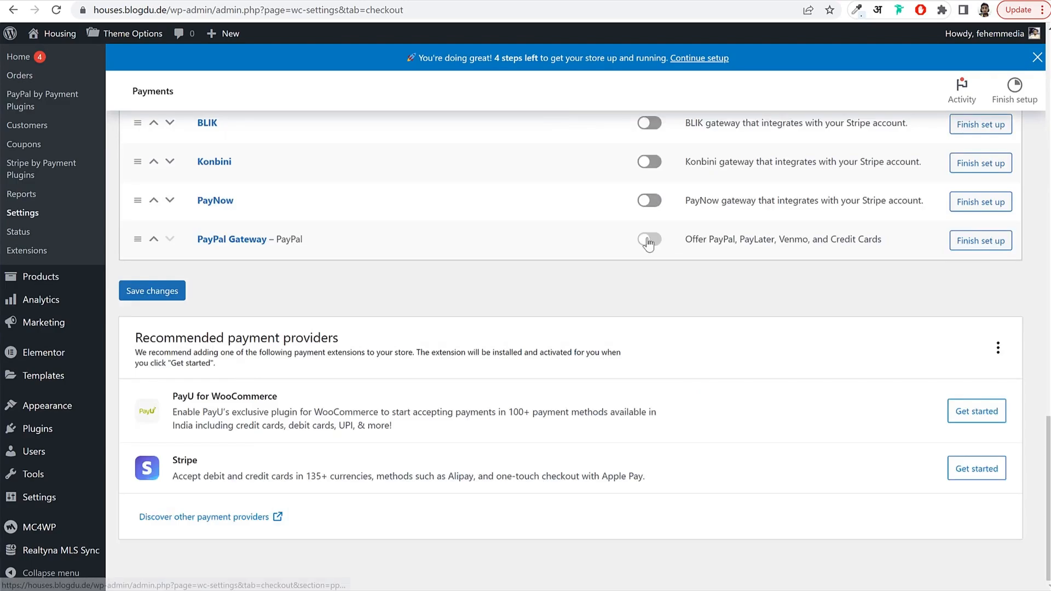
left_click(121, 295)
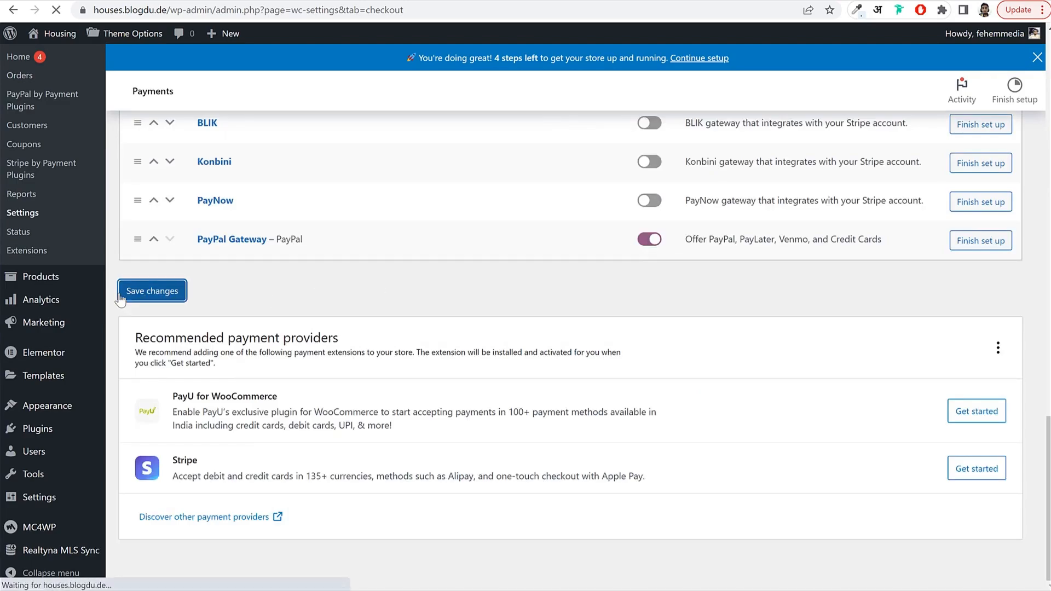
Open the PayPal Gateway settings page.
scroll(429, 263, "down", 6)
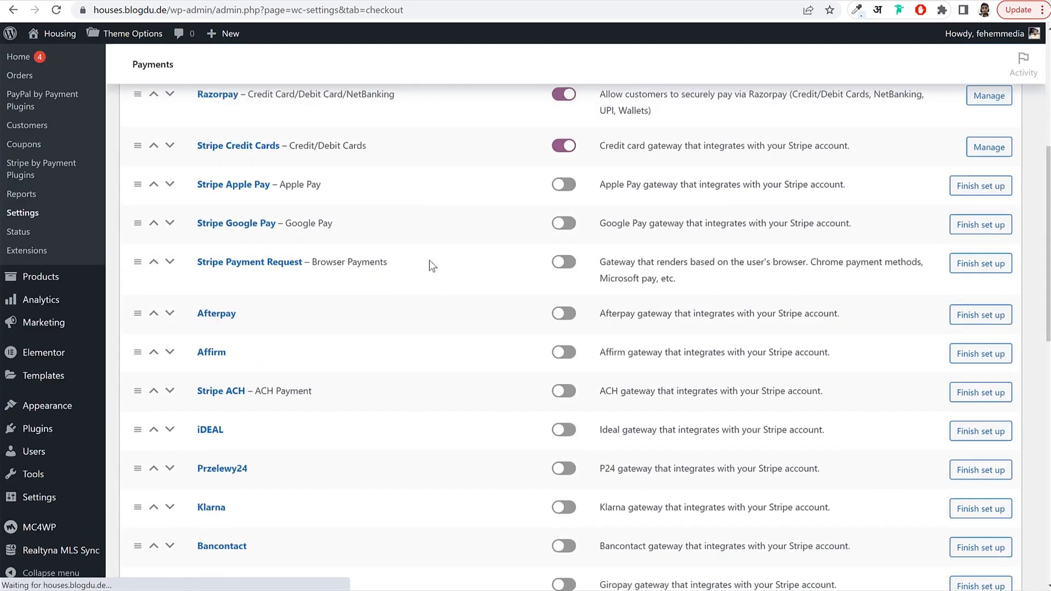
scroll(429, 265, "down", 15)
scroll(428, 276, "down", 7)
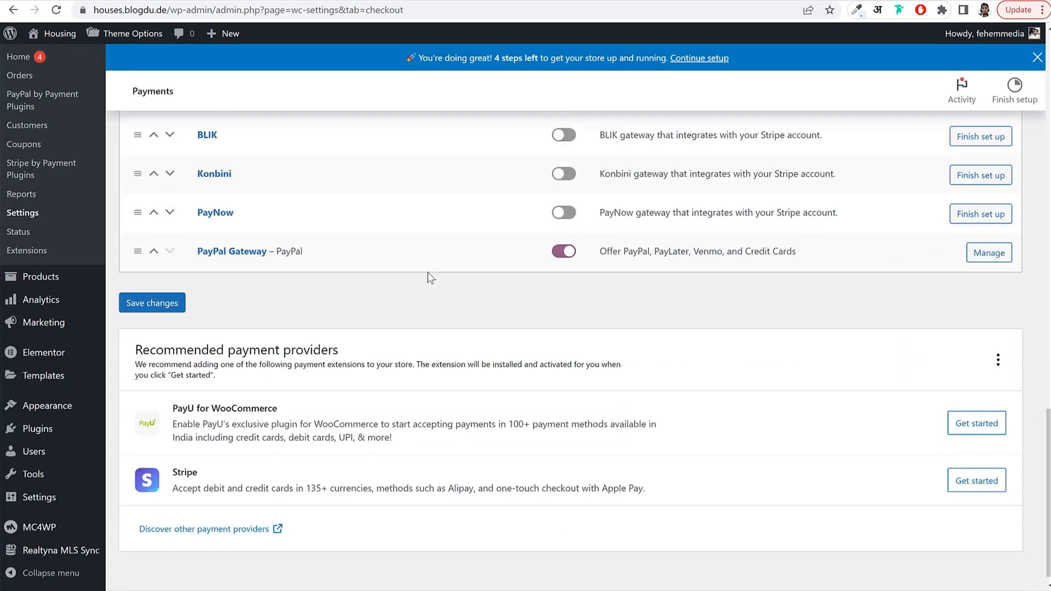
left_click(231, 251)
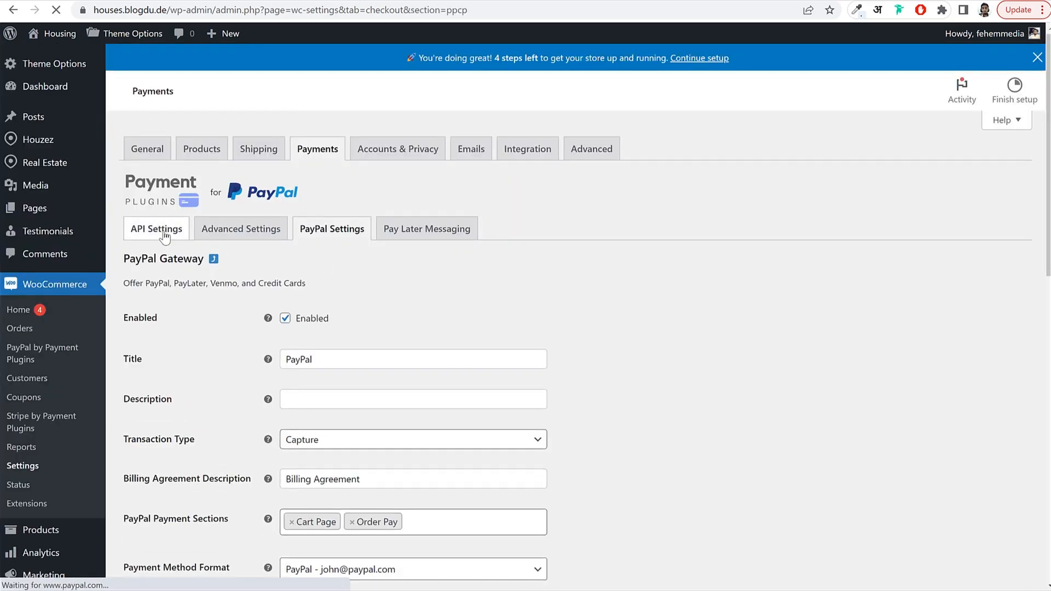
In PayPal API Settings, keep Environment on production and launch Click to Connect.
left_click(167, 238)
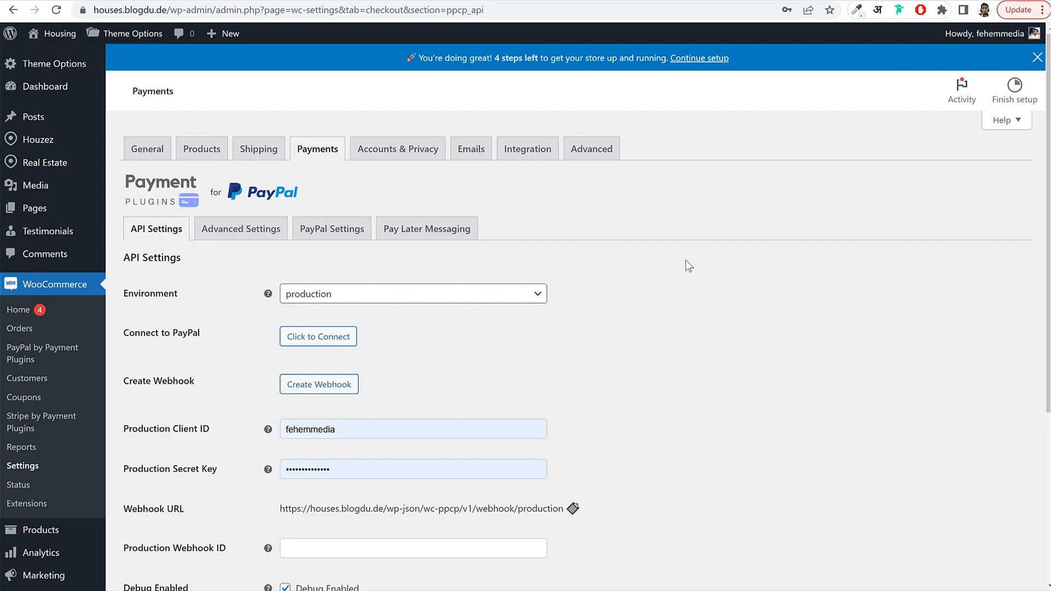
scroll(671, 262, "down", 5)
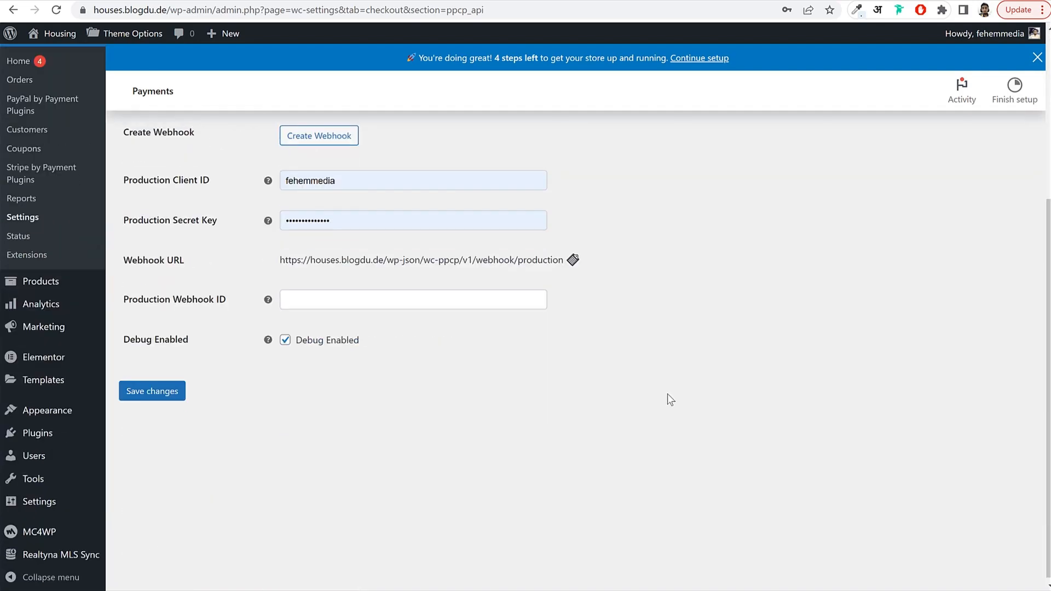
scroll(668, 393, "up", 5)
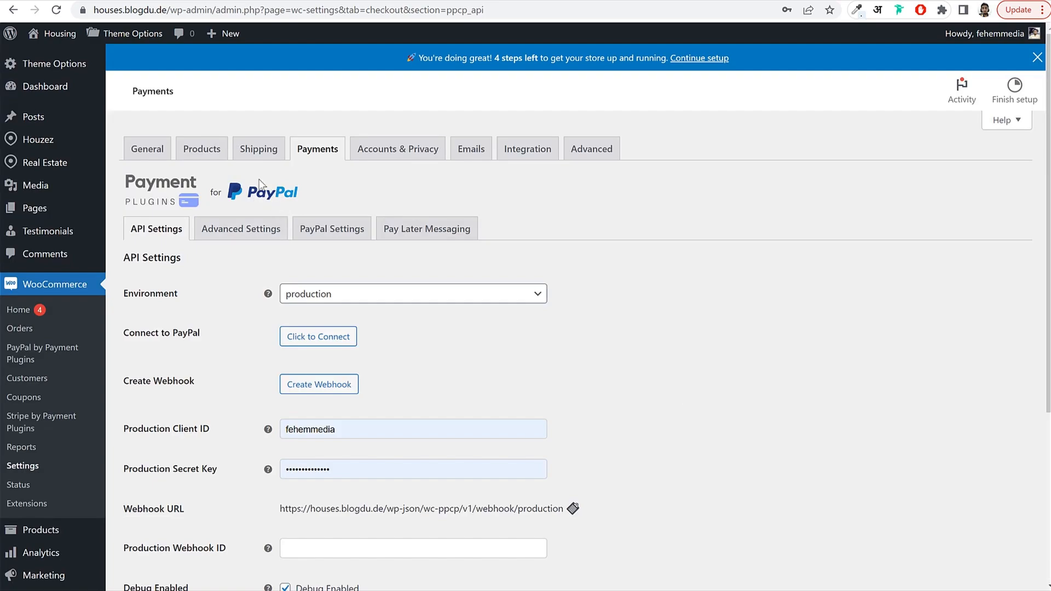
left_click_drag(137, 295, 376, 300)
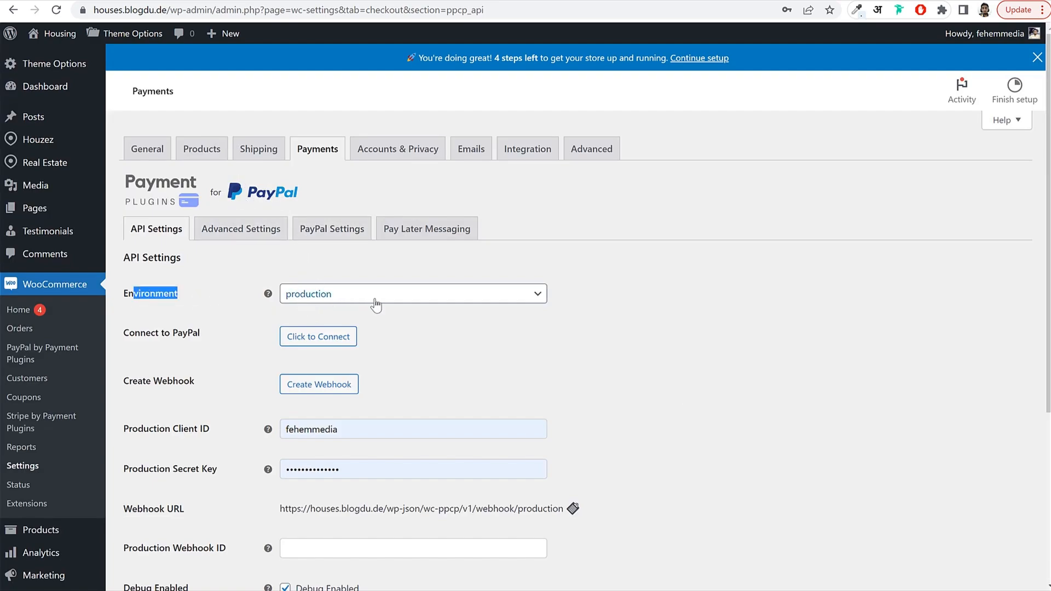
left_click(375, 300)
left_click(347, 335)
left_click(443, 344)
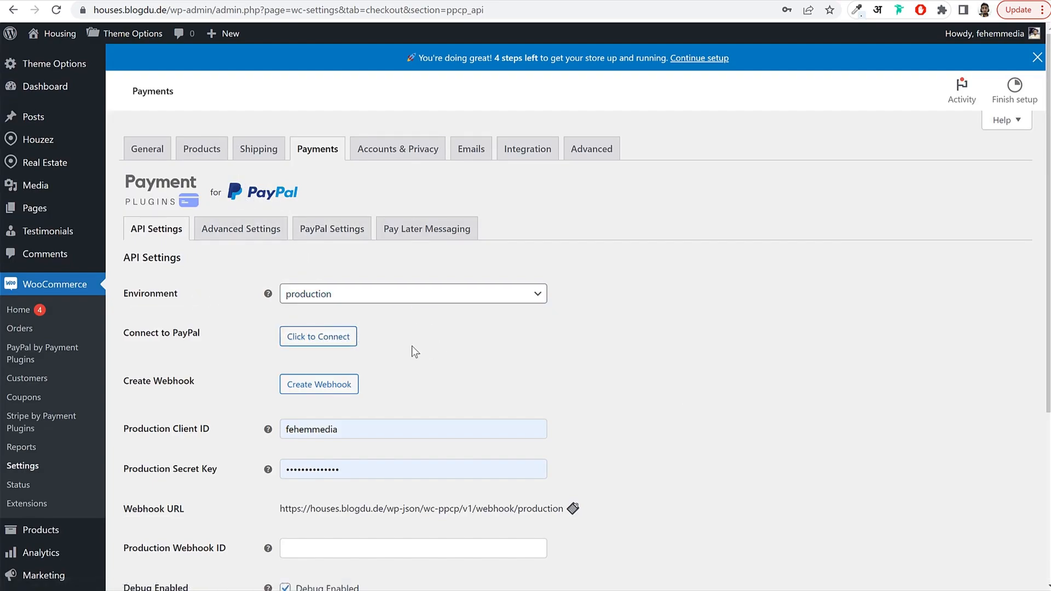
left_click_drag(127, 343, 195, 334)
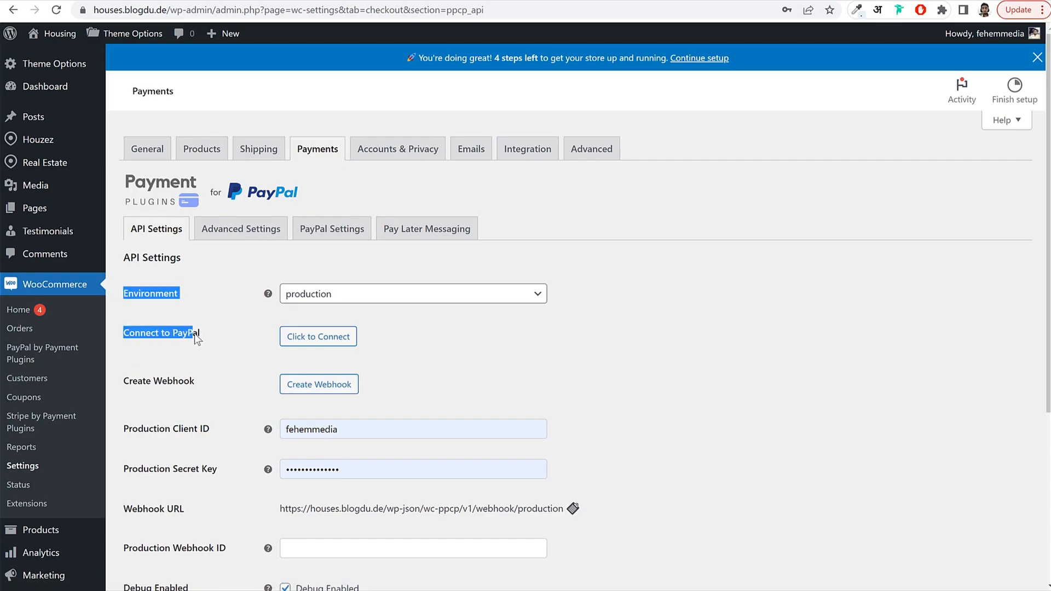
left_click(318, 340)
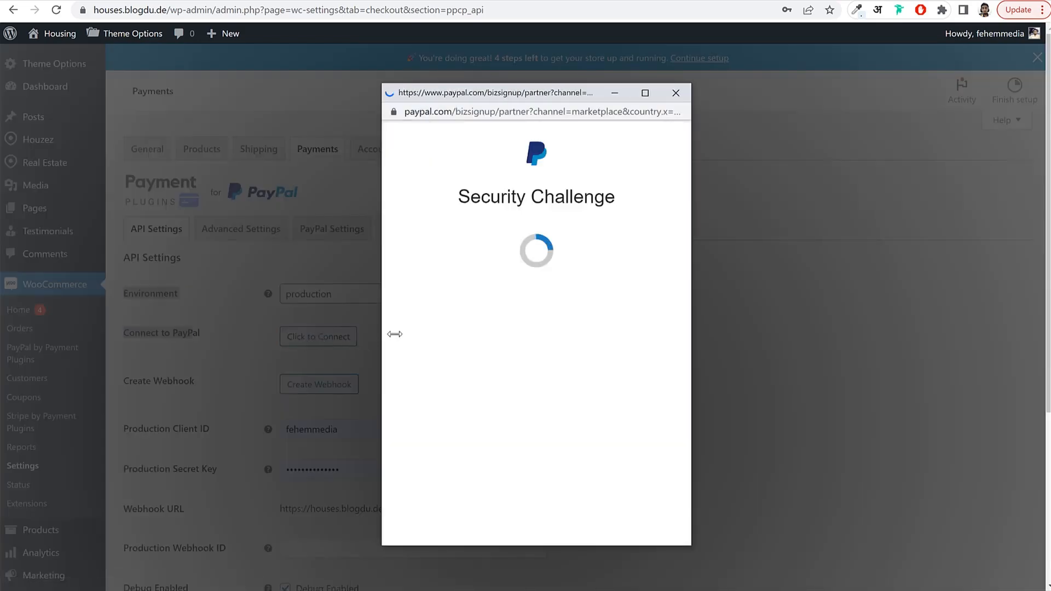
Pass PayPal's security check, log in with the saved store account, and agree to connect.
left_click(534, 245)
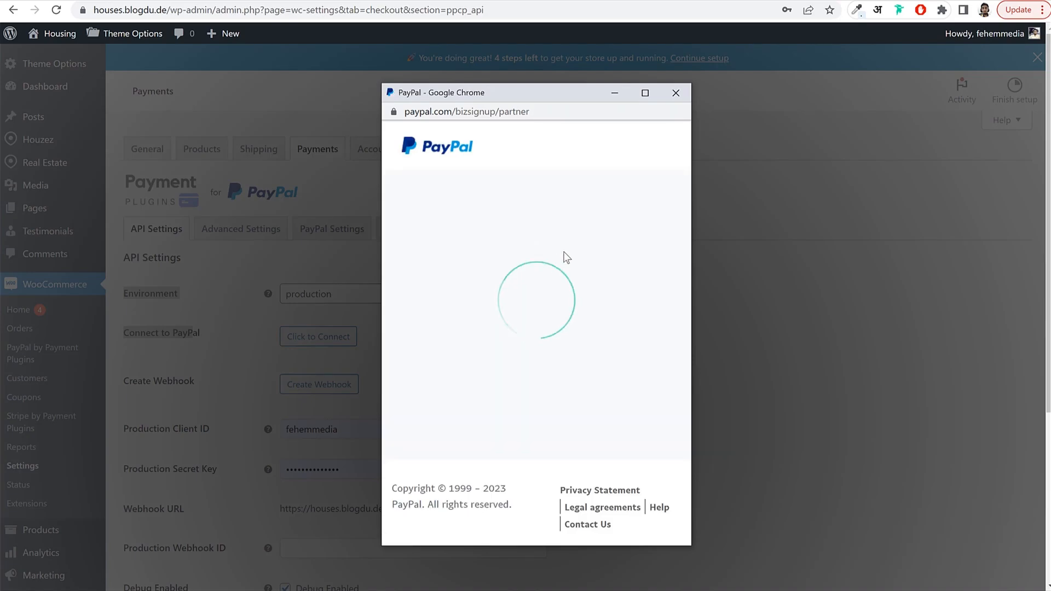
left_click(517, 399)
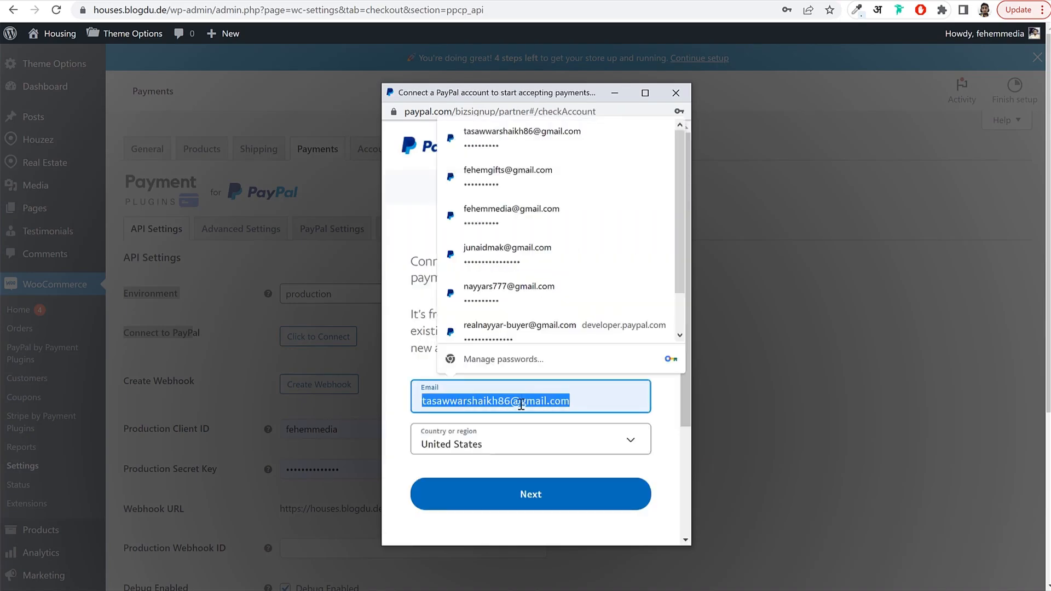
scroll(561, 141, "up", 1)
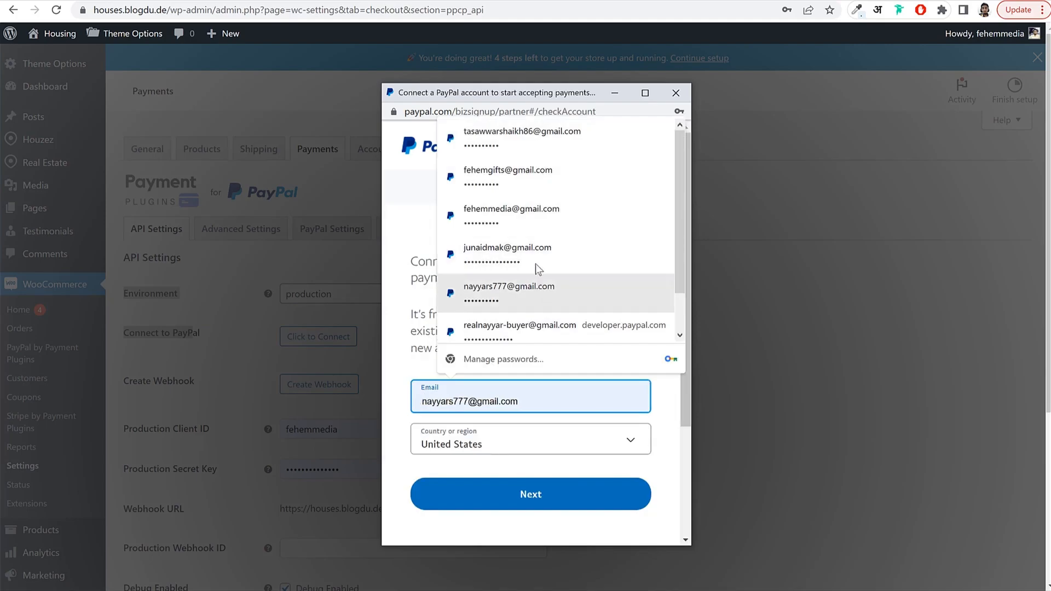
left_click(532, 215)
left_click(543, 497)
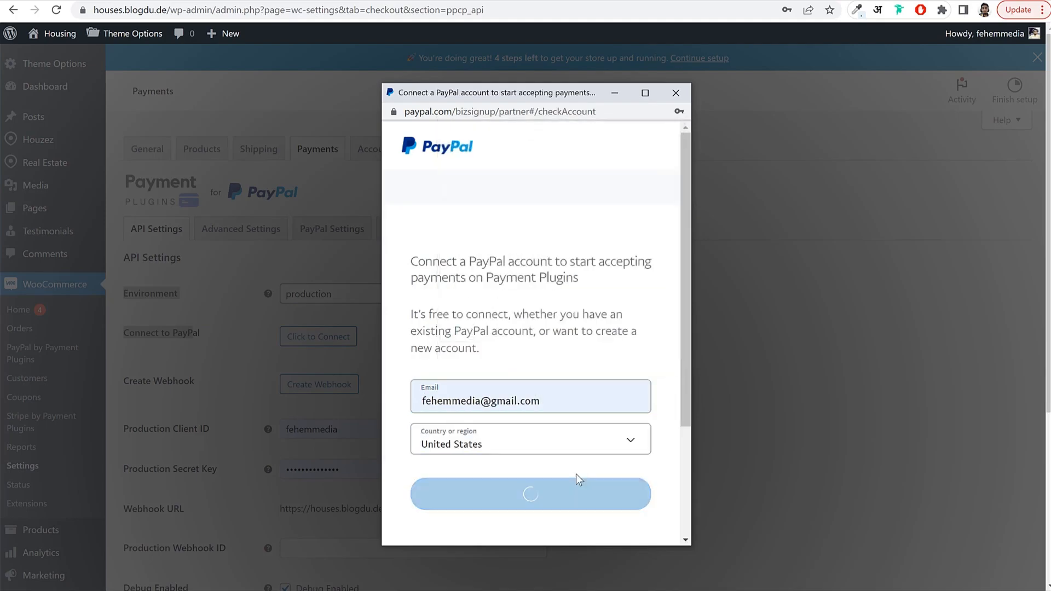
scroll(634, 418, "down", 3)
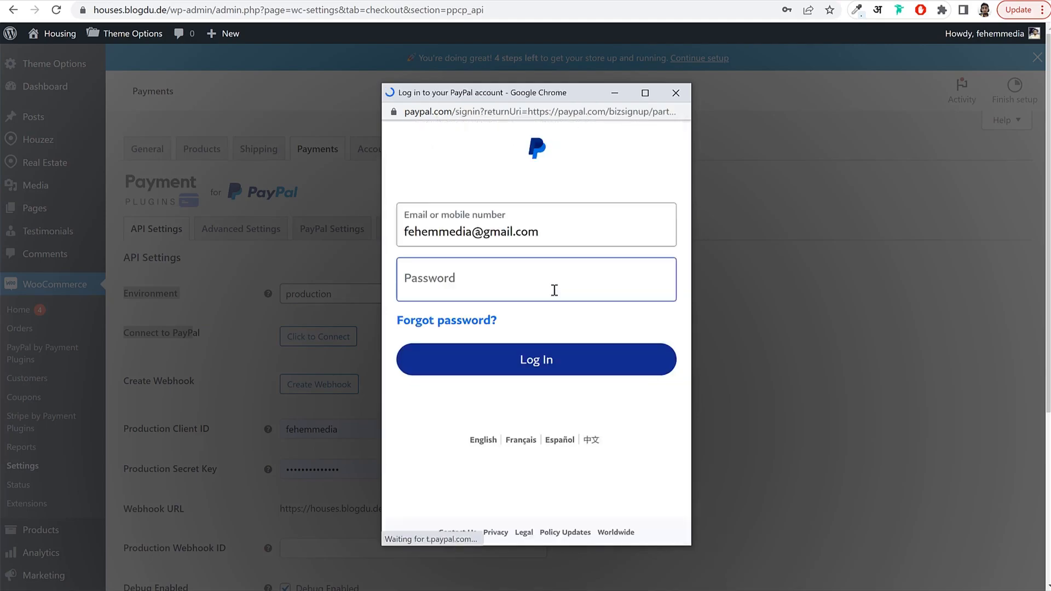
left_click(553, 363)
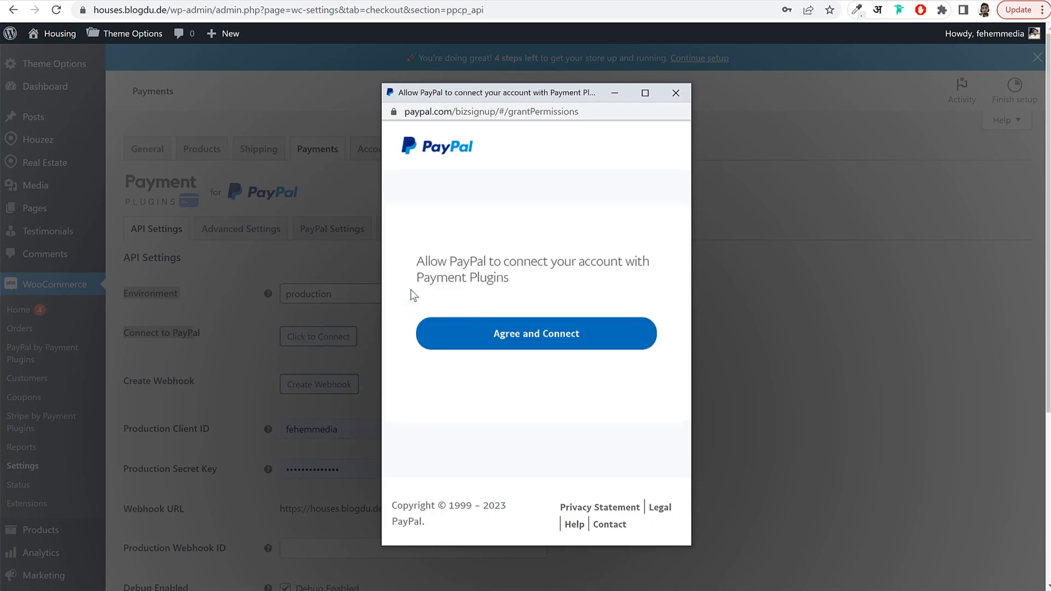
left_click(508, 340)
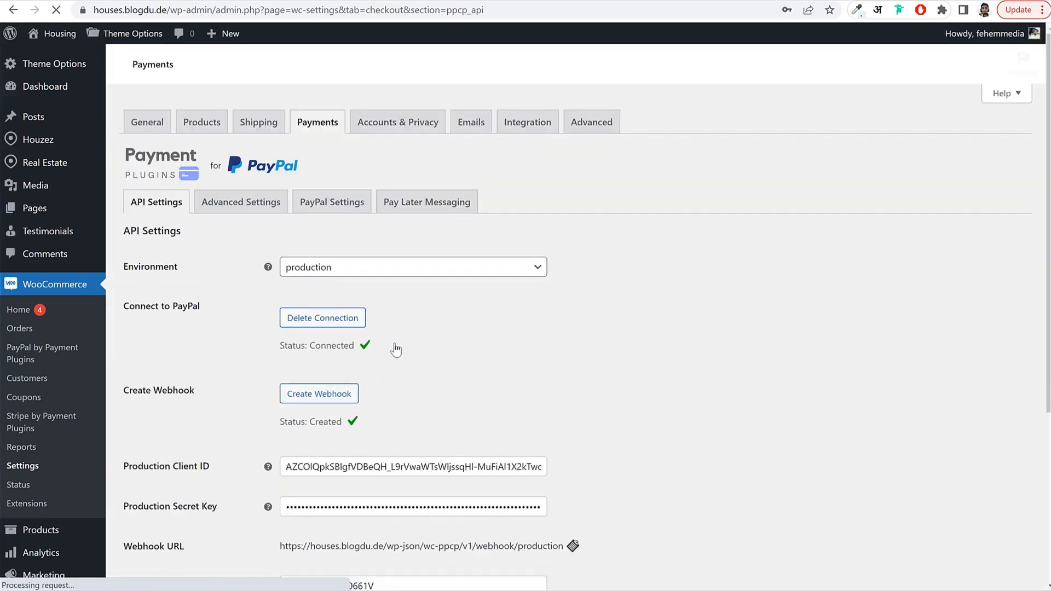
Save the connected PayPal API settings and open the Stripe Credit Cards settings.
left_click_drag(270, 346, 438, 368)
scroll(435, 363, "down", 5)
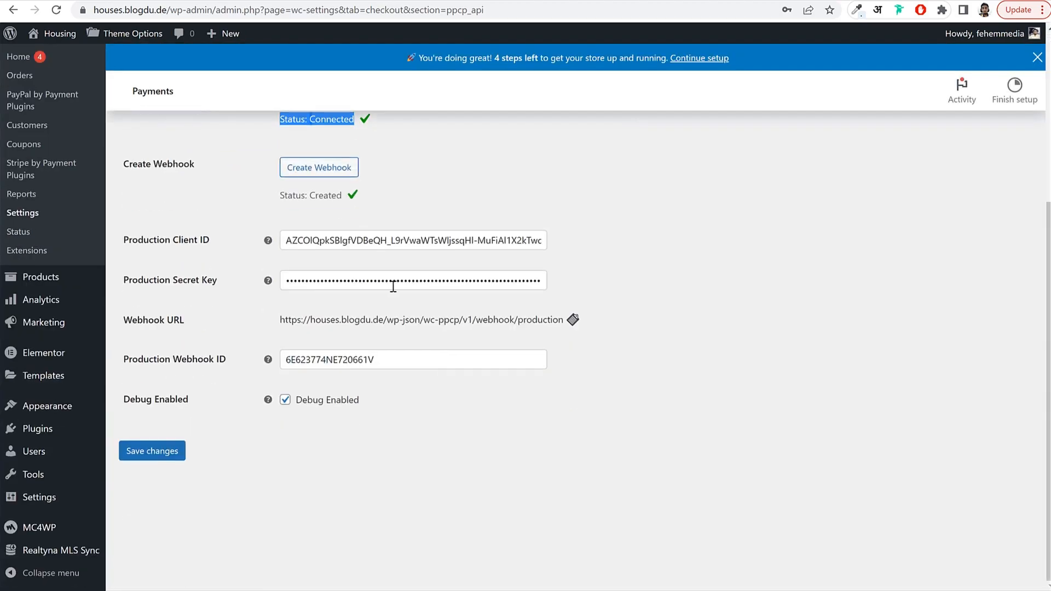
left_click(174, 458)
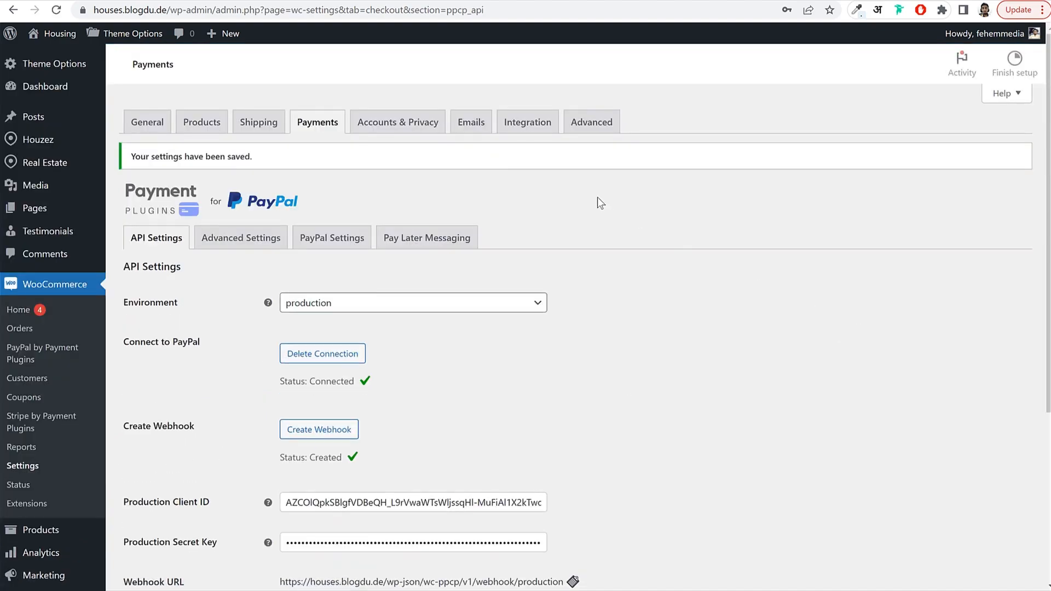
left_click(307, 158)
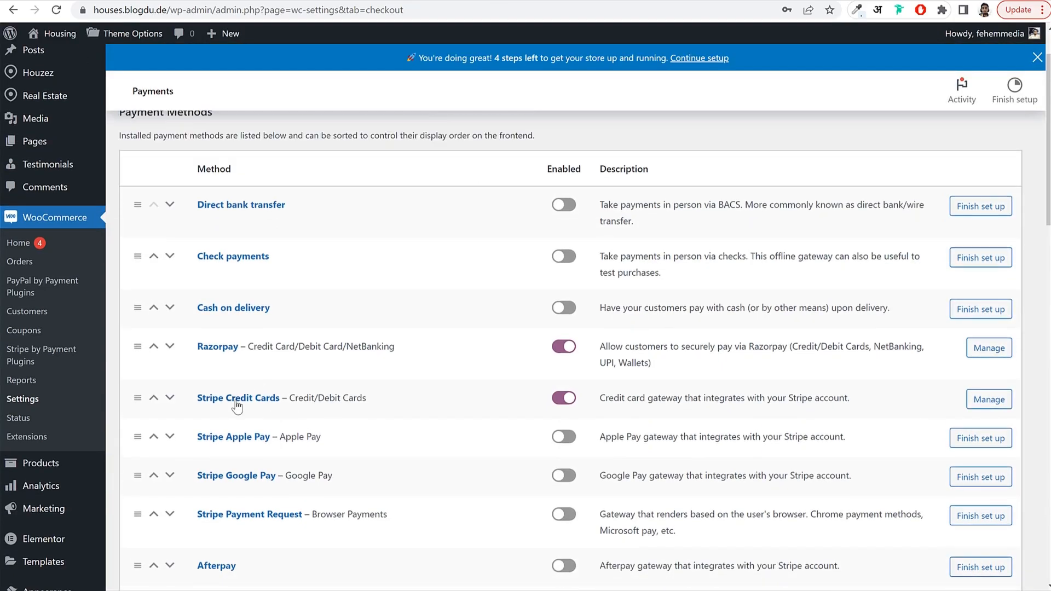
left_click(237, 402)
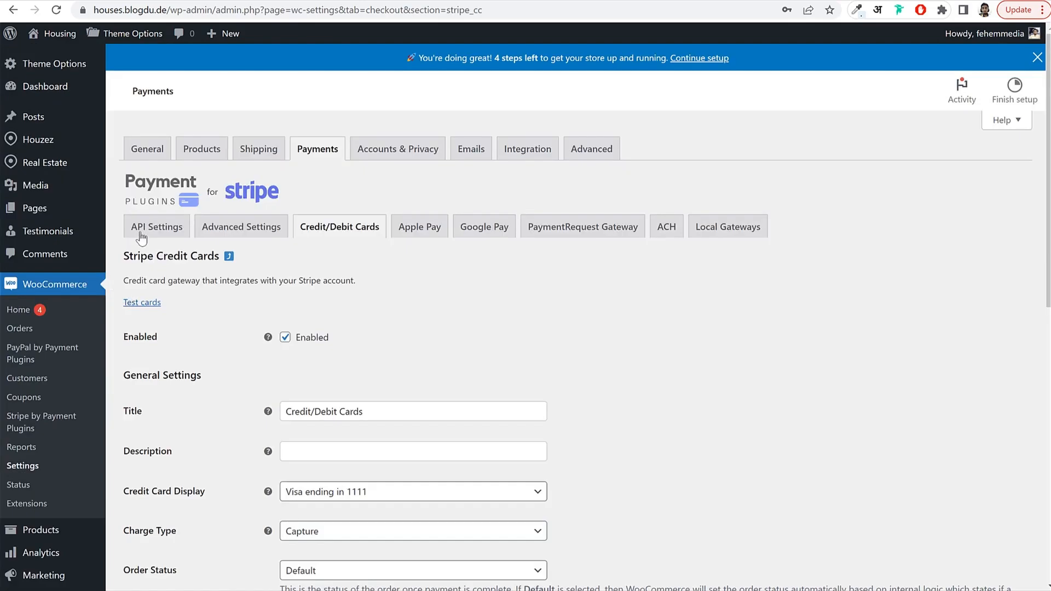
Set the Stripe API Mode to Live, save it, and start connecting a Stripe account.
left_click(142, 237)
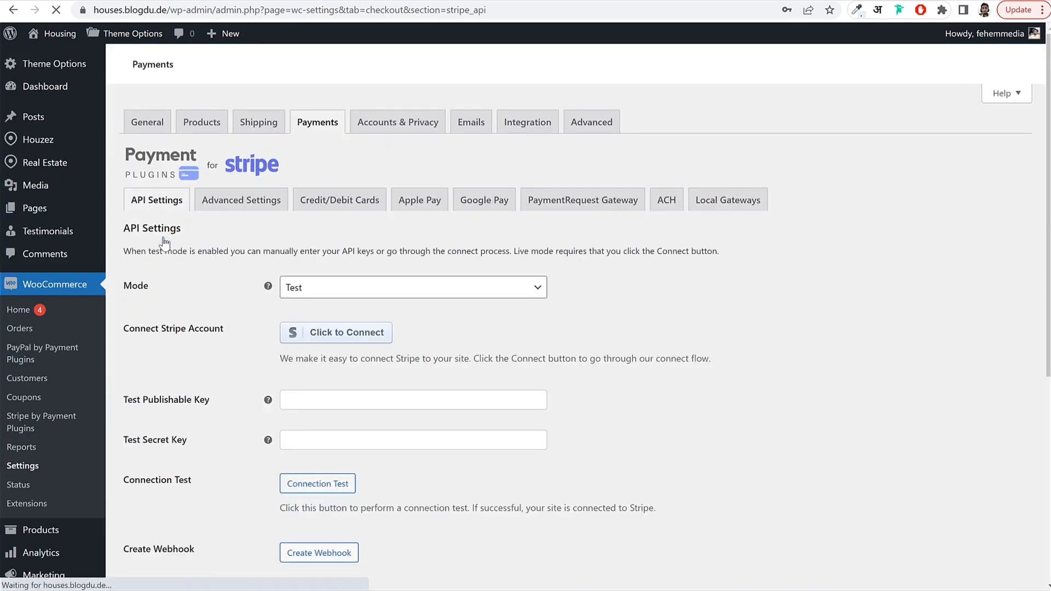
left_click_drag(132, 287, 159, 286)
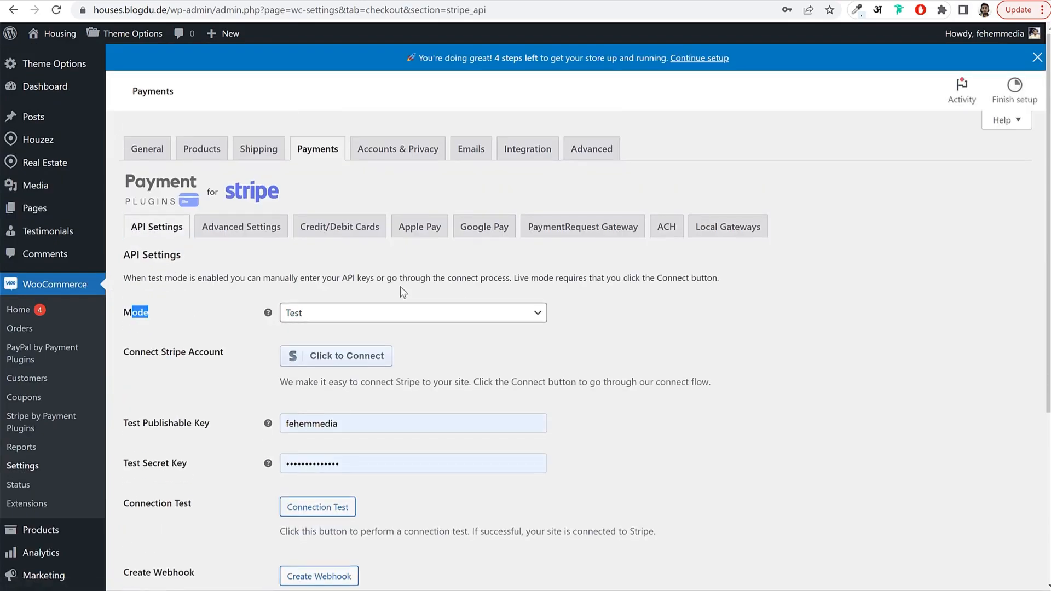
left_click(368, 311)
left_click(346, 358)
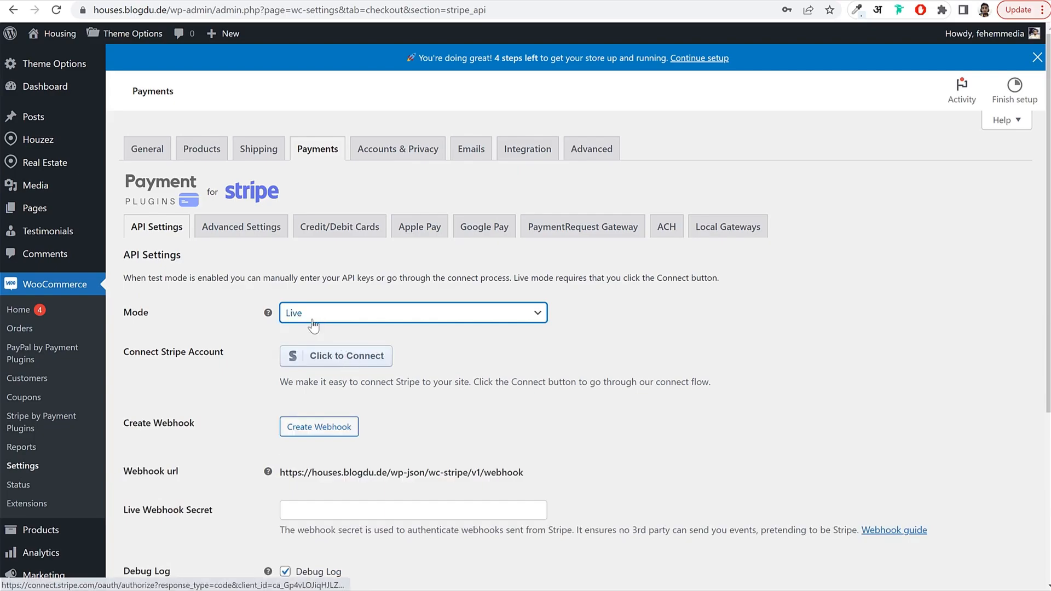
scroll(416, 385, "down", 4)
scroll(416, 385, "up", 2)
left_click(140, 527)
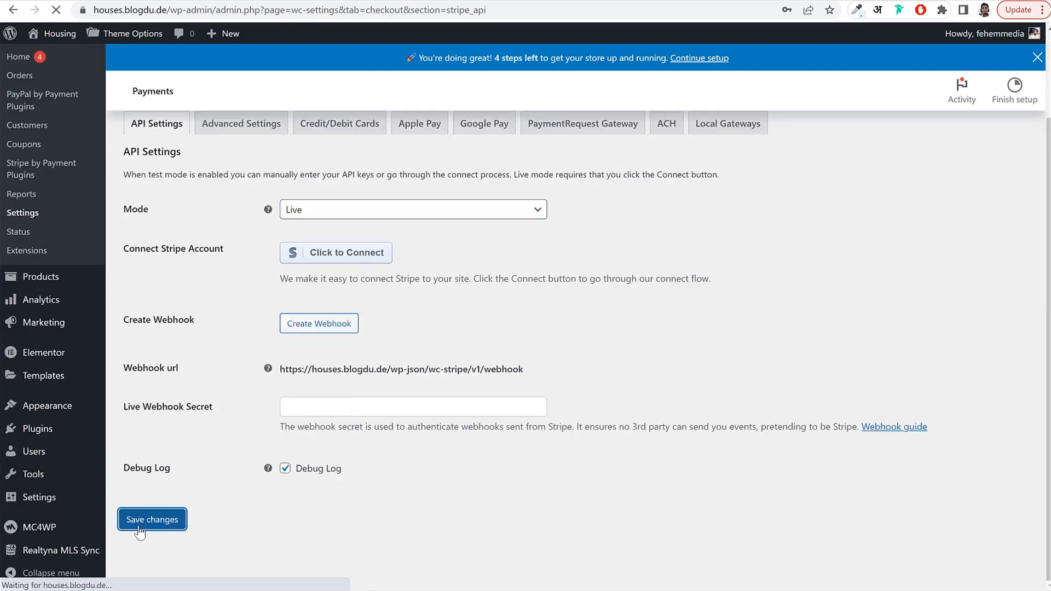
scroll(626, 335, "down", 1)
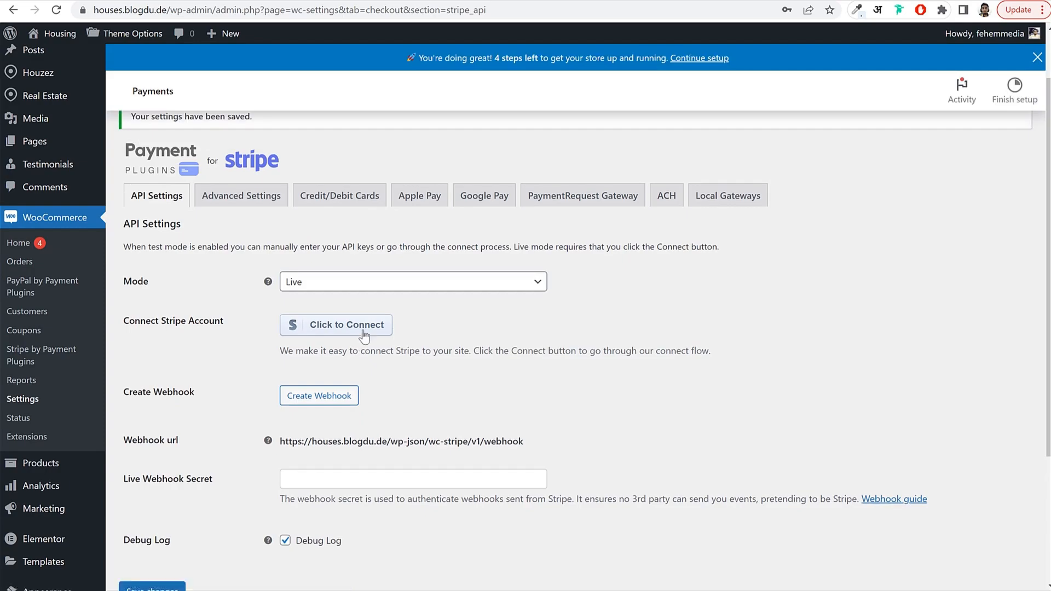
left_click(363, 330)
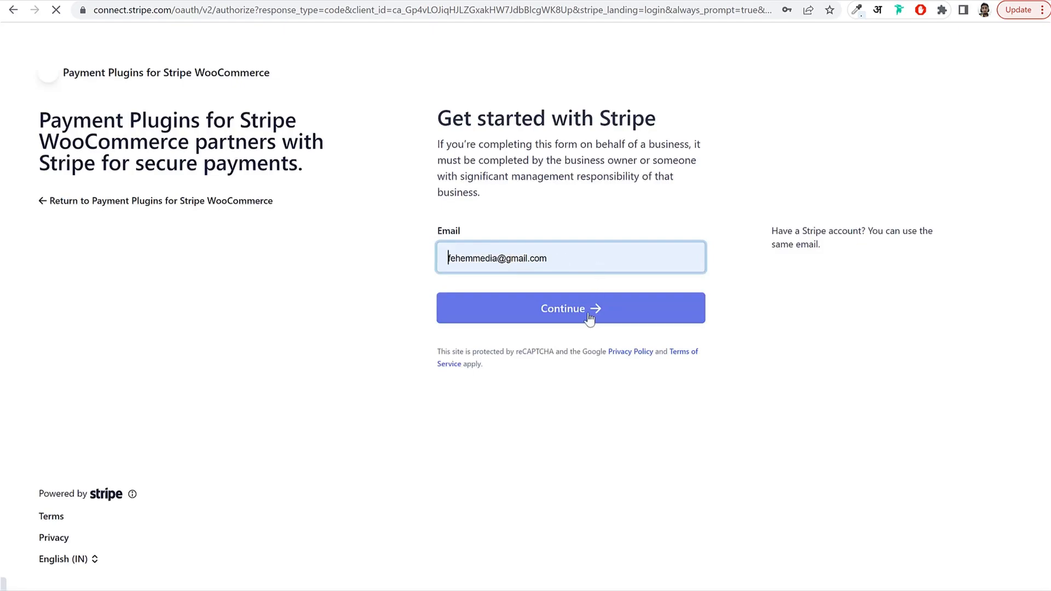
Log in to Stripe with the store email and saved password, then connect the Bloggdude account.
left_click(589, 317)
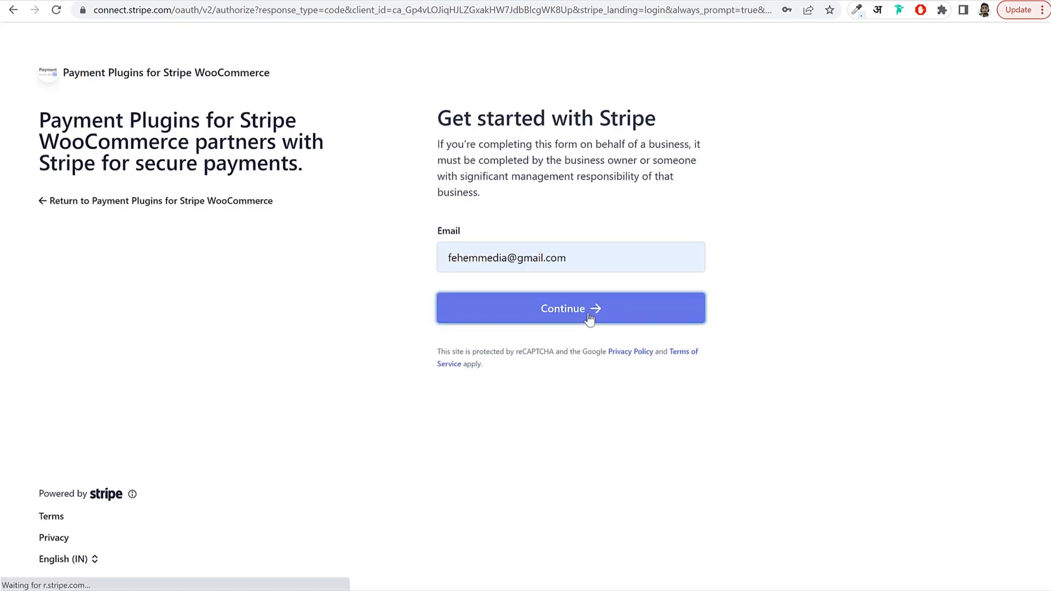
left_click(568, 265)
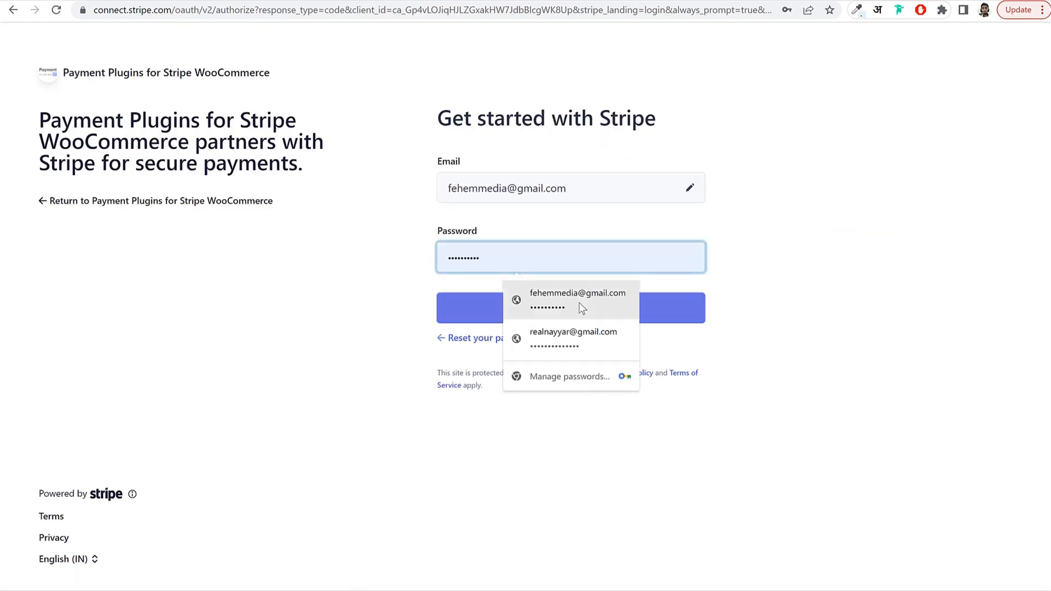
left_click(509, 306)
left_click(497, 312)
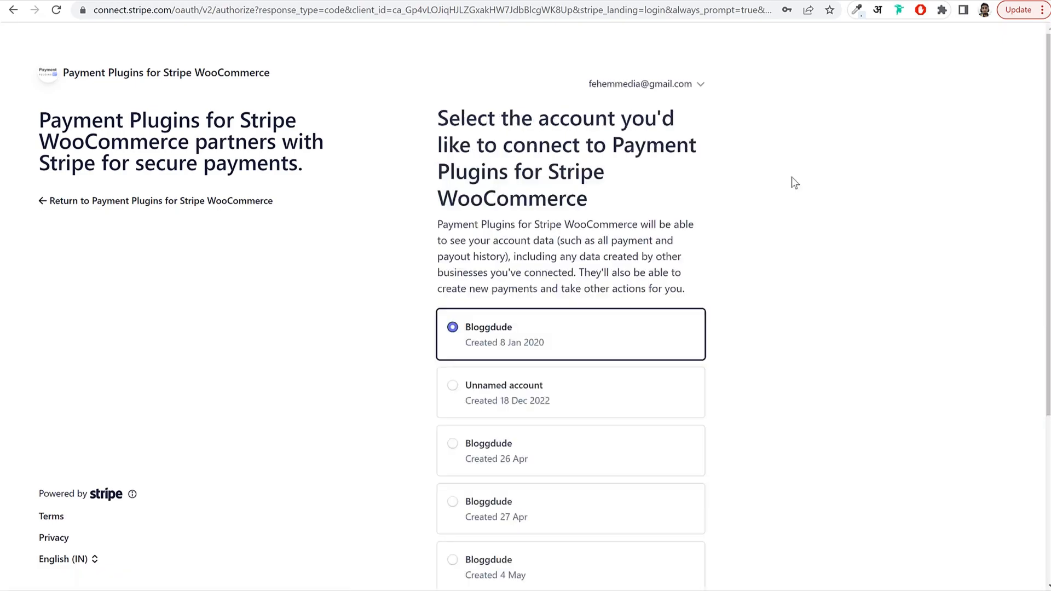
scroll(539, 338, "down", 2)
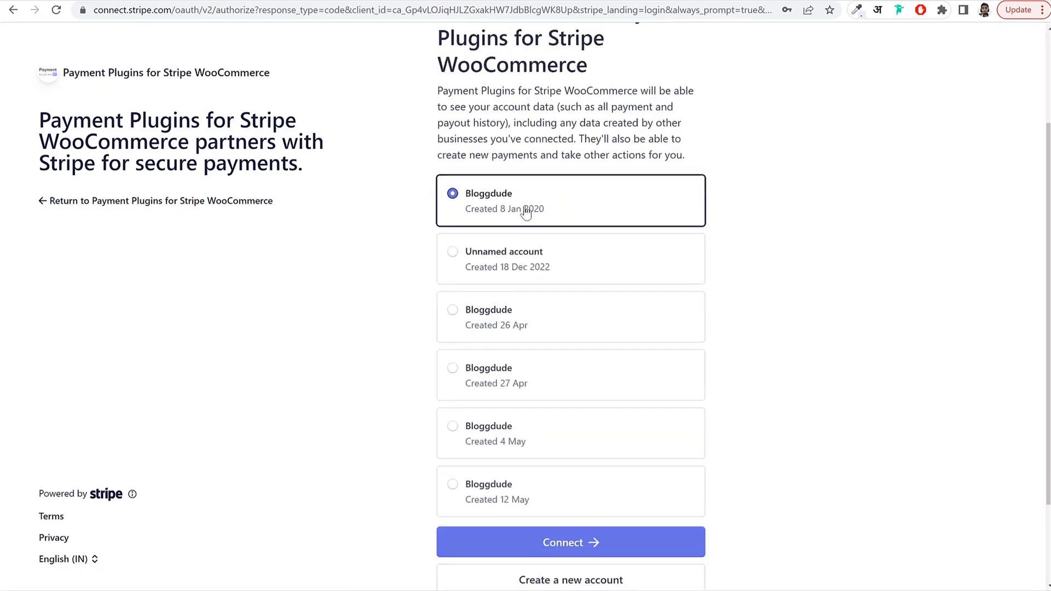
left_click(581, 539)
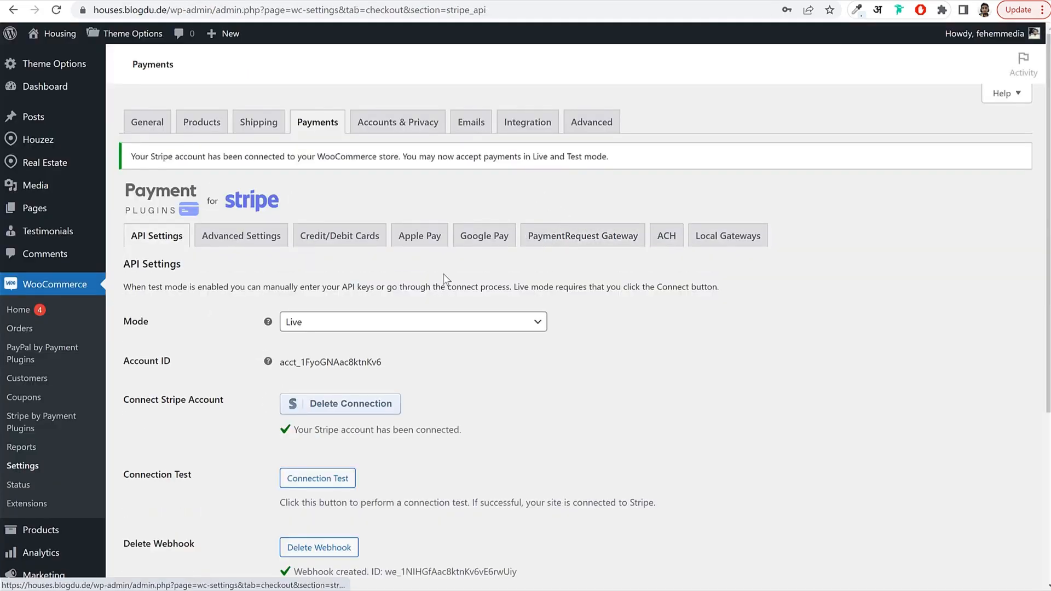
Save the connected Stripe settings and open the Razorpay gateway settings from the payment methods list.
scroll(317, 418, "down", 5)
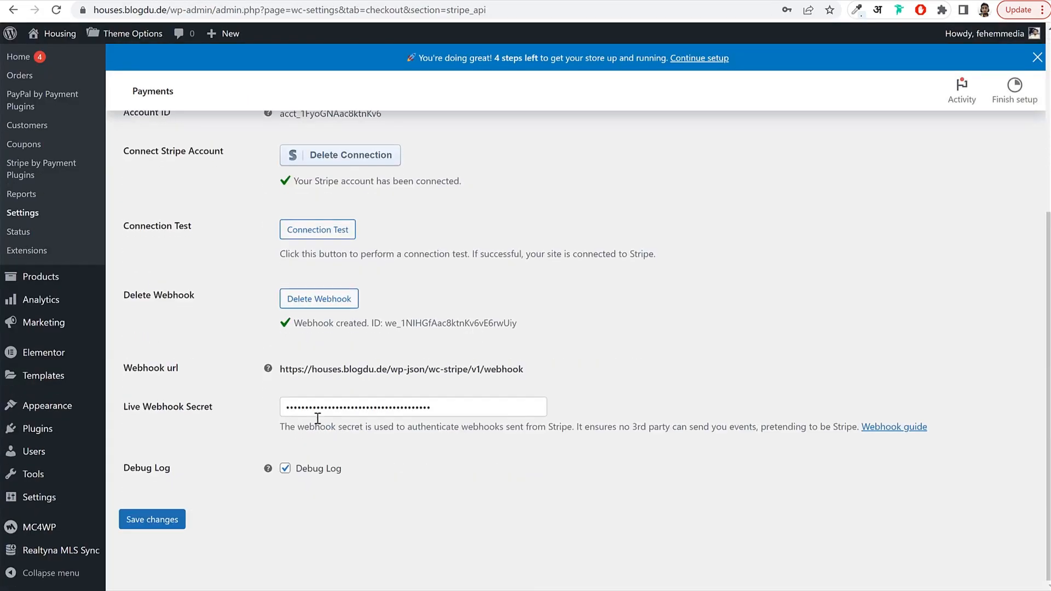
left_click(145, 521)
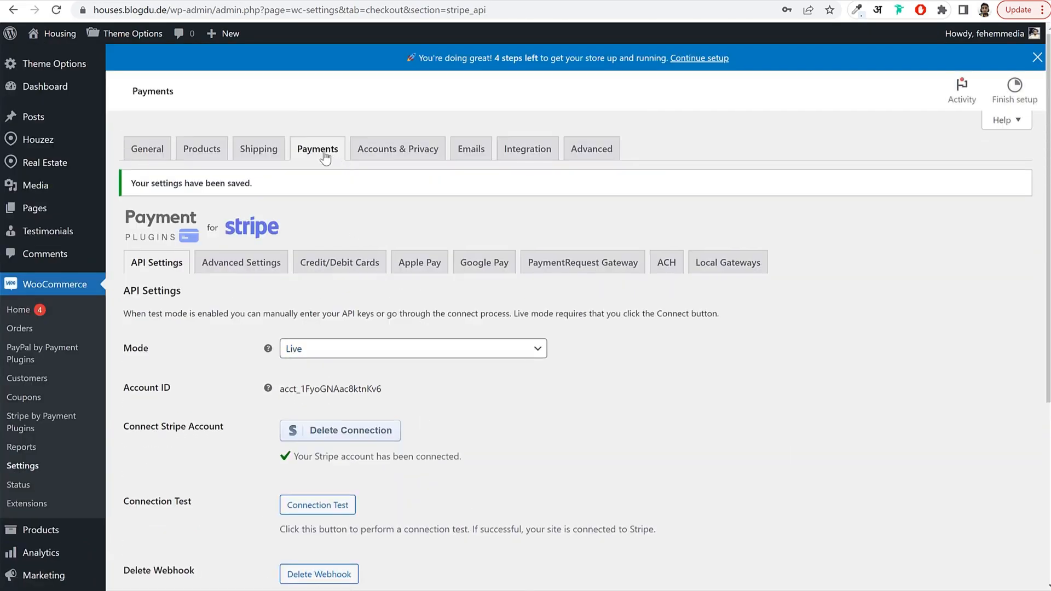
left_click(323, 154)
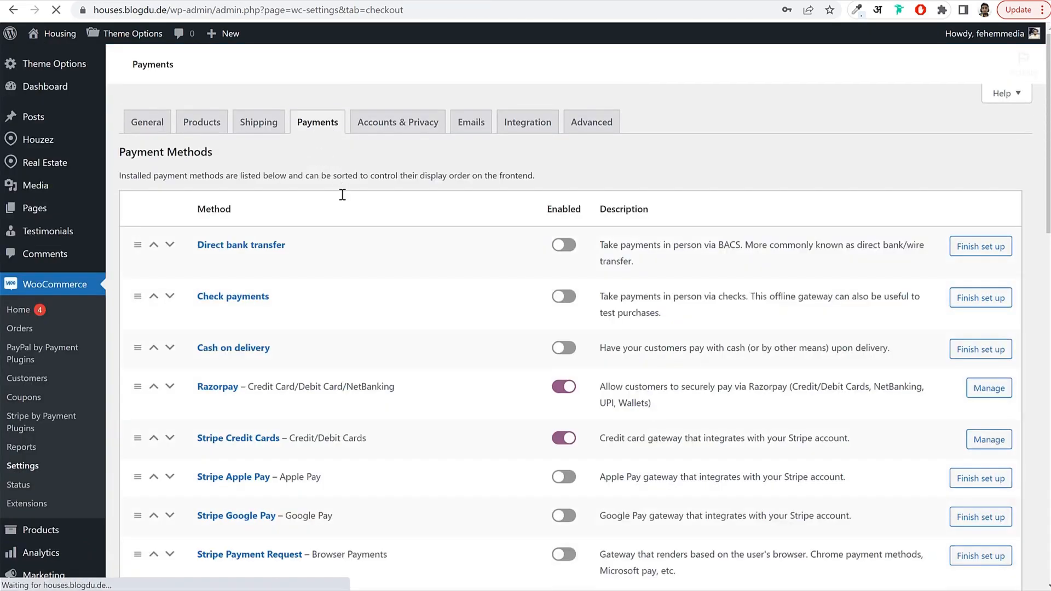
scroll(435, 288, "down", 2)
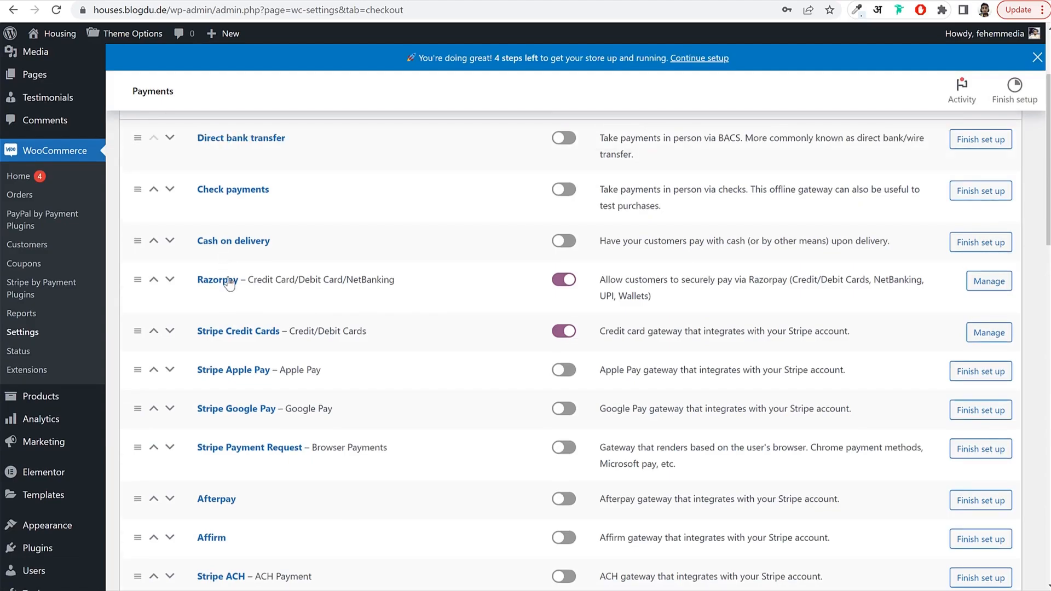
left_click(221, 287)
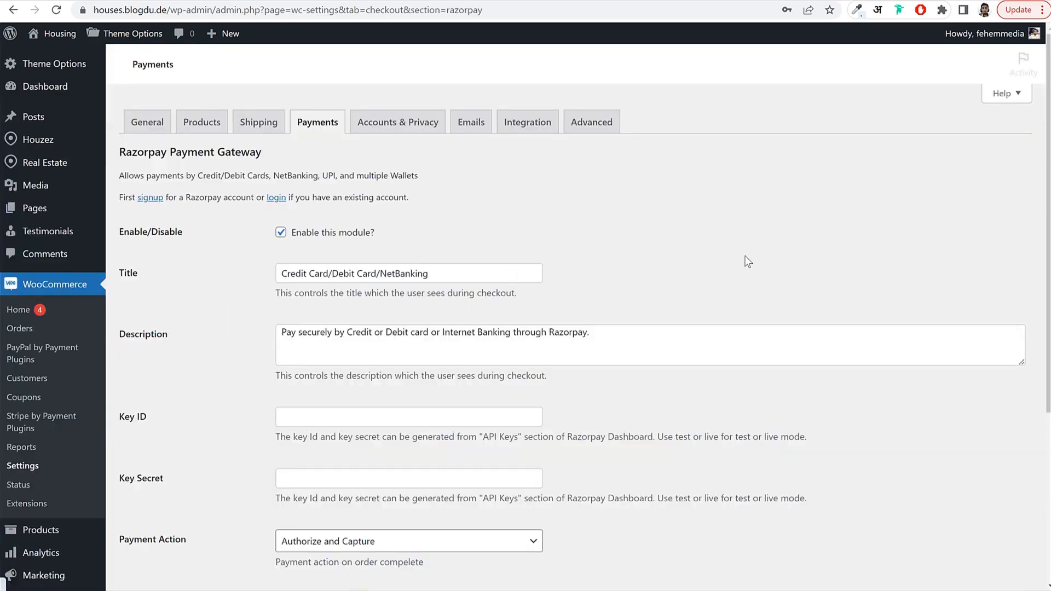
Review the still-empty Key ID and Key Secret fields in the enabled Razorpay gateway settings.
scroll(725, 234, "down", 2)
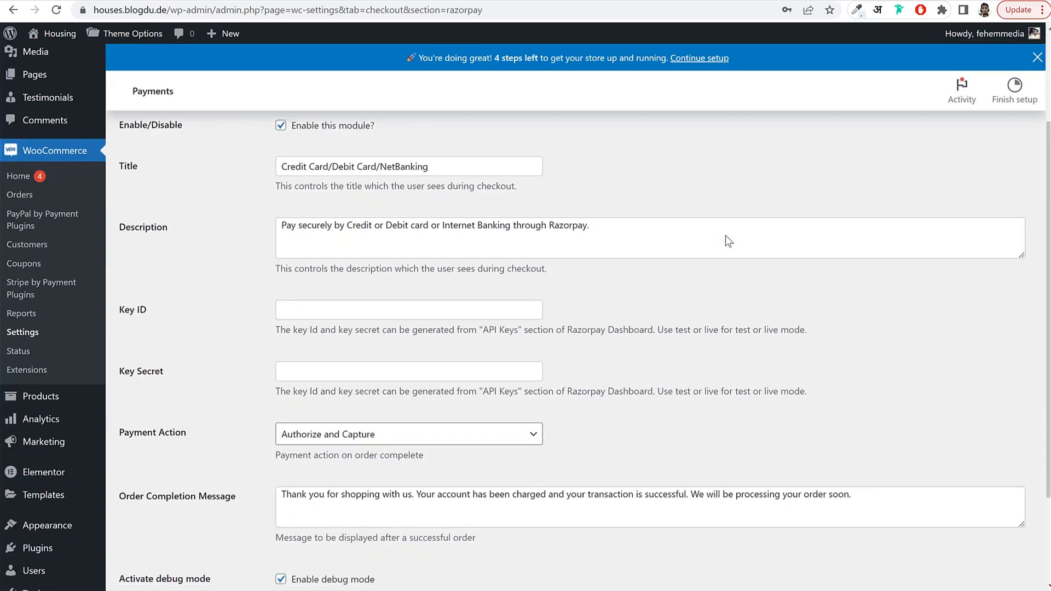
scroll(724, 235, "up", 2)
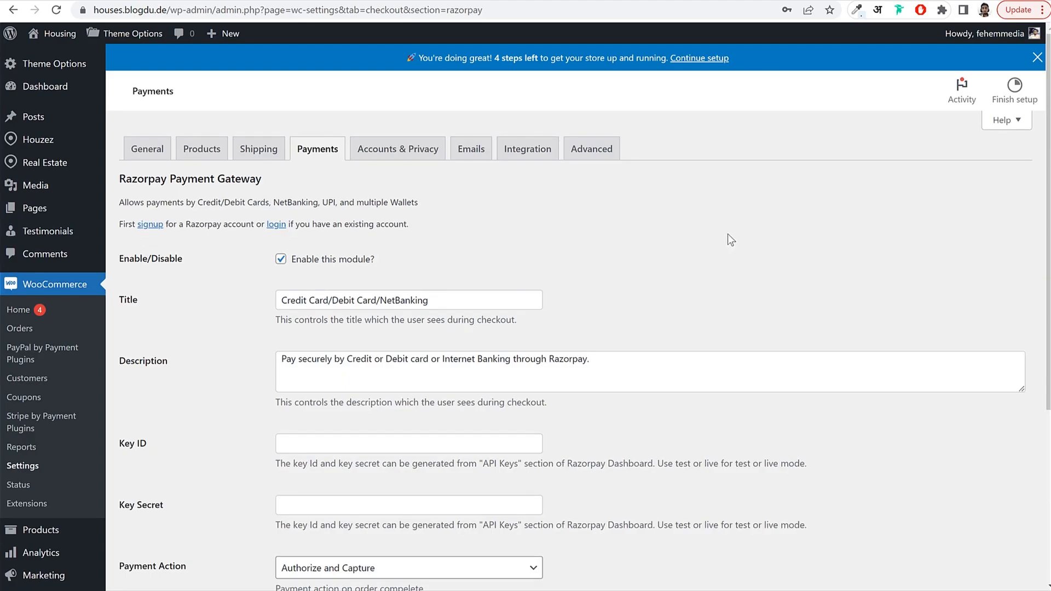
scroll(716, 236, "down", 2)
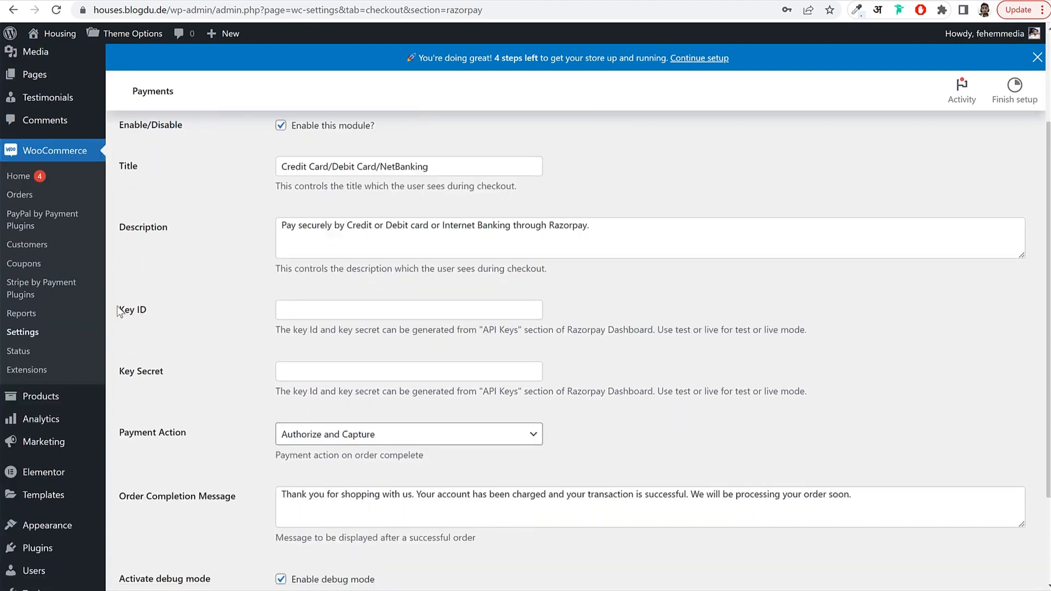
left_click_drag(118, 310, 149, 312)
left_click(147, 366)
left_click_drag(163, 372, 122, 323)
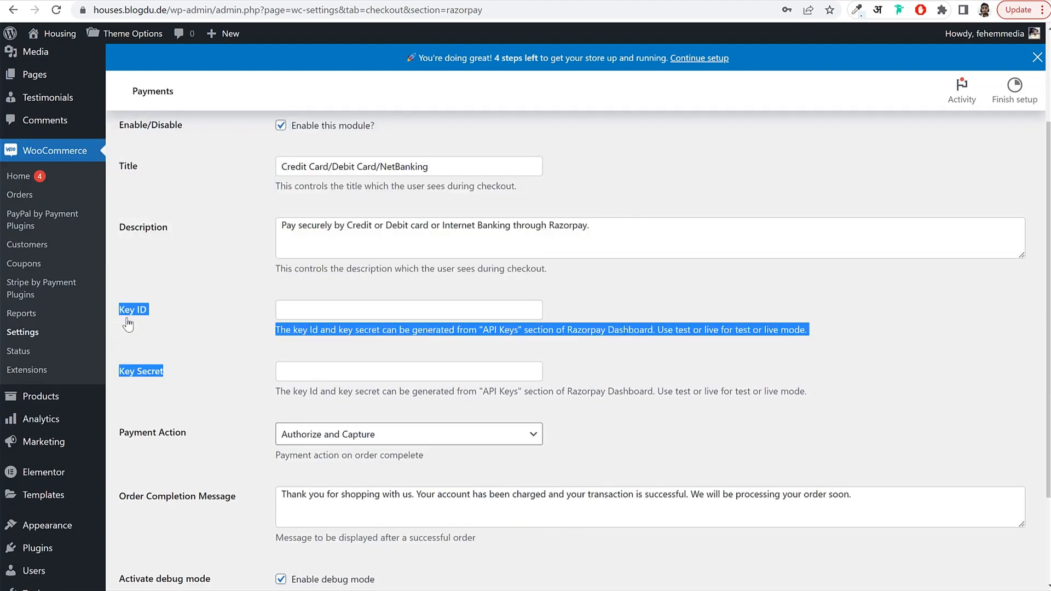
left_click(169, 336)
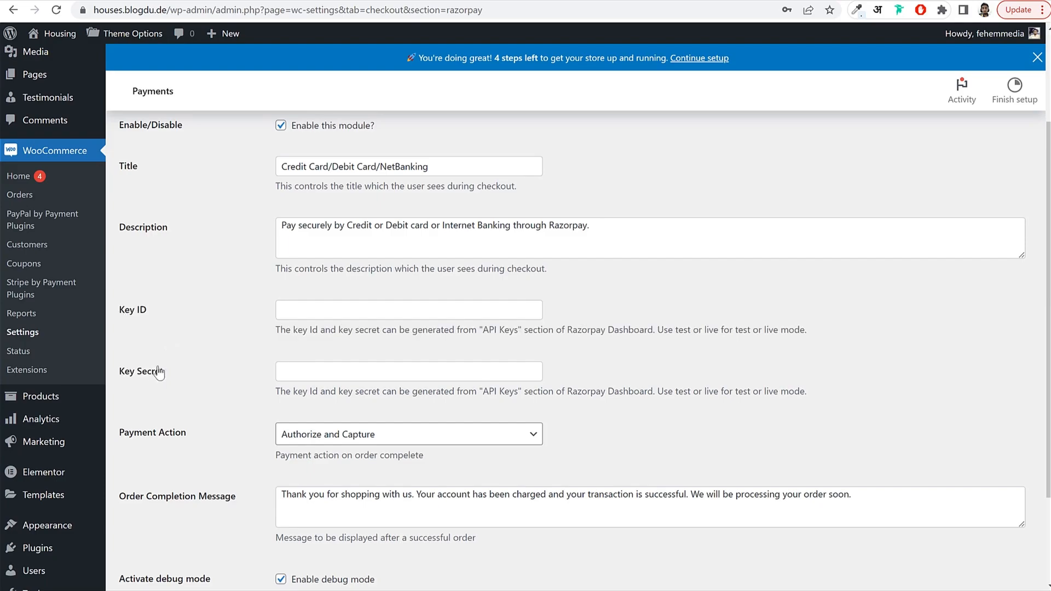
left_click(322, 373)
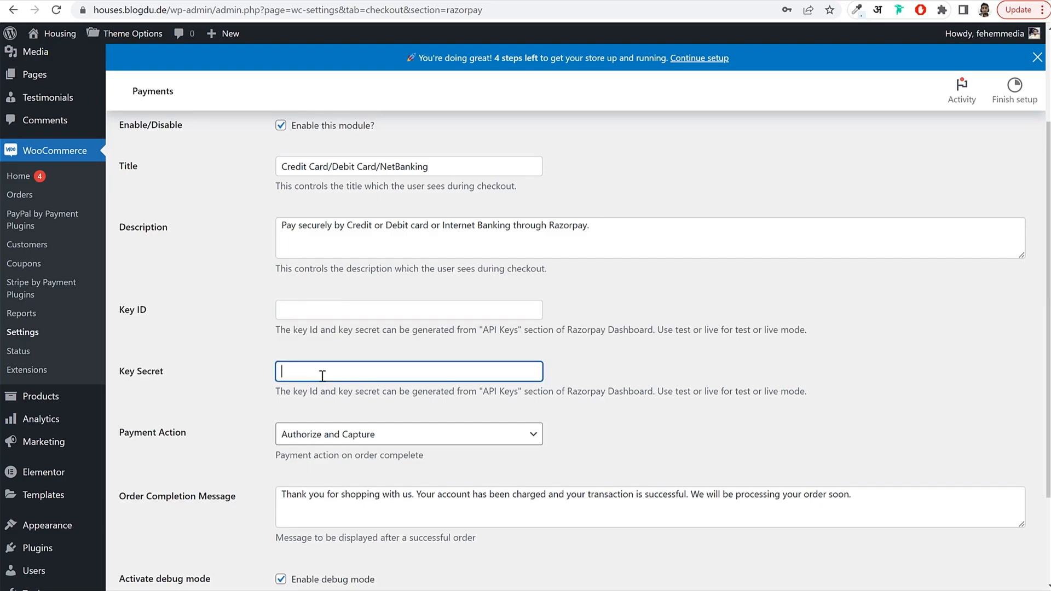
left_click(580, 317)
scroll(433, 300, "up", 3)
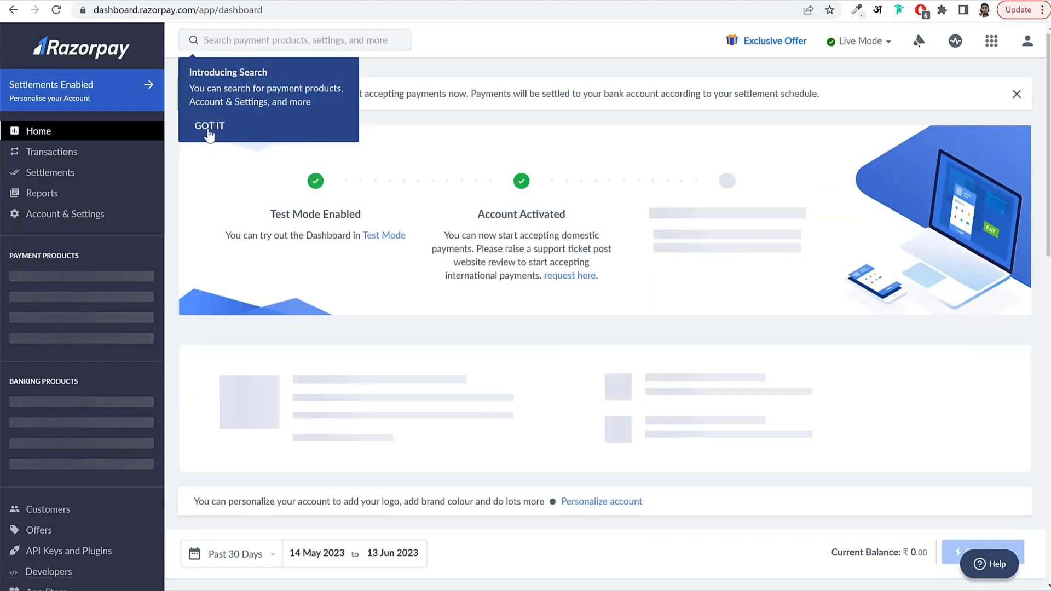
Go to Razorpay's Account & Settings API keys page and copy the live Key ID.
left_click(208, 126)
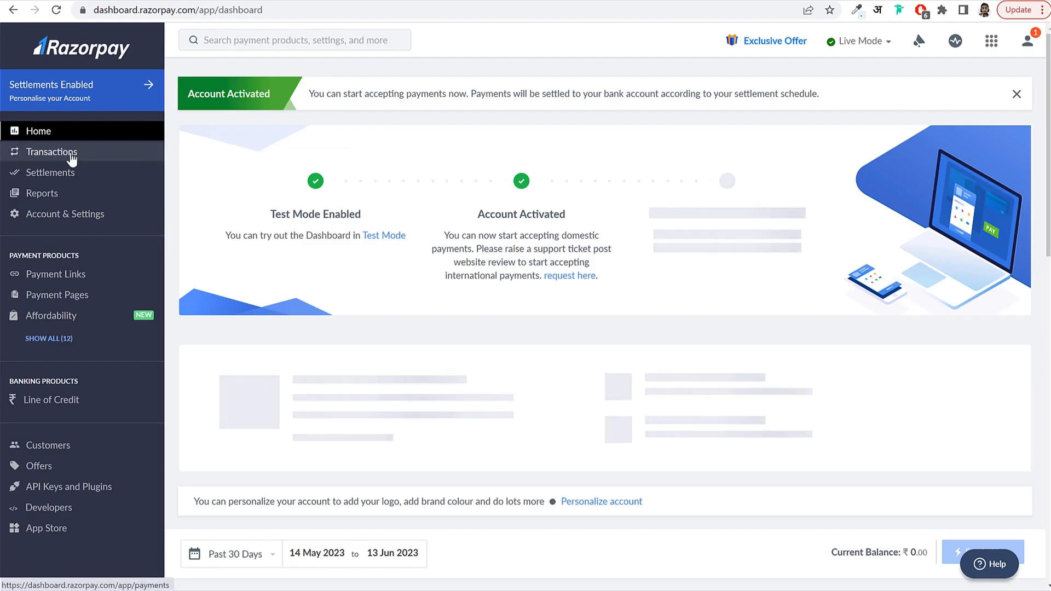
left_click(69, 215)
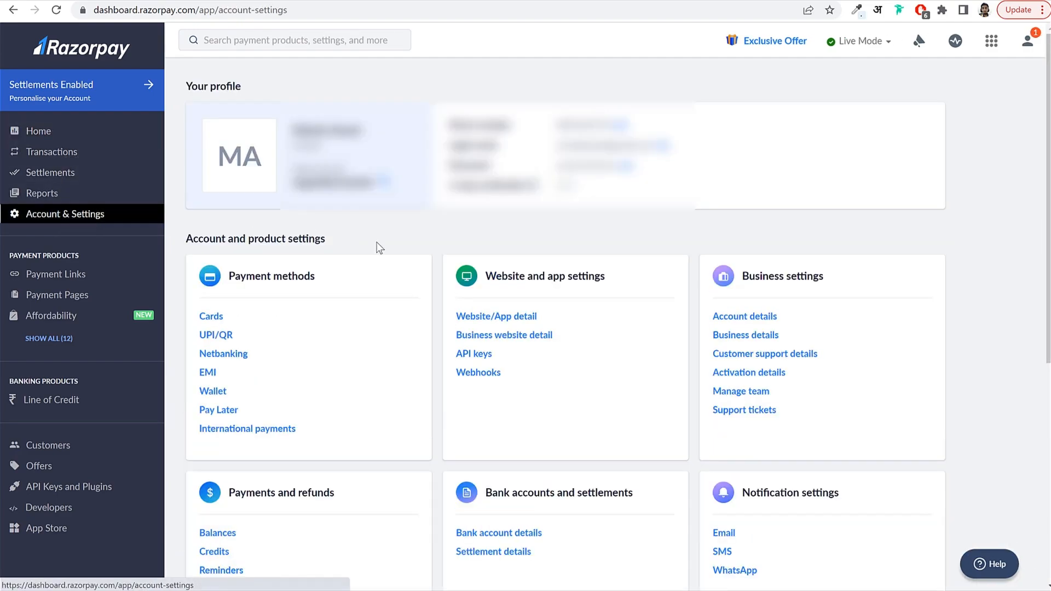
left_click(470, 355)
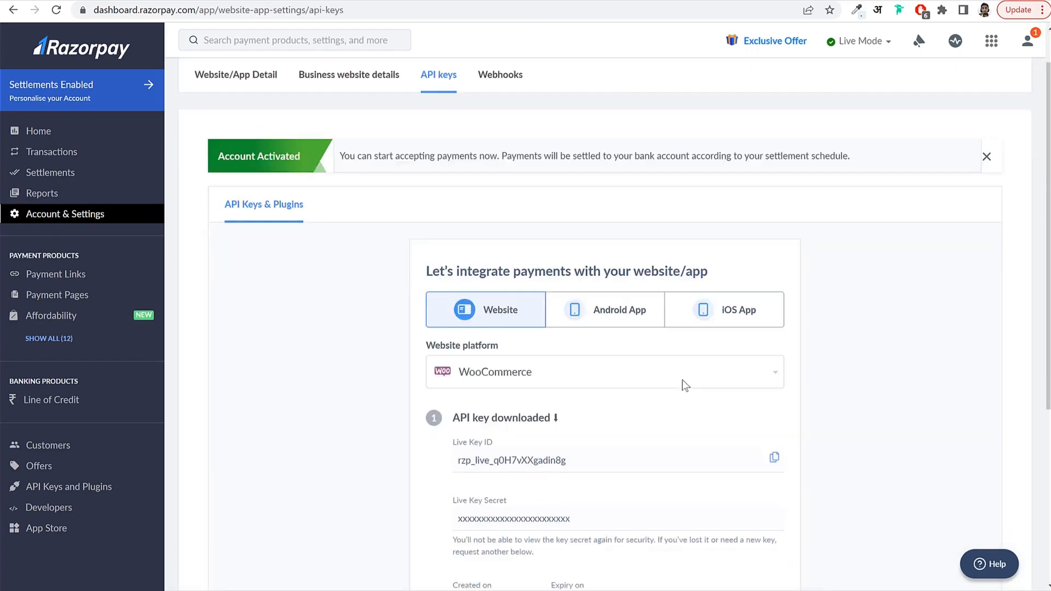
scroll(573, 378, "down", 4)
double_click(525, 311)
key("ctrl+c")
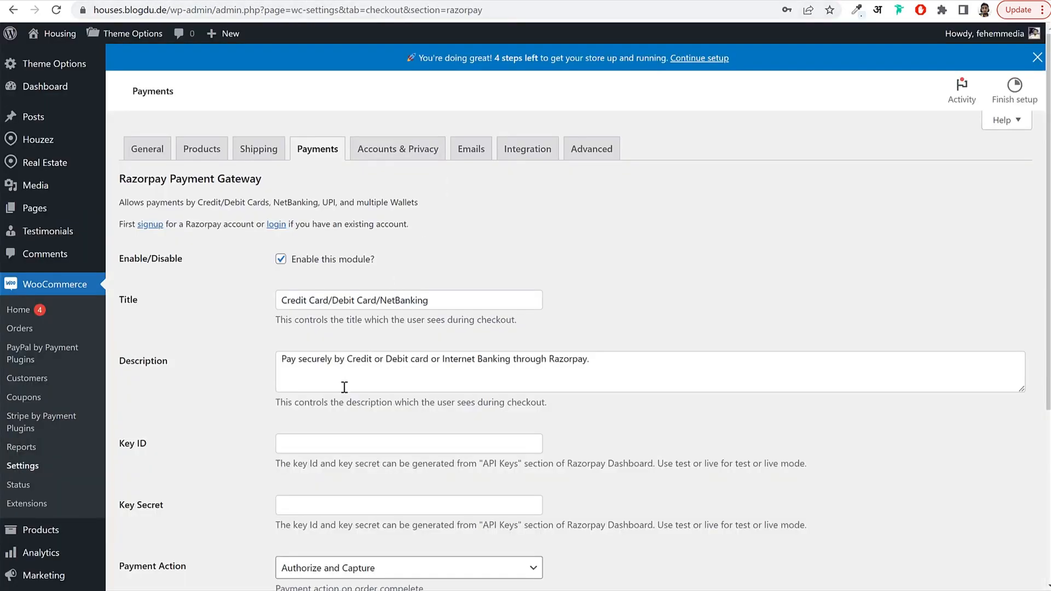
Paste the live Key ID into Key ID and the key secret into Key Secret.
left_click(329, 440)
key("ctrl+v")
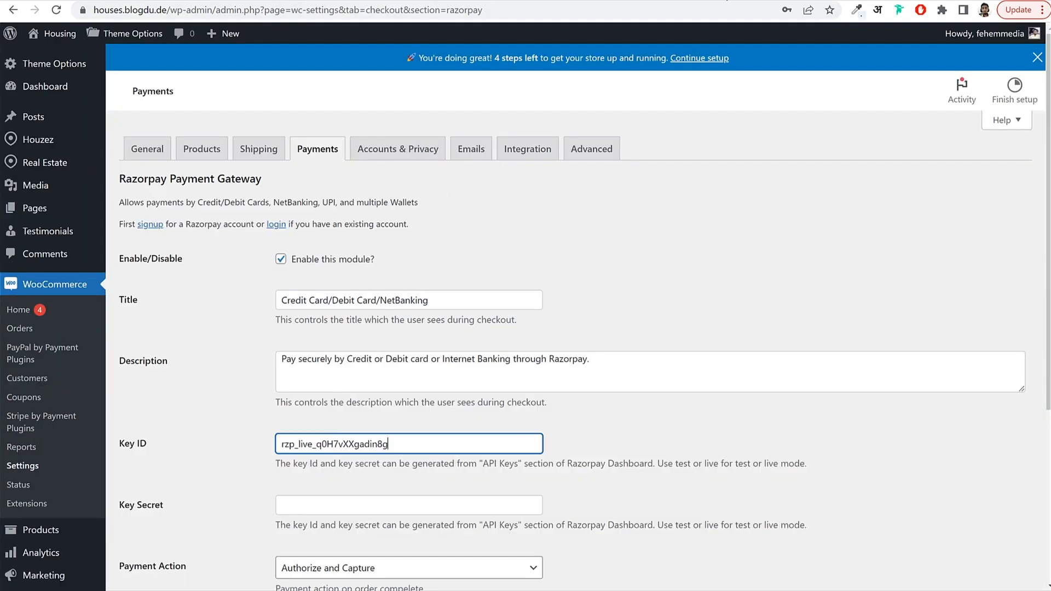
key("ctrl+Tab")
double_click(512, 366)
key("ctrl+c")
left_click(353, 503)
key("ctrl+v")
Copy the live key secret again from Razorpay and save the Razorpay gateway settings.
scroll(350, 395, "down", 3)
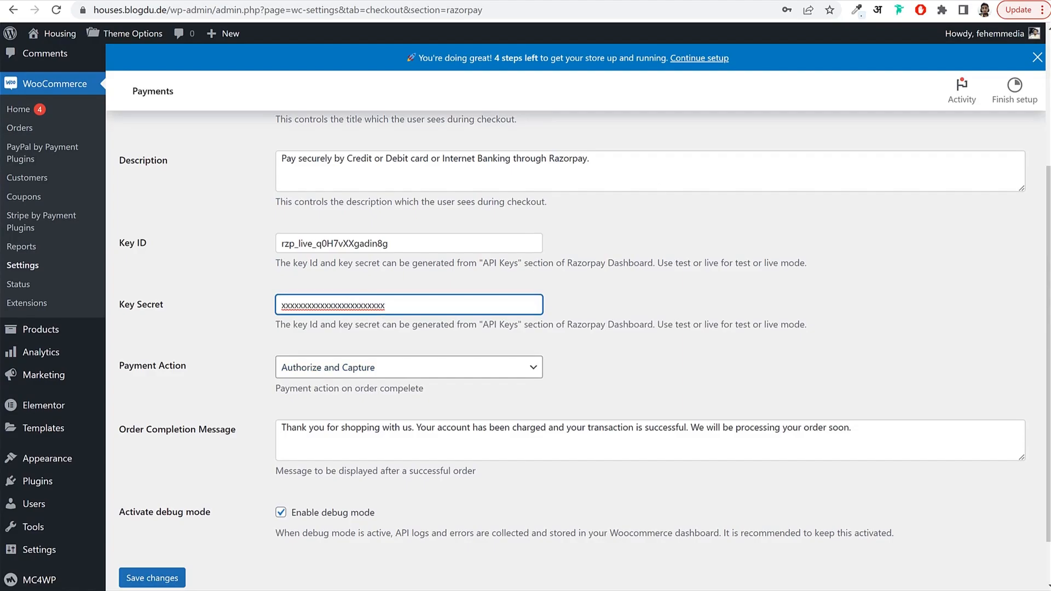
key("ctrl+Tab")
left_click(550, 368)
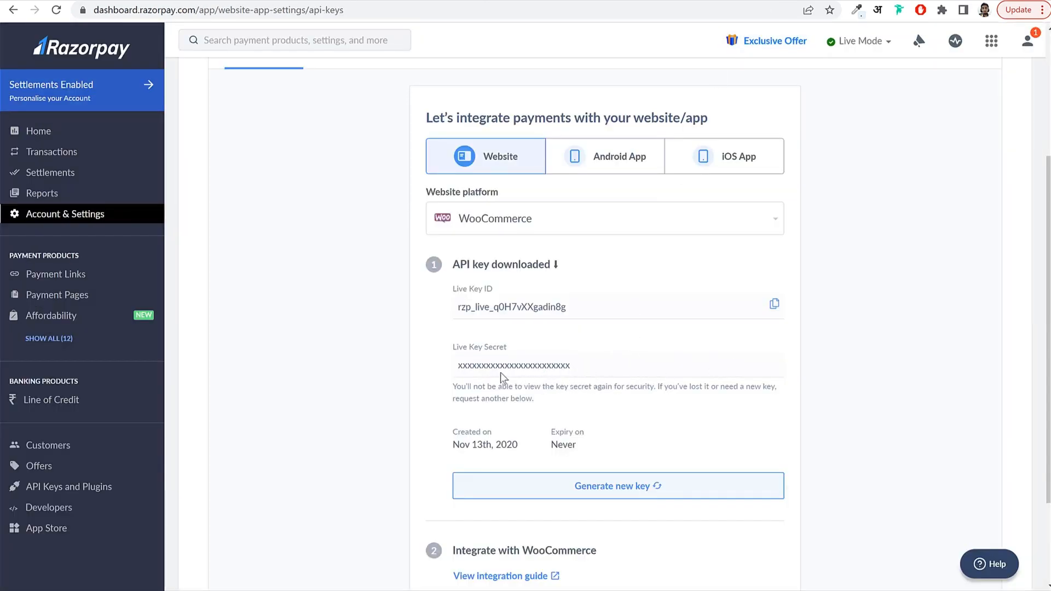
double_click(550, 367)
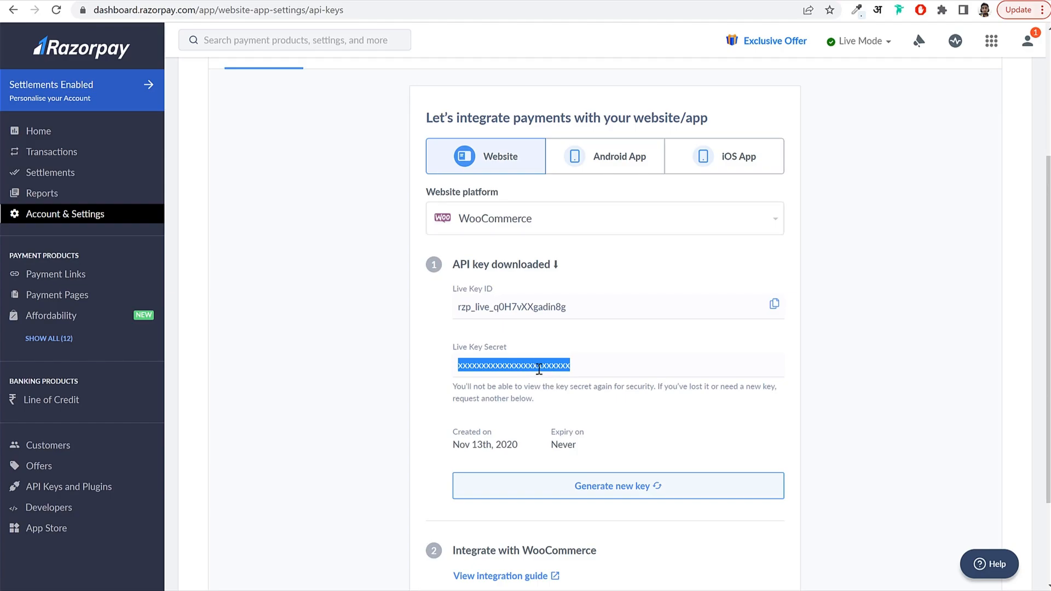
key("ctrl+Tab")
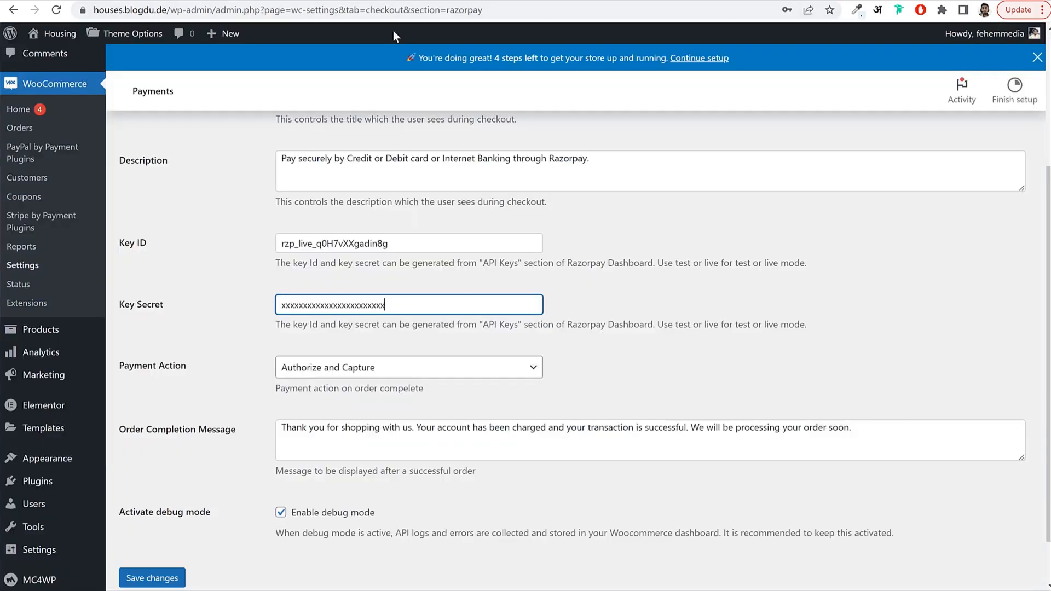
left_click(161, 585)
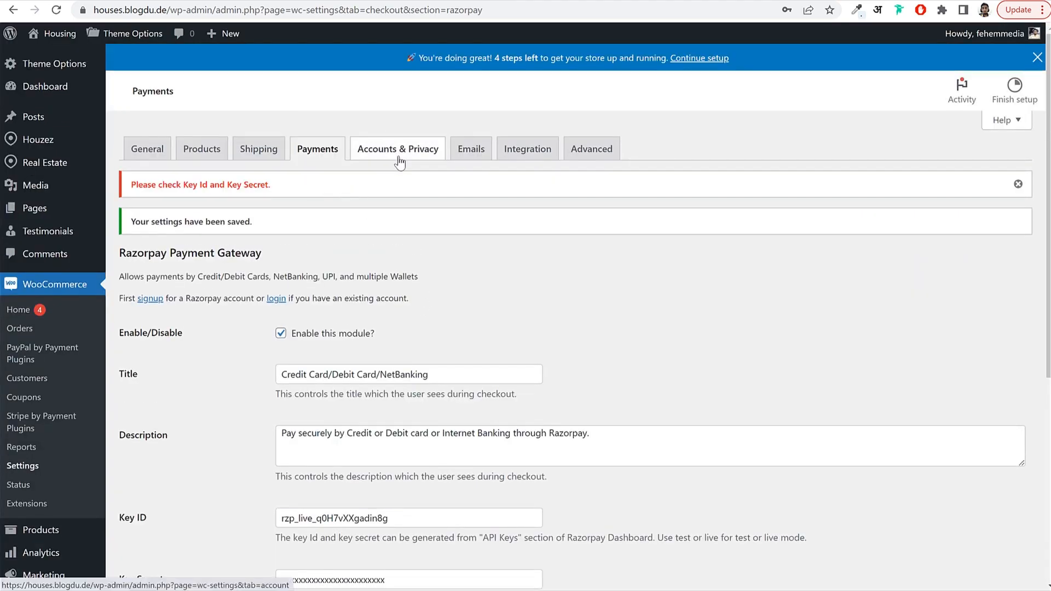
Enable checkout login, account creation during checkout, and account creation on My account page.
left_click(394, 155)
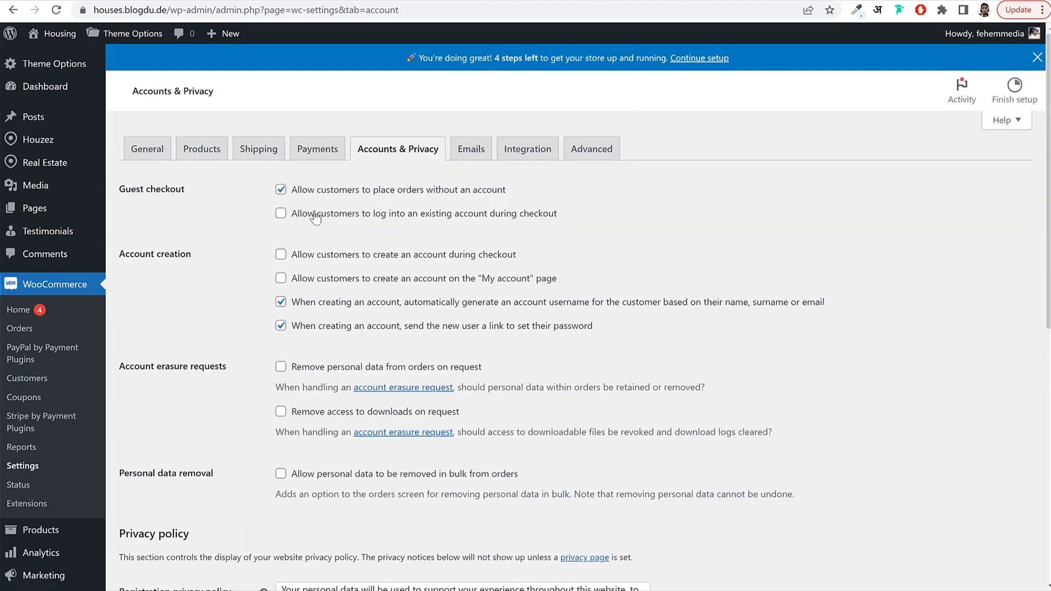
left_click(358, 215)
left_click_drag(358, 219, 557, 221)
left_click(323, 263)
left_click_drag(362, 261, 486, 268)
left_click(300, 283)
left_click_drag(326, 282, 547, 287)
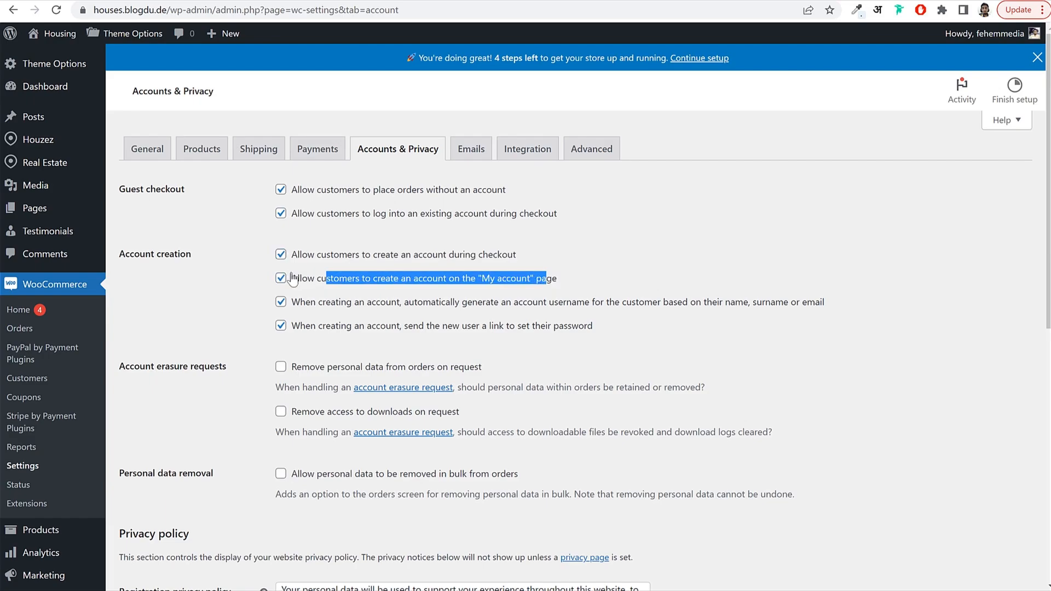
left_click_drag(295, 207, 370, 281)
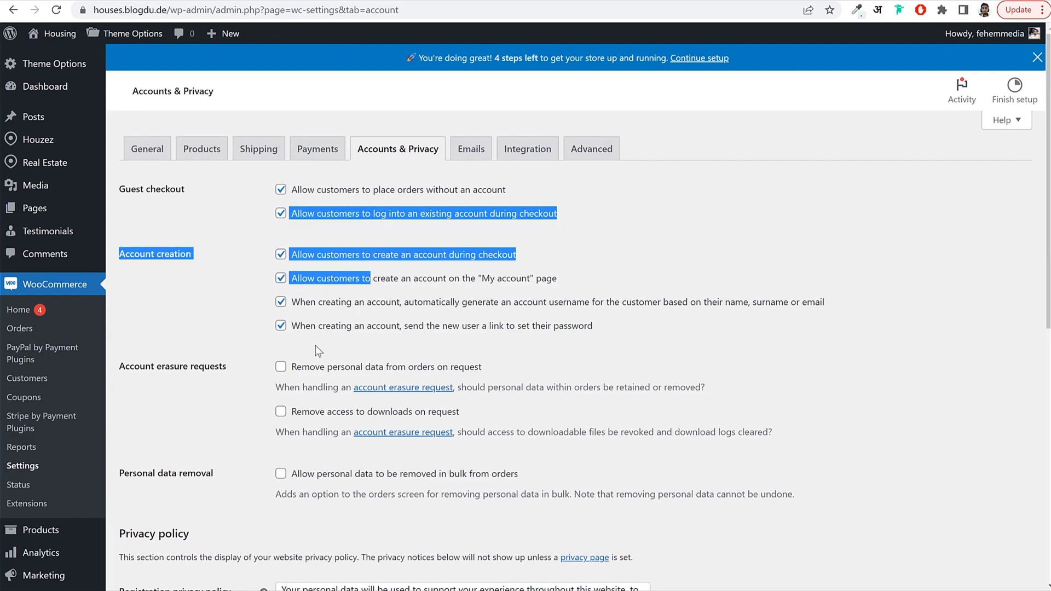
Turn off auto-generated usernames and password setup links, and save Accounts & Privacy.
left_click_drag(305, 345, 311, 301)
left_click(280, 302)
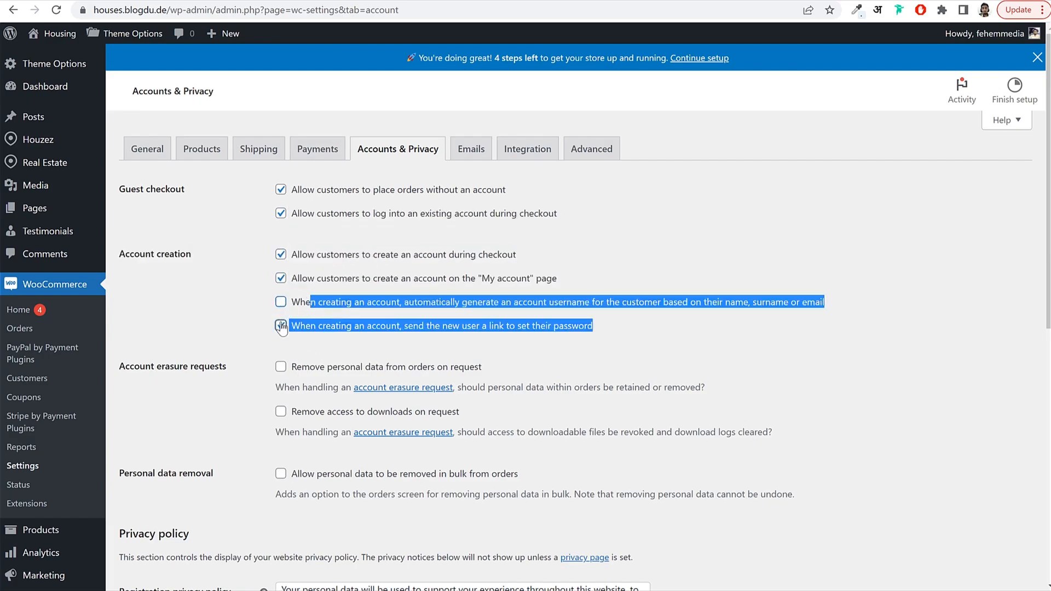
left_click(463, 352)
scroll(462, 351, "down", 7)
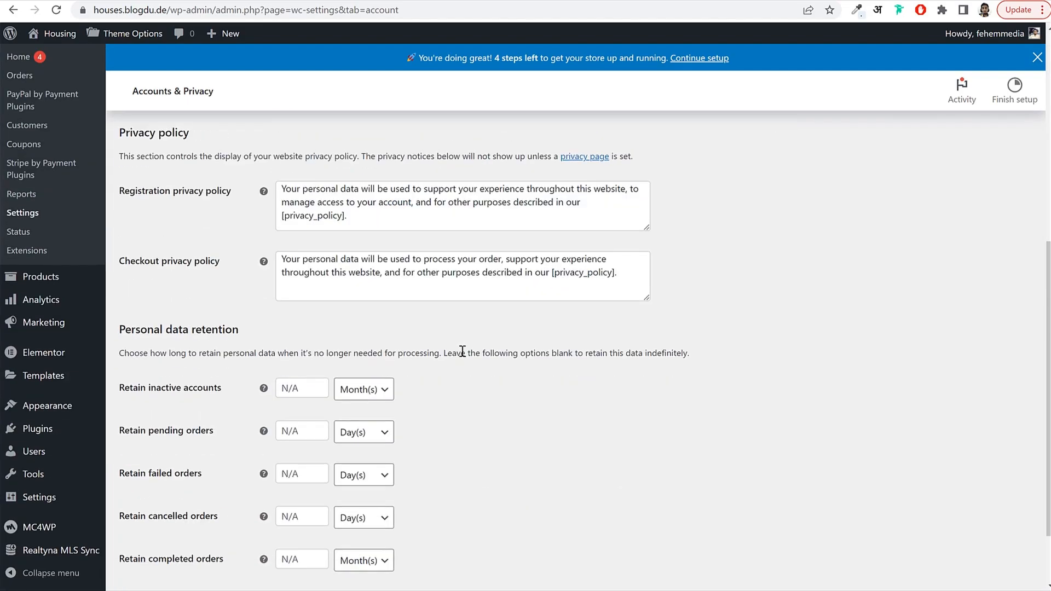
scroll(462, 351, "down", 2)
left_click(133, 523)
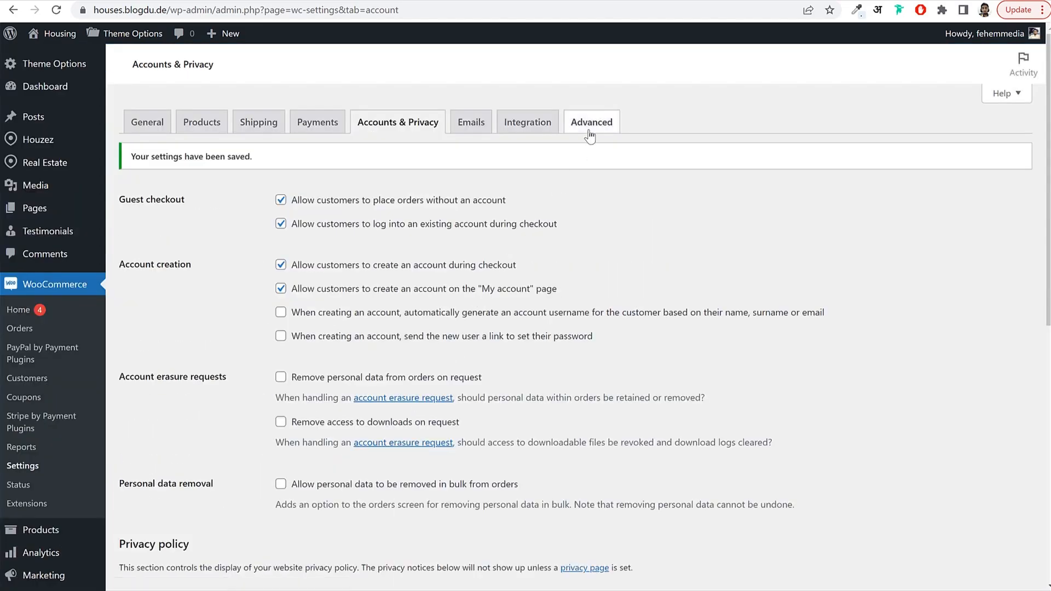
left_click(590, 137)
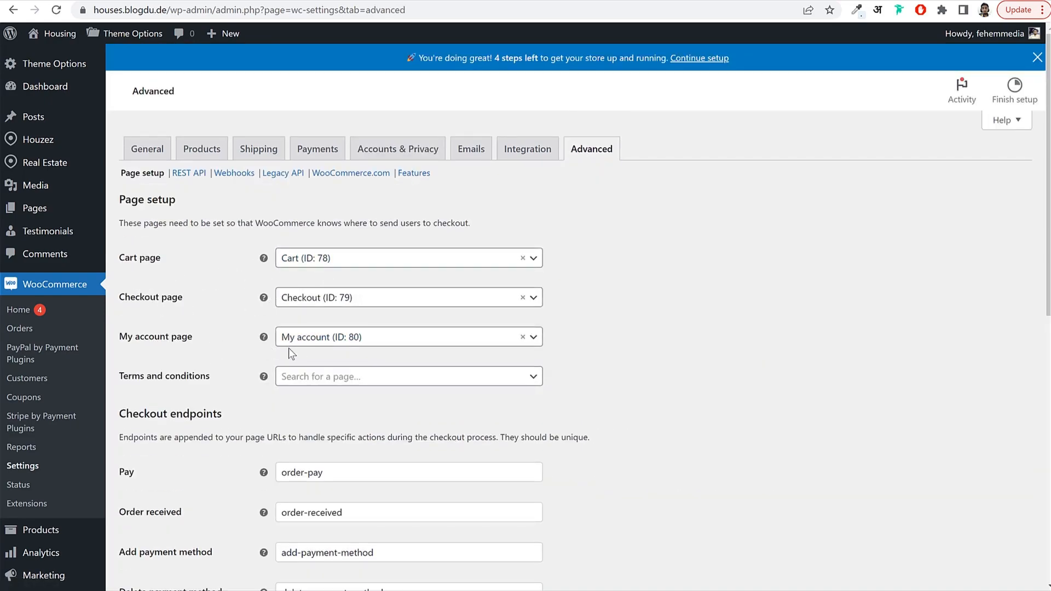
Save the Cart, Checkout and My account page setup, then enable and save Cash on delivery.
scroll(331, 432, "down", 12)
left_click(153, 519)
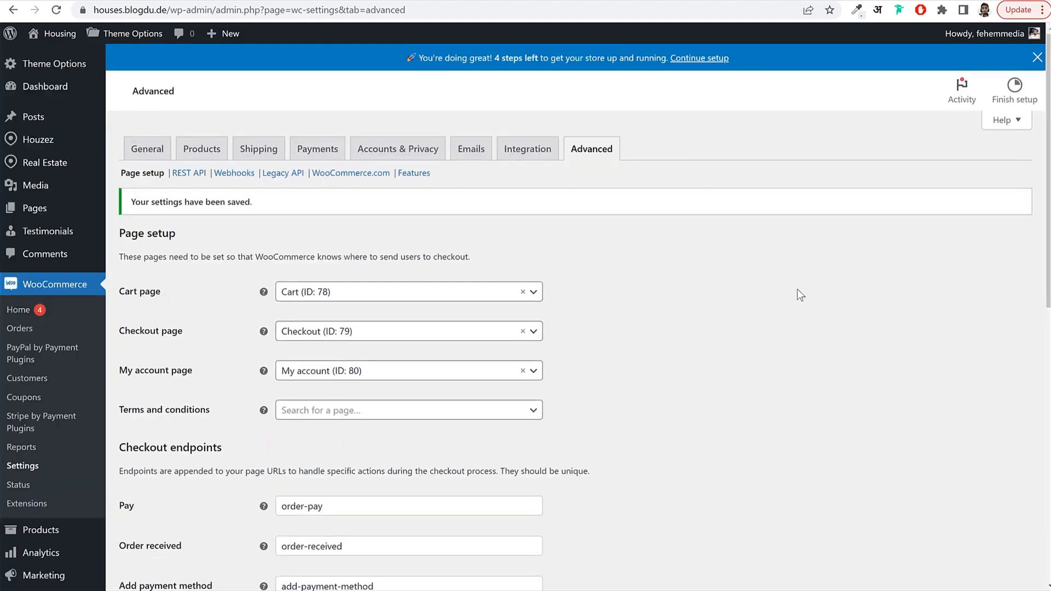
left_click(321, 156)
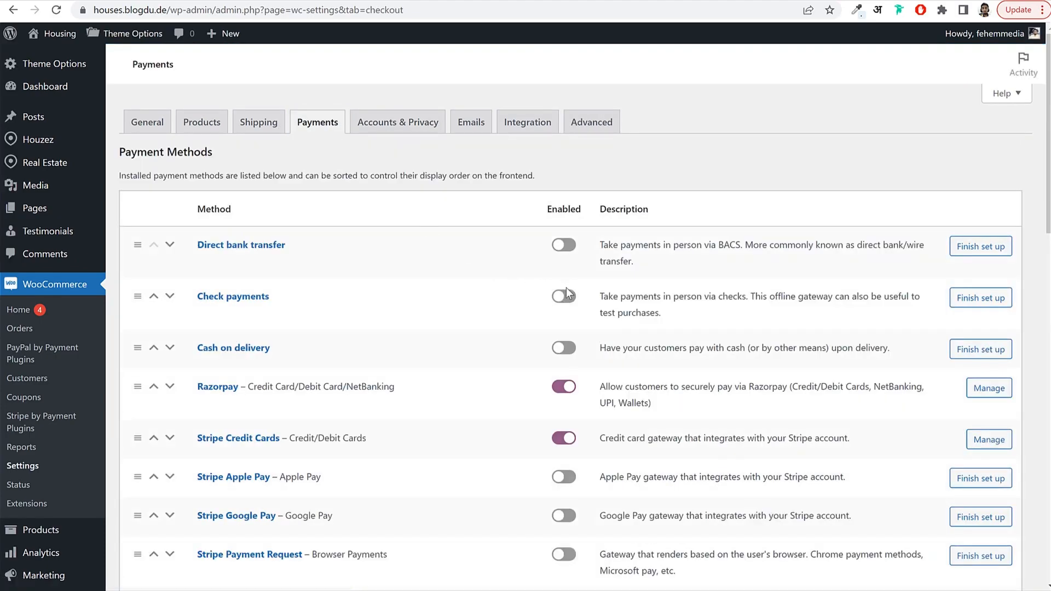
left_click(558, 349)
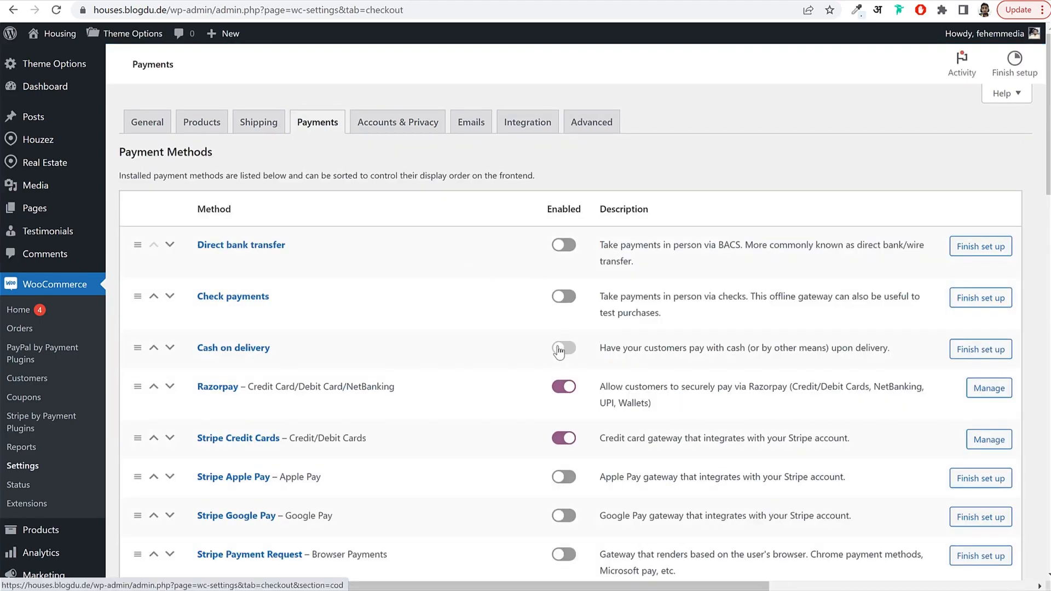
scroll(558, 350, "down", 8)
scroll(558, 350, "down", 13)
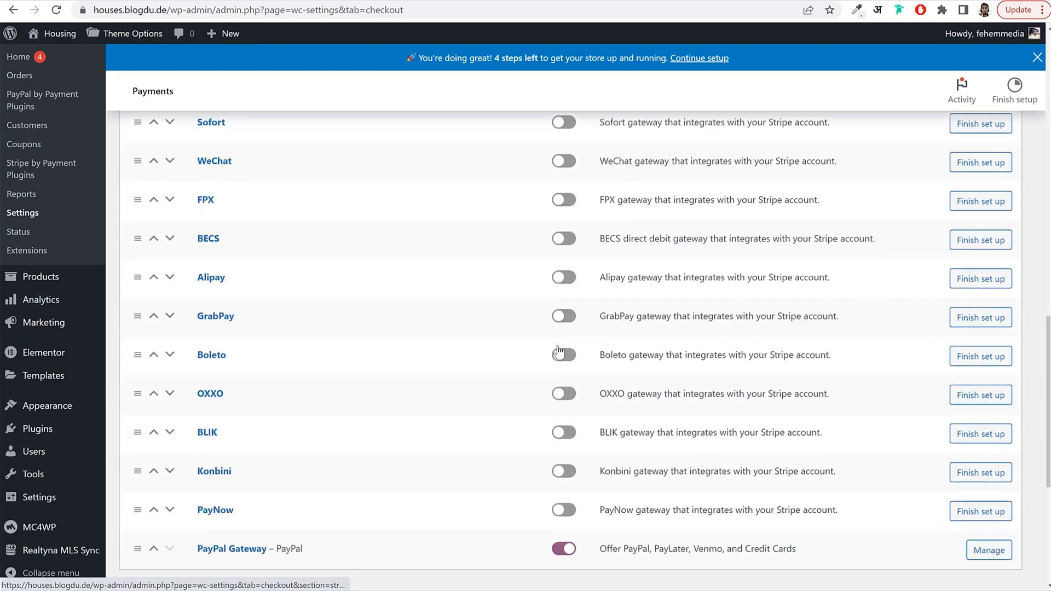
left_click(153, 291)
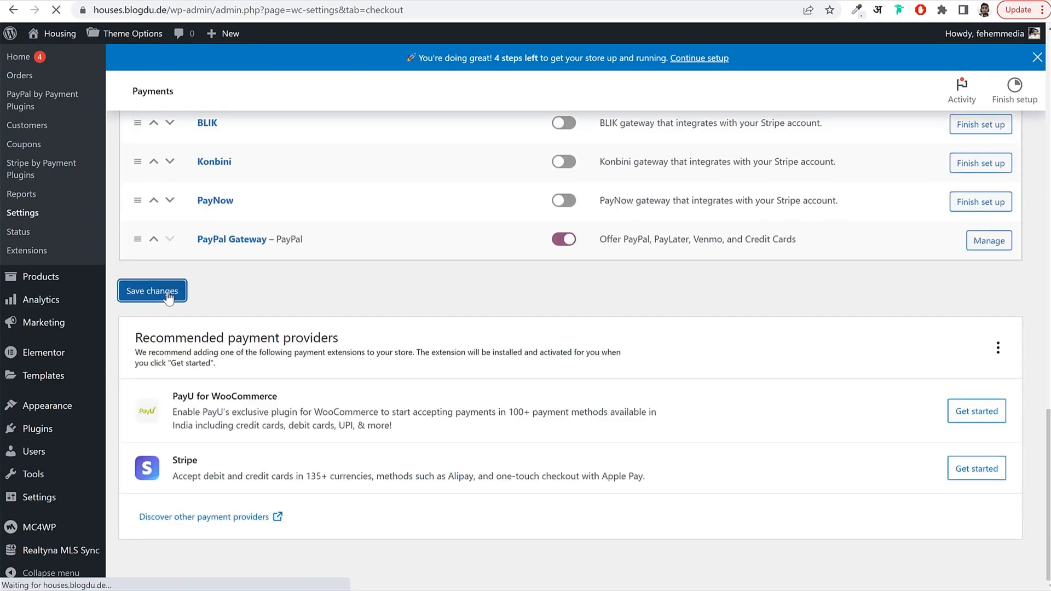
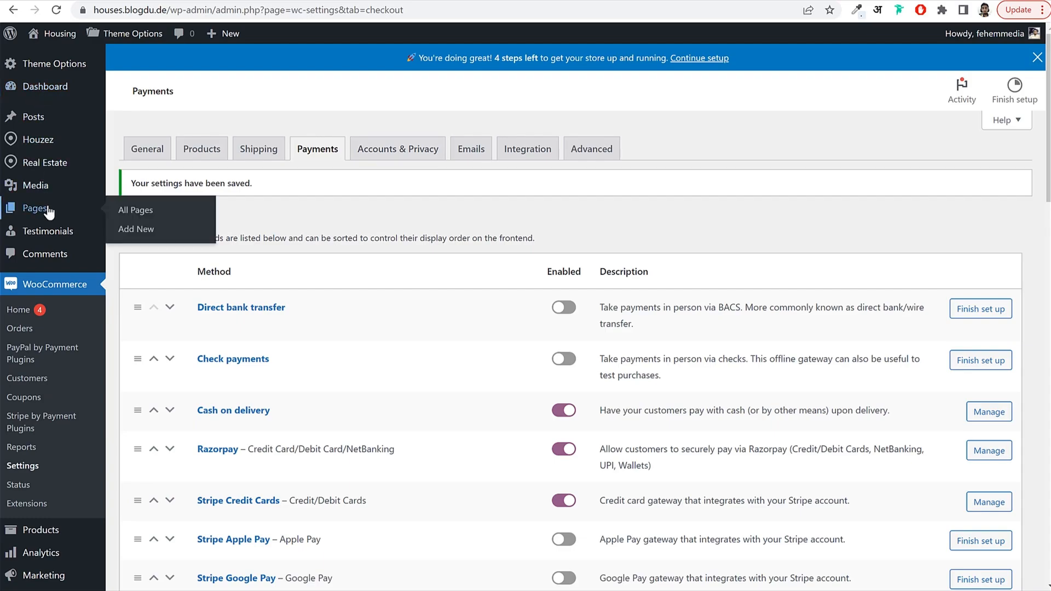
Open the Cart page from All Pages in the block editor.
left_click(48, 211)
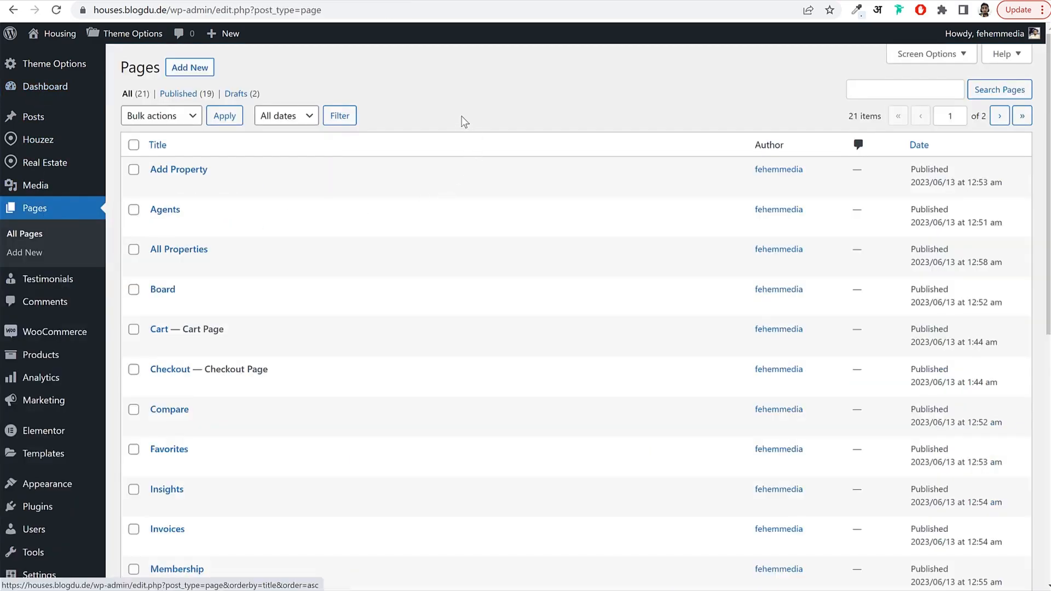
mouse_move(264, 334)
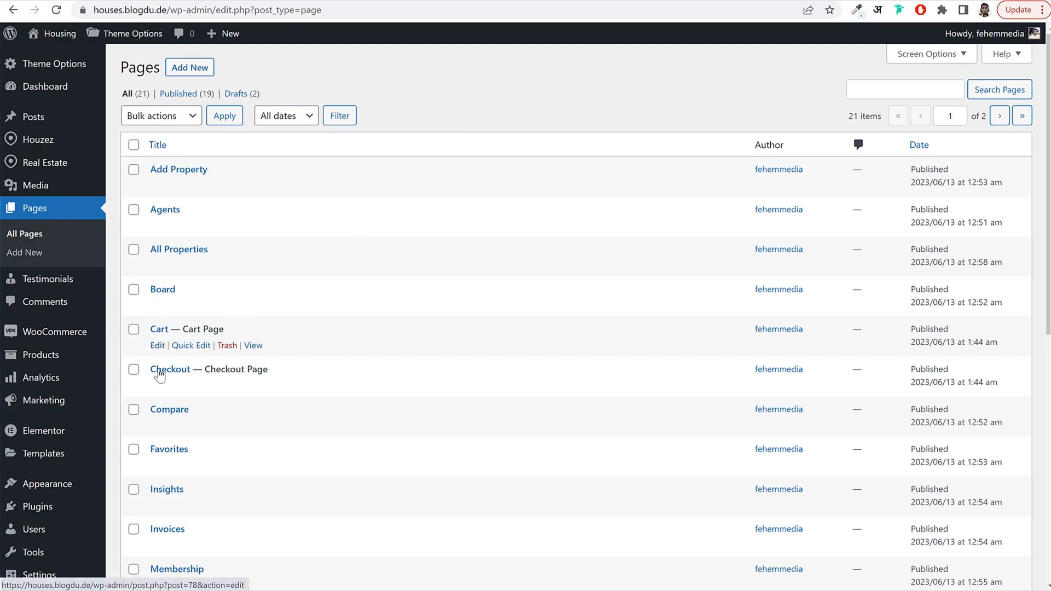
mouse_move(159, 390)
left_click(157, 346)
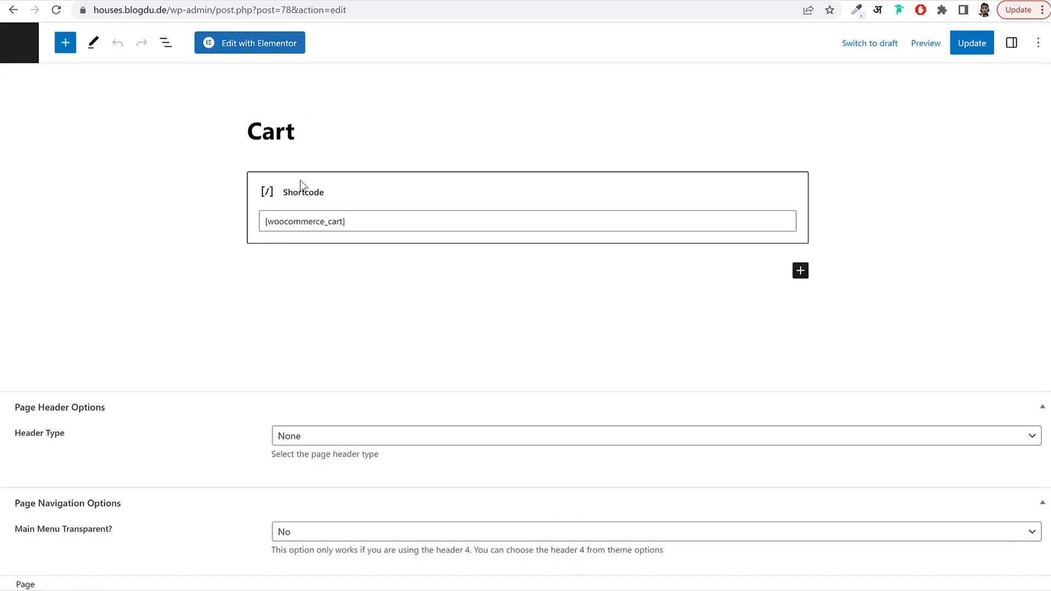
Preview the Cart page on the live site in a new tab, then return to the editor.
right_click(926, 50)
left_click(923, 45)
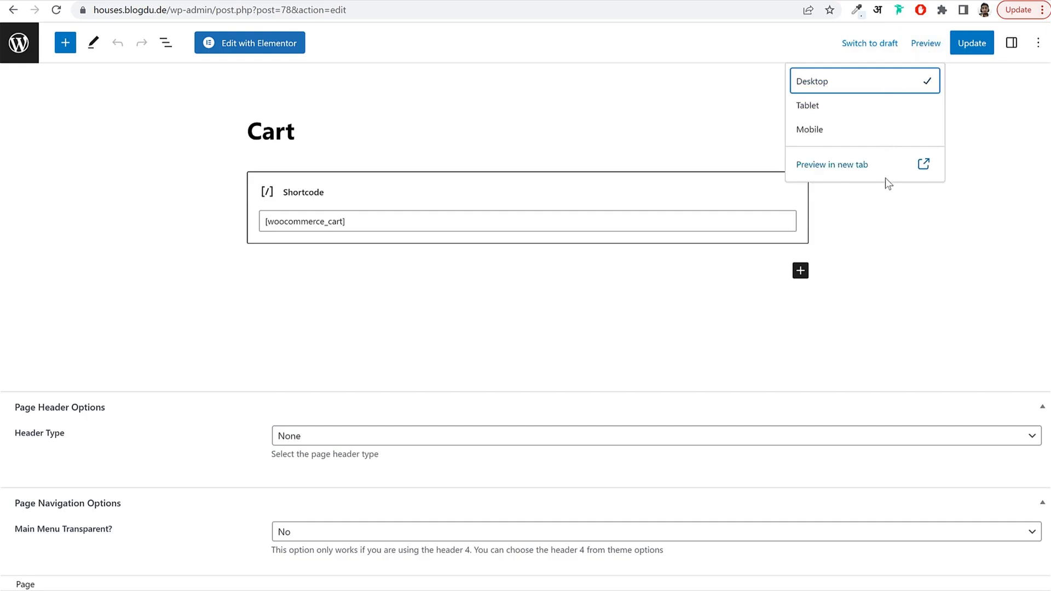
left_click(884, 173)
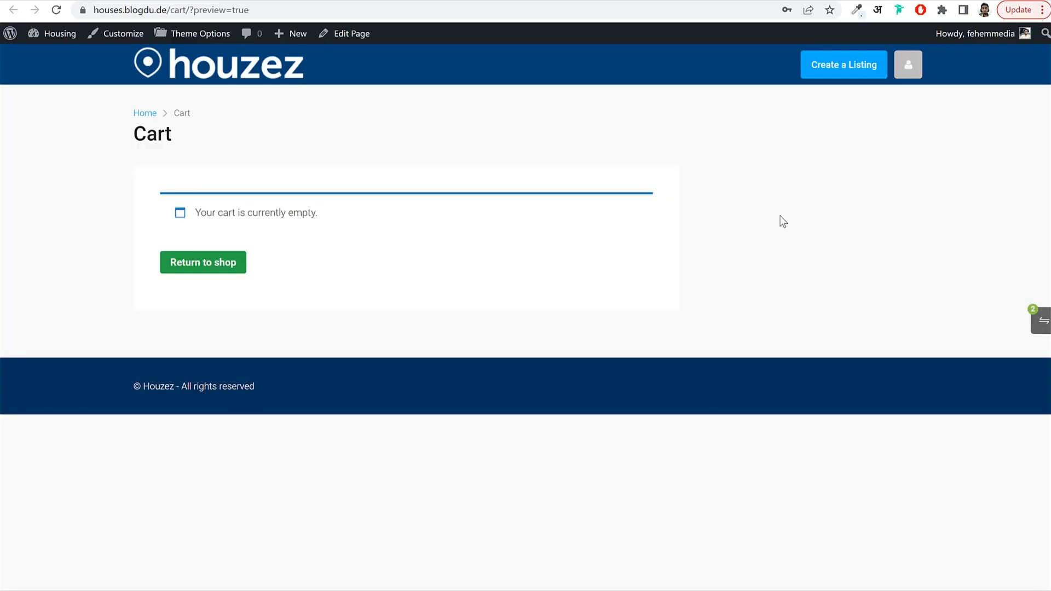
left_click(583, 1)
Apply the Page Template to the Cart page from the page settings sidebar.
left_click(1015, 39)
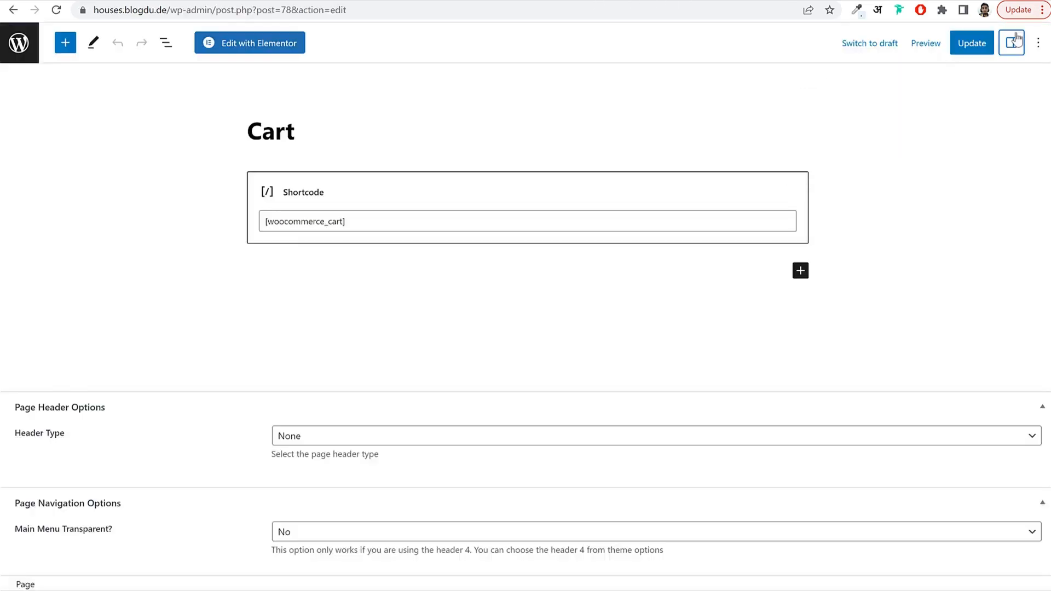
left_click(1013, 41)
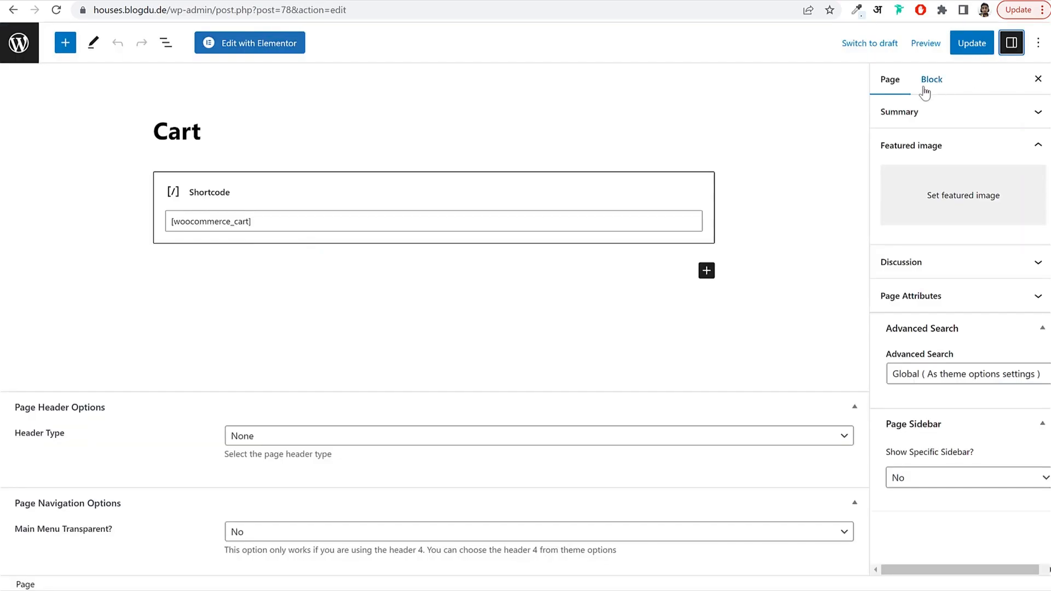
left_click(885, 89)
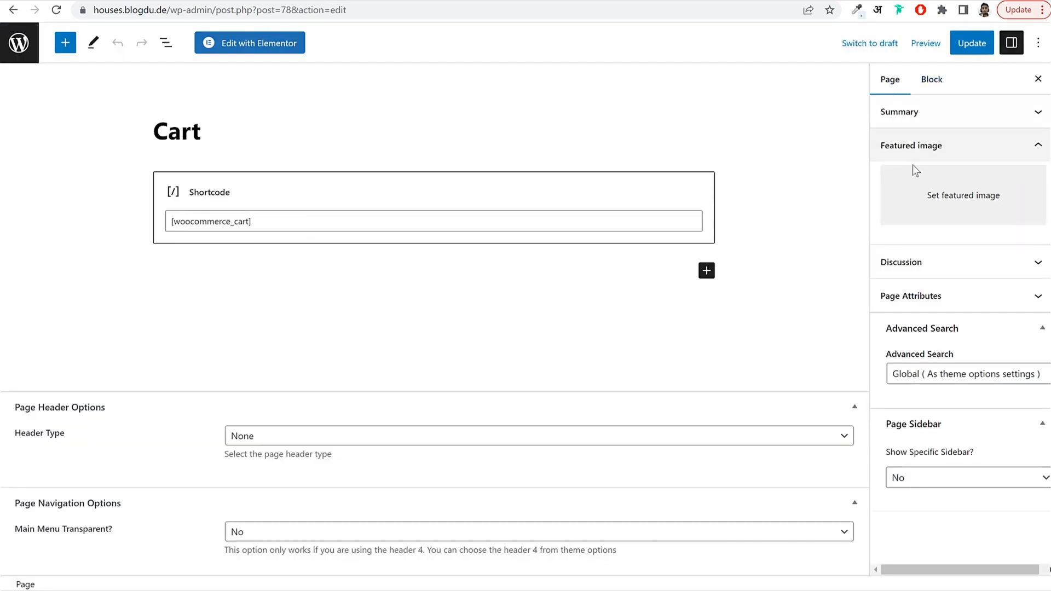
left_click(915, 115)
left_click(980, 208)
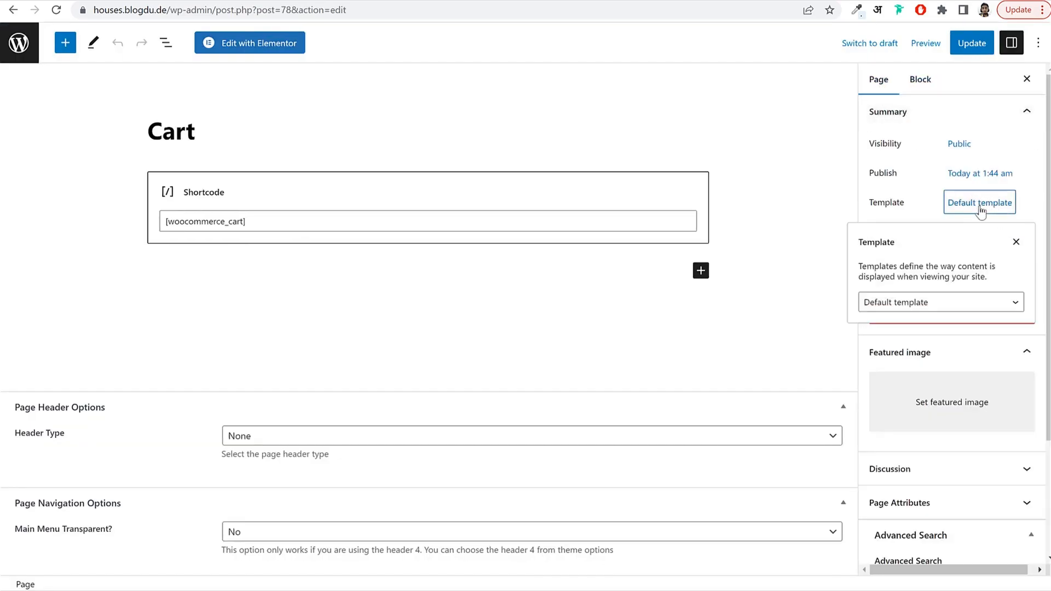
left_click(951, 302)
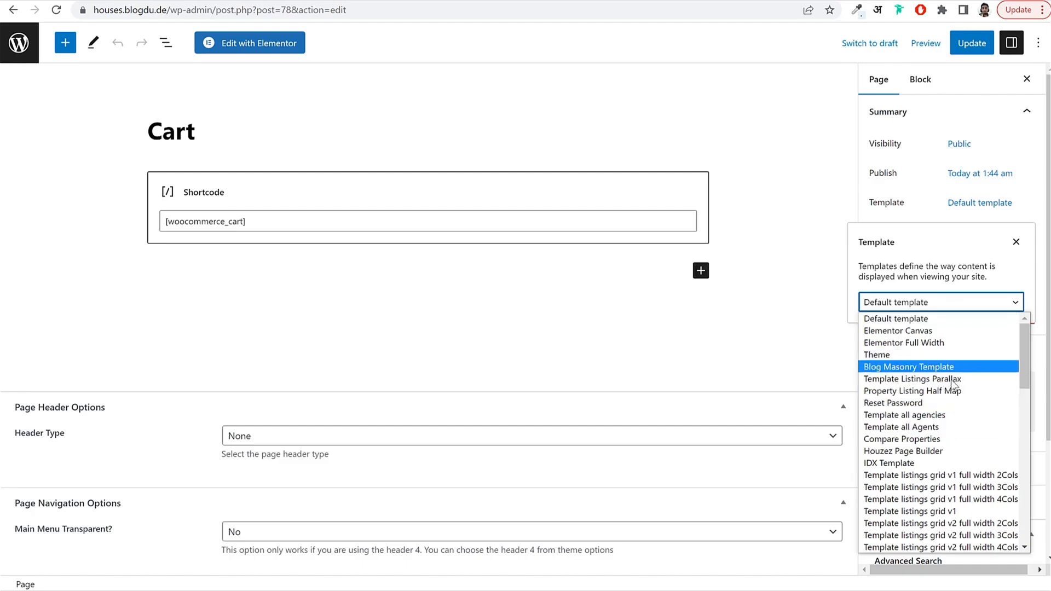
scroll(951, 425, "down", 10)
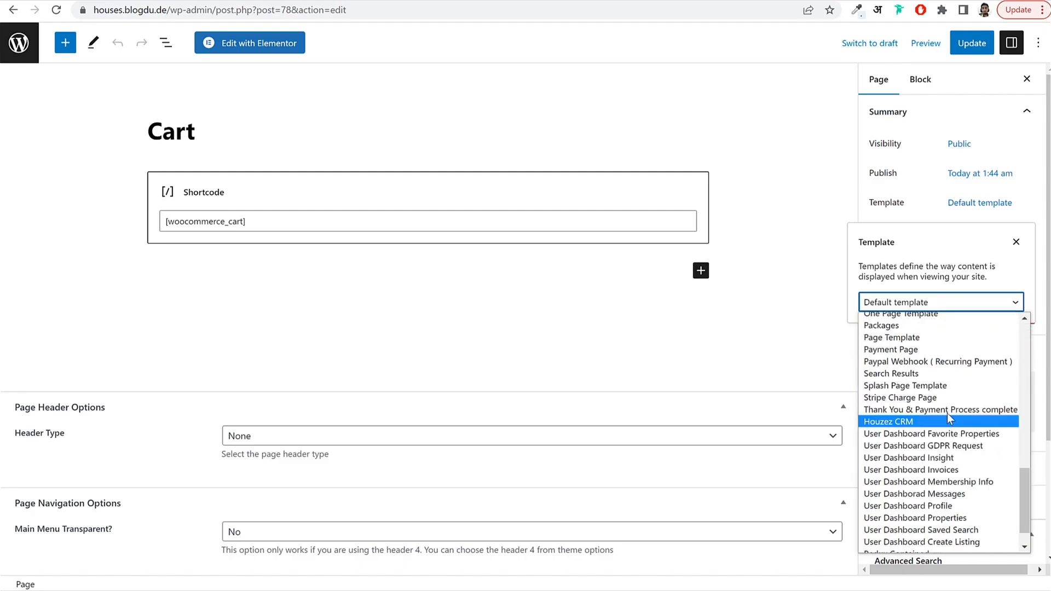
left_click(903, 338)
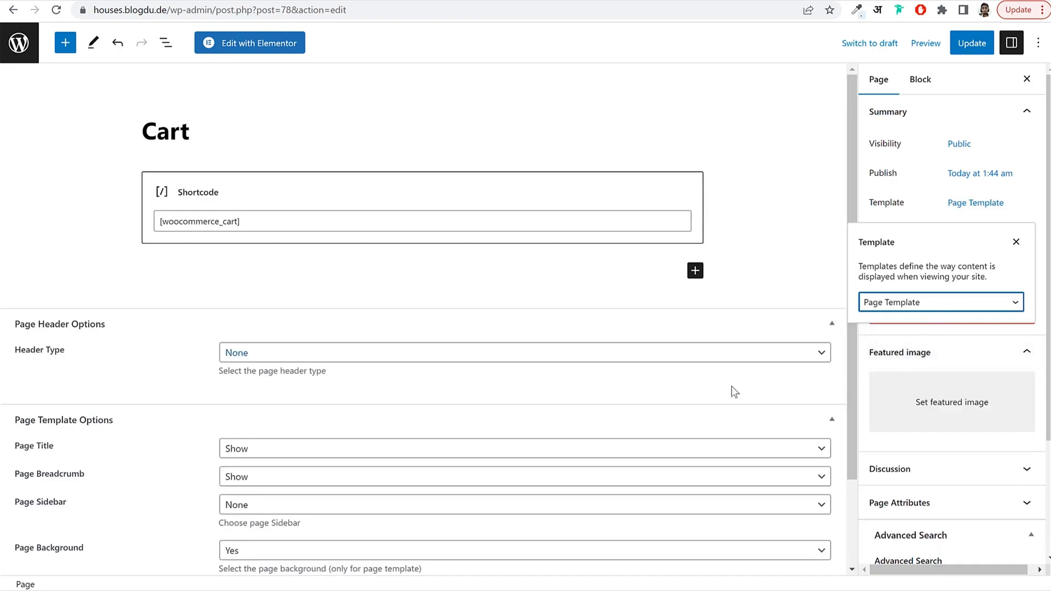
left_click(714, 394)
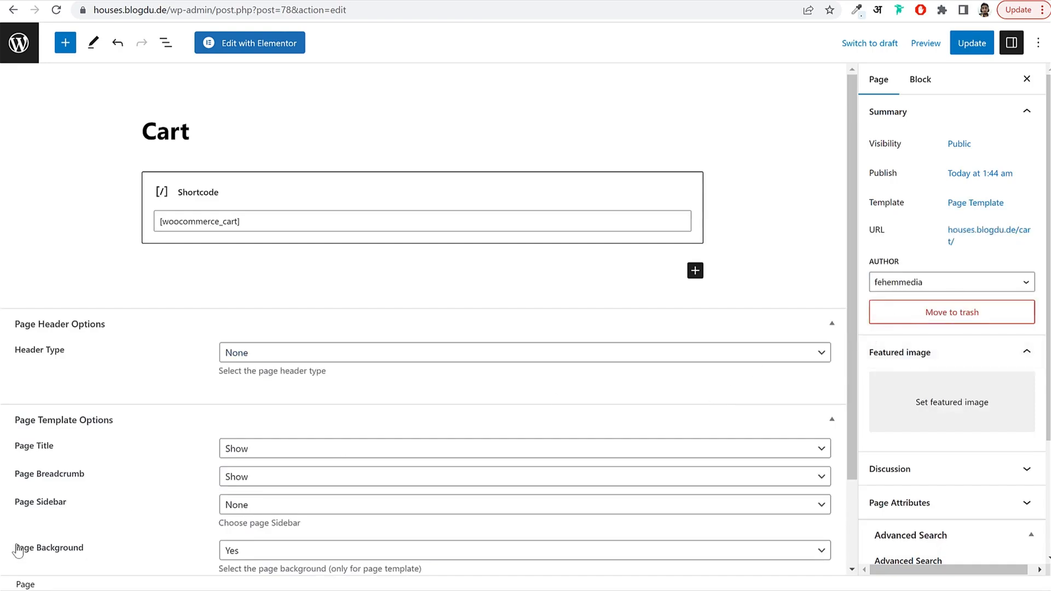
Set the Cart page's sidebar to None and update the page.
left_click(309, 504)
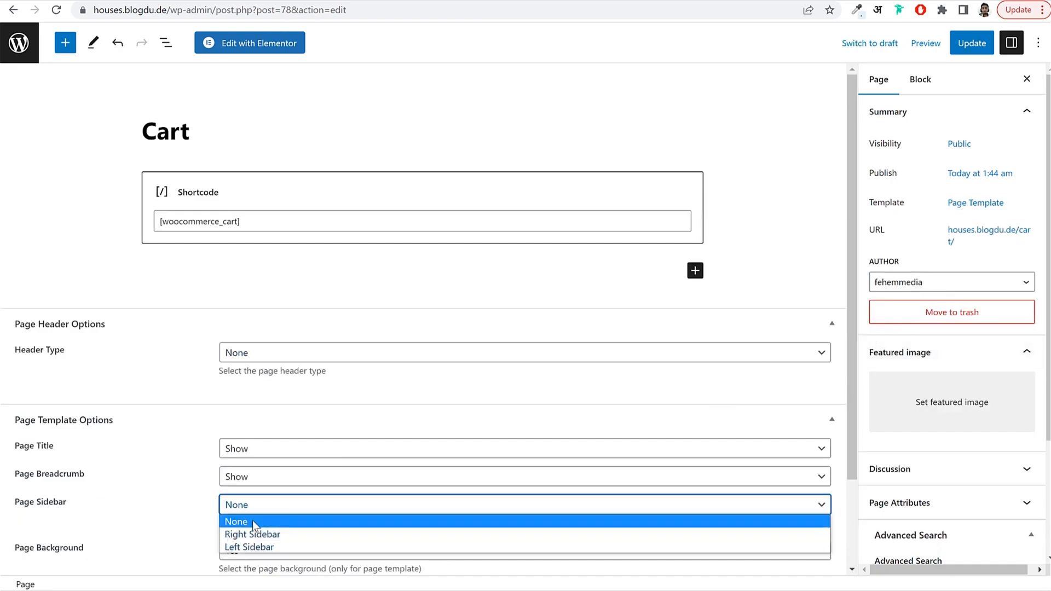
left_click(250, 533)
left_click(252, 504)
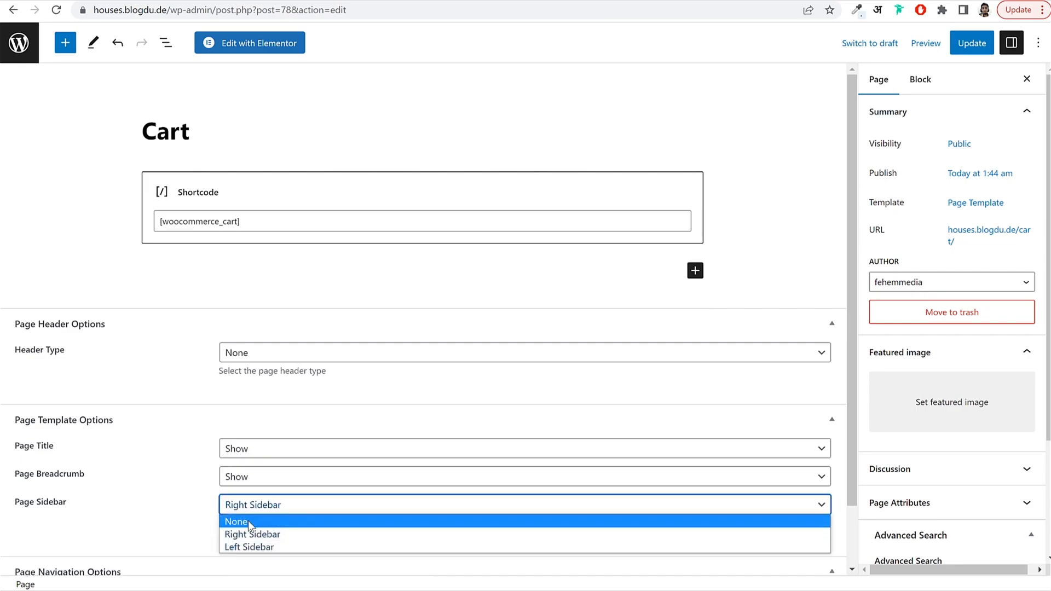
left_click(250, 521)
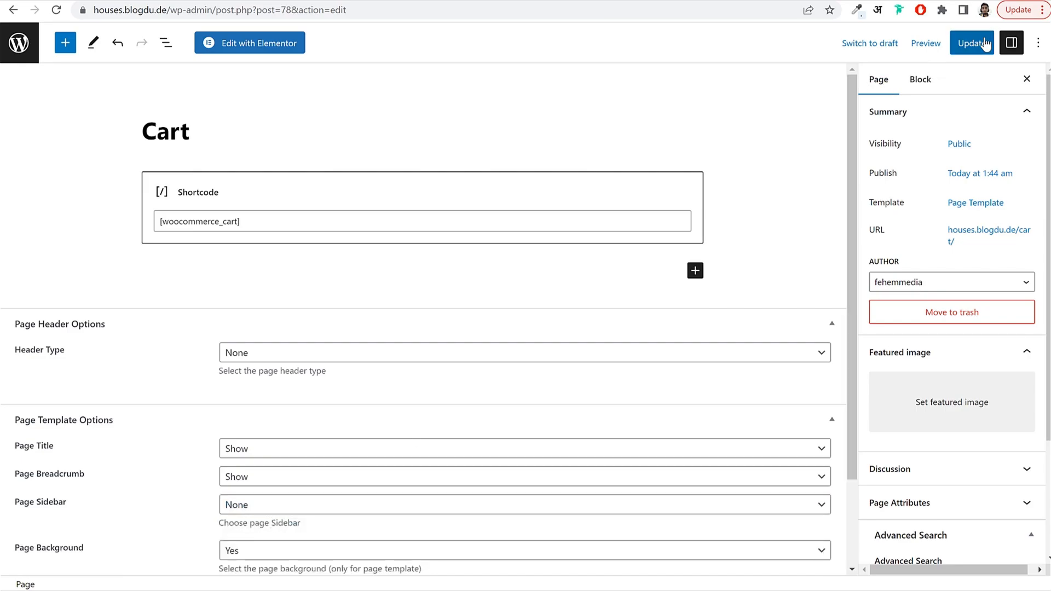
left_click(953, 44)
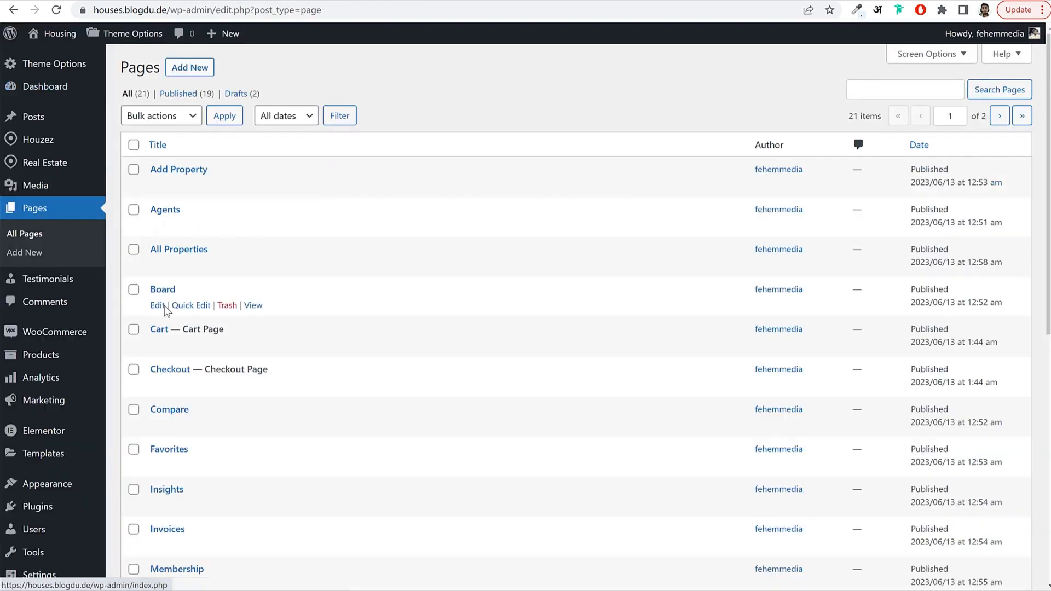
mouse_move(158, 387)
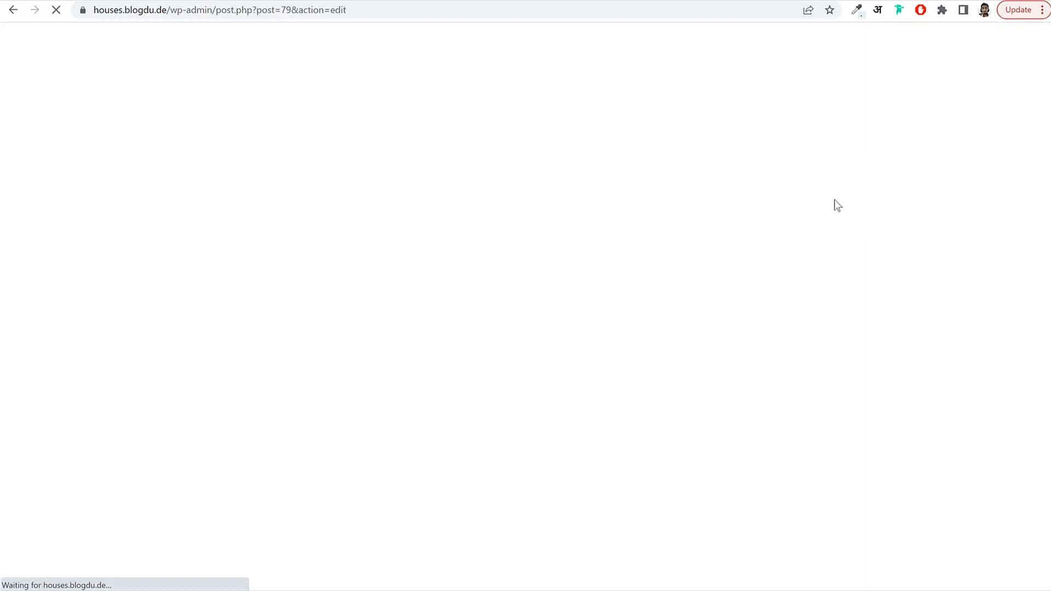
Give the Checkout page the Page Template with sidebar None and update it.
left_click(991, 202)
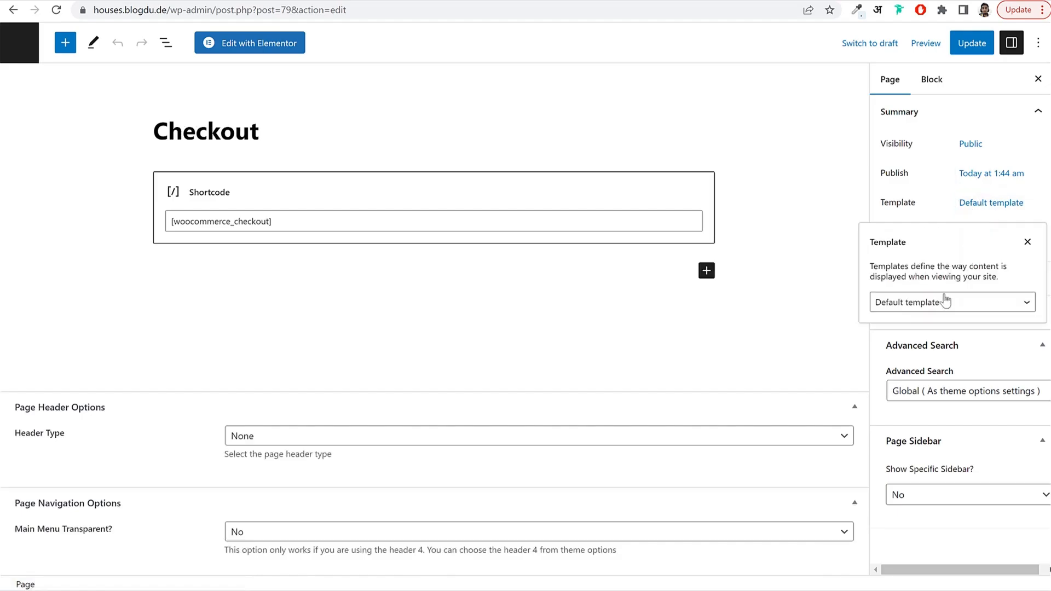
left_click(881, 301)
scroll(936, 411, "down", 5)
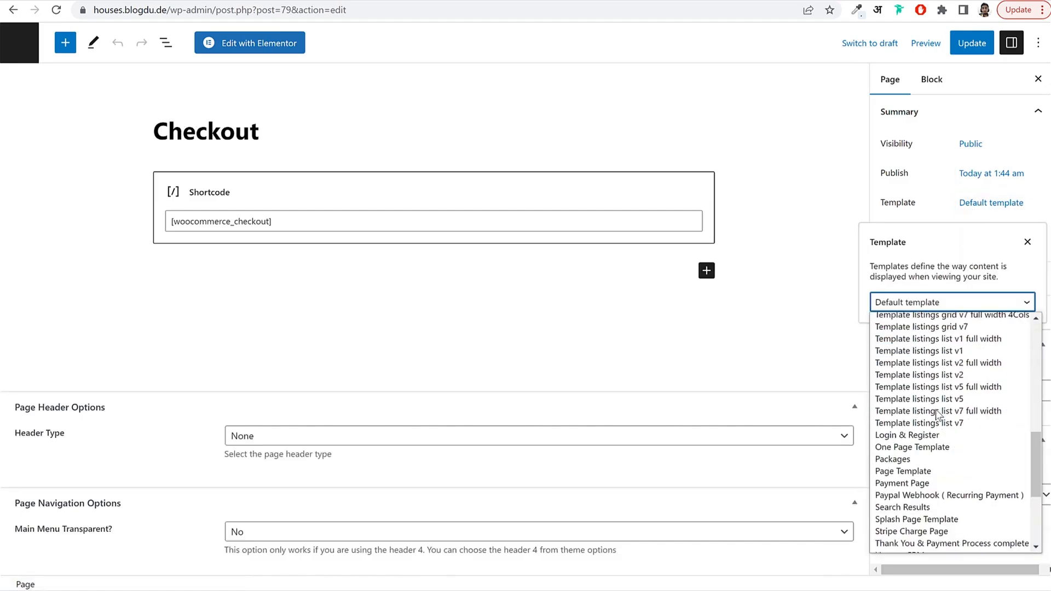
left_click(934, 468)
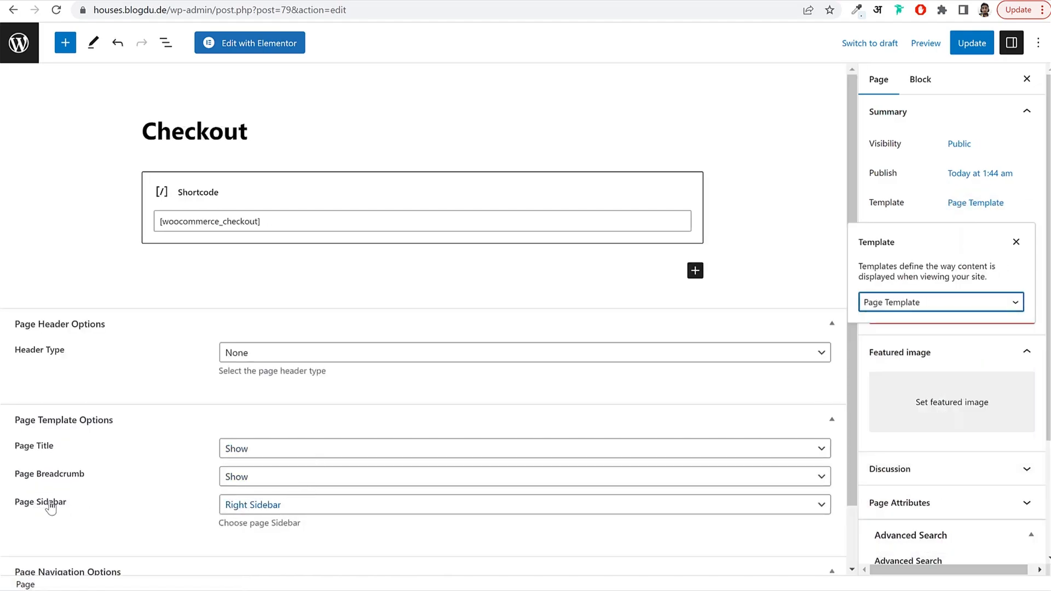
left_click(301, 510)
left_click(261, 521)
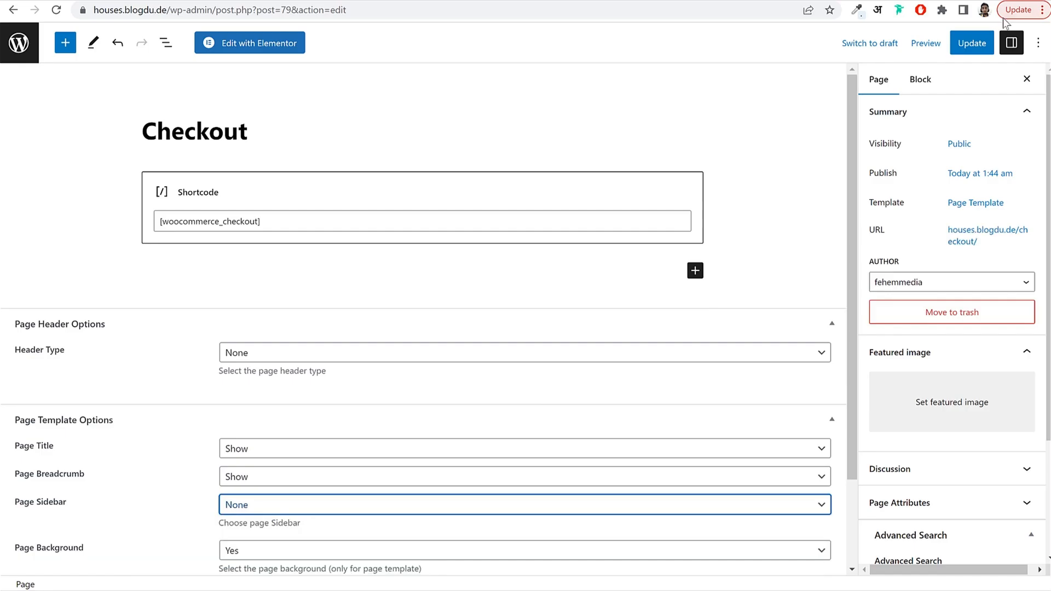
left_click(973, 48)
Open the My account page and switch its template to Page Template.
left_click(25, 51)
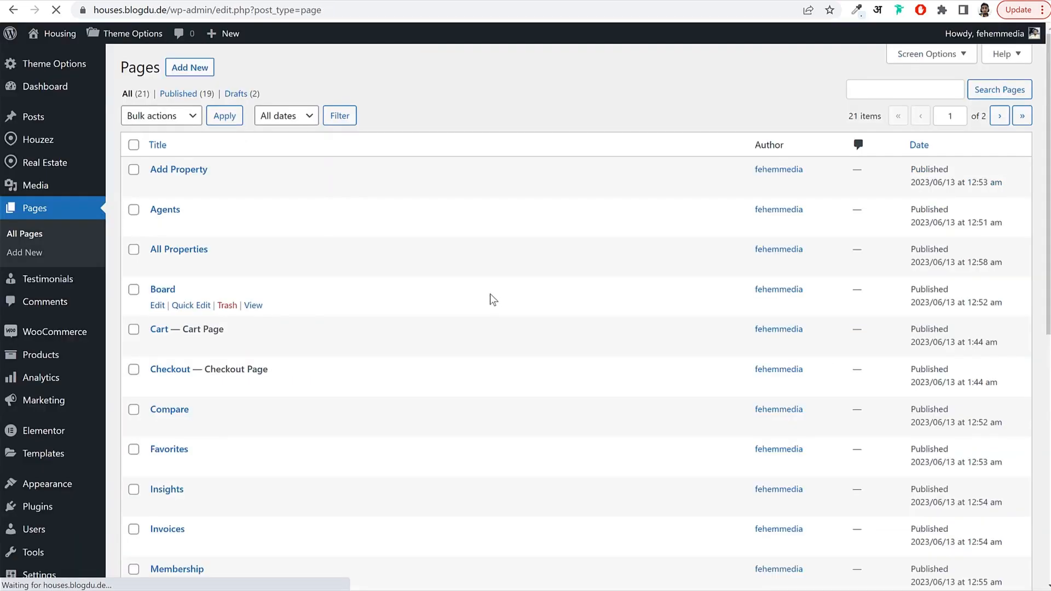
scroll(493, 295, "down", 6)
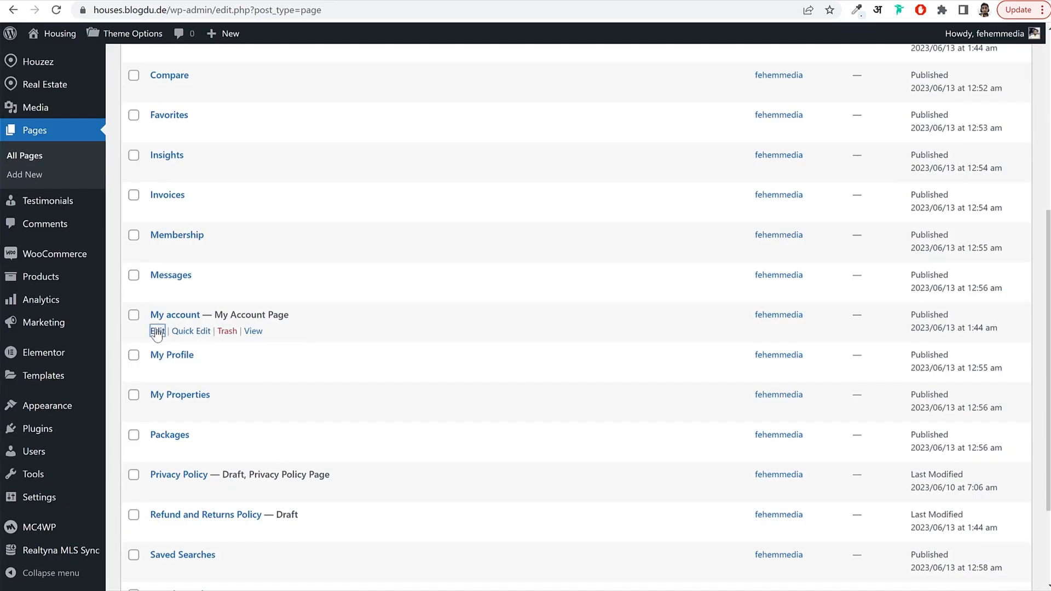
left_click(157, 332)
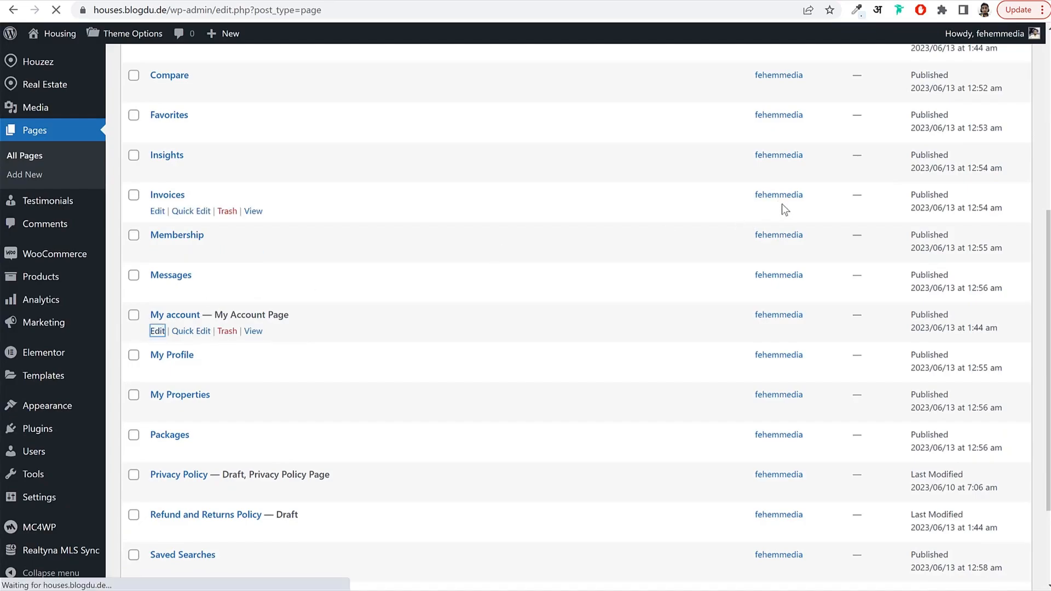
left_click(991, 203)
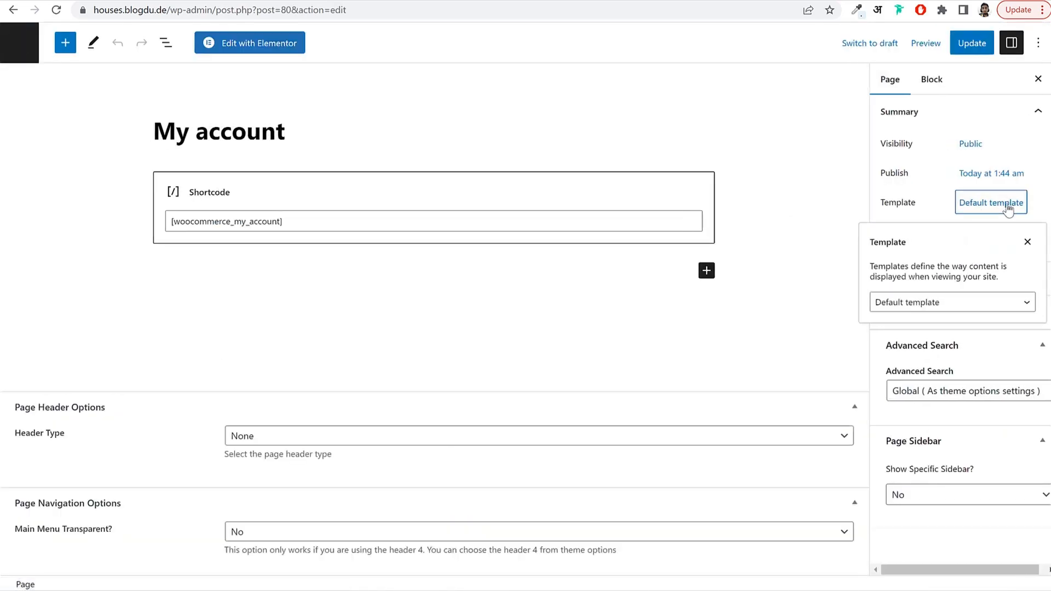
left_click(947, 306)
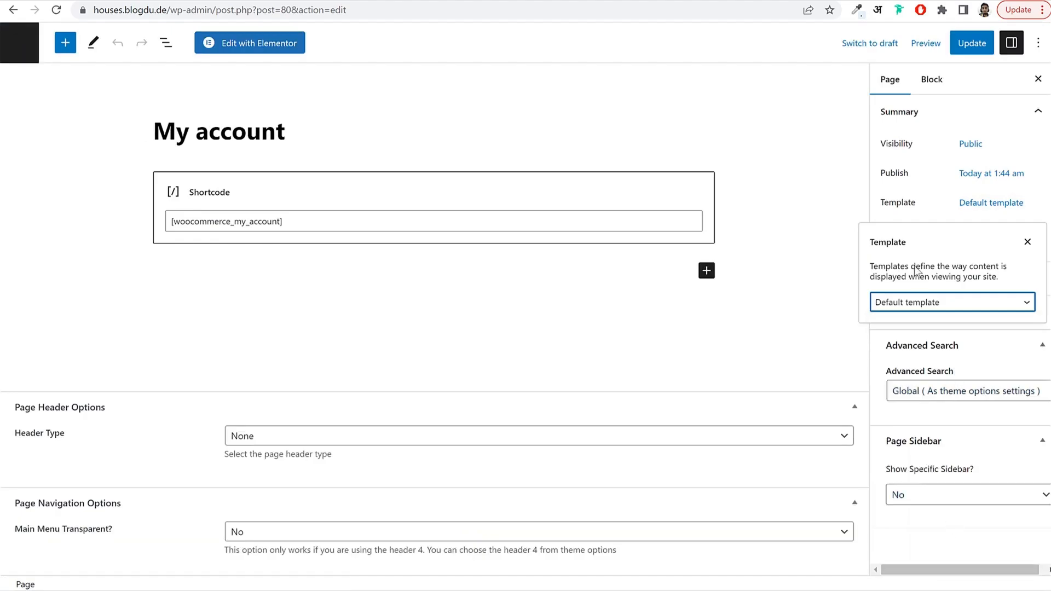
left_click(914, 306)
scroll(929, 460, "down", 10)
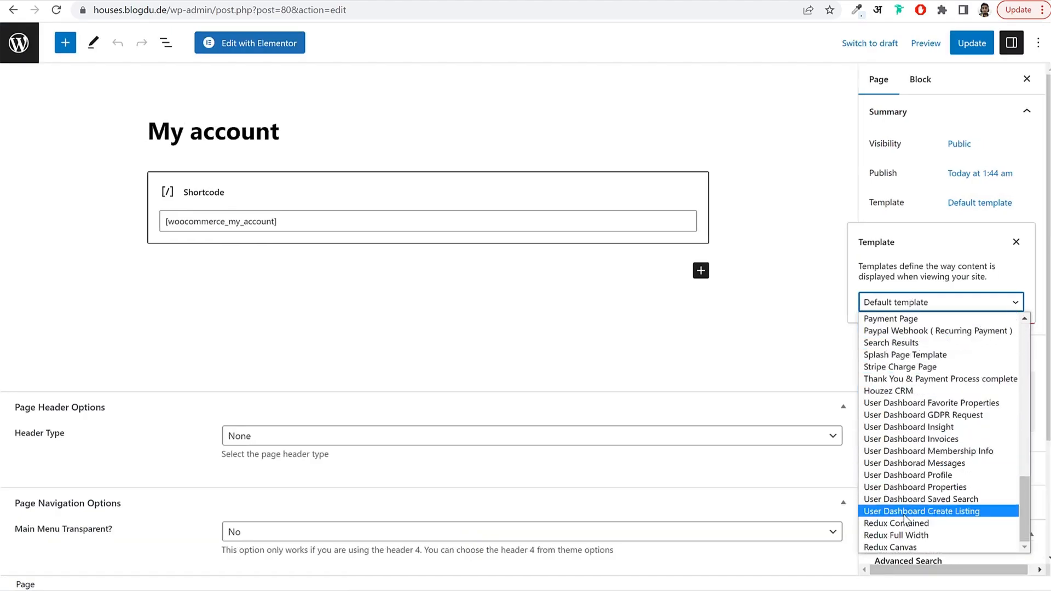
scroll(912, 426, "up", 4)
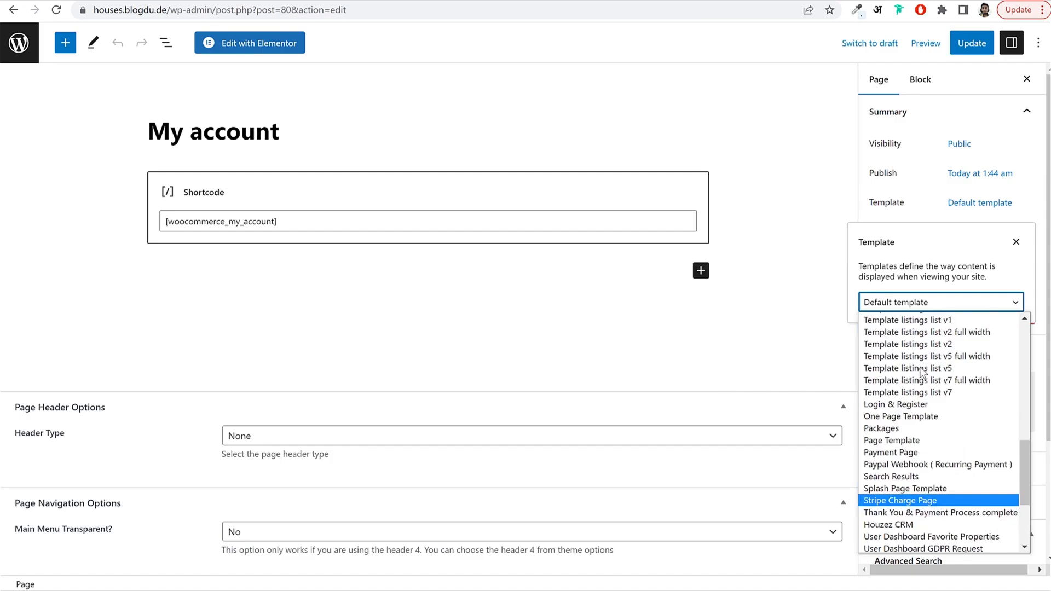
left_click(912, 430)
left_click(909, 317)
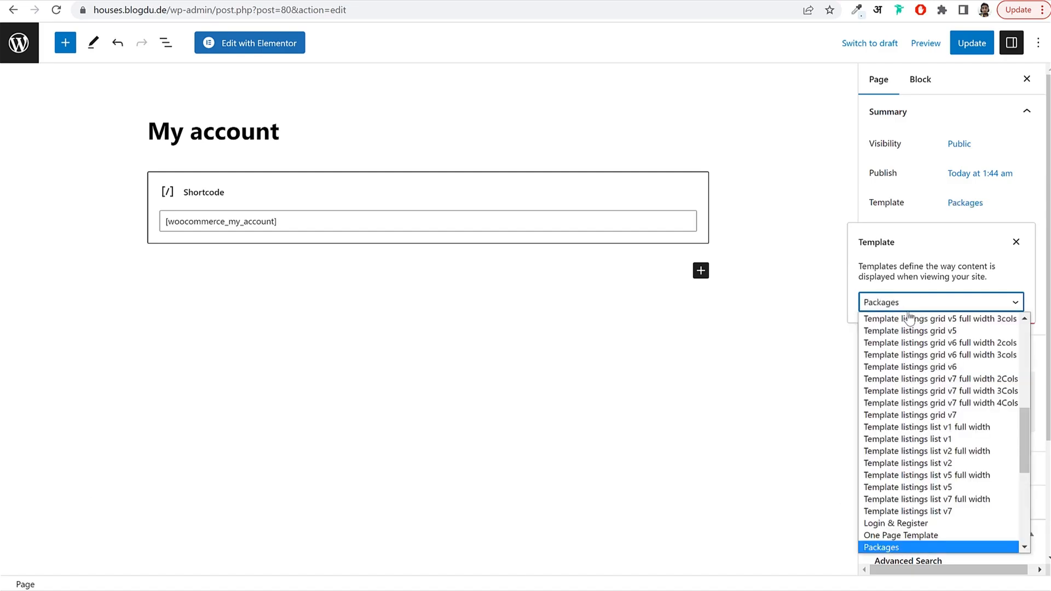
scroll(908, 438, "down", 4)
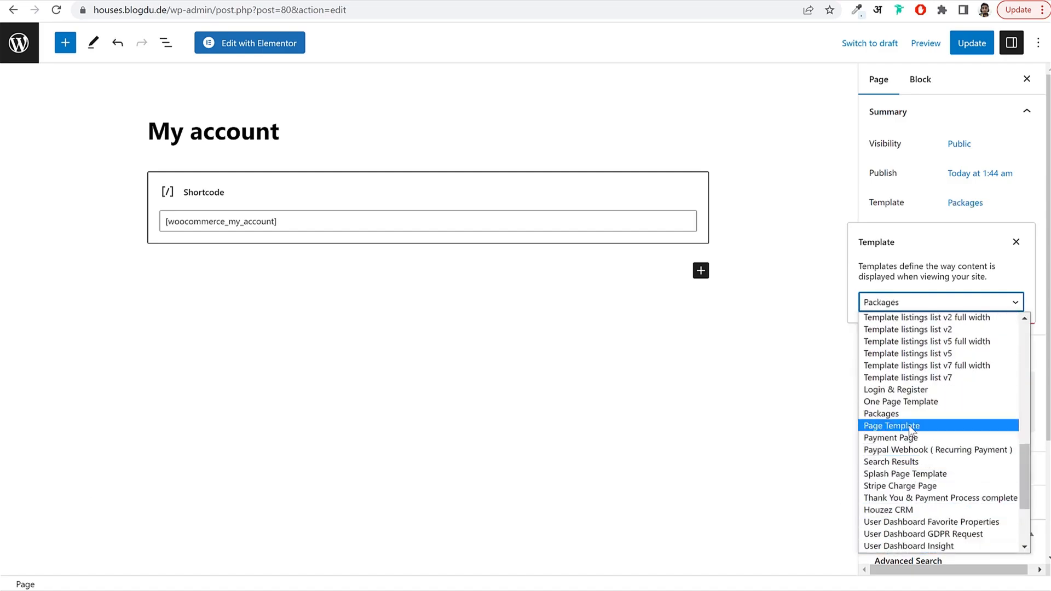
left_click(909, 425)
Set My account's sidebar to None, update it, and go to the member's Create a Listing window.
left_click(264, 505)
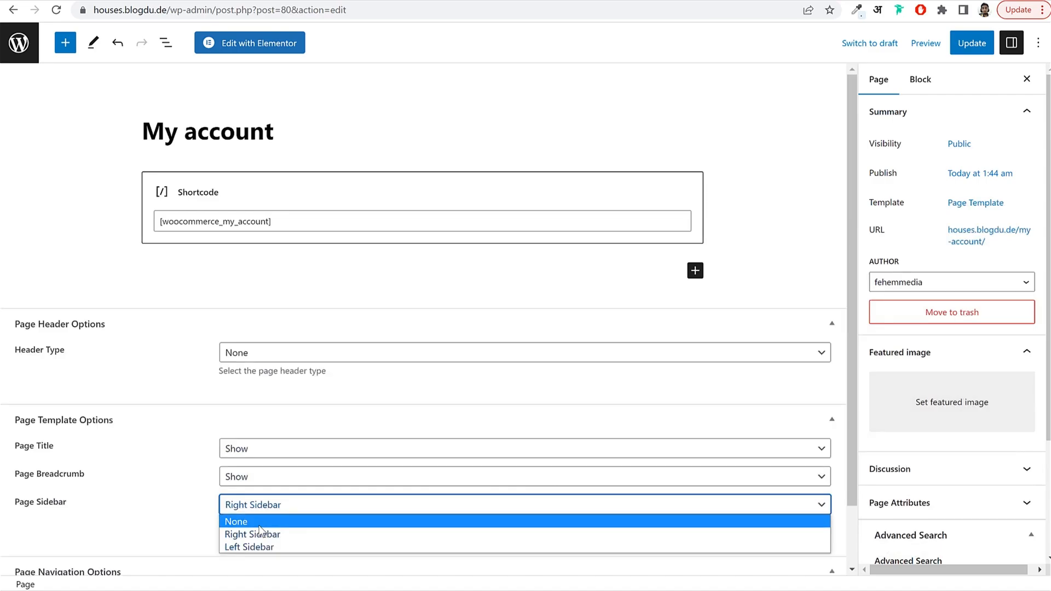
left_click(259, 524)
left_click(972, 43)
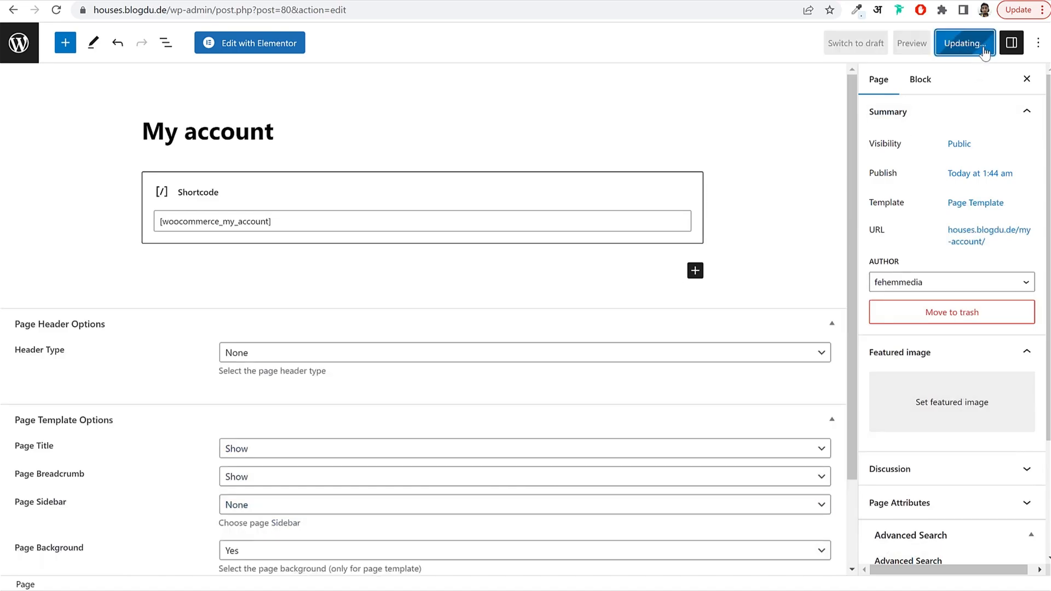
left_click(34, 56)
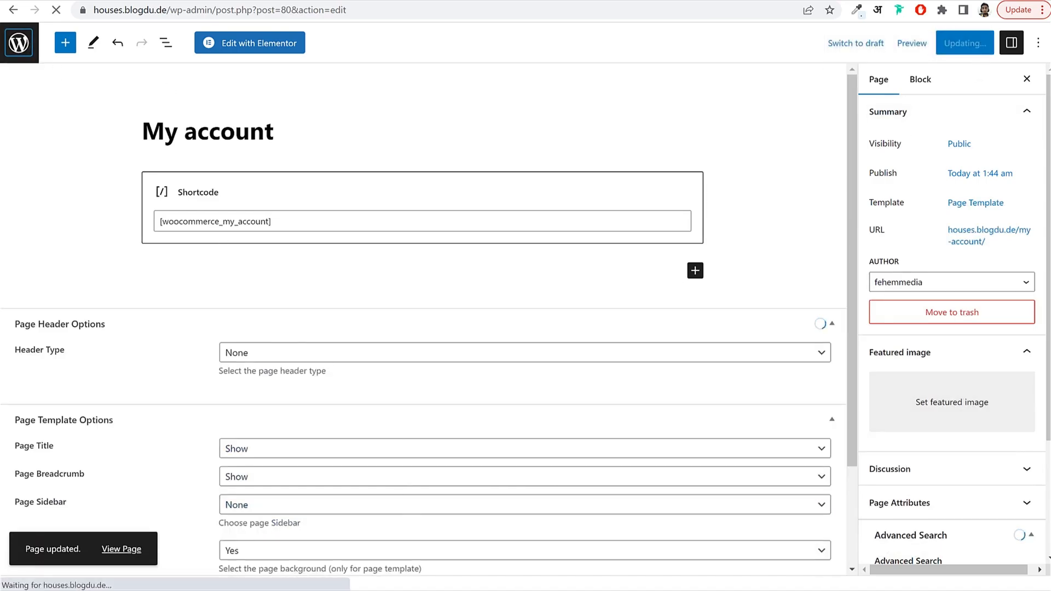
mouse_move(407, 590)
left_click(471, 585)
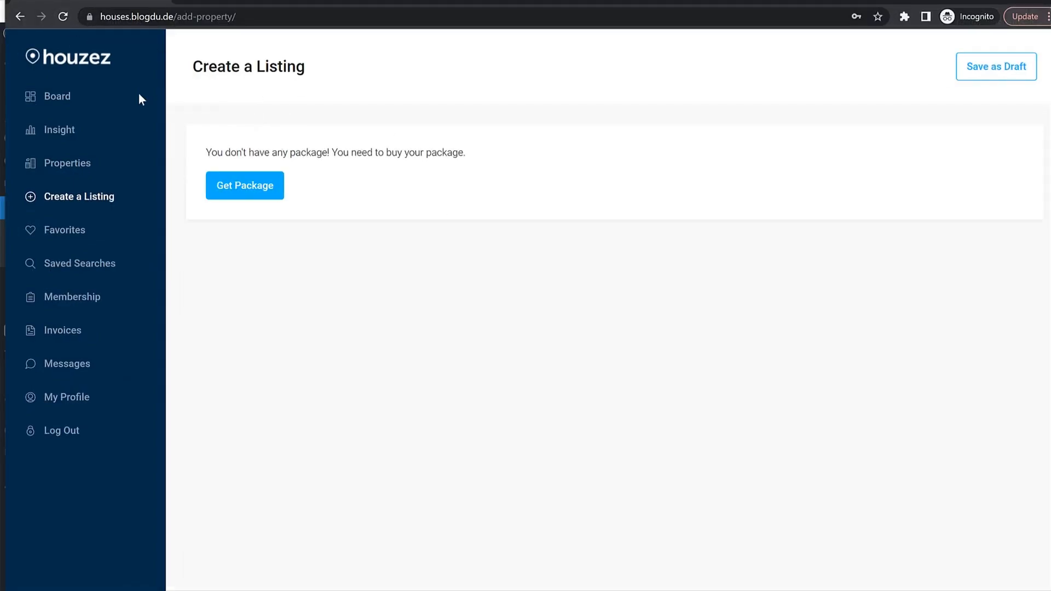
Leave the member's Create a Listing page and open the admin's Real Estate Properties list.
left_click(87, 65)
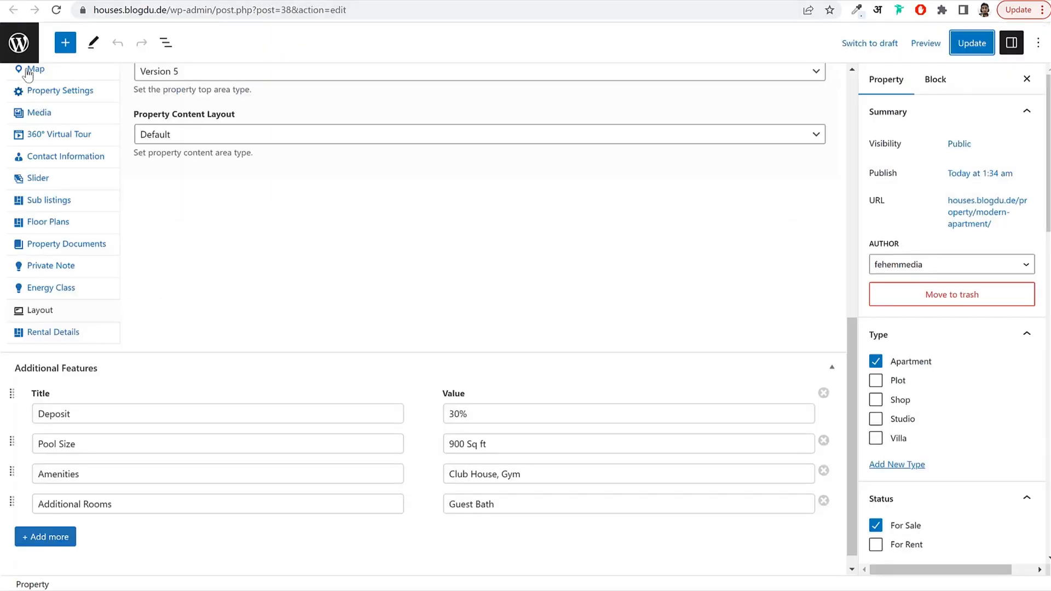
left_click(32, 48)
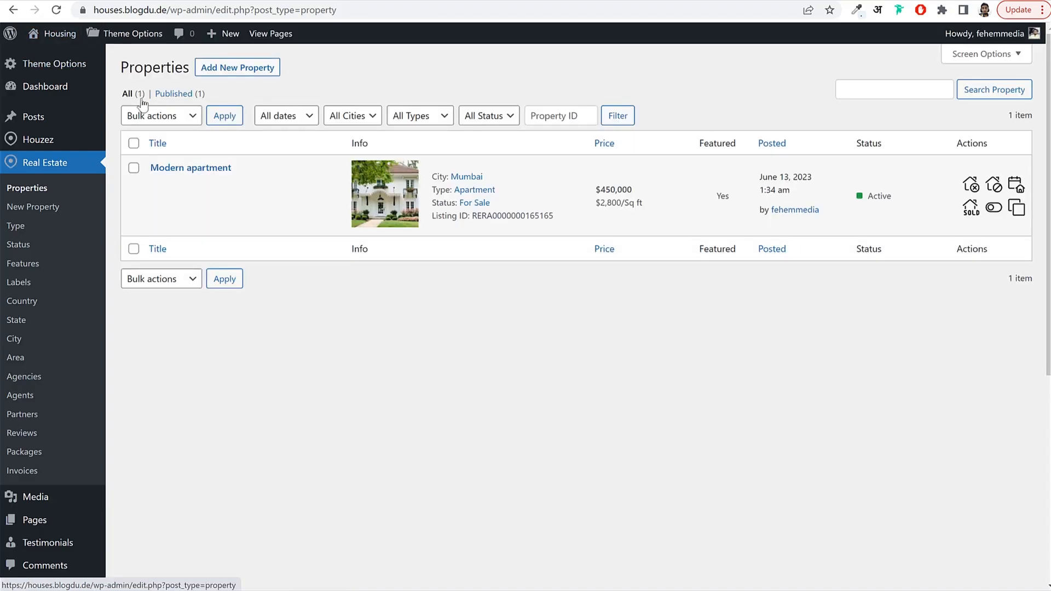
Start a new package titled Free with a yearly billing period.
mouse_move(52, 155)
left_click(36, 458)
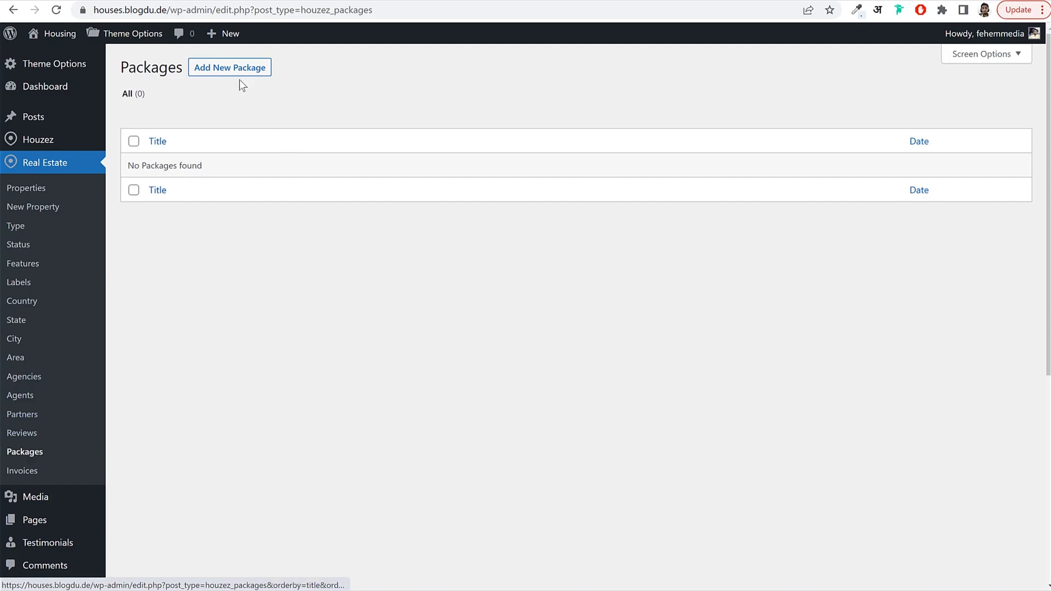
left_click(241, 76)
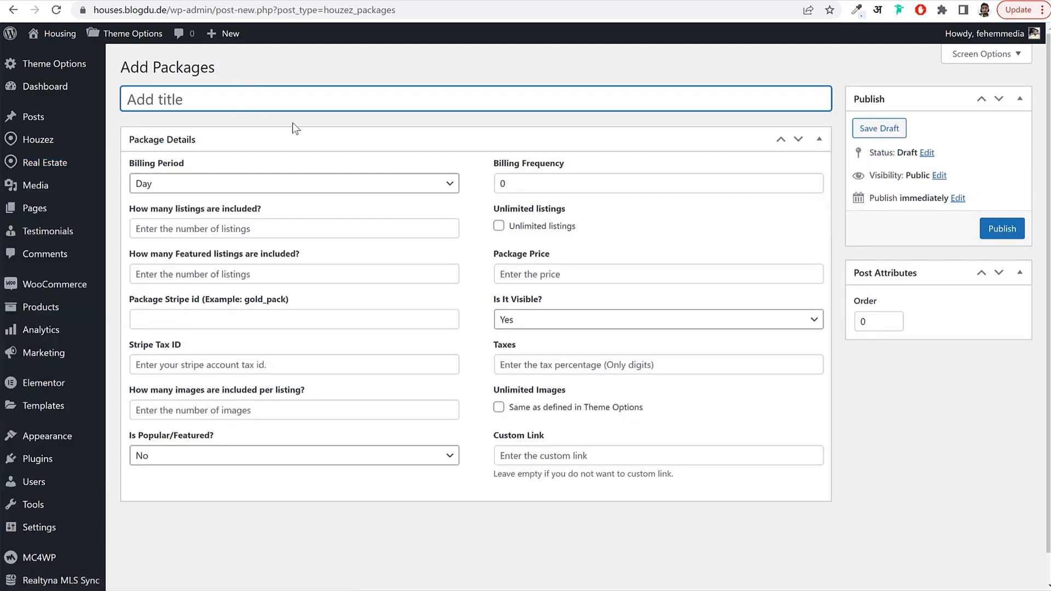
type("Free")
left_click(262, 188)
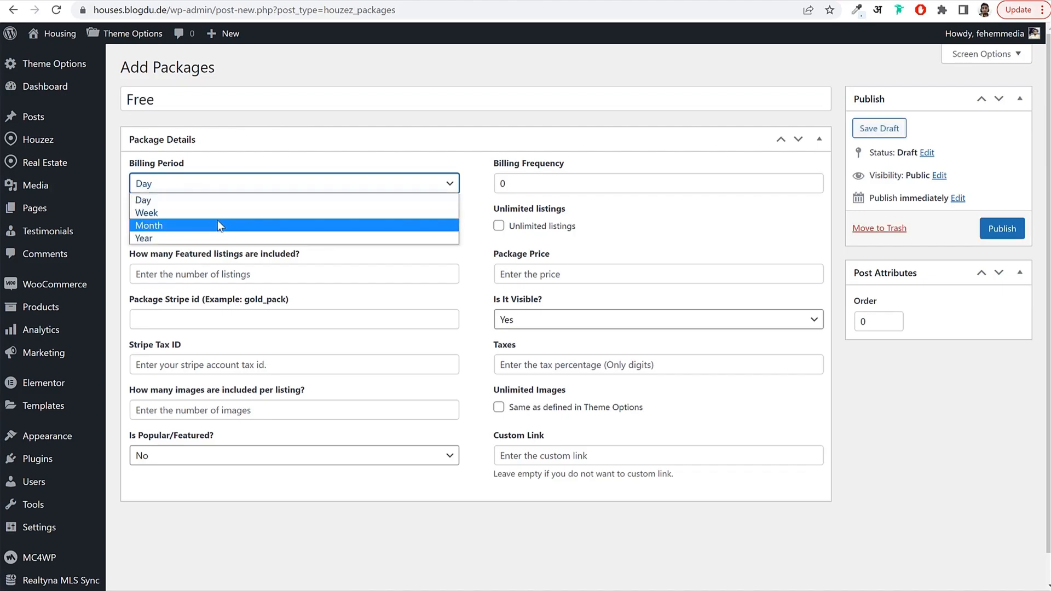
left_click(203, 237)
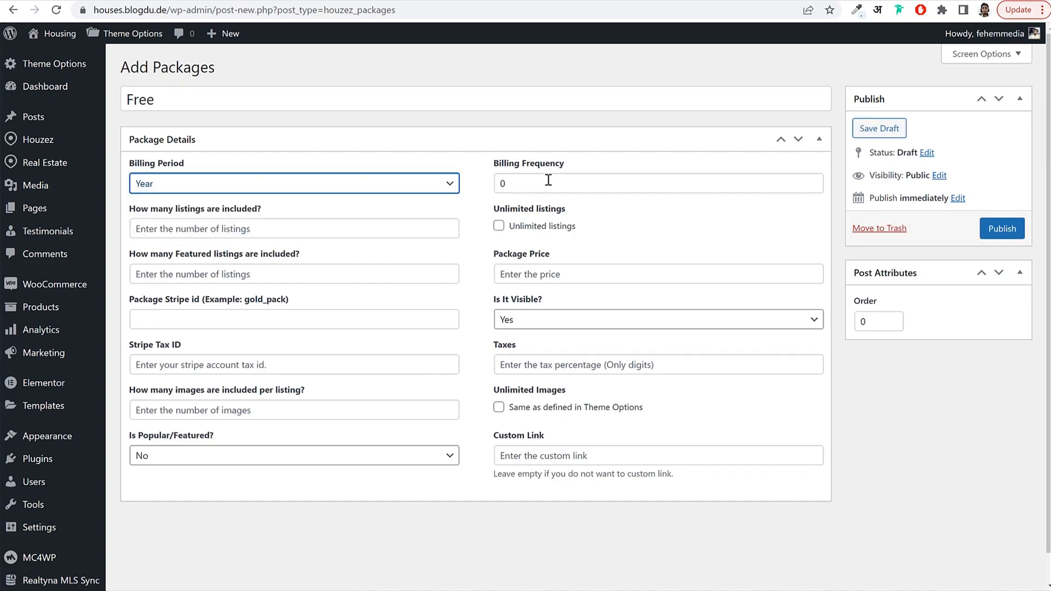
key("Tab")
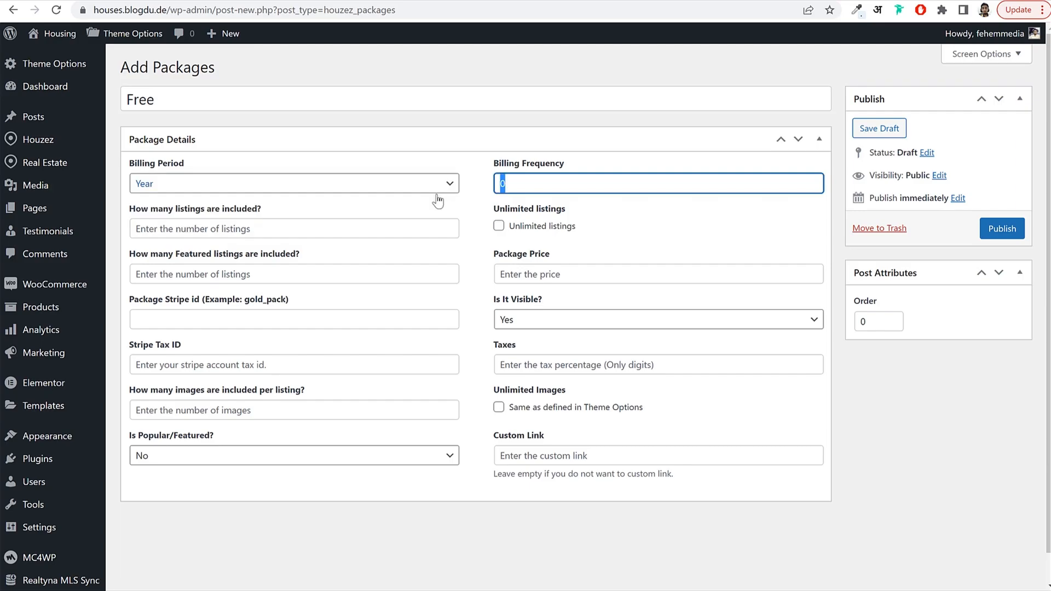
left_click(509, 244)
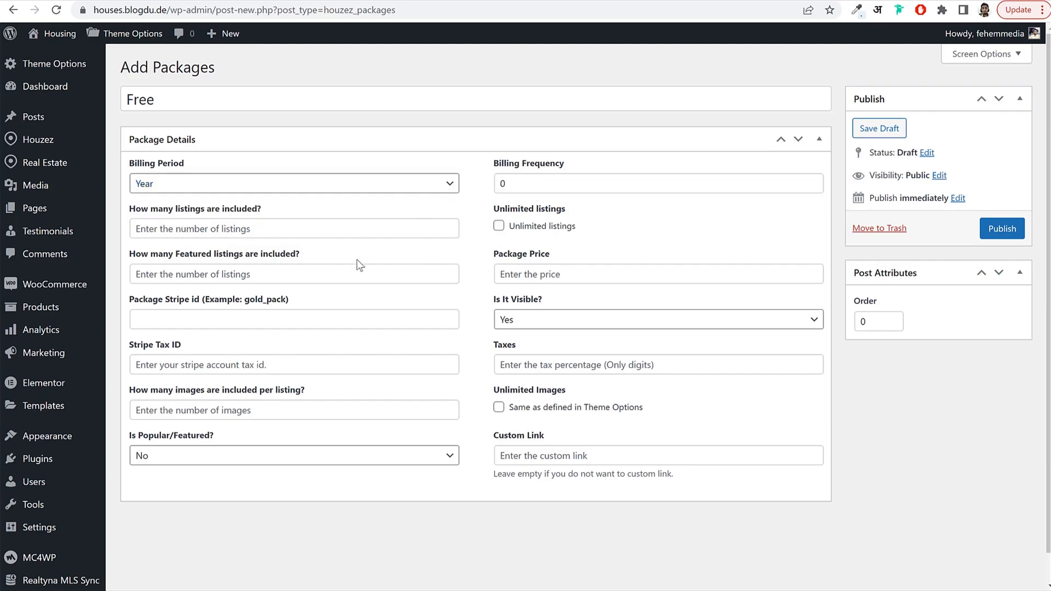
Give the Free package 1 listing, price 0 and 0 featured listings.
left_click(279, 276)
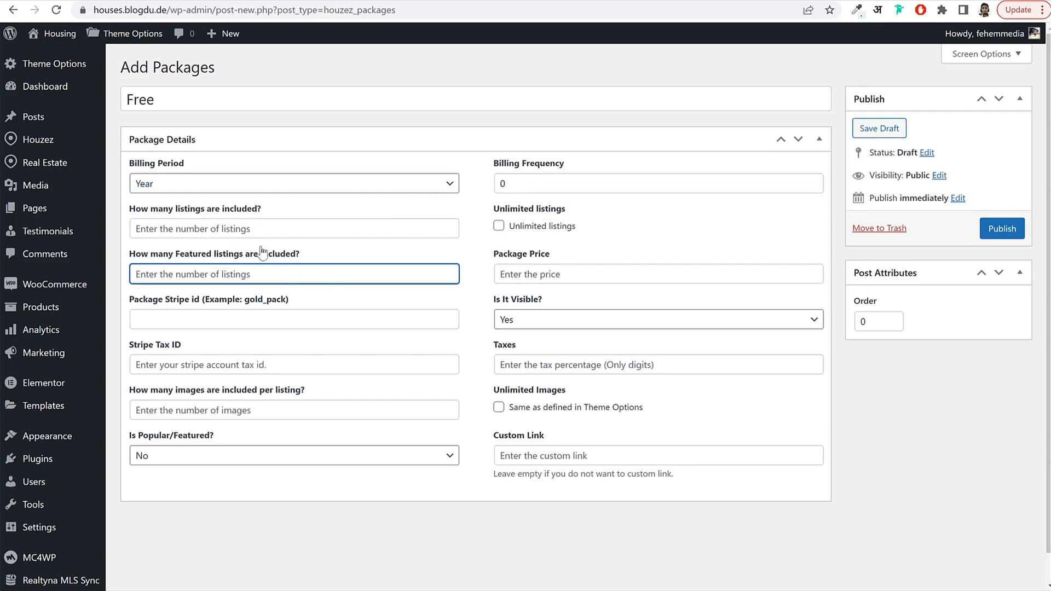
left_click_drag(163, 210, 256, 208)
left_click(227, 236)
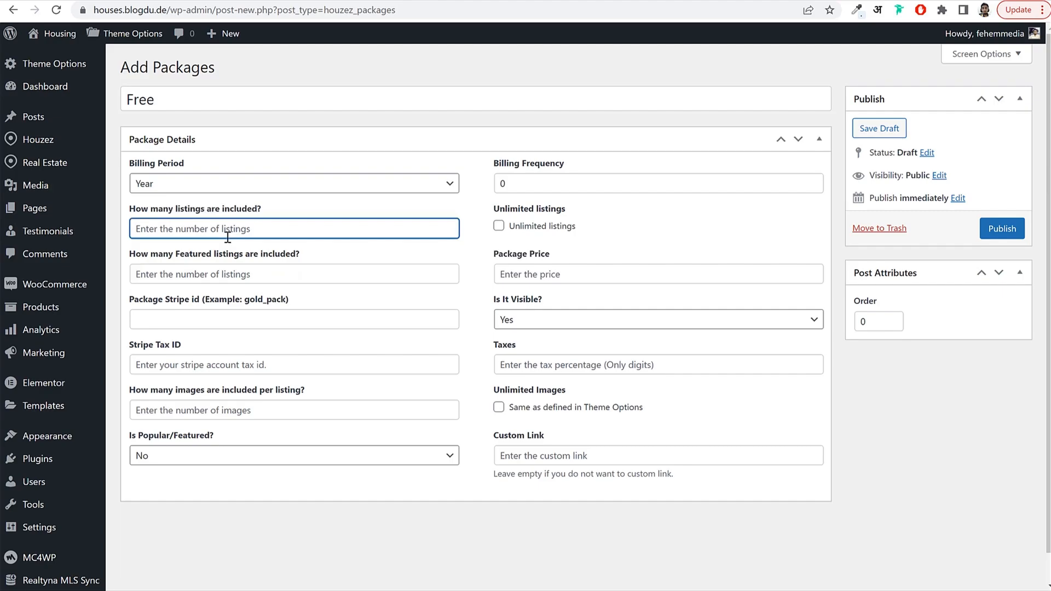
type("1")
left_click(471, 246)
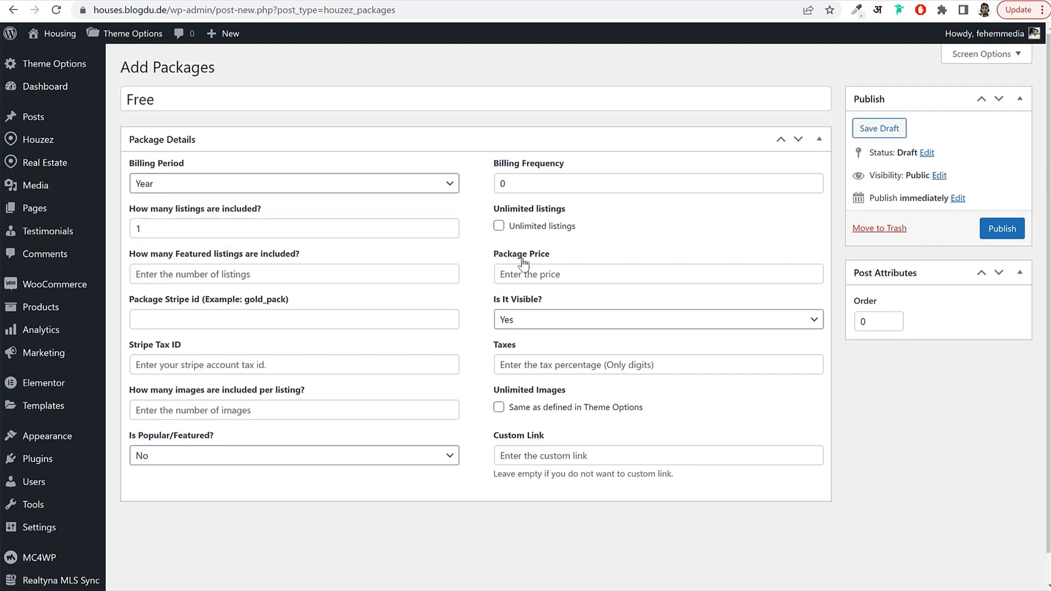
left_click(540, 273)
type("0")
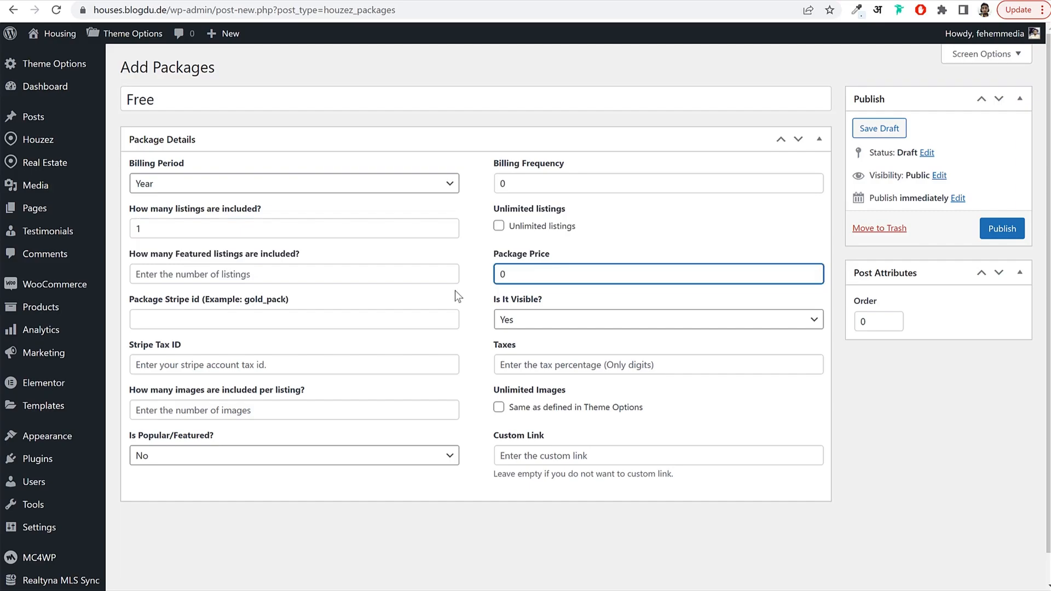
left_click(481, 282)
left_click(280, 274)
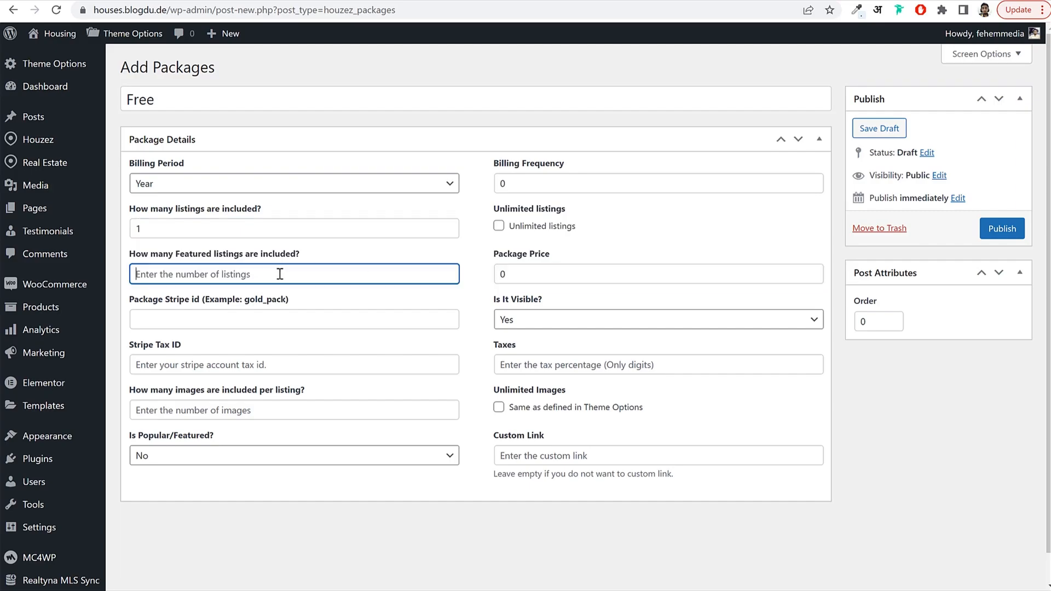
type("0")
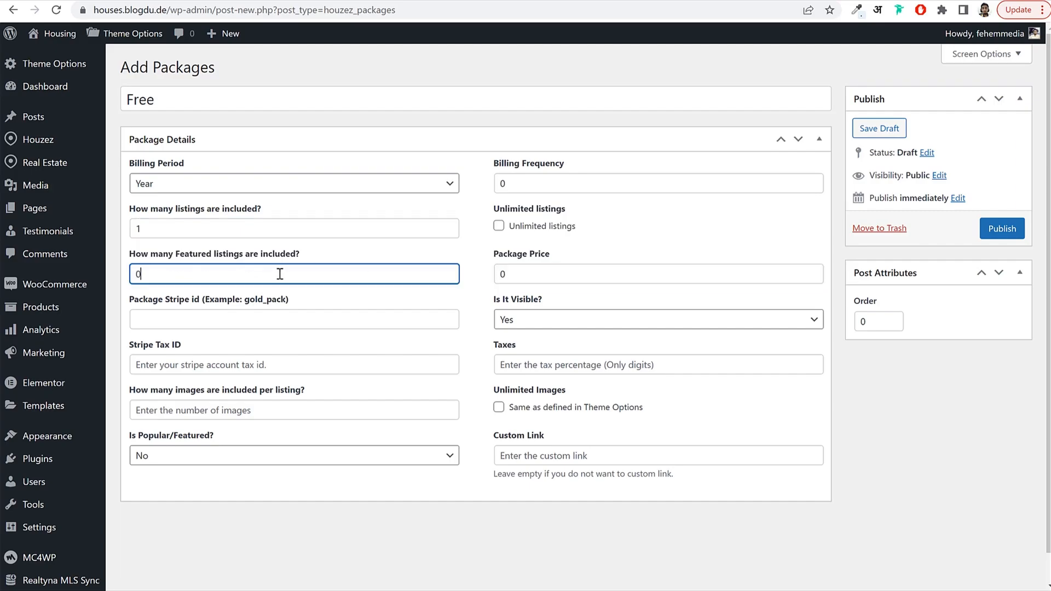
left_click(464, 296)
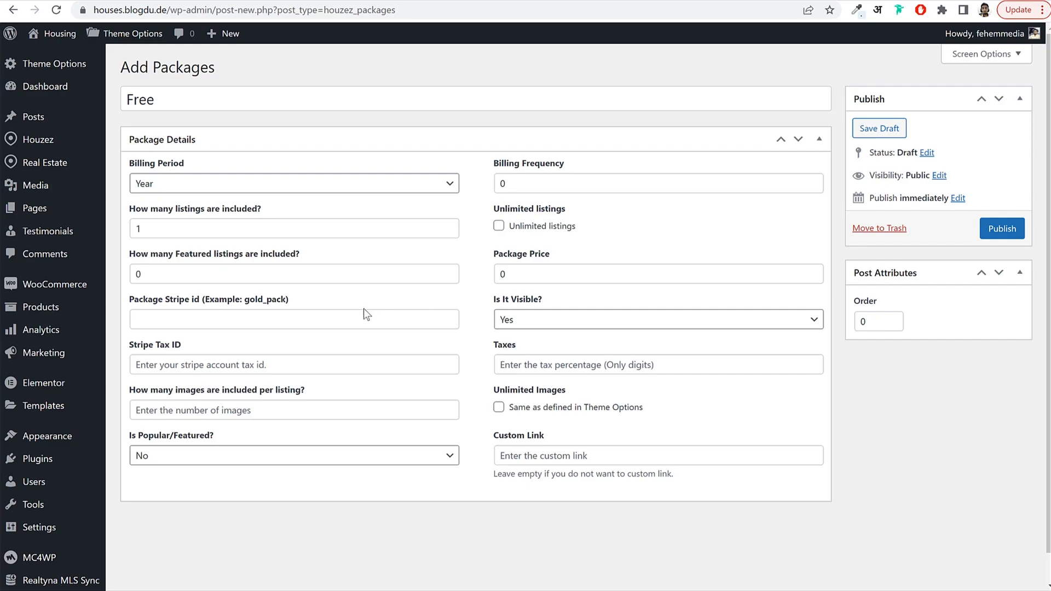
Set the Stripe id to free and 5 images per listing, then publish the package.
left_click_drag(133, 301, 198, 301)
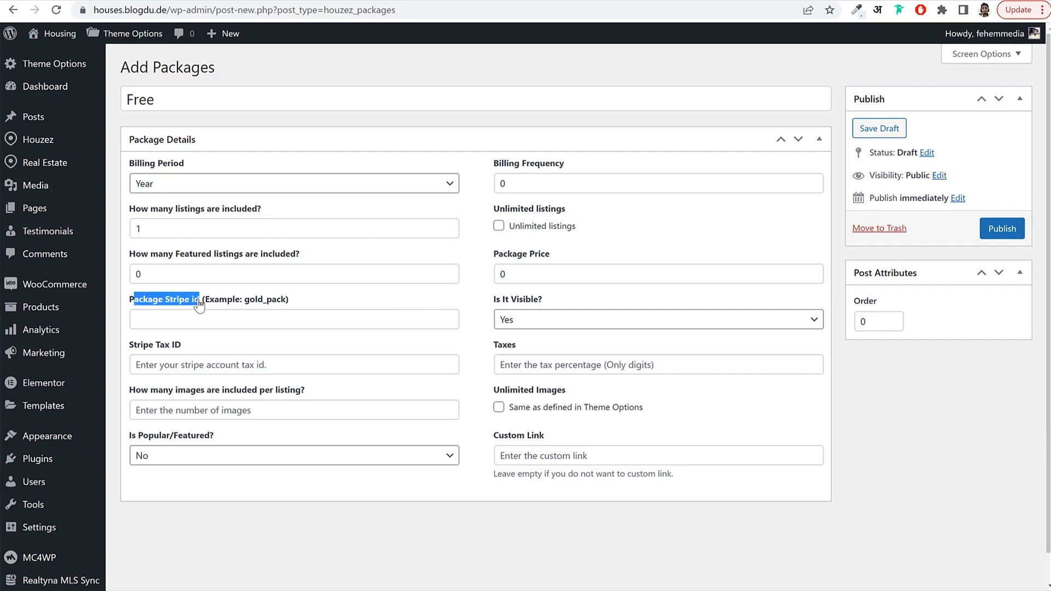
left_click(185, 320)
left_click(185, 320)
type("free")
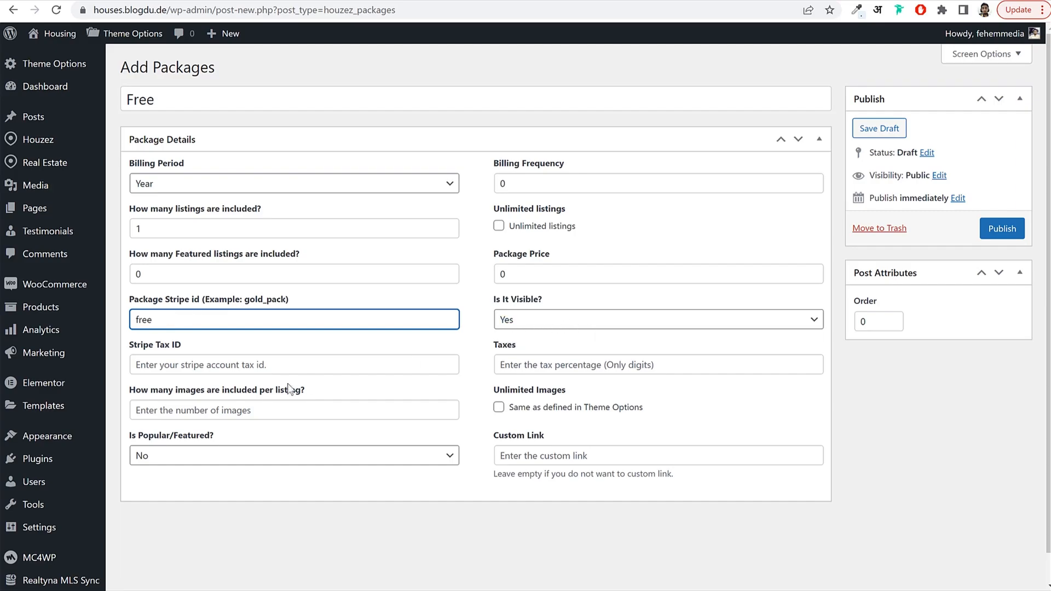
left_click(239, 409)
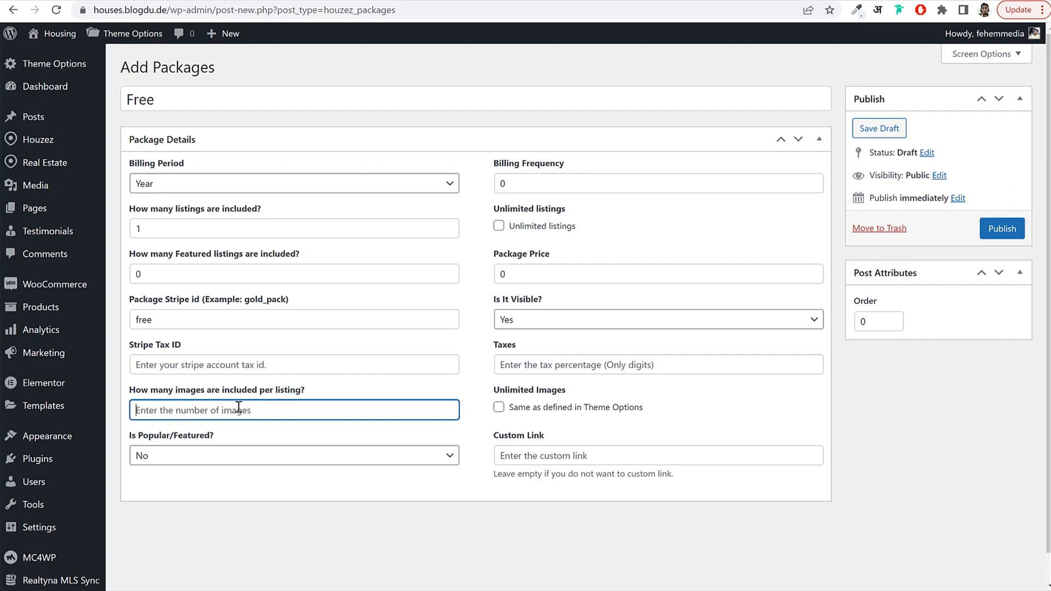
type("5")
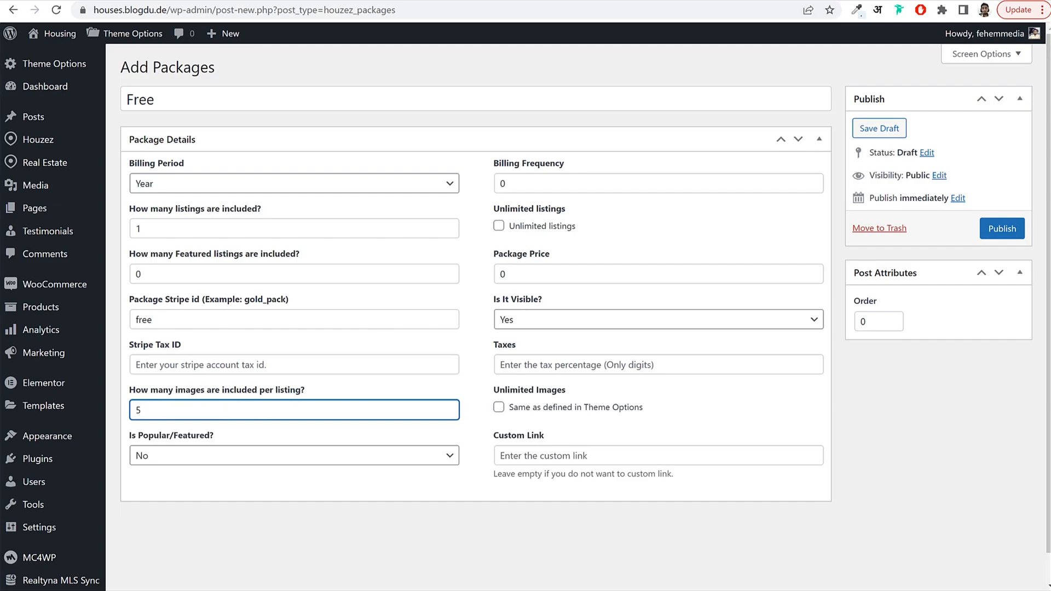
left_click(1001, 228)
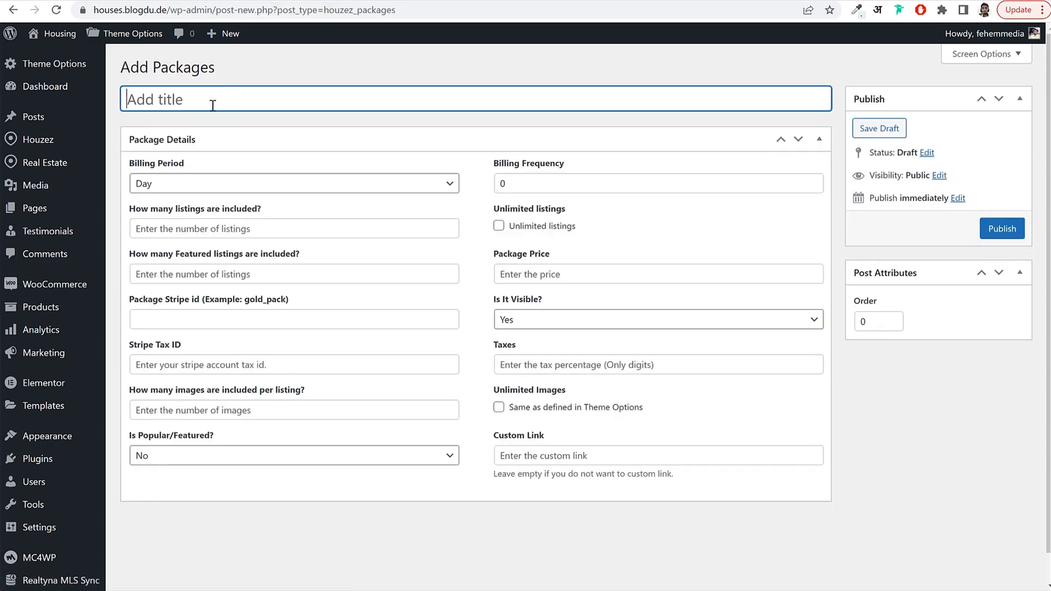
Start a yearly Gold package with 50 included listings, unlimited listings left off.
type("Gold")
left_click(204, 193)
left_click(178, 237)
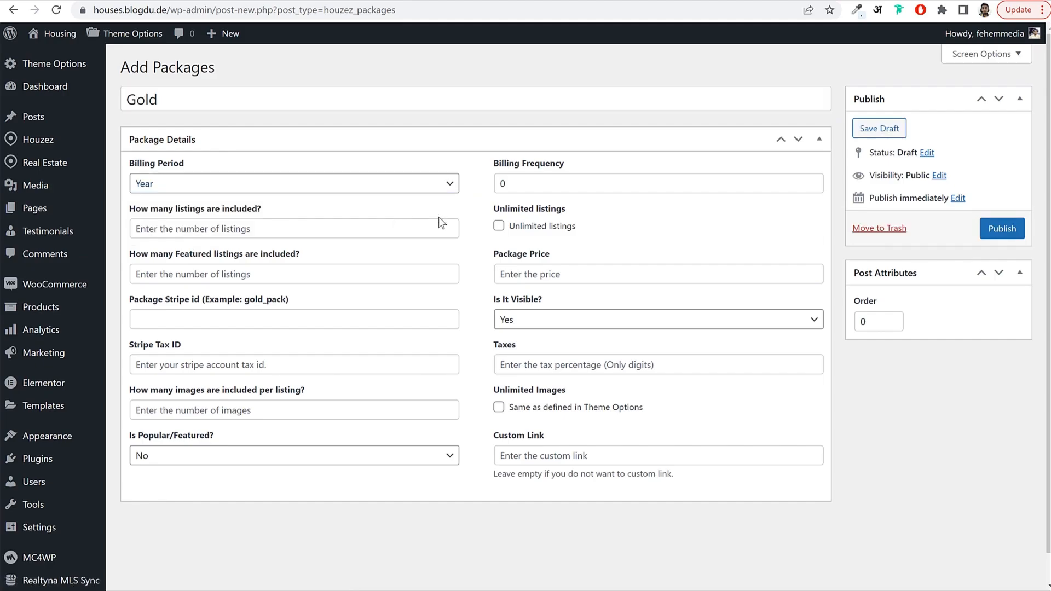
left_click(264, 227)
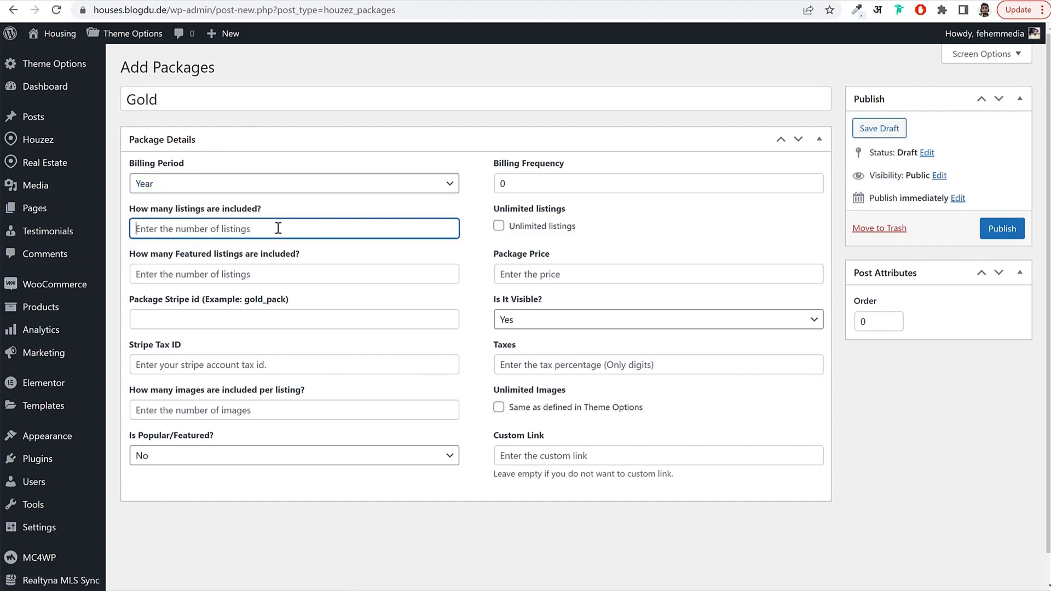
type("50")
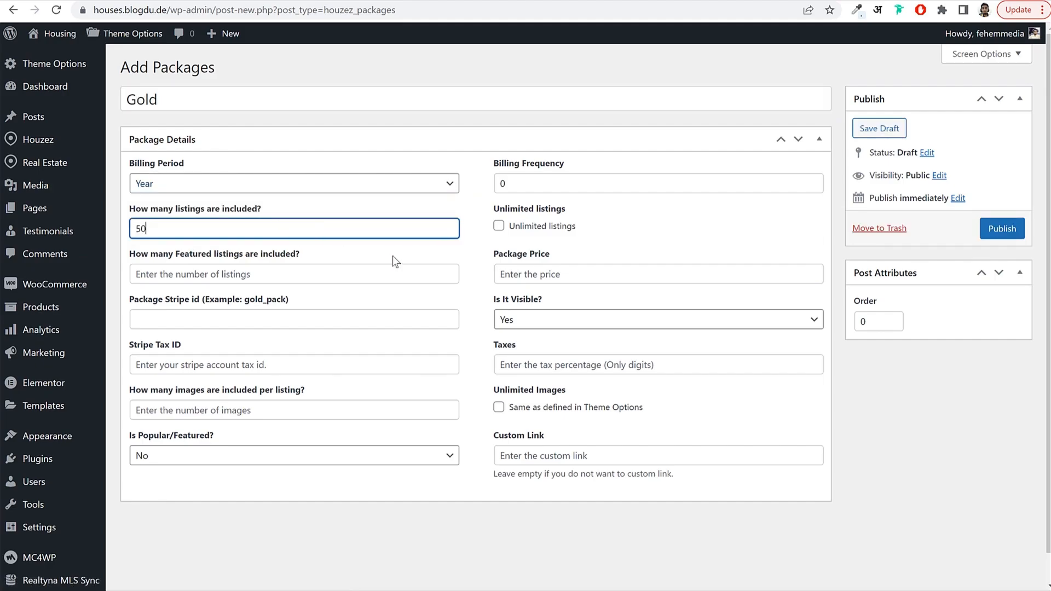
left_click(509, 226)
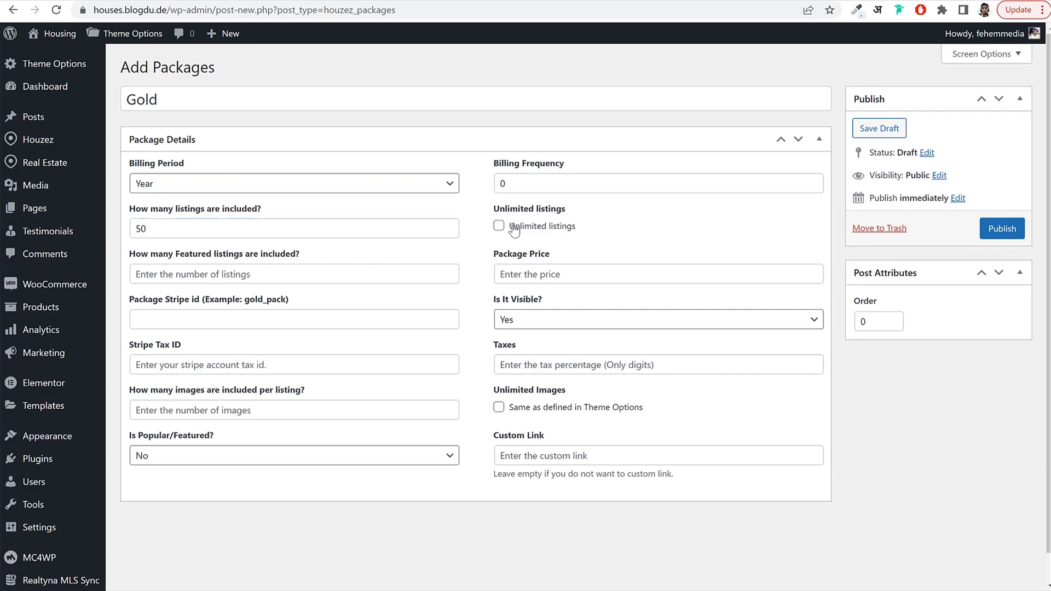
left_click(571, 228)
Set the Gold package to 2 featured listings and a price of 10.
left_click_drag(128, 255, 274, 257)
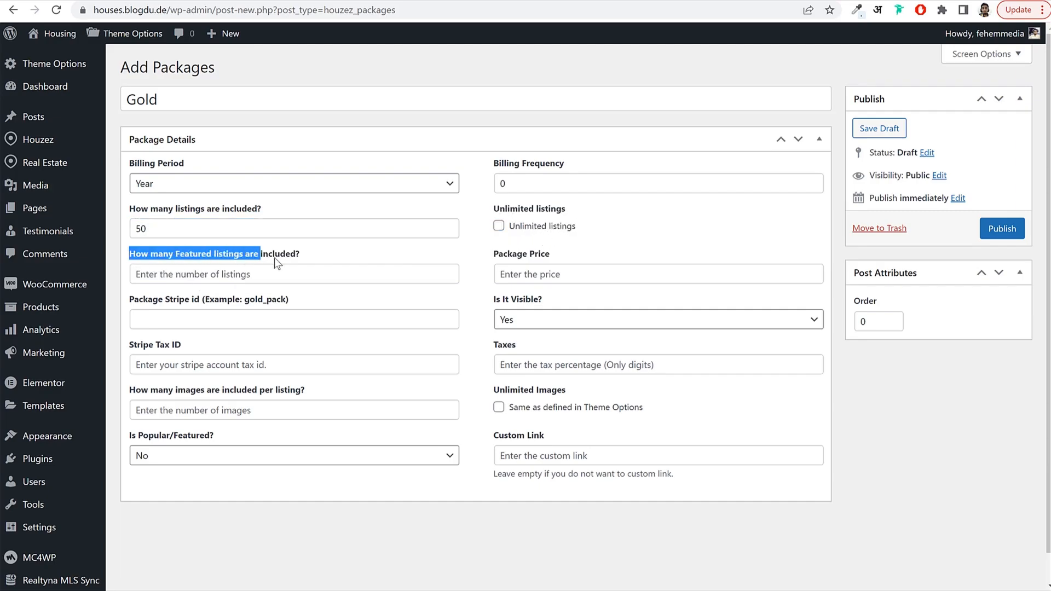
left_click(262, 270)
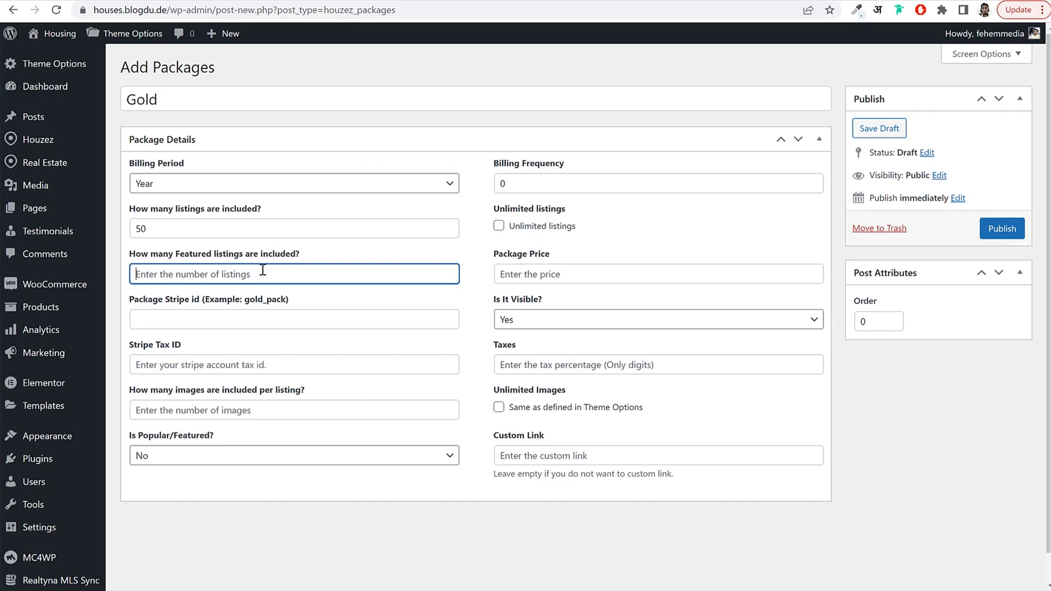
type("2")
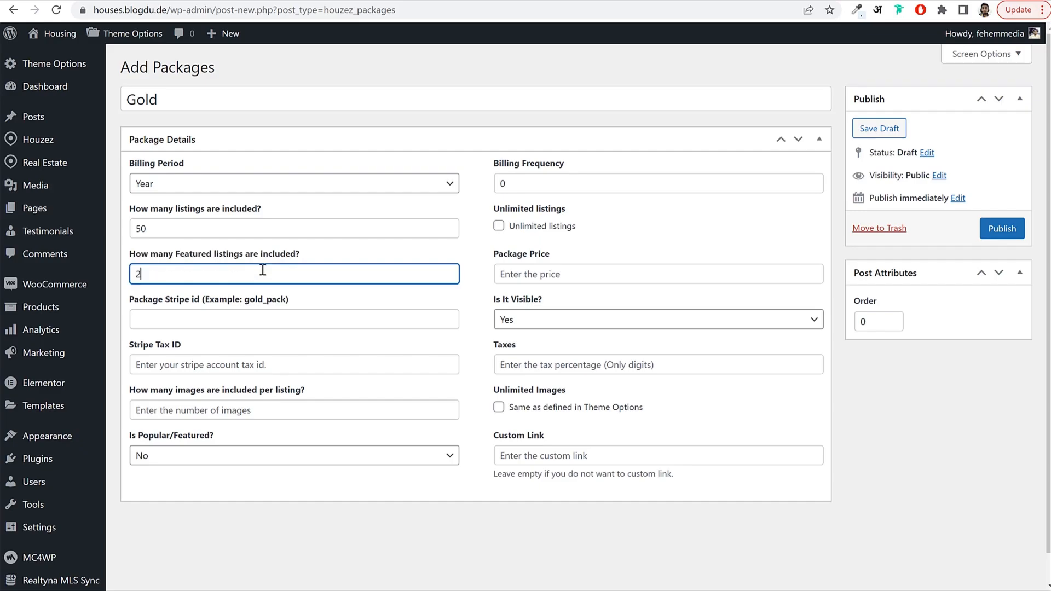
left_click_drag(245, 256, 358, 257)
left_click(241, 152)
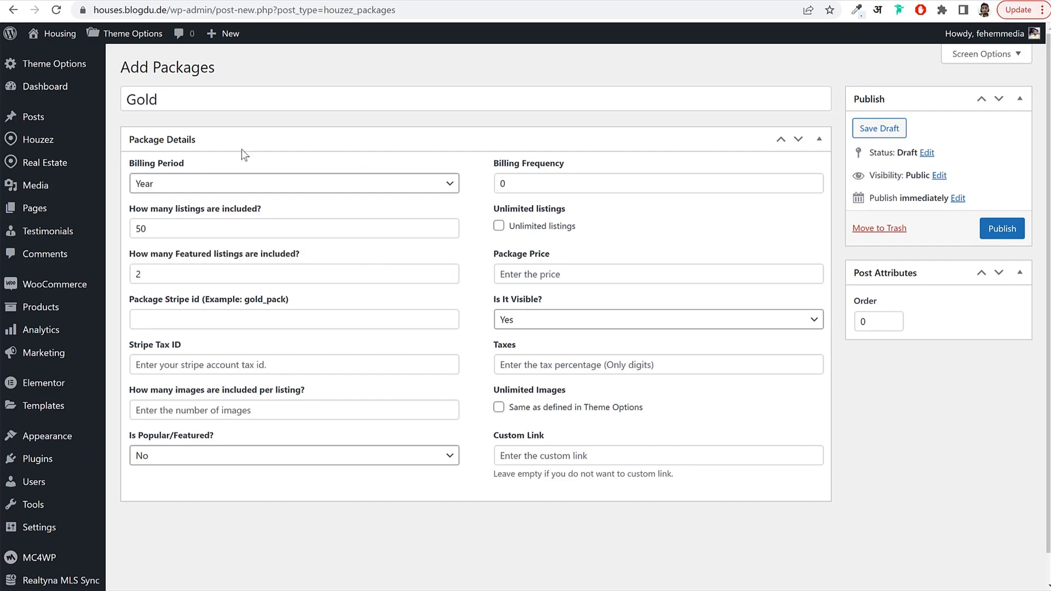
left_click(251, 260)
left_click(253, 258)
left_click(566, 276)
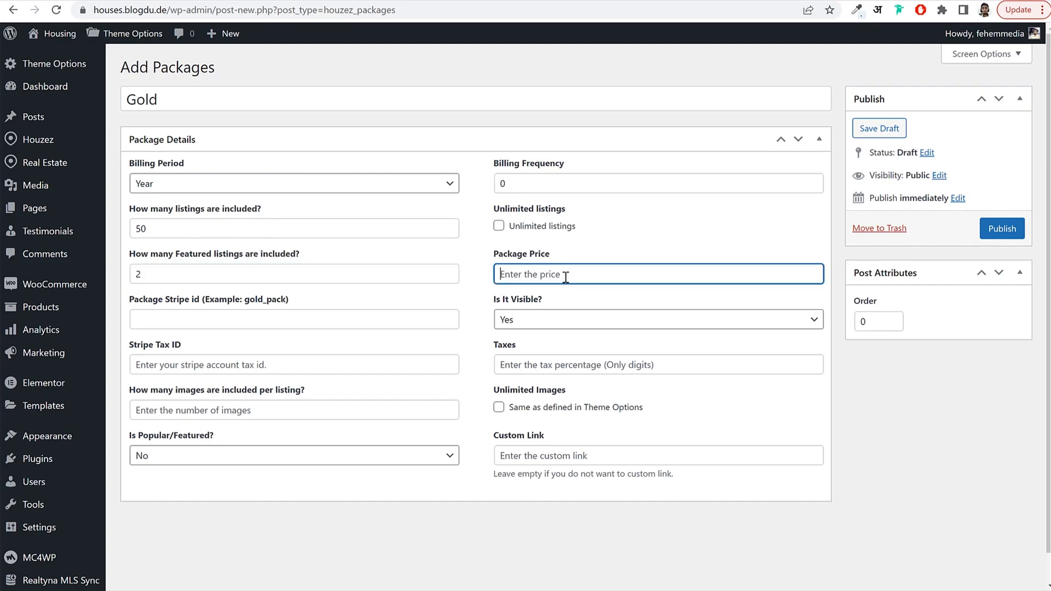
type("10")
left_click_drag(554, 275, 494, 276)
left_click_drag(148, 228, 129, 227)
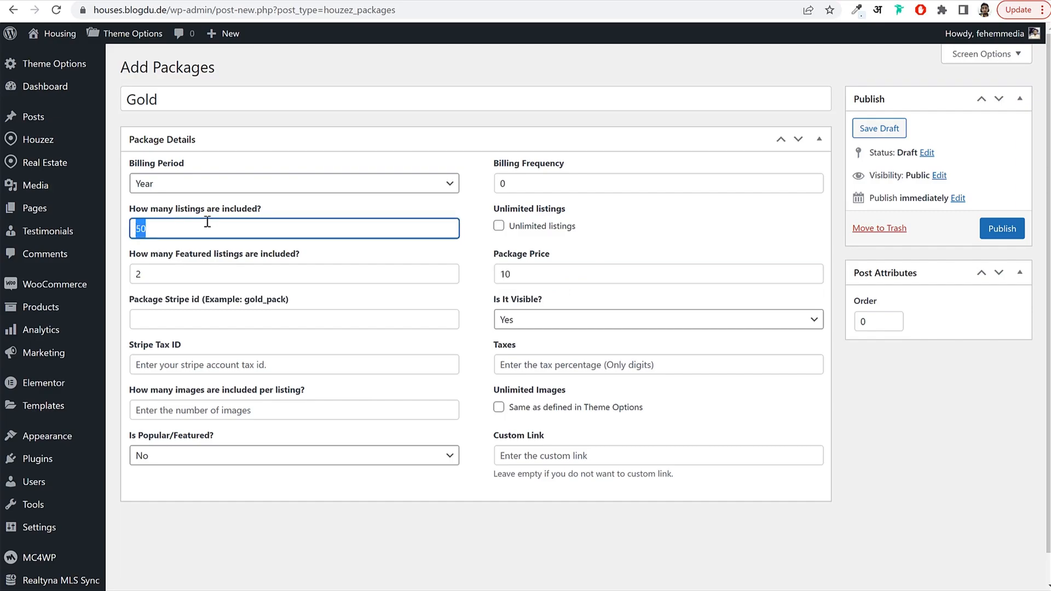
left_click_drag(173, 274, 133, 276)
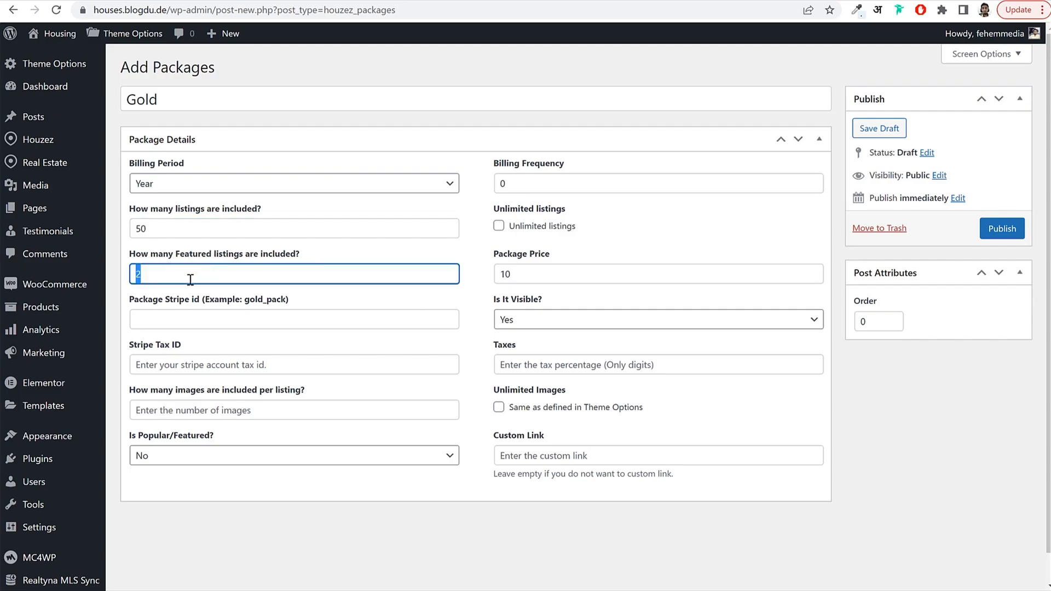
Set Stripe id gold, mark it popular, use the theme image limit, and publish.
left_click(194, 316)
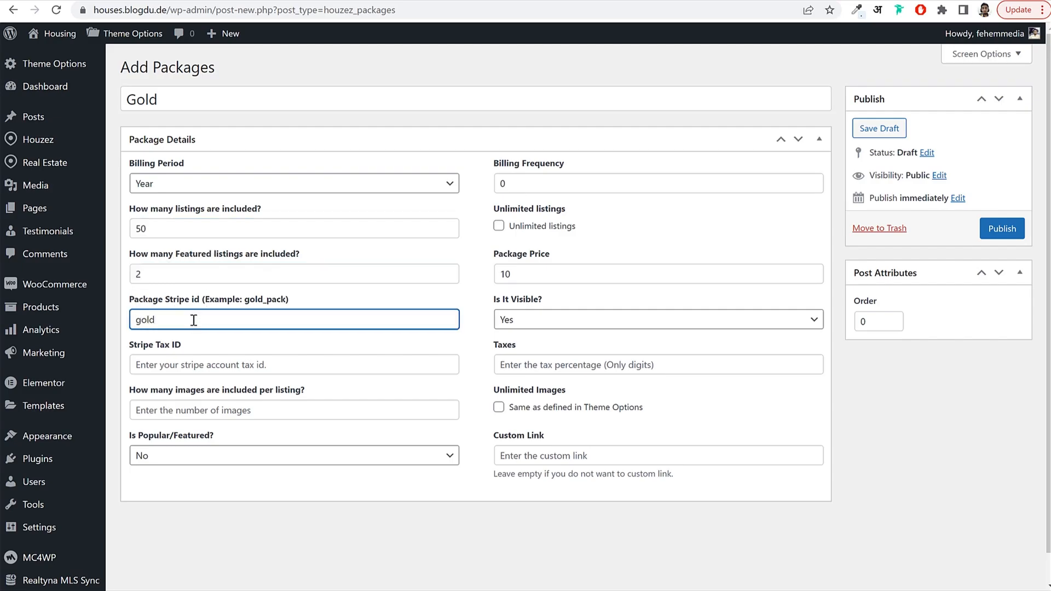
left_click_drag(190, 319, 138, 328)
left_click(211, 459)
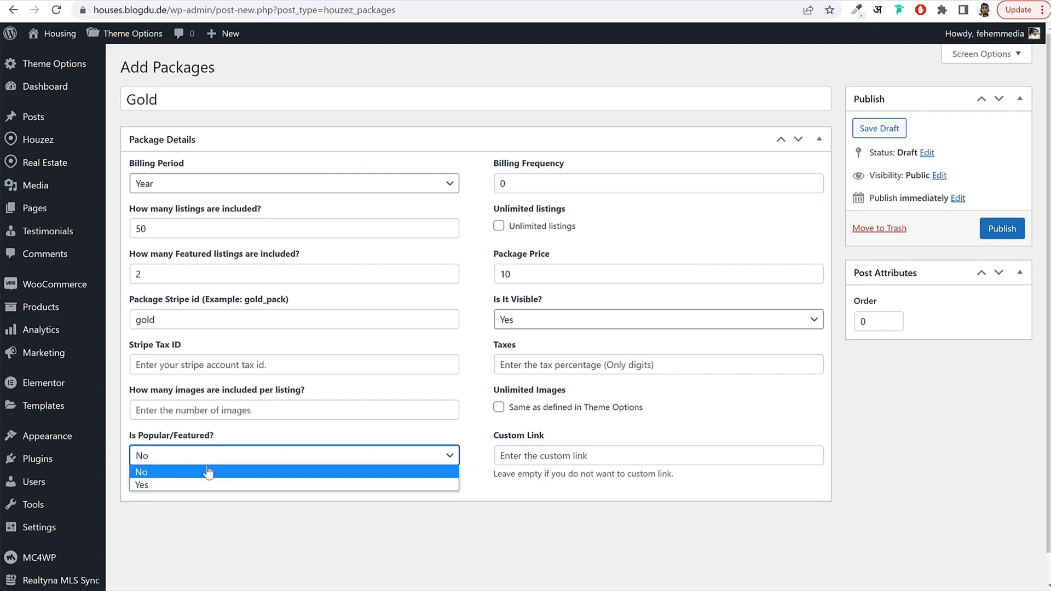
left_click(202, 485)
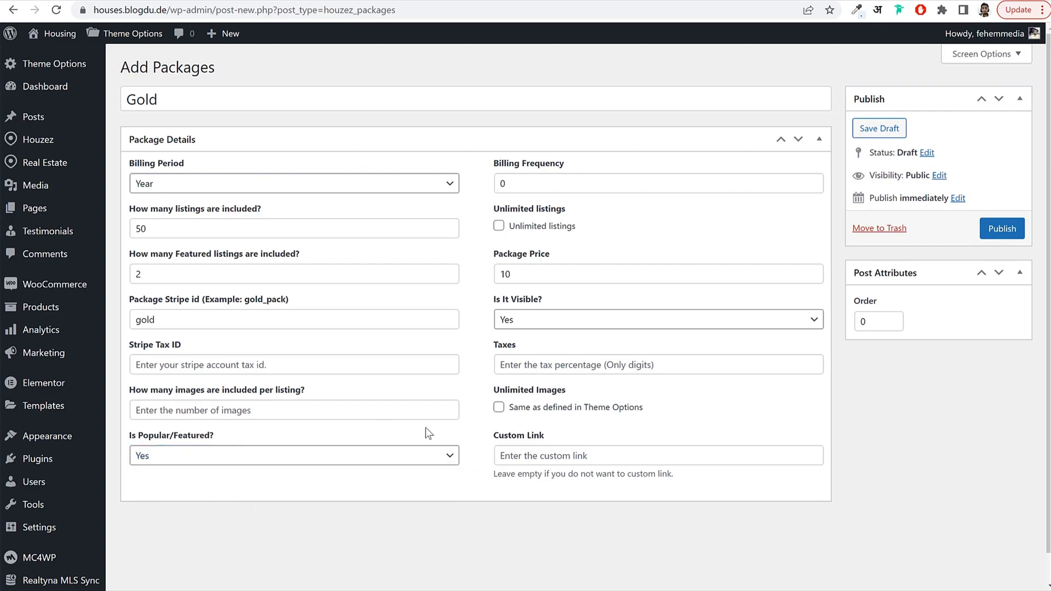
left_click(498, 407)
left_click(1002, 228)
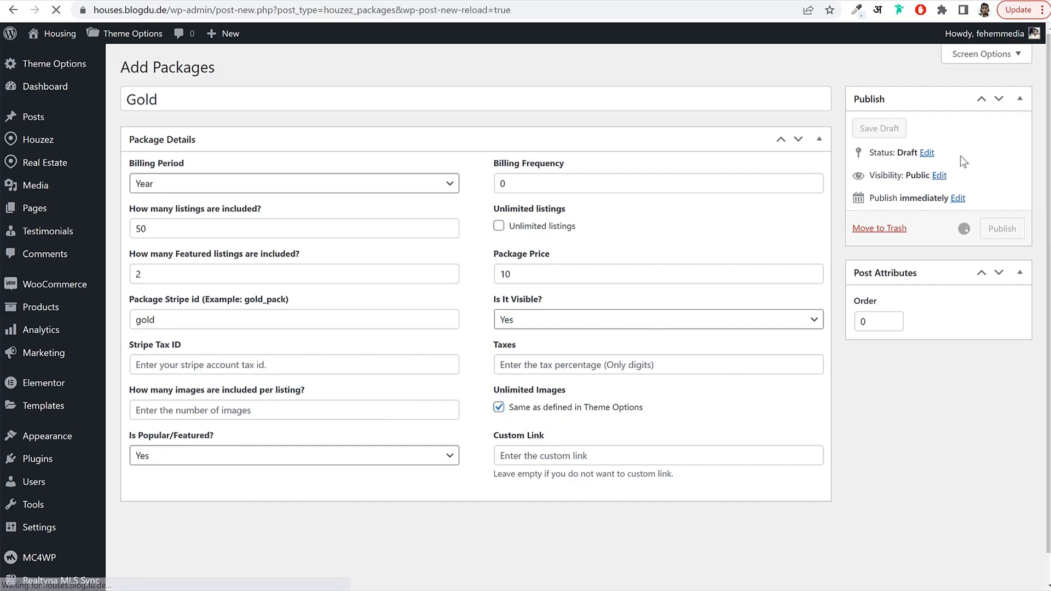
mouse_move(408, 590)
left_click(475, 586)
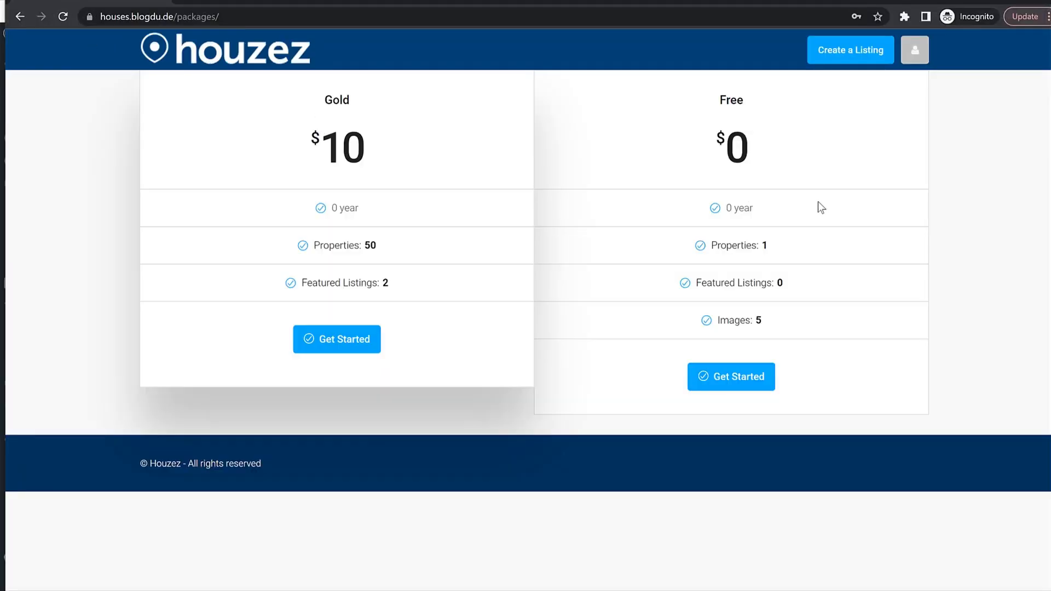
Change the Gold package's billing frequency from 0 to 1, update it, and reload the packages page.
left_click_drag(316, 100, 376, 101)
left_click(376, 102)
double_click(333, 208)
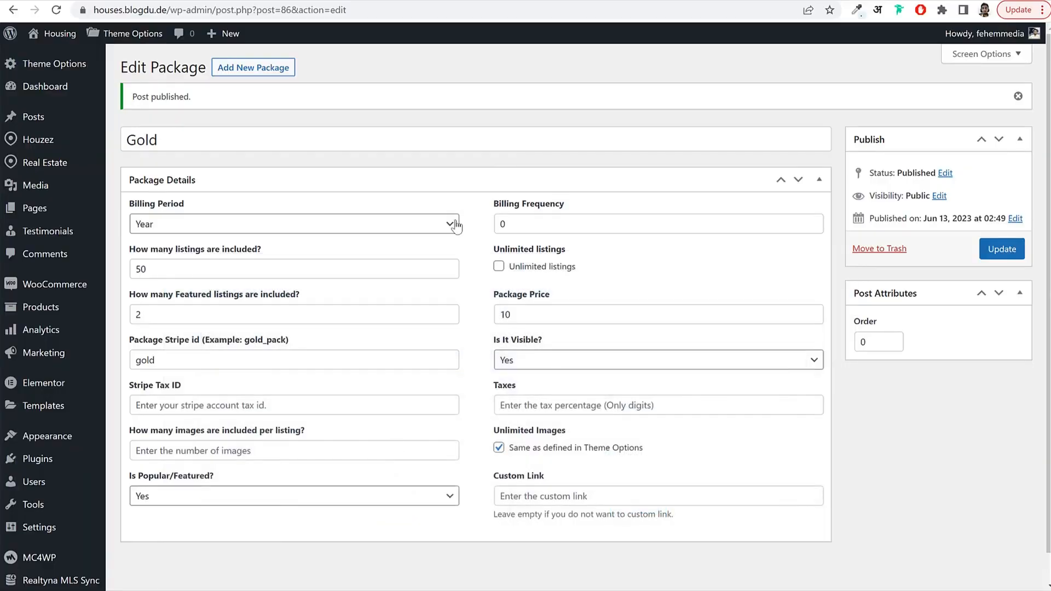
key("Tab")
key("ctrl+a")
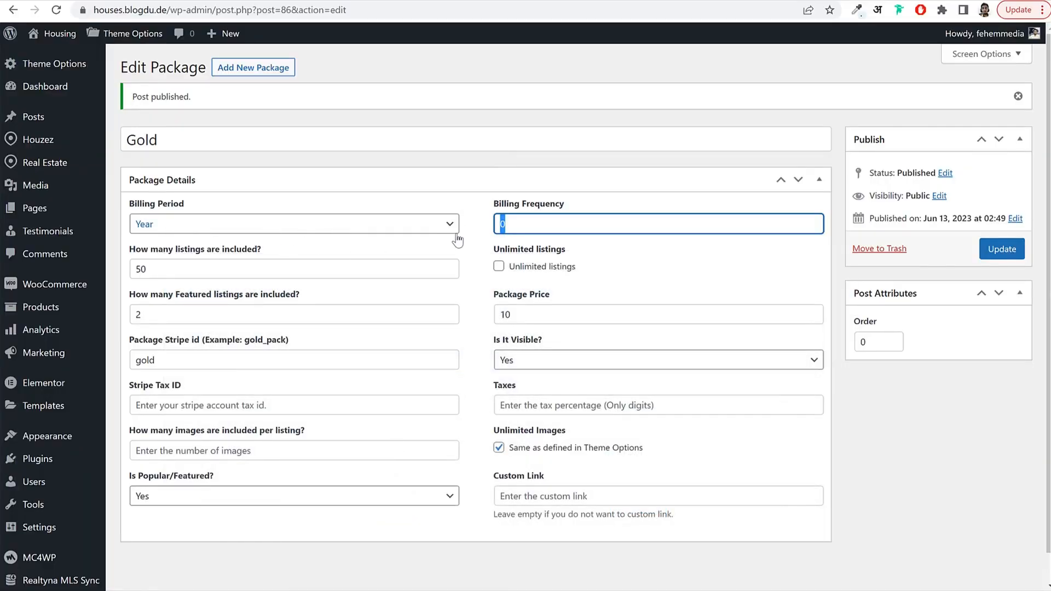
left_click_drag(493, 204, 570, 205)
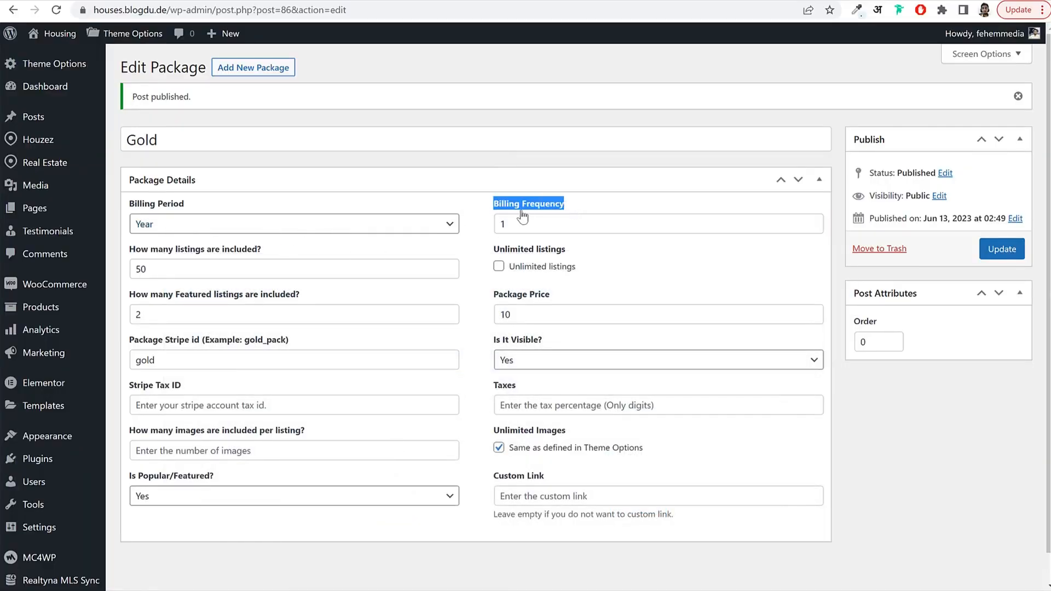
left_click(992, 253)
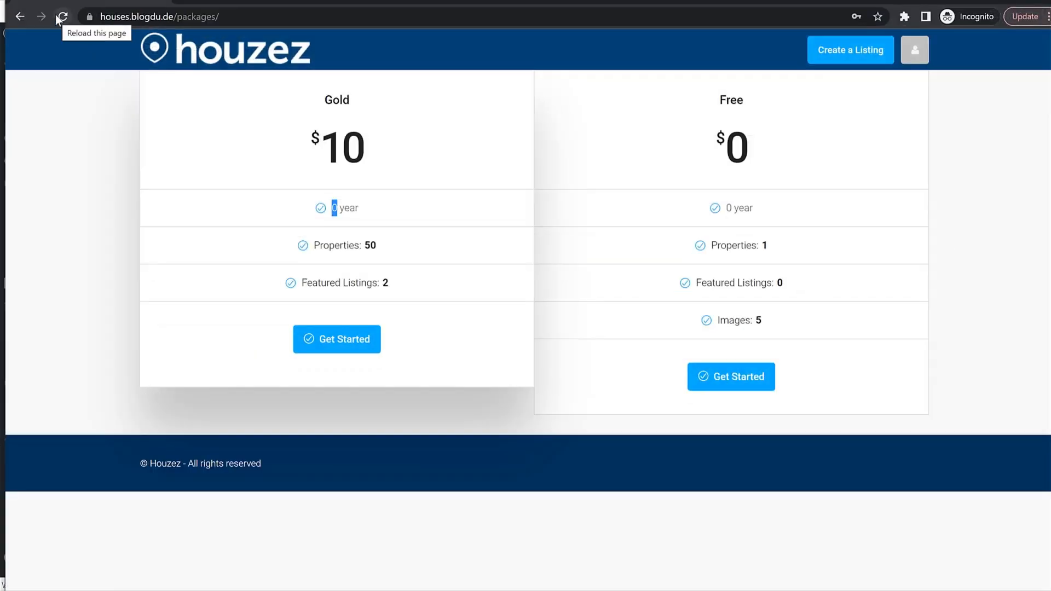
left_click(58, 18)
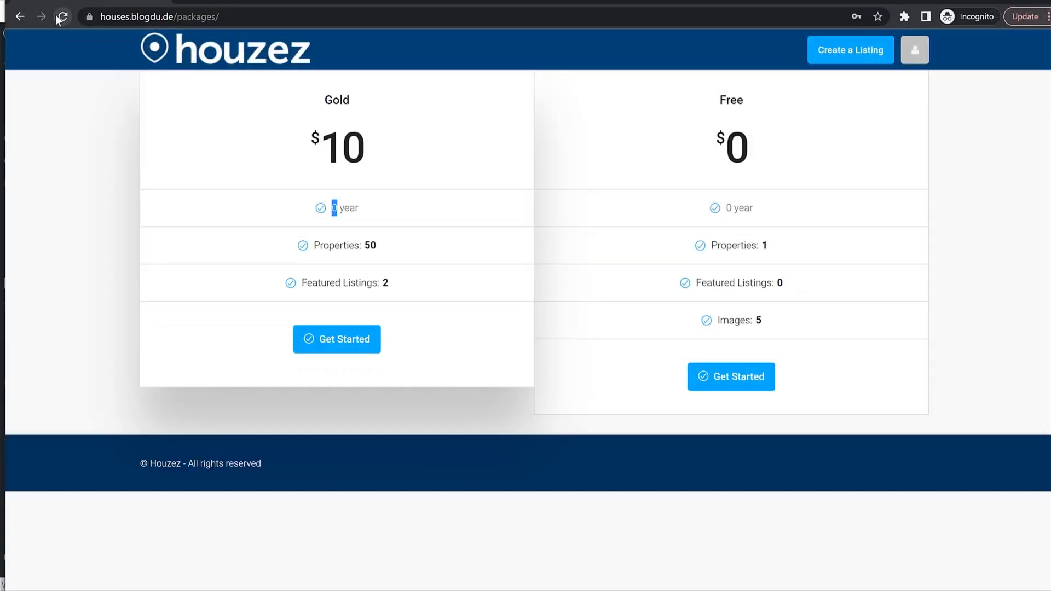
Start checkout for the Gold package and enter the billing last name.
left_click(336, 342)
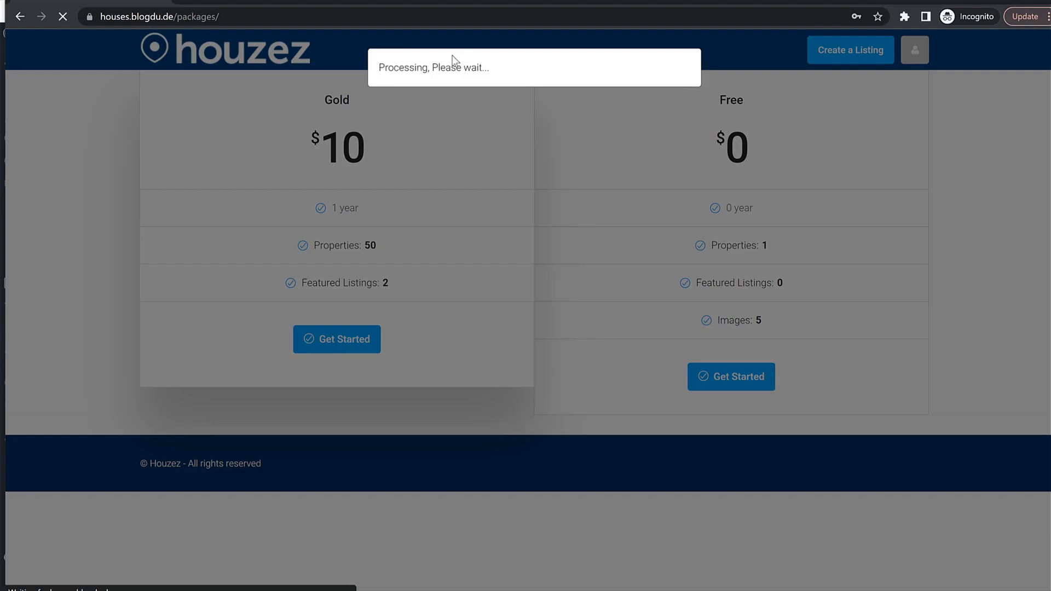
scroll(380, 309, "down", 4)
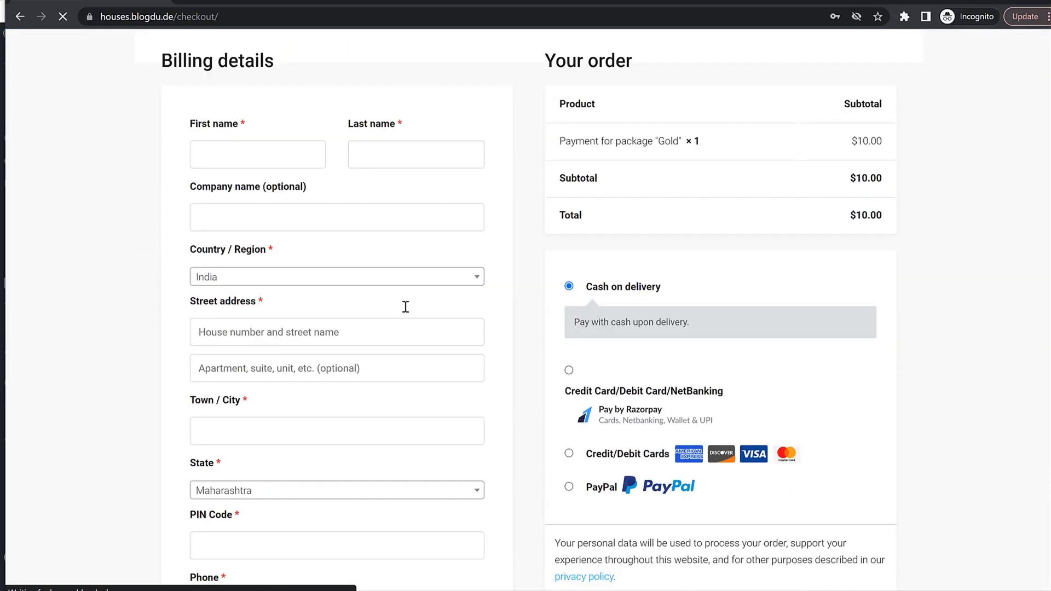
scroll(405, 306, "down", 4)
scroll(728, 360, "up", 6)
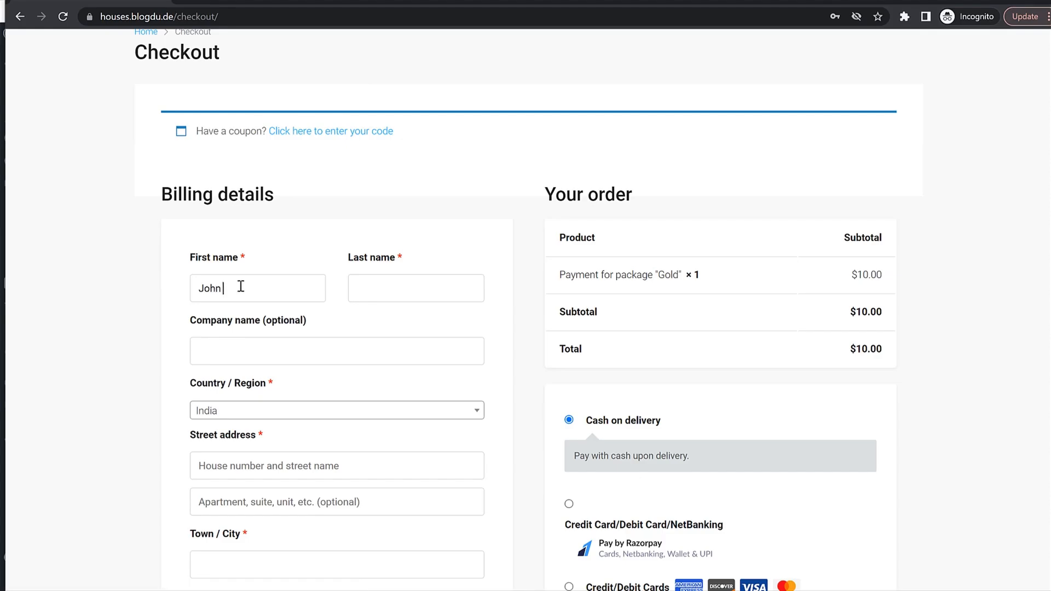
key("Tab")
type("Dop")
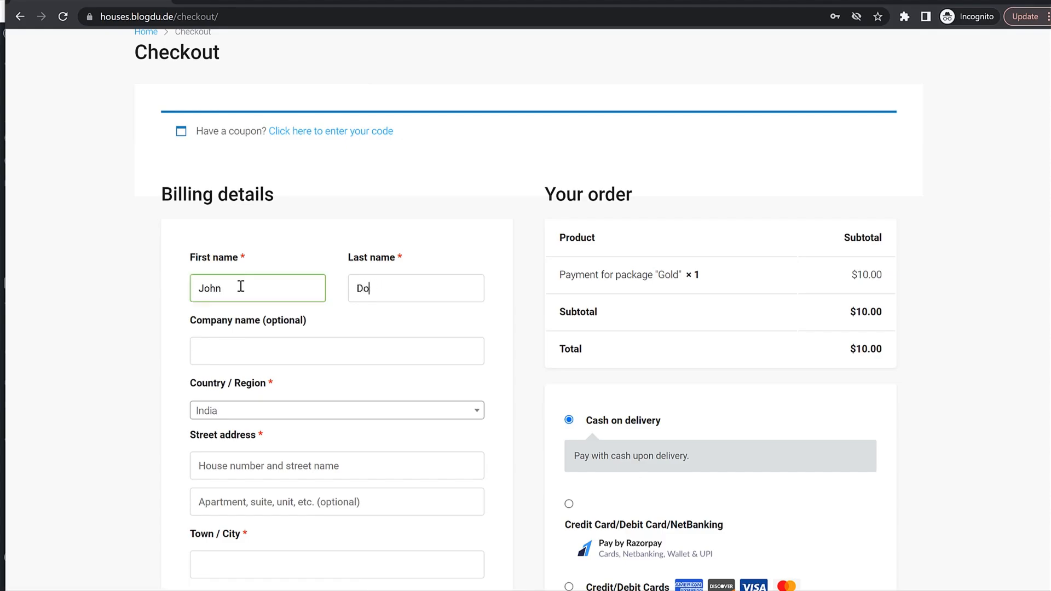
key("Tab")
scroll(350, 305, "down", 3)
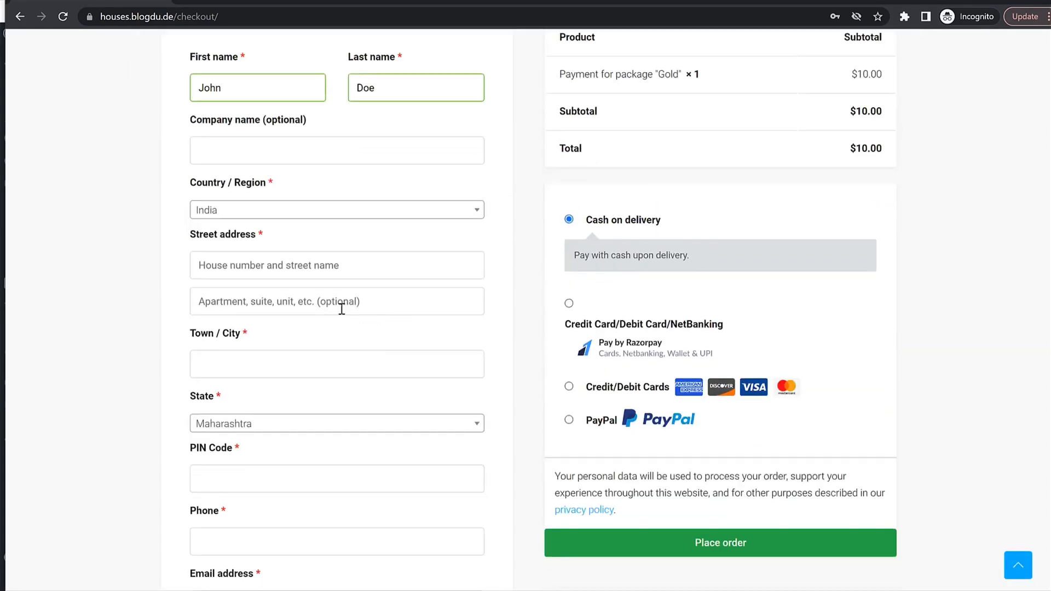
Fill in the billing street address, both address lines, town or city, and PIN code.
left_click(295, 265)
type("123")
key("Tab")
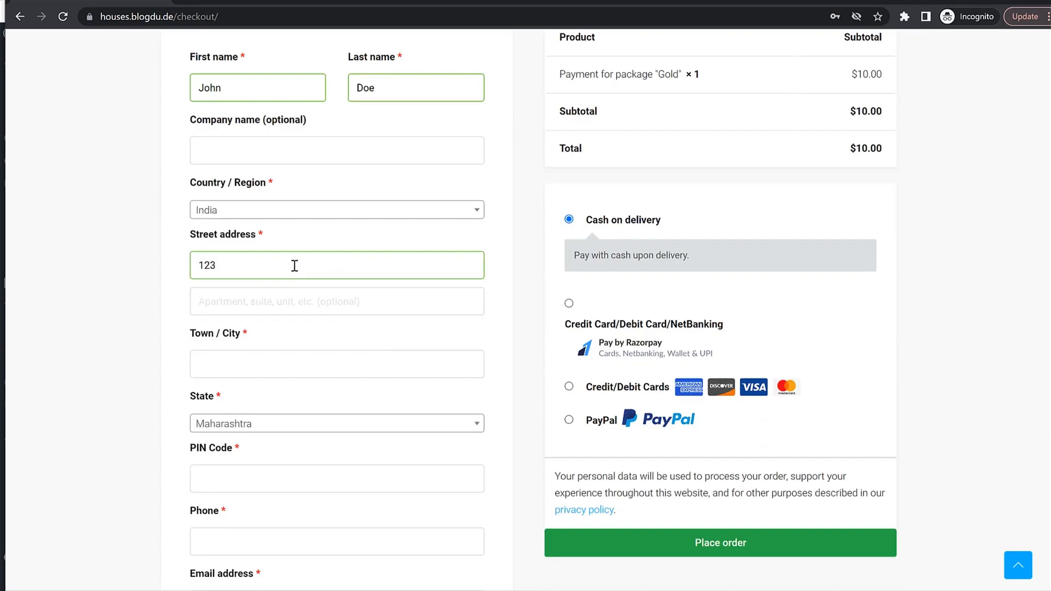
type("ABC")
key("Tab")
type("Mumbai")
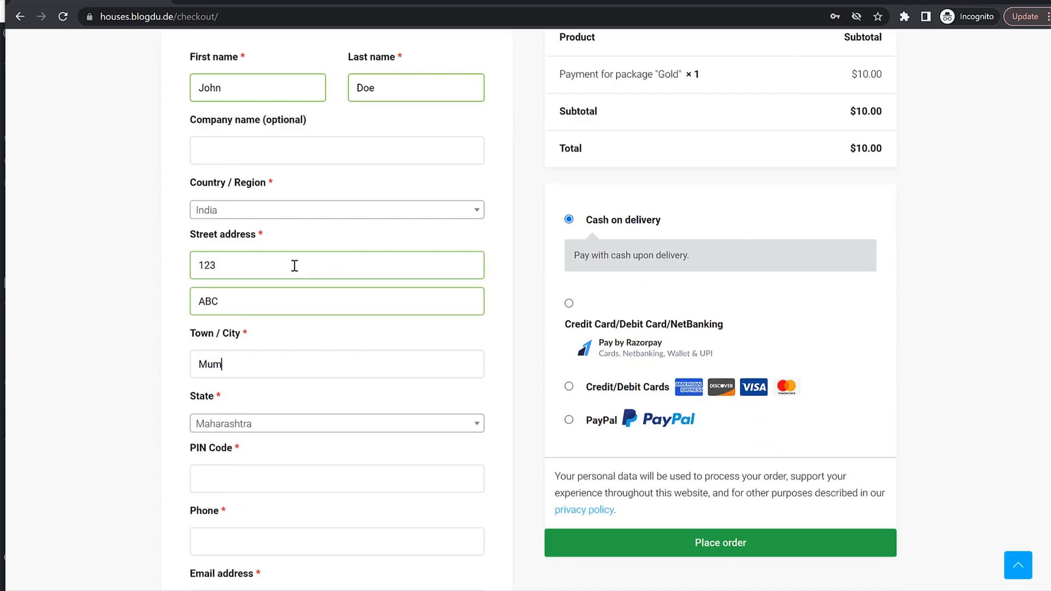
key("Tab")
key("Tab")
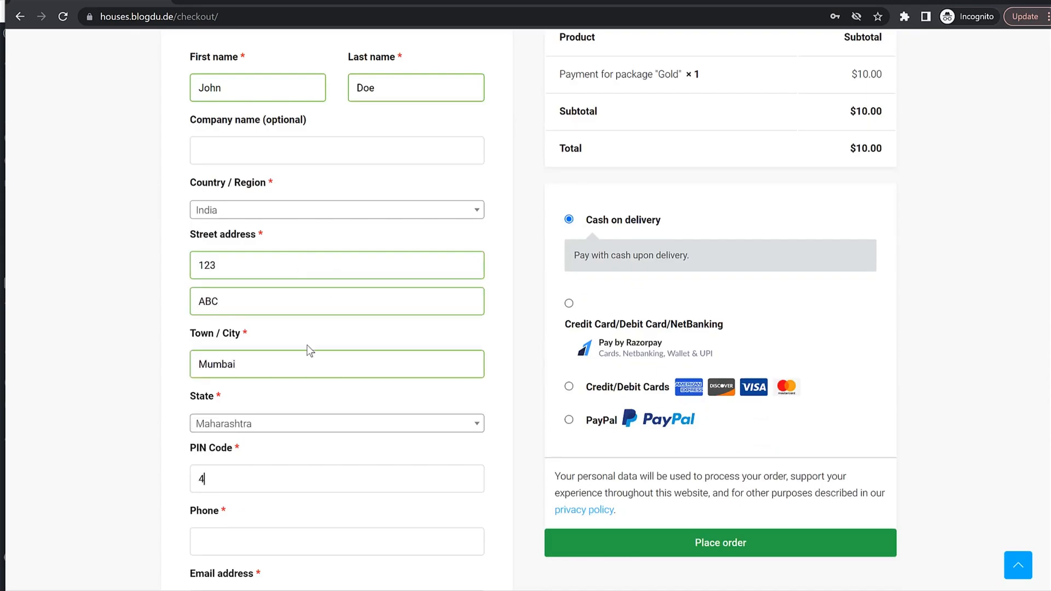
scroll(317, 340, "down", 5)
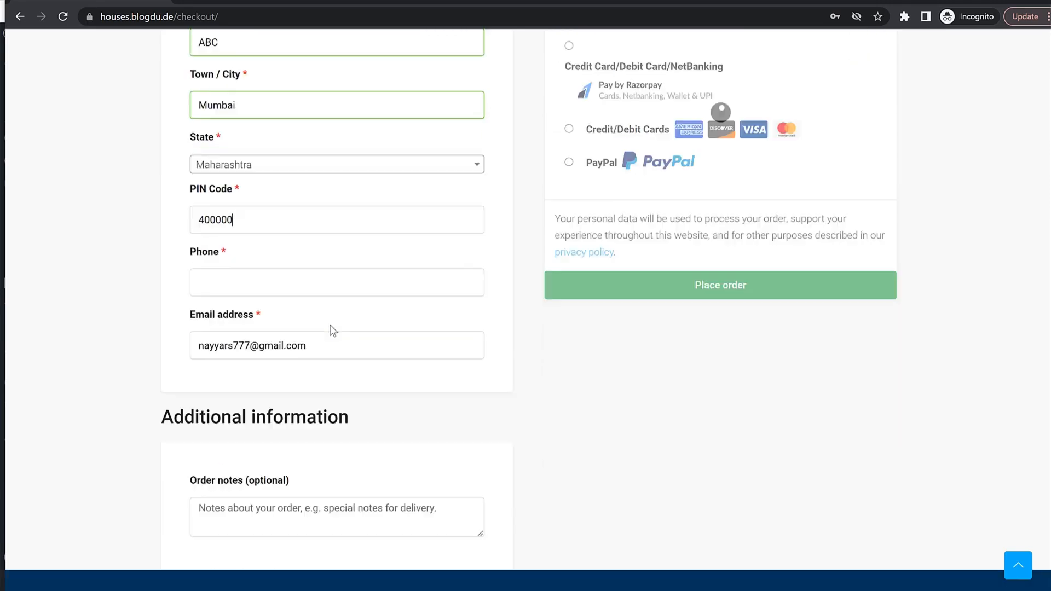
type("400000")
key("BackSpace")
type("1")
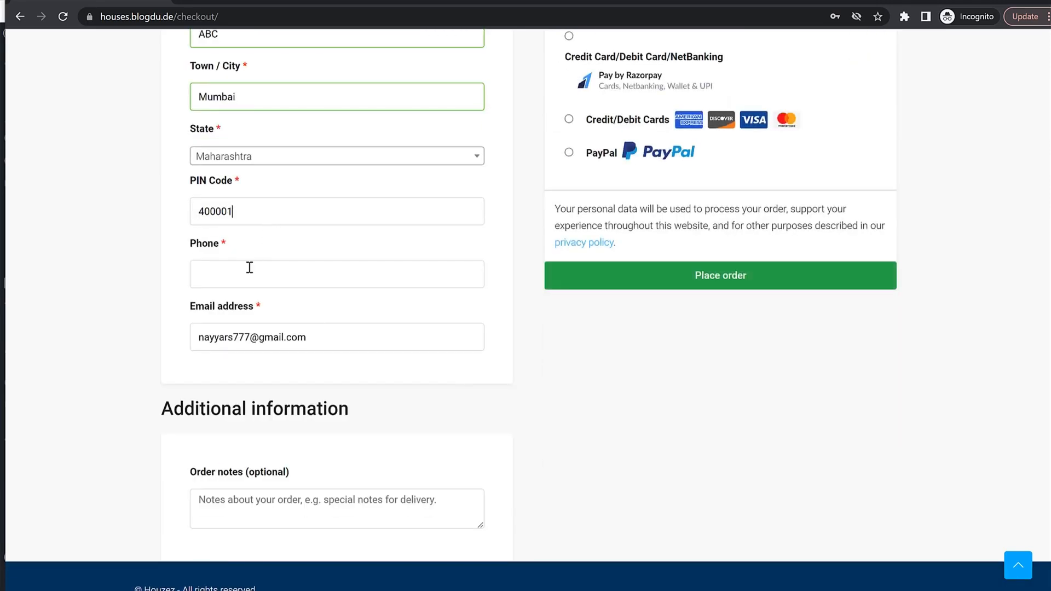
Enter the billing phone number and review the checkout form.
left_click(249, 267)
type("789654200")
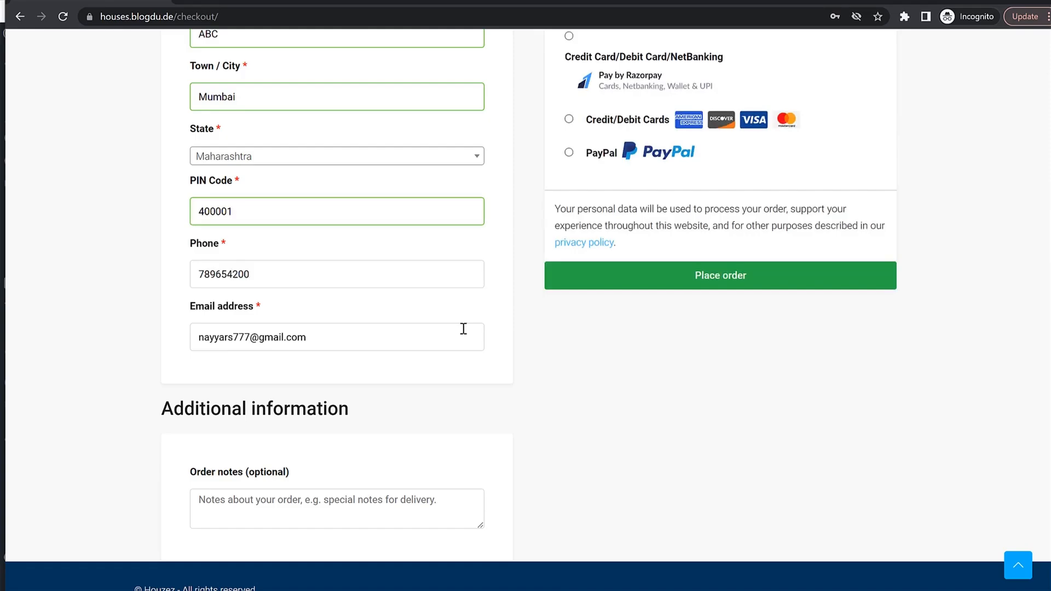
scroll(463, 329, "up", 5)
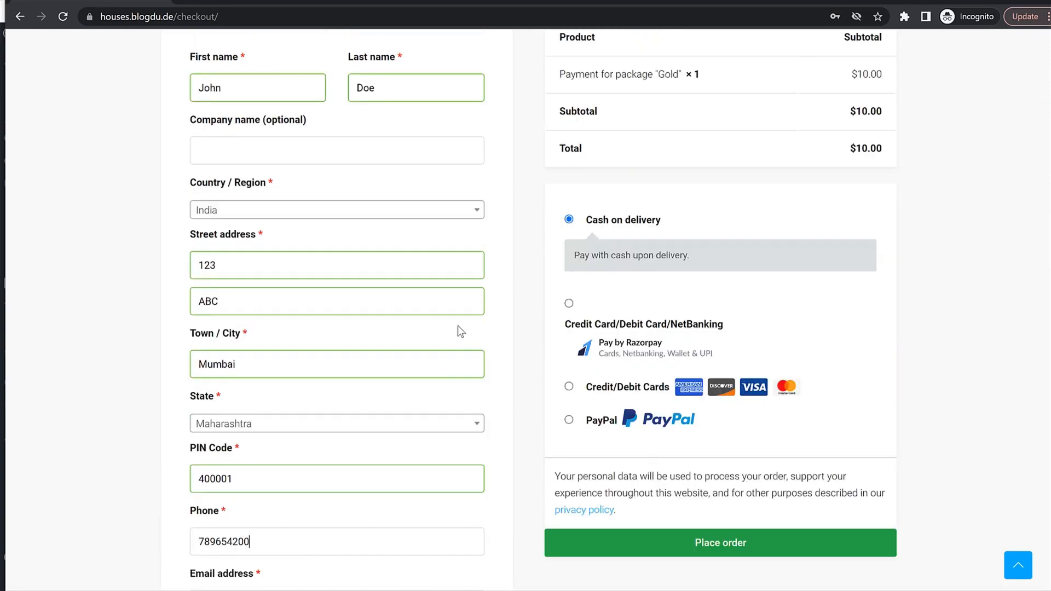
scroll(652, 261, "up", 5)
scroll(657, 265, "down", 6)
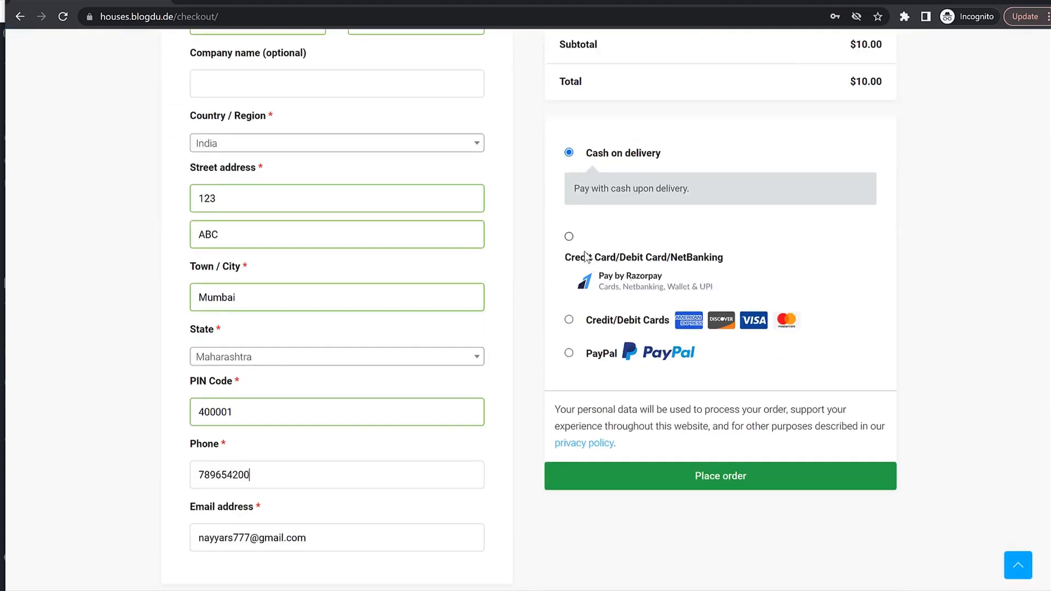
Place the $10 Gold package order with cash on delivery as the payment method.
left_click(569, 237)
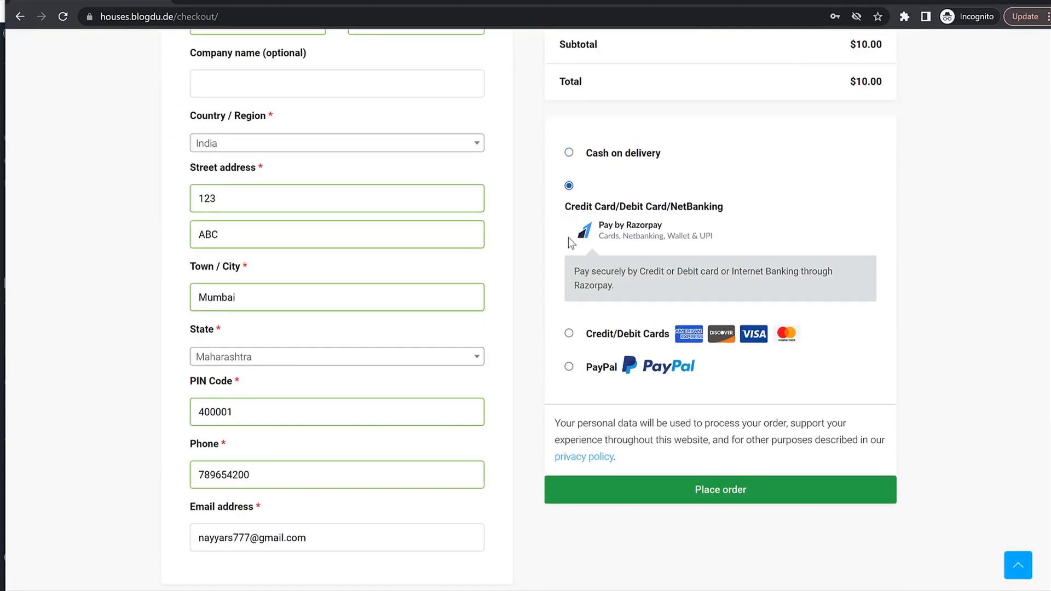
left_click(569, 333)
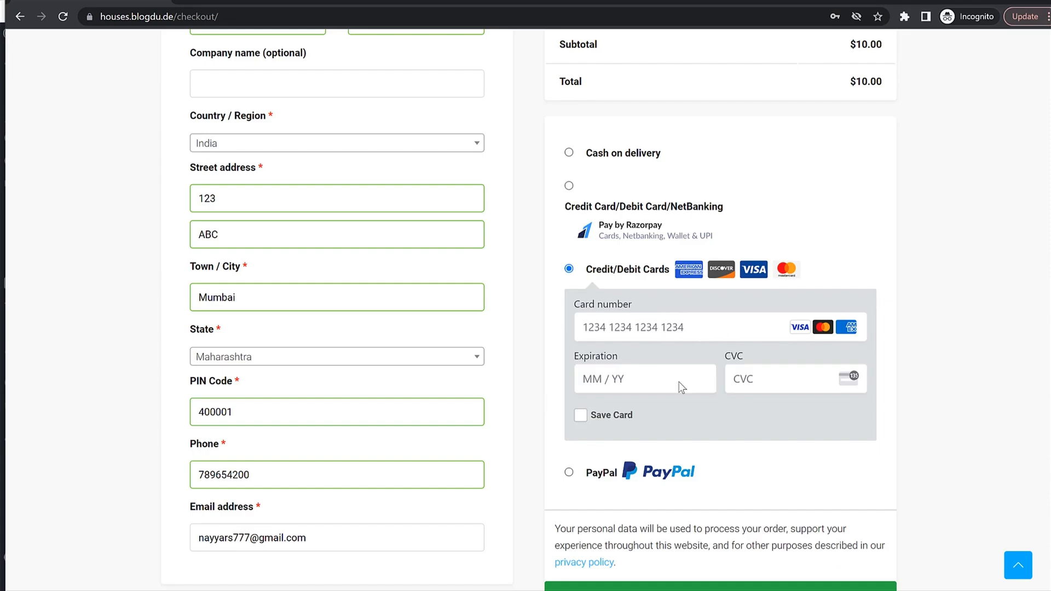
left_click(568, 472)
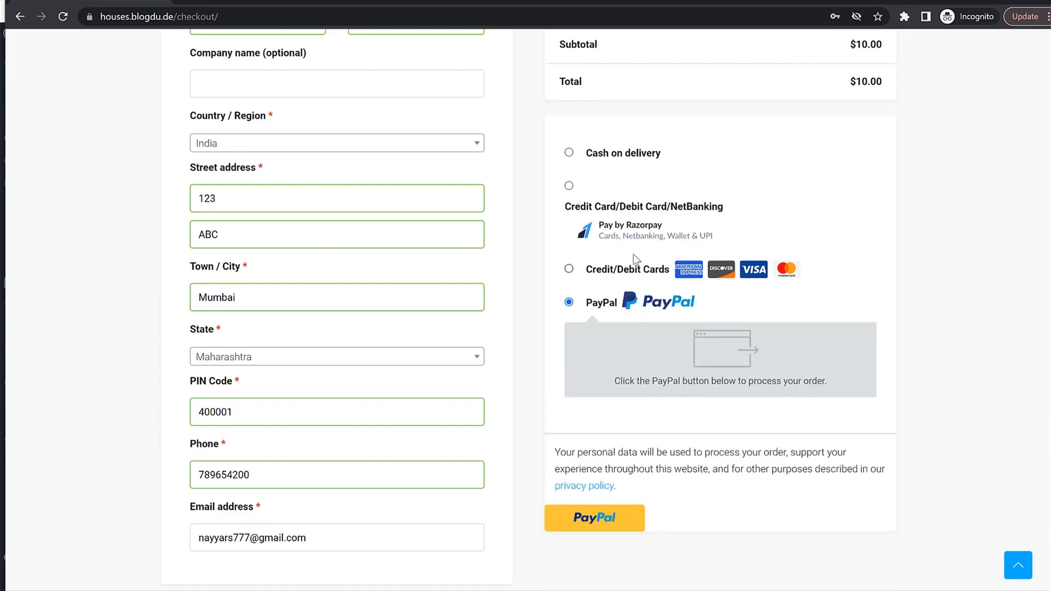
left_click(569, 153)
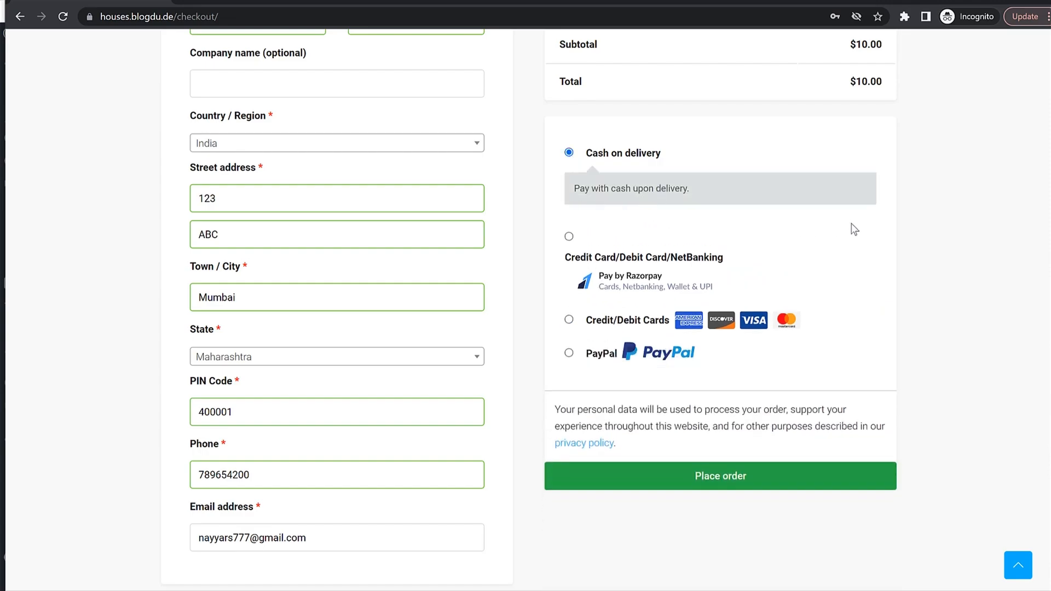
scroll(921, 317, "up", 3)
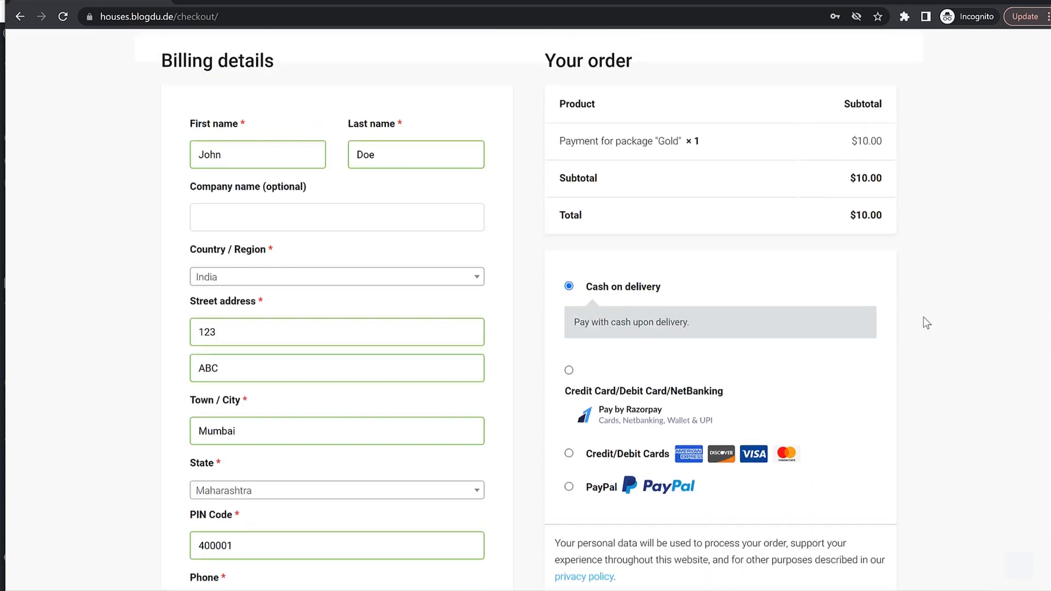
scroll(902, 334, "down", 4)
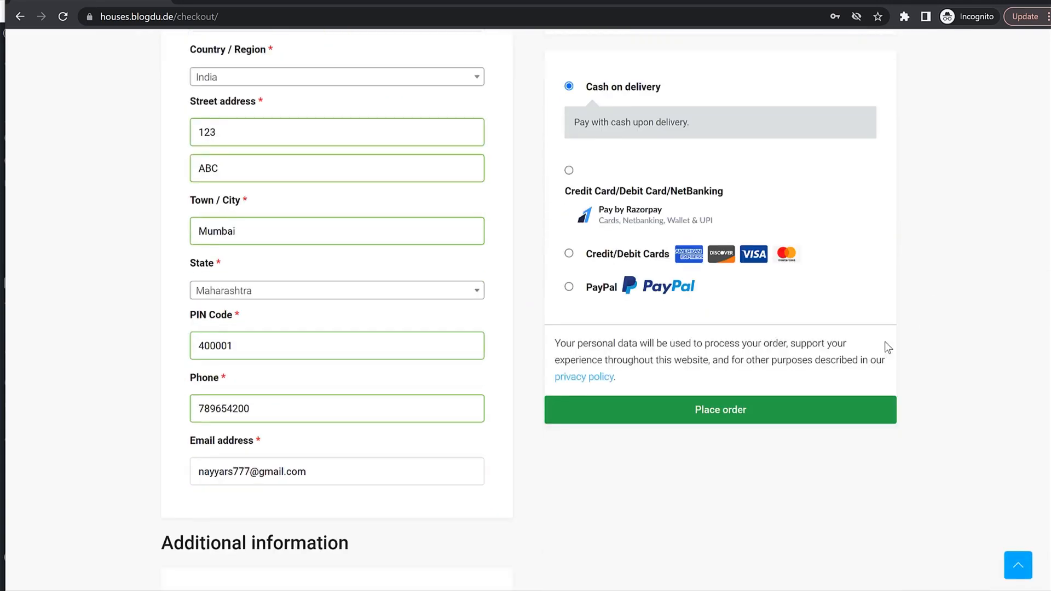
left_click(719, 416)
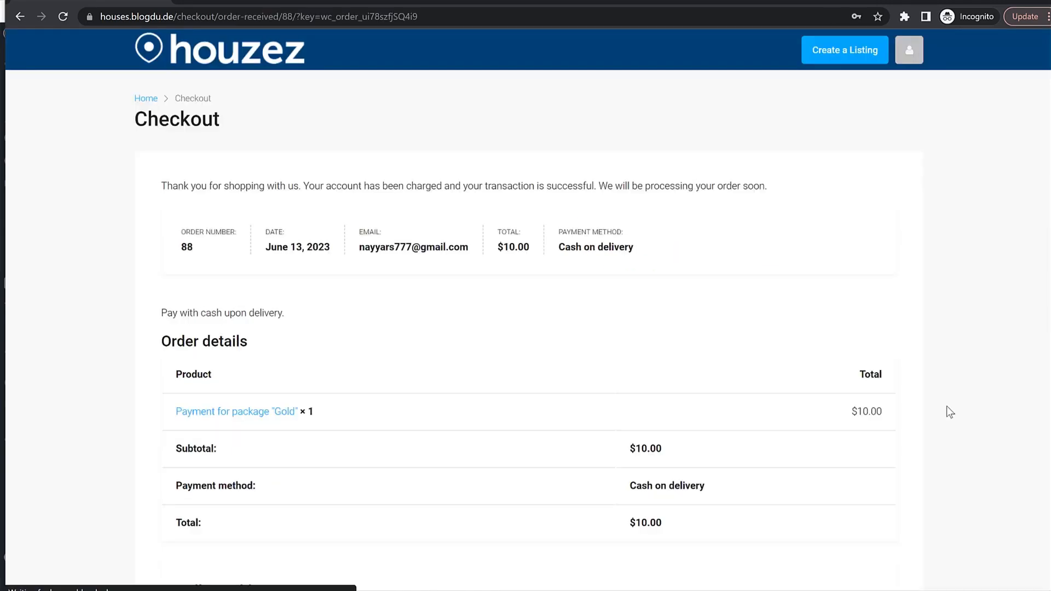
Look over the order-received page, then bring the WordPress admin window forward.
scroll(516, 387, "down", 5)
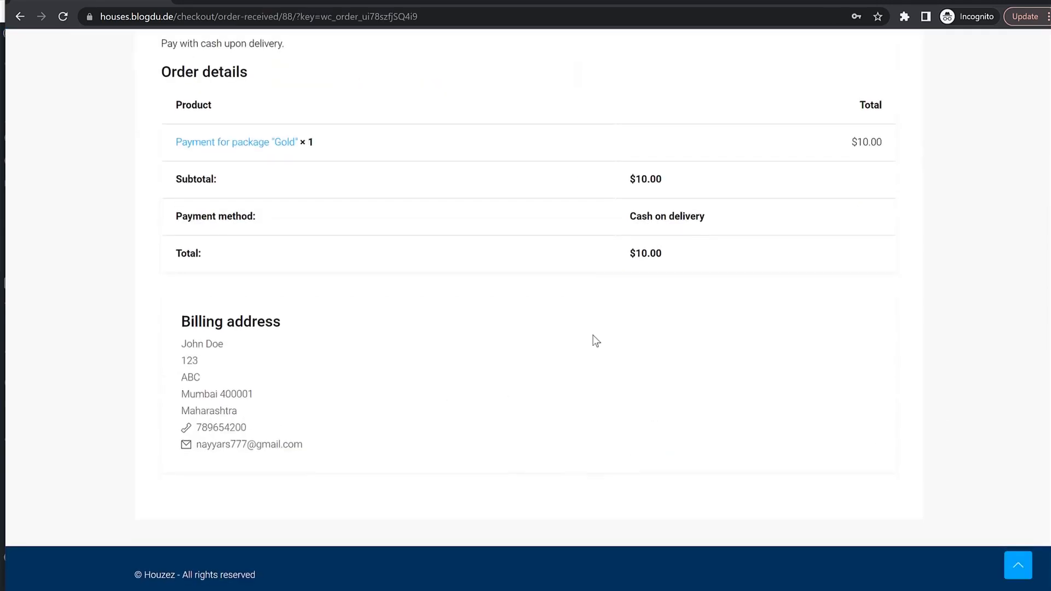
scroll(596, 342, "up", 5)
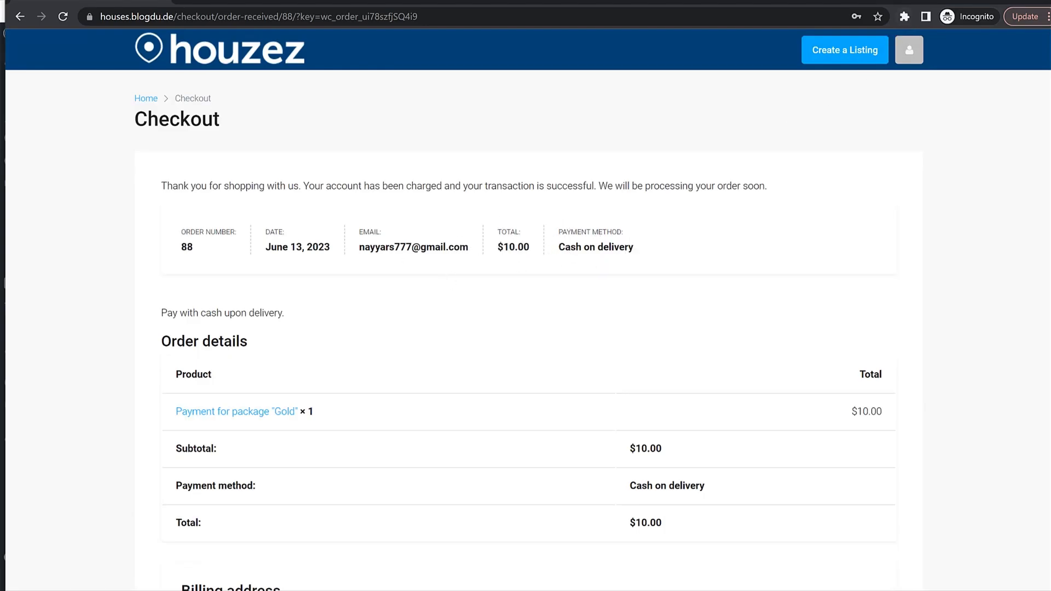
left_click(981, 1)
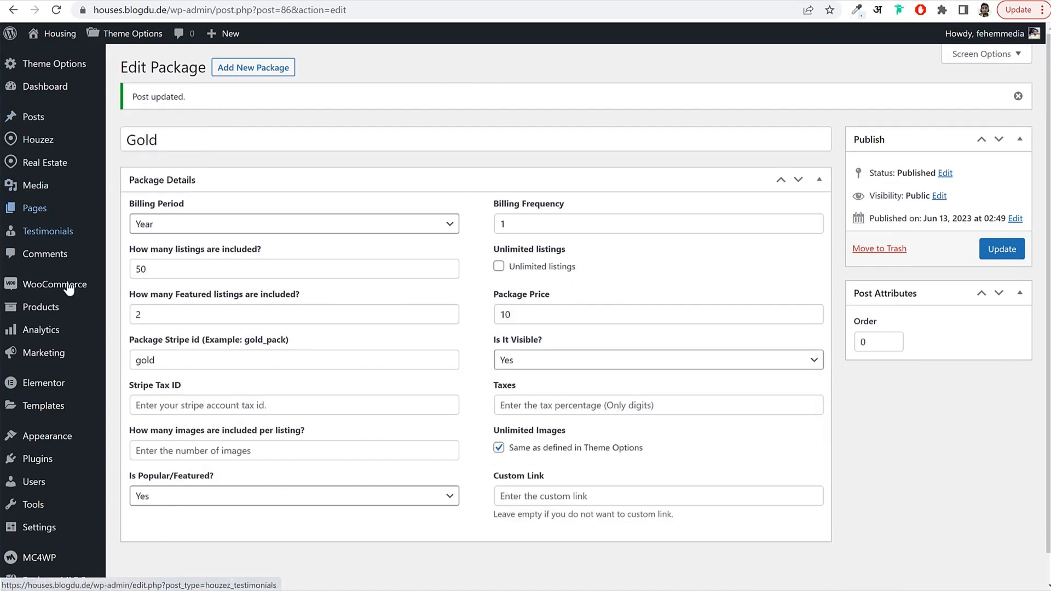
Set the member's Gold package order to Completed in WooCommerce Orders, then return to the checkout window.
mouse_move(59, 290)
left_click(138, 309)
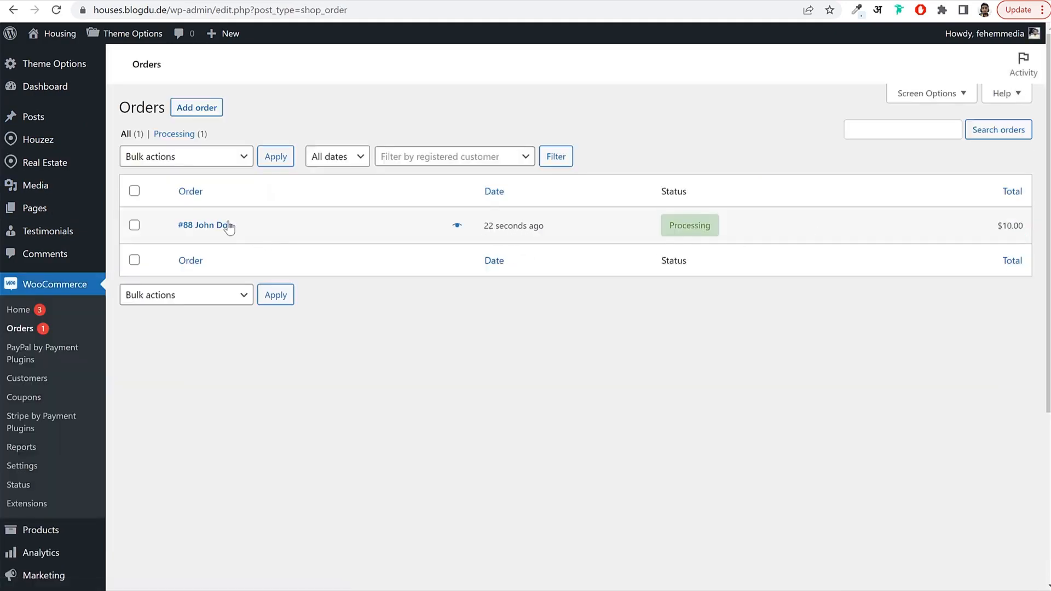
left_click(206, 230)
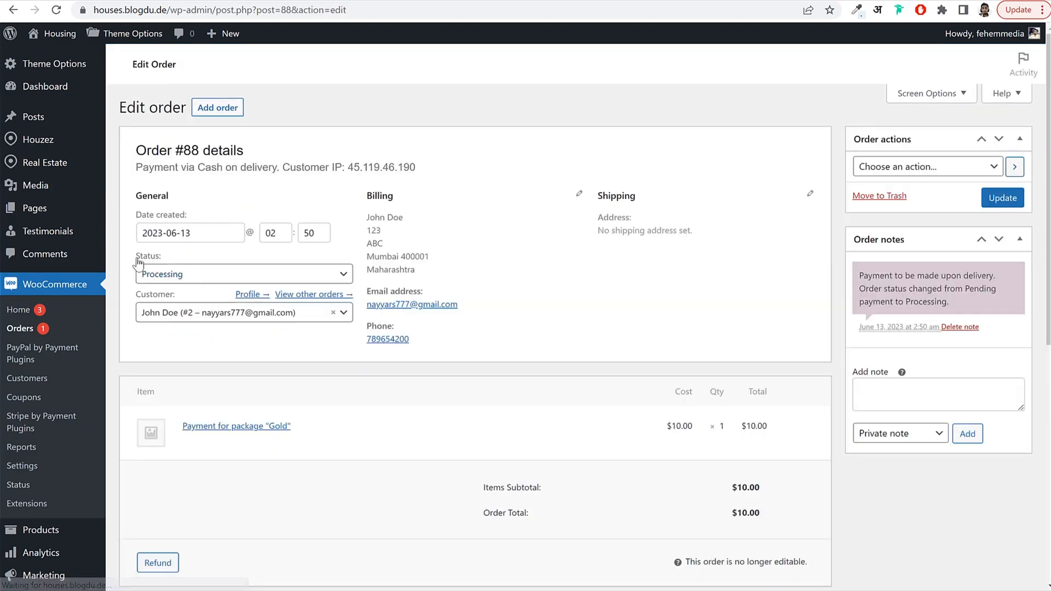
left_click_drag(136, 259, 170, 262)
left_click(171, 268)
left_click(190, 365)
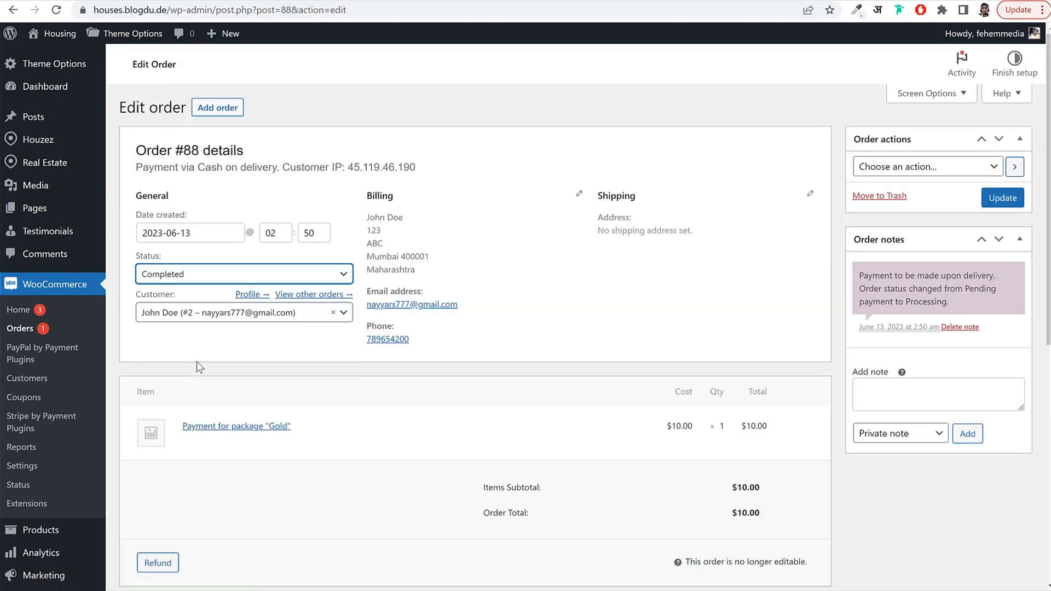
scroll(1014, 204, "up", 1)
left_click(994, 225)
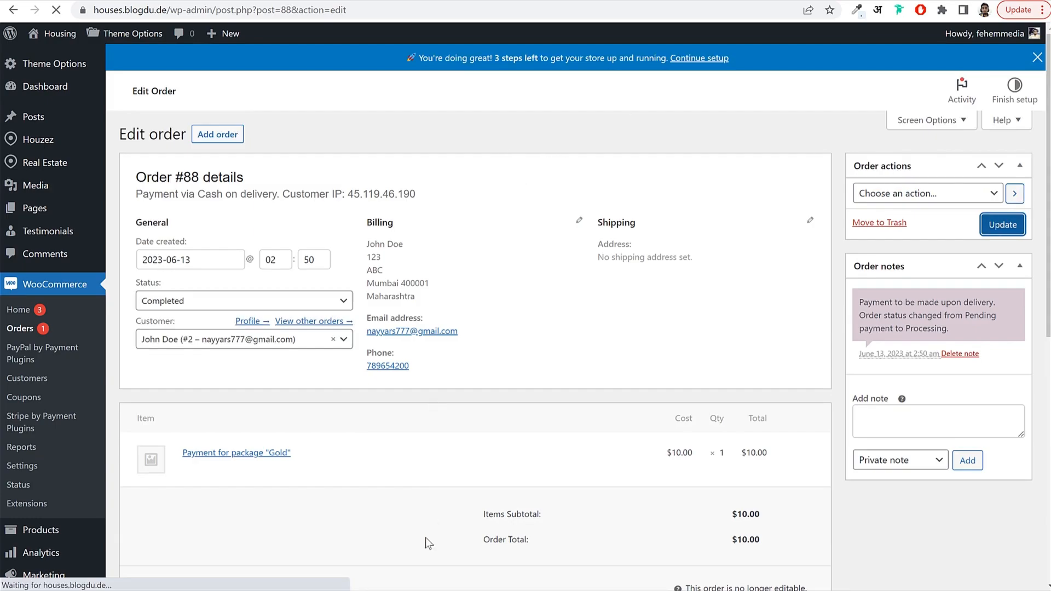
key("alt+Tab")
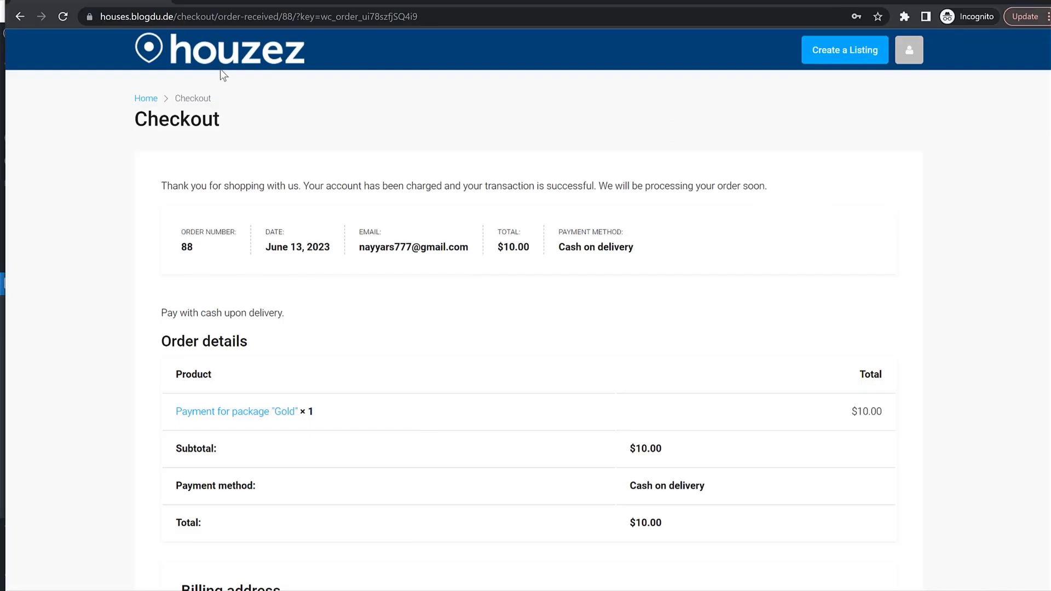
Open the member's Create a Listing form and look over its fields.
left_click(840, 60)
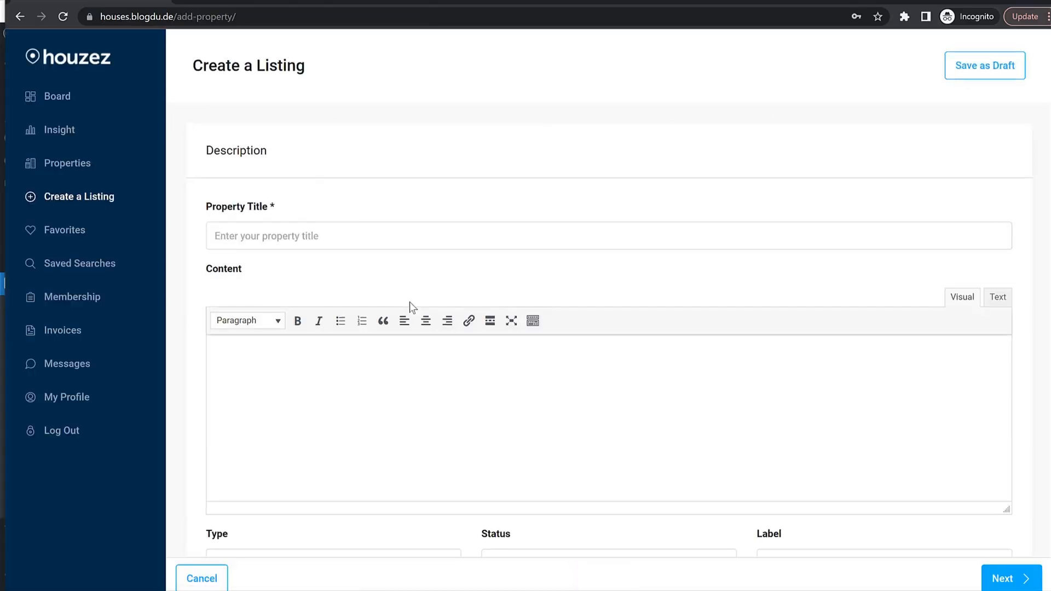
scroll(410, 302, "down", 5)
scroll(410, 302, "down", 1)
scroll(408, 321, "up", 6)
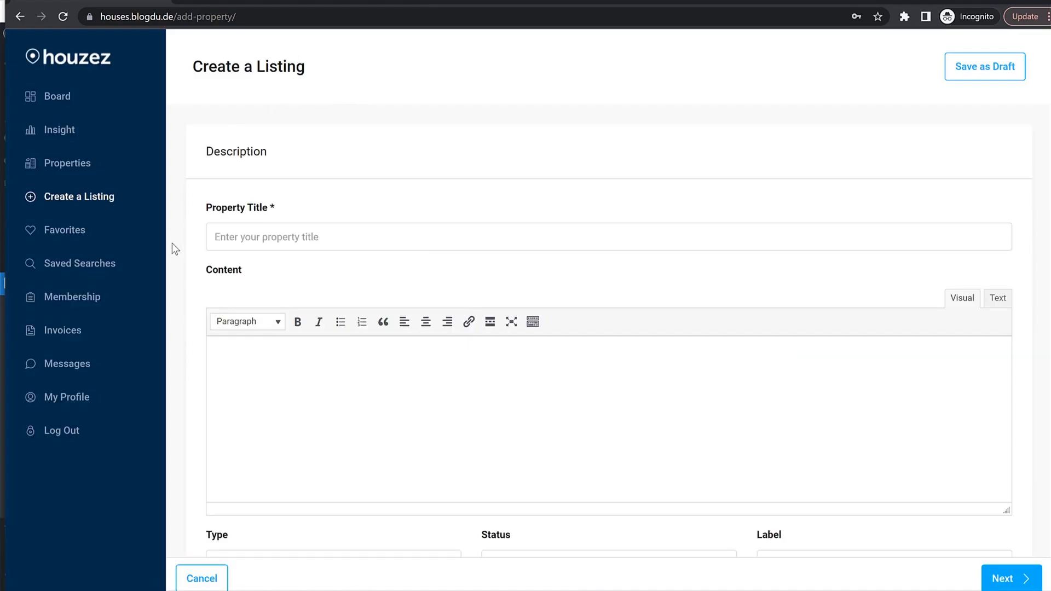
Check the Membership page for the Gold package, 50 listings and featured count, then return to Create a Listing.
left_click(89, 303)
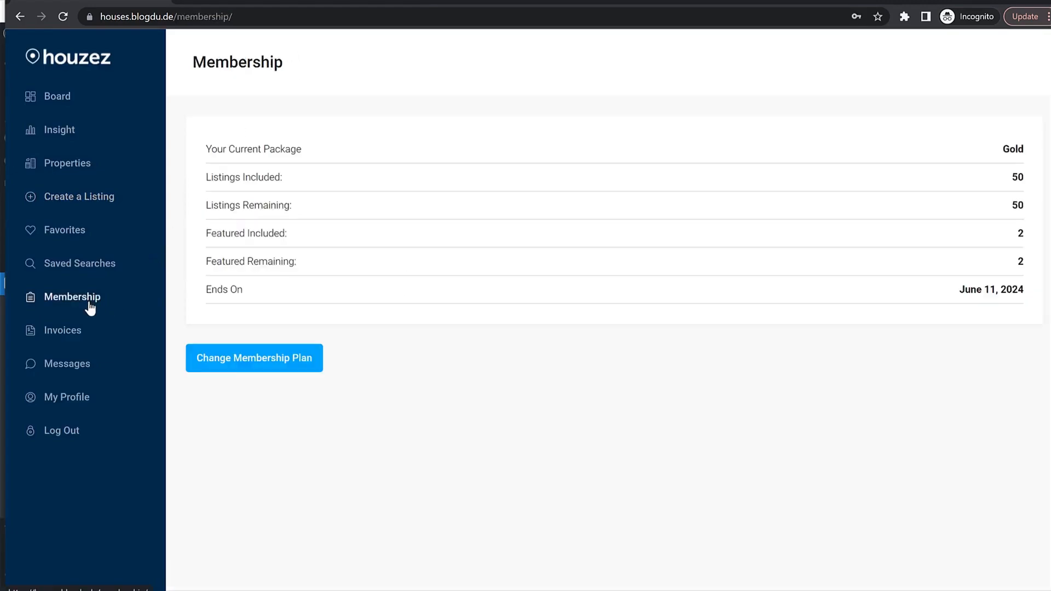
left_click_drag(996, 155, 1023, 149)
left_click(1011, 152)
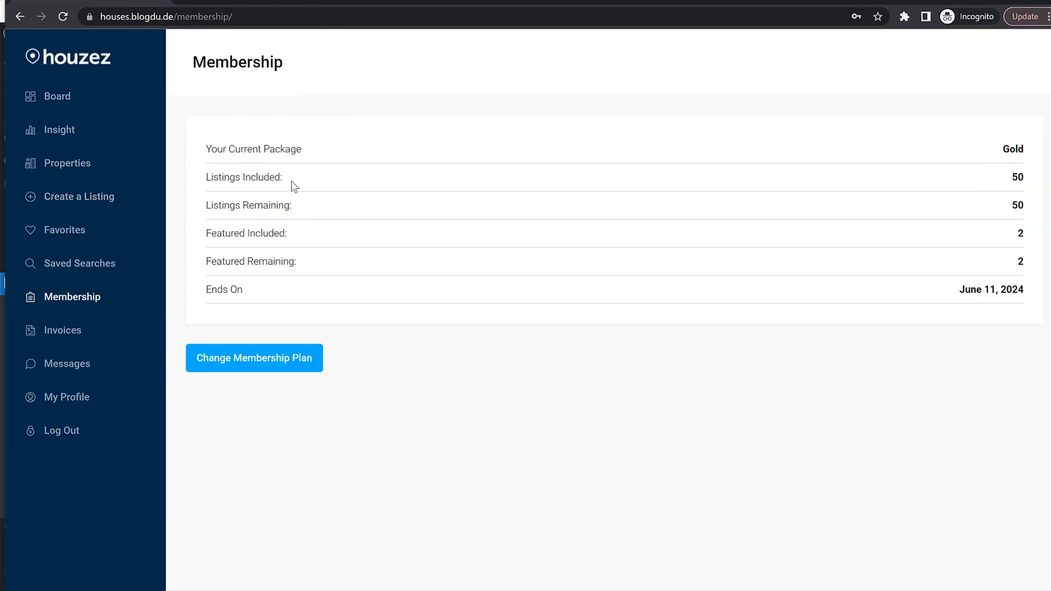
left_click_drag(1008, 178, 1023, 188)
left_click(389, 281)
left_click_drag(1006, 230, 204, 265)
left_click(220, 126)
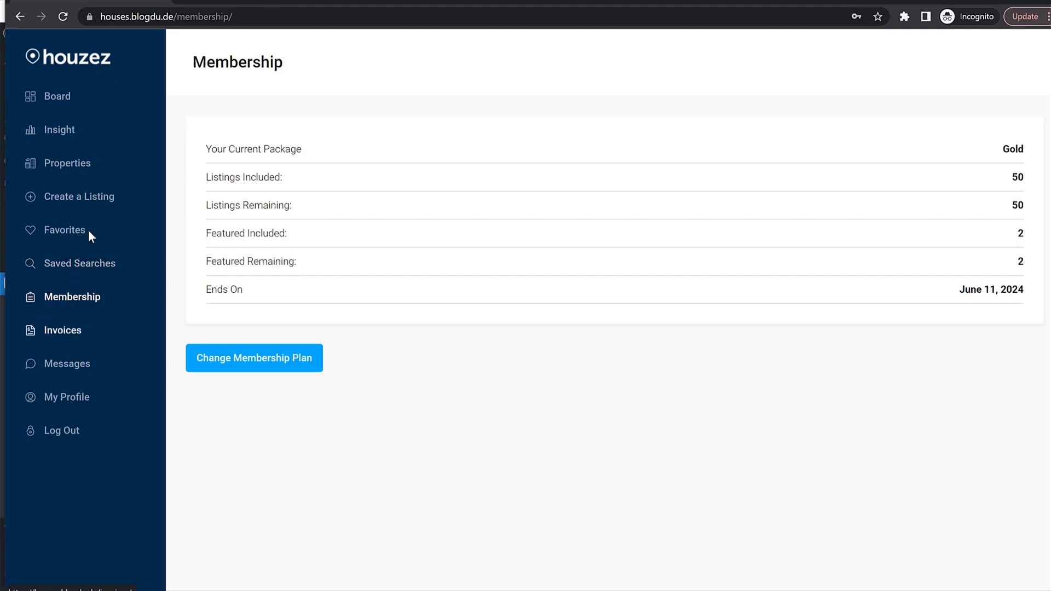
left_click(83, 200)
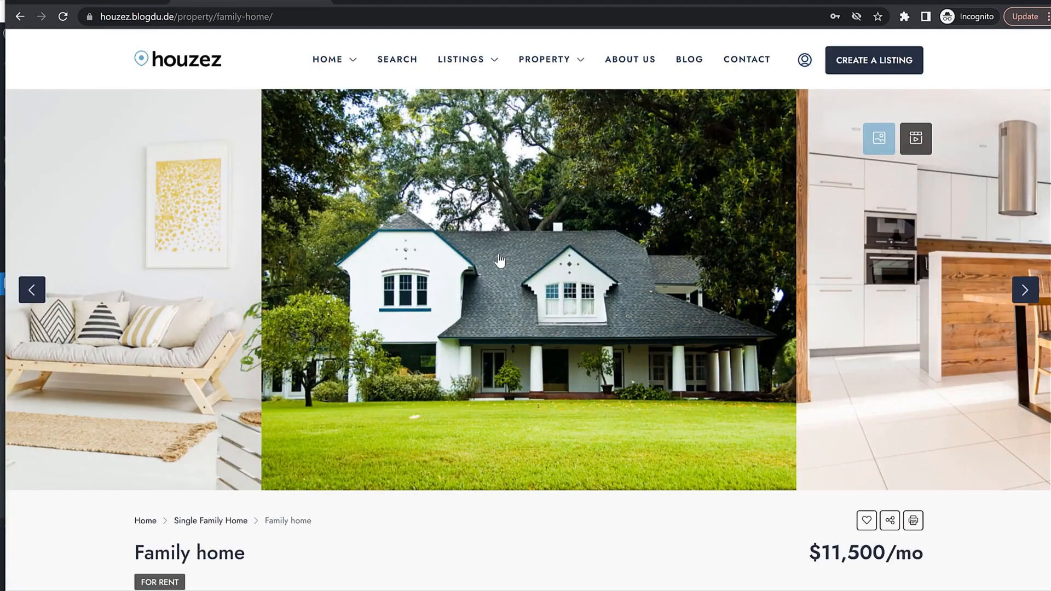
Copy the title 'Family home' and its description from the demo page into the listing form.
scroll(207, 323, "down", 2)
left_click_drag(135, 286, 301, 291)
key("ctrl+c")
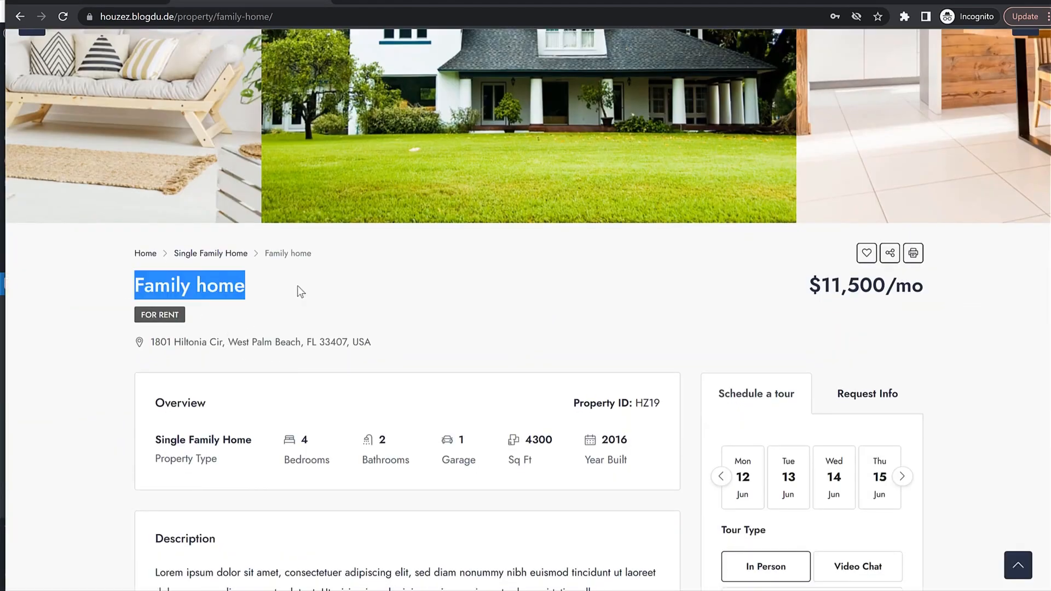
left_click(104, 1)
left_click(277, 235)
key("ctrl+v")
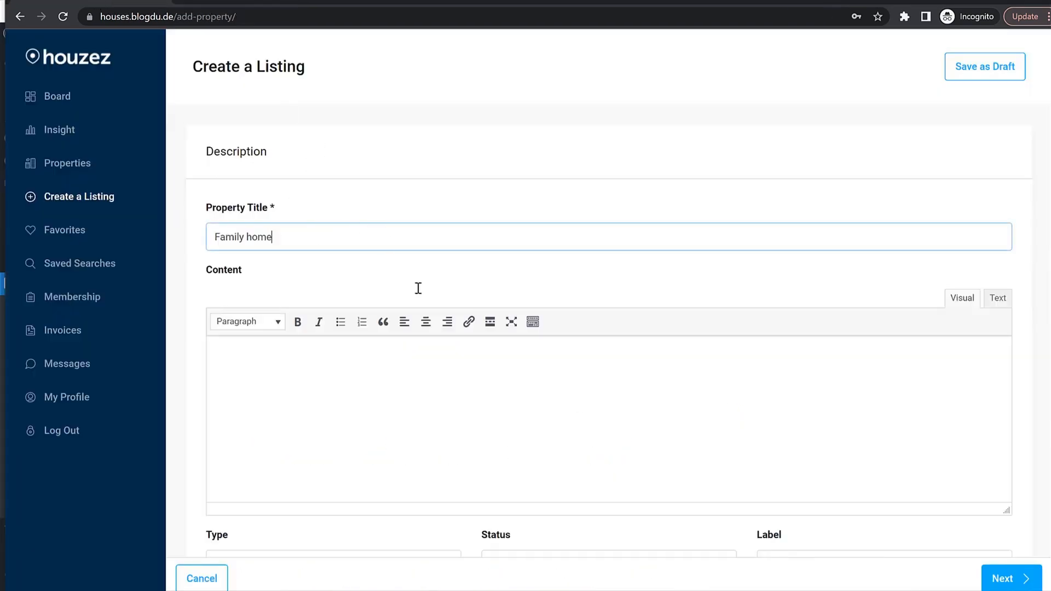
left_click(257, 1)
scroll(403, 282, "down", 5)
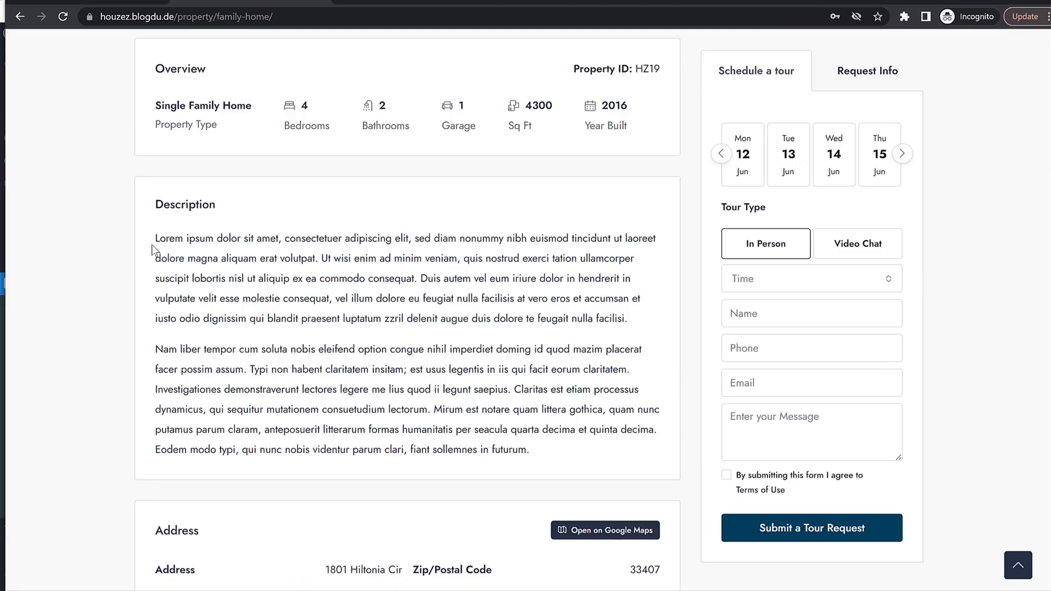
left_click_drag(154, 233, 635, 461)
key("ctrl+c")
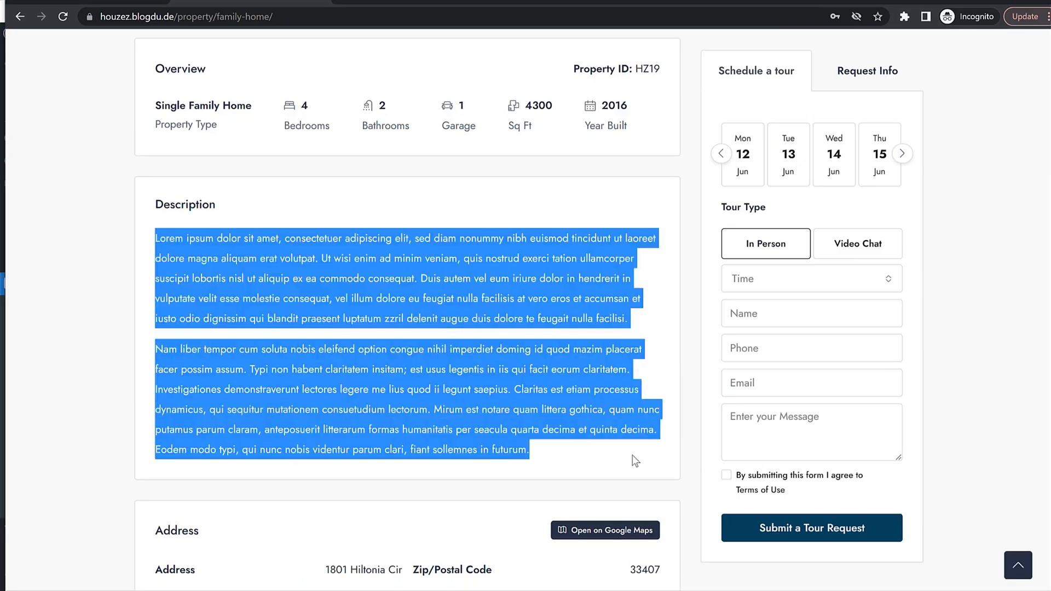
left_click(82, 3)
left_click(294, 392)
key("ctrl+v")
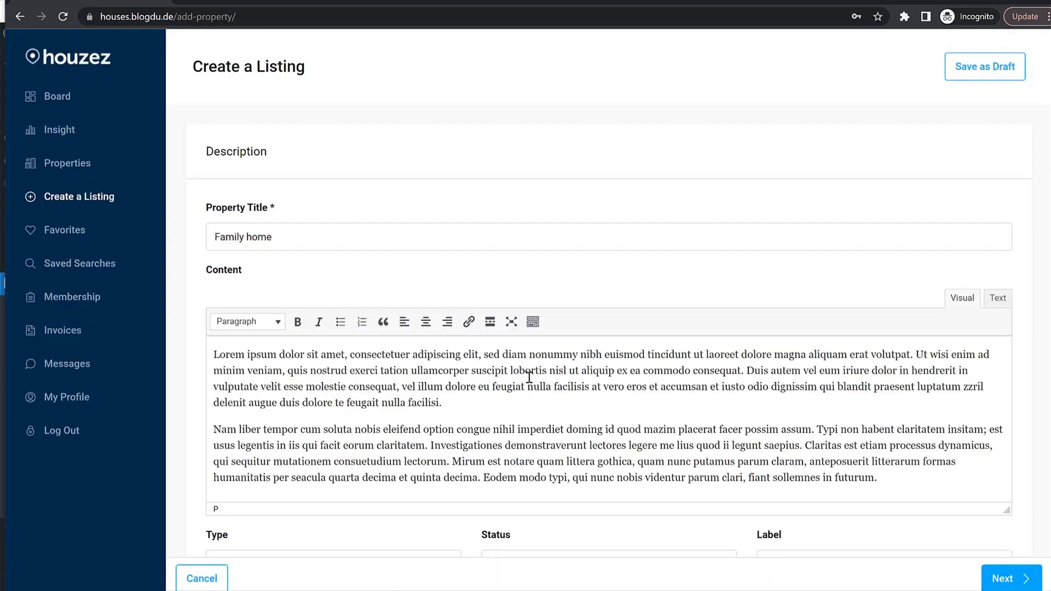
Set the property type to Villa, status to For Rent and label to Open House.
scroll(528, 377, "down", 5)
left_click(337, 298)
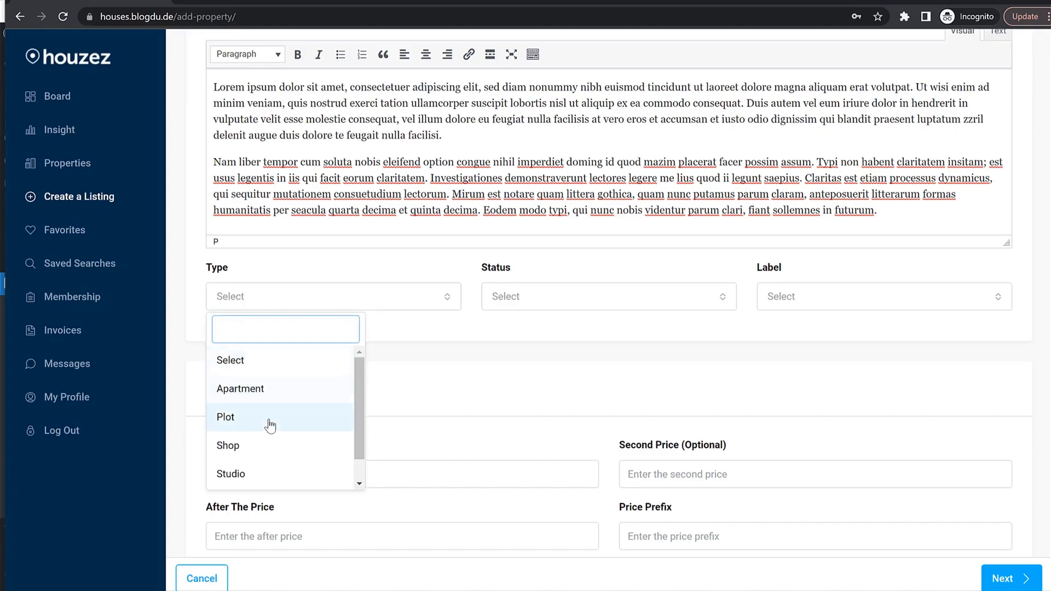
scroll(268, 454, "down", 1)
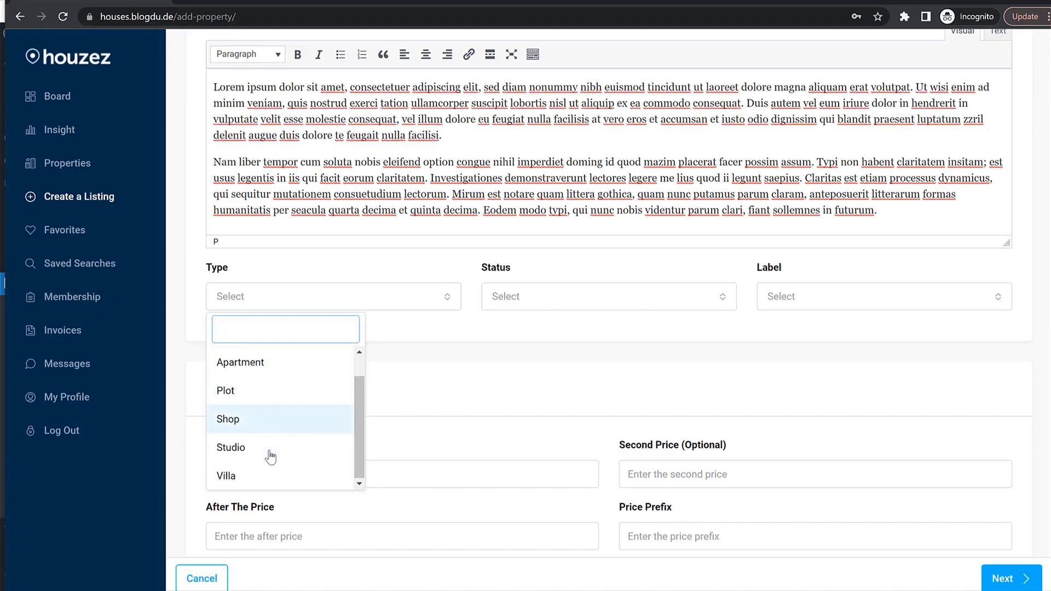
left_click(253, 474)
left_click(570, 298)
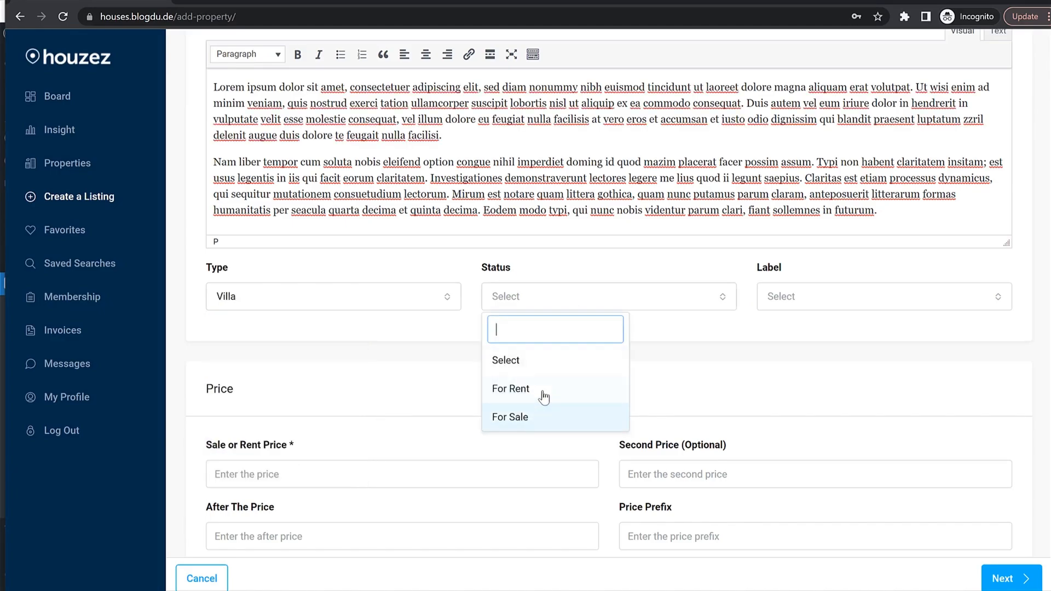
left_click(544, 395)
left_click(838, 303)
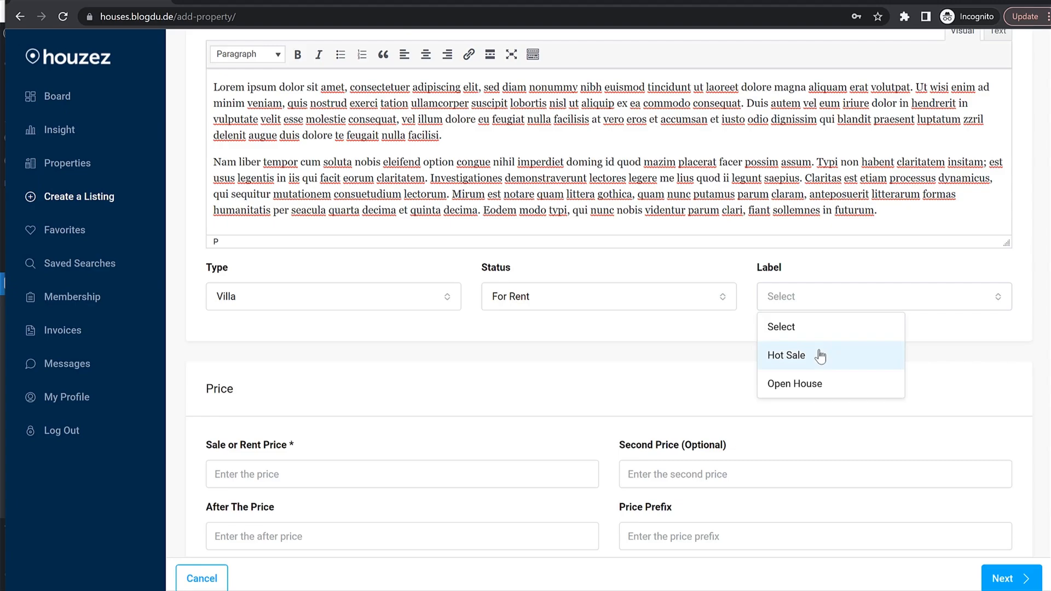
left_click(813, 384)
left_click(805, 301)
left_click(804, 383)
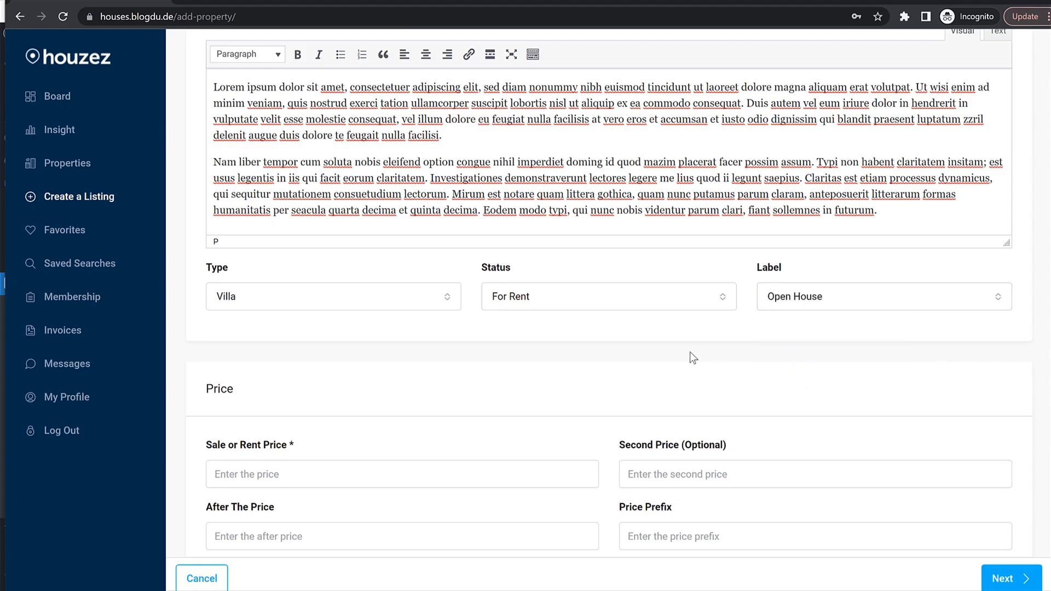
scroll(690, 353, "down", 1)
Enter a rent price of 2500 with 'Monthly' after the price, and move to the Media step.
left_click(340, 411)
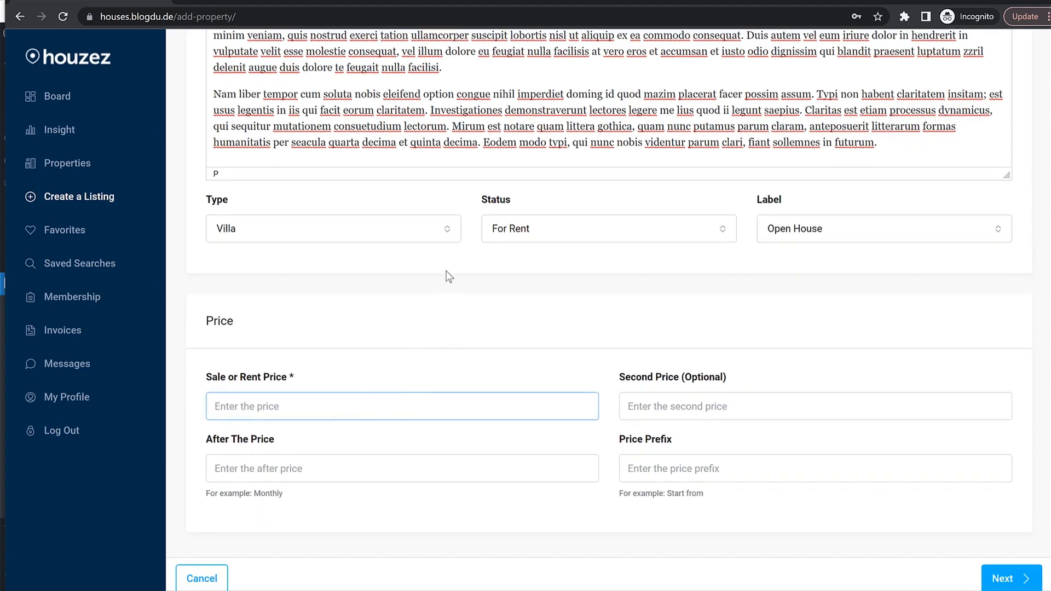
type("2500")
left_click(356, 474)
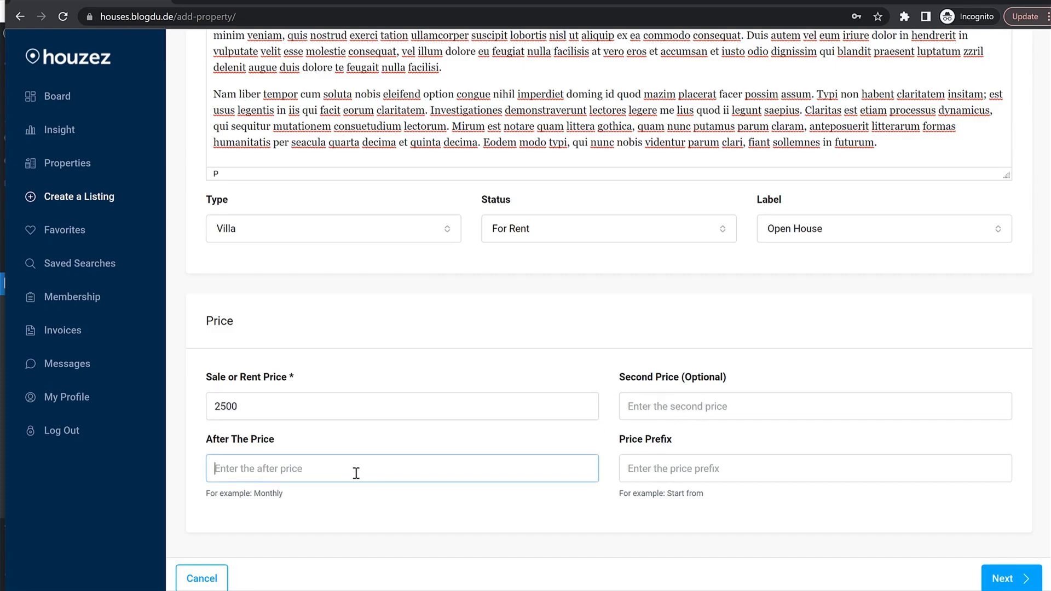
left_click(265, 507)
left_click(285, 468)
type("Monthly")
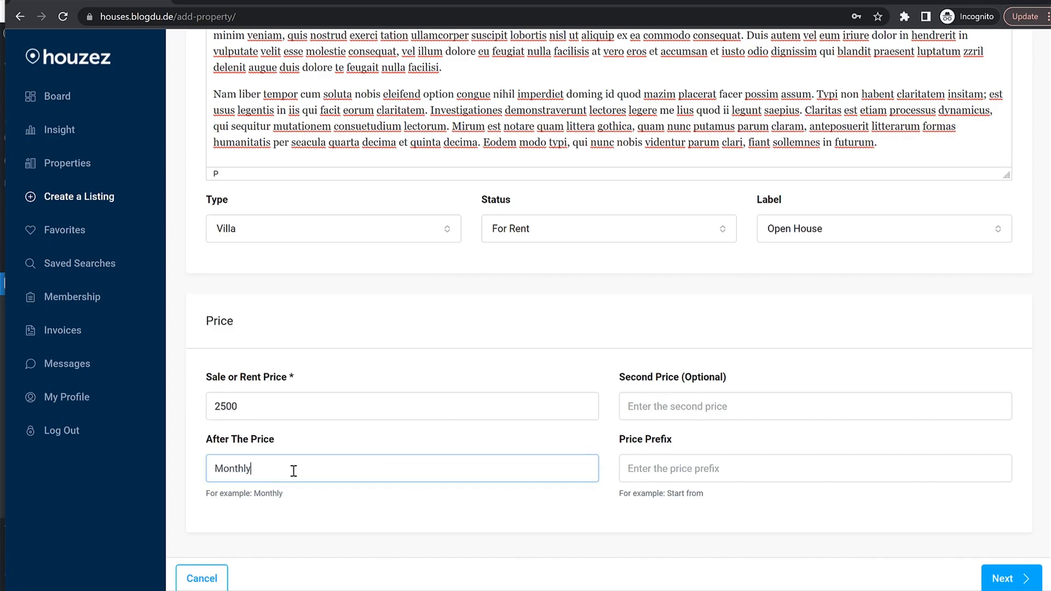
left_click(1020, 580)
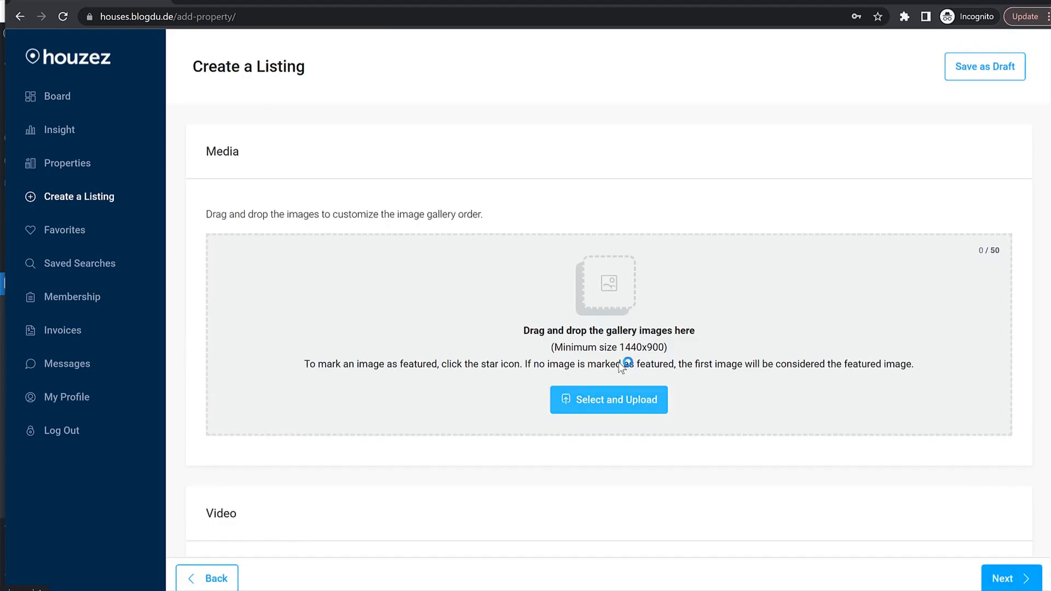
Upload gallery images 019, 020, 018, 023-1 and 026 to the listing.
left_click(489, 272)
left_click(254, 179)
left_click(340, 182, "ctrl")
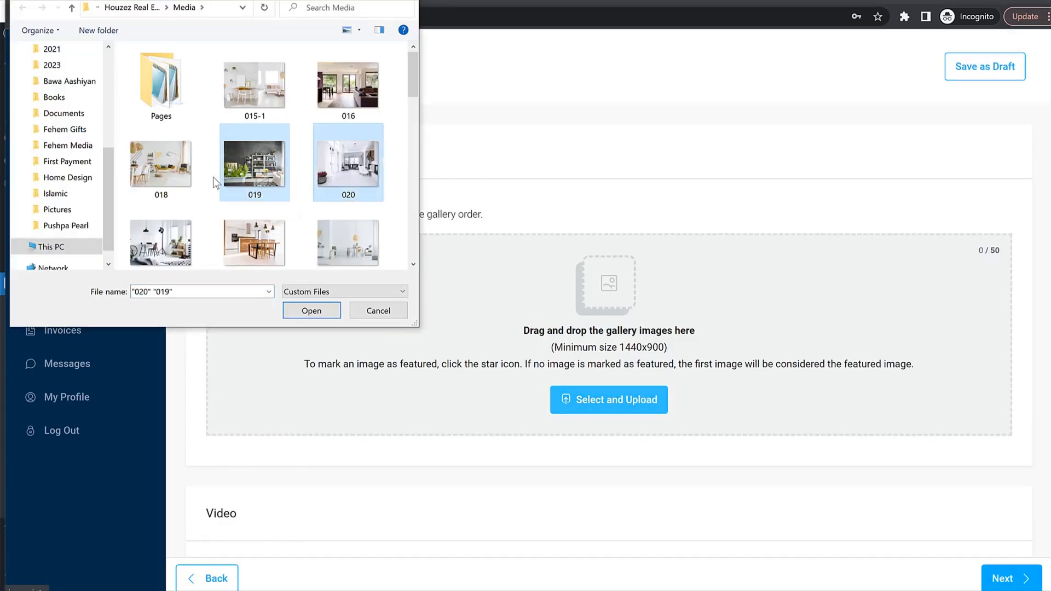
left_click(160, 164, "ctrl")
left_click(161, 241, "ctrl")
left_click(248, 238, "ctrl")
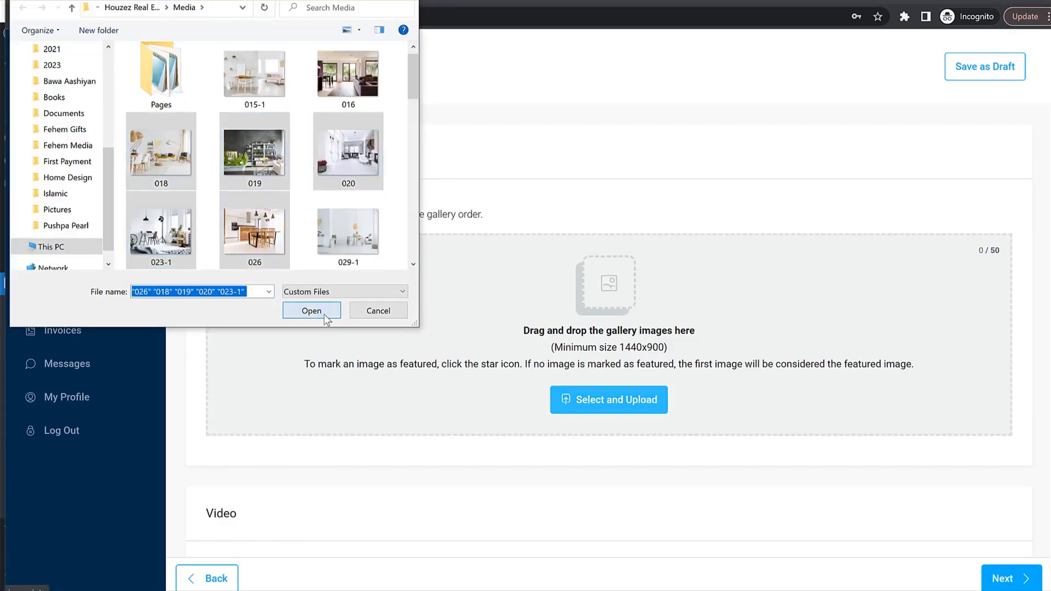
left_click(329, 310)
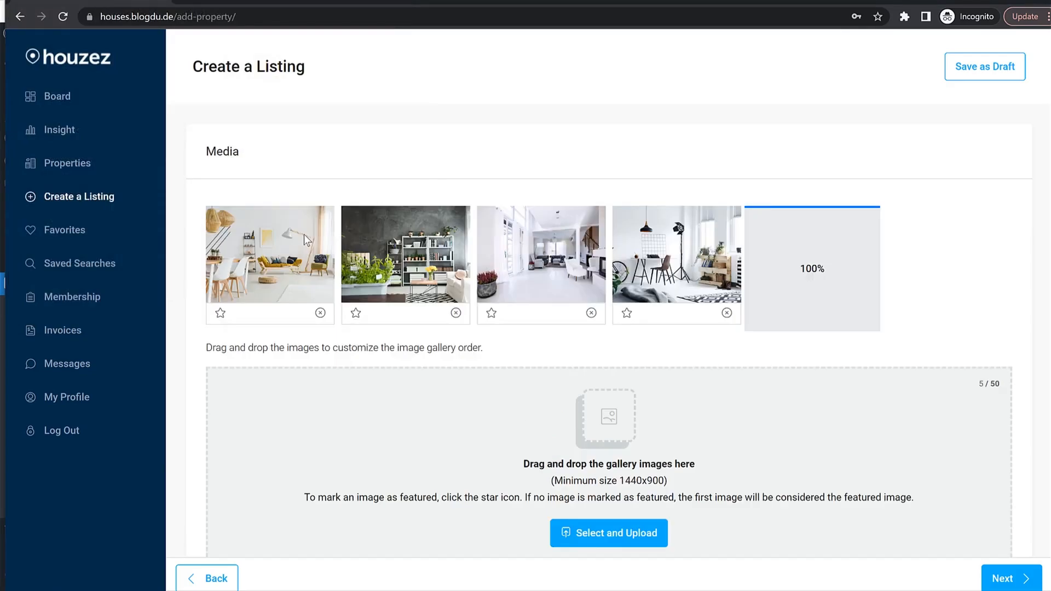
Leave the video URL empty and move on to the Details step.
scroll(681, 295, "down", 4)
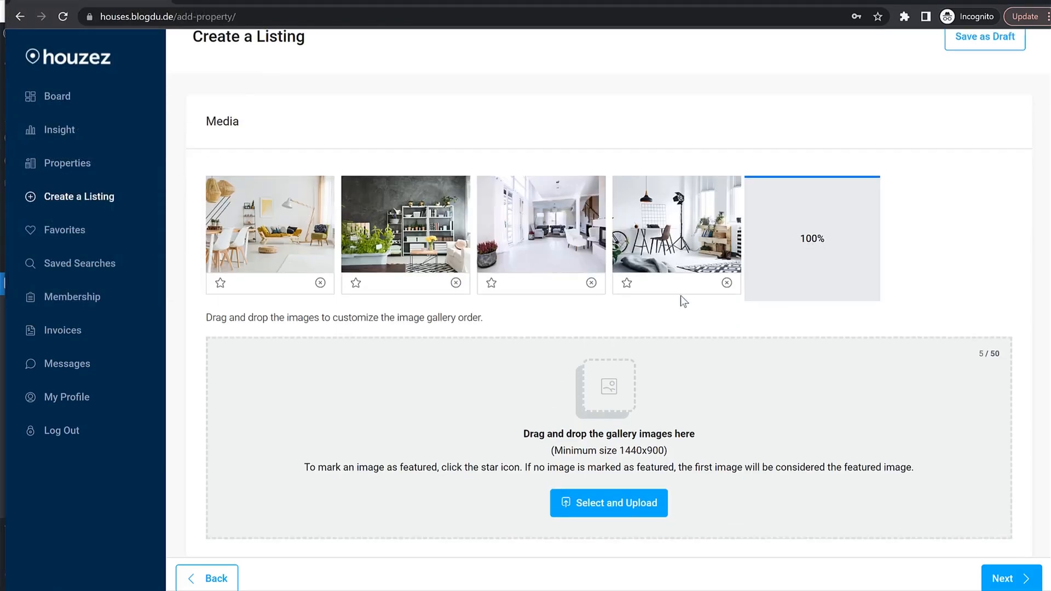
scroll(1007, 574, "down", 1)
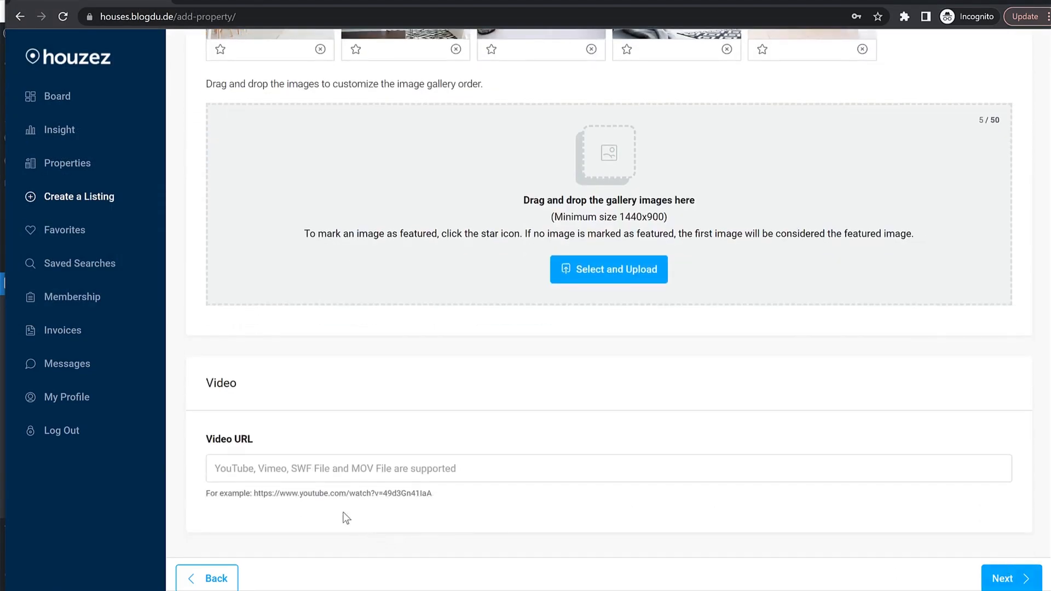
left_click(332, 469)
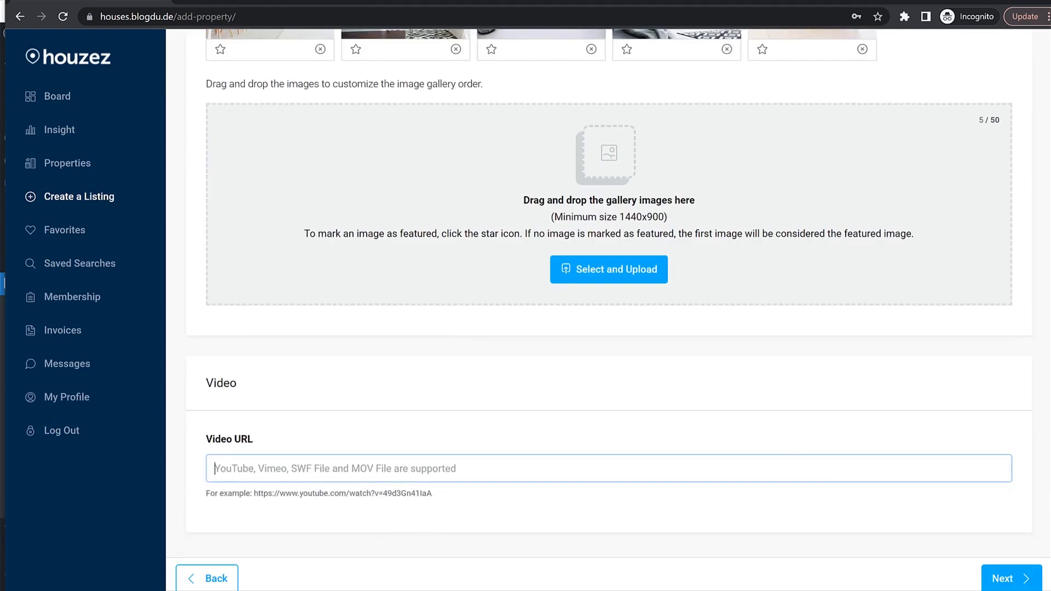
left_click(1002, 580)
Enter 3 bedrooms, 2 bathrooms and an area size of 500.
left_click(328, 230)
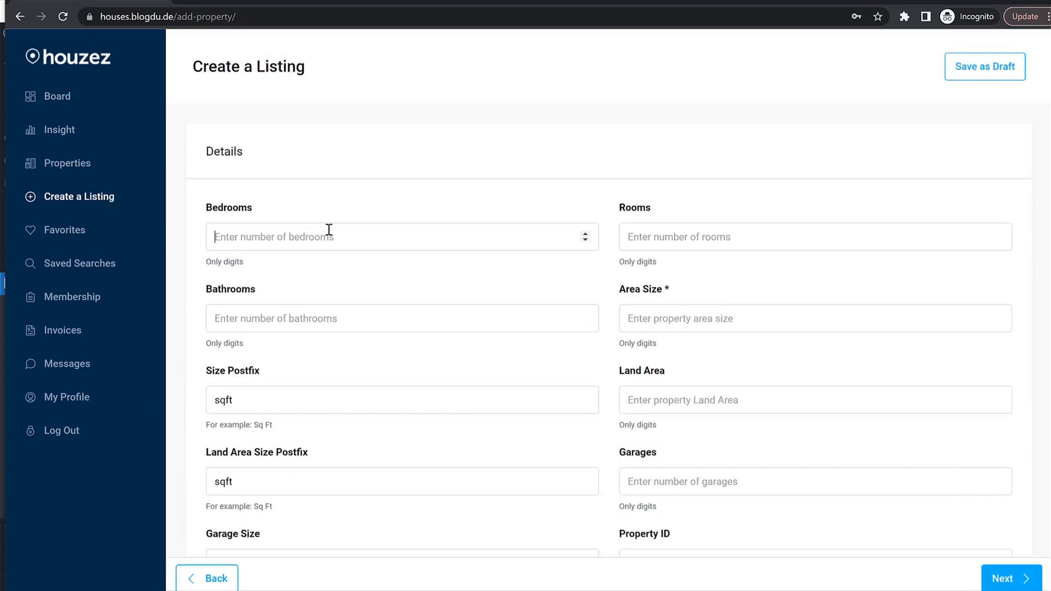
type("3")
key("Tab")
key("Tab")
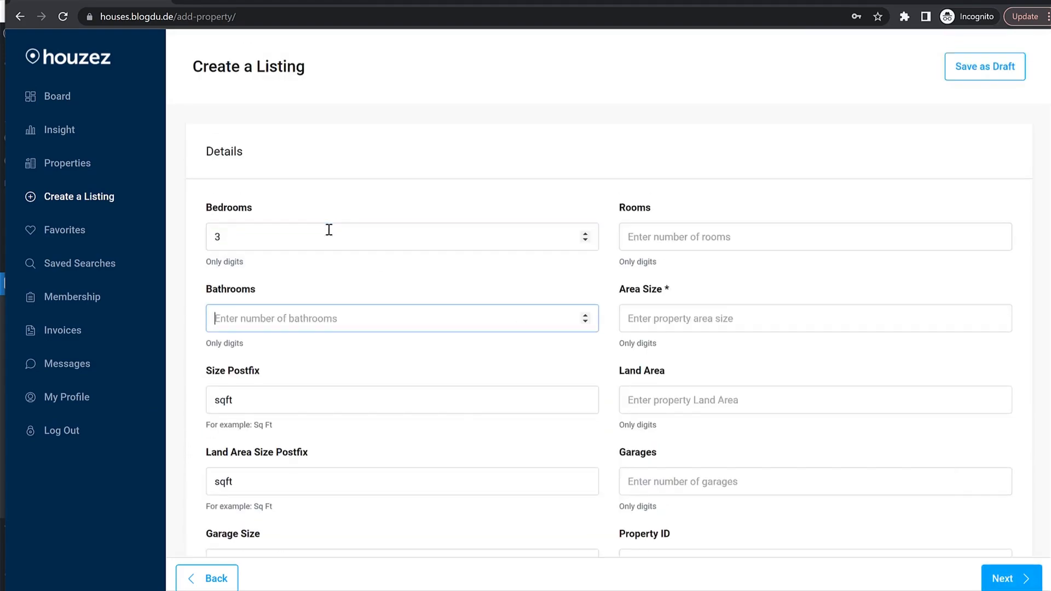
type("2")
key("Tab")
type("5")
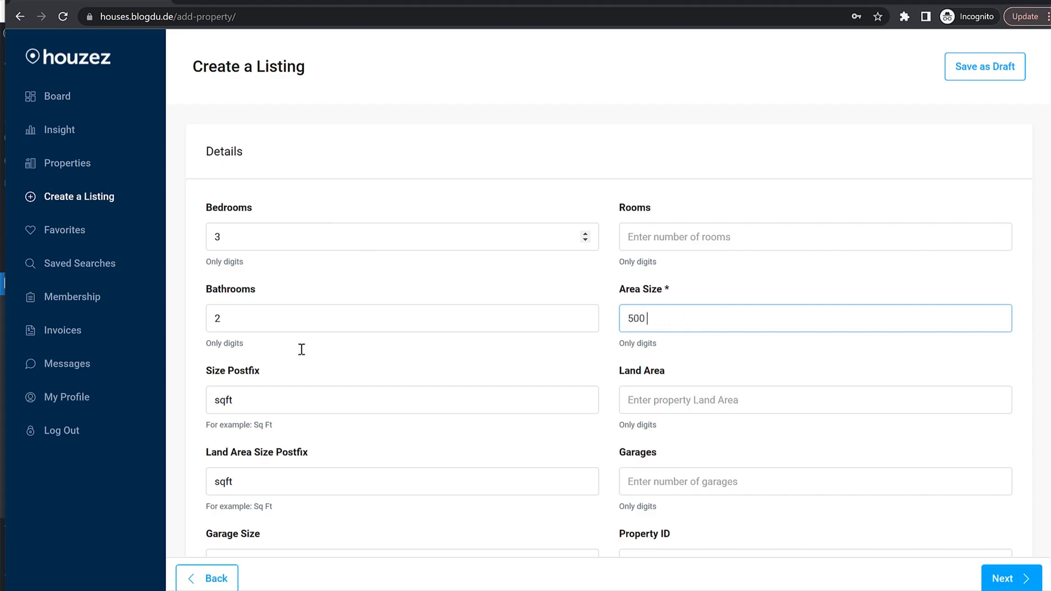
Change both the area size and land area postfixes to 'Sq ft'.
left_click(223, 400)
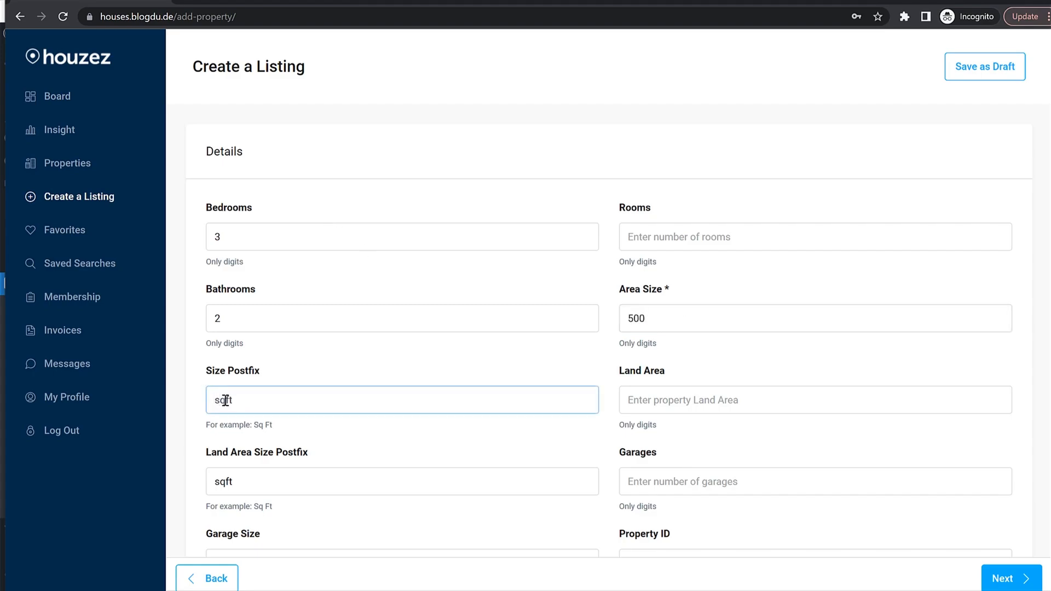
type("S")
key("ctrl+a")
key("ctrl+c")
left_click(290, 480)
key("ctrl+a")
key("ctrl+v")
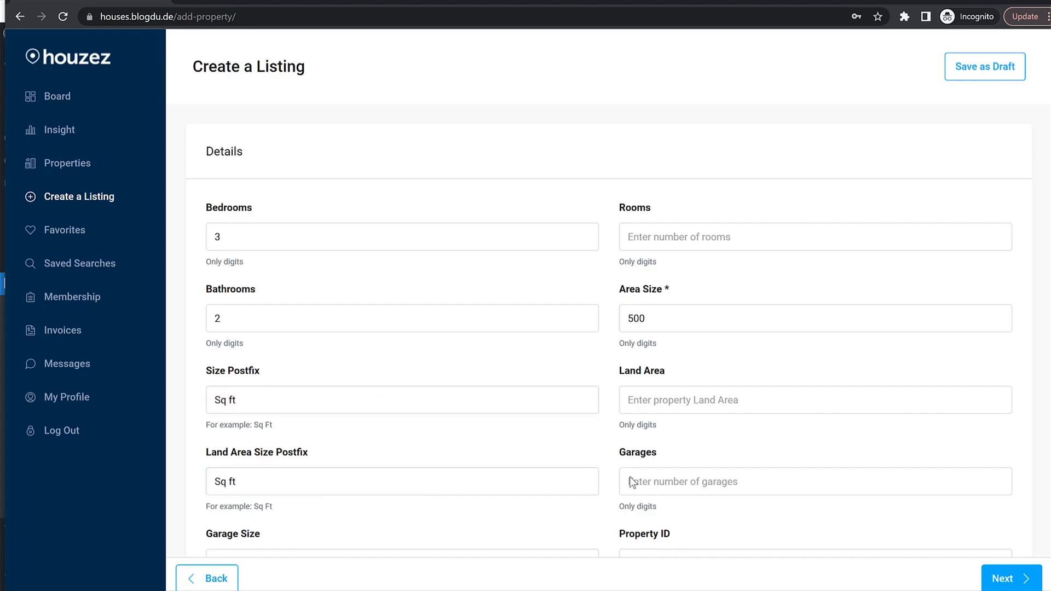
Fill in year built 2001 and property ID RERA63232600.
scroll(656, 448, "down", 1)
left_click(699, 415)
scroll(706, 446, "down", 2)
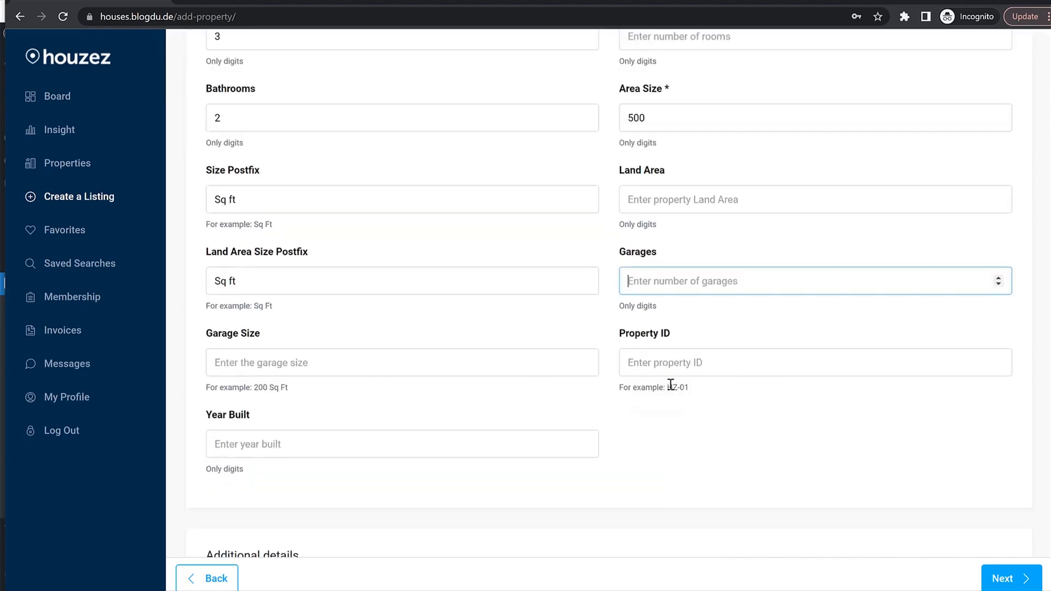
left_click(722, 354)
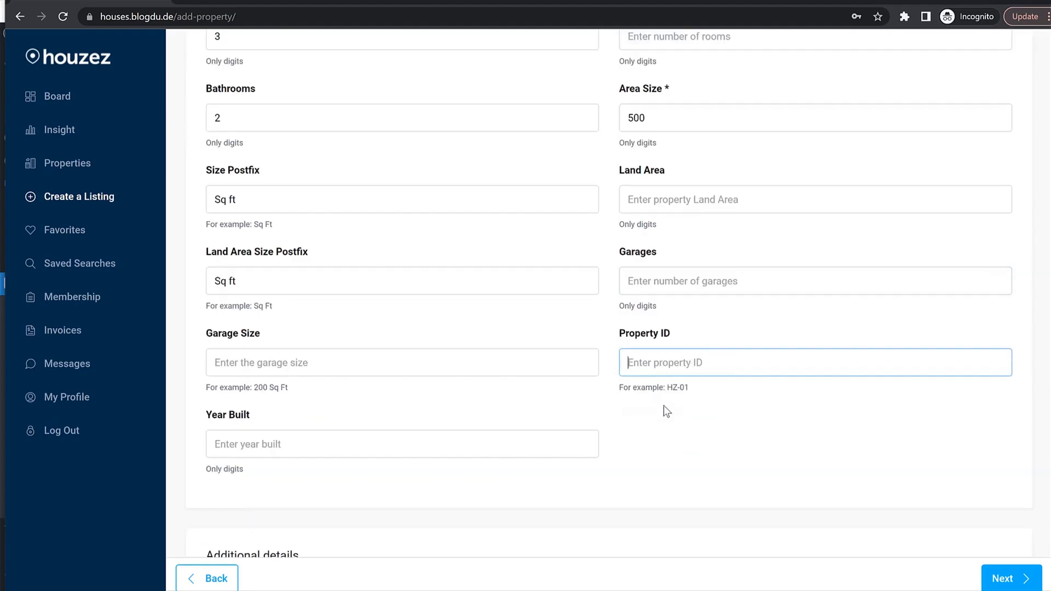
scroll(664, 405, "down", 1)
left_click(327, 373)
type("2001")
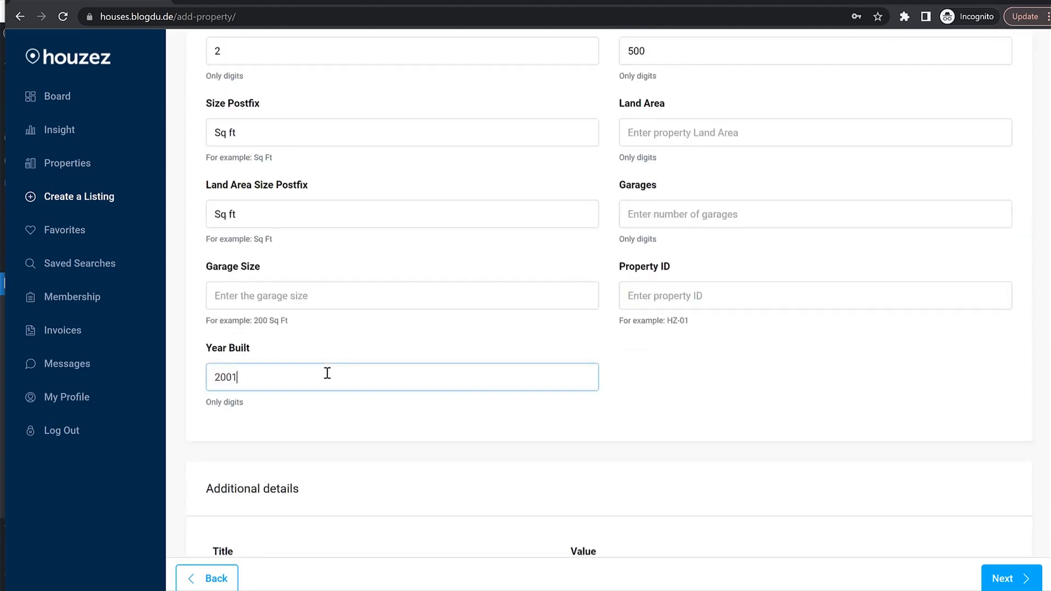
left_click(657, 295)
type("RE")
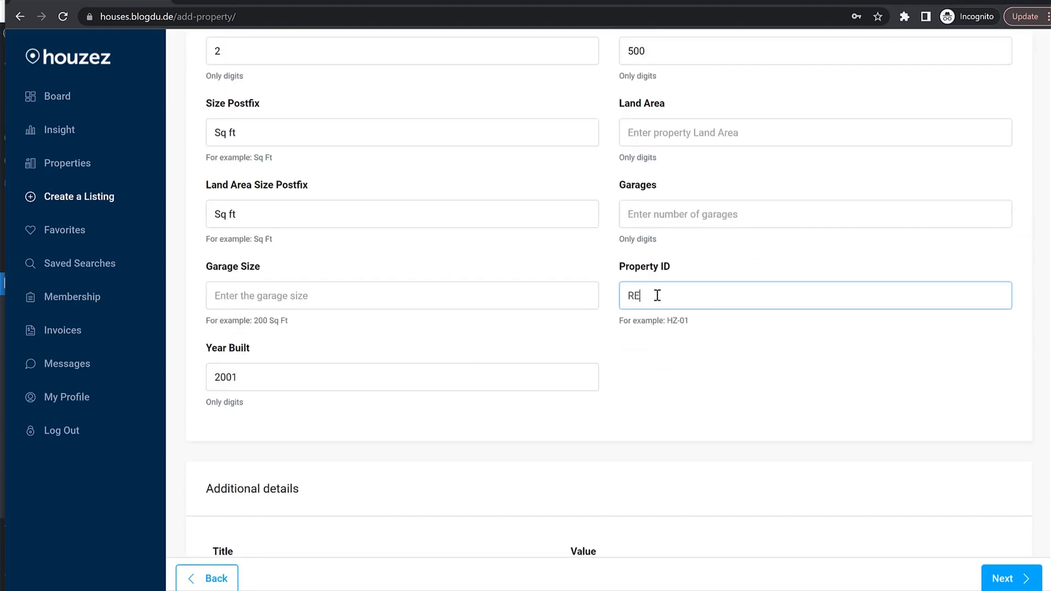
type("RA63232600")
scroll(760, 216, "down", 1)
left_click(704, 149)
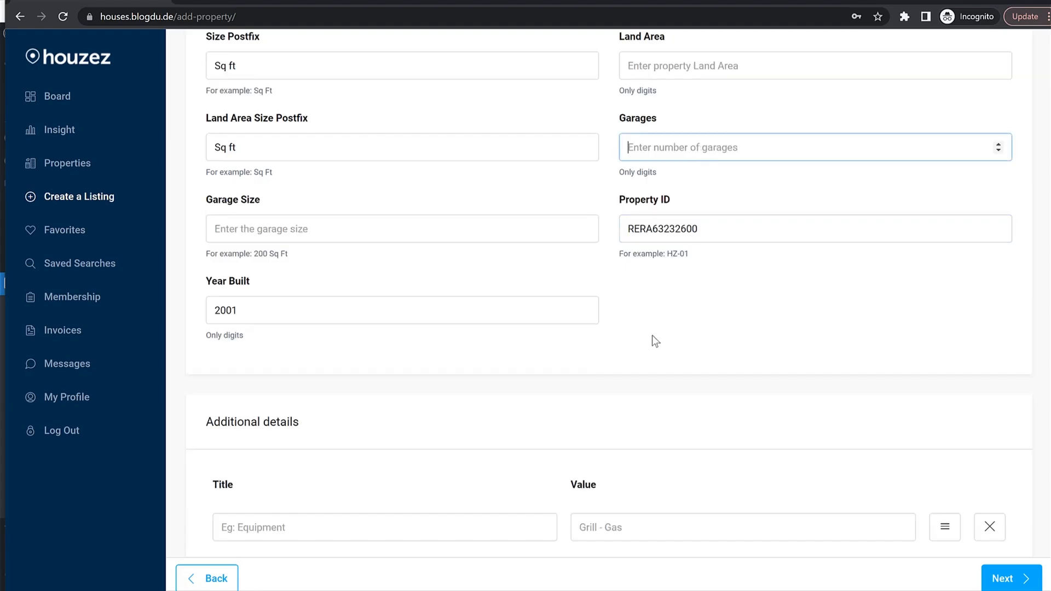
scroll(653, 338, "down", 1)
scroll(652, 335, "down", 1)
Add a 'Deposit' additional detail of 20%, then tick Air Conditioning in Features.
left_click(324, 457)
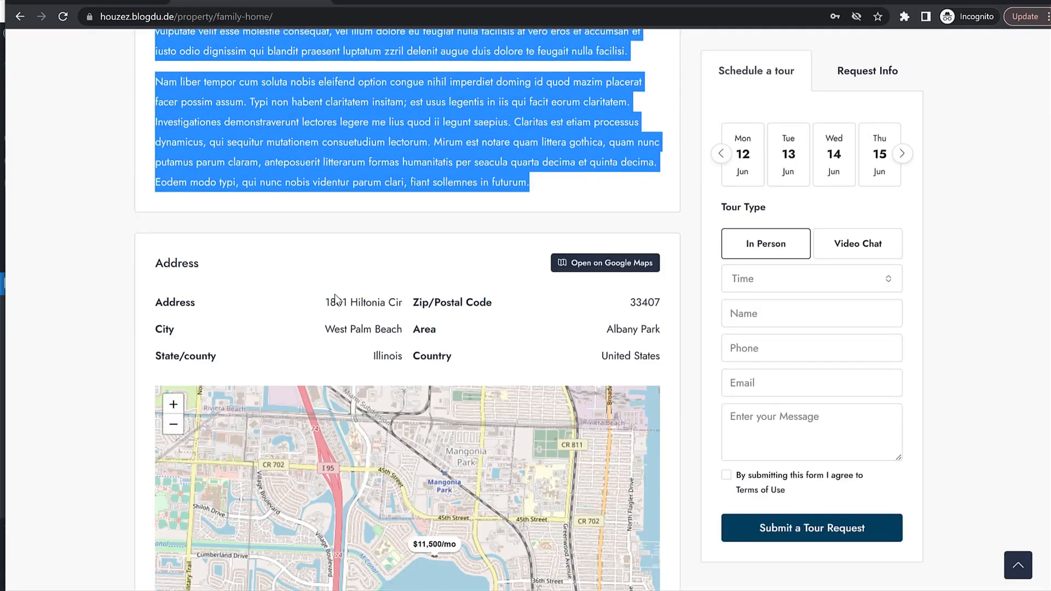
scroll(333, 294, "down", 15)
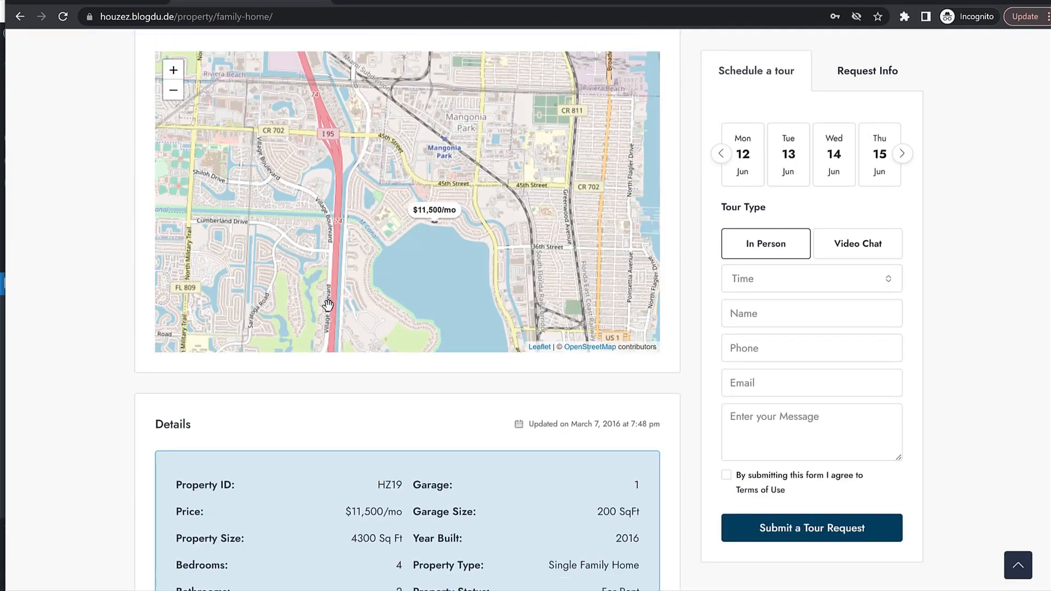
scroll(238, 364, "down", 13)
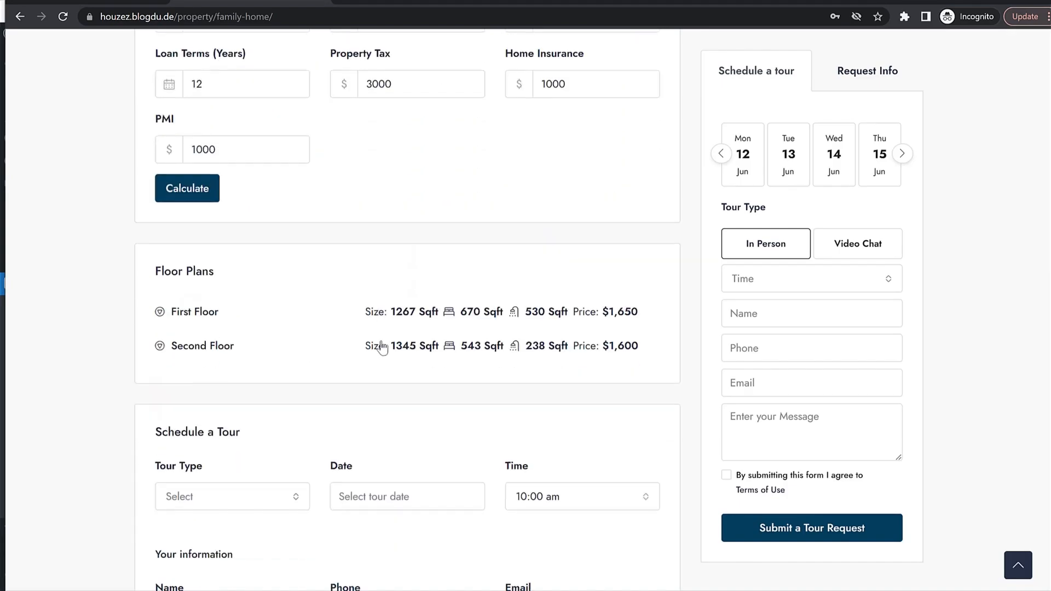
scroll(227, 347, "down", 6)
scroll(254, 344, "up", 18)
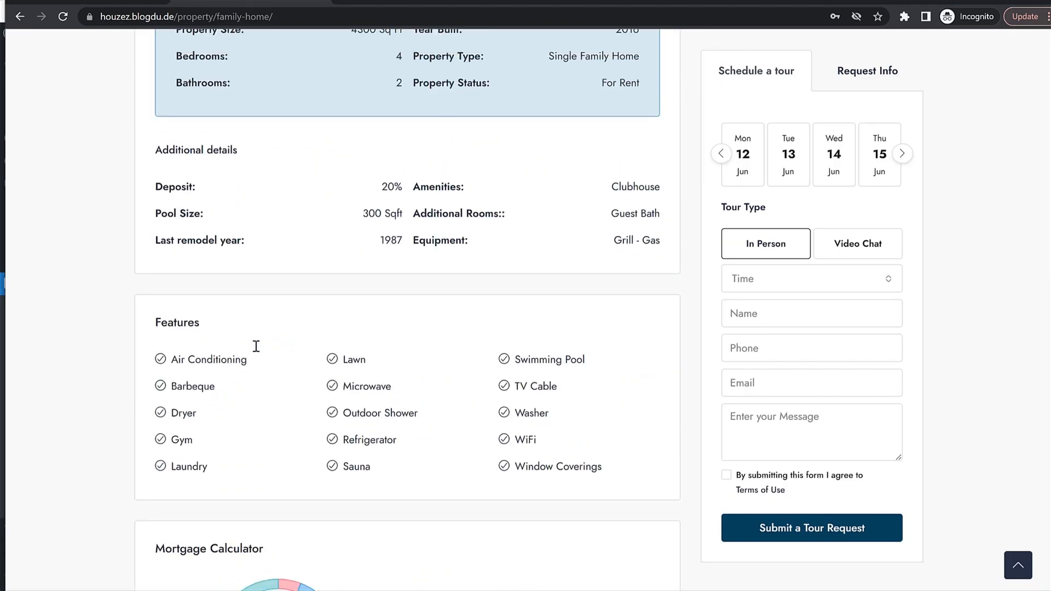
double_click(165, 228)
key("ctrl+c")
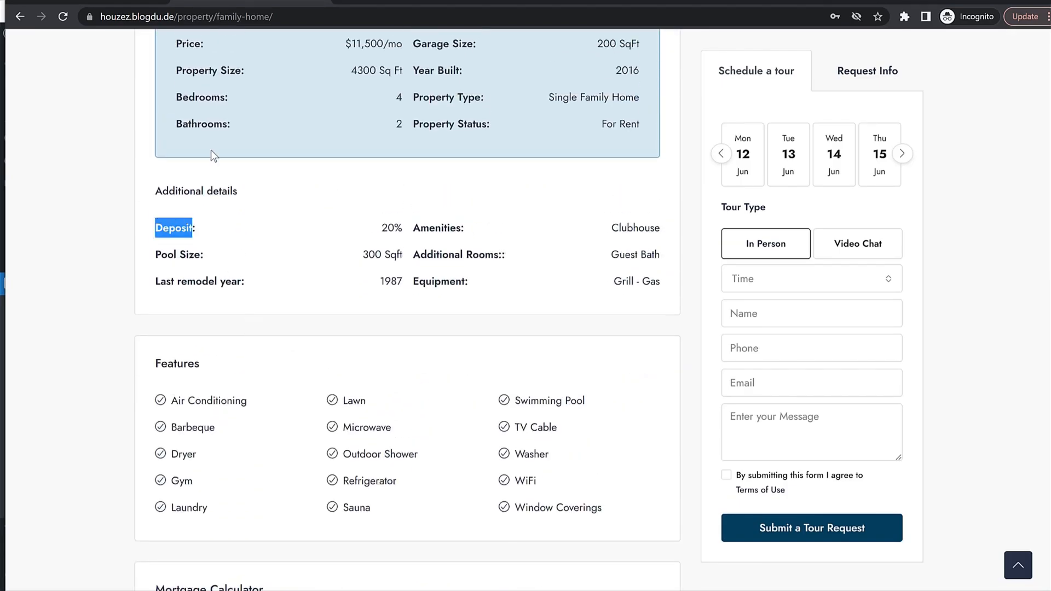
left_click(127, 4)
left_click(282, 444)
key("ctrl+v")
left_click(614, 439)
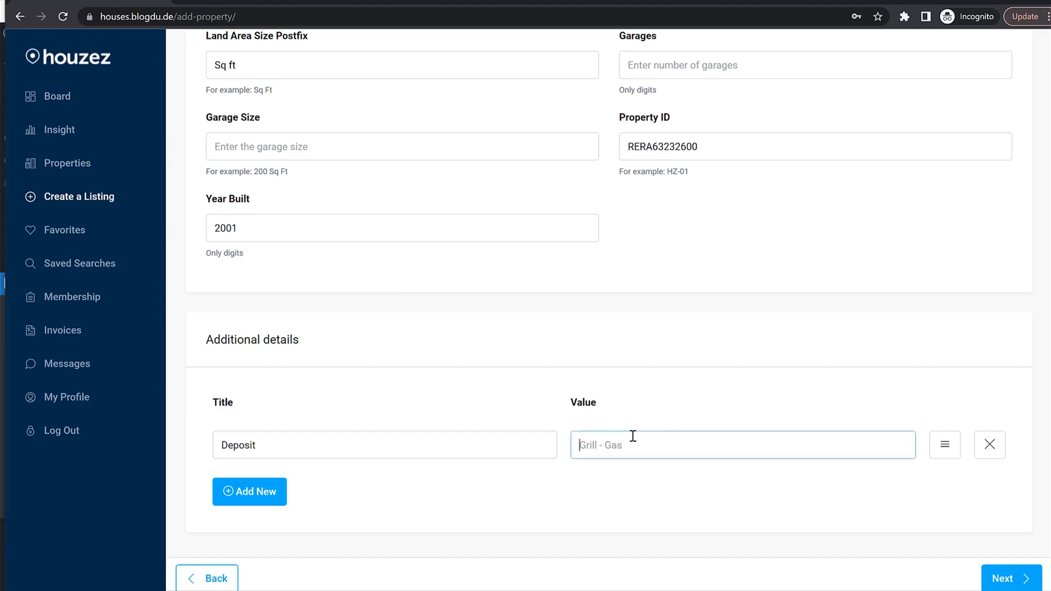
type("20")
key("ctrl+shift")
key("ctrl+shift")
type("%")
left_click(1004, 579)
left_click(262, 209)
Tick the Laundry, Pool and Barbeque features.
left_click(221, 242)
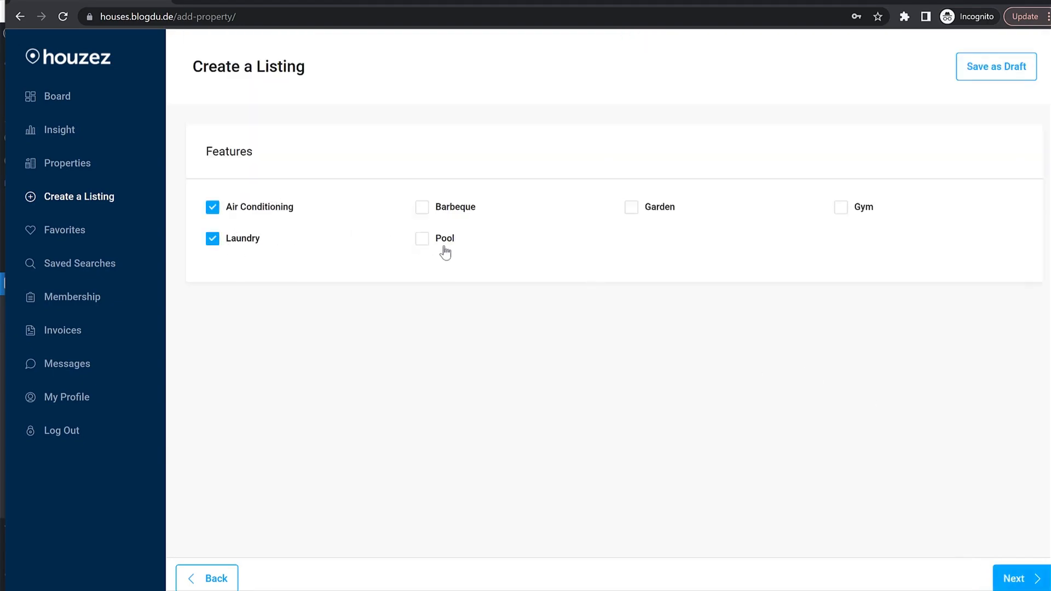
left_click(442, 249)
left_click(443, 210)
left_click(1006, 578)
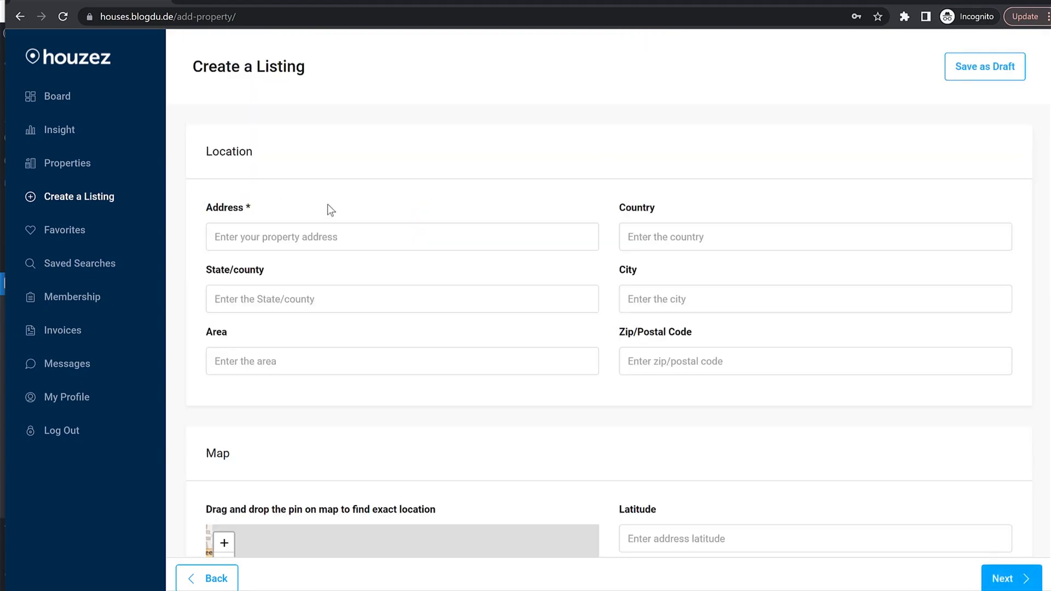
Paste the sample listing's street address into Address, trimming off the state, zip and country.
left_click(305, 234)
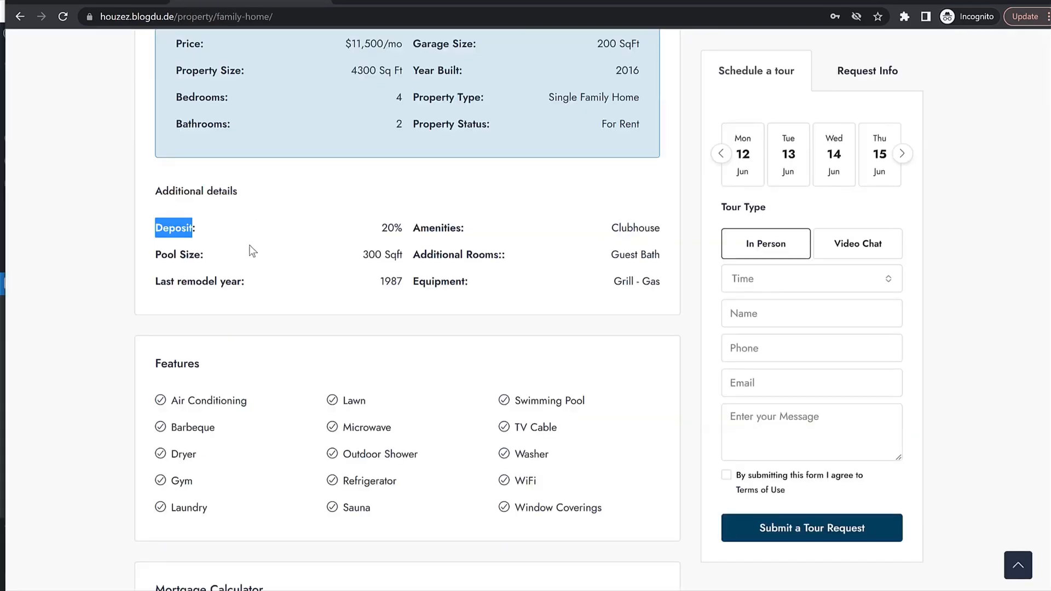
scroll(251, 249, "up", 15)
scroll(253, 253, "up", 4)
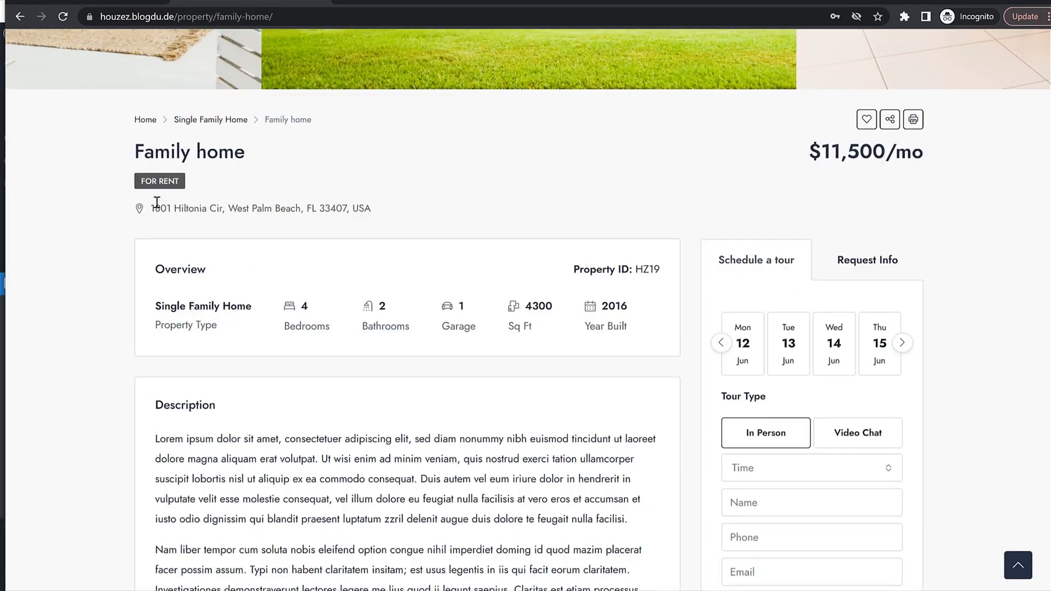
left_click_drag(155, 208, 411, 203)
triple_click(364, 200)
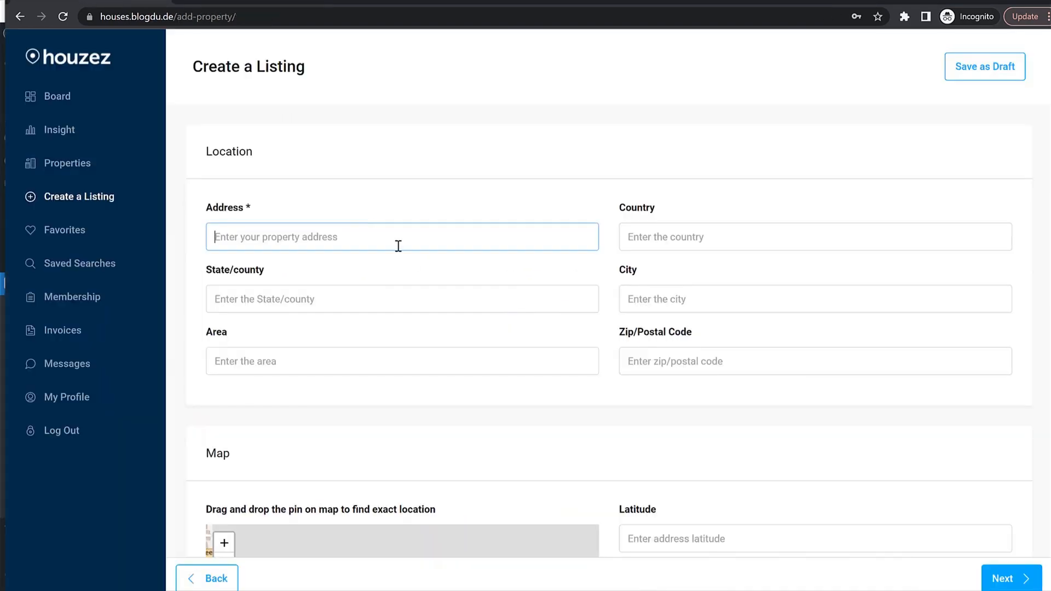
key("ctrl+v")
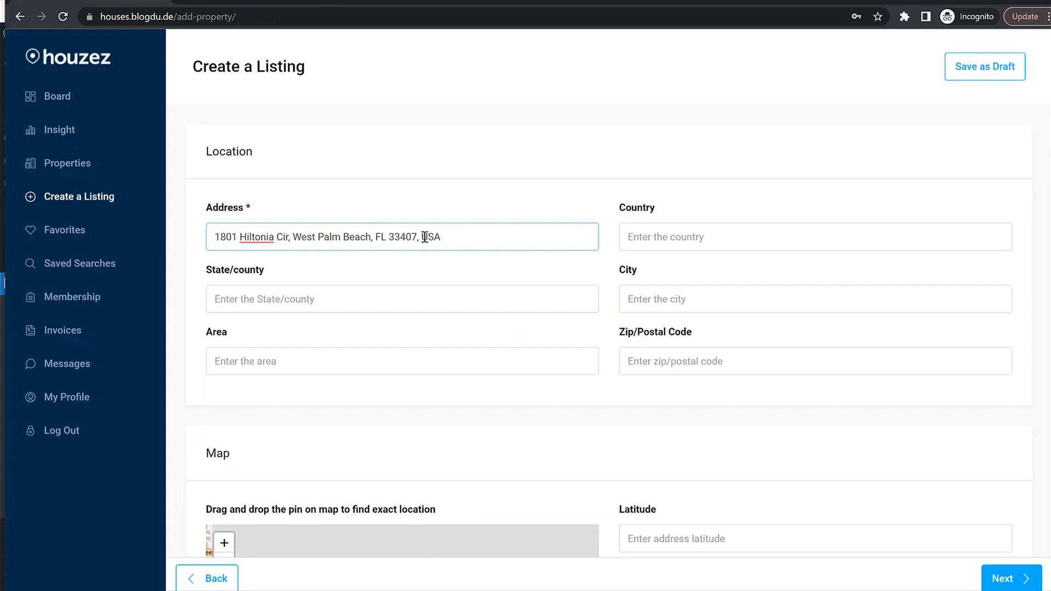
left_click_drag(441, 236, 370, 237)
key("BackSpace")
Set country India, state Maharashtra, city Mumbai and zip code 400.
left_click(693, 230)
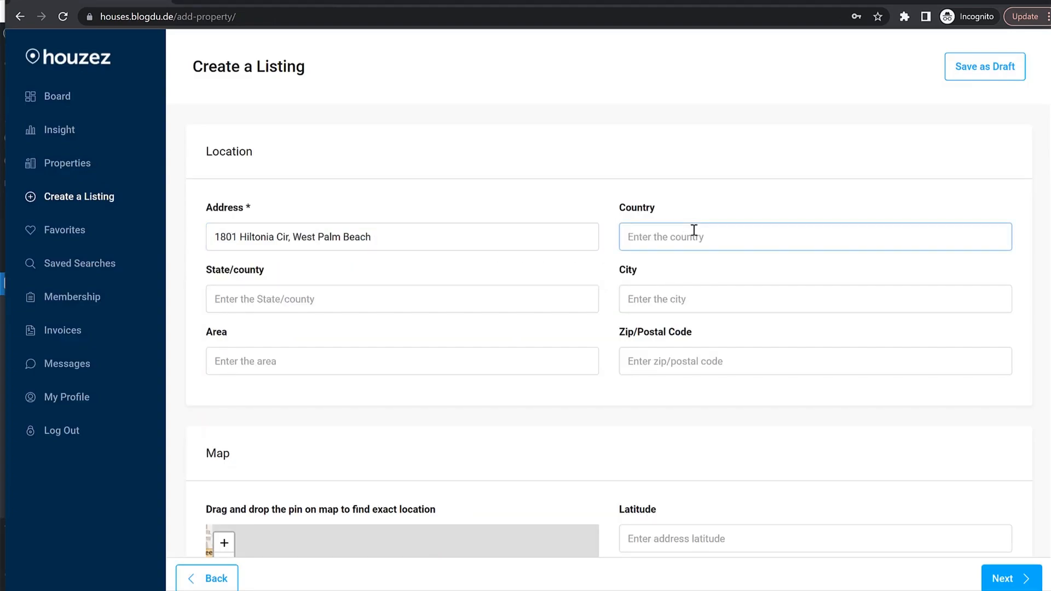
type("India")
key("Tab")
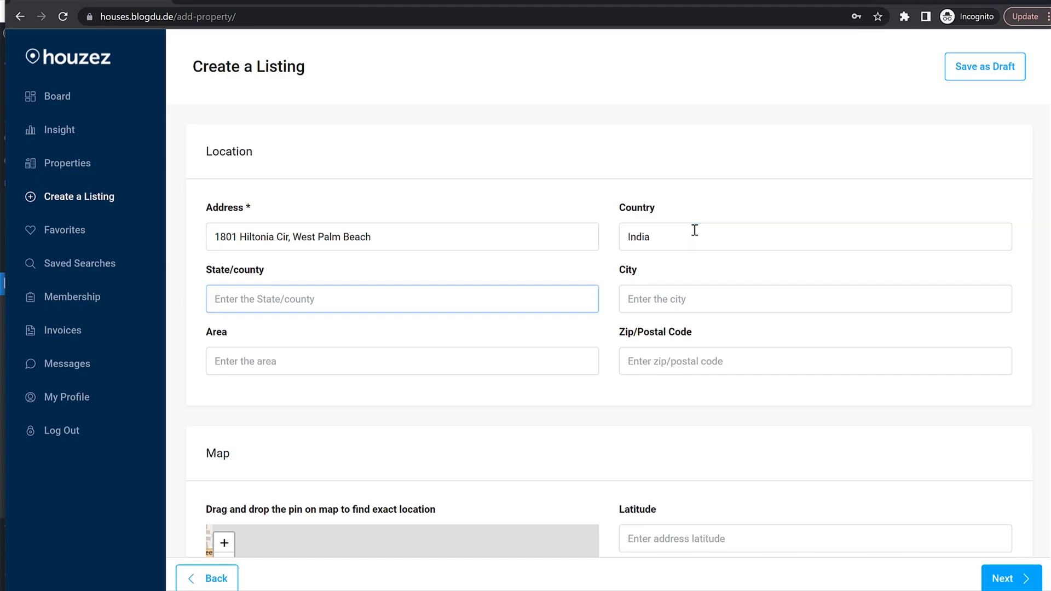
type("Maharashtra")
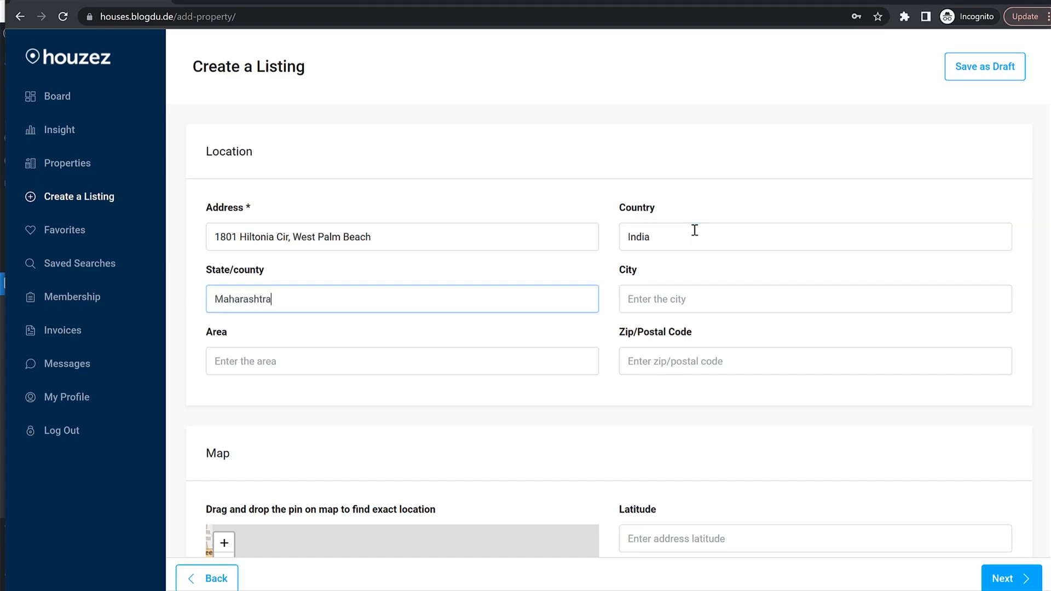
key("Tab")
type("M")
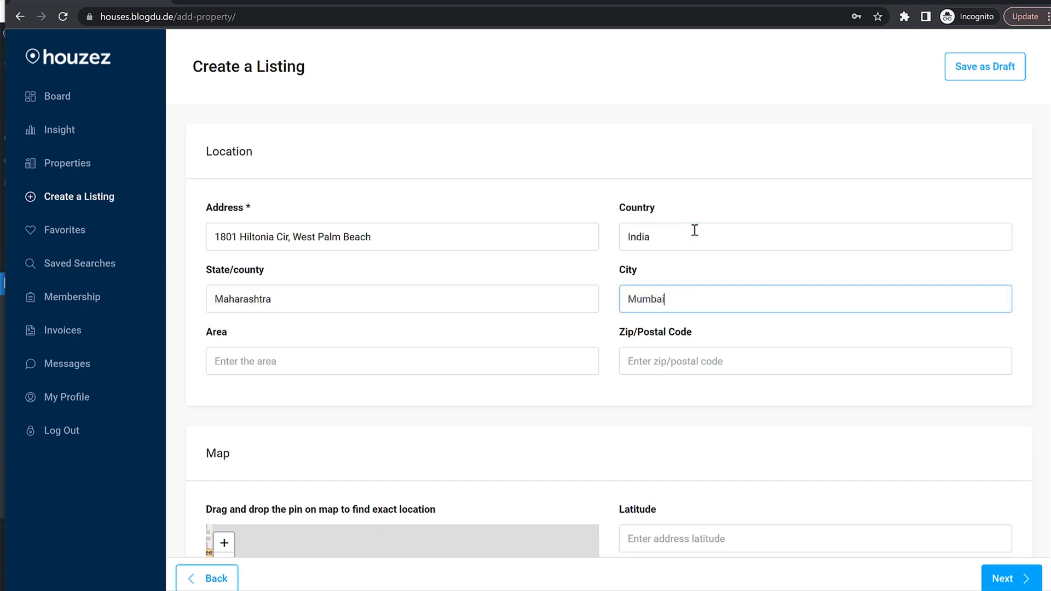
key("Tab")
left_click(692, 369)
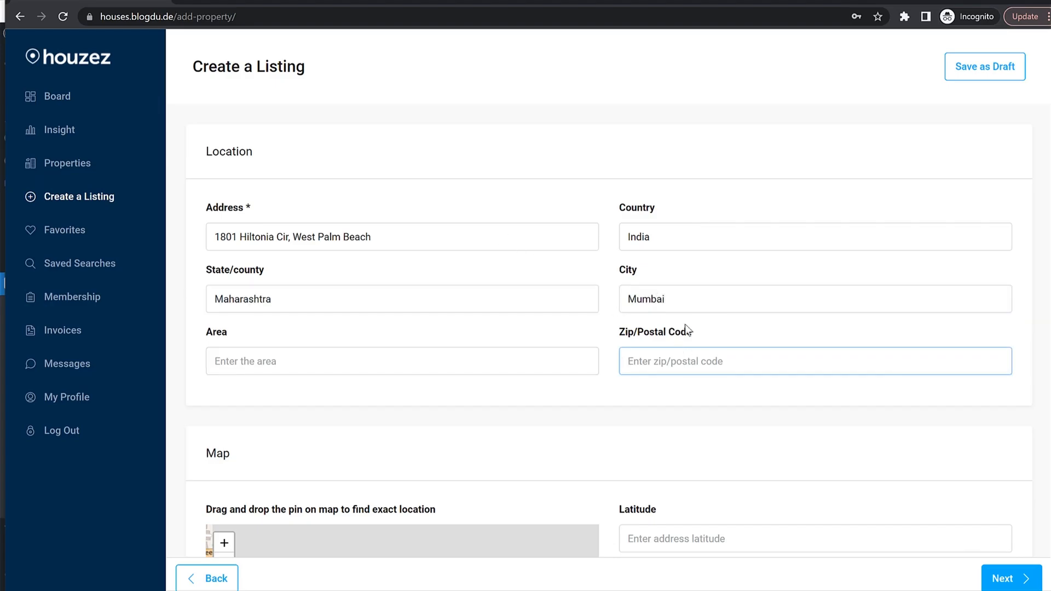
type("400001")
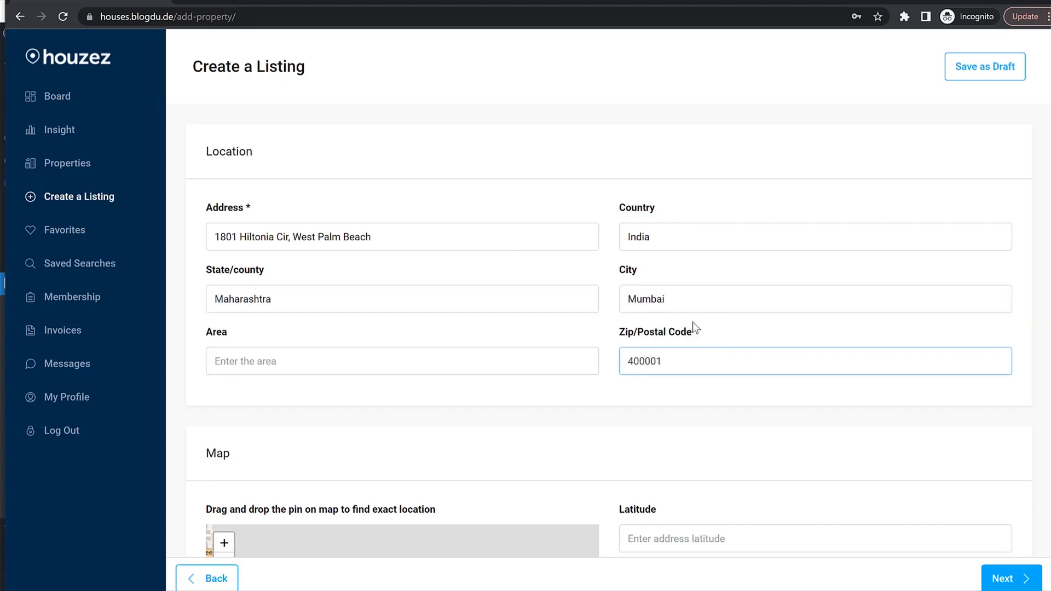
Place the map pin at latitude 25.68732535984301, longitude -80.44238805770875, and go to 360° Virtual Tour.
scroll(695, 320, "down", 5)
left_click_drag(320, 338, 570, 415)
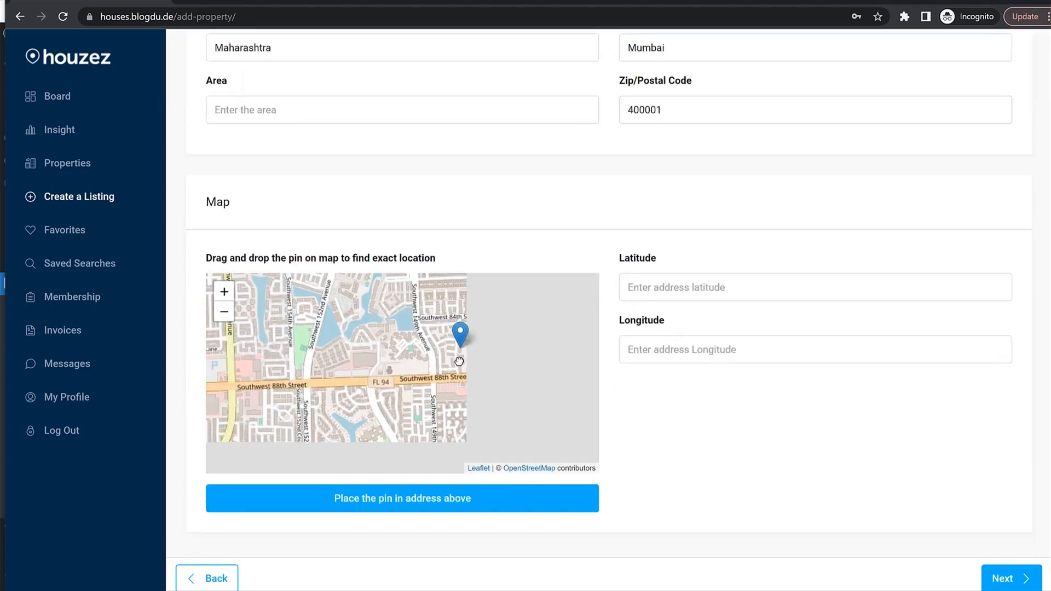
left_click_drag(528, 331, 356, 329)
left_click_drag(424, 347, 505, 381)
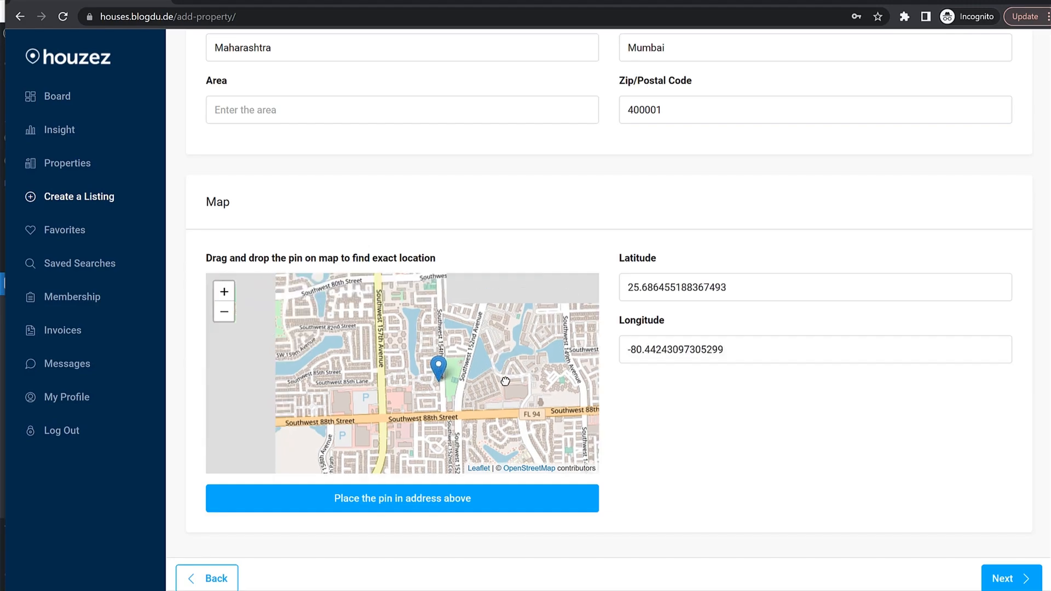
left_click_drag(439, 368, 439, 352)
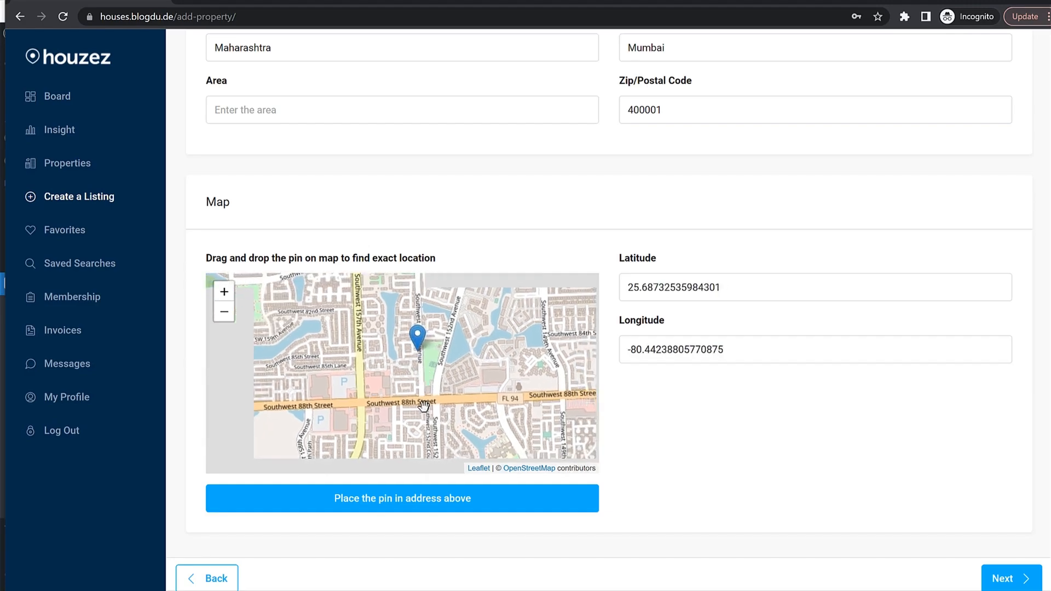
left_click(1006, 582)
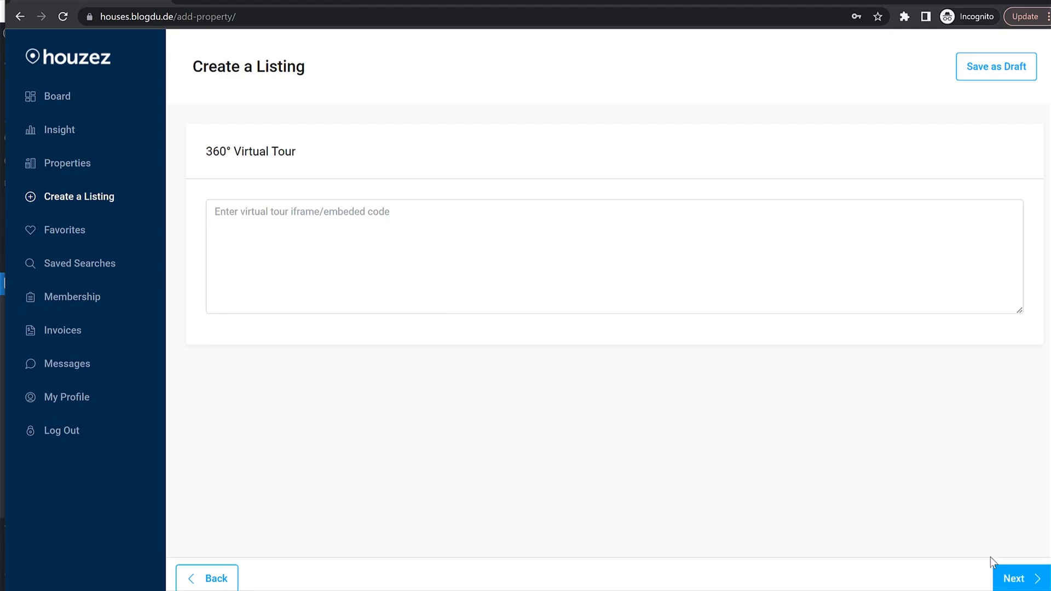
Add Floor Plan 1 with 3 bedrooms, 2 bathrooms and a price of 2500.
left_click(994, 566)
left_click(319, 235)
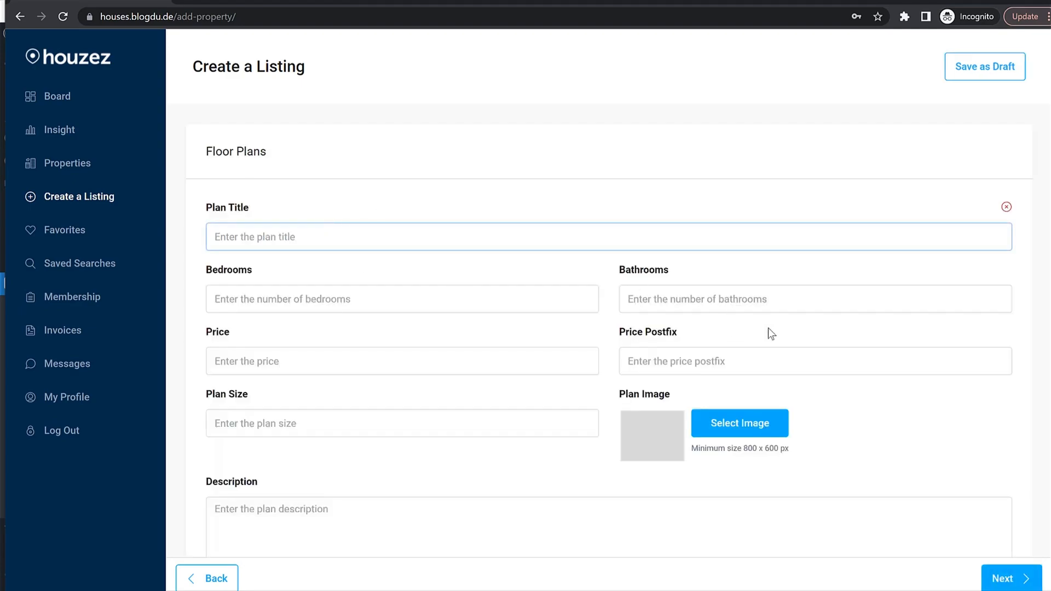
scroll(779, 383, "down", 2)
scroll(781, 386, "up", 2)
type("Floor Plan 1")
left_click(244, 302)
type("3")
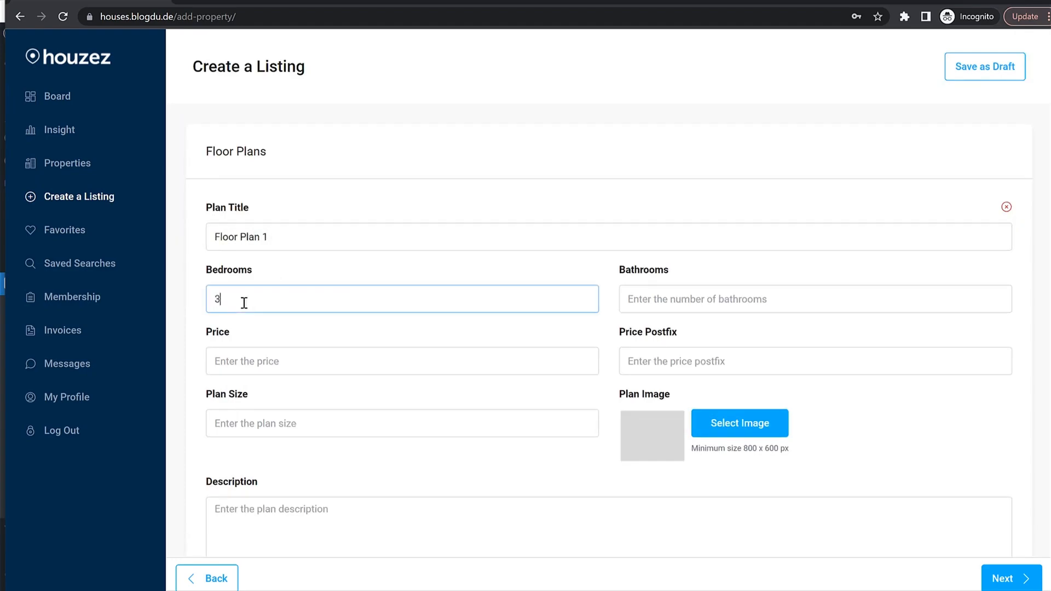
key("Tab")
type("2")
key("Tab")
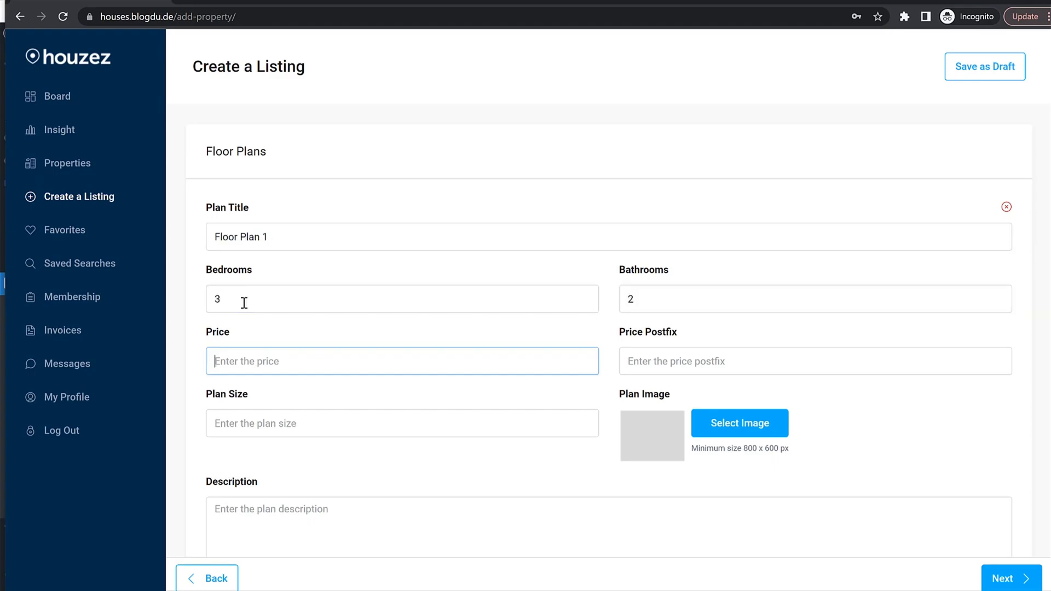
type("2500")
Upload the plan-1 image as the floor plan picture.
left_click(760, 425)
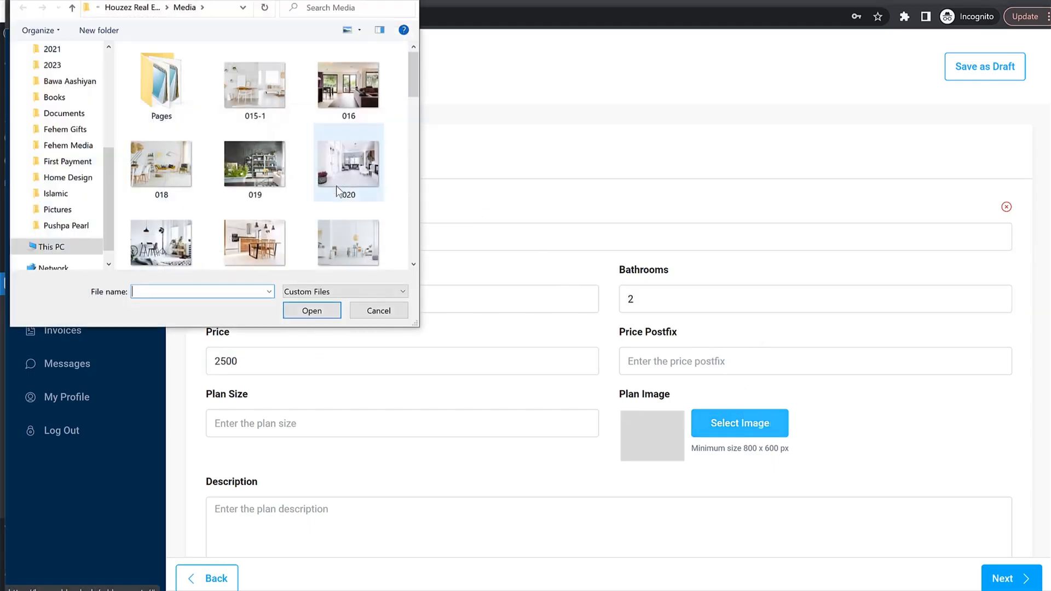
scroll(336, 185, "down", 15)
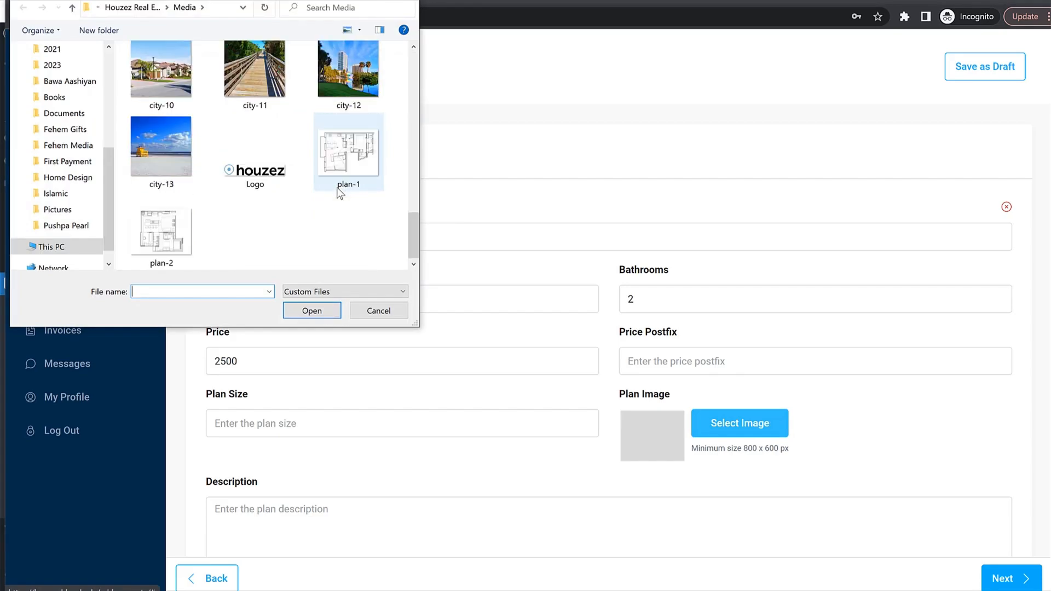
left_click(338, 186)
left_click(312, 311)
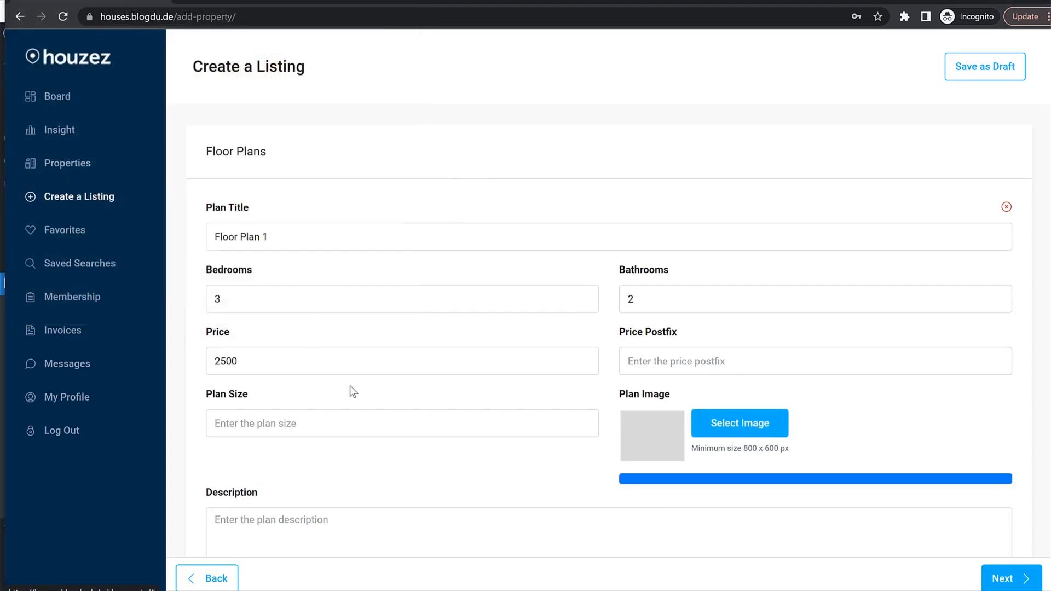
scroll(356, 399, "down", 2)
Paste the Family home description into the plan, then advance to the Private Note step.
left_click(369, 425)
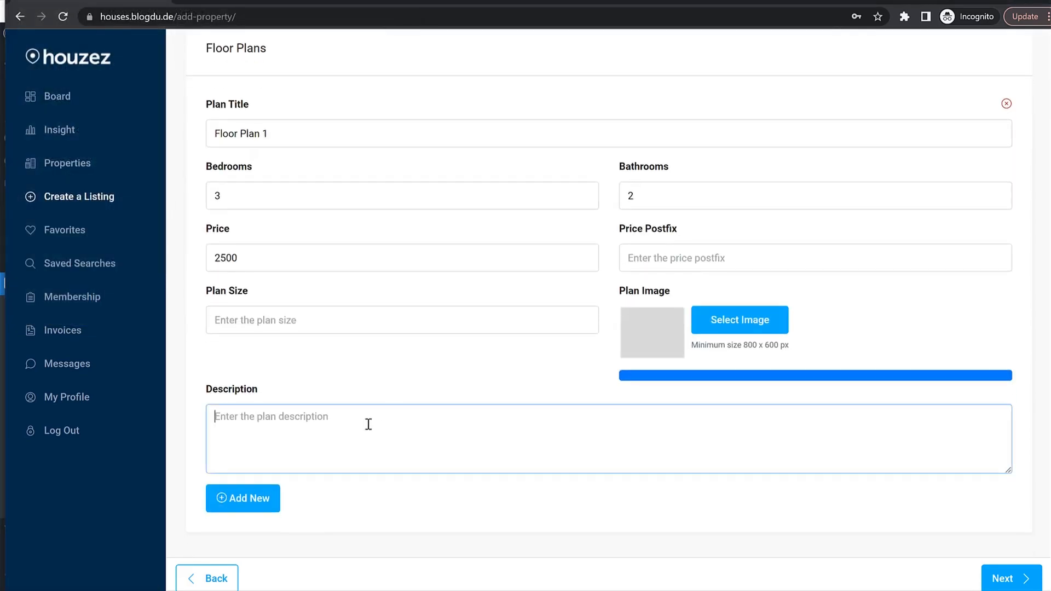
left_click(240, 2)
left_click_drag(155, 439, 412, 483)
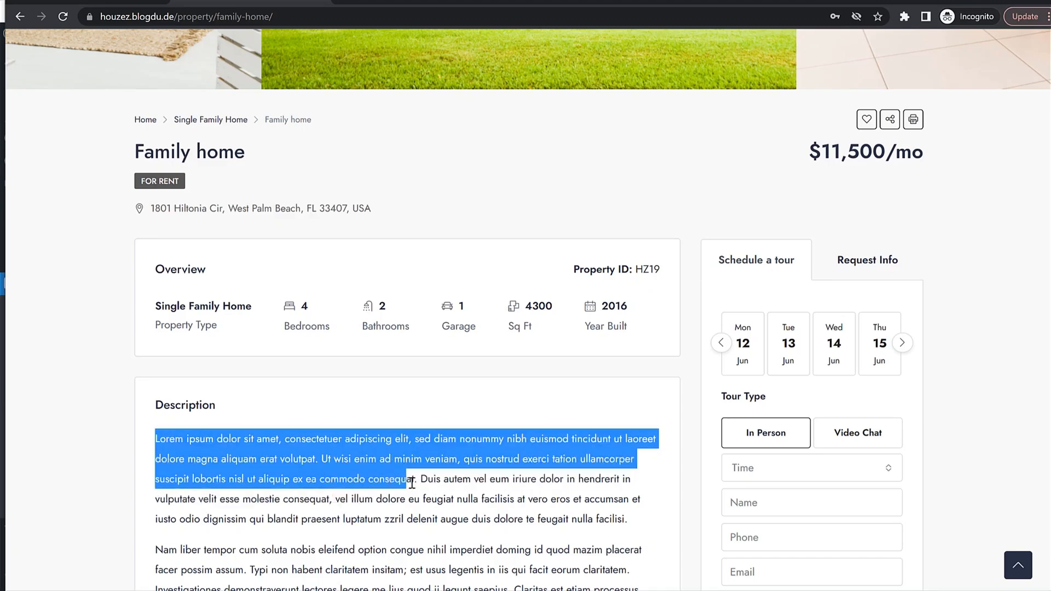
key("ctrl+c")
left_click(153, 2)
key("ctrl+v")
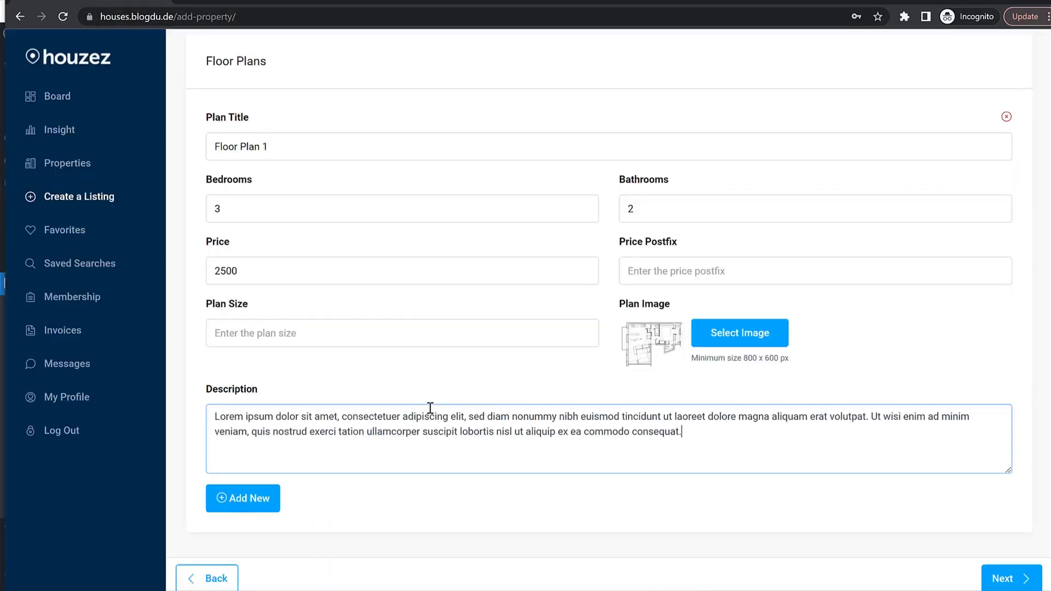
left_click(992, 575)
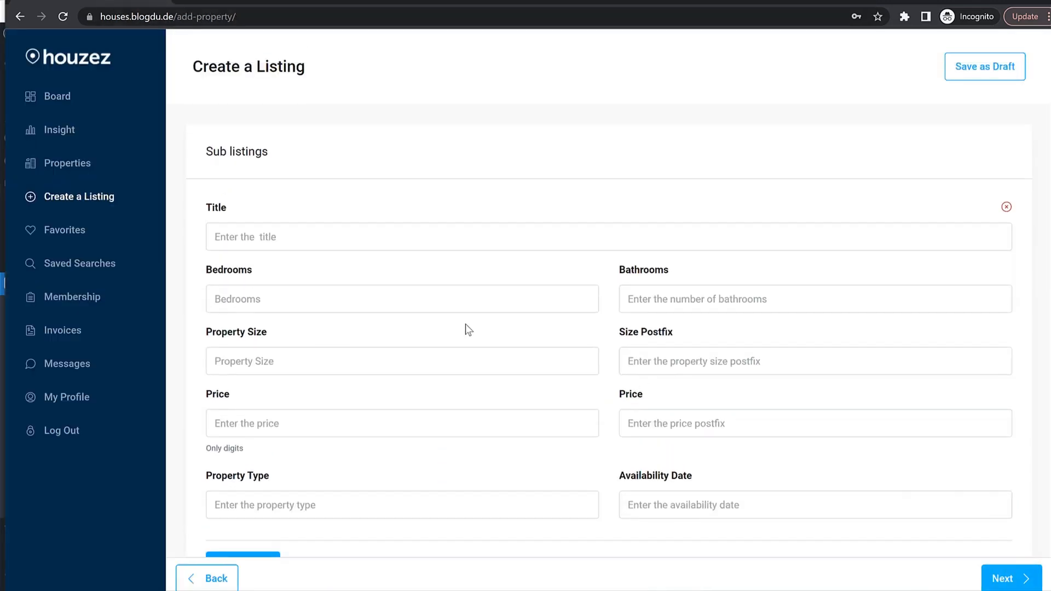
scroll(467, 328, "down", 1)
left_click(1001, 578)
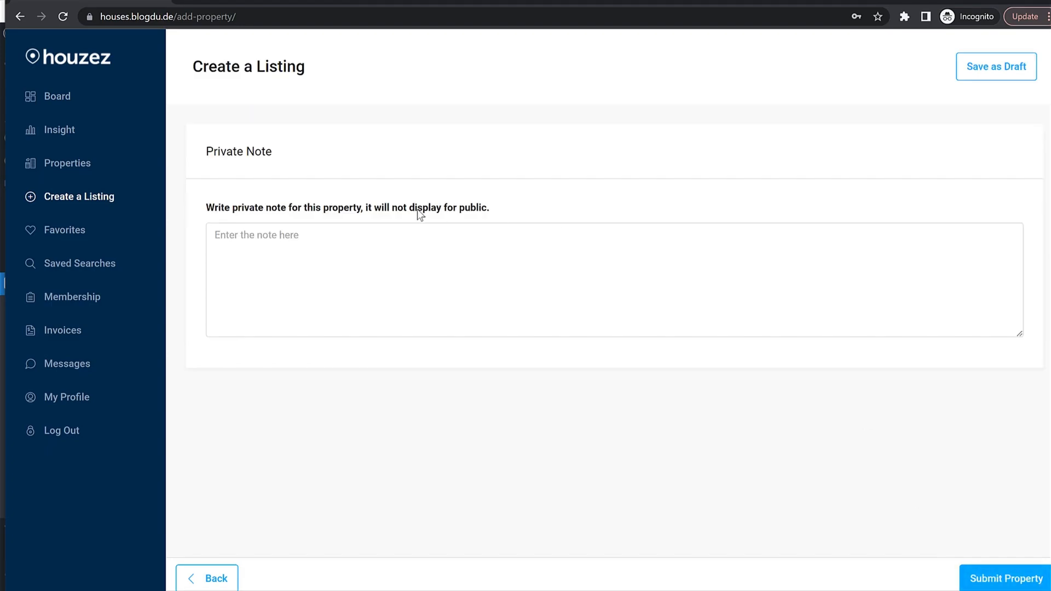
Submit the Family home listing and confirm it shows as Pending in the member's Properties.
left_click(1006, 579)
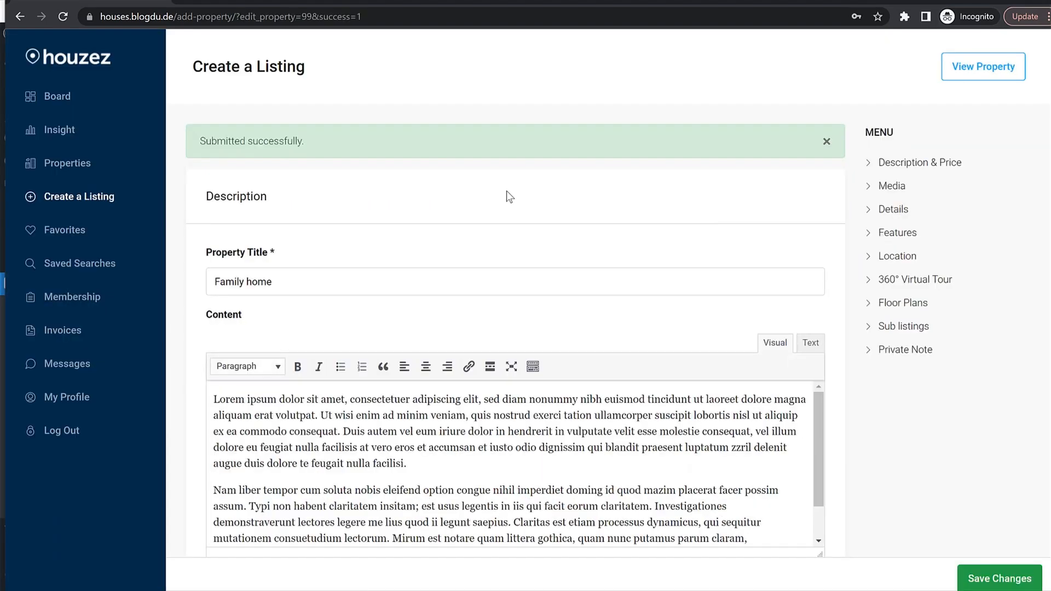
left_click(85, 173)
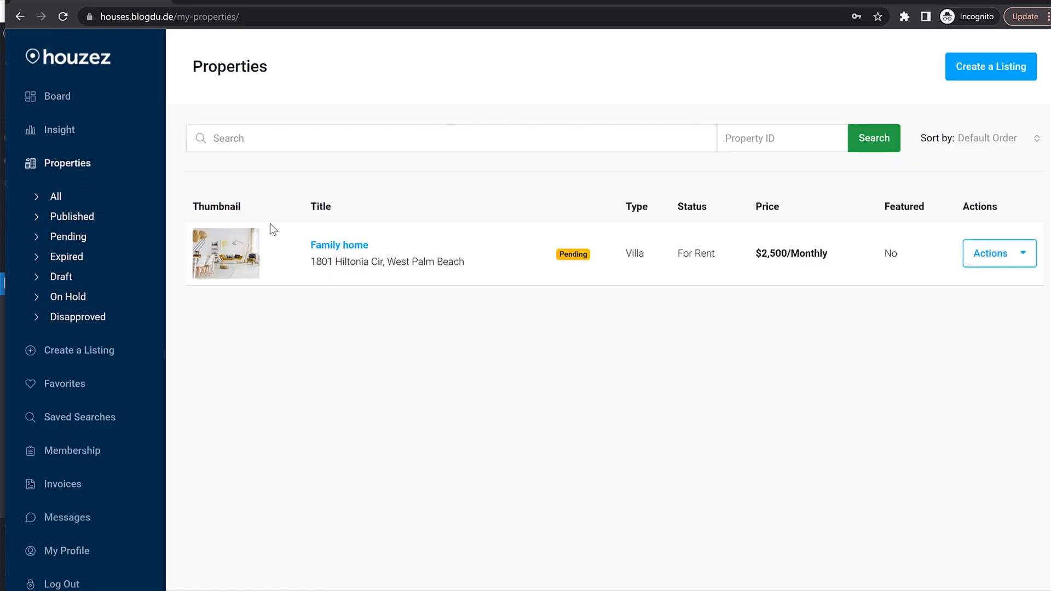
left_click_drag(562, 254, 580, 255)
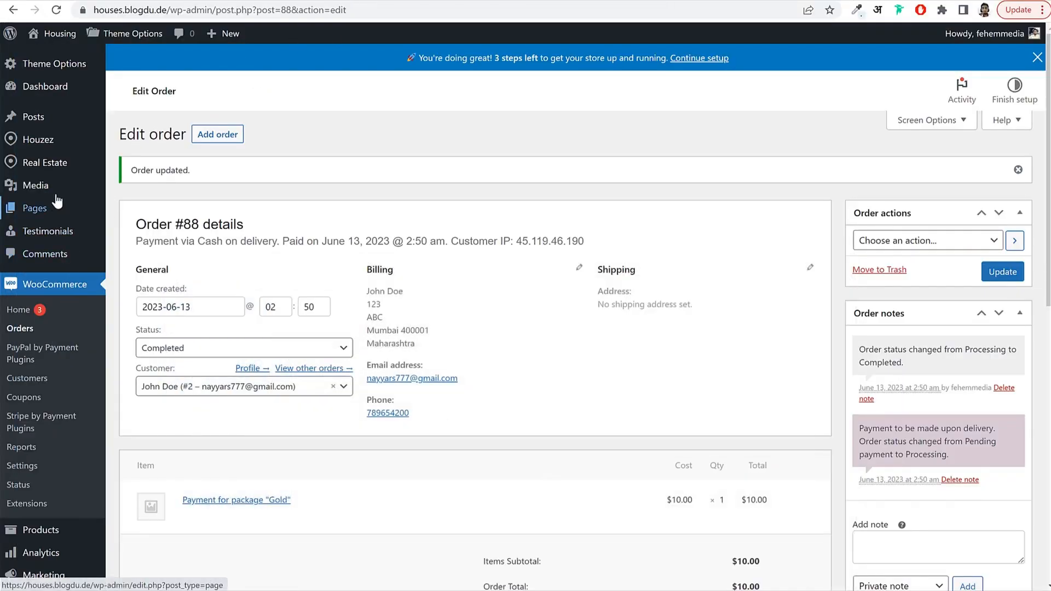
Publish the pending Family home property from the admin Real Estate > Properties list.
mouse_move(54, 162)
left_click(141, 170)
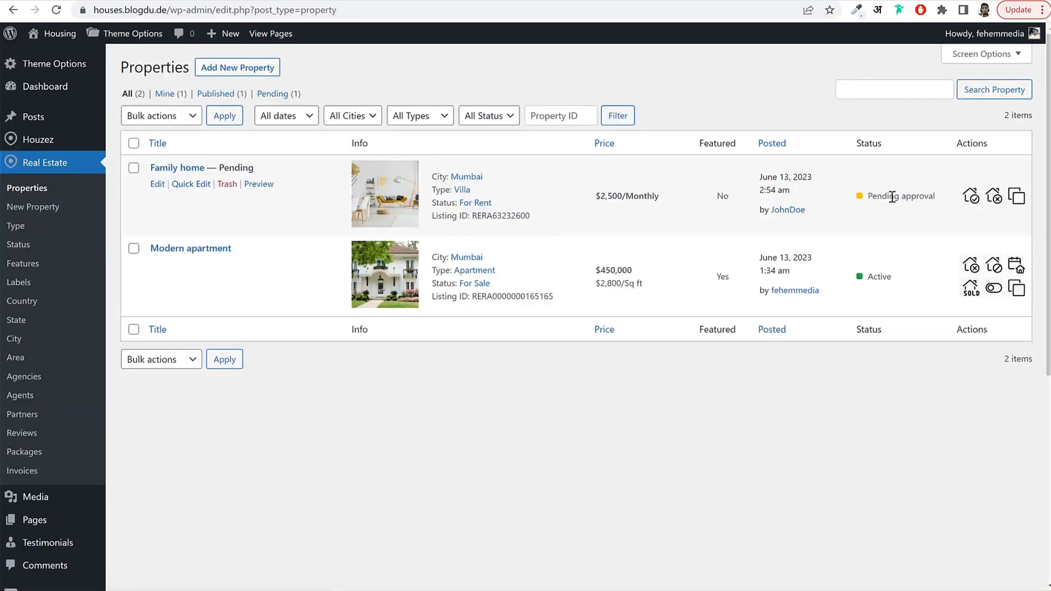
left_click_drag(871, 196, 930, 193)
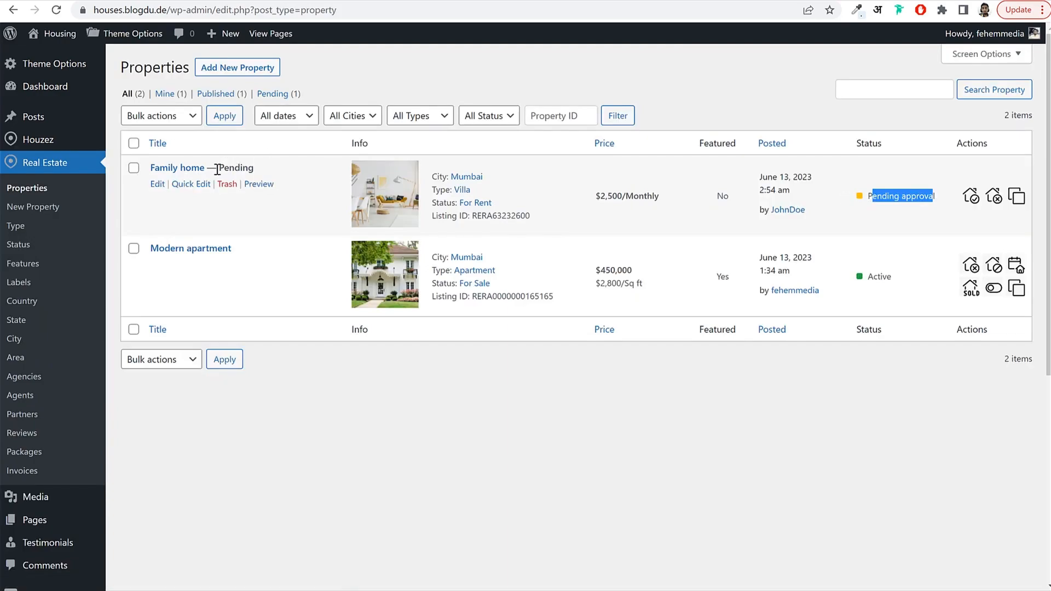
left_click(157, 183)
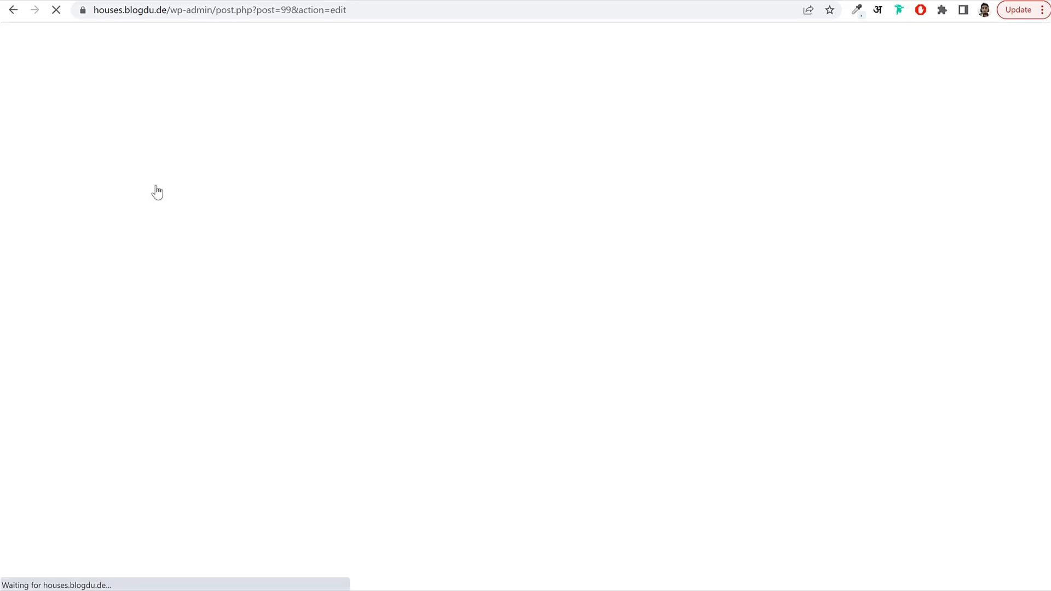
left_click(967, 46)
left_click(912, 46)
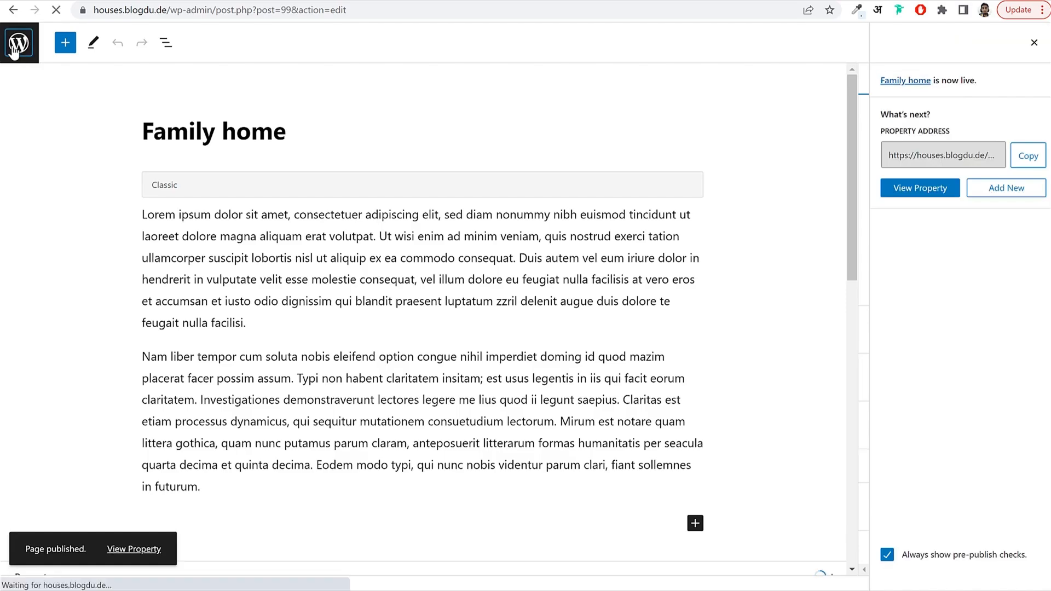
Reload the member's My Properties to see Family home Approved, then return to admin.
mouse_move(408, 590)
left_click(475, 583)
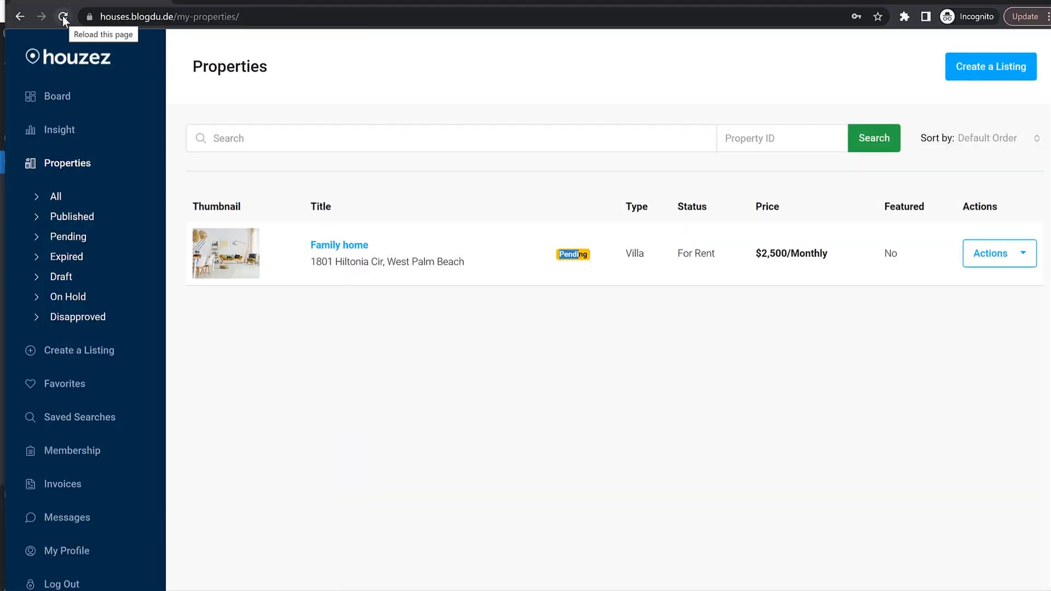
left_click(63, 17)
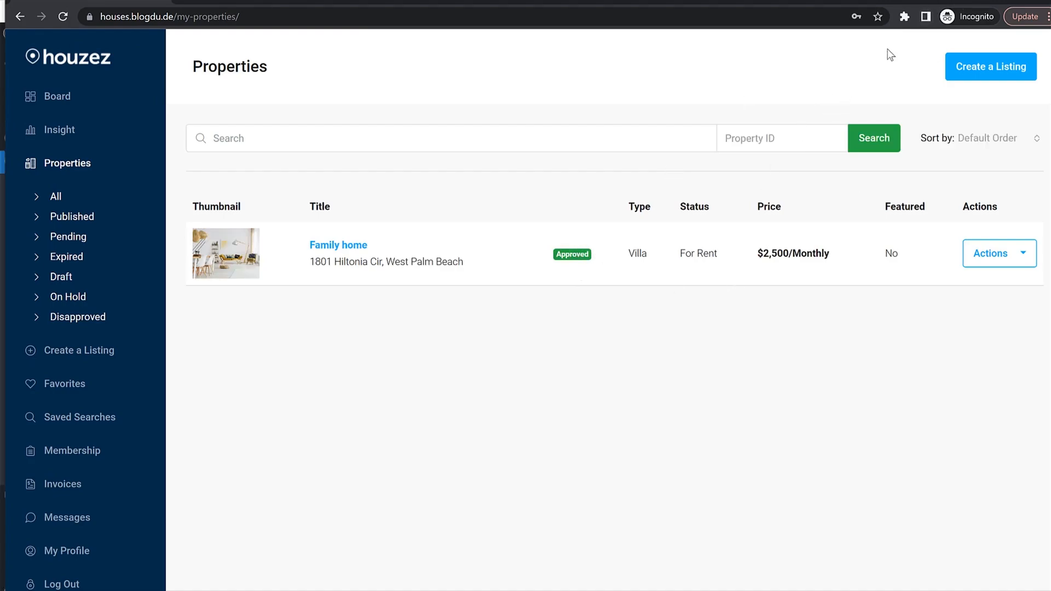
left_click(958, 1)
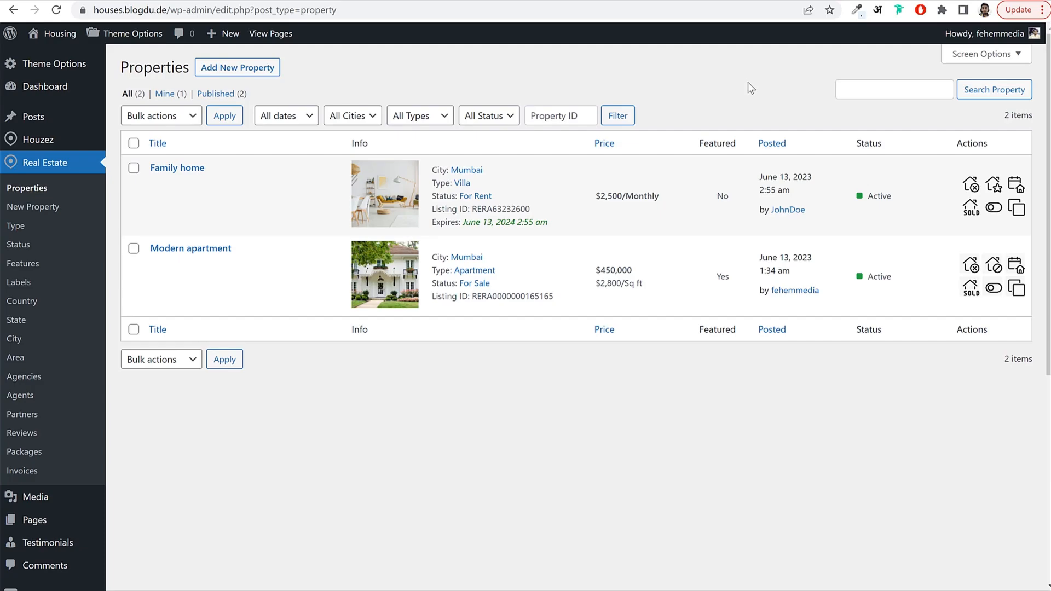
Visit the public houses.blogdu.de front page and scroll through its Hello world! post.
left_click(57, 33)
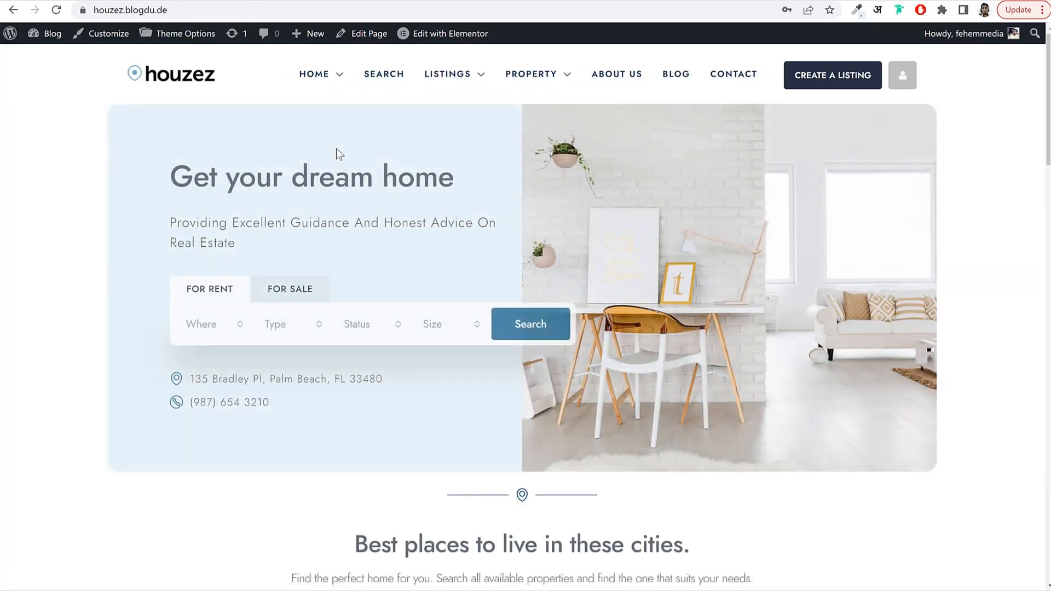
scroll(413, 402, "down", 8)
scroll(413, 404, "down", 15)
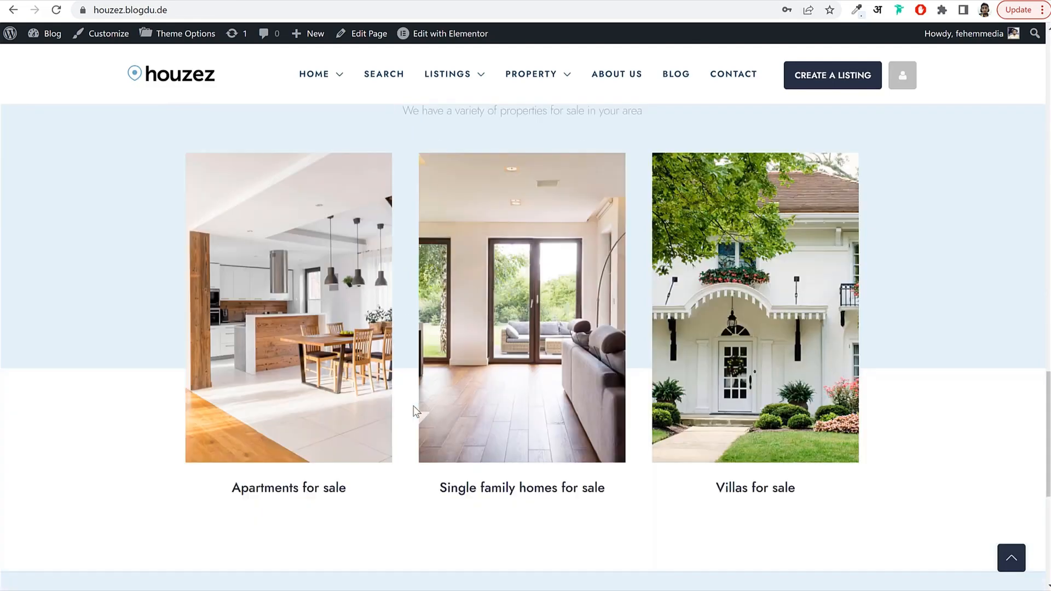
scroll(413, 414, "up", 20)
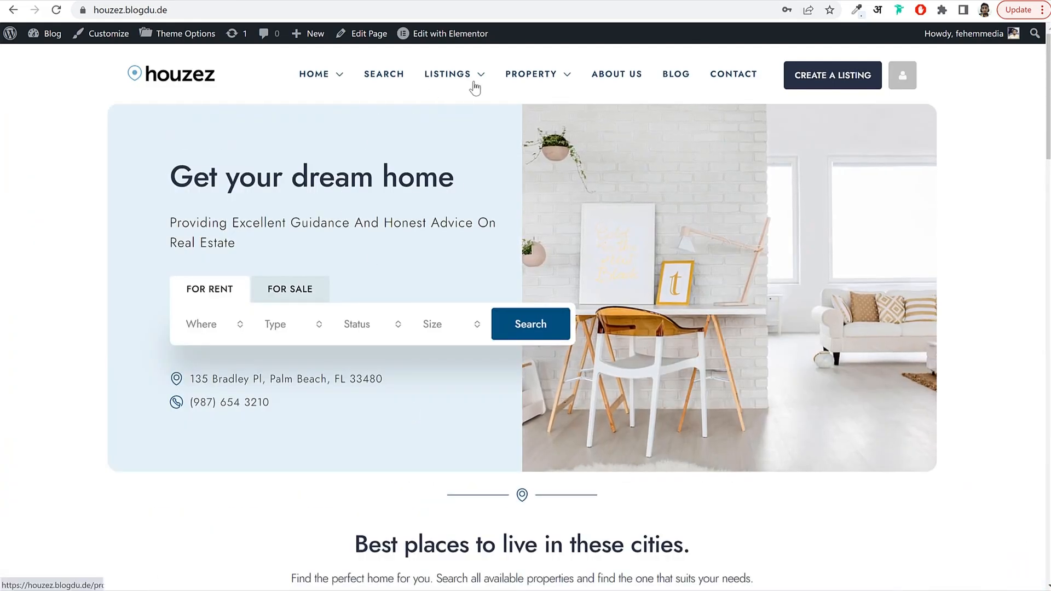
scroll(305, 398, "down", 10)
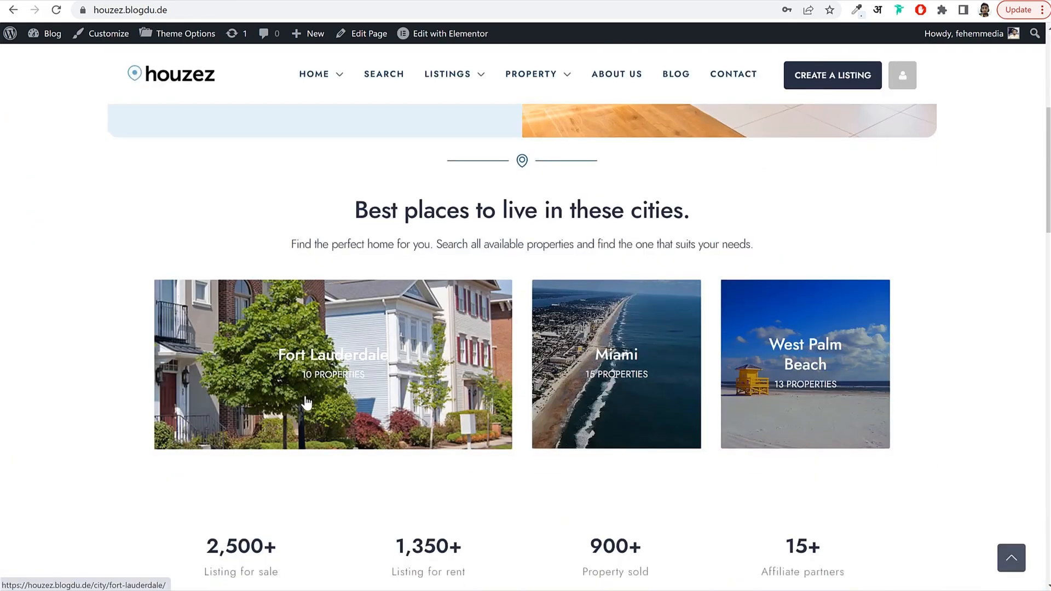
scroll(306, 403, "up", 12)
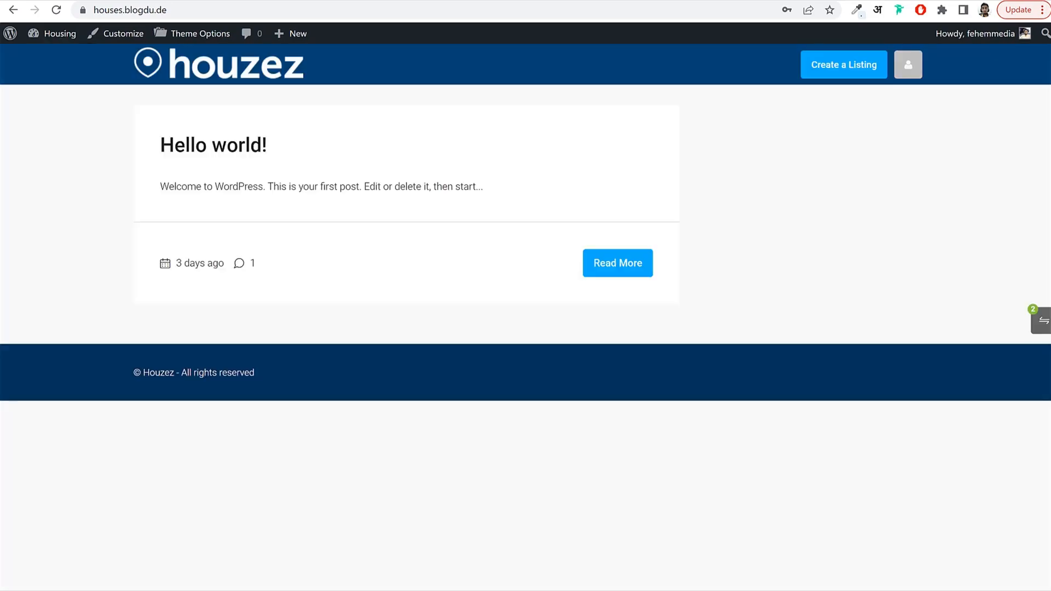
Create a new page titled 'Home'.
left_click(57, 33)
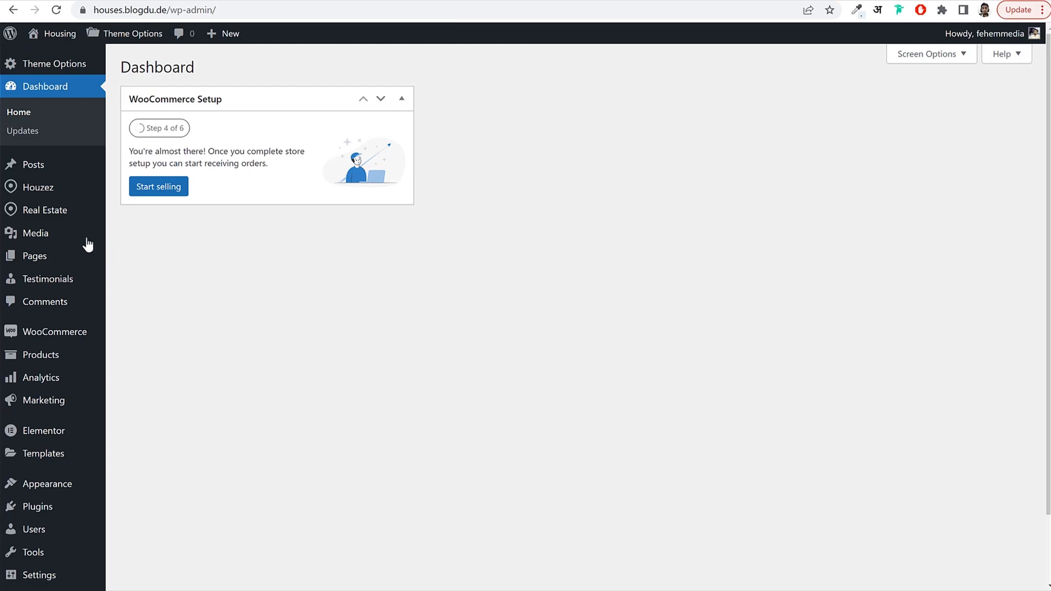
left_click(62, 259)
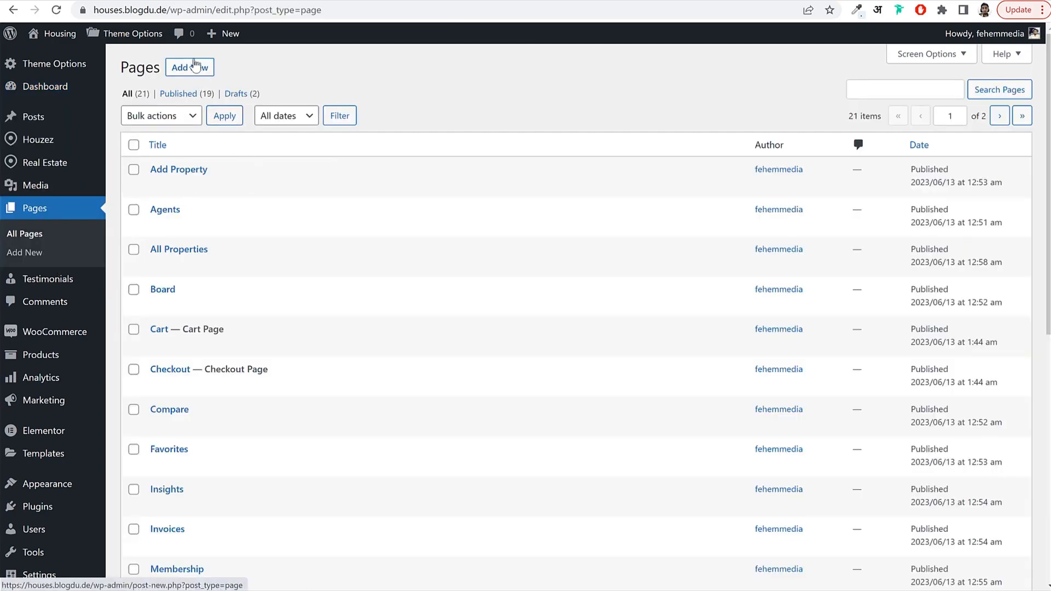
left_click(193, 66)
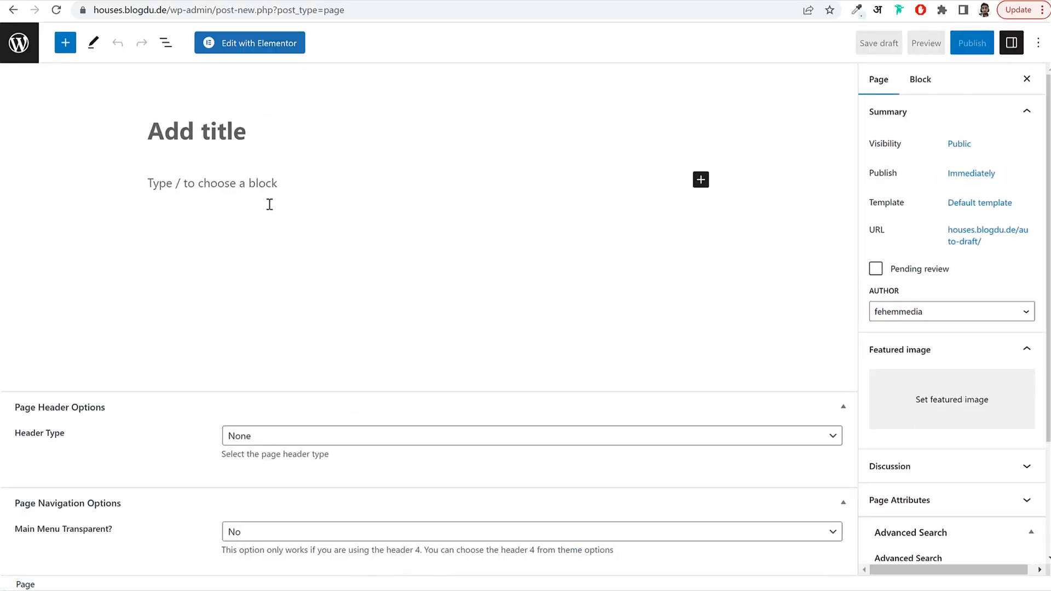
type("Home")
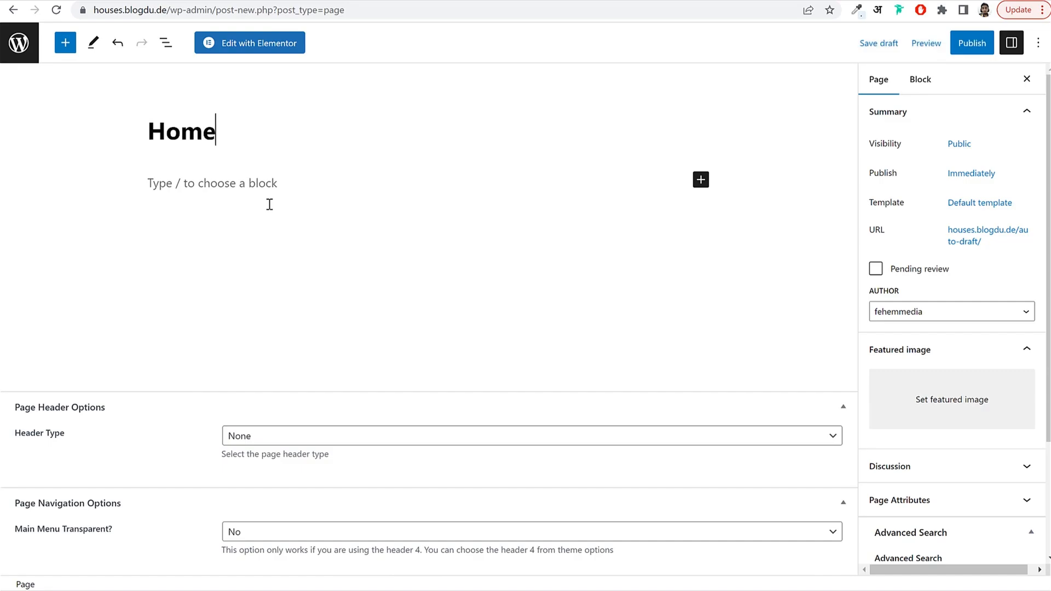
Give Home the Houzez Page Builder template and publish it.
left_click(972, 207)
left_click(947, 309)
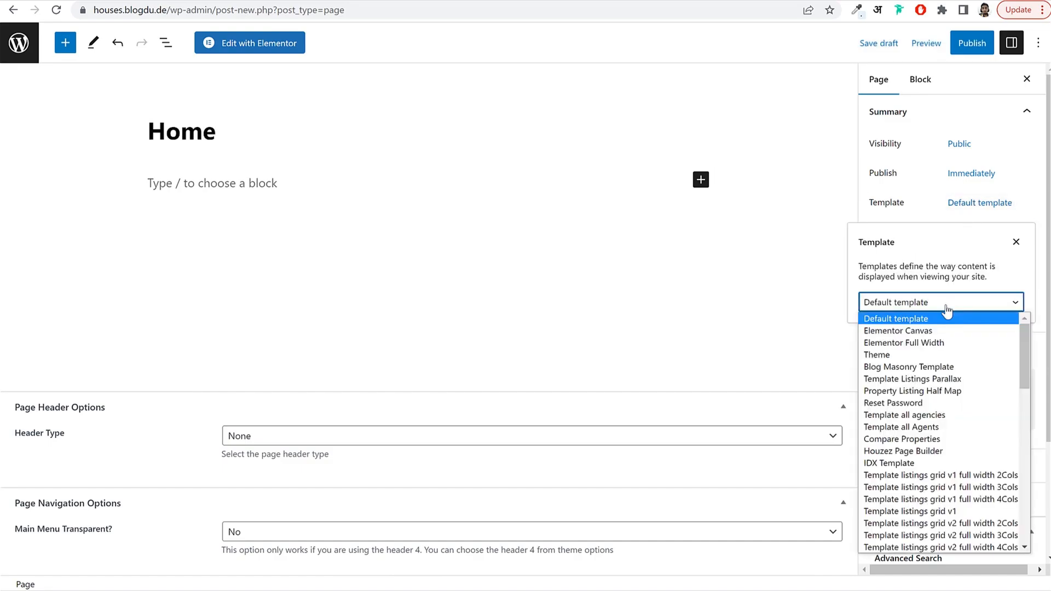
left_click(916, 451)
left_click(974, 47)
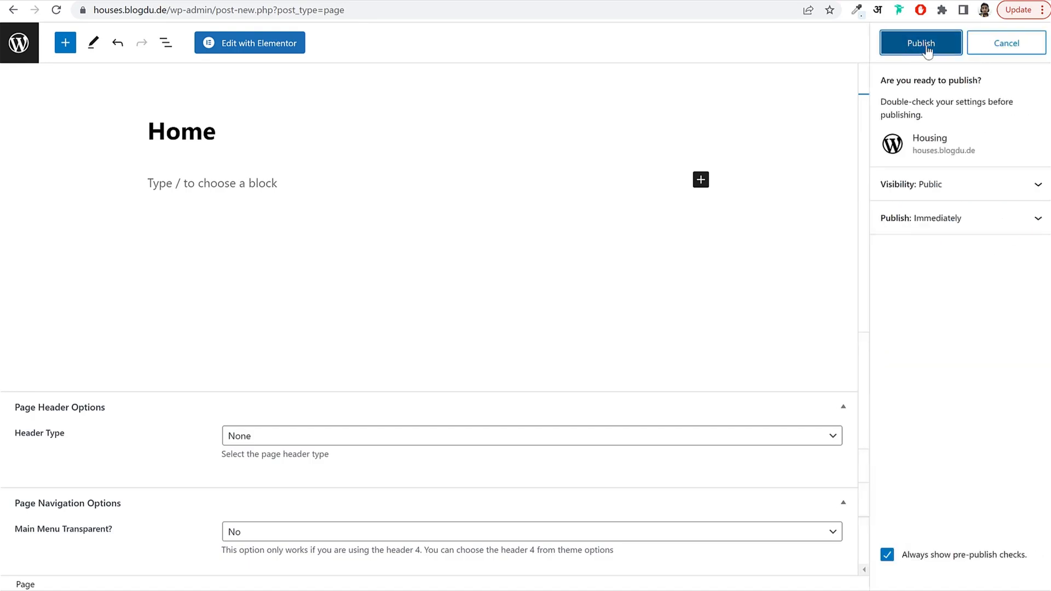
left_click(925, 47)
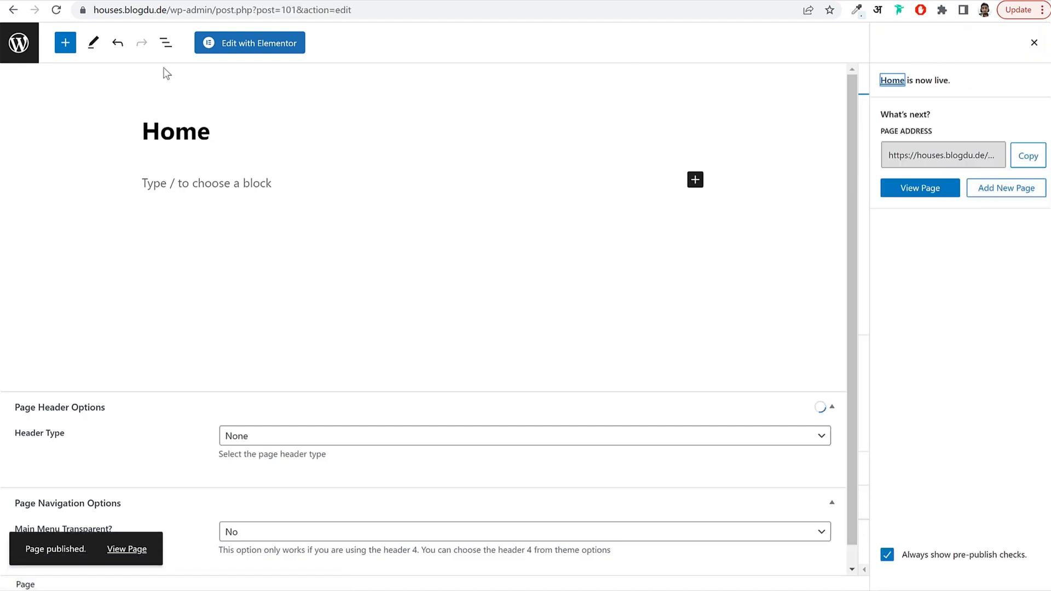
Leave the editor and look over the Pages list.
left_click(21, 44)
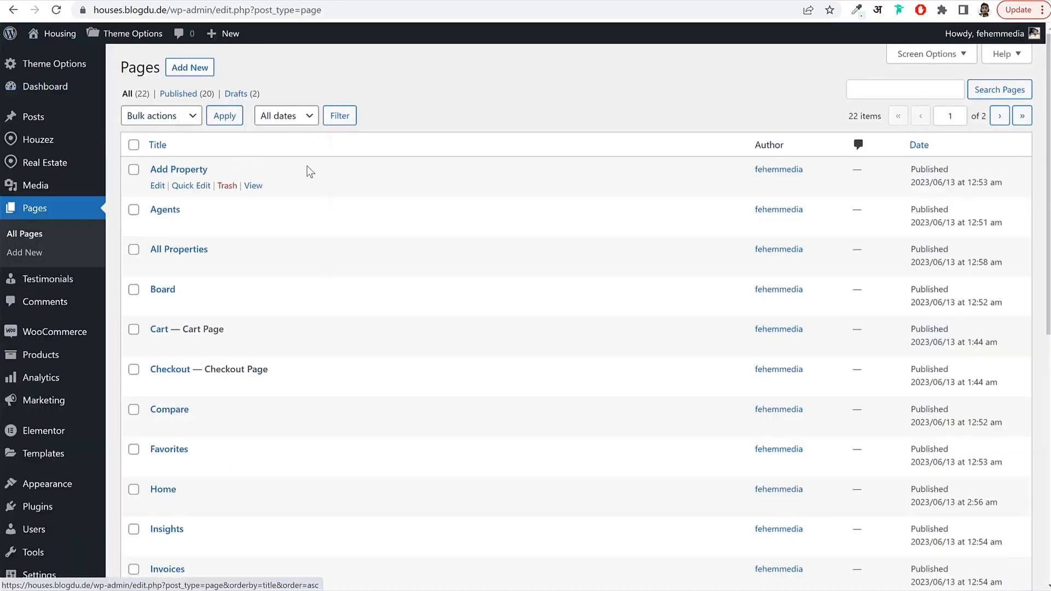
scroll(323, 294, "down", 2)
scroll(321, 290, "down", 1)
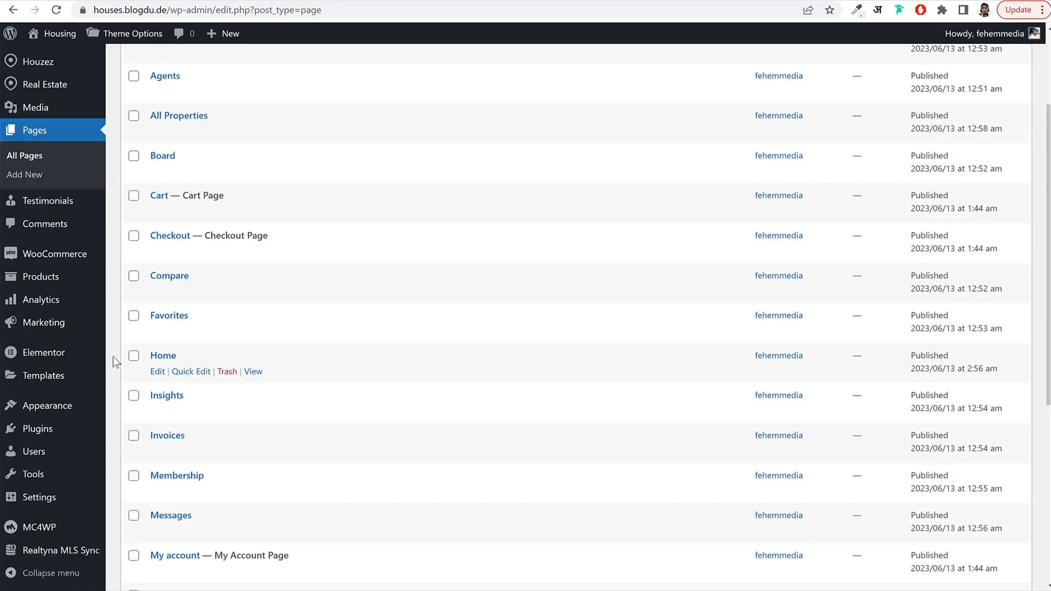
left_click_drag(112, 356, 220, 355)
left_click(227, 353)
scroll(61, 377, "down", 1)
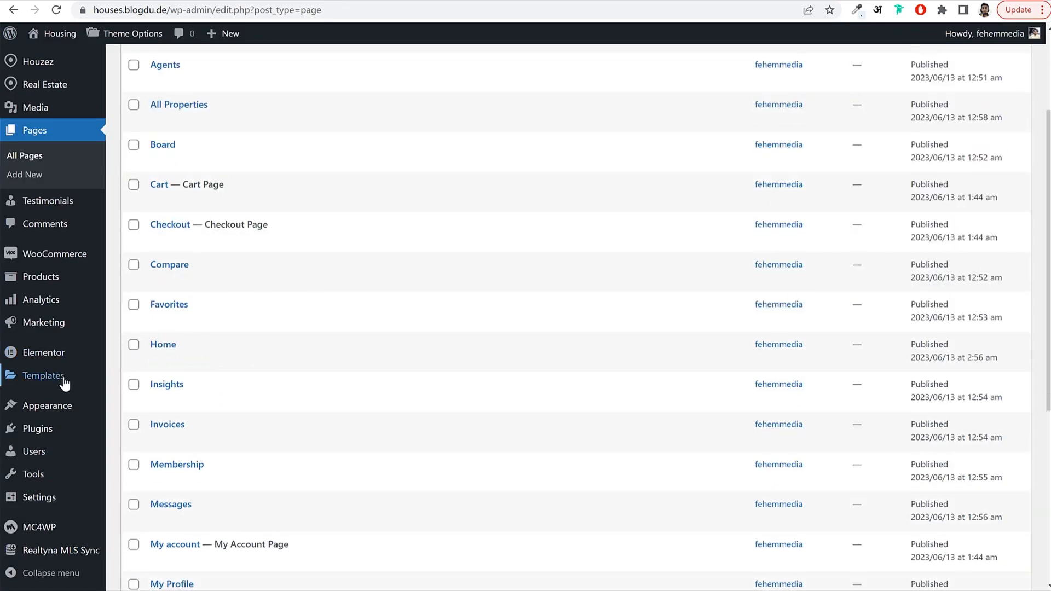
scroll(64, 383, "down", 2)
In Reading settings, make the homepage a static page showing Home and save.
mouse_move(51, 502)
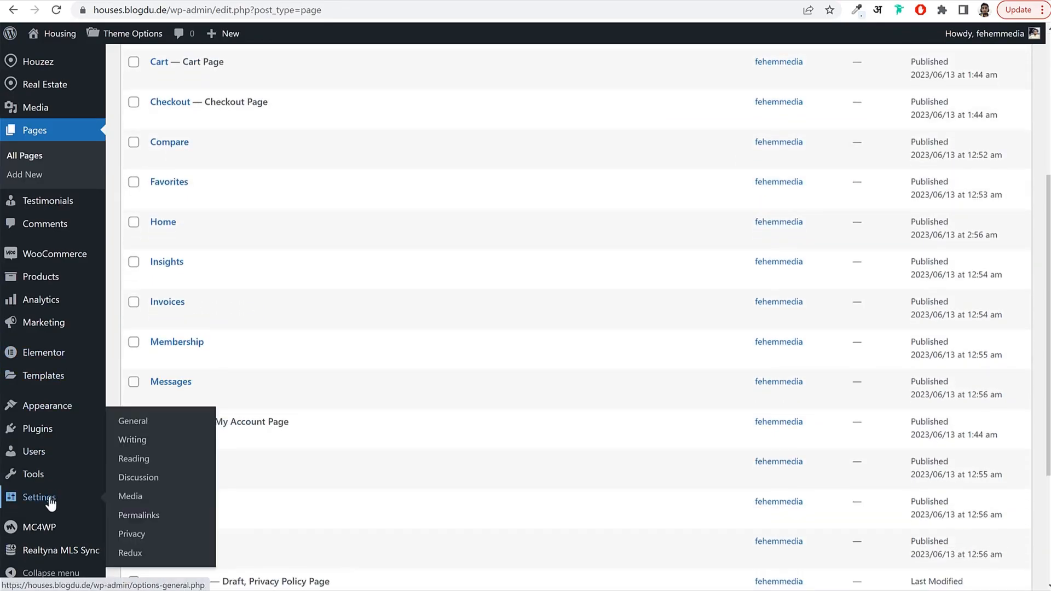
left_click(143, 464)
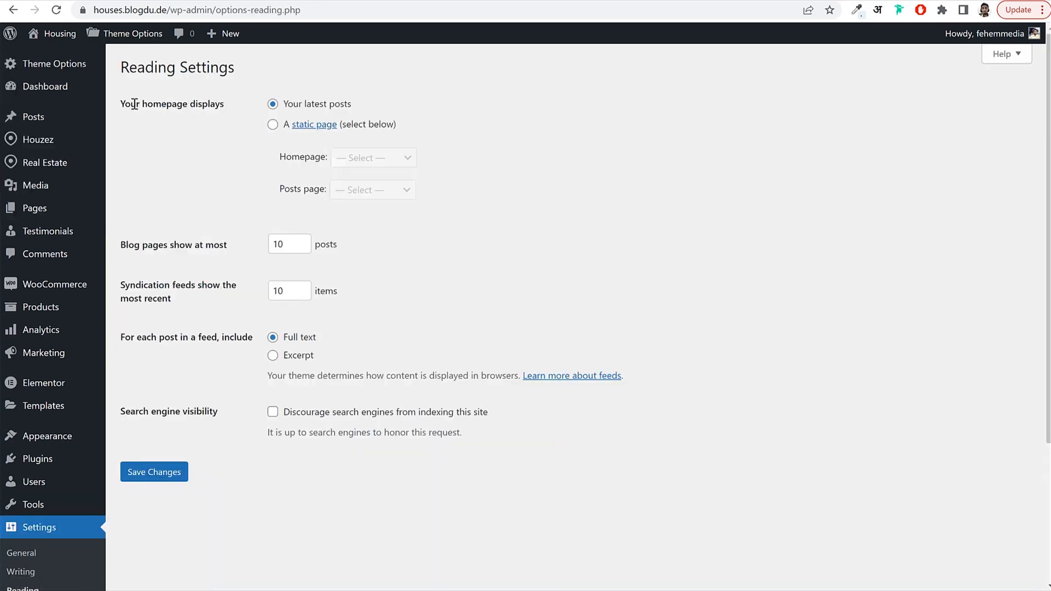
left_click_drag(136, 104, 276, 109)
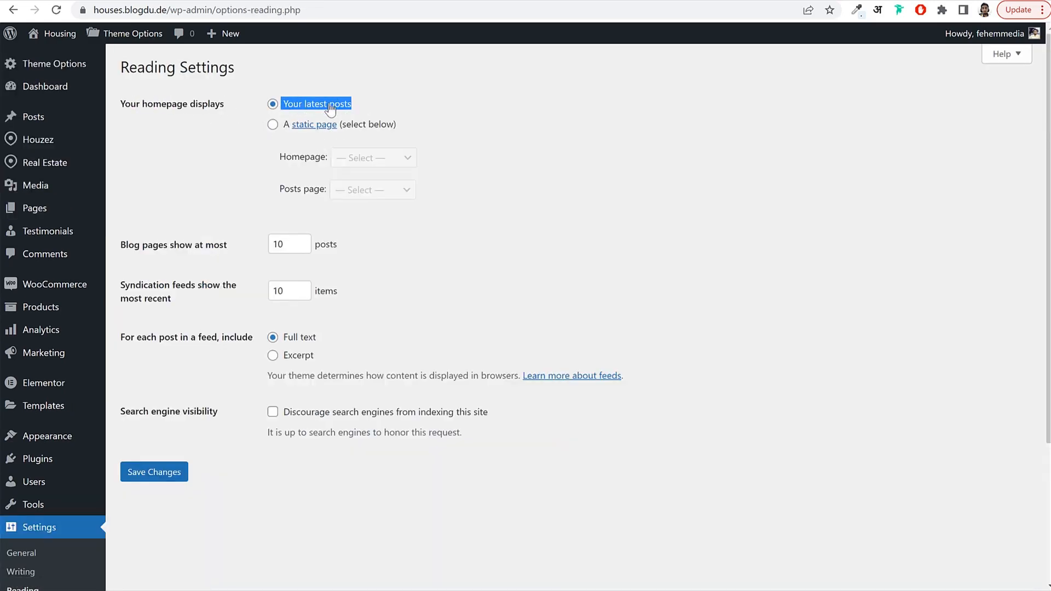
left_click(273, 124)
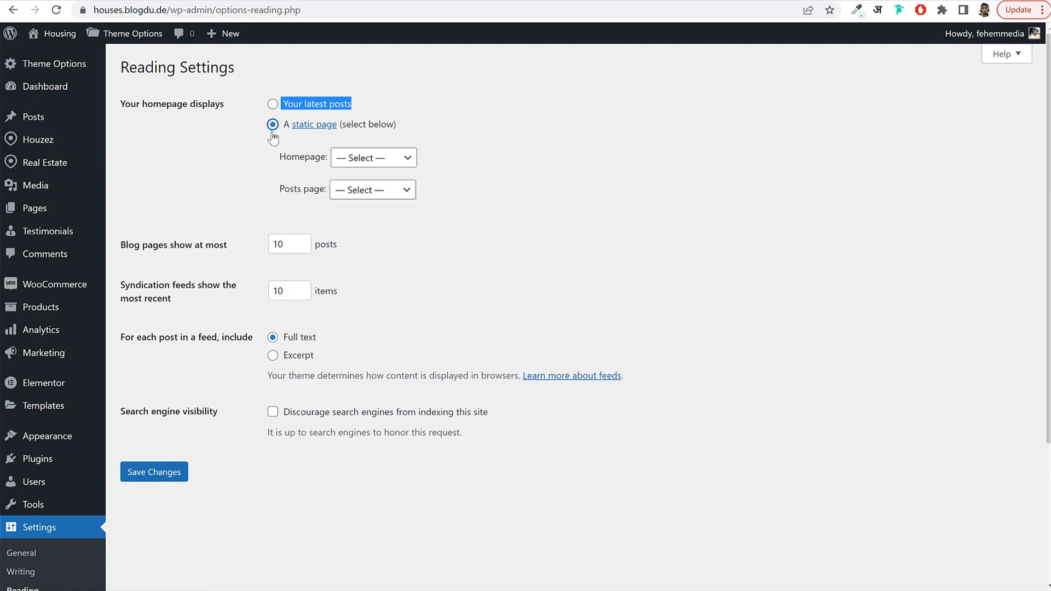
left_click_drag(282, 161, 345, 160)
left_click(385, 160)
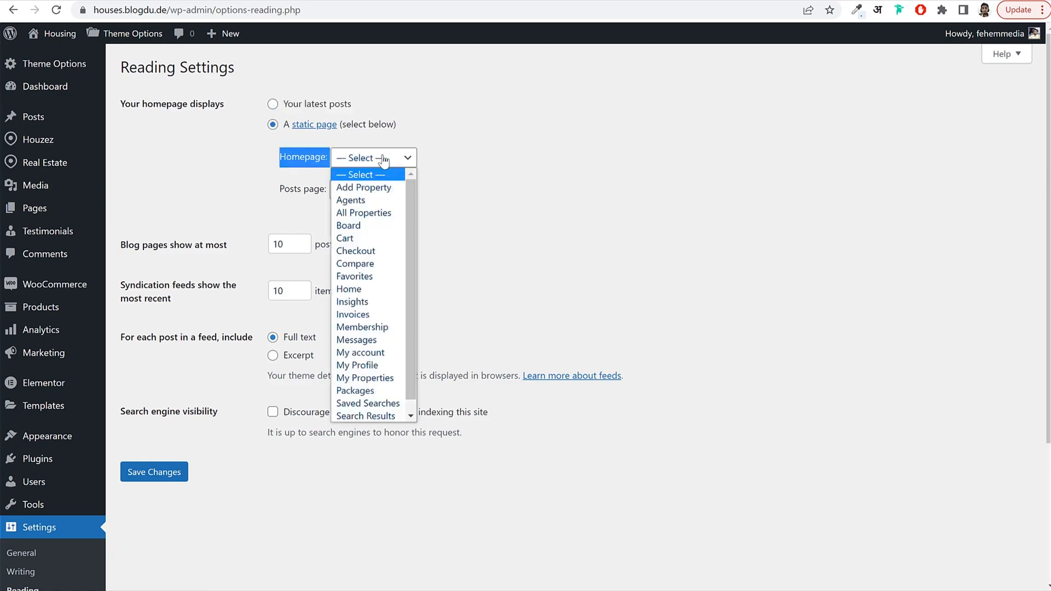
left_click(356, 290)
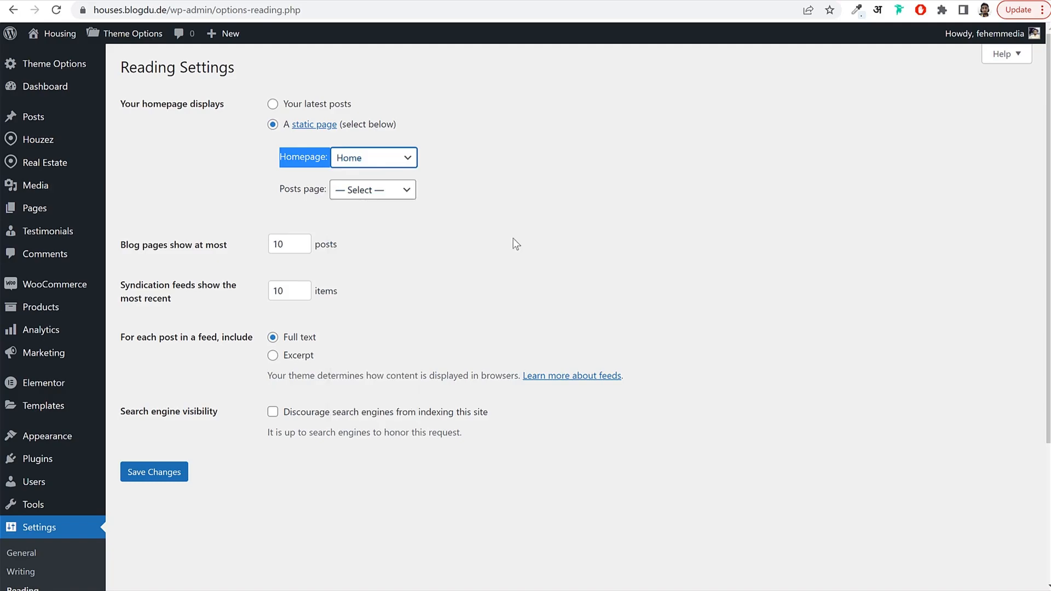
left_click(165, 473)
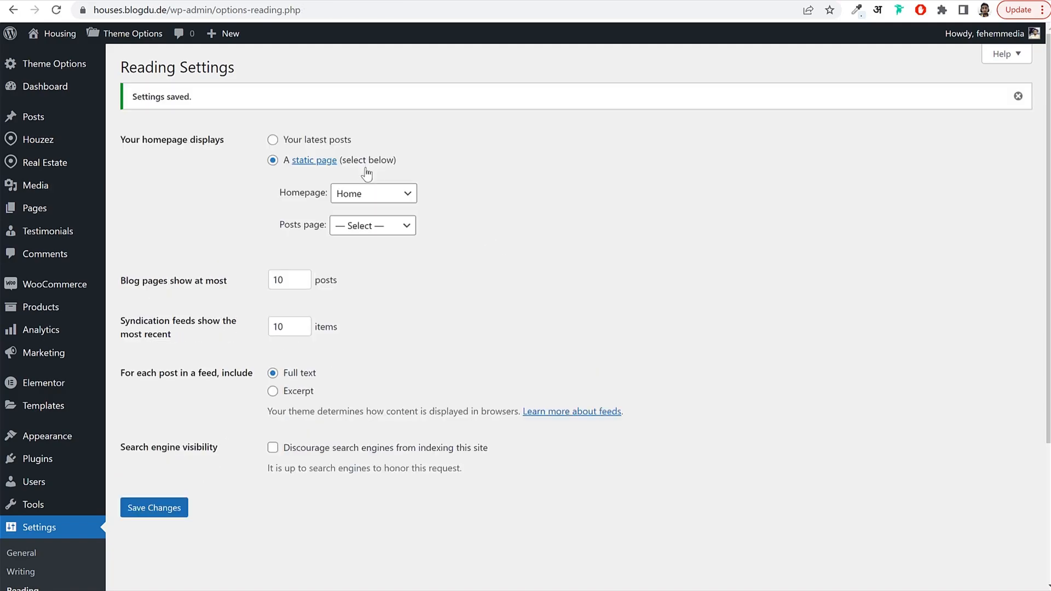
Check Home is labelled Front Page in All Pages and open it for editing.
left_click(46, 215)
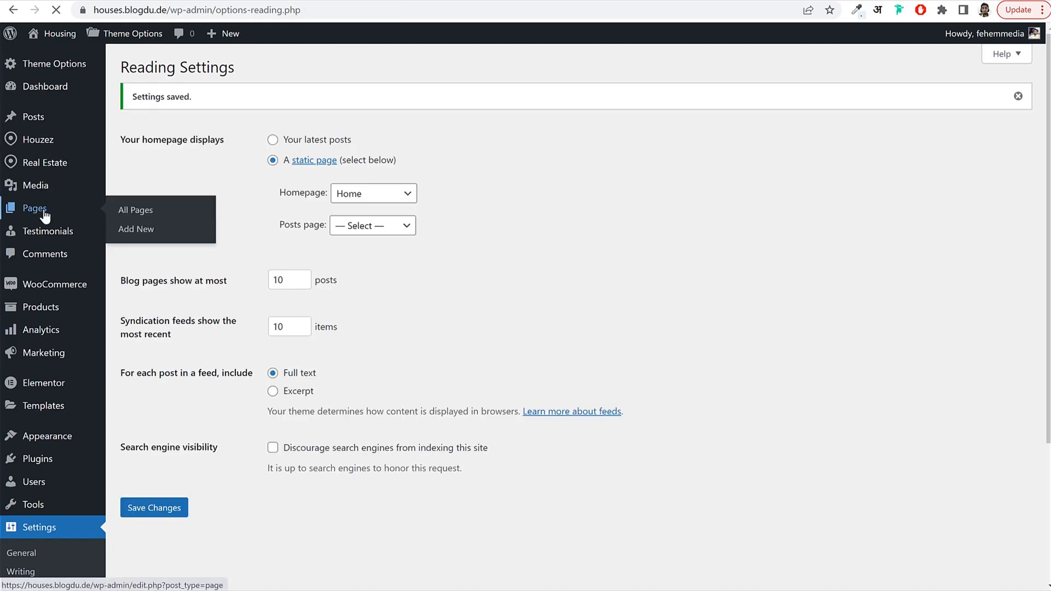
scroll(233, 351, "down", 3)
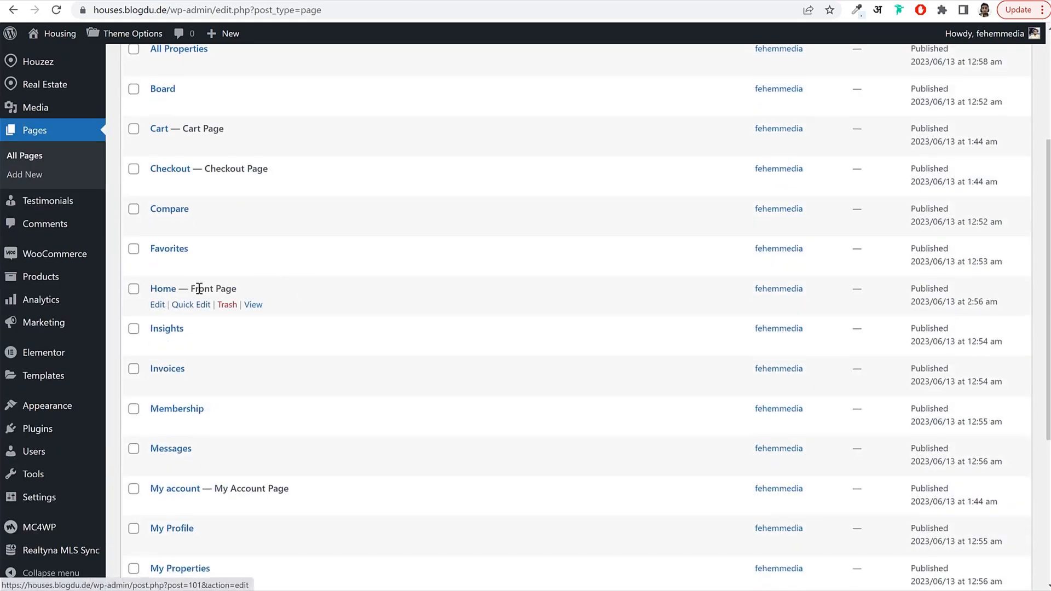
left_click_drag(191, 289, 257, 290)
left_click(157, 305)
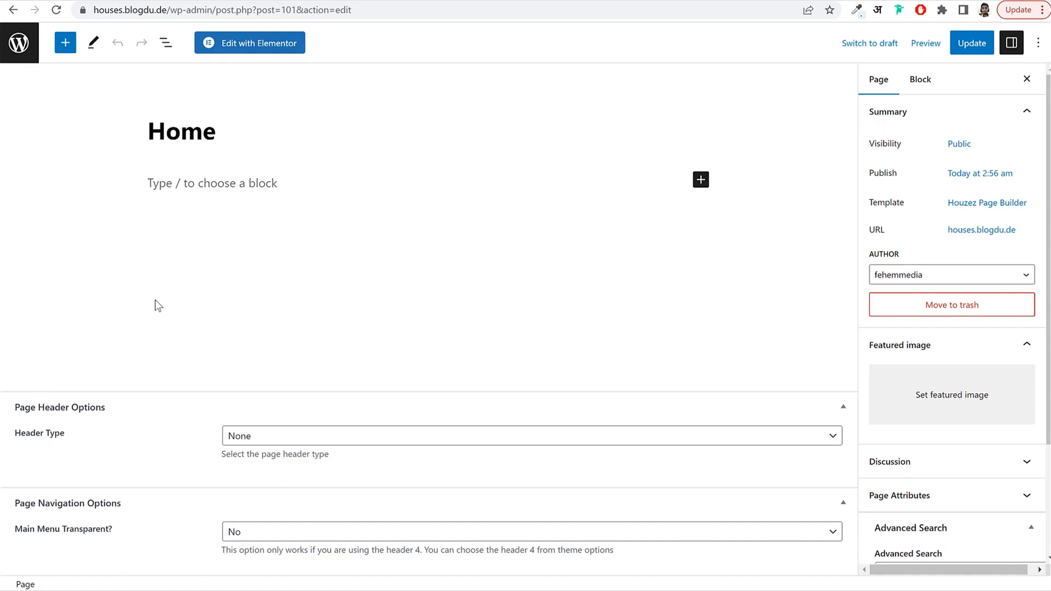
Open Home in Elementor, dismiss the AI announcement, and choose Activate Container.
left_click(253, 48)
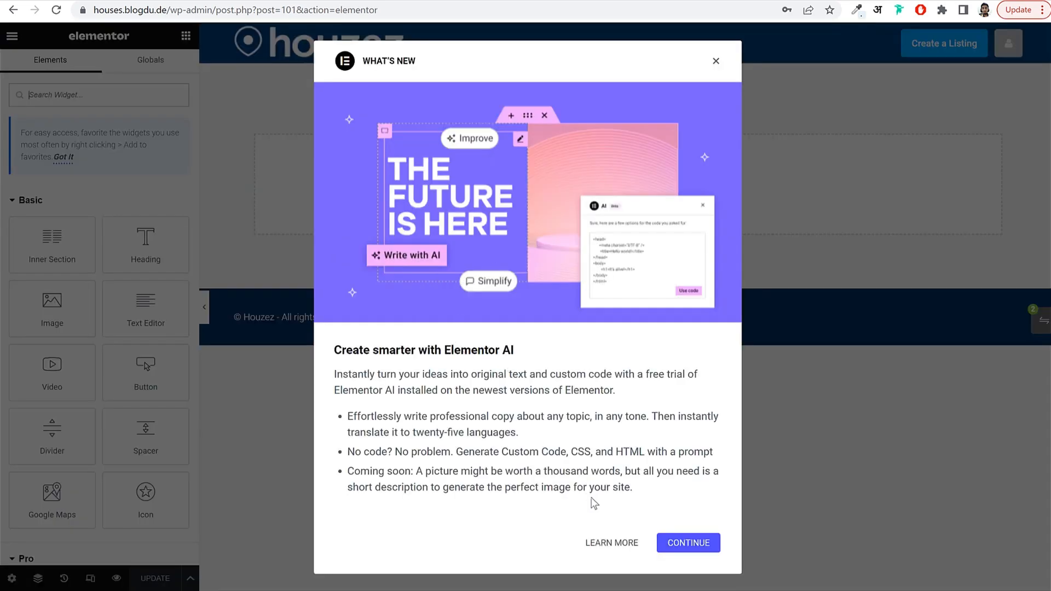
left_click(687, 543)
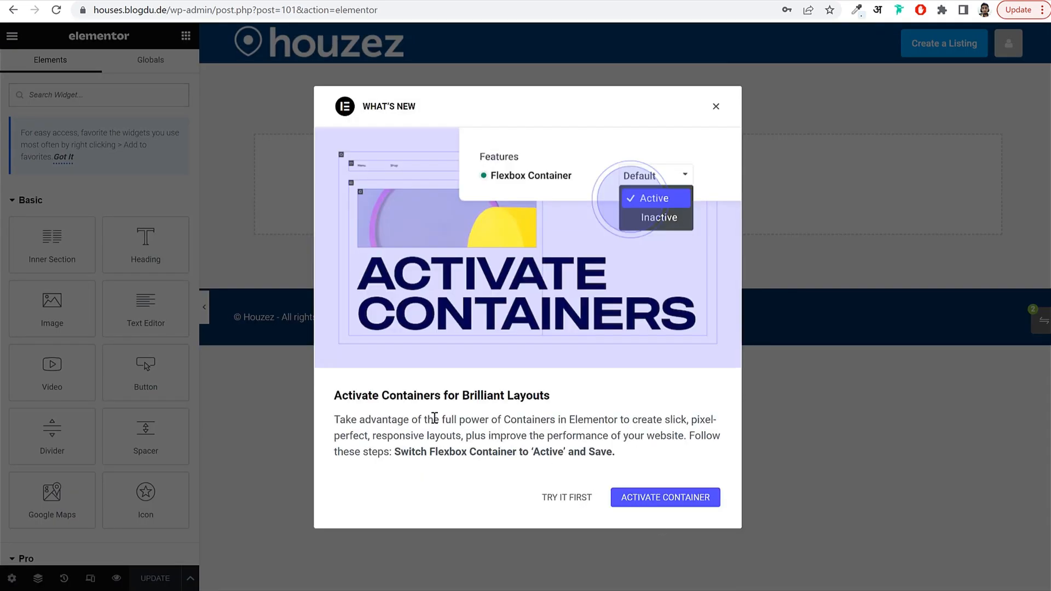
left_click_drag(347, 393, 579, 403)
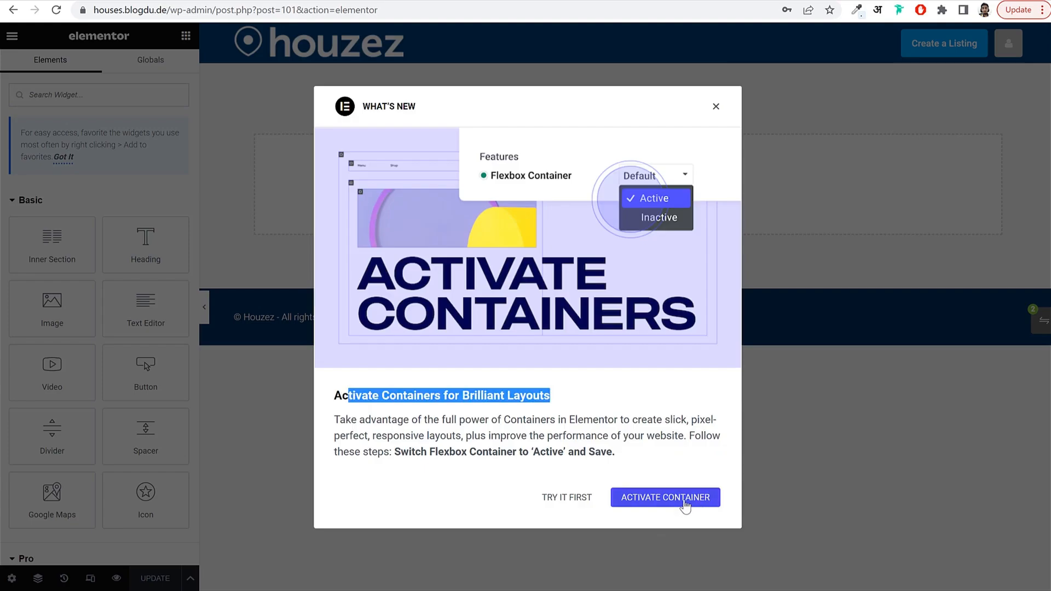
left_click(685, 506)
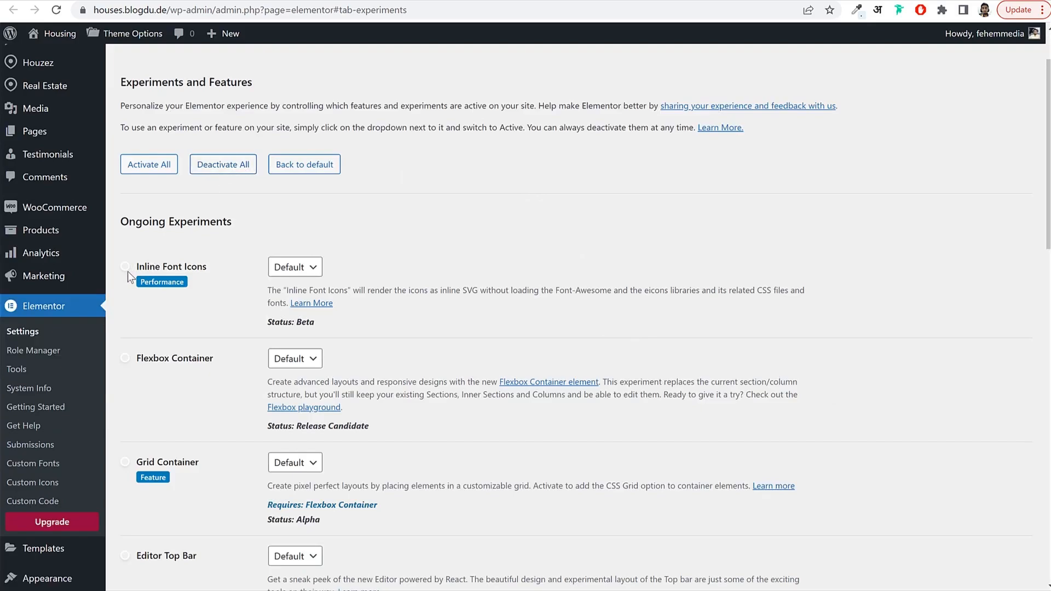
Set Flexbox Container and Grid Container to Active, save, and reload the Home editor.
scroll(130, 146, "up", 2)
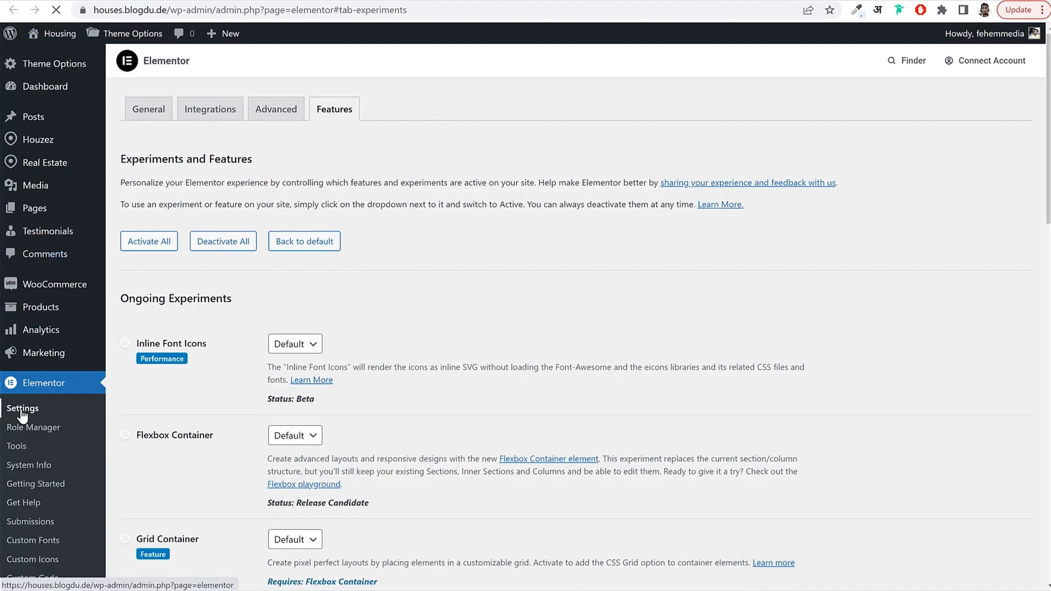
left_click(336, 111)
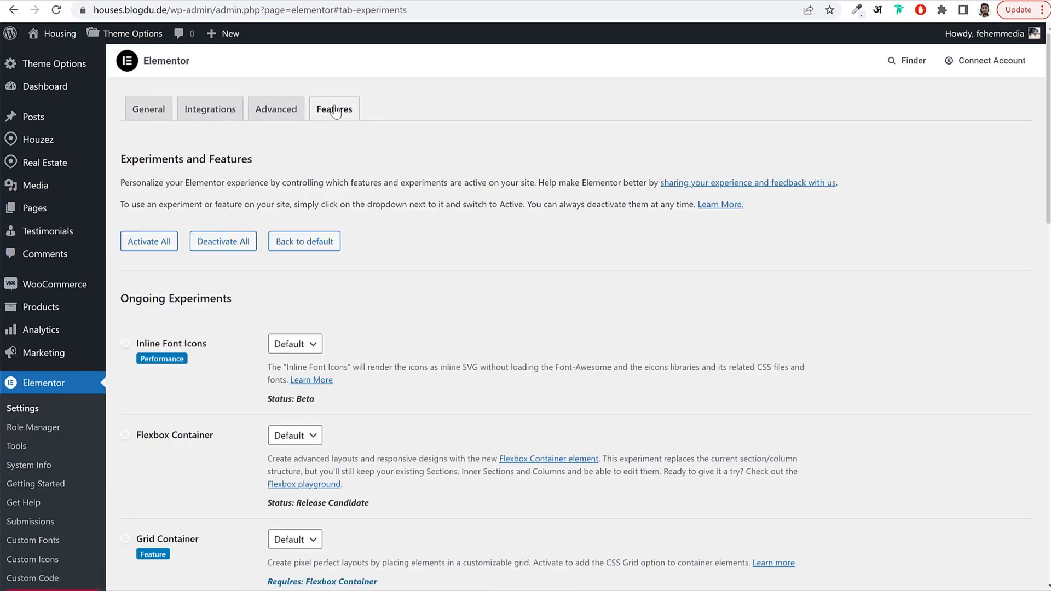
scroll(173, 260, "down", 4)
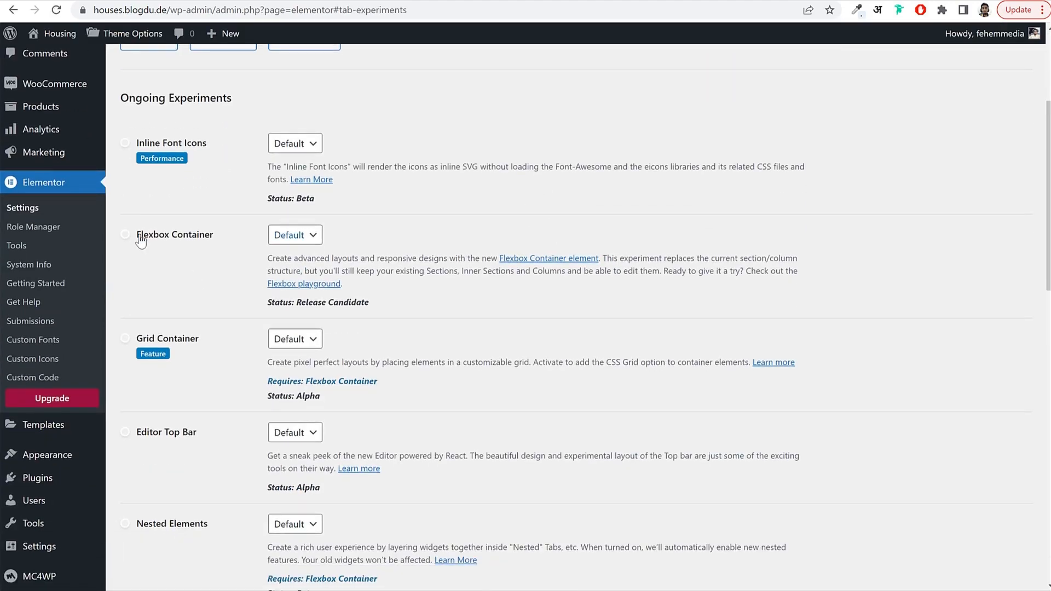
left_click_drag(140, 241, 199, 240)
left_click(300, 267)
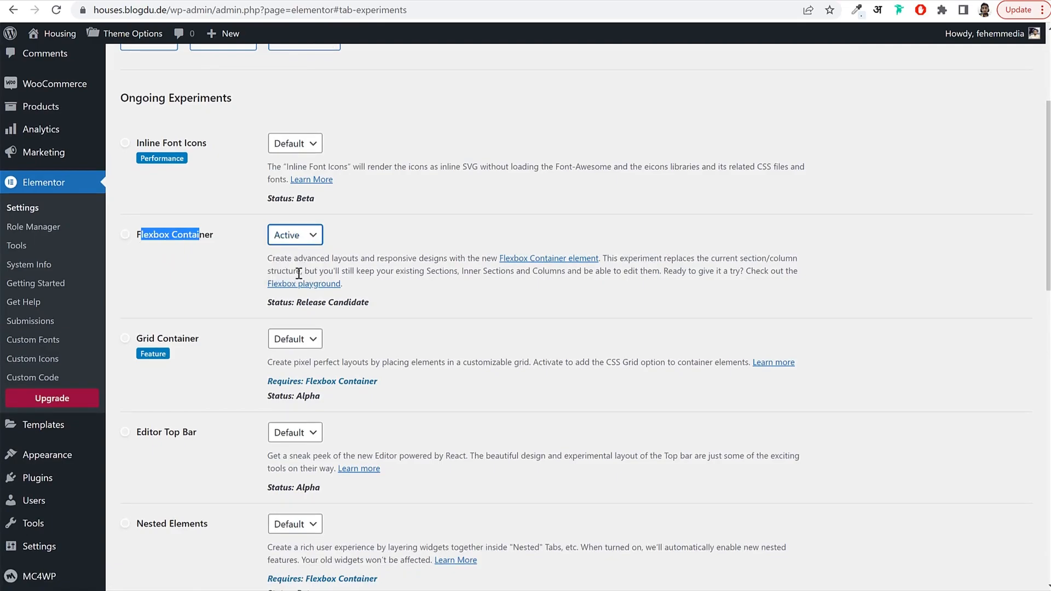
left_click(194, 390)
left_click_drag(137, 339, 190, 339)
left_click(308, 341)
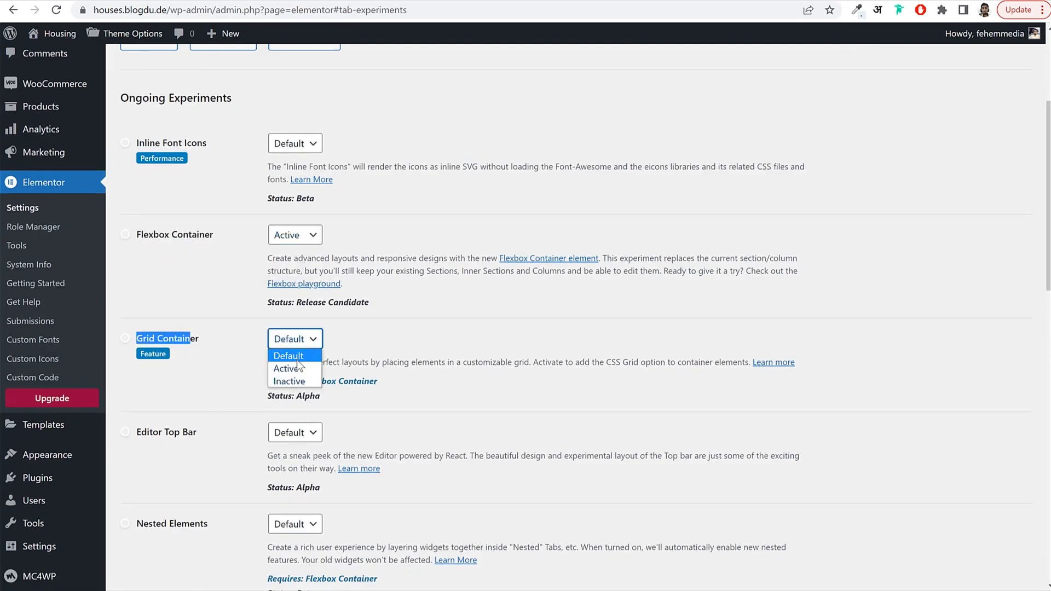
left_click(301, 368)
left_click(304, 252)
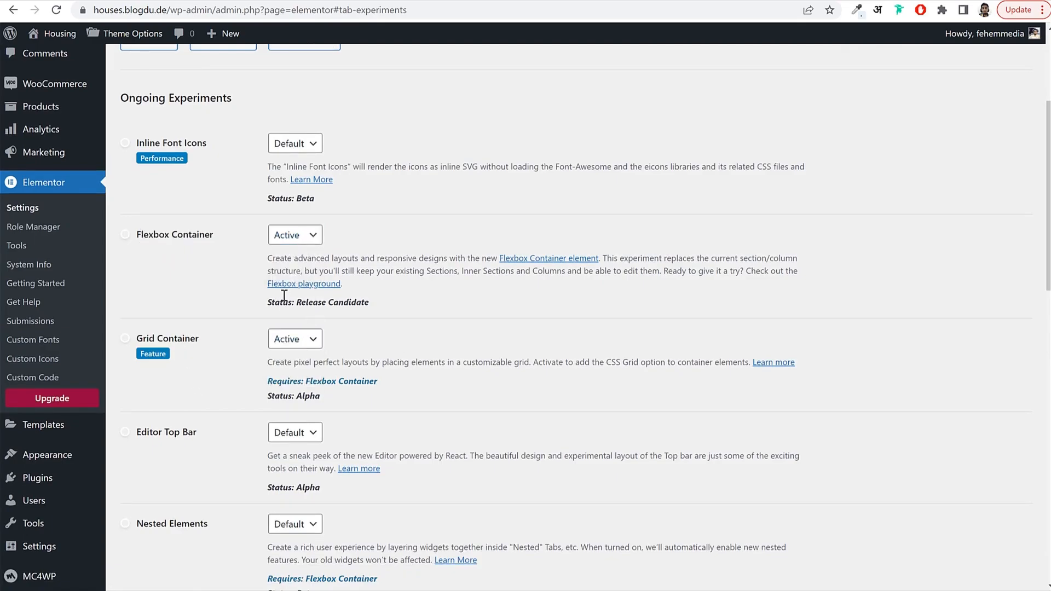
scroll(361, 330, "down", 15)
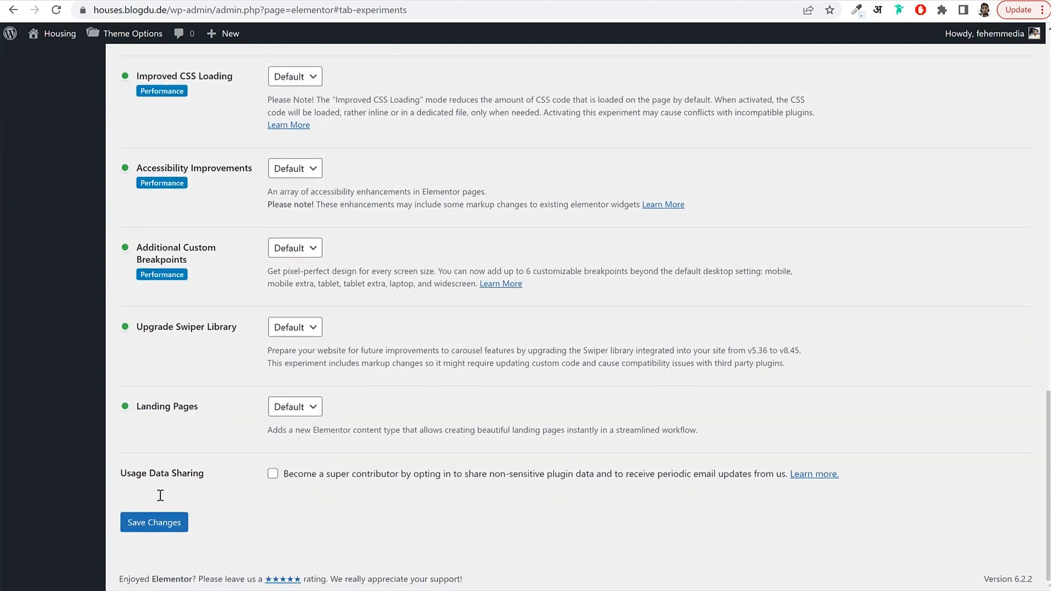
left_click(137, 524)
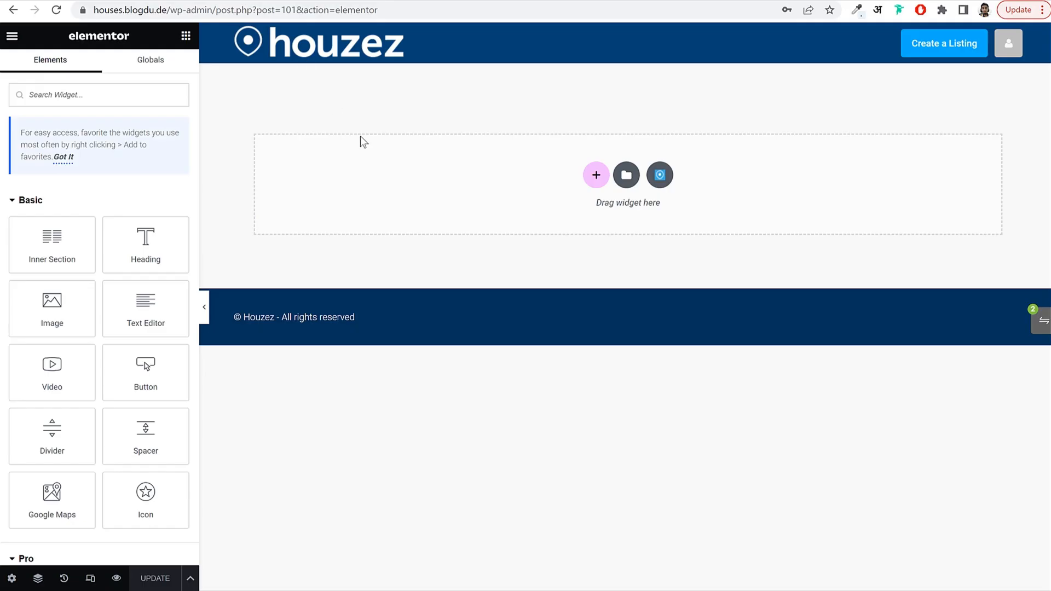
left_click(56, 10)
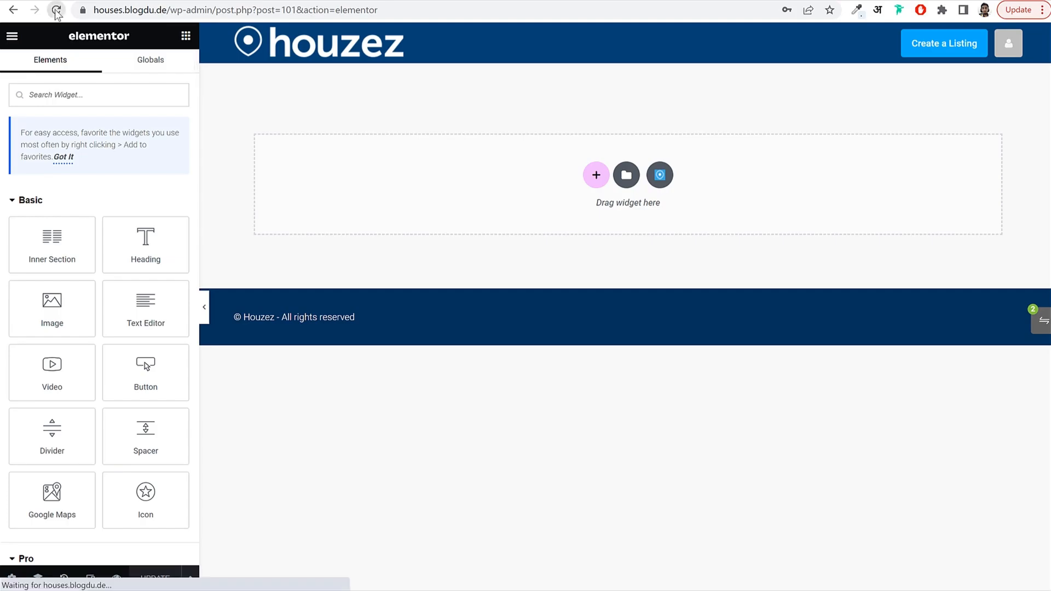
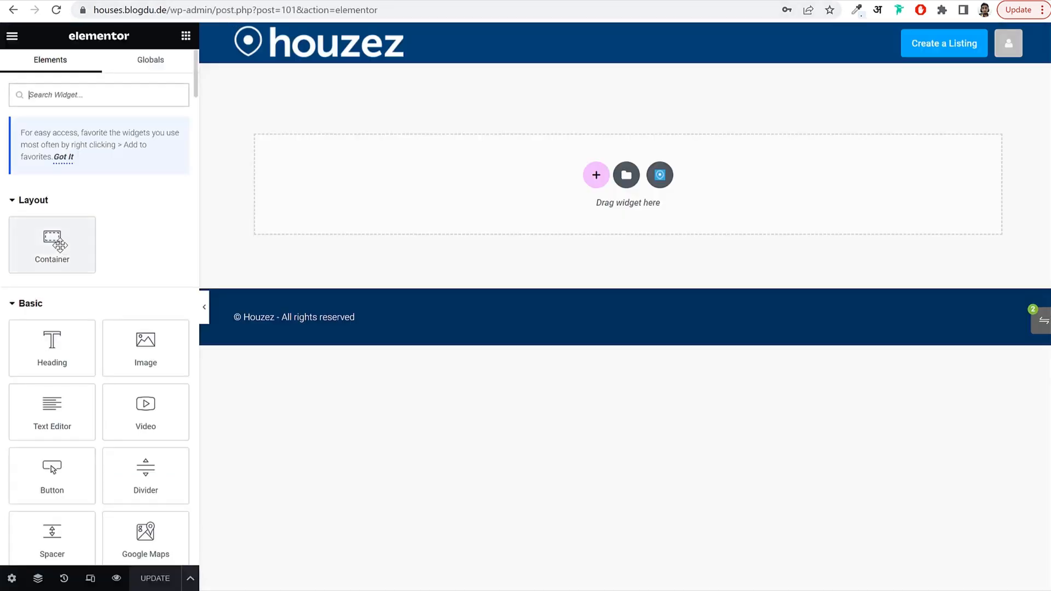
Add a new container at the top of the page and set its direction to Row.
left_click_drag(57, 241, 560, 173)
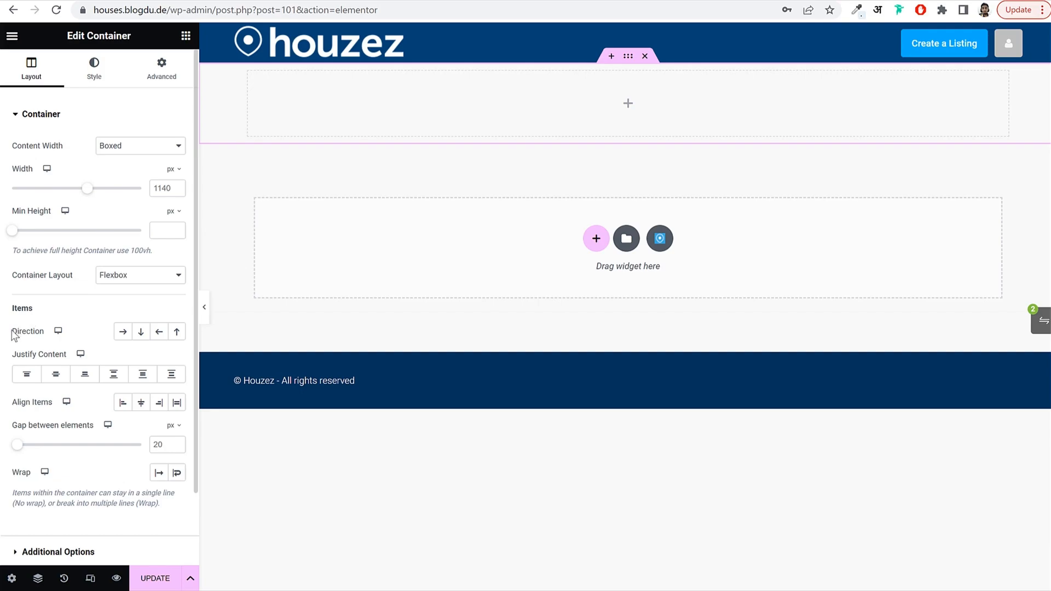
left_click_drag(12, 331, 44, 333)
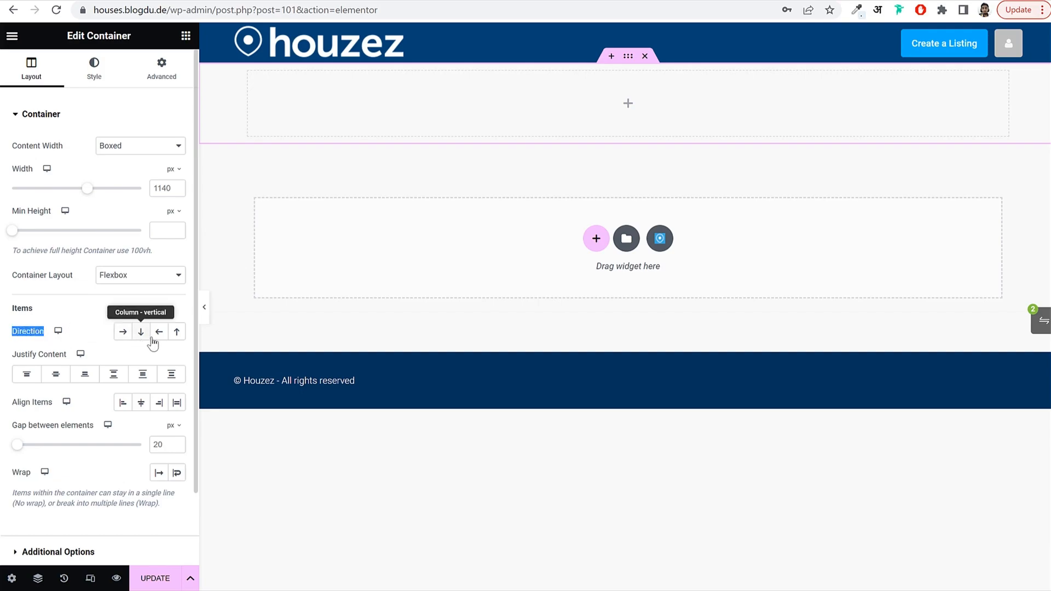
left_click(123, 335)
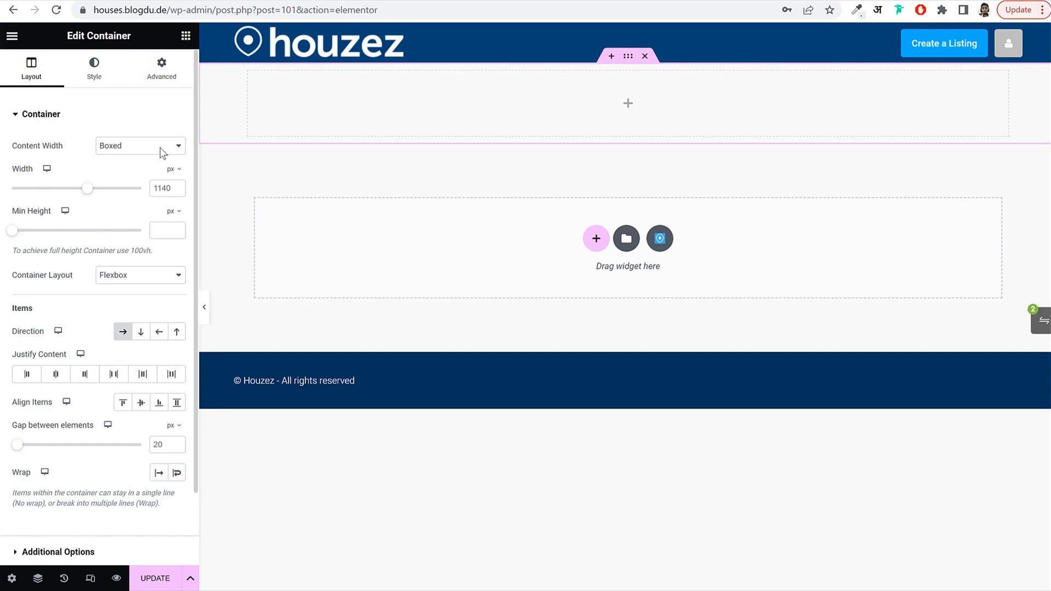
Place an inner container inside the top section and set its direction to Column.
left_click(184, 38)
scroll(115, 306, "down", 2)
scroll(115, 305, "up", 2)
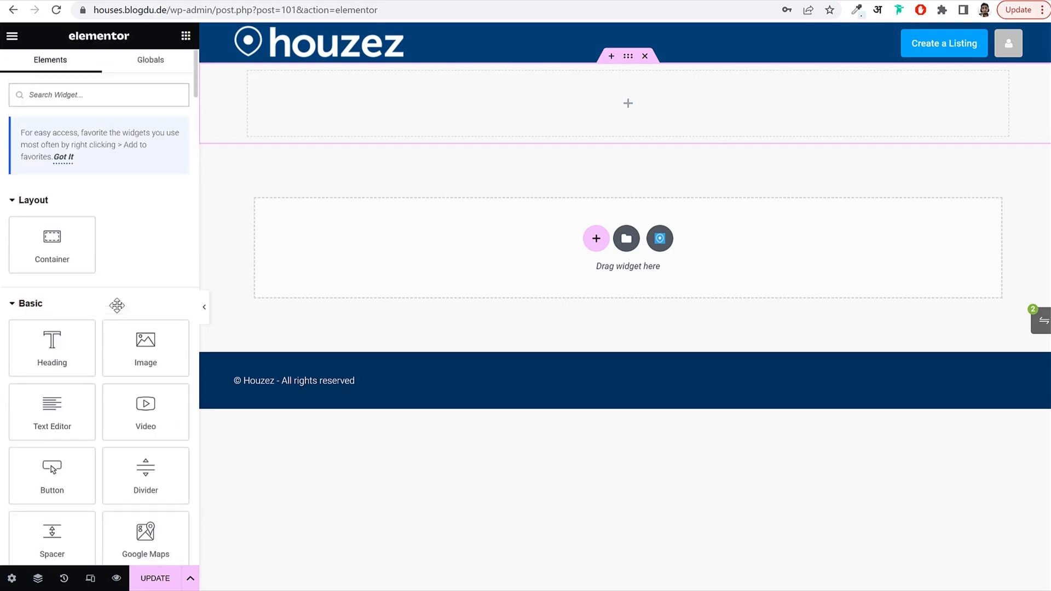
left_click_drag(45, 240, 474, 107)
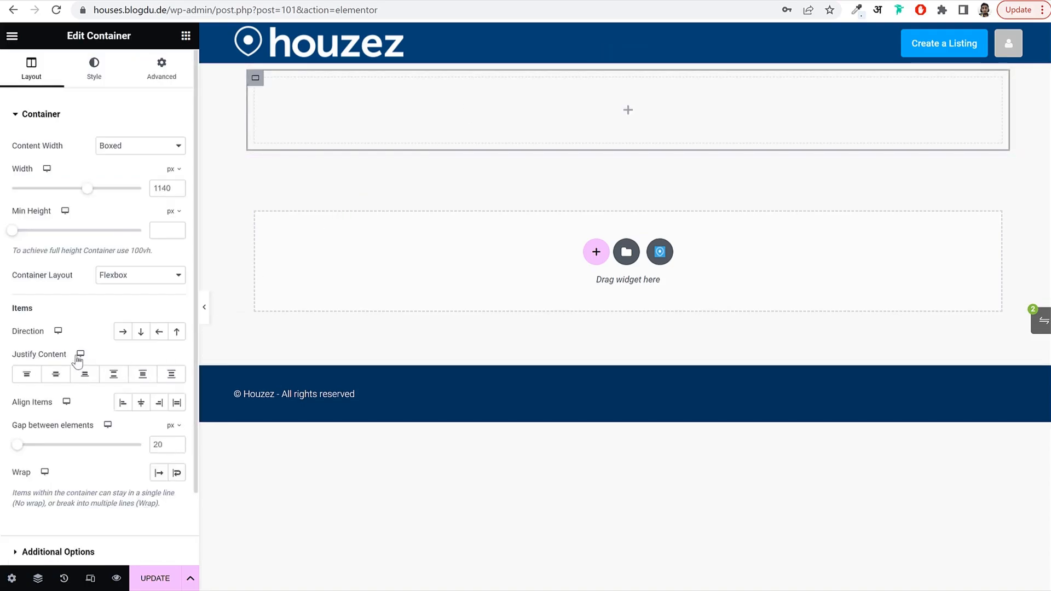
left_click(141, 333)
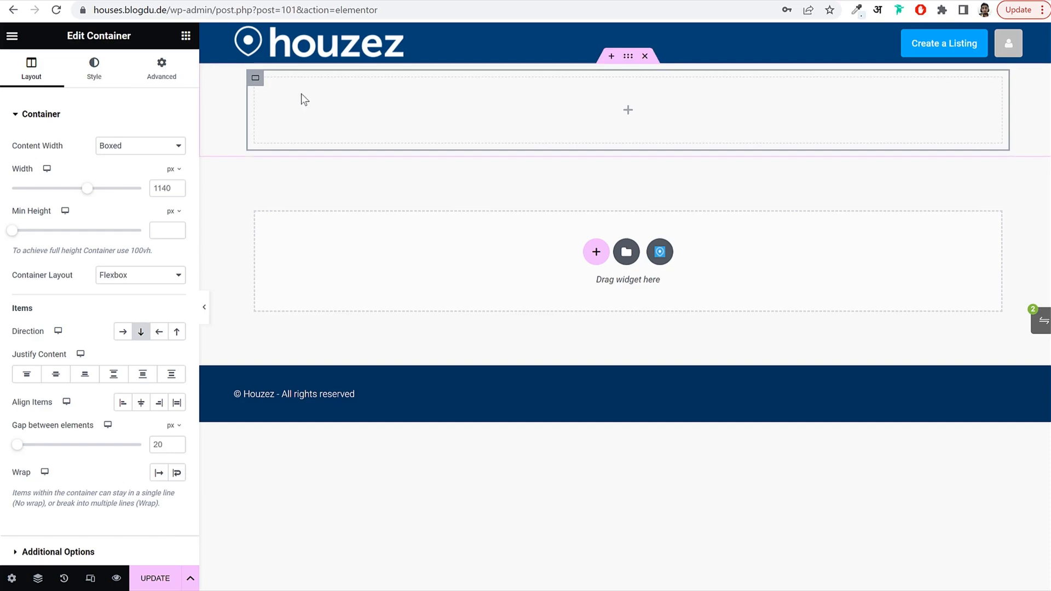
Duplicate the inner container so two empty containers sit side by side.
right_click(255, 80)
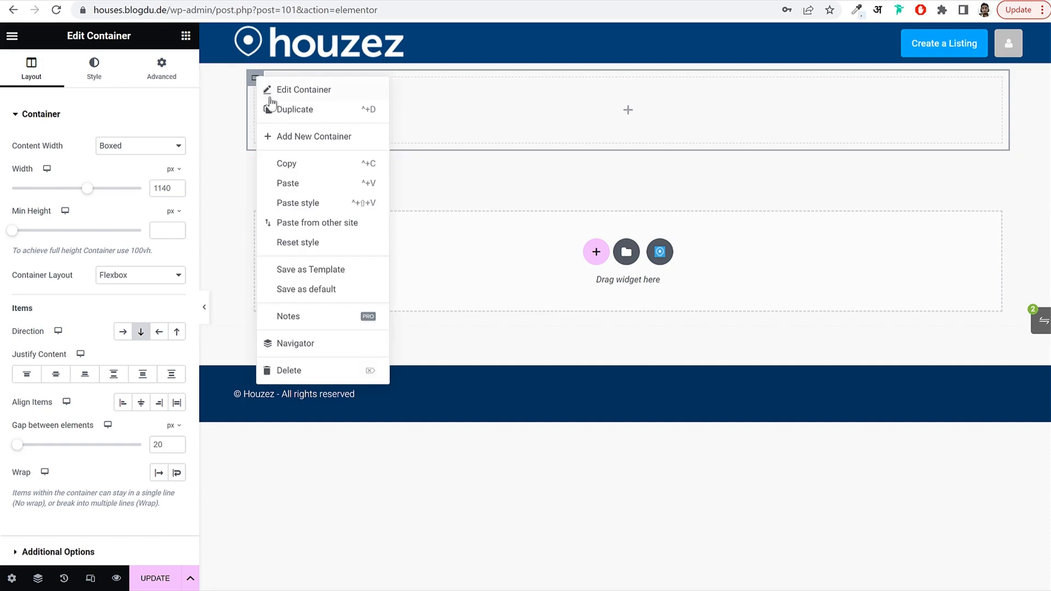
left_click(288, 122)
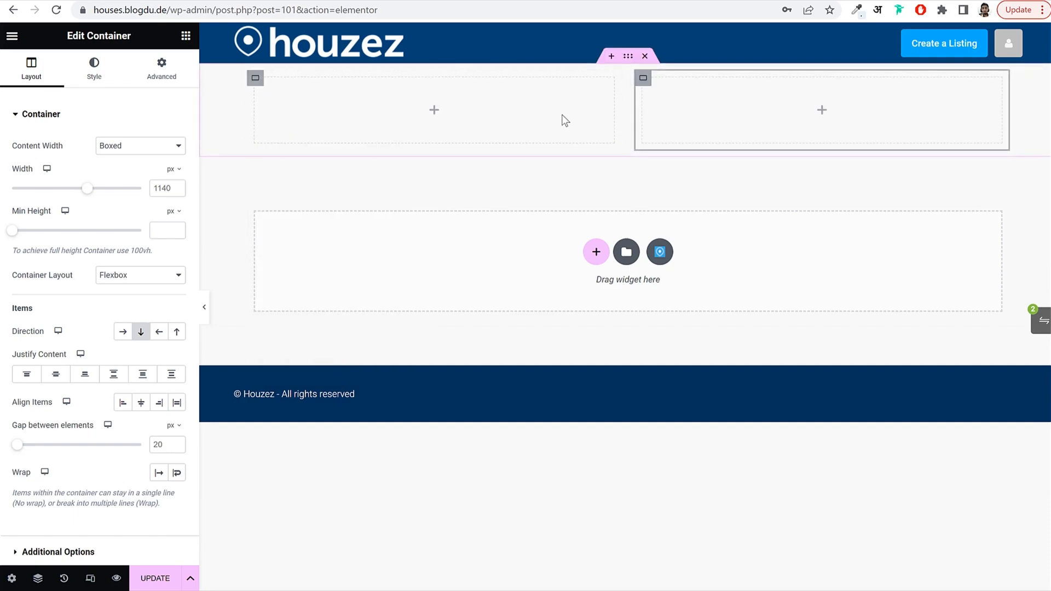
left_click(255, 78)
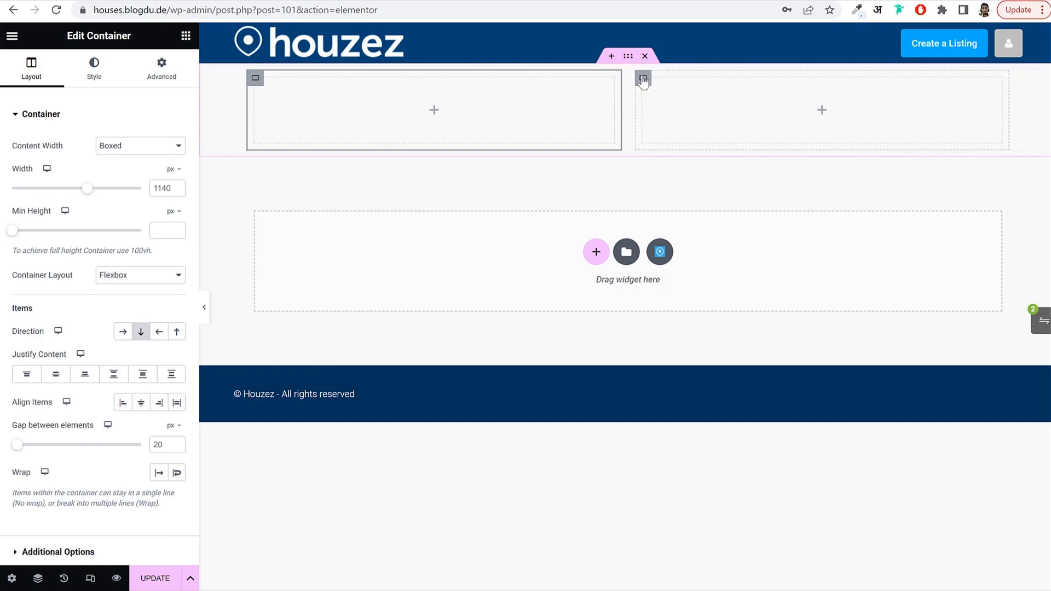
left_click(643, 79)
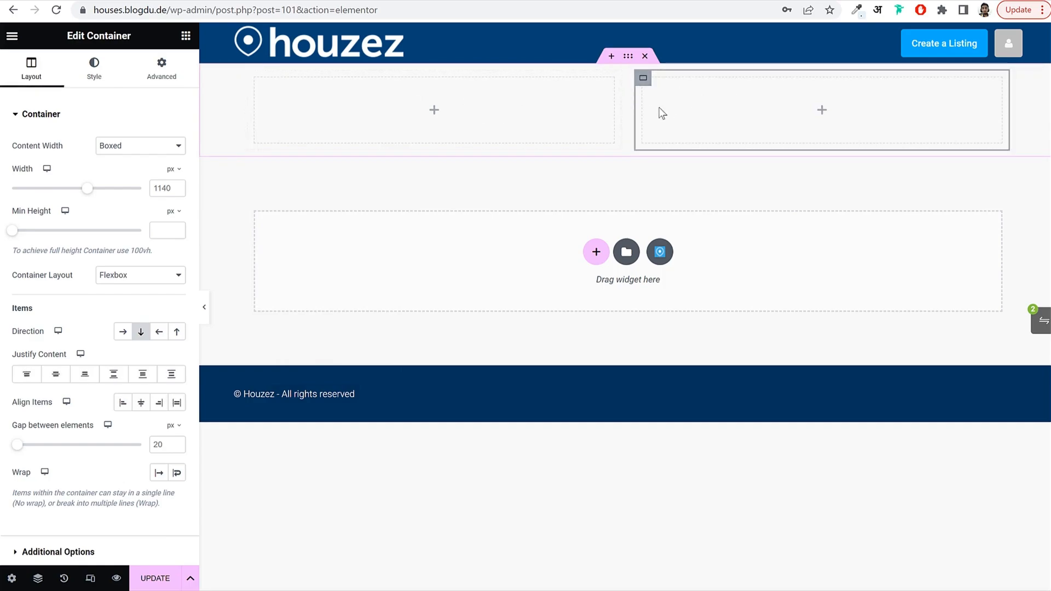
left_click(613, 108)
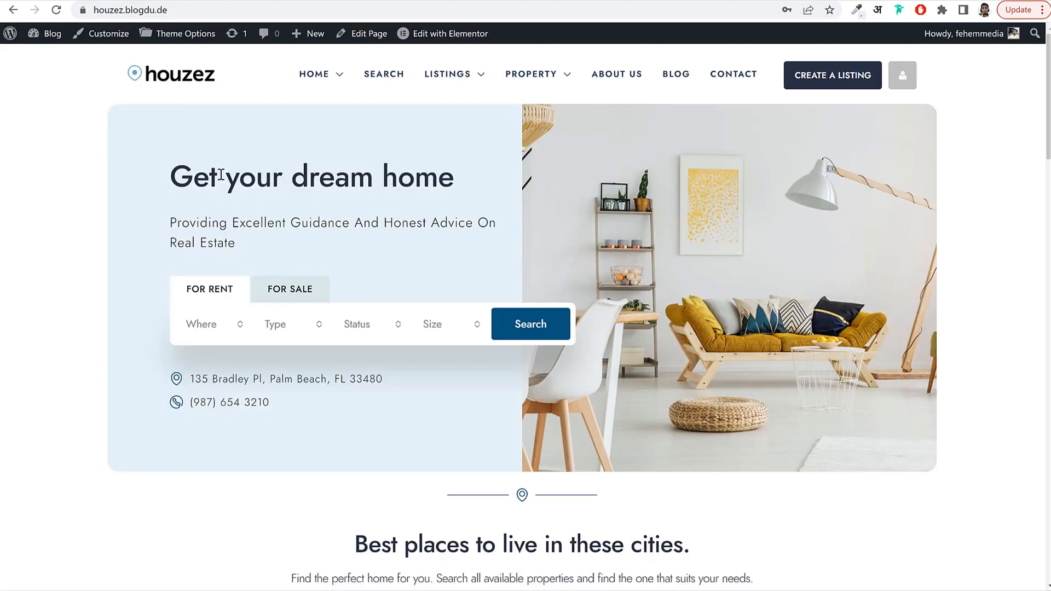
left_click_drag(168, 176, 457, 177)
key("ctrl+c")
mouse_move(331, 79)
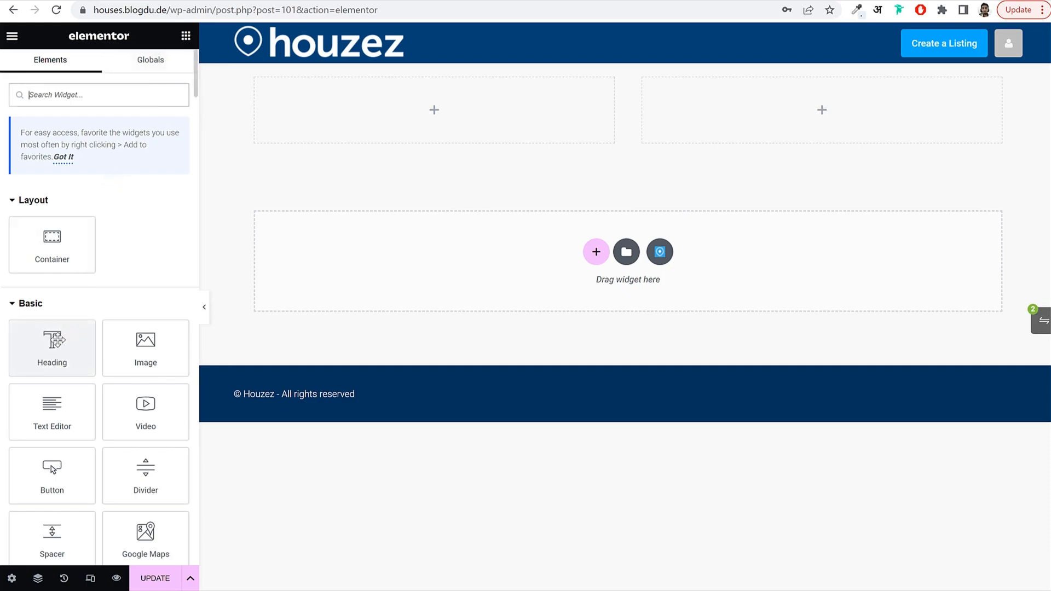
Add a Heading widget to the left container with the title 'Get your dream home'.
left_click_drag(52, 348, 419, 117)
triple_click(141, 172)
key("ctrl+v")
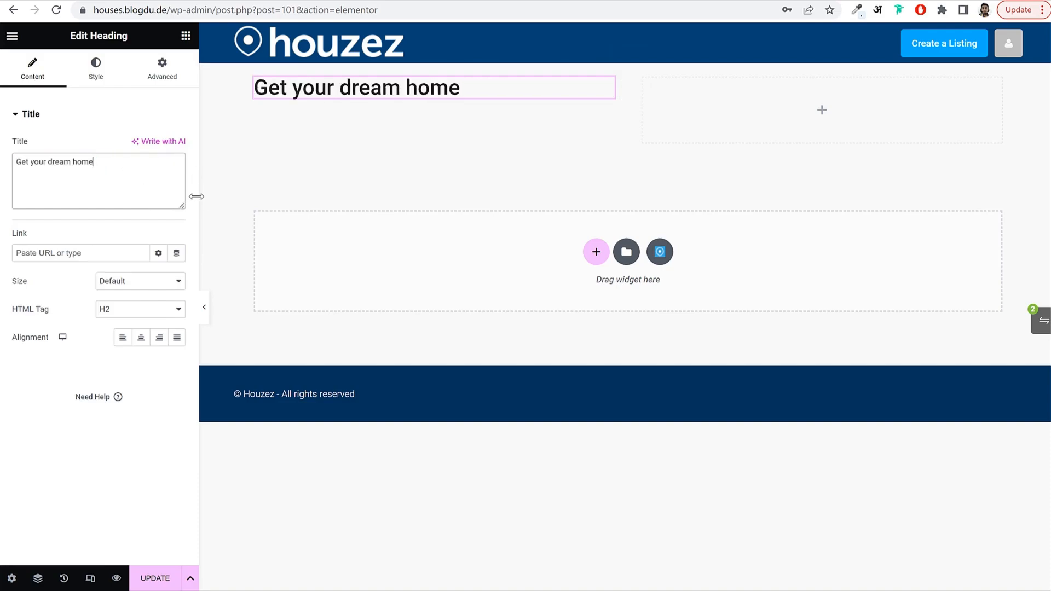
left_click(101, 78)
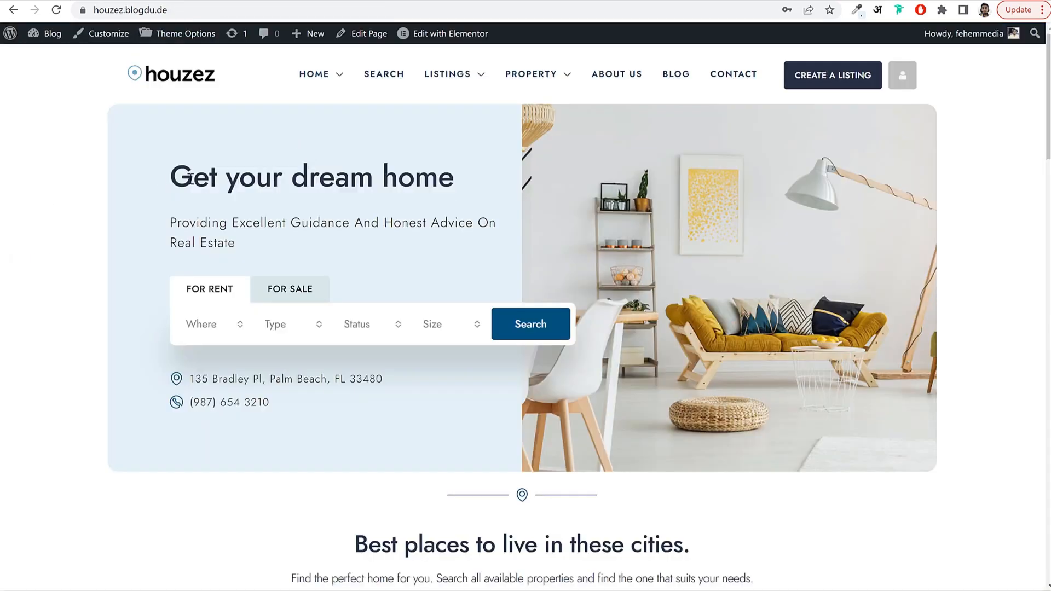
left_click_drag(190, 176, 465, 179)
left_click(390, 182)
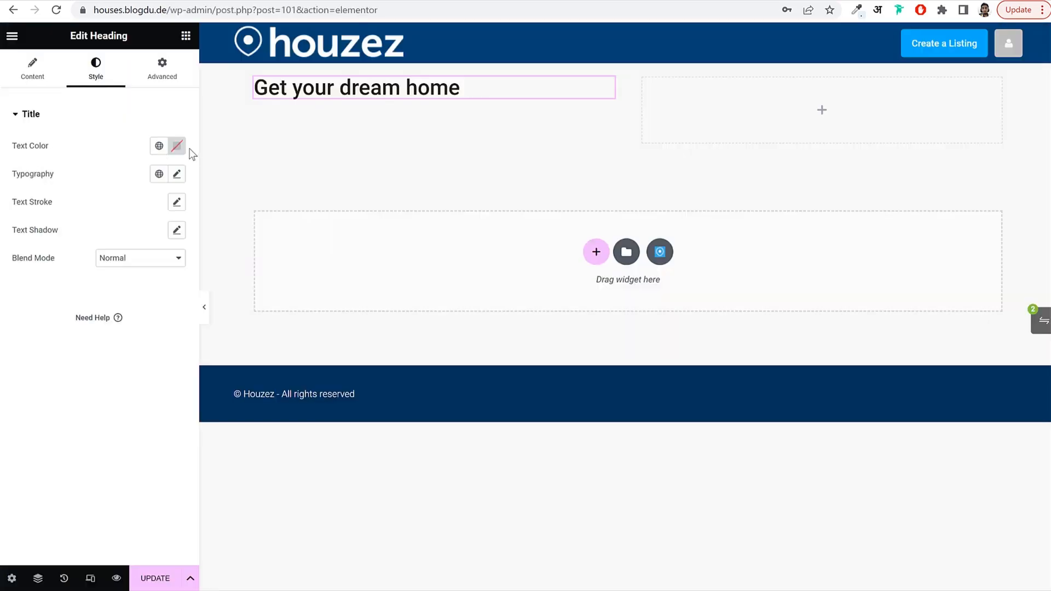
Adjust the heading's text colour hex value, comparing it against the demo heading.
left_click(176, 146)
left_click(161, 344)
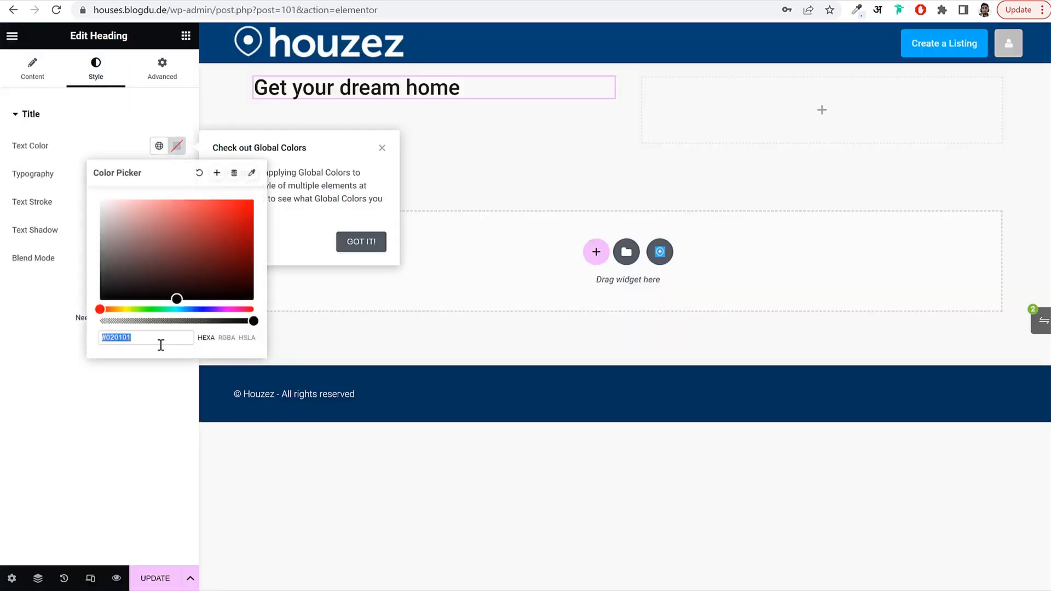
left_click(322, 290)
left_click(353, 245)
left_click(175, 147)
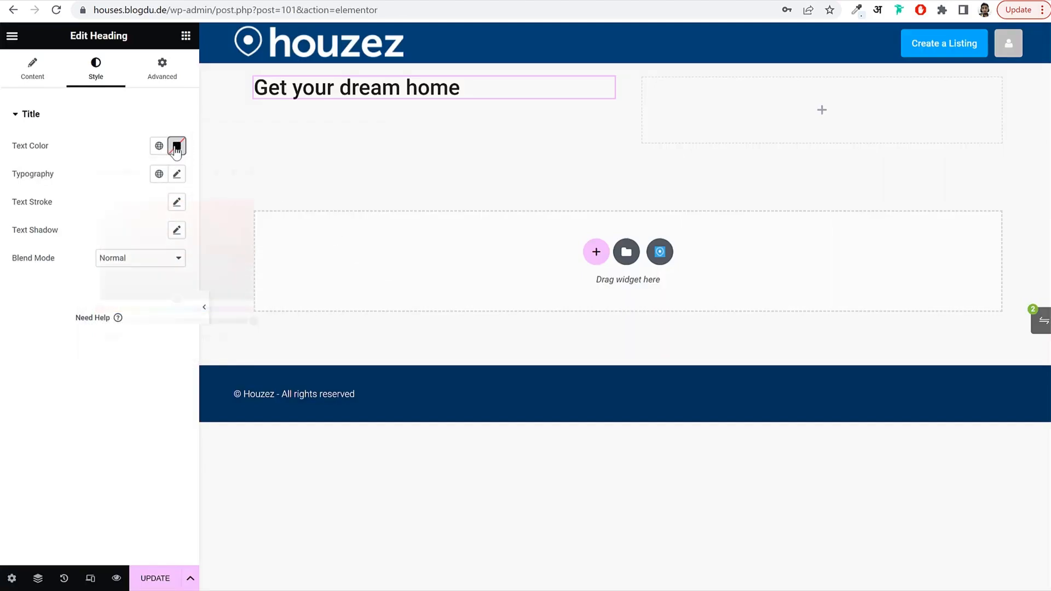
left_click(121, 338)
left_click_drag(137, 337, 103, 338)
left_click(128, 376)
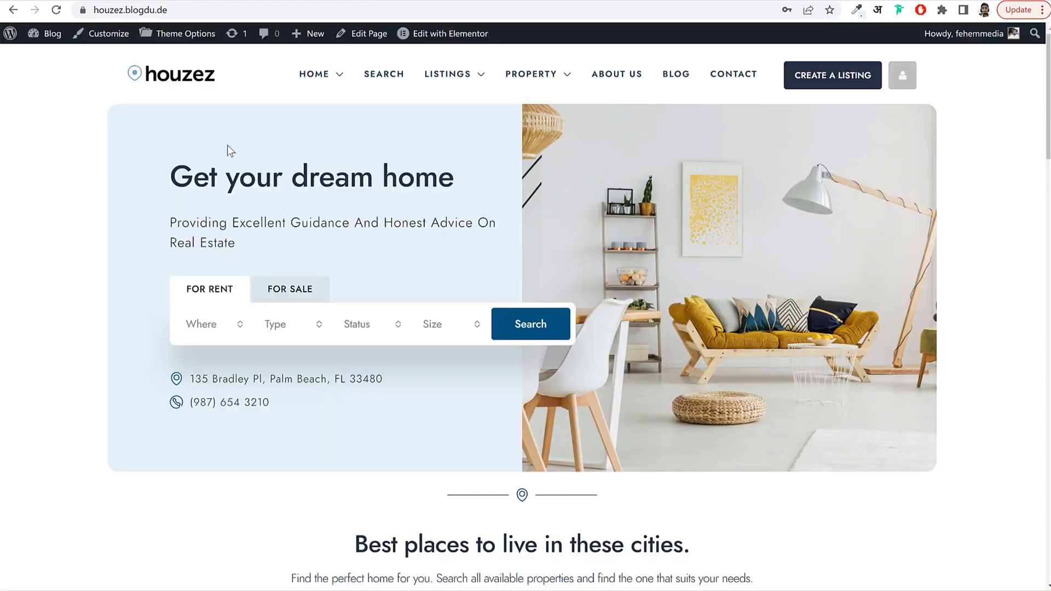
left_click_drag(170, 177, 438, 176)
left_click(438, 177)
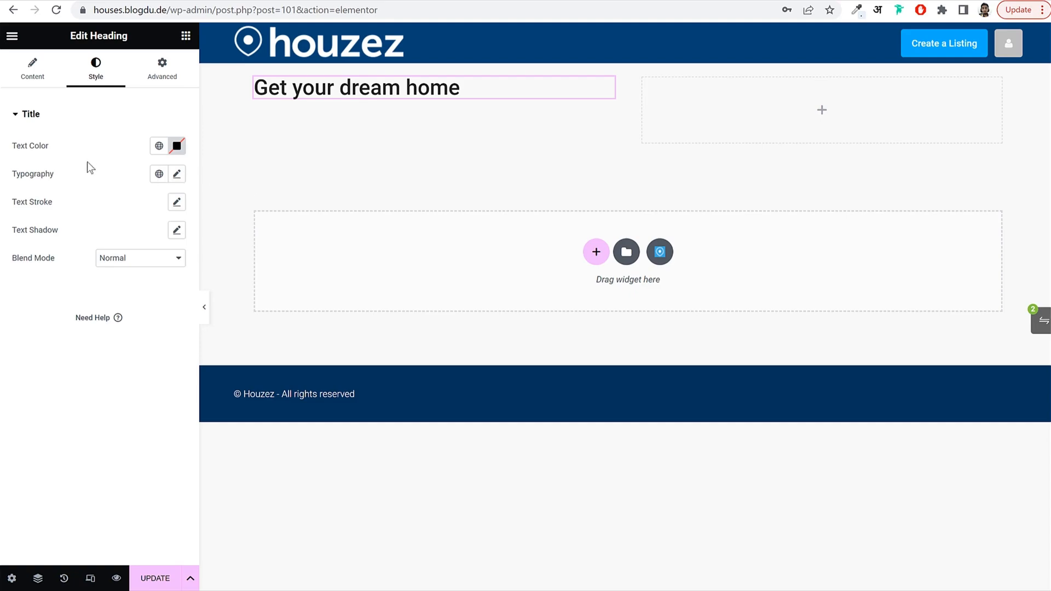
left_click(175, 175)
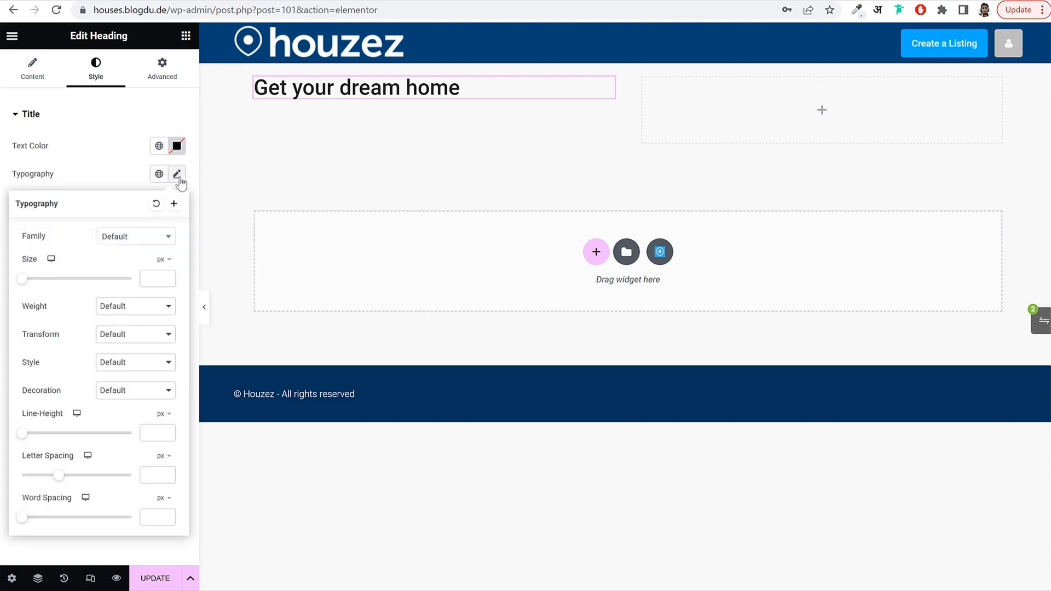
Set the heading font family to Jost with a size of 45 px.
left_click(132, 239)
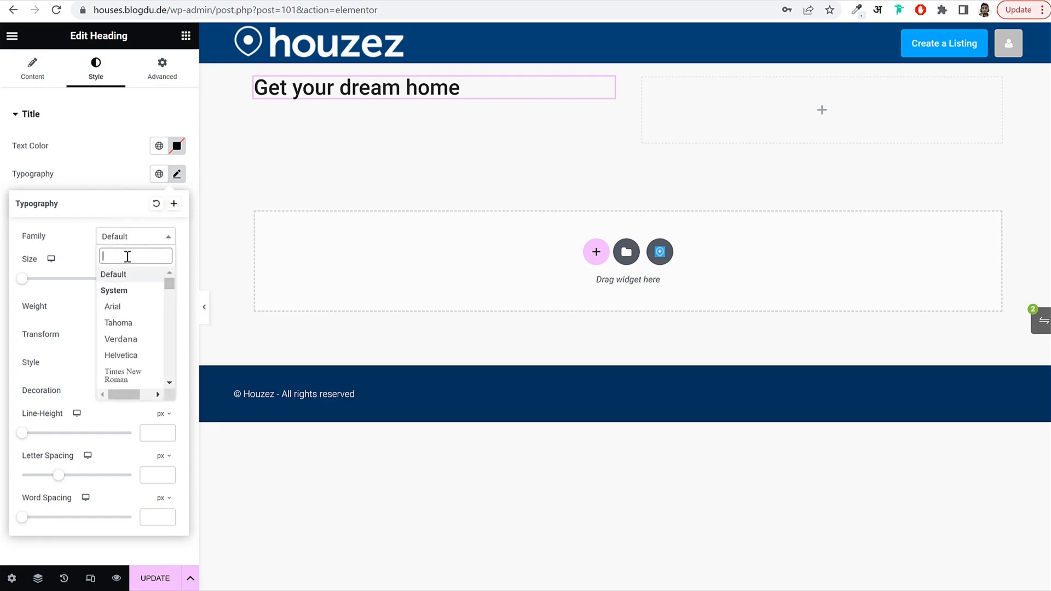
type("jost")
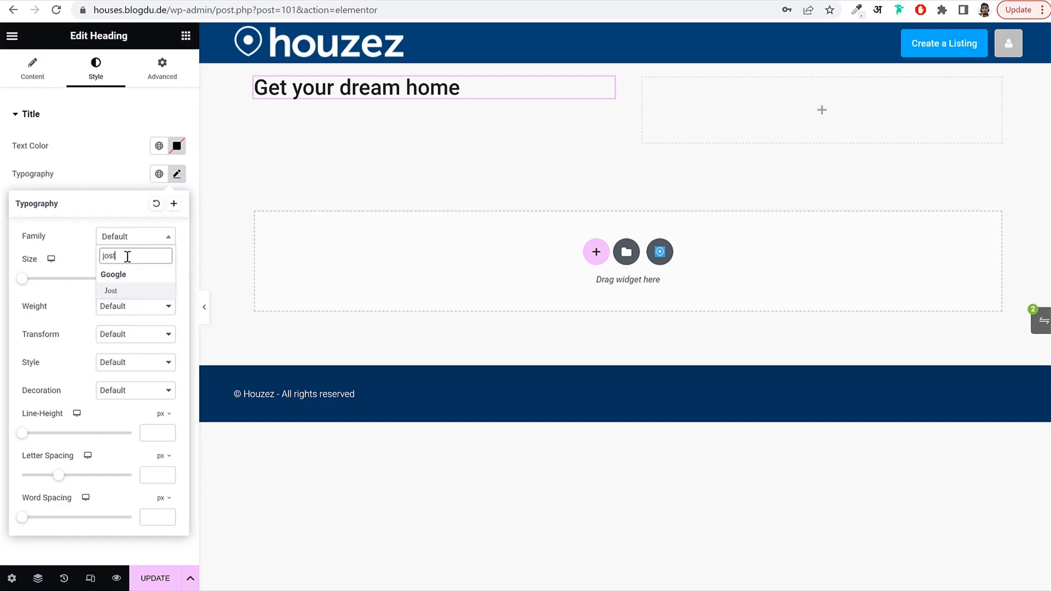
key("Return")
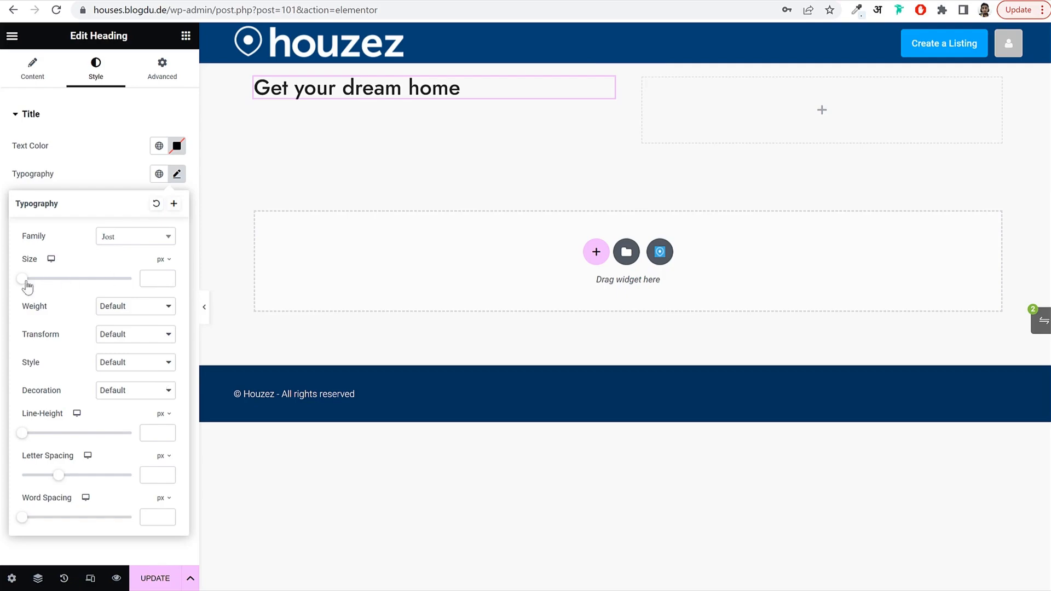
left_click_drag(23, 281, 44, 293)
left_click(168, 276)
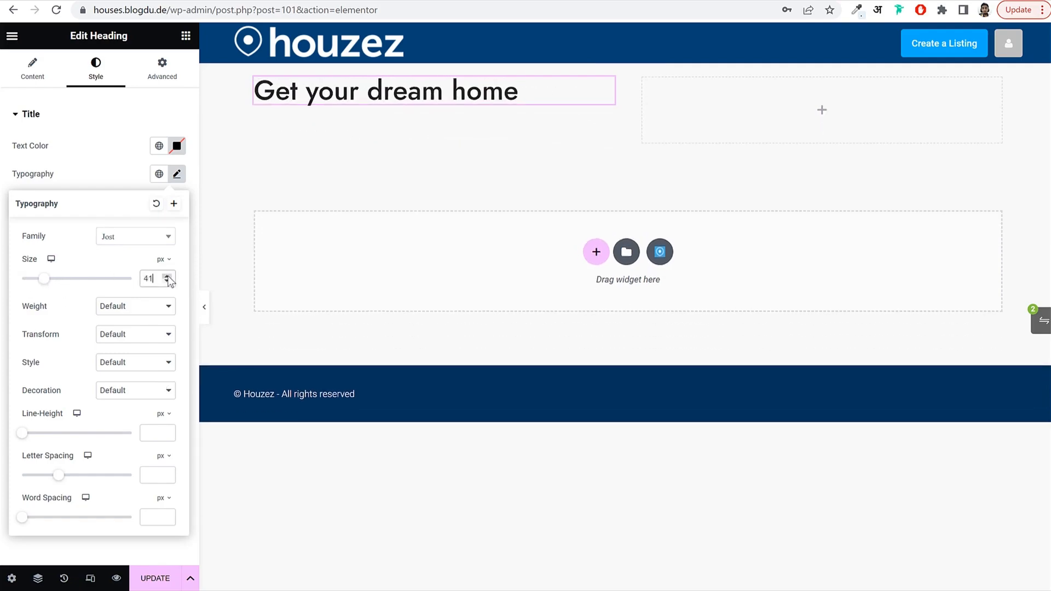
left_click(168, 276)
left_click(168, 276)
left_click(168, 276)
left_click(168, 276)
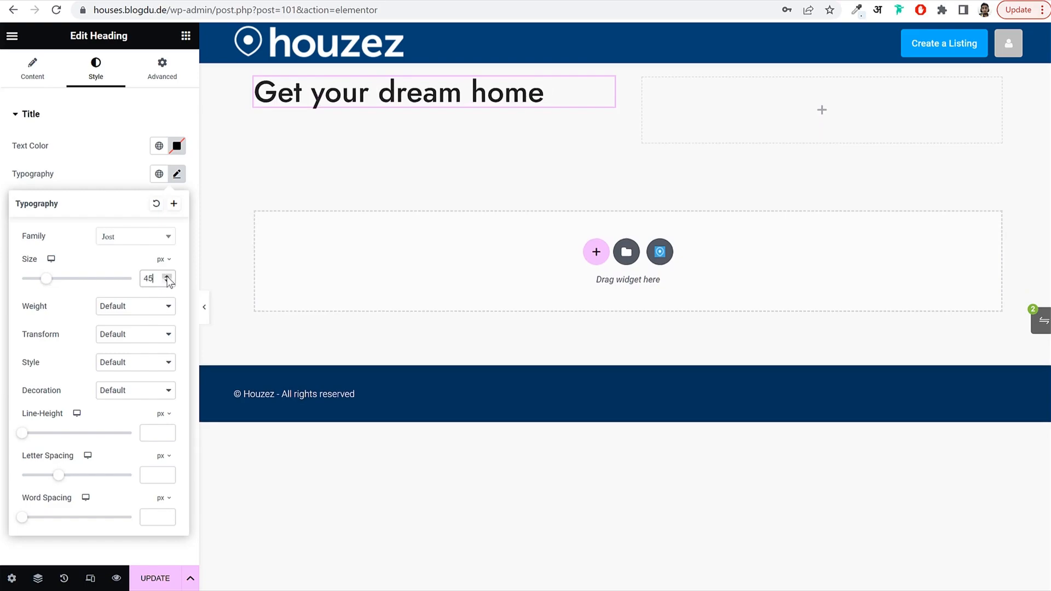
Set the heading weight to 500 (Medium) and letter spacing to -0.5.
left_click(128, 307)
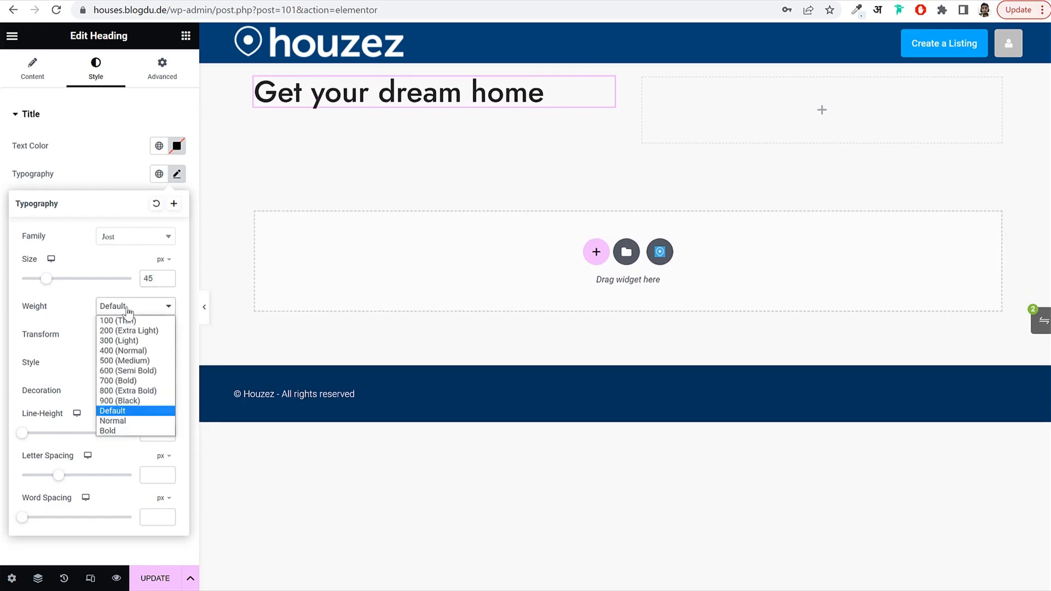
left_click(129, 326)
left_click(131, 308)
left_click(133, 346)
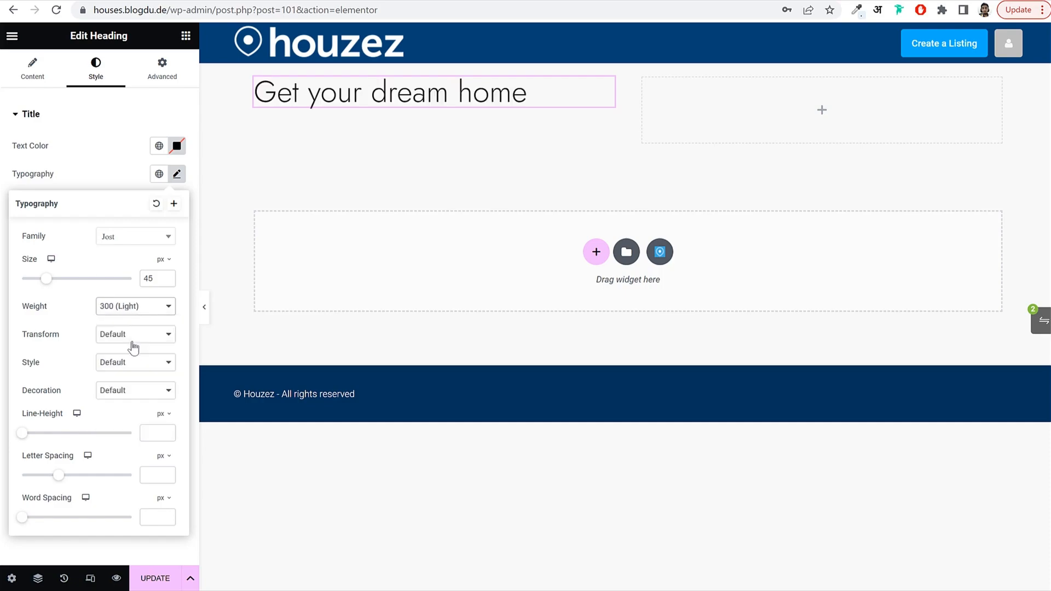
left_click(130, 312)
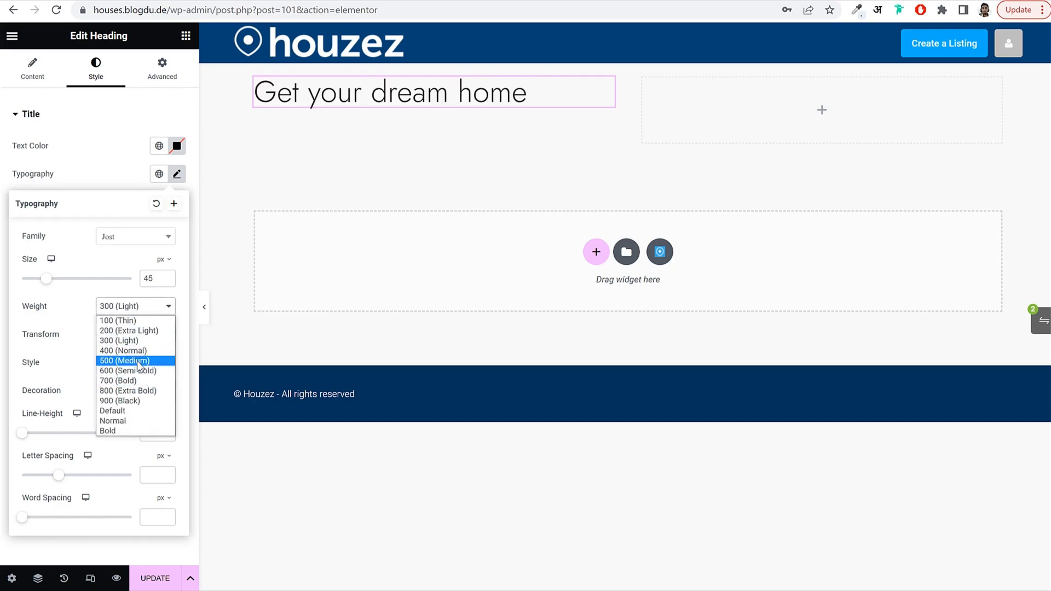
left_click(139, 364)
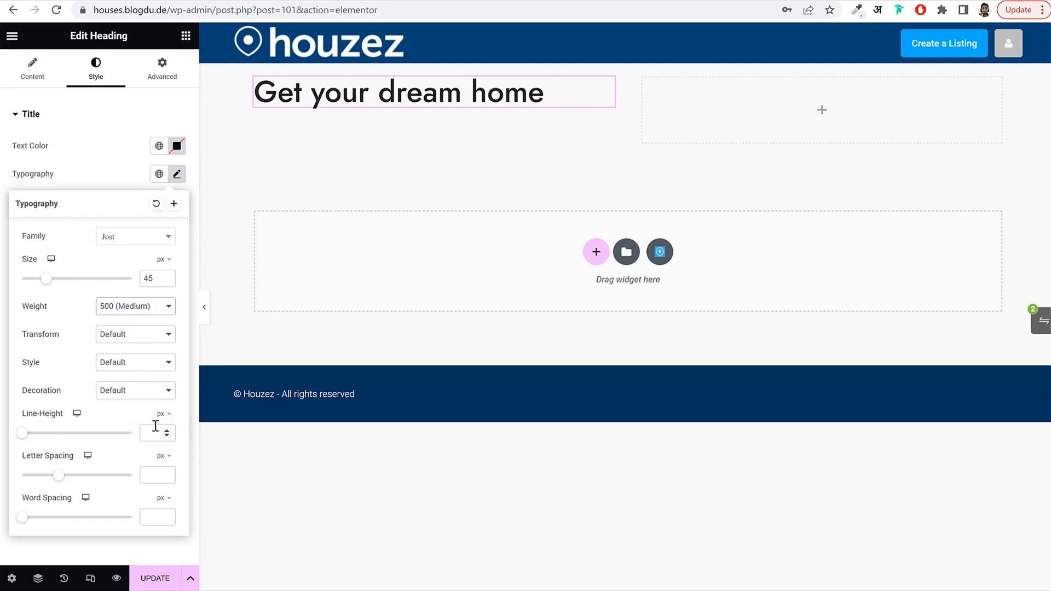
mouse_move(58, 475)
left_mouse_down()
mouse_move(118, 487)
mouse_move(11, 484)
mouse_move(65, 485)
mouse_move(50, 486)
mouse_move(64, 460)
left_mouse_up()
left_click_drag(160, 475, 137, 476)
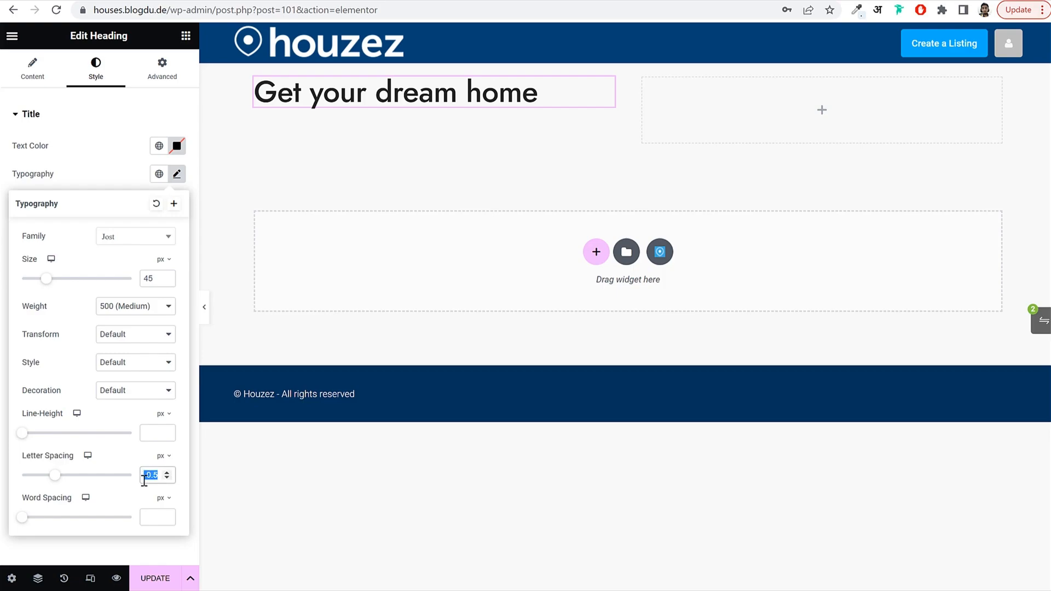
left_click(185, 35)
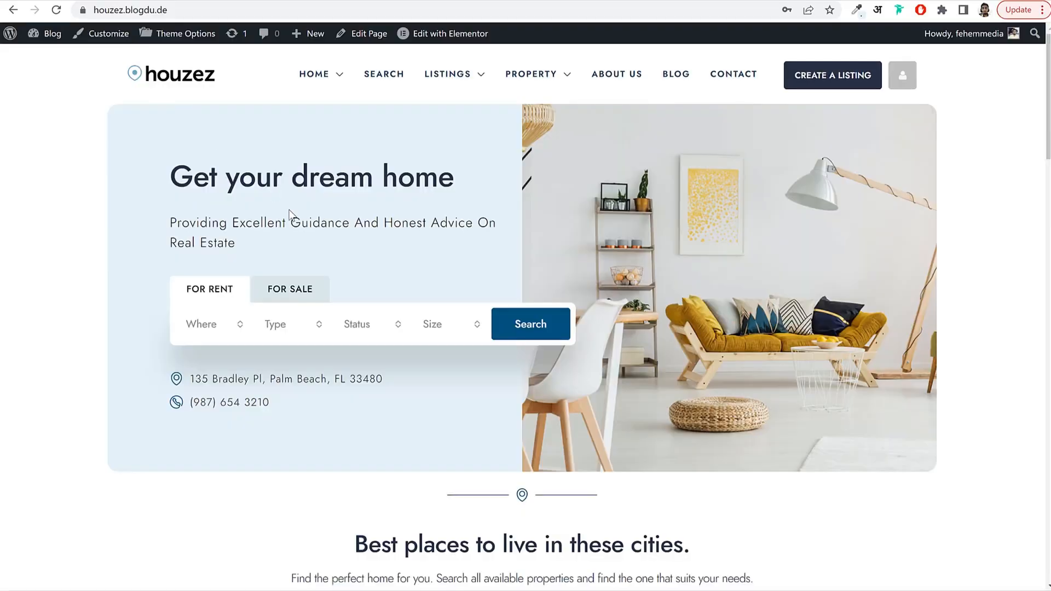
Add a trial heading below 'Get your dream home' and open its font family list.
left_click_drag(171, 219, 244, 245)
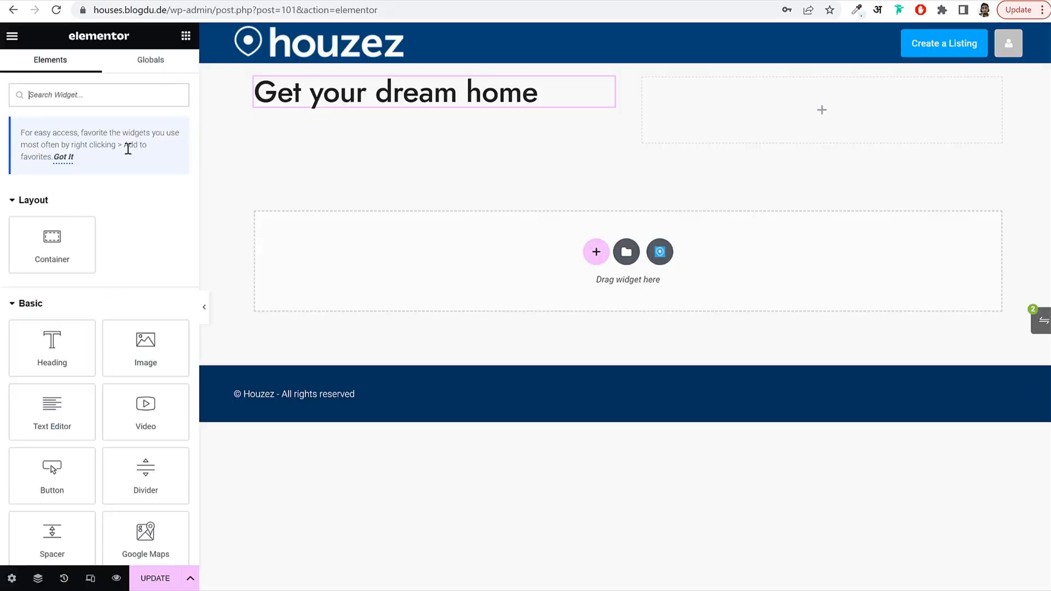
left_click_drag(63, 352, 340, 116)
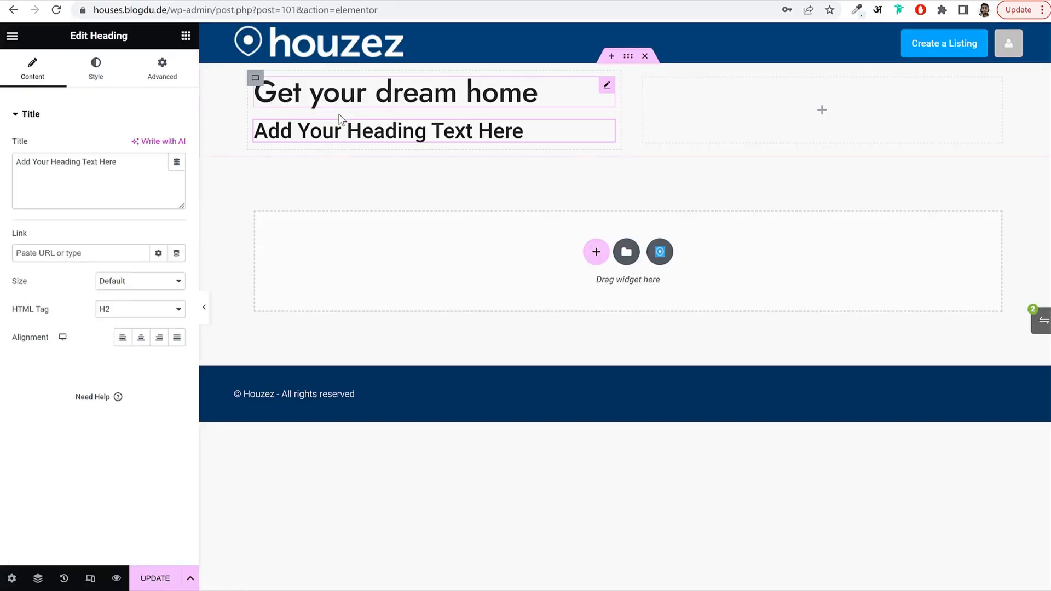
left_click(90, 76)
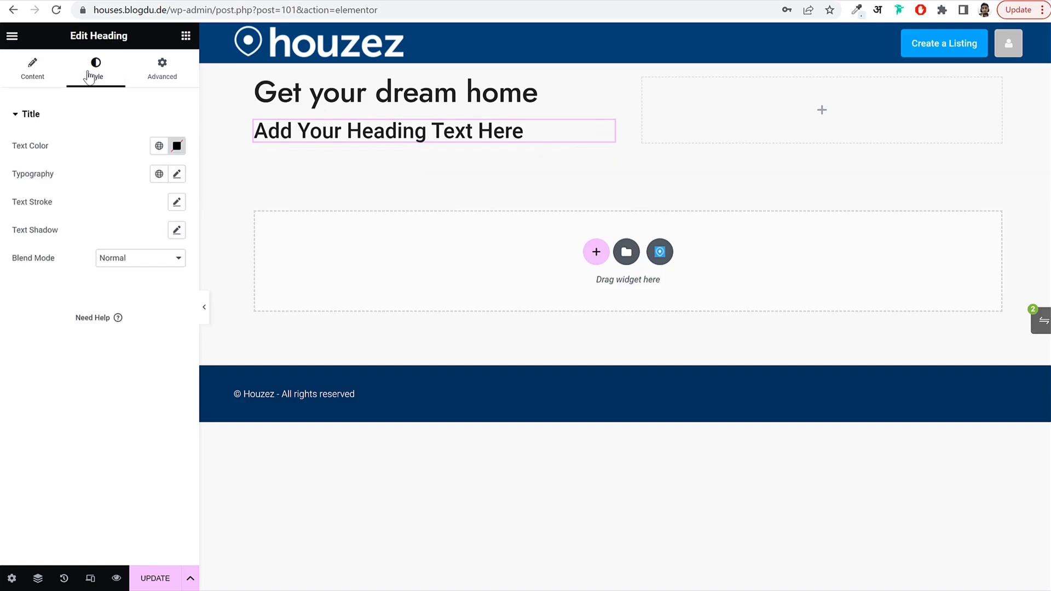
left_click(177, 174)
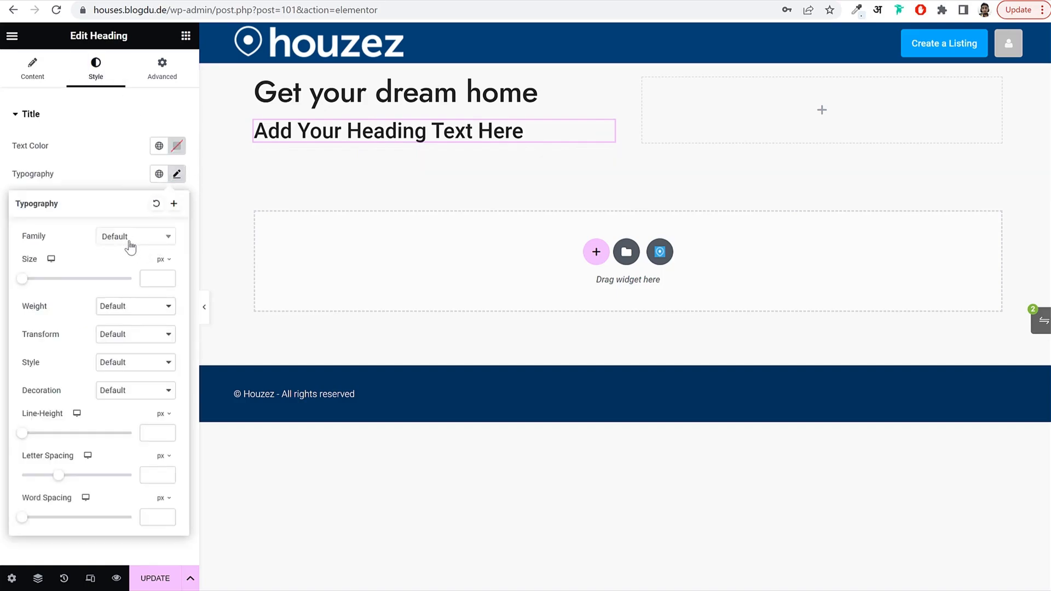
left_click(134, 241)
Delete the trial heading and save the page with Update.
right_click(326, 122)
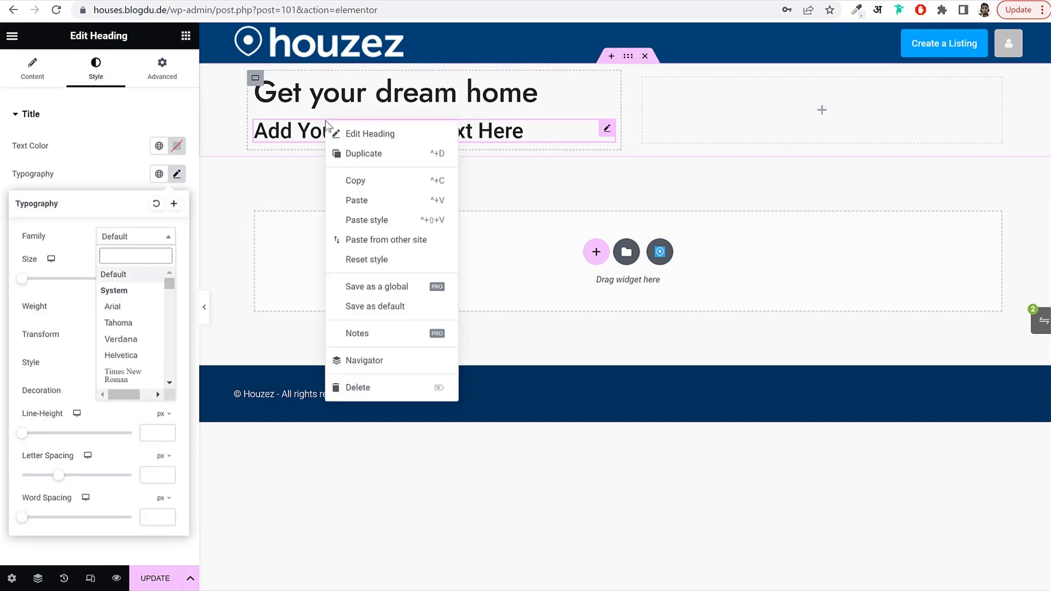
left_click(358, 387)
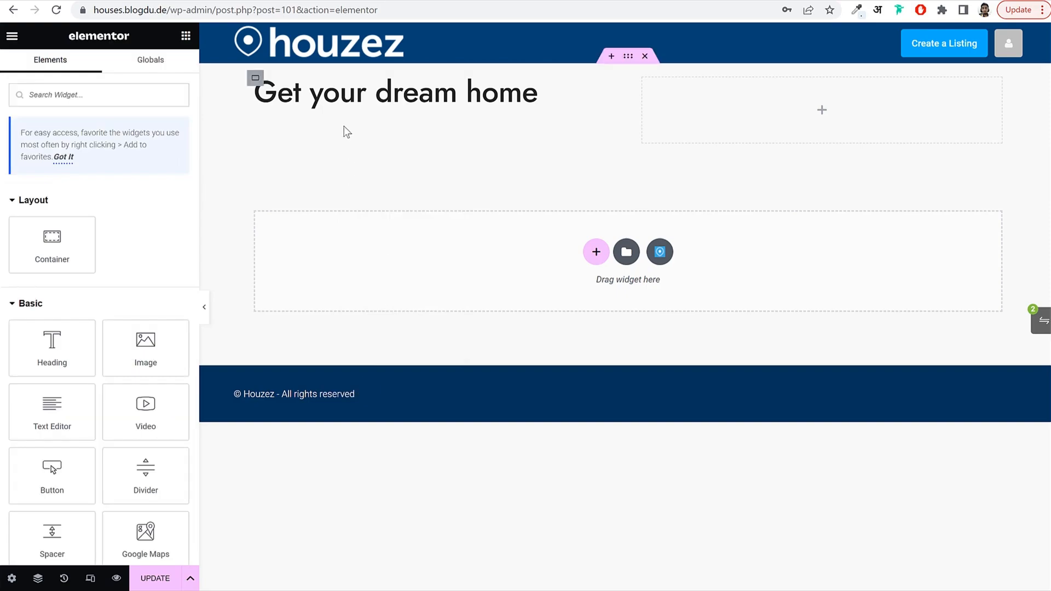
key("ctrl+z")
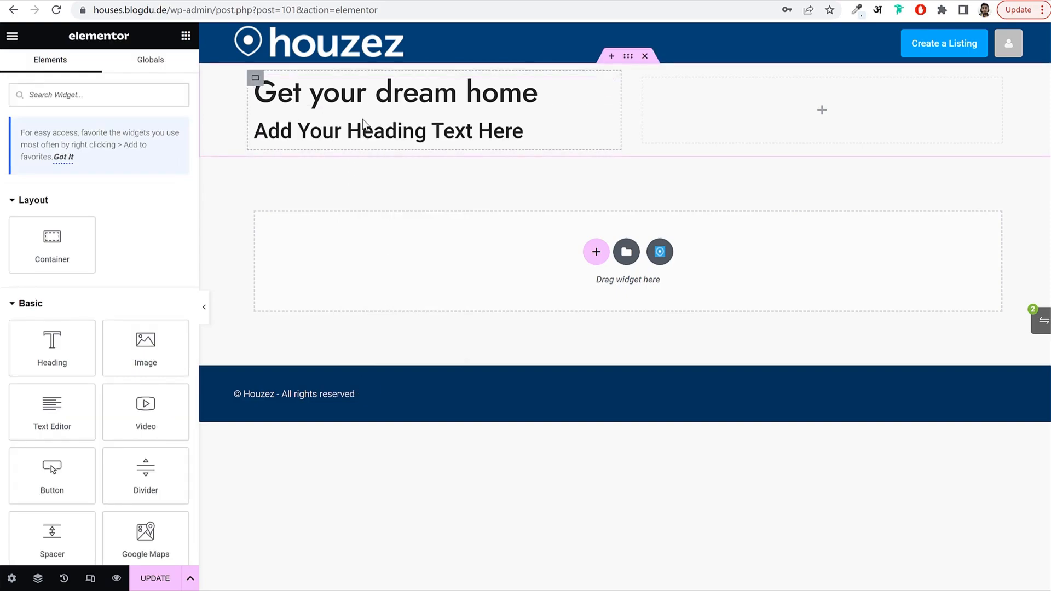
right_click(327, 133)
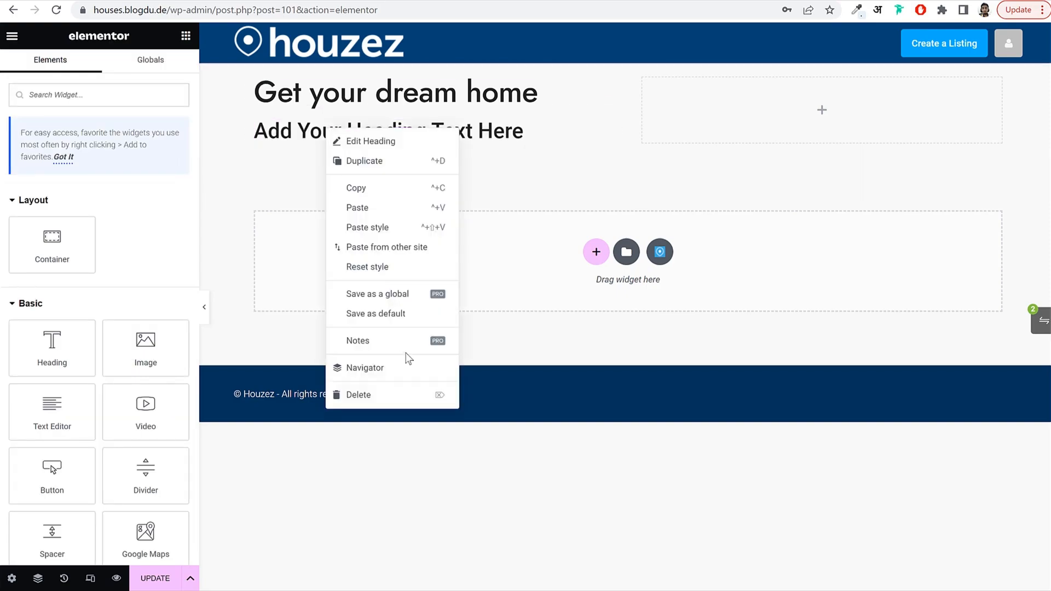
left_click(386, 394)
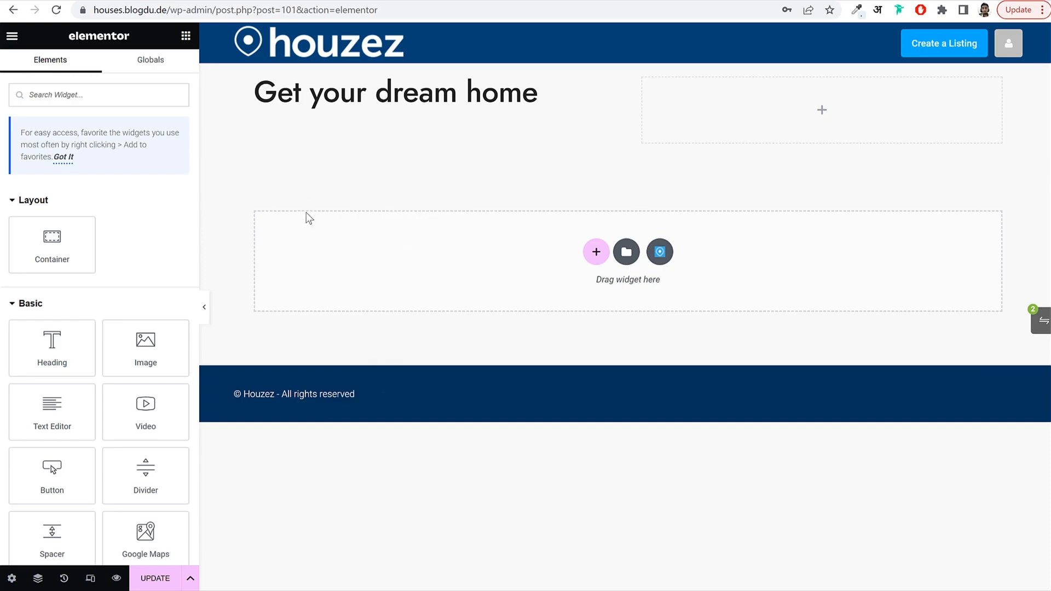
left_click(159, 576)
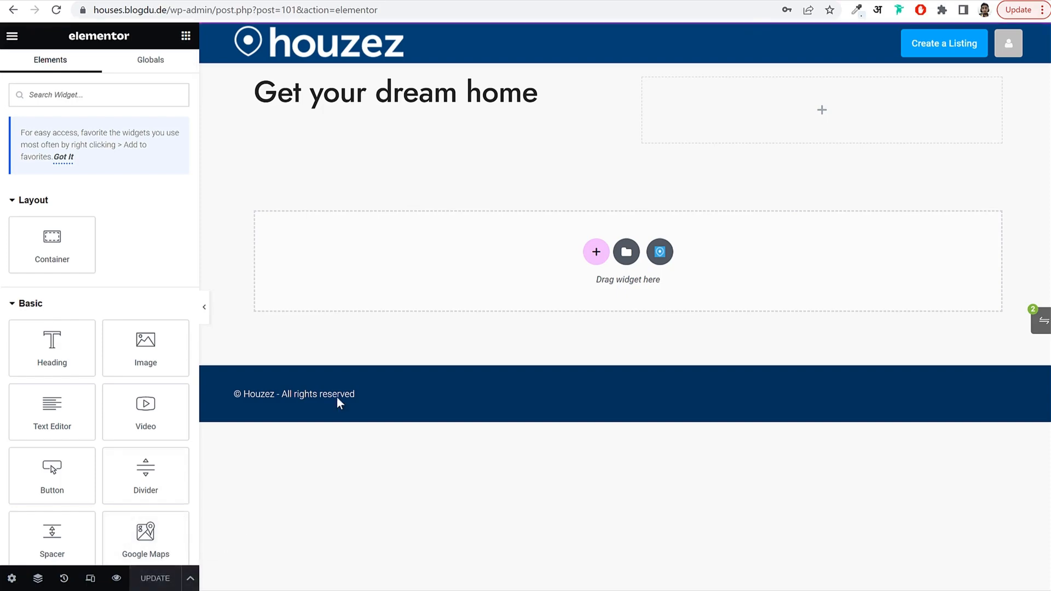
In Site Settings Global Fonts, set the Primary and Secondary fonts to Jost.
left_click(14, 38)
left_click(68, 101)
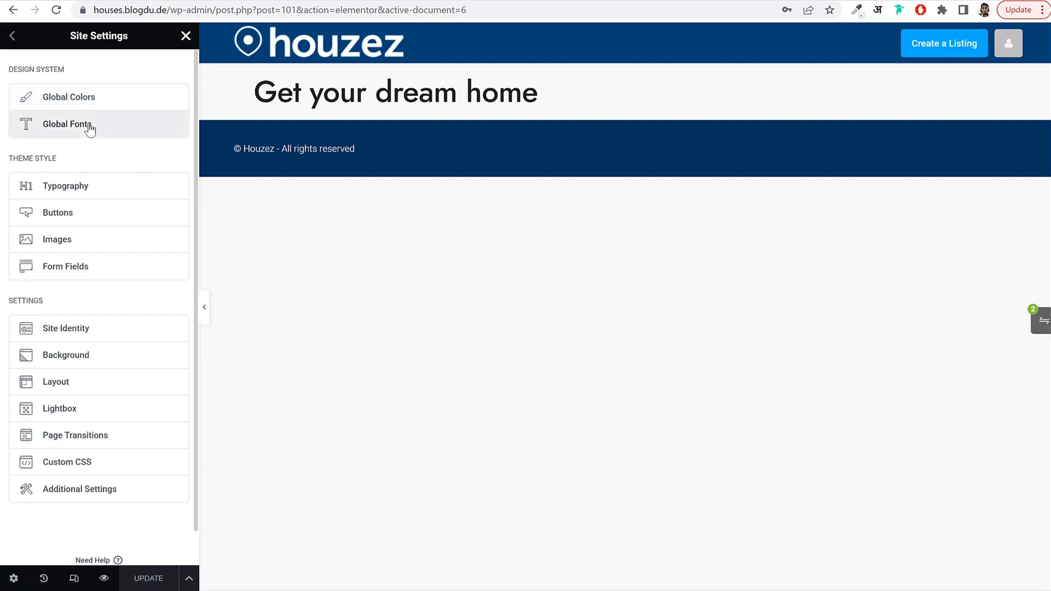
left_click(87, 125)
left_click(177, 115)
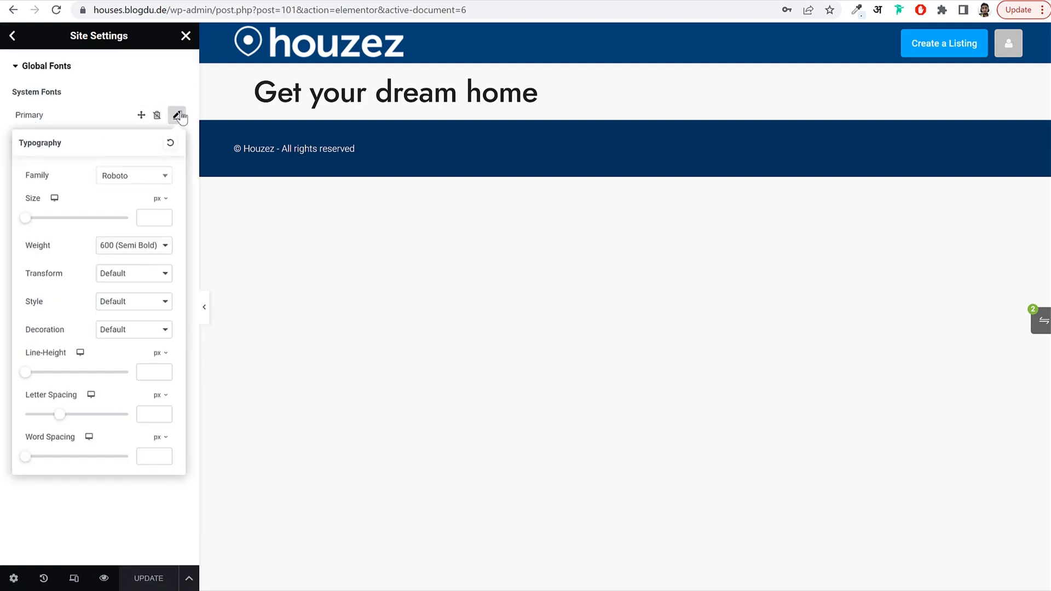
left_click(122, 180)
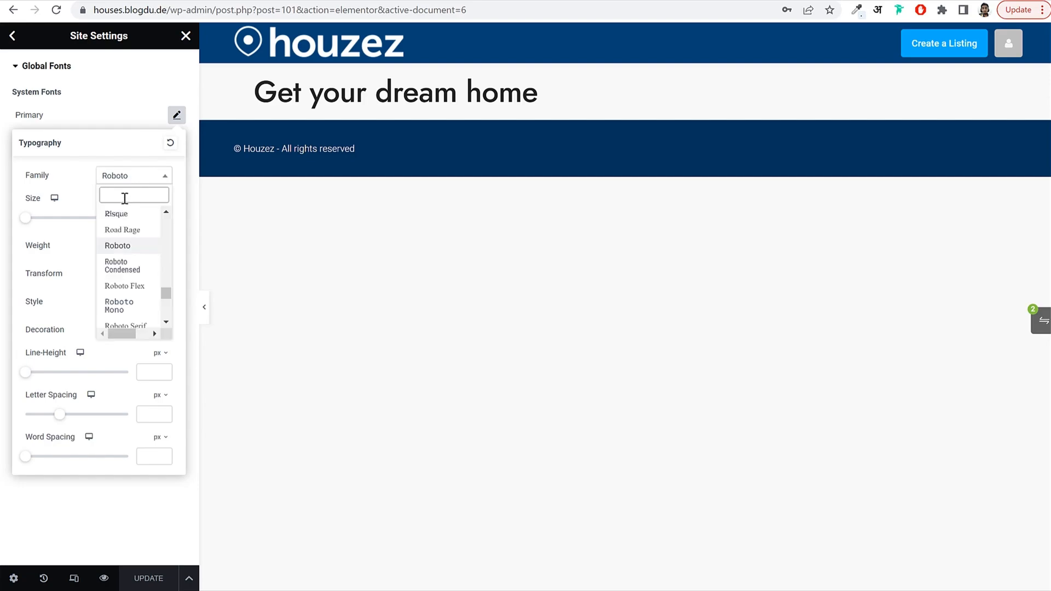
type("jost")
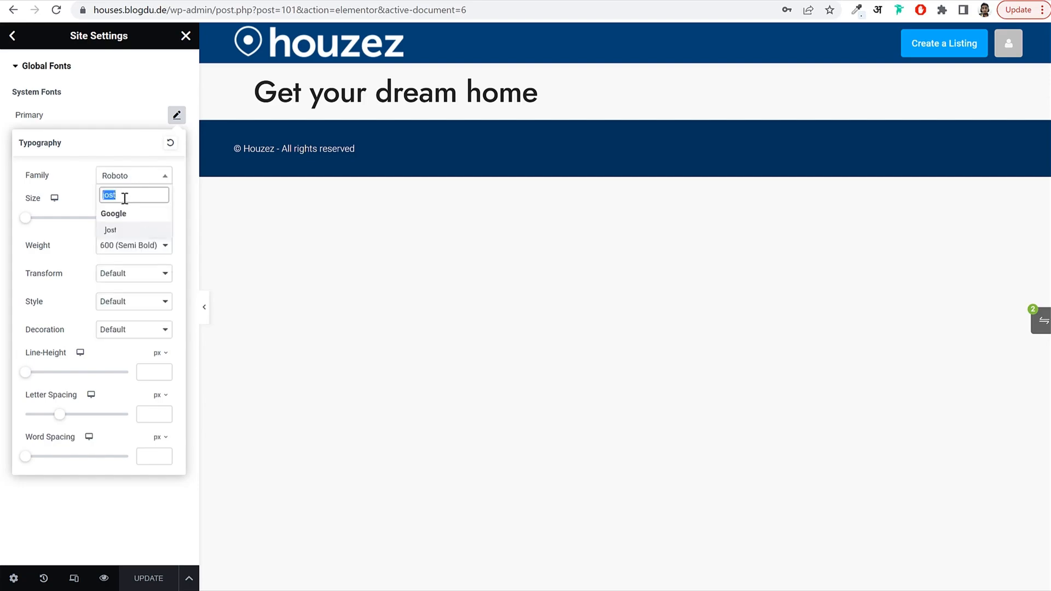
left_click(122, 230)
left_click(176, 115)
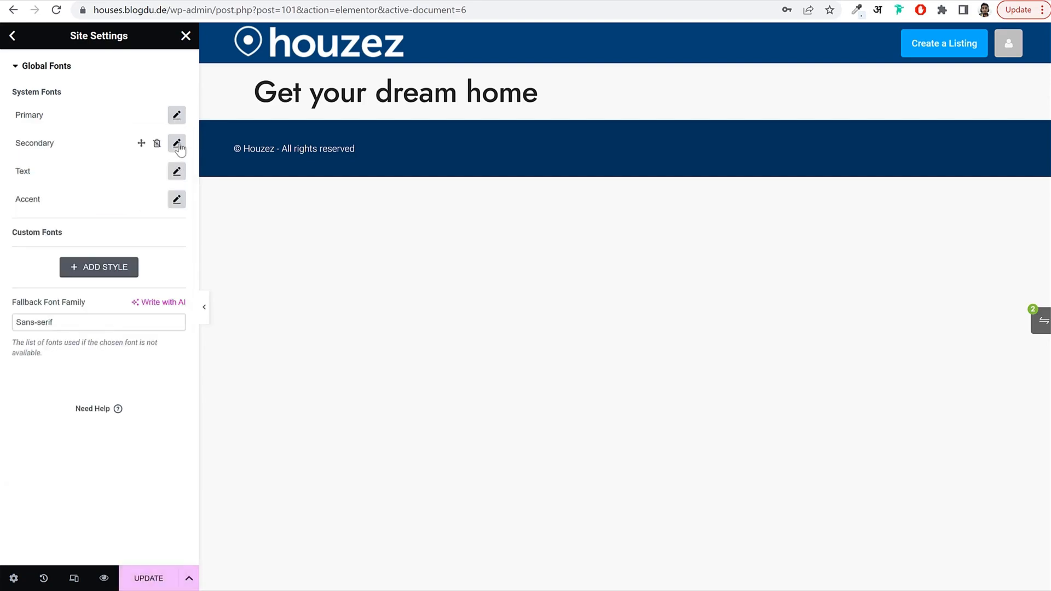
left_click(177, 143)
left_click(141, 208)
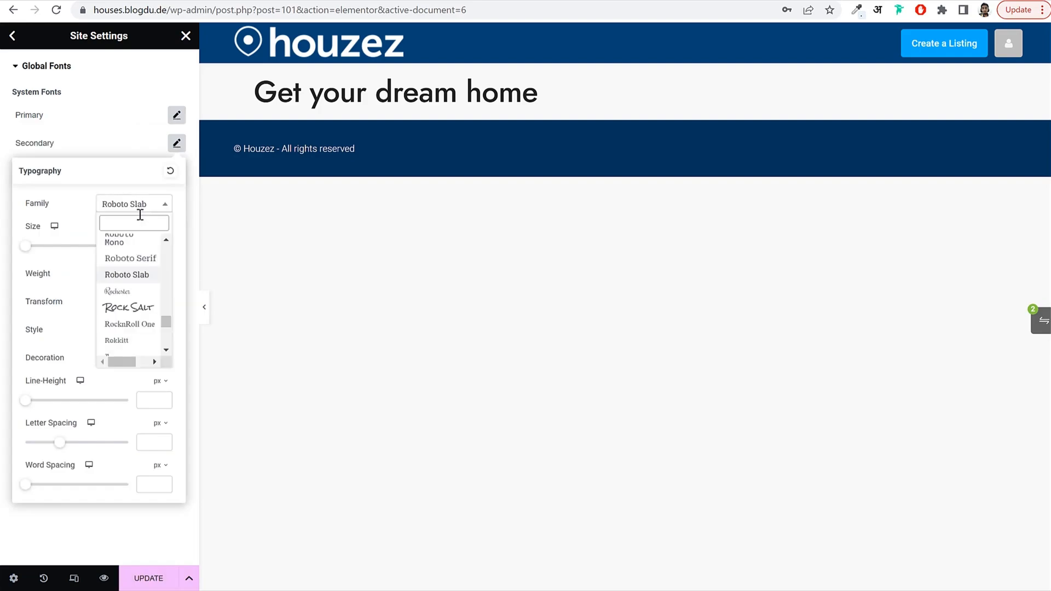
type("jost")
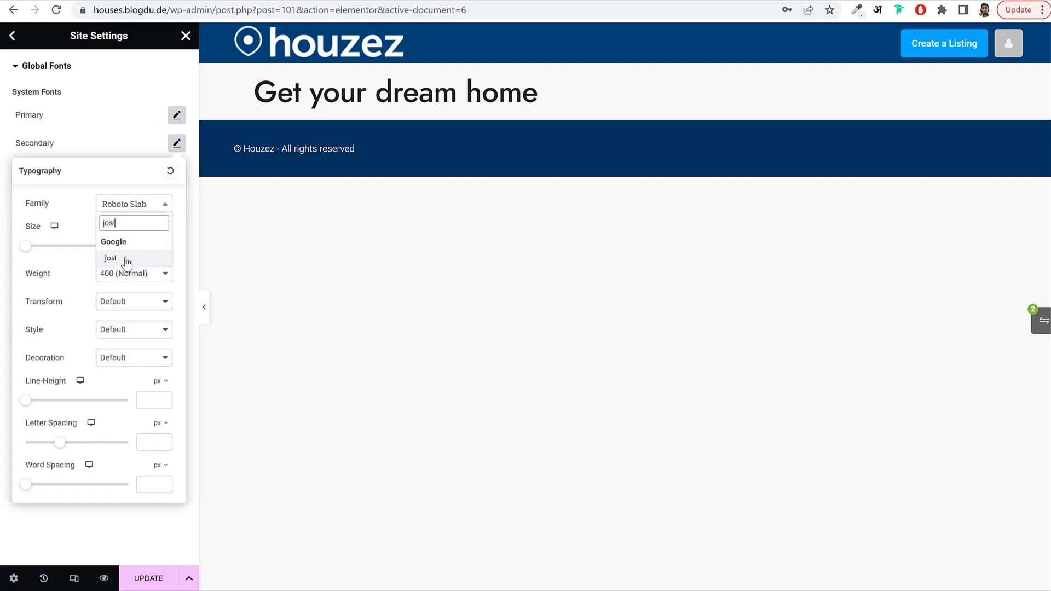
left_click(124, 259)
left_click(176, 143)
Set the Text and Accent global fonts to Jost as well.
left_click(176, 171)
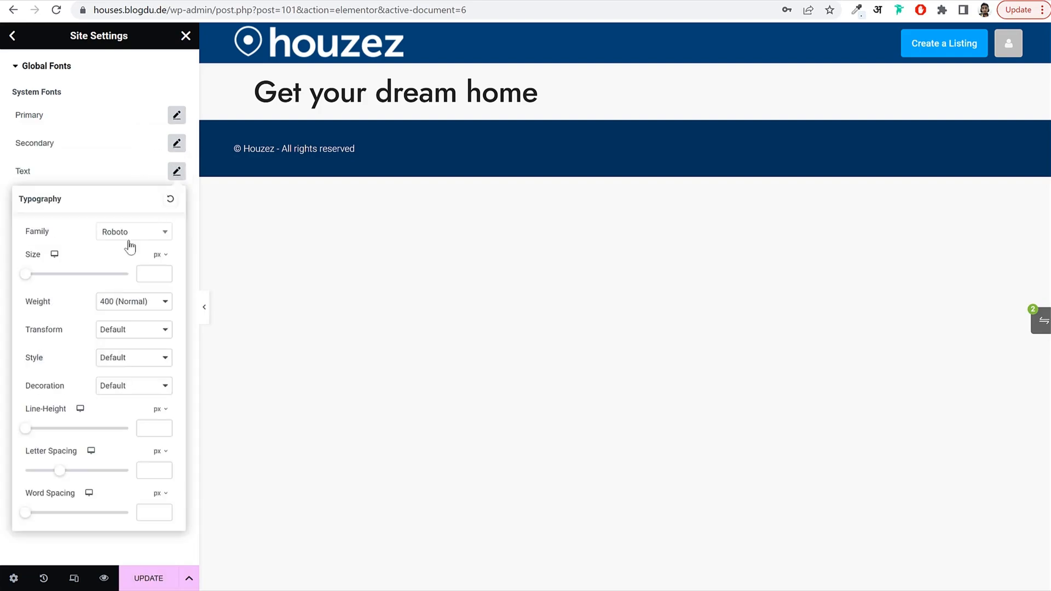
left_click(129, 241)
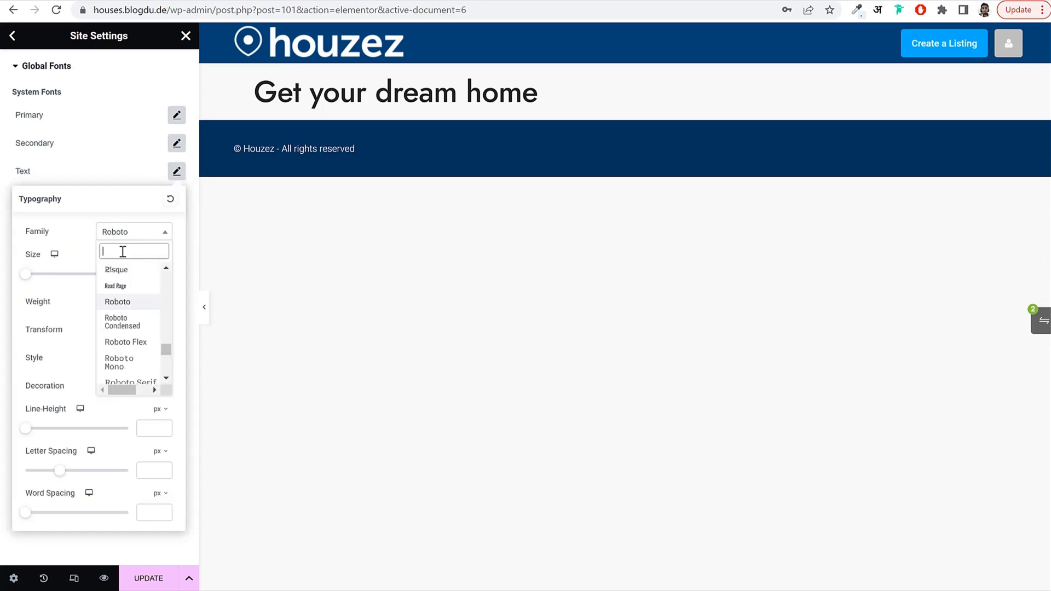
type("jost")
left_click(117, 290)
left_click(176, 172)
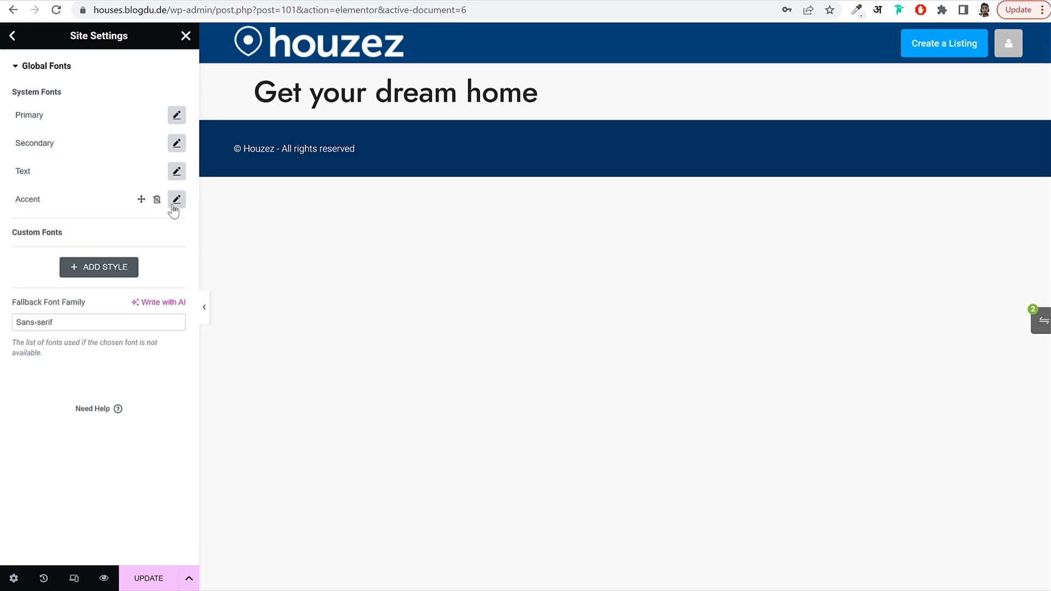
left_click(176, 200)
left_click(144, 265)
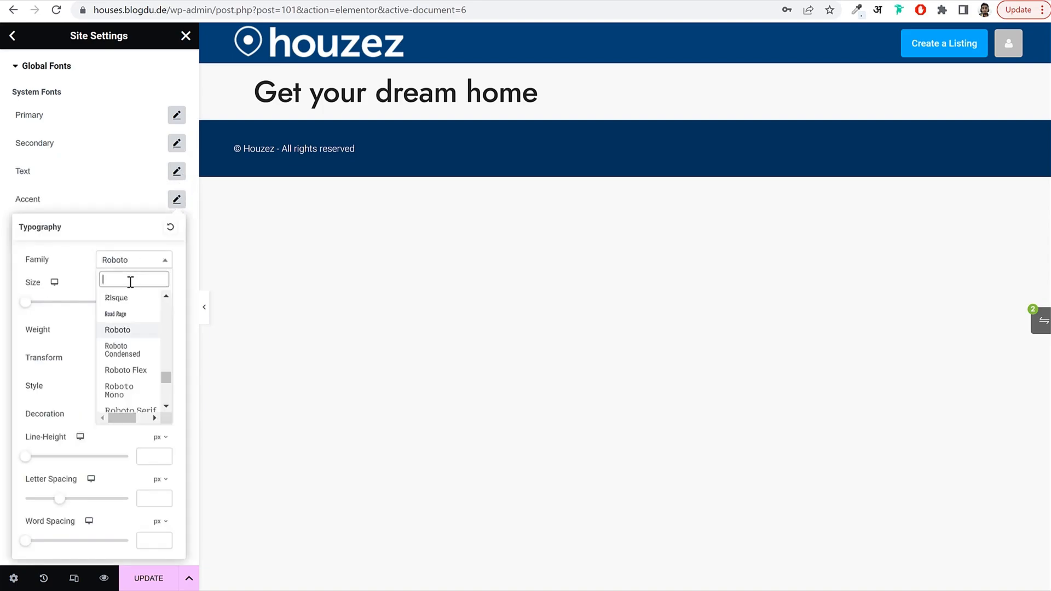
type("jost")
left_click(115, 313)
left_click(176, 200)
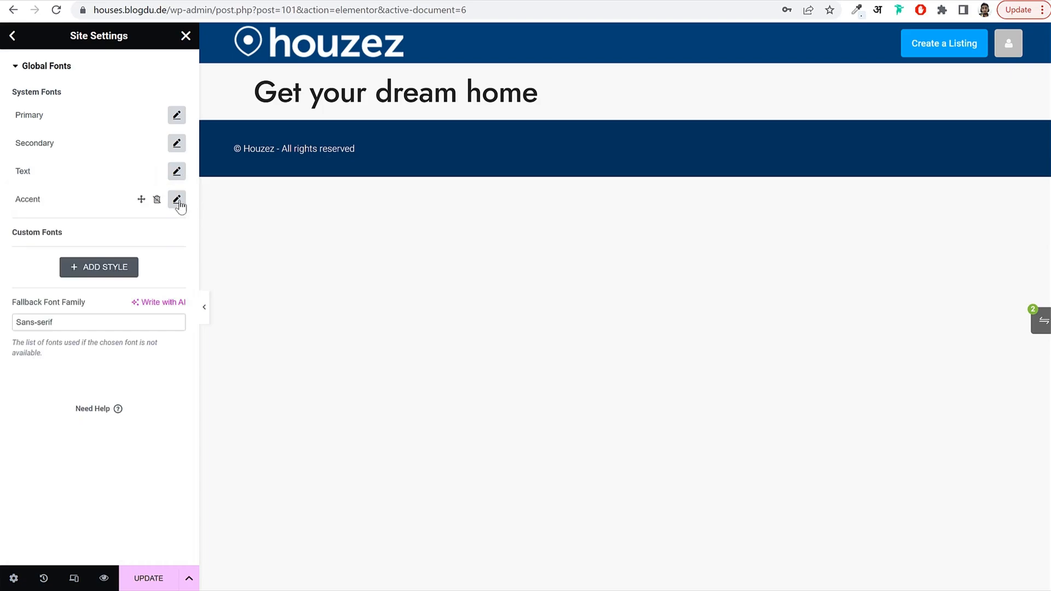
left_click(16, 67)
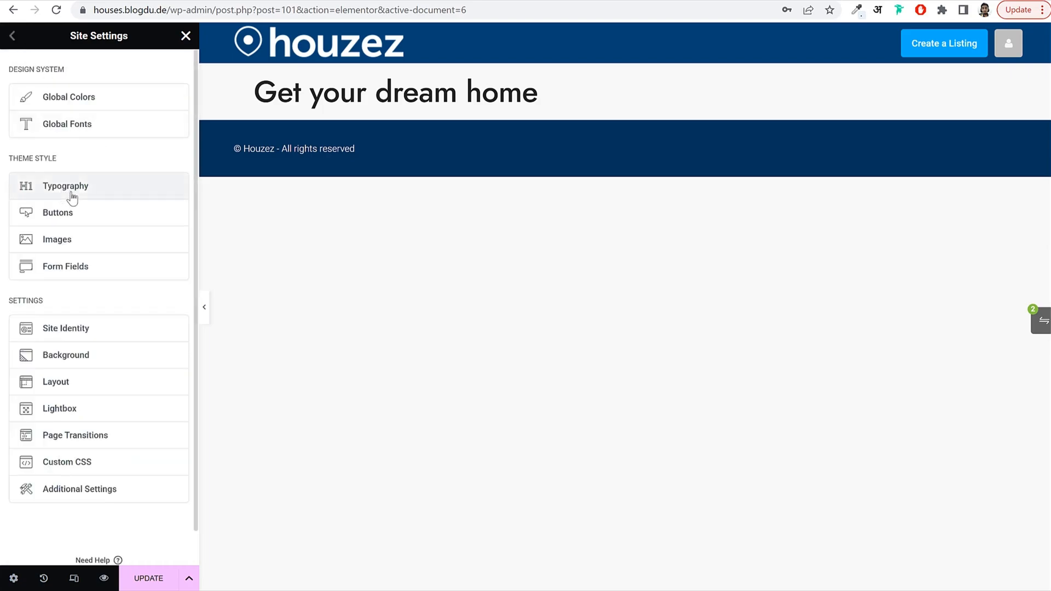
In Theme Style Typography, set the Body and Link font families to Jost.
left_click(103, 175)
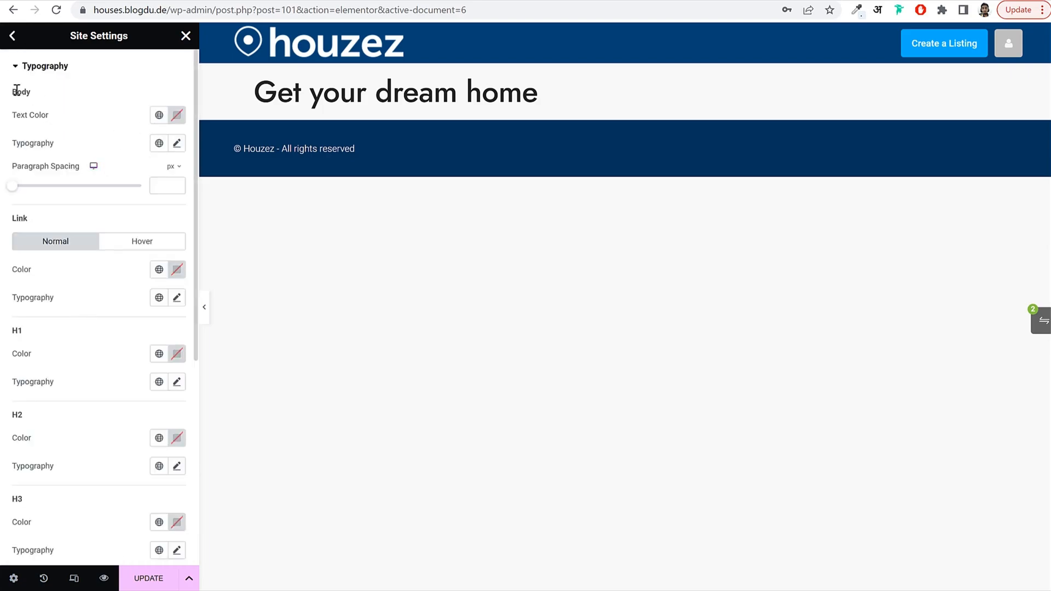
left_click(176, 143)
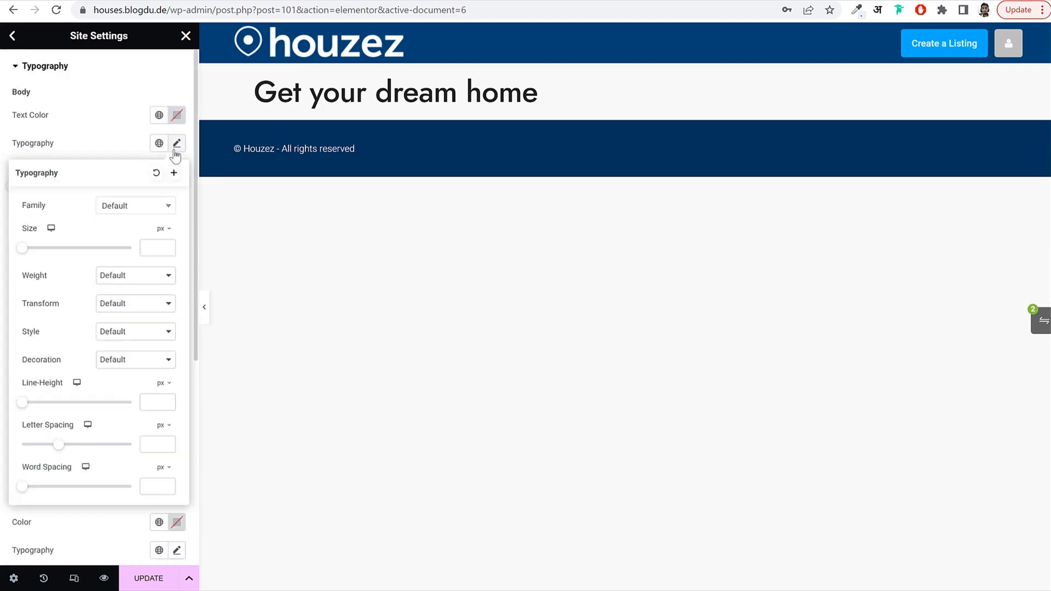
left_click(133, 207)
type("jost")
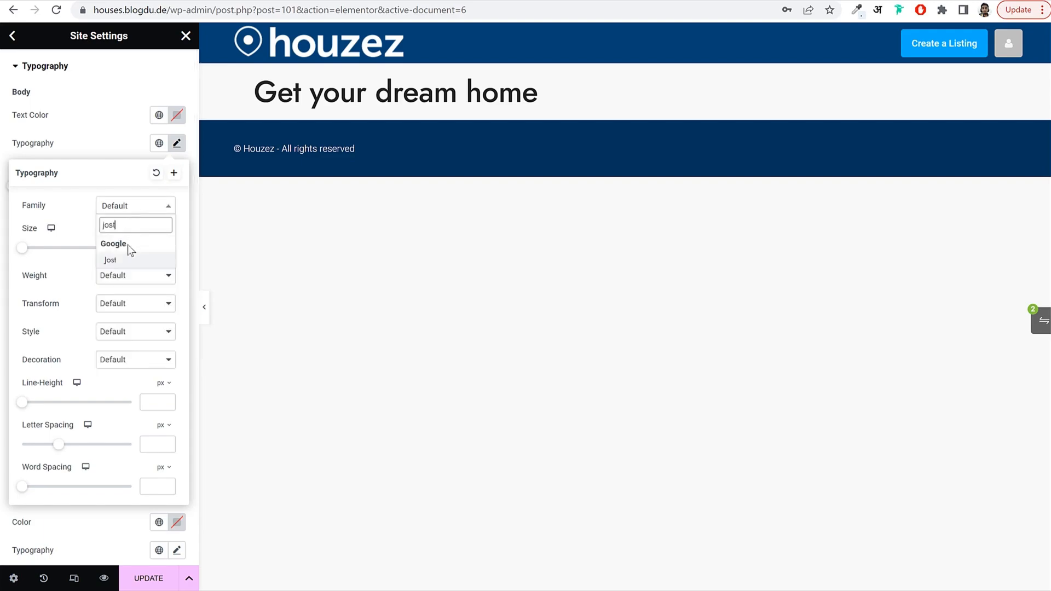
left_click(125, 260)
left_click(175, 145)
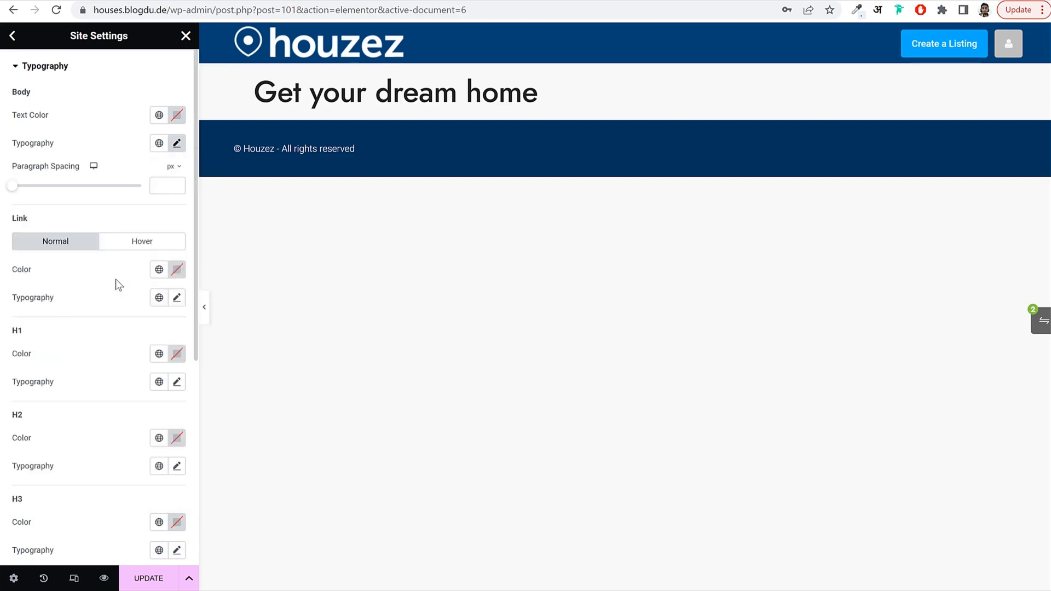
scroll(131, 268, "down", 3)
left_click(177, 164)
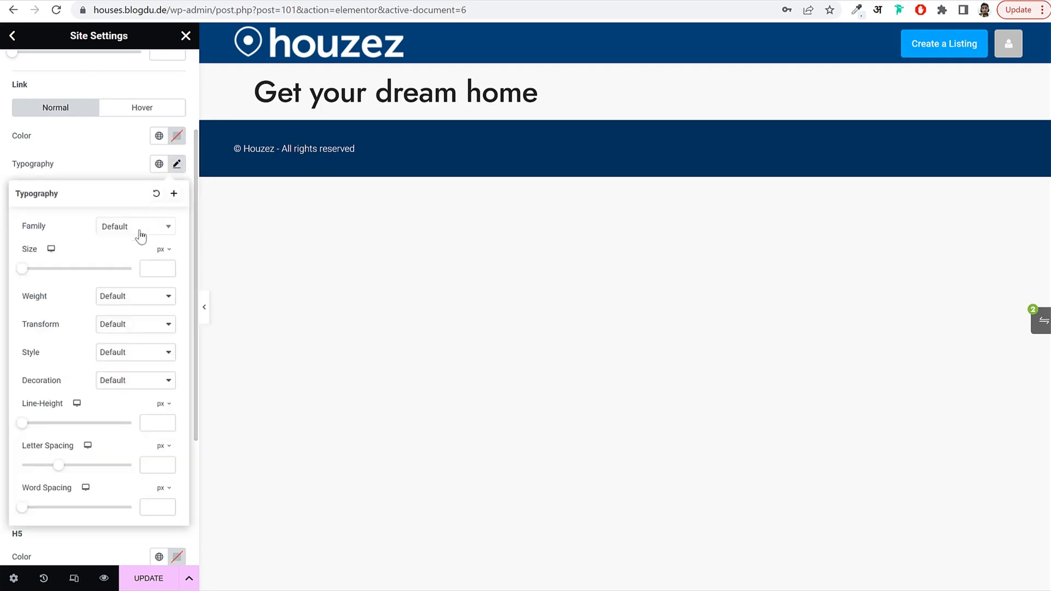
left_click(134, 232)
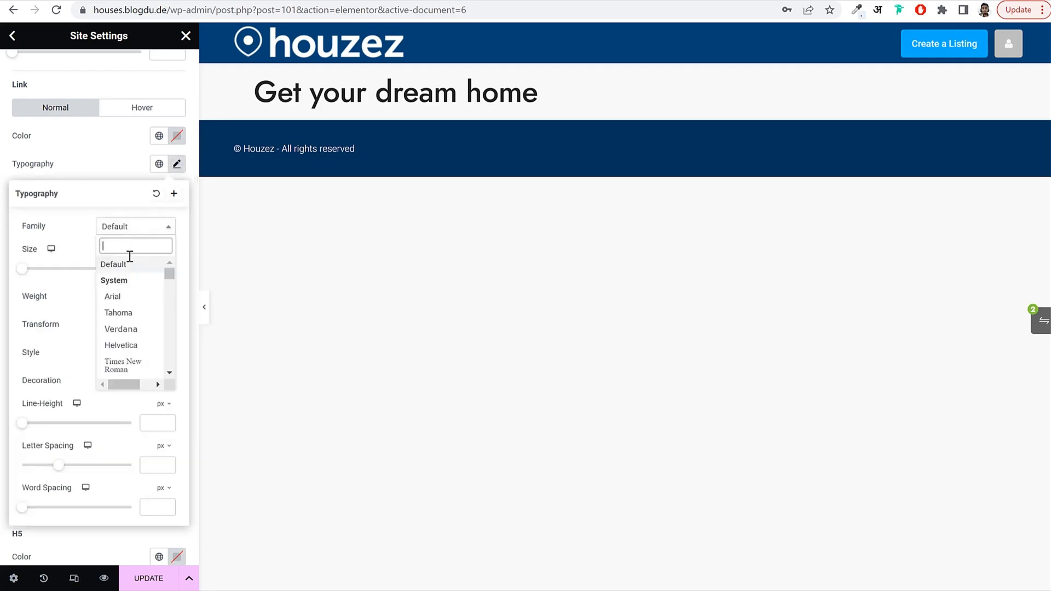
type("jost")
left_click(129, 281)
left_click(180, 167)
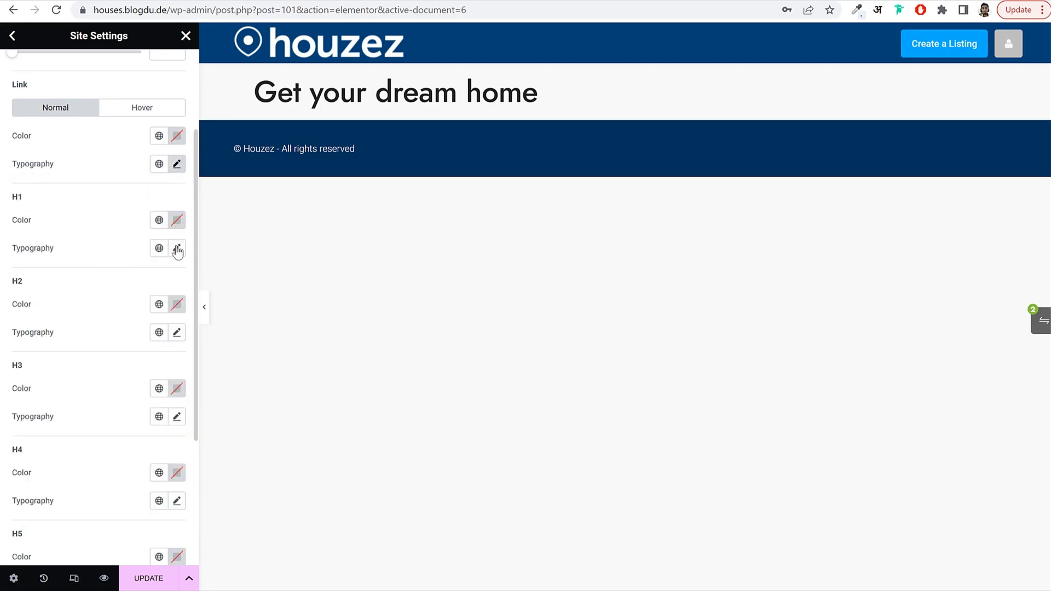
Set the H1 and H2 heading font families to Jost.
left_click(176, 248)
left_click(131, 310)
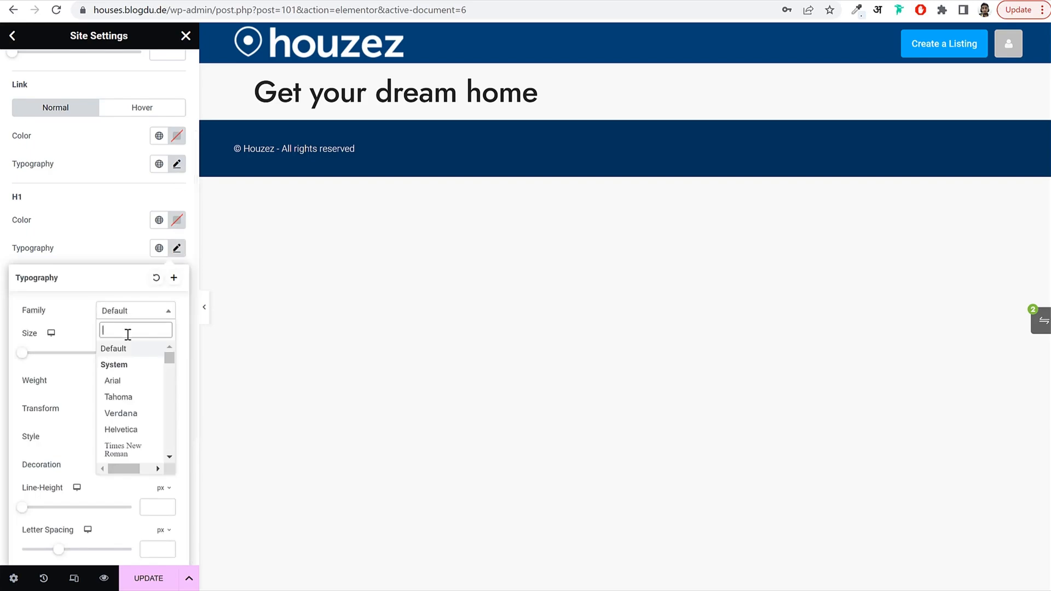
type("jost")
left_click(124, 364)
left_click(176, 248)
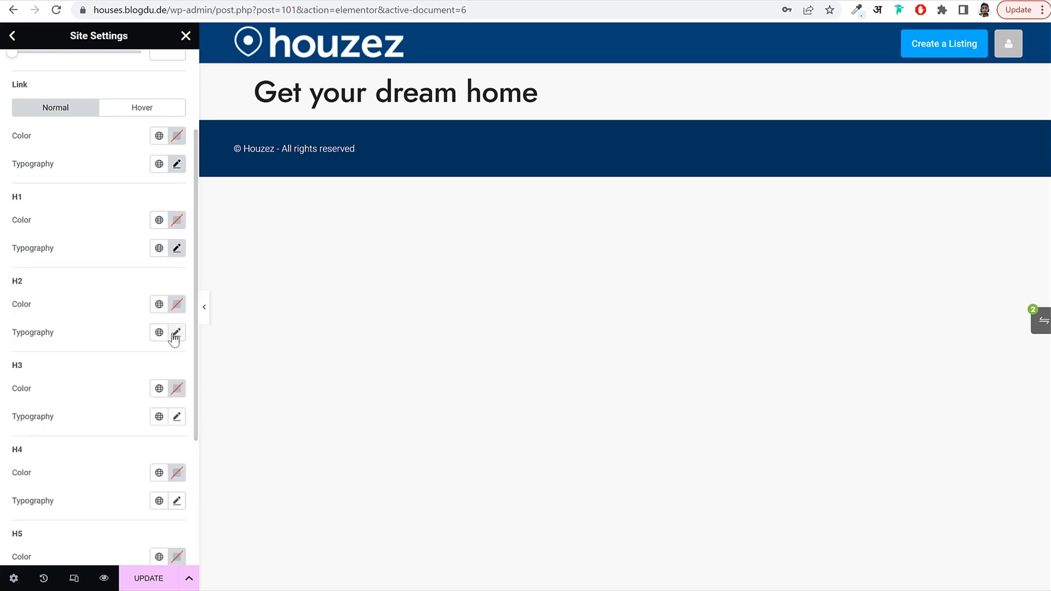
left_click(176, 332)
left_click(137, 405)
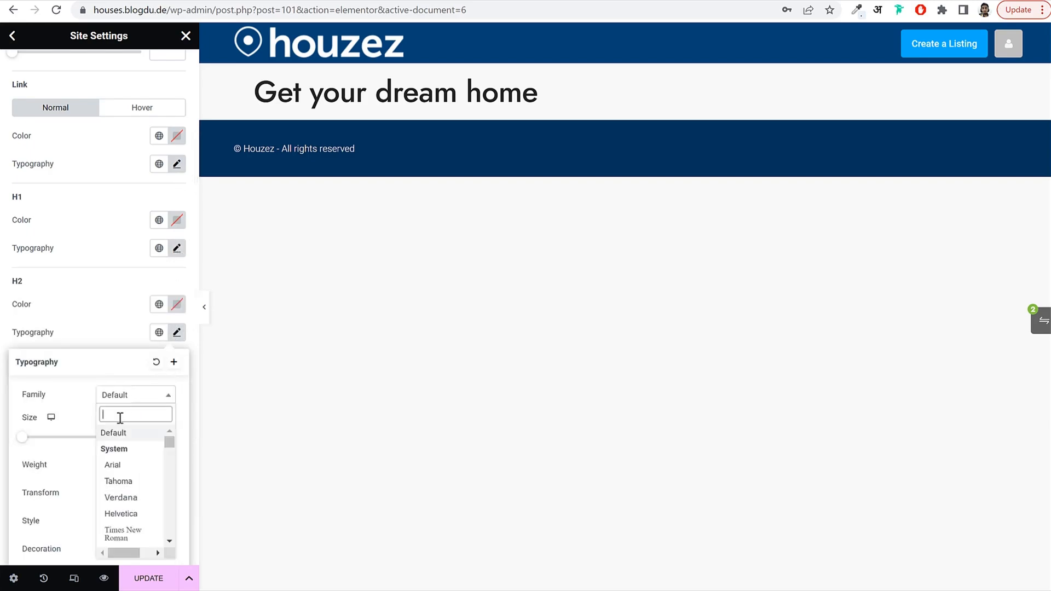
type("jost")
left_click(131, 454)
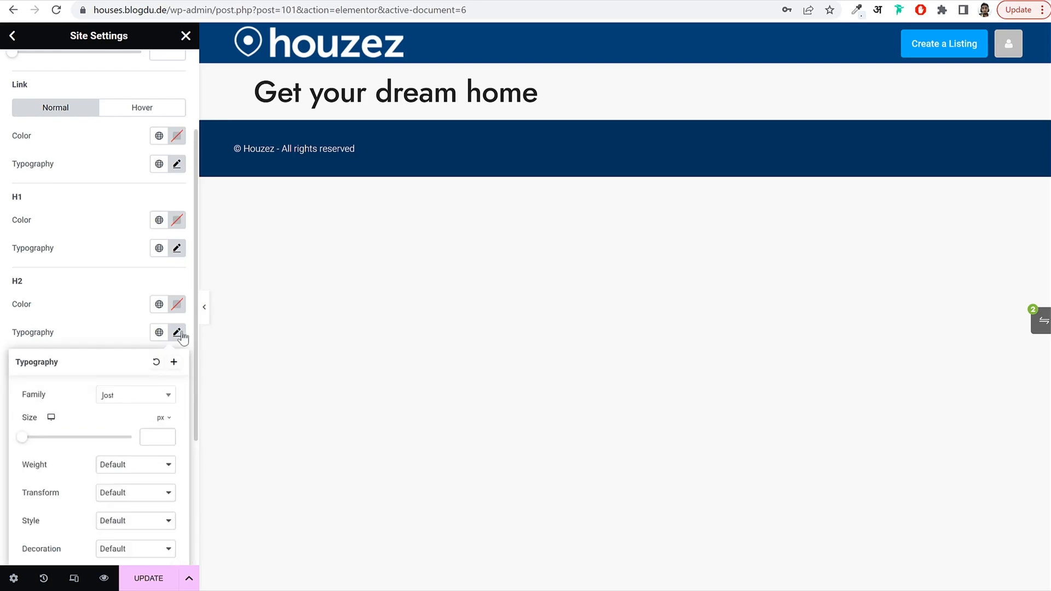
left_click(177, 335)
Set the H3 and H4 heading font families to Jost.
scroll(183, 338, "down", 4)
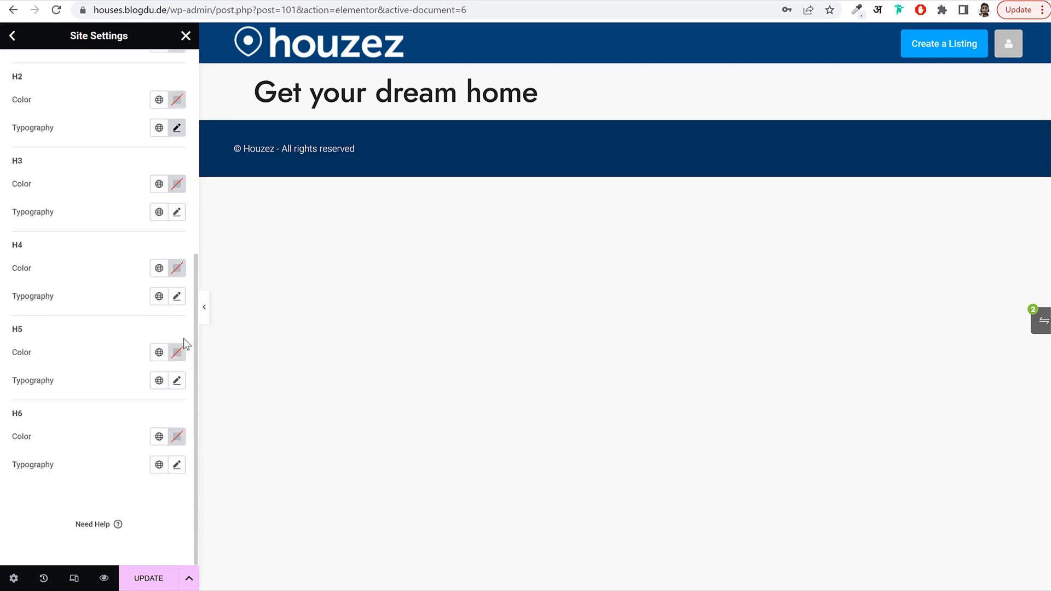
left_click(176, 212)
left_click(139, 277)
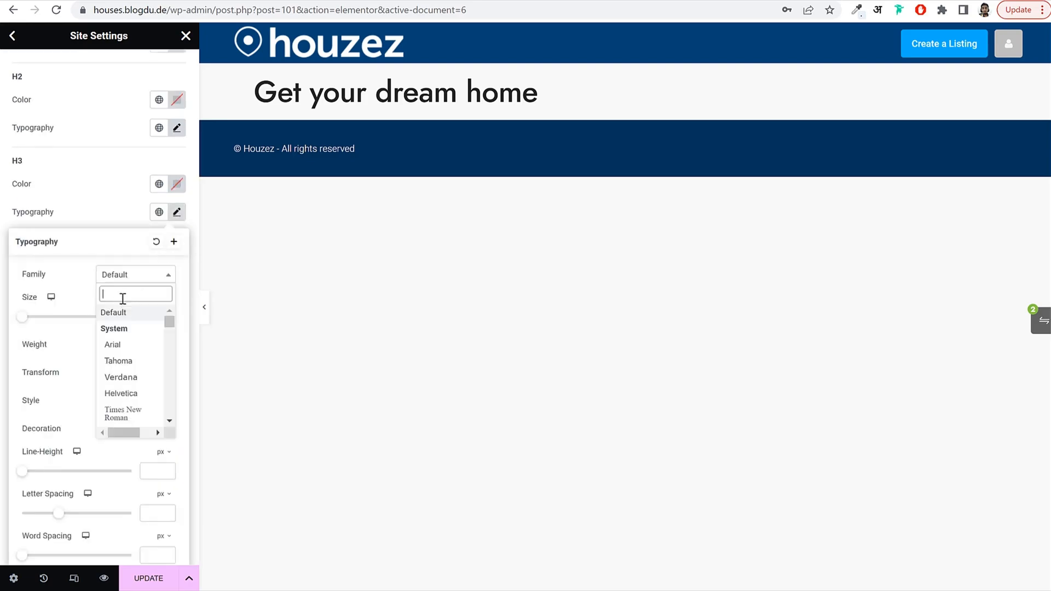
type("jost")
left_click(128, 330)
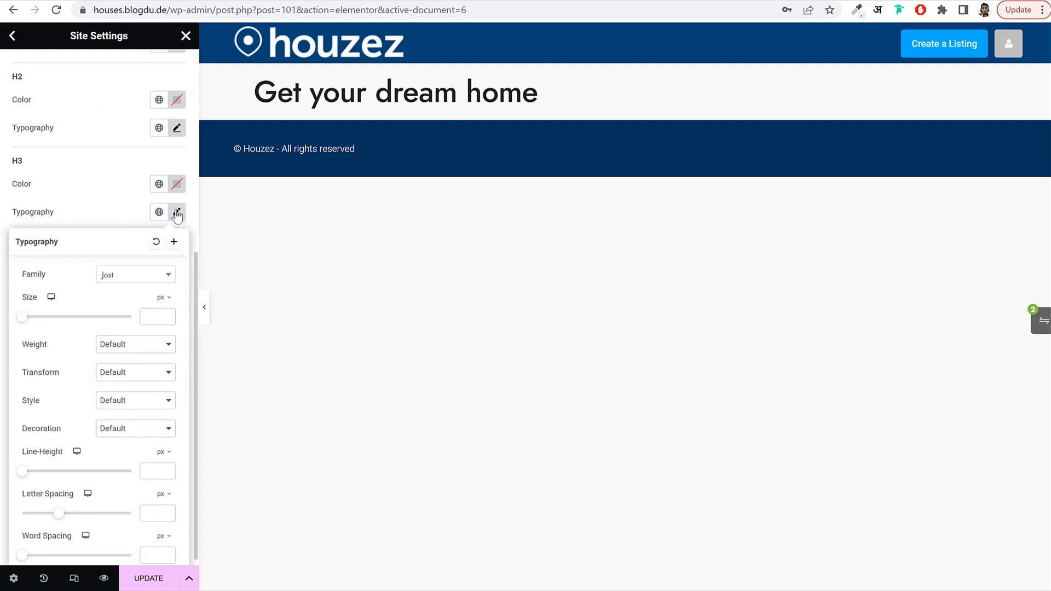
left_click(177, 212)
left_click(176, 296)
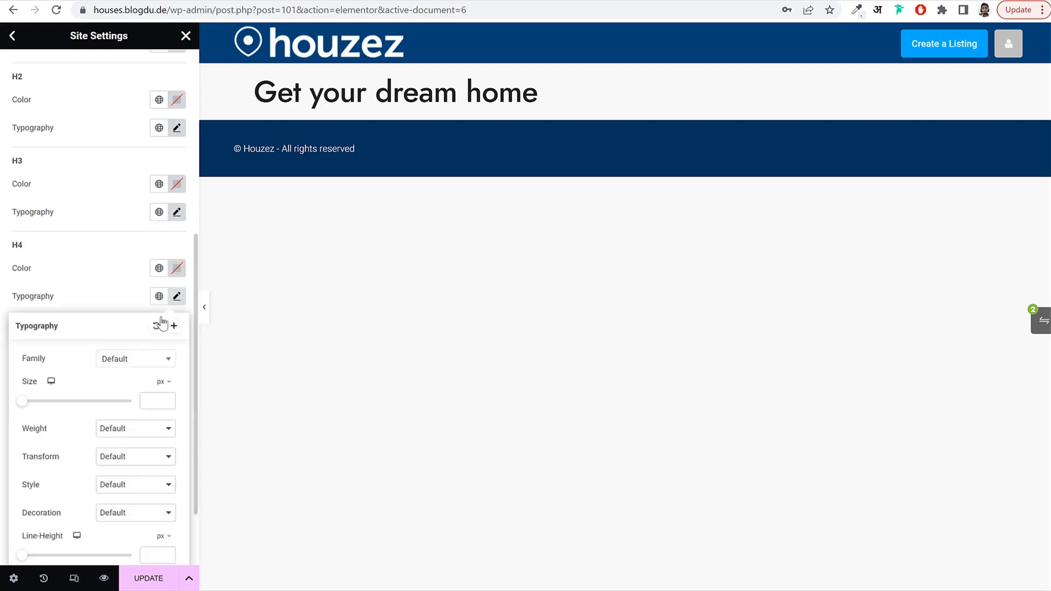
left_click(135, 361)
type("jost")
left_click(127, 415)
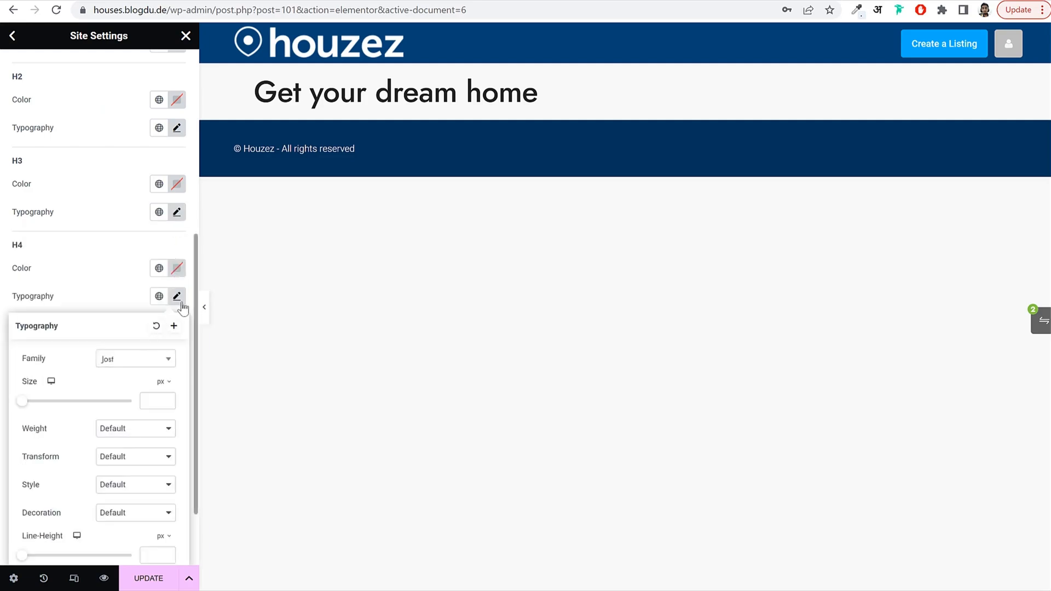
left_click(181, 302)
Set the H5 and H6 font families to Jost and save the site settings.
left_click(176, 380)
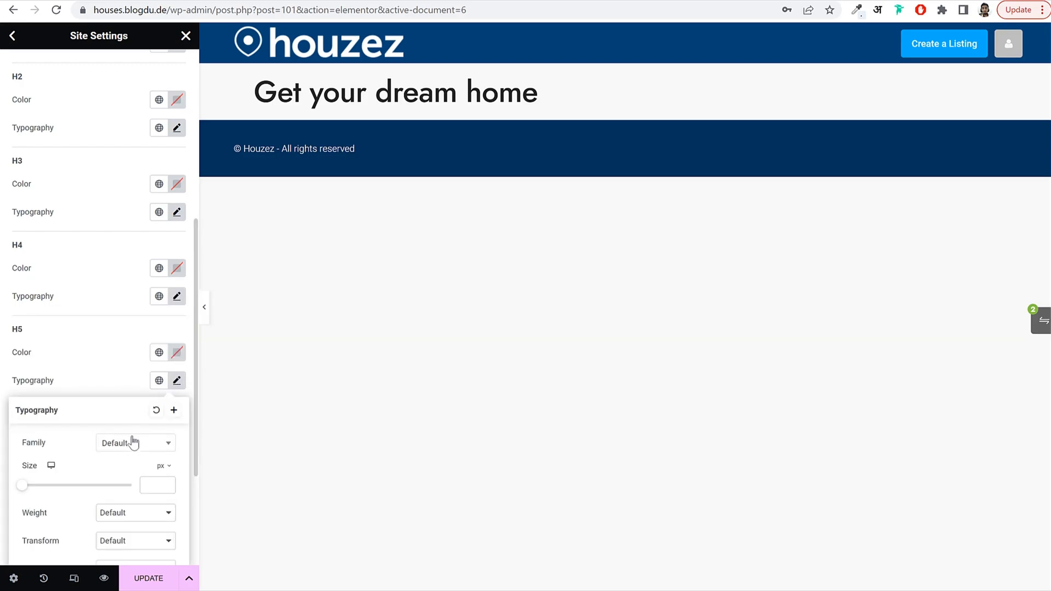
left_click(133, 442)
type("jost")
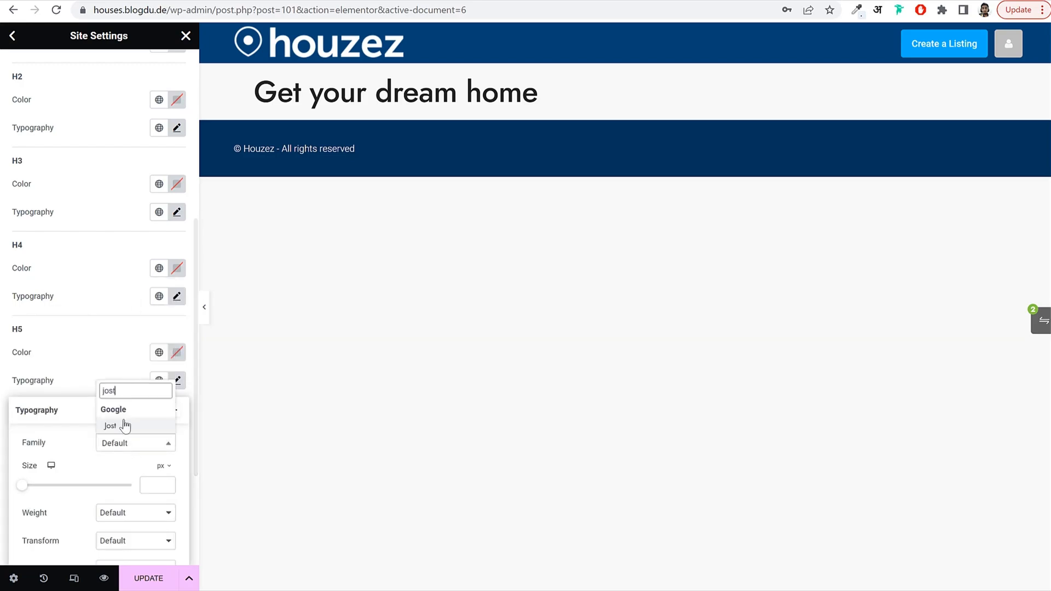
left_click(125, 425)
left_click(177, 380)
left_click(176, 464)
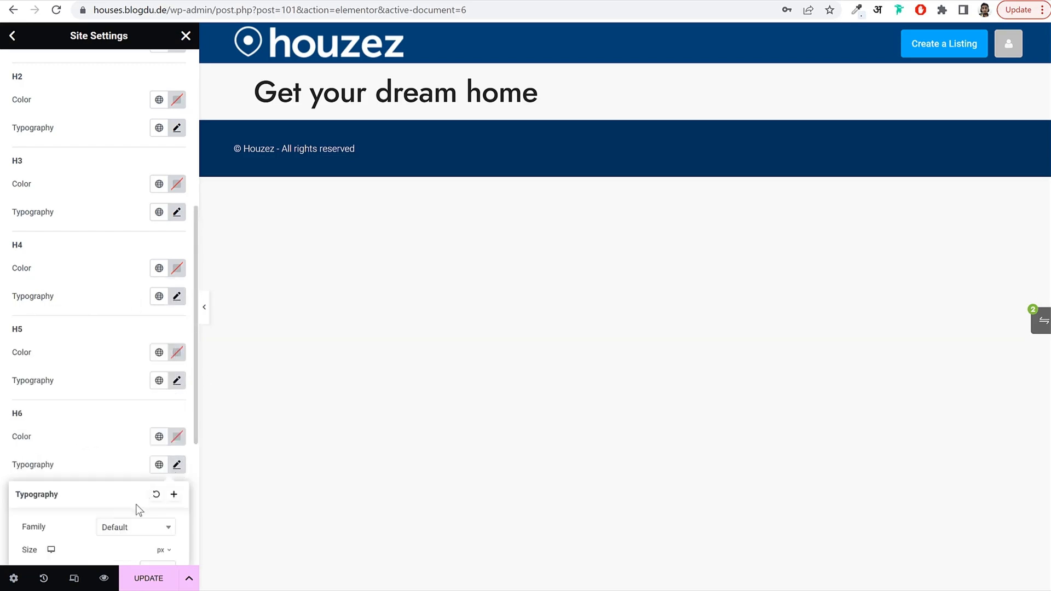
left_click(132, 527)
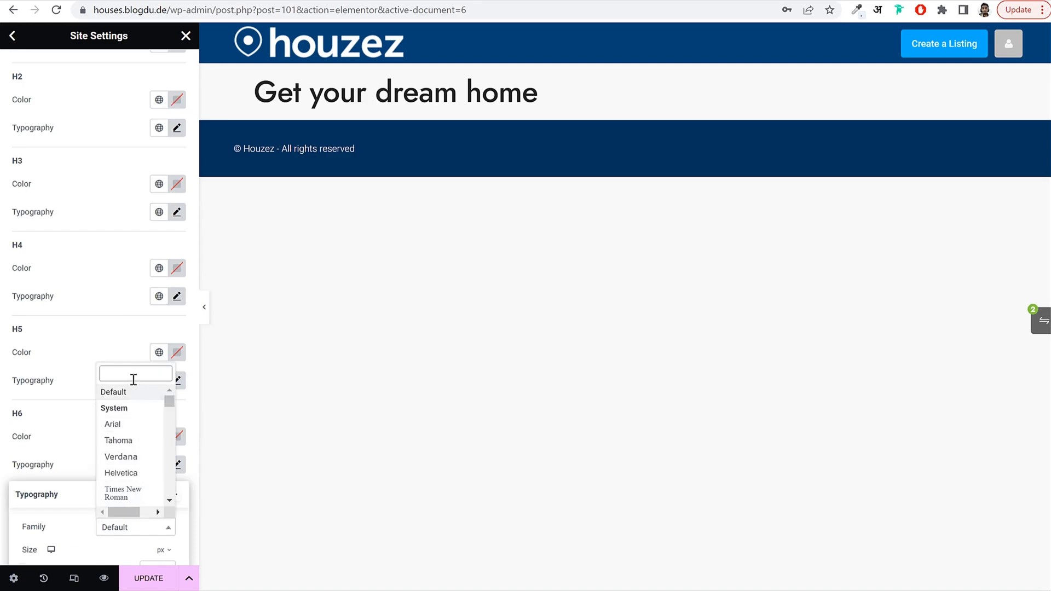
type("jost")
left_click(129, 508)
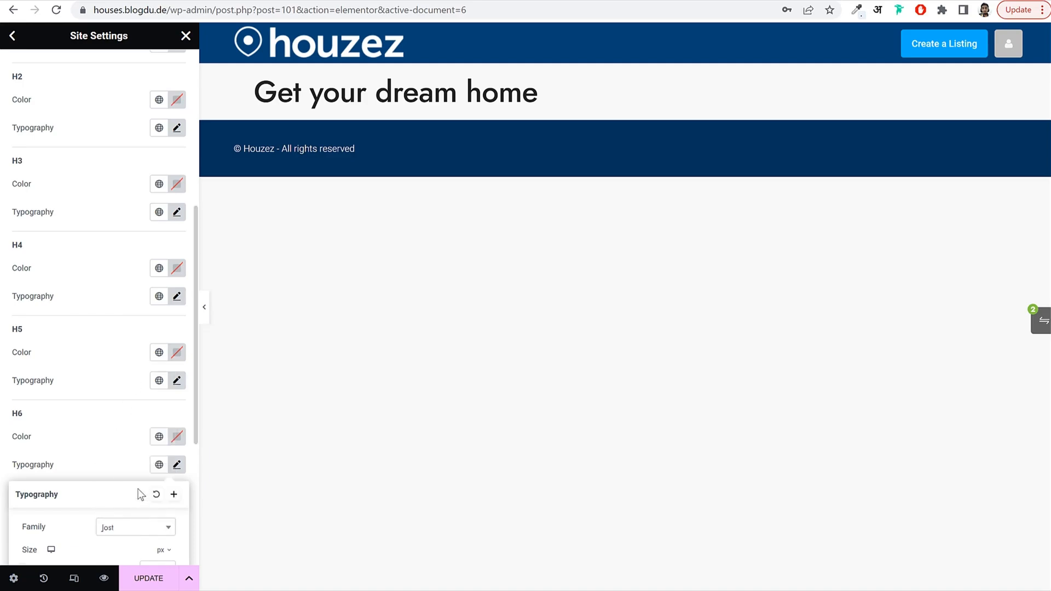
left_click(147, 578)
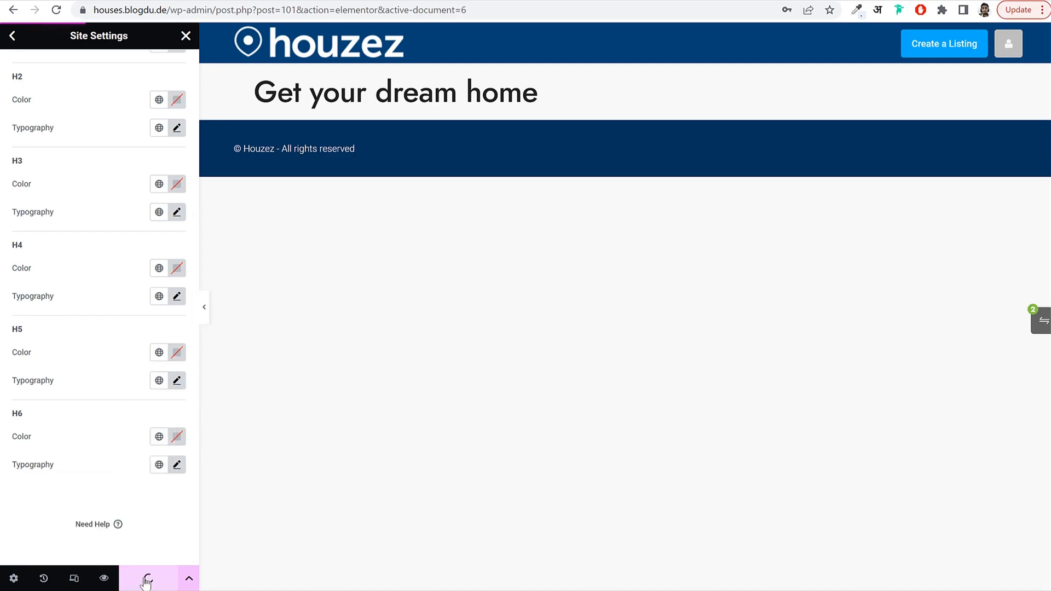
Add a heading widget below 'Get your dream home' and set its font to Jost.
left_click(186, 36)
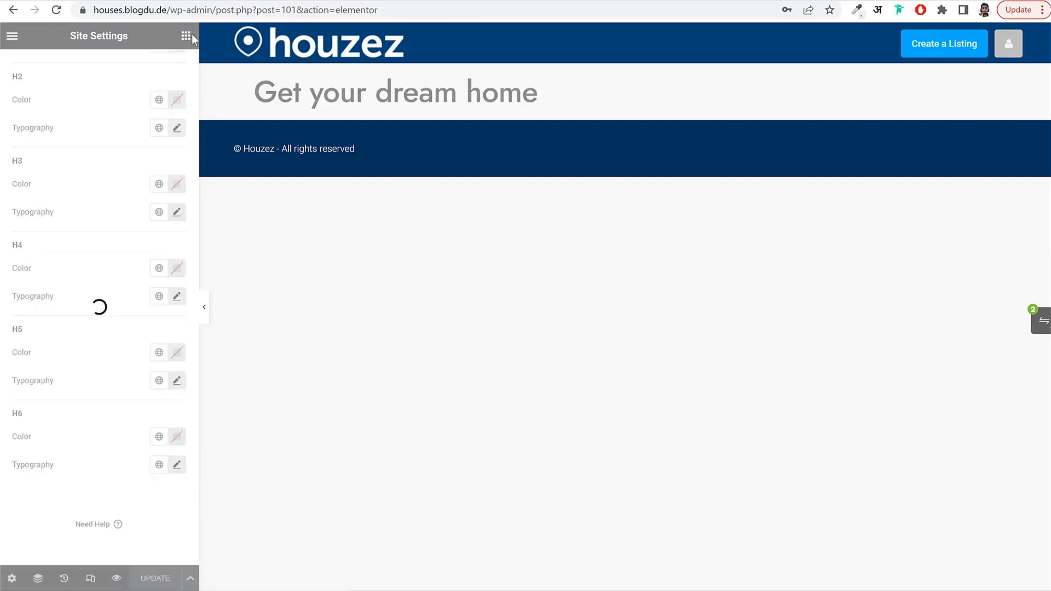
left_click_drag(52, 343, 344, 125)
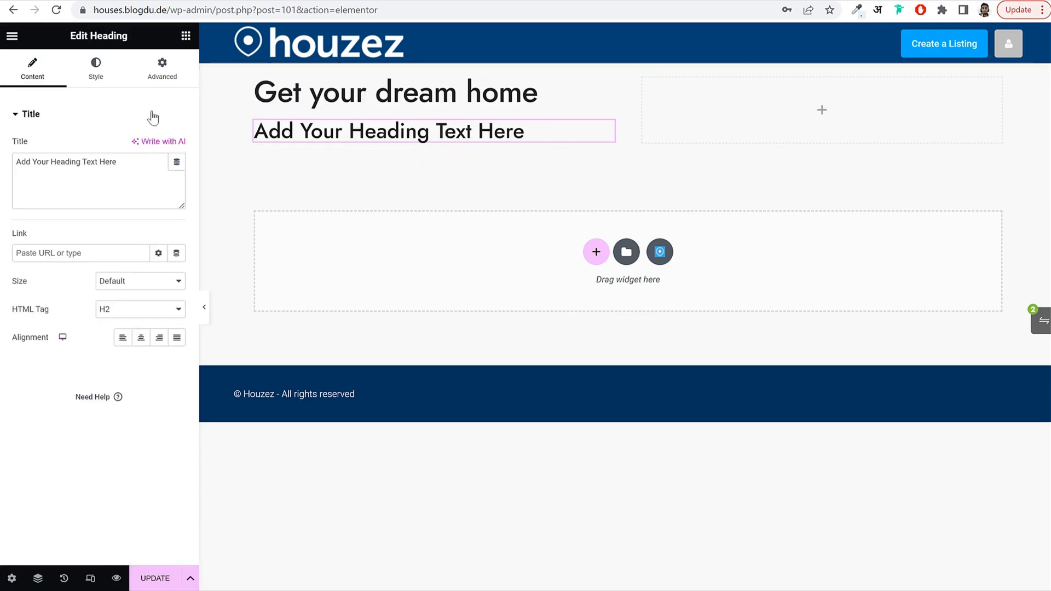
left_click(96, 68)
left_click(177, 174)
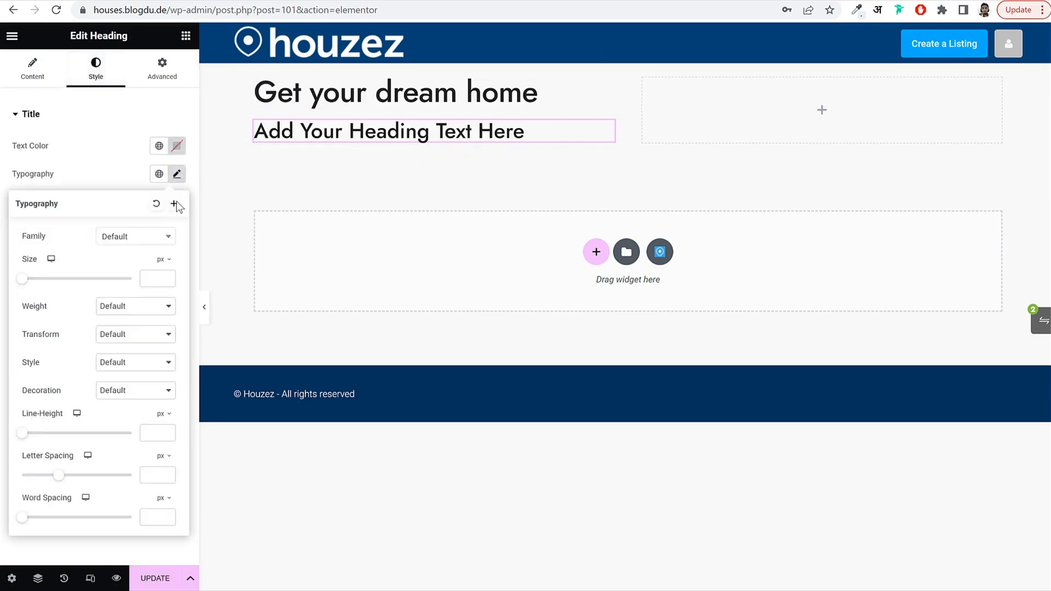
left_click(136, 238)
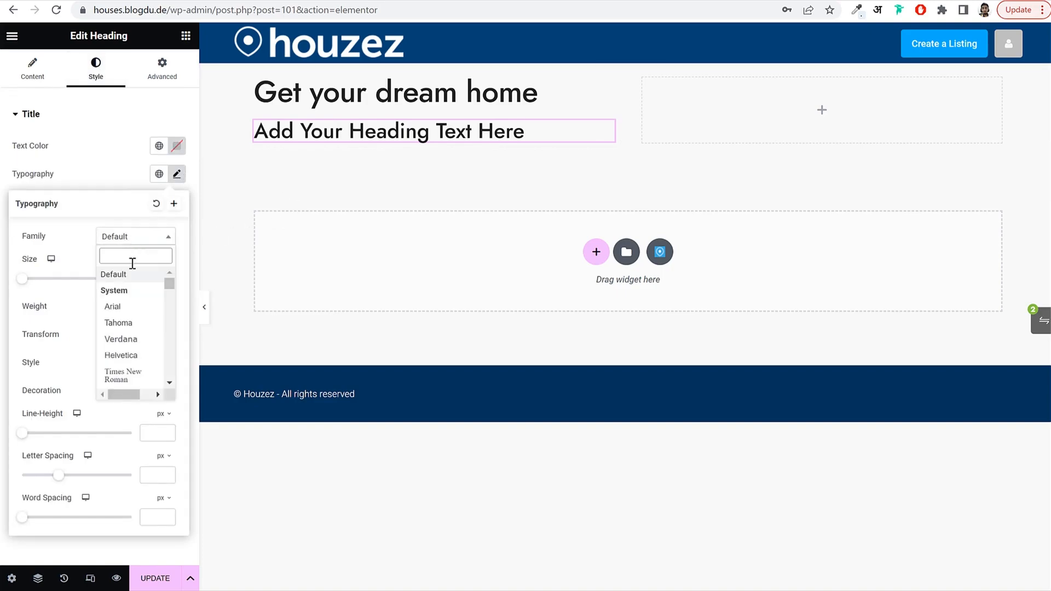
type("jost")
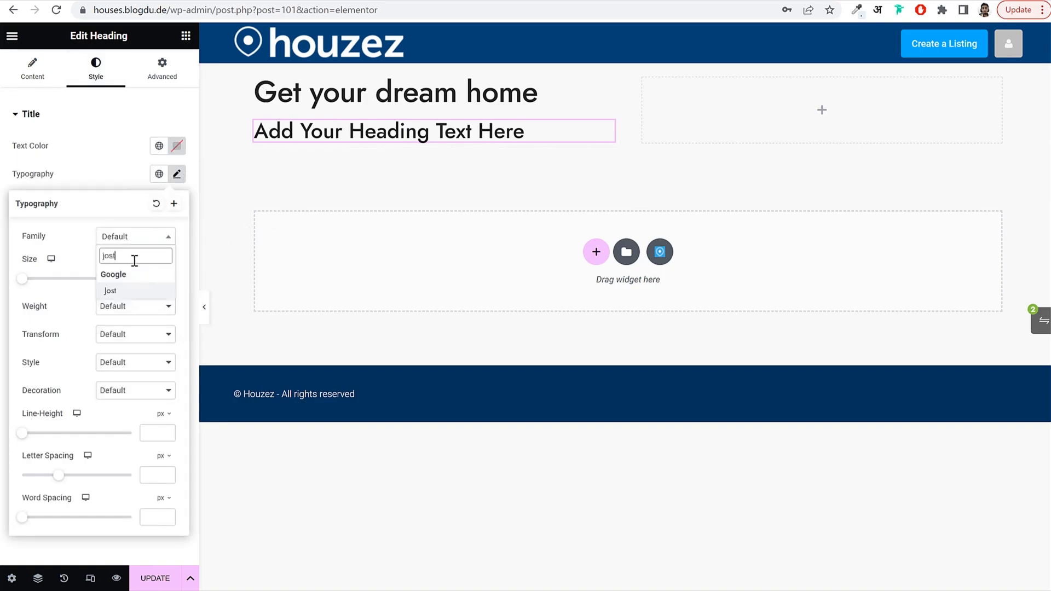
left_click(113, 292)
left_click(133, 236)
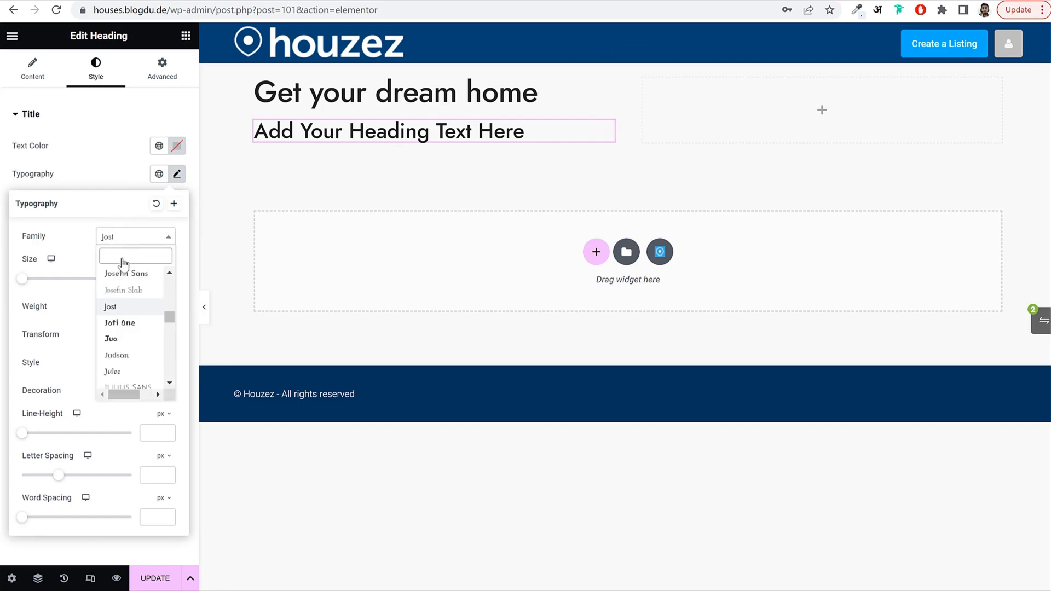
type("robo")
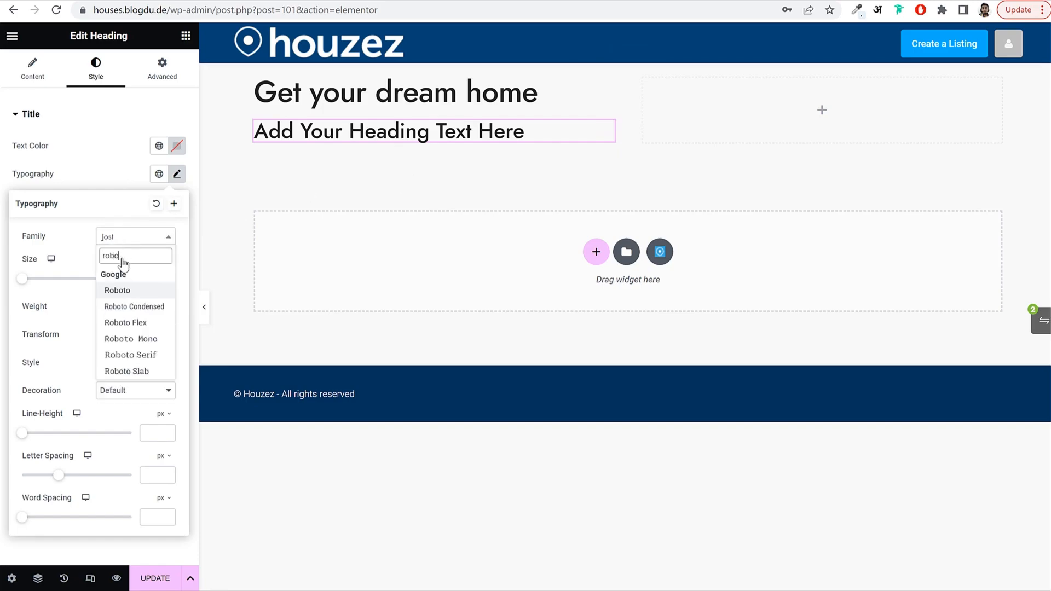
left_click(132, 292)
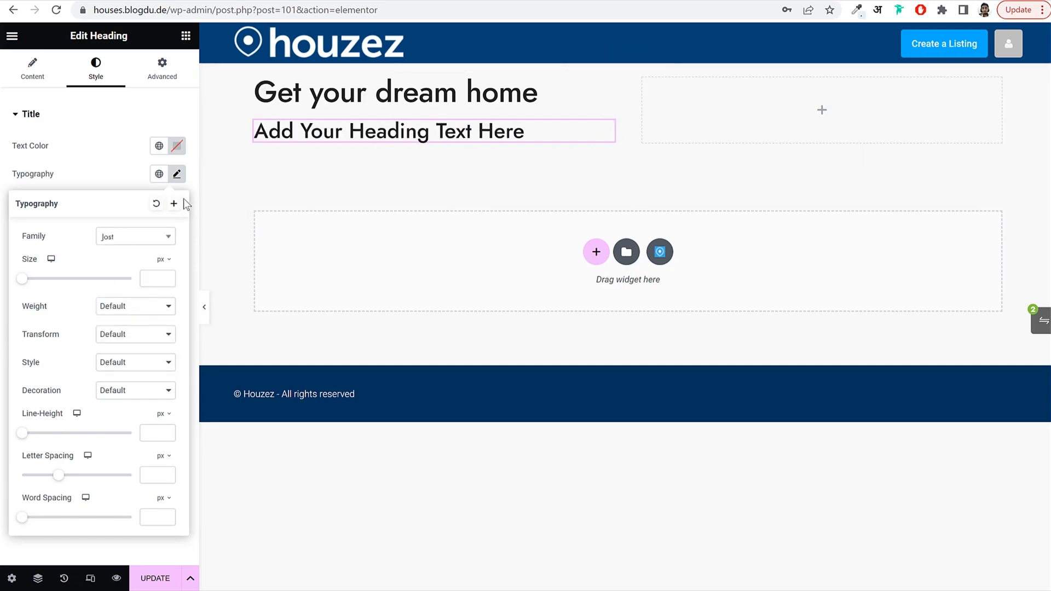
left_click(182, 177)
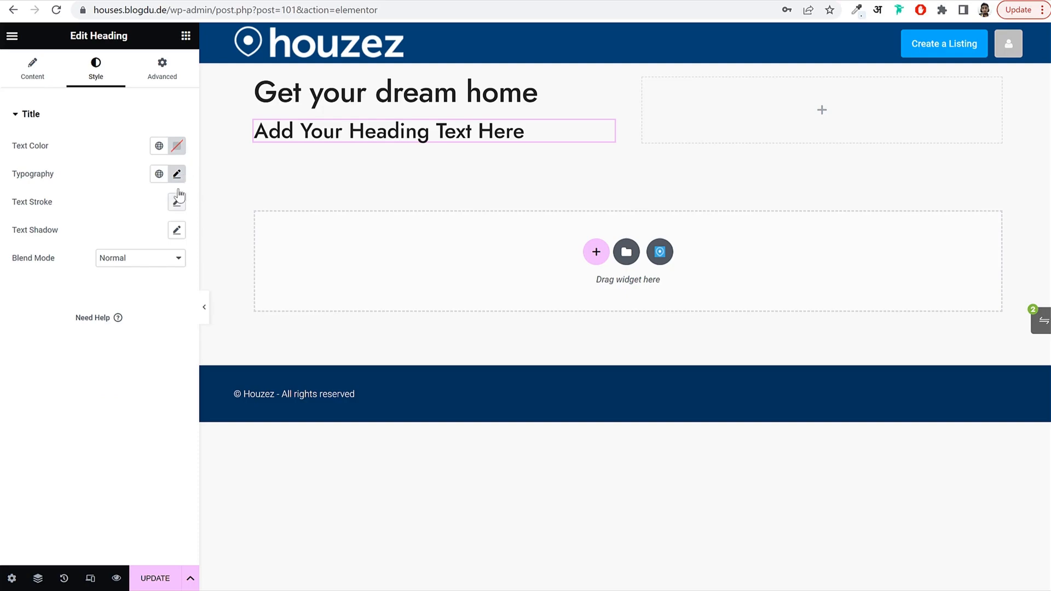
left_click(177, 174)
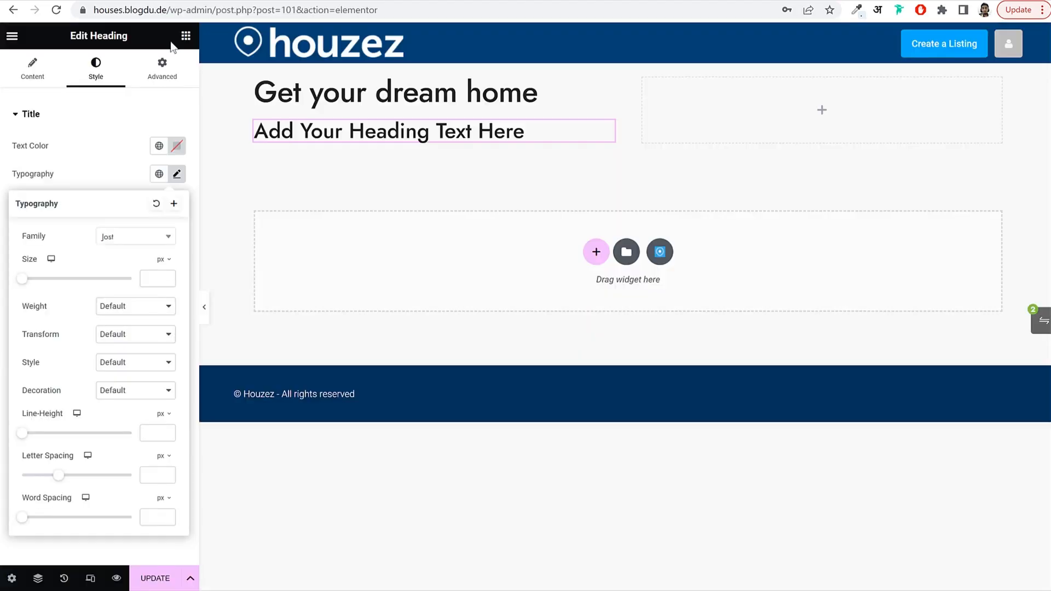
Paste the copied 'Providing Excellent Guidance…' text into the new subheading.
left_click(32, 68)
double_click(90, 161)
key("ctrl+a")
type("Providing Excellent Guidance And Honest Advice On Real Estate")
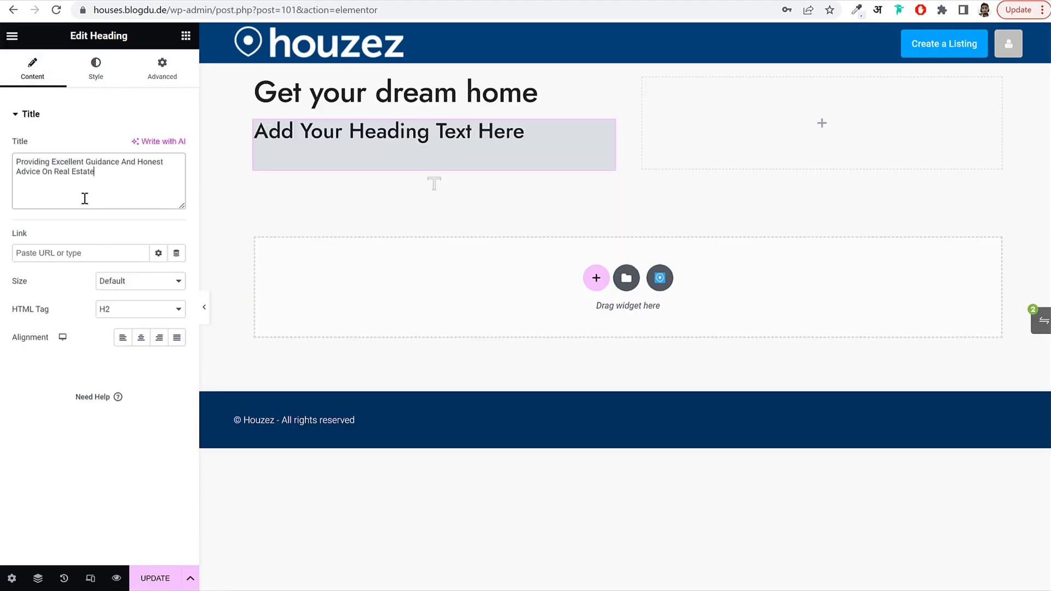
triple_click(88, 182)
type("Providing Excellent Guidance And Honest Advice On Real Estate")
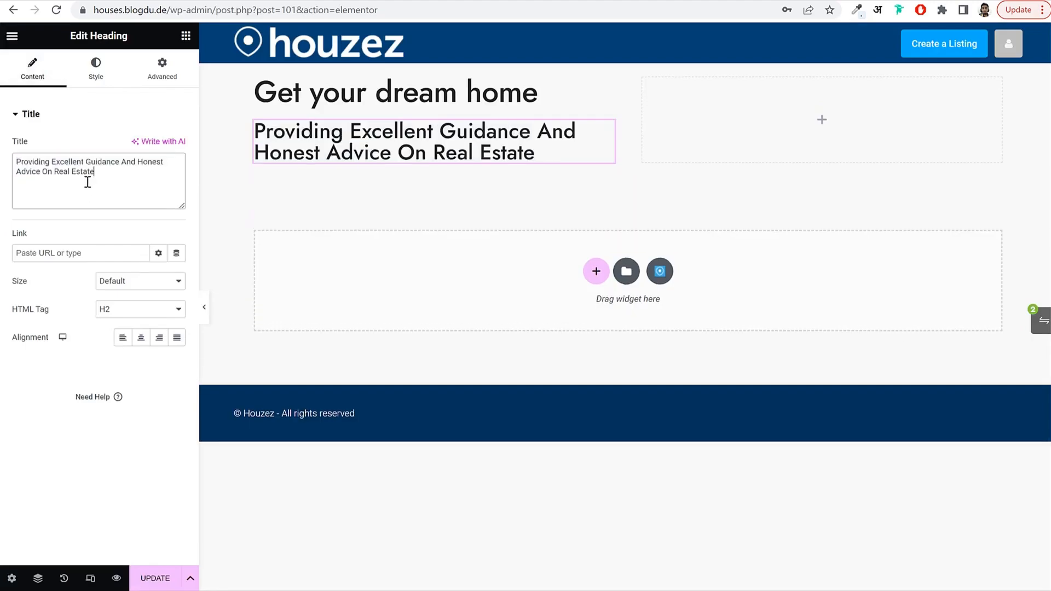
Set the subheading typography to 20px, weight 300 Light, line height 1.5em and letter spacing 1px.
left_click(95, 70)
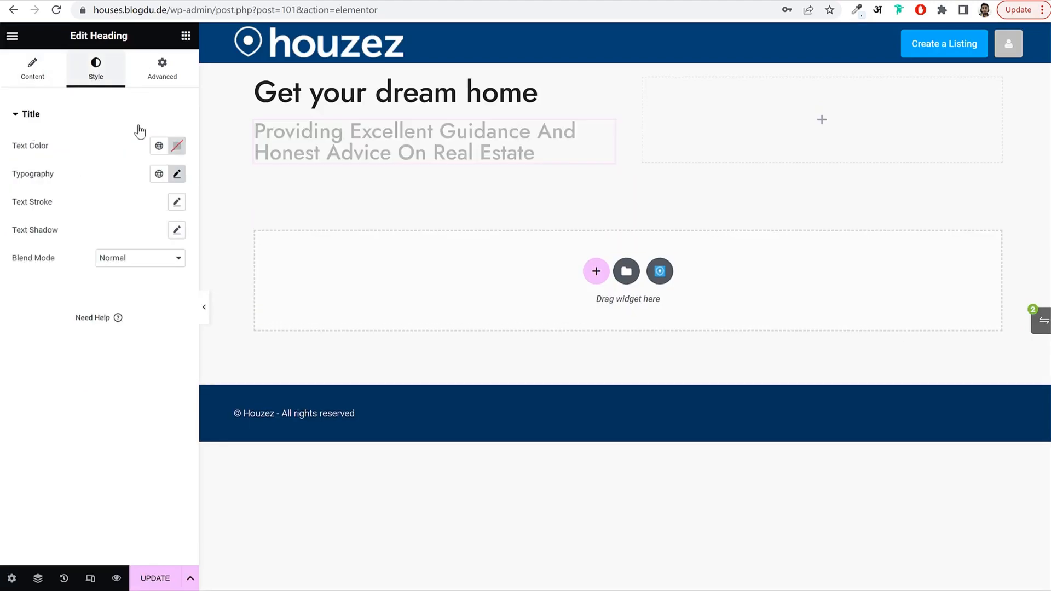
left_click(176, 173)
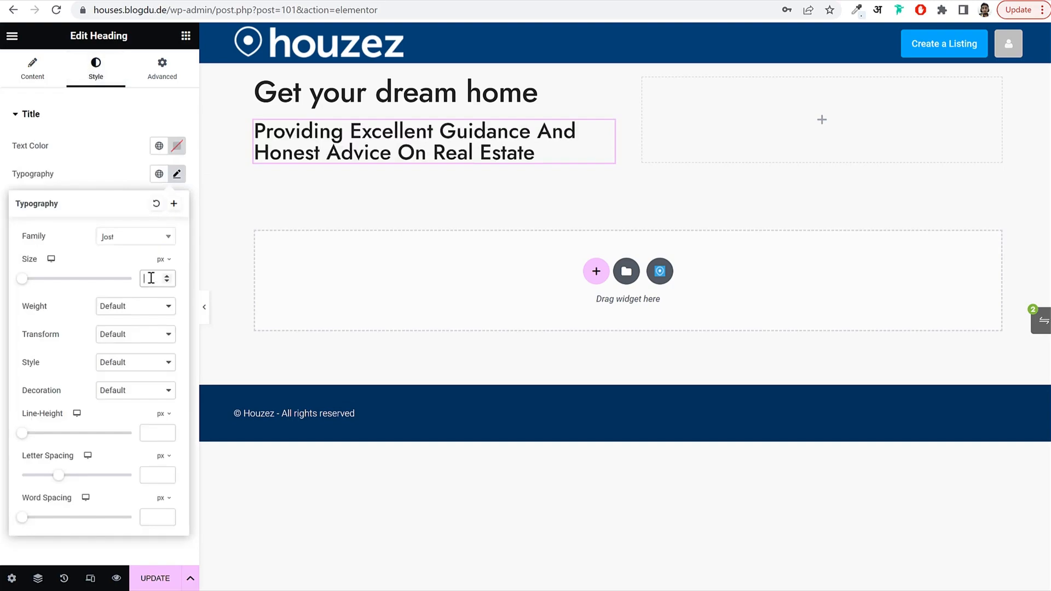
type("20")
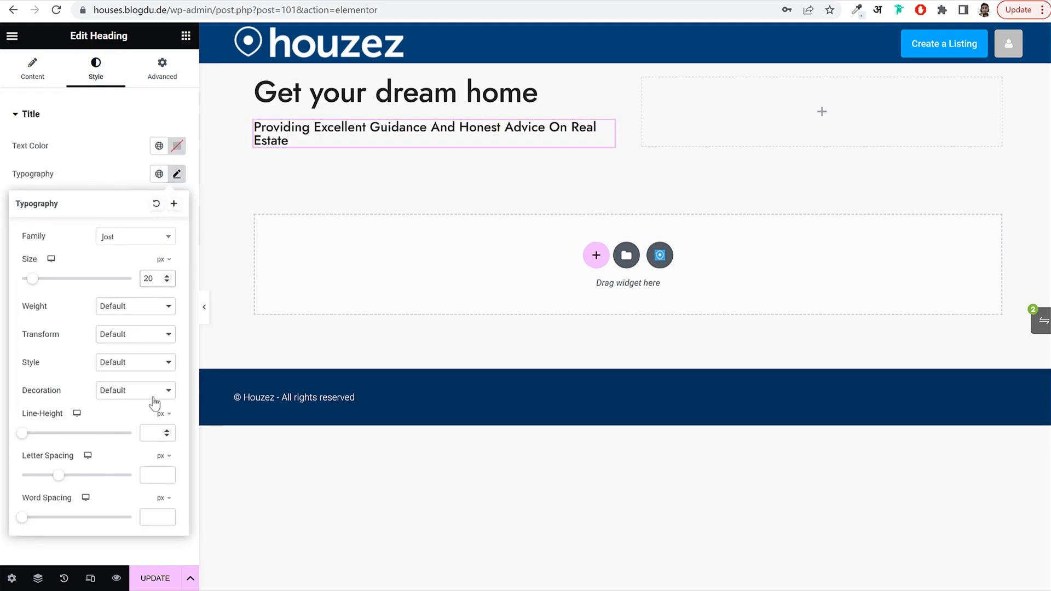
left_click(125, 310)
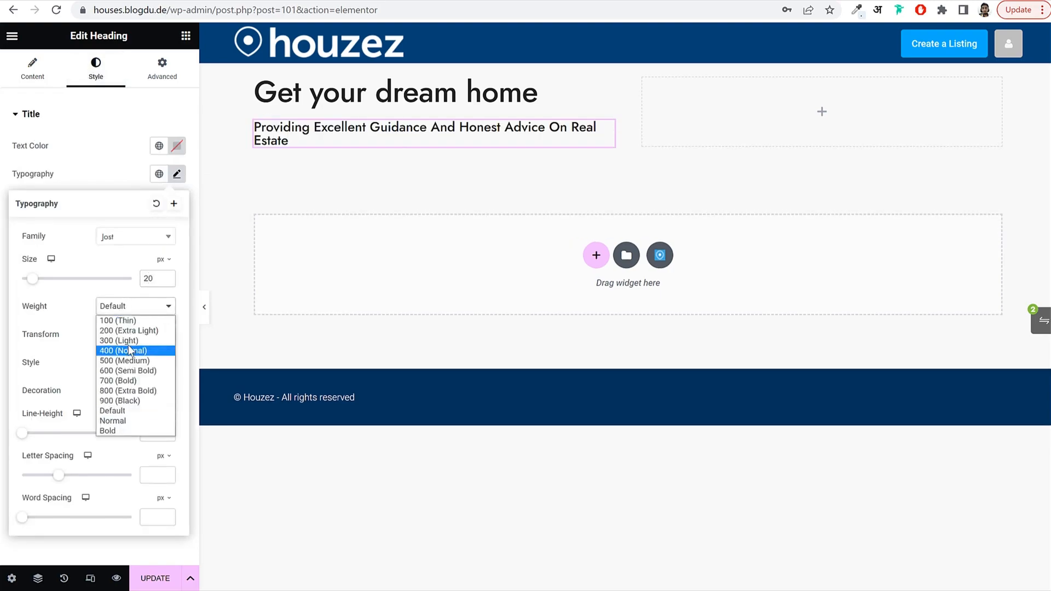
left_click(131, 342)
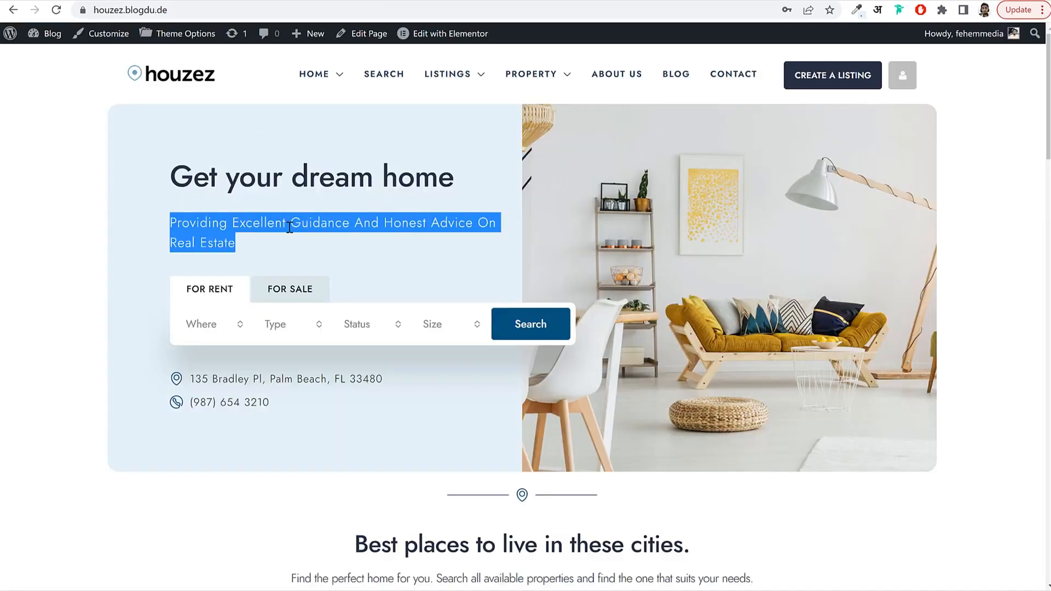
left_click(290, 227)
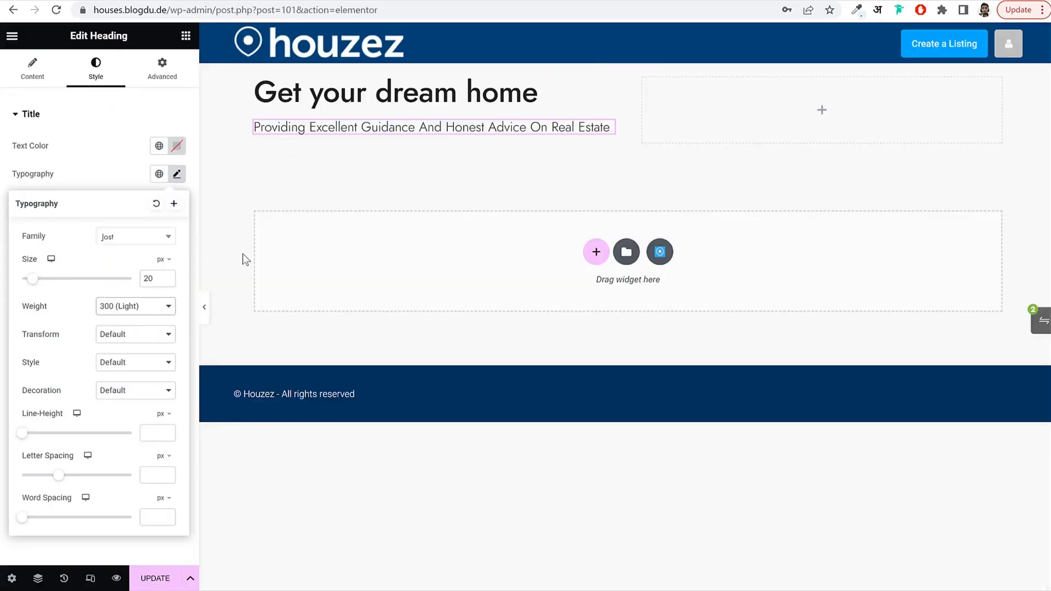
left_click(160, 414)
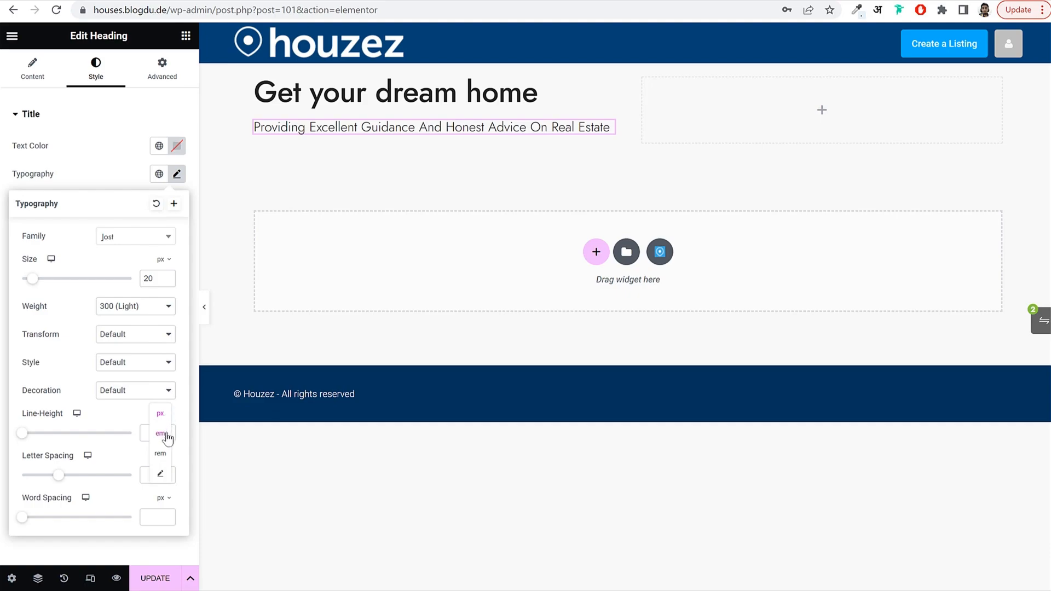
left_click(160, 433)
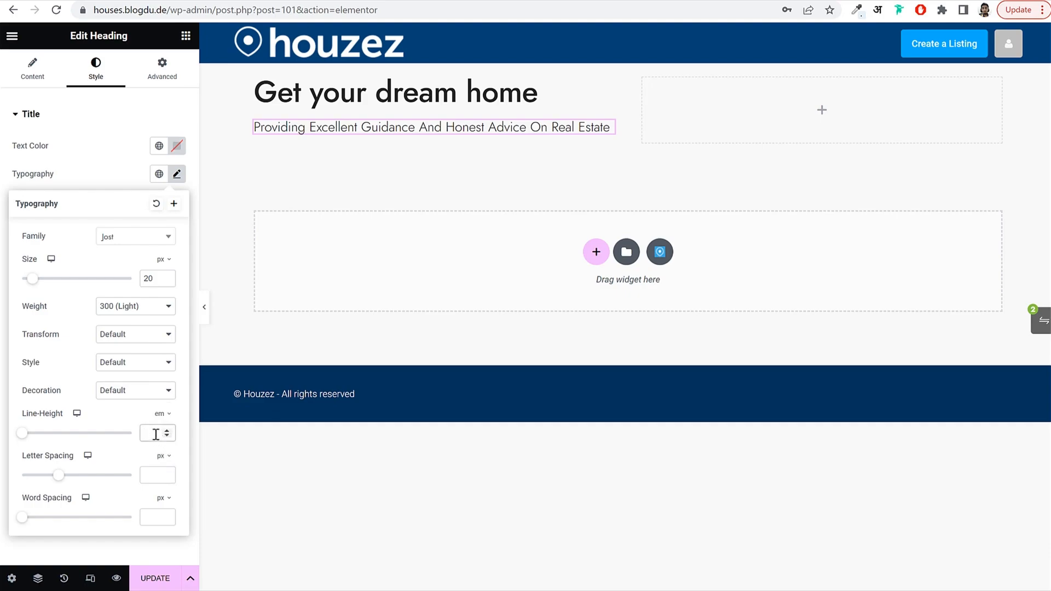
left_click(156, 434)
type("1.5")
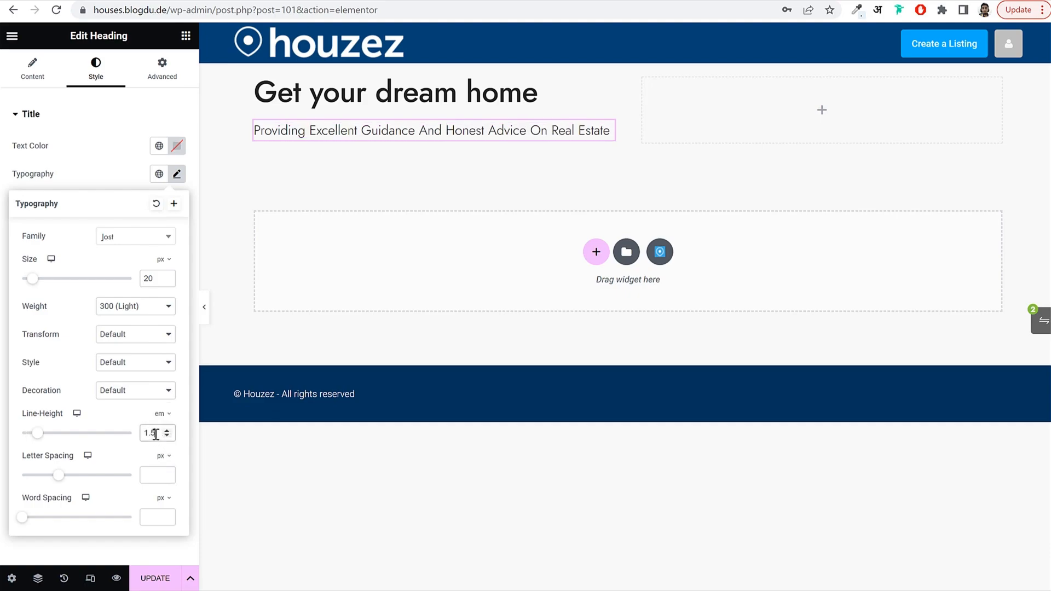
left_click(159, 477)
type("1")
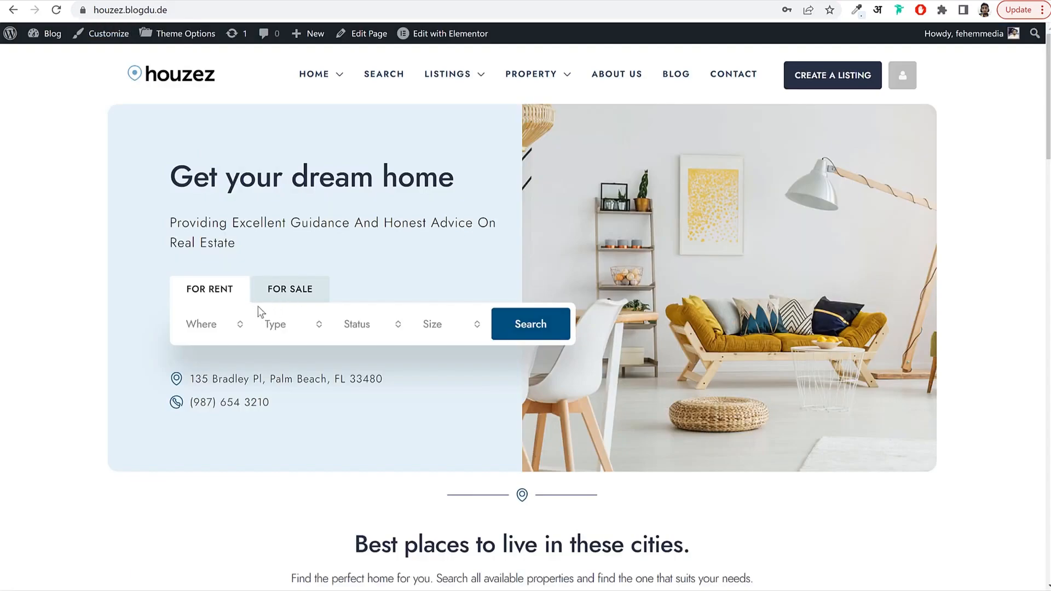
Compare the demo's For Rent and For Sale search, then search the widgets for 'sear'.
left_click(218, 296)
left_click(281, 295)
left_click(217, 290)
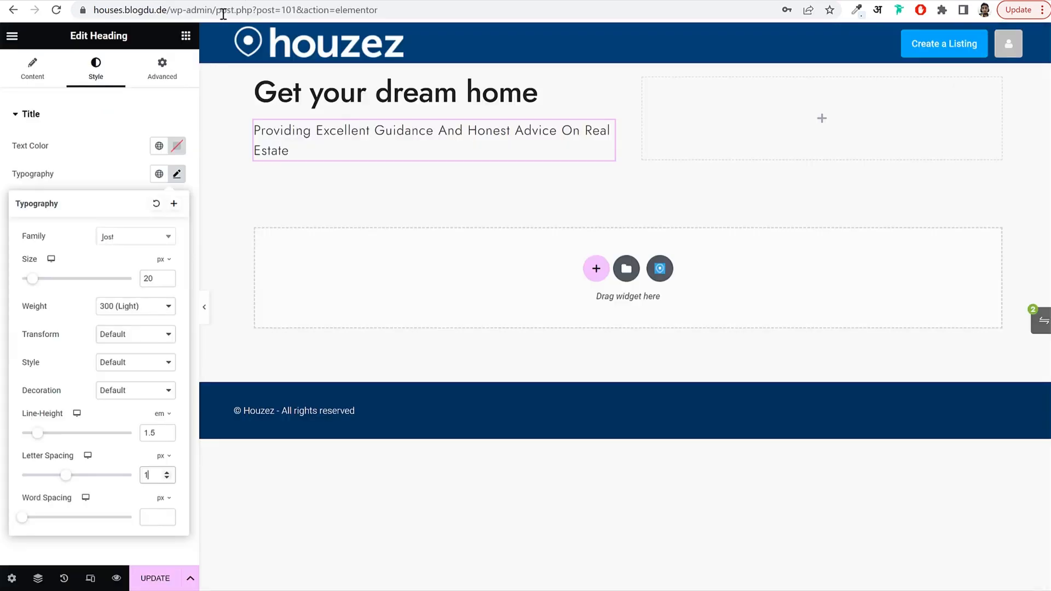
left_click(183, 38)
type("sear")
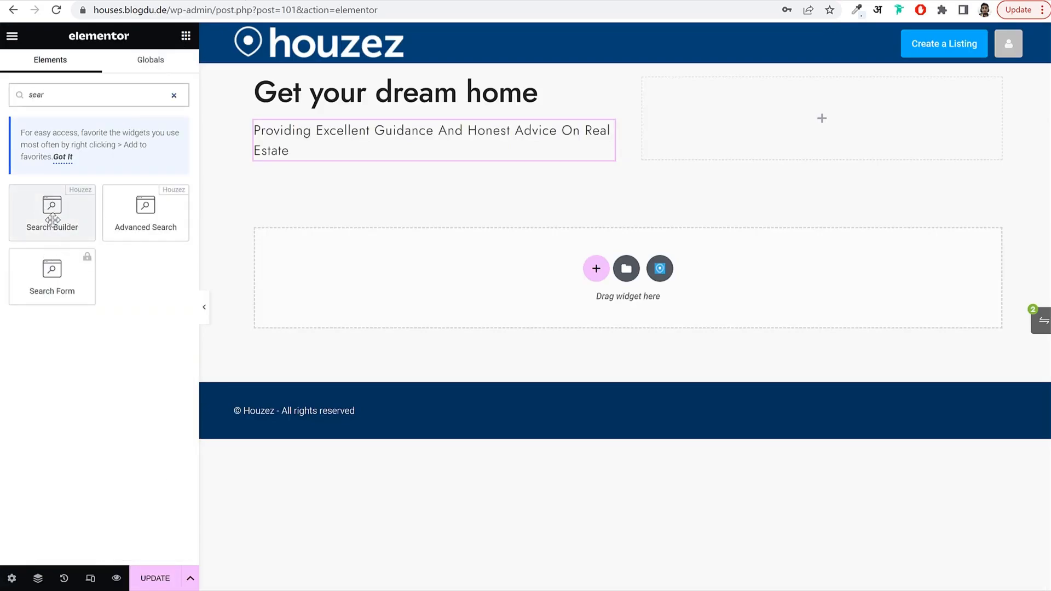
Place a Search Builder widget below the subheading and compare the demo's Where, Type and Status options.
left_click_drag(49, 221, 340, 164)
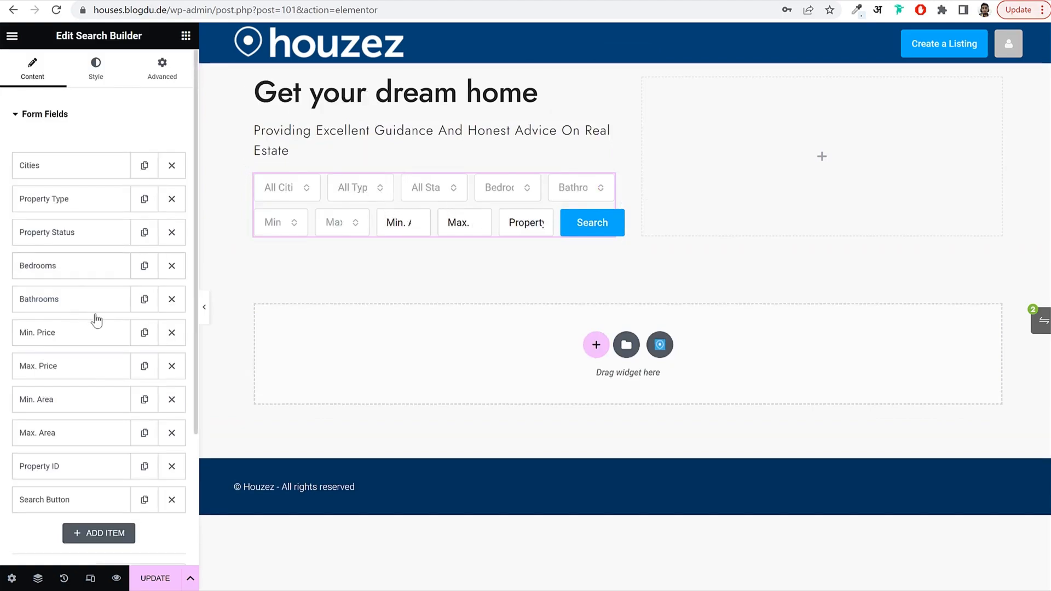
scroll(99, 323, "down", 3)
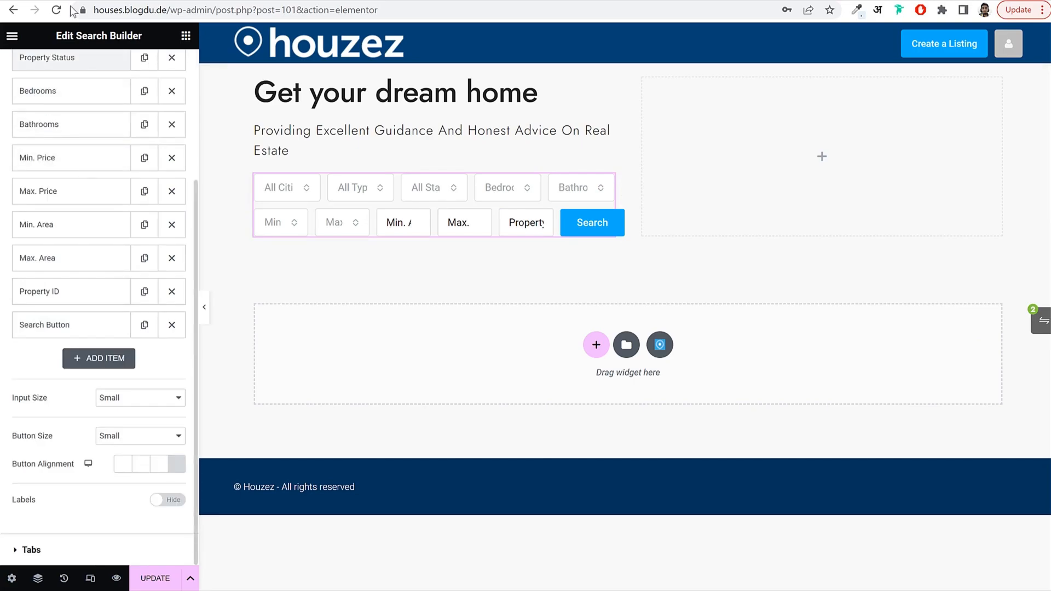
scroll(144, 164, "up", 4)
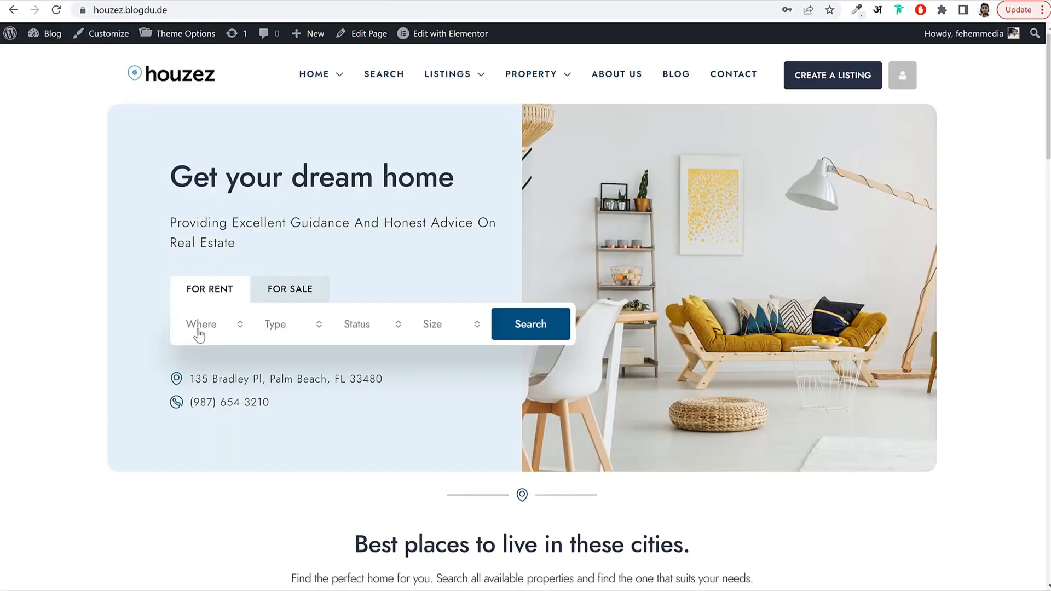
left_click(200, 331)
left_click(279, 324)
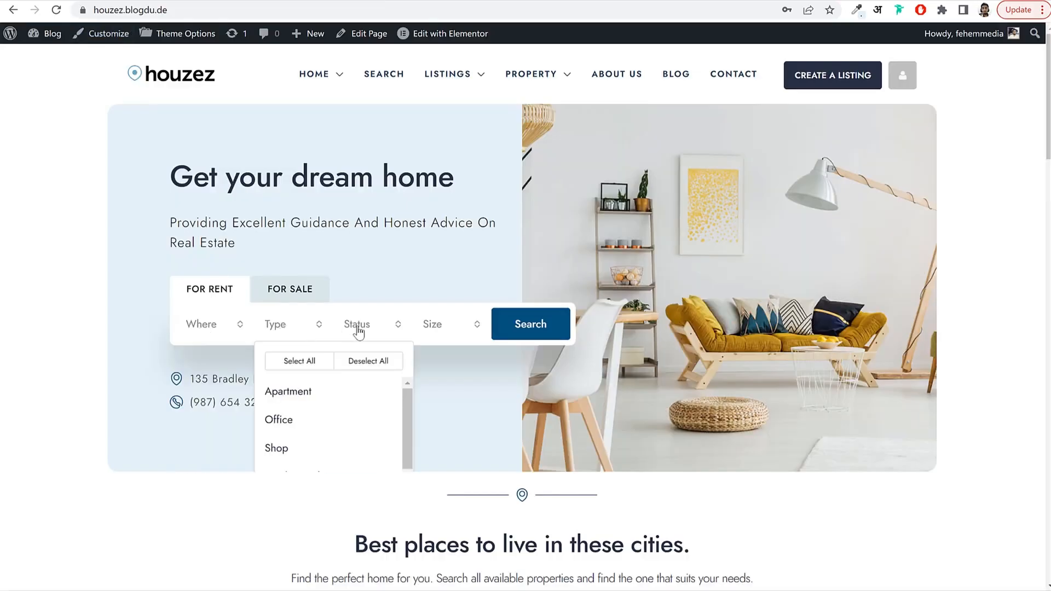
left_click(438, 331)
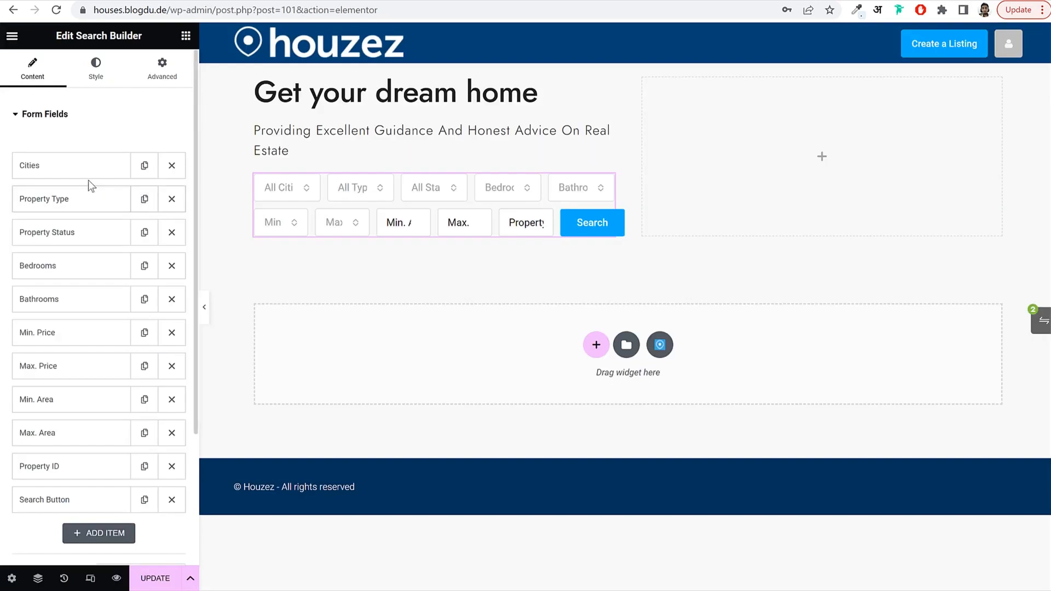
left_click(51, 174)
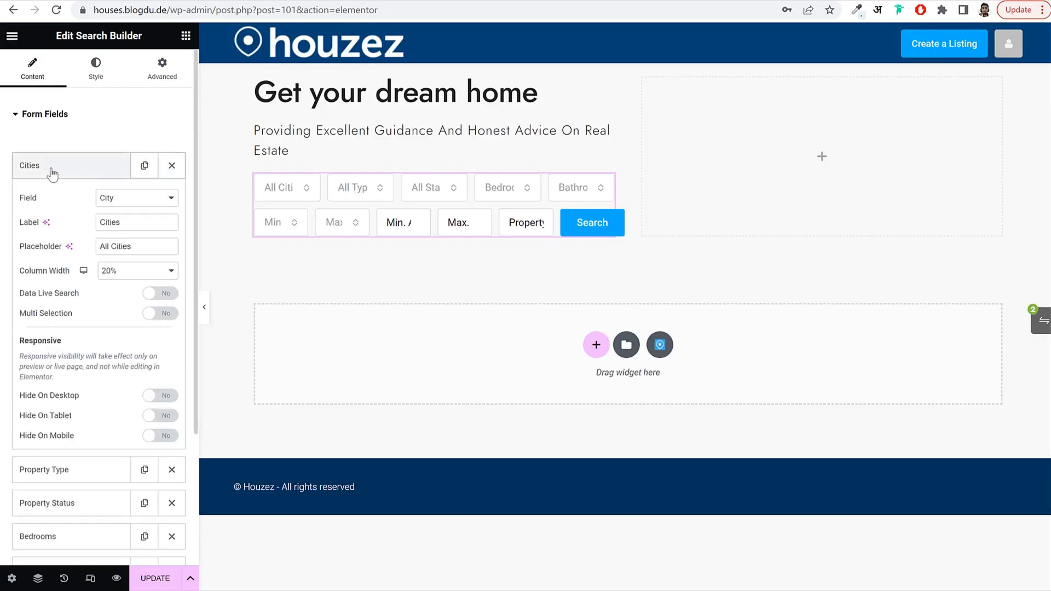
left_click(51, 171)
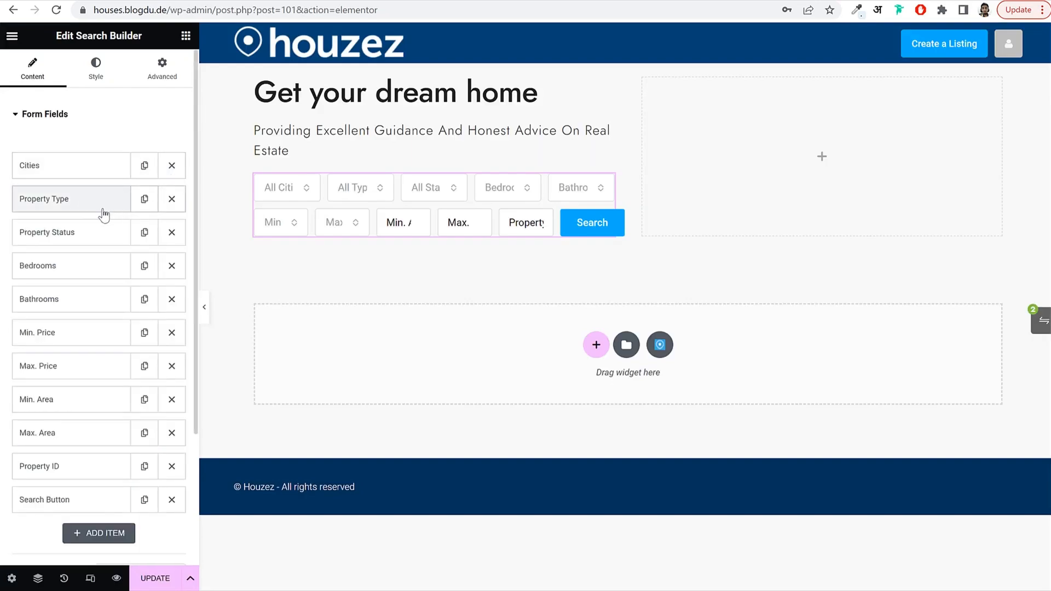
Remove the Bedrooms, Bathrooms, Min. Price, Min. Area, Max. Area and Property ID fields.
left_click(171, 266)
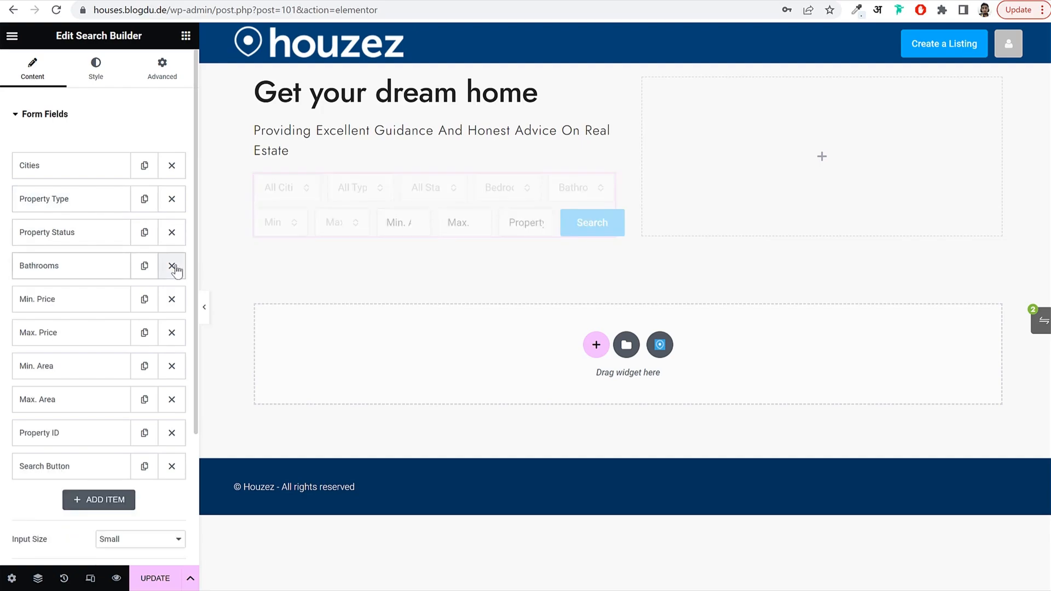
left_click(172, 266)
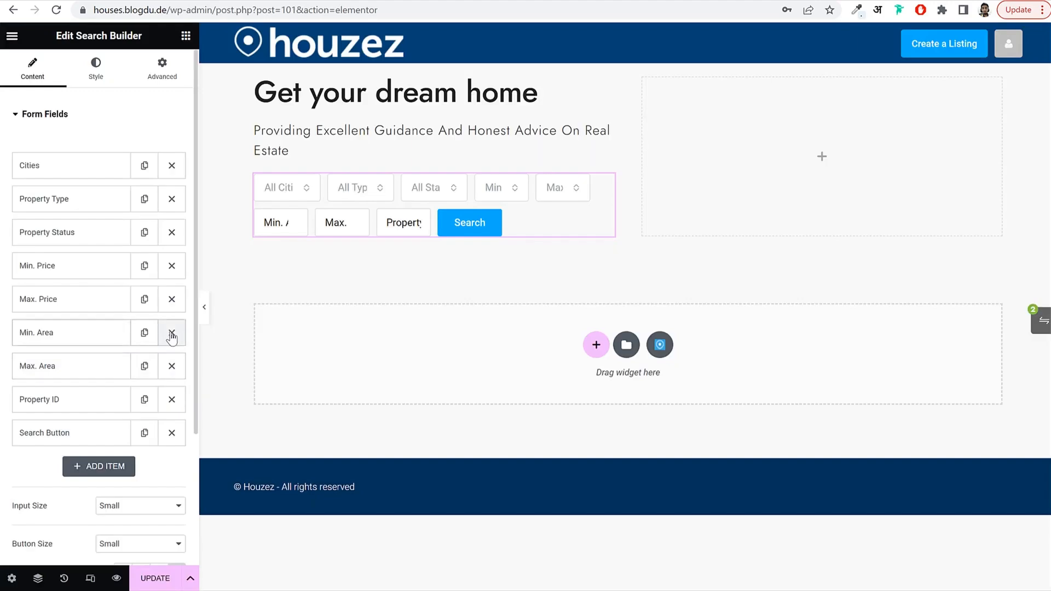
left_click(172, 266)
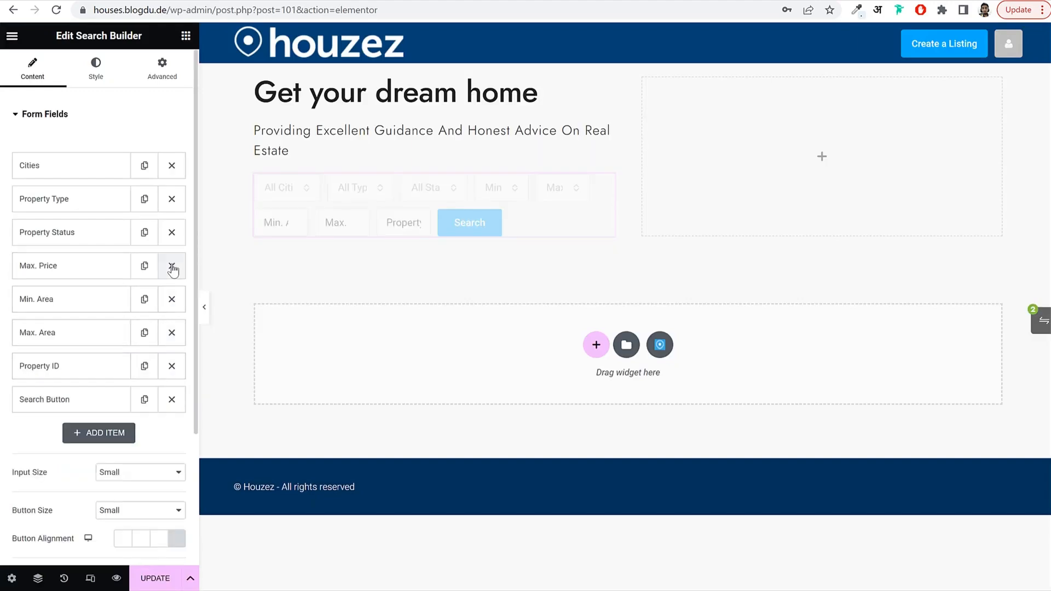
left_click(173, 301)
left_click(176, 305)
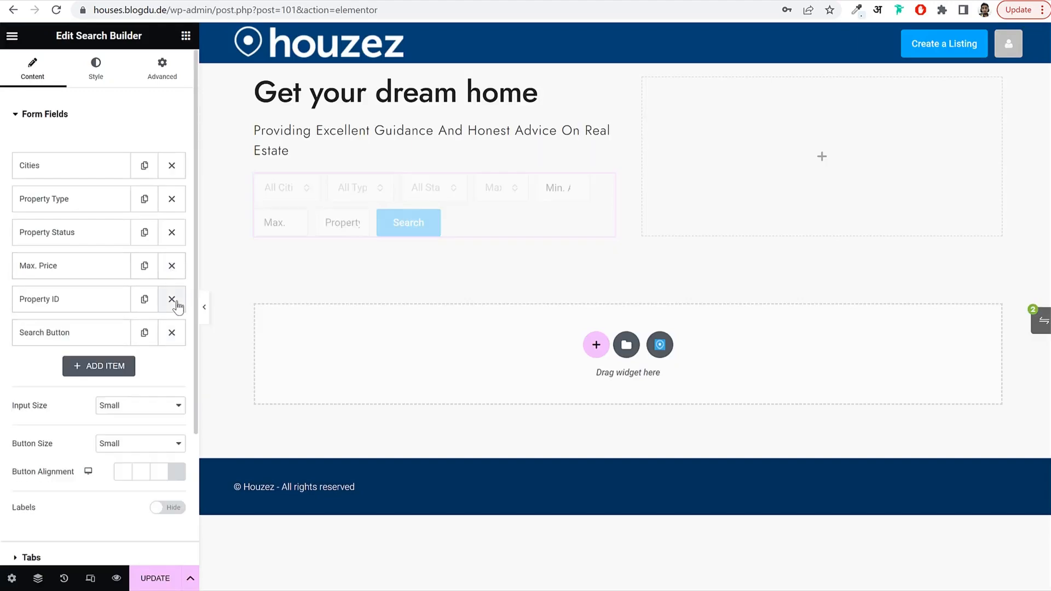
left_click(172, 300)
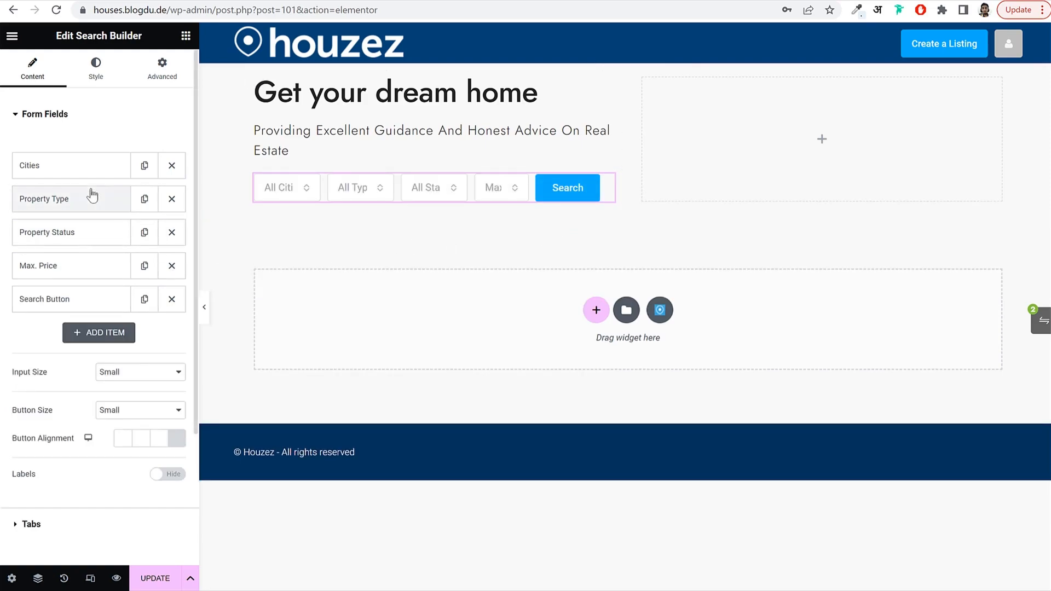
Rename the Property Type field's label to Type.
left_click(77, 204)
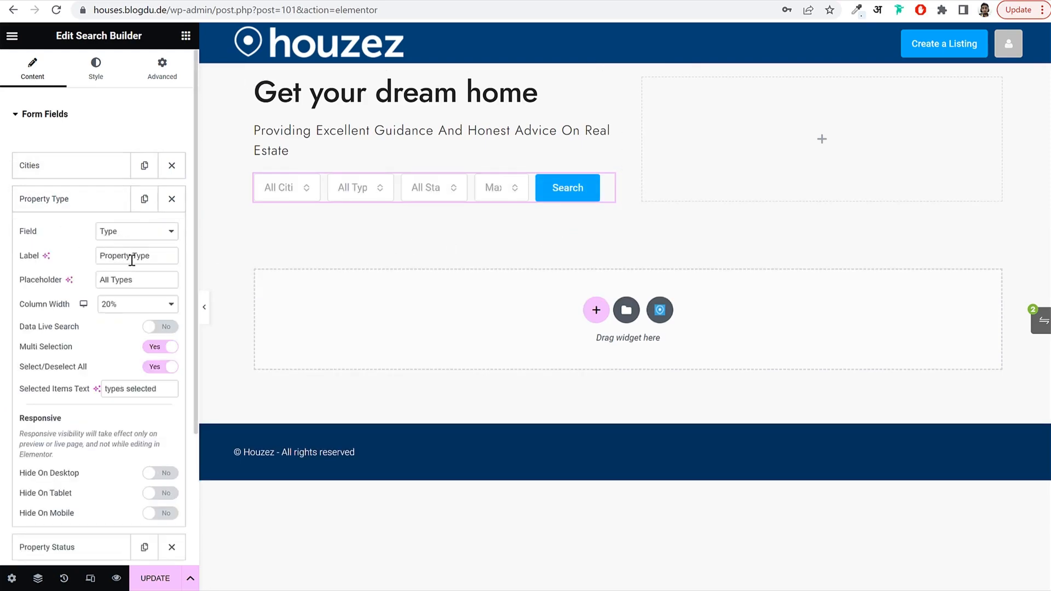
left_click_drag(131, 260, 44, 266)
key("BackSpace")
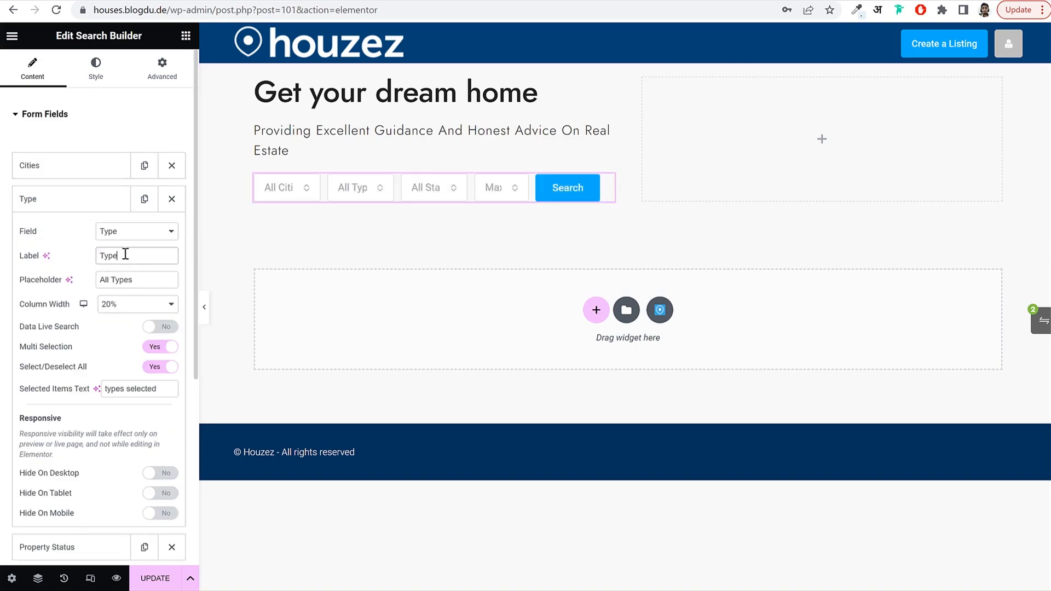
left_click(114, 279)
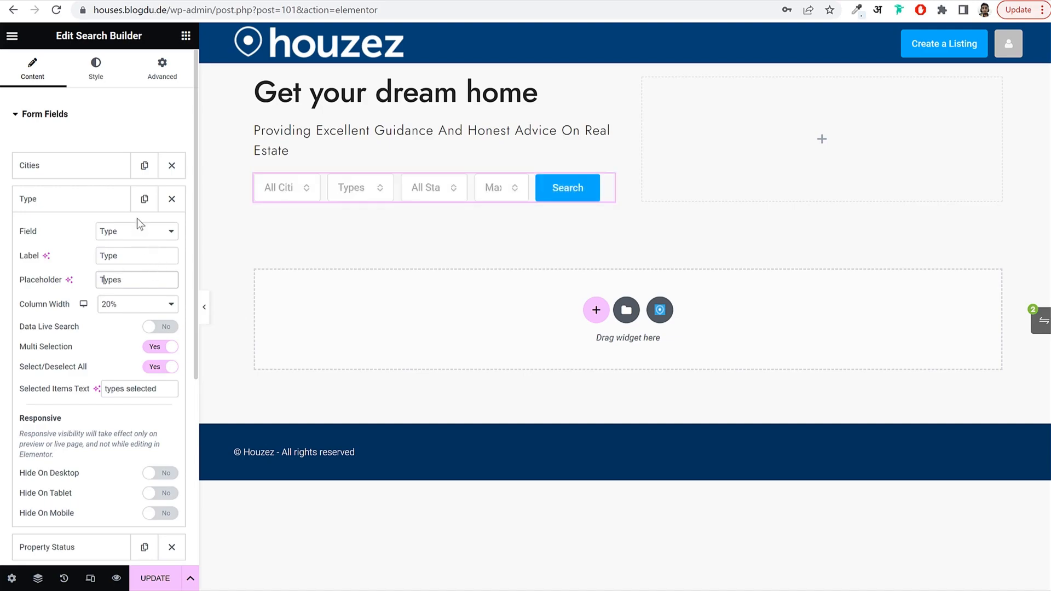
Change the Property Status field's label and placeholder to Status, keeping 20% column width.
left_click(88, 167)
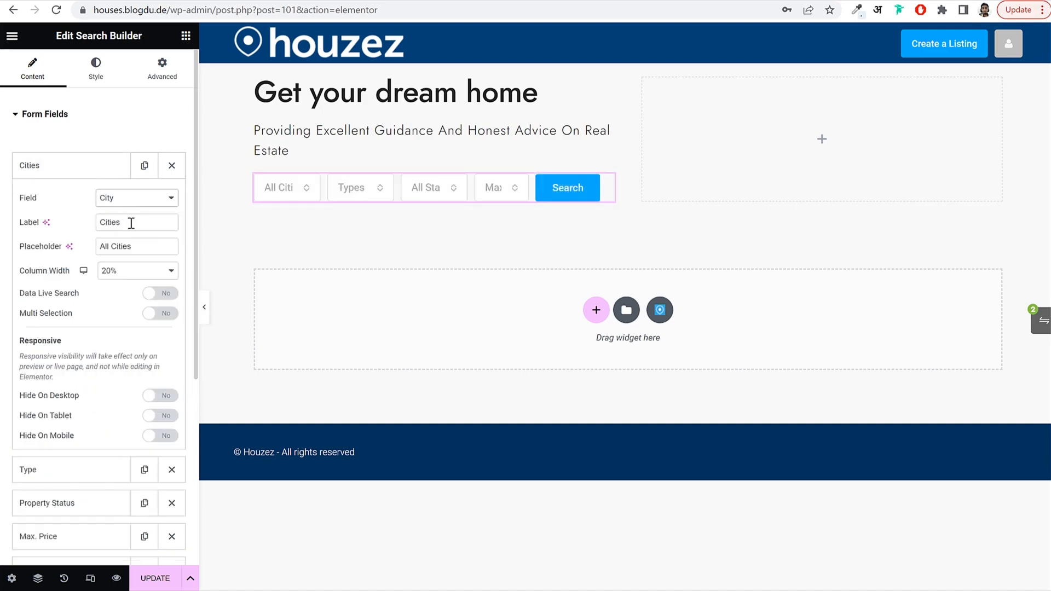
left_click(97, 168)
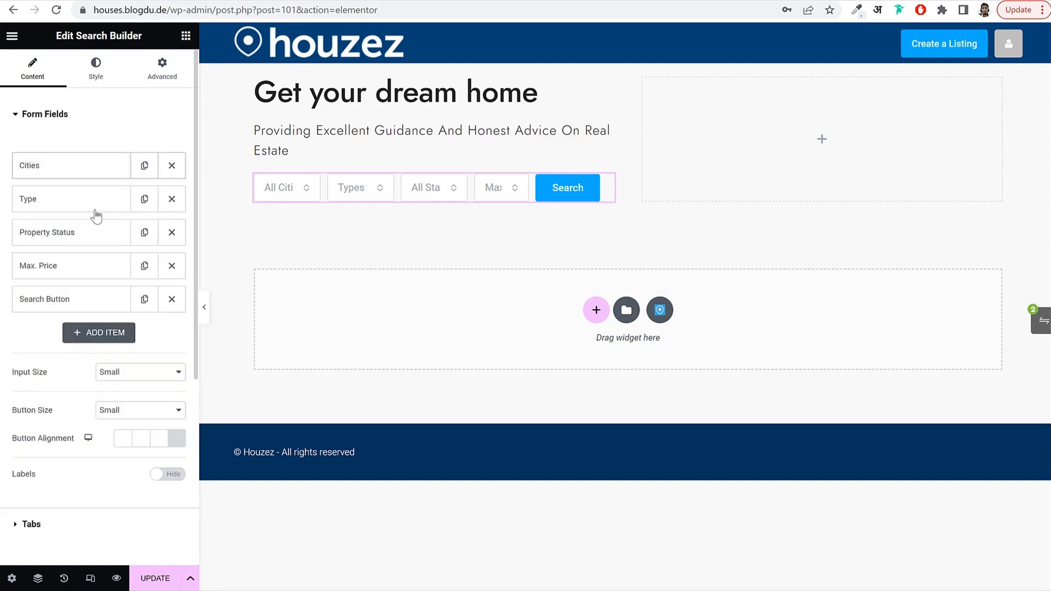
left_click(93, 234)
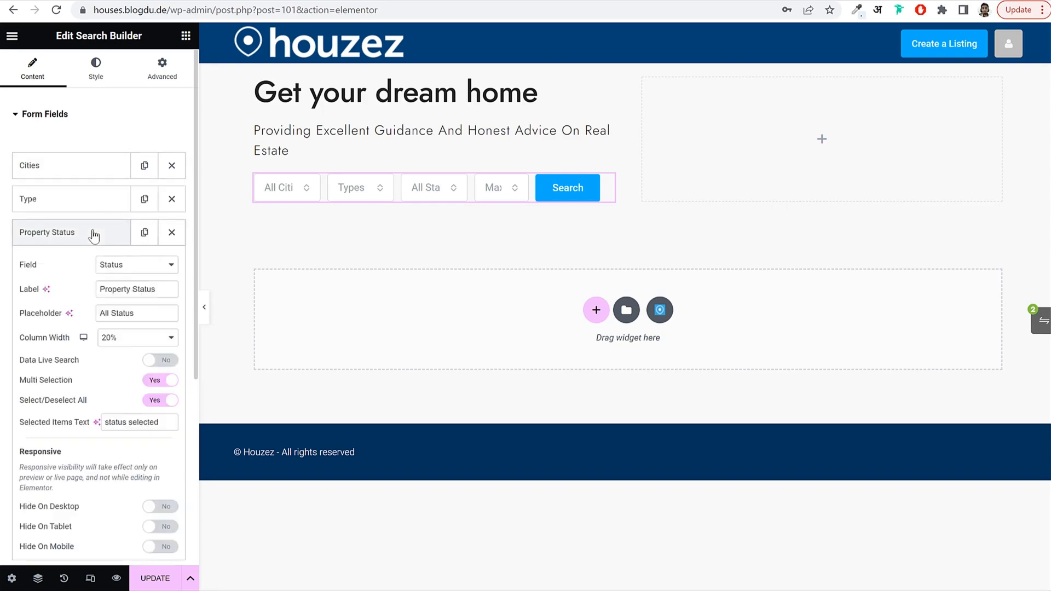
double_click(131, 289)
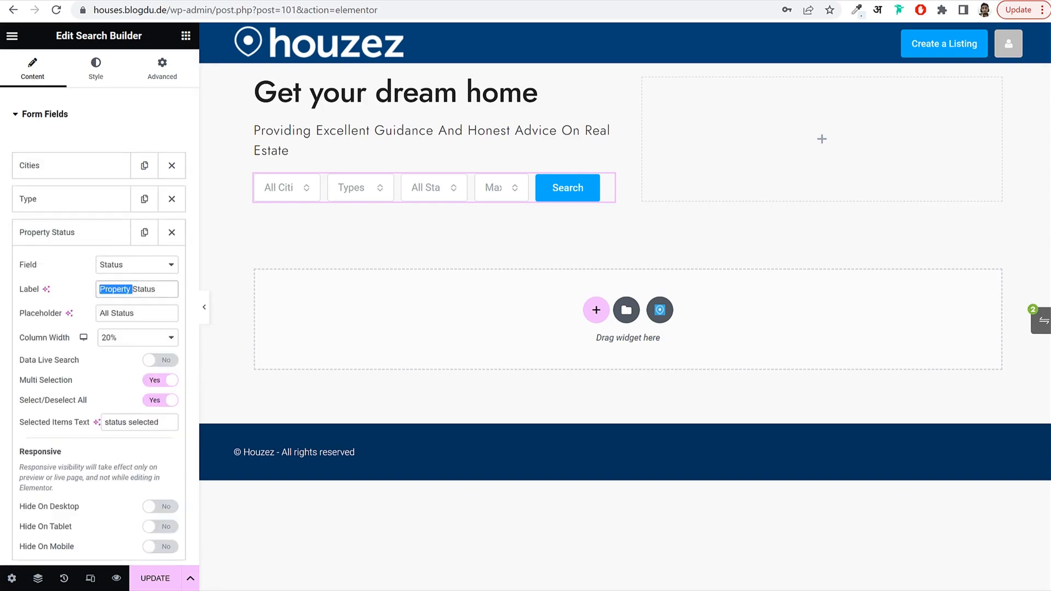
key("BackSpace")
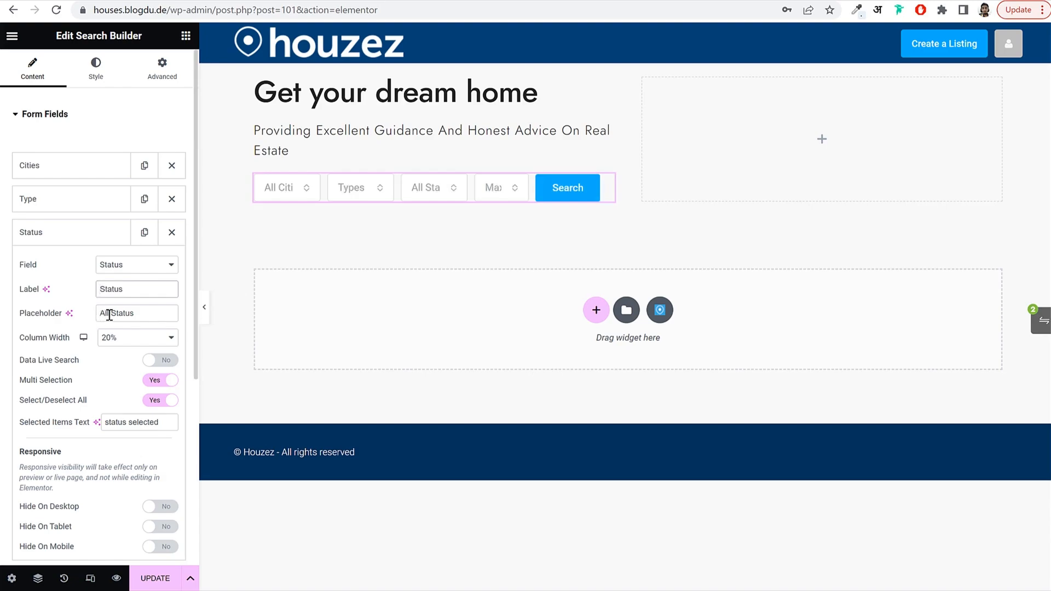
double_click(105, 313)
key("BackSpace")
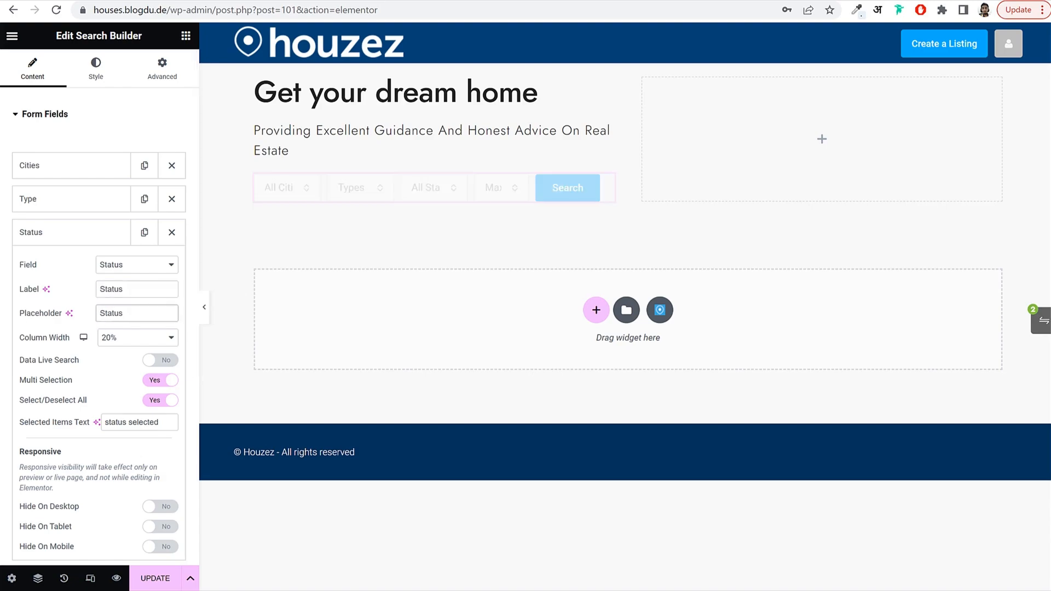
left_click(129, 339)
left_click(118, 414)
left_click(88, 244)
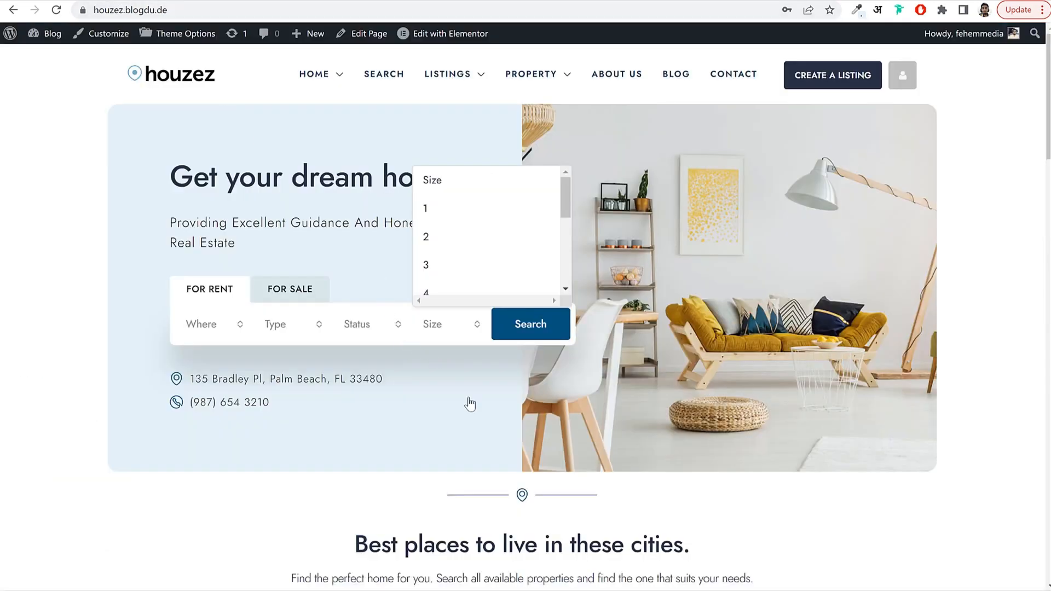
Compare the demo's For Sale and For Rent search tabs before returning to the editor.
left_click(470, 404)
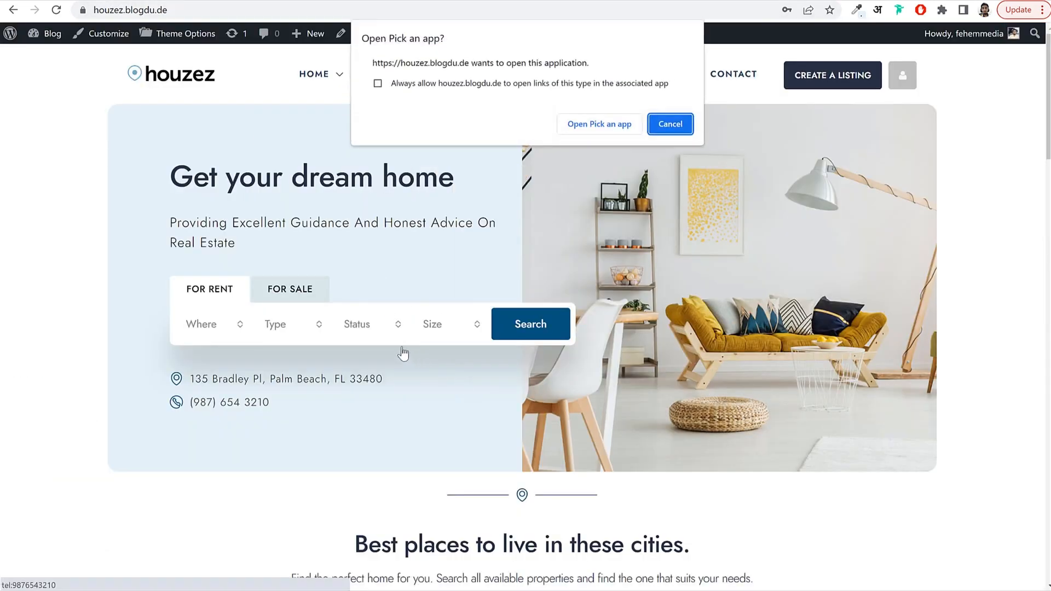
left_click(670, 124)
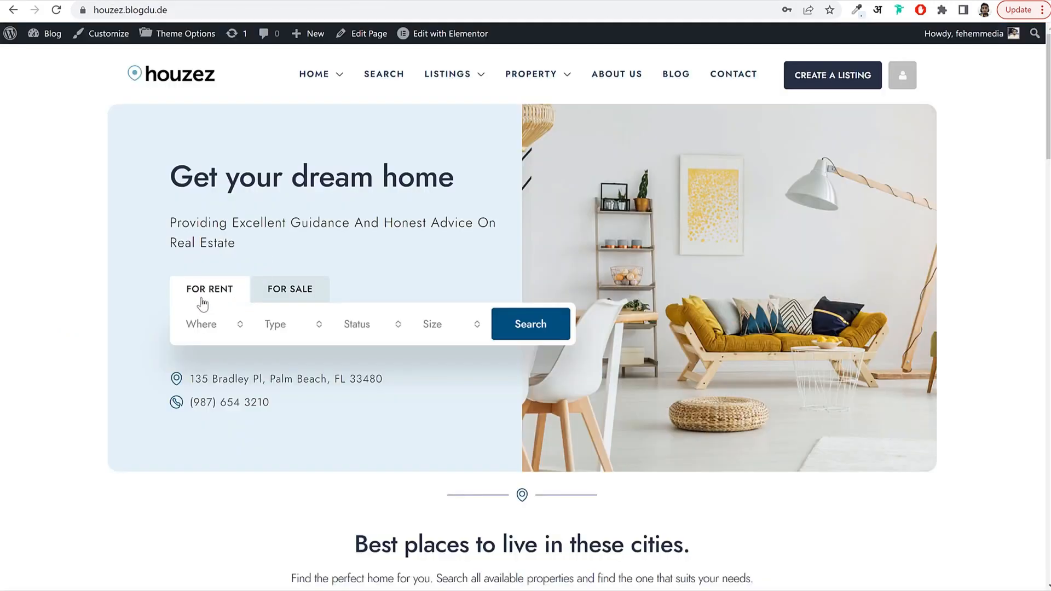
left_click(273, 294)
left_click(208, 290)
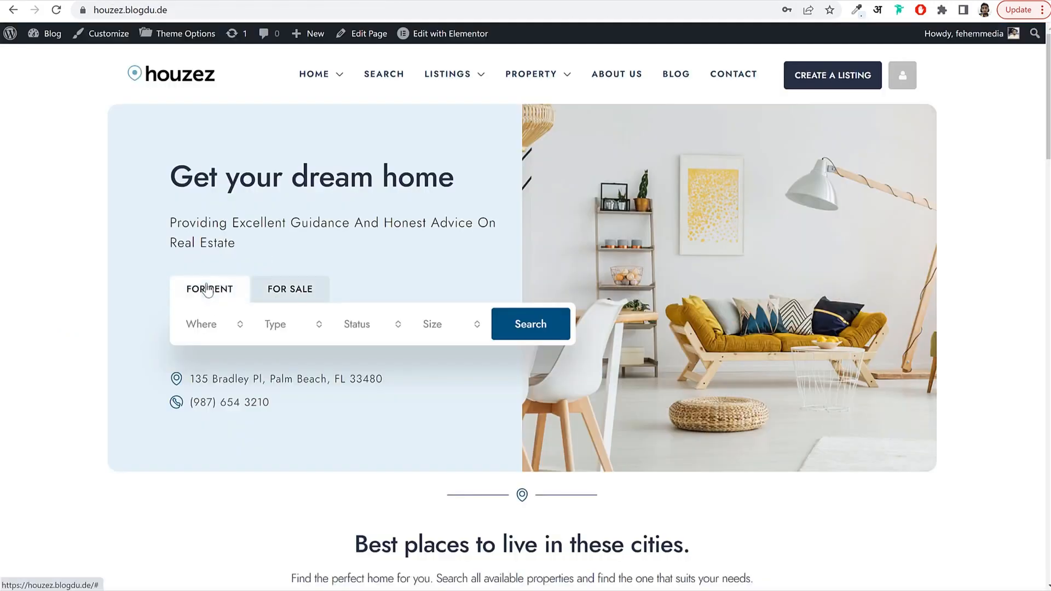
left_click(285, 294)
left_click(205, 293)
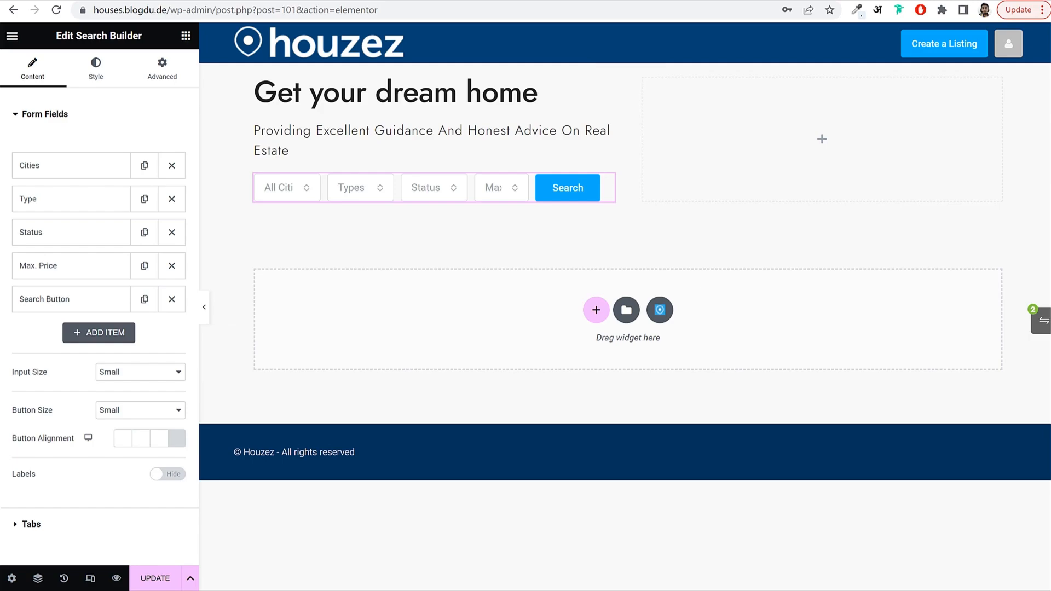
Set the input size and button size to Medium and try centering the Search button.
left_click(126, 375)
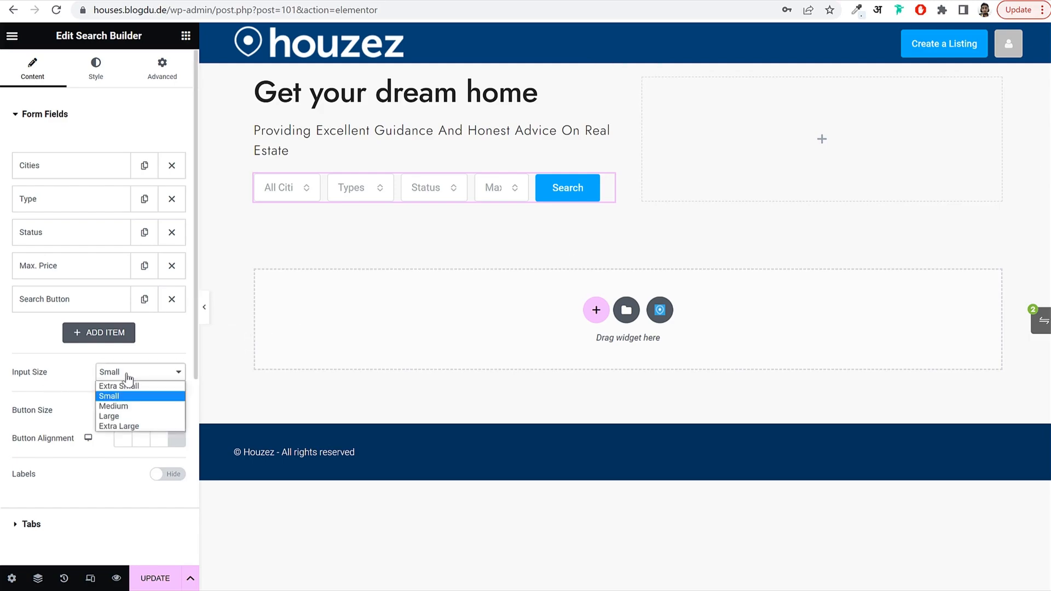
left_click(130, 406)
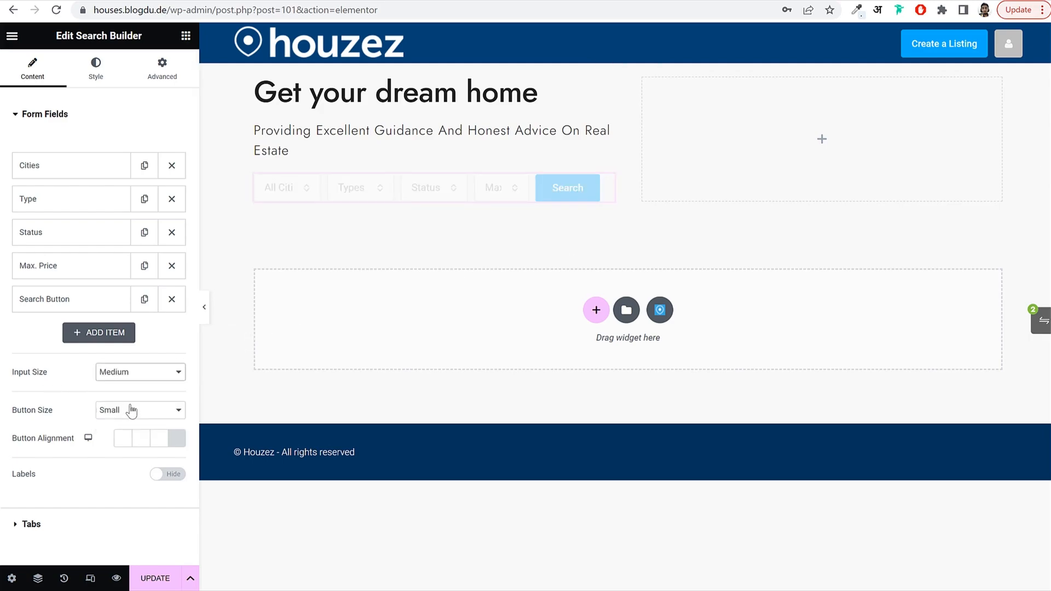
left_click(131, 410)
left_click(139, 446)
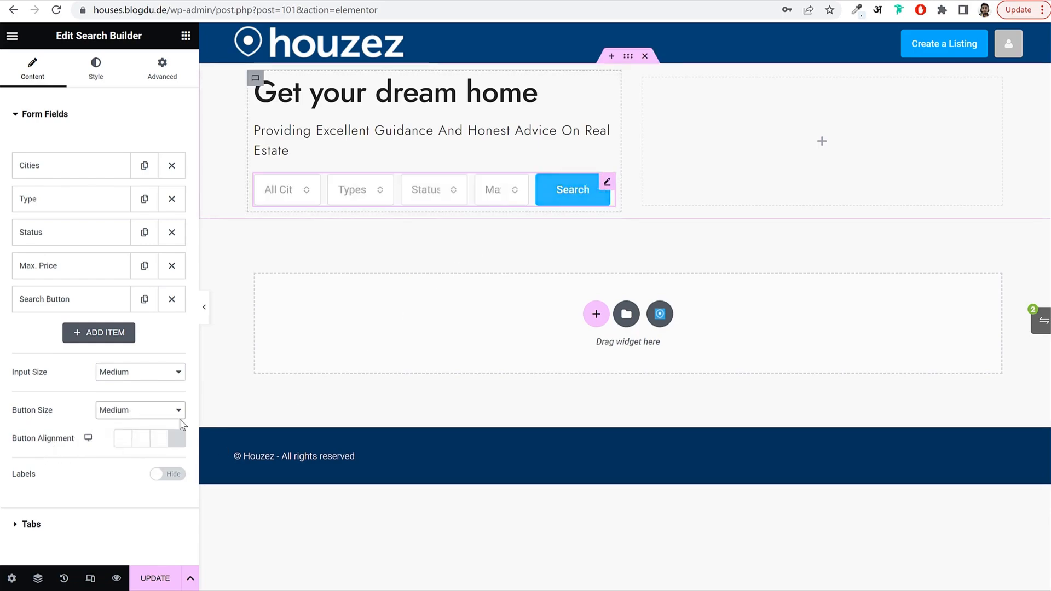
left_click(135, 441)
Stretch the Search button to full width and add For Rent and For Sale status tabs.
left_click(123, 437)
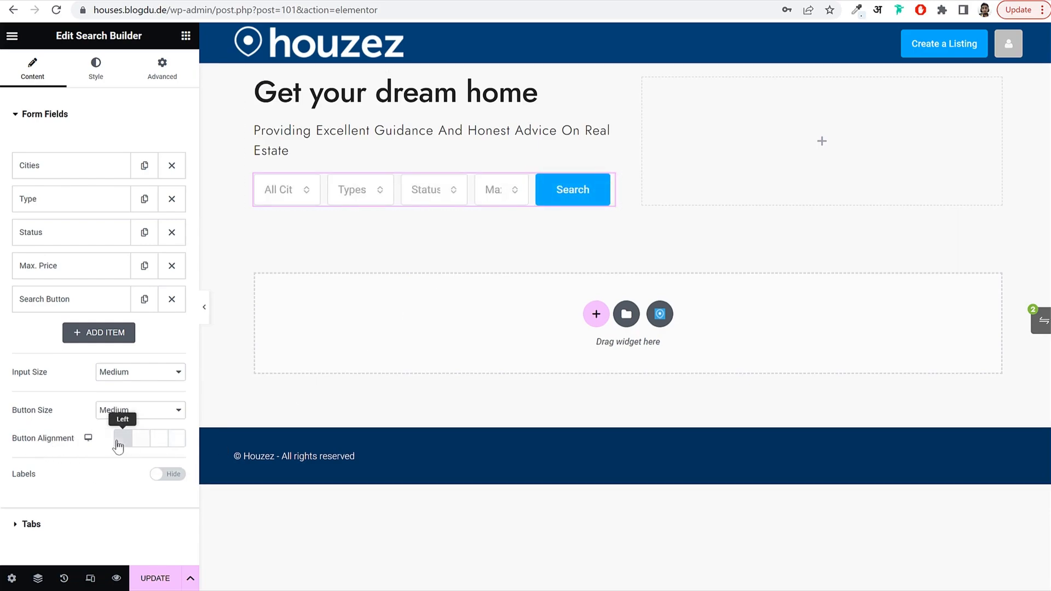
left_click(177, 439)
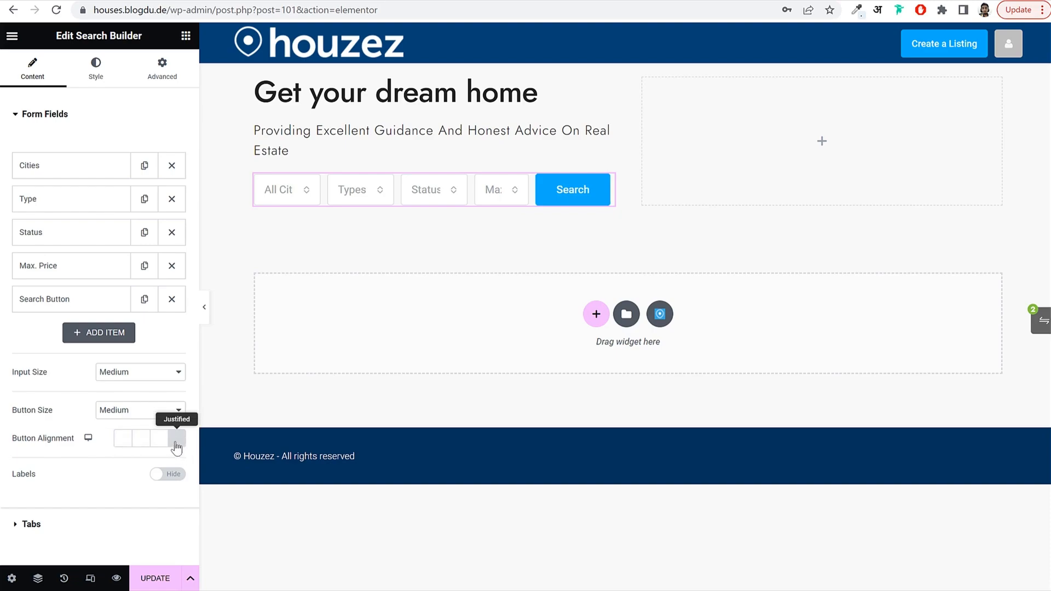
left_click(56, 525)
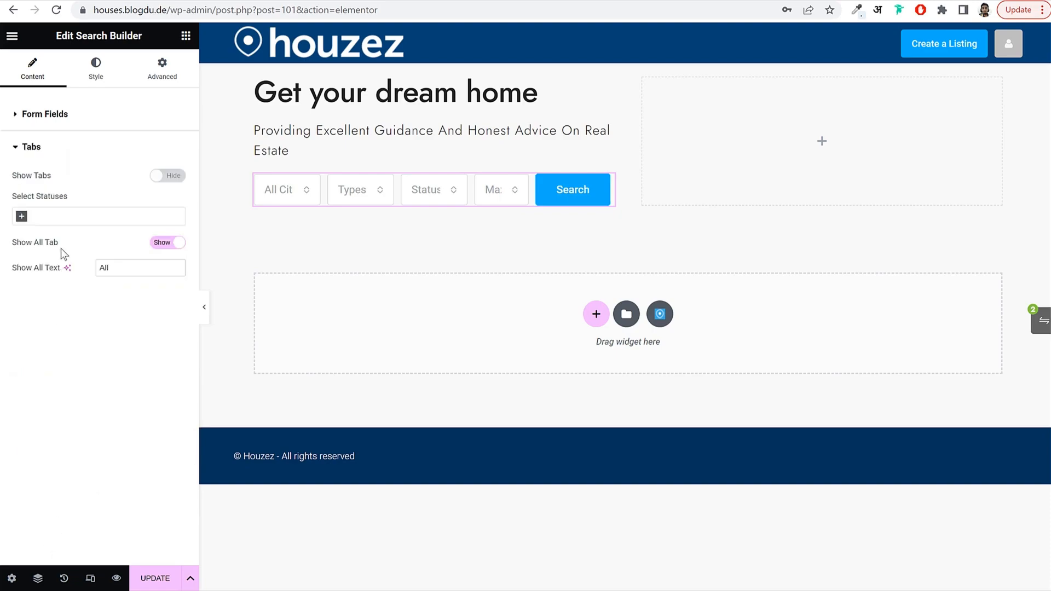
left_click(162, 176)
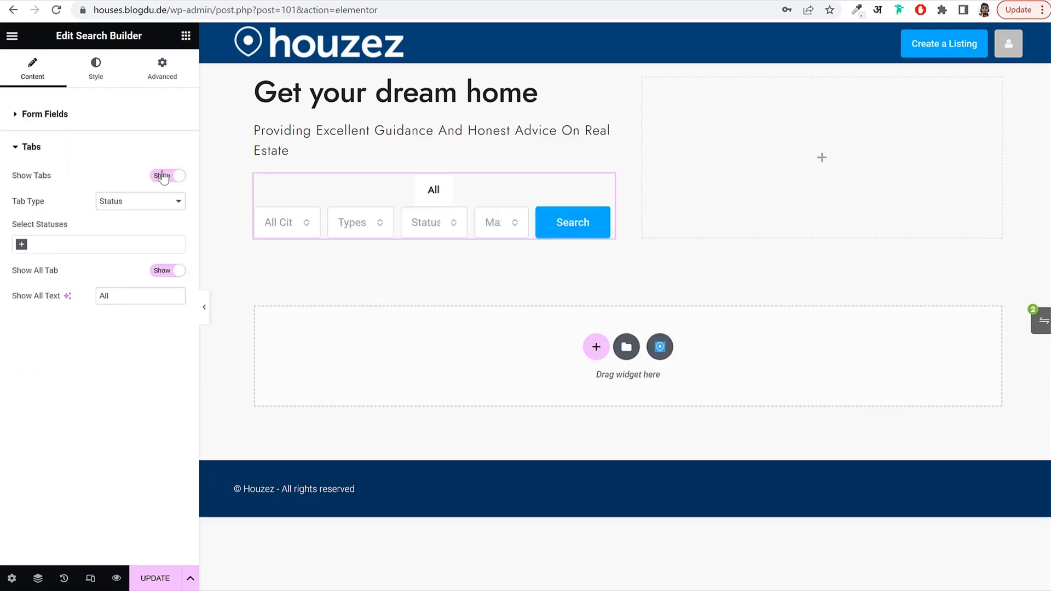
left_click(98, 242)
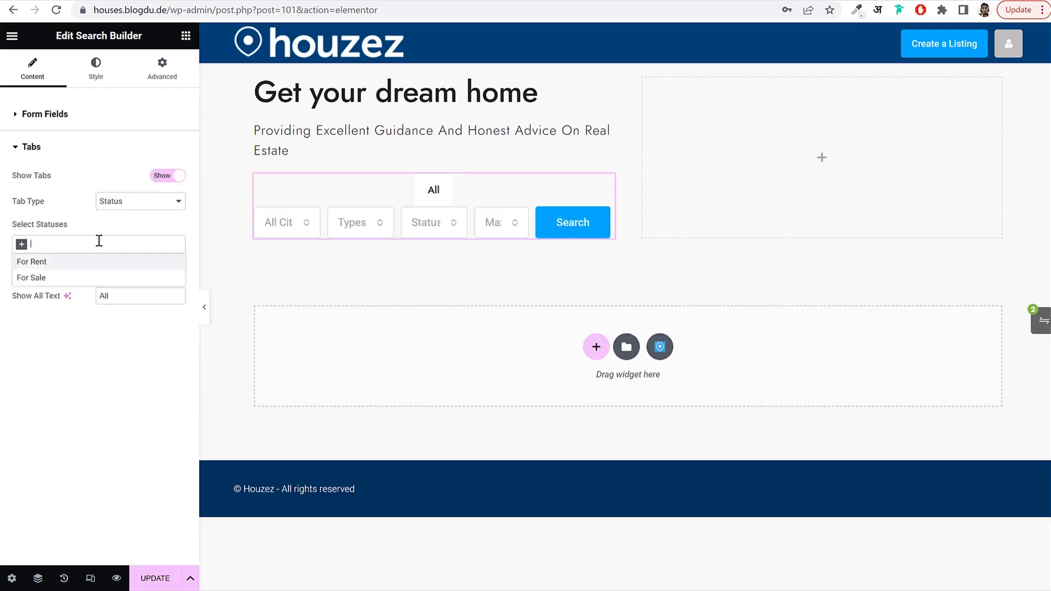
left_click(64, 264)
left_click(99, 244)
left_click(65, 278)
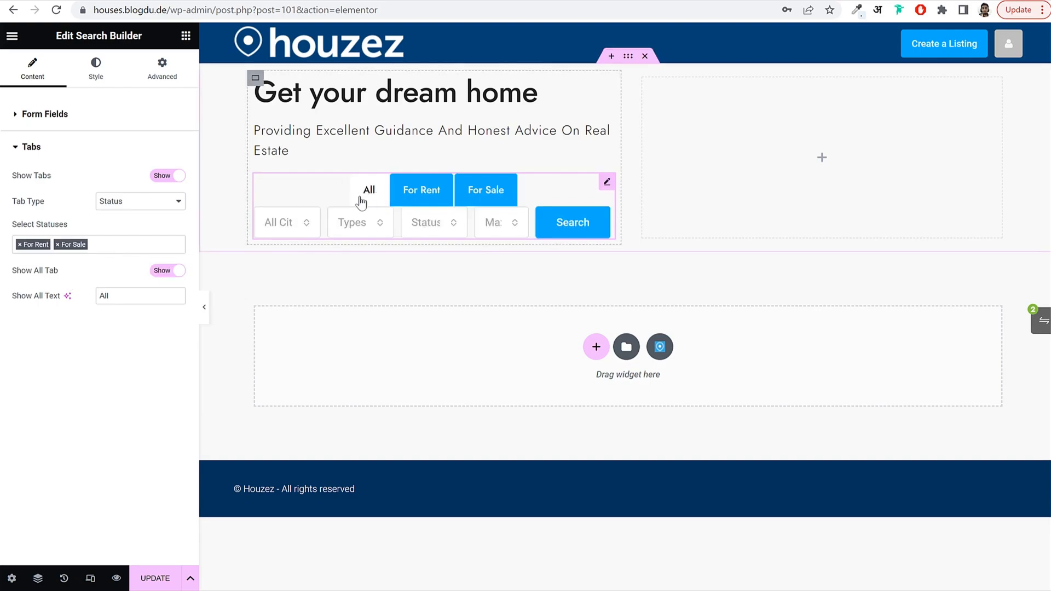
Hide the All tab and preview the For Sale and For Rent tabs.
left_click_drag(17, 270, 55, 275)
left_click(169, 272)
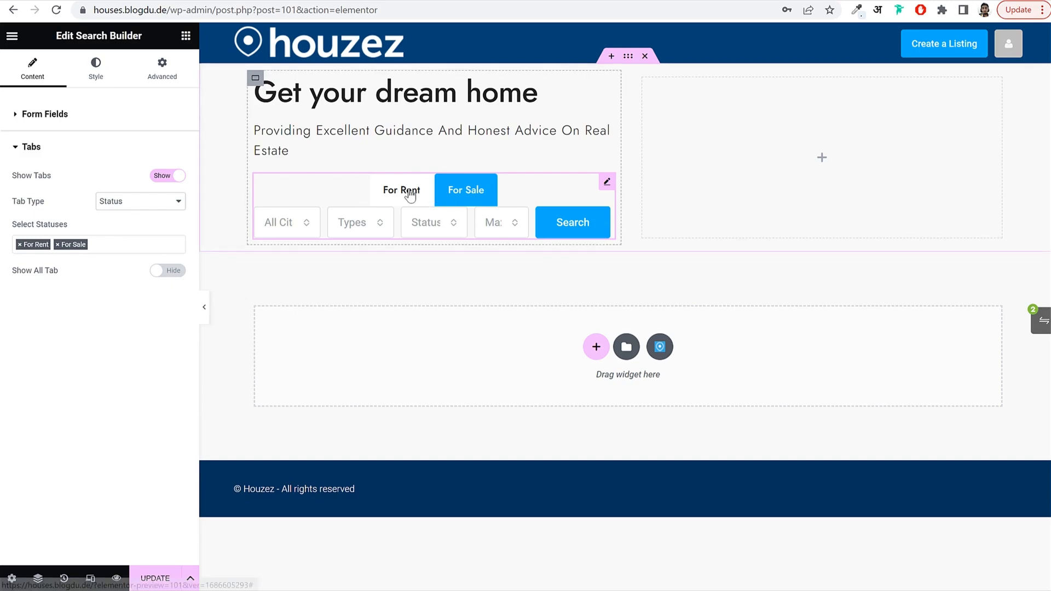
left_click(471, 191)
left_click(386, 197)
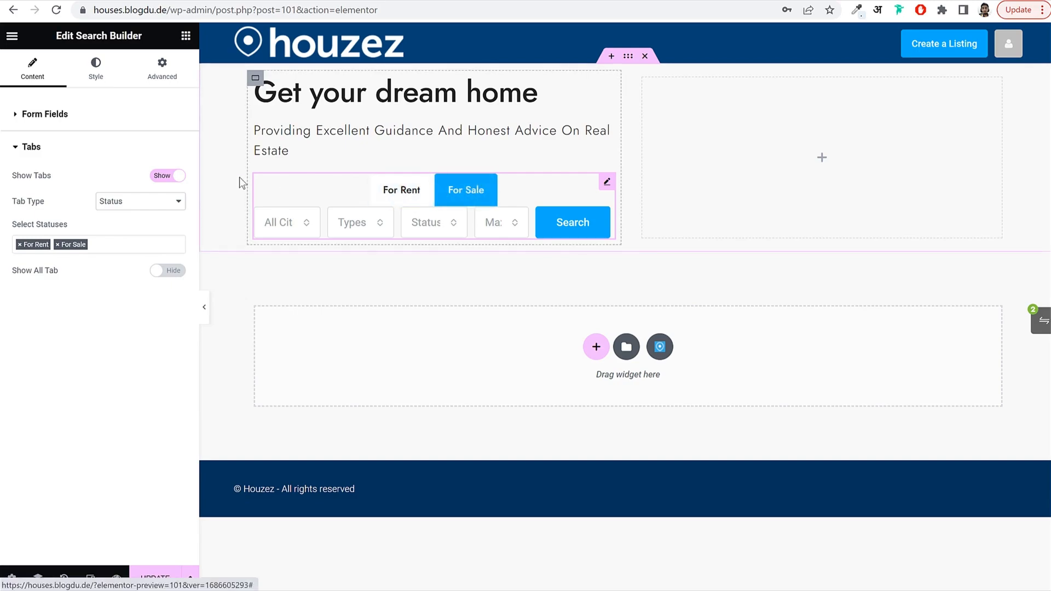
left_click(61, 113)
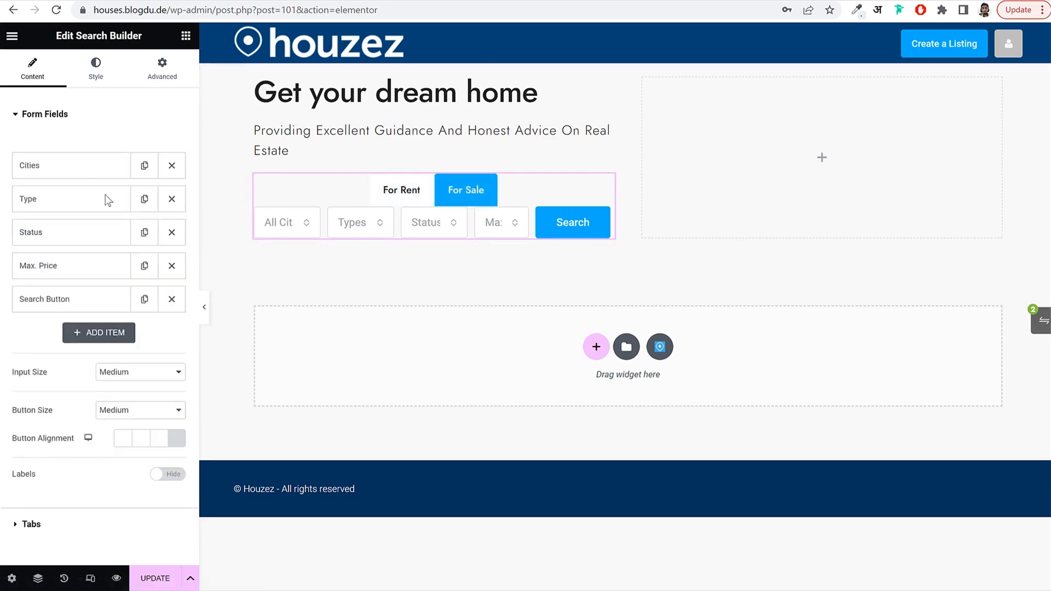
Set the form's column and row gaps to 0, padding to 8 and corner radius to 8.
left_click(96, 68)
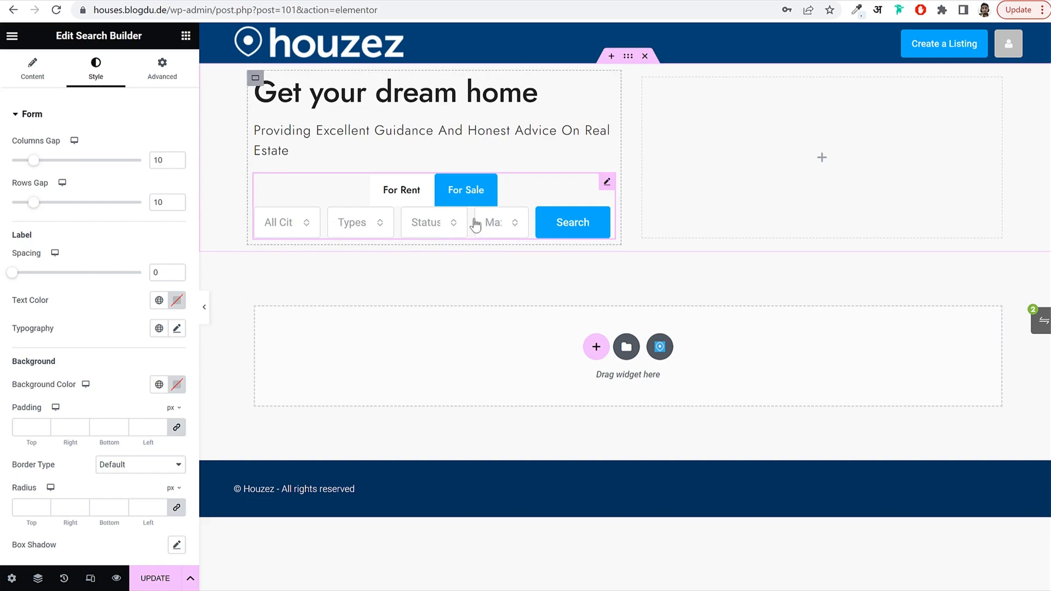
left_click_drag(33, 160, 11, 161)
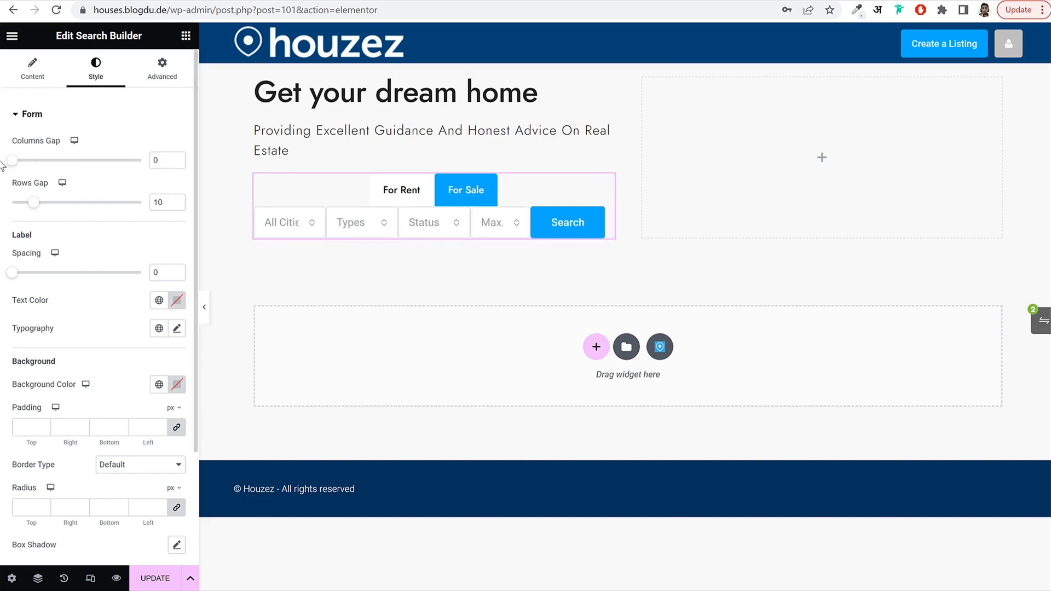
left_click_drag(34, 203, 3, 210)
left_click(33, 426)
type("8")
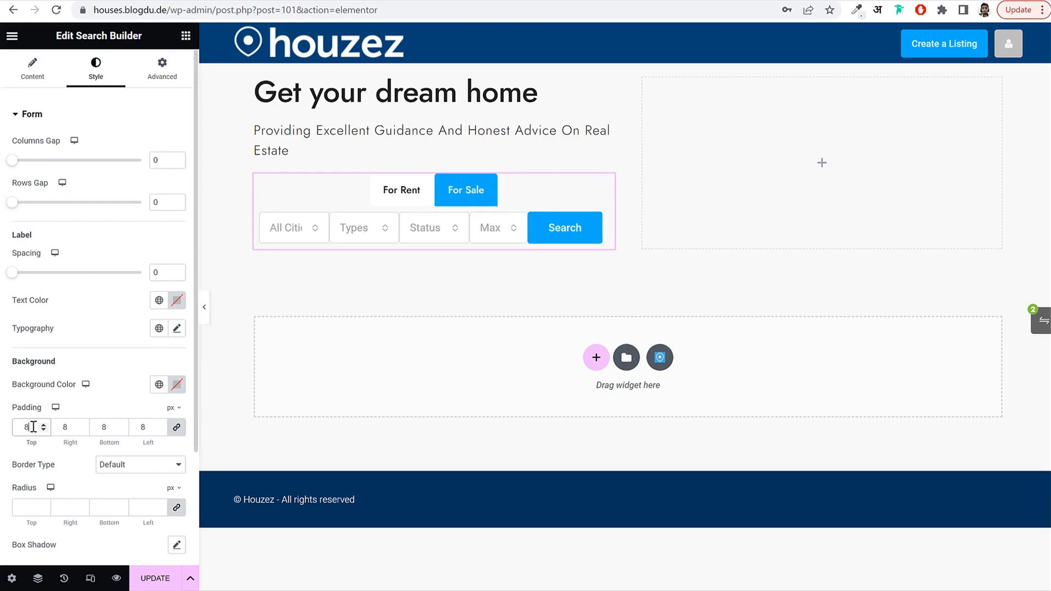
left_click(24, 509)
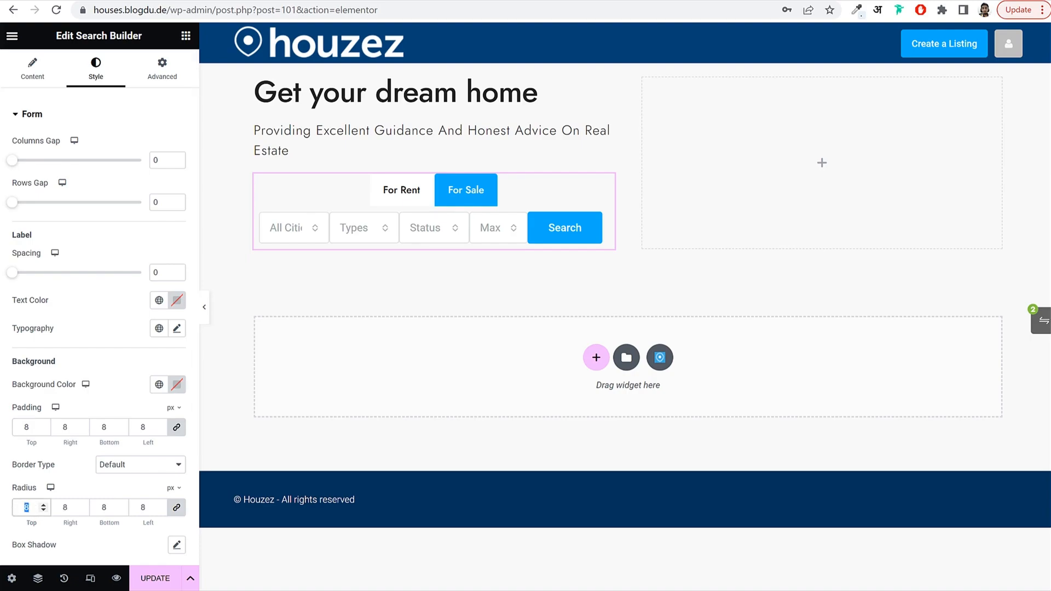
type("50")
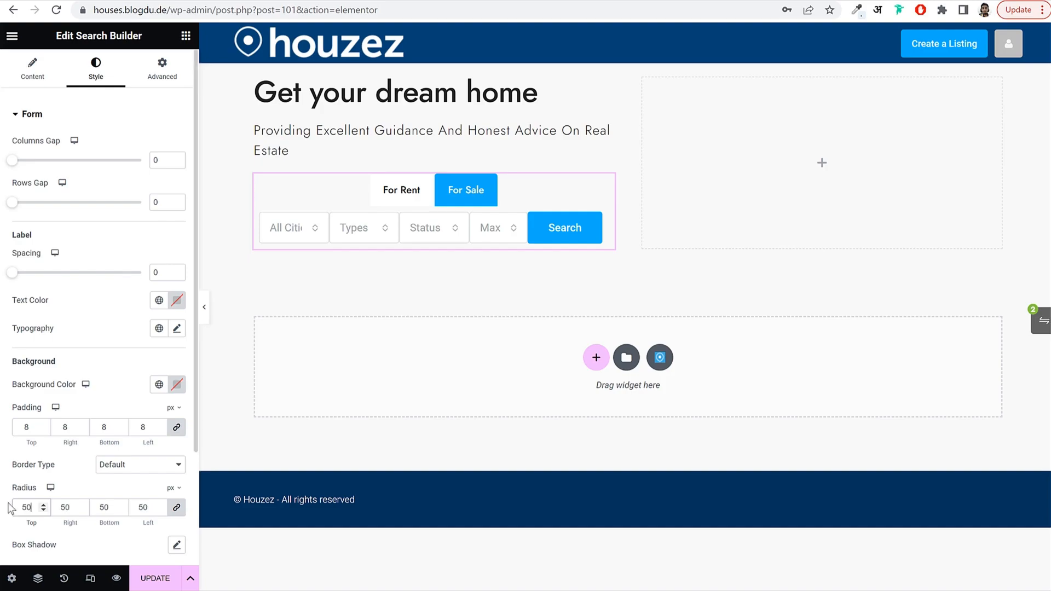
key("BackSpace")
key("BackSpace")
scroll(145, 465, "down", 3)
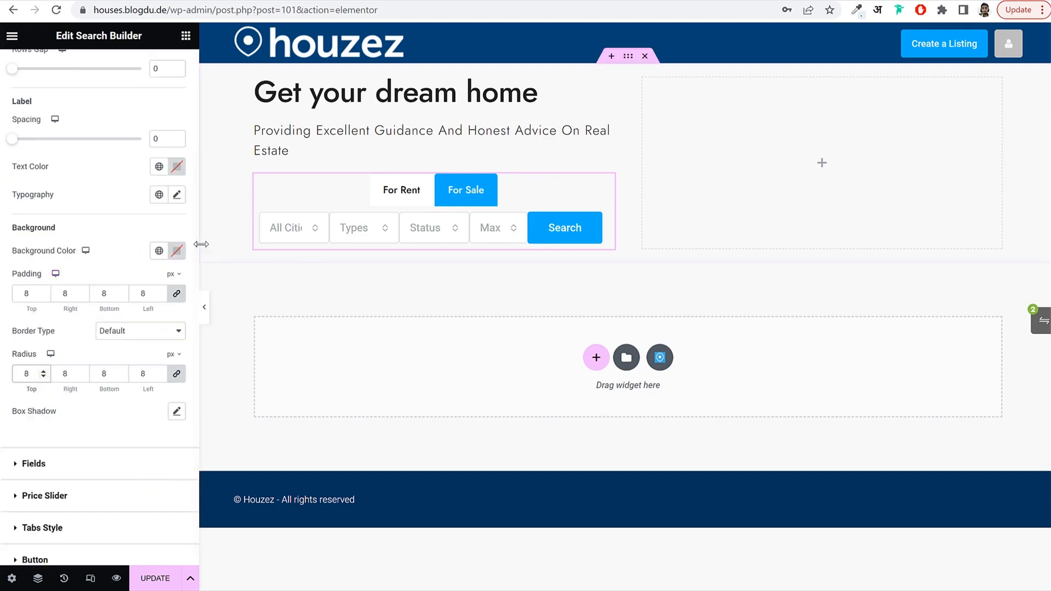
Paste white #FFFFFF as the search form's background colour.
left_click(176, 252)
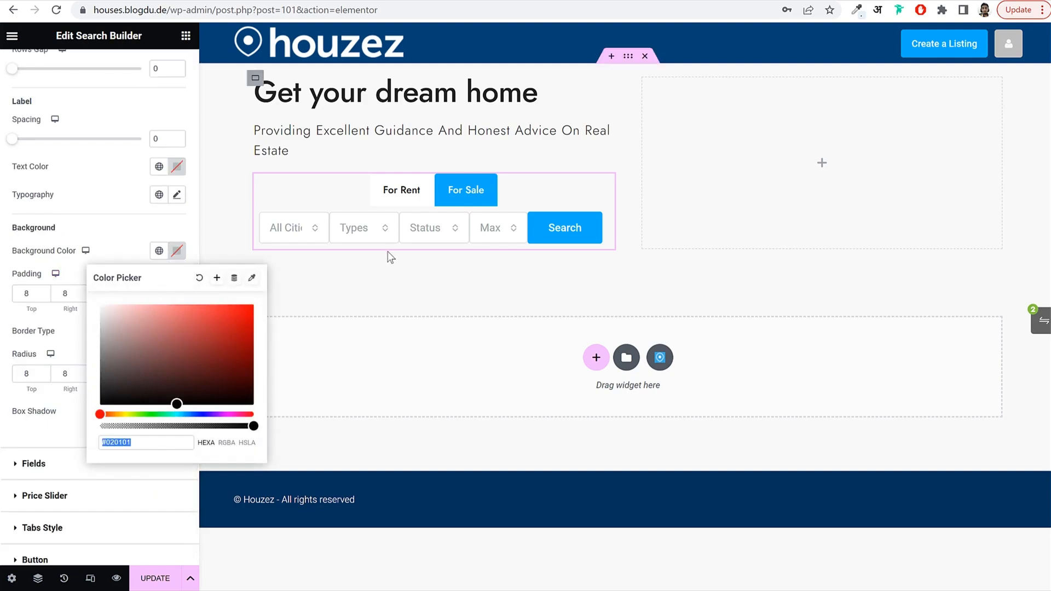
type("#FFFFFF")
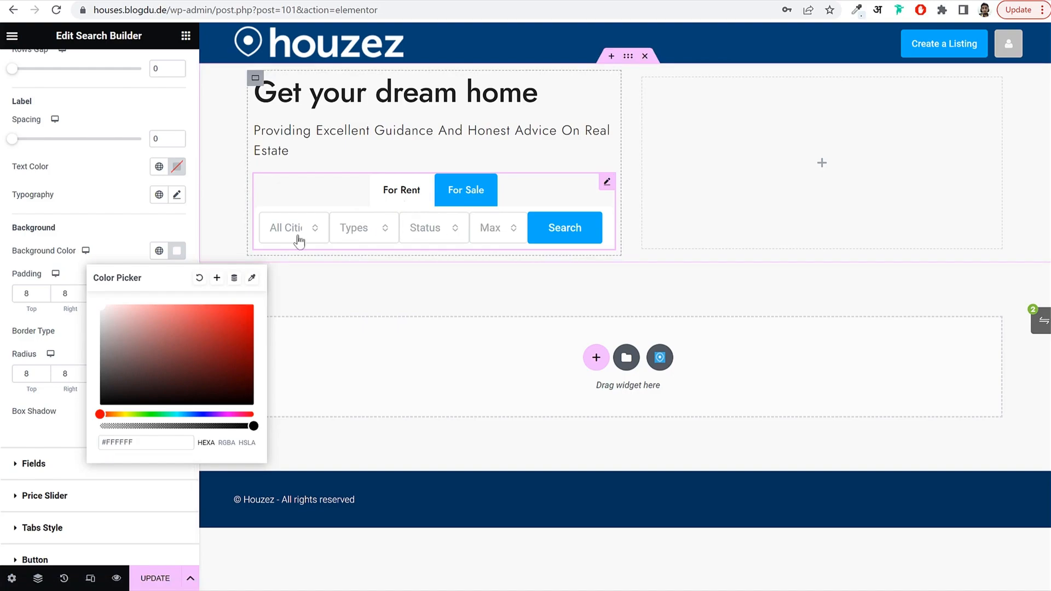
left_click(177, 252)
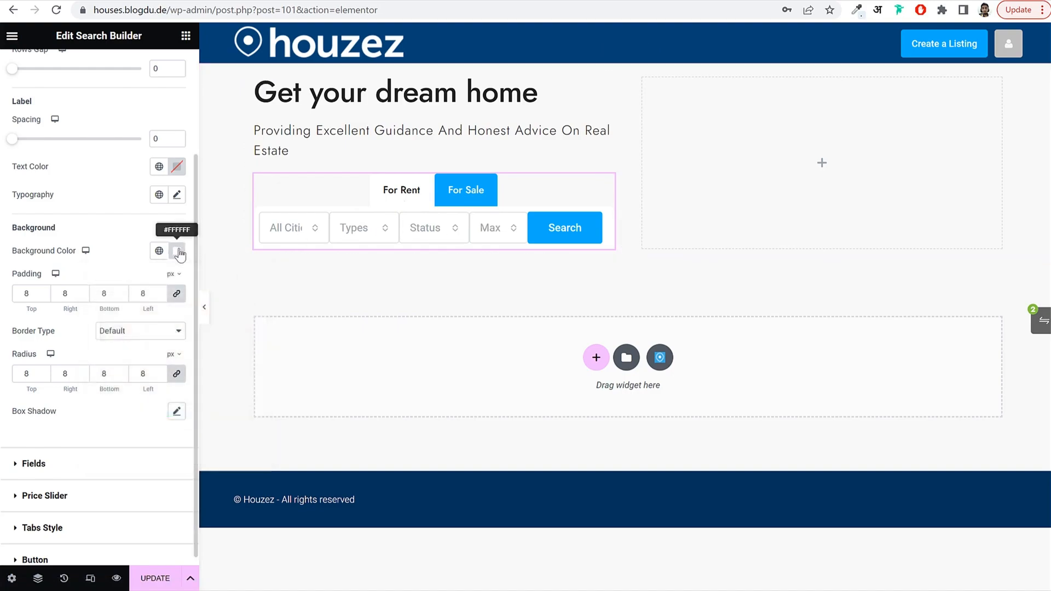
left_click(176, 411)
Give the form's box shadow 0.15 opacity, vertical offset 40 and blur 40.
left_click(204, 307)
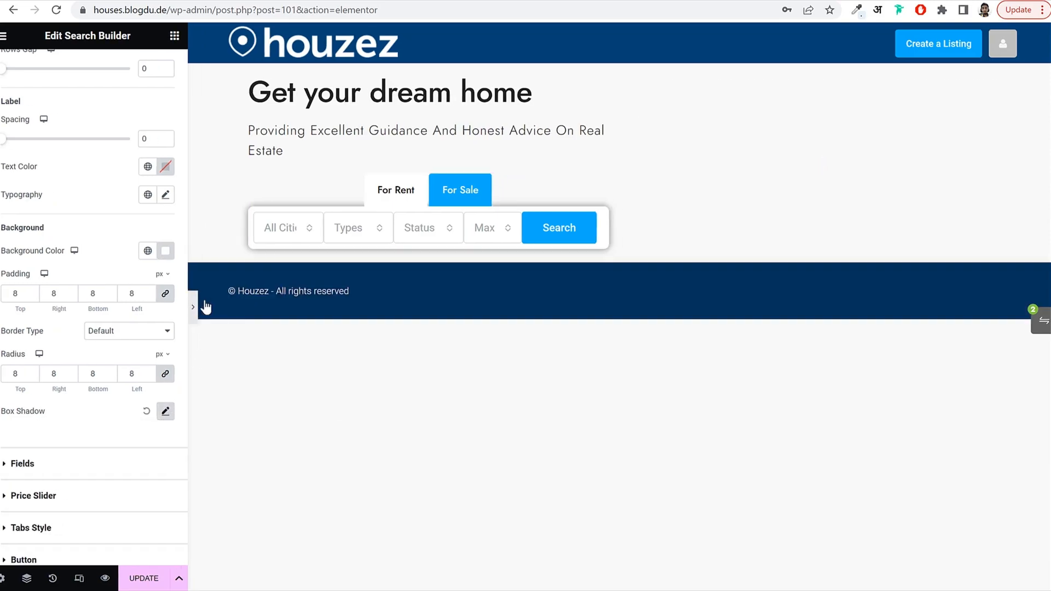
left_click(4, 306)
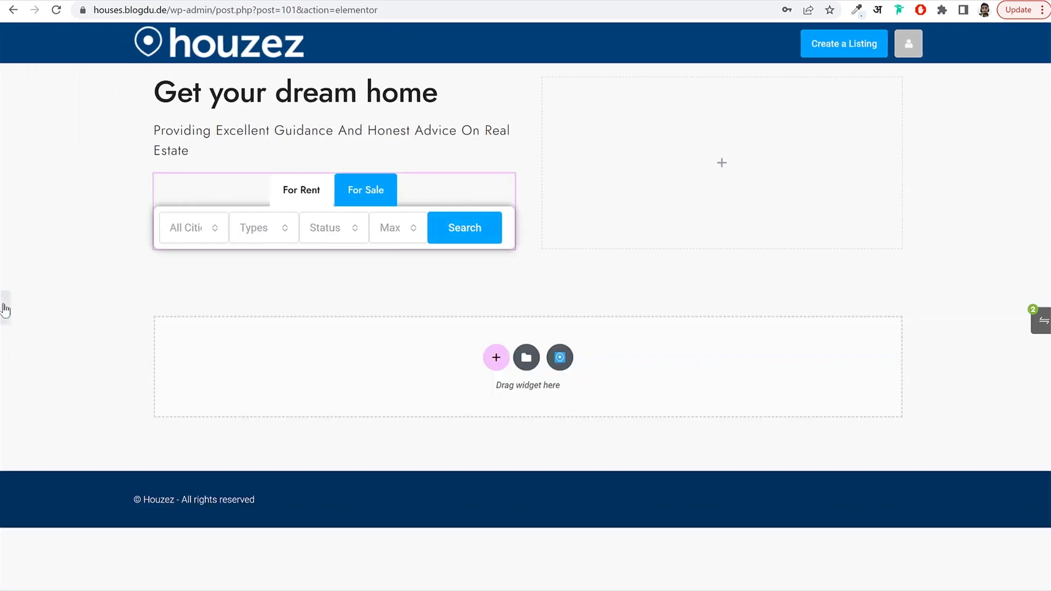
left_click(177, 412)
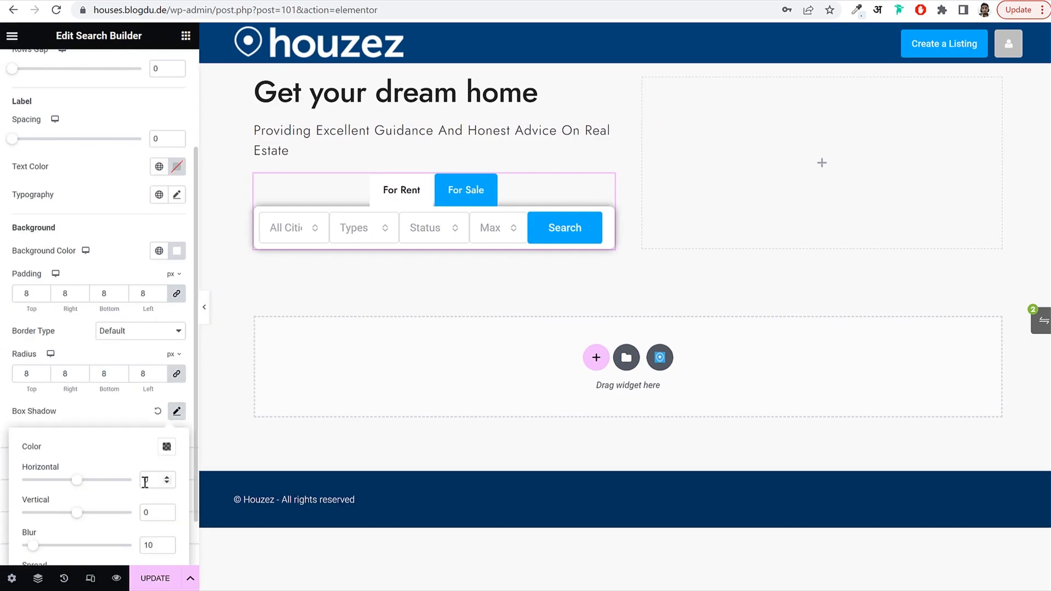
scroll(177, 409, "down", 1)
left_click(167, 388)
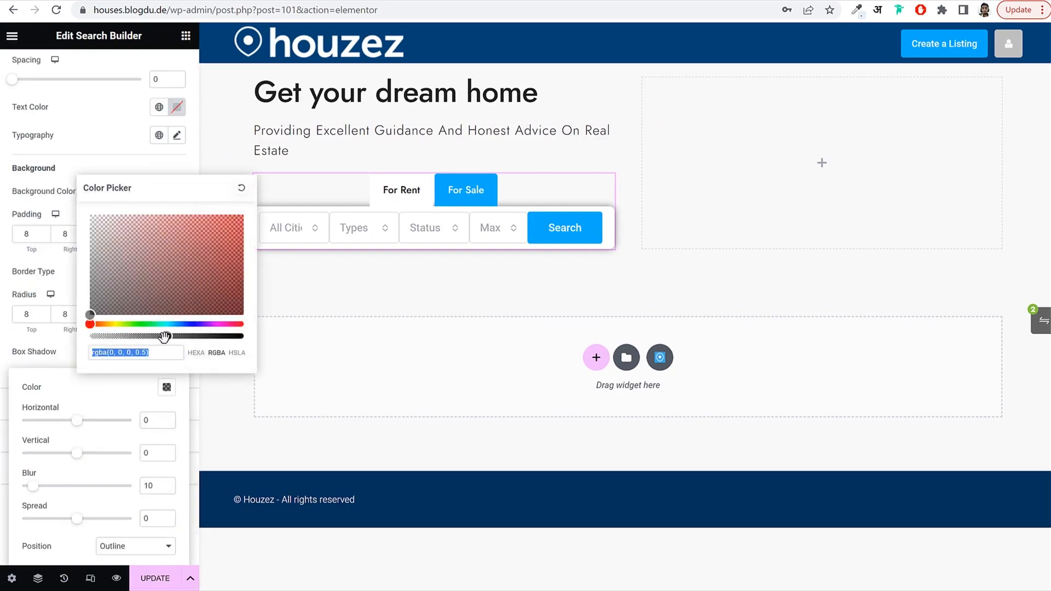
left_click_drag(167, 337, 113, 339)
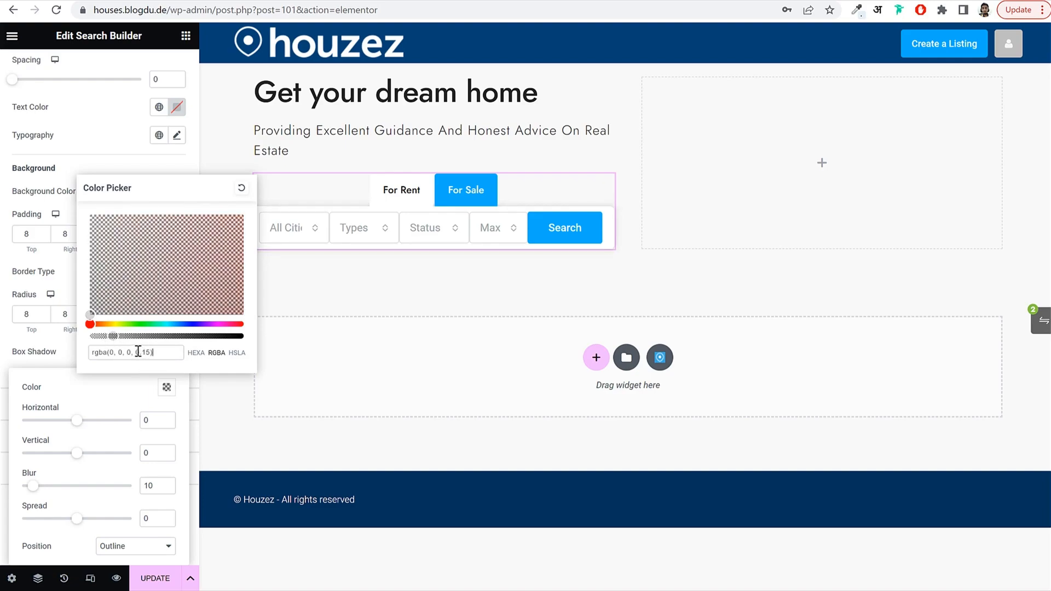
left_click_drag(138, 351, 148, 351)
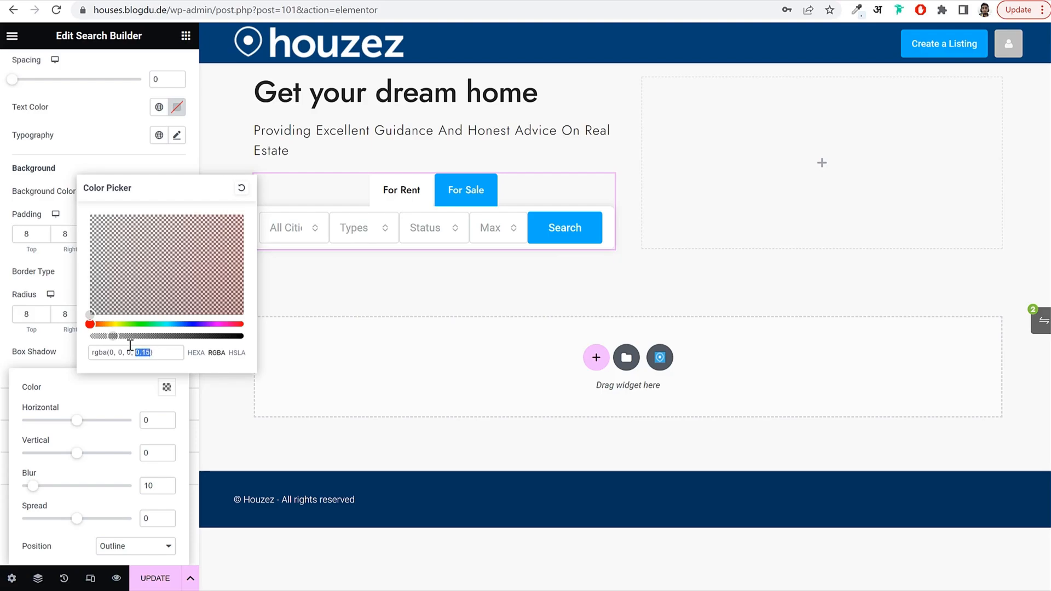
left_click(166, 407)
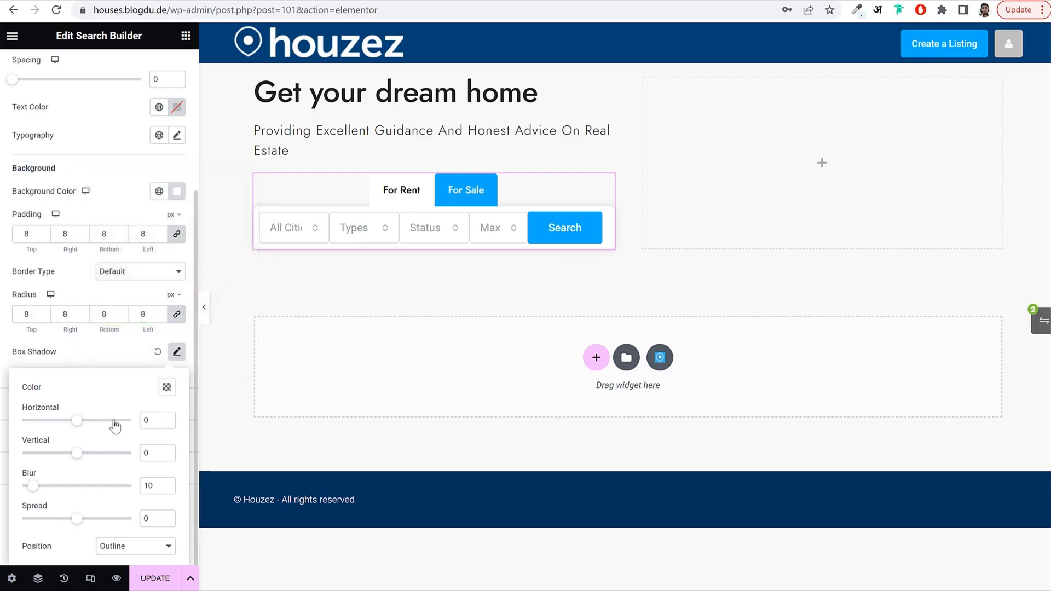
mouse_move(77, 454)
left_mouse_down()
mouse_move(108, 459)
mouse_move(97, 455)
left_mouse_up()
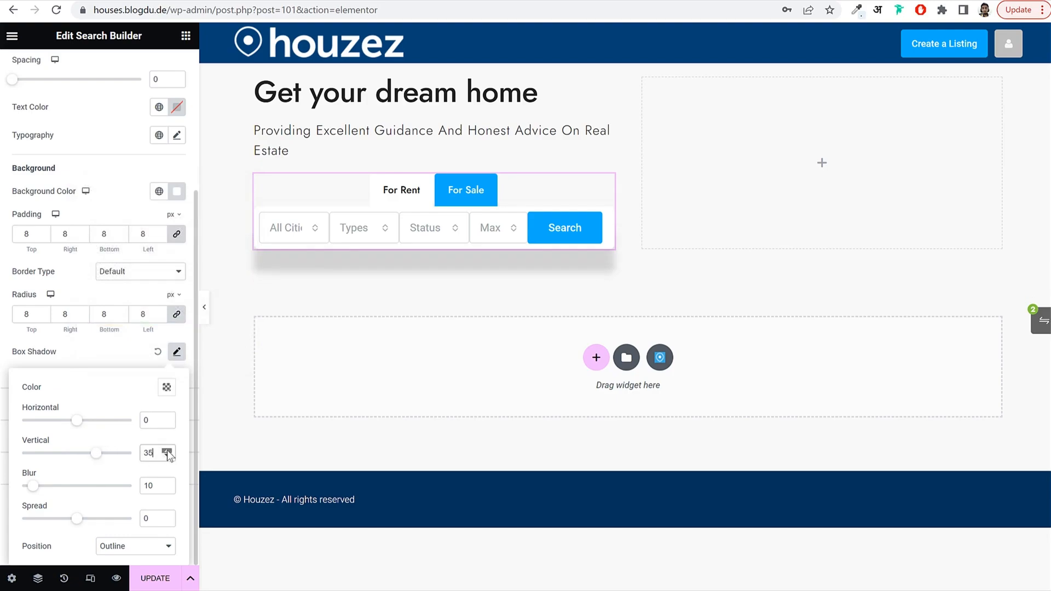
double_click(156, 486)
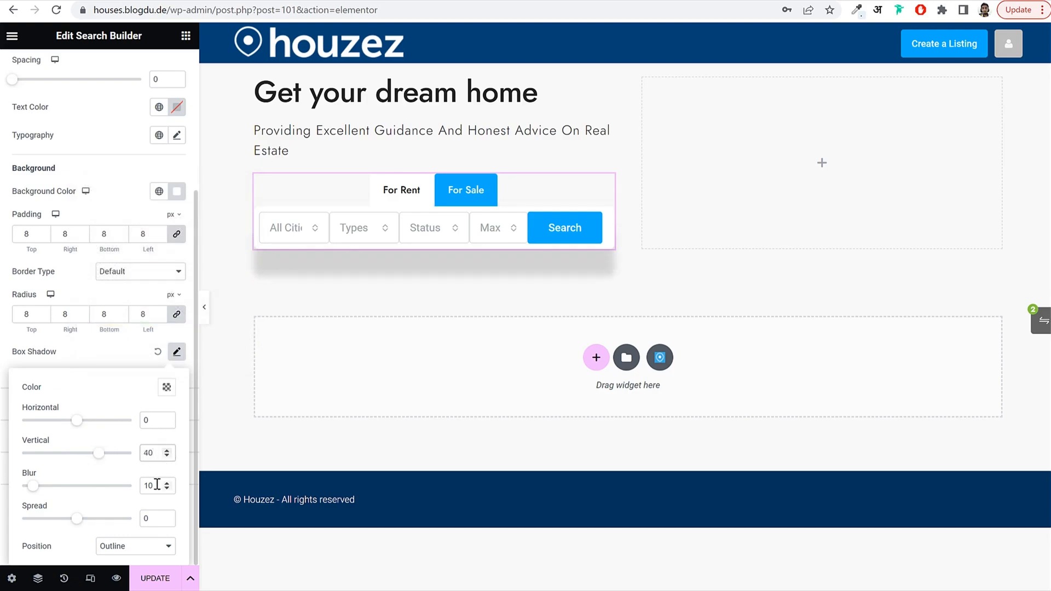
type("40")
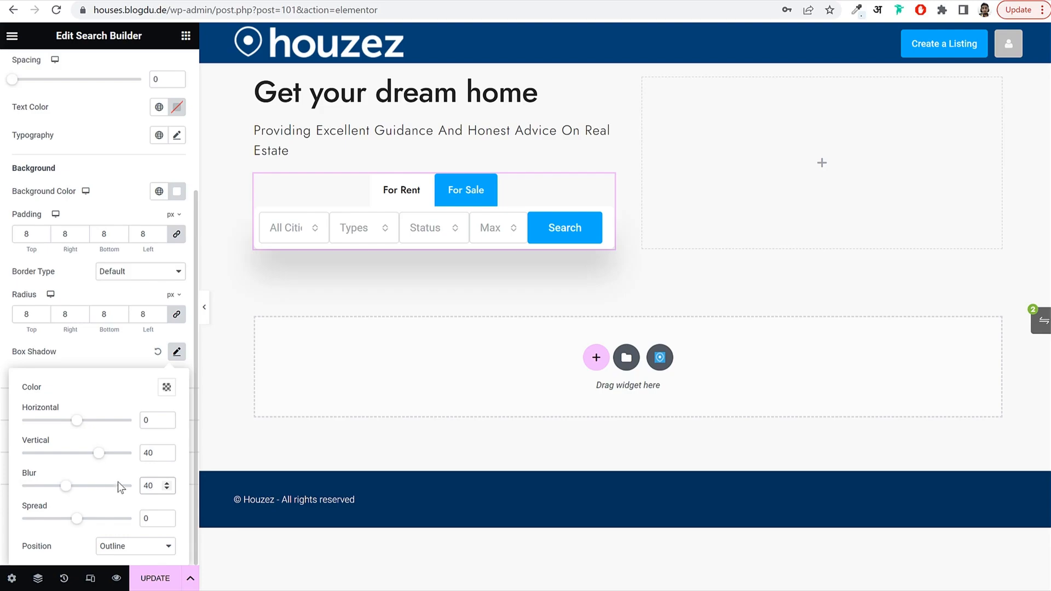
left_click(176, 352)
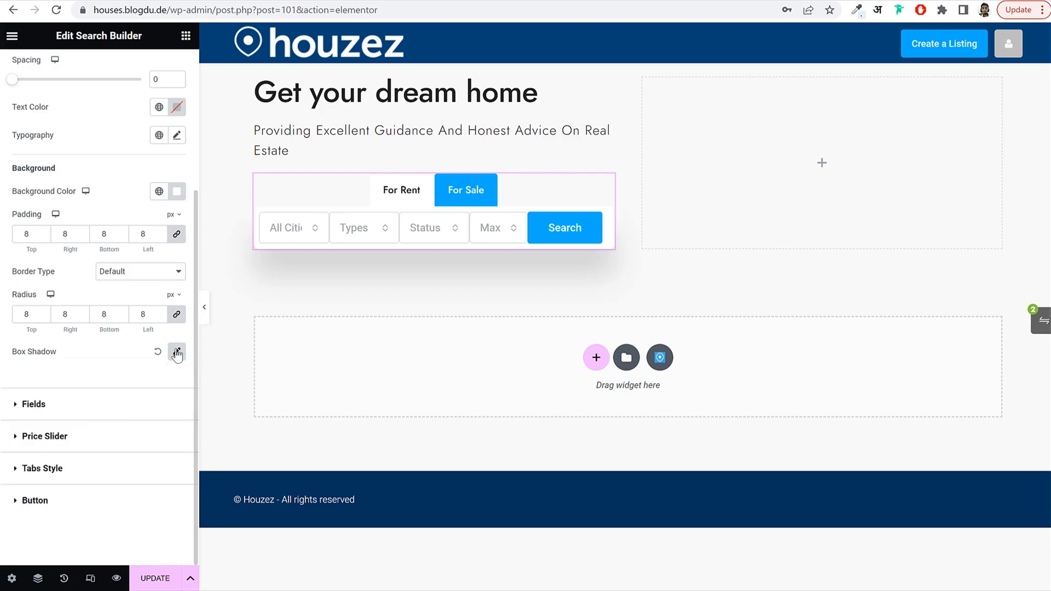
Expand the Fields style section and inspect the Cities, Status and Max price dropdowns.
left_click(92, 410)
left_click(293, 236)
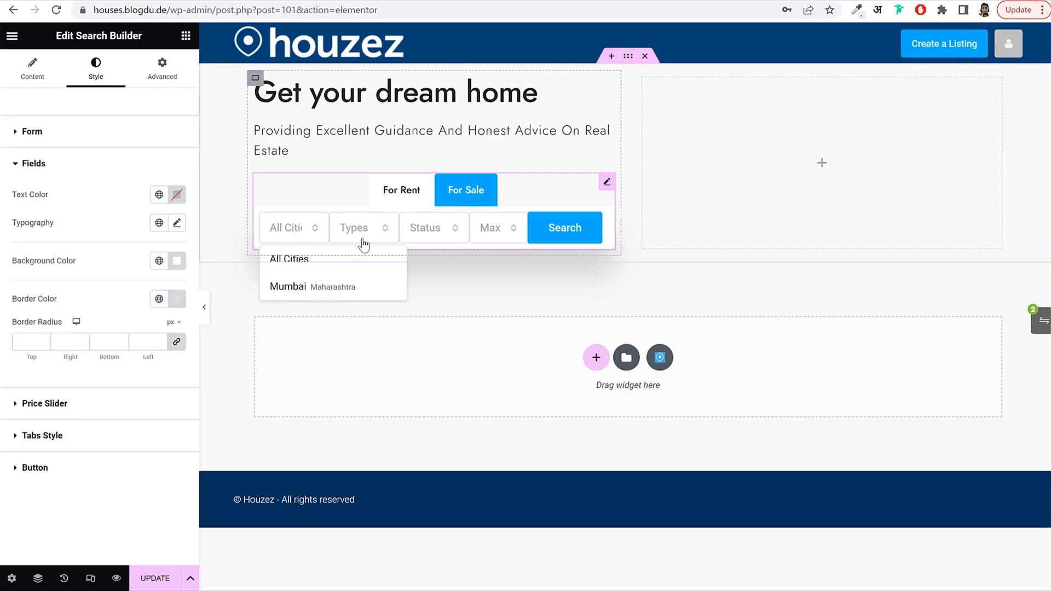
left_click(445, 236)
left_click(499, 240)
left_click(297, 242)
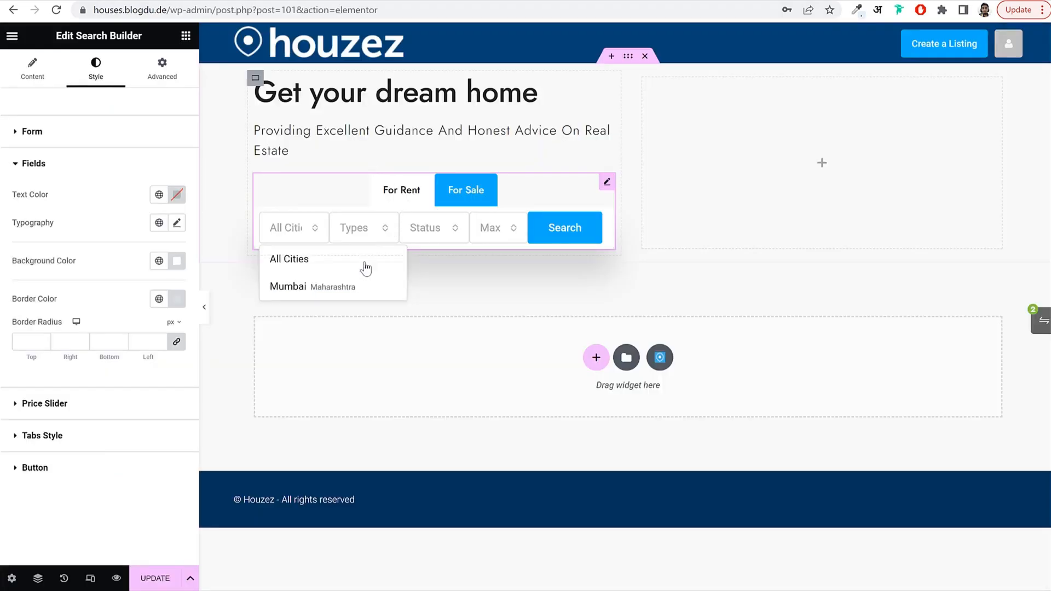
left_click(236, 296)
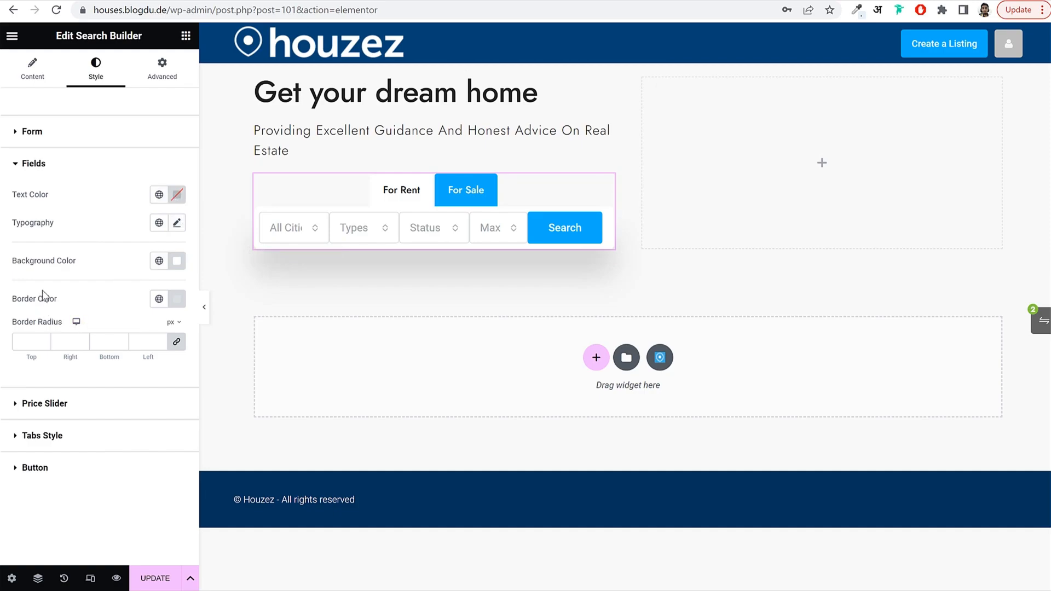
Make the field border colour white #FFFFFF and check the field background colour.
left_click(177, 302)
left_click_drag(143, 380, 54, 304)
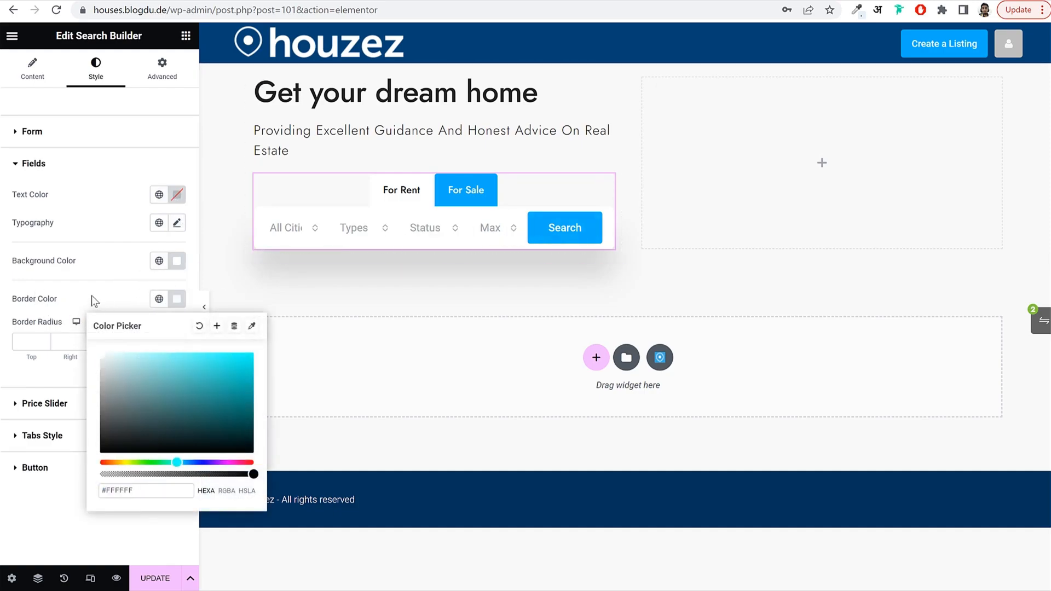
left_click(109, 293)
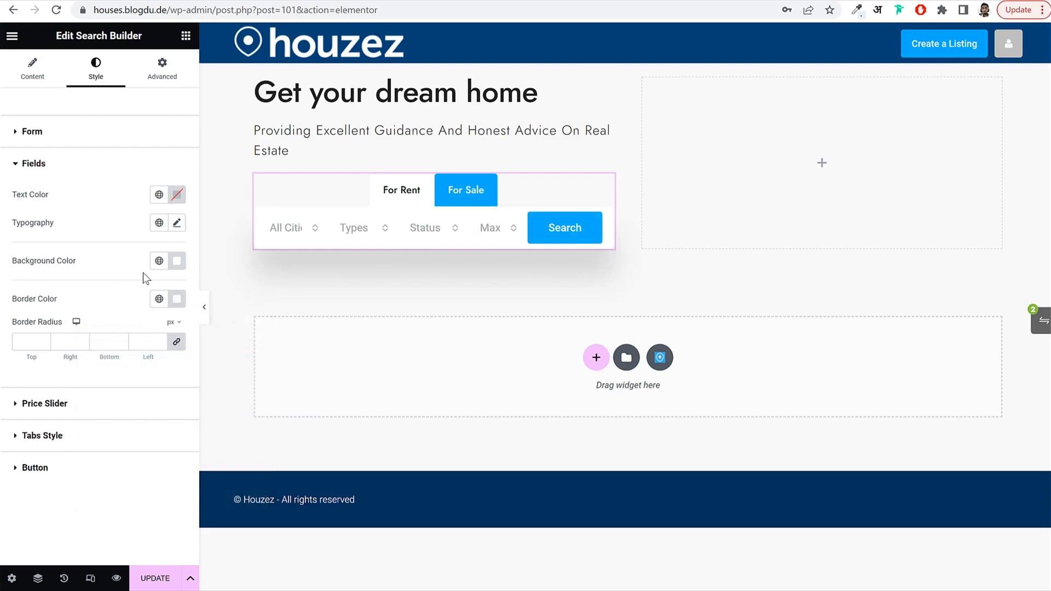
left_click(176, 261)
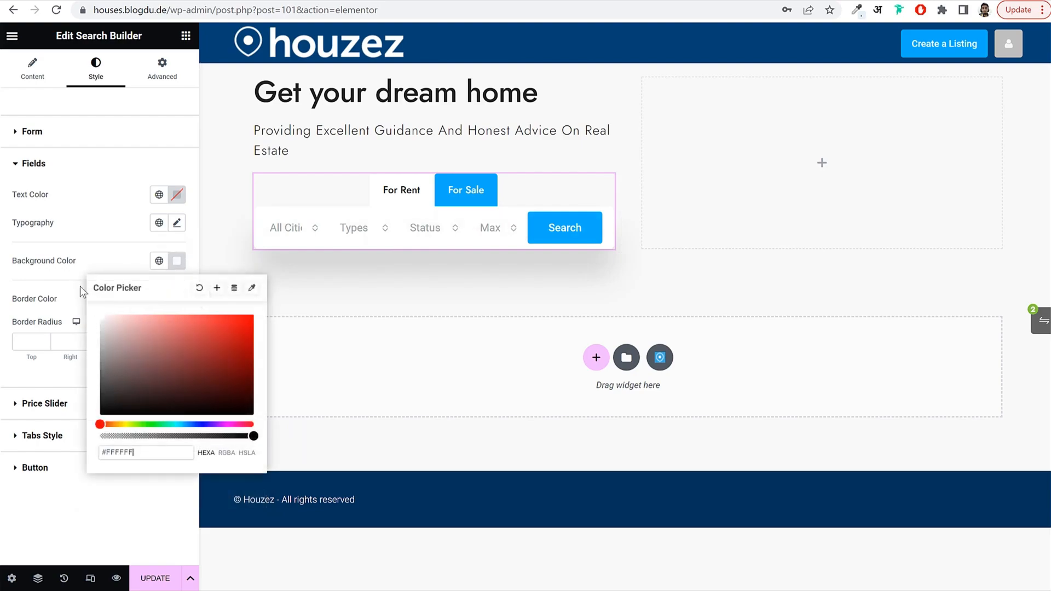
left_click(177, 263)
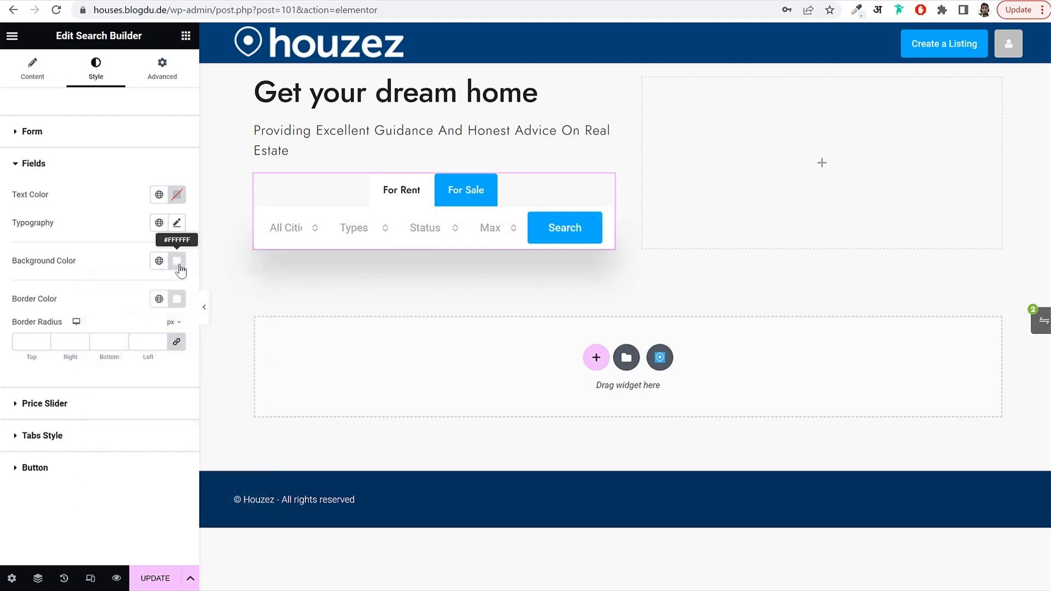
left_click(70, 168)
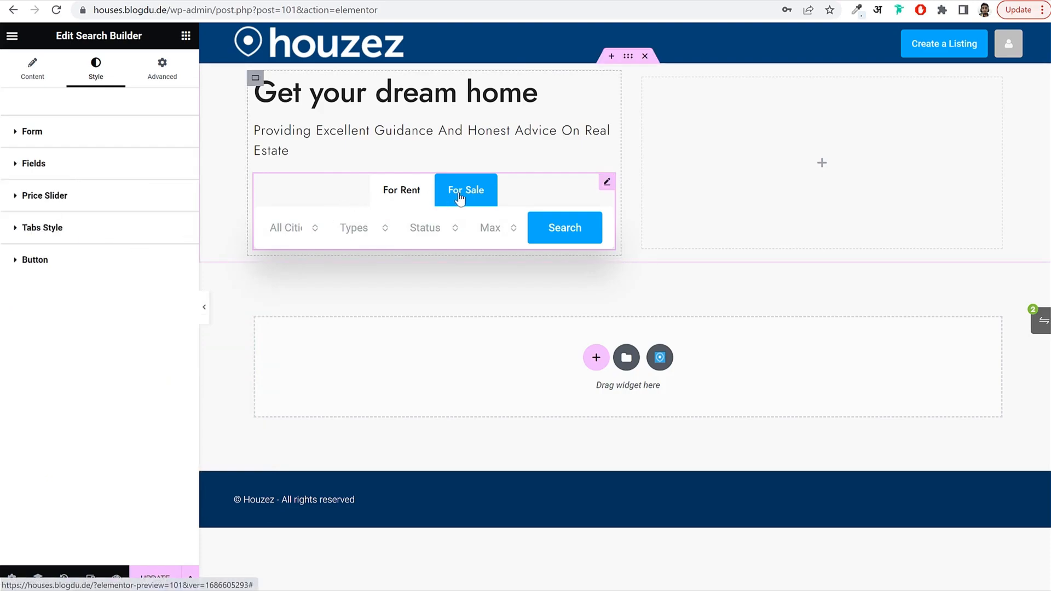
In the Tabs style options, make the For Rent/For Sale tab text black.
left_click(65, 230)
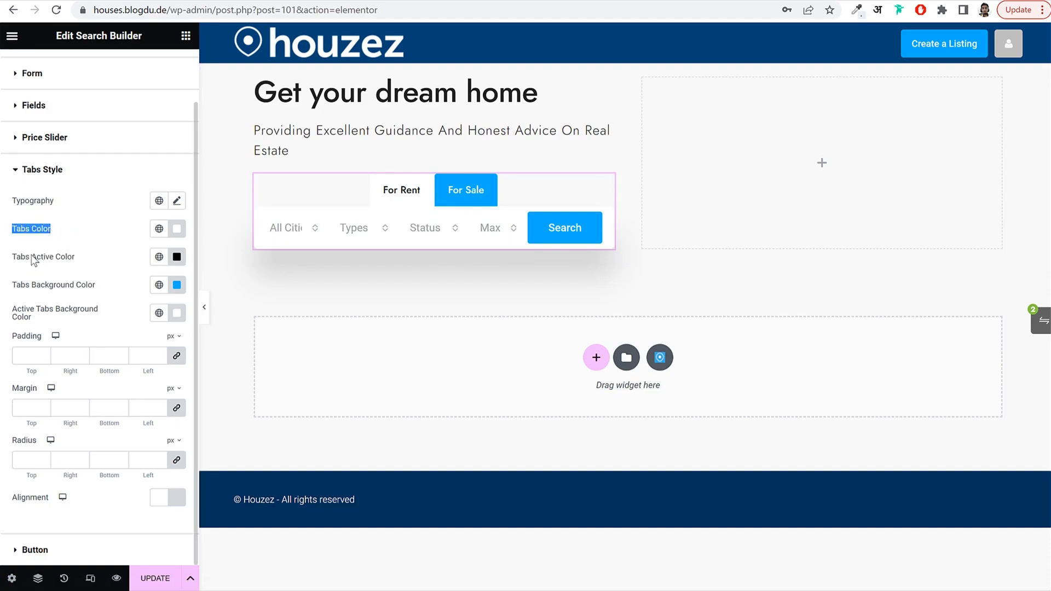
left_click_drag(33, 260, 73, 254)
left_click_drag(12, 229, 53, 228)
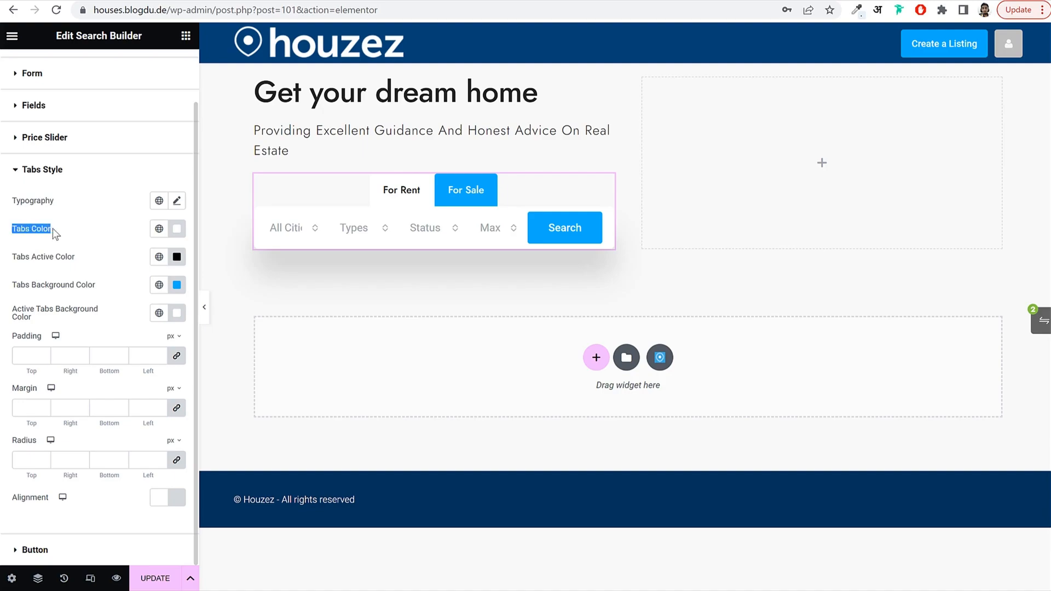
left_click(177, 229)
left_click_drag(144, 301, 88, 429)
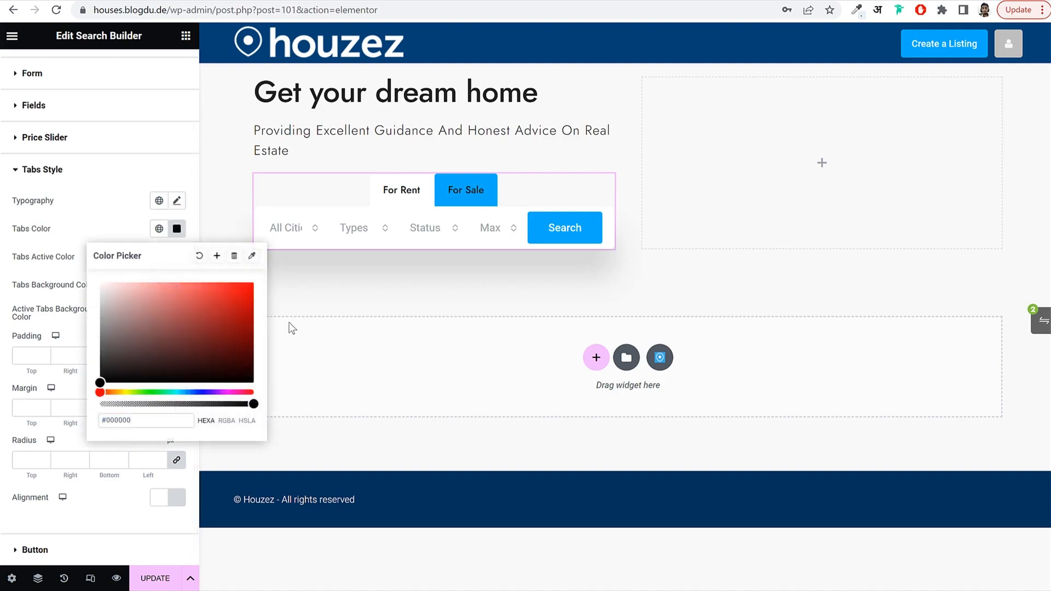
left_click(190, 227)
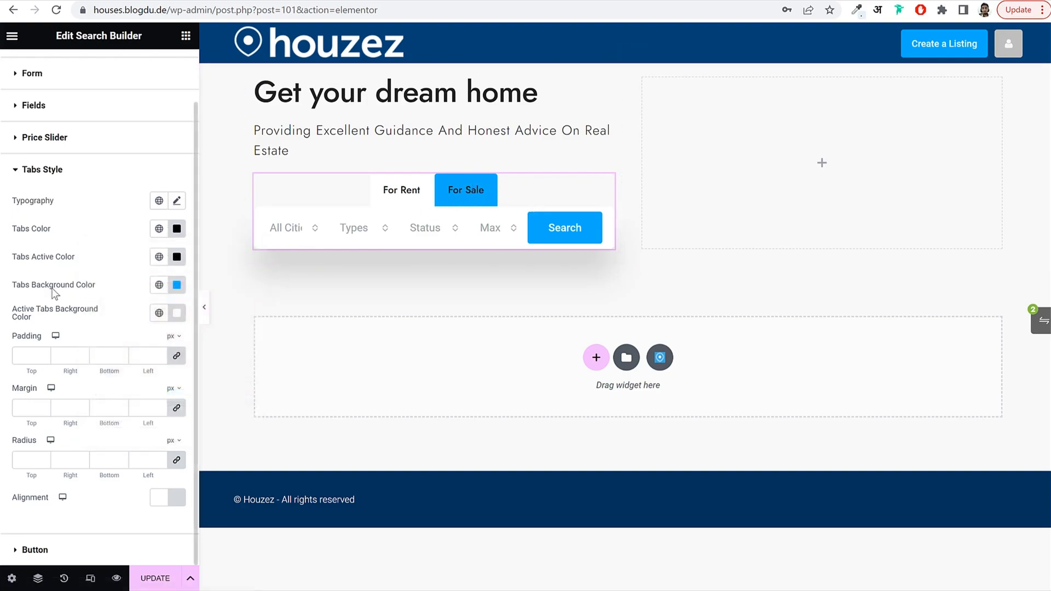
Make the tab background almost fully transparent and check it on the For Rent tab.
left_click_drag(21, 285, 185, 283)
left_click(185, 283)
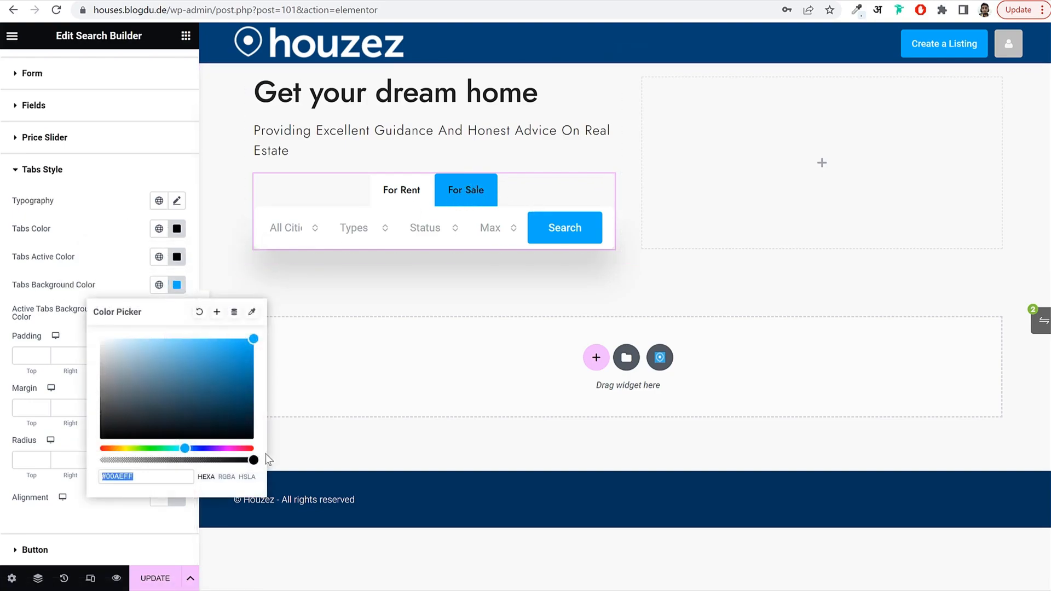
left_click_drag(251, 459, 126, 469)
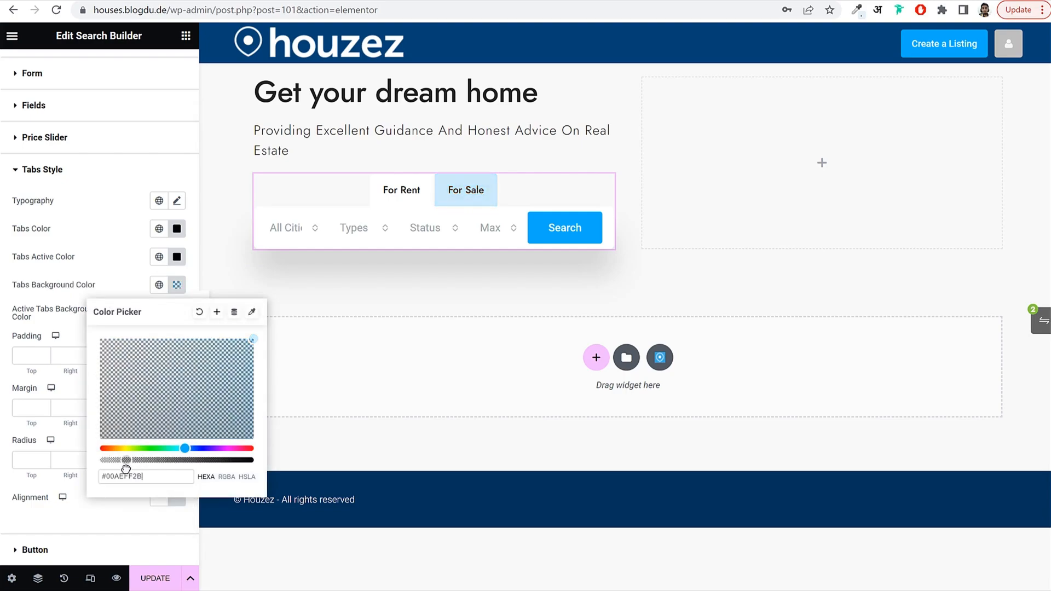
left_click_drag(122, 469, 122, 468)
left_click_drag(123, 468, 107, 465)
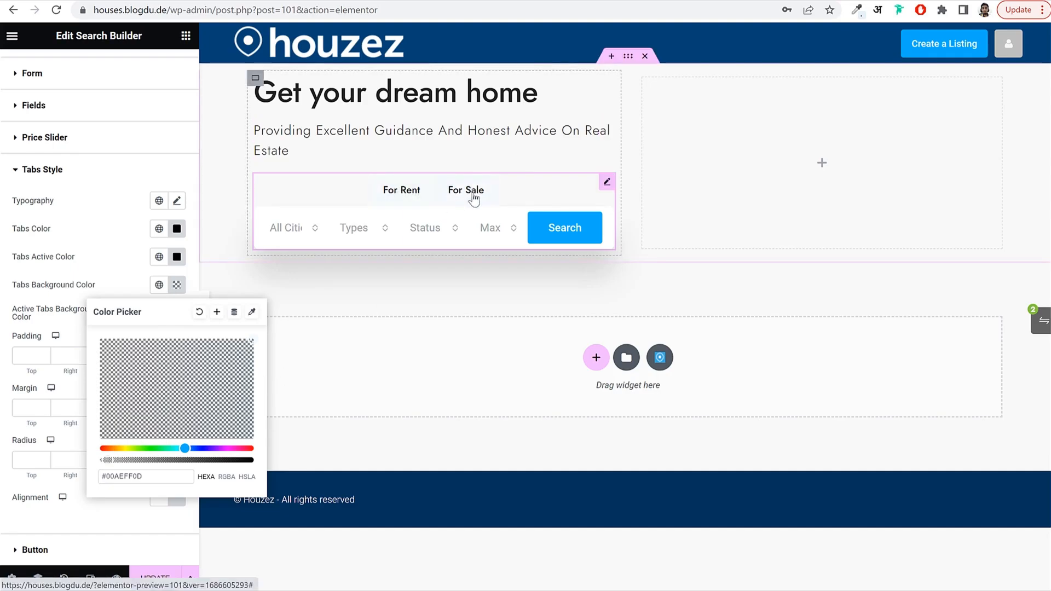
left_click(412, 194)
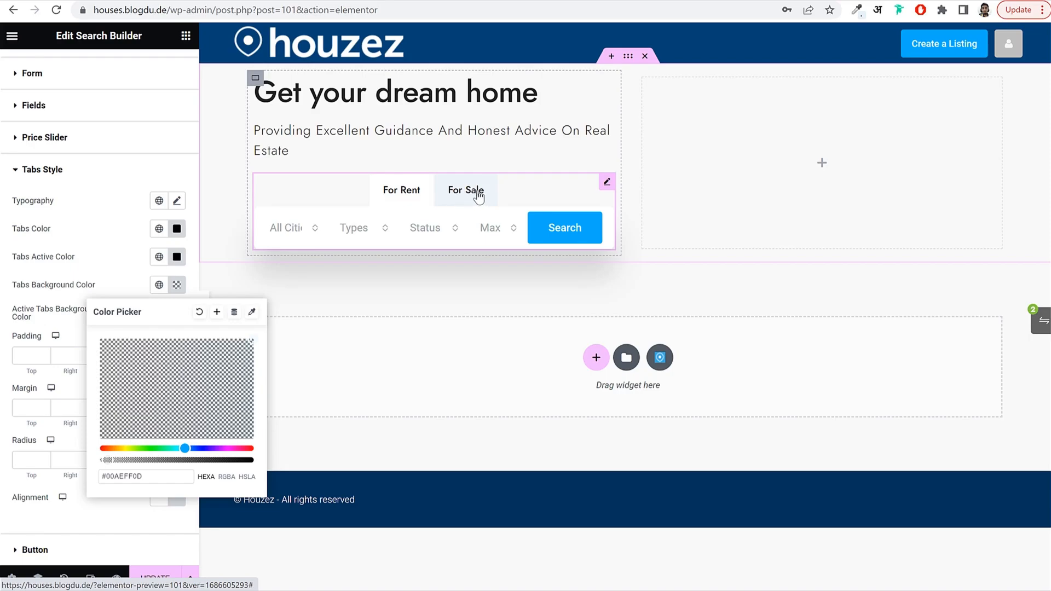
left_click(140, 283)
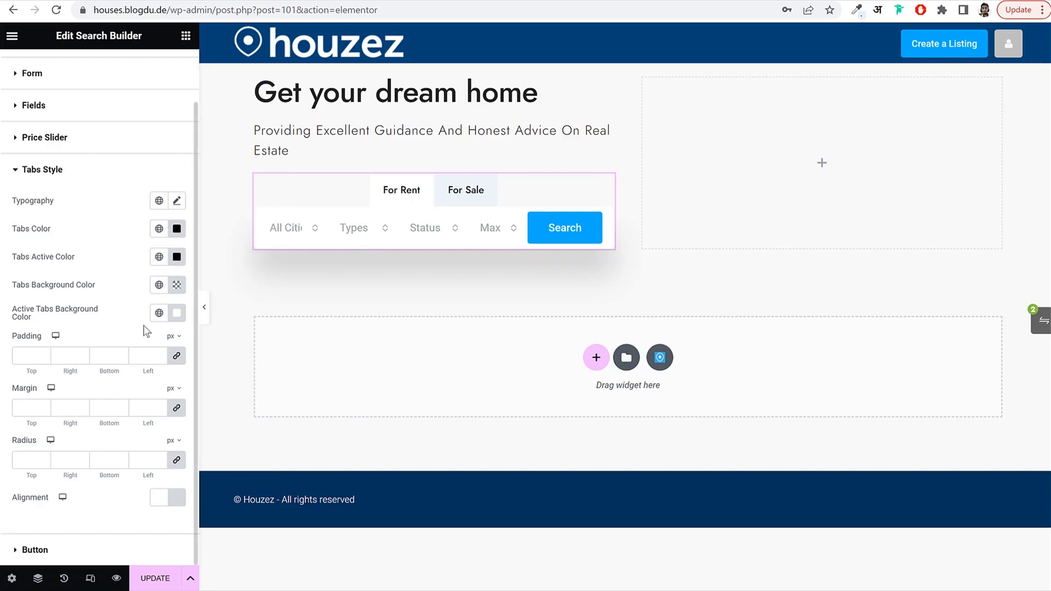
Left-align the search form's tabs and save the page with UPDATE.
left_click(160, 501)
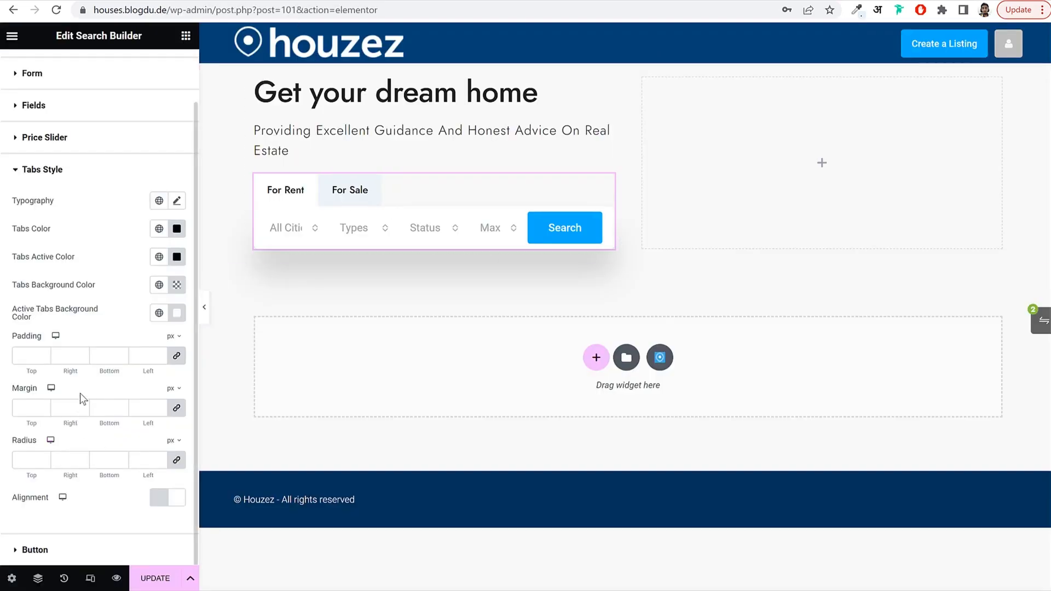
left_click(155, 578)
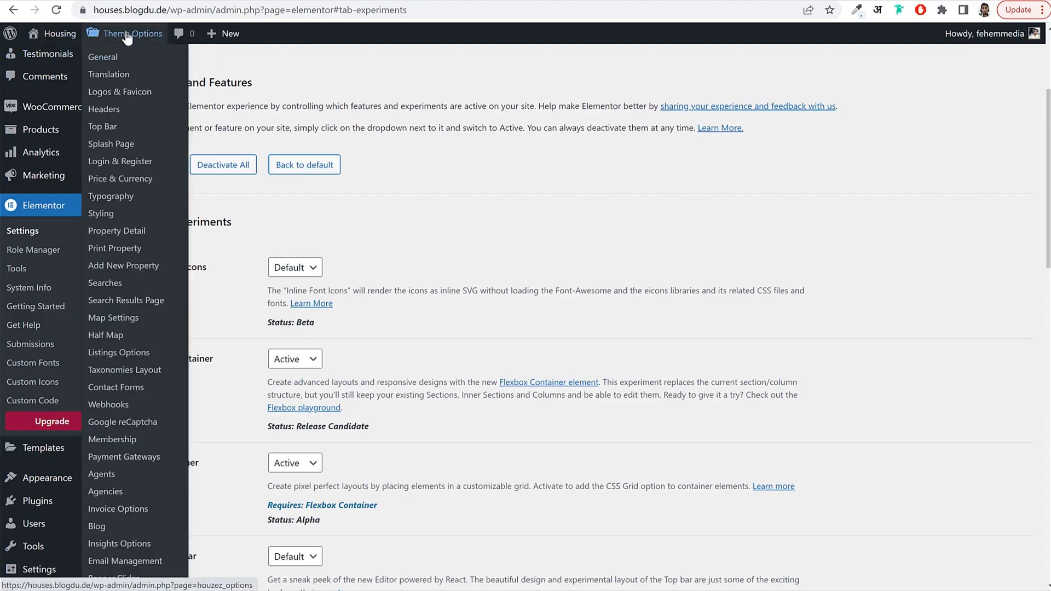
left_click(127, 35)
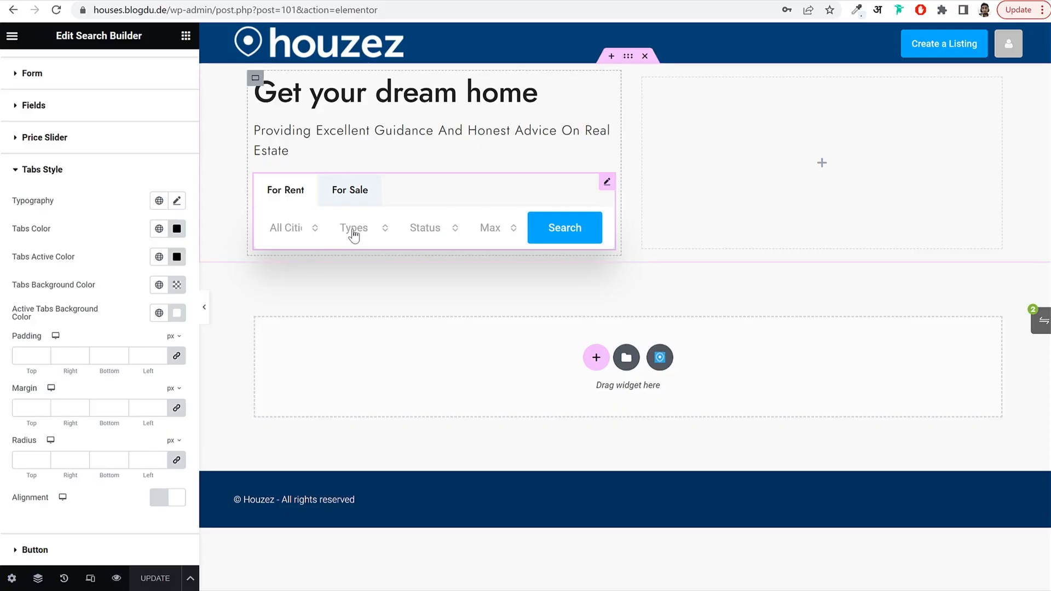
left_click(352, 229)
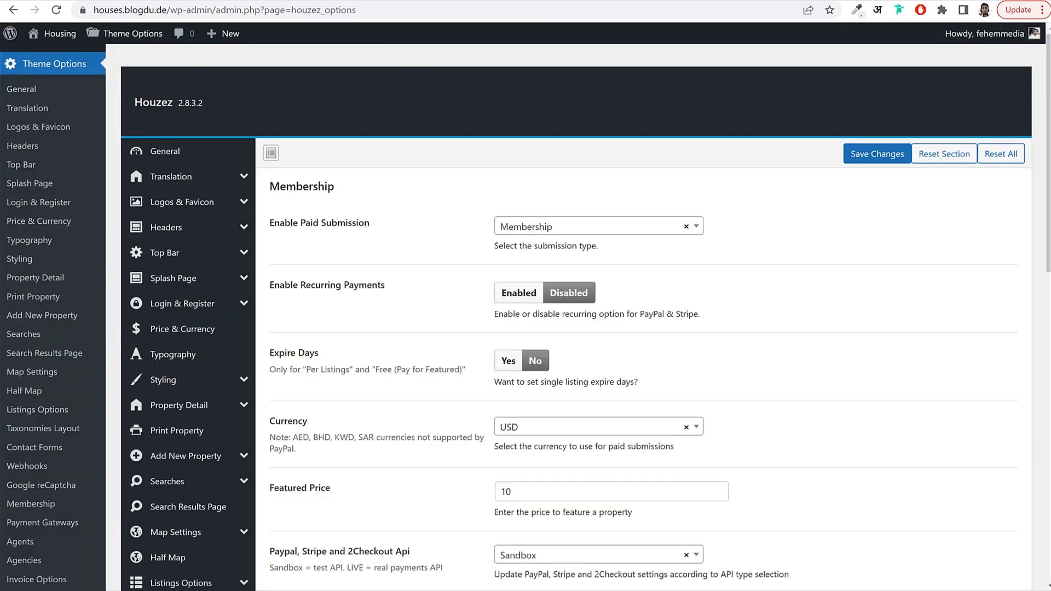
In Houzez Typography, set Body and Navigation fonts to Jost, body weight Medium 500.
left_click(190, 357)
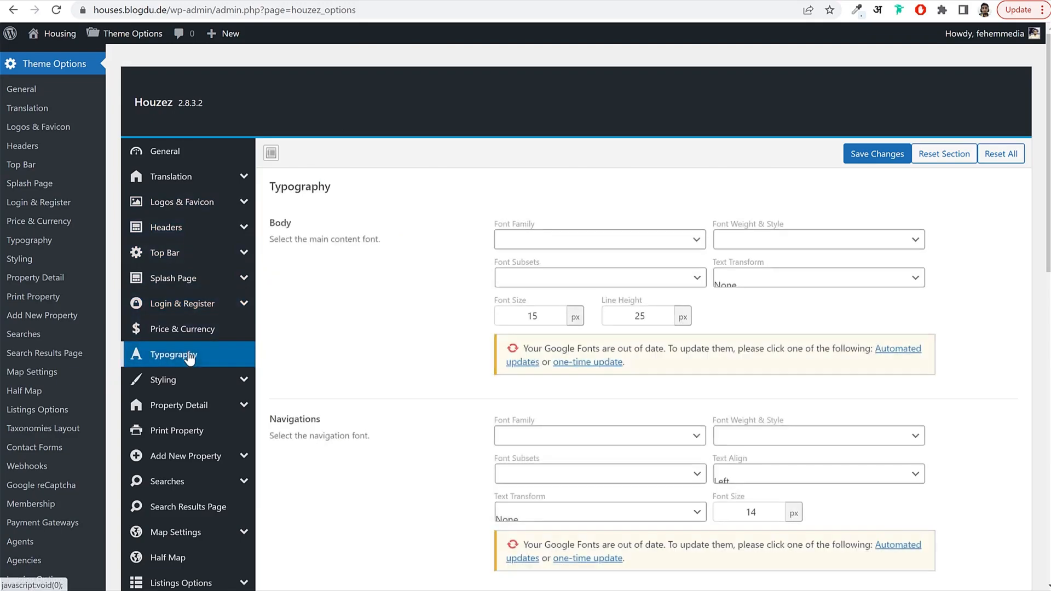
left_click(573, 240)
type("jost")
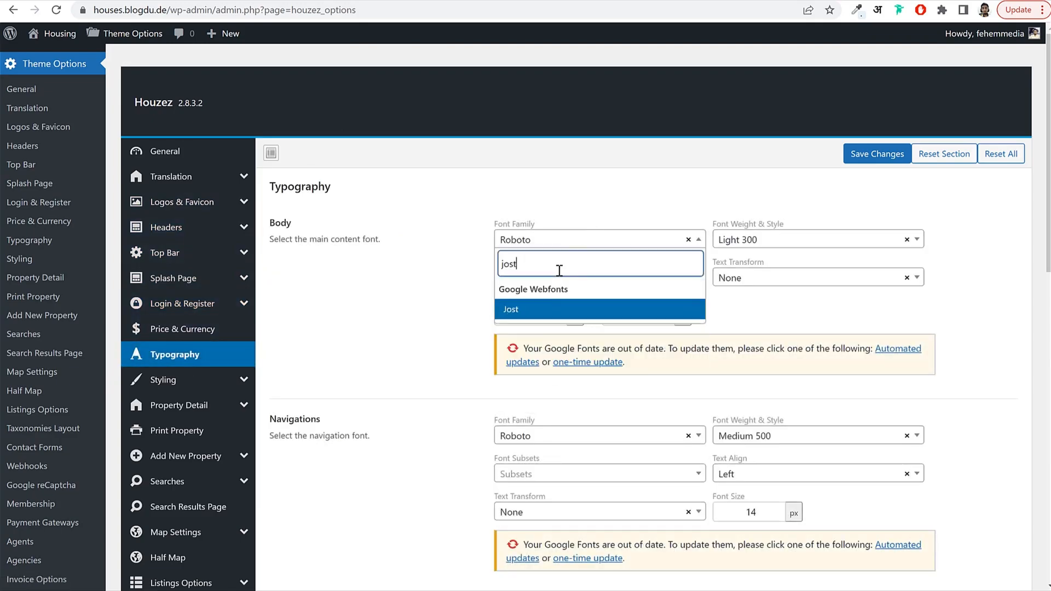
key("ctrl+a")
key("ctrl+c")
left_click(558, 310)
scroll(633, 345, "down", 4)
left_click(569, 291)
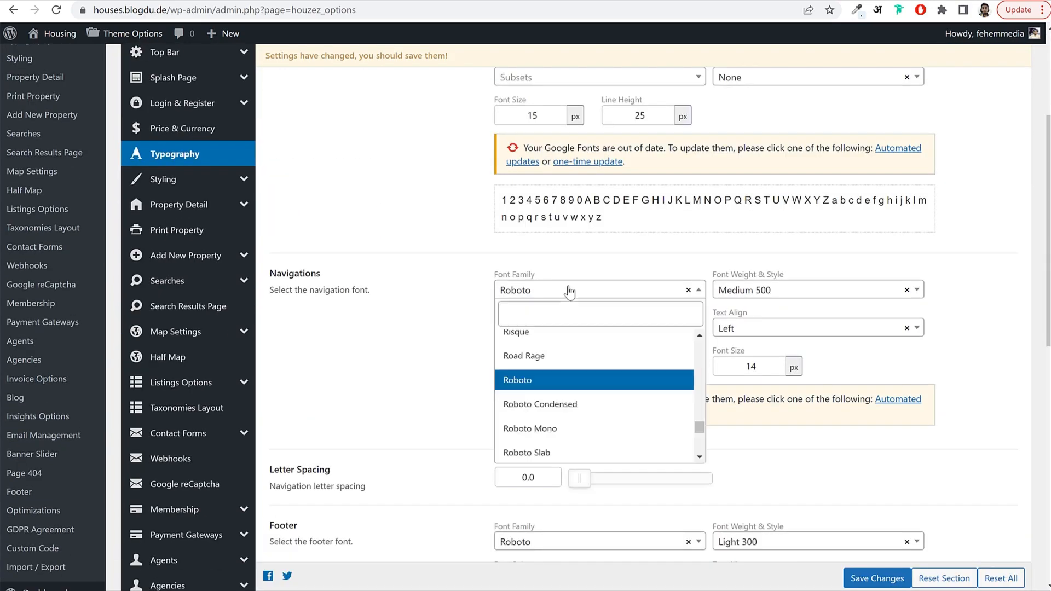
key("ctrl+v")
left_click(539, 357)
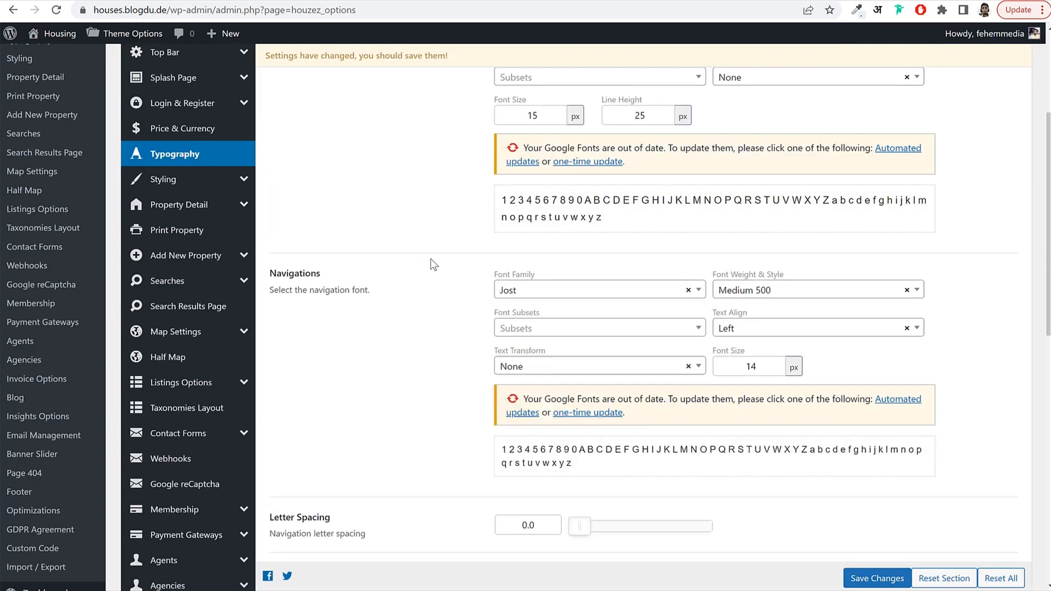
scroll(430, 258, "up", 3)
left_click(737, 203)
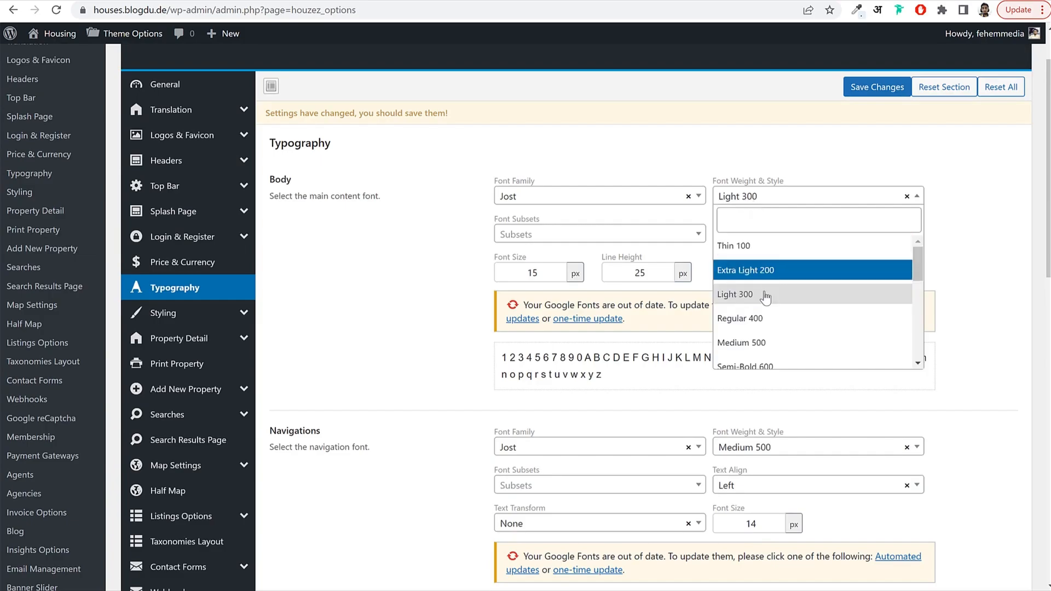
left_click(770, 340)
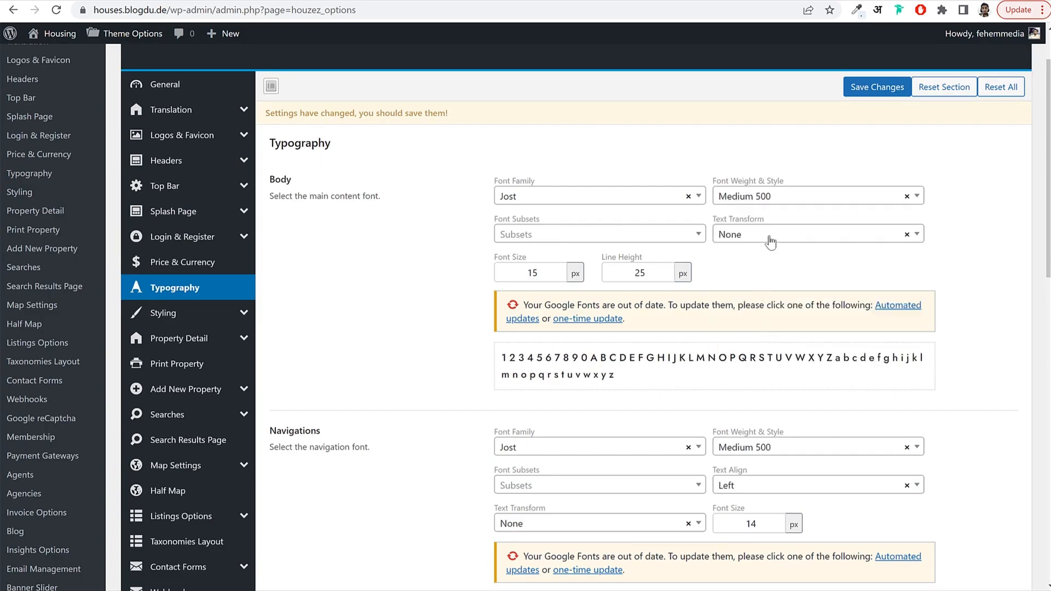
Set the Footer and Top Bar font families to Jost.
scroll(806, 310, "down", 8)
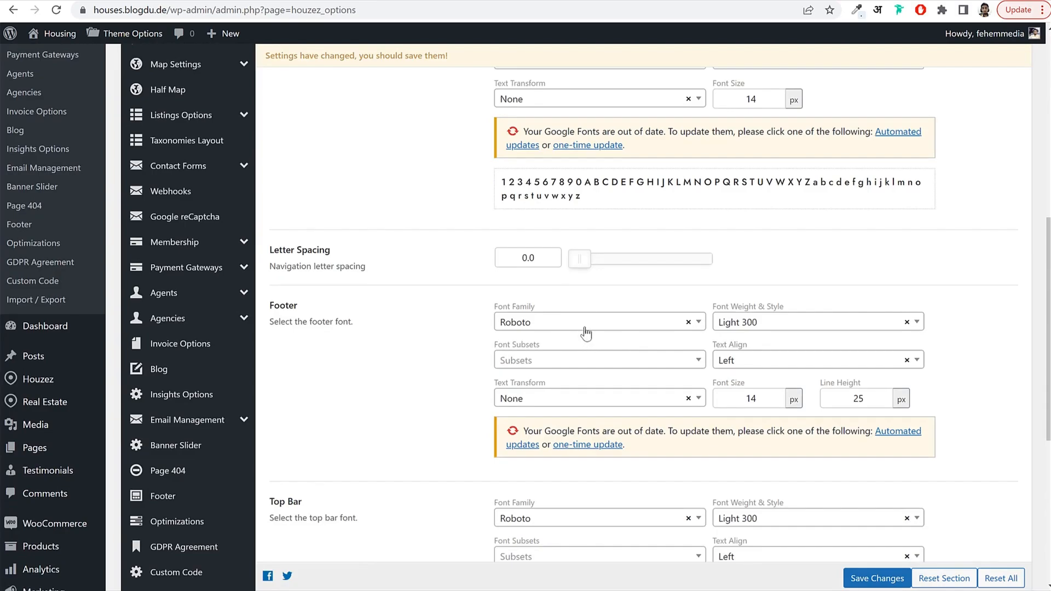
left_click(581, 327)
left_click(546, 329)
left_click(544, 324)
type("jost")
left_click(547, 395)
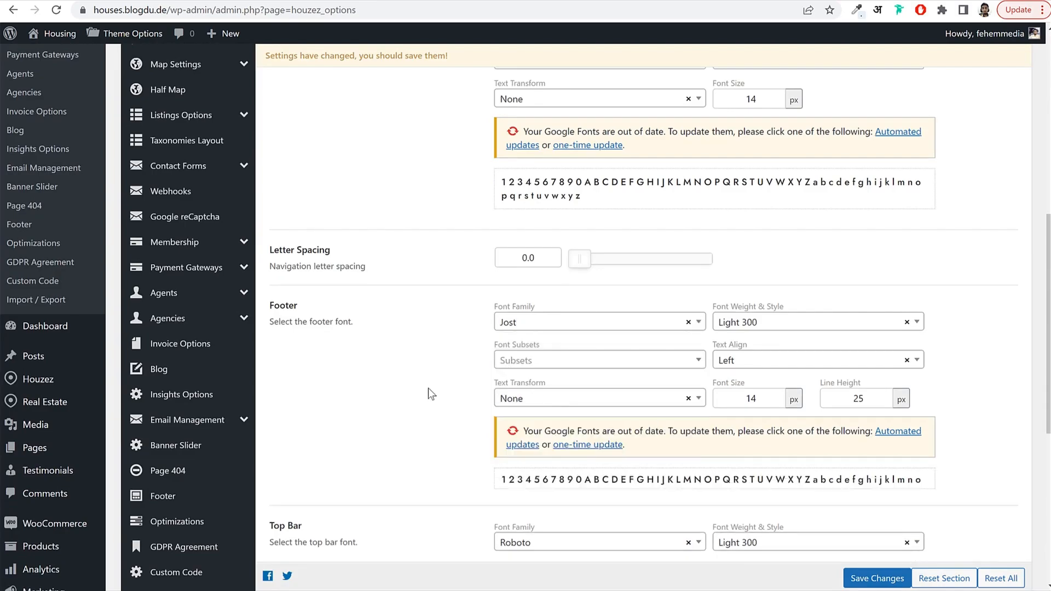
scroll(459, 384, "down", 5)
left_click(540, 307)
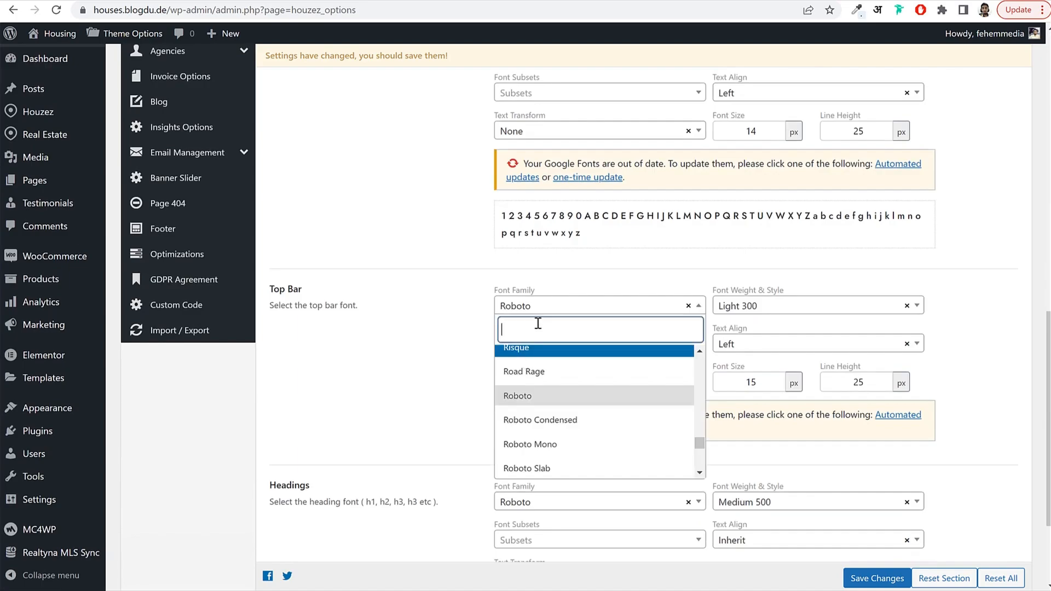
type("jost")
left_click(539, 384)
Set the Headings font to Jost and save the typography changes.
scroll(441, 363, "down", 4)
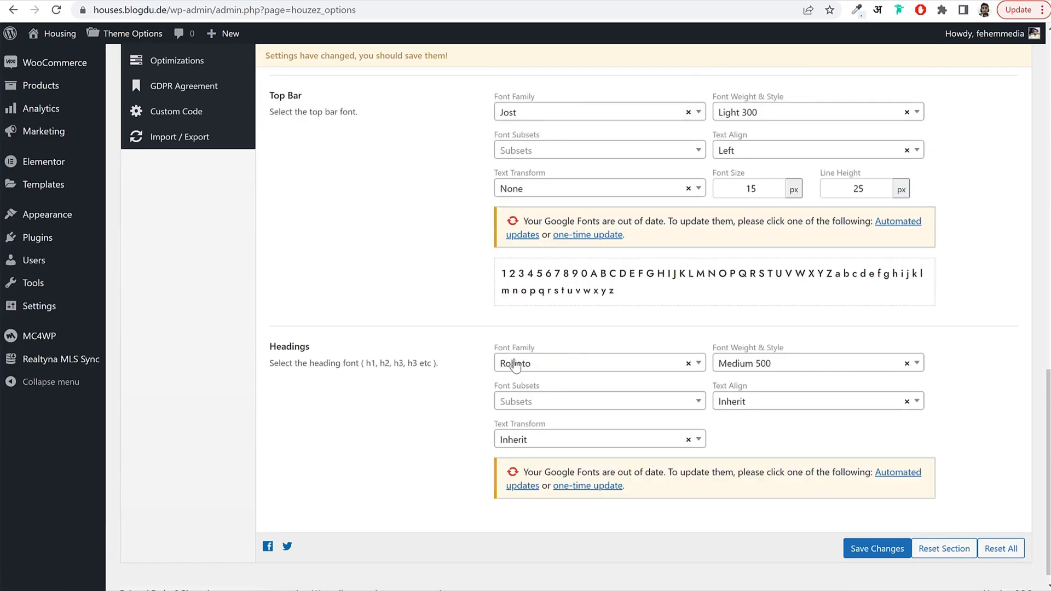
left_click(540, 349)
type("jost")
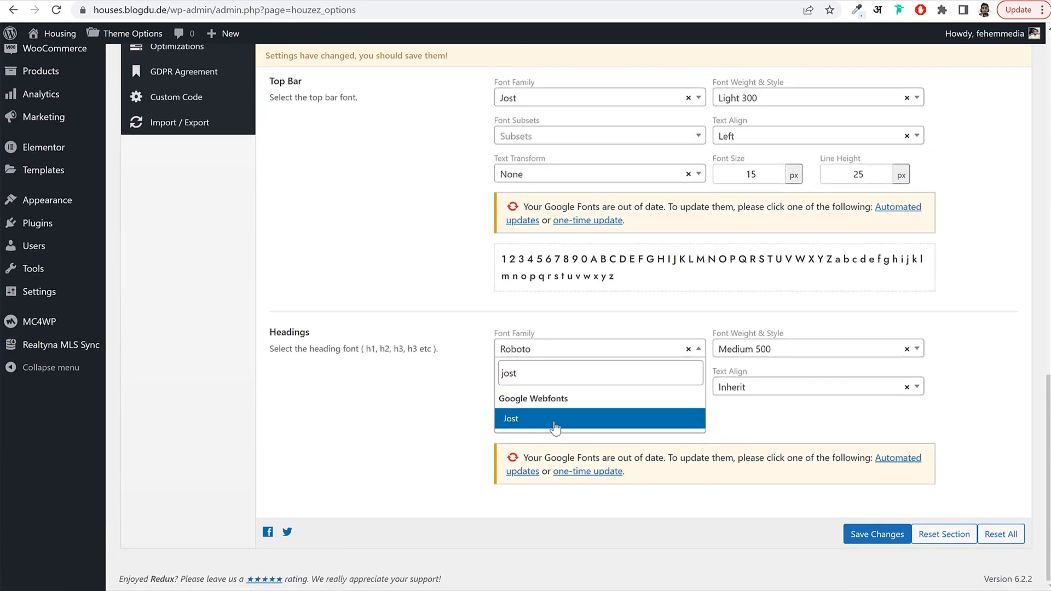
left_click(551, 424)
left_click(868, 581)
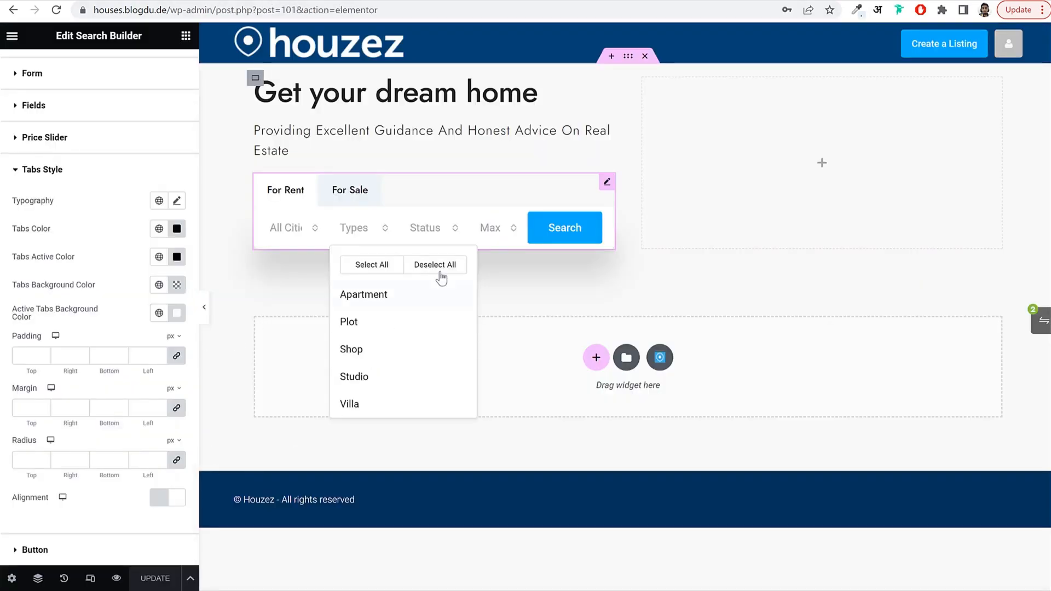
Reload the Elementor editor, select the Search Builder widget and expand its Style > Button section.
left_click(561, 288)
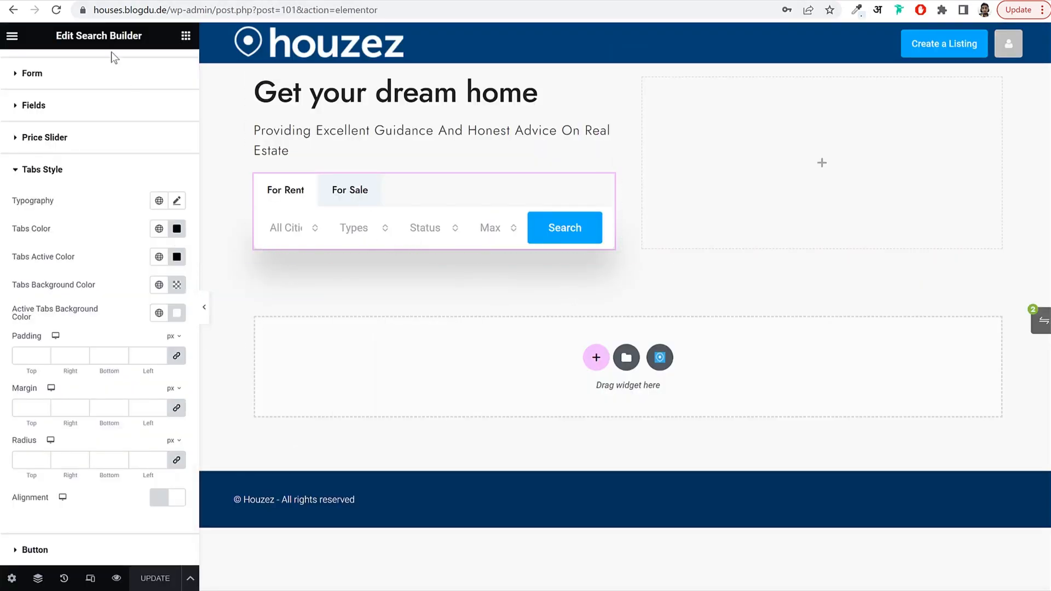
left_click(358, 229)
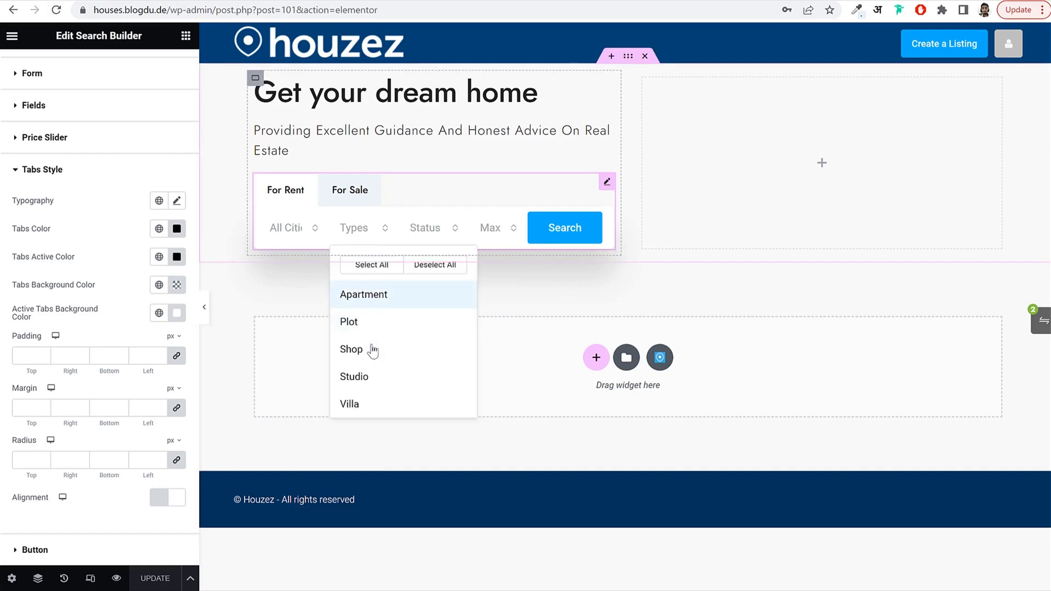
left_click(57, 10)
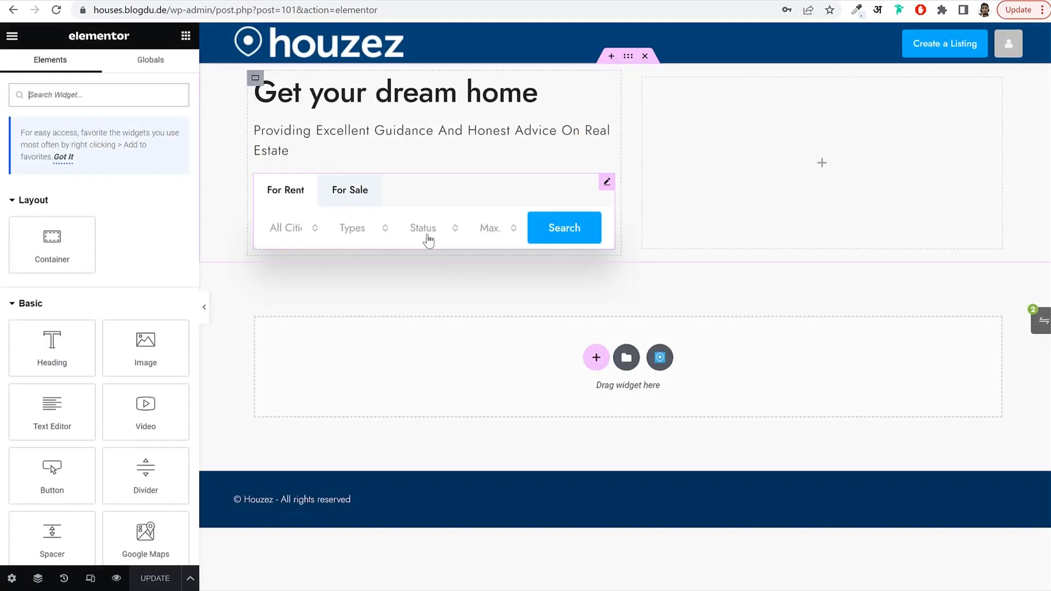
left_click(340, 241)
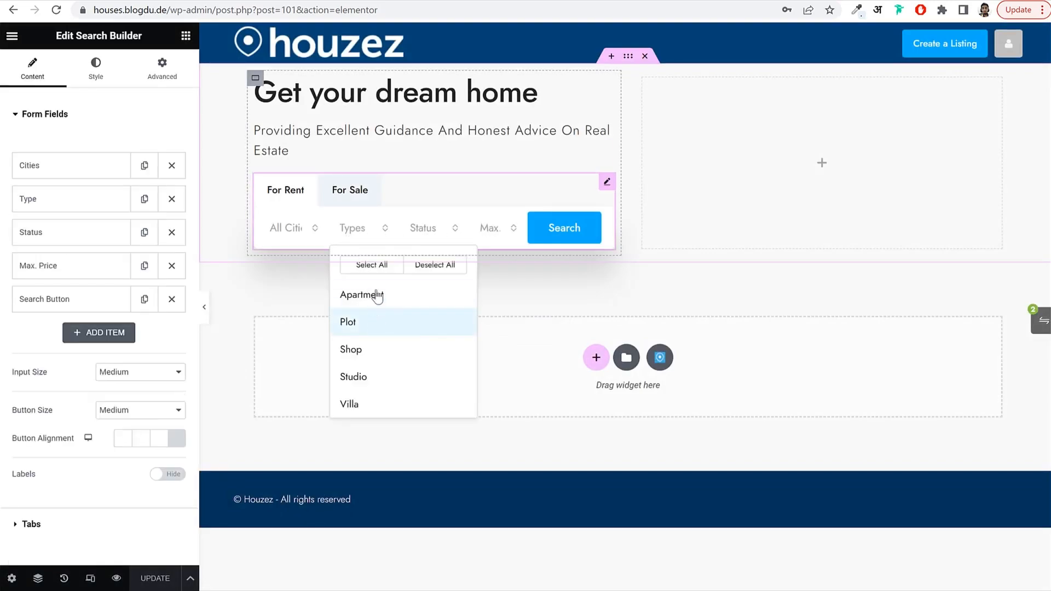
left_click(510, 286)
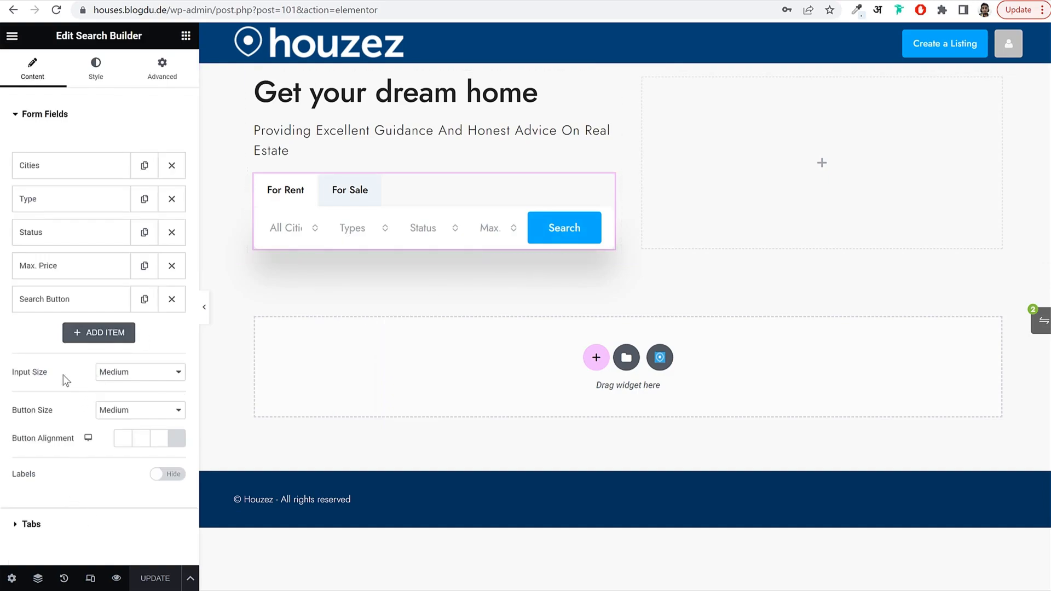
left_click(82, 77)
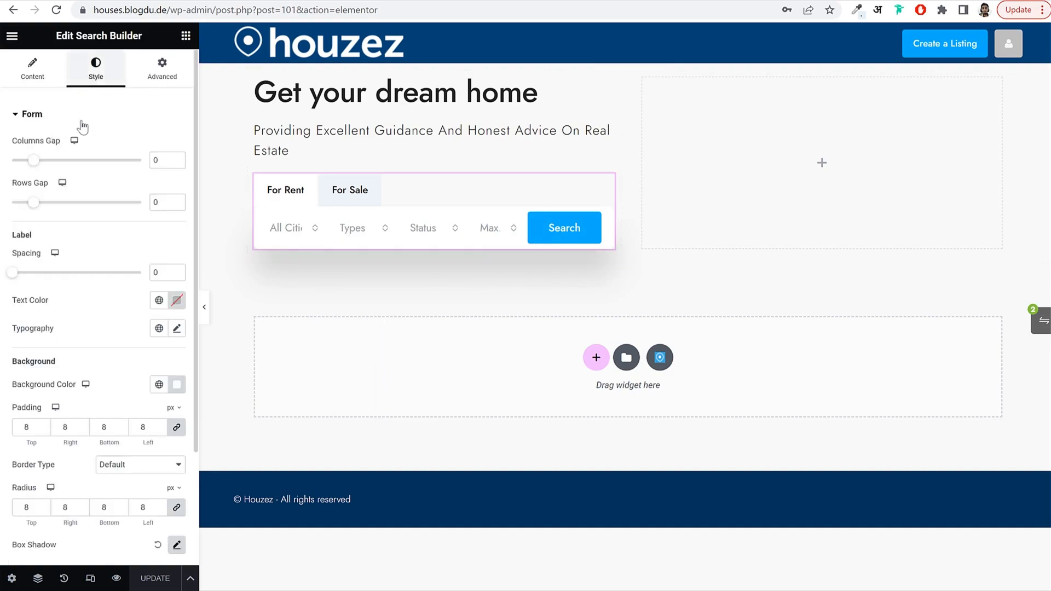
left_click(74, 124)
left_click(66, 268)
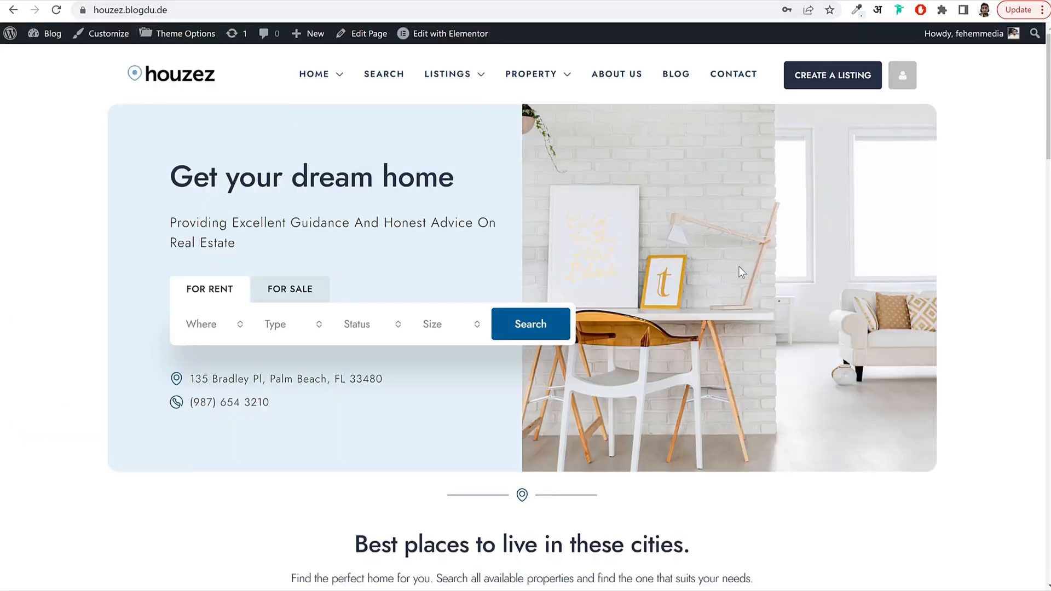
Inspect the demo's Search button in DevTools and copy its background colour #02547D.
scroll(761, 287, "down", 2)
scroll(805, 310, "up", 2)
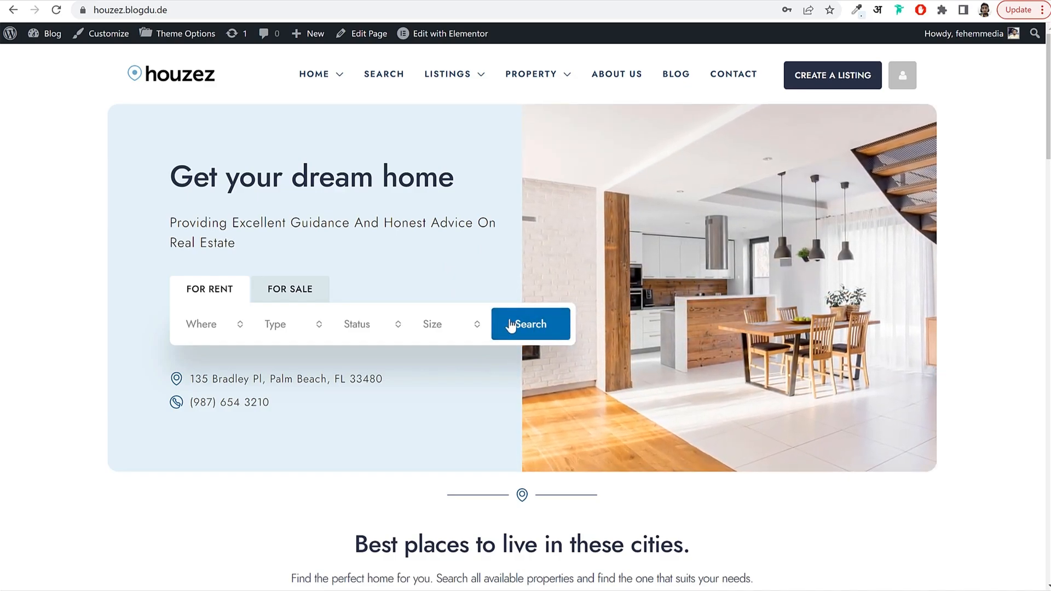
right_click(491, 312)
left_click(497, 312)
right_click(497, 312)
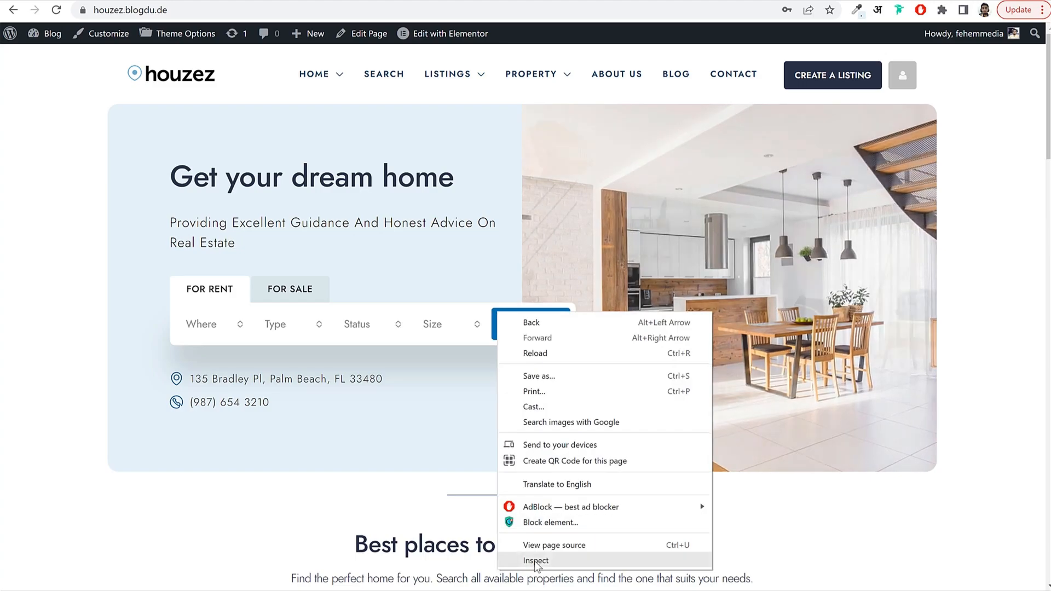
left_click(534, 560)
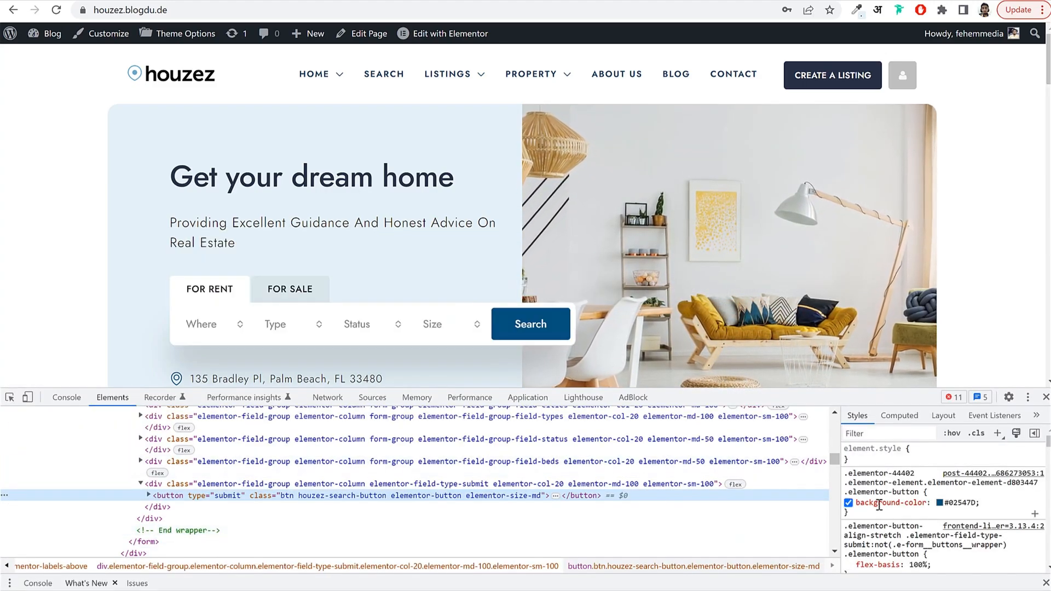
left_click(959, 502)
key("ctrl+c")
right_click(955, 502)
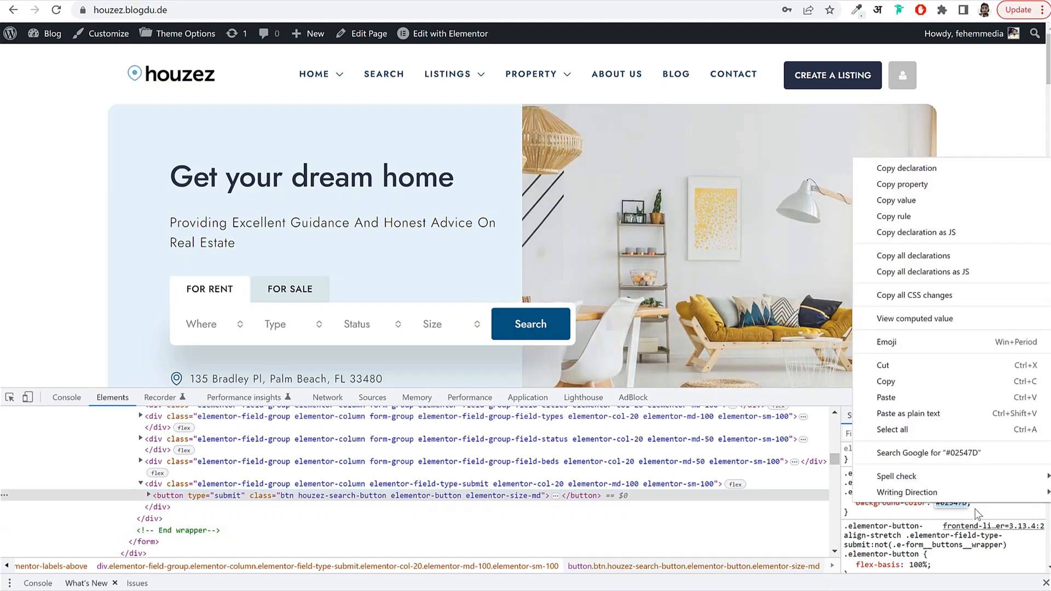
left_click(918, 381)
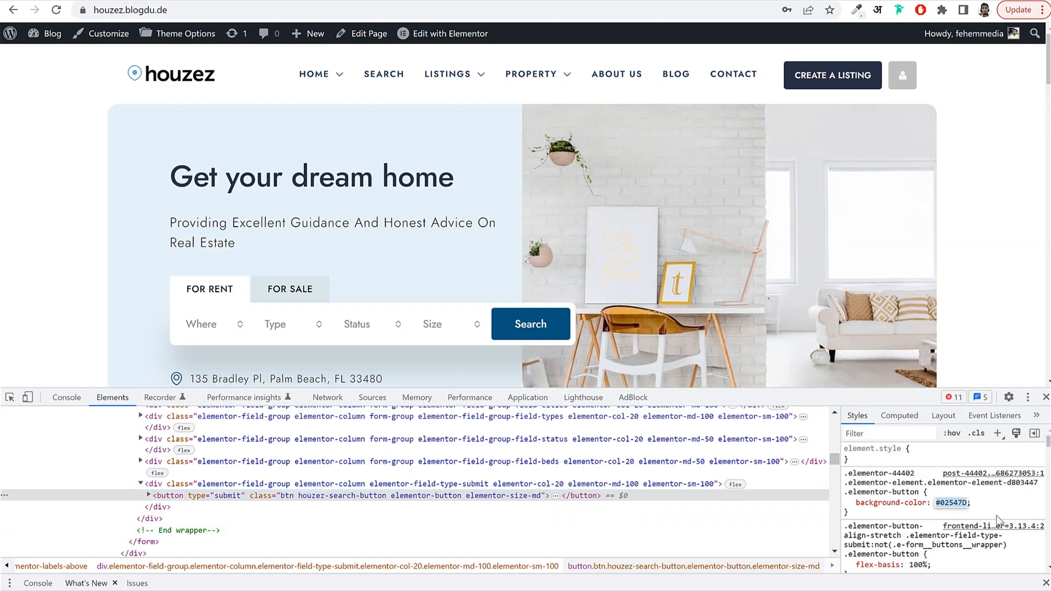
left_click(1001, 500)
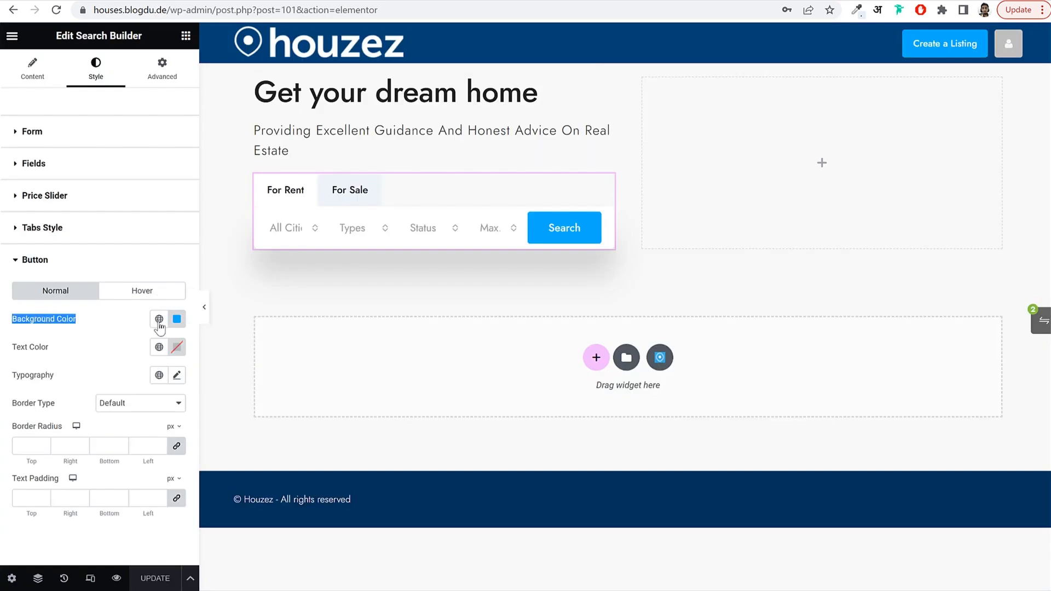
Paste #02547D as the Search button background and save it as global colour '#02547D'.
left_click(176, 319)
key("ctrl+v")
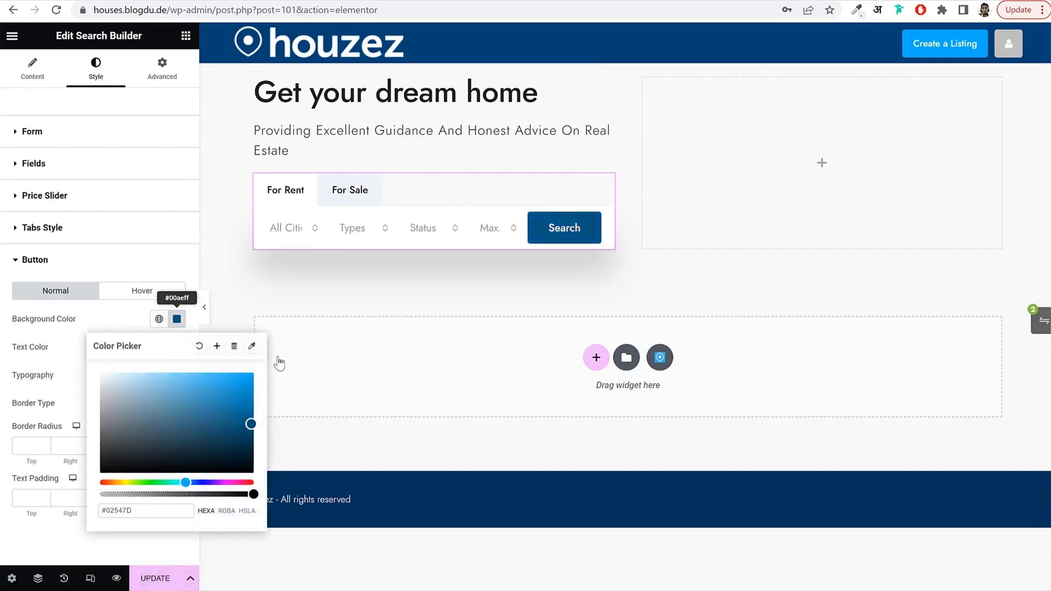
left_click(217, 351)
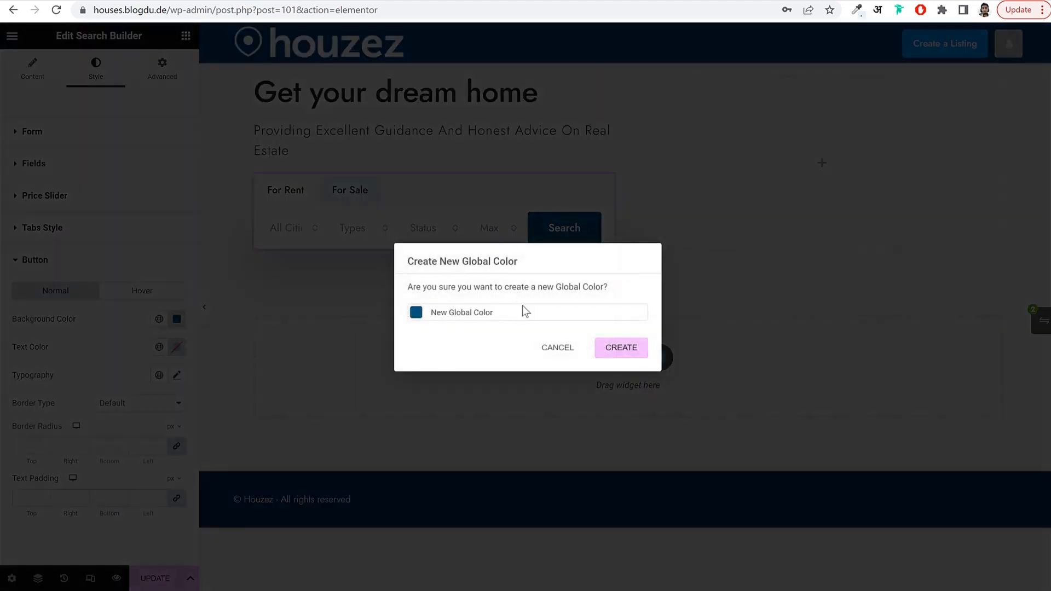
triple_click(490, 318)
left_click(602, 353)
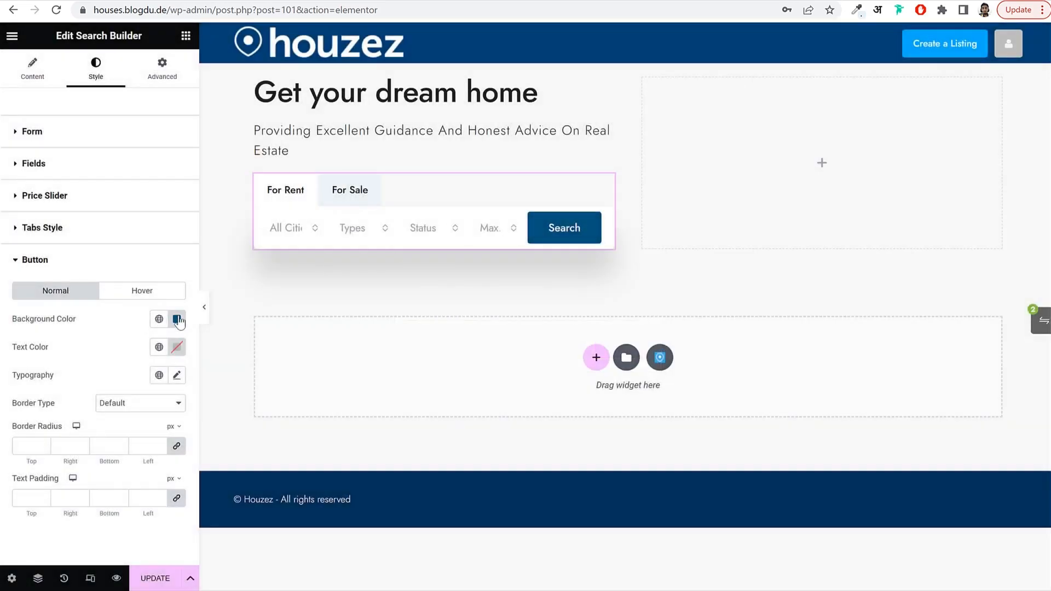
left_click(177, 319)
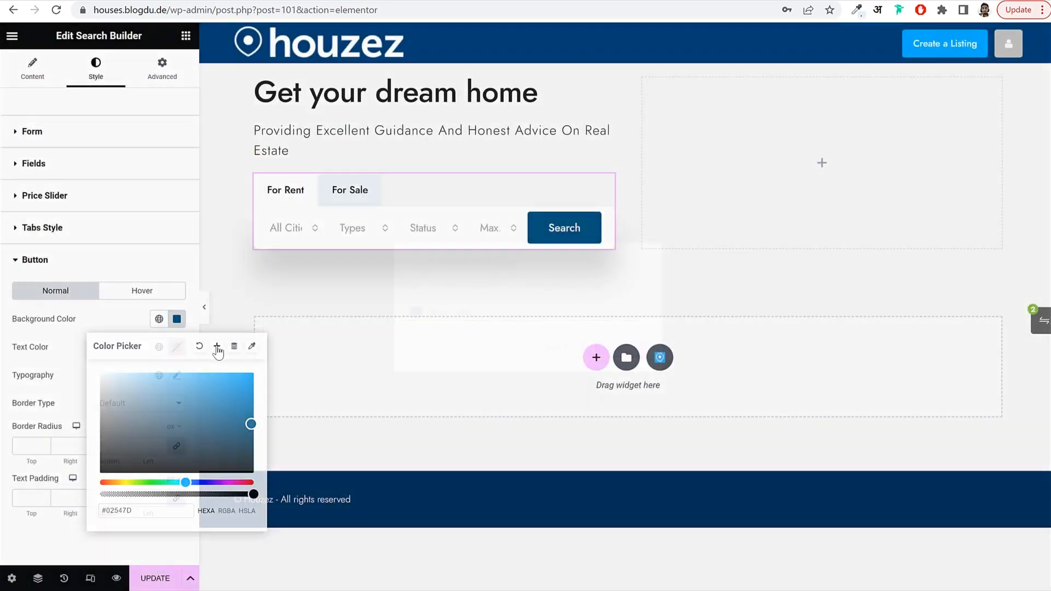
left_click(215, 347)
triple_click(522, 317)
key("ctrl+v")
left_click(609, 346)
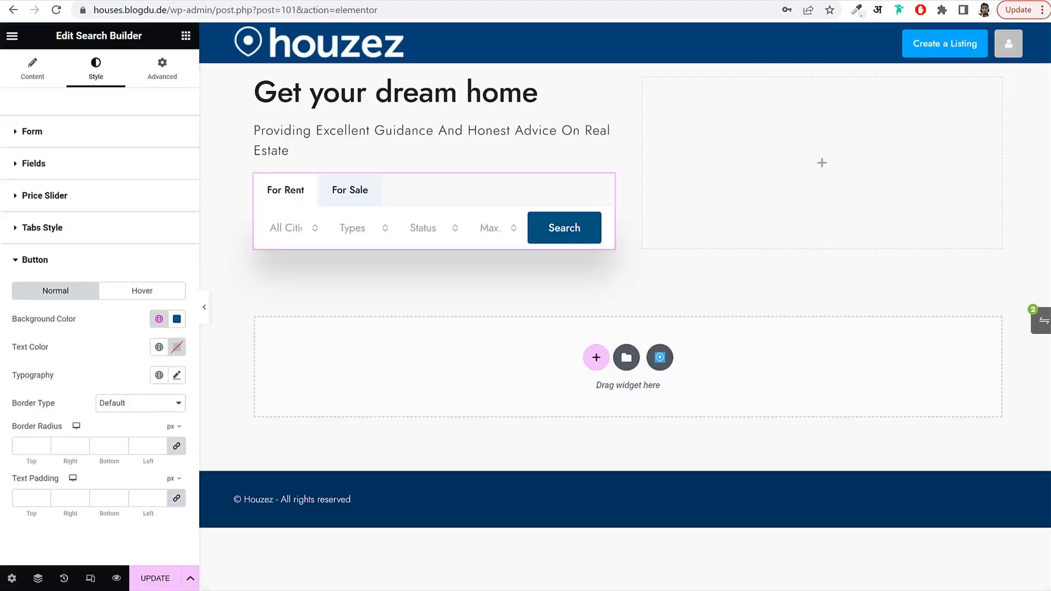
left_click(159, 73)
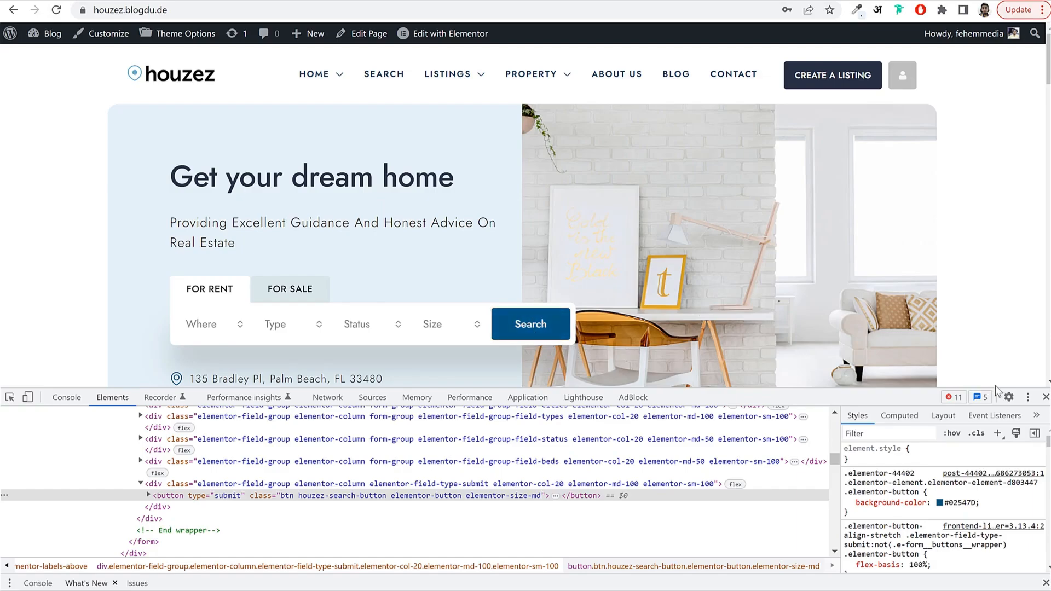
Close the DevTools panel on the demo homepage.
left_click(1046, 397)
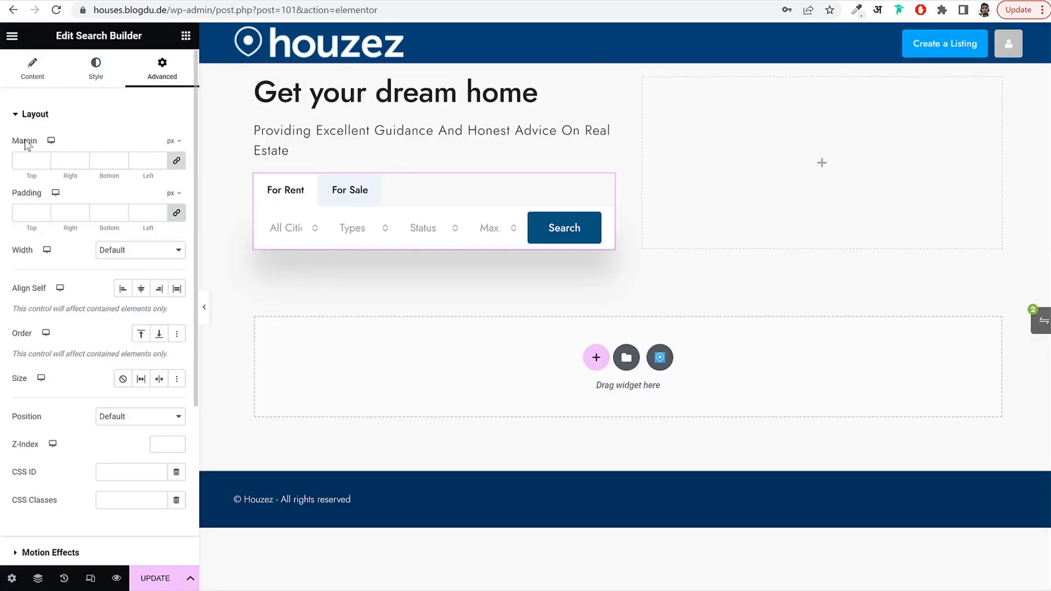
Unlink the search form's margins, set top 15, right -80, bottom 15, and save.
left_click_drag(16, 143, 39, 143)
left_click(178, 164)
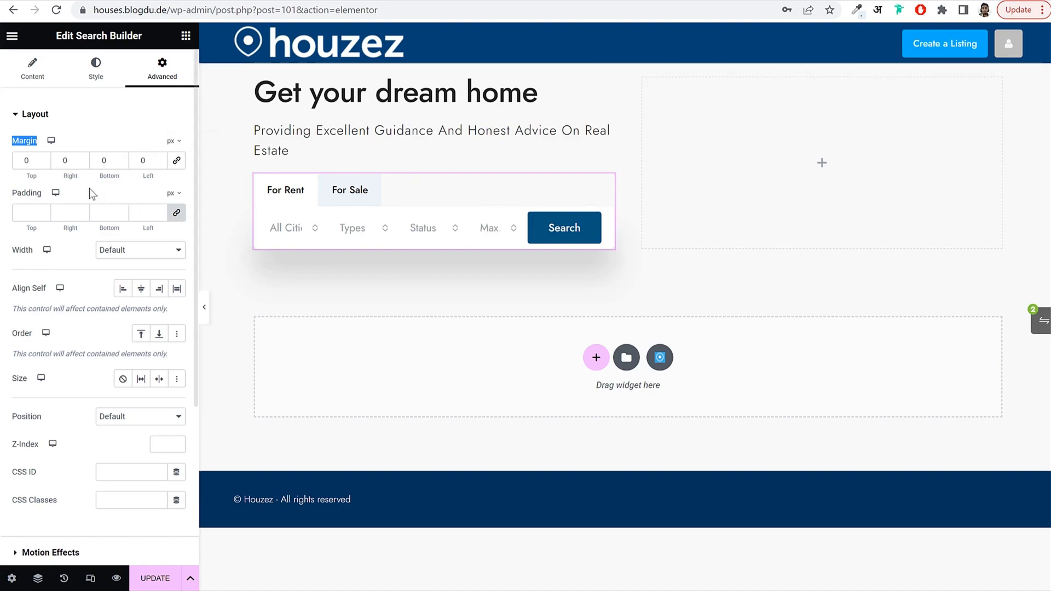
double_click(74, 162)
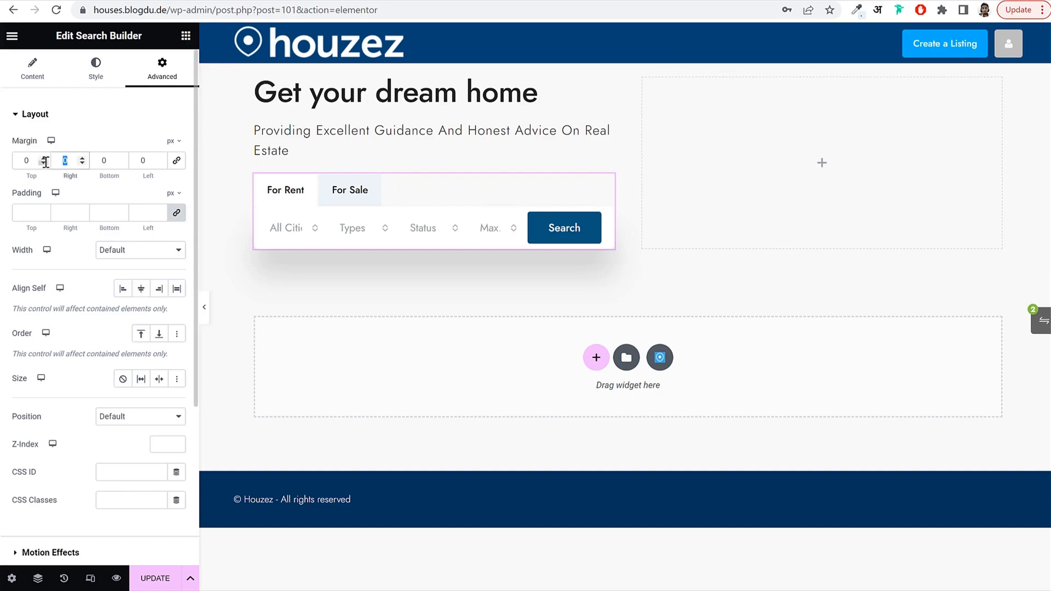
type("-80")
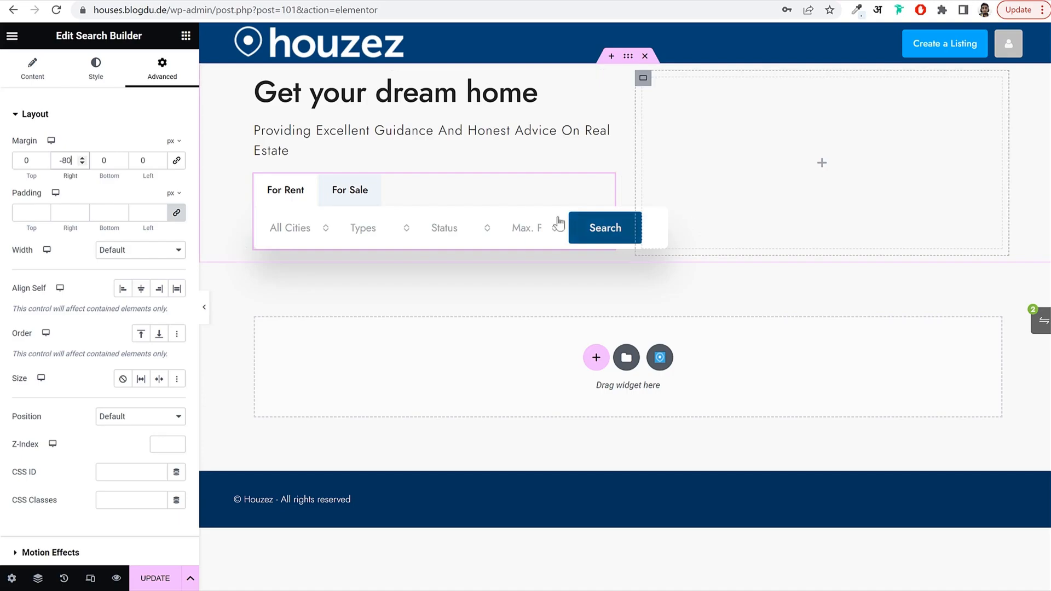
left_click(28, 160)
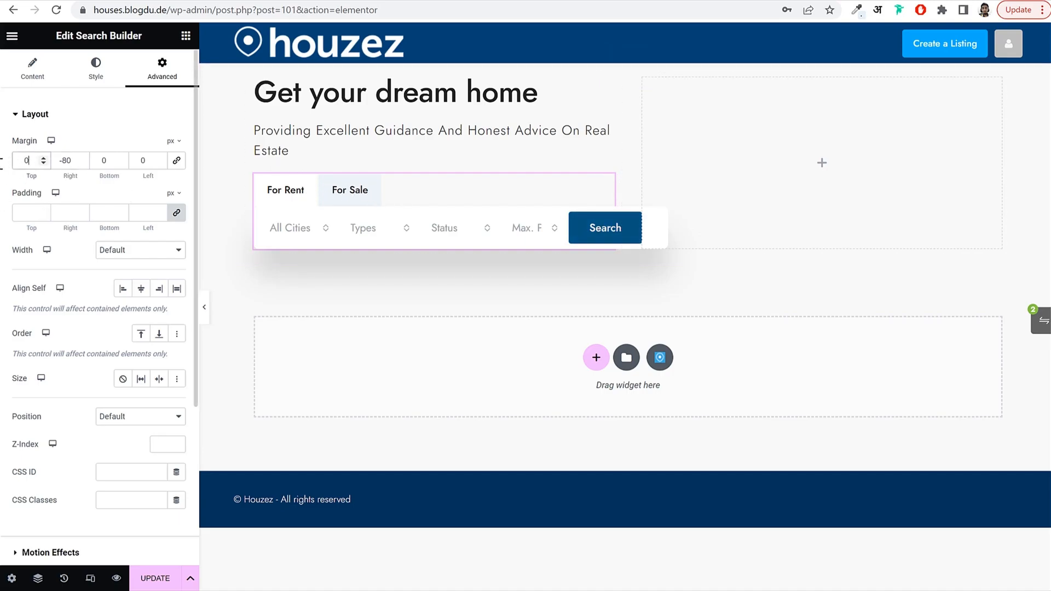
type("15")
key("Tab")
key("Tab")
type("15")
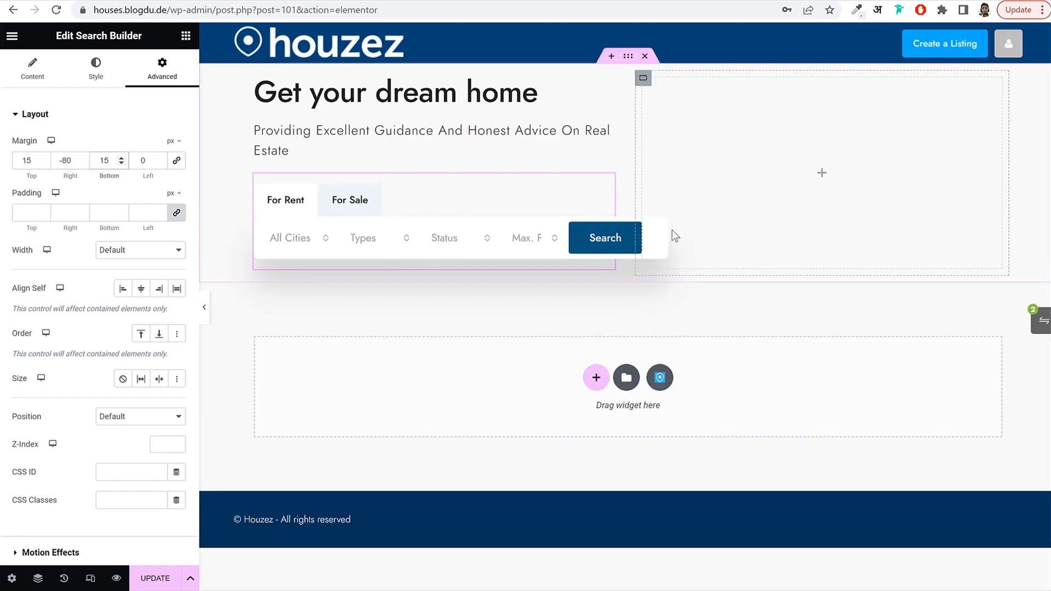
left_click(155, 581)
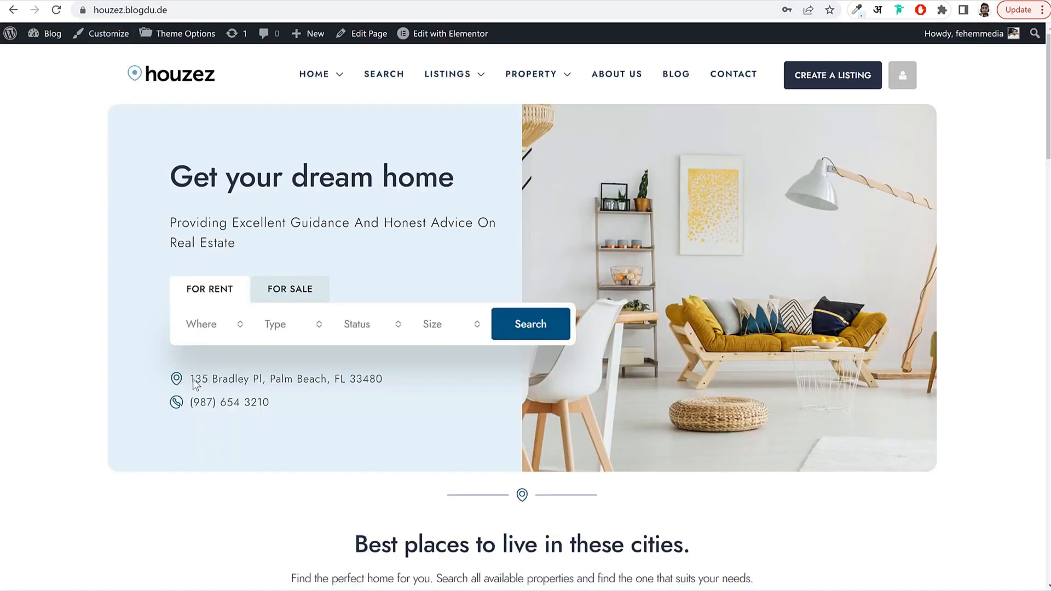
left_click_drag(194, 379, 399, 378)
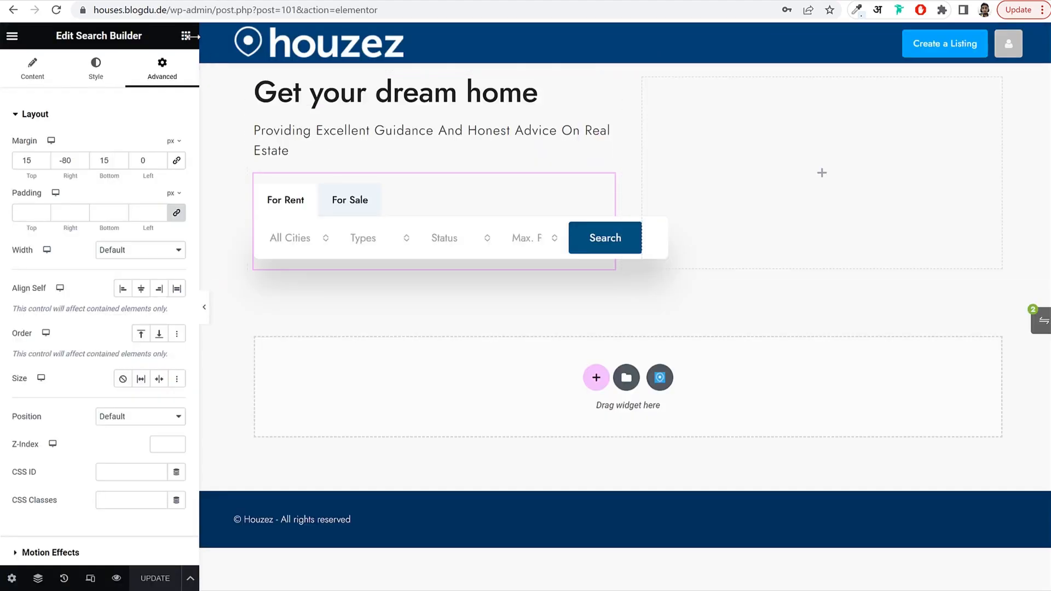
Add an Icon List widget below the search form and delete its third item.
left_click(186, 36)
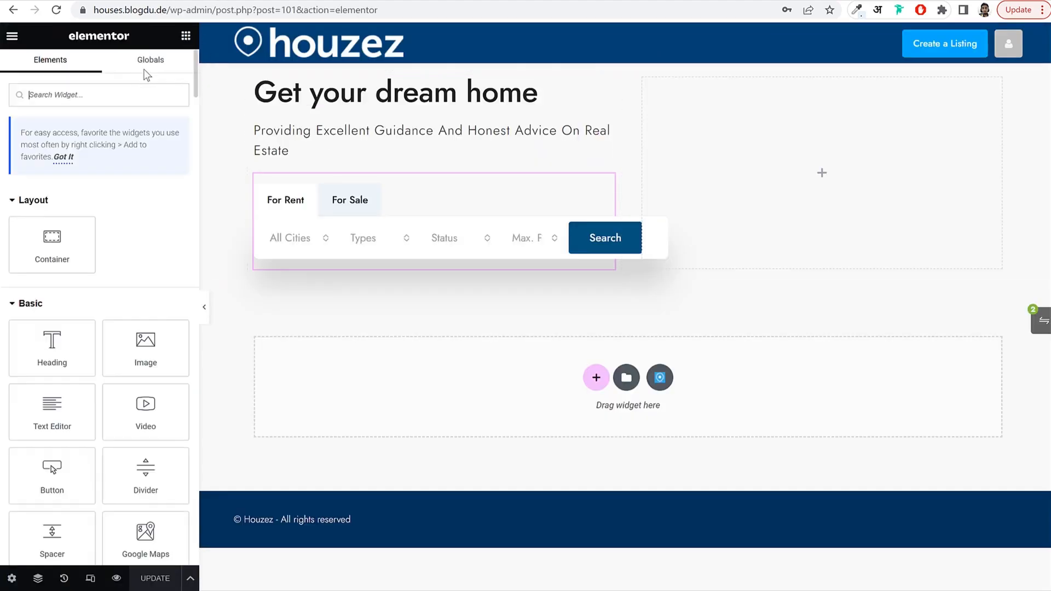
type("iconm")
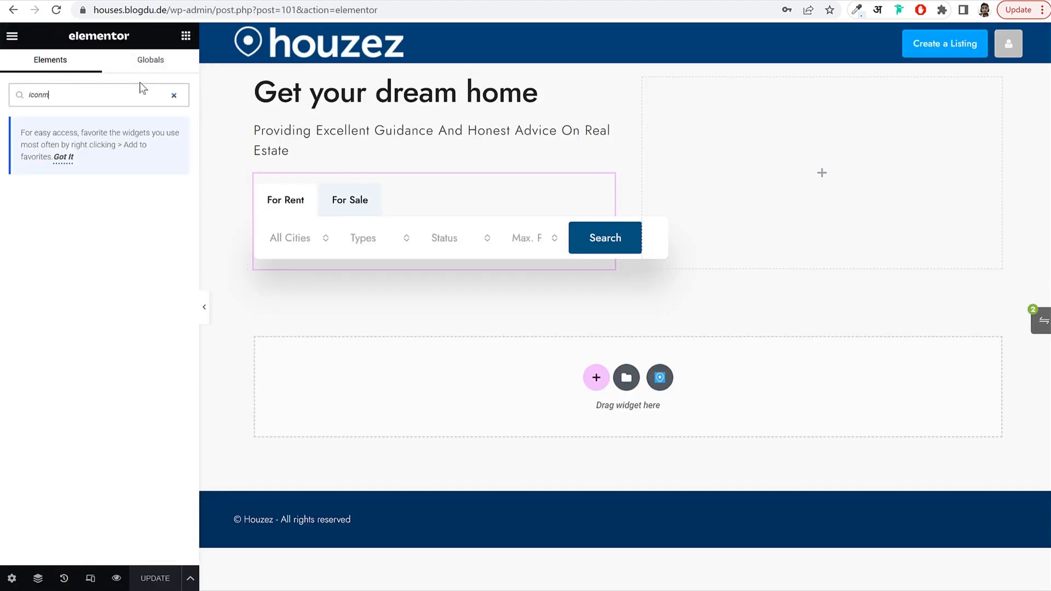
key("BackSpace")
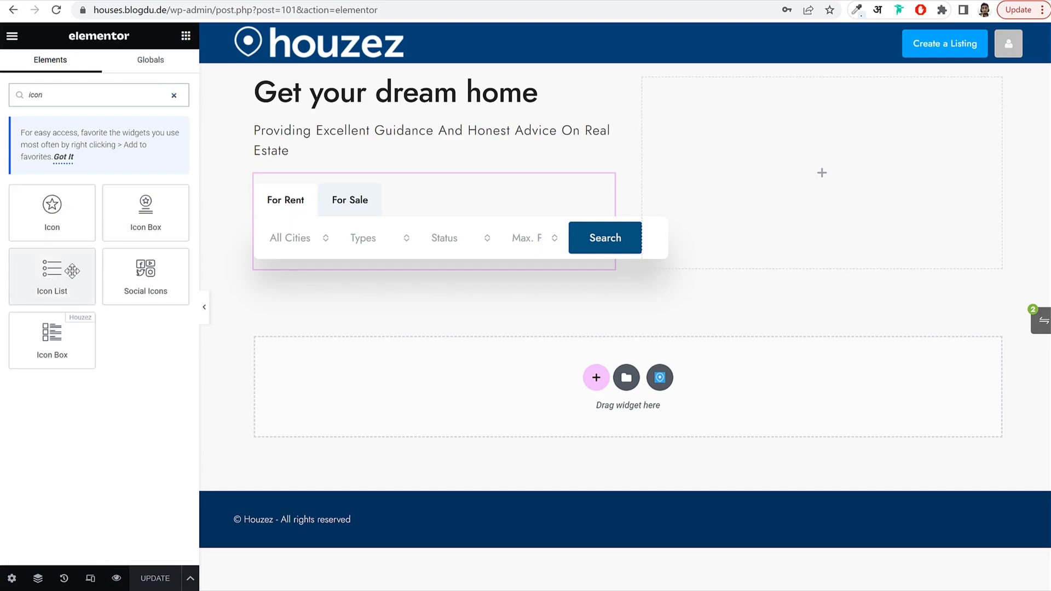
left_click_drag(49, 274, 368, 267)
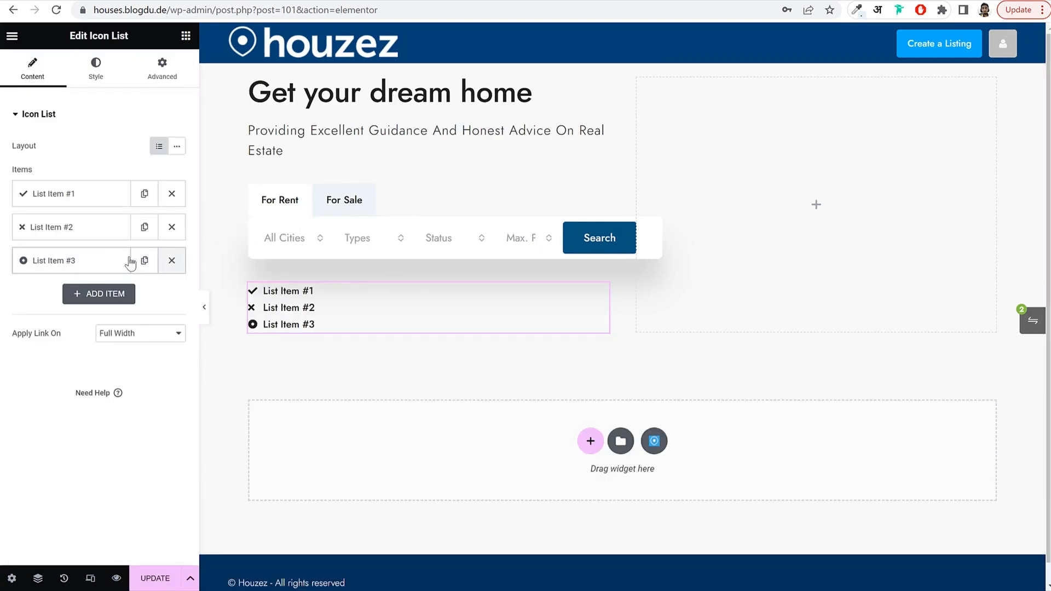
left_click(172, 261)
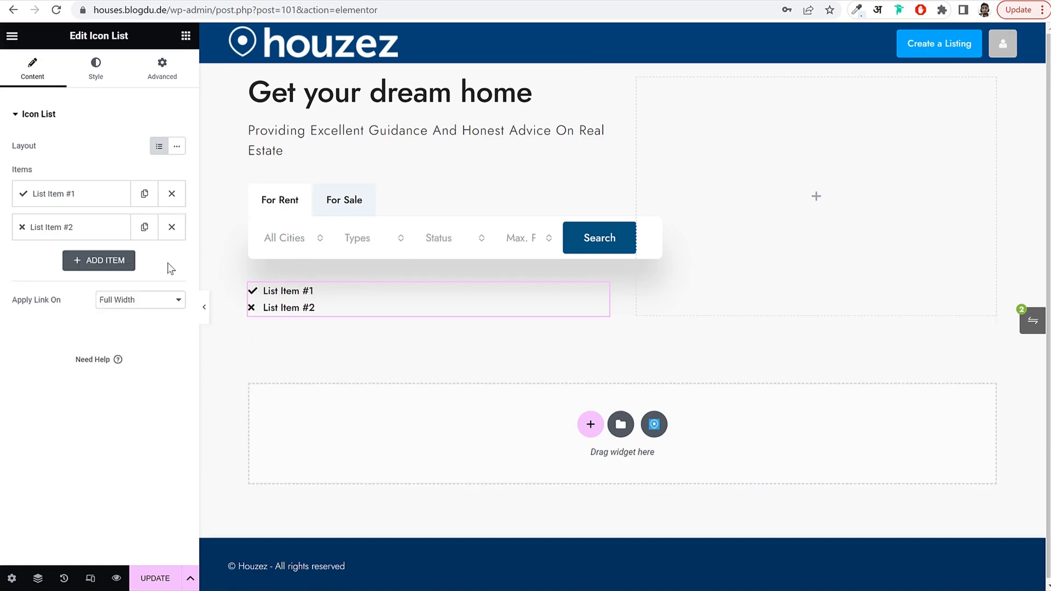
Make the first list item the demo's address line with a map-marker icon.
left_click(64, 191)
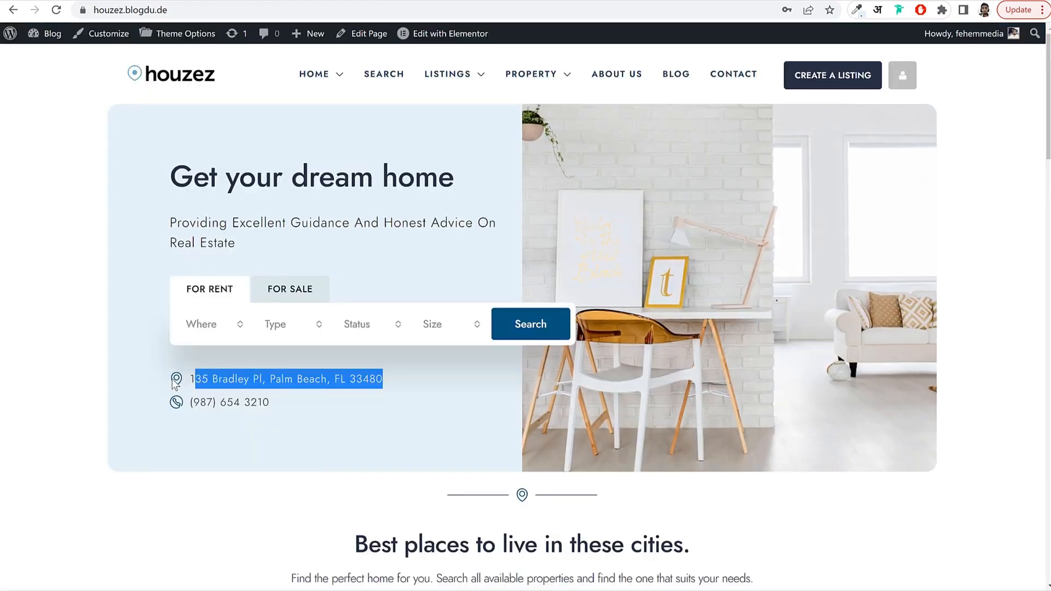
left_click_drag(397, 378, 181, 379)
key("ctrl+c")
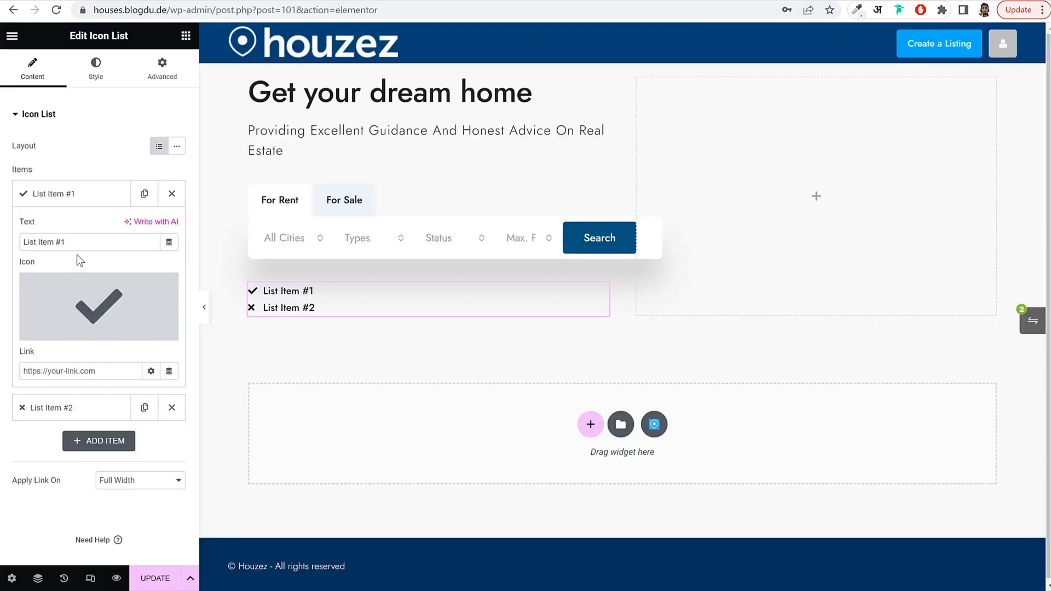
left_click(86, 243)
key("ctrl+a")
key("ctrl+v")
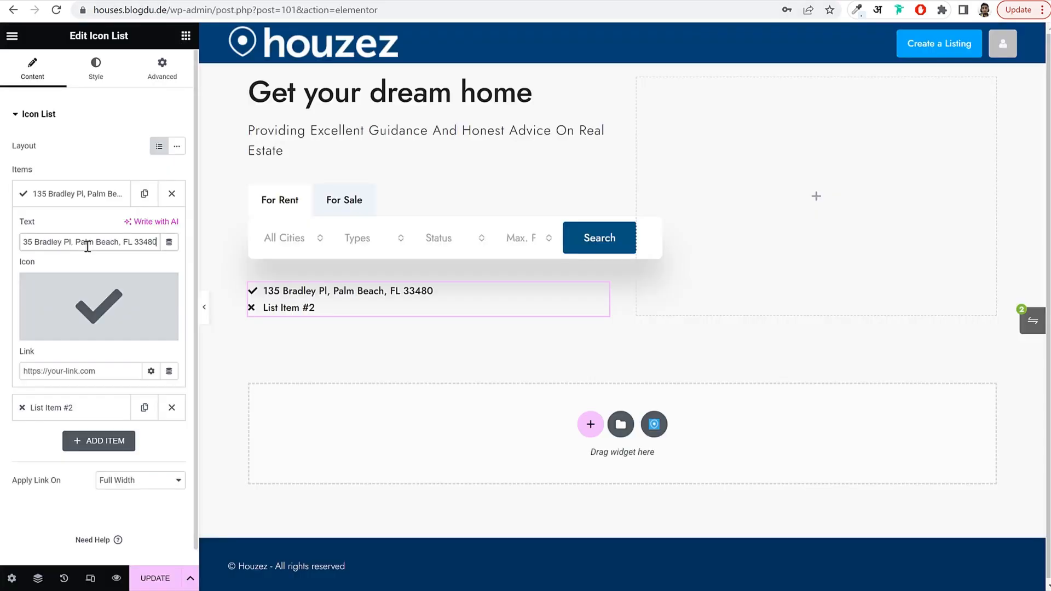
left_click(103, 301)
left_click(486, 104)
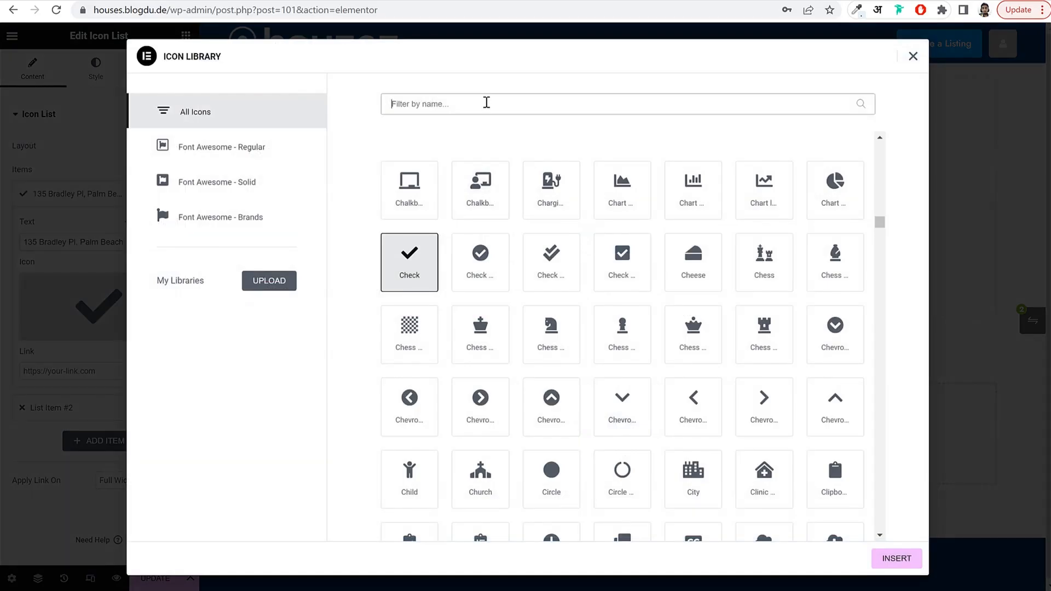
type("map")
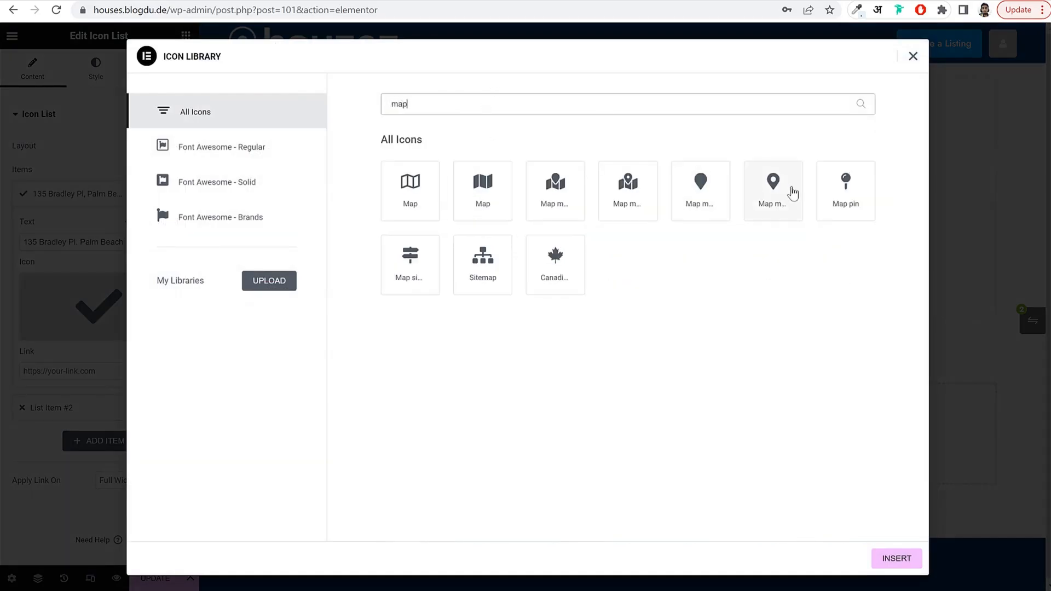
left_click(789, 195)
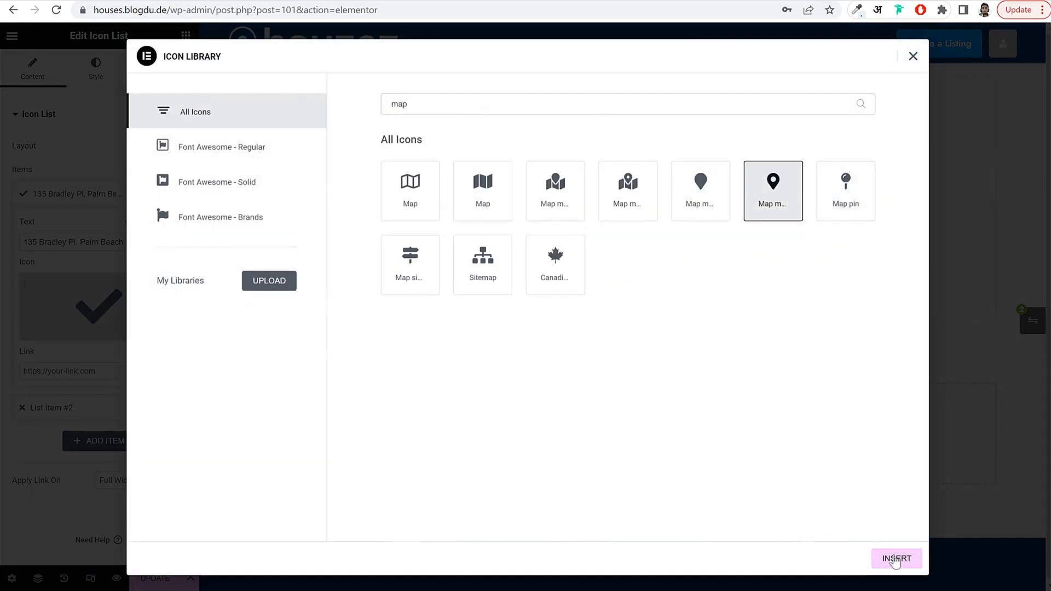
left_click(897, 558)
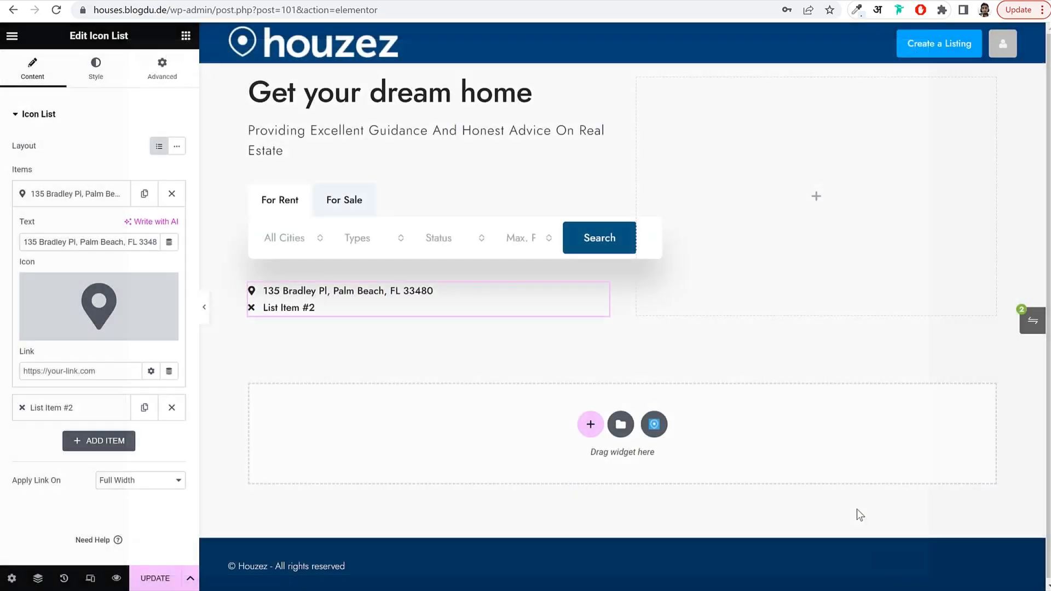
left_click(72, 193)
left_click(70, 226)
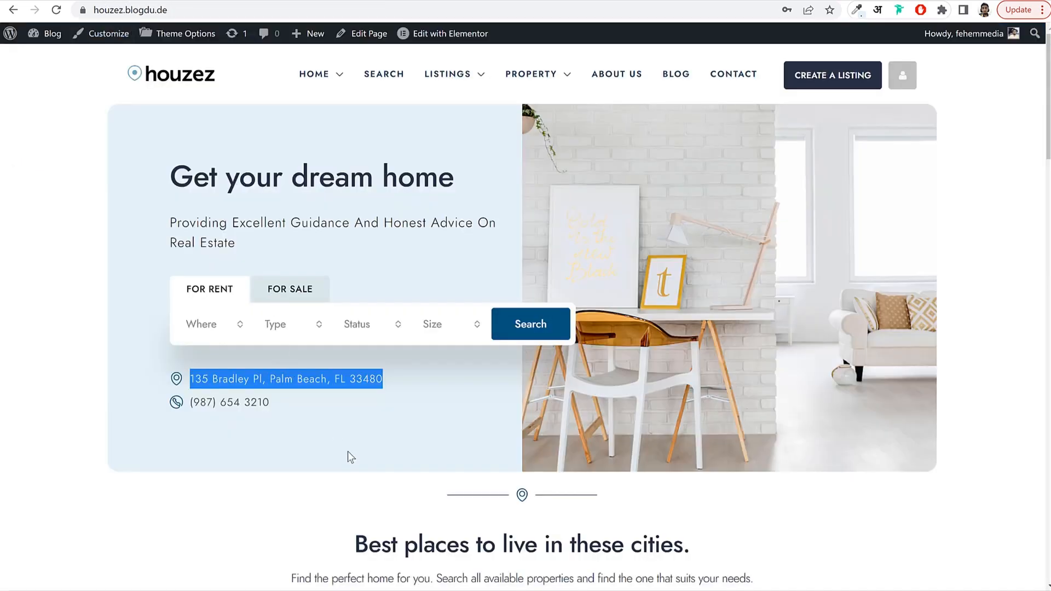
left_click(280, 402)
left_click(656, 123)
left_click(293, 450)
left_click_drag(270, 402, 194, 401)
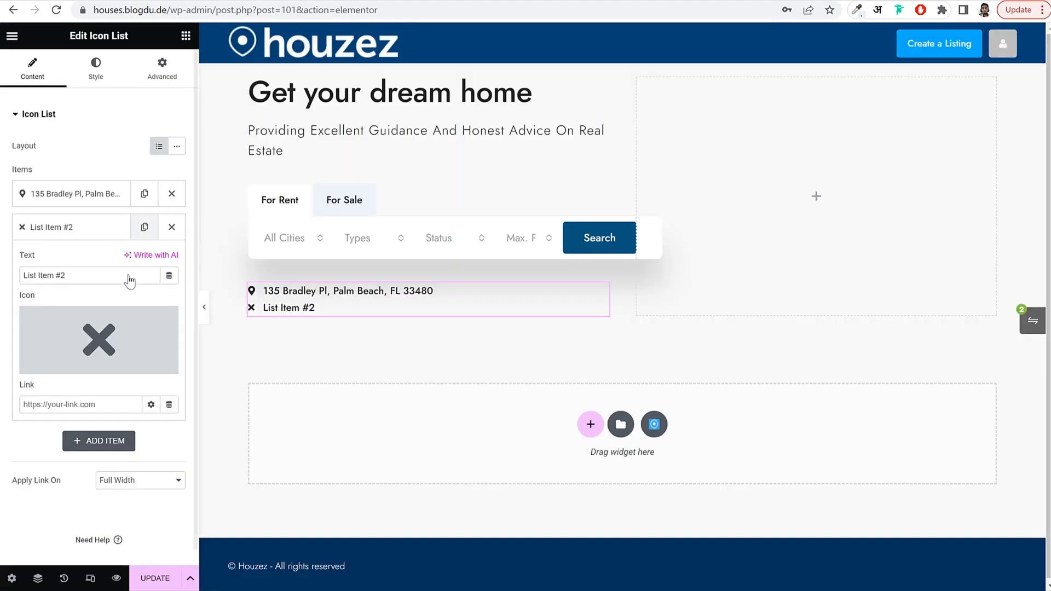
triple_click(74, 269)
type("(987) 654 3210")
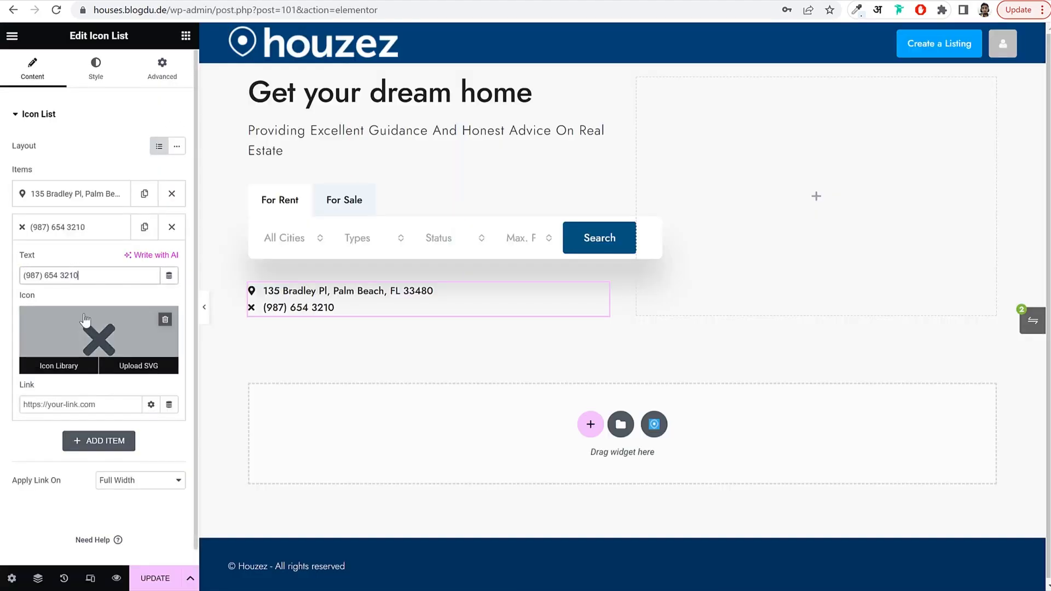
left_click(85, 319)
left_click(461, 104)
type("p")
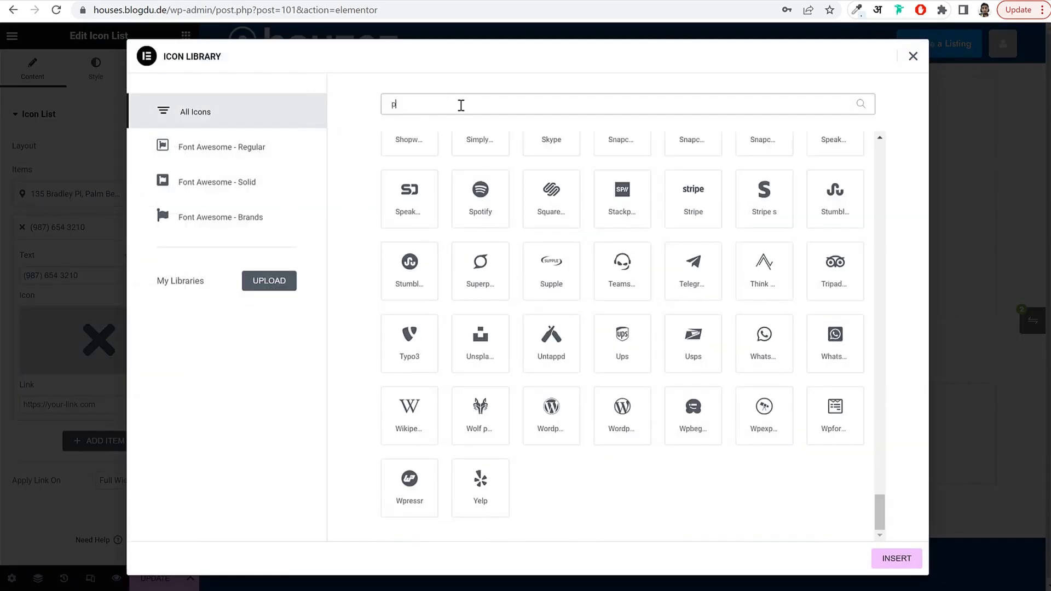
type("hone")
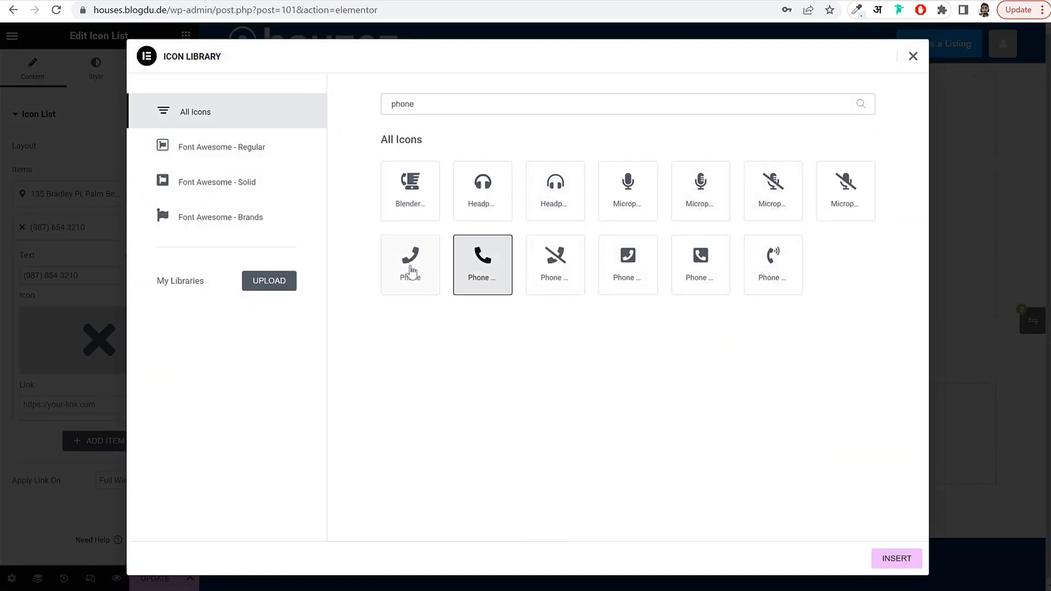
left_click(405, 268)
left_click(896, 558)
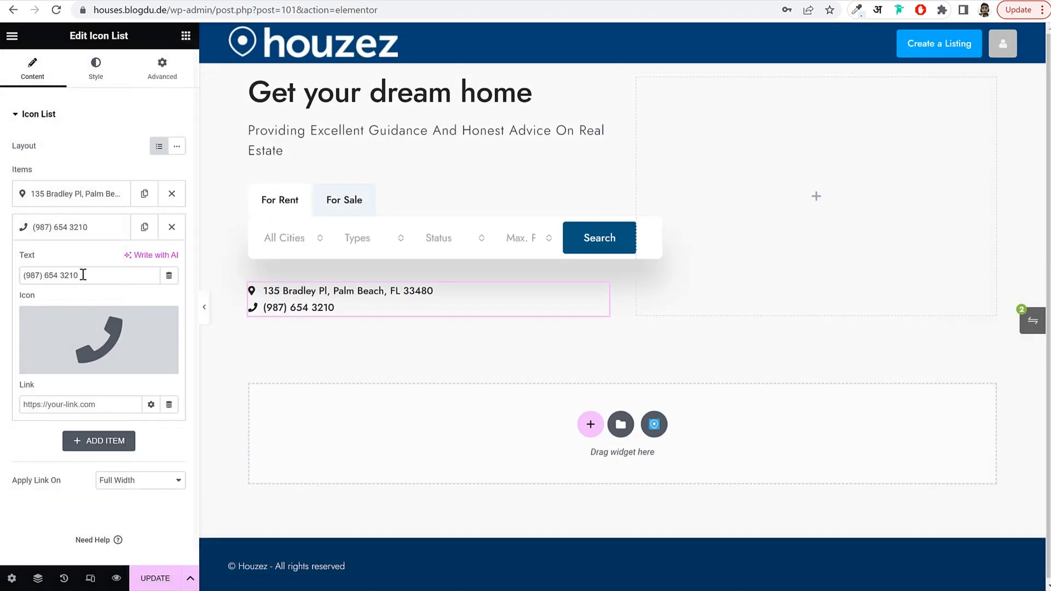
left_click(79, 227)
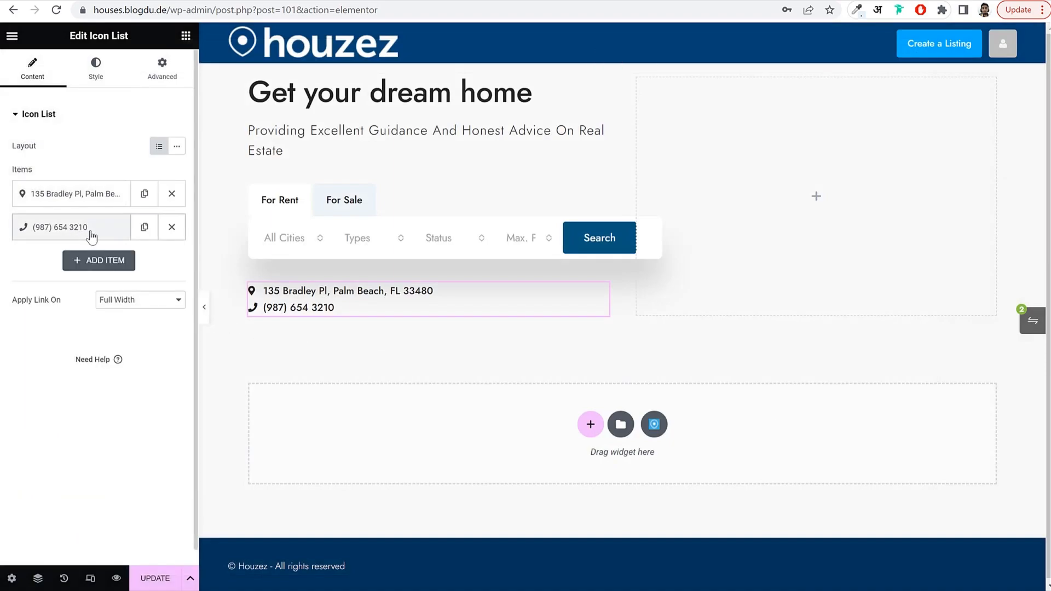
Style the icon list with space between 5, icon size 20 and icon colour #02547D.
left_click(94, 73)
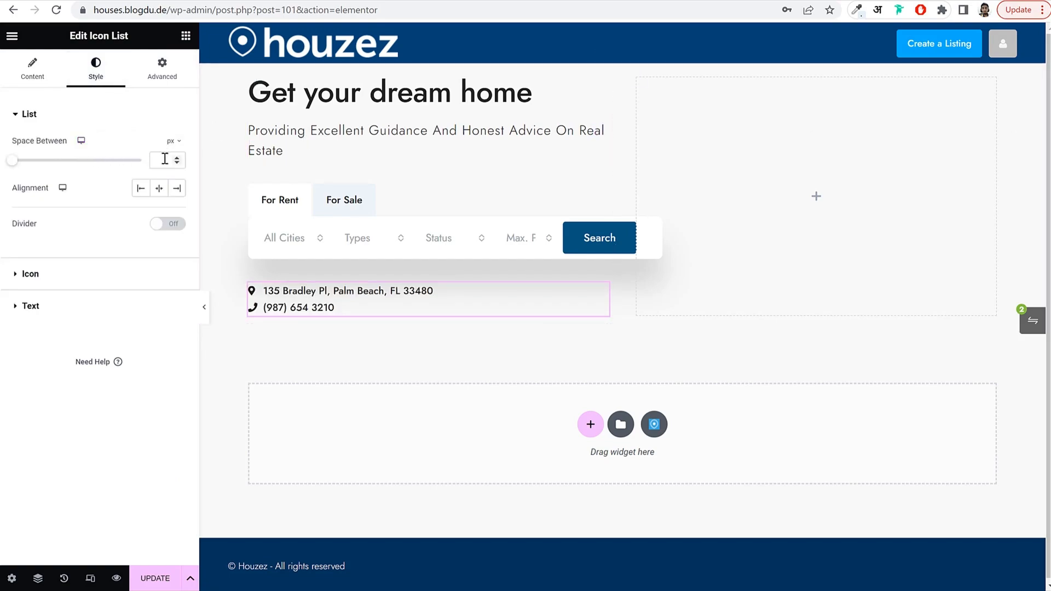
type("5")
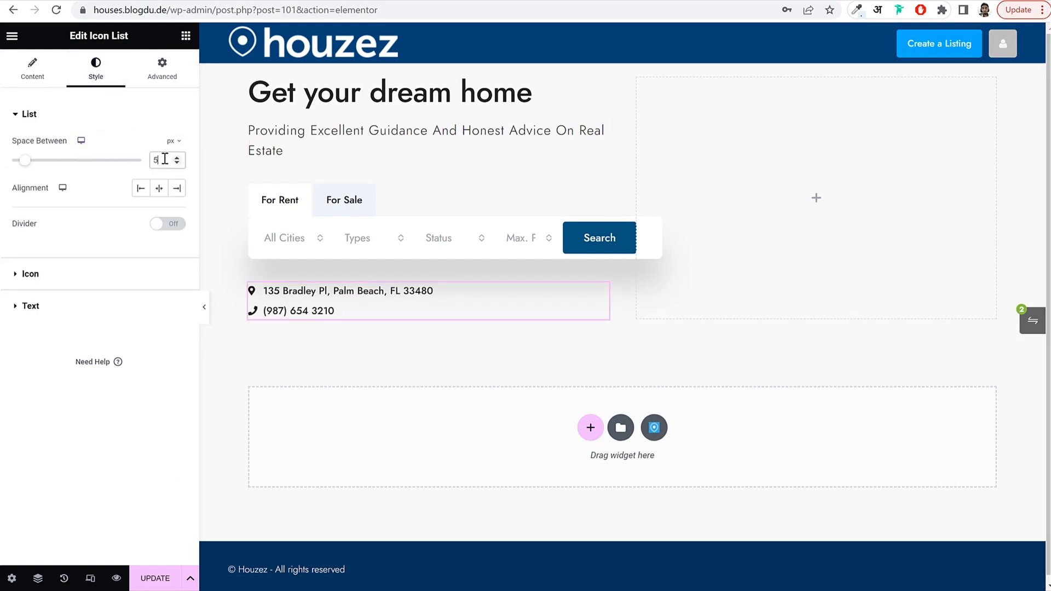
left_click(75, 275)
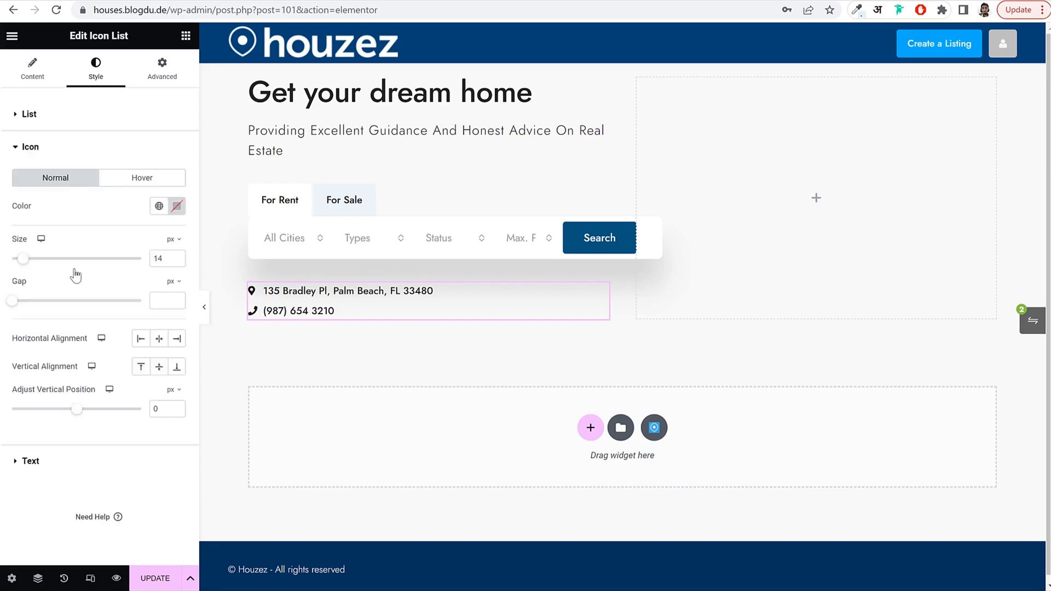
left_click_drag(168, 263, 119, 267)
type("20")
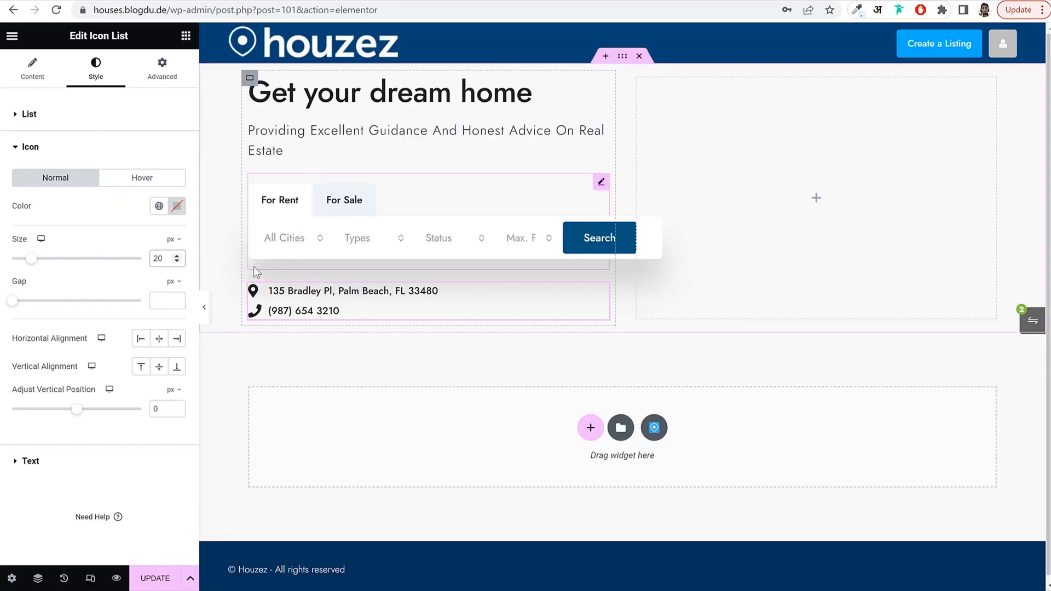
left_click(164, 208)
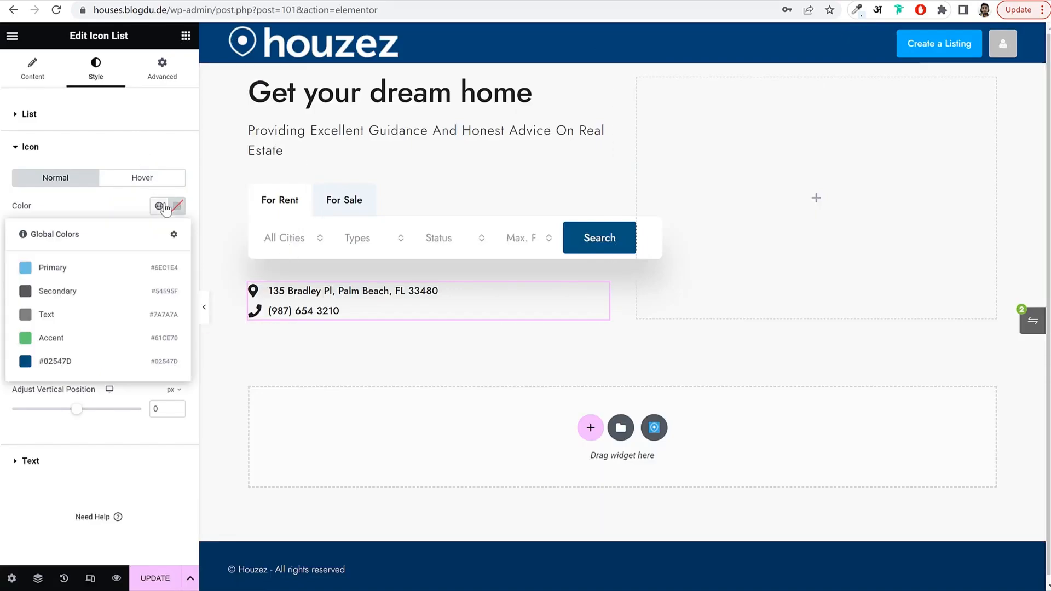
left_click(87, 359)
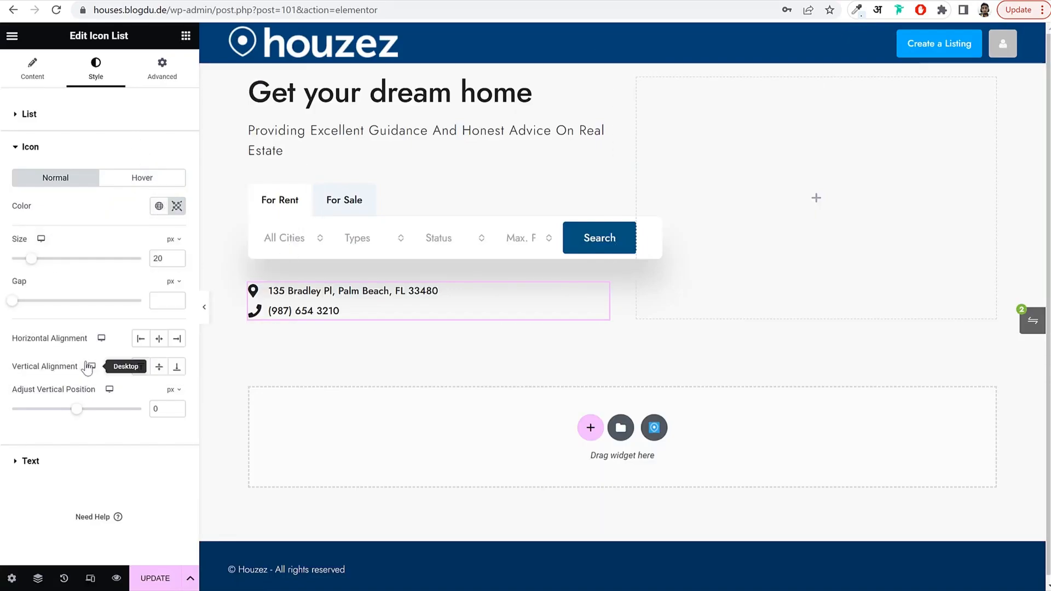
left_click(176, 205)
left_click(127, 205)
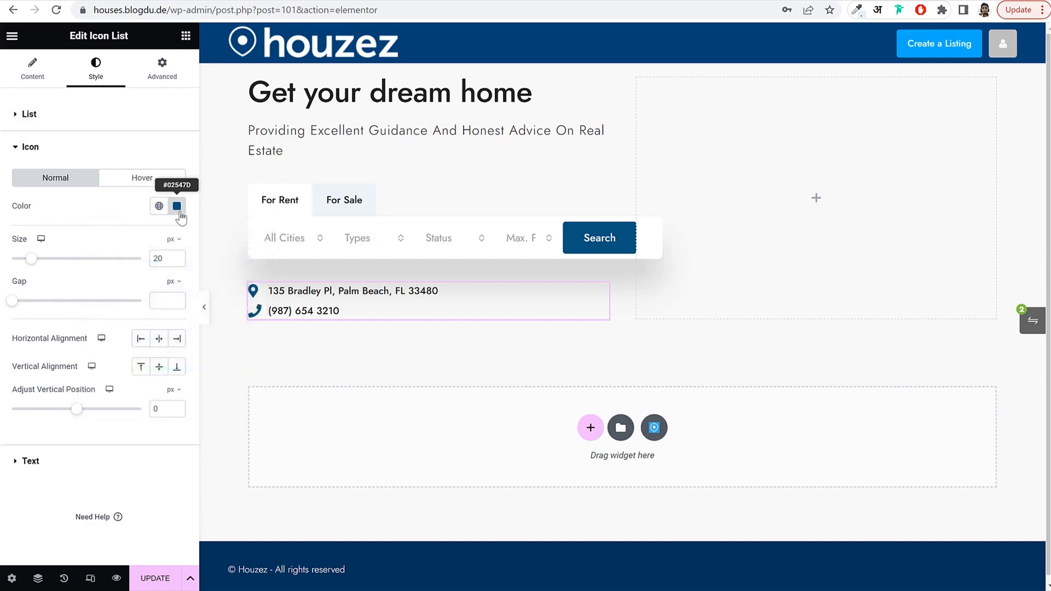
left_click(158, 206)
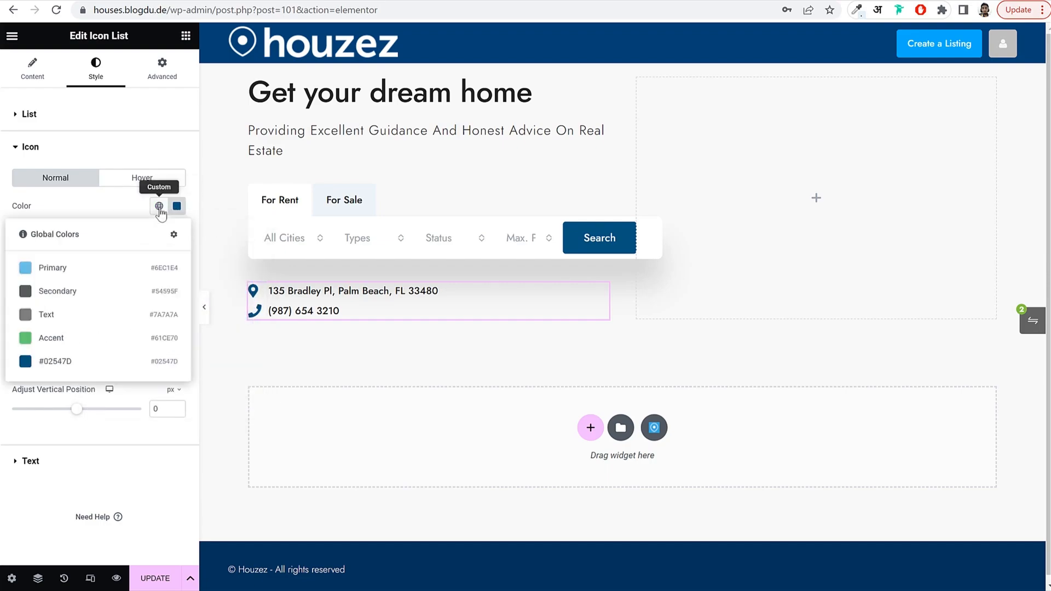
left_click(104, 361)
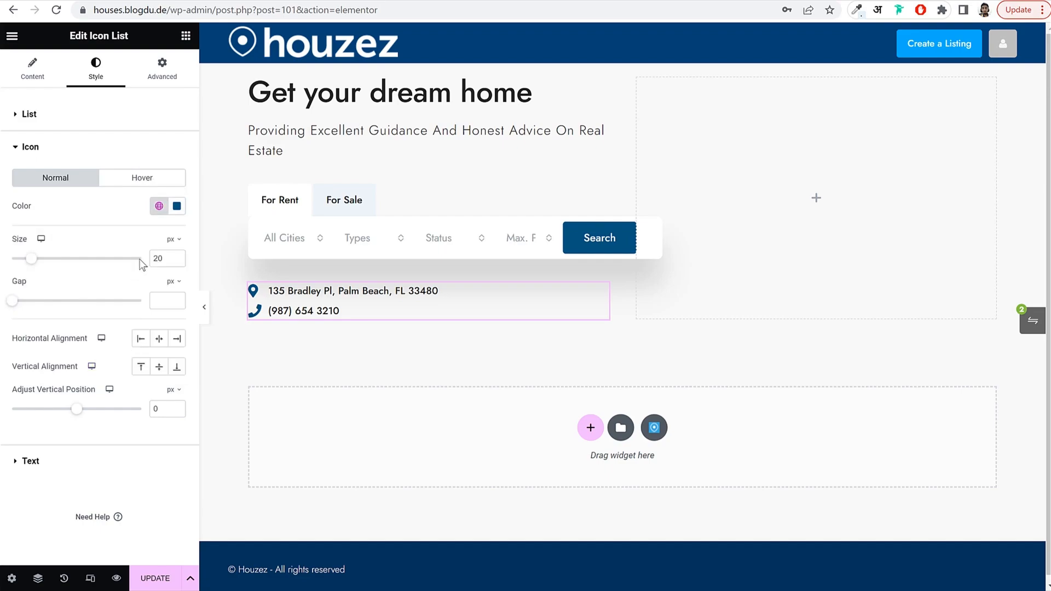
Set the list text typography to size 16, weight Light 300, letter spacing 1.
left_click(83, 465)
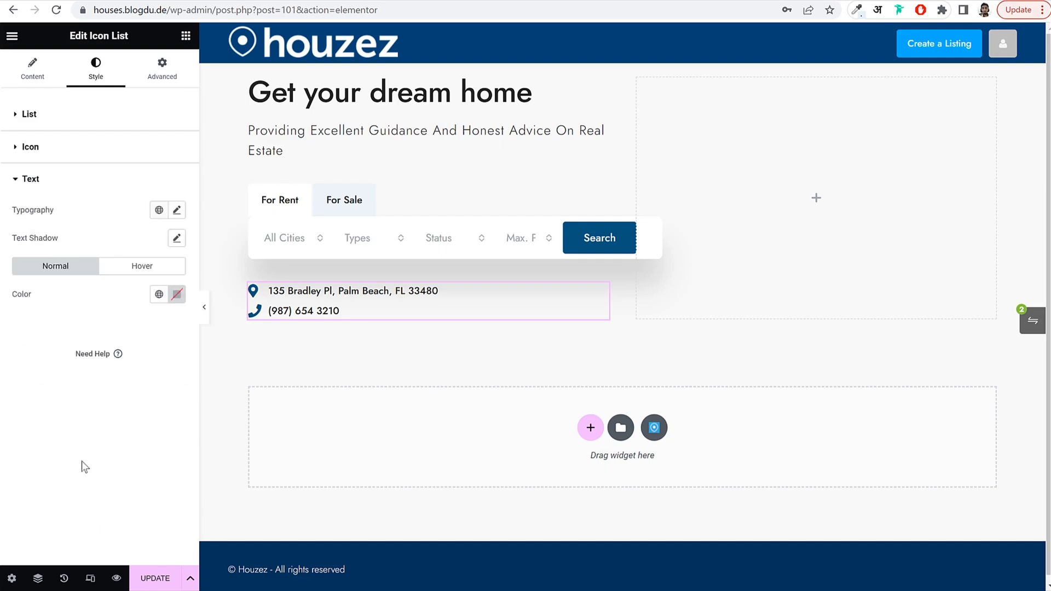
left_click(177, 211)
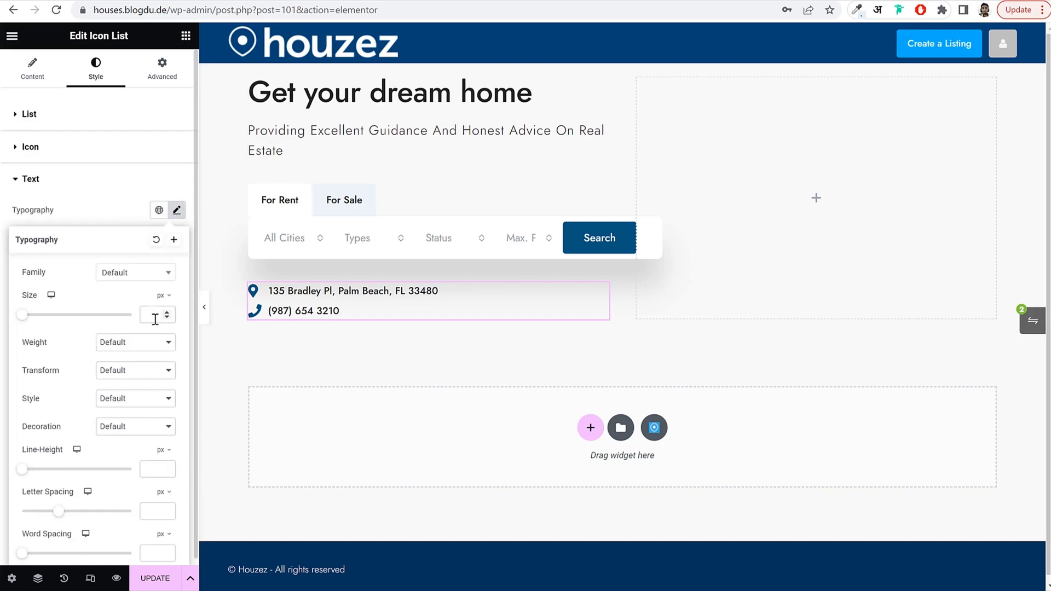
left_click(136, 346)
left_click(137, 376)
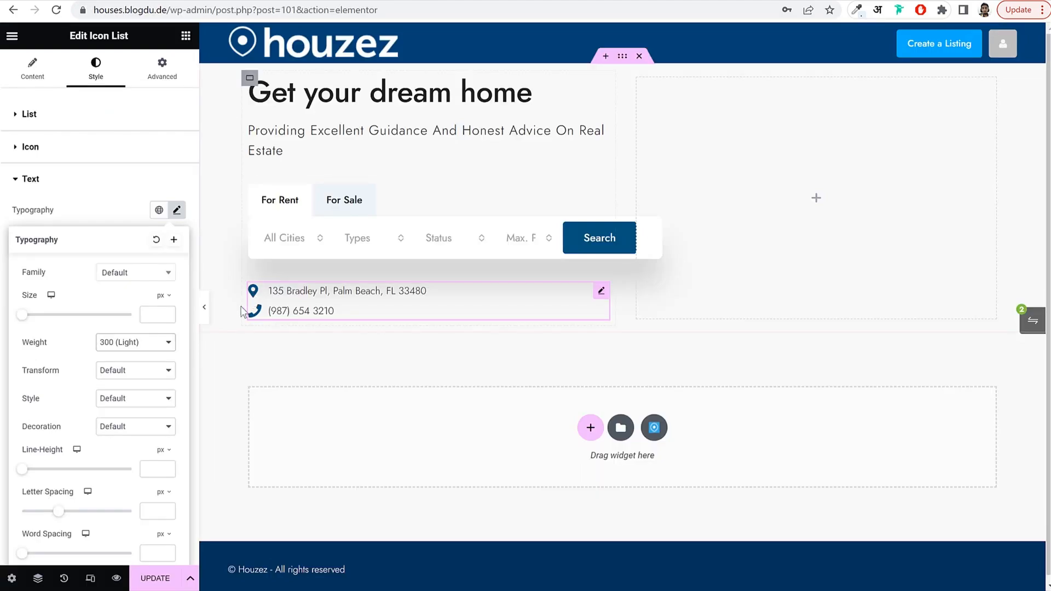
left_click(142, 347)
left_click(140, 387)
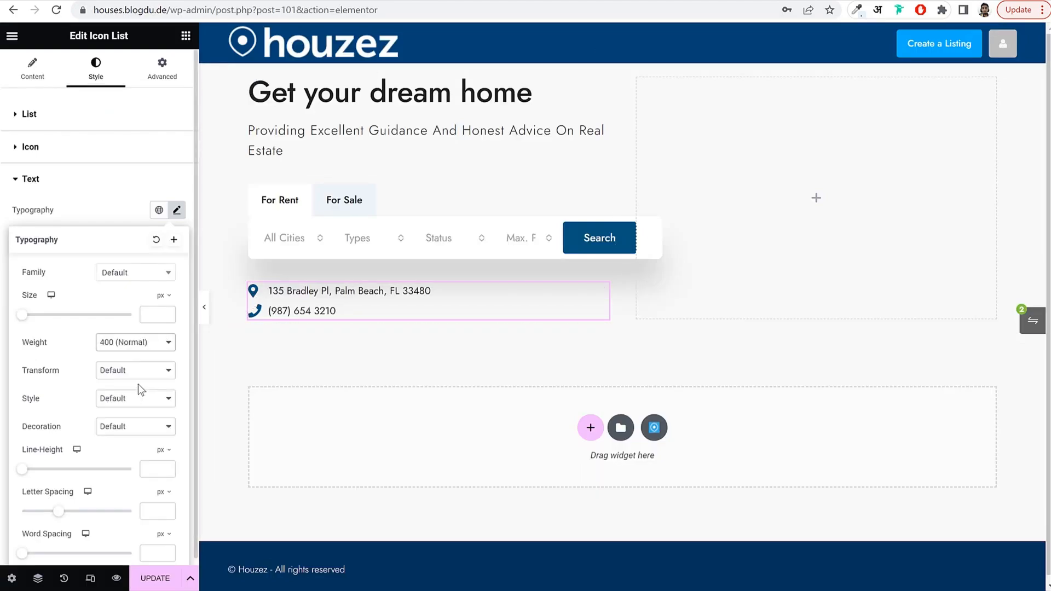
left_click_drag(36, 320, 30, 323)
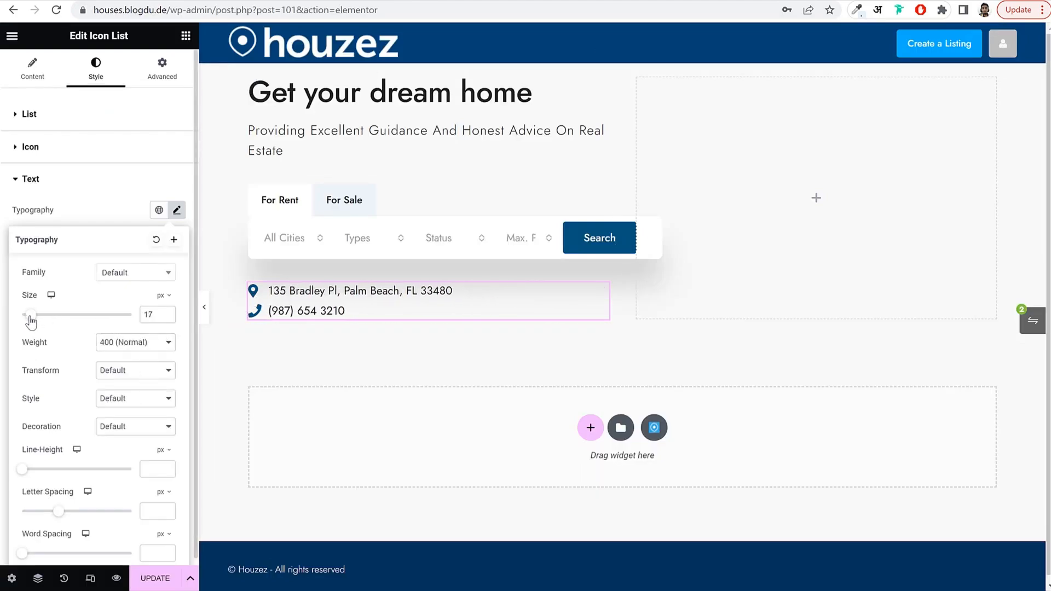
left_click(167, 318)
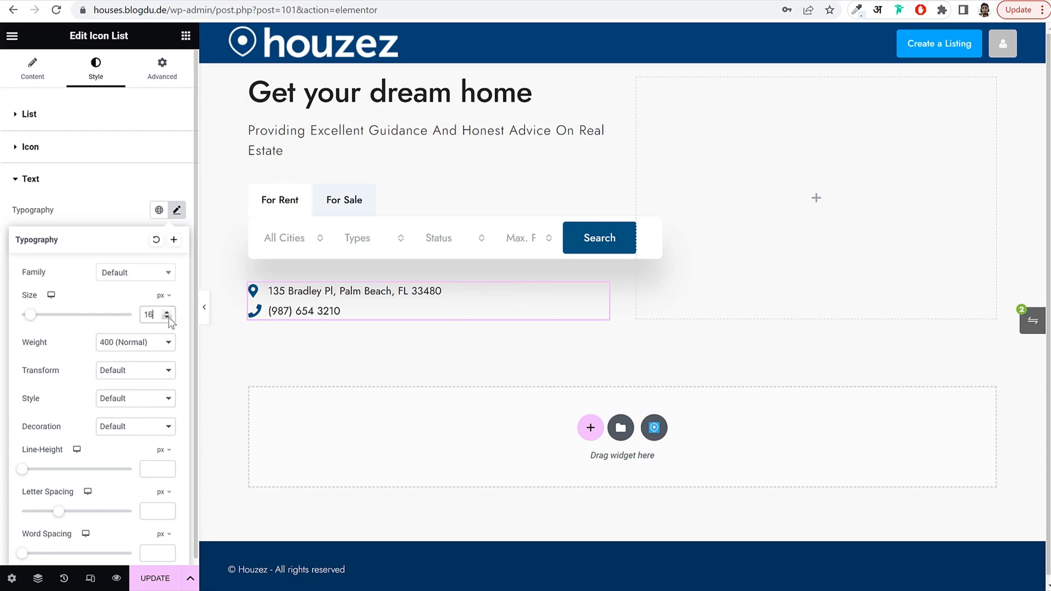
left_click(144, 346)
left_click(131, 378)
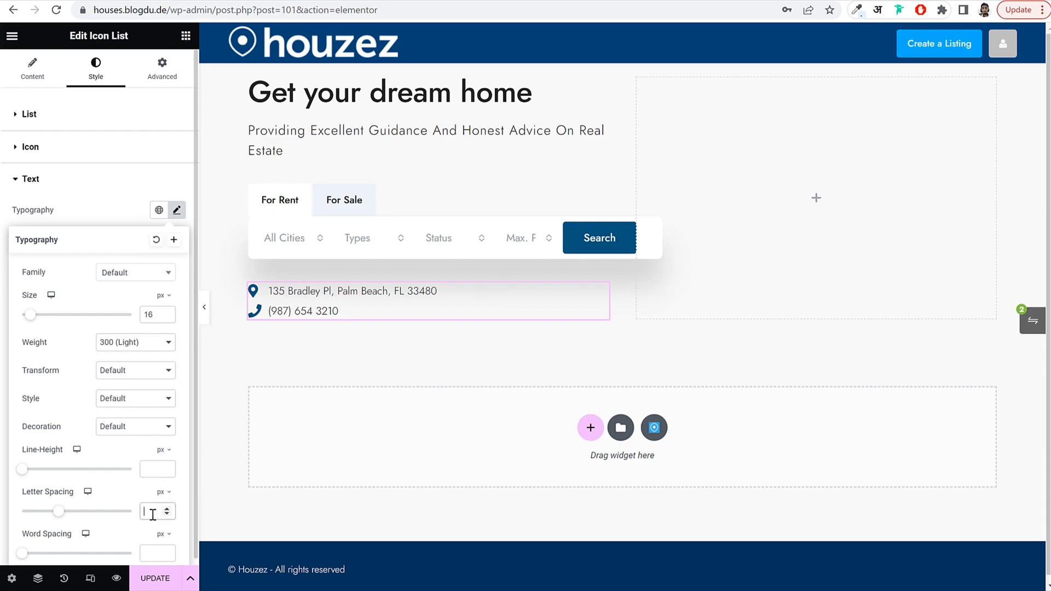
left_click(153, 515)
type("1")
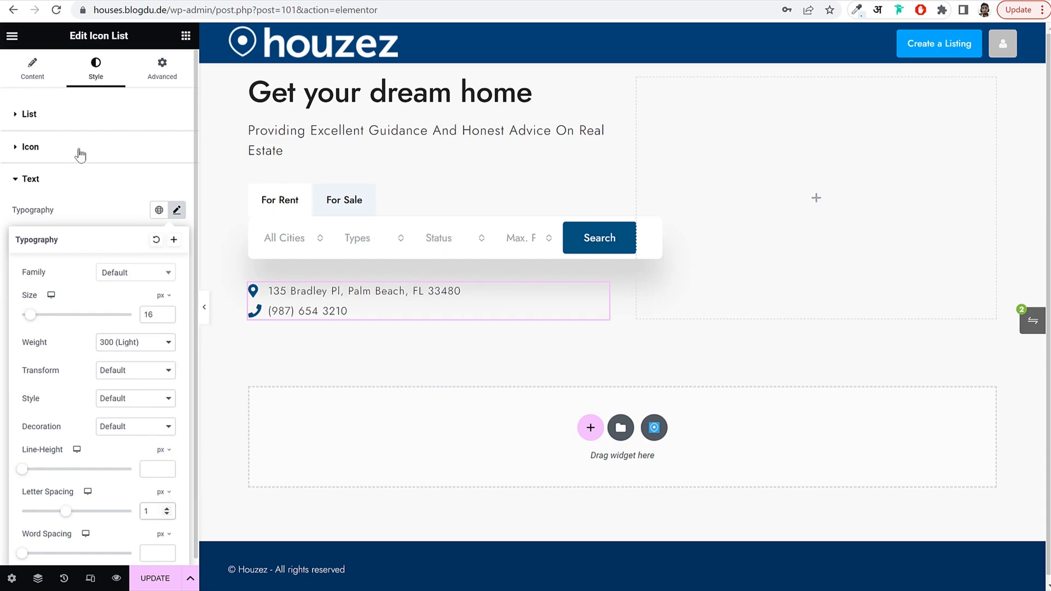
left_click(154, 578)
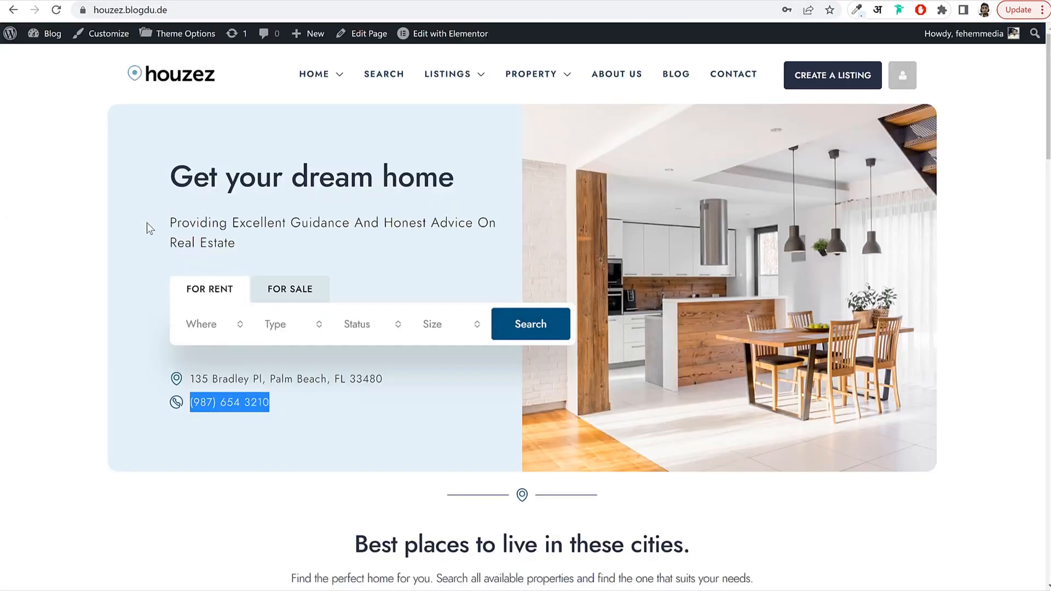
Select the hero's left container and open its Advanced settings.
left_click(232, 0)
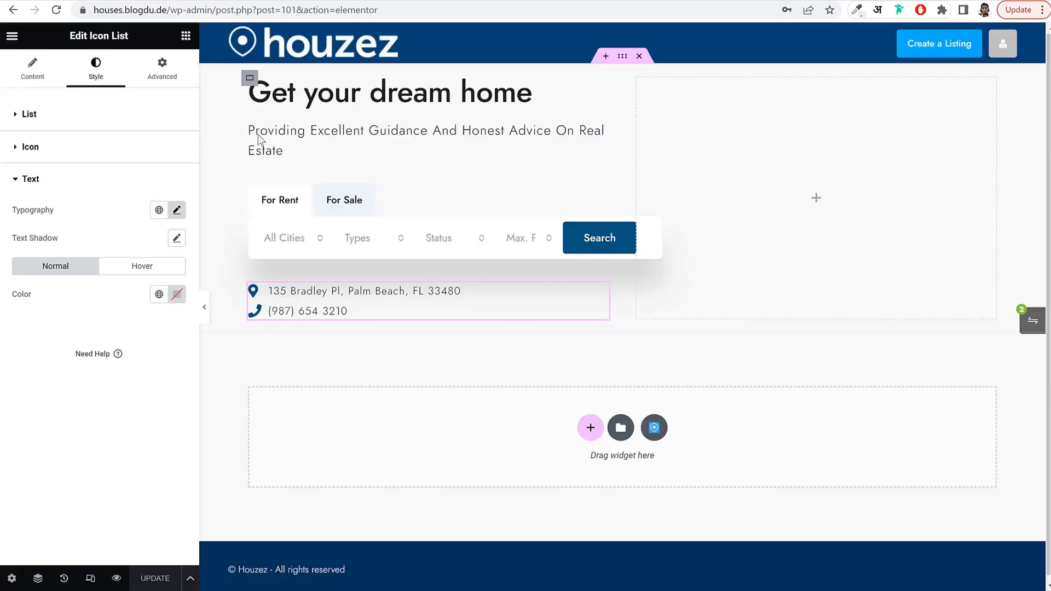
left_click(249, 81)
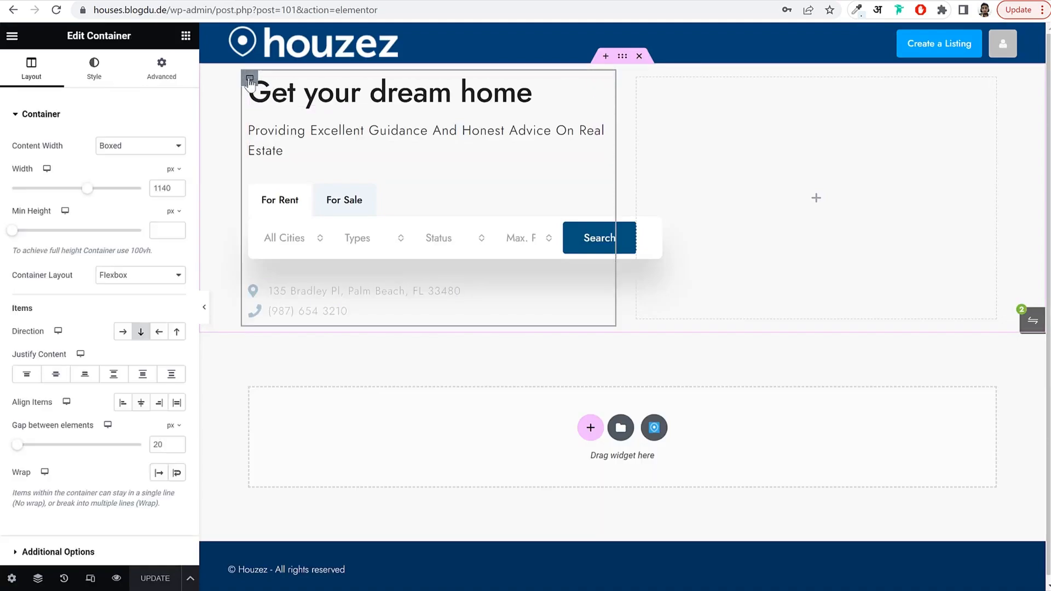
left_click(161, 70)
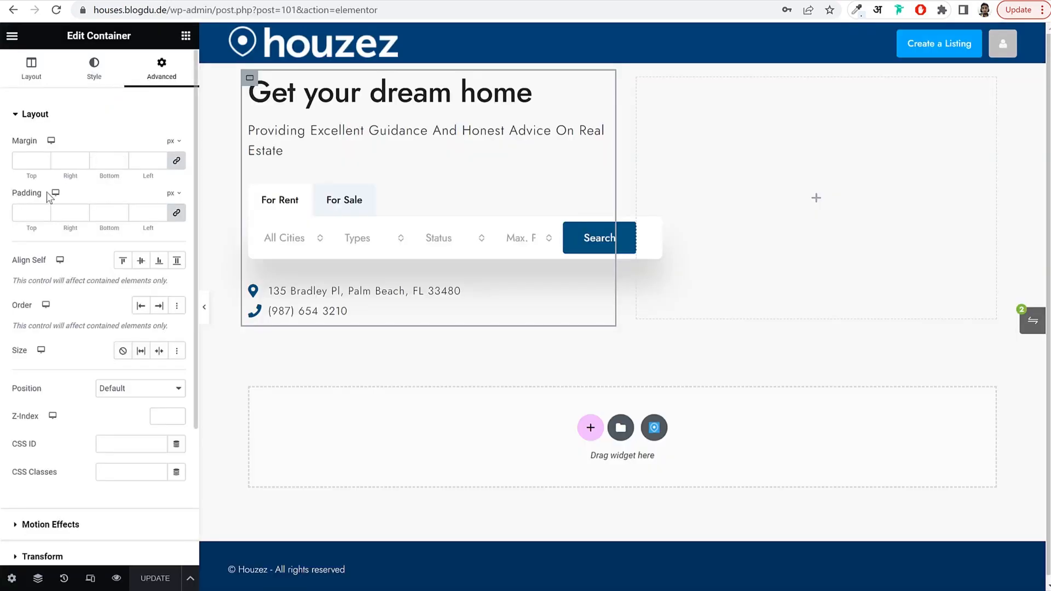
Set the hero text column's padding to 0 0 0 5 %, then select the right-hand column.
left_click(177, 214)
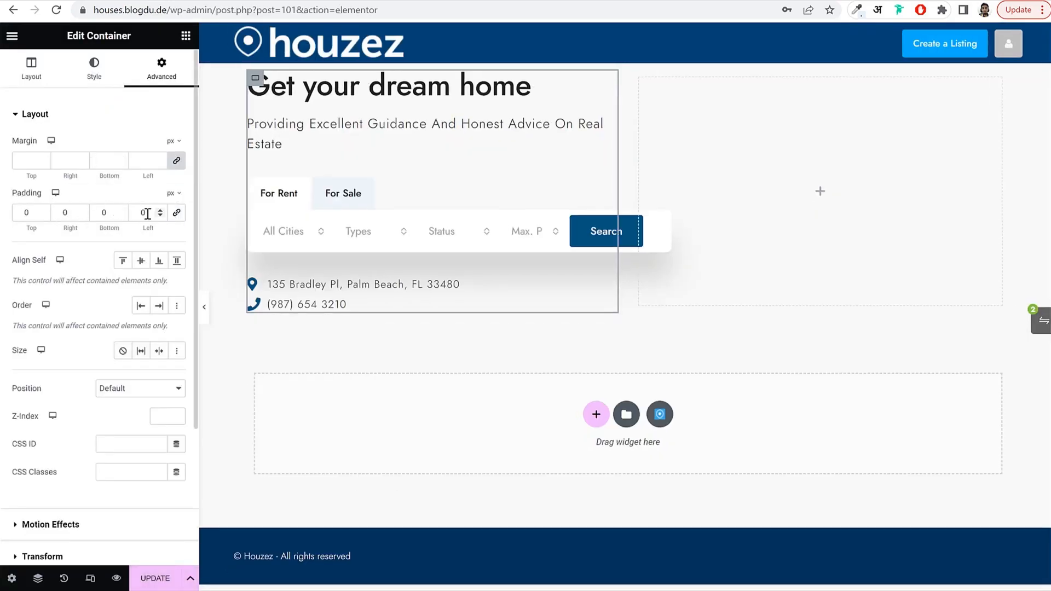
mouse_move(174, 195)
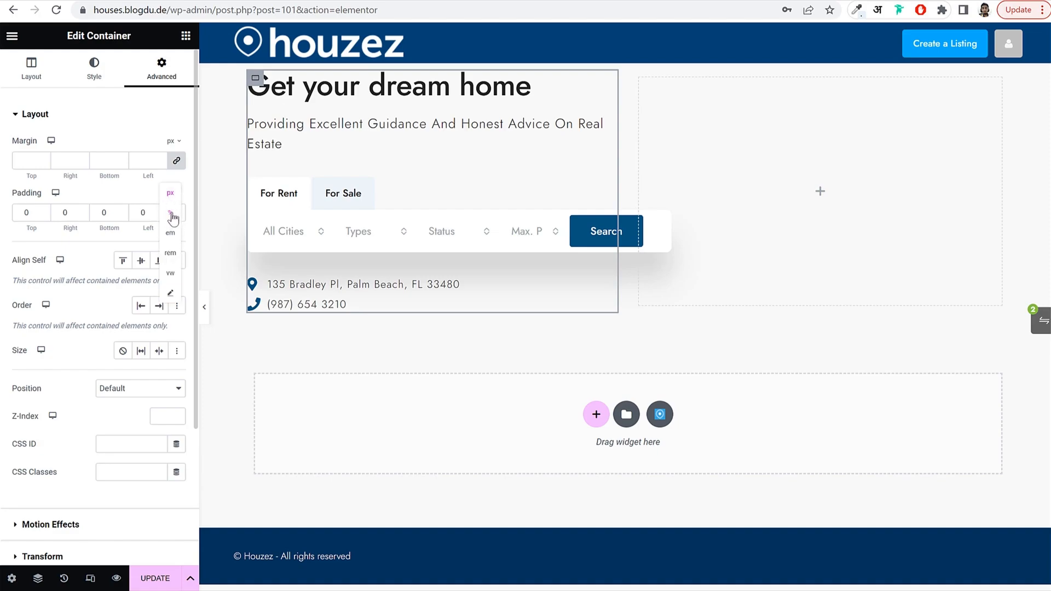
left_click(172, 213)
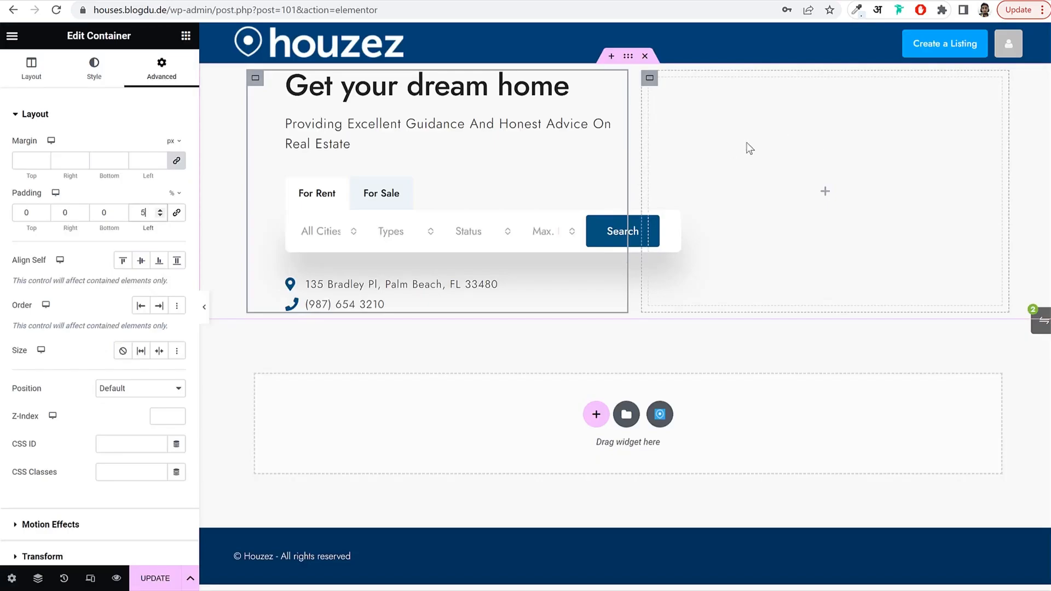
left_click(650, 79)
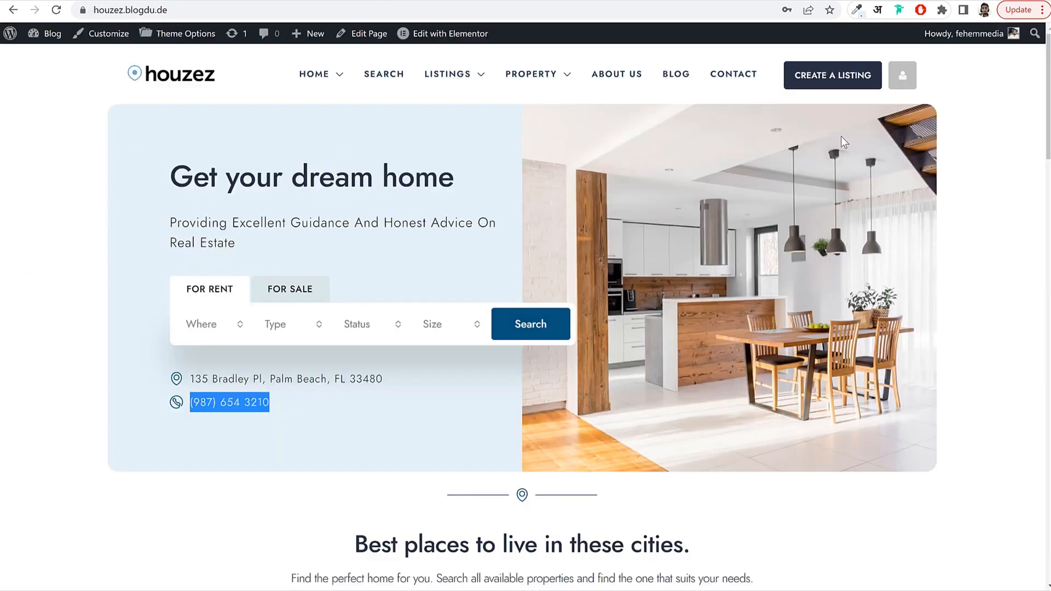
Make the right column's background a slideshow gallery of the kitchen, desk-lamp and living-room photos.
left_click(999, 263)
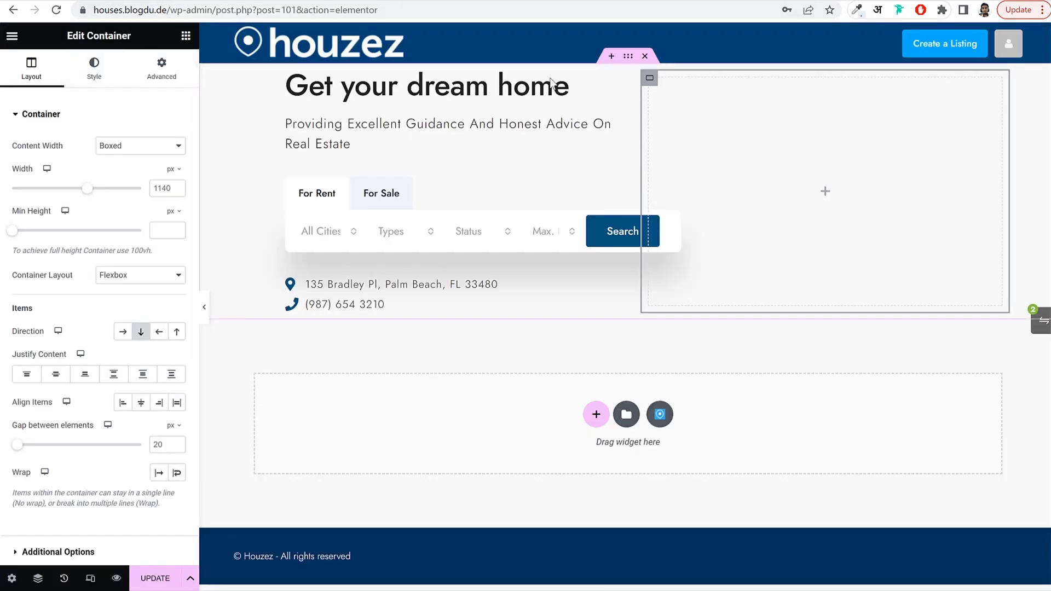
left_click(90, 74)
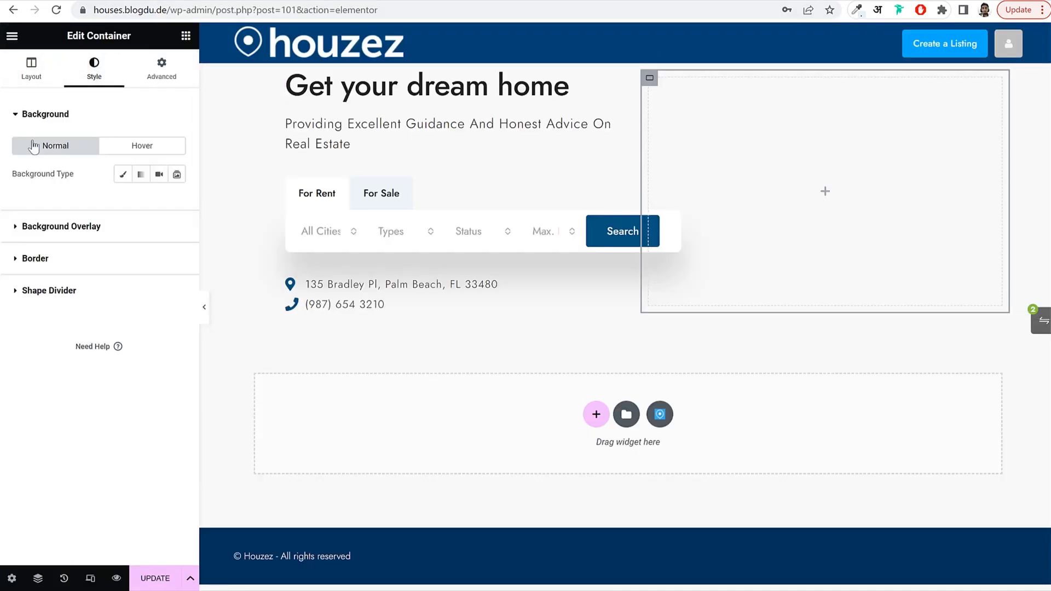
left_click(176, 175)
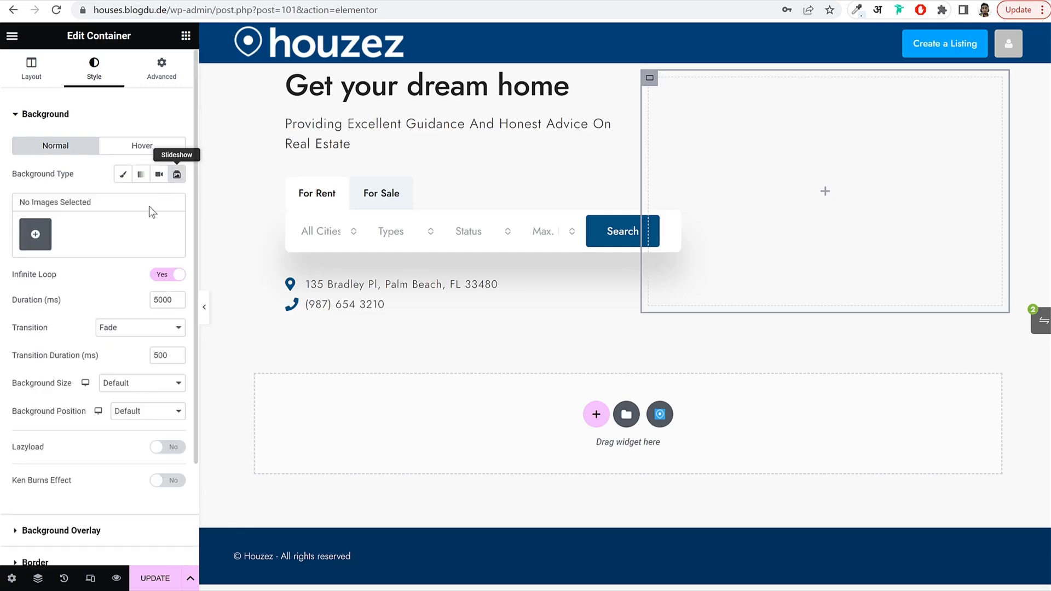
left_click(36, 235)
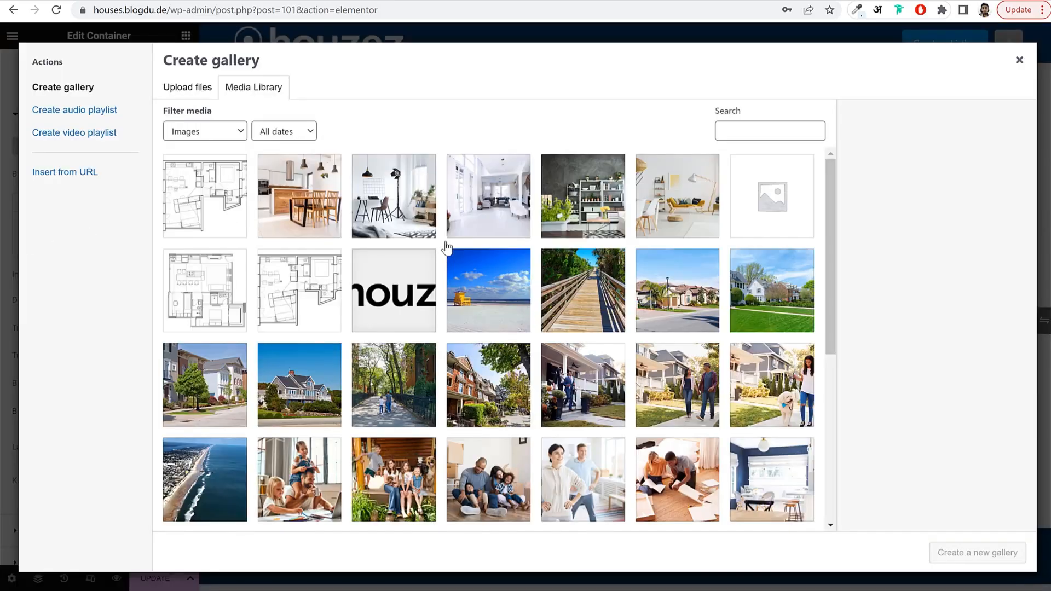
left_click(320, 223)
left_click(590, 207)
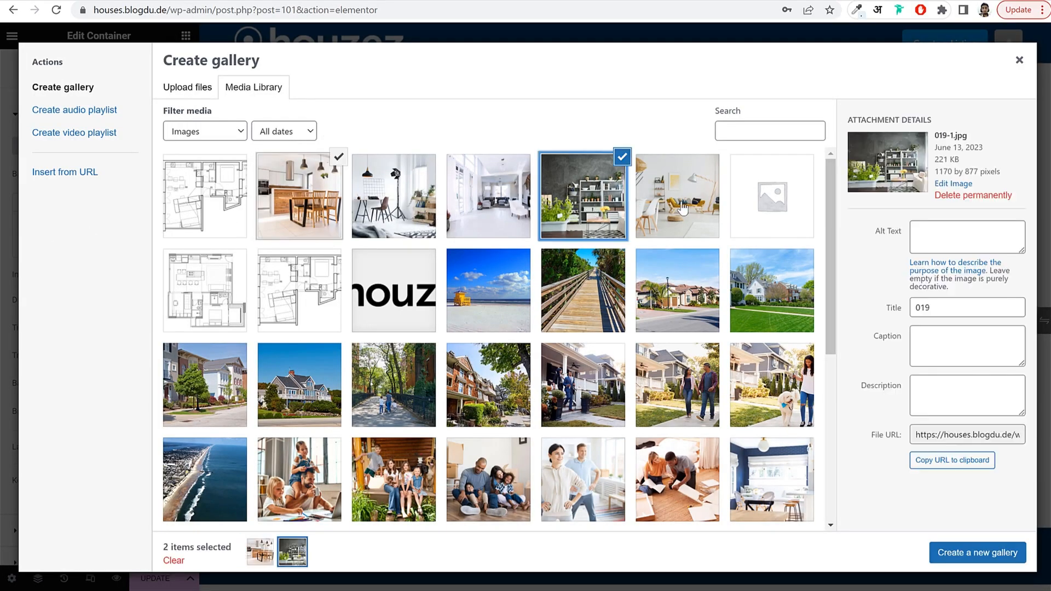
left_click(369, 199)
left_click(653, 188)
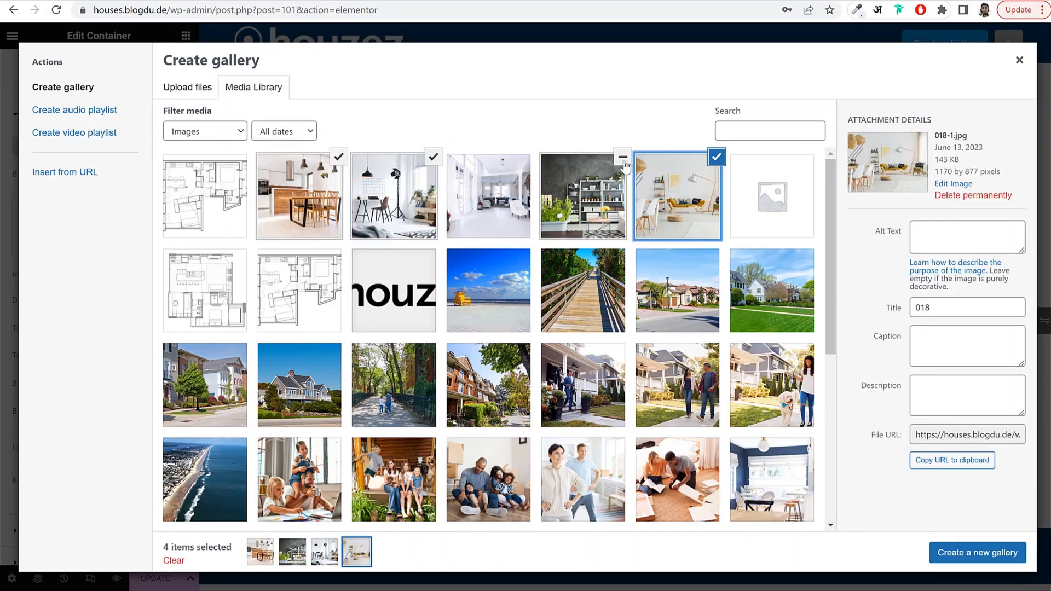
left_click(622, 158)
left_click(985, 553)
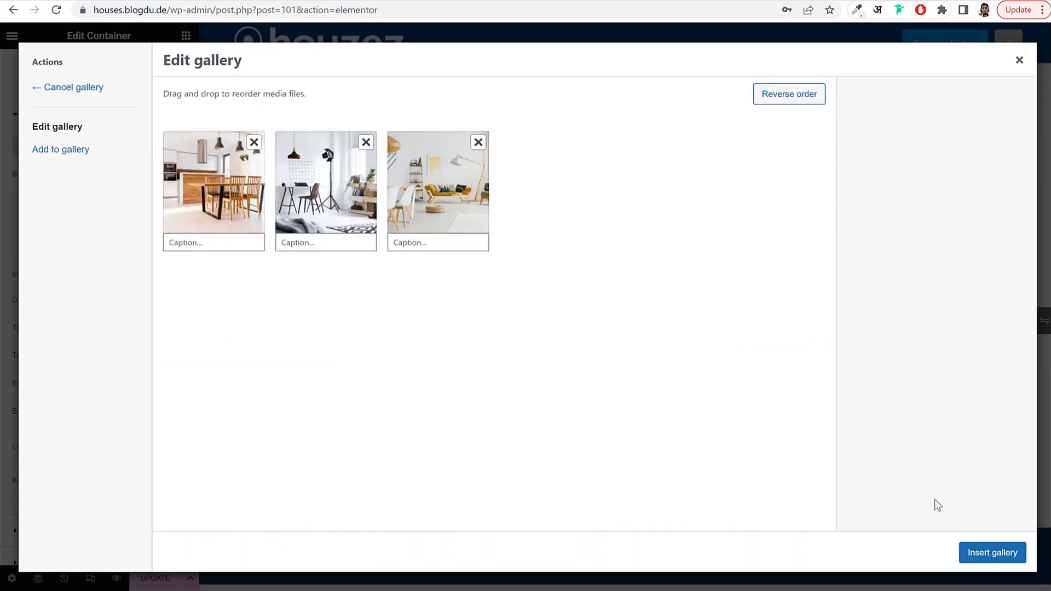
left_click(991, 552)
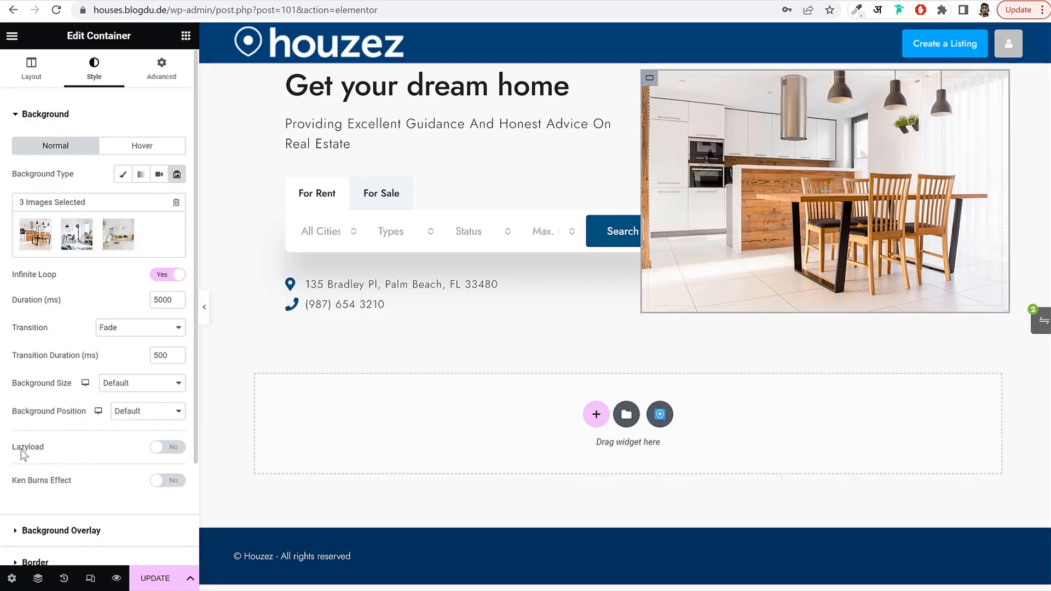
Enable Ken Burns, set a 1000 ms fade transition and Cover background size.
left_click(168, 482)
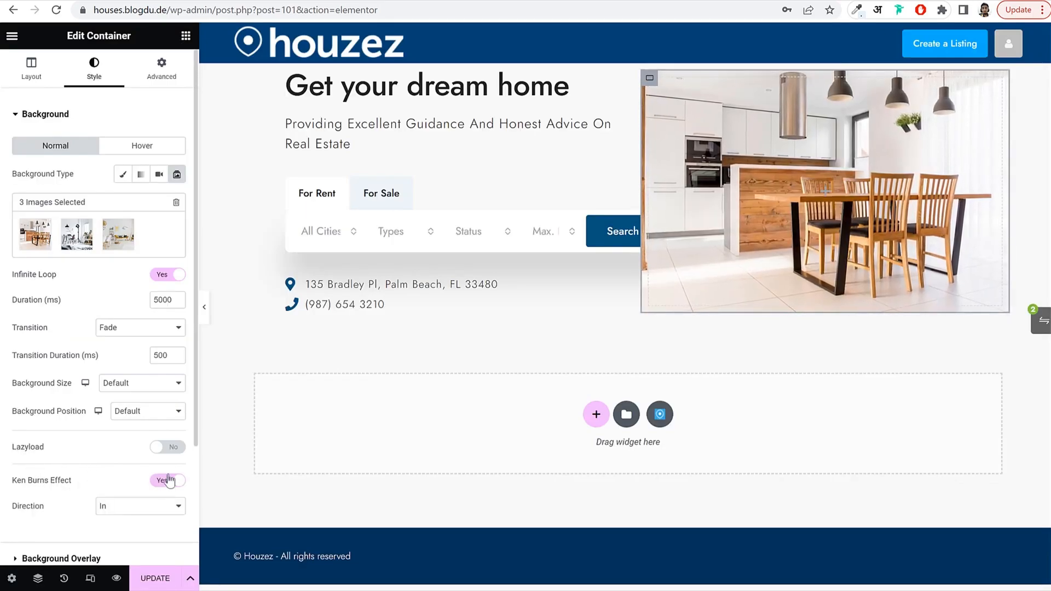
double_click(158, 356)
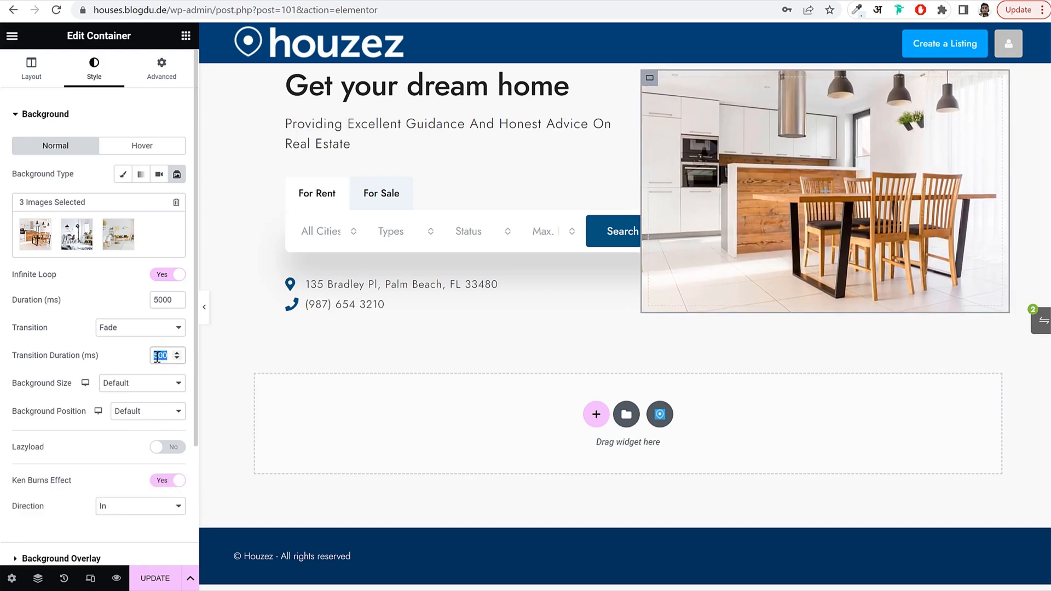
type("1500")
left_click(113, 329)
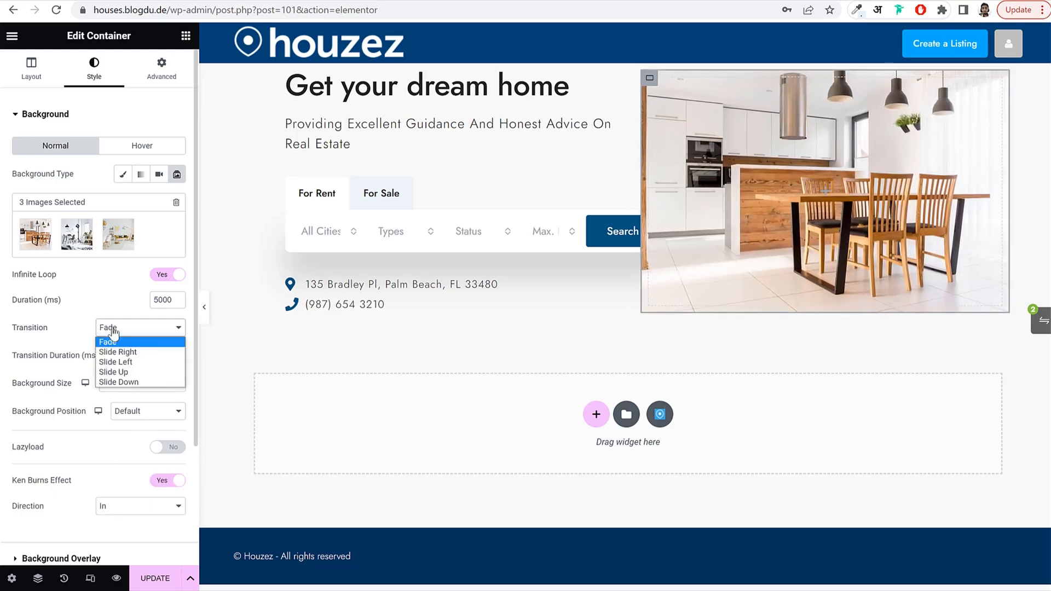
left_click(126, 341)
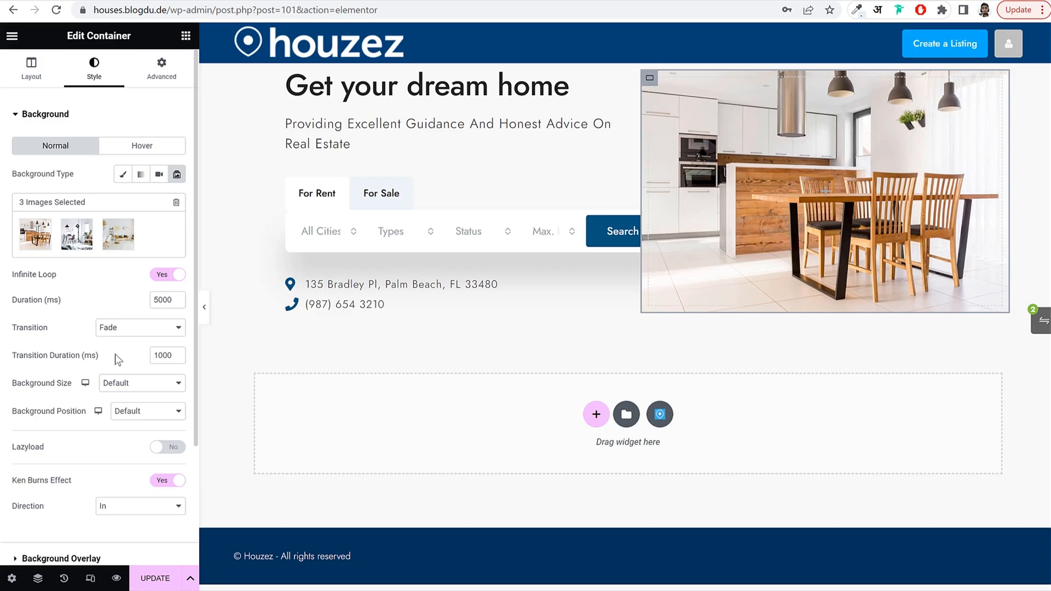
left_click(124, 382)
left_click(131, 418)
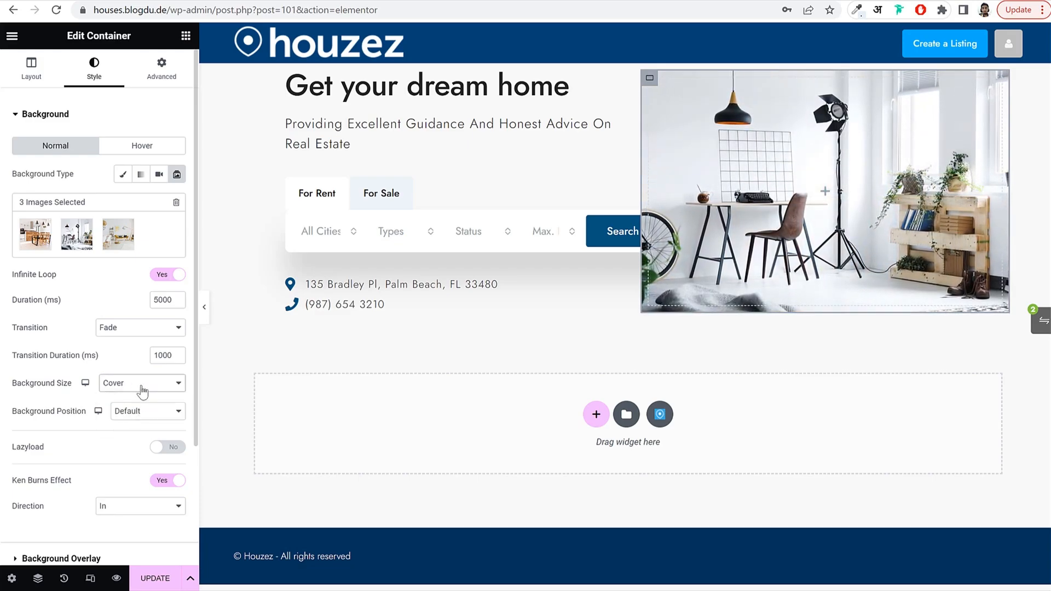
left_click(161, 69)
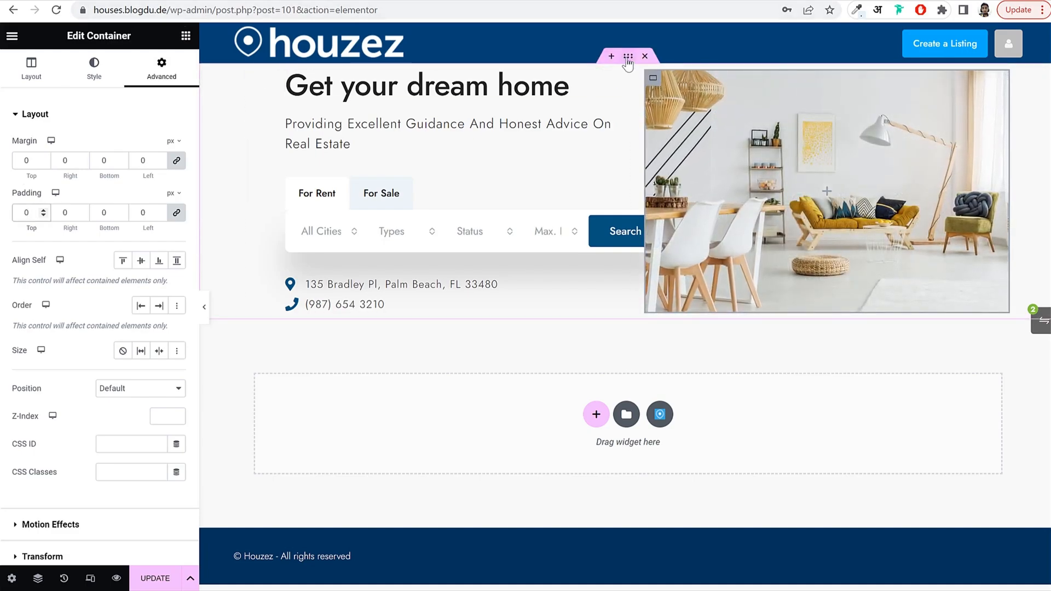
Select the outer hero container through the Navigator and set its width to 1240 px.
left_click(627, 58)
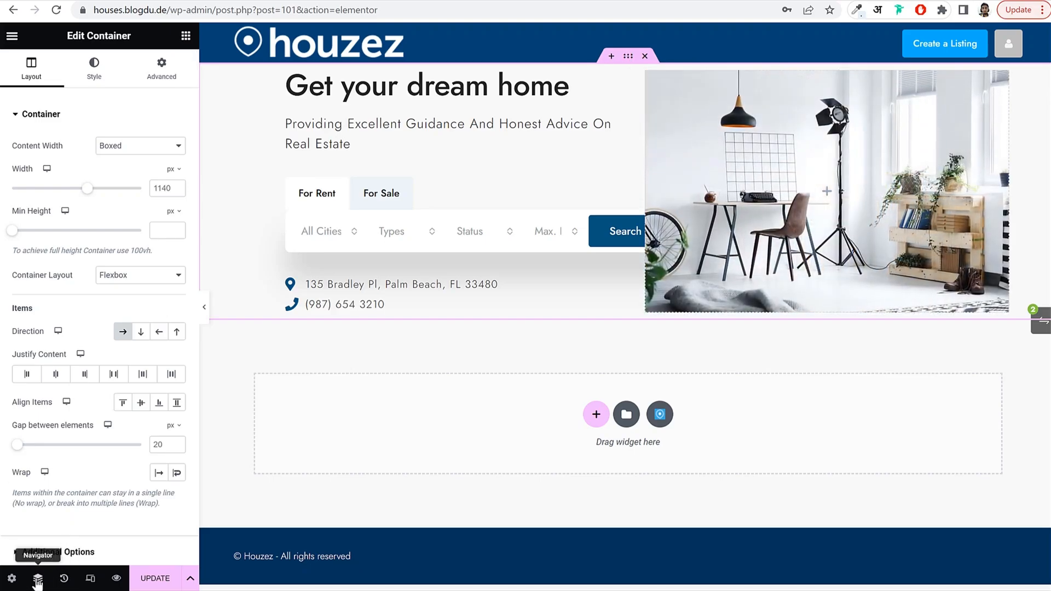
left_click(38, 580)
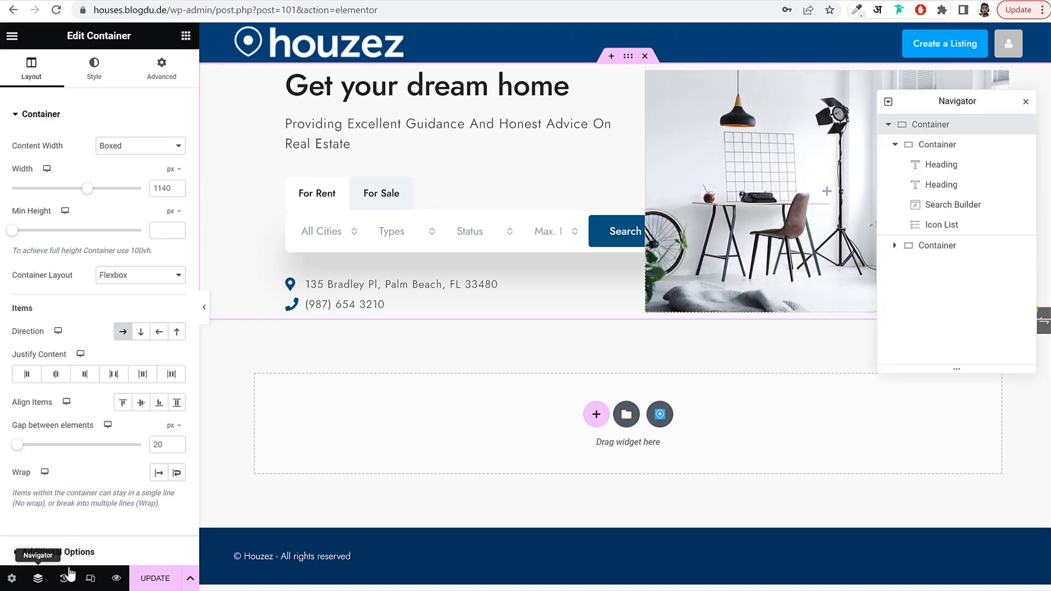
left_click(894, 145)
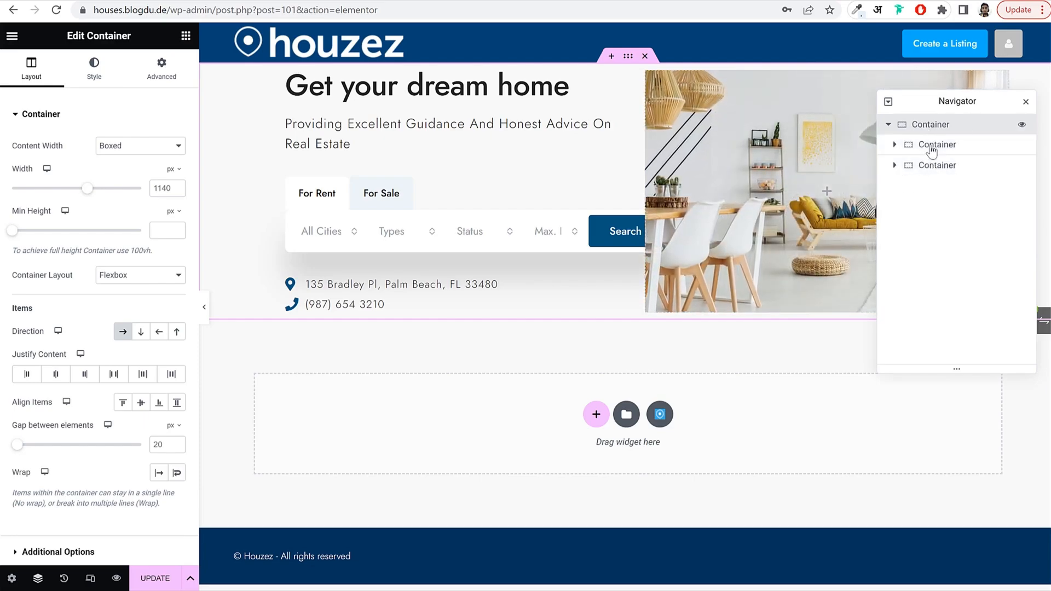
left_click(935, 147)
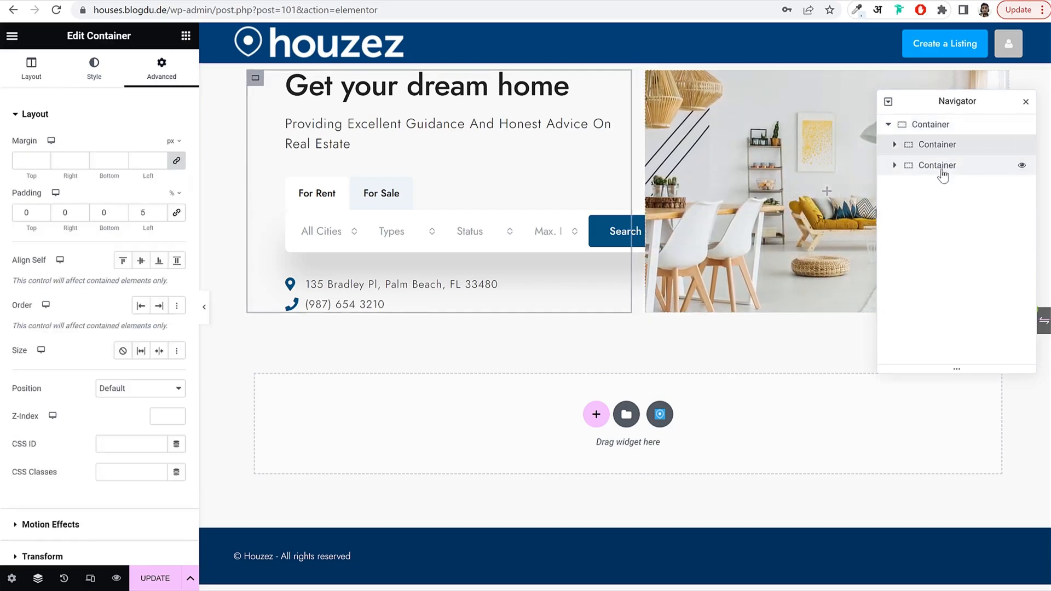
left_click(939, 130)
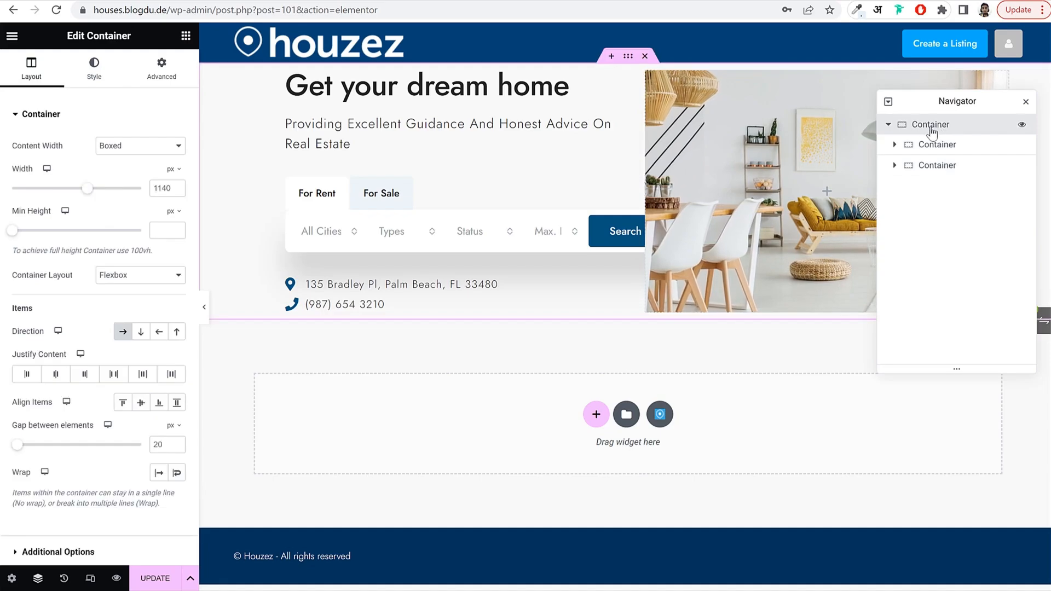
left_click(1026, 102)
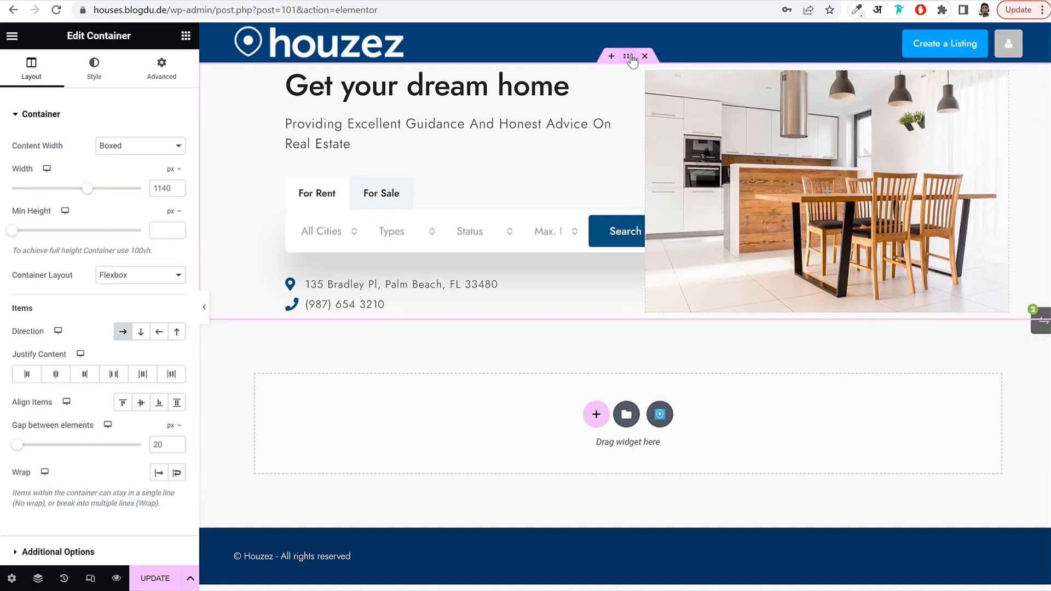
left_click(39, 580)
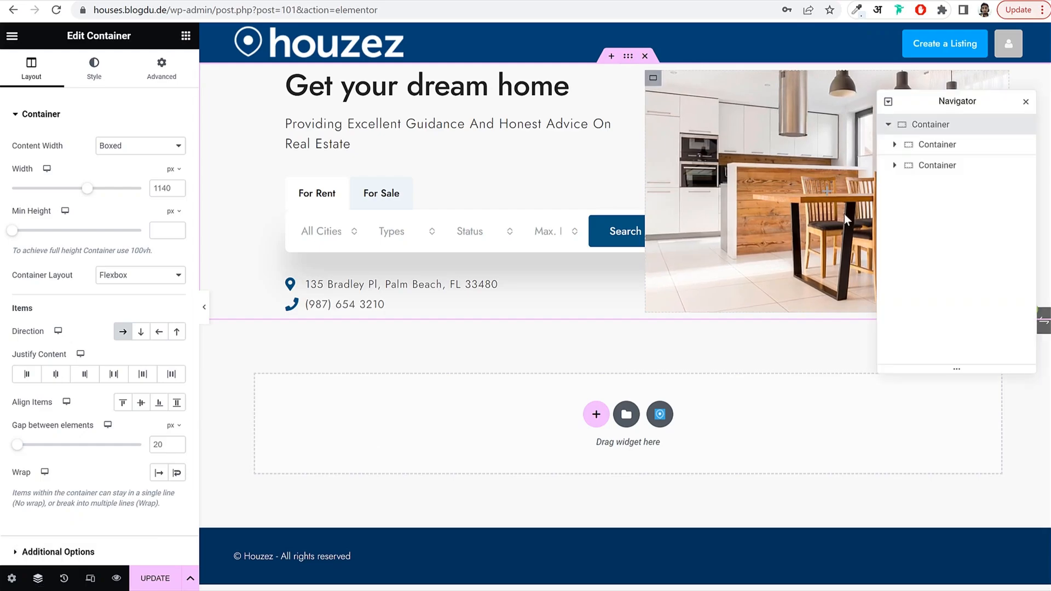
left_click(1024, 108)
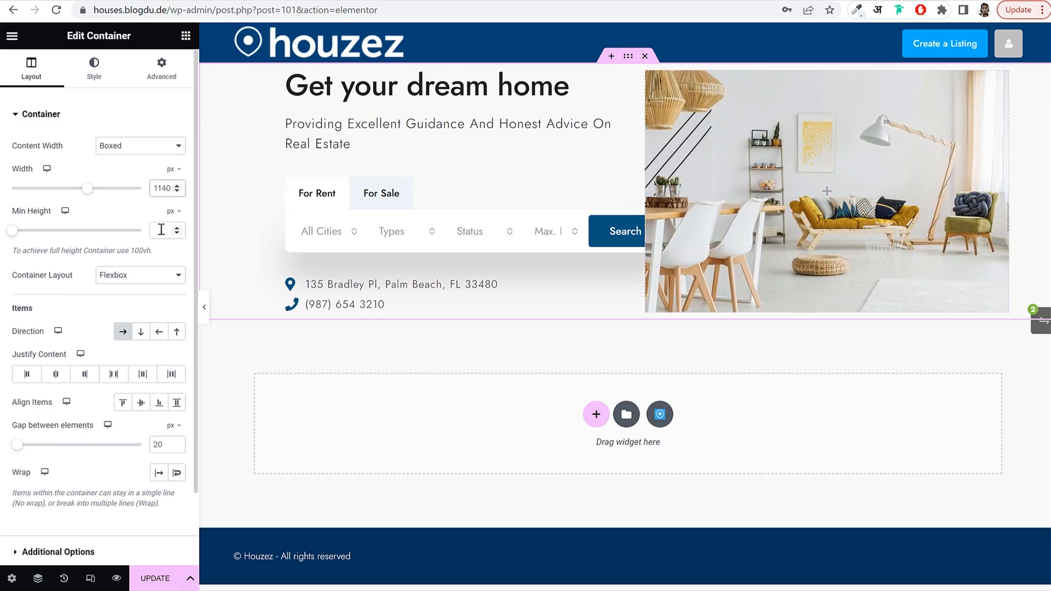
key("ctrl+a")
type("1240")
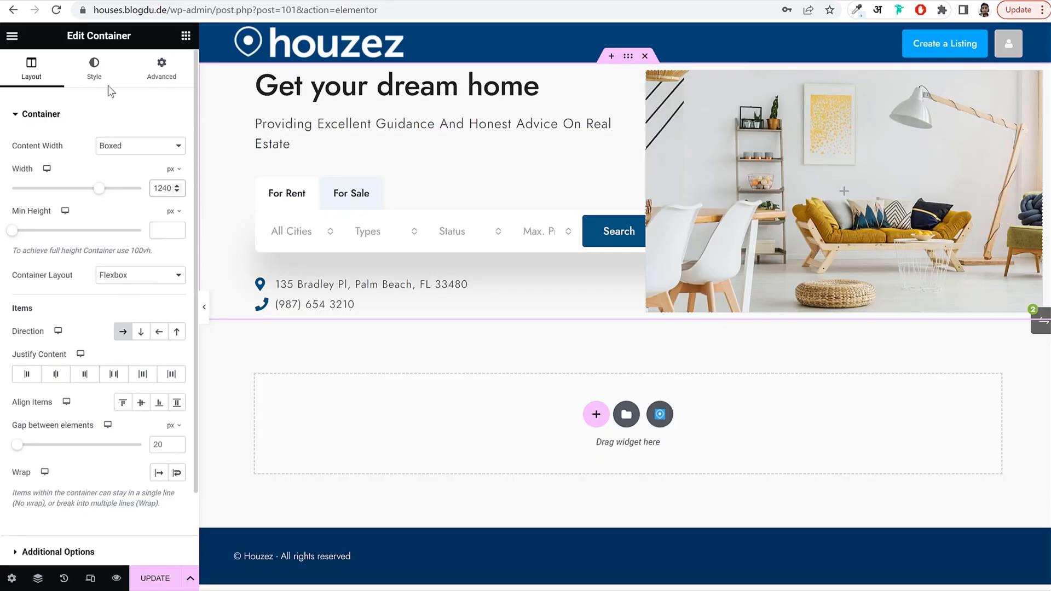
Give the hero container a classic background colour of #e5f4ff.
left_click(101, 77)
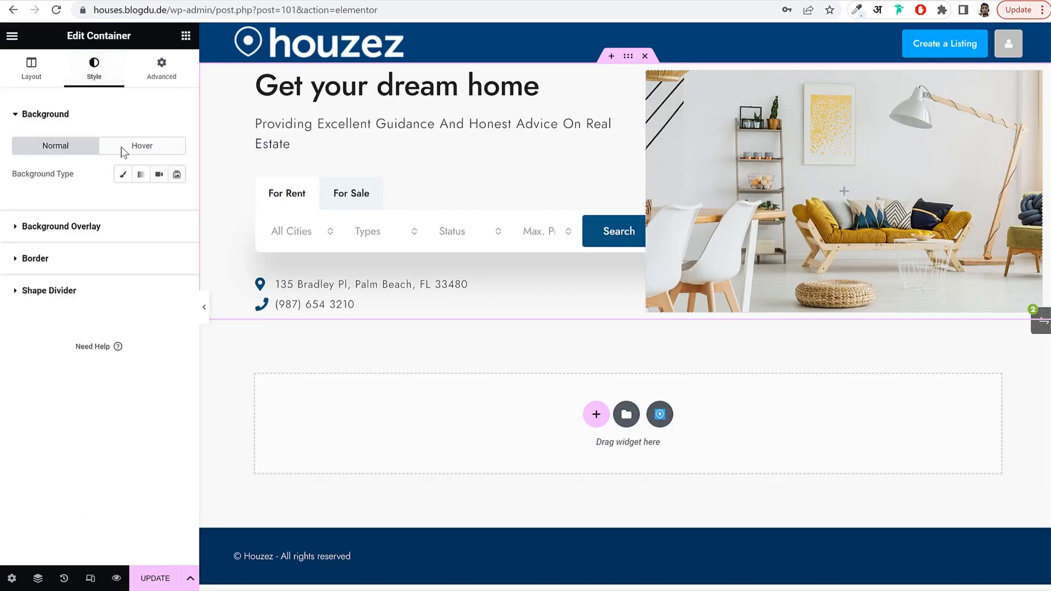
left_click(122, 174)
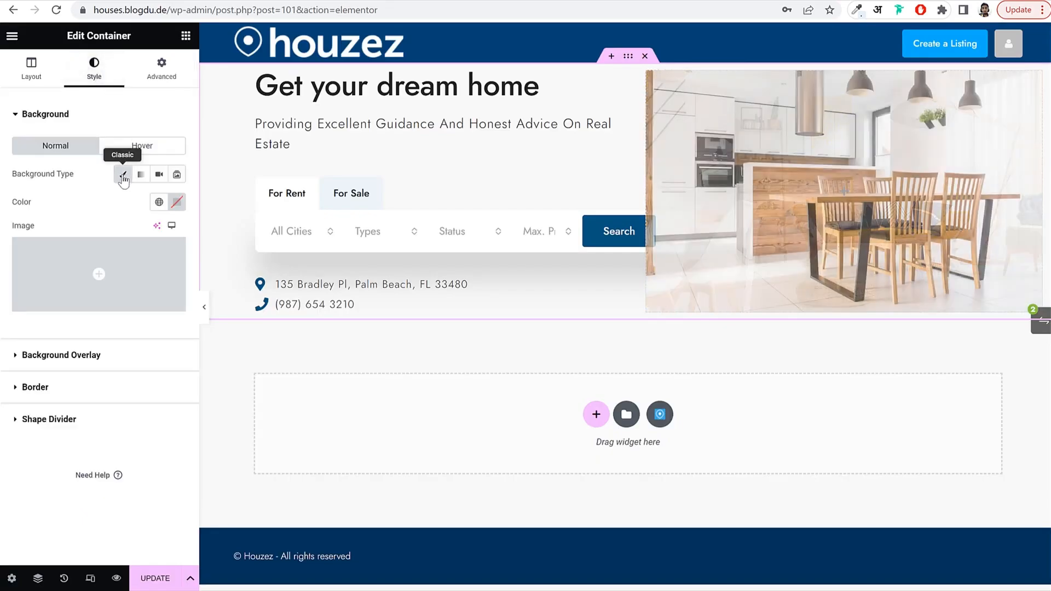
left_click(178, 202)
left_click(121, 392)
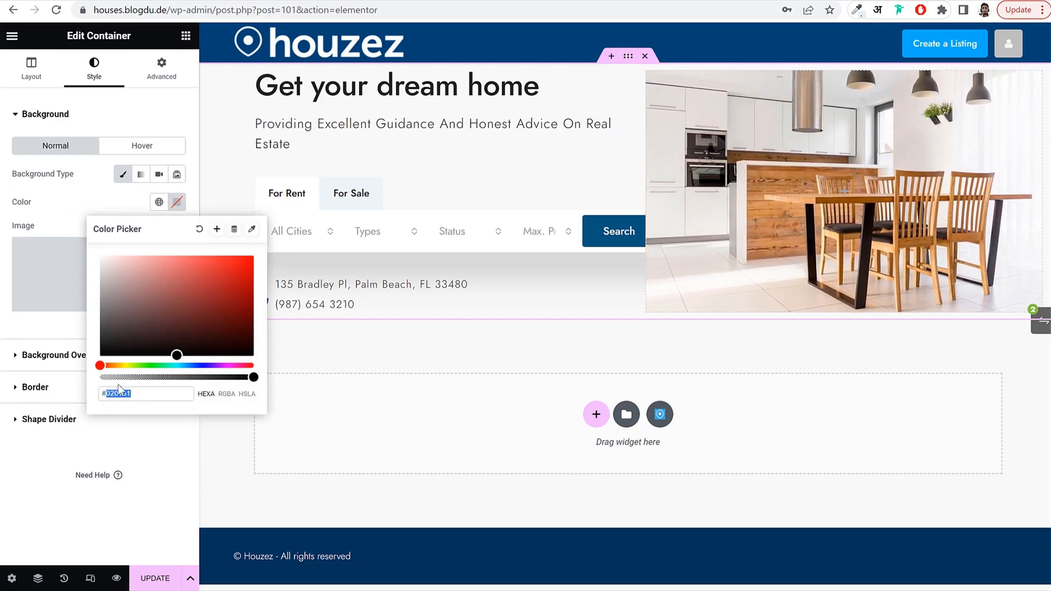
type("e5")
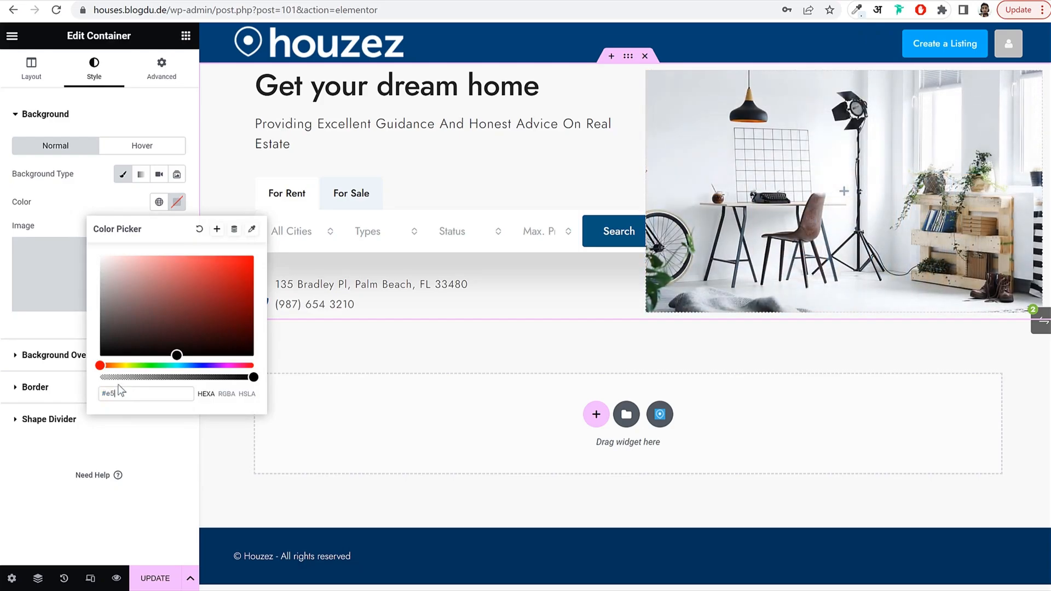
type("f4ff")
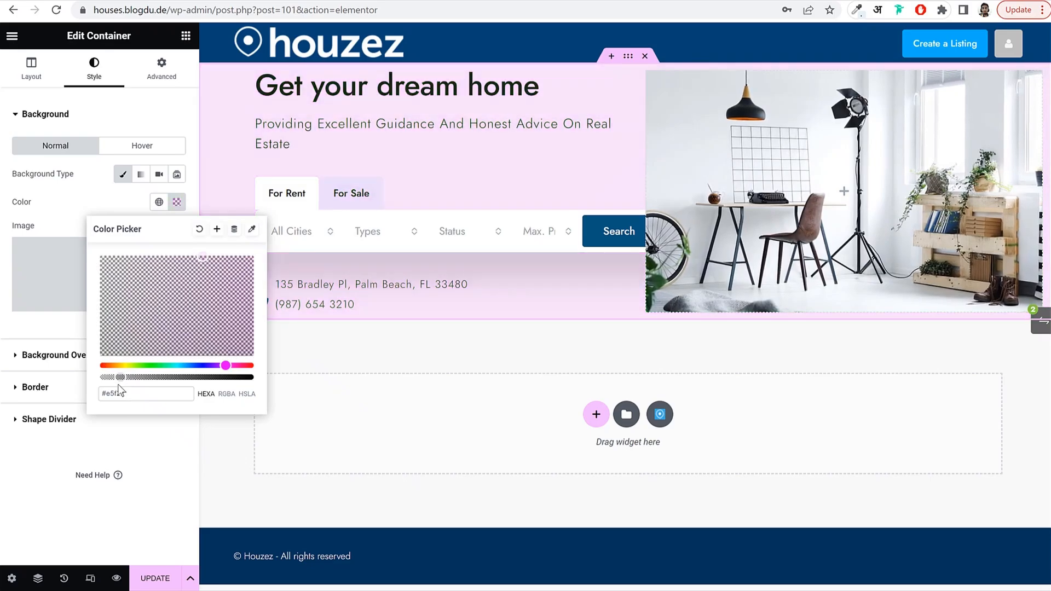
left_click(176, 202)
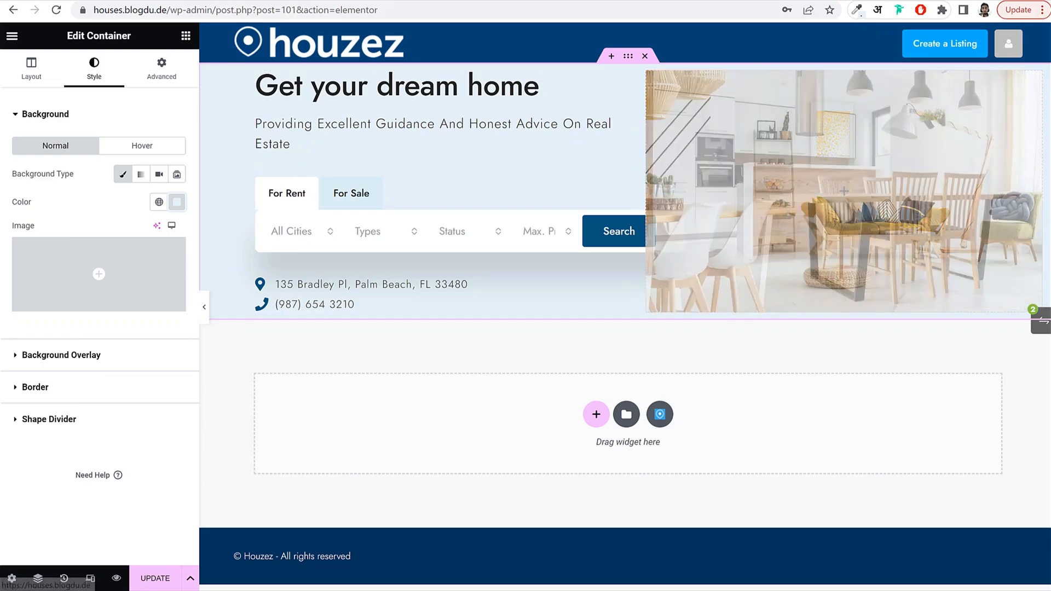
Compare the hero with the live Houzez demo, then return to the container's settings.
left_click(102, 0)
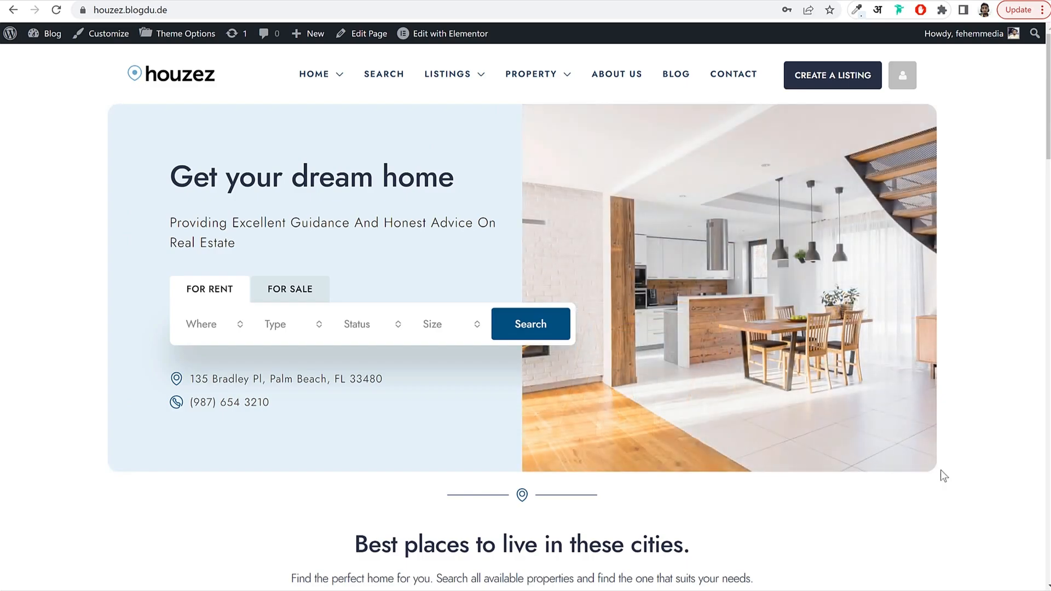
left_click(216, 2)
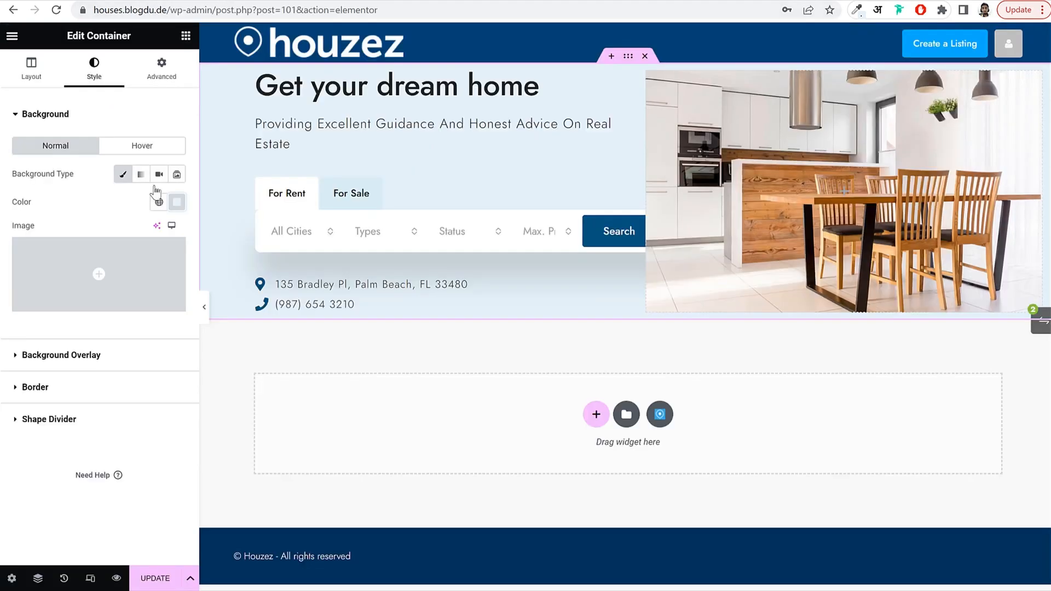
left_click(89, 387)
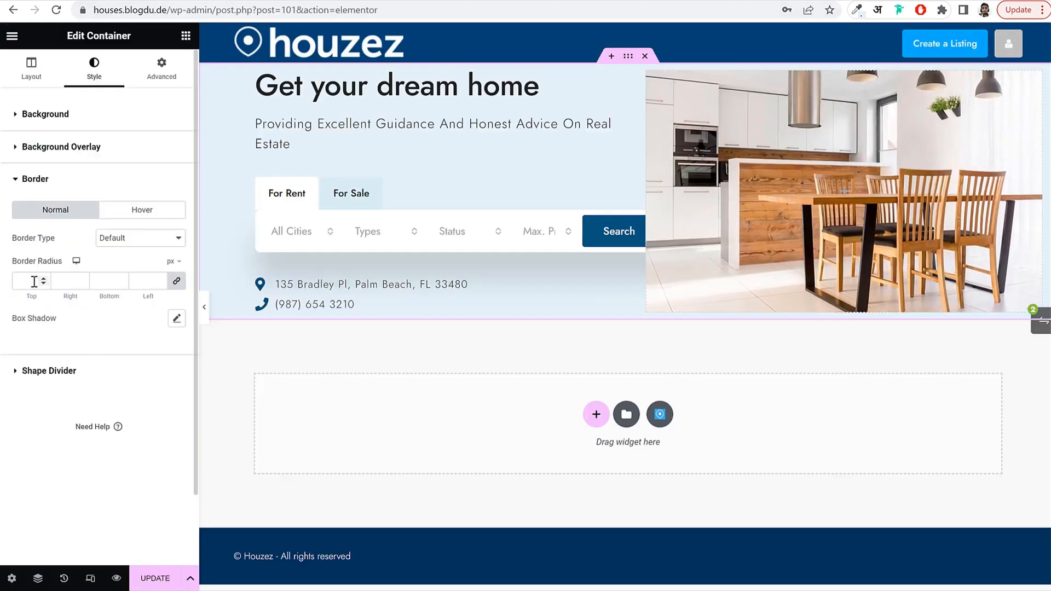
left_click(63, 123)
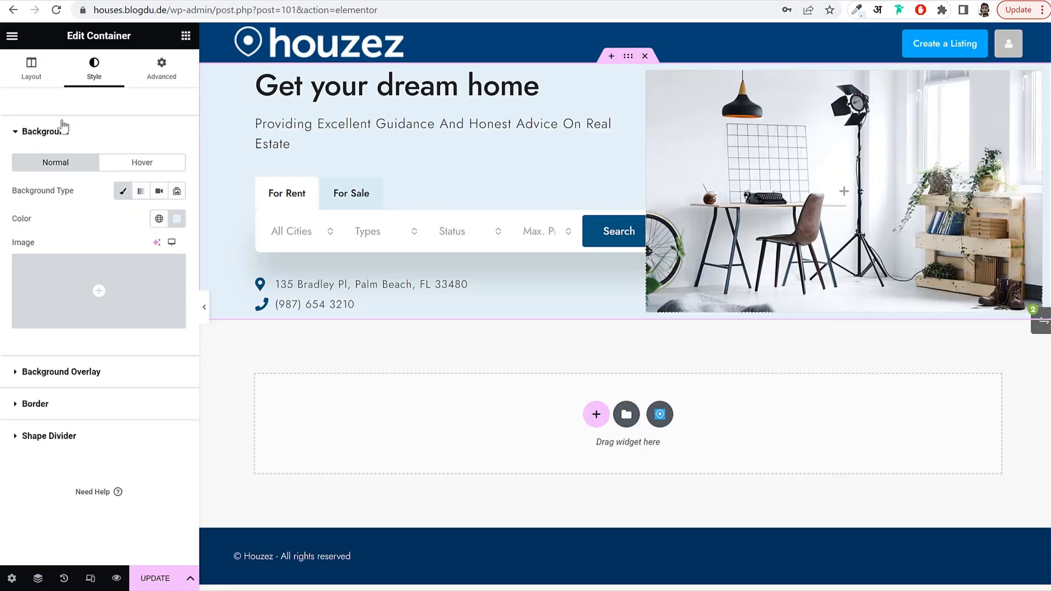
left_click(32, 70)
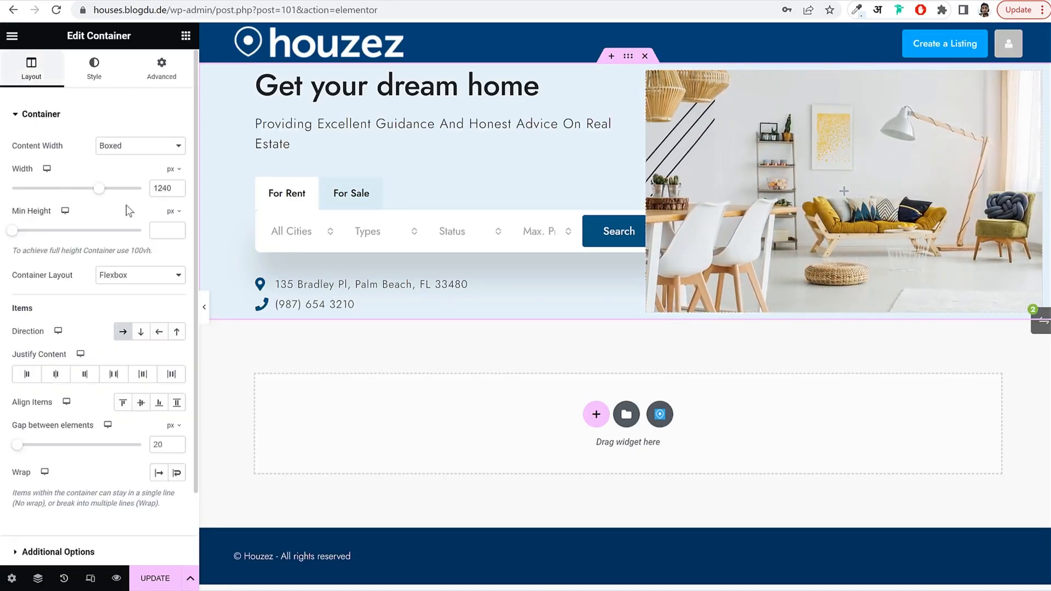
Set the hero container's Min Height to 550 with Justify Content and Align Items centred.
left_click(156, 229)
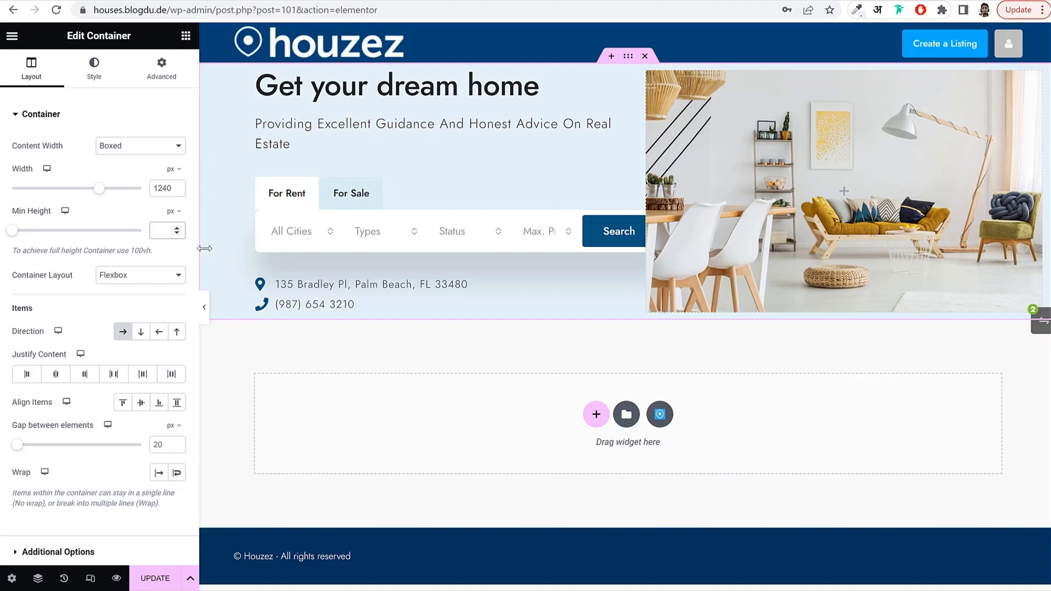
type("550")
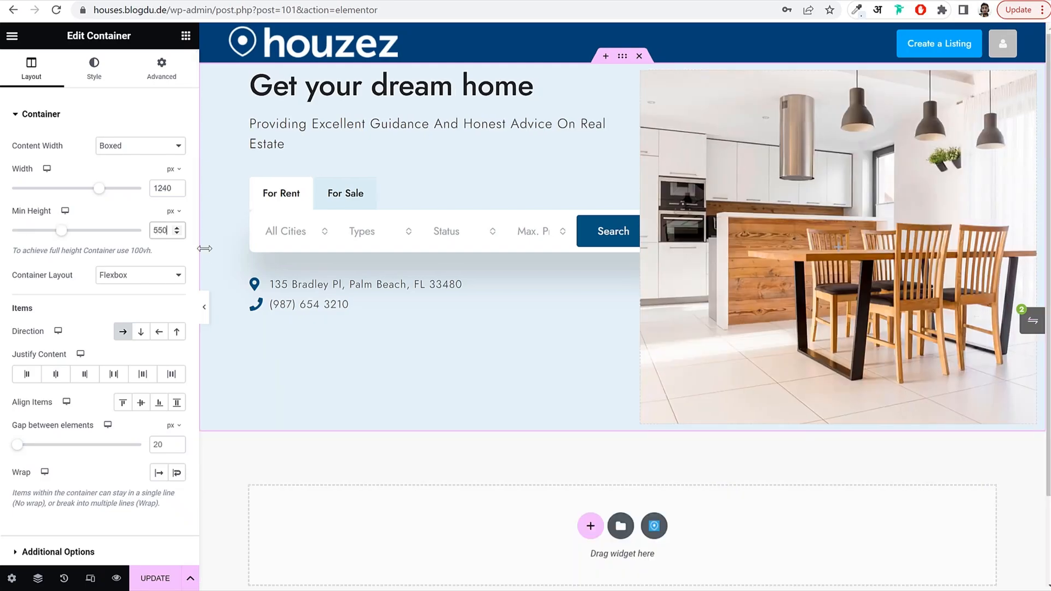
left_click(55, 375)
left_click(141, 404)
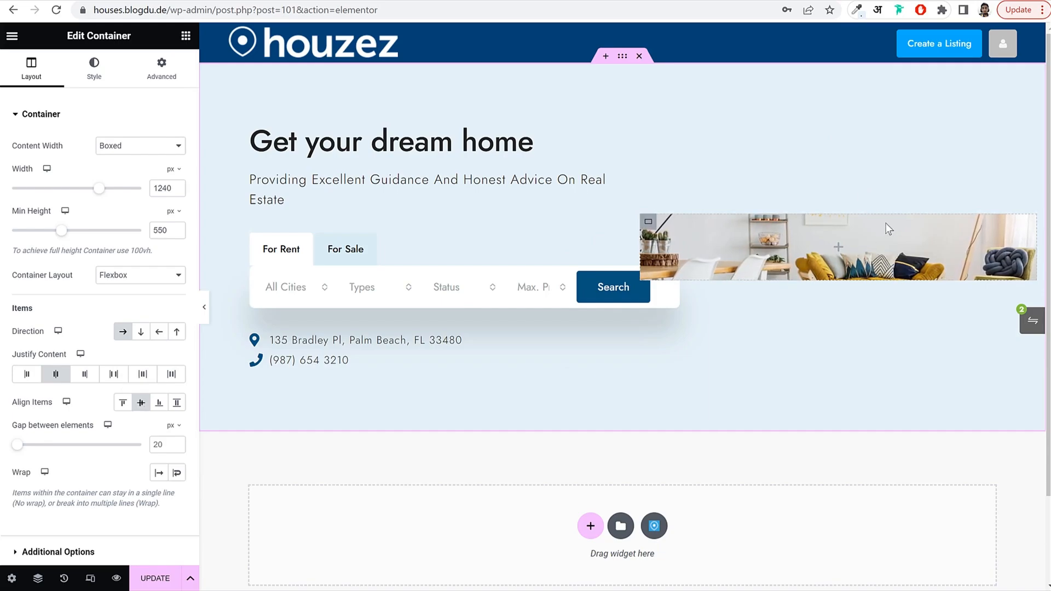
Add a Spacer widget to the hero image column with 550 space.
left_click(185, 35)
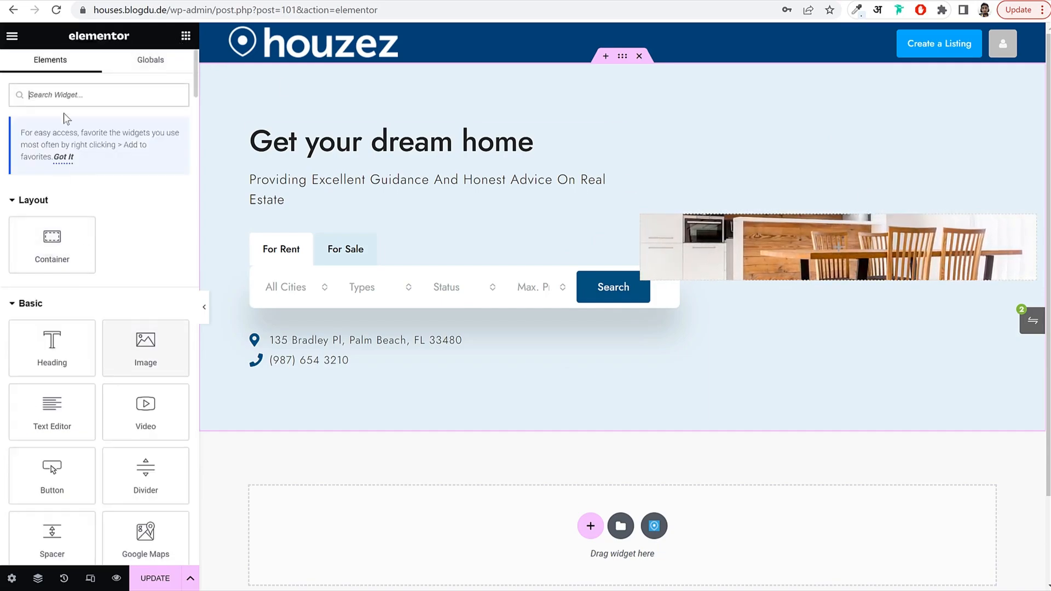
type("spac")
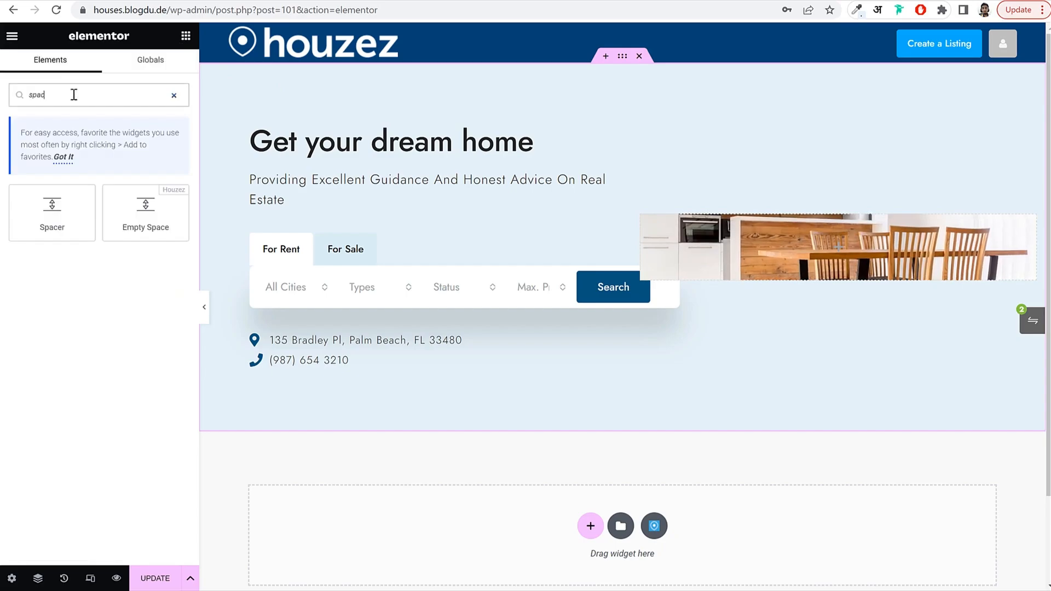
left_click_drag(70, 208, 857, 248)
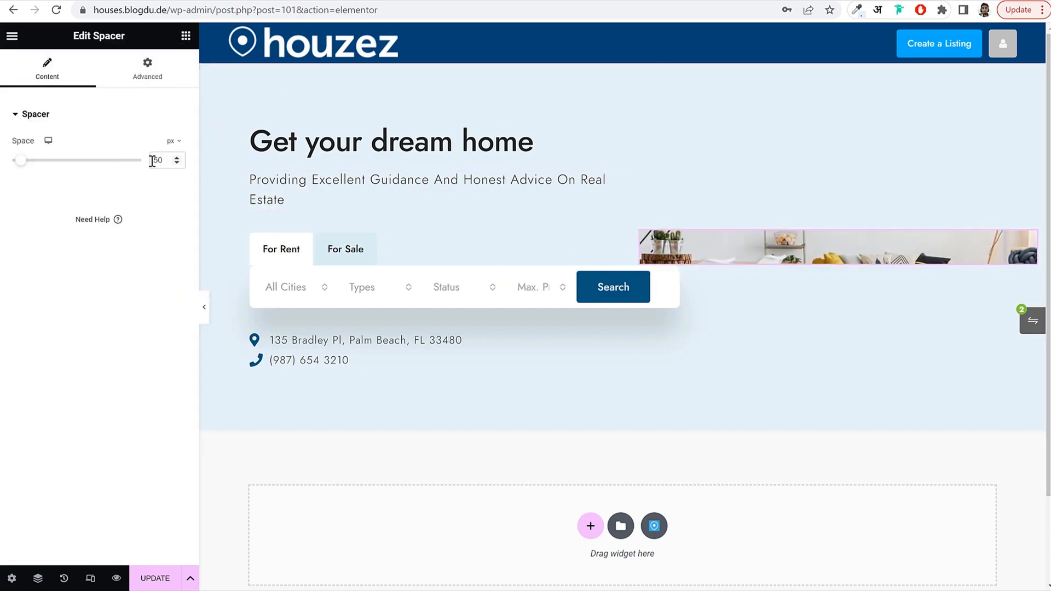
type("5")
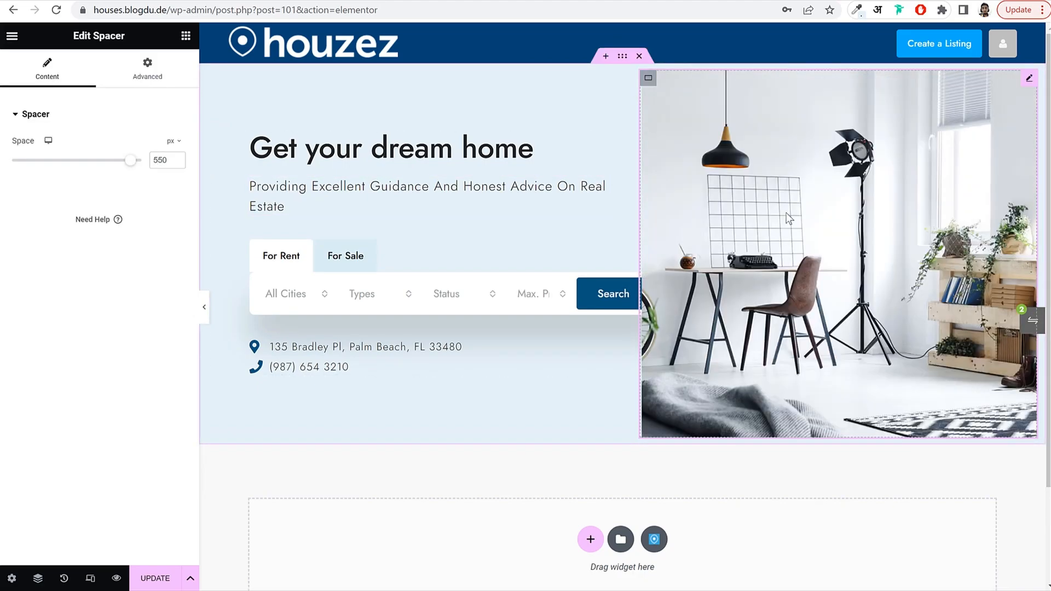
Set the whole hero container's padding to 0 and hide the editor panel to preview.
left_click(622, 56)
left_click(162, 69)
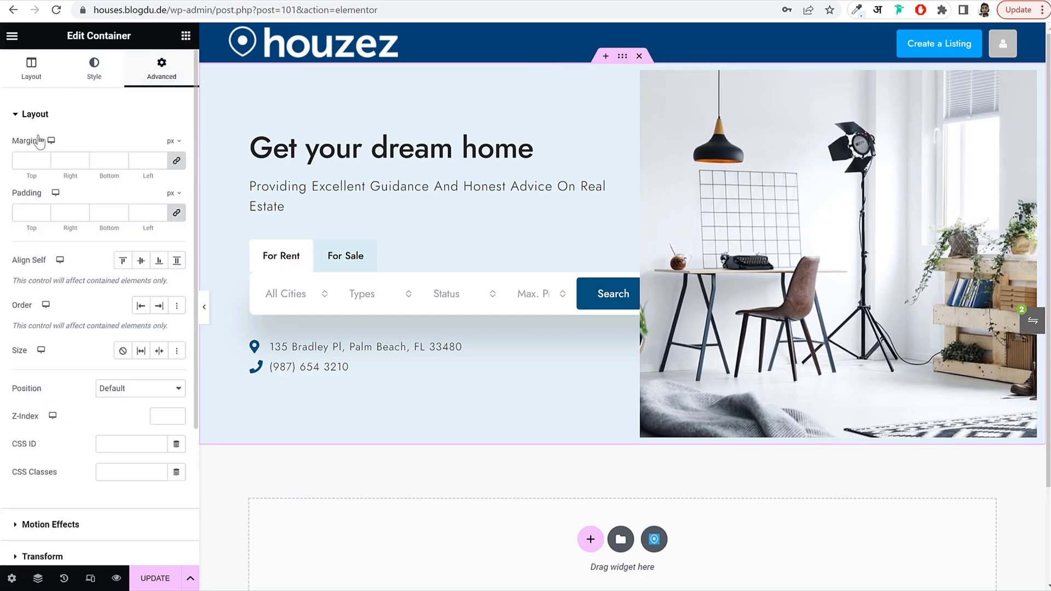
left_click(23, 212)
type("0")
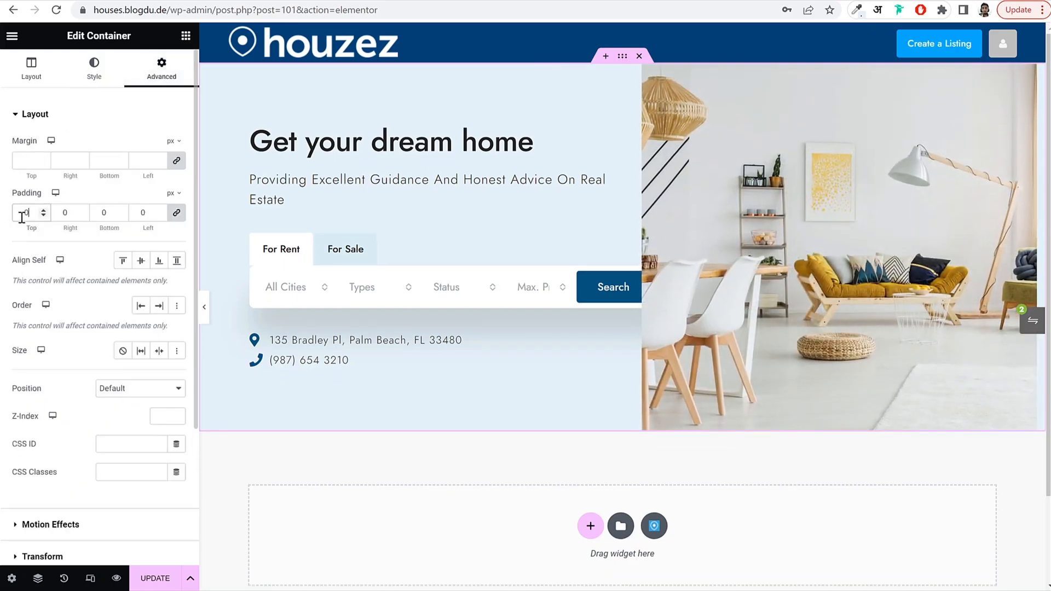
left_click(204, 307)
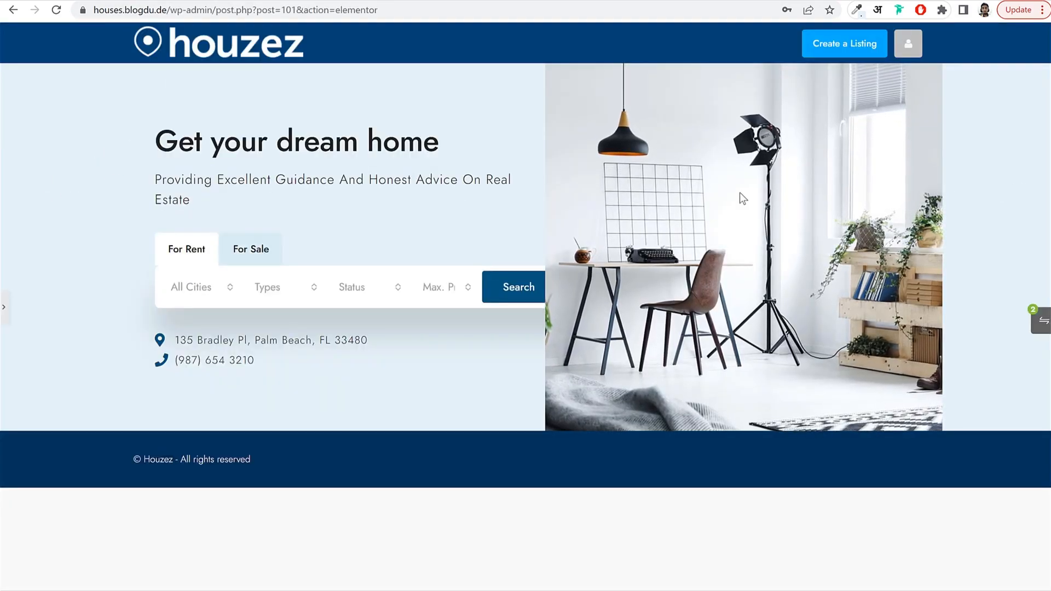
Bring back the Elementor panel and scroll down below the hero.
left_click(4, 308)
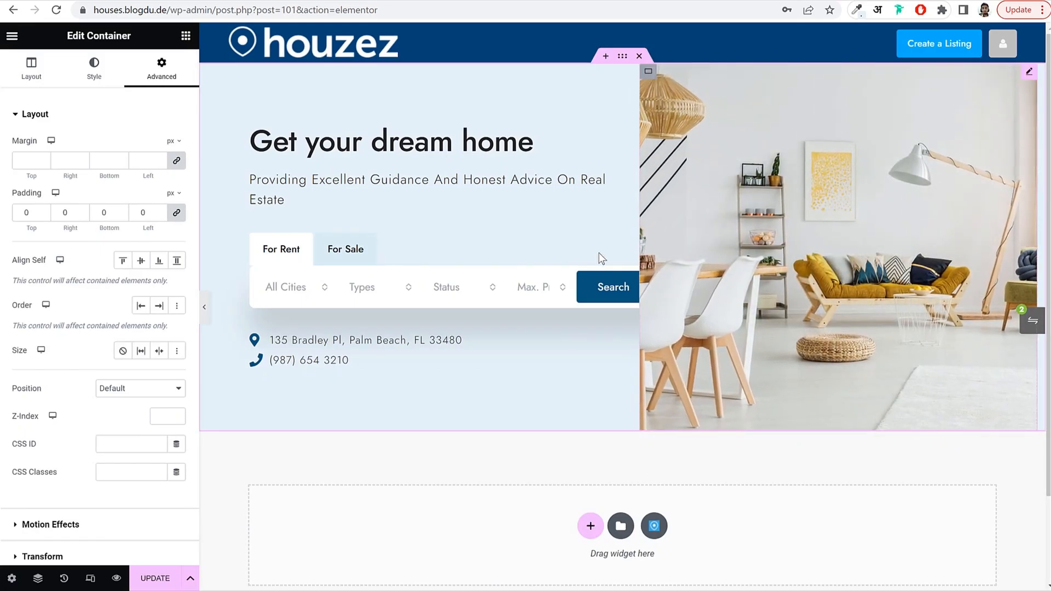
scroll(624, 268, "down", 2)
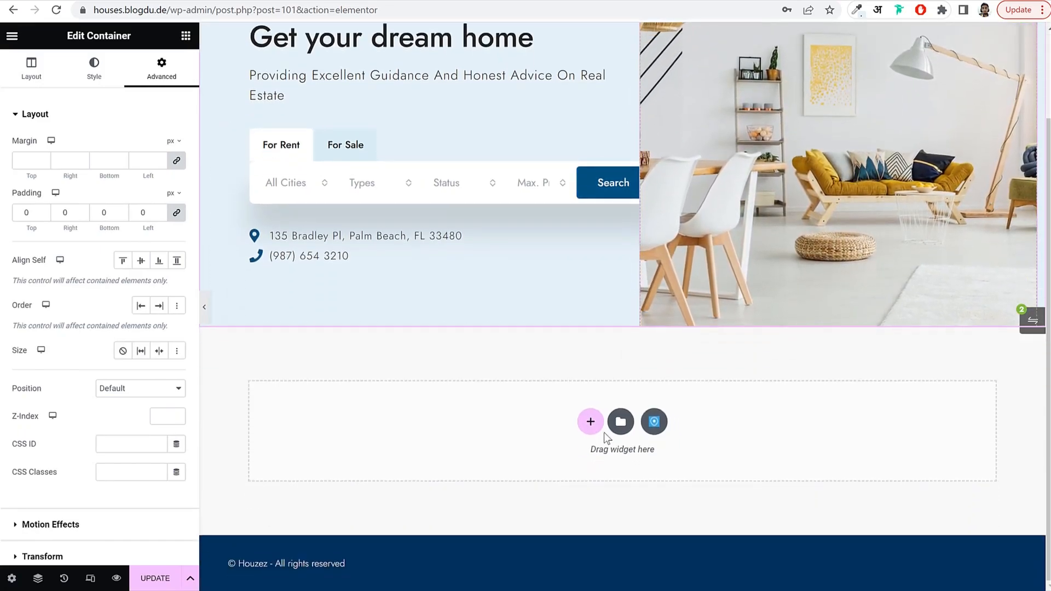
Add a single-column flexbox section below the hero and drop a Container inside it.
left_click(590, 422)
left_click(598, 472)
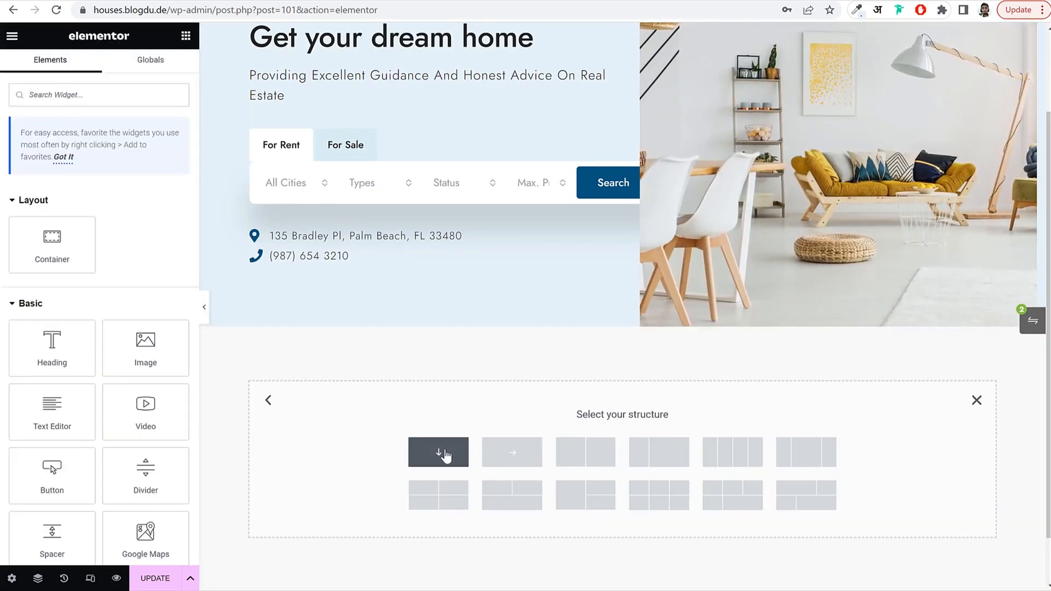
left_click(443, 454)
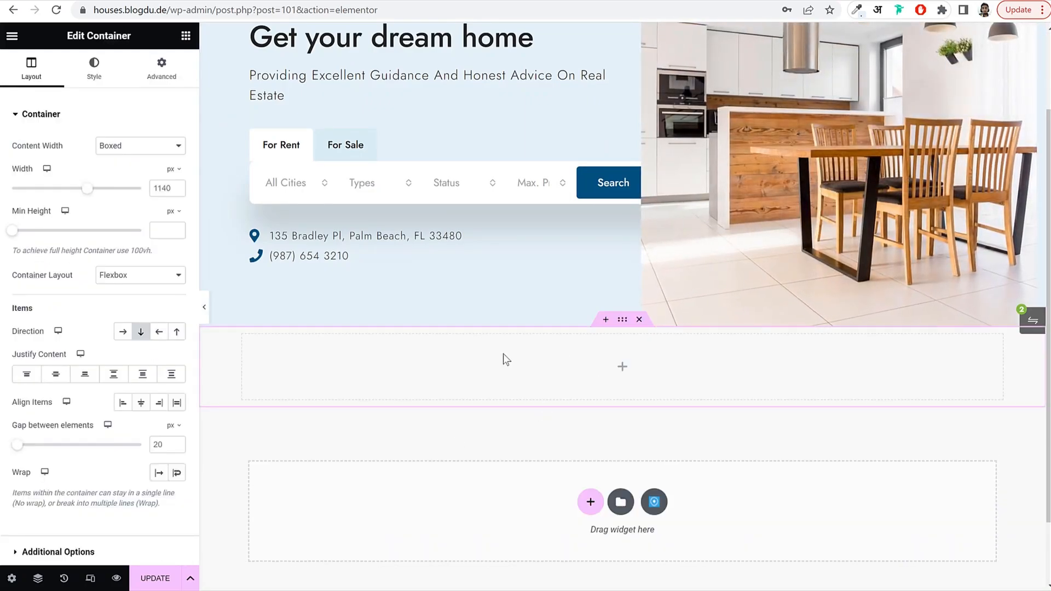
left_click(186, 36)
left_click_drag(52, 244, 379, 369)
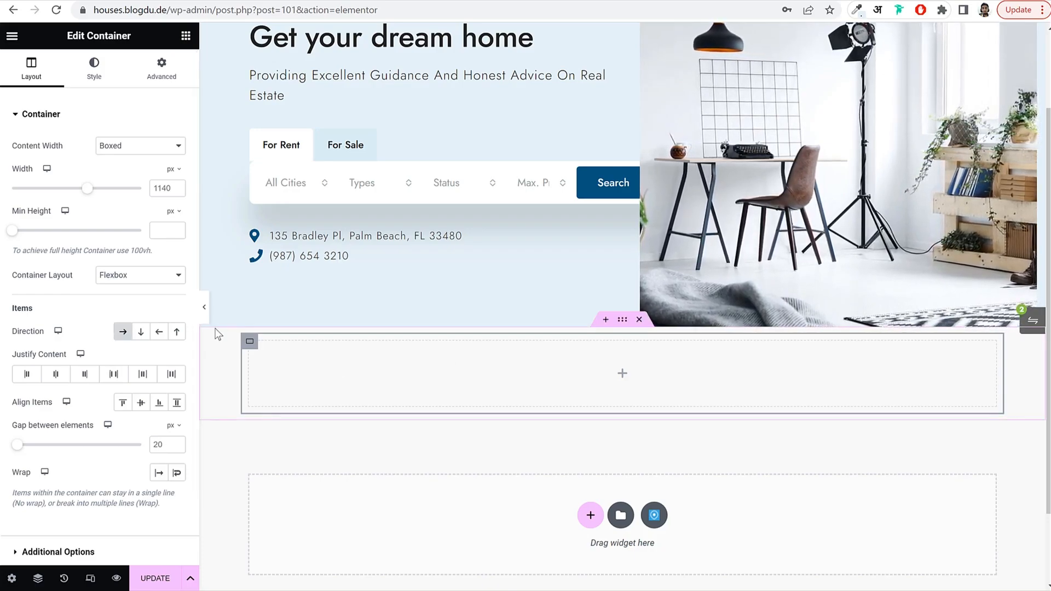
scroll(307, 283, "down", 2)
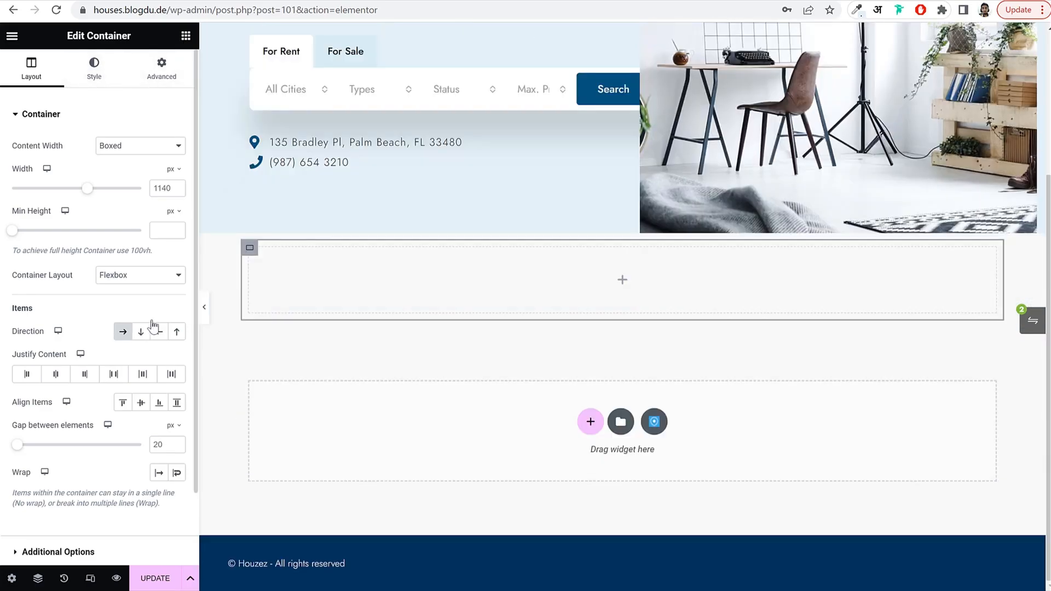
scroll(314, 302, "up", 5)
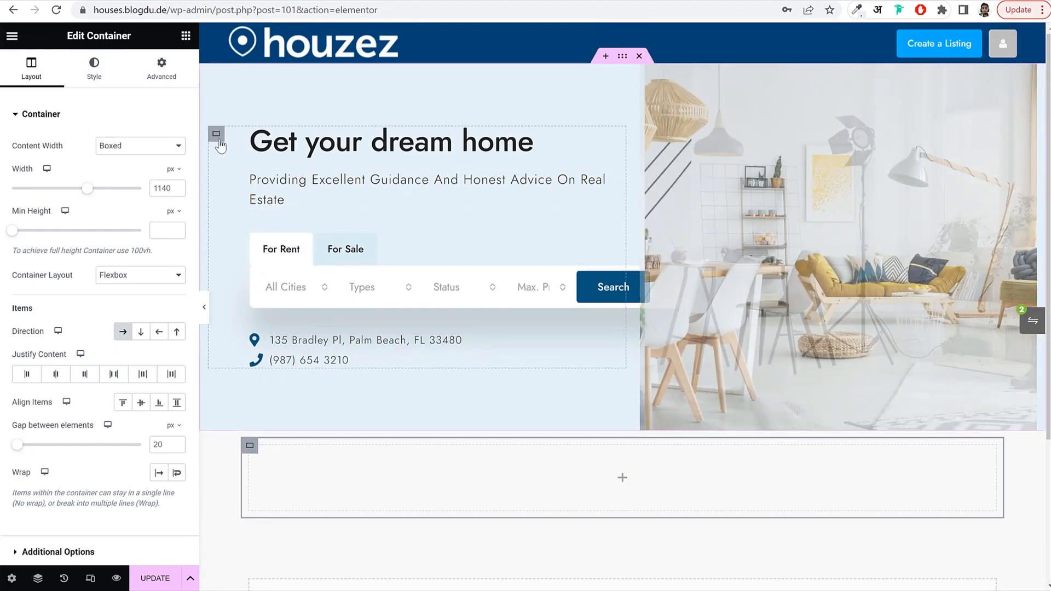
Copy the hero container and paste it into the empty container below.
right_click(220, 136)
left_click(277, 220)
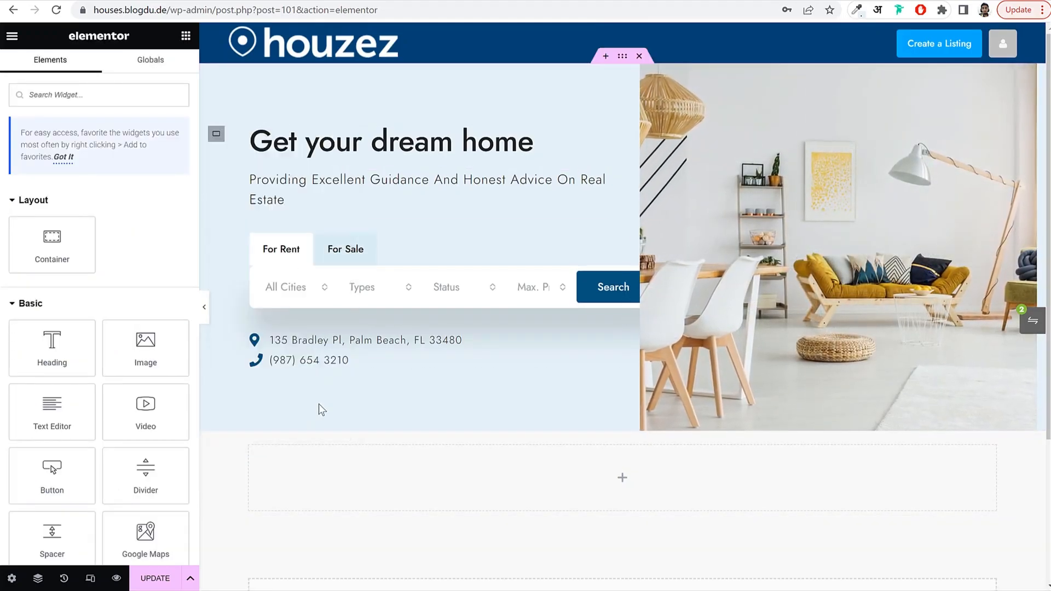
right_click(259, 456)
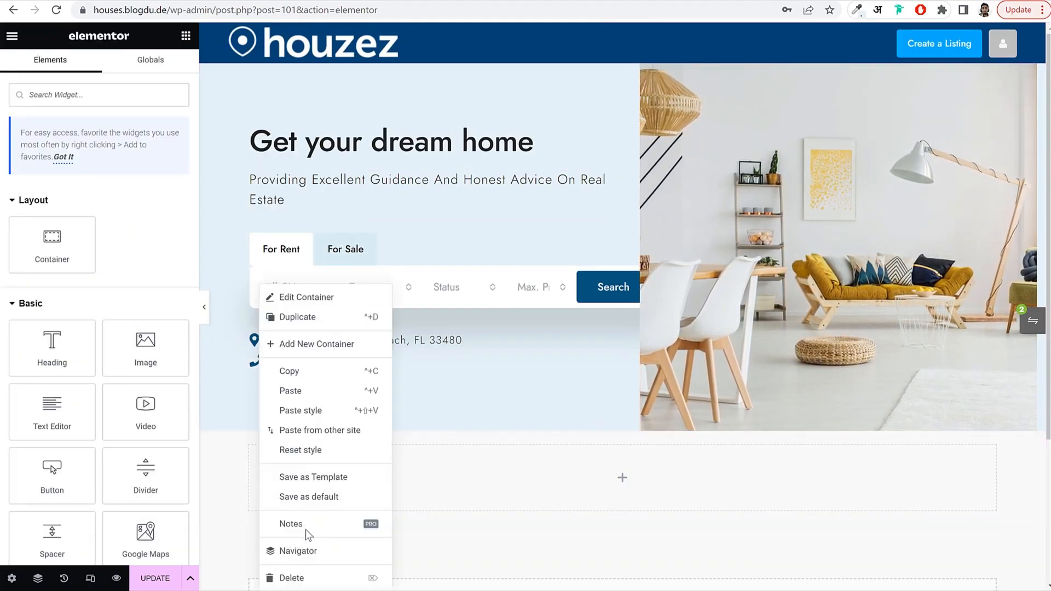
left_click(316, 391)
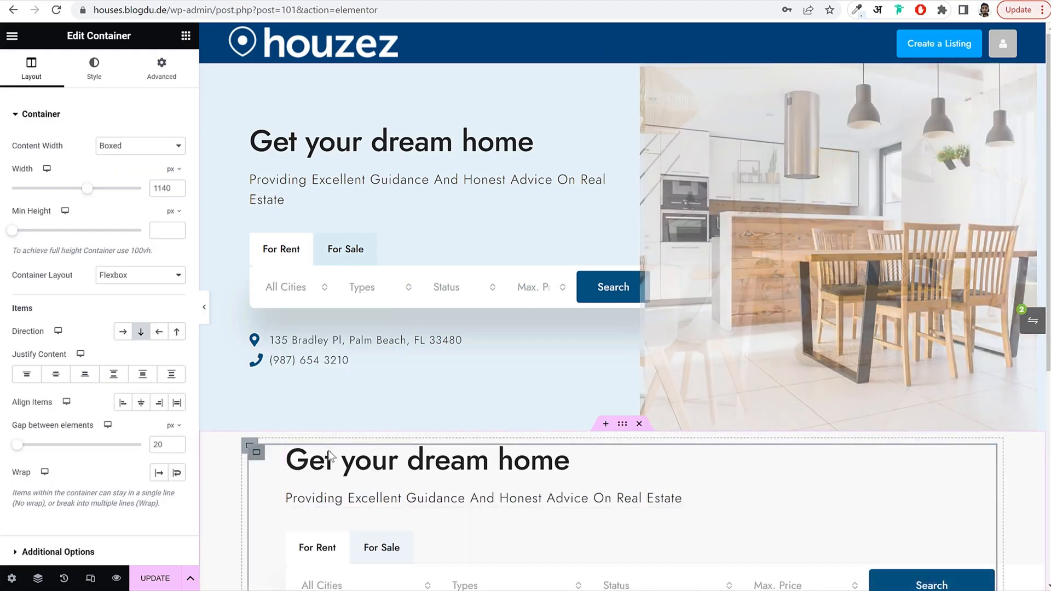
scroll(422, 448, "down", 2)
scroll(415, 181, "up", 2)
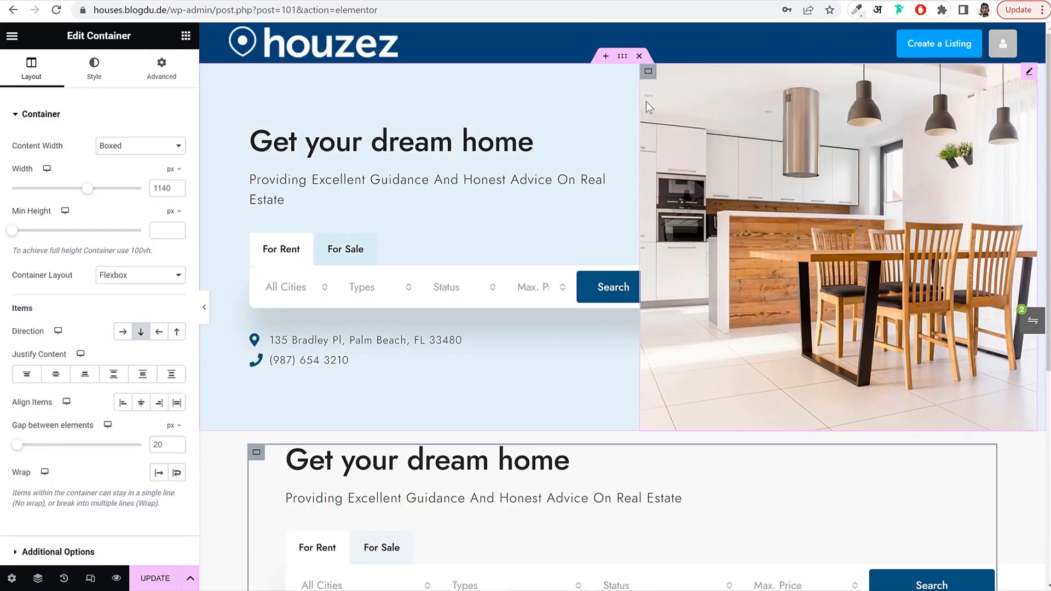
Copy the kitchen image column and paste it into the lower hero container.
right_click(649, 72)
left_click(692, 156)
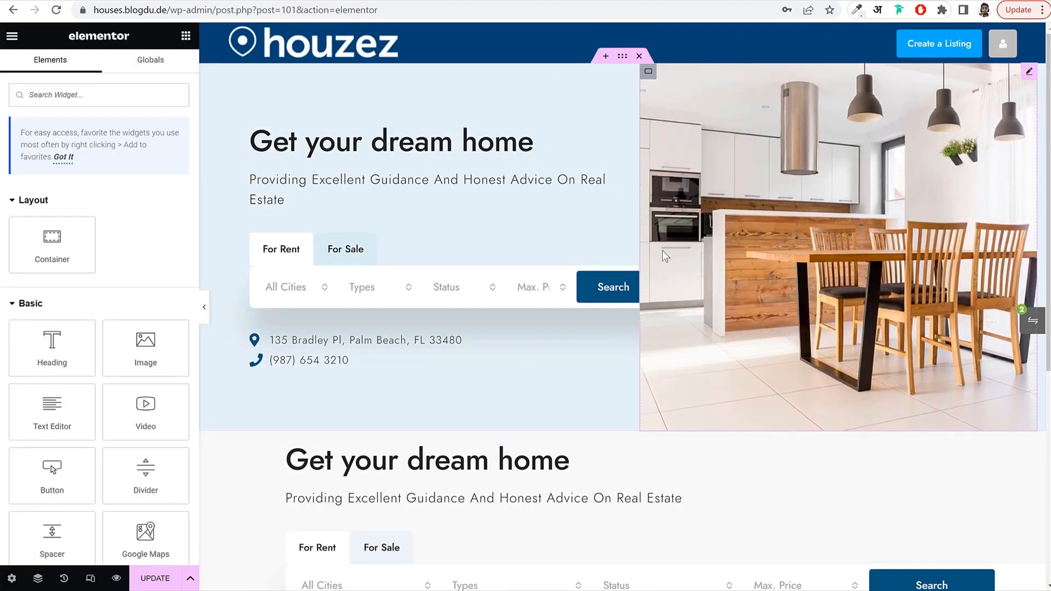
scroll(262, 331, "down", 5)
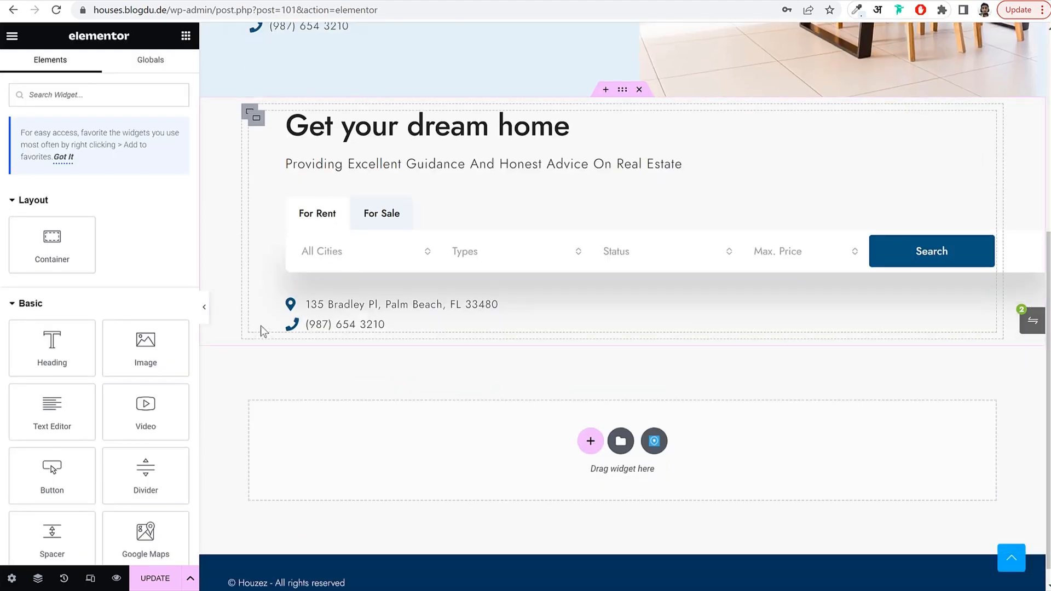
right_click(250, 113)
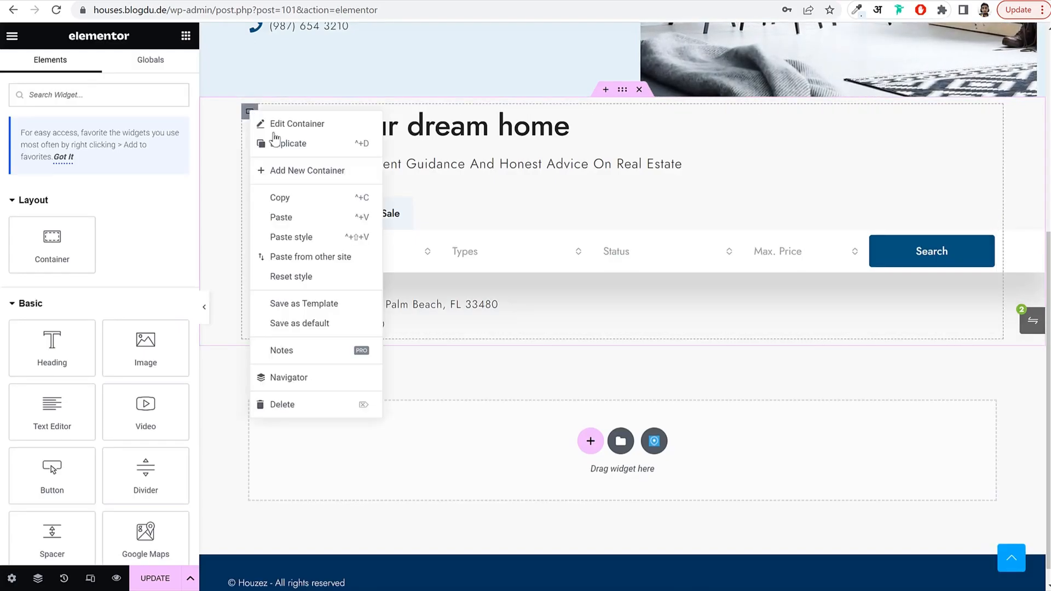
left_click(310, 225)
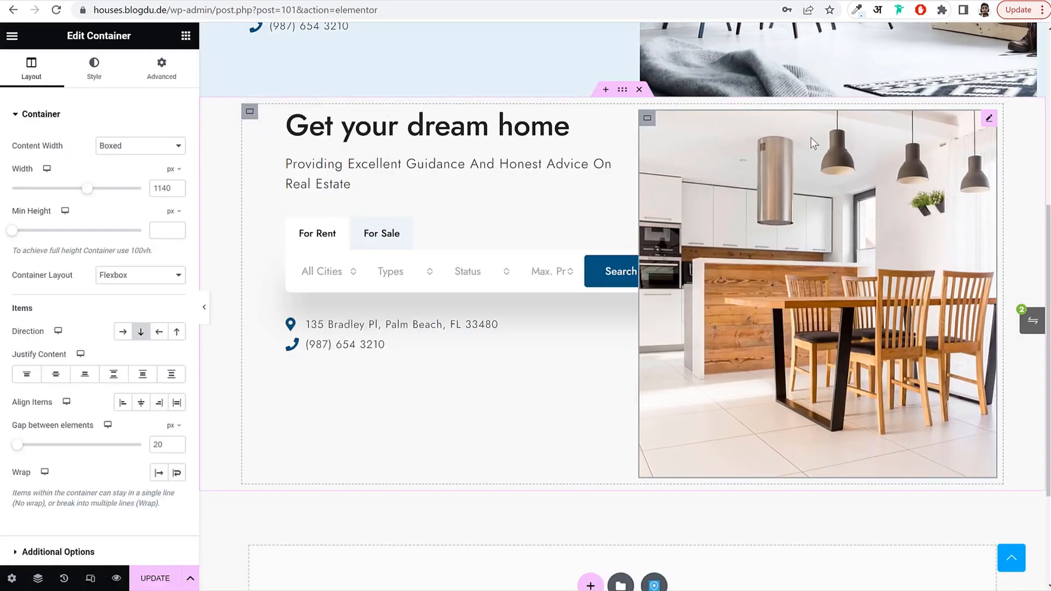
Copy the original hero section and paste its style onto the new section.
scroll(695, 250, "up", 5)
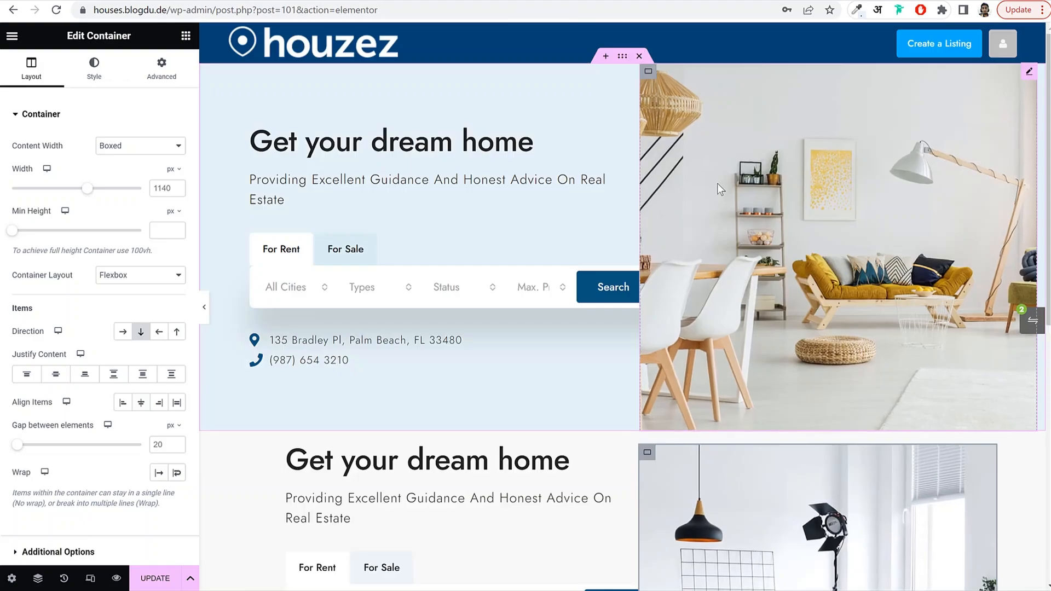
scroll(503, 323, "down", 3)
scroll(547, 289, "up", 3)
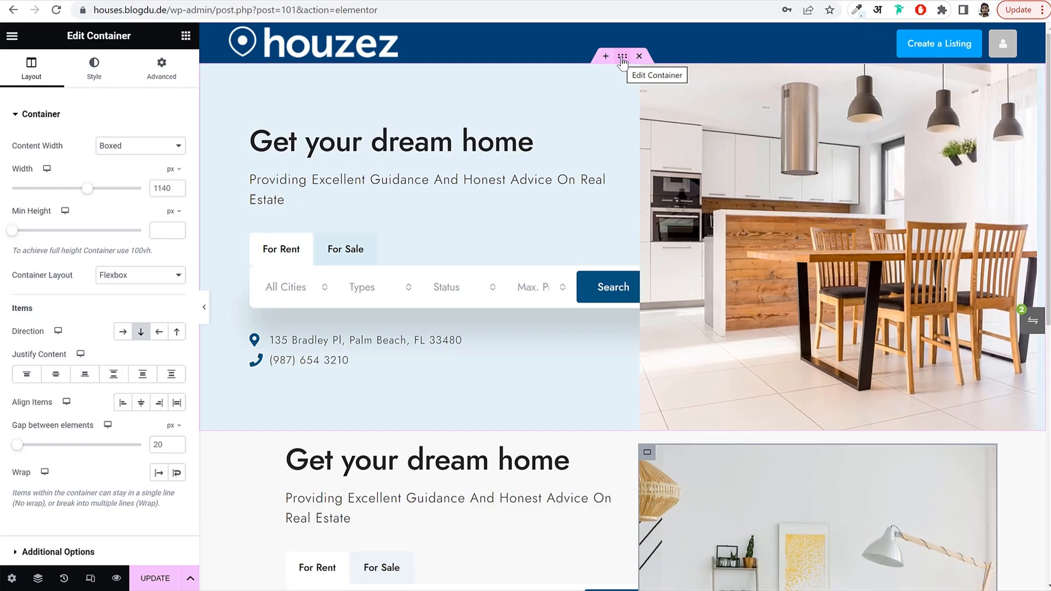
right_click(623, 60)
left_click(646, 140)
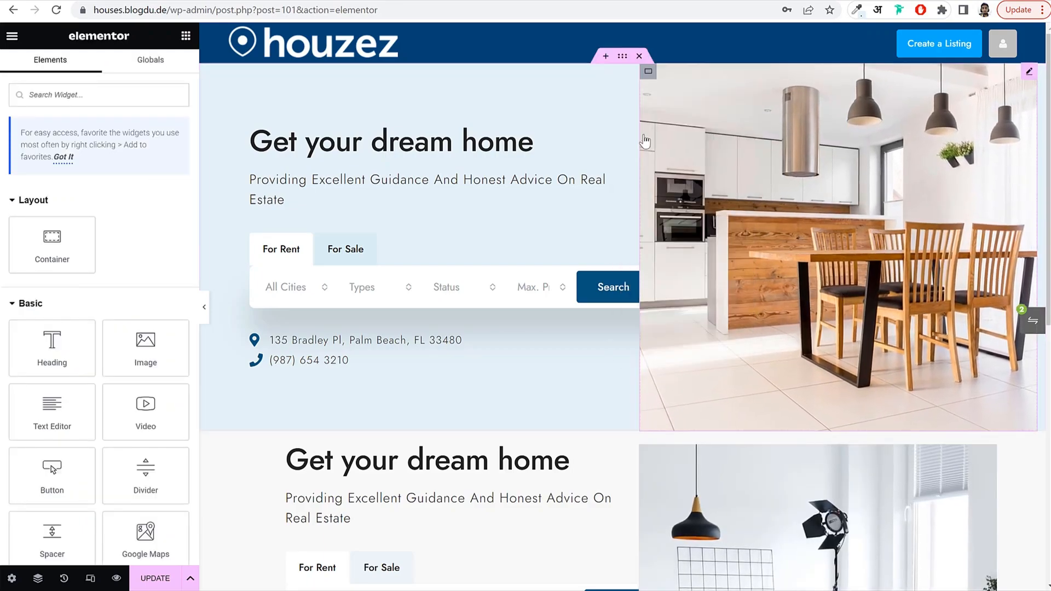
scroll(247, 247, "down", 3)
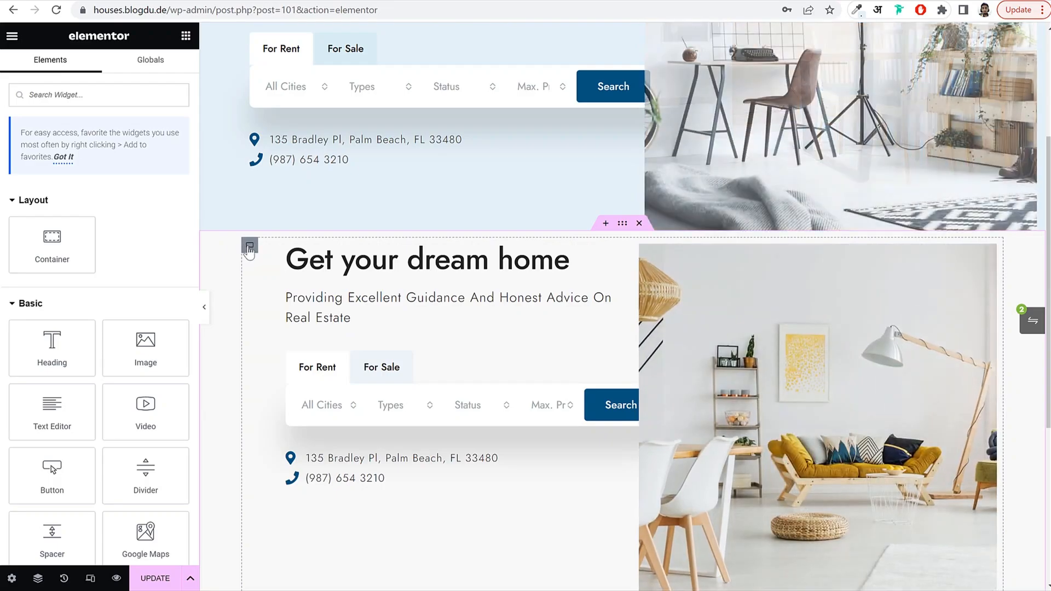
right_click(249, 247)
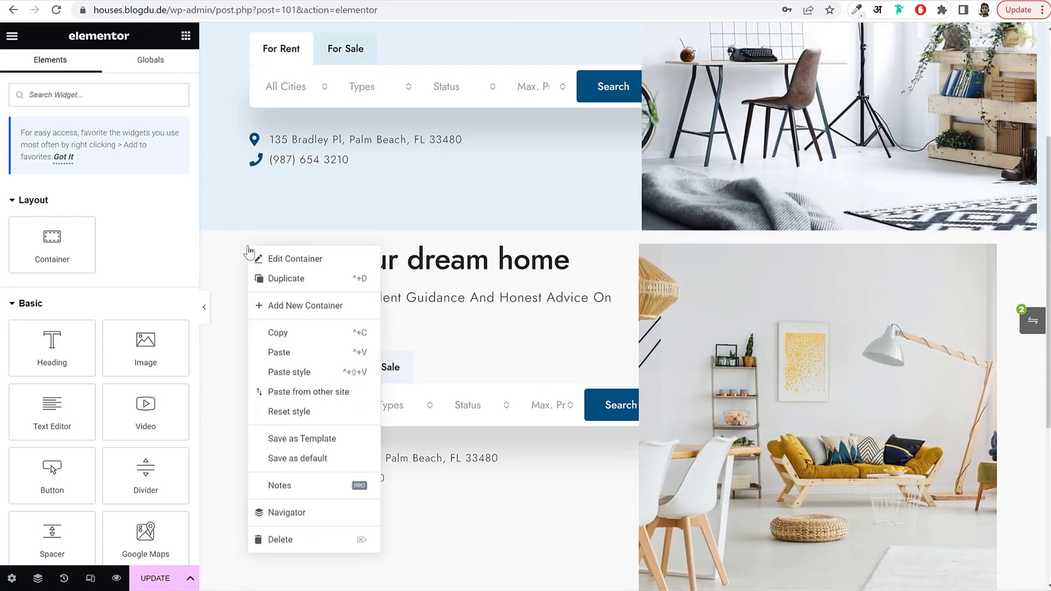
left_click(289, 372)
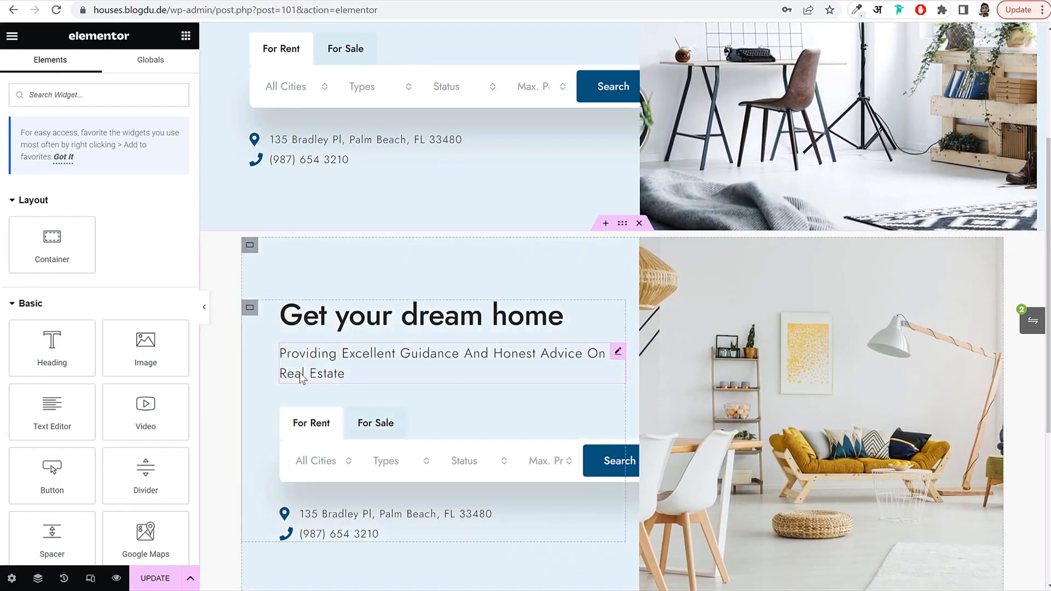
Hide the editor sidebar to preview both hero sections, then show it again.
left_click(206, 313)
scroll(557, 278, "down", 2)
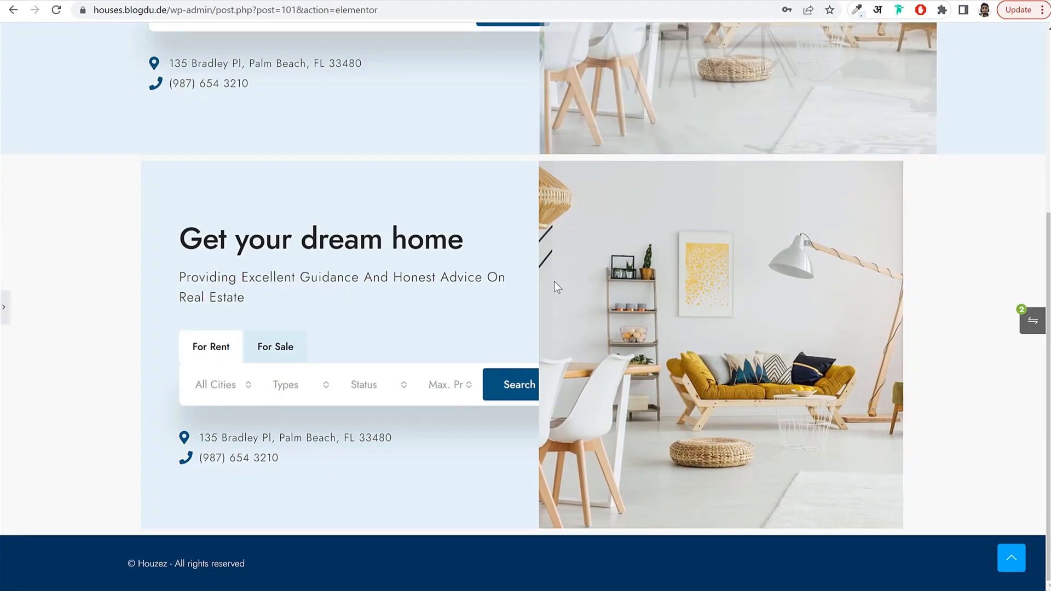
scroll(556, 271, "up", 3)
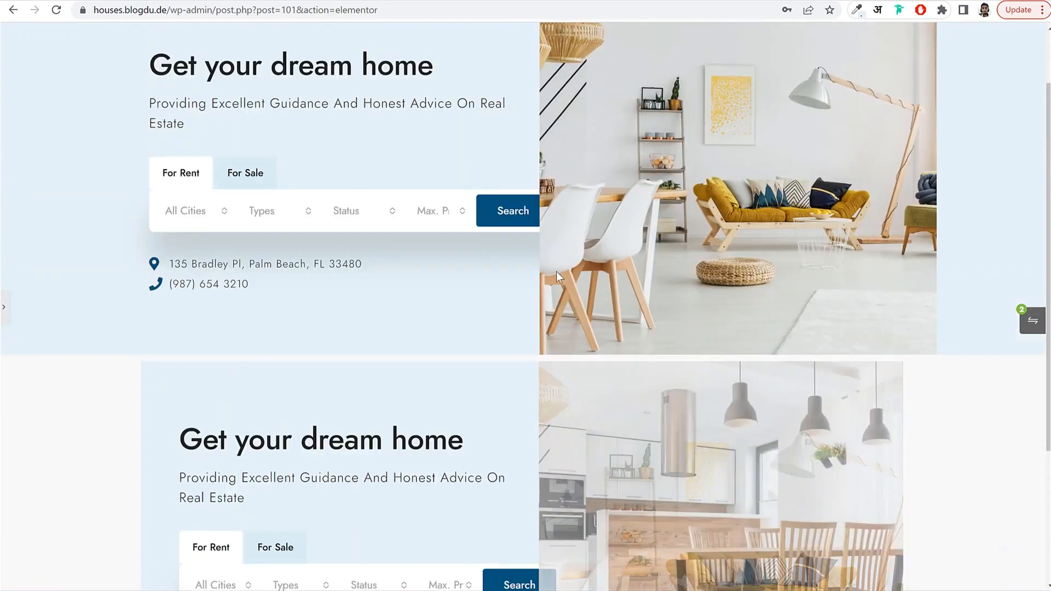
scroll(554, 271, "up", 1)
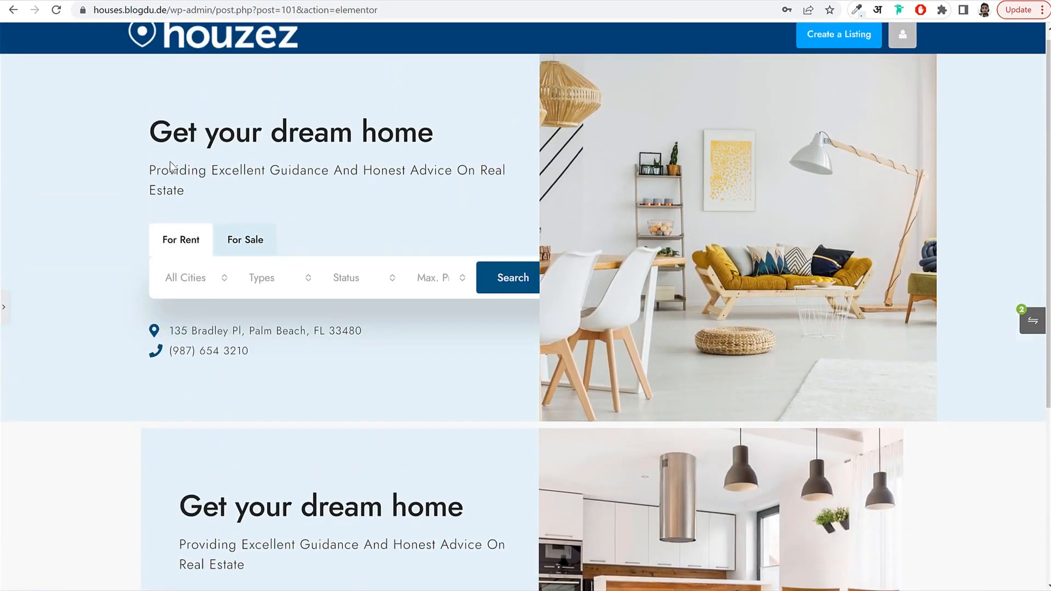
left_click(5, 313)
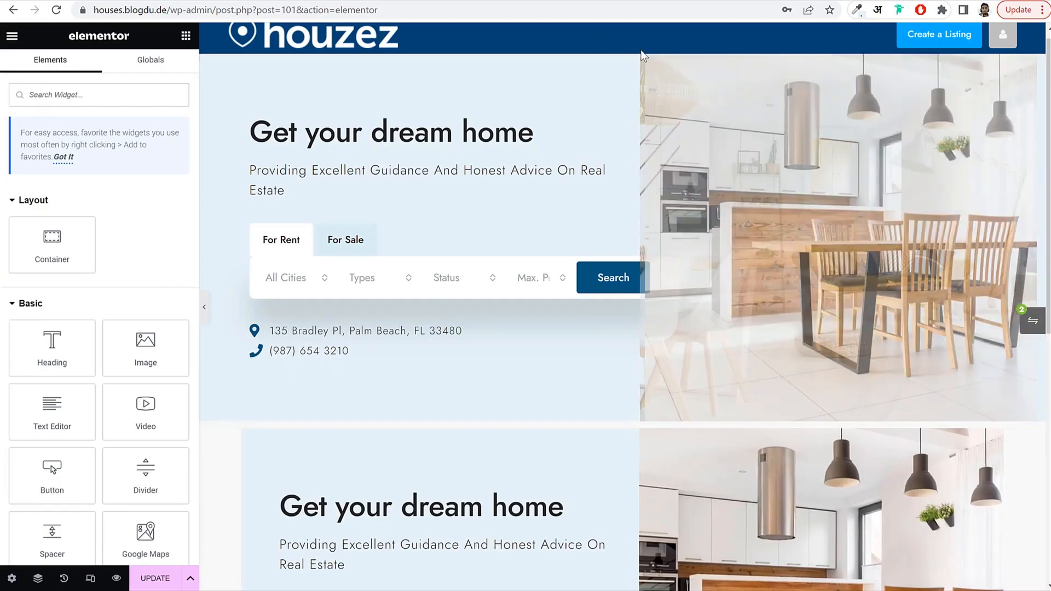
Delete the original hero and give the remaining hero container a 16 px border radius.
left_click(640, 48)
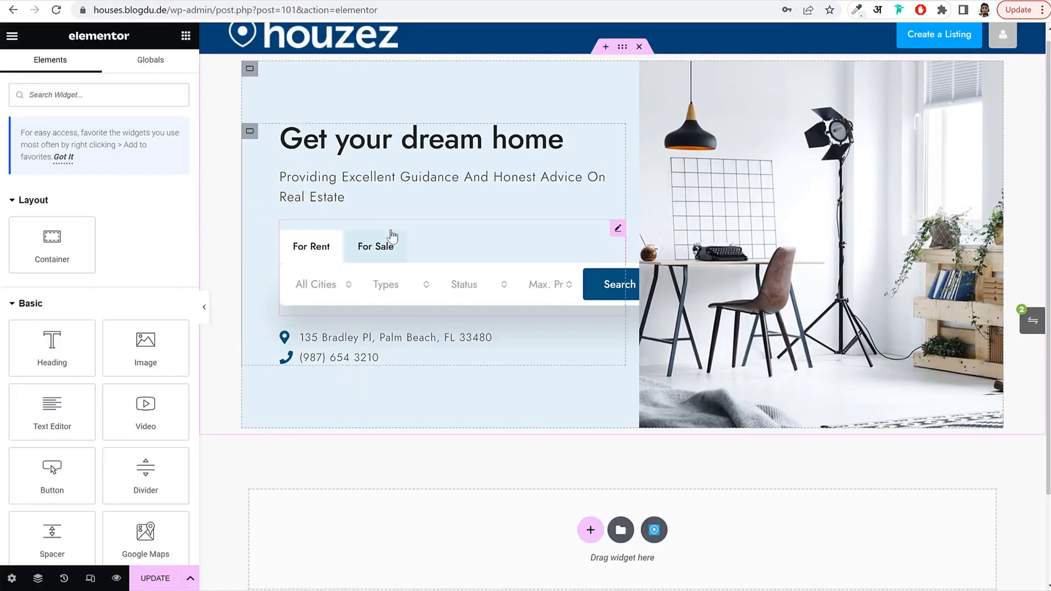
left_click(249, 70)
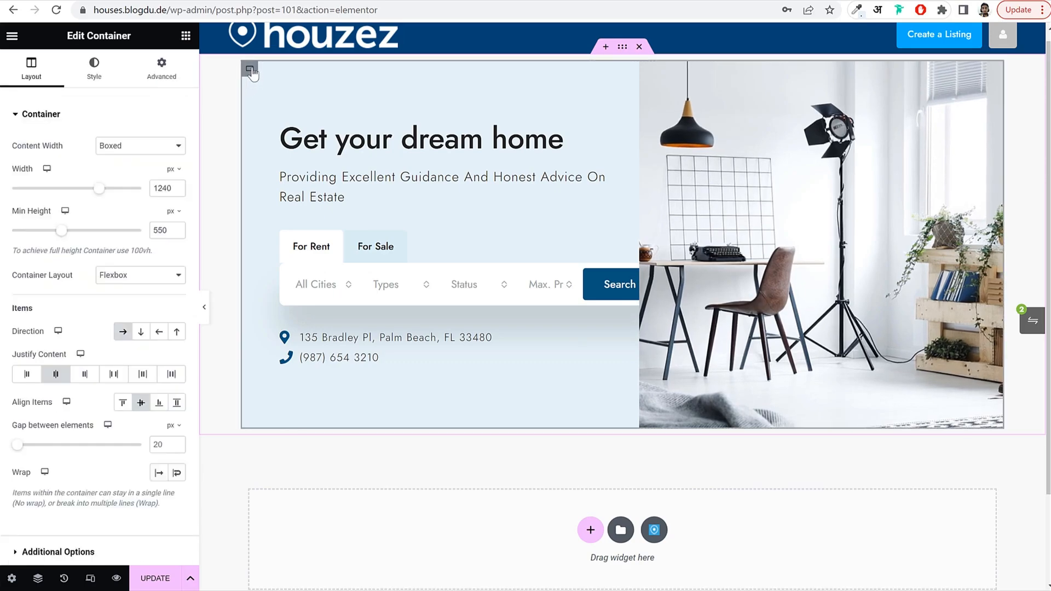
left_click(94, 68)
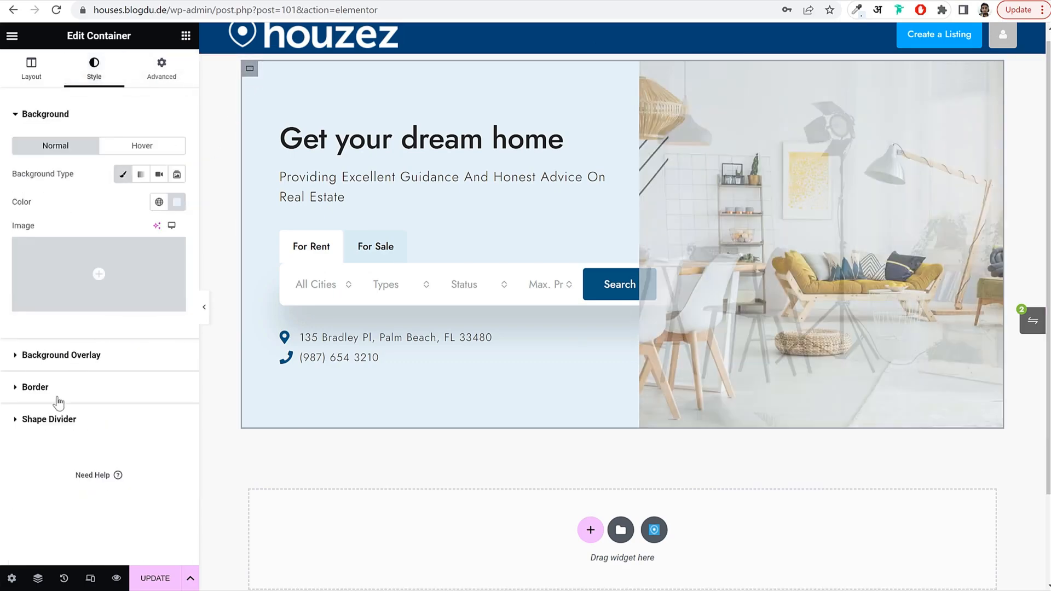
left_click(59, 388)
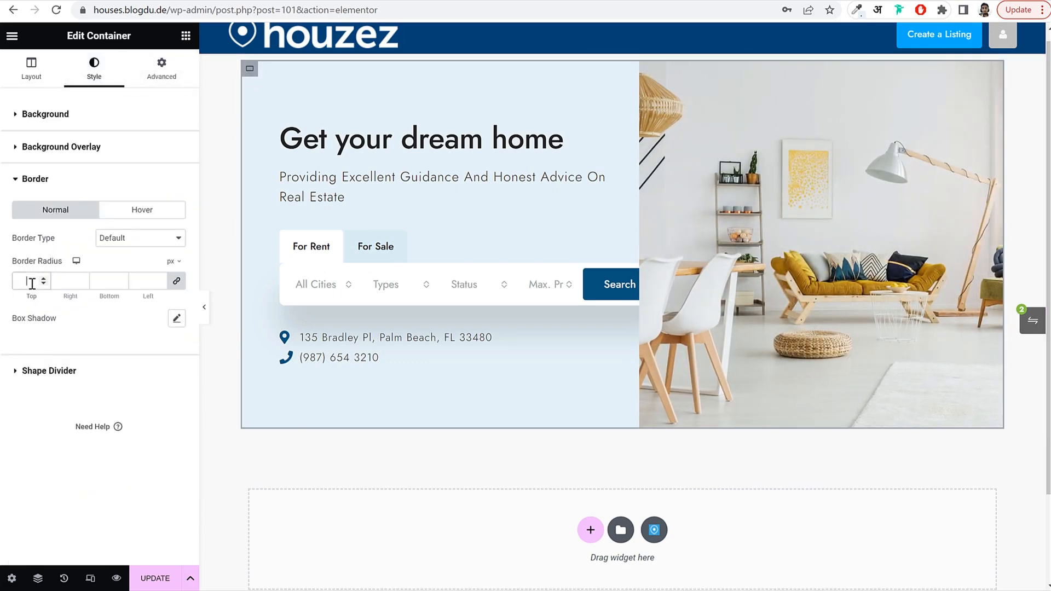
type("16")
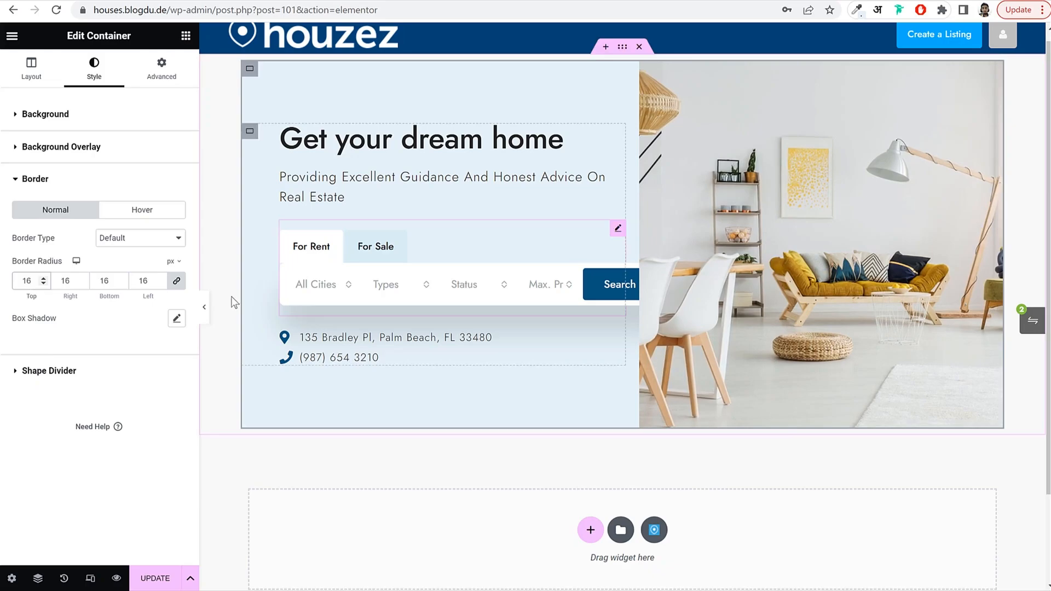
left_click(204, 307)
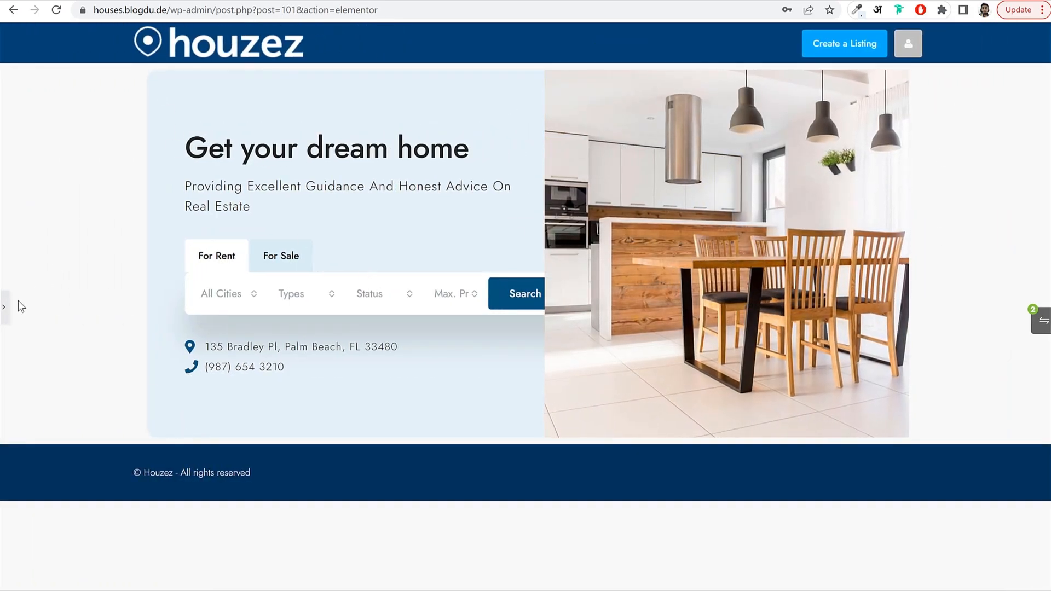
left_click(4, 307)
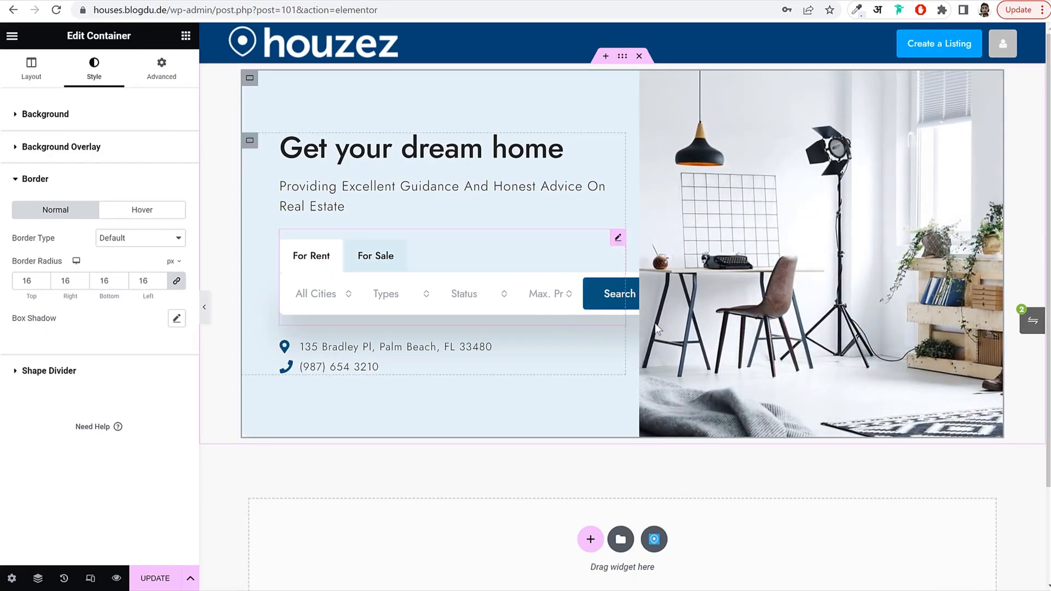
Set the hero text column's Z-Index to 1 and preview it above the photo.
left_click(249, 141)
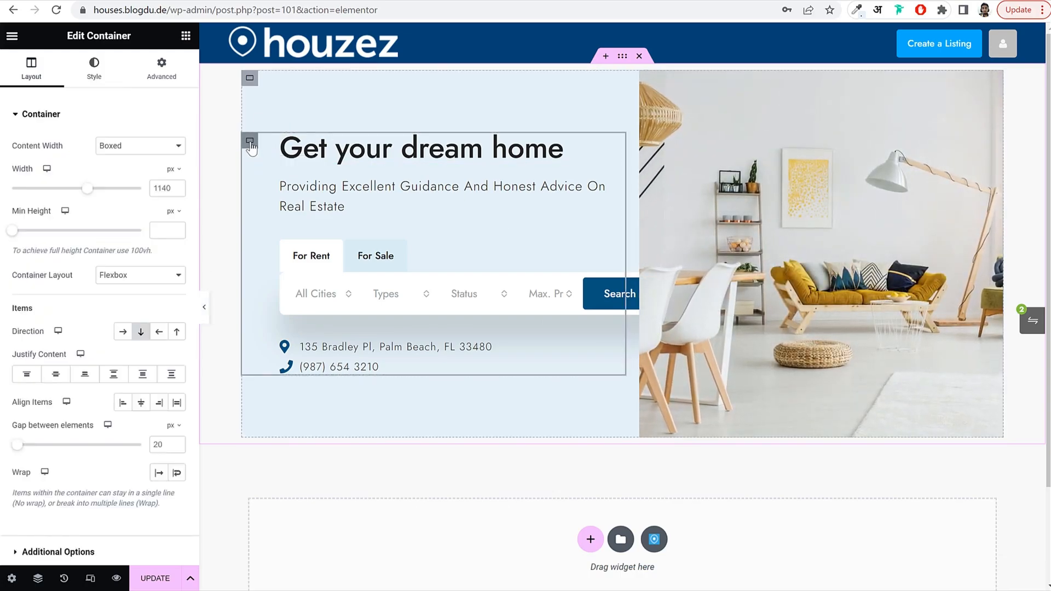
left_click(169, 76)
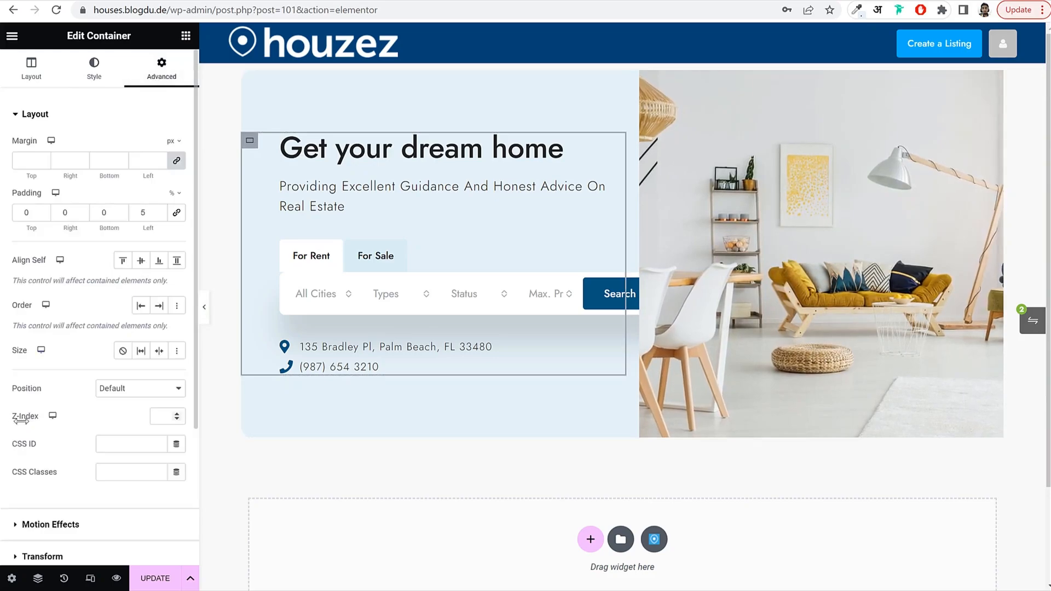
left_click(156, 417)
type("1")
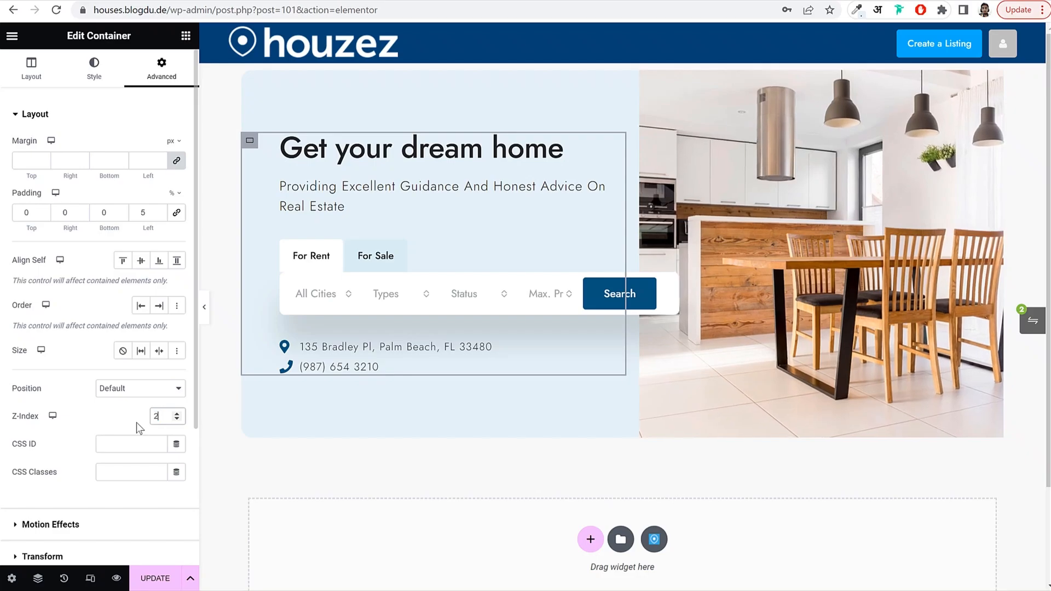
left_click(204, 306)
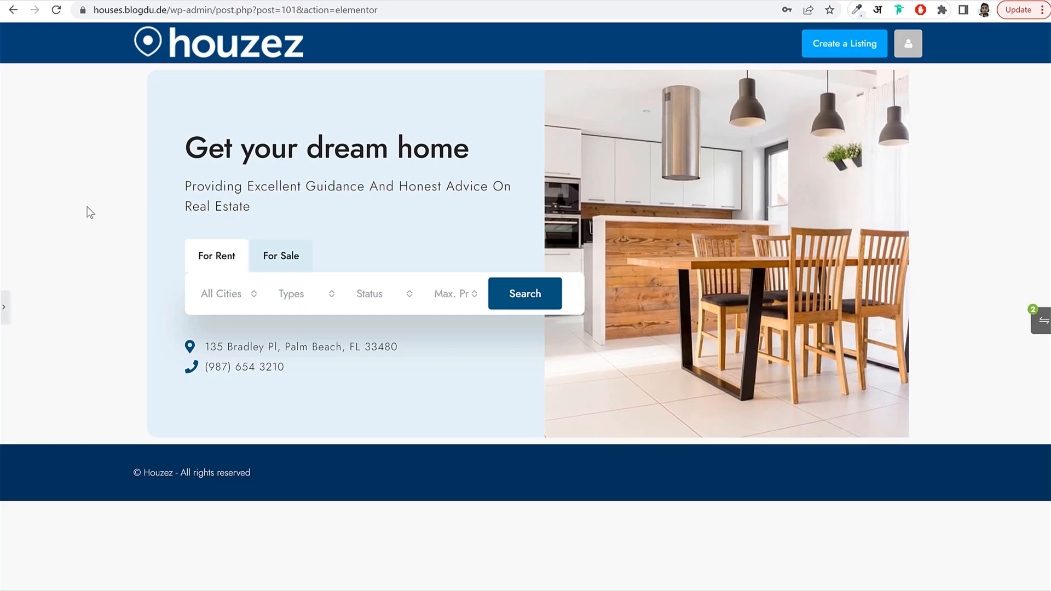
left_click(5, 307)
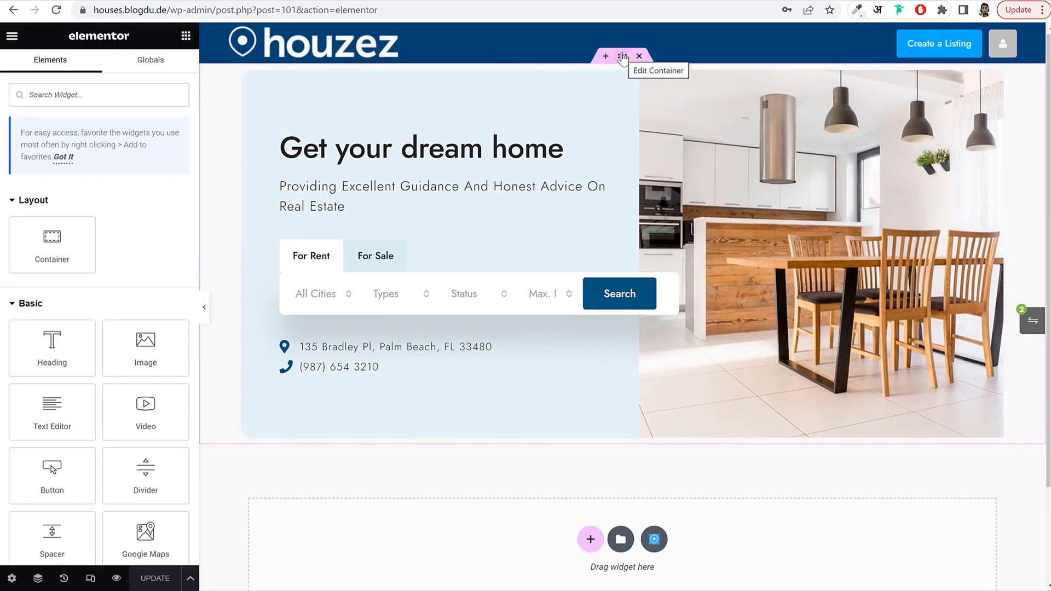
Give the hero container a classic background colour, save, and set its width to 1240 px.
left_click(622, 57)
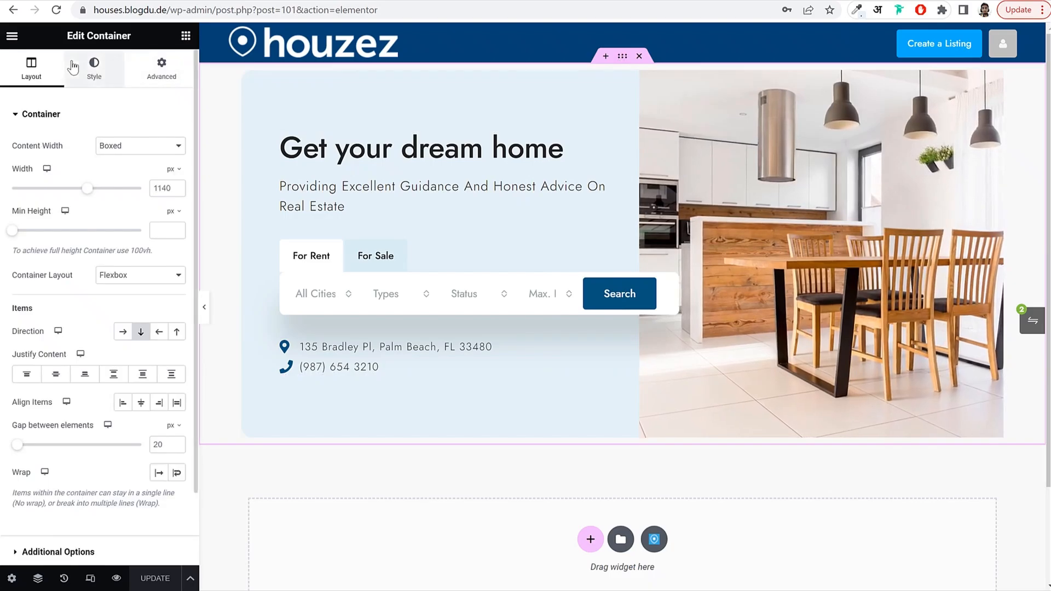
left_click(94, 67)
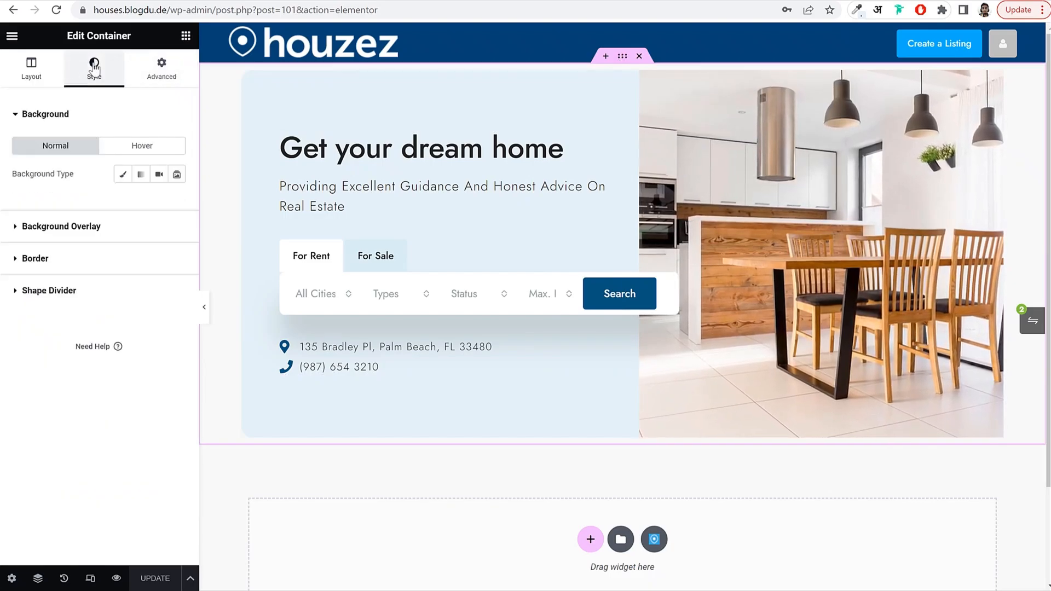
left_click(123, 176)
left_click(176, 206)
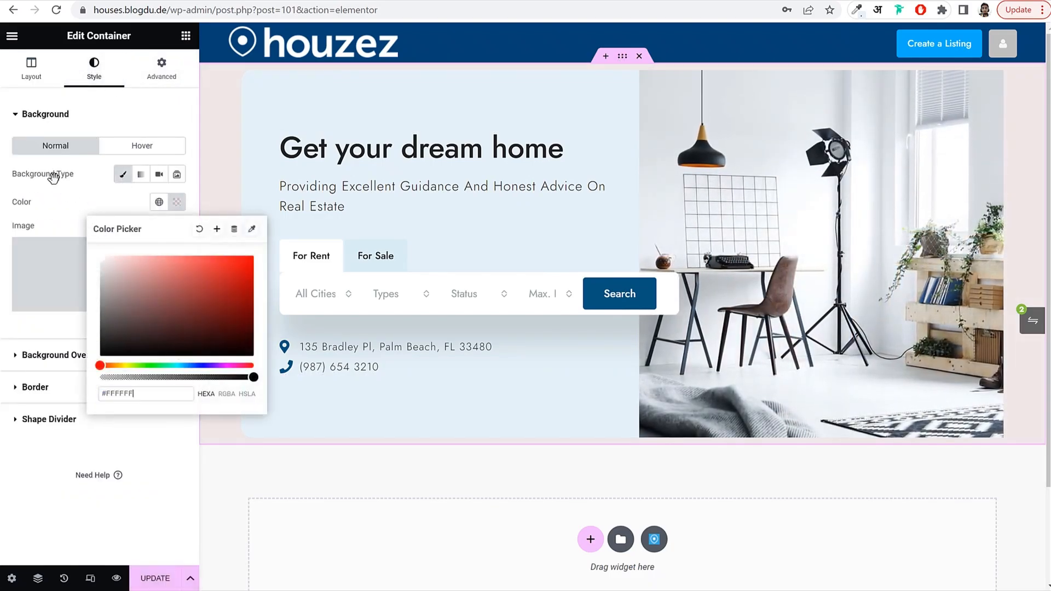
left_click(189, 420)
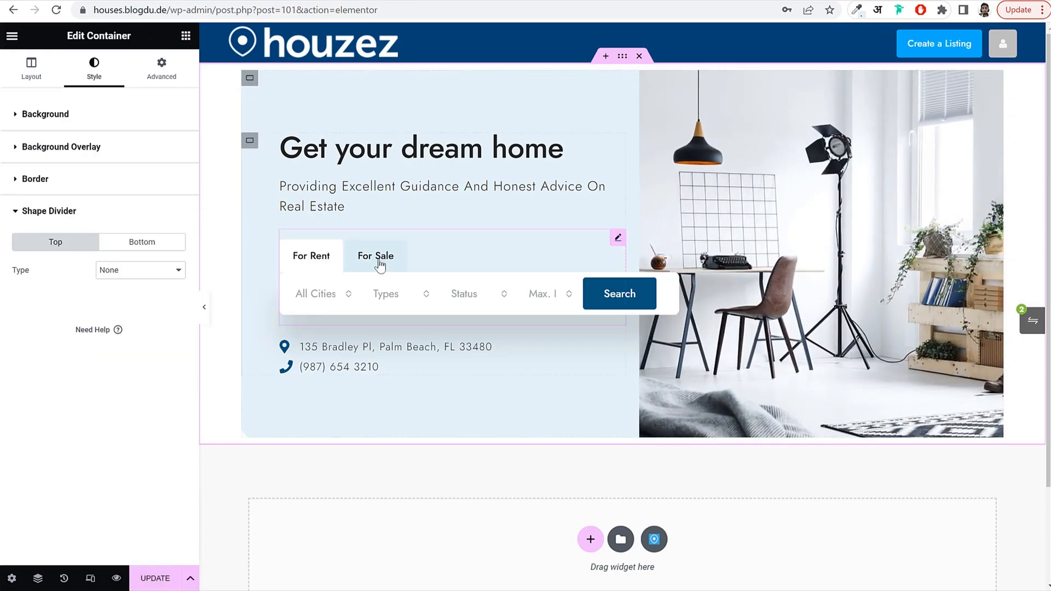
left_click(143, 583)
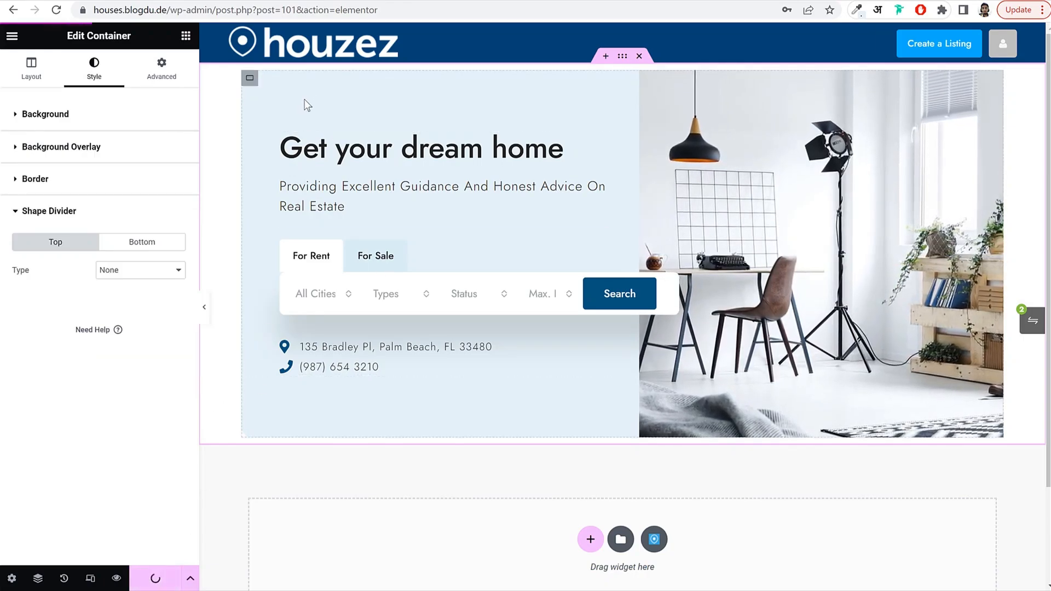
left_click(25, 66)
type("1240")
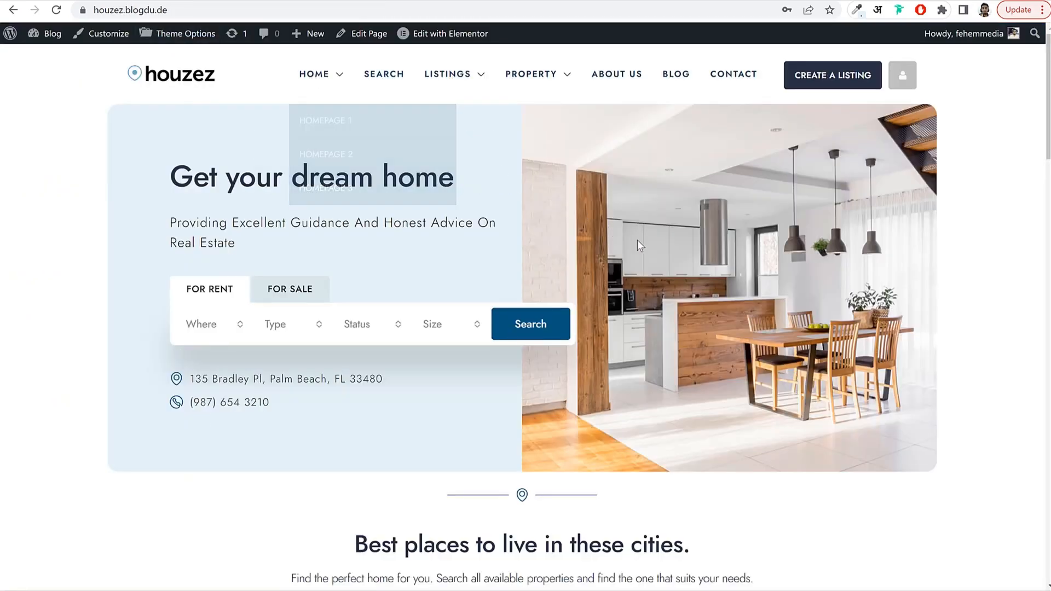
scroll(740, 354, "down", 10)
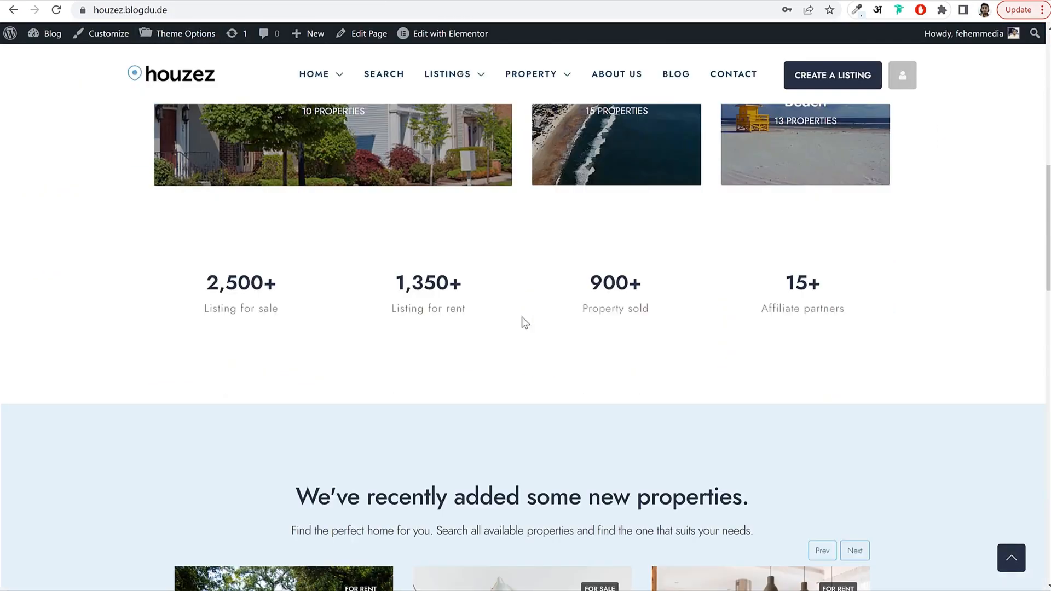
scroll(522, 317, "down", 15)
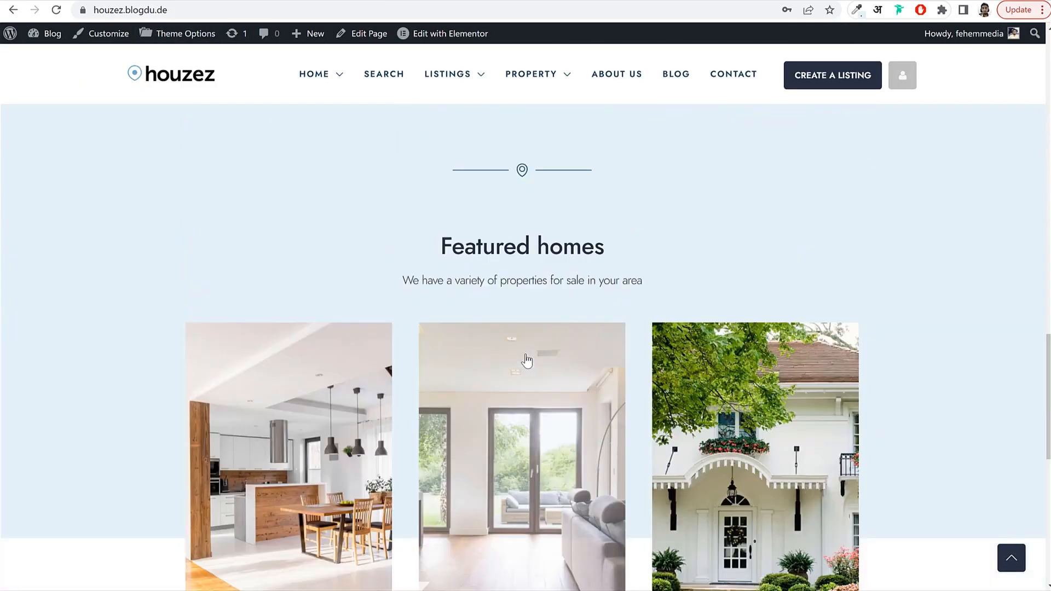
scroll(525, 359, "up", 13)
scroll(527, 356, "up", 12)
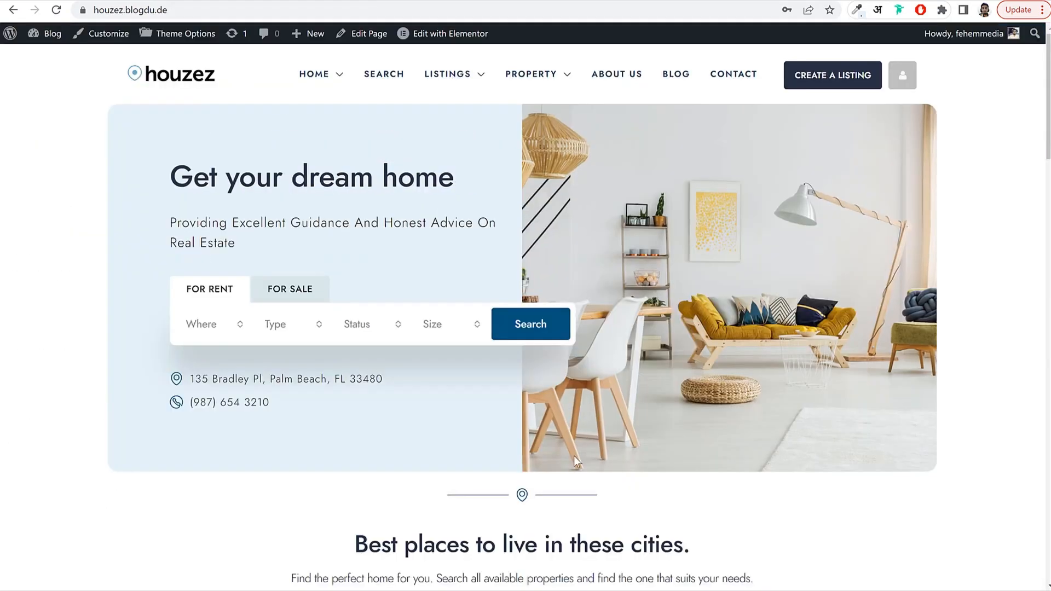
scroll(574, 455, "down", 15)
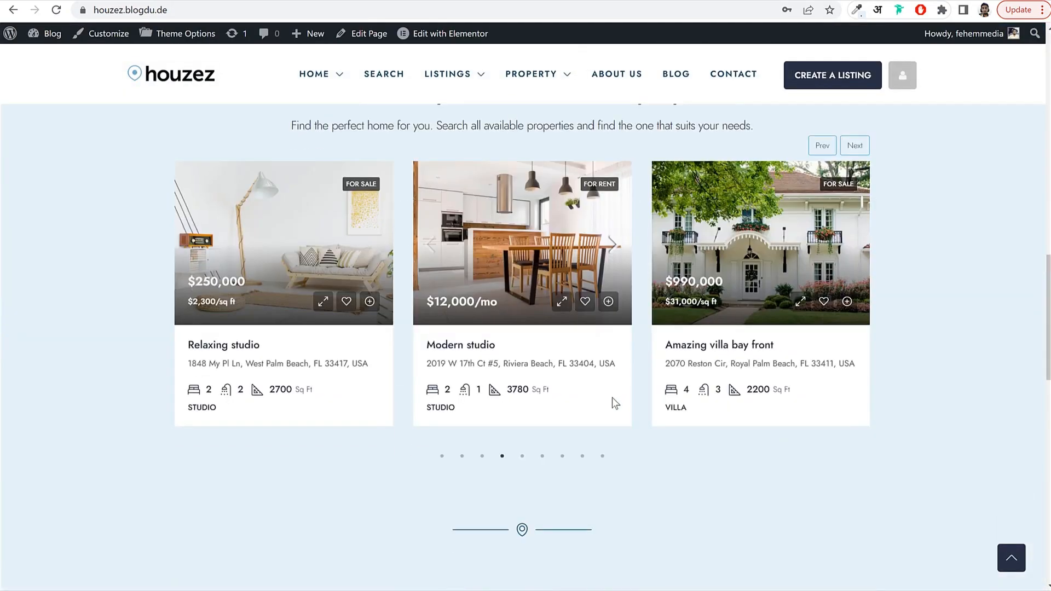
scroll(612, 398, "down", 4)
scroll(605, 412, "up", 15)
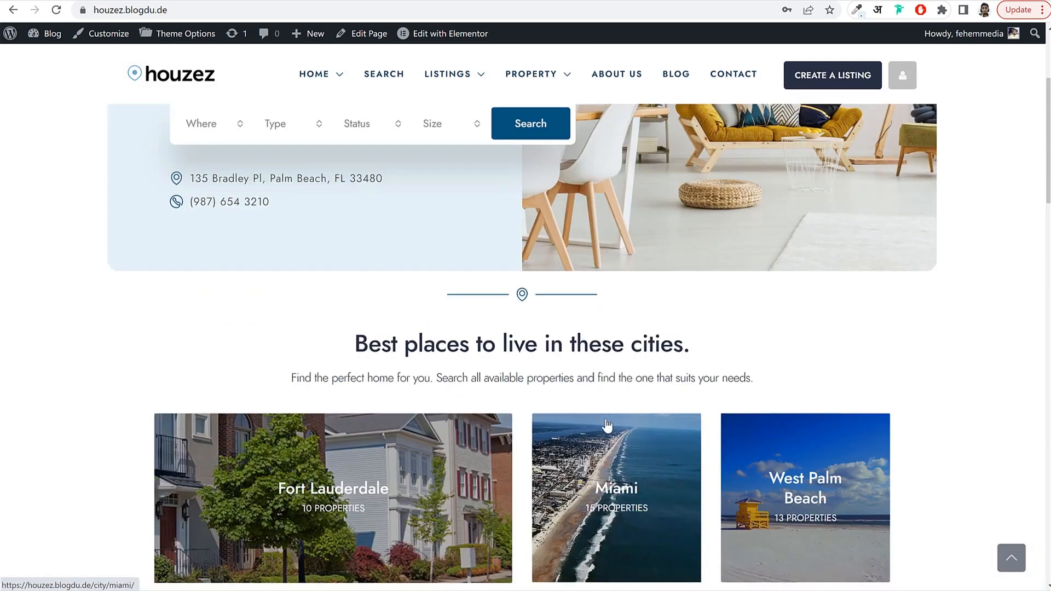
scroll(606, 425, "up", 4)
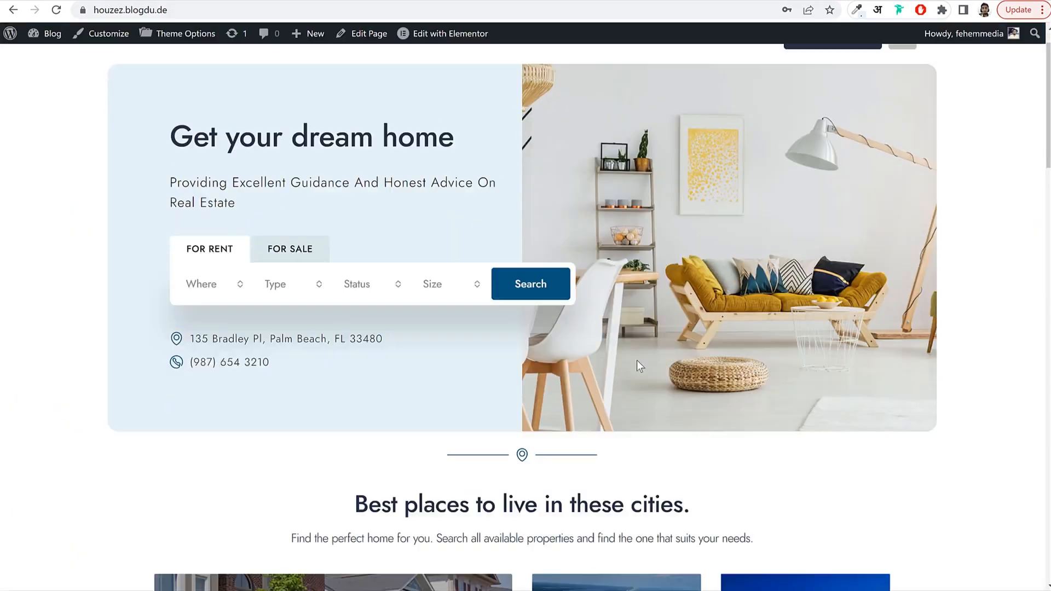
Add a single-column flexbox container below the hero and place a Divider widget in it.
scroll(636, 360, "down", 5)
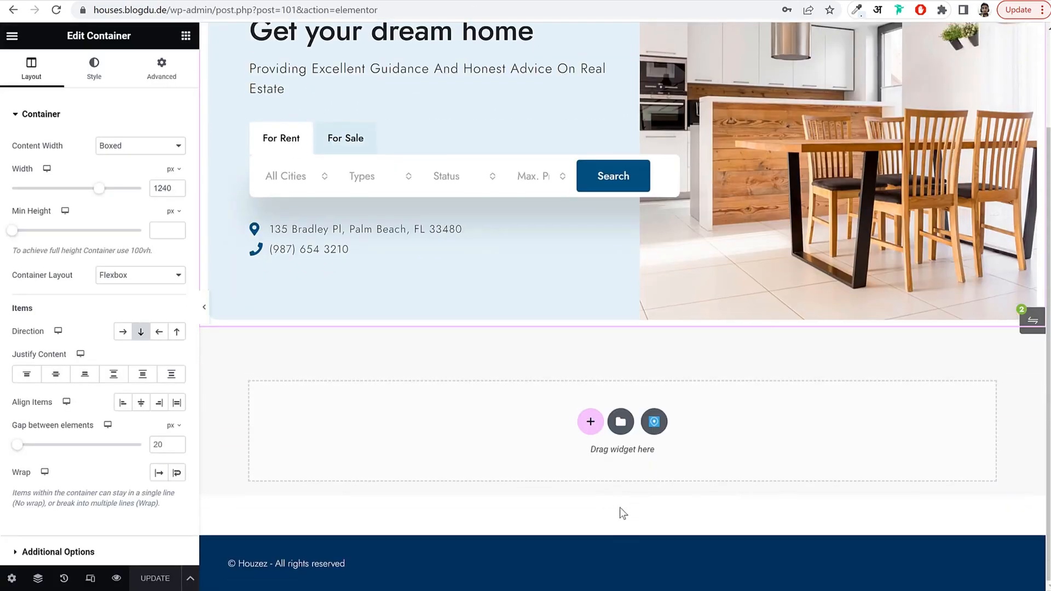
left_click(186, 36)
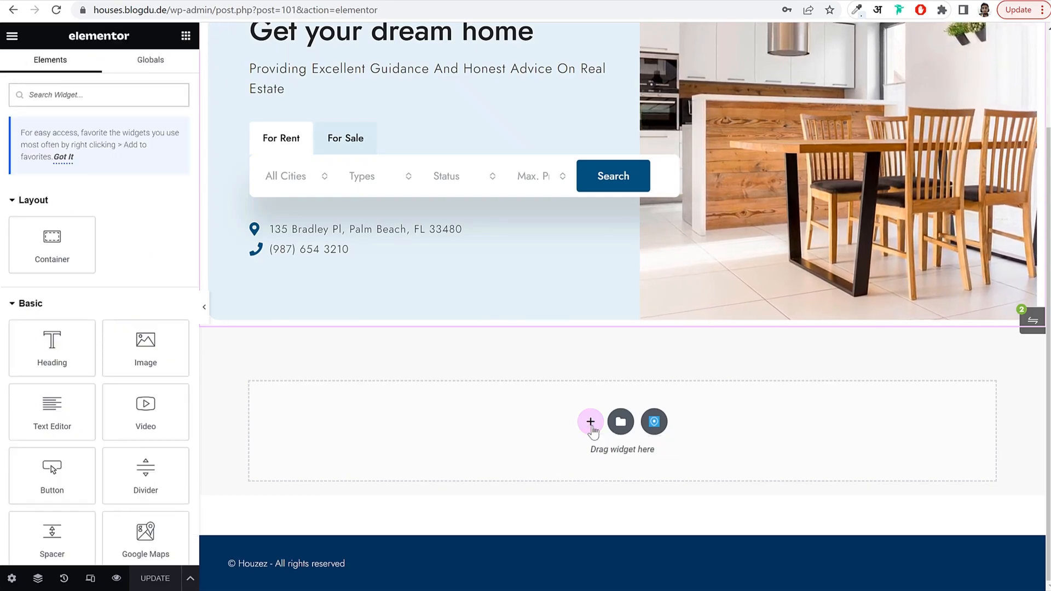
left_click(591, 421)
left_click(596, 462)
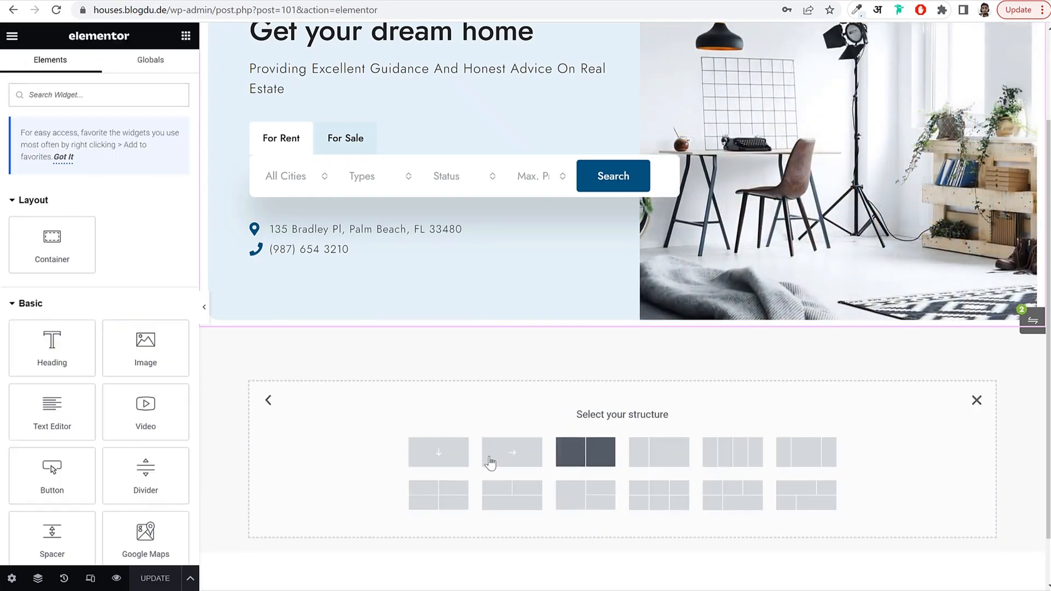
left_click(438, 452)
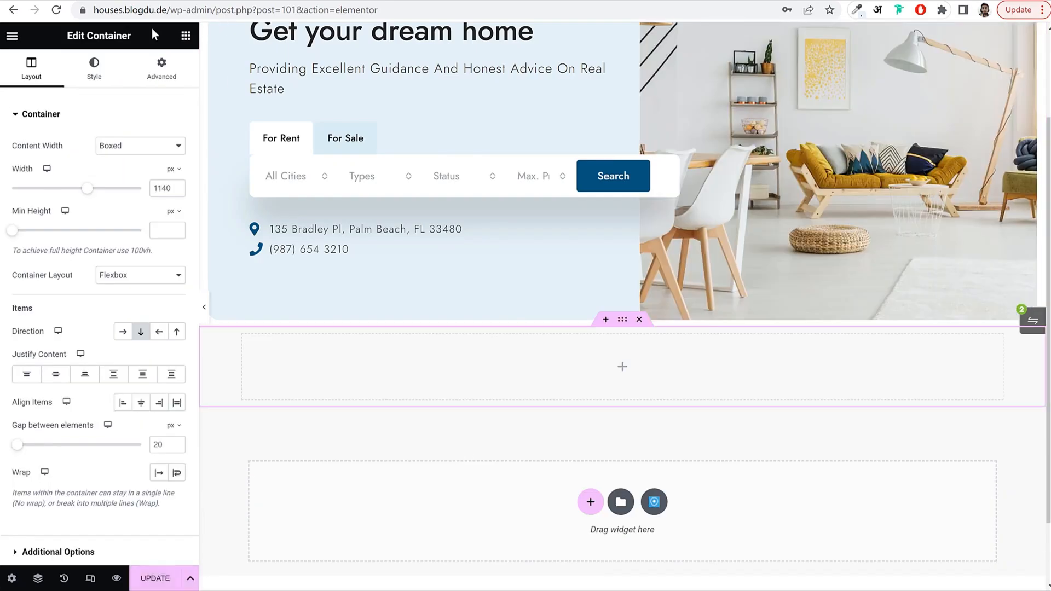
left_click(185, 37)
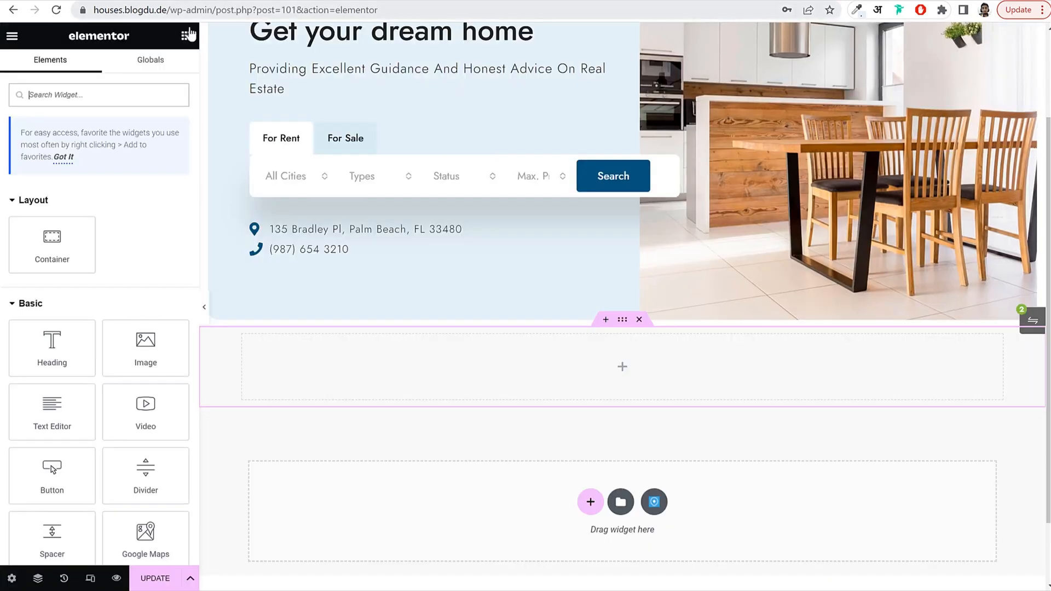
type("div")
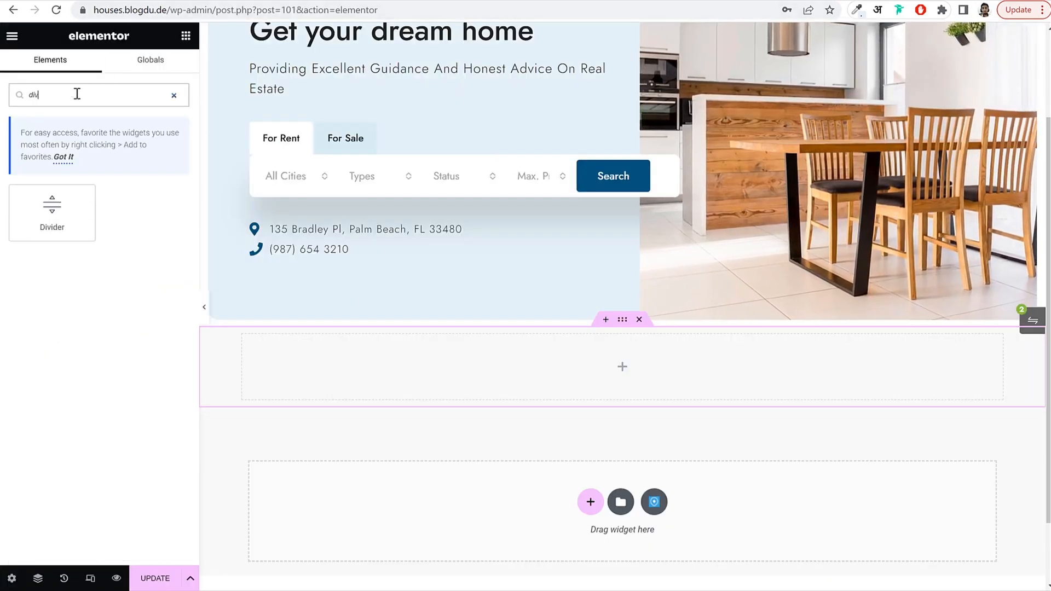
left_click_drag(163, 230, 644, 363)
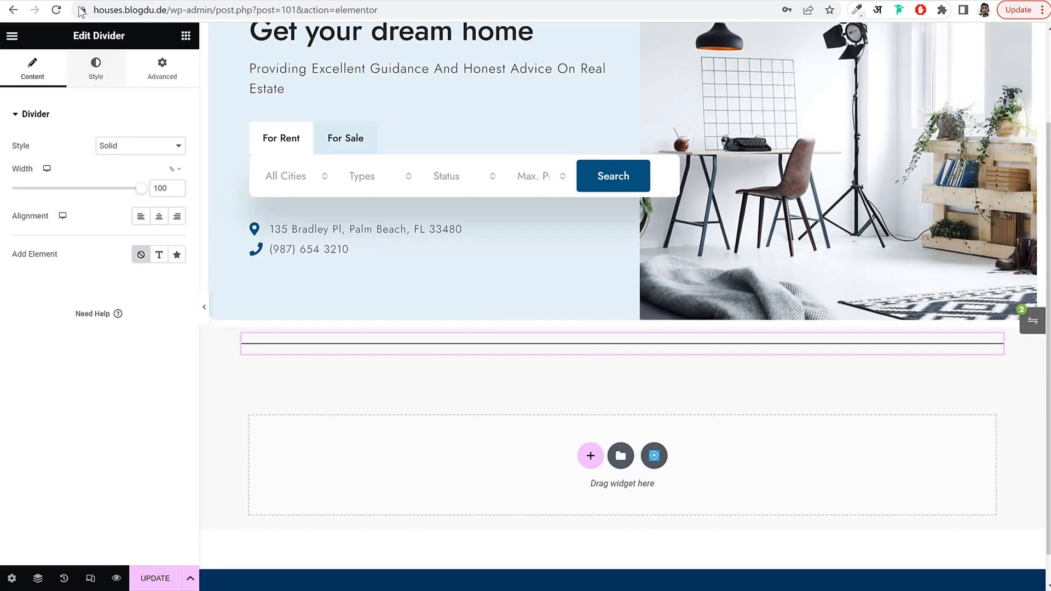
Add a map-marker icon from the Icon Library to the middle of the divider.
left_click(176, 256)
left_click(125, 312)
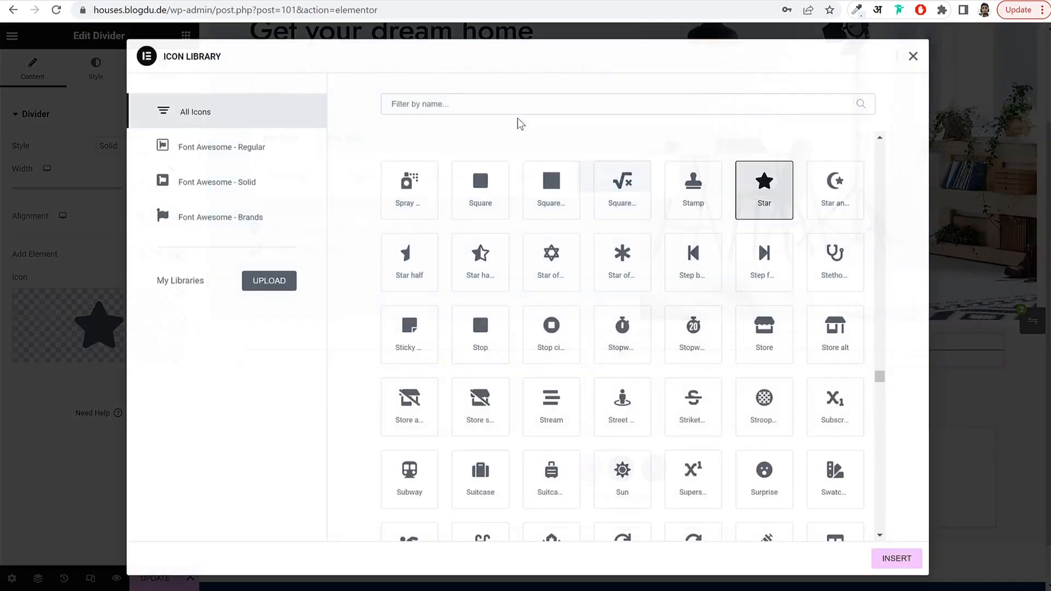
left_click(514, 103)
type("map")
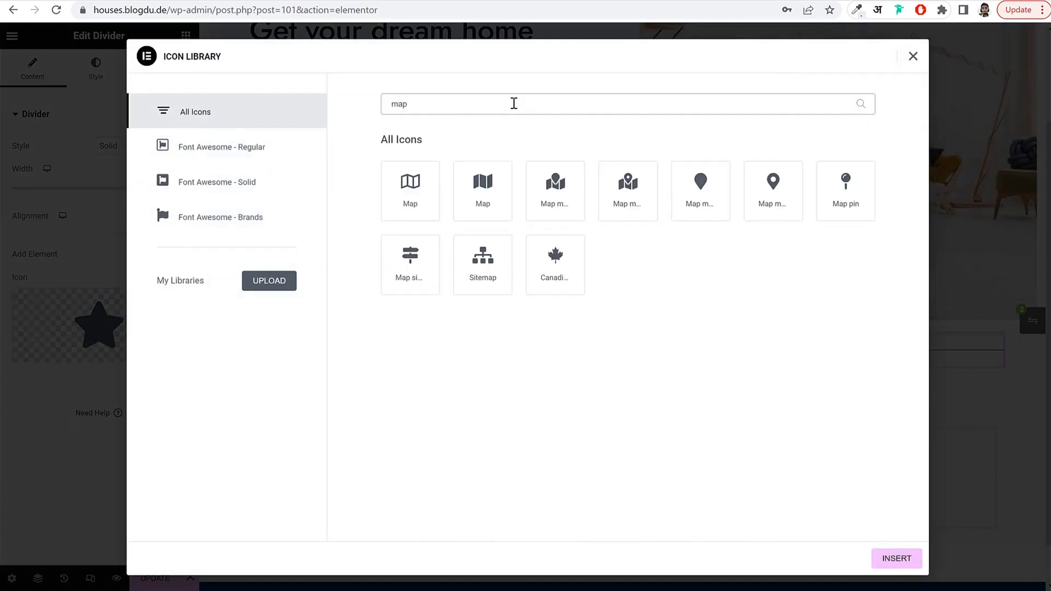
left_click(905, 559)
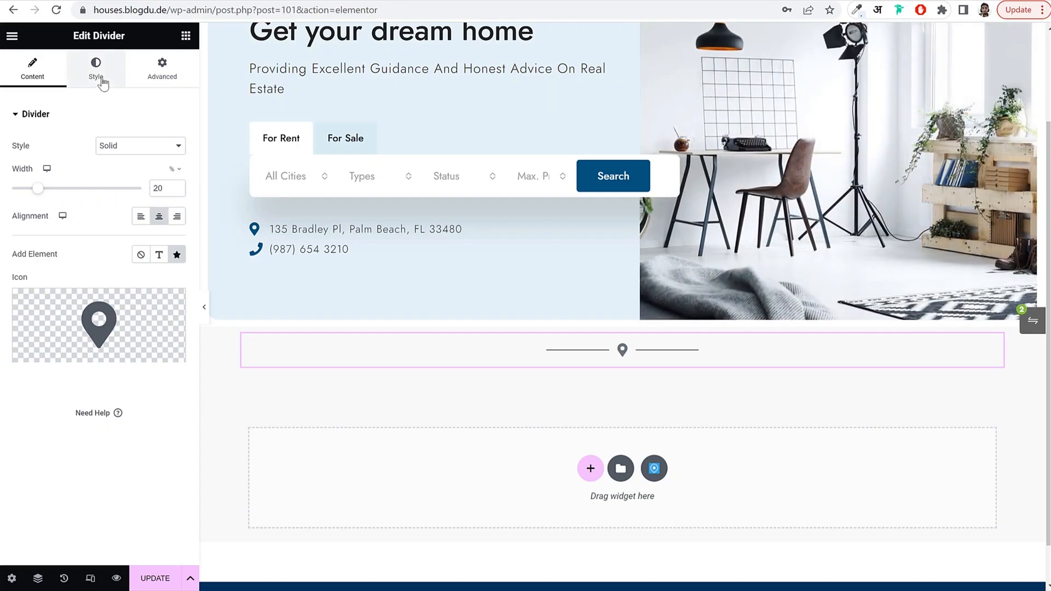
Colour the divider's icon and line dark blue #02547D using global colours.
left_click(102, 80)
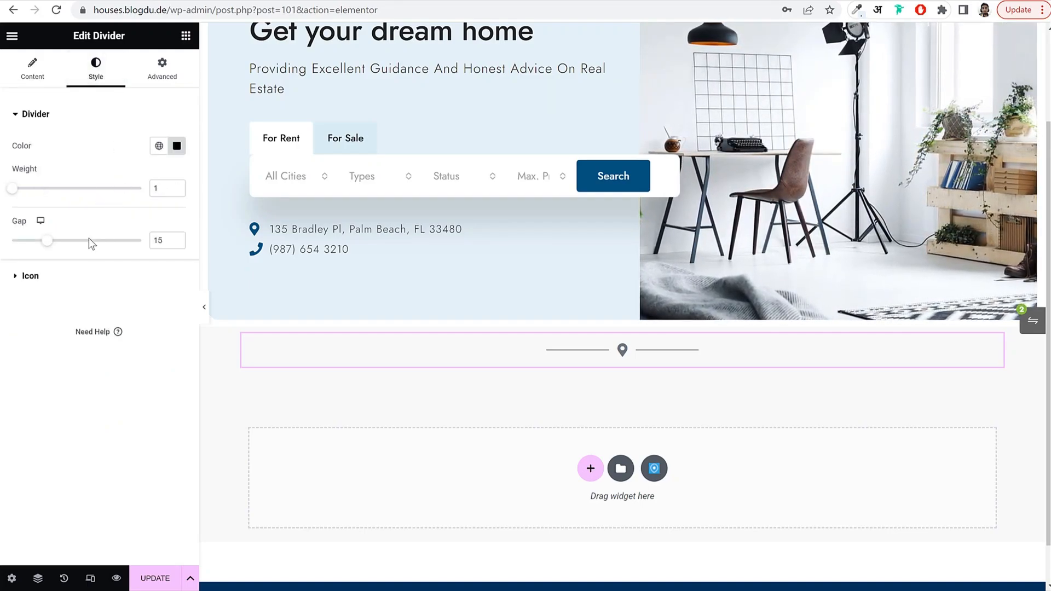
left_click(59, 284)
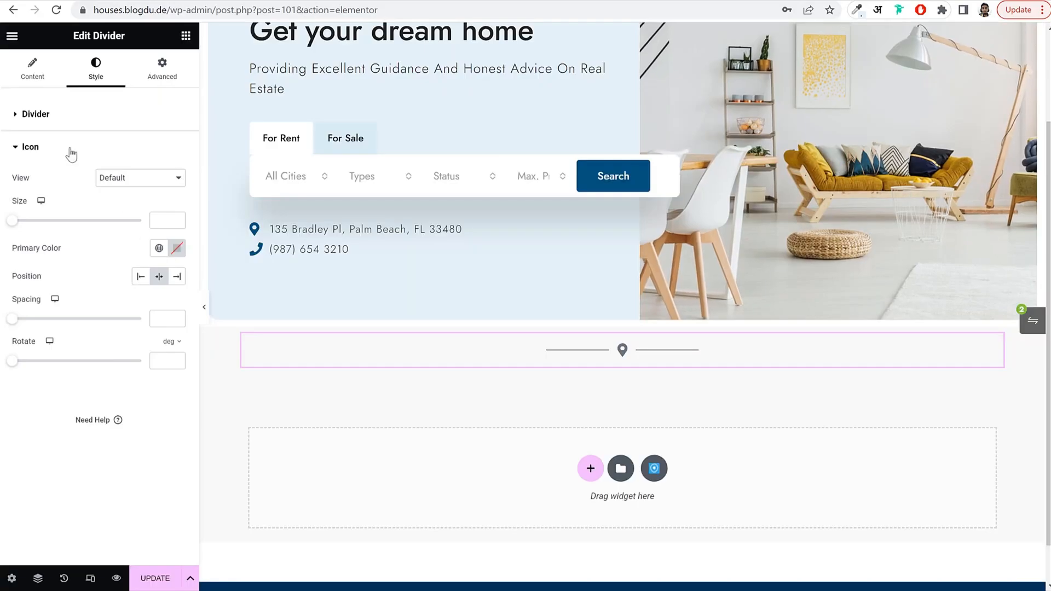
left_click(159, 255)
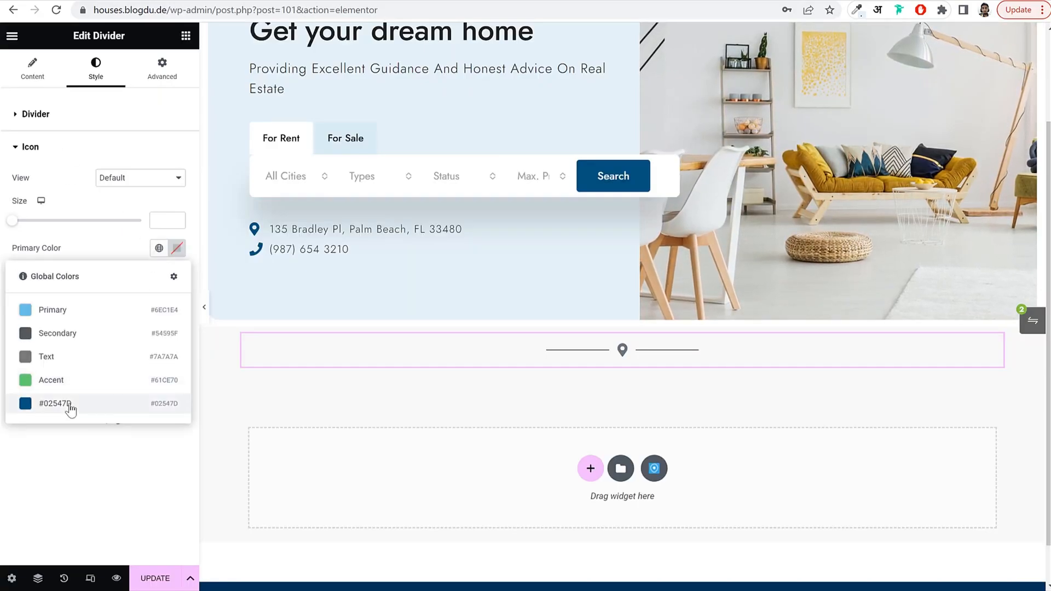
left_click(72, 405)
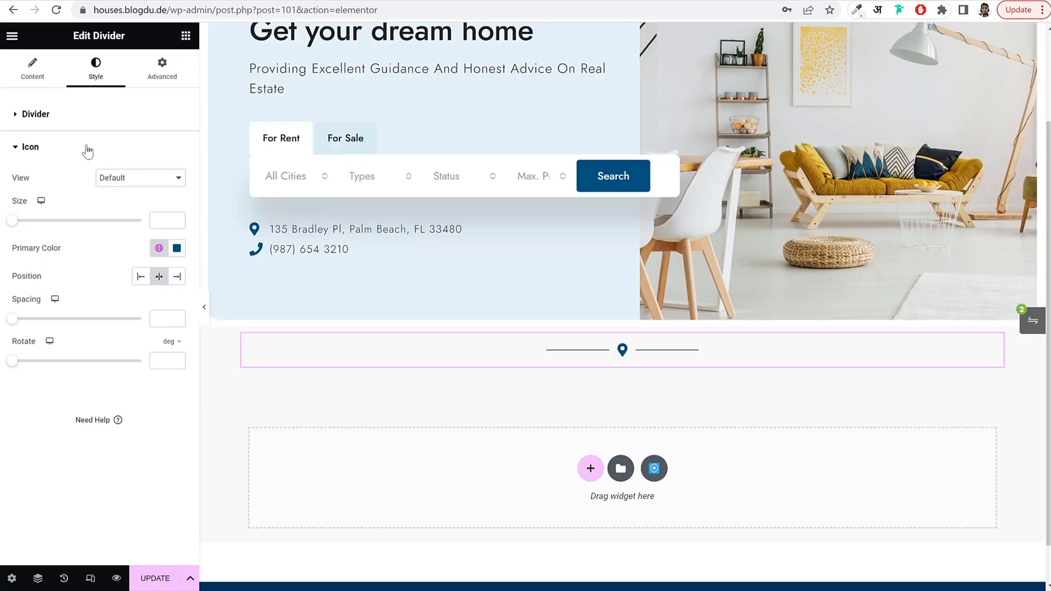
left_click(96, 114)
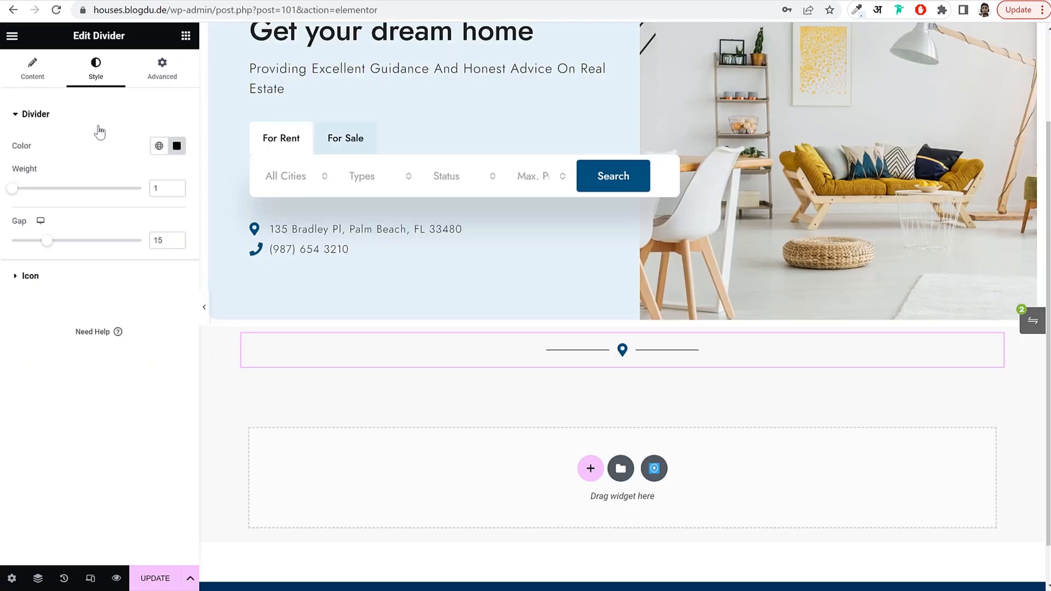
left_click(158, 146)
left_click(101, 301)
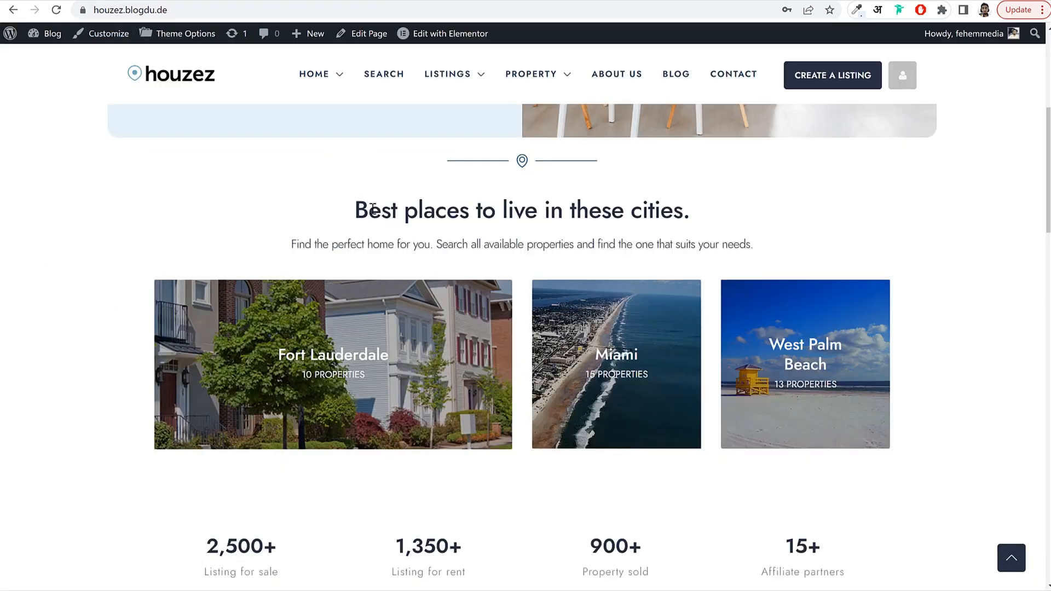
left_click_drag(372, 208, 715, 215)
key("ctrl+c")
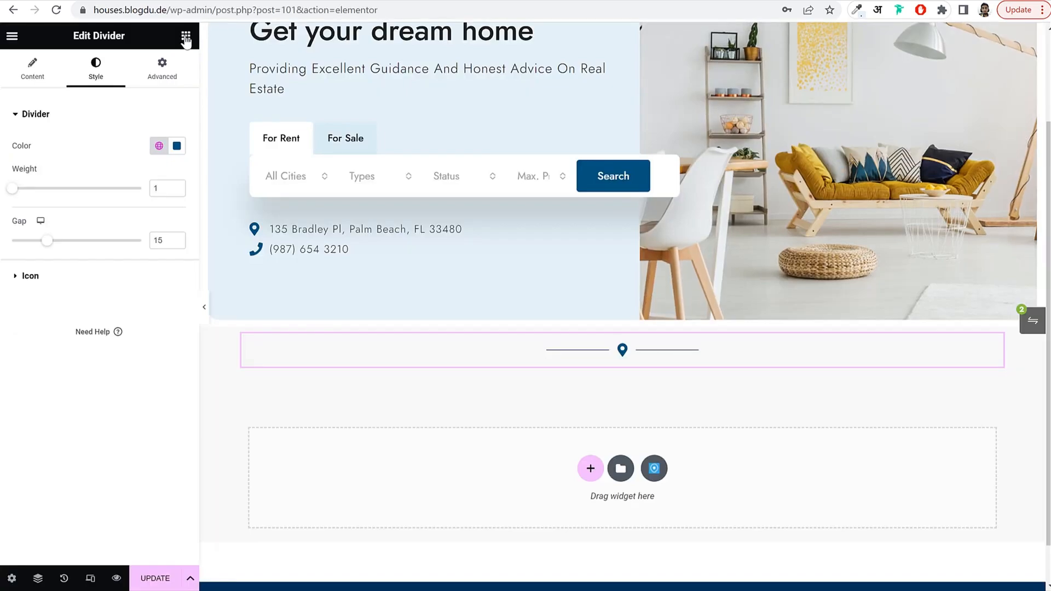
Add a centred heading below the divider with the pasted 'Best places to live in these cities.' text.
left_click(185, 36)
left_click_drag(36, 368, 659, 367)
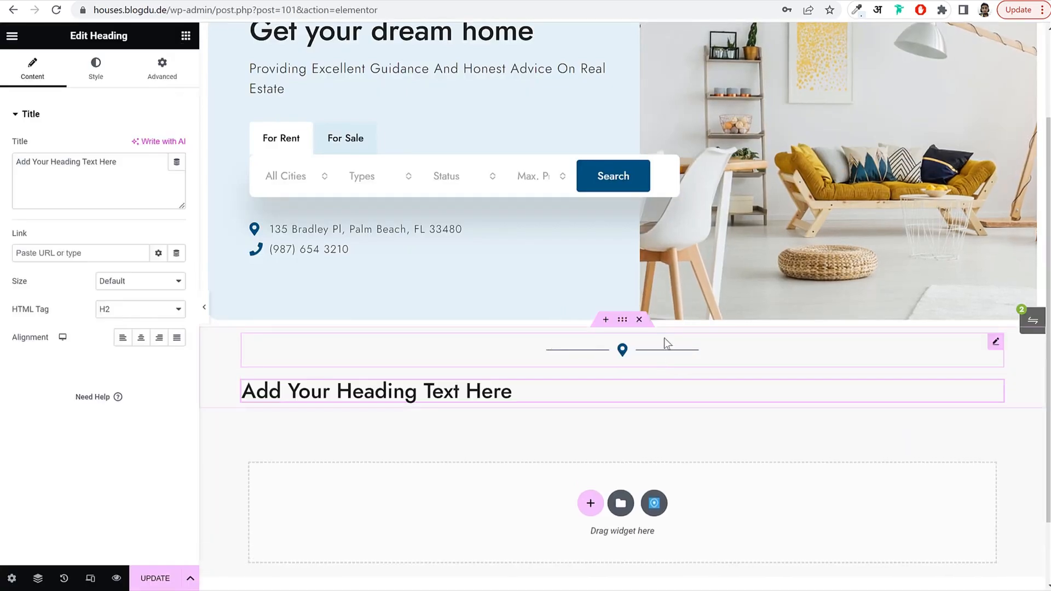
triple_click(77, 179)
key("ctrl+v")
left_click(141, 337)
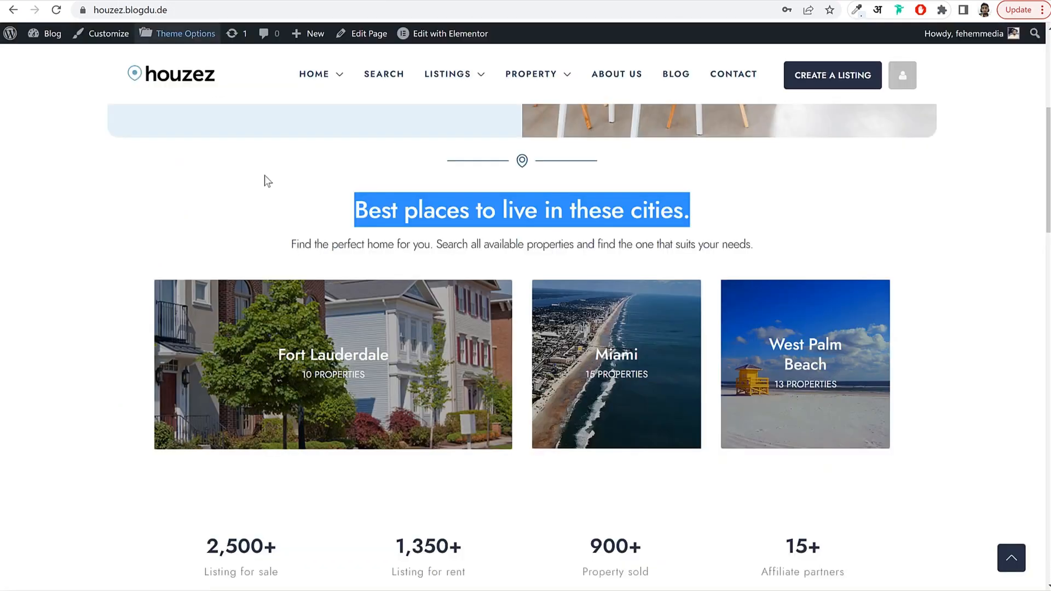
left_click(312, 221)
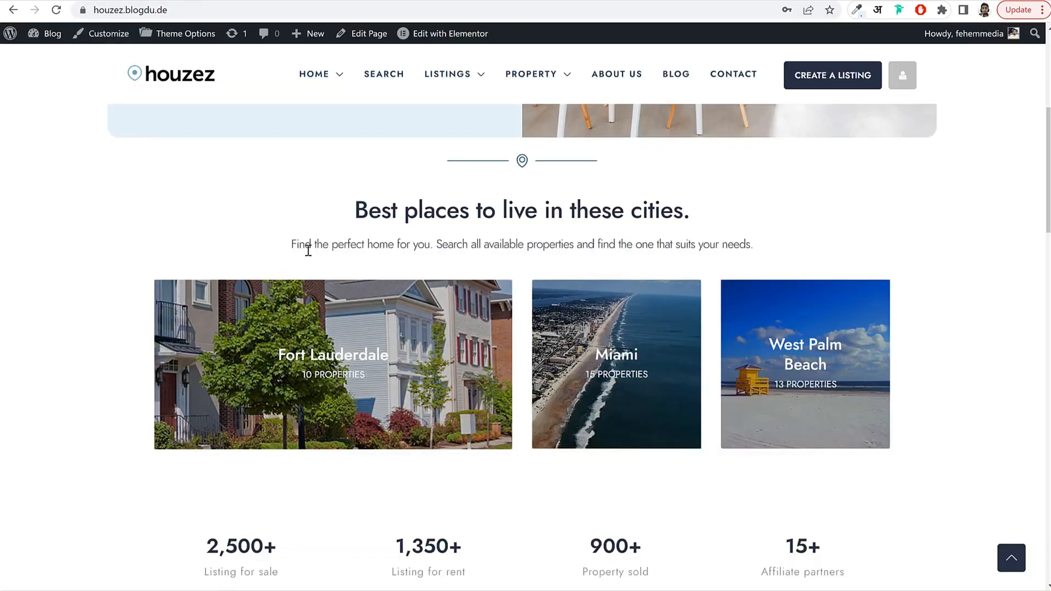
Add a second centred heading containing the pasted find-the-perfect-home subtitle.
left_click_drag(291, 245, 755, 248)
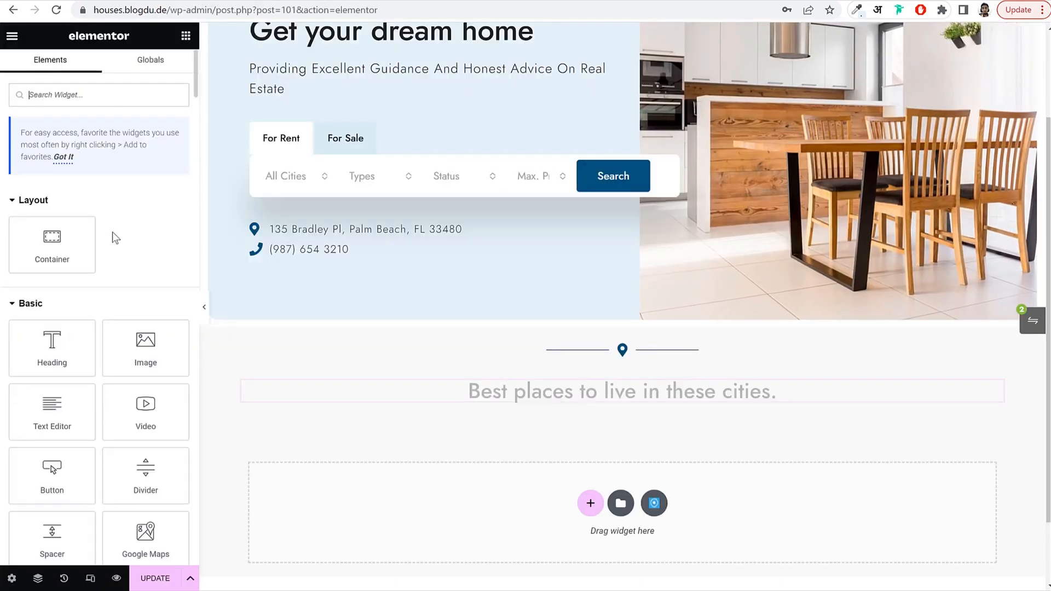
left_click_drag(60, 341, 600, 414)
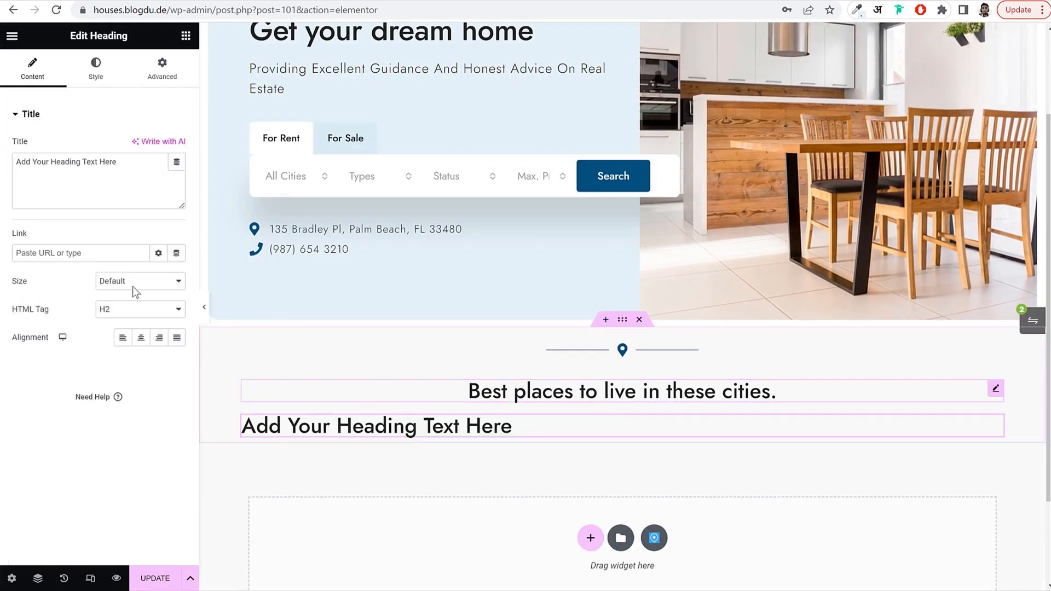
key("ctrl+a")
type("Find the perfect home for you. Search all available properties and find the one that suits your needs.")
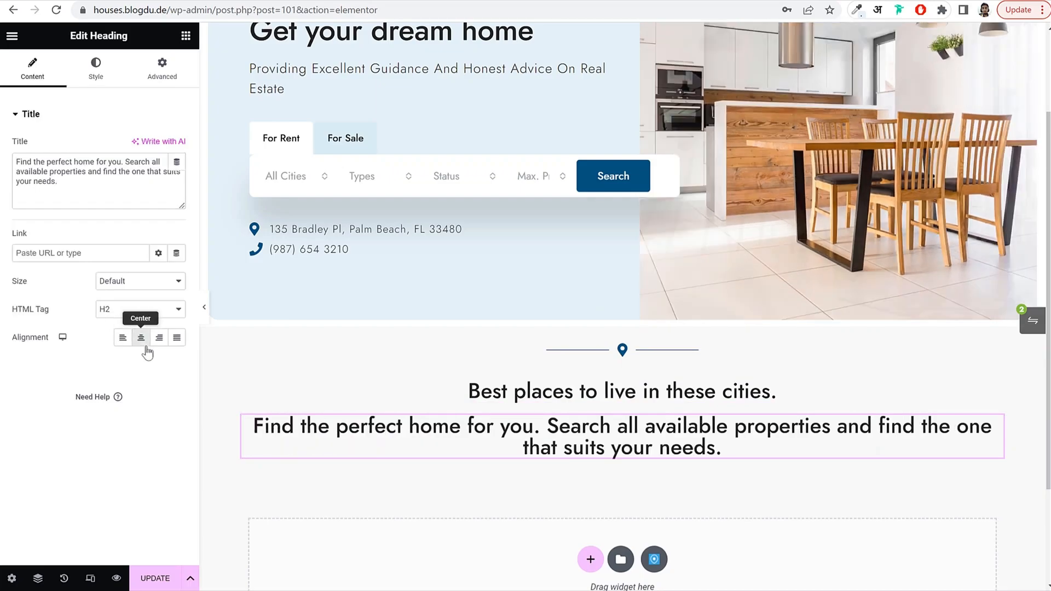
left_click(144, 343)
Style the subtitle dark blue, size 18, weight 300, letter spacing -0.5.
left_click(98, 68)
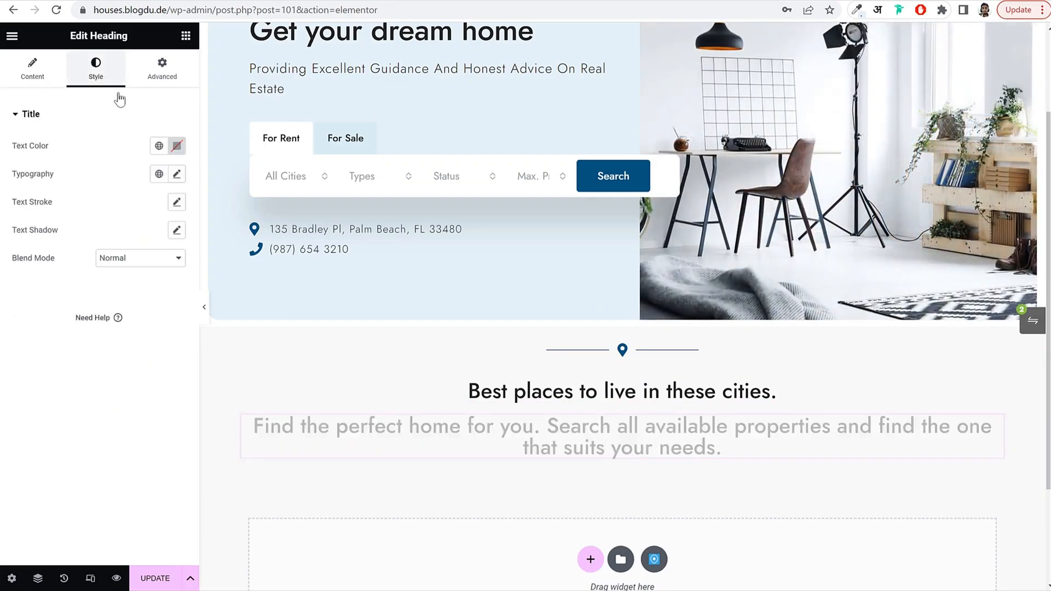
left_click(159, 146)
left_click(71, 304)
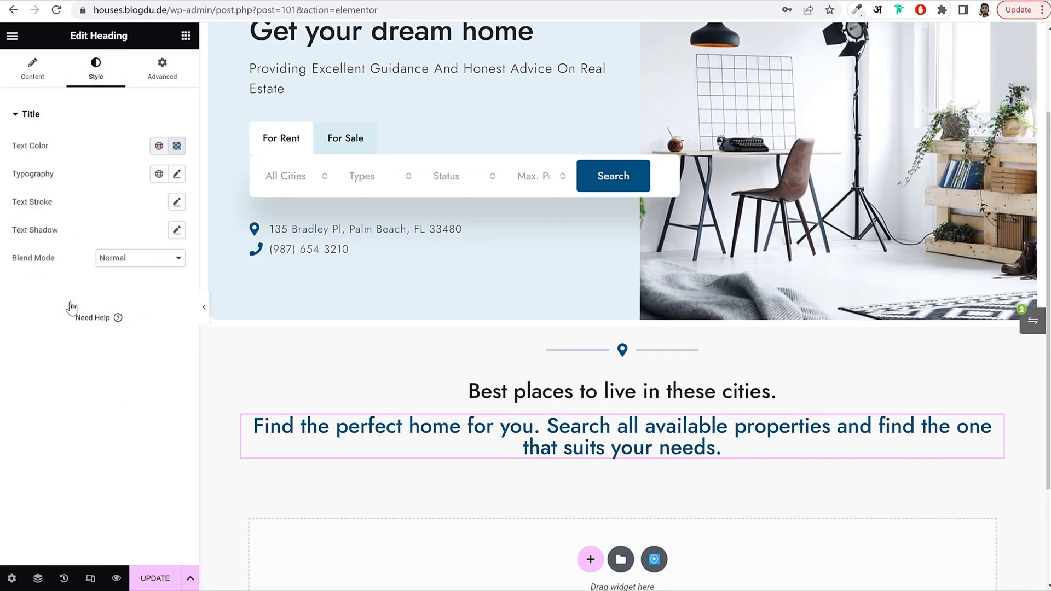
left_click(176, 174)
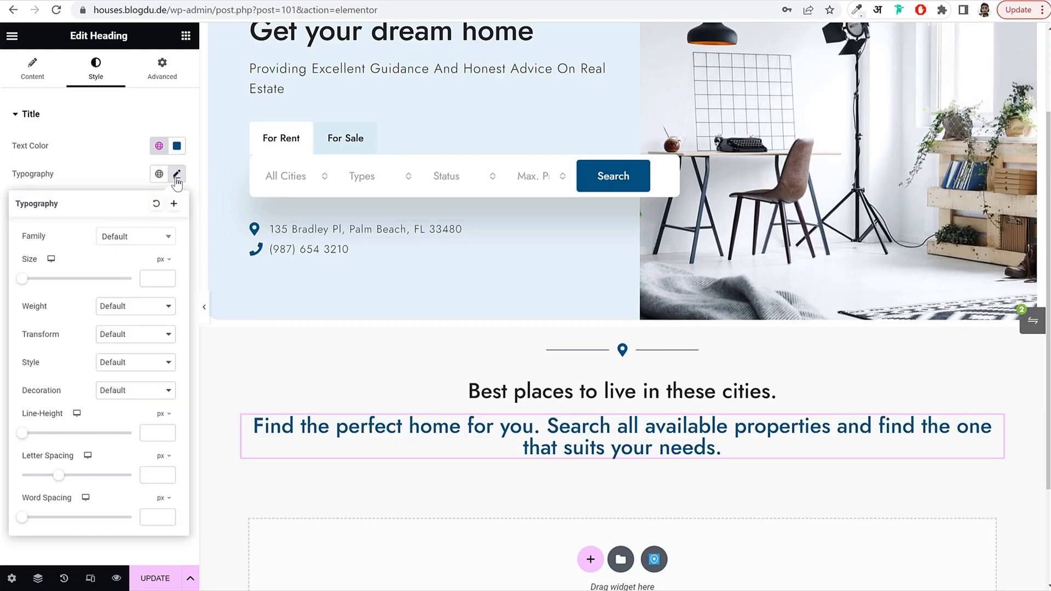
left_click(151, 278)
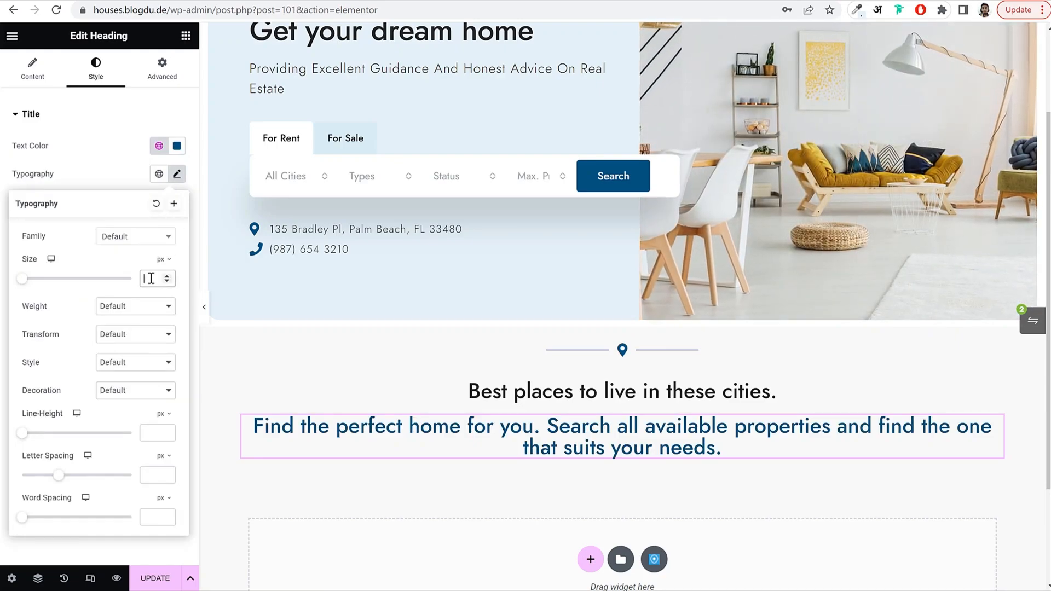
type("18")
left_click(134, 306)
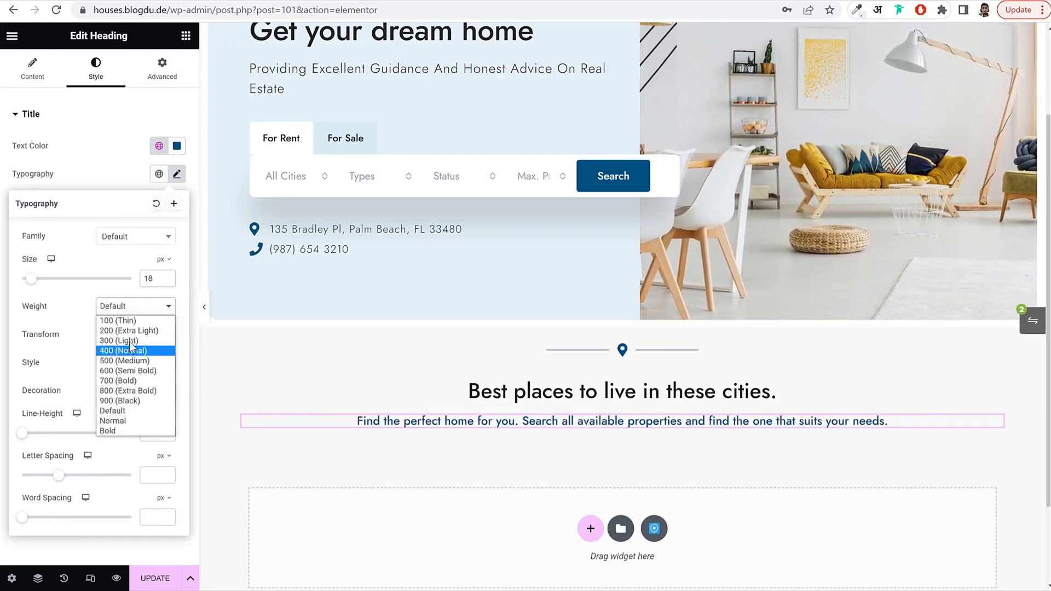
left_click(131, 341)
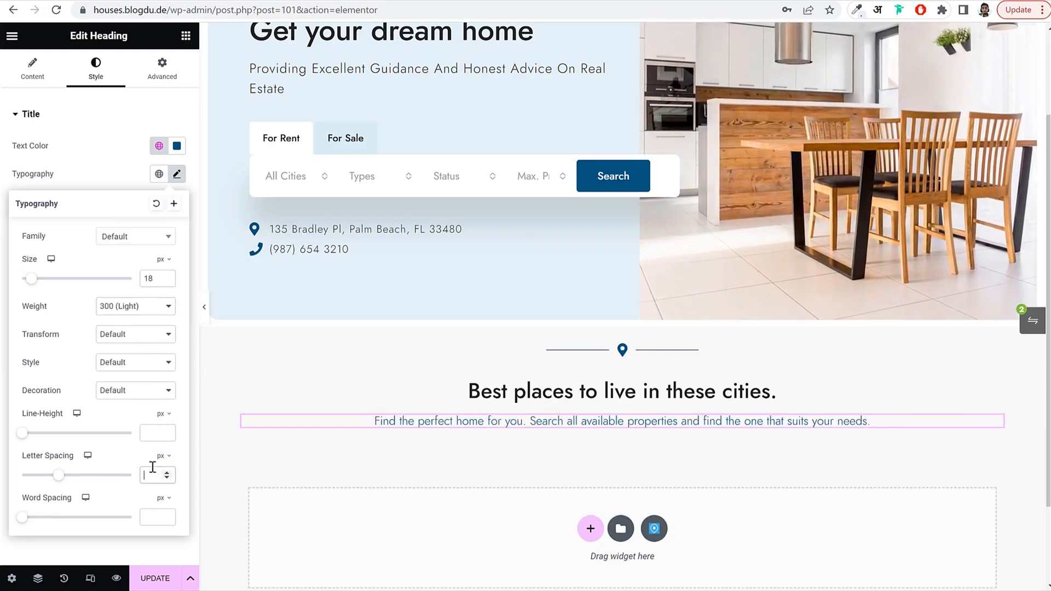
left_click(152, 470)
type("-0.5")
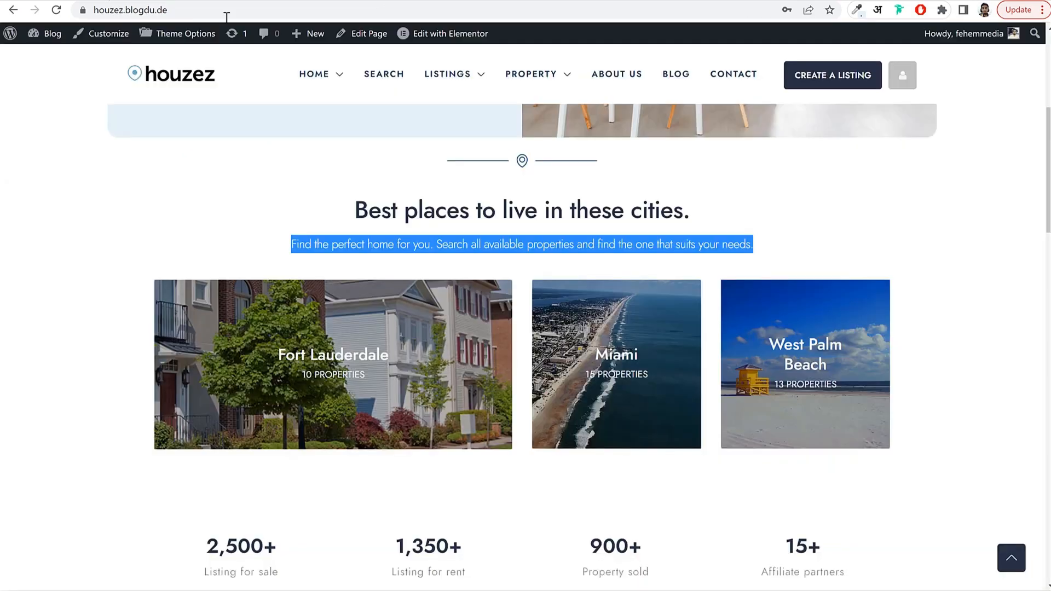
left_click(202, 205)
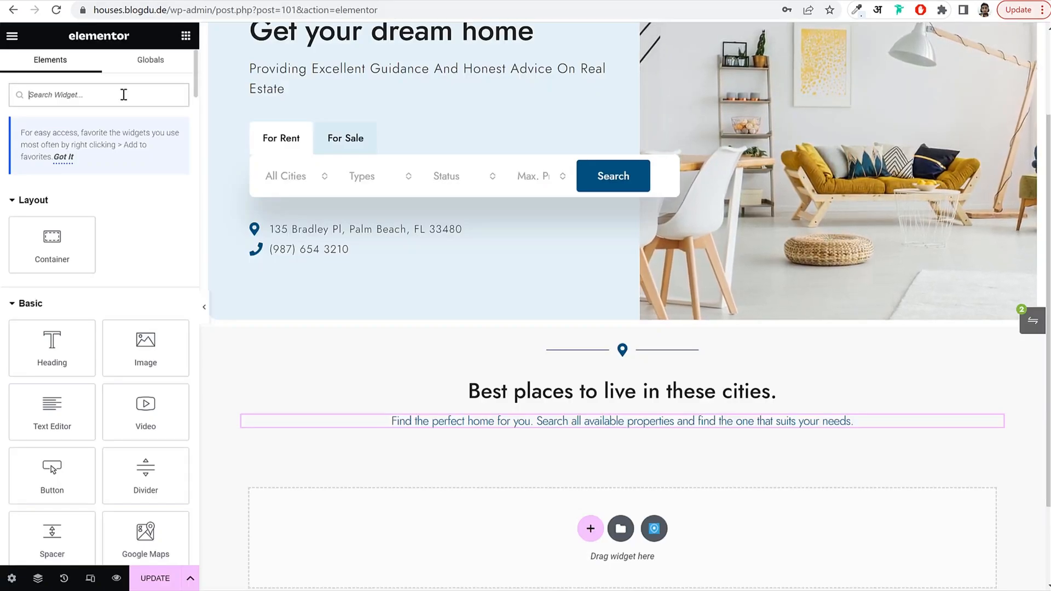
Add a Houzez Grids widget below the subtitle, set to the City taxonomy and Grid v4.
type("hous")
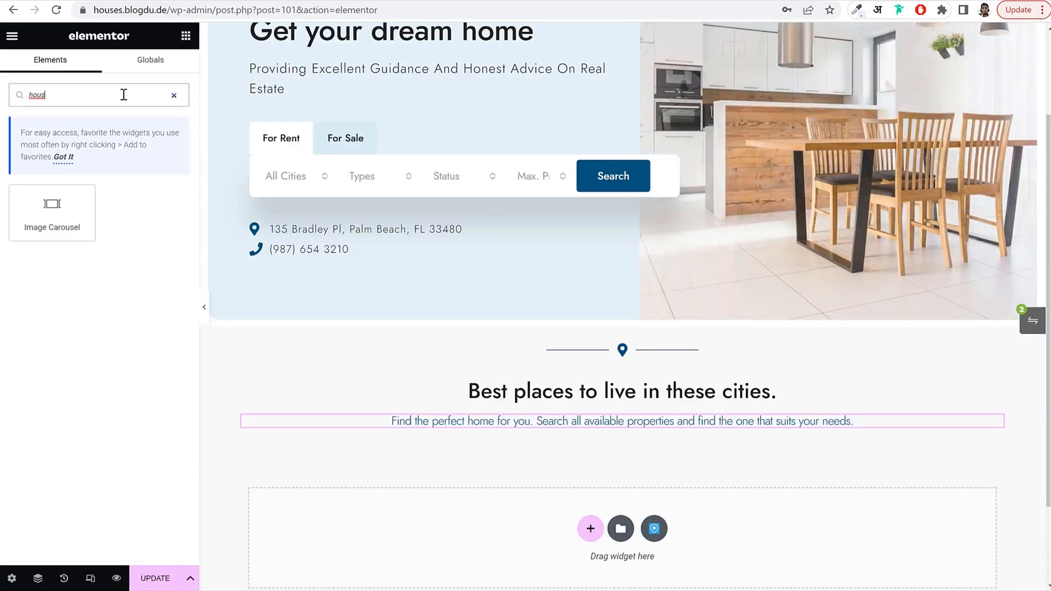
key("BackSpace")
type("z")
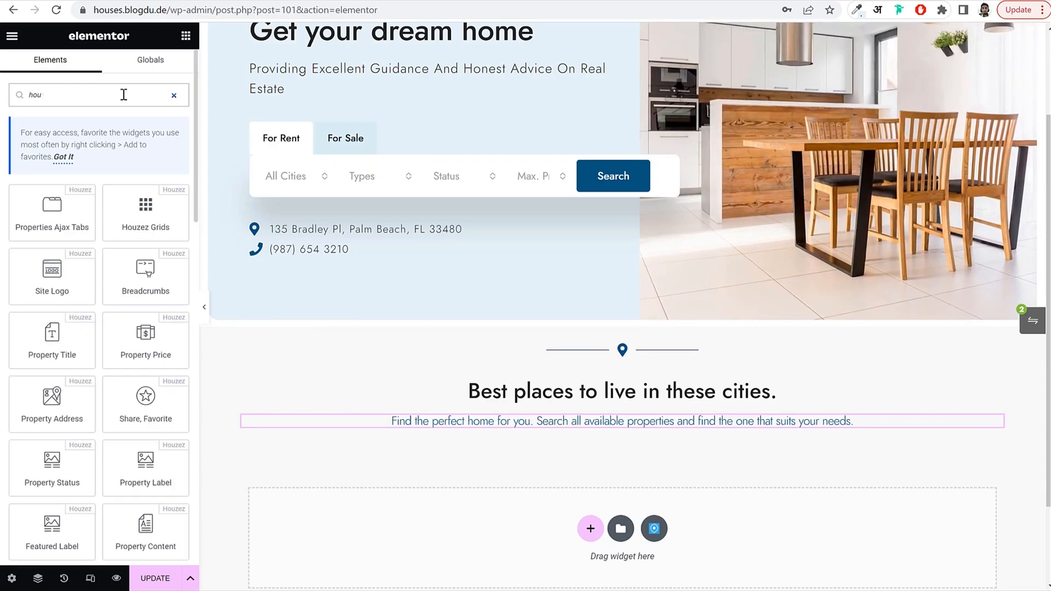
left_click_drag(145, 211, 674, 429)
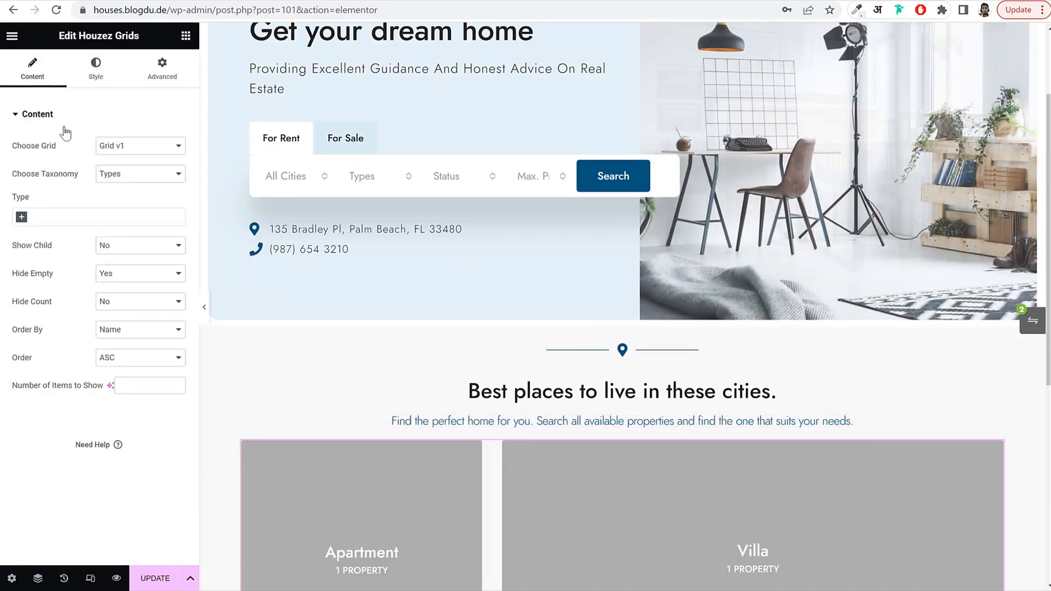
scroll(624, 312, "down", 4)
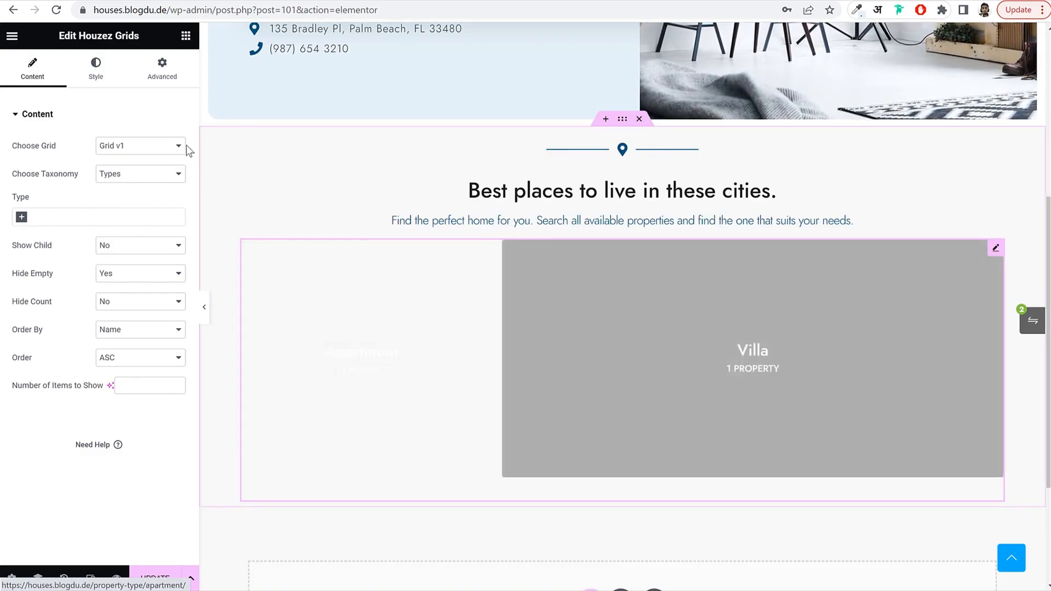
left_click(126, 180)
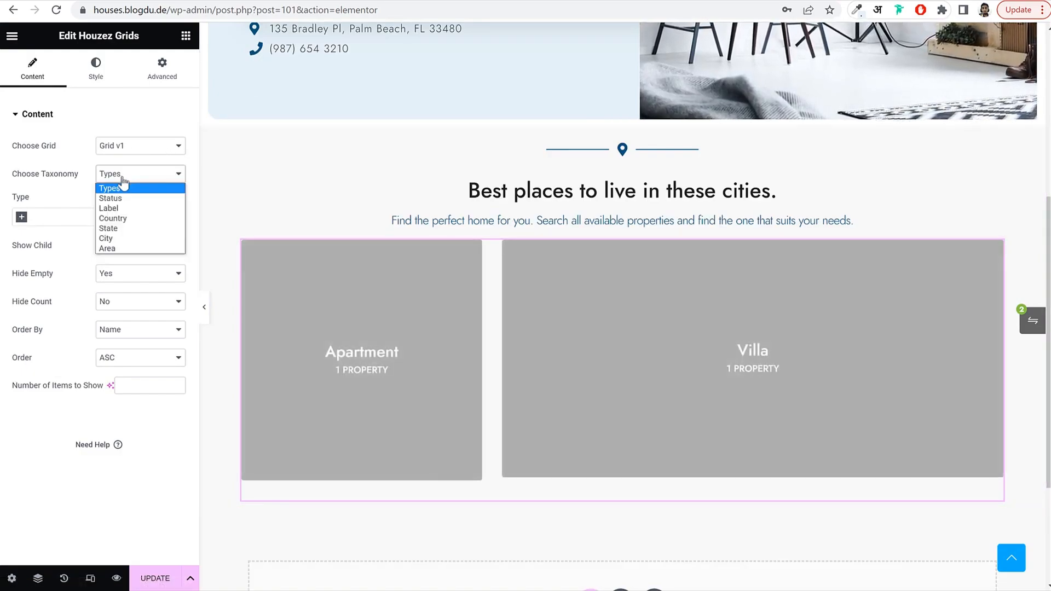
left_click(126, 238)
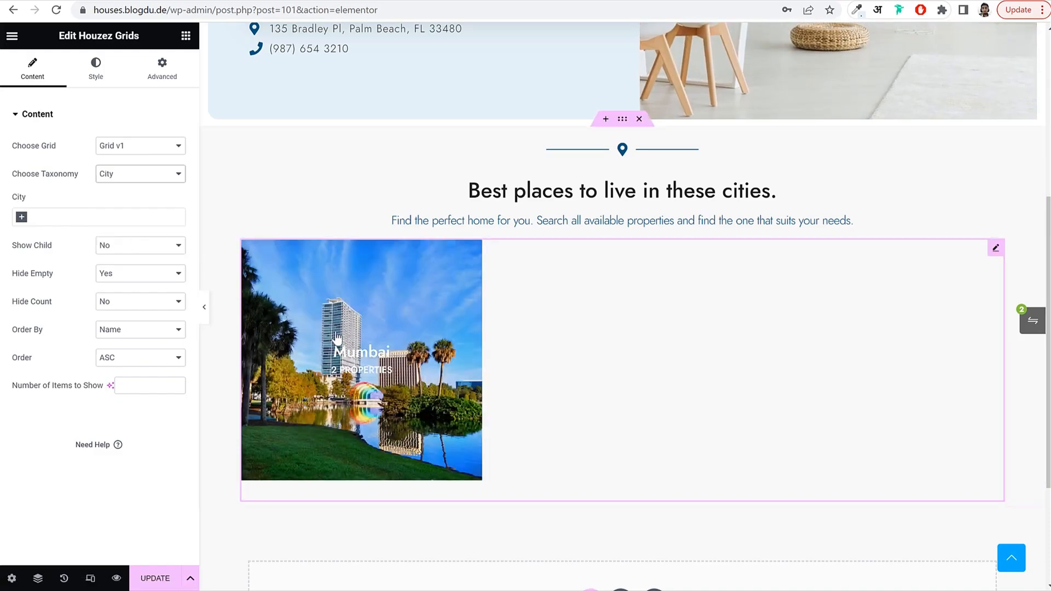
left_click(126, 151)
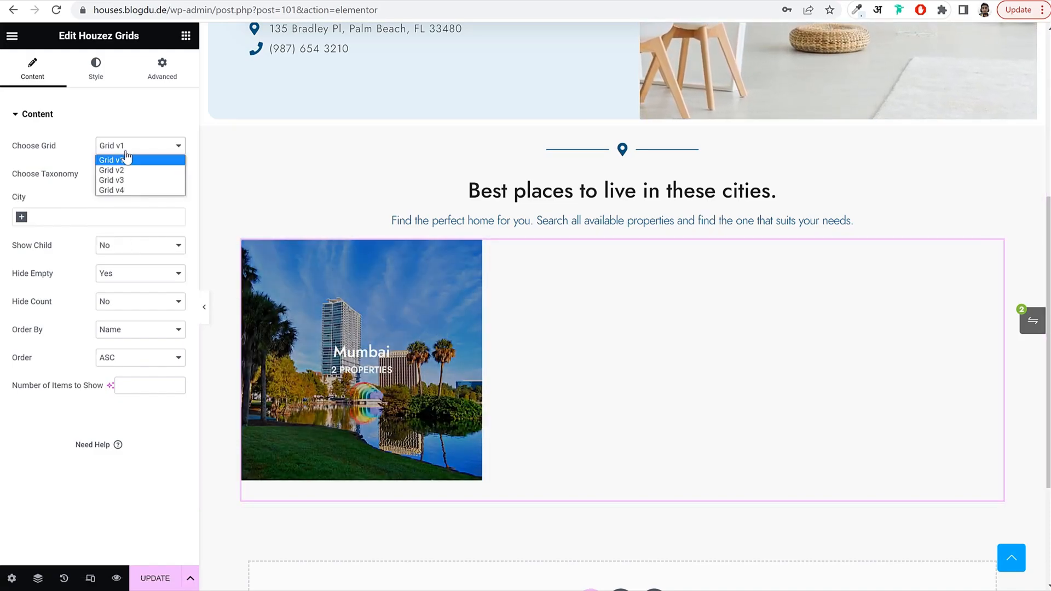
left_click(133, 190)
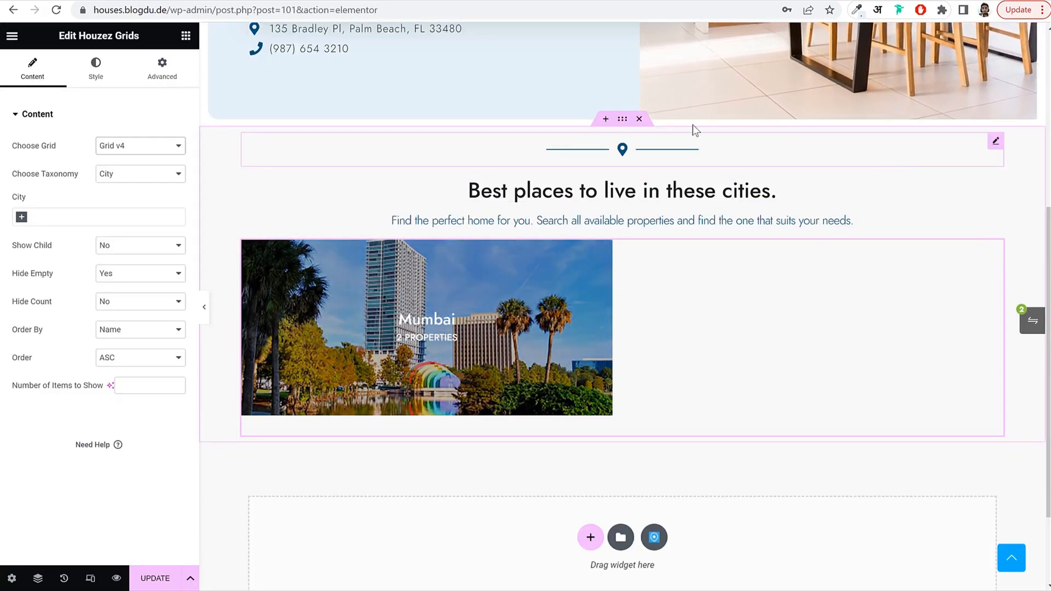
Give the cities section a classic white background.
left_click(622, 119)
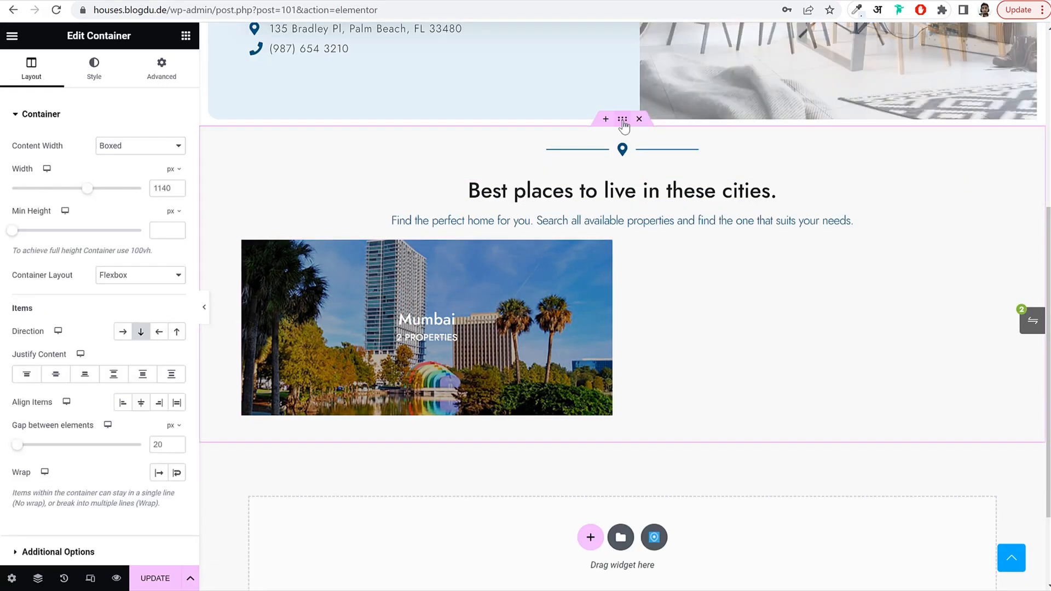
left_click(94, 70)
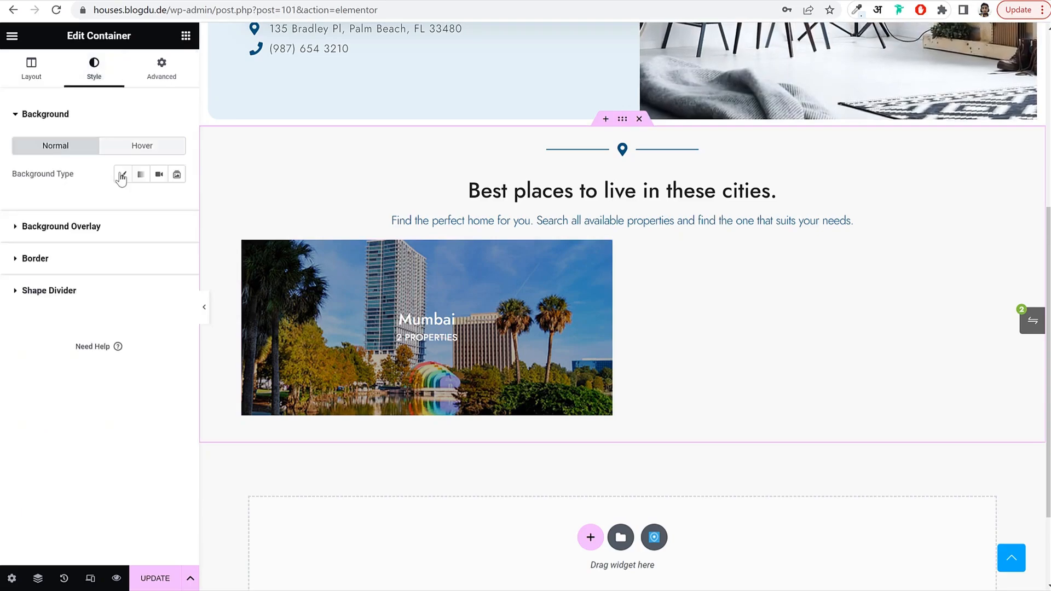
left_click(123, 174)
left_click(177, 202)
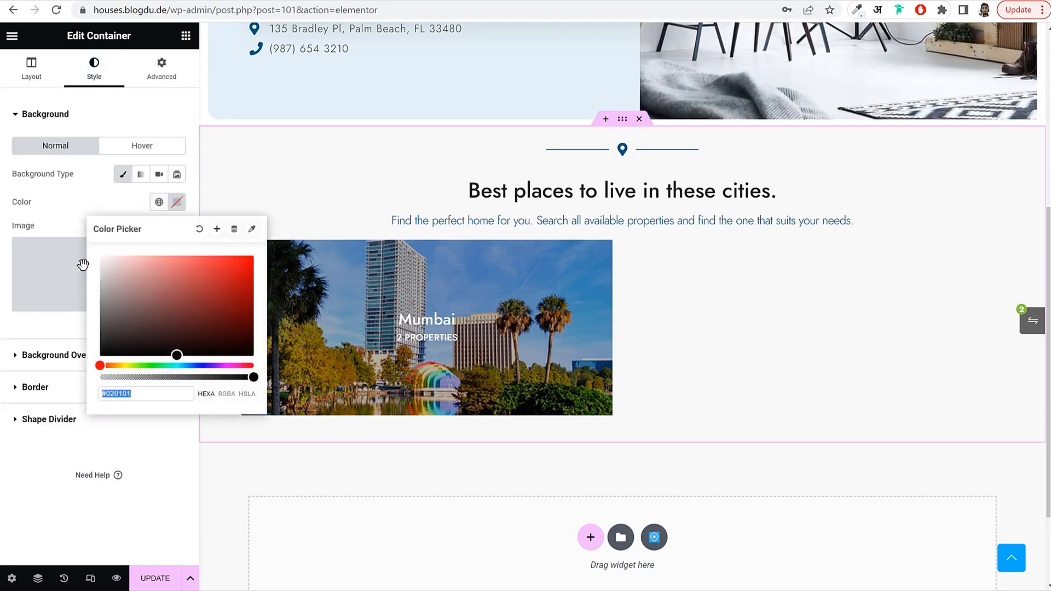
left_click(104, 189)
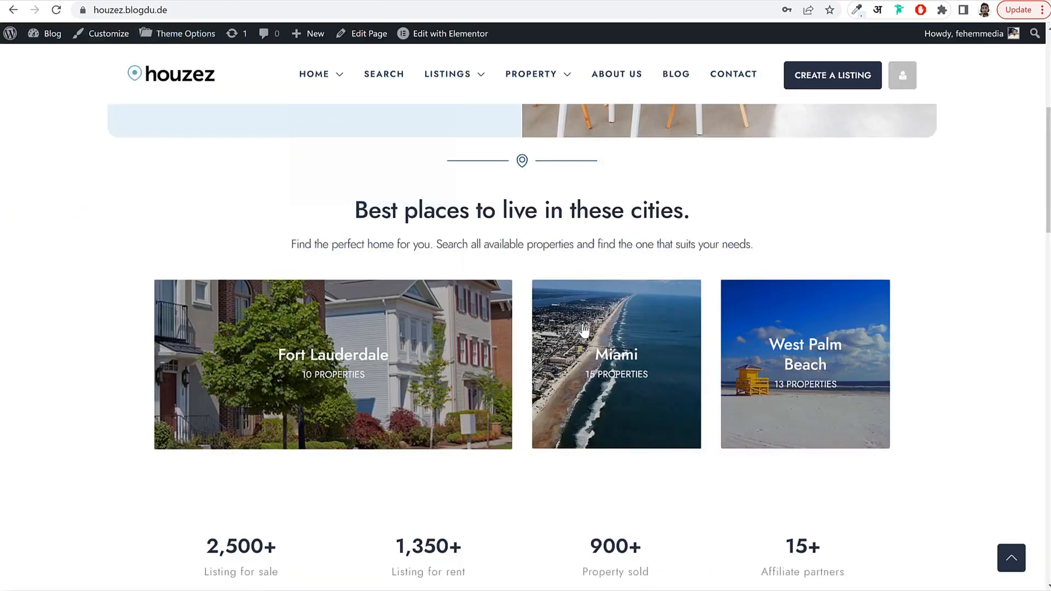
Add a container below the Mumbai card and make it a four-column, one-row grid.
scroll(580, 330, "down", 5)
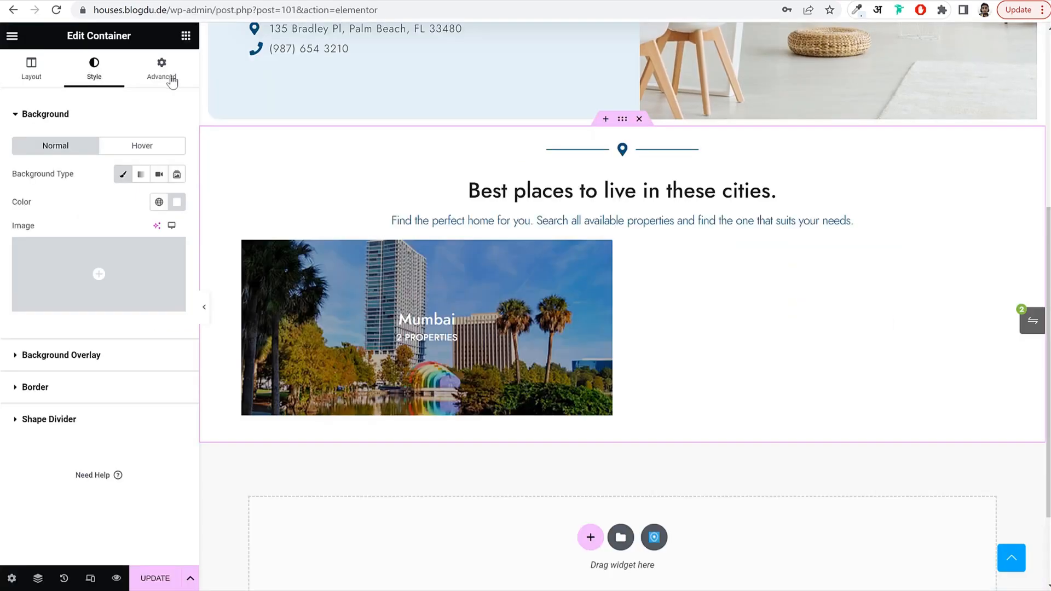
left_click(186, 37)
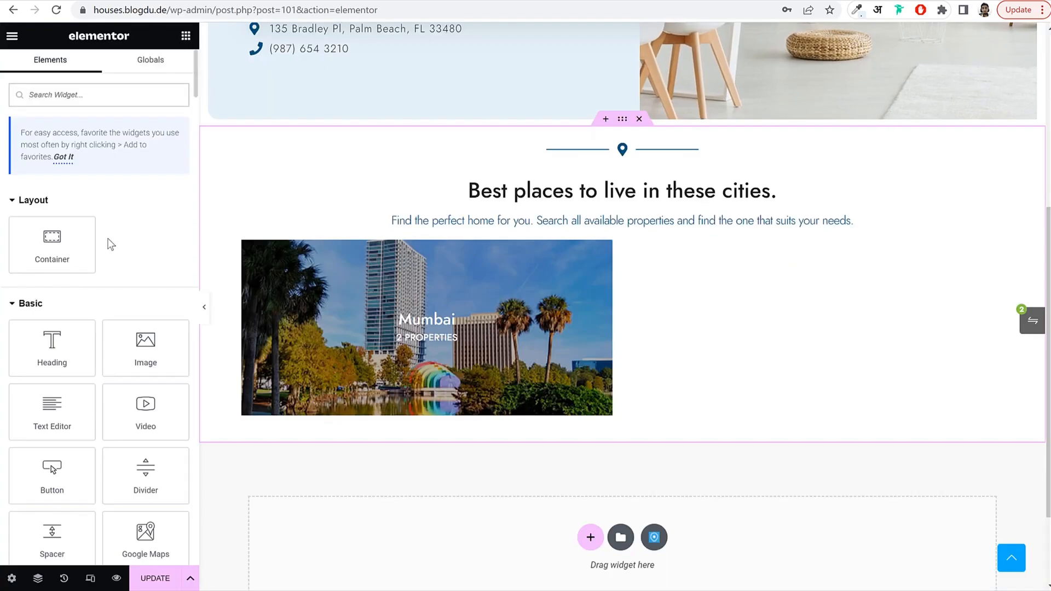
left_click_drag(61, 247, 546, 399)
scroll(550, 389, "down", 2)
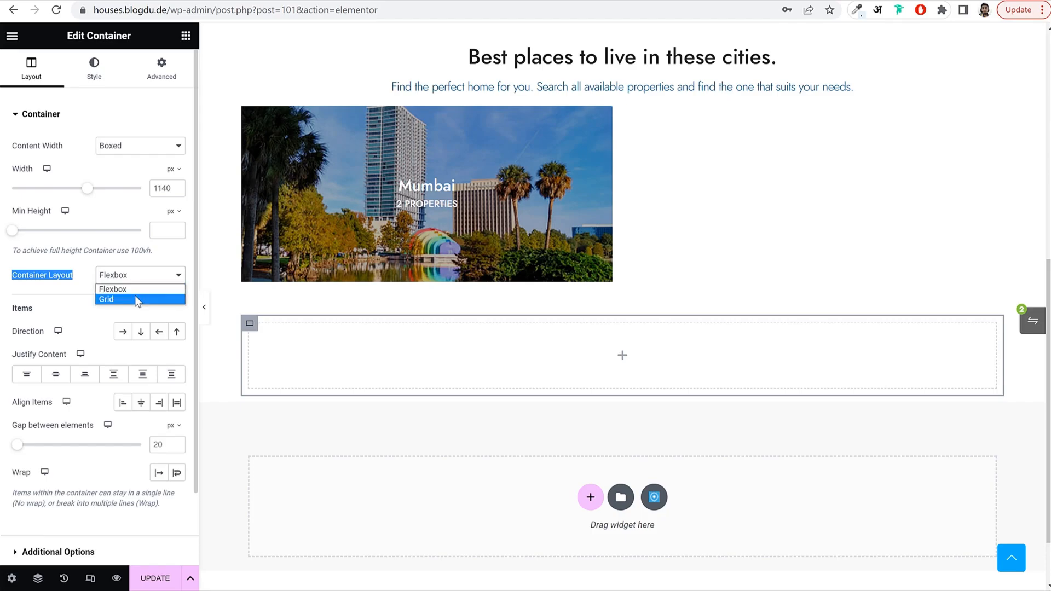
left_click(134, 295)
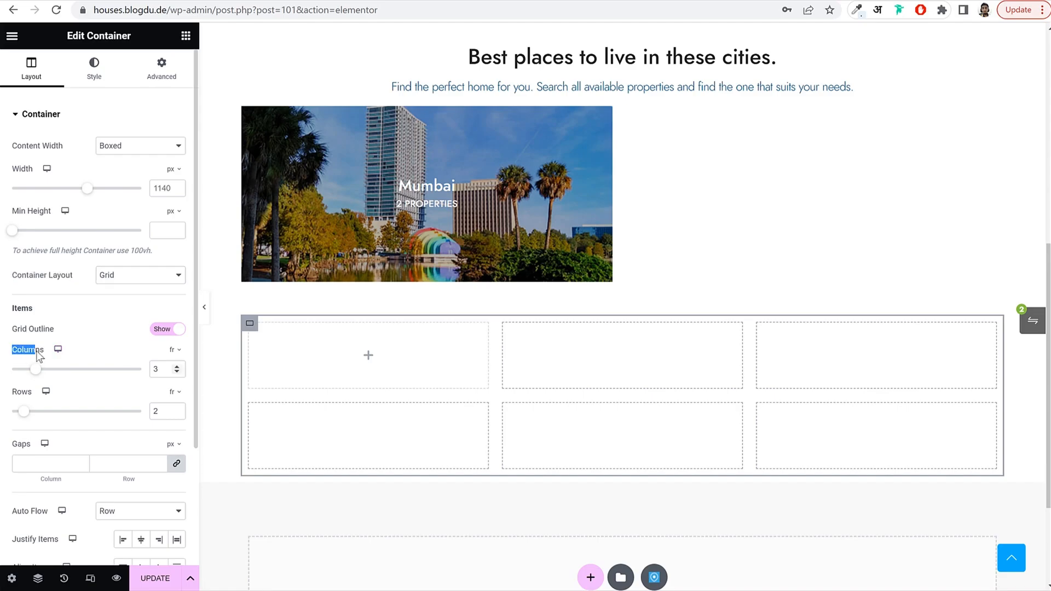
left_click(176, 369)
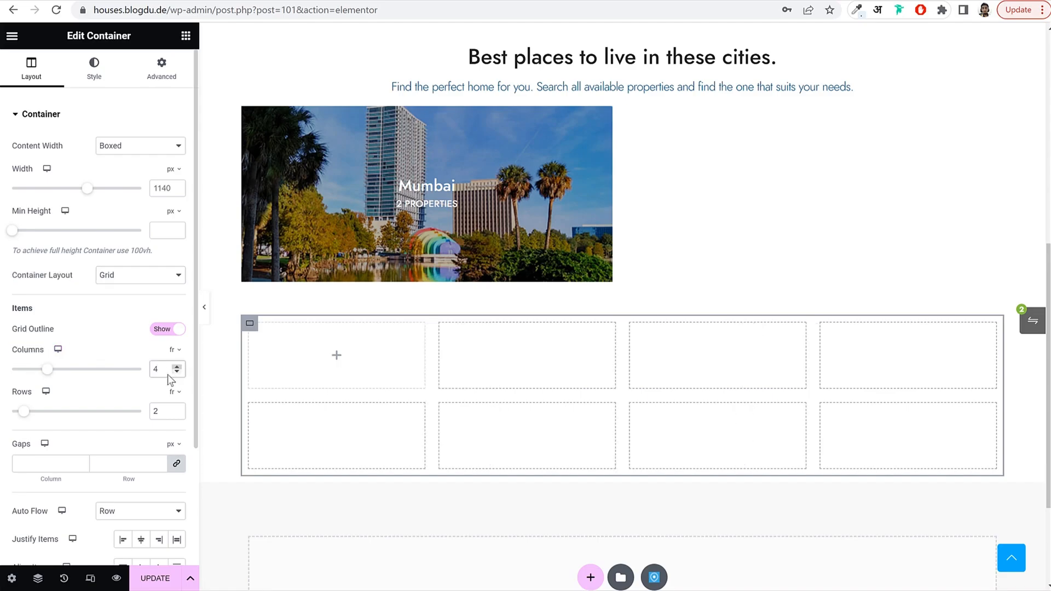
left_click(177, 414)
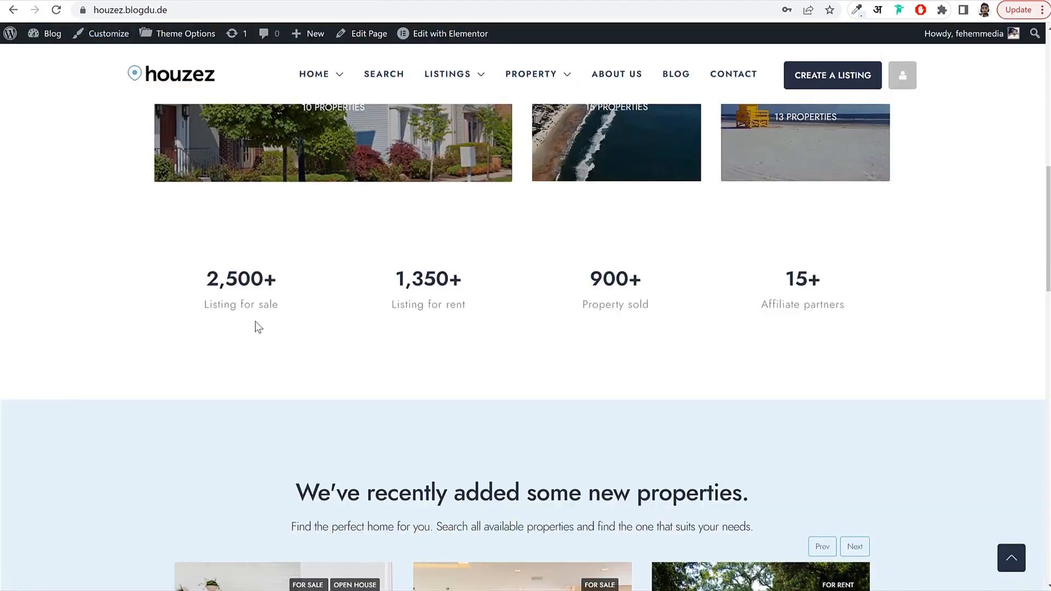
left_click_drag(205, 282, 340, 281)
left_click_drag(436, 279, 539, 284)
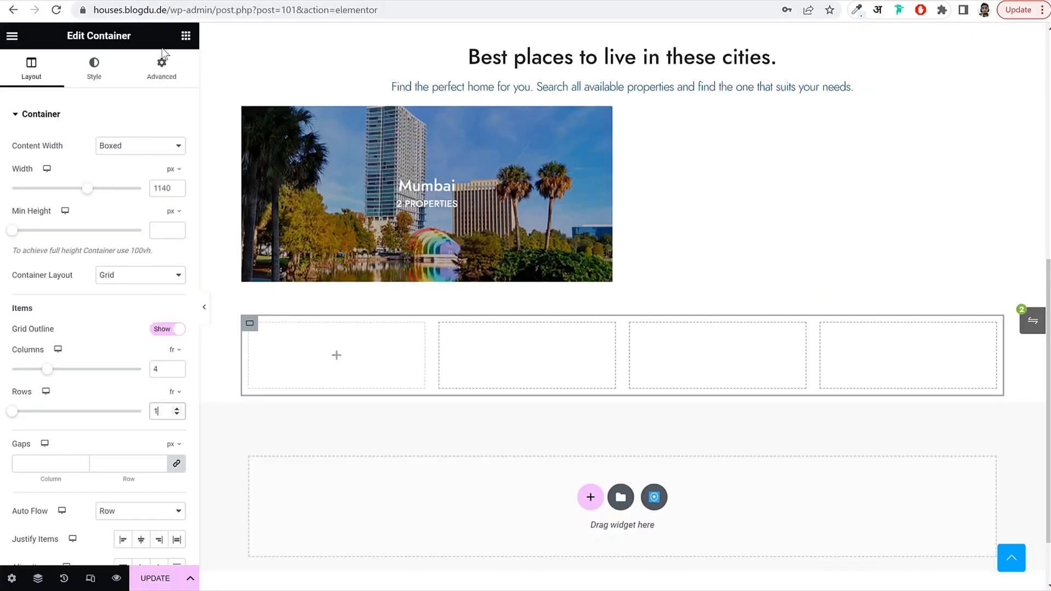
left_click(182, 38)
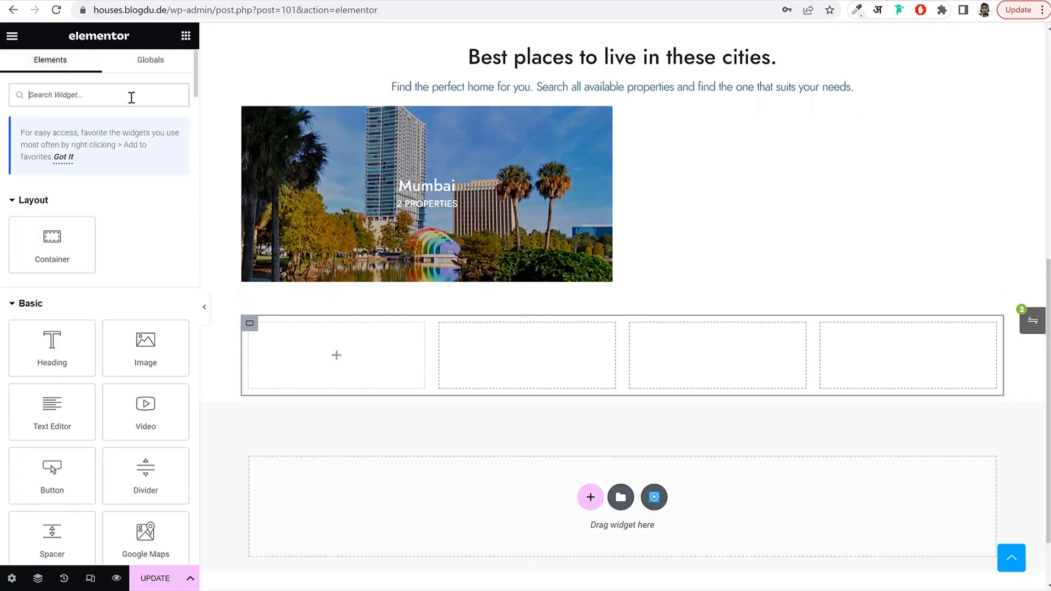
Add a Counter to the first grid cell ending at 2500 with a + suffix, titled 'Listing for sale'.
type("coun")
left_click_drag(61, 210, 368, 358)
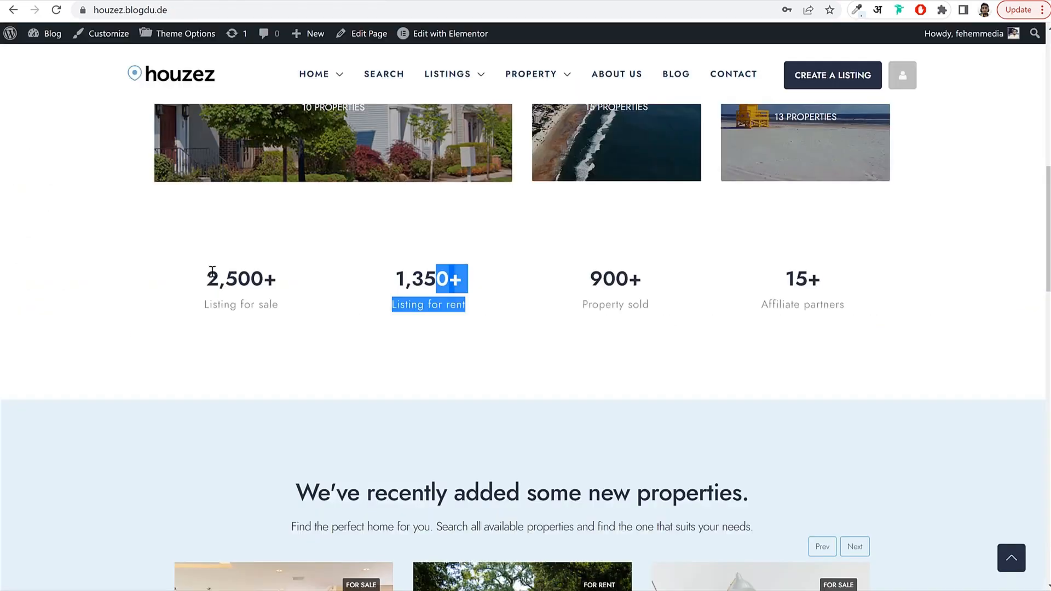
left_click_drag(210, 305, 296, 310)
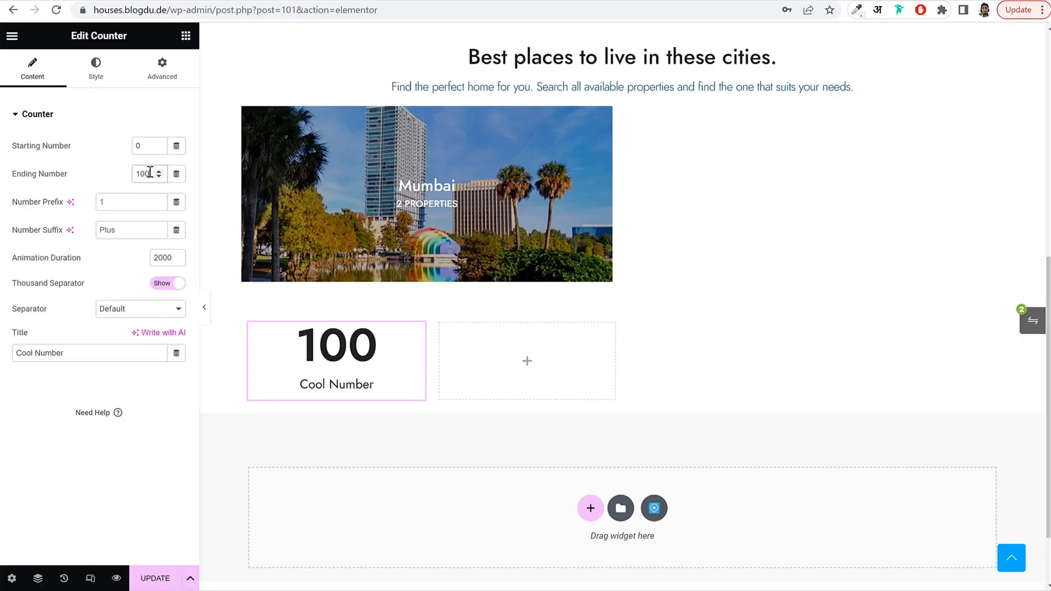
type("25")
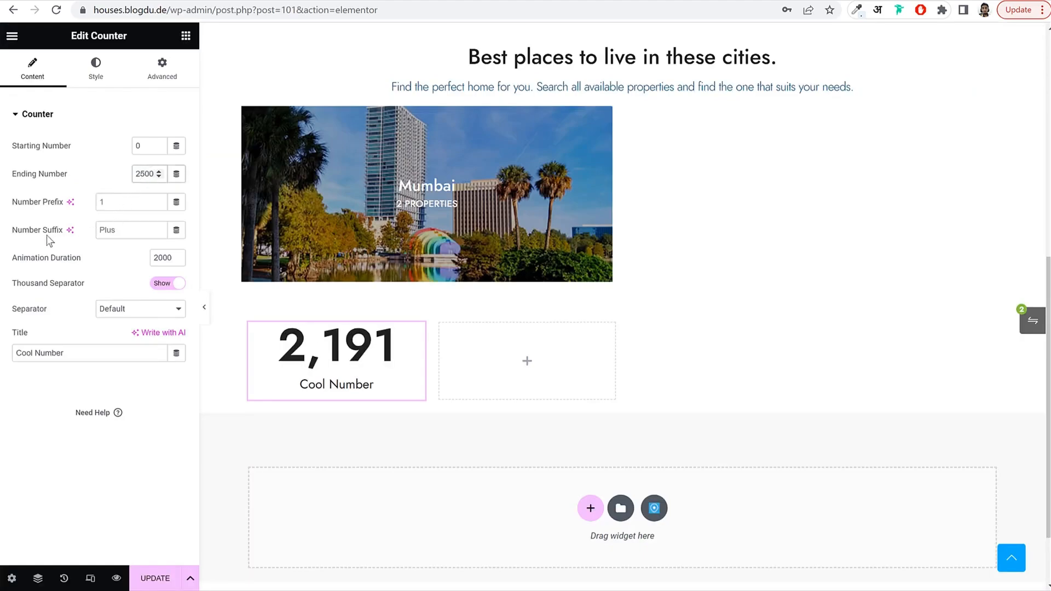
left_click(106, 230)
type("+")
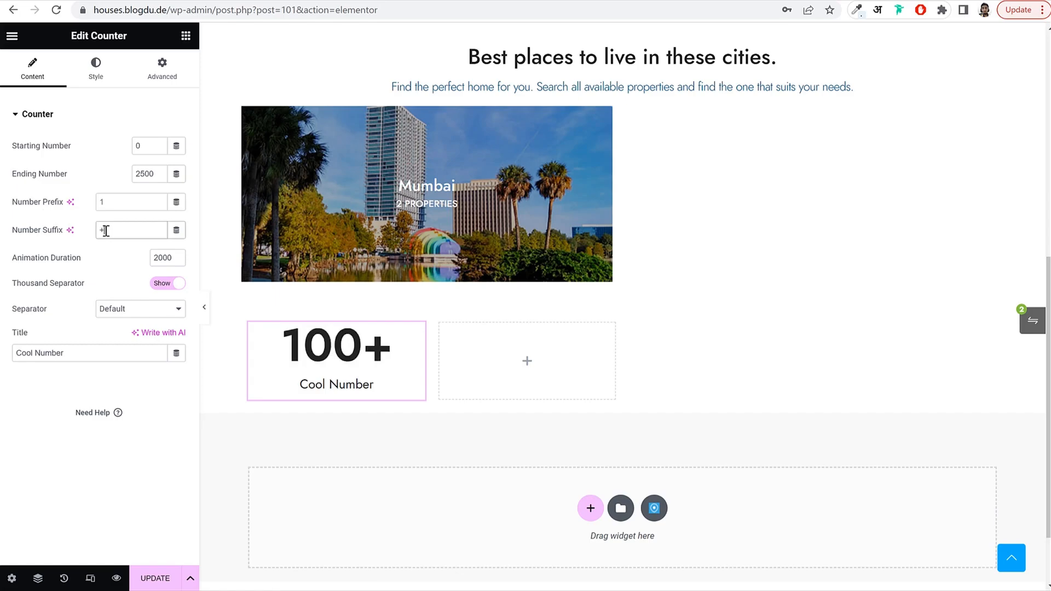
triple_click(84, 354)
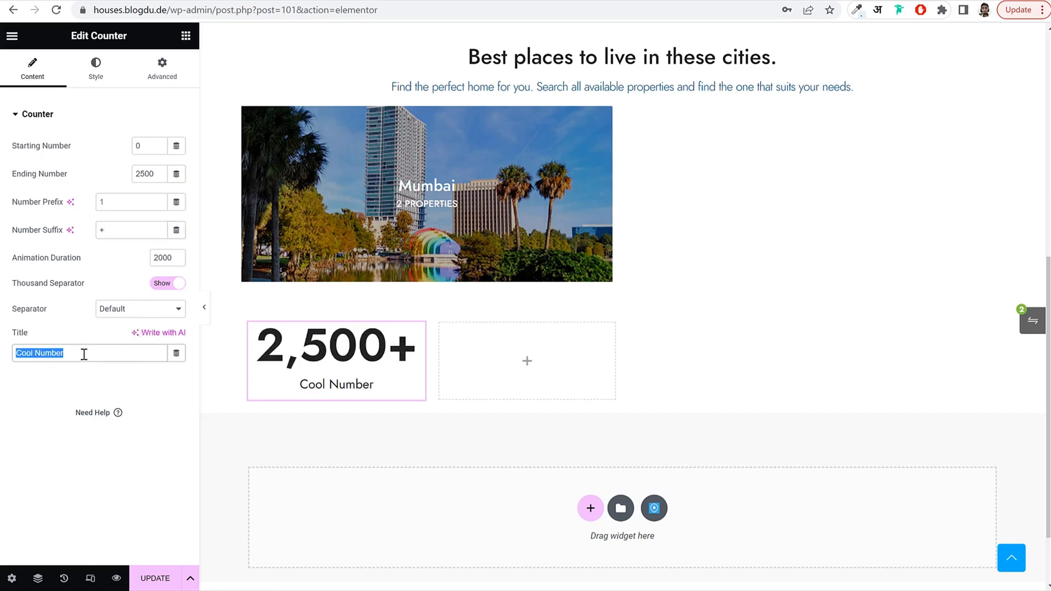
type("Listing for sale")
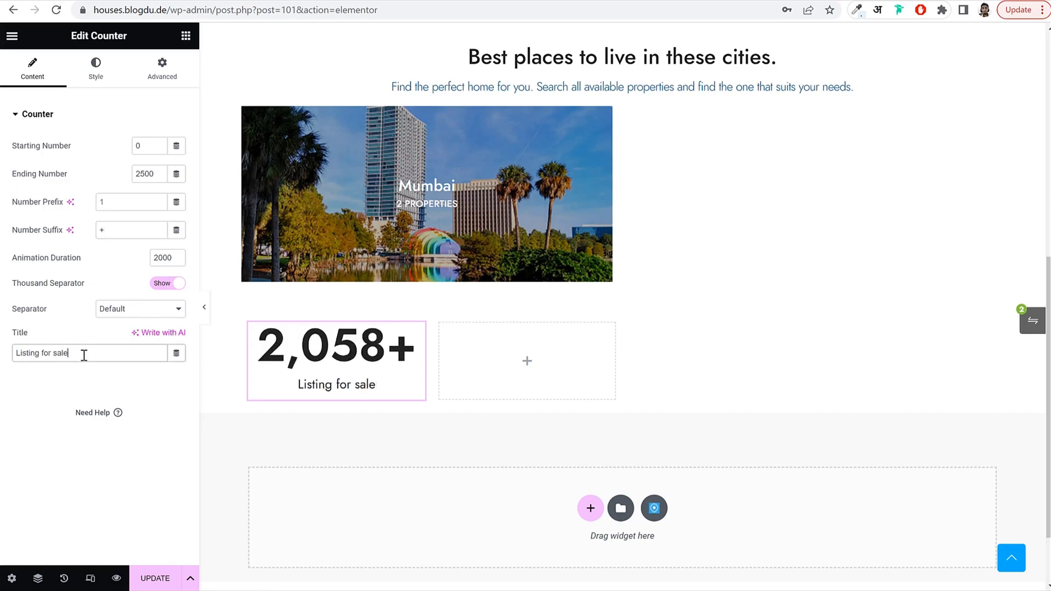
Inspect the live site's counter number to read its #283044 colour.
left_click(96, 69)
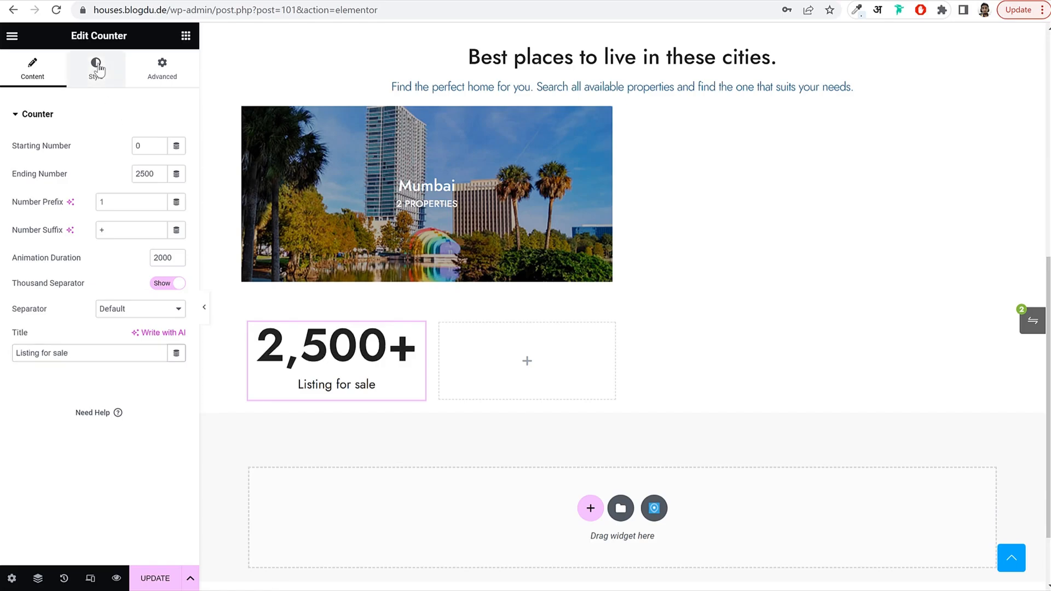
left_click(159, 147)
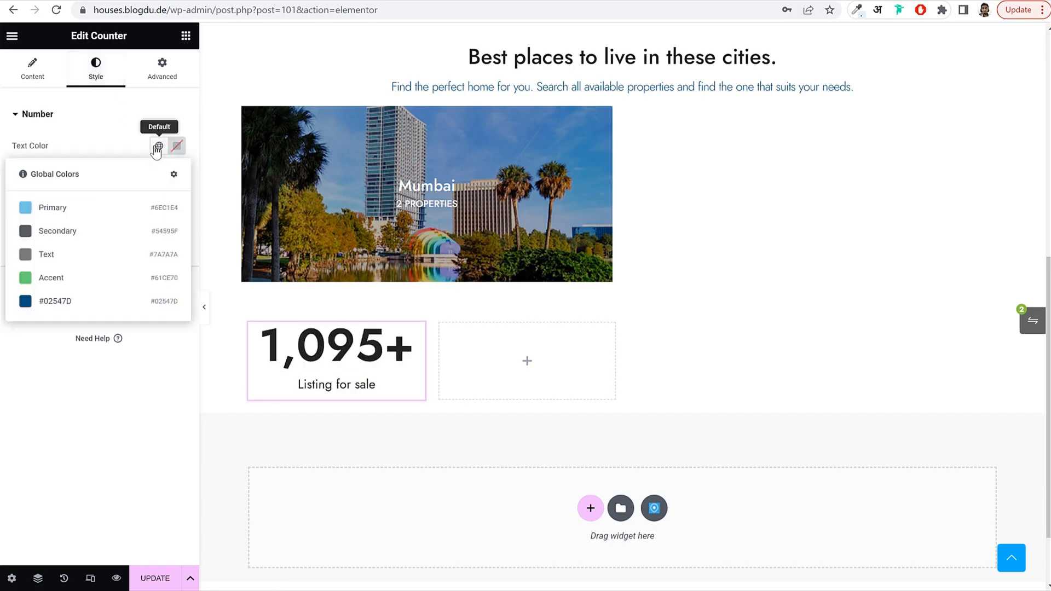
left_click(120, 138)
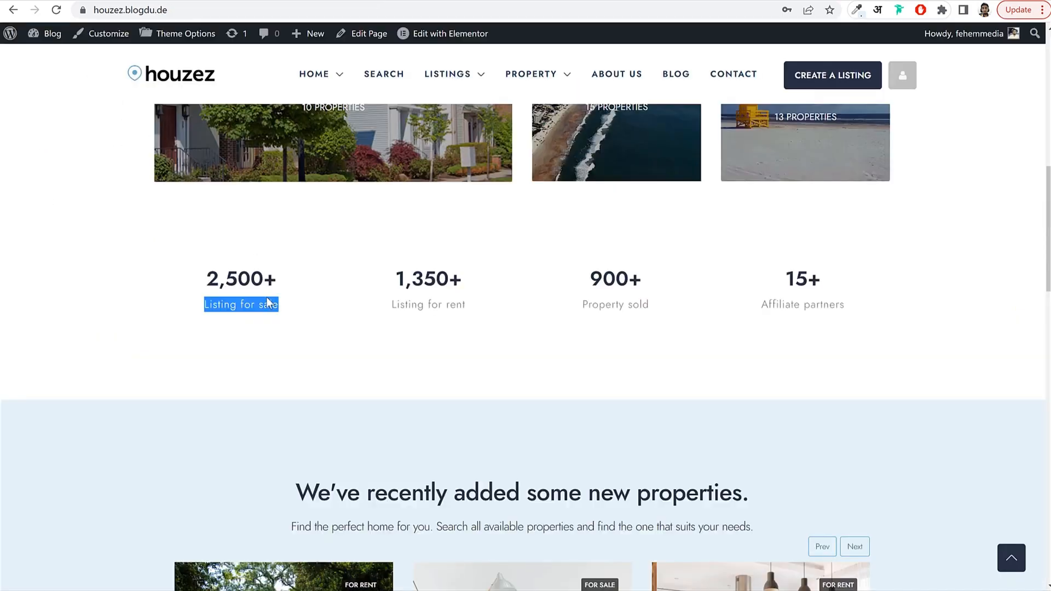
double_click(230, 279)
right_click(238, 274)
left_click(282, 408)
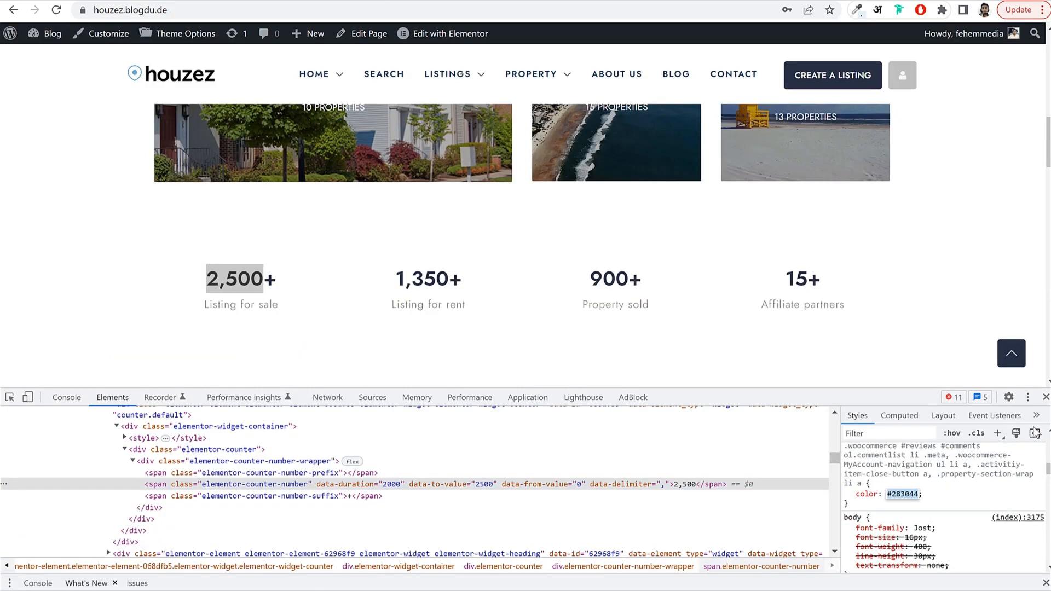
left_click(1045, 397)
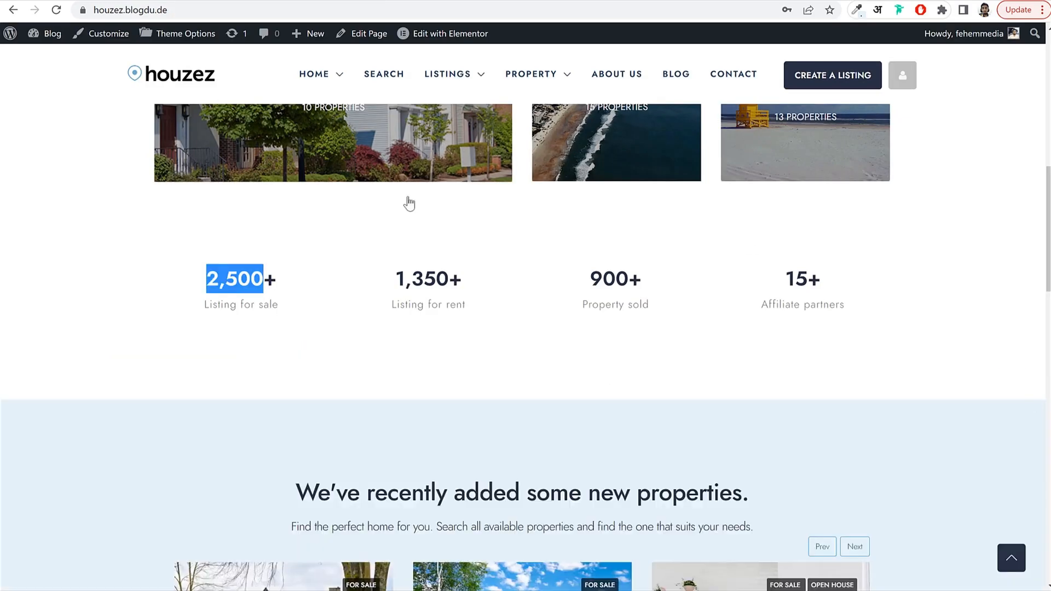
left_click(348, 160)
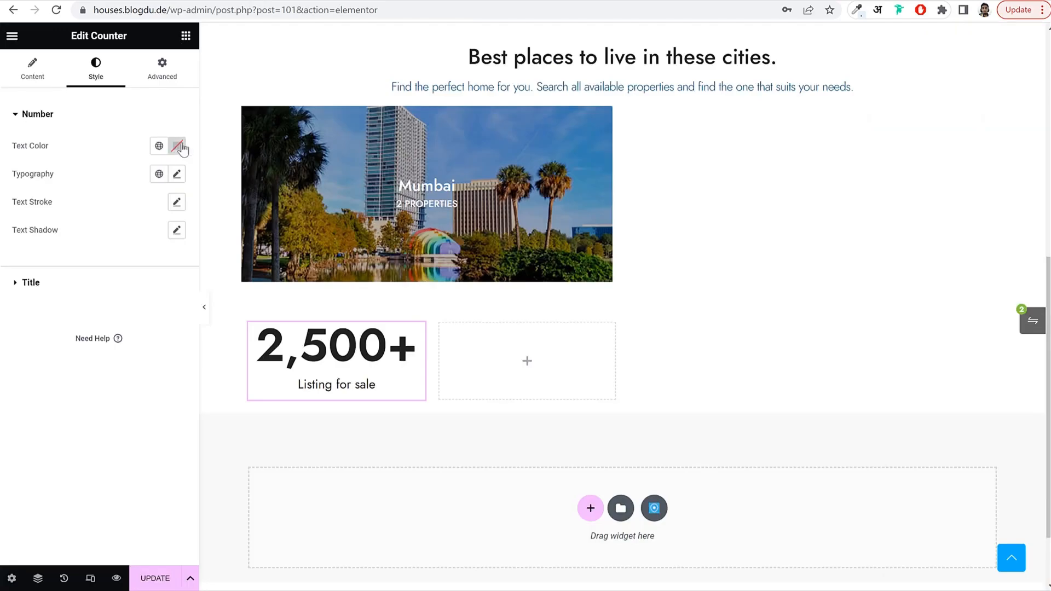
Set the counter number to #283044, save it as a global colour, and size it 30 px.
left_click(183, 150)
type("#283044")
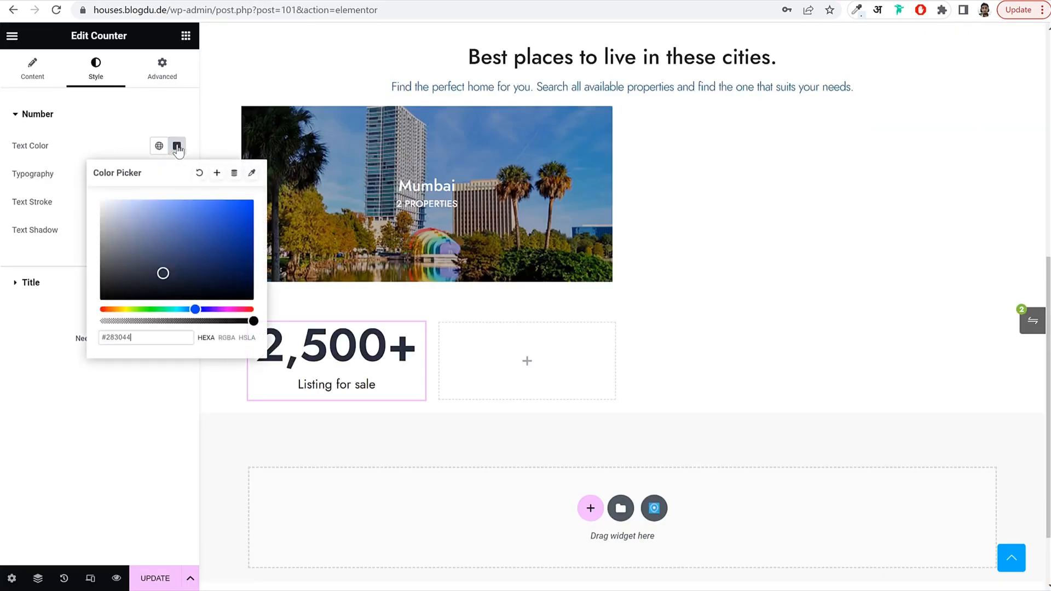
left_click(217, 172)
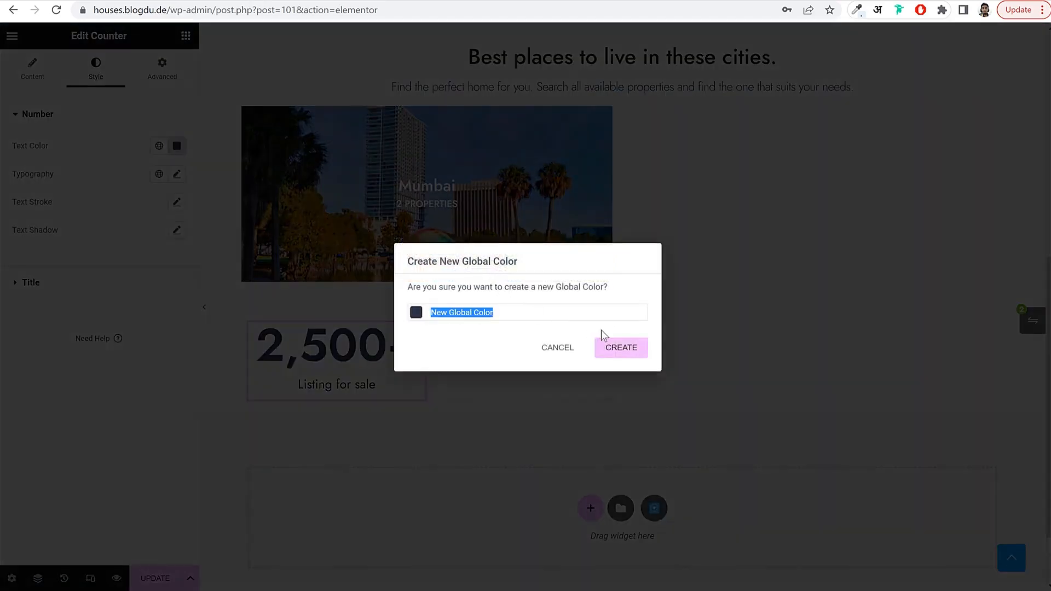
left_click(638, 350)
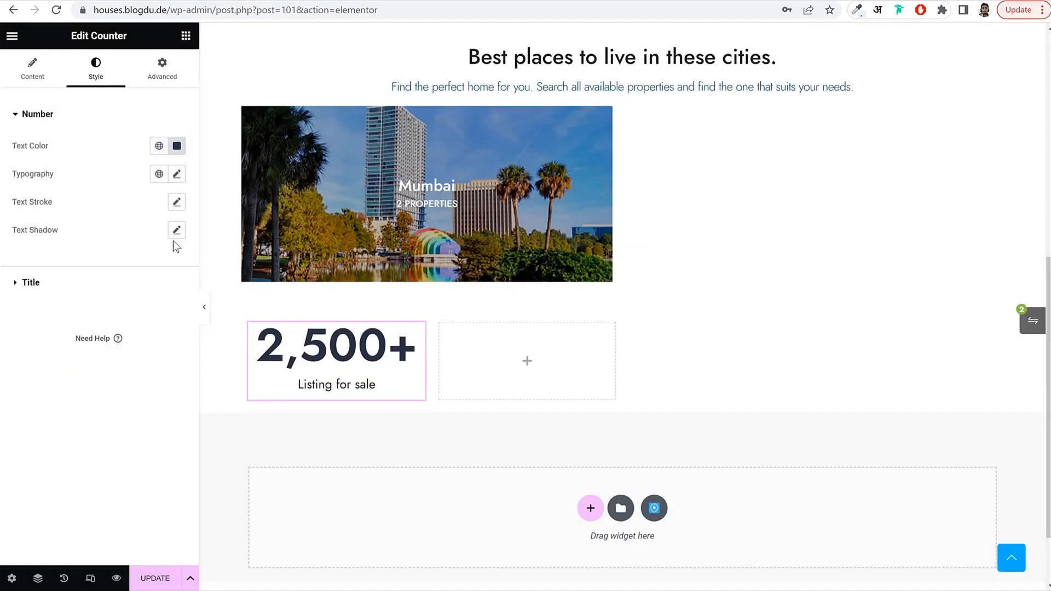
left_click(176, 174)
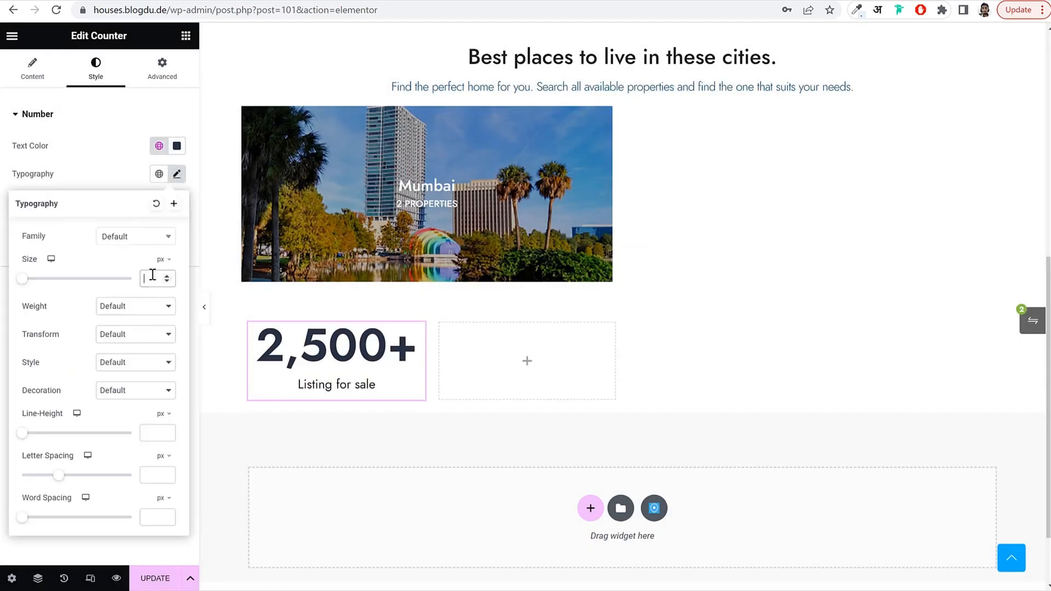
type("30")
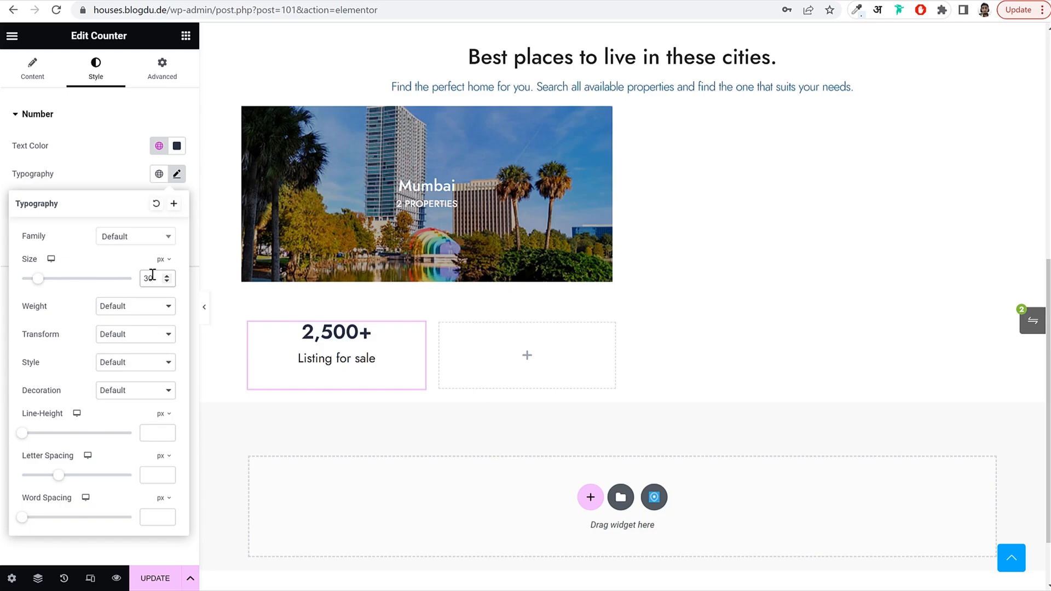
left_click(101, 182)
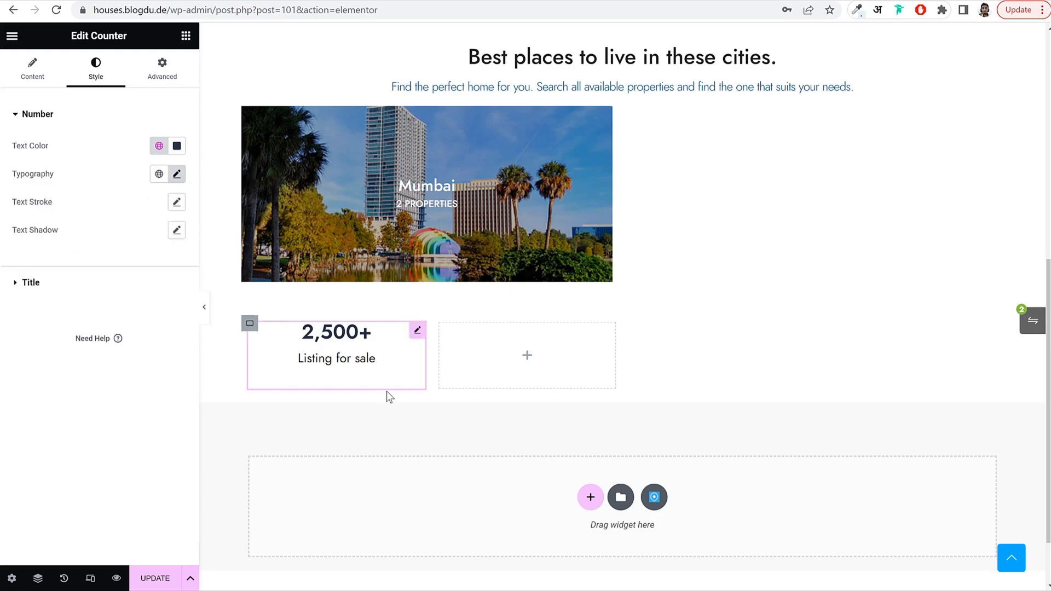
Copy the counter widget and paste it into the three empty stats columns.
right_click(345, 347)
left_click(372, 371)
right_click(521, 356)
left_click(574, 390)
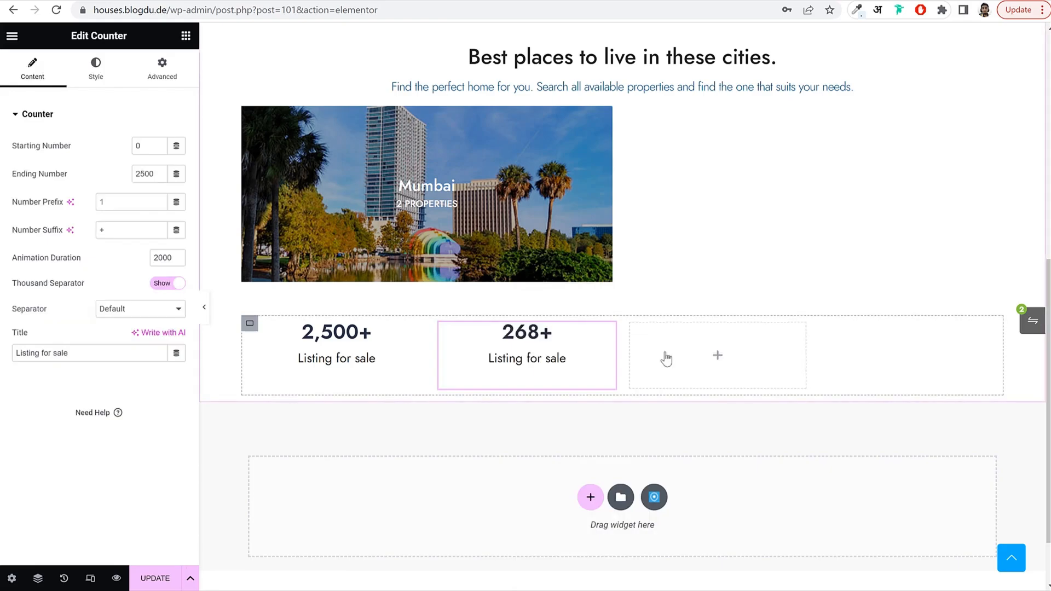
right_click(659, 356)
left_click(712, 397)
right_click(921, 343)
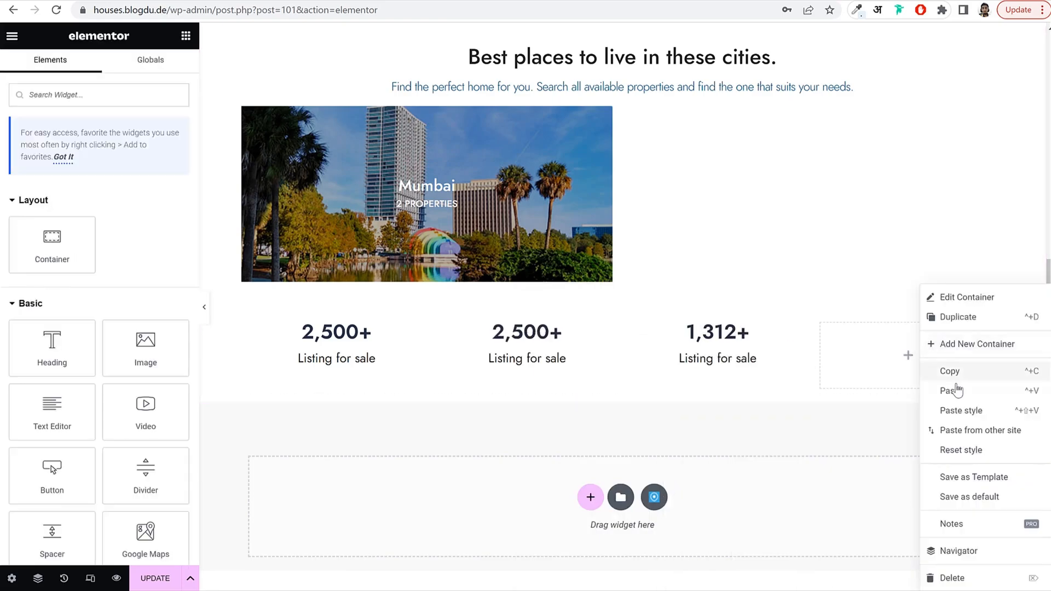
left_click(955, 391)
Retitle the second counter 'Listing for rent', counting to 1,350+, and update the page.
left_click(558, 355)
key("ctrl+a")
key("BackSpace")
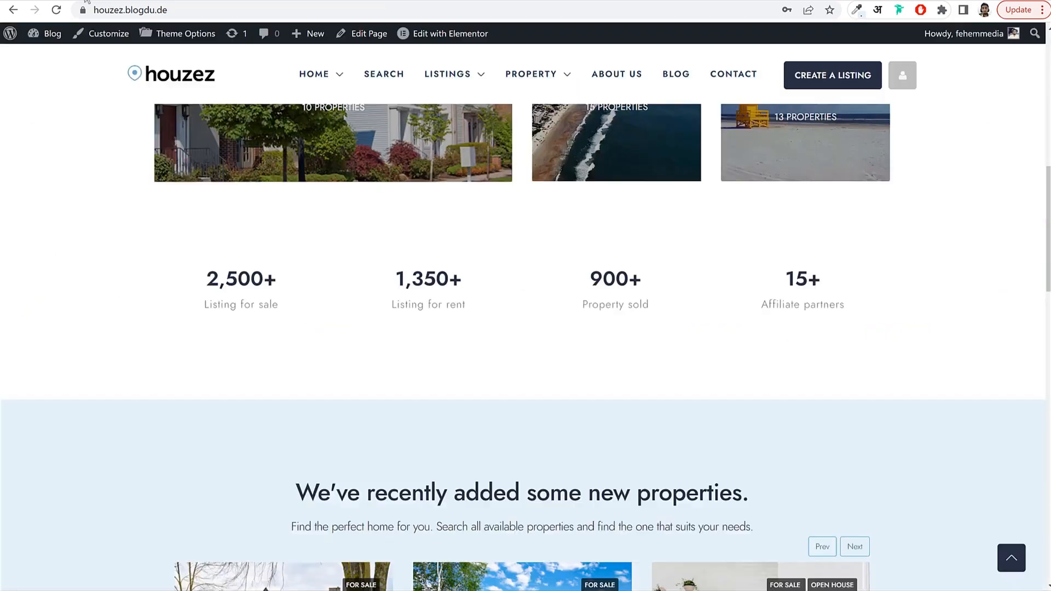
triple_click(393, 304)
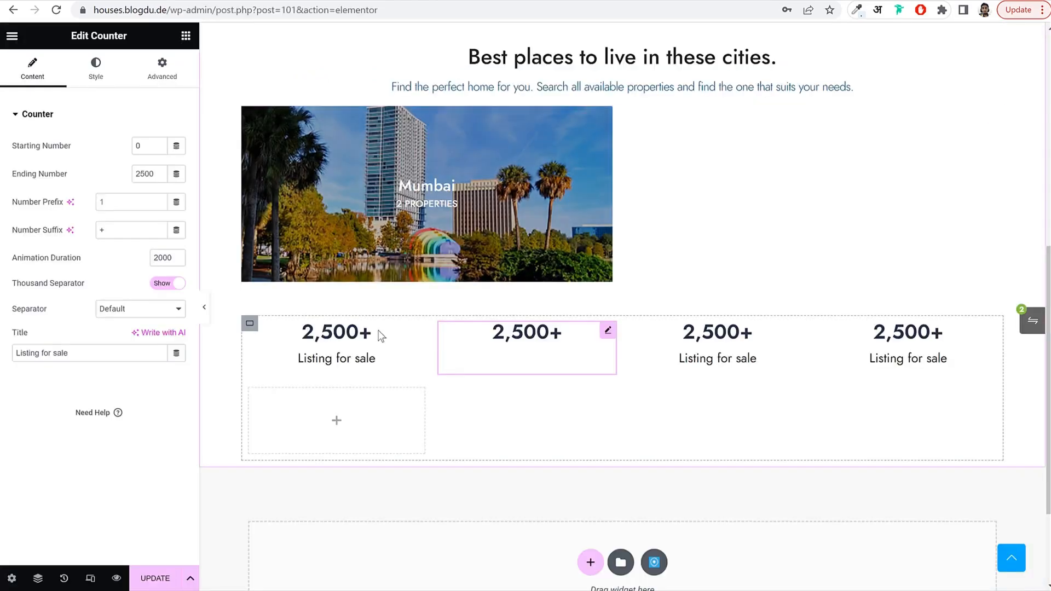
type("Listing for rent")
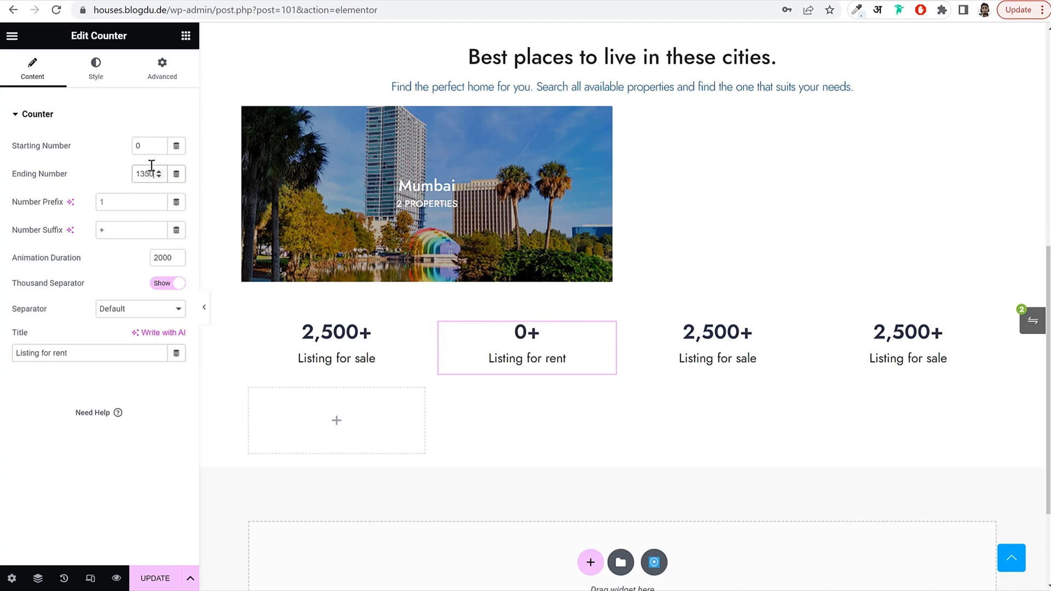
scroll(569, 360, "up", 3)
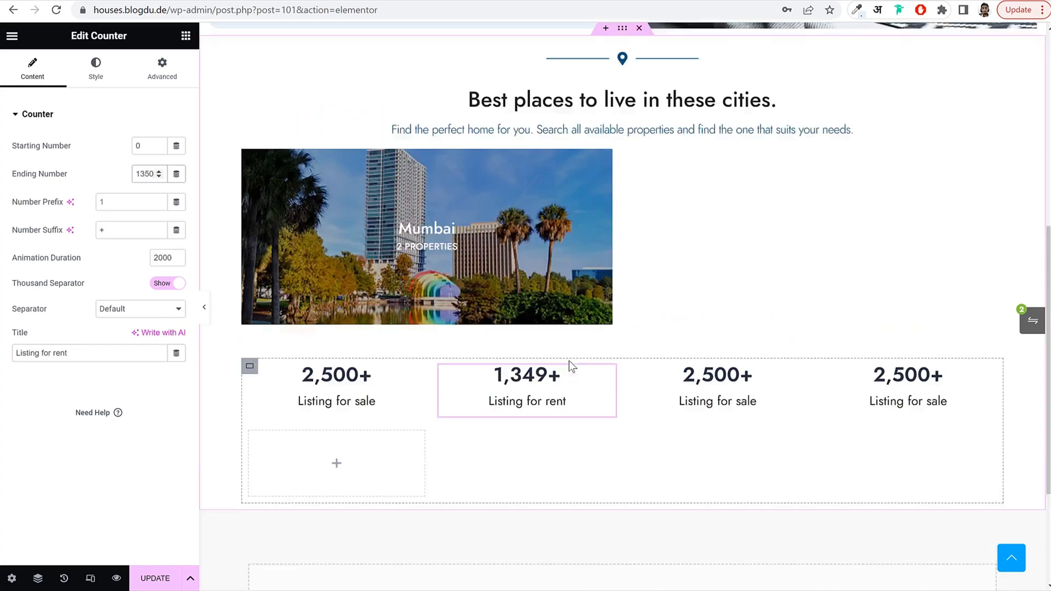
left_click(155, 578)
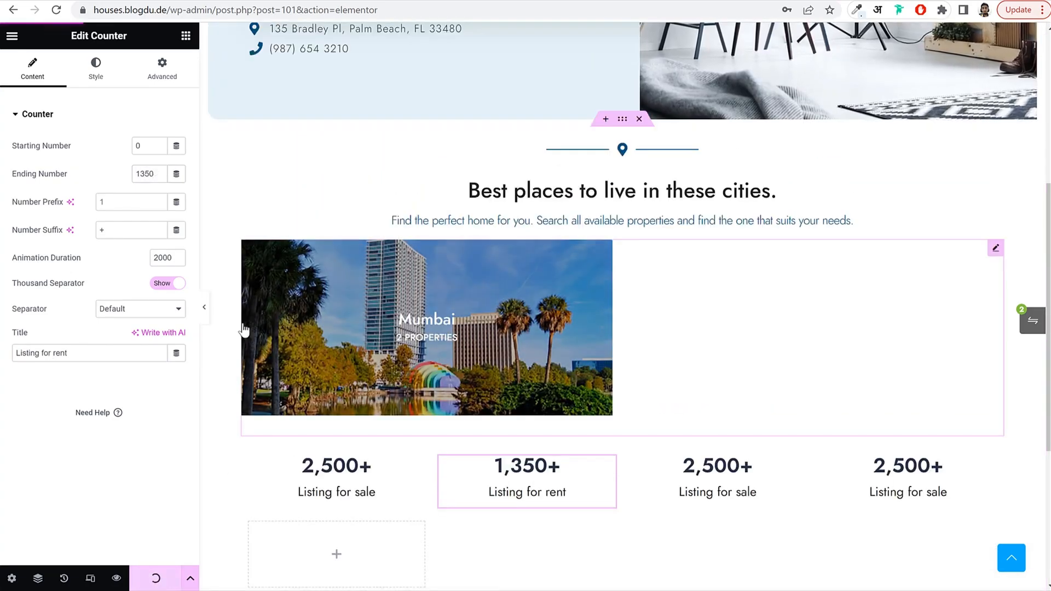
left_click(205, 307)
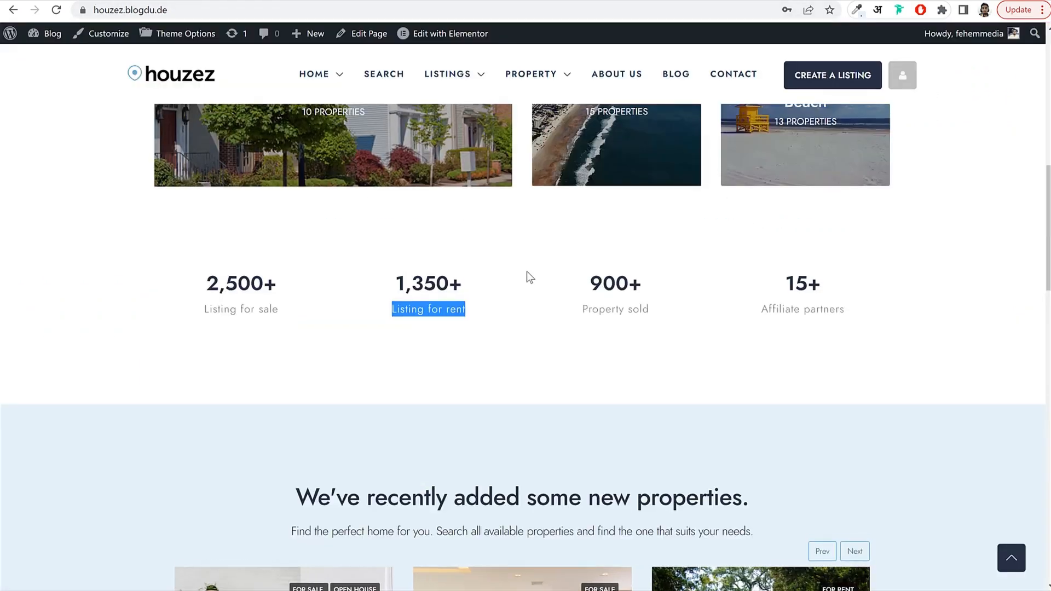
scroll(526, 271, "up", 5)
scroll(536, 294, "down", 5)
scroll(538, 295, "down", 6)
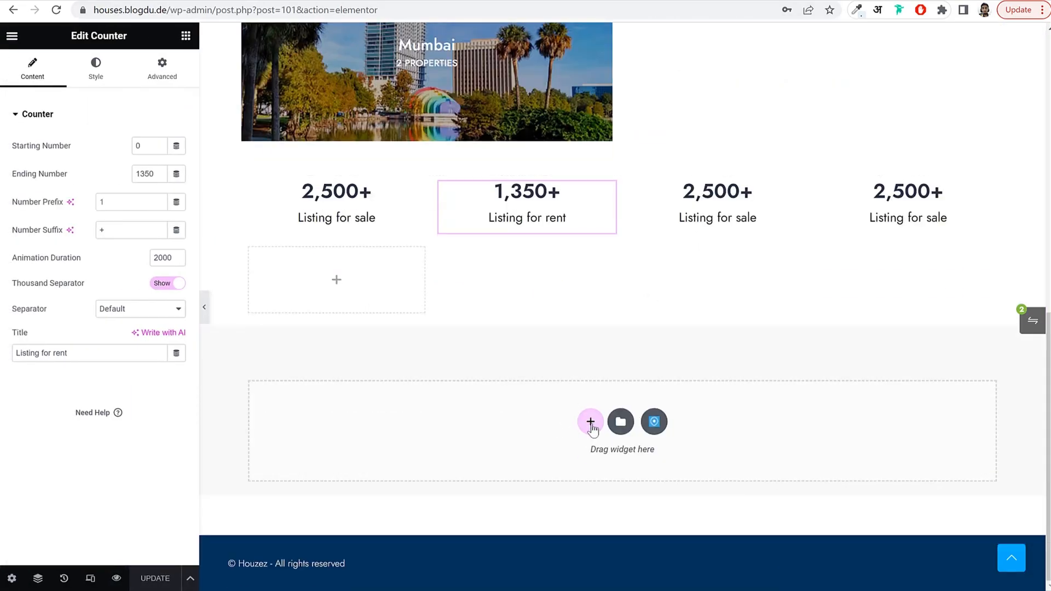
Add a single-column flexbox section below the stats row.
left_click(592, 421)
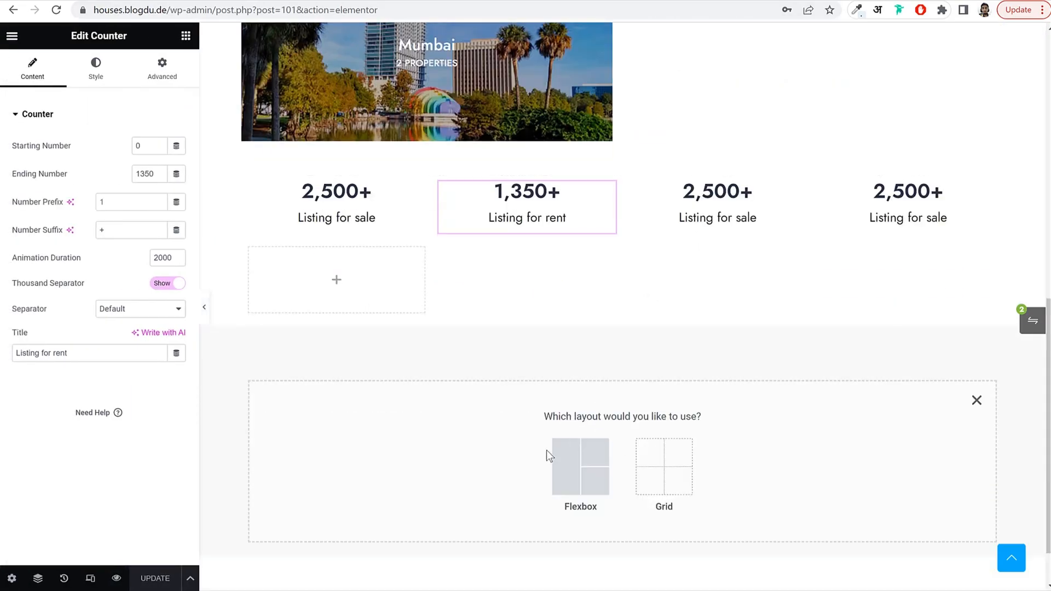
left_click(572, 460)
left_click(437, 459)
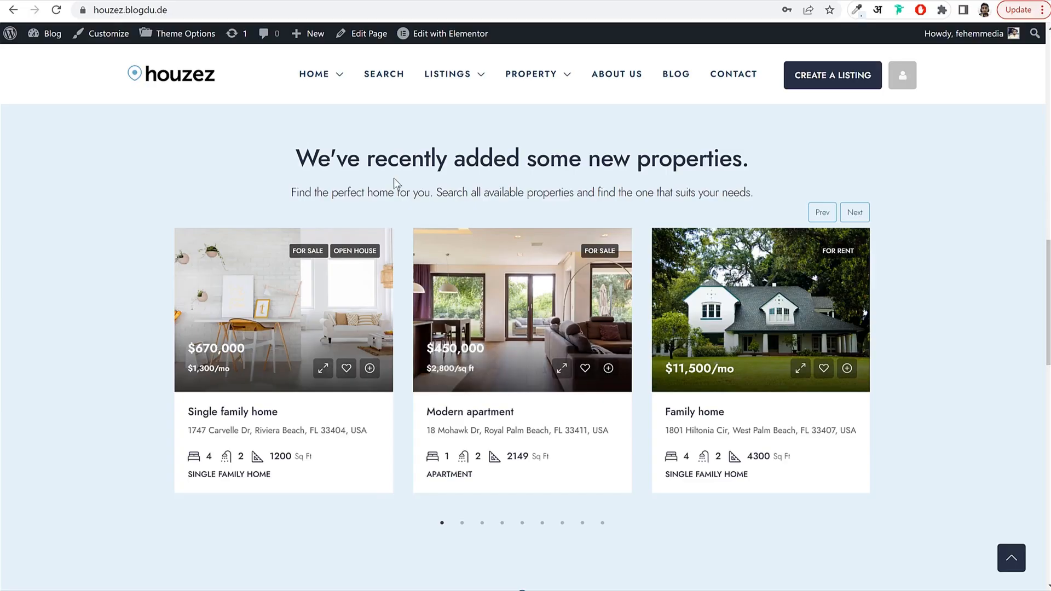
left_click_drag(393, 178, 496, 222)
left_click(502, 224)
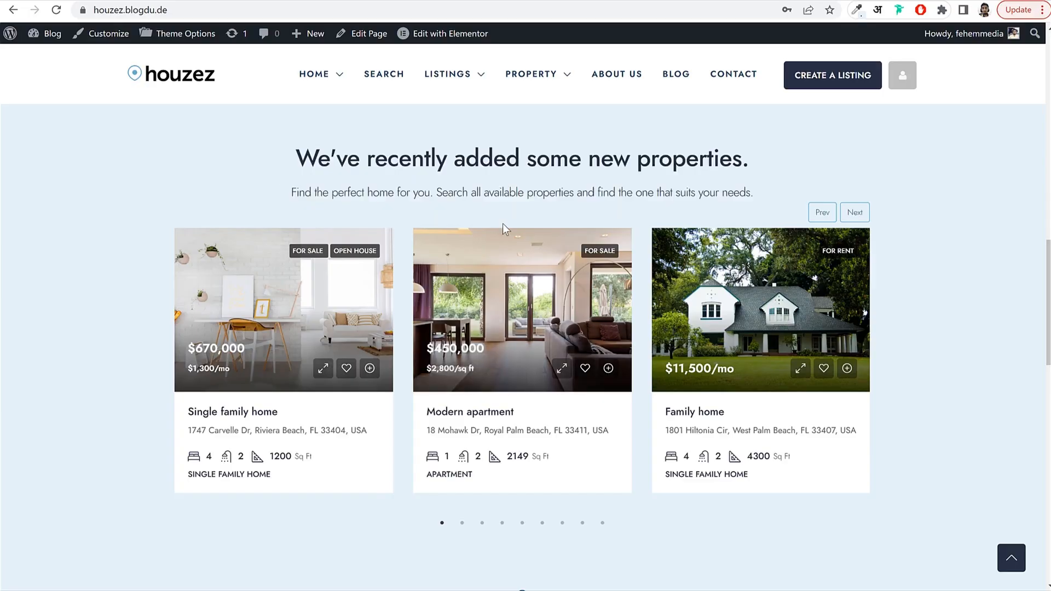
scroll(502, 223, "up", 13)
scroll(445, 359, "down", 6)
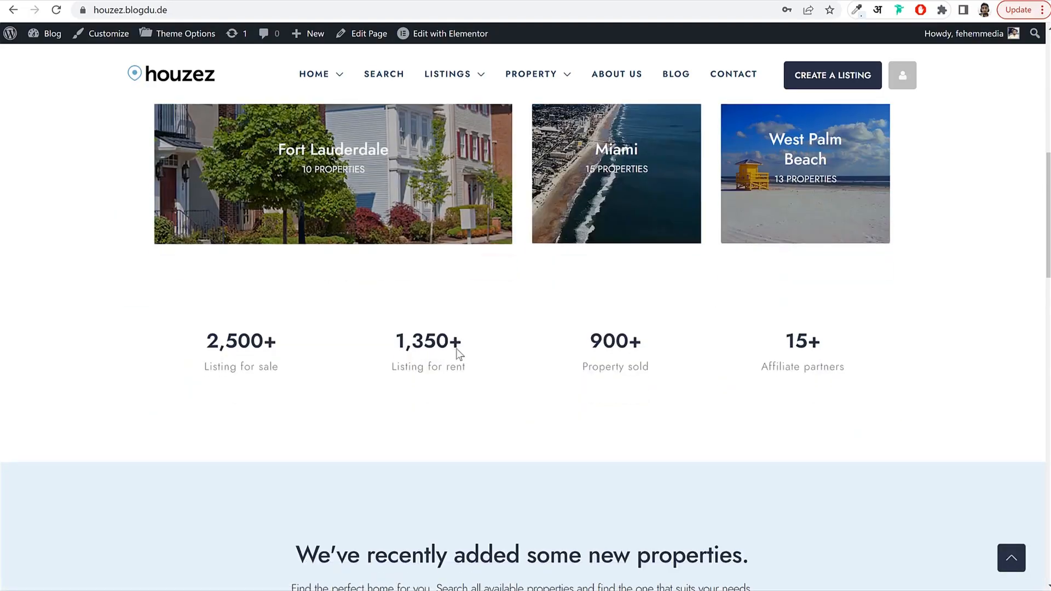
scroll(458, 354, "down", 6)
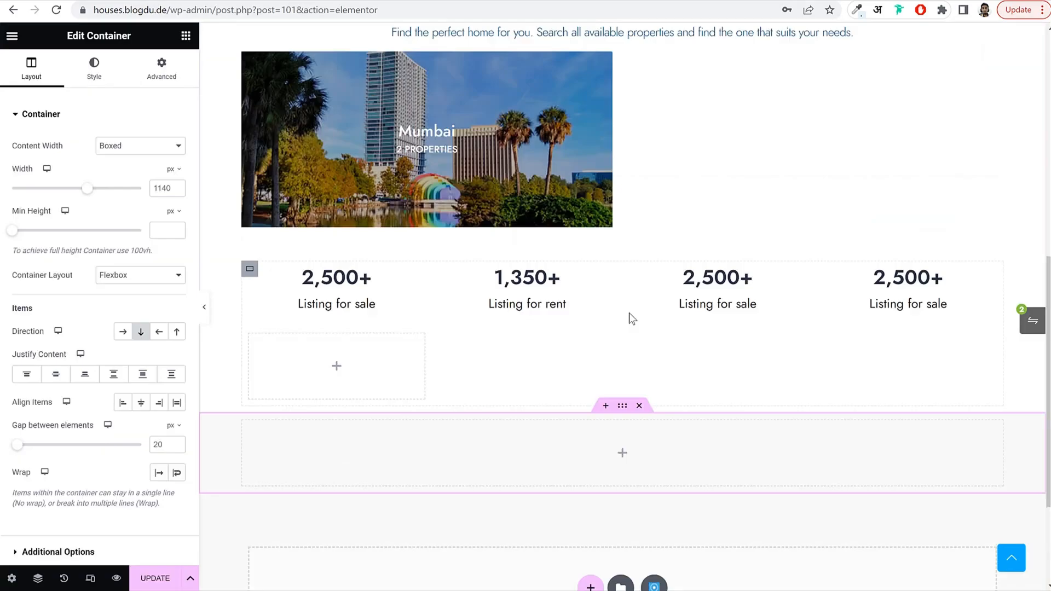
scroll(628, 313, "up", 5)
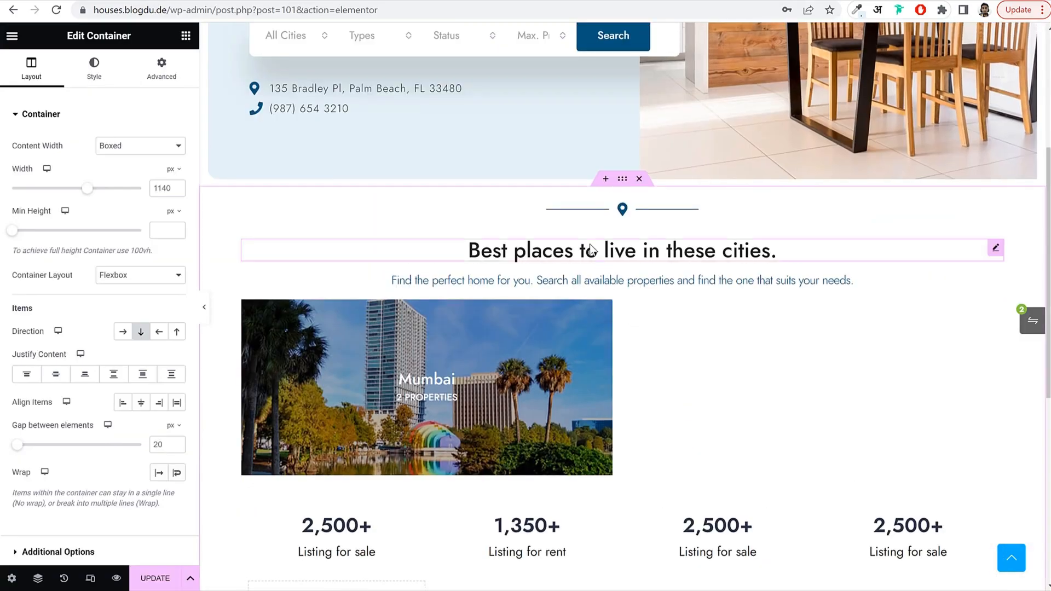
Copy the Best places heading and Find-the-perfect-home subtitle into the new section.
right_click(588, 245)
left_click(616, 302)
scroll(619, 378, "down", 7)
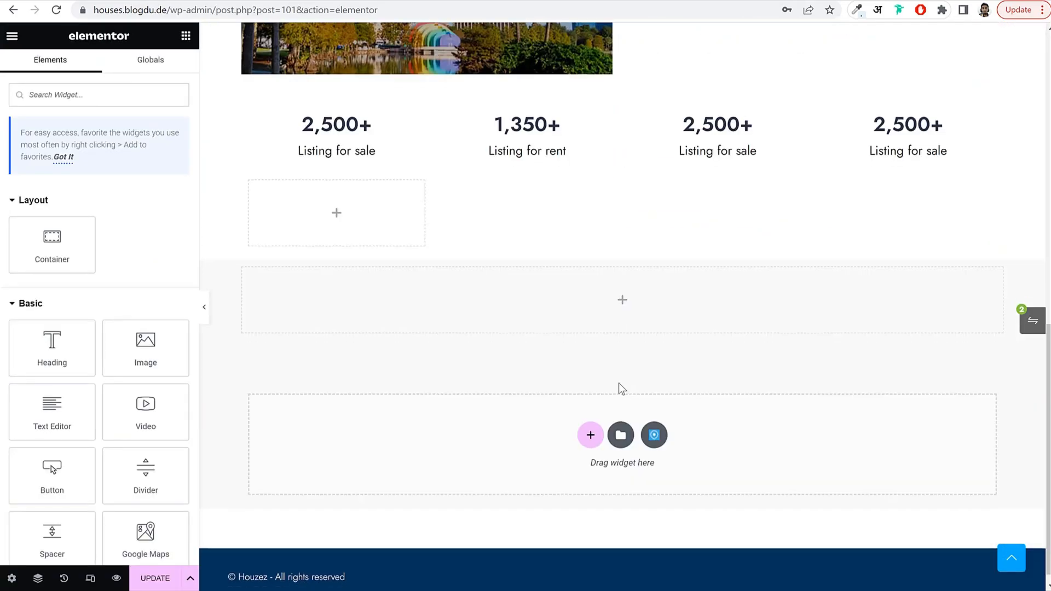
right_click(586, 301)
left_click(629, 389)
scroll(621, 372, "up", 7)
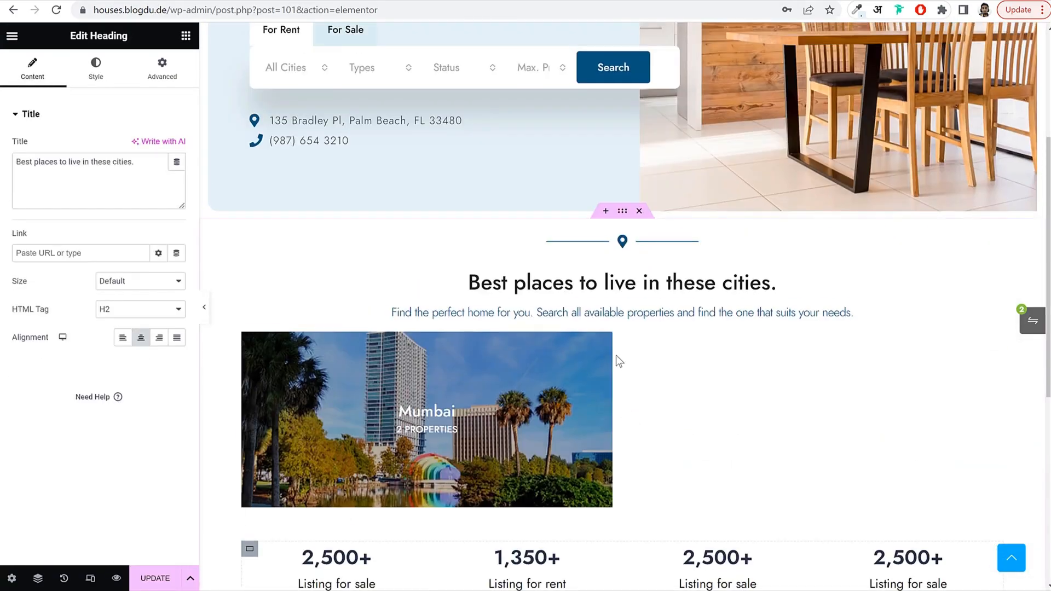
right_click(587, 310)
left_click(621, 365)
scroll(620, 366, "down", 6)
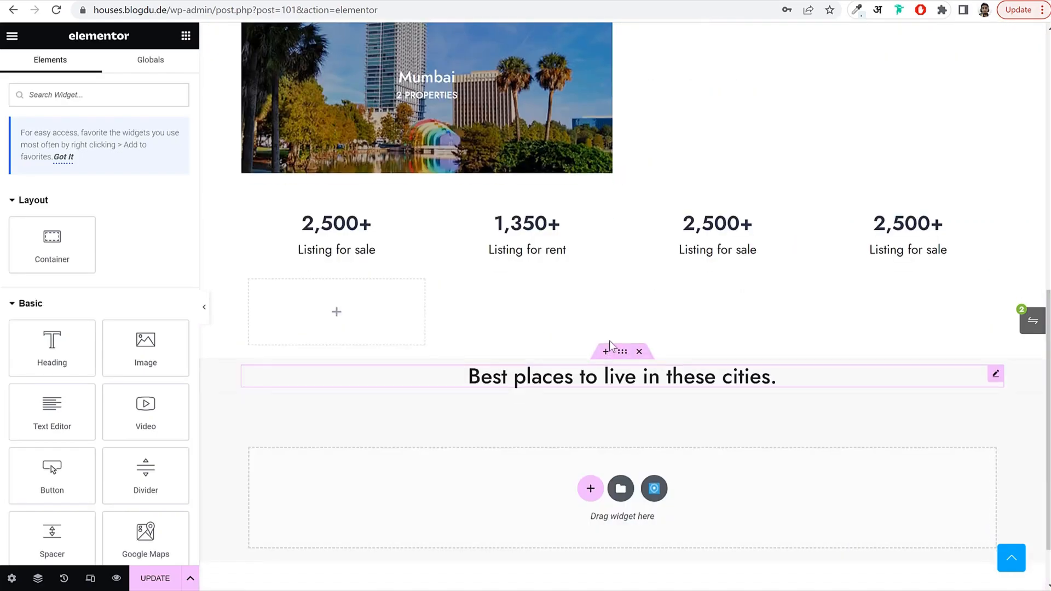
right_click(536, 377)
left_click(629, 392)
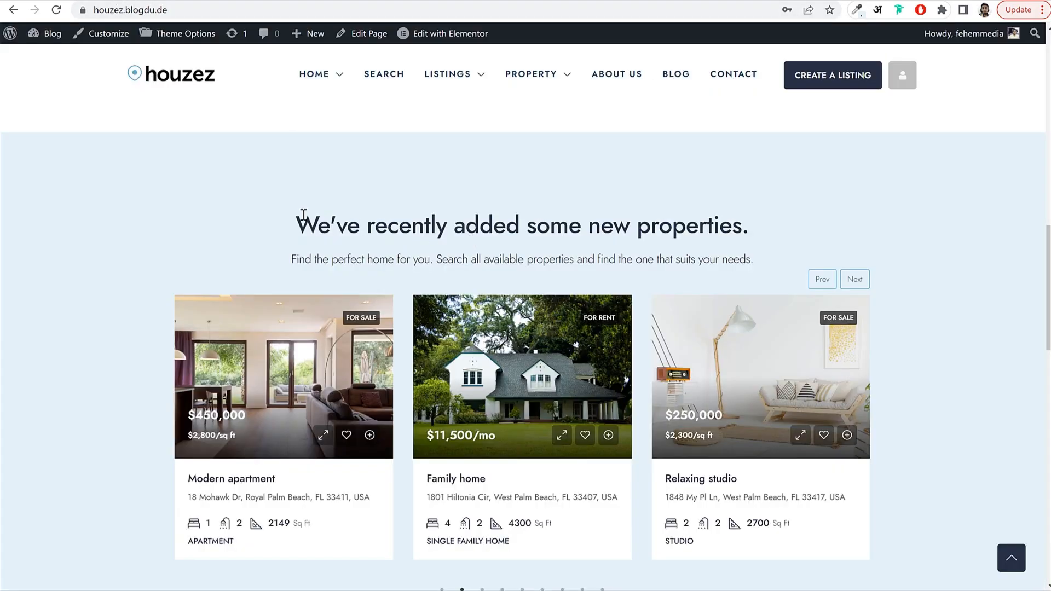
Replace the pasted heading's title with "We've recently added some new properties.".
left_click_drag(303, 214, 760, 227)
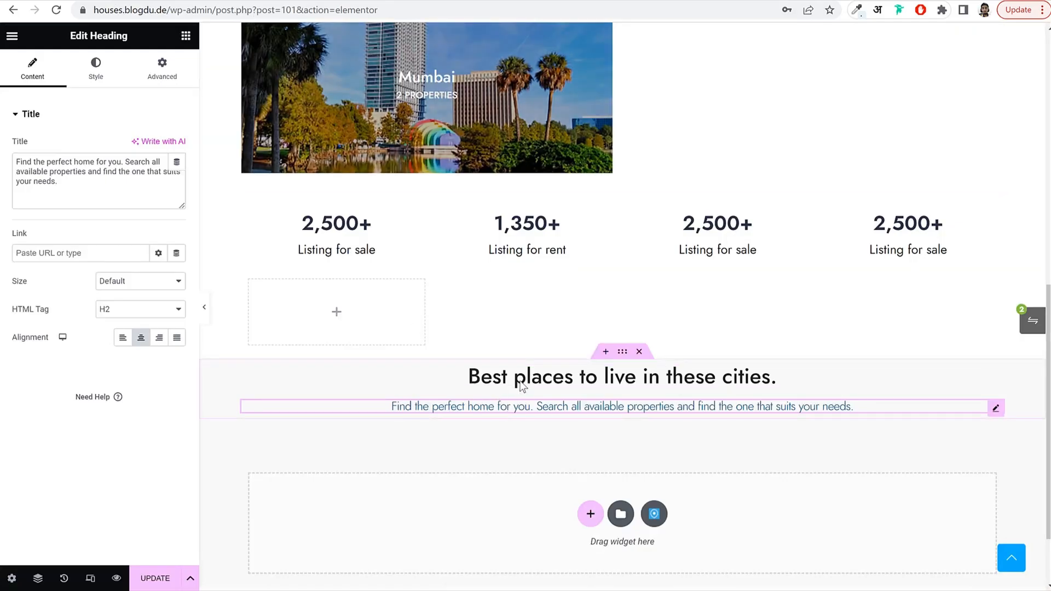
left_click(548, 377)
double_click(46, 162)
key("ctrl+a")
key("ctrl+v")
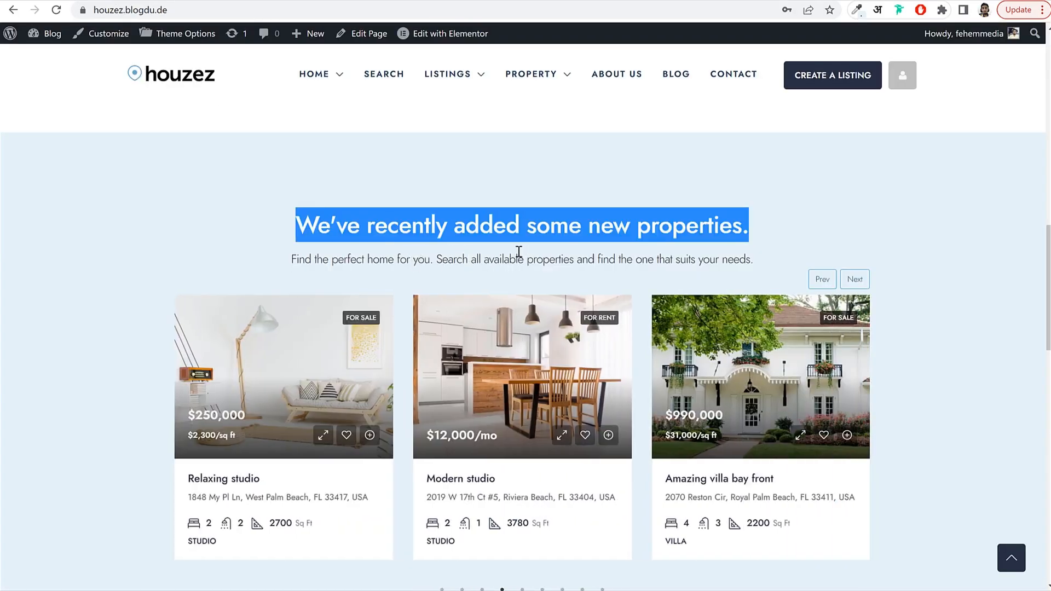
left_click(519, 251)
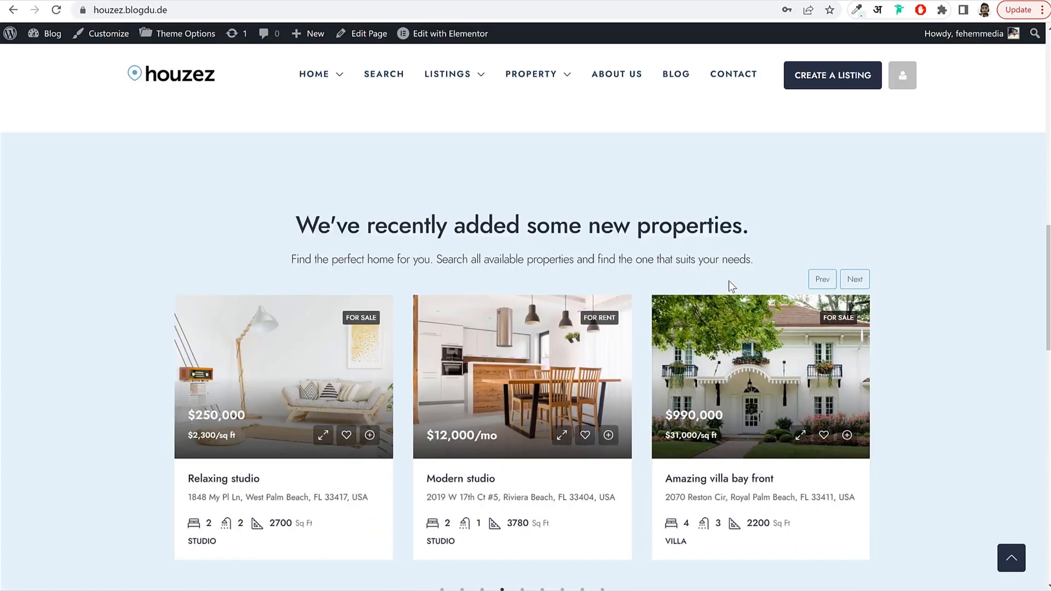
Advance the live site's property carousel through several cards for reference.
scroll(728, 284, "down", 1)
left_click(857, 214)
left_click(855, 212)
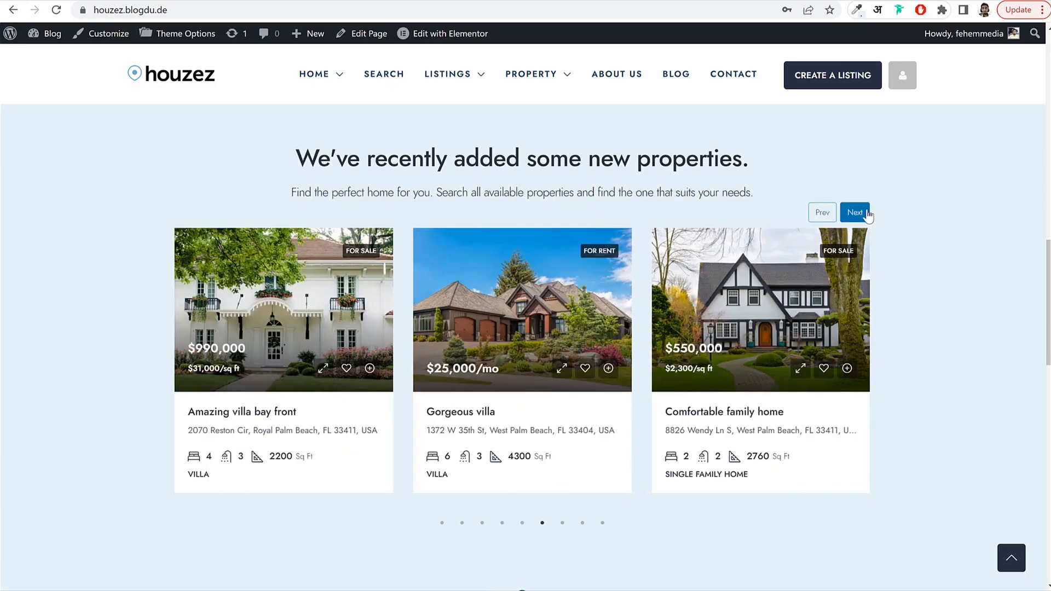
left_click(855, 212)
left_click(855, 212)
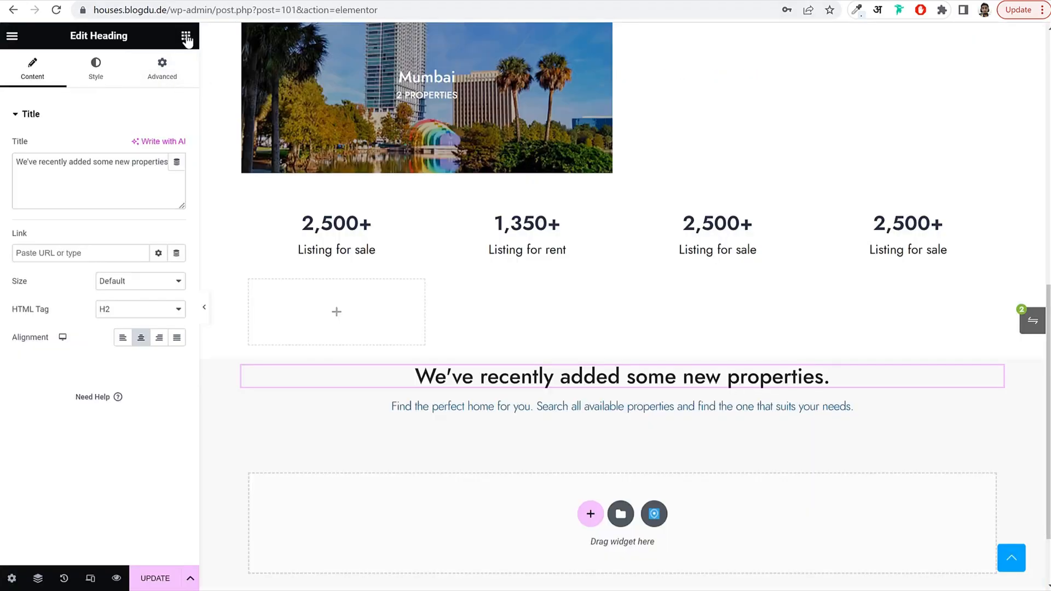
left_click(186, 38)
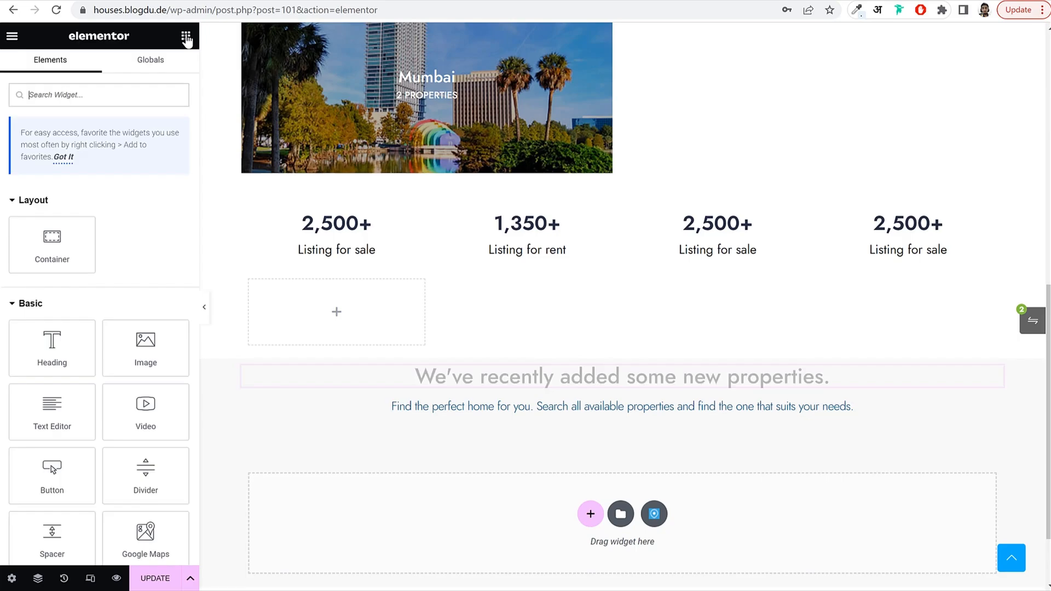
Search widgets for 'carou' and place Property Cards Carousel v1 under the heading.
left_click(106, 96)
type("card")
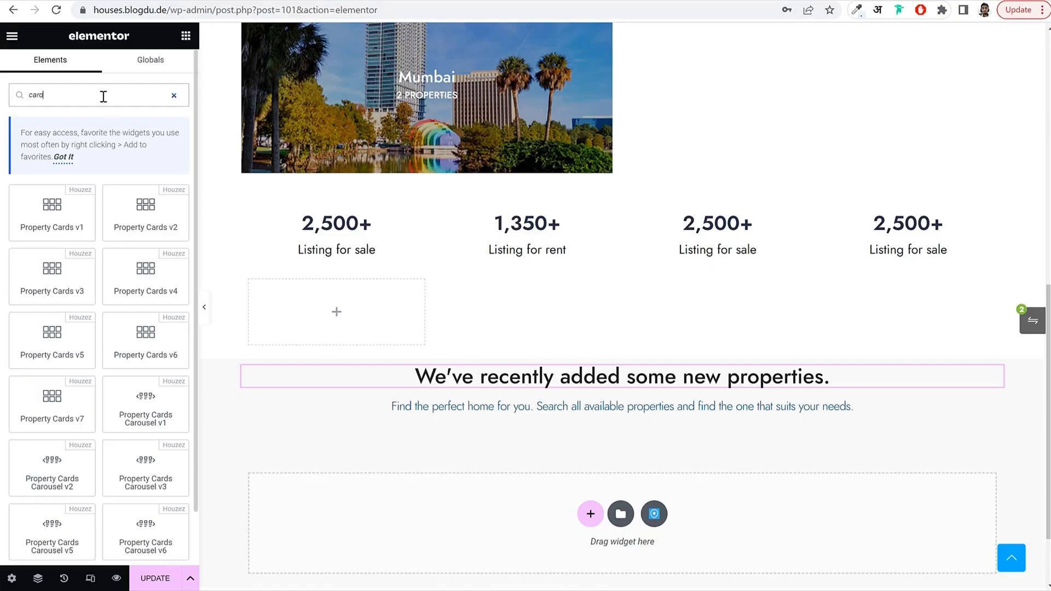
key("BackSpace")
type("ou")
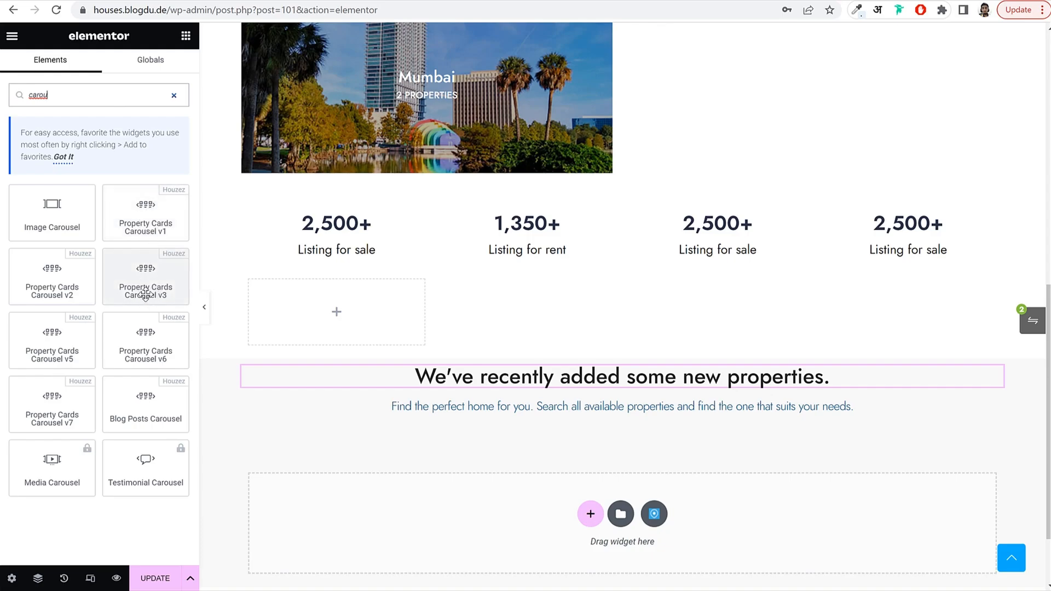
left_click_drag(152, 214, 559, 417)
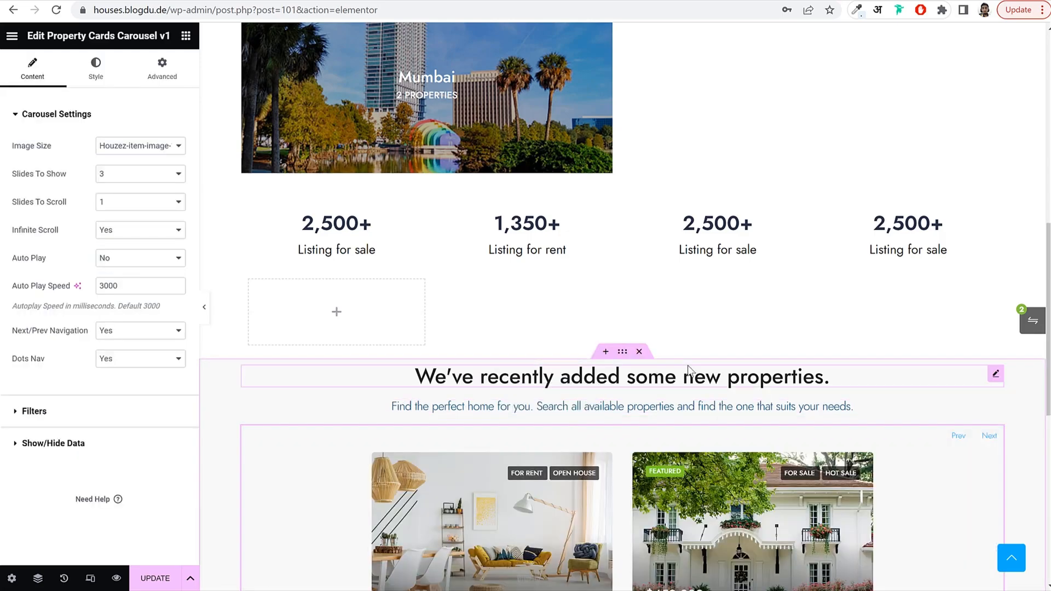
scroll(726, 377, "down", 5)
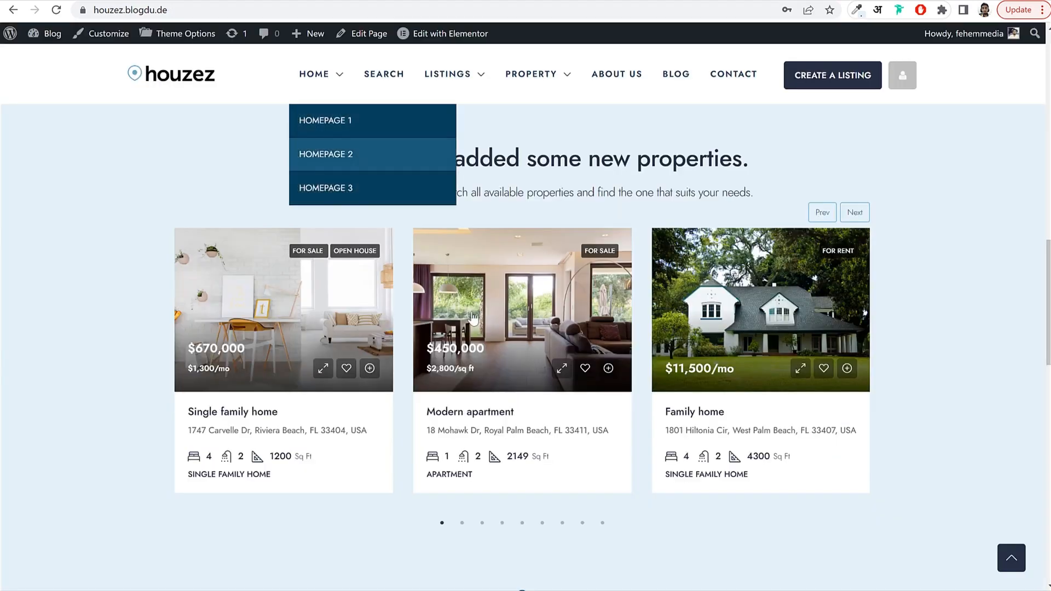
scroll(527, 381, "down", 2)
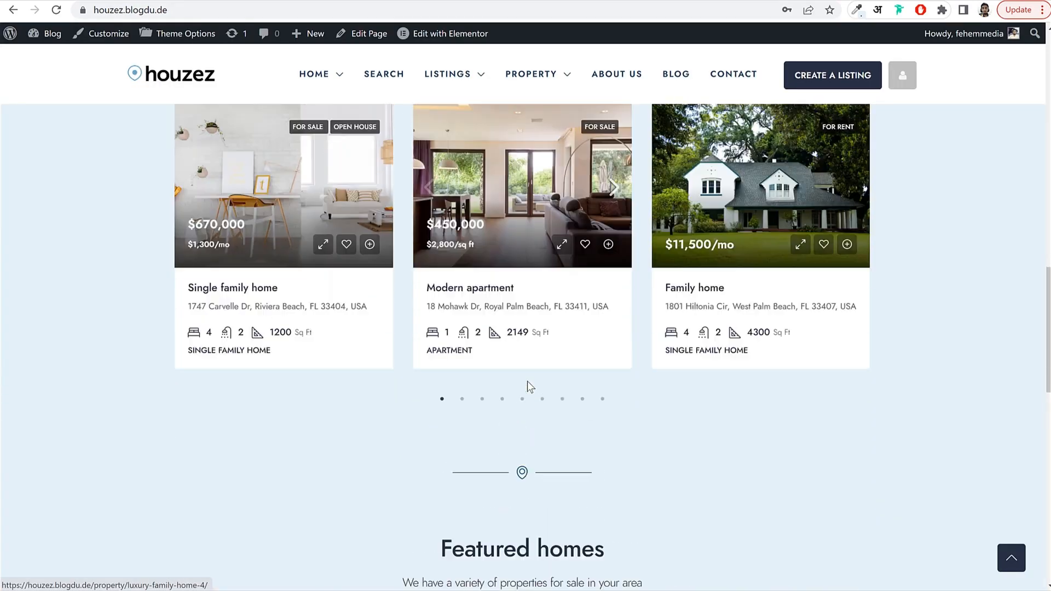
scroll(527, 381, "up", 2)
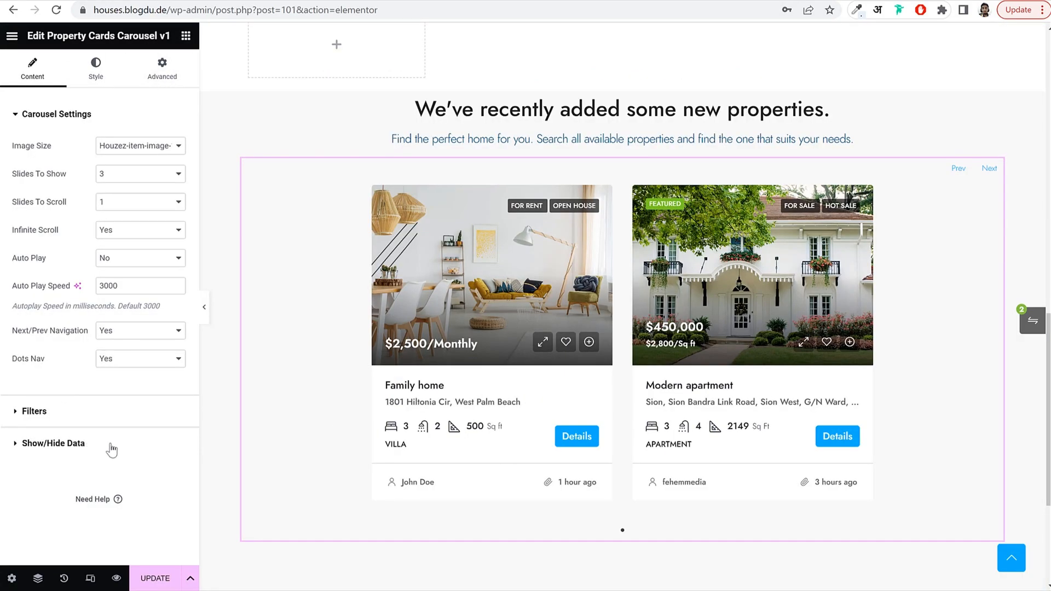
In Show/Hide Data, set Hide Details Button and Hide Date & Agent to Yes.
left_click(82, 444)
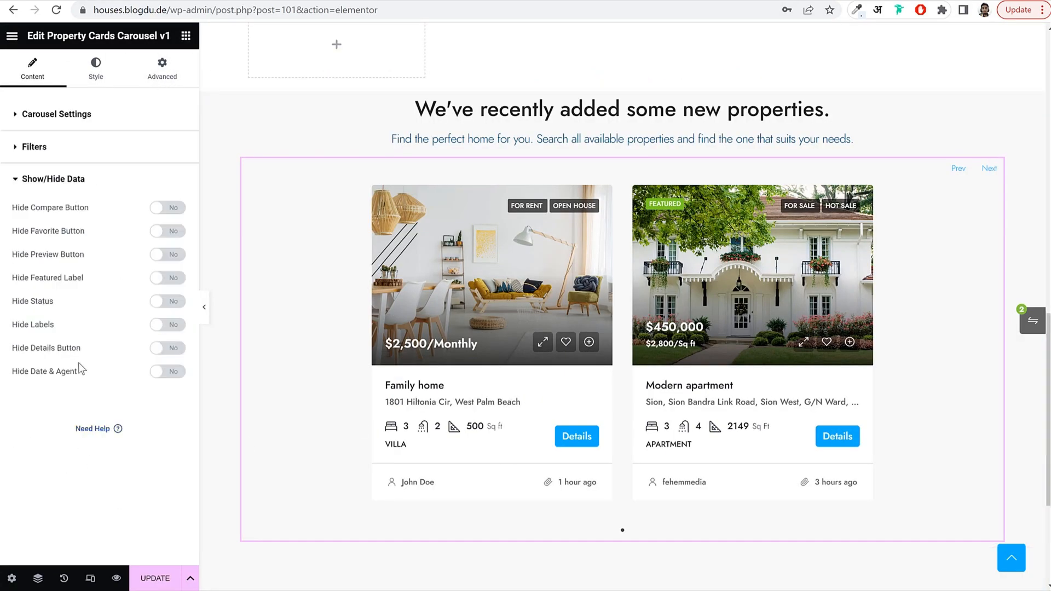
left_click(174, 350)
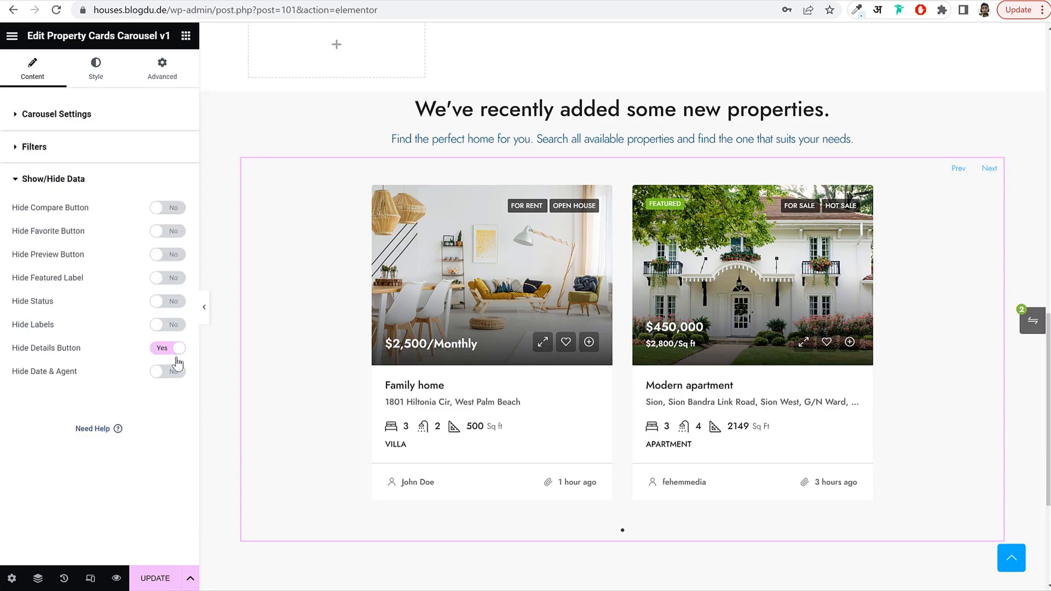
left_click(171, 378)
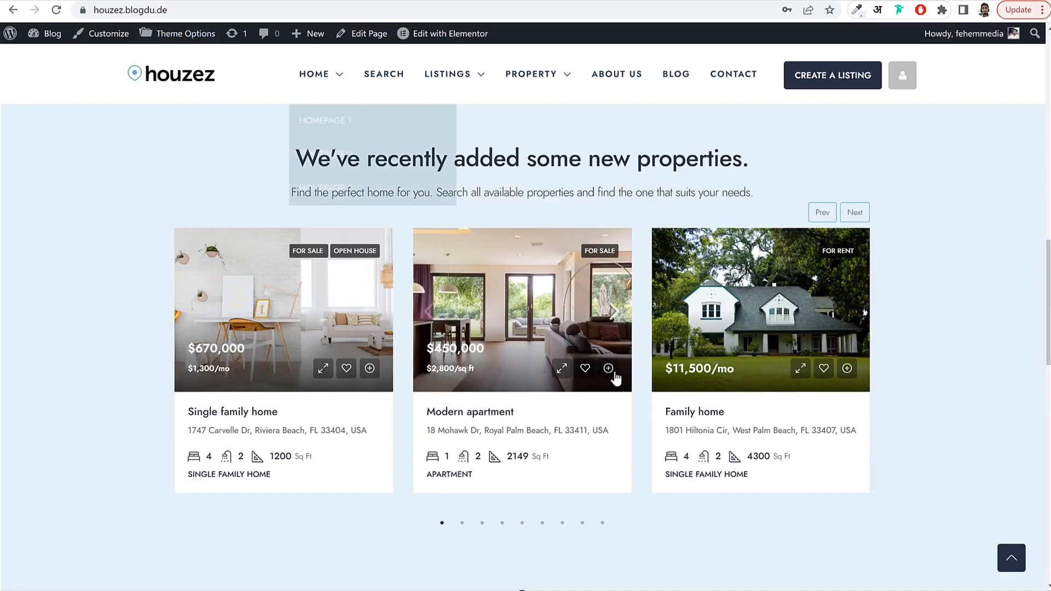
scroll(615, 378, "down", 5)
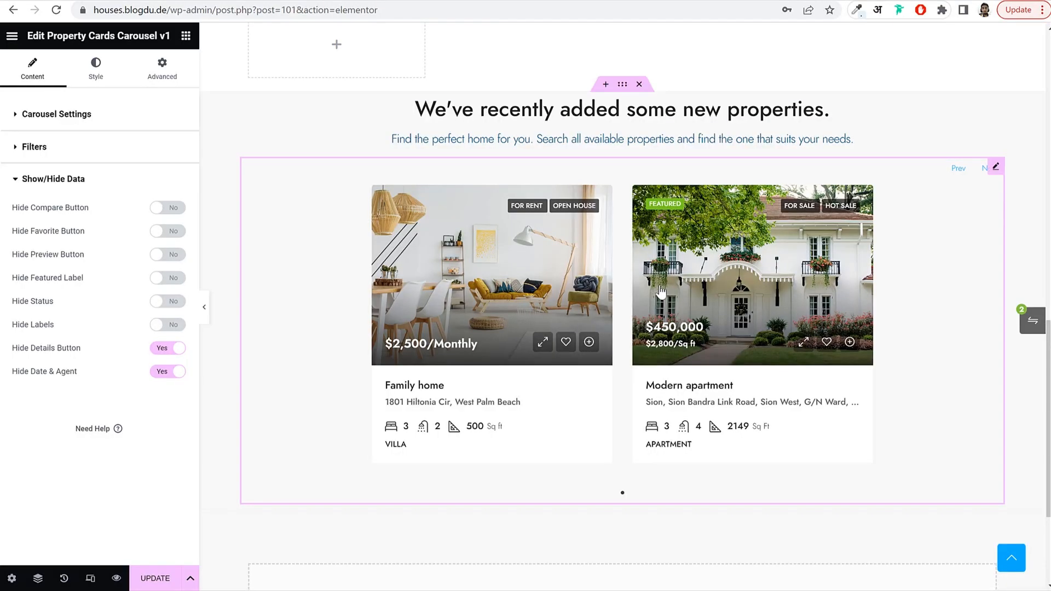
Copy the location-pin divider and paste it below the property cards.
scroll(658, 291, "up", 5)
scroll(658, 291, "down", 2)
scroll(642, 301, "up", 3)
scroll(642, 301, "up", 5)
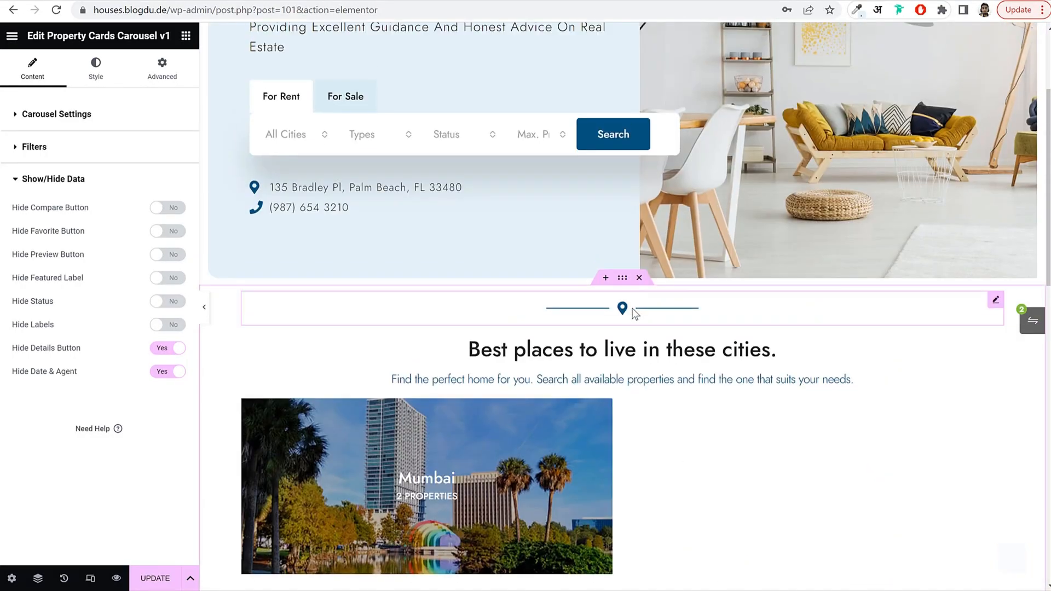
right_click(634, 311)
left_click(681, 372)
scroll(682, 373, "down", 14)
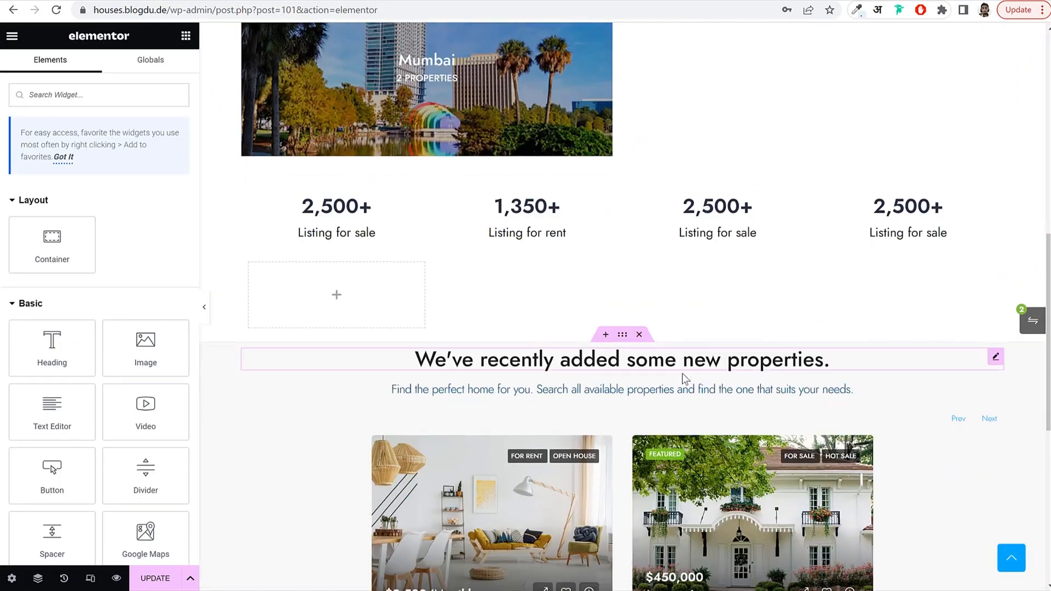
right_click(624, 286)
left_click(671, 367)
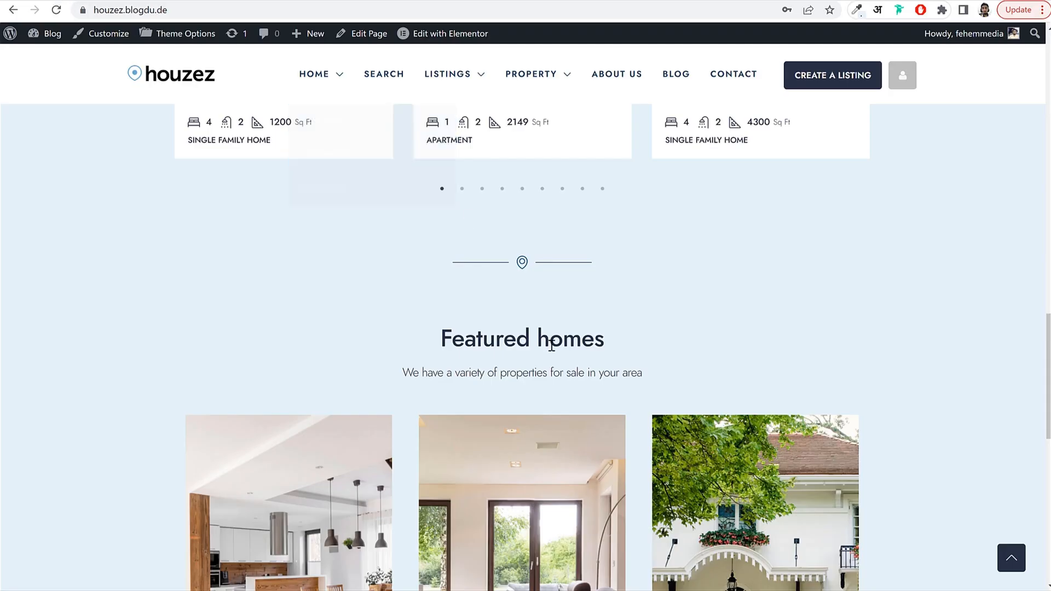
Paste a copy of the new-properties heading below the divider, retitled 'Featured homes'.
scroll(551, 345, "down", 2)
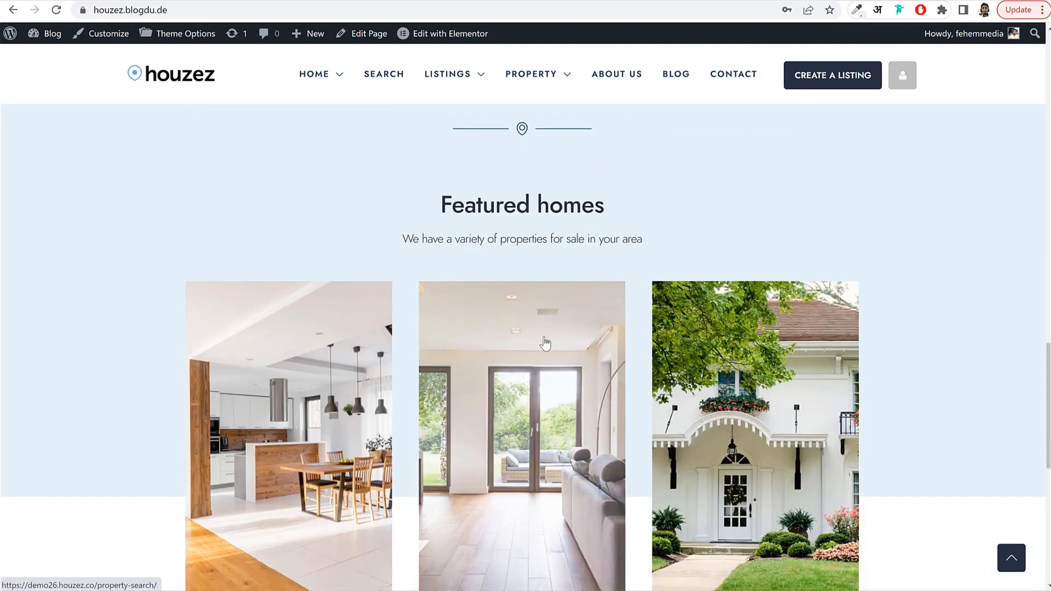
left_click_drag(513, 236, 437, 194)
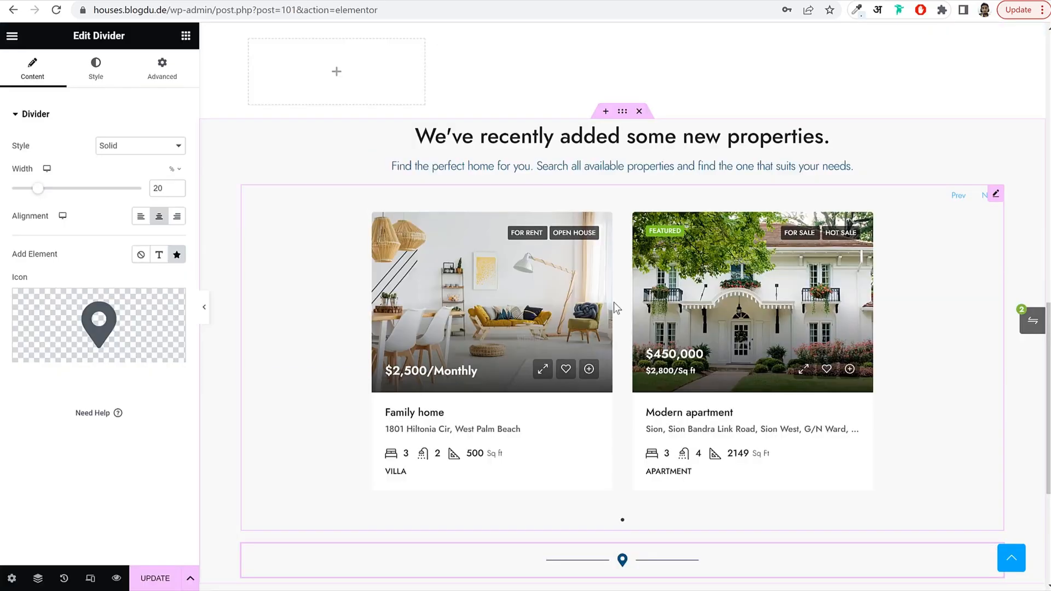
scroll(613, 302, "up", 3)
right_click(580, 319)
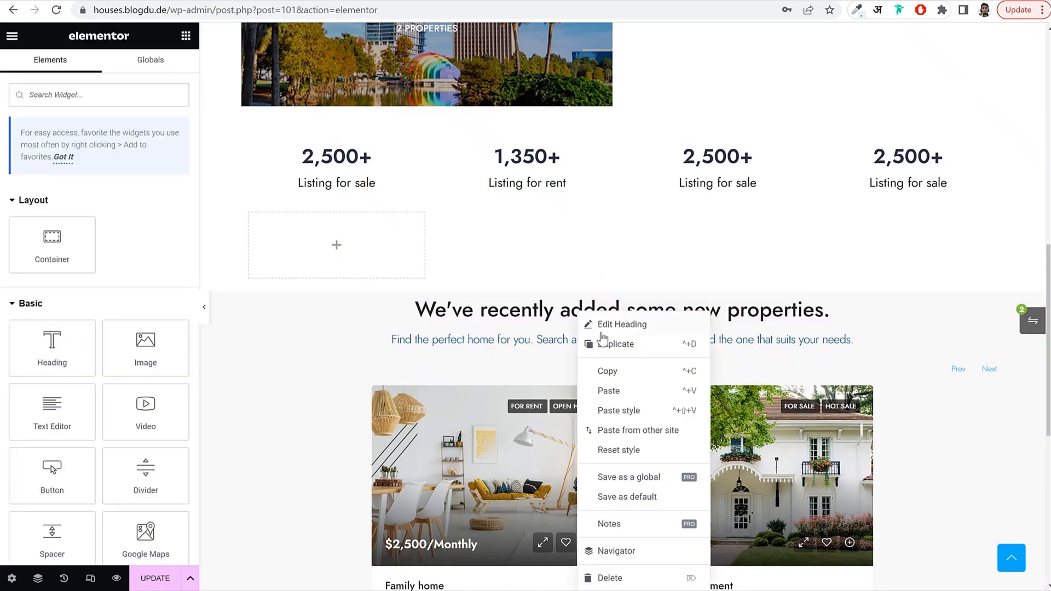
left_click(618, 390)
right_click(616, 337)
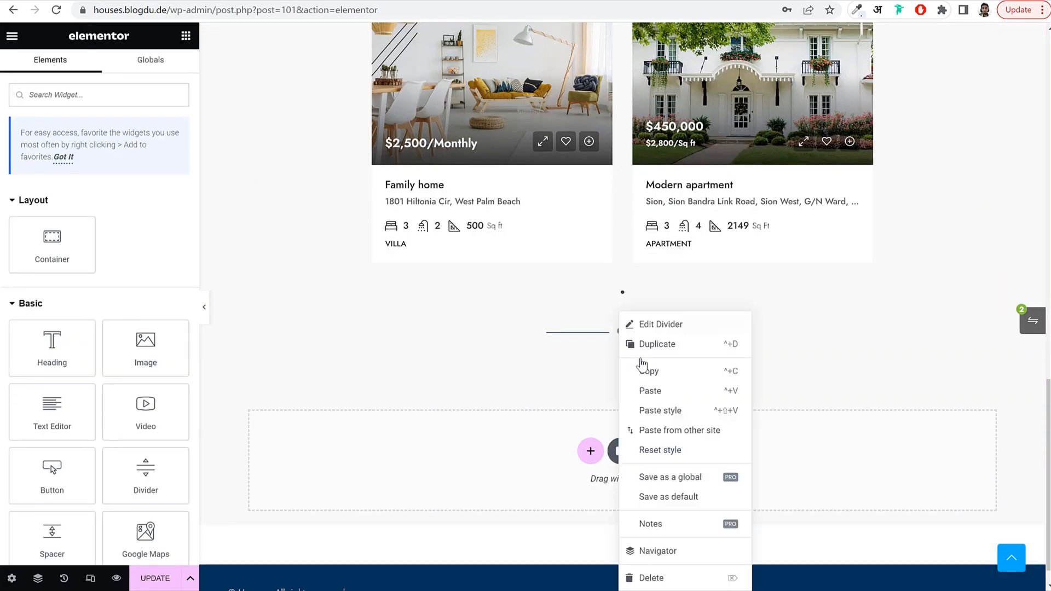
left_click(651, 390)
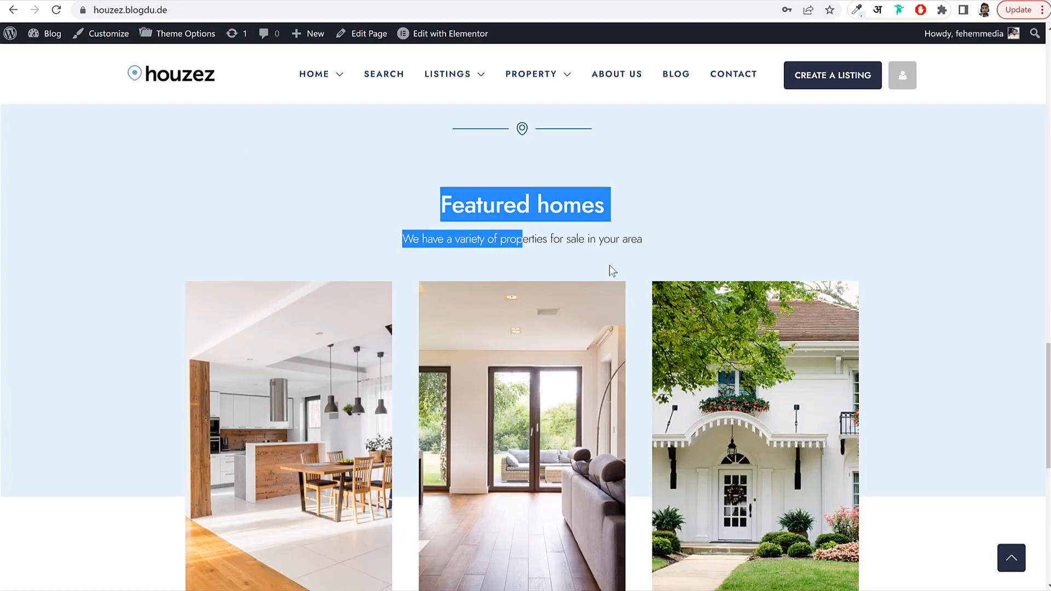
left_click(558, 202)
triple_click(558, 202)
key("ctrl+c")
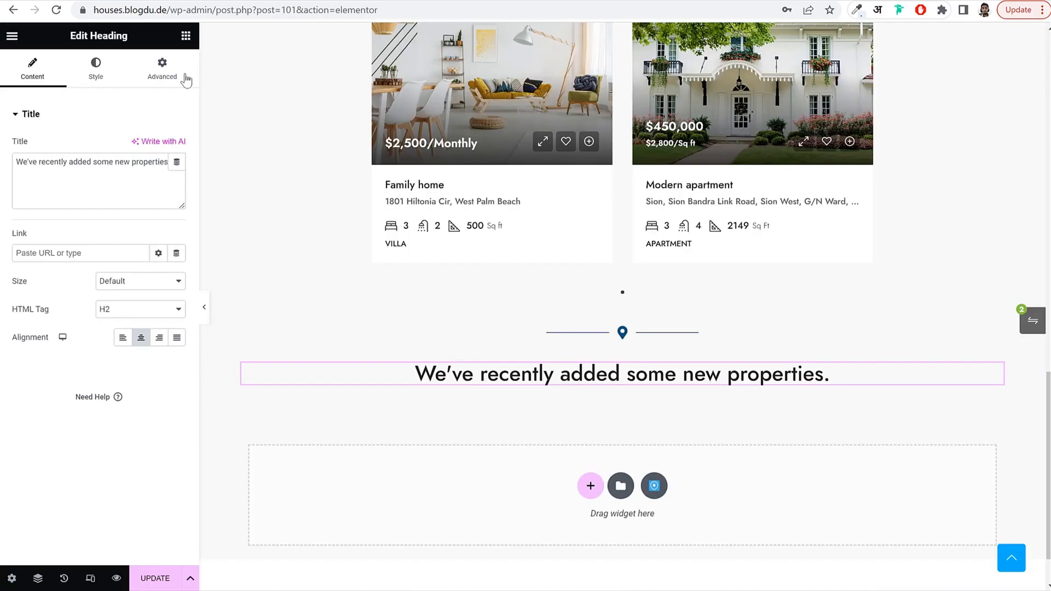
triple_click(113, 179)
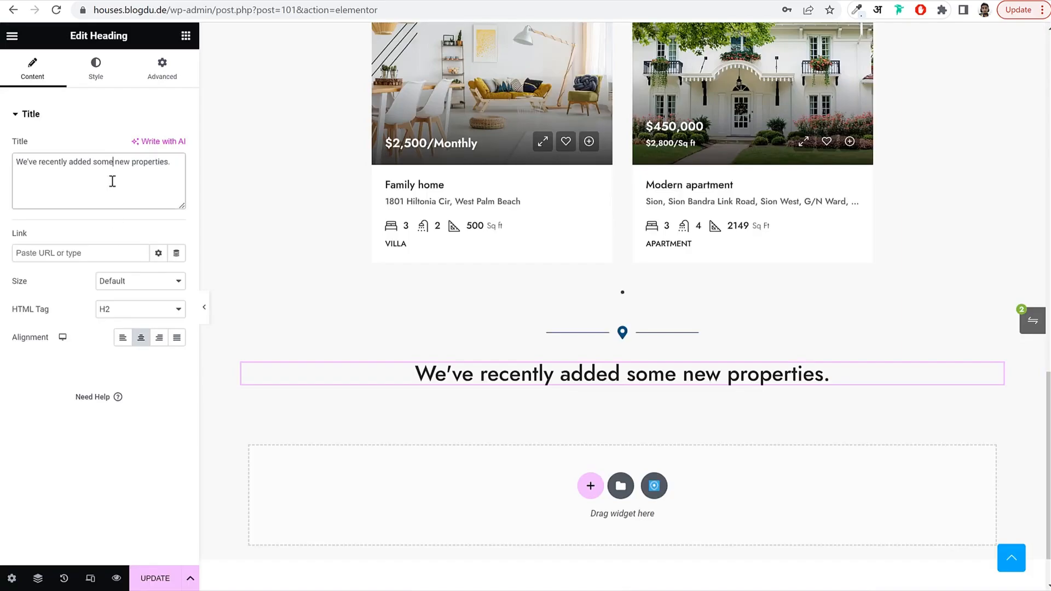
key("ctrl+v")
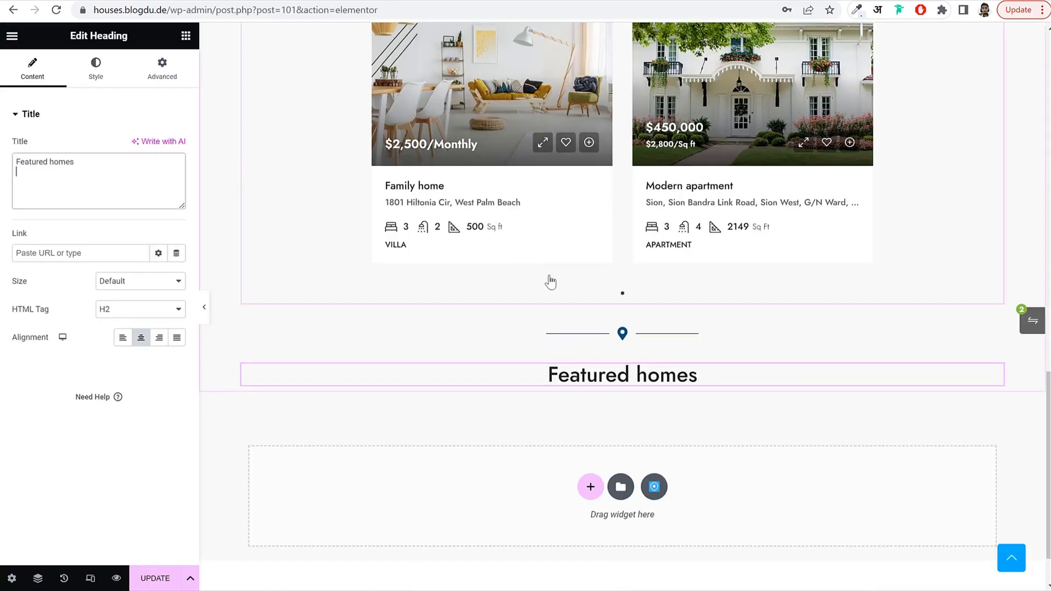
Copy the 'Find the perfect home for you…' subheading and paste it under Featured homes.
scroll(549, 281, "up", 6)
right_click(557, 273)
left_click(585, 329)
scroll(589, 328, "down", 7)
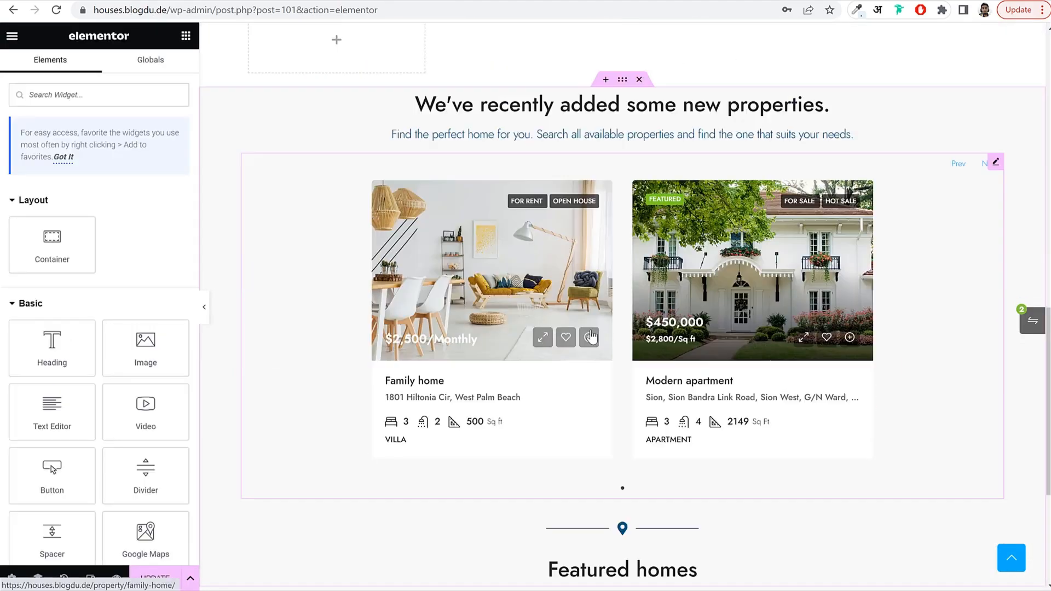
right_click(593, 314)
left_click(639, 393)
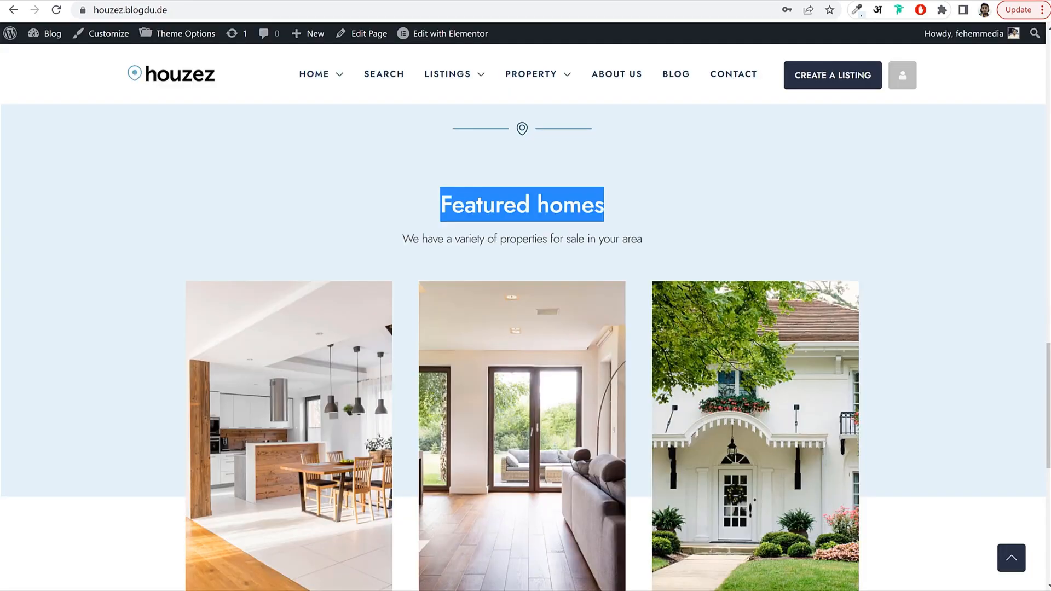
scroll(580, 238, "down", 3)
scroll(474, 265, "up", 1)
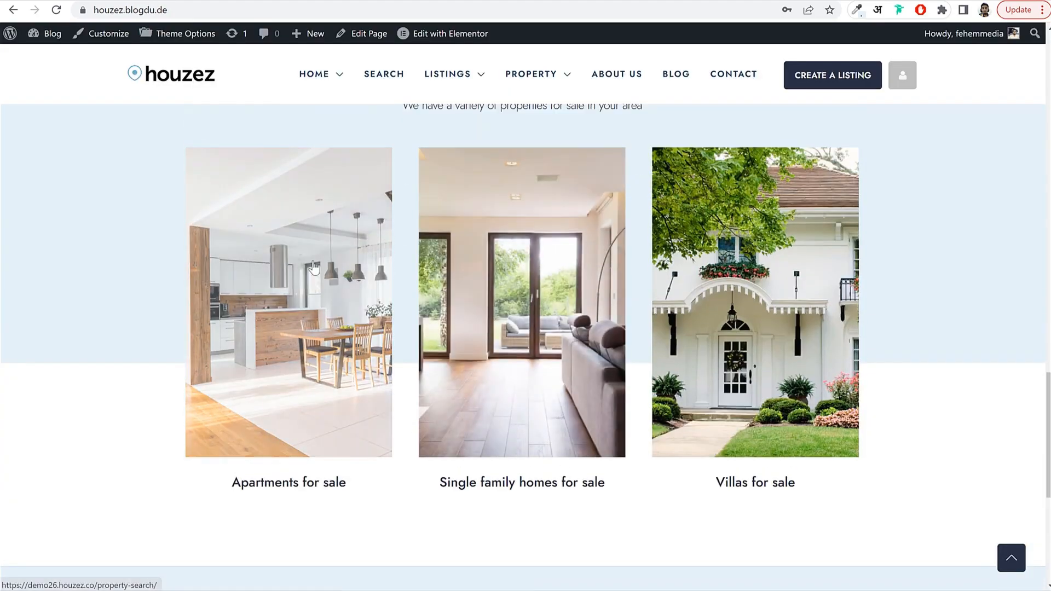
scroll(384, 274, "down", 5)
scroll(418, 268, "up", 4)
scroll(841, 278, "up", 2)
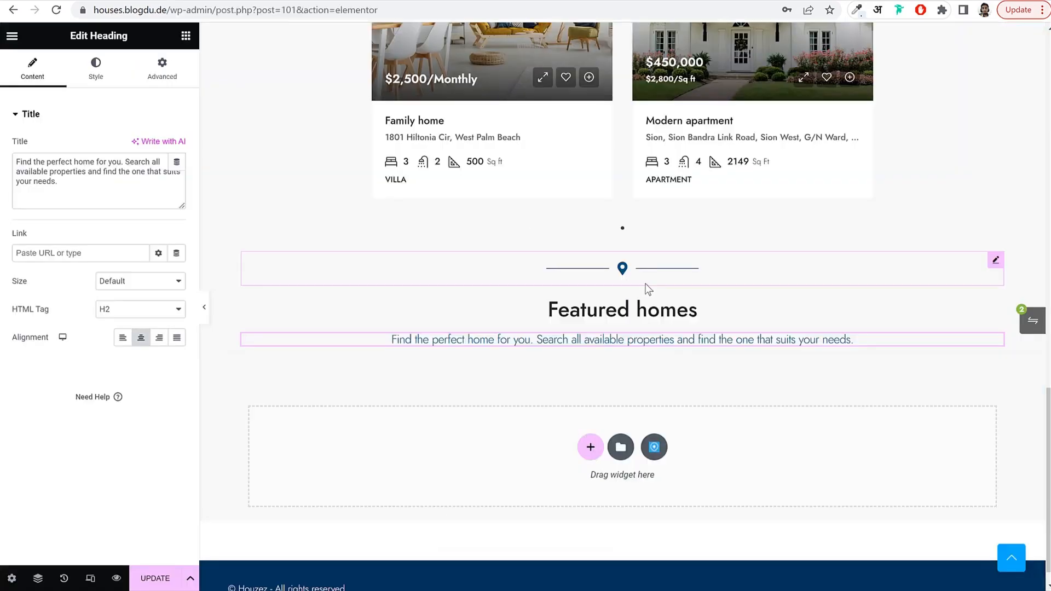
Add a container below the subheading and make it a one-row Grid layout.
left_click(185, 35)
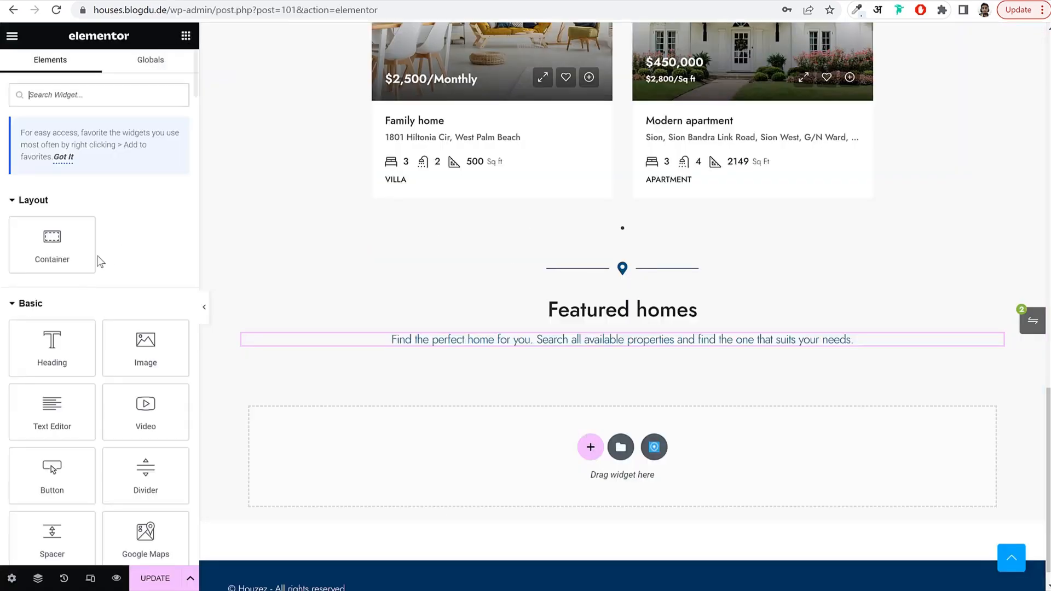
left_click_drag(88, 255, 603, 351)
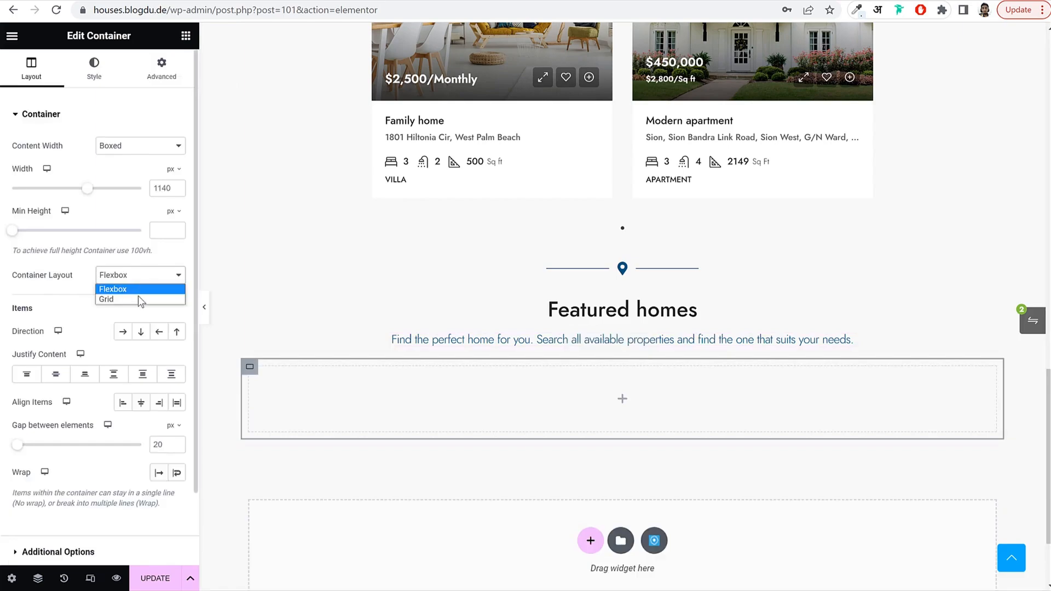
left_click(138, 299)
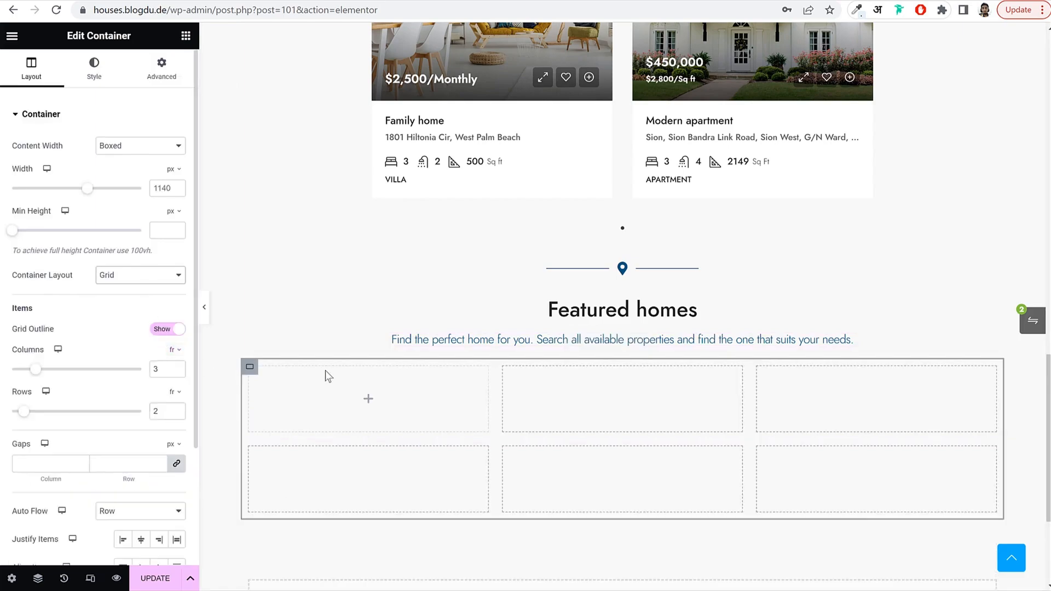
left_click(177, 415)
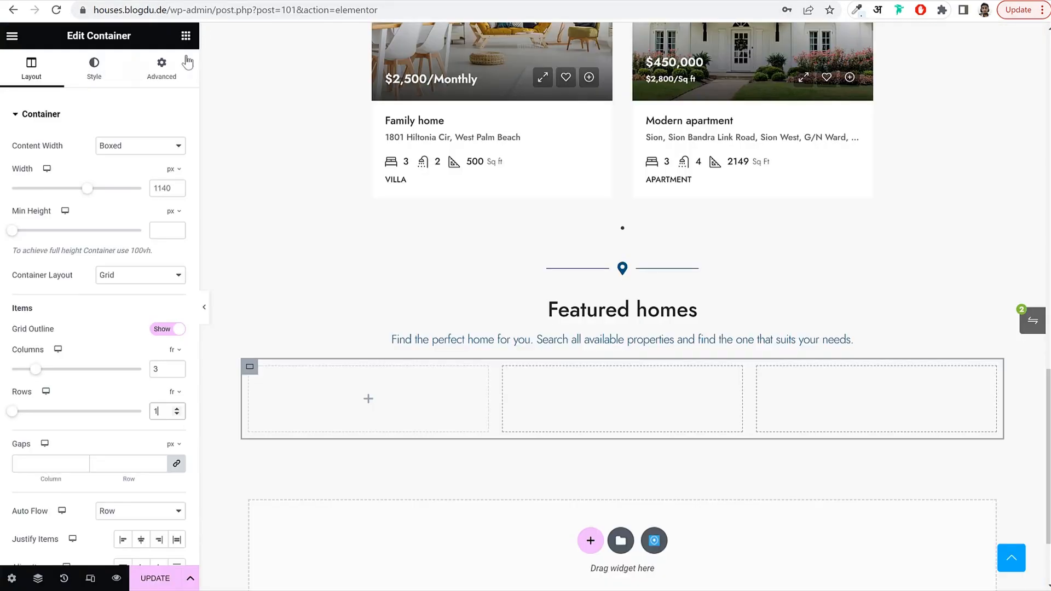
Search 'imag' and drop an Image Box into the grid's first cell.
left_click(186, 35)
type("imag")
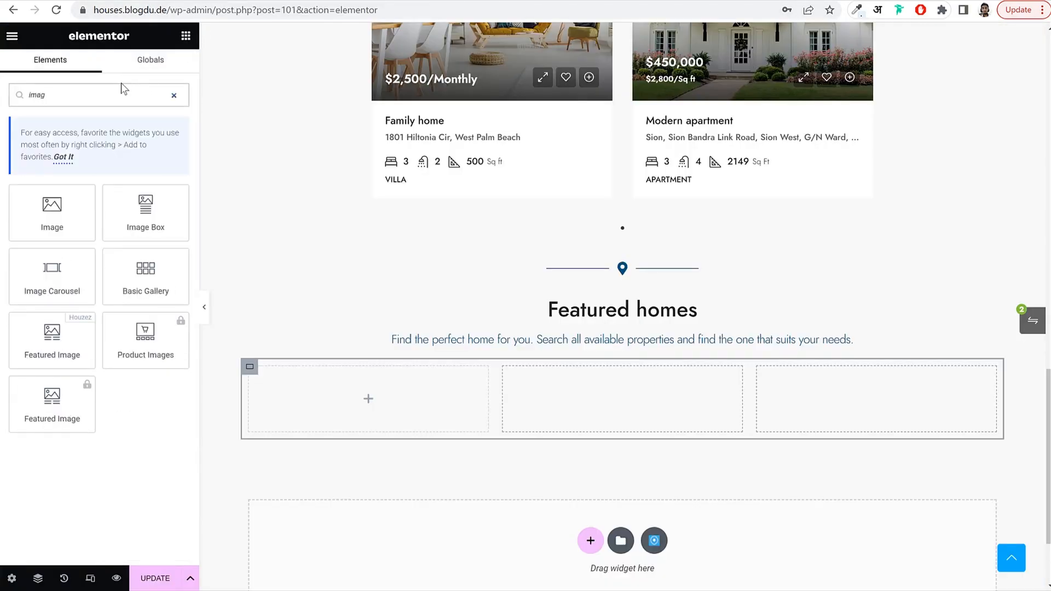
left_click_drag(123, 213, 414, 377)
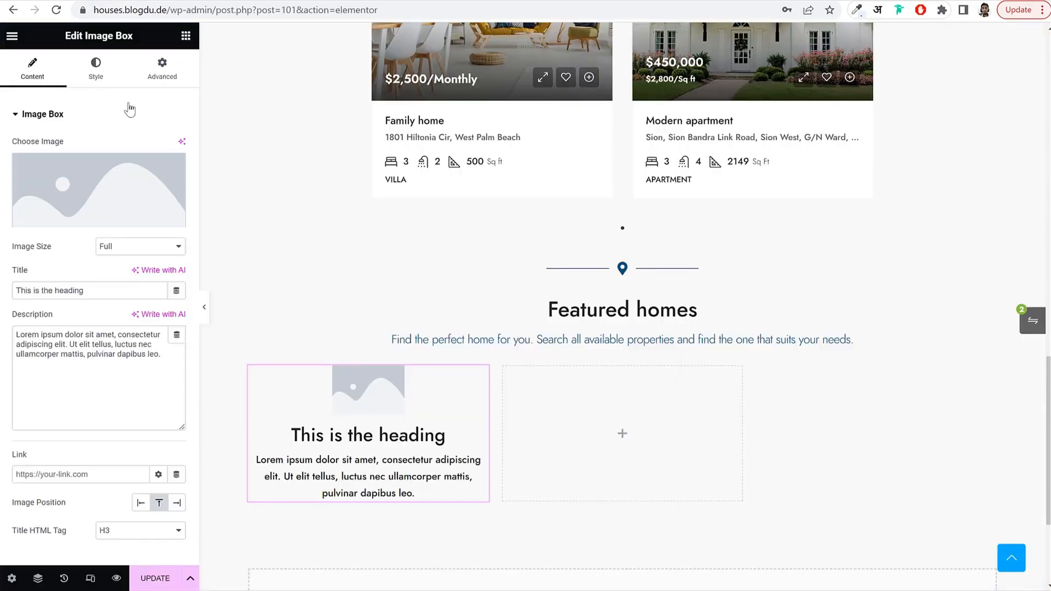
Set the box's image to the kitchen photo, title 'Apartments for sale', with no description.
left_click(77, 166)
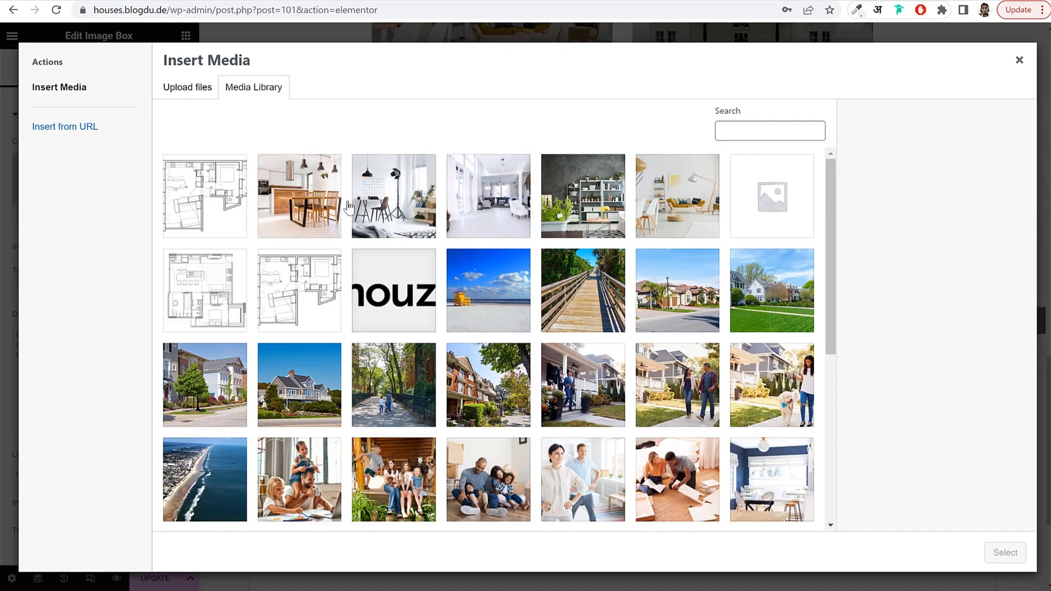
left_click(330, 201)
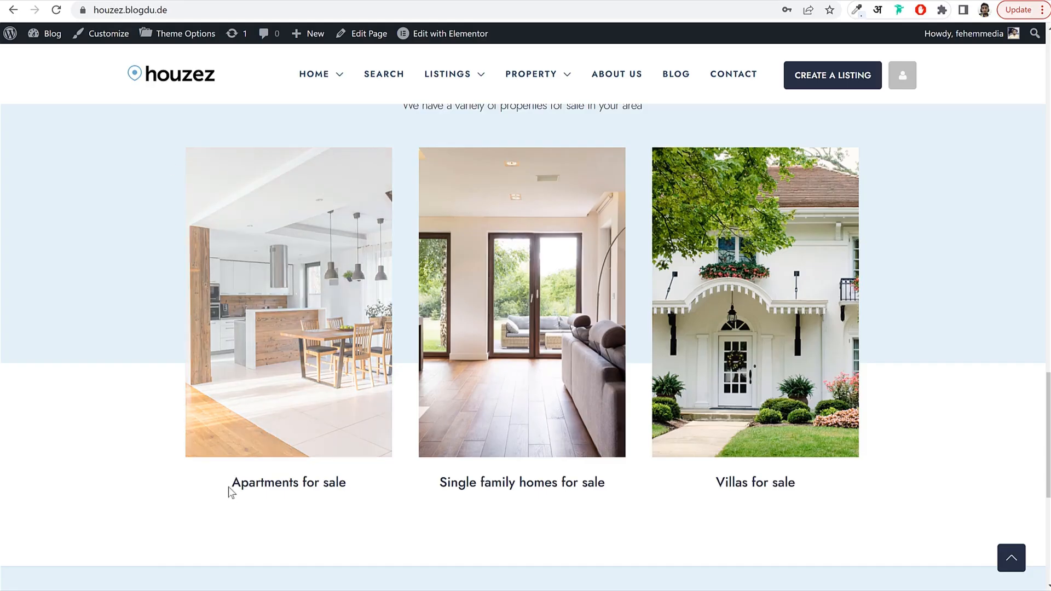
left_click_drag(230, 490, 347, 484)
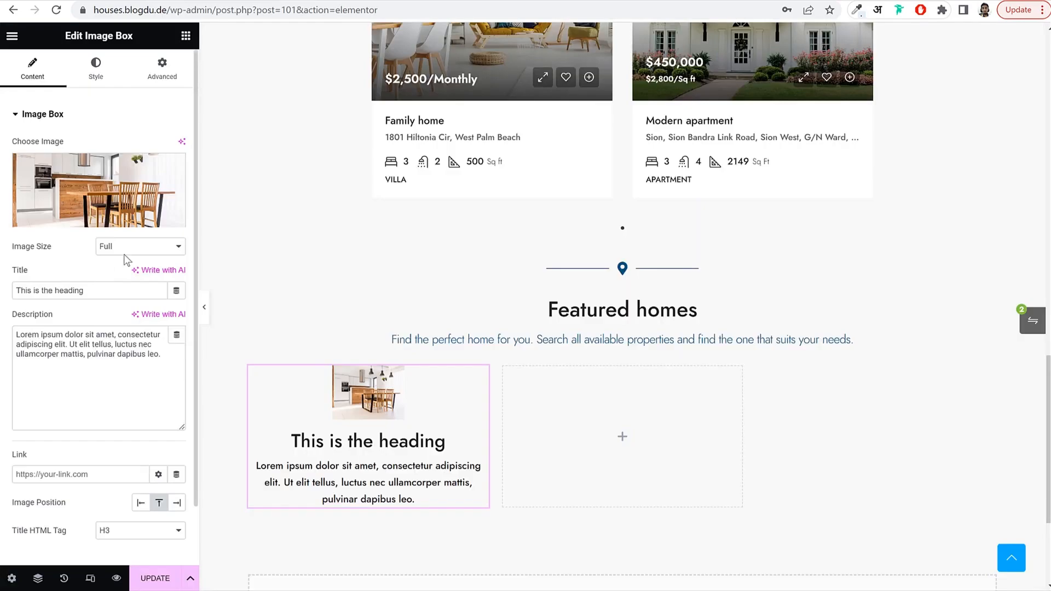
triple_click(112, 290)
key("ctrl+v")
triple_click(89, 354)
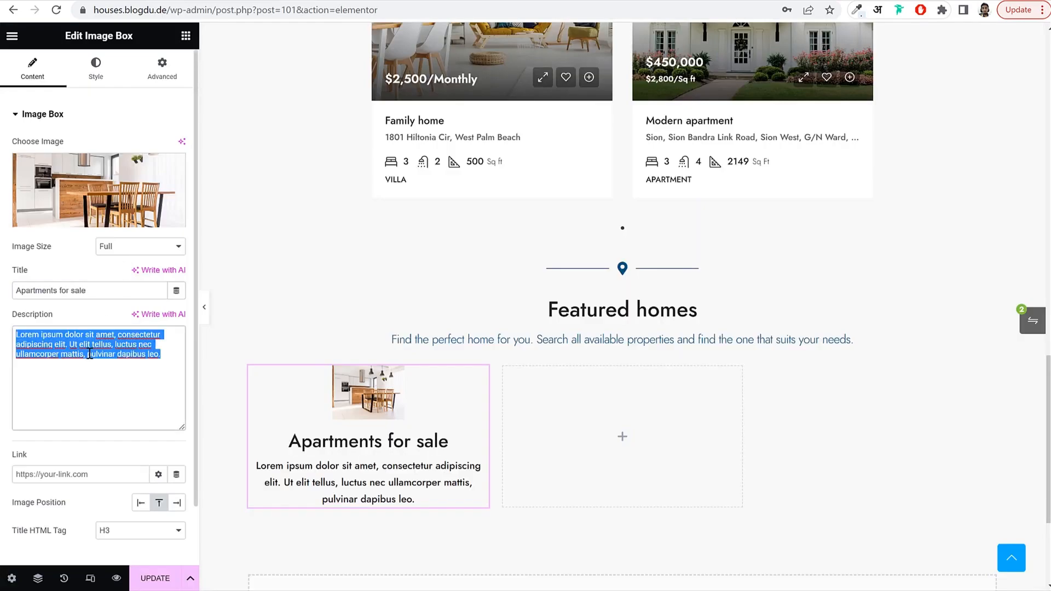
key("BackSpace")
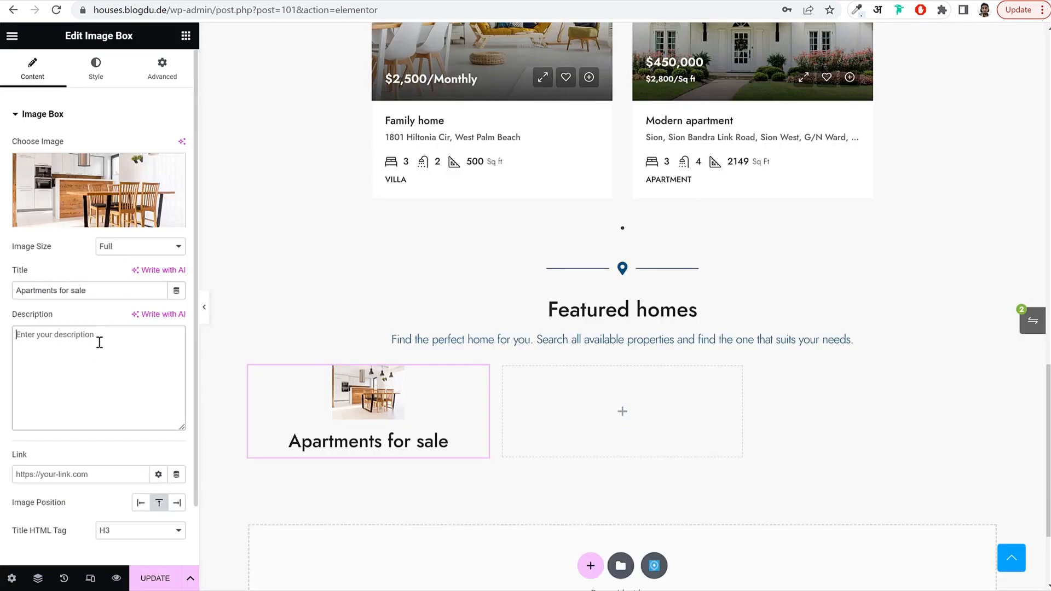
Set the Image Size to Custom 400×600 and apply it.
left_click(96, 70)
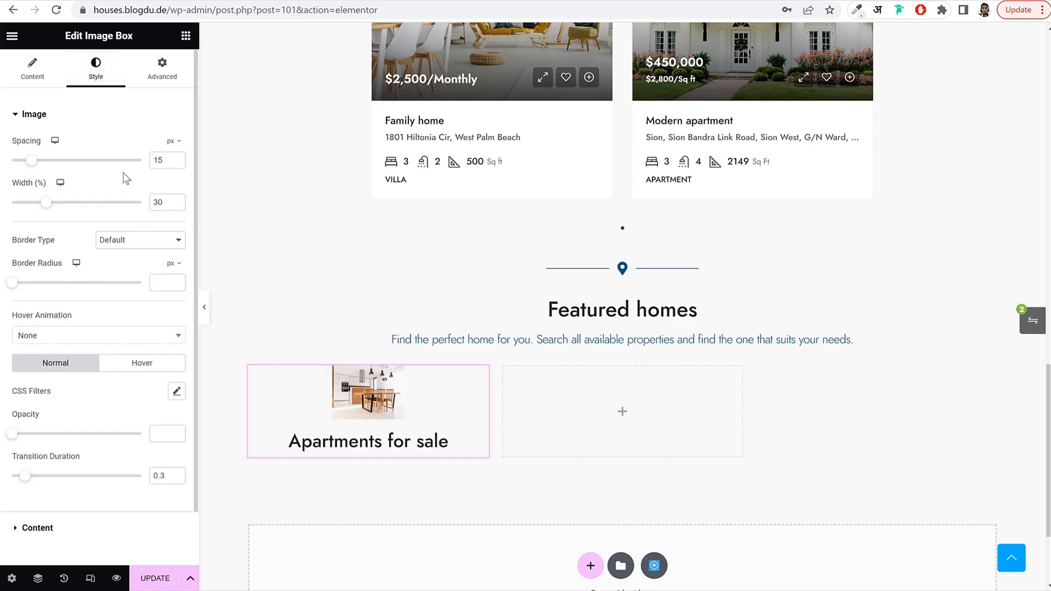
left_click(31, 71)
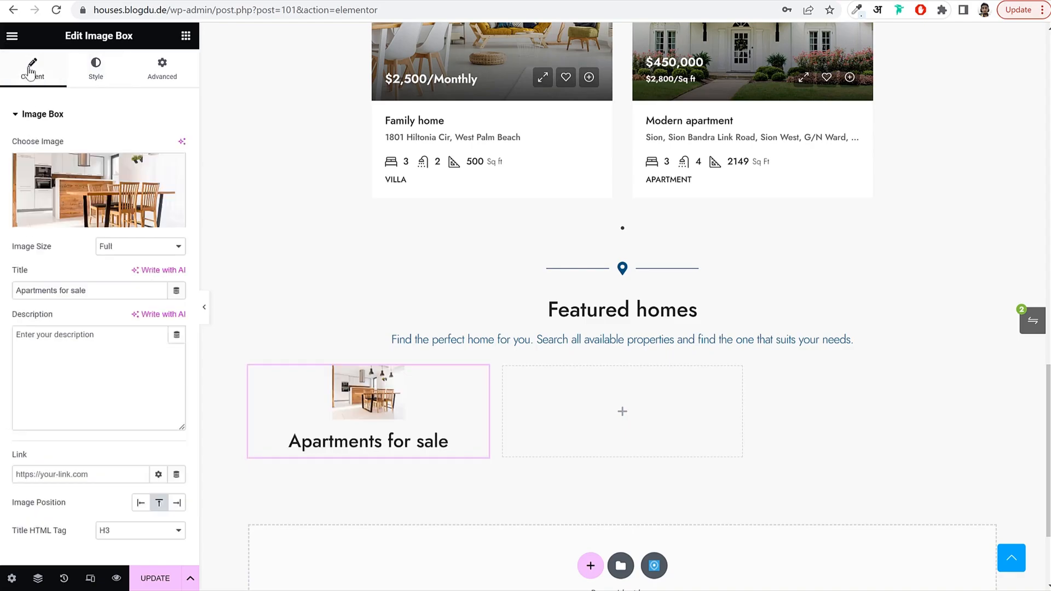
left_click_drag(12, 257, 73, 251)
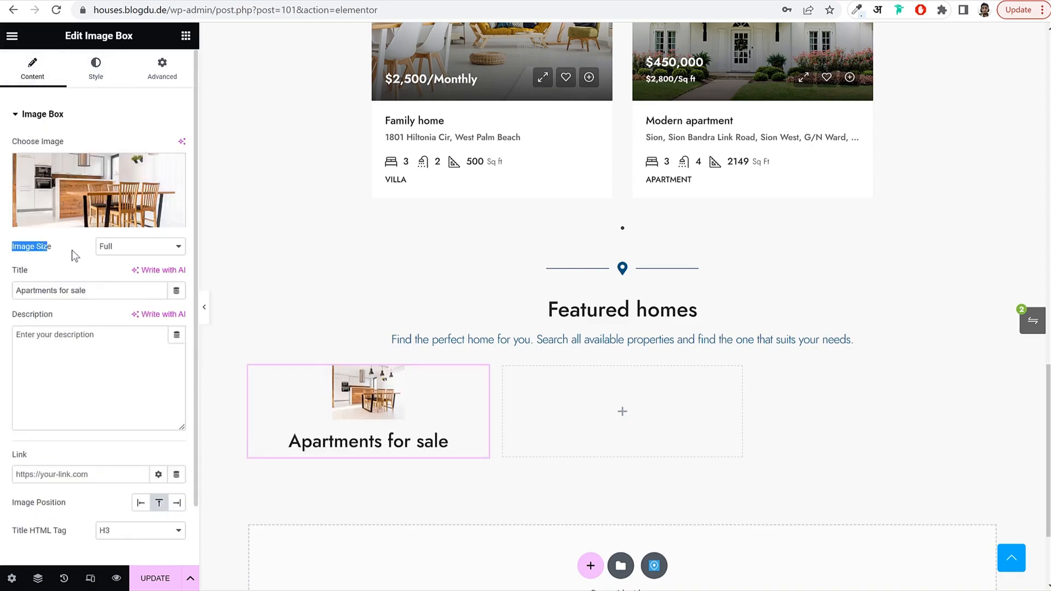
left_click(118, 247)
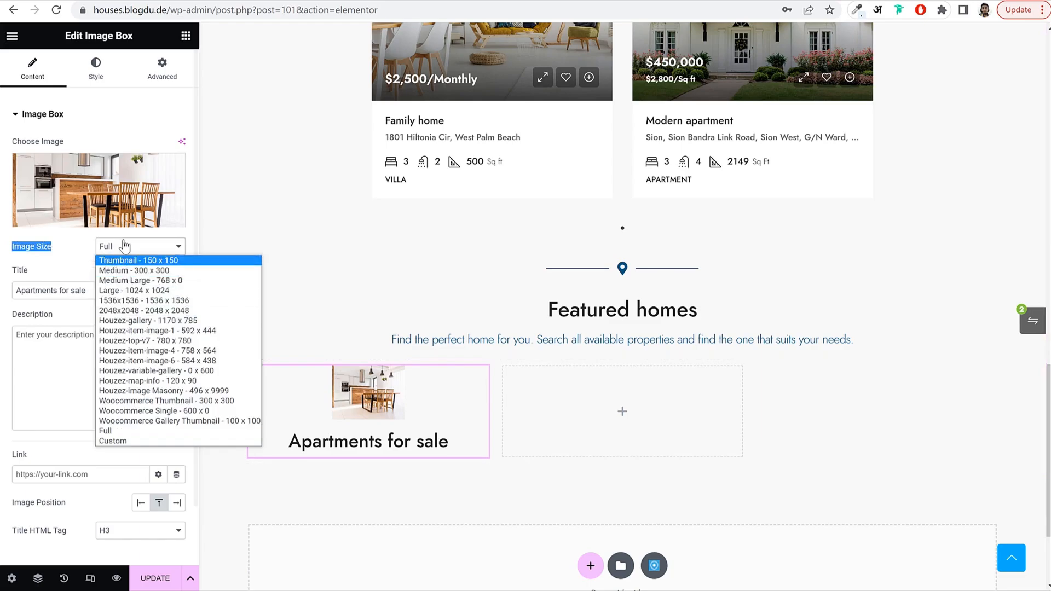
left_click(115, 441)
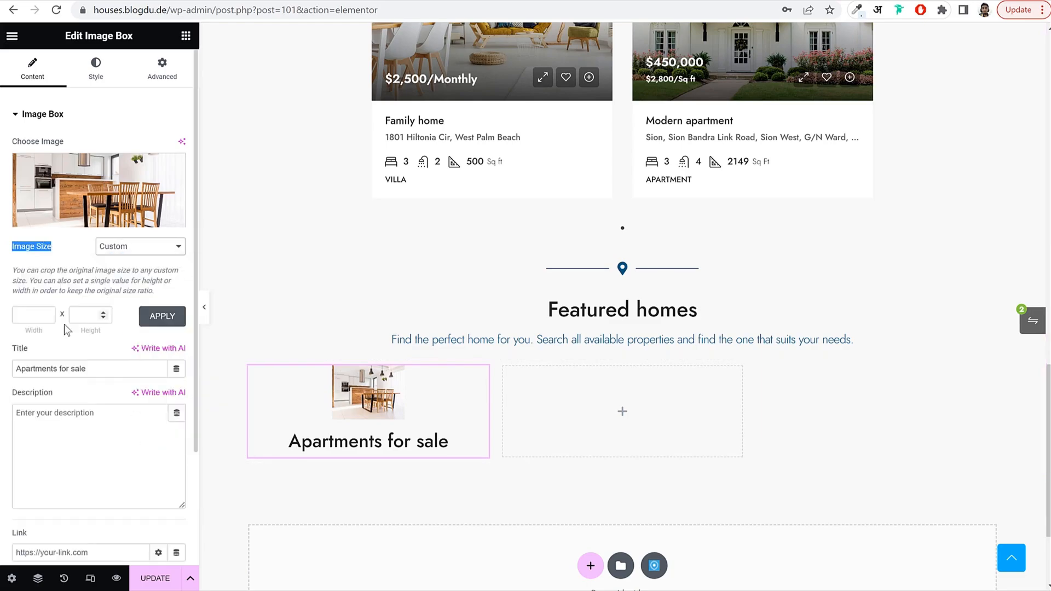
left_click(33, 315)
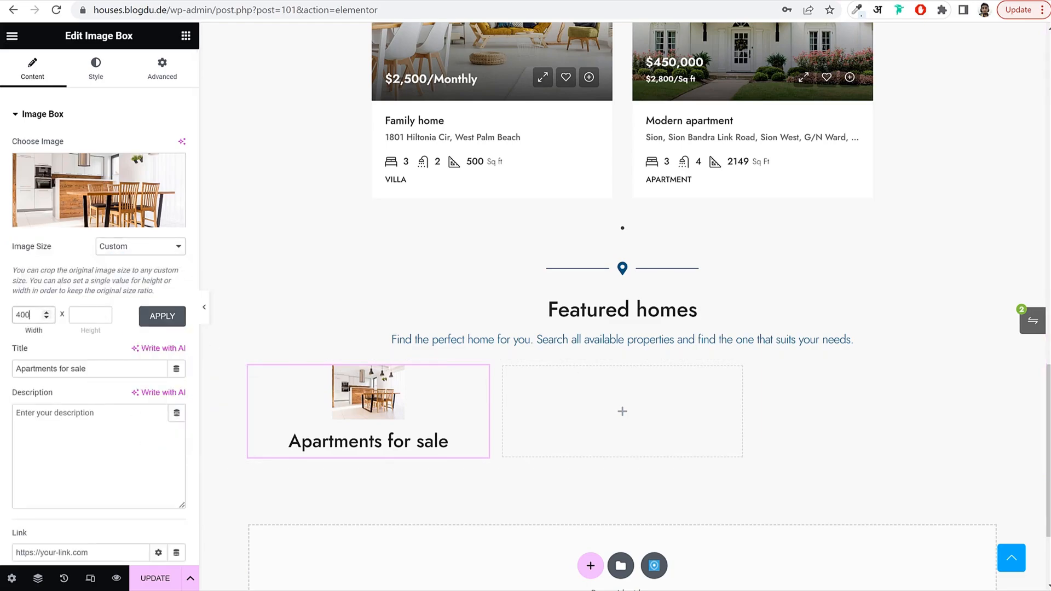
key("Tab")
type("600")
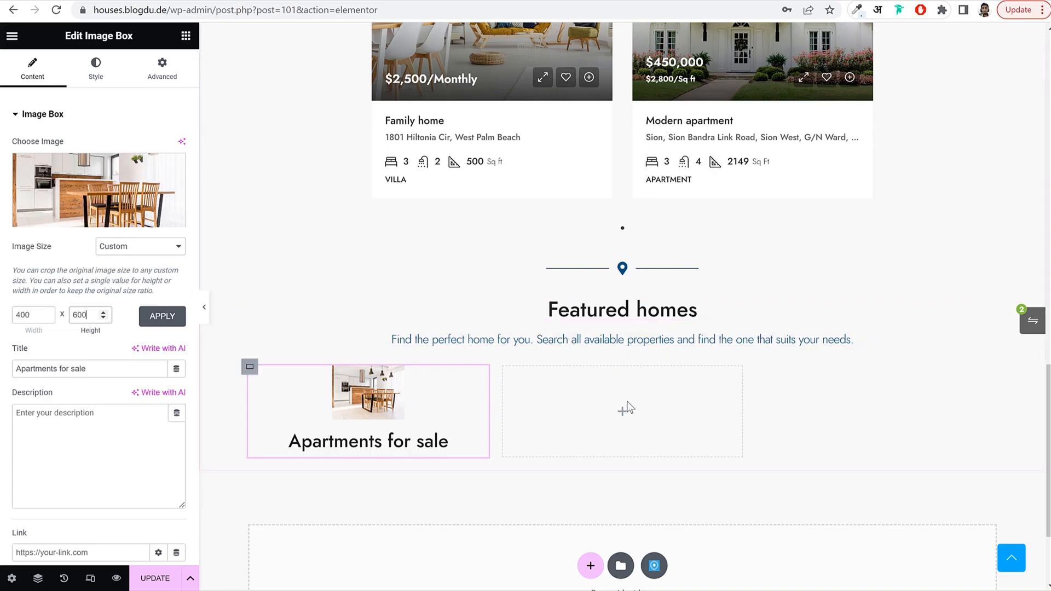
left_click(170, 319)
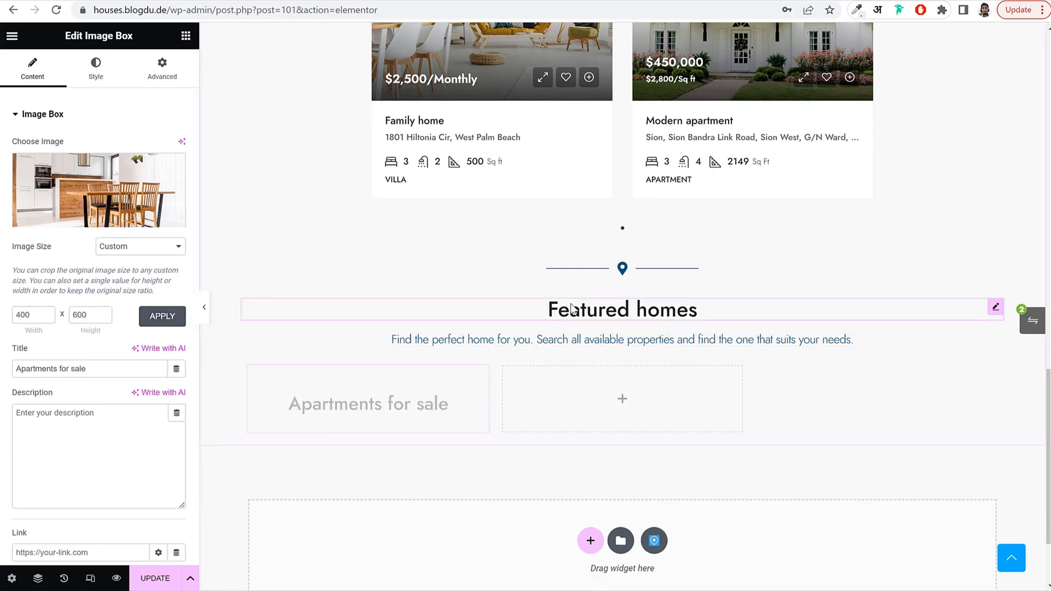
scroll(600, 284, "down", 2)
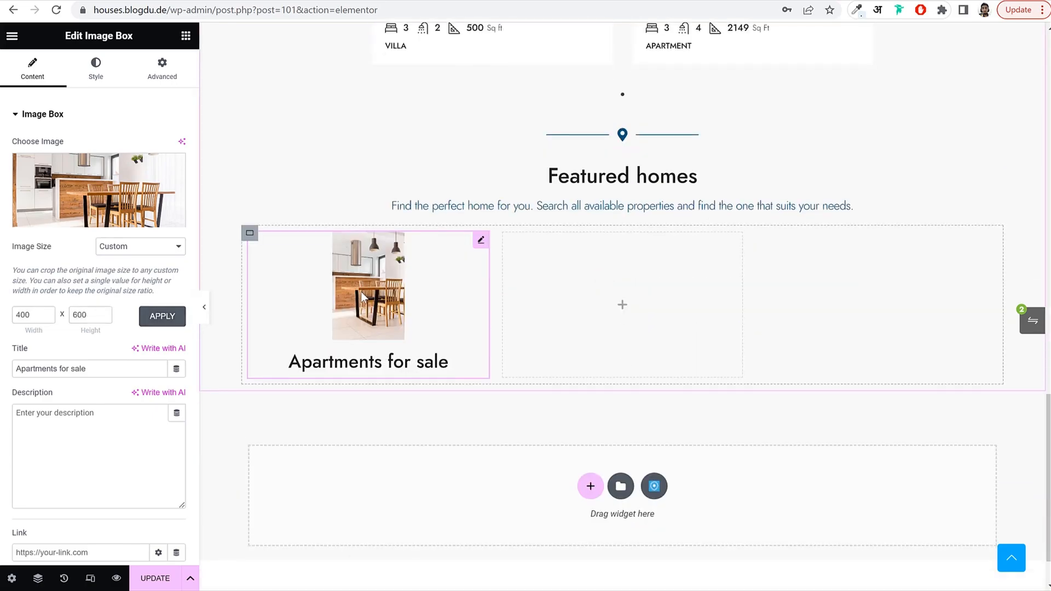
left_click(97, 78)
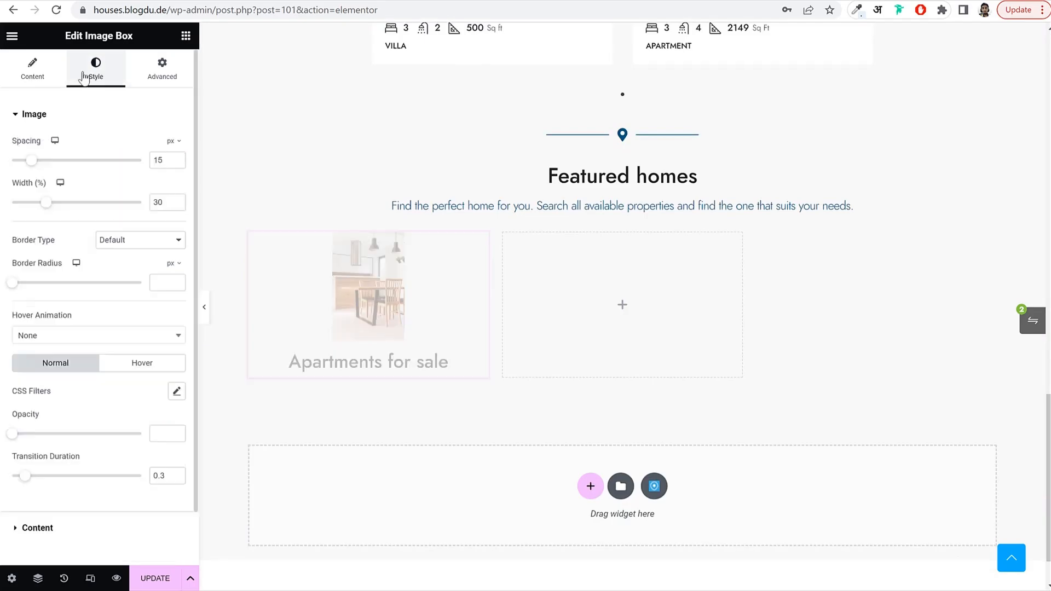
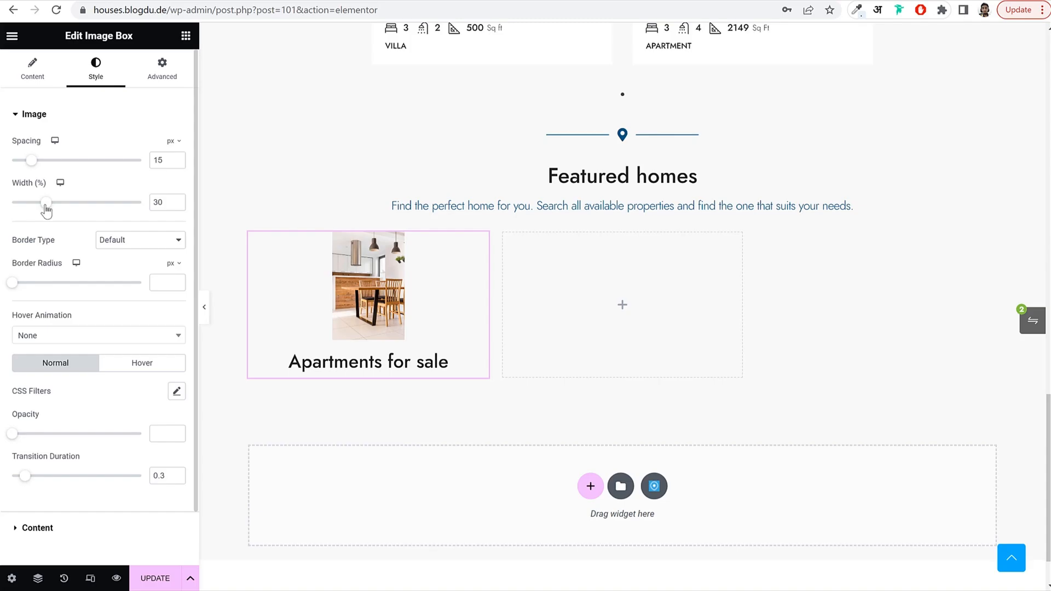
Stretch the Apartments for sale image to 100% width with 25 px spacing above its title.
left_click_drag(47, 211, 172, 214)
scroll(393, 252, "down", 2)
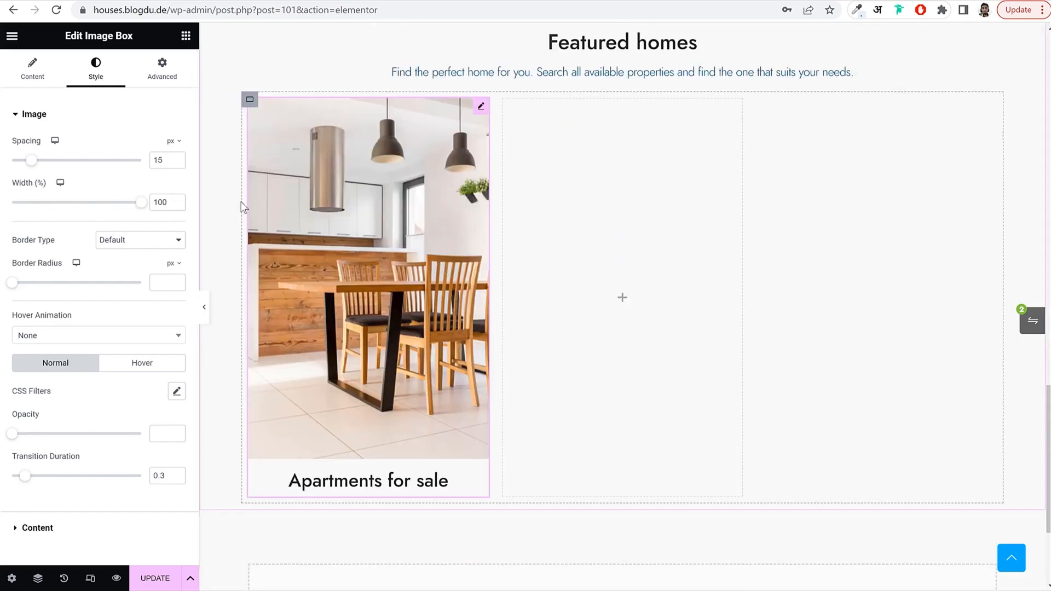
left_click_drag(164, 161, 147, 163)
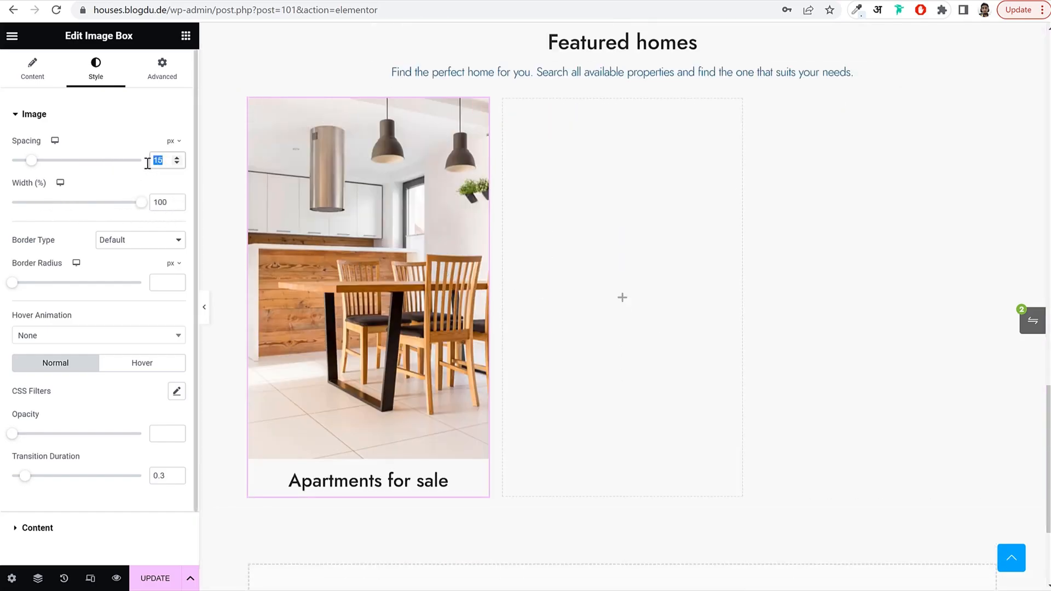
type("25")
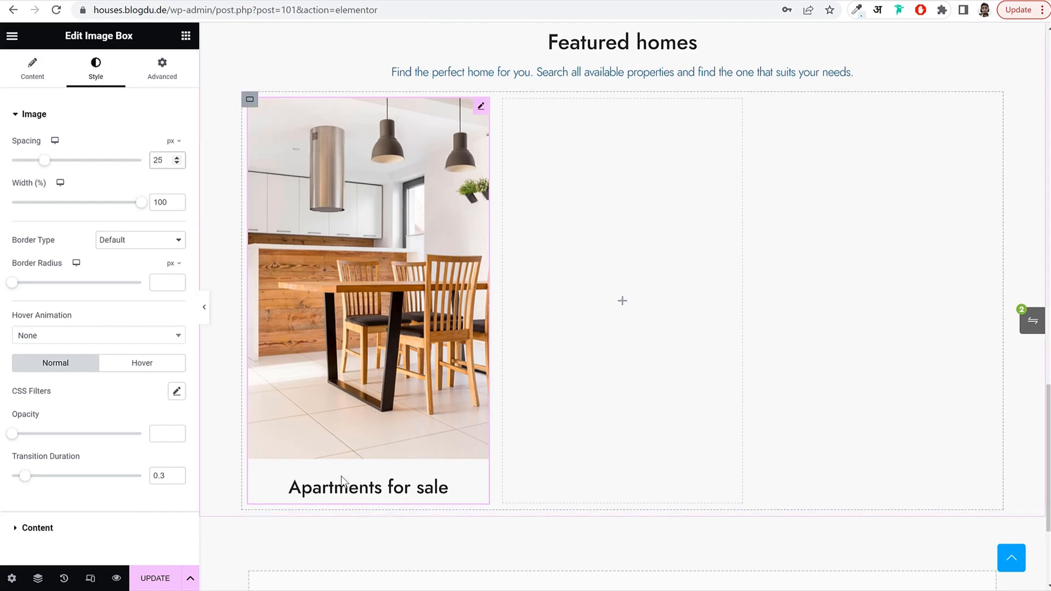
scroll(376, 368, "up", 3)
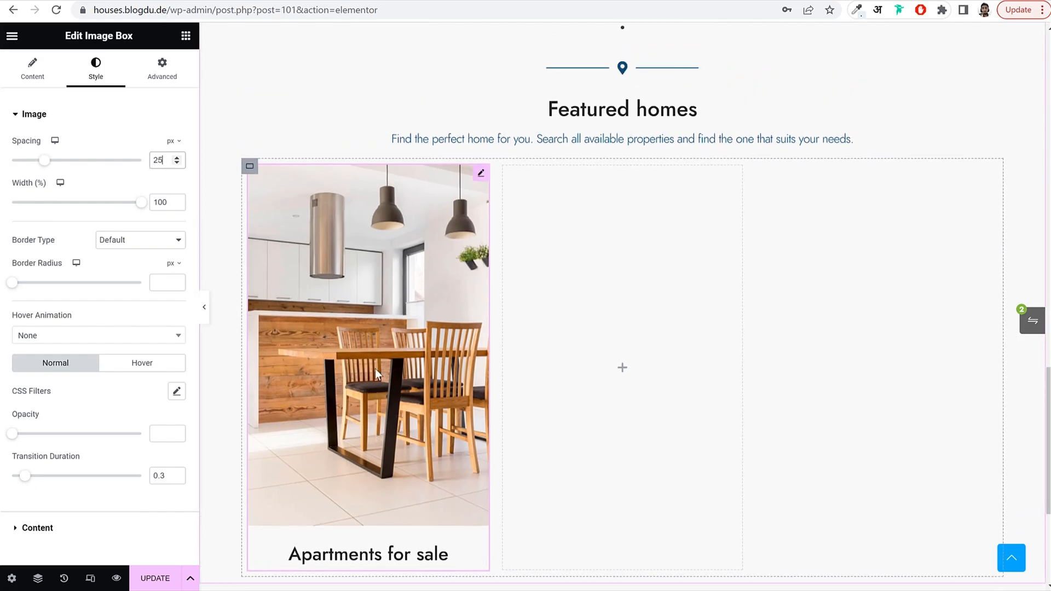
scroll(684, 320, "down", 1)
right_click(323, 290)
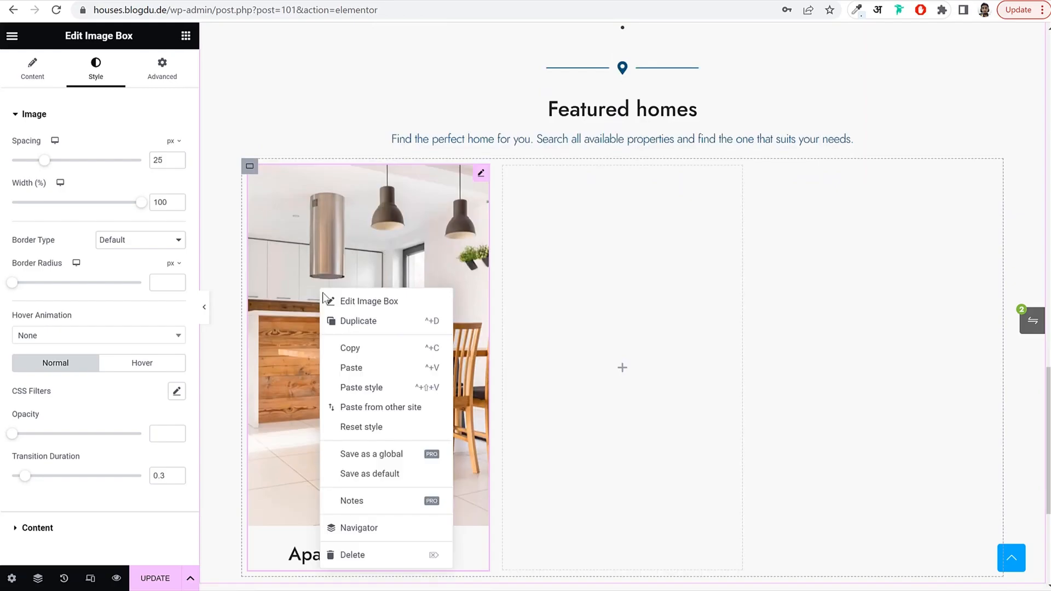
Copy the Apartments for sale image box into the two empty grid cells.
left_click(352, 347)
right_click(659, 254)
left_click(698, 362)
right_click(853, 247)
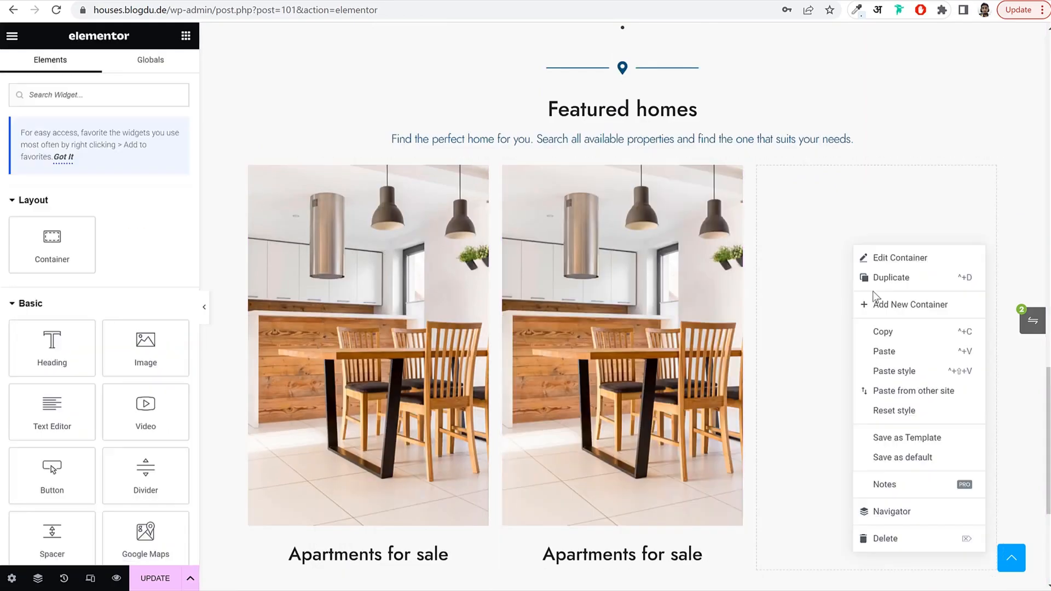
left_click(882, 352)
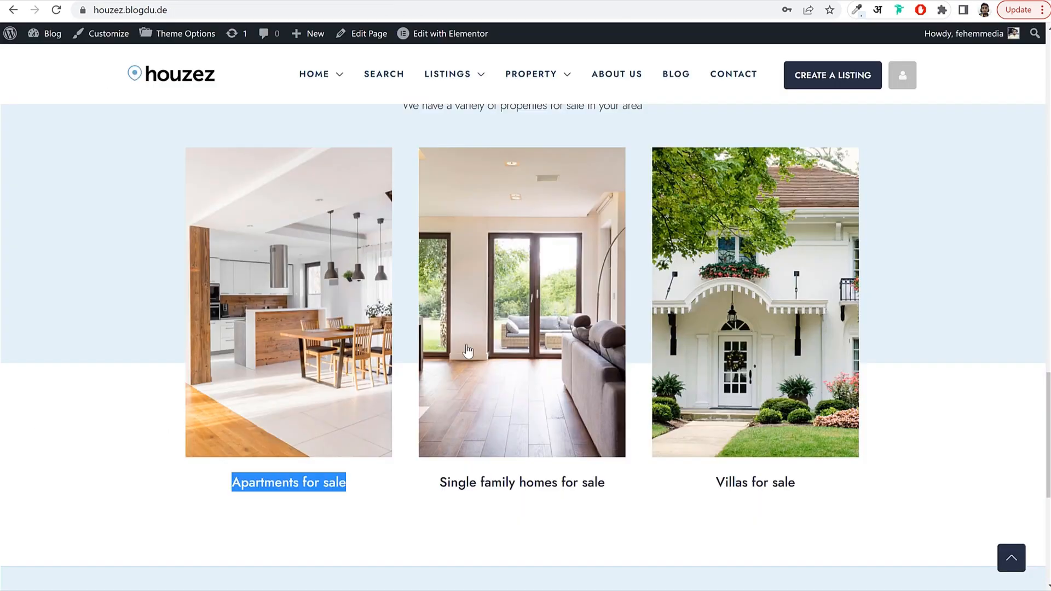
Retitle the middle box 'Single family homes for sale' and give it the studio photo.
left_click(476, 516)
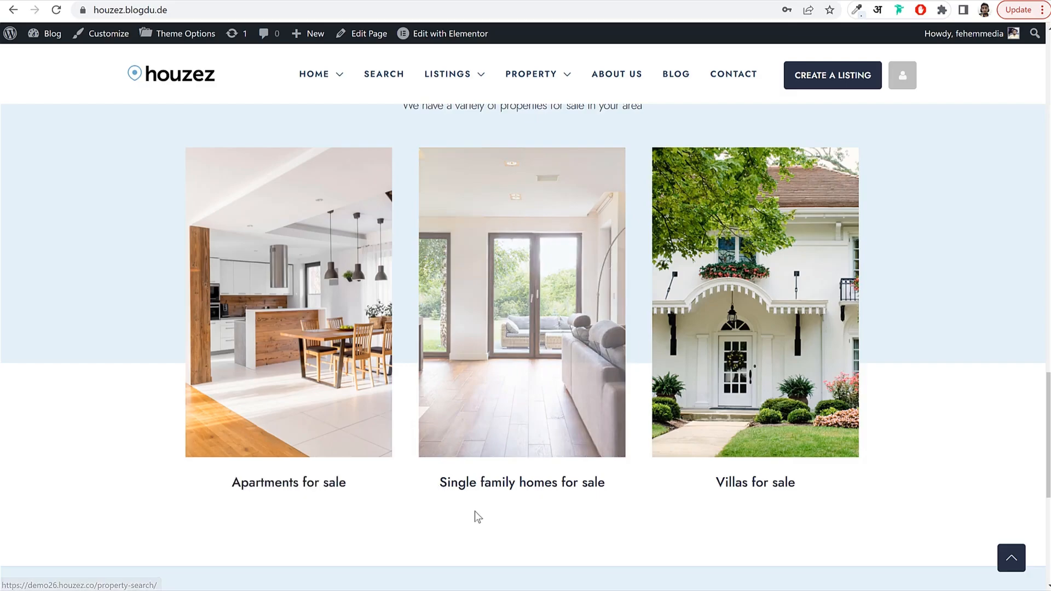
left_click_drag(606, 484, 434, 478)
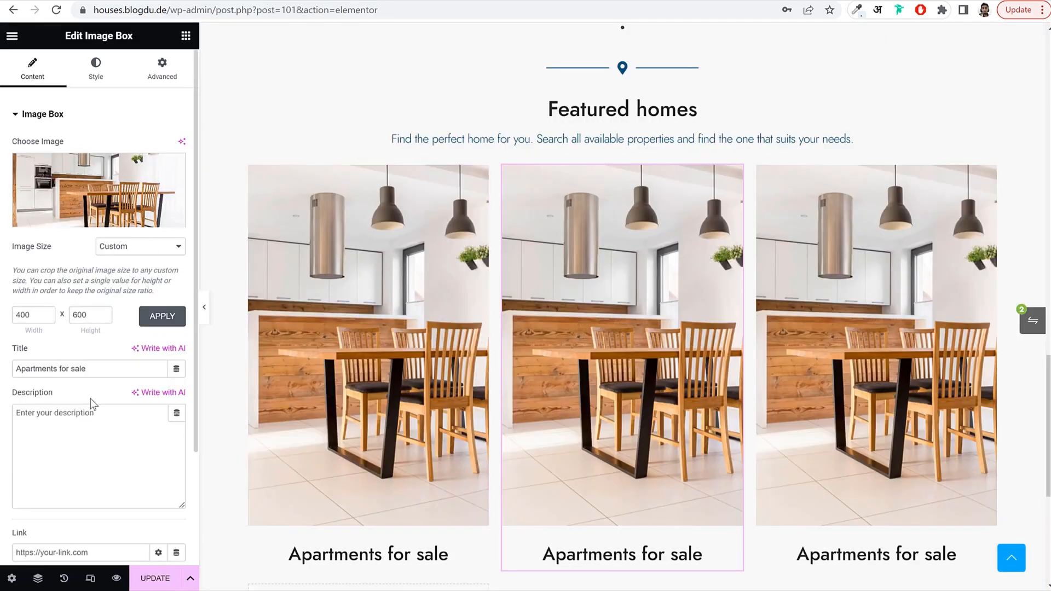
triple_click(96, 368)
key("ctrl+v")
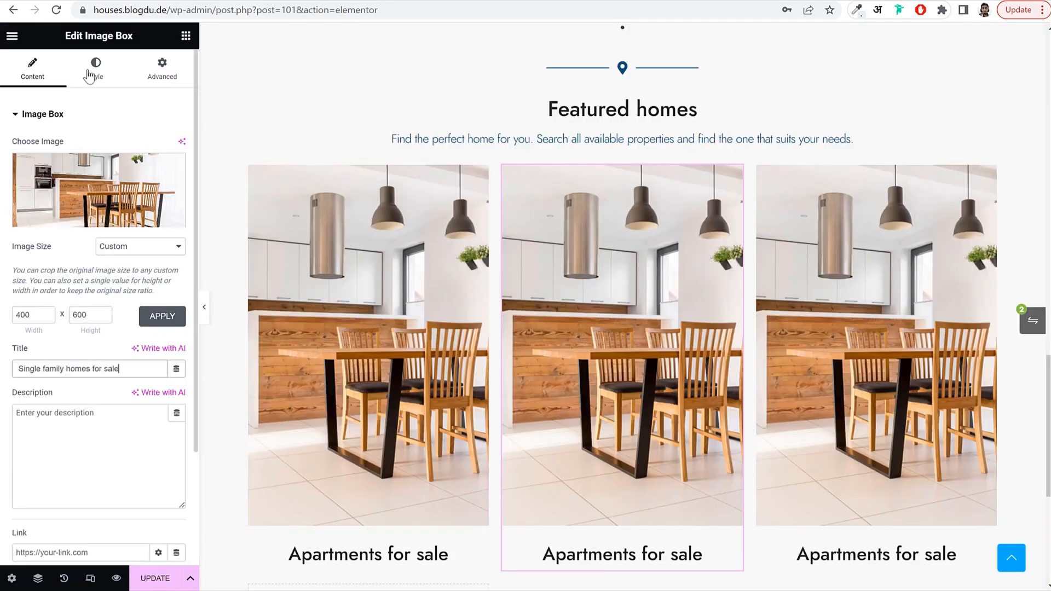
left_click(98, 191)
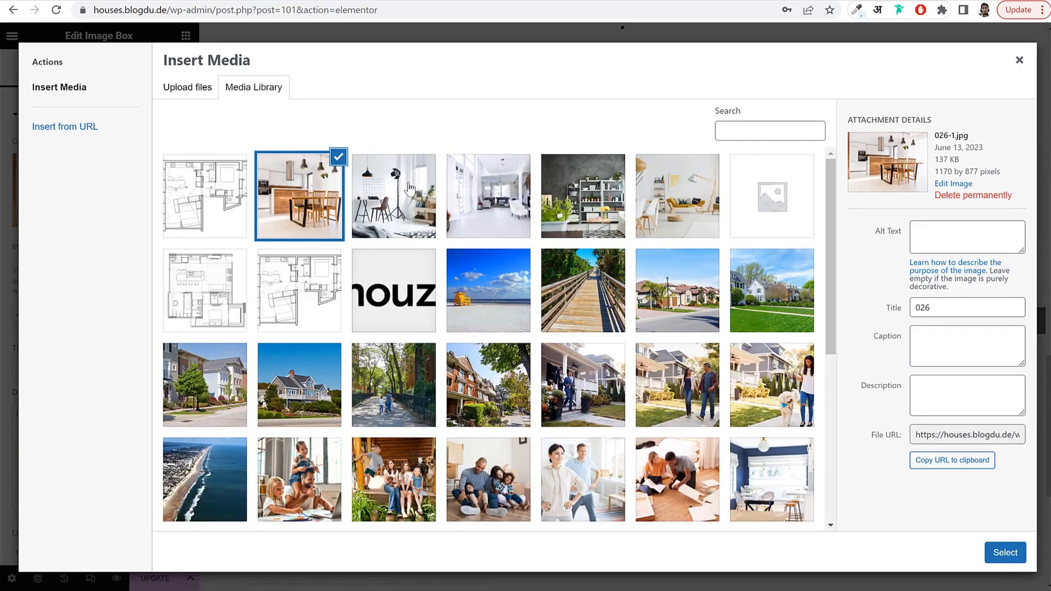
left_click(408, 189)
left_click(1005, 553)
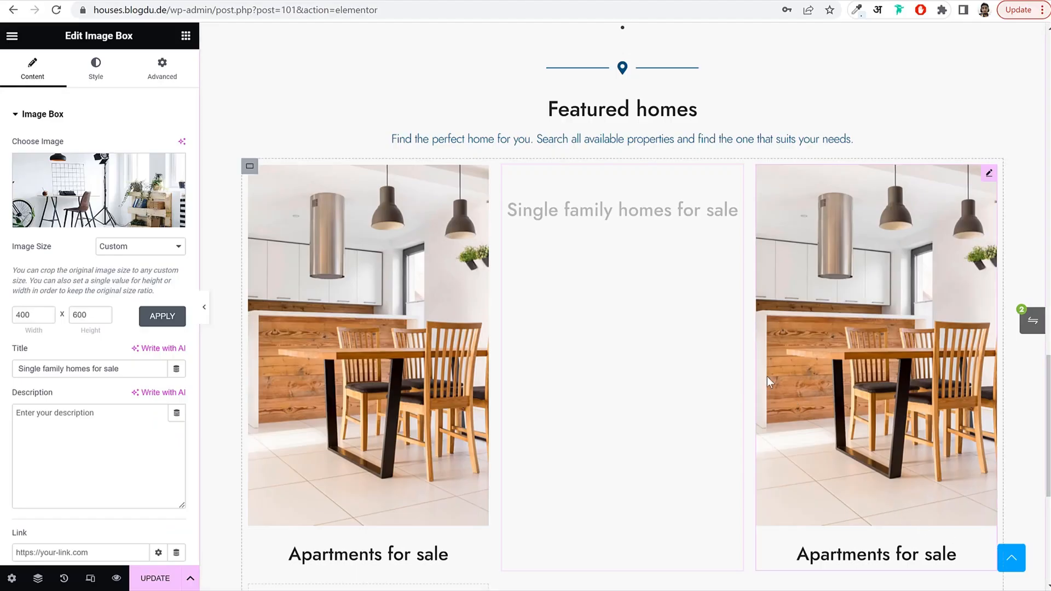
scroll(695, 278, "down", 2)
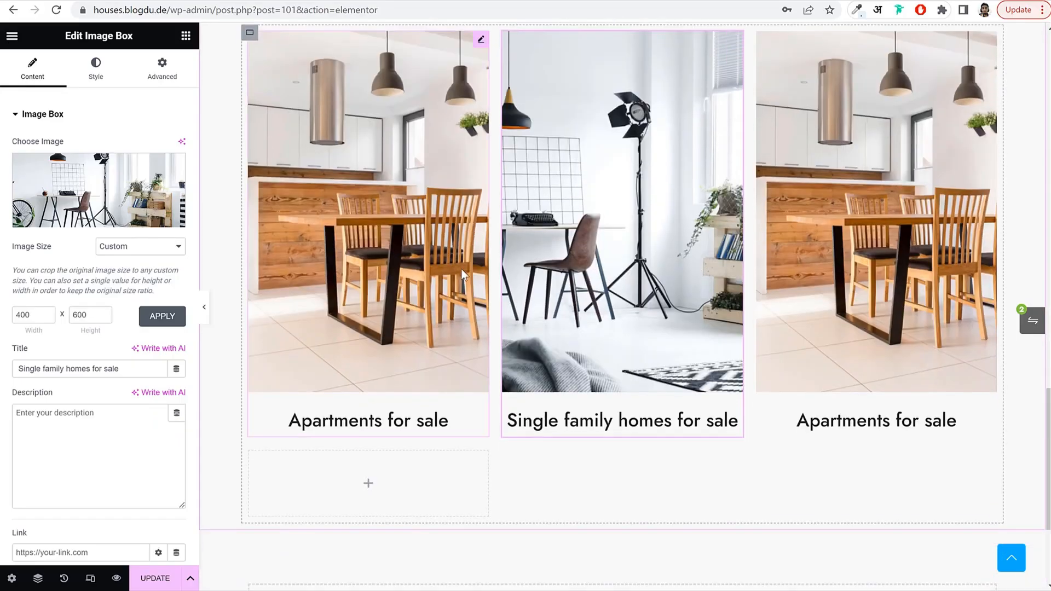
scroll(643, 277, "up", 2)
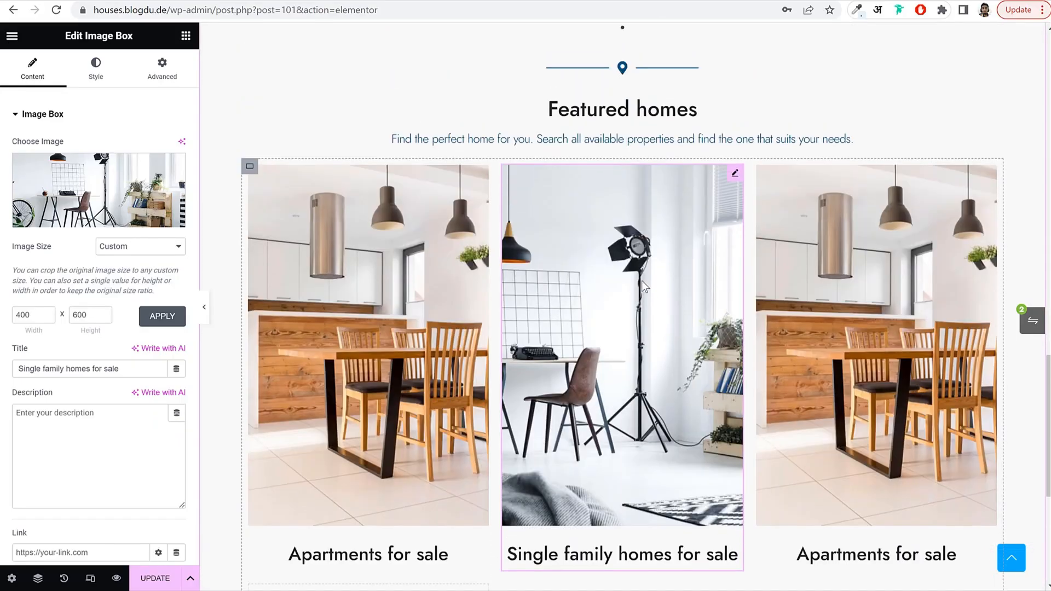
left_click(399, 251)
scroll(396, 279, "down", 2)
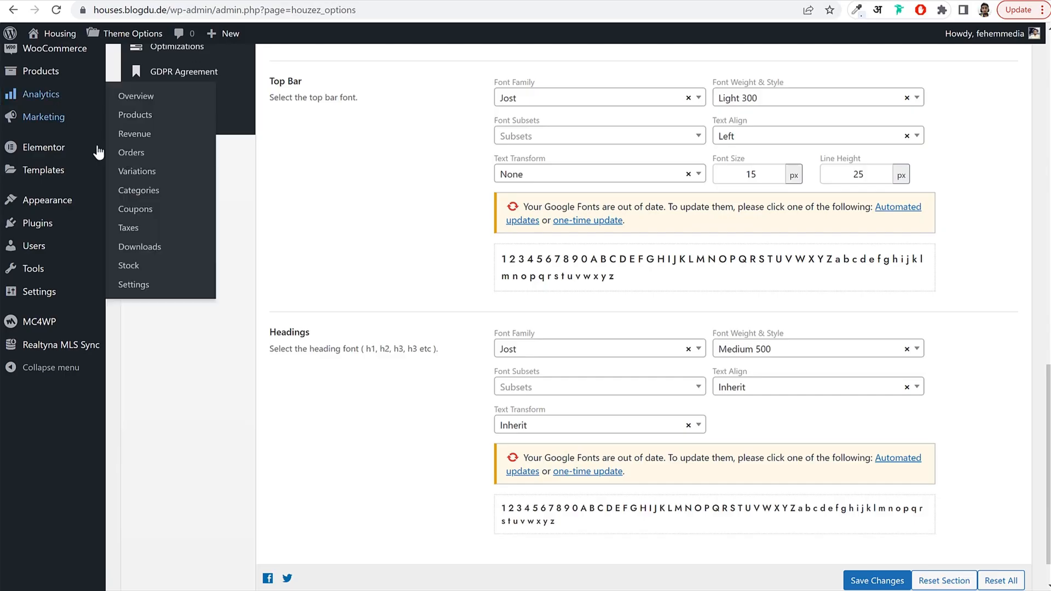
Copy the Apartment property type's view link address from Real Estate > Type.
scroll(96, 166, "up", 6)
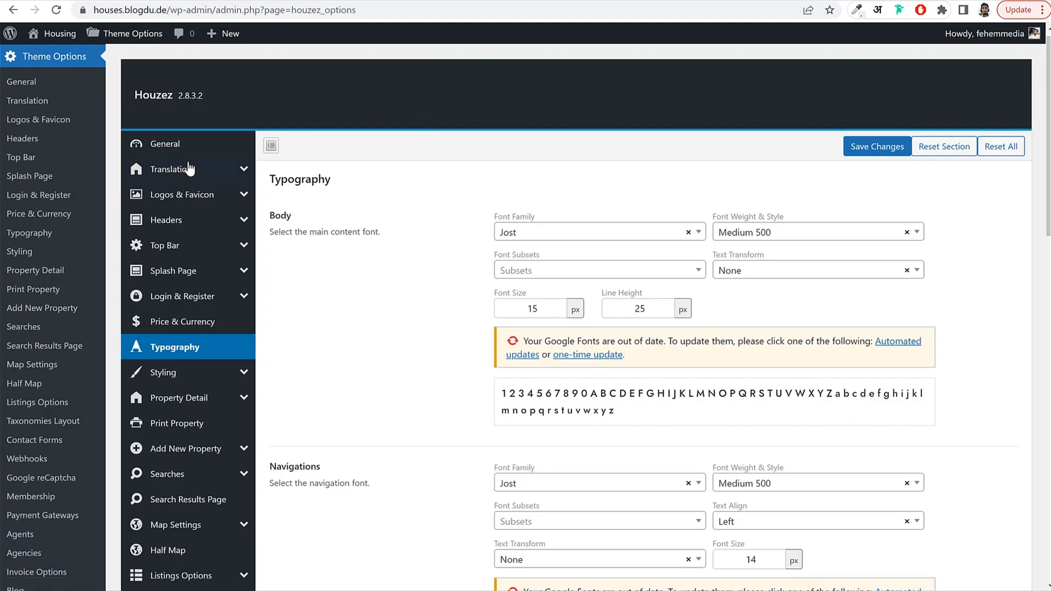
scroll(185, 166, "up", 1)
scroll(60, 167, "down", 8)
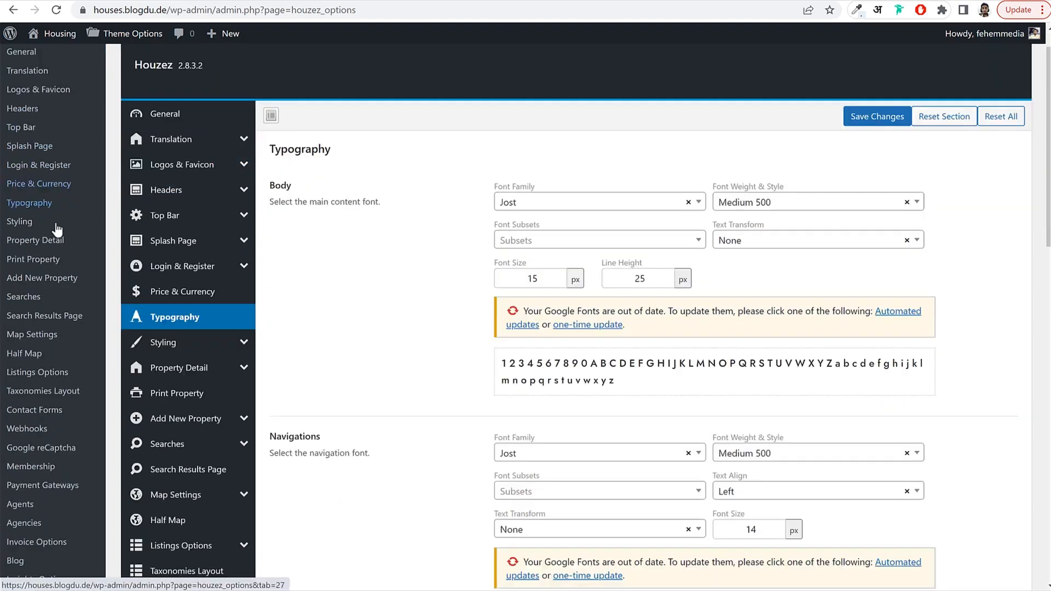
mouse_move(54, 271)
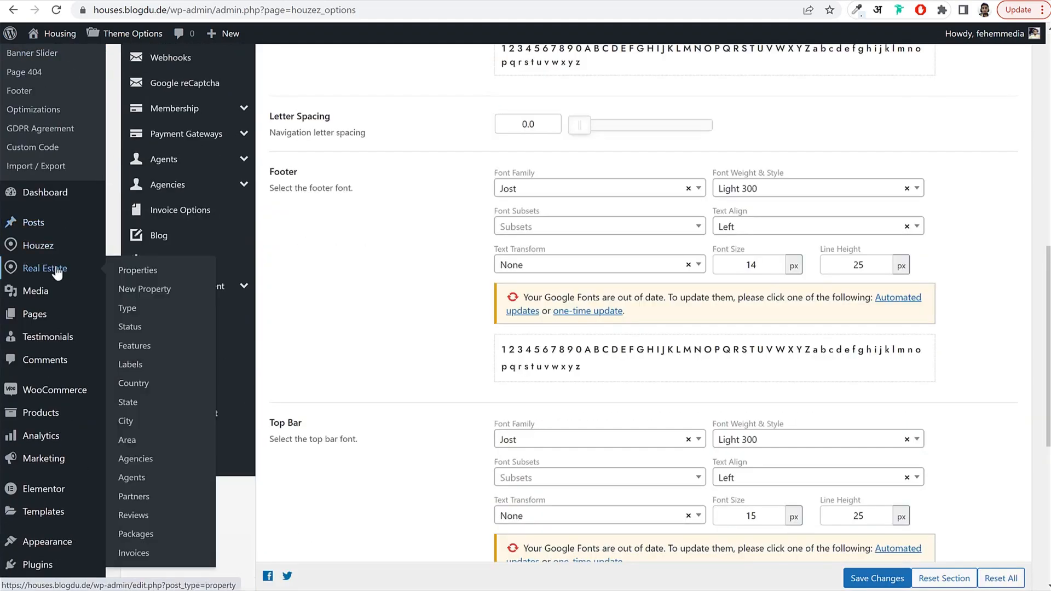
left_click(136, 313)
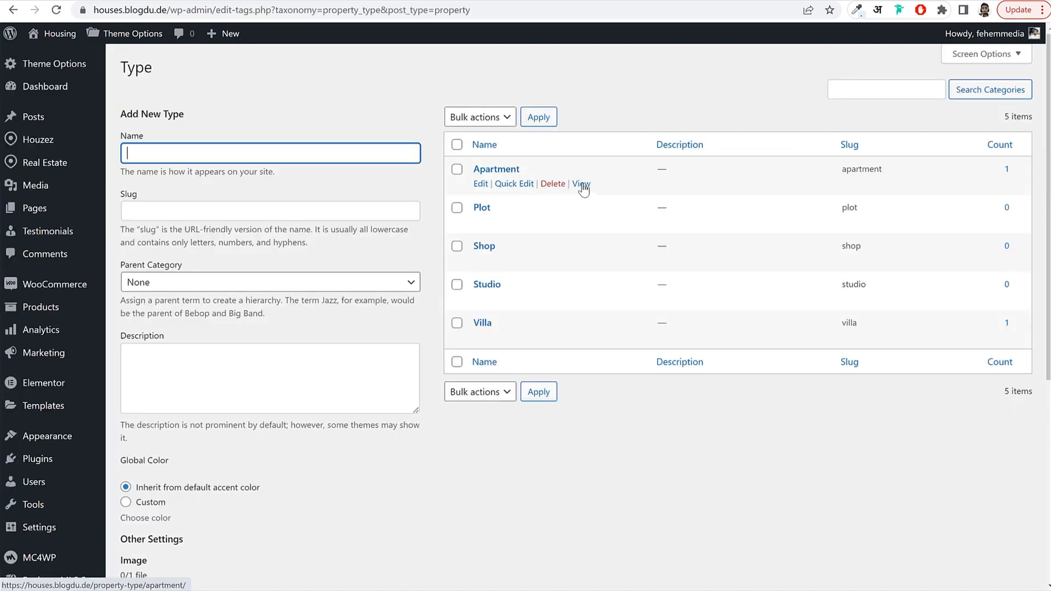
right_click(583, 190)
left_click(655, 264)
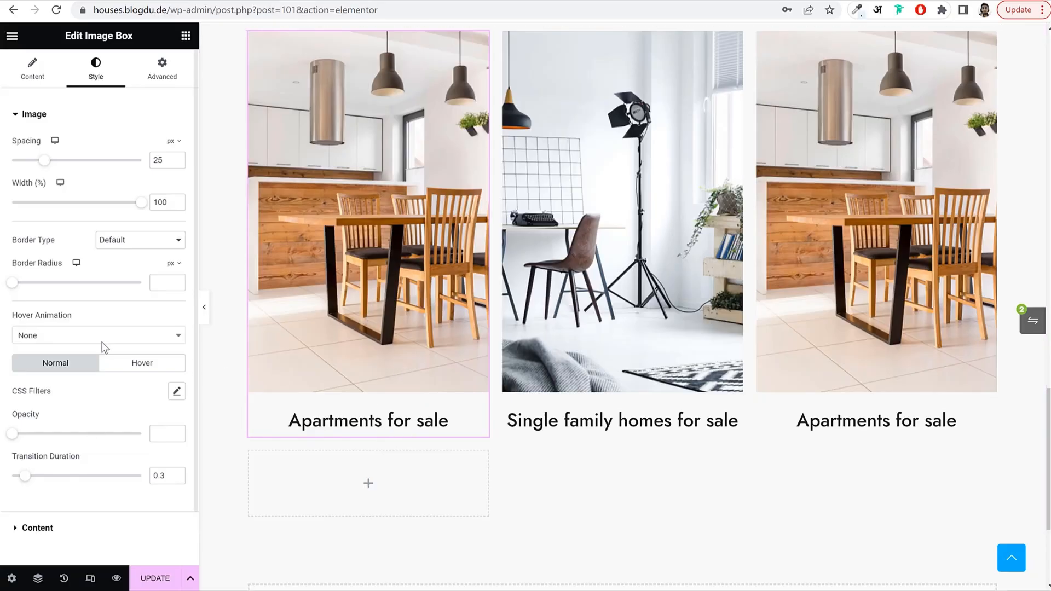
Paste the /property-type/apartment/ address into the left image box's Link field.
left_click(33, 70)
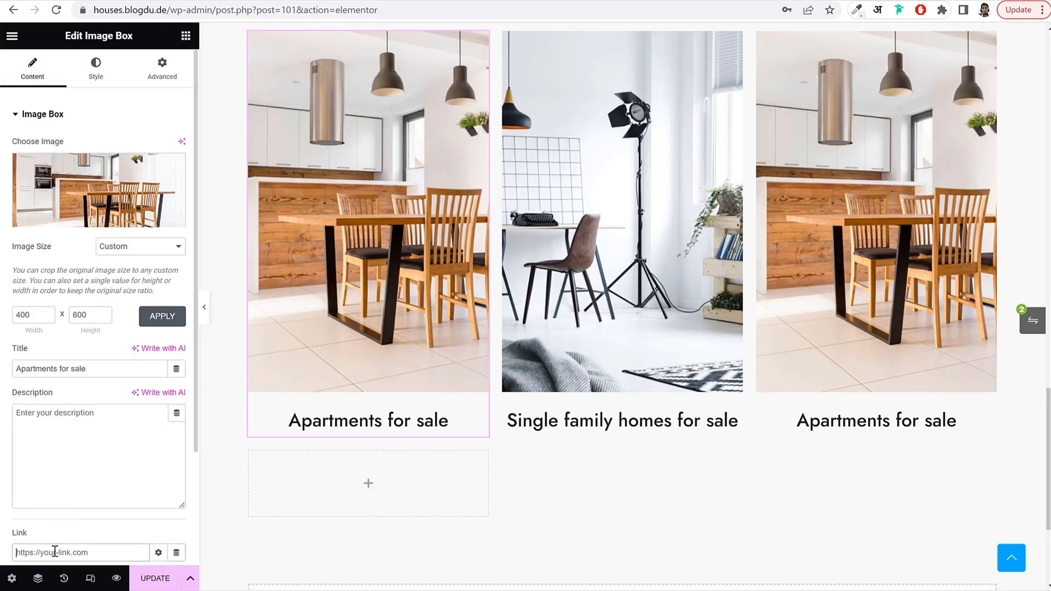
key("ctrl+v")
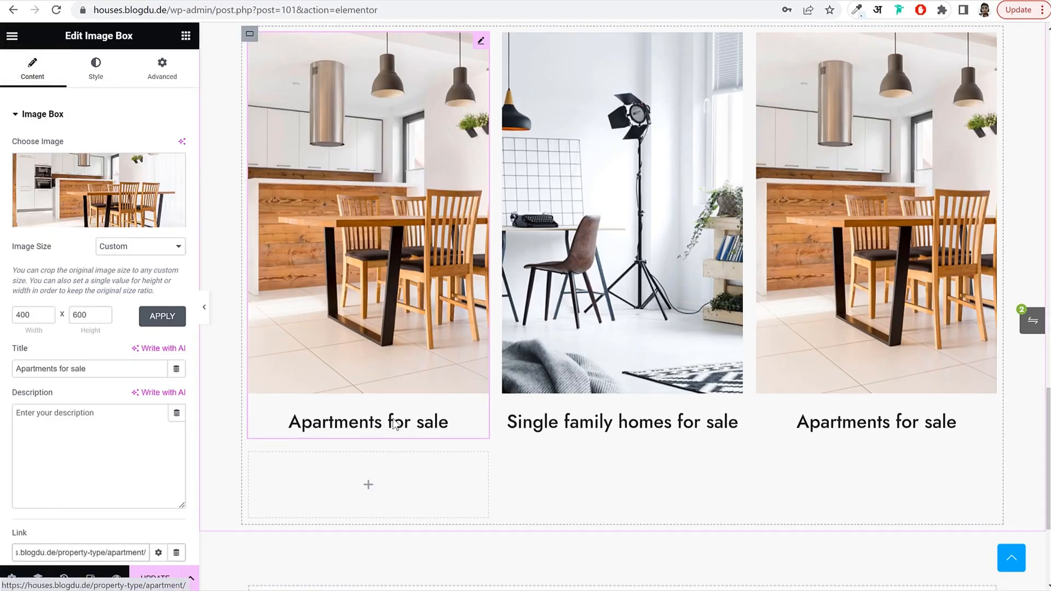
scroll(394, 425, "up", 3)
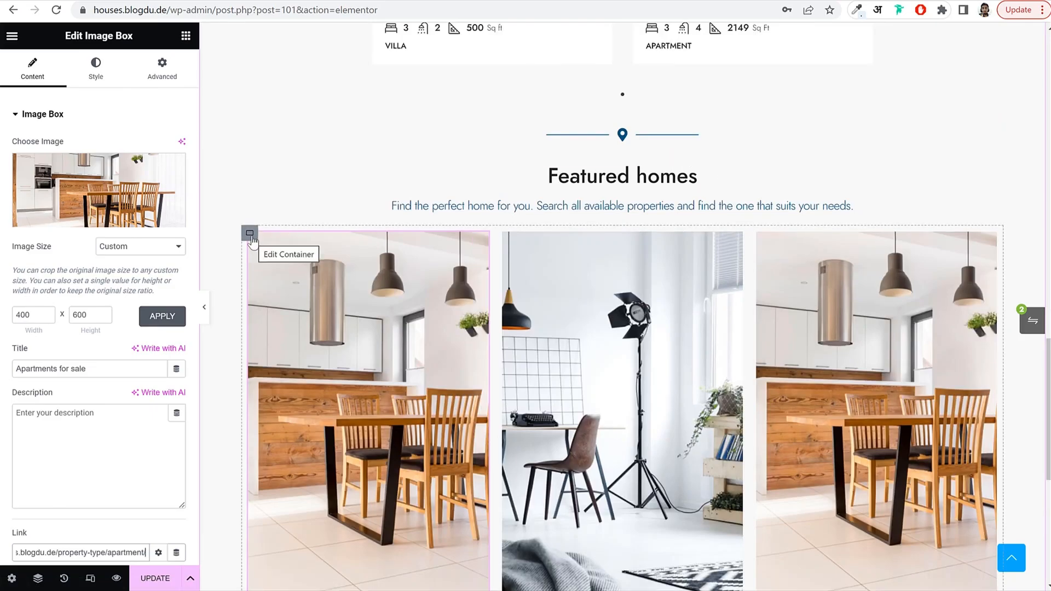
Set the Featured homes grid container to 1000 px width with 40 px gaps.
left_click(250, 234)
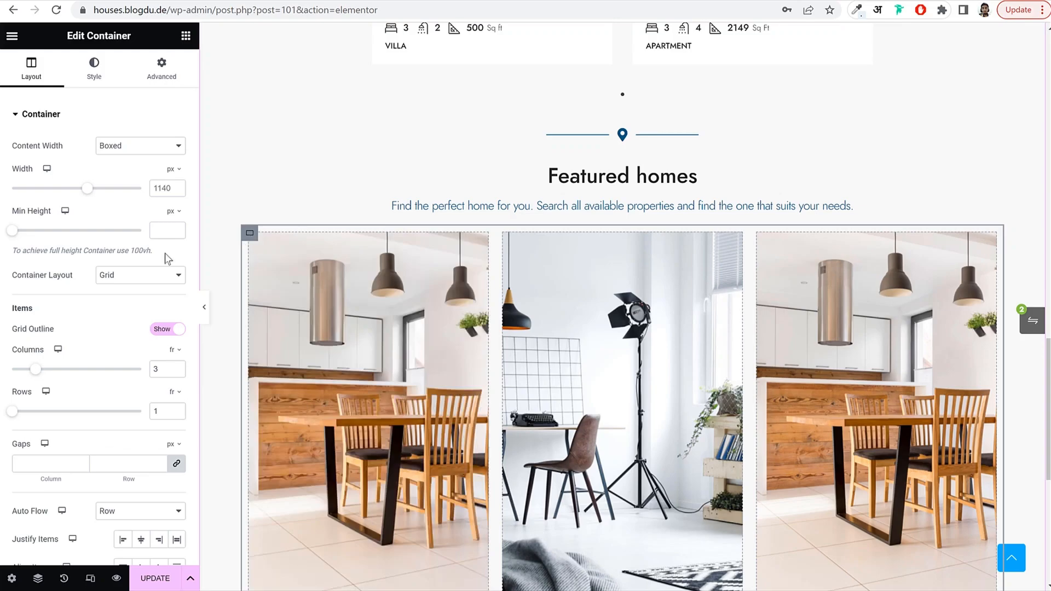
scroll(122, 307, "down", 3)
scroll(501, 268, "down", 1)
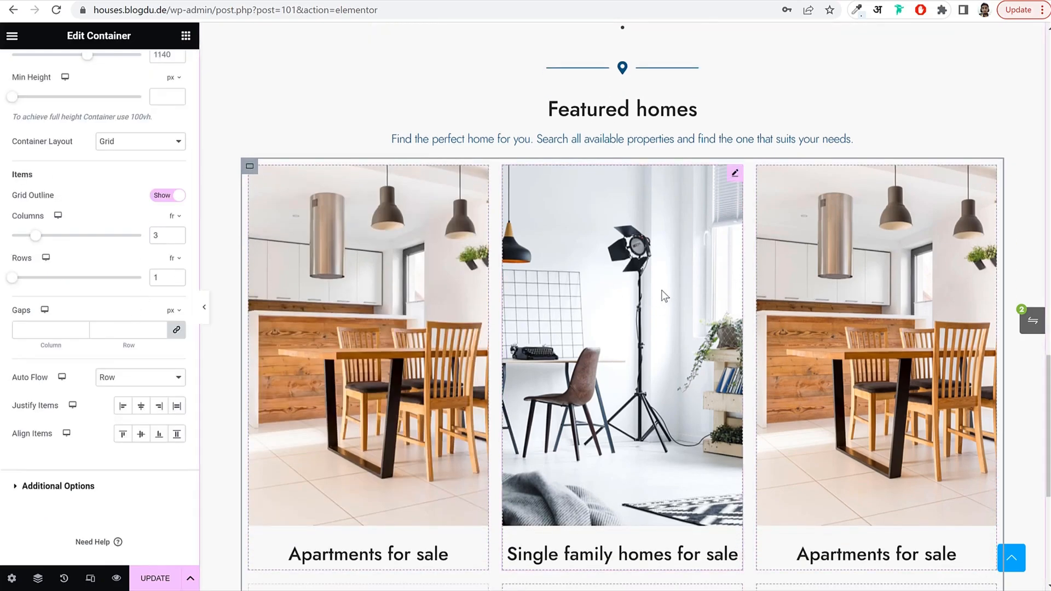
scroll(66, 244, "up", 4)
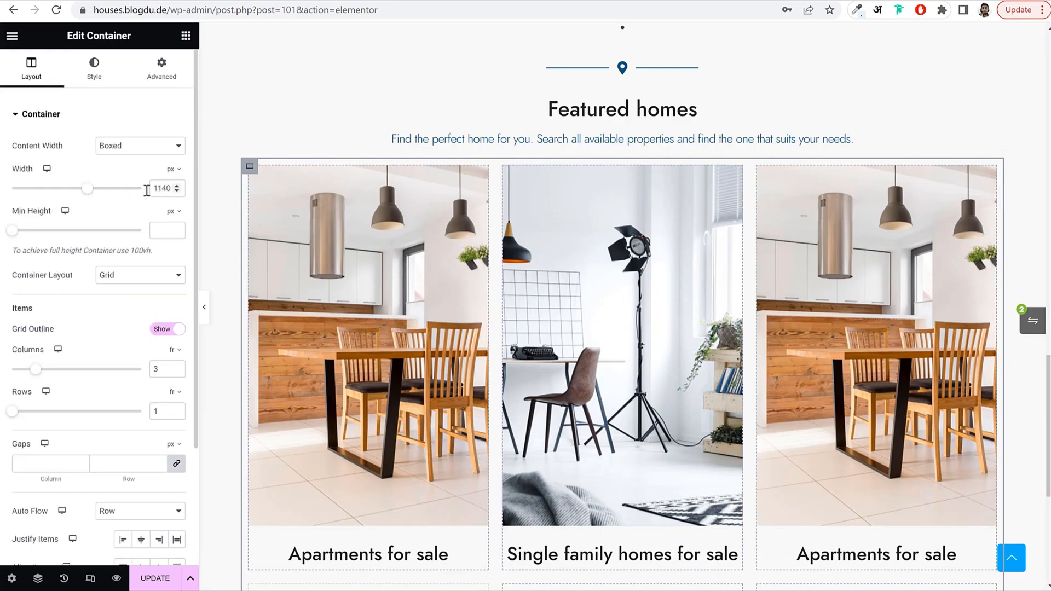
left_click_drag(86, 189, 61, 188)
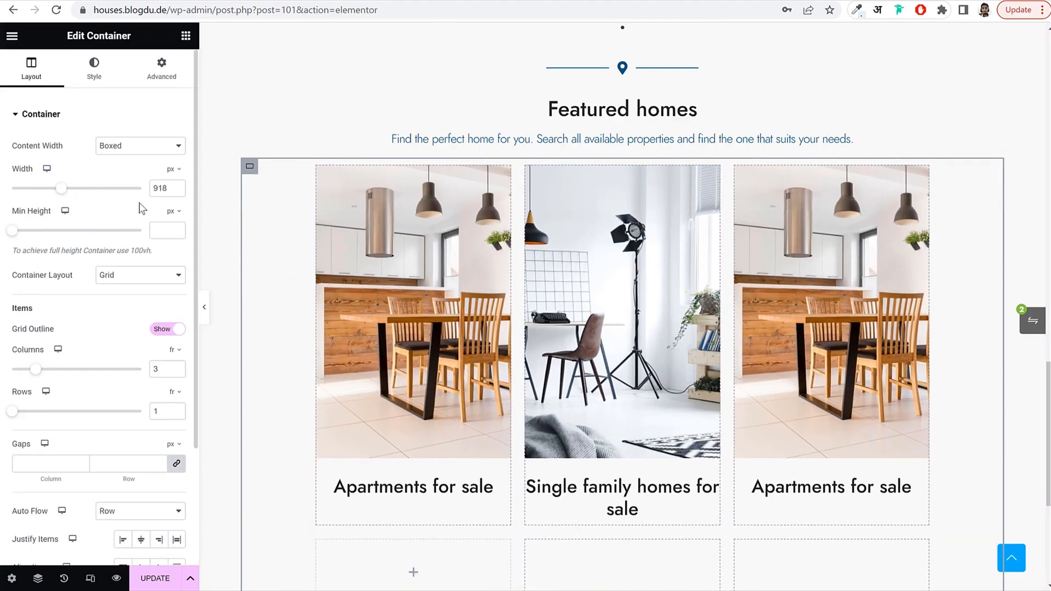
type("1000")
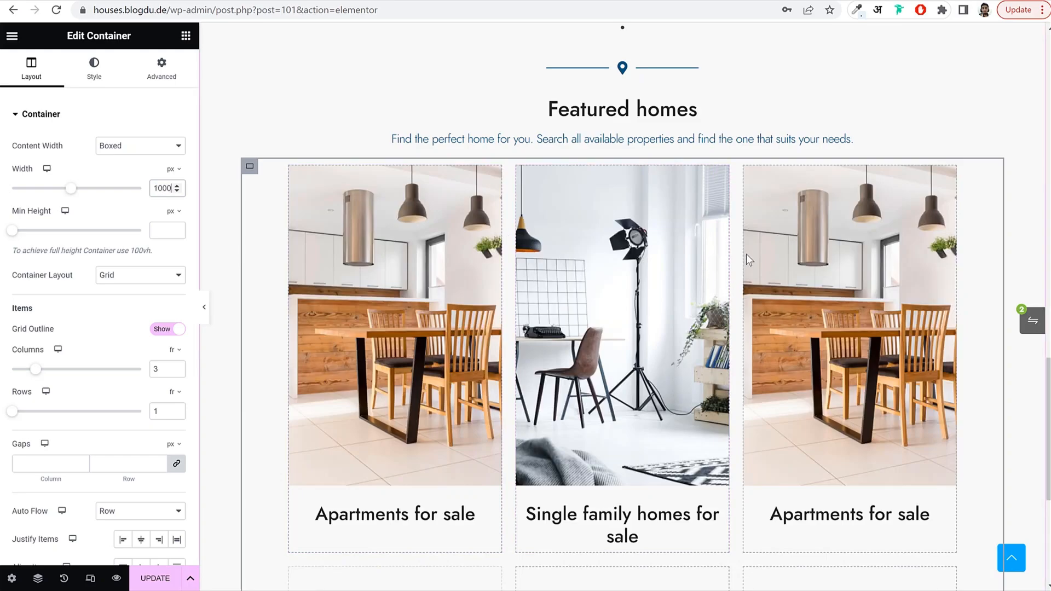
scroll(81, 359, "down", 3)
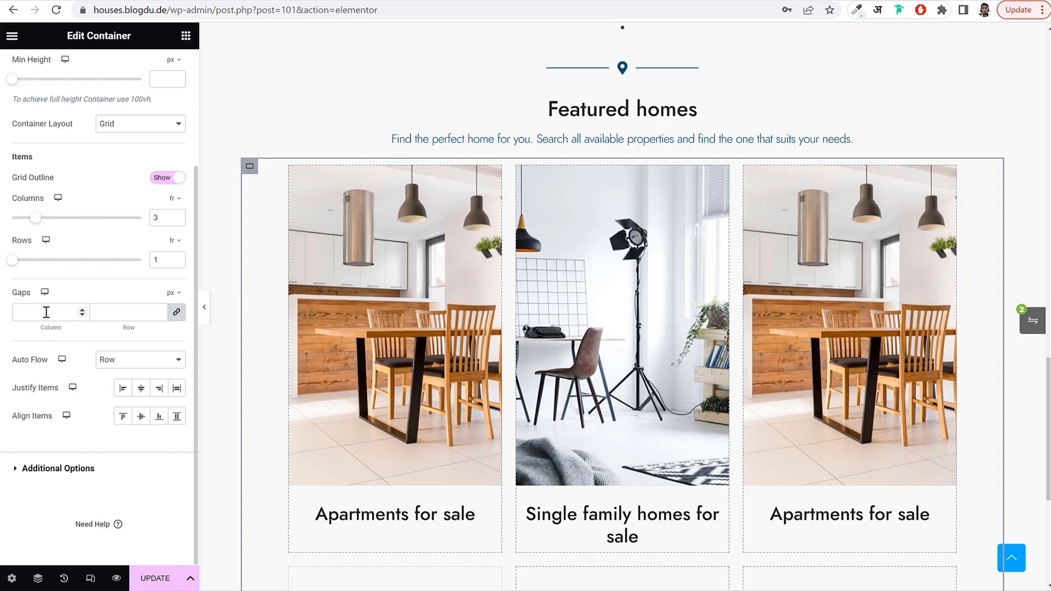
left_click(46, 312)
type("40")
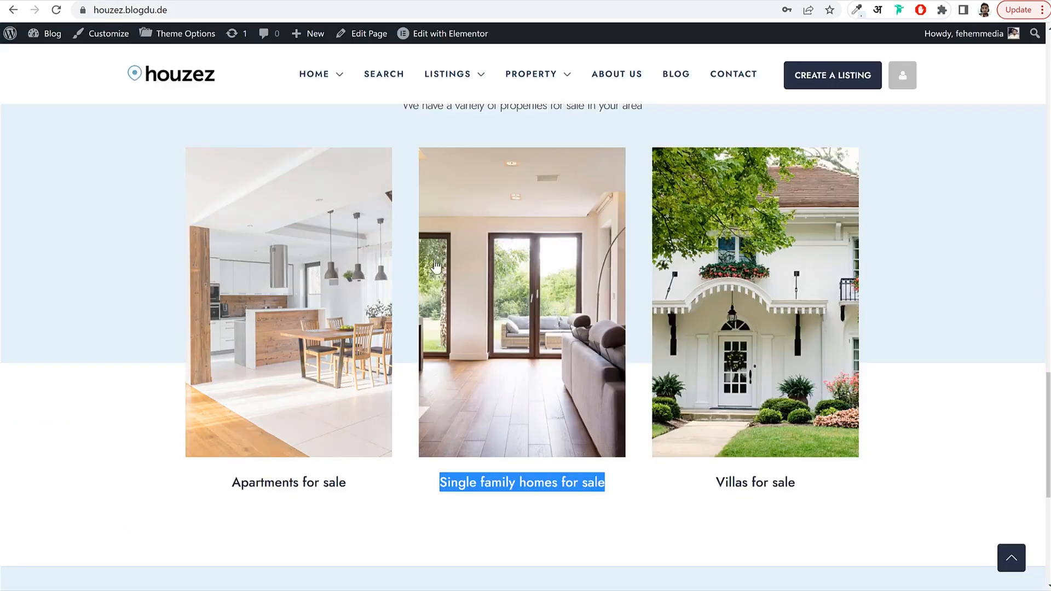
scroll(51, 313, "up", 10)
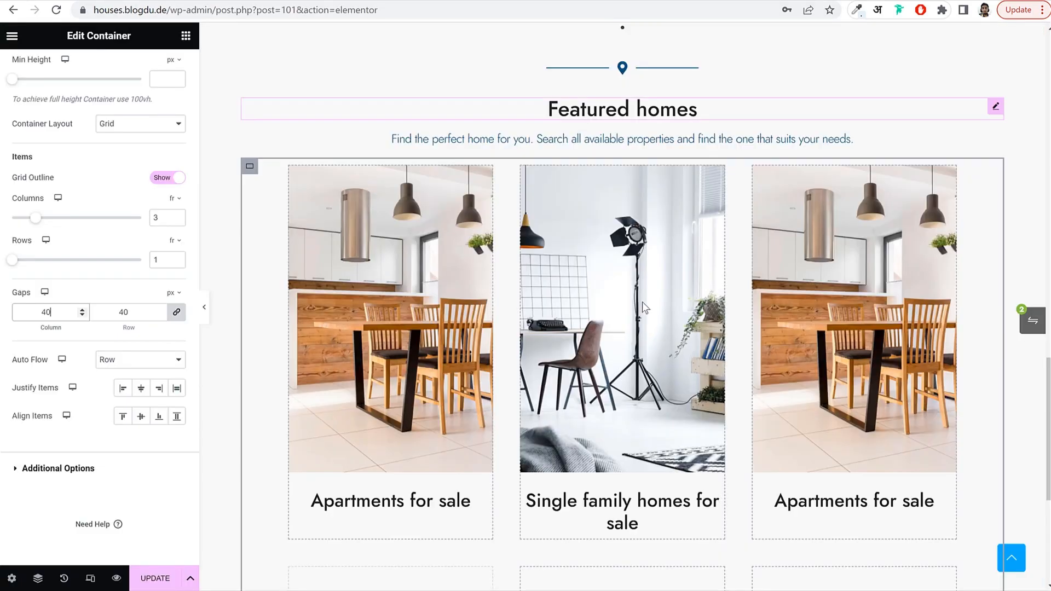
scroll(669, 324, "up", 10)
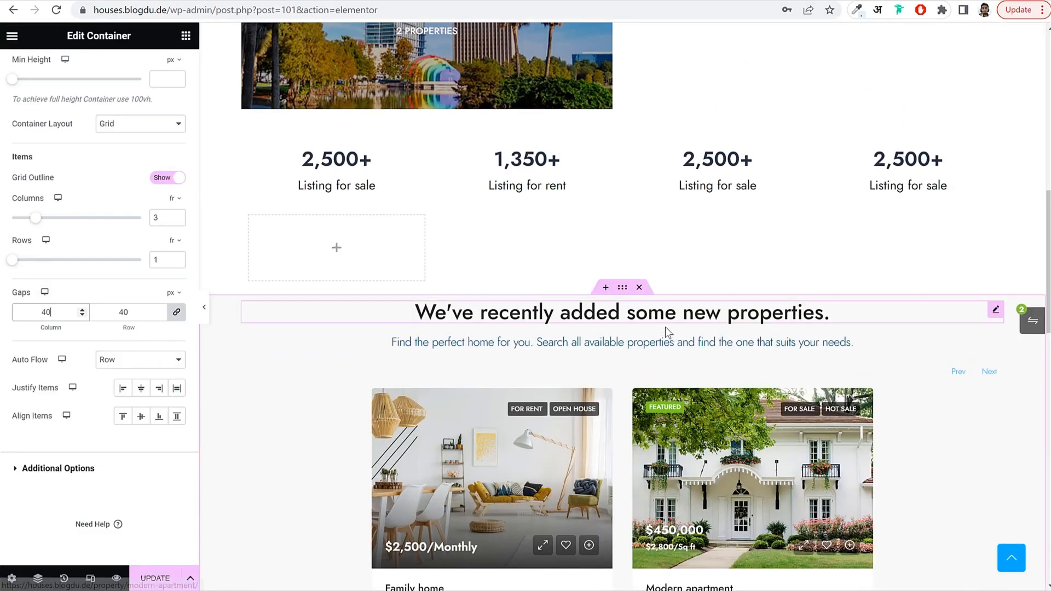
Give the properties section container a top padding of 70, with sides unlinked.
left_click(623, 289)
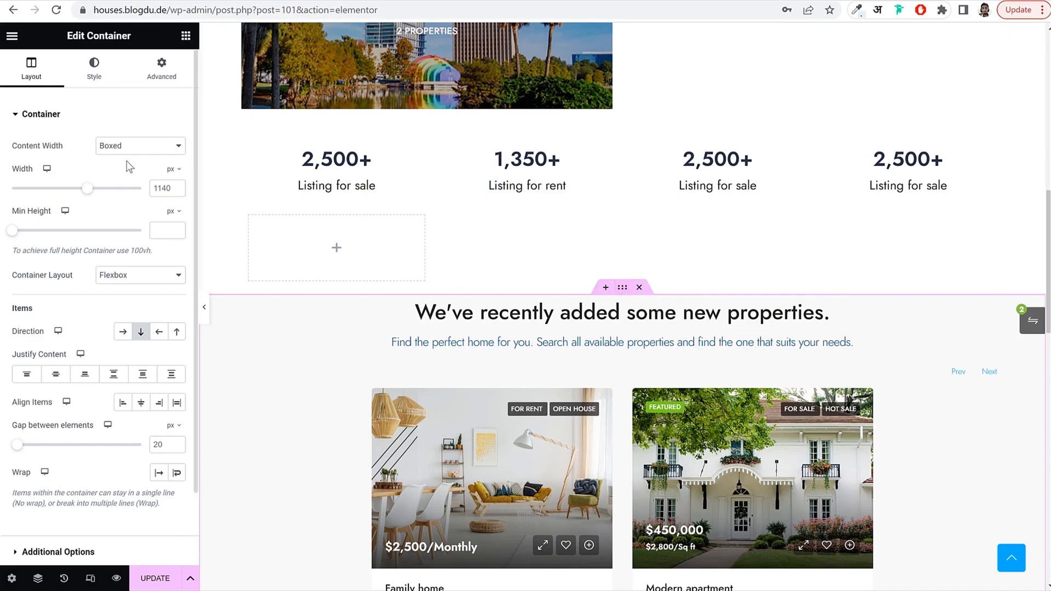
left_click(161, 68)
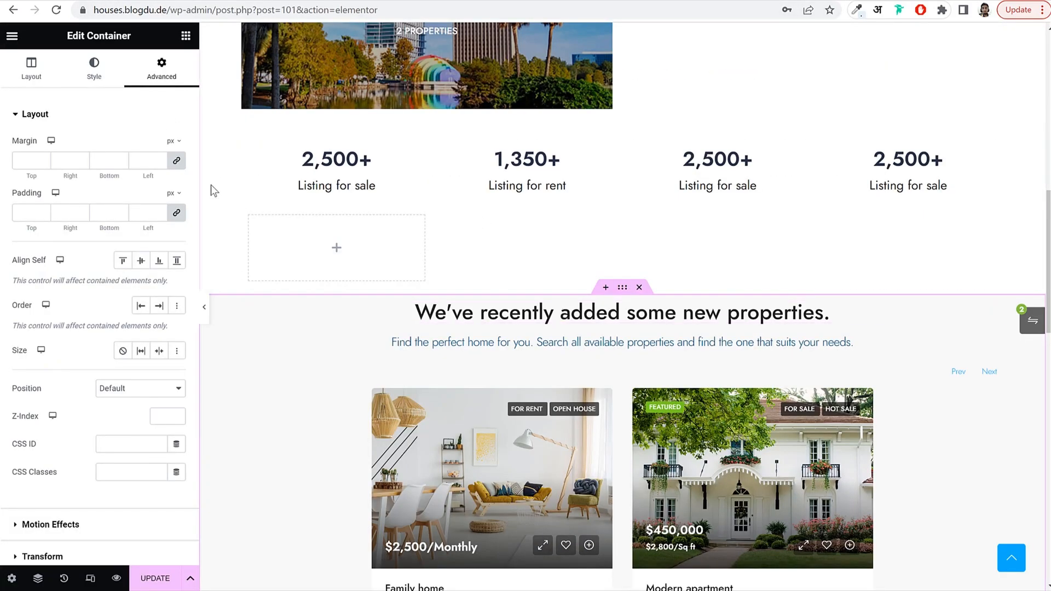
left_click(179, 213)
double_click(13, 212)
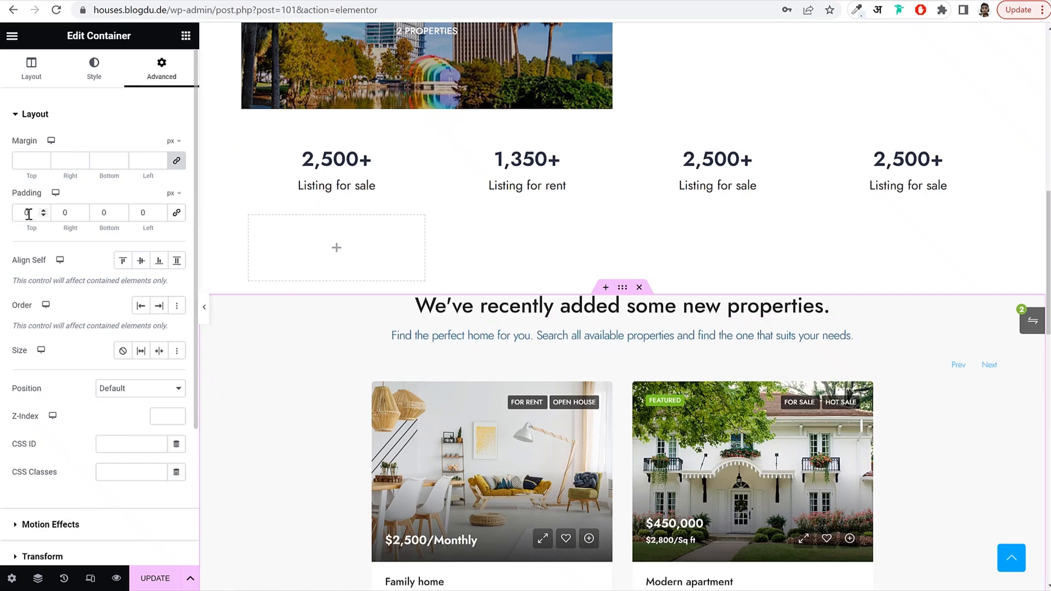
type("70")
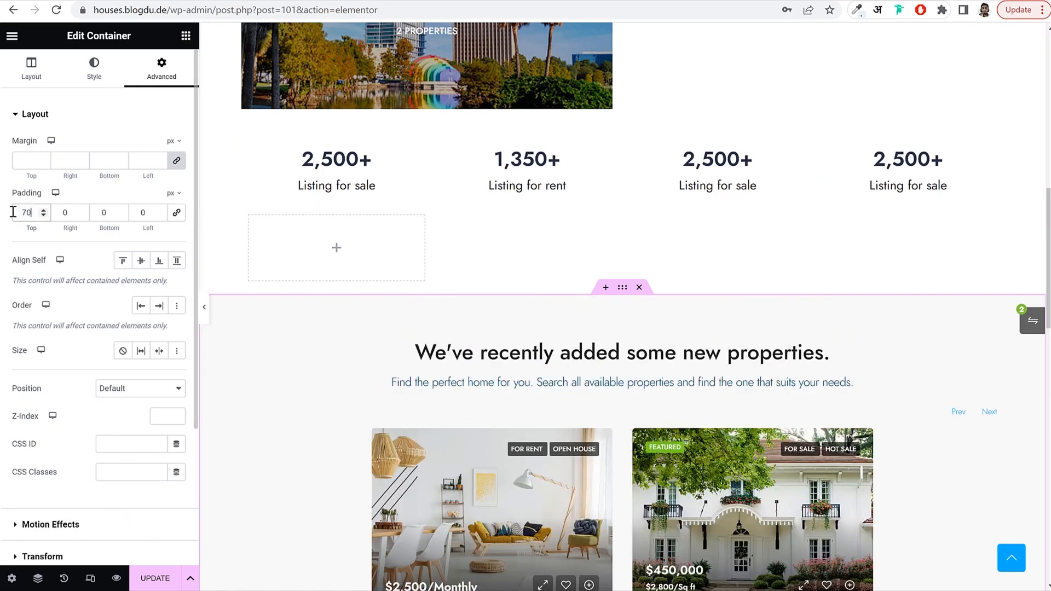
key("Tab")
key("Tab")
Make its background a gradient from #E5F2F6 to a mostly transparent second colour.
left_click(98, 74)
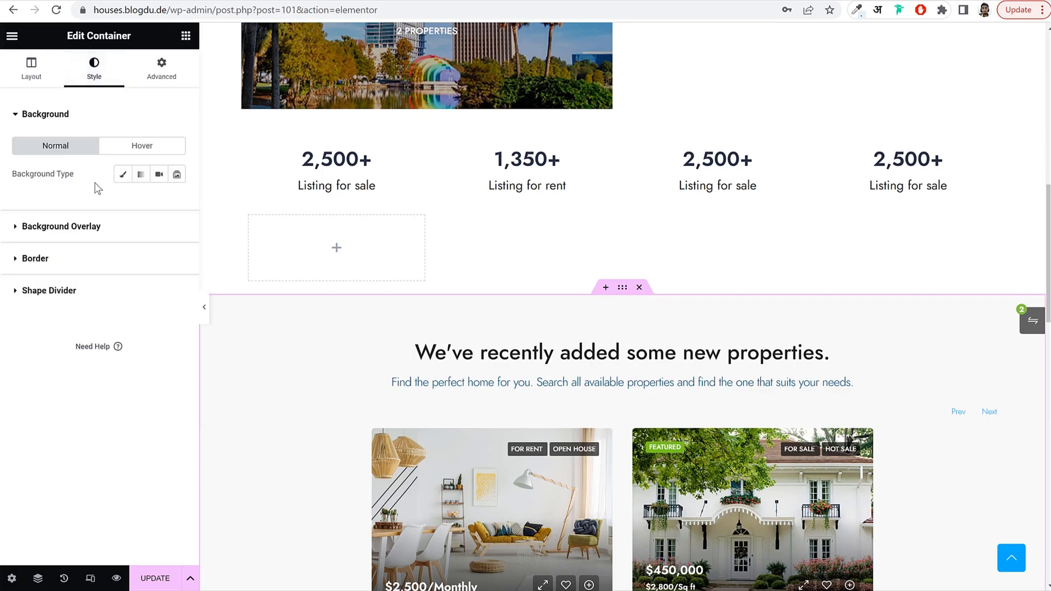
left_click(141, 176)
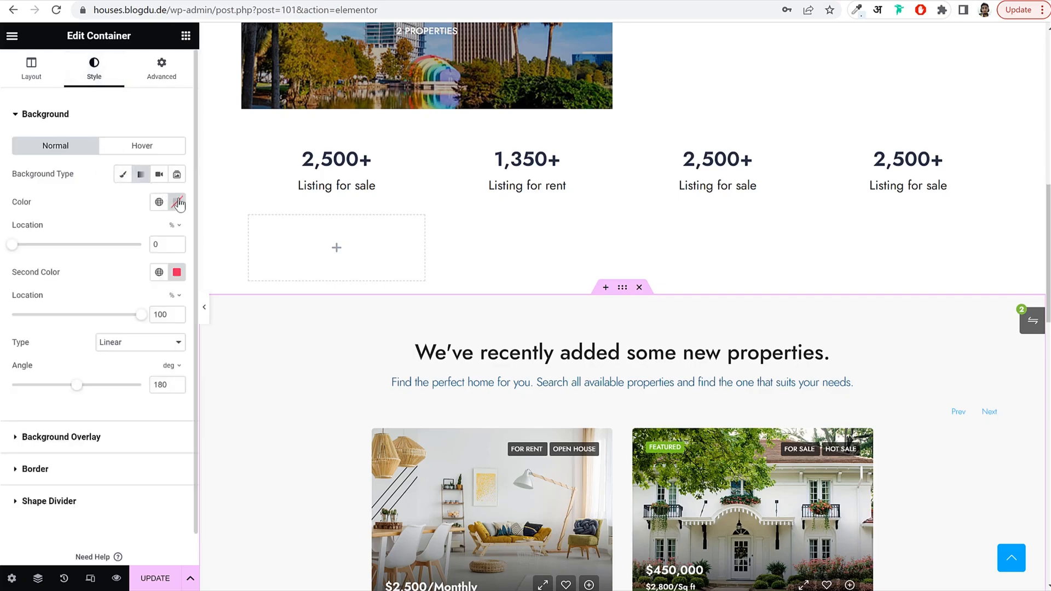
left_click(177, 203)
type("E5F2F6")
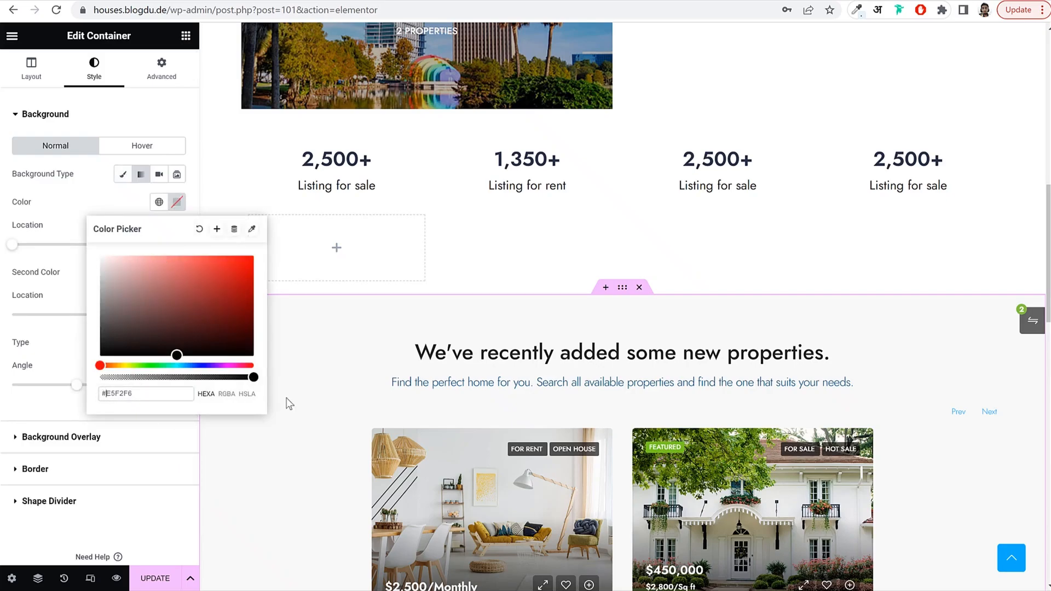
key("Return")
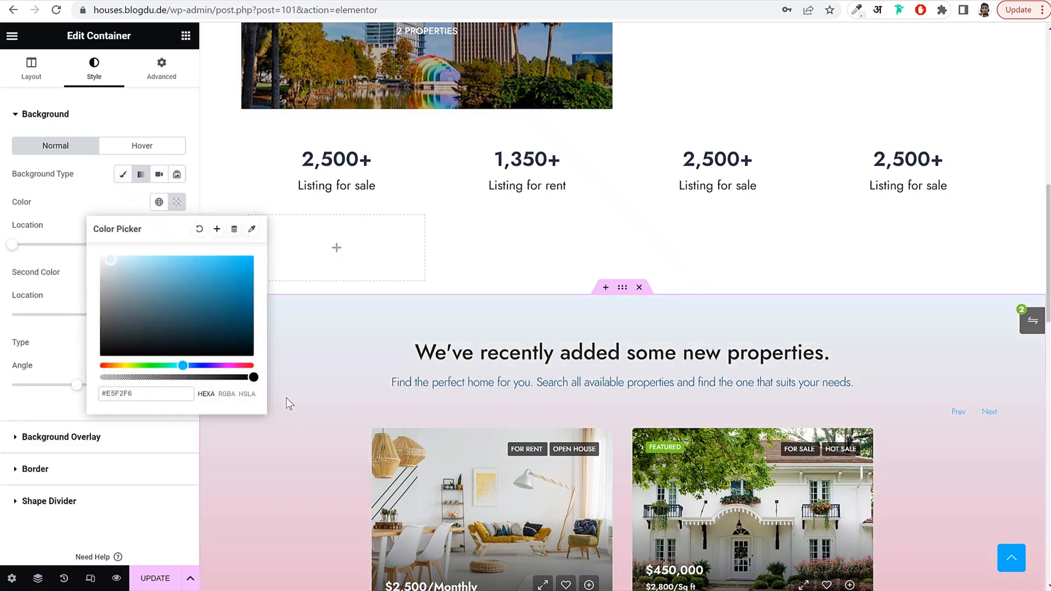
left_click(126, 199)
left_click(177, 273)
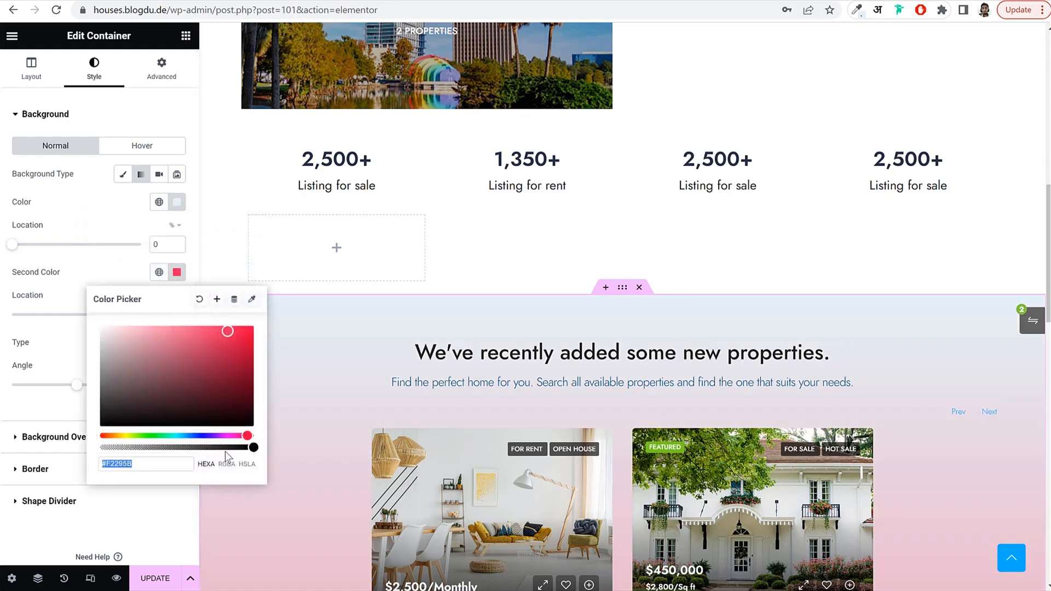
left_click_drag(252, 447, 90, 450)
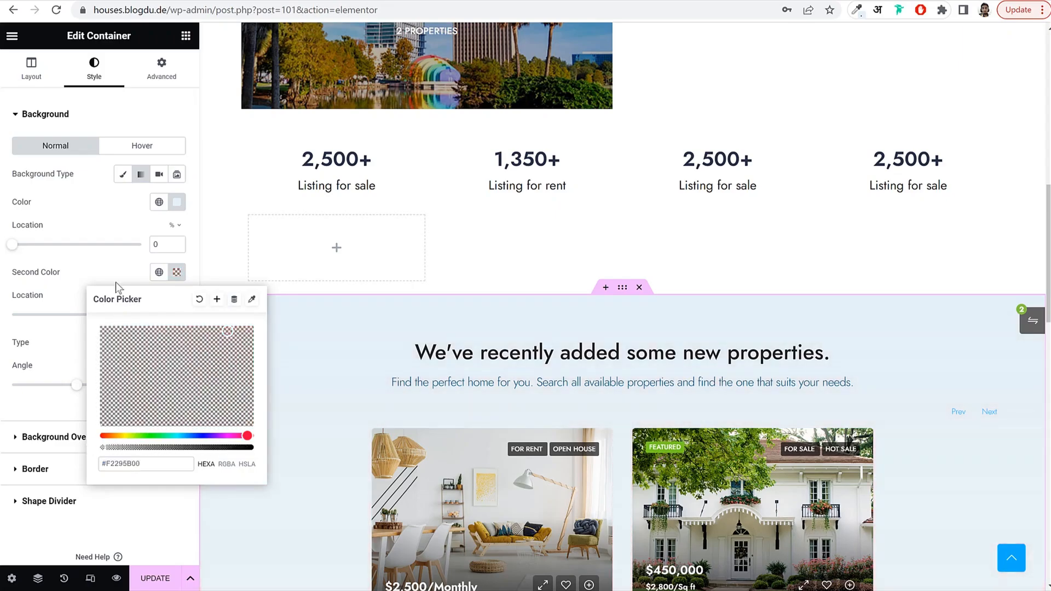
left_click(104, 263)
Adjust the gradient stops to 70% and 13% so the light blue ends partway down.
scroll(639, 428, "down", 10)
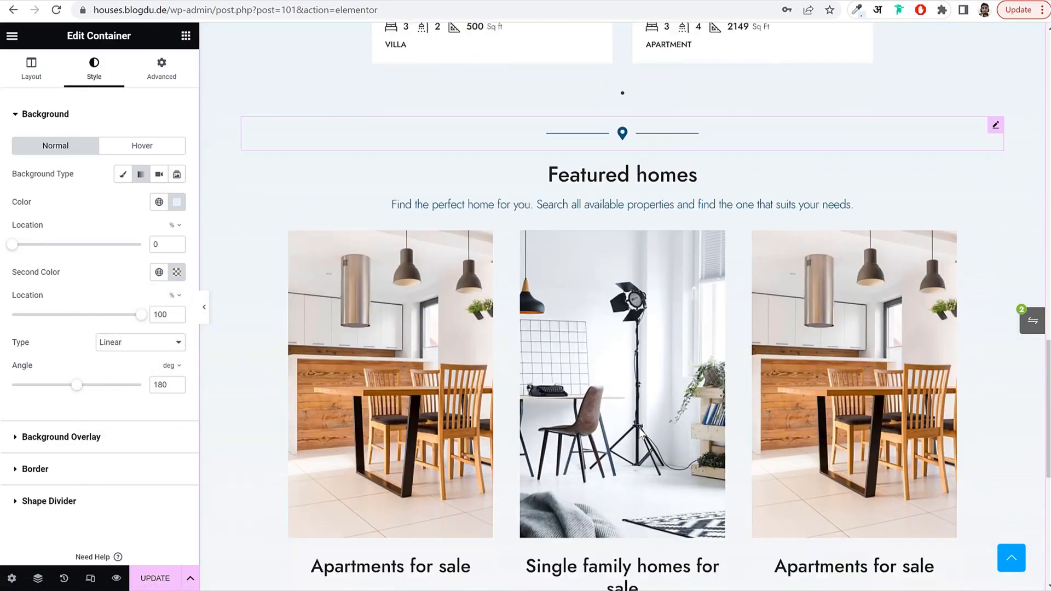
scroll(639, 428, "down", 4)
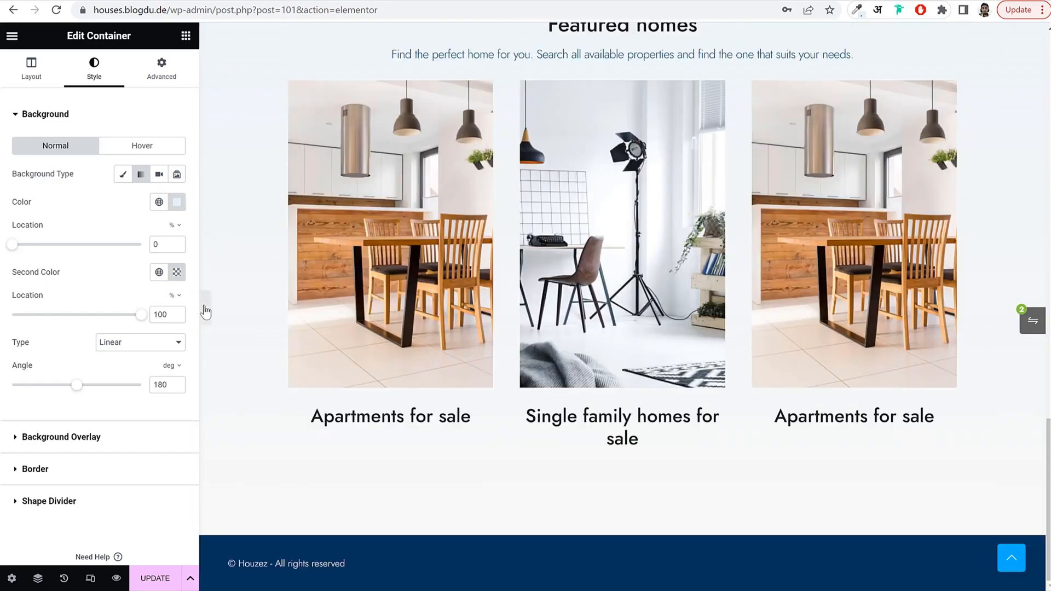
left_click(204, 308)
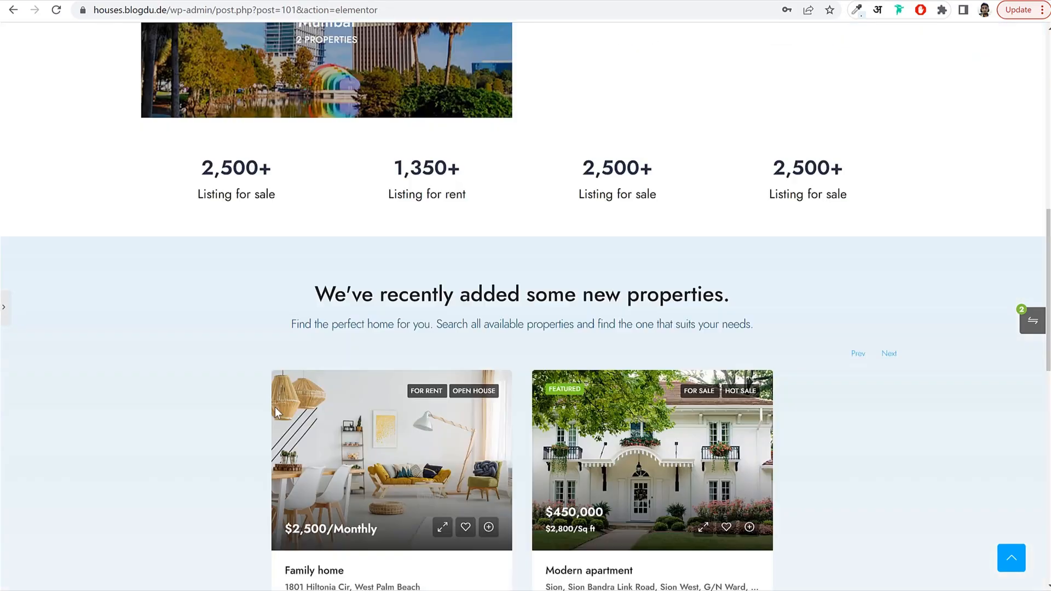
scroll(503, 349, "up", 1)
scroll(832, 360, "down", 12)
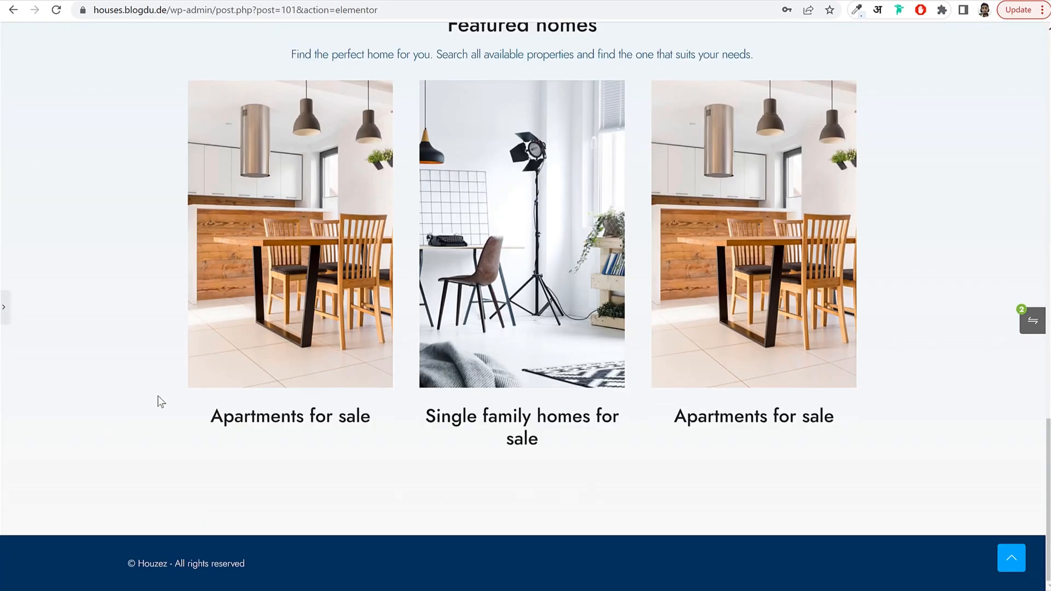
left_click(7, 310)
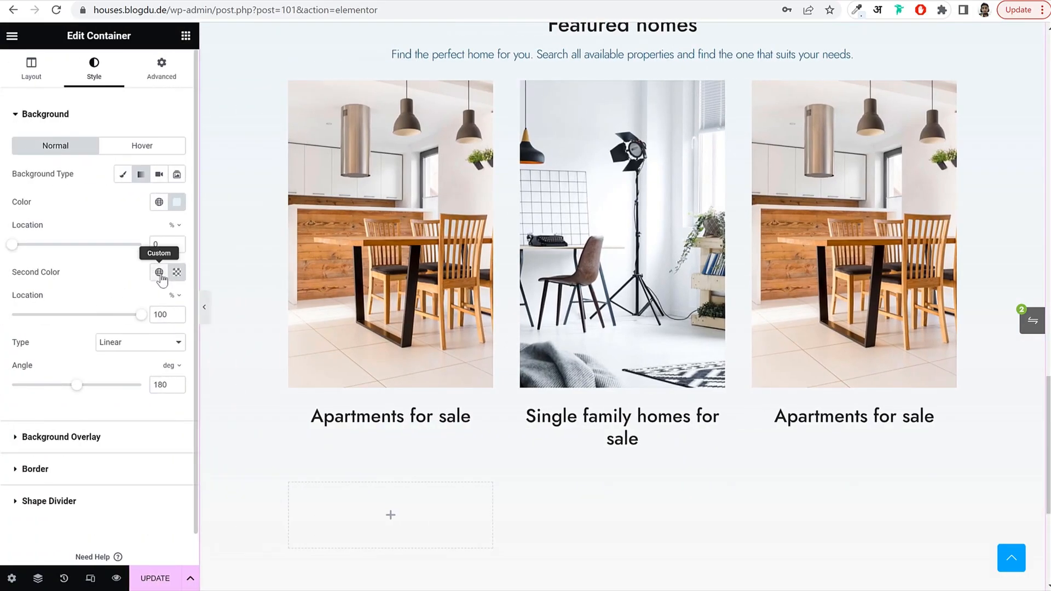
left_click_drag(14, 247, 109, 259)
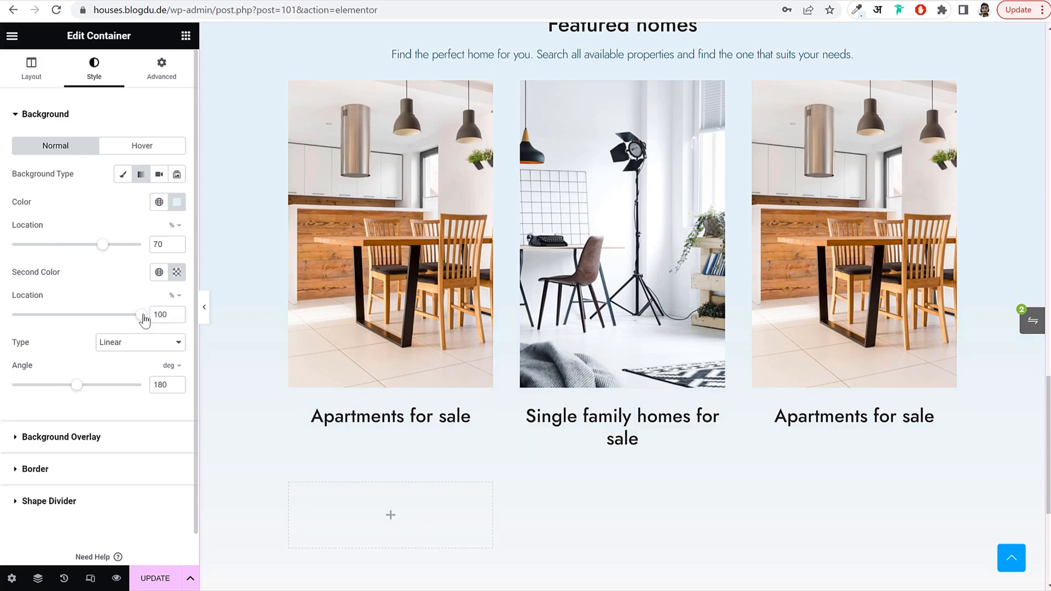
left_click_drag(144, 320, 31, 326)
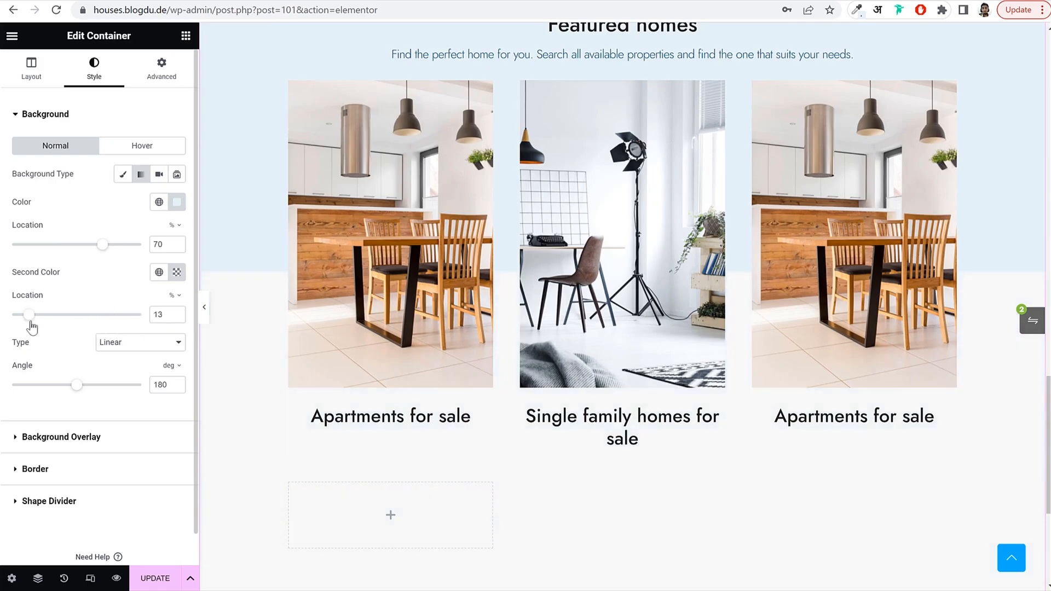
Preview the gradient background and save the page.
left_click(203, 308)
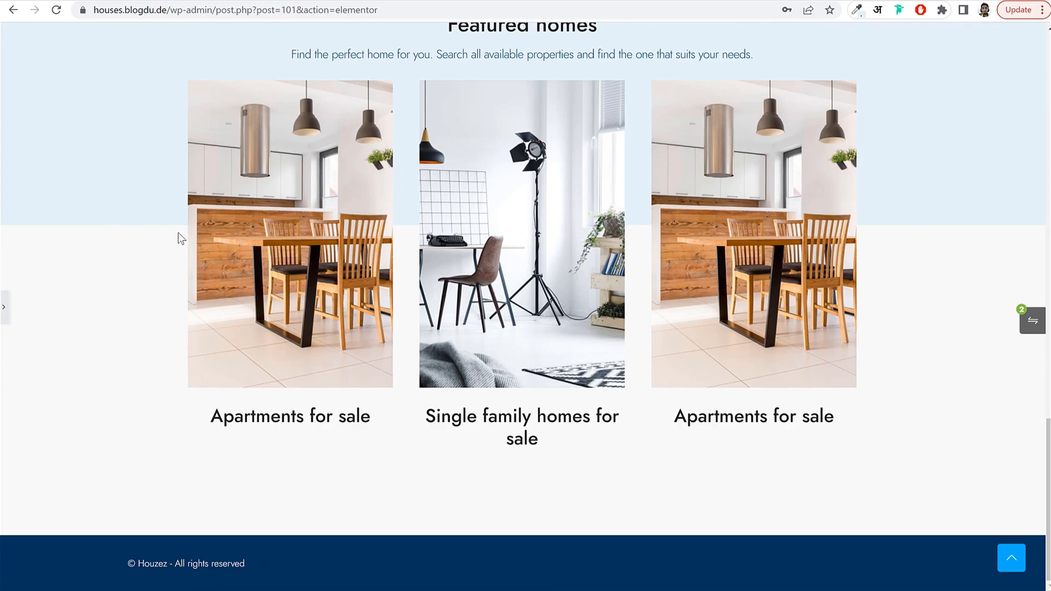
scroll(849, 253, "up", 12)
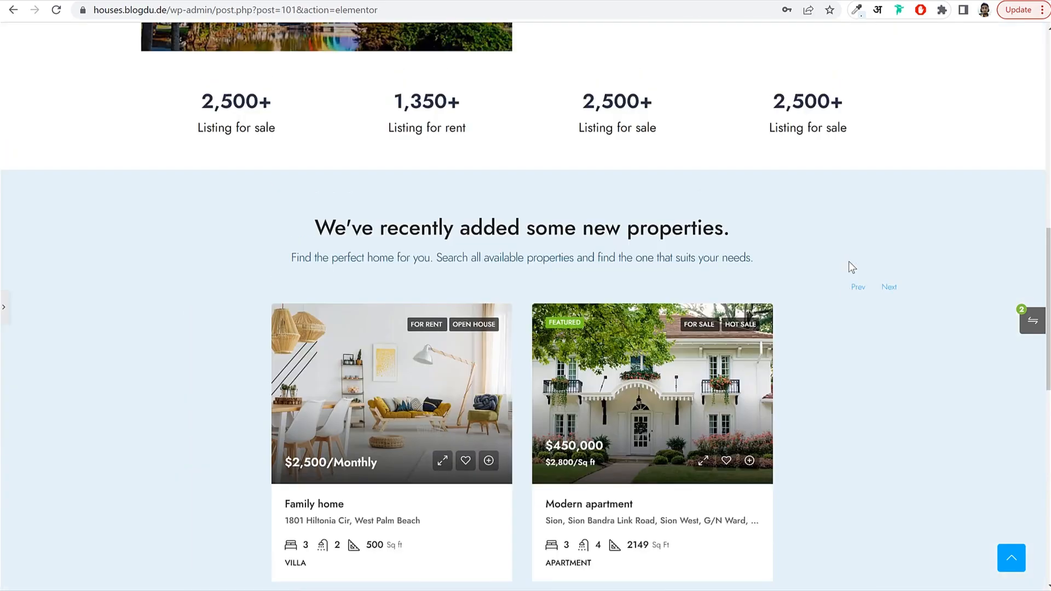
scroll(902, 257, "down", 9)
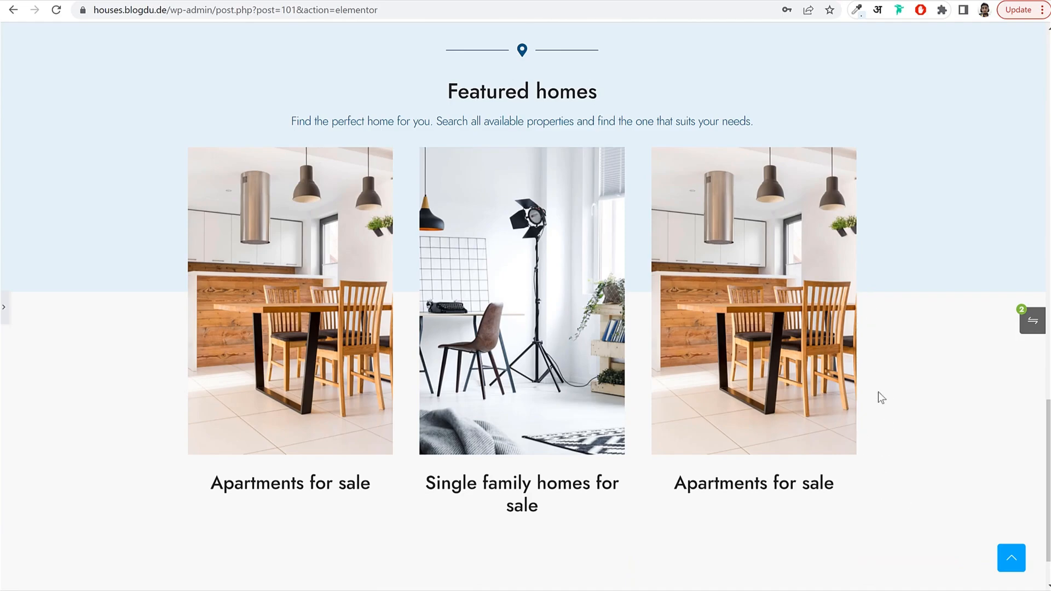
left_click(3, 314)
left_click(145, 585)
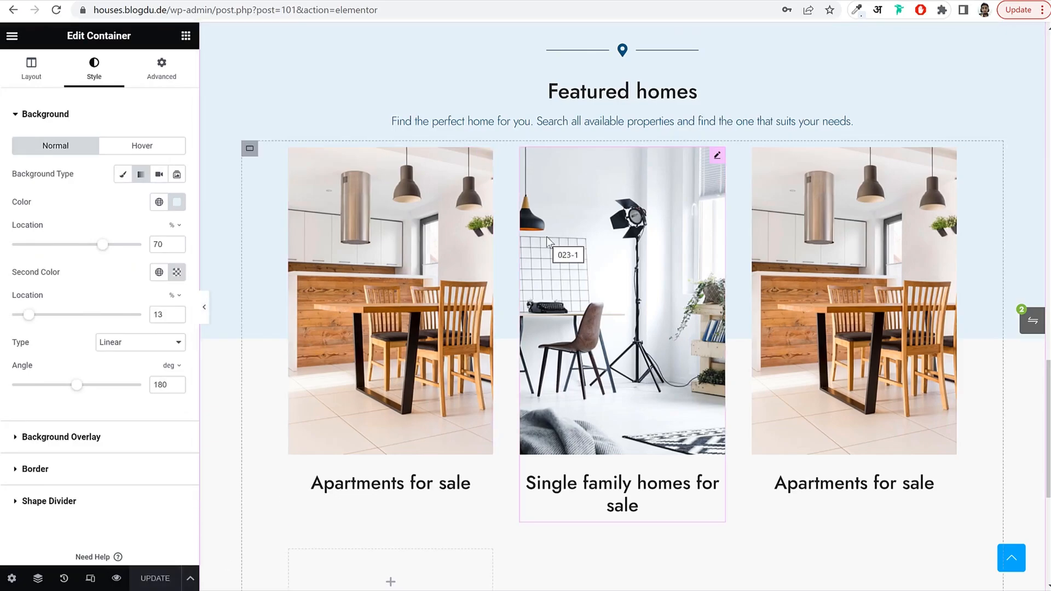
scroll(546, 237, "up", 10)
scroll(544, 290, "down", 15)
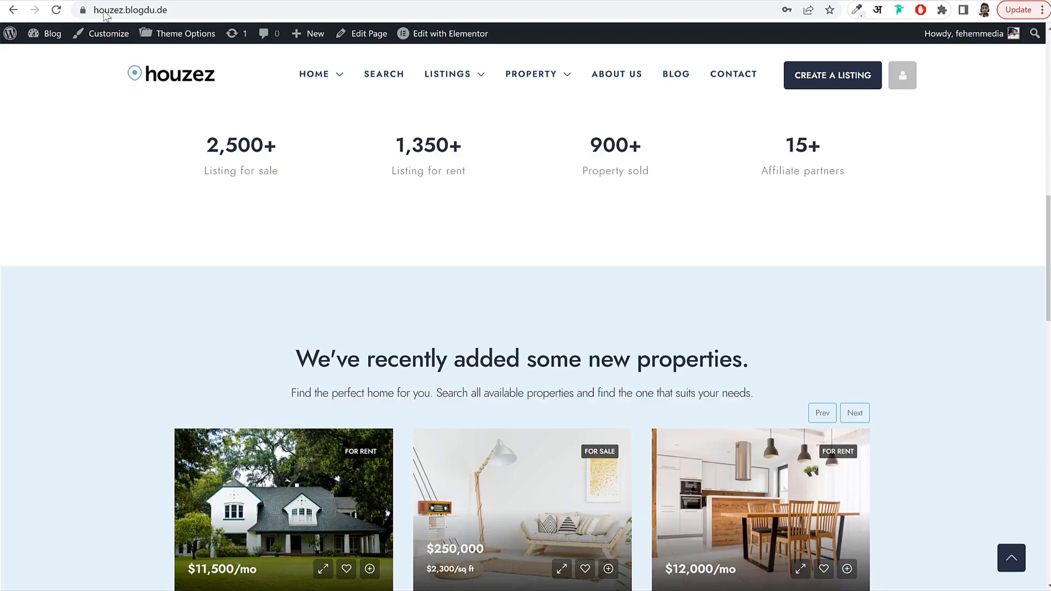
Check the demo's newsletter section and preview the page without the editor panel.
scroll(540, 307, "down", 15)
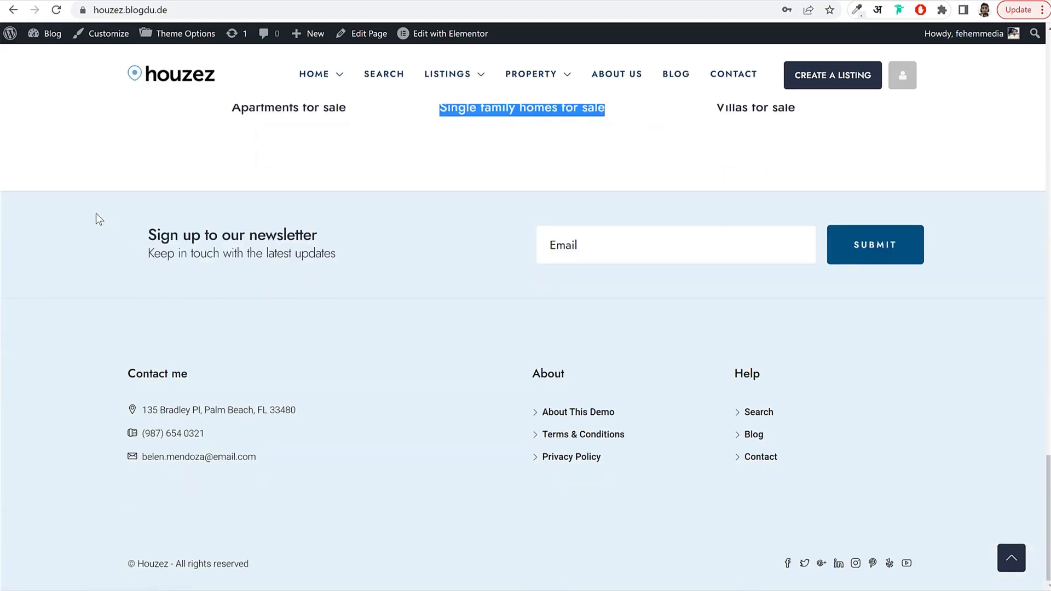
left_click_drag(96, 213, 712, 256)
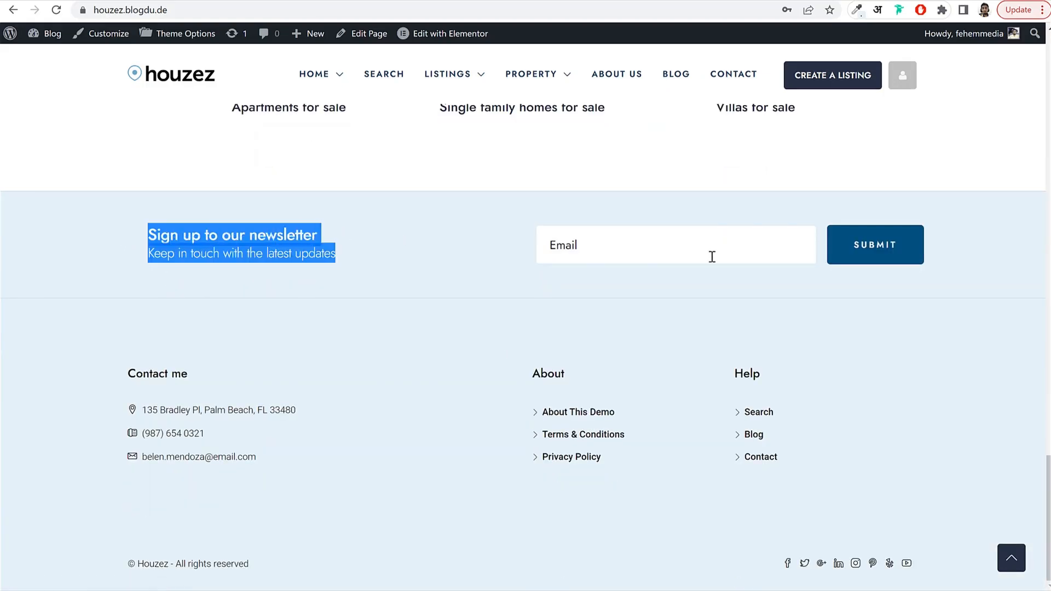
left_click(545, 220)
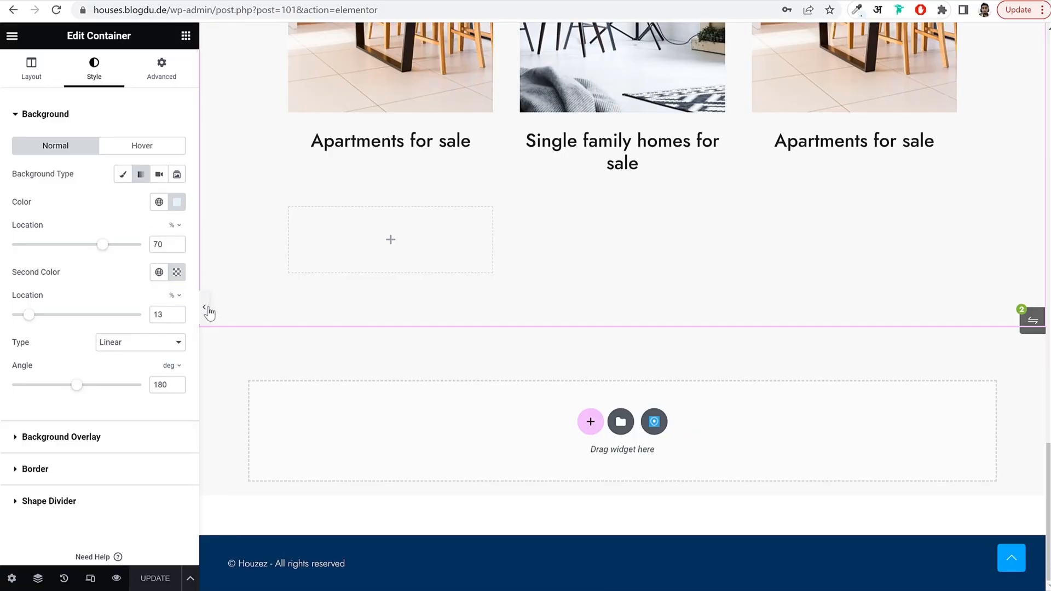
left_click(206, 309)
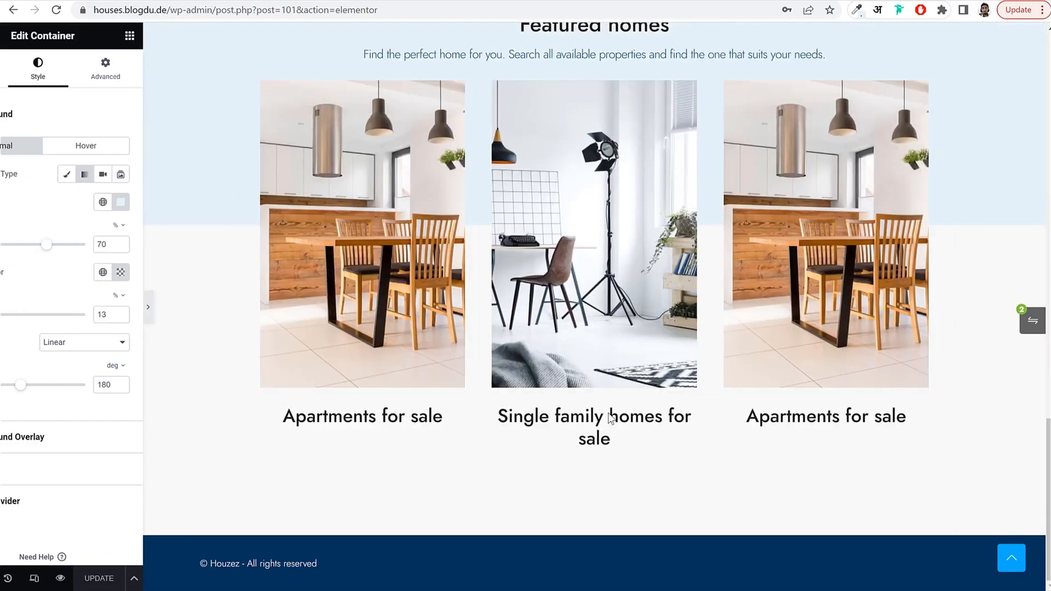
left_click(4, 311)
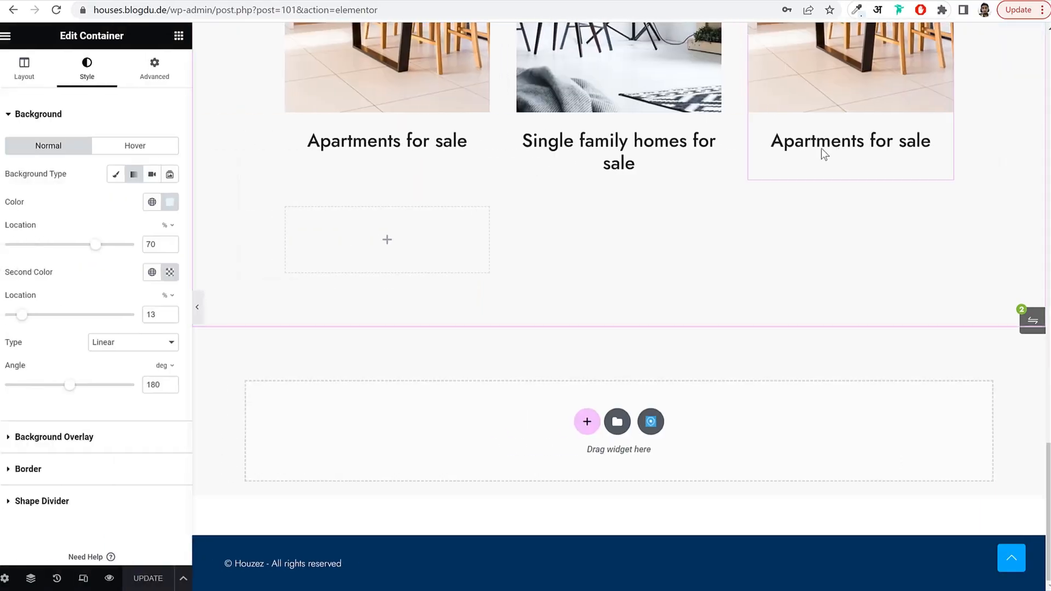
Try a single-container Flexbox section with an inner container, then delete the inner container.
left_click(590, 422)
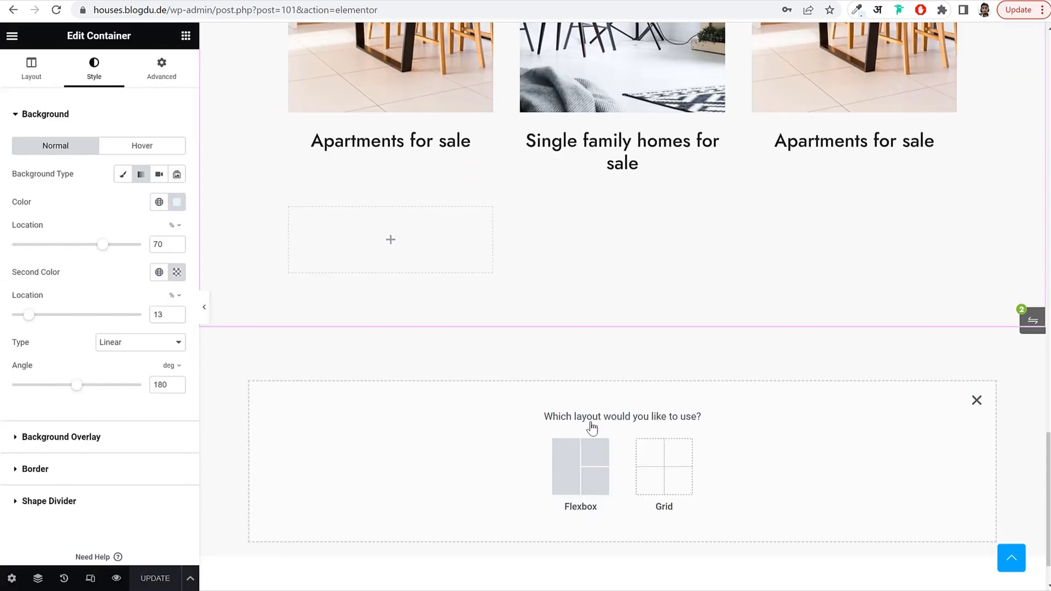
left_click(588, 465)
left_click(432, 457)
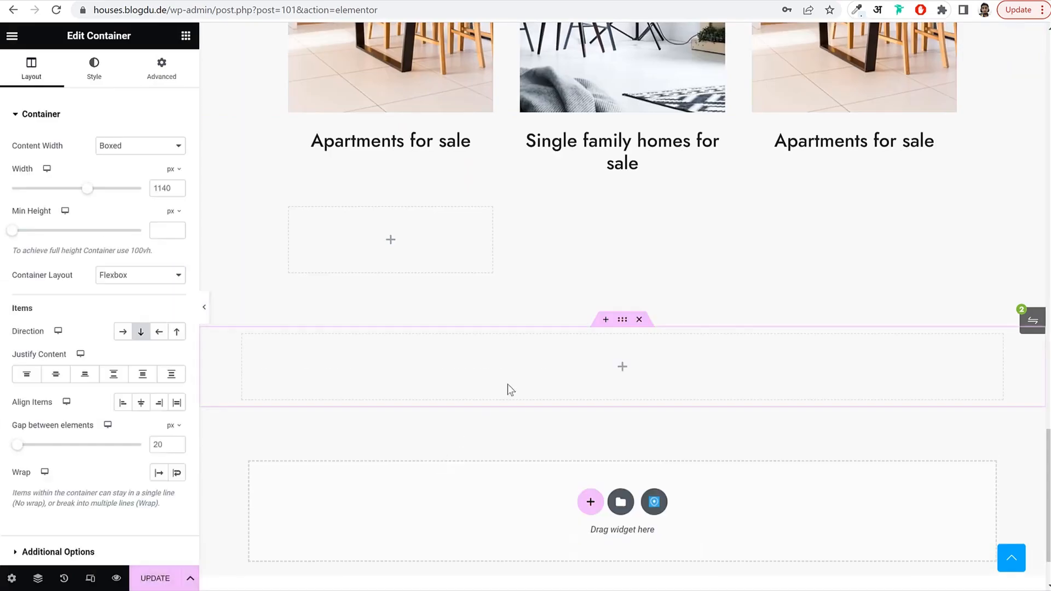
left_click(186, 36)
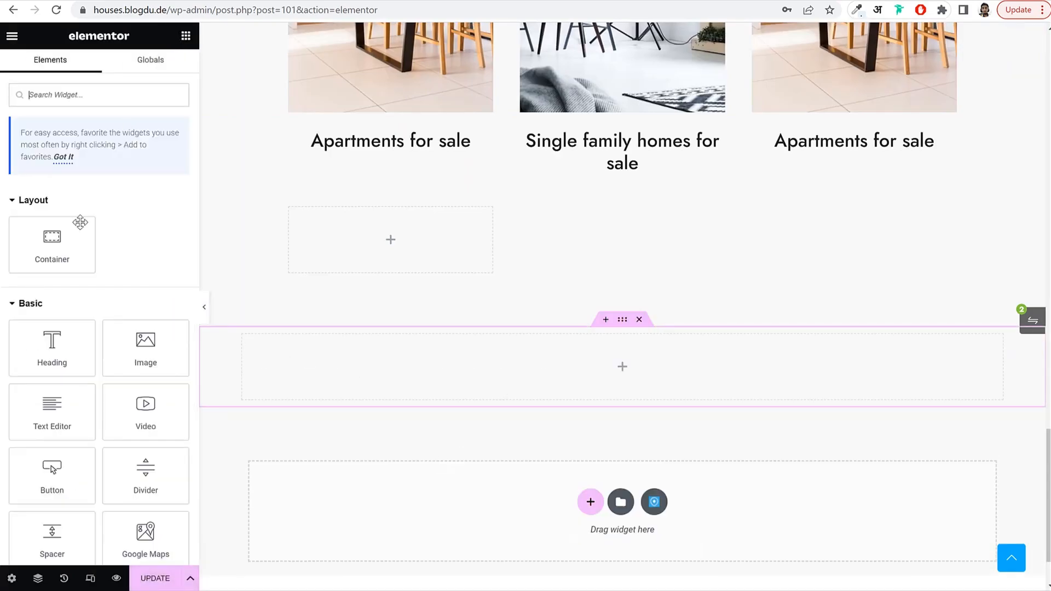
left_click_drag(68, 236, 399, 372)
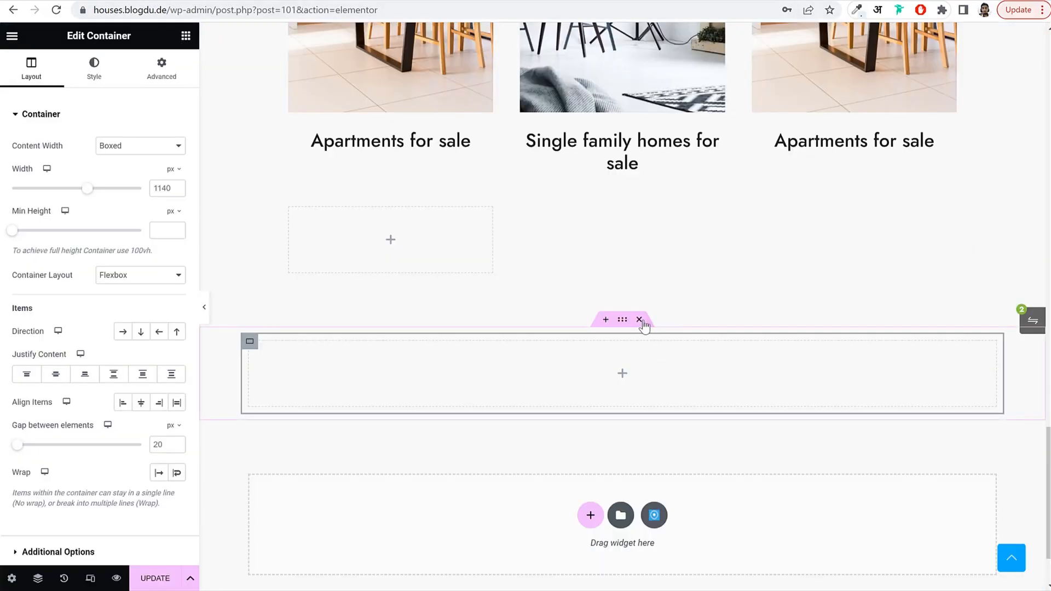
left_click(601, 298)
Add a two-column Flexbox section below the cards.
left_click(590, 422)
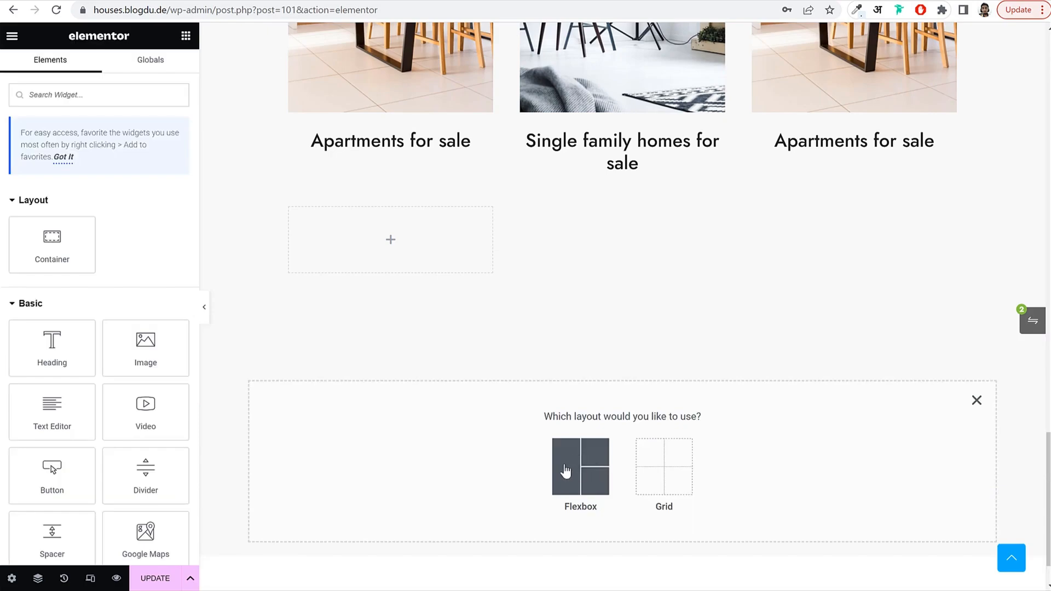
left_click(565, 471)
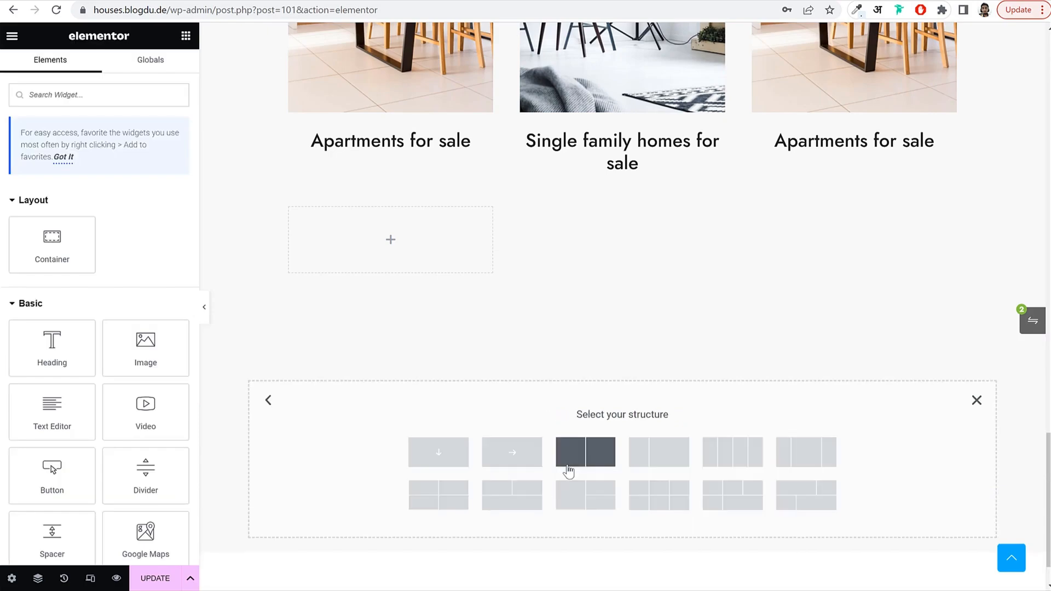
left_click(595, 461)
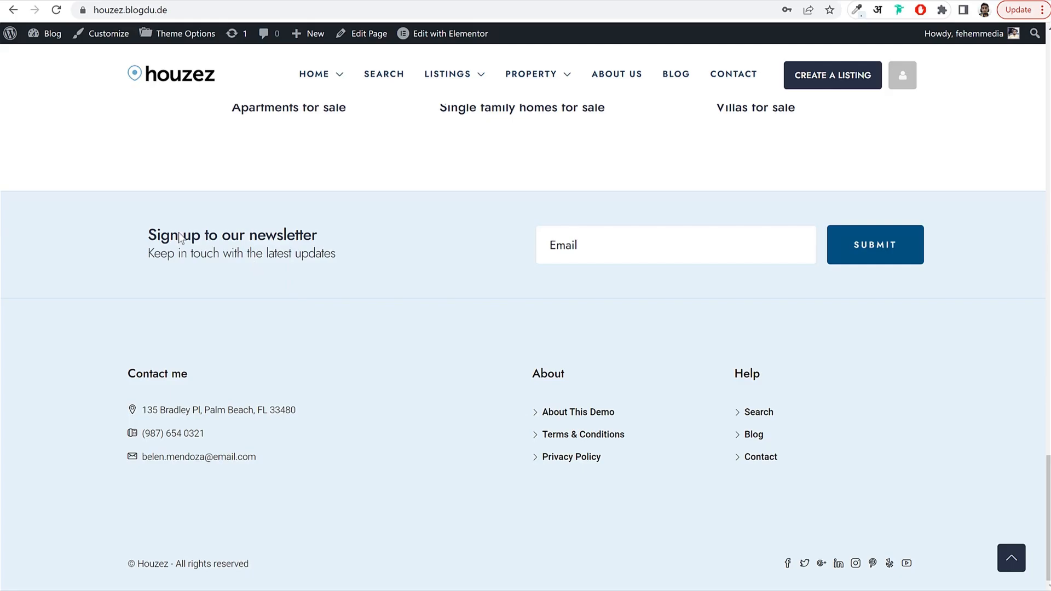
Copy the Featured homes heading into the new section's left column.
triple_click(181, 238)
left_click(294, 256)
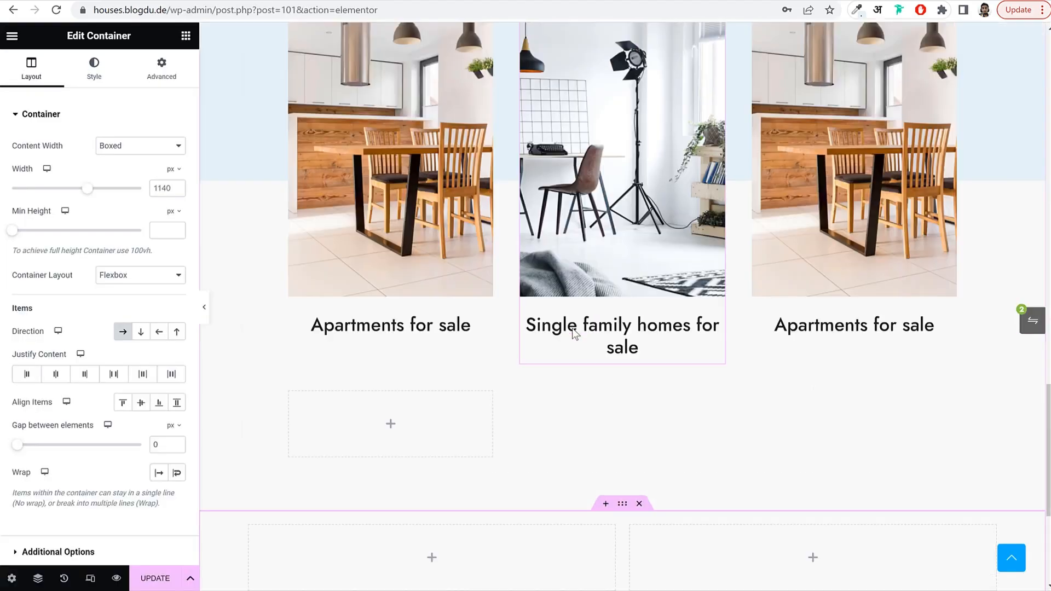
scroll(573, 326, "up", 5)
right_click(615, 298)
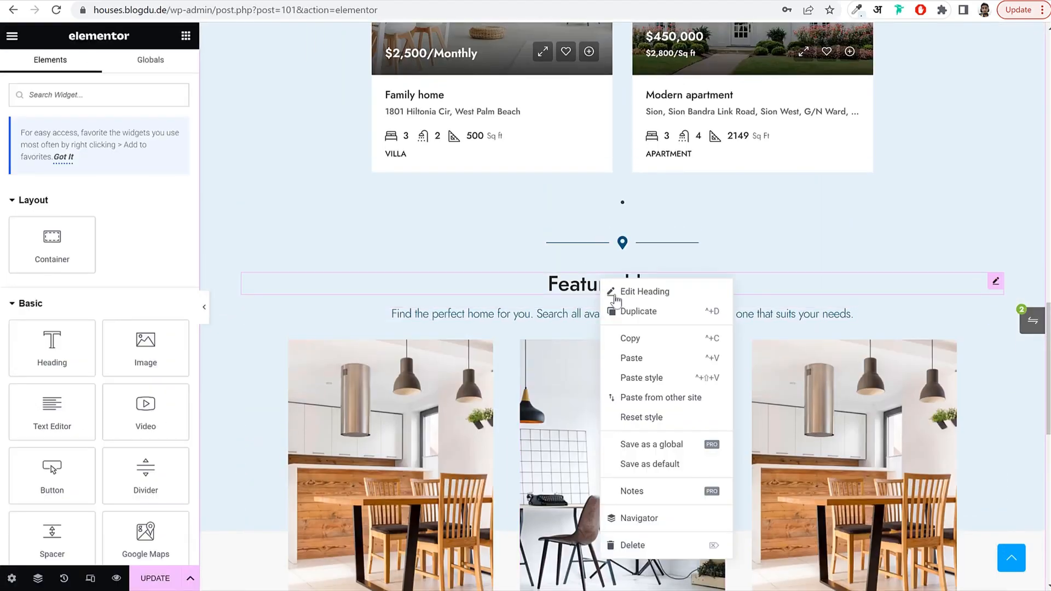
left_click(630, 338)
scroll(476, 383, "down", 6)
right_click(378, 376)
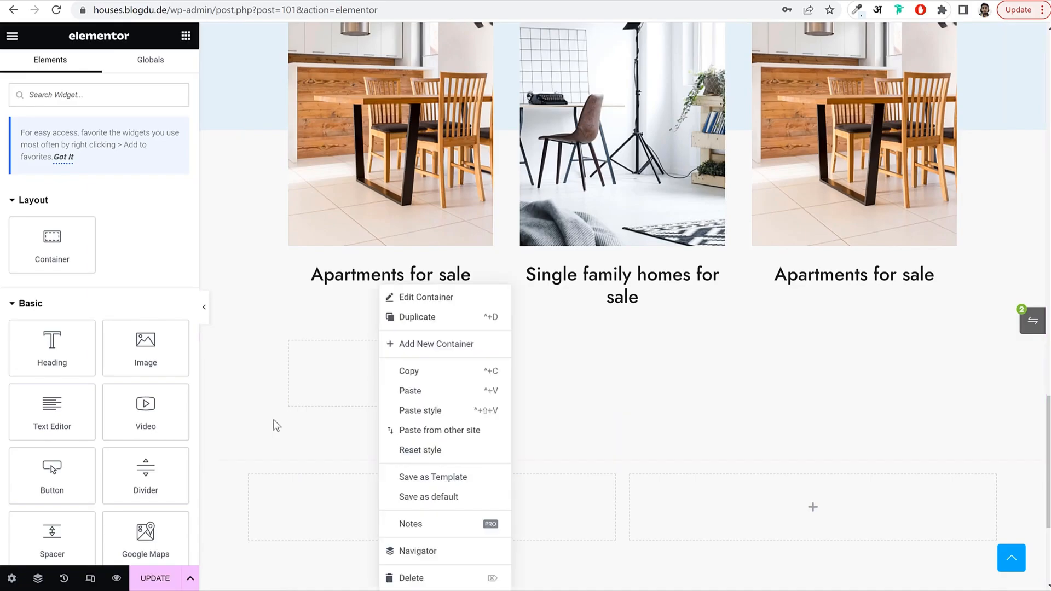
scroll(301, 373, "down", 4)
left_click(340, 256)
right_click(341, 253)
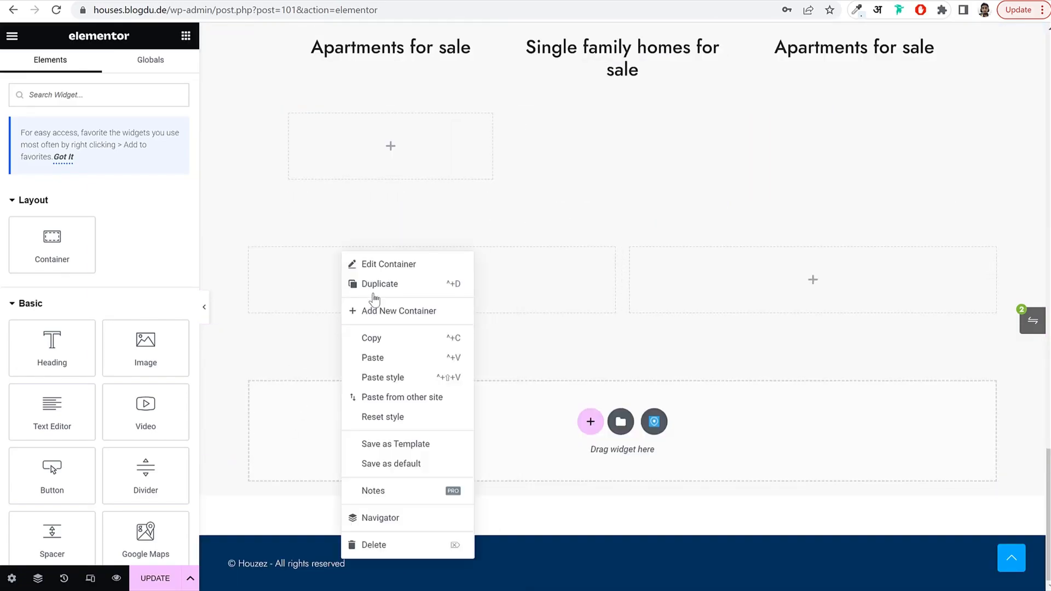
left_click(394, 357)
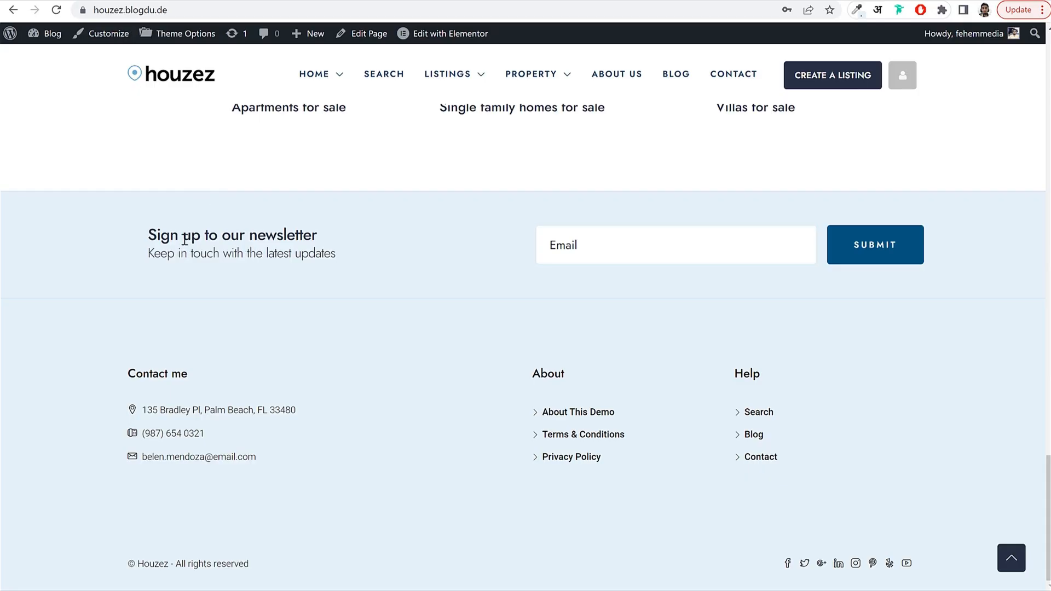
Retitle the pasted heading 'Sign up to our newsletter' and align it left.
triple_click(186, 237)
left_click(233, 6)
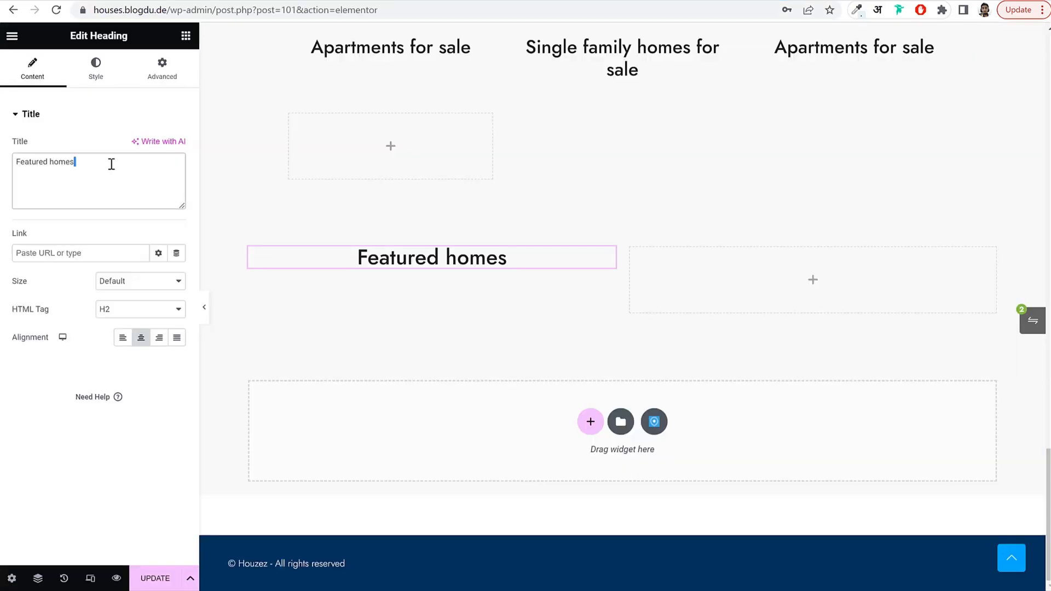
key("ctrl+a")
key("ctrl+v")
left_click(123, 337)
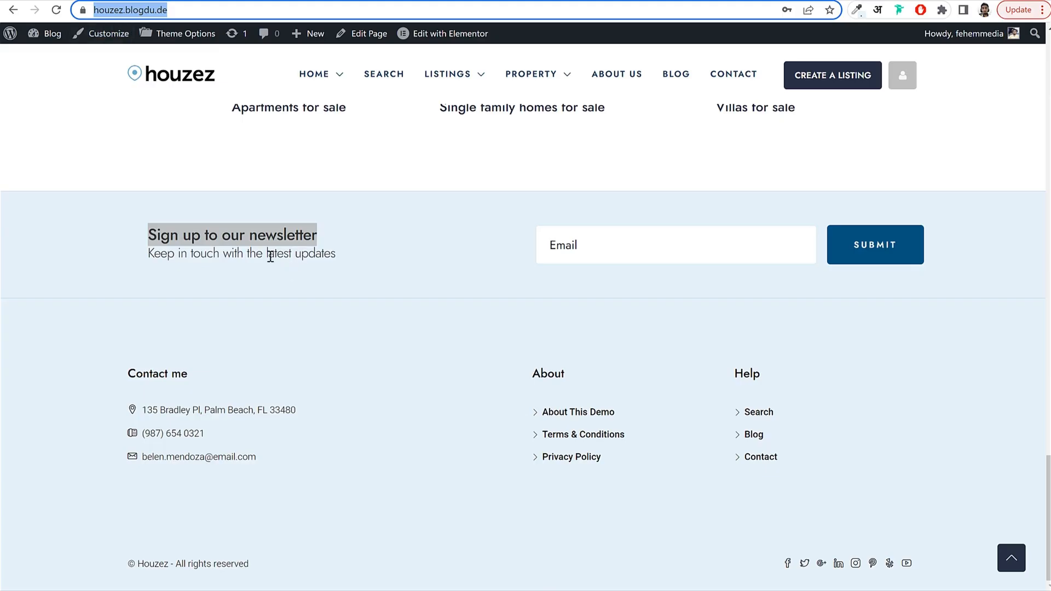
Add a left-aligned subtitle 'Keep in touch with the latest updates' below the heading.
triple_click(270, 257)
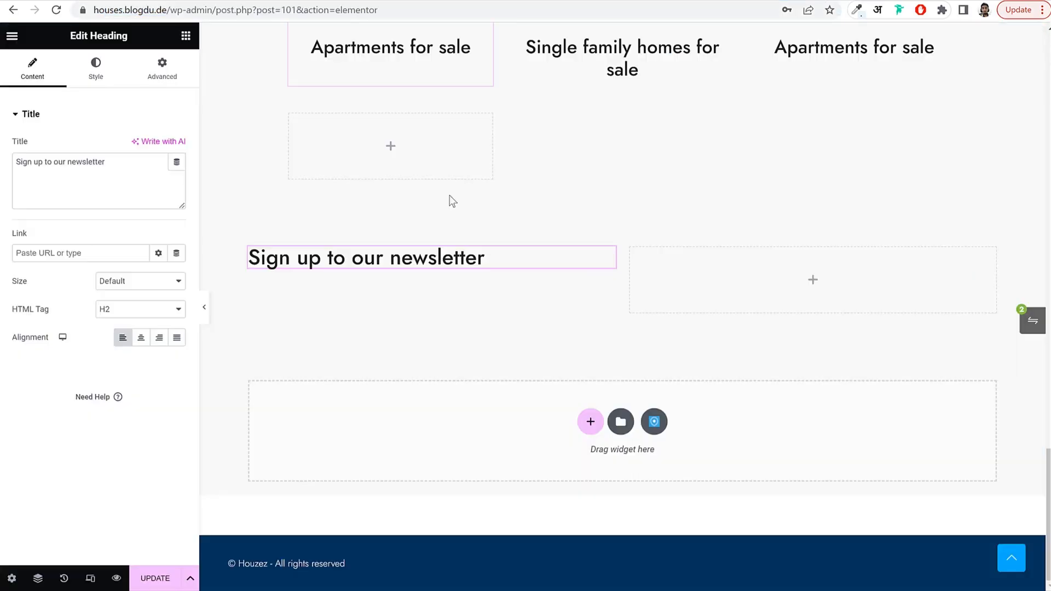
scroll(541, 230, "up", 15)
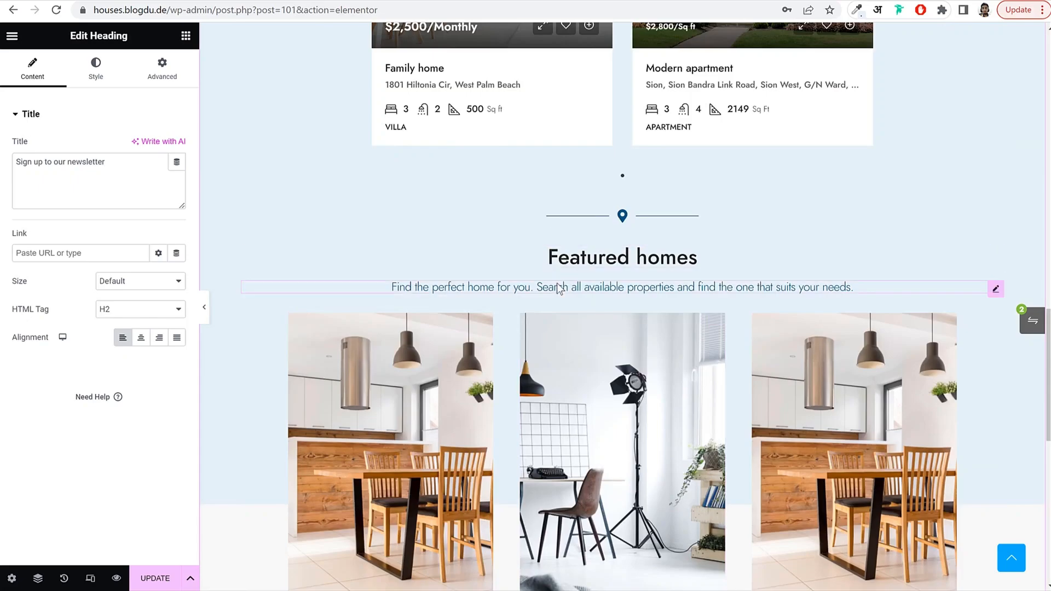
right_click(558, 289)
left_click(585, 340)
scroll(558, 353, "down", 8)
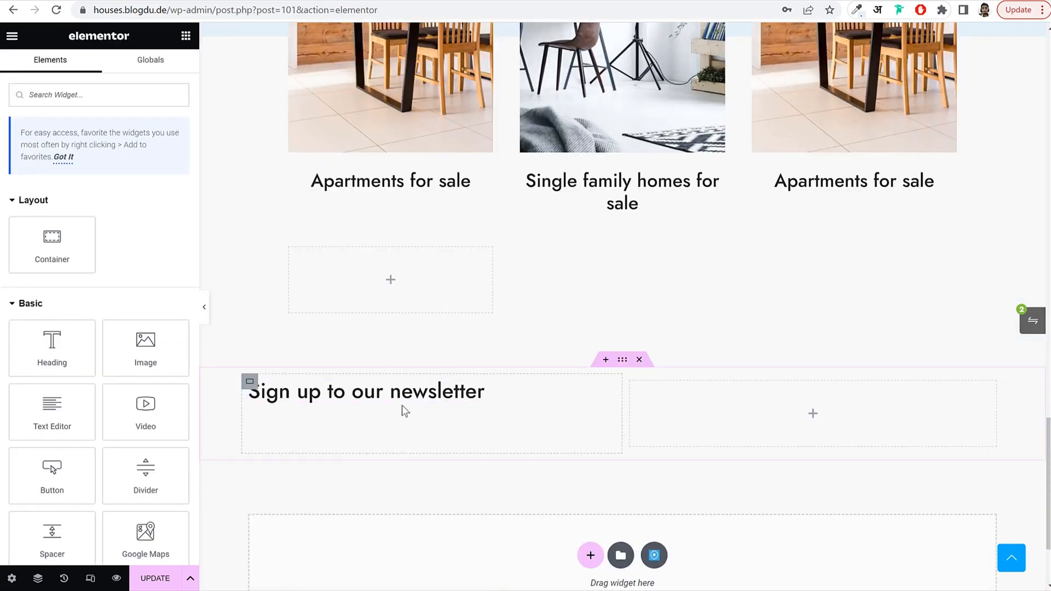
right_click(404, 411)
left_click(450, 391)
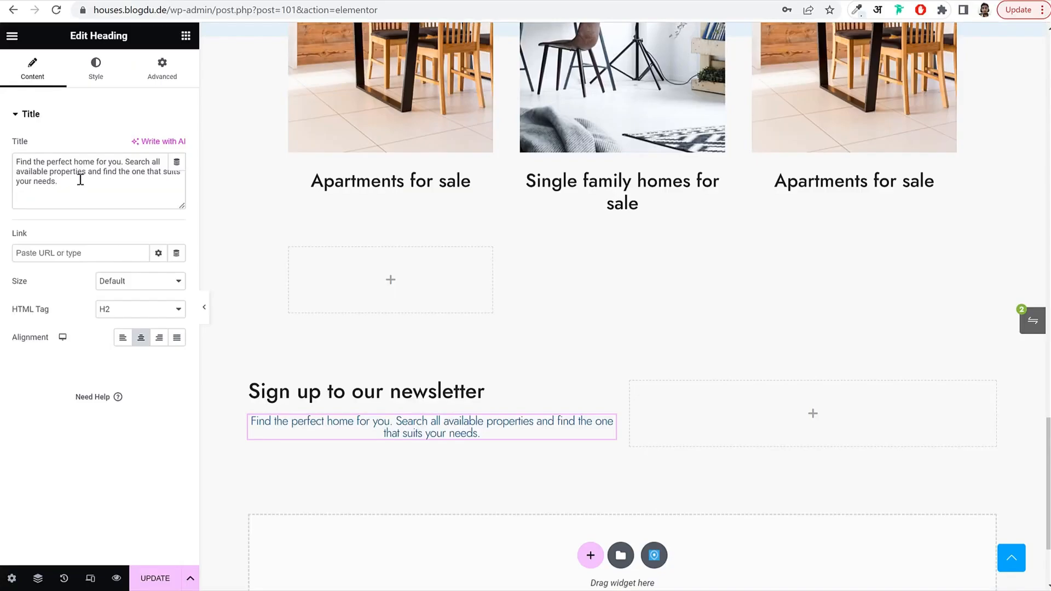
triple_click(80, 180)
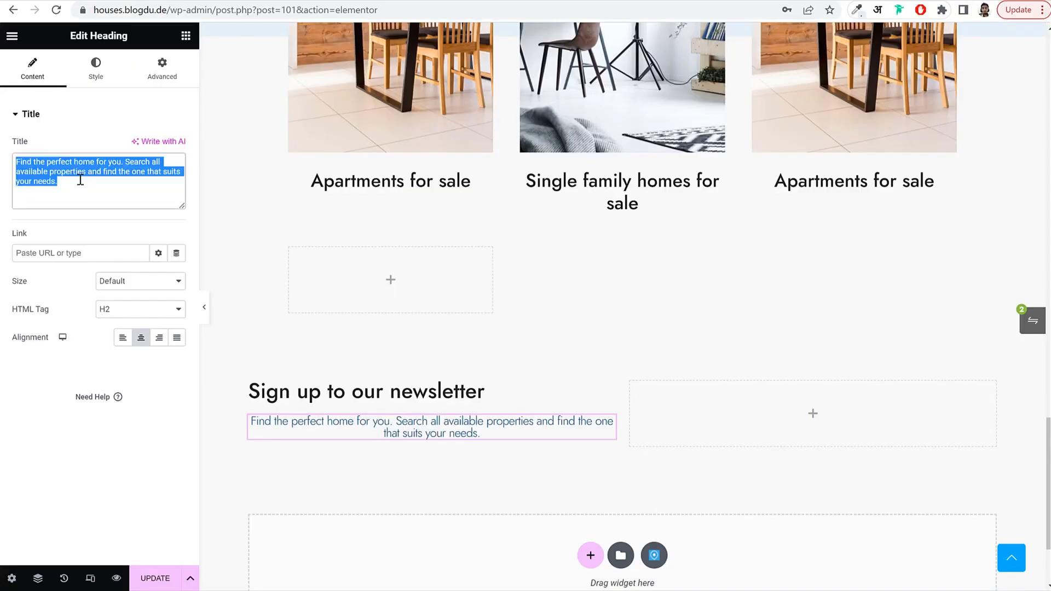
key("ctrl+v")
left_click(122, 338)
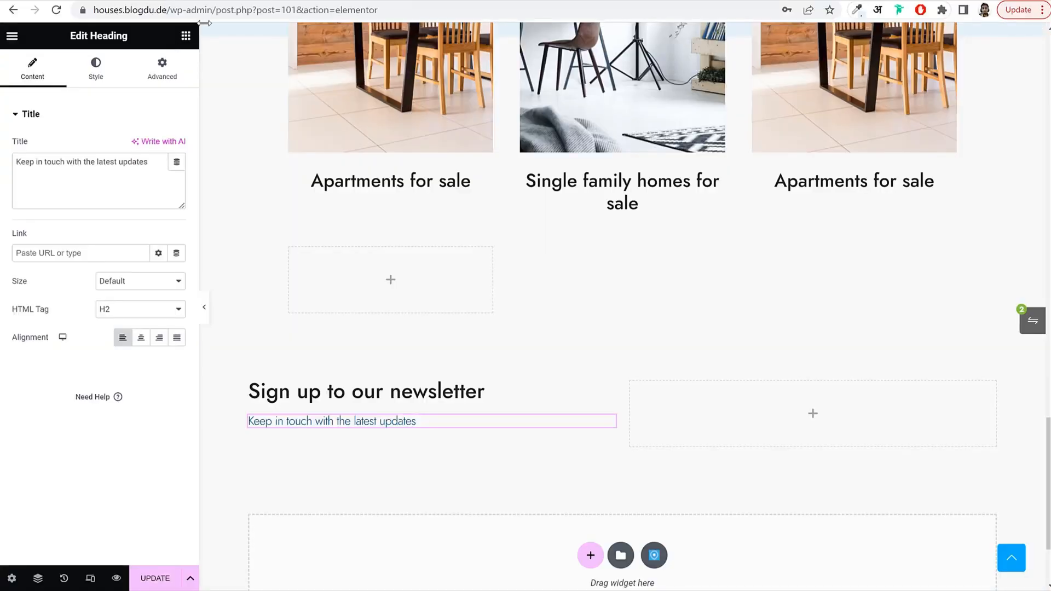
left_click(187, 35)
left_click(108, 88)
Put a Contact Form in the right column with Name and Message removed and labels hidden.
type("c")
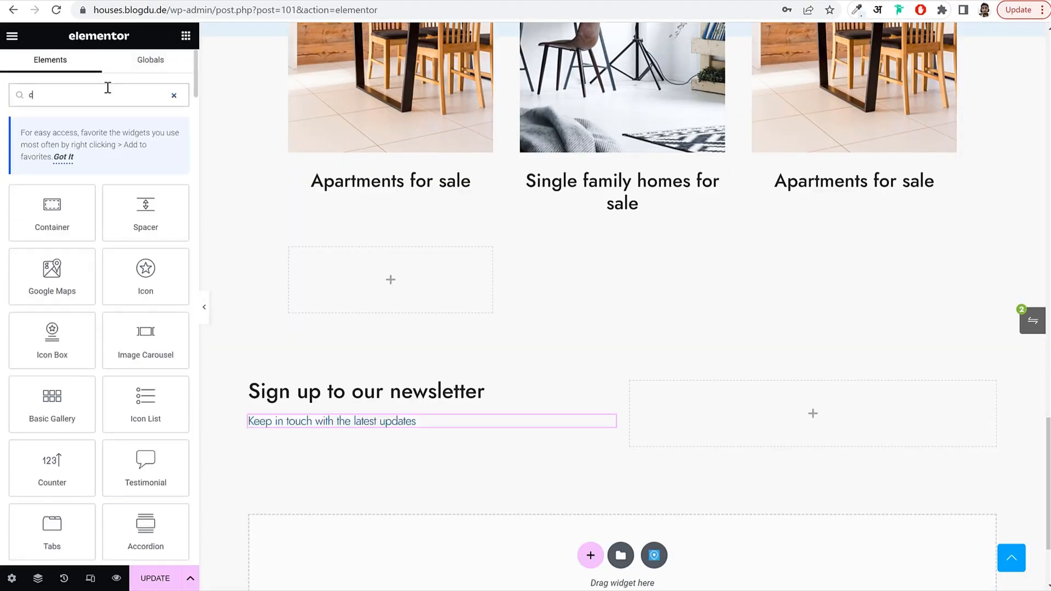
type("ontact")
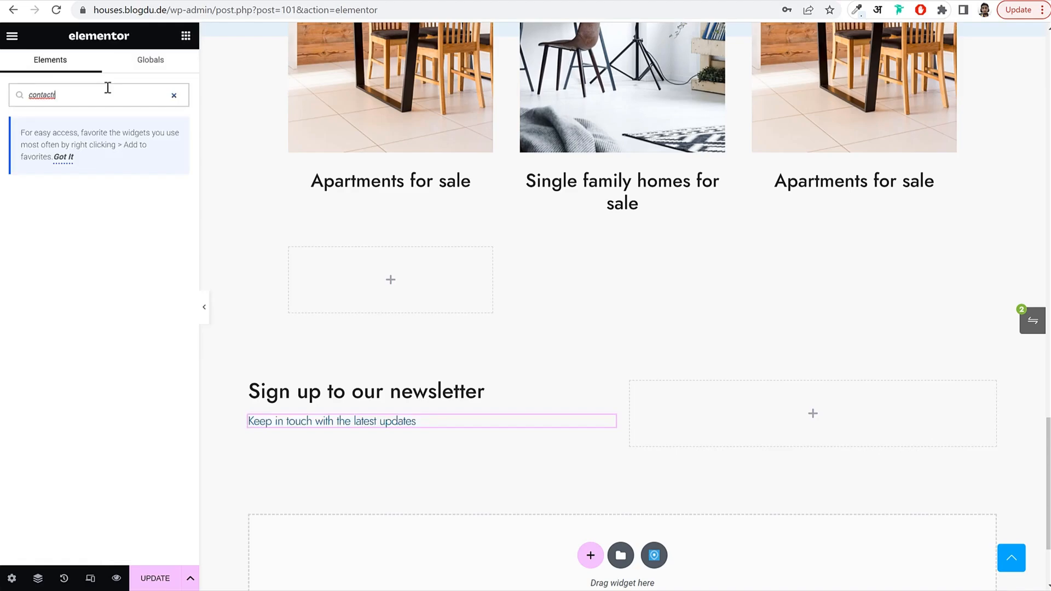
left_click_drag(52, 211, 761, 404)
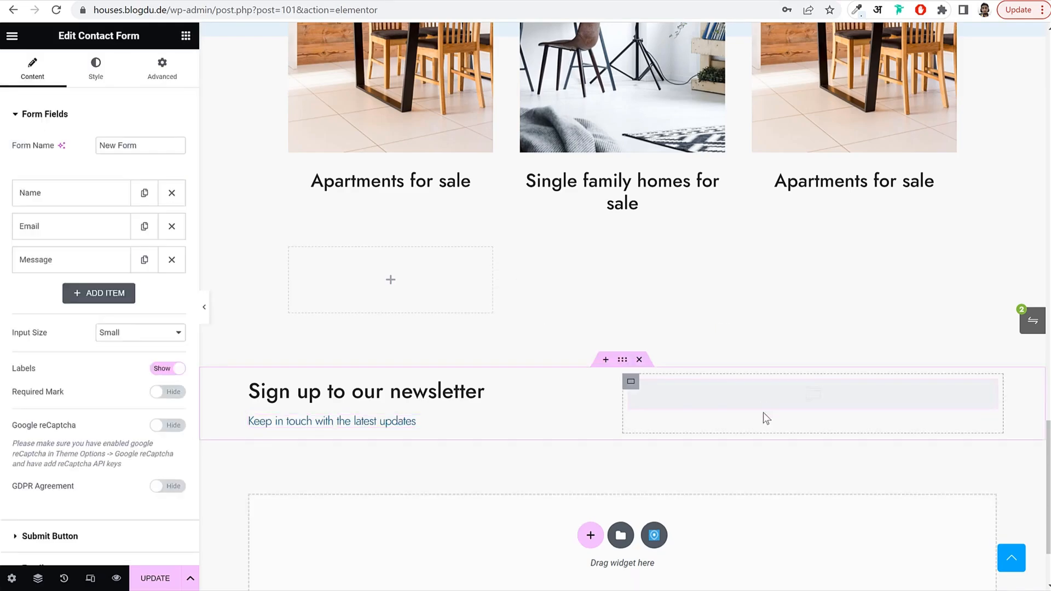
scroll(792, 366, "down", 4)
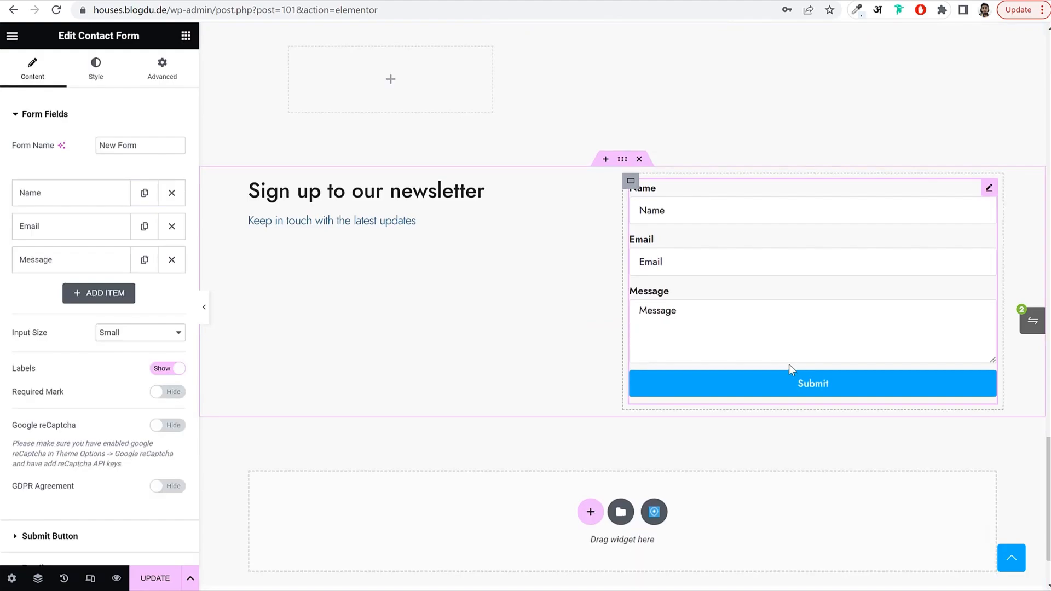
left_click(171, 192)
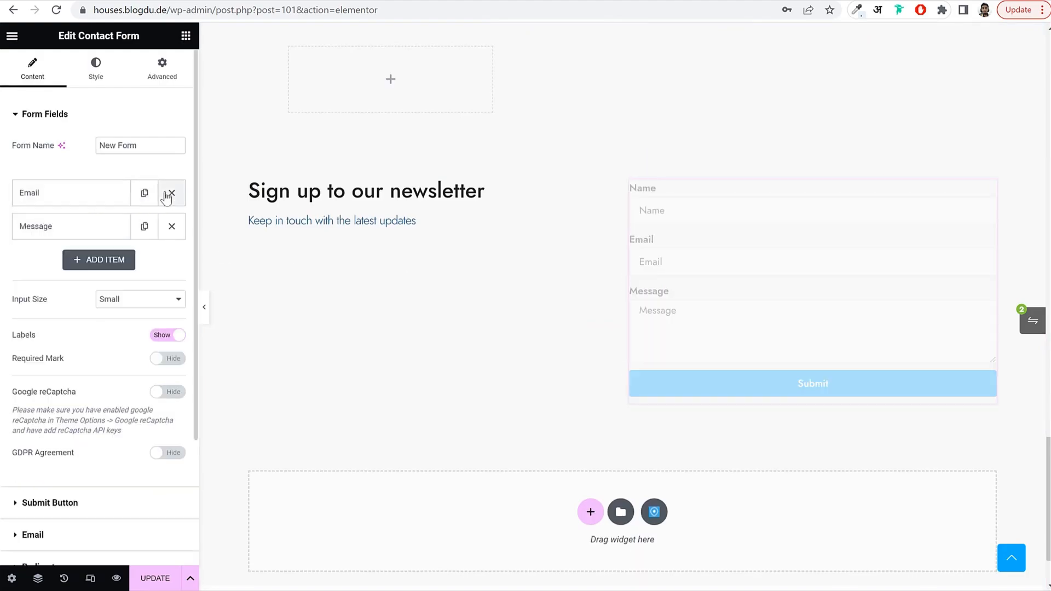
left_click(171, 226)
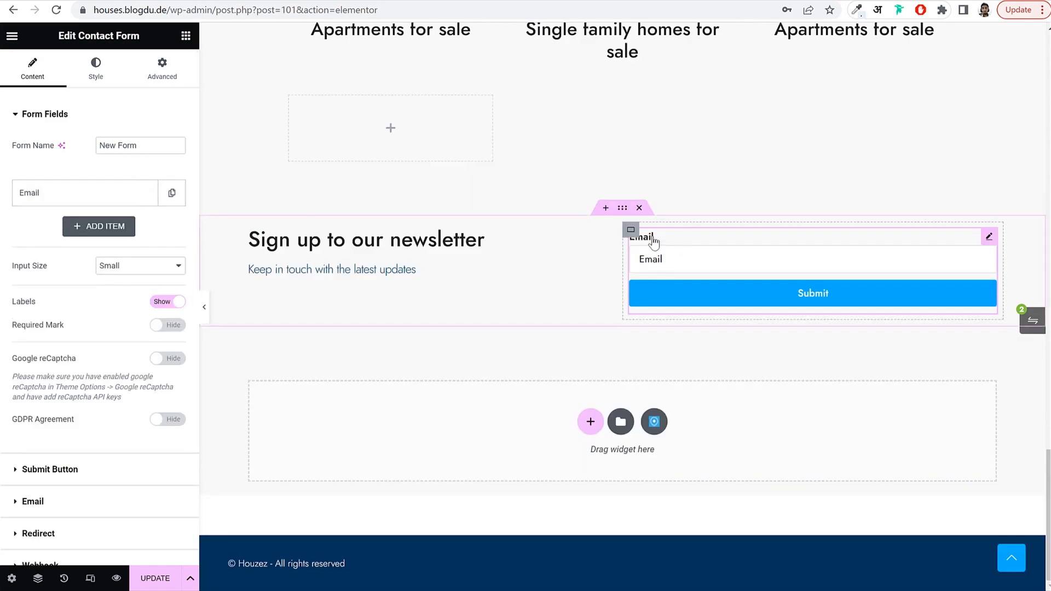
scroll(169, 230, "down", 2)
left_click(164, 211)
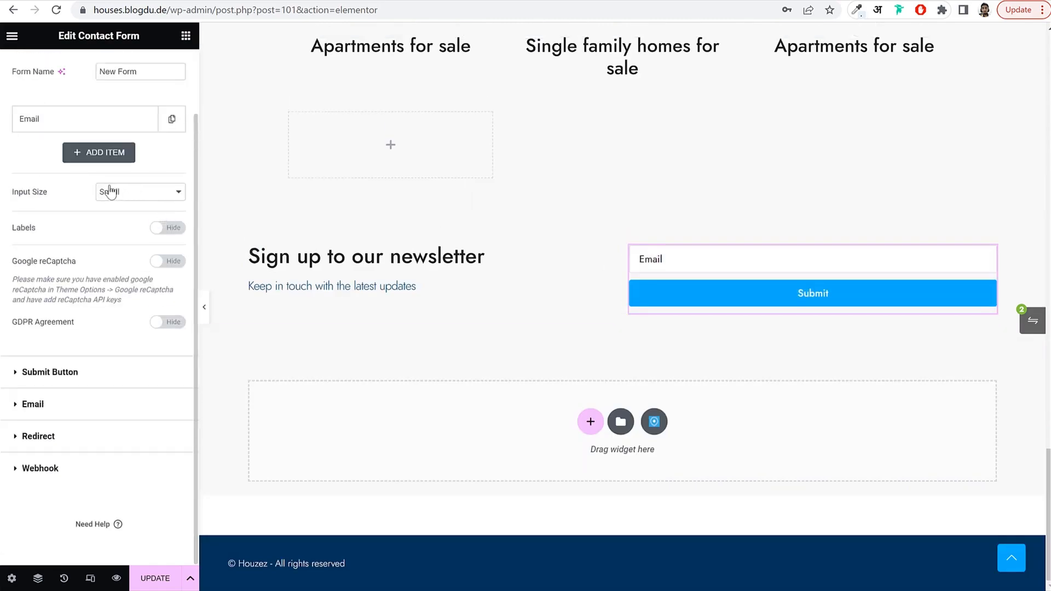
Set the Email field to 80% width, a Large 20% Submit button, and Large inputs.
left_click(82, 119)
left_click(136, 277)
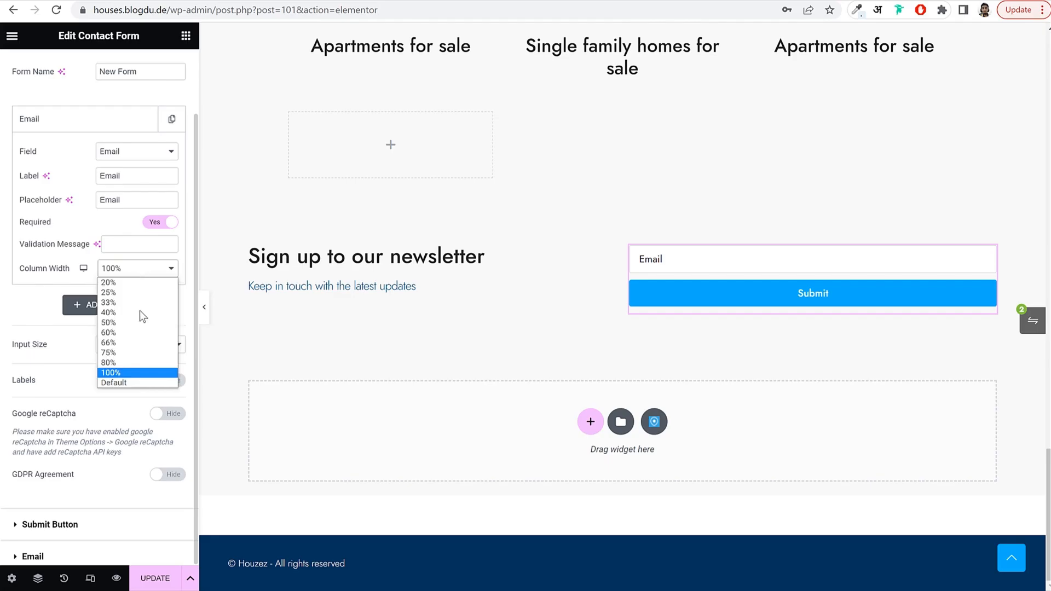
left_click(136, 363)
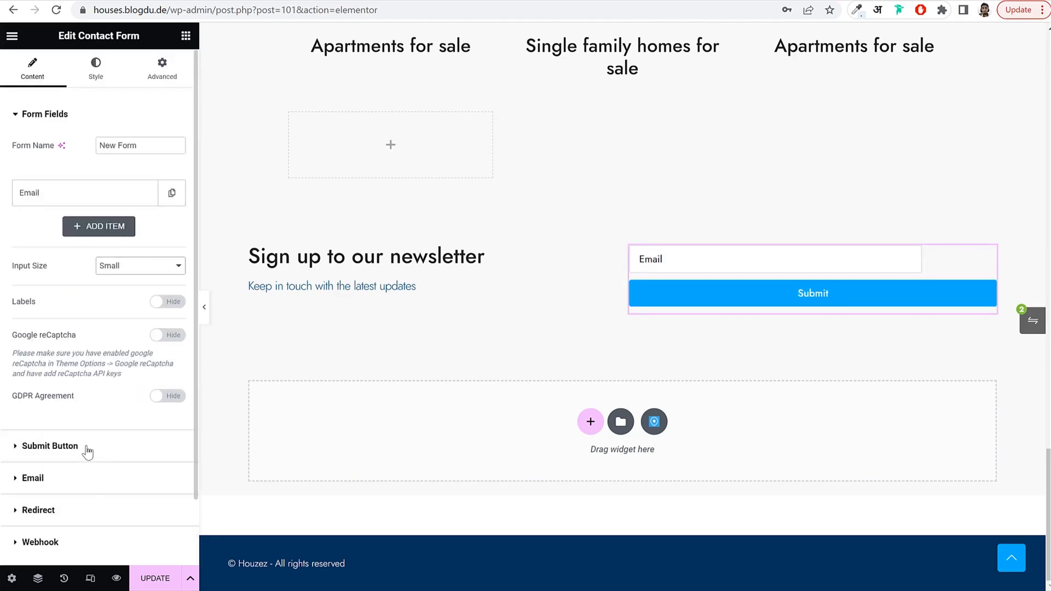
left_click(50, 446)
left_click(130, 234)
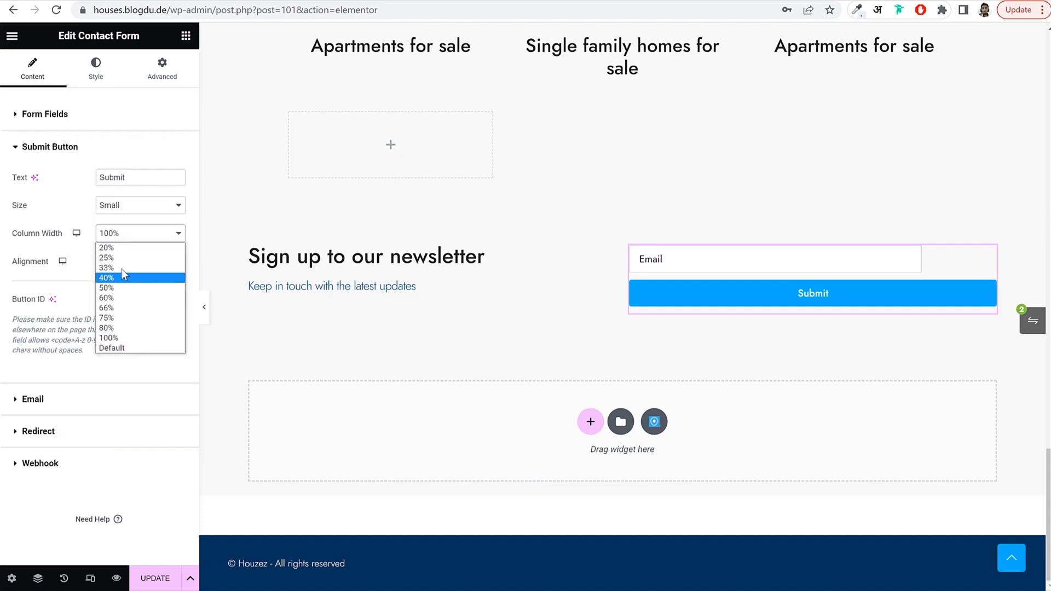
left_click(122, 249)
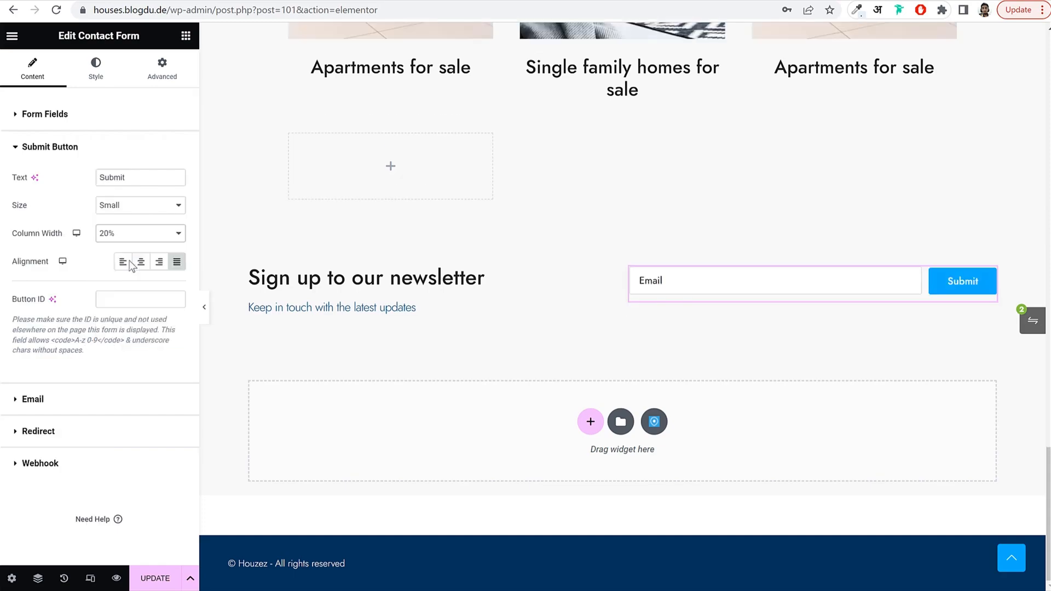
left_click(155, 209)
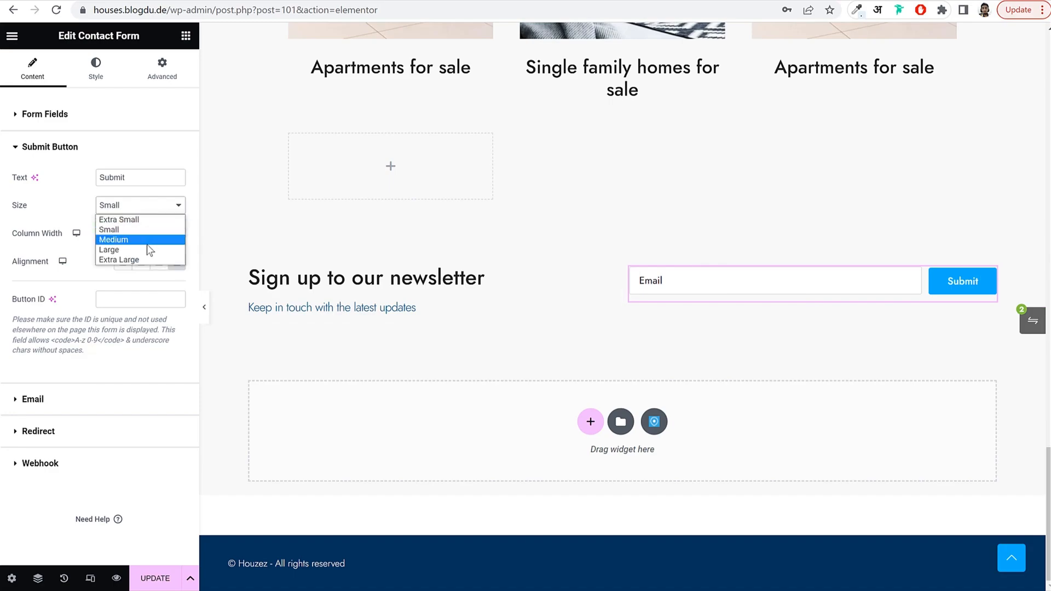
left_click(109, 250)
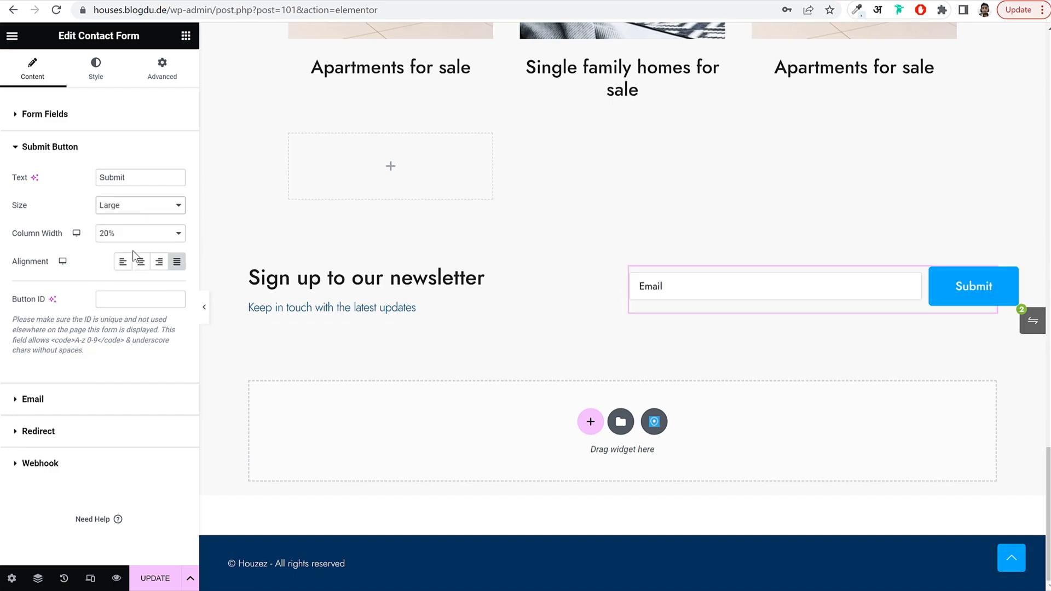
left_click(103, 112)
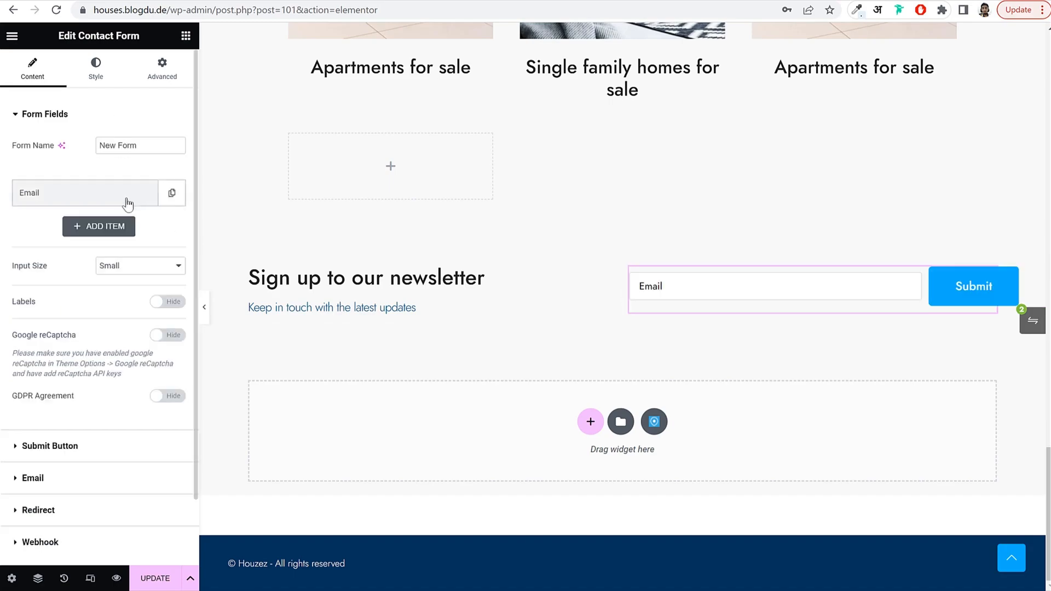
left_click(110, 265)
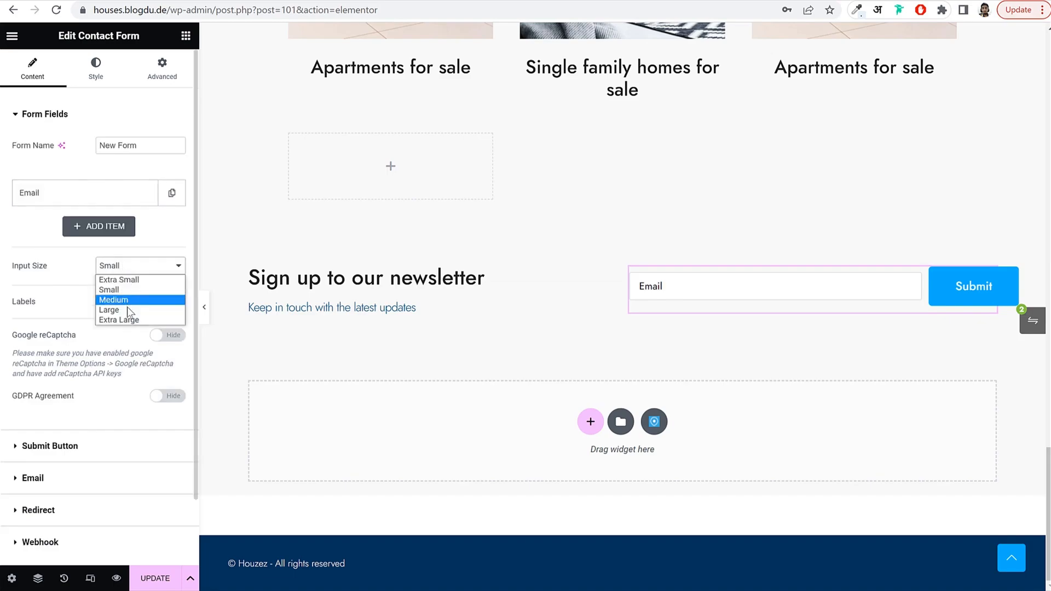
left_click(127, 309)
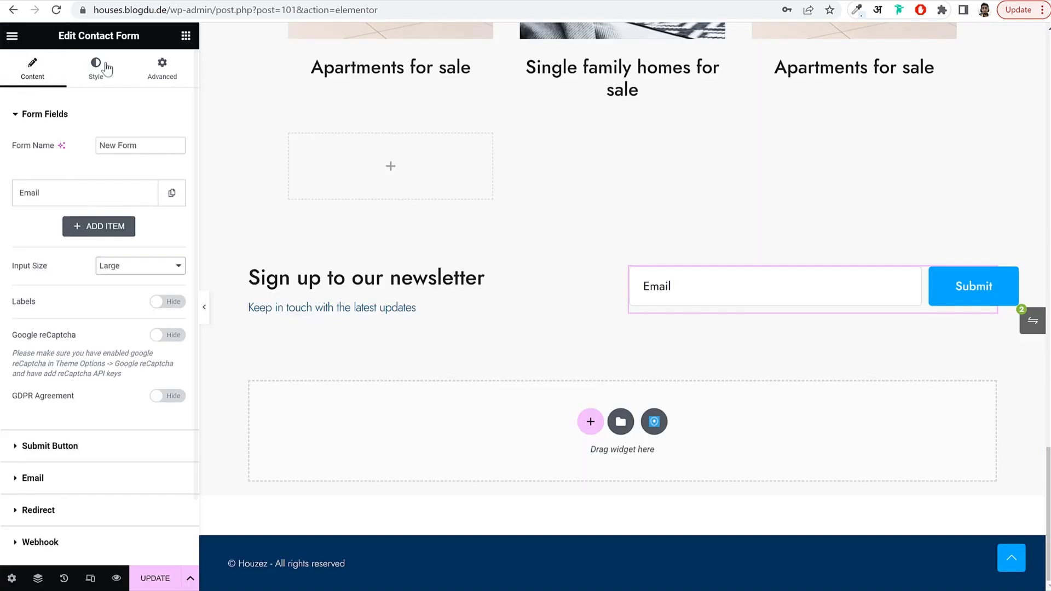
Give the Submit button a dark blue global background colour.
left_click(103, 80)
left_click(56, 454)
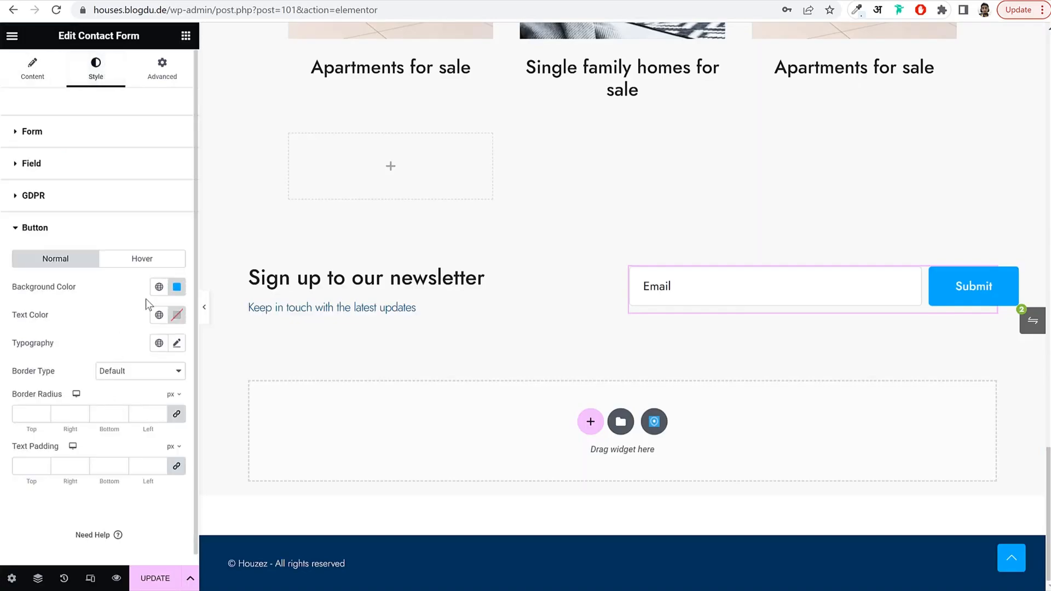
left_click(159, 286)
left_click(81, 447)
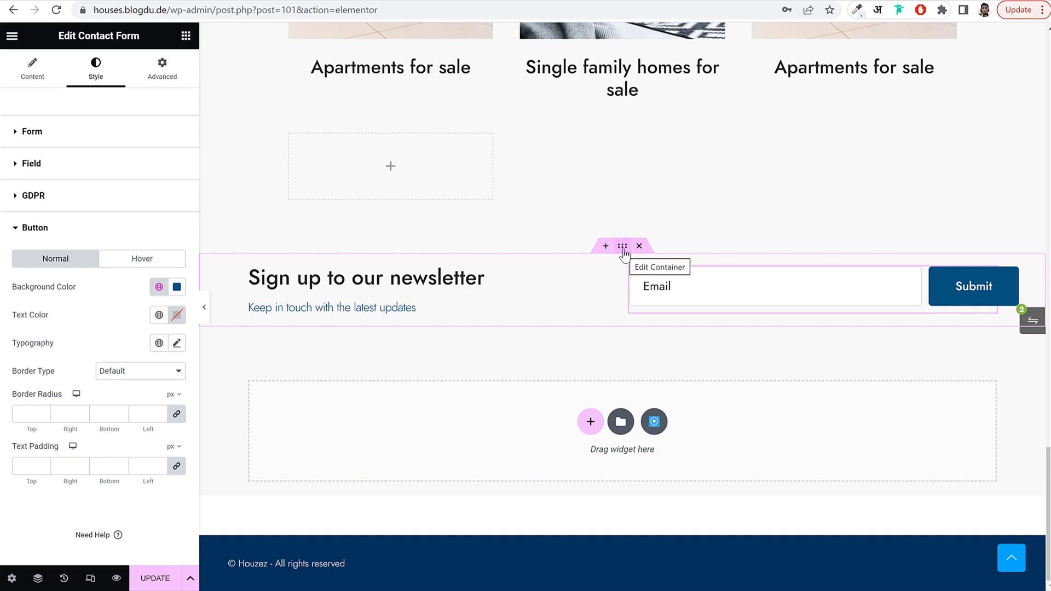
Give the newsletter container a classic background in the pasted light blue colour.
left_click(623, 249)
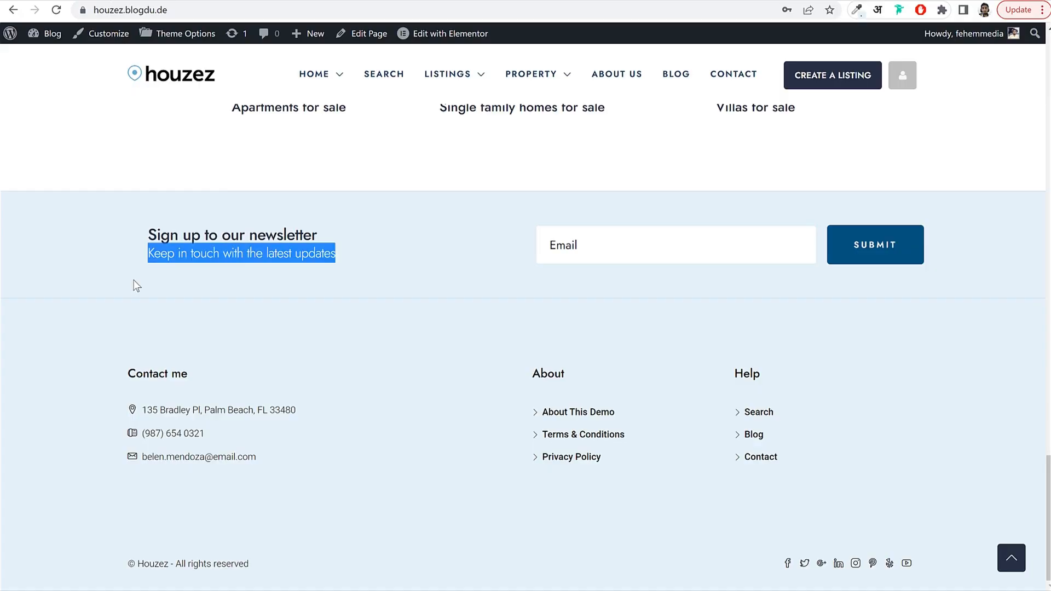
left_click(98, 255)
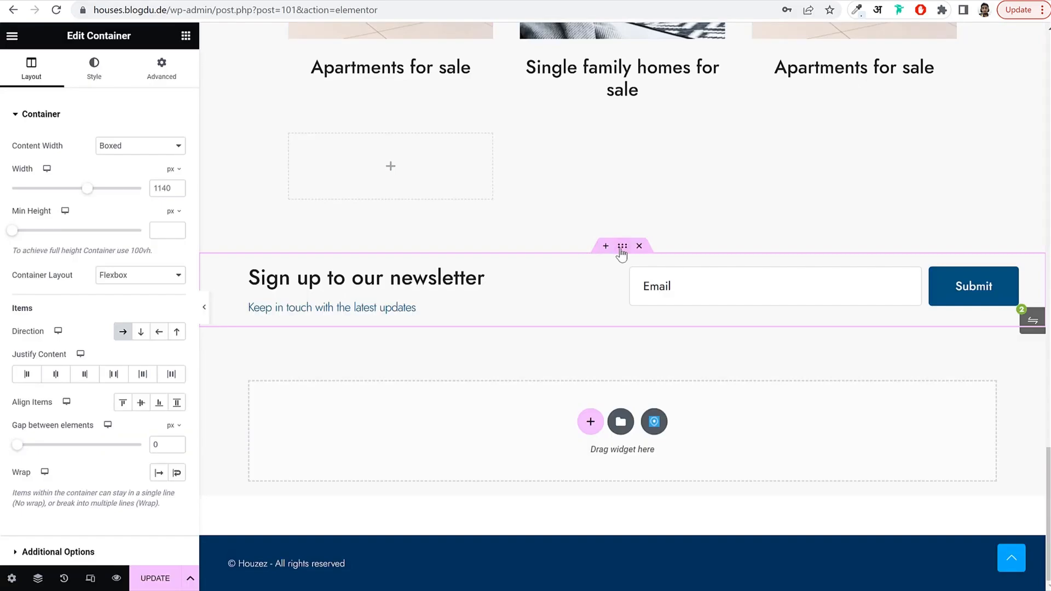
left_click(94, 77)
left_click(123, 173)
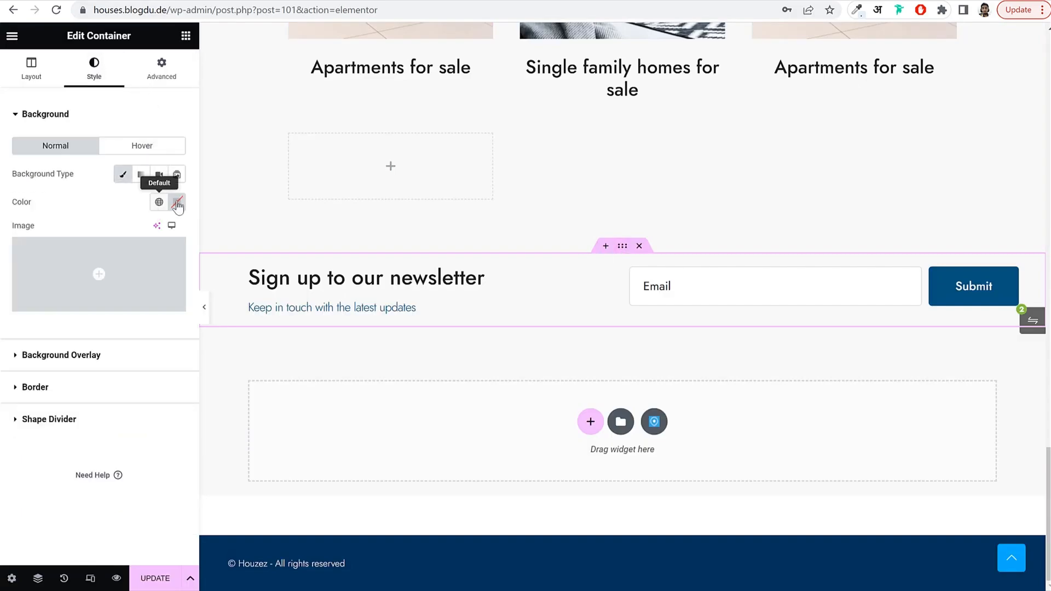
left_click(178, 203)
type("#E1EFF8")
left_click(179, 205)
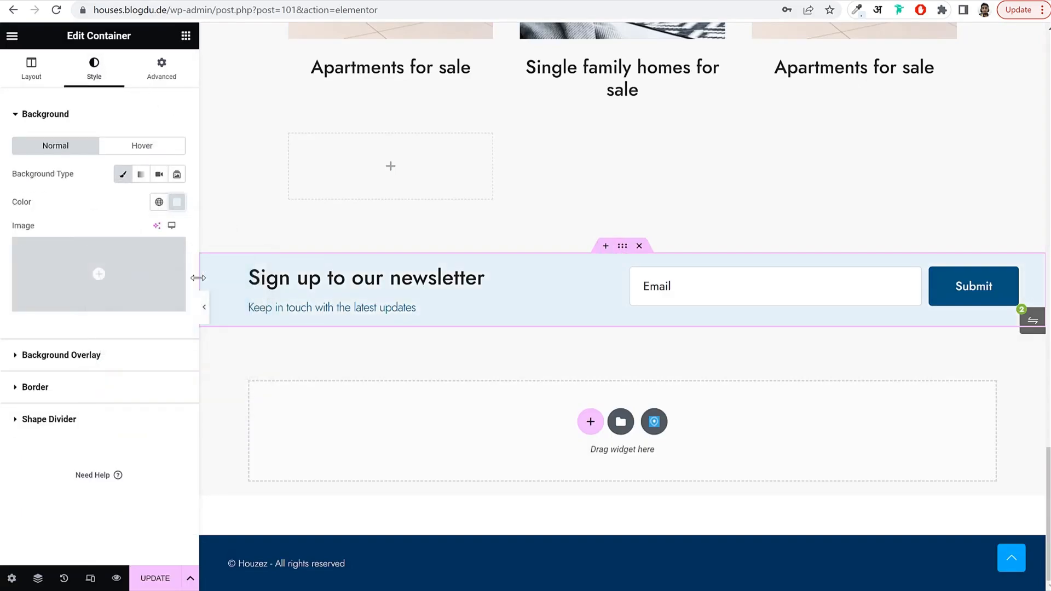
Set the container's top and bottom padding to 35 and update the page.
left_click(161, 71)
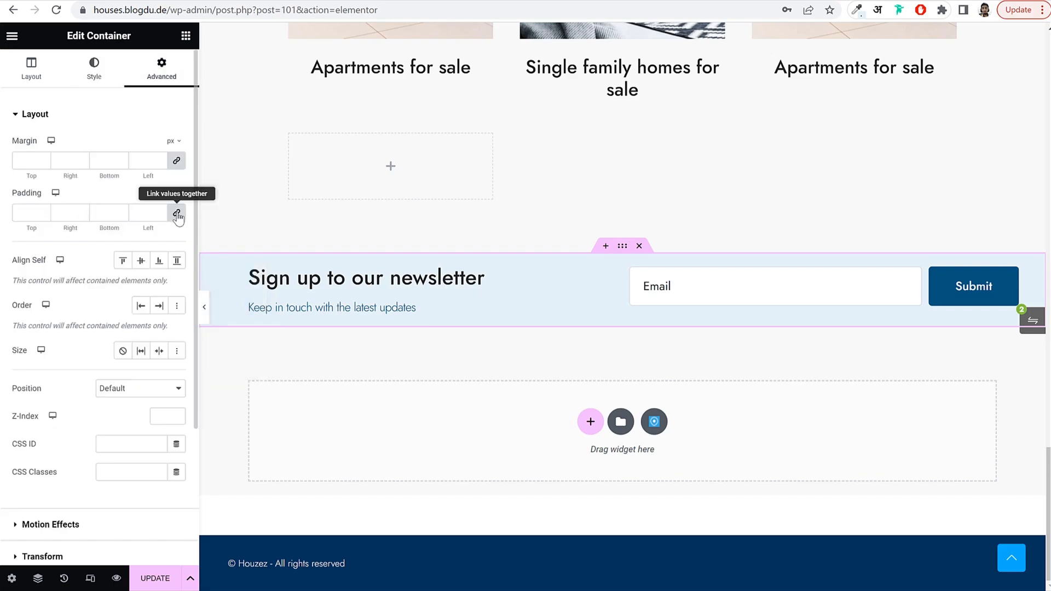
left_click(178, 215)
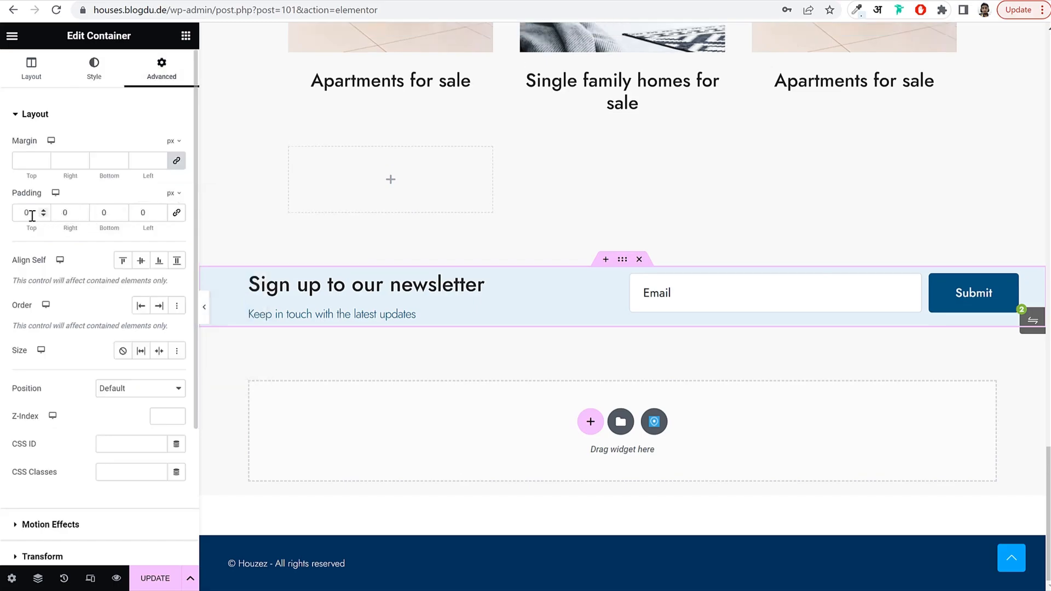
double_click(32, 214)
type("25")
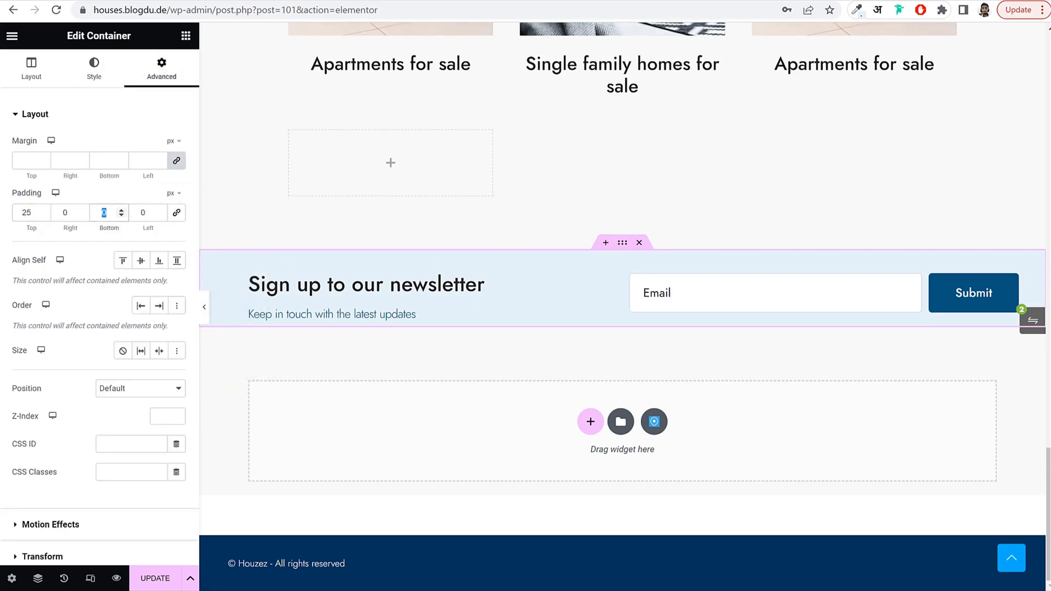
left_click(22, 210)
type("35")
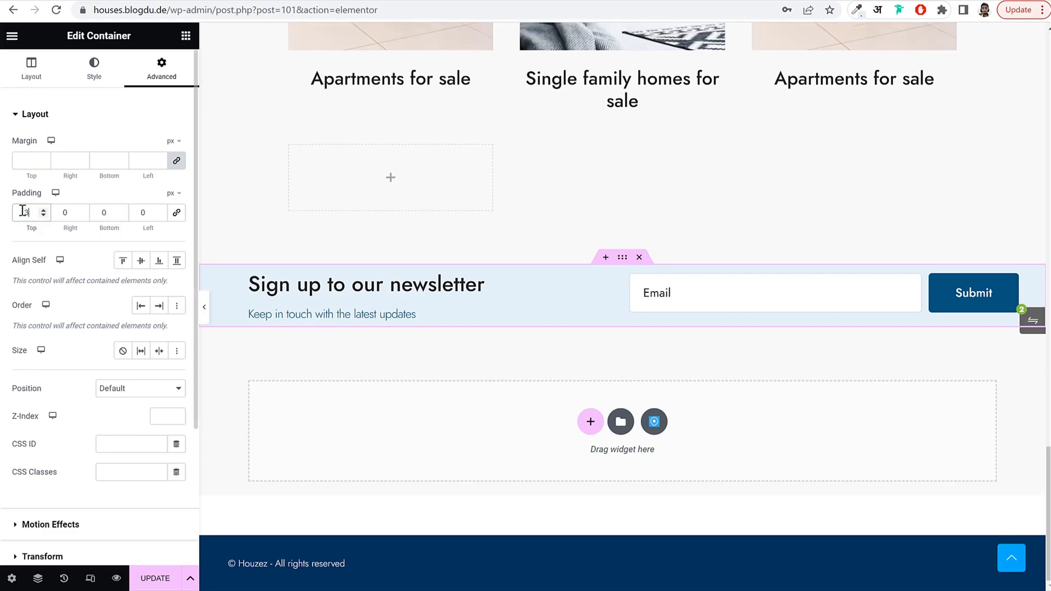
key("Tab")
key("Tab")
type("35")
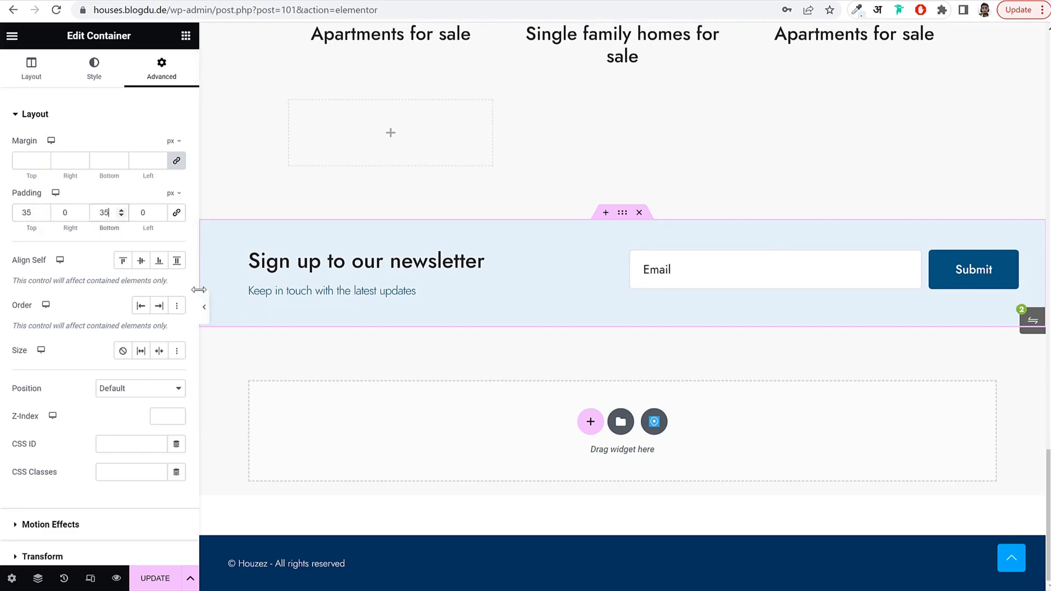
left_click(207, 305)
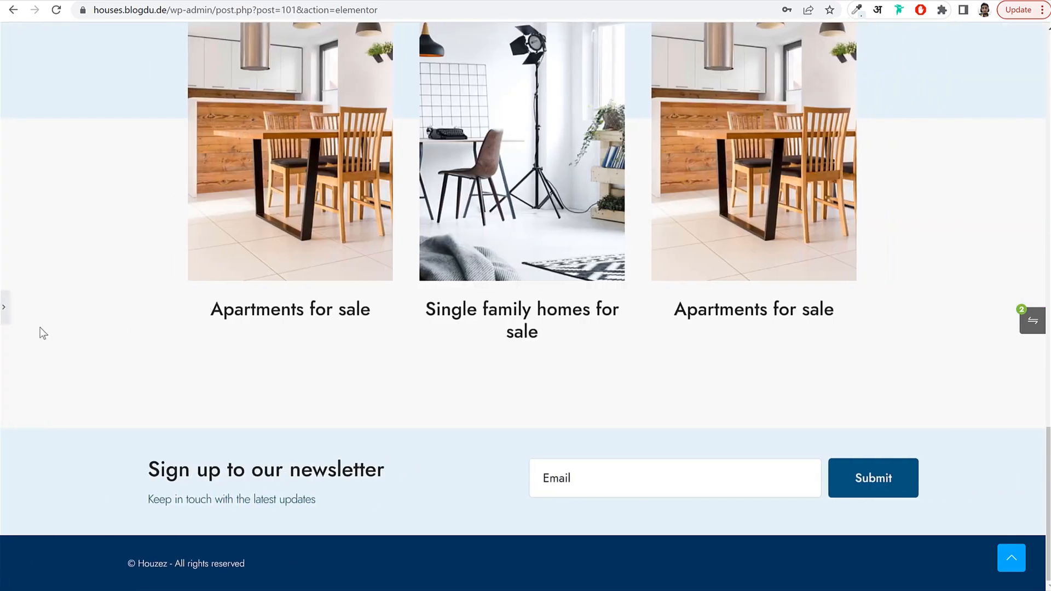
left_click(4, 309)
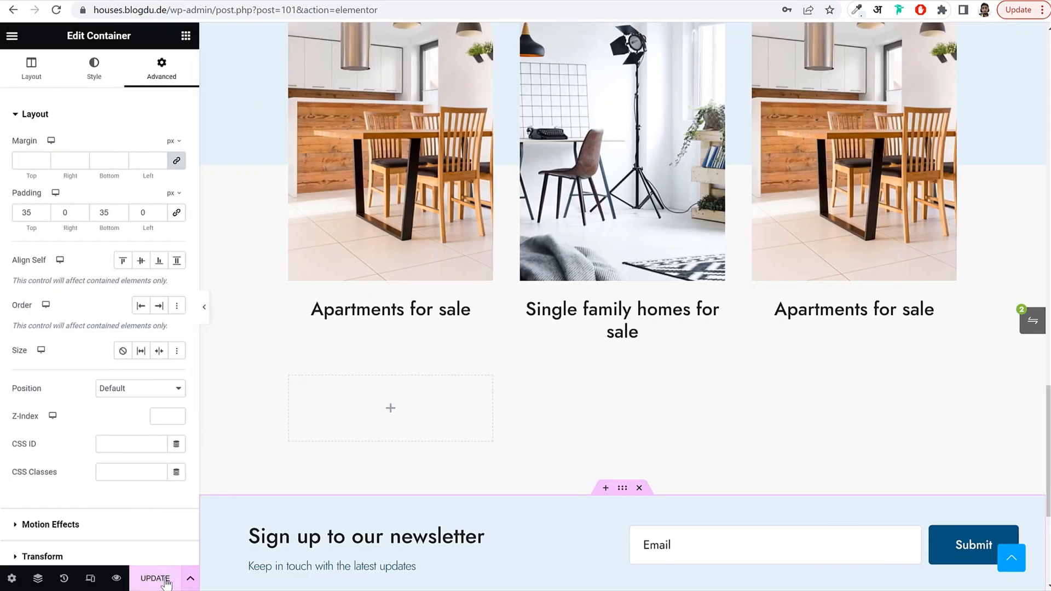
left_click(159, 578)
scroll(538, 372, "up", 5)
scroll(539, 376, "up", 20)
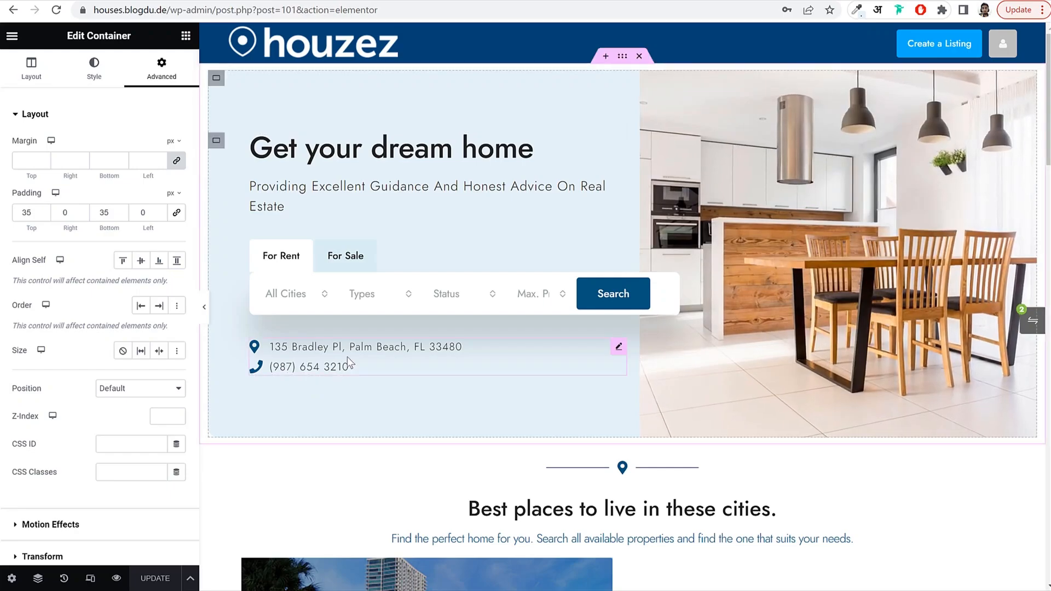
In the mobile preview, center 'Get your dream home' and reduce its font to 32 px.
left_click(91, 579)
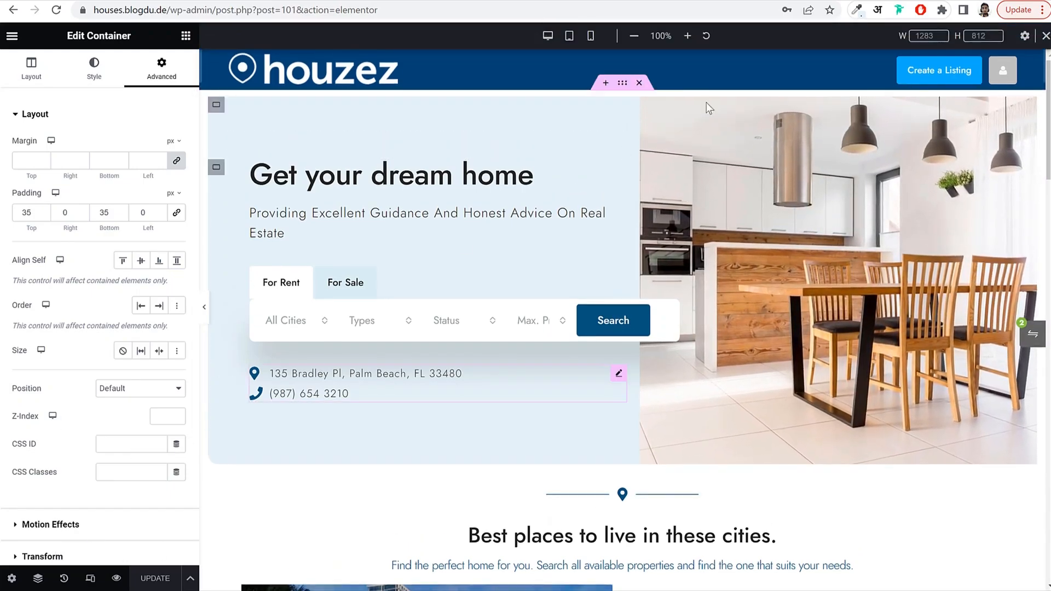
left_click(594, 42)
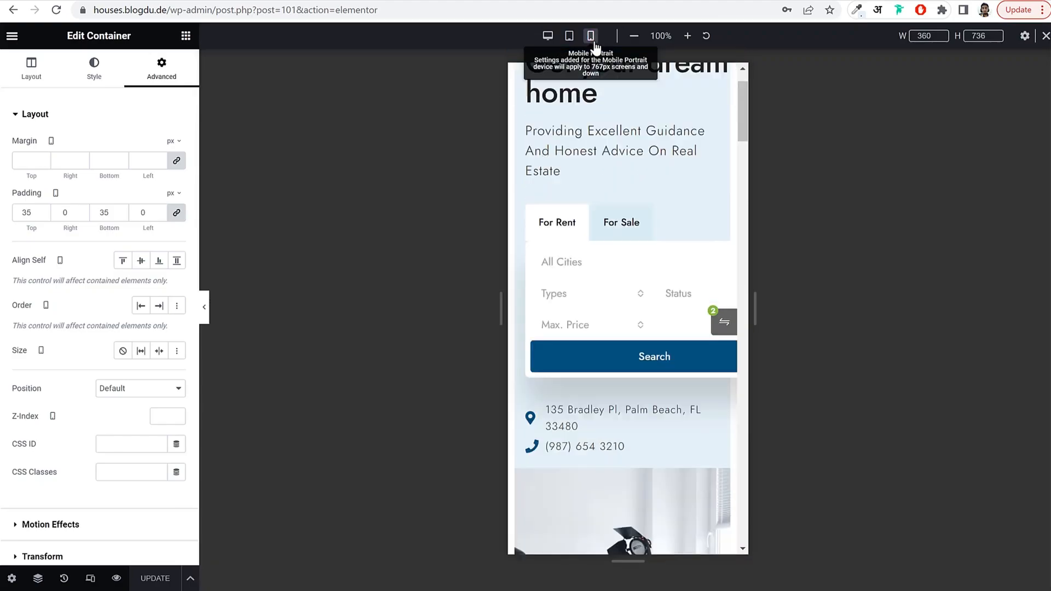
scroll(671, 274, "up", 15)
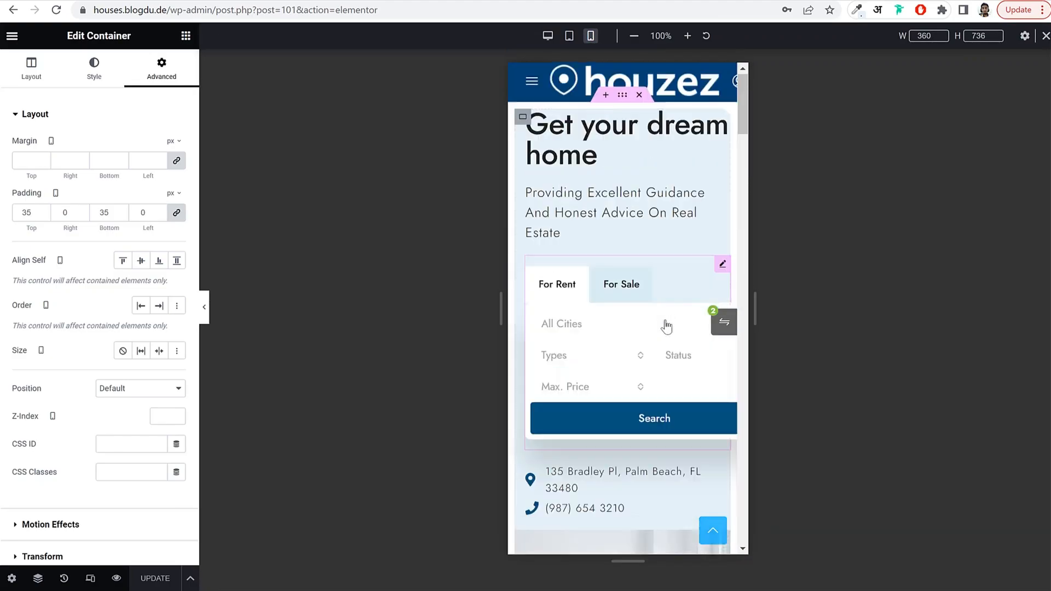
left_click(620, 137)
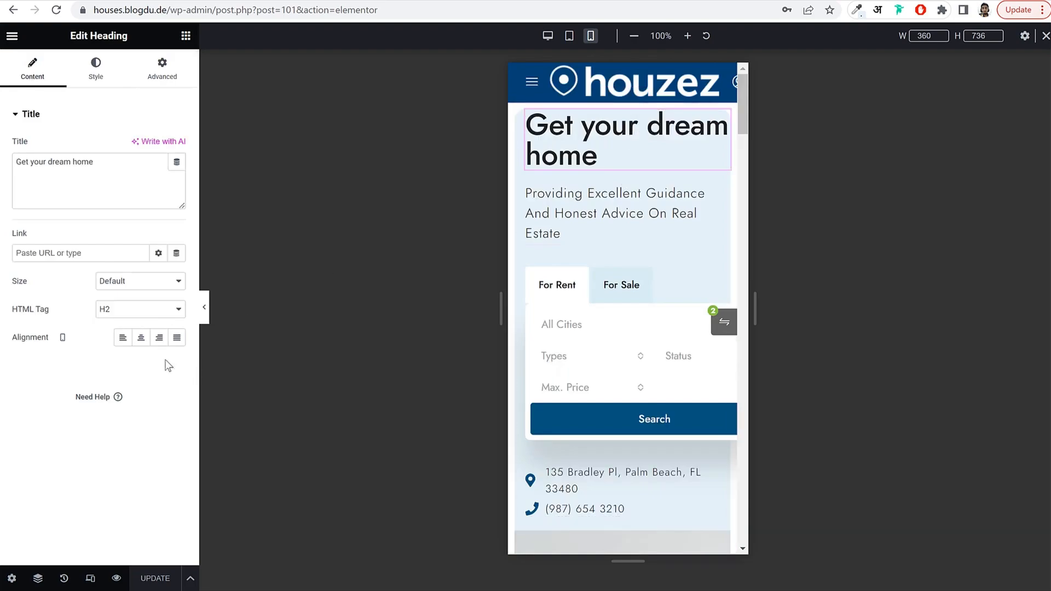
left_click(142, 337)
left_click(97, 76)
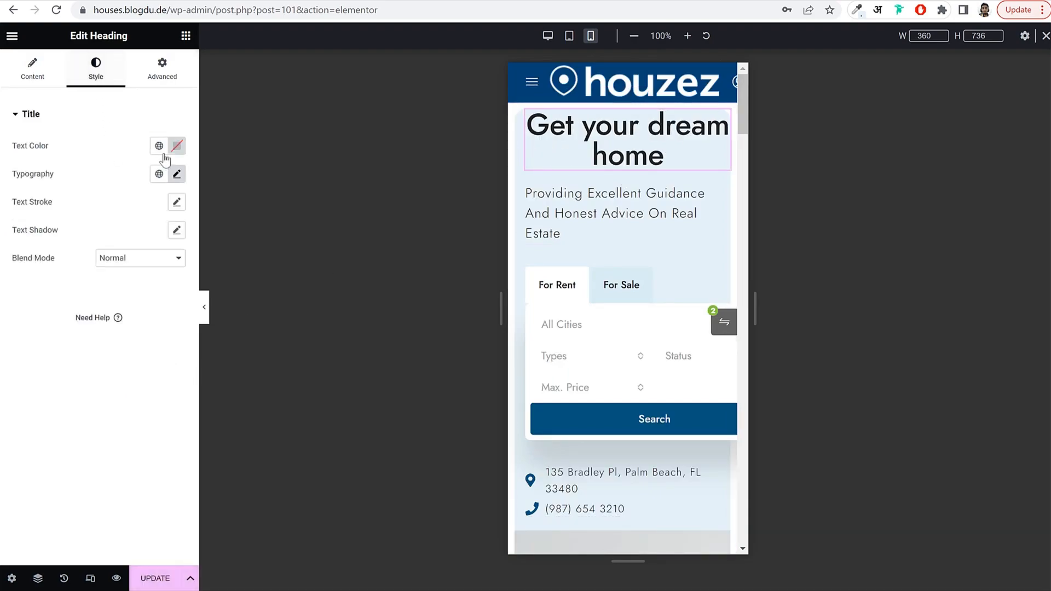
left_click(177, 174)
left_click_drag(44, 284, 39, 284)
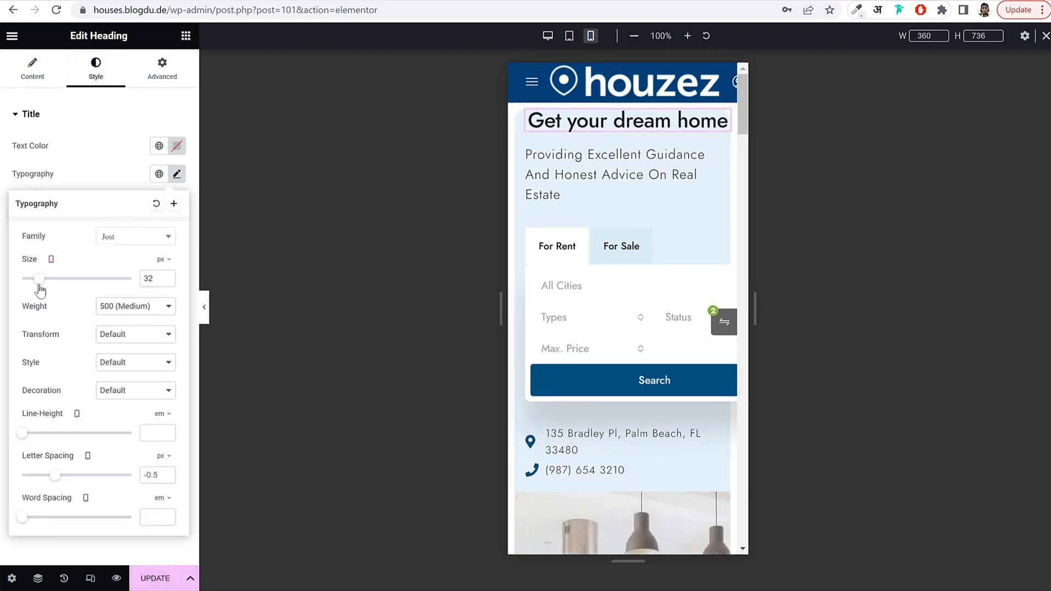
left_click(167, 281)
left_click(167, 281)
Center the 'Providing Excellent Guidance' subtitle and set its font size to 15 px.
left_click(606, 160)
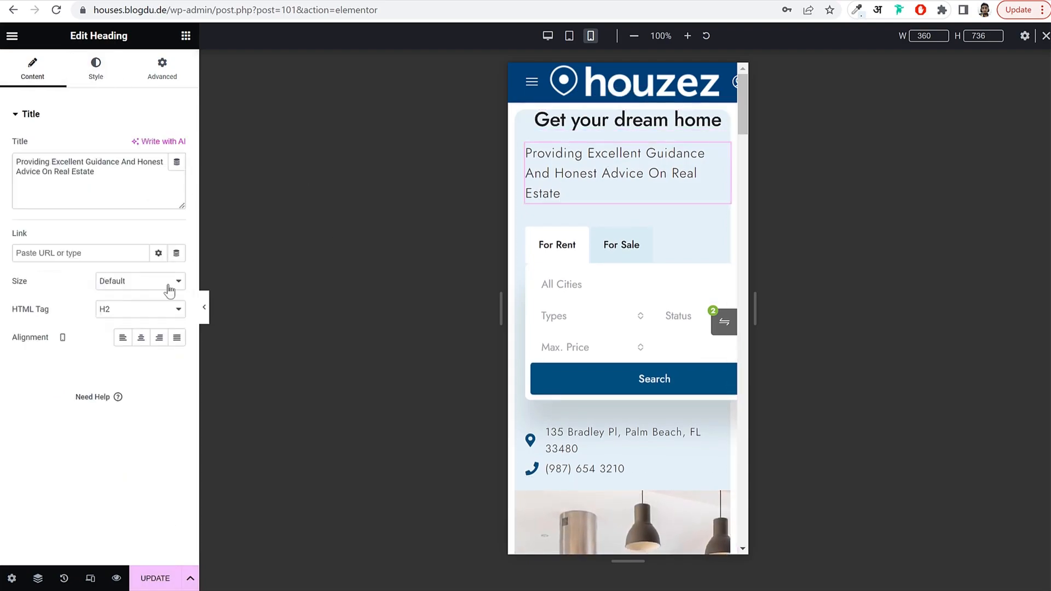
left_click(142, 338)
left_click(98, 75)
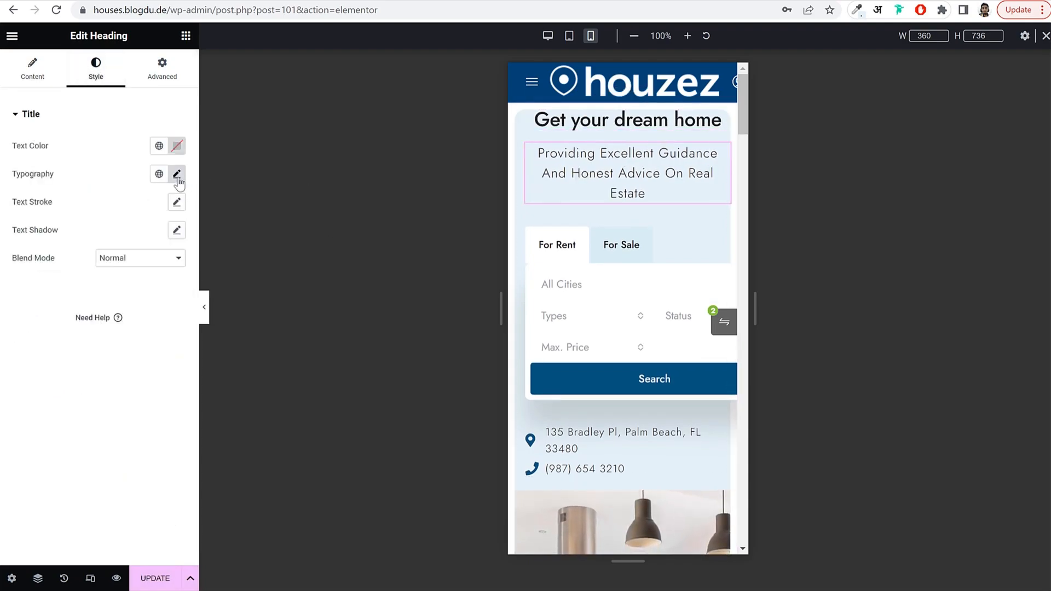
left_click(177, 174)
left_click_drag(31, 284, 30, 284)
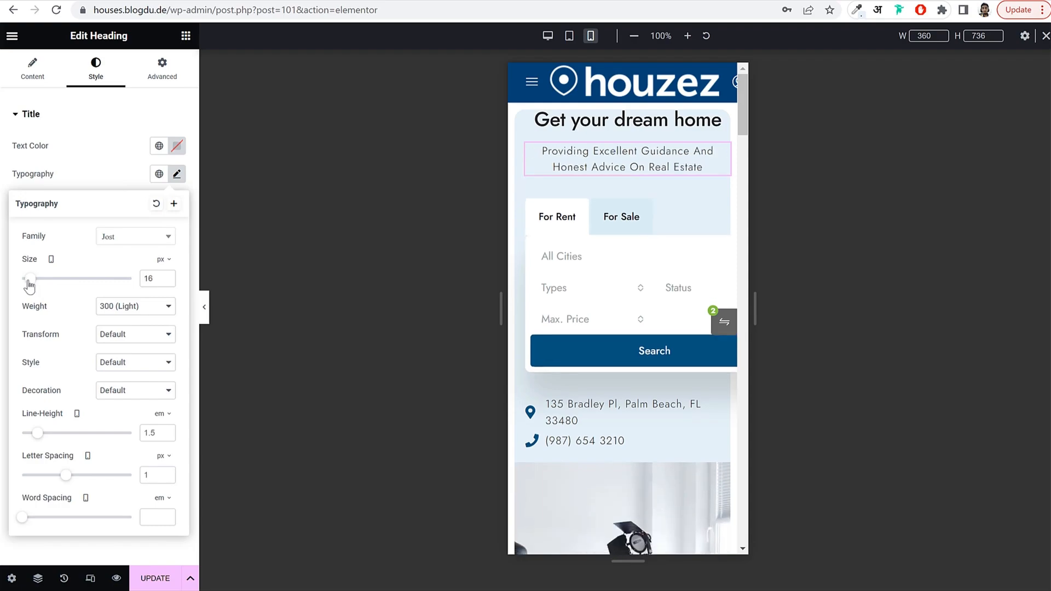
left_click(169, 281)
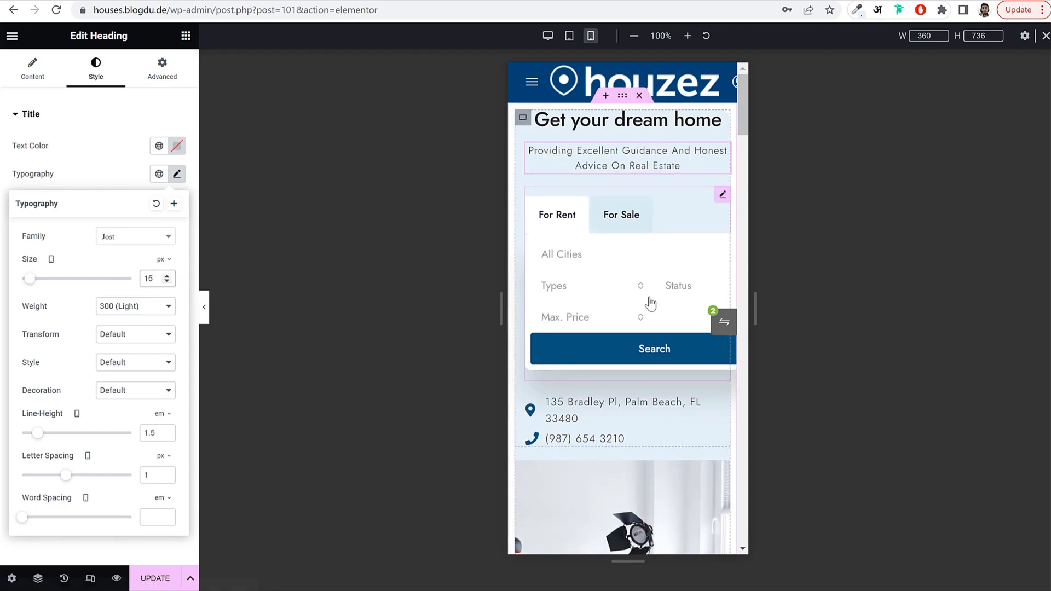
left_click(617, 268)
Check the For Sale tab and the Types and Status choices in the mobile search form.
left_click(619, 217)
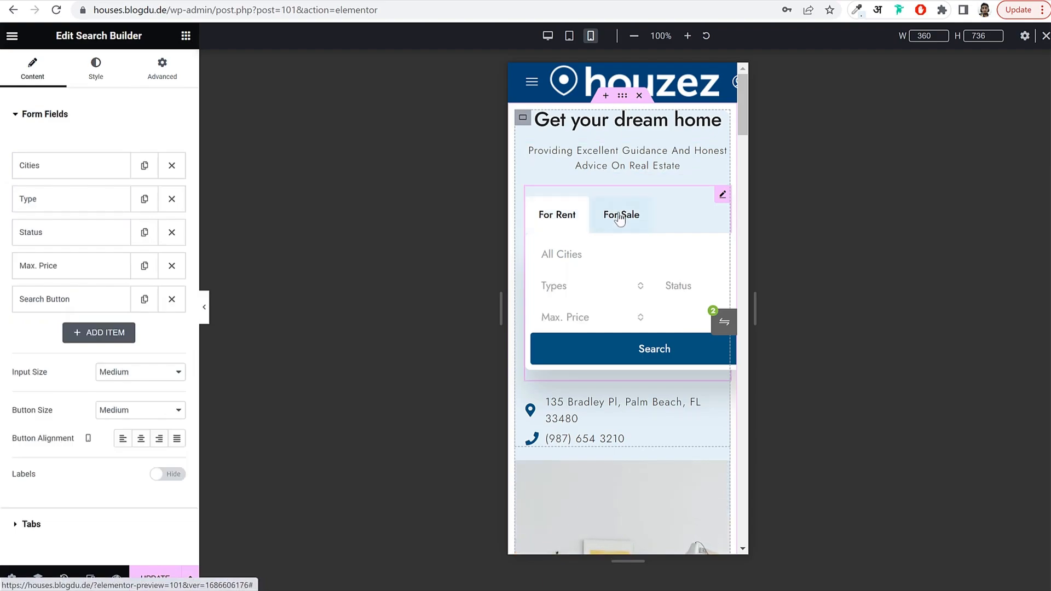
left_click(583, 297)
left_click(678, 285)
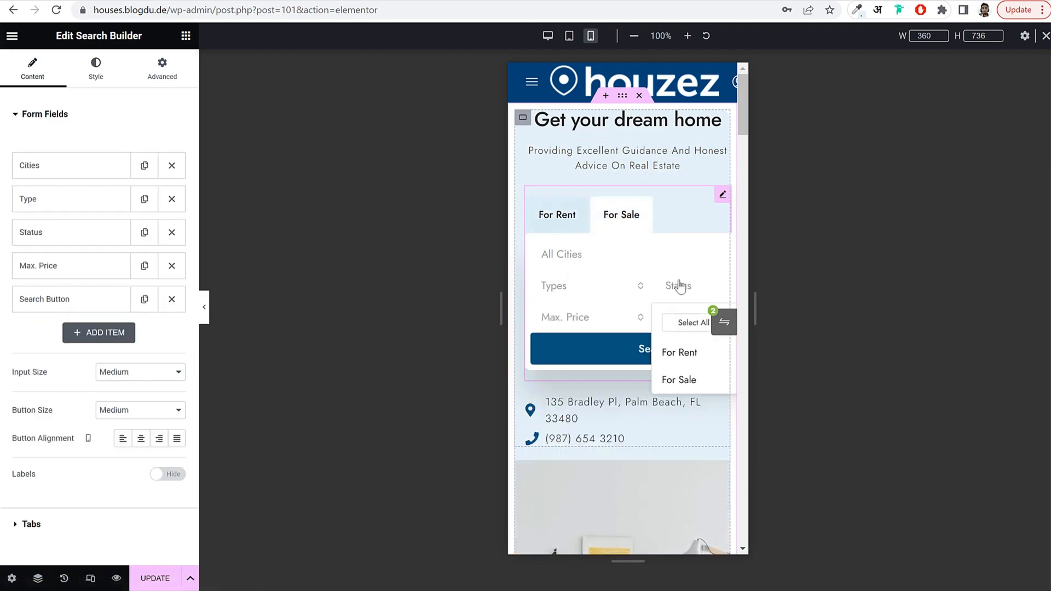
left_click(541, 286)
left_click(612, 234)
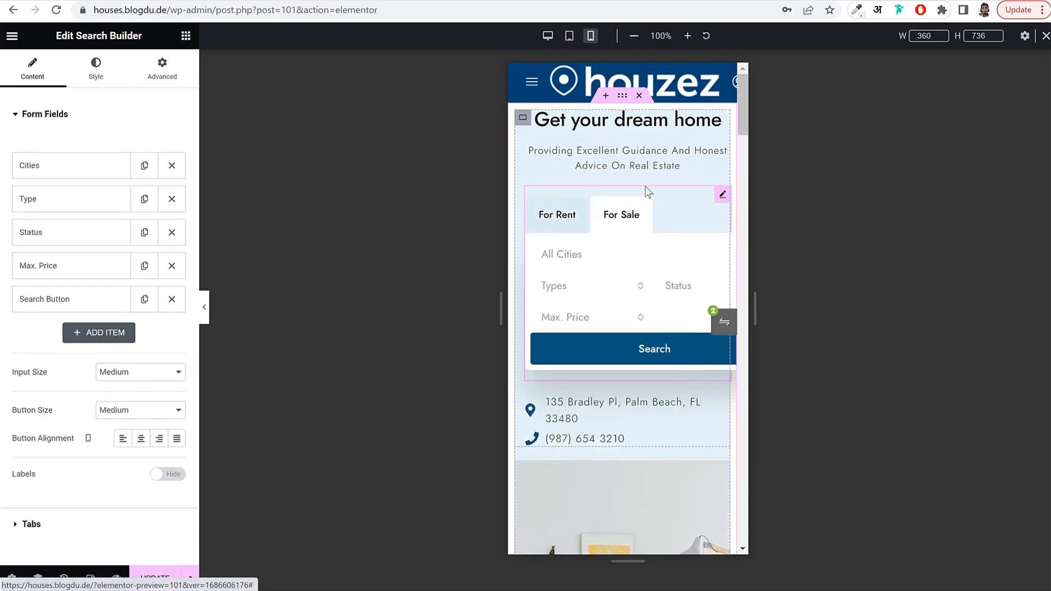
Use the Navigator to select the container holding the four counters below the Mumbai card.
scroll(639, 268, "down", 7)
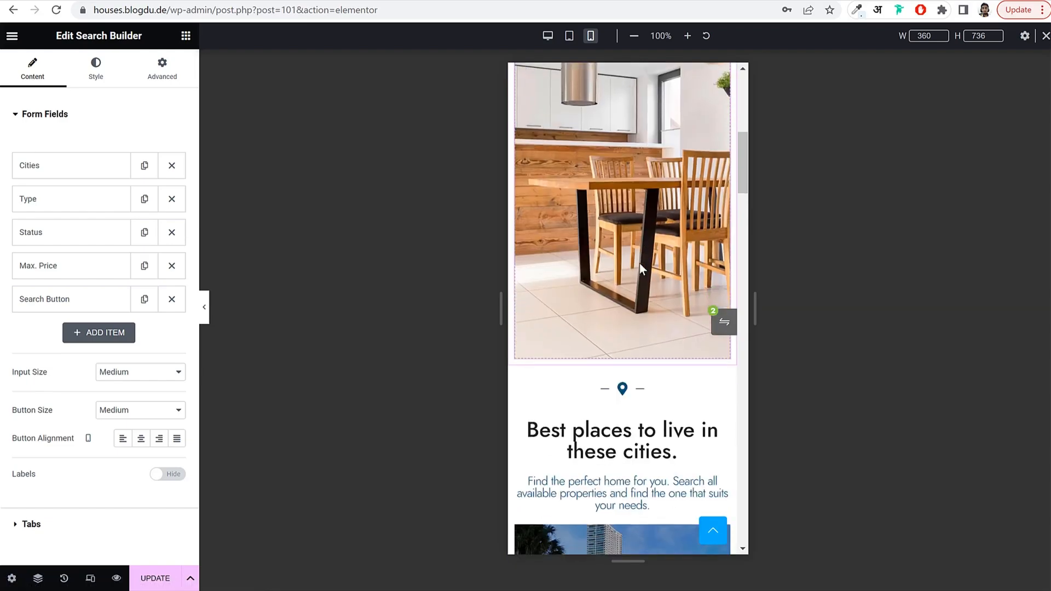
scroll(639, 264, "down", 5)
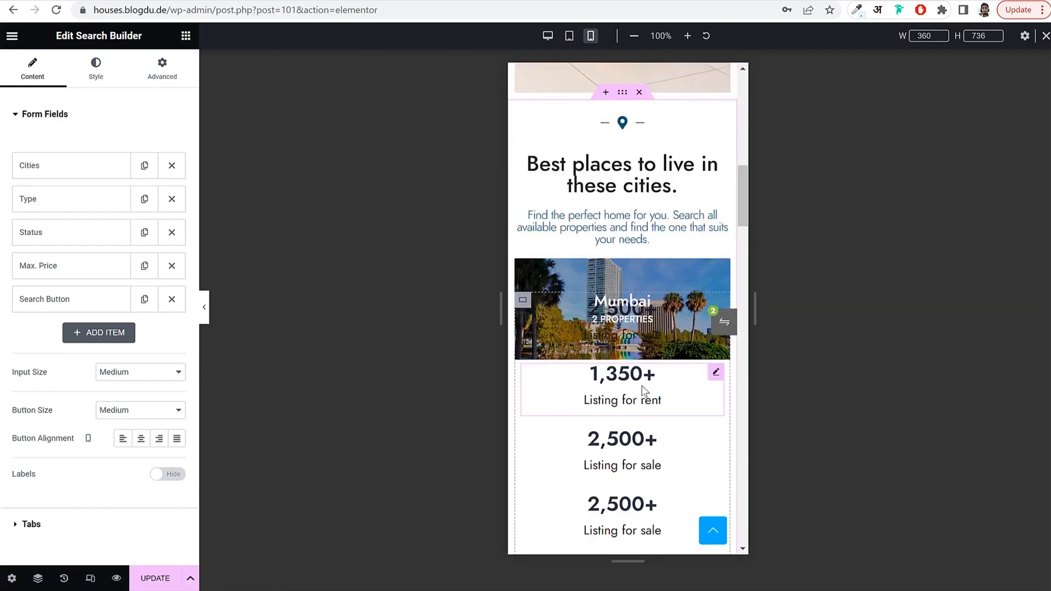
scroll(636, 385, "down", 2)
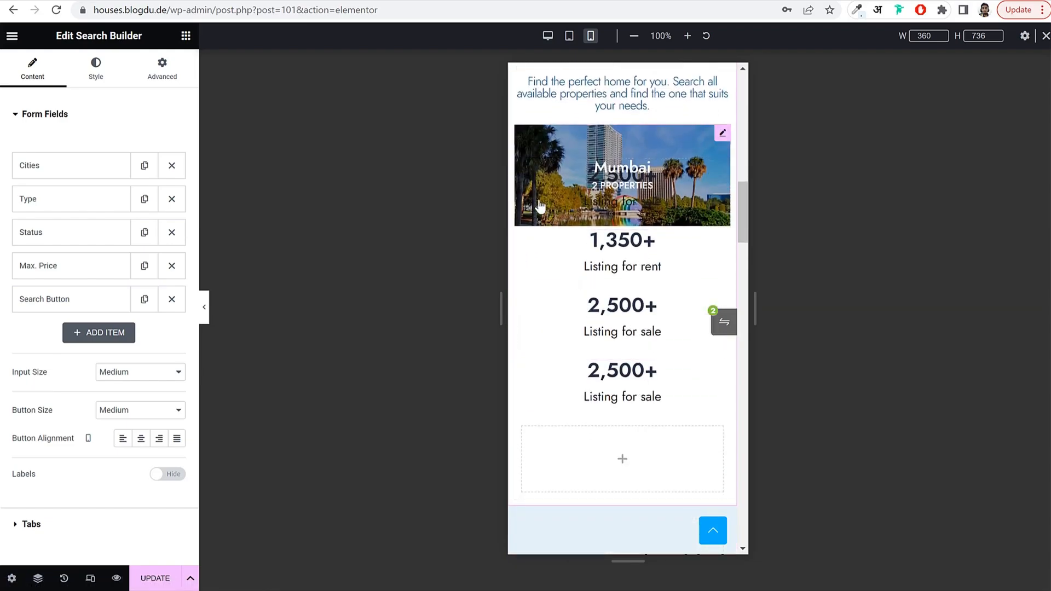
left_click(520, 172)
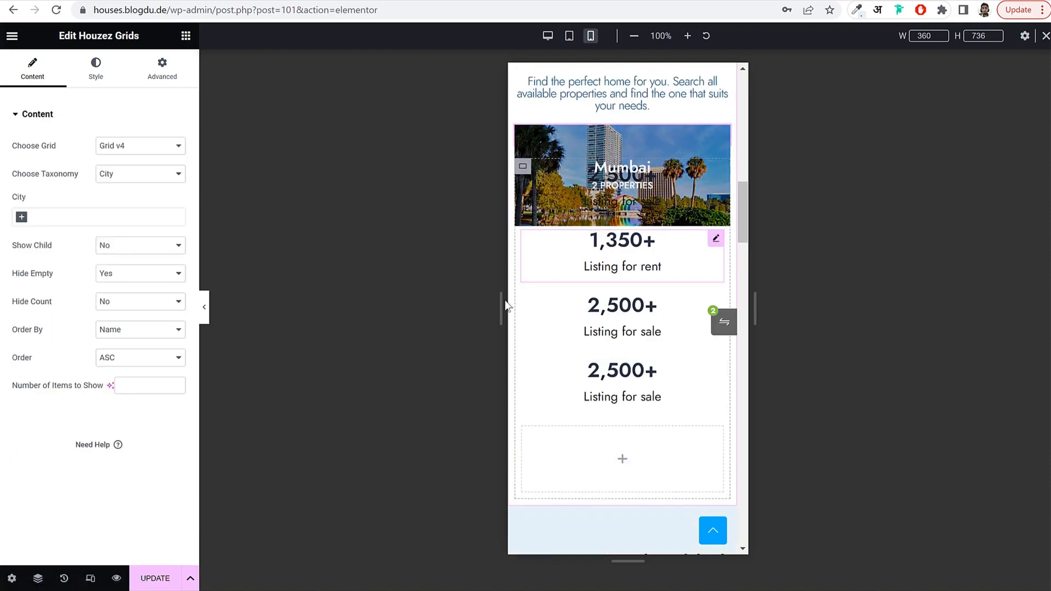
left_click(38, 580)
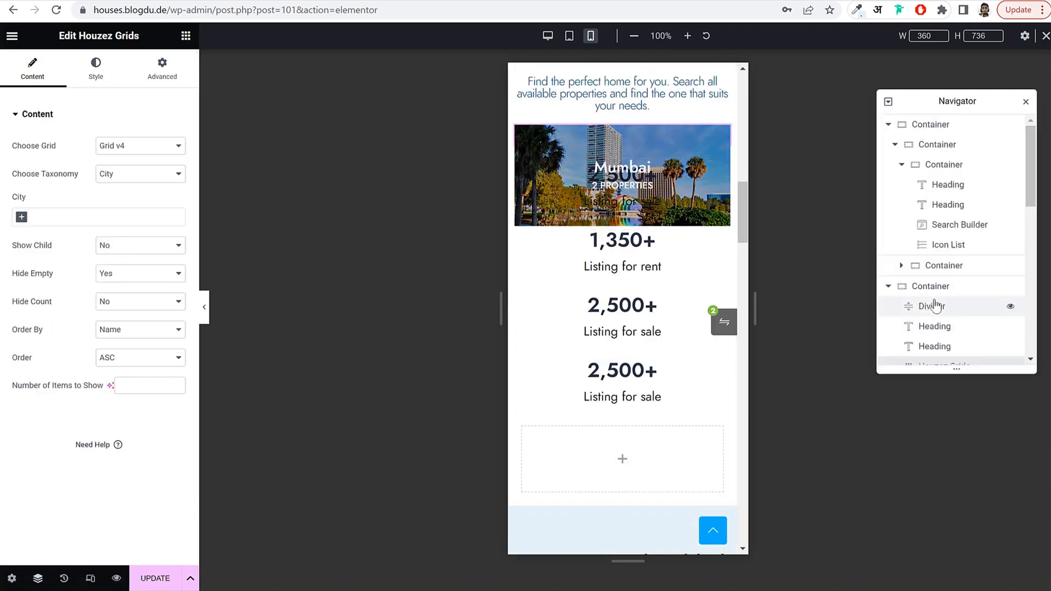
left_click(957, 165)
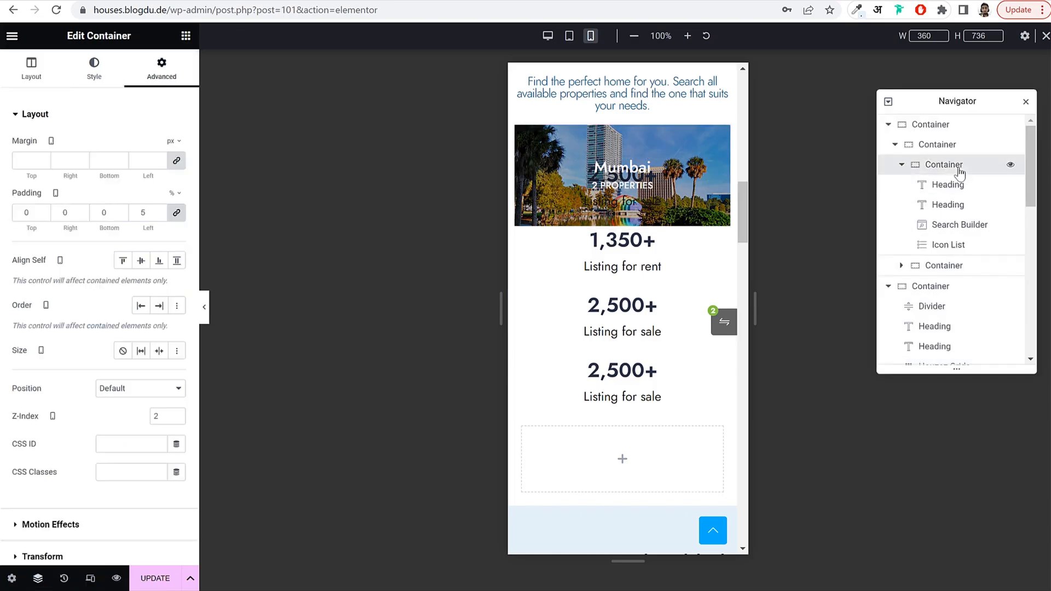
scroll(962, 268, "down", 6)
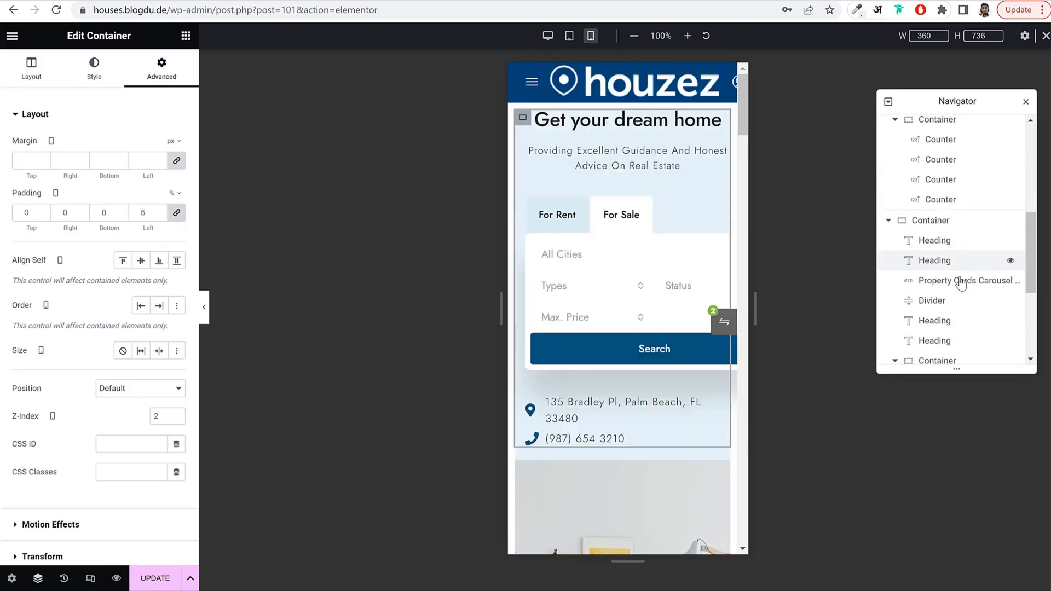
scroll(637, 415, "down", 10)
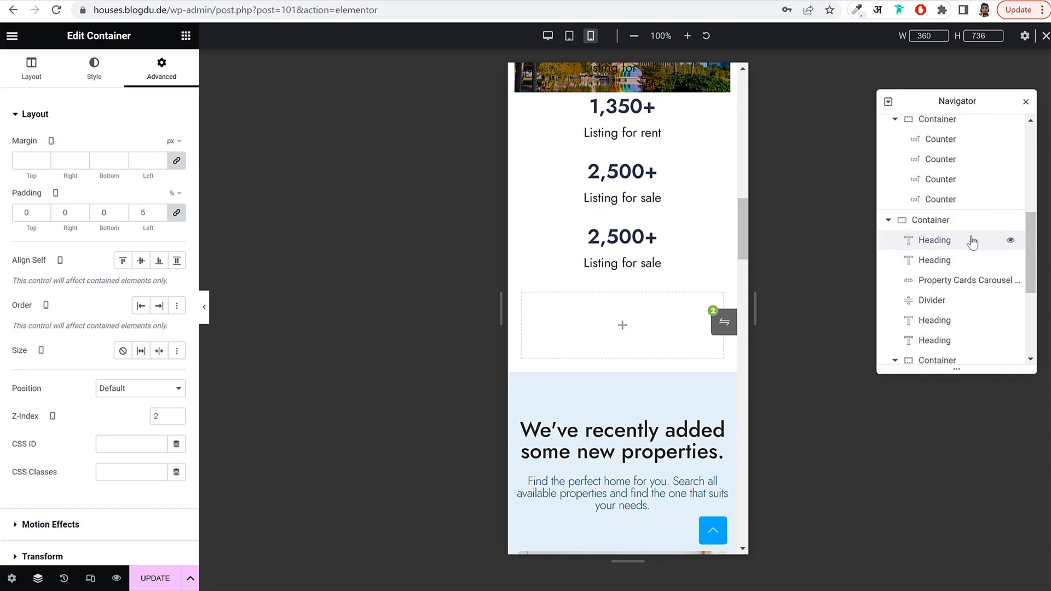
scroll(972, 242, "up", 1)
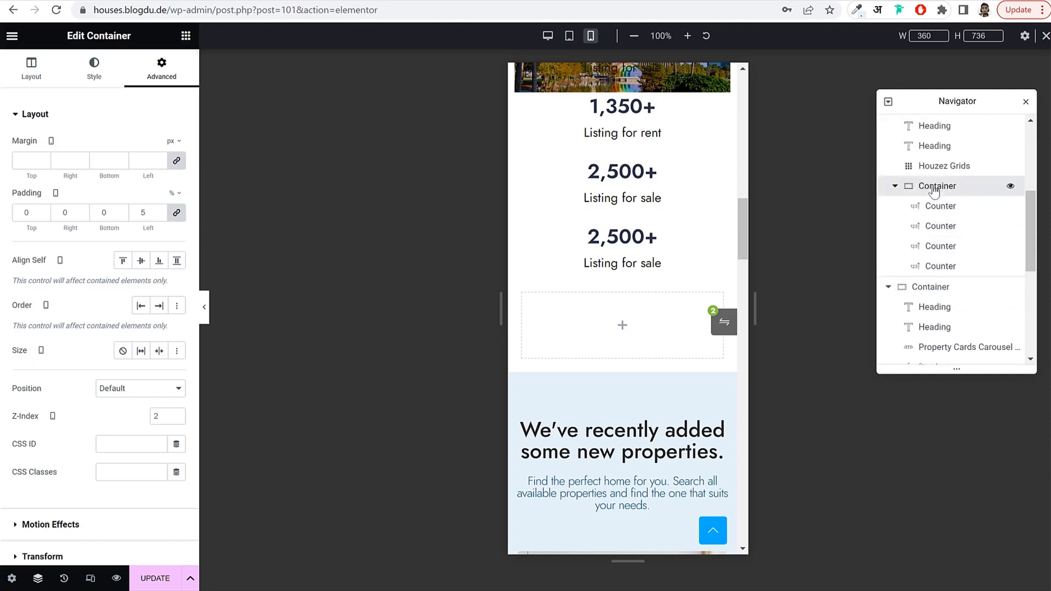
left_click(935, 186)
Unlink the counters container's margins, set Margin Top to 100 px, then close the Navigator.
left_click(164, 73)
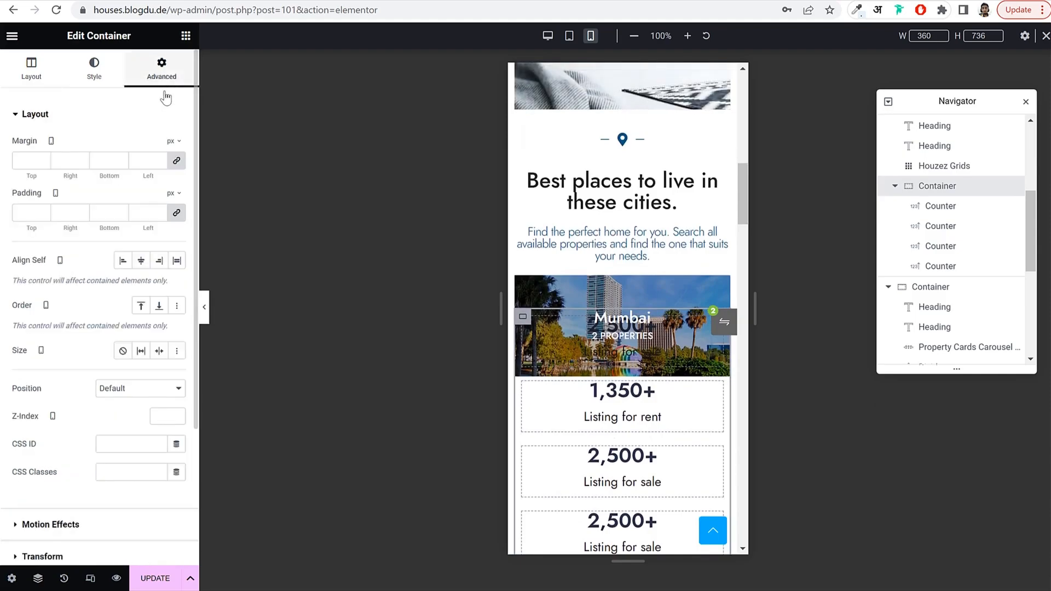
left_click(177, 161)
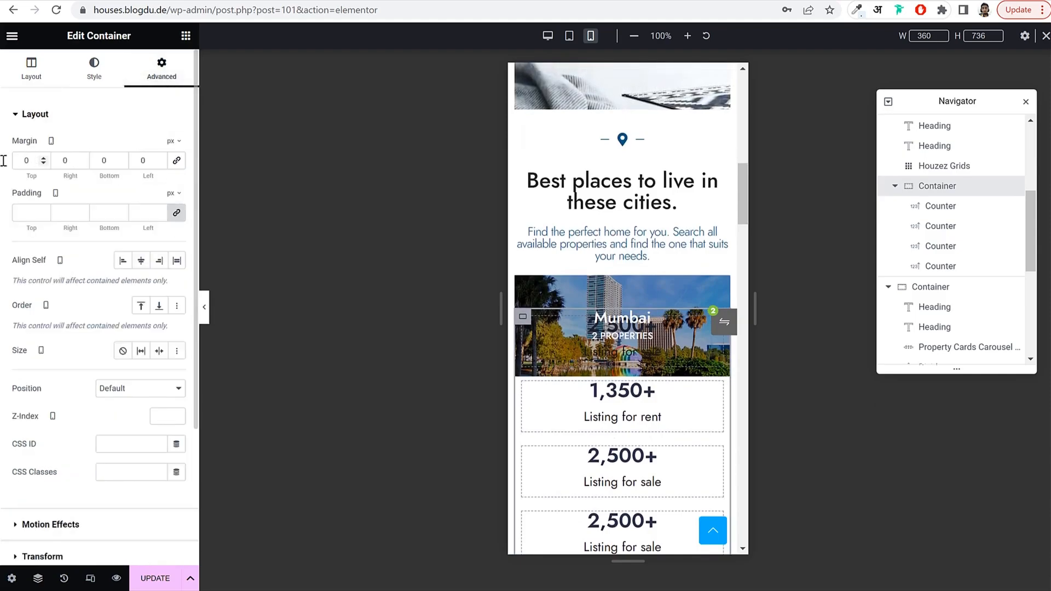
type("75")
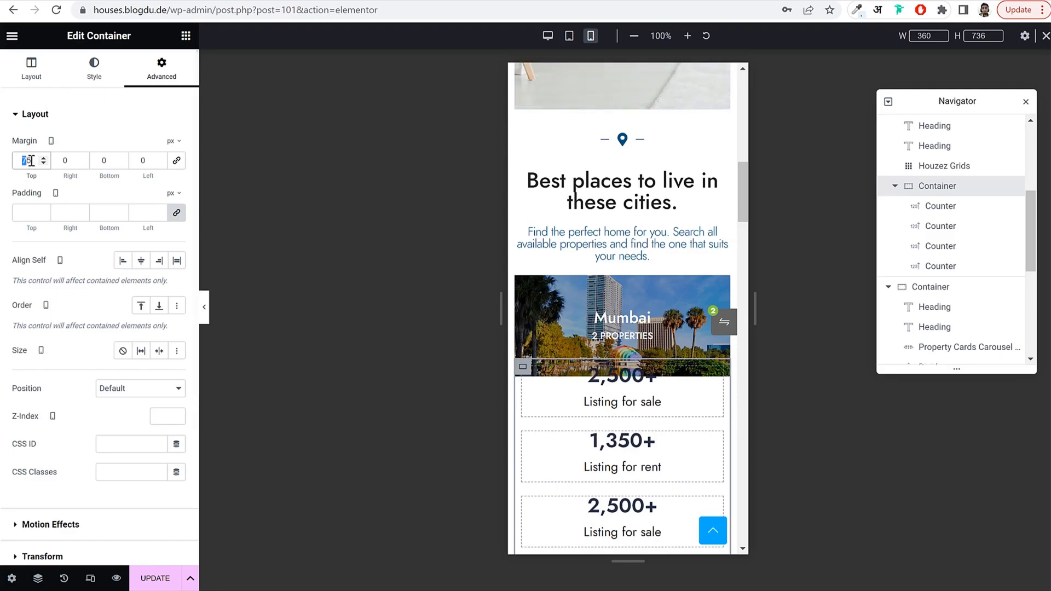
type("100")
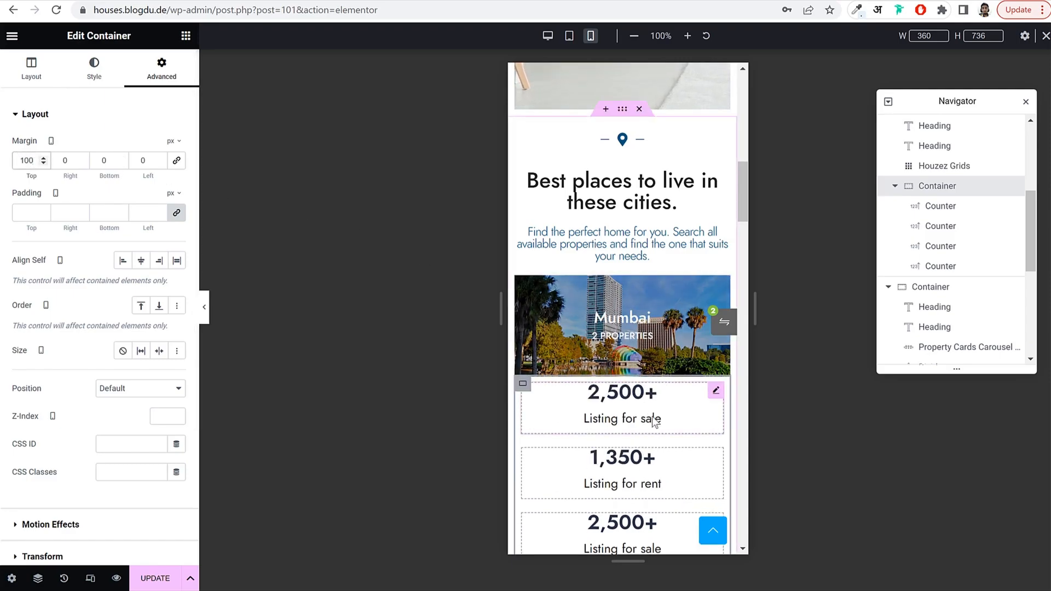
scroll(656, 390, "down", 6)
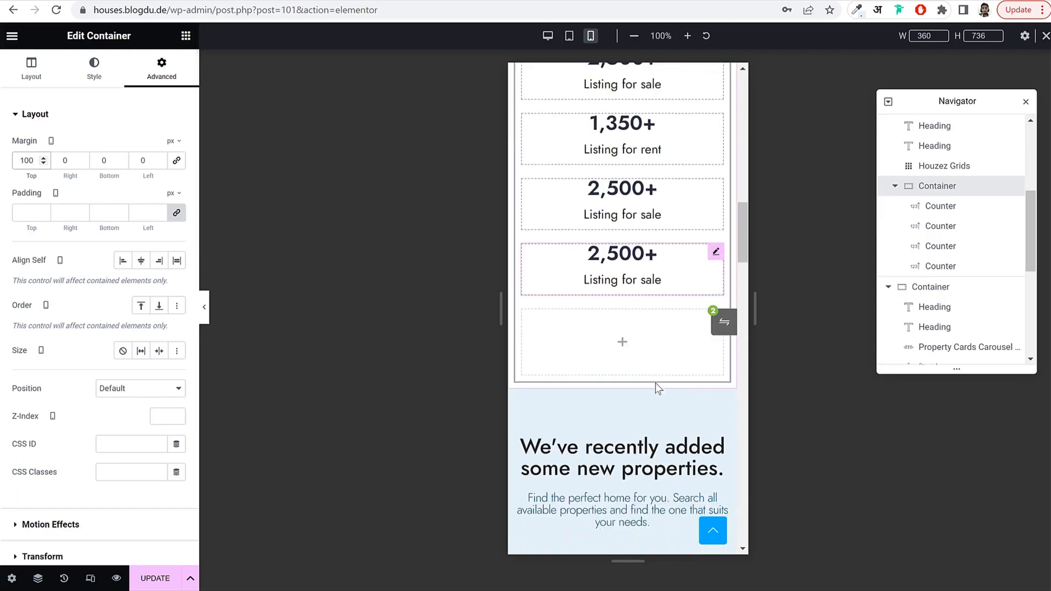
scroll(655, 377, "down", 14)
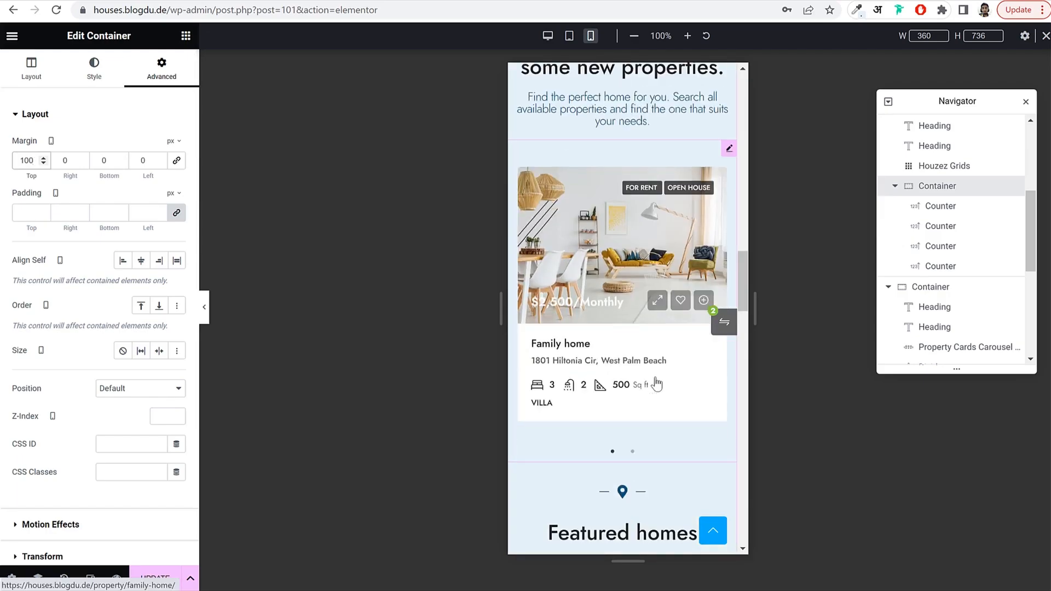
scroll(655, 377, "down", 14)
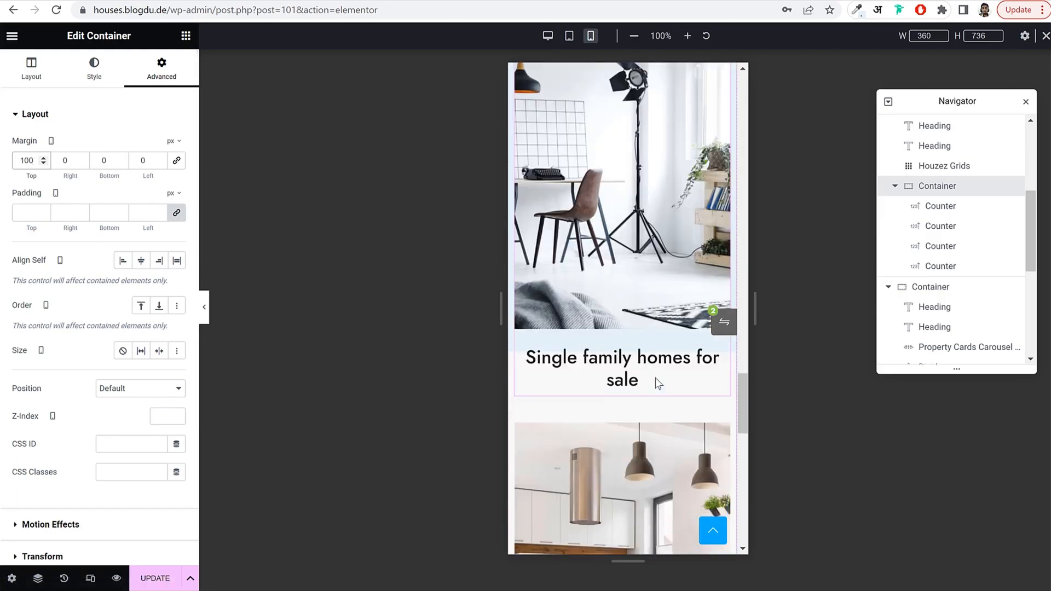
scroll(658, 381, "down", 6)
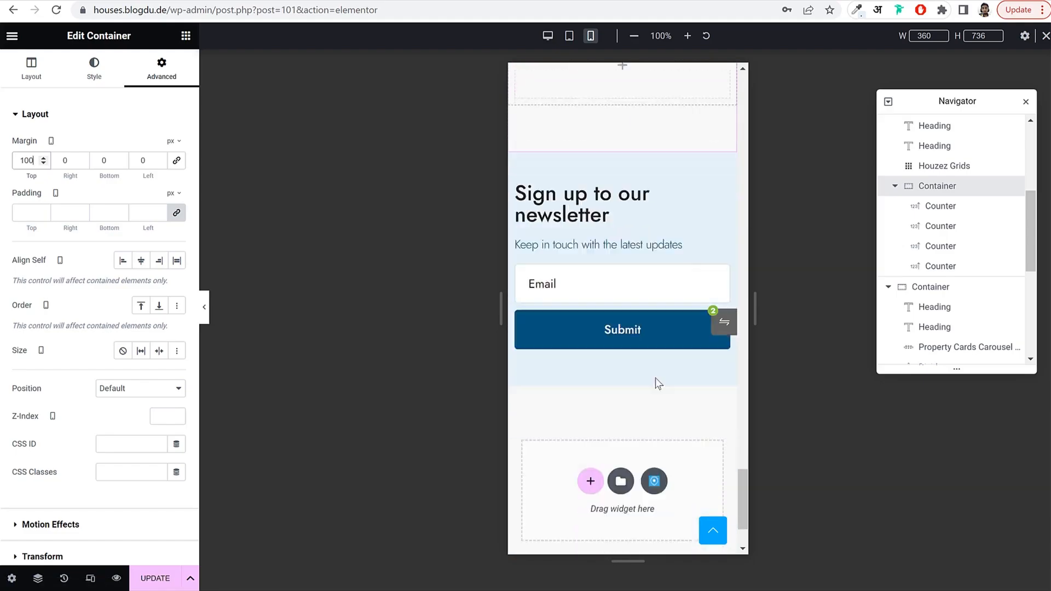
left_click(1025, 101)
scroll(586, 265, "up", 20)
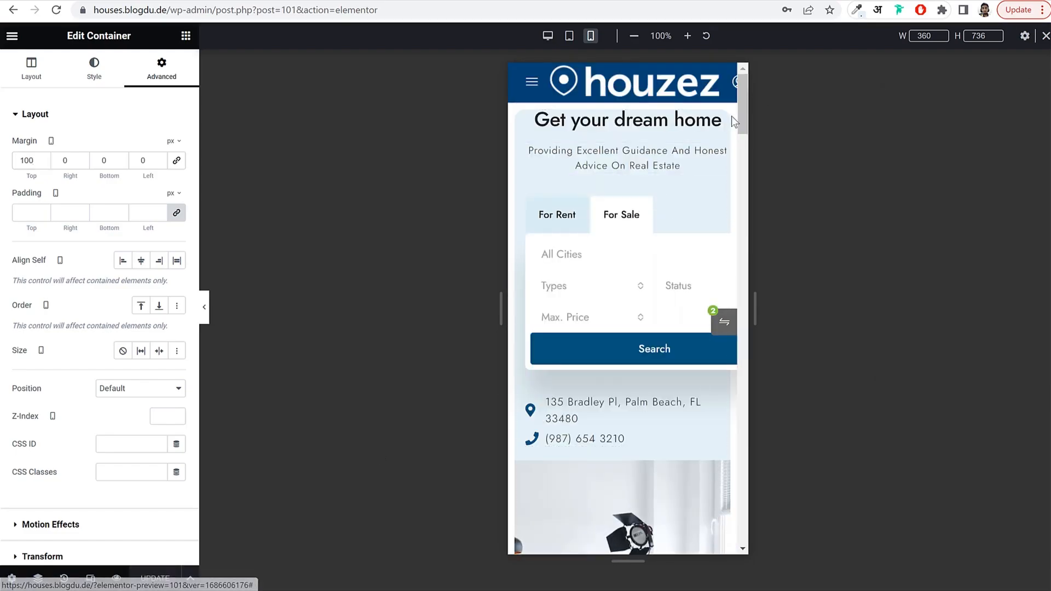
Give the hero container an unlinked 50 px top padding on mobile.
left_click(204, 307)
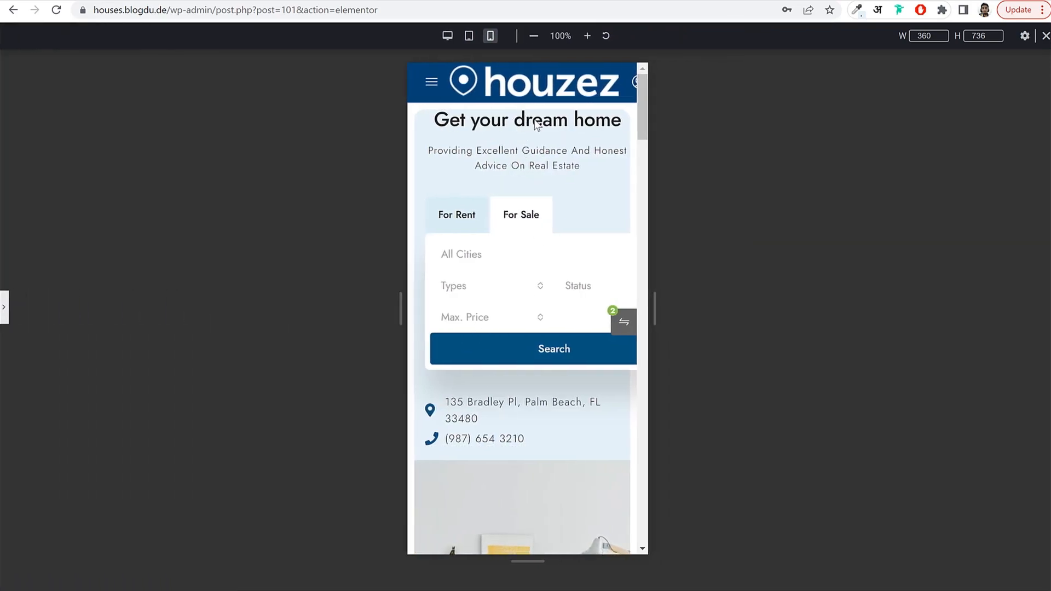
left_click(4, 307)
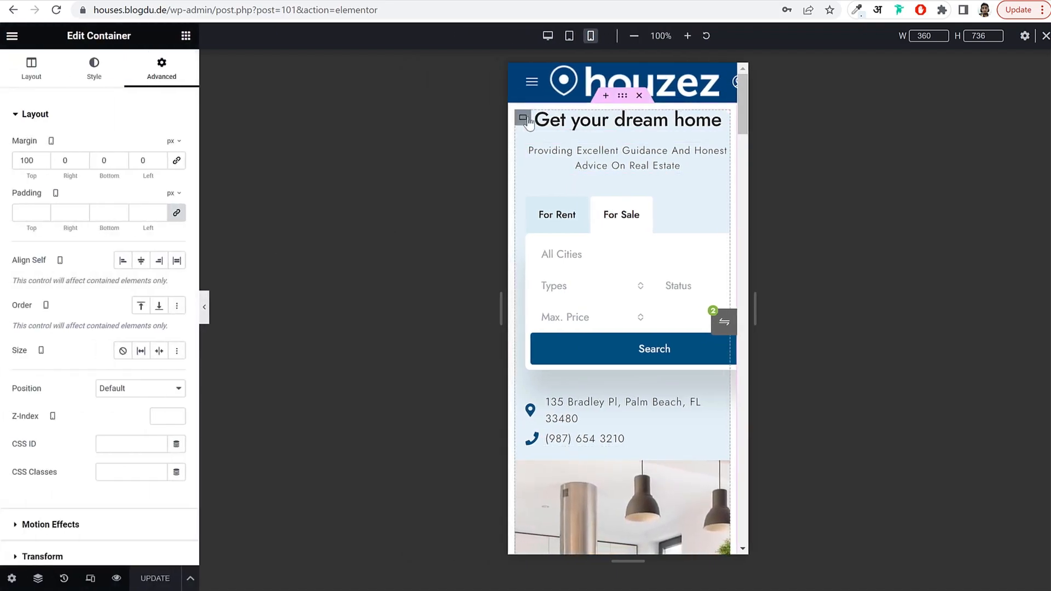
left_click(529, 123)
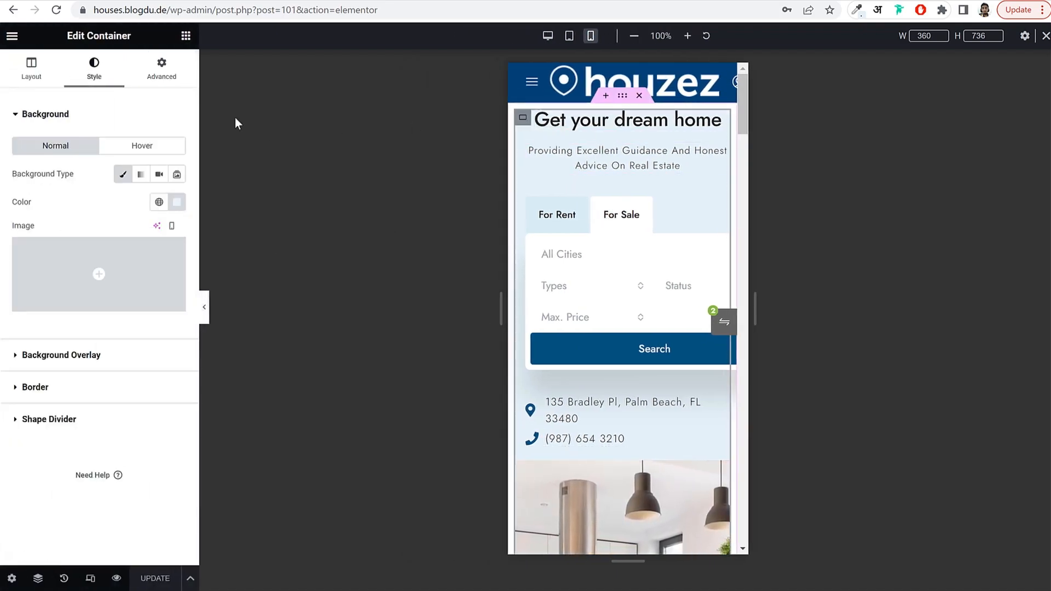
left_click(173, 77)
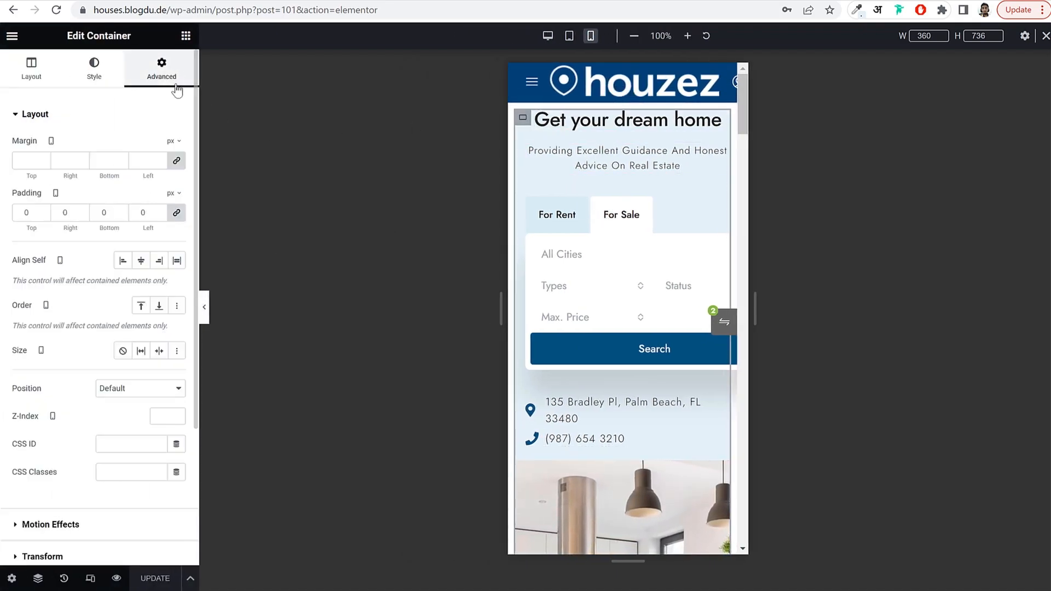
left_click(177, 214)
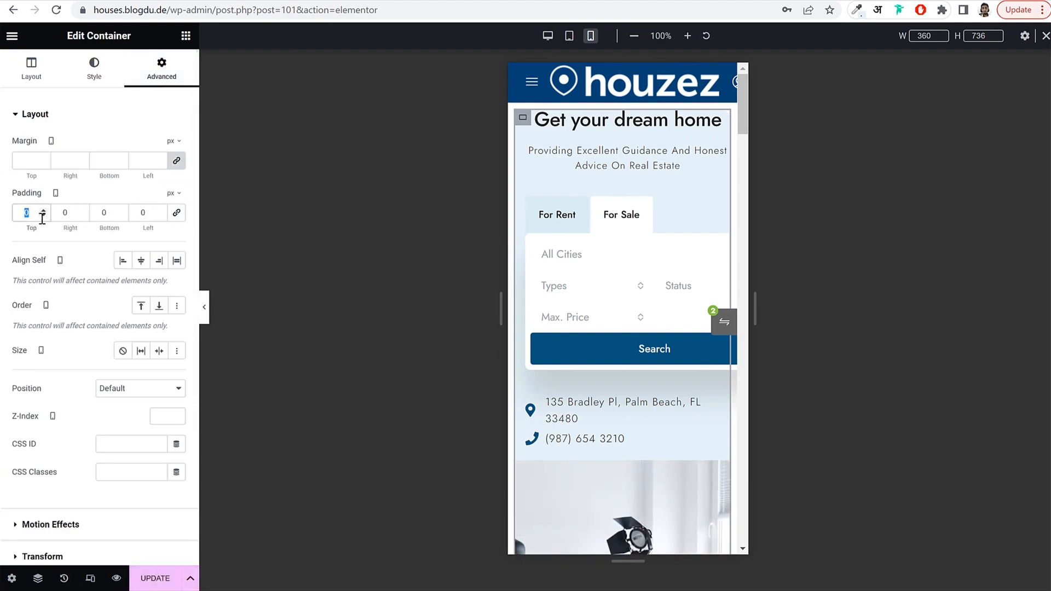
type("25")
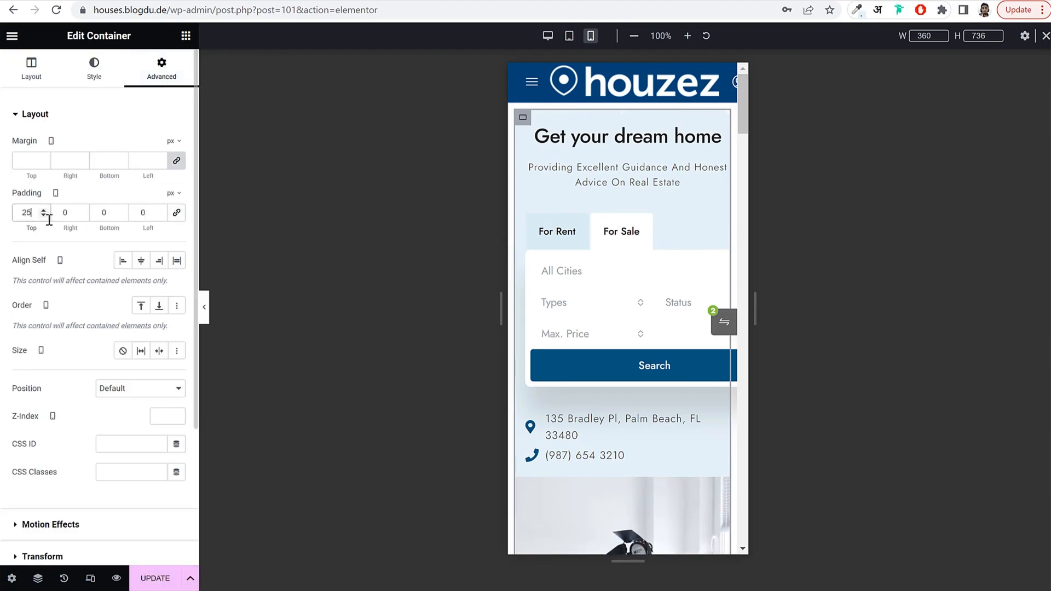
key("BackSpace")
key("BackSpace")
type("50")
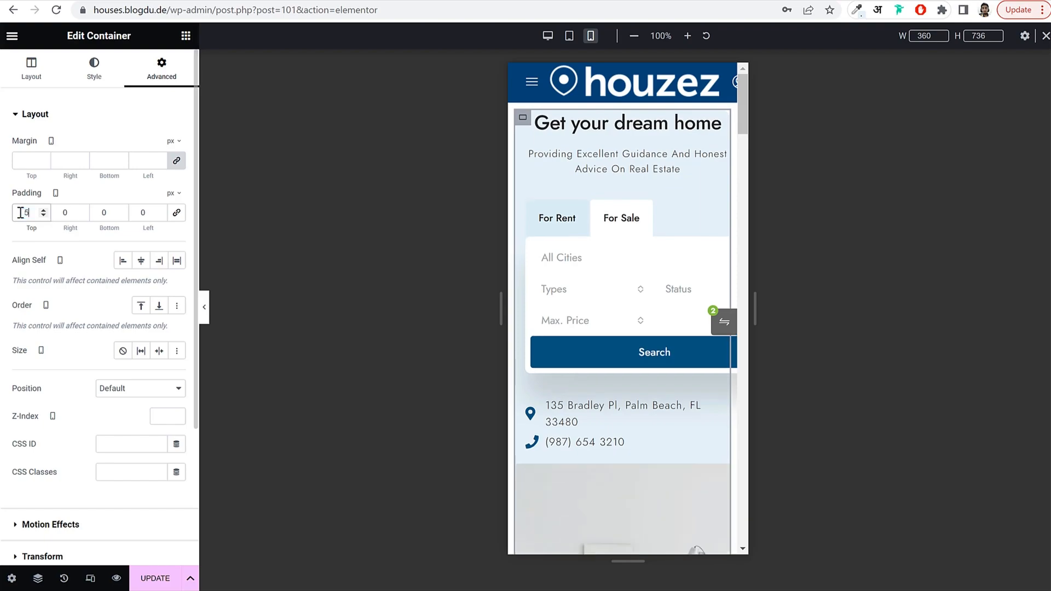
Preview the lowered hero and check the search form's property type and city lists.
left_click(204, 301)
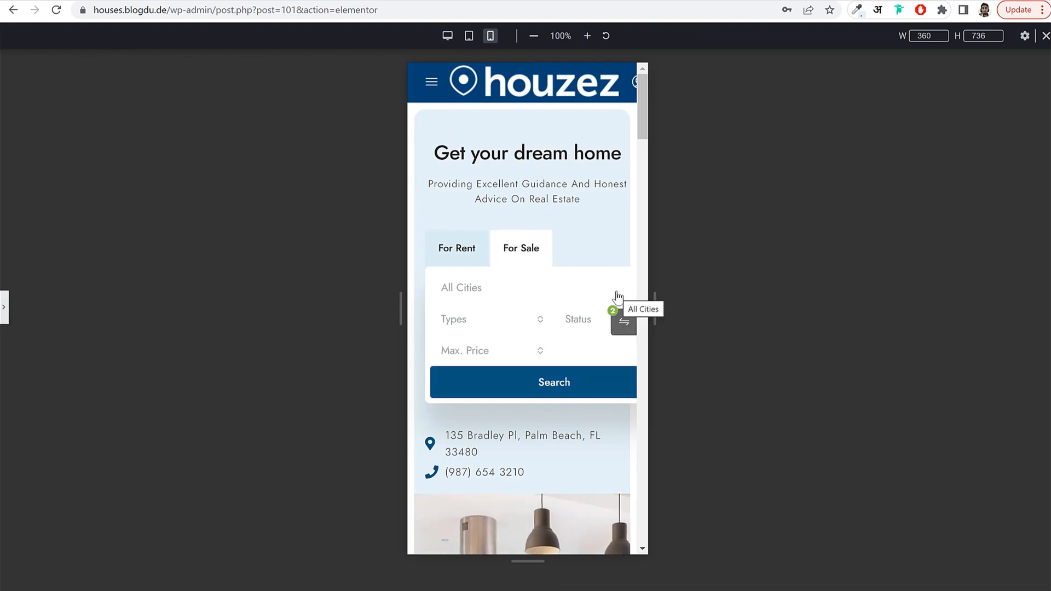
left_click(5, 311)
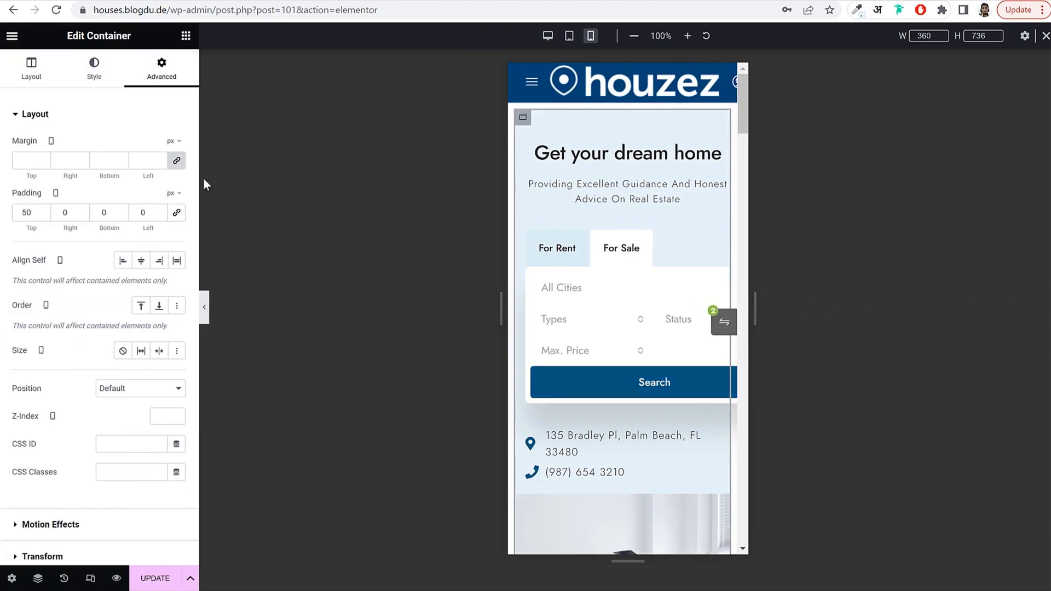
left_click(583, 313)
left_click(631, 284)
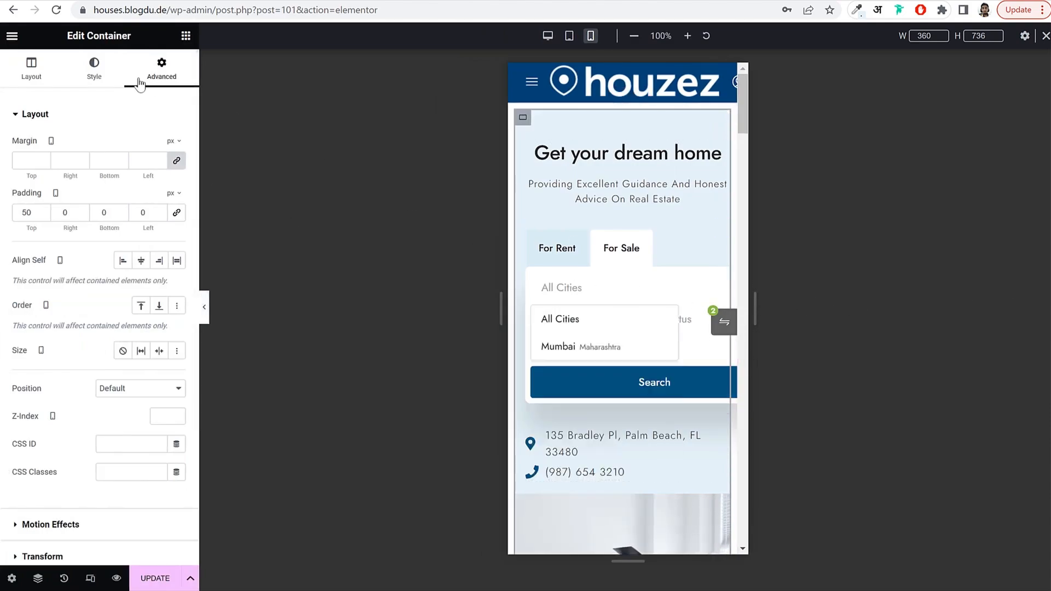
left_click(96, 75)
left_click(155, 75)
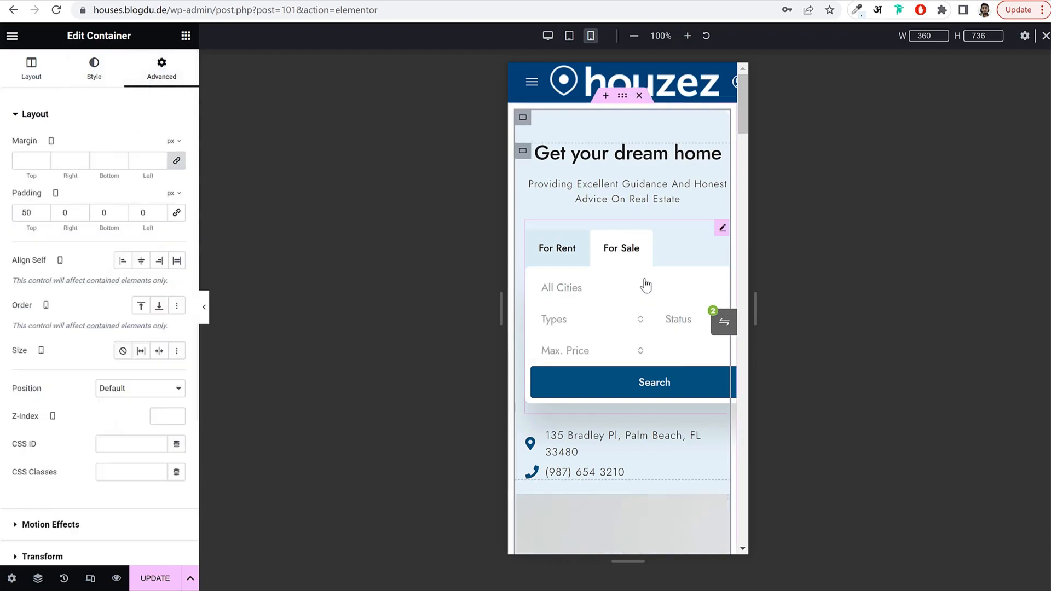
Replace the Search Builder widget's -80 right margin with 15 px on all sides.
left_click(722, 228)
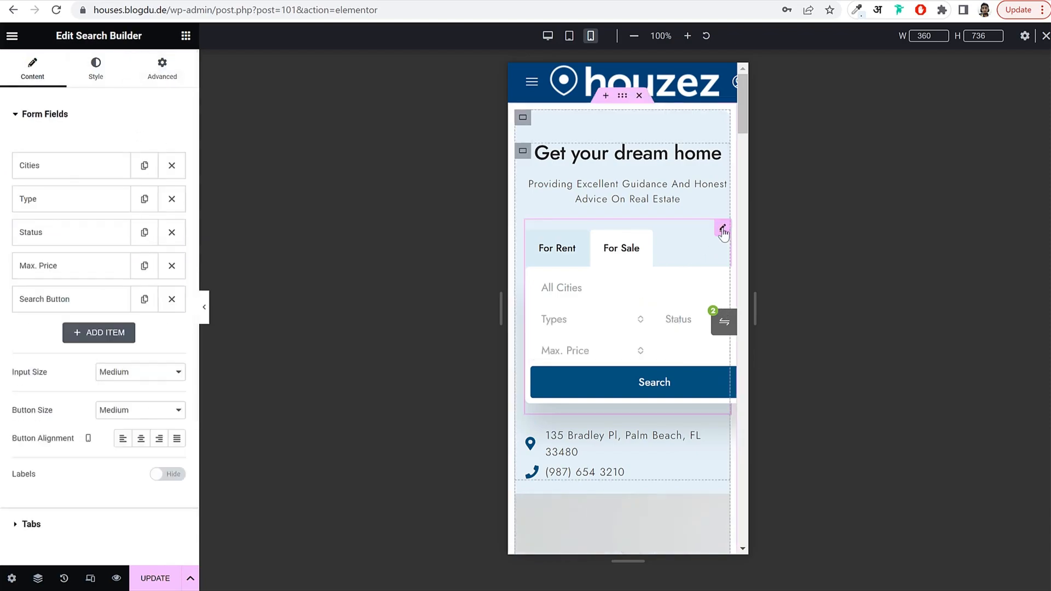
left_click(182, 80)
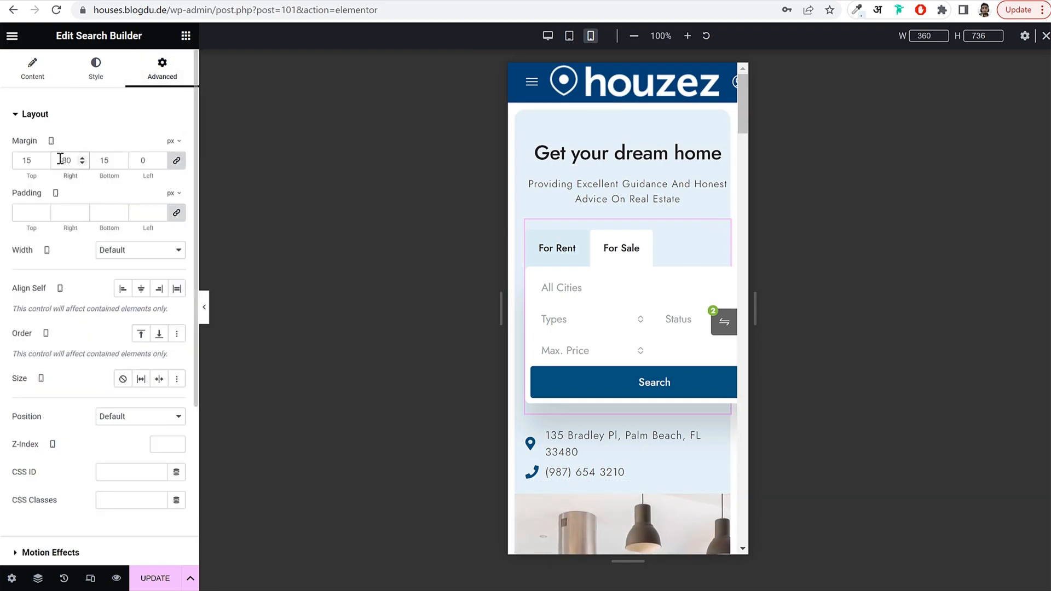
key("ctrl+a")
type("15")
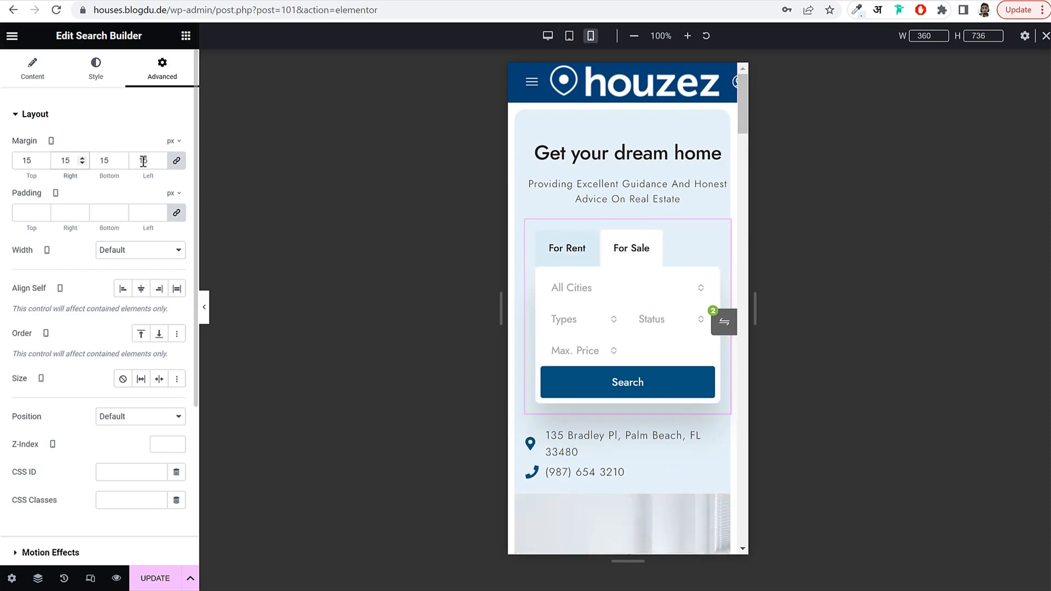
Preview the mobile search form, testing its property types and status lists.
left_click(204, 307)
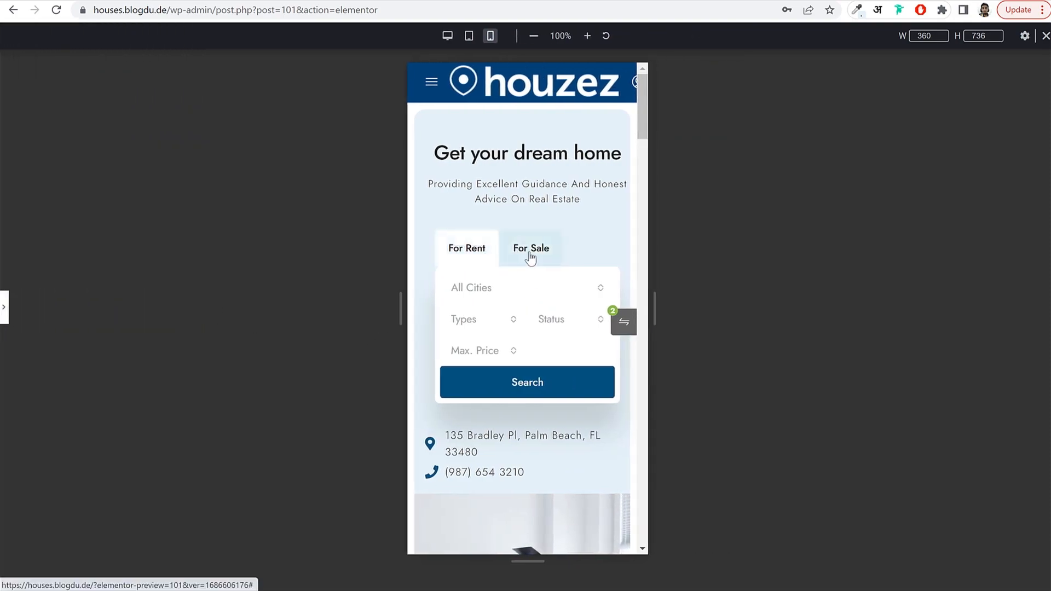
left_click(486, 319)
left_click(572, 325)
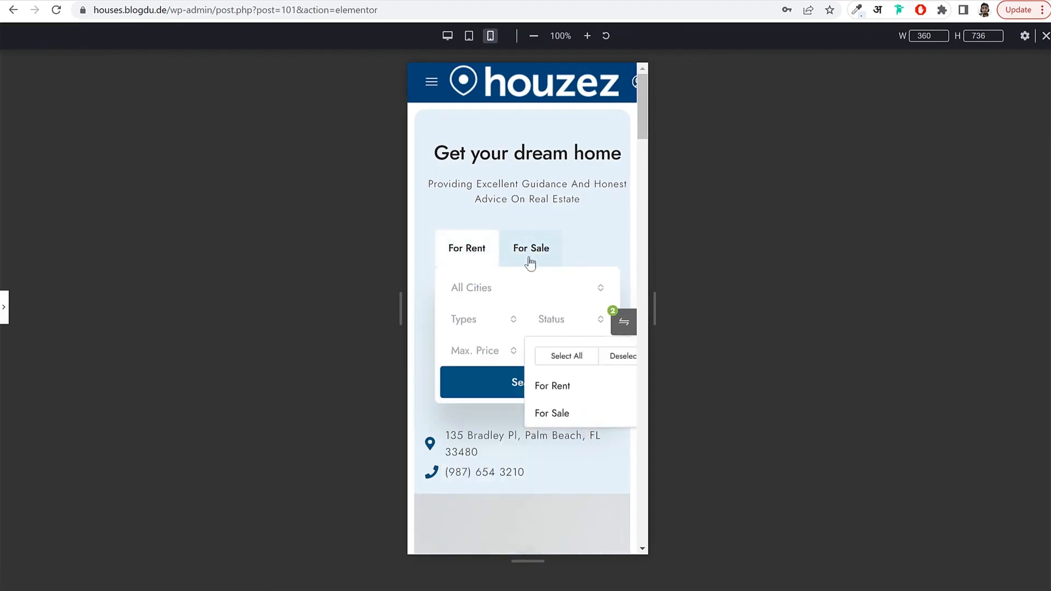
left_click(479, 251)
scroll(584, 459, "down", 15)
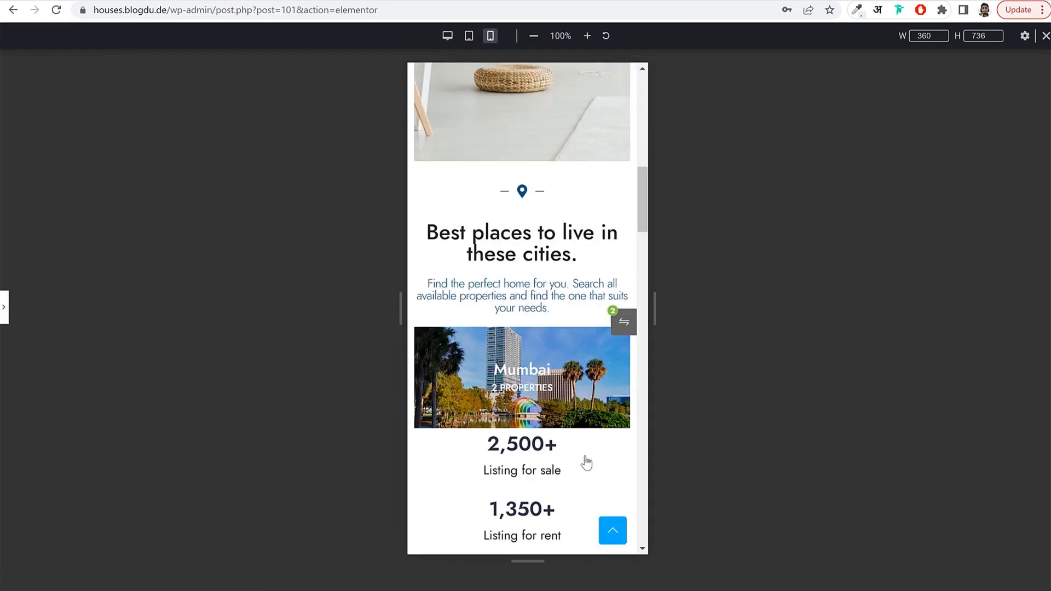
scroll(584, 457, "down", 6)
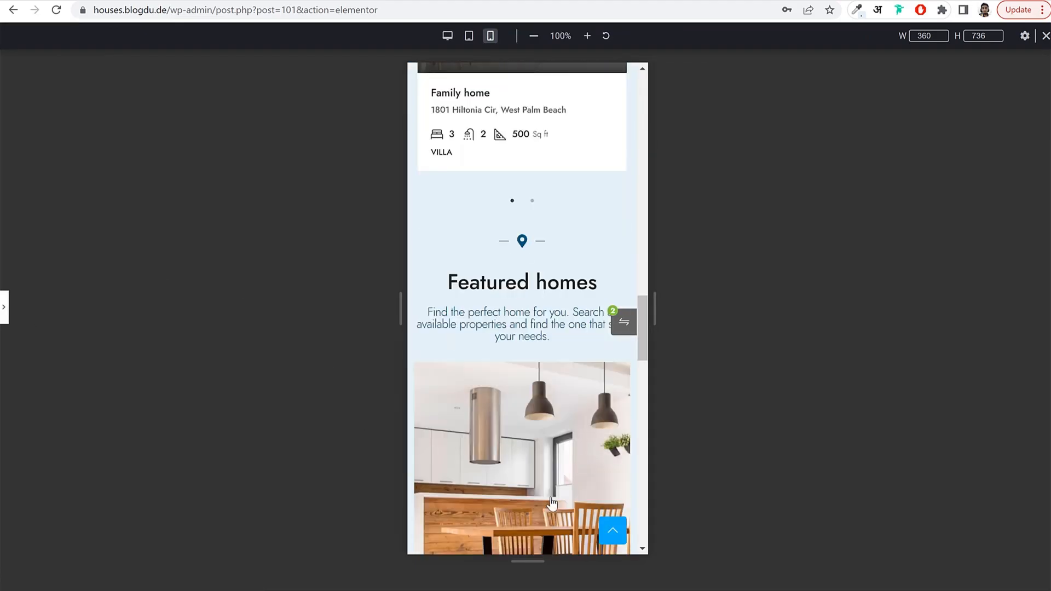
scroll(550, 493, "up", 20)
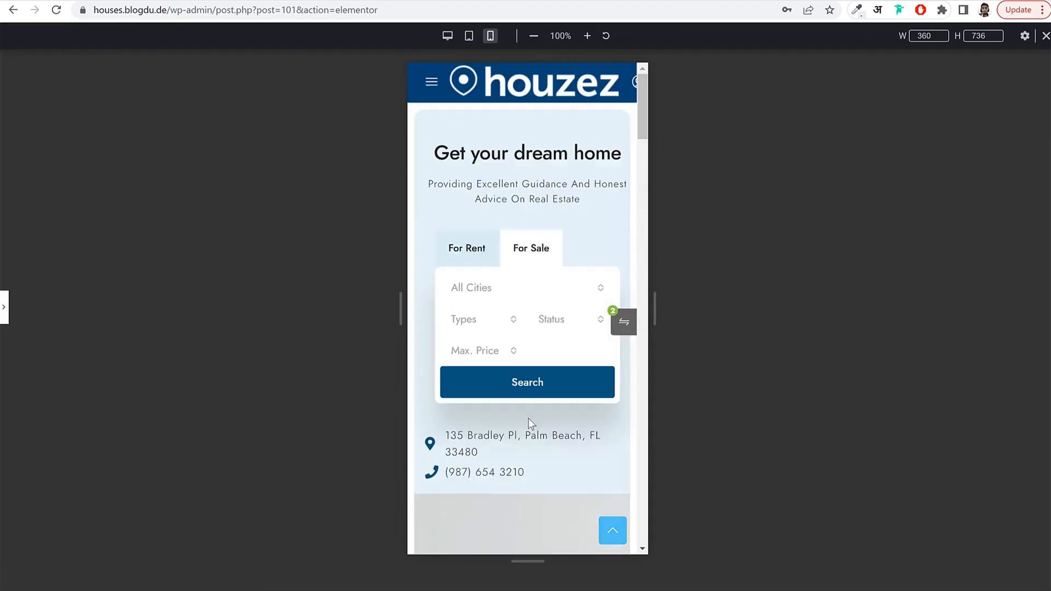
left_click(5, 307)
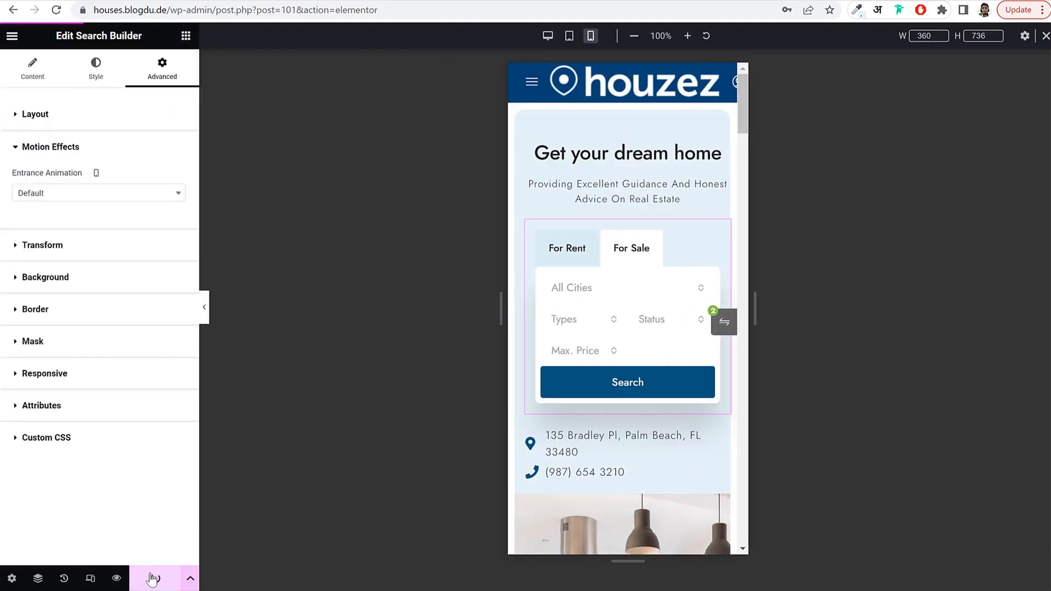
In tablet view, shrink the 'Get your dream home' heading from 45 to 34 px.
left_click(569, 36)
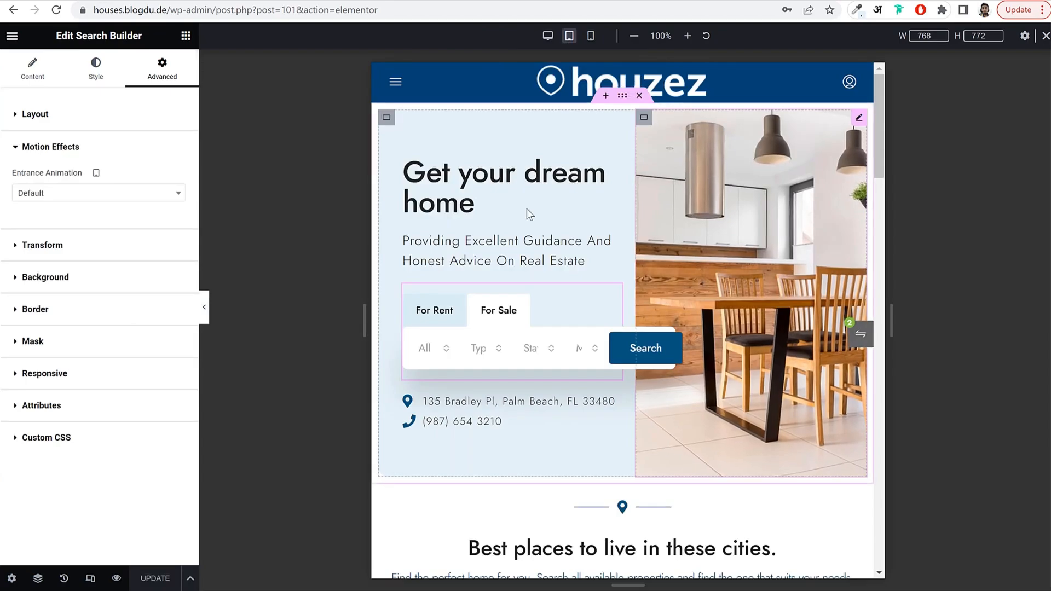
left_click(471, 203)
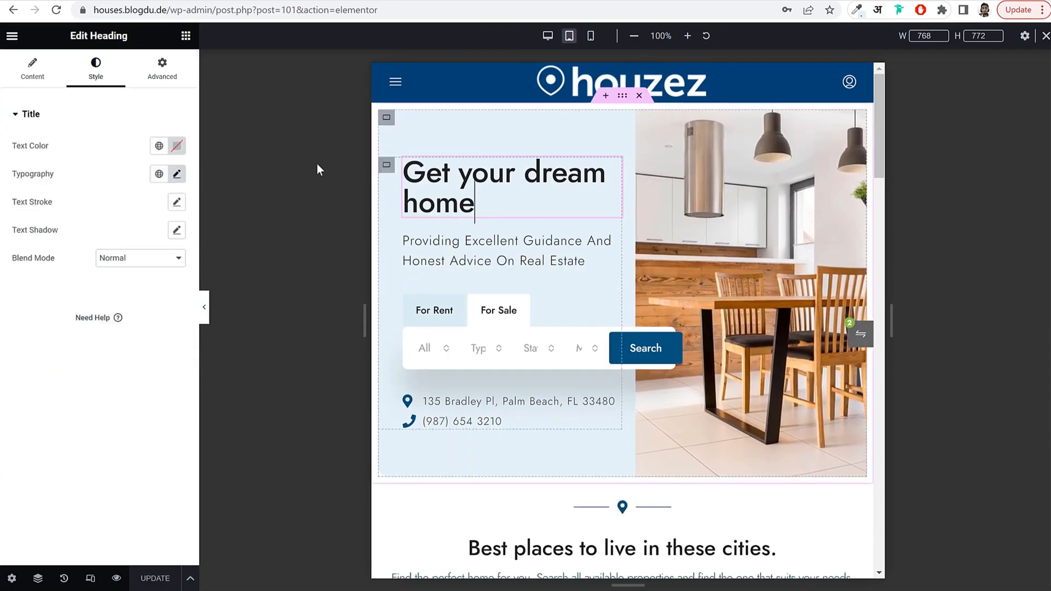
left_click(176, 174)
left_click_drag(45, 281, 40, 279)
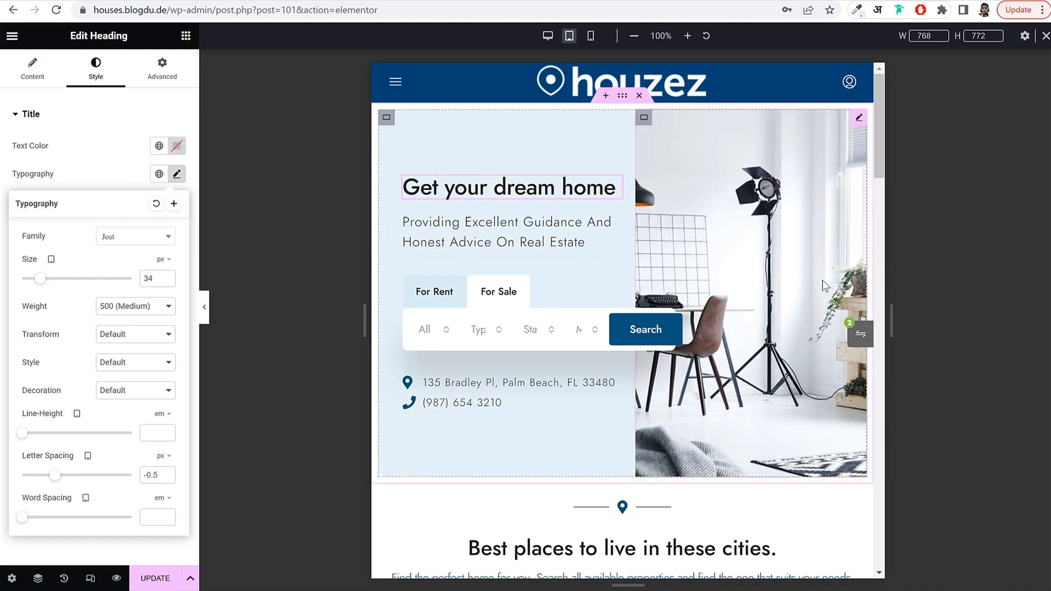
scroll(822, 290, "down", 1)
left_click(529, 173)
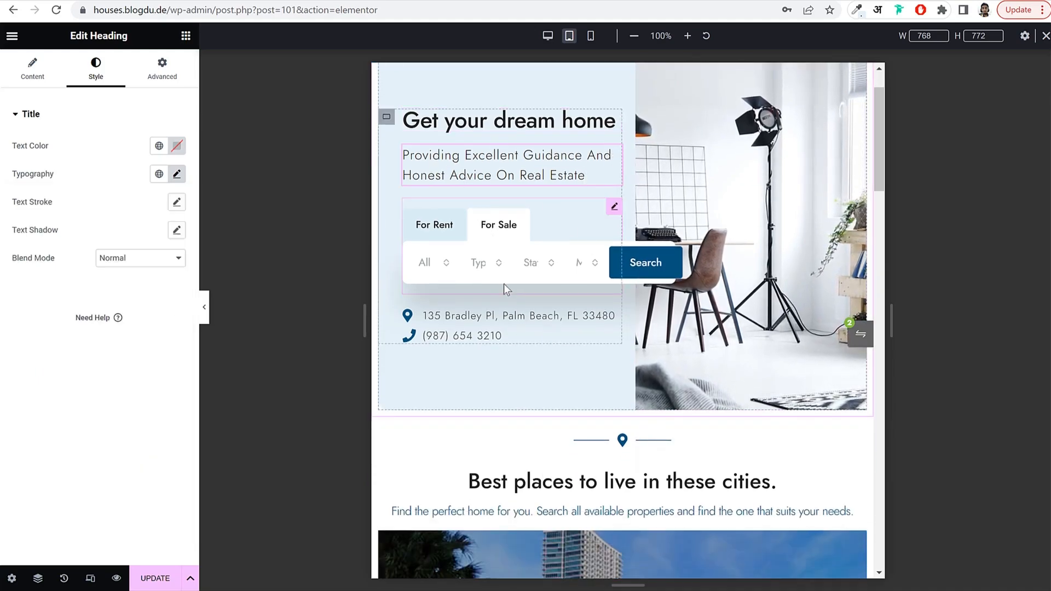
Scroll through the tablet preview and return the editor to desktop width.
scroll(587, 337, "down", 3)
scroll(587, 338, "down", 2)
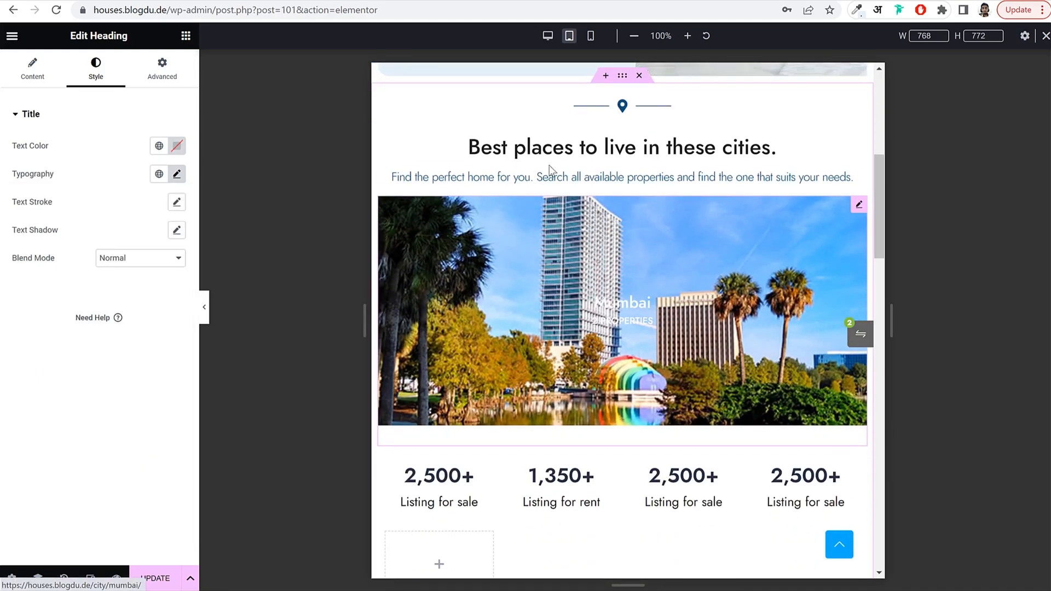
scroll(655, 309, "down", 3)
scroll(654, 309, "down", 10)
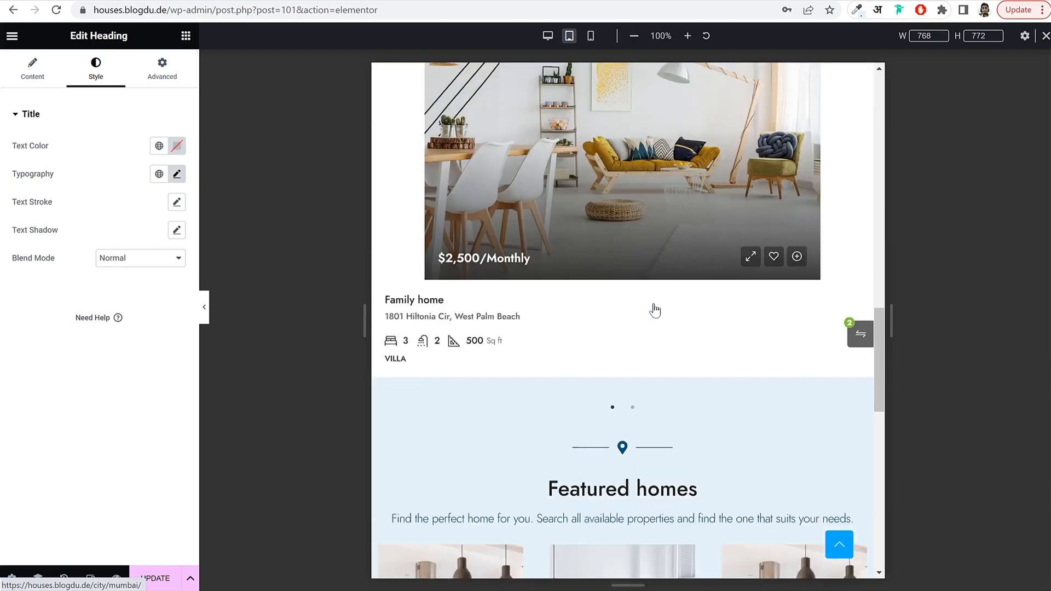
scroll(653, 303, "down", 4)
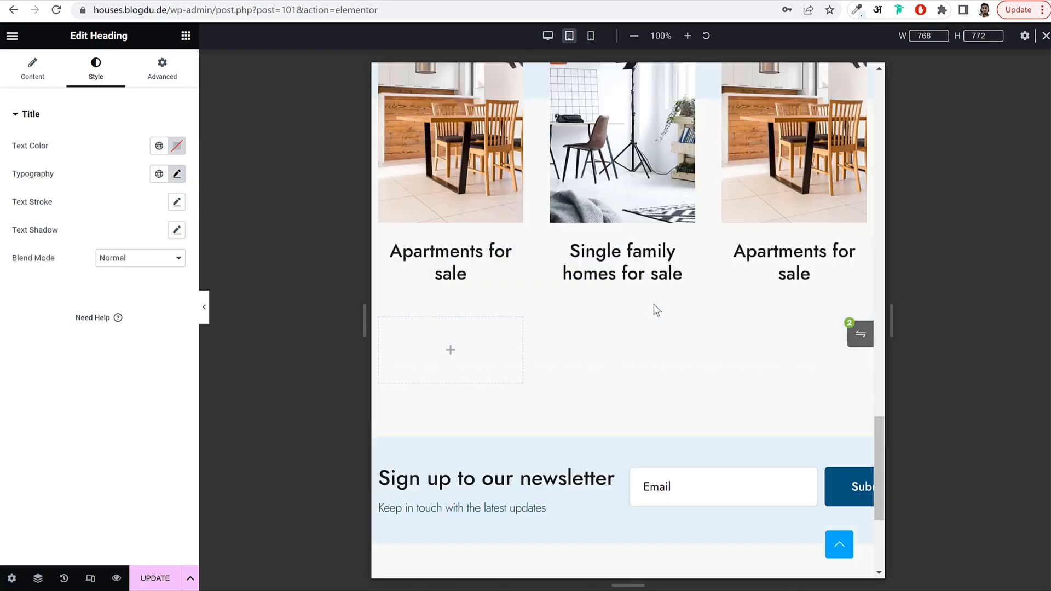
scroll(653, 304, "up", 15)
scroll(622, 422, "up", 2)
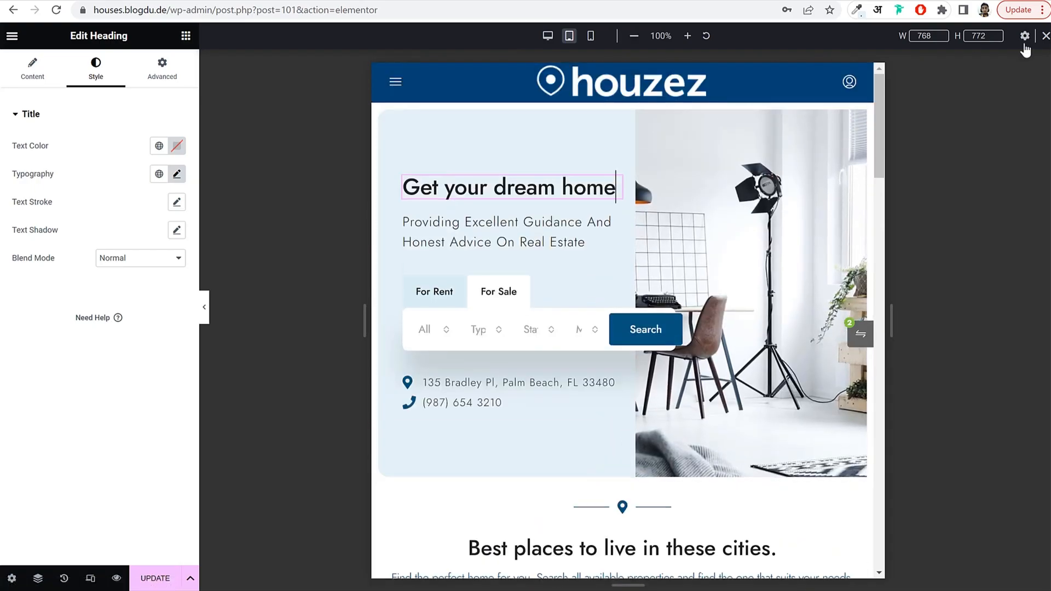
left_click(1045, 36)
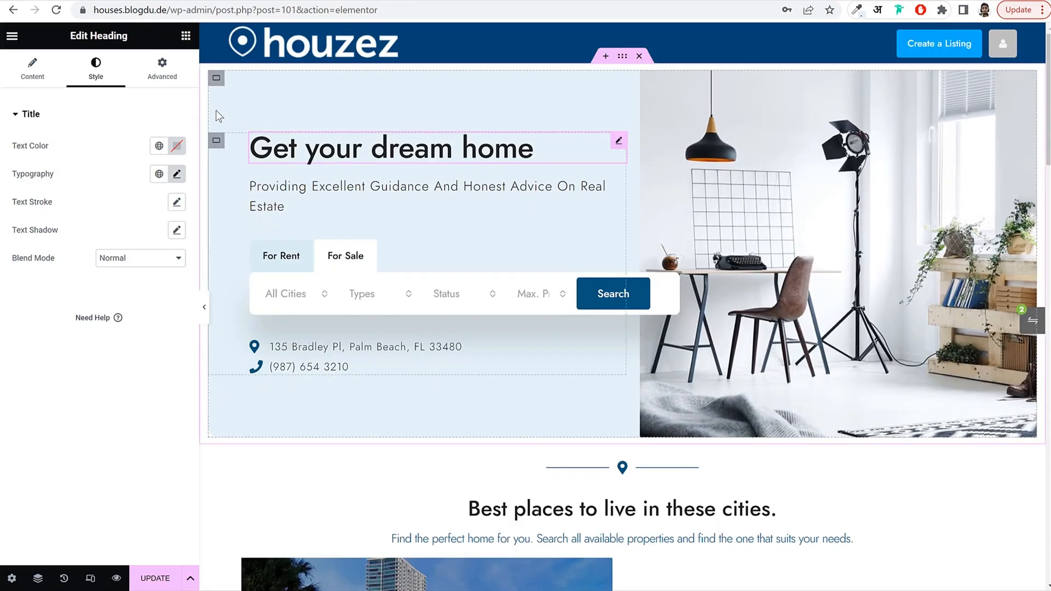
Stay in the editor when prompted to leave and save the Home page changes.
left_click(185, 36)
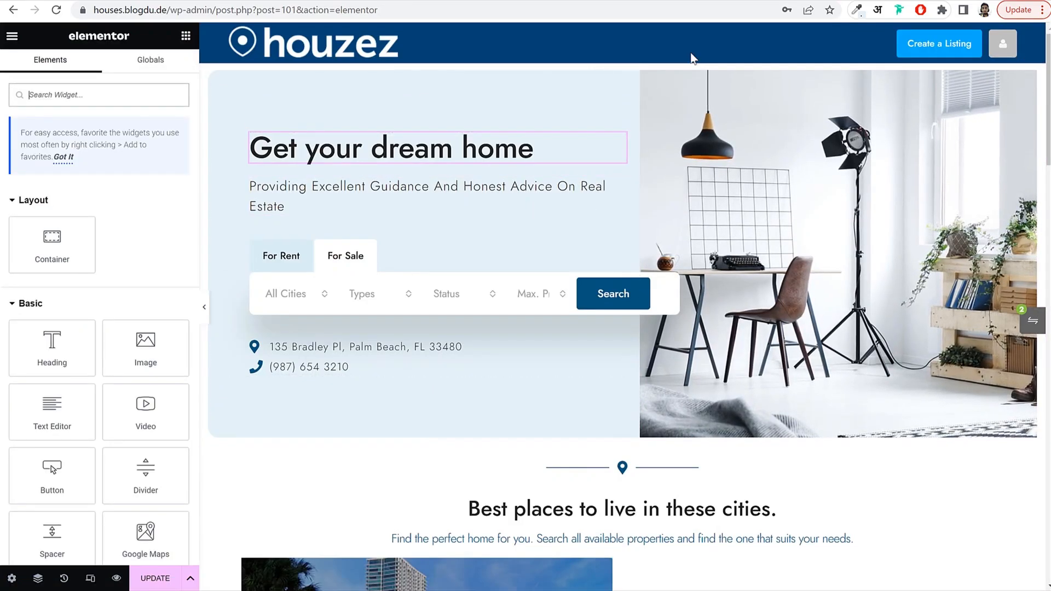
left_click_drag(171, 9, 645, 44)
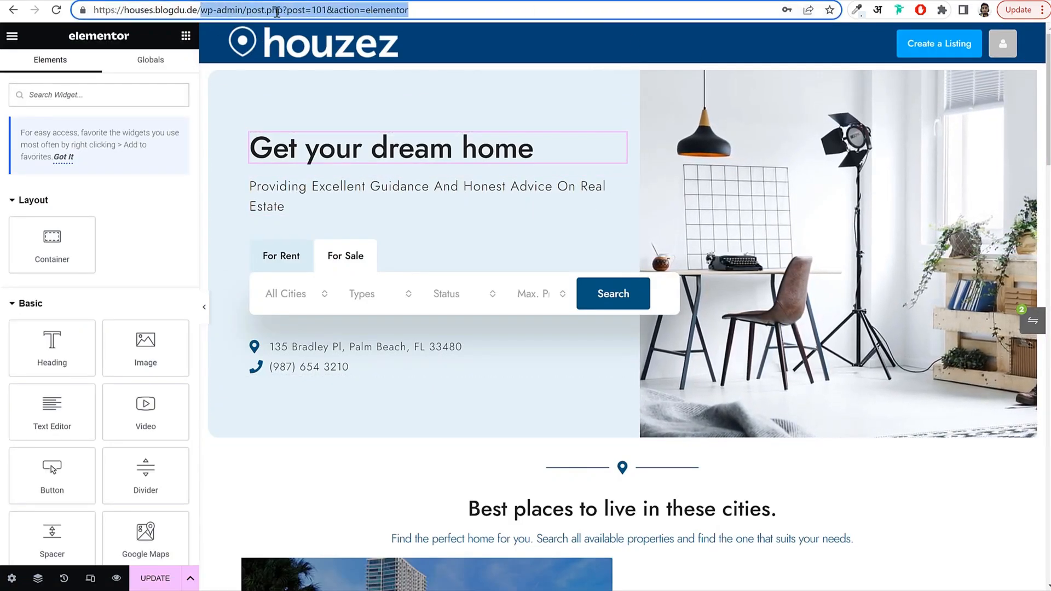
left_click(242, 10)
left_click_drag(242, 10, 982, 45)
key("BackSpace")
key("Return")
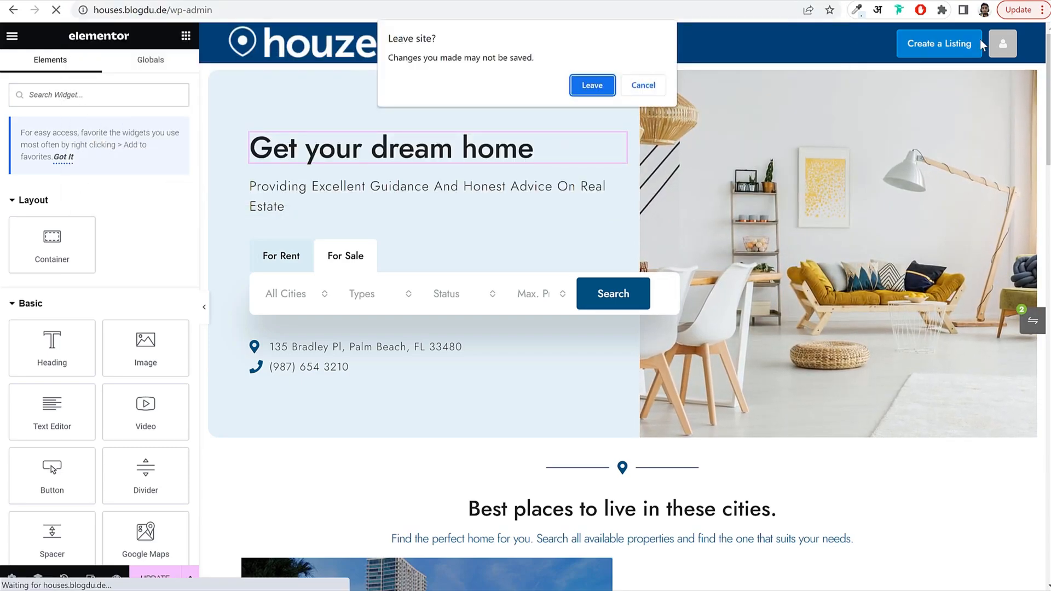
left_click(642, 85)
left_click(155, 578)
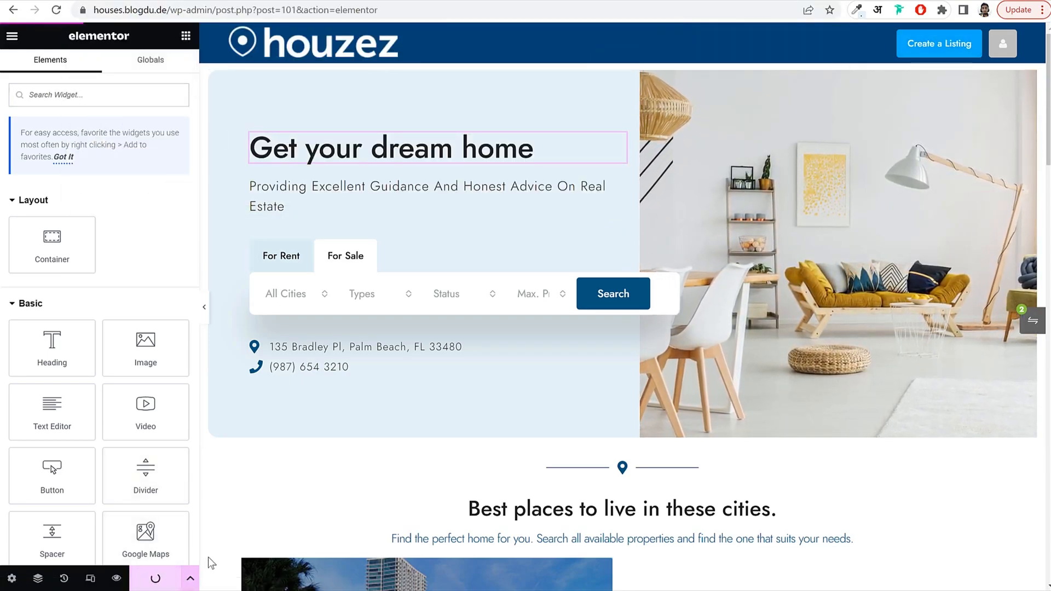
Load the wp-admin dashboard from the address bar and go to the Pages list.
left_click_drag(216, 10, 755, 73)
key("BackSpace")
key("Return")
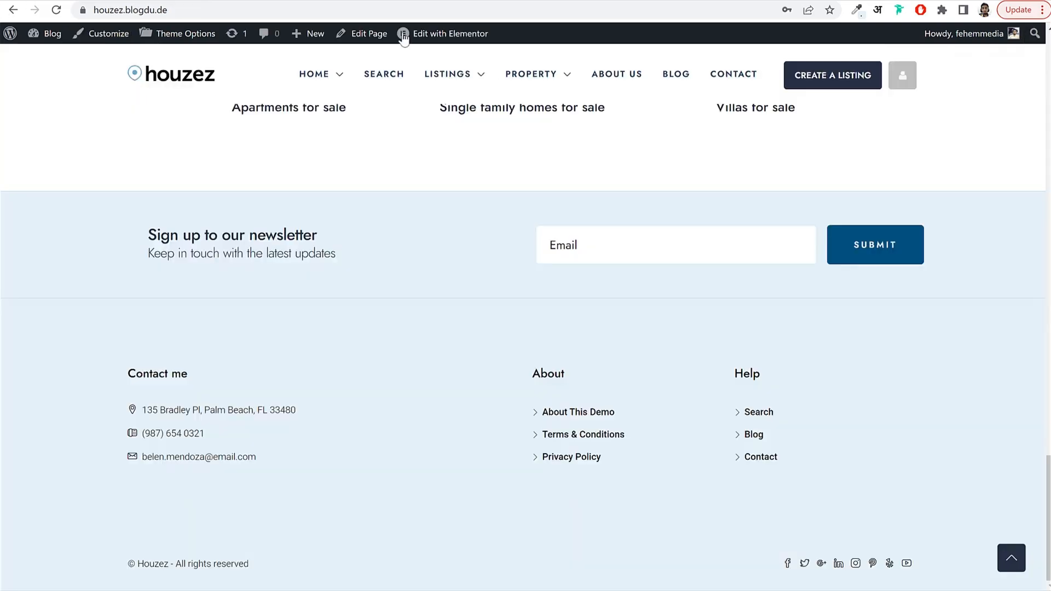
mouse_move(446, 82)
scroll(493, 156, "up", 10)
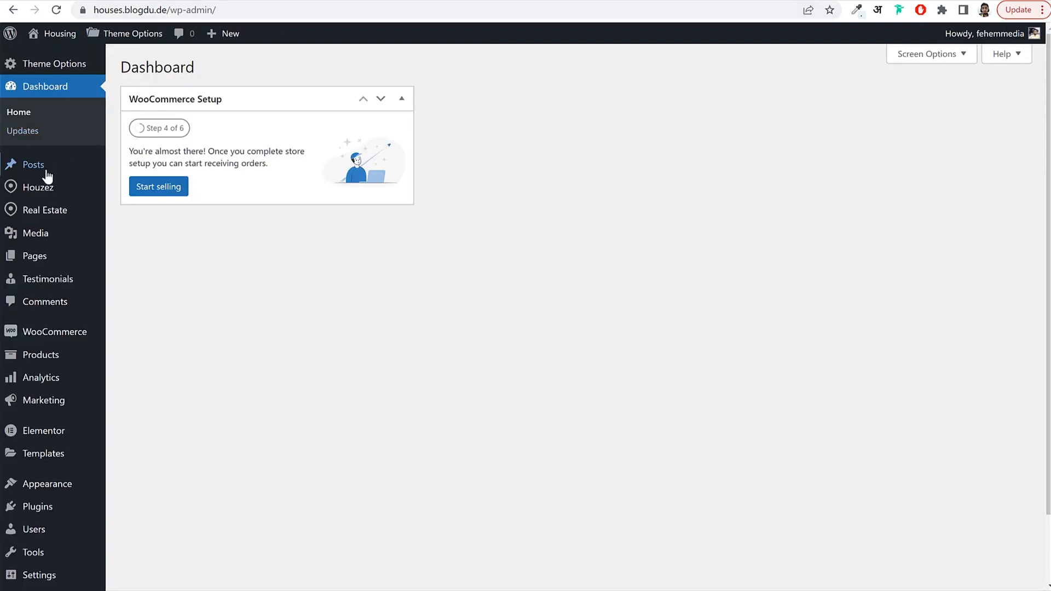
left_click(52, 266)
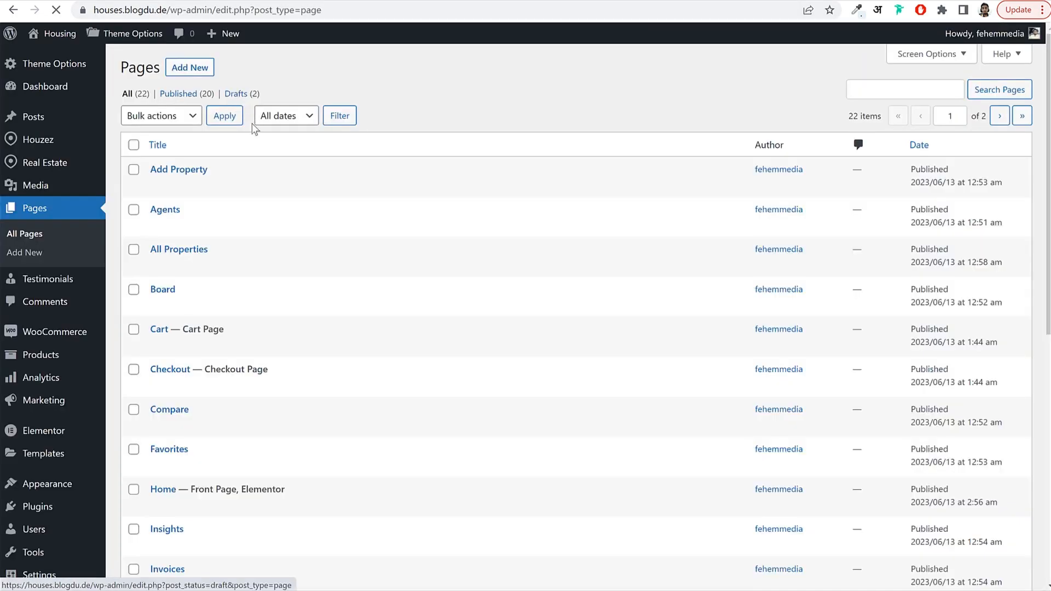
Create a new page titled 'About Us' using the Elementor Full Width template.
left_click(191, 76)
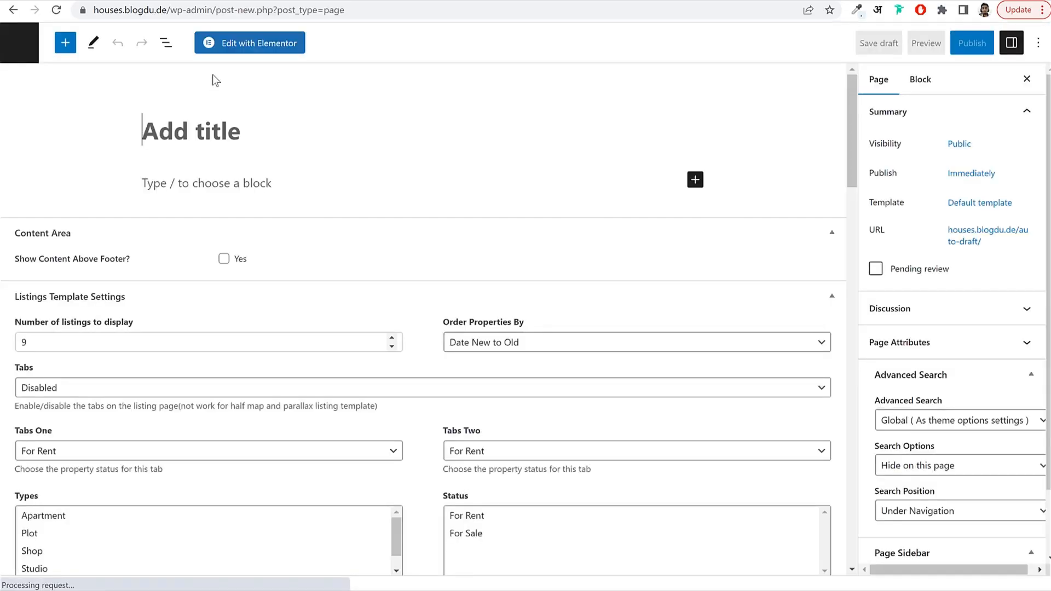
type("About Us")
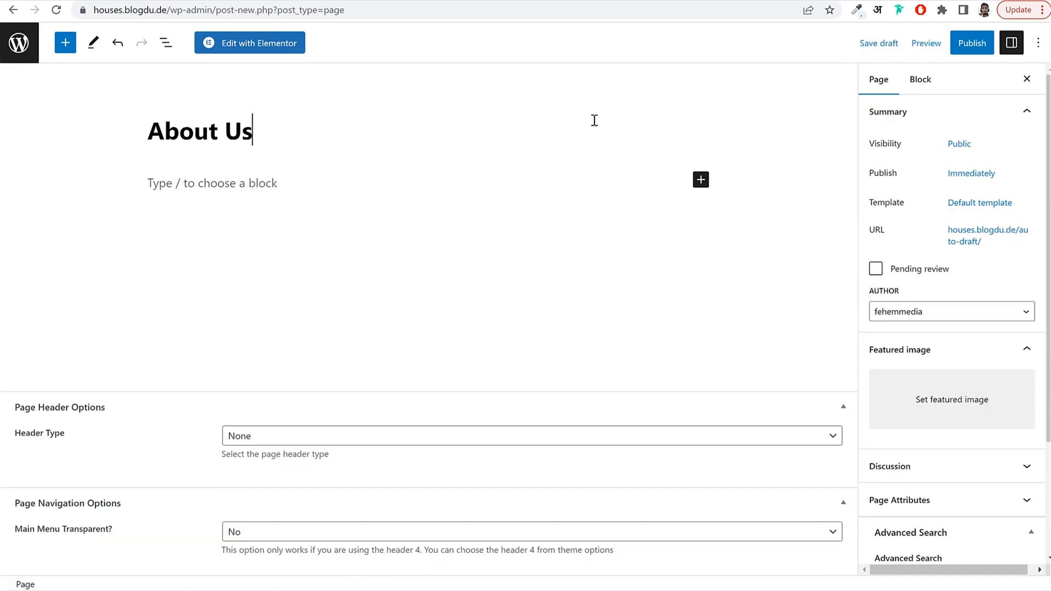
left_click(995, 204)
left_click(940, 302)
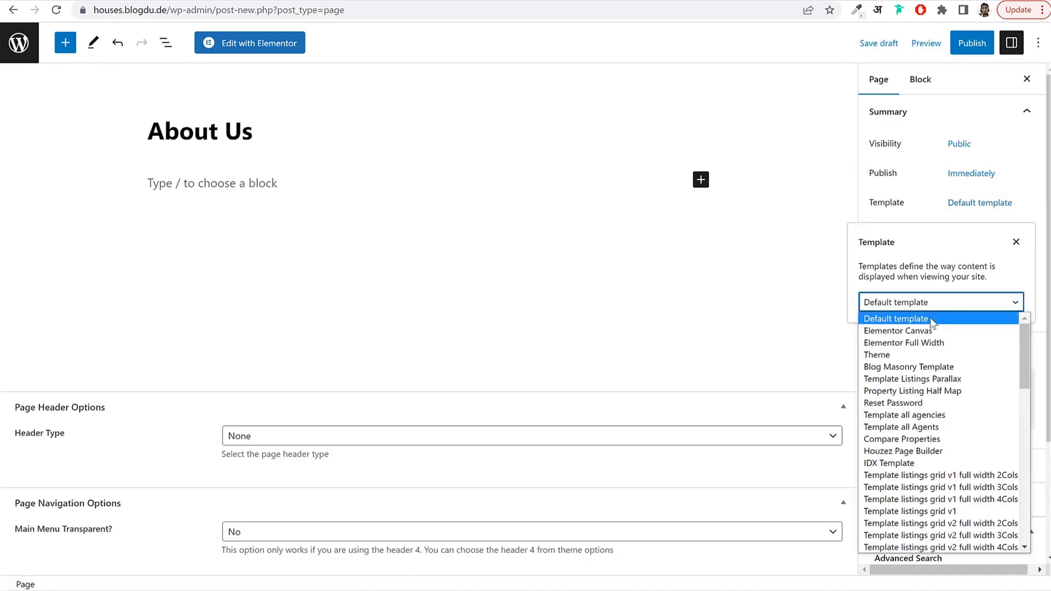
left_click(926, 343)
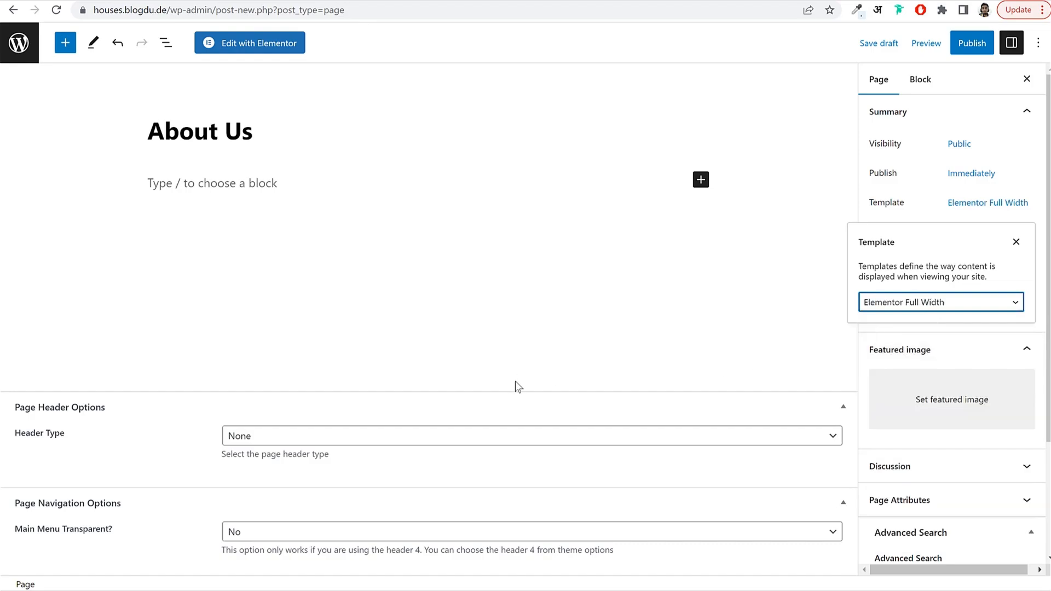
Set Header Type to Elementor, make the main menu transparent, and publish the page.
left_click(232, 436)
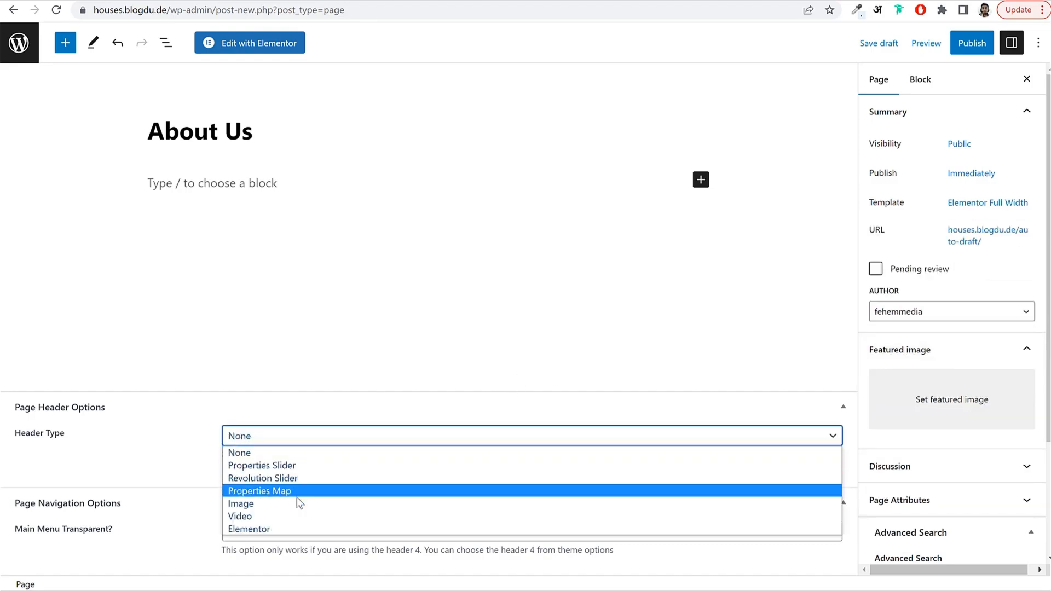
left_click(310, 448)
left_click(311, 447)
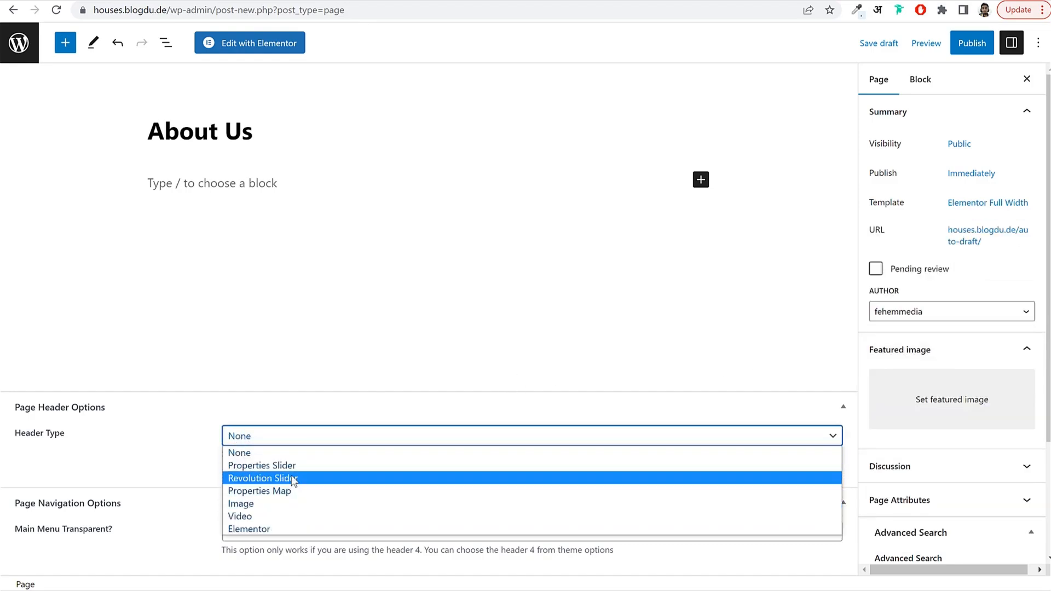
left_click(277, 527)
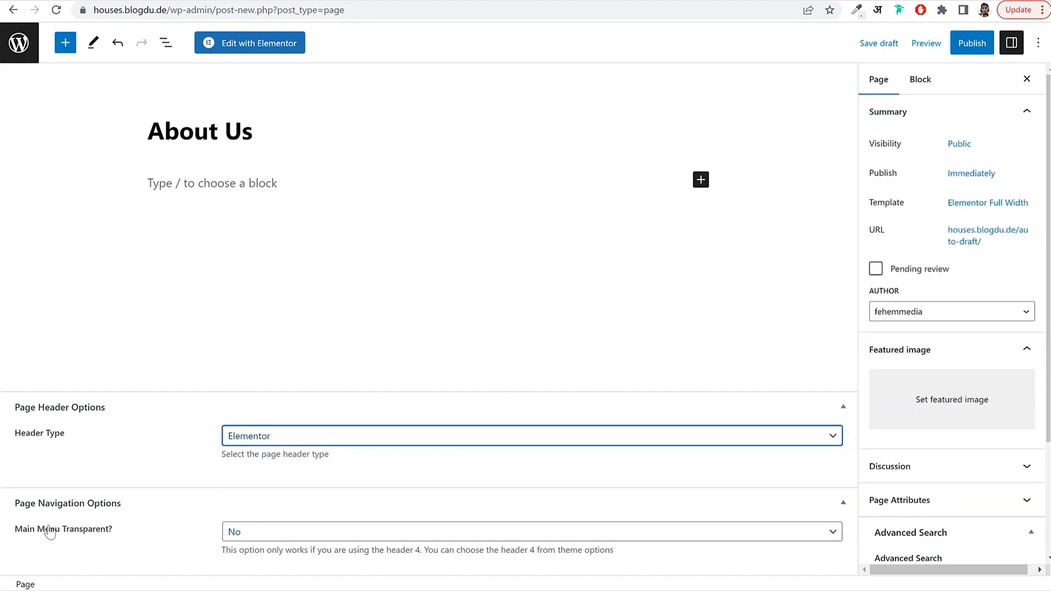
left_click(318, 536)
left_click(284, 560)
left_click(959, 44)
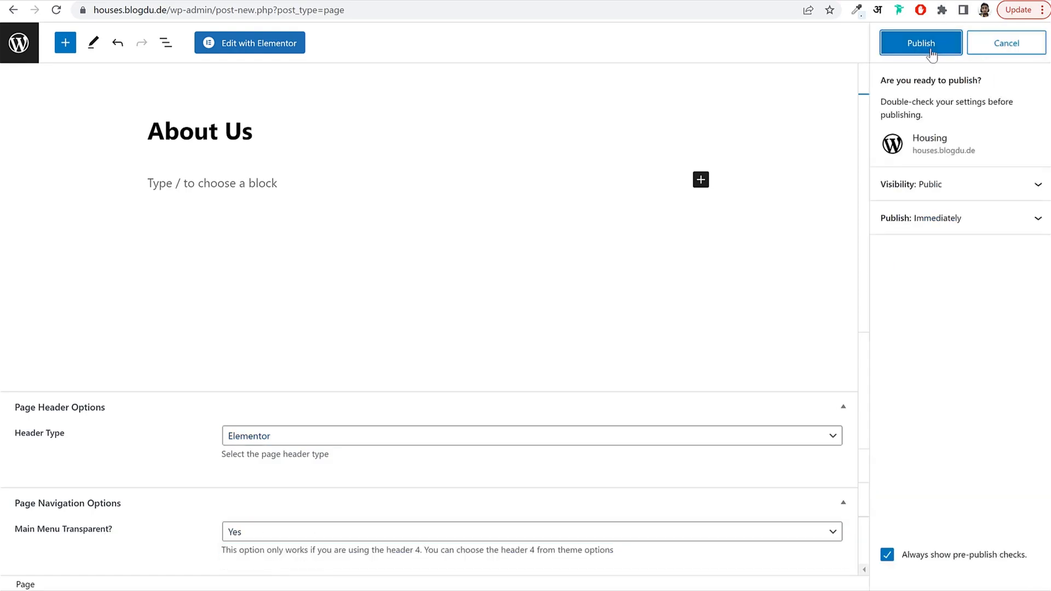
left_click(930, 50)
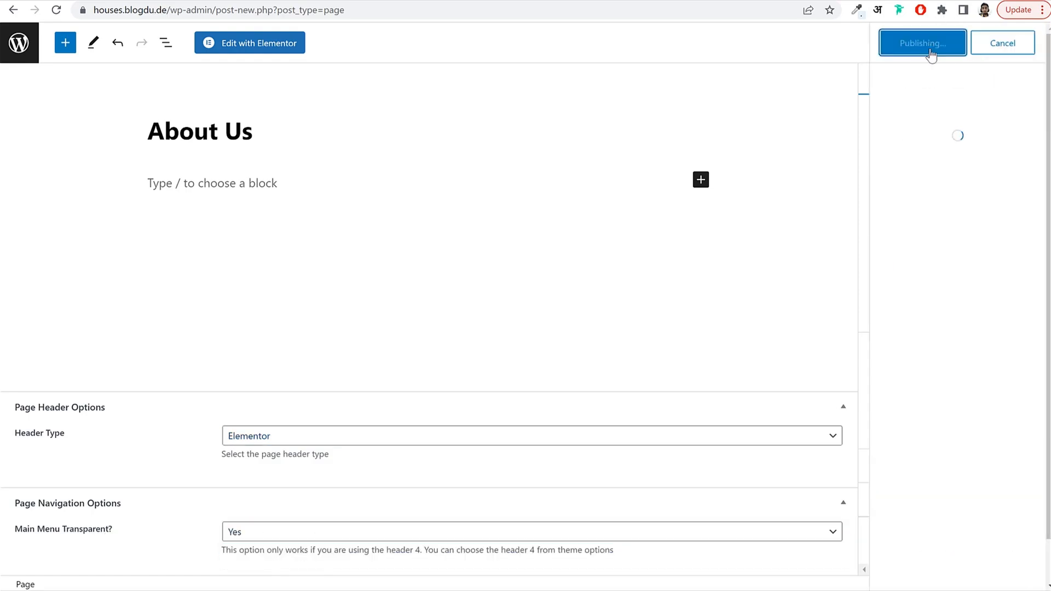
left_click(265, 44)
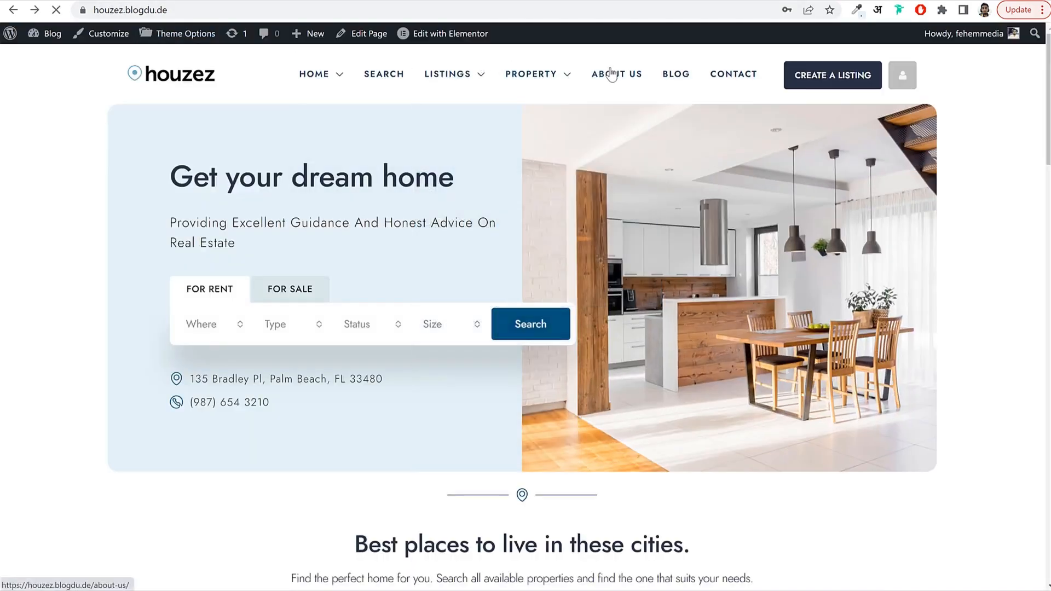
Browse the Houzez demo's About Us page down to the footer for reference.
left_click(611, 74)
scroll(517, 299, "down", 4)
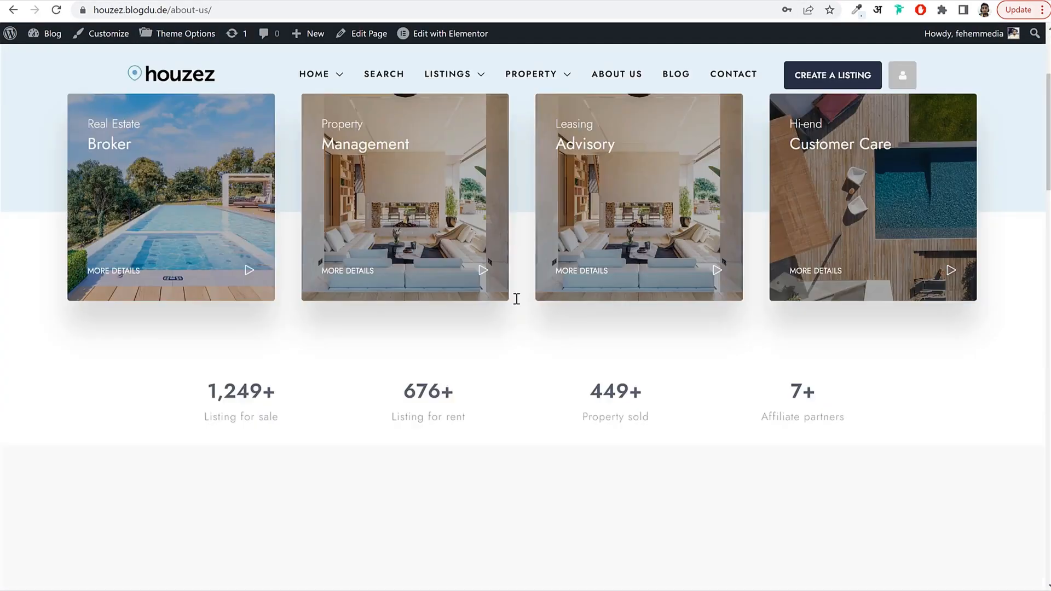
scroll(517, 298, "down", 20)
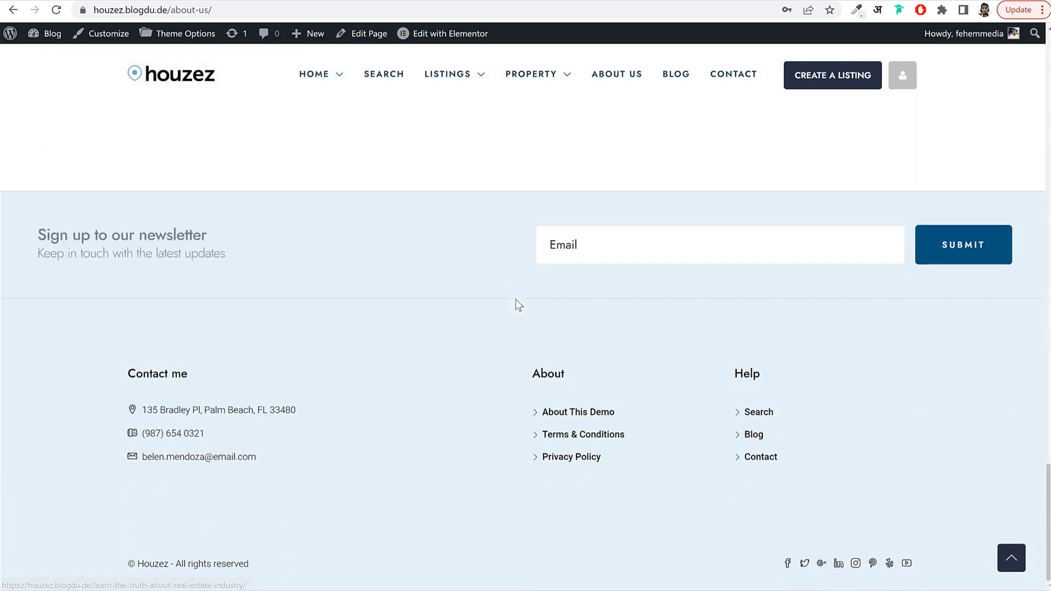
scroll(518, 305, "up", 15)
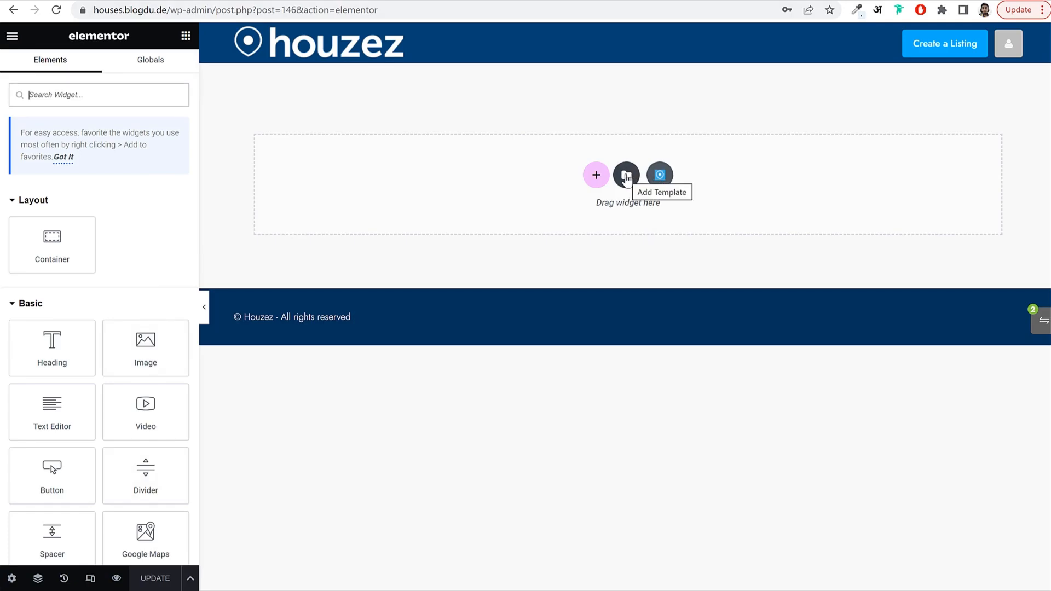
Import the Houzez - About Us template file from the Media/Pages folder, allowing unfiltered uploads.
left_click(626, 176)
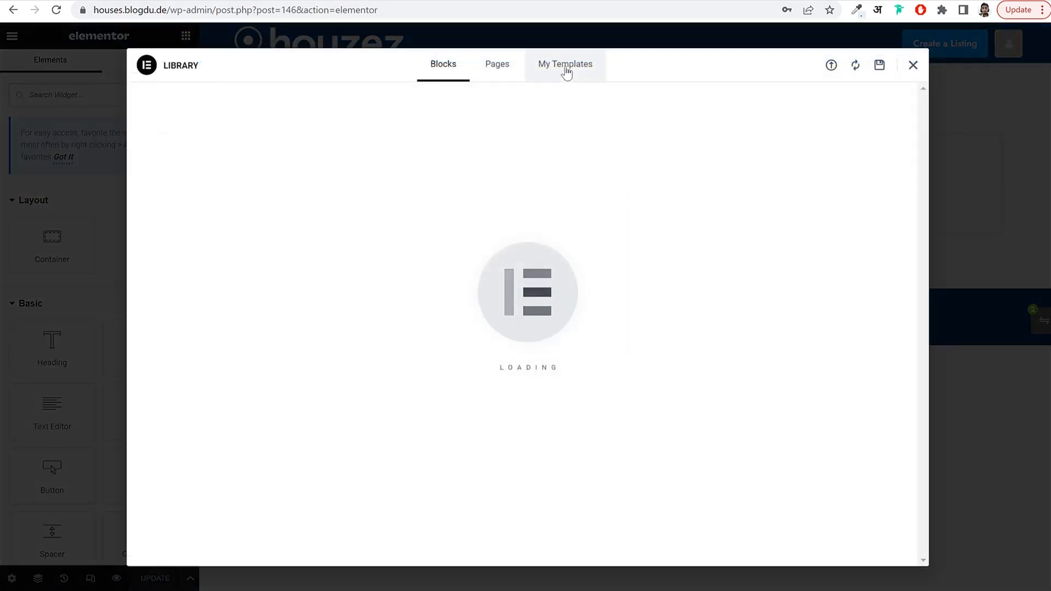
left_click(566, 71)
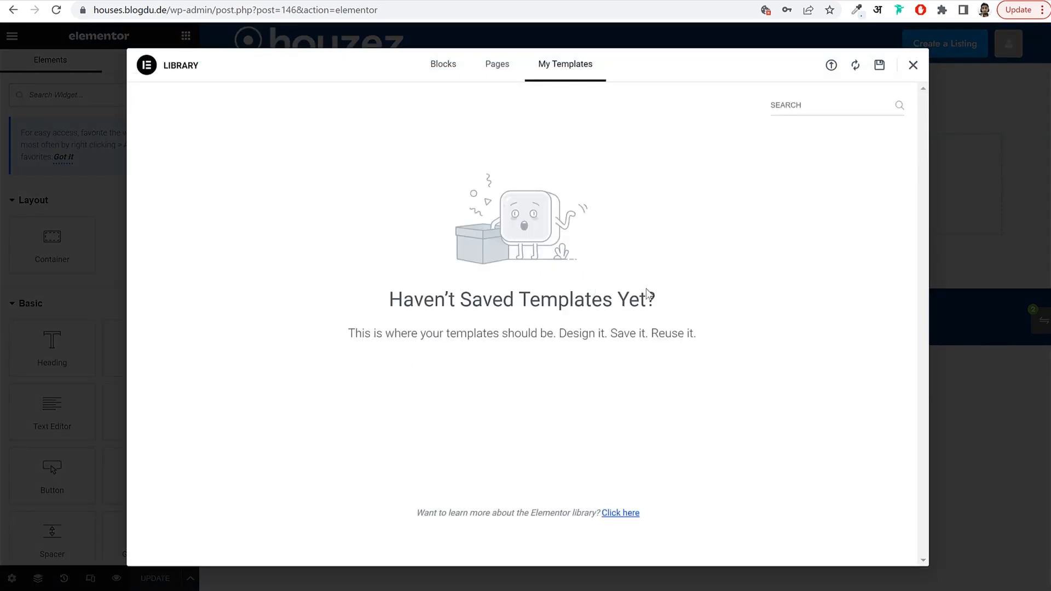
left_click(830, 66)
left_click(543, 334)
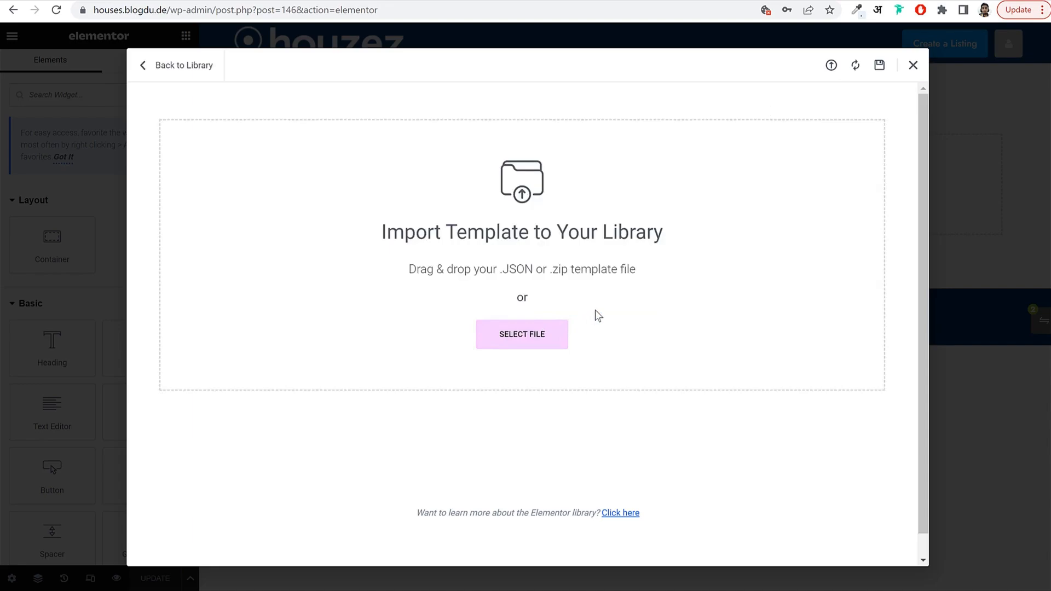
double_click(158, 81)
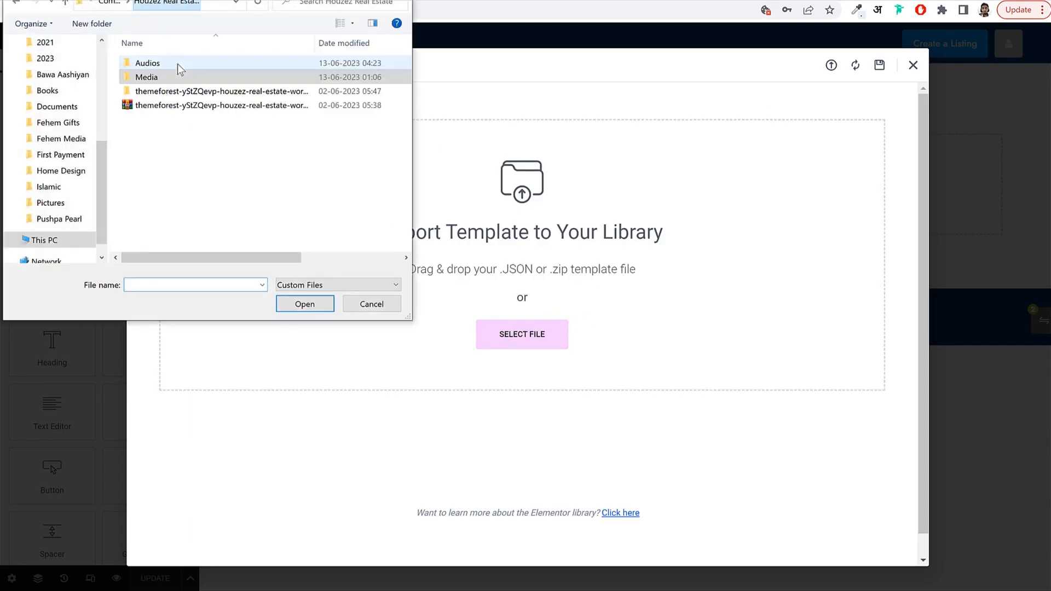
double_click(176, 71)
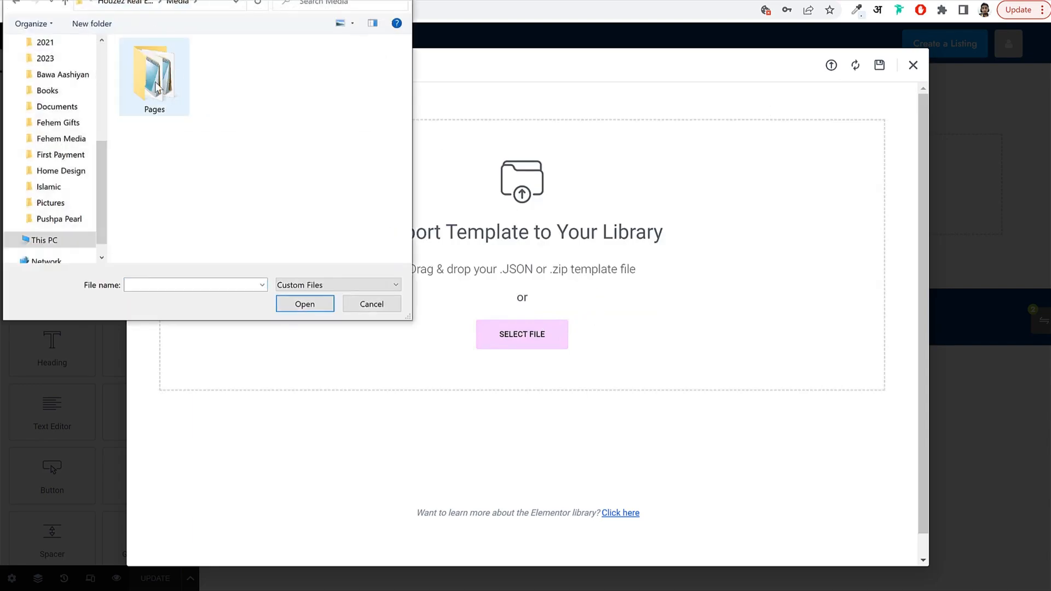
double_click(155, 85)
left_click(219, 63)
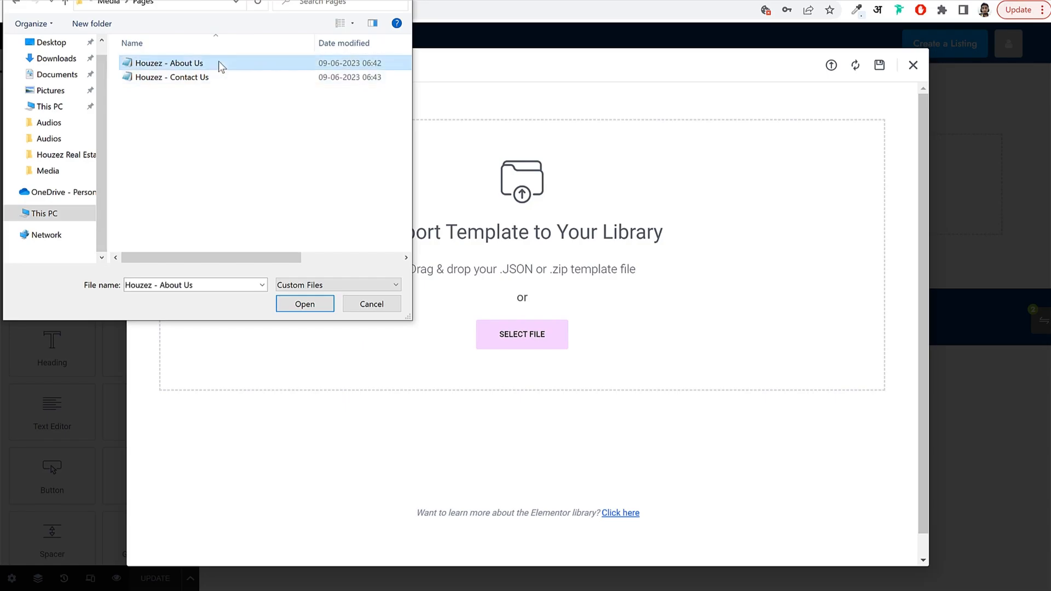
left_click(304, 304)
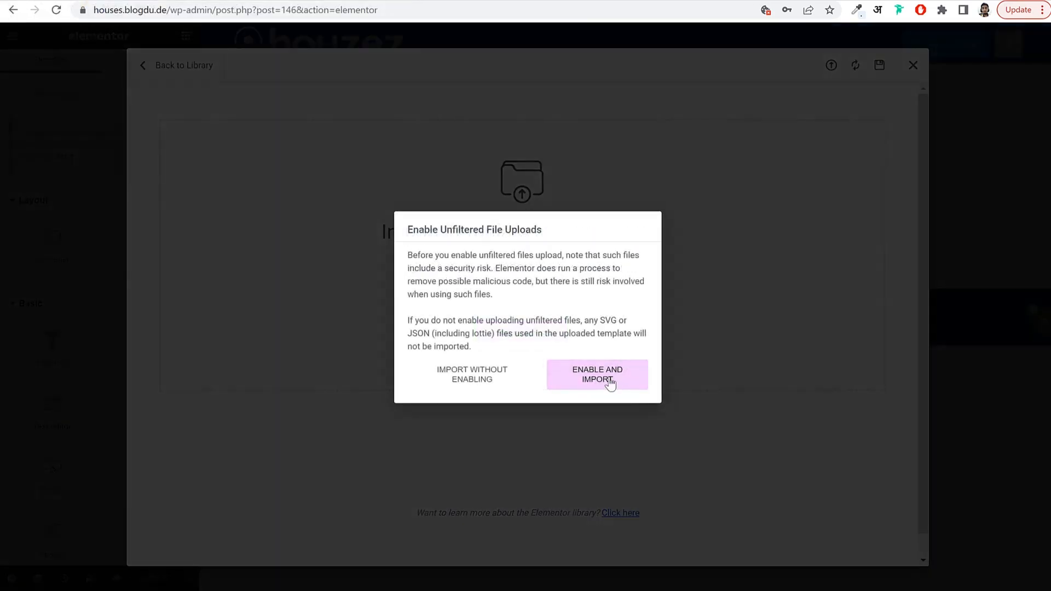
left_click(609, 383)
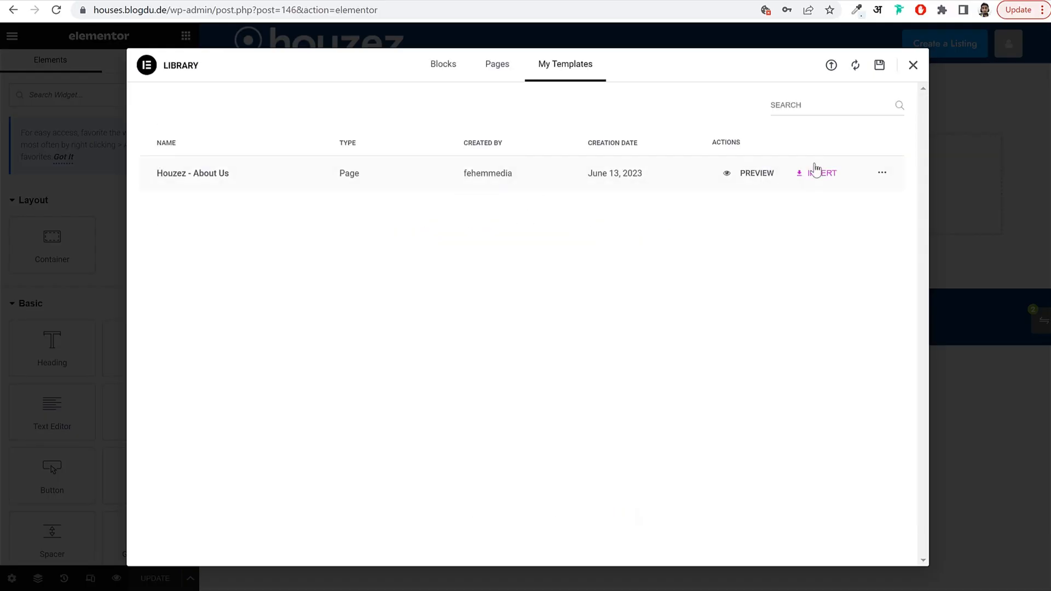
Import the Houzez - Contact Us template file, then insert the About Us template.
left_click(830, 65)
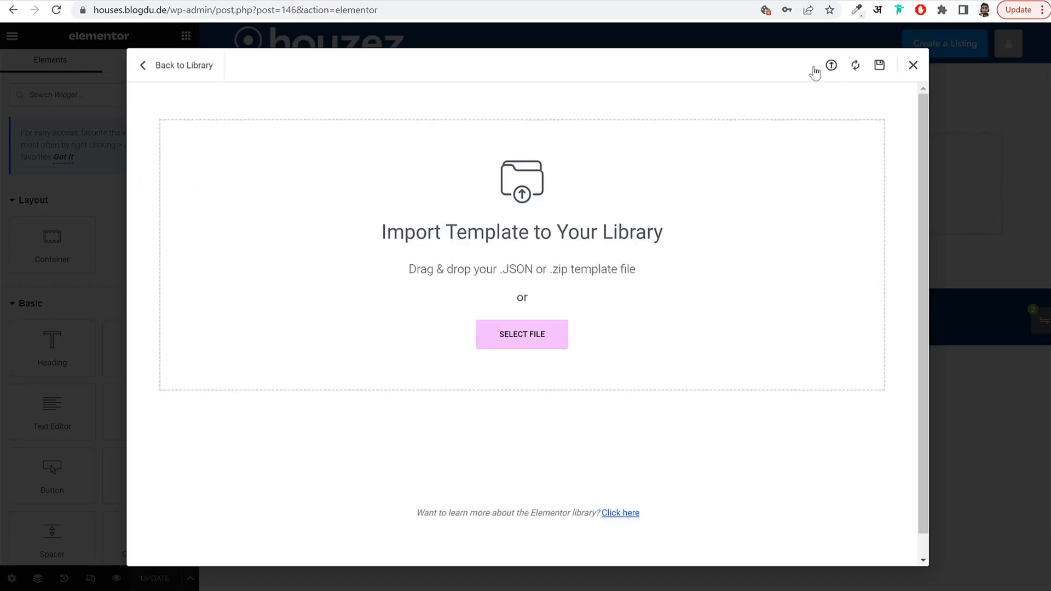
left_click(518, 335)
left_click(187, 78)
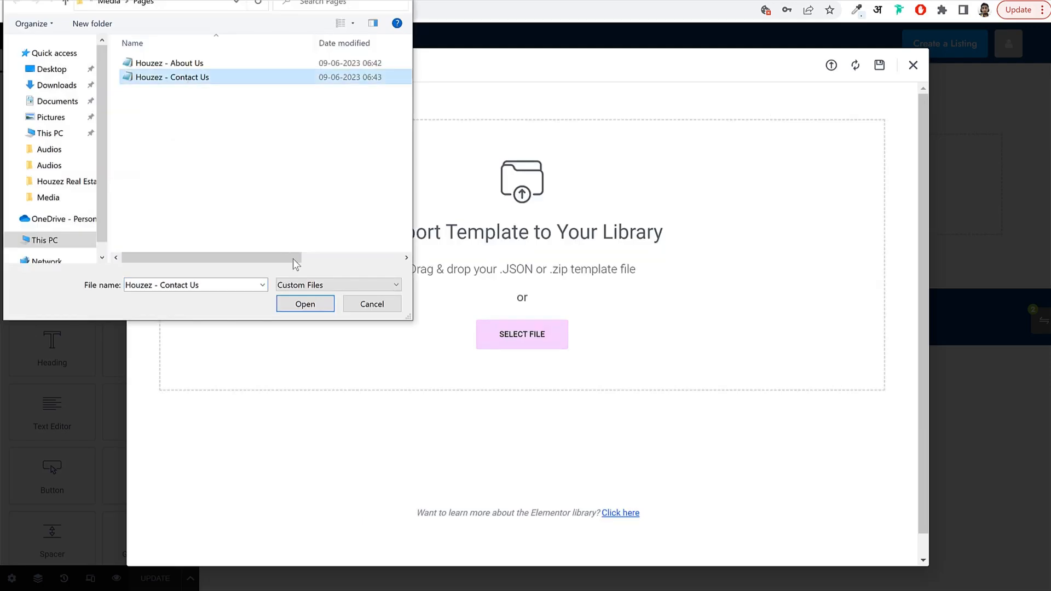
left_click(305, 305)
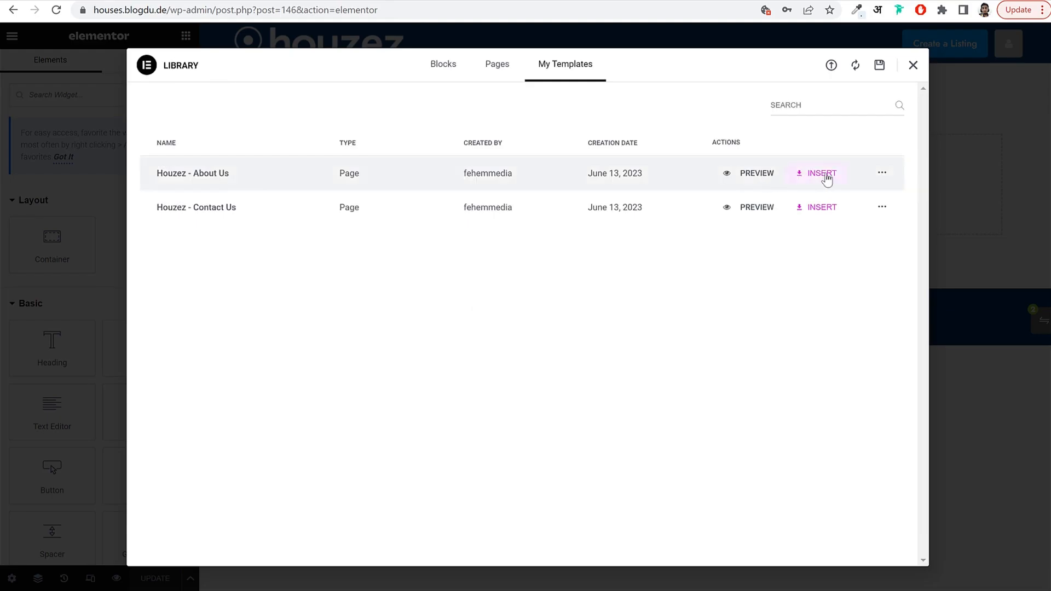
left_click(826, 175)
Apply the About Us template's page settings along with its content.
left_click(629, 341)
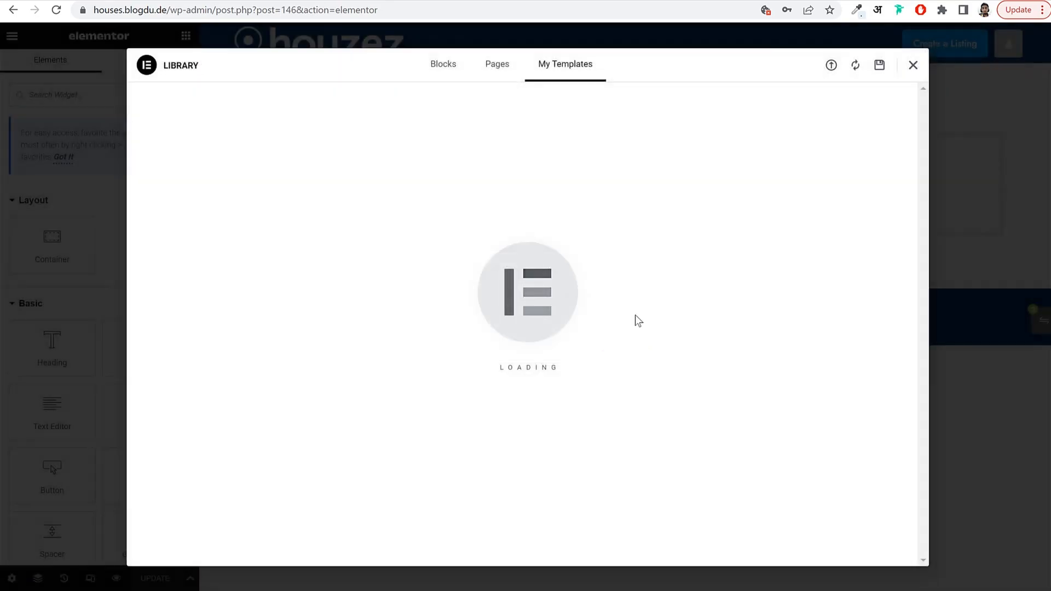
scroll(733, 335, "down", 6)
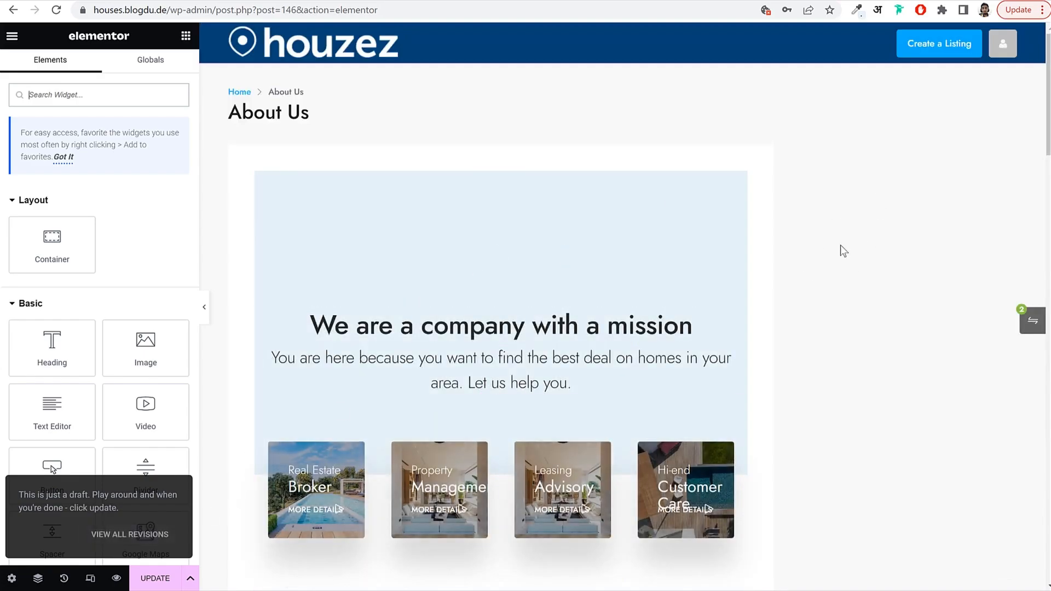
scroll(864, 268, "down", 5)
scroll(905, 288, "up", 5)
Keep the page Published, set its layout to Elementor Full Width, and update it.
left_click(12, 580)
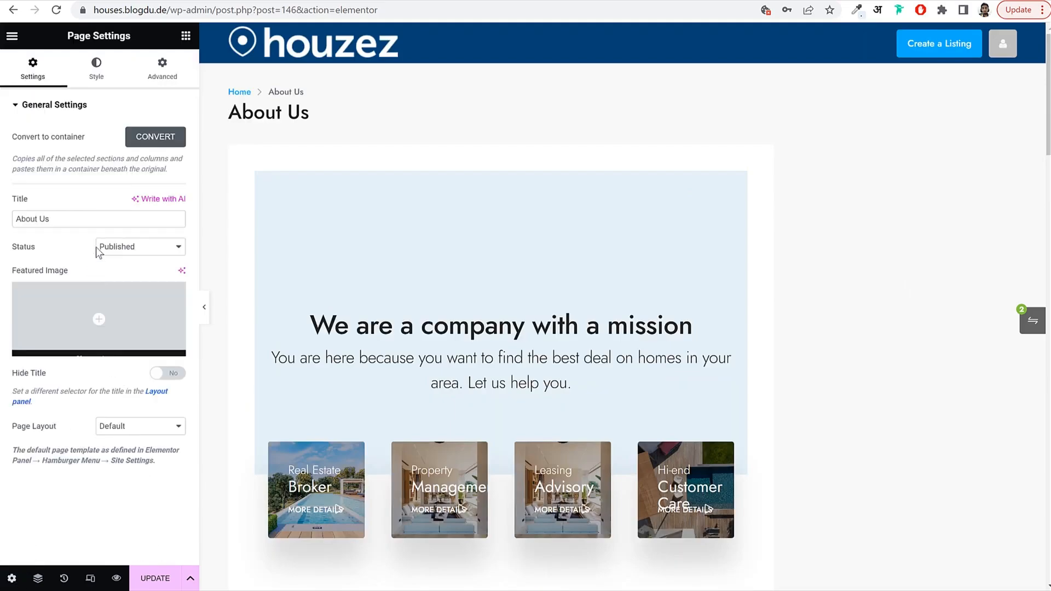
left_click(138, 247)
left_click(118, 292)
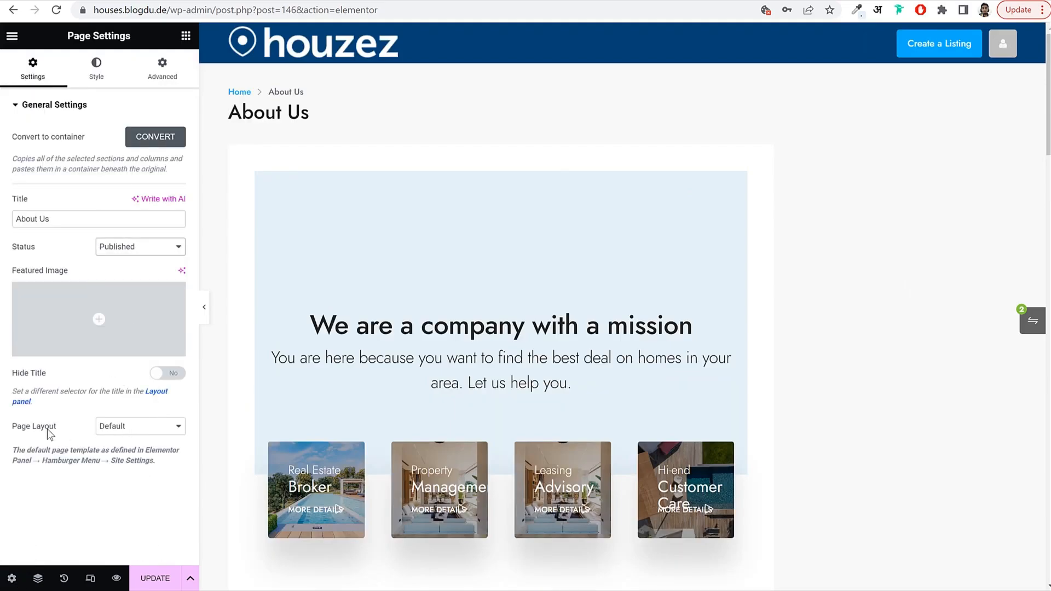
left_click(115, 430)
left_click(160, 458)
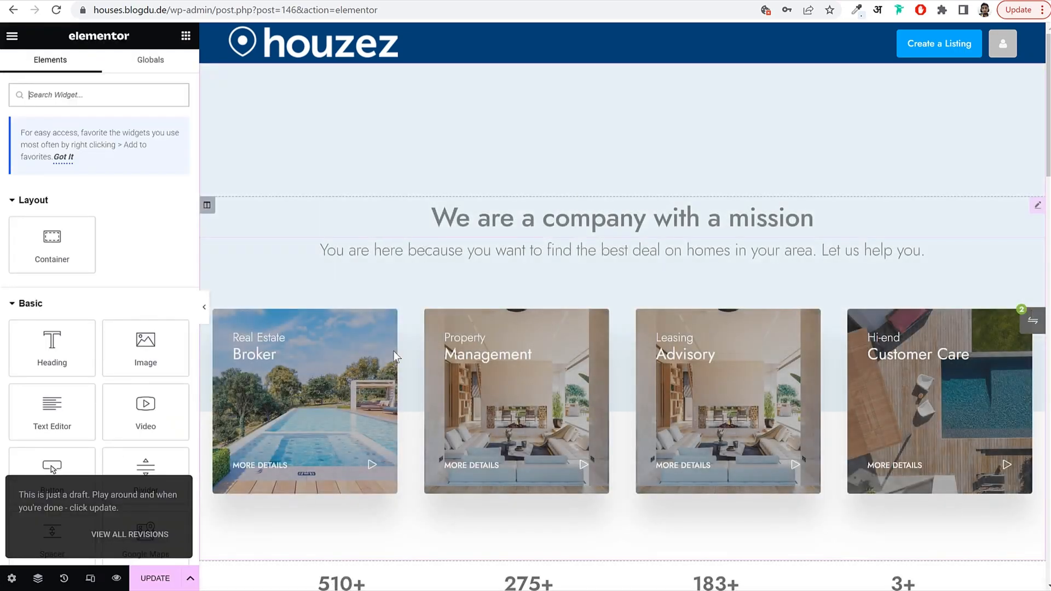
left_click(155, 577)
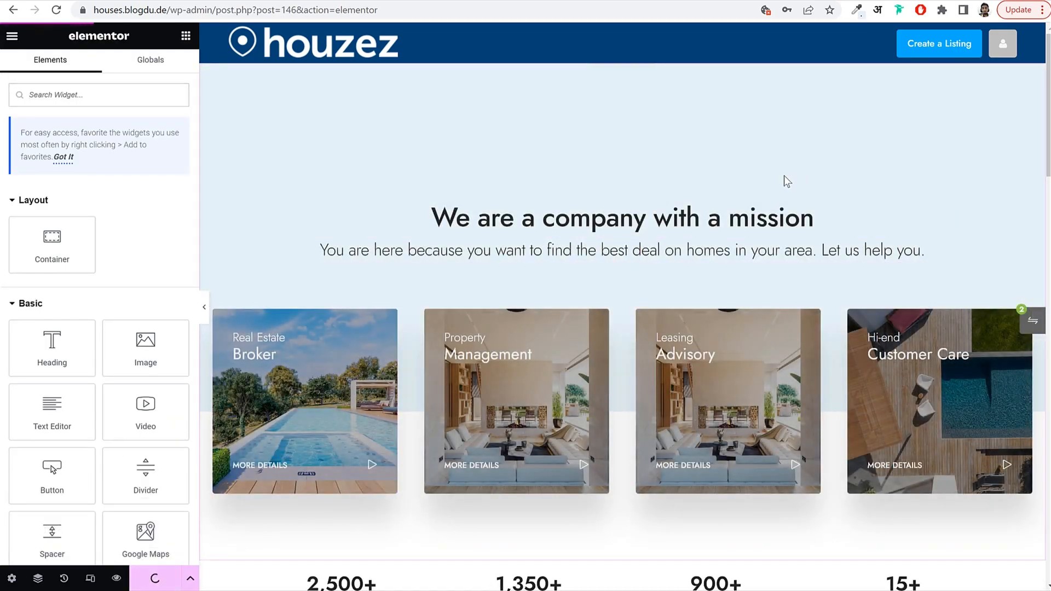
Review the three-column text block, the empty agents section, and the blog posts carousel.
scroll(593, 304, "down", 15)
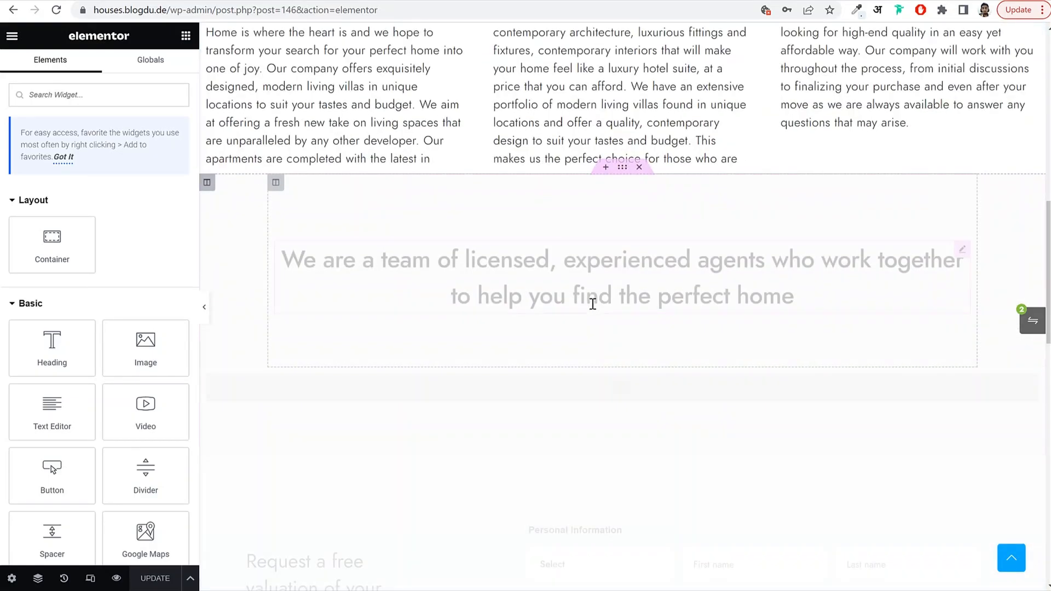
scroll(592, 304, "down", 10)
scroll(592, 304, "up", 4)
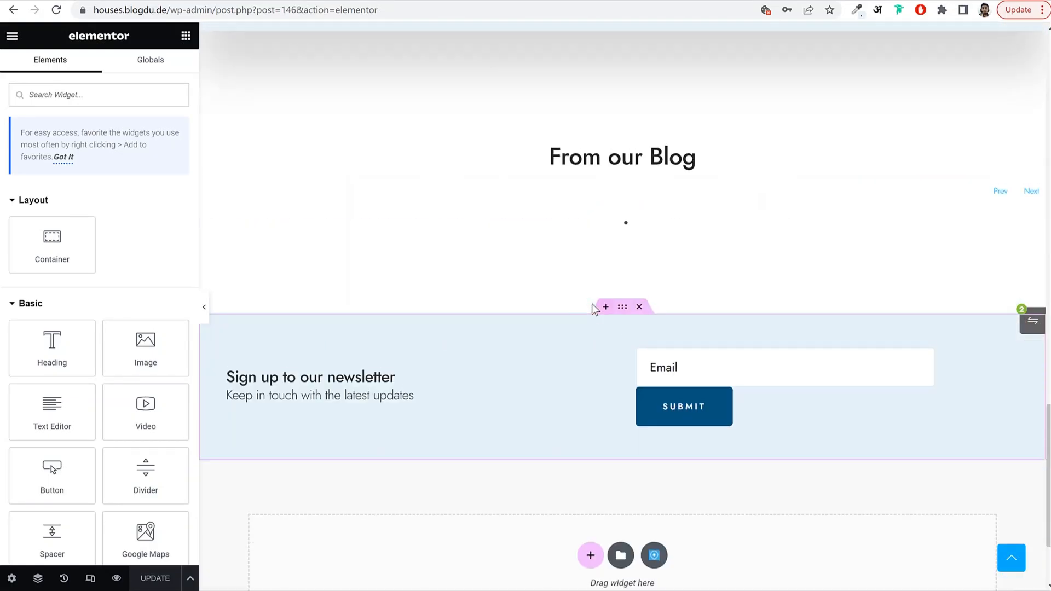
scroll(592, 304, "up", 20)
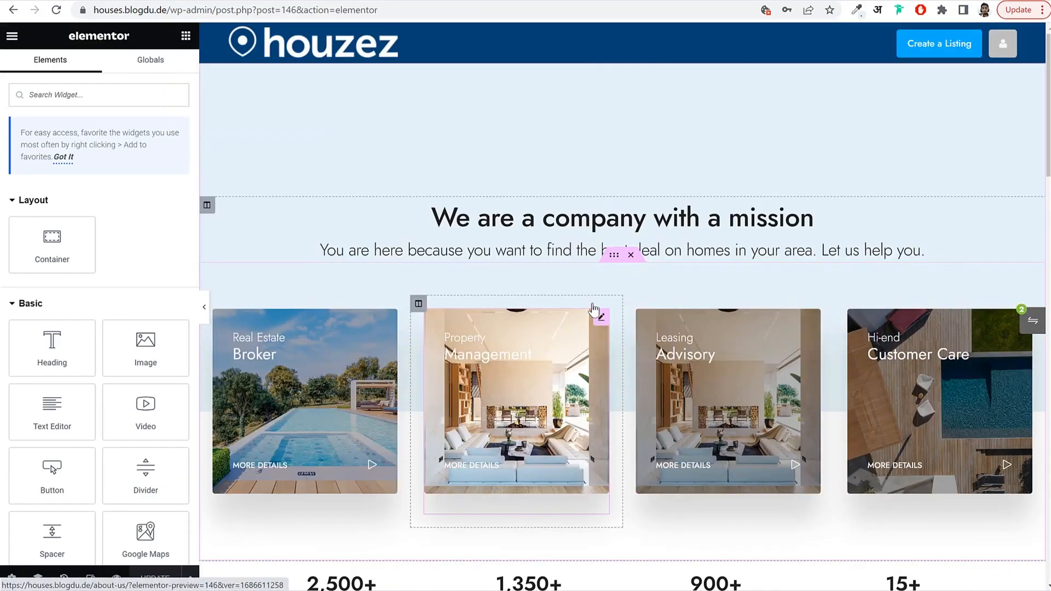
scroll(529, 345, "down", 5)
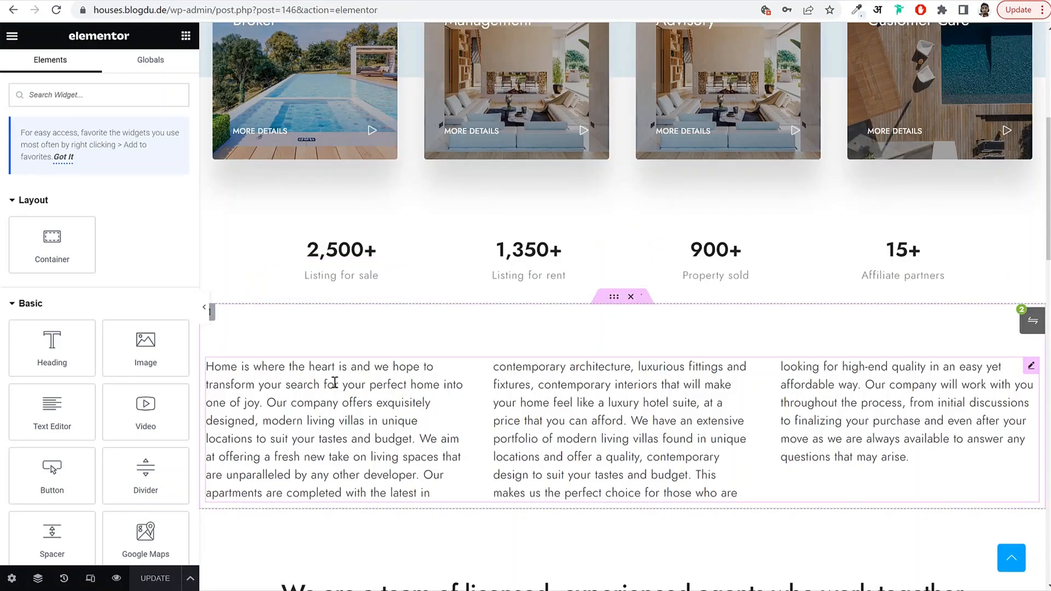
left_click(416, 381)
scroll(438, 356, "down", 6)
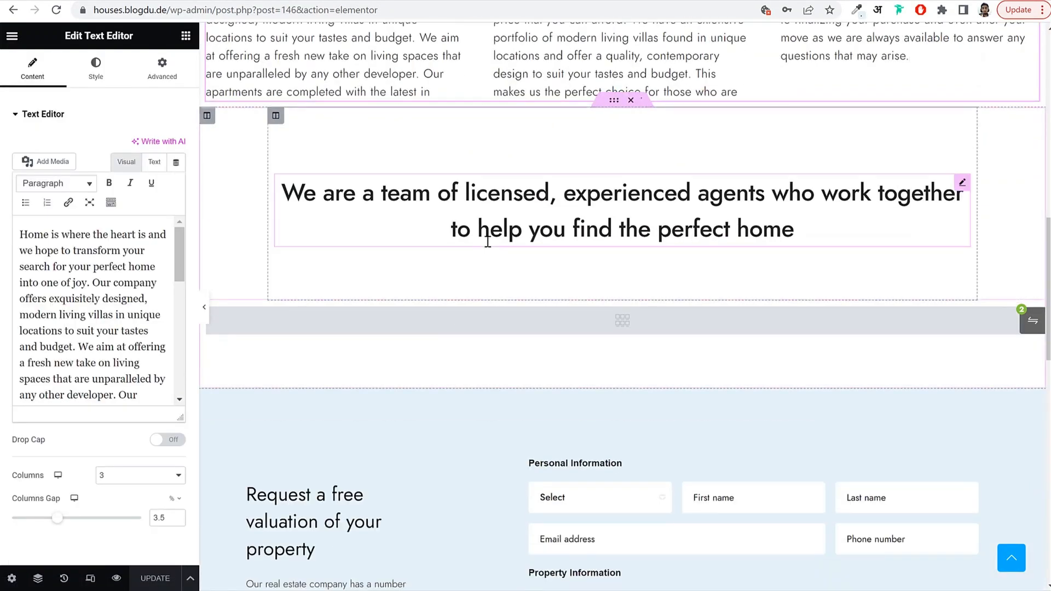
left_click(655, 332)
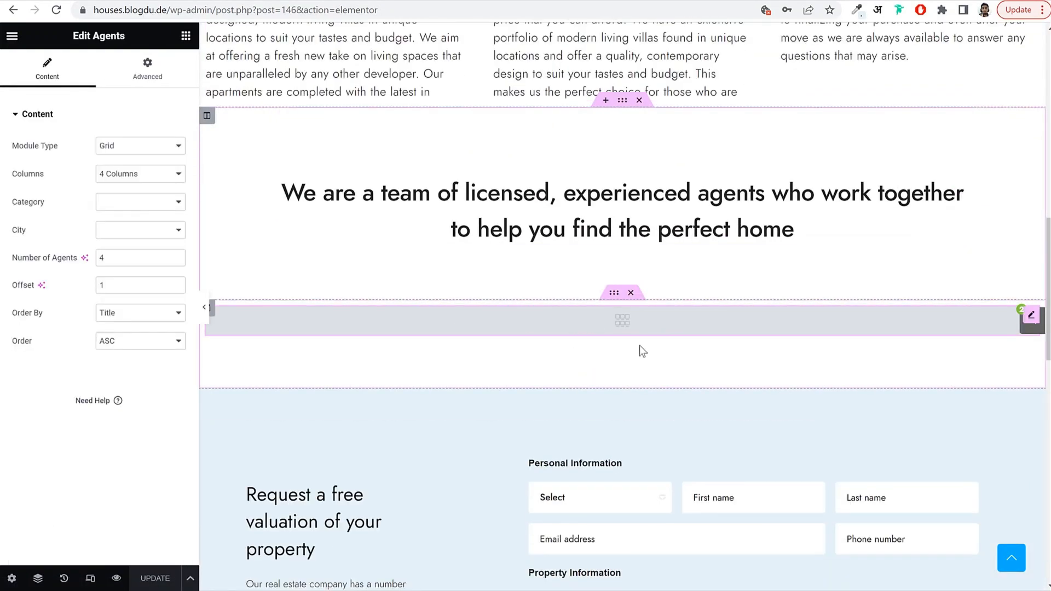
scroll(640, 351, "down", 11)
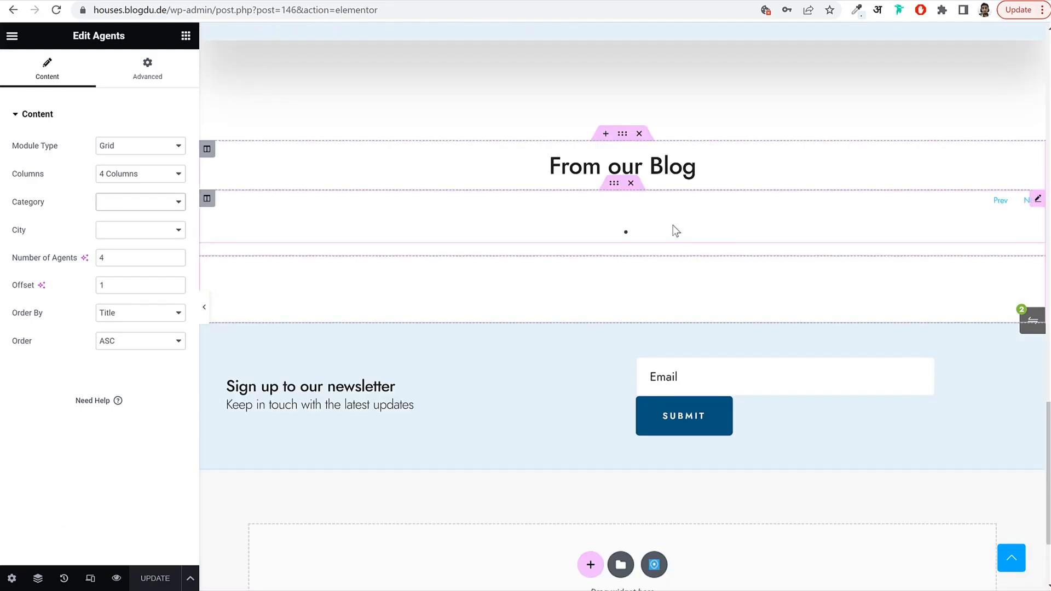
left_click(676, 231)
scroll(634, 277, "up", 14)
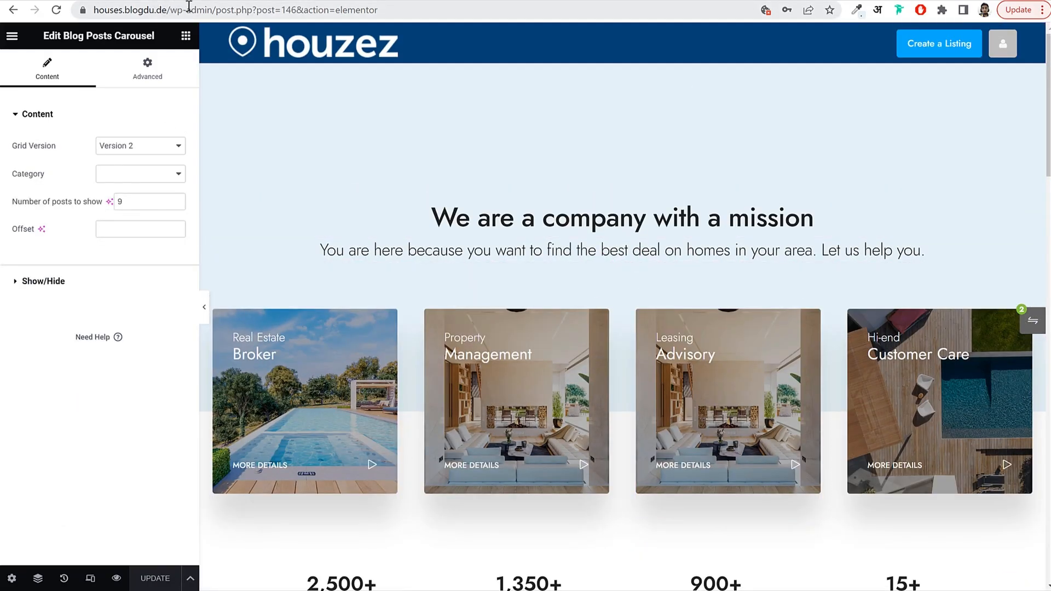
Return to the WordPress dashboard and start a new page from the Pages list.
left_click_drag(220, 8, 377, 10)
type("\\")
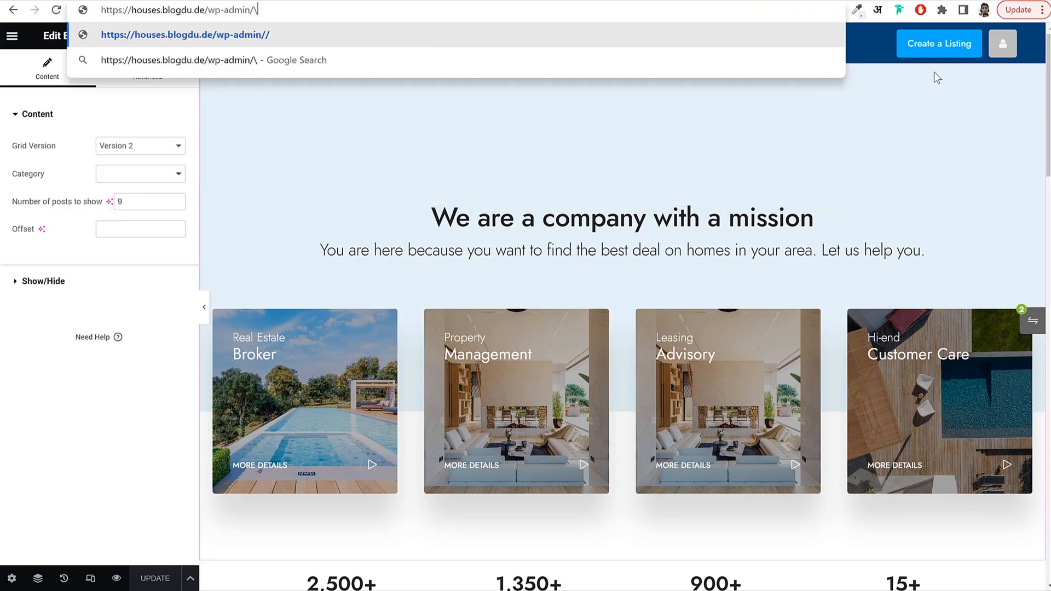
key("Return")
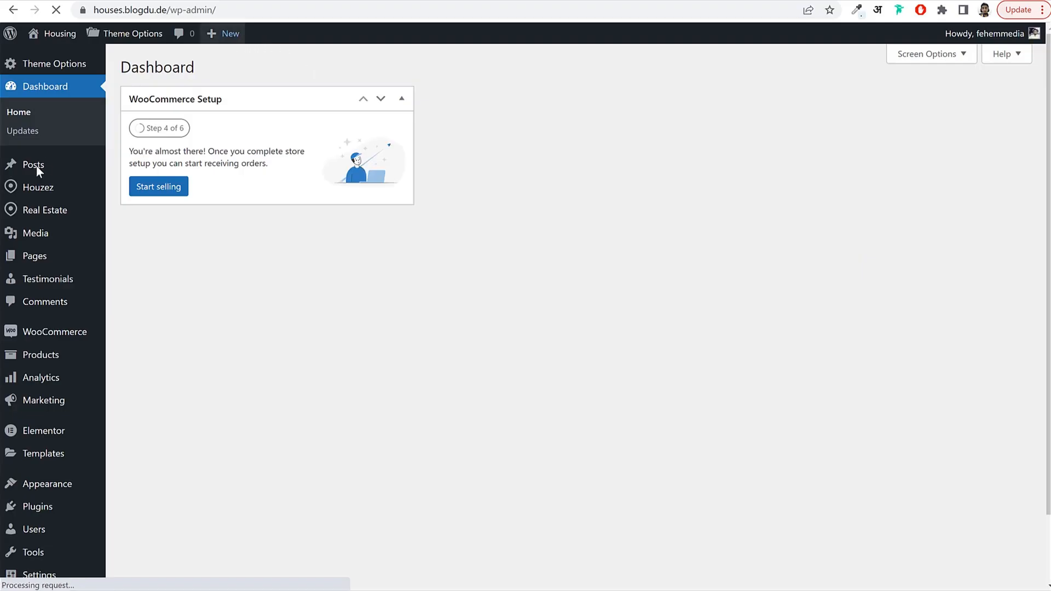
left_click(42, 263)
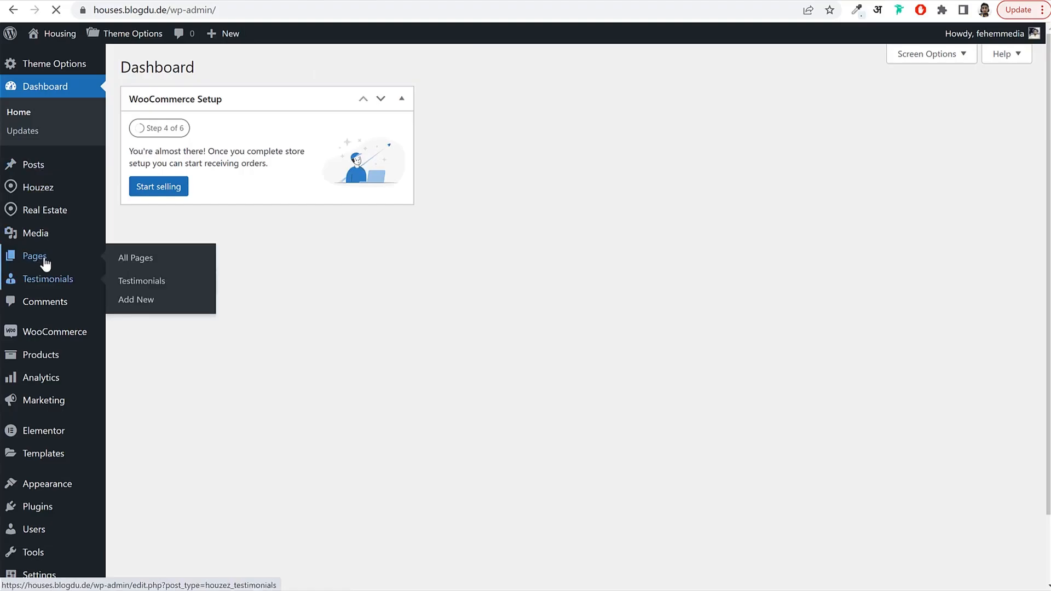
left_click(195, 70)
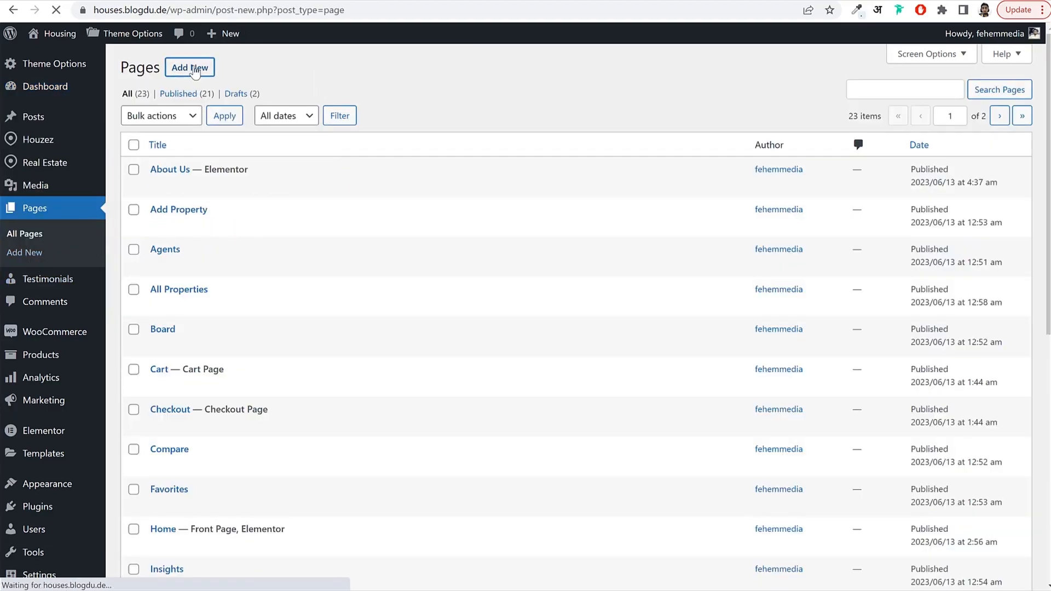
Title the page Contact, use Elementor Full Width, Elementor header type, and transparent main menu.
type("Con")
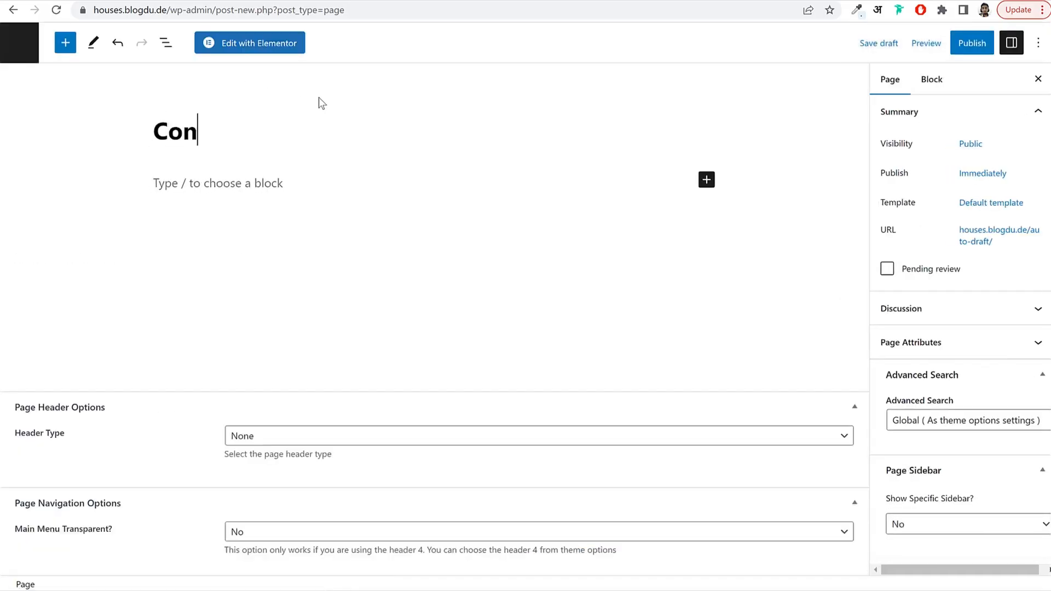
type("tact Us")
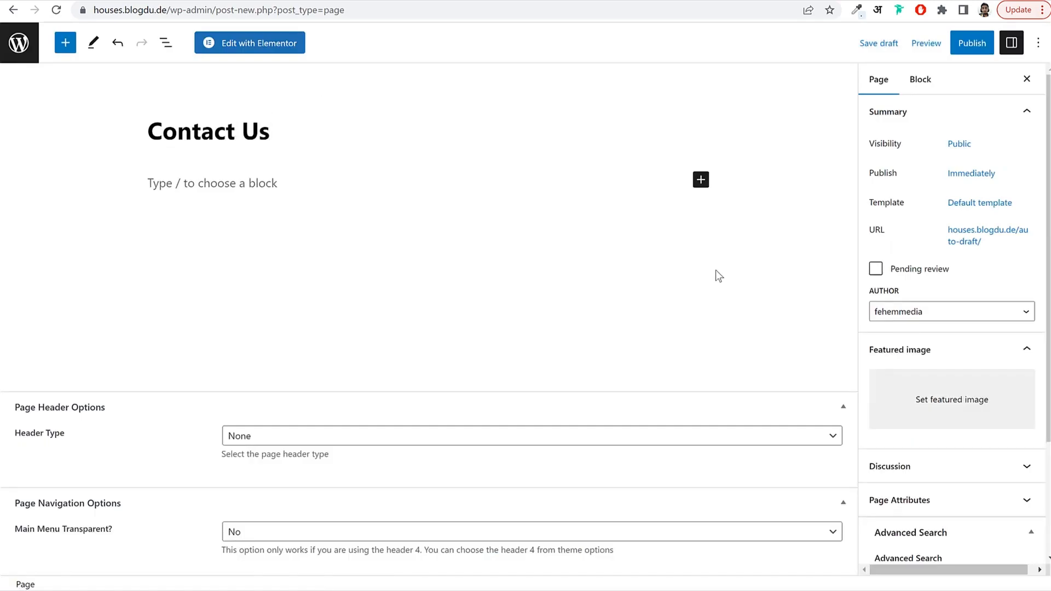
left_click(980, 202)
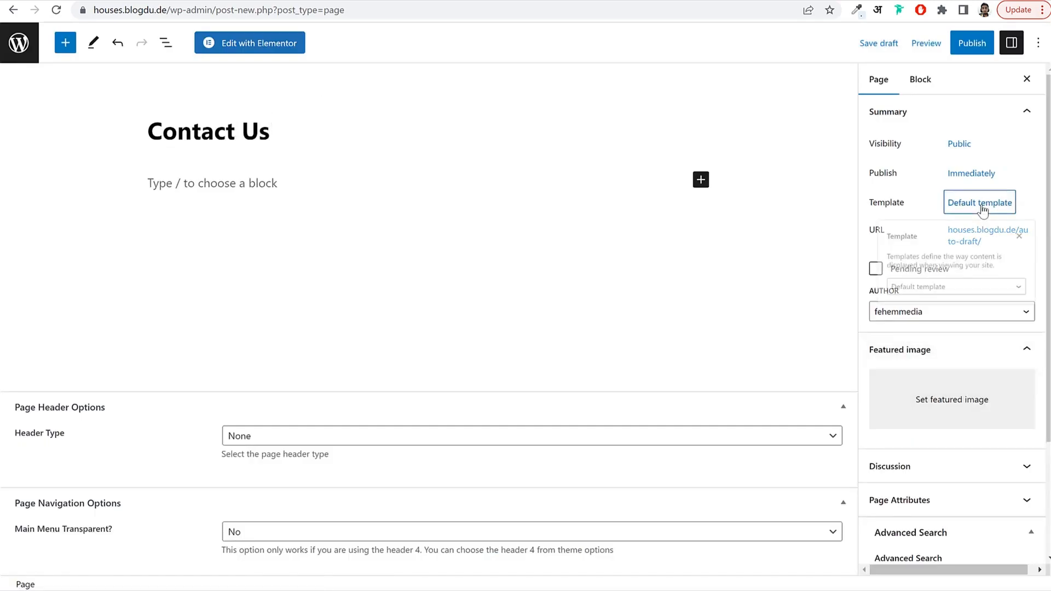
left_click(926, 309)
left_click(917, 342)
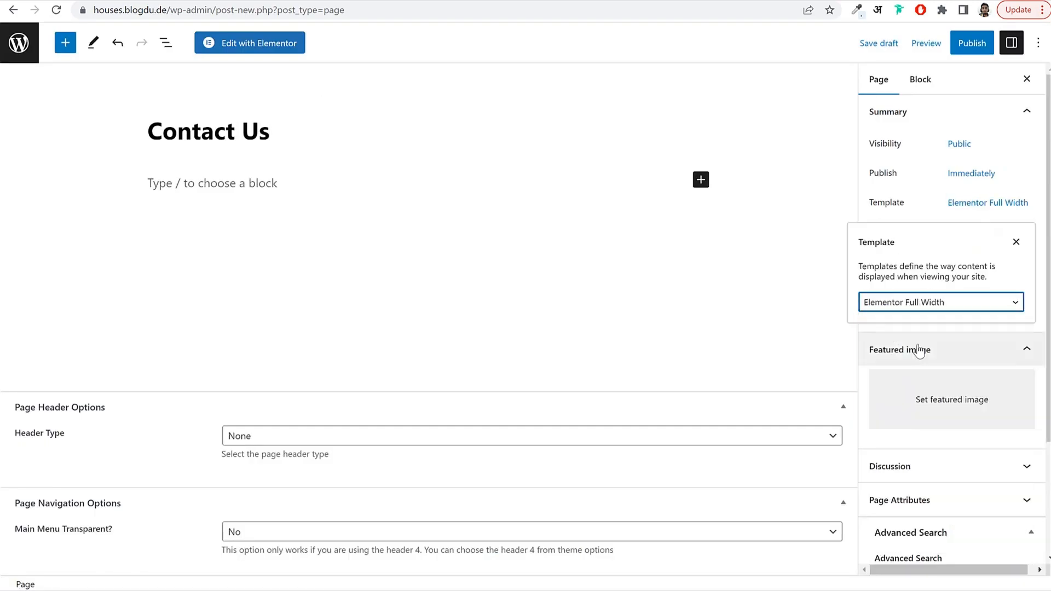
left_click(383, 436)
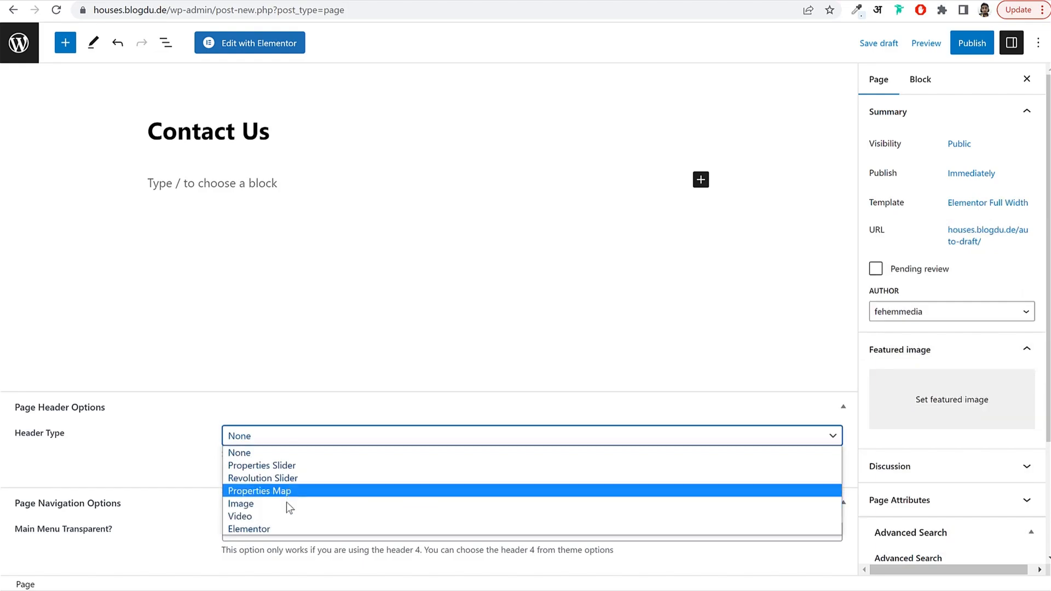
left_click(262, 529)
left_click(261, 535)
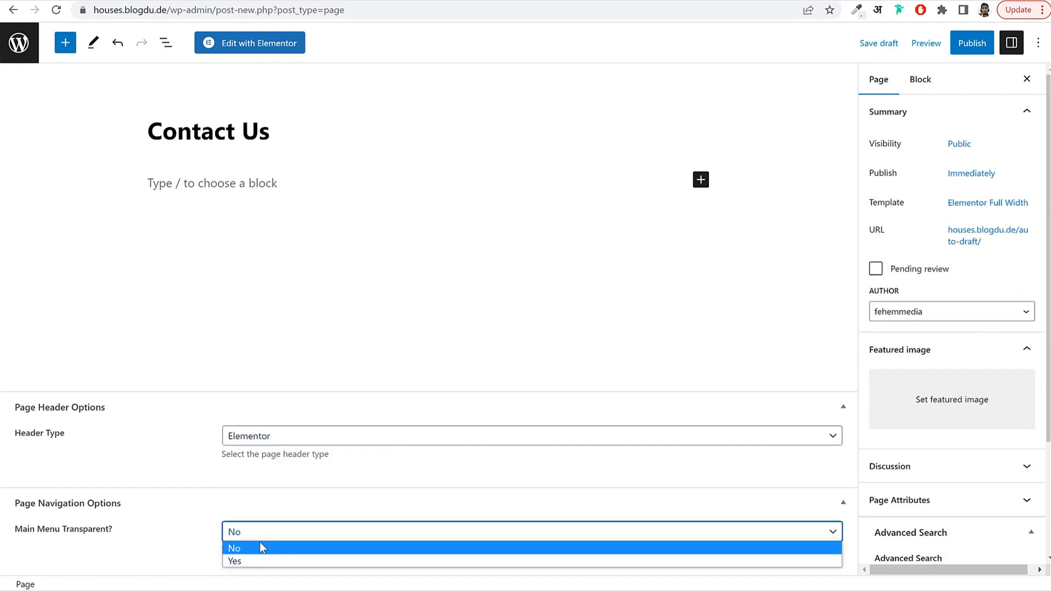
left_click(254, 560)
Publish the Contact Us page and open it with Elementor.
left_click(964, 45)
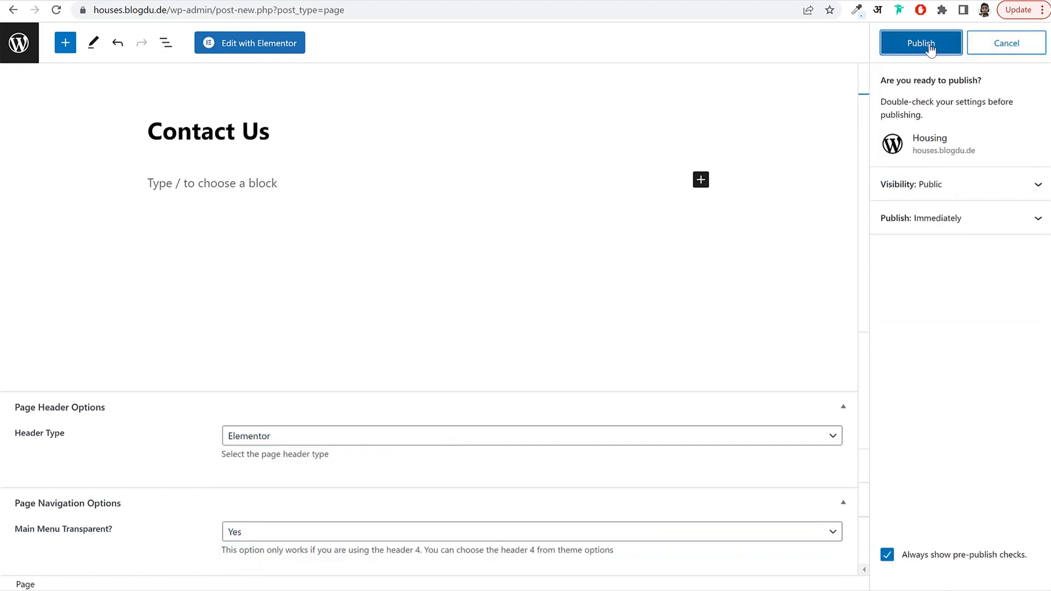
left_click(930, 46)
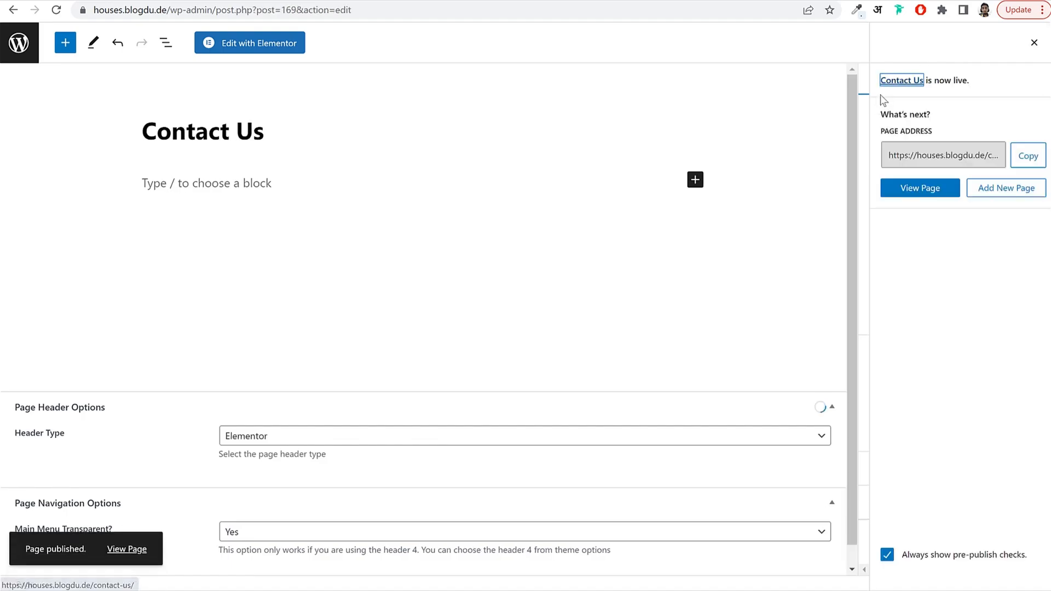
left_click(1034, 45)
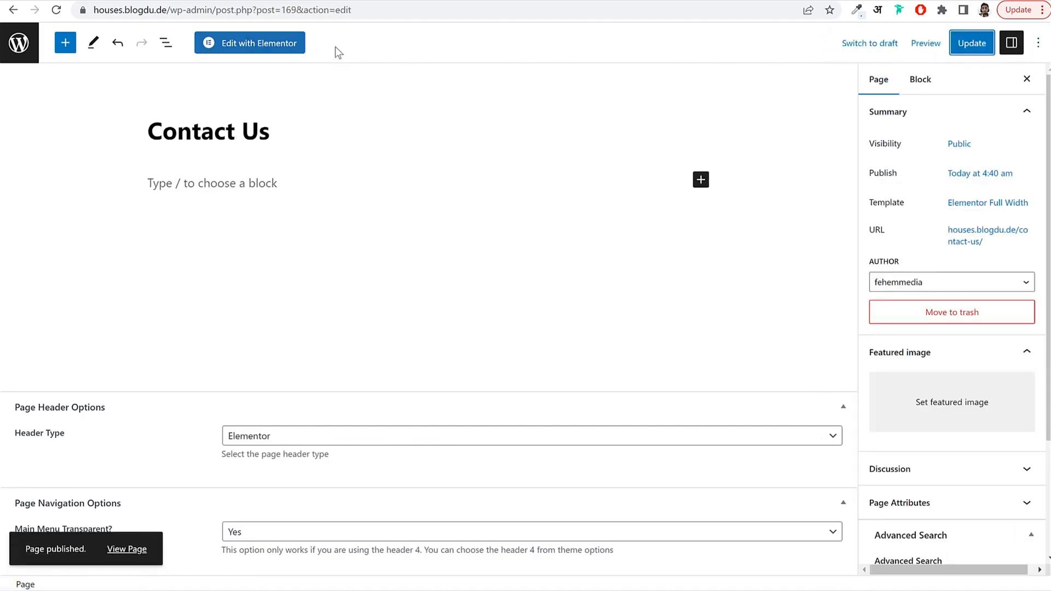
left_click(296, 44)
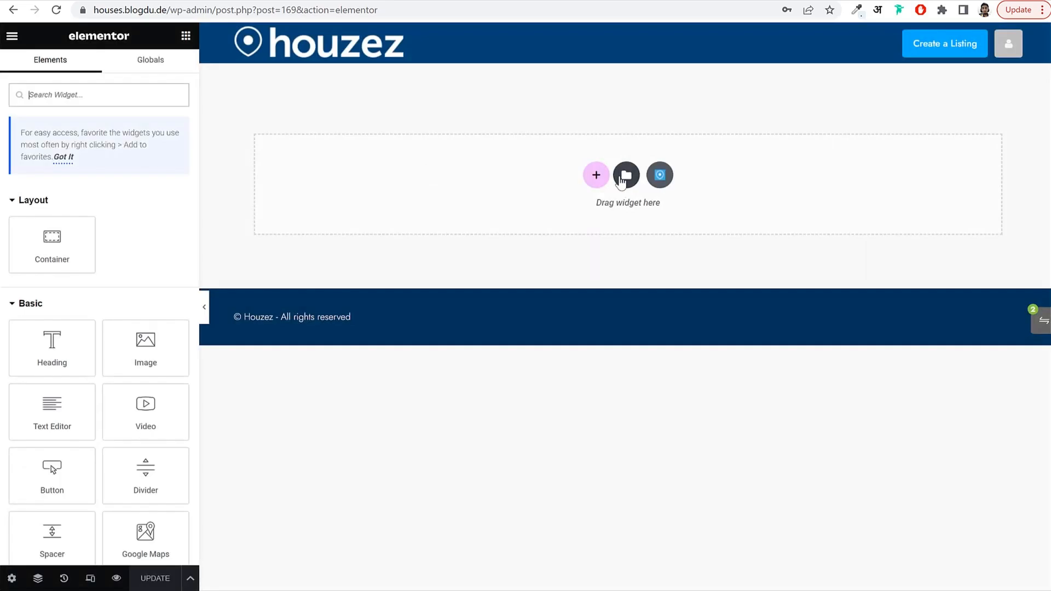
Insert the Houzez - Contact Us template from My Templates, applying its page settings.
left_click(623, 181)
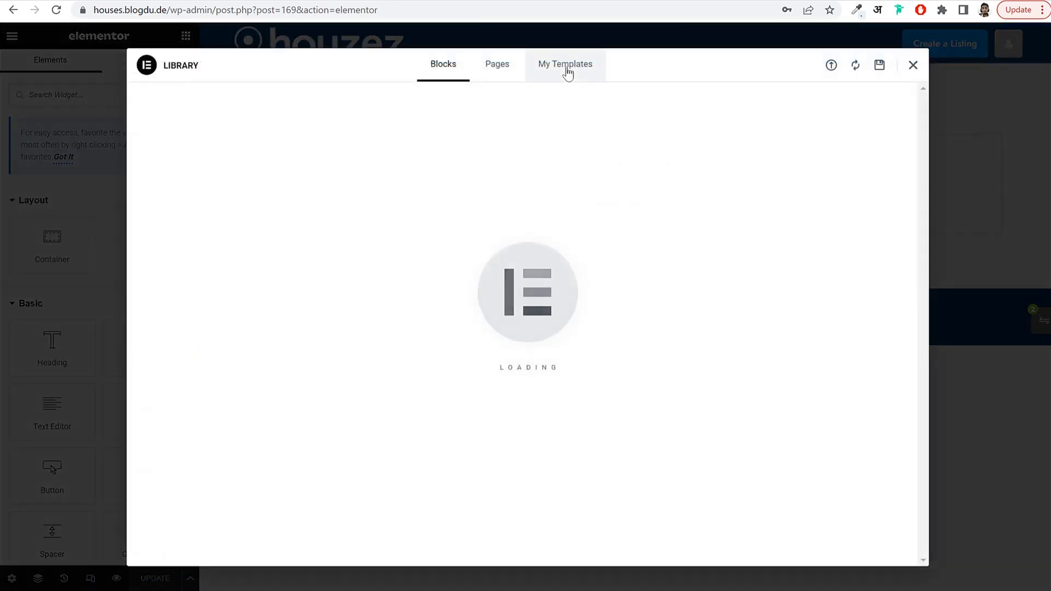
left_click(567, 69)
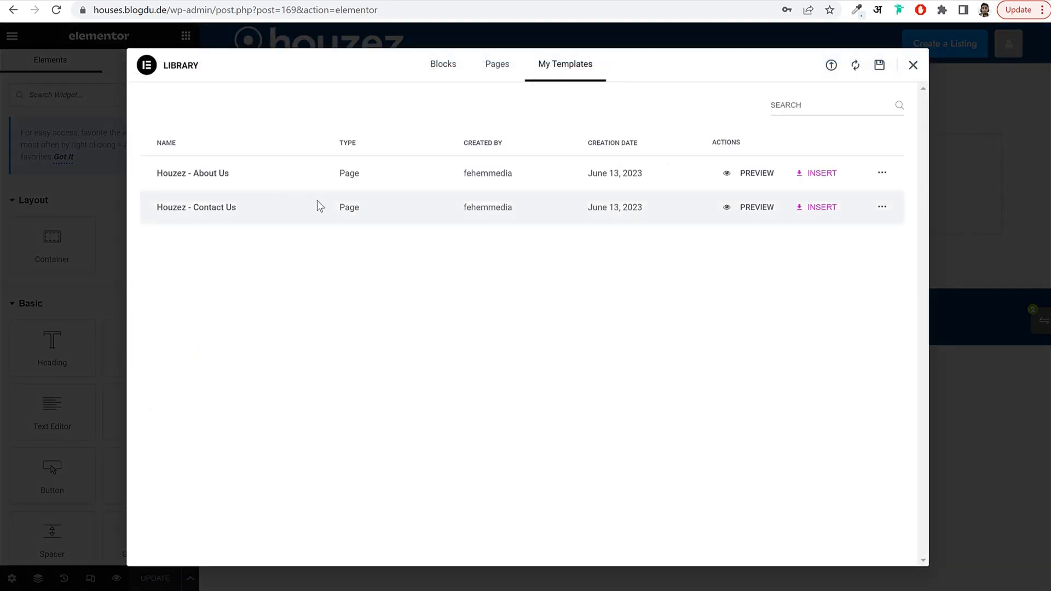
left_click(824, 208)
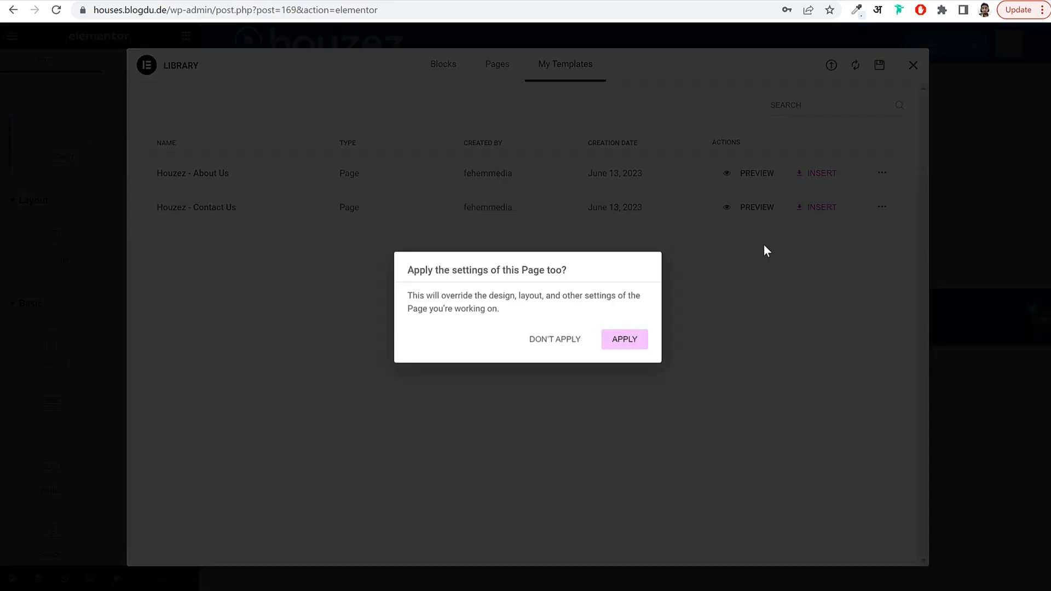
left_click(625, 340)
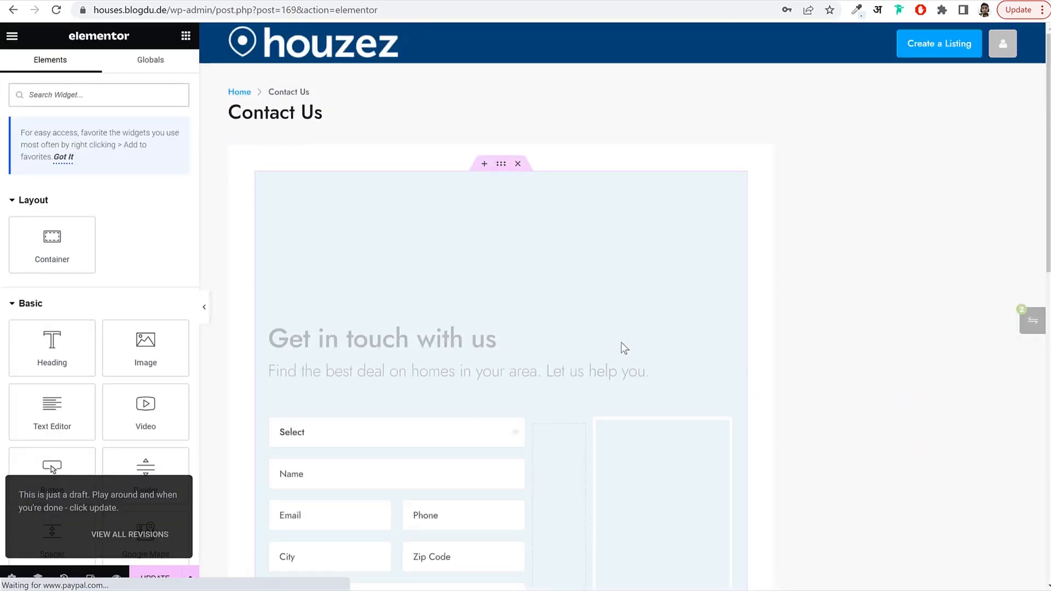
Set the page layout to Elementor Full Width and save the Contact Us page.
left_click(11, 578)
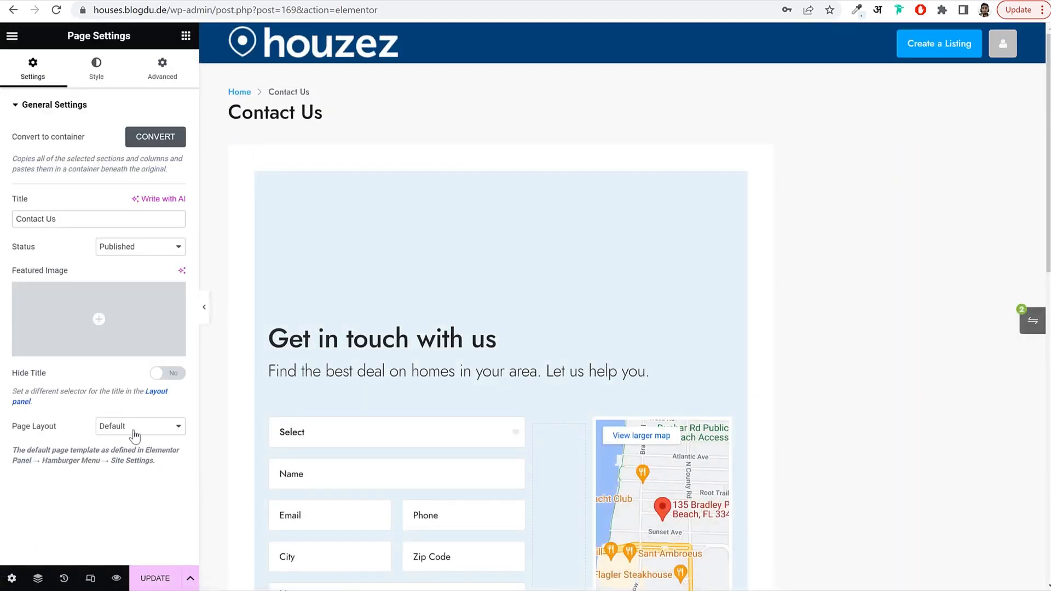
left_click(134, 436)
left_click(141, 460)
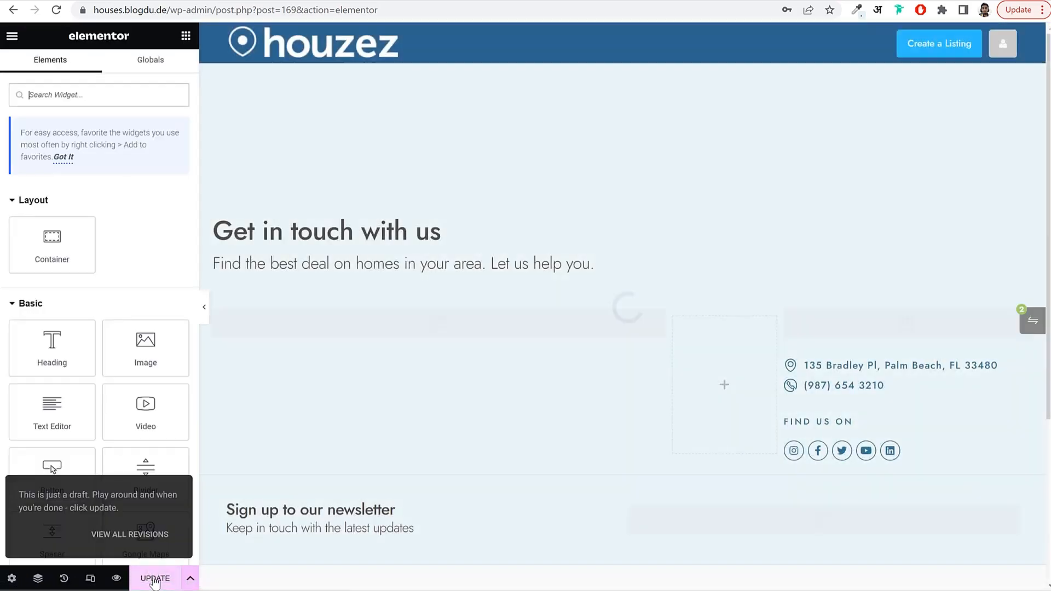
left_click(155, 580)
scroll(786, 232, "down", 3)
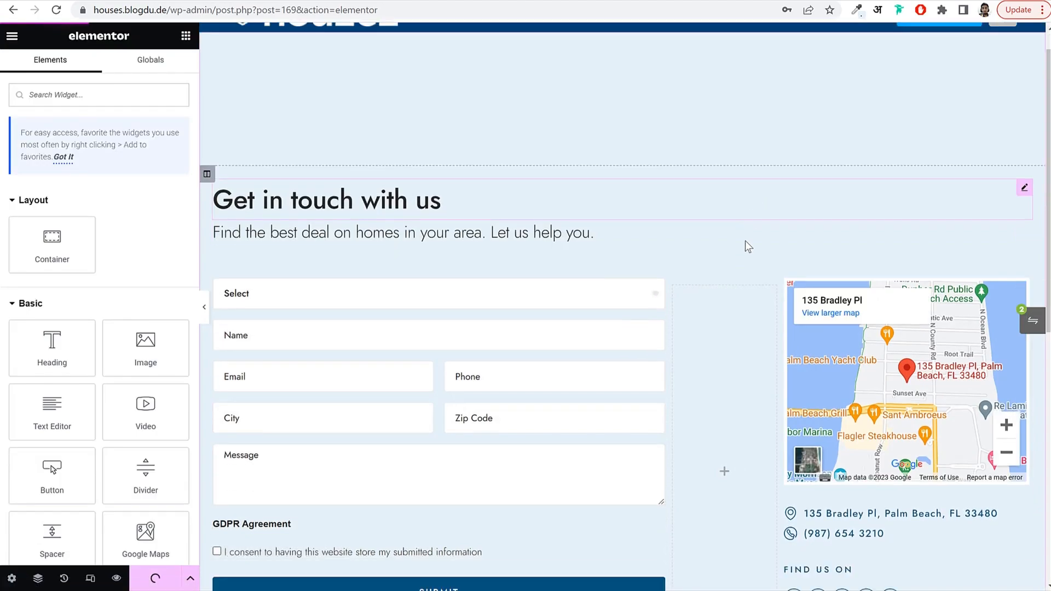
scroll(657, 285, "down", 7)
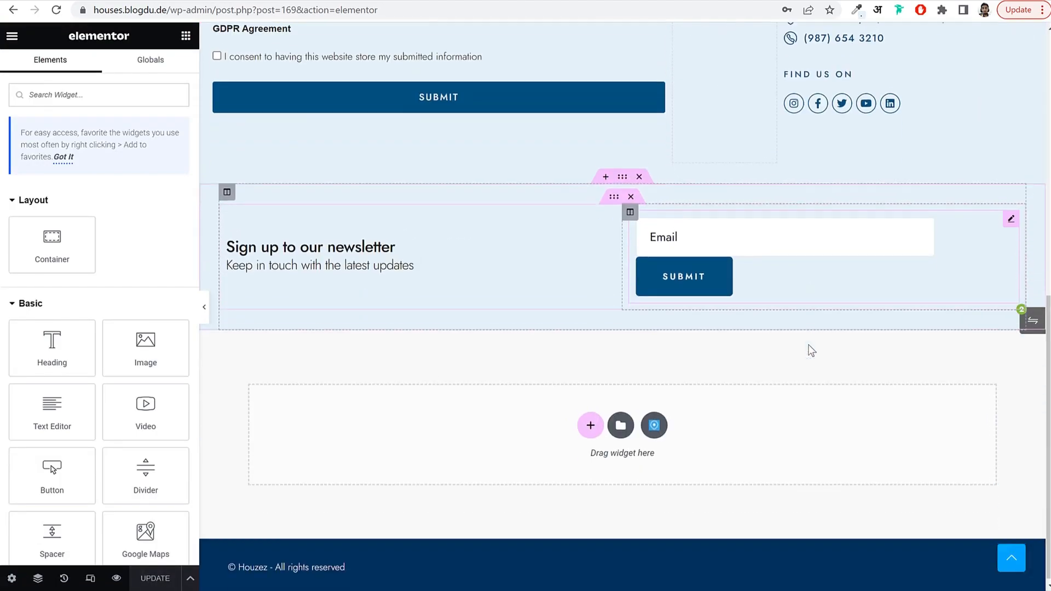
scroll(741, 296, "up", 6)
scroll(736, 312, "up", 3)
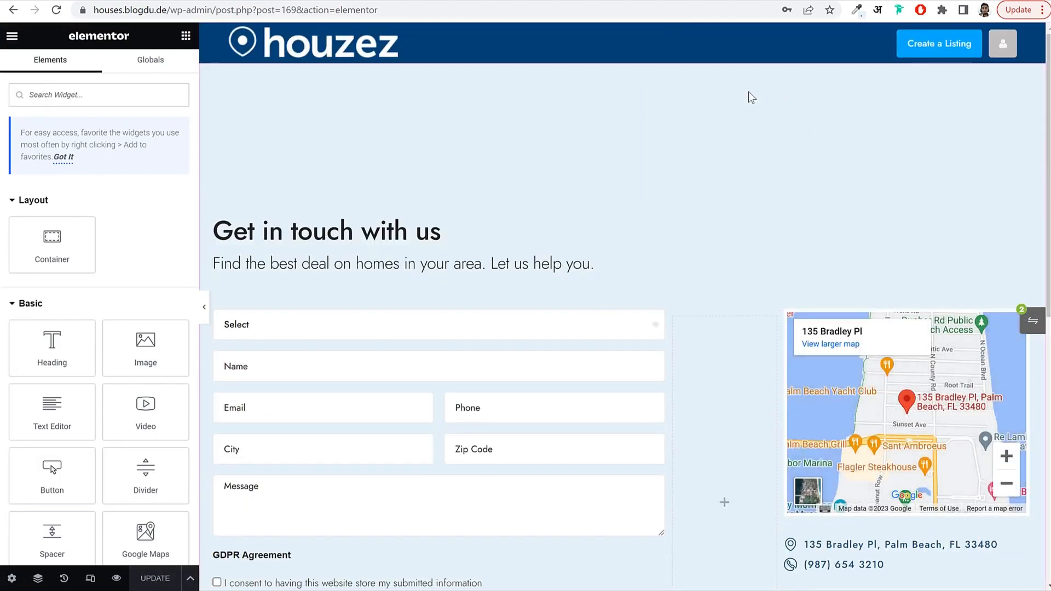
left_click_drag(215, 10, 556, 30)
Trim the address back to /wp-admin, go to All Pages, and add a new page.
key("BackSpace")
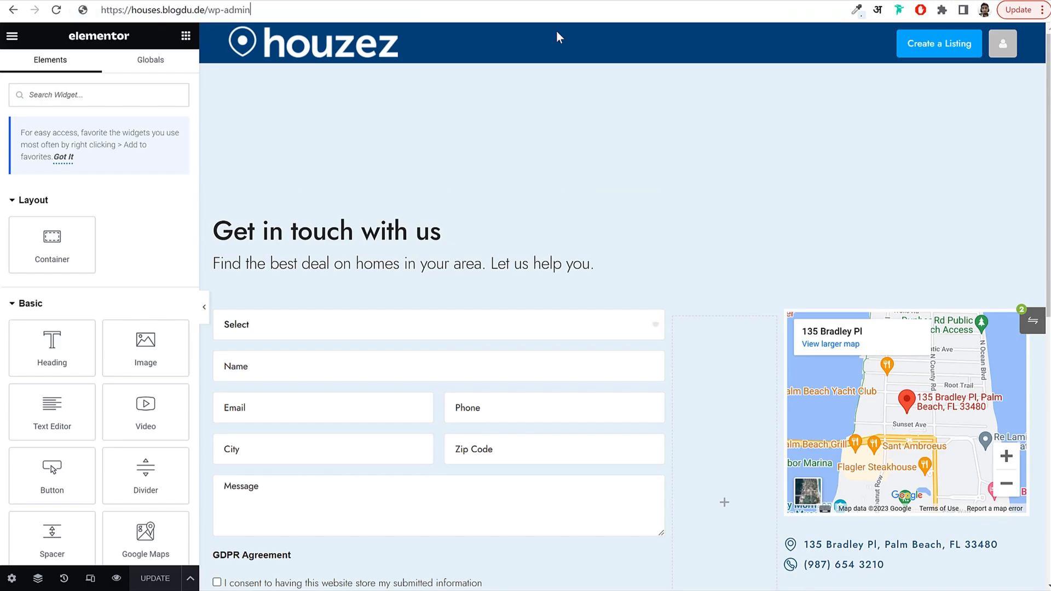
key("Return")
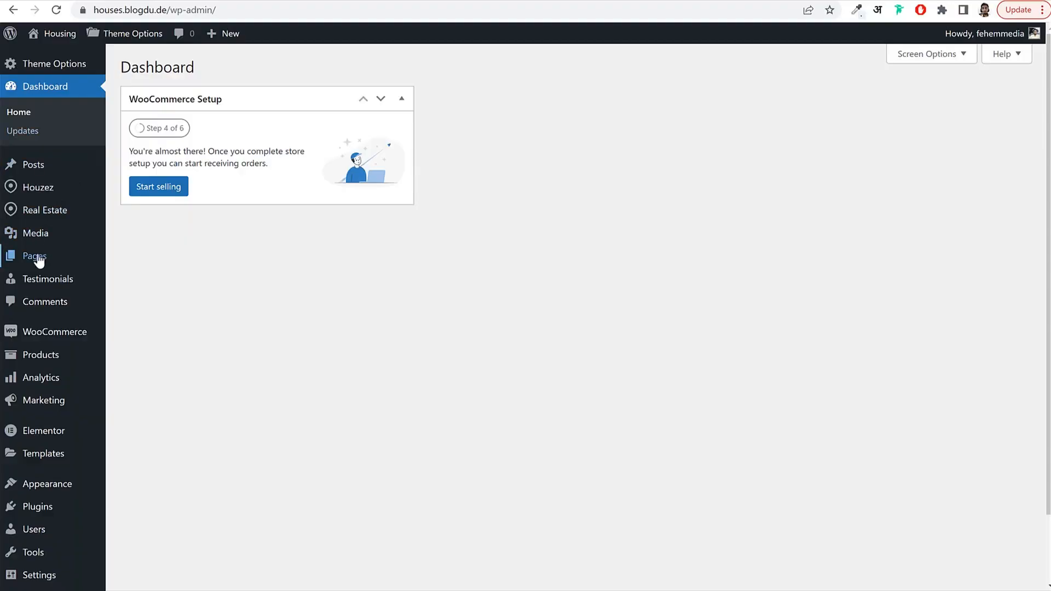
left_click(34, 256)
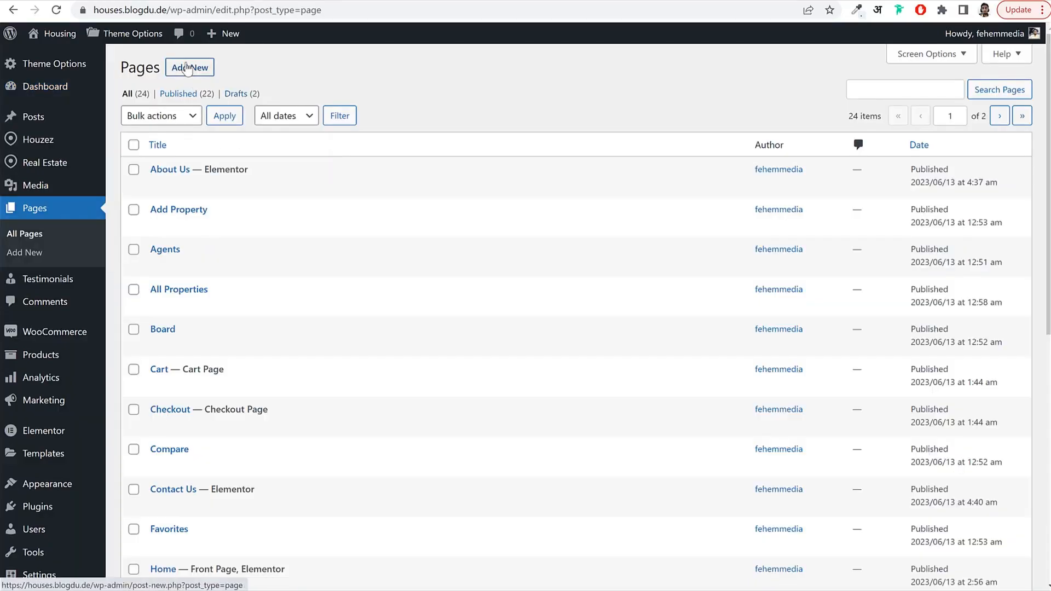
left_click(188, 68)
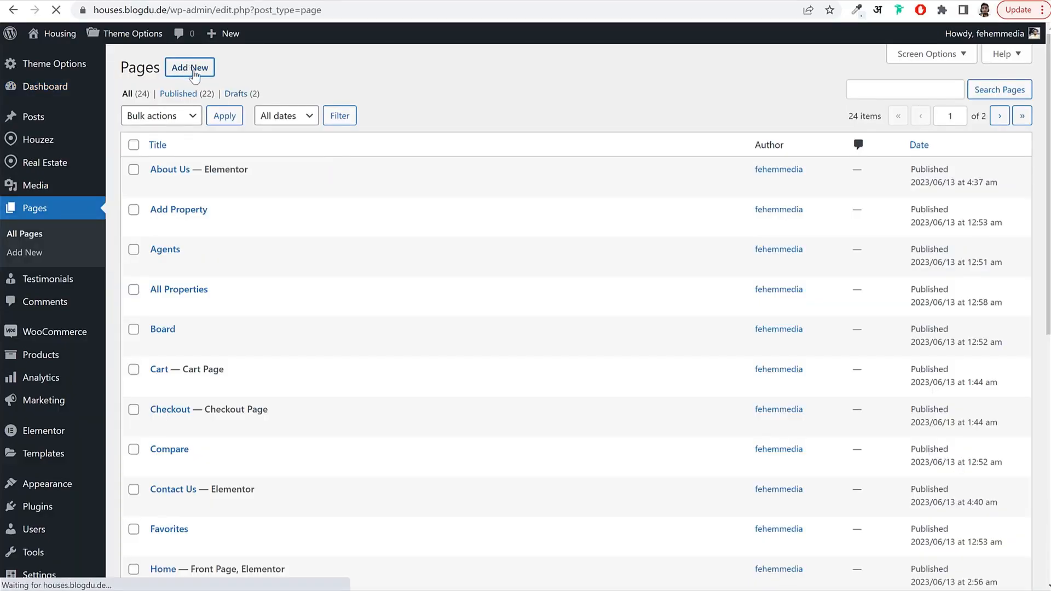
Title the new page Blog, publish it, and return to the pages list.
type("Blog")
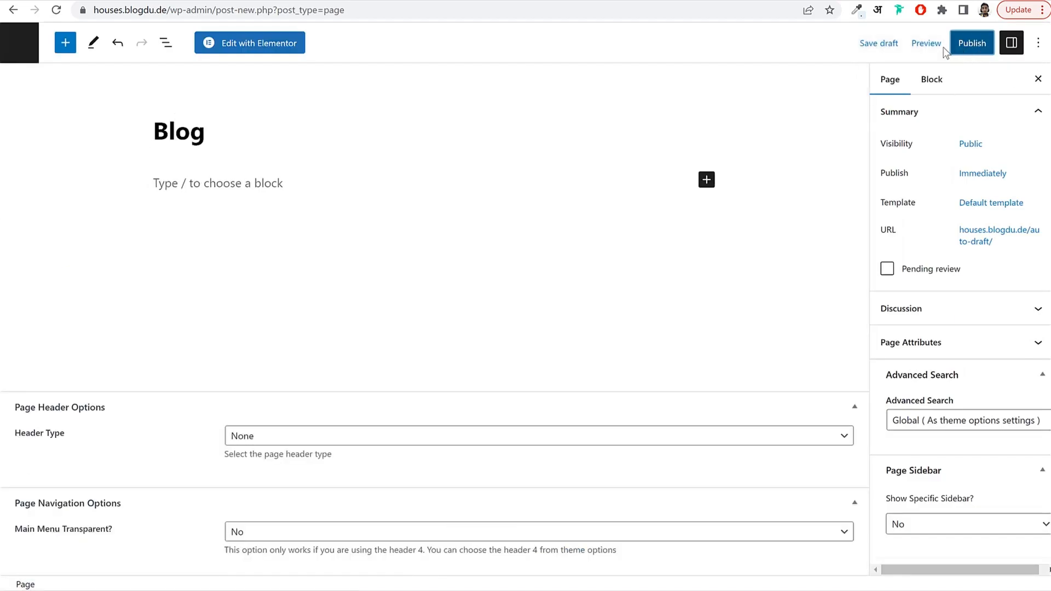
left_click(970, 50)
left_click(945, 49)
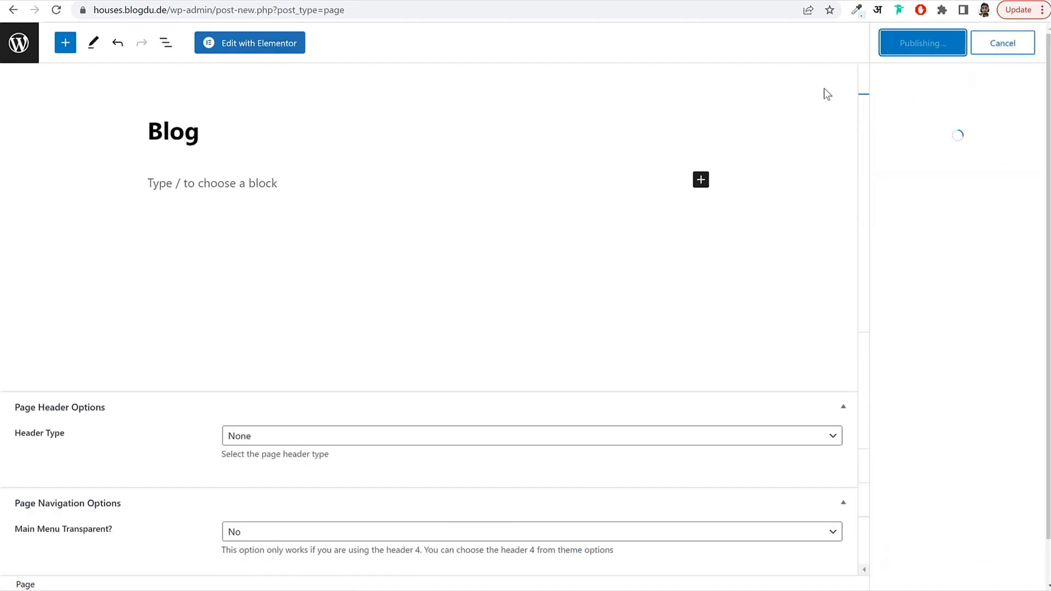
left_click(21, 46)
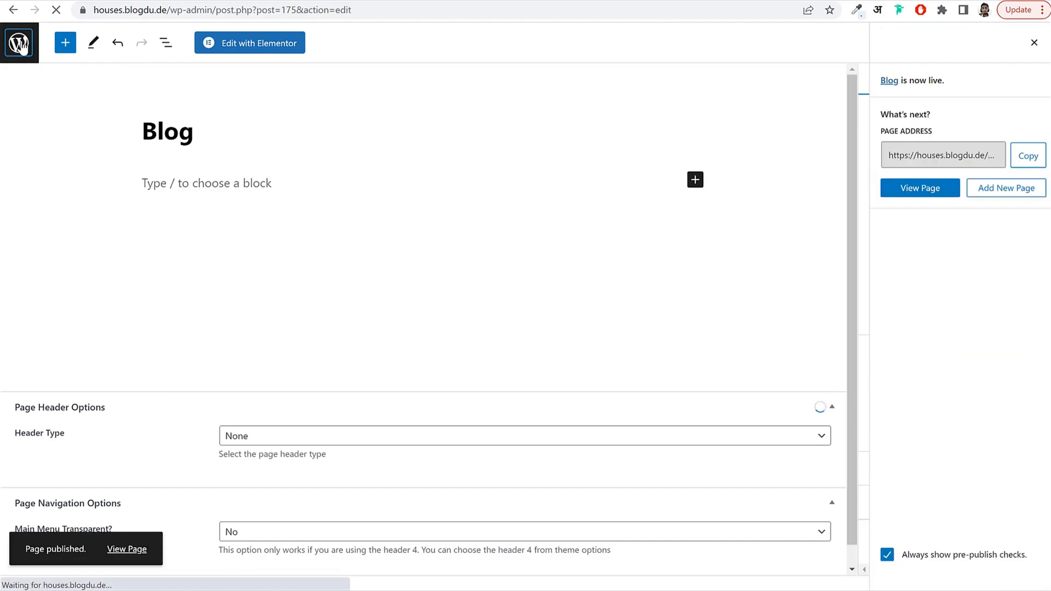
In Reading Settings, keep Home as the homepage, set Blog as the posts page, and save.
scroll(243, 311, "down", 5)
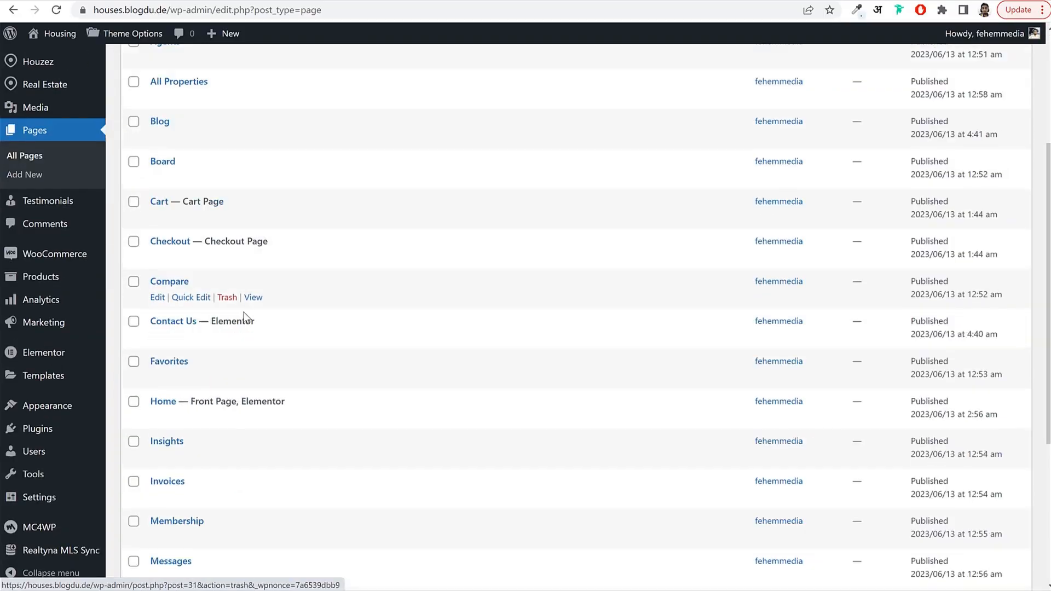
mouse_move(44, 501)
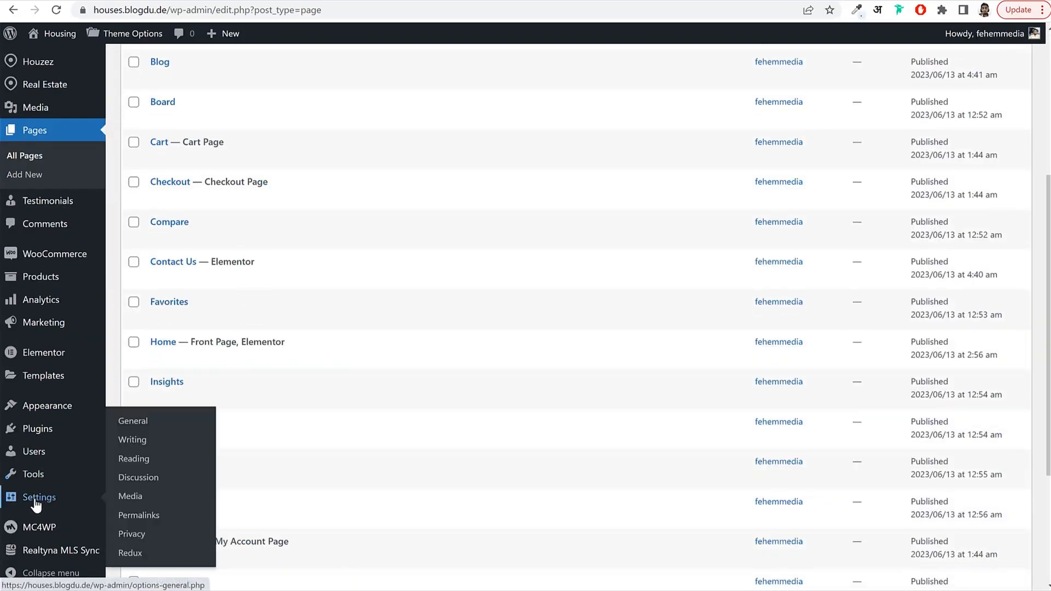
left_click(140, 463)
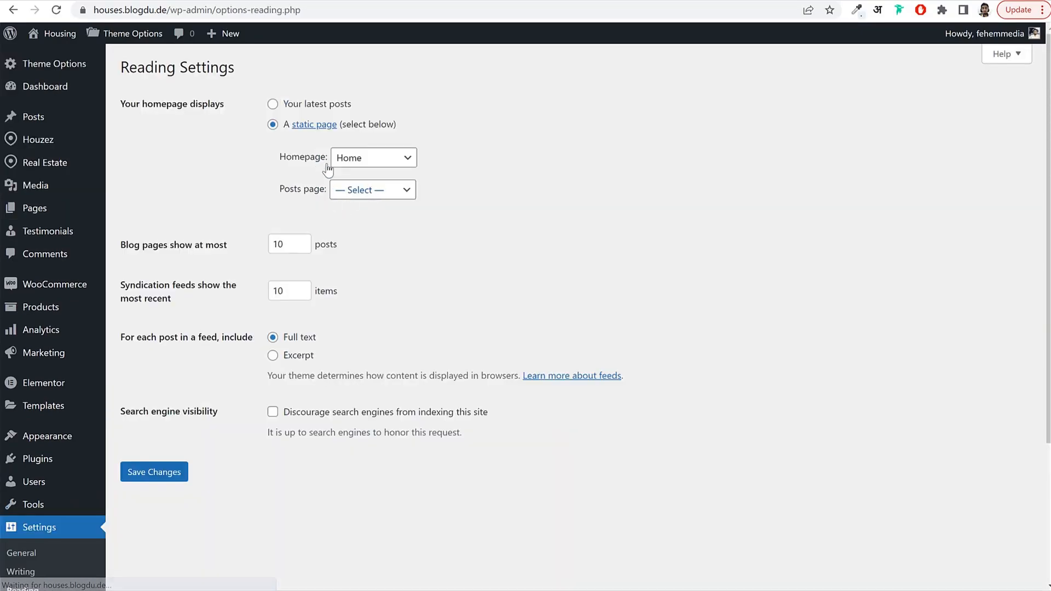
left_click_drag(284, 164, 372, 167)
left_click_drag(264, 200, 328, 188)
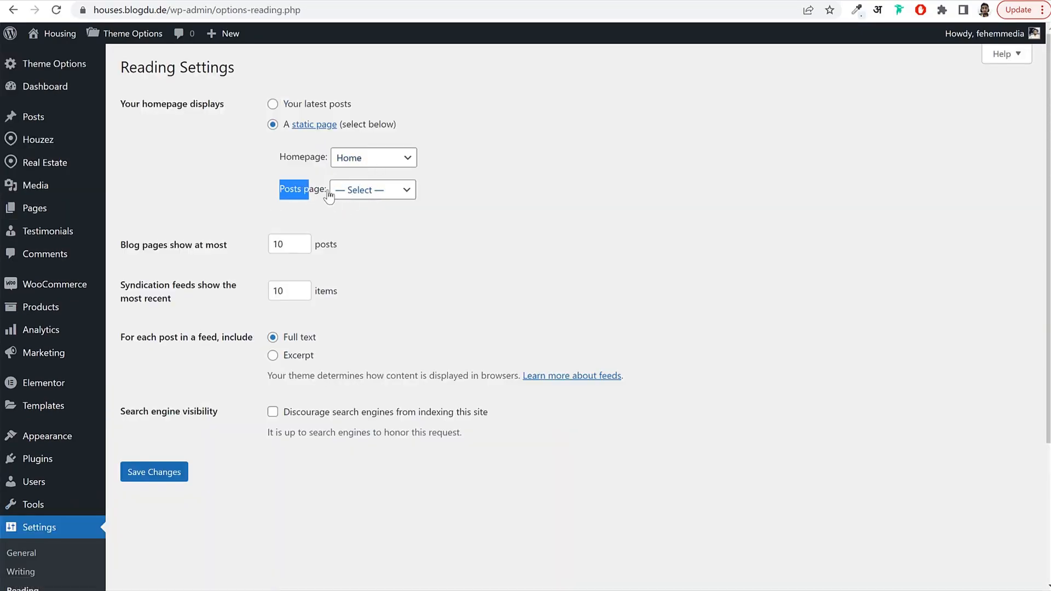
left_click(370, 190)
left_click(364, 273)
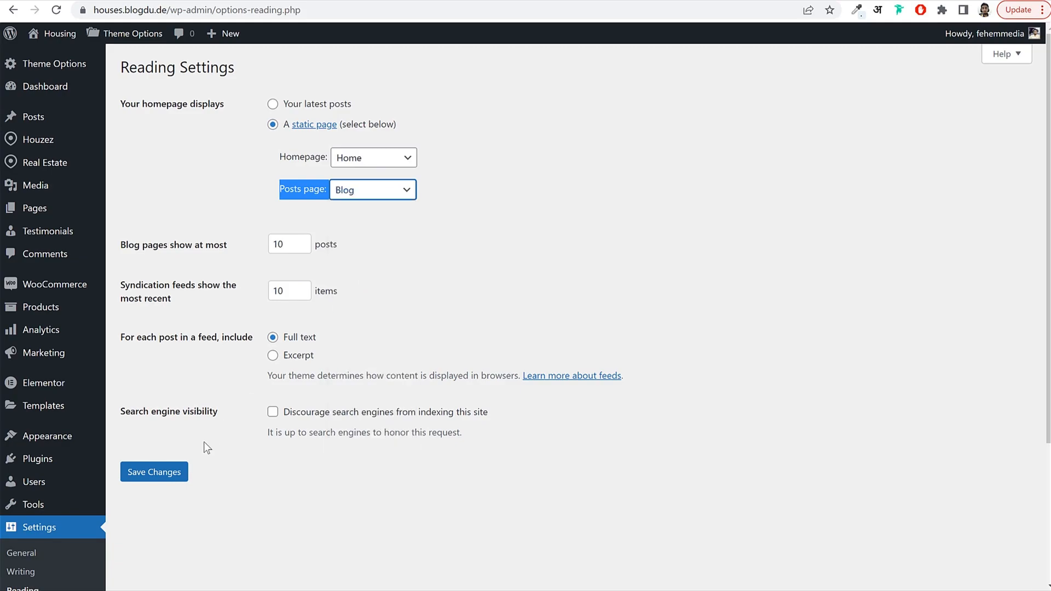
left_click(165, 475)
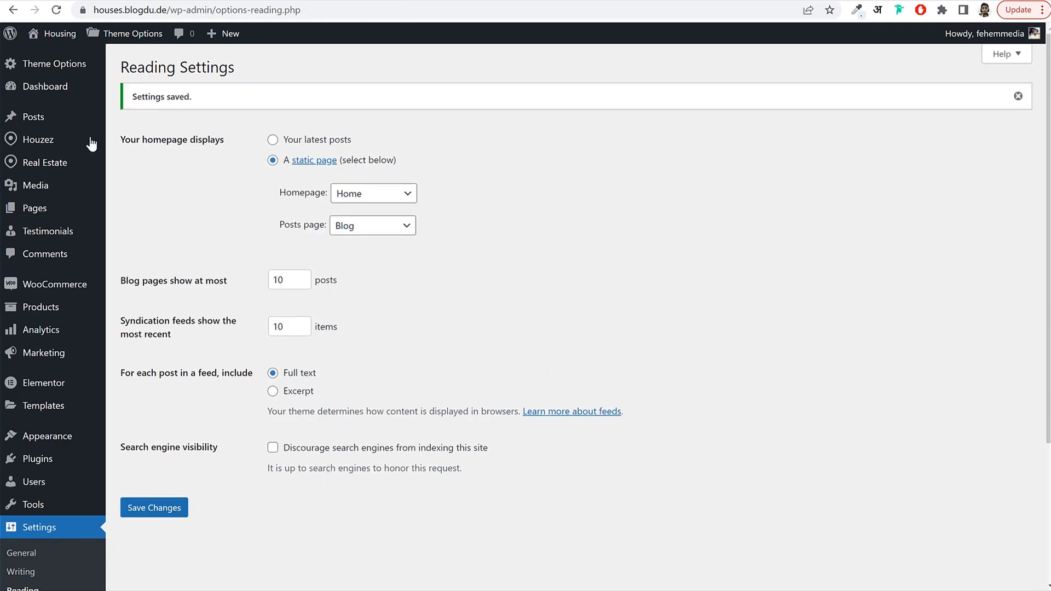
mouse_move(47, 124)
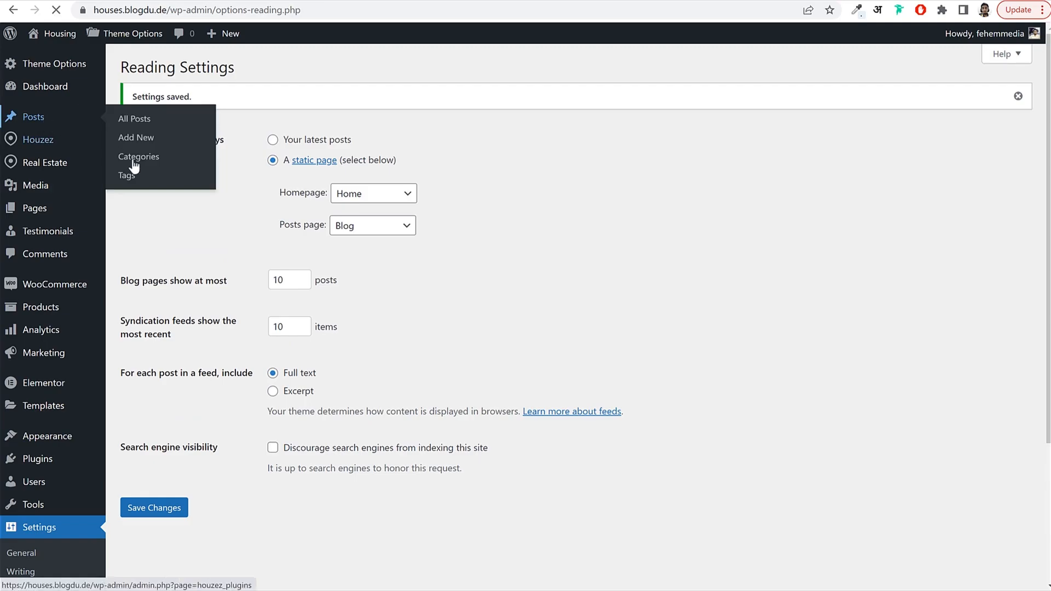
Trash the Hello world! post, start a new post, and paste the demo post's title.
mouse_move(175, 178)
left_click(225, 184)
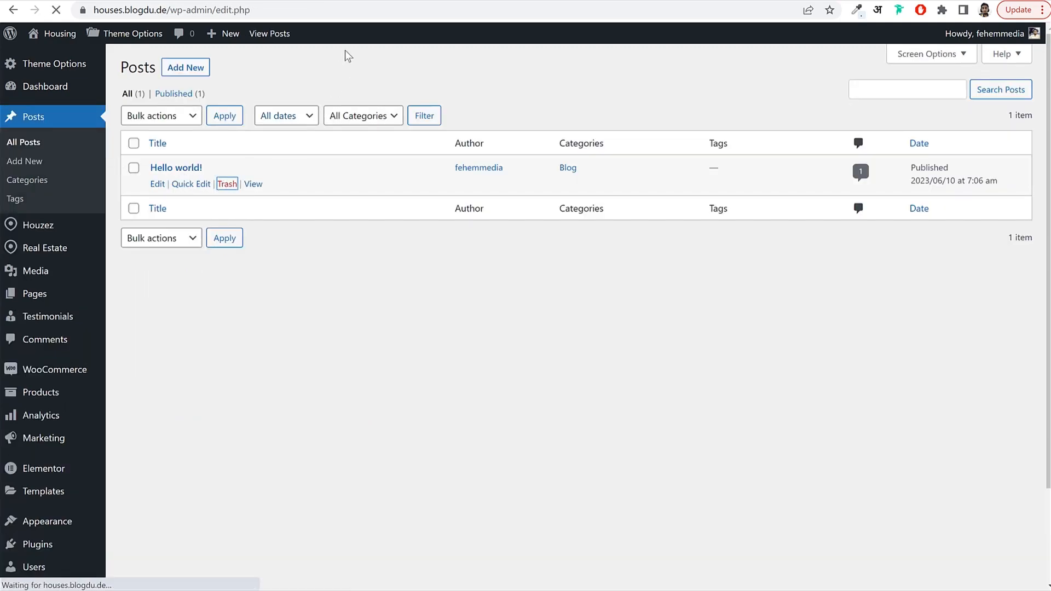
left_click(185, 66)
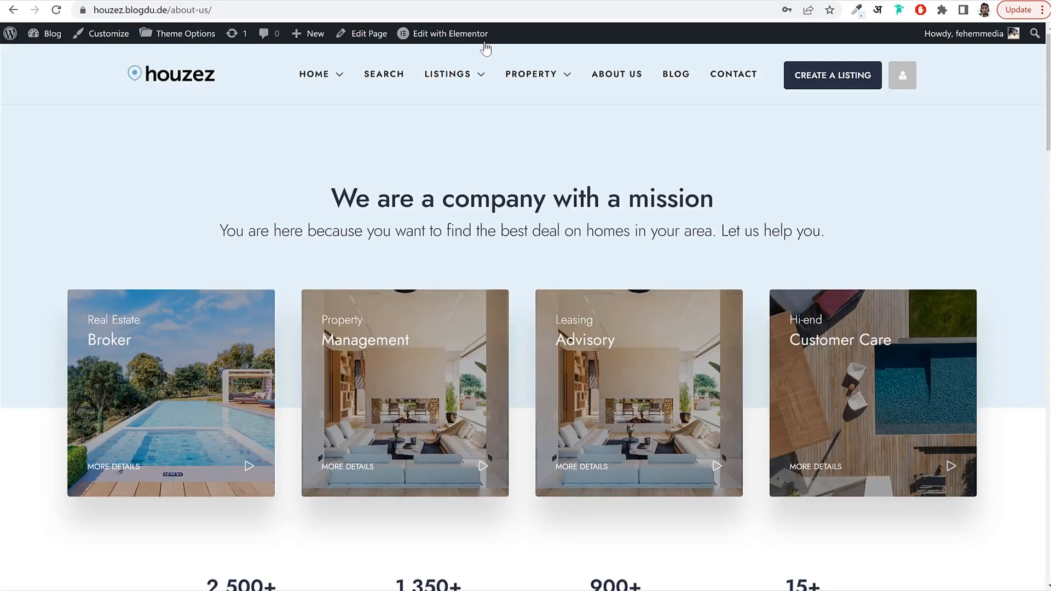
left_click(671, 81)
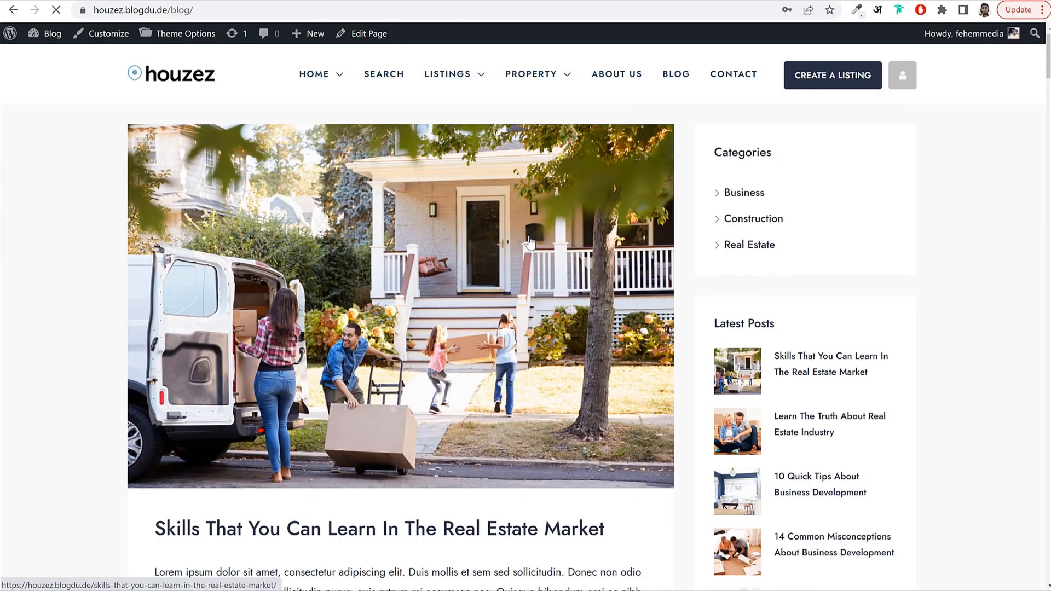
scroll(465, 208, "down", 4)
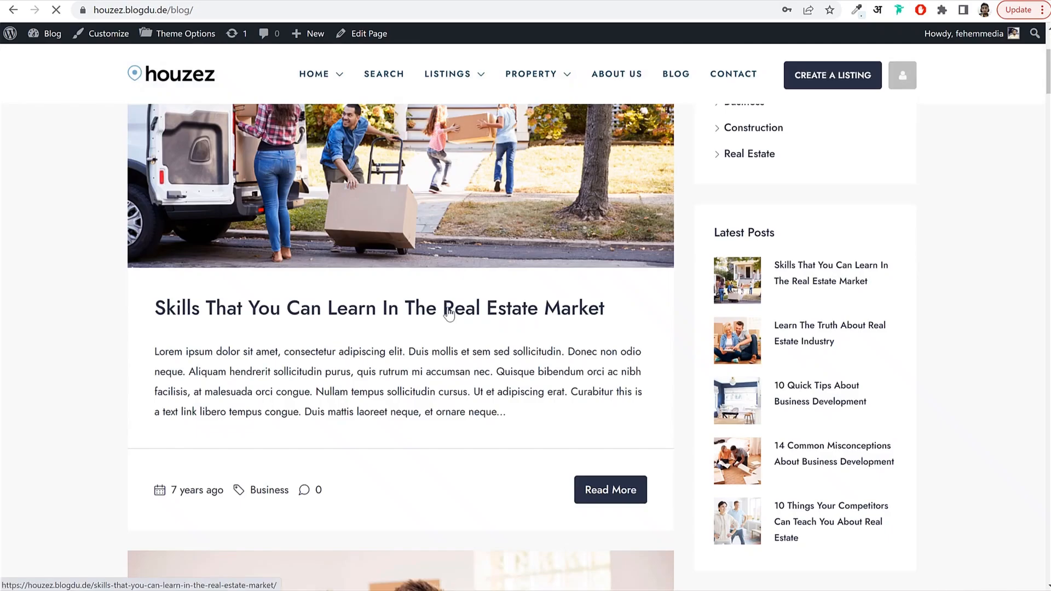
left_click_drag(155, 204, 616, 198)
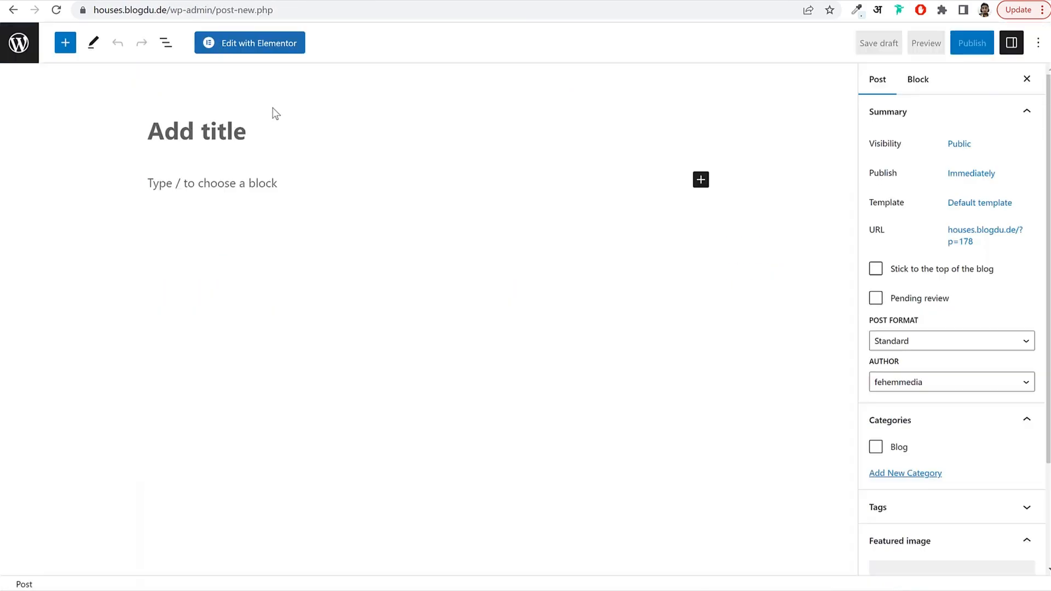
type("Skills That You Can Learn In The Real Estate Market")
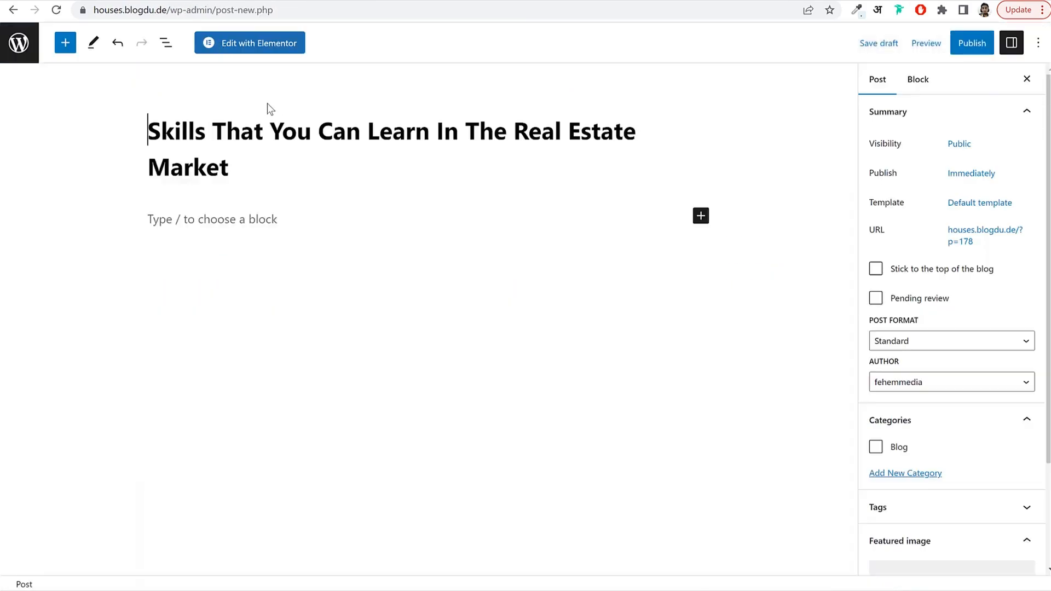
Paste the demo post's Lorem ipsum body text into the post body.
left_click(225, 226)
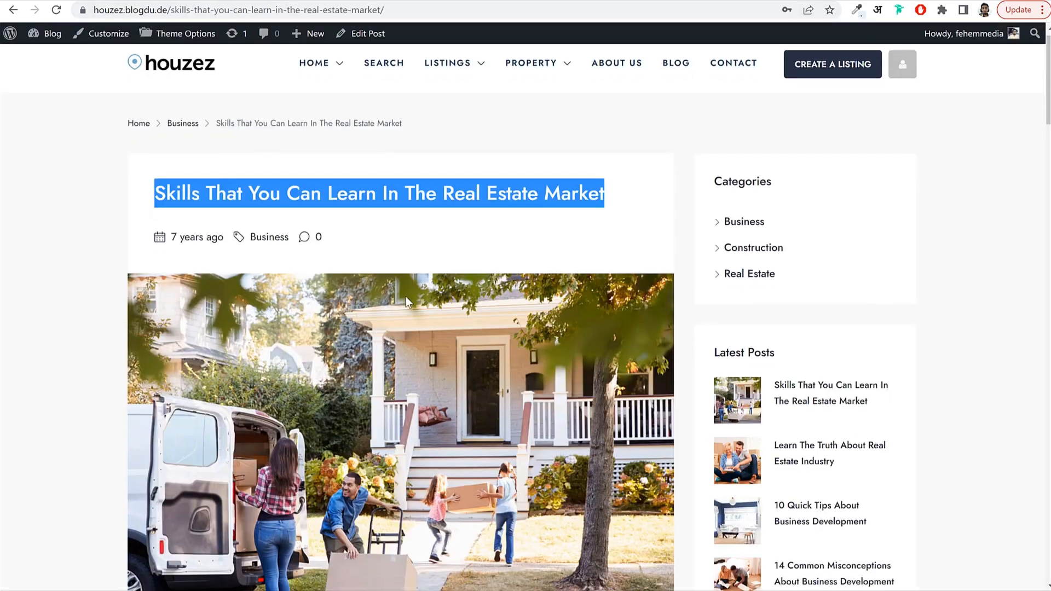
scroll(335, 303, "down", 7)
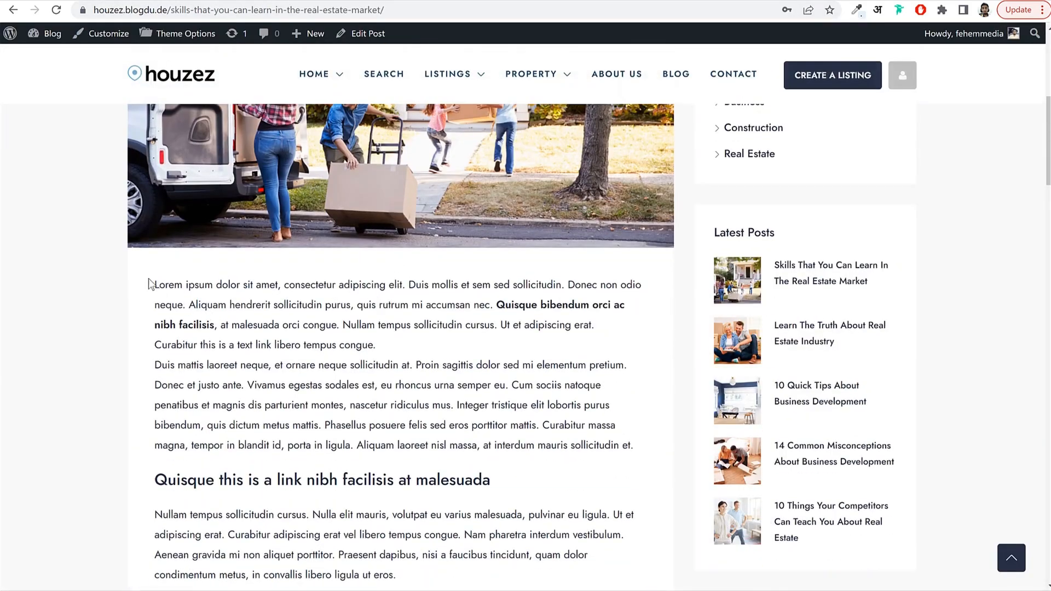
left_click_drag(149, 284, 633, 417)
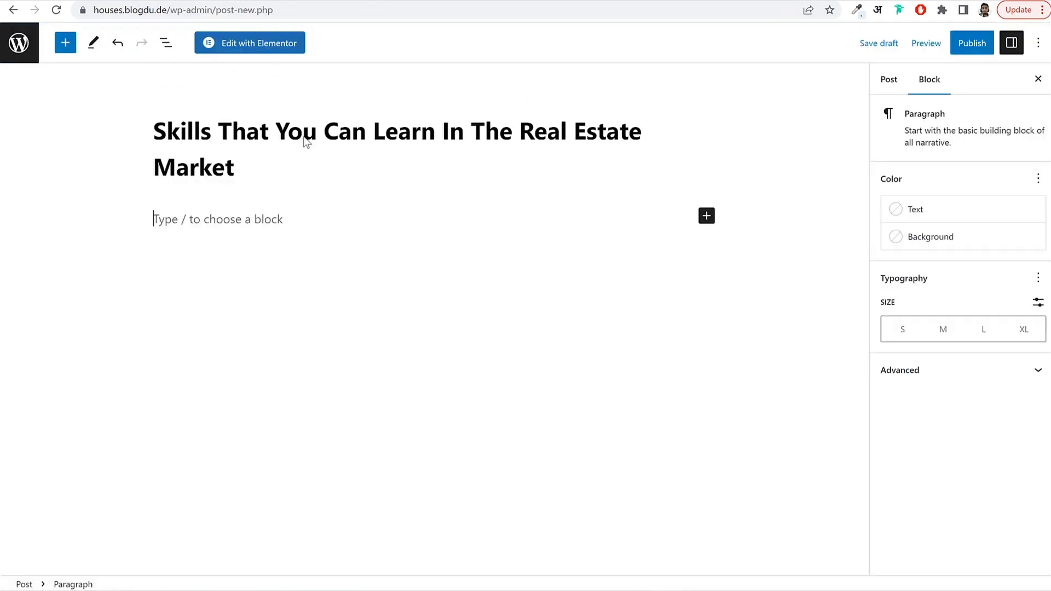
type("Lorem ipsum dolor sit amet, consectetur adipiscing elit. Duis mollis et sem sed sollicitudin. Donec non odio neque. Aliquam hendrerit sollicitudin purus, quis rutrum mi accumsan nec. Quisque bibendum orci ac nibh facilisis, at malesuada orci congue. Nullam tempus sollicitudin cursus. Ut et adipiscing erat. Curabitur this is a text link libero tempus congue. Duis mattis laoreet neque, et ornare neque sollicitudin at. Proin sagittis dolor sed mi elementum pretium. Donec et justo ante. Vivamus egestas sodales est, eu rhoncus urna semper eu. Cum sociis natoque penatibus et magnis dis parturient montes, nascetur ridiculus mus. Integer tristique elit lobortis purus bibendum, quis dictum metus mattis. Phasellus posuere felis sed eros porttitor mattis. Curabitur massa magna, tempor in blandit id, porta in ligula. Aliquam laoreet nisl massa, at interdum mauris sollicitudin et.")
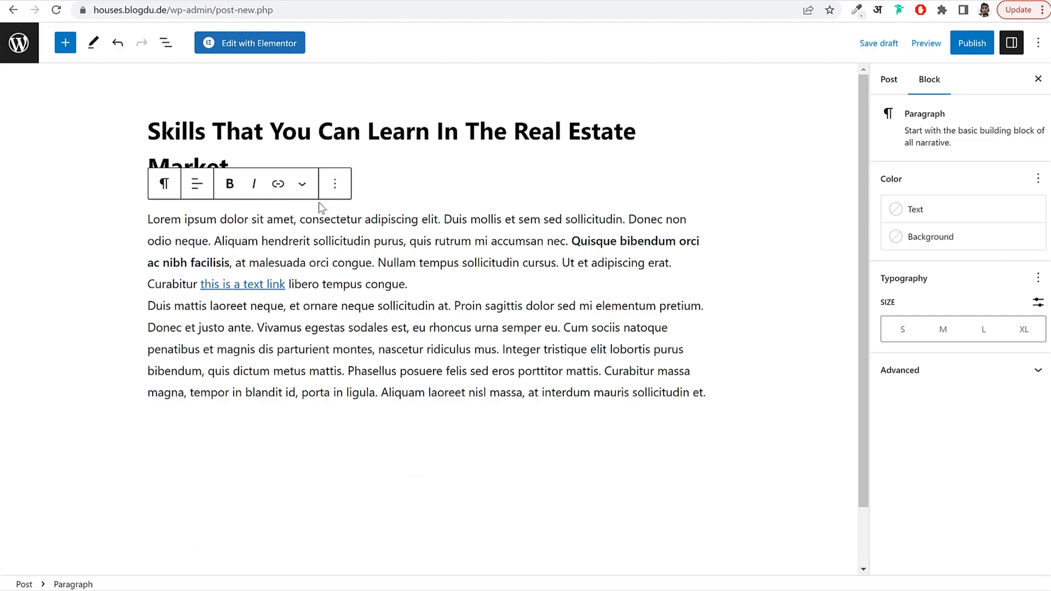
key("Return")
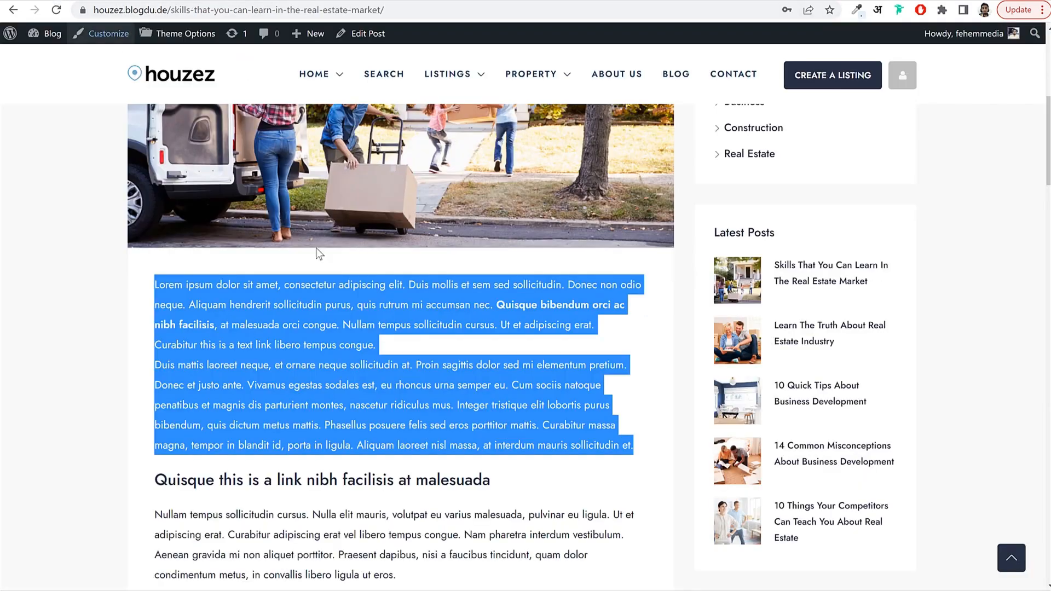
Add a Heading block reading 'Quisque this is a link nibh facilisis at malesuada'.
scroll(274, 274, "down", 4)
left_click_drag(158, 280, 515, 275)
key("ctrl+c")
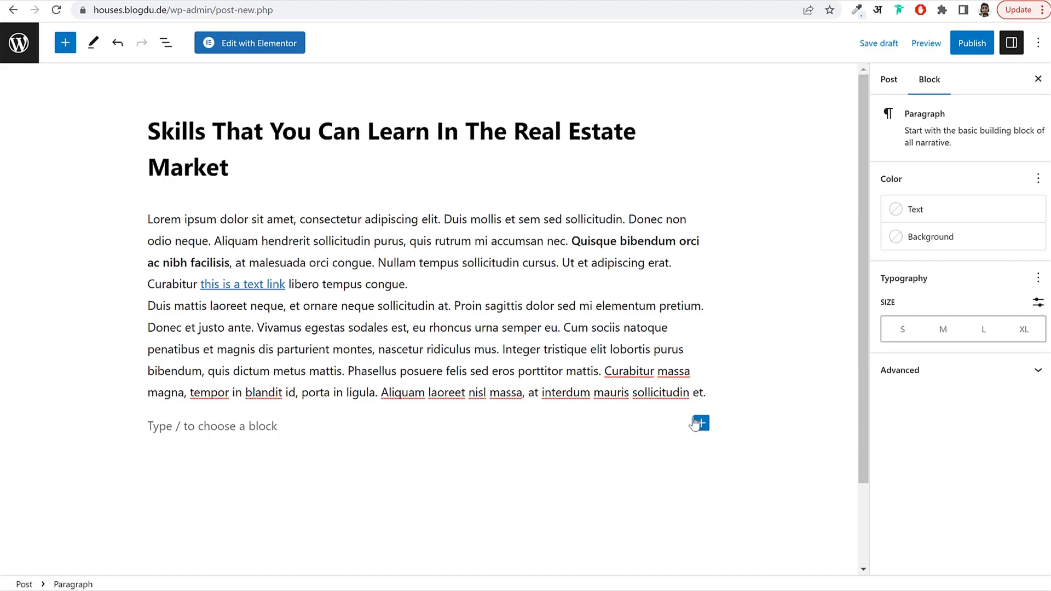
left_click(700, 425)
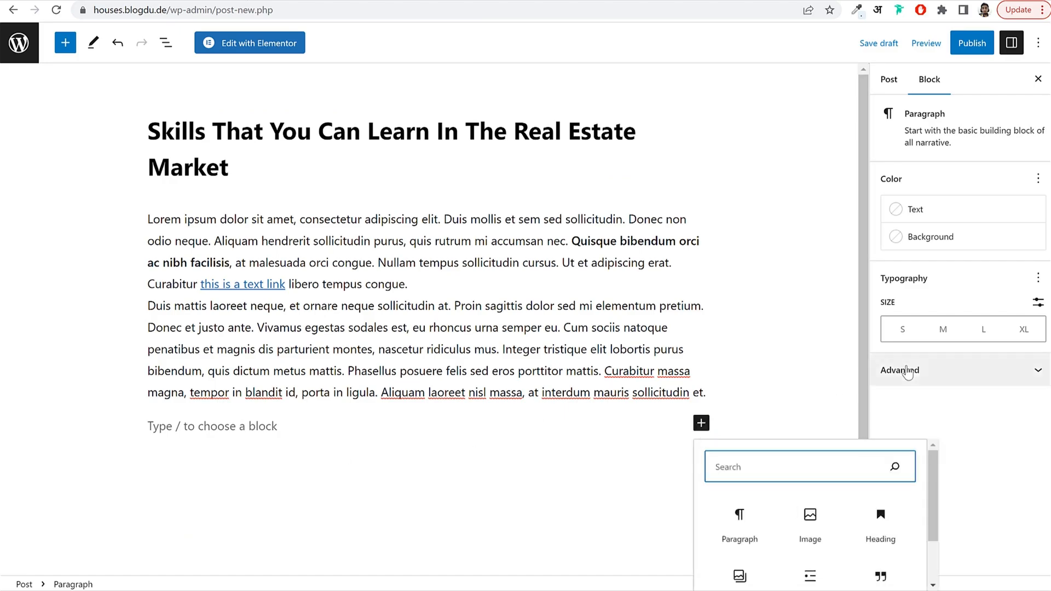
scroll(885, 476, "down", 2)
left_click(885, 475)
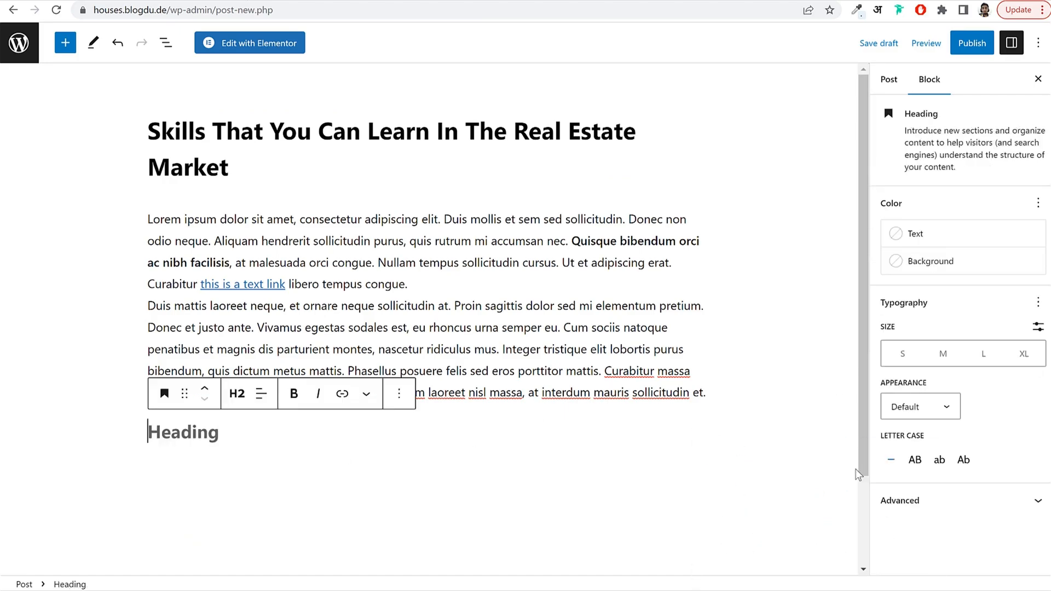
key("ctrl+v")
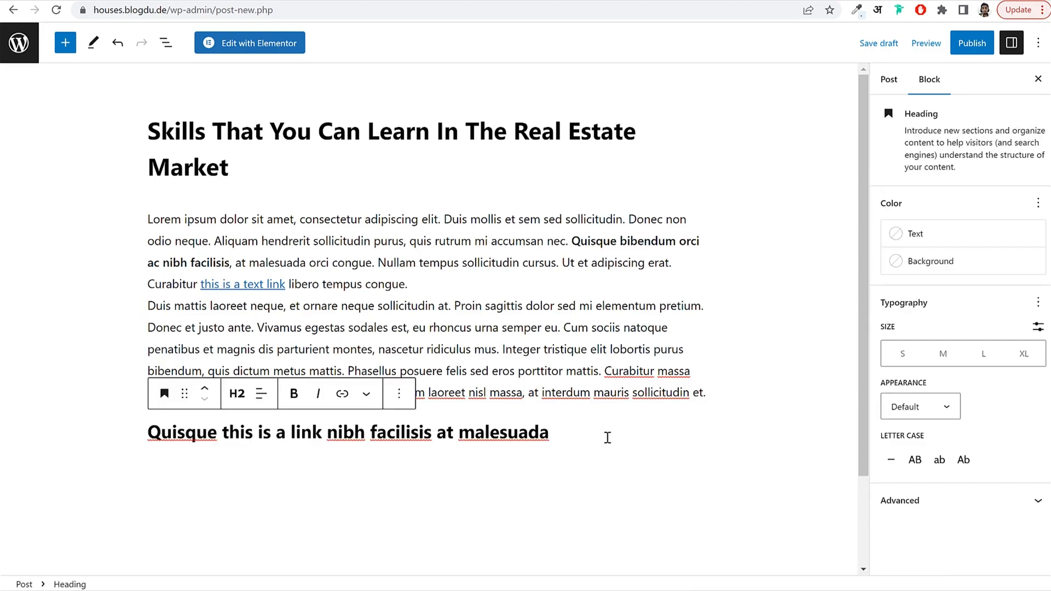
key("Return")
Add a Quote block containing the demo post's quote text.
scroll(673, 383, "down", 3)
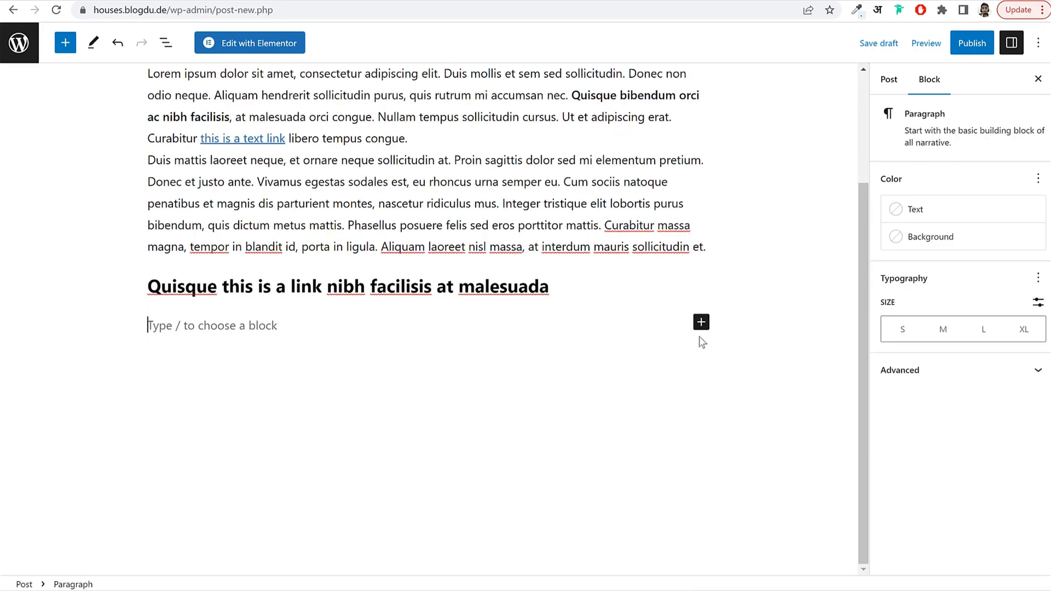
left_click(700, 323)
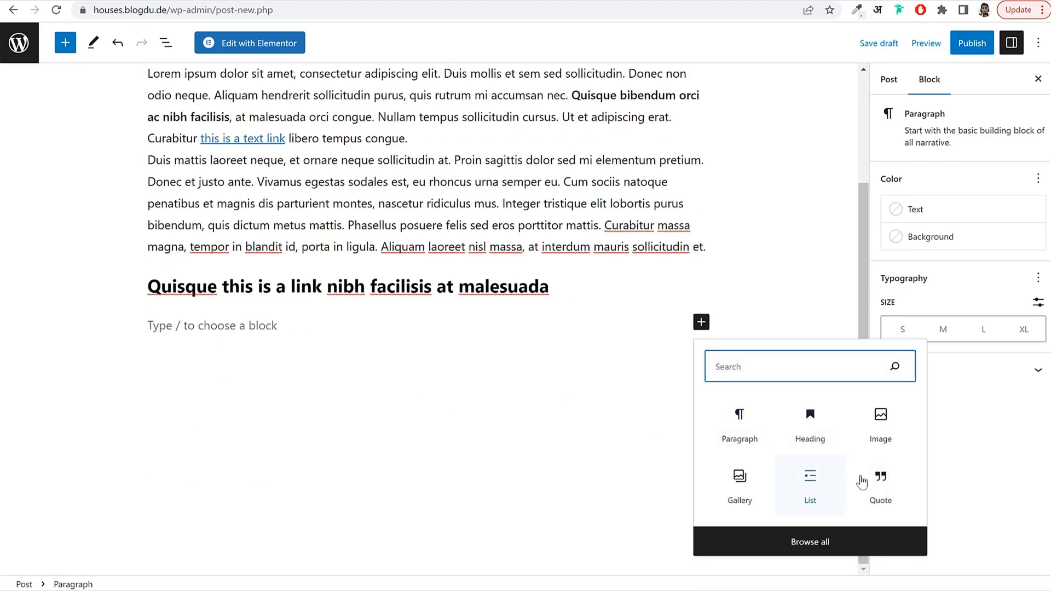
type("blo")
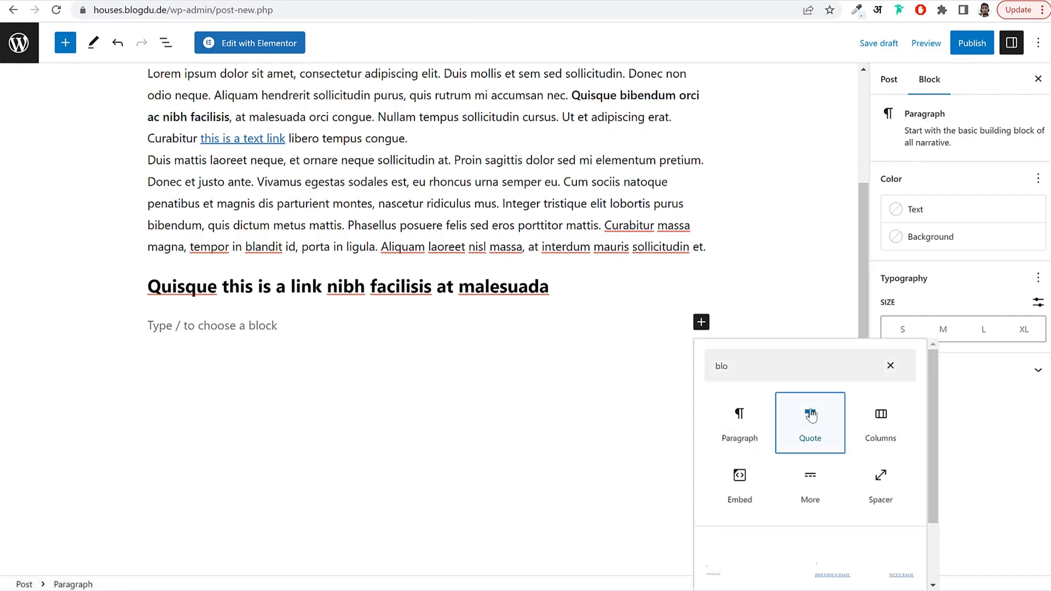
left_click(811, 416)
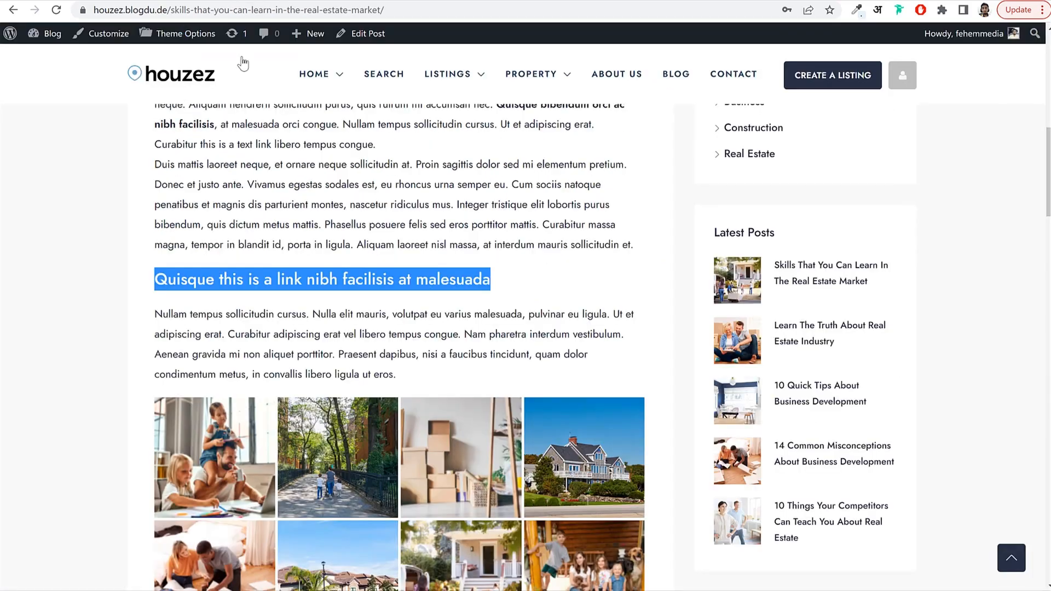
scroll(405, 329, "down", 5)
scroll(404, 329, "down", 5)
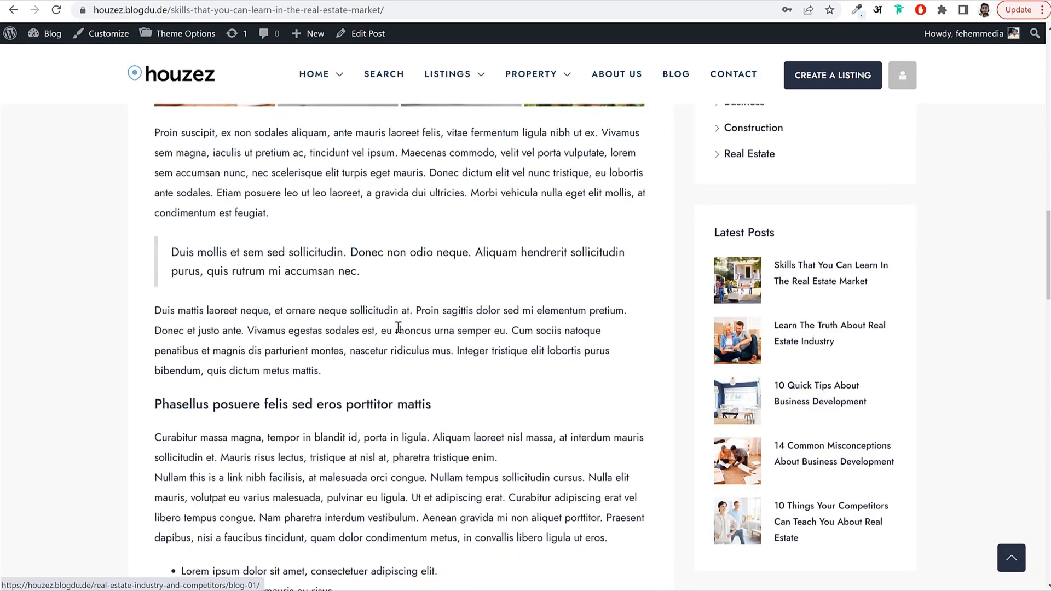
left_click_drag(171, 253, 385, 269)
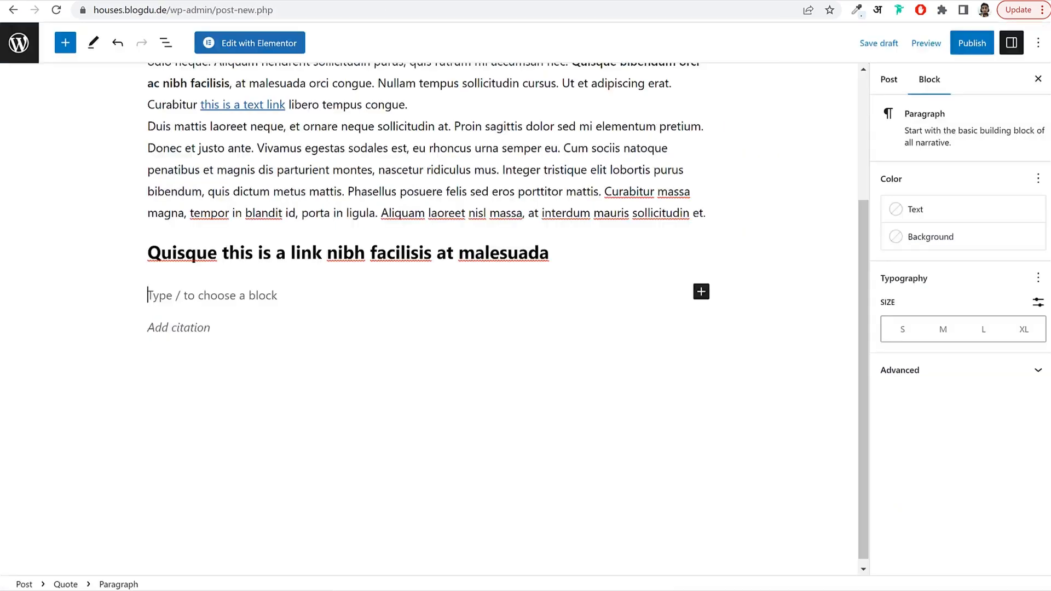
type("Duis mollis et sem sed sollicitudin. Donec non odio neque. Aliquam hendrerit sollicitudin purus, quis rutrum mi accumsan nec.")
left_click(306, 342)
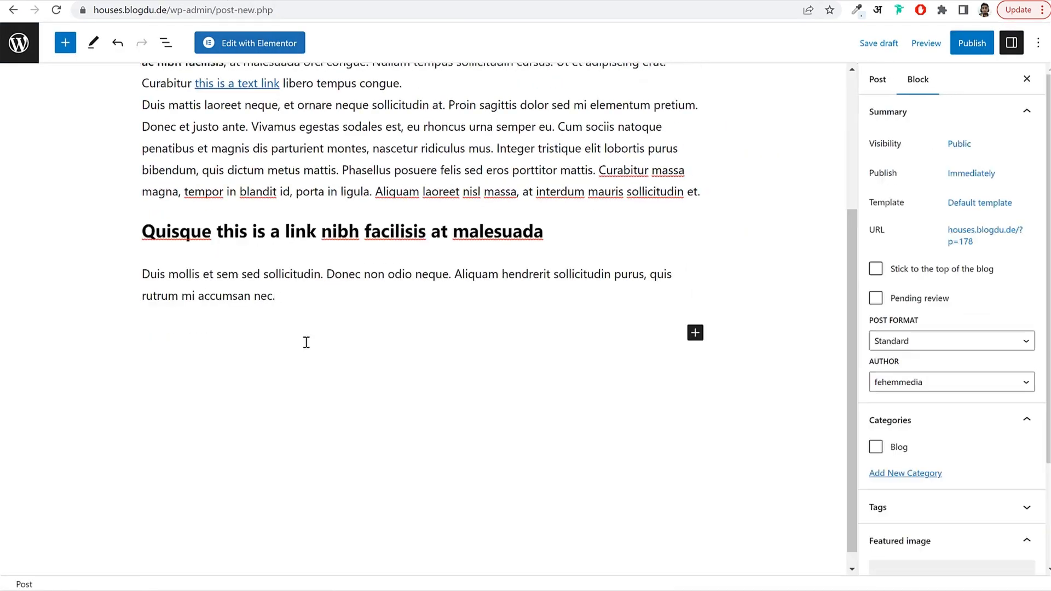
left_click(695, 333)
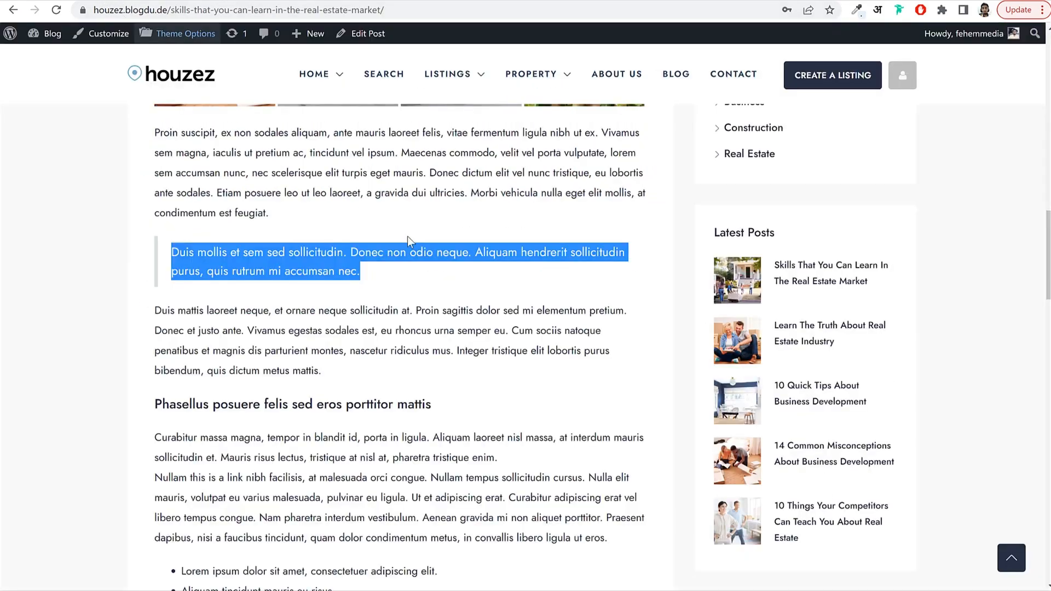
scroll(404, 257, "up", 6)
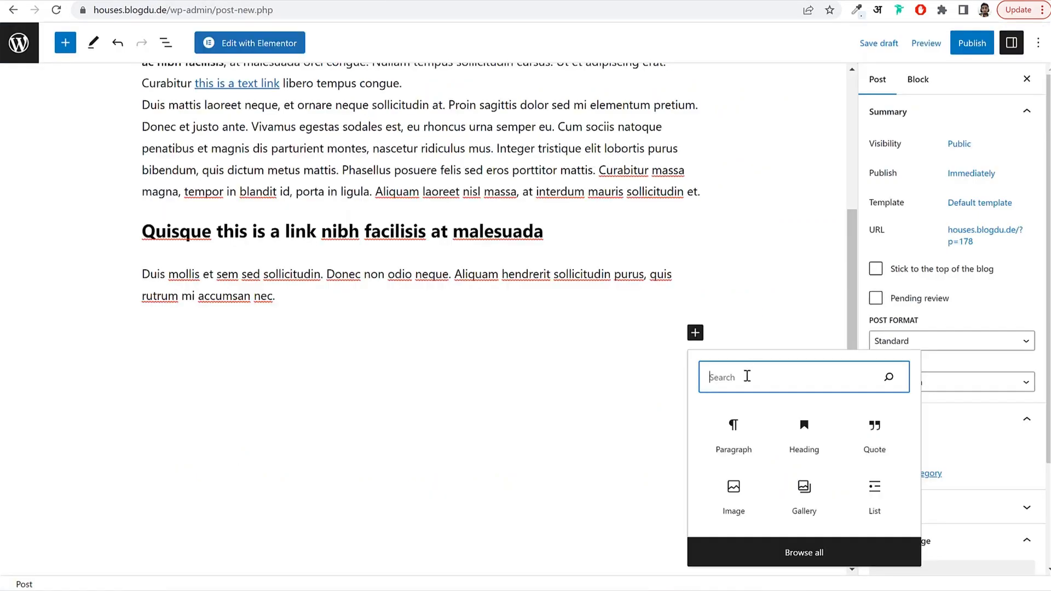
Add a Gallery block and pick the white house photo plus seven interior photos.
type("ga")
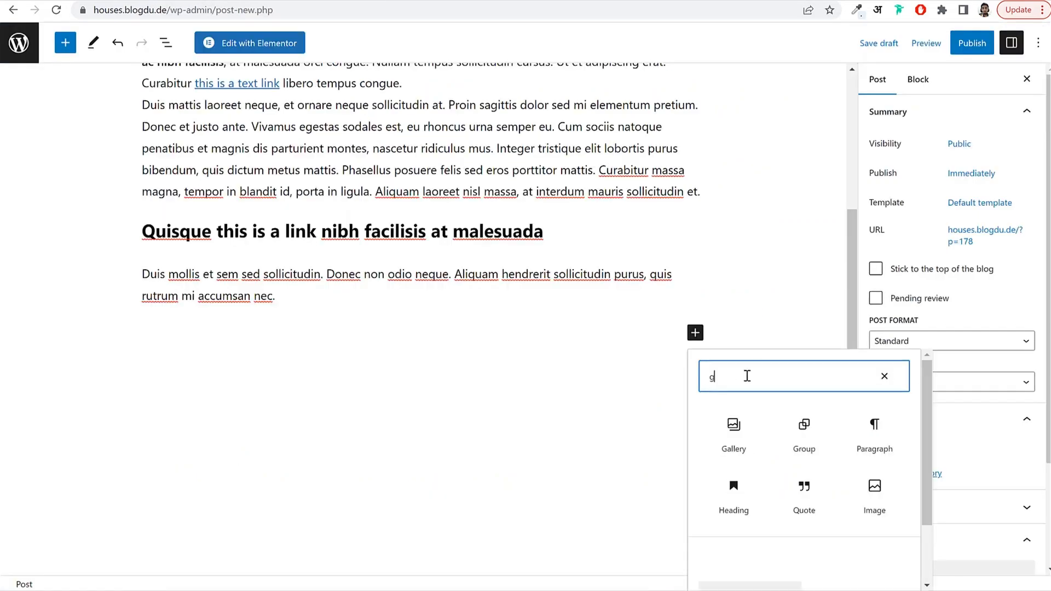
left_click(732, 430)
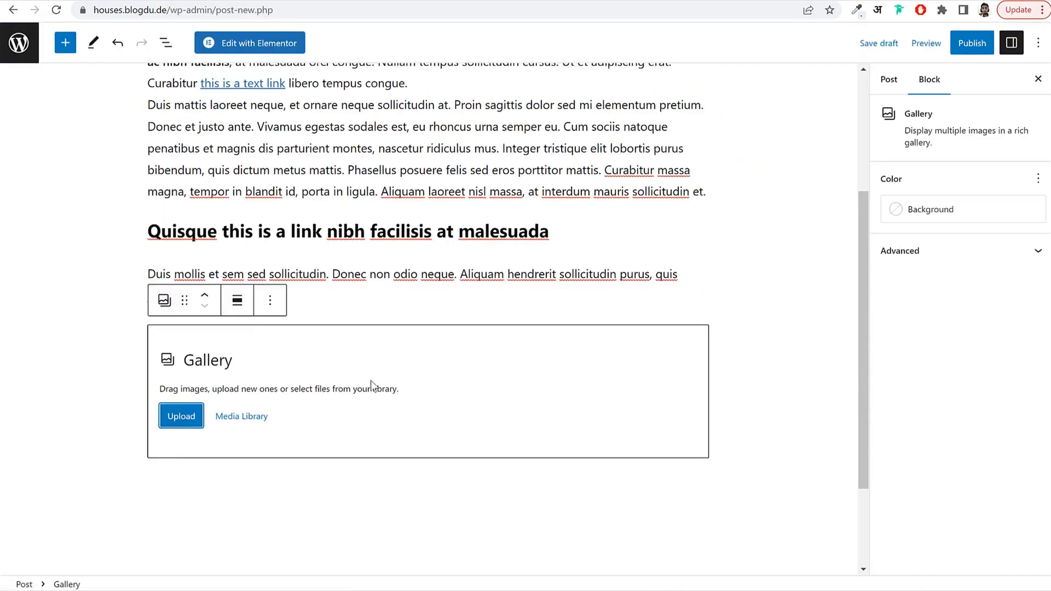
left_click(241, 421)
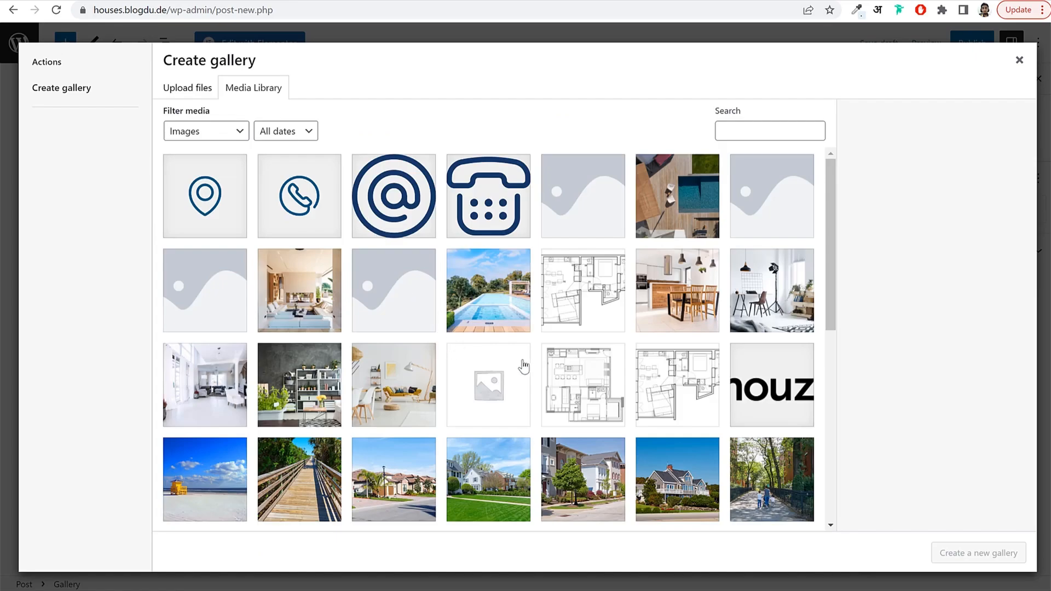
scroll(524, 358, "down", 4)
scroll(526, 353, "down", 4)
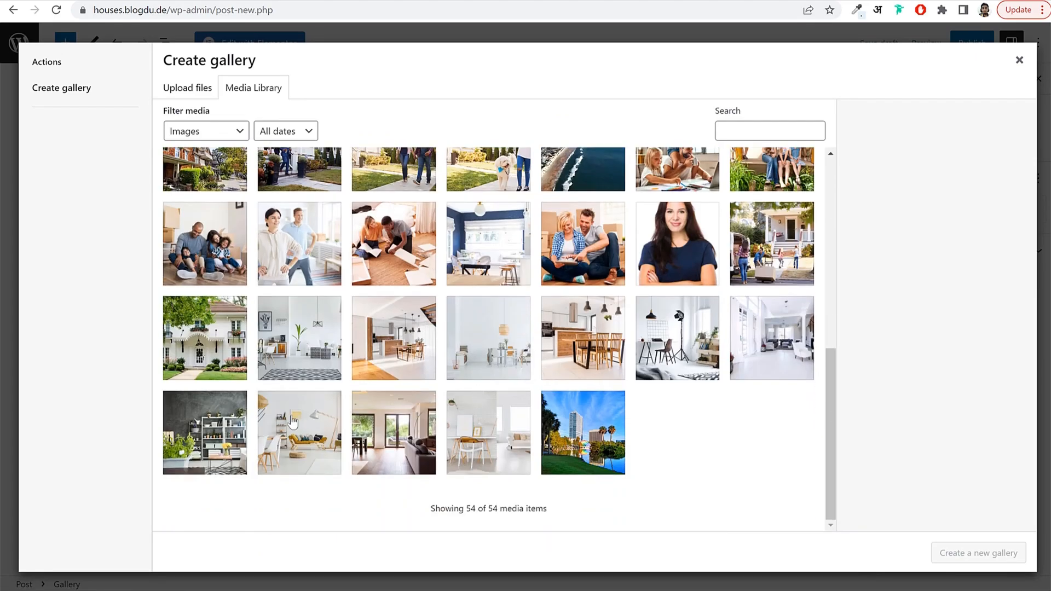
left_click(205, 338)
left_click(300, 338)
left_click(413, 348)
left_click(488, 338)
left_click(582, 338)
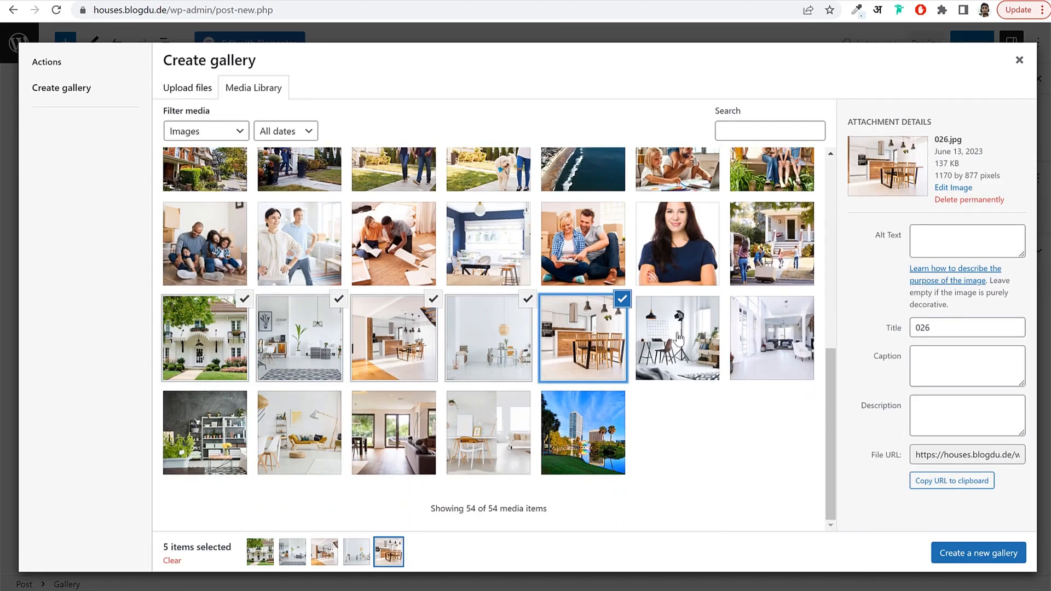
left_click(677, 339)
left_click(772, 338)
left_click(210, 438)
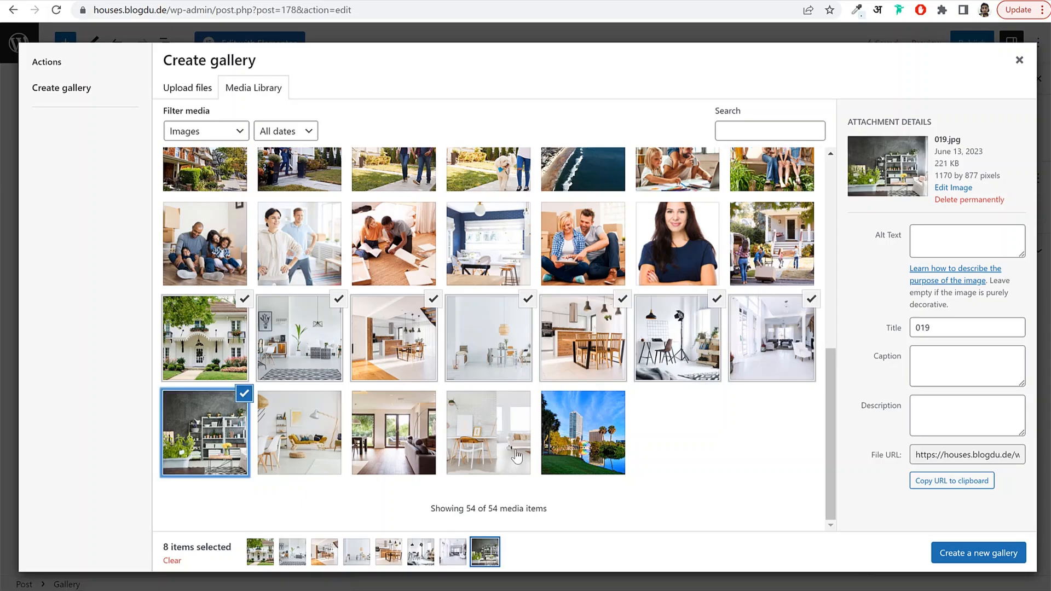
Insert the eight-photo gallery into the post and set it to 4 columns.
left_click(1007, 548)
left_click(990, 554)
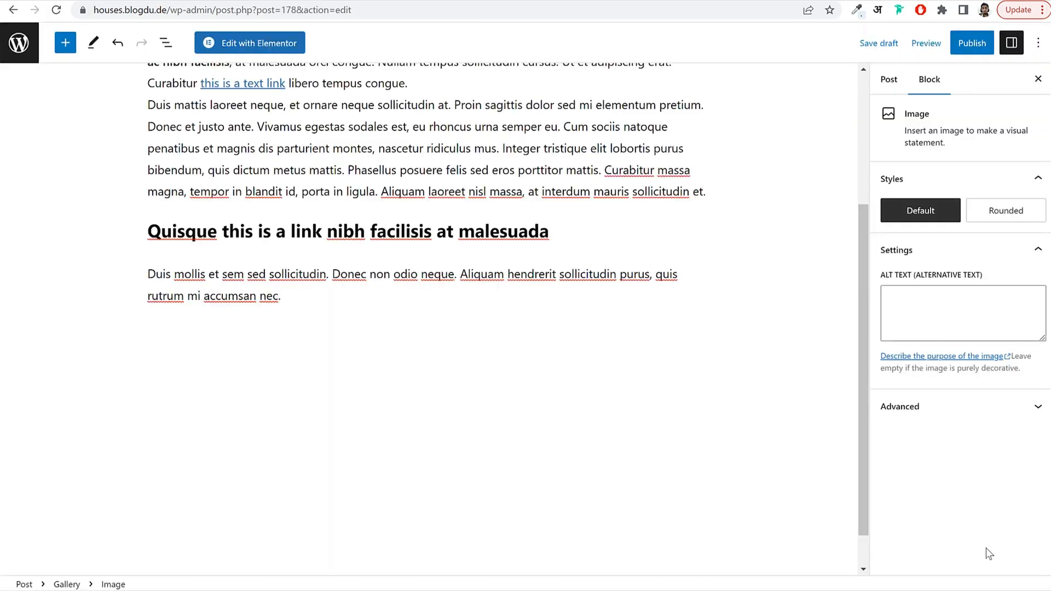
scroll(235, 277, "down", 1)
left_click(851, 252)
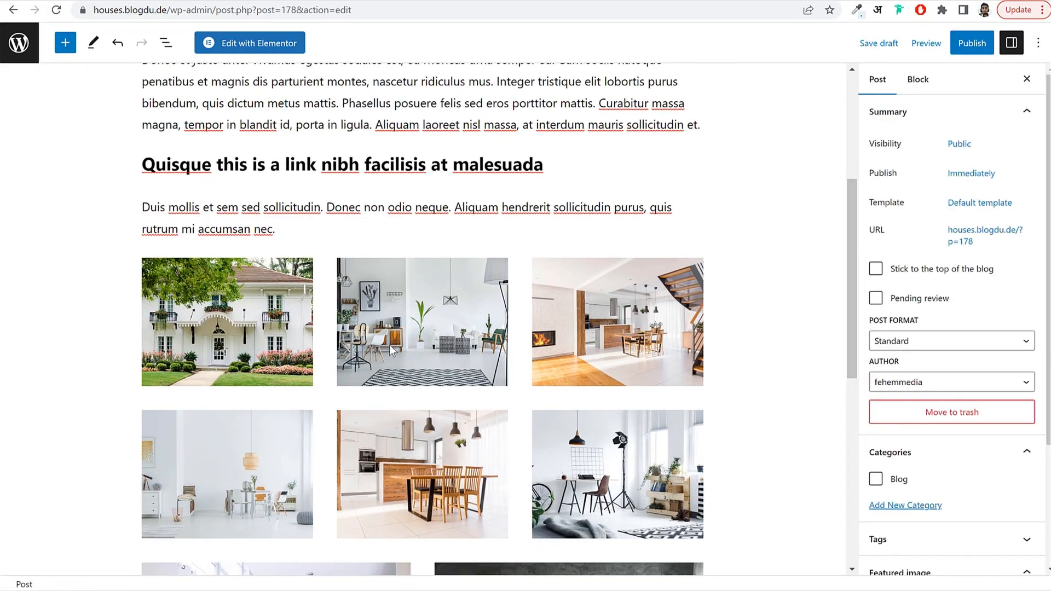
left_click(395, 344)
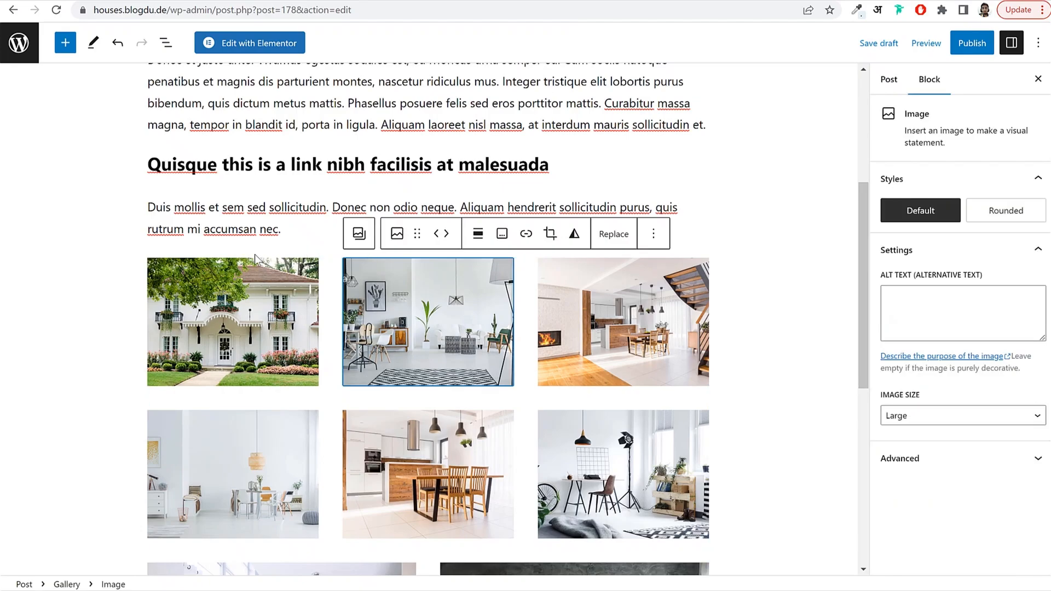
left_click(359, 234)
scroll(334, 252, "up", 2)
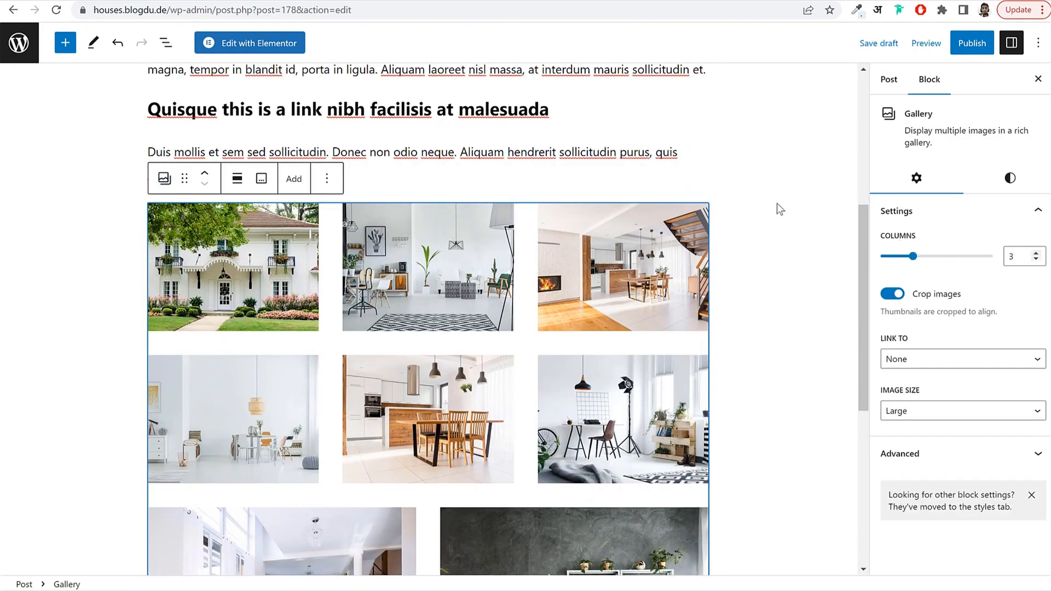
left_click(1035, 252)
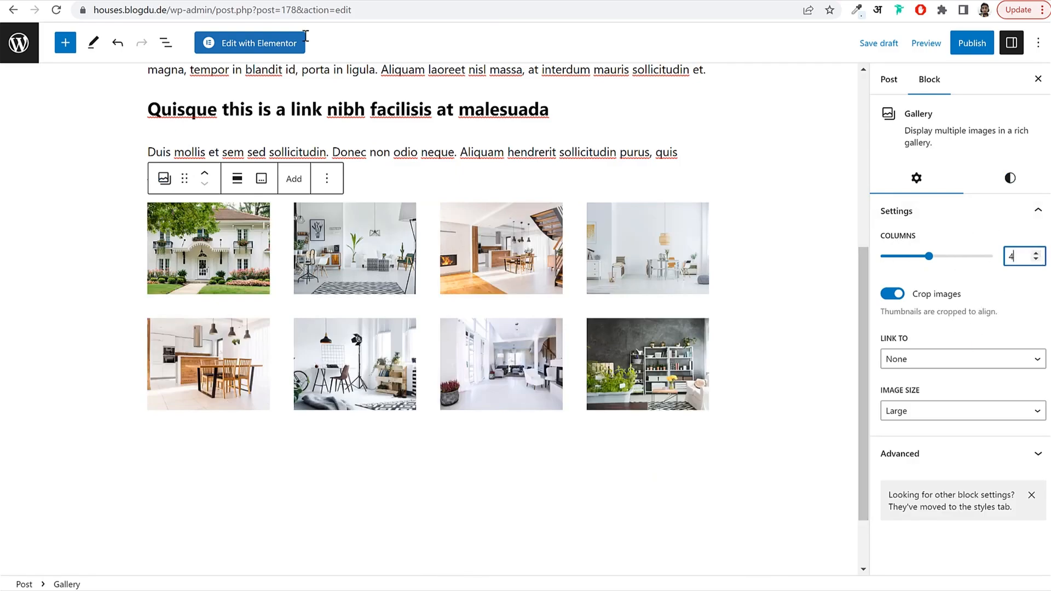
scroll(406, 245, "up", 6)
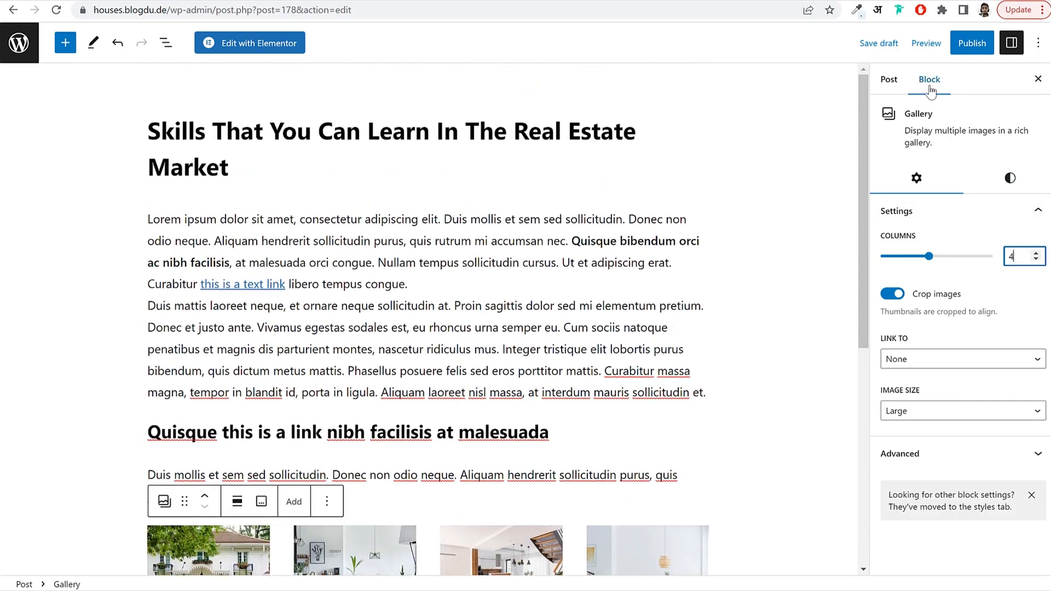
left_click(884, 80)
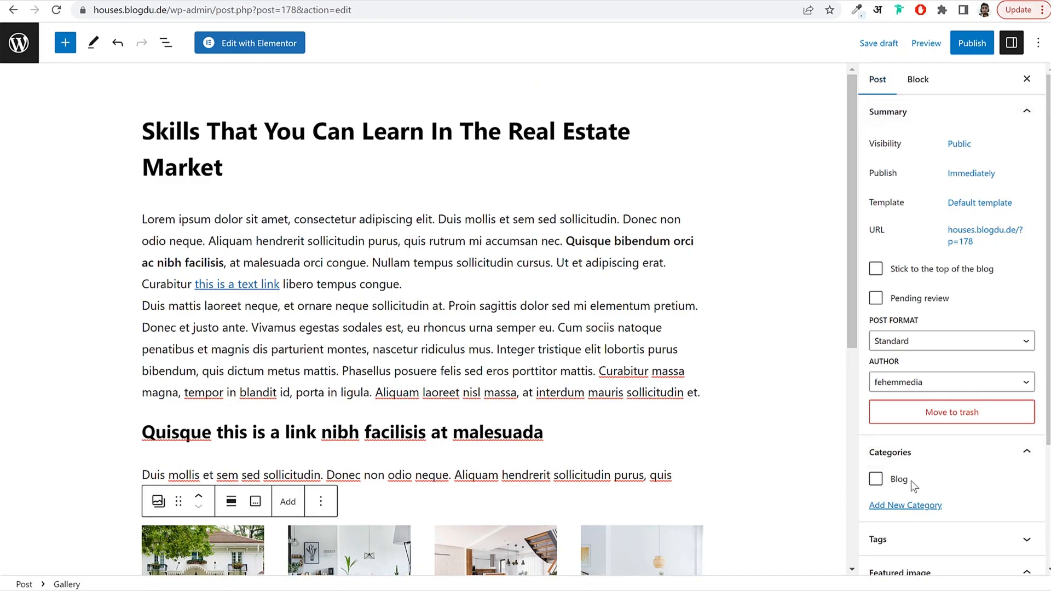
Under Categories, start a new category and focus its empty name field.
scroll(925, 475, "down", 3)
left_click(922, 371)
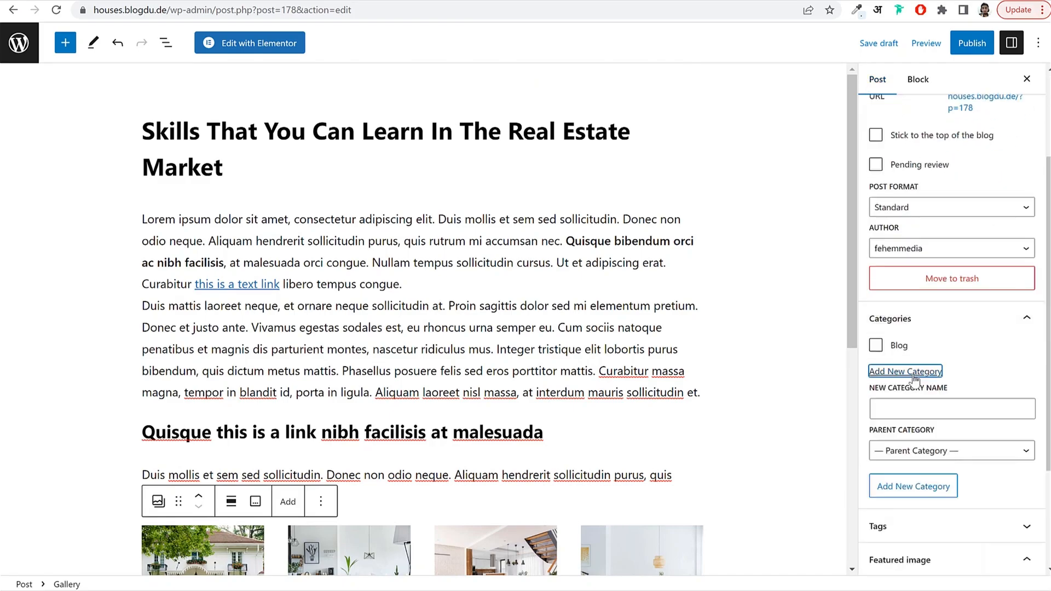
left_click(926, 405)
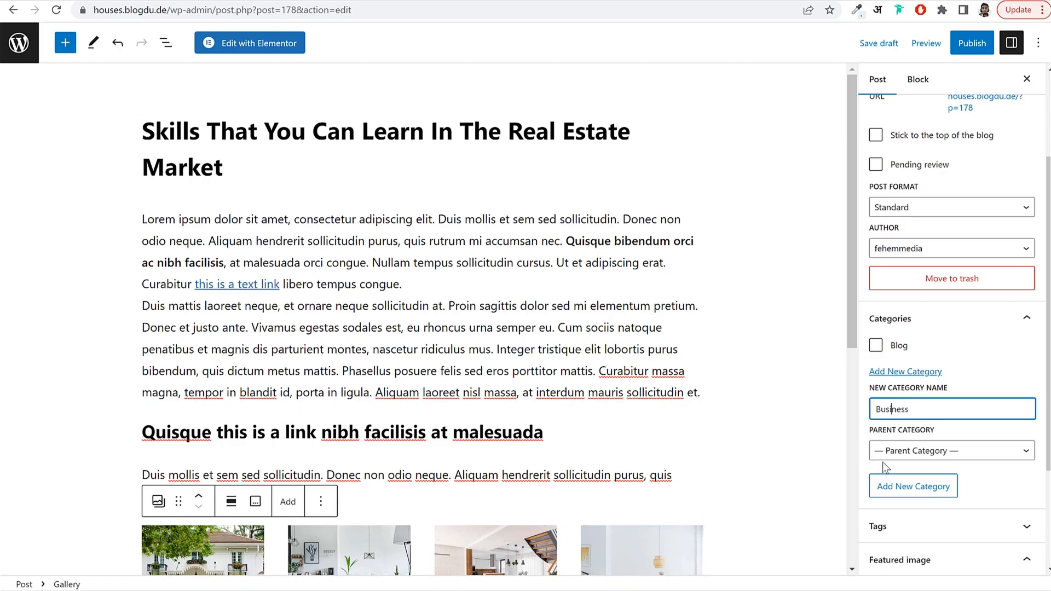
Create the Business category and tick it for this post.
left_click(911, 490)
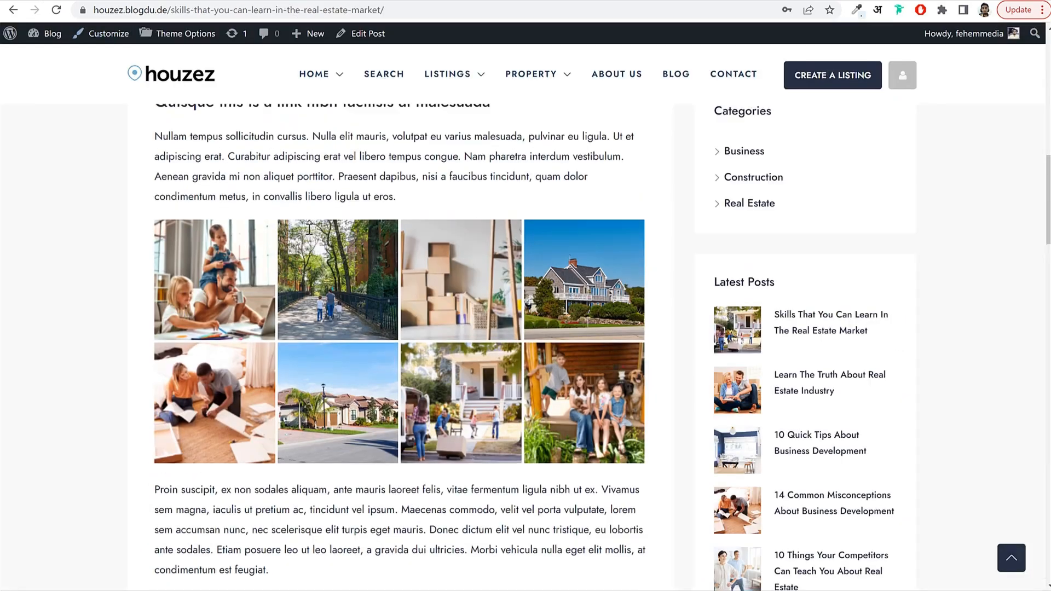
scroll(309, 229, "up", 15)
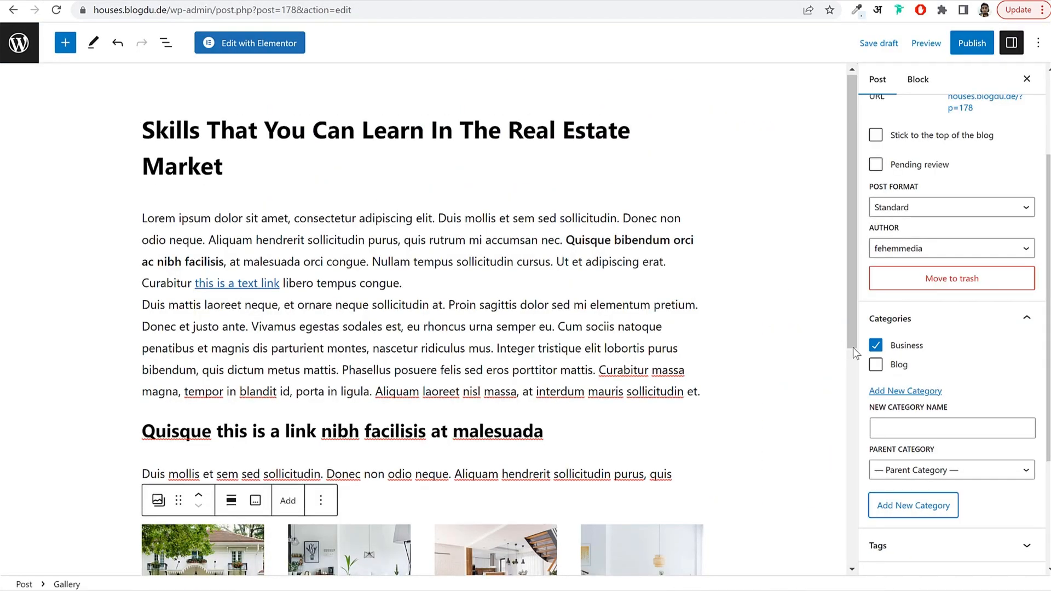
scroll(421, 329, "down", 5)
scroll(953, 375, "down", 3)
Set blog-01 as the post's featured image instead of city-04.
left_click(958, 458)
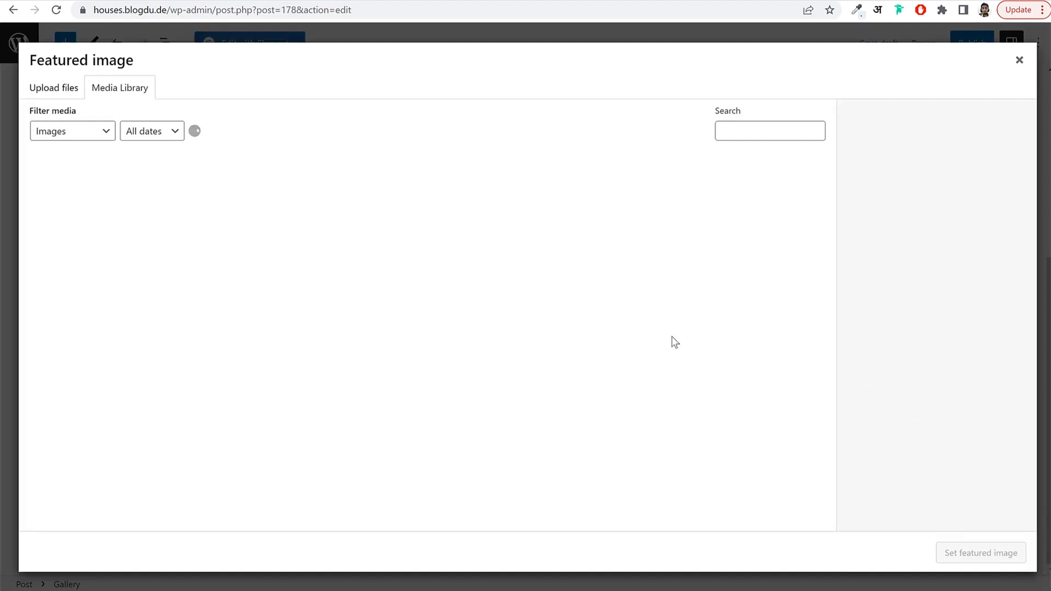
scroll(693, 436, "down", 2)
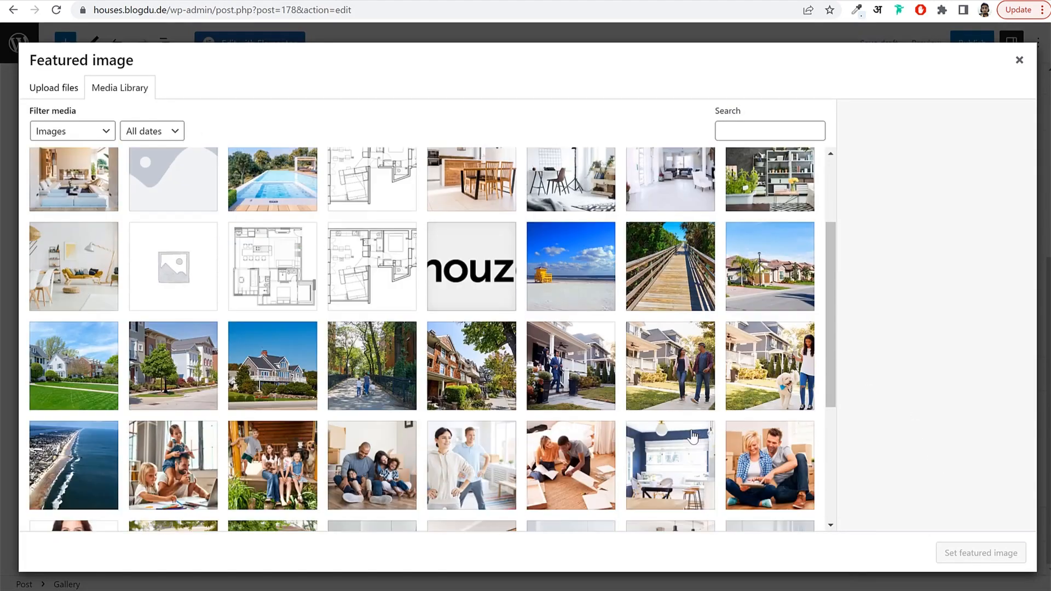
left_click(565, 398)
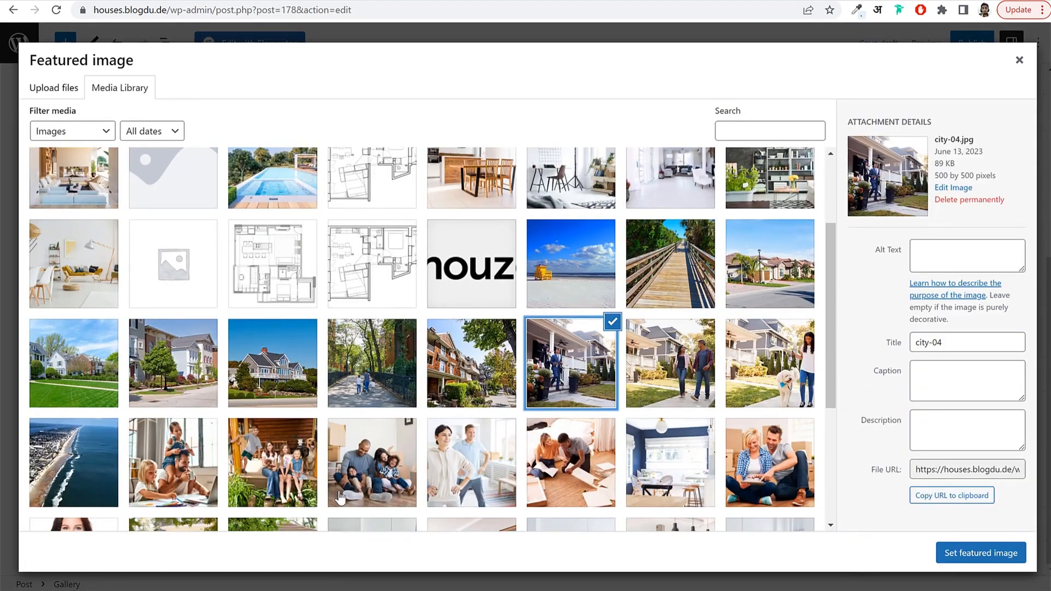
scroll(479, 390, "down", 4)
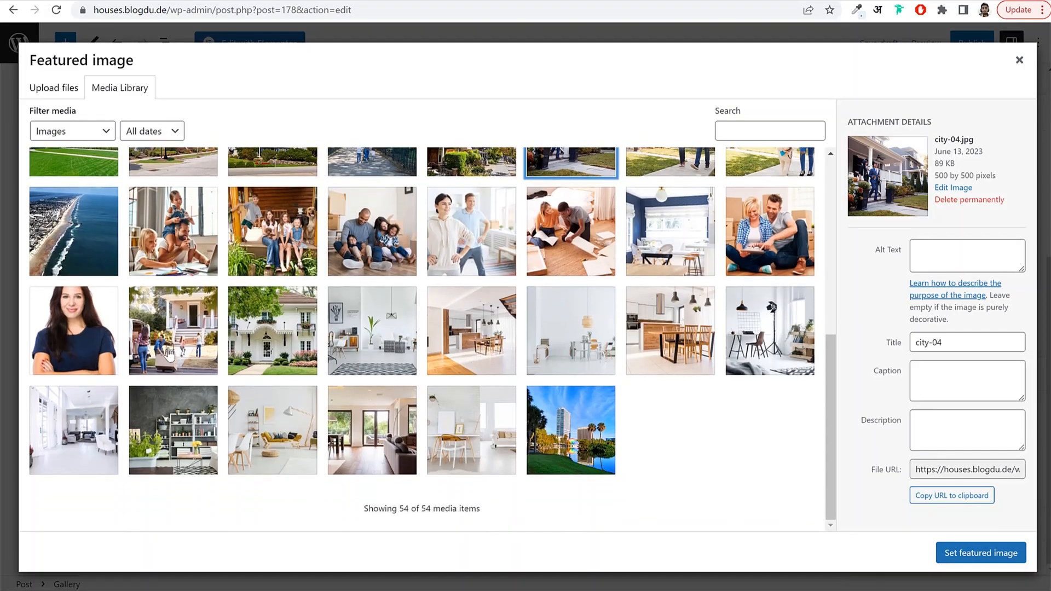
left_click(168, 352)
left_click(999, 553)
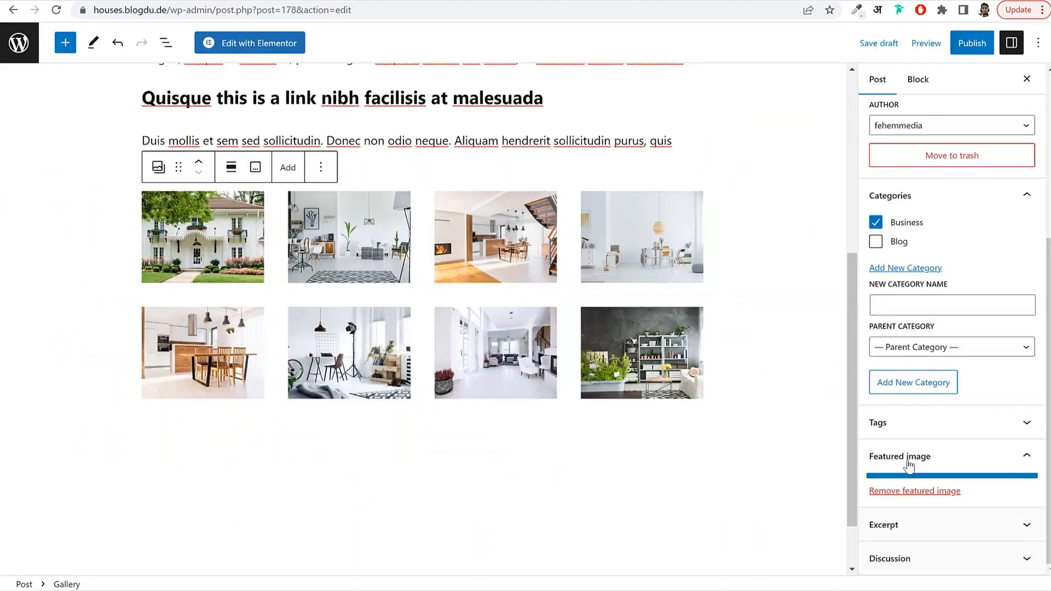
Publish the post and return to the admin area.
left_click(953, 41)
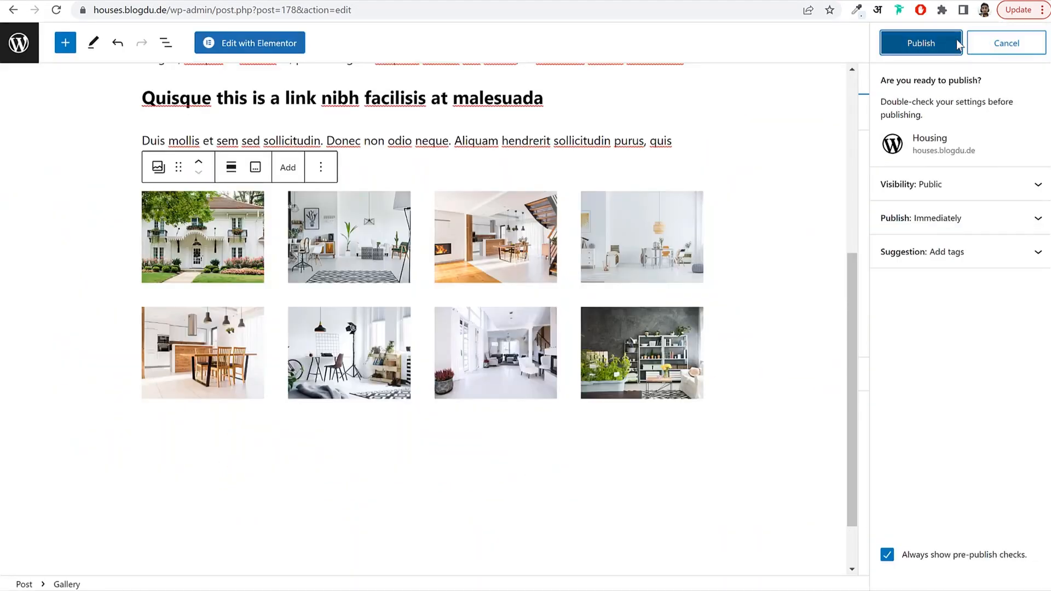
left_click(939, 42)
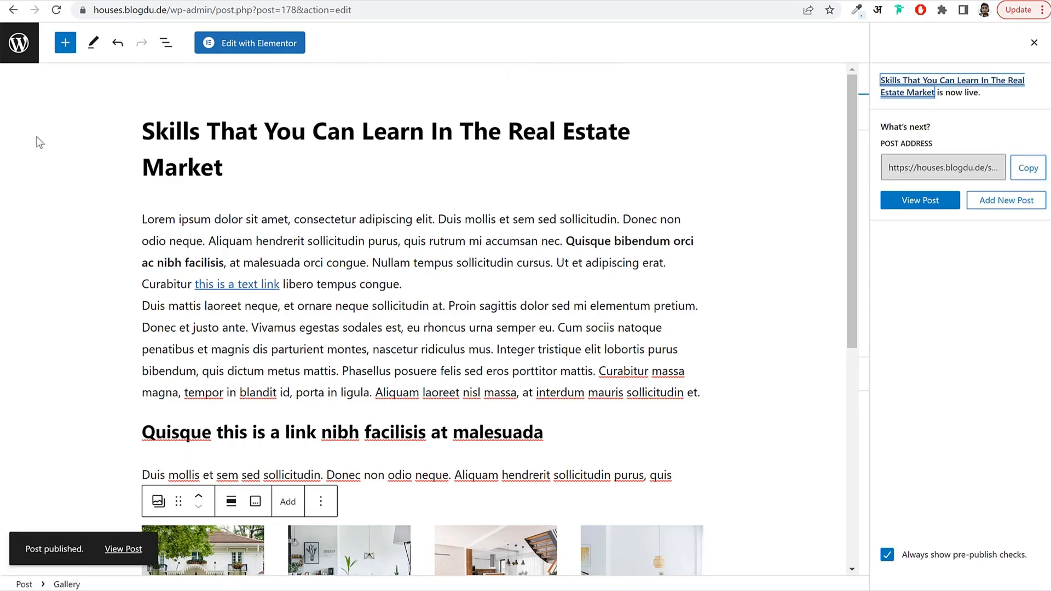
left_click(24, 52)
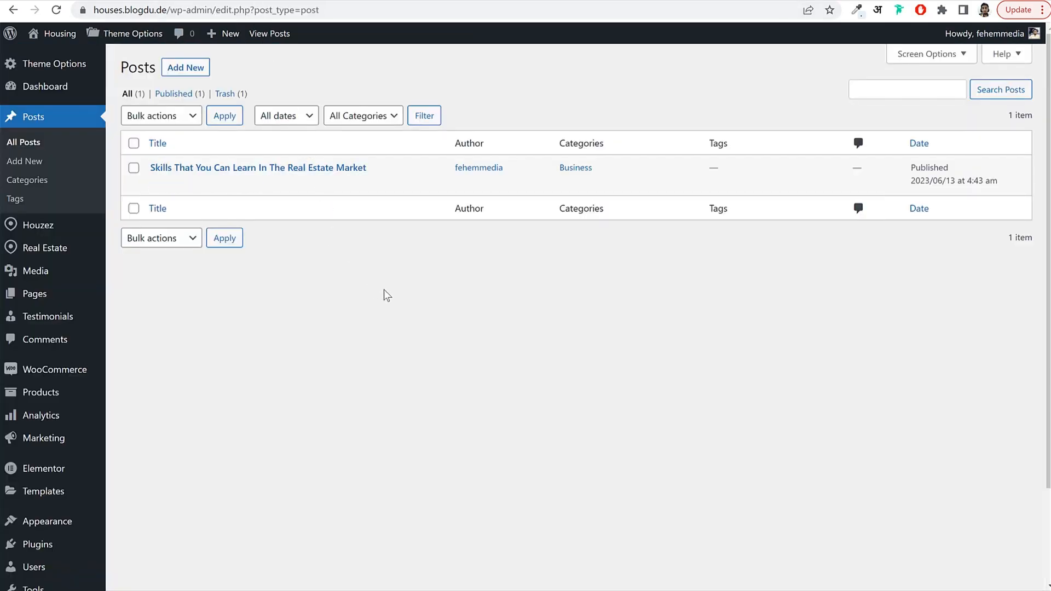
Start a new Main Menu on the Menus page and tick Home, Blog and About Us.
scroll(387, 294, "down", 3)
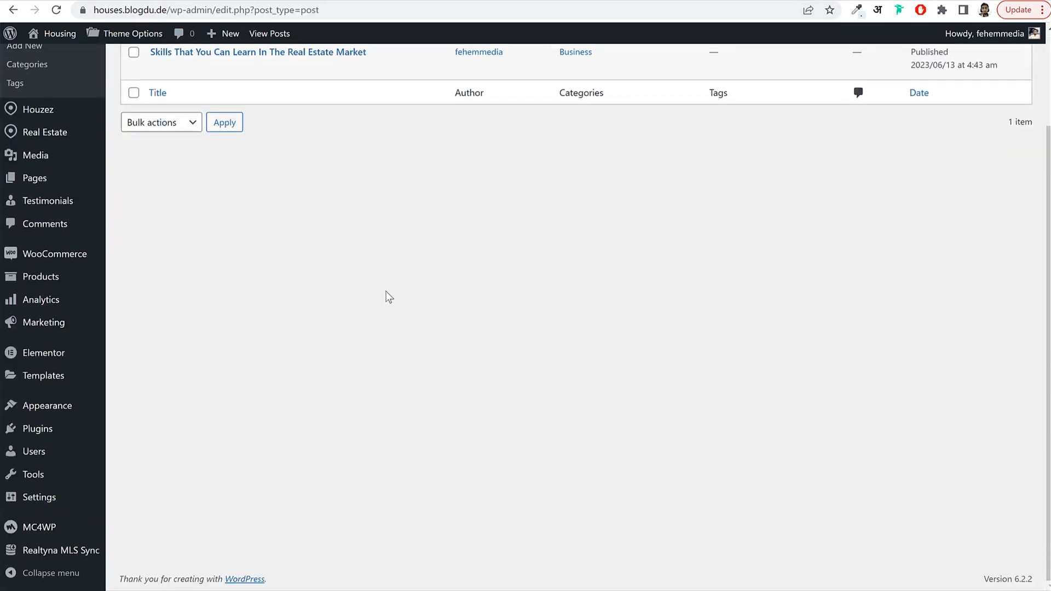
mouse_move(55, 413)
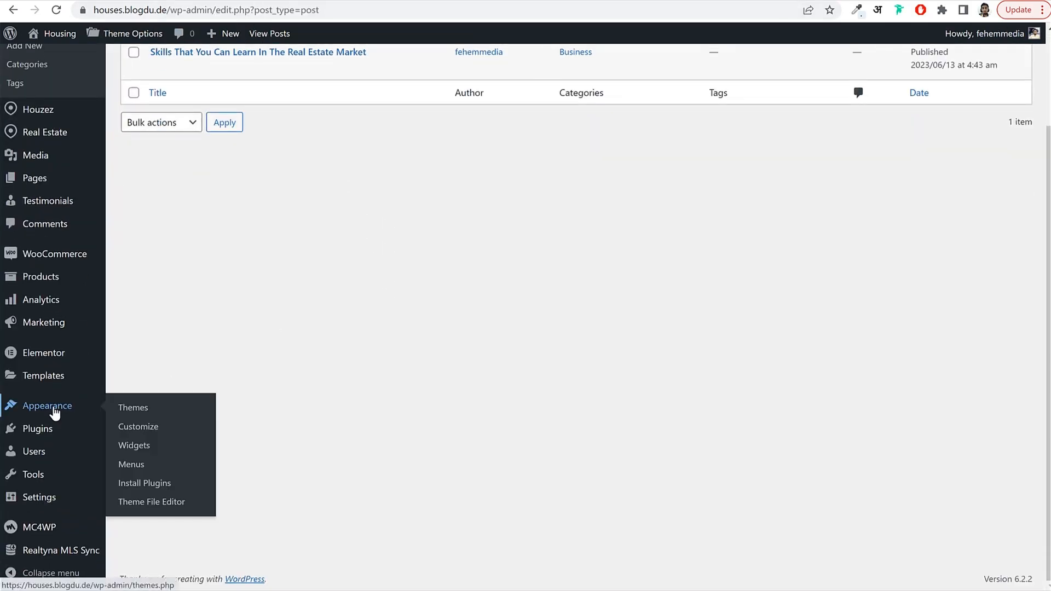
left_click(144, 465)
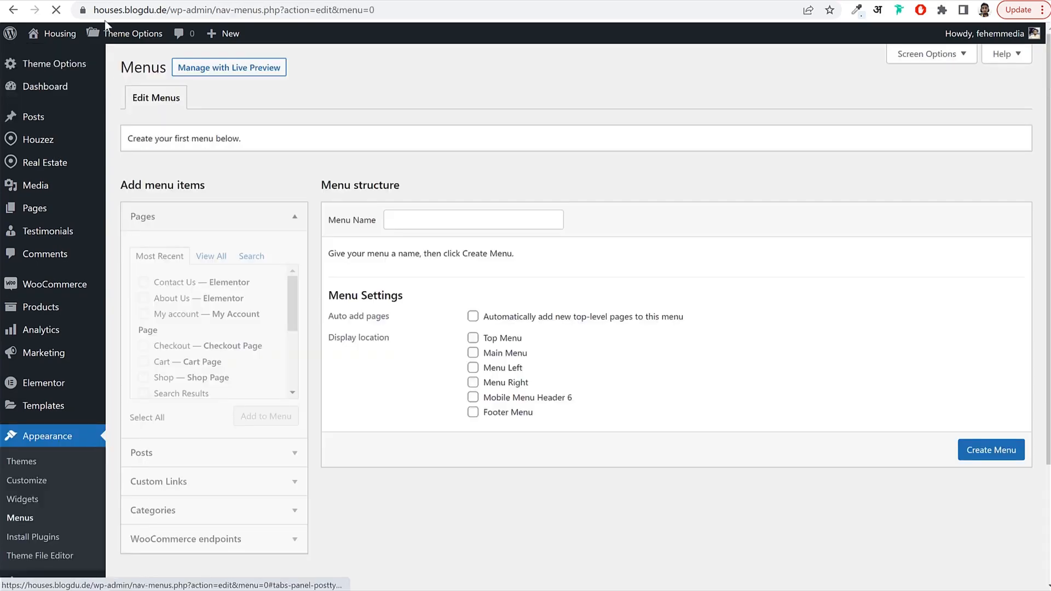
left_click(448, 219)
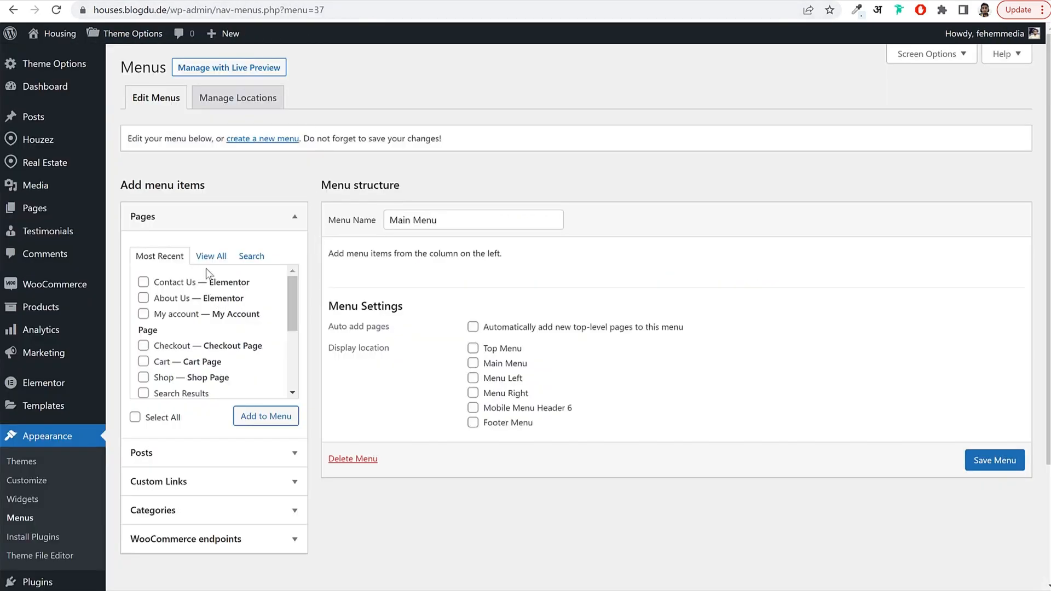
left_click(210, 256)
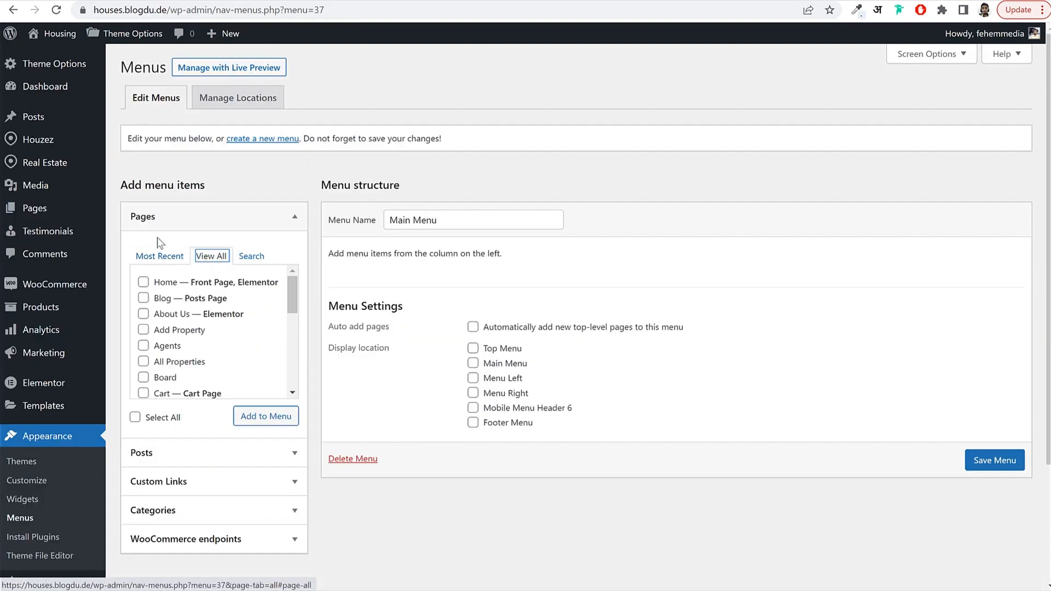
left_click(165, 283)
left_click(165, 300)
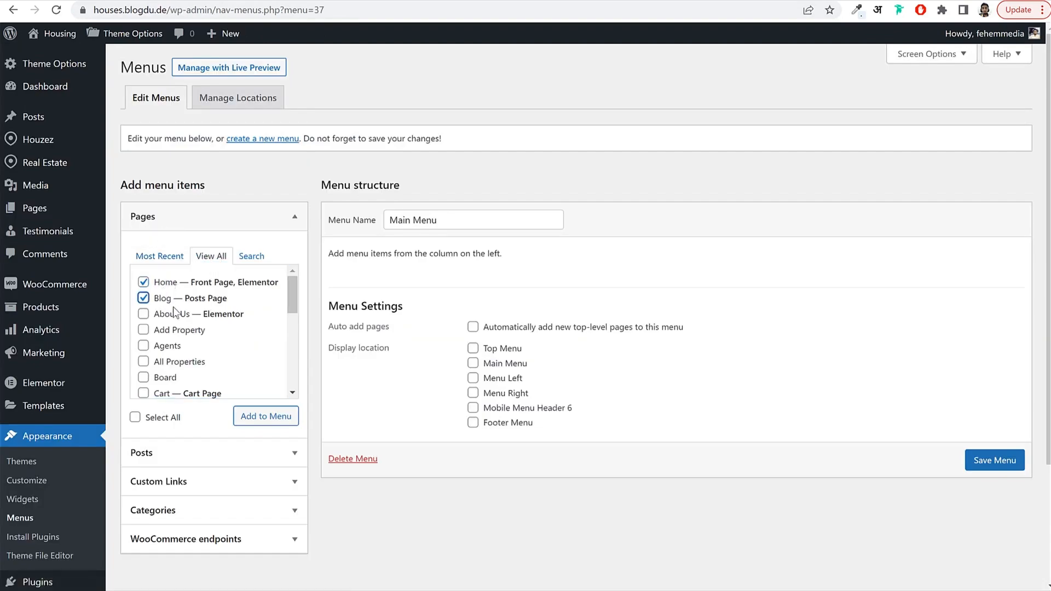
left_click(174, 315)
Tick Contact Us, Search Results and Packages too, and add all chosen pages to the menu.
scroll(245, 340, "down", 2)
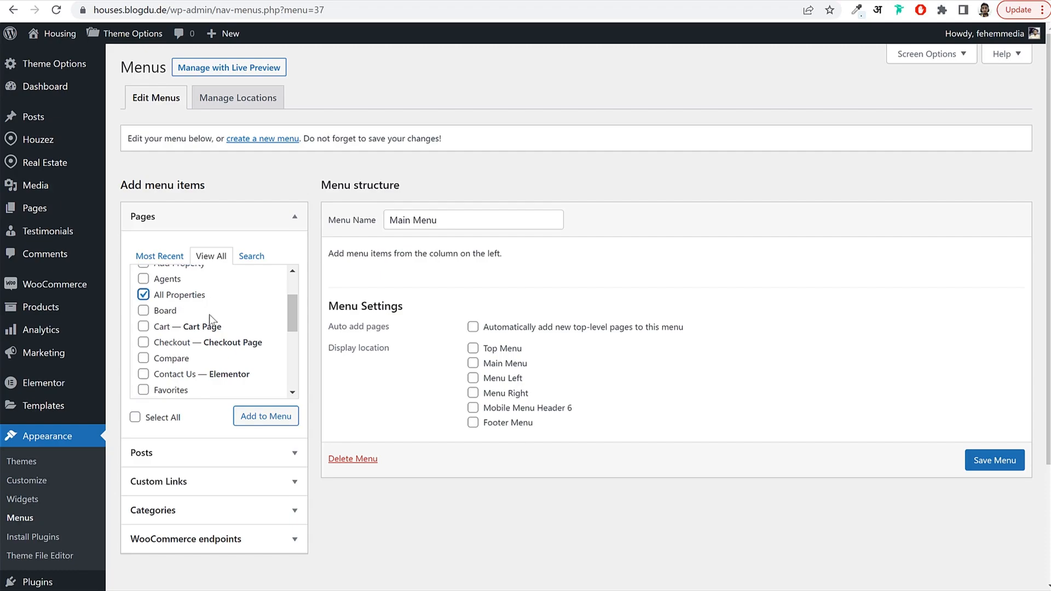
scroll(228, 339, "down", 1)
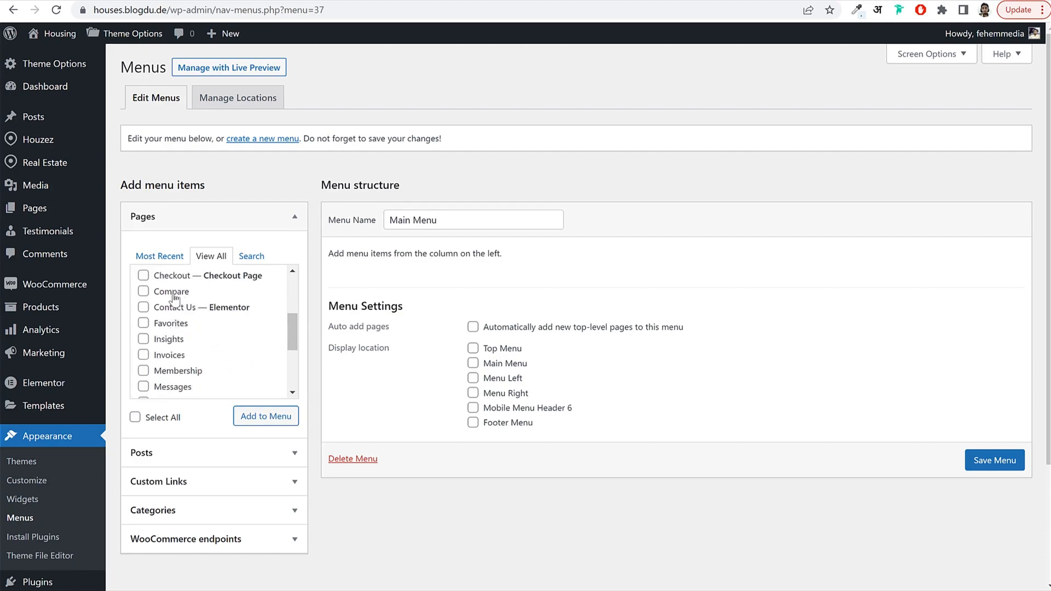
scroll(182, 301, "up", 4)
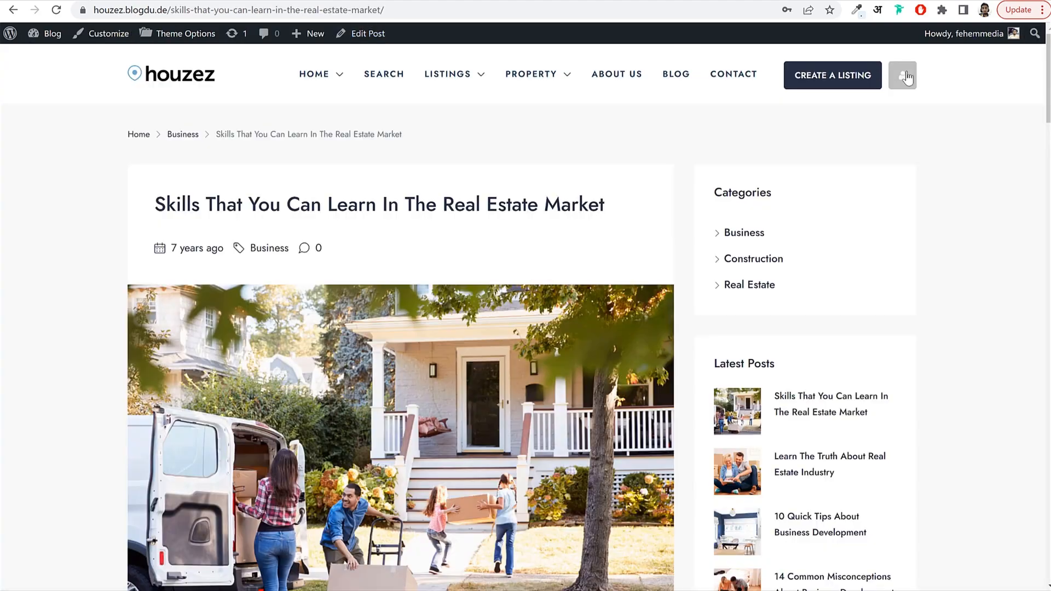
left_click(904, 76)
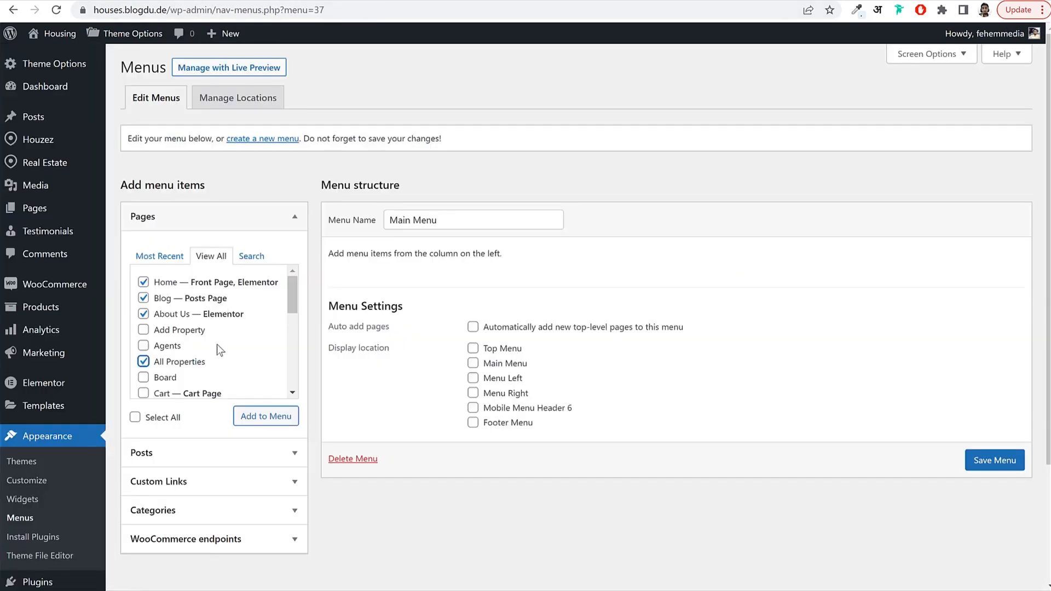
scroll(217, 347, "down", 3)
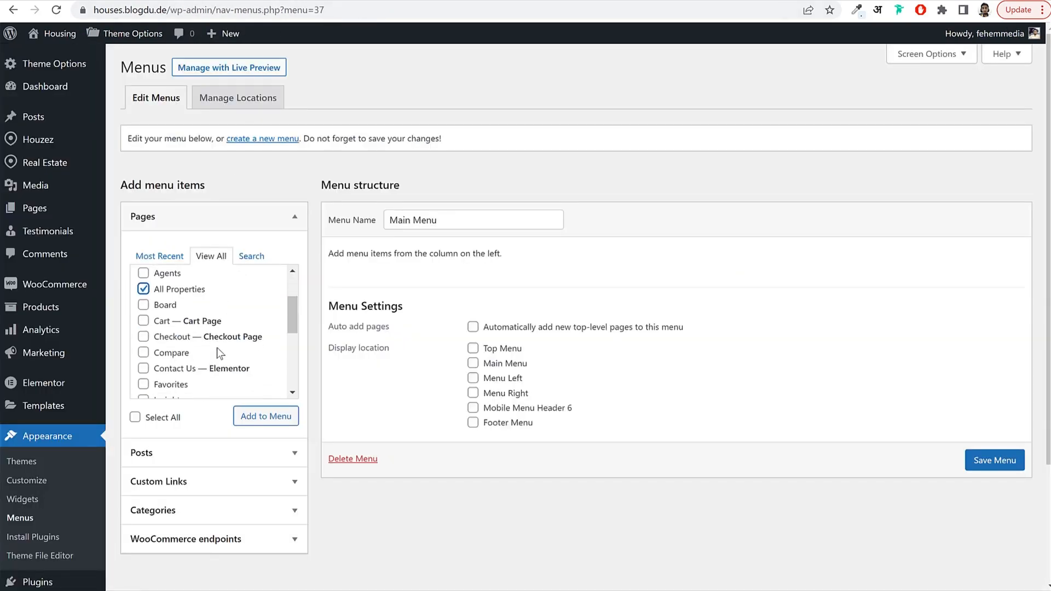
left_click(178, 307)
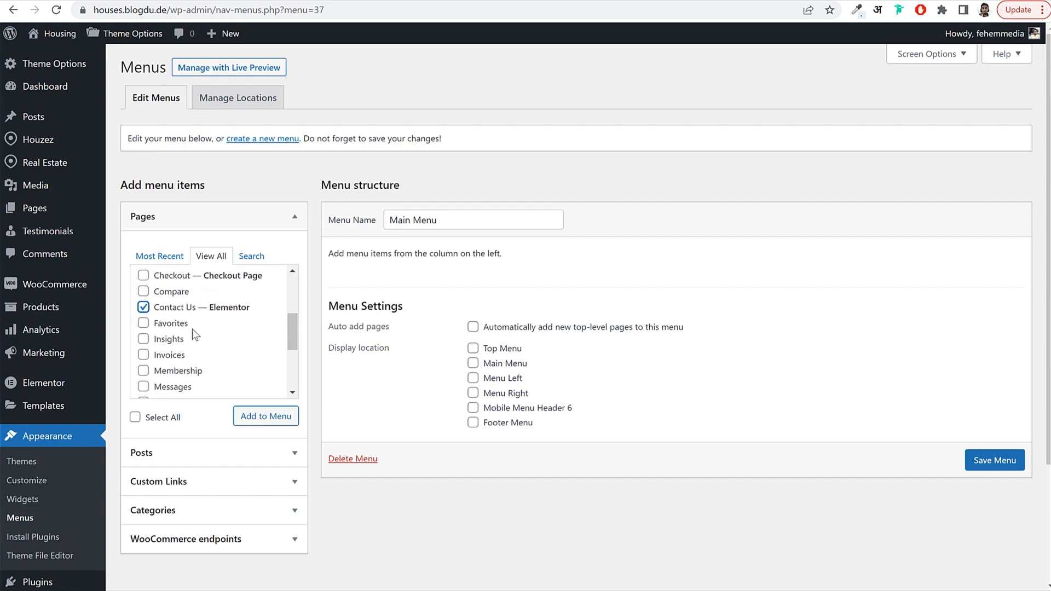
scroll(218, 333, "down", 1)
scroll(218, 334, "down", 1)
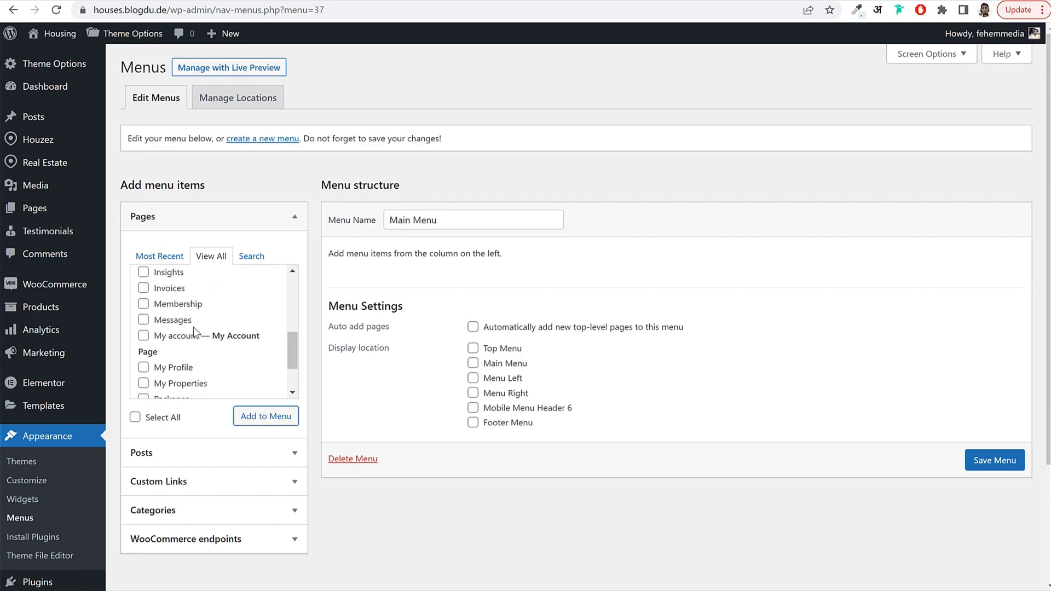
scroll(193, 327, "down", 2)
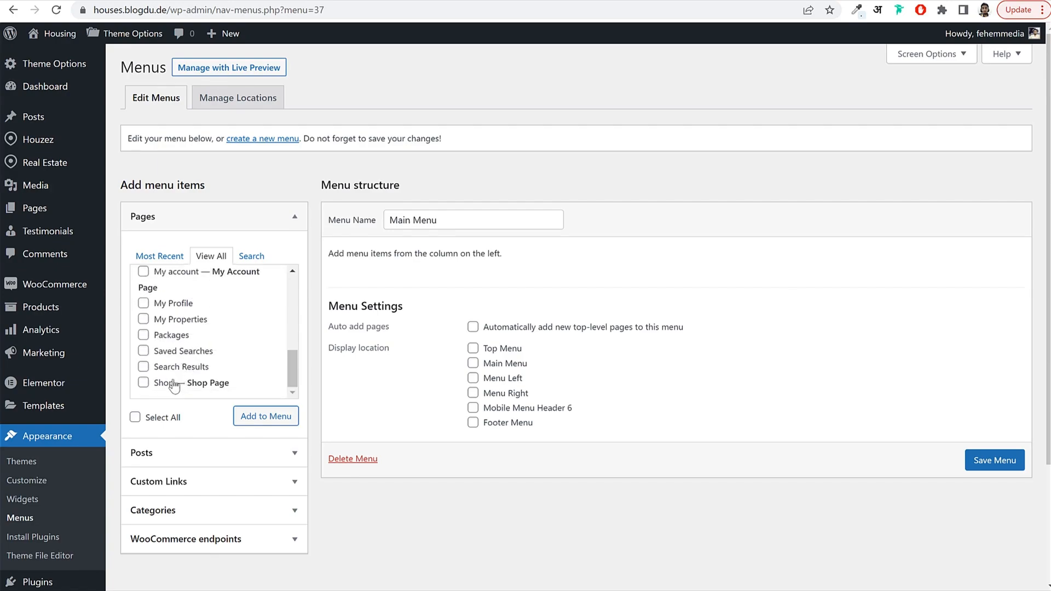
left_click(176, 366)
left_click(172, 334)
left_click(244, 417)
Rename Search Results to Search, placing Search then All Properties right after Home.
scroll(664, 399, "down", 3)
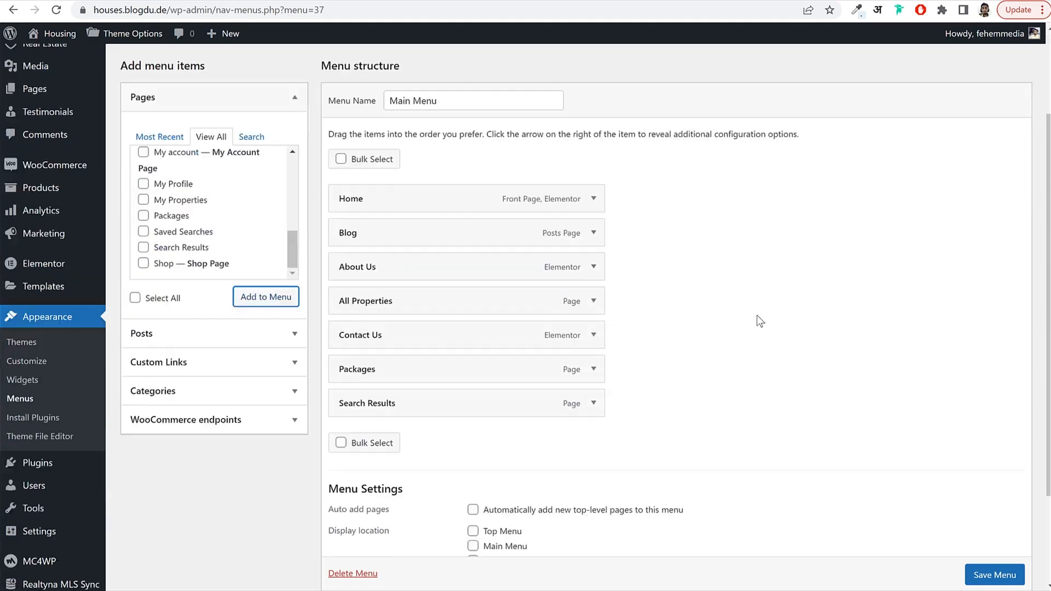
left_click(593, 389)
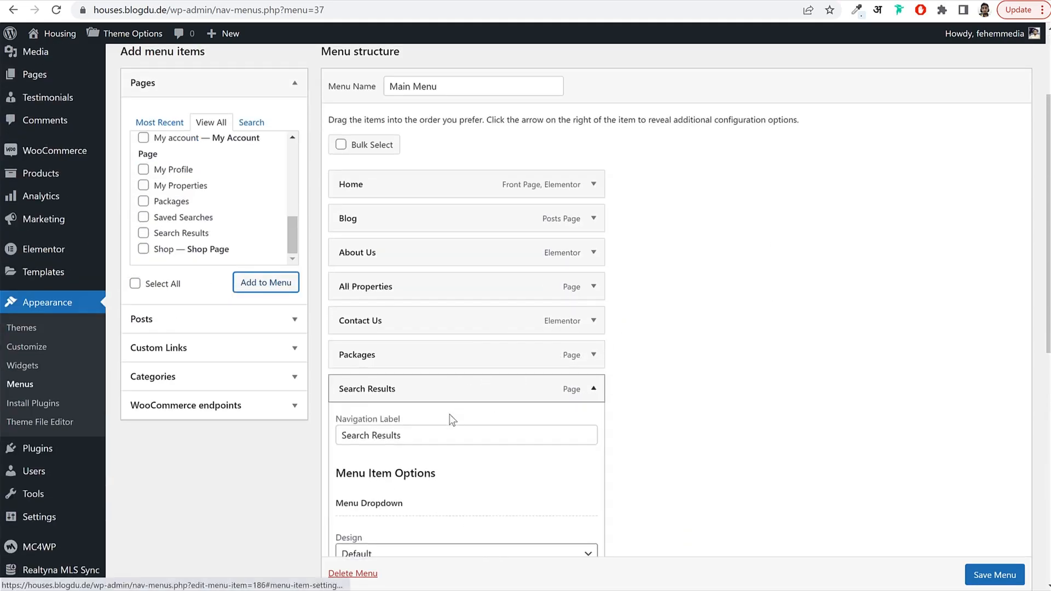
left_click(434, 432)
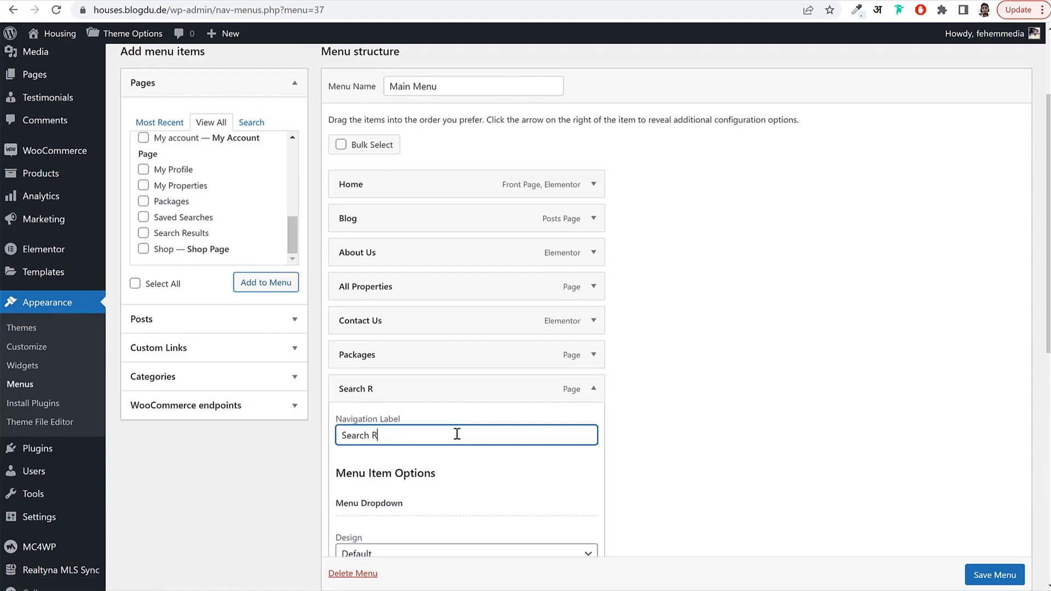
left_click(593, 389)
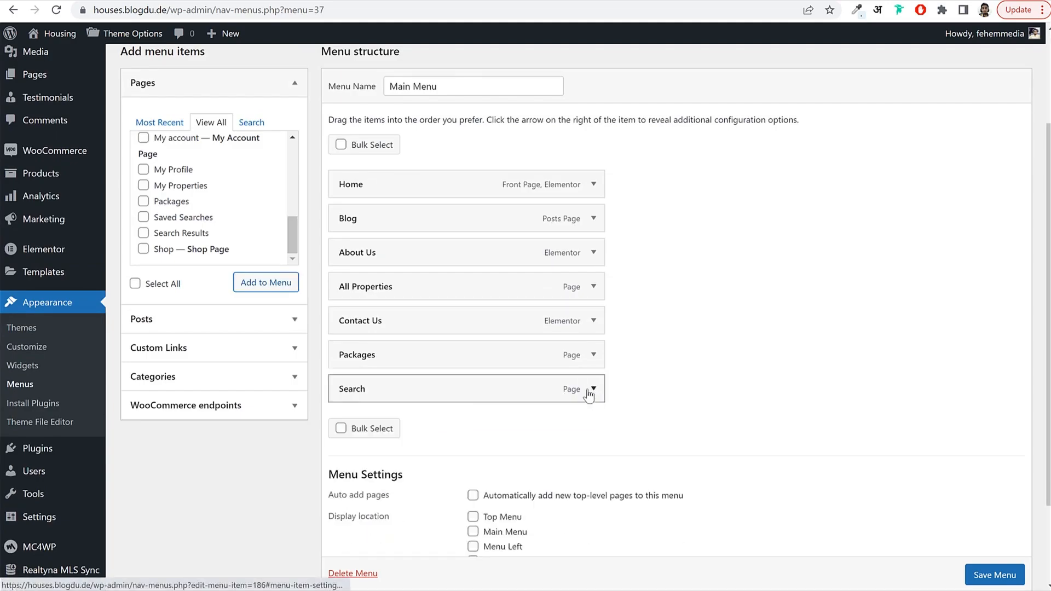
left_click_drag(500, 394, 500, 225)
left_click_drag(411, 327, 402, 262)
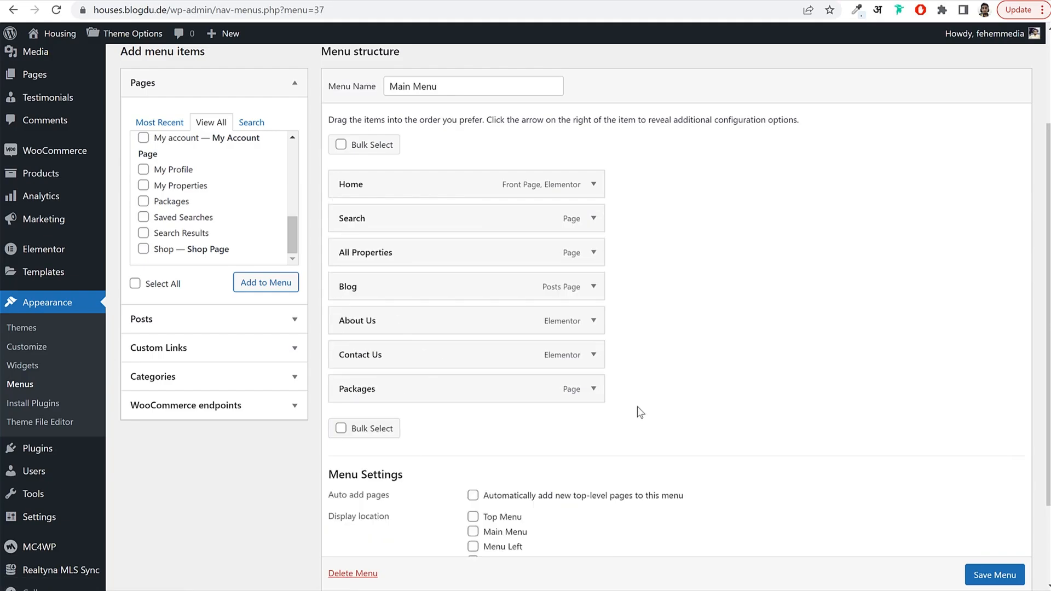
Assign the menu to the Main Menu location and save it.
scroll(602, 416, "down", 2)
left_click(507, 421)
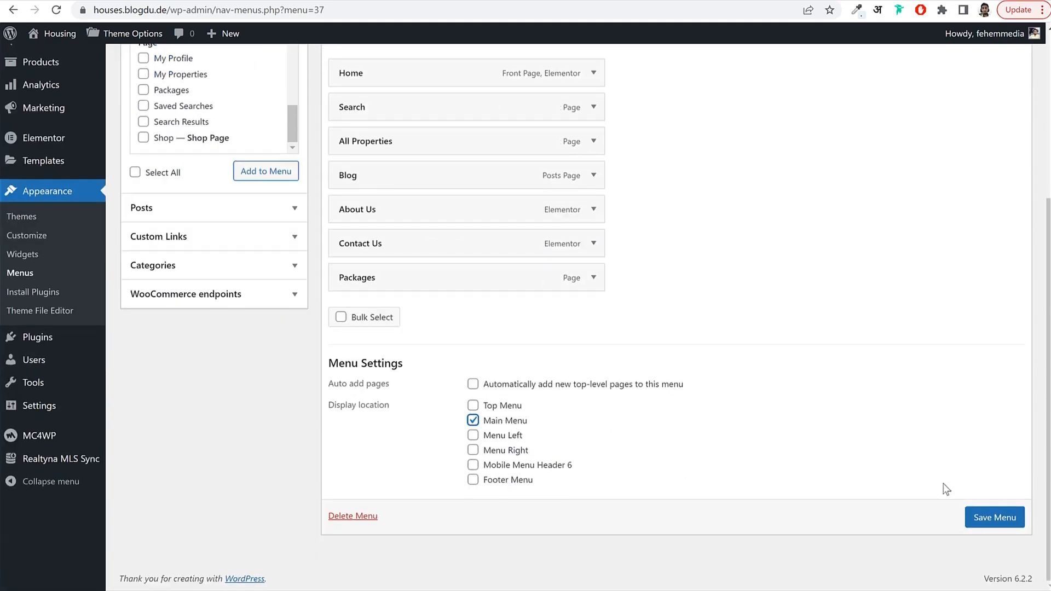
left_click(999, 522)
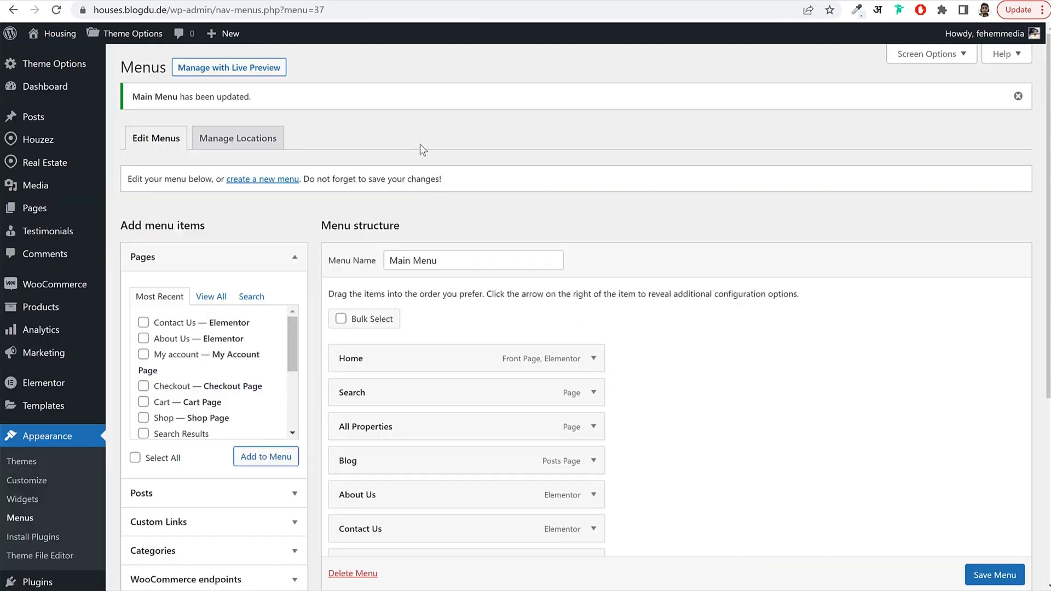
Check the footer's About and Help links, then click into the new menu's name field.
scroll(648, 224, "down", 1)
scroll(648, 224, "up", 1)
left_click_drag(206, 179, 294, 179)
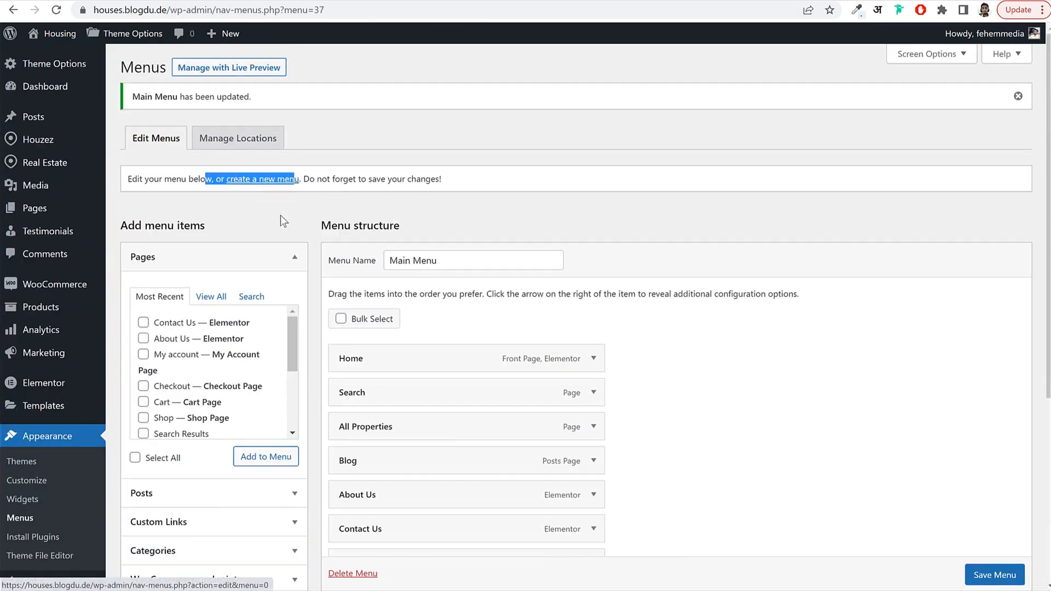
left_click(280, 215)
left_click(259, 181)
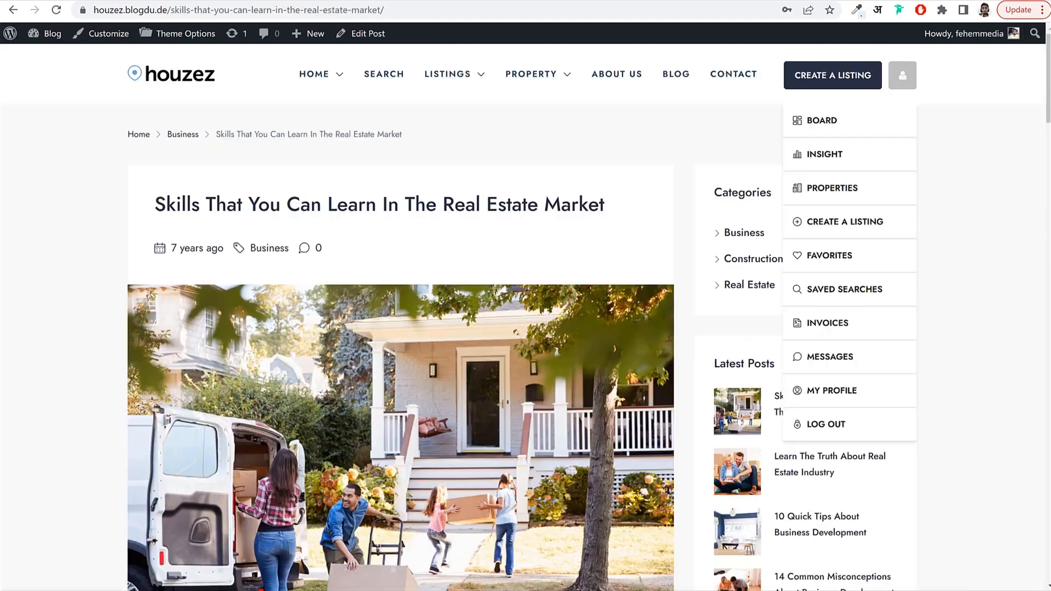
scroll(370, 284, "down", 20)
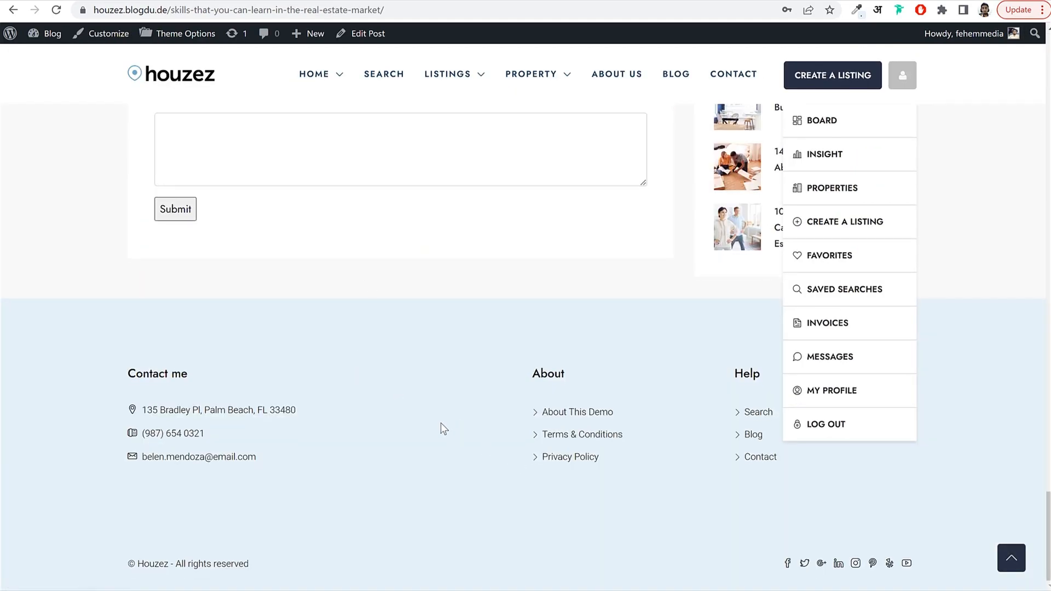
left_click_drag(562, 436, 601, 459)
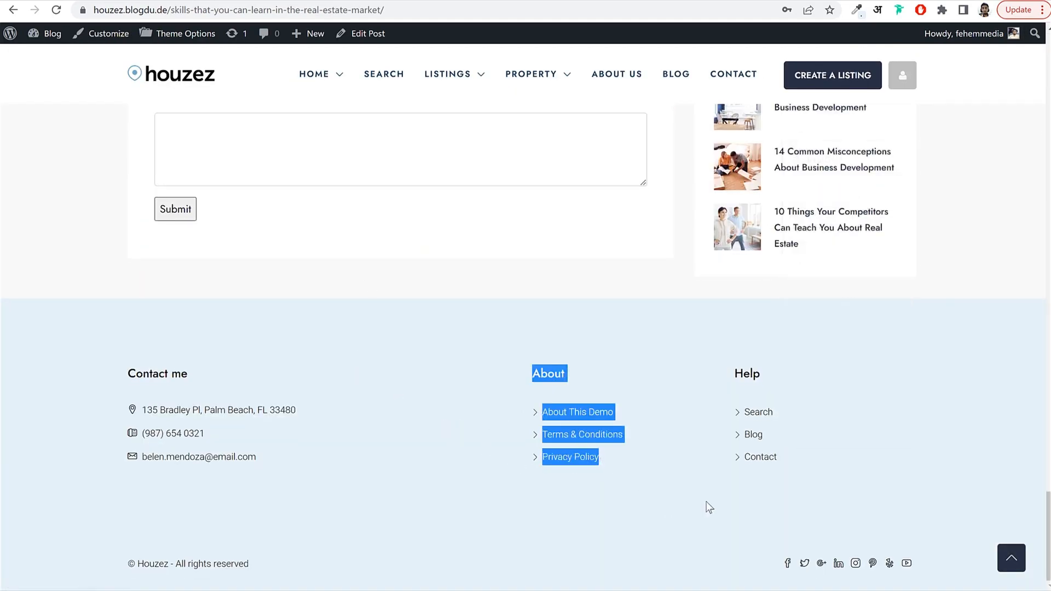
left_click(816, 473)
left_click_drag(816, 473, 739, 411)
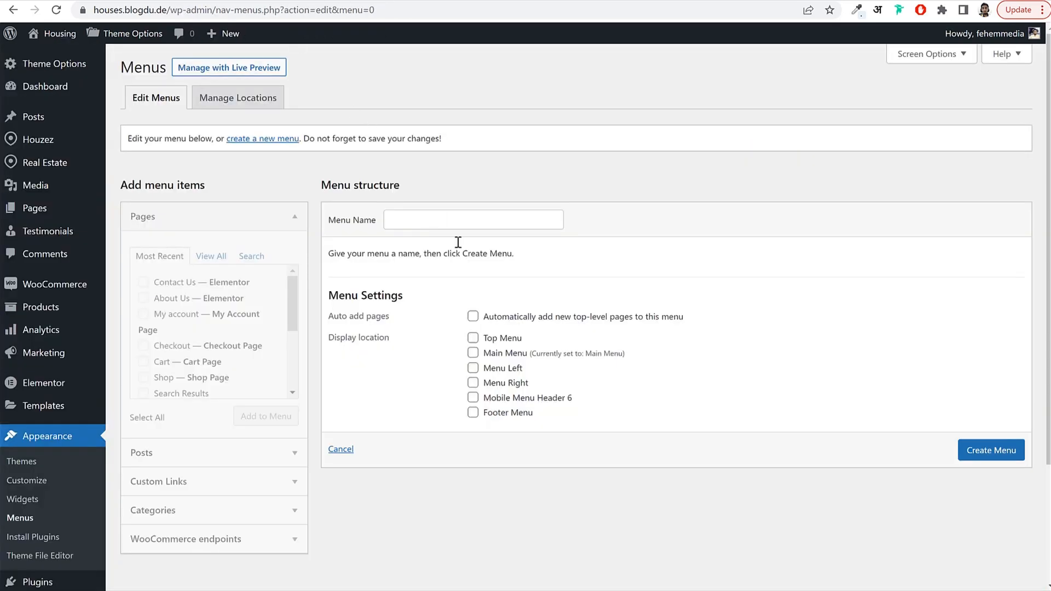
left_click(443, 219)
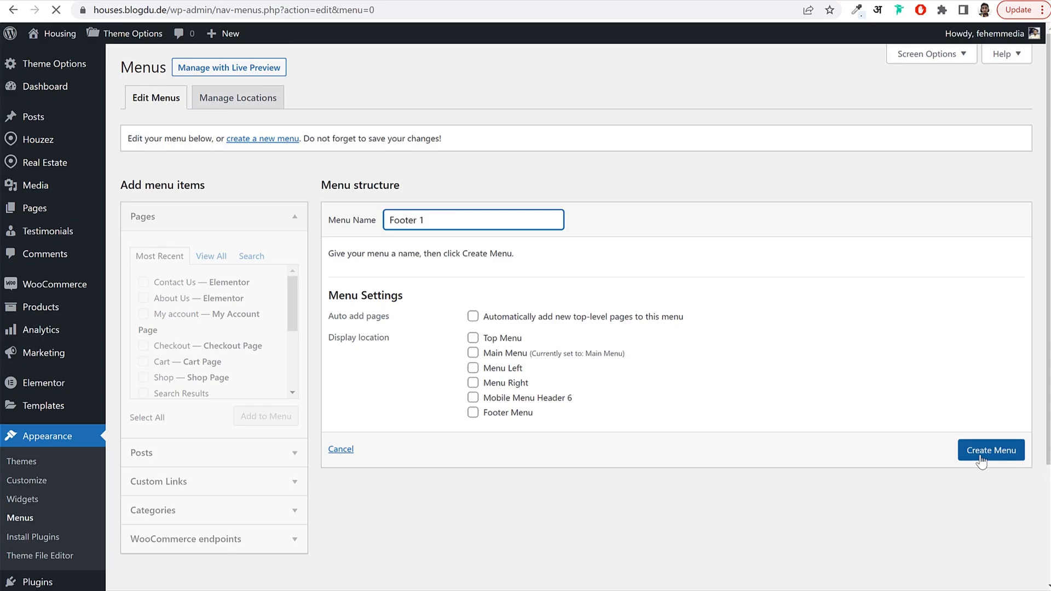
Add the Board, Compare and Favorites pages to Footer 1 and save the menu.
left_click(212, 265)
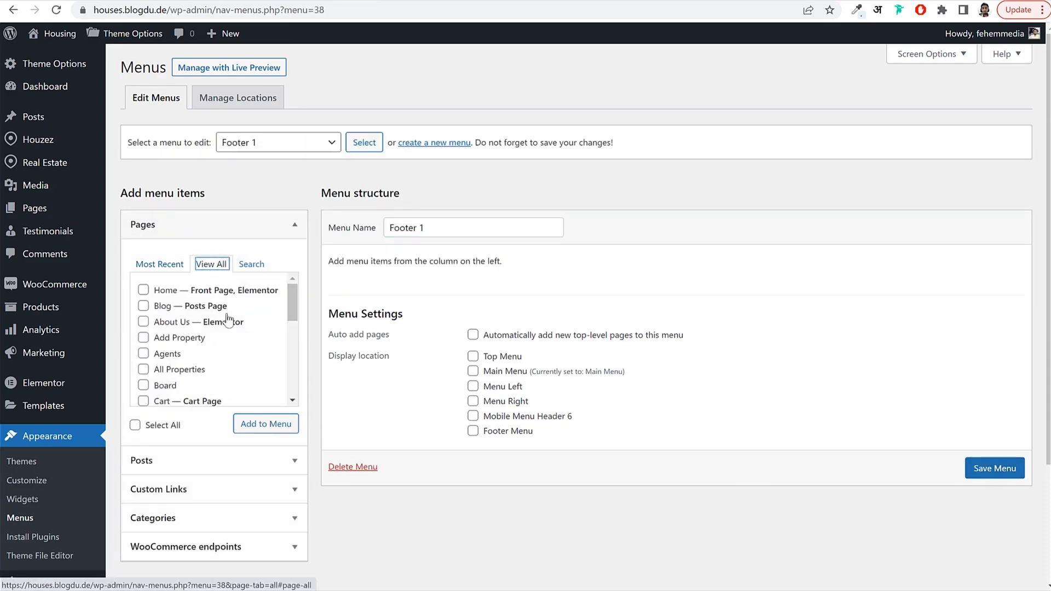
scroll(230, 349, "down", 2)
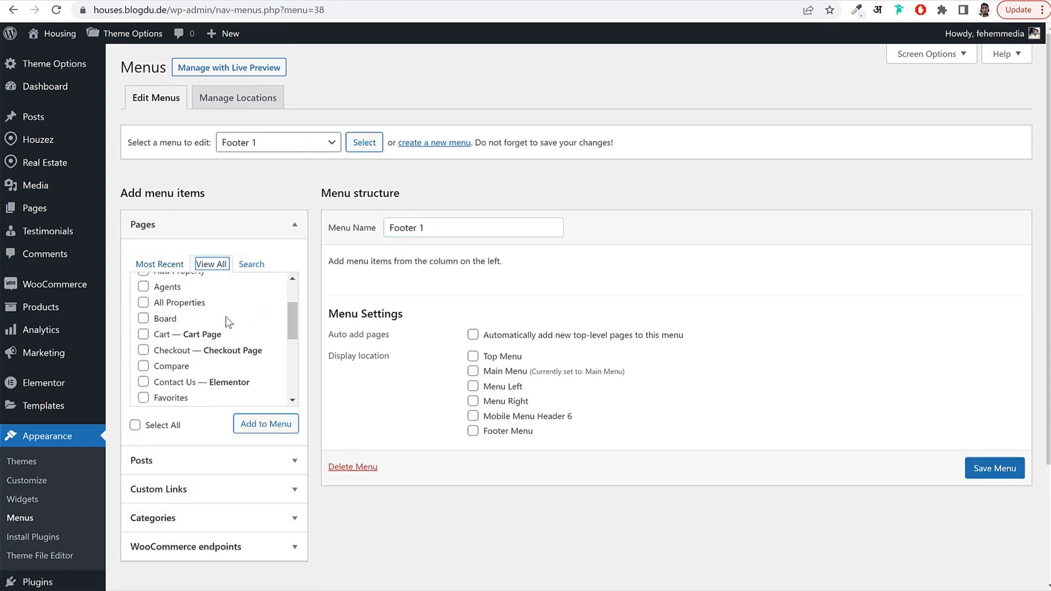
left_click(174, 320)
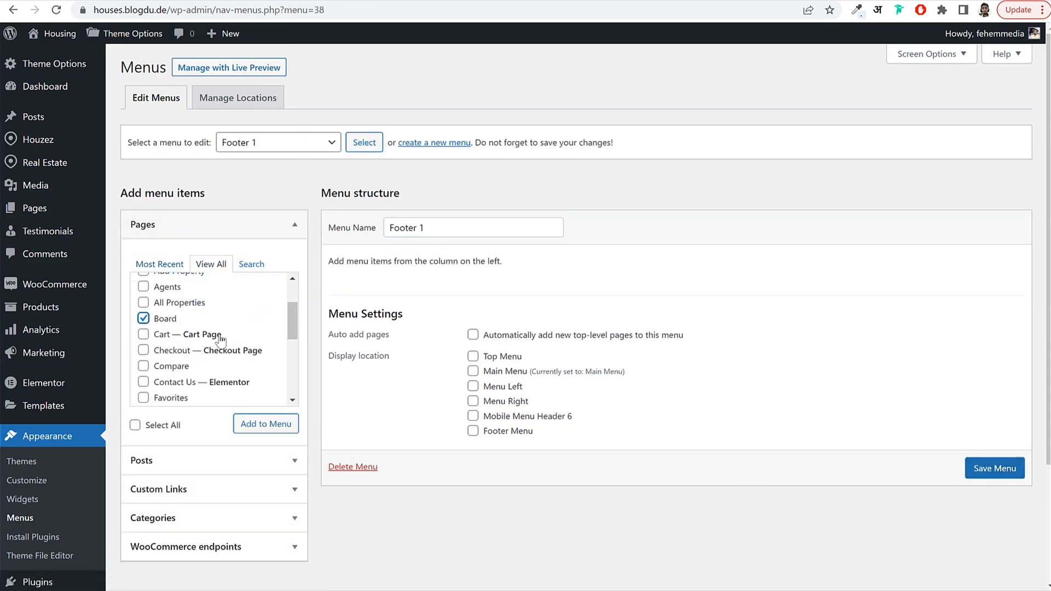
left_click(171, 366)
left_click(172, 398)
left_click(283, 425)
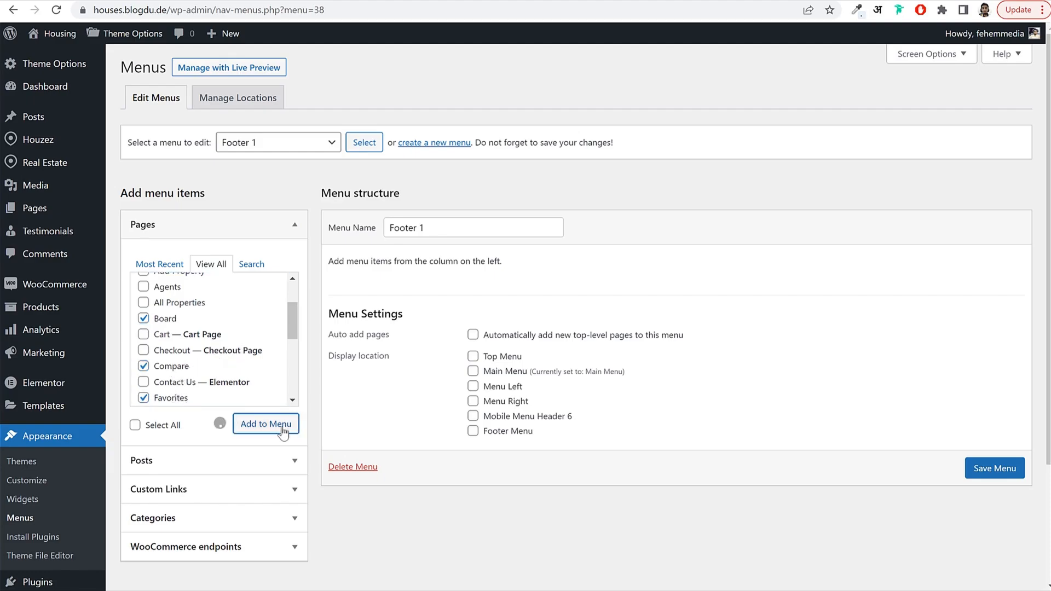
scroll(540, 500, "down", 3)
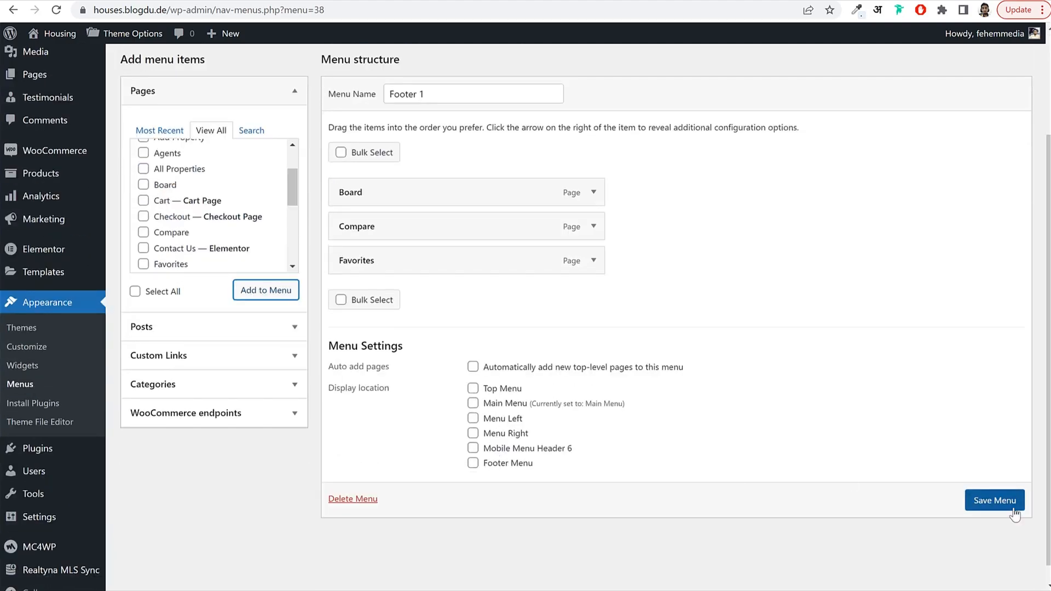
left_click(995, 500)
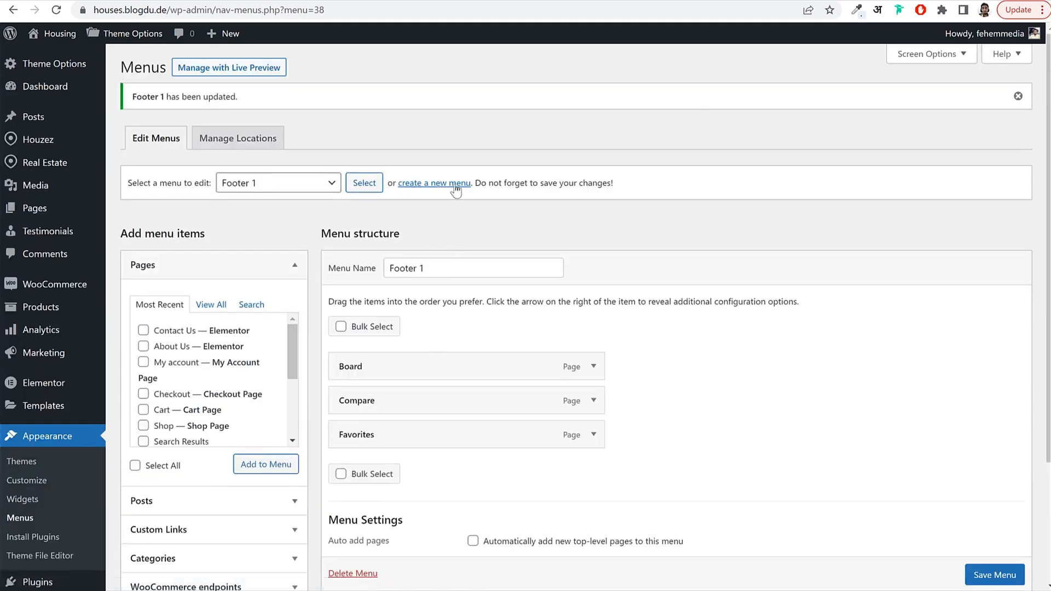
left_click(454, 185)
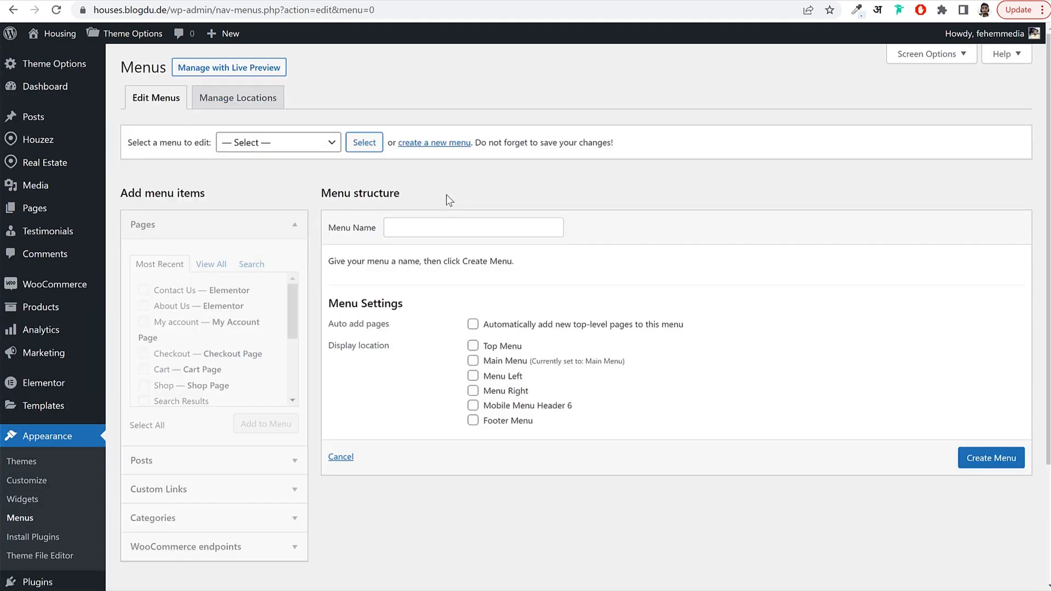
Create a Footer 2 menu holding My Profile, My Properties and Saved Searches.
left_click(441, 224)
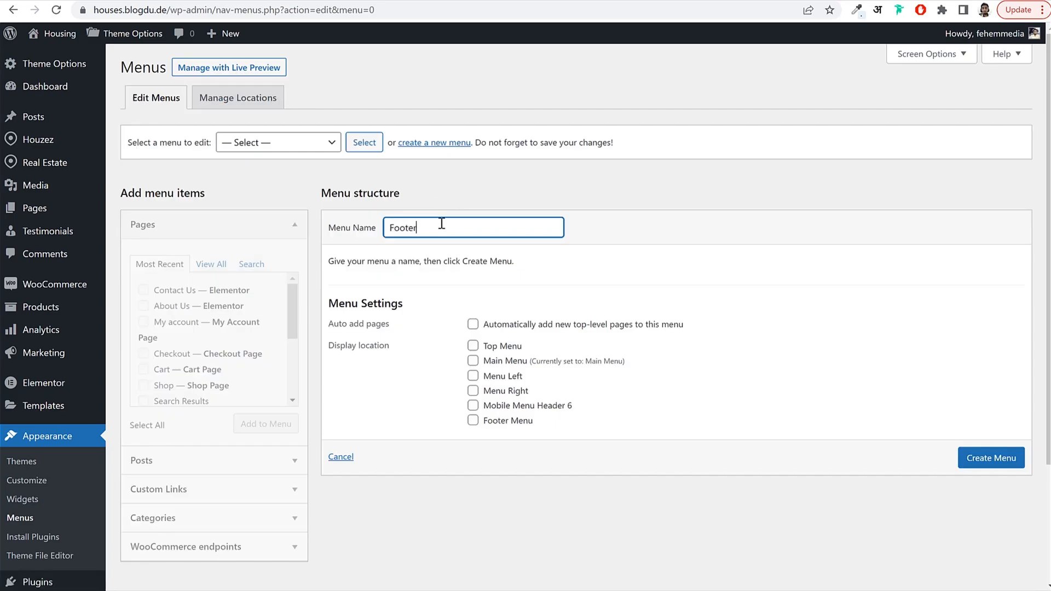
left_click(985, 457)
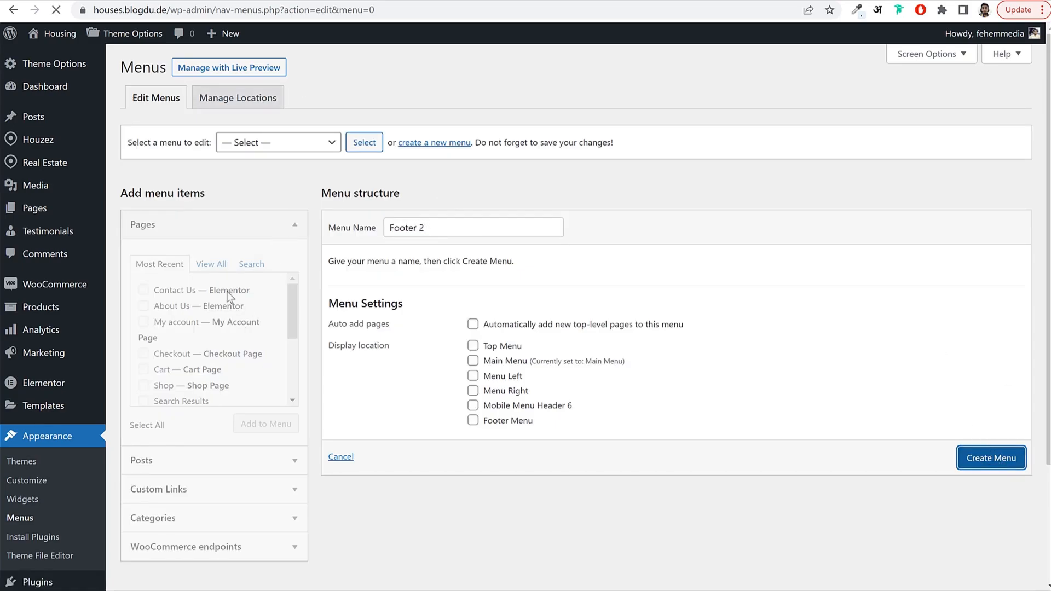
left_click(212, 265)
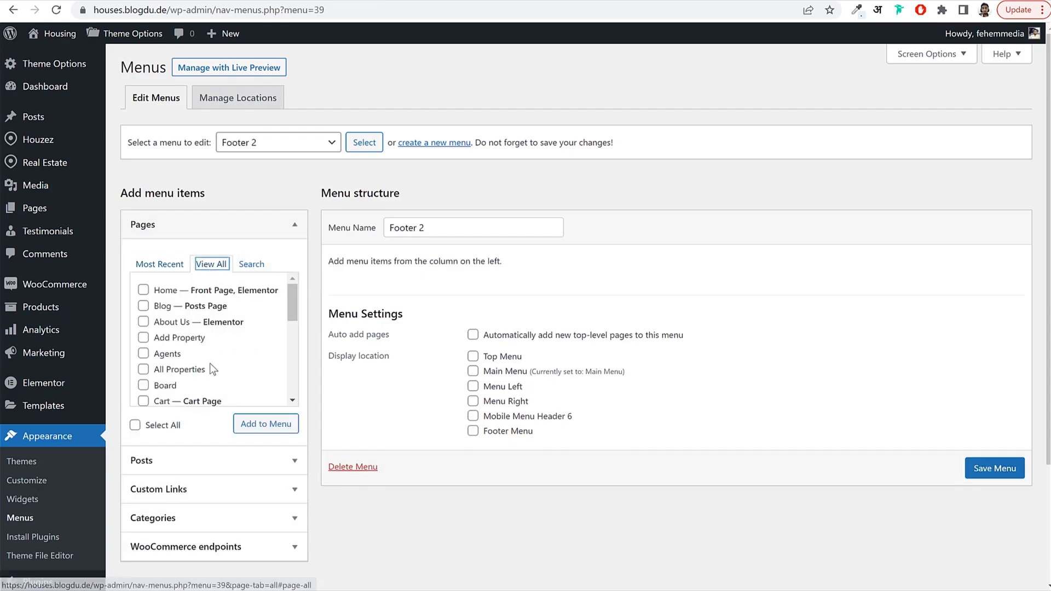
scroll(209, 363, "down", 5)
scroll(210, 348, "down", 2)
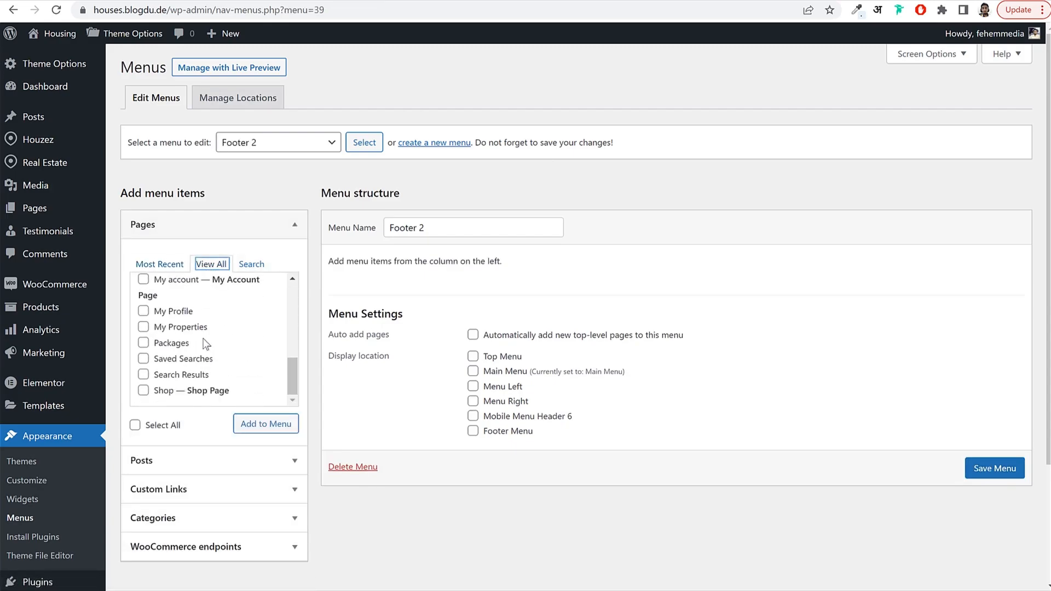
left_click(180, 314)
left_click(181, 327)
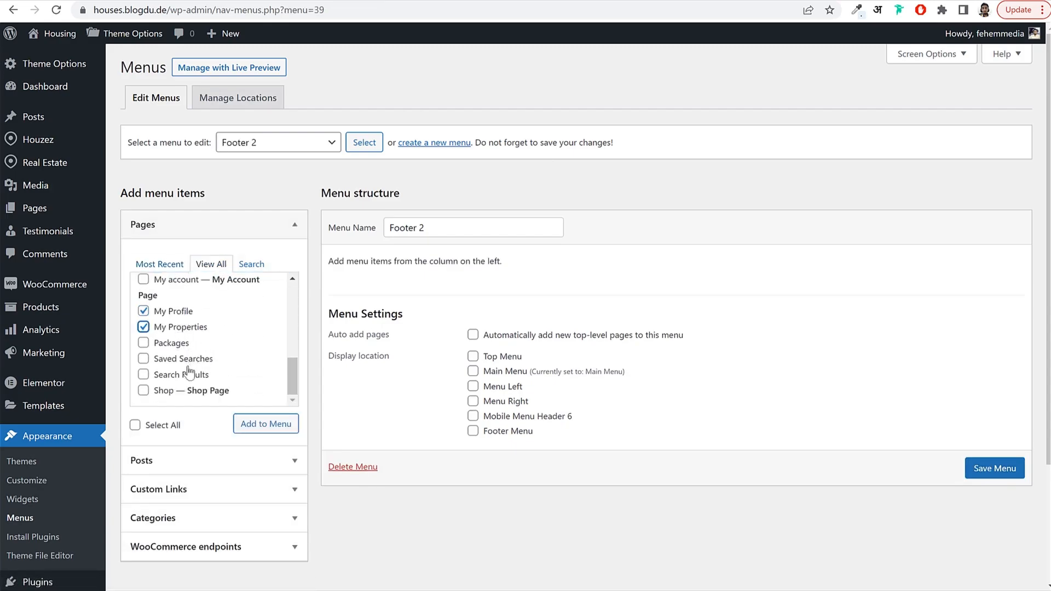
scroll(181, 381, "down", 3)
scroll(171, 255, "down", 1)
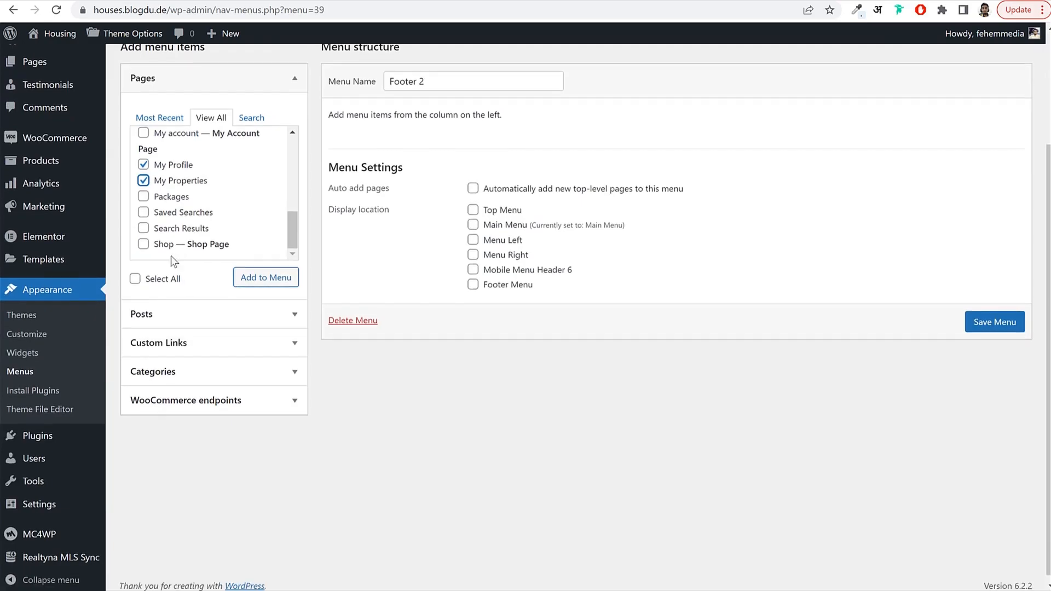
left_click(192, 208)
left_click(265, 270)
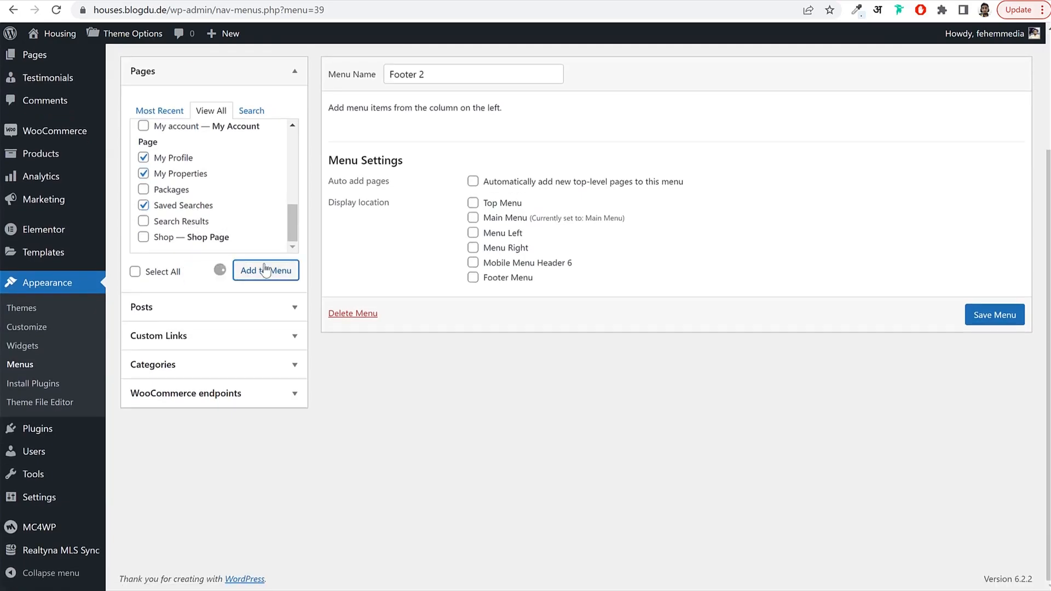
Save the Footer 2 menu, then head to Appearance > Widgets.
left_click(1021, 485)
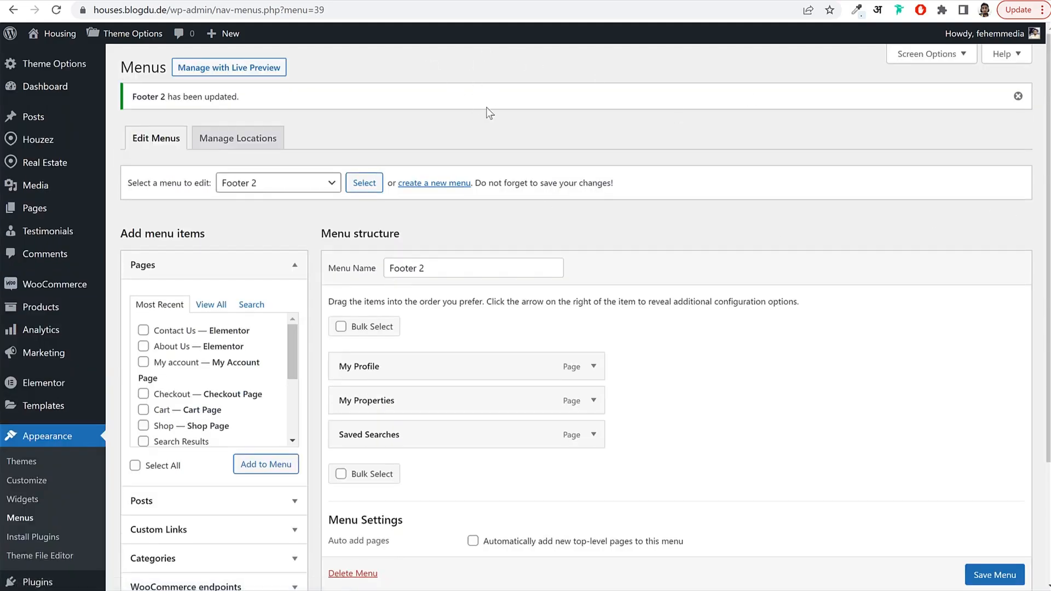
scroll(310, 297, "down", 2)
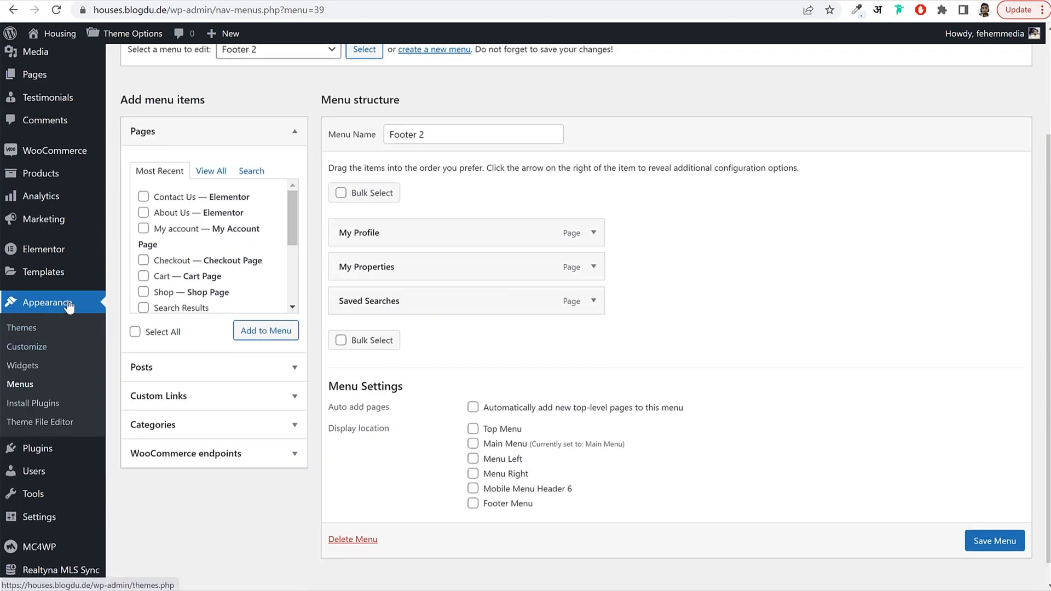
left_click(23, 372)
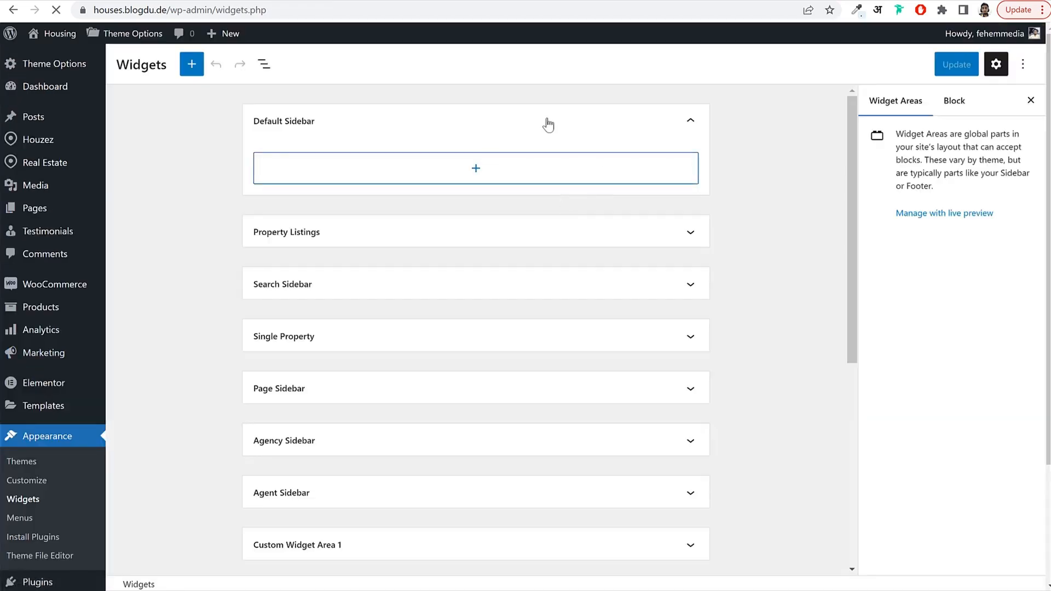
Insert a HOUZEZ: Contact Us widget into Footer Area 1.
left_click(547, 124)
scroll(441, 279, "down", 4)
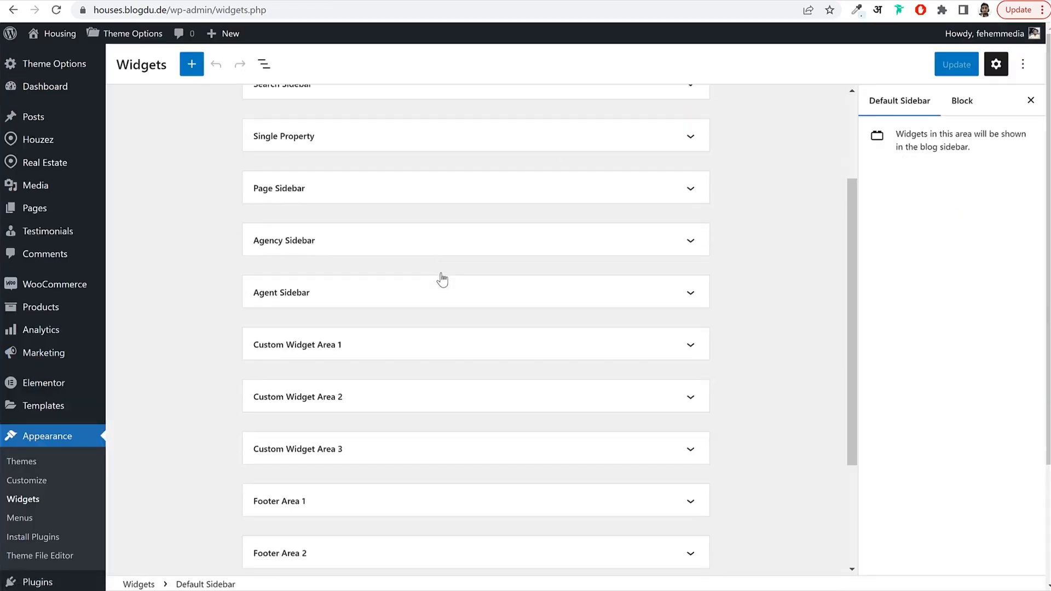
scroll(354, 321, "down", 2)
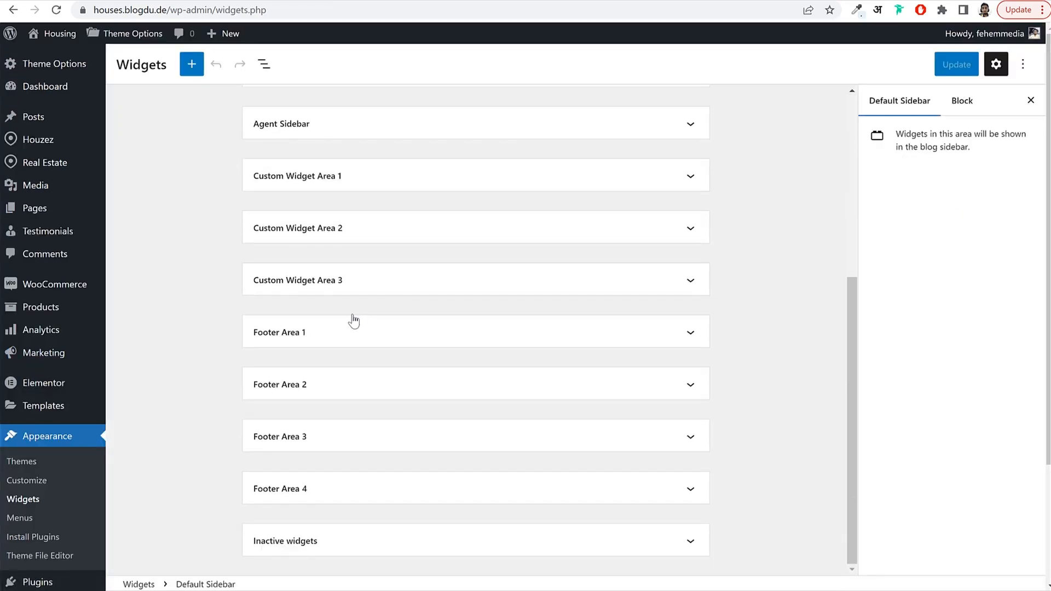
left_click(327, 345)
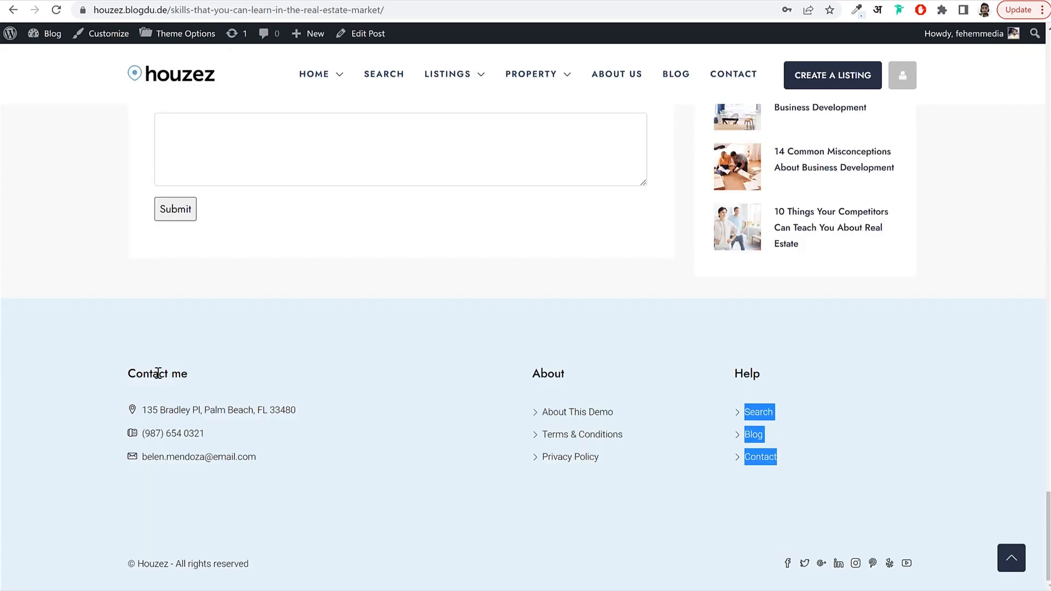
left_click_drag(127, 376, 204, 382)
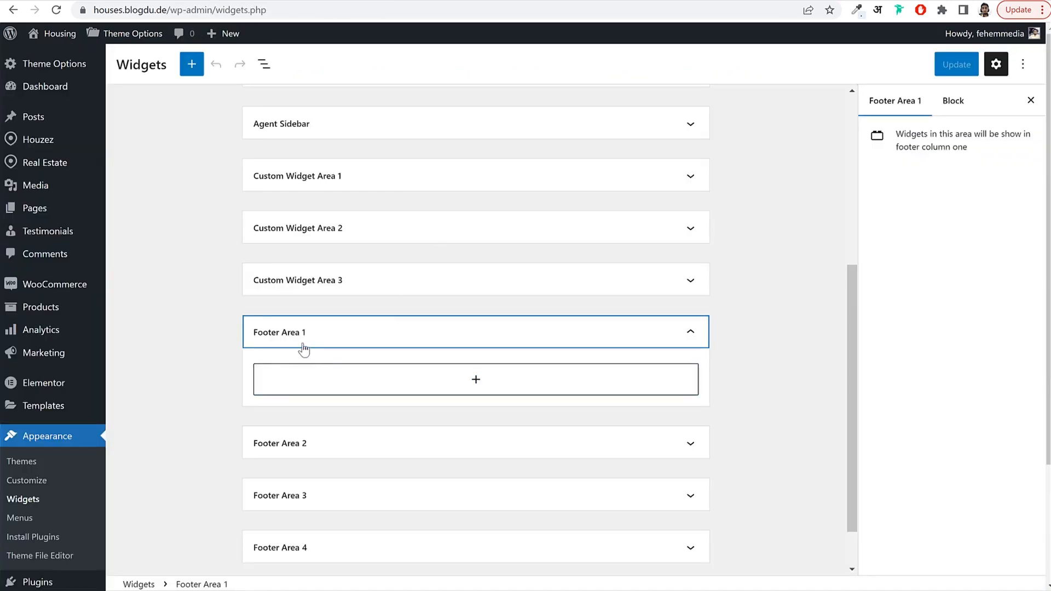
left_click(475, 388)
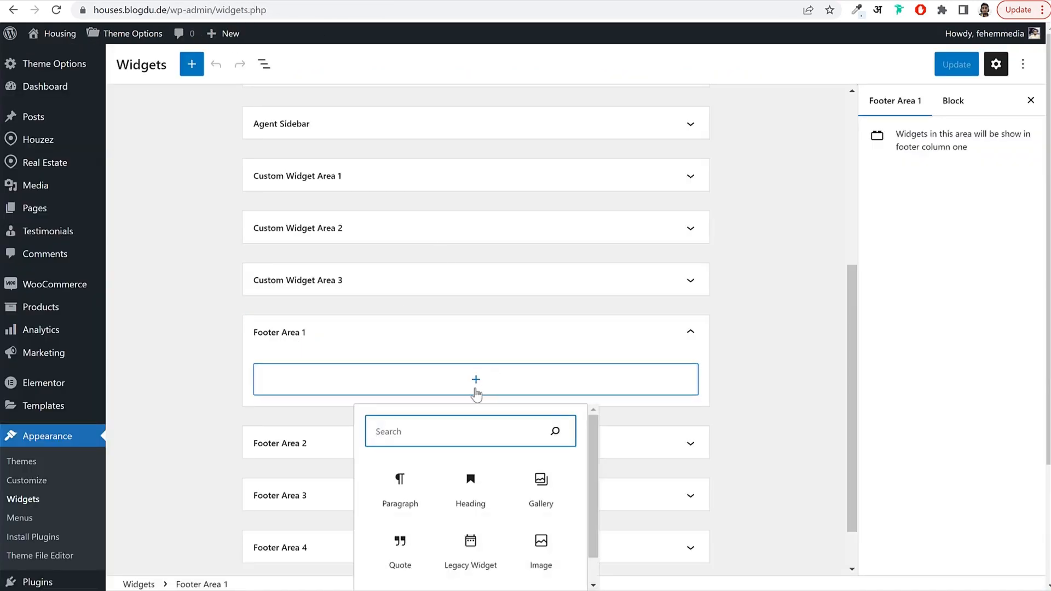
type("conta")
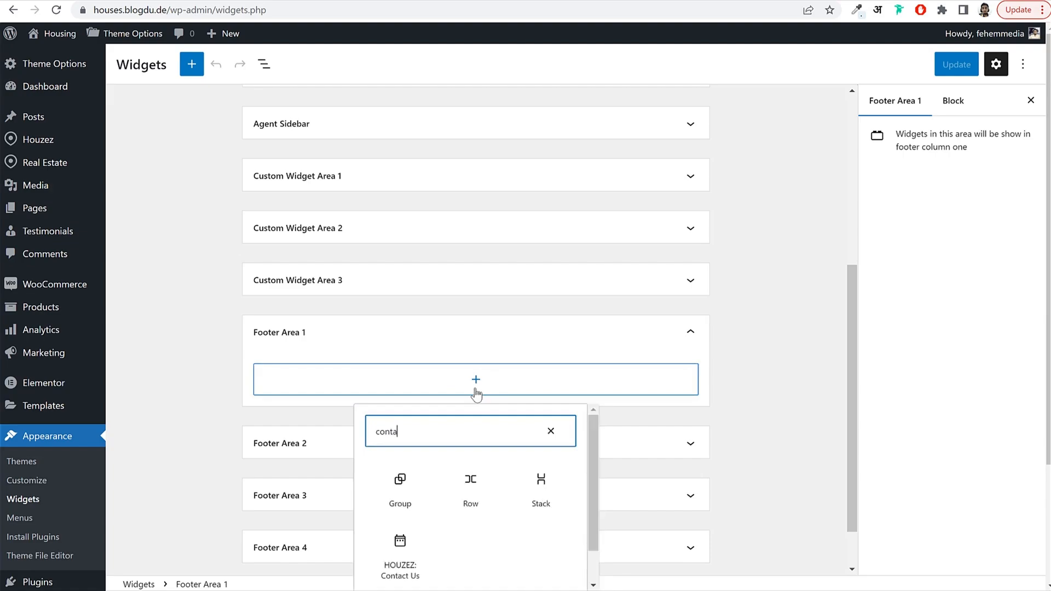
scroll(411, 552, "down", 1)
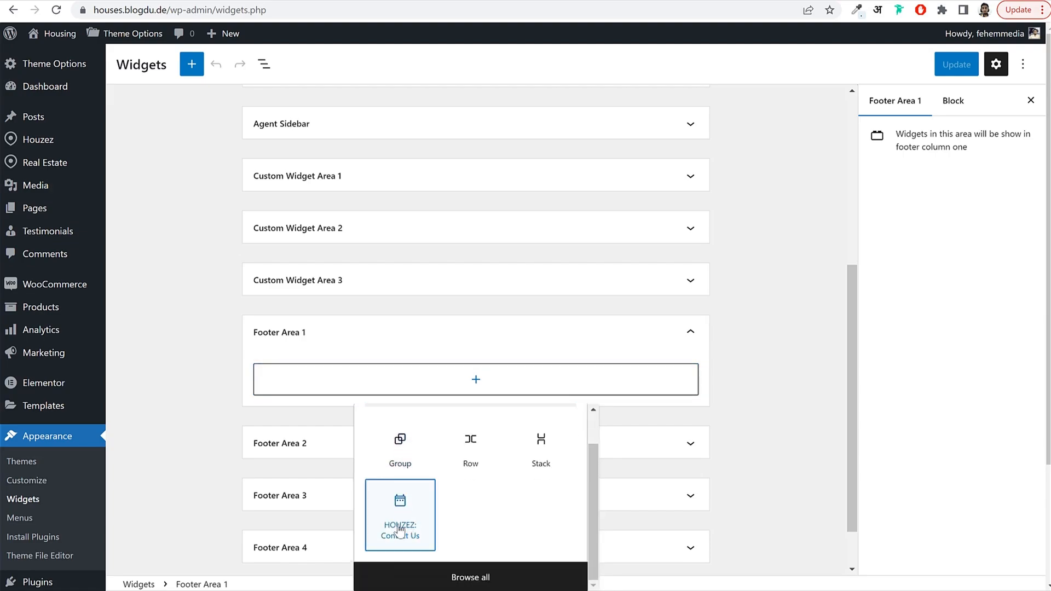
left_click(398, 529)
Copy the demo footer's address into the widget and enter a phone number.
scroll(651, 403, "down", 4)
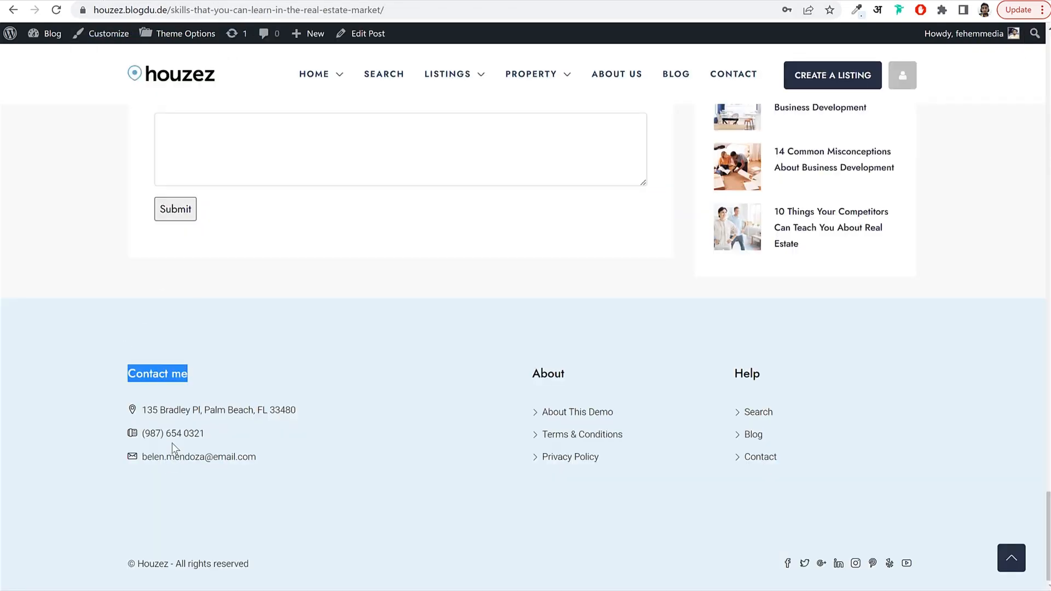
left_click_drag(314, 418, 132, 408)
key("ctrl+c")
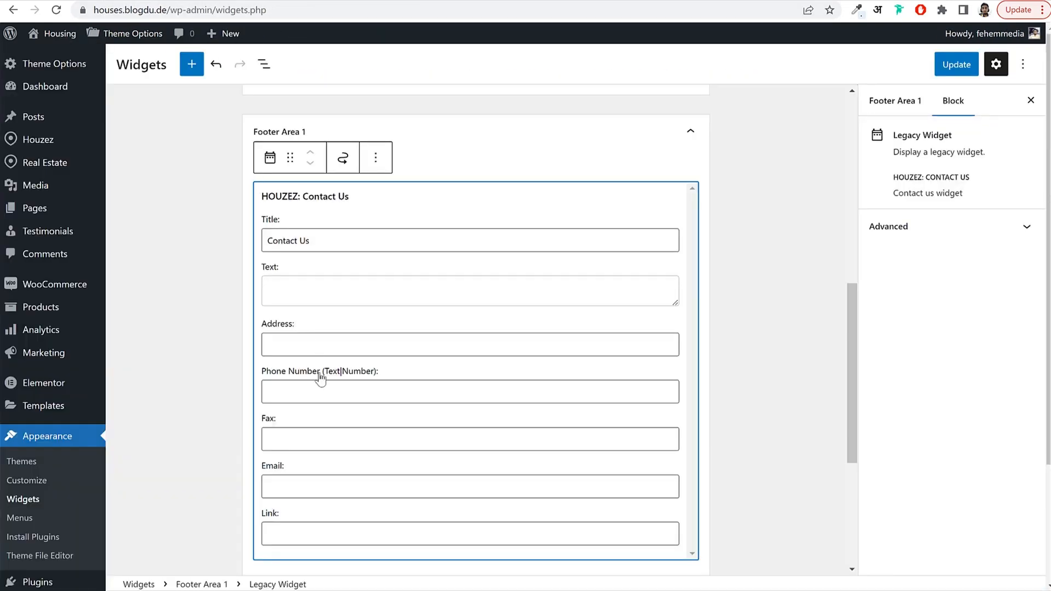
left_click(312, 347)
key("ctrl+v")
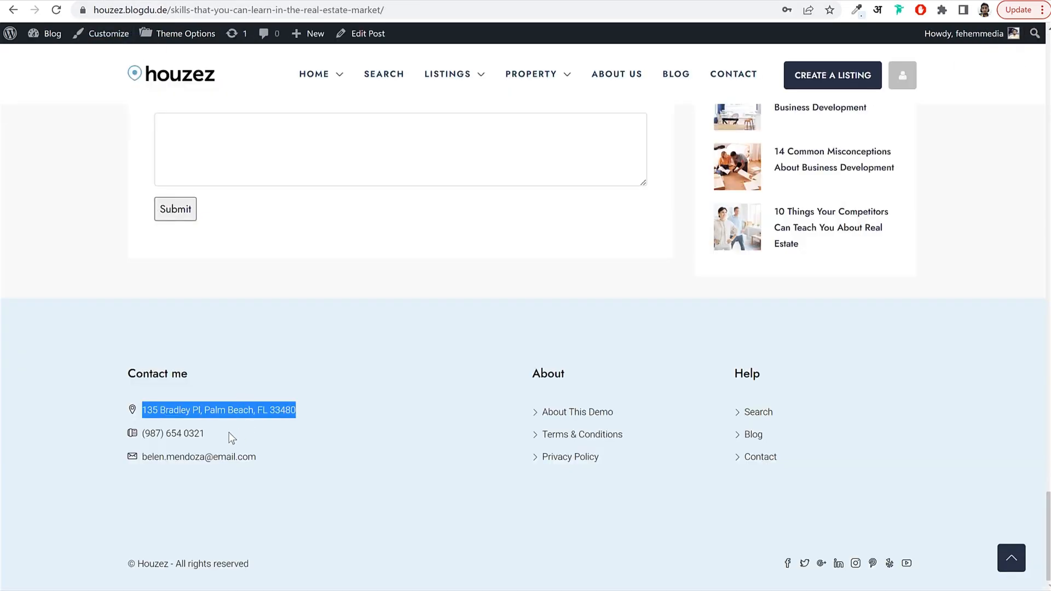
left_click_drag(231, 437, 138, 440)
key("ctrl+c")
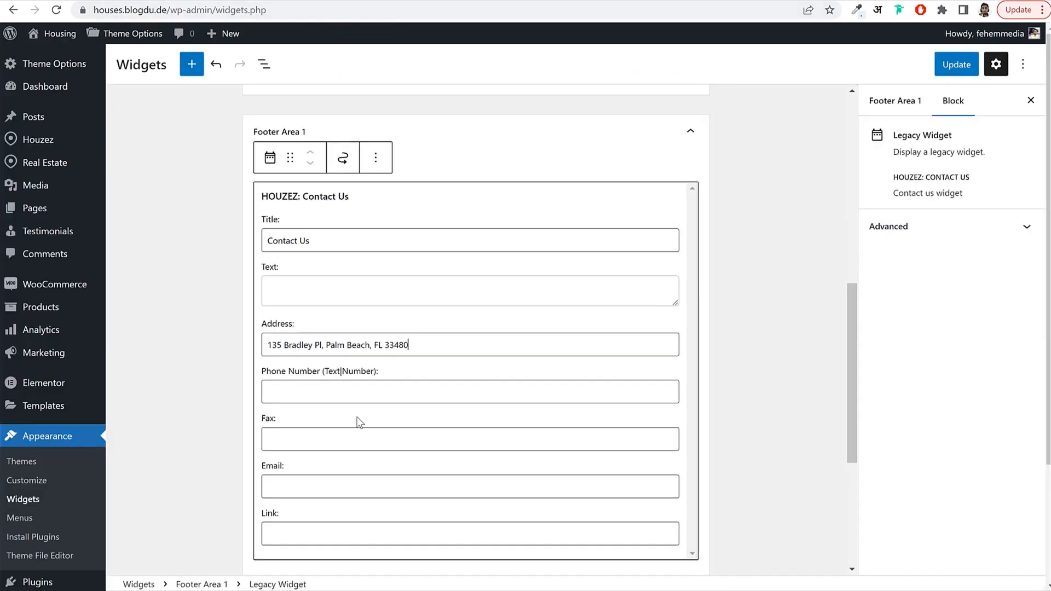
left_click(348, 391)
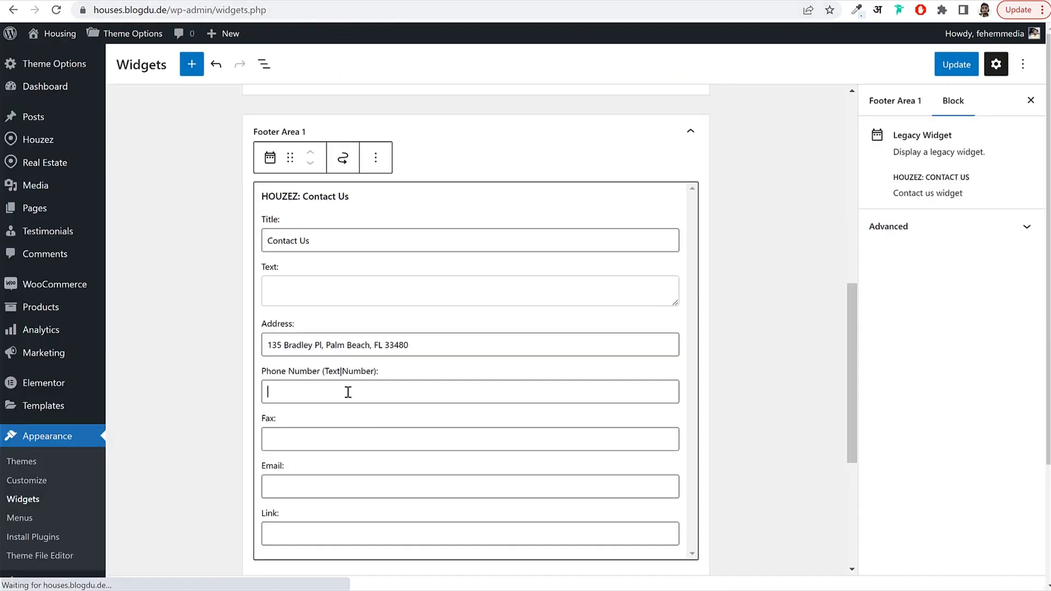
key("ctrl+v")
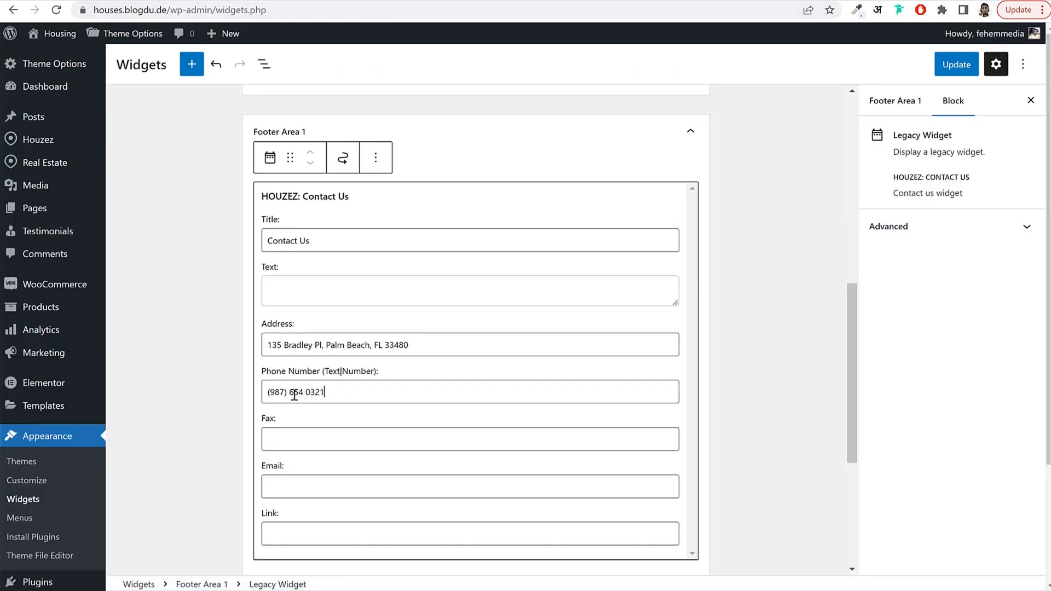
key("ctrl+a")
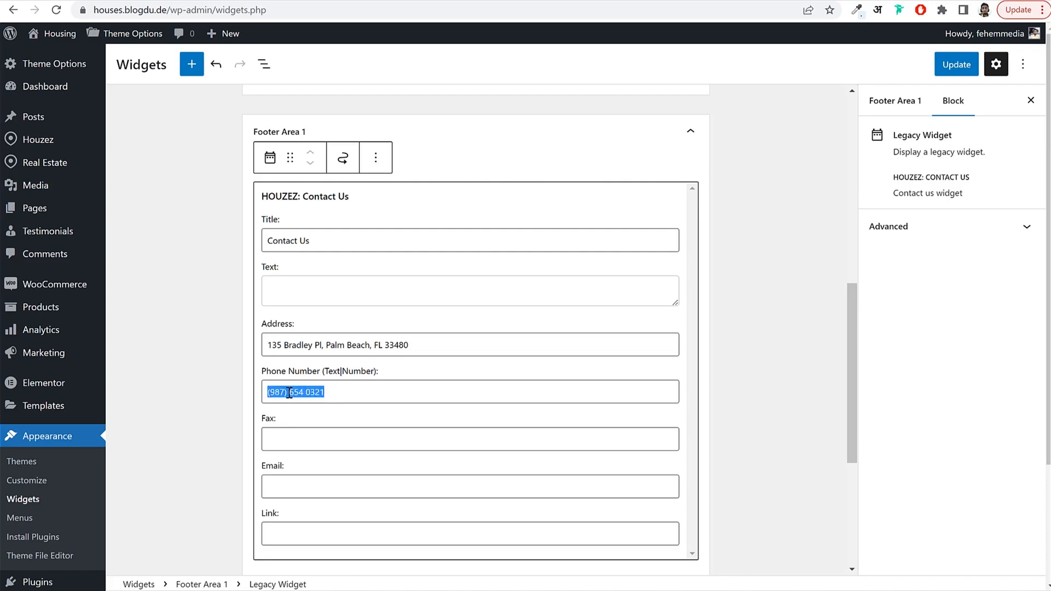
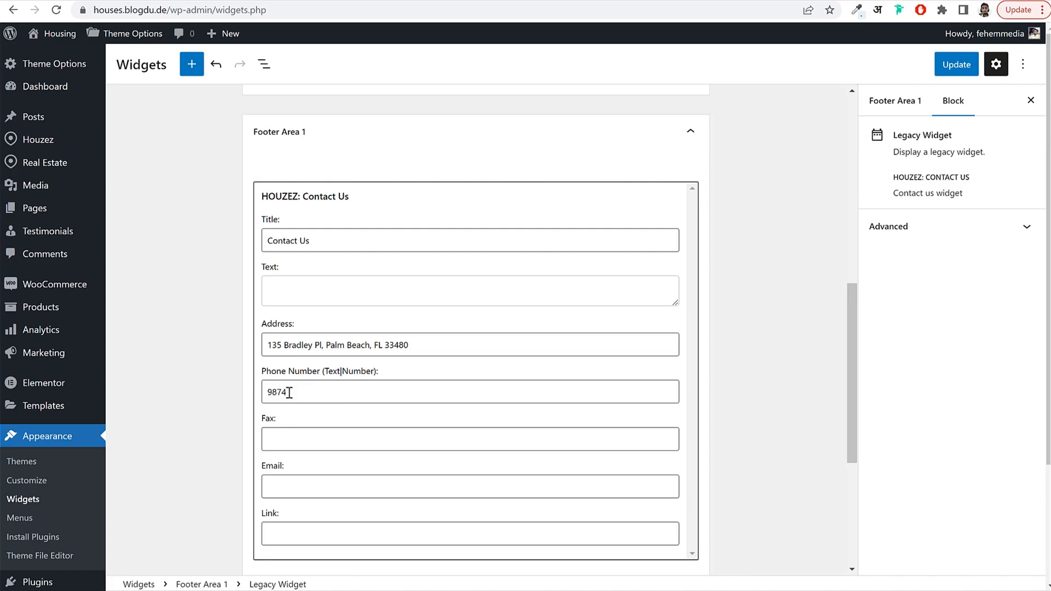
Copy the demo footer's email address into the widget's Email field.
left_click(72, 1)
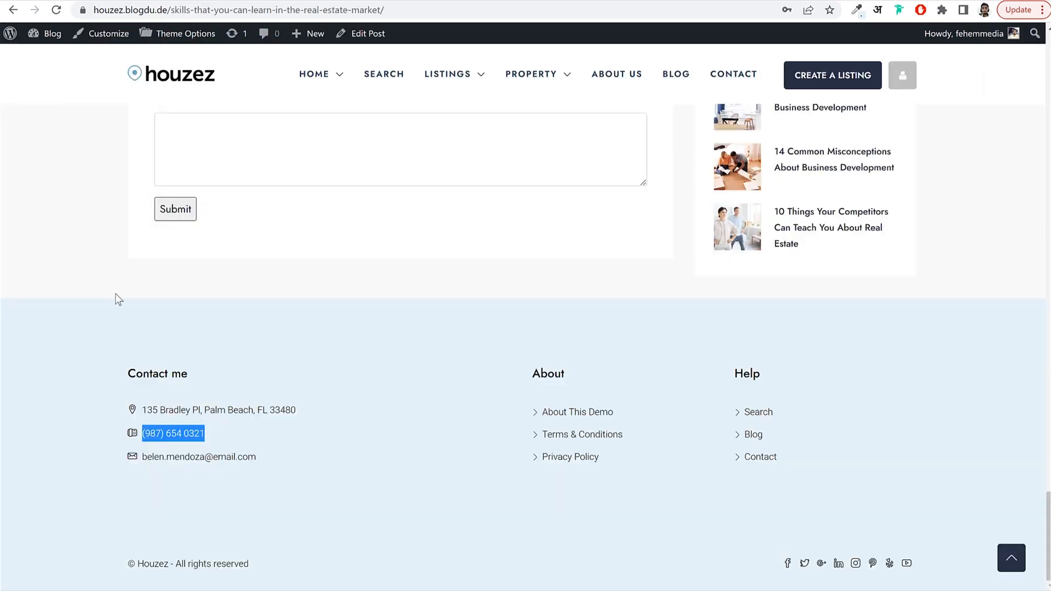
left_click_drag(256, 457, 146, 458)
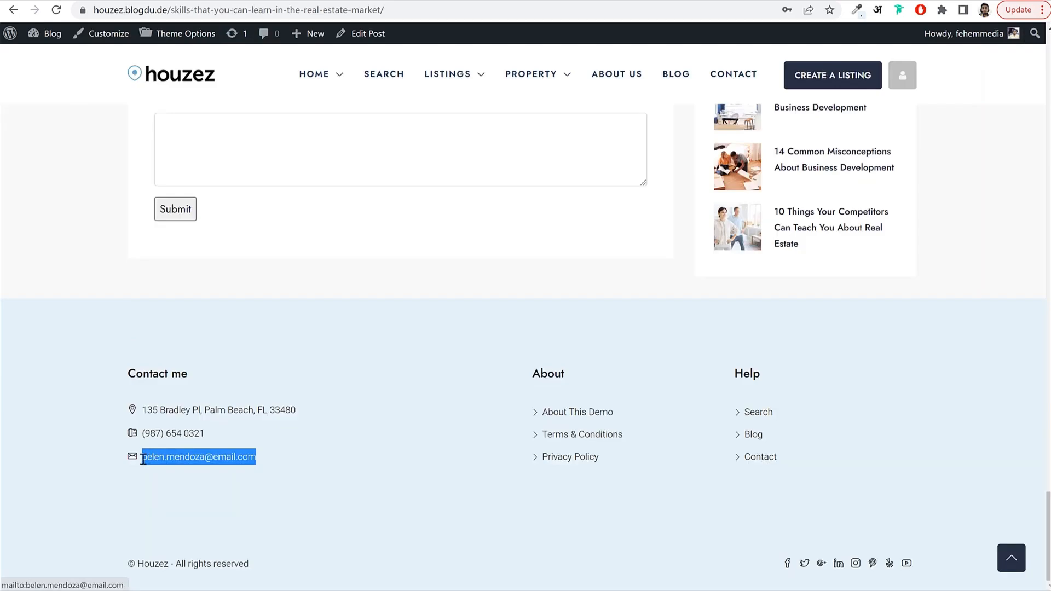
left_click(241, 1)
left_click(313, 486)
key("ctrl+v")
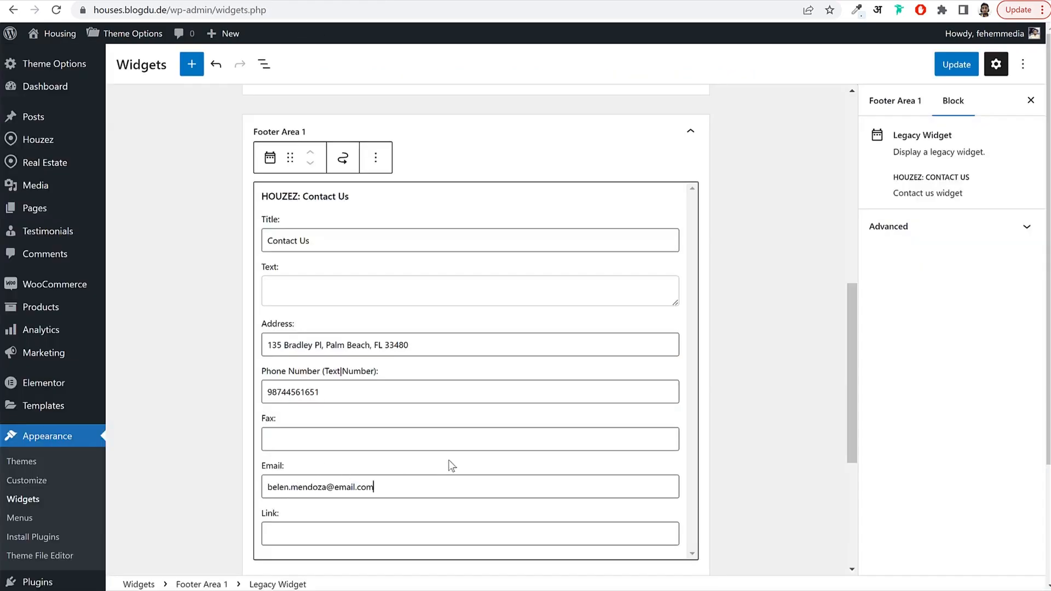
Review the Contact Us widget's Email value, then collapse Footer Area 1.
left_click(756, 253)
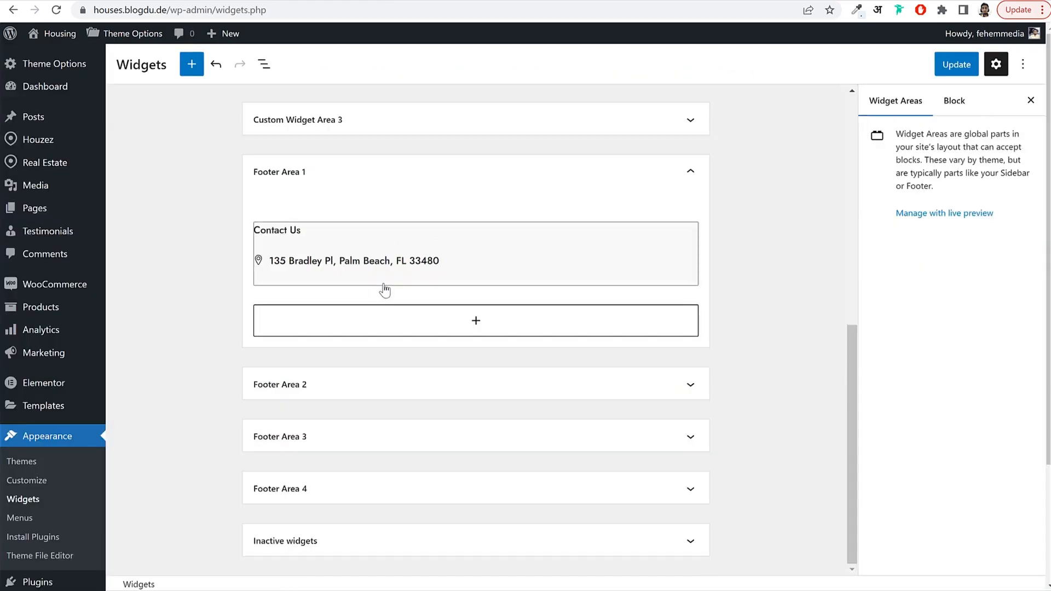
left_click(360, 263)
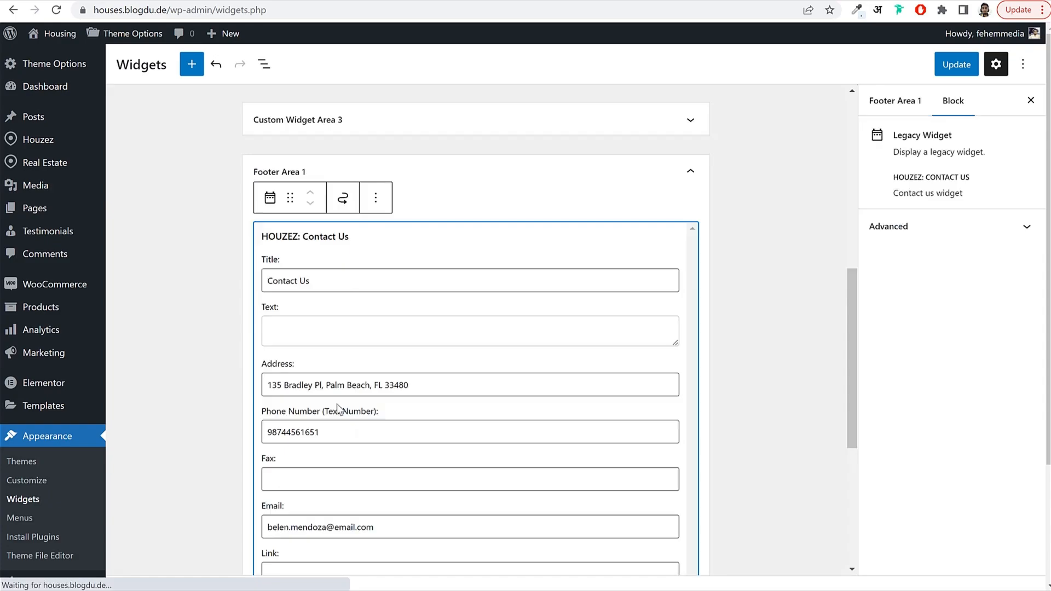
triple_click(327, 528)
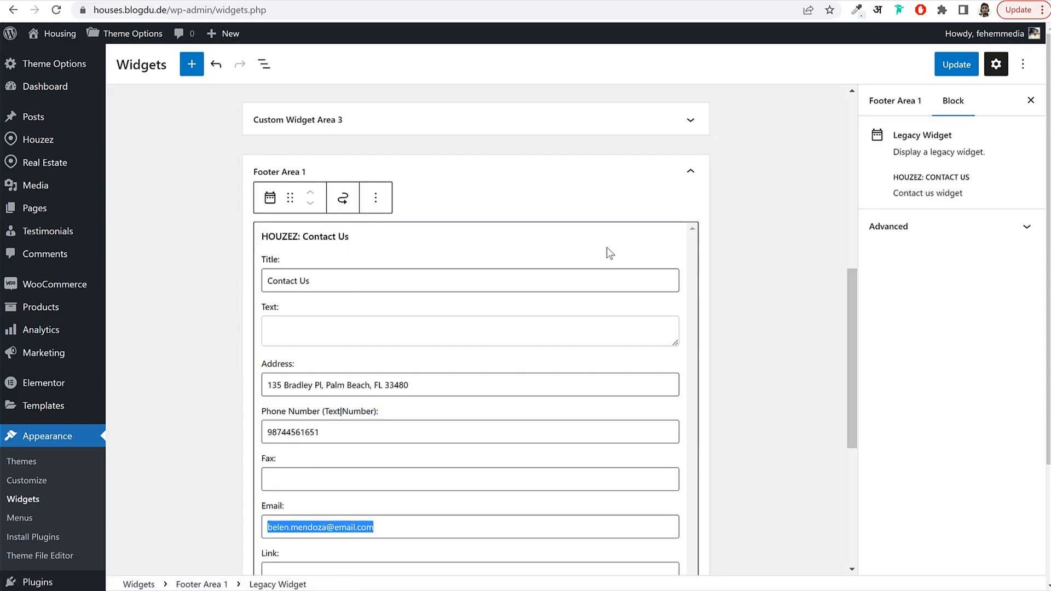
scroll(728, 268, "down", 3)
left_click(722, 280)
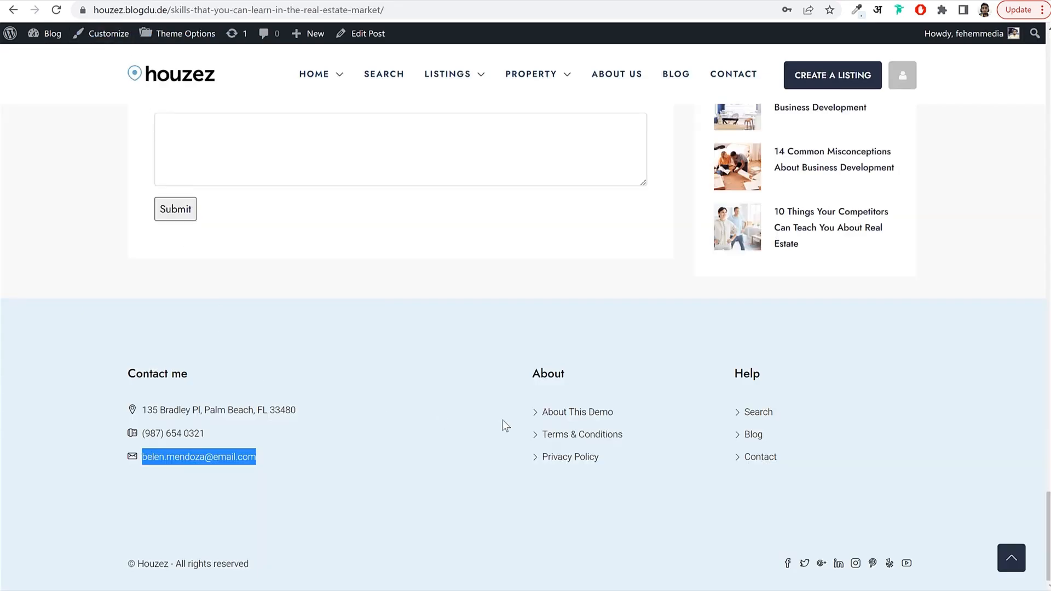
double_click(527, 377)
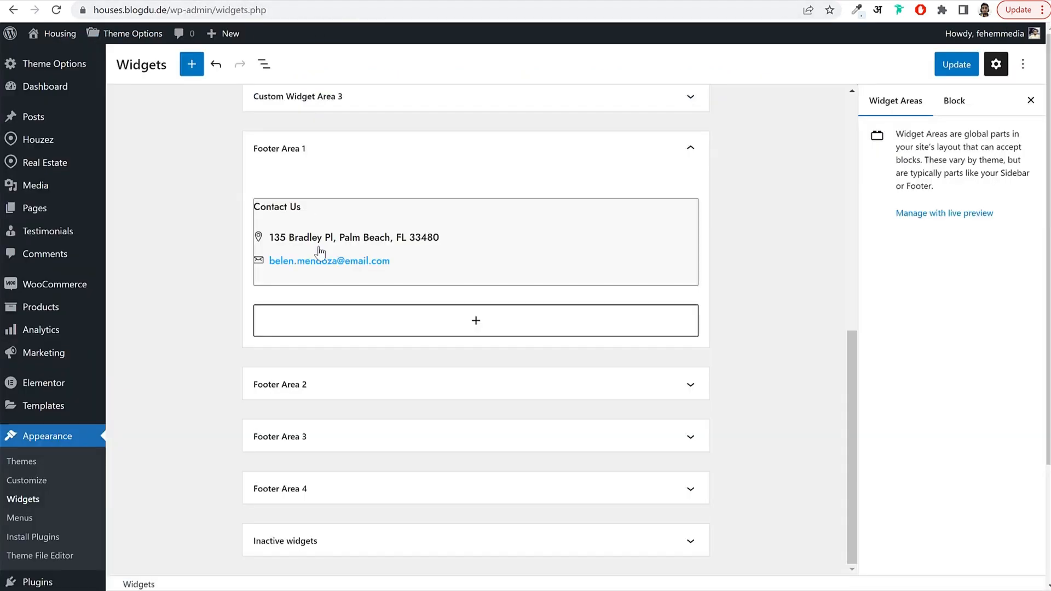
left_click(323, 151)
Add a Navigation Menu widget titled About showing Footer 1 to Footer Area 2.
left_click(313, 386)
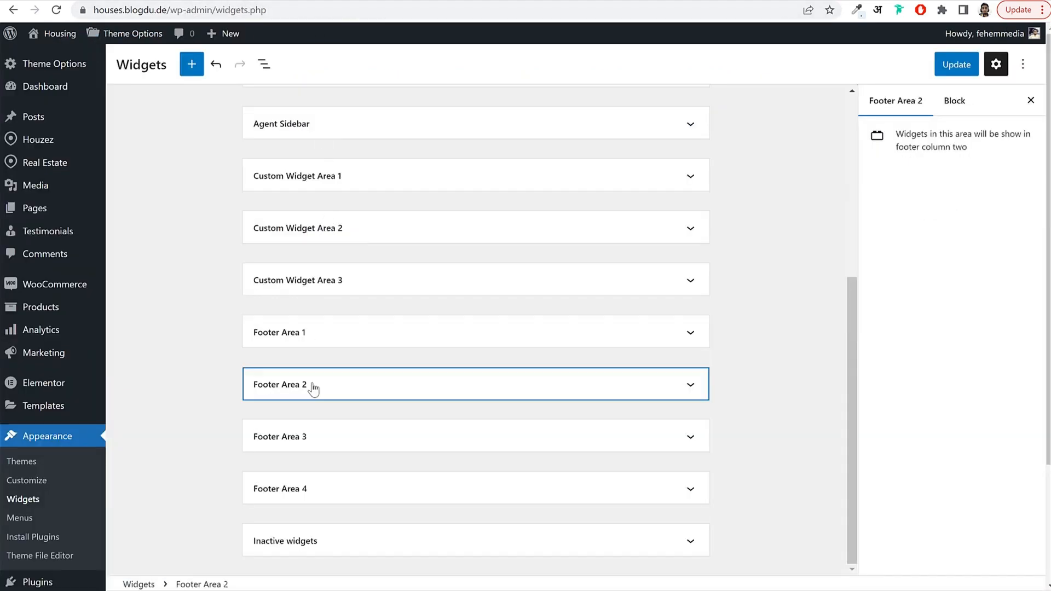
left_click(346, 441)
type("nav")
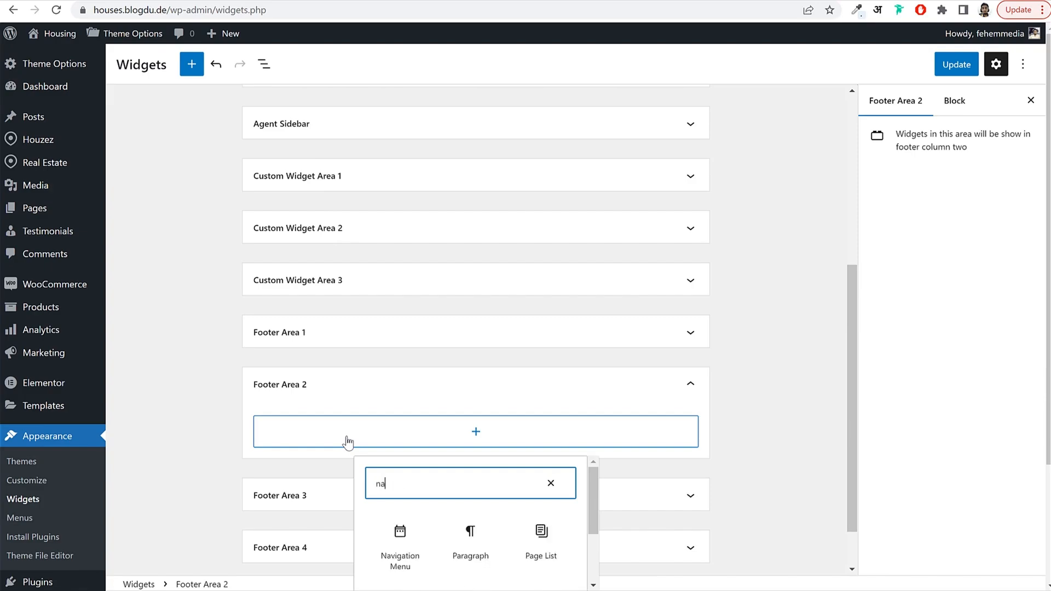
left_click(393, 546)
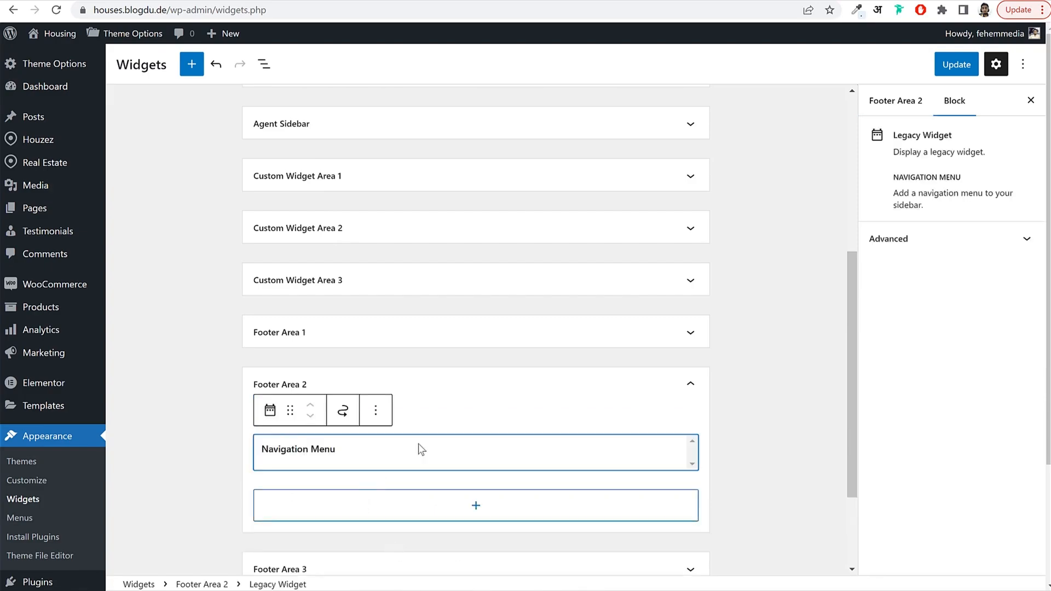
scroll(382, 417, "down", 2)
left_click(350, 358)
type("About")
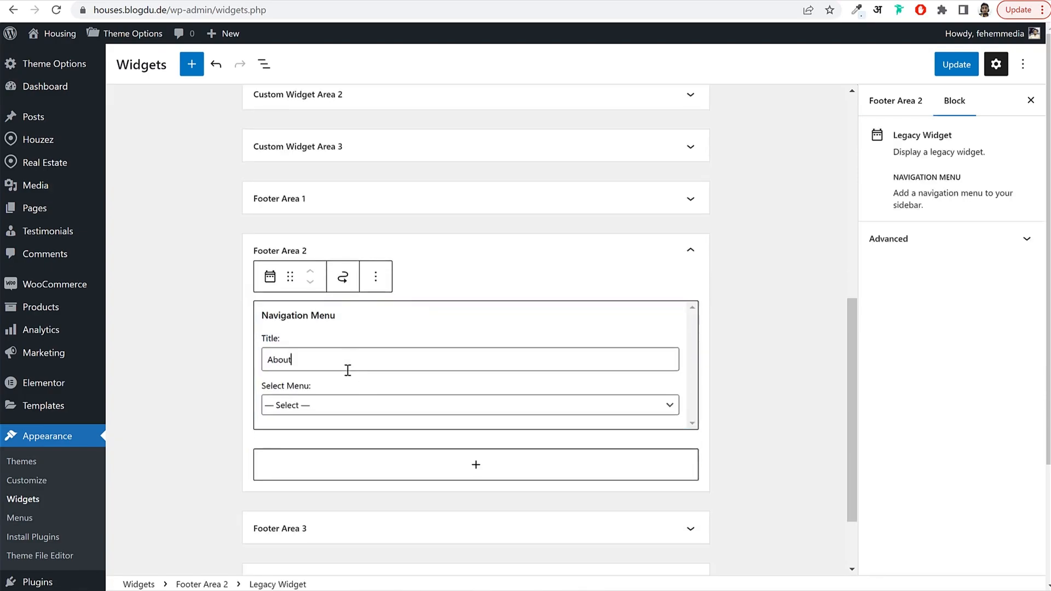
left_click(331, 405)
left_click(310, 432)
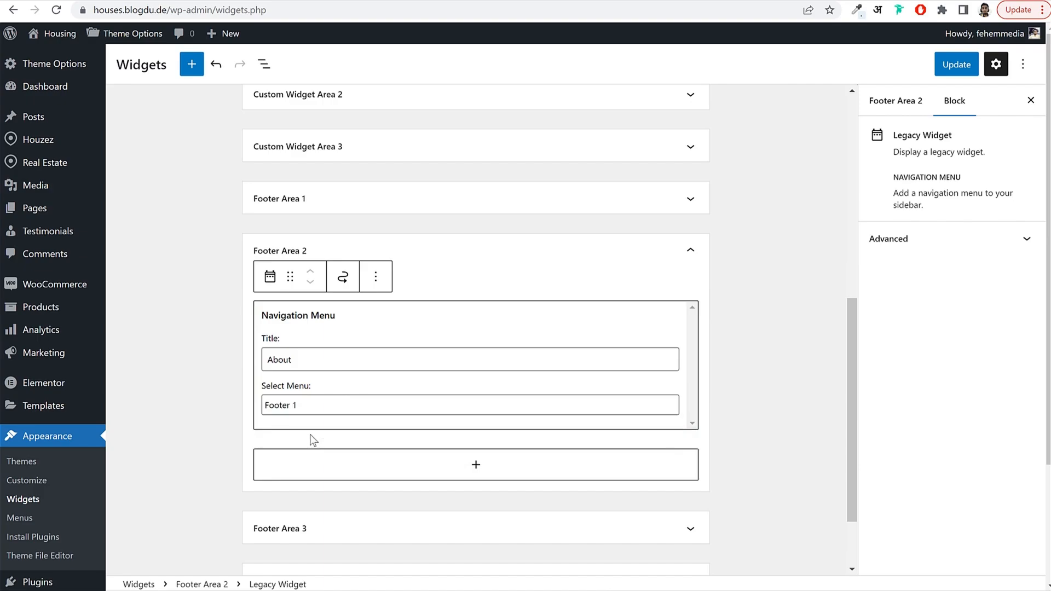
left_click(731, 336)
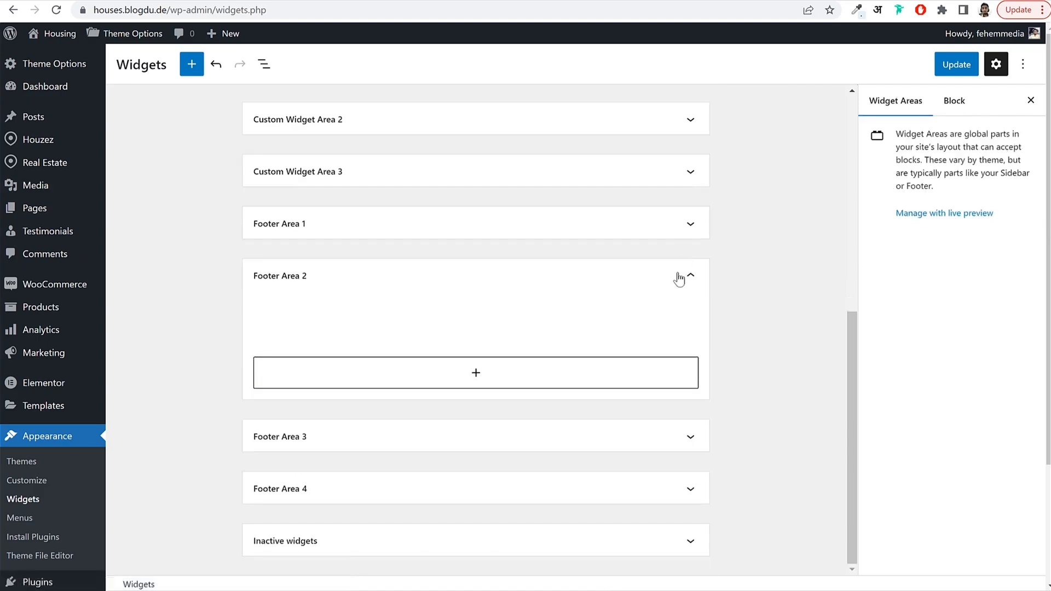
left_click(678, 279)
Add a Help navigation menu widget showing Footer 2 to Footer Area 3 and update.
left_click(387, 438)
left_click(437, 495)
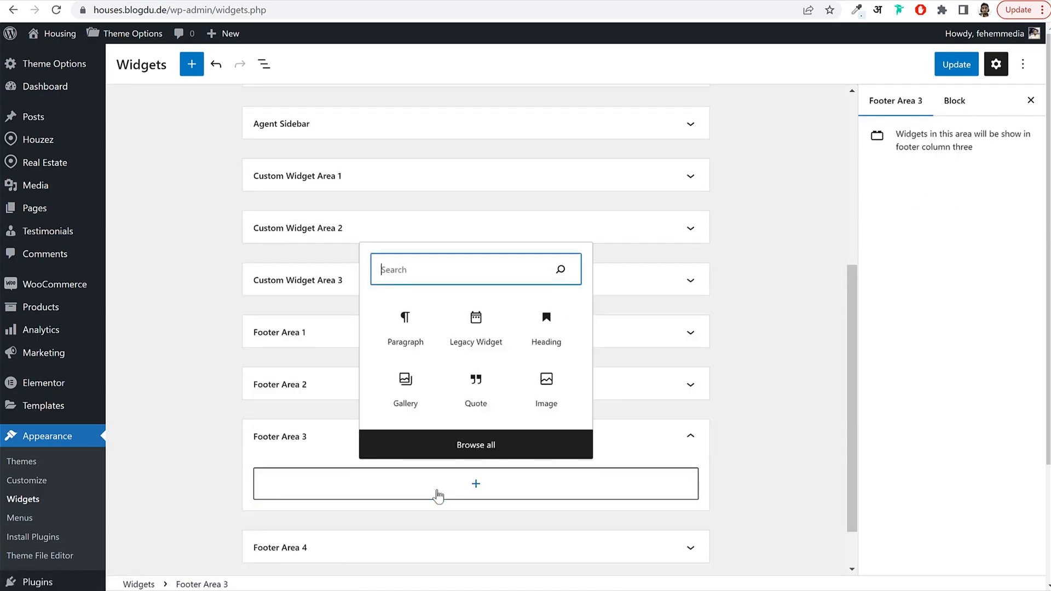
type("nav")
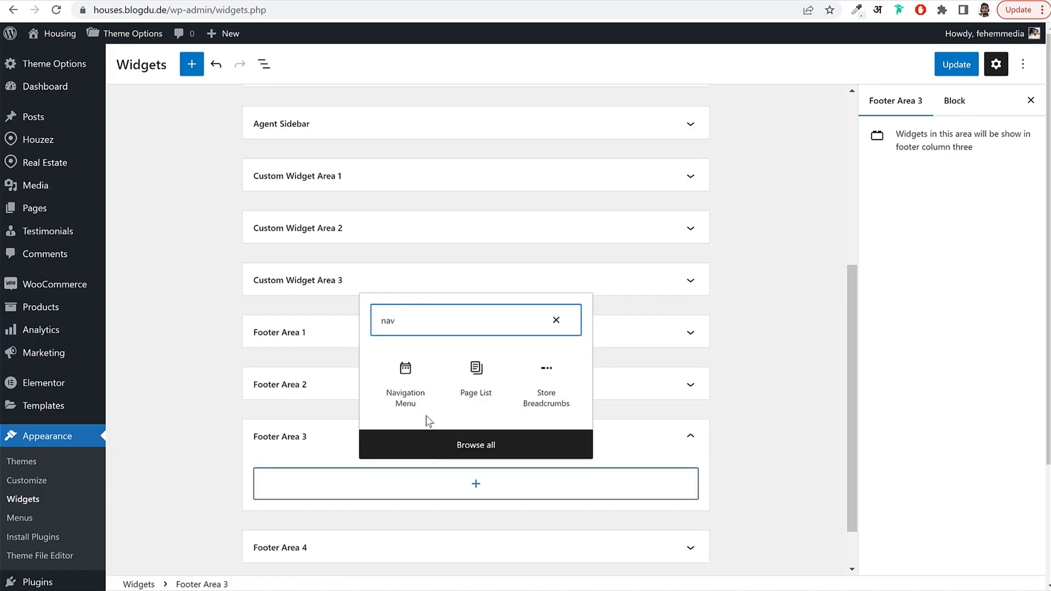
left_click(412, 402)
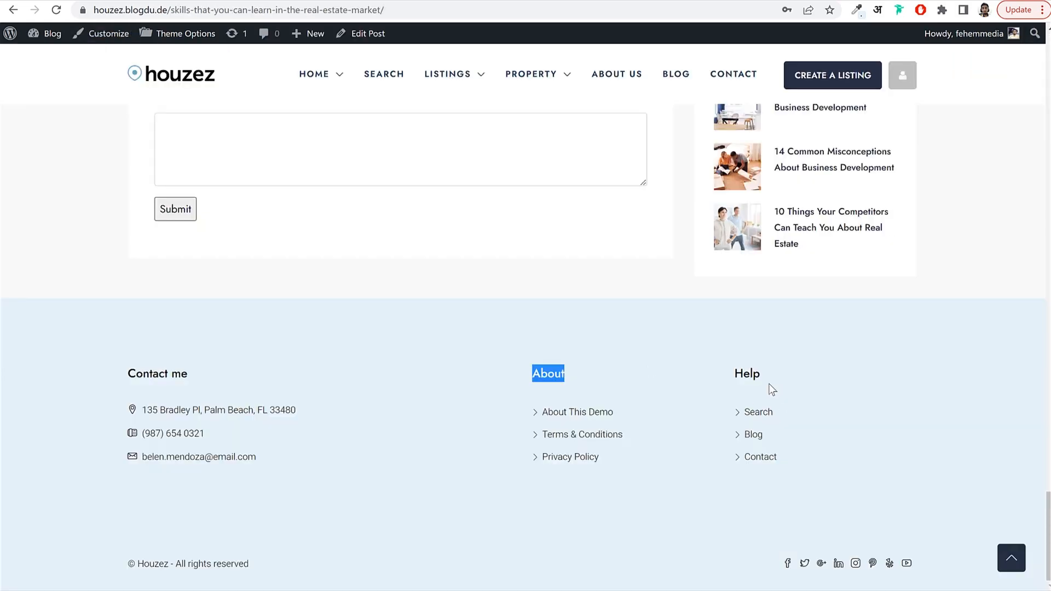
double_click(738, 372)
key("ctrl+c")
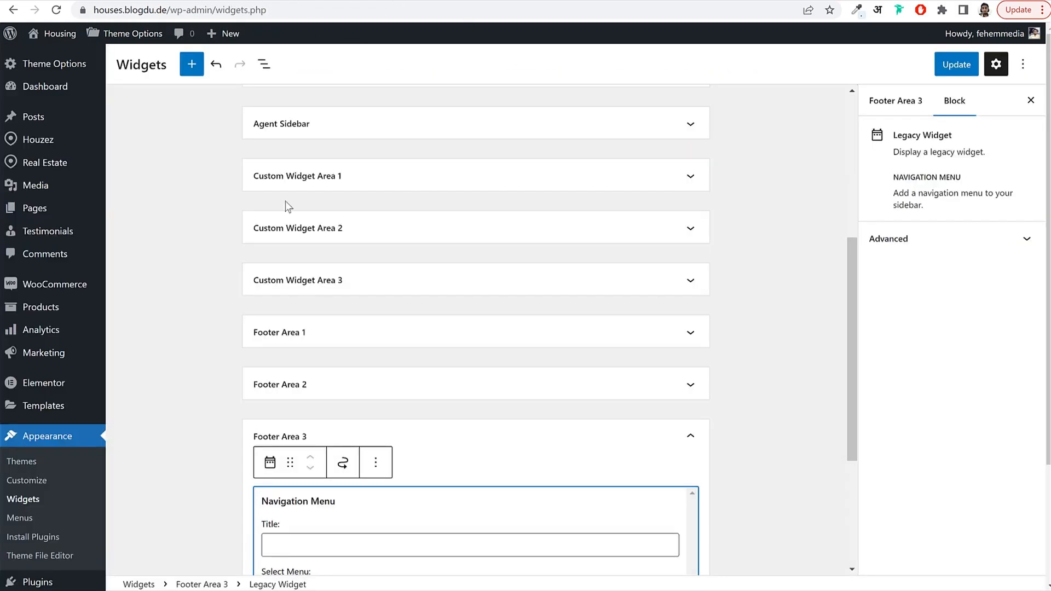
left_click(309, 539)
key("ctrl+v")
scroll(775, 473, "down", 4)
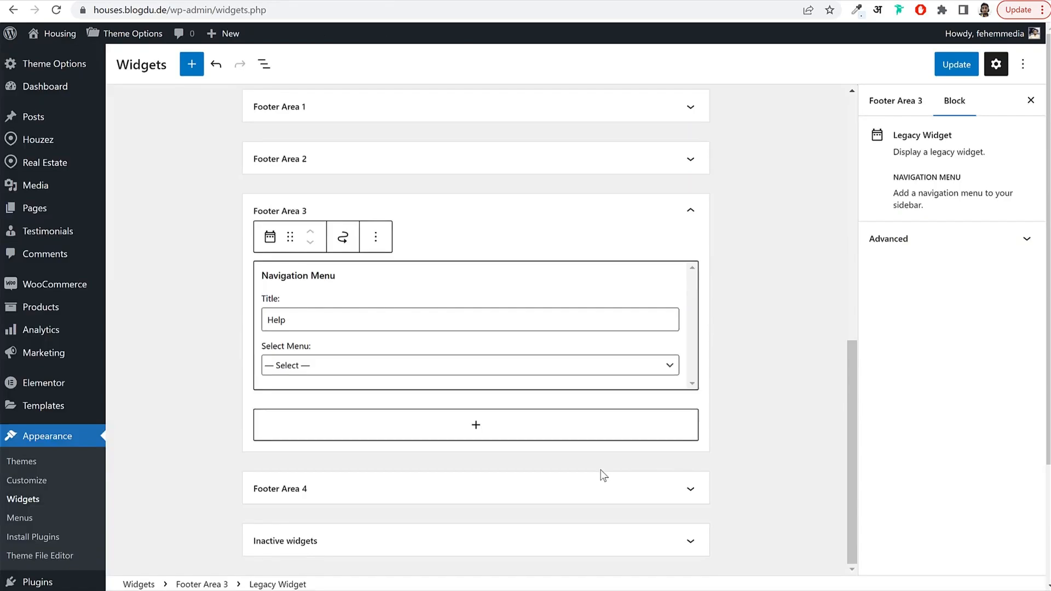
left_click(383, 365)
left_click(338, 403)
left_click(746, 319)
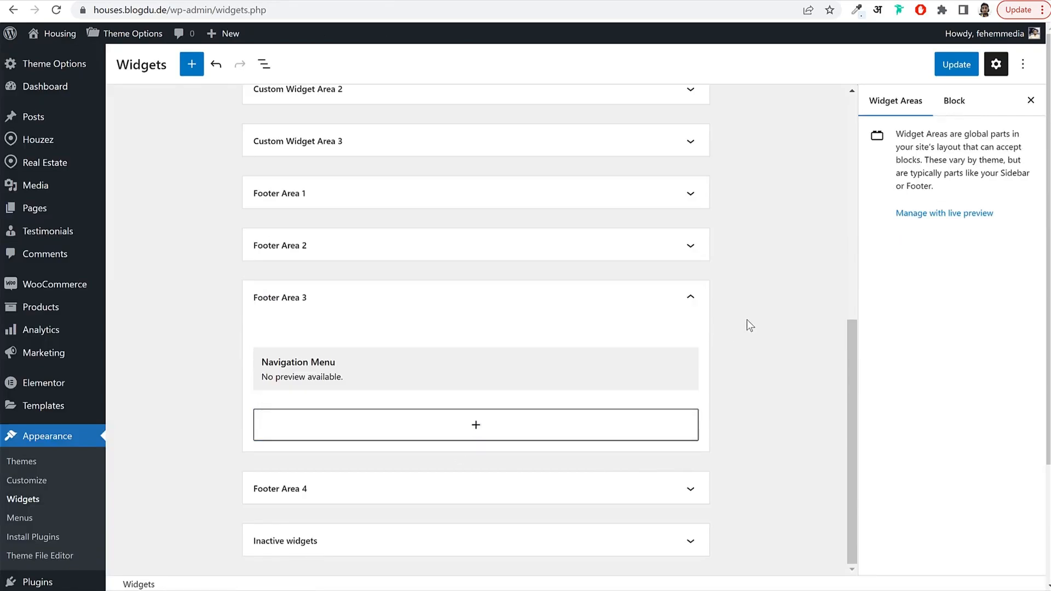
left_click(952, 66)
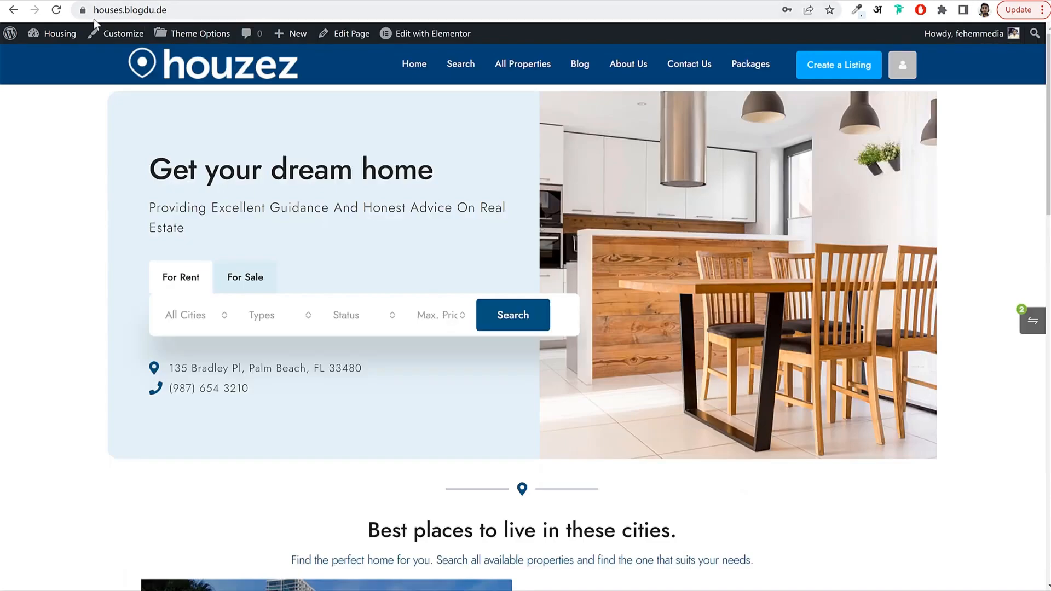
Reload the site's home page and check the footer's Contact Us, About and Help columns.
left_click(56, 10)
scroll(306, 187, "down", 15)
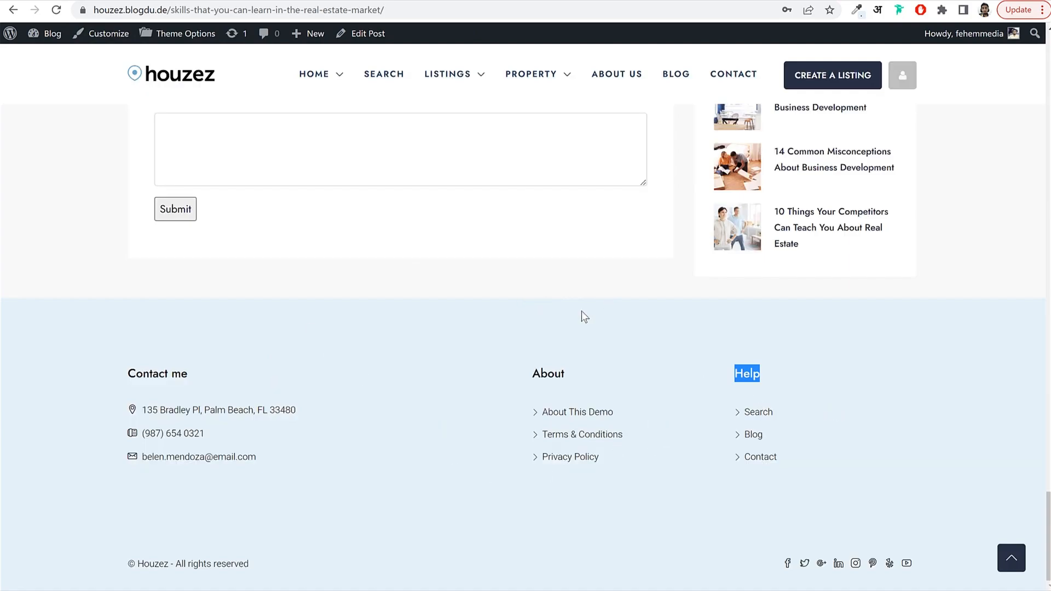
scroll(612, 374, "up", 2)
scroll(544, 386, "down", 3)
left_click_drag(129, 374, 247, 457)
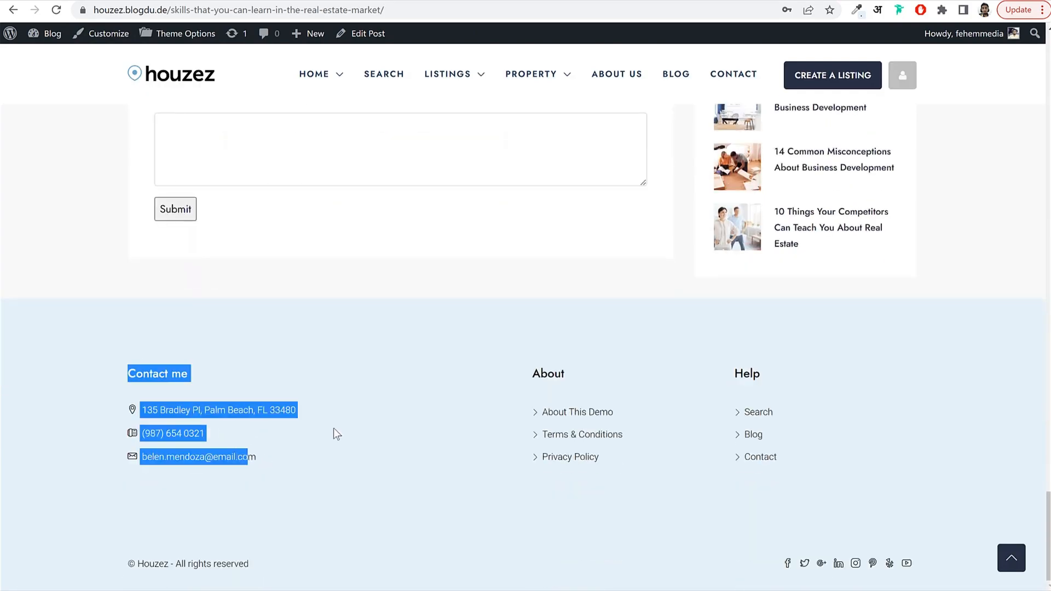
left_click(335, 426)
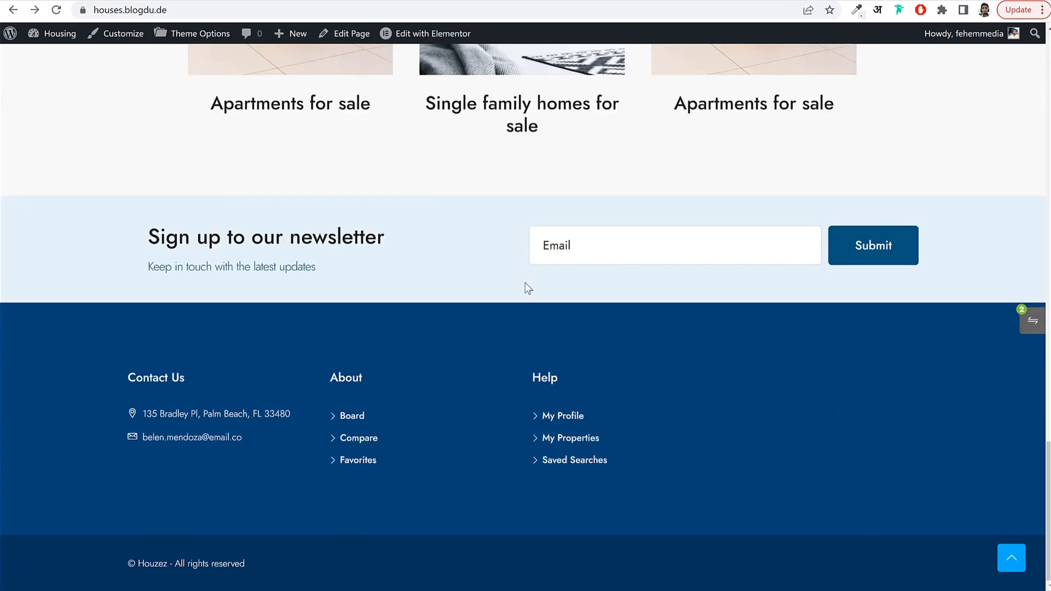
scroll(528, 280, "up", 1)
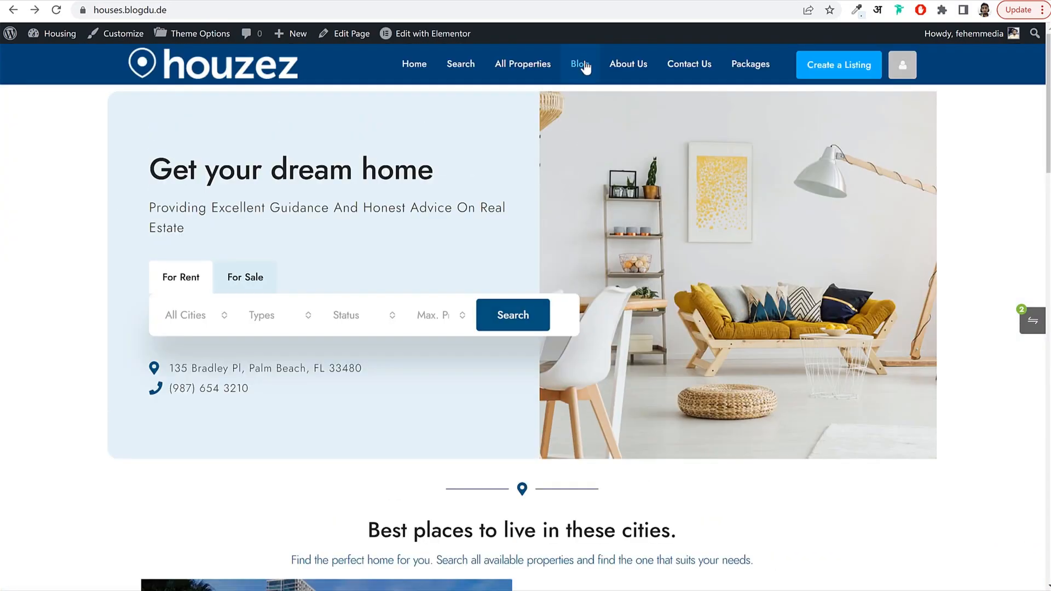
Open the site's Blog page and compare it with the demo post's Categories and Latest Posts sidebar.
left_click(580, 65)
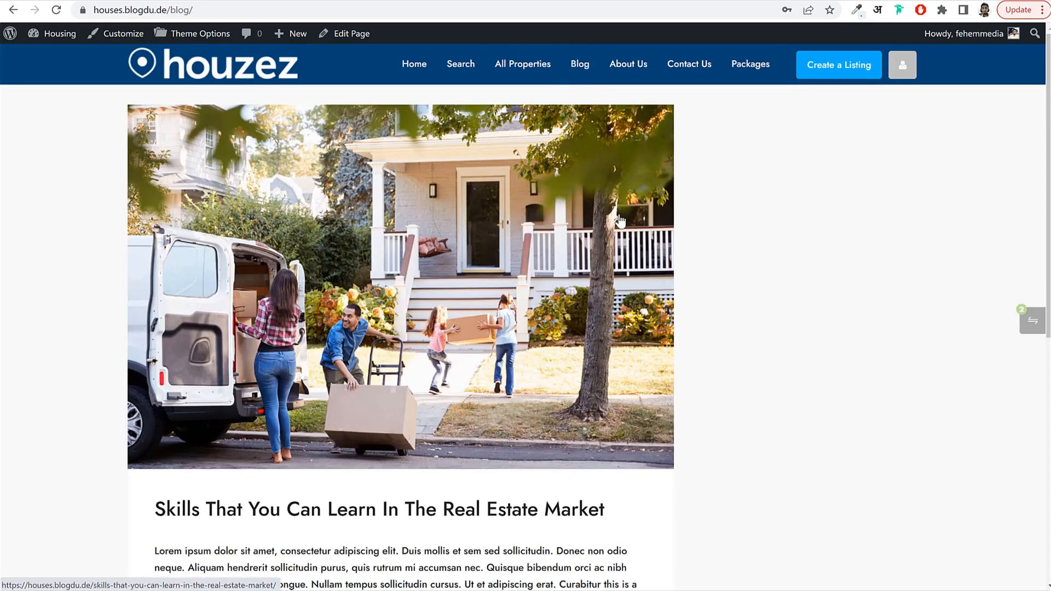
scroll(610, 191, "down", 5)
scroll(619, 203, "up", 5)
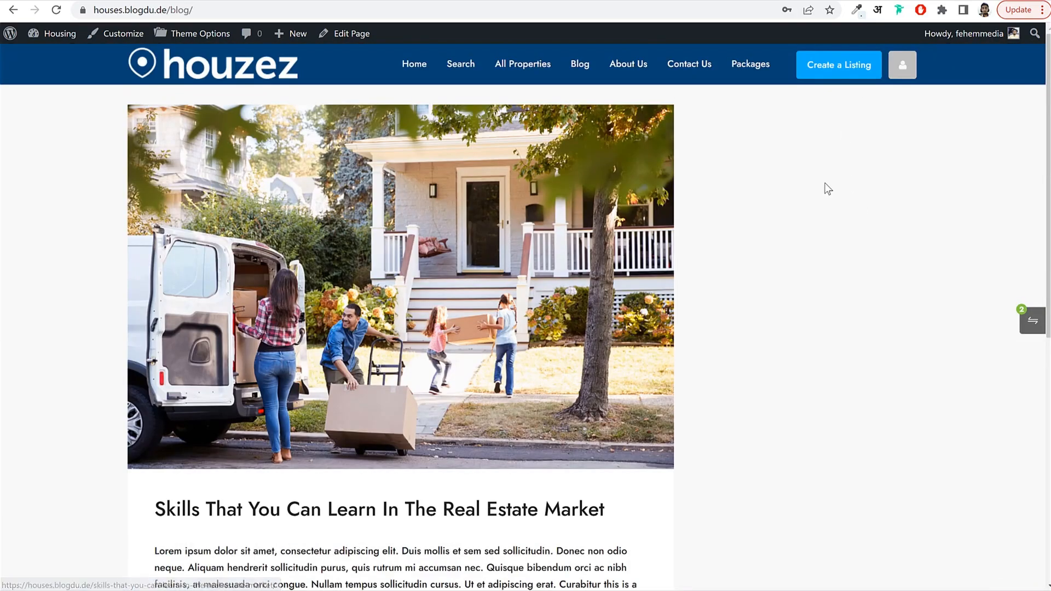
scroll(824, 187, "down", 2)
key("ctrl+Tab")
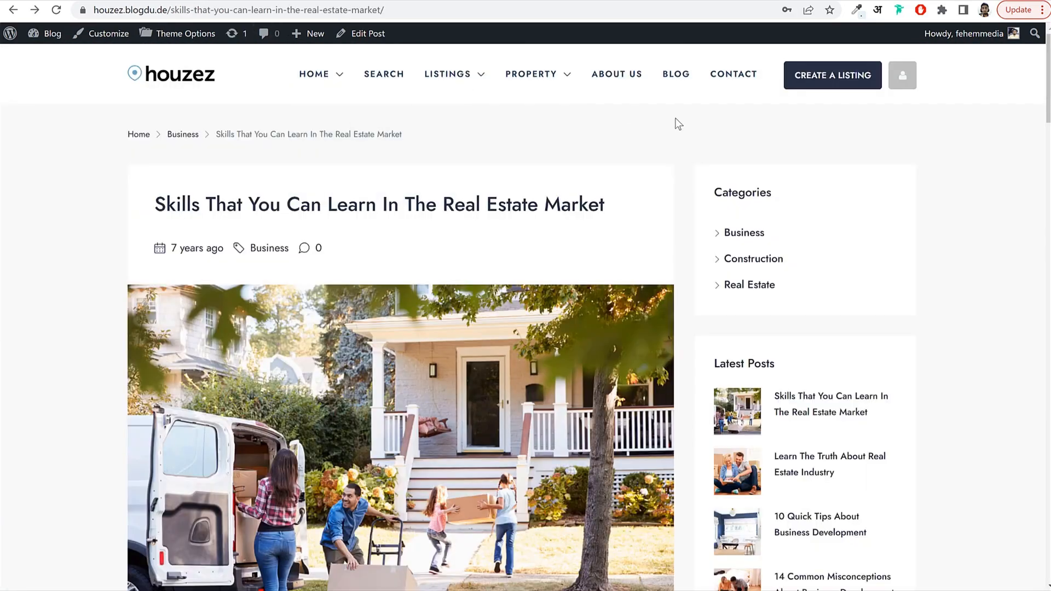
scroll(677, 123, "down", 2)
scroll(745, 157, "up", 1)
left_click_drag(772, 112, 722, 112)
Back in Widgets, collapse Footer Area 3 and Footer Area 1 and expand Default Sidebar.
key("ctrl+Tab")
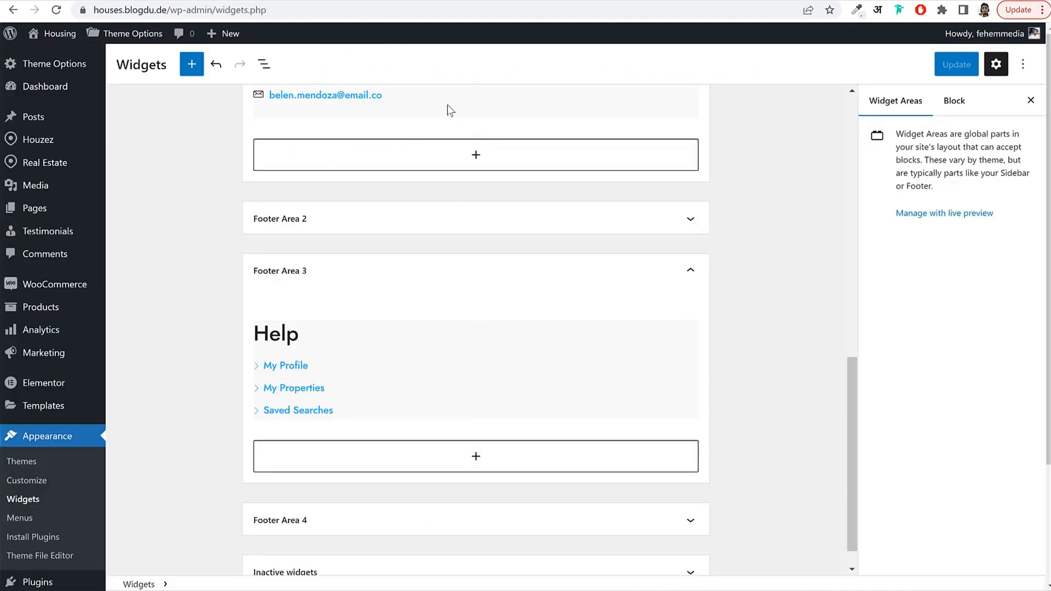
left_click(398, 268)
scroll(372, 274, "up", 5)
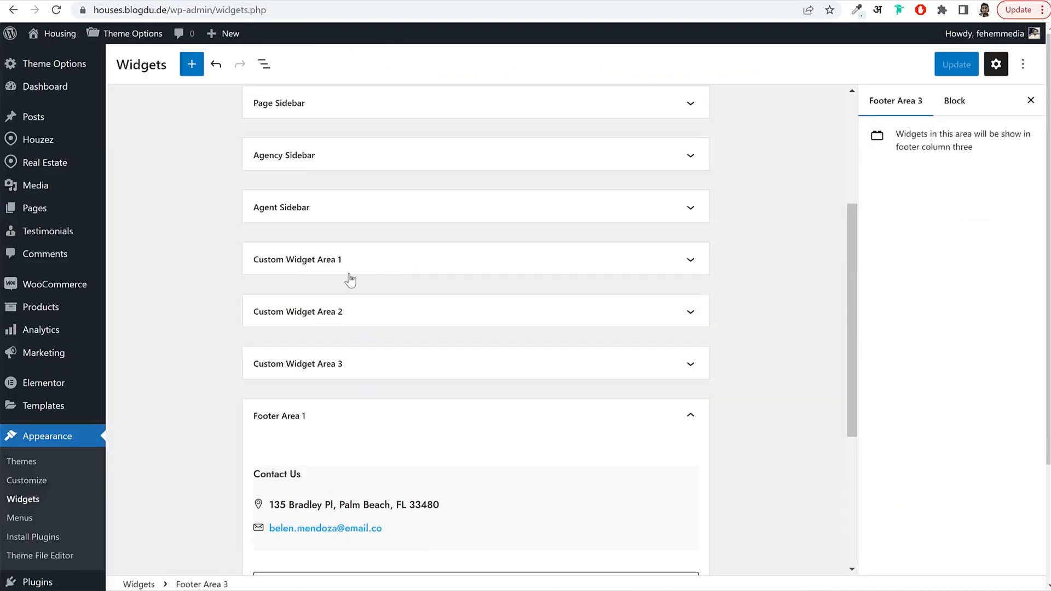
left_click(312, 415)
scroll(383, 301, "up", 4)
scroll(369, 241, "up", 1)
left_click(329, 121)
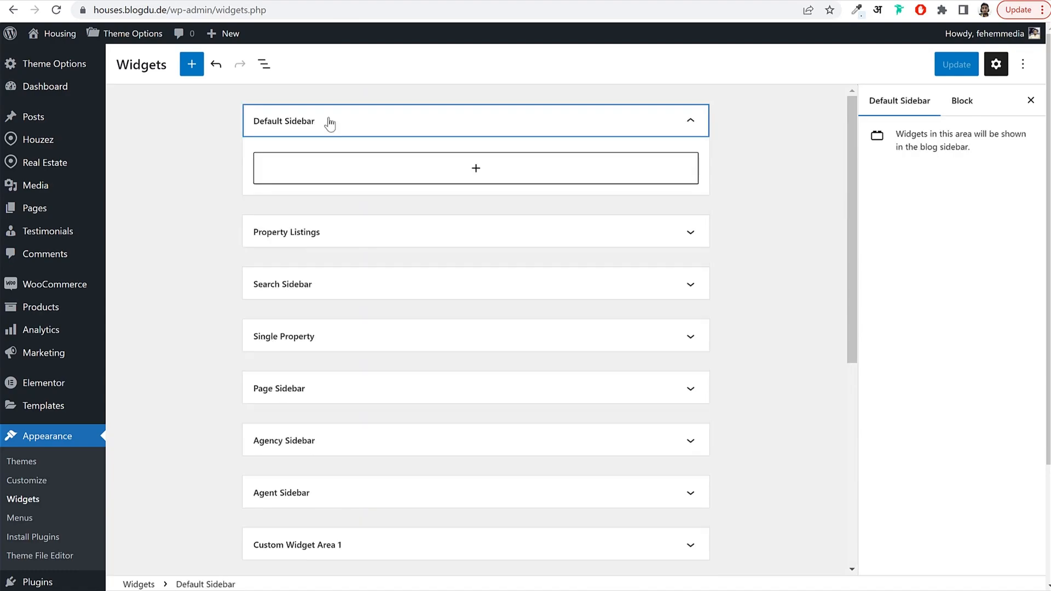
Add Categories List and HOUZEZ: Latest Posts blocks to Default Sidebar and update the widgets.
left_click(464, 172)
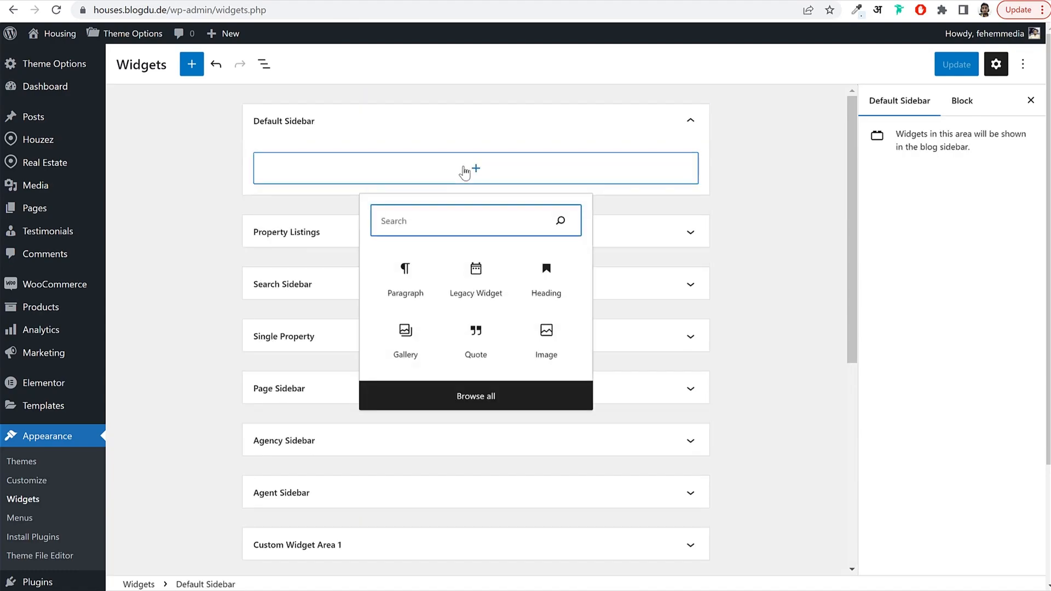
type("cate")
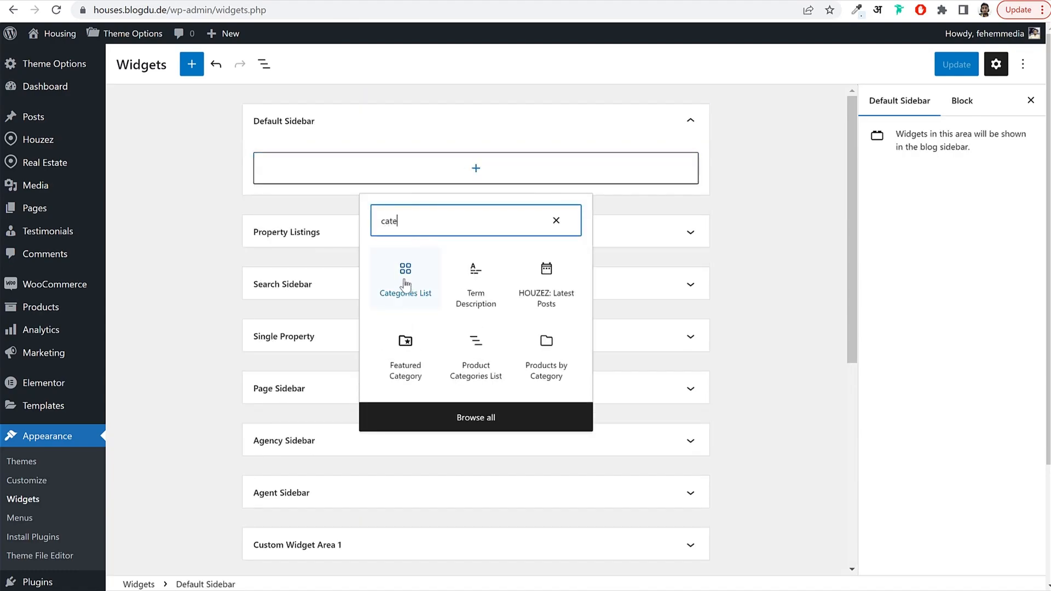
left_click(404, 275)
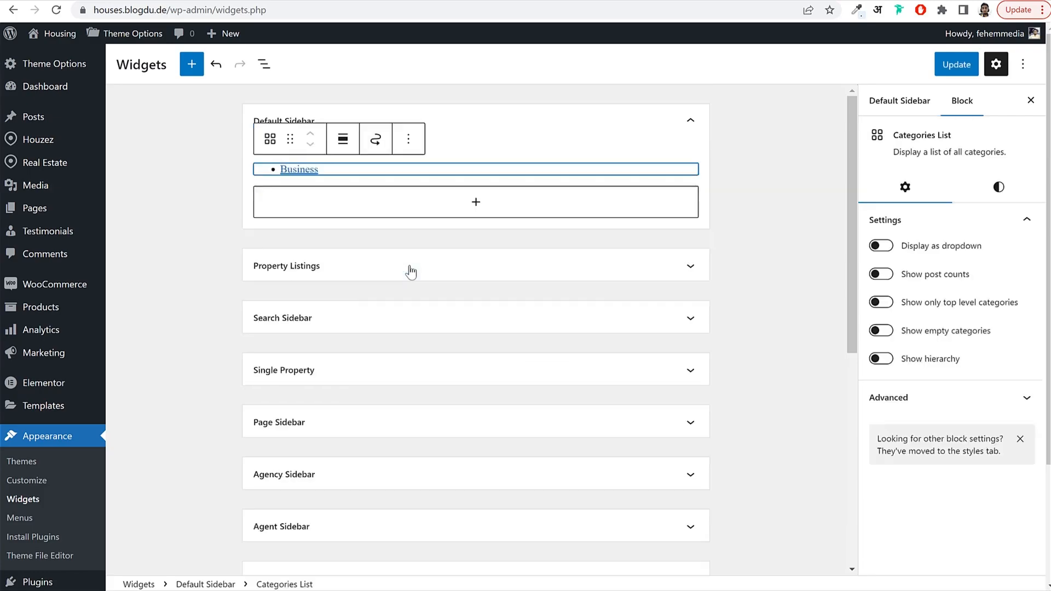
left_click(439, 210)
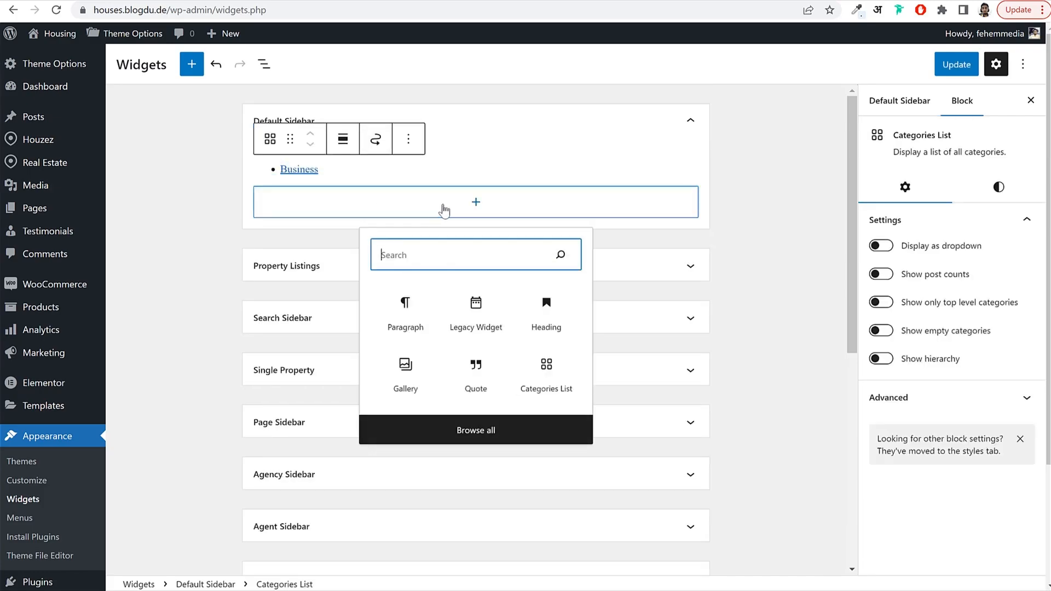
type("lates")
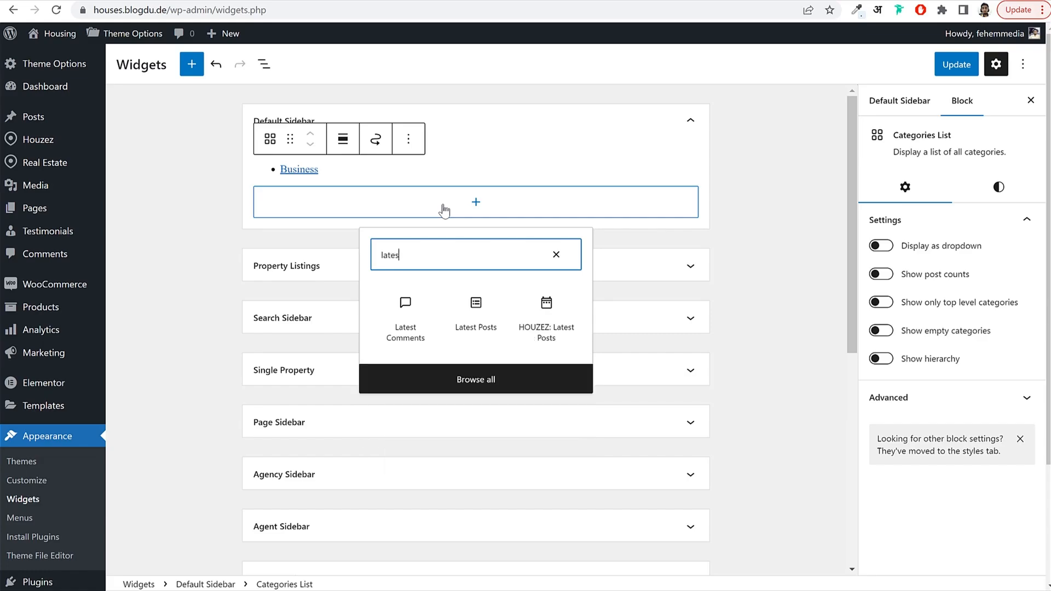
type("t")
left_click(539, 328)
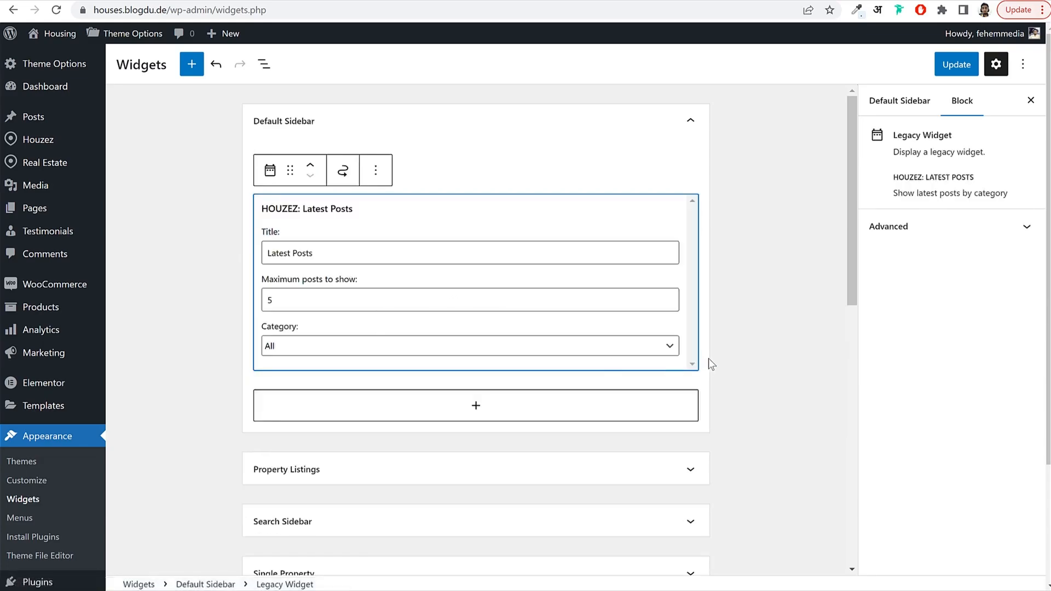
left_click(962, 66)
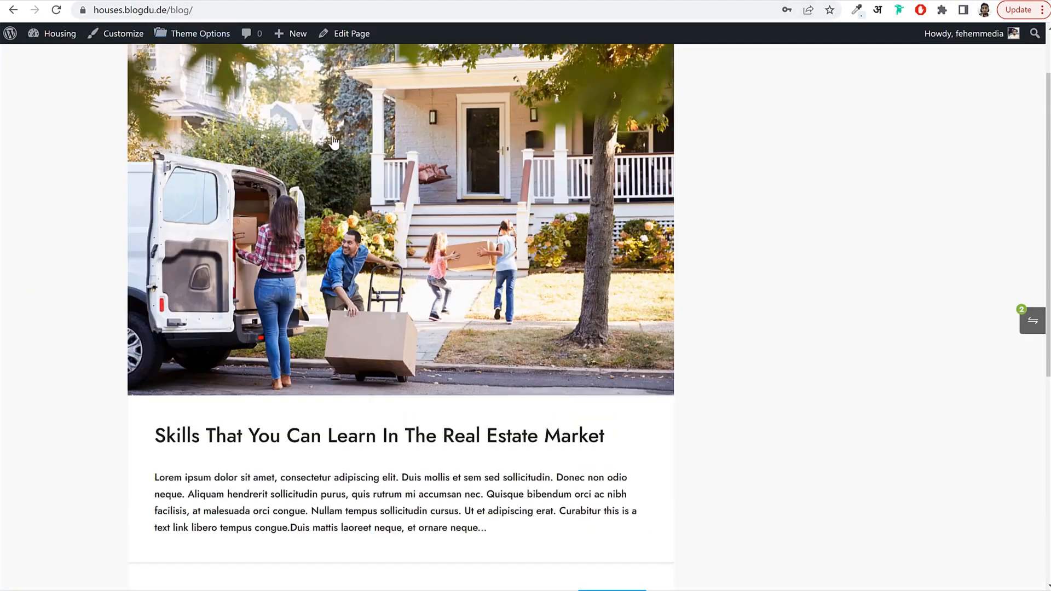
scroll(334, 141, "up", 2)
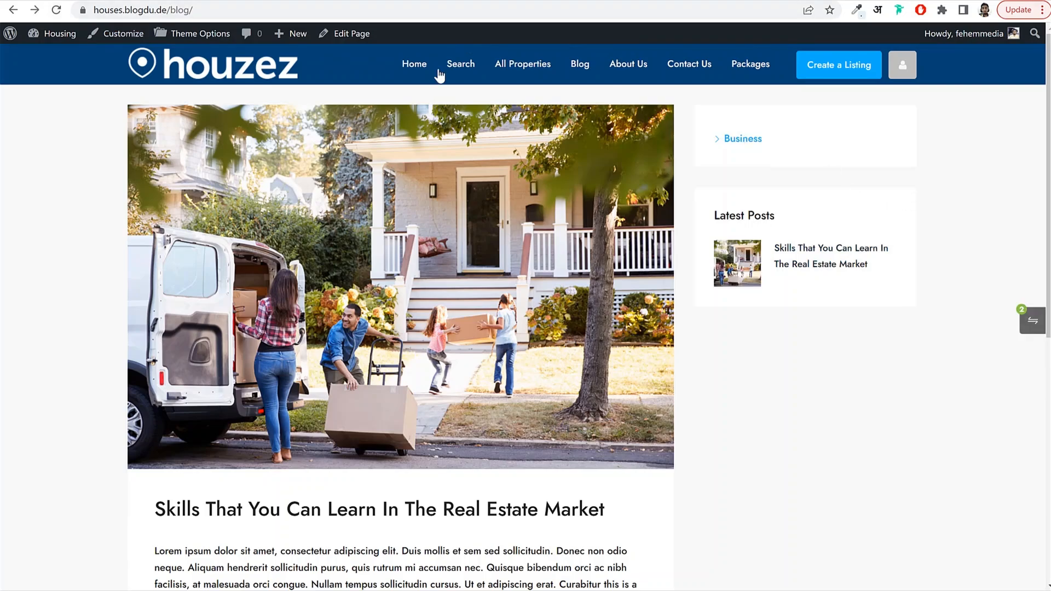
Open the Houzez Theme Options from the admin bar, landing on the General section.
left_click(189, 34)
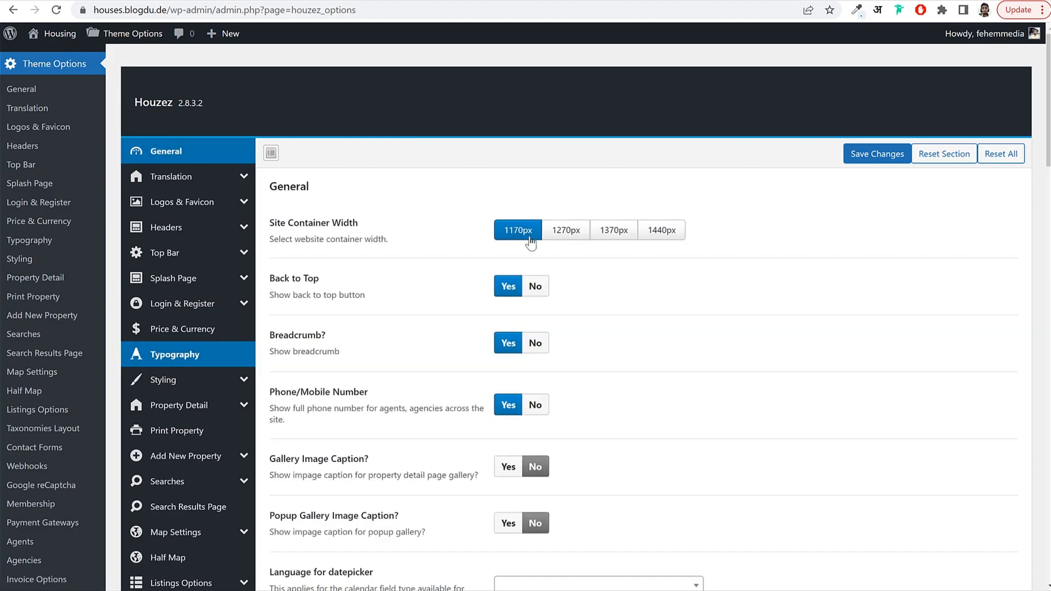
Save the General theme options and move to the Logos & Favicon settings.
scroll(602, 301, "down", 1)
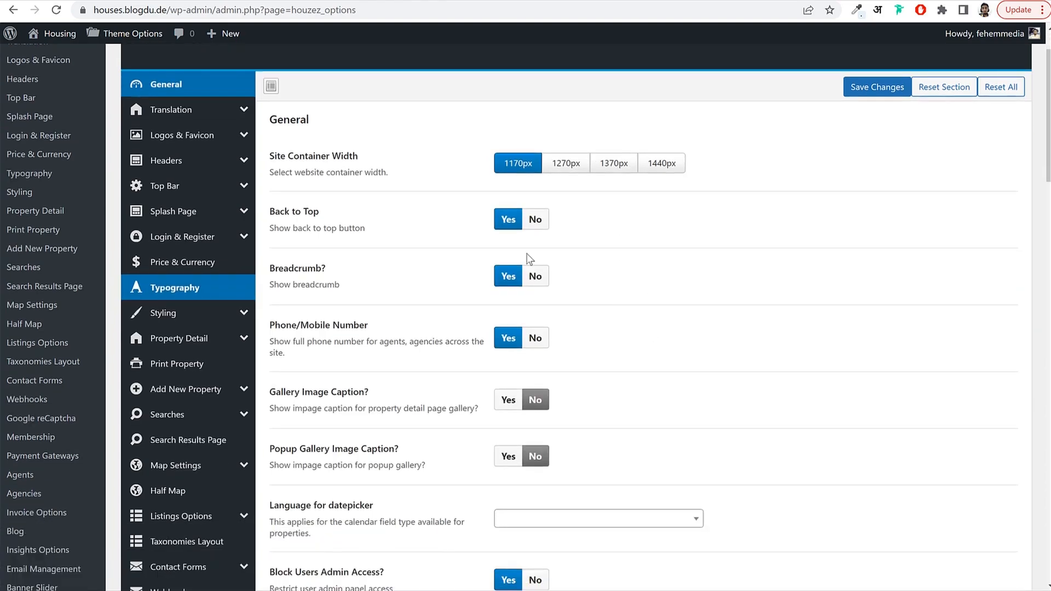
scroll(438, 320, "down", 4)
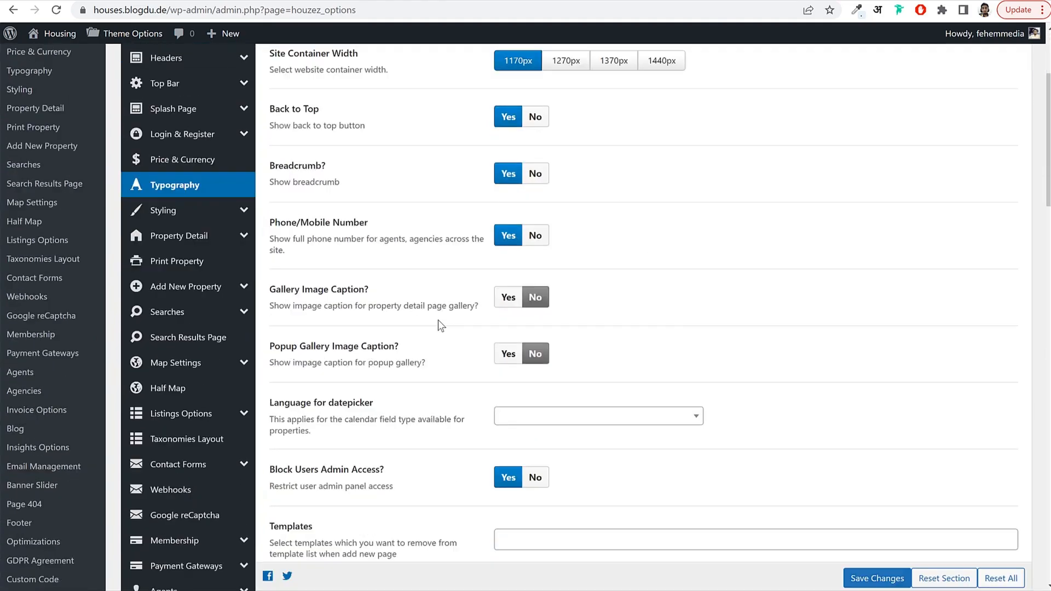
scroll(439, 320, "down", 4)
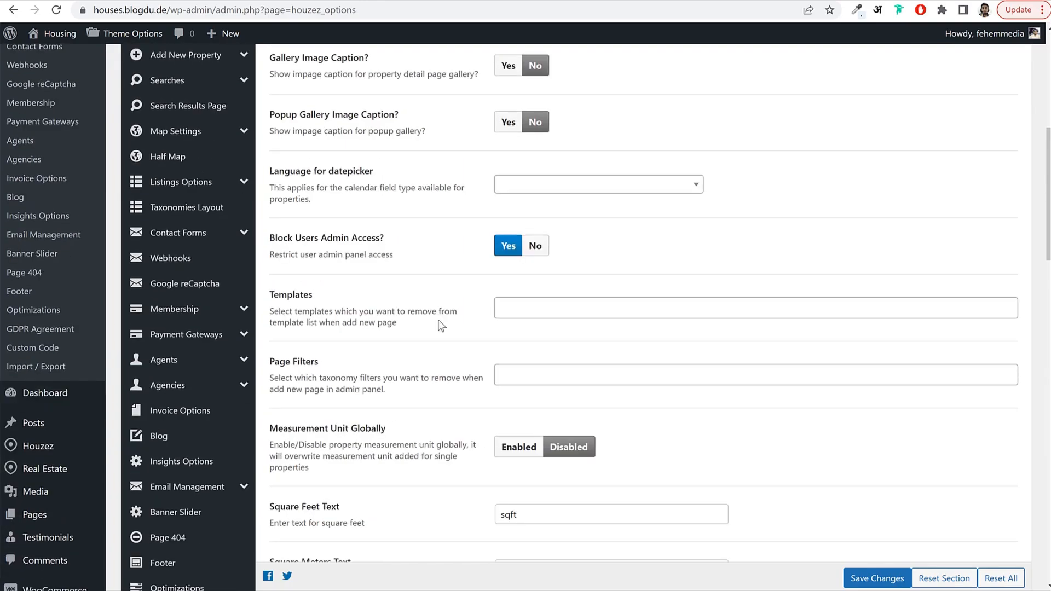
scroll(440, 325, "down", 1)
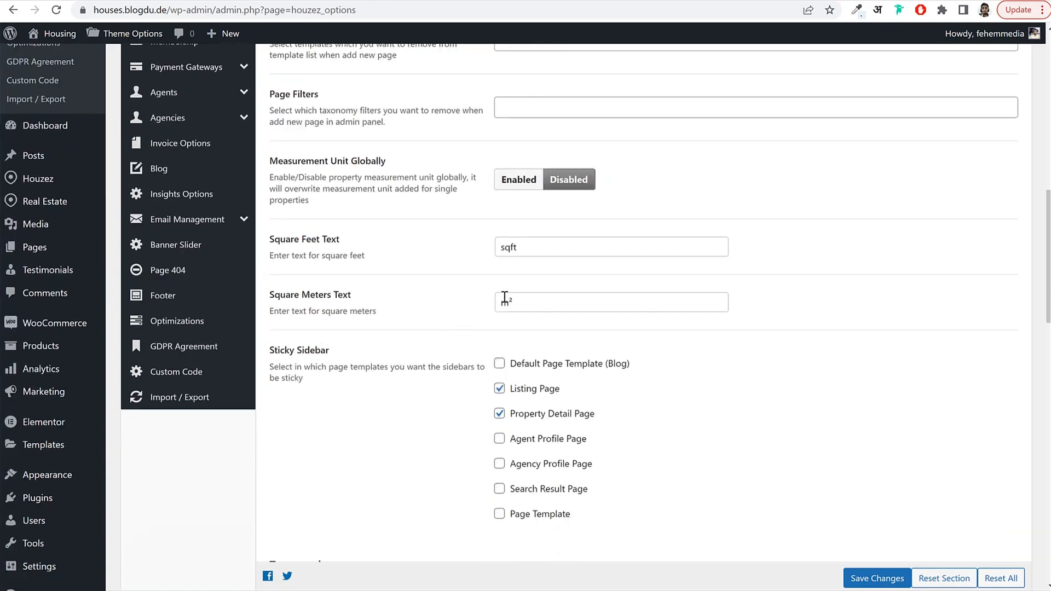
scroll(577, 293, "down", 2)
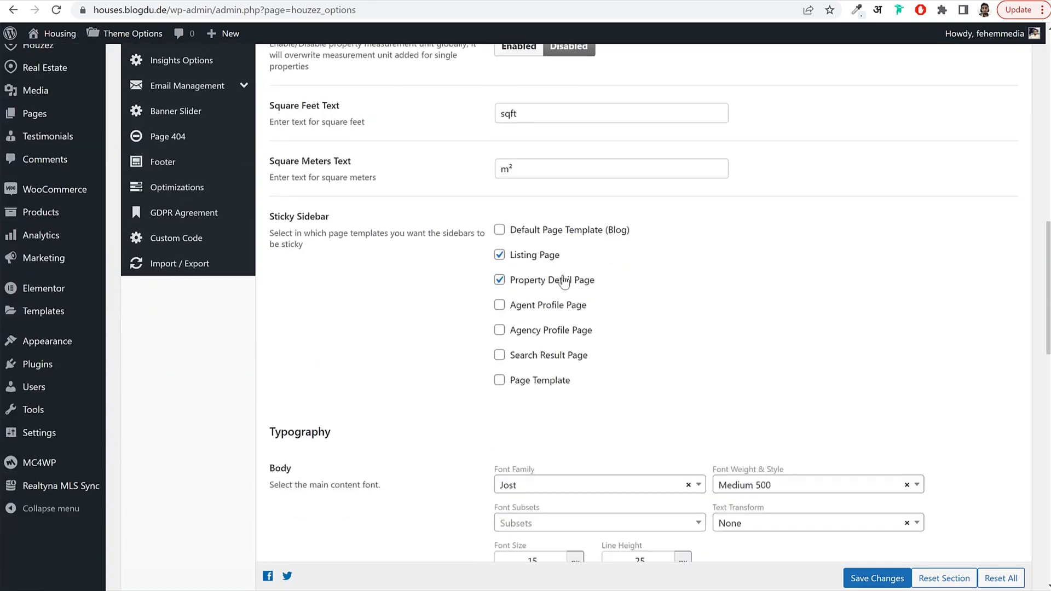
scroll(557, 253, "down", 4)
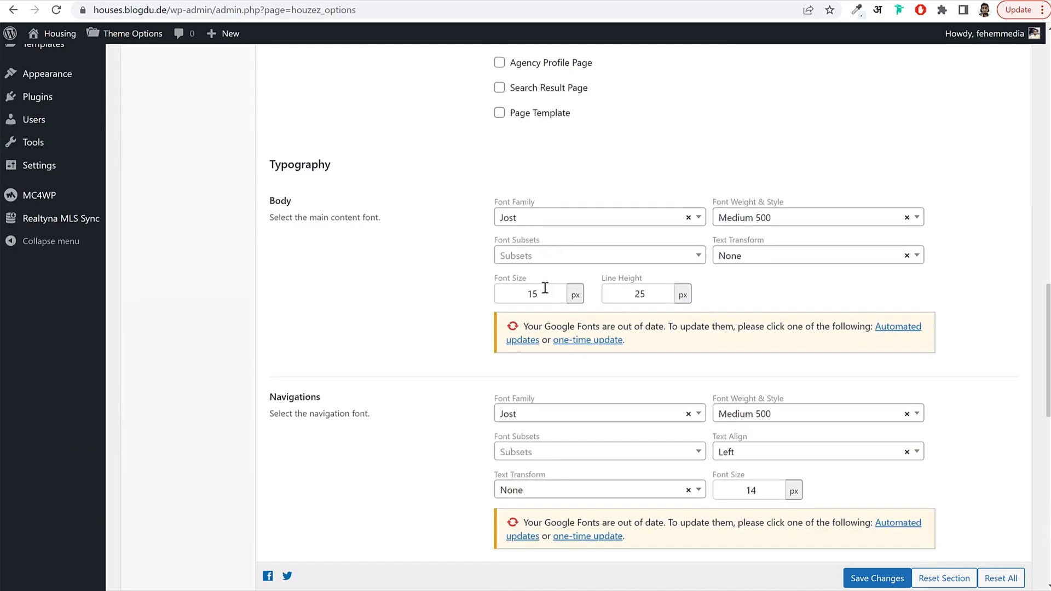
scroll(545, 288, "down", 10)
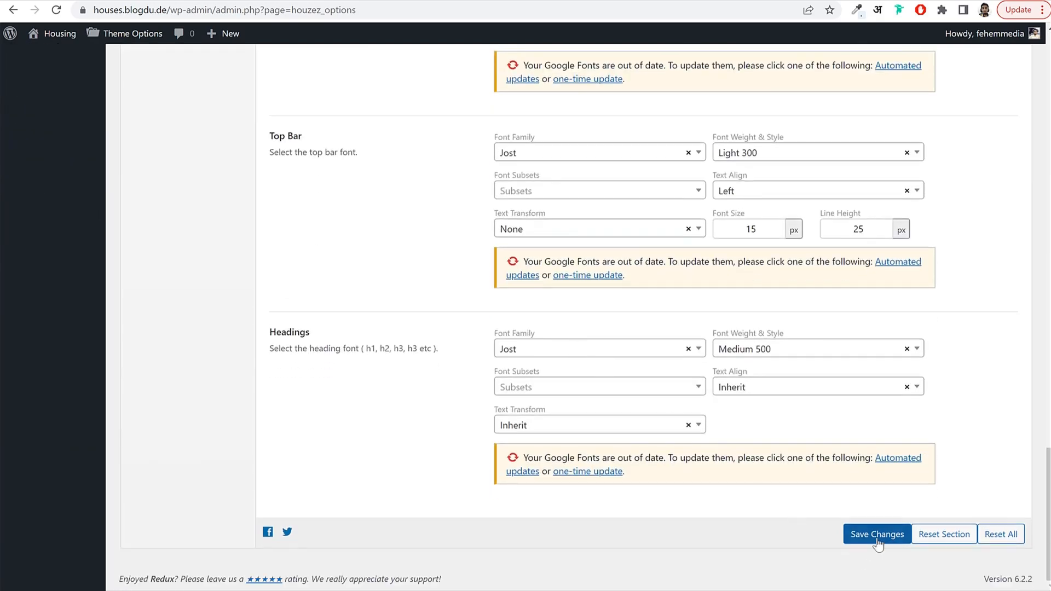
left_click(877, 539)
scroll(653, 418, "up", 20)
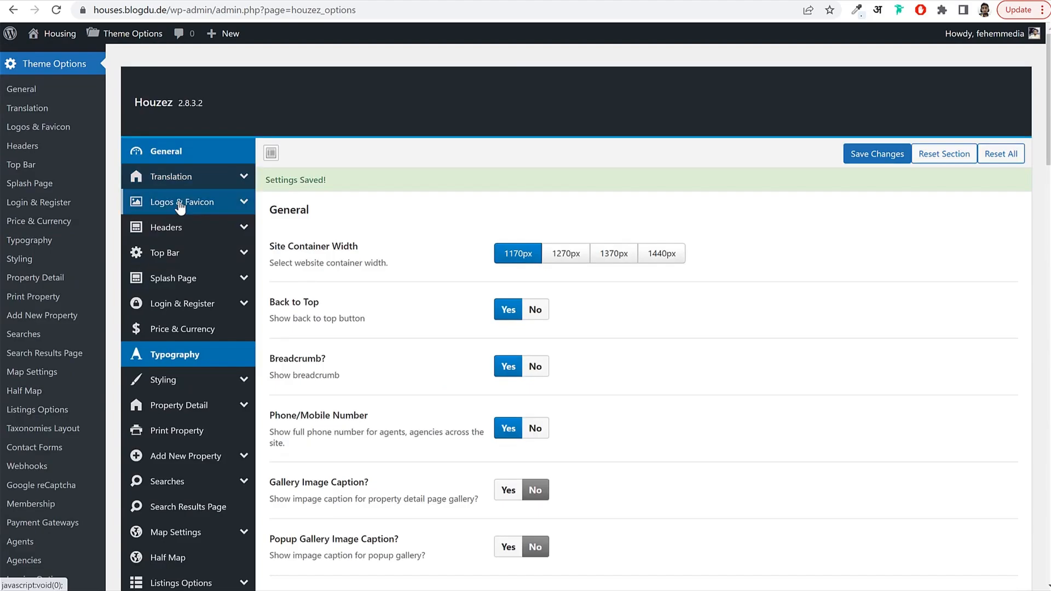
left_click(192, 210)
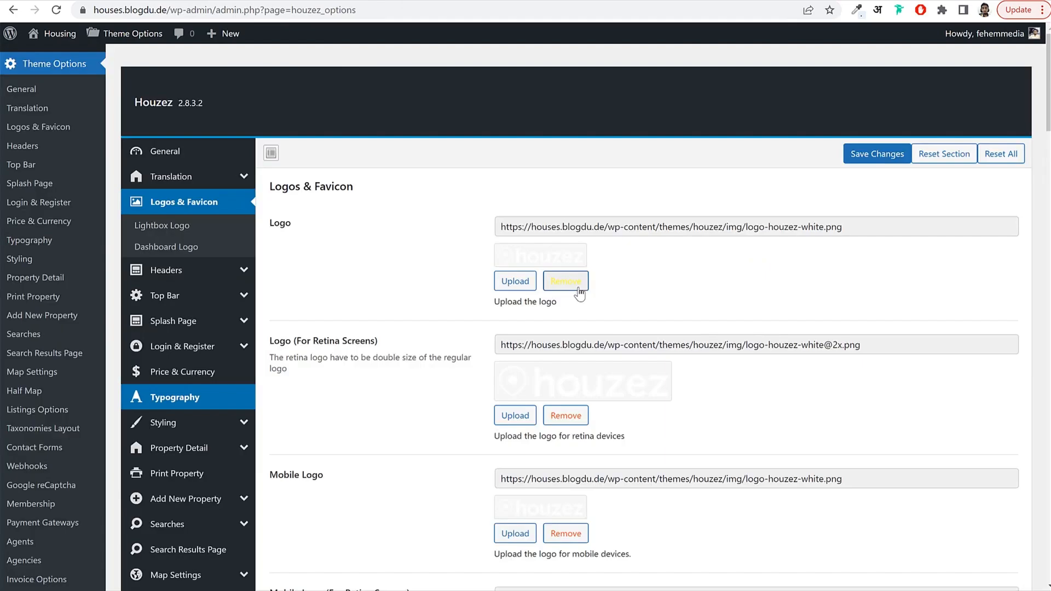
Replace the main logo and retina logo with Logo.png from the Media Library.
left_click(579, 290)
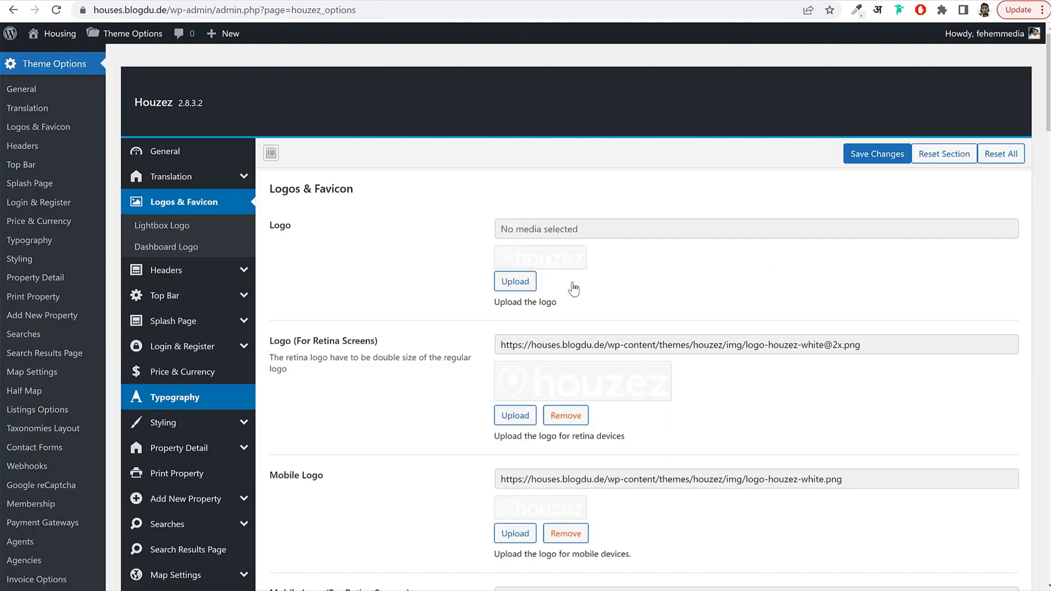
left_click(506, 276)
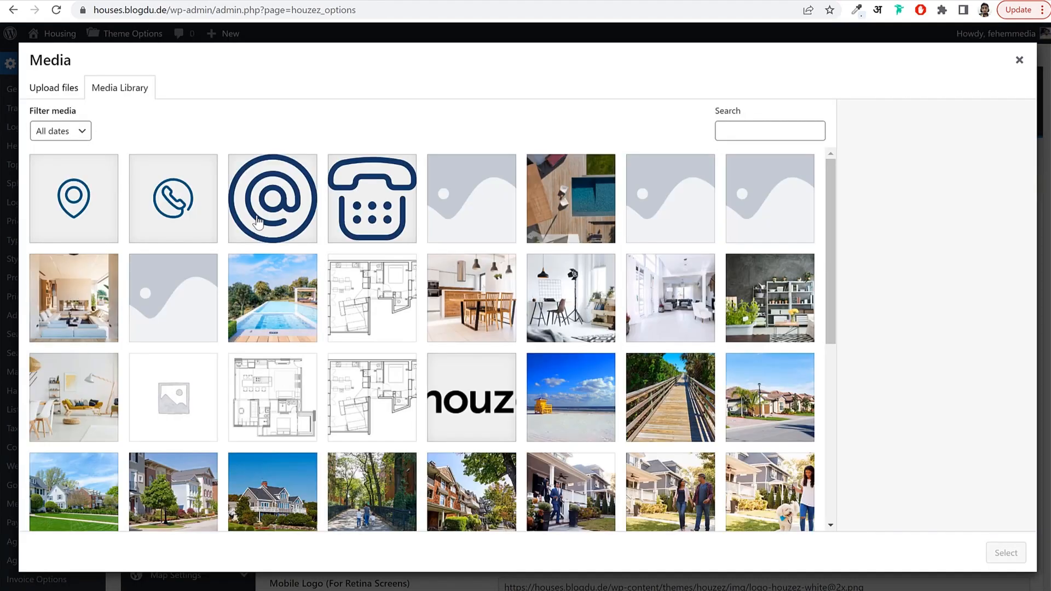
scroll(363, 310, "down", 7)
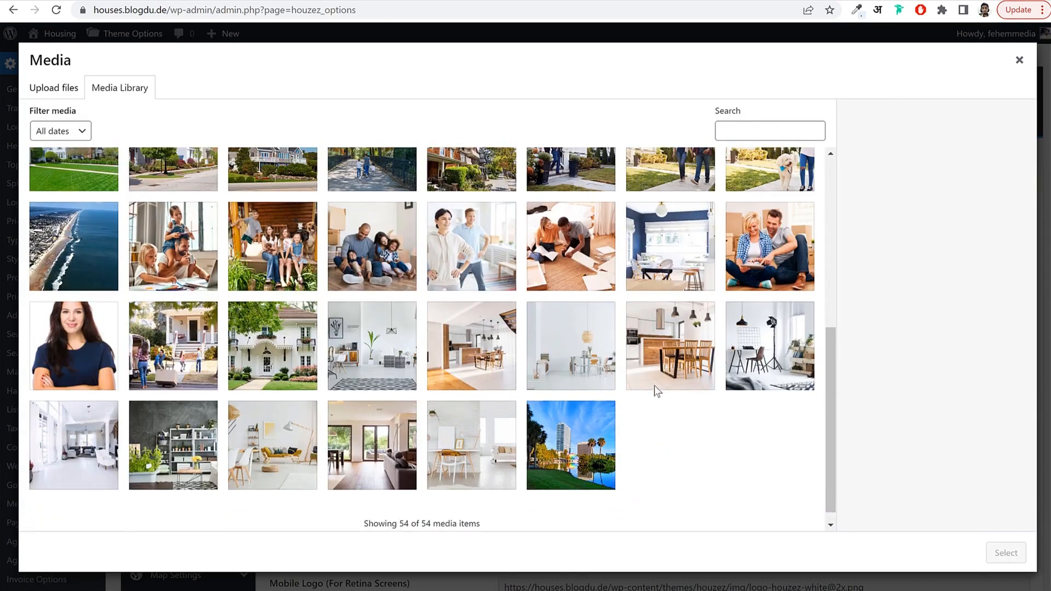
scroll(654, 392, "up", 10)
left_click(462, 395)
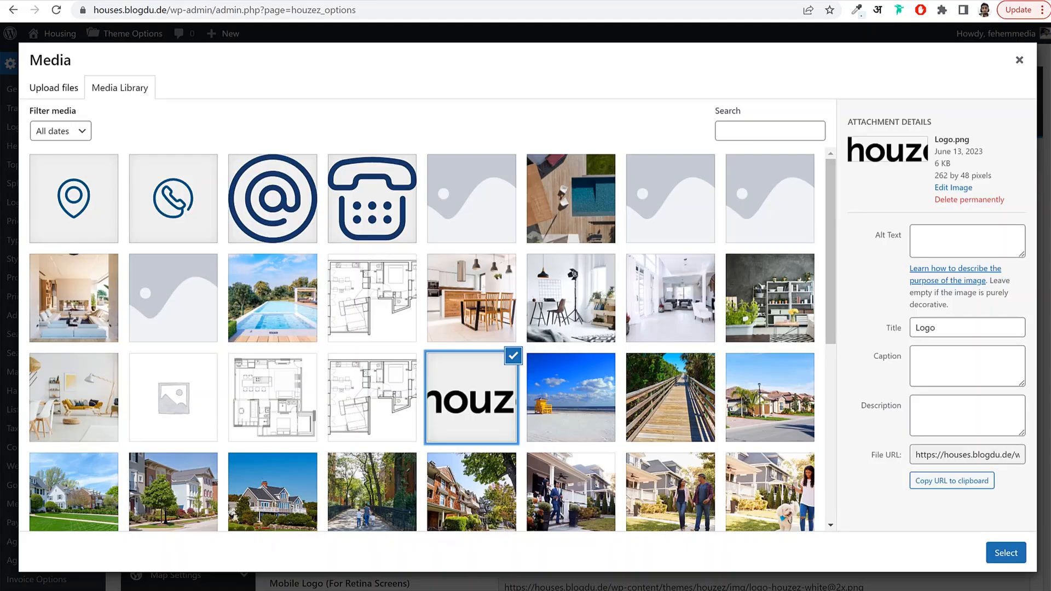
left_click(1010, 553)
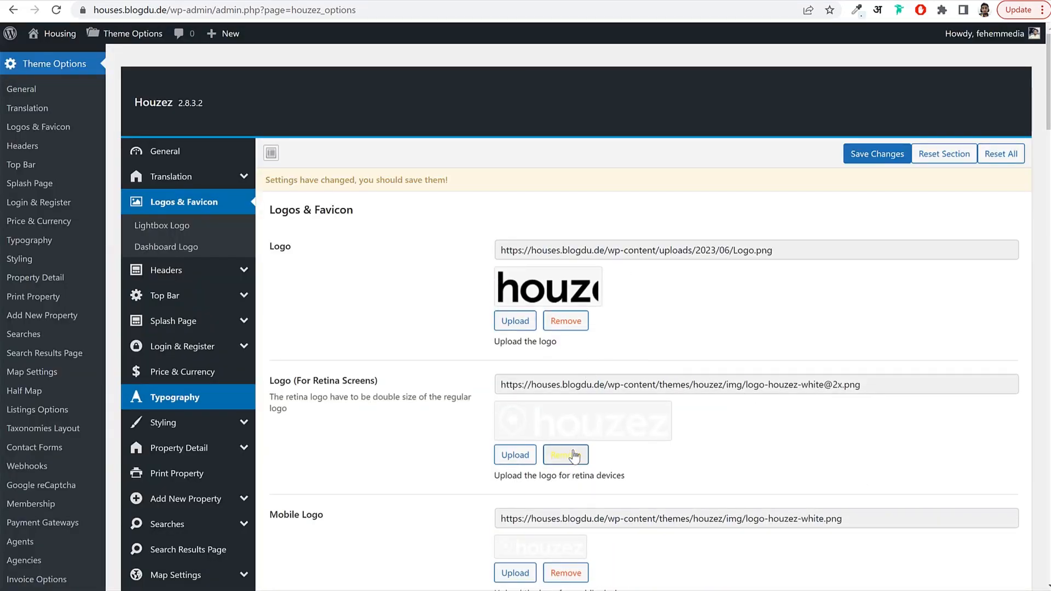
left_click(518, 458)
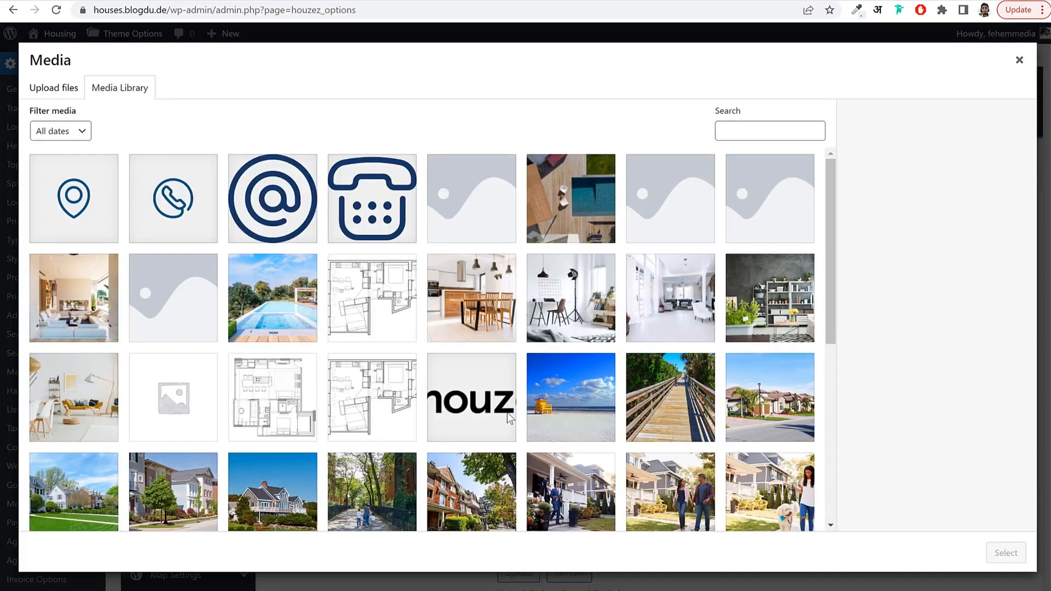
scroll(507, 412, "down", 6)
scroll(482, 328, "up", 6)
left_click(473, 305)
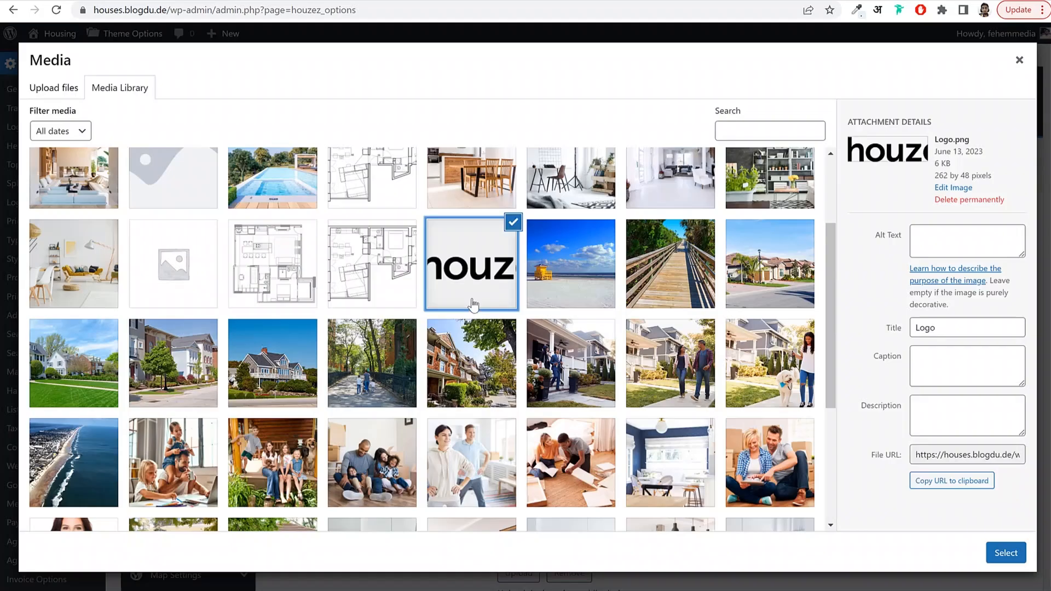
left_click(1004, 553)
Set the mobile logo and retina mobile logo to the houz Logo.png image.
scroll(640, 374, "down", 5)
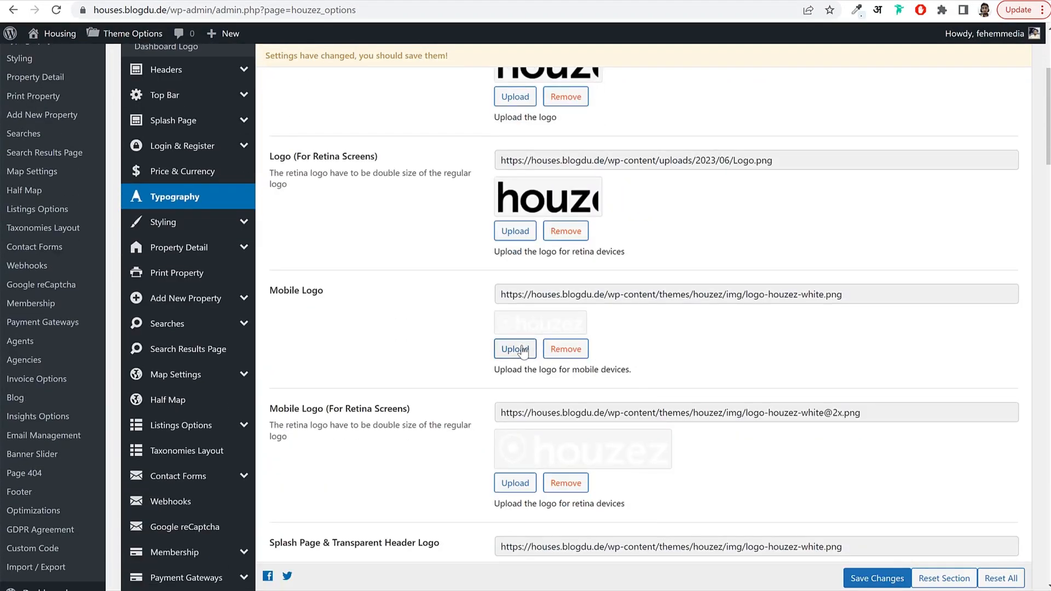
left_click(514, 349)
scroll(492, 340, "down", 2)
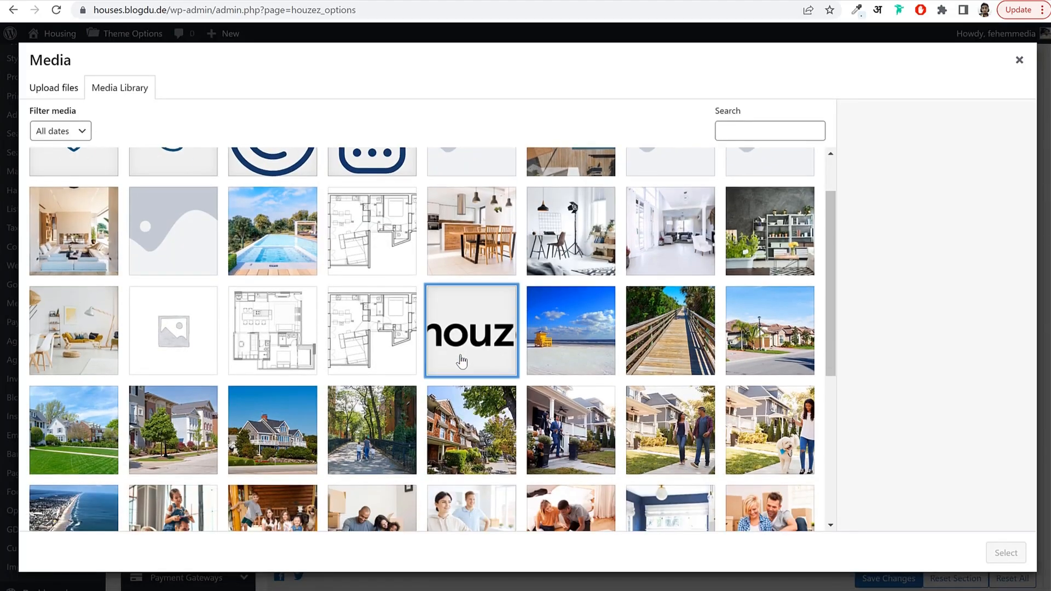
left_click(464, 351)
left_click(1004, 553)
scroll(649, 386, "down", 2)
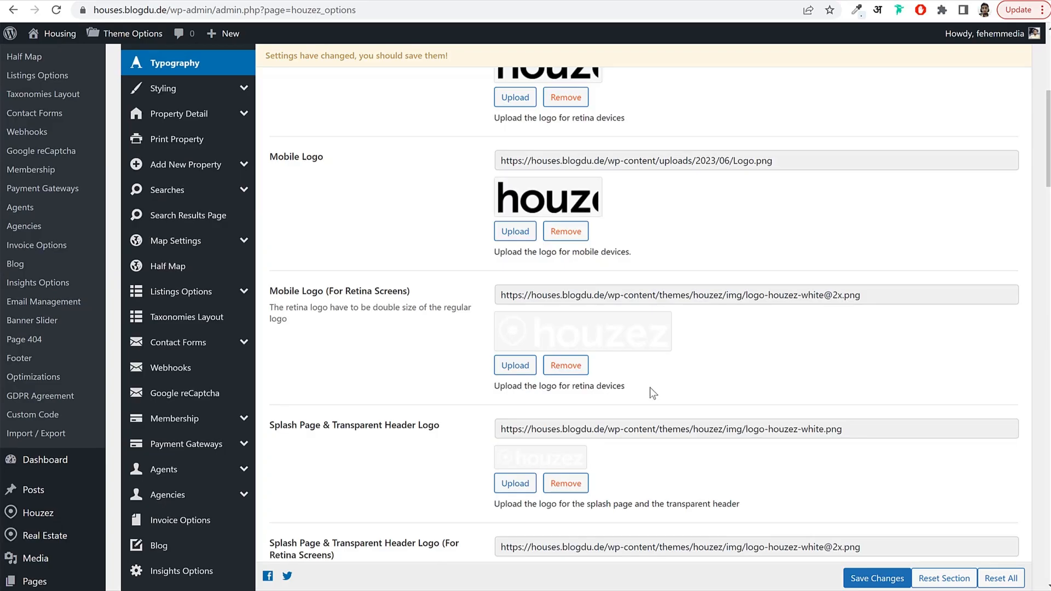
left_click(503, 371)
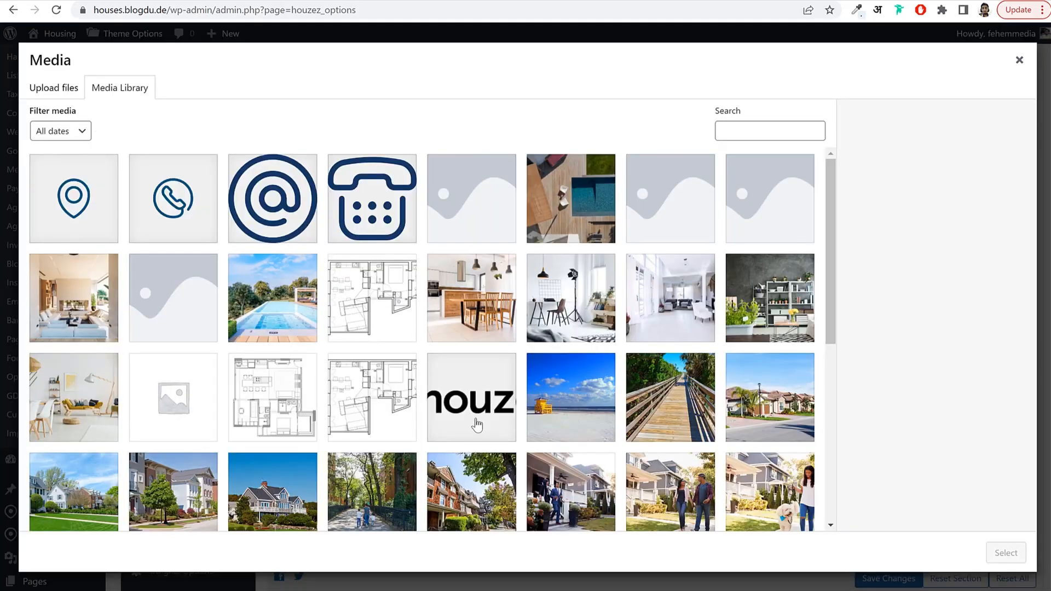
left_click(474, 405)
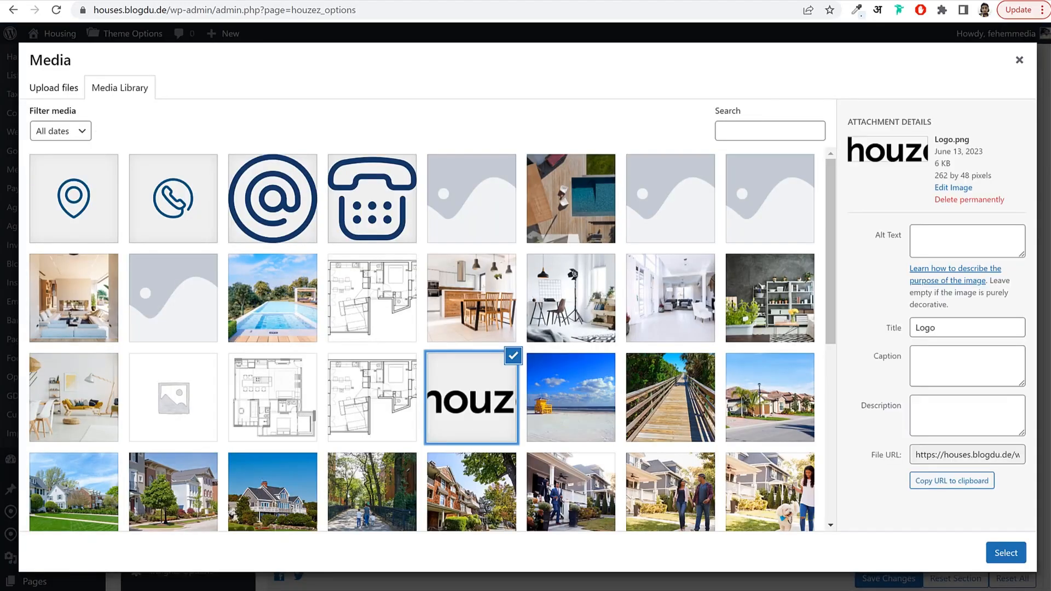
left_click(1005, 553)
Set the splash page logo and retina splash logo to Logo.png.
scroll(549, 364, "down", 3)
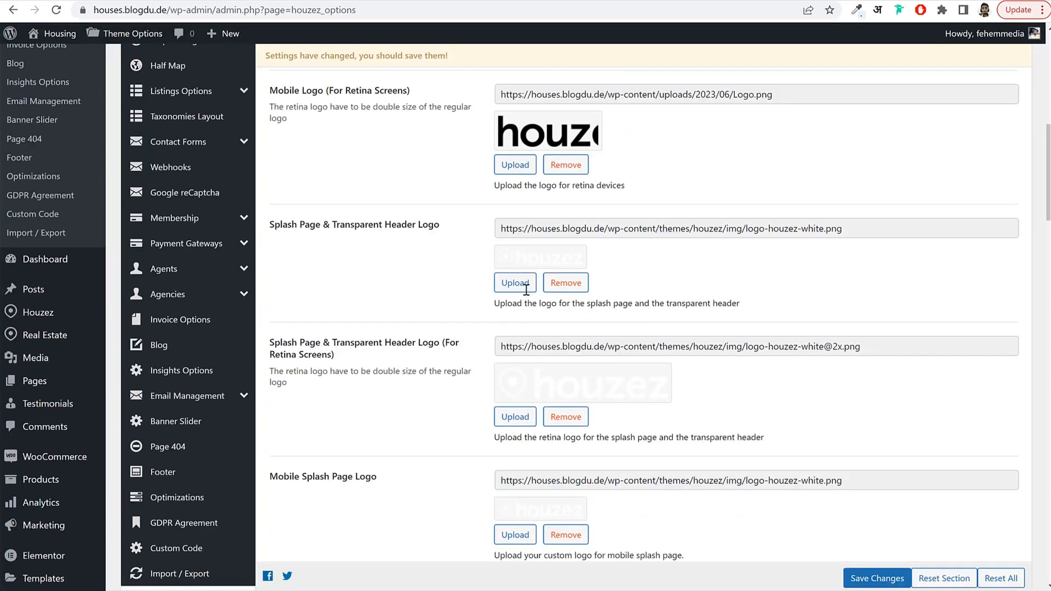
left_click(513, 285)
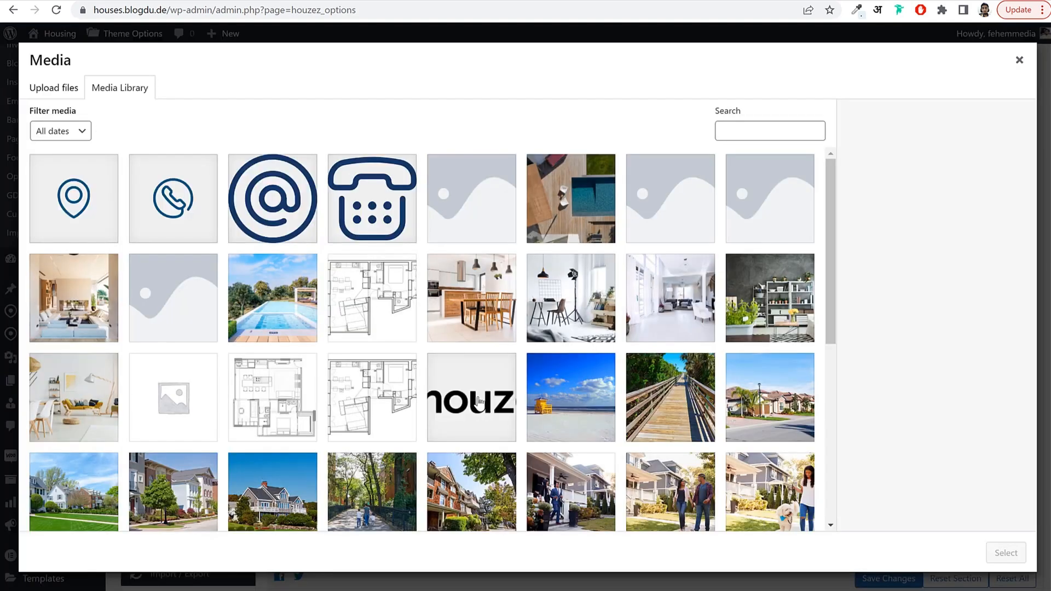
left_click(471, 403)
left_click(1005, 553)
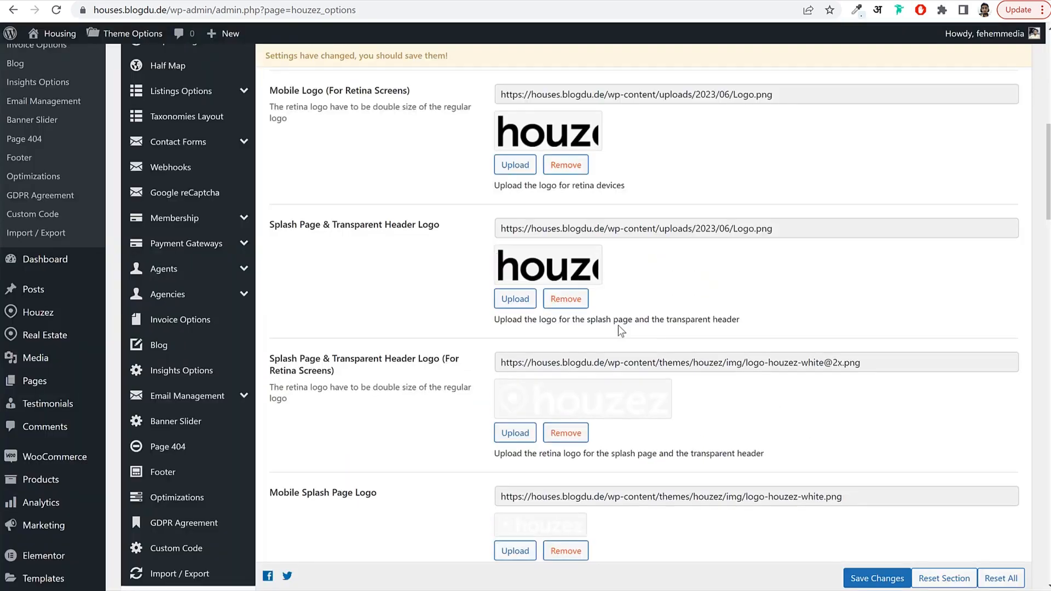
scroll(619, 326, "down", 2)
left_click(496, 305)
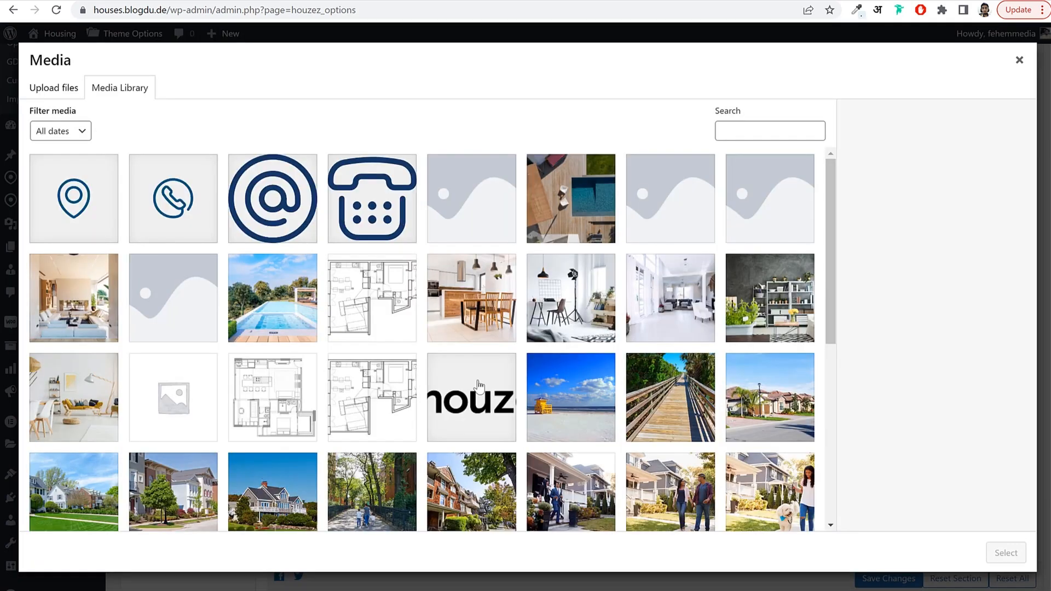
left_click(470, 399)
left_click(1005, 553)
Set the retina mobile splash logo to Logo.png and fill Standard Logo Height with 24.
scroll(727, 404, "down", 5)
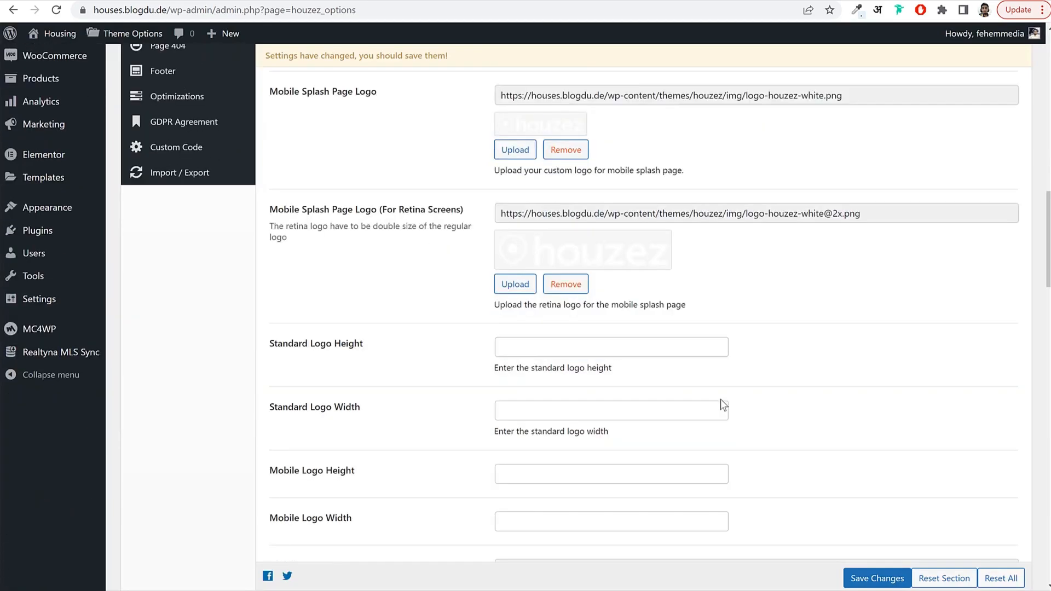
left_click(515, 284)
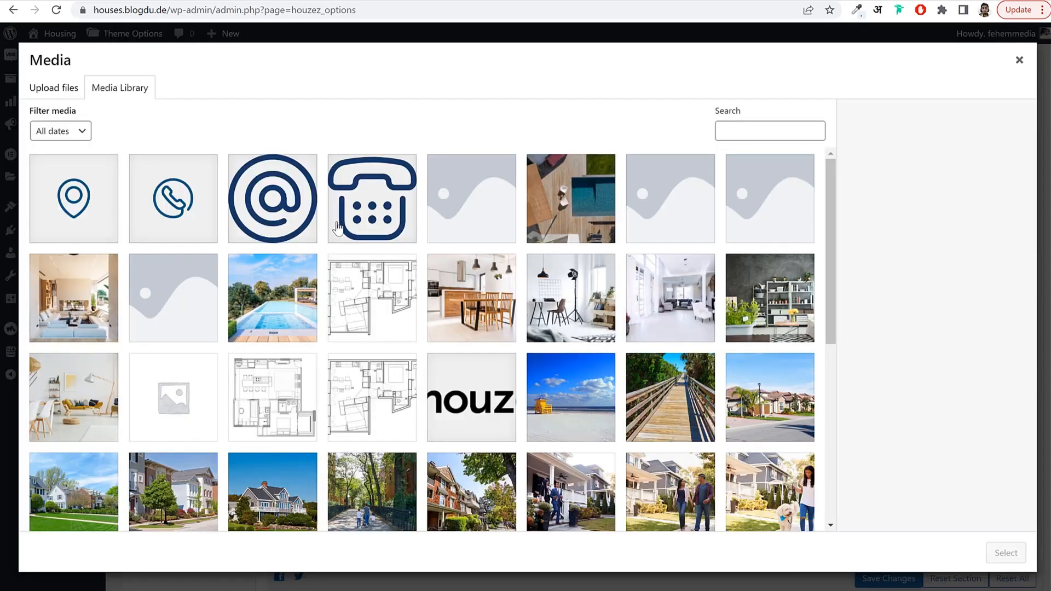
scroll(448, 432, "down", 5)
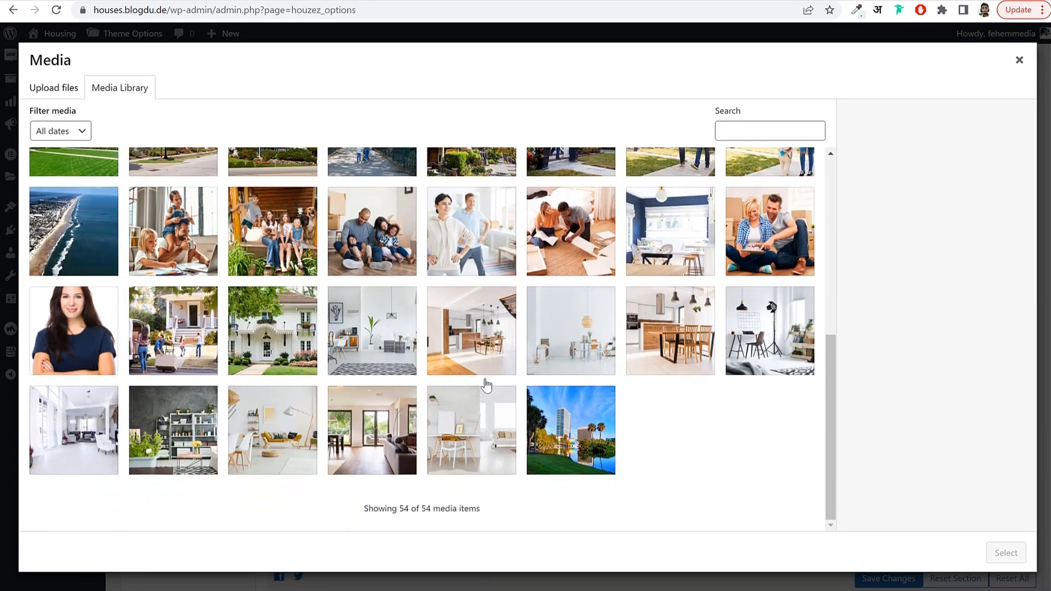
scroll(481, 328, "up", 2)
left_click(474, 234)
left_click(470, 178)
left_click(1005, 552)
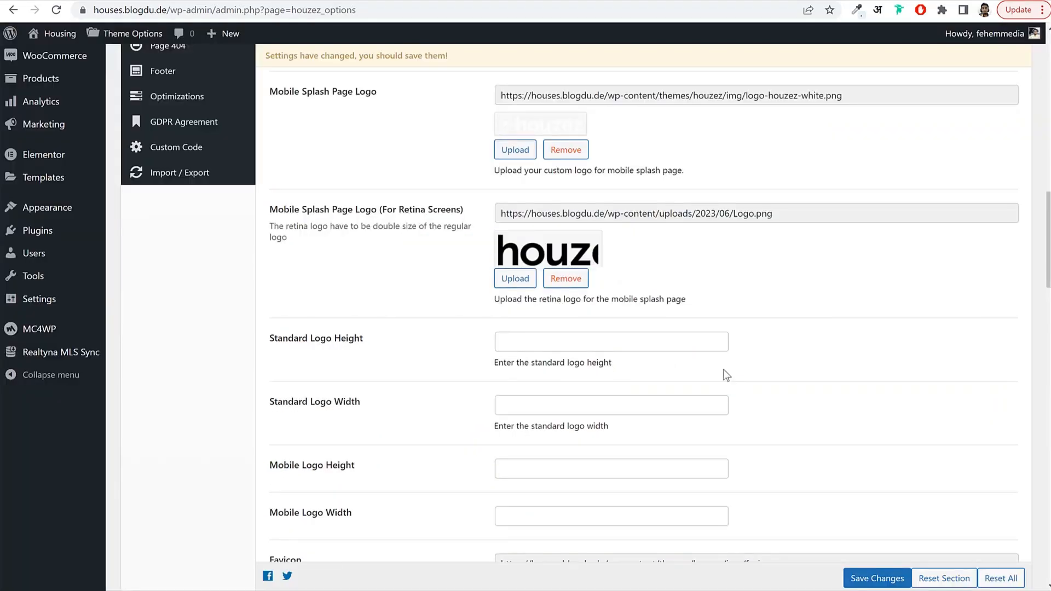
scroll(683, 394, "down", 7)
scroll(684, 402, "down", 9)
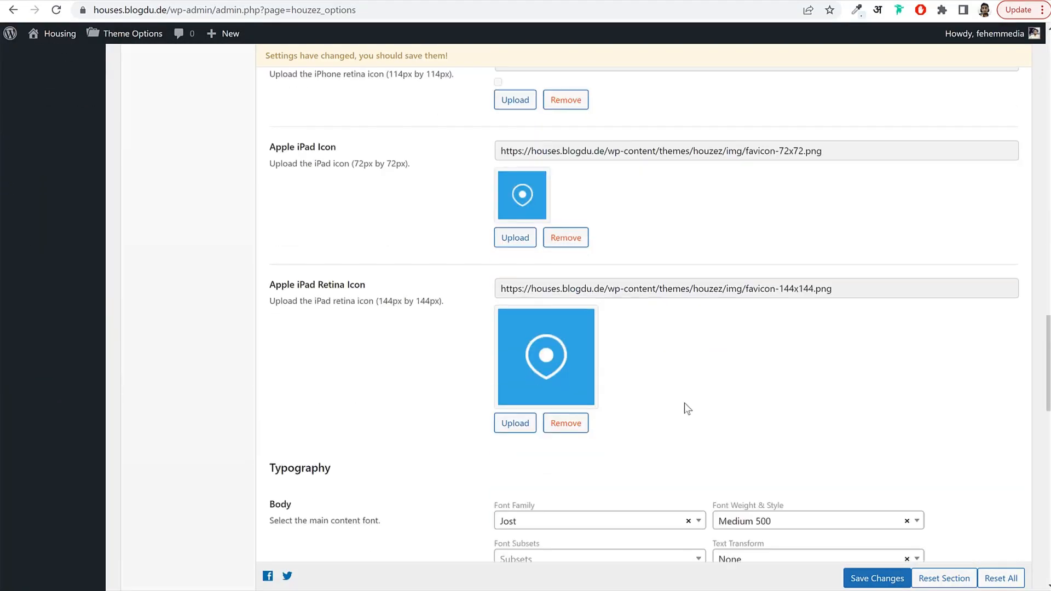
scroll(684, 402, "up", 10)
scroll(684, 402, "up", 5)
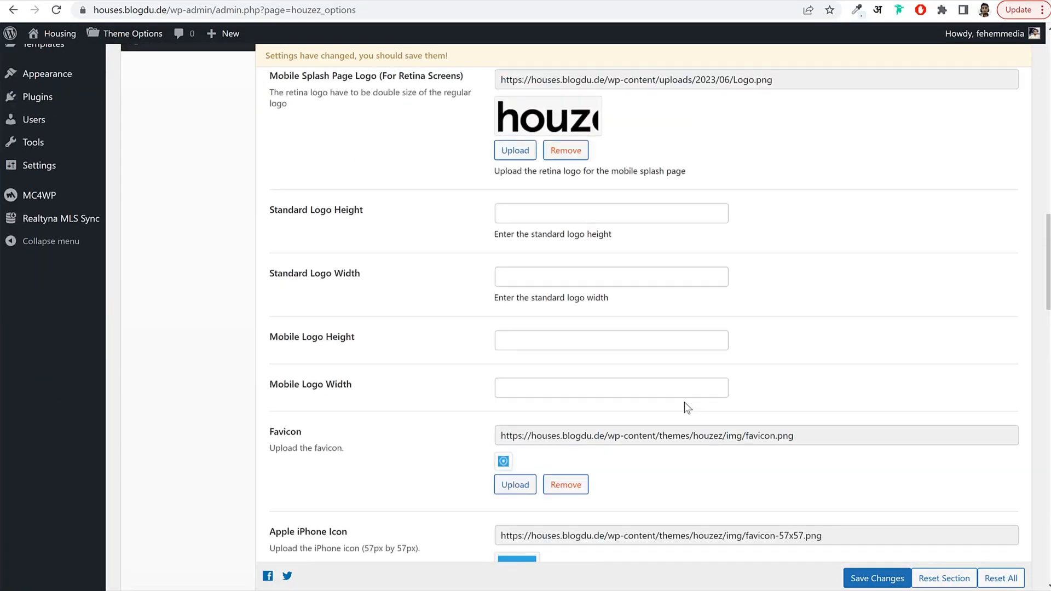
left_click(528, 343)
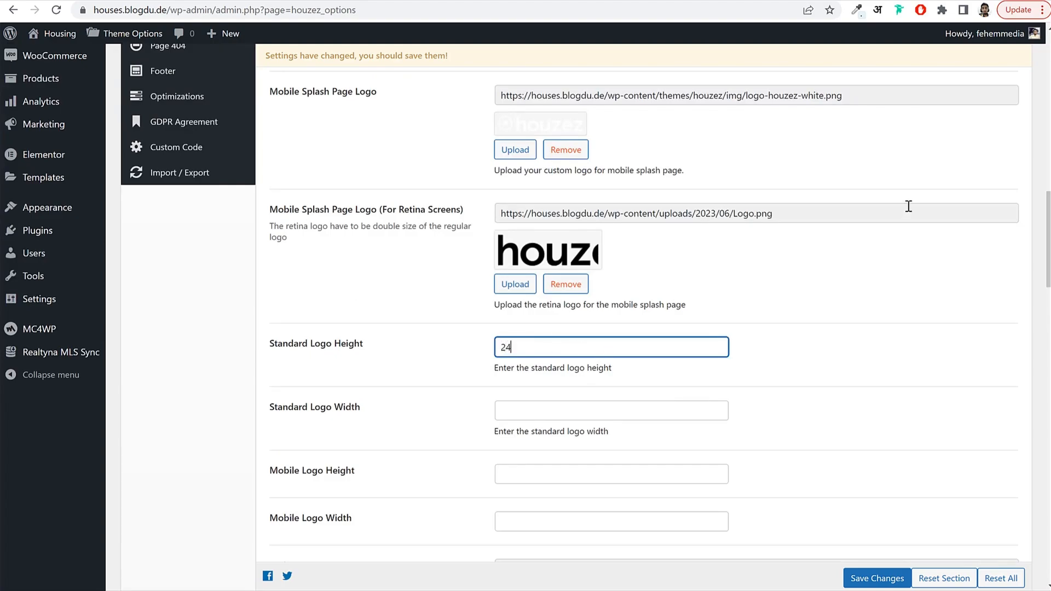
Enter logo width 130 and mobile logo height 24, save, and view the live front page.
key("Tab")
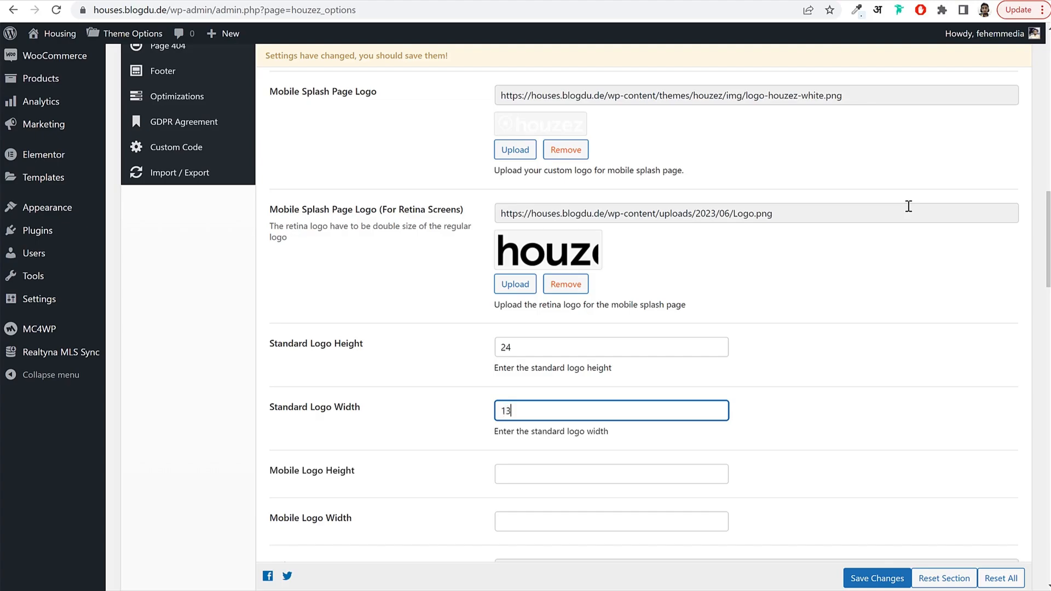
key("Tab")
key("Tab")
type("1")
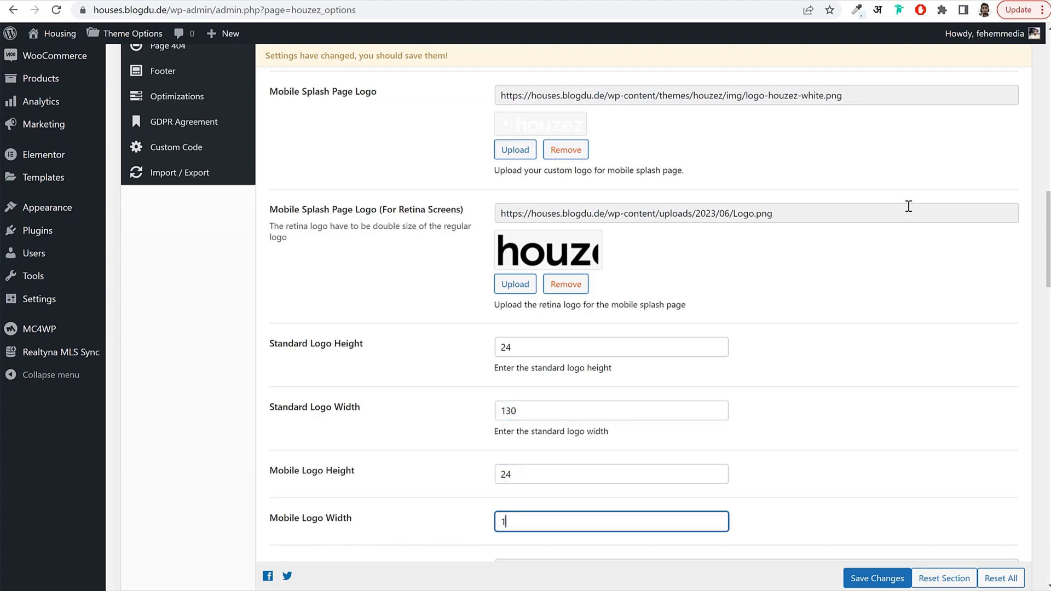
scroll(820, 321, "down", 8)
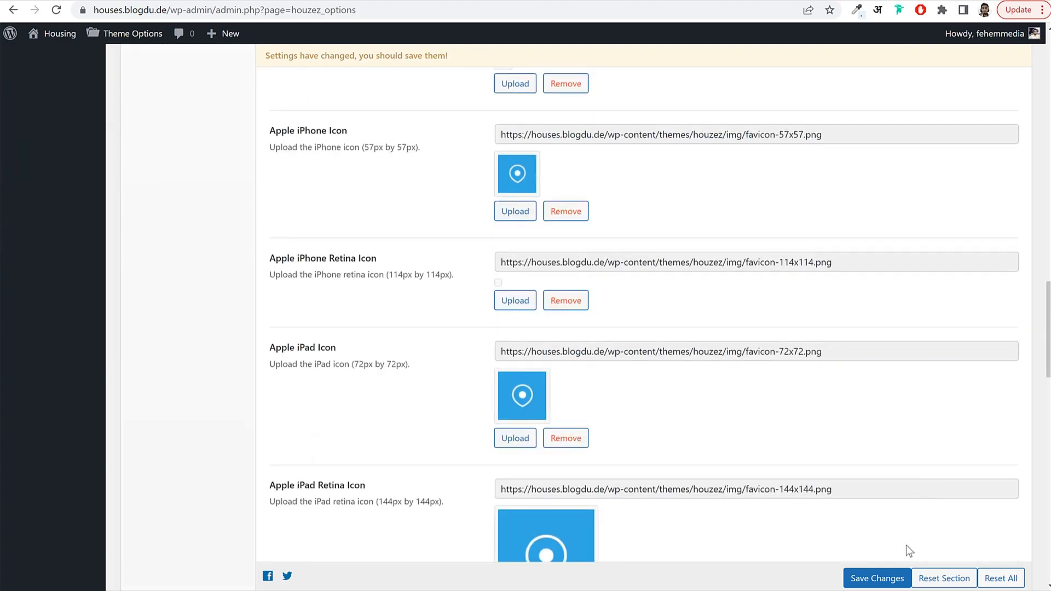
left_click(877, 578)
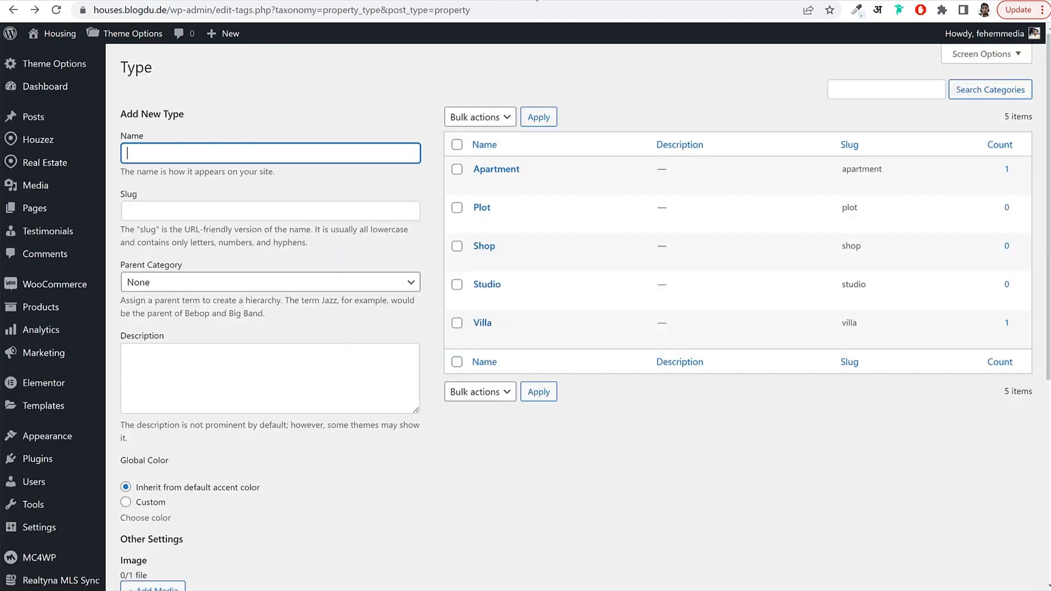
left_click(59, 34)
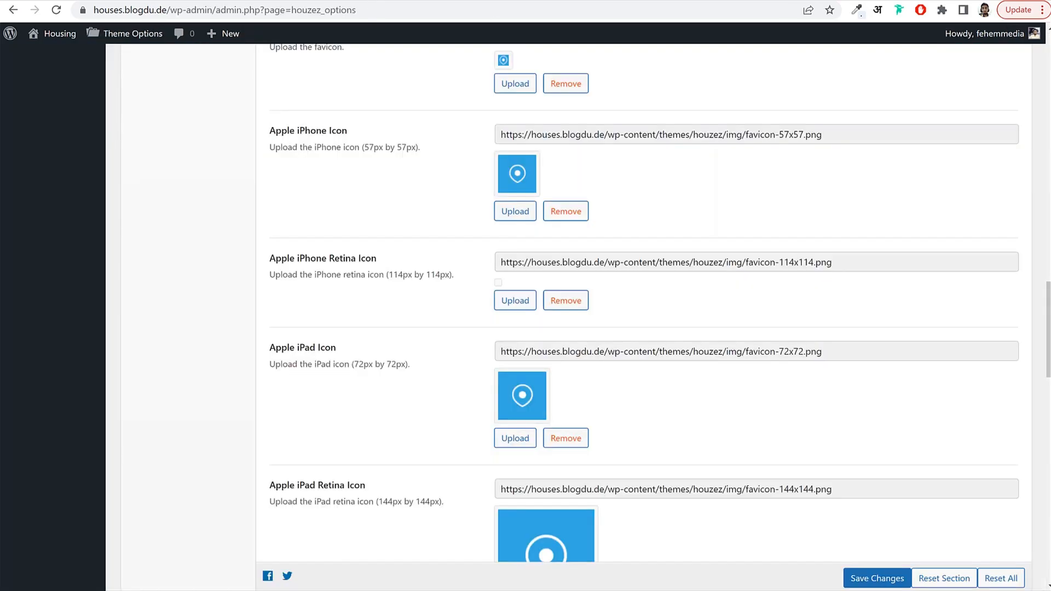
scroll(560, 217, "up", 15)
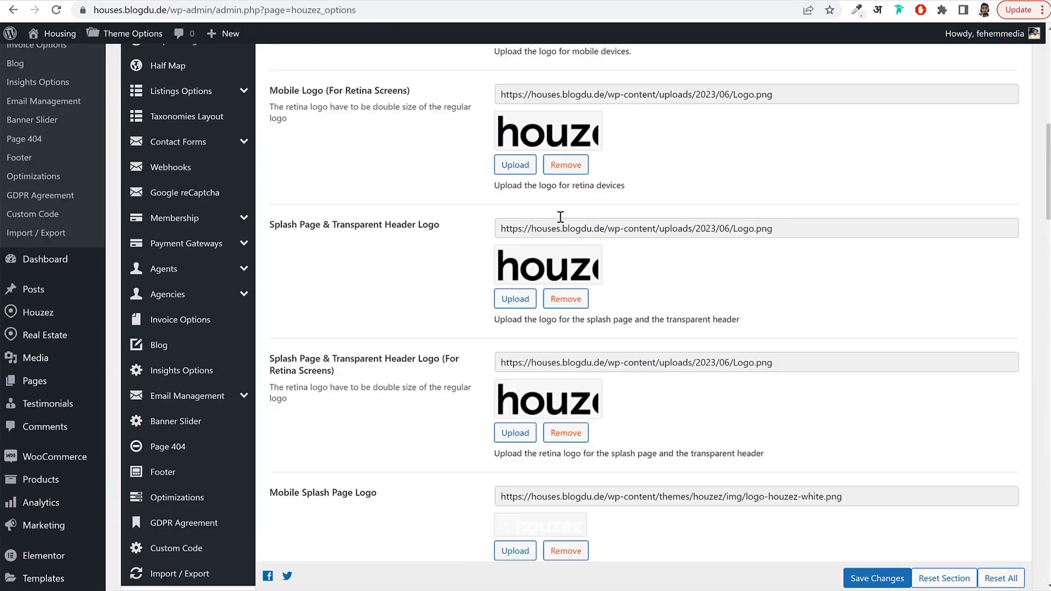
scroll(559, 216, "up", 10)
Choose the white boxed header style under Headers > Style and save it.
left_click(190, 426)
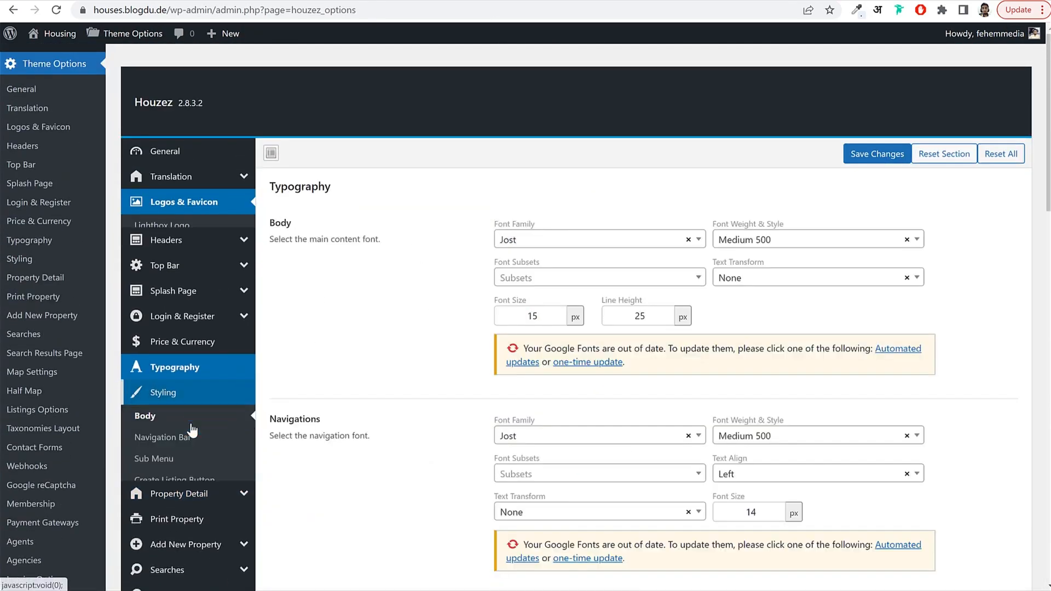
scroll(226, 315, "down", 3)
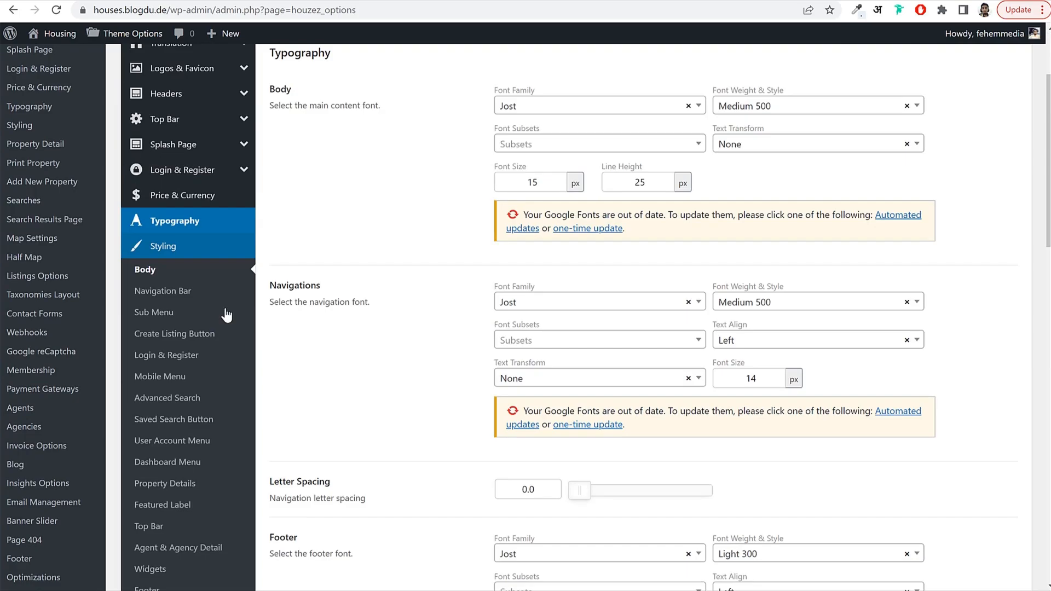
left_click(195, 295)
scroll(754, 265, "up", 3)
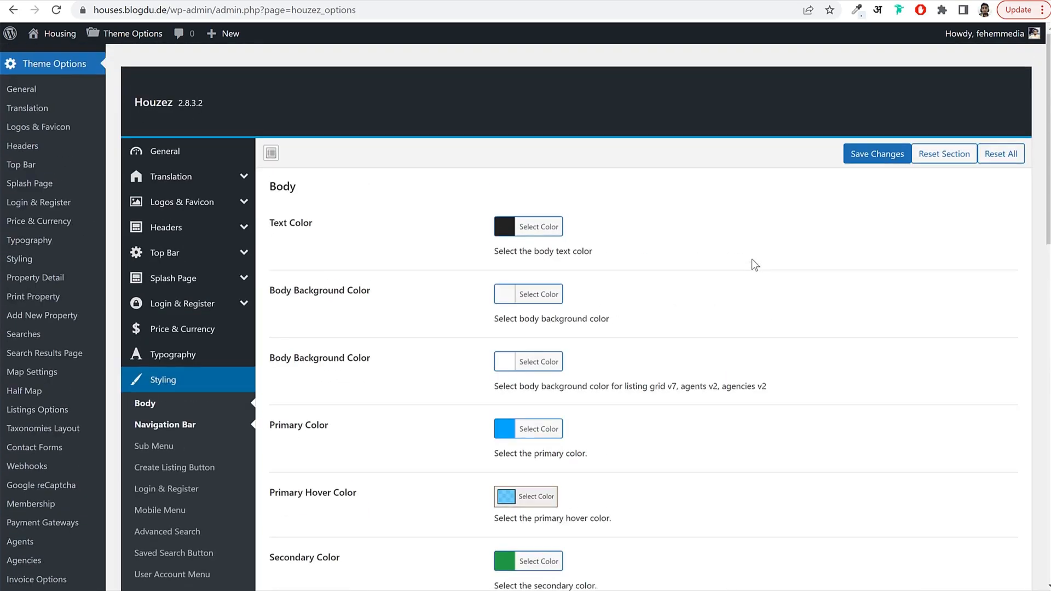
scroll(314, 300, "down", 3)
scroll(314, 301, "up", 3)
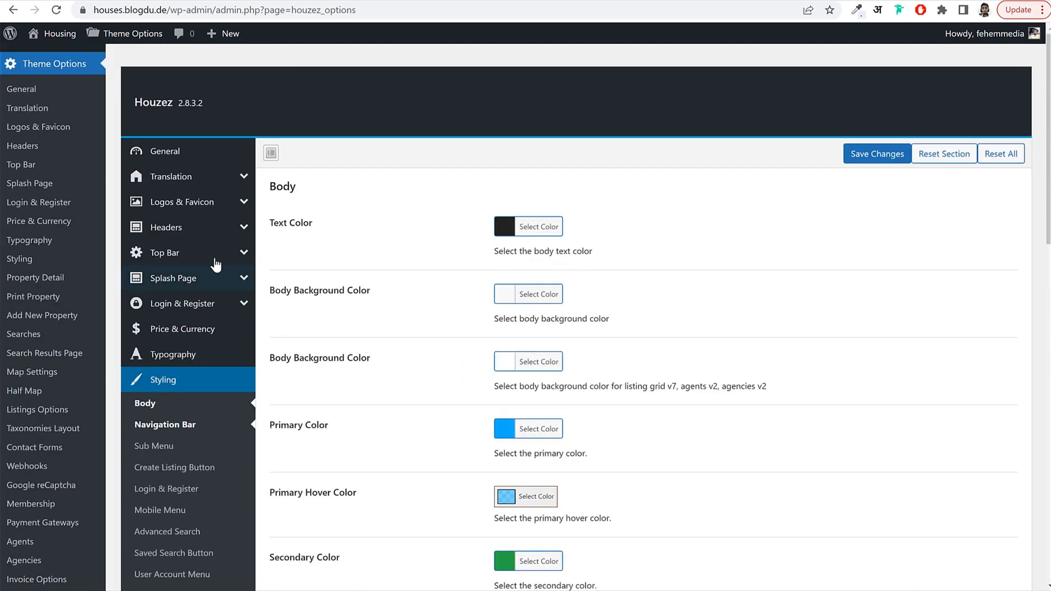
left_click(185, 232)
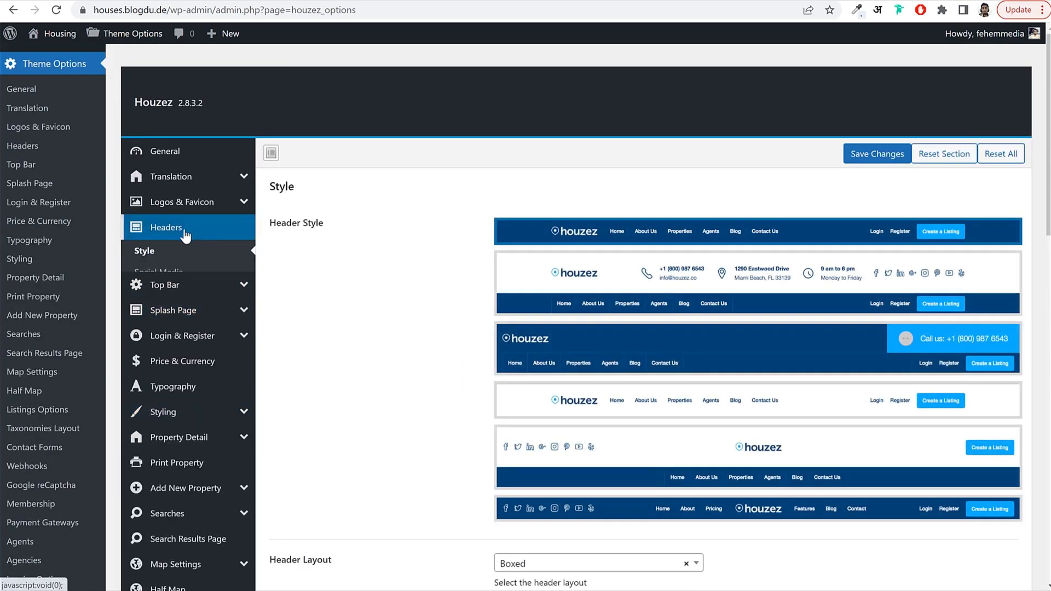
left_click(594, 411)
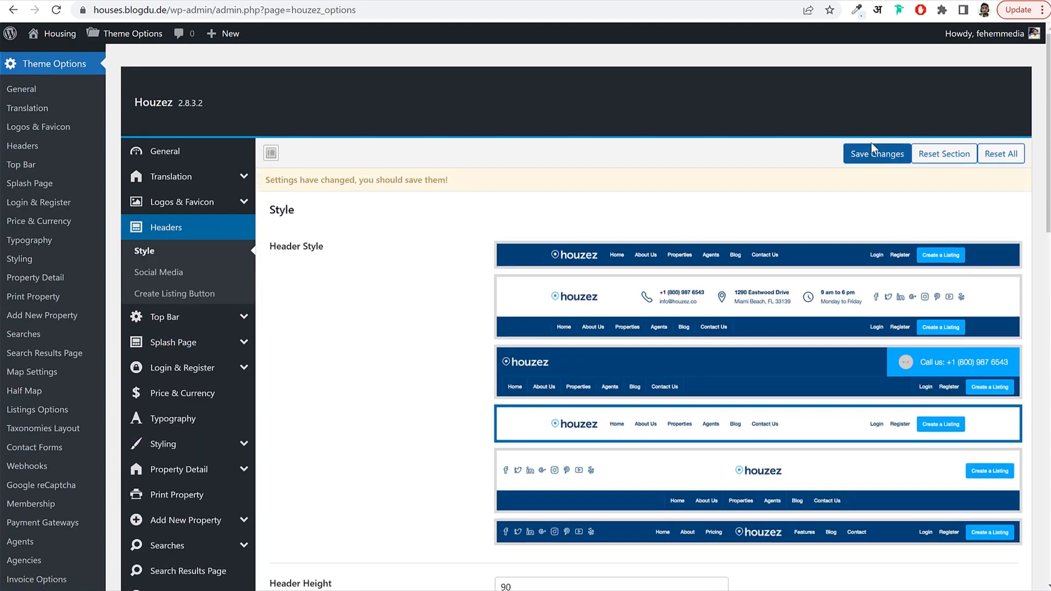
left_click(871, 152)
Reload the front page to check the new header style.
scroll(763, 205, "down", 5)
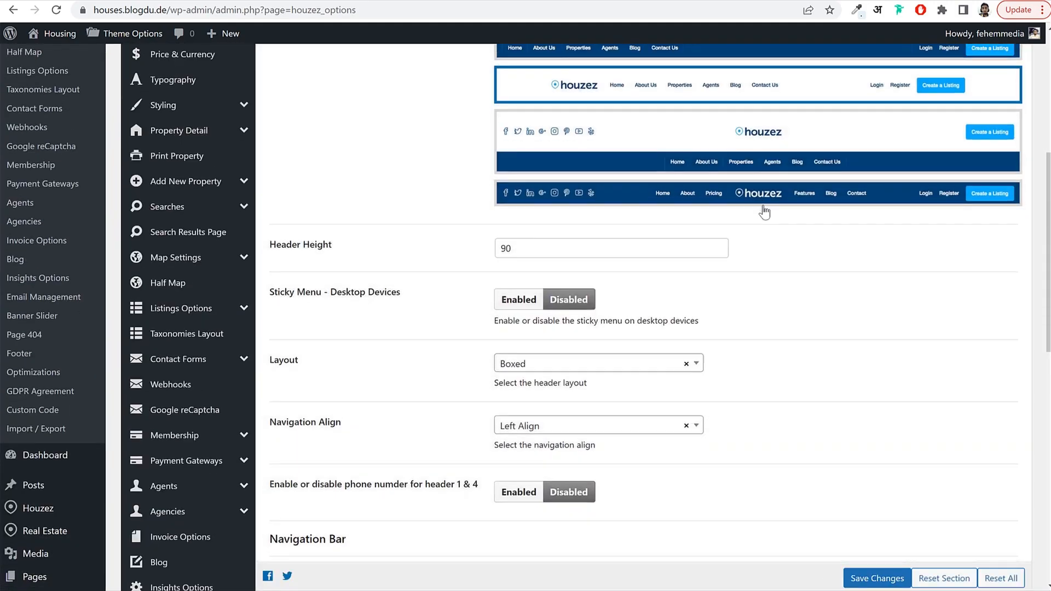
scroll(764, 211, "down", 2)
scroll(594, 253, "down", 3)
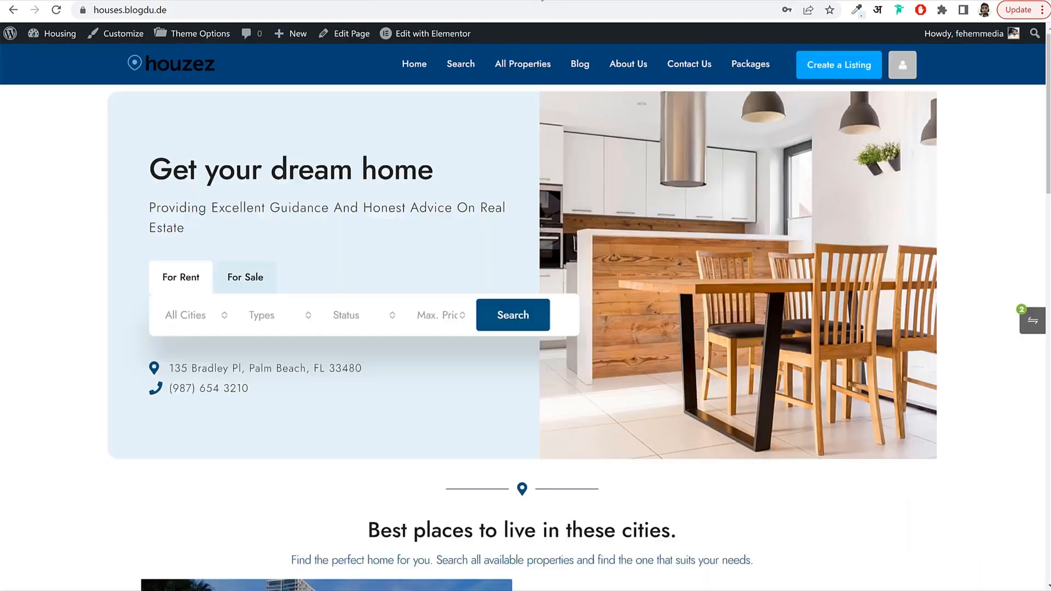
left_click(545, 9)
key("Return")
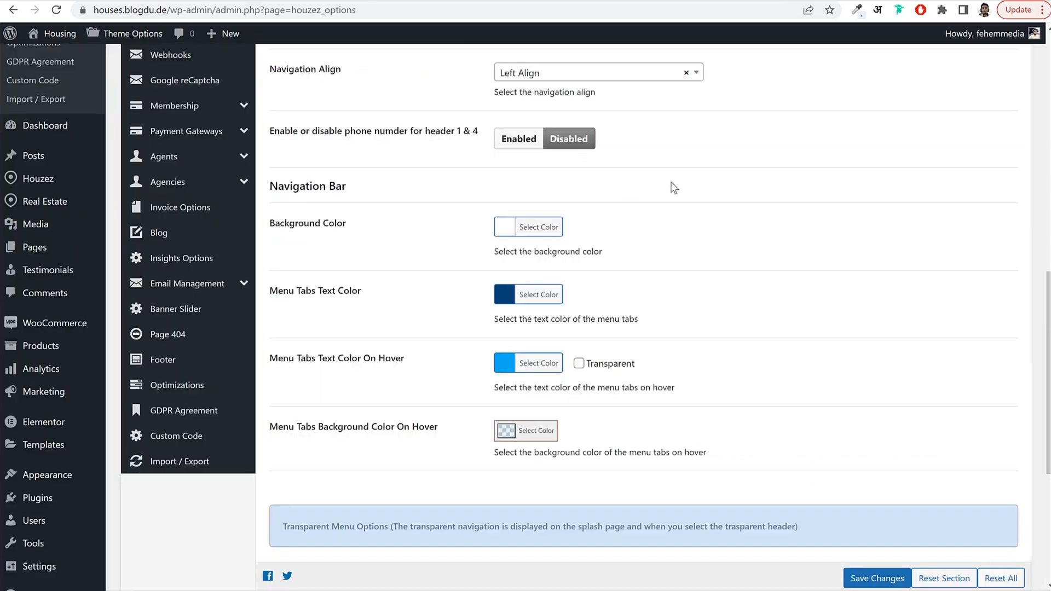
Align the navigation menu to the right, save, and reload the homepage to verify.
scroll(675, 186, "up", 2)
left_click(554, 140)
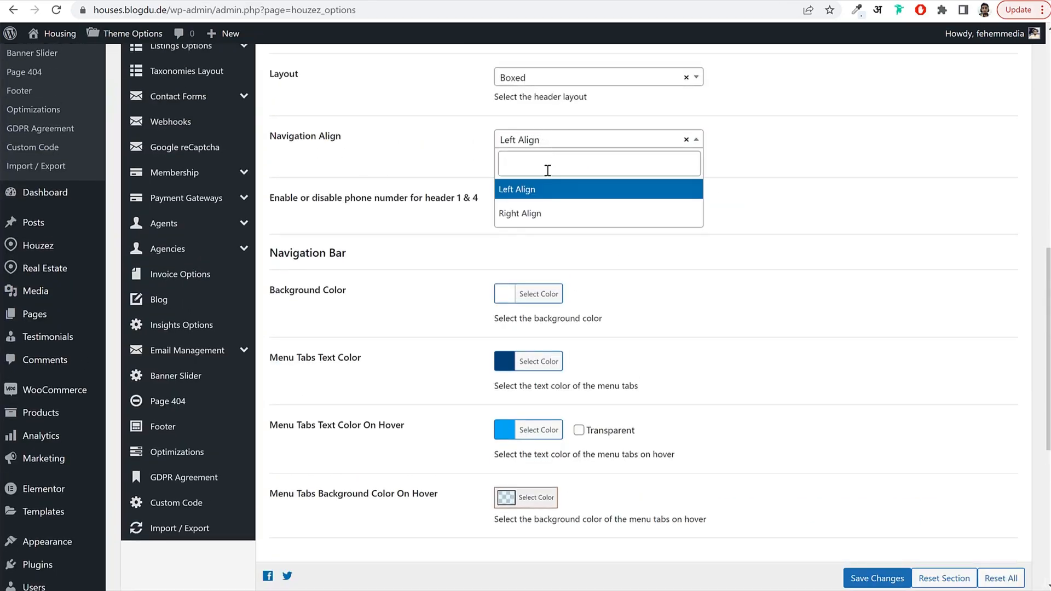
left_click(546, 212)
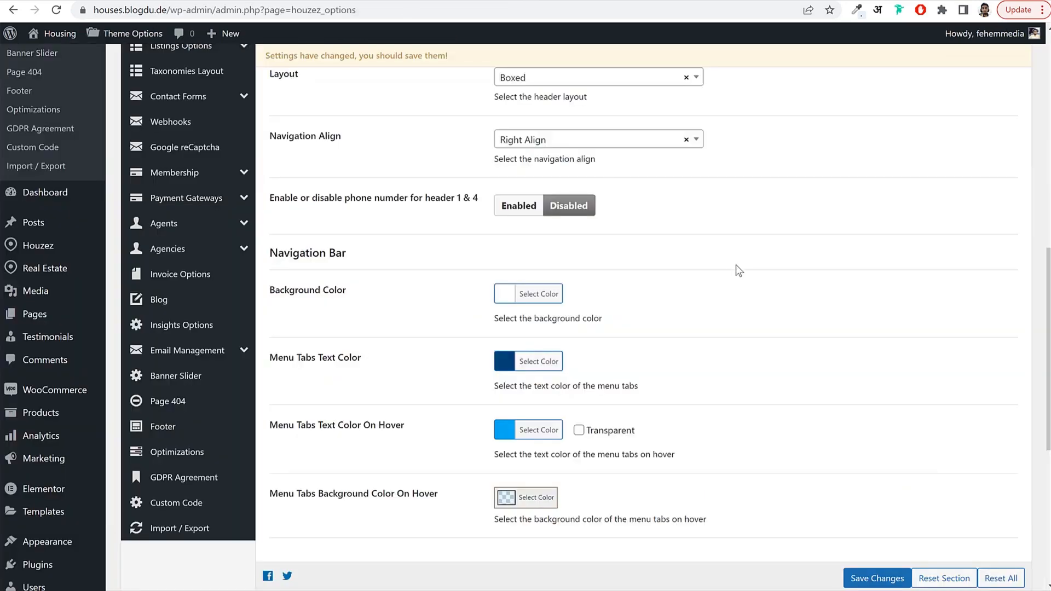
scroll(741, 271, "down", 6)
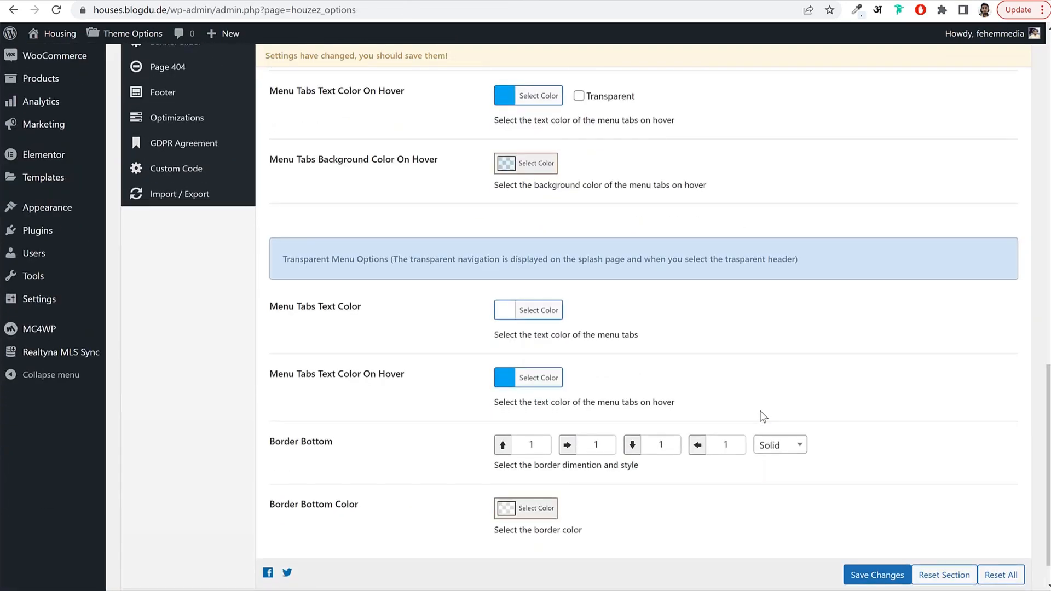
scroll(763, 417, "down", 1)
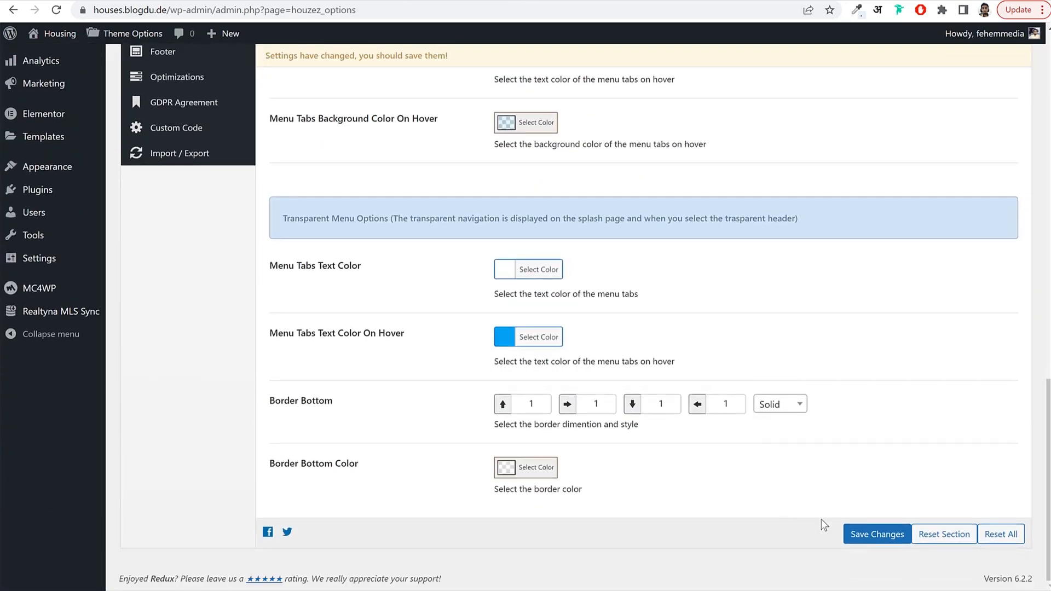
left_click(858, 534)
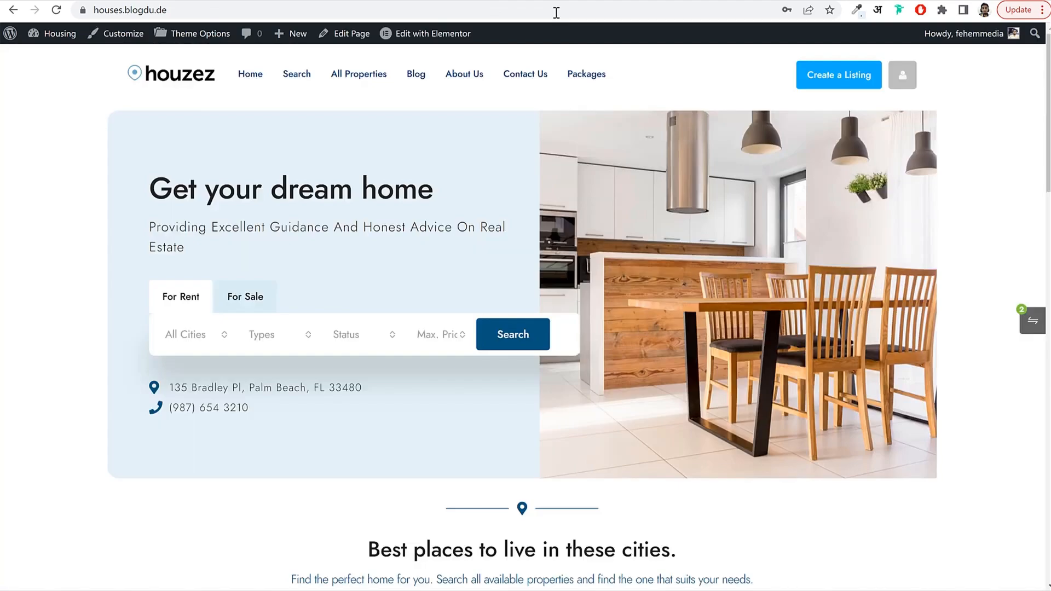
left_click(556, 12)
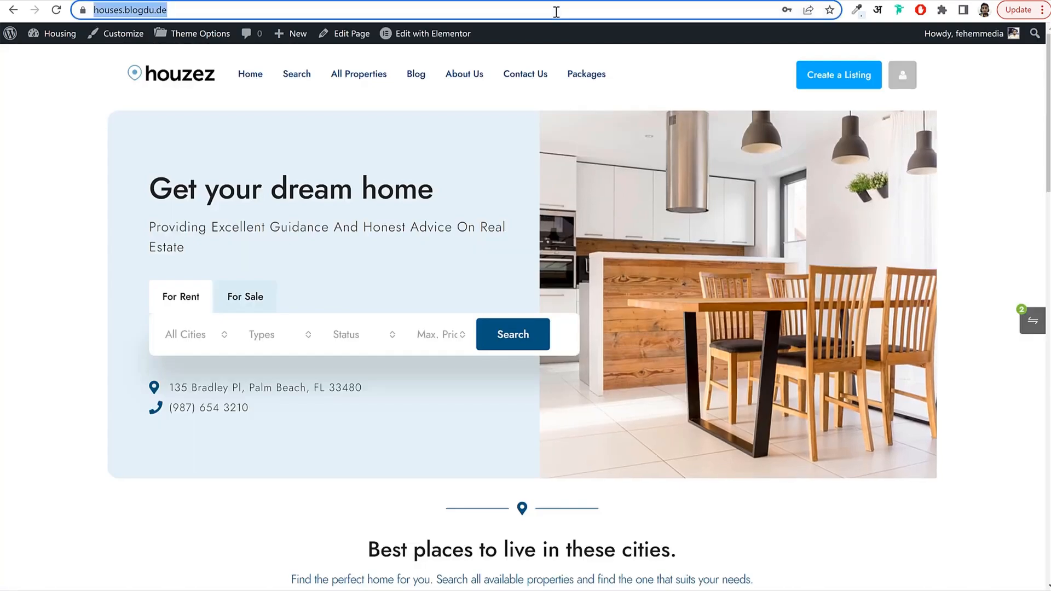
key("Return")
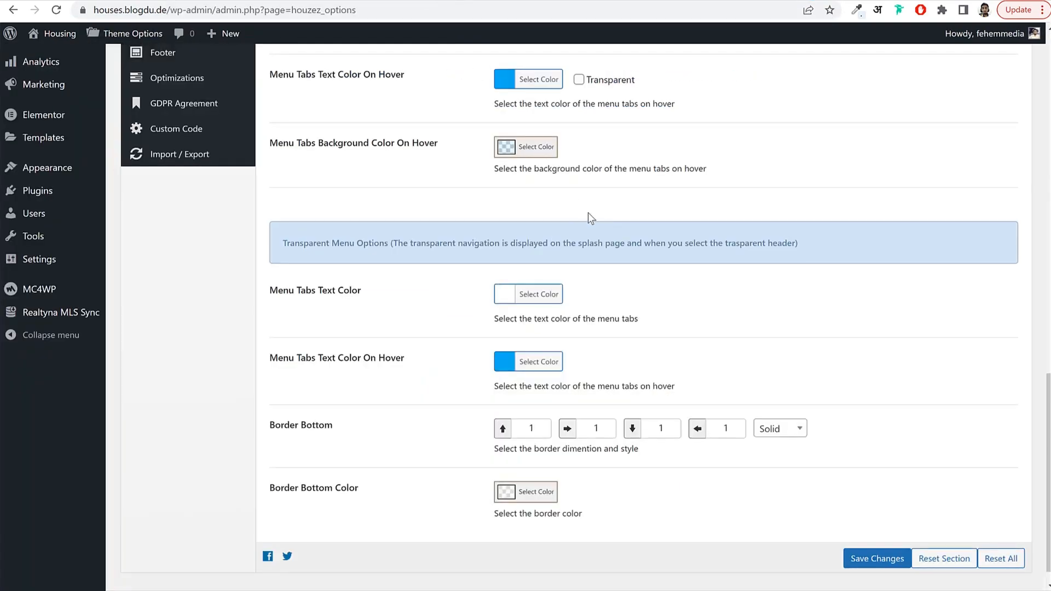
scroll(591, 217, "up", 5)
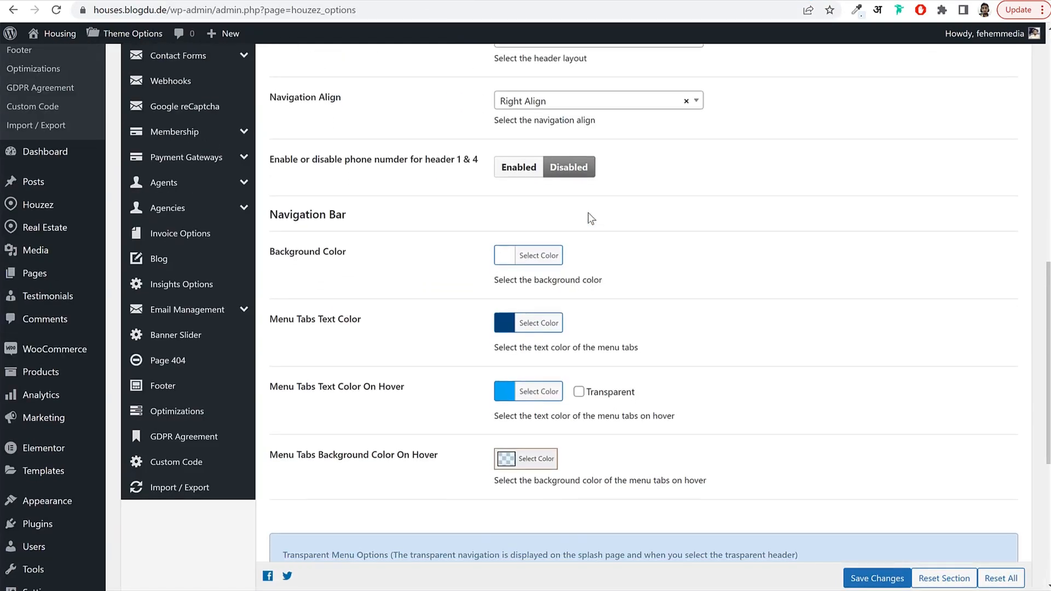
scroll(588, 212, "down", 1)
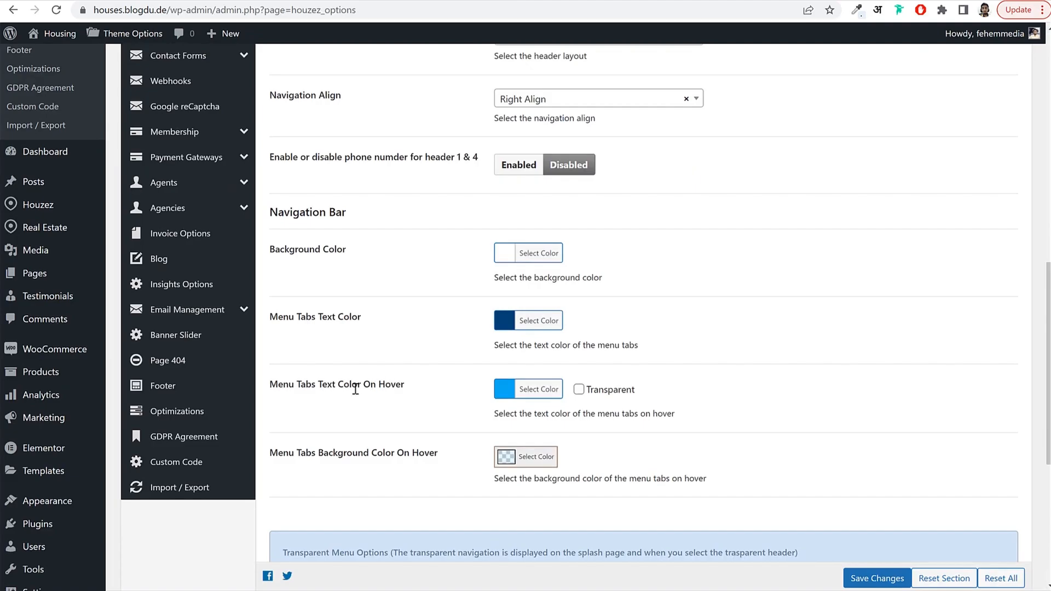
scroll(362, 343, "up", 13)
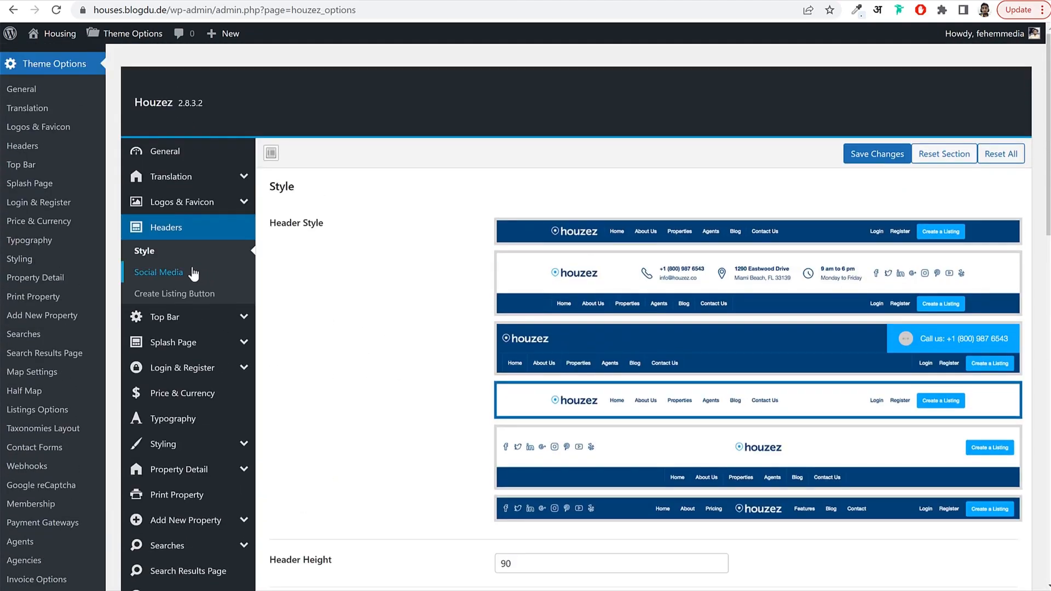
Review the Create Listing Button header settings and the Price & Currency settings.
left_click(195, 297)
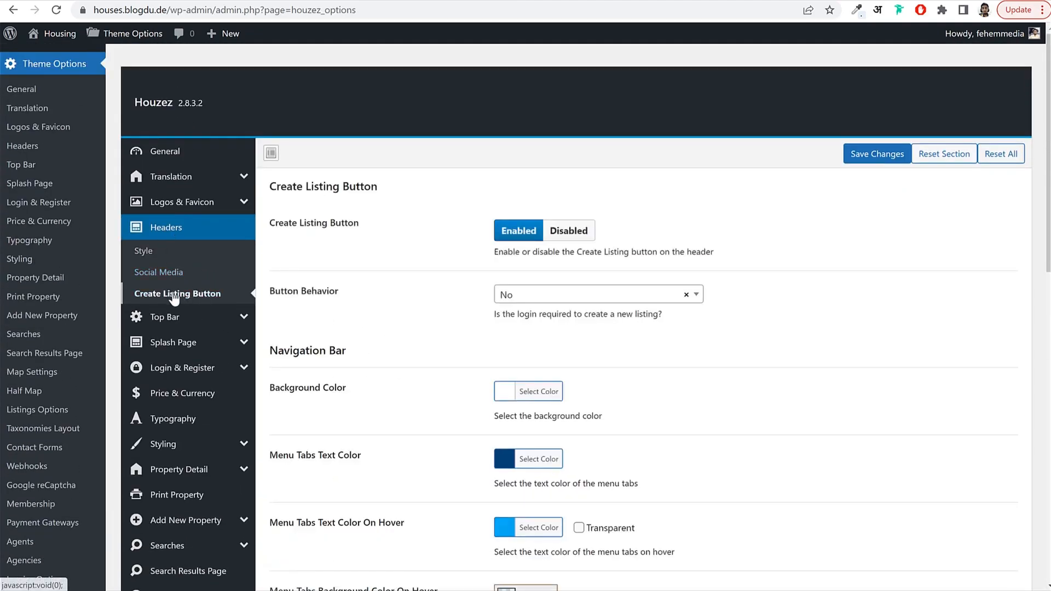
scroll(646, 285, "down", 3)
scroll(616, 337, "up", 3)
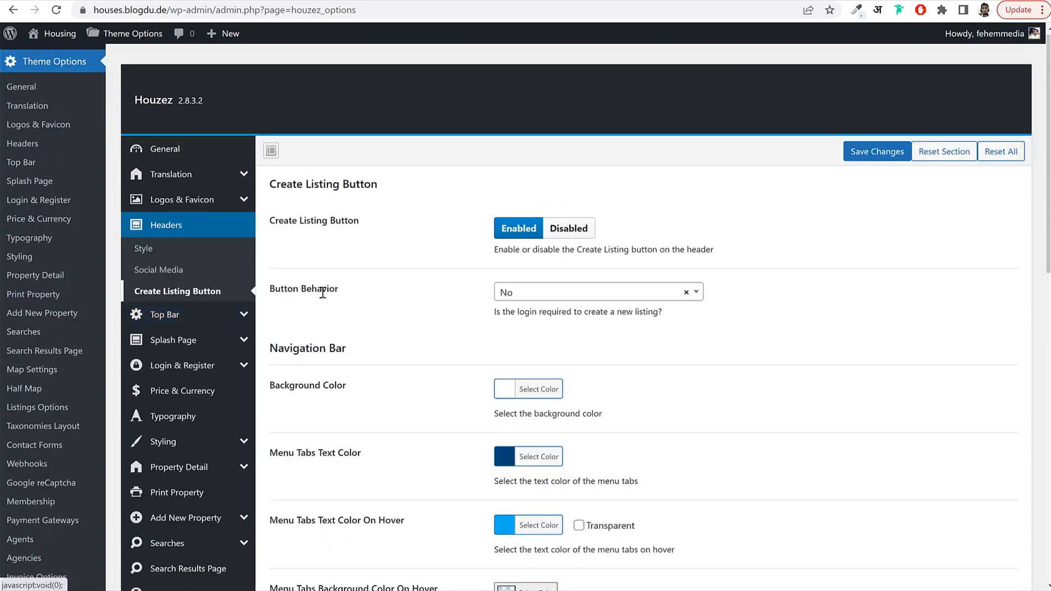
scroll(164, 323, "down", 1)
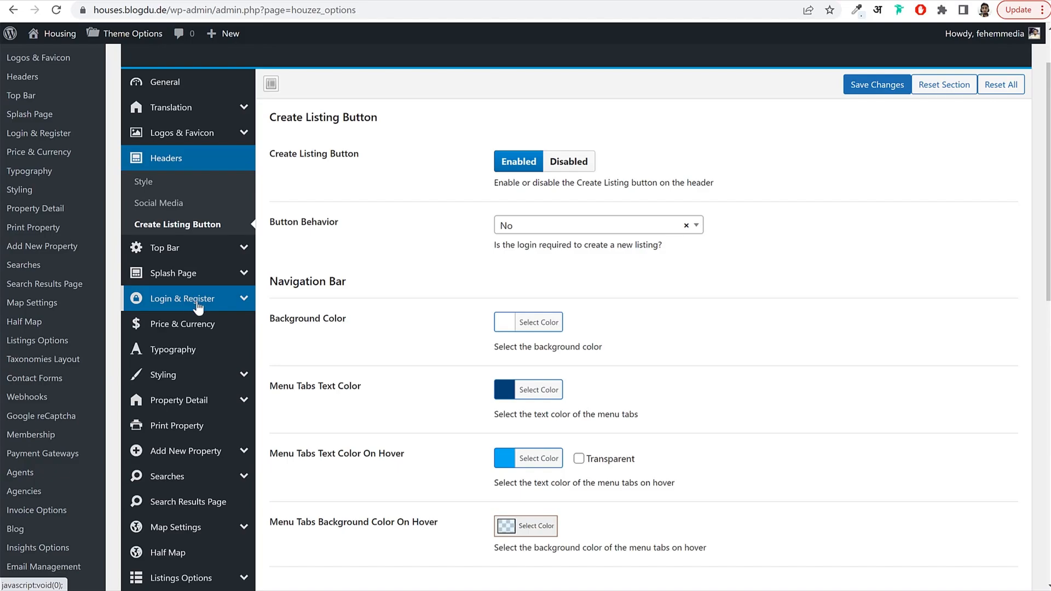
left_click(202, 329)
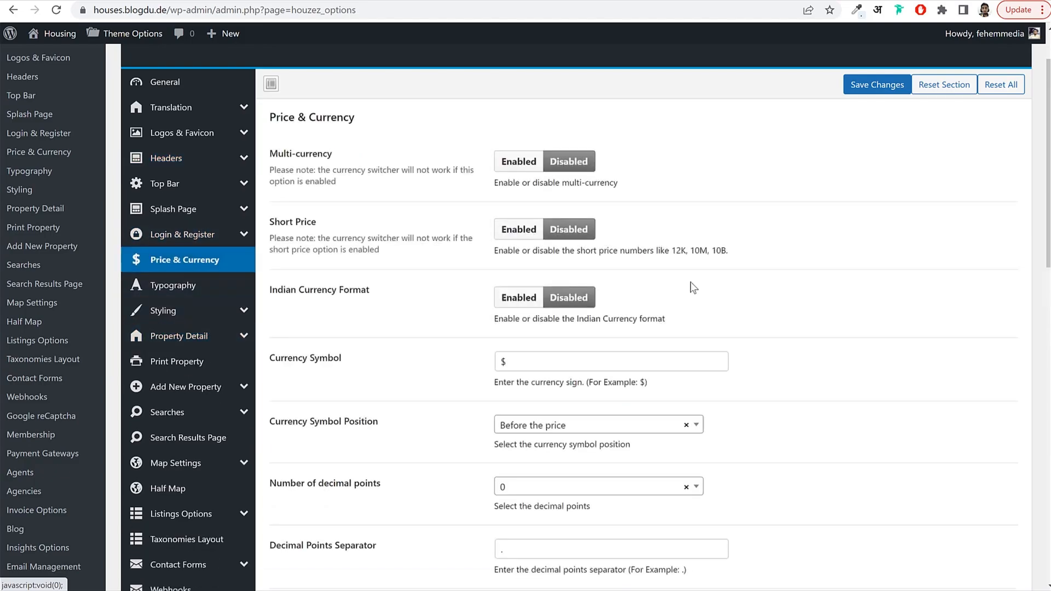
scroll(480, 241, "down", 3)
left_click_drag(509, 228, 472, 232)
Open the Modern apartment property page from the site's homepage.
left_click(556, 0)
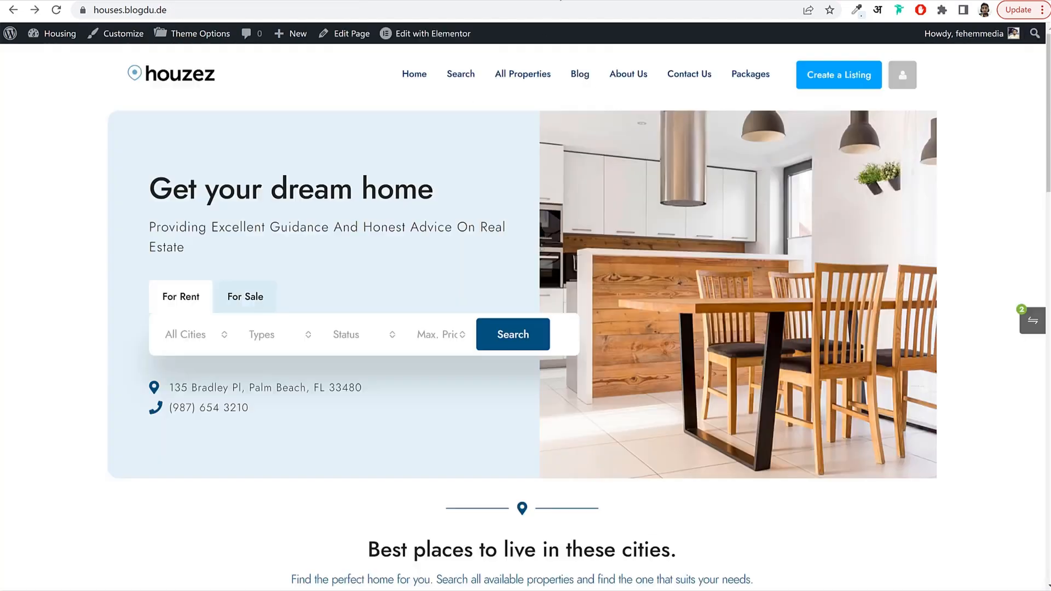
scroll(574, 383, "down", 18)
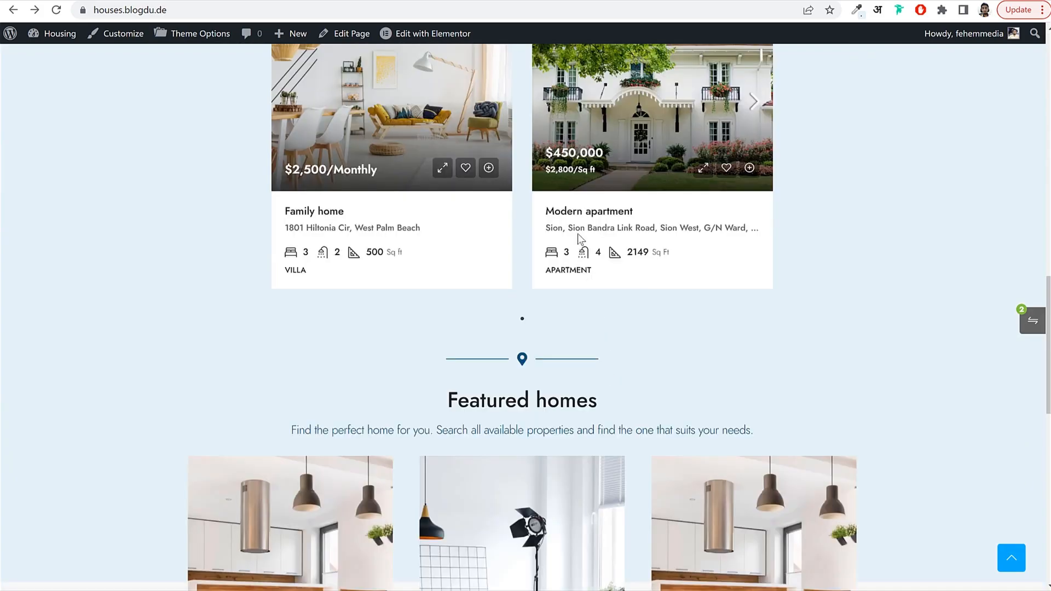
left_click(584, 218)
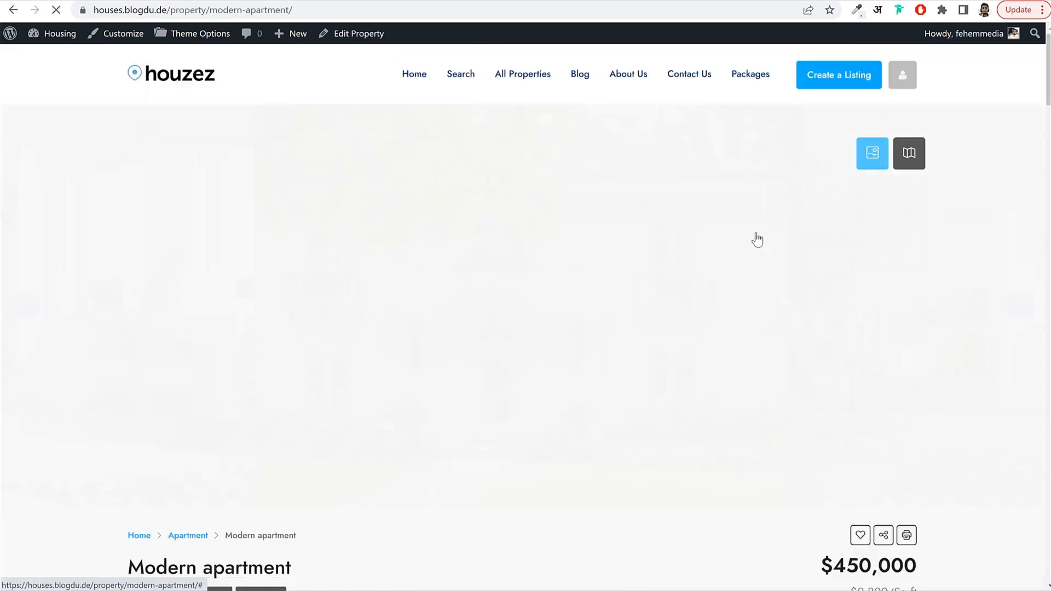
scroll(757, 239, "down", 3)
Return to Theme Options and open the Styling > Body colour settings.
left_click(684, 0)
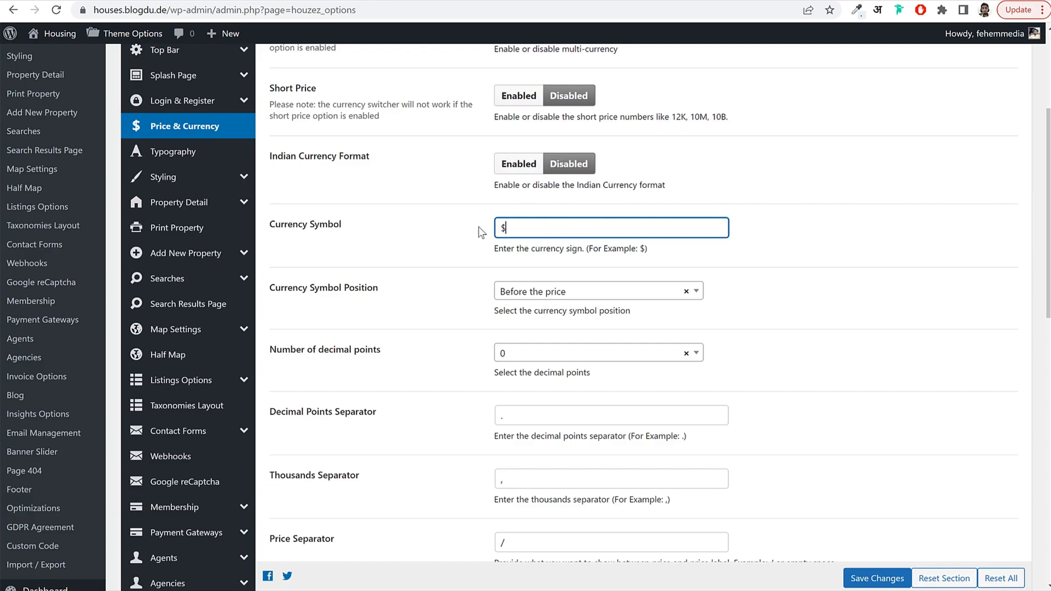
scroll(596, 290, "down", 8)
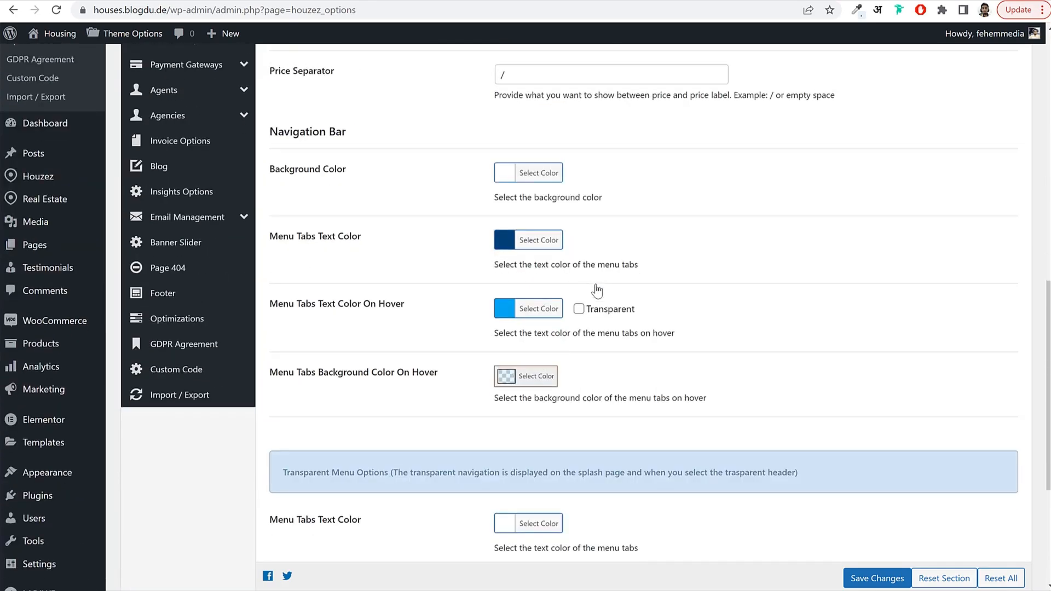
scroll(589, 290, "down", 3)
scroll(582, 270, "up", 15)
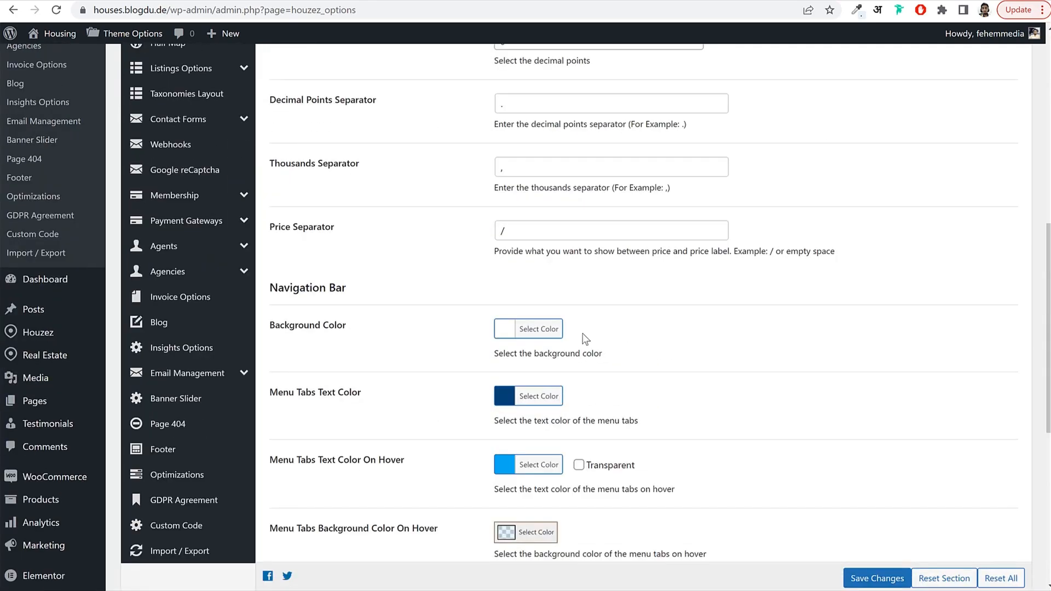
left_click(190, 333)
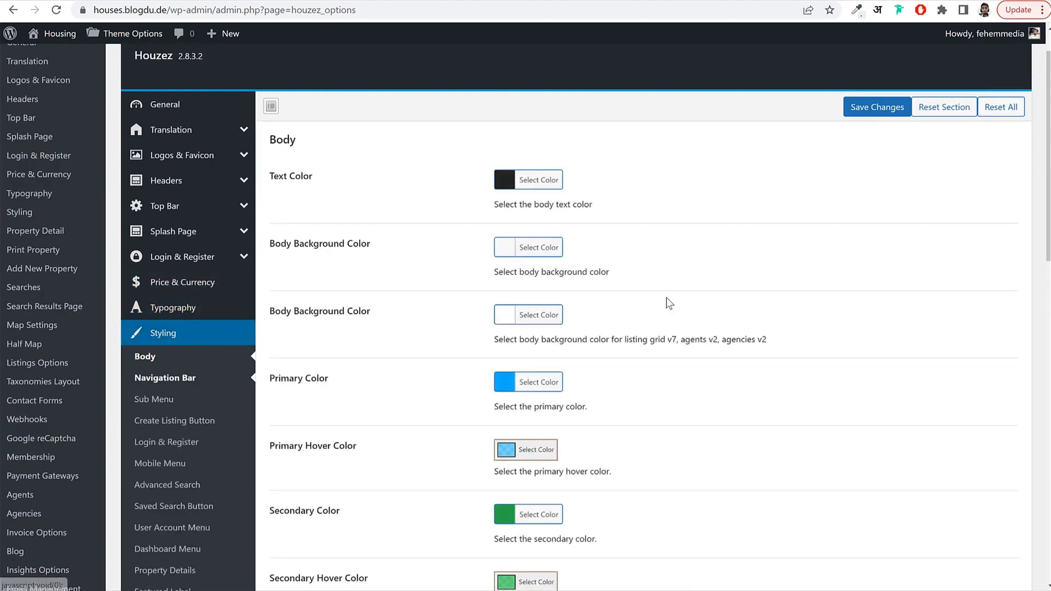
Copy the demo Create a Listing button's #283044 background via Inspect and open the Primary Color picker.
scroll(602, 279, "down", 2)
left_click(585, 0)
scroll(787, 177, "up", 4)
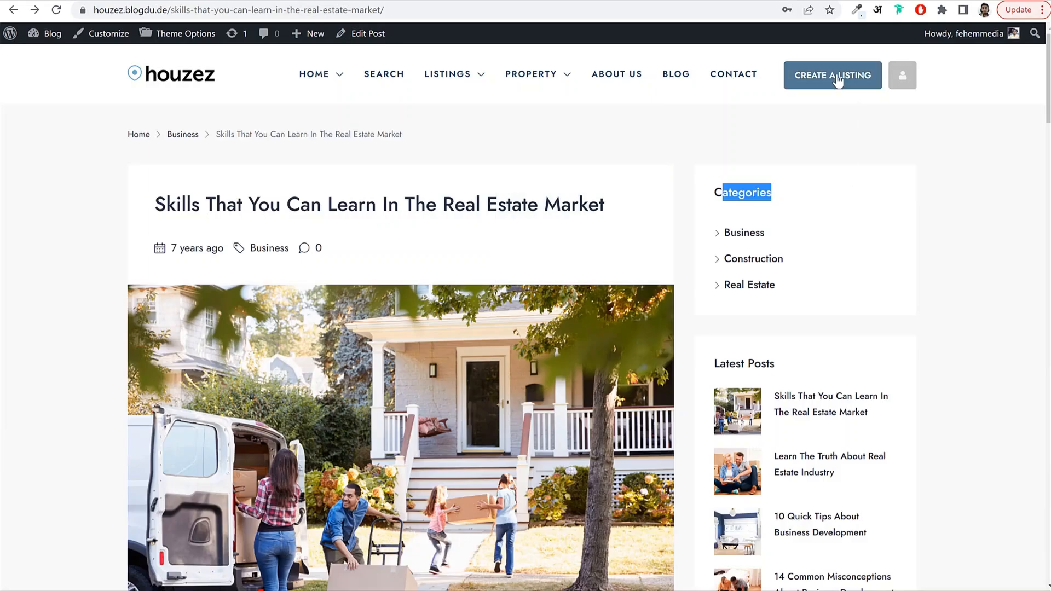
right_click(838, 75)
left_click(880, 221)
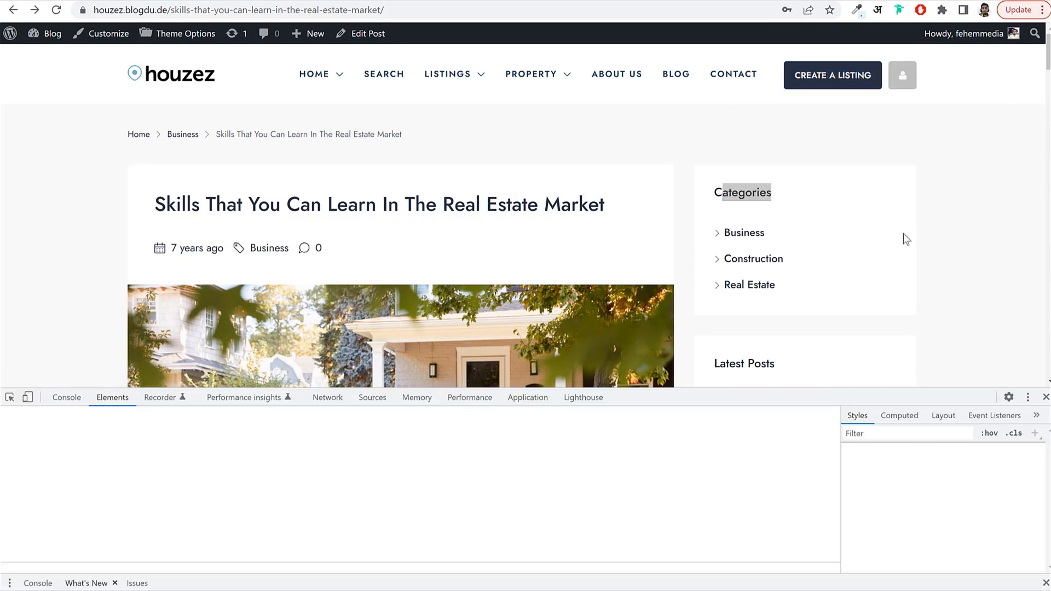
scroll(987, 503, "down", 5)
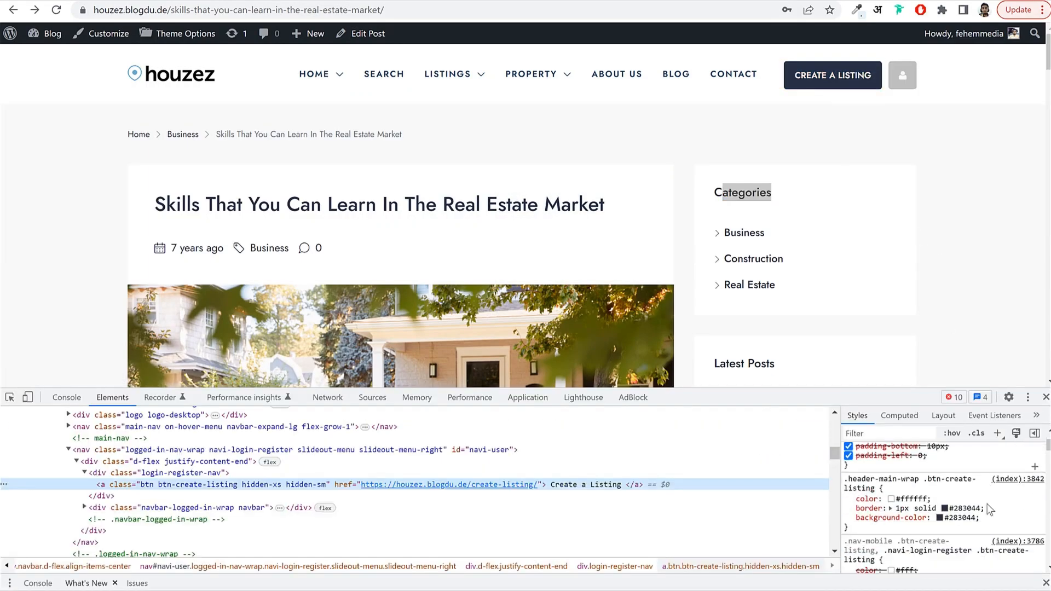
left_click(966, 514)
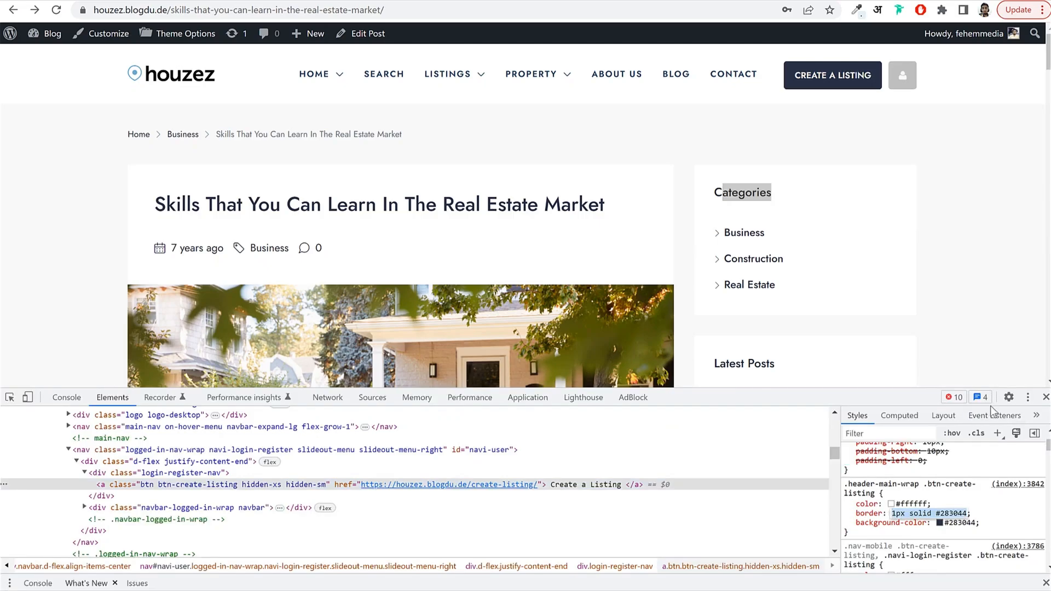
left_click(965, 523)
key("ctrl+c")
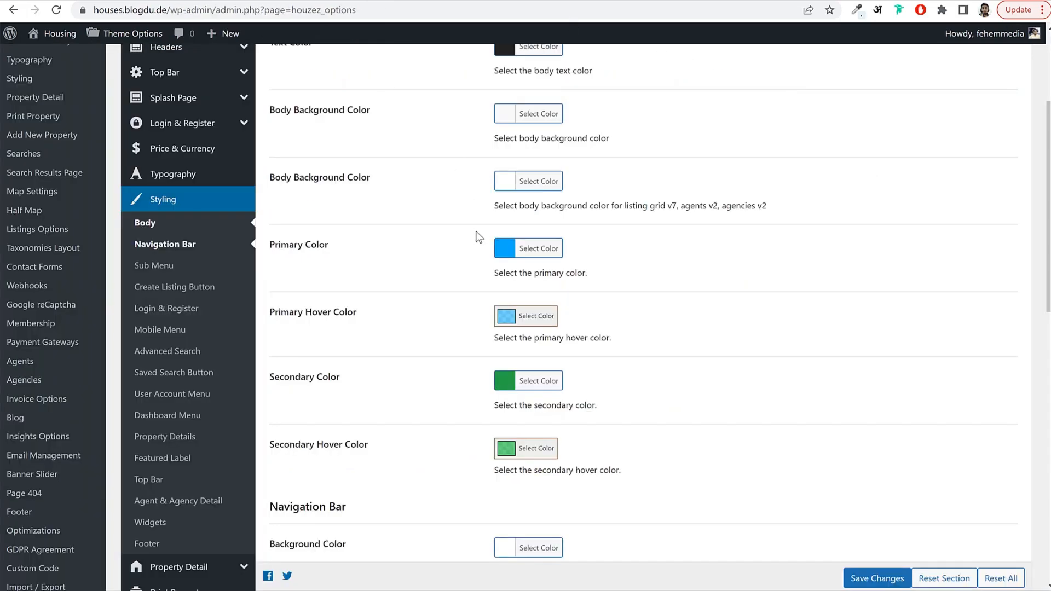
left_click(541, 250)
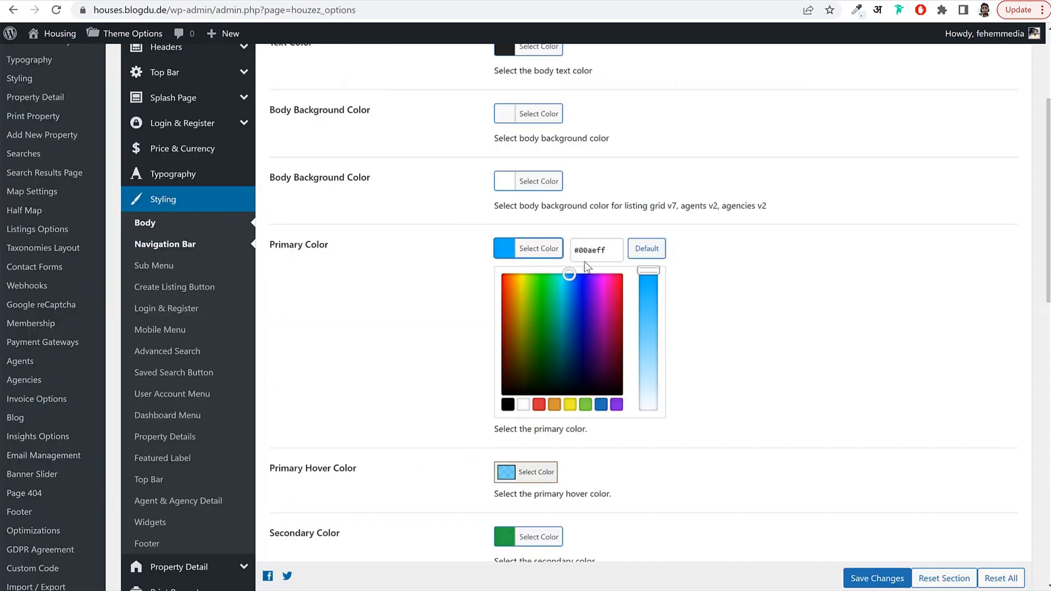
Set Primary Color to navy #283044 and Primary Hover Color to a deeper blue at 0.6 alpha.
key("ctrl+v")
left_click(536, 252)
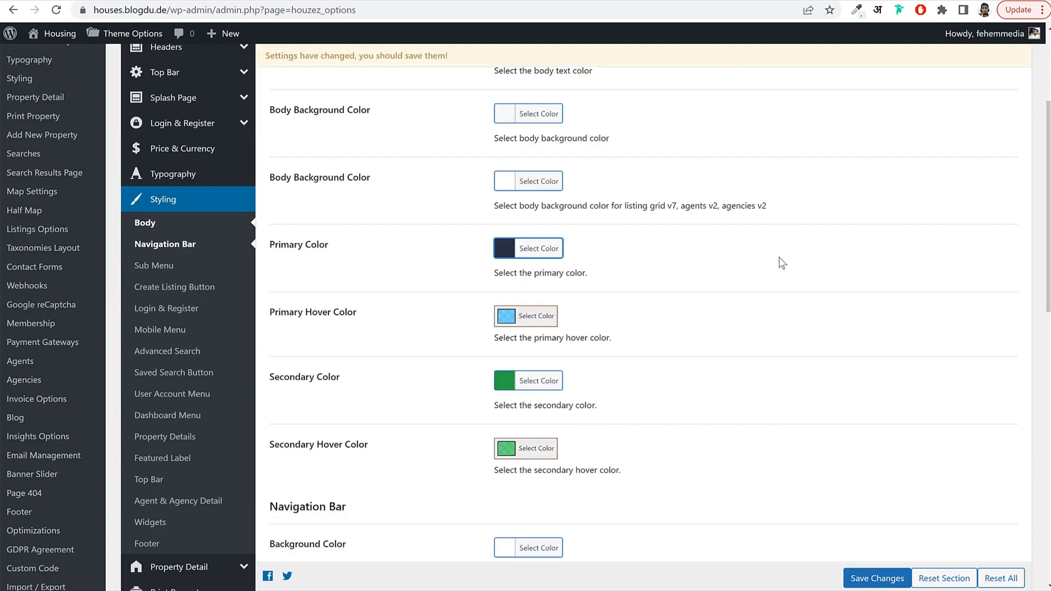
left_click(553, 317)
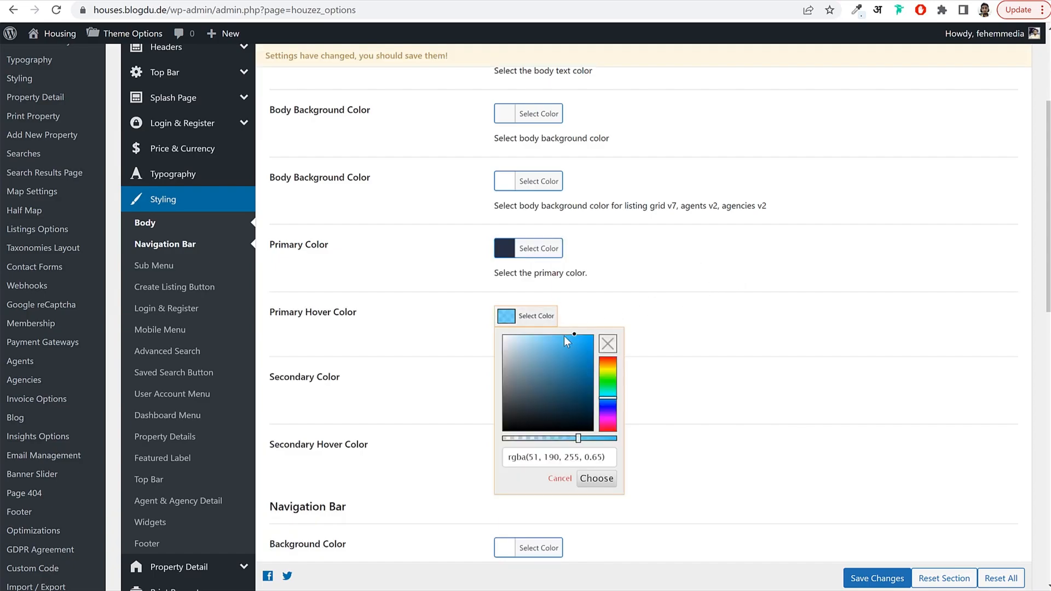
triple_click(564, 449)
key("ctrl+v")
mouse_move(537, 403)
left_mouse_down()
mouse_move(525, 364)
mouse_move(511, 372)
mouse_move(536, 378)
mouse_move(557, 346)
mouse_move(579, 393)
left_mouse_up()
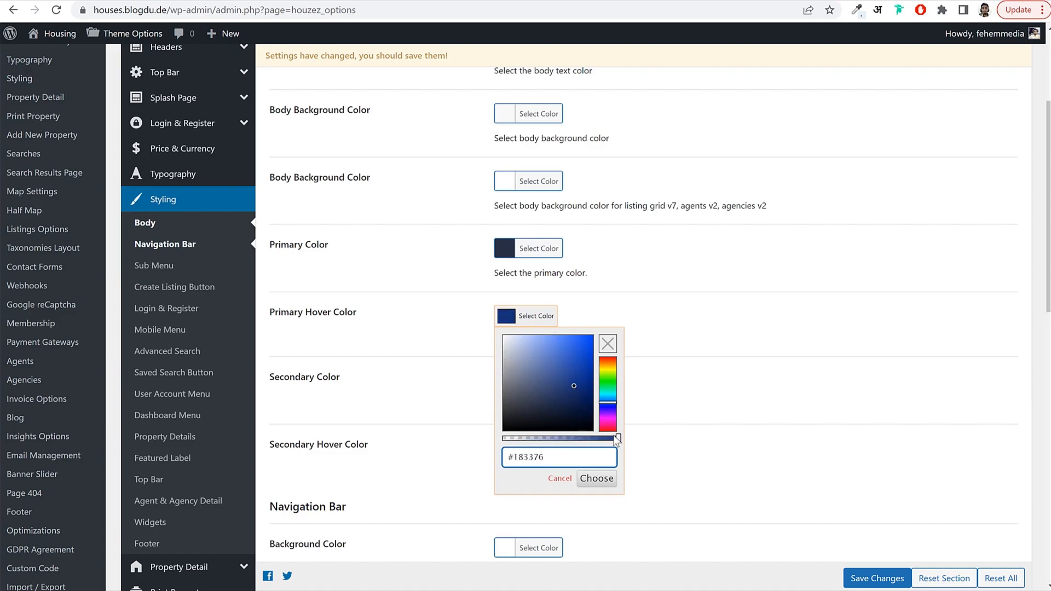
left_click_drag(617, 438, 571, 438)
left_click(748, 374)
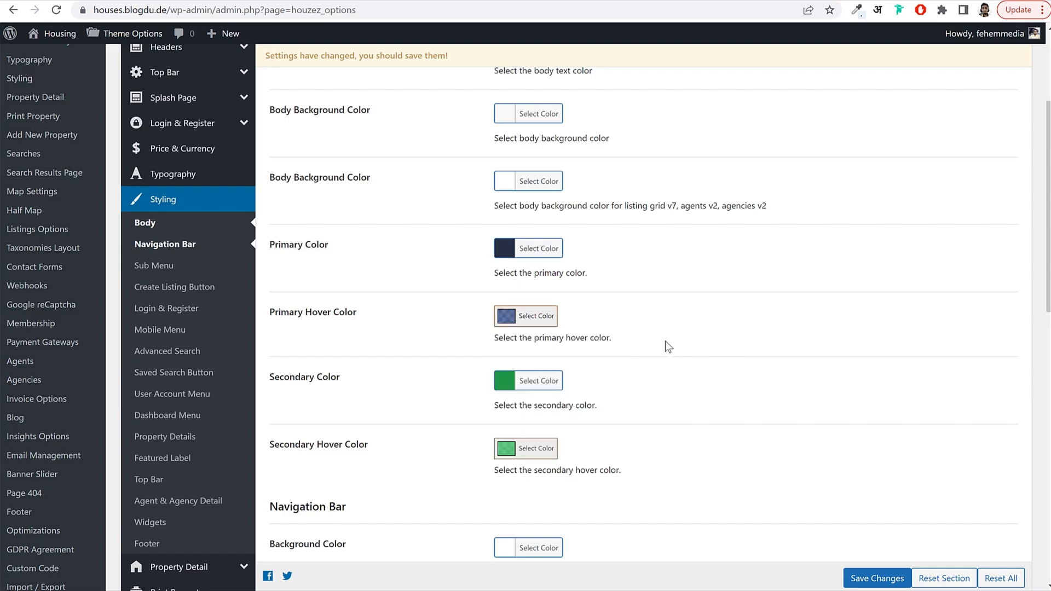
scroll(718, 323, "down", 2)
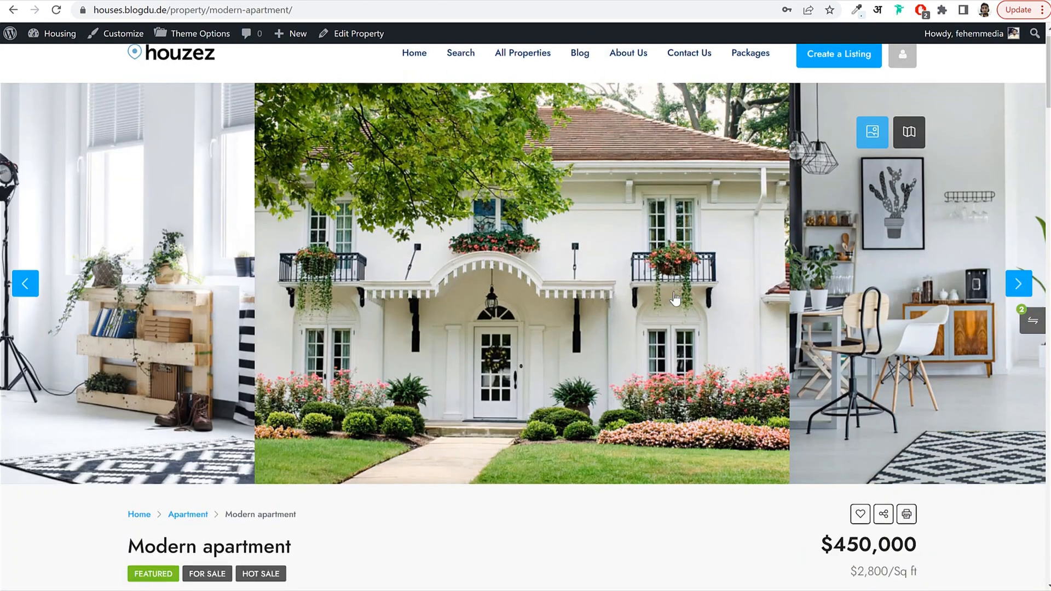
Close the developer tools panel on the demo site.
scroll(673, 297, "down", 10)
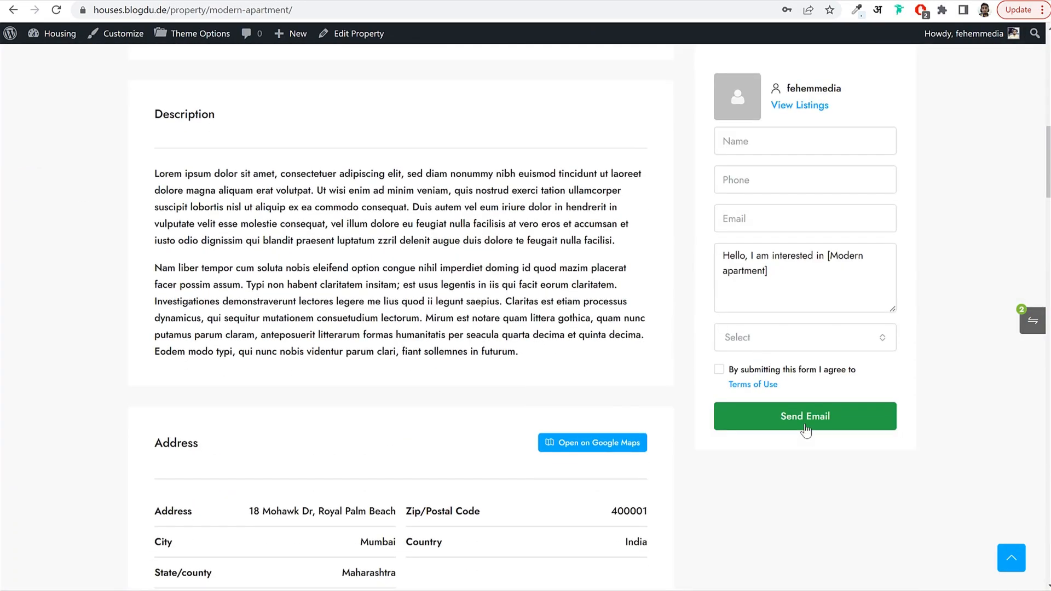
scroll(661, 219, "up", 10)
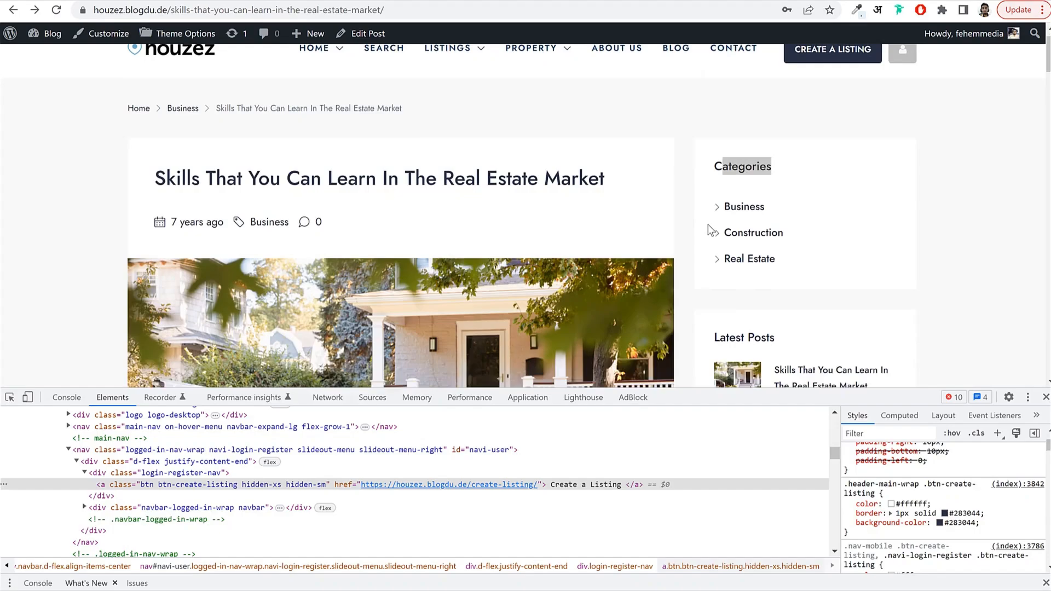
scroll(711, 230, "down", 5)
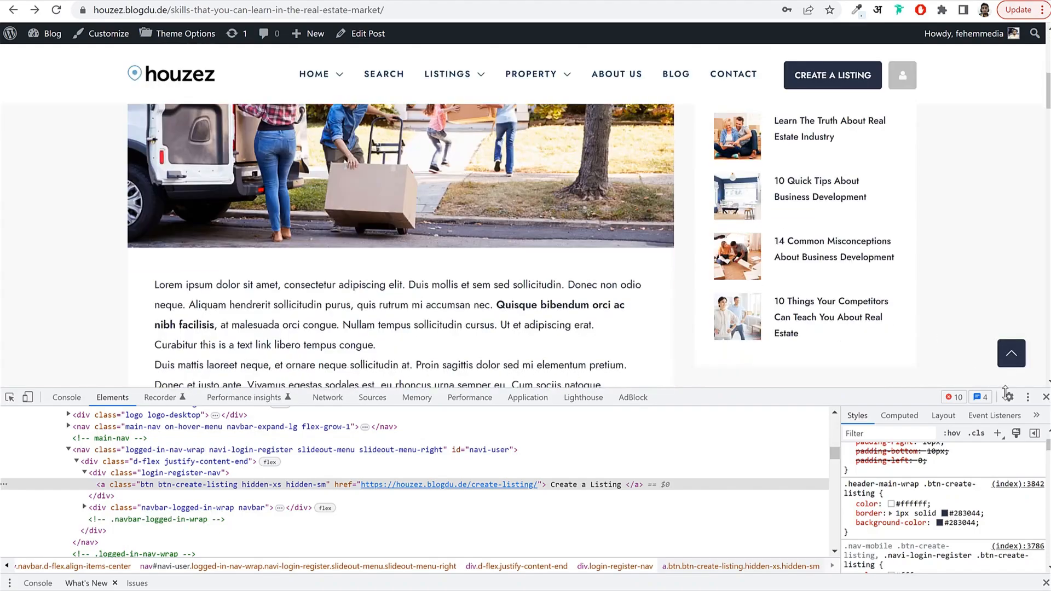
key("F12")
scroll(249, 109, "up", 10)
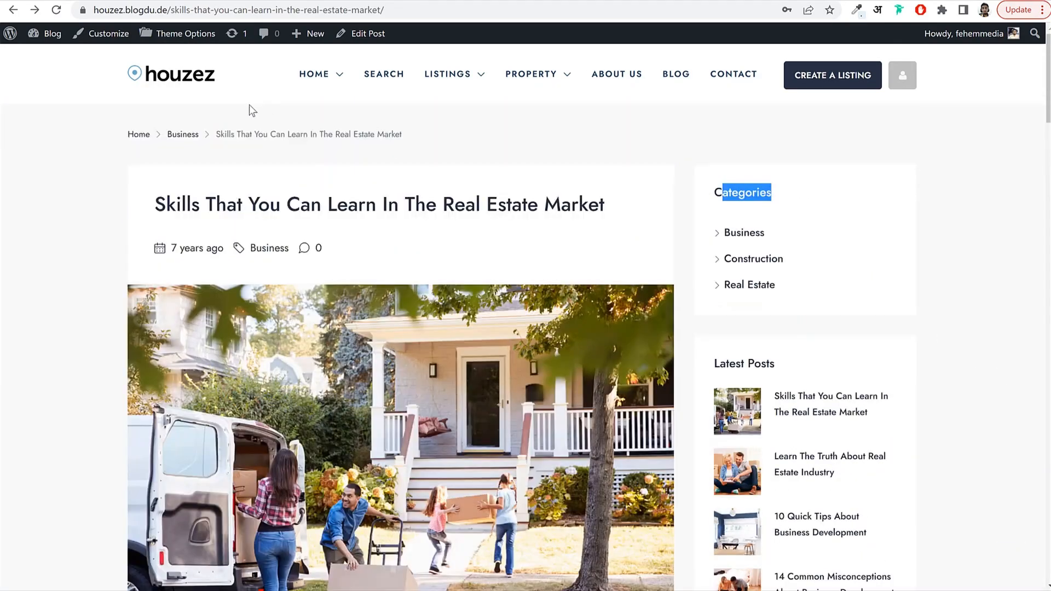
Inspect the homepage's Search button to read its background colour, #02547D.
left_click(170, 84)
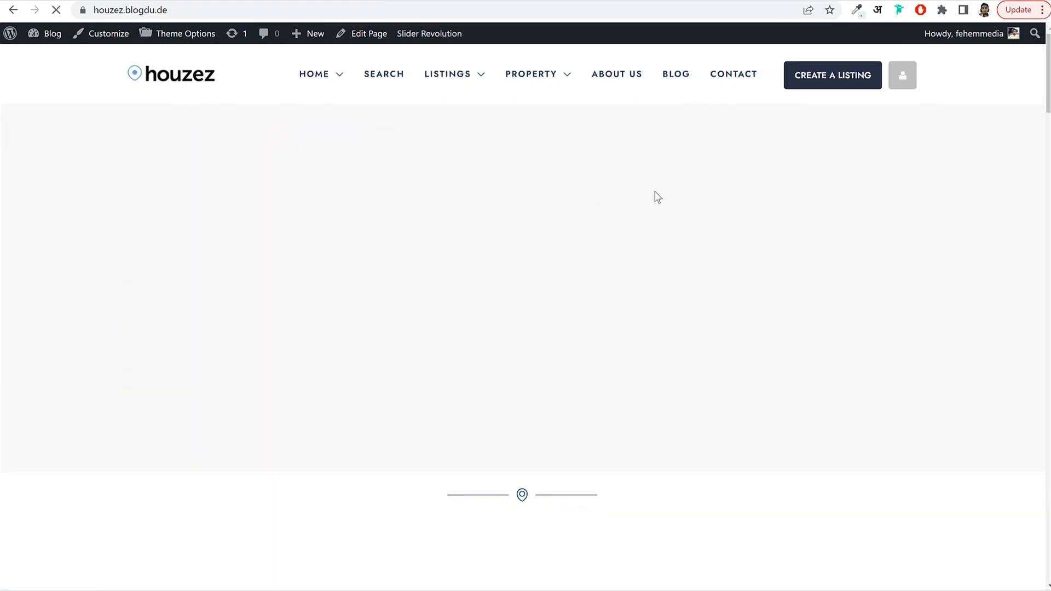
scroll(751, 282, "down", 8)
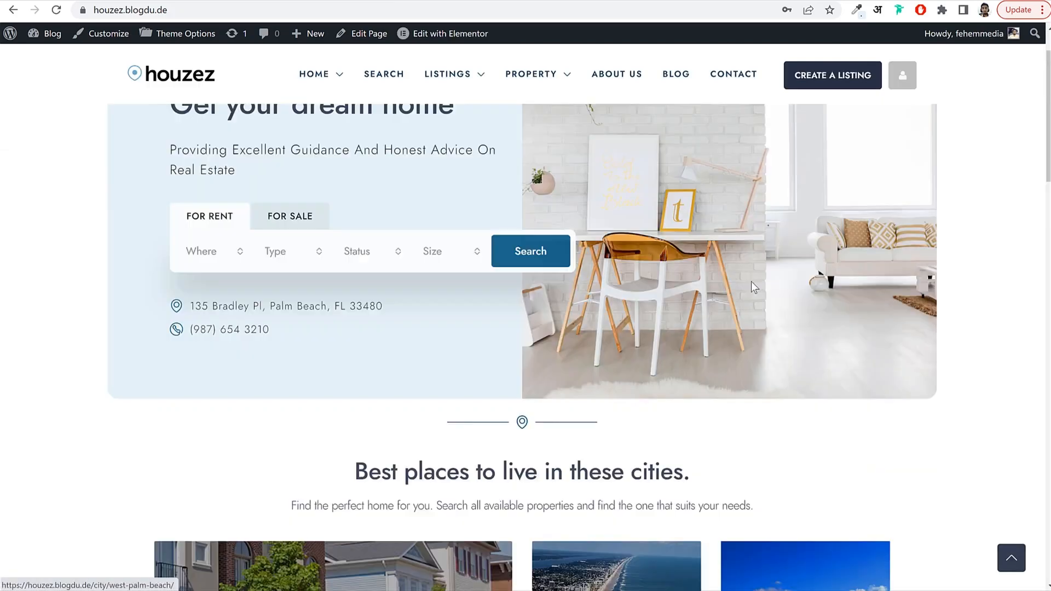
scroll(745, 276, "down", 15)
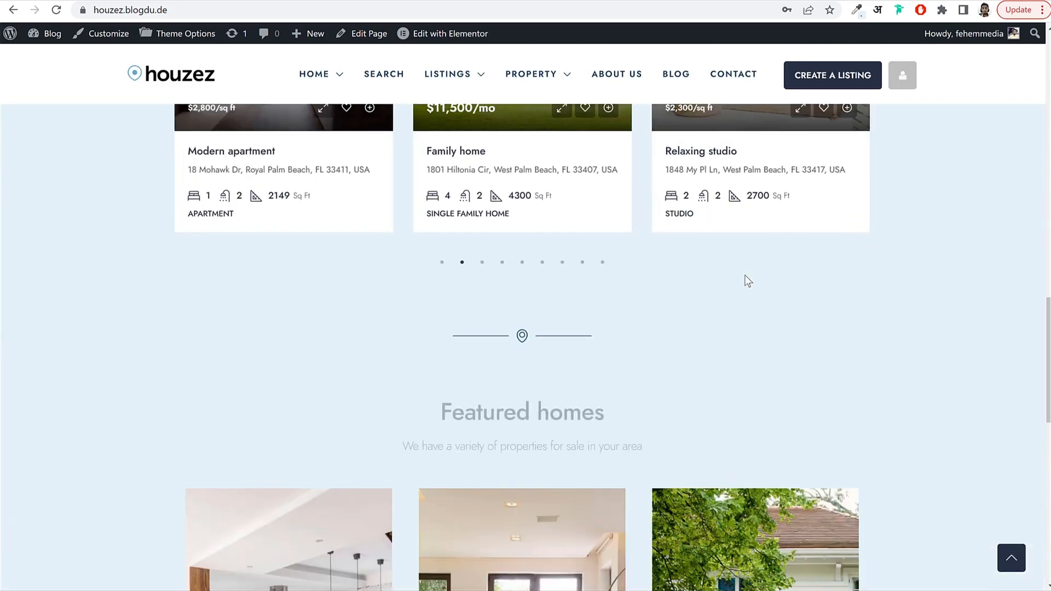
scroll(712, 276, "up", 20)
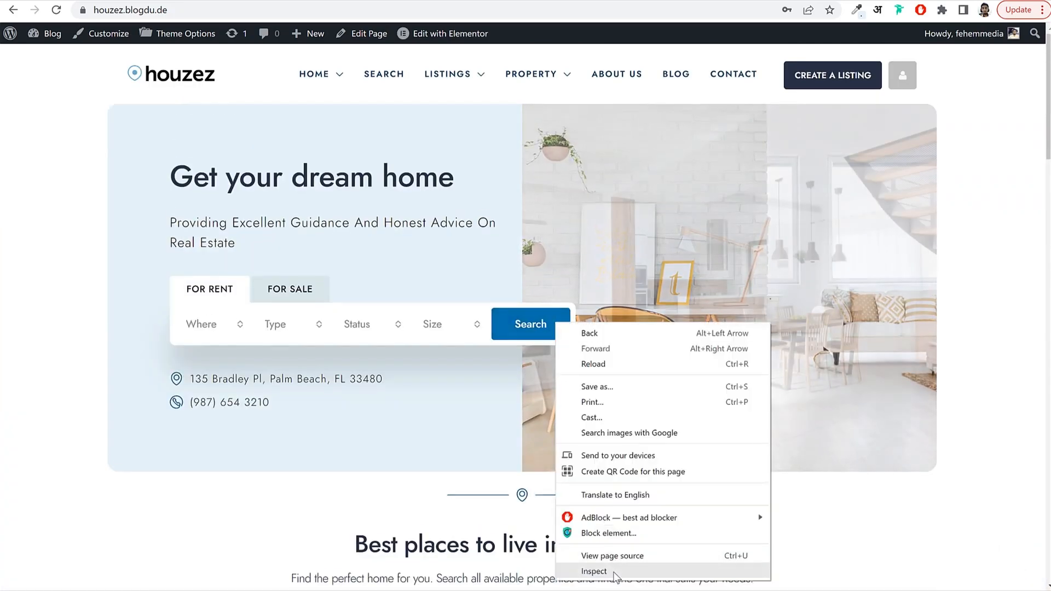
left_click(594, 571)
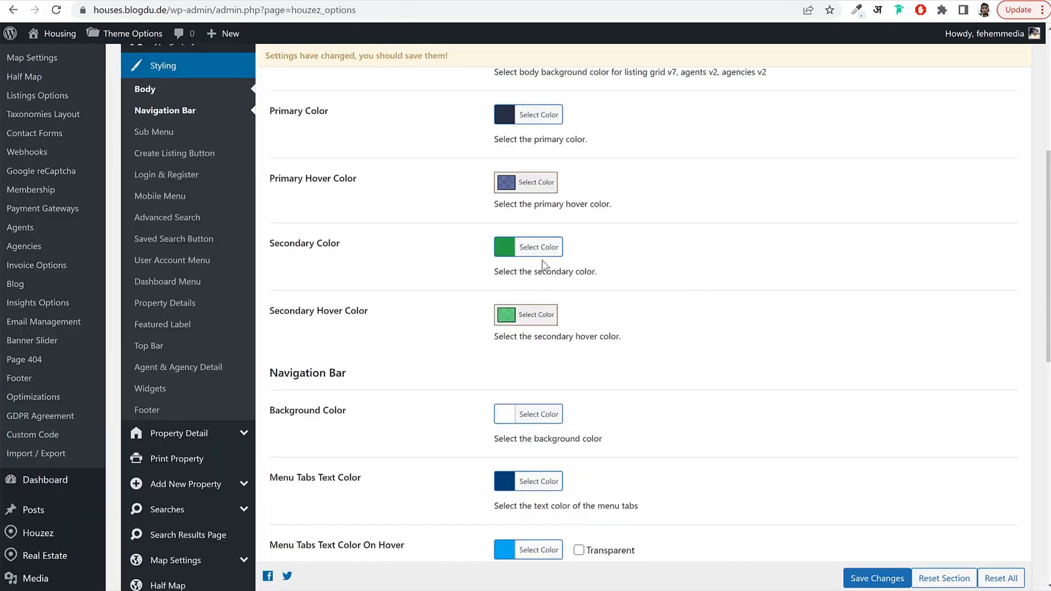
Set the Secondary Color to navy #02547d.
left_click(538, 247)
left_click(596, 248)
type("#02547D")
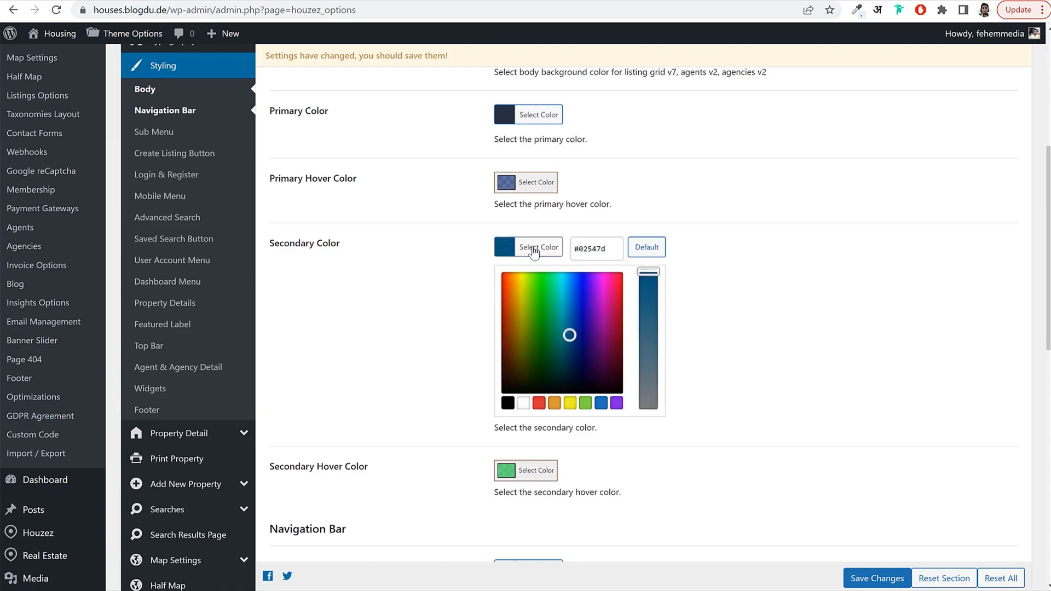
left_click(555, 253)
Set Secondary Hover Color to #02547d with its alpha lowered to make it semi-transparent.
left_click(535, 314)
triple_click(574, 464)
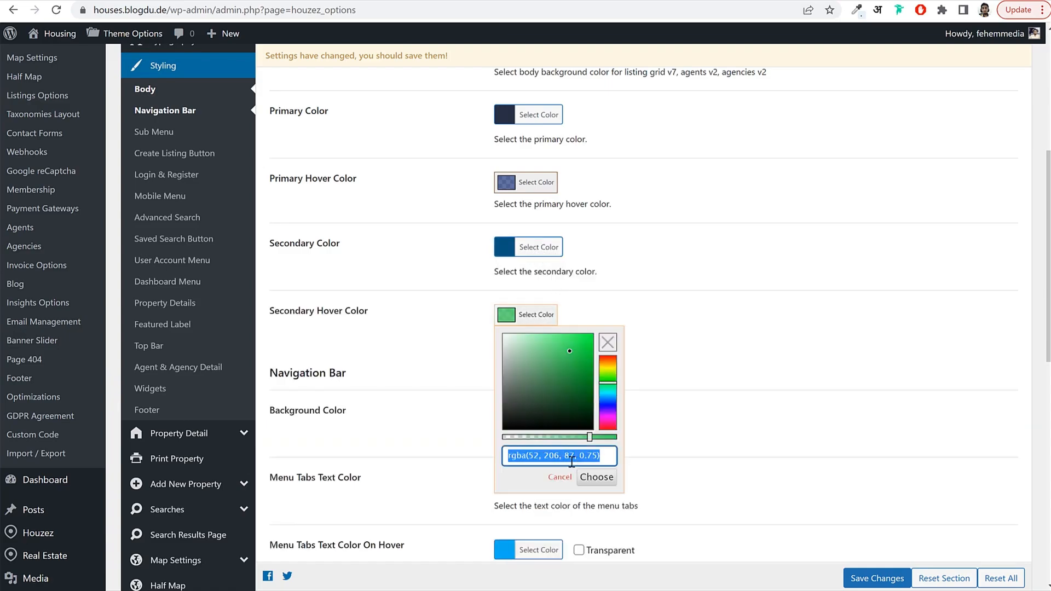
type("#02547d")
left_click_drag(589, 437, 569, 438)
left_click(668, 360)
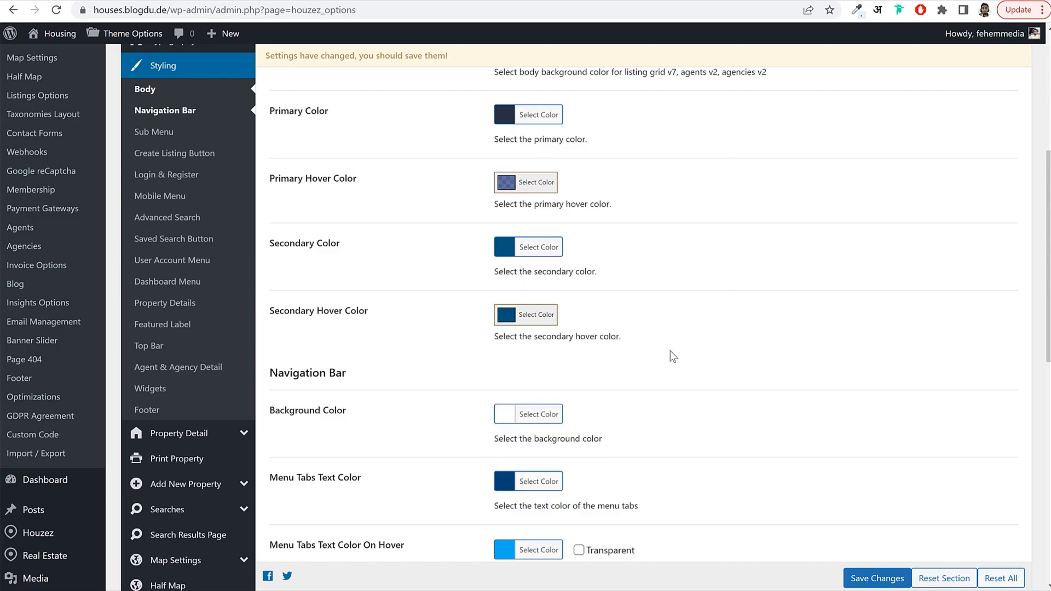
scroll(676, 395, "down", 3)
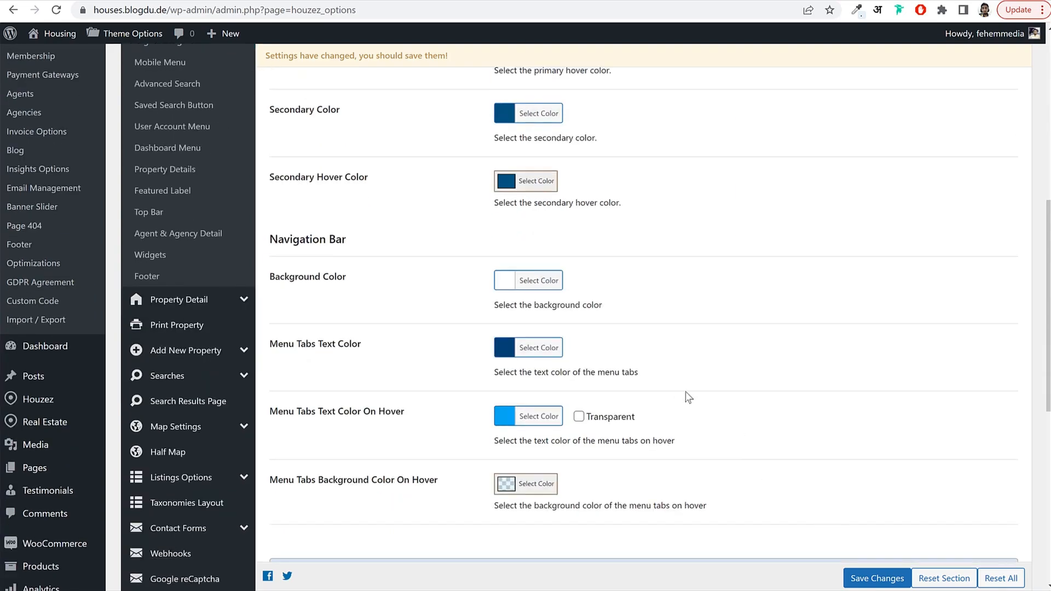
scroll(688, 396, "down", 9)
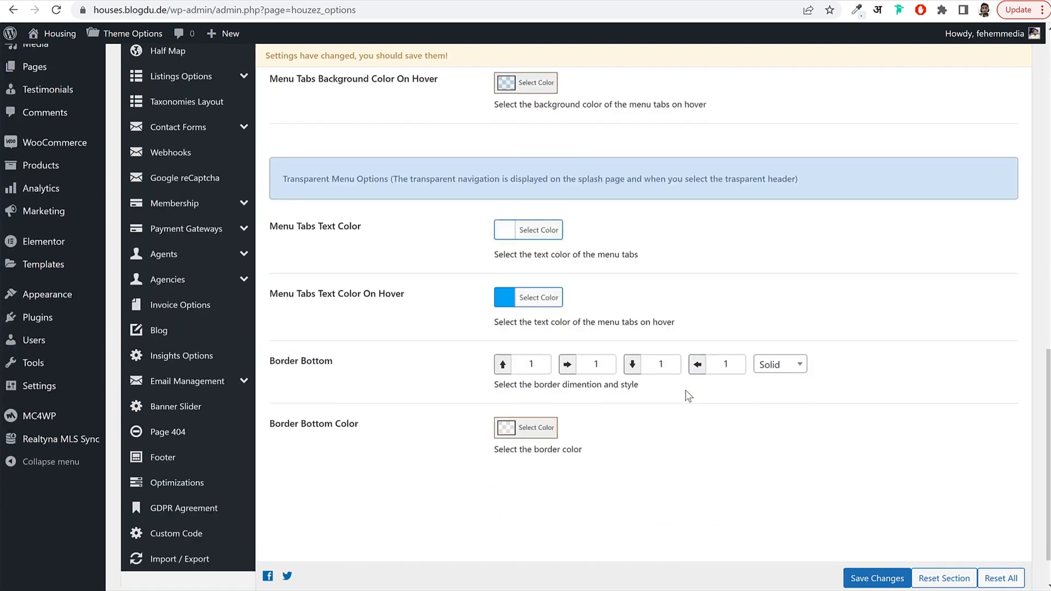
Save the navy colour changes and reload the property page to check them.
left_click(875, 576)
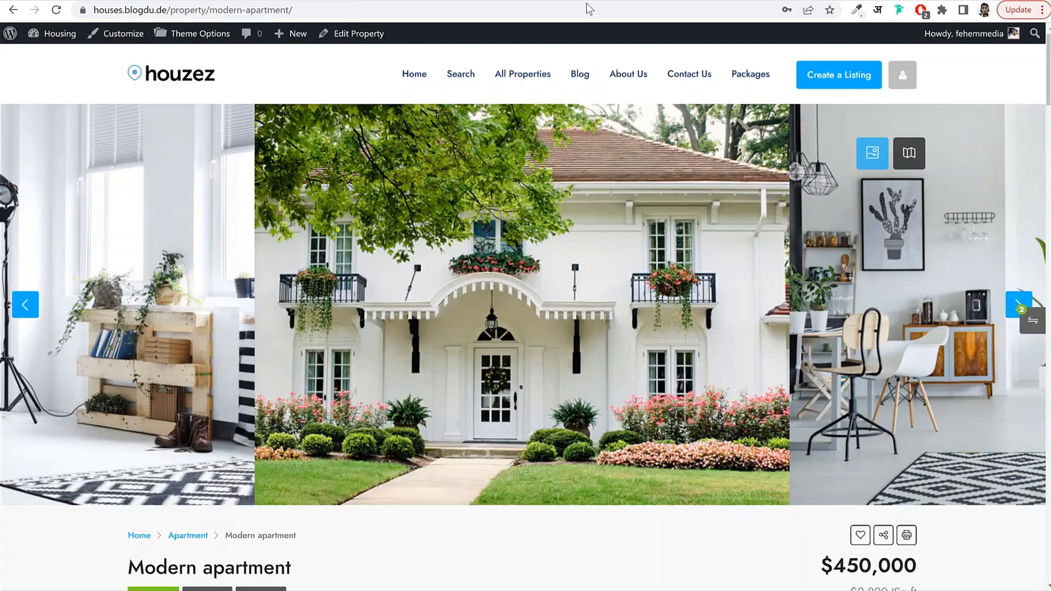
left_click(55, 11)
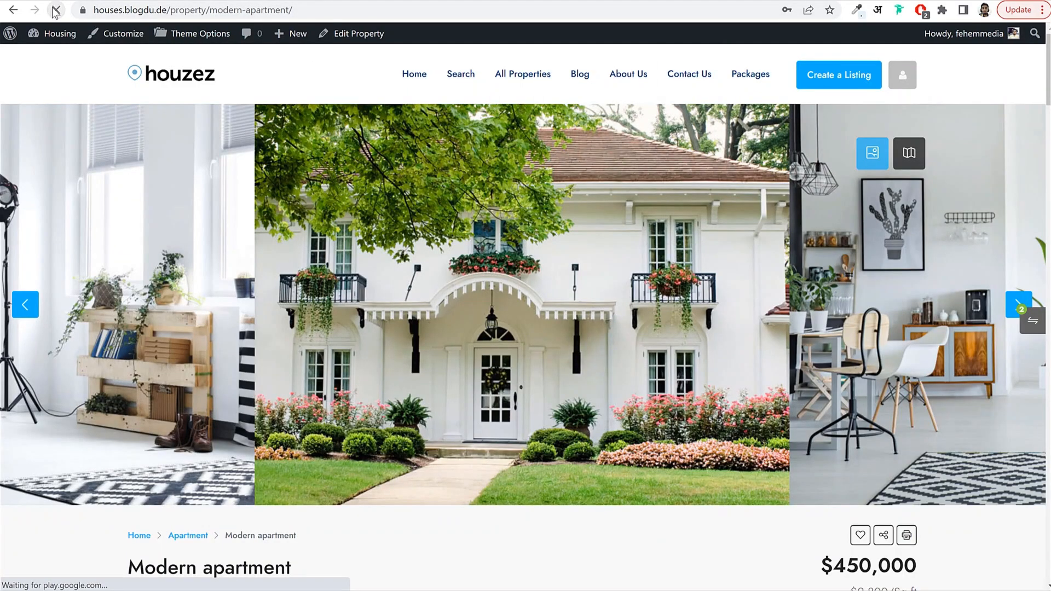
scroll(435, 226, "down", 7)
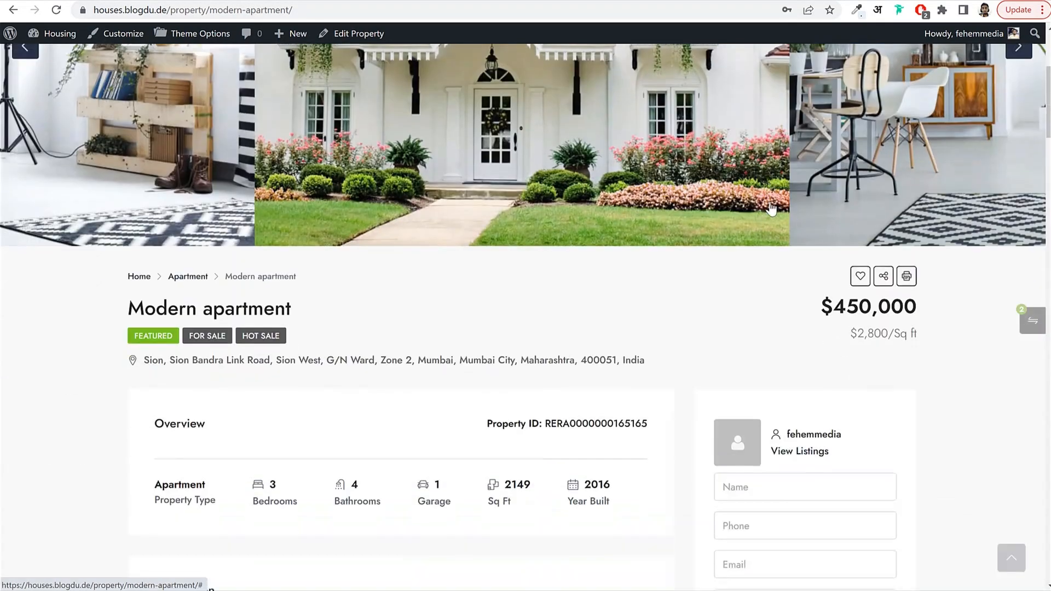
scroll(805, 262, "down", 6)
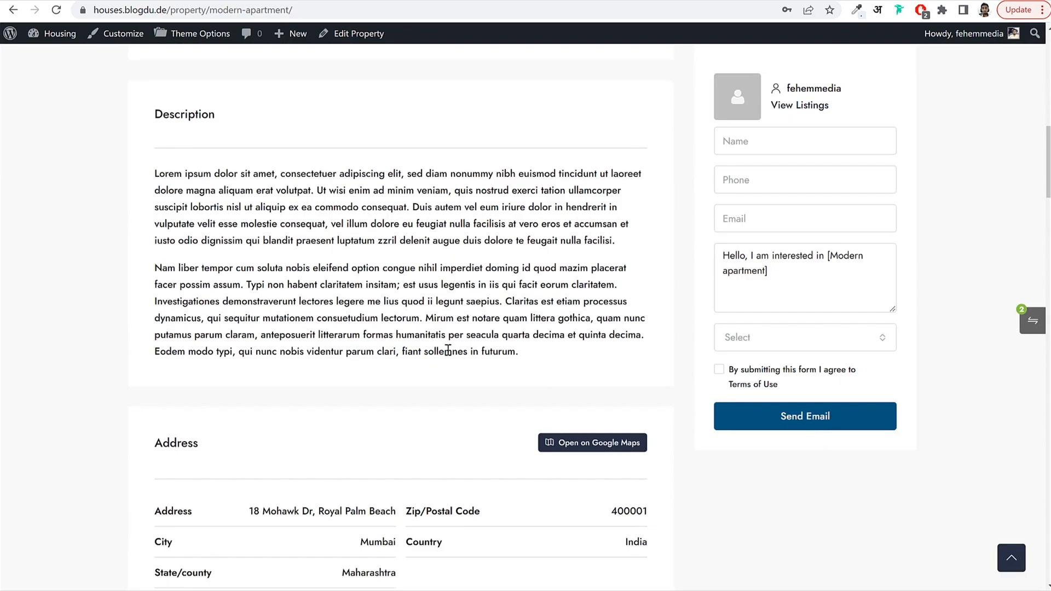
scroll(447, 351, "up", 13)
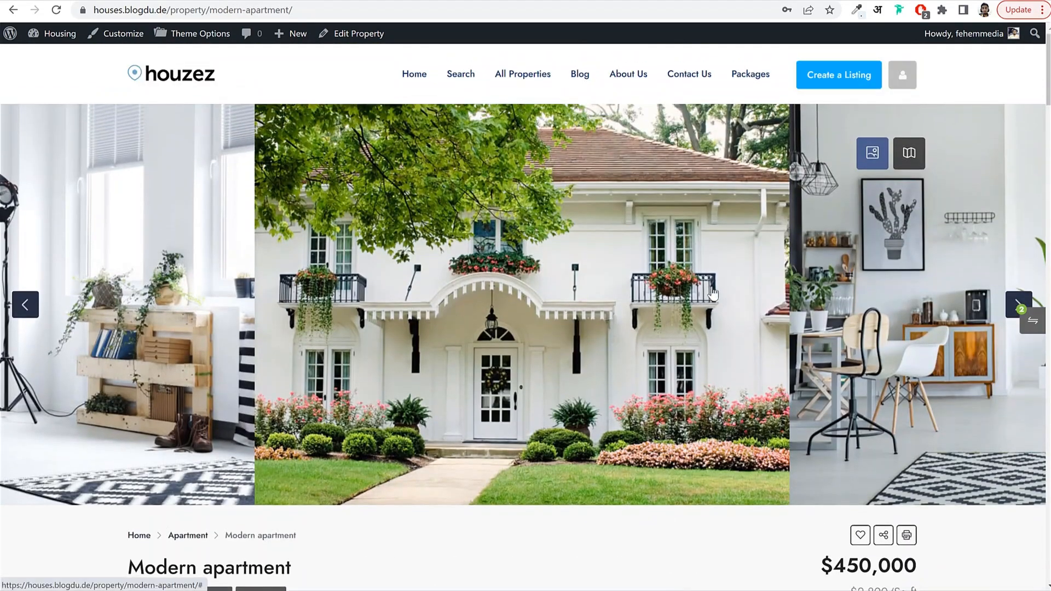
Return to Houzez Theme Options and show the Styling > Create Listing Button settings.
left_click(506, 1)
scroll(781, 294, "down", 1)
scroll(782, 295, "up", 5)
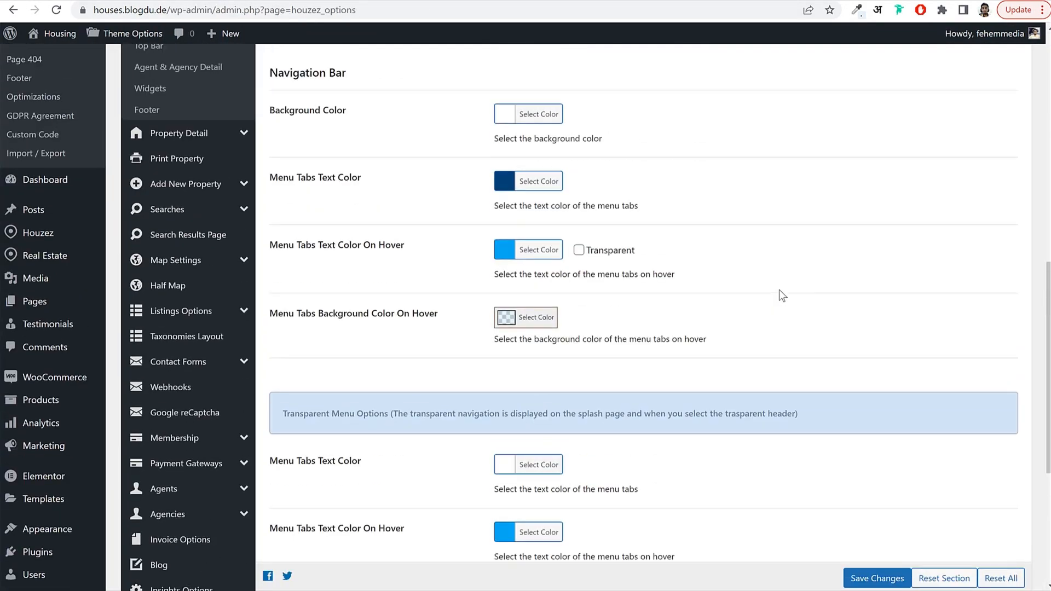
scroll(779, 290, "up", 12)
scroll(223, 336, "down", 4)
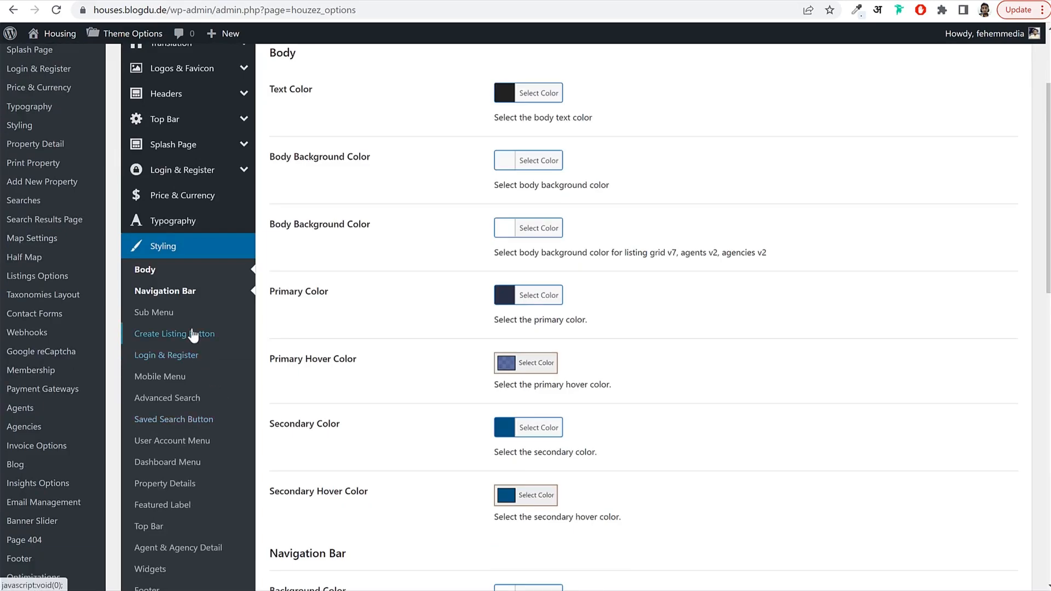
left_click(195, 335)
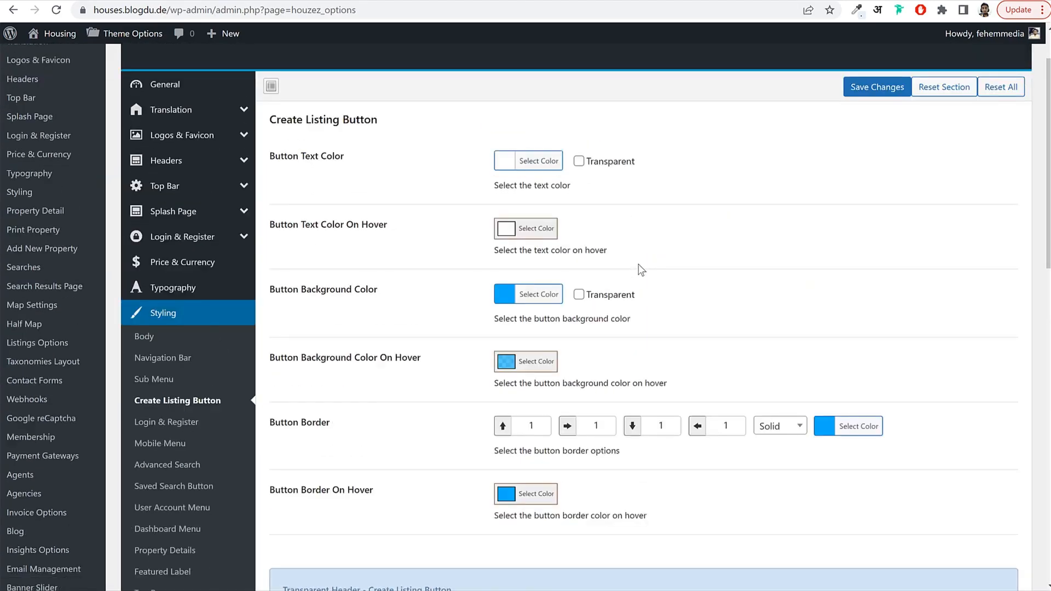
Change the Create Listing Button background colour from #00aeff to navy #02547d.
left_click(546, 297)
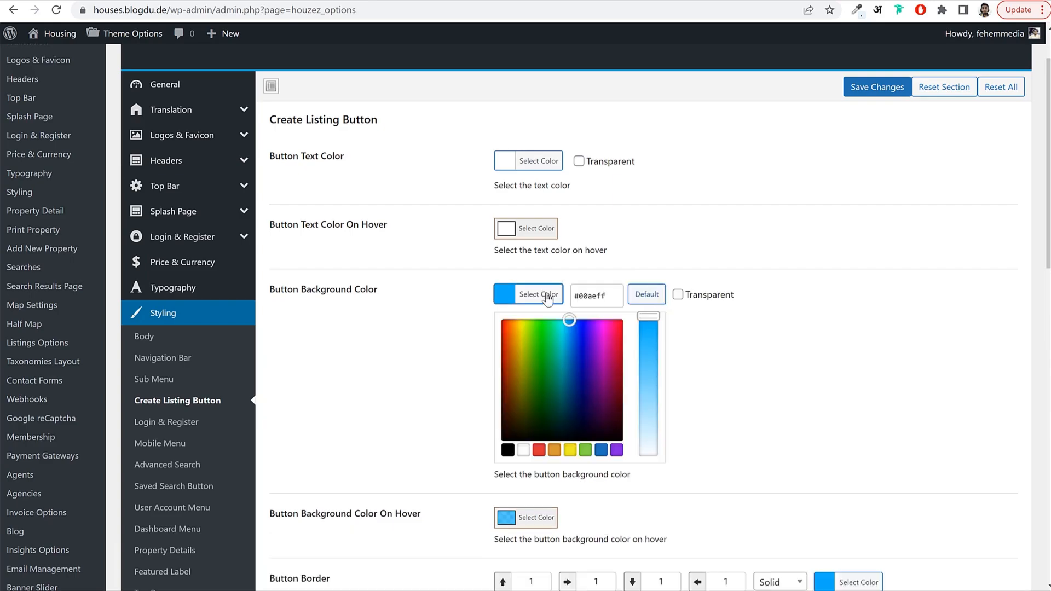
double_click(594, 299)
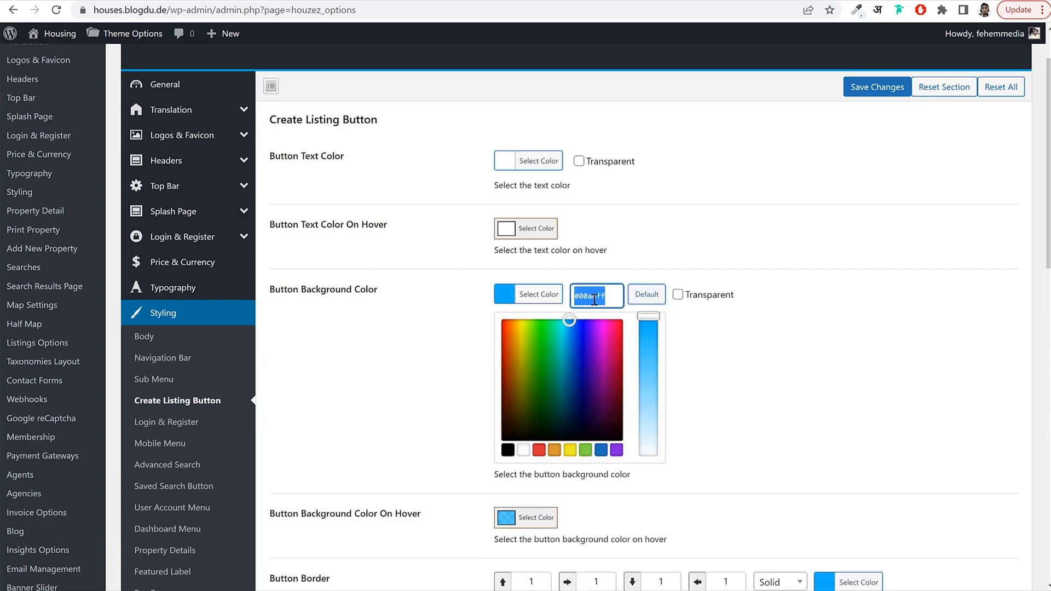
type("#02547d")
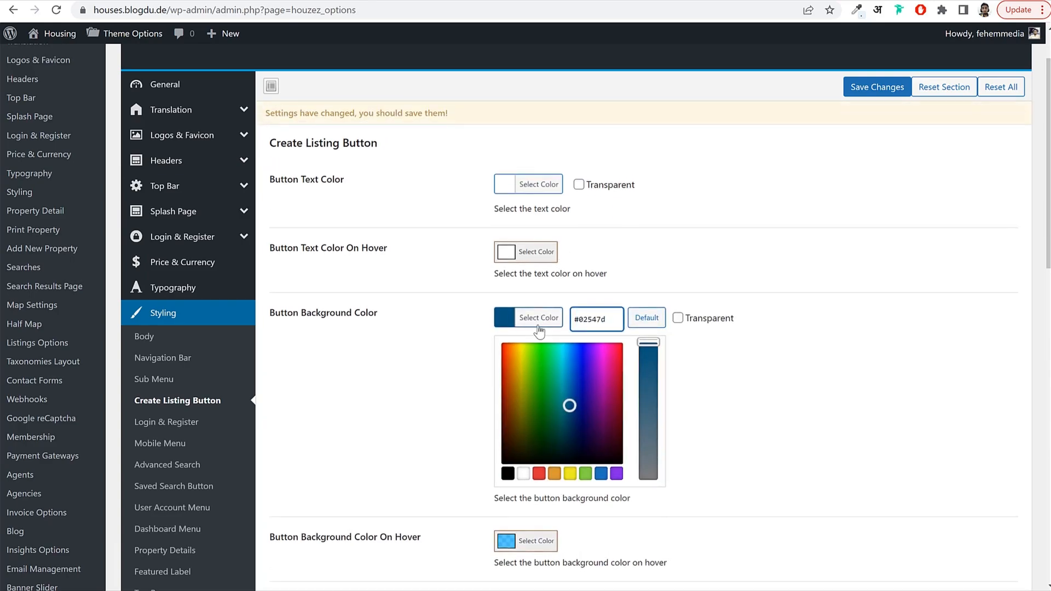
left_click(538, 326)
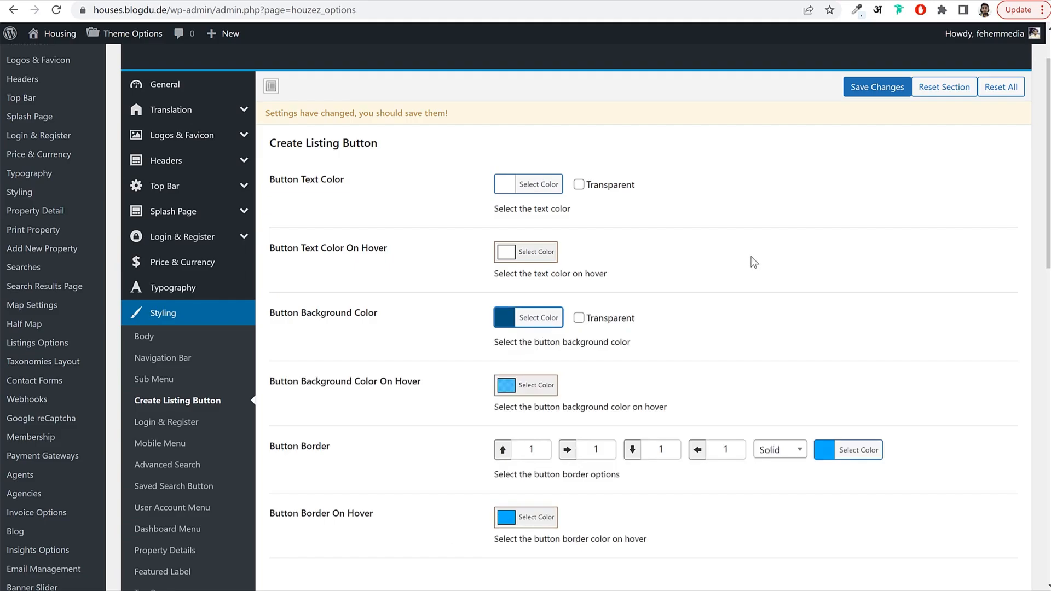
Set the button's Background On Hover to semi-transparent navy rgba(2,84,125,0.66).
left_click(532, 386)
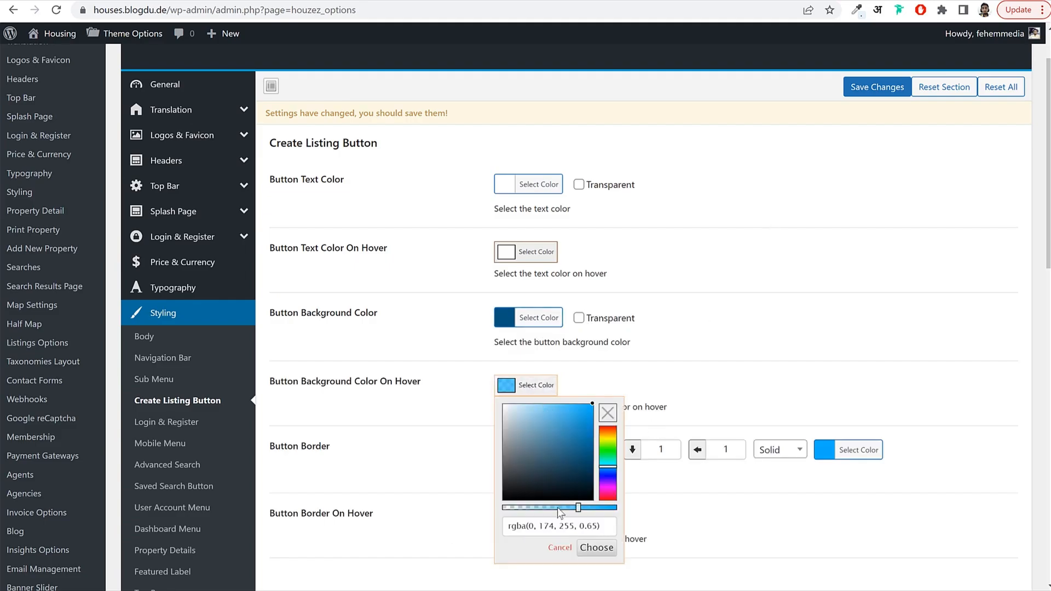
left_click(568, 522)
key("ctrl+a")
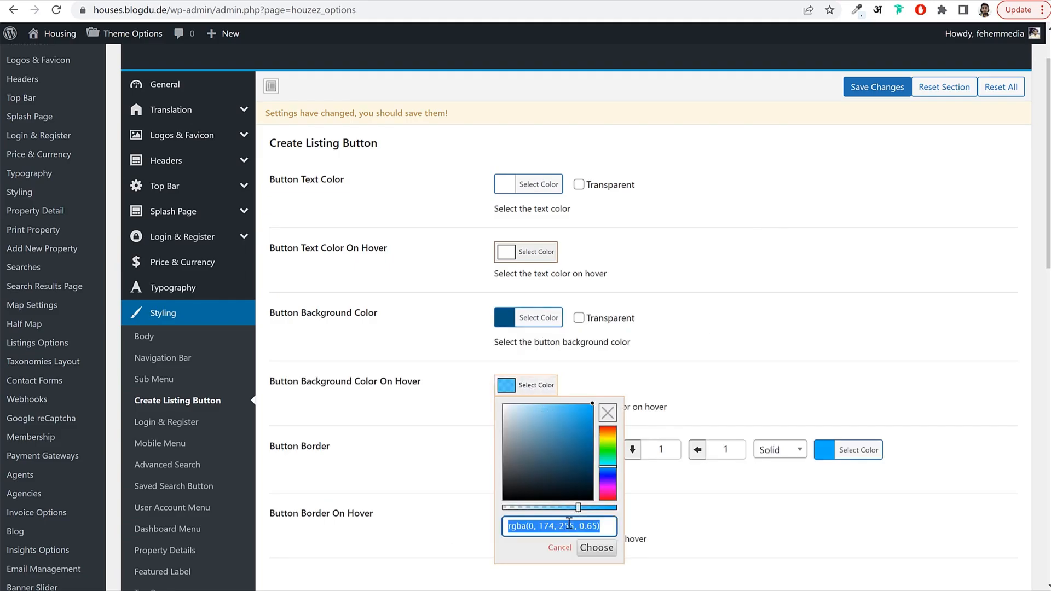
type("#02547d")
left_click(656, 359)
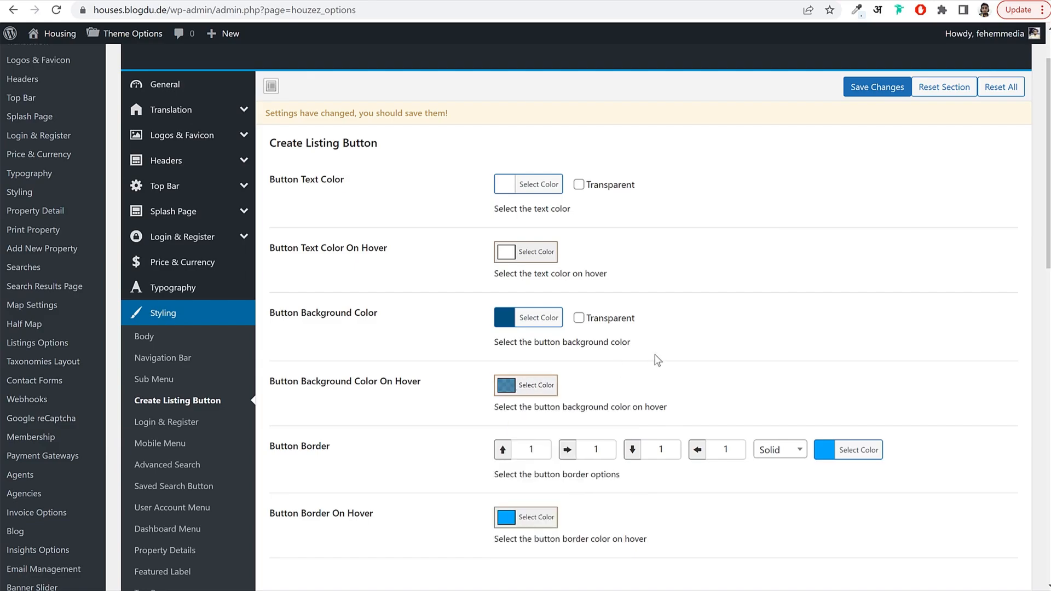
scroll(602, 366, "down", 3)
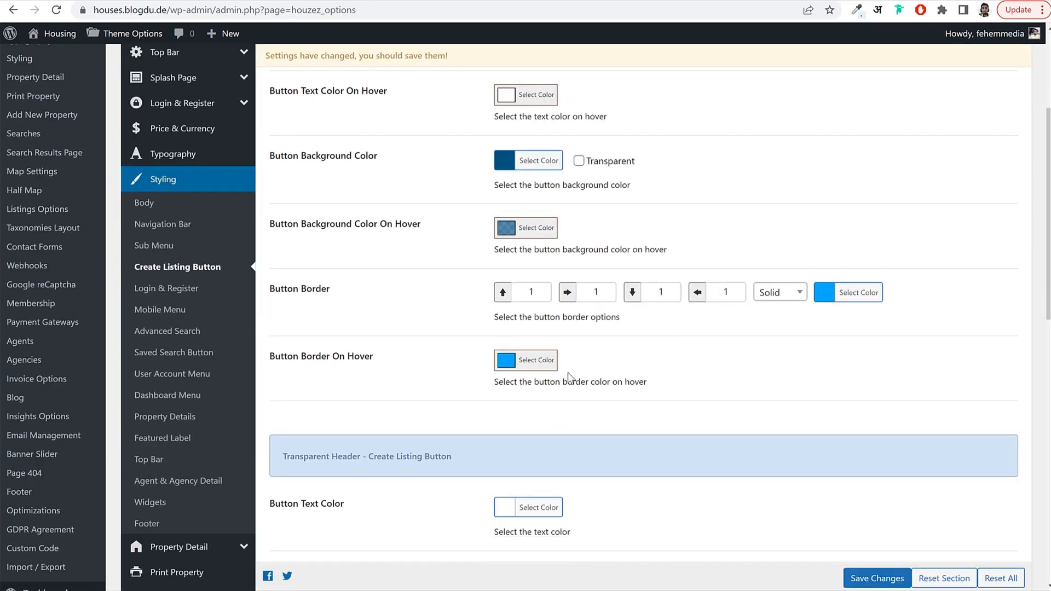
Change the Button Border color from #00aeff to #02547d and save the theme options.
left_click(535, 360)
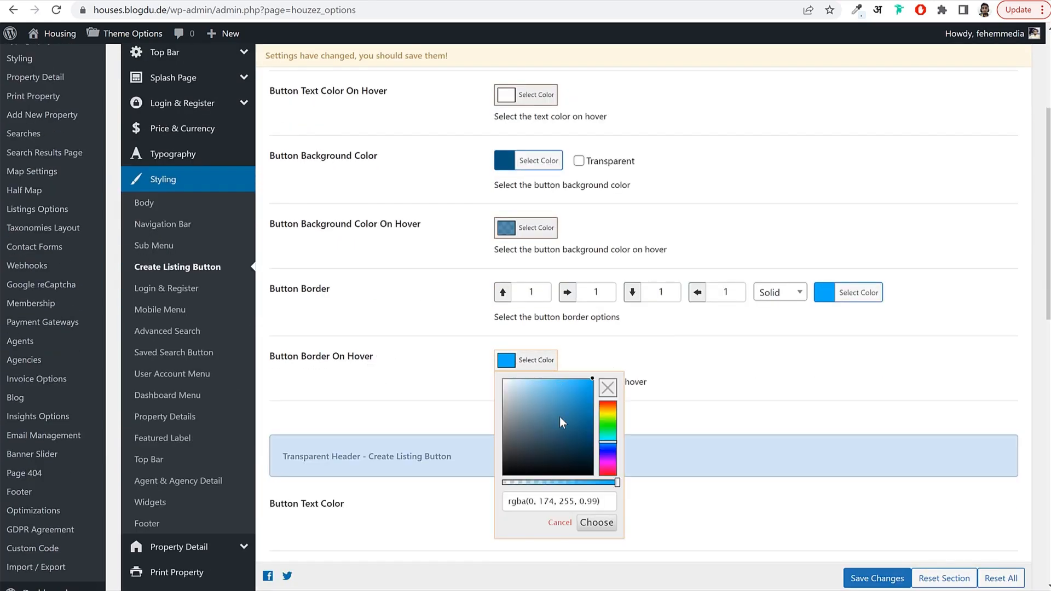
left_click(848, 293)
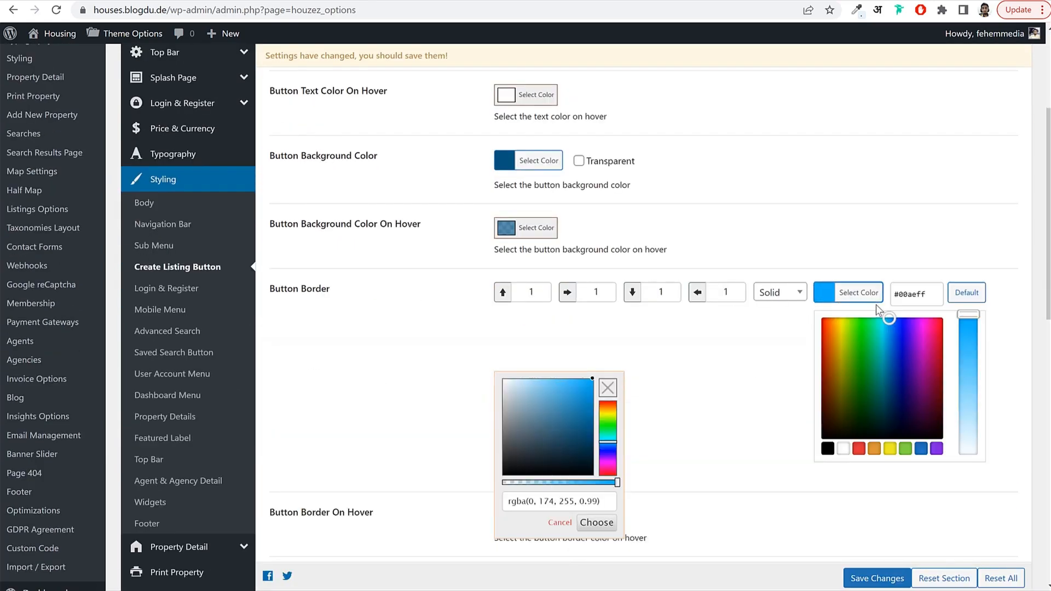
left_click(901, 292)
key("ctrl+a")
key("ctrl+v")
left_click(848, 267)
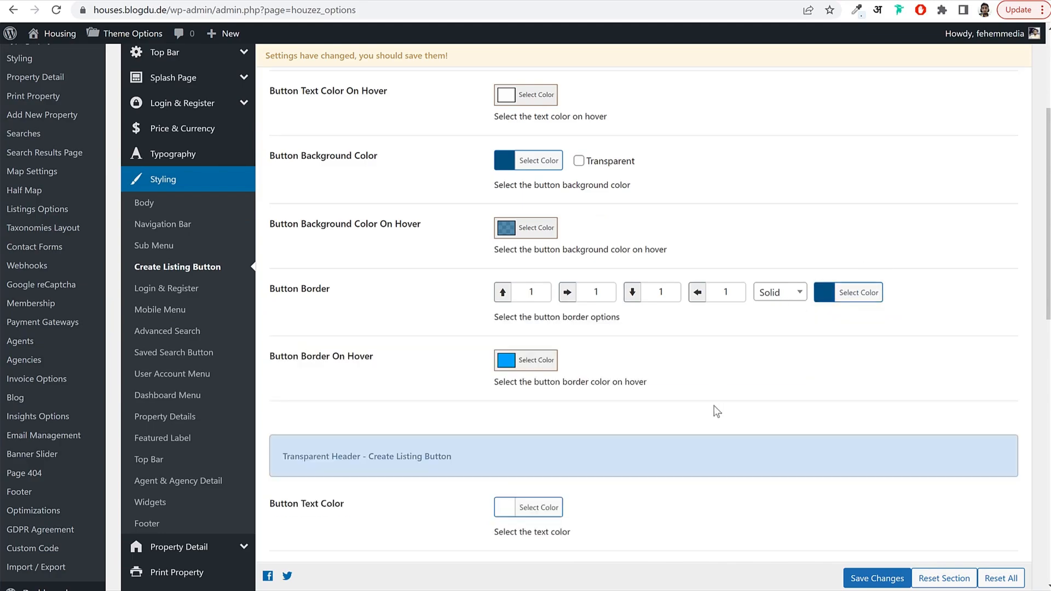
left_click(884, 582)
Reload the Modern apartment page to confirm the navy Create a Listing button, then return to Theme Options.
left_click(552, 1)
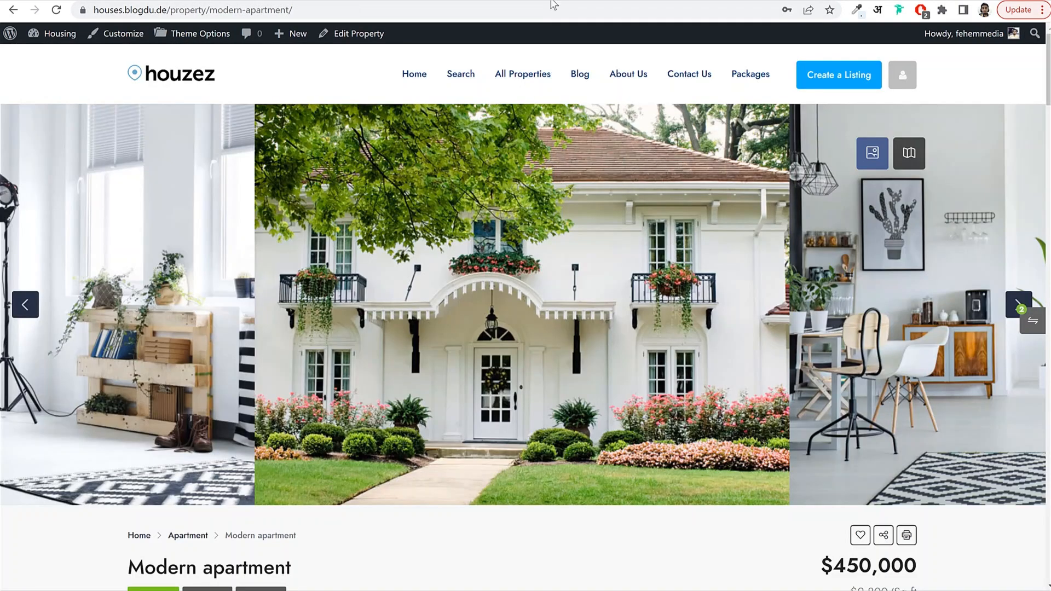
key("F5")
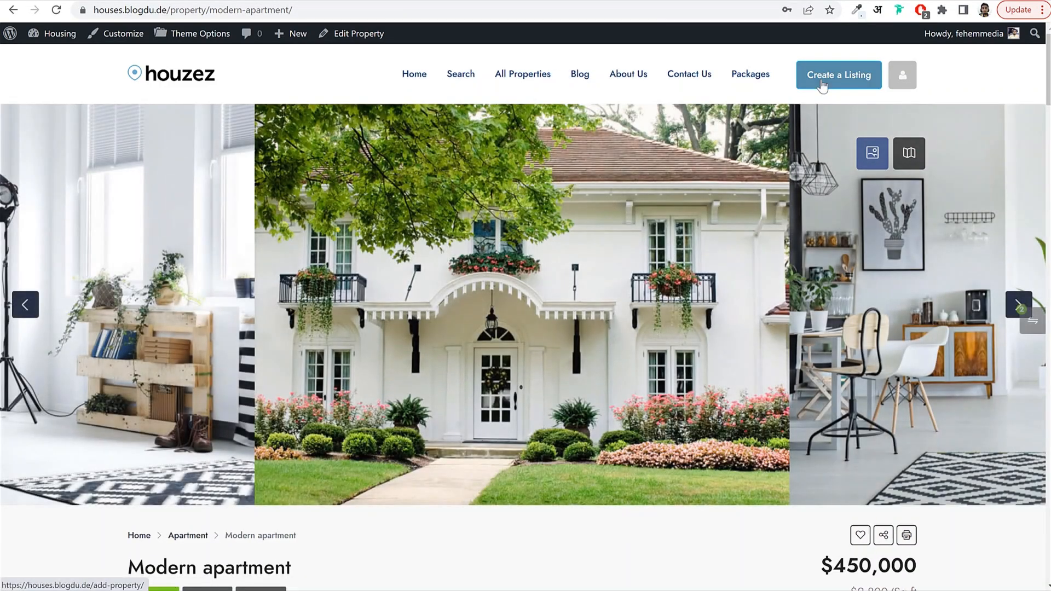
scroll(736, 176, "down", 5)
scroll(736, 176, "up", 5)
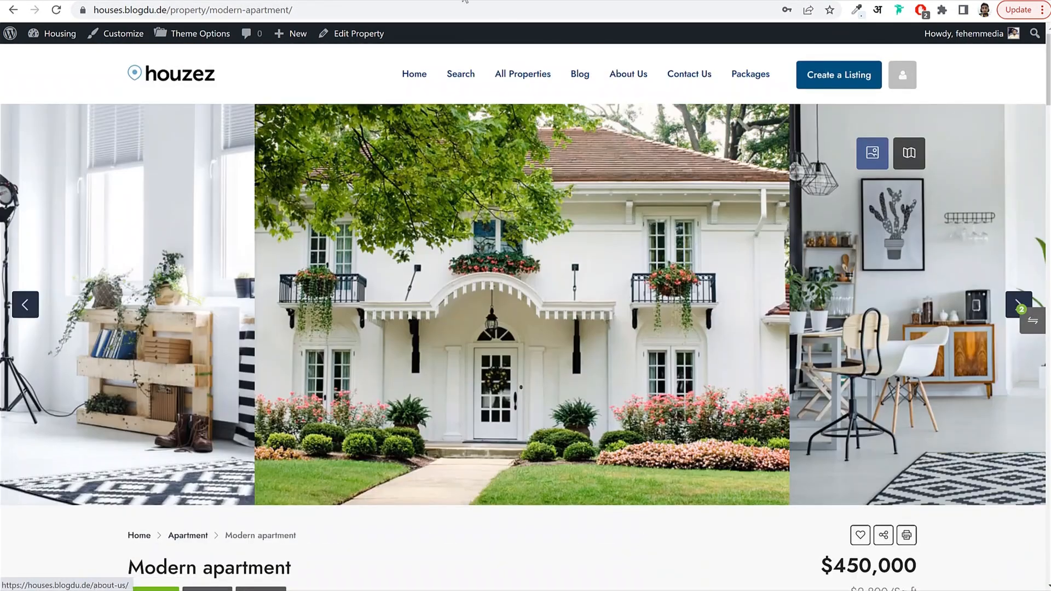
scroll(690, 302, "down", 6)
scroll(570, 147, "up", 5)
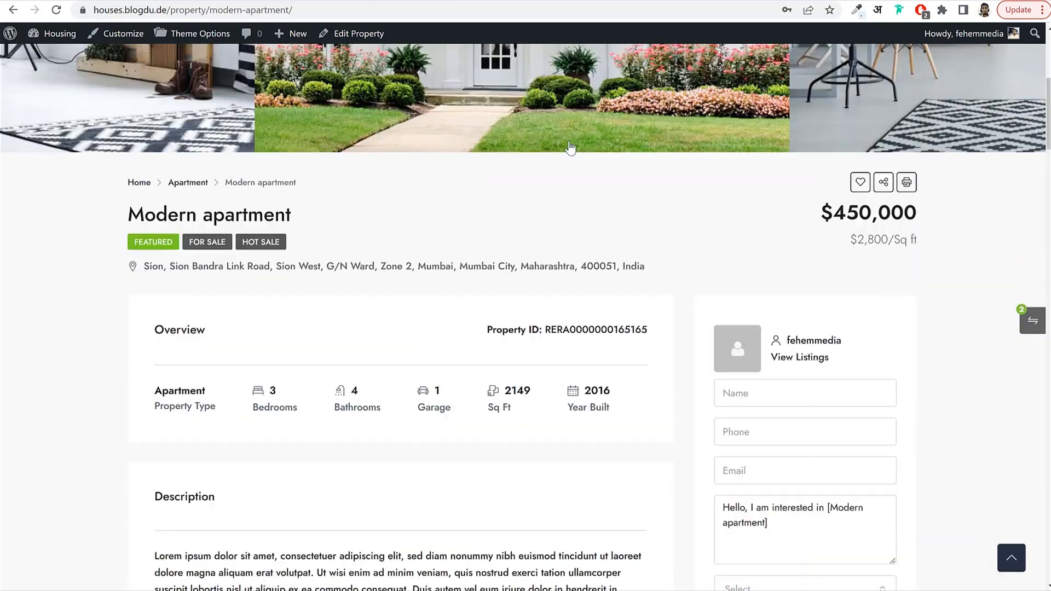
left_click(446, 2)
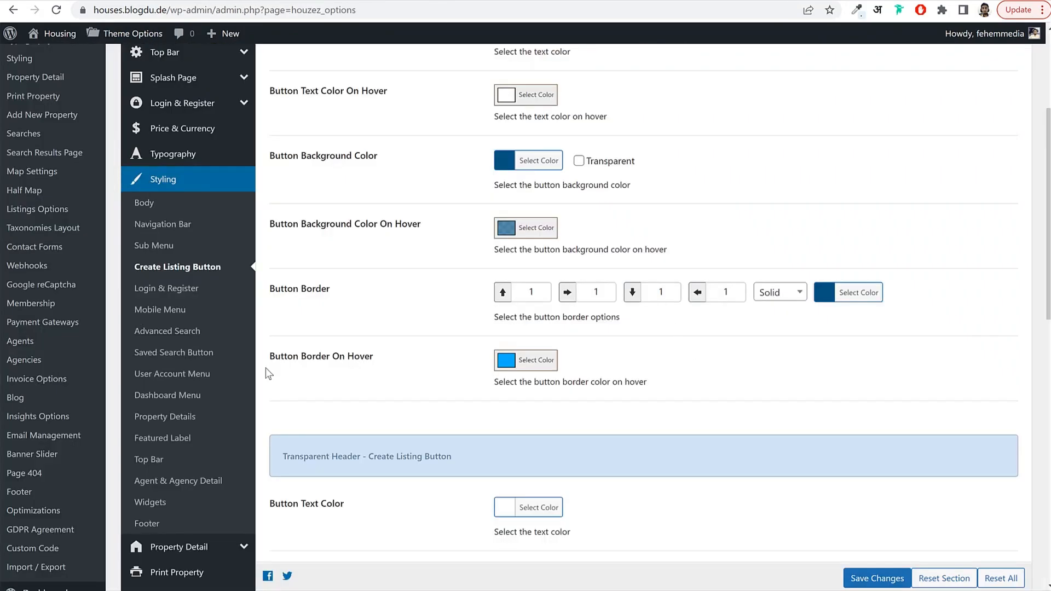
Open the Property Detail section of the Houzez Theme Options.
left_click(167, 417)
scroll(586, 284, "up", 5)
scroll(586, 284, "down", 6)
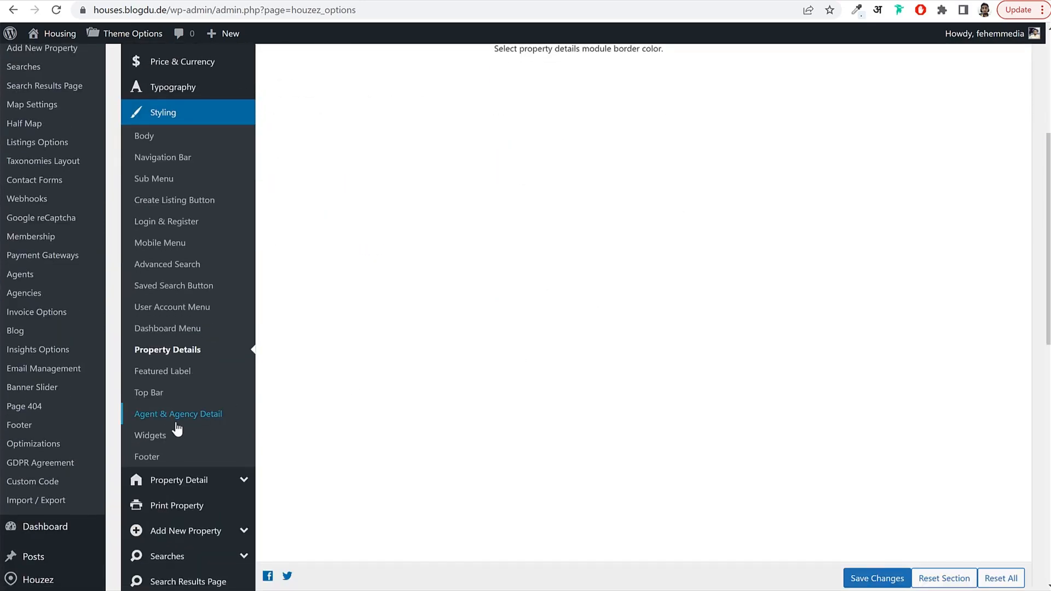
scroll(244, 387, "down", 3)
left_click(216, 345)
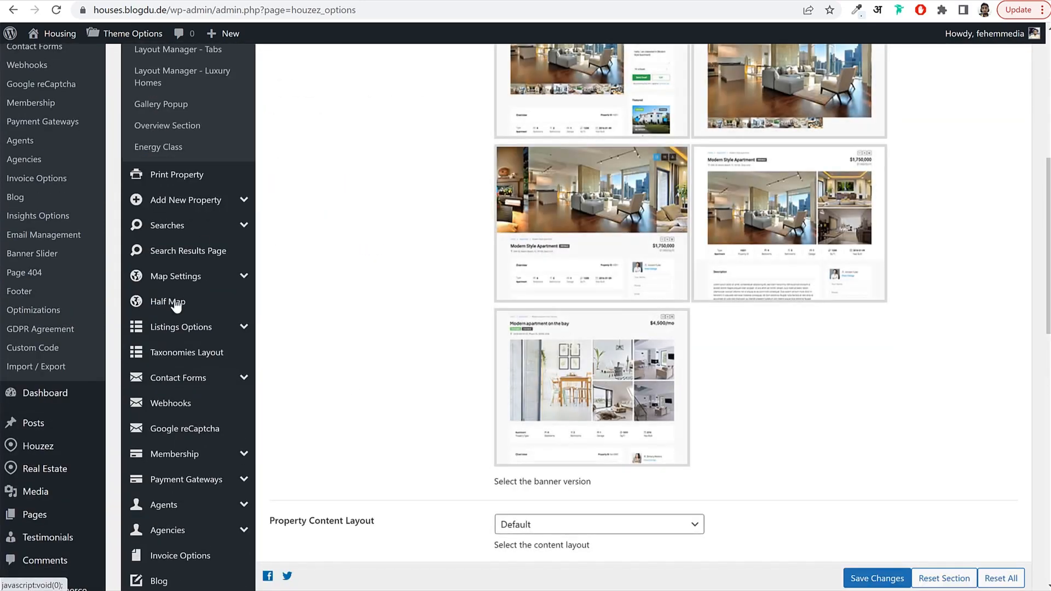
scroll(586, 244, "up", 3)
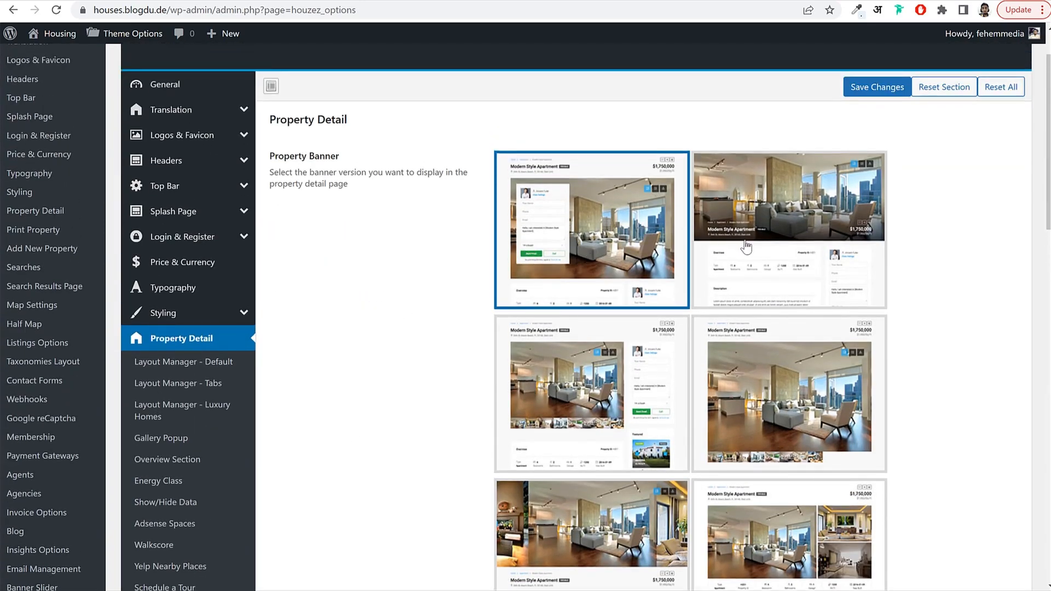
scroll(741, 328, "down", 3)
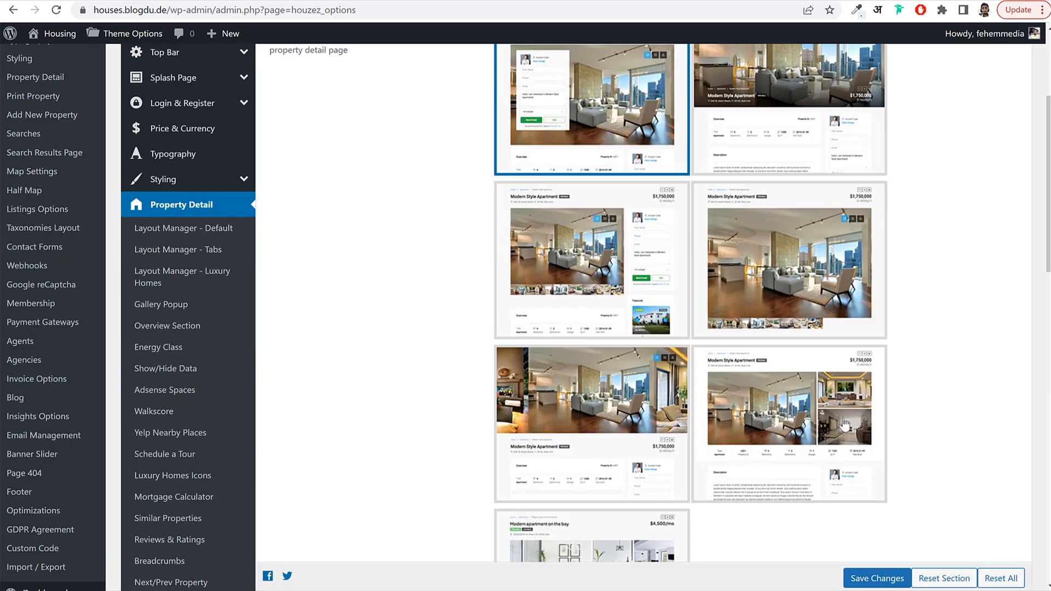
Choose the full-width image Property Banner layout with details below and save.
left_click(585, 456)
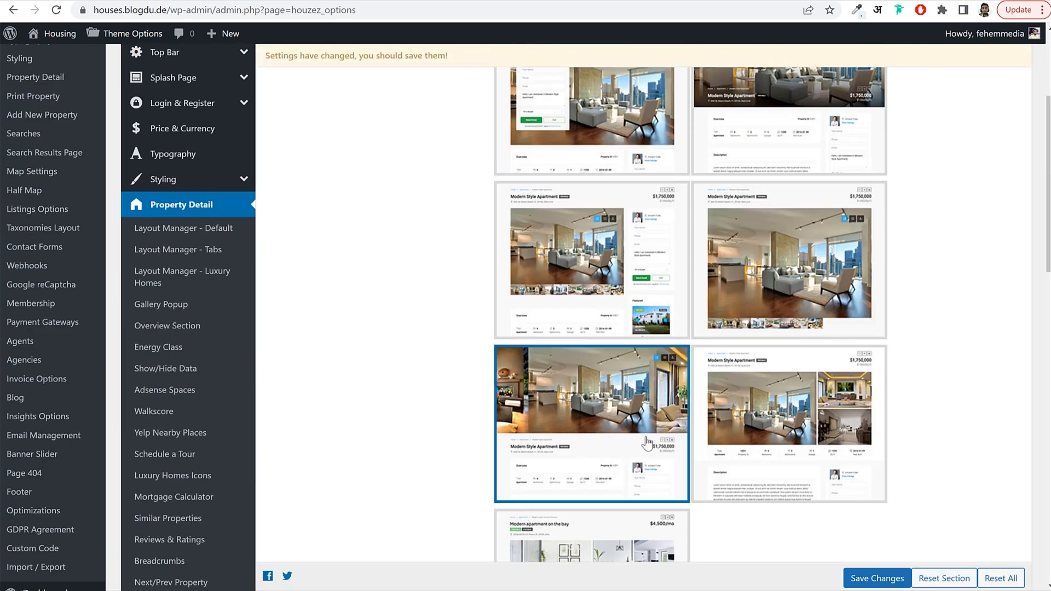
scroll(618, 440, "down", 3)
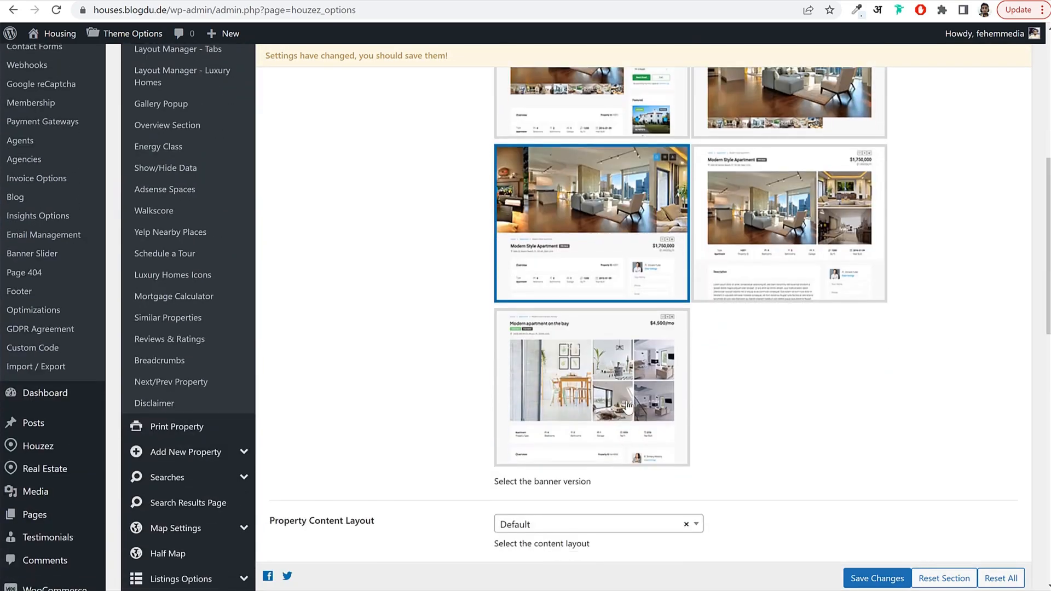
left_click(627, 406)
left_click(638, 244)
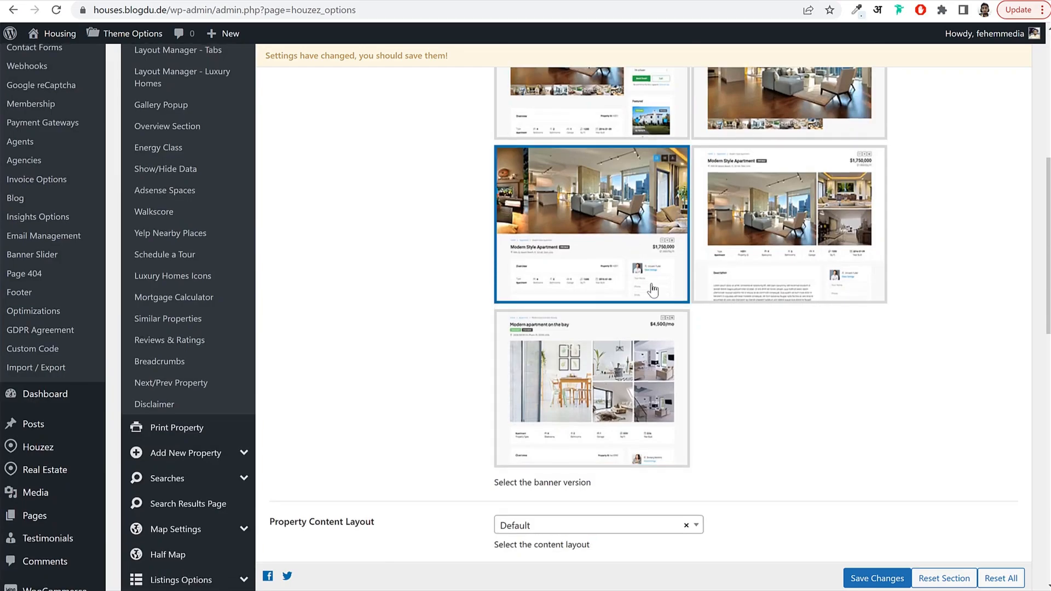
scroll(602, 244, "up", 2)
scroll(580, 241, "down", 2)
left_click(877, 578)
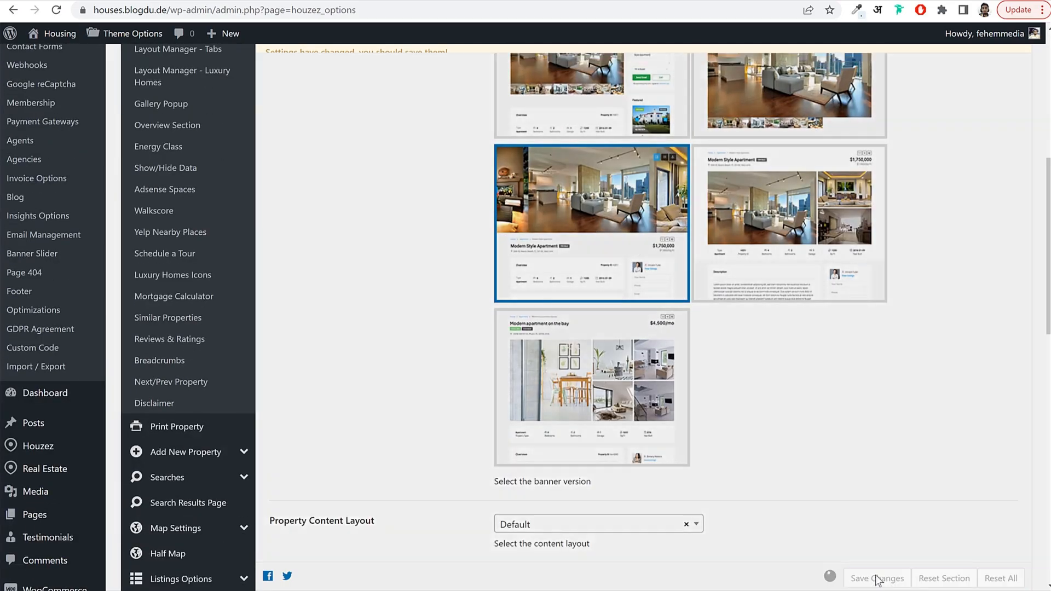
scroll(773, 442, "down", 5)
Review the Property Detail options for the property page.
scroll(775, 443, "down", 2)
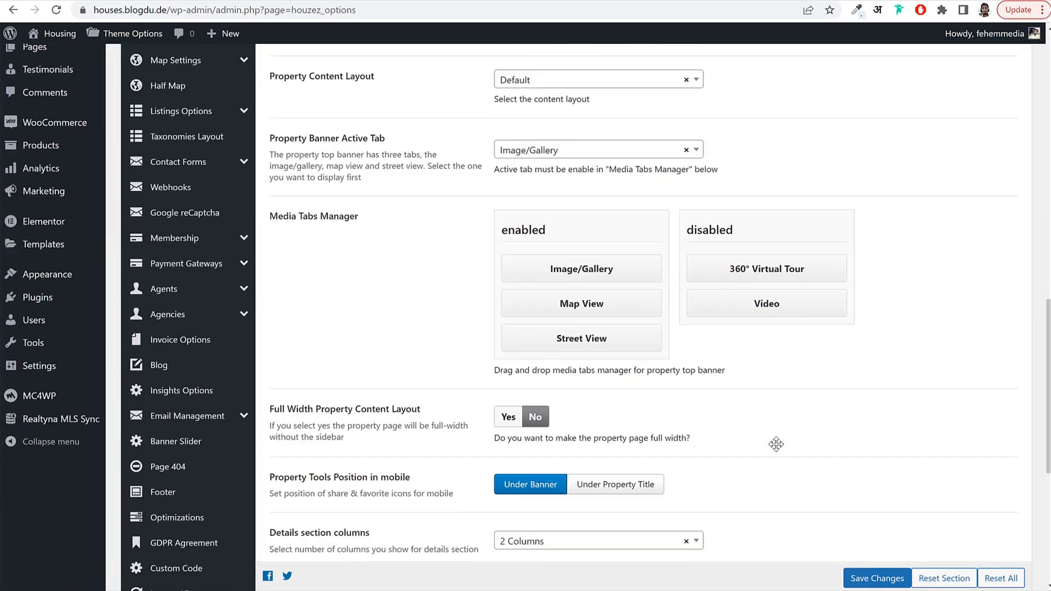
scroll(778, 449, "down", 1)
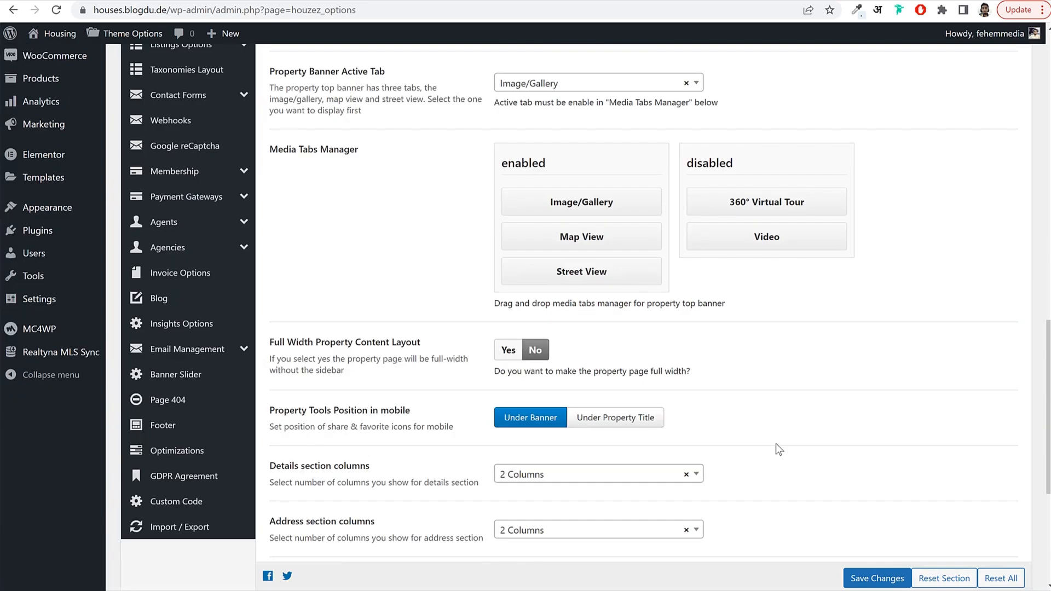
scroll(776, 443, "down", 1)
scroll(776, 443, "up", 3)
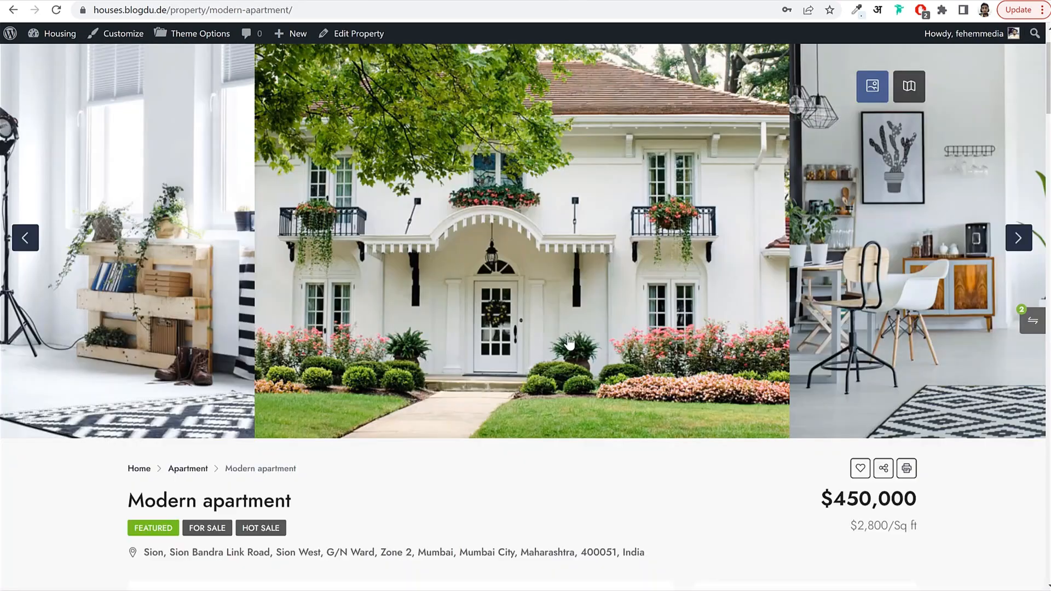
scroll(573, 345, "down", 20)
scroll(573, 347, "up", 3)
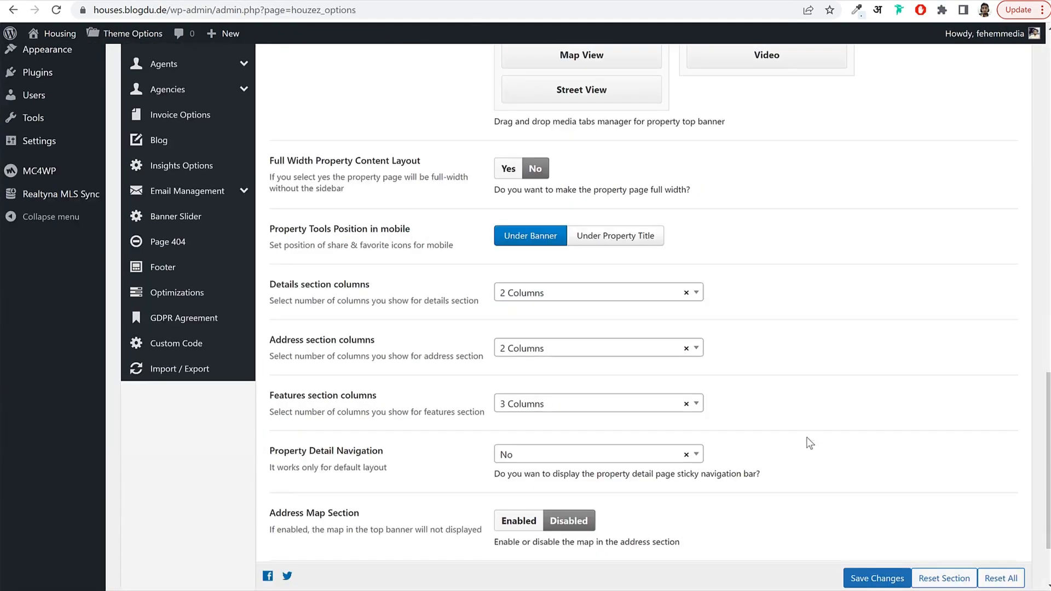
scroll(806, 442, "down", 1)
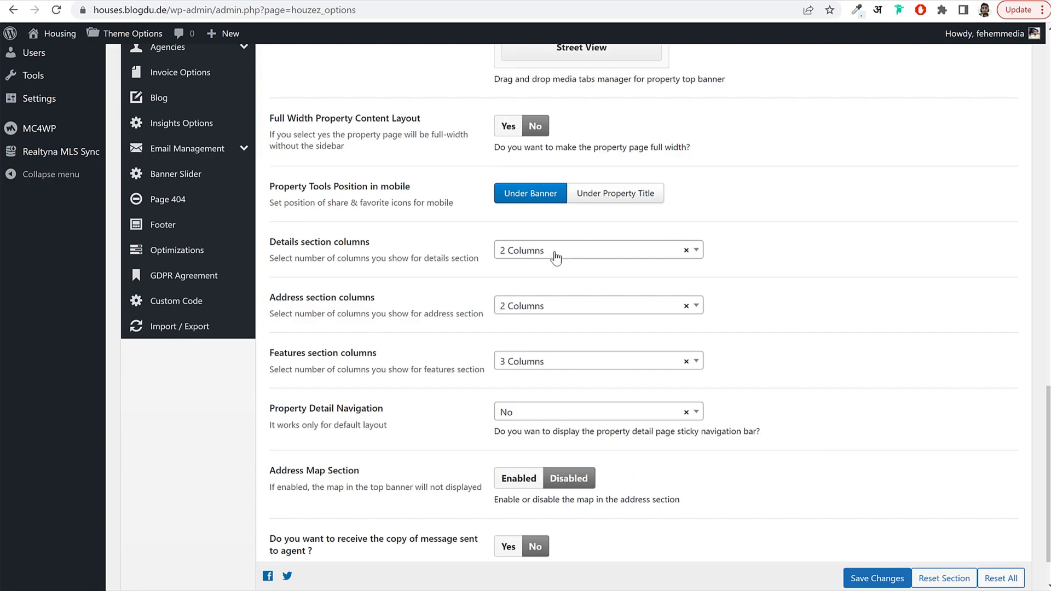
scroll(780, 356, "down", 2)
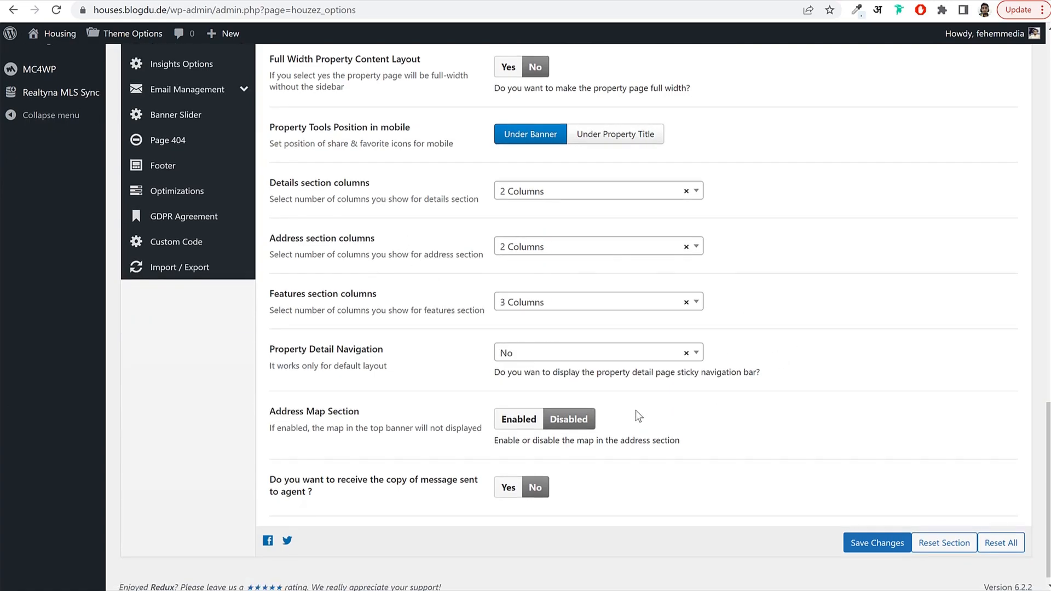
scroll(635, 409, "up", 15)
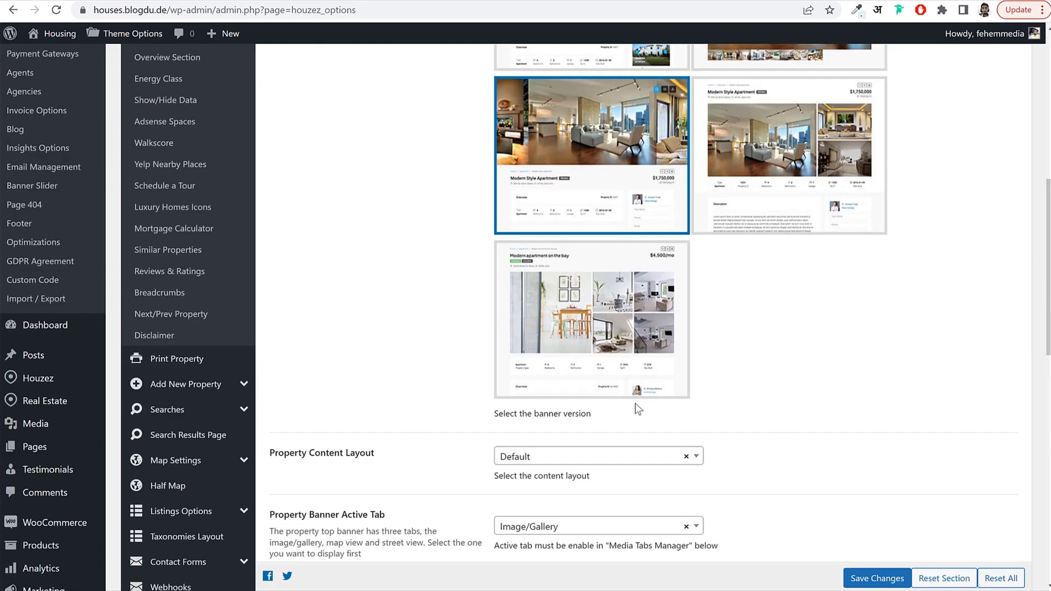
scroll(636, 405, "up", 8)
scroll(269, 405, "down", 4)
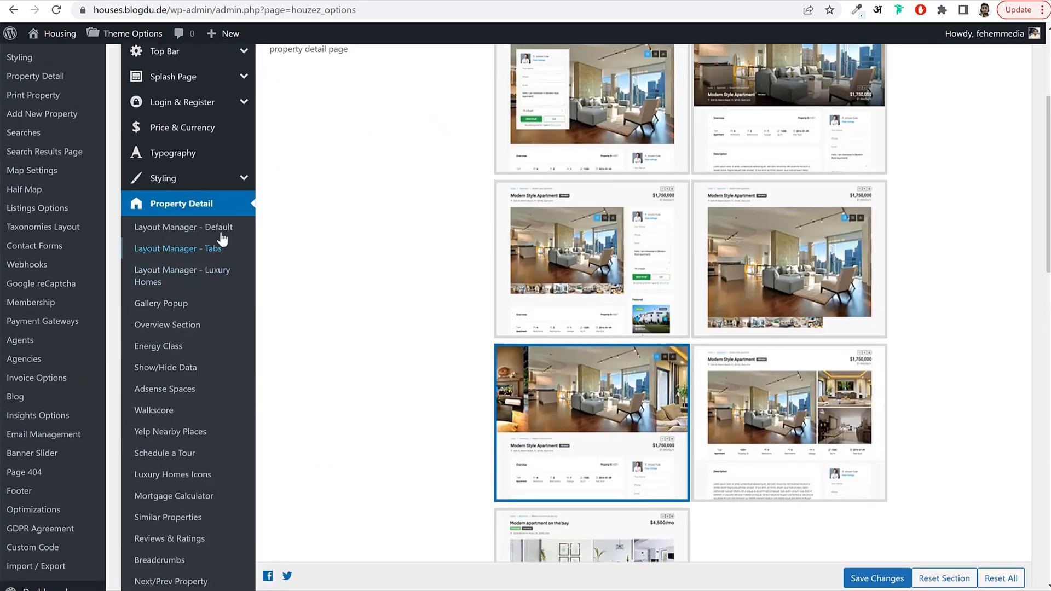
scroll(208, 273, "down", 2)
Look over the Show/Hide Data settings, then bring up Layout Manager - Default.
left_click(201, 302)
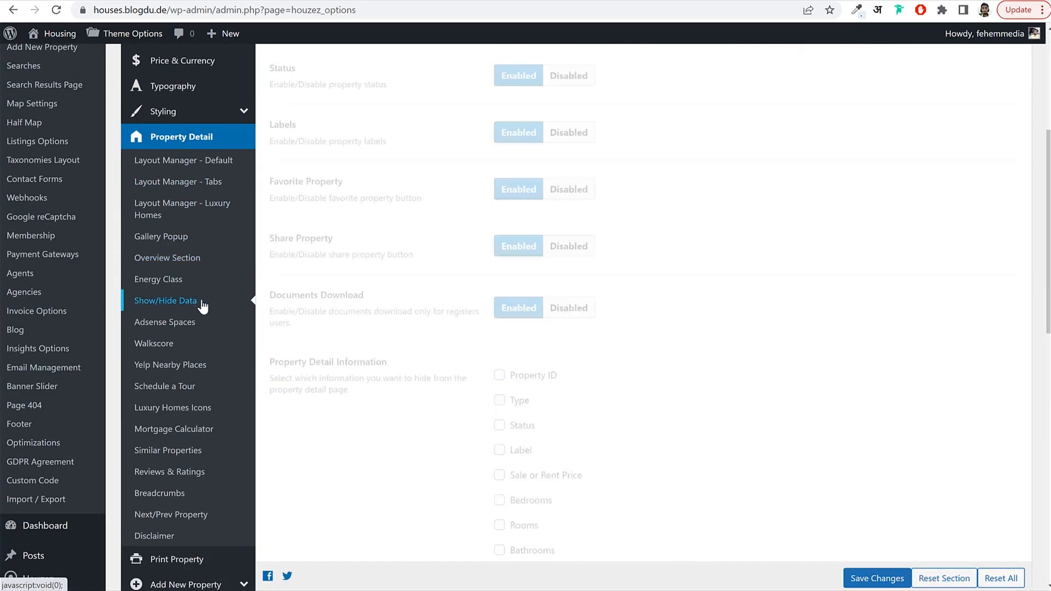
scroll(615, 319, "up", 5)
scroll(616, 318, "down", 5)
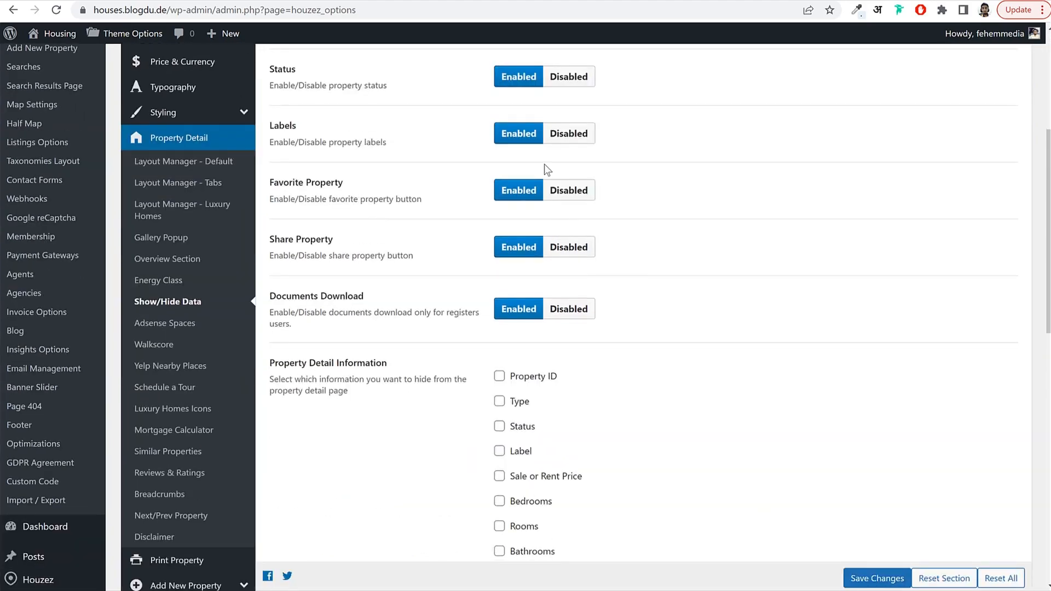
scroll(540, 314, "down", 7)
scroll(435, 309, "up", 7)
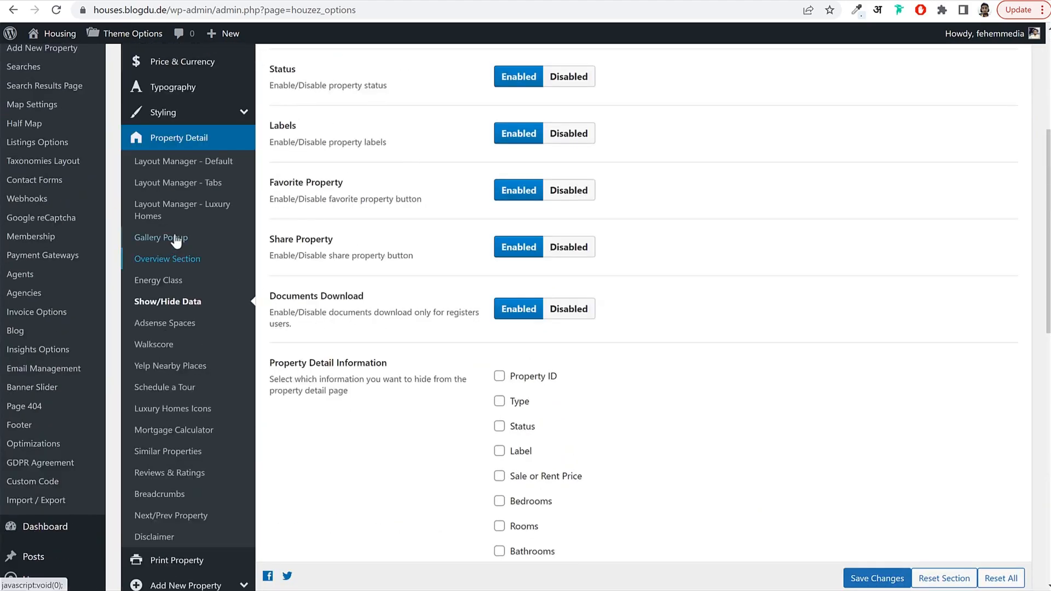
left_click(184, 162)
Move Schedule Tour v2 below Features and Near by Places into the enabled sections.
scroll(889, 279, "up", 5)
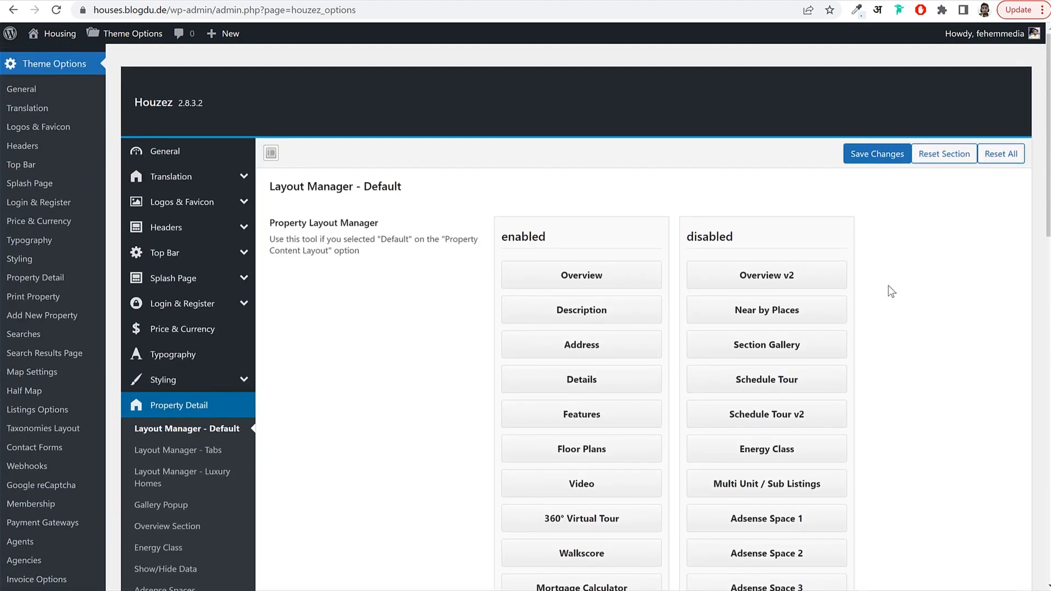
scroll(885, 289, "down", 1)
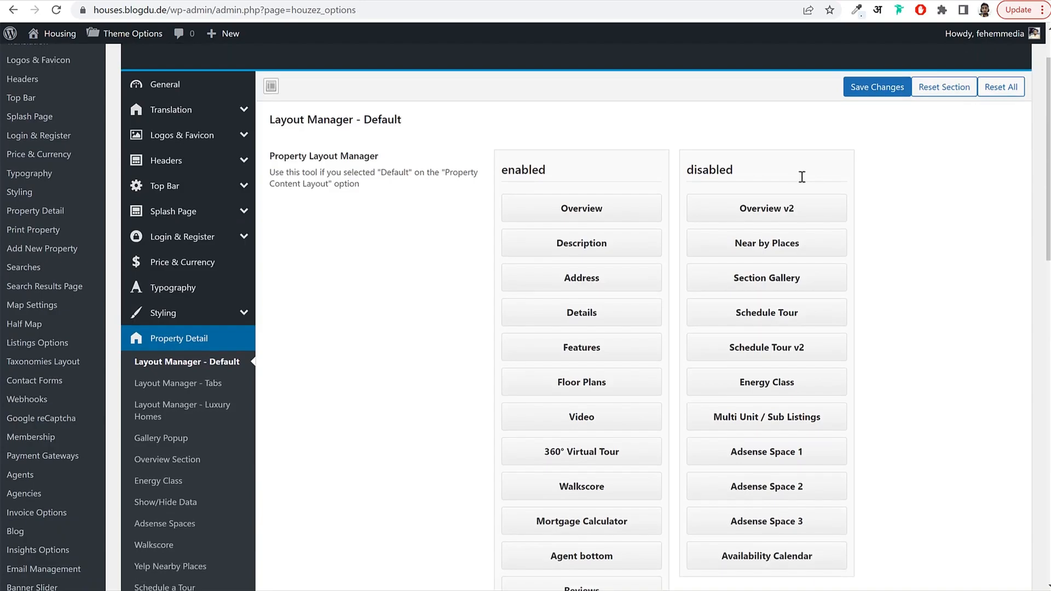
scroll(837, 218, "down", 1)
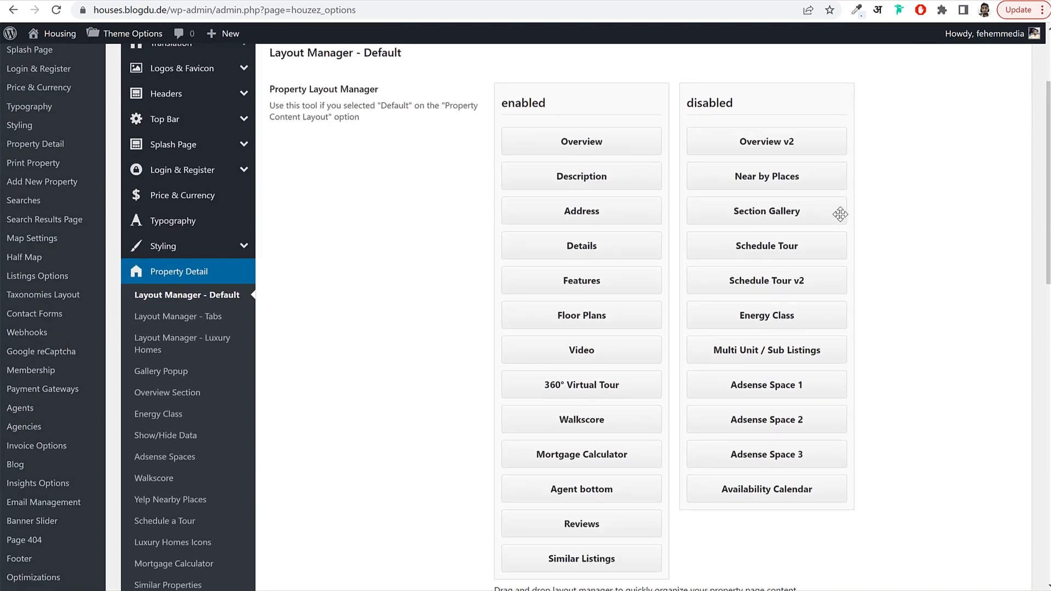
left_click_drag(796, 283, 609, 324)
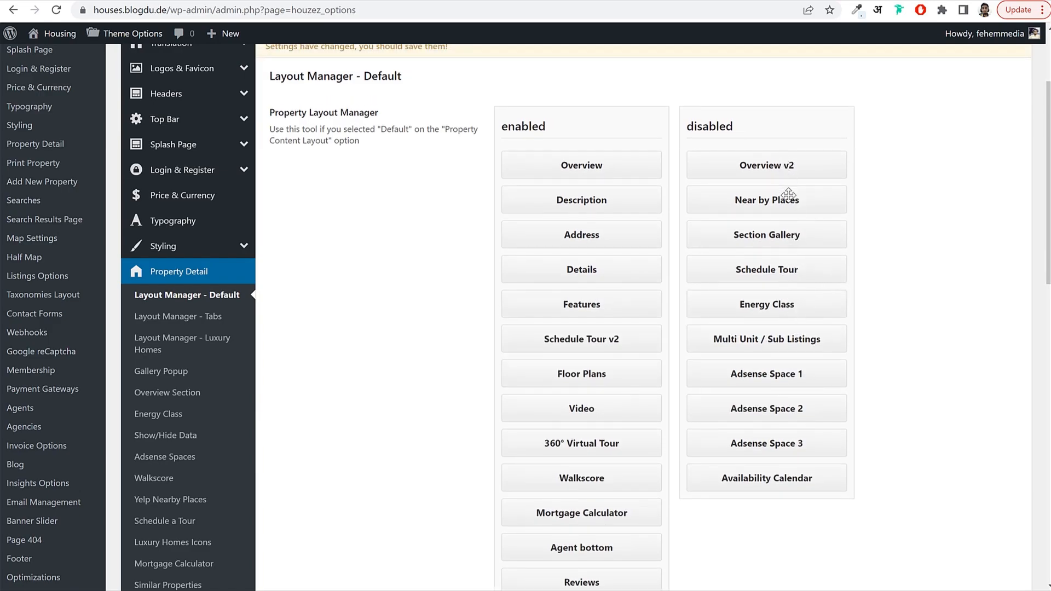
left_click_drag(784, 207, 604, 580)
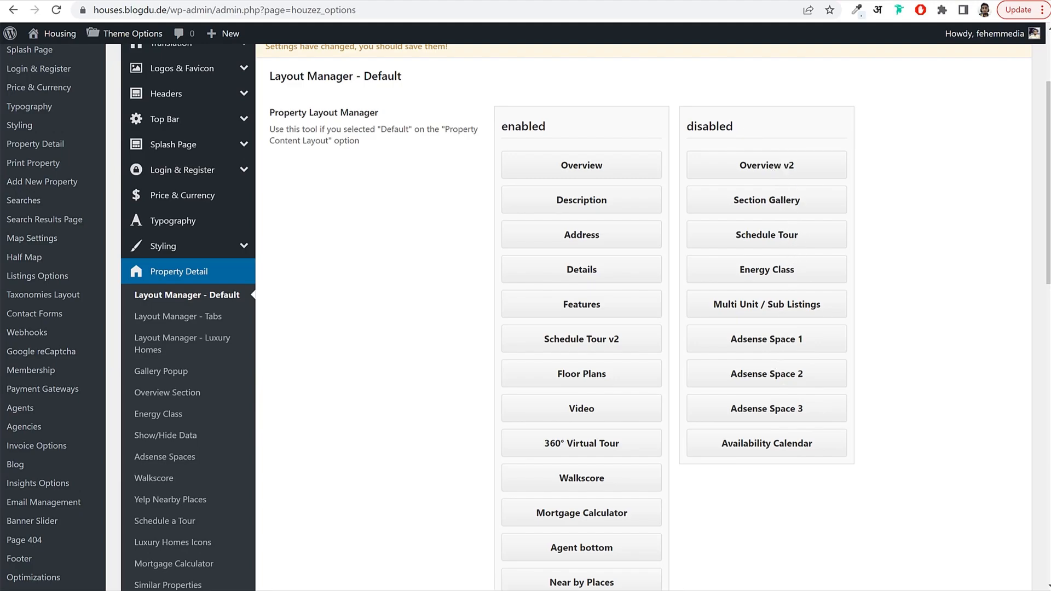
Save the Property Detail layout so Schedule Tour v2 appears on the property page.
scroll(695, 353, "down", 9)
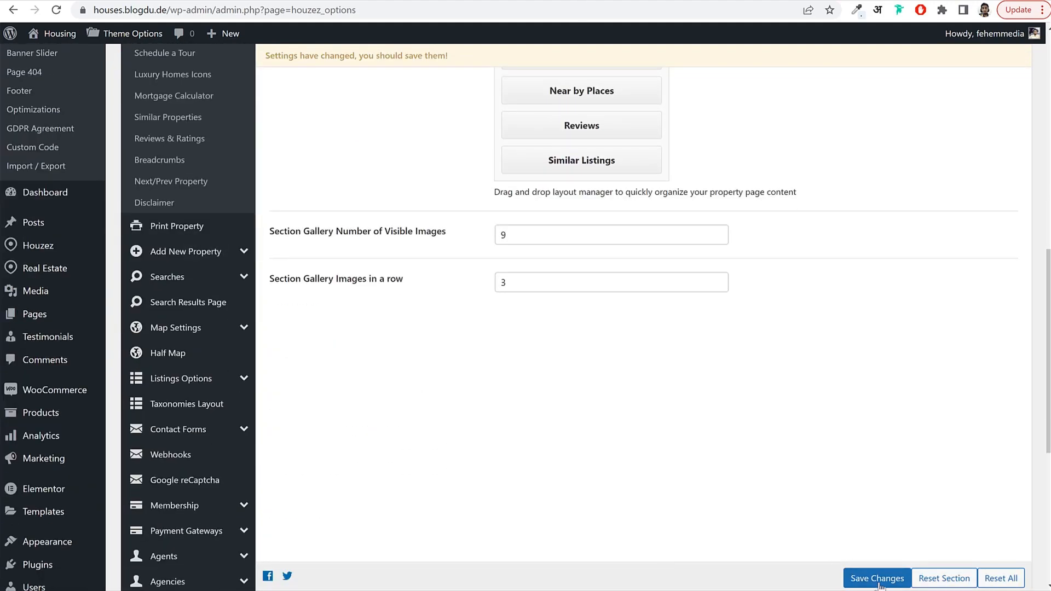
left_click(877, 578)
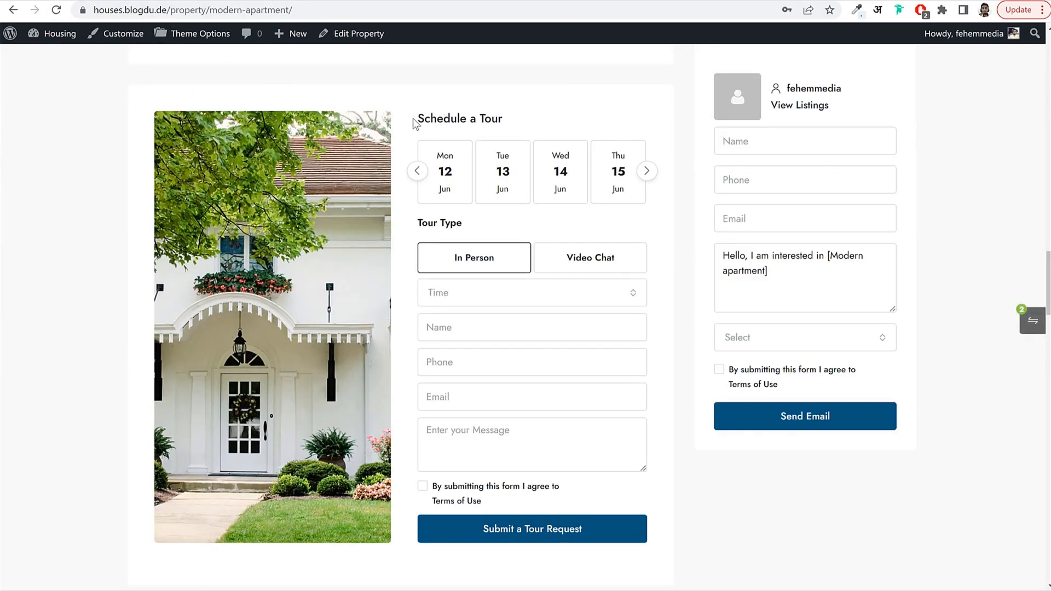
Advance the Modern apartment's Schedule a Tour calendar to later dates and review the page.
left_click_drag(414, 123, 539, 116)
left_click(495, 145)
left_click(646, 170)
scroll(691, 252, "down", 4)
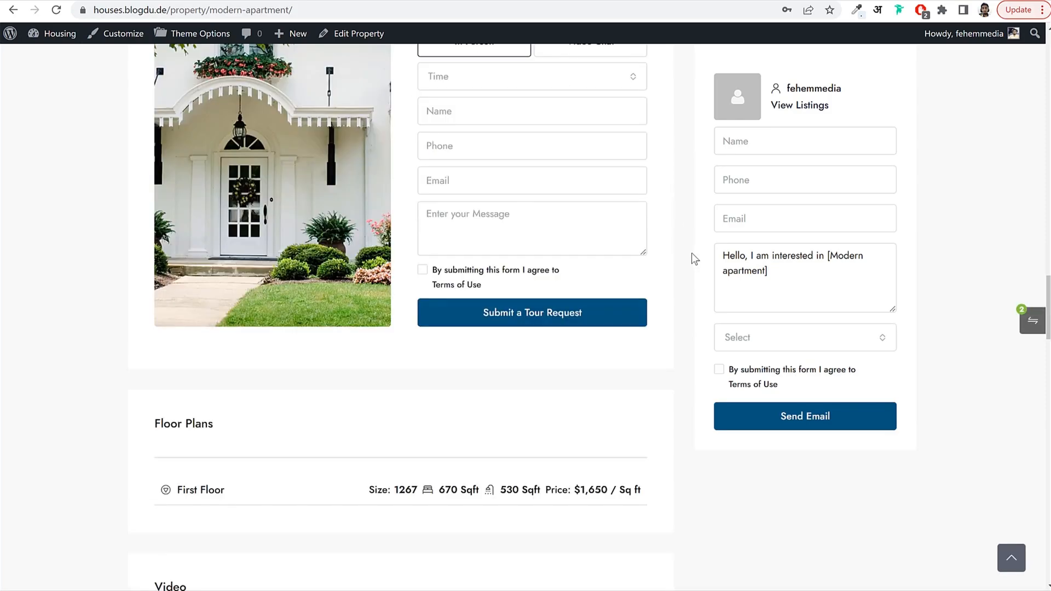
scroll(691, 253, "down", 20)
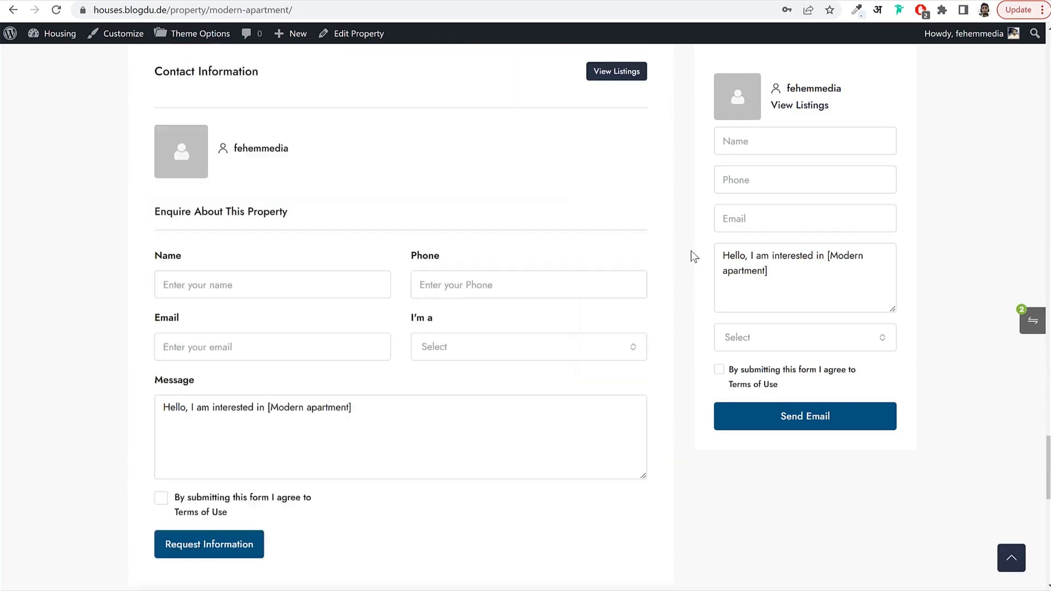
scroll(690, 251, "down", 13)
Scroll back through the Layout Manager - Default enabled and disabled sections.
scroll(690, 250, "up", 19)
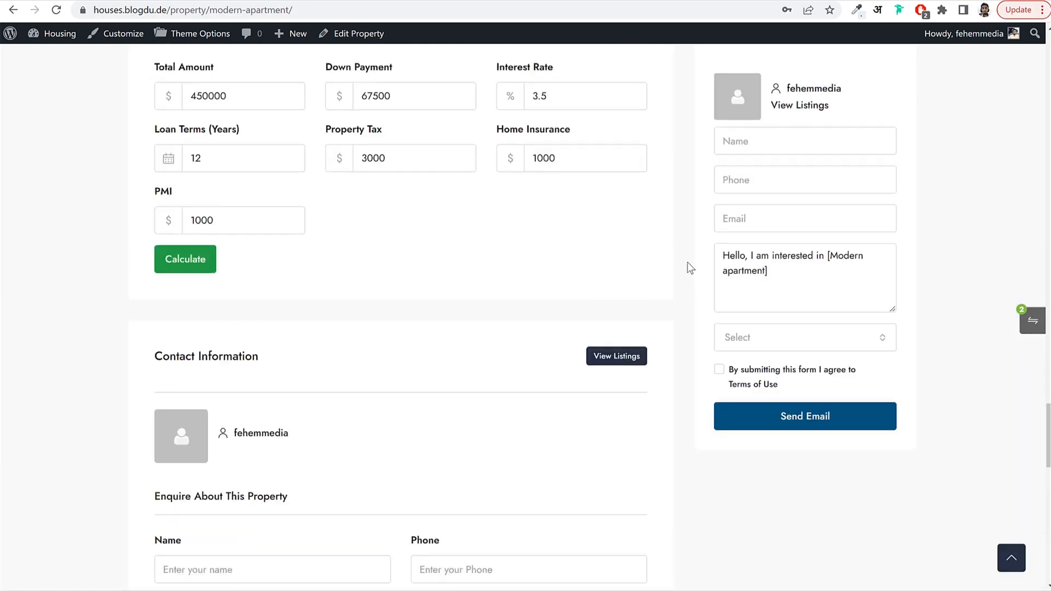
scroll(687, 264, "up", 15)
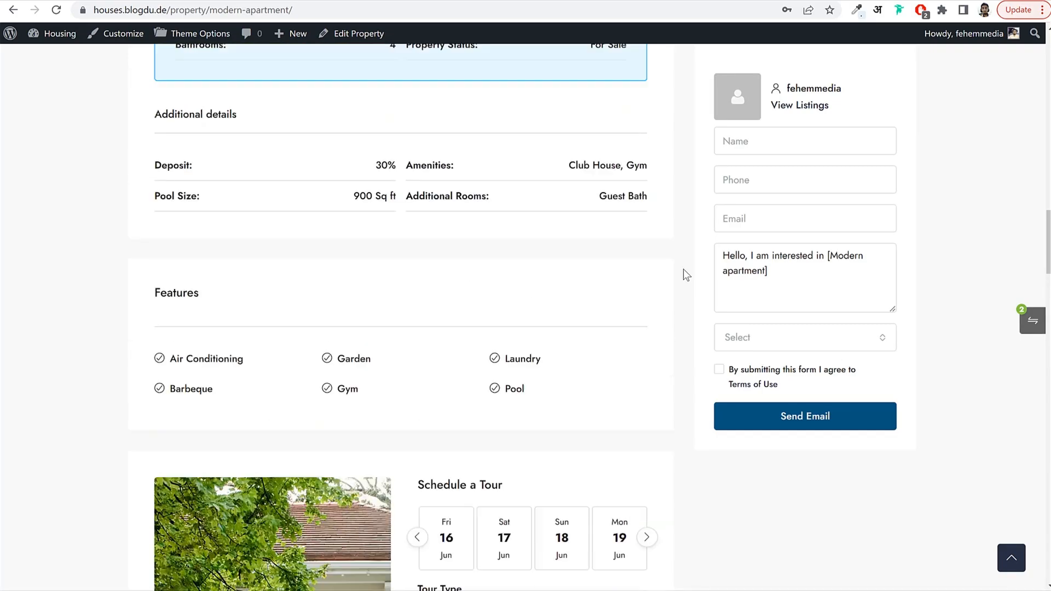
scroll(521, 270, "up", 3)
scroll(426, 315, "up", 10)
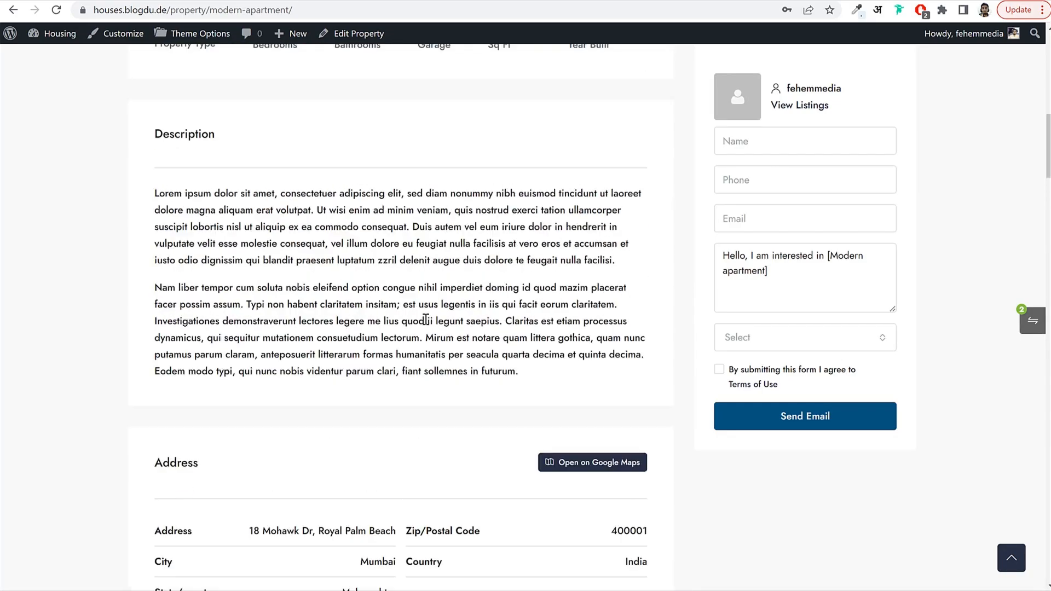
scroll(425, 318, "up", 10)
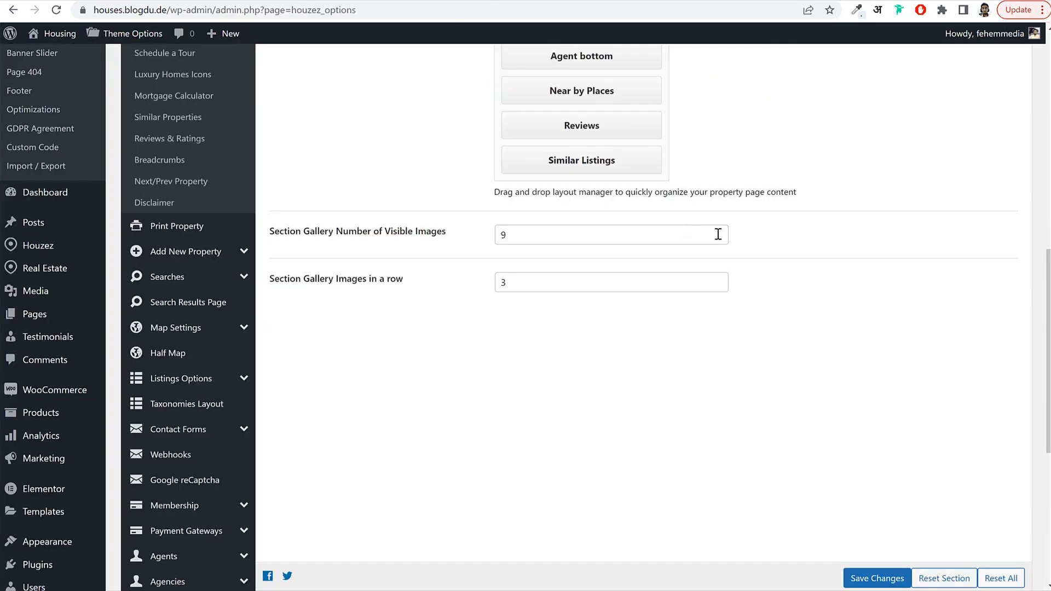
scroll(717, 234, "up", 8)
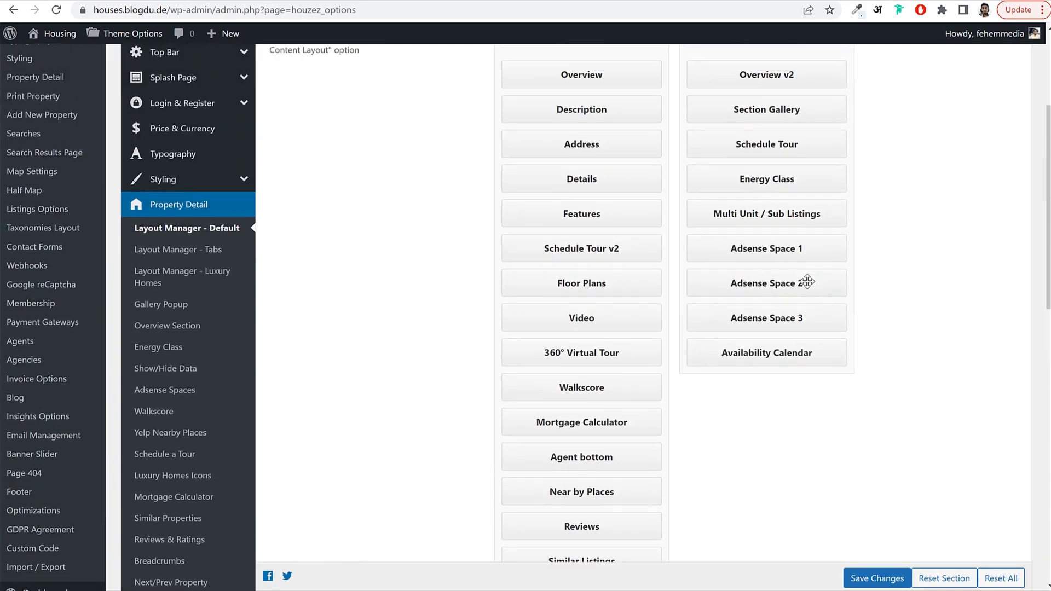
scroll(807, 282, "up", 2)
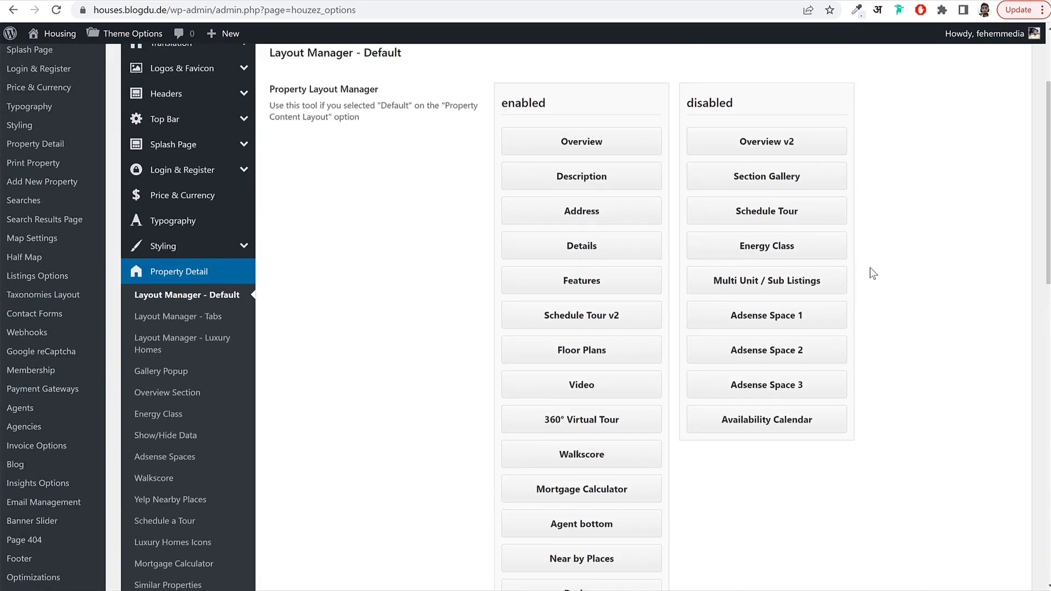
scroll(871, 272, "down", 3)
scroll(284, 271, "down", 3)
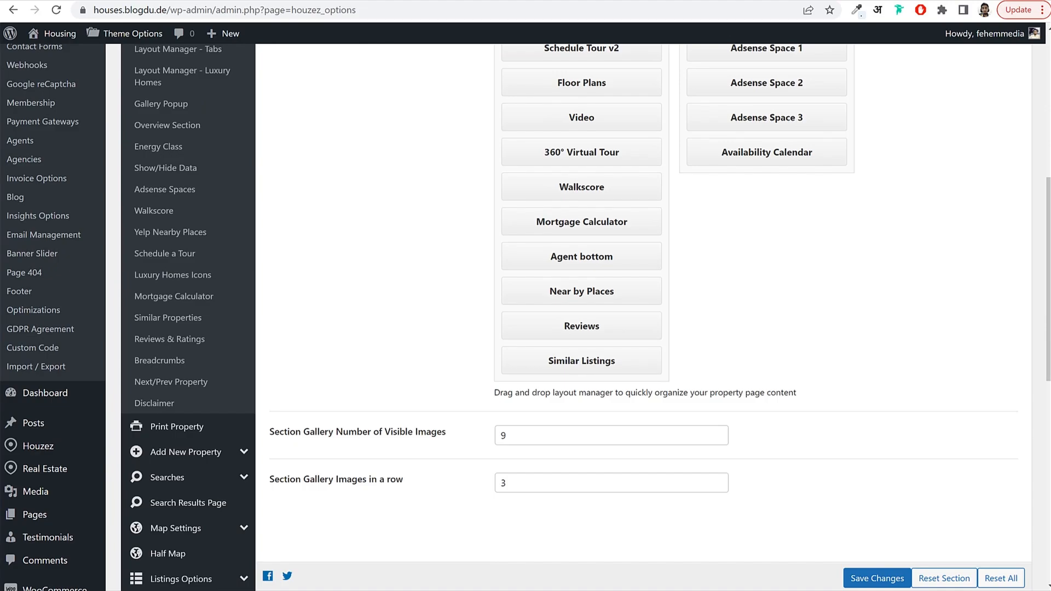
scroll(202, 280, "down", 3)
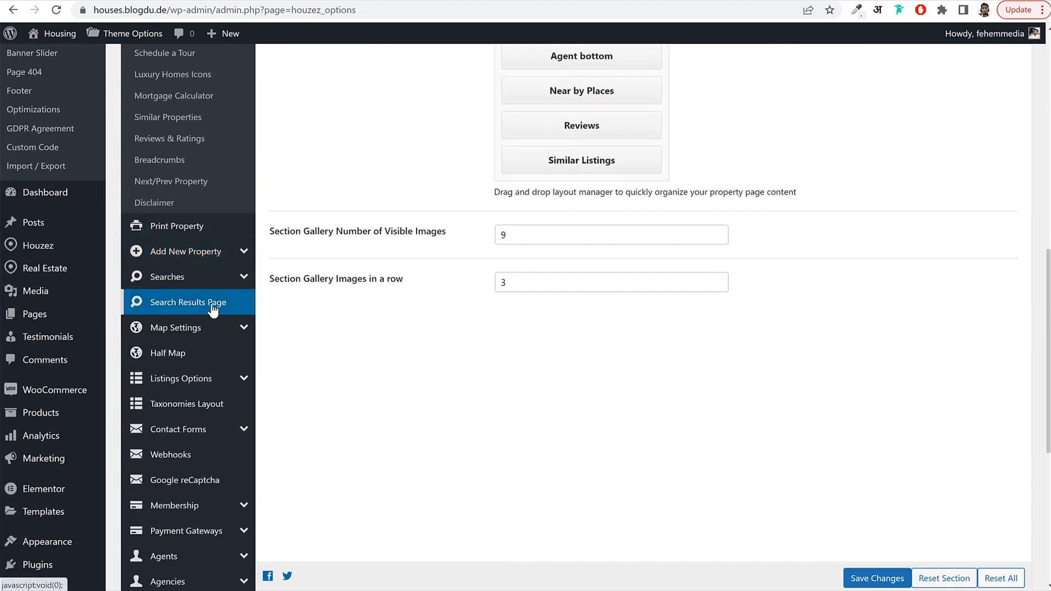
Set Search Result Page to Half Map with Grid View listings, save, and view the results.
left_click(214, 309)
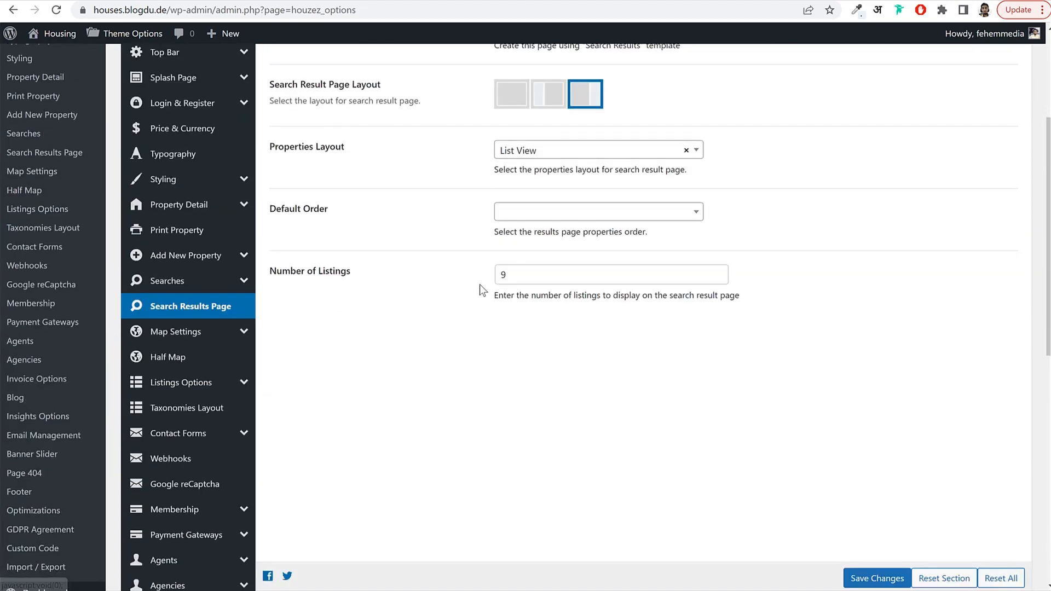
left_click(599, 230)
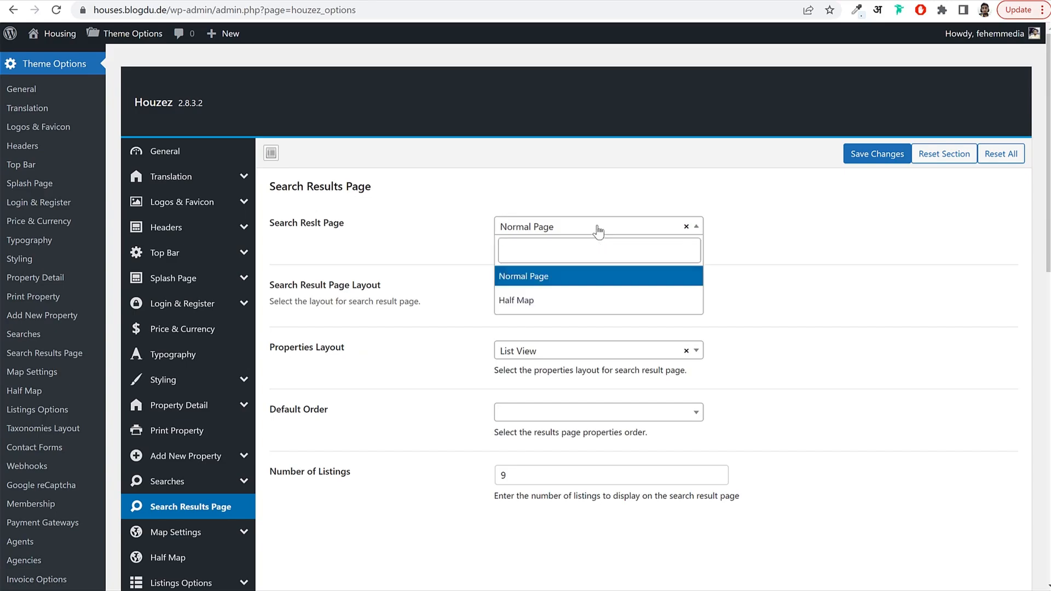
left_click(559, 303)
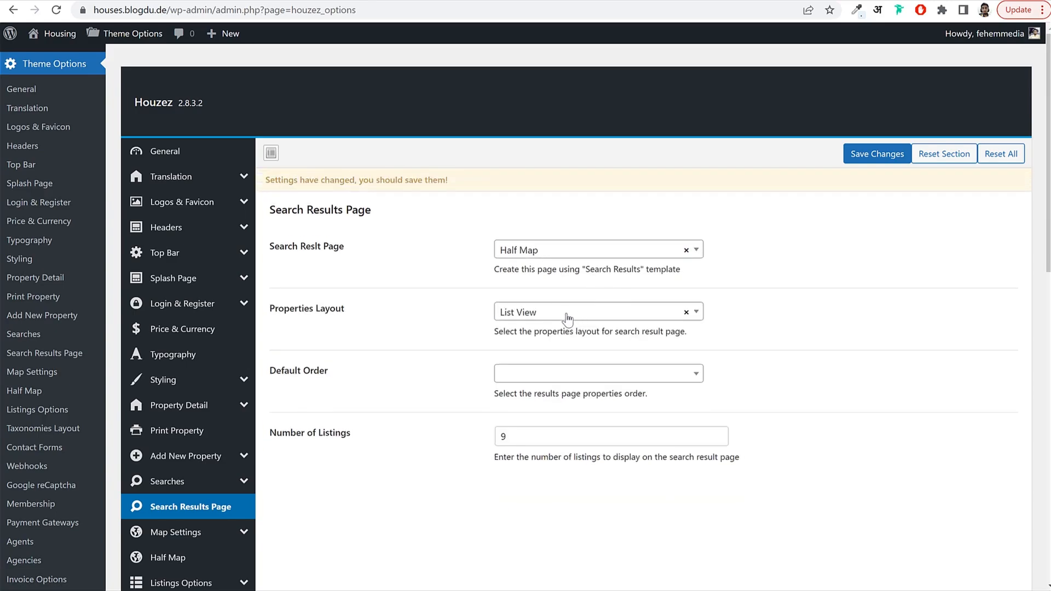
left_click(567, 318)
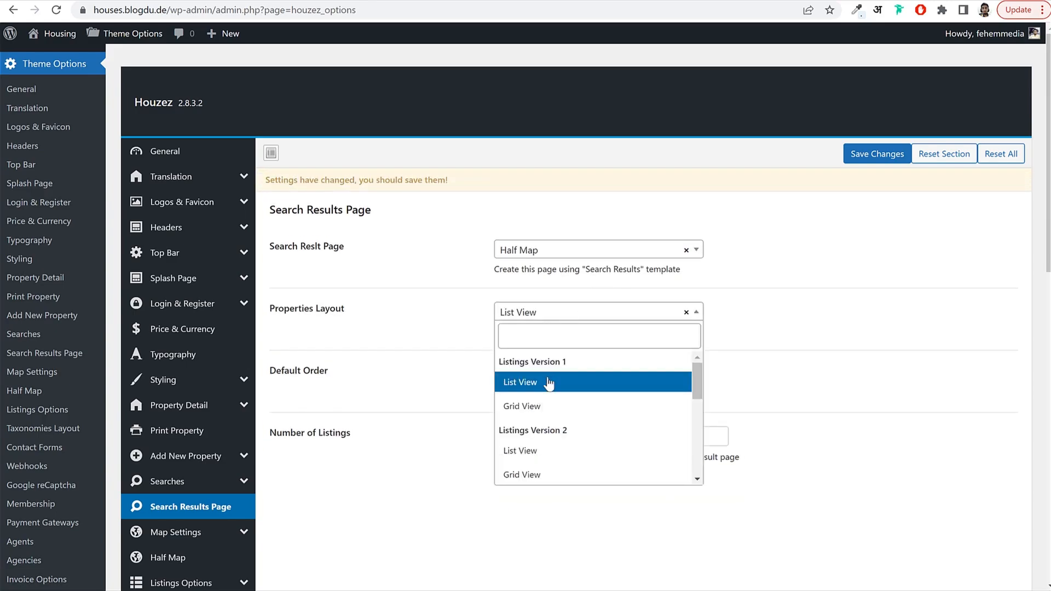
left_click(552, 408)
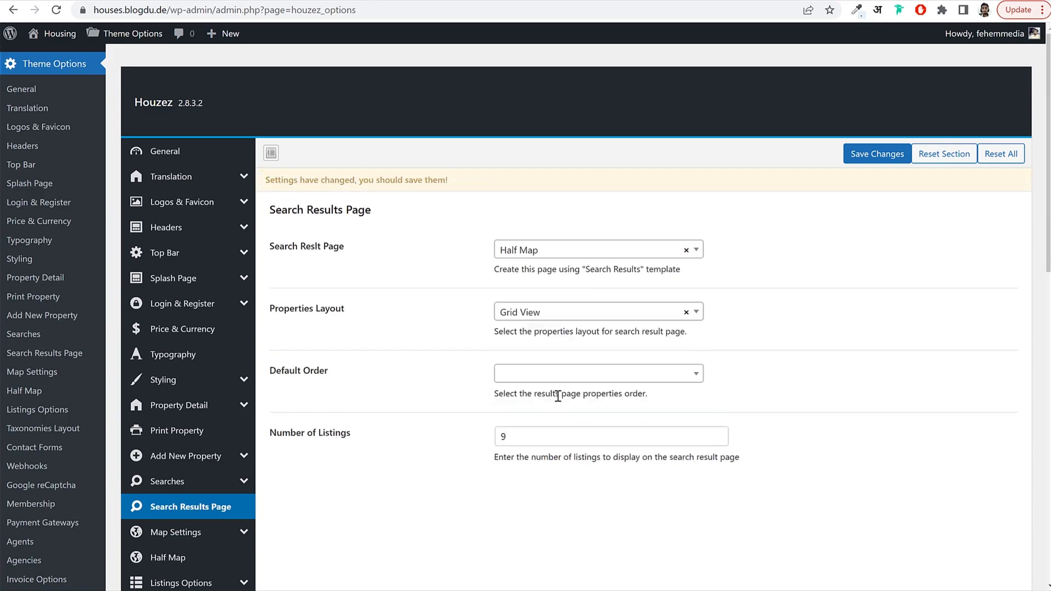
left_click(909, 158)
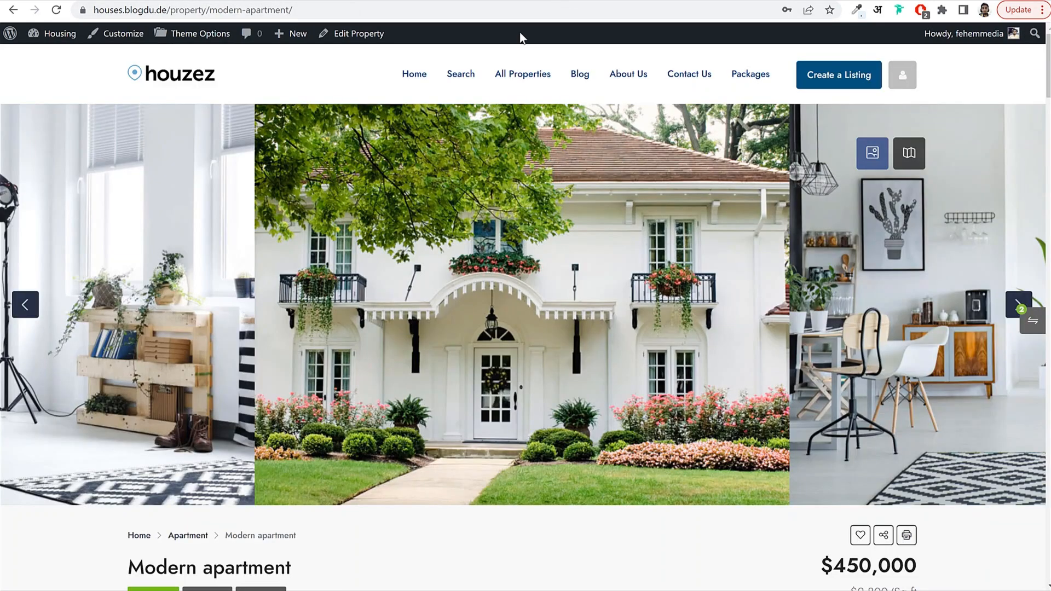
left_click(452, 76)
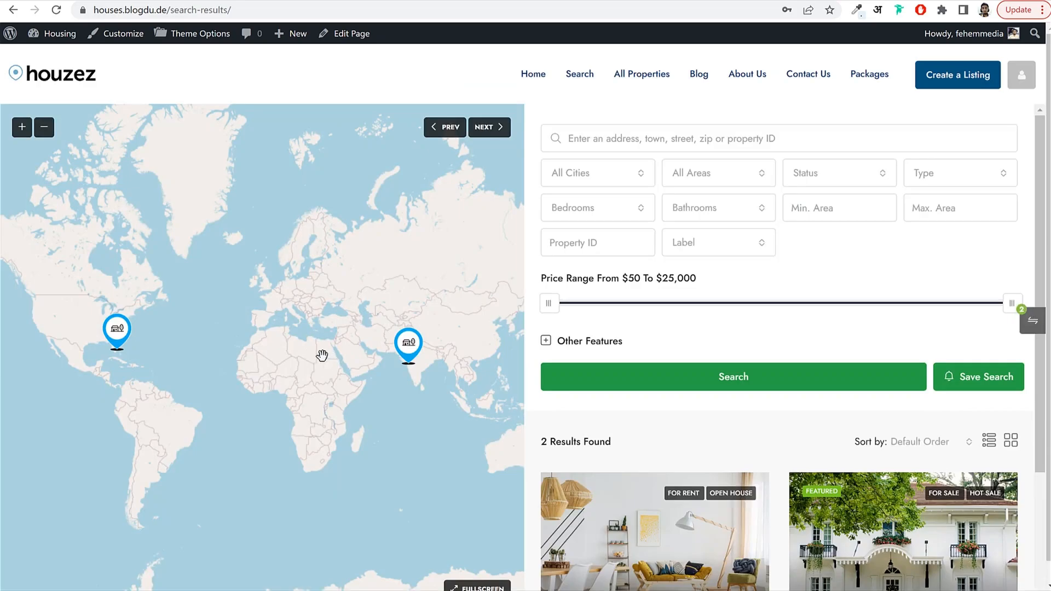
scroll(779, 315, "down", 3)
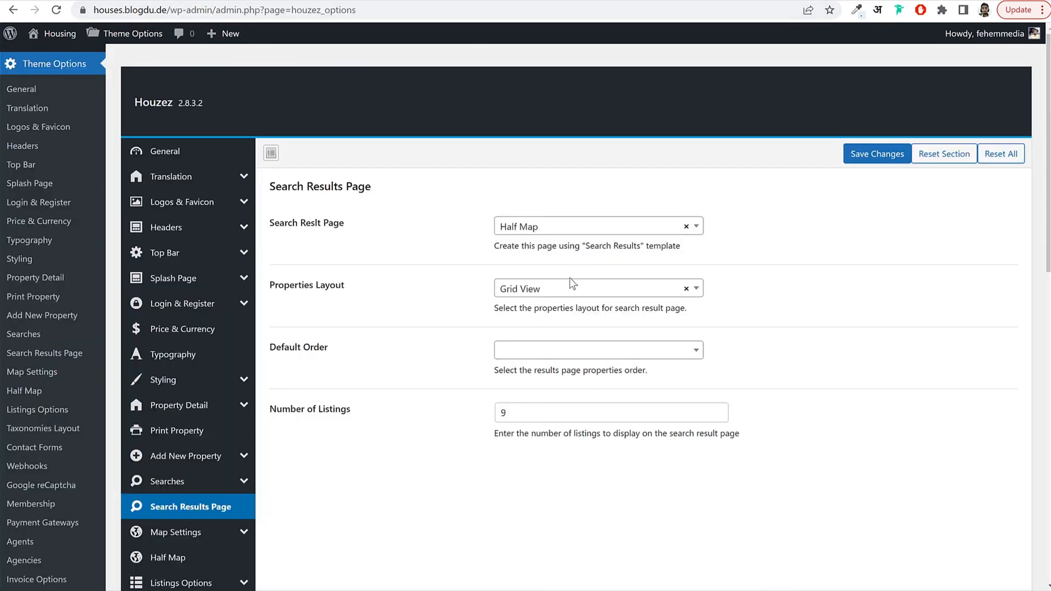
Switch the Properties Layout back to List View, save, and reload the search results.
left_click(572, 283)
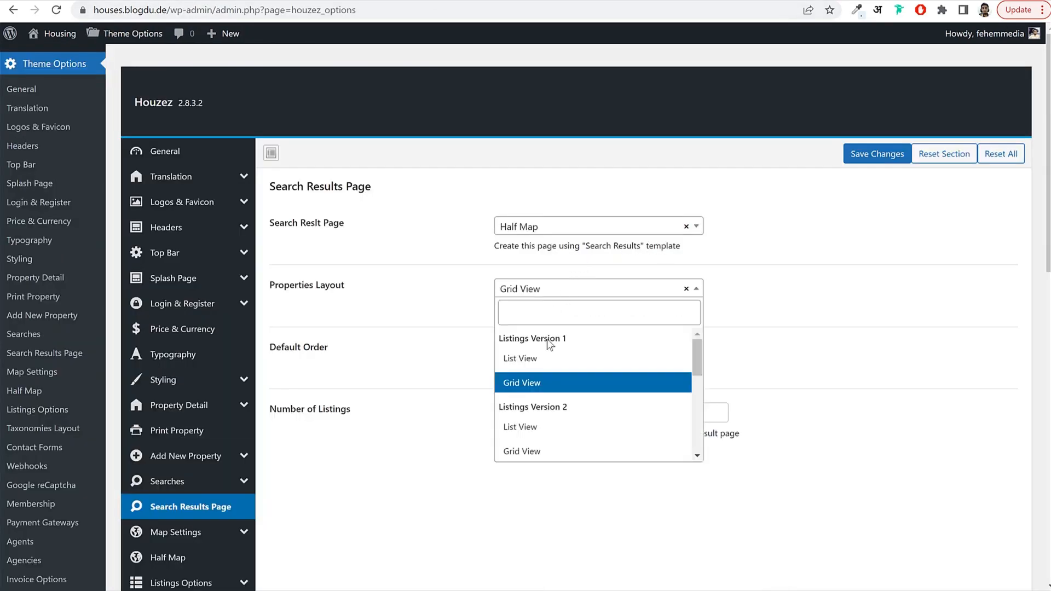
left_click(615, 359)
left_click(863, 159)
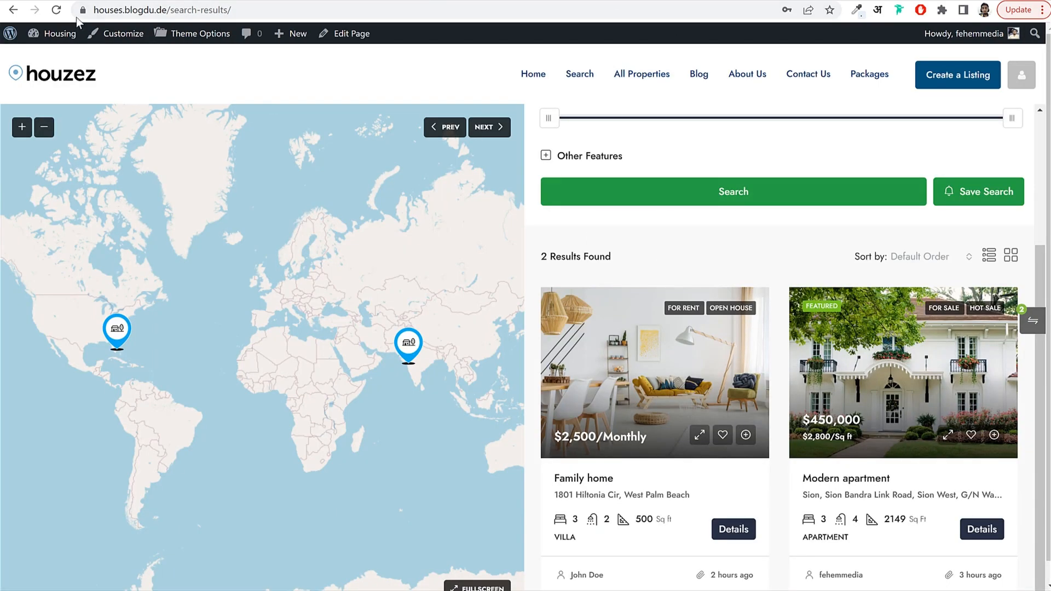
left_click(56, 10)
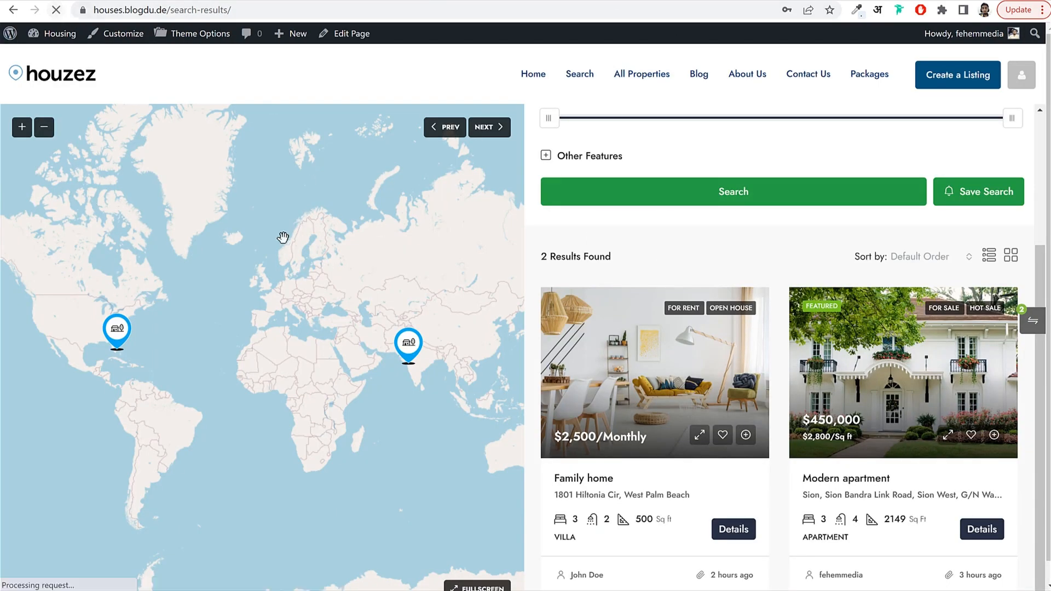
scroll(786, 438, "down", 3)
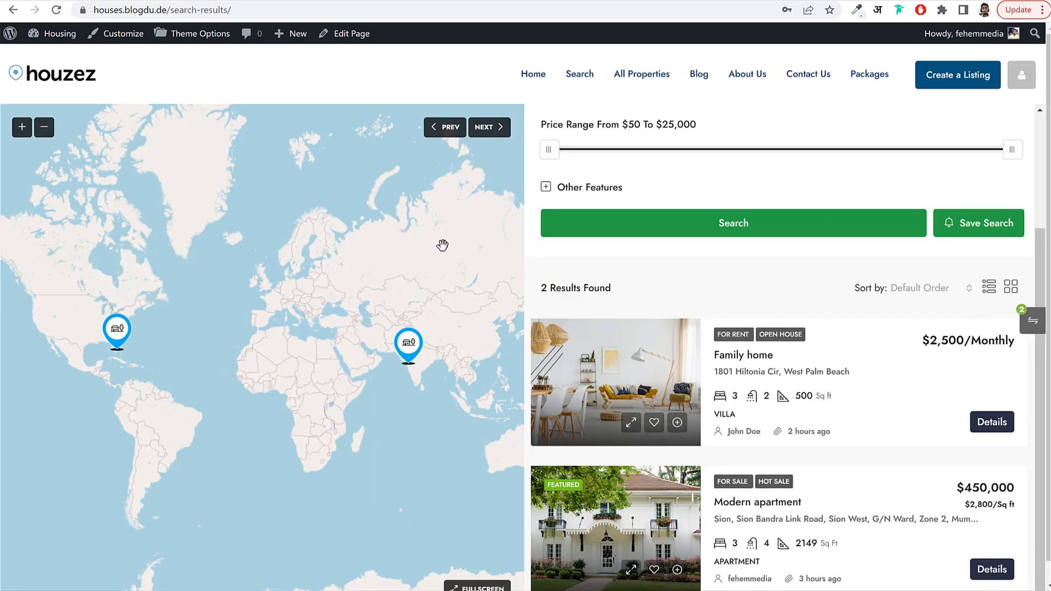
Open and close the Modern apartment map popup, zoom in three levels, and pan the map.
left_click(407, 340)
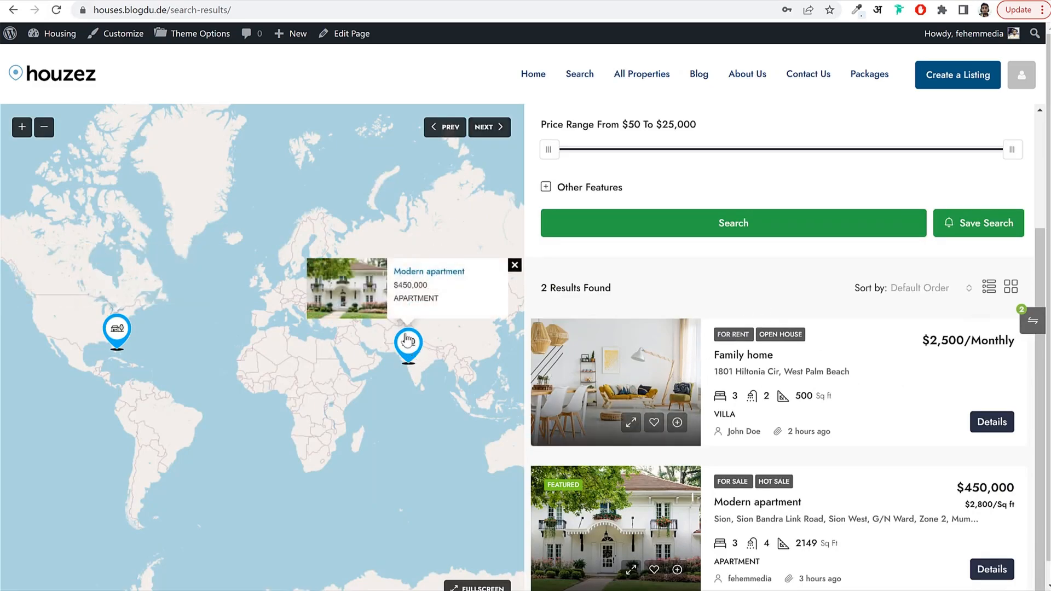
left_click(513, 270)
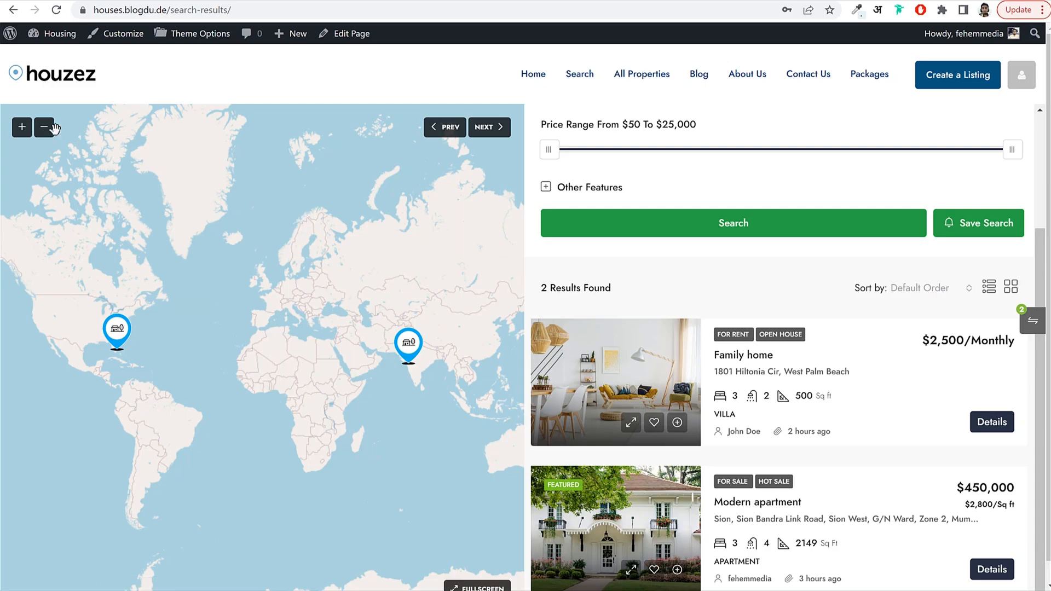
left_click(22, 128)
left_click(22, 128)
left_click(22, 128)
left_click_drag(316, 268, 164, 205)
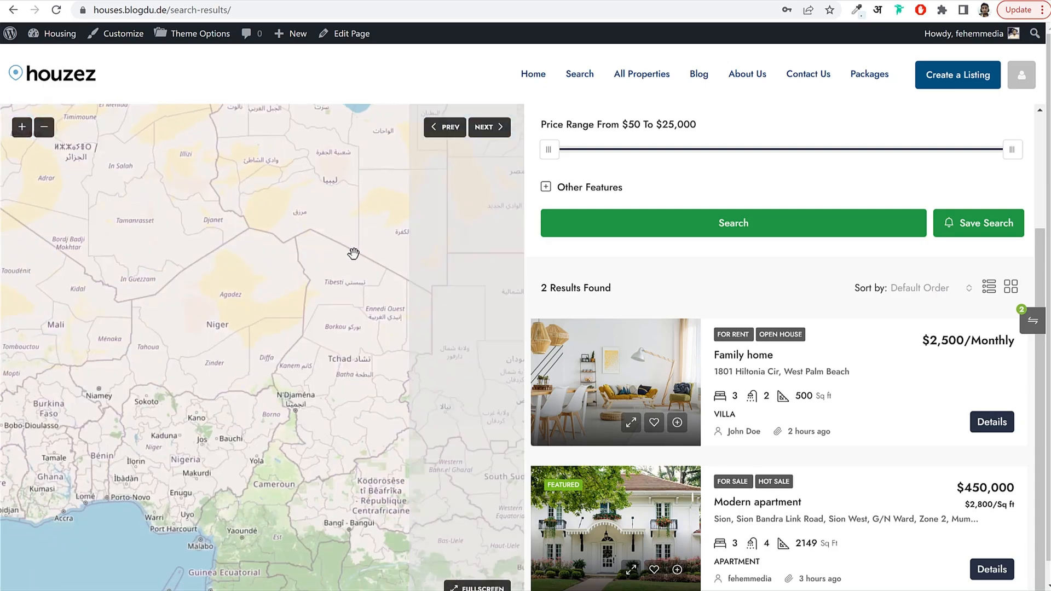
left_click_drag(354, 253, 170, 272)
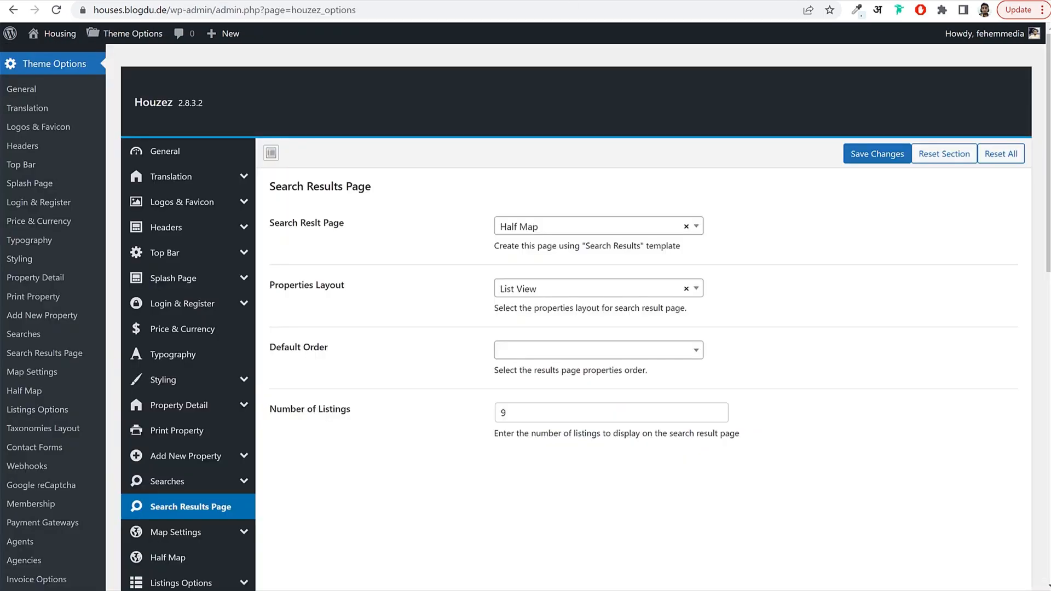
Choose the sixth Footer Layout in the Footer options and save it.
scroll(689, 309, "down", 6)
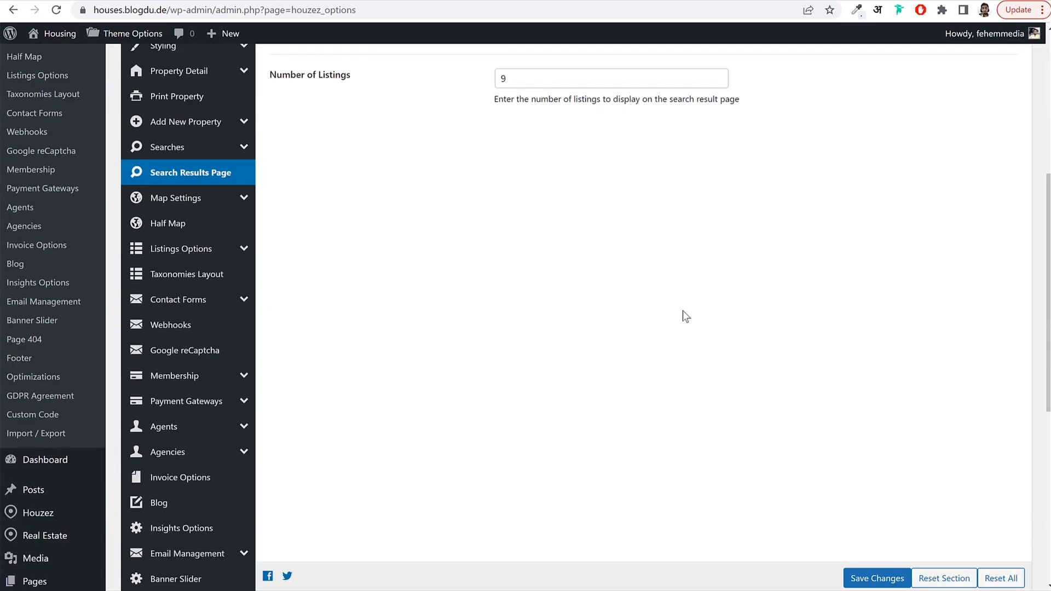
scroll(699, 314, "down", 1)
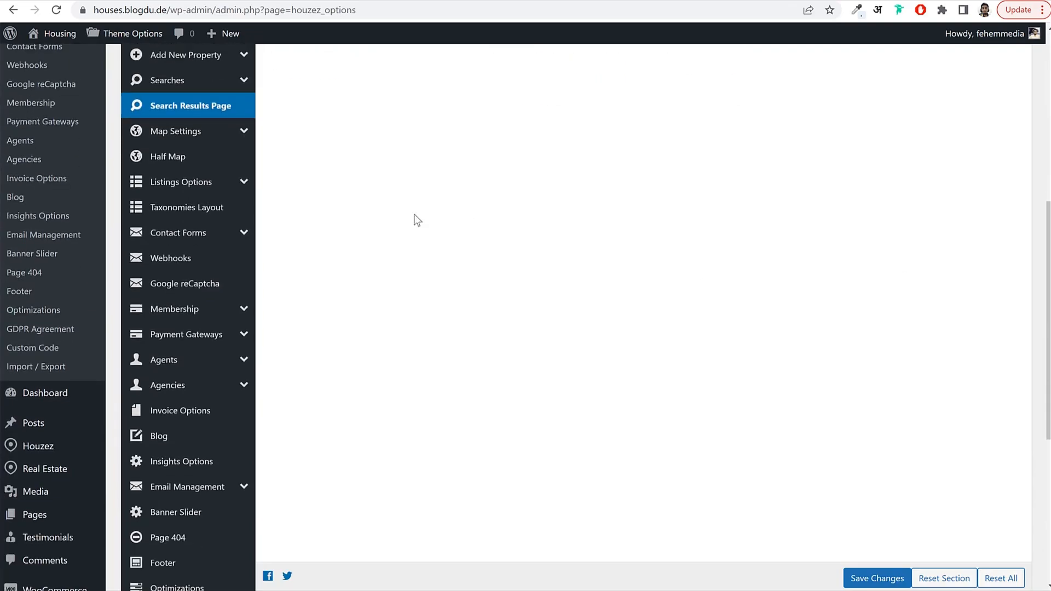
scroll(192, 334, "down", 4)
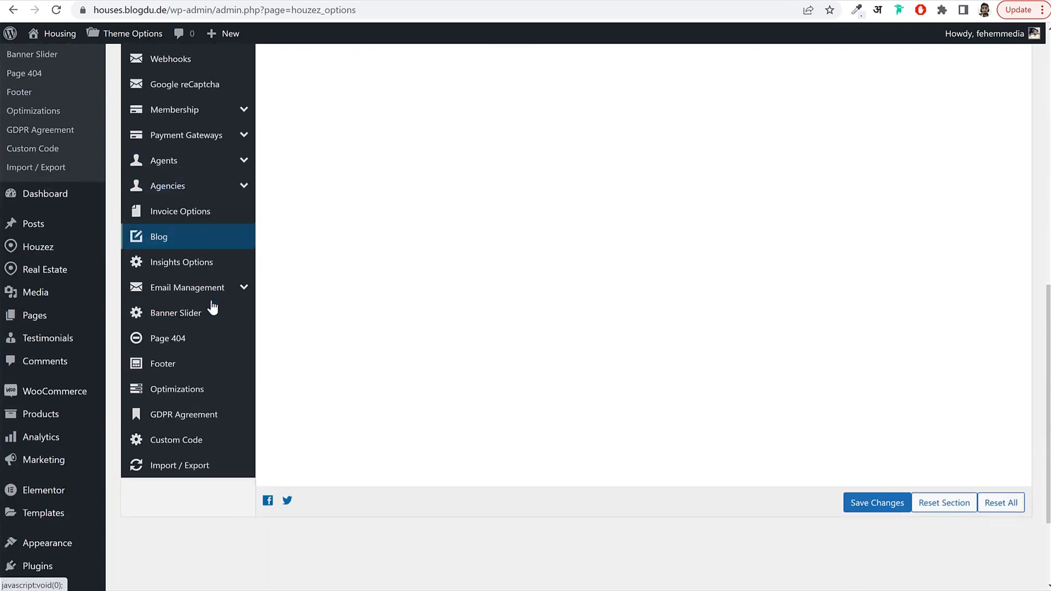
scroll(206, 399, "up", 5)
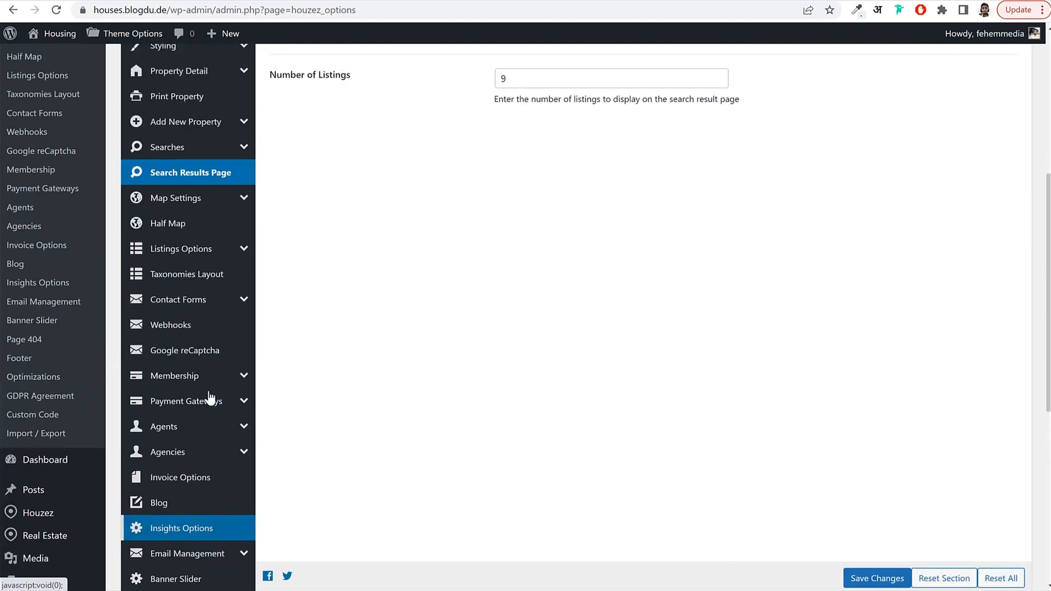
scroll(210, 398, "down", 2)
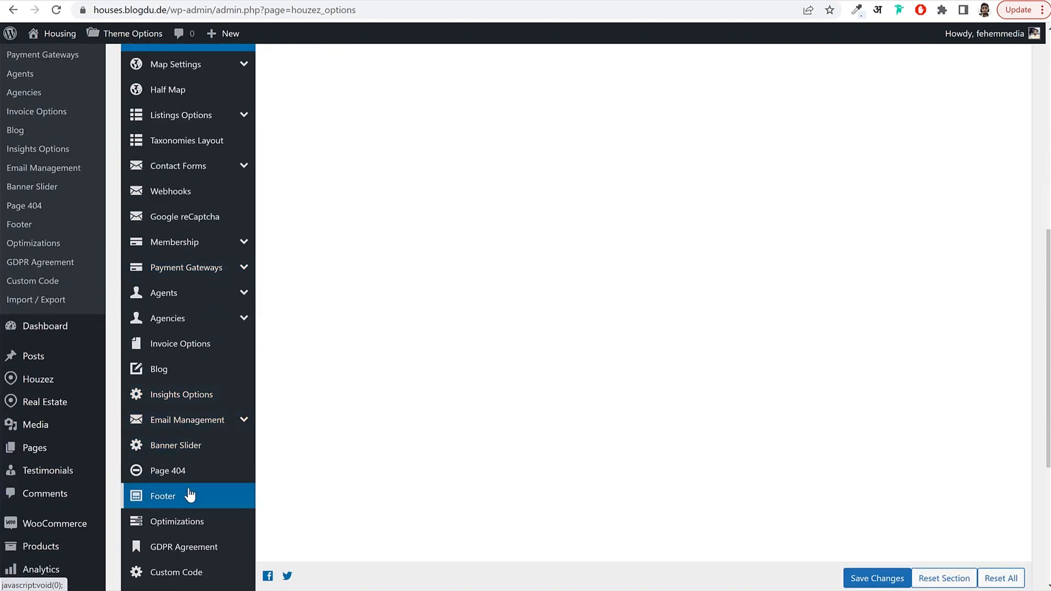
left_click(190, 494)
scroll(639, 285, "up", 6)
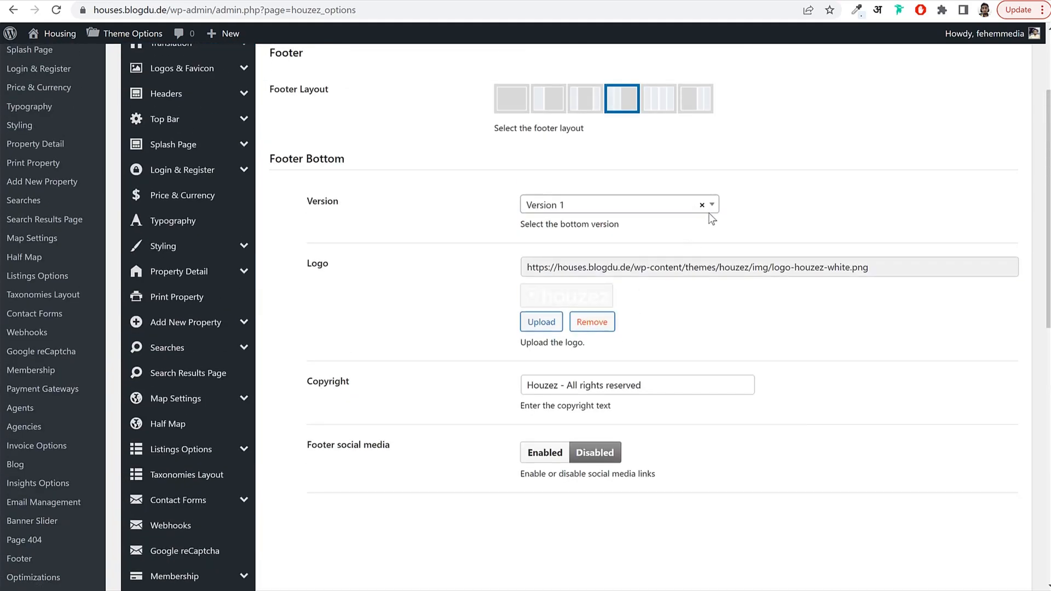
scroll(662, 186, "up", 1)
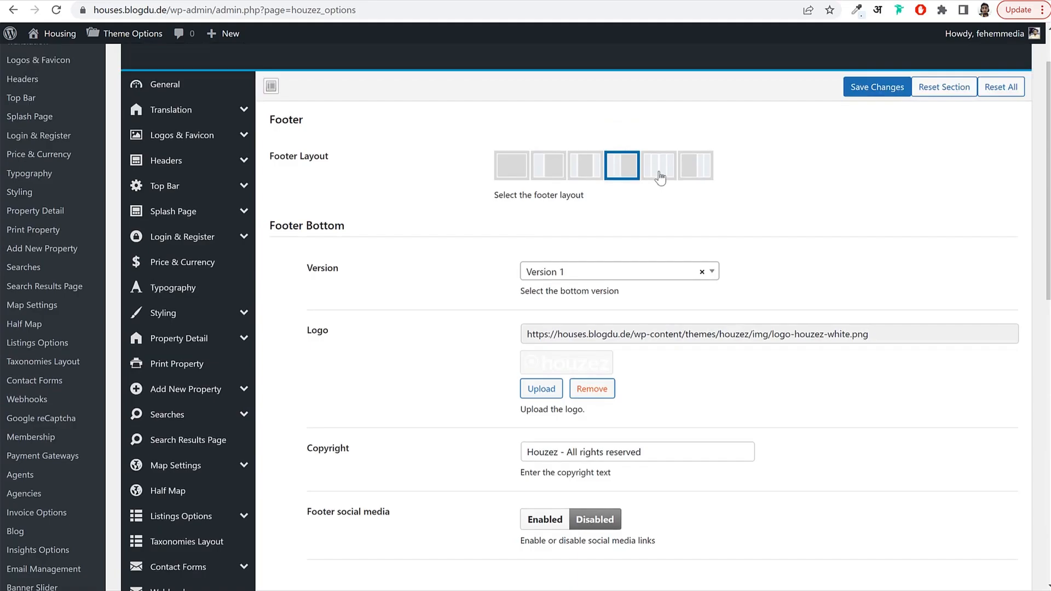
left_click(695, 177)
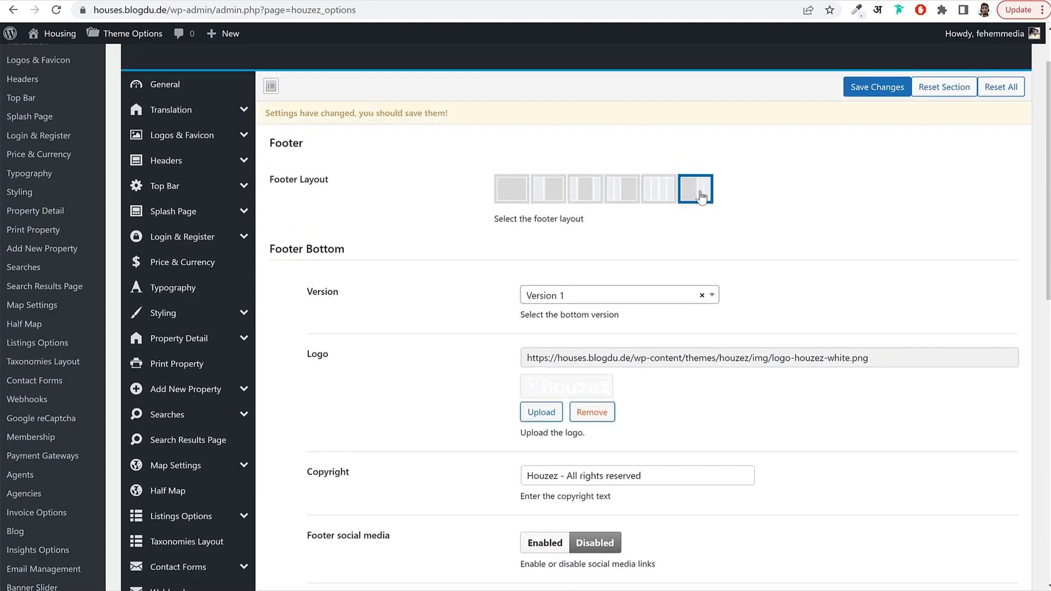
scroll(770, 185, "down", 3)
scroll(800, 188, "up", 7)
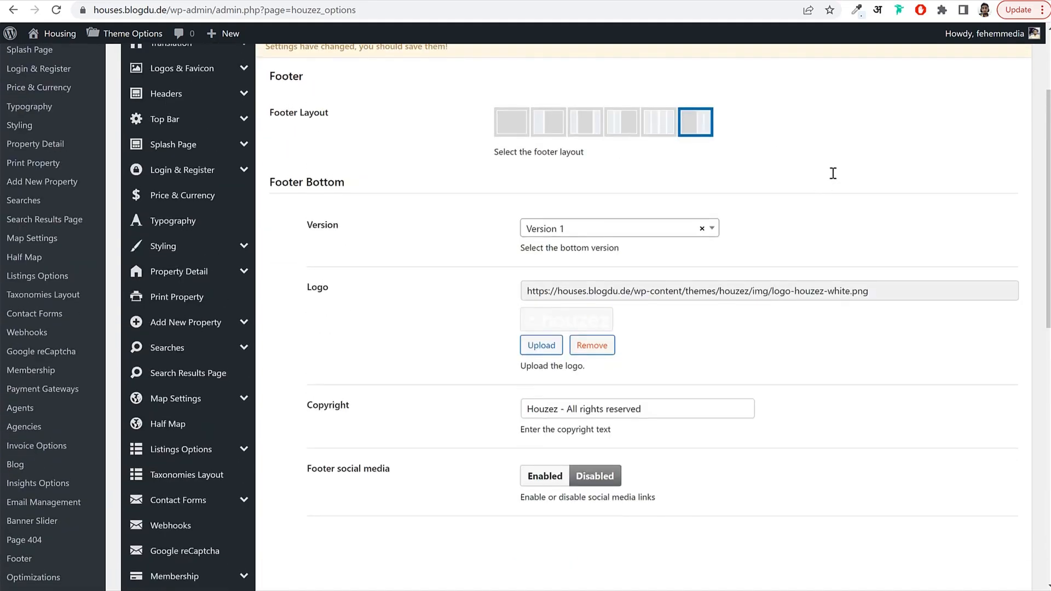
left_click(876, 154)
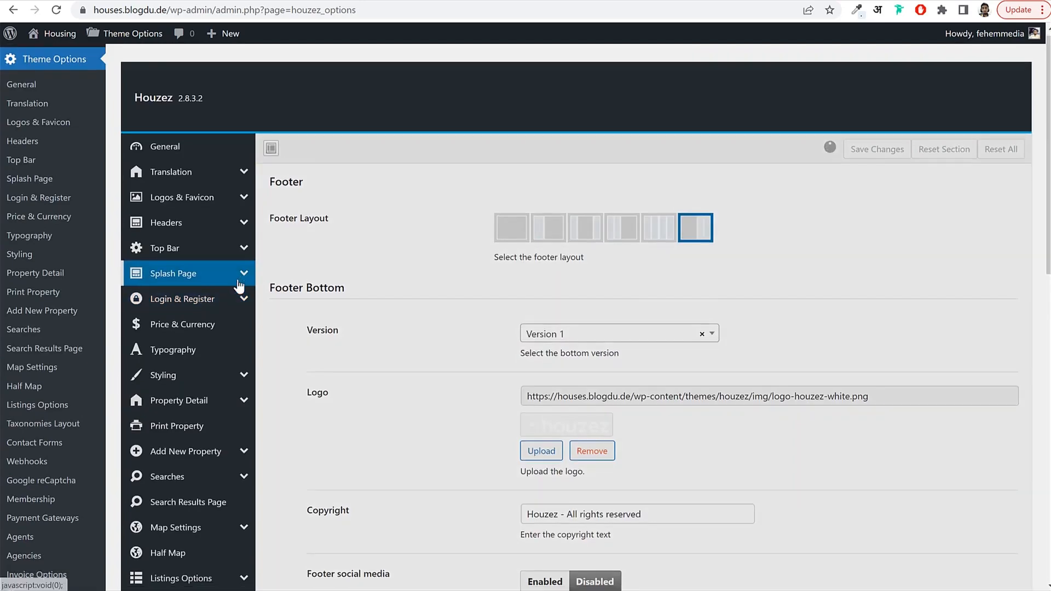
scroll(190, 316, "down", 1)
Inspect the footer markup to copy the light-blue colour value #e5f2f6.
left_click(190, 315)
scroll(199, 371, "down", 3)
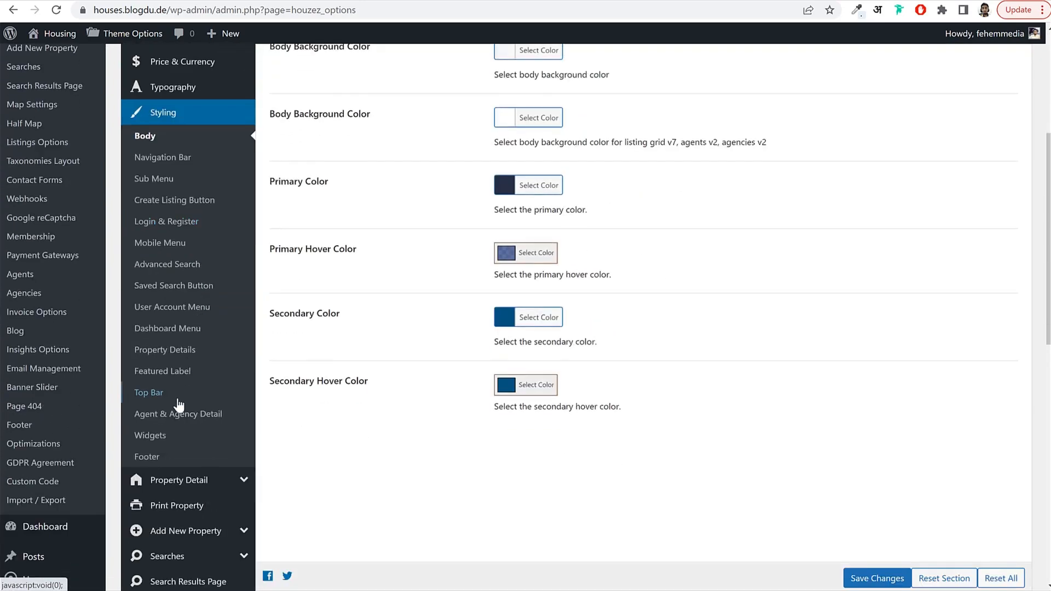
left_click(159, 458)
scroll(664, 318, "up", 4)
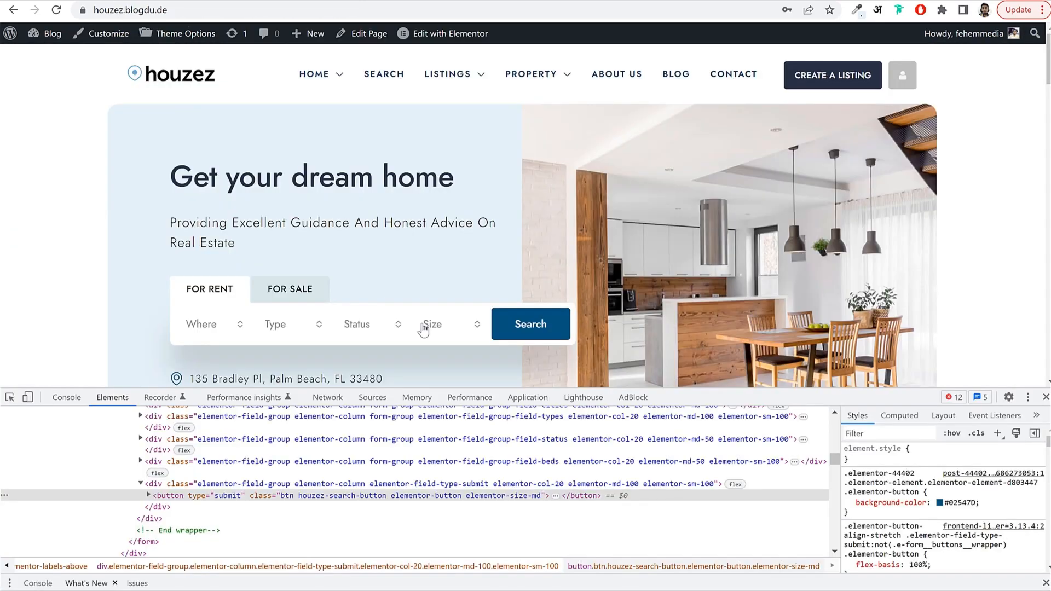
scroll(423, 330, "down", 6)
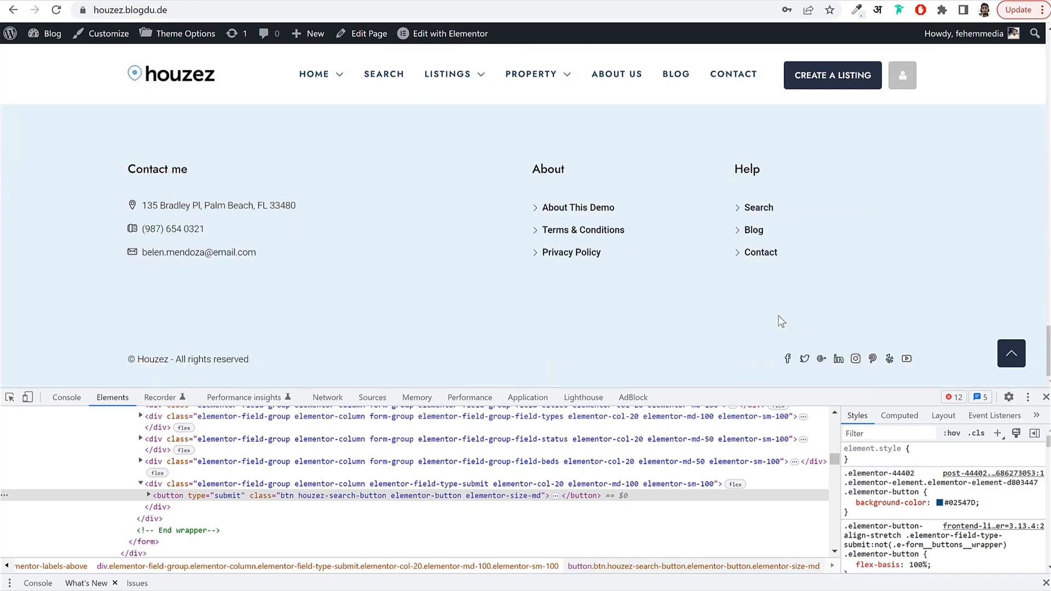
right_click(52, 164)
left_click(136, 406)
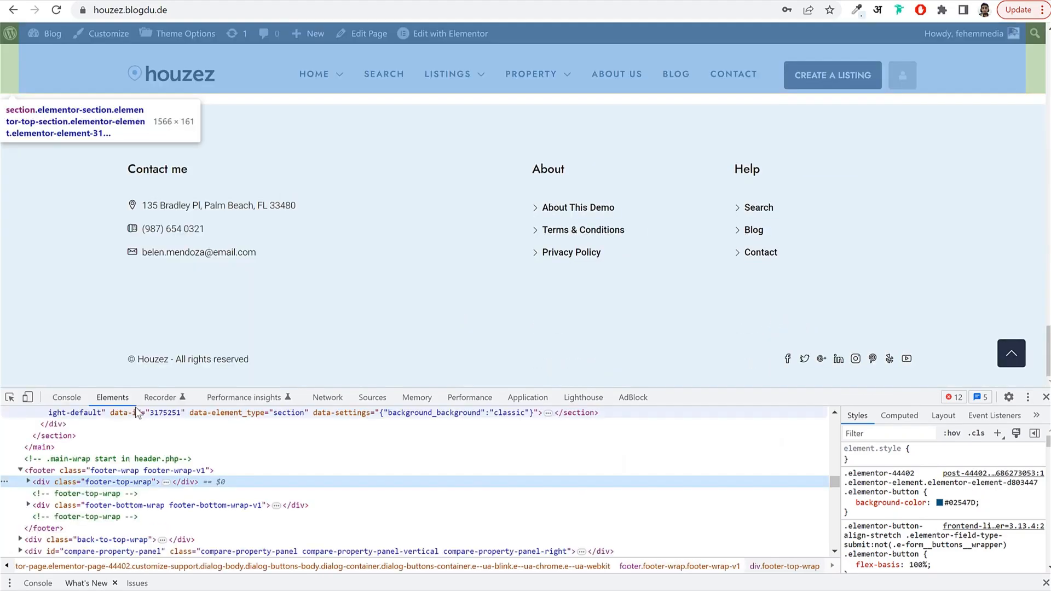
scroll(936, 490, "down", 3)
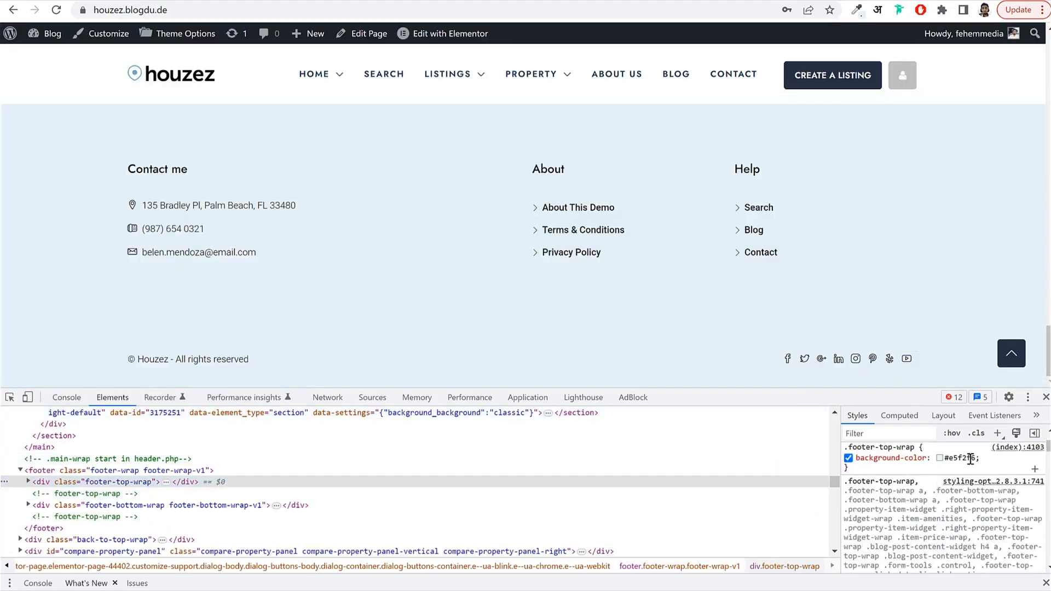
left_click(969, 459)
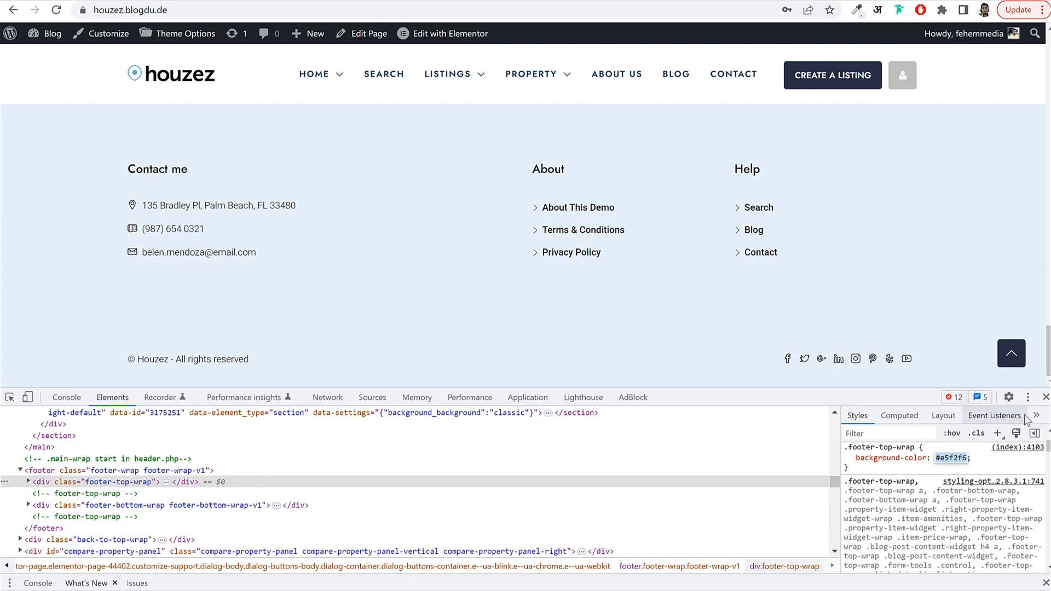
key("F12")
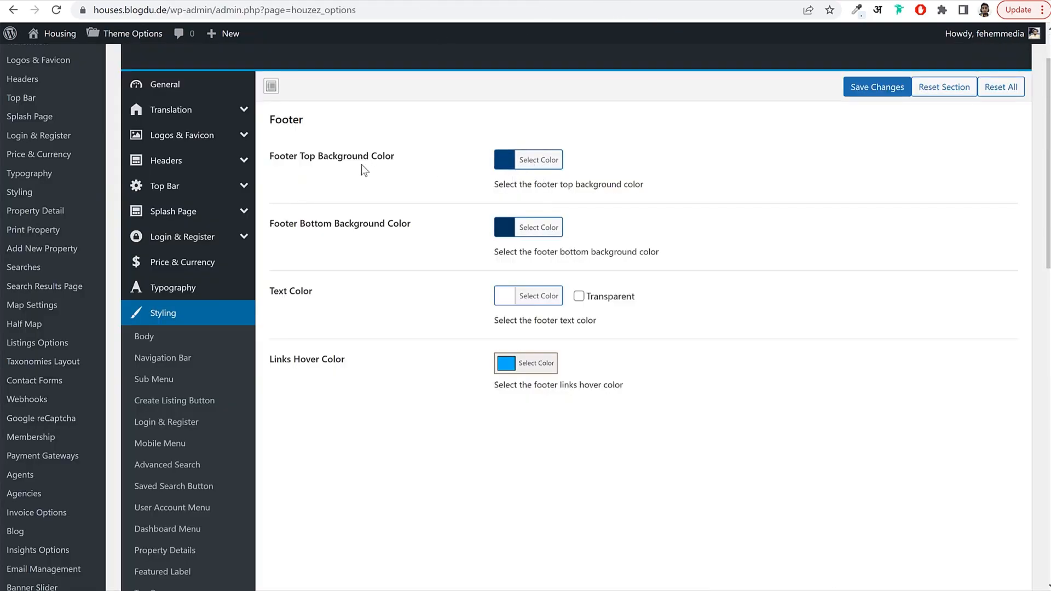
Paste the light-blue value into the footer top and bottom background colours and save.
left_click_drag(376, 158, 411, 162)
left_click(539, 163)
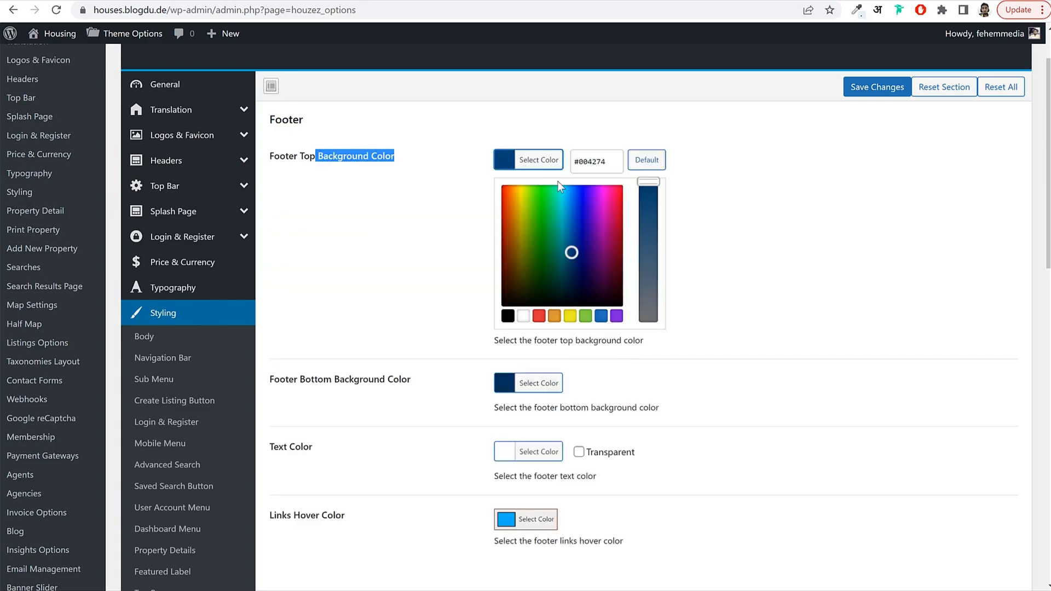
left_click_drag(605, 166, 571, 163)
key("ctrl+v")
left_click(518, 163)
left_click(538, 244)
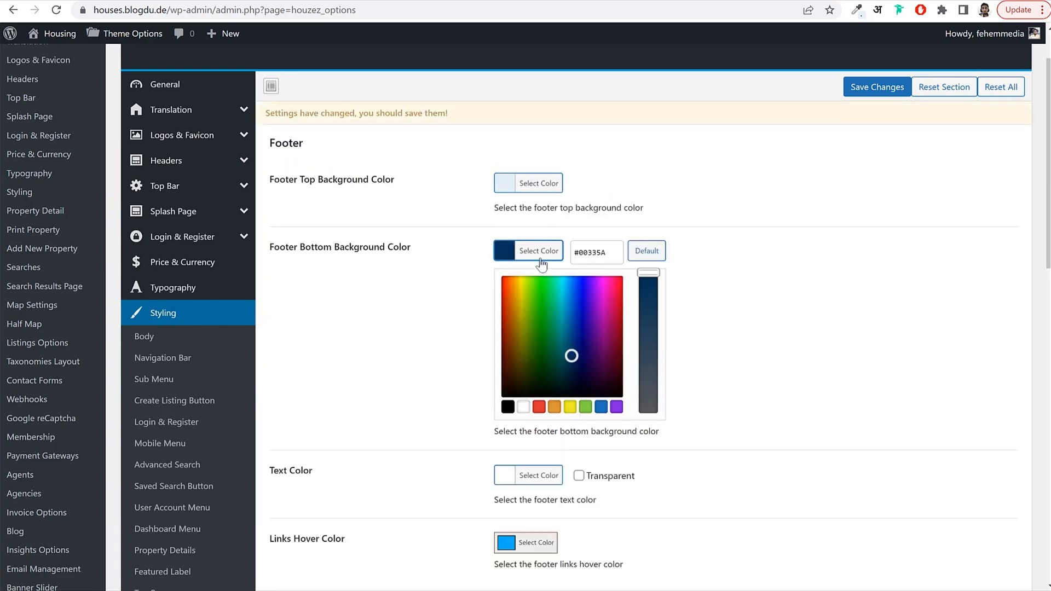
left_click_drag(606, 246, 571, 247)
key("ctrl+v")
left_click(690, 244)
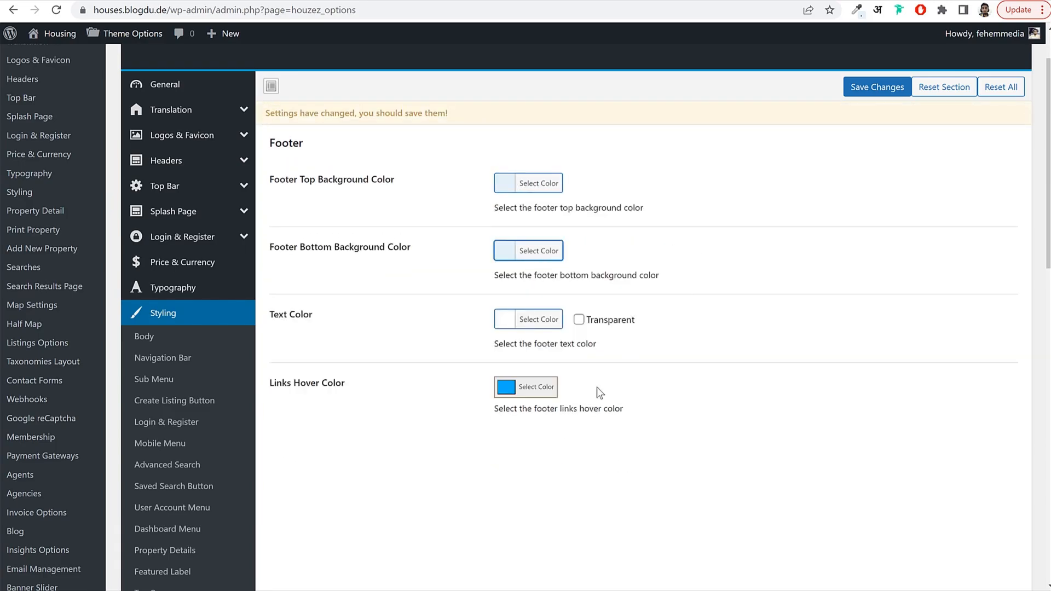
left_click(877, 87)
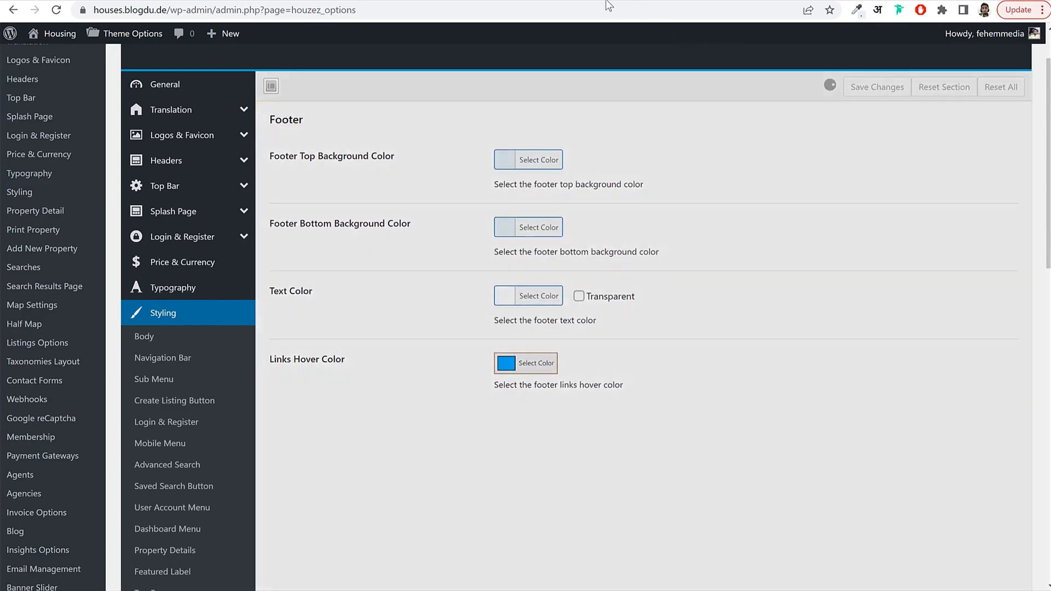
Reload the search results page to see the light-blue footer.
left_click(584, 0)
left_click(569, 5)
key("Return")
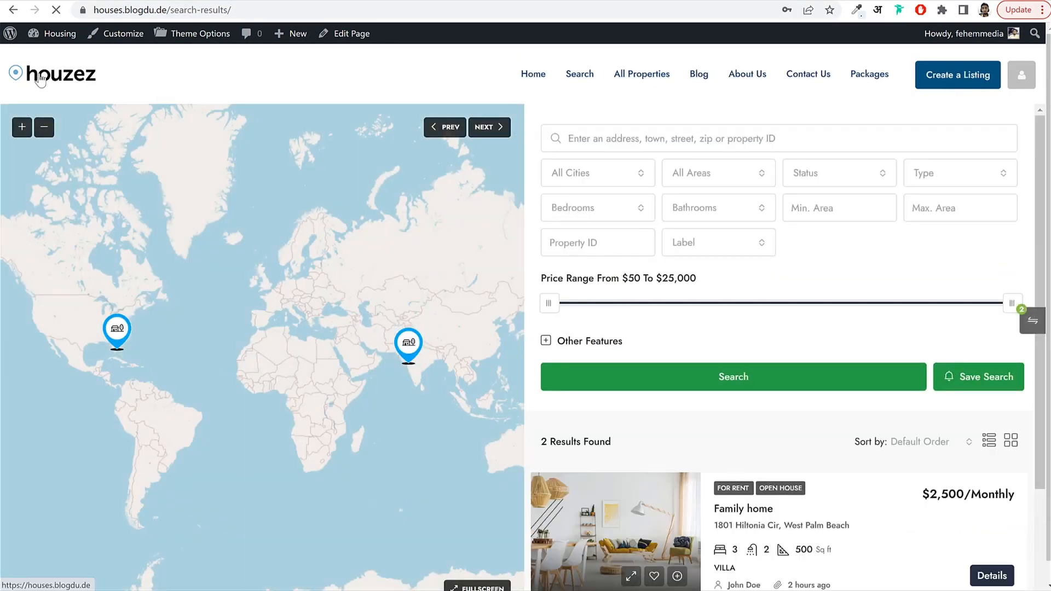
Check the home page footer, then set Footer Text Color to black and save.
left_click(41, 80)
scroll(626, 291, "down", 20)
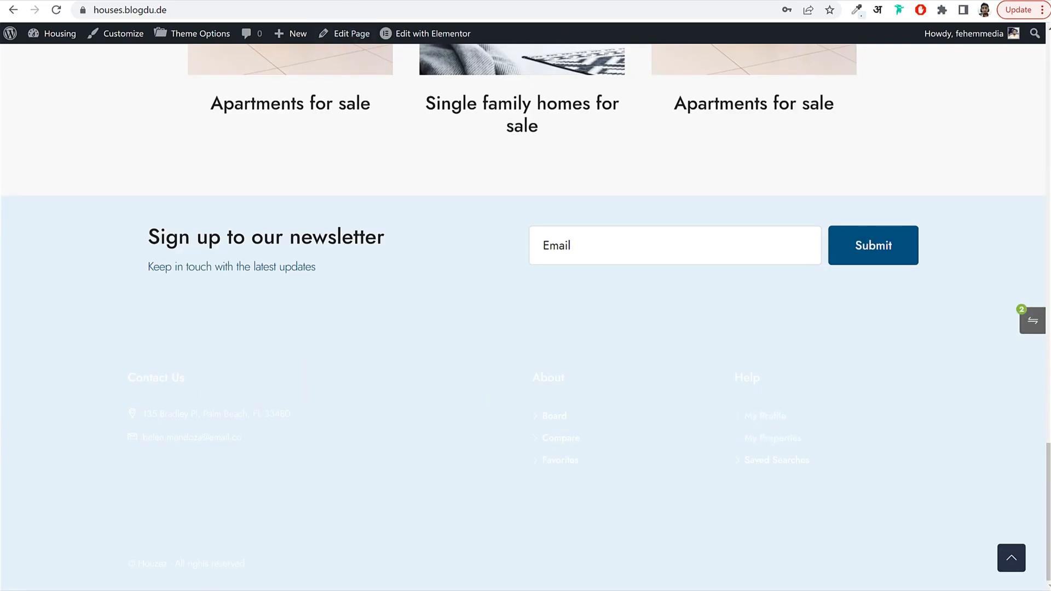
left_click(666, 0)
left_click(532, 298)
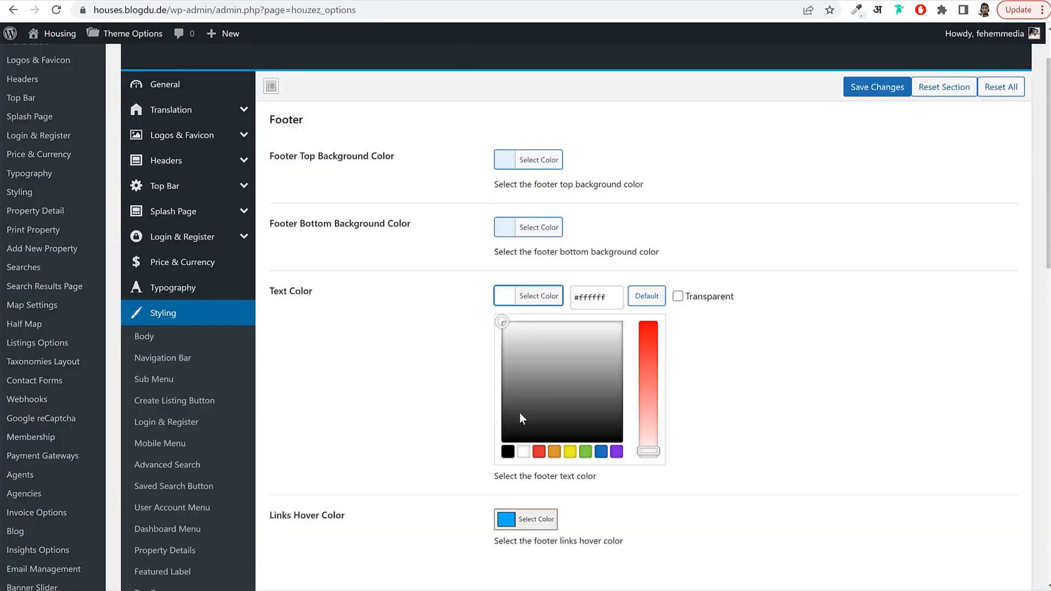
left_click(508, 452)
left_click(876, 86)
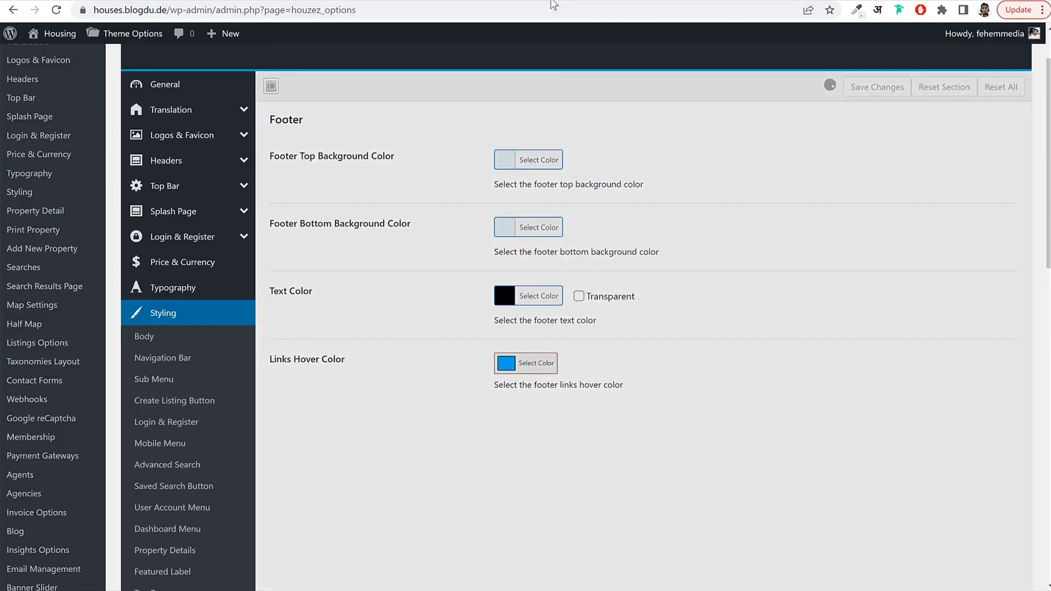
Reload the home page to verify the dark footer text, then return to the footer settings.
left_click(553, 4)
left_click(550, 8)
key("Return")
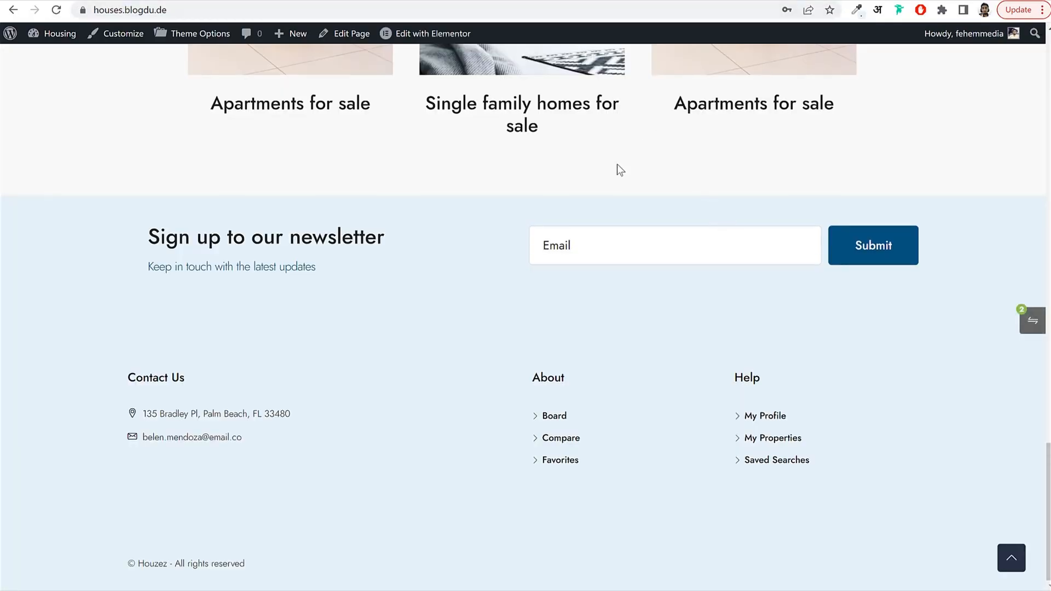
left_click(353, 2)
scroll(283, 307, "down", 3)
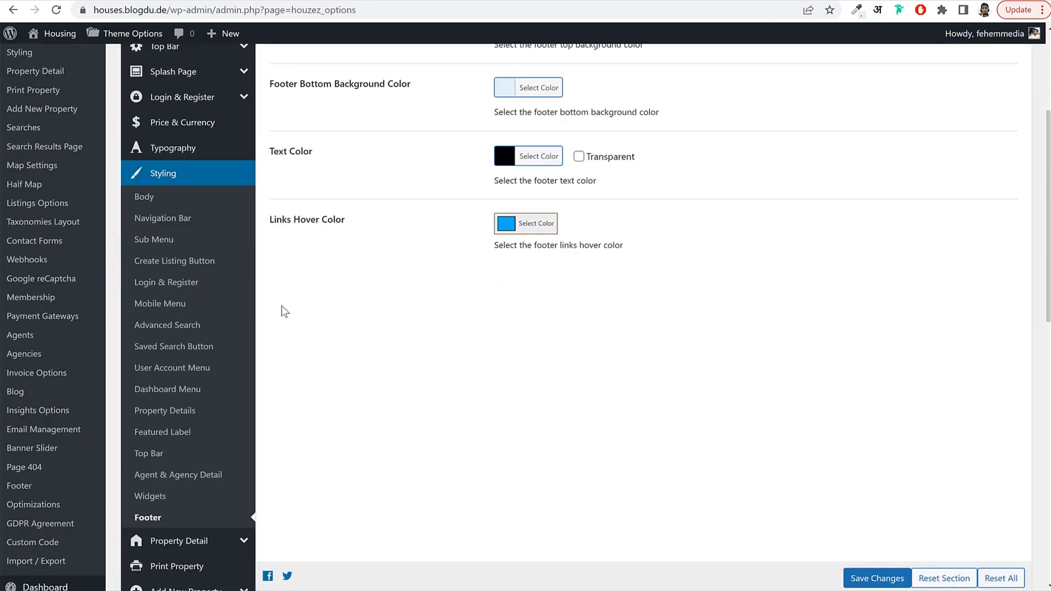
scroll(175, 359, "down", 10)
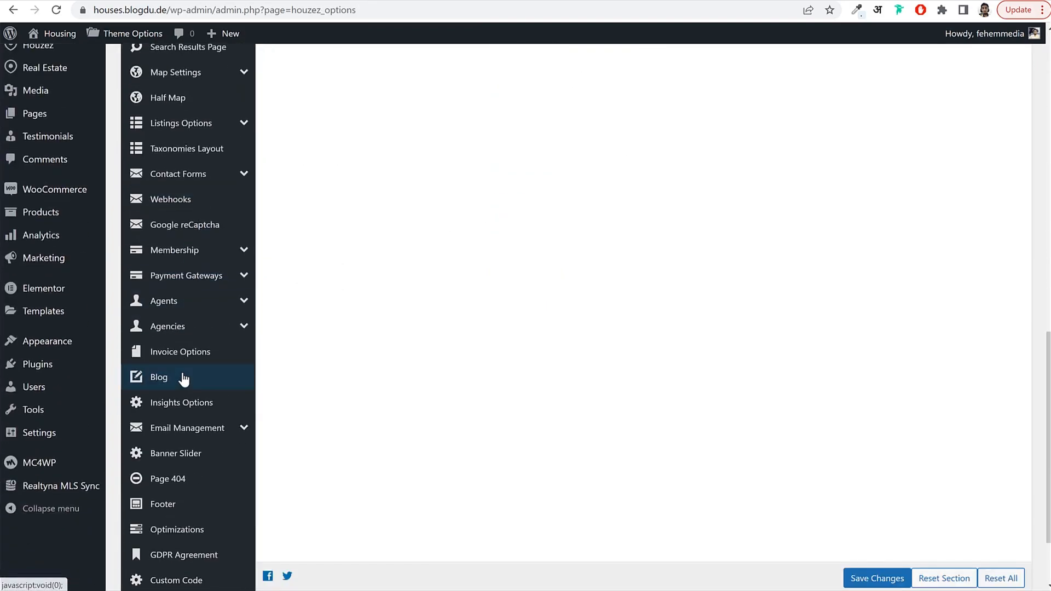
scroll(184, 379, "down", 2)
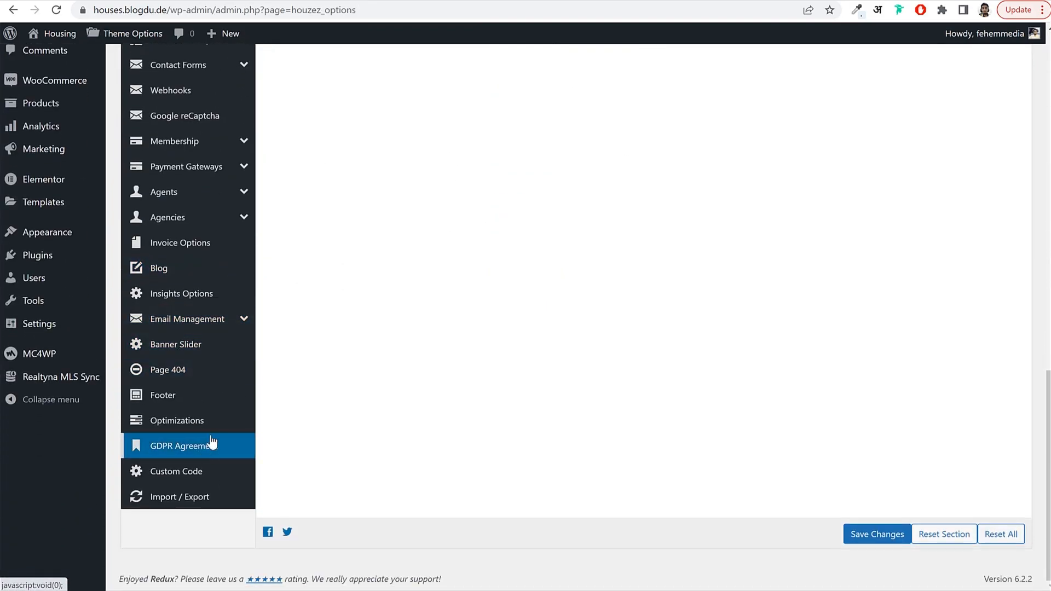
scroll(208, 465, "up", 15)
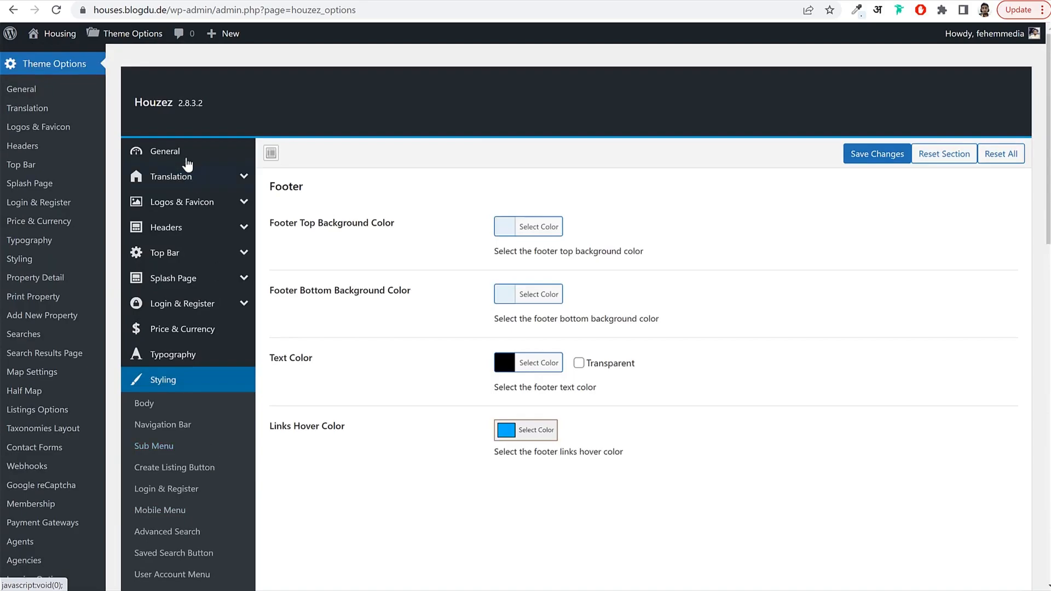
Go to the home page and open the Family home property page.
left_click(188, 164)
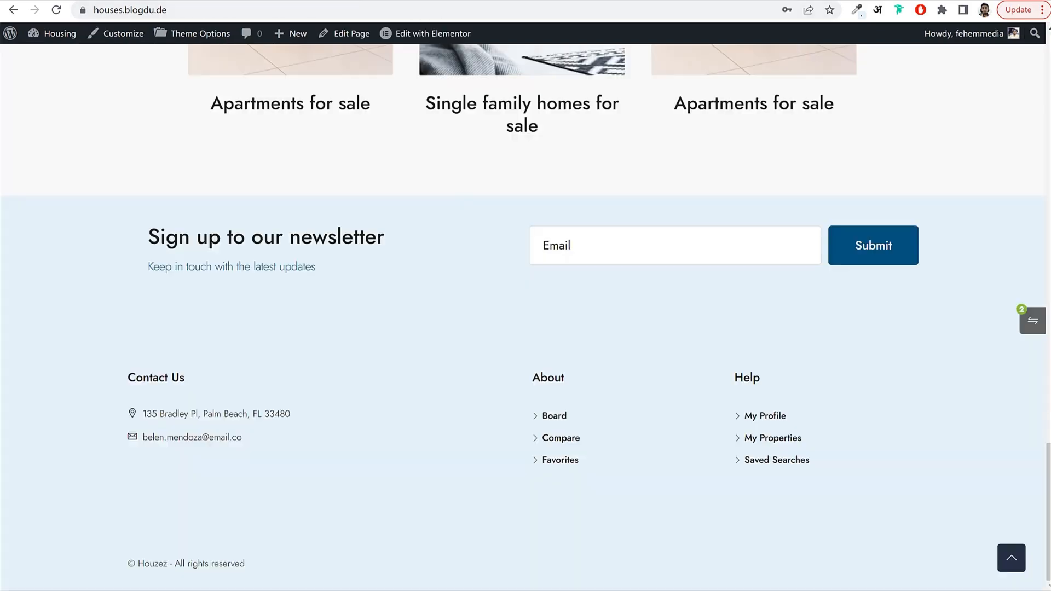
scroll(488, 211, "up", 10)
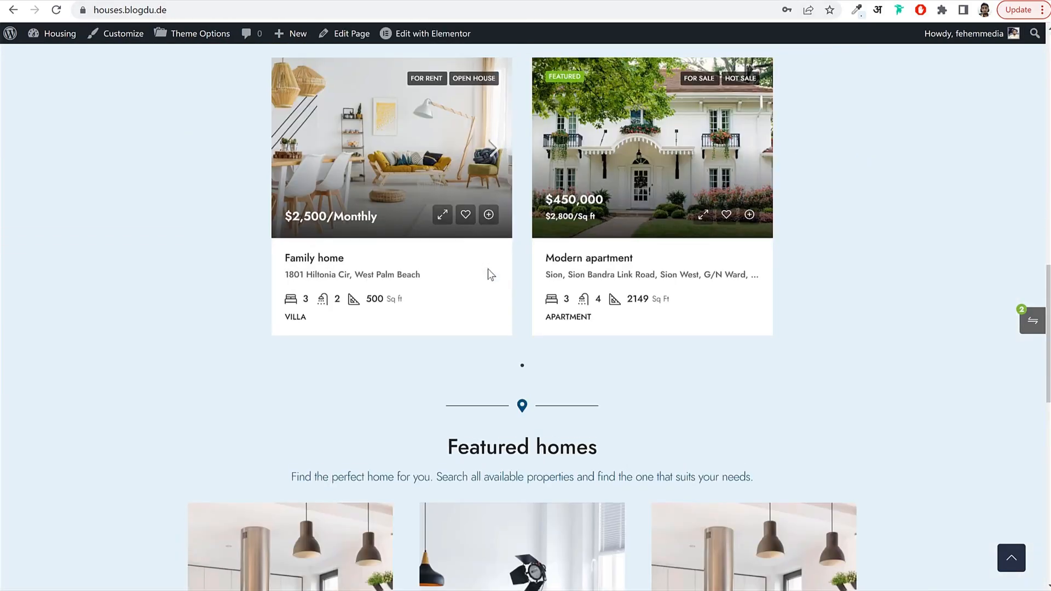
scroll(488, 270, "up", 10)
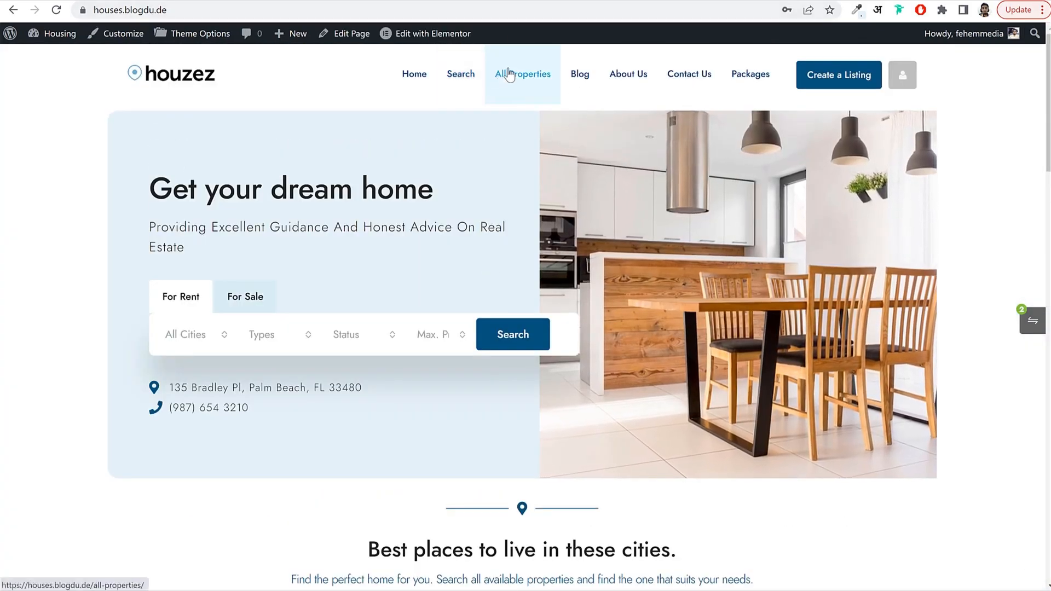
scroll(604, 179, "down", 15)
left_click(405, 222)
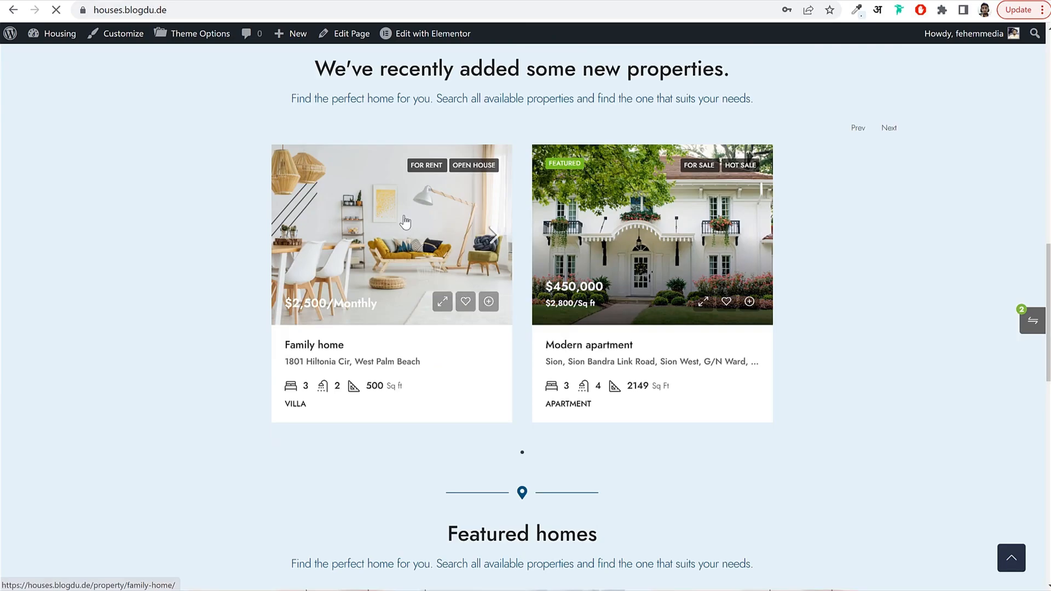
scroll(930, 240, "down", 10)
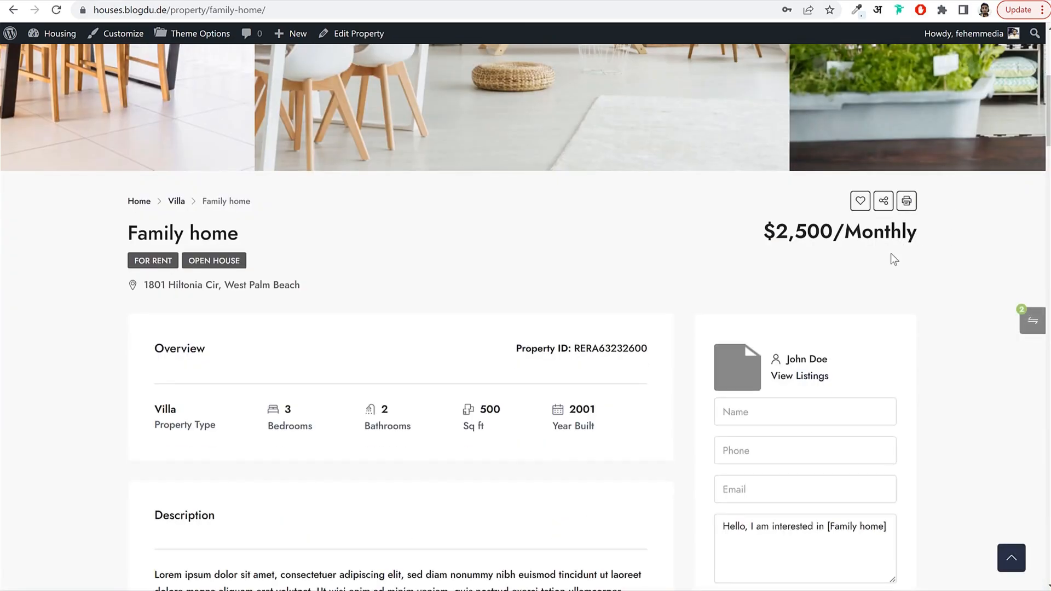
Review the Family home details and contact form, preview Create a Listing, then return home.
left_click(799, 200)
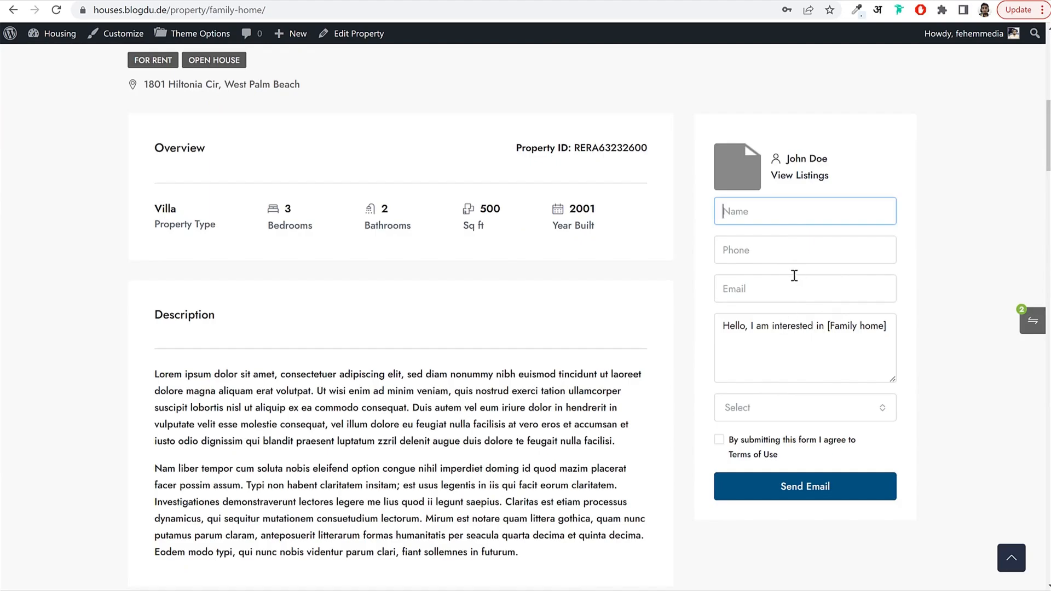
scroll(773, 484, "down", 5)
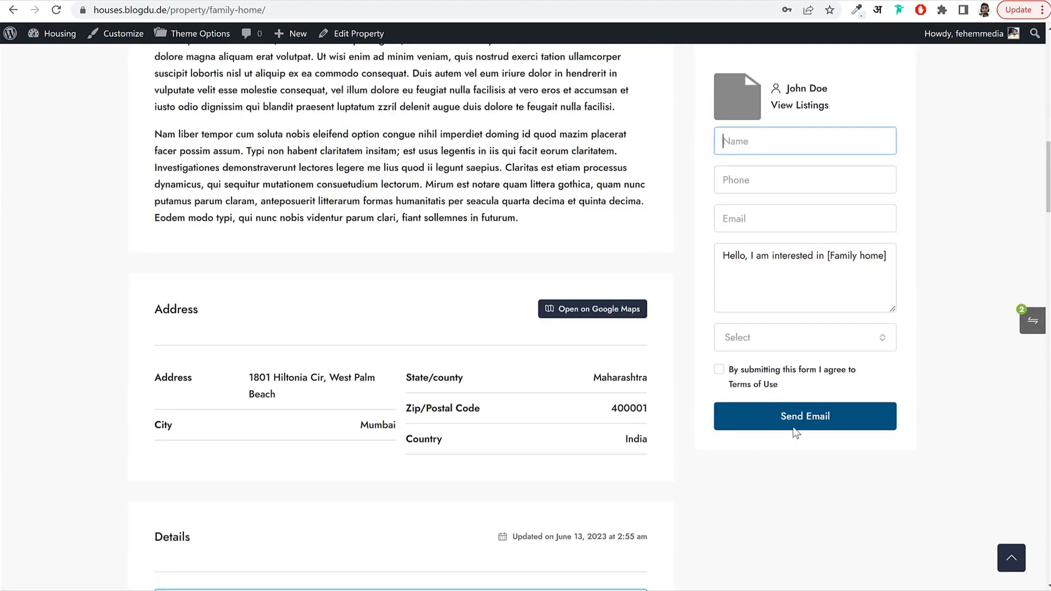
scroll(786, 332, "down", 15)
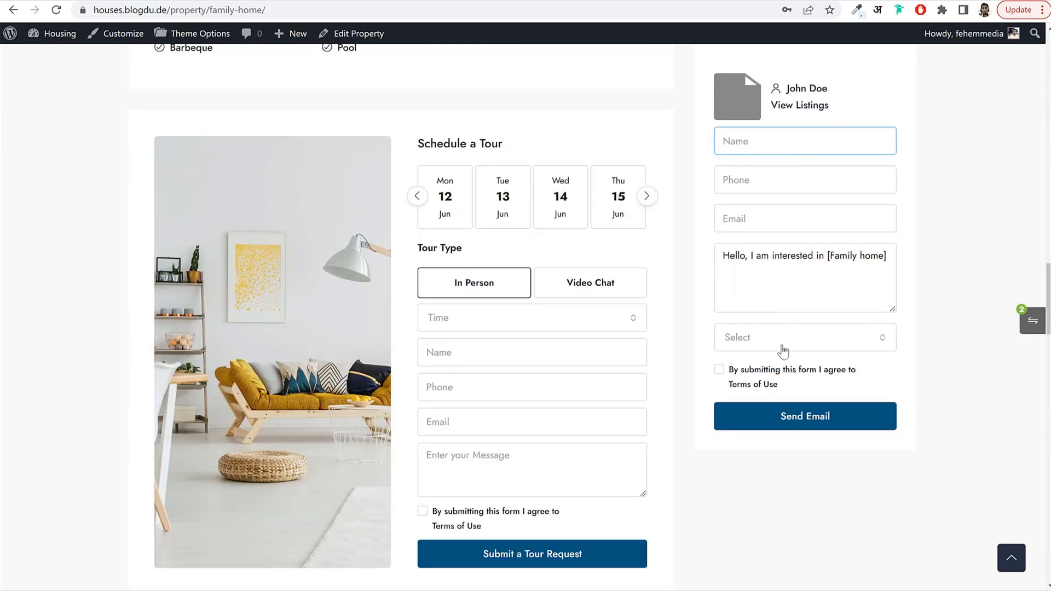
scroll(782, 351, "down", 10)
key("Home")
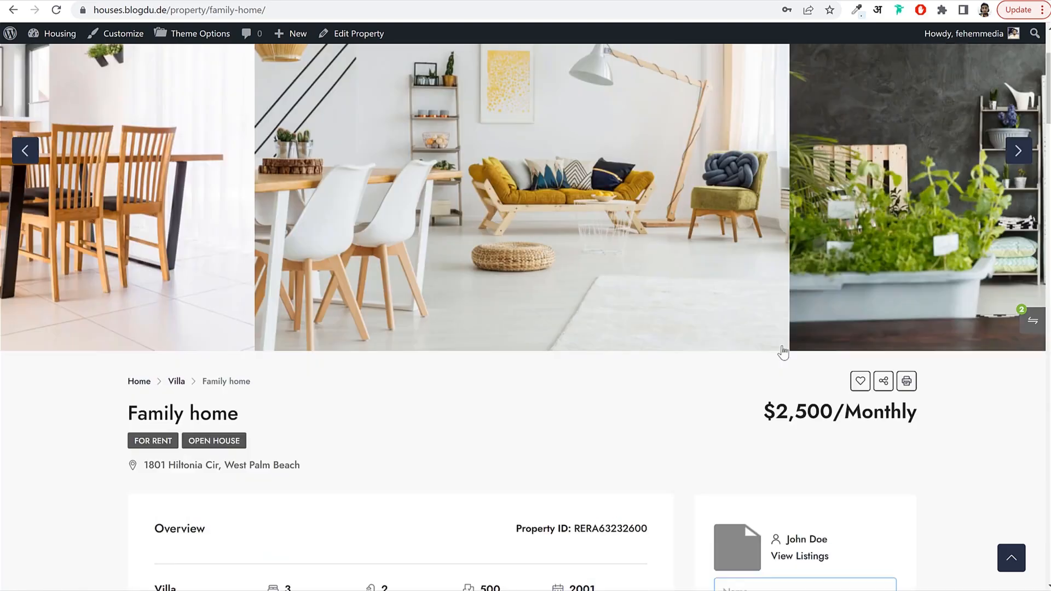
left_click(852, 87)
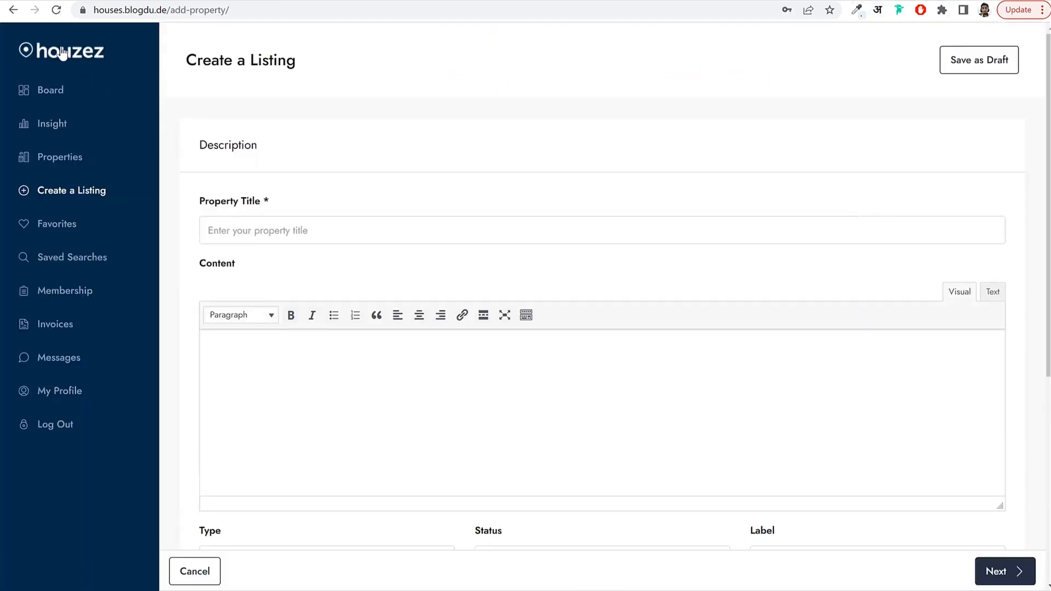
left_click(63, 53)
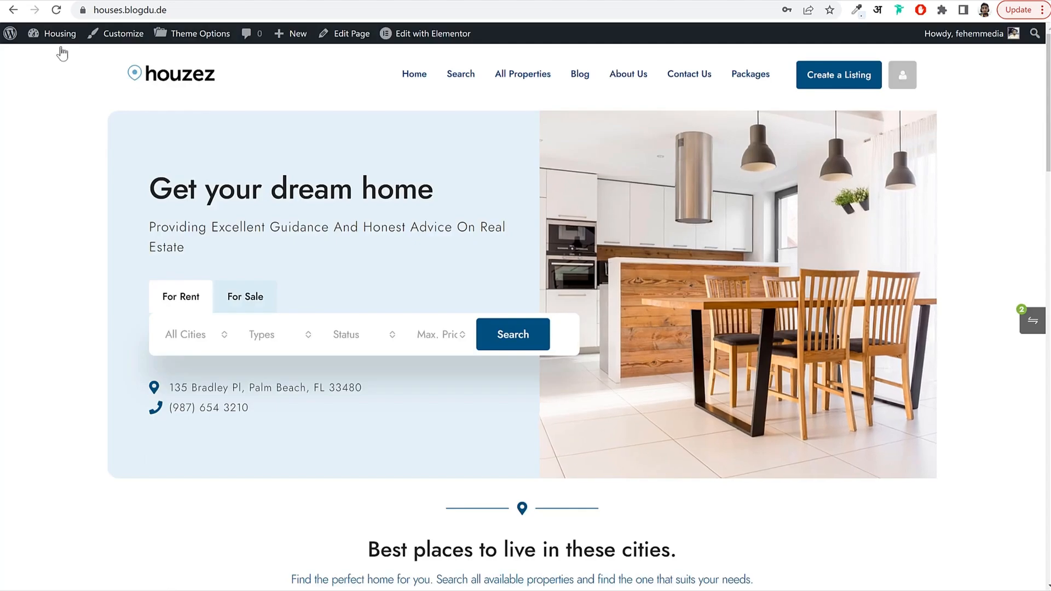